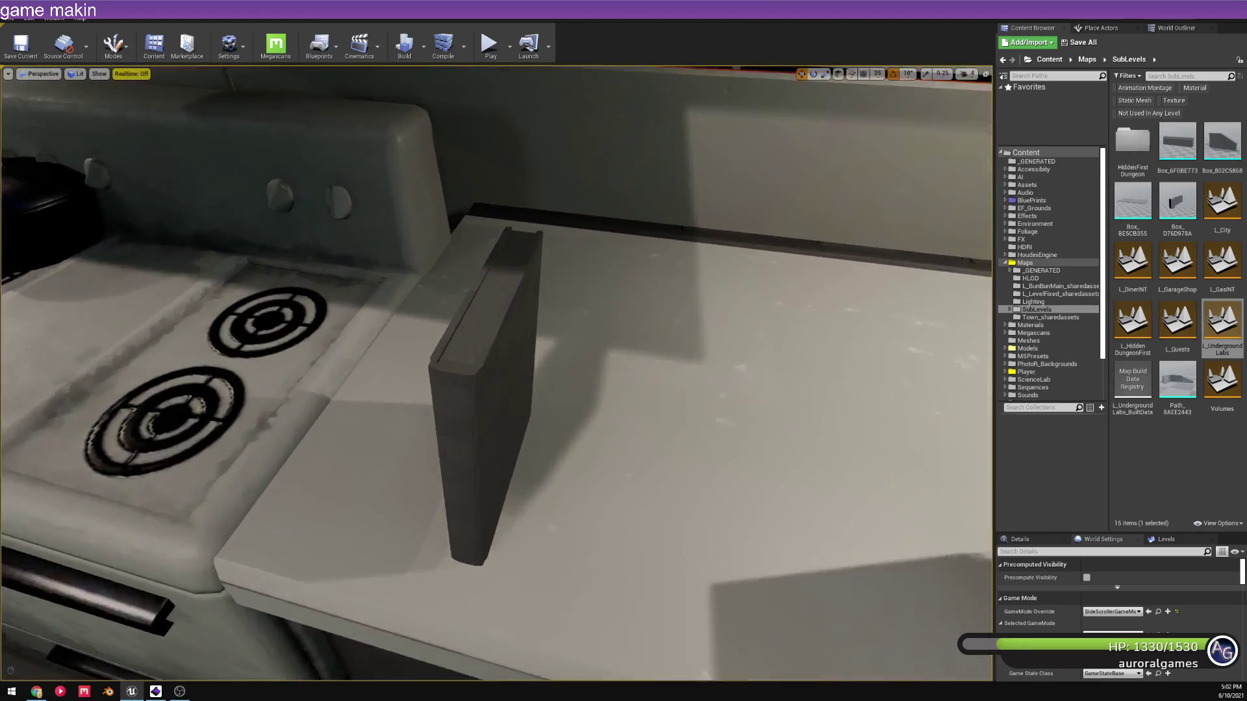
- Move the grey checkered book along the kitchen counter to stand beside the tall red book
mouse_move(792, 170)
right_down()
mouse_move(780, 152)
mouse_move(747, 156)
mouse_move(793, 170)
right_up()
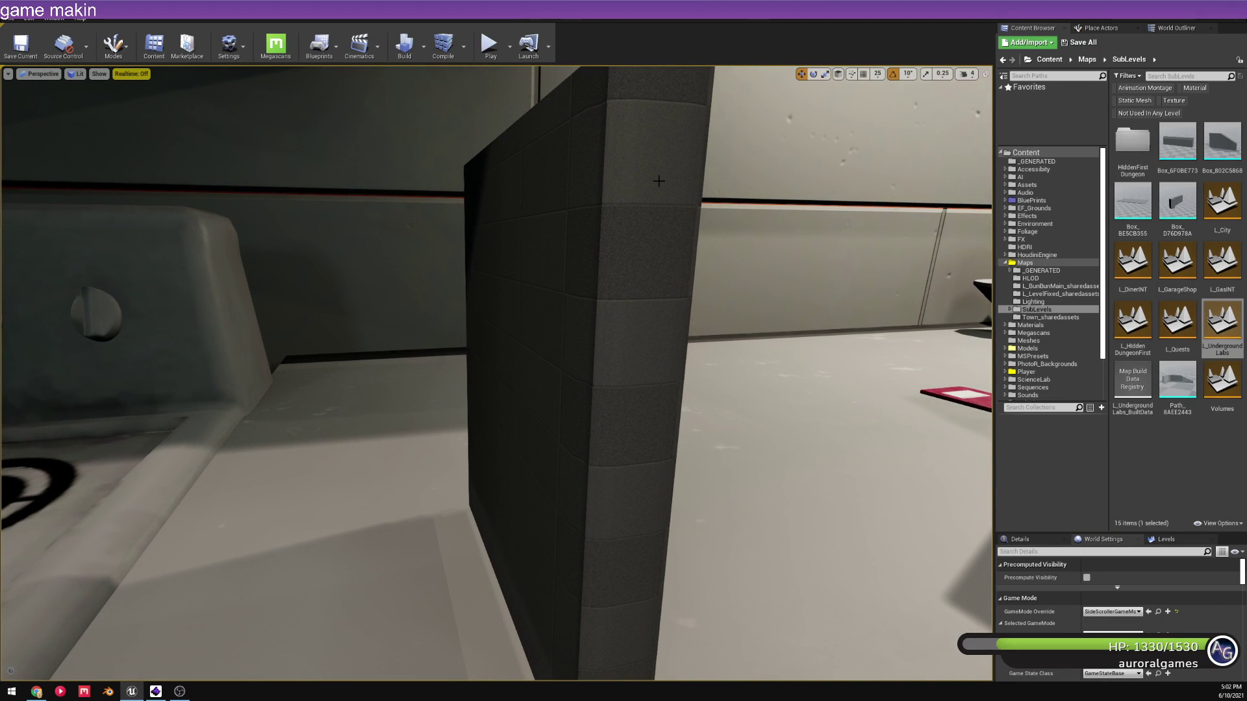
right_drag(638, 375, 585, 286)
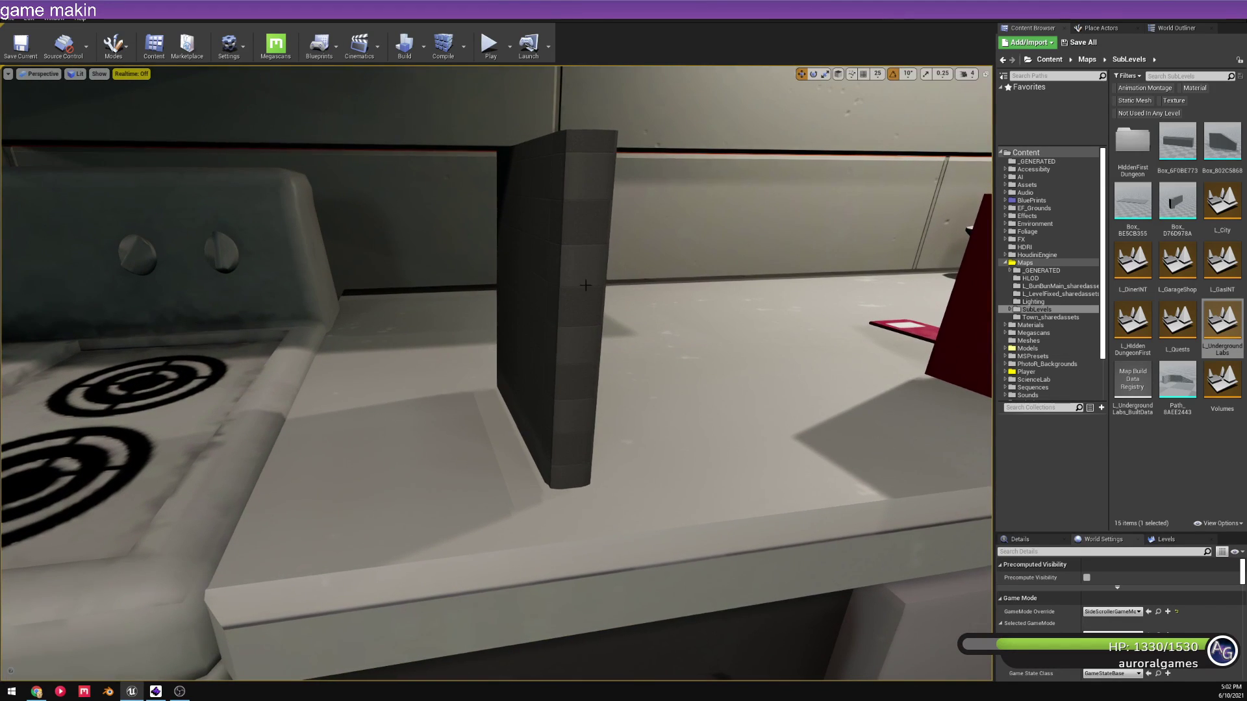
click(588, 380)
right_drag(589, 380, 264, 379)
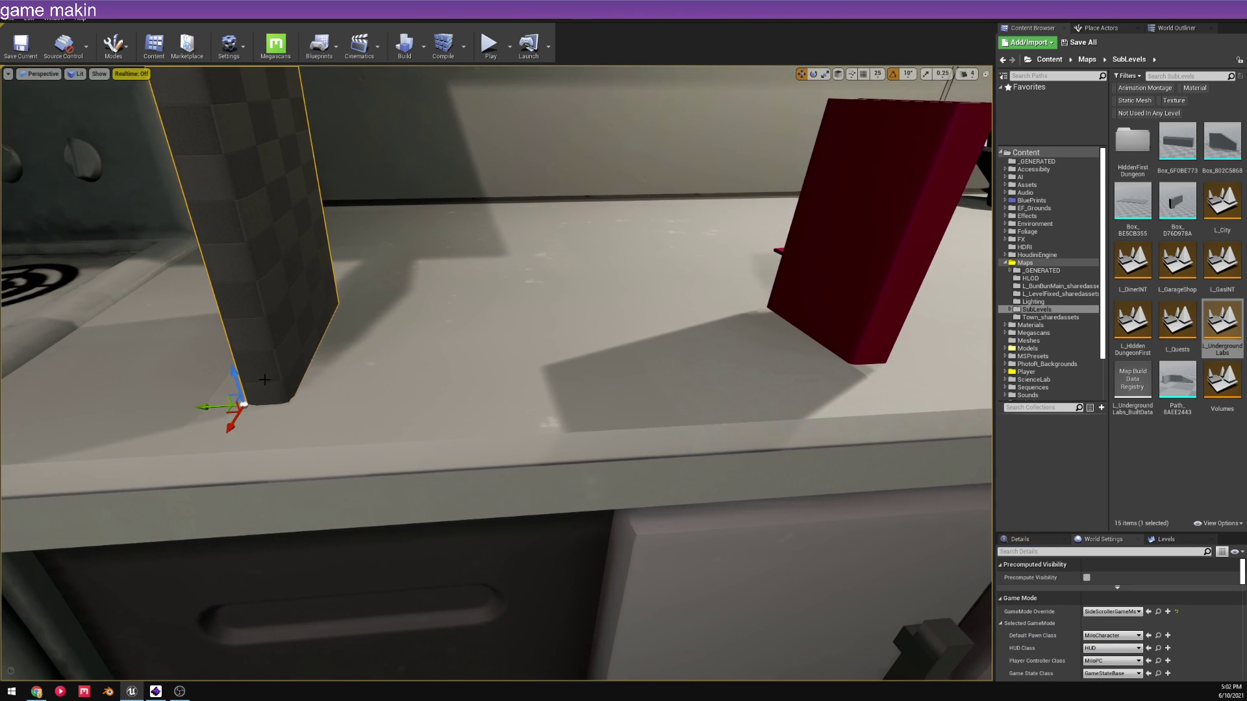
drag(213, 407, 737, 401)
right_drag(738, 401, 511, 390)
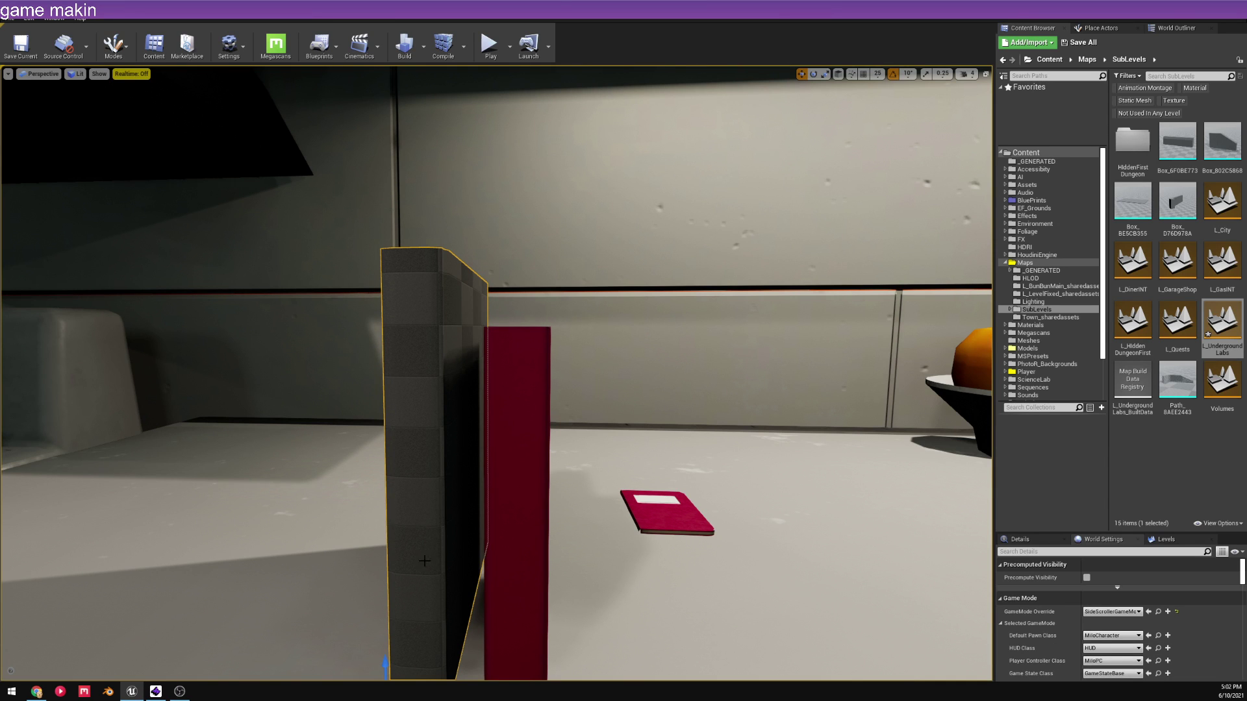
- Select the grey and tall red books together and shift both slightly back from the counter's front edge
right_drag(520, 371, 483, 392)
click(520, 371)
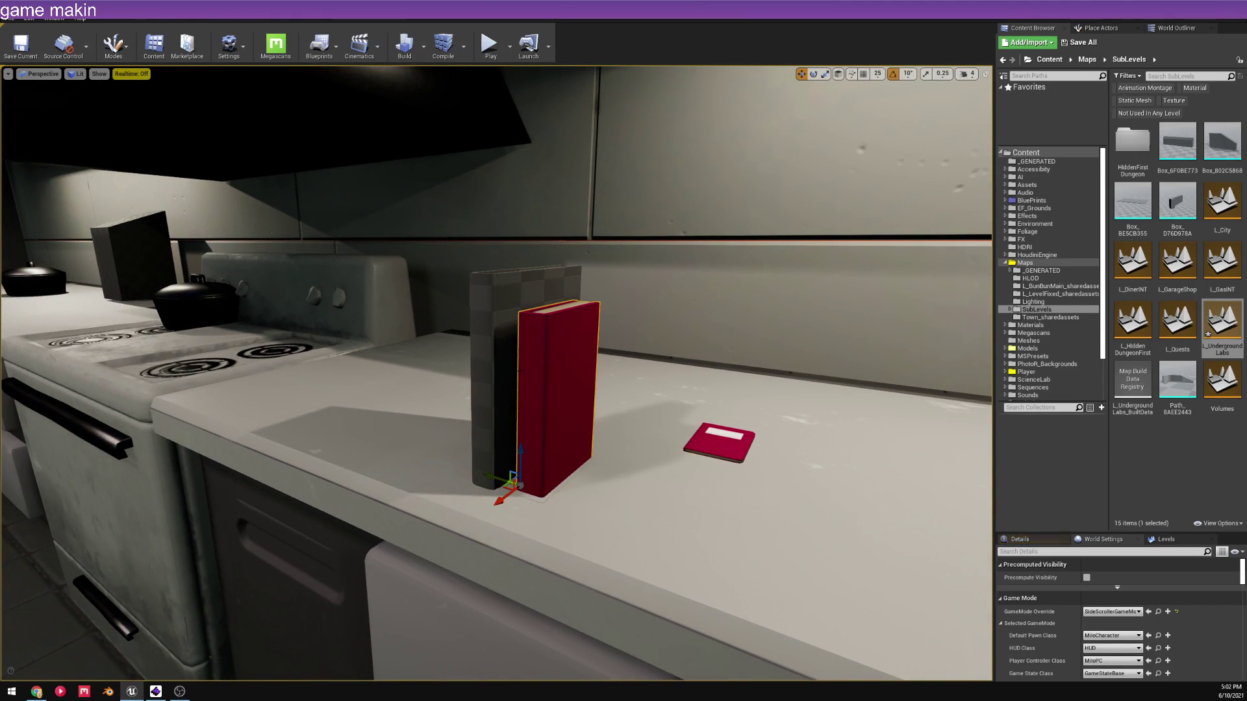
mouse_move(445, 498)
mouse_down()
mouse_move(610, 386)
mouse_move(452, 500)
mouse_move(463, 487)
mouse_up()
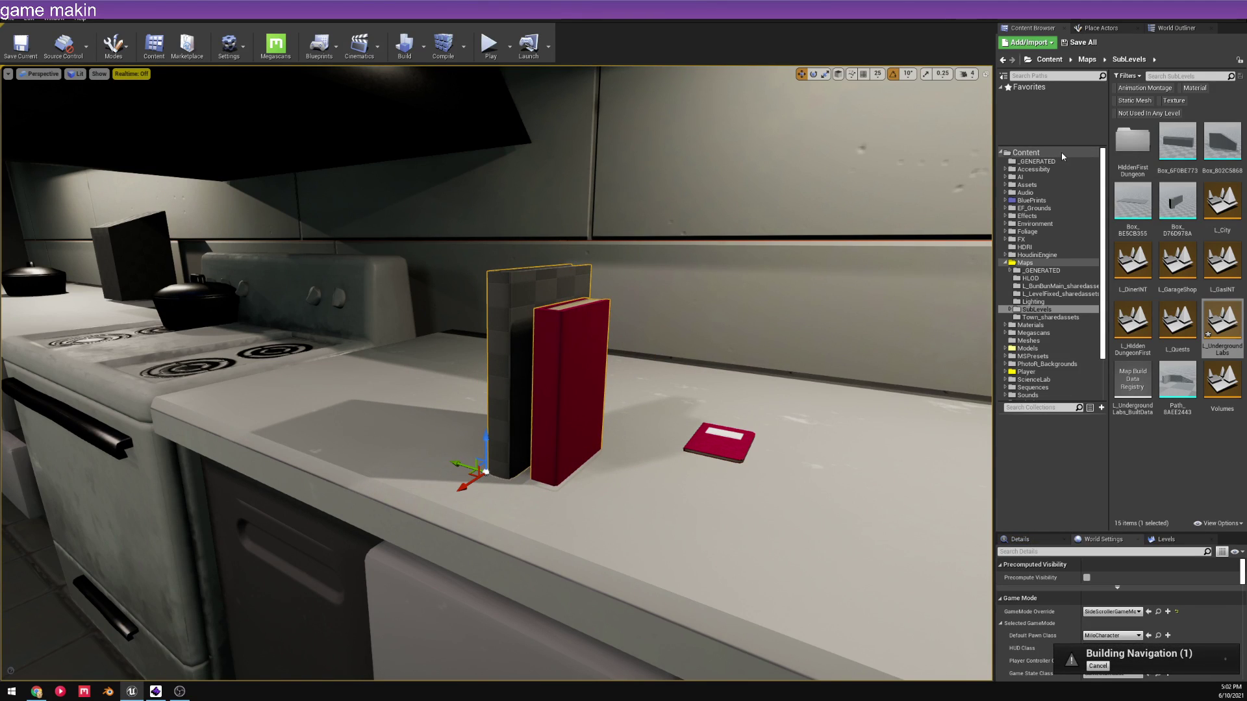
- Search the BluePrints folder for "book" and try out BP_Book on the counter, removing it again
drag(1045, 207, 1042, 202)
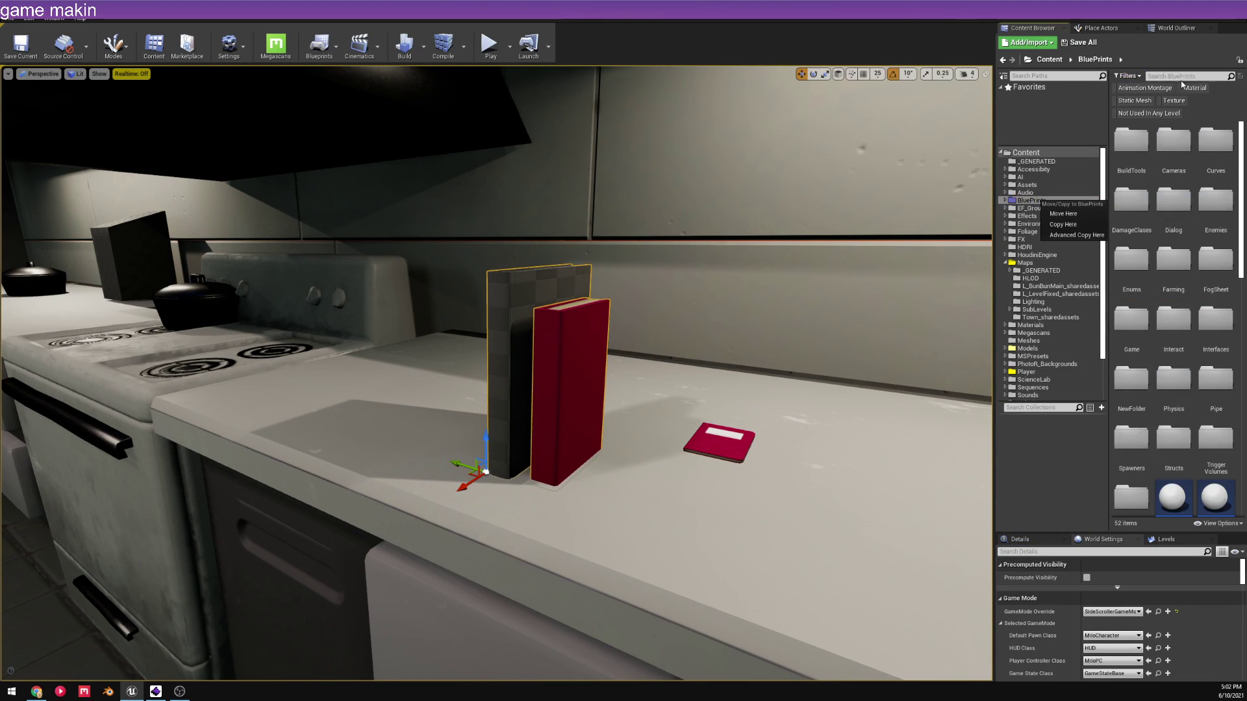
click(1097, 61)
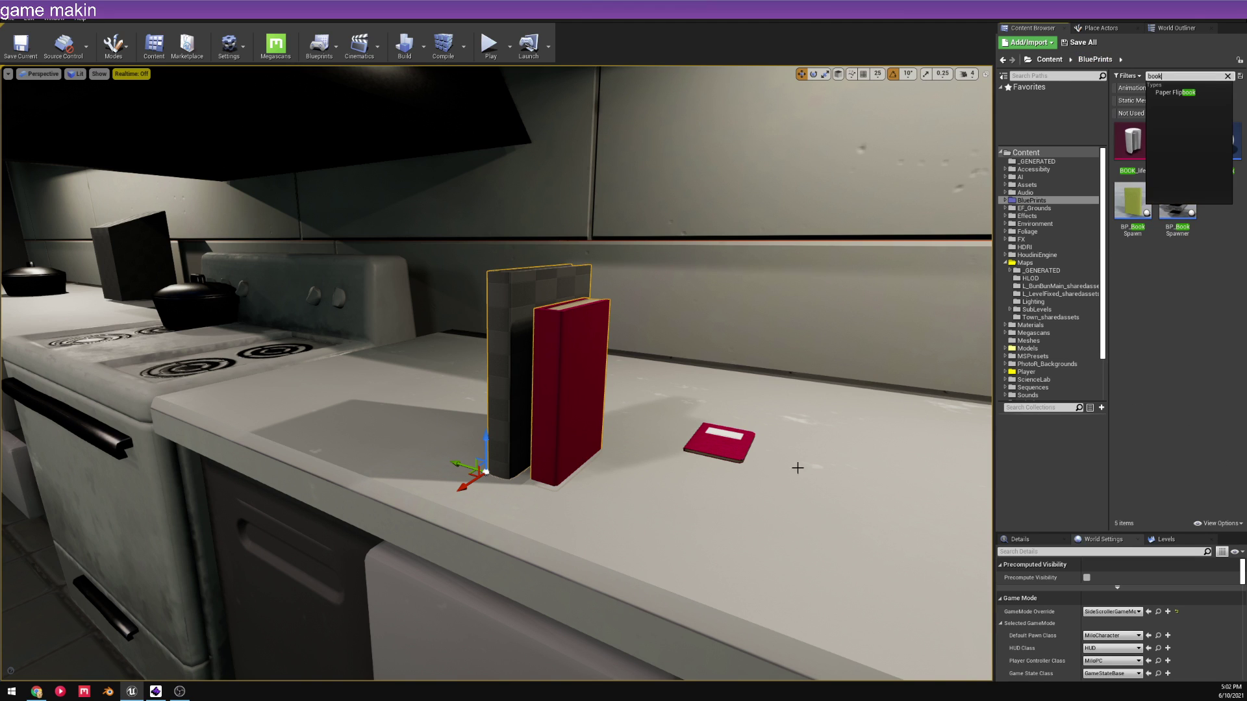
click(1179, 377)
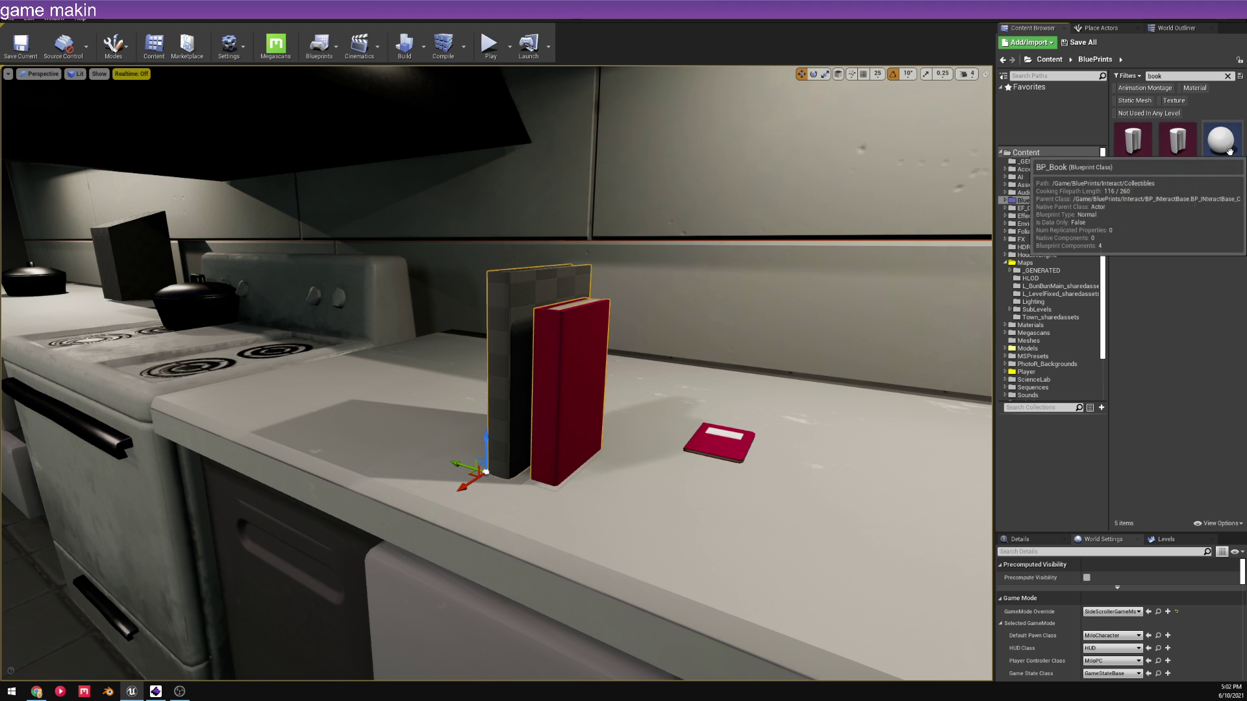
drag(1230, 152, 732, 393)
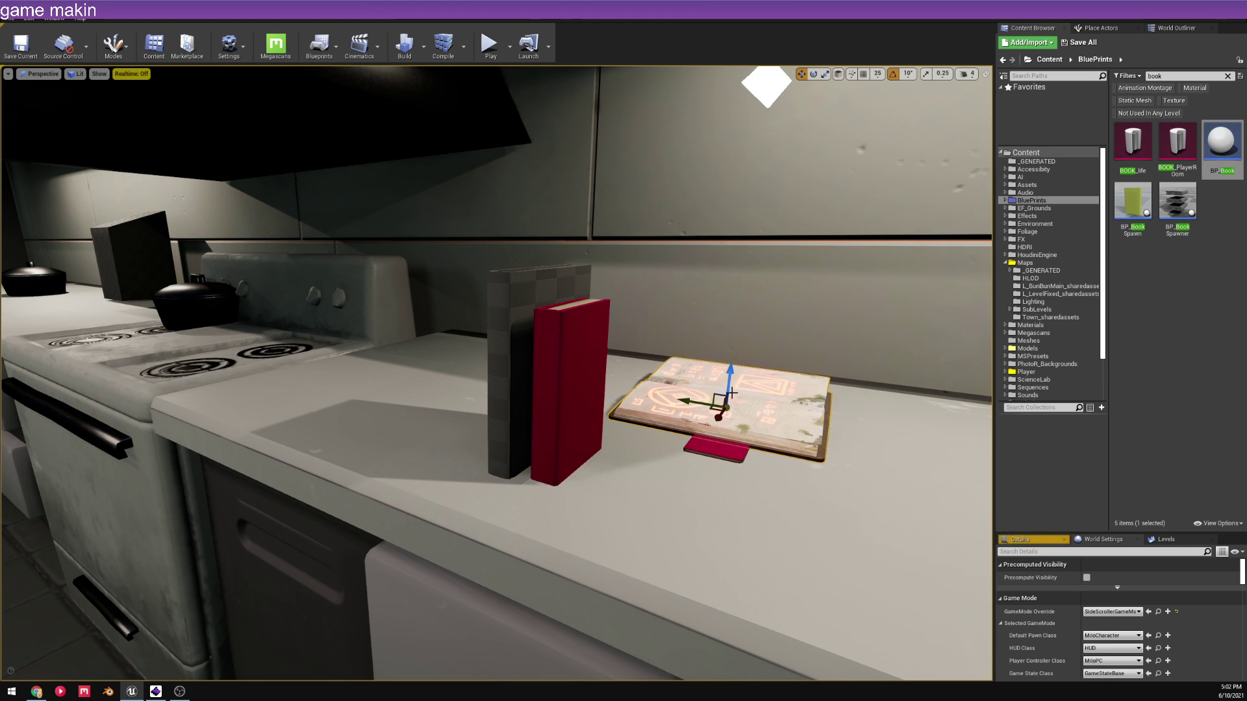
key(Delete)
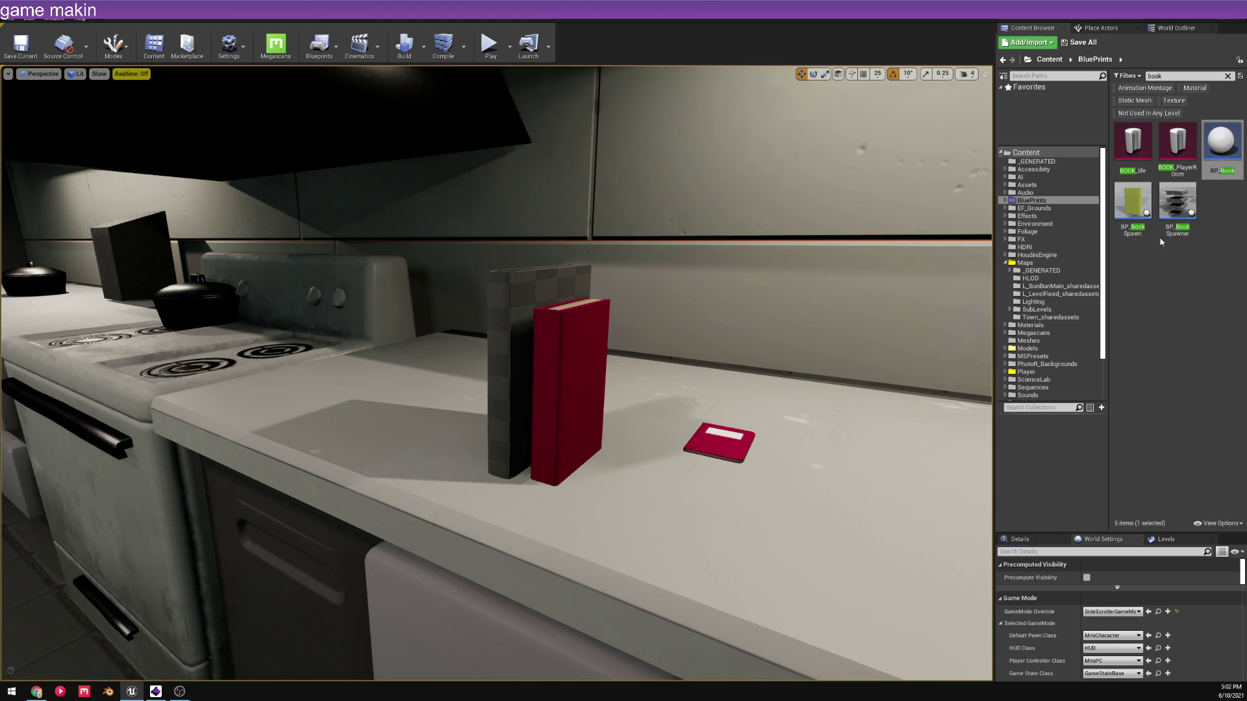
- Place BP_BookSpawn on the counter near the wall and try out a duplicate beside it, deleting only the duplicate
drag(1134, 207, 653, 362)
click(1015, 541)
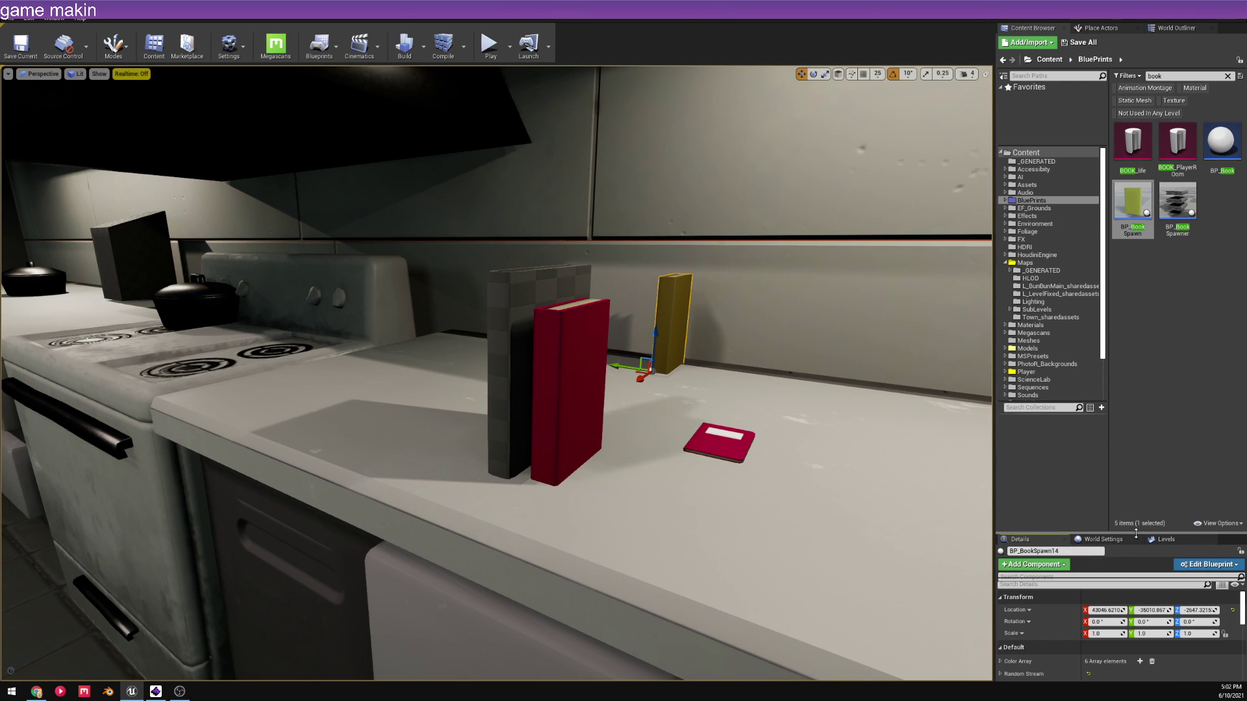
drag(1136, 532, 1136, 330)
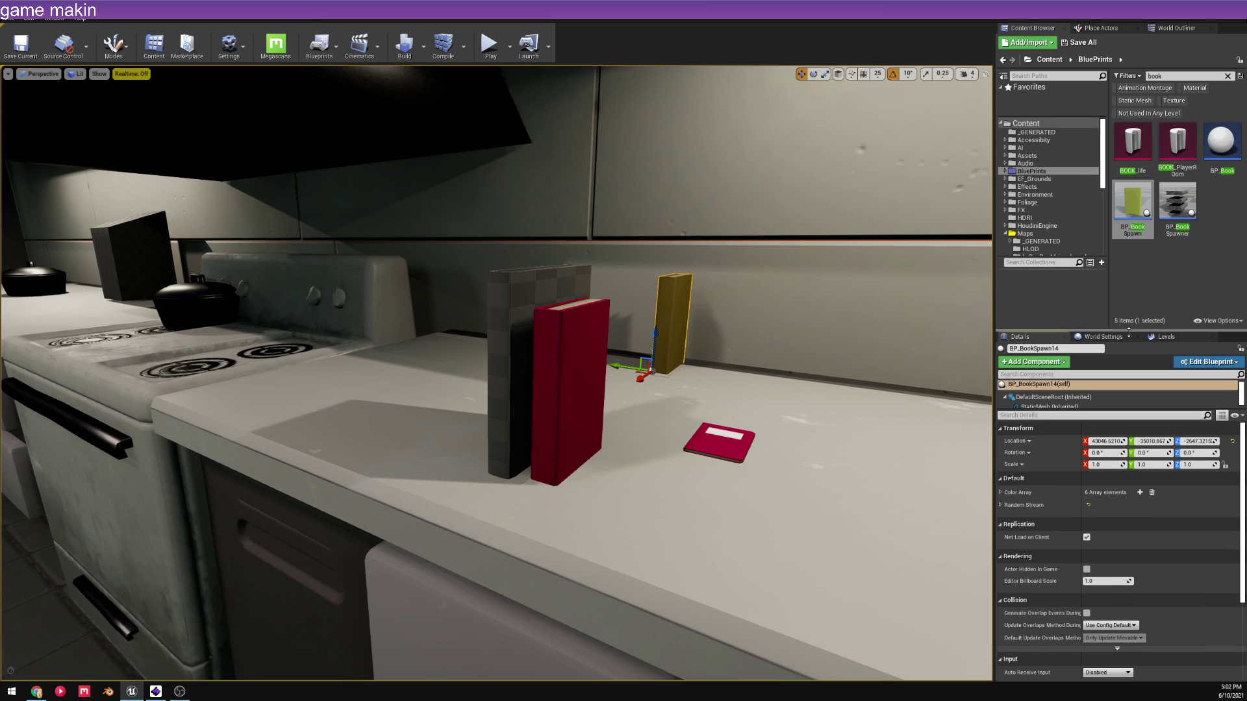
click(1001, 505)
click(1001, 505)
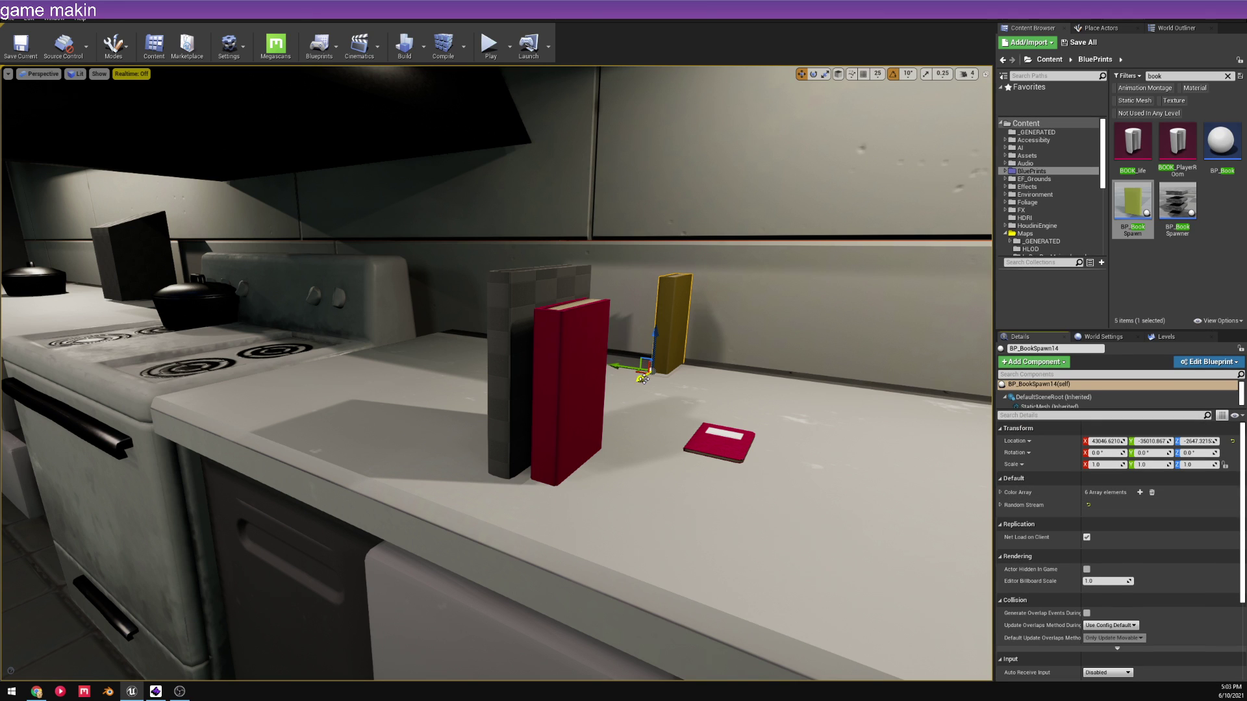
mouse_move(630, 369)
alt+mouse_down()
mouse_move(672, 374)
mouse_move(649, 372)
alt+mouse_up()
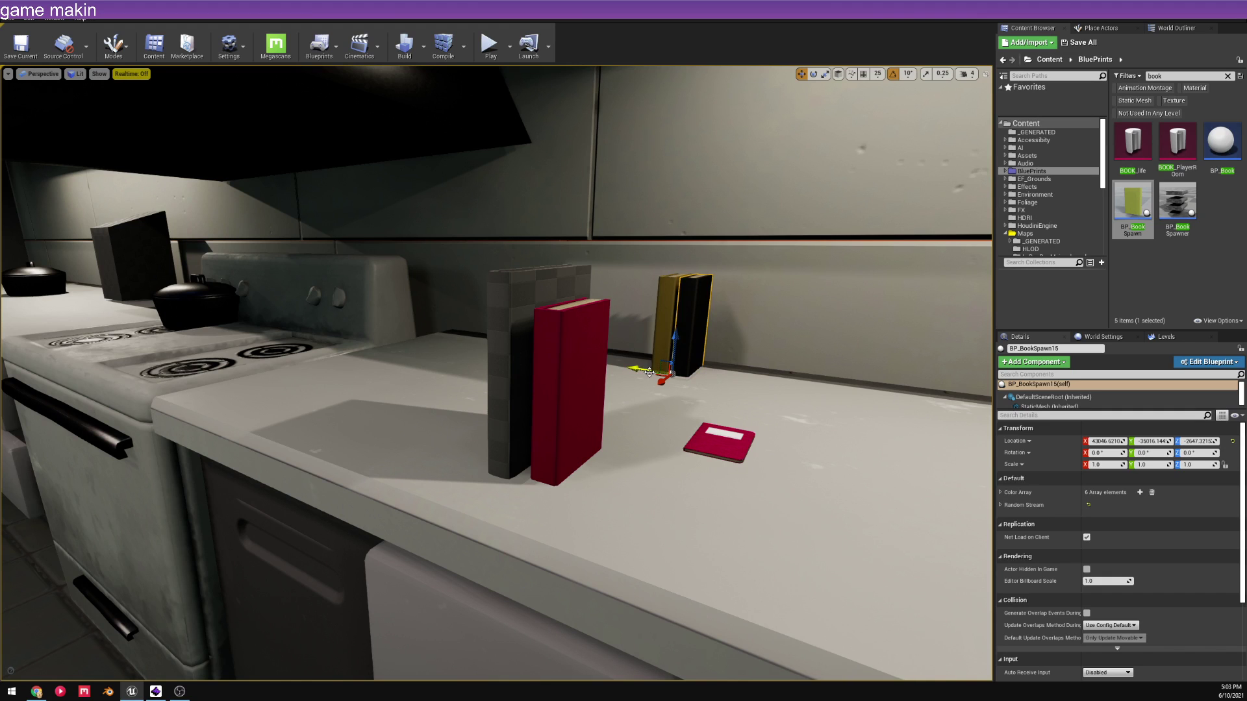
key(Delete)
- Place BP_BookSpawner on the counter and locate the static mesh asset used by its HierarchicalInstancedStaticMesh component
drag(1178, 204, 709, 383)
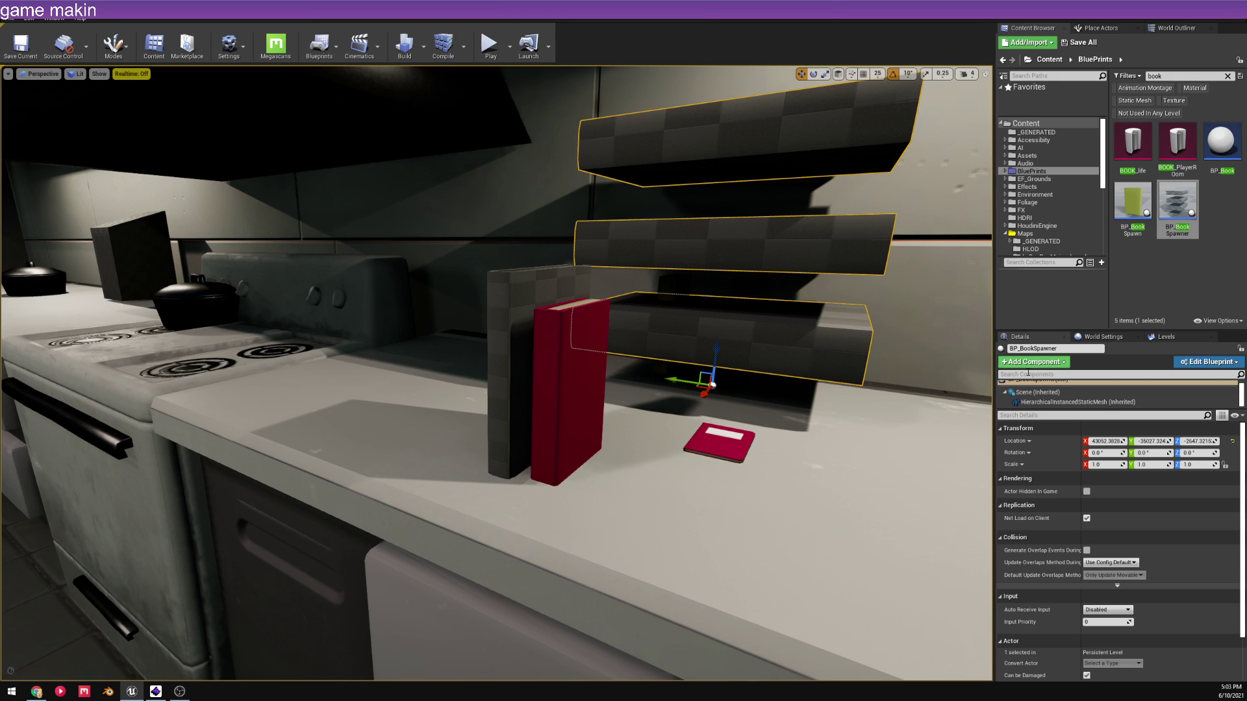
click(1078, 402)
click(1137, 528)
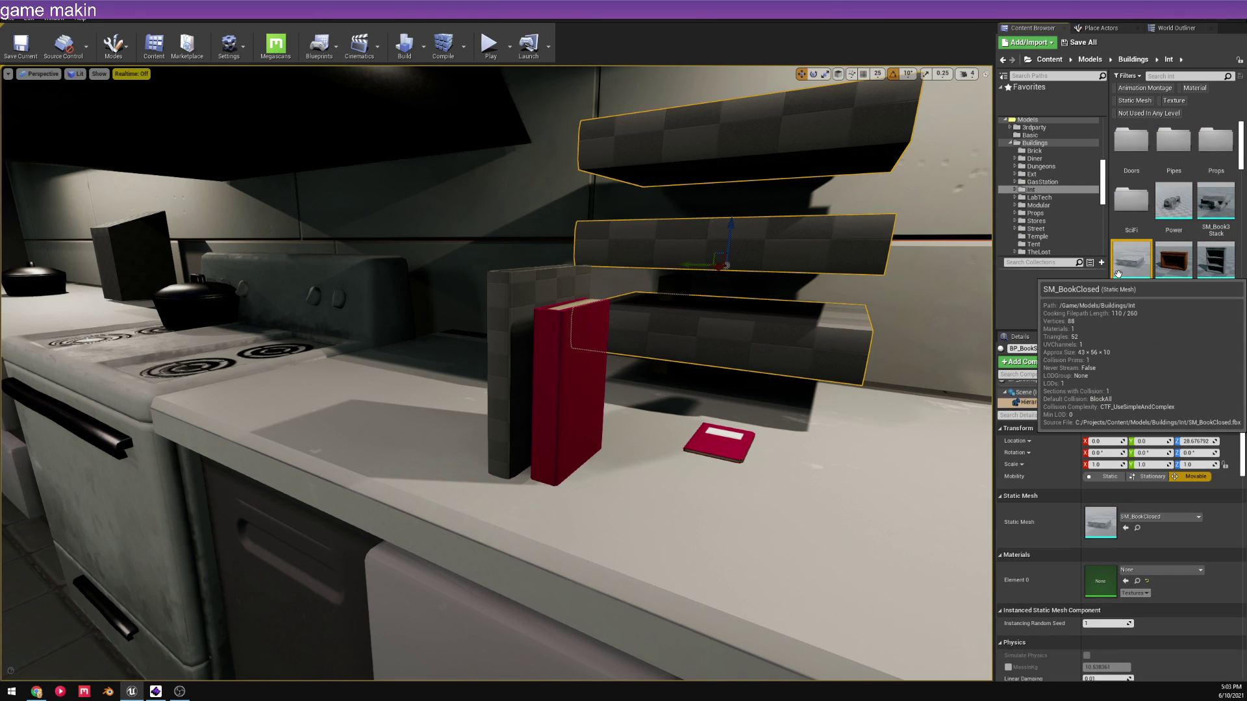
- Try out the SM_Book3Stack mesh on the counter and remove it again
key(f)
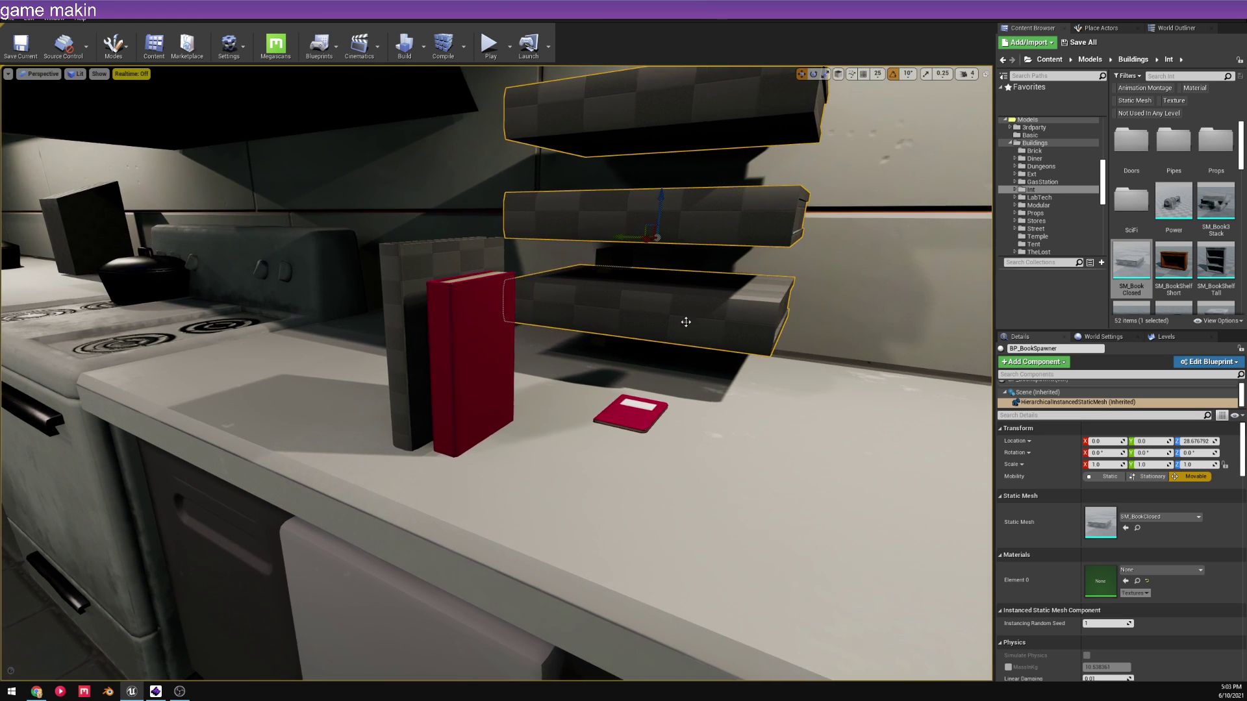
drag(1215, 201, 752, 434)
key(Delete)
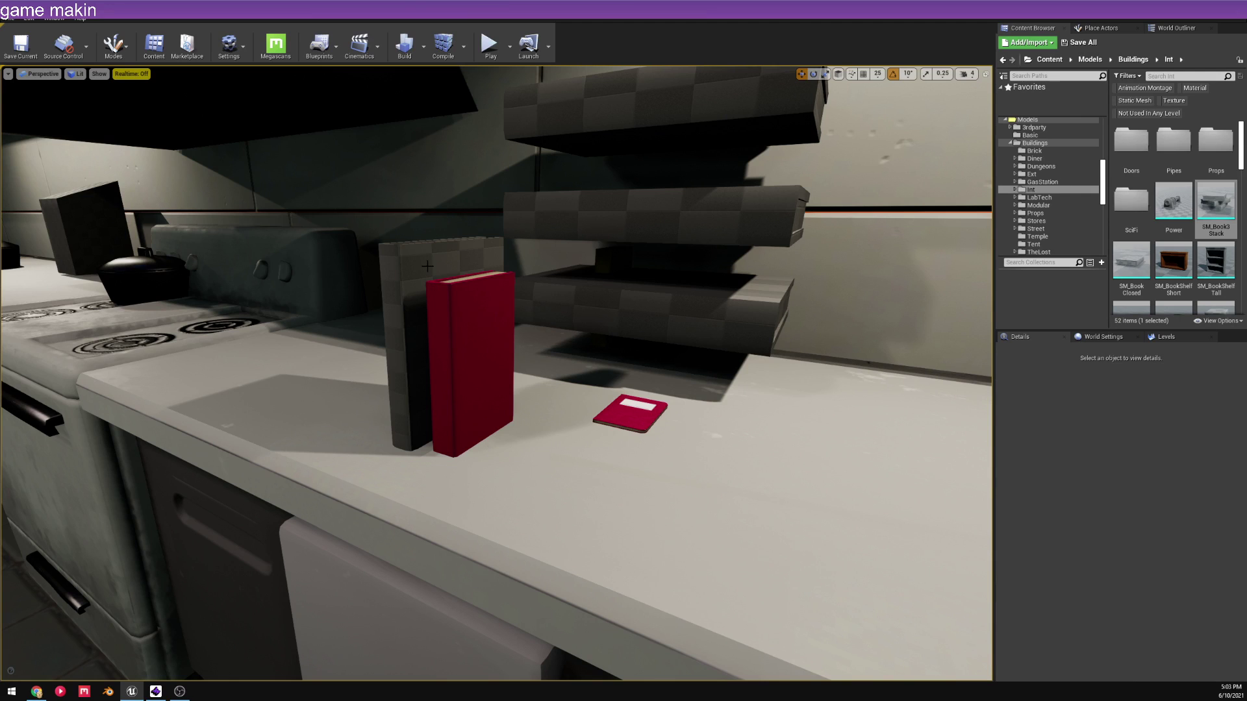
- Delete the SM_BookClosed mesh asset, replacing its references with SM_UNIBook, and save the affected content
click(448, 253)
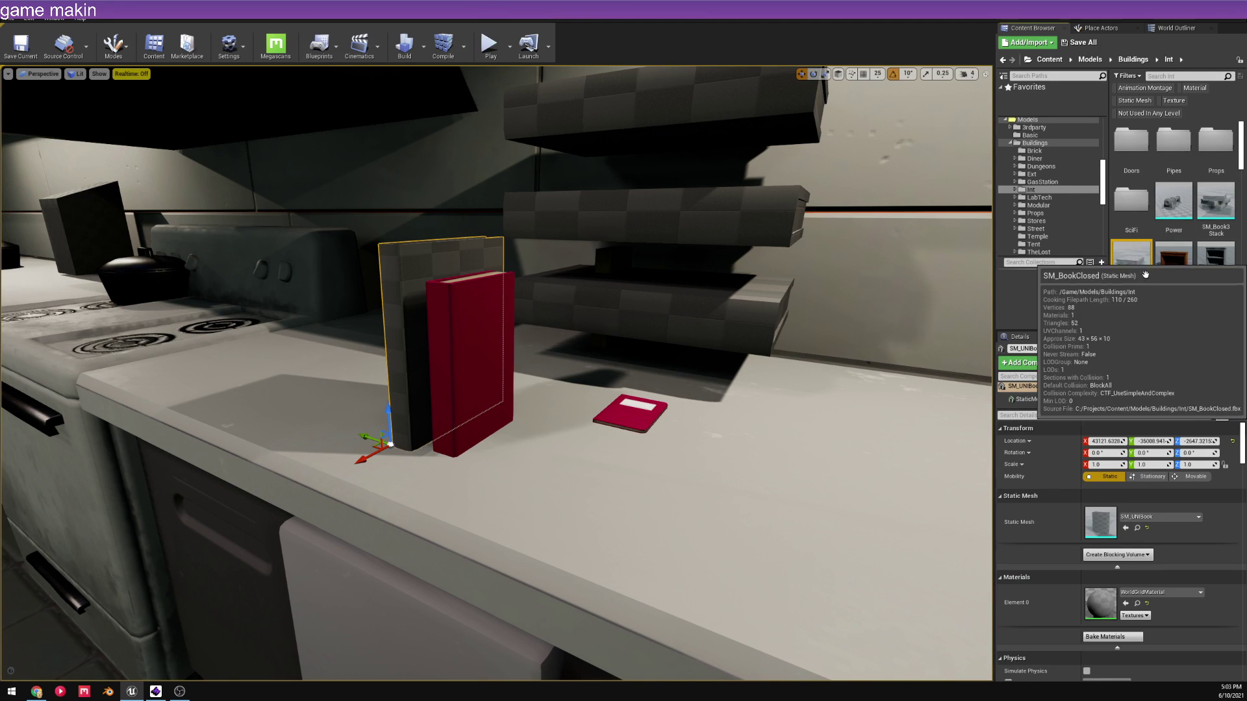
click(1129, 286)
key(Delete)
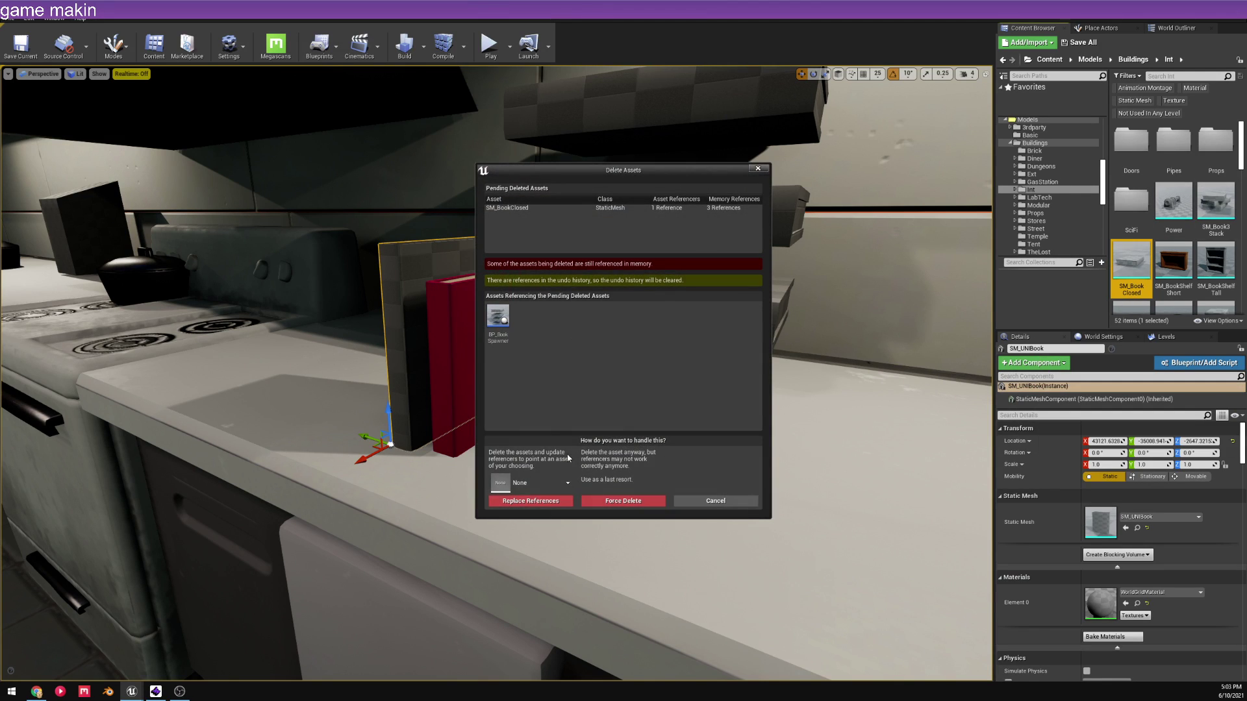
click(542, 482)
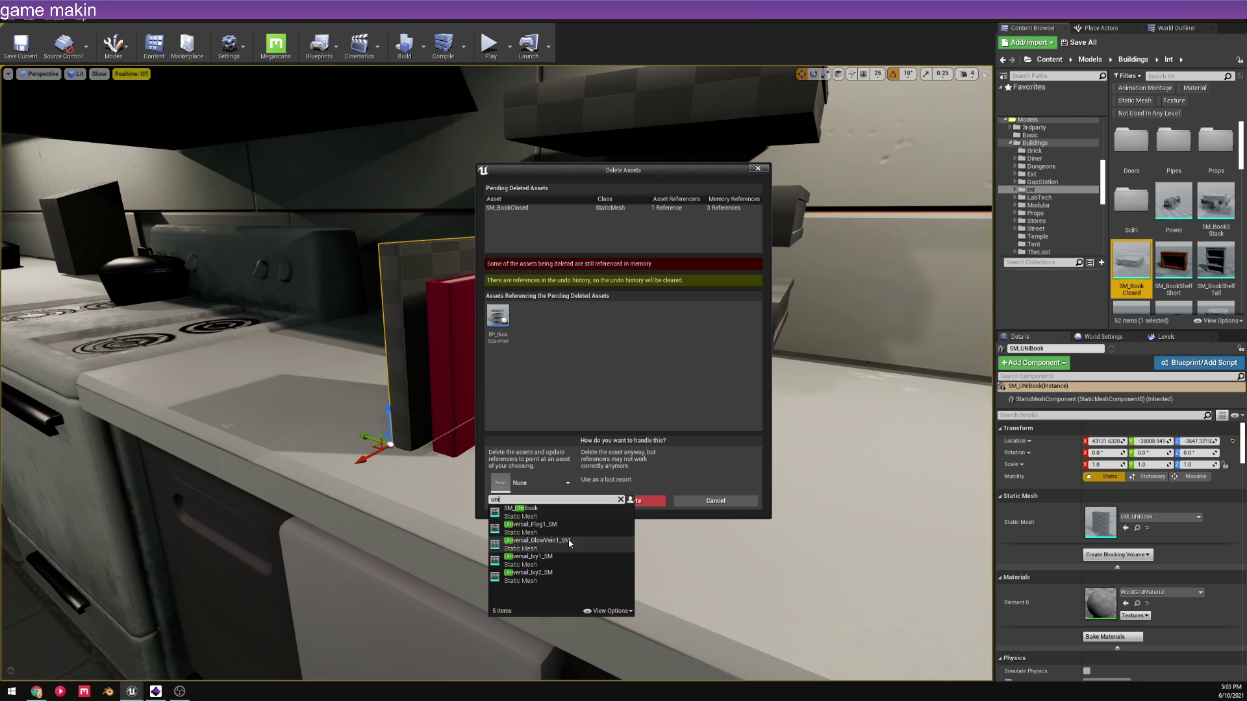
text(uni)
click(521, 510)
click(536, 501)
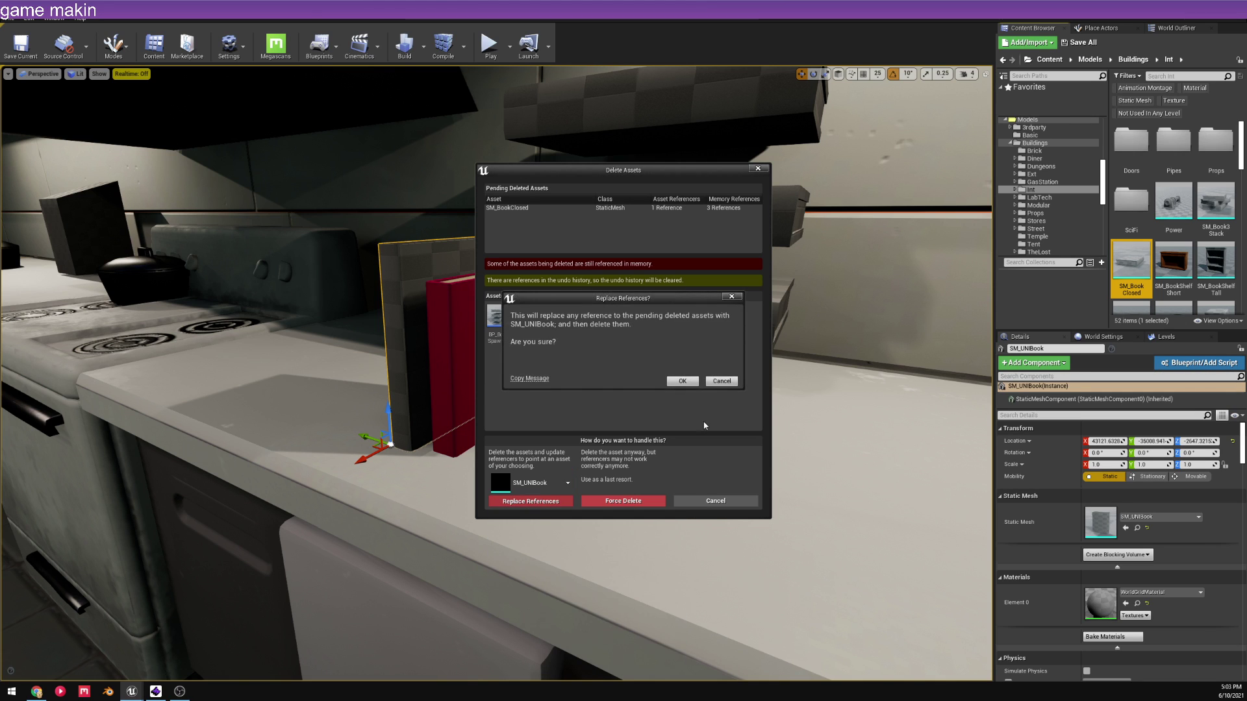
click(679, 382)
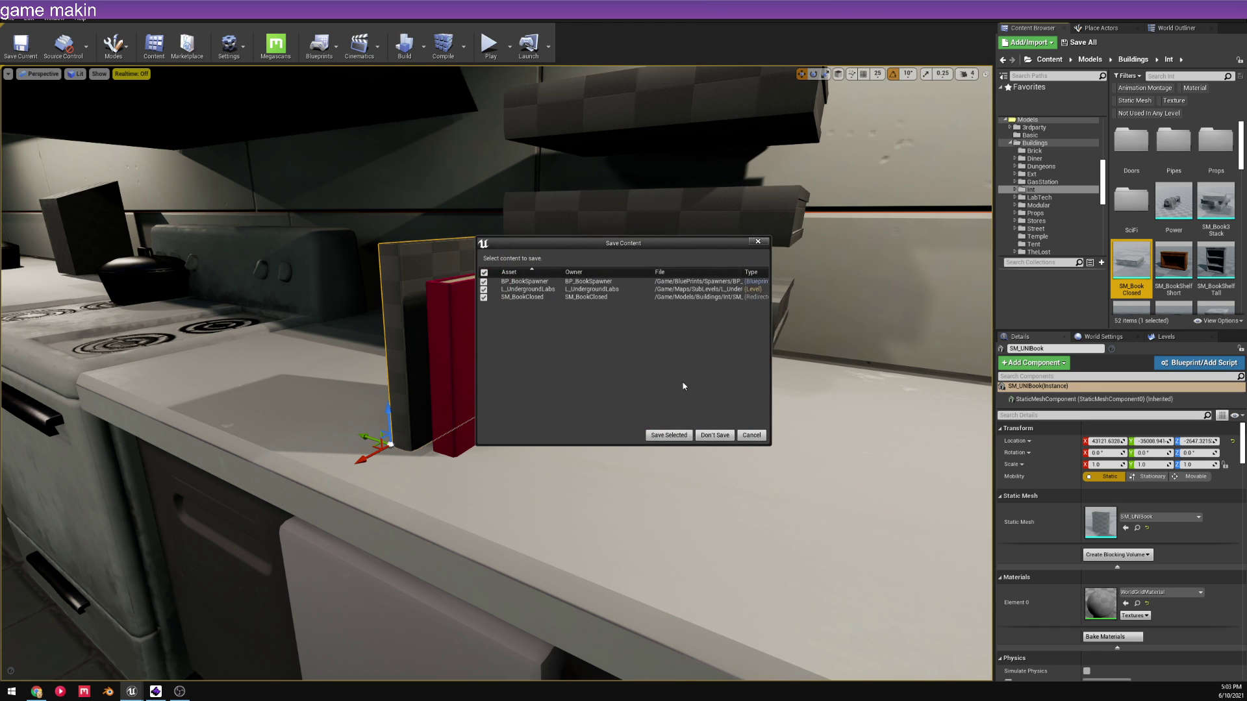
click(663, 430)
- Inspect the placed BP_BookSpawner with its replaced mesh and delete it from the counter
right_drag(573, 339, 584, 323)
key(s)
key(w)
click(585, 323)
scroll(597, 511, down, 5)
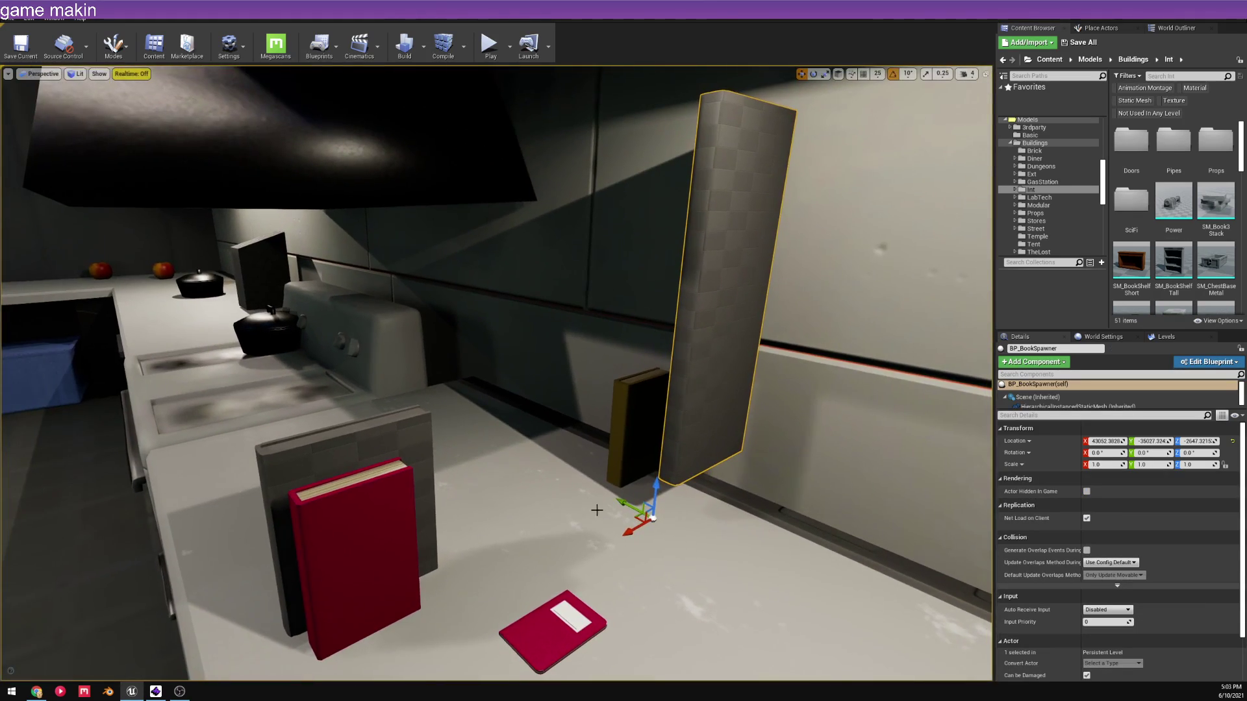
key(s)
right_drag(663, 510, 663, 509)
drag(655, 487, 453, 539)
key(Delete)
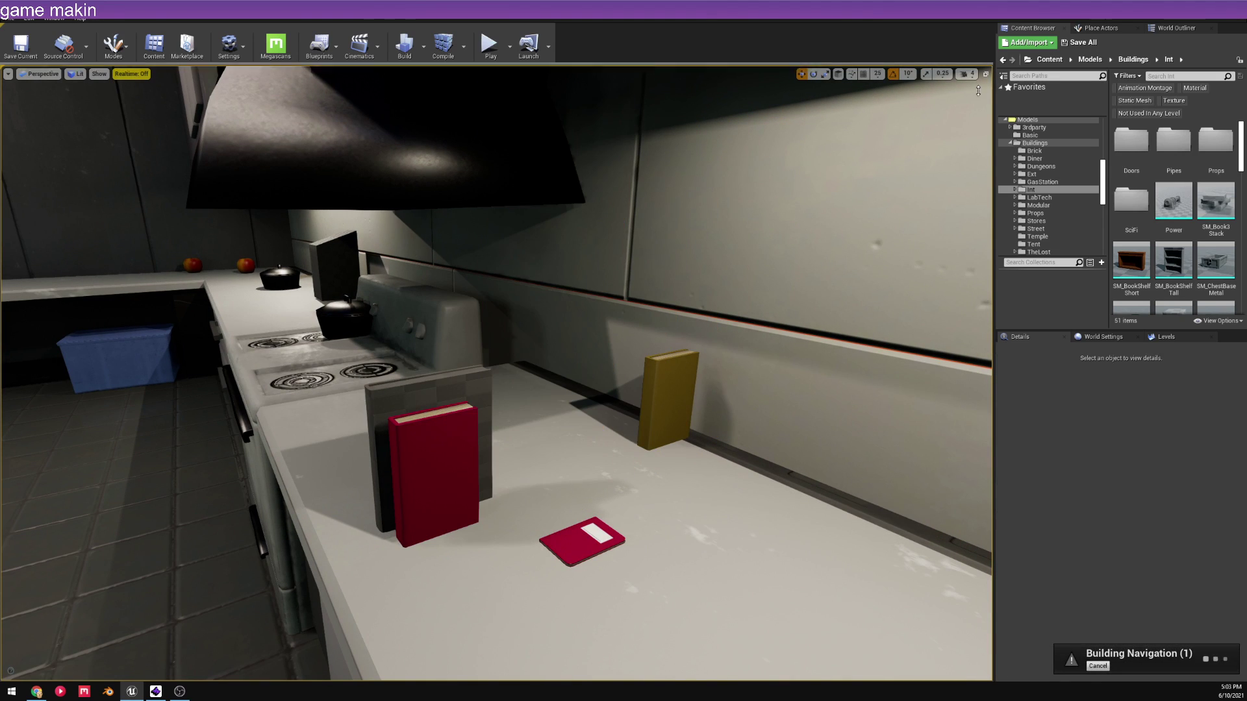
- Search the entire Content folder for "book" and browse to the book blueprints
click(1042, 59)
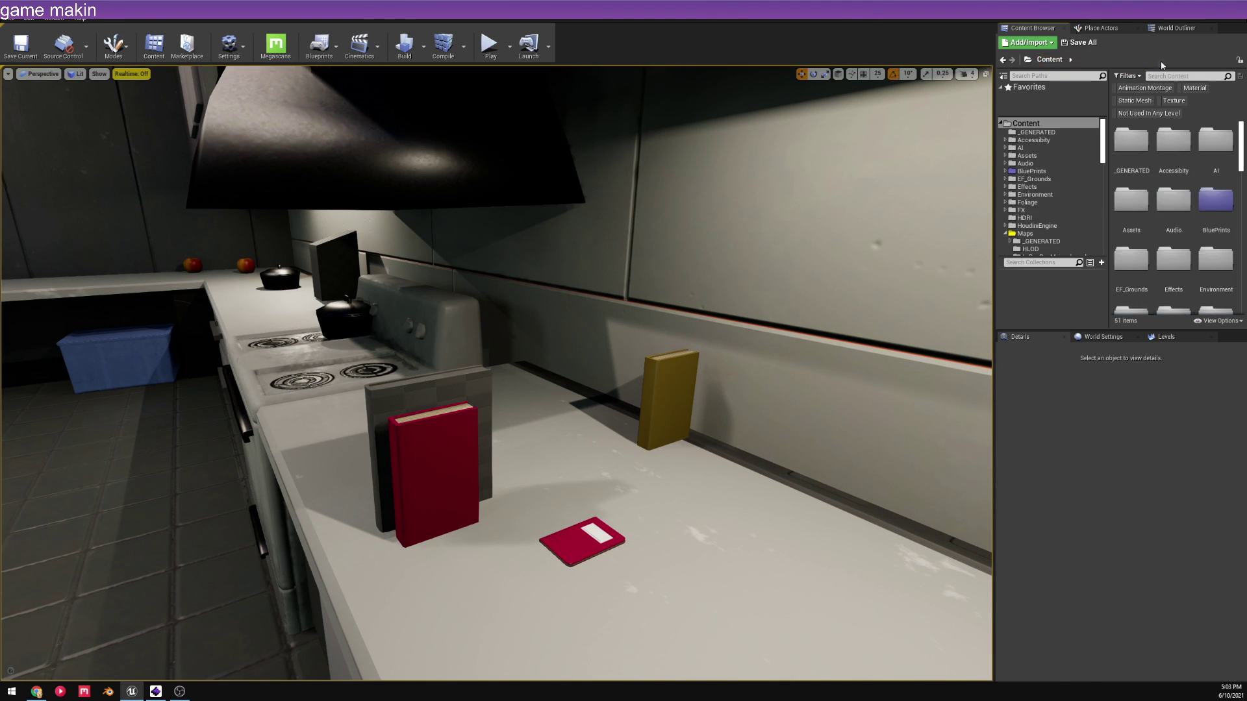
click(1175, 77)
text(book)
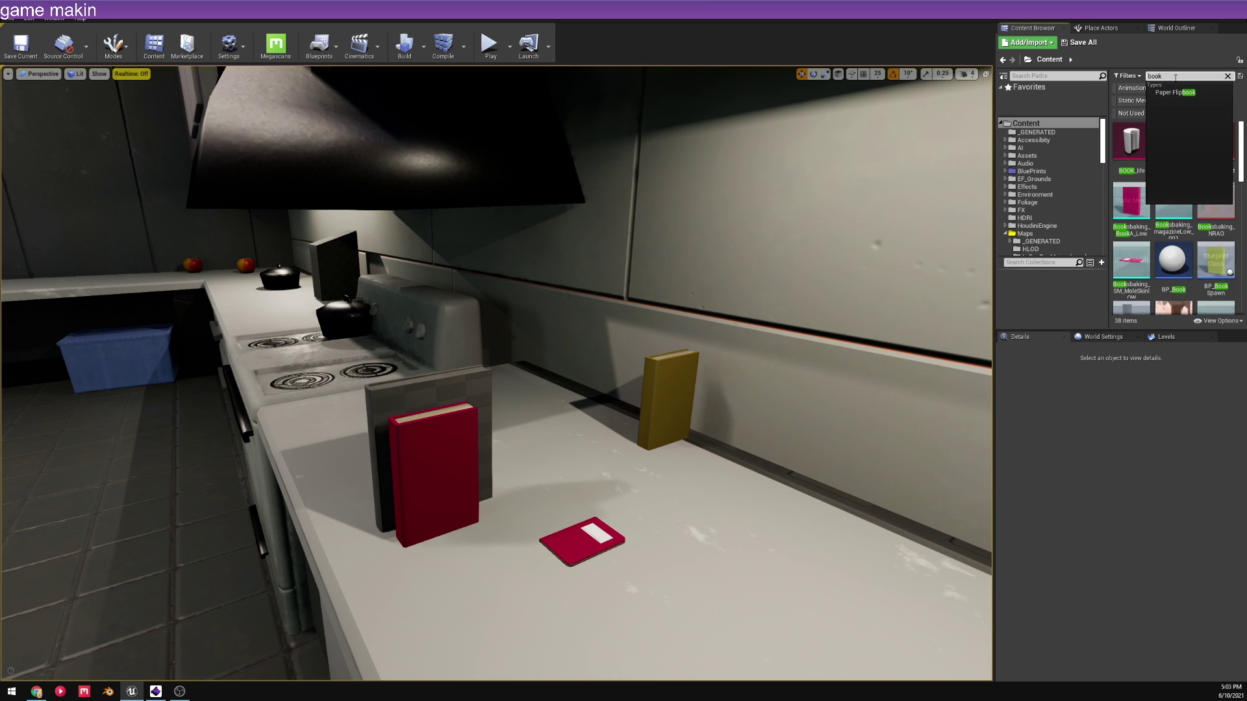
click(1161, 195)
scroll(1163, 296, down, 1)
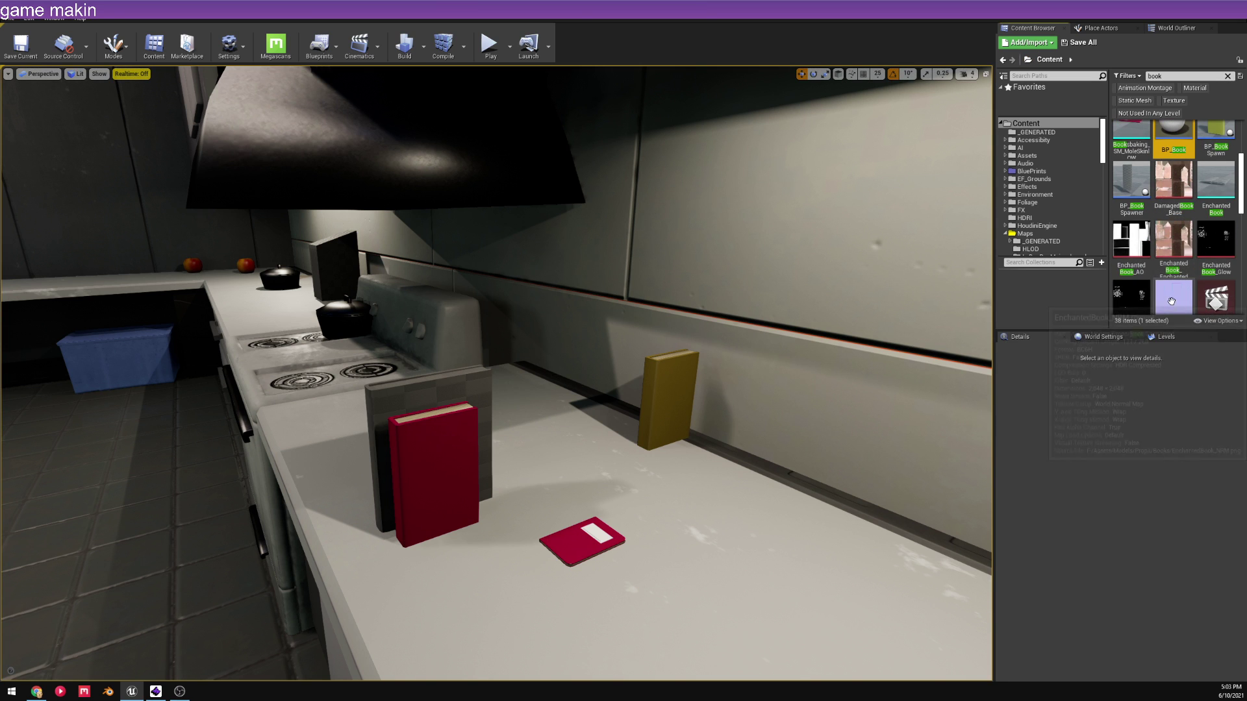
- Try placing BP_BookSpawner on the counter again and remove it
click(1129, 227)
scroll(1127, 222, down, 1)
drag(1127, 223, 707, 555)
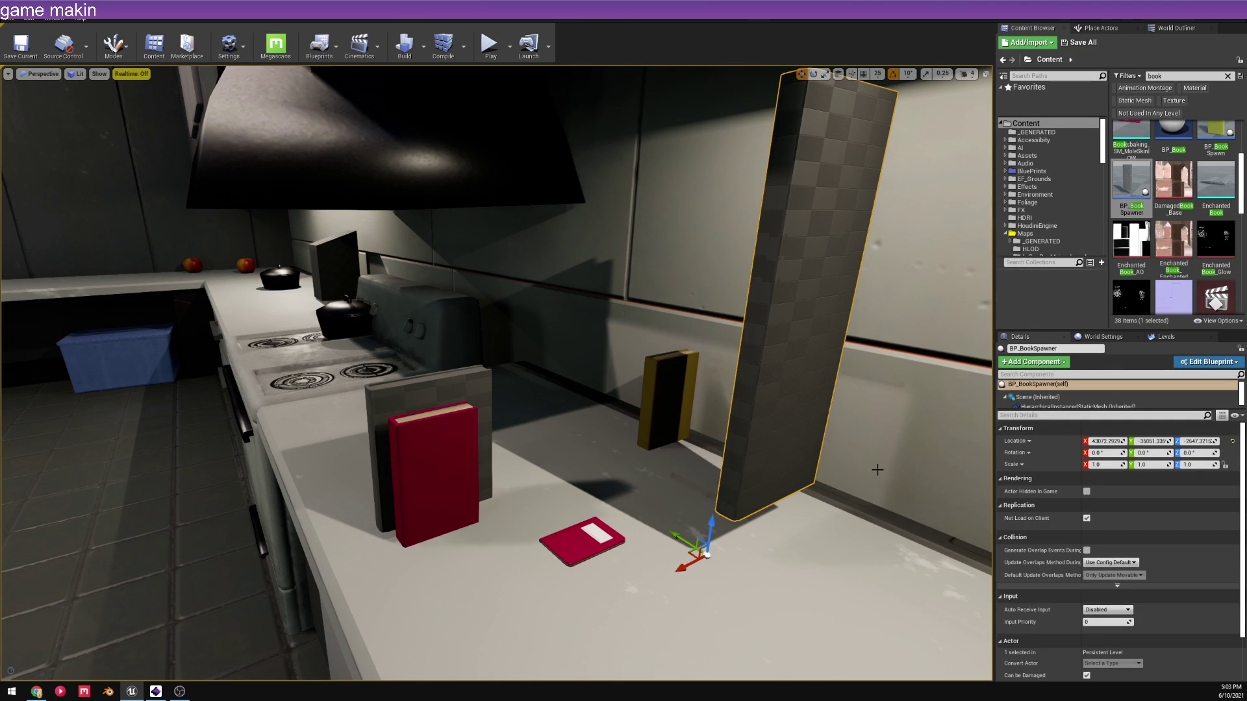
key(Delete)
- Force delete the BP_BookSpawner blueprint asset from the project
scroll(961, 279, up, 2)
right_drag(824, 287, 903, 310)
key(s)
key(s)
click(1131, 185)
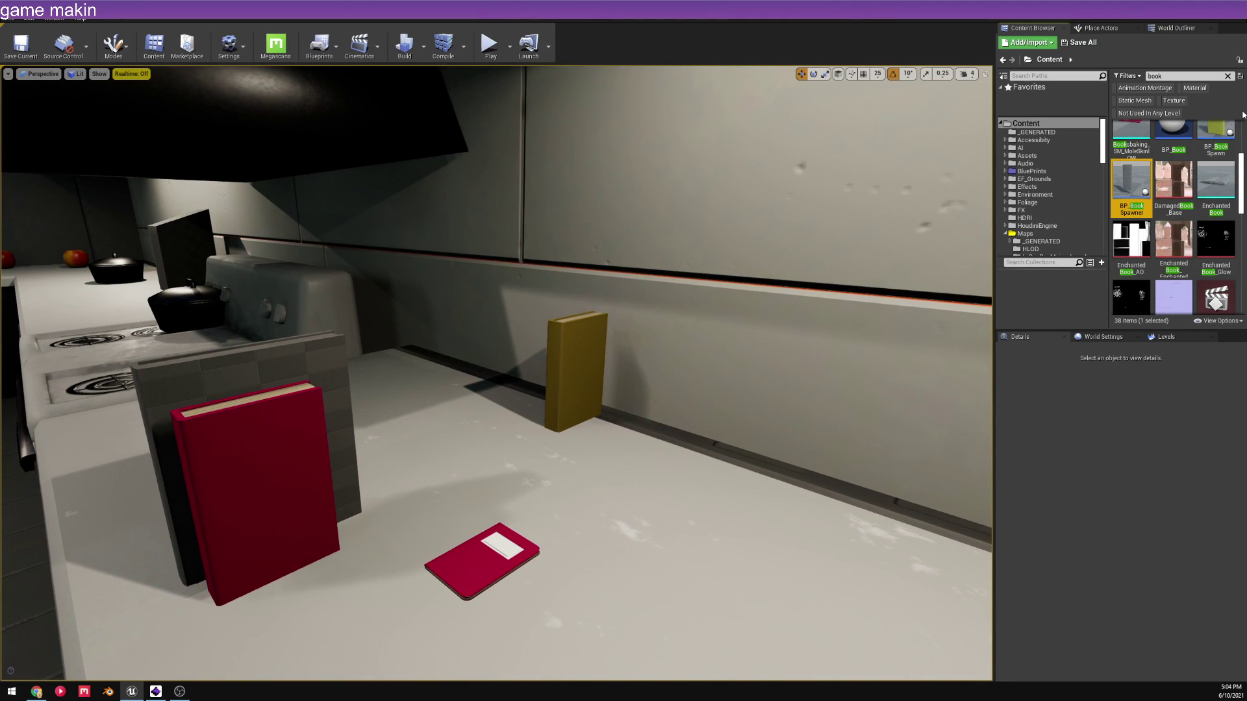
key(Delete)
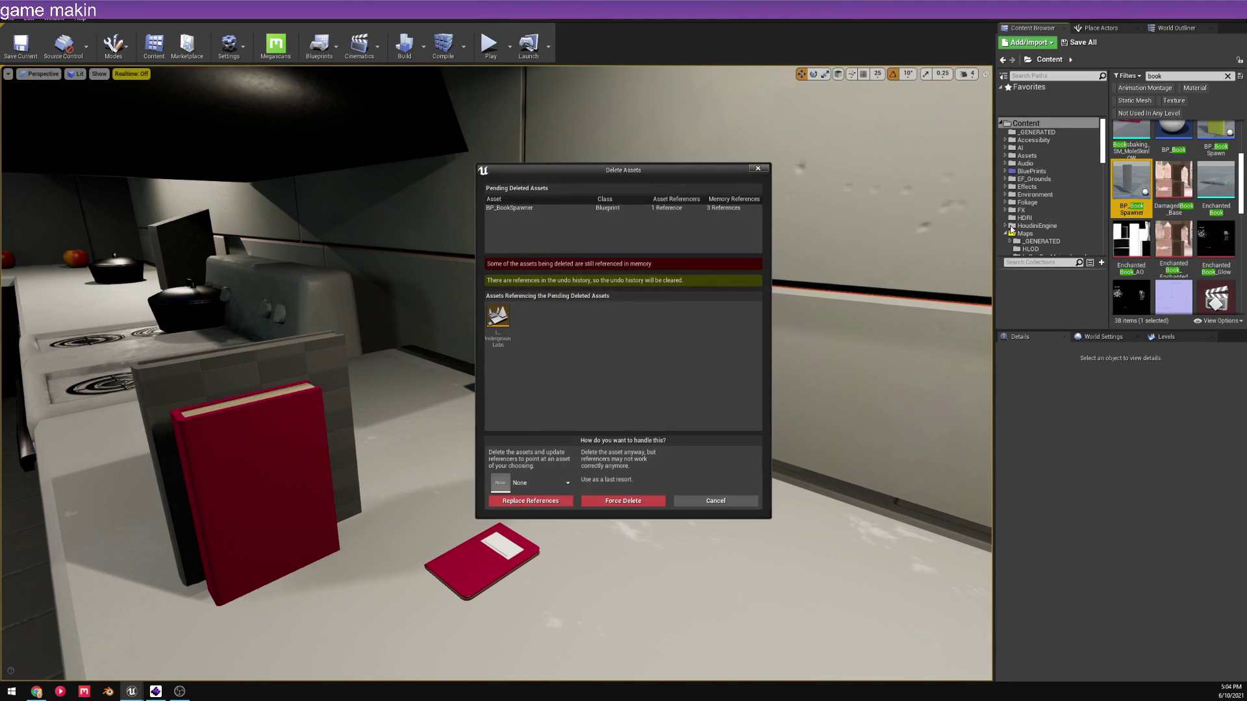
click(634, 504)
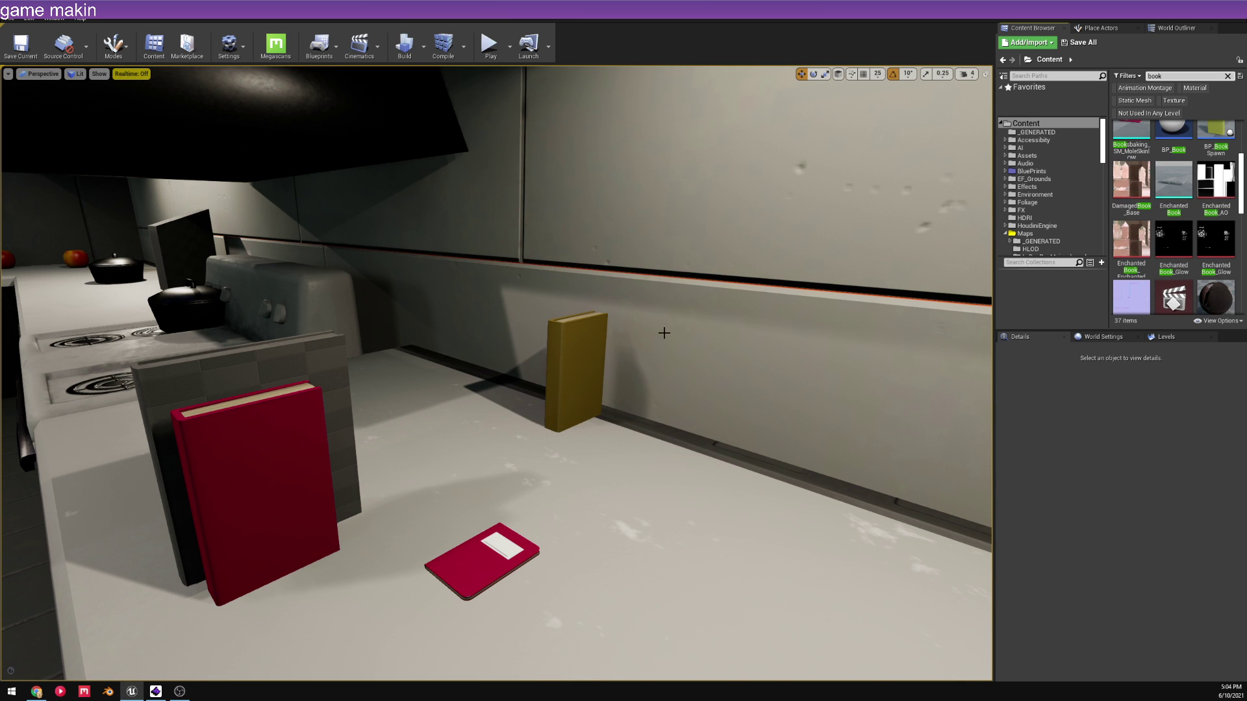
- Open the EnchantedBook_Glow texture from the book assets to inspect it
scroll(1176, 246, down, 2)
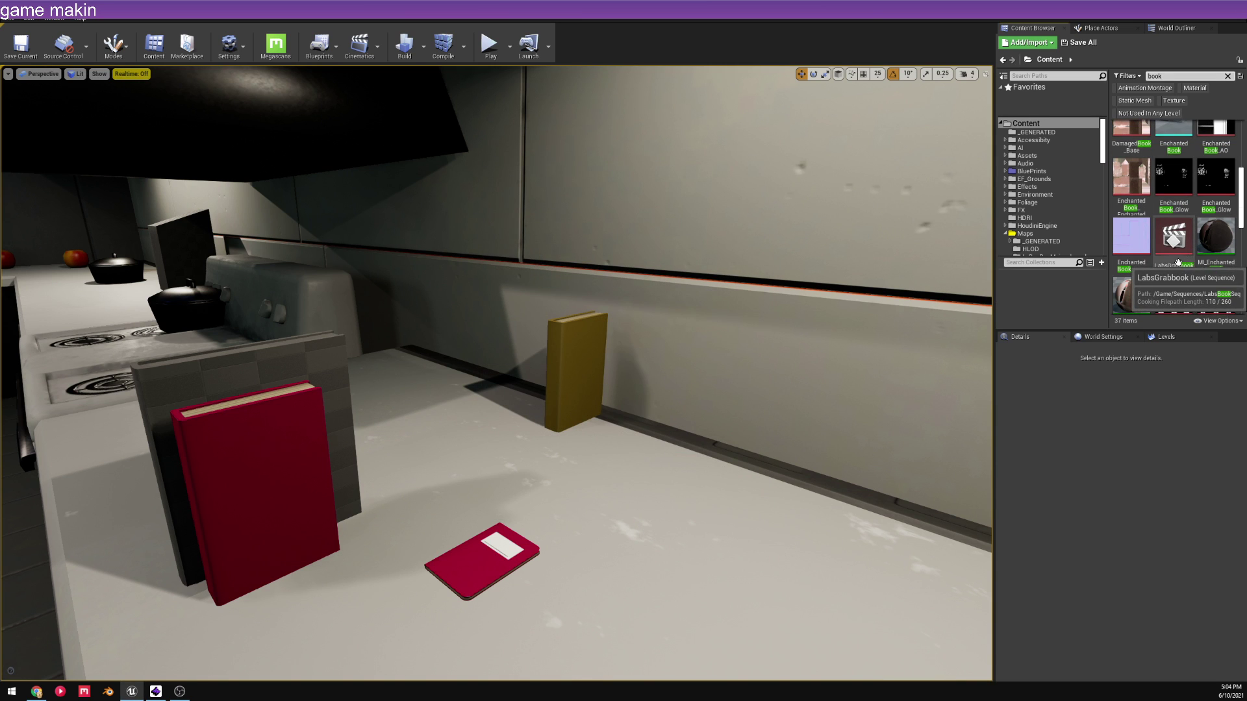
click(1209, 198)
double_click(1209, 198)
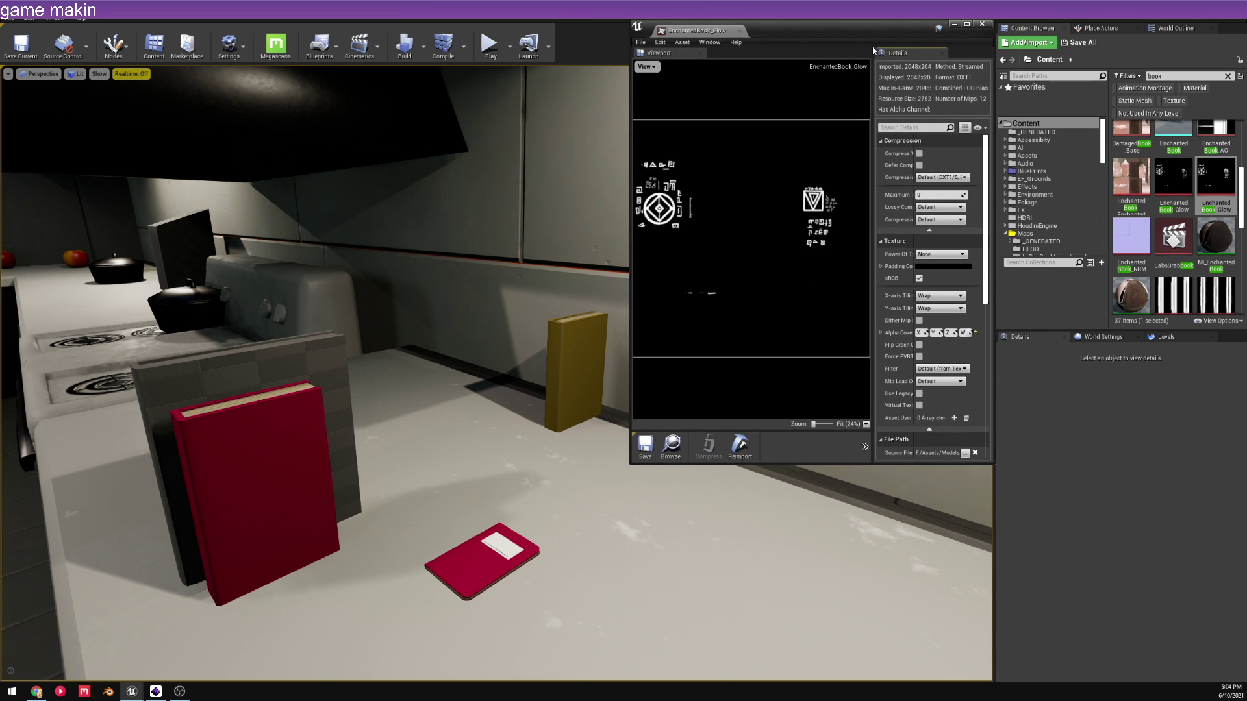
- Delete the grayscale EnchantedBook_Glow texture, replacing its references with the other EnchantedBook_Glow, and skip saving the changed content
double_click(1168, 165)
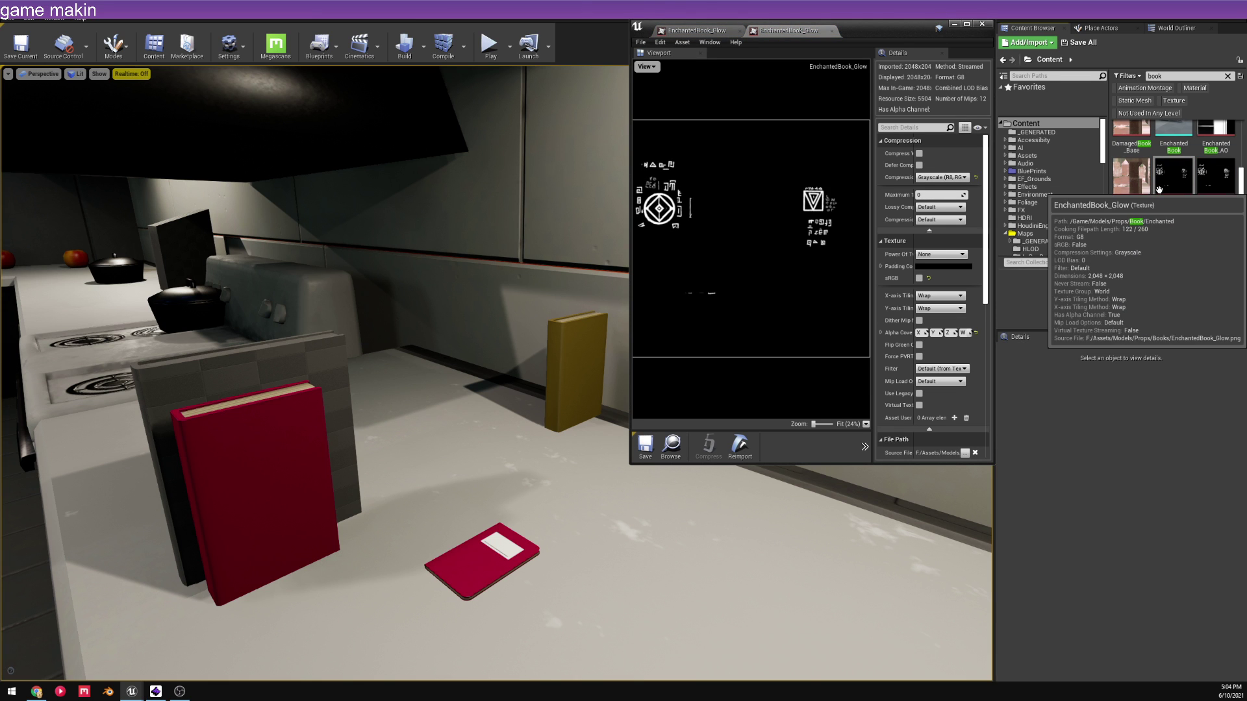
key(Delete)
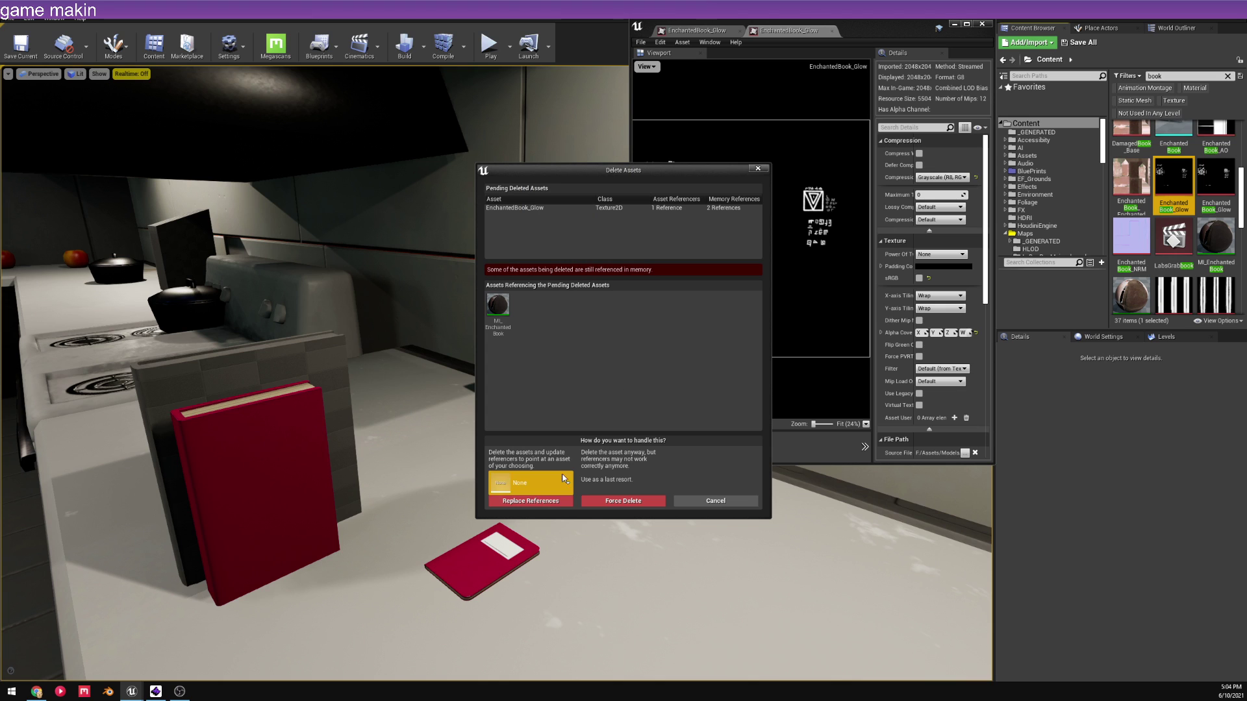
click(561, 478)
text(ench)
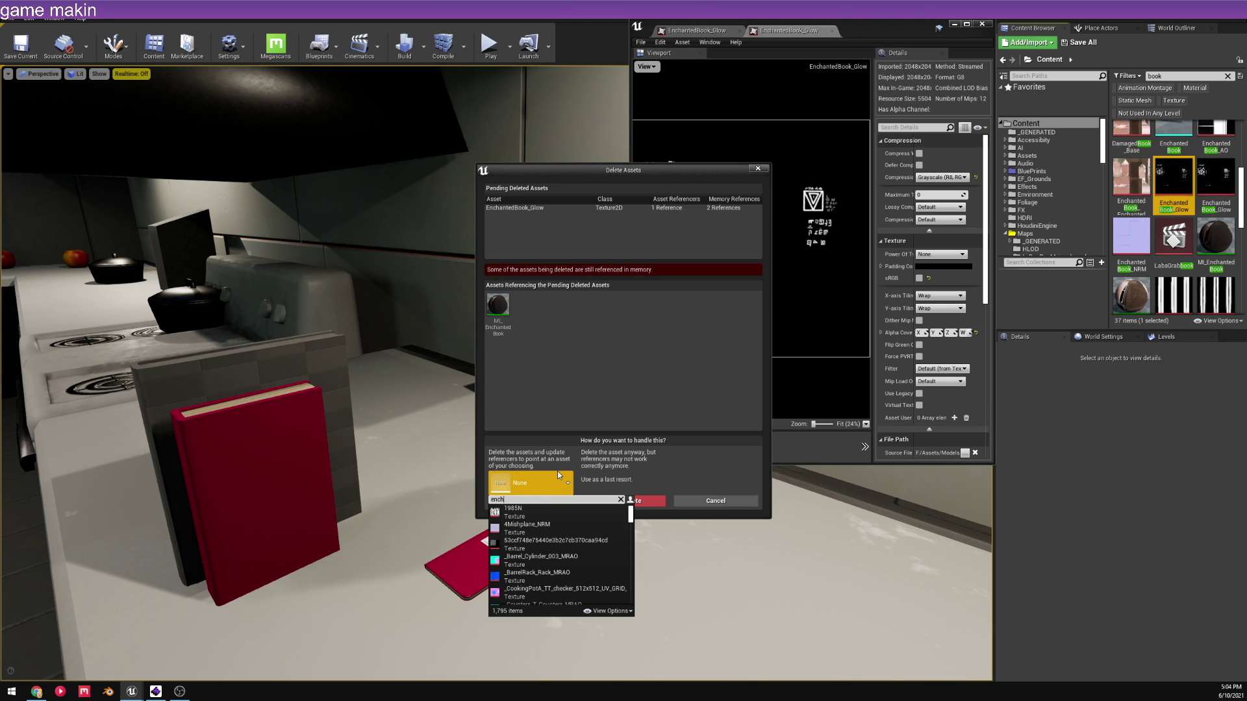
text(ant)
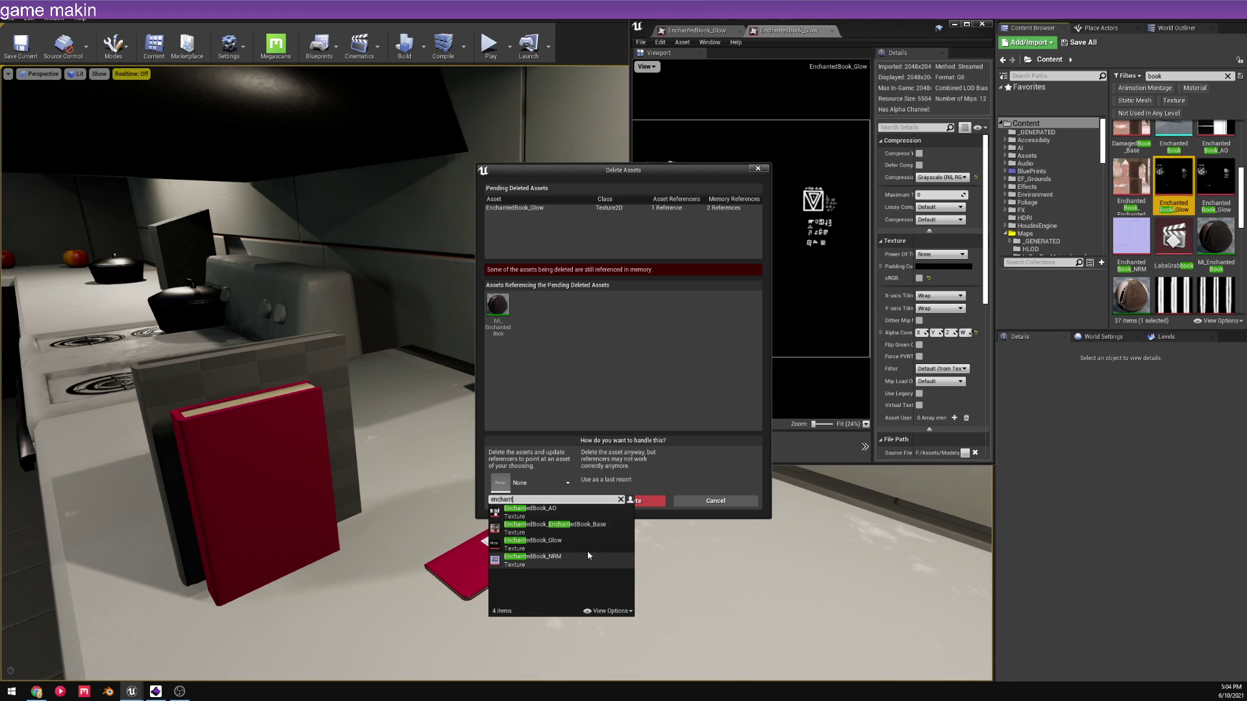
click(553, 544)
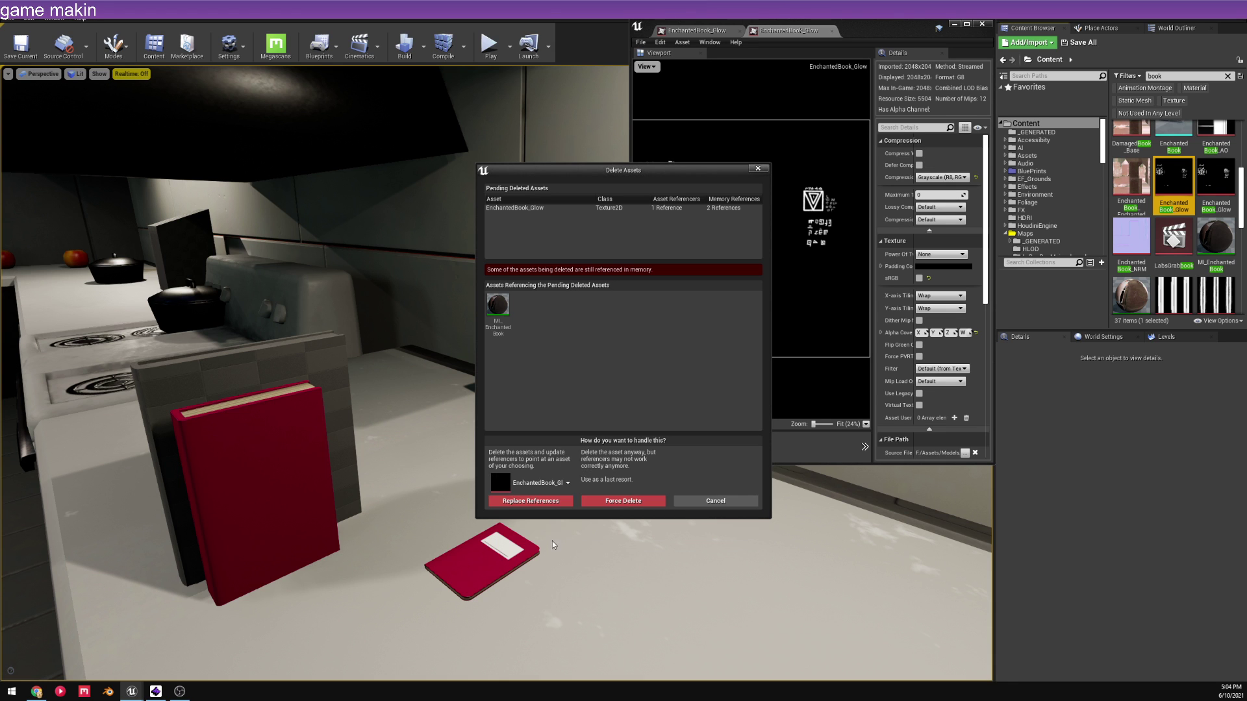
click(539, 502)
click(686, 384)
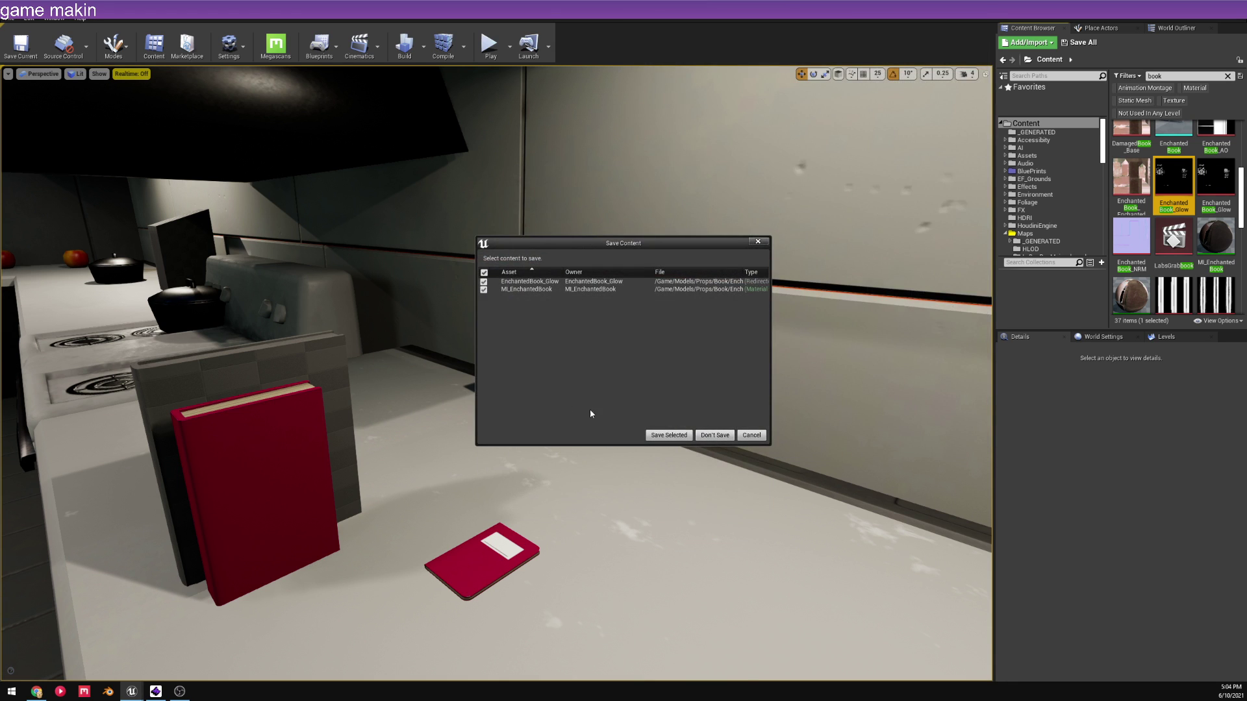
click(715, 436)
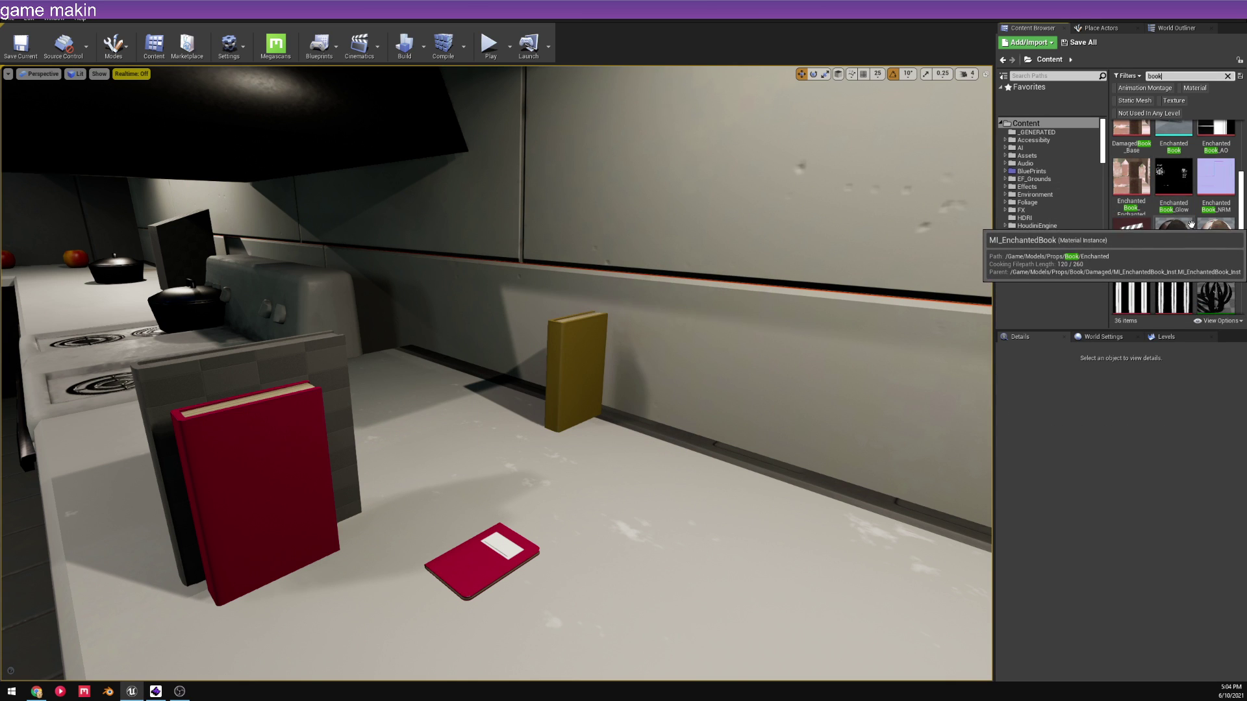
- Find the SM_BookOpen mesh among the book assets and place it on the counter beside the small red notebook
scroll(1189, 225, down, 3)
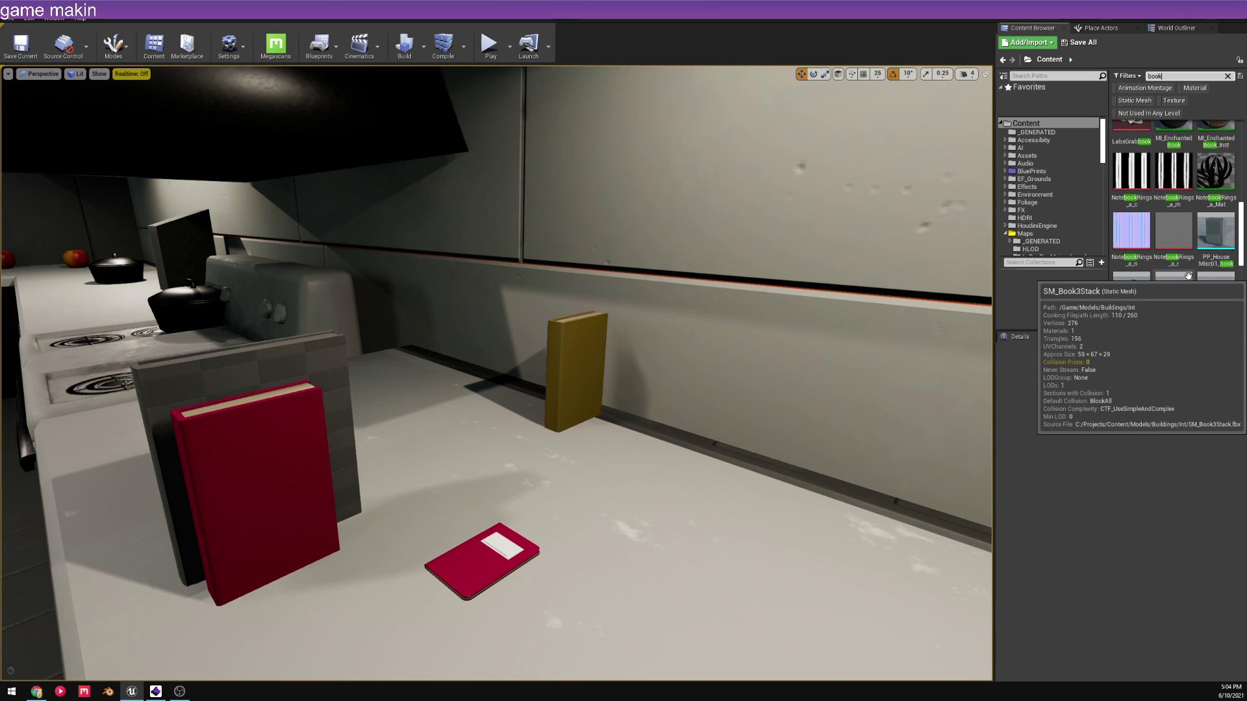
scroll(1189, 276, down, 2)
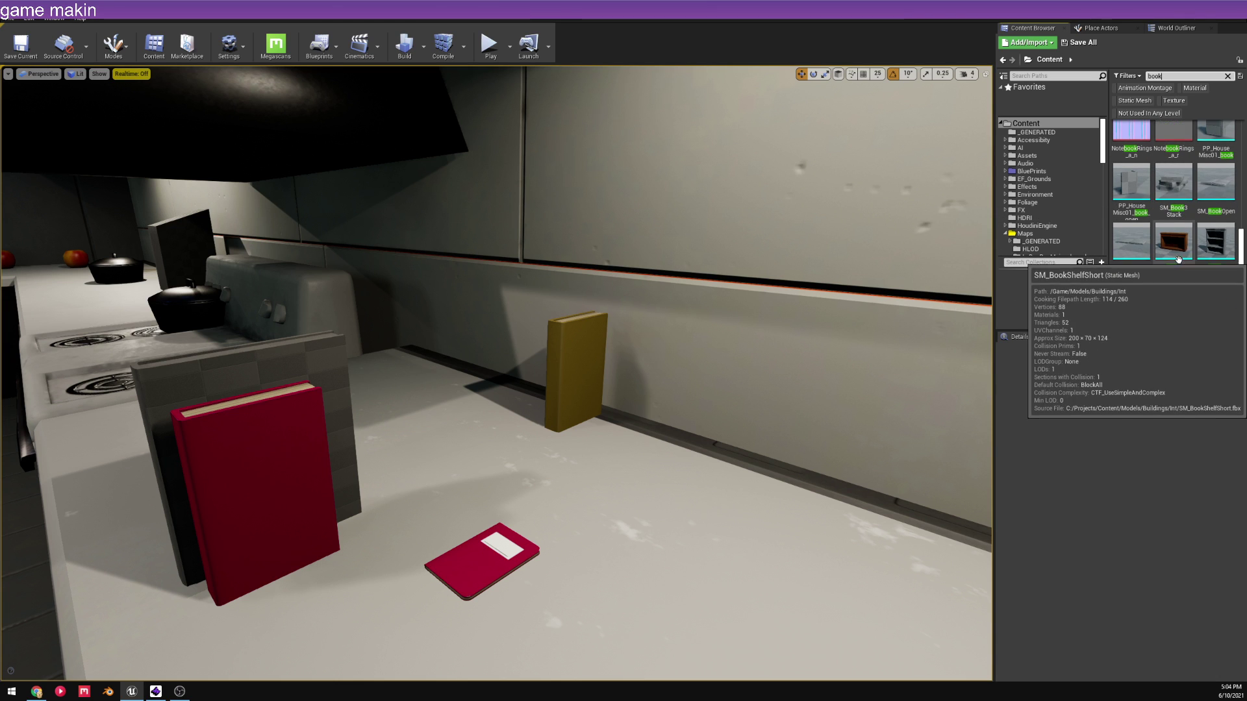
click(1174, 185)
scroll(1143, 215, down, 1)
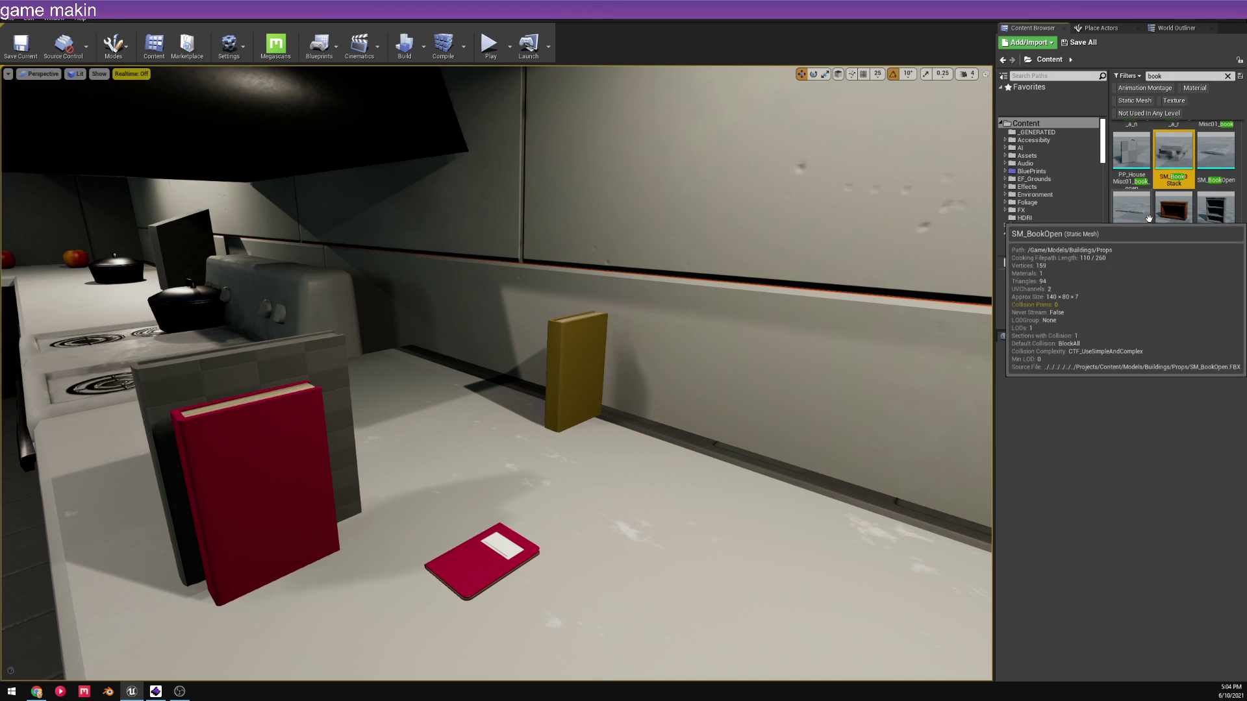
drag(1213, 170, 585, 500)
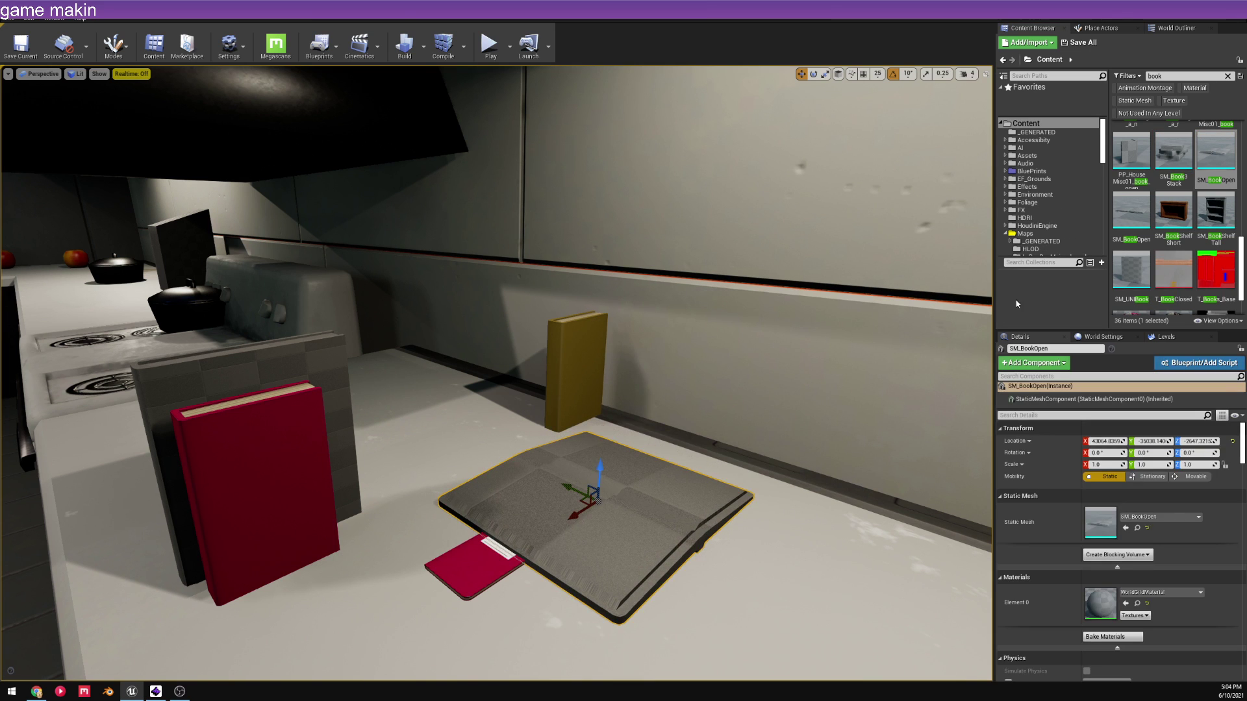
- Try placing the other SM_BookOpen mesh on the counter for comparison and remove it
drag(1131, 211, 899, 481)
mouse_move(832, 467)
right_down()
mouse_move(838, 416)
mouse_move(834, 520)
mouse_move(833, 467)
right_up()
key(s)
key(Delete)
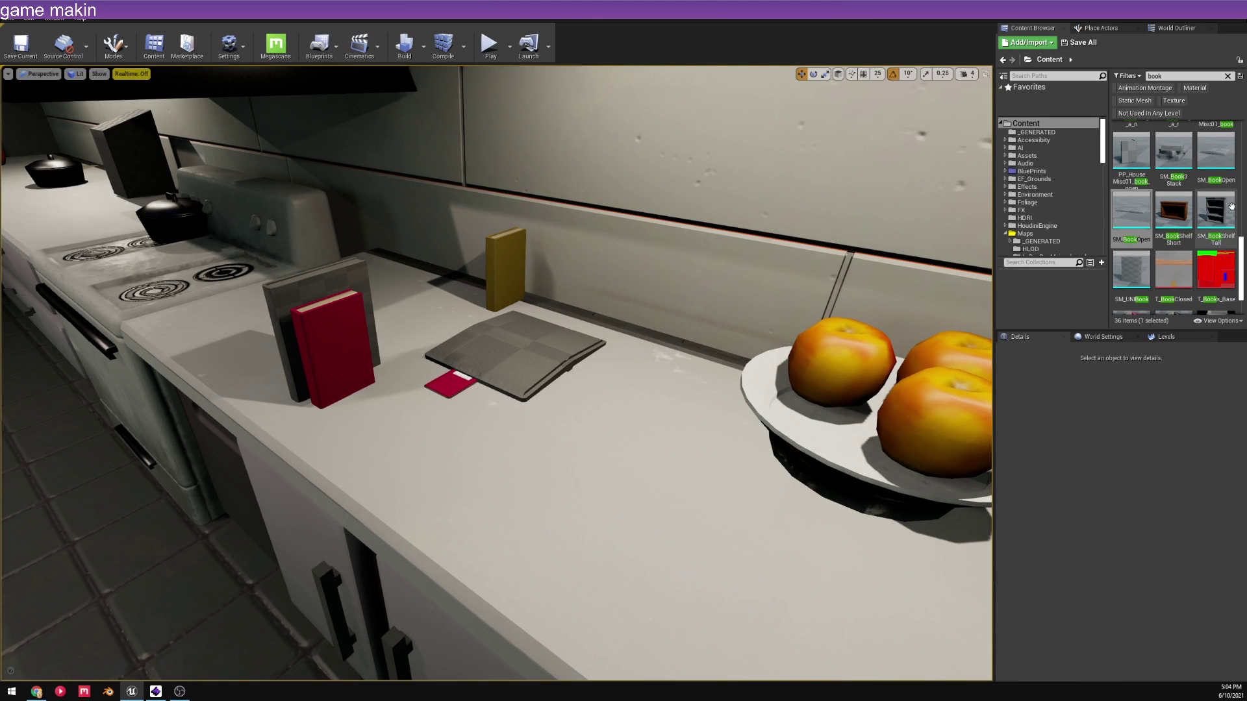
- Force delete the duplicate SM_BookOpen static mesh asset from the project
click(1131, 211)
key(Delete)
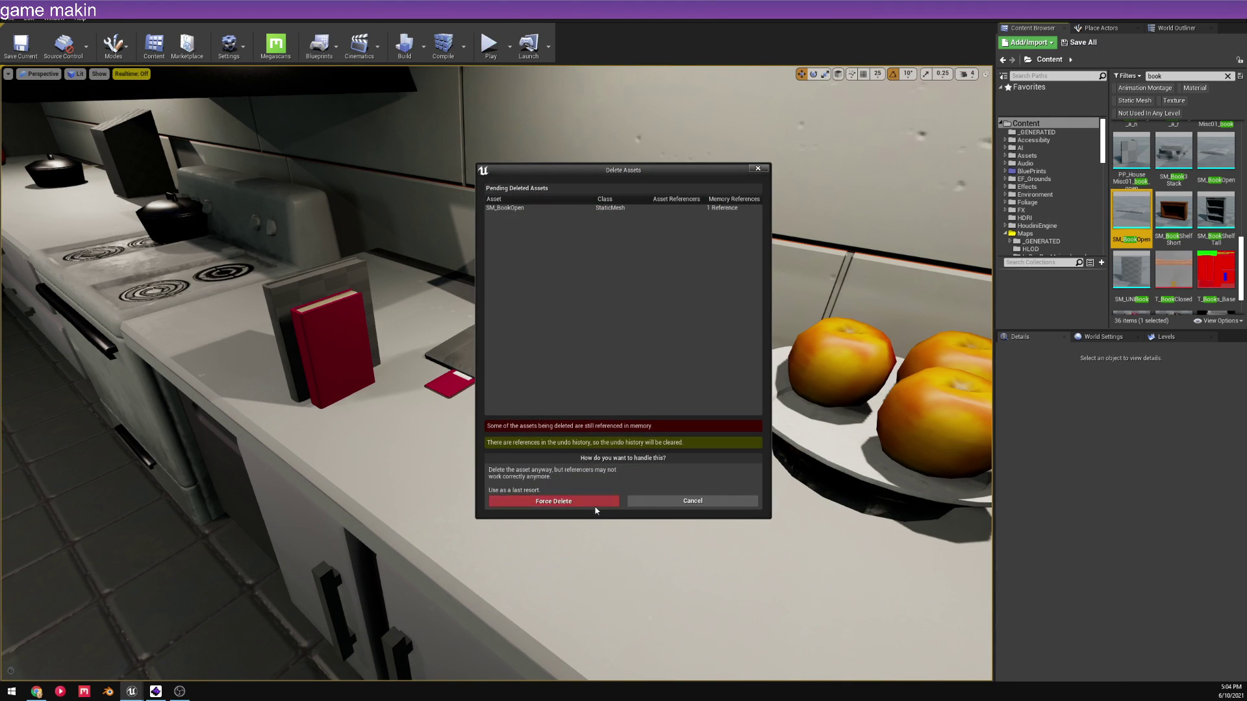
click(595, 506)
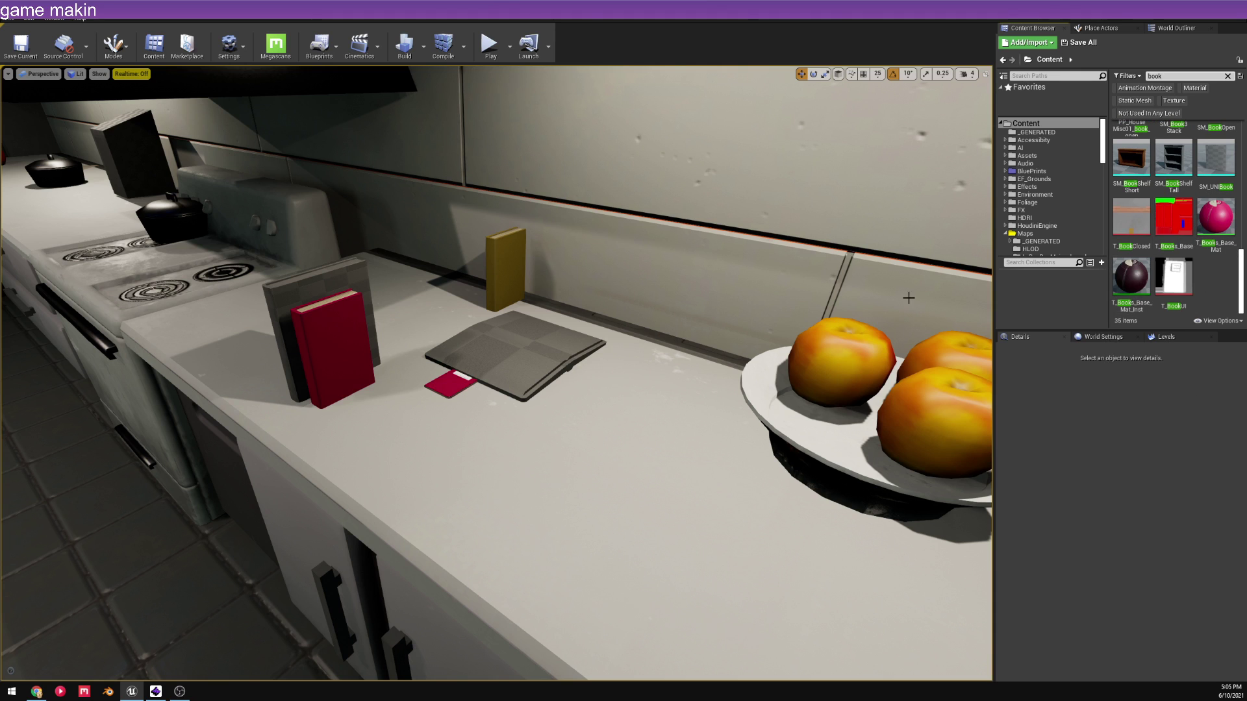
- Rotate the open book on the counter 90° about the vertical axis and move it toward the counter's front edge
click(513, 355)
key(e)
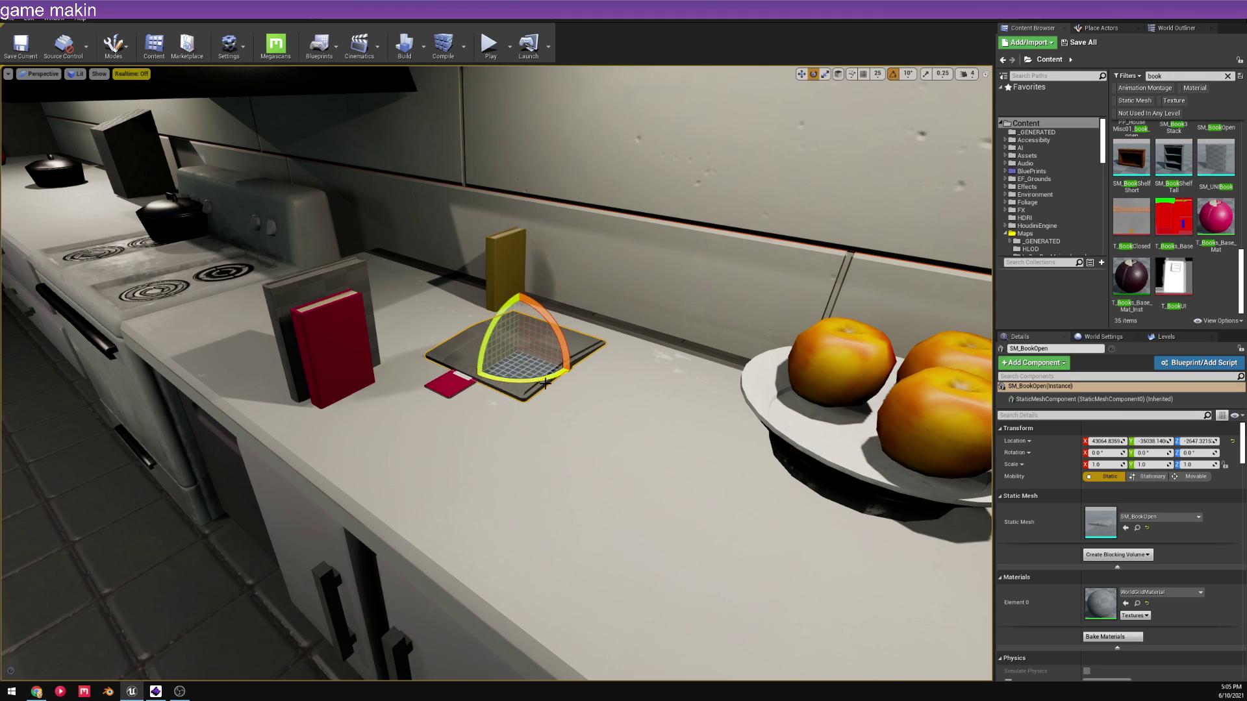
drag(543, 380, 604, 478)
key(w)
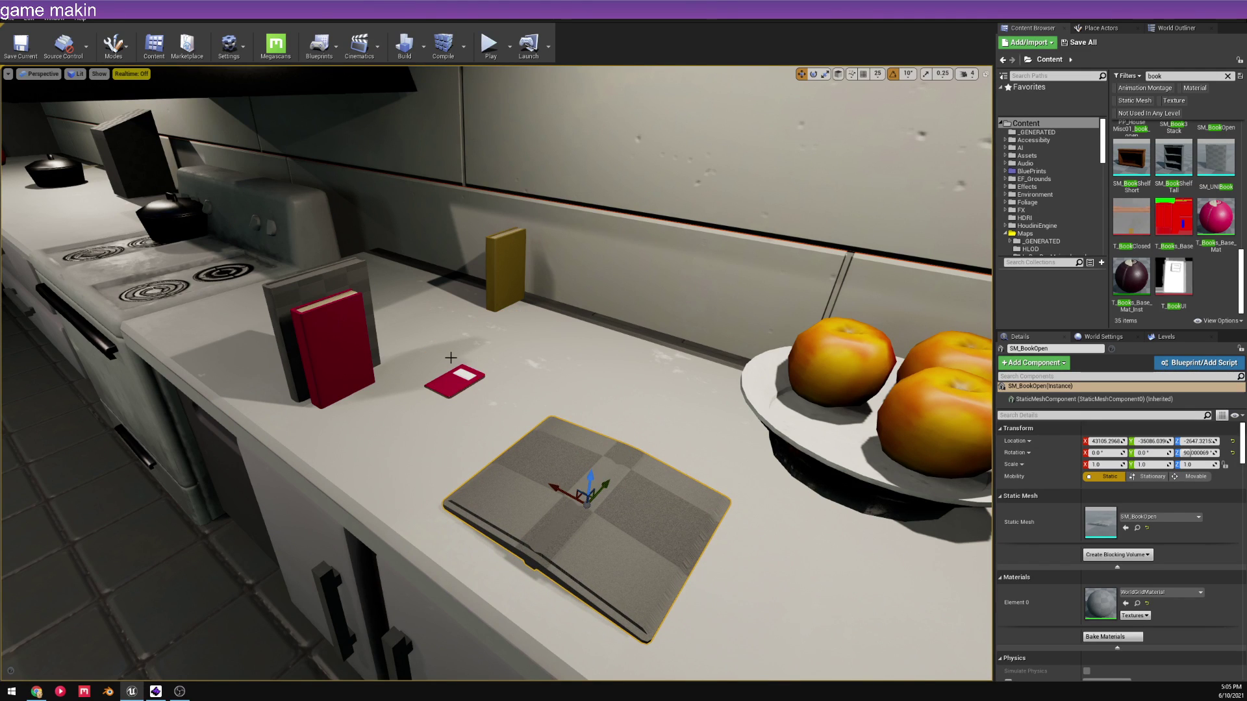
- Move the standing red and gray books together against the wall, between the yellow book and the fruit plate
click(349, 344)
ctrl+click(341, 281)
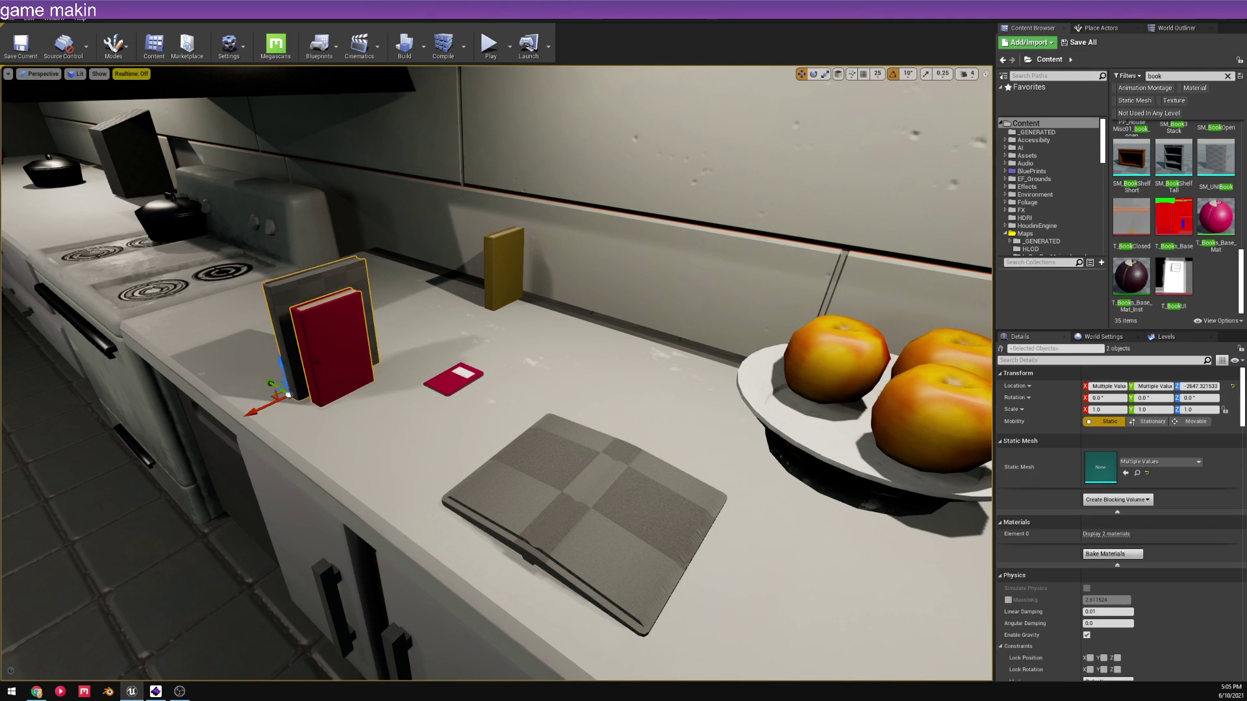
drag(277, 395, 573, 354)
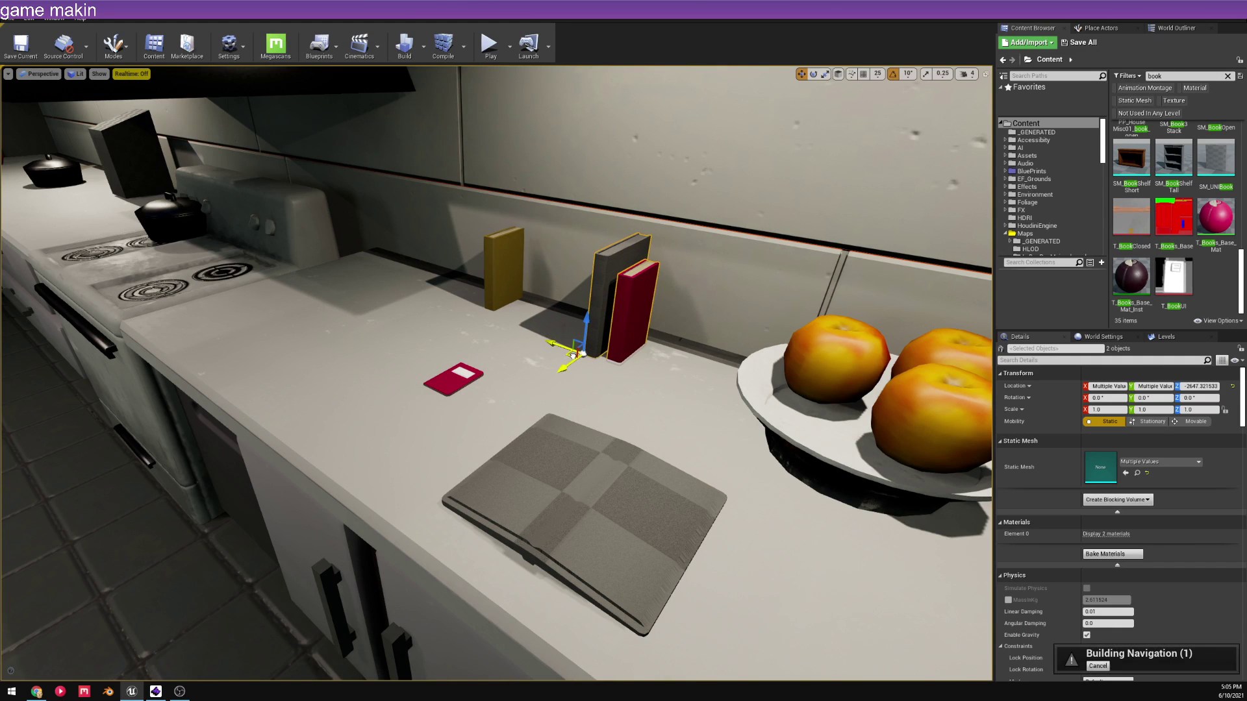
- Slide the standing red book tight against the side of the gray SM_UNIBook
click(624, 311)
key(f)
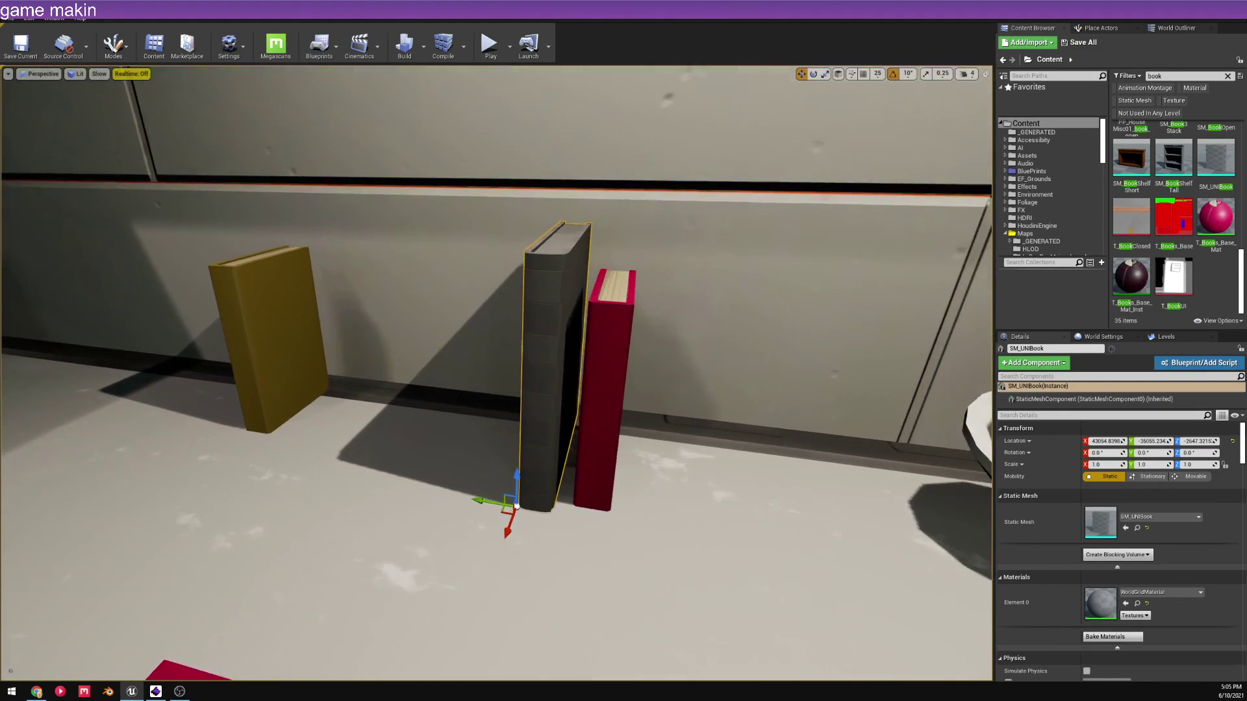
drag(588, 518, 582, 518)
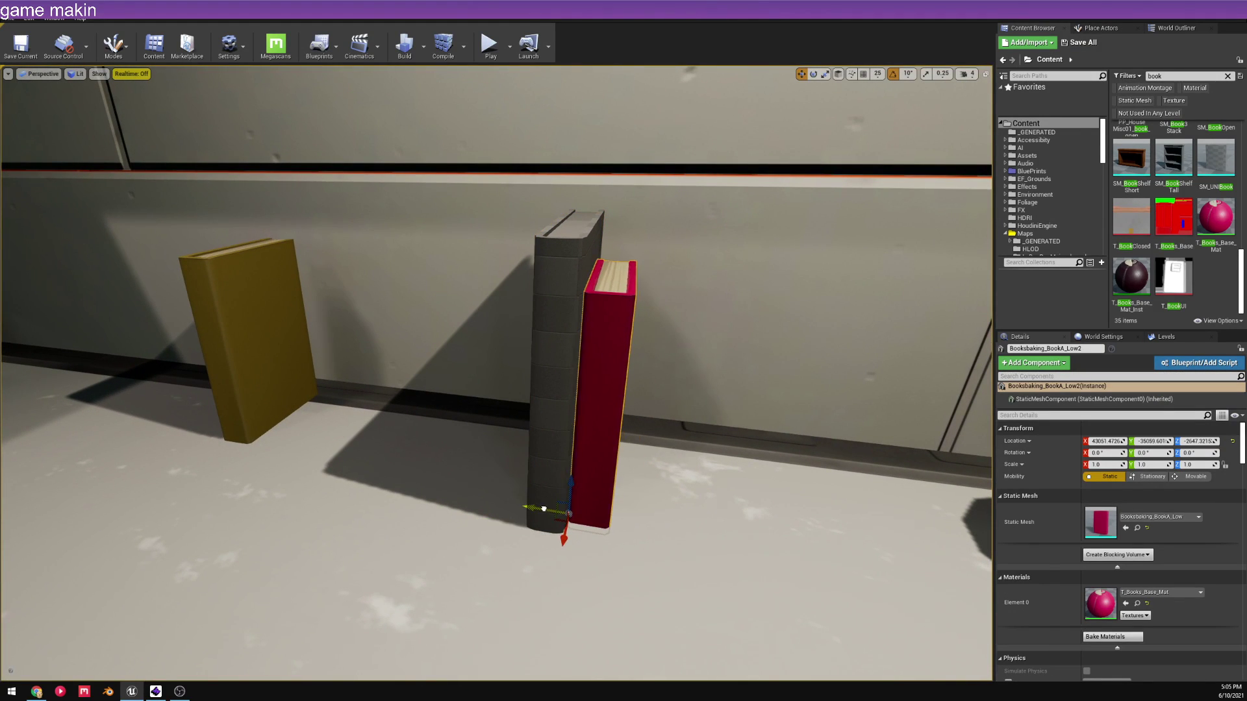
scroll(582, 517, down, 5)
- Duplicate the gray and red books along the wall to form a row of four gray and three red books
click(577, 397)
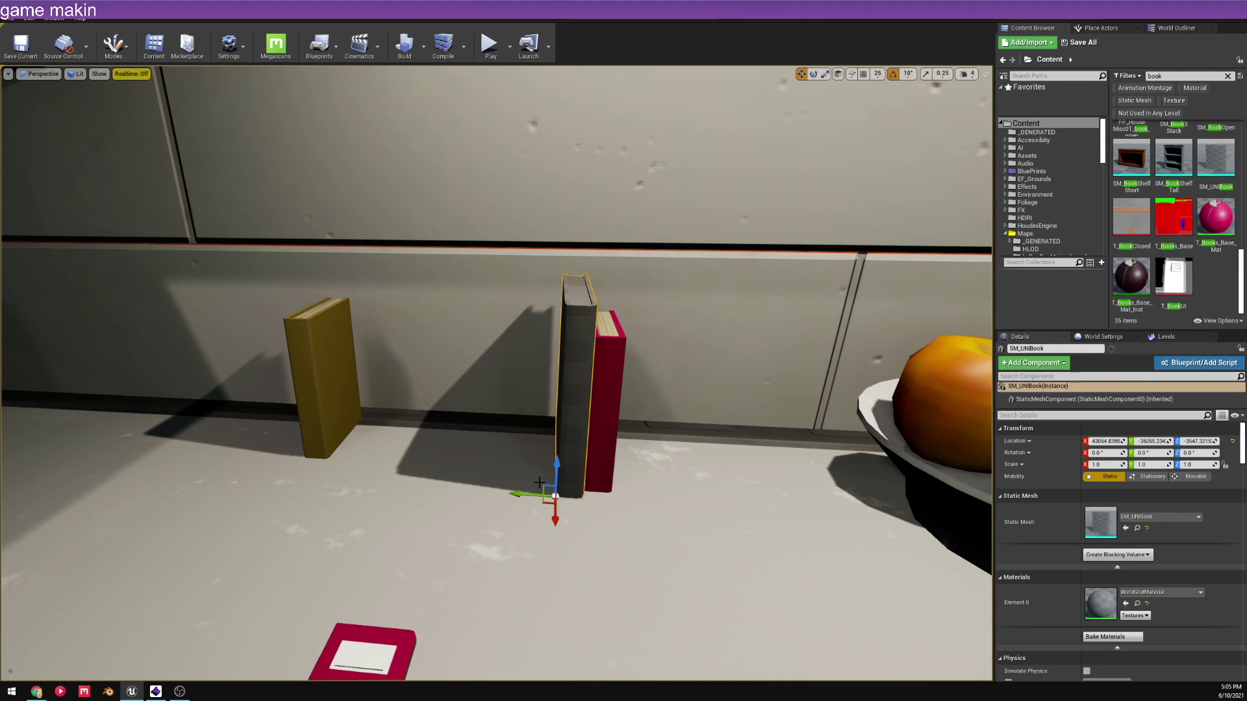
alt+drag(532, 492, 391, 457)
ctrl+click(560, 444)
ctrl+click(605, 416)
click(517, 454)
right_drag(429, 422, 459, 410)
key(a)
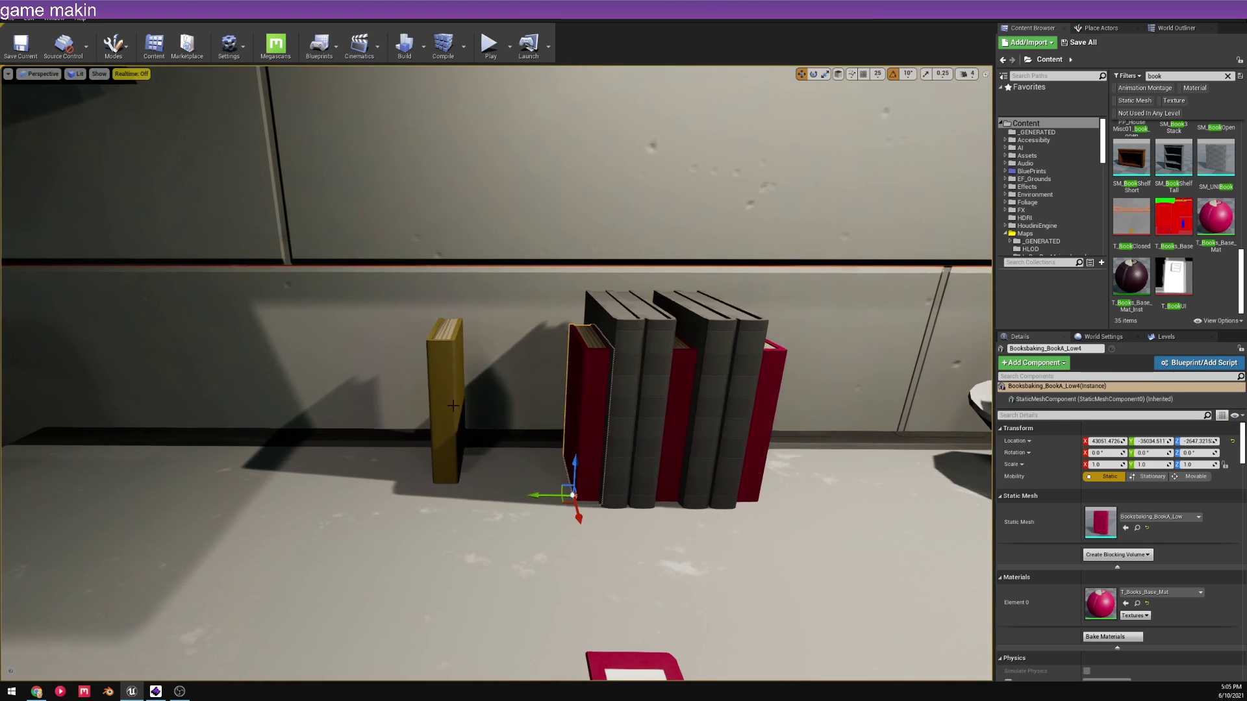
- Move the yellow BP_BookSpawn book against the end of the book row and delete it from the level
click(460, 401)
key(s)
mouse_move(411, 483)
right_down()
mouse_move(441, 487)
mouse_move(403, 474)
right_up()
drag(325, 462, 418, 463)
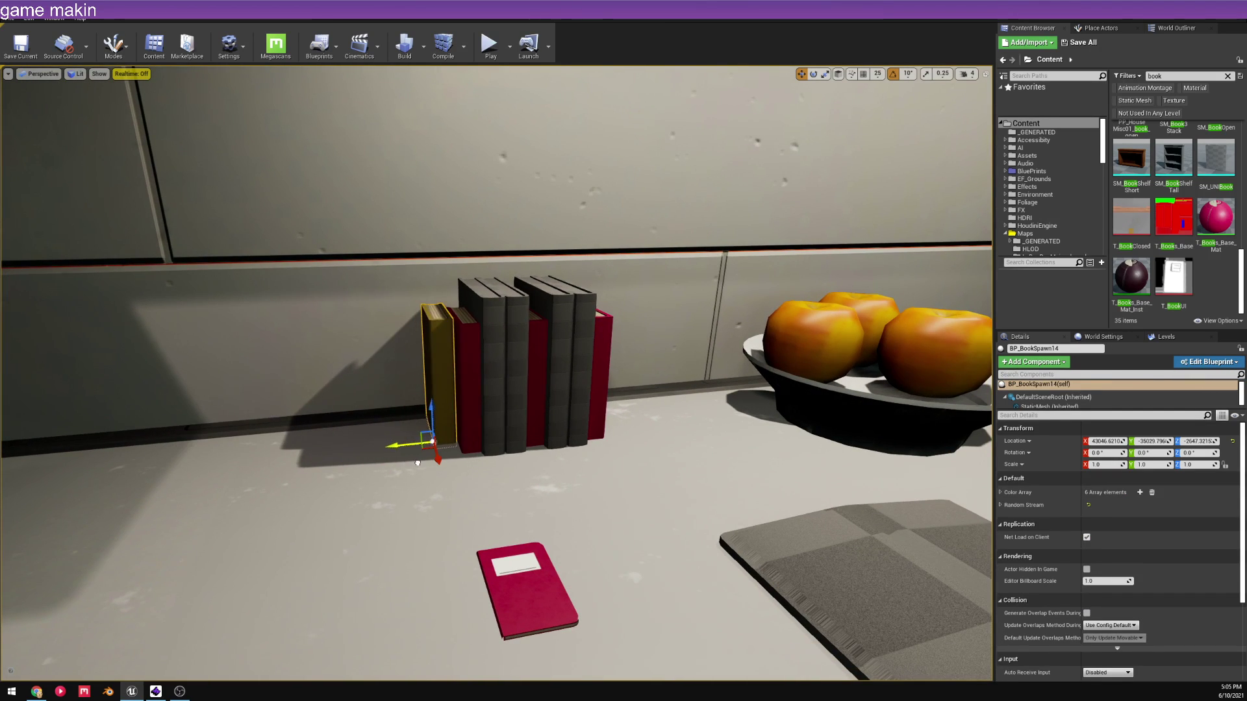
key(Delete)
- Extend the row past its end red book with two side-by-side copies of the gray SM_UNIBook
click(491, 388)
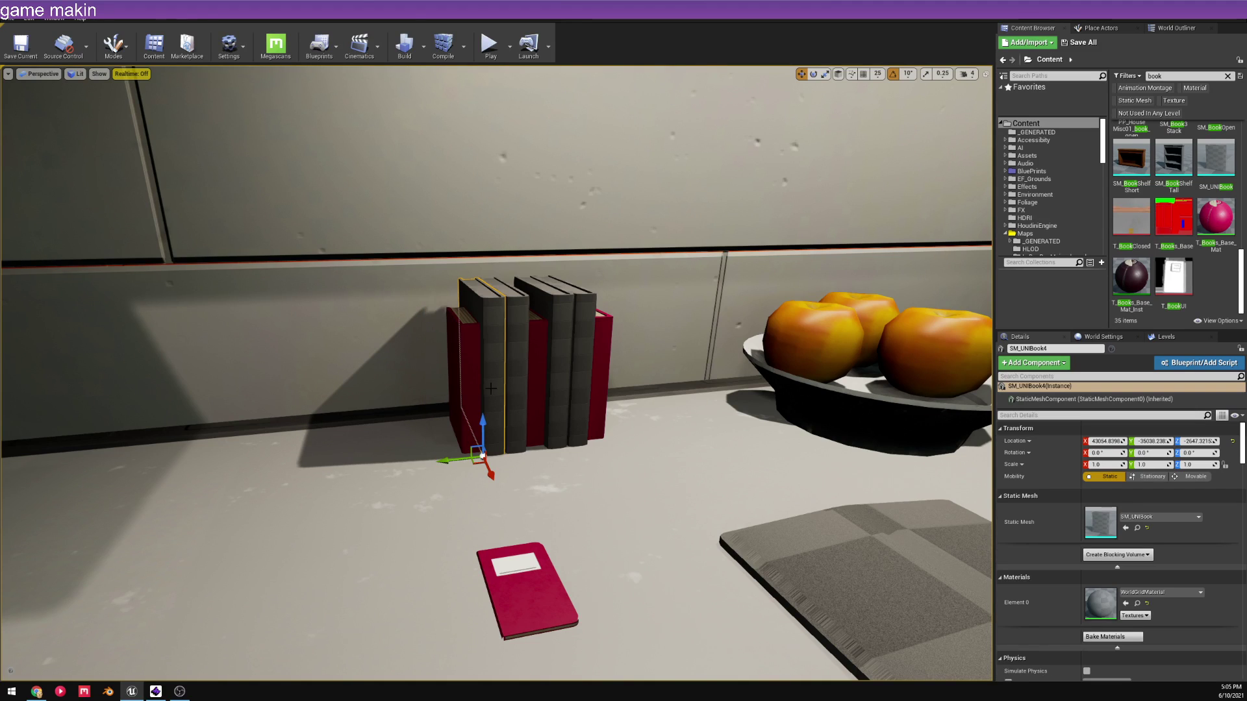
alt+drag(446, 461, 375, 456)
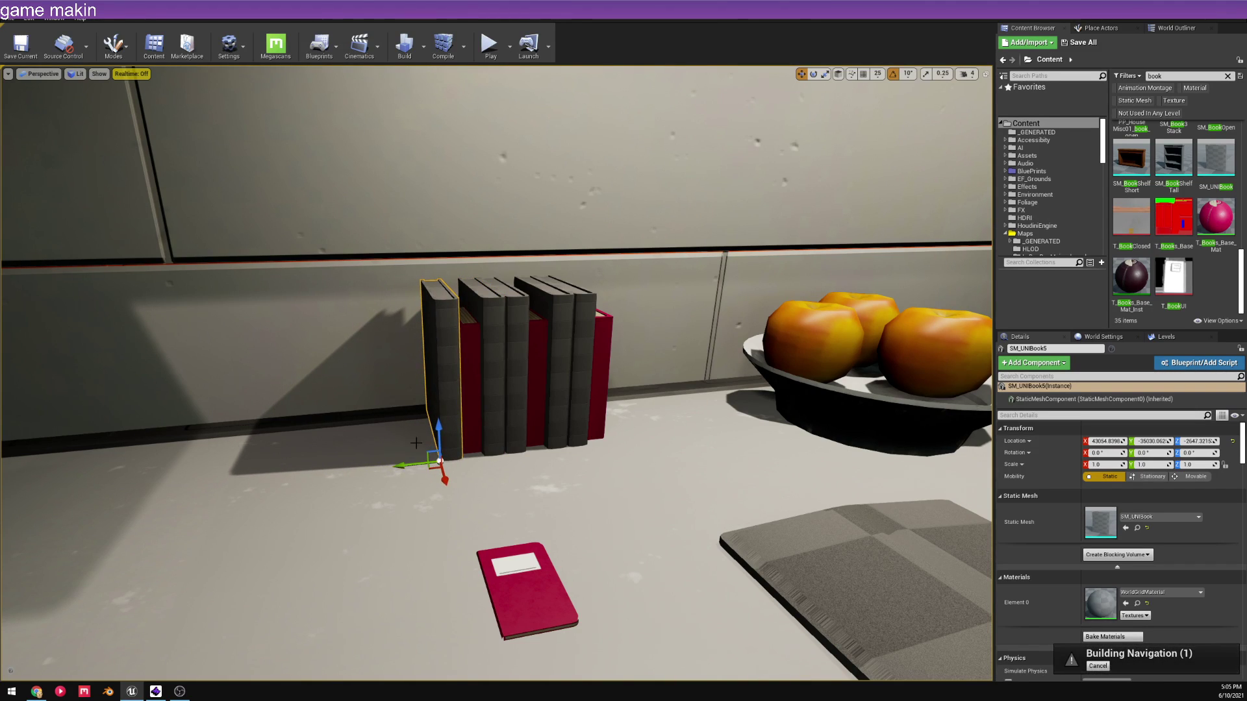
ctrl+click(496, 385)
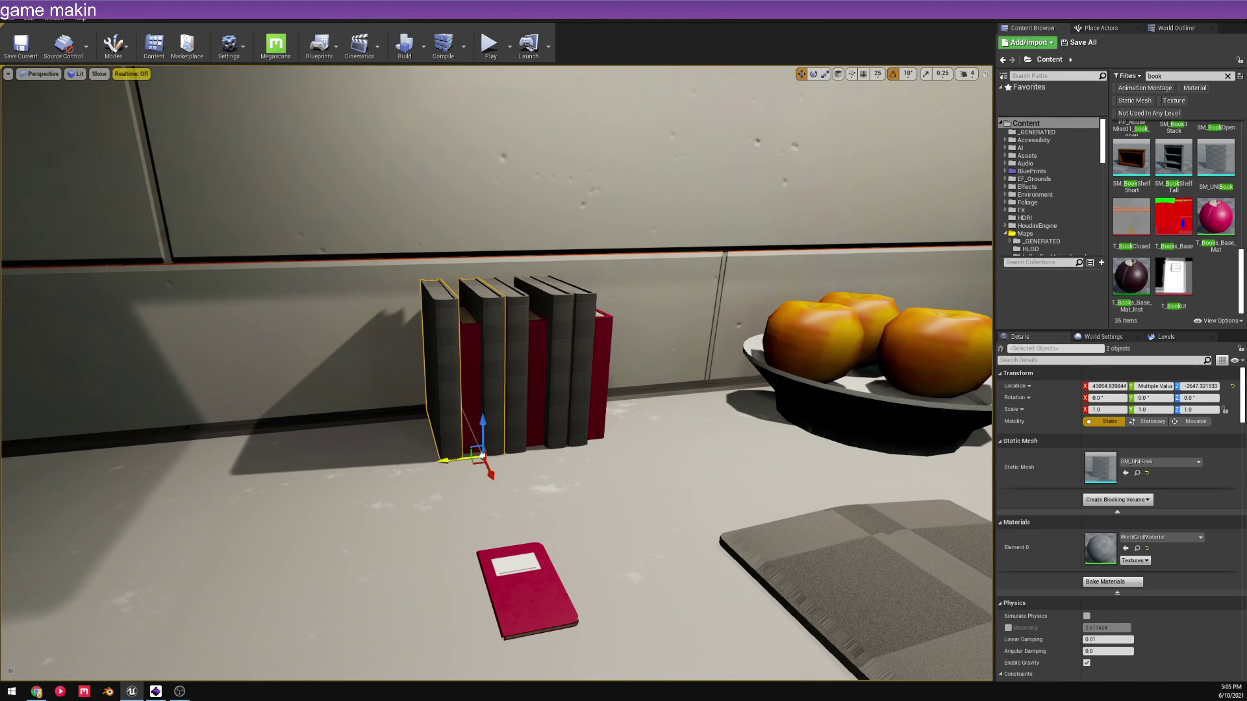
click(439, 462)
alt+drag(424, 469, 391, 459)
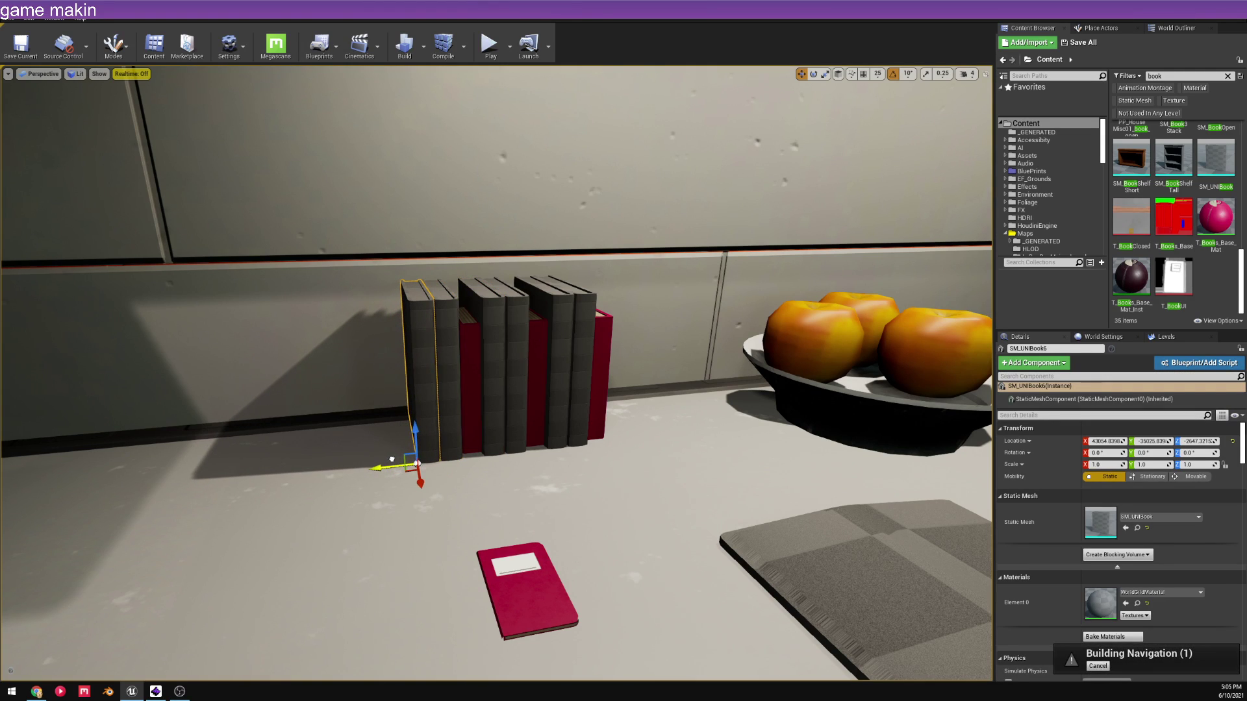
- Duplicate the last red book with the two gray books beside it as a group onto the row's end
ctrl+click(473, 389)
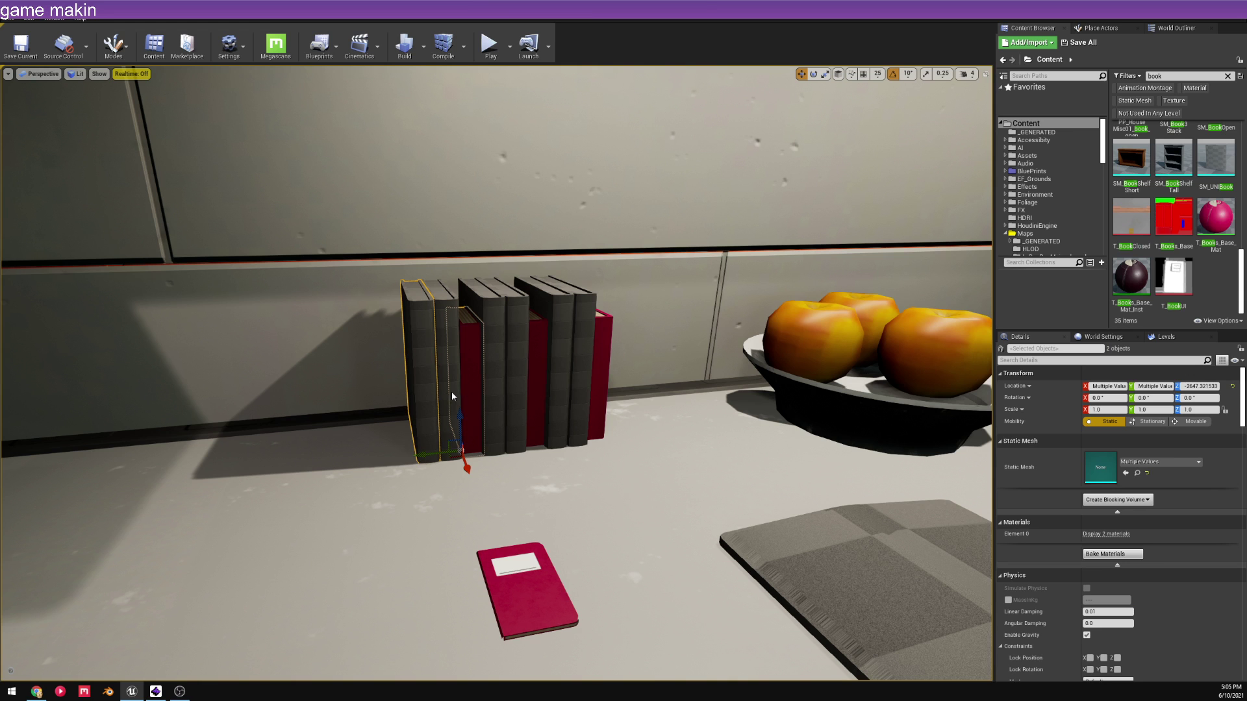
ctrl+click(452, 394)
alt+drag(408, 465, 310, 464)
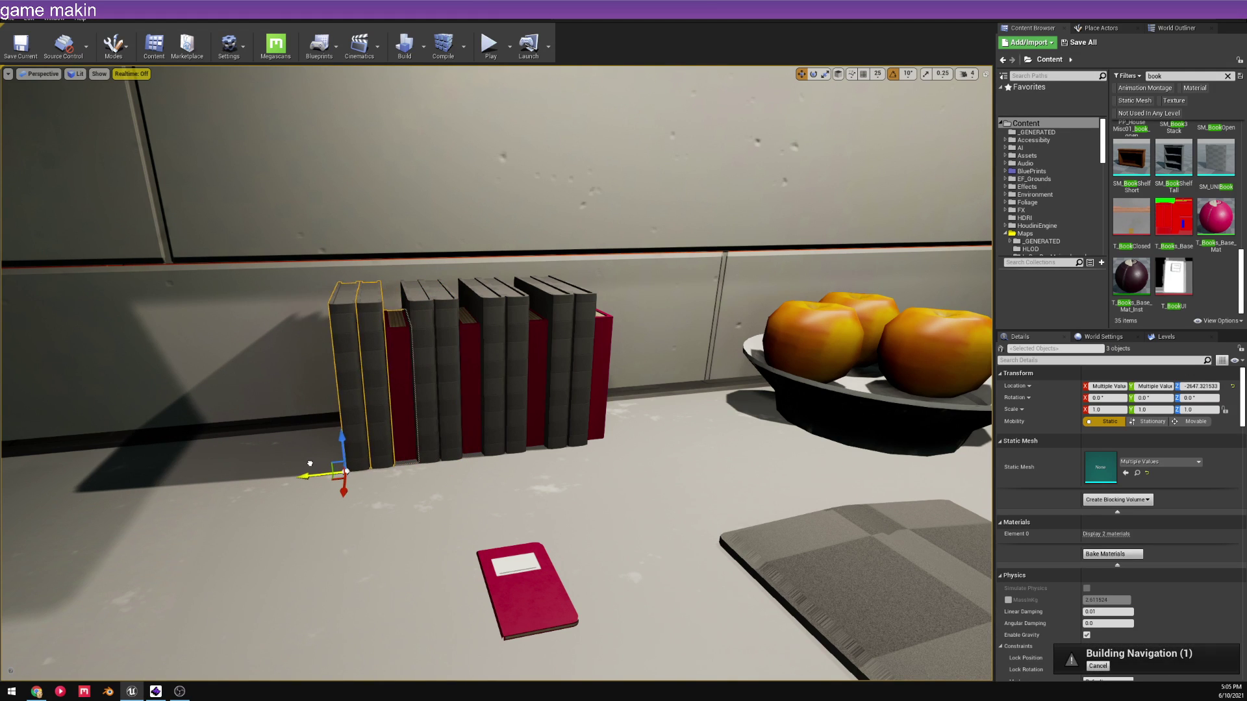
key(Escape)
- Examine the book arrangement from across the kitchen and from the corridor outside, with and without the editor icons
scroll(541, 500, down, 15)
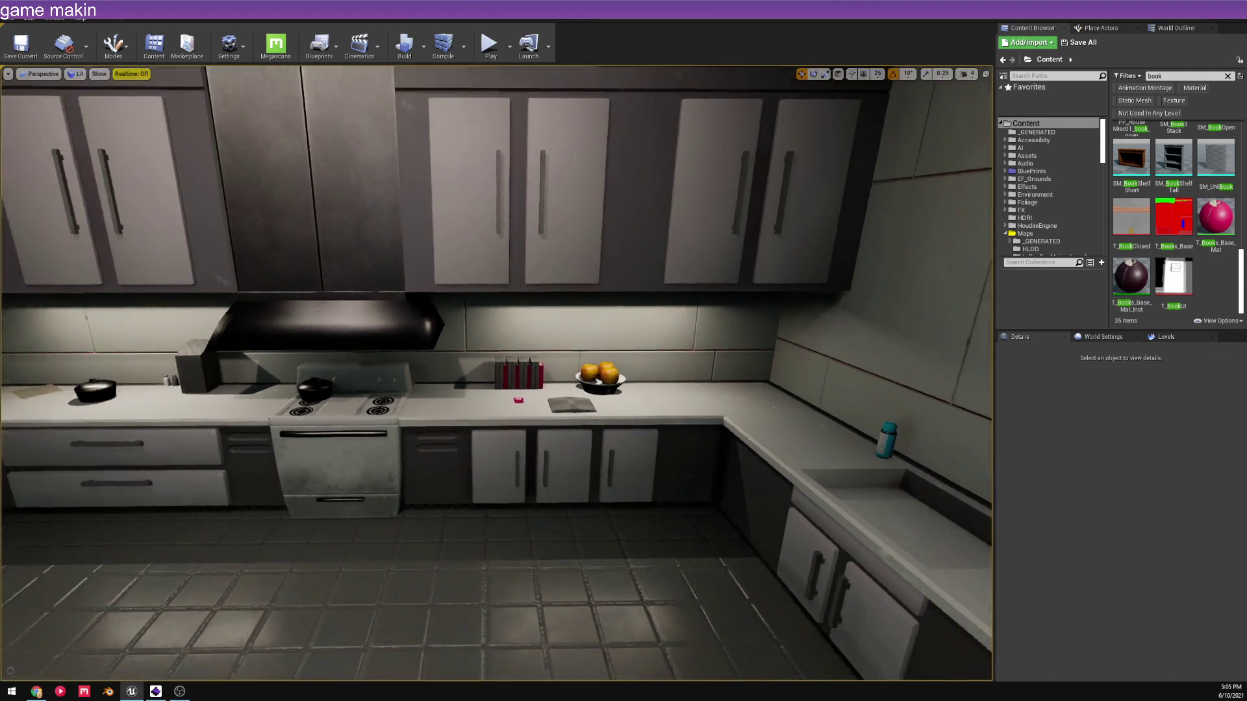
scroll(540, 500, down, 1)
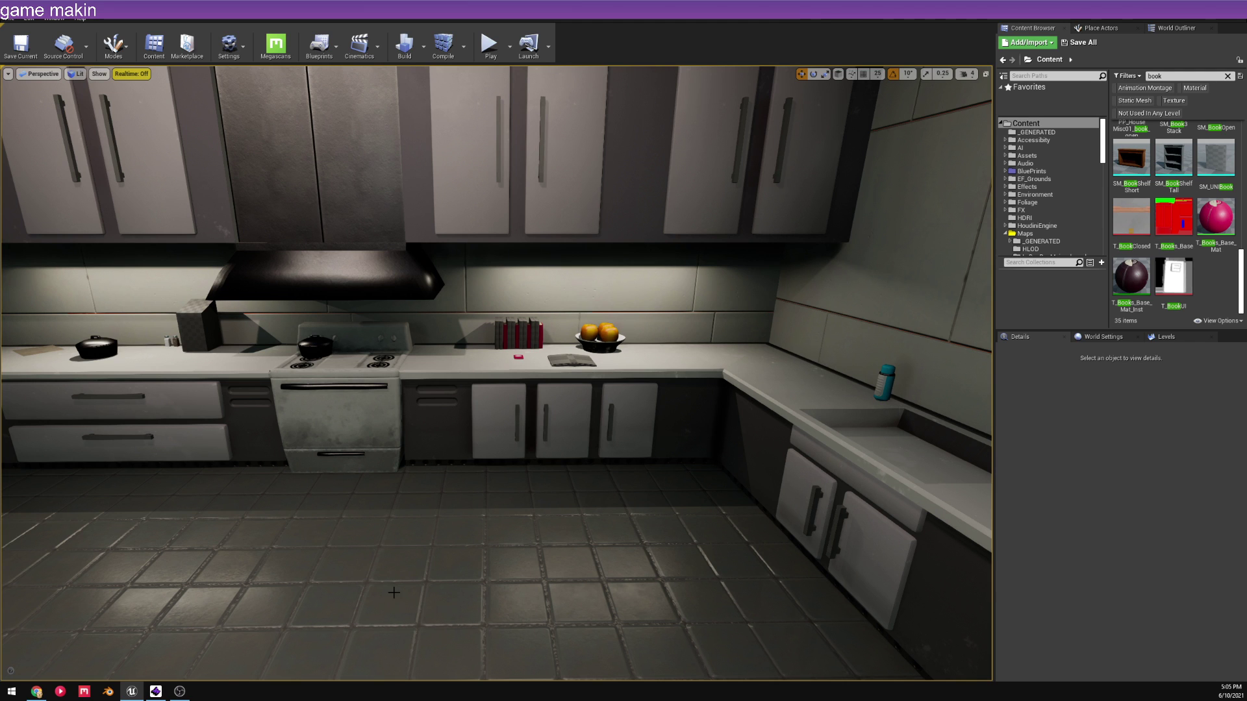
drag(540, 500, 540, 474)
mouse_move(672, 444)
right_down()
mouse_move(507, 474)
mouse_move(656, 480)
mouse_move(673, 445)
right_up()
click(673, 444)
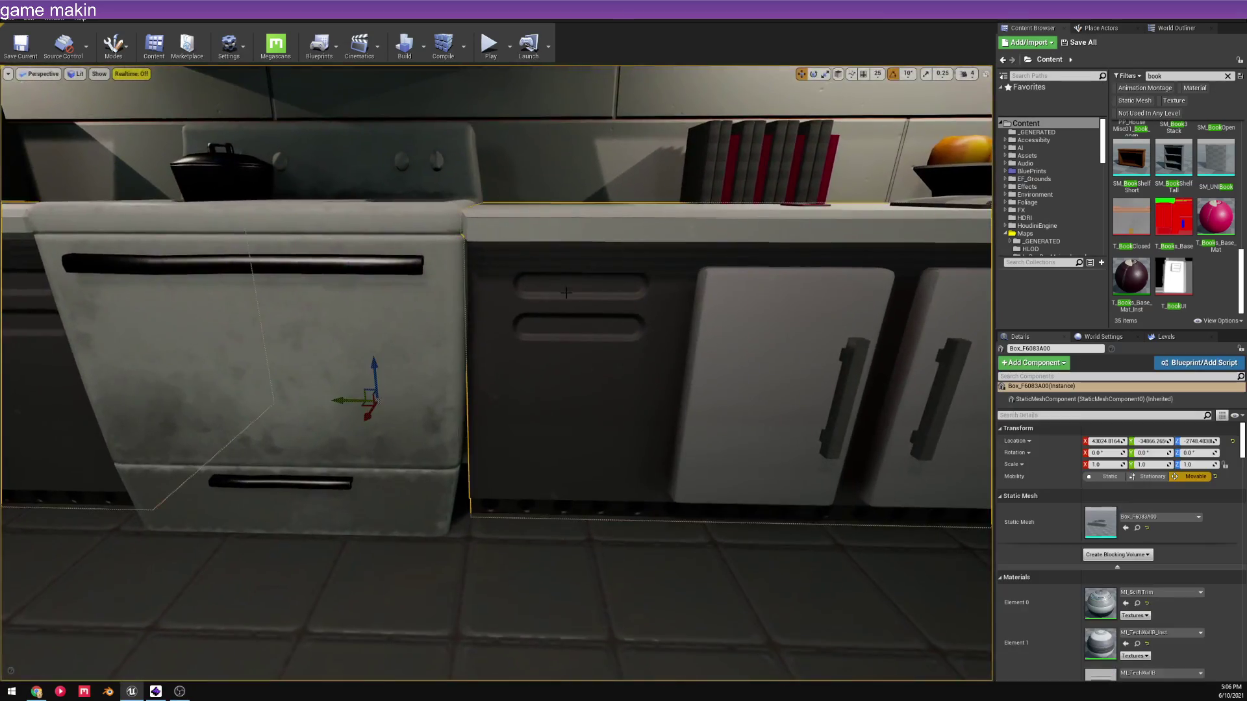
key(f)
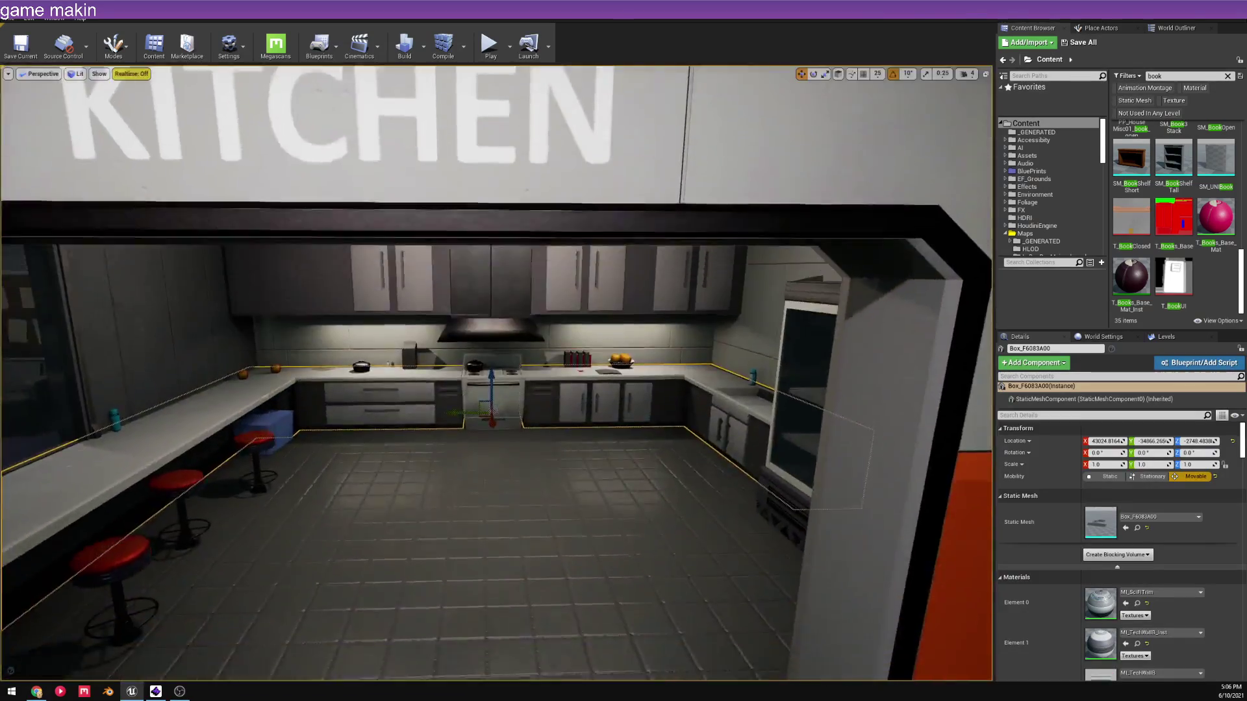
mouse_move(588, 341)
right_down()
mouse_move(506, 345)
mouse_move(588, 340)
right_up()
key(g)
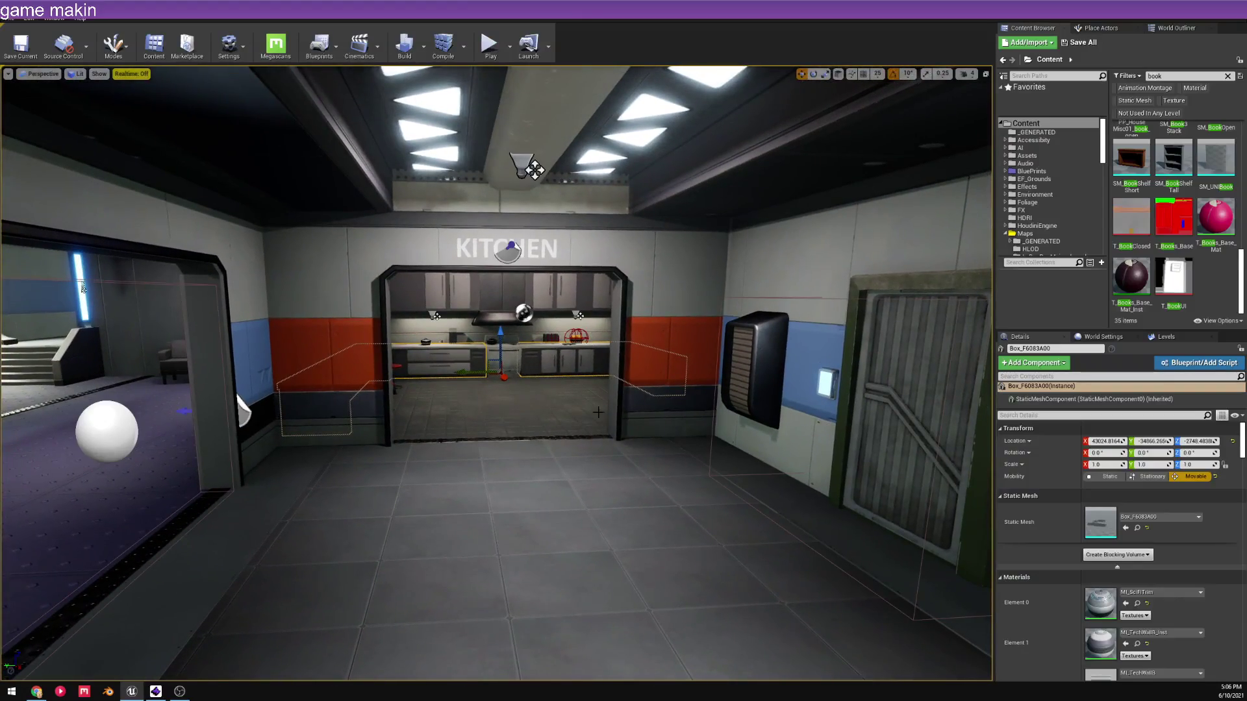
key(g)
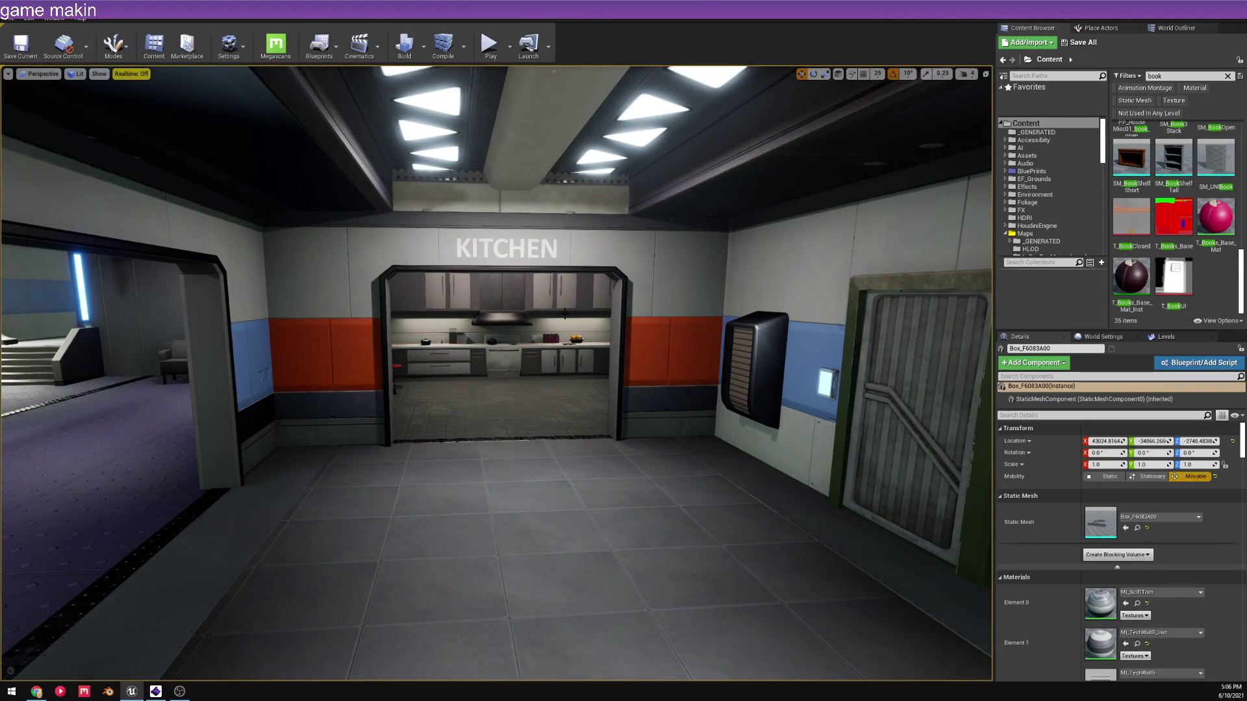
- Start a play session from the multicolored patterned floor beside the row of seats
right_drag(598, 411, 364, 455)
key(w)
right_click(485, 156)
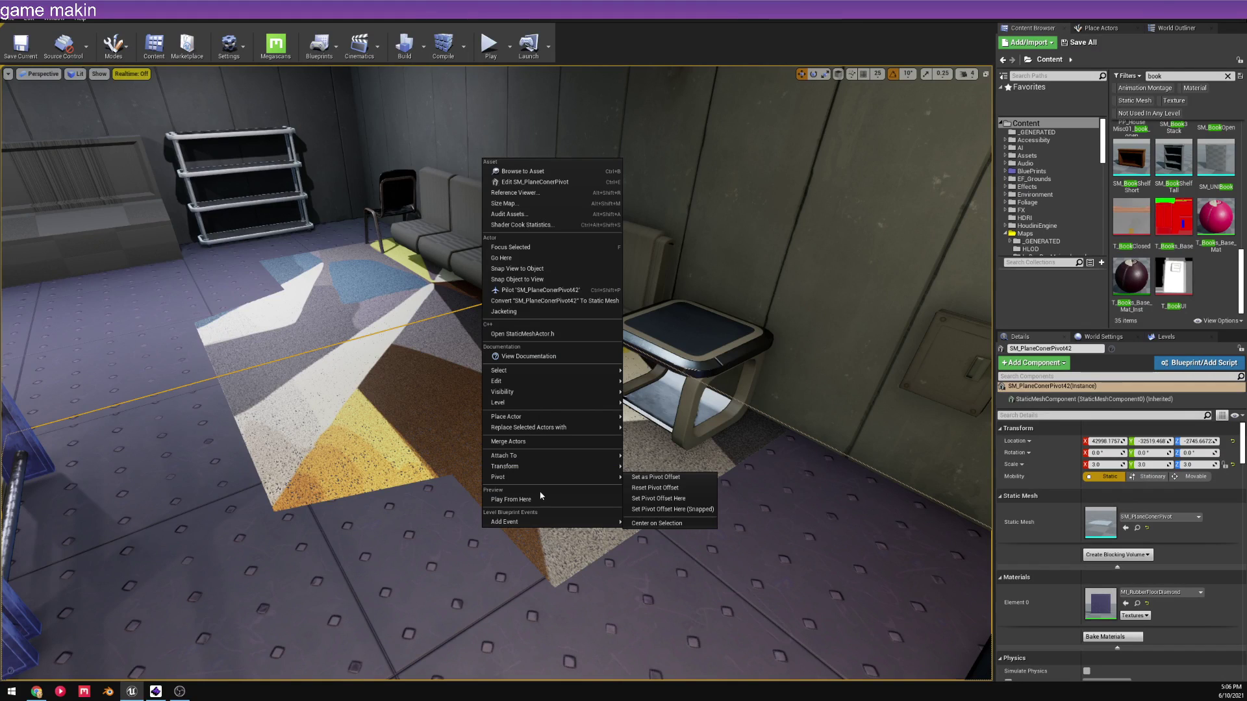
click(544, 501)
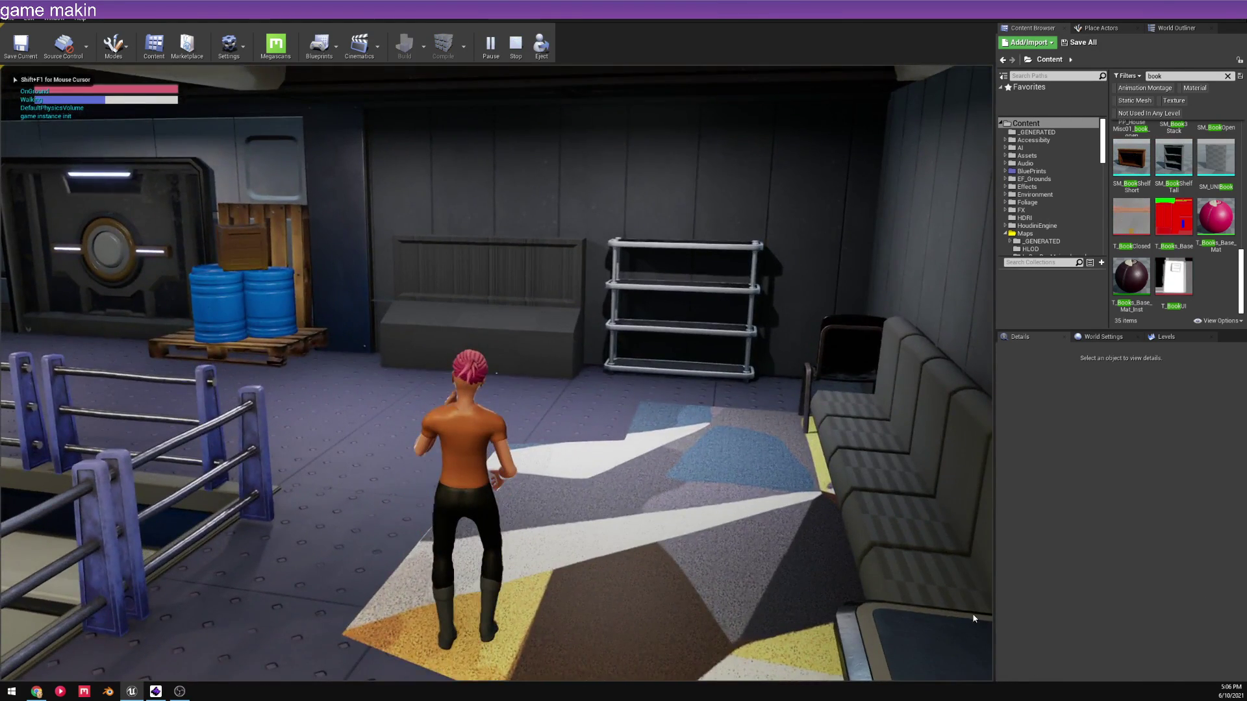
- Open the in-game menu's Quest page and review its Main Quests, Side Quests, Collectables and All categories
key(Tab)
click(498, 86)
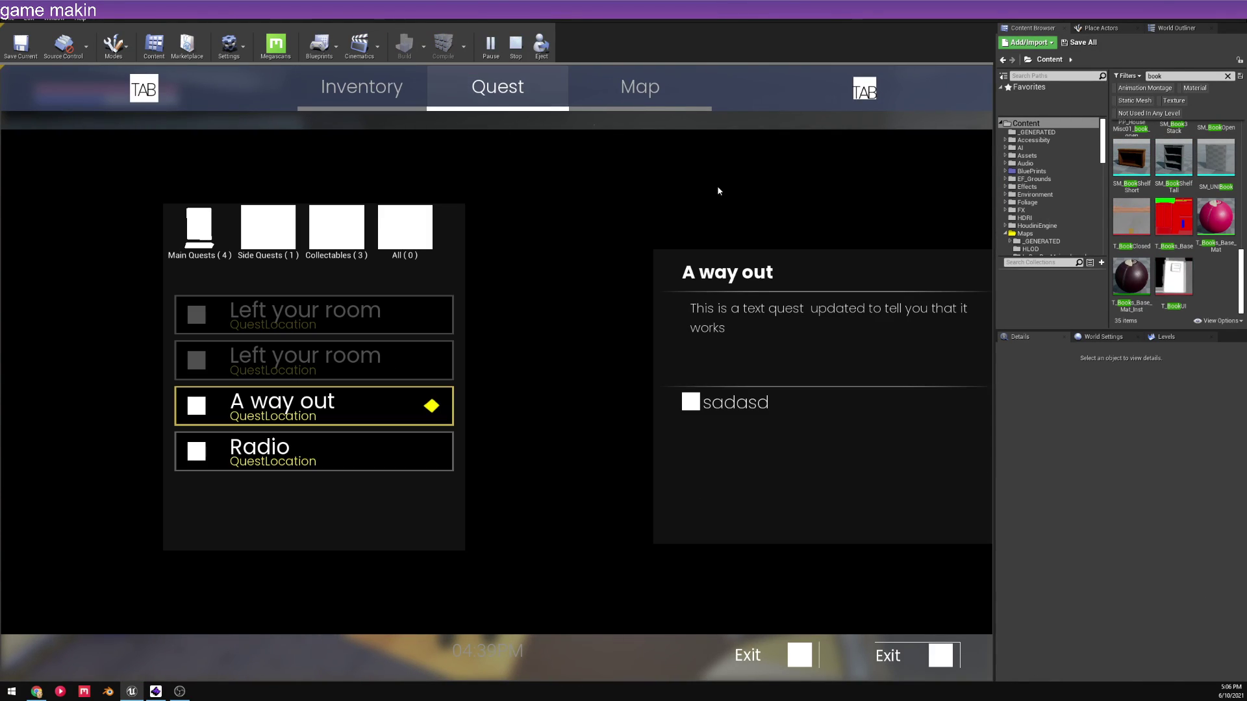
click(188, 235)
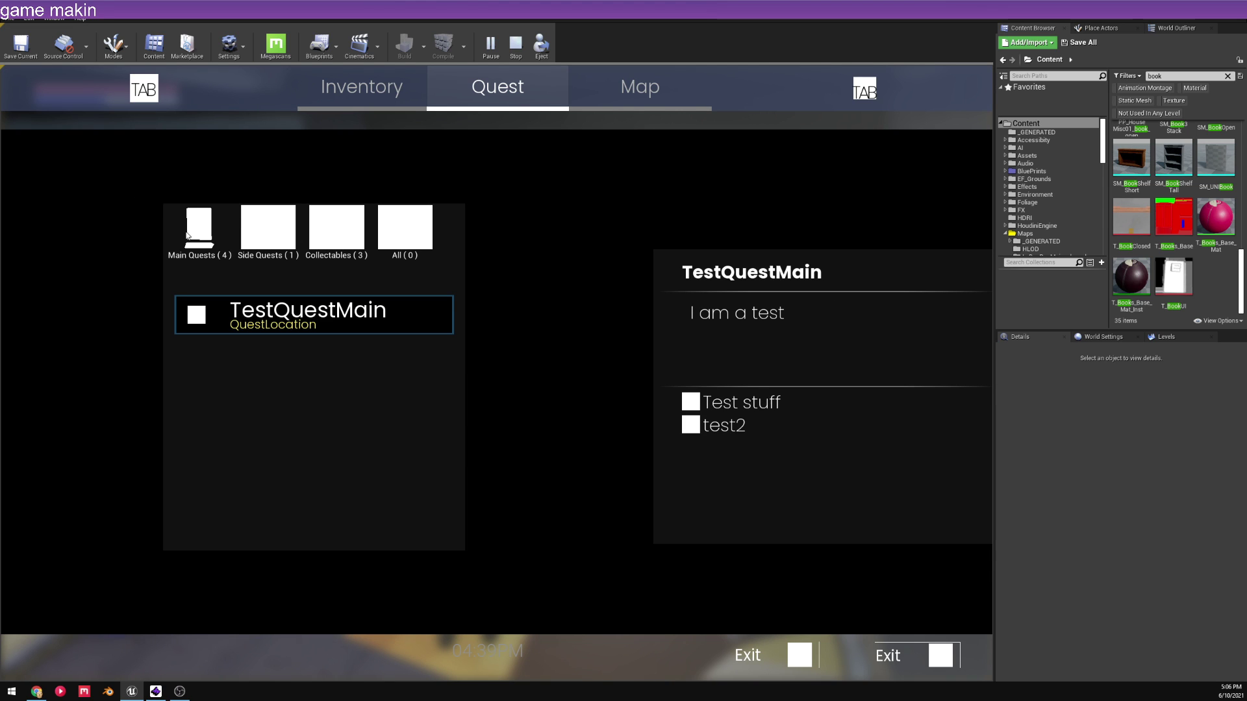
click(212, 255)
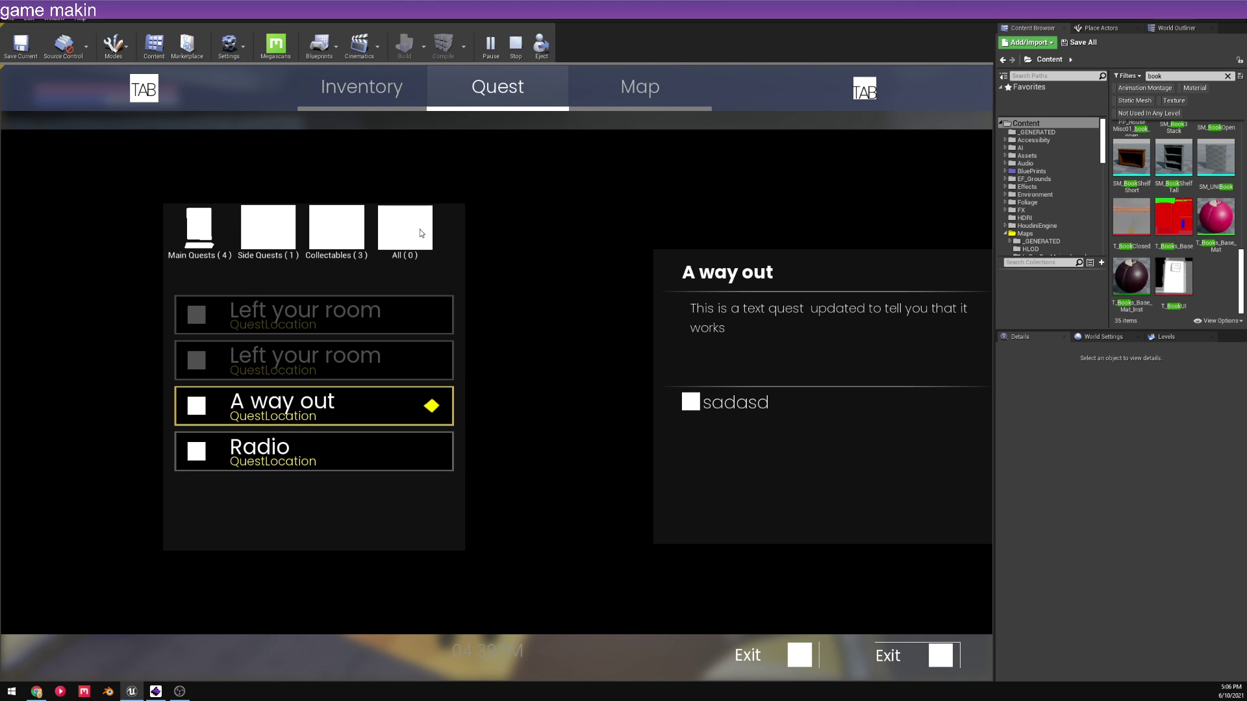
click(344, 236)
click(272, 229)
click(222, 225)
click(266, 230)
click(337, 234)
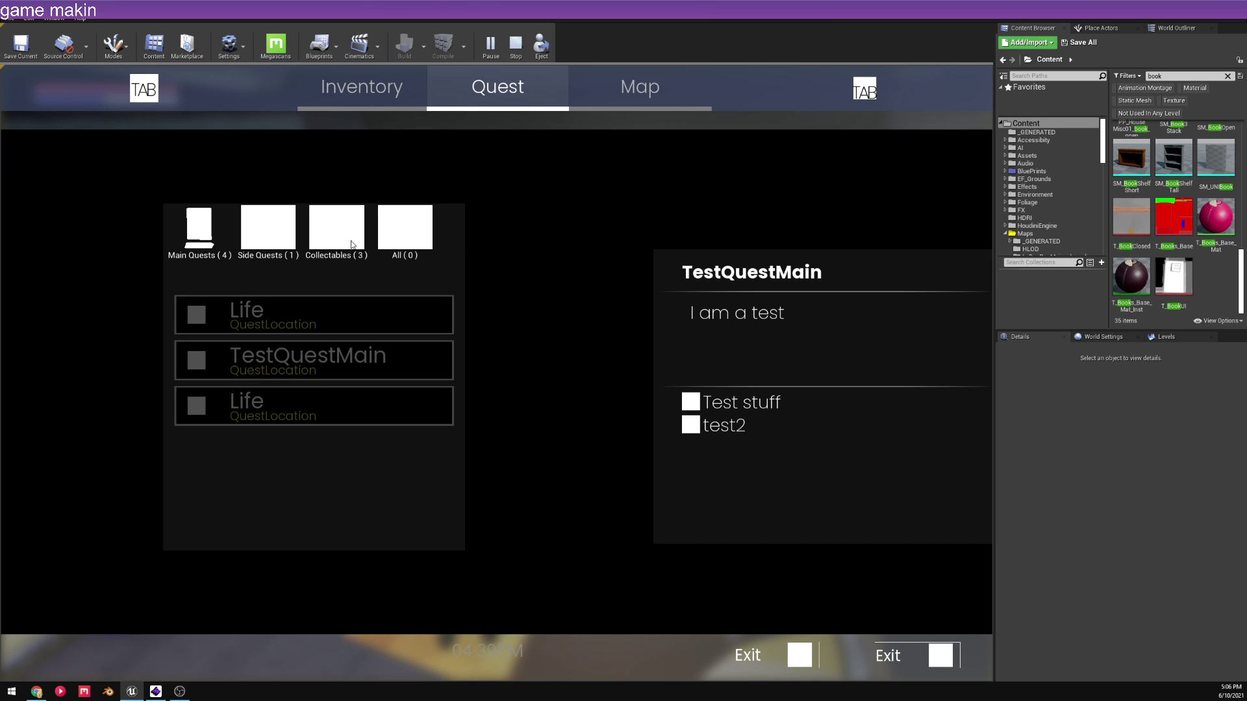
- Show the in-game Inventory page and cycle backward through the menu's Map, Quest and Inventory pages
click(383, 86)
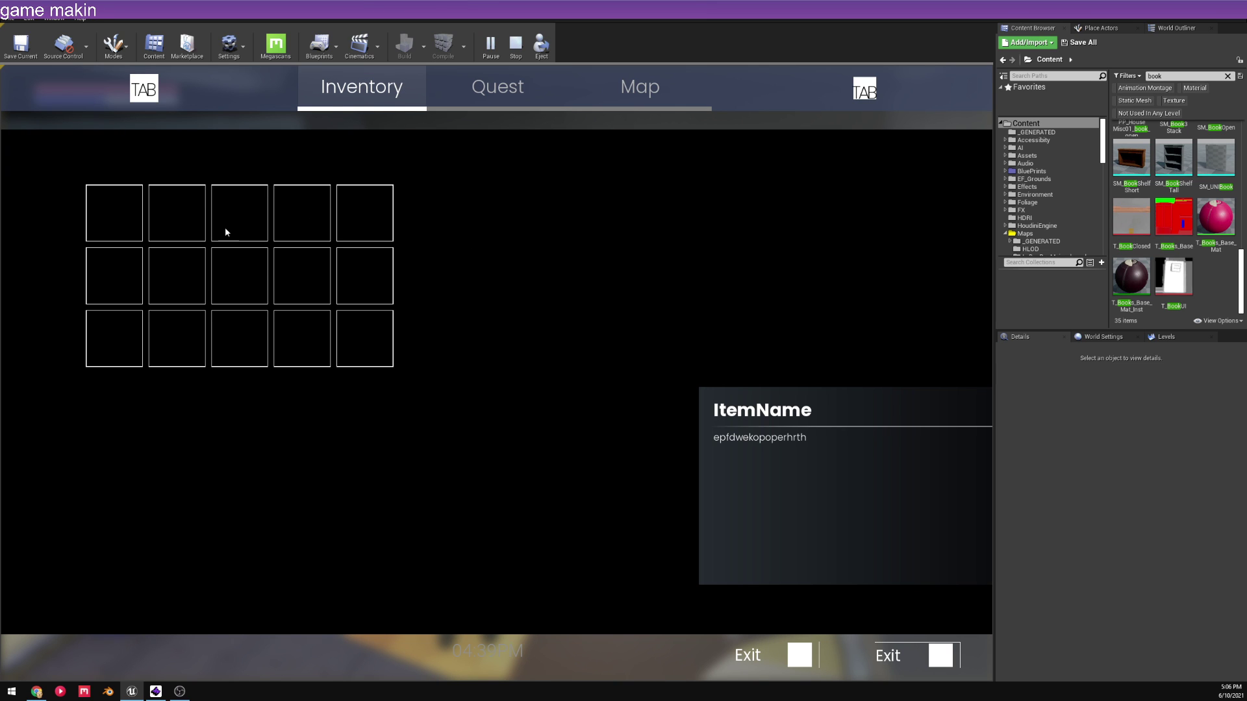
click(150, 89)
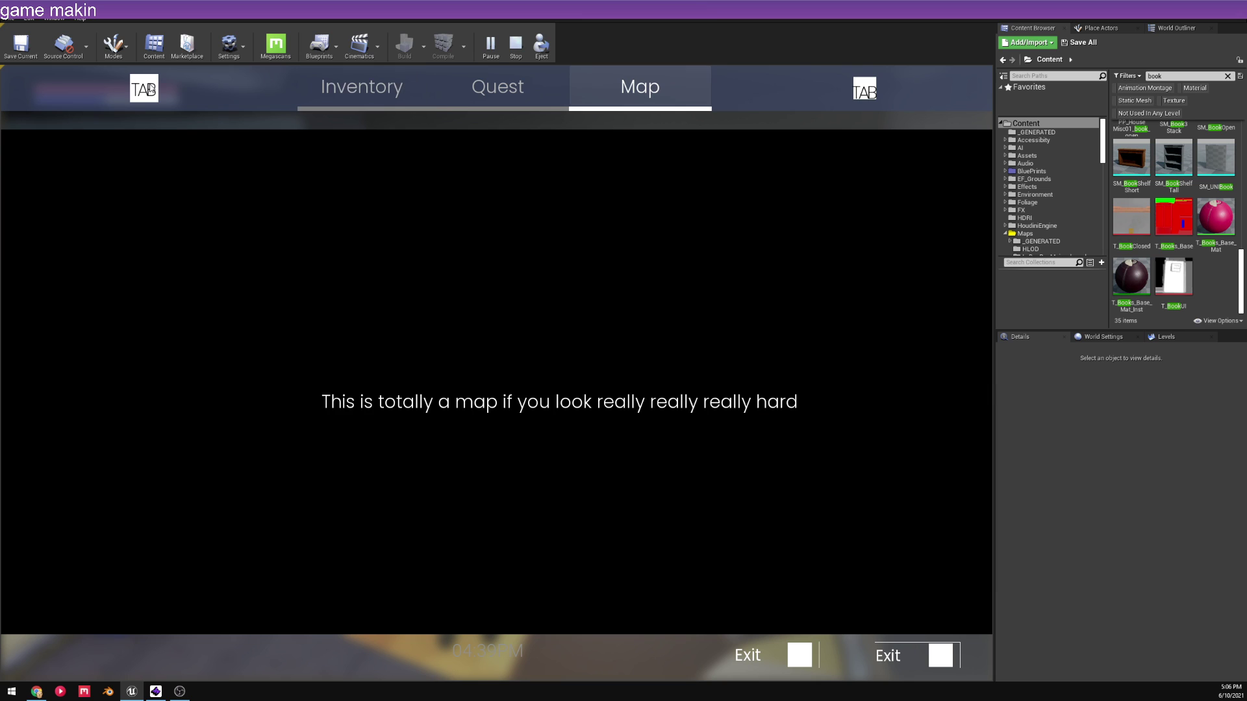
click(151, 89)
click(151, 89)
click(151, 89)
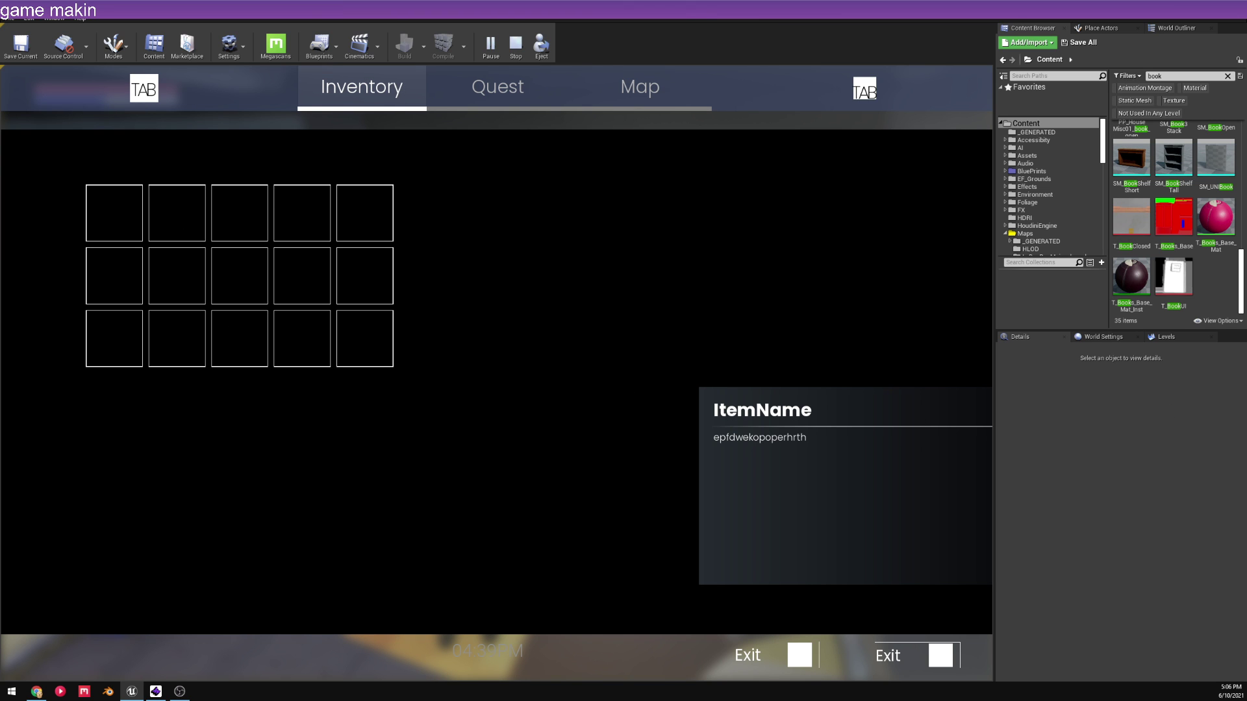
- Close the in-game menu and end the play session to return to editing the level
key(alt+Tab)
key(Tab)
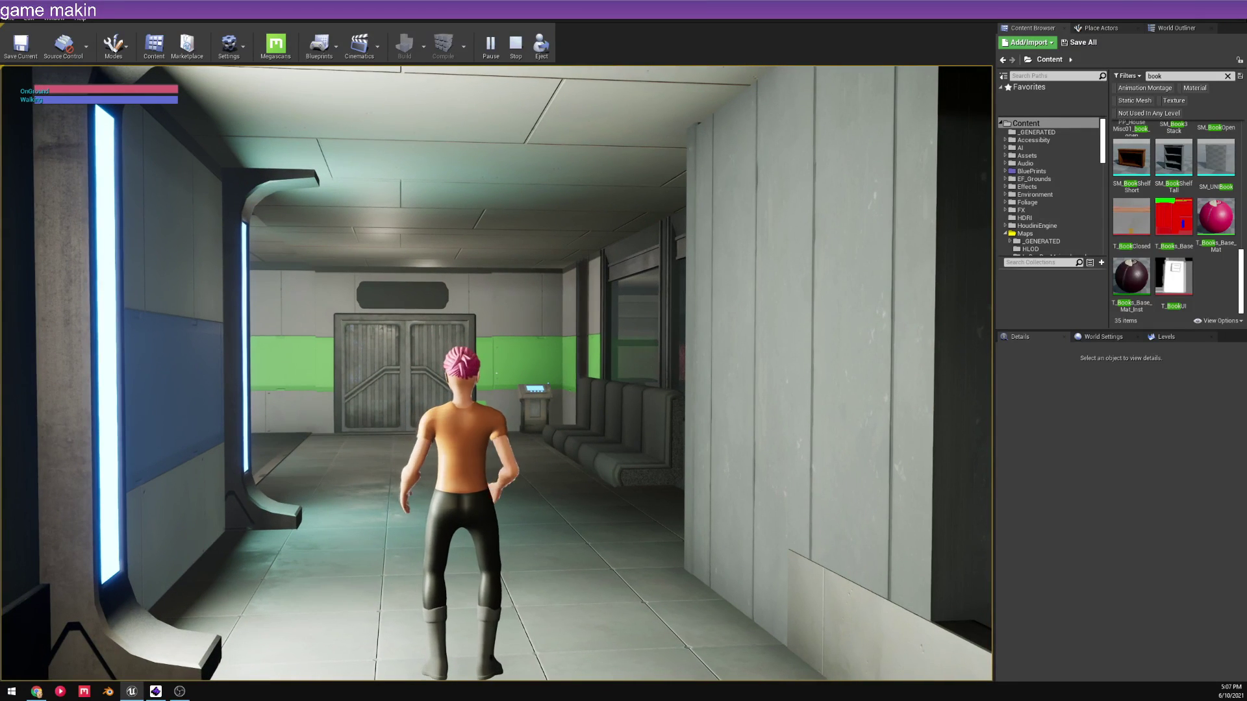
key(Escape)
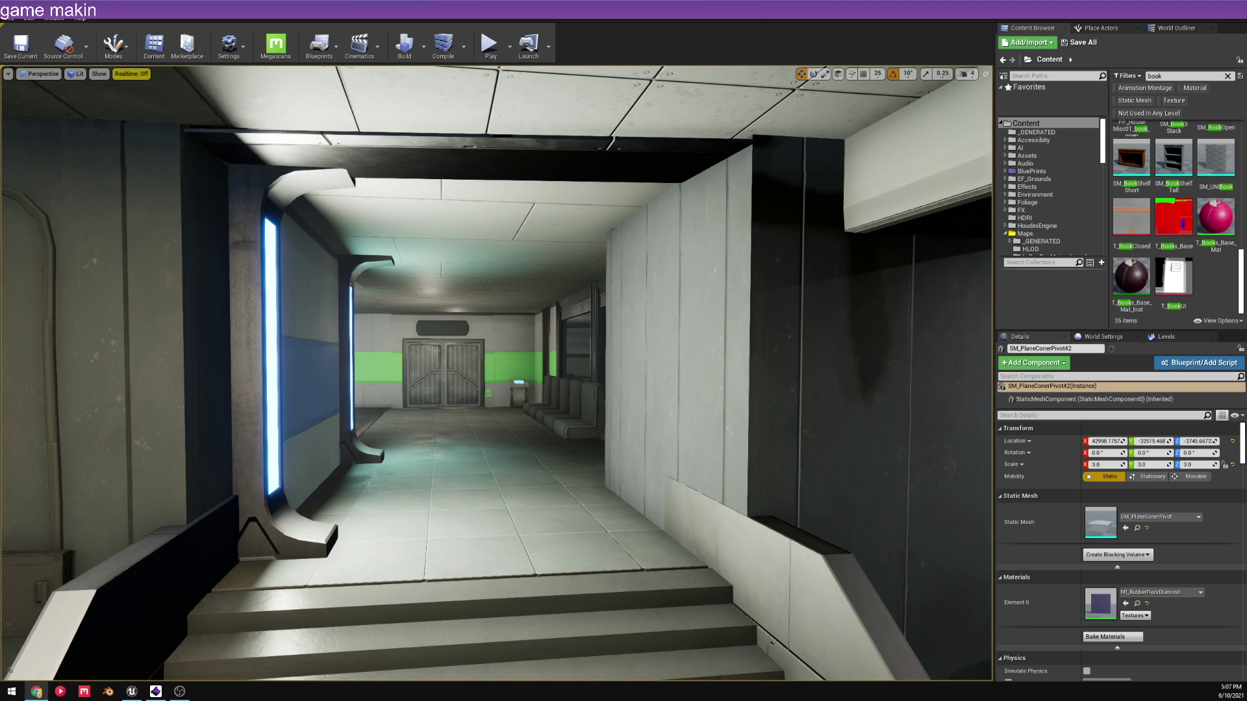
drag(522, 390, 498, 364)
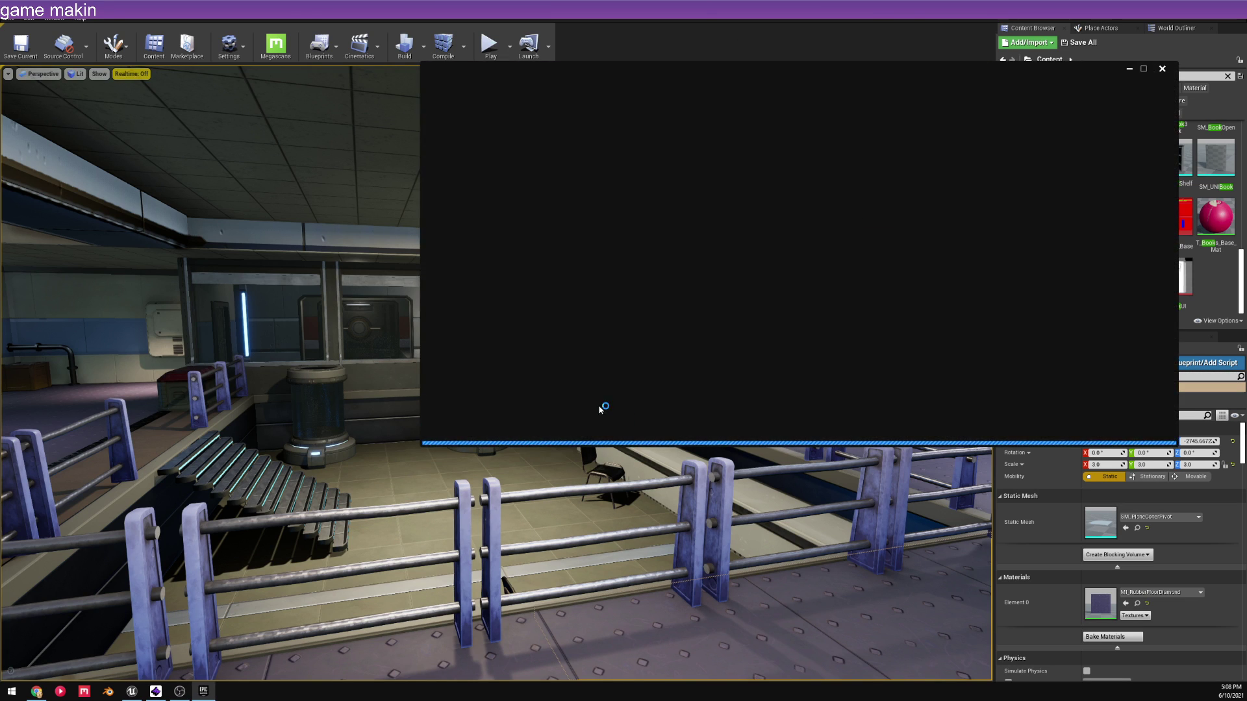
- Switch to the Epic Games Launcher and look through the sample content on its Unreal Engine Learn page
drag(1010, 72, 822, 78)
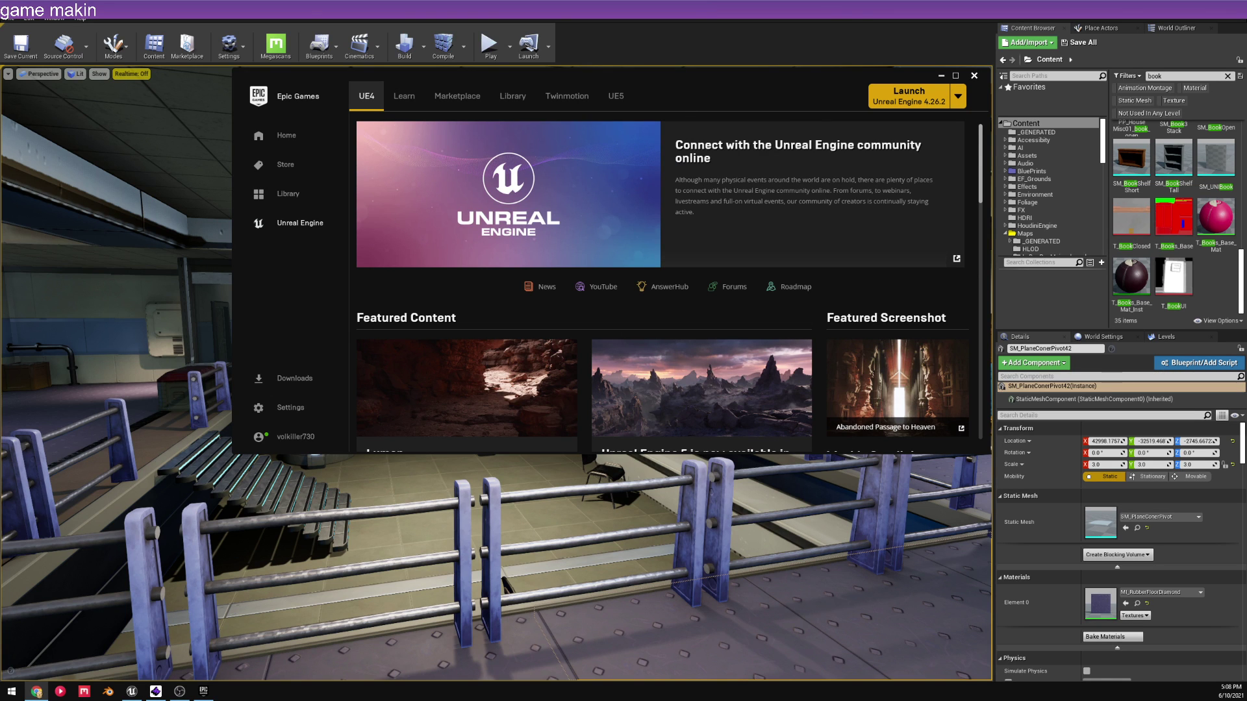
click(402, 94)
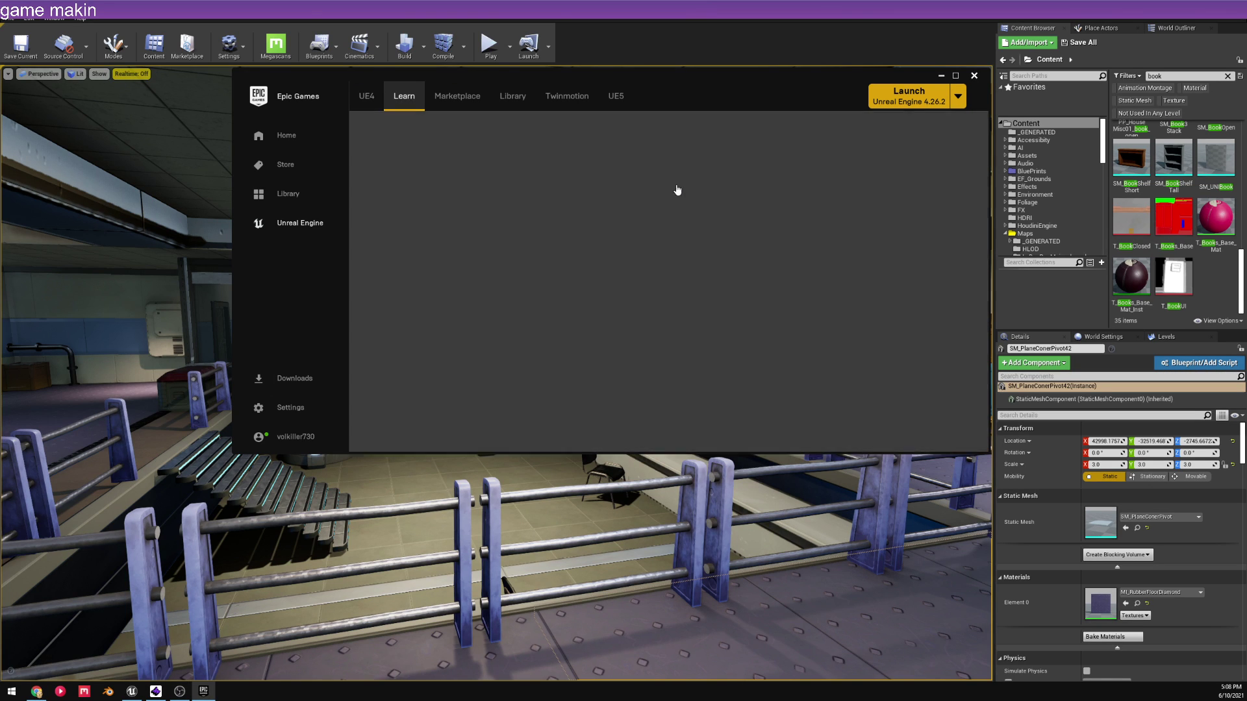
scroll(534, 195, down, 5)
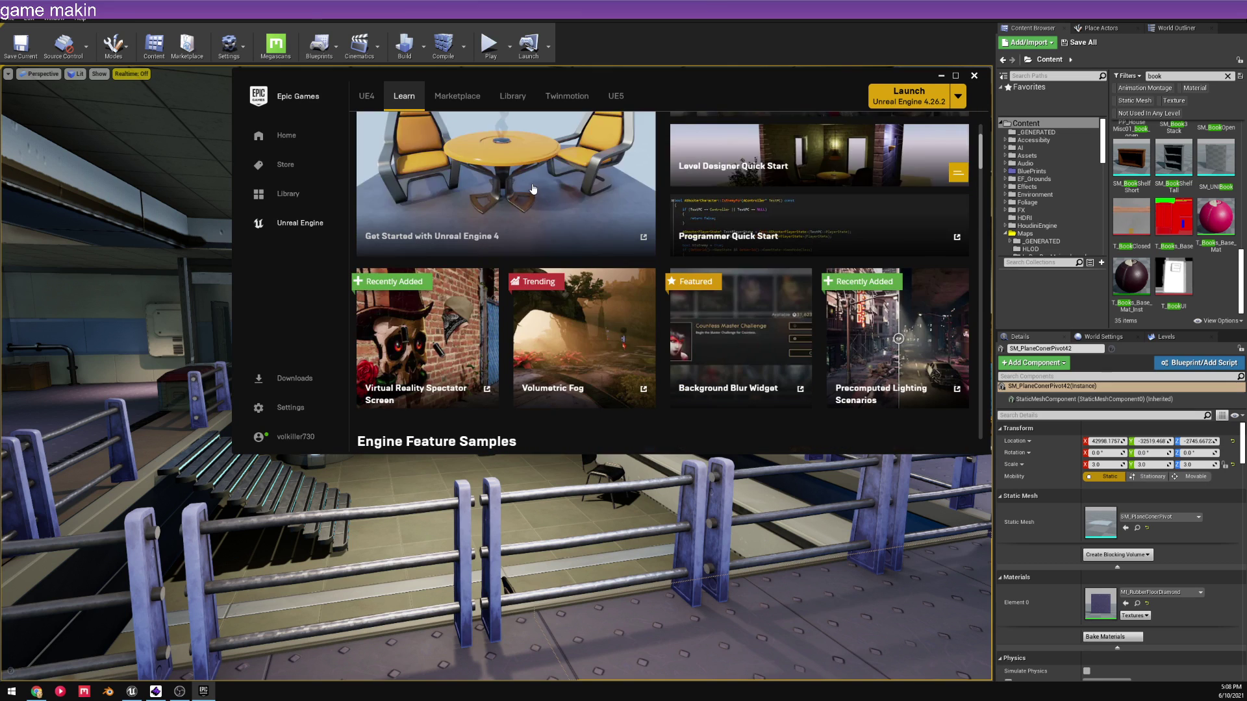
scroll(533, 187, up, 3)
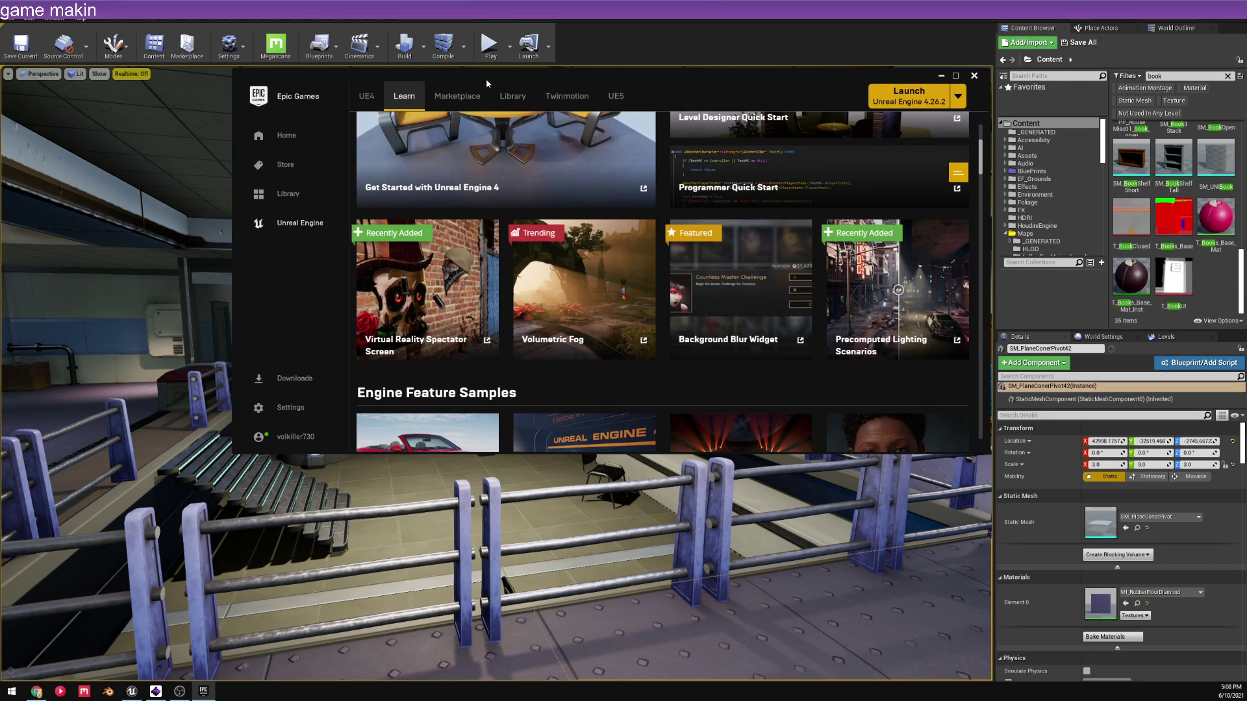
- Examine the installed engine version, the My Projects list and the Vault in the launcher's Unreal Engine Library
click(521, 98)
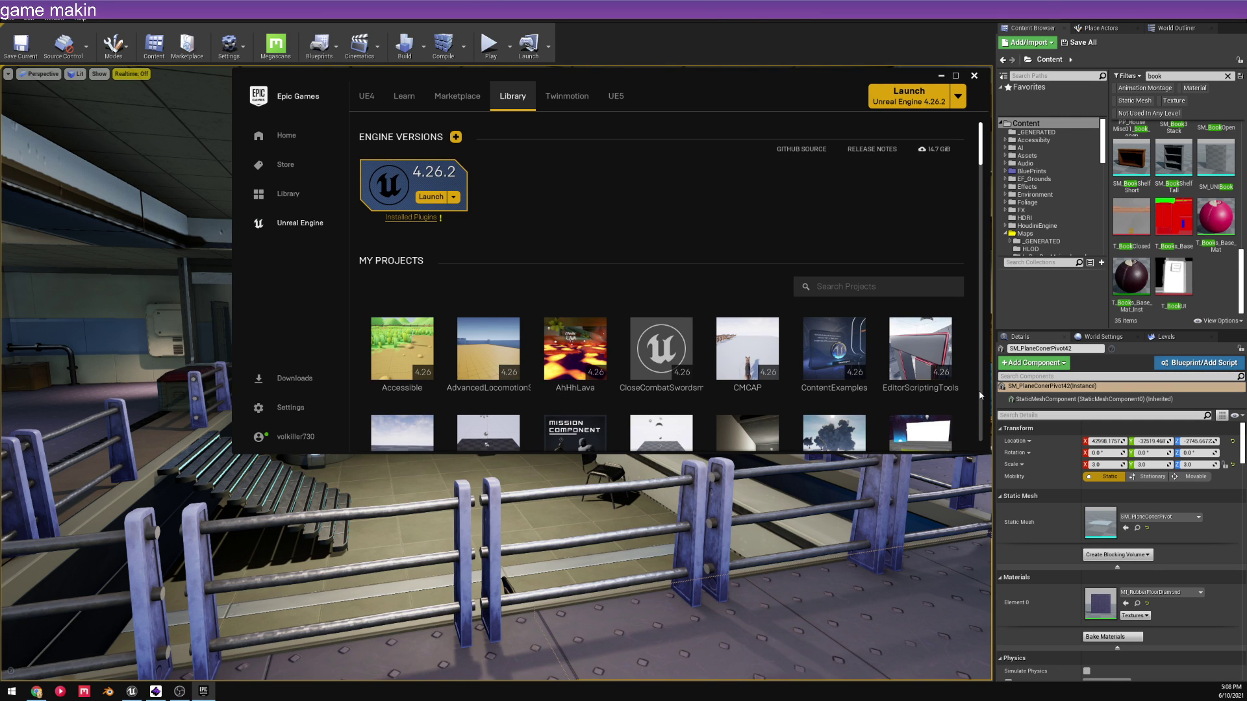
scroll(495, 192, down, 3)
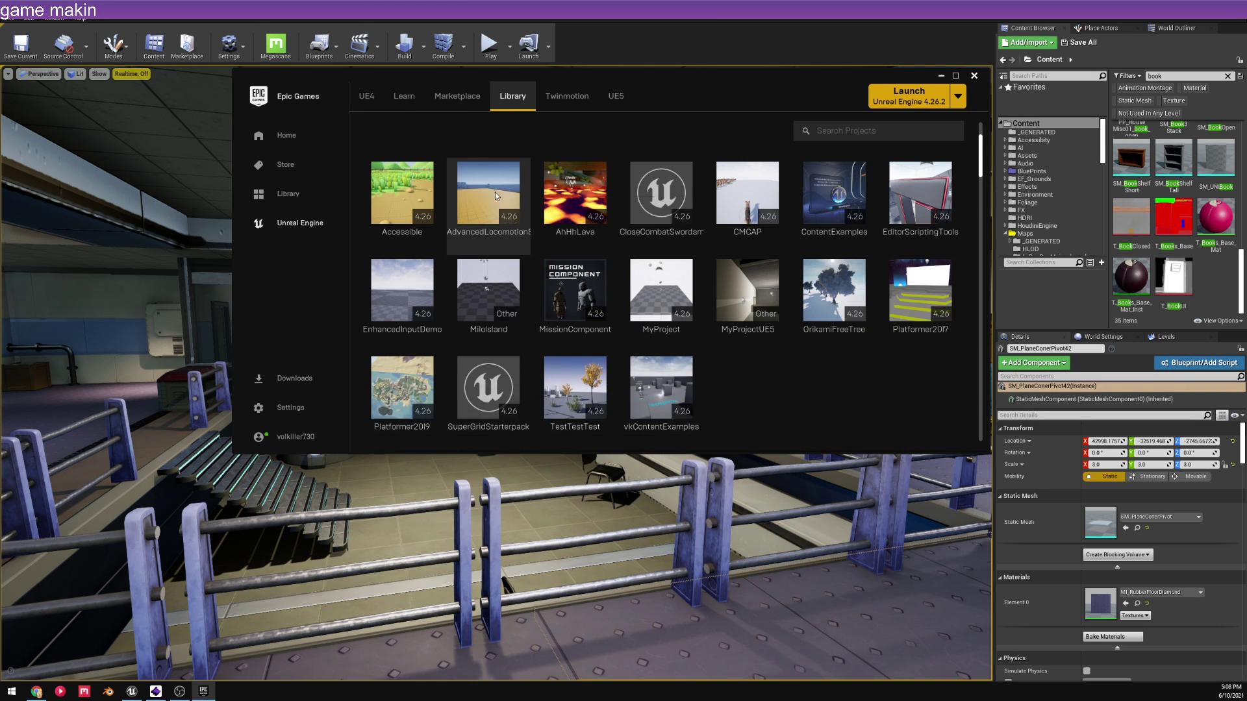
scroll(782, 316, up, 2)
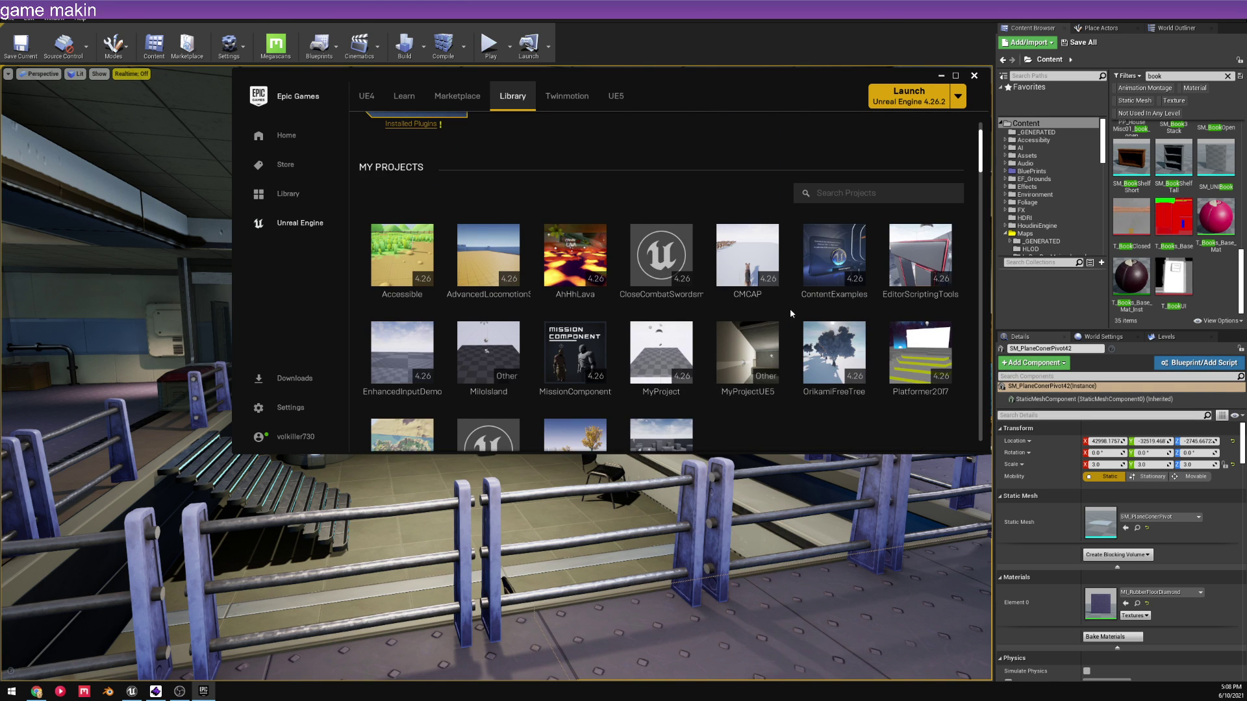
scroll(792, 308, down, 1)
scroll(800, 318, down, 2)
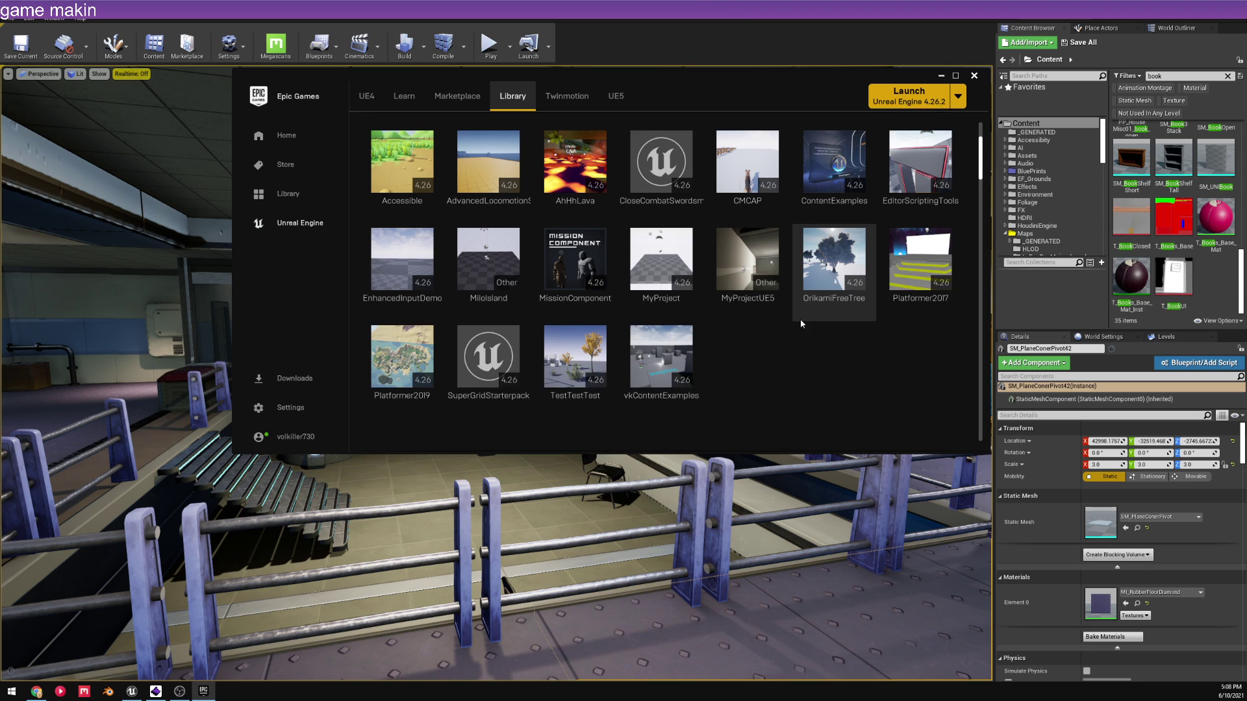
scroll(764, 364, up, 4)
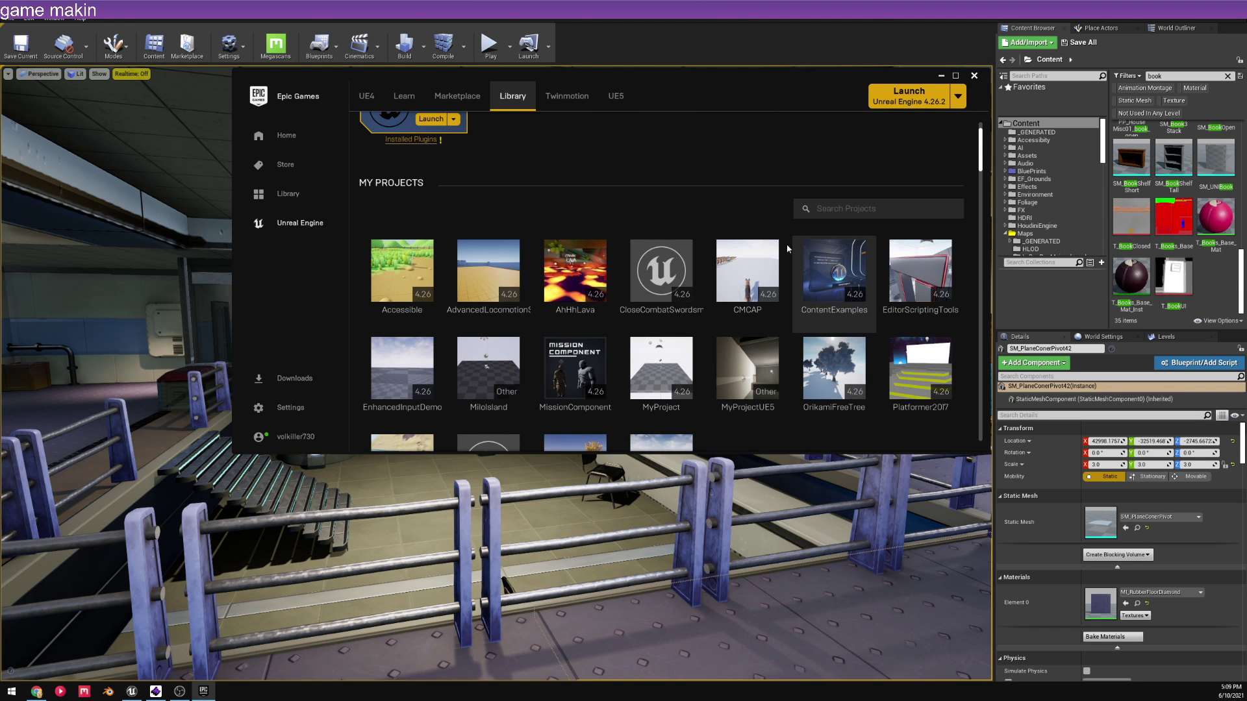
scroll(773, 227, down, 2)
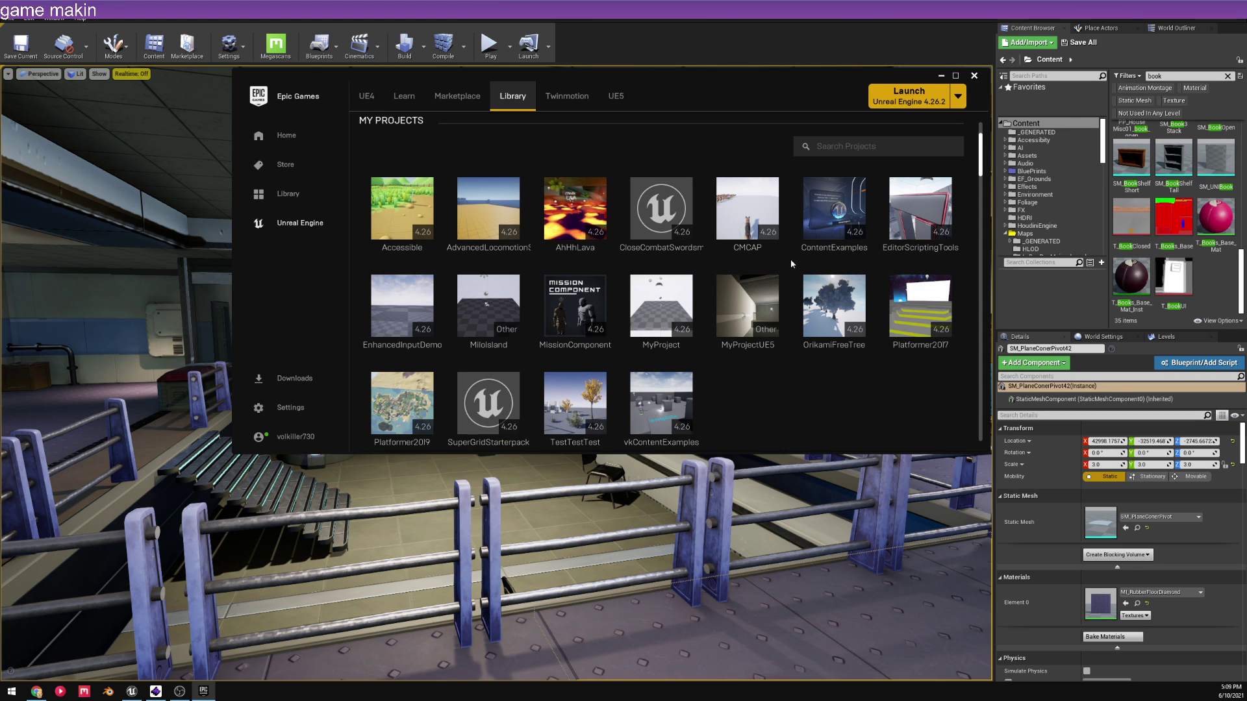
scroll(790, 273, down, 1)
scroll(792, 289, down, 2)
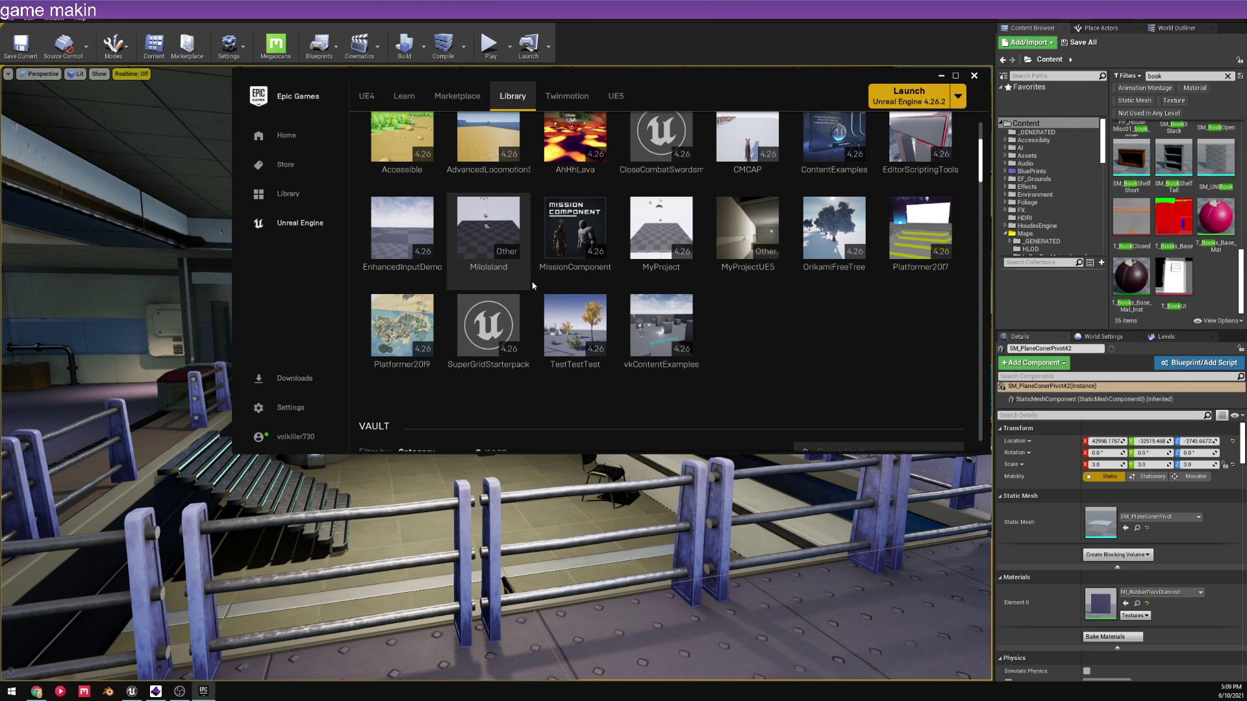
scroll(531, 279, down, 1)
scroll(527, 290, down, 3)
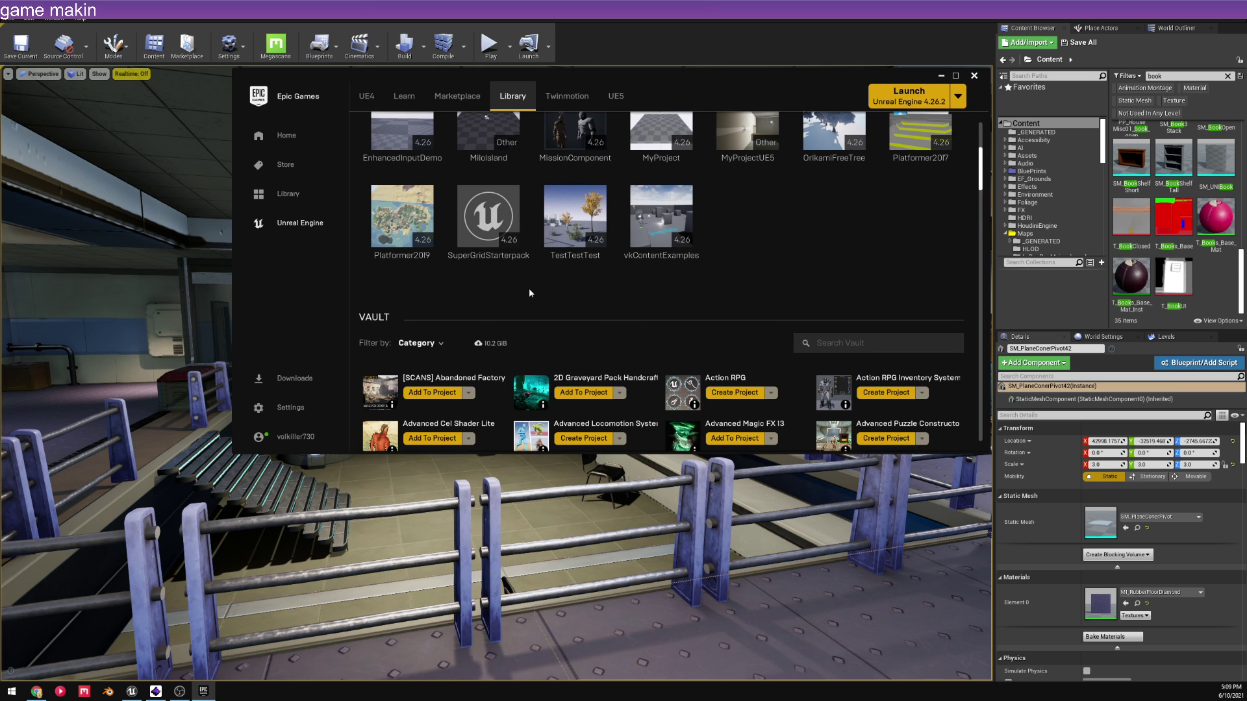
scroll(545, 254, up, 1)
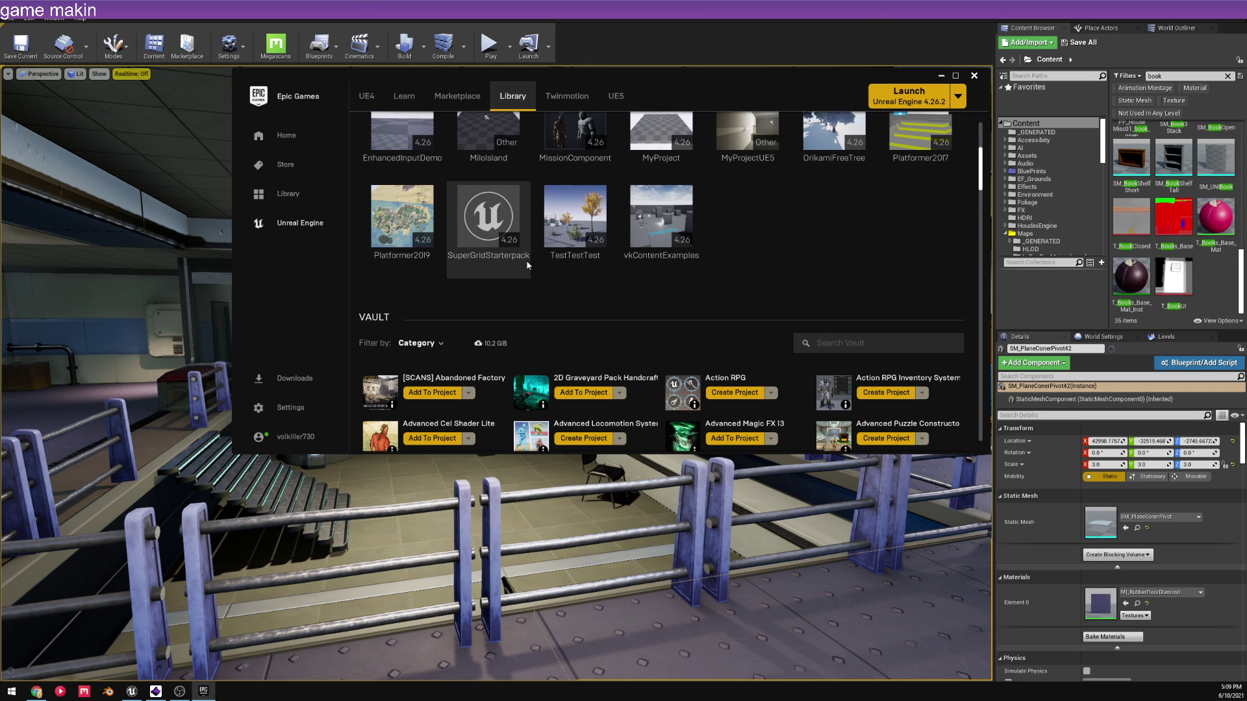
scroll(788, 286, up, 4)
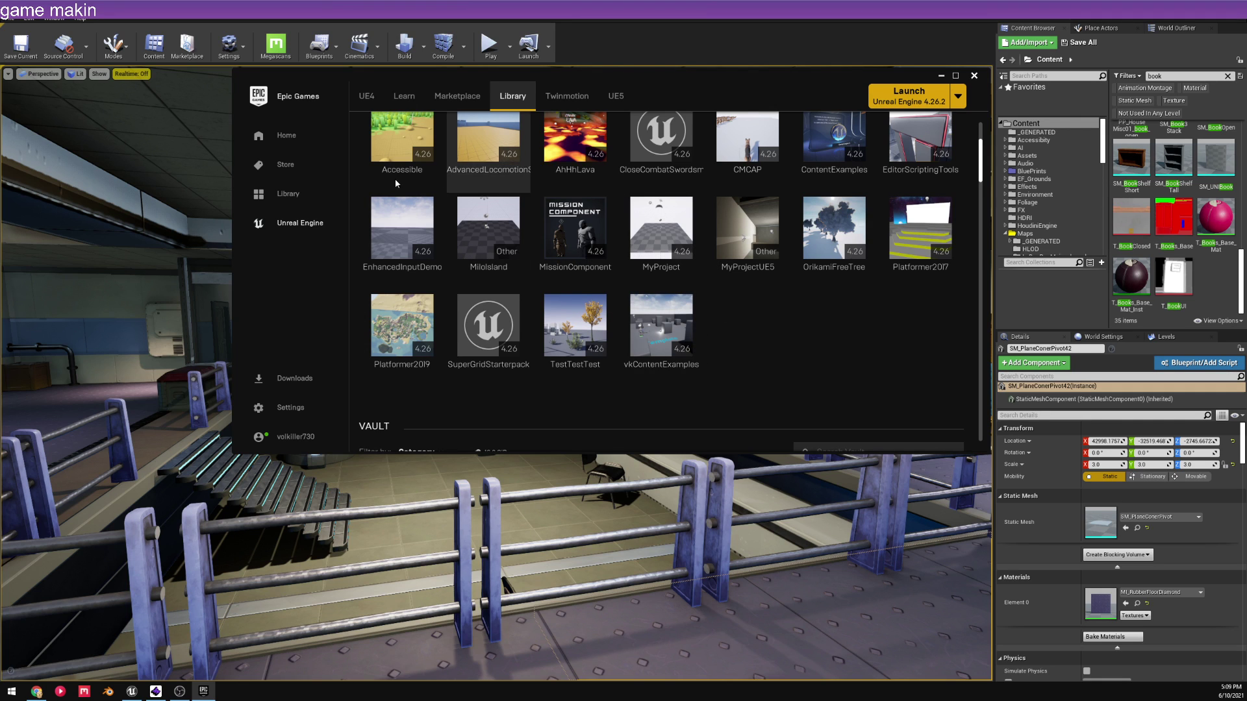
scroll(399, 172, up, 1)
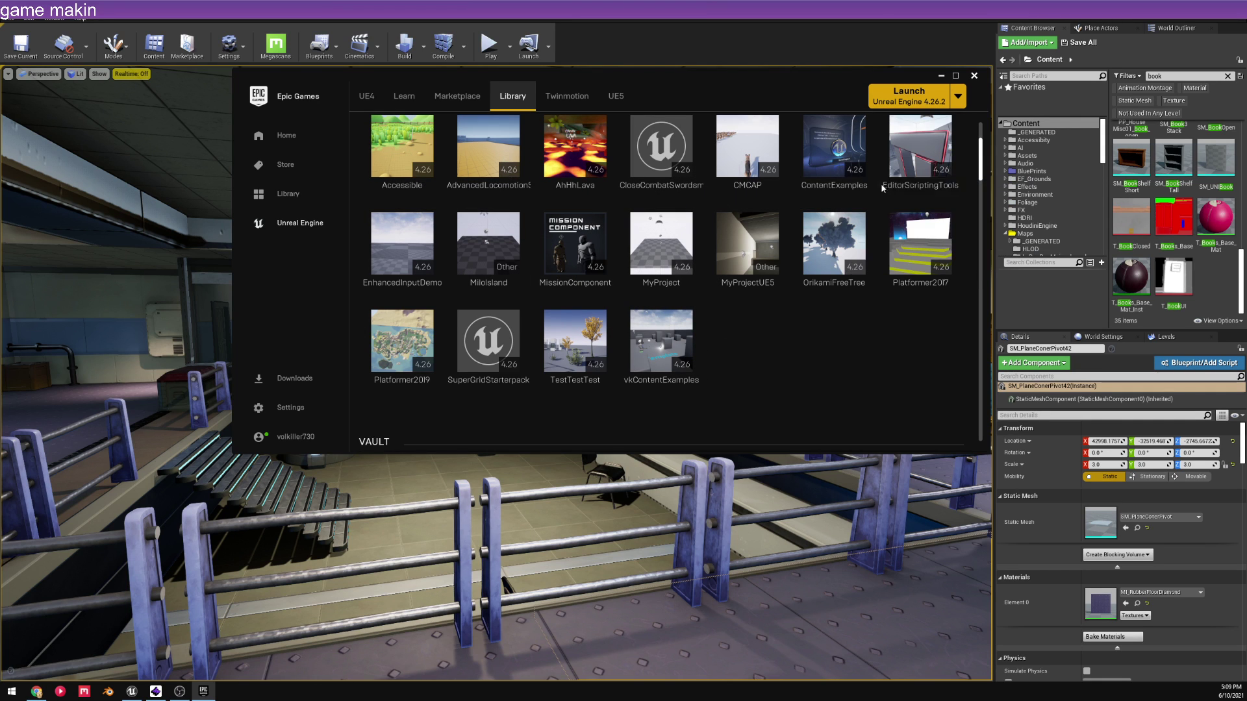
mouse_move(810, 269)
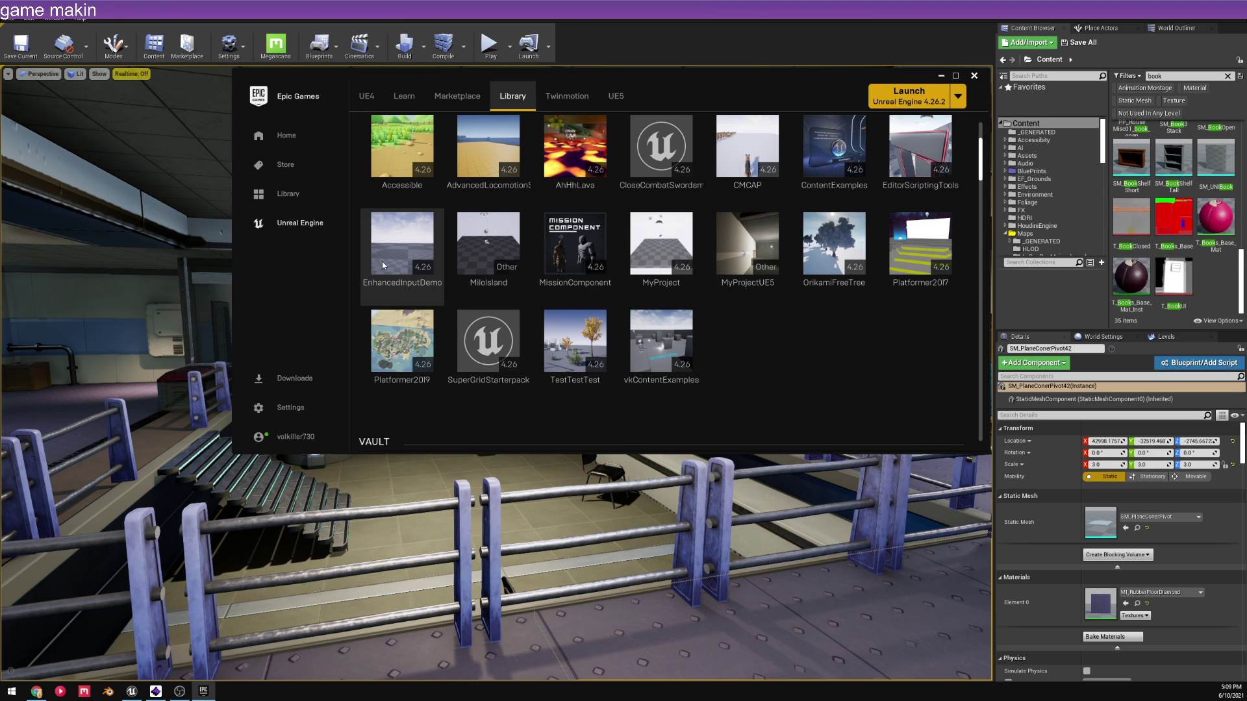
scroll(403, 250, up, 1)
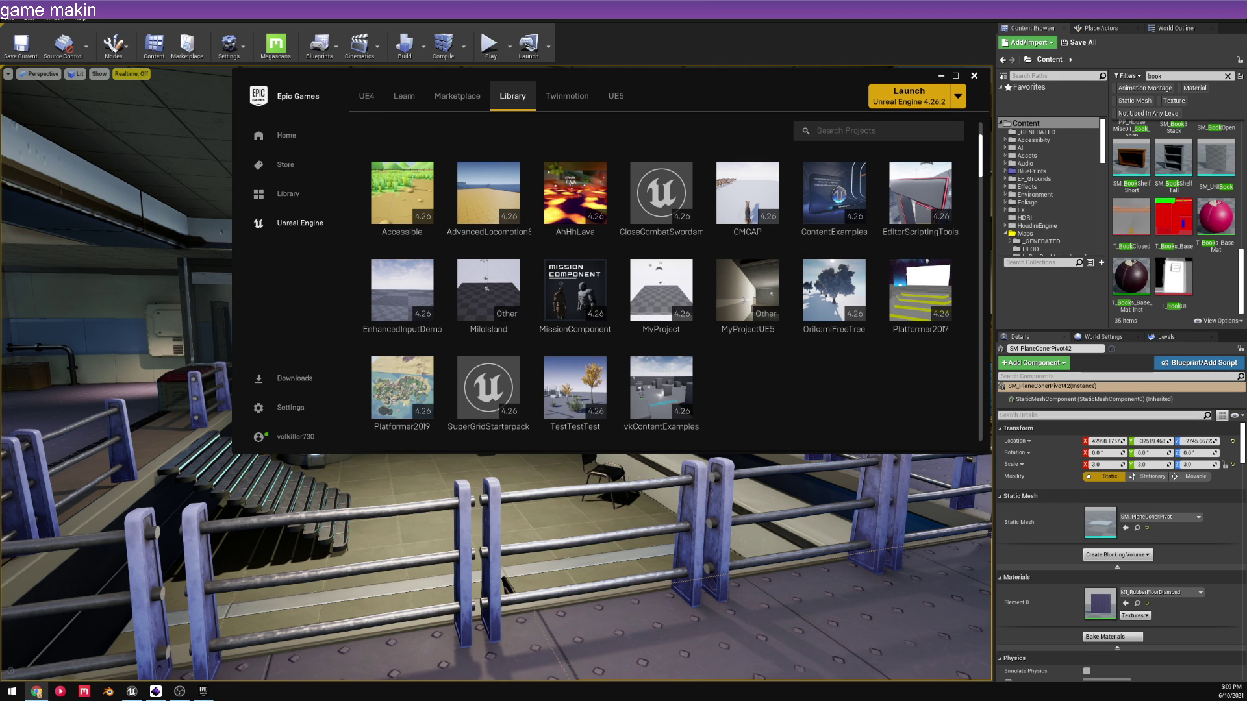
click(705, 352)
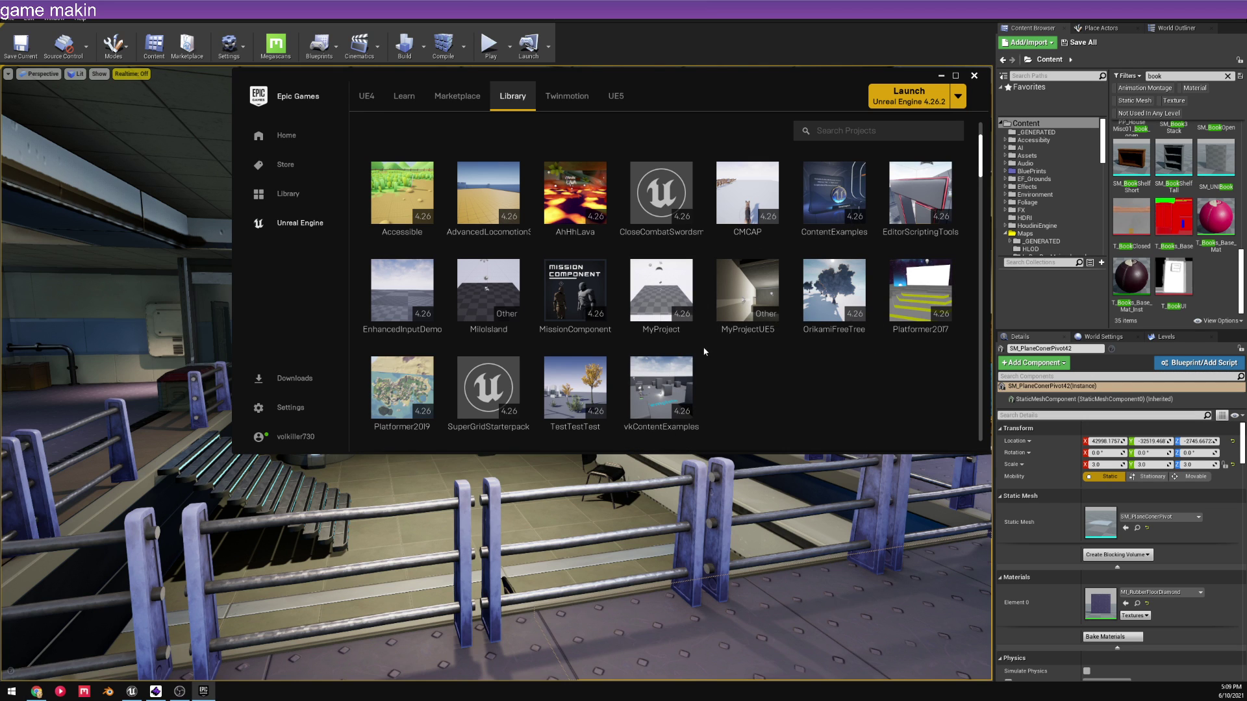
scroll(705, 351, down, 1)
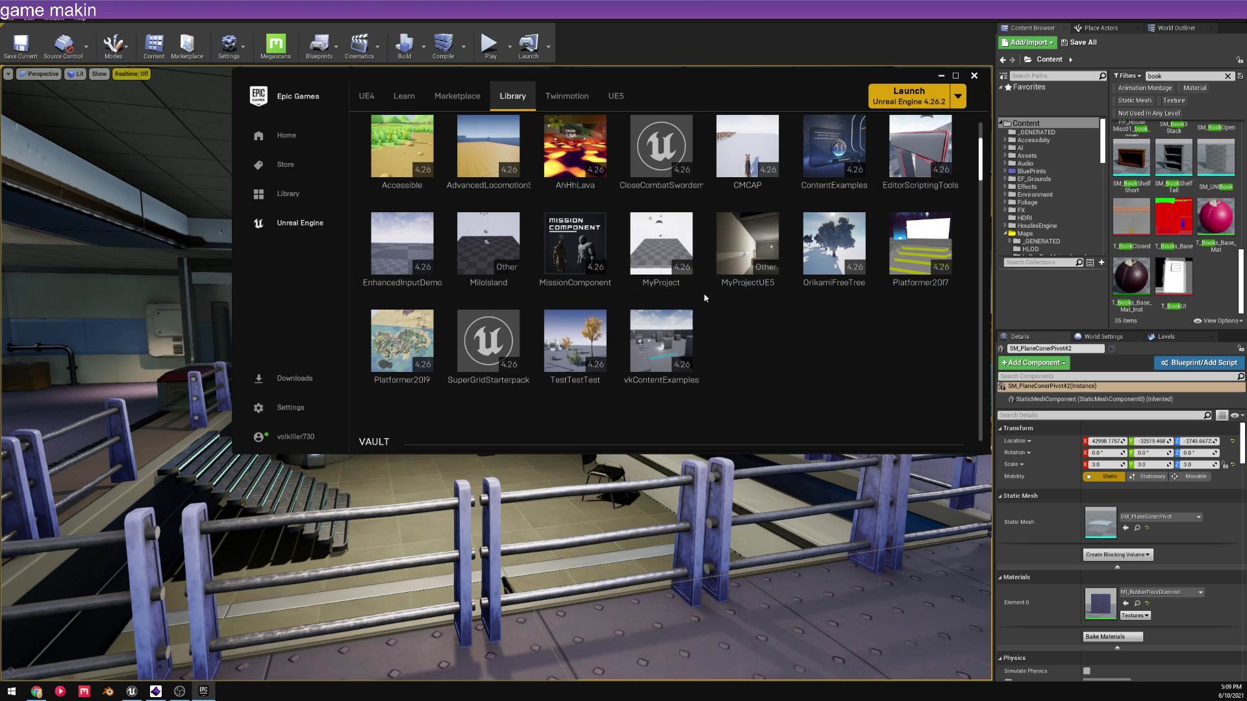
scroll(702, 328, down, 1)
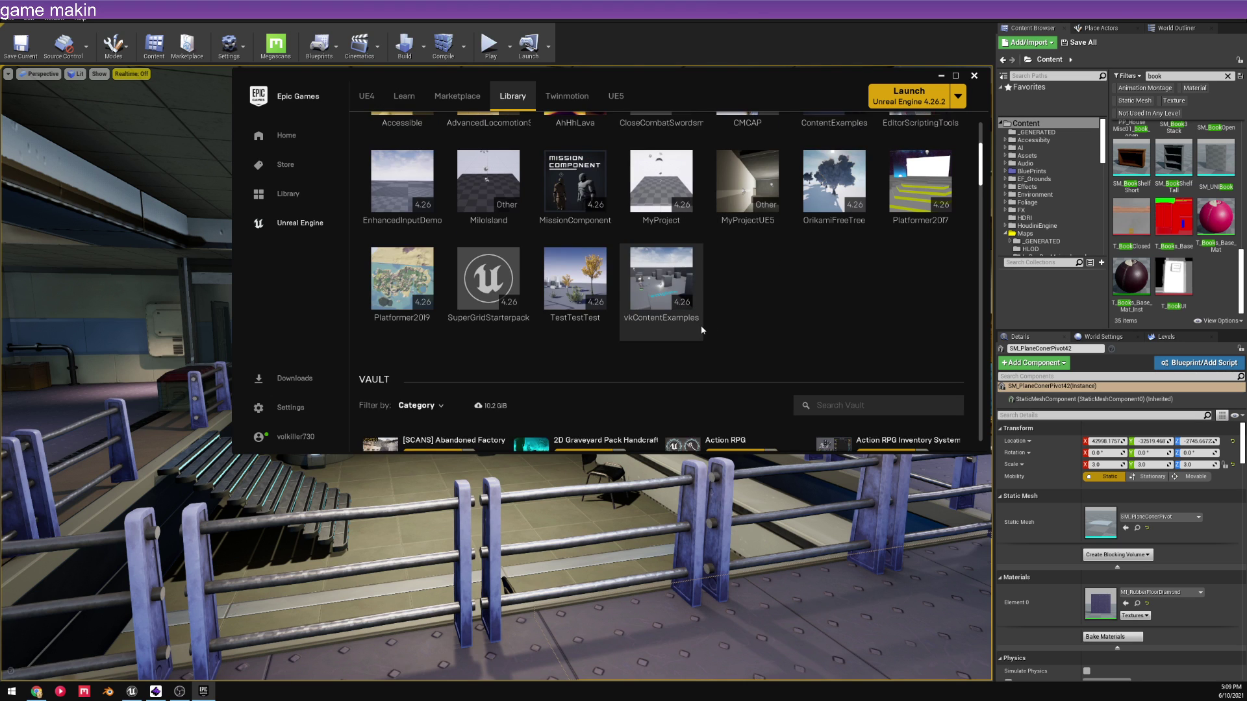
scroll(702, 330, up, 4)
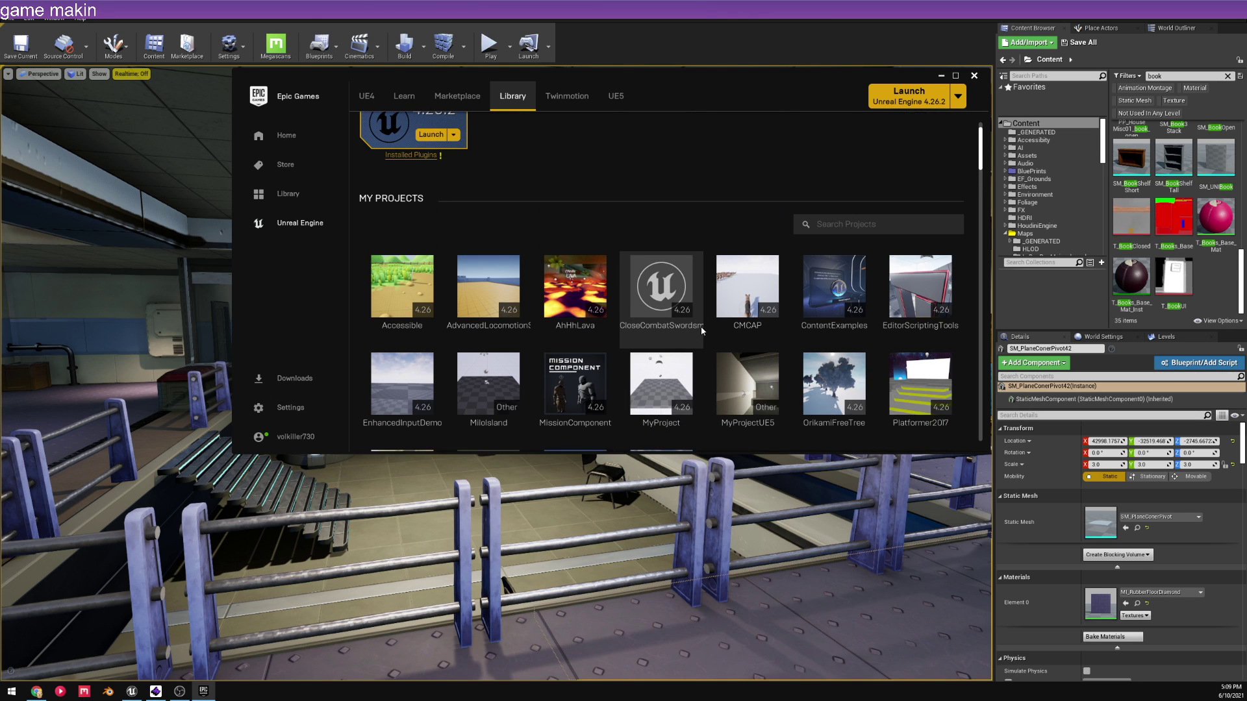
scroll(702, 330, down, 1)
scroll(712, 328, down, 1)
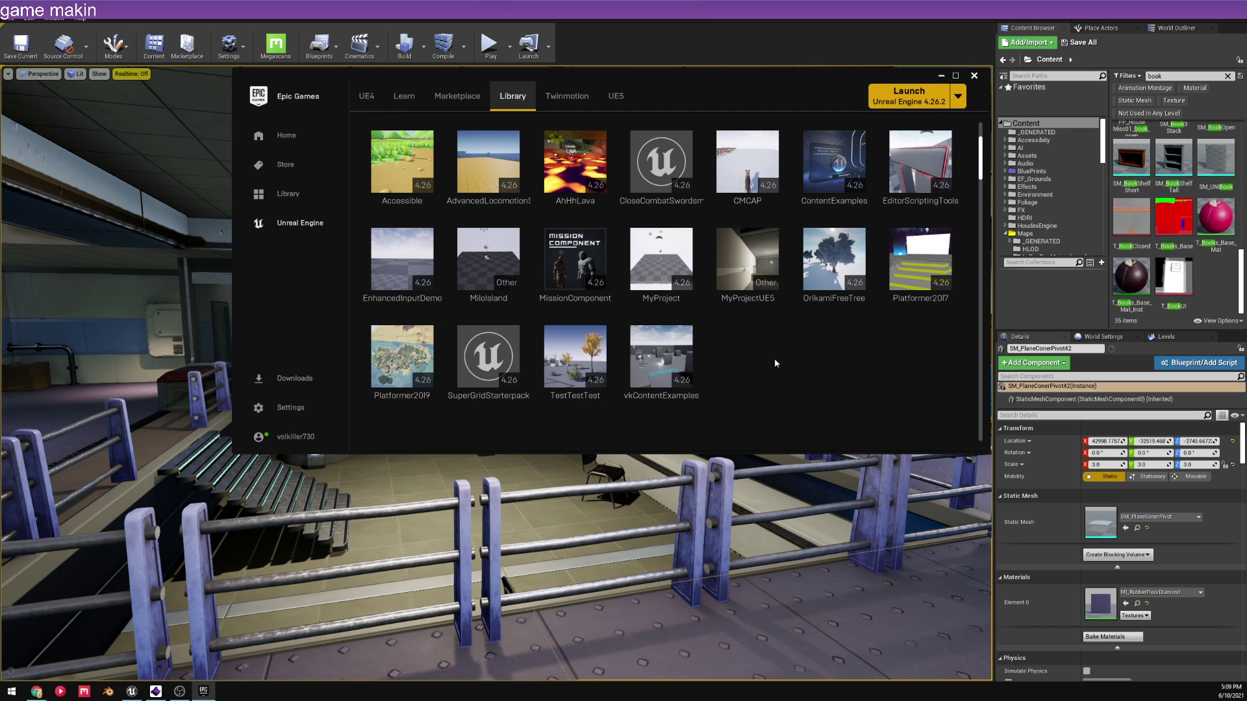
click(1230, 691)
click(1230, 691)
mouse_move(743, 274)
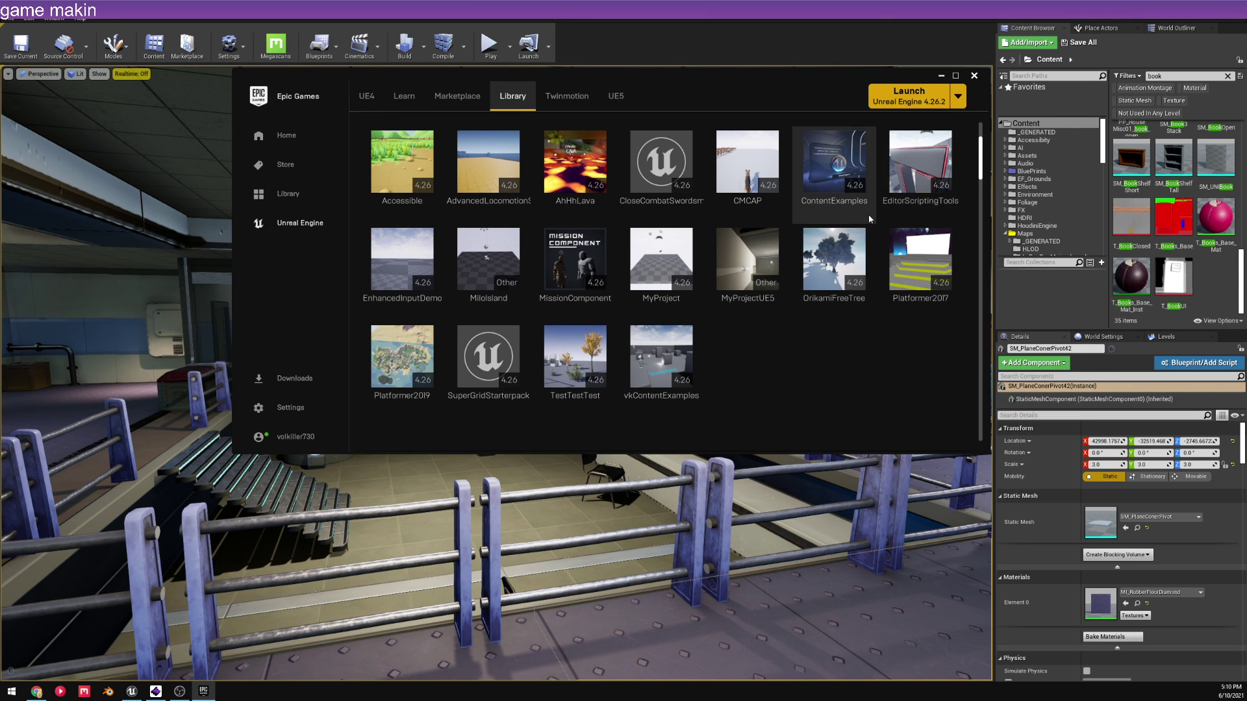
- Open the TestTestTest project from the launcher's My Projects list and close the launcher window
scroll(878, 205, up, 2)
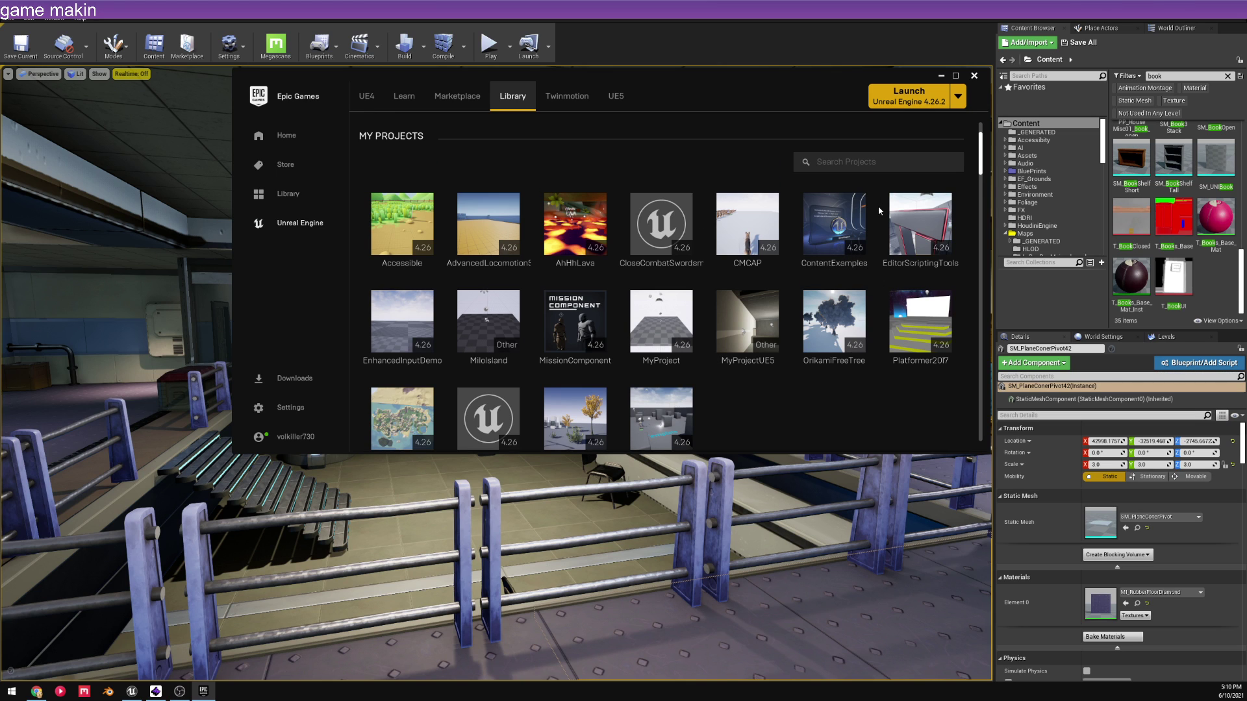
scroll(878, 210, down, 2)
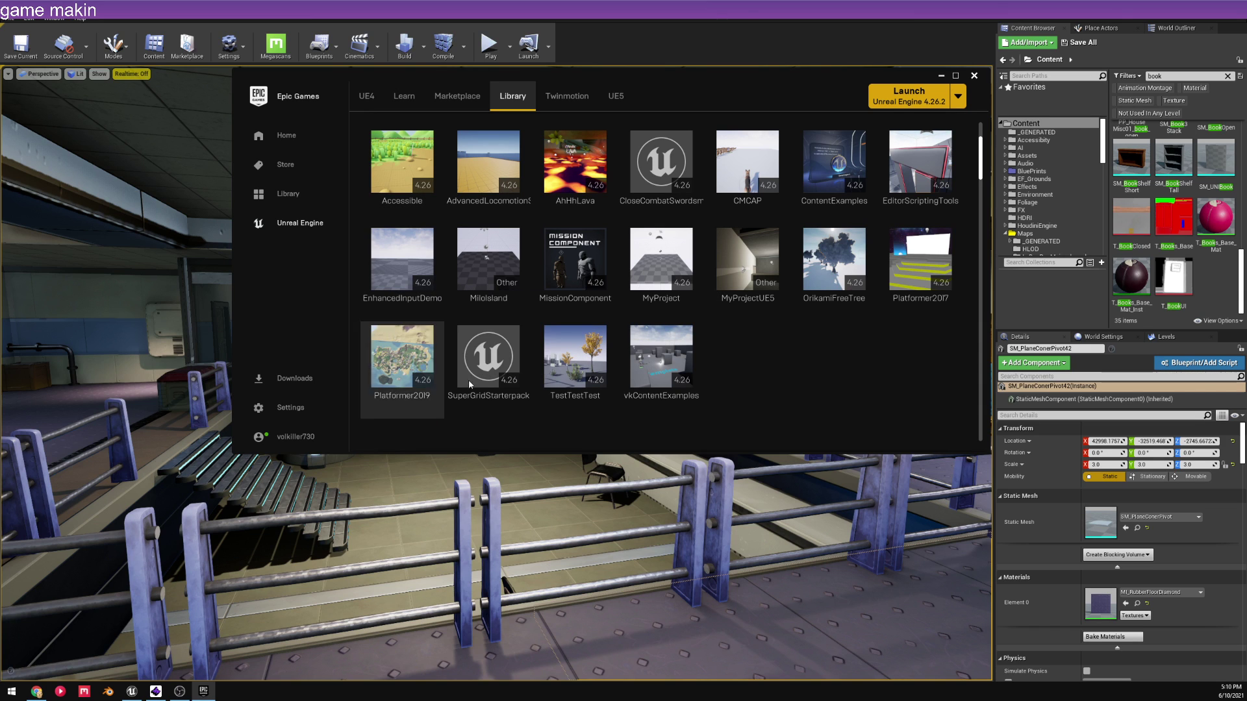
double_click(575, 398)
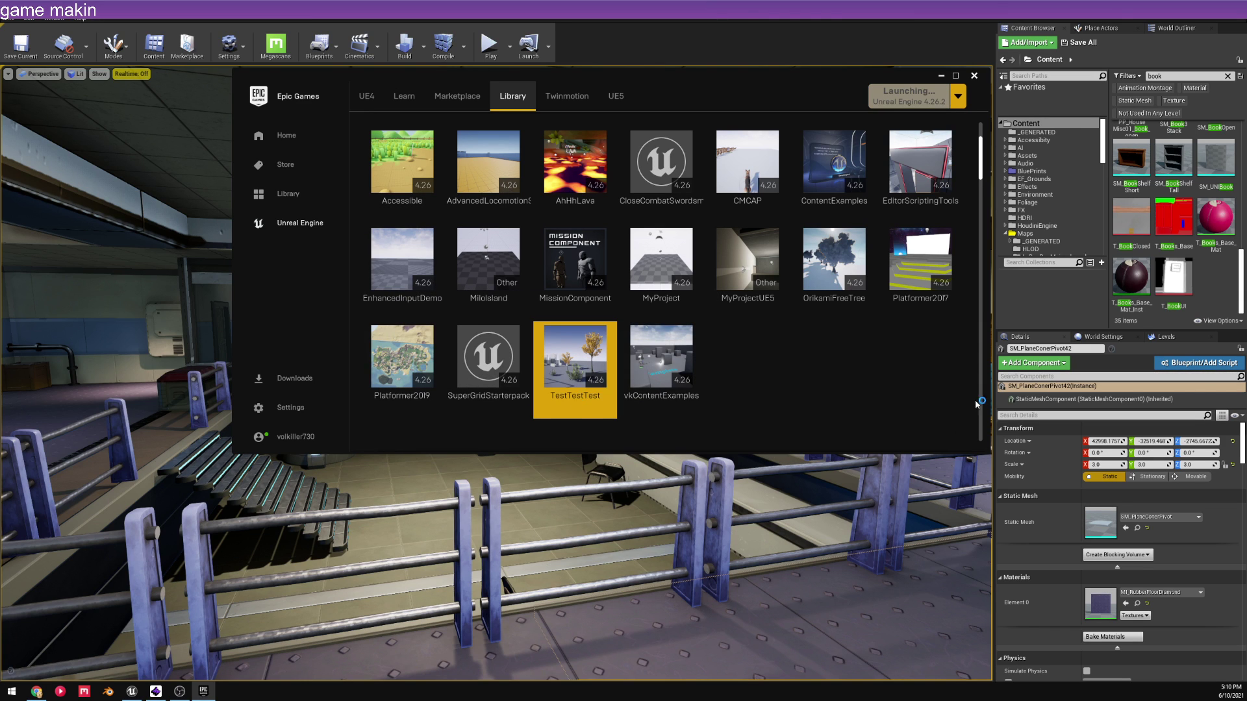
click(974, 75)
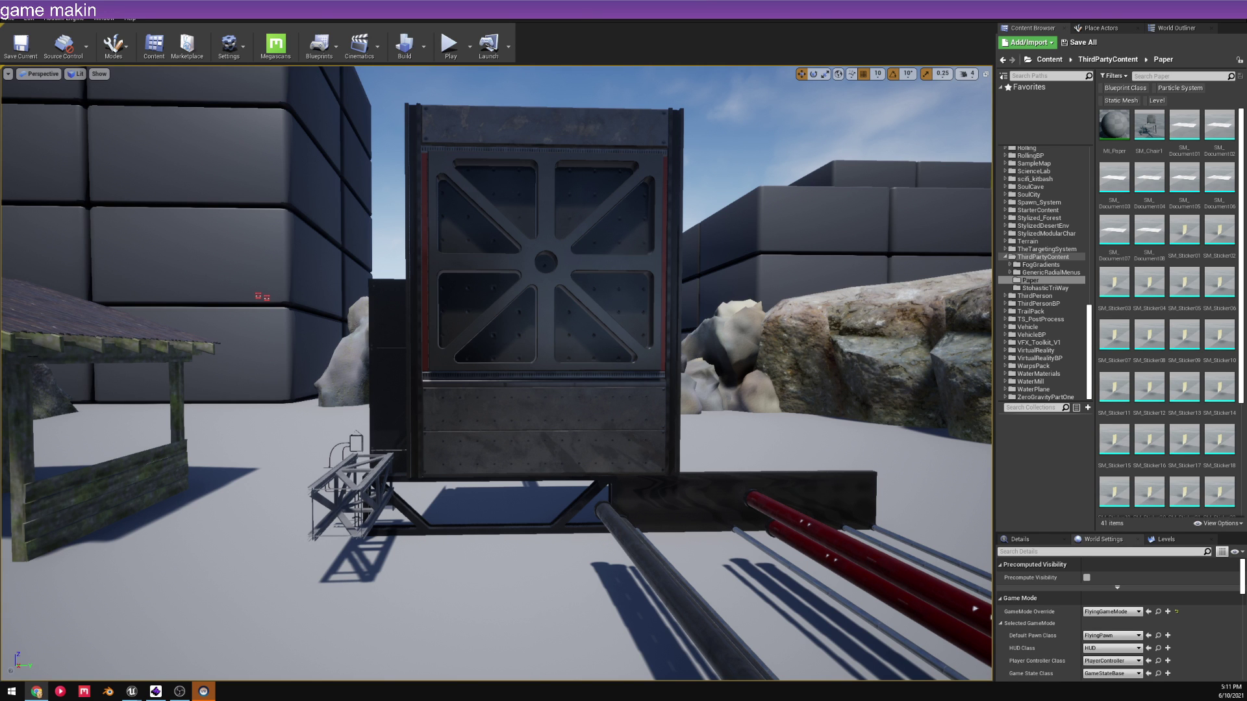
- Look around the test level and browse content folders such as GenericRadialMenus, StylizedModularChar, TrailPack and Vehicle
right_drag(702, 359, 881, 359)
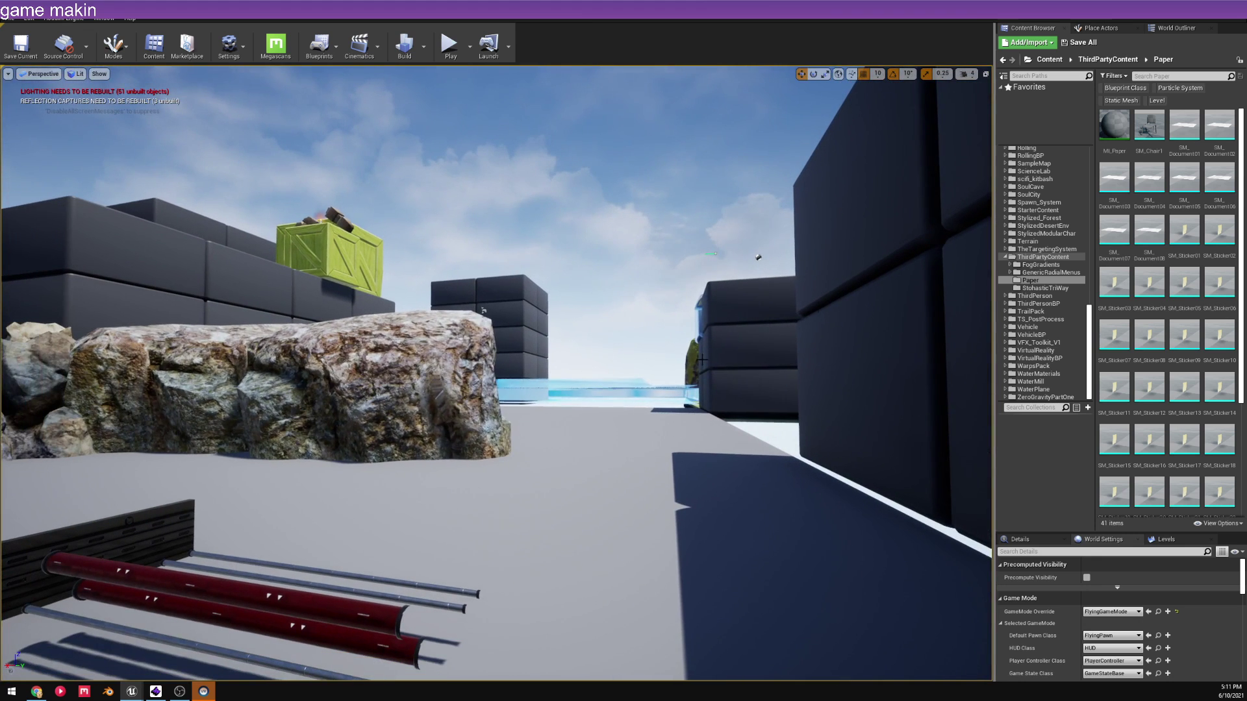
click(1029, 271)
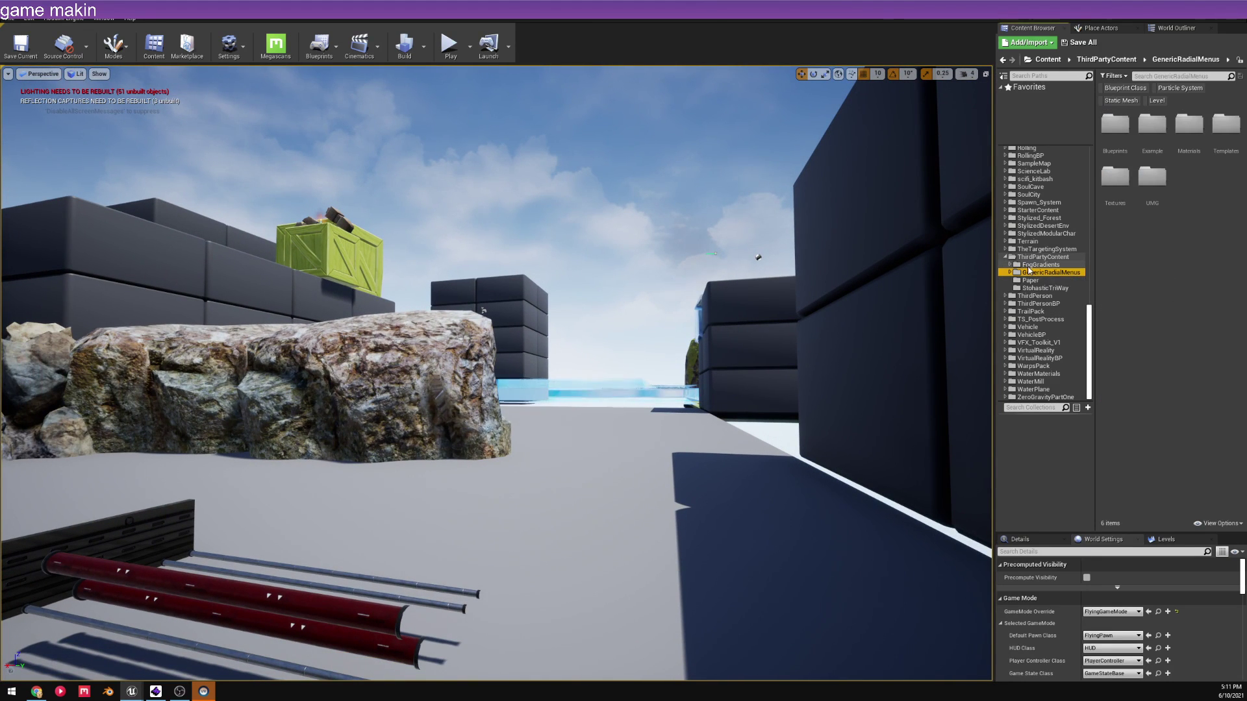
middle_drag(616, 368, 609, 279)
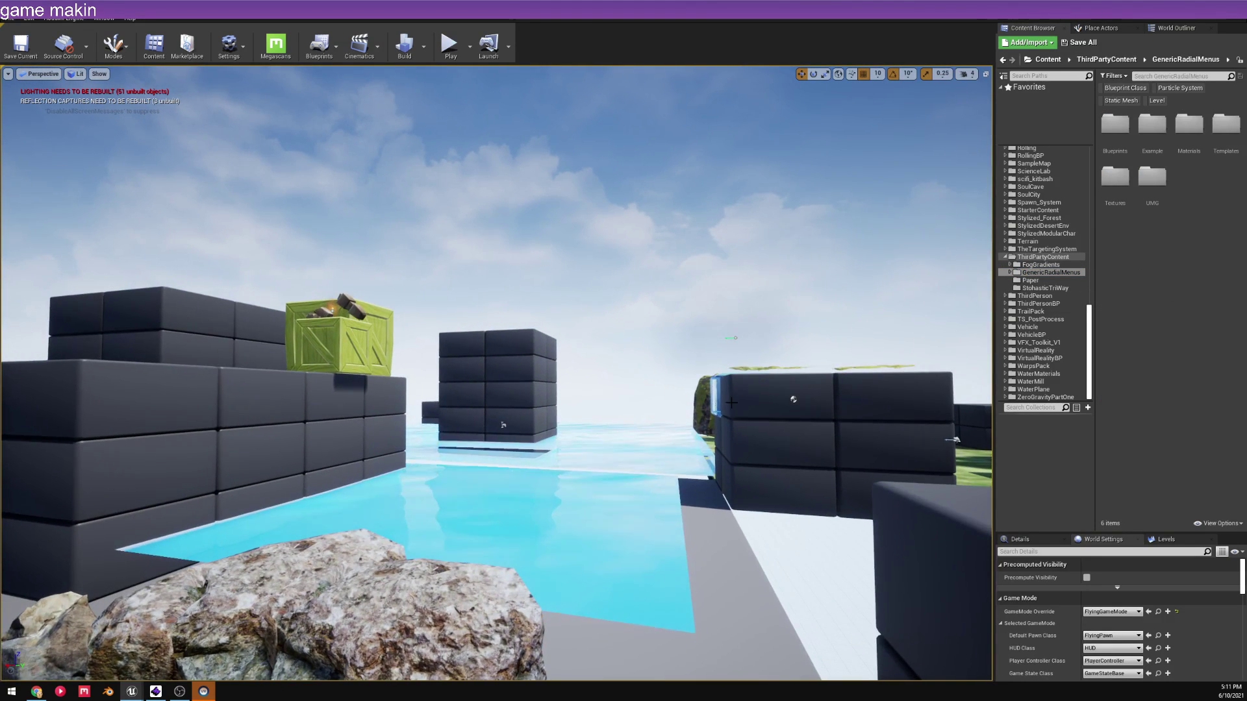
middle_drag(732, 402, 863, 343)
scroll(804, 400, up, 5)
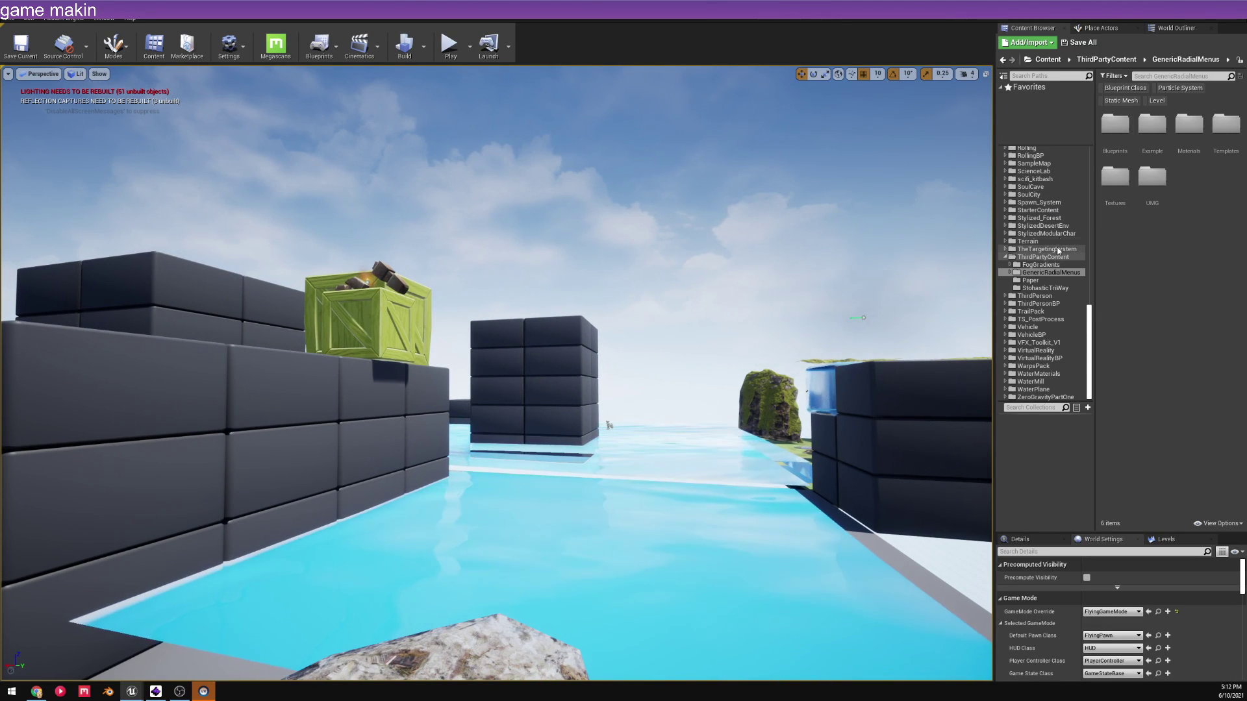
click(1042, 250)
click(1036, 235)
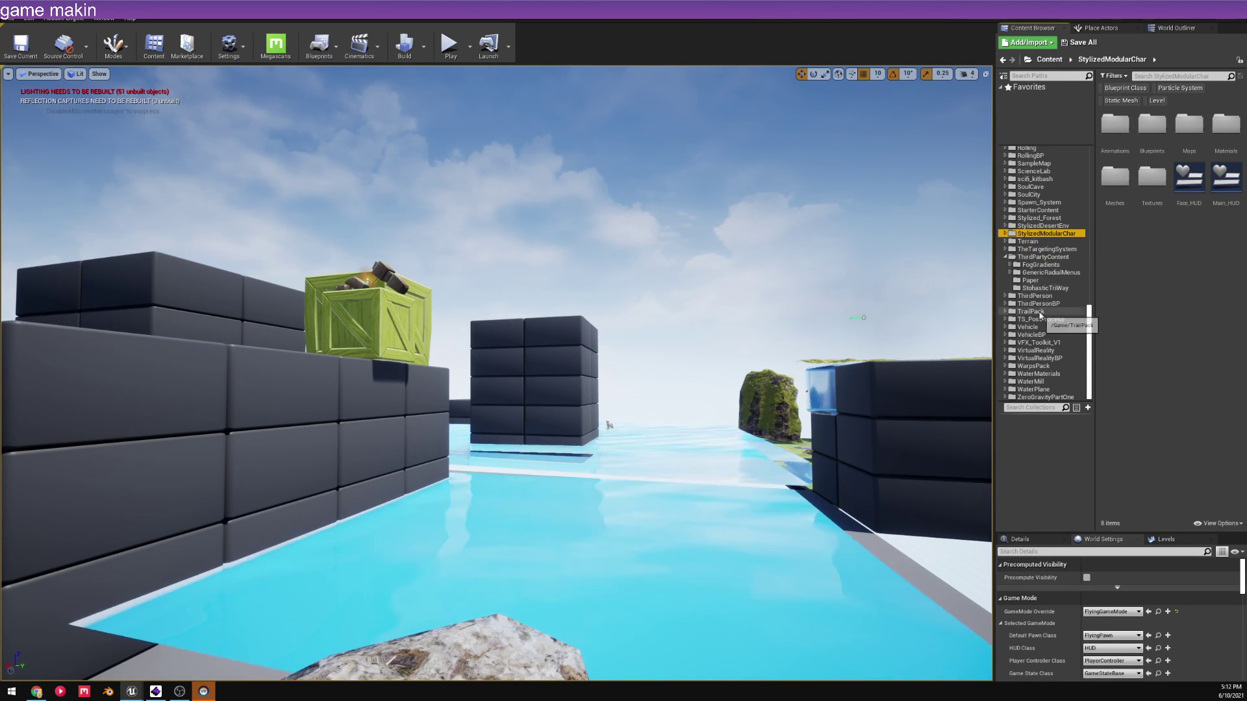
click(1044, 288)
click(1038, 303)
click(1032, 311)
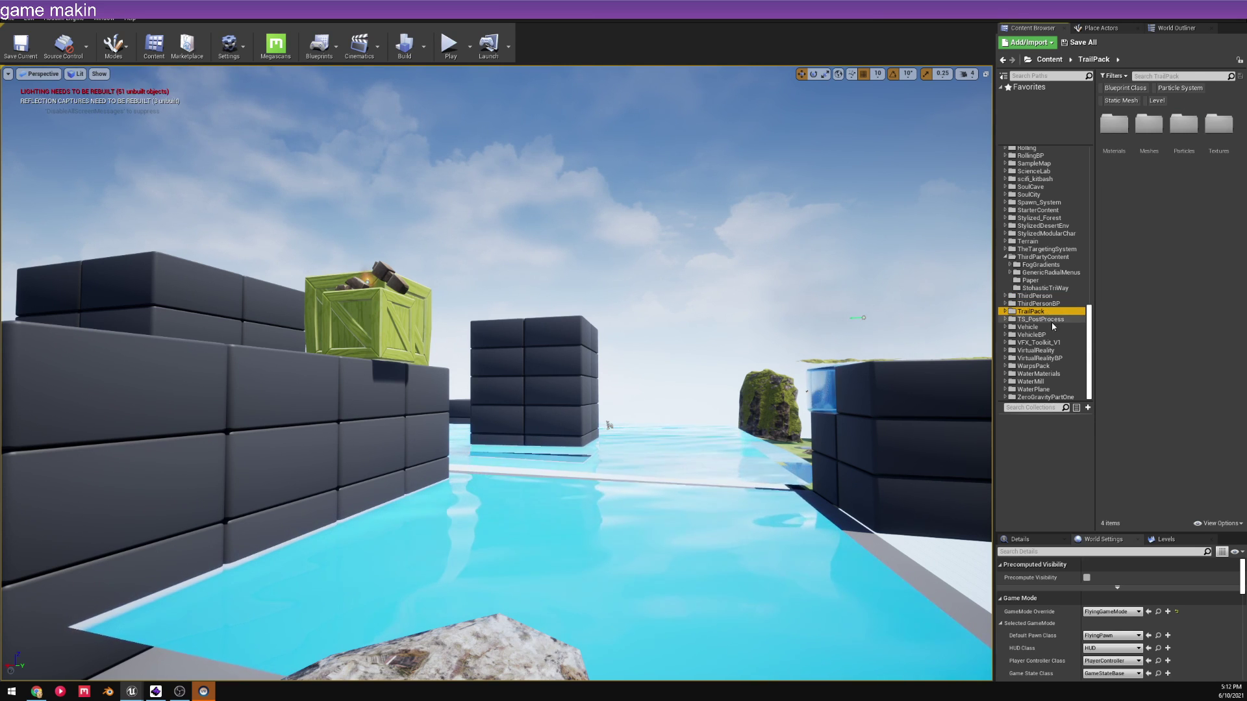
click(1052, 327)
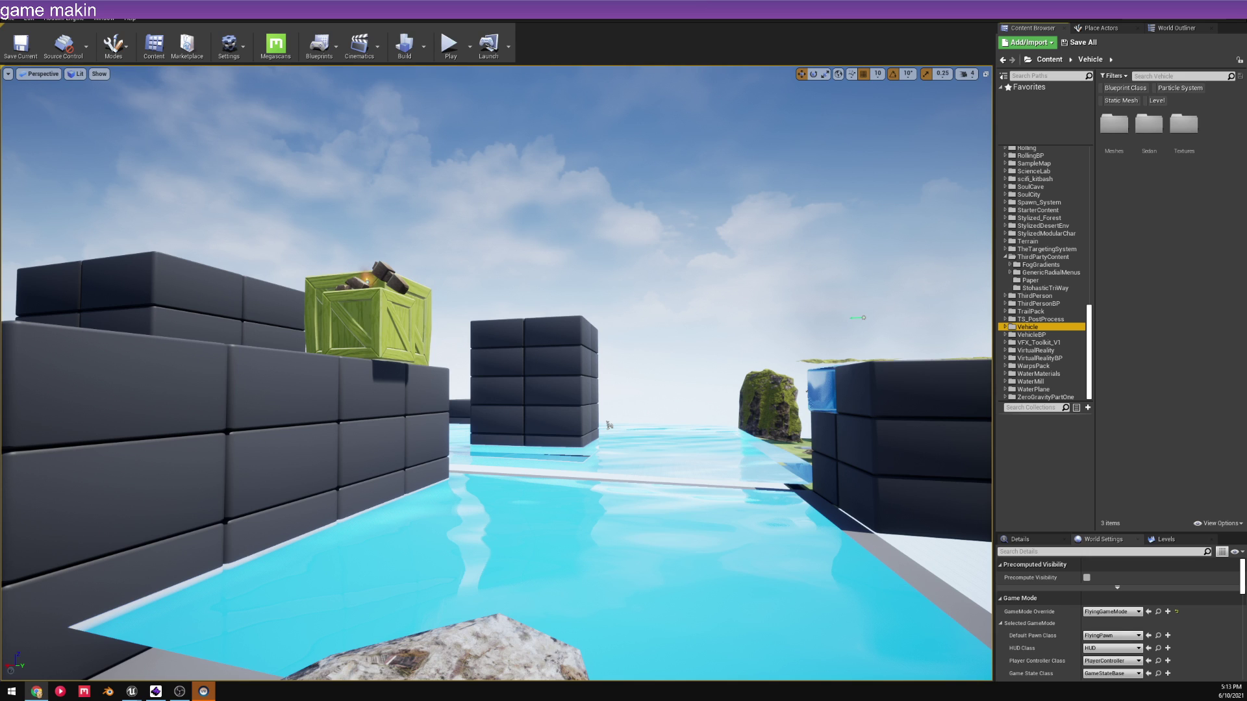
- Examine the level's water area between the dark block walls, selecting the far and then the near water surface
middle_drag(607, 337, 599, 303)
scroll(660, 295, down, 3)
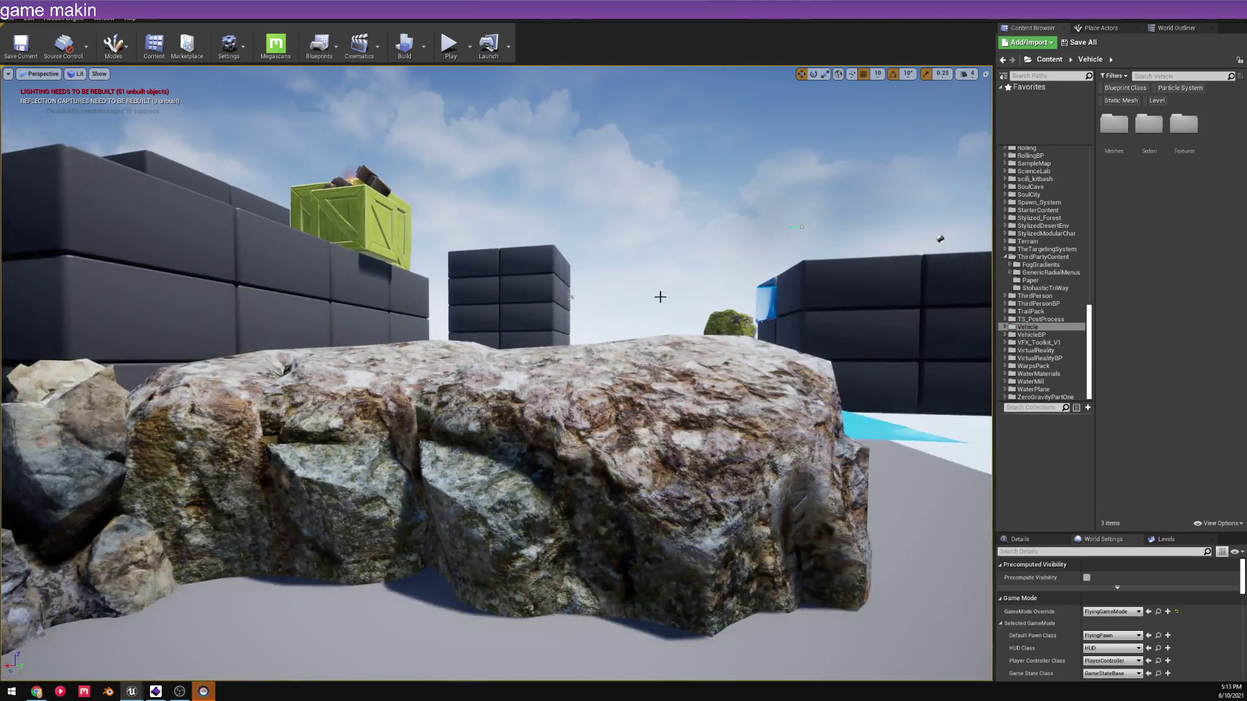
scroll(668, 328, up, 3)
middle_drag(588, 354, 648, 296)
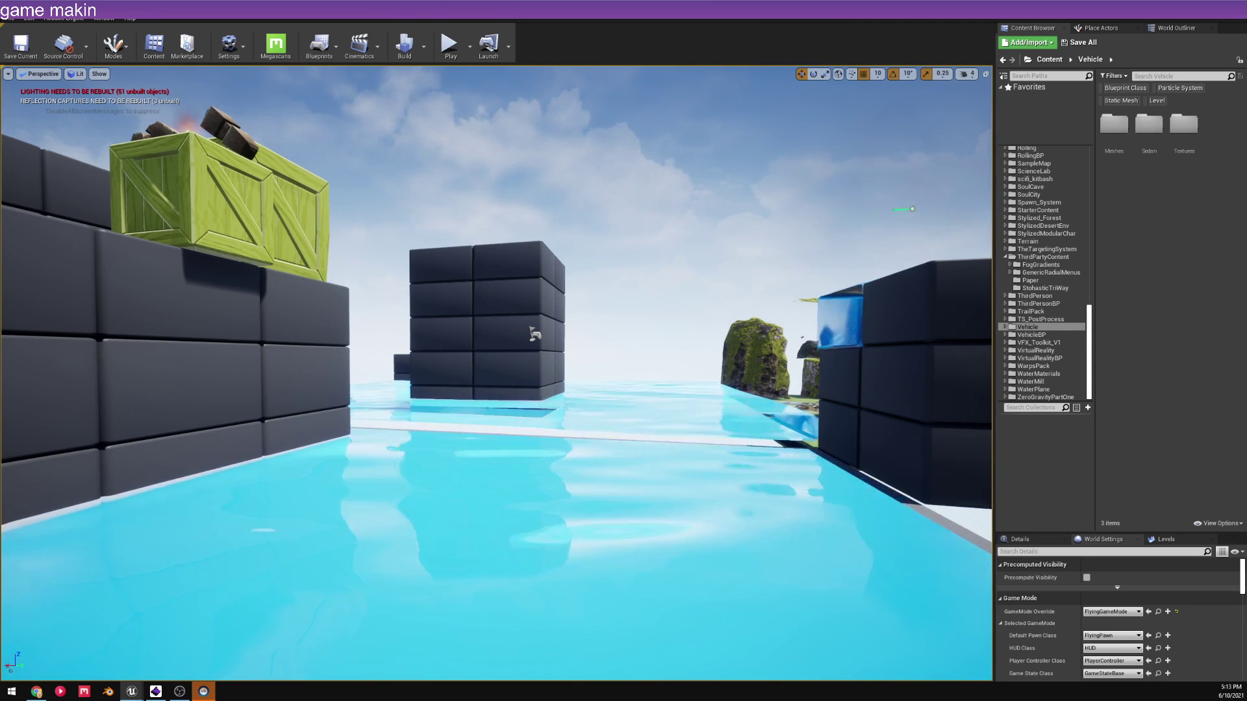
drag(737, 354, 778, 359)
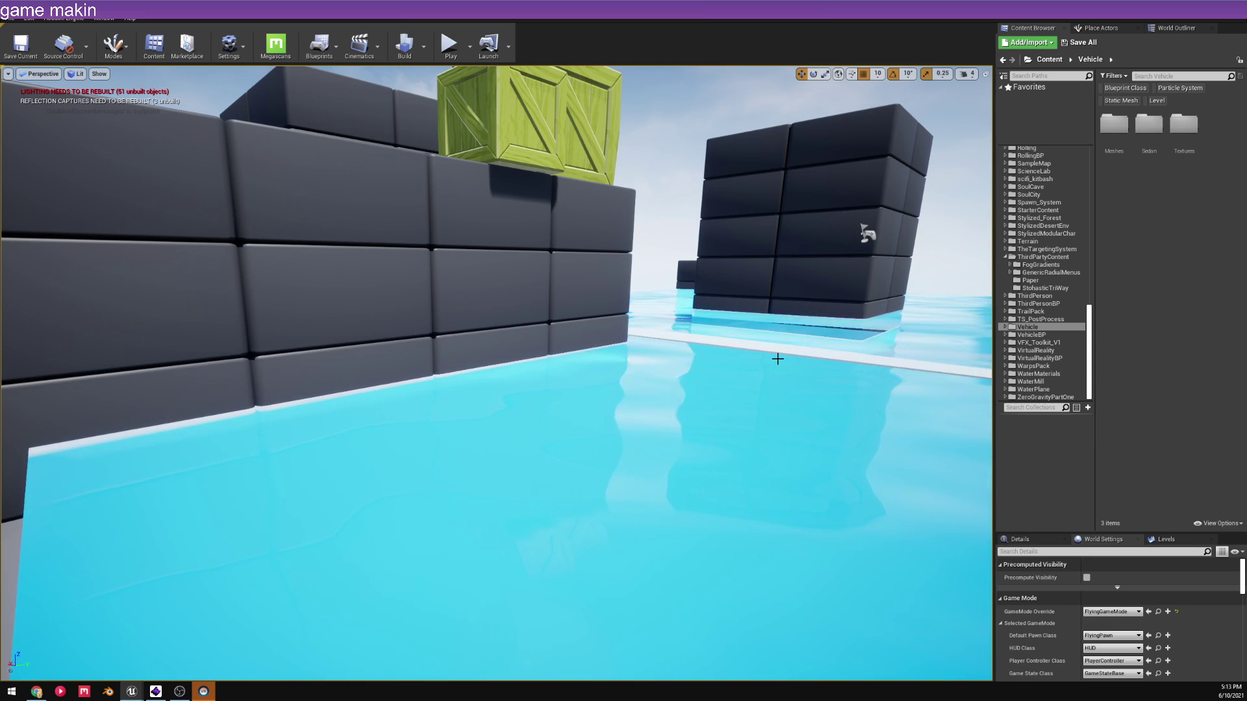
drag(777, 359, 822, 371)
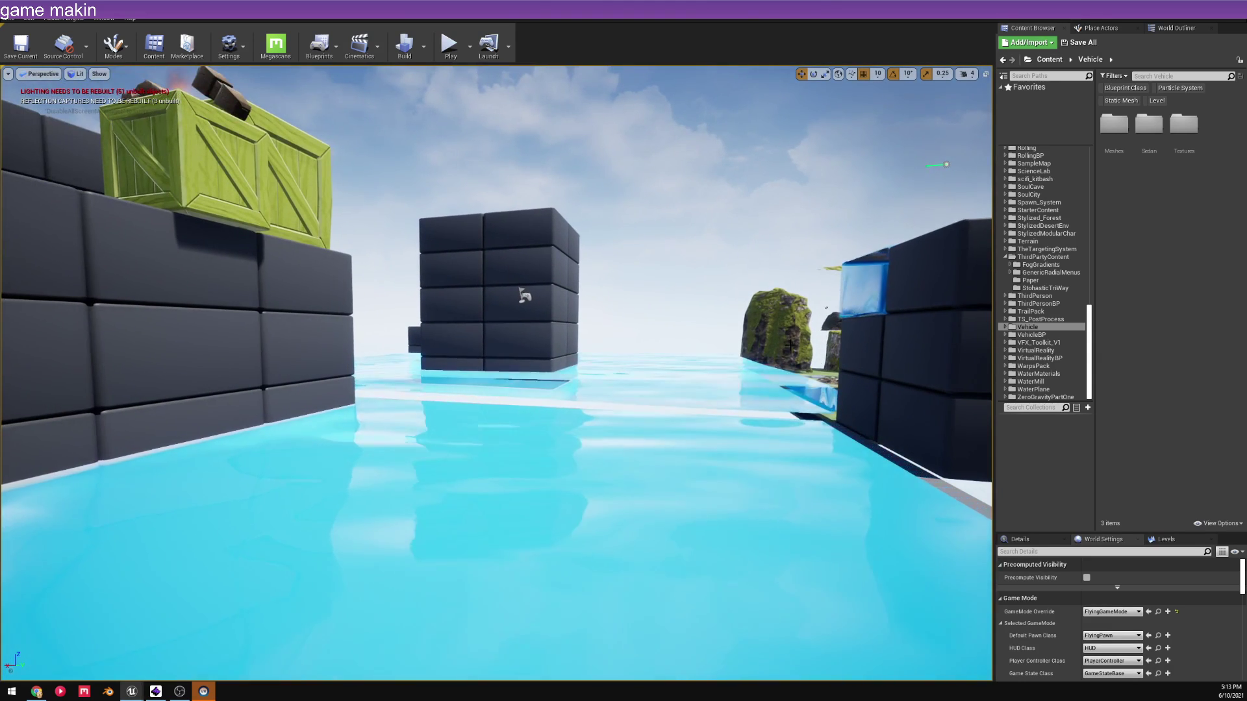
drag(650, 419, 651, 422)
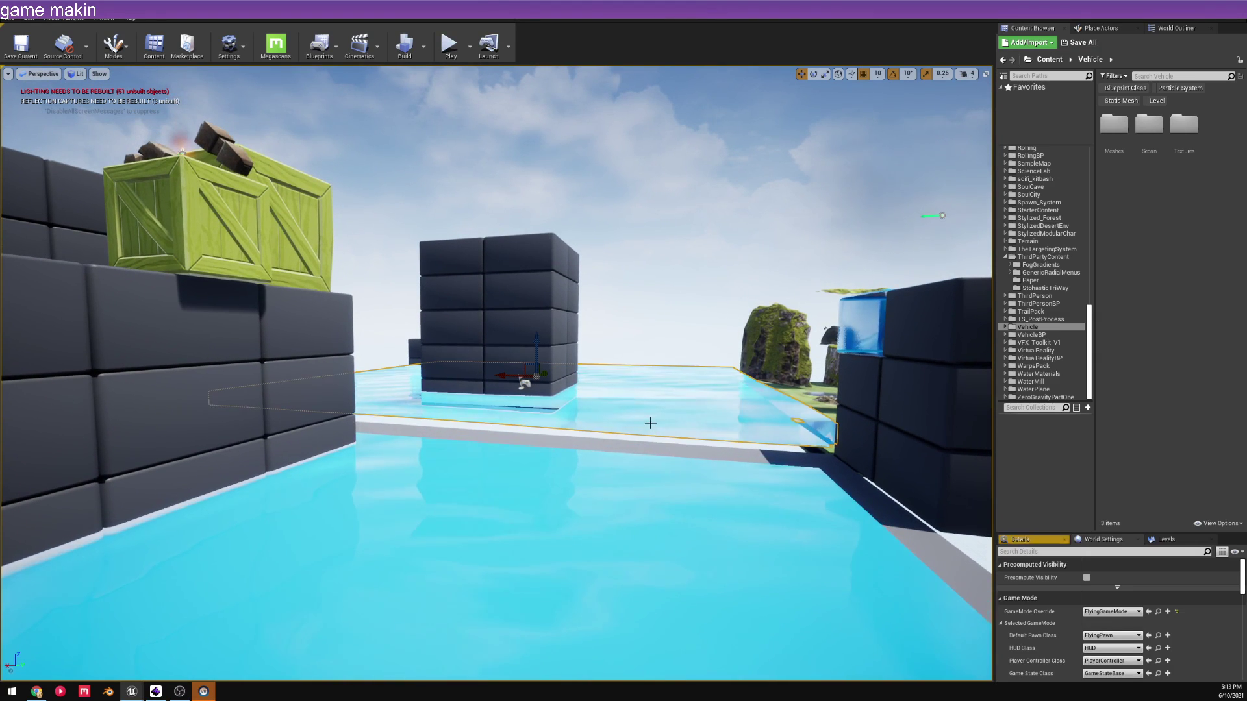
click(815, 426)
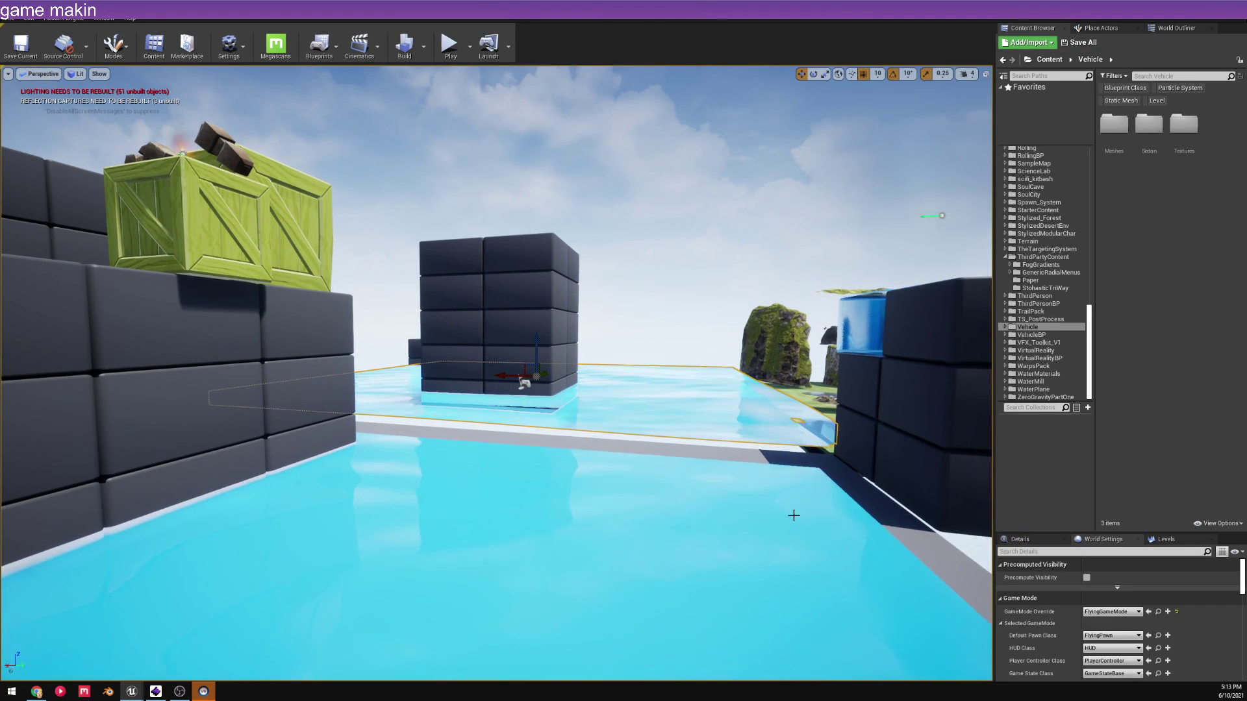
mouse_move(793, 515)
right_down()
mouse_move(772, 515)
mouse_move(782, 515)
right_up()
click(702, 546)
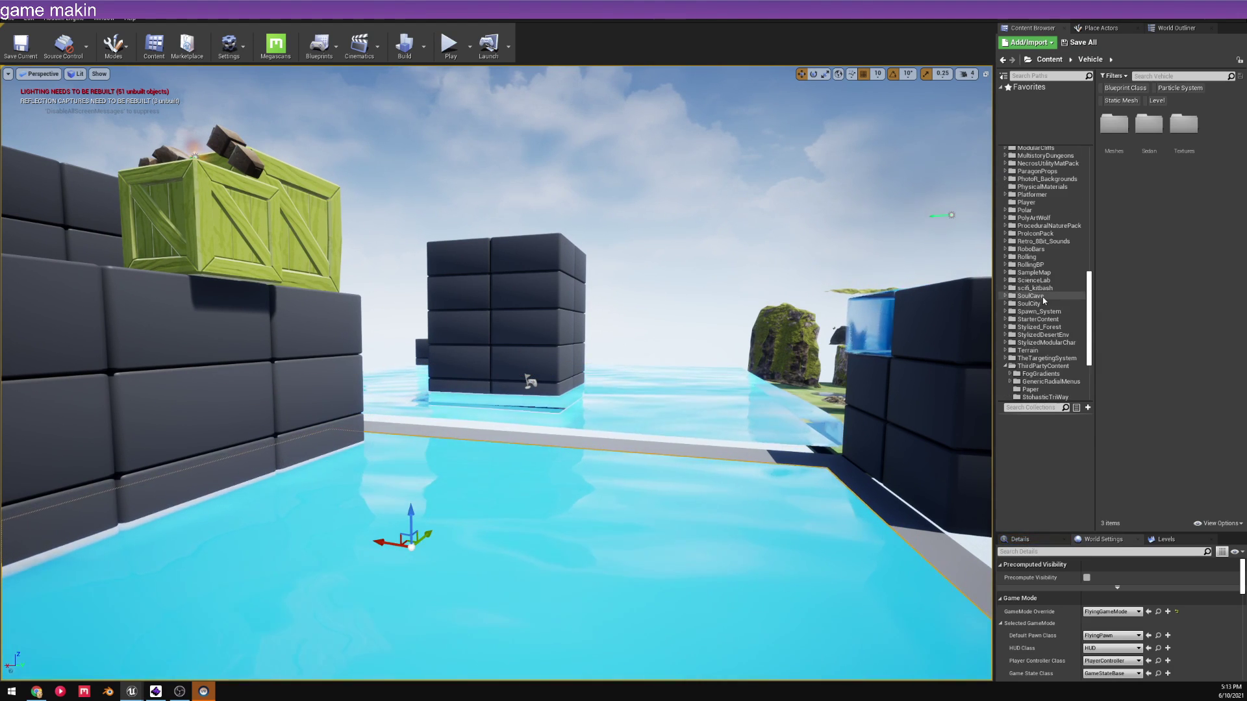
- Browse the project's content folders, including Maps, and open the Meshes folder of ModSci_EngiProps
scroll(1052, 260, up, 15)
scroll(1058, 263, up, 3)
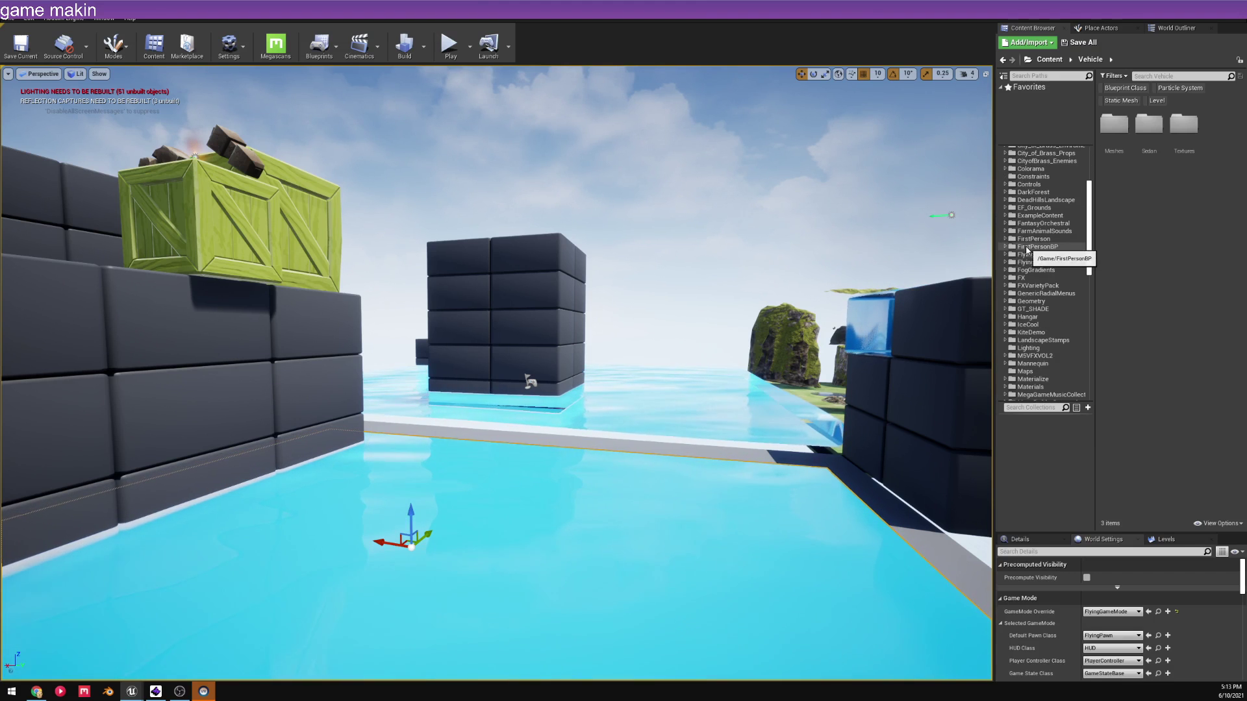
scroll(1033, 241, down, 5)
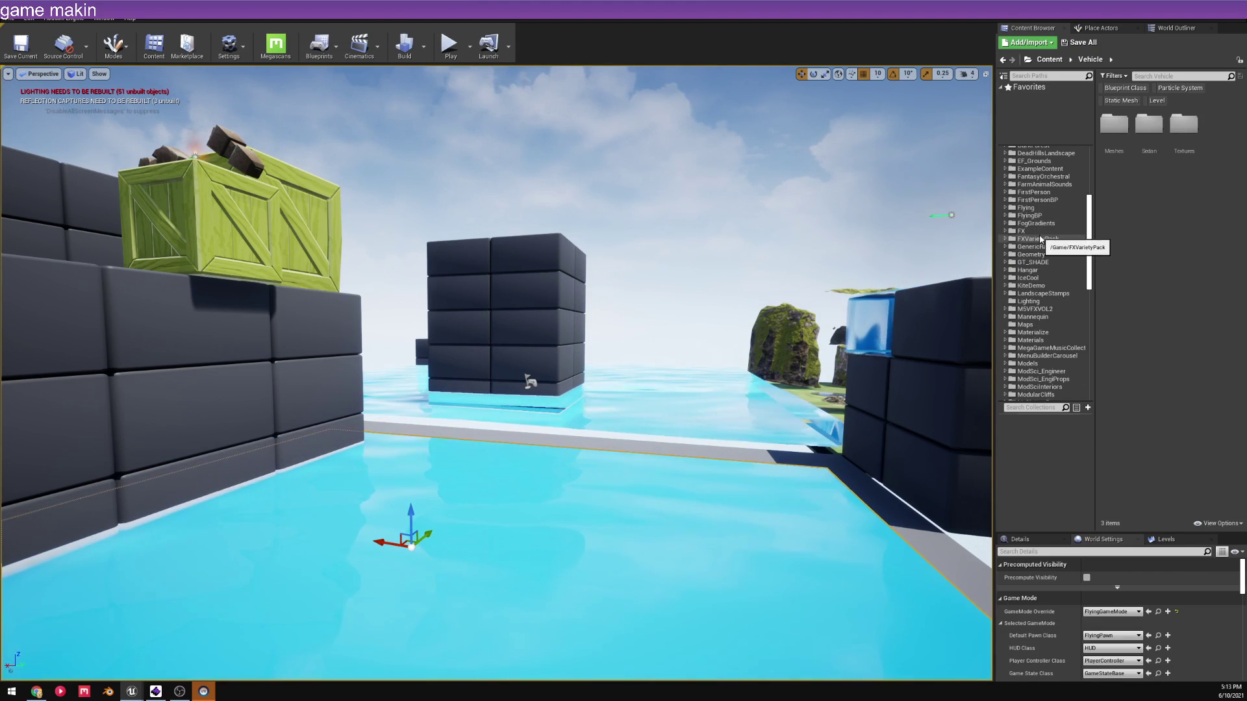
scroll(1037, 251, down, 3)
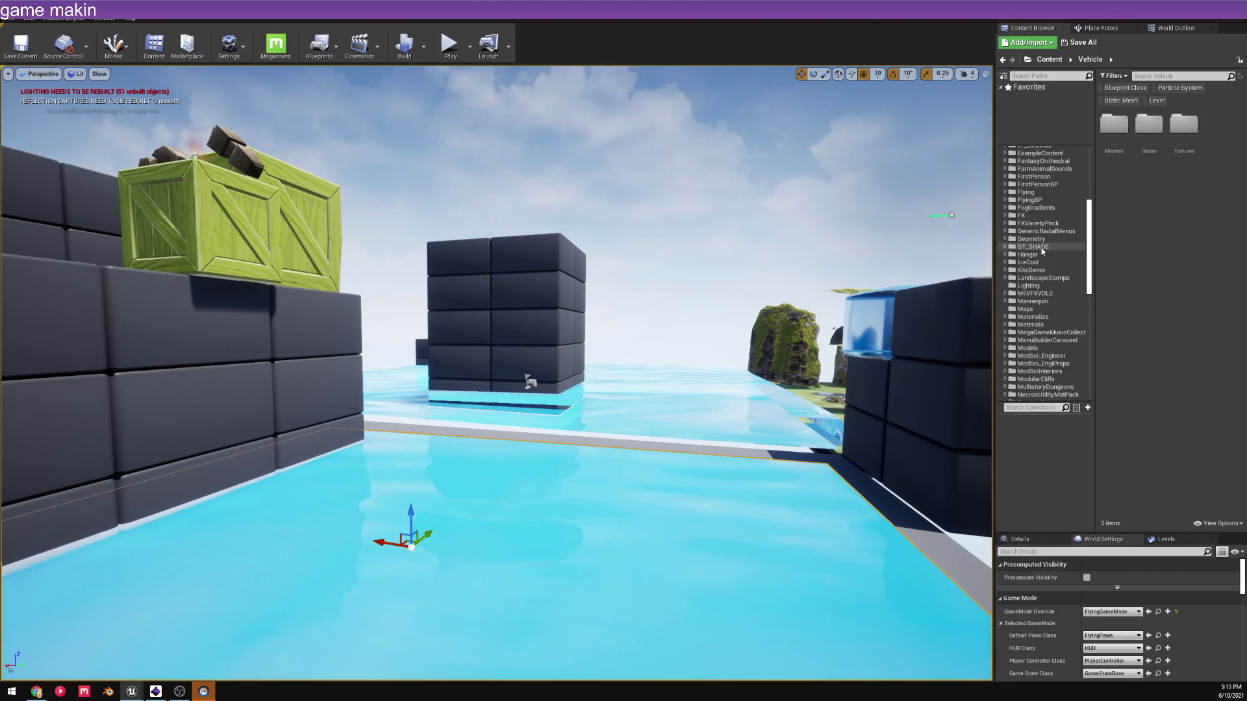
click(1025, 310)
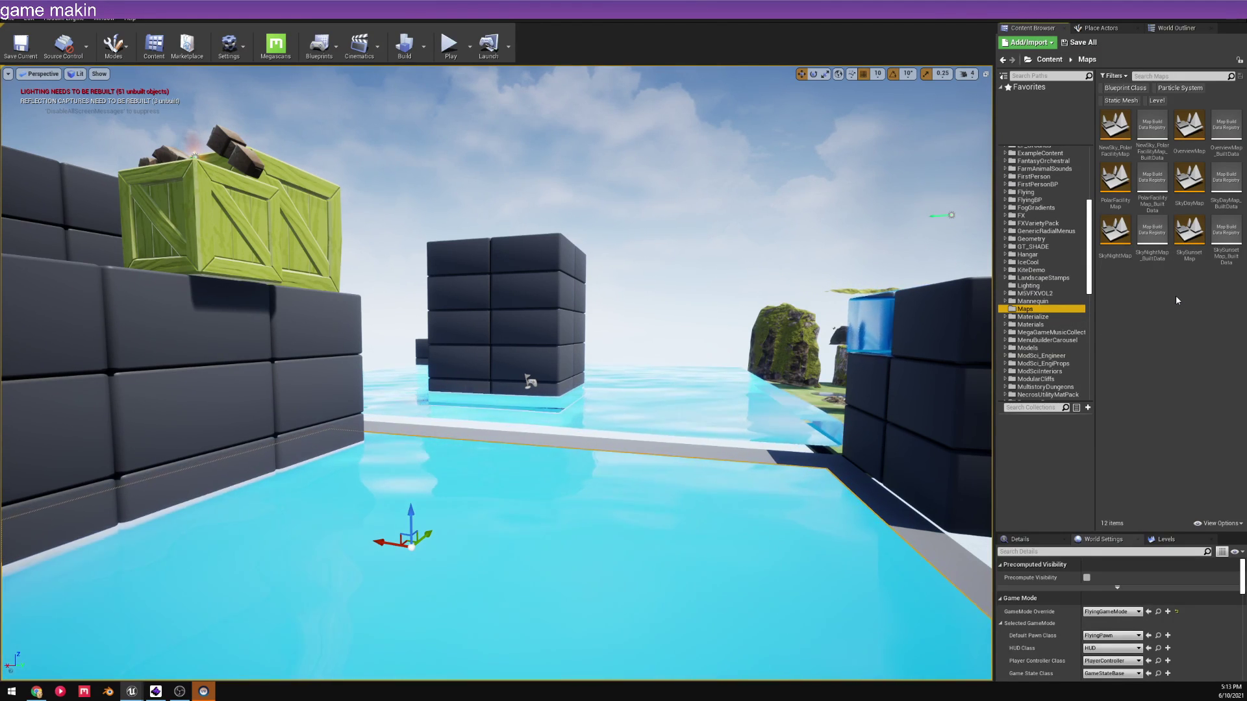
scroll(1042, 292, down, 4)
click(1041, 270)
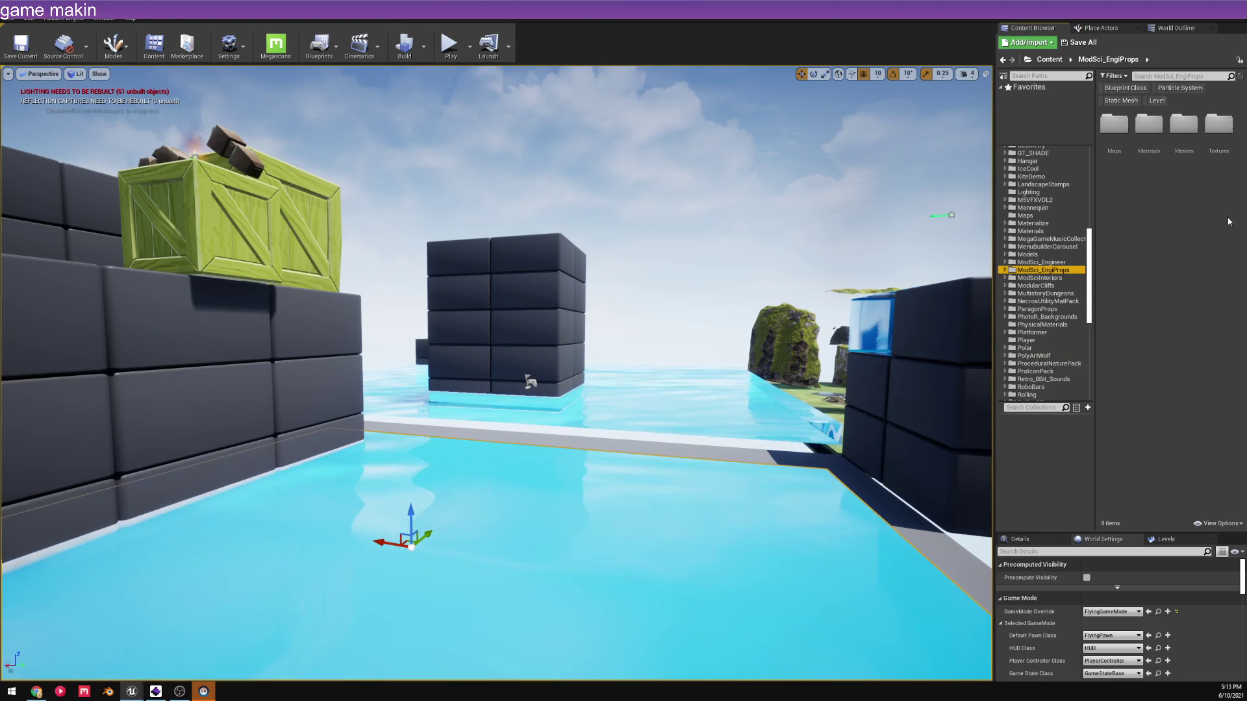
double_click(1183, 127)
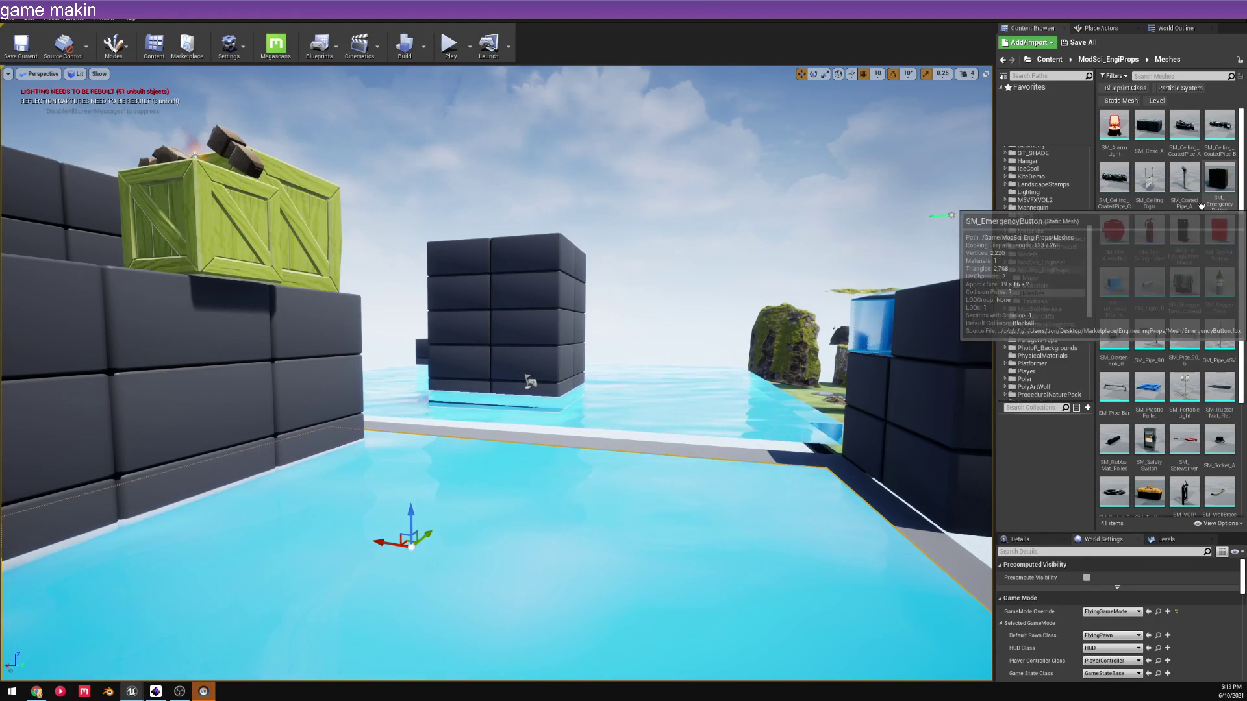
- Place the SM_AlarmLight mesh on the floor ledge beside the water and inspect it up close
click(1112, 133)
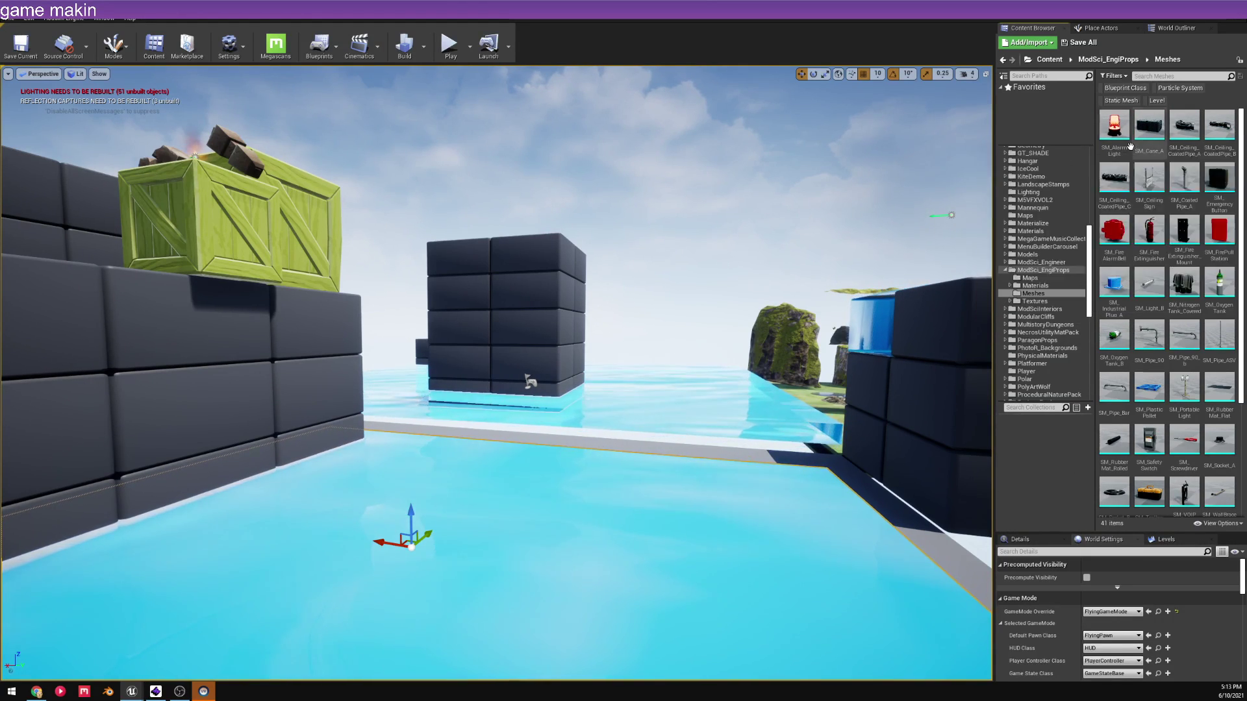
drag(1111, 141, 891, 546)
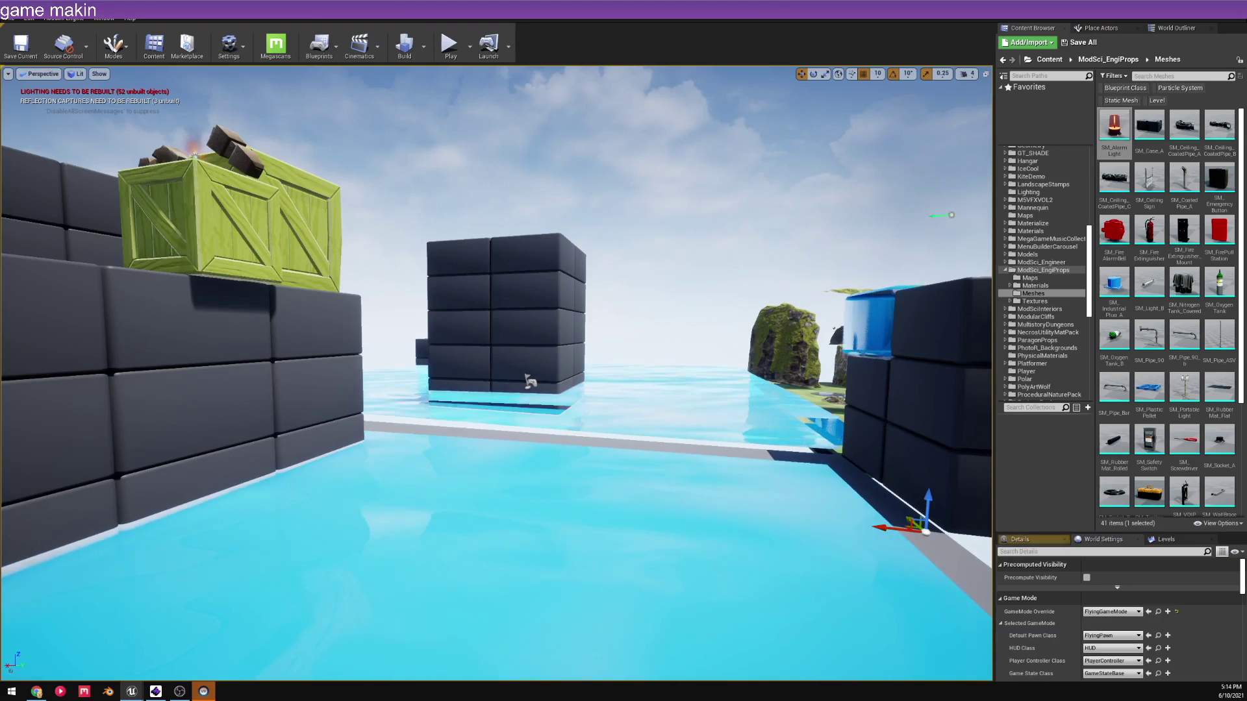
right_drag(891, 546, 891, 546)
scroll(835, 524, up, 10)
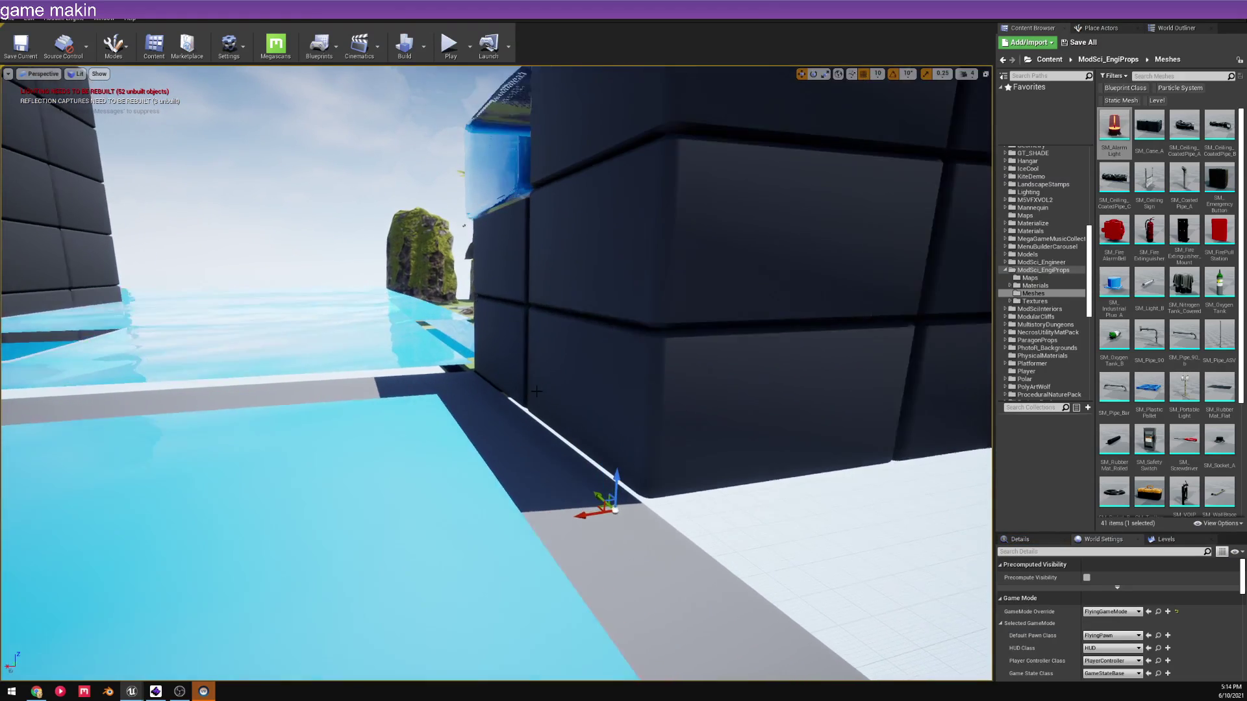
right_drag(529, 397, 534, 415)
scroll(660, 429, up, 8)
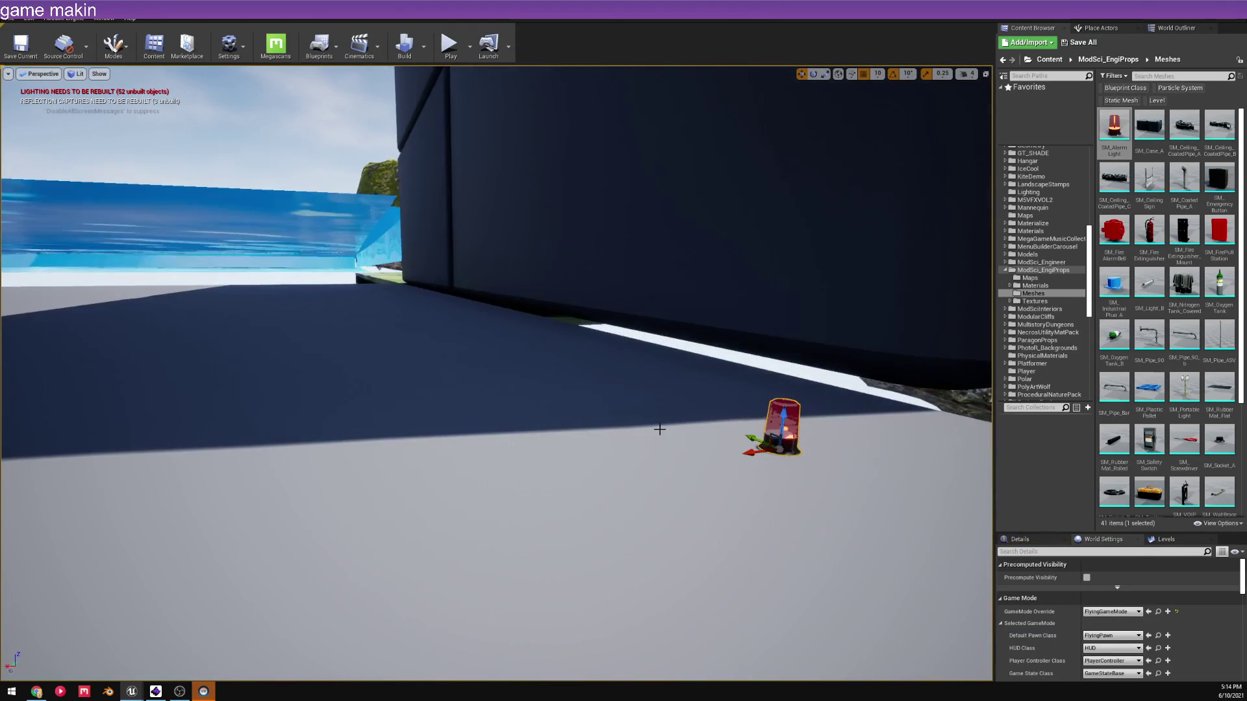
scroll(663, 403, down, 6)
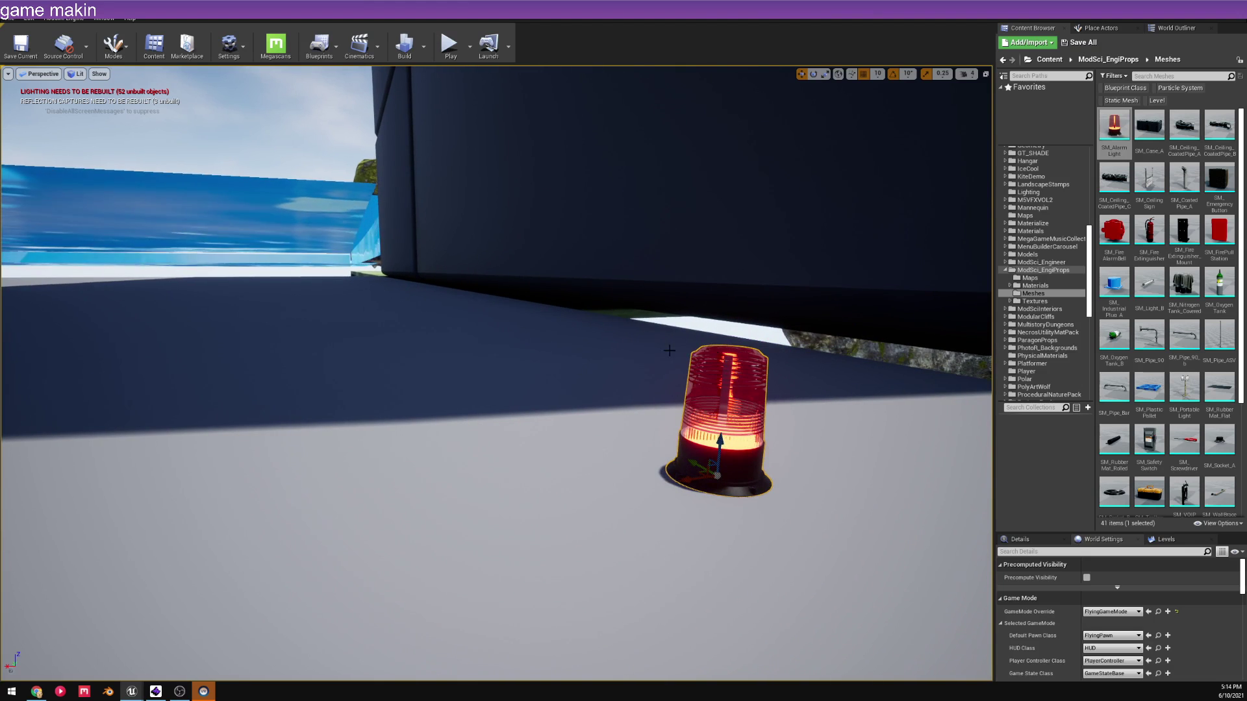
scroll(814, 343, up, 3)
scroll(814, 342, down, 5)
scroll(814, 343, up, 5)
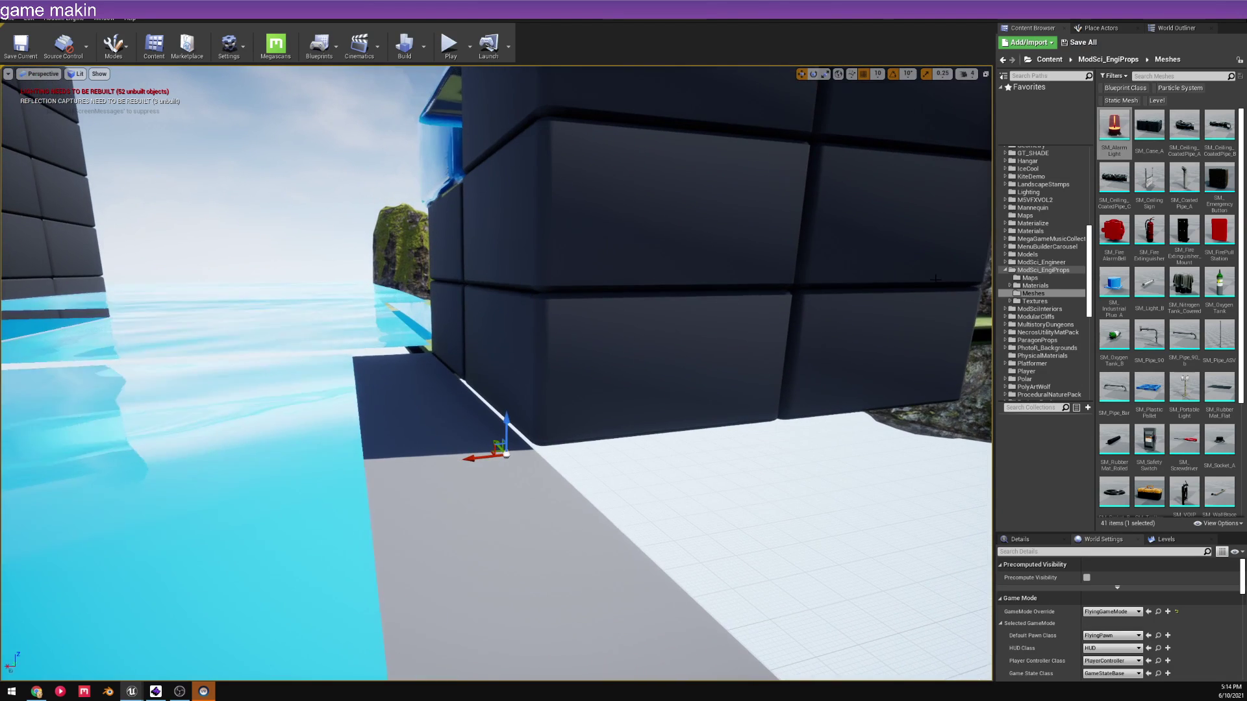
- Place the SM_CeilingSign mesh at the corner of the dark block wall and focus the view on it
drag(1156, 204, 591, 242)
right_drag(591, 241, 695, 357)
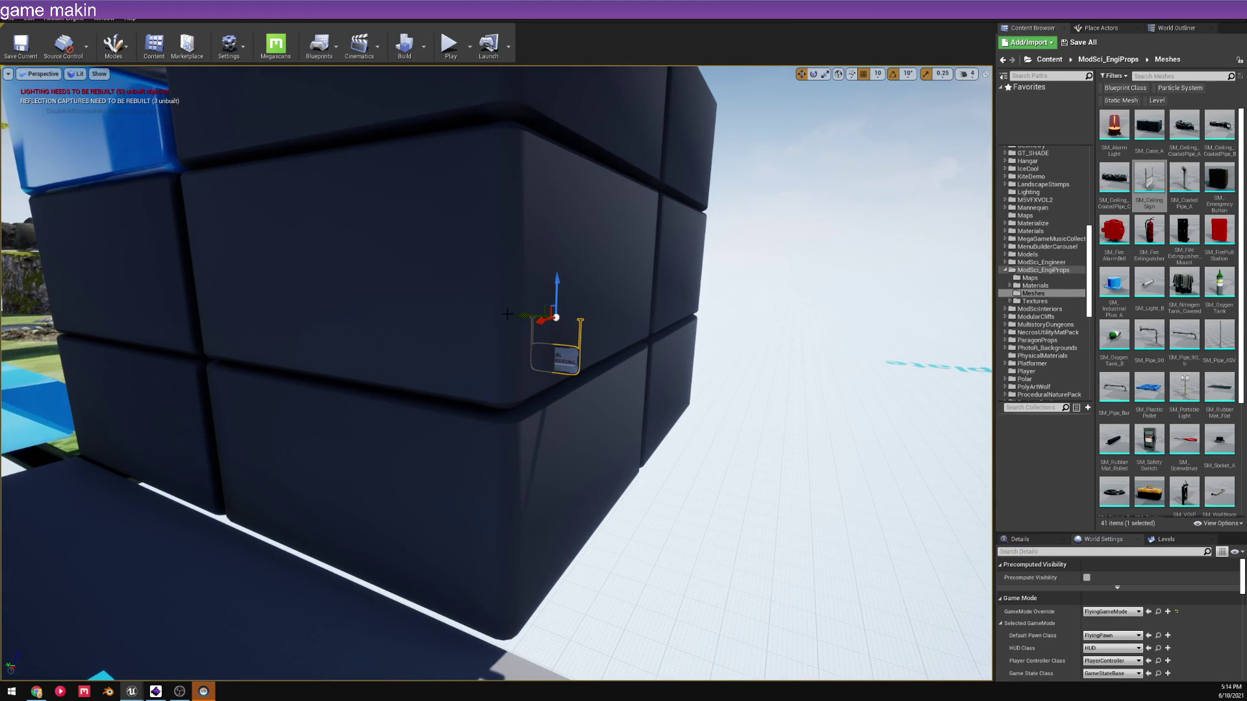
key(f)
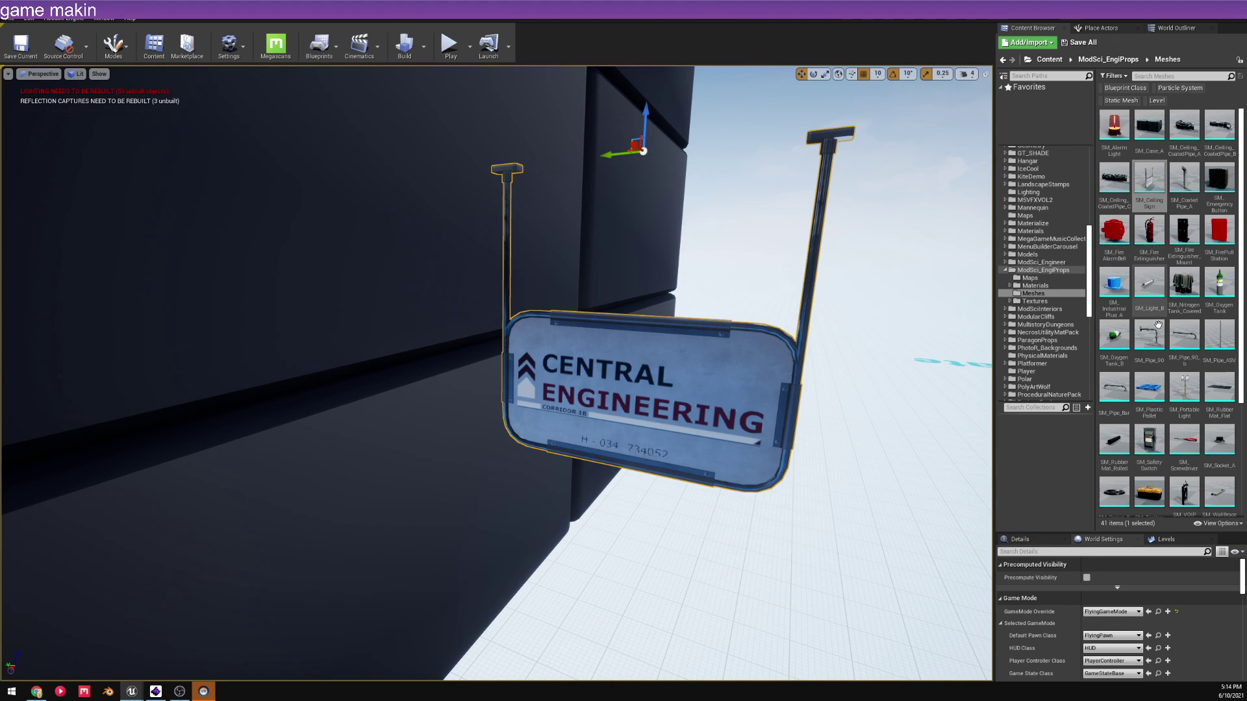
- Look through the remaining engineering prop meshes and move the placed ceiling sign down and slightly away from the block wall
scroll(1140, 295, down, 3)
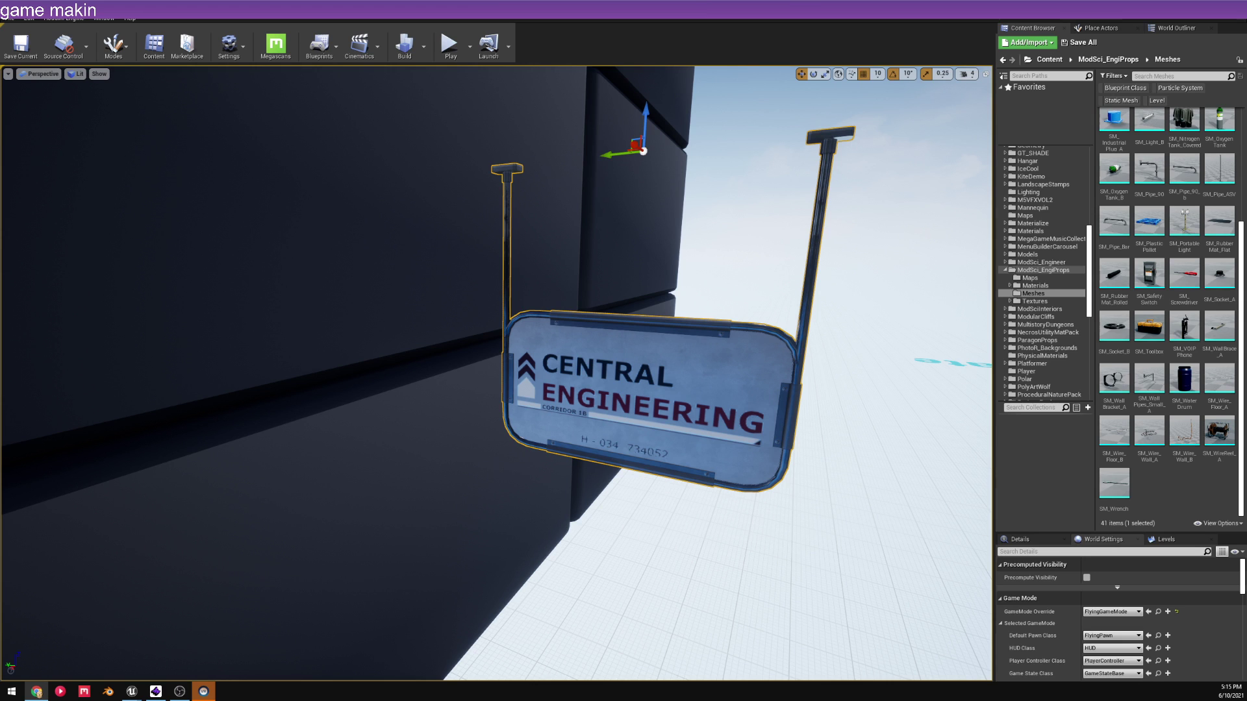
click(635, 142)
click(634, 141)
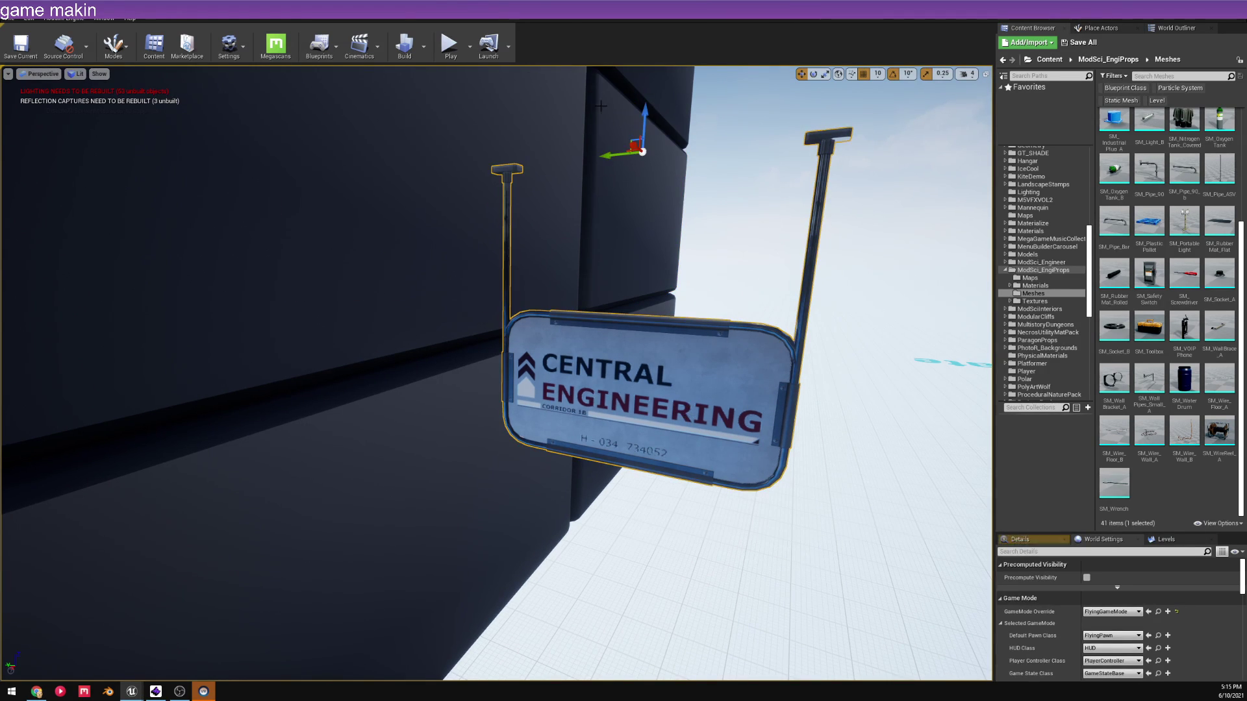
drag(636, 144, 670, 202)
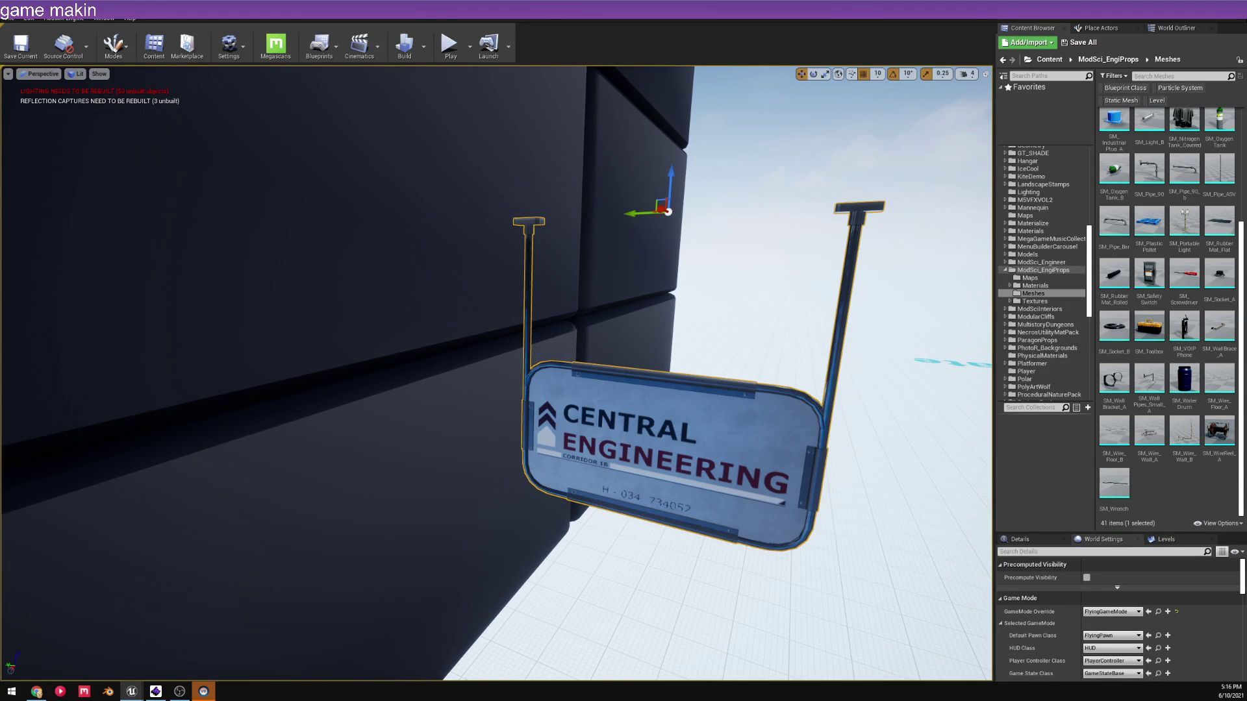
- Place the SM_IndustrialPlug_A mesh on the shaded floor ledge between the water and the dark block wall
key(alt+Tab)
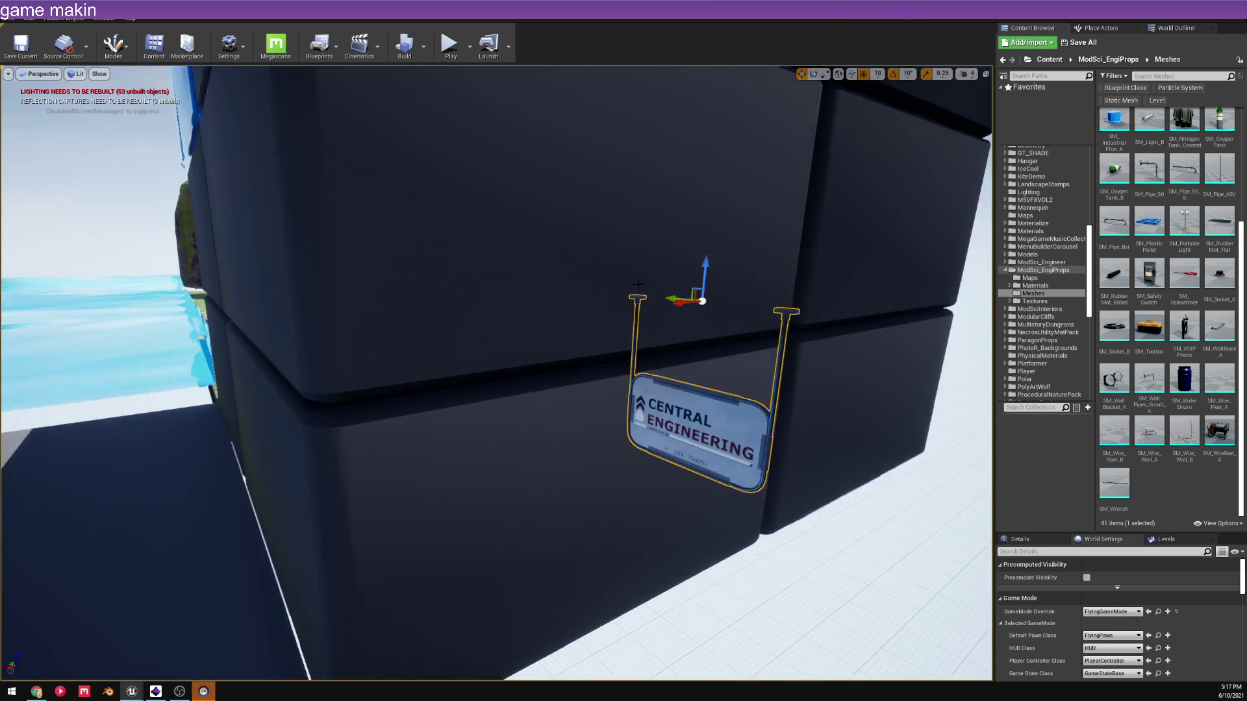
scroll(638, 285, down, 5)
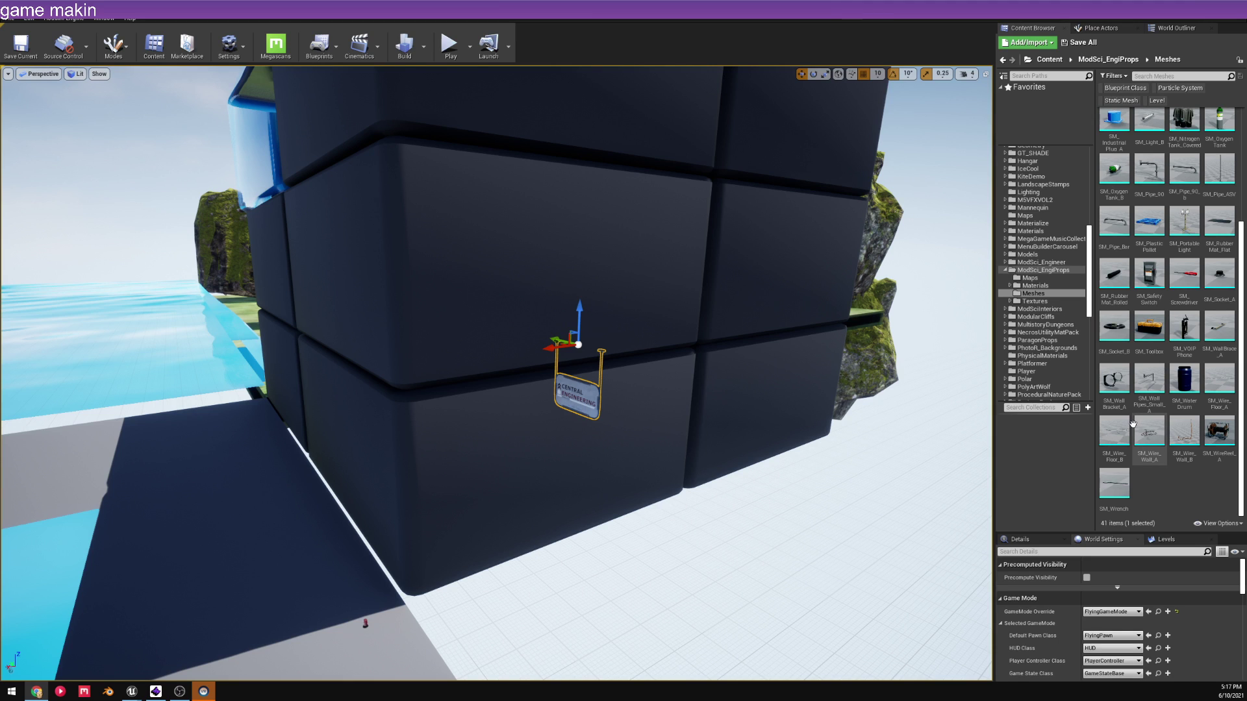
scroll(1224, 380, up, 3)
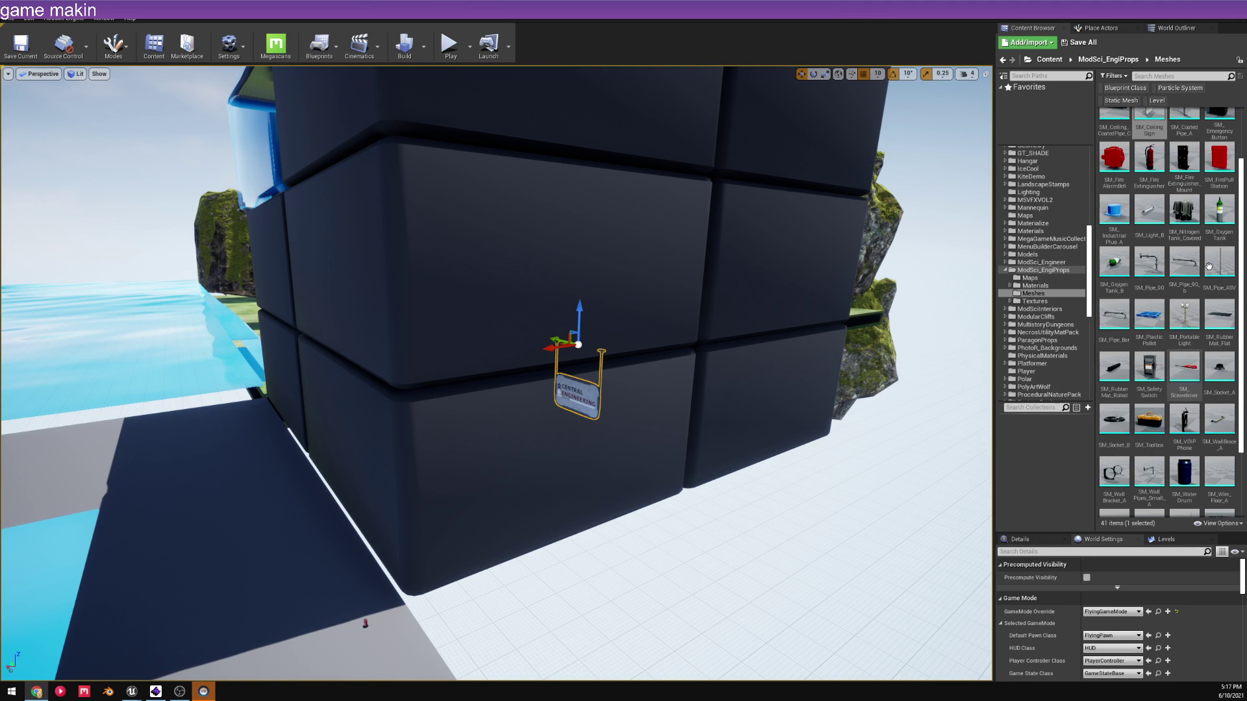
scroll(1200, 255, up, 2)
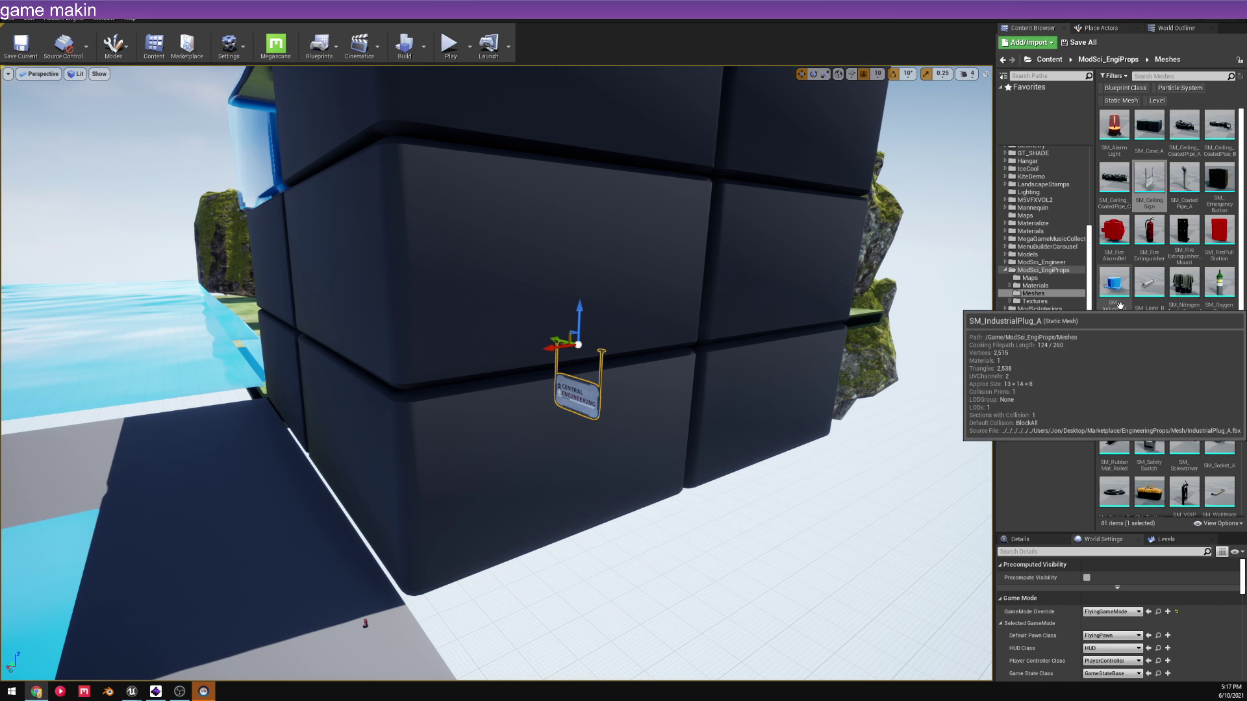
drag(1120, 306, 279, 607)
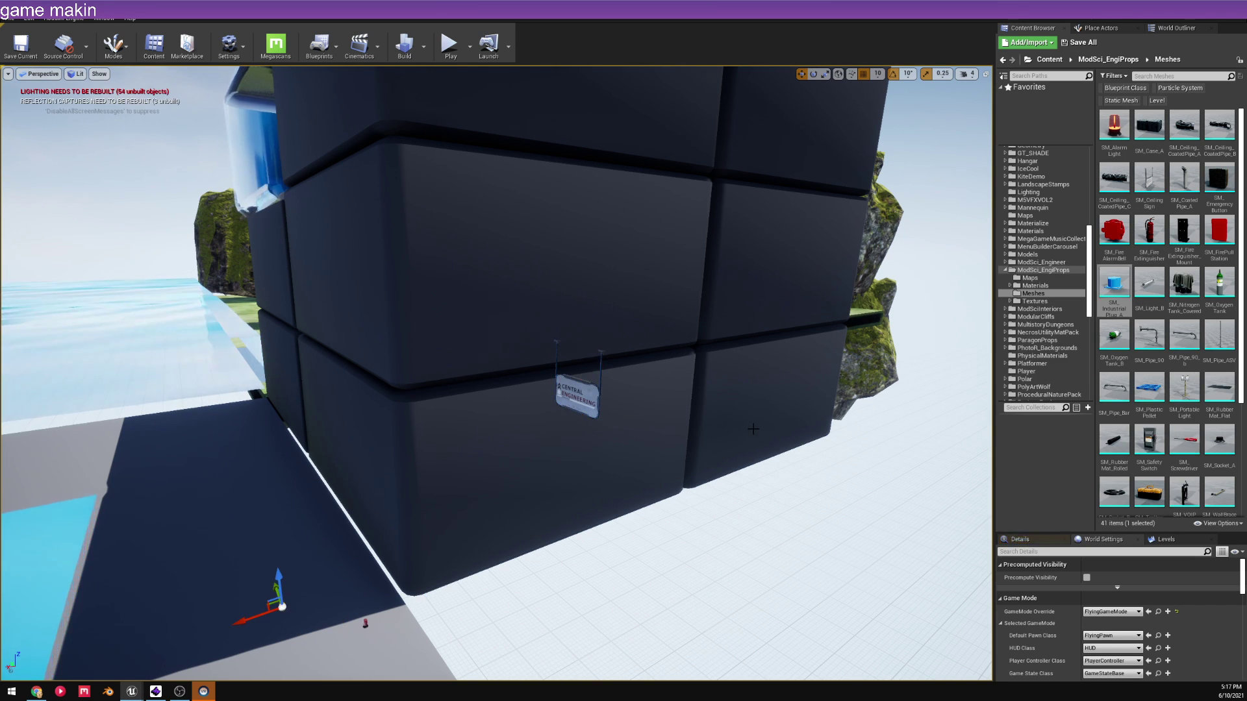
right_drag(279, 607, 328, 588)
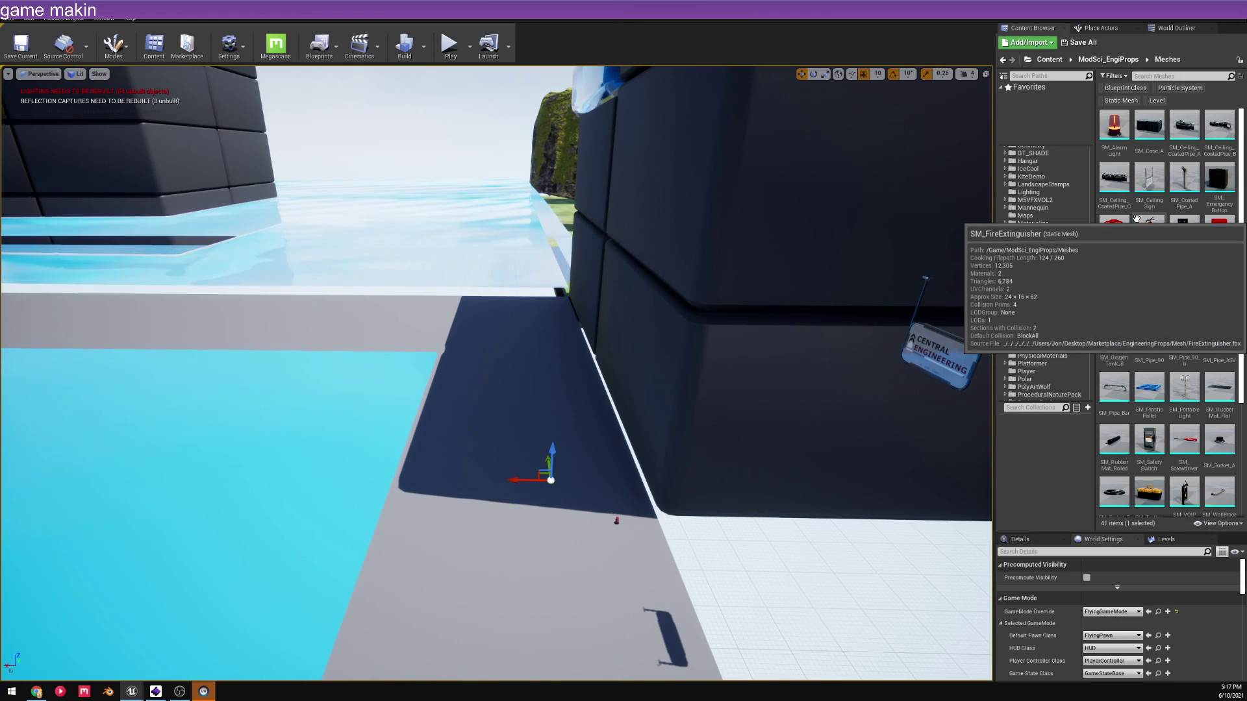
- Look through the project's content folders and examine the maps in the ModSci_Engineer pack
click(1047, 60)
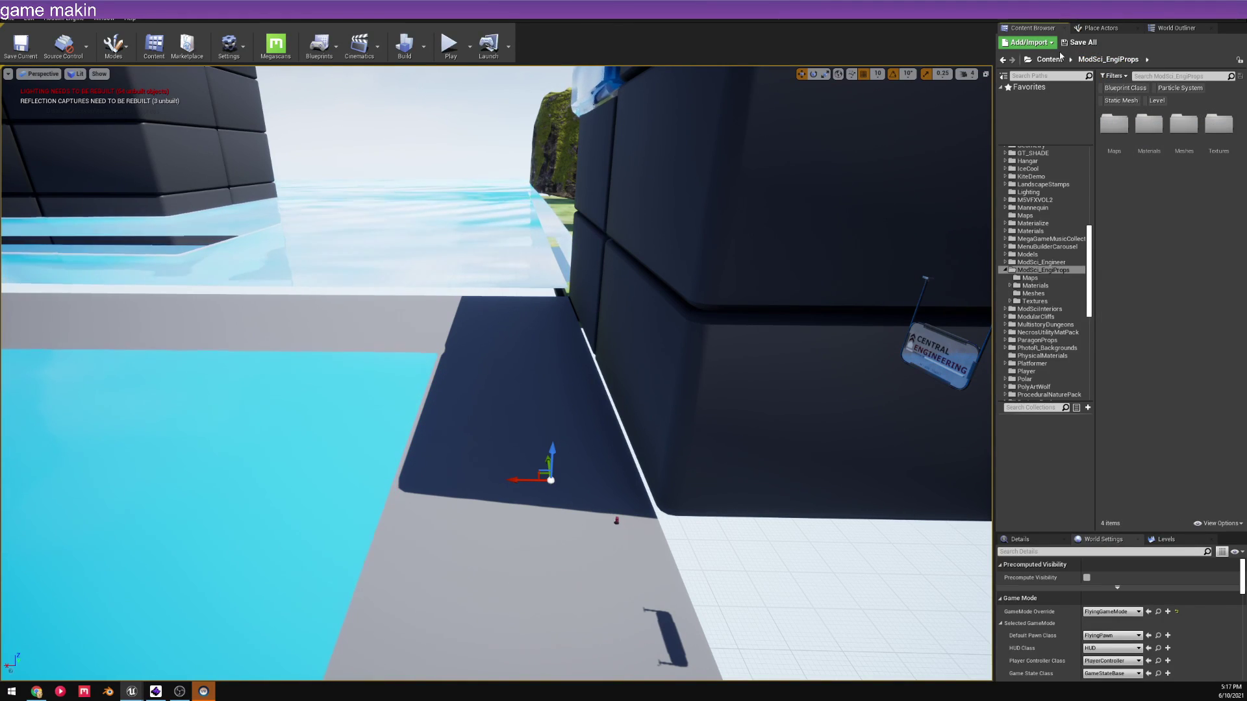
click(1036, 277)
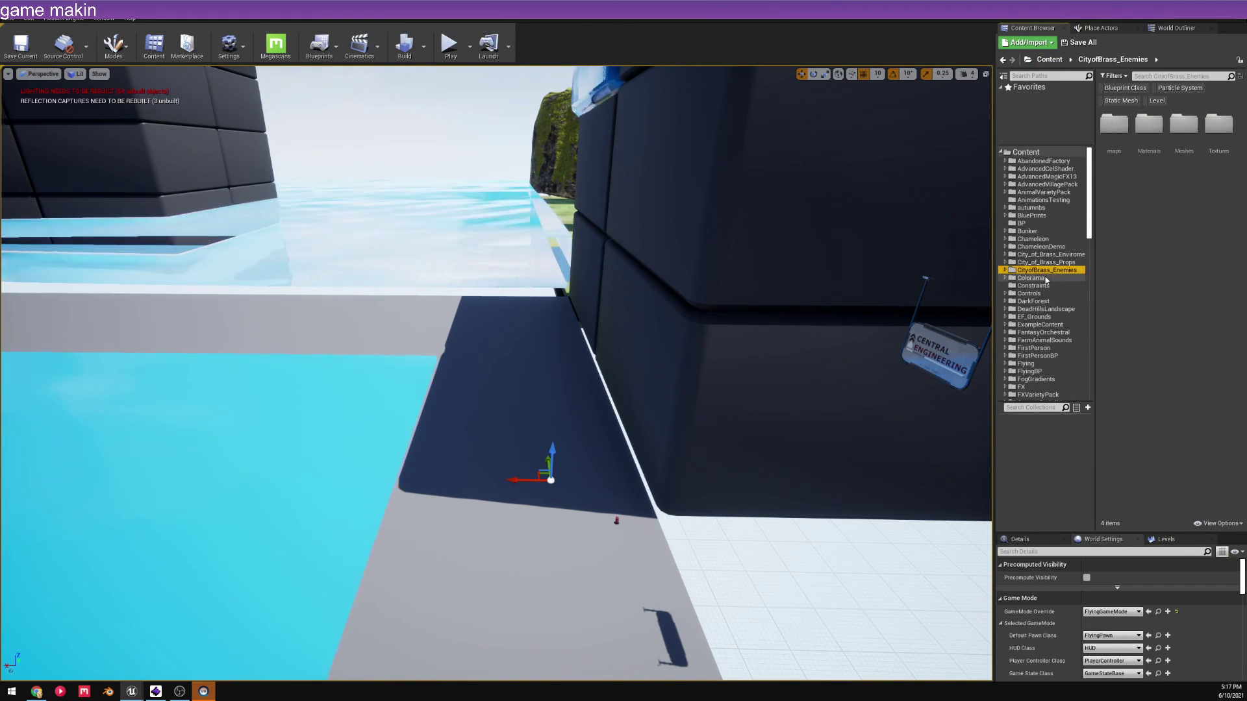
click(1028, 230)
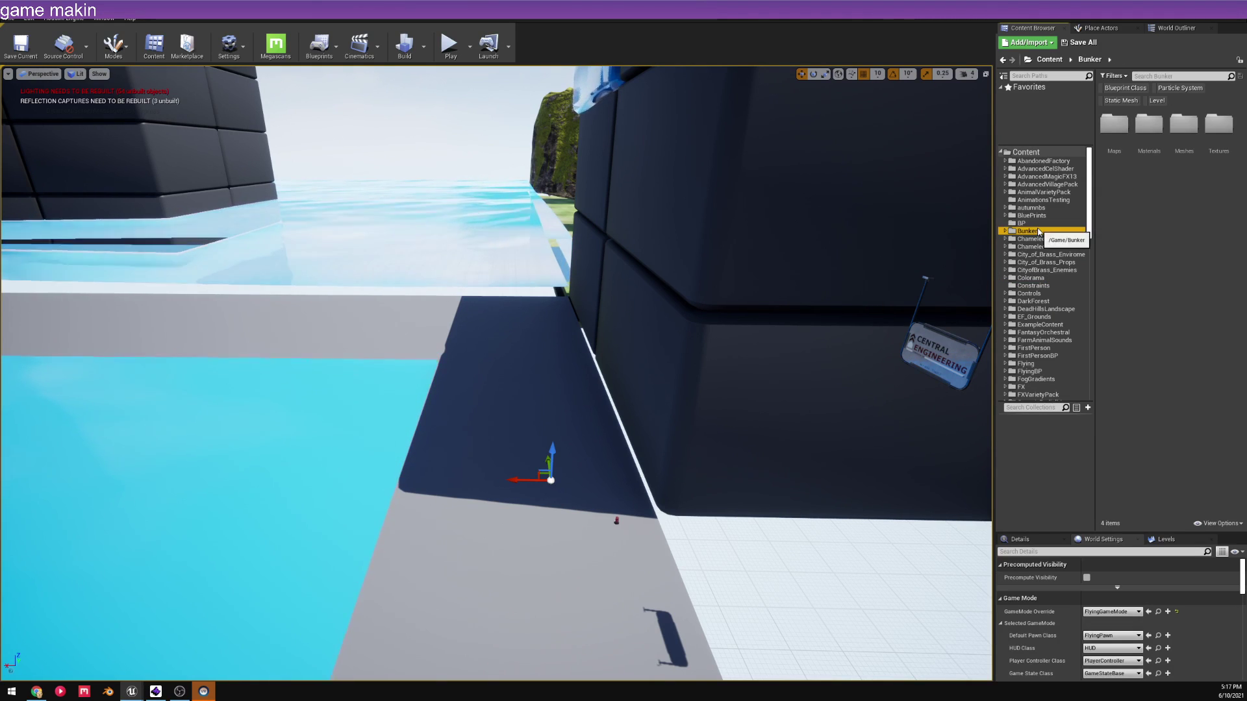
scroll(1042, 273, down, 3)
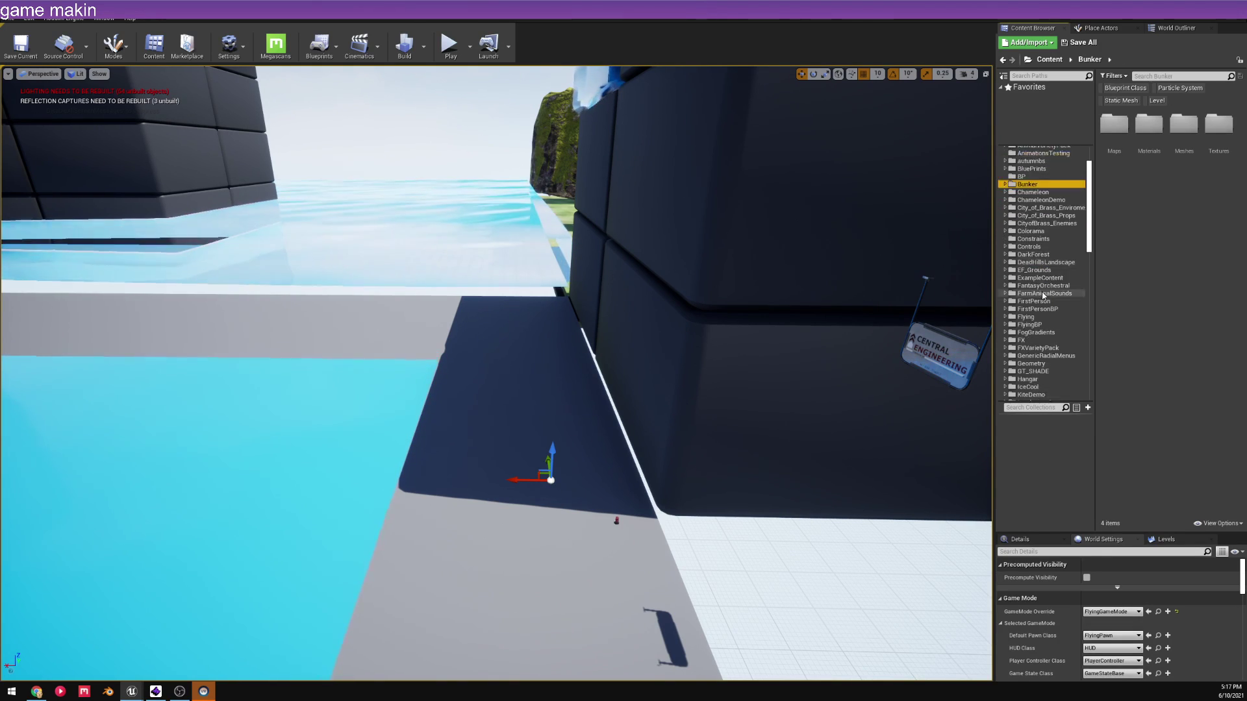
scroll(1047, 282, down, 6)
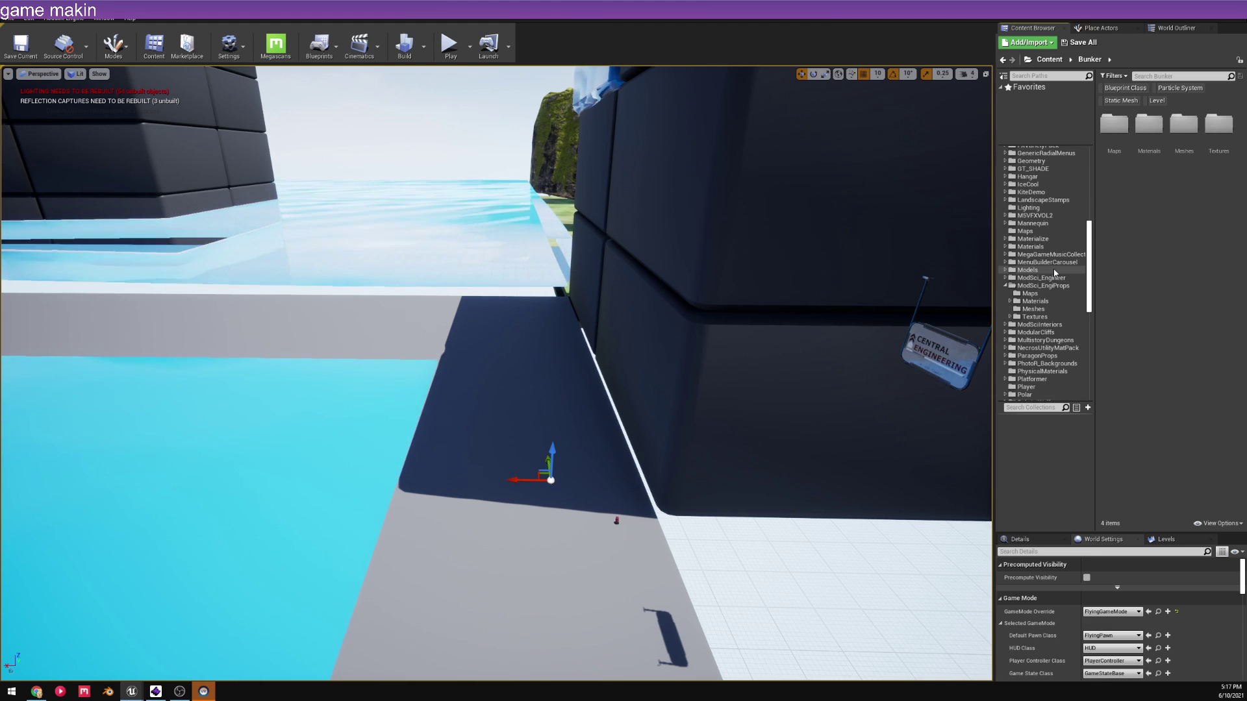
click(1046, 278)
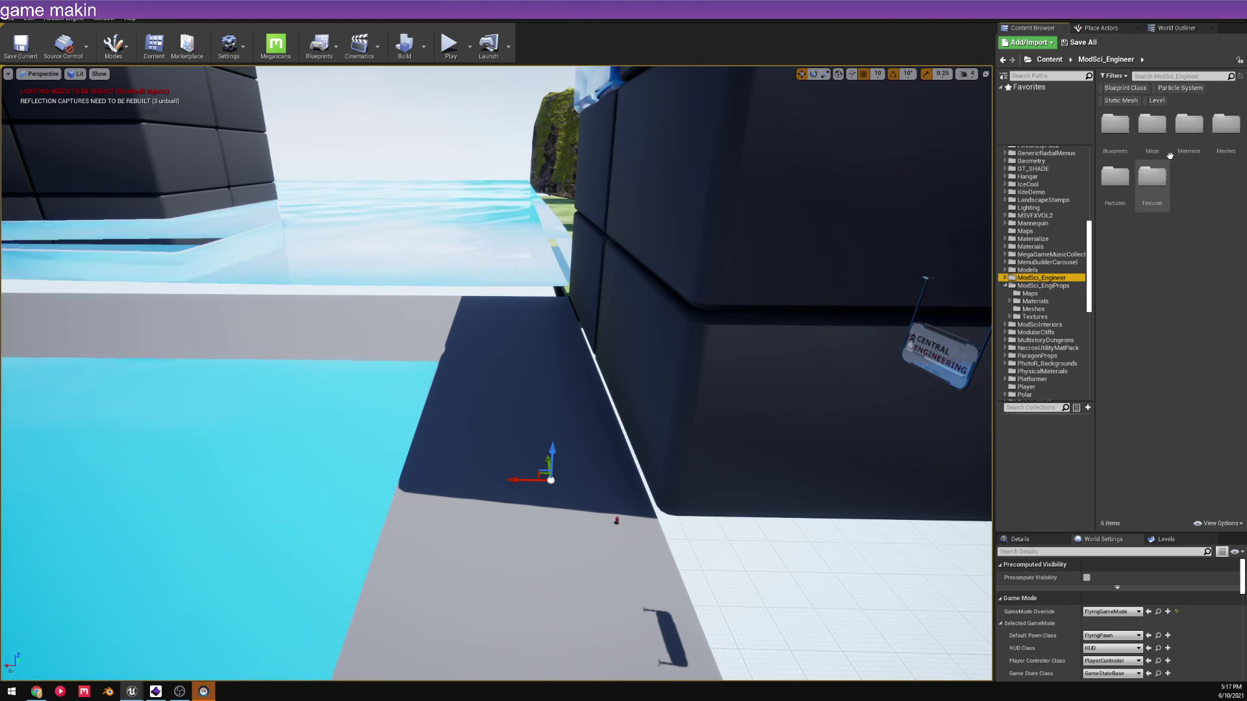
double_click(1152, 125)
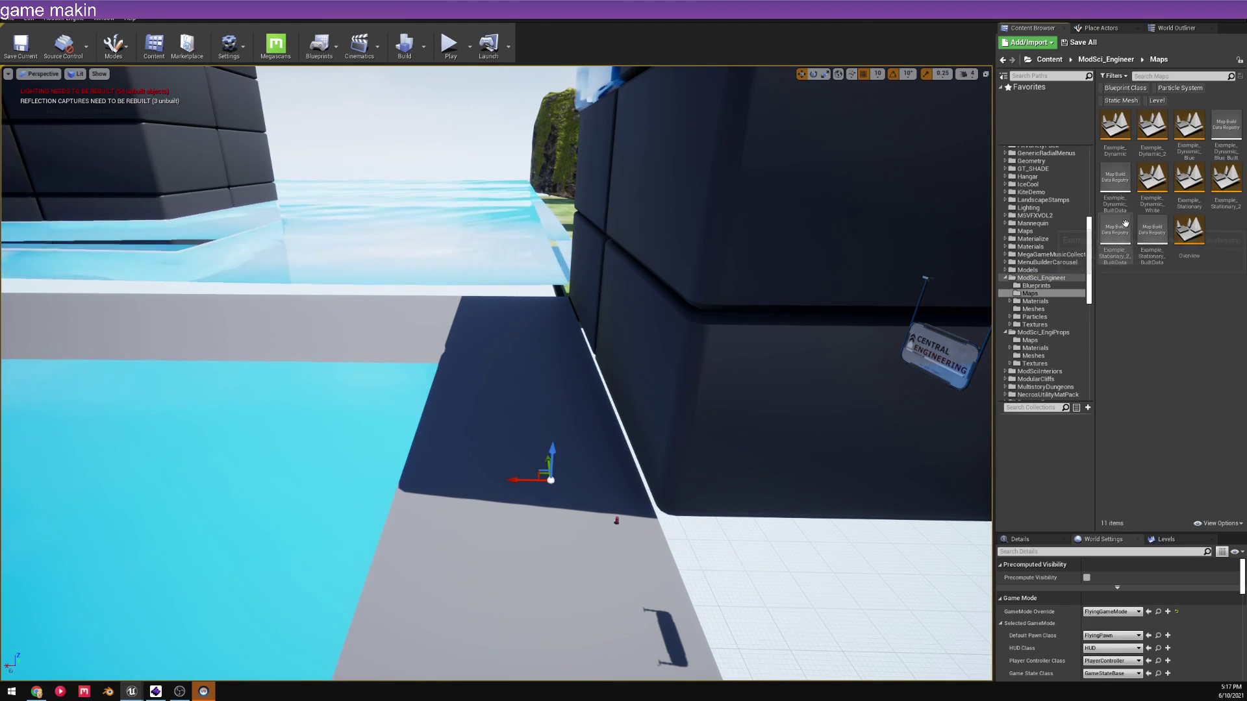
scroll(1050, 300, down, 2)
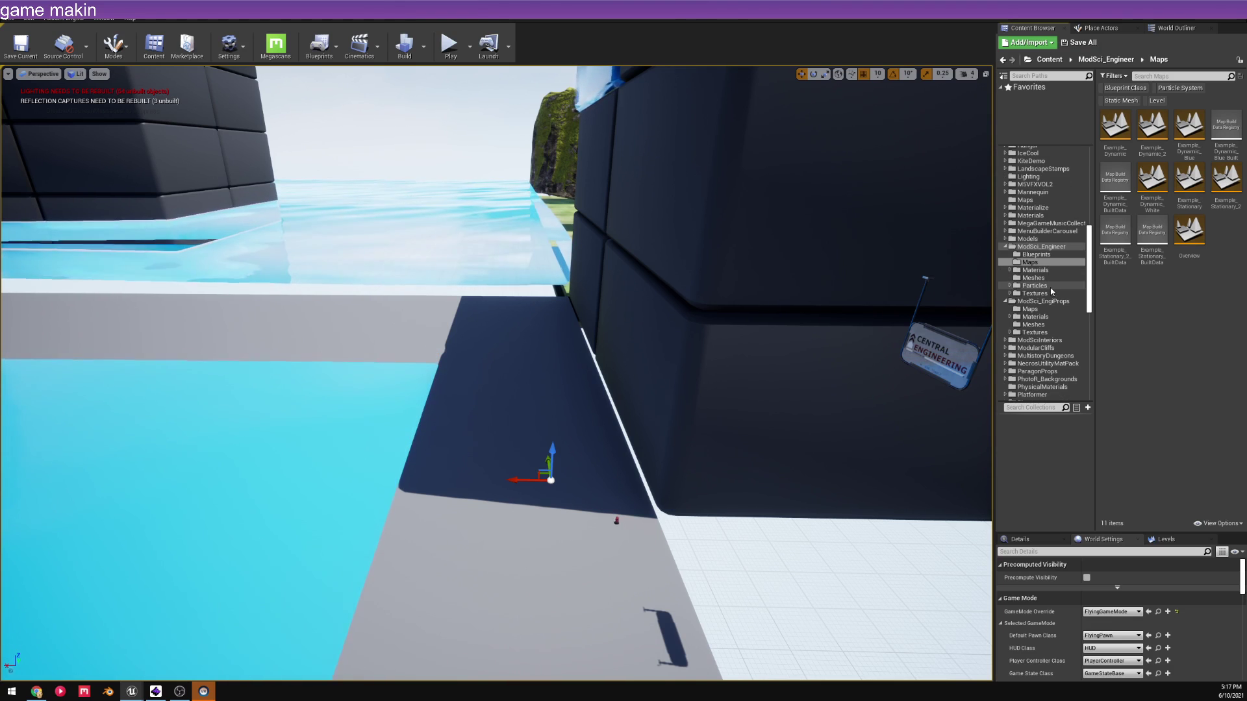
- Open the Example_Stationary map from the ModSciInteriors Maps folder without saving FlyingExampleMap
click(1039, 308)
double_click(1152, 125)
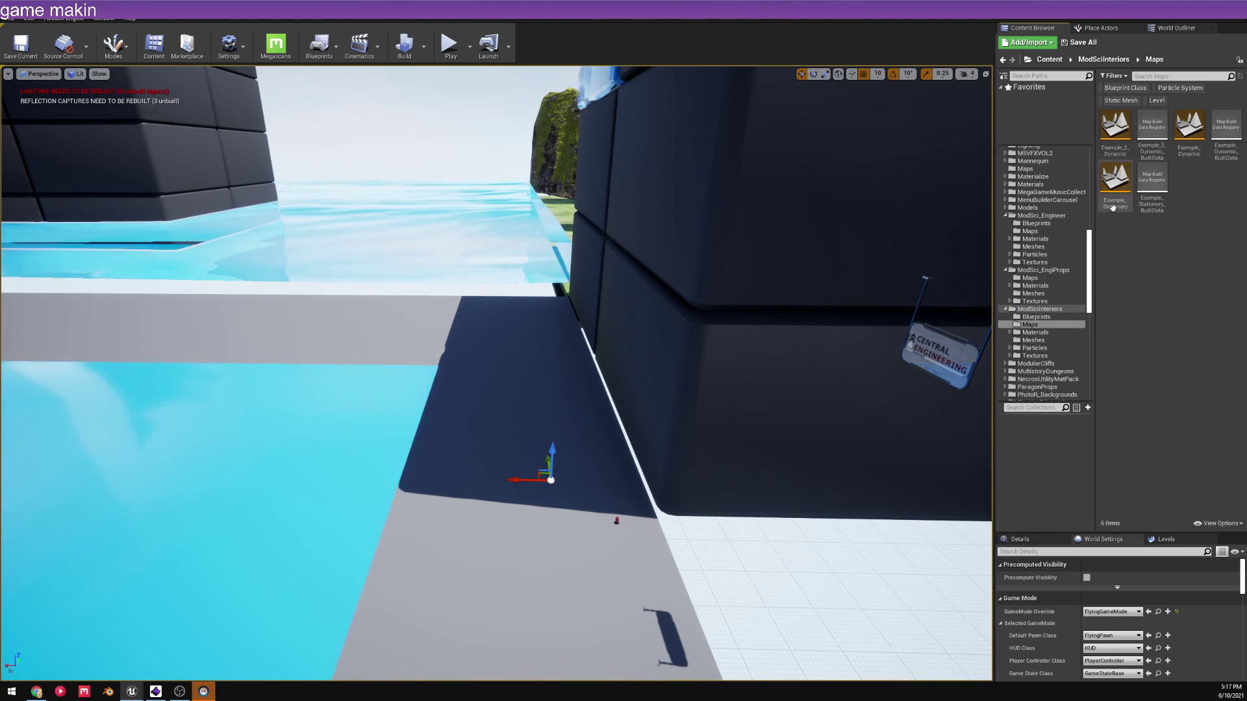
double_click(1115, 209)
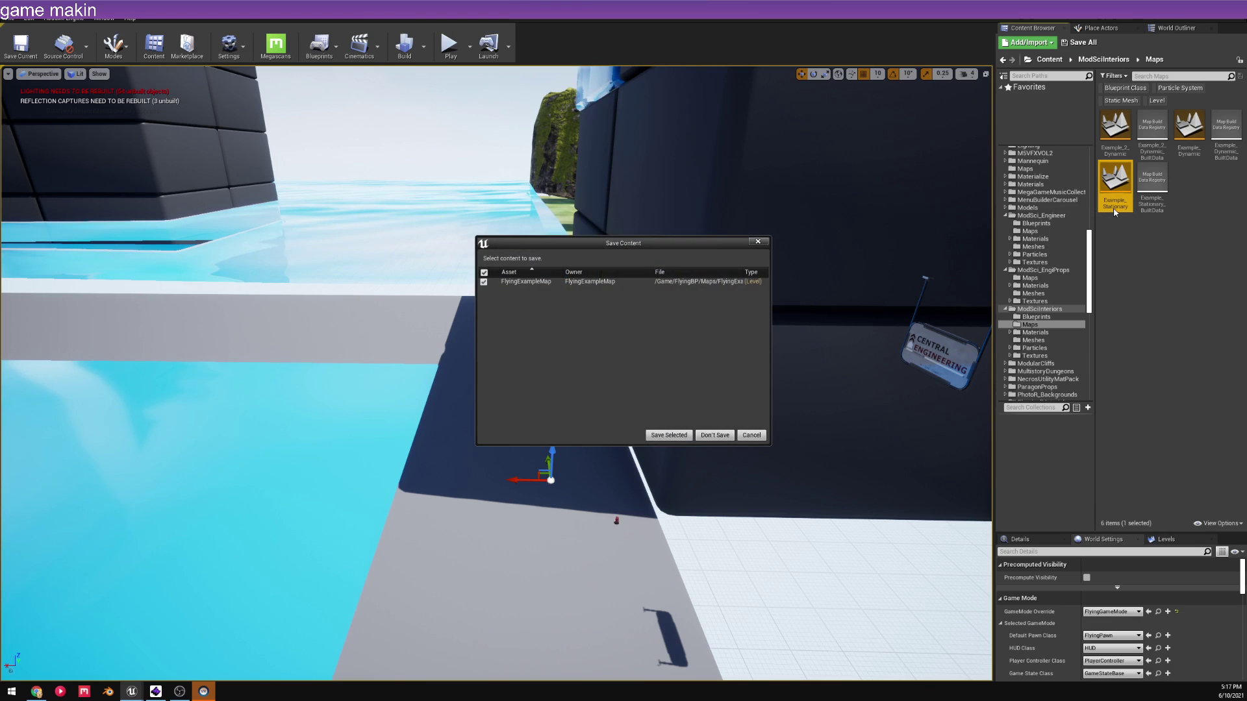
click(716, 435)
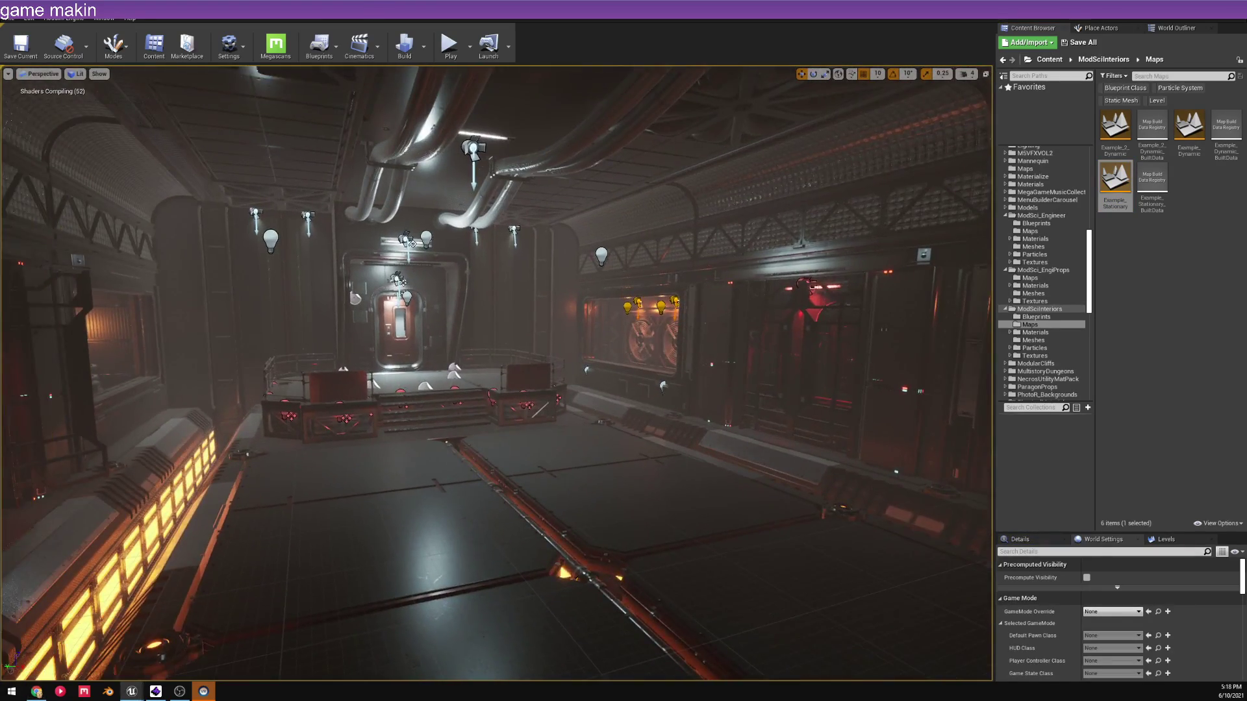
- Select the decal beside the metal floor strip and show its properties in an enlarged Details panel
right_drag(496, 374, 364, 422)
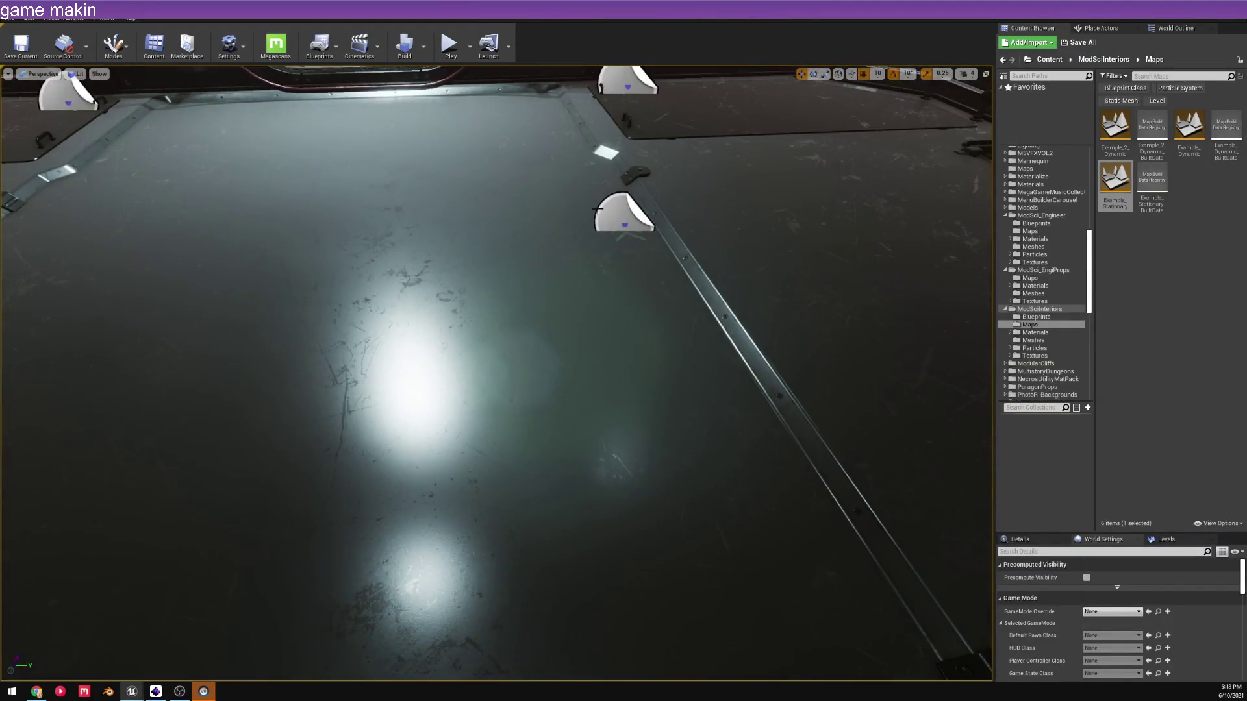
click(625, 209)
mouse_move(657, 239)
mouse_down()
mouse_move(573, 241)
mouse_move(662, 222)
mouse_up()
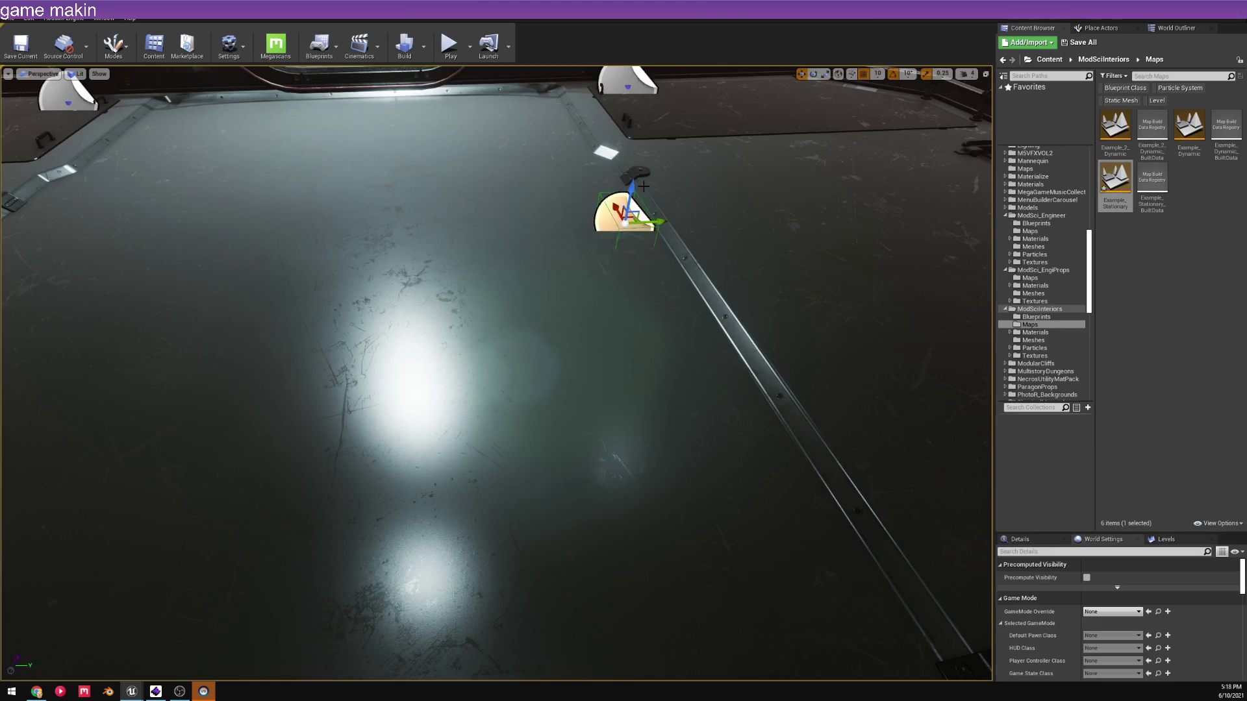
mouse_move(661, 222)
right_down()
mouse_move(698, 208)
mouse_move(689, 218)
mouse_move(688, 195)
mouse_move(676, 214)
right_up()
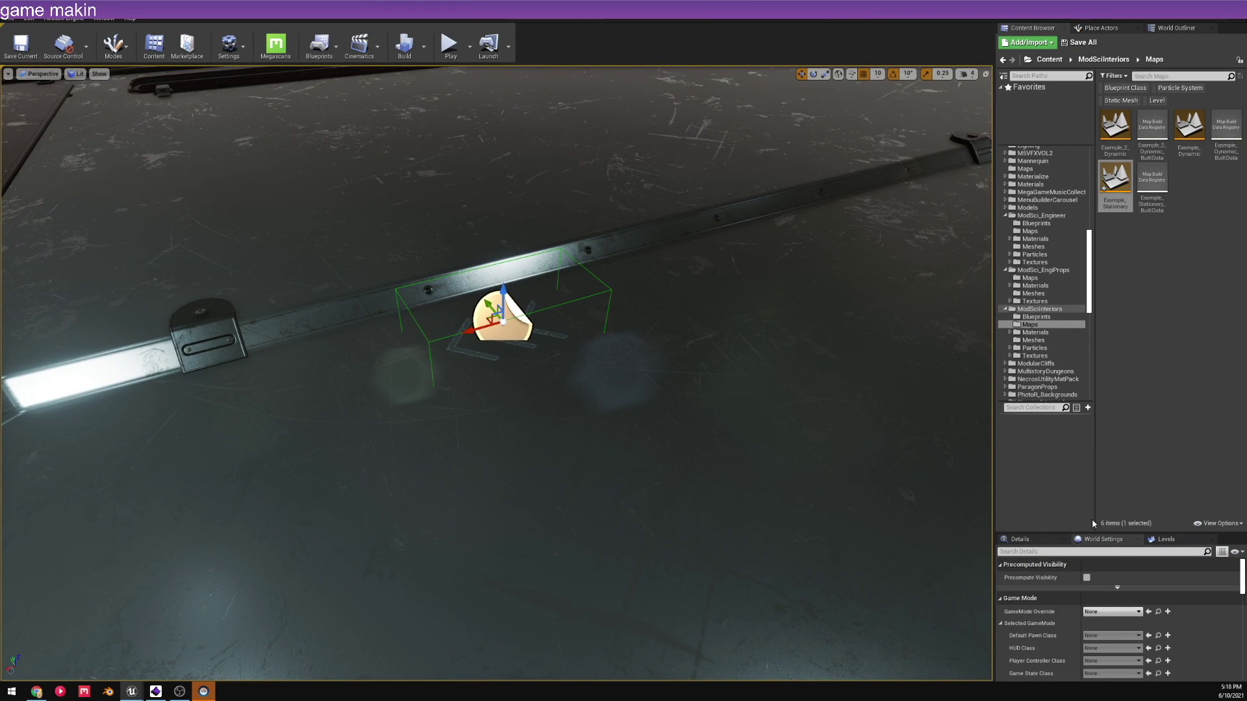
drag(1116, 539, 1129, 314)
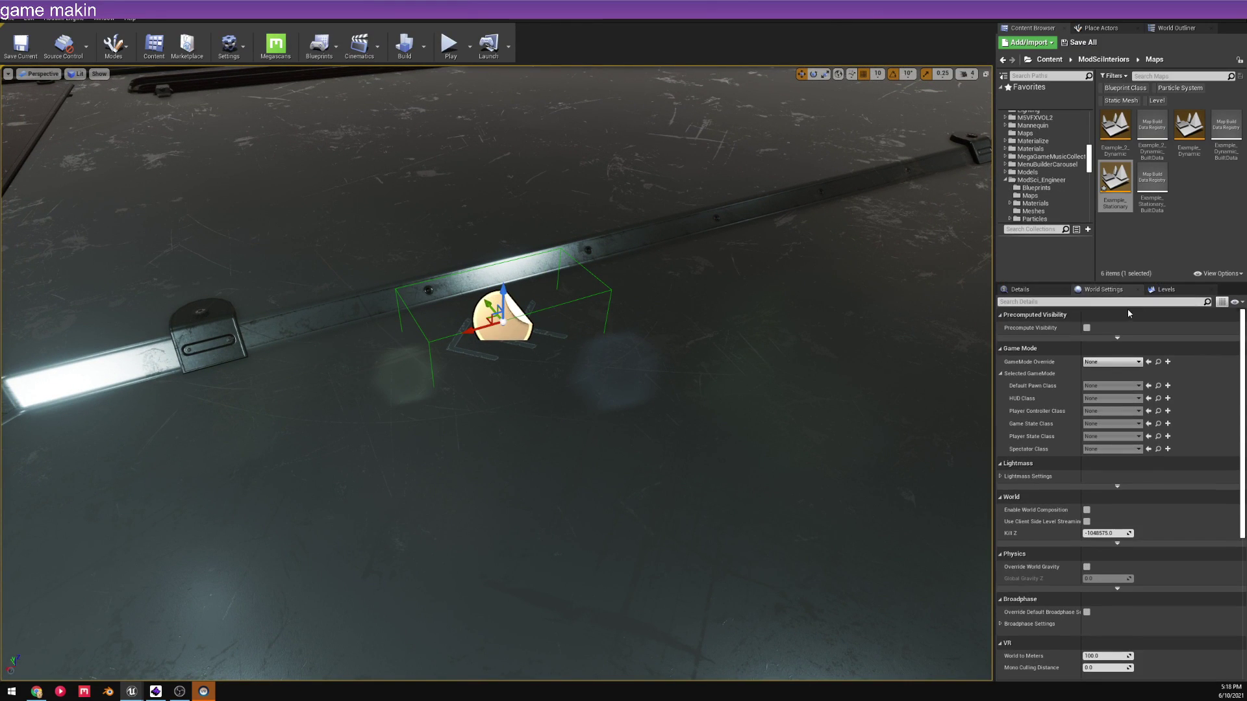
click(1033, 290)
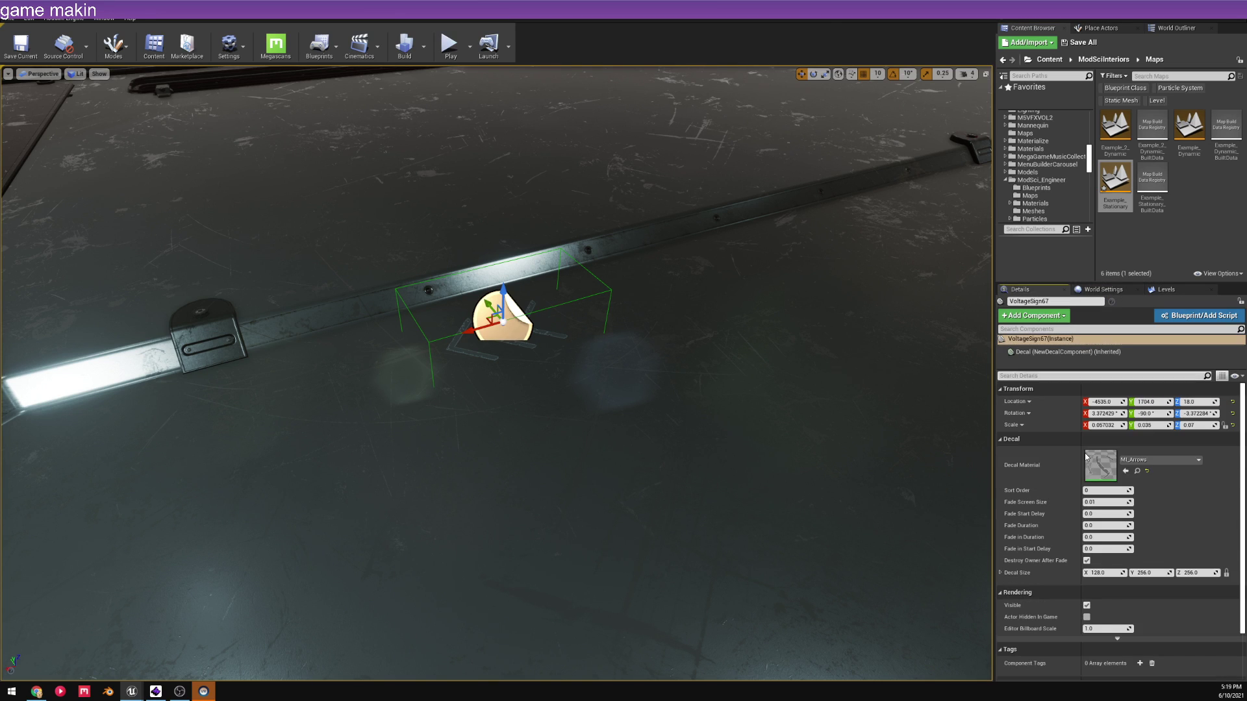
- Open the selected decal's MI_Arrows material instance, inspect its preview and open its parent material M_Decal_Base
click(1137, 470)
double_click(1115, 128)
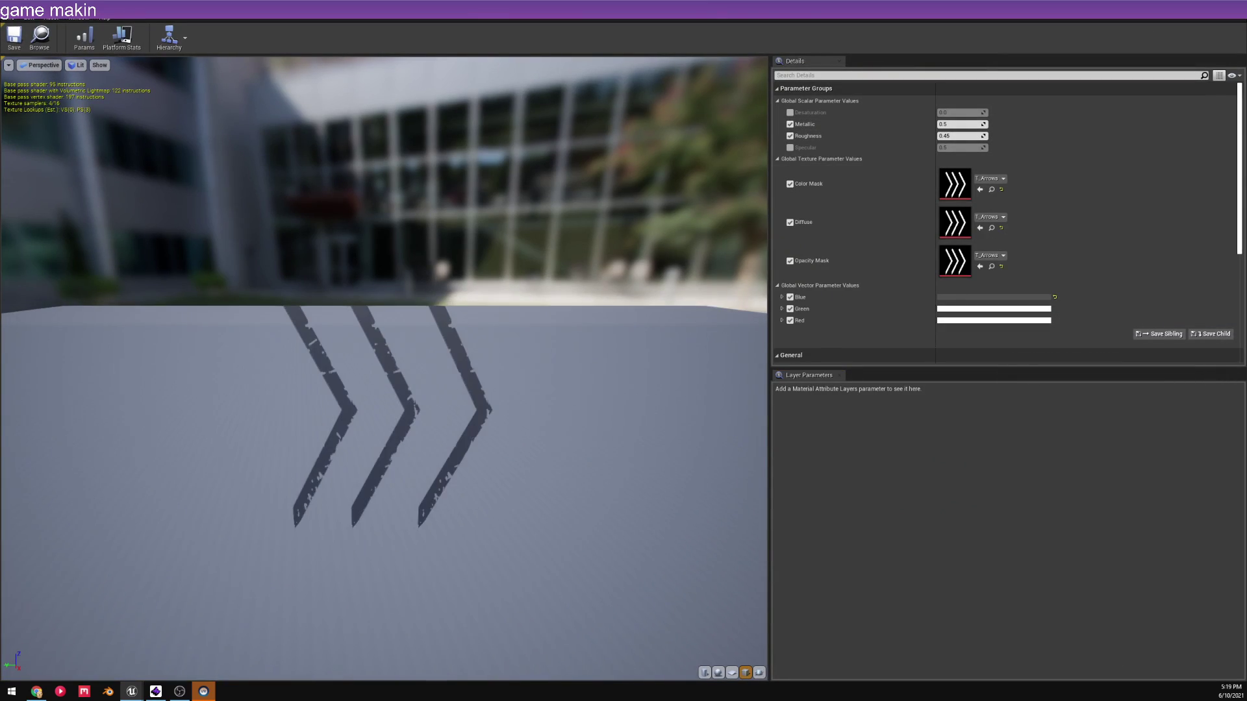
drag(383, 364, 376, 402)
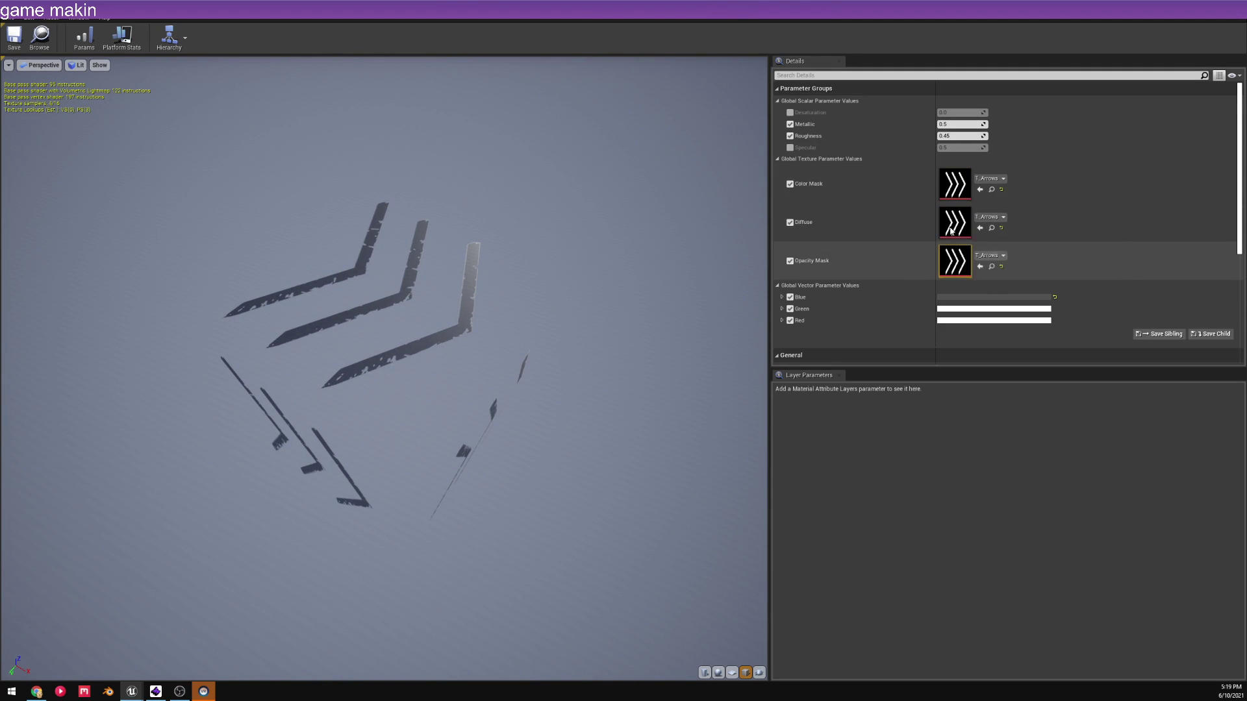
scroll(952, 260, down, 3)
double_click(956, 332)
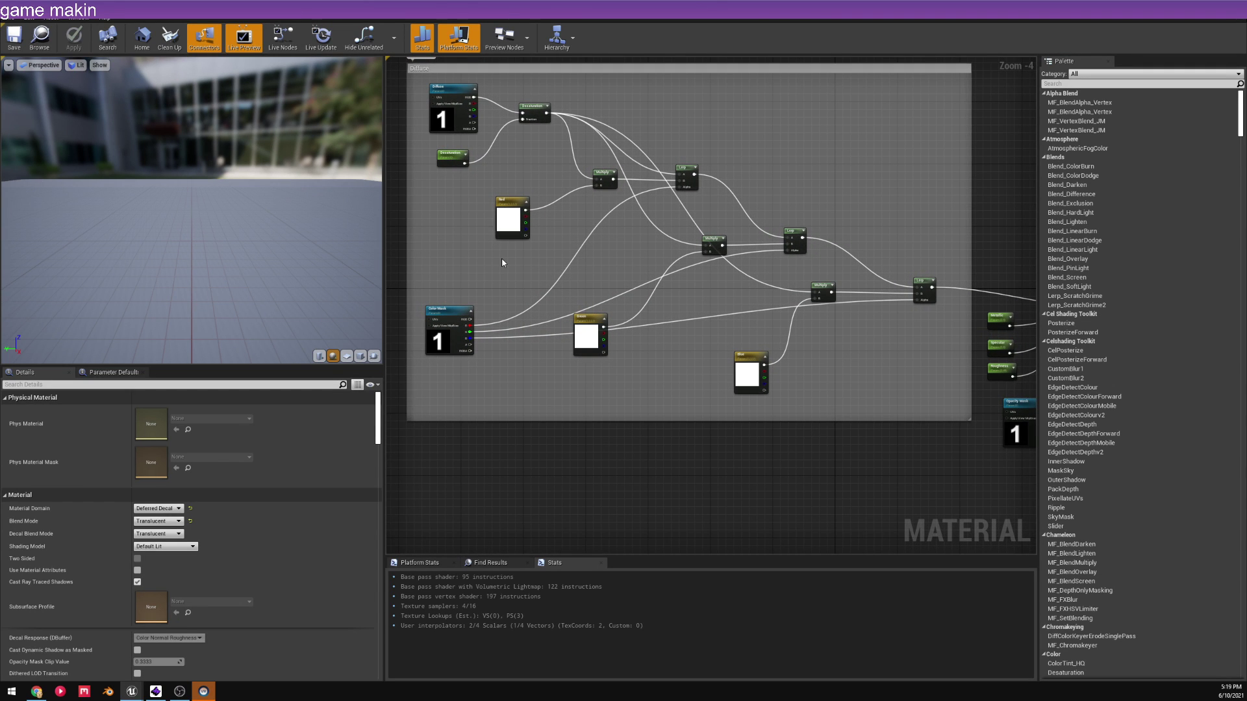
- Return to the arrow decal's material instance and set its Blue vector parameter to bright magenta, about hex sRGB DC42E2FF
click(94, 8)
drag(515, 209, 484, 219)
click(970, 202)
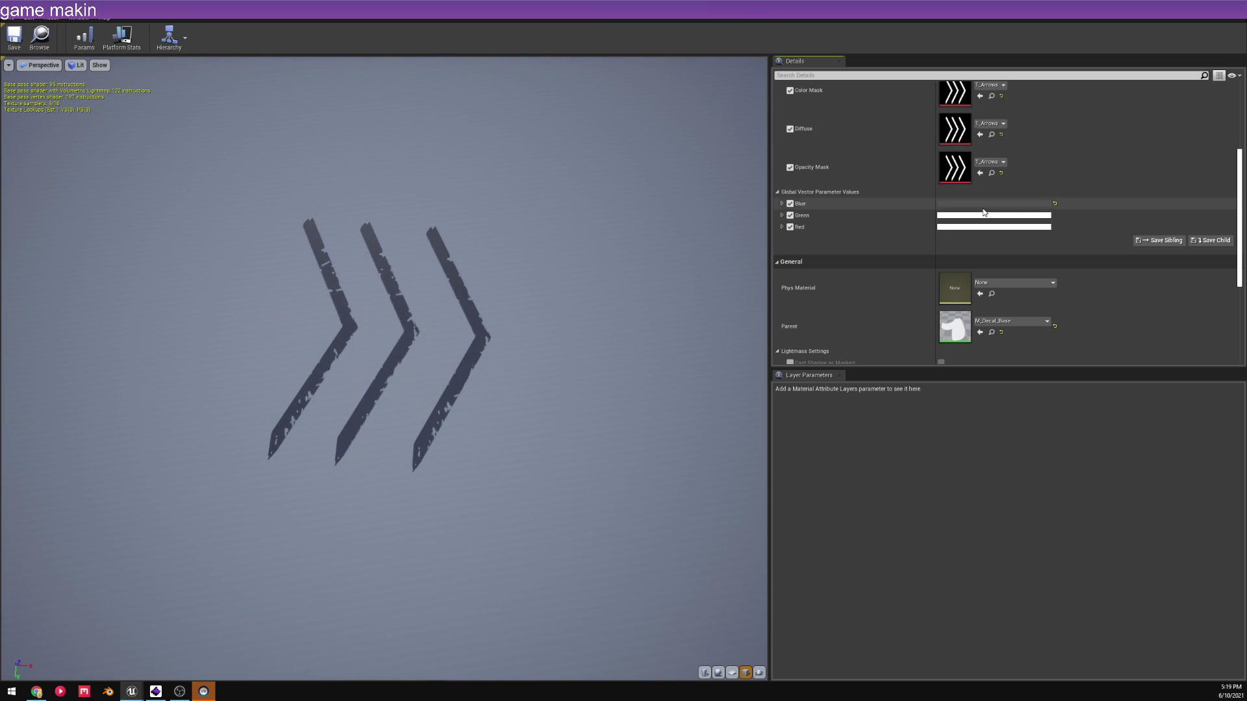
click(1061, 255)
drag(1061, 255, 1060, 246)
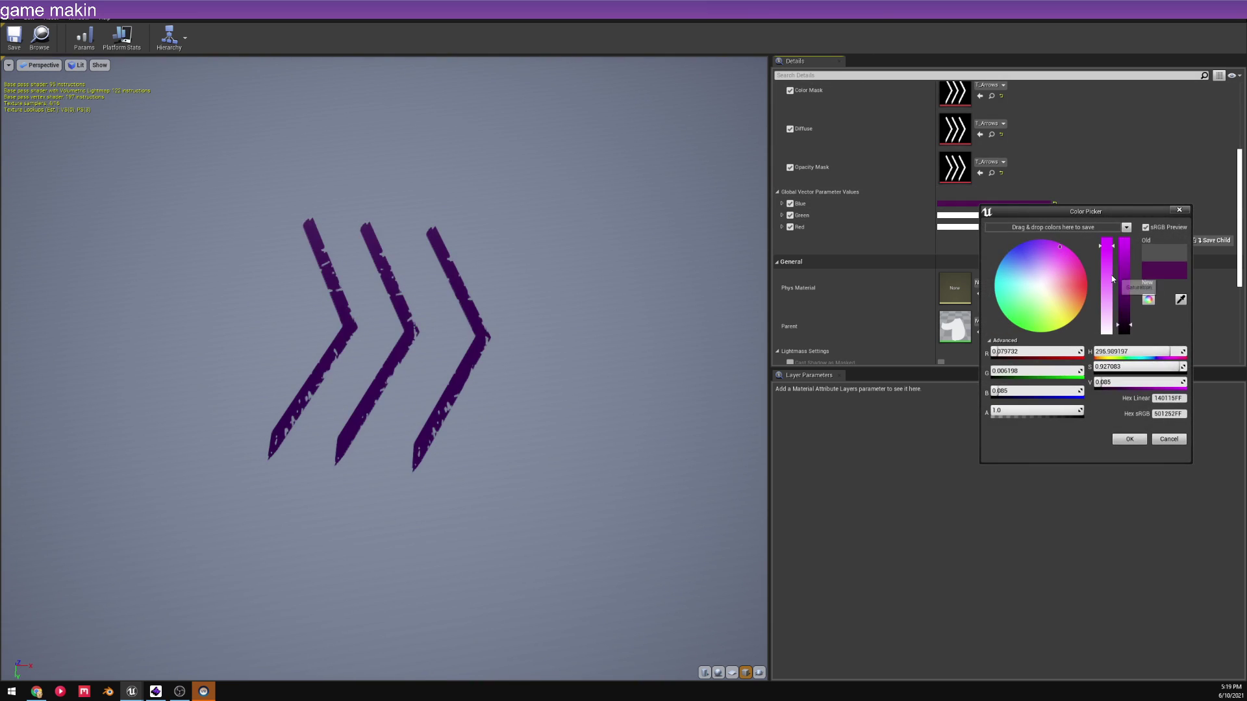
click(1124, 261)
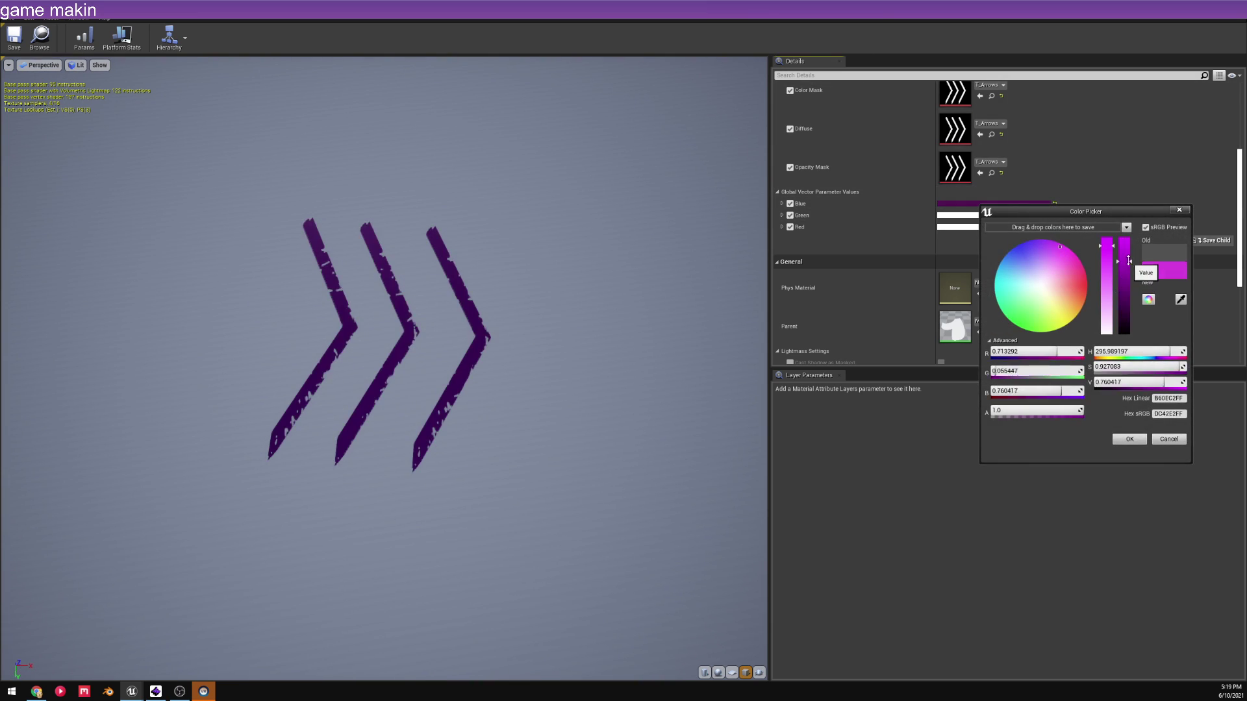
- Set the material instance's Green vector parameter to a saturated pink-red, hex sRGB FF0077FF
click(958, 215)
click(1073, 289)
drag(1113, 313, 1115, 242)
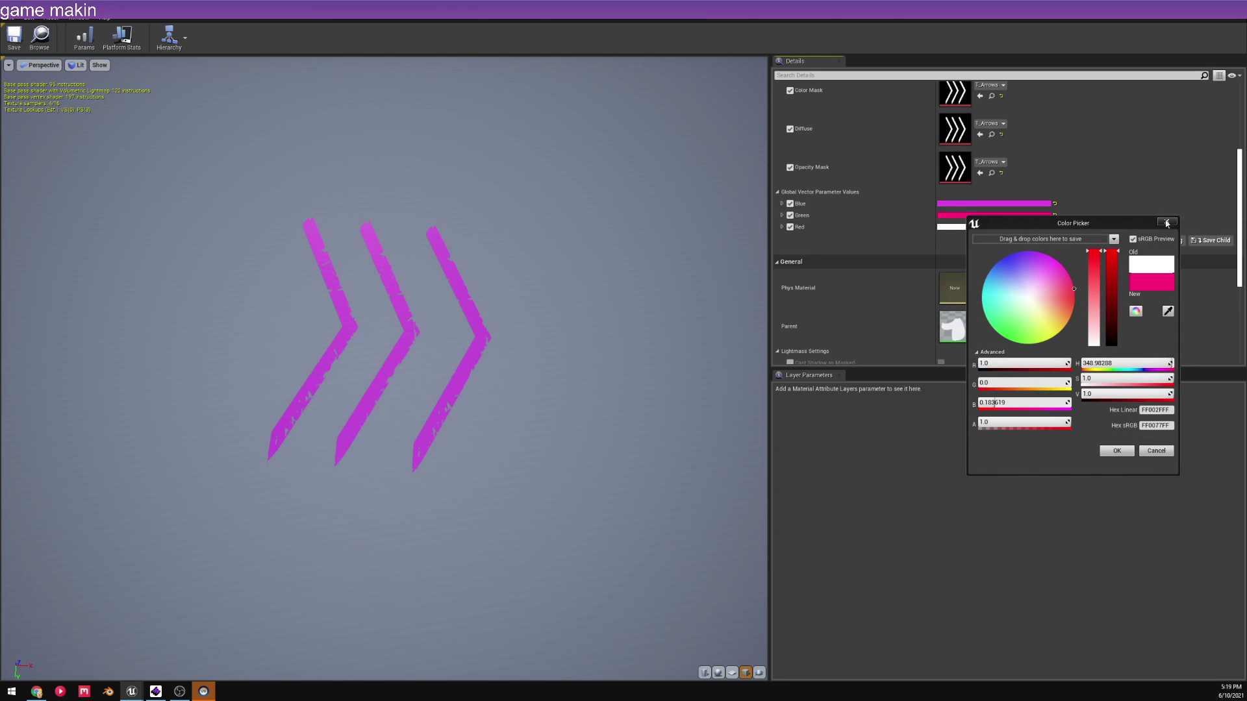
click(1166, 222)
- Reopen the parent material M_Decal_Base and examine how the color mask, color parameters and opacity mask feed its output
scroll(888, 126, up, 3)
scroll(955, 147, up, 1)
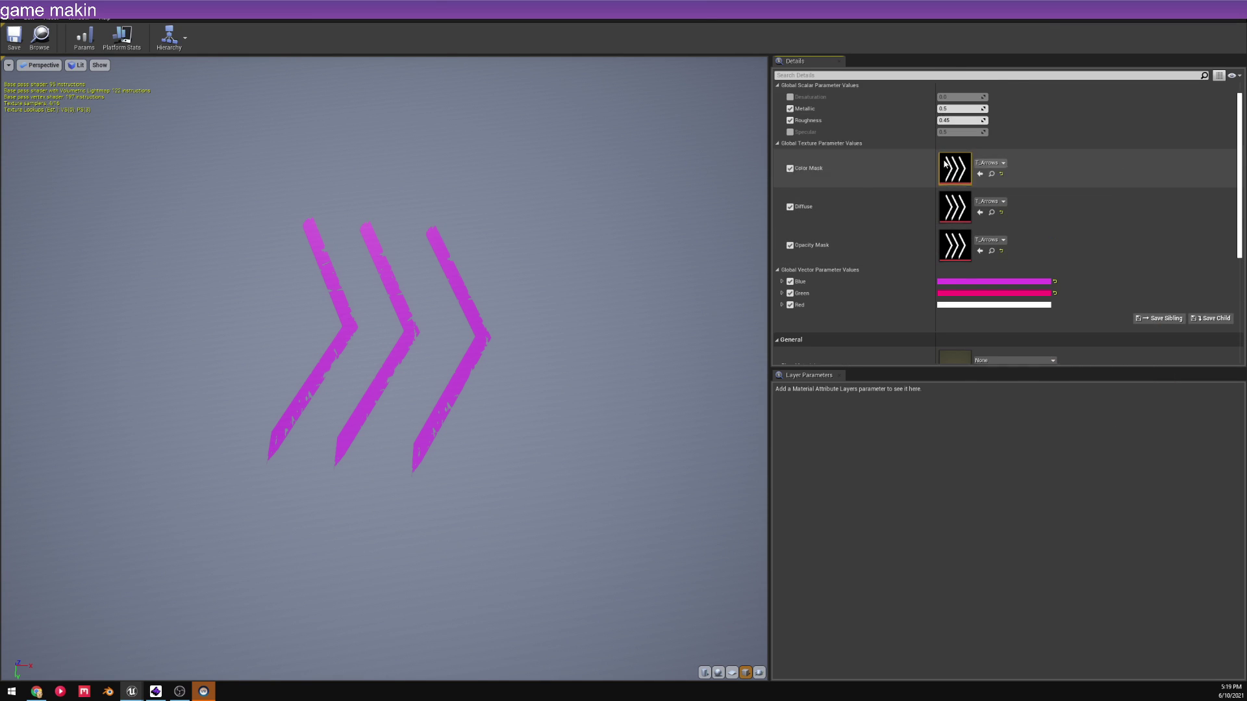
scroll(974, 175, down, 4)
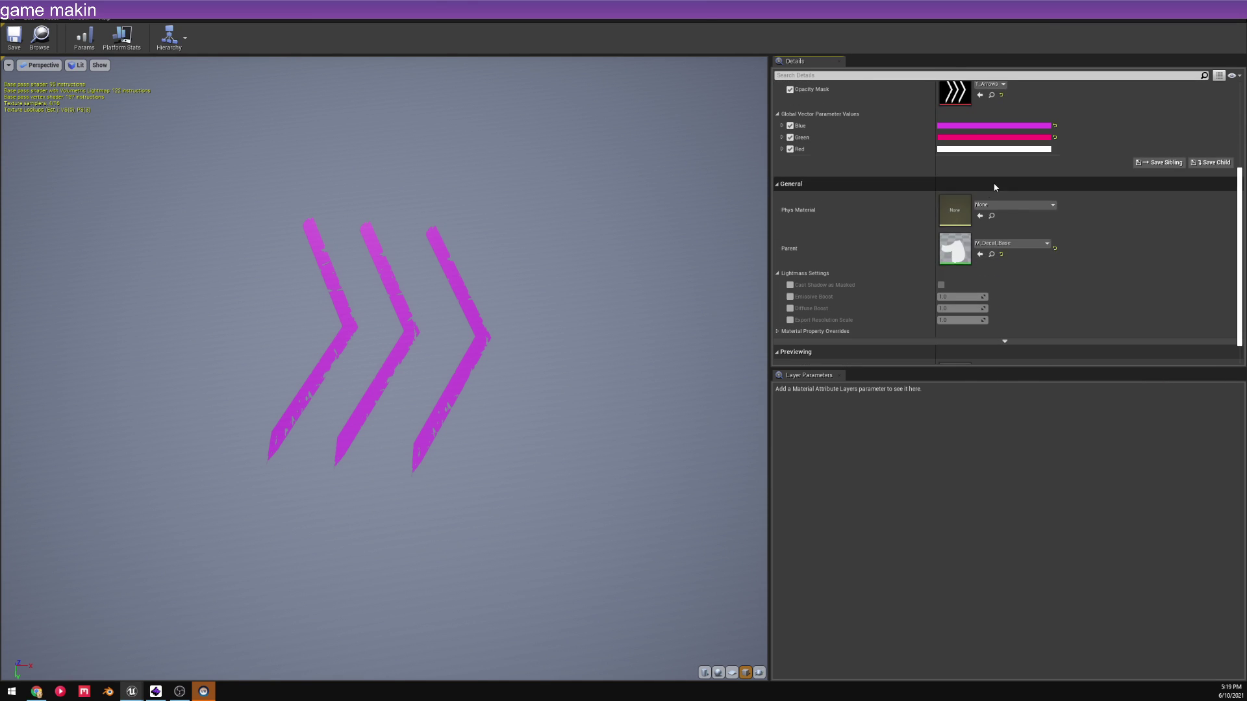
double_click(955, 246)
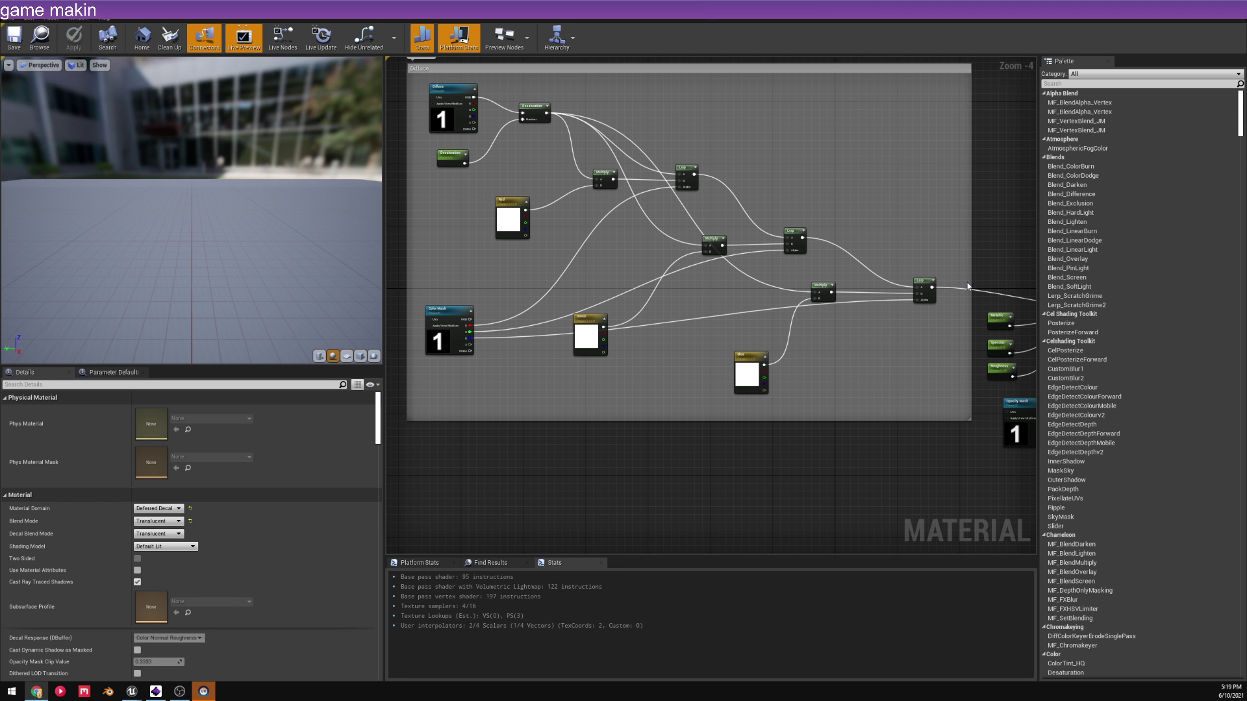
right_drag(925, 255, 684, 217)
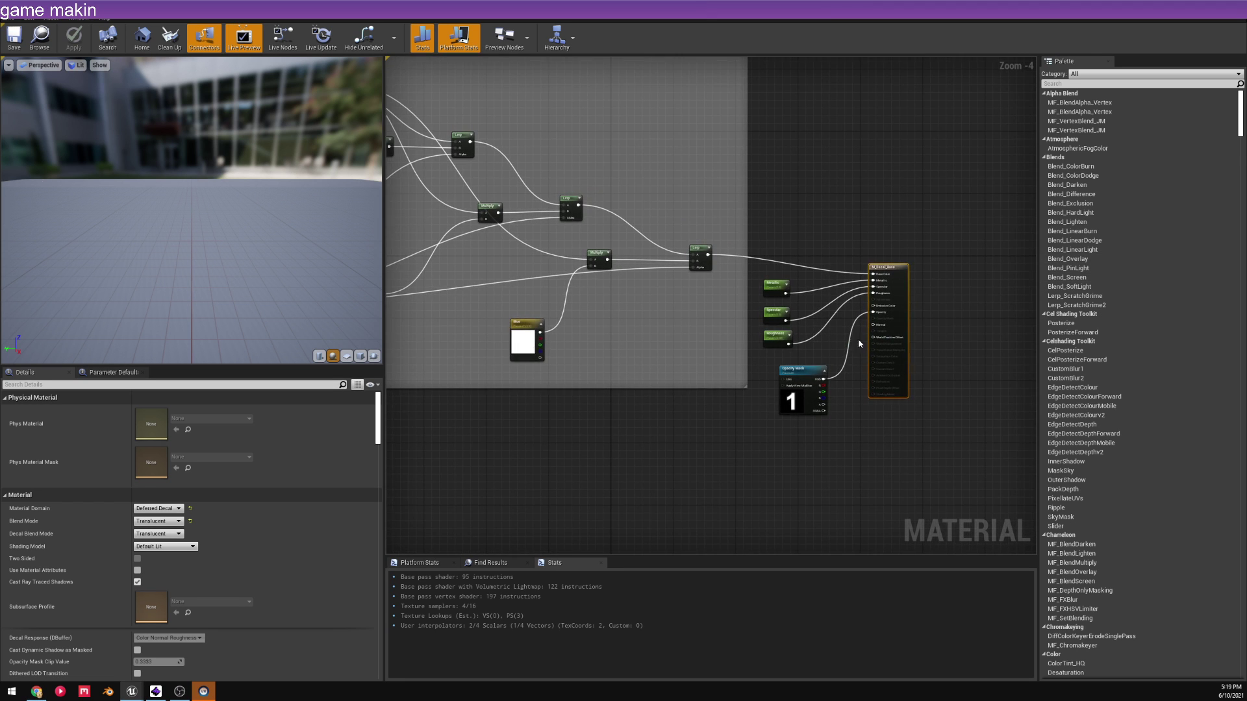
scroll(858, 338, up, 4)
scroll(852, 314, down, 5)
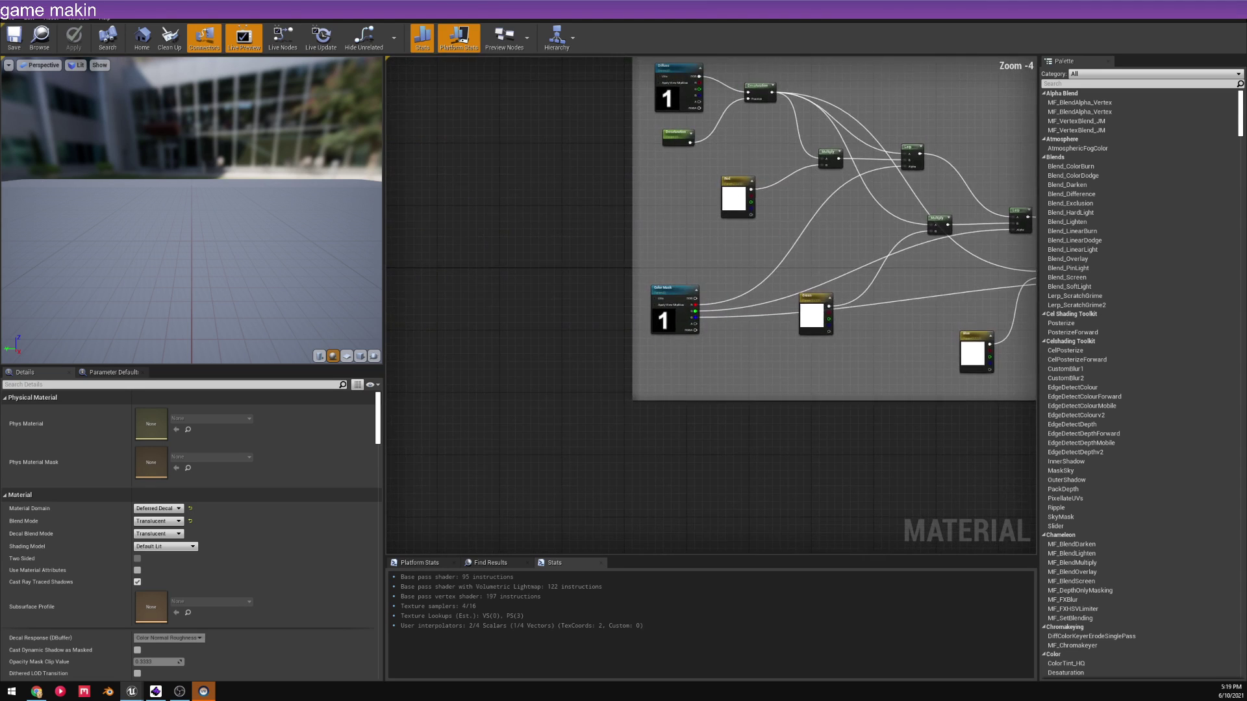
scroll(852, 314, up, 5)
drag(787, 492, 913, 314)
click(715, 322)
click(604, 263)
right_drag(602, 263, 1182, 435)
scroll(696, 305, down, 2)
right_drag(572, 312, 546, 294)
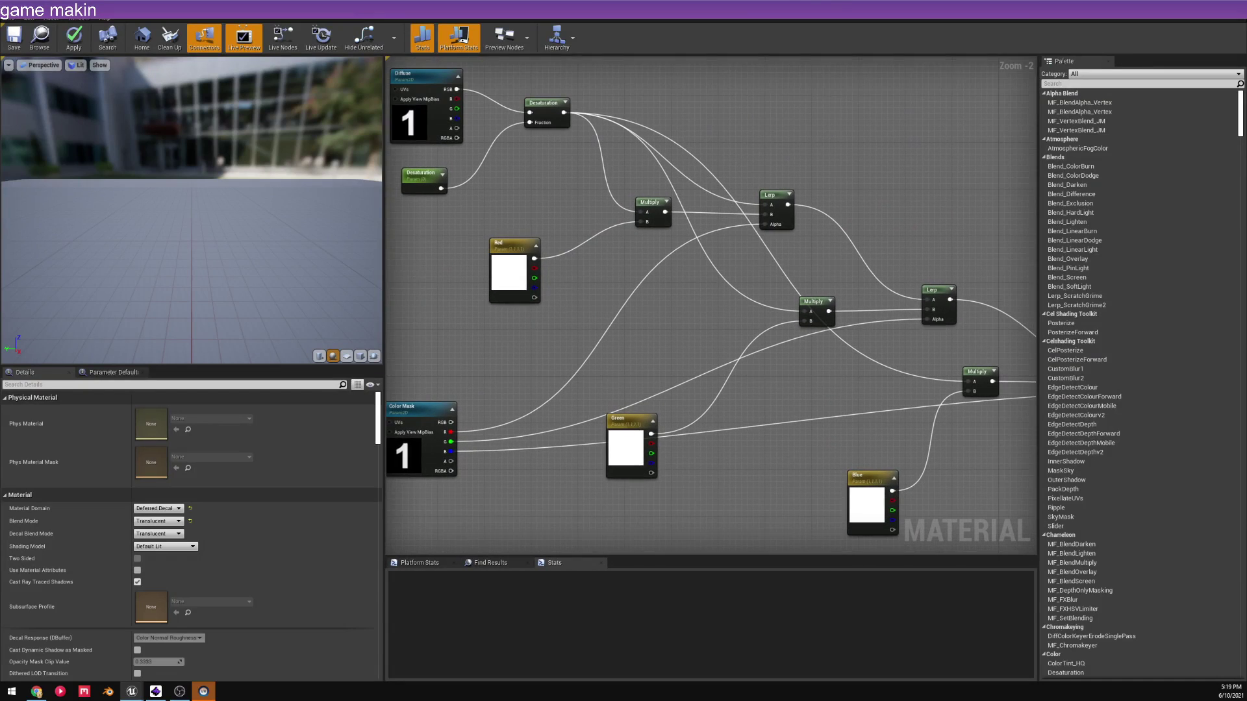
- Examine how the Red, Green and Blue parameters multiply and blend with the diffuse texture in the material graph
right_drag(546, 244, 583, 284)
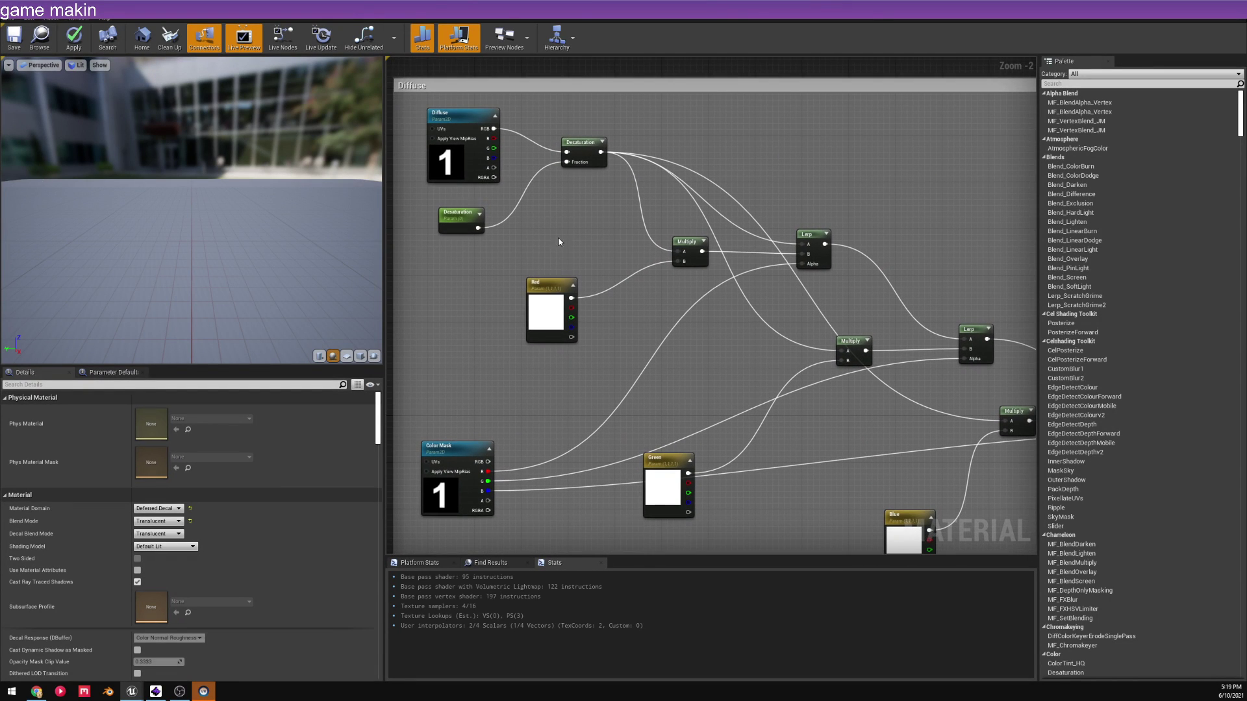
right_drag(645, 422, 639, 253)
right_drag(573, 182, 593, 205)
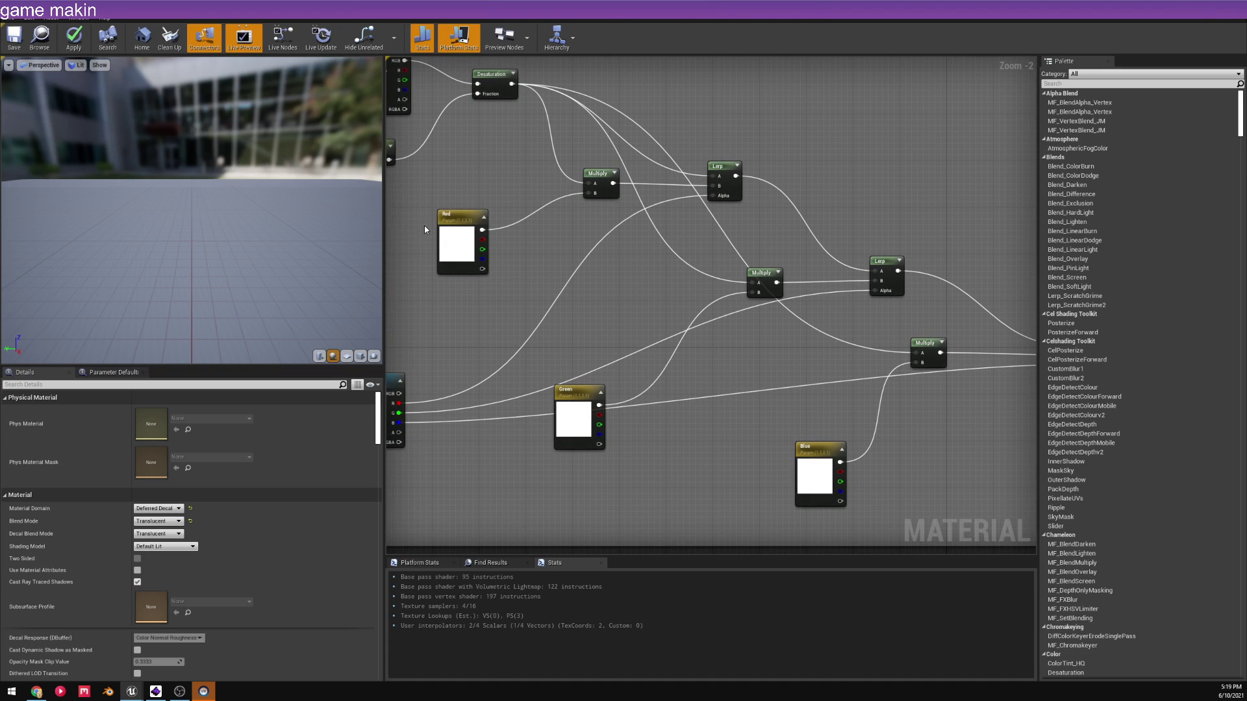
- Open the MI_Caution material instance and compare its preview with the Diffuse texture override disabled and re-enabled
click(85, 7)
drag(247, 7, 825, 199)
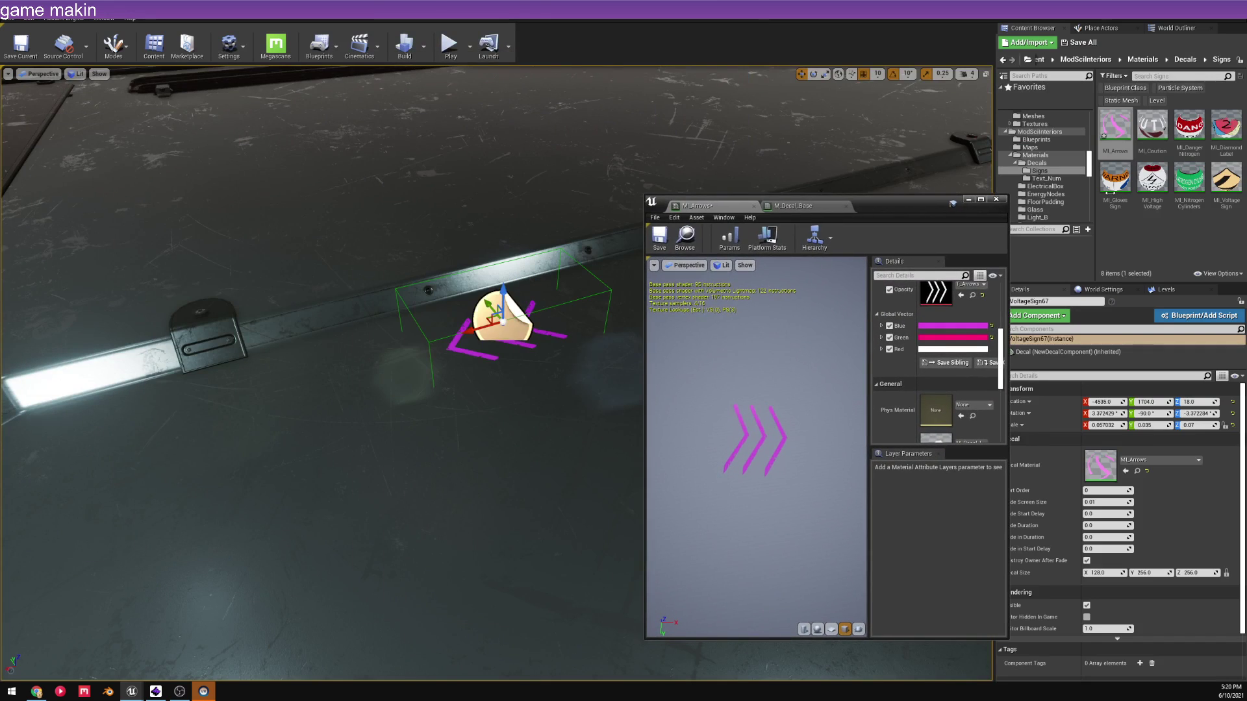
double_click(1159, 148)
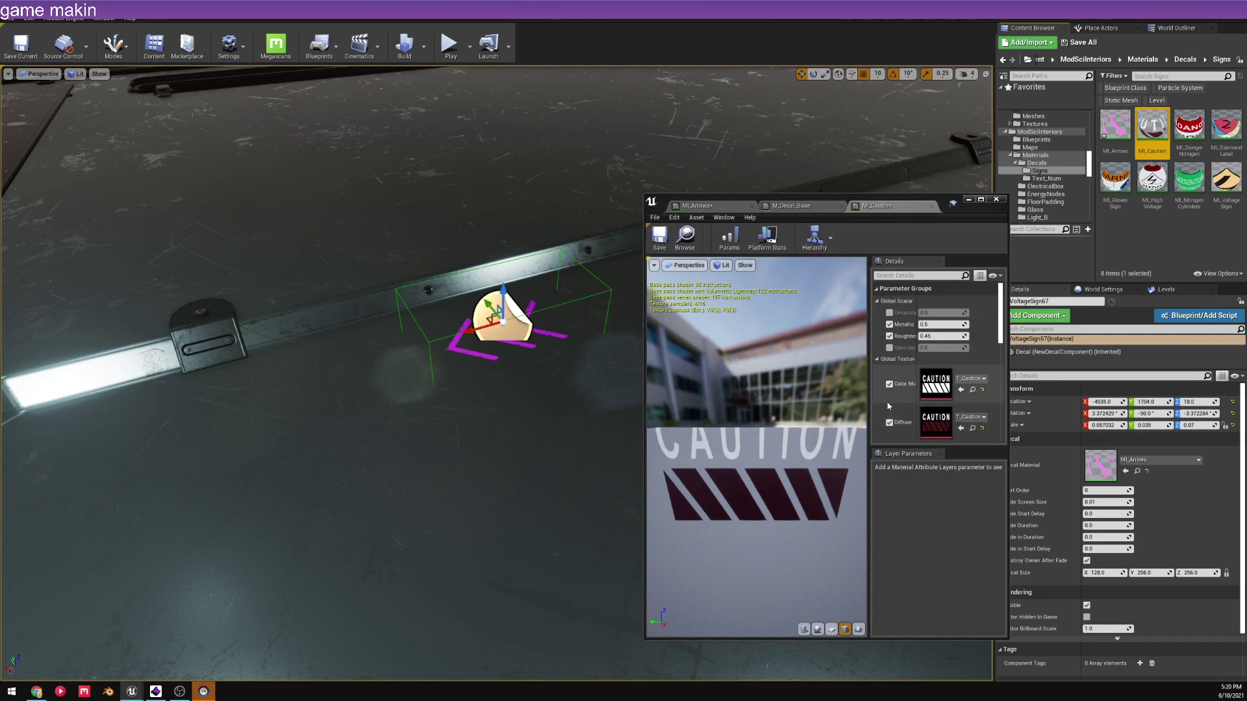
scroll(955, 367, down, 3)
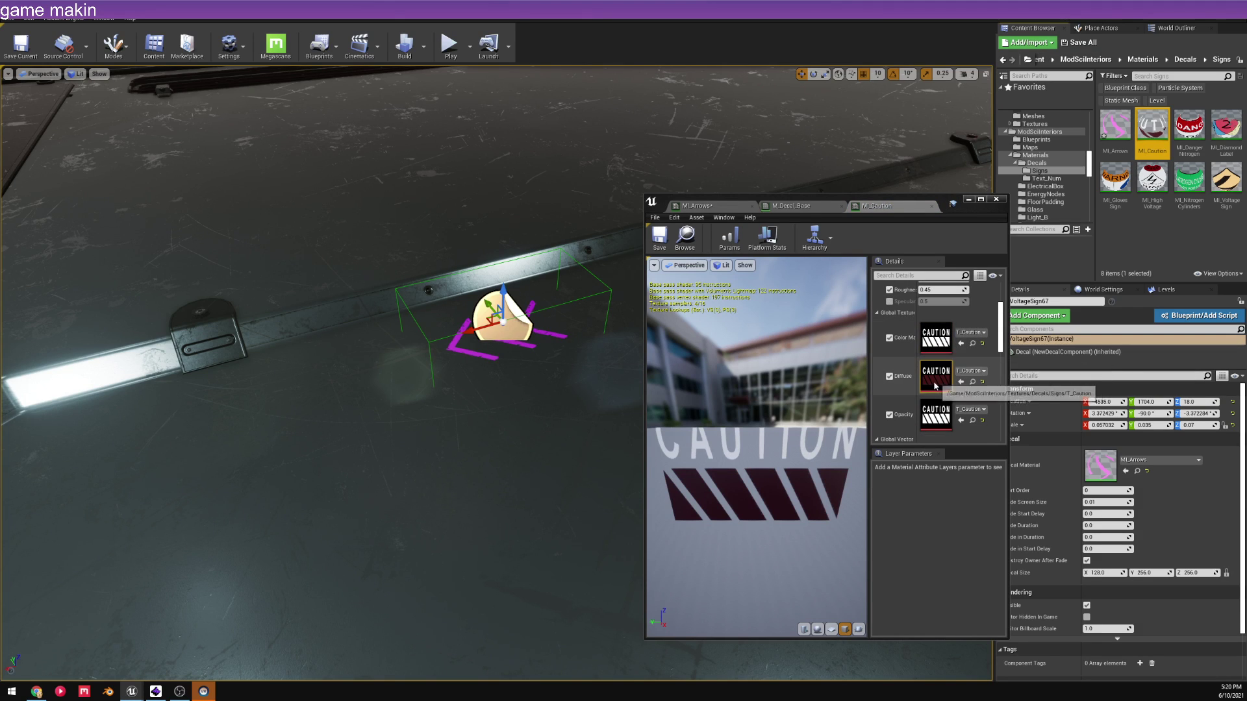
click(889, 377)
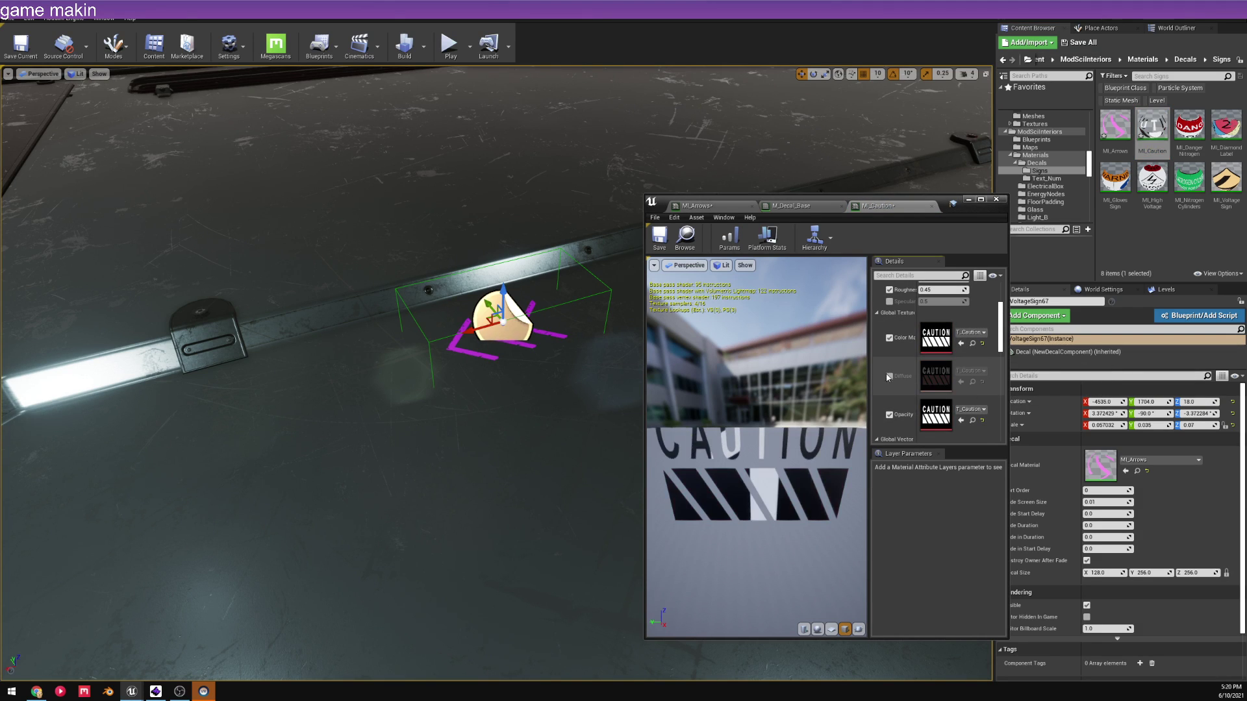
click(889, 377)
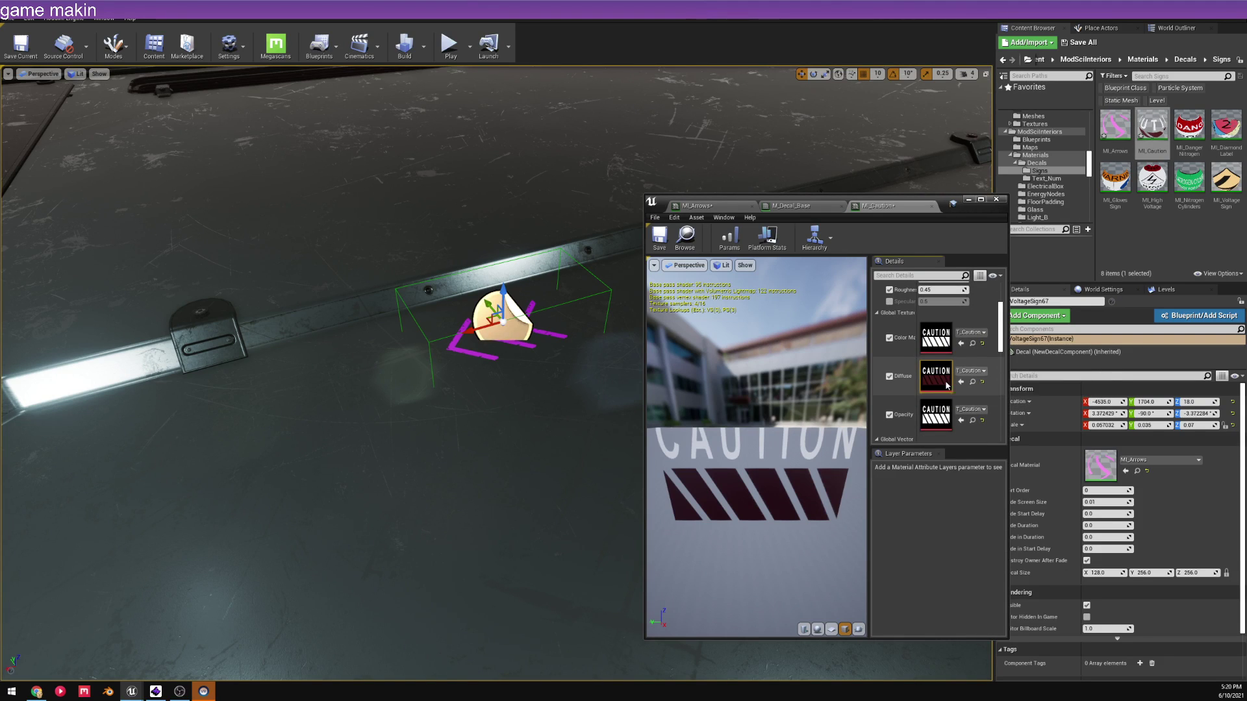
scroll(936, 383, up, 3)
scroll(929, 399, down, 3)
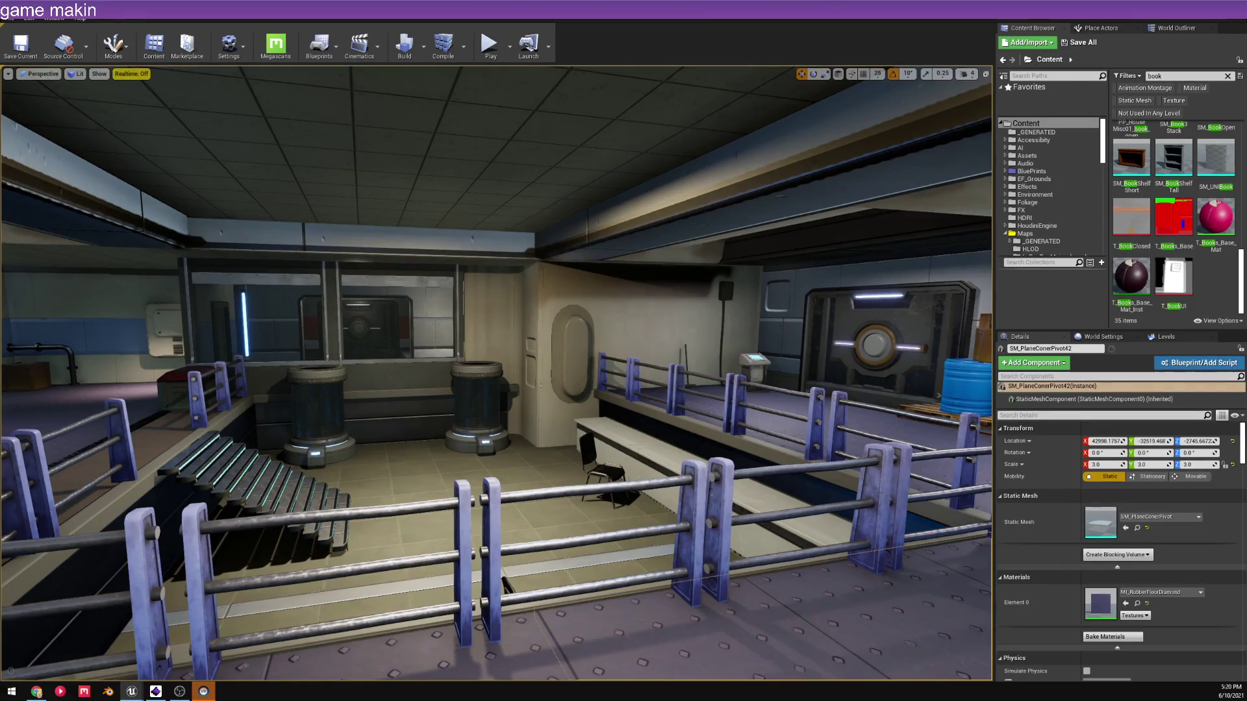
- Select the large vertical door in the game level and examine its movement, trigger and Special Door settings
right_drag(496, 373, 620, 372)
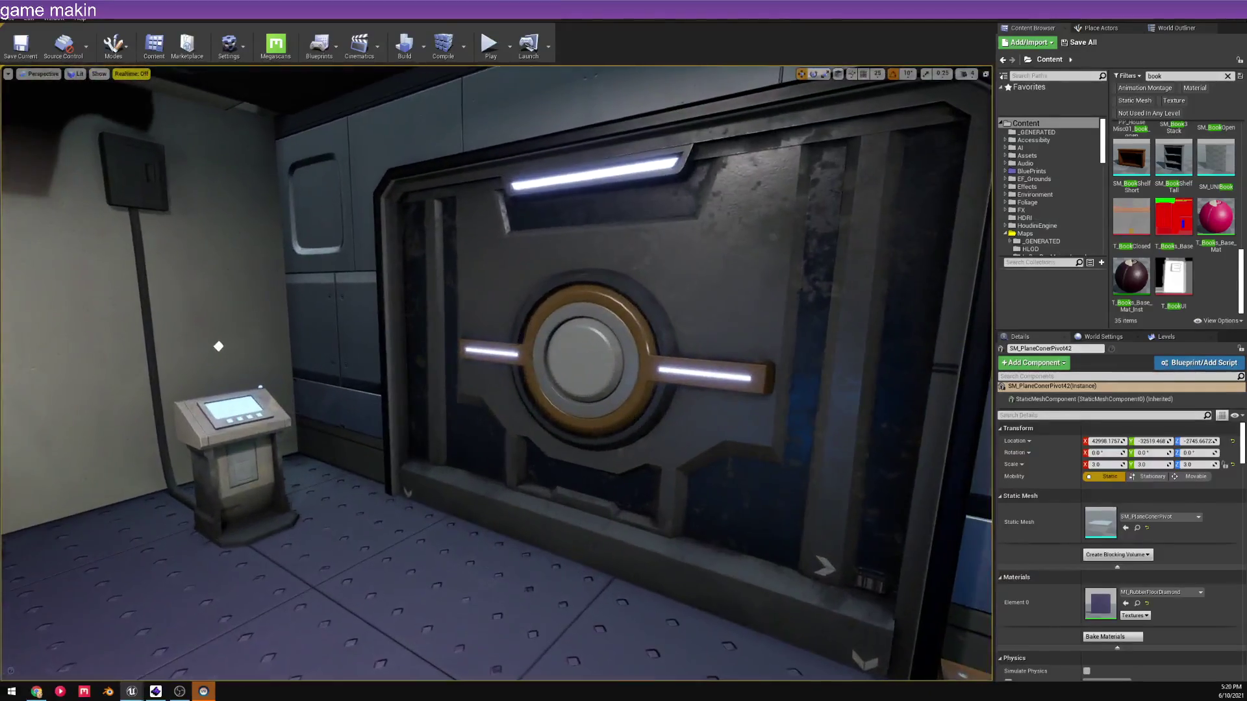
click(584, 364)
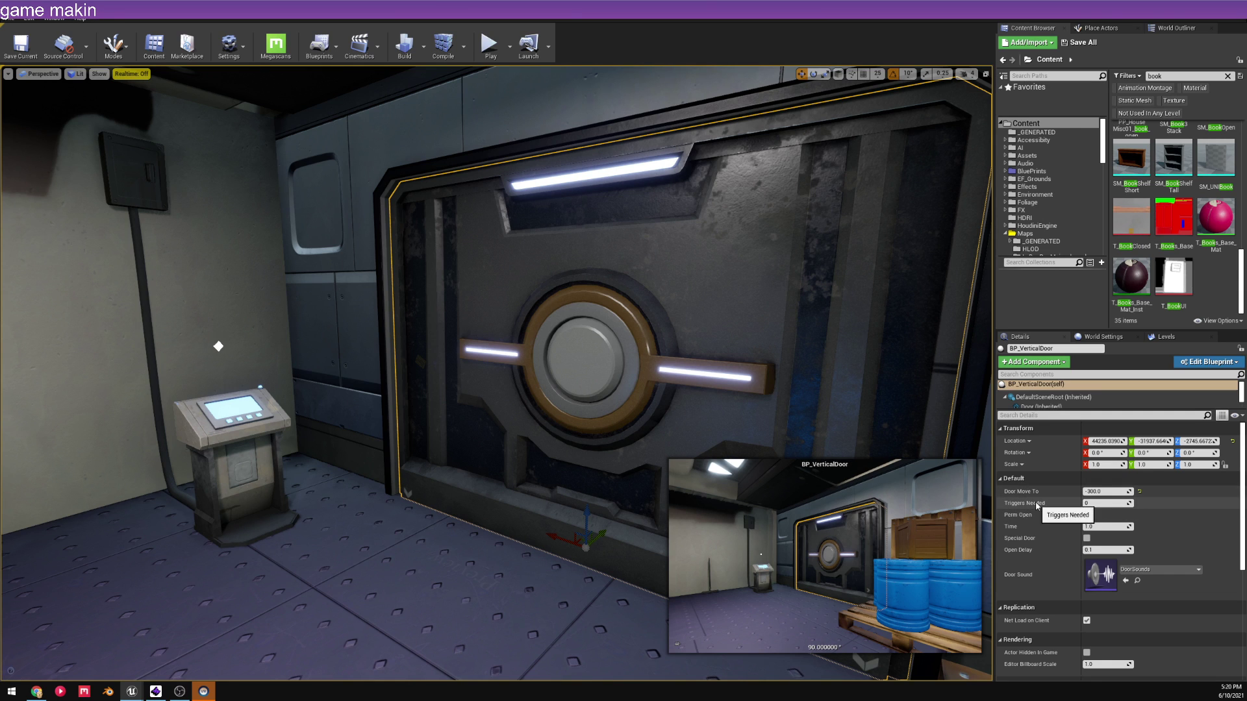
click(243, 403)
click(658, 320)
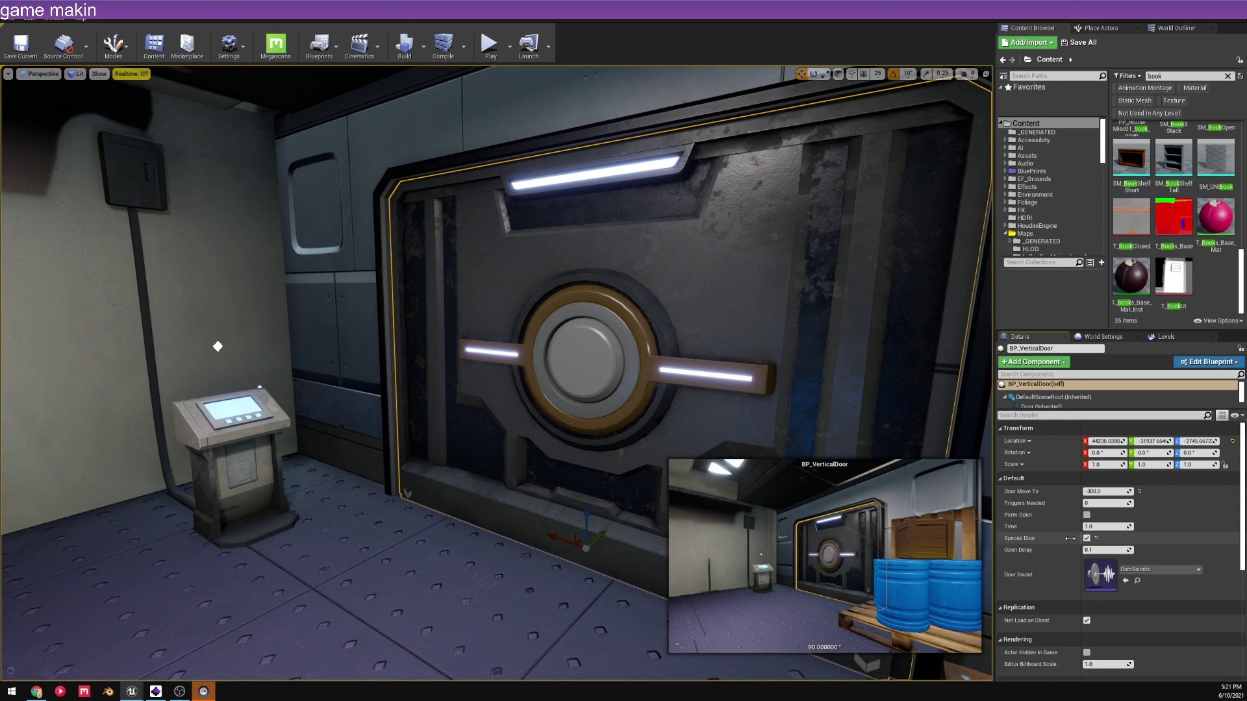
scroll(496, 374, down, 5)
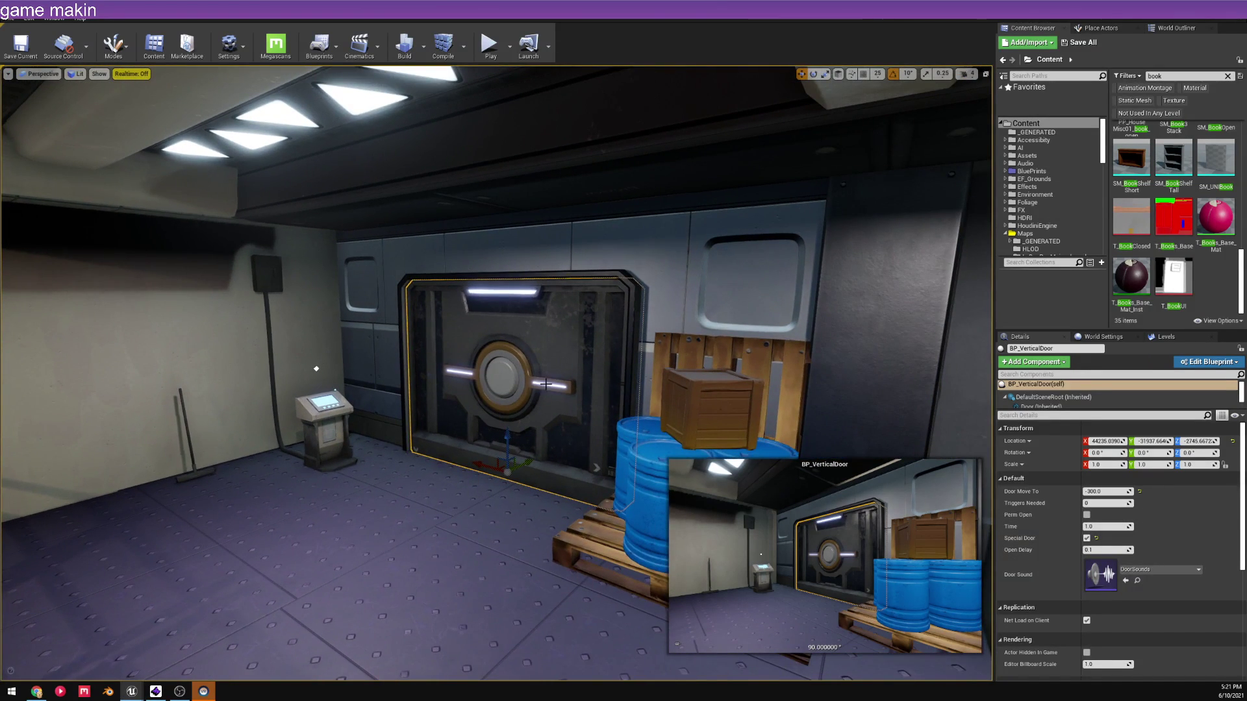
drag(546, 383, 516, 336)
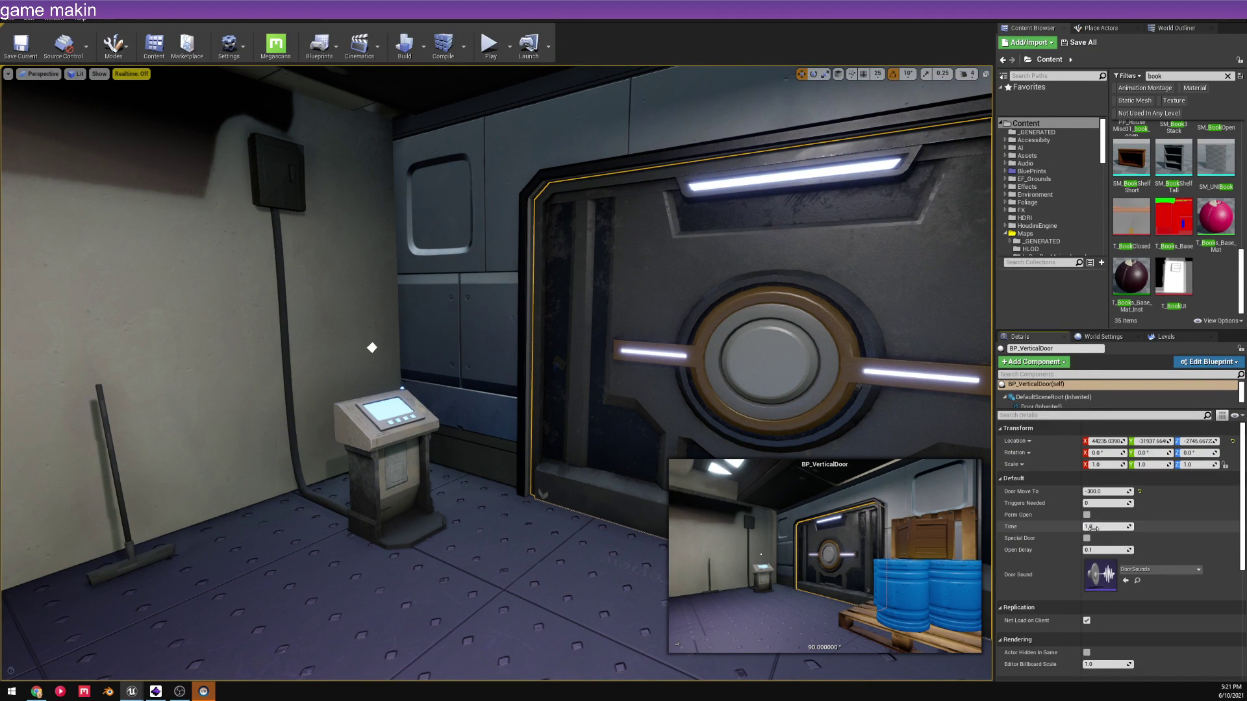
- Select the console beside the vertical door and locate the door referenced by its Actor Called entry
drag(493, 390, 455, 364)
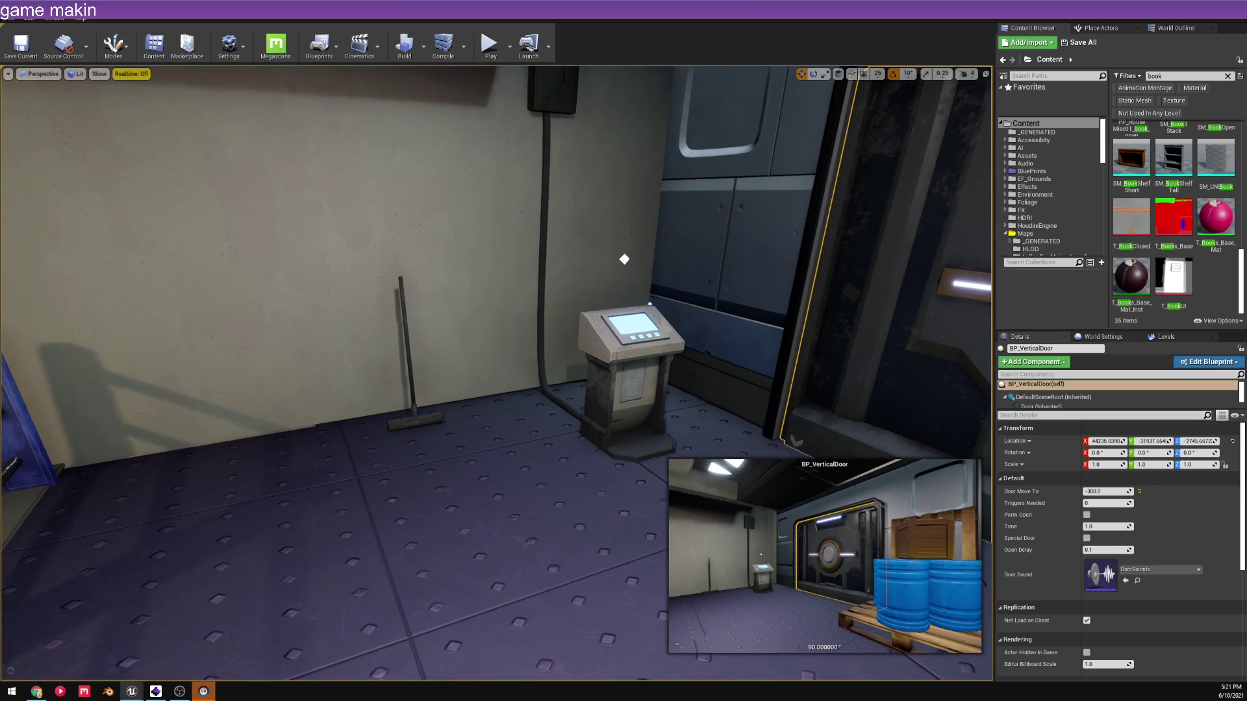
click(623, 364)
scroll(1144, 547, down, 5)
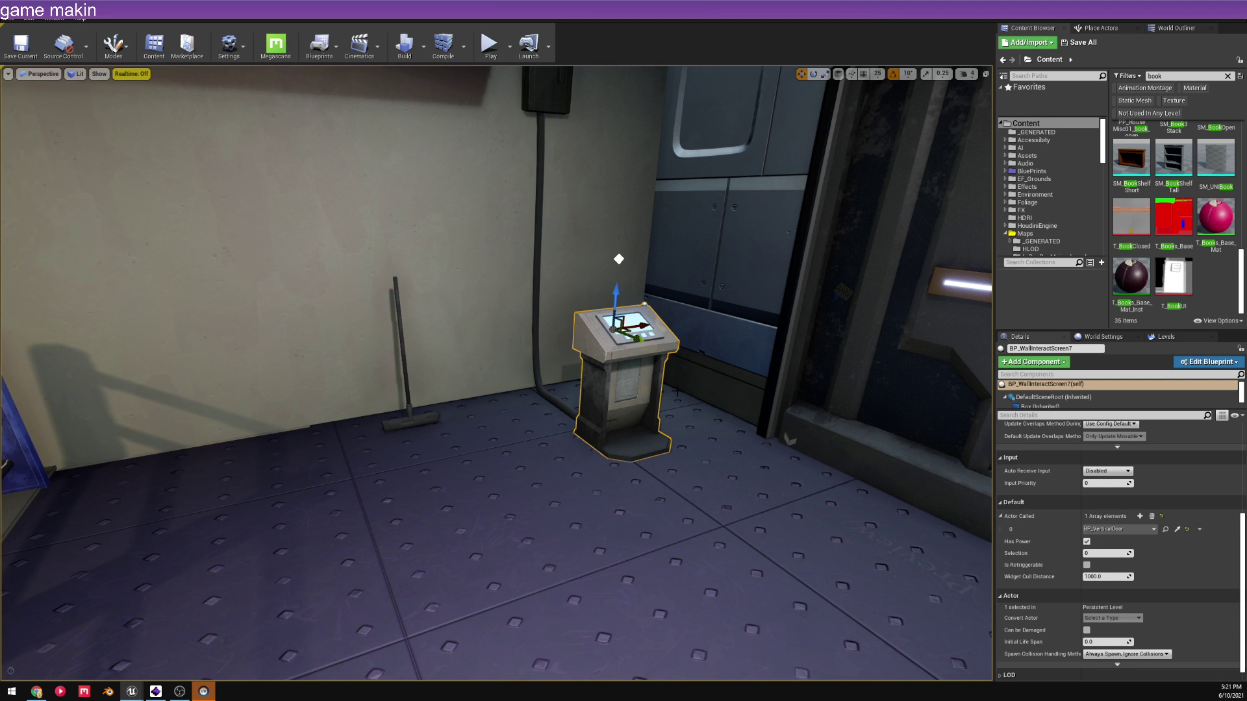
click(1166, 529)
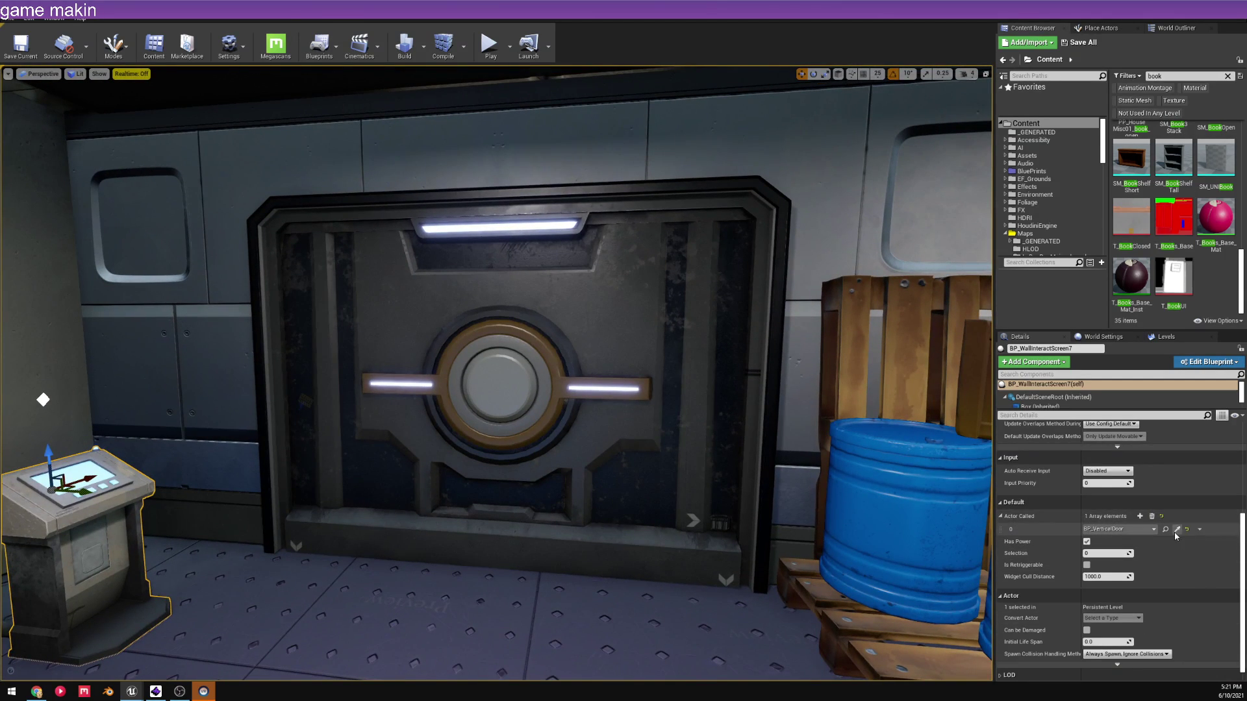
right_drag(559, 421, 627, 406)
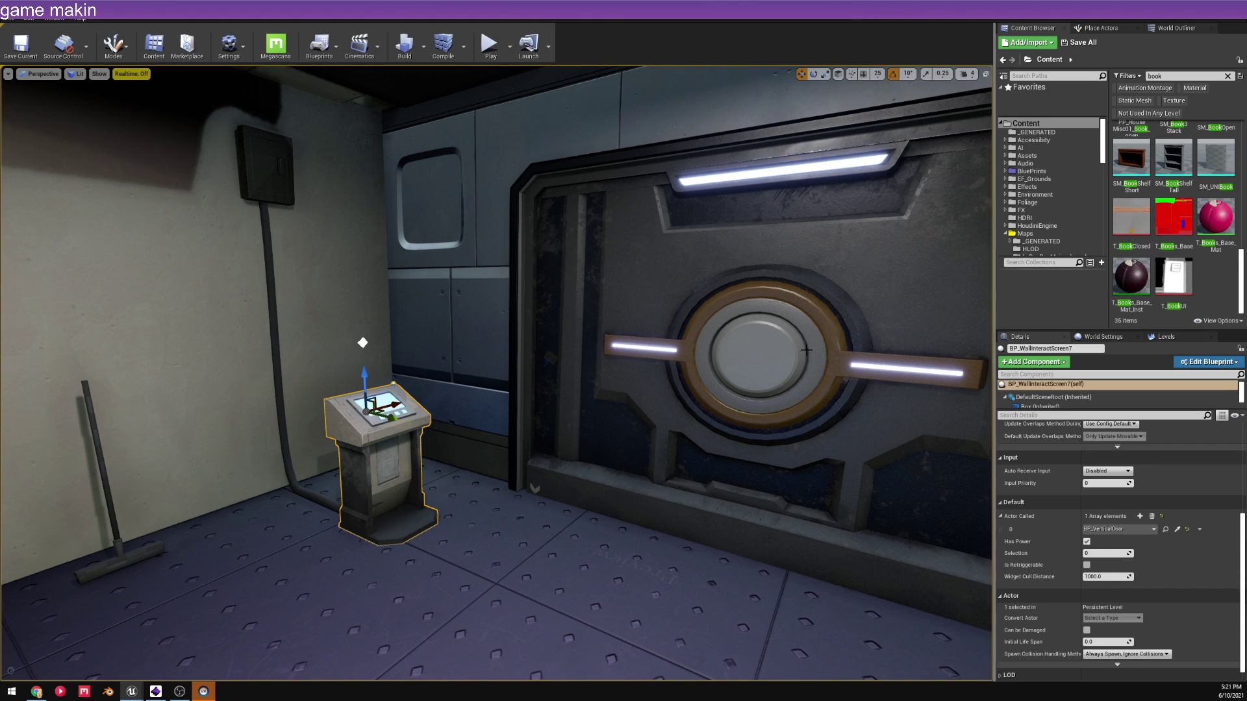
right_drag(530, 486, 552, 469)
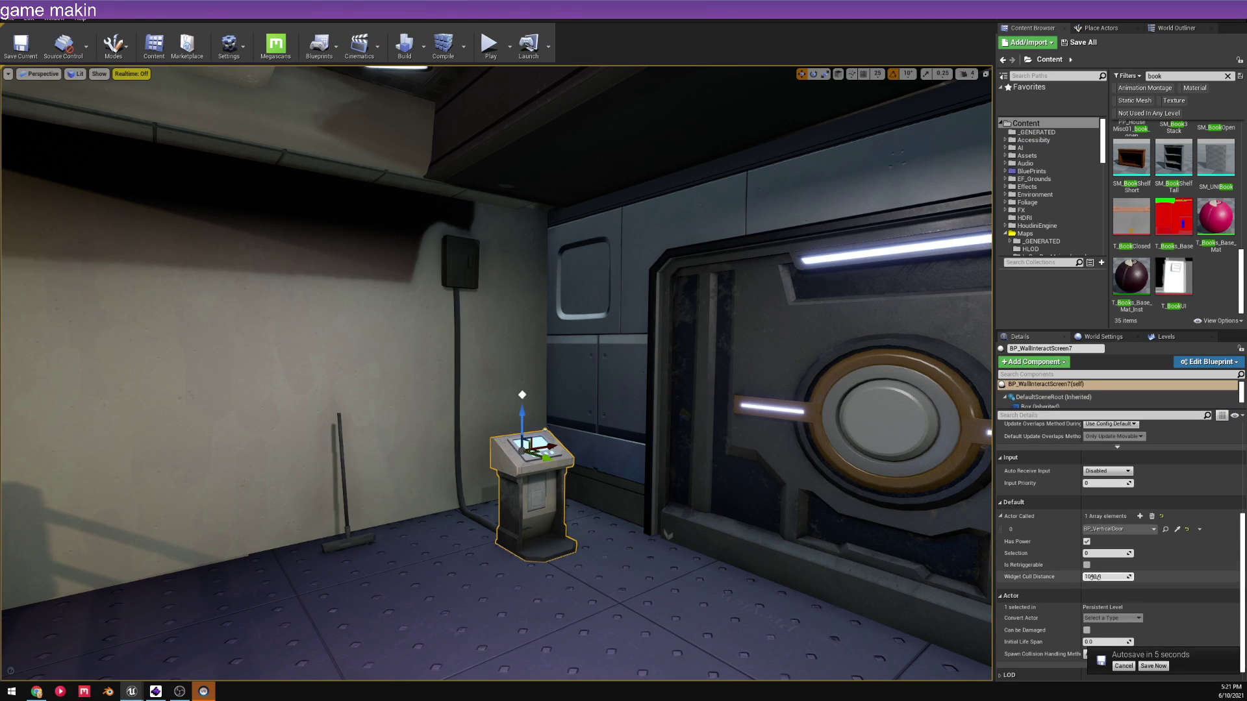
- Go to the small tech door and select the wall-mounted interact screen beside it to check its Actor Called entry
key(w)
right_drag(656, 418, 883, 528)
click(715, 374)
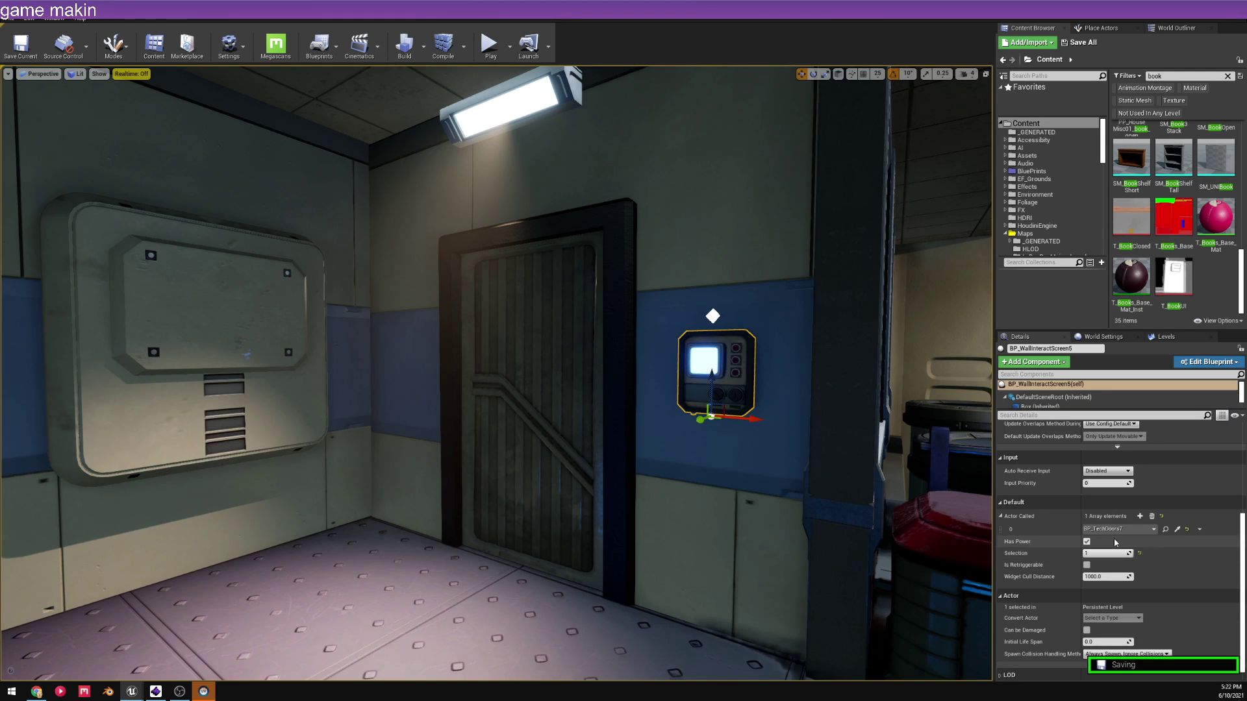
- Select the tech door and review its End Pos, Is Locked and Req Quest properties
click(493, 424)
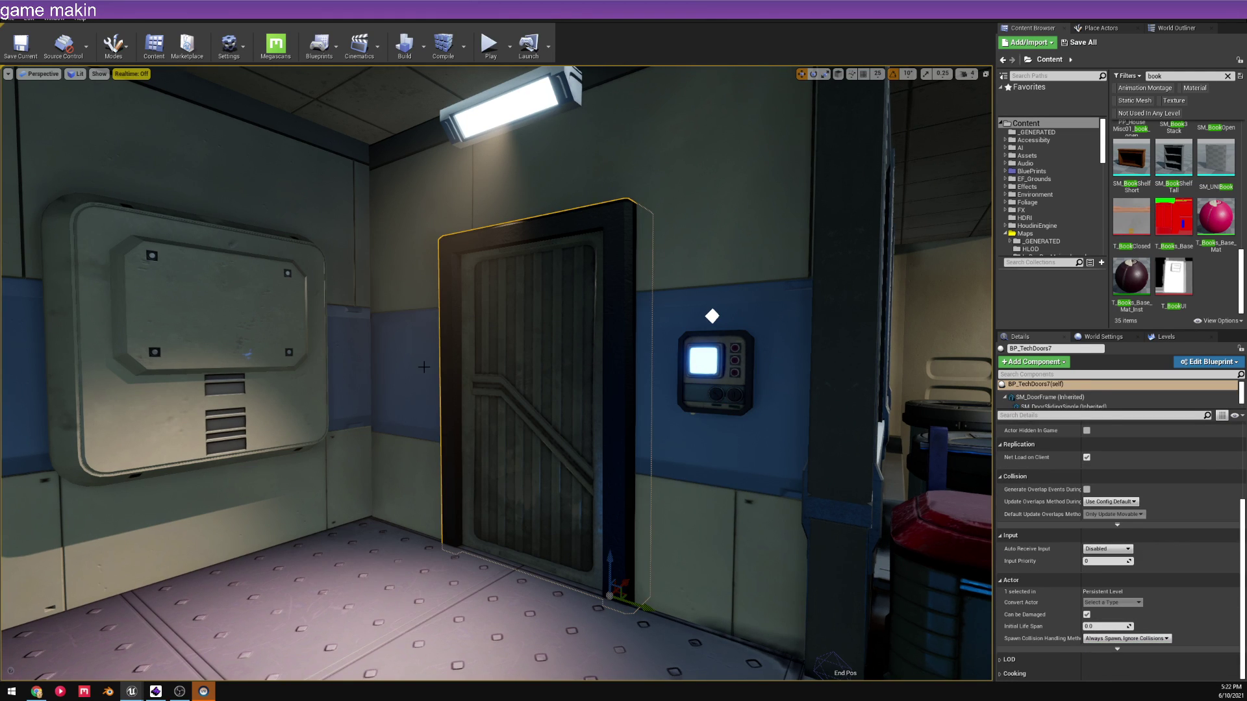
right_drag(427, 358, 491, 316)
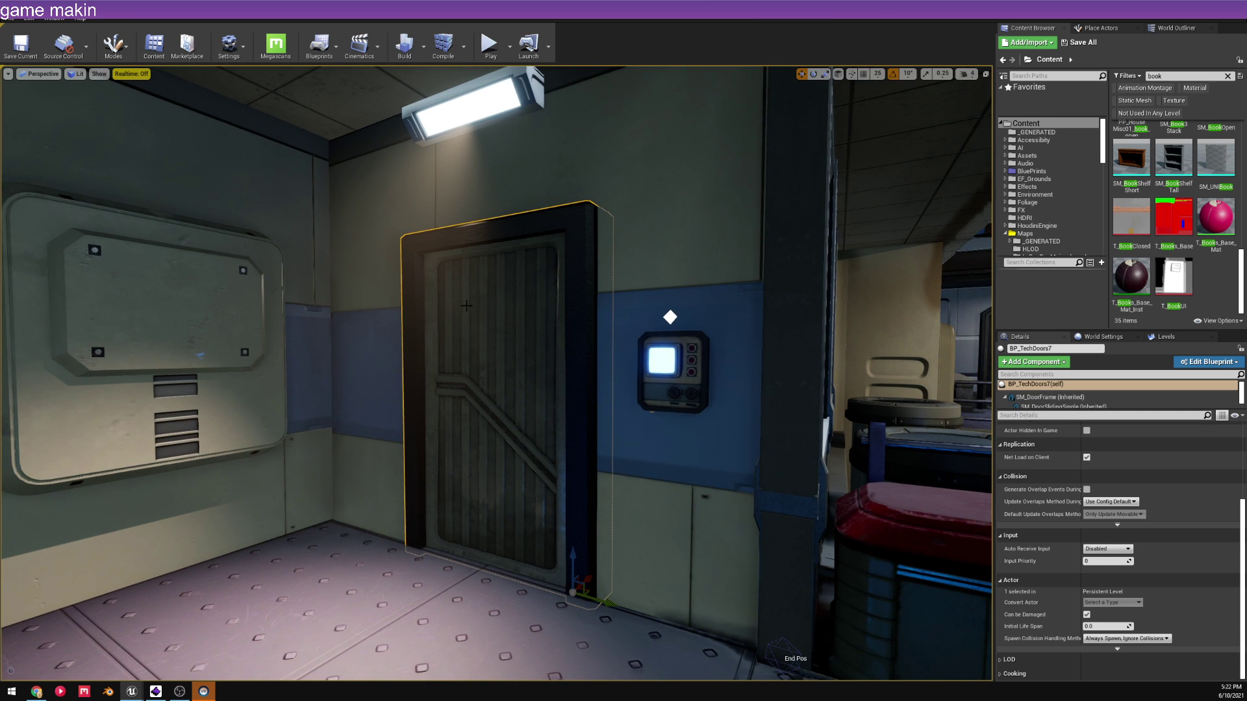
scroll(396, 337, up, 3)
scroll(463, 354, down, 5)
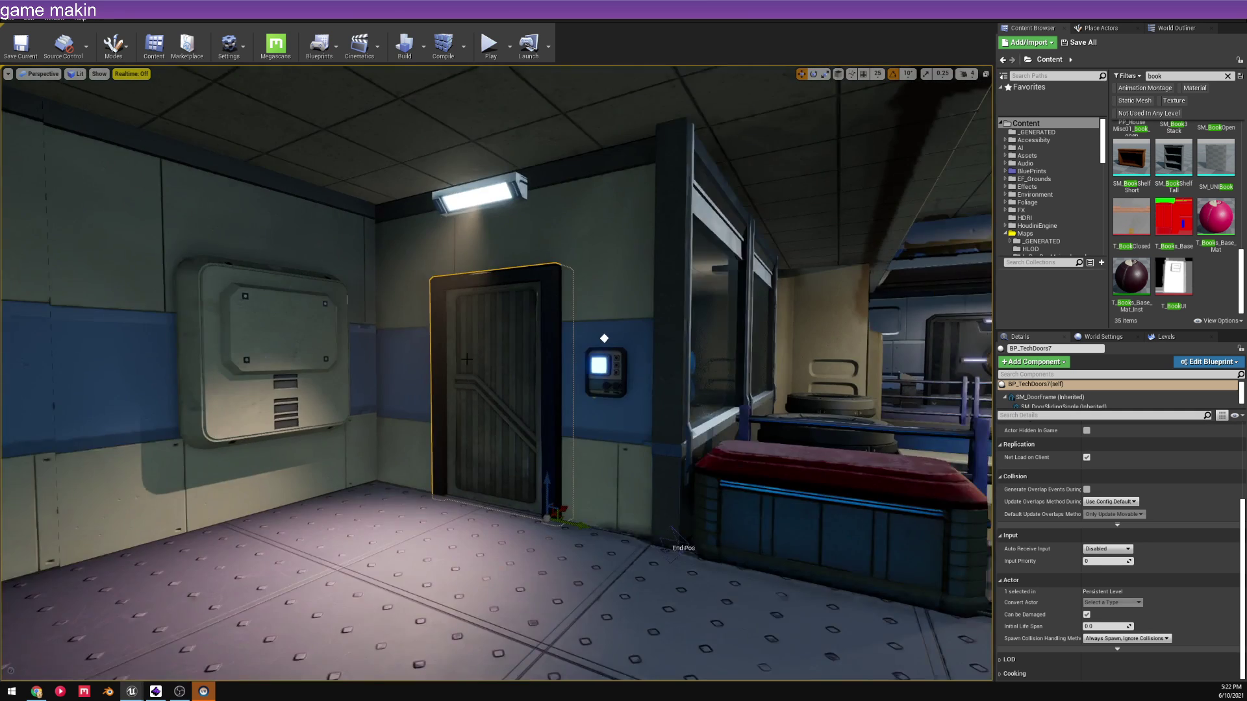
scroll(455, 364, up, 4)
scroll(446, 375, down, 1)
key(w)
right_drag(443, 388, 416, 383)
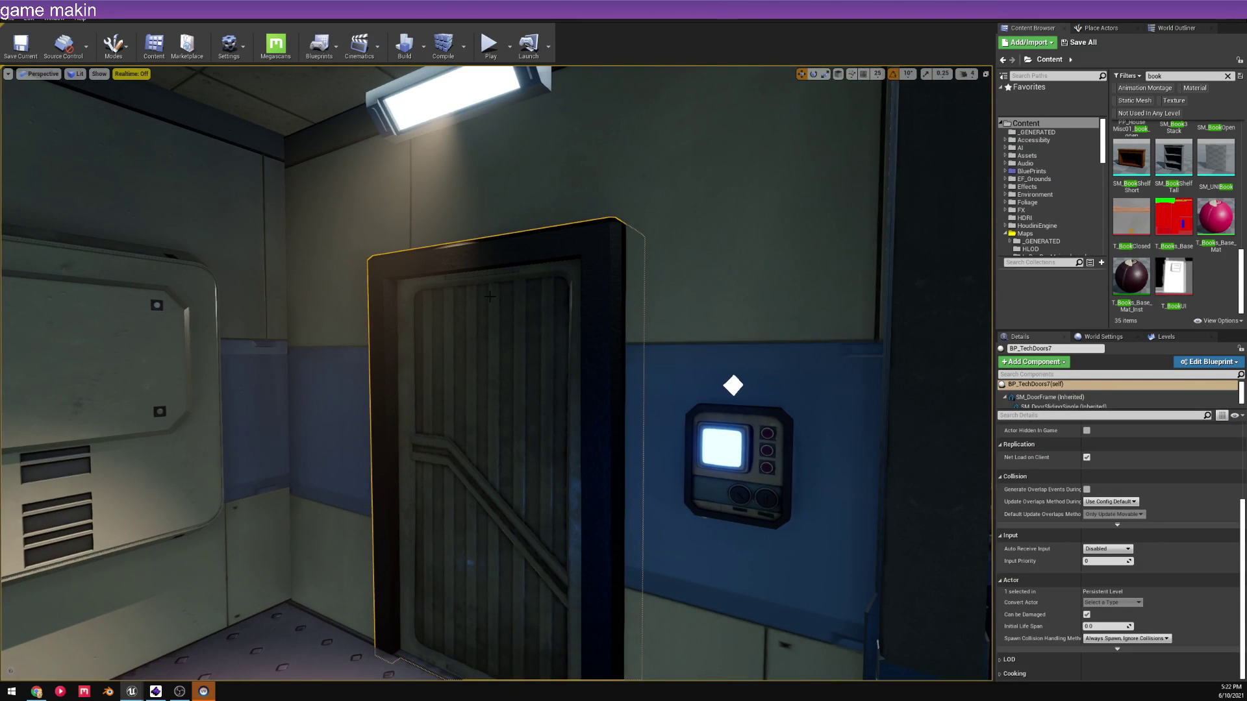
scroll(1085, 477, up, 5)
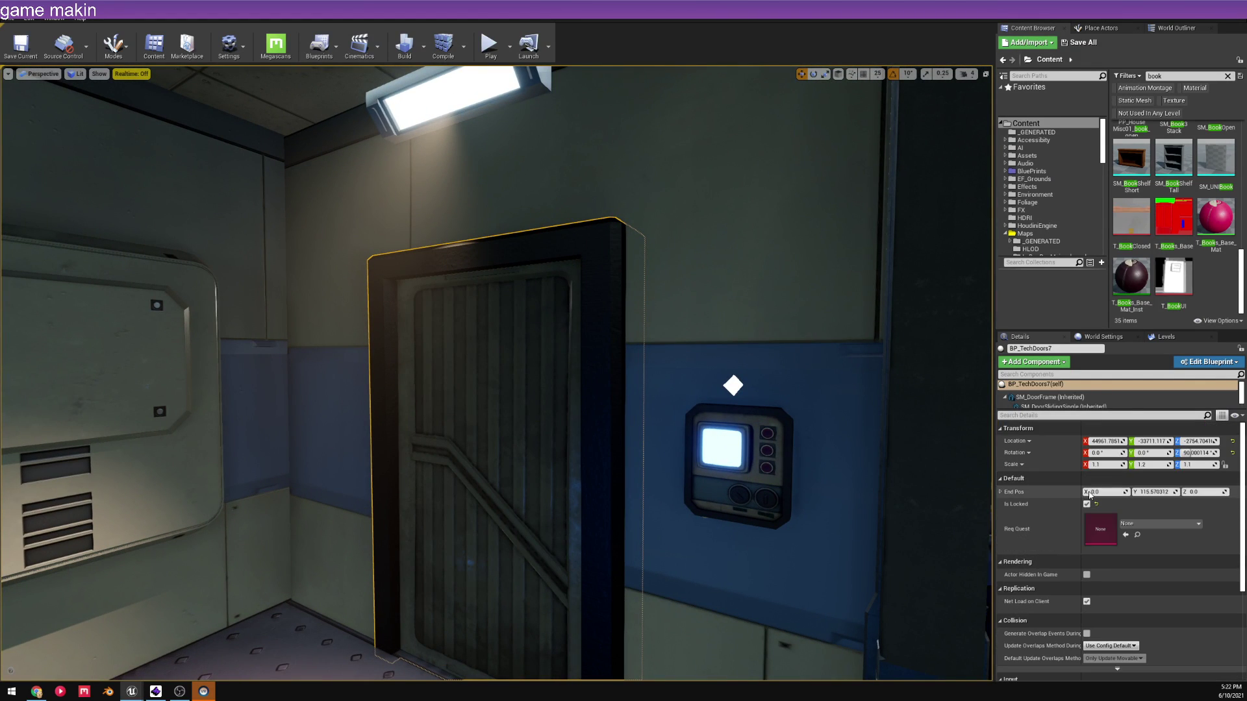
- Reselect the wall-mounted screen and review its Actor Called, Has Power and Selection settings
click(776, 493)
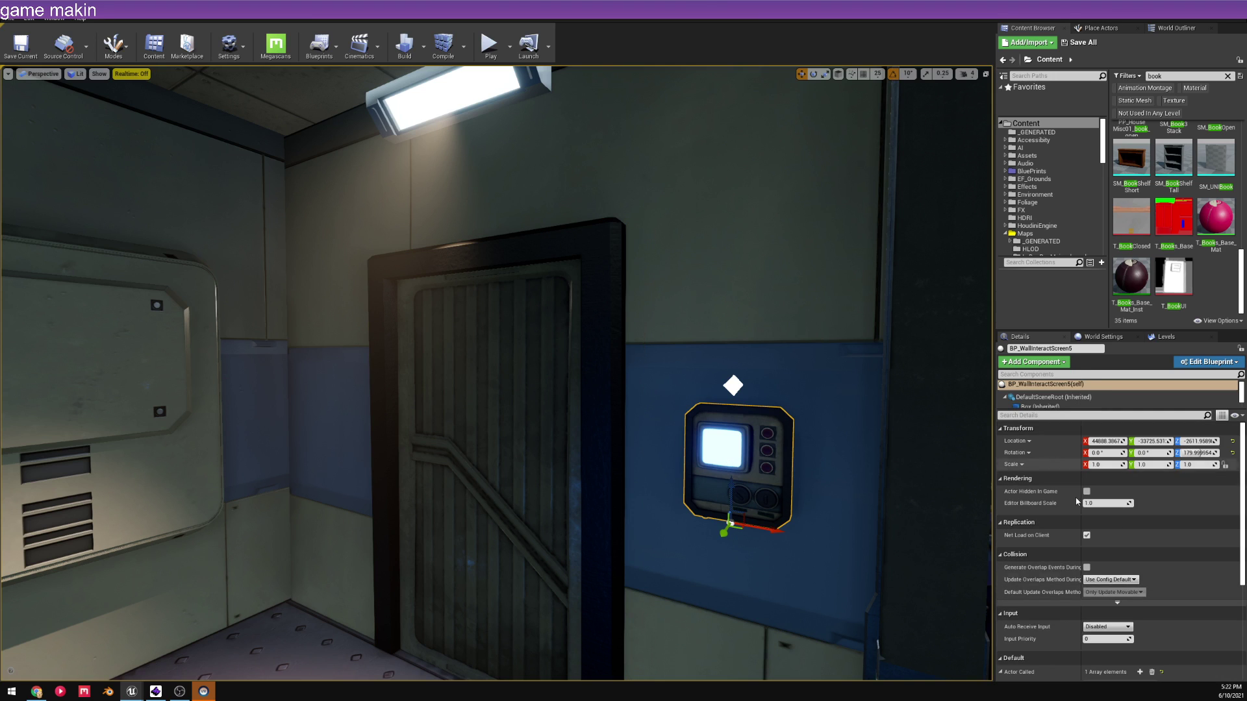
scroll(1094, 596, down, 4)
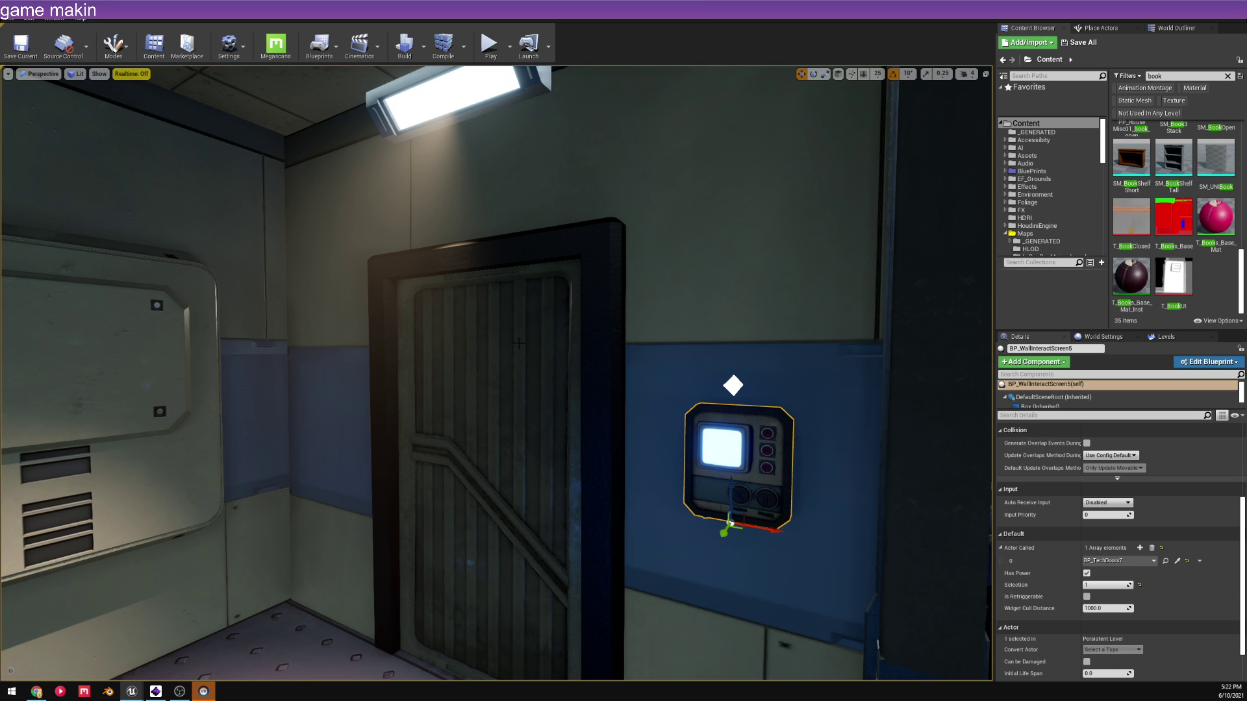
right_drag(681, 332, 575, 444)
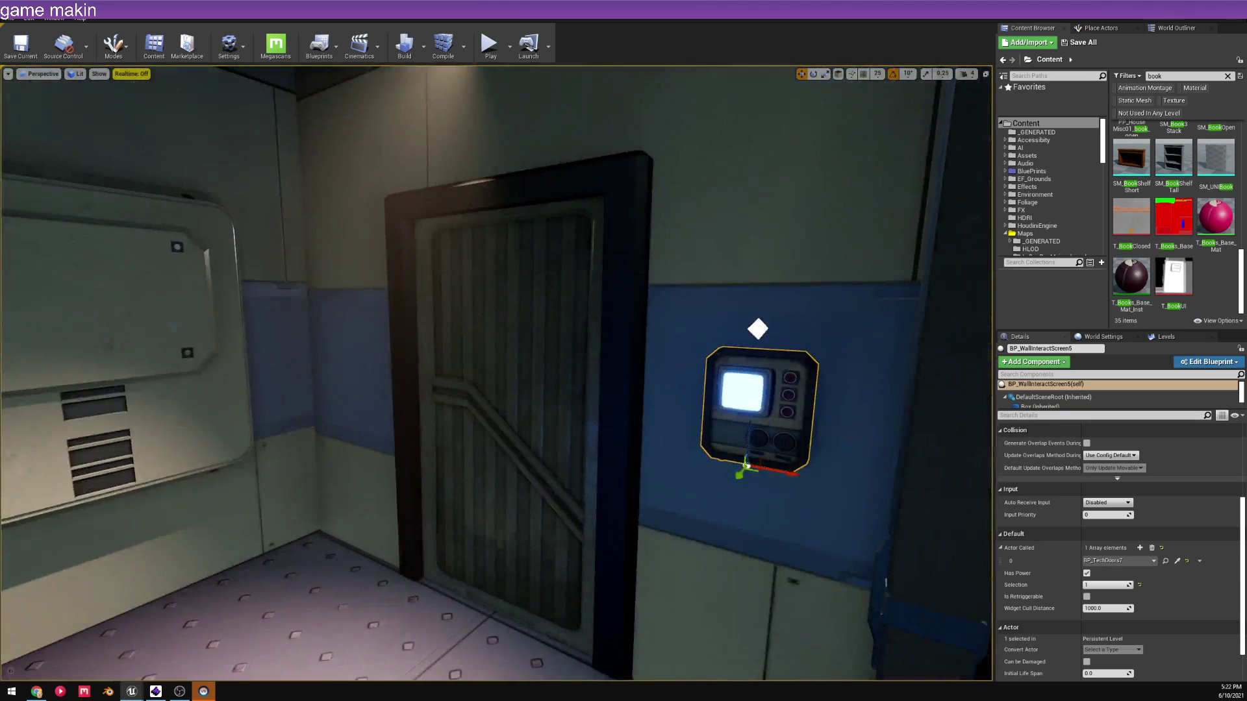
- Open the tech door's BP_TechDoors blueprint and examine how Event On Enter Player Radius sets Is Locked
click(575, 444)
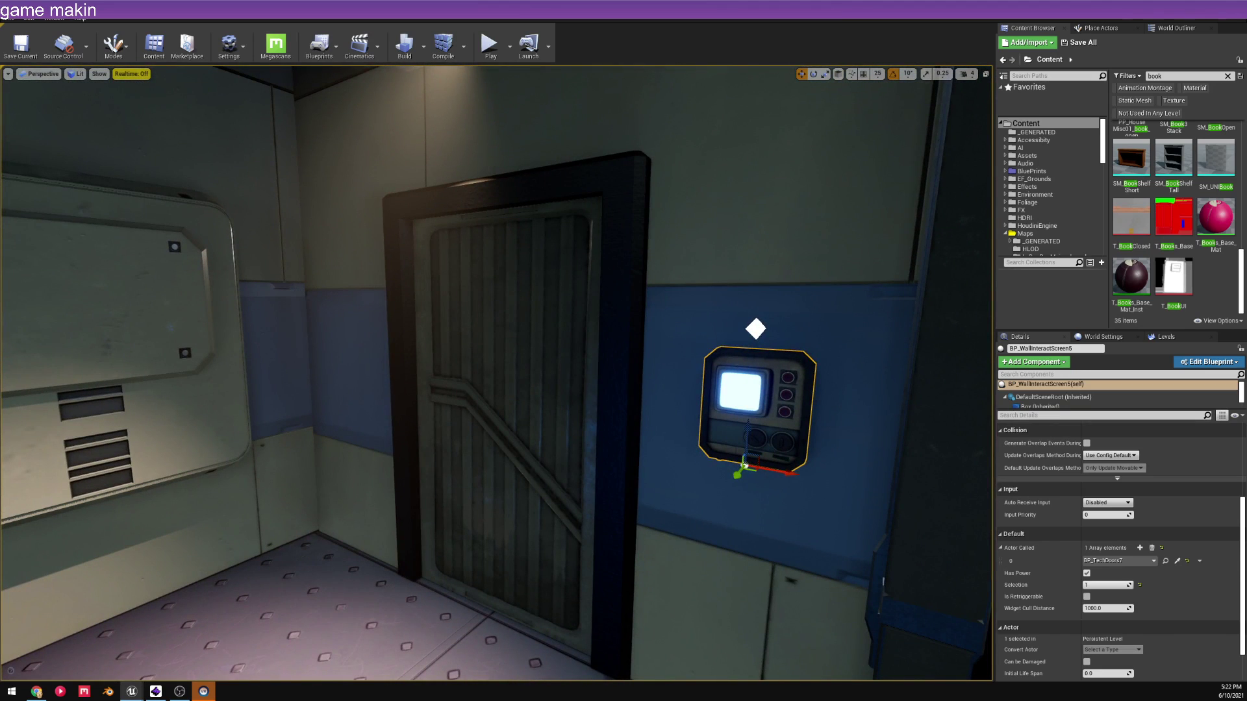
click(1186, 364)
click(1169, 381)
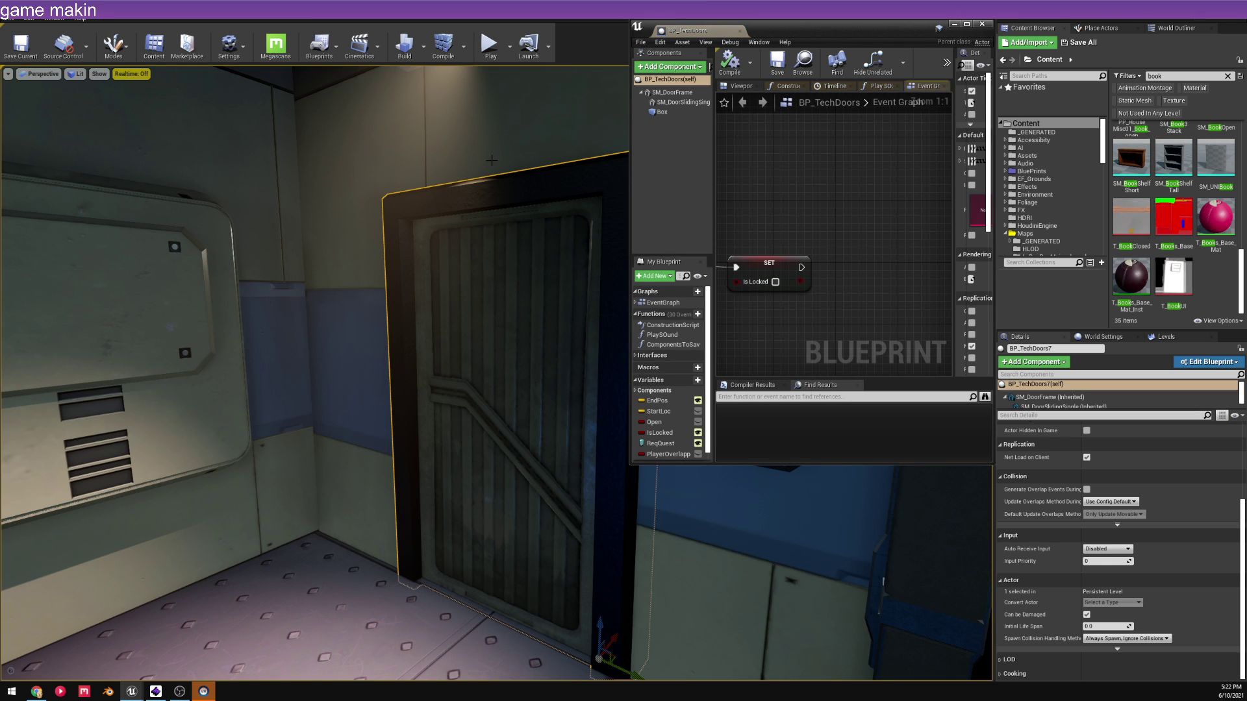
scroll(901, 256, up, 3)
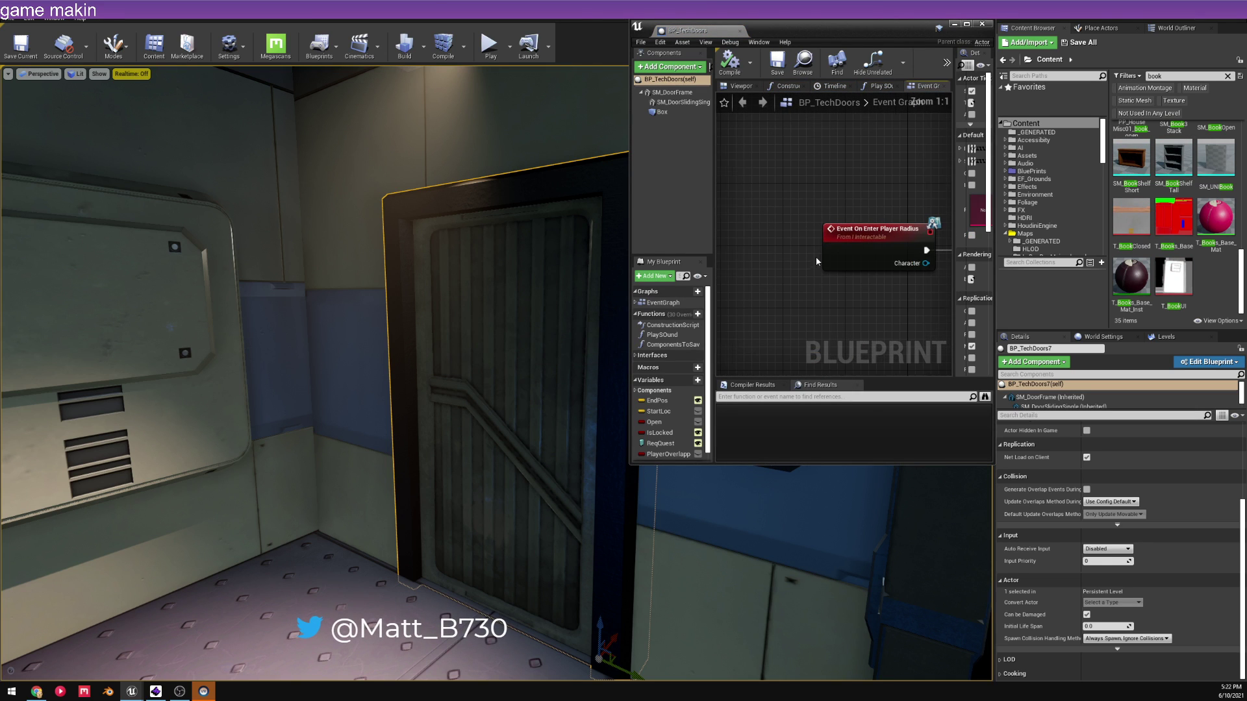
right_drag(926, 223, 781, 223)
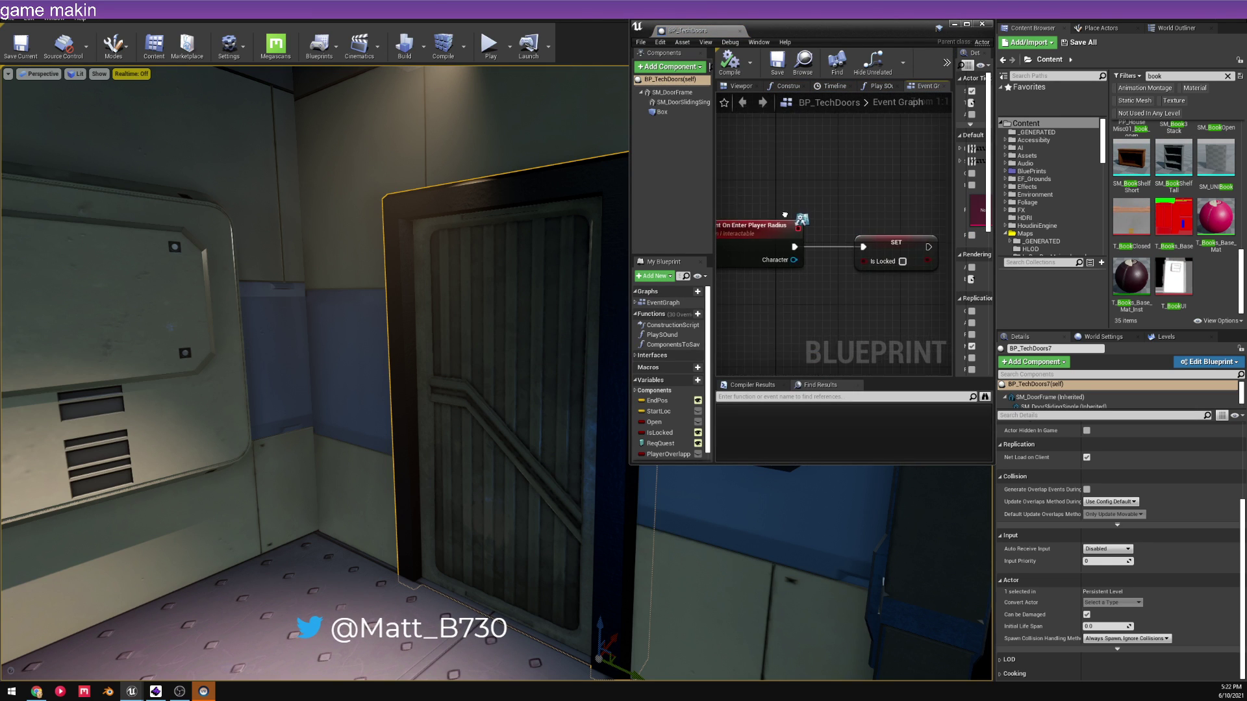
scroll(782, 223, down, 2)
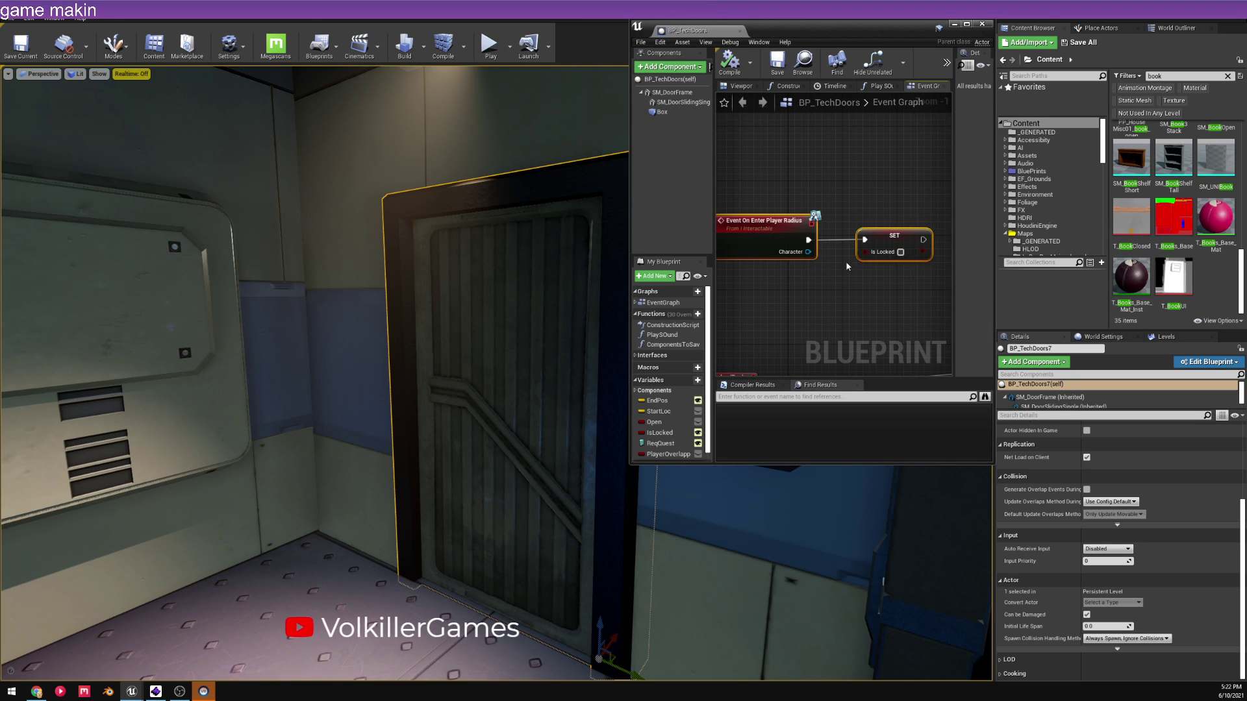
right_drag(832, 205, 847, 207)
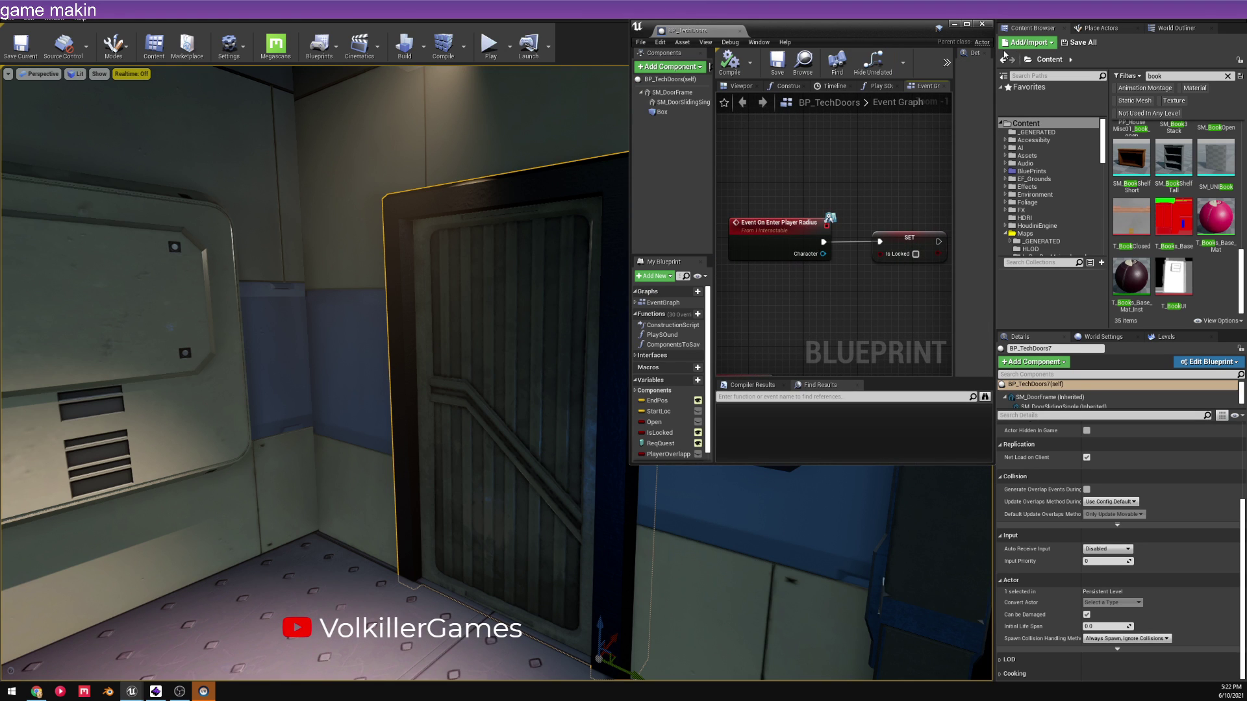
- Locate BP_TechDoors in its content folder, open its size map, and browse to the SM_DoorSingle_Metal door's normal texture asset
click(804, 63)
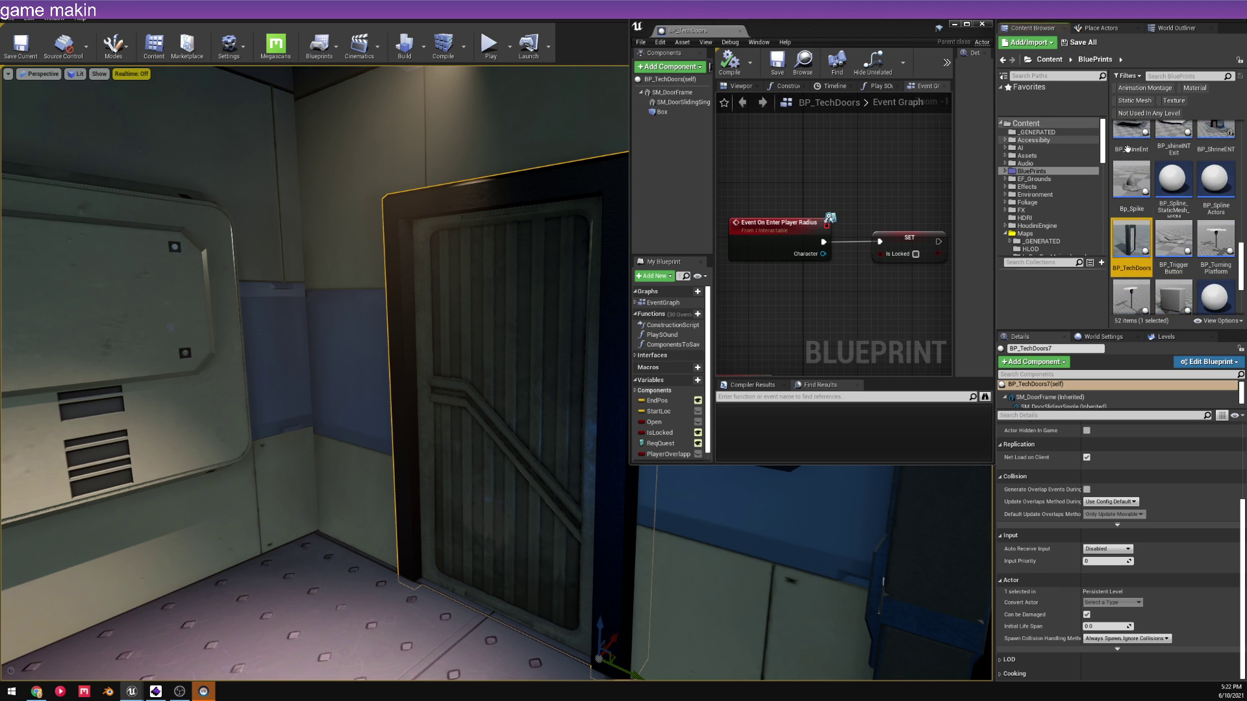
right_click(1130, 239)
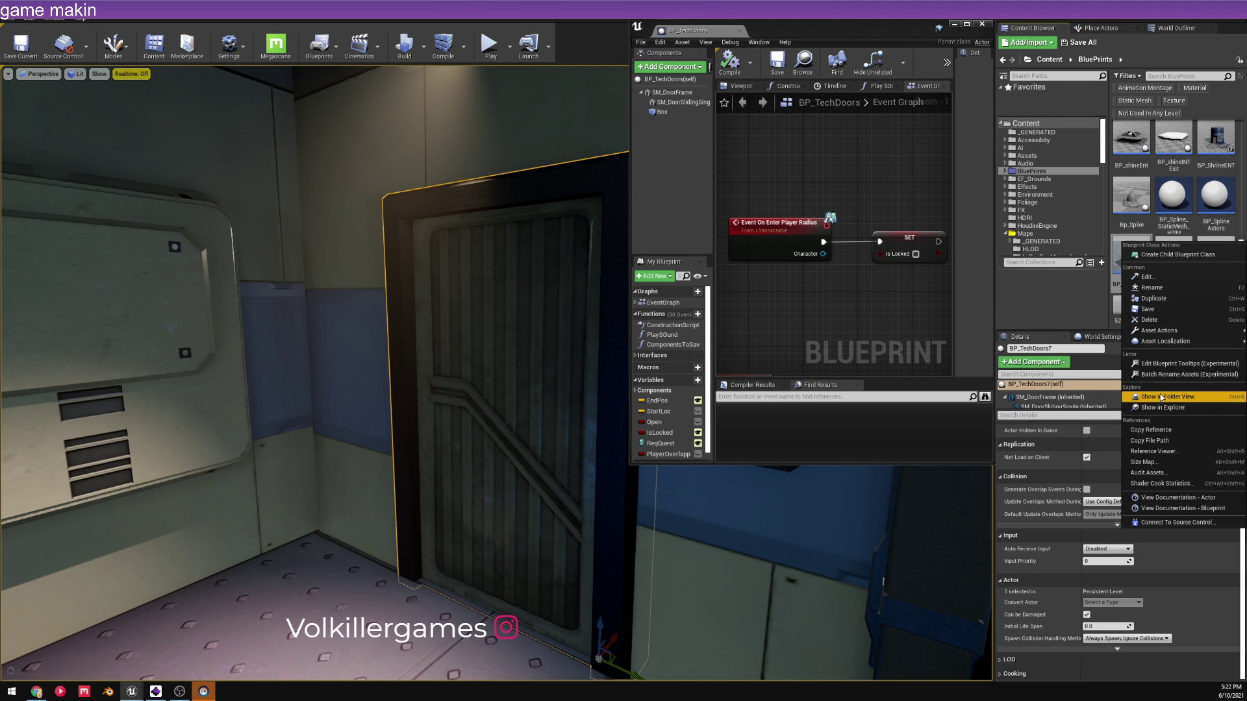
click(1152, 463)
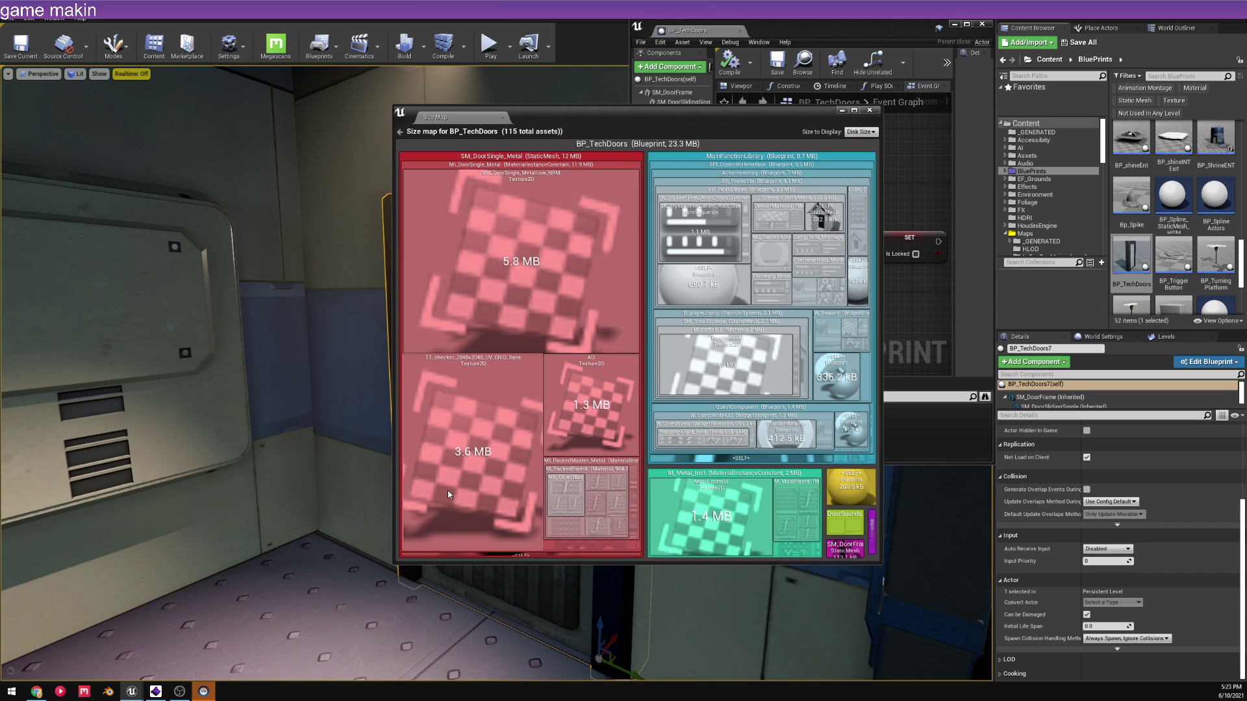
right_click(530, 207)
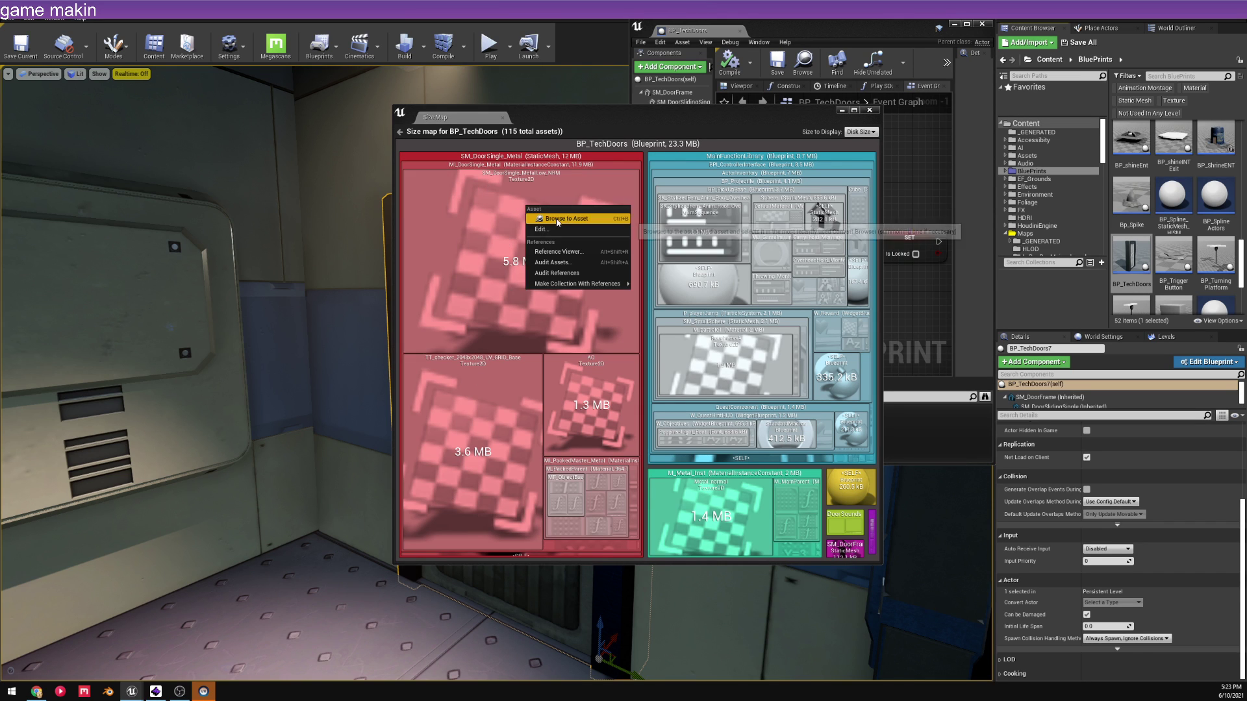
click(552, 215)
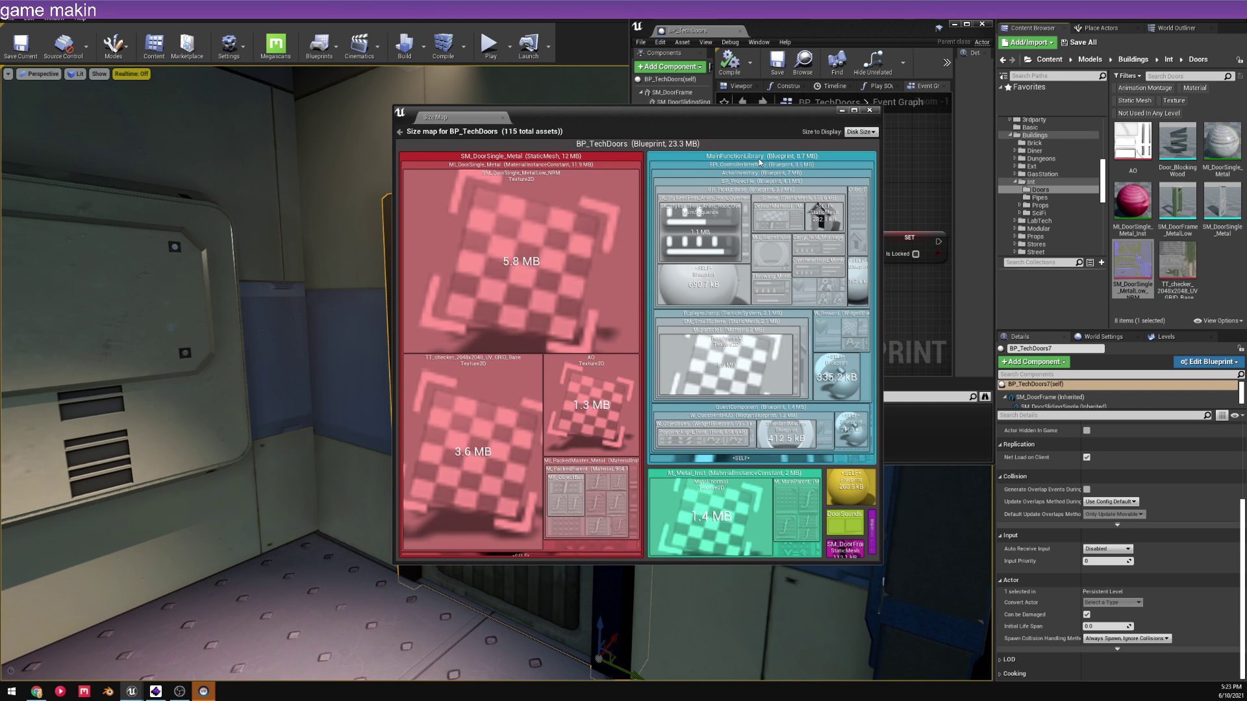
- Drill into MainFunctionLibrary in the BP_TechDoors size map to inspect its dependencies, and close the size map
click(760, 158)
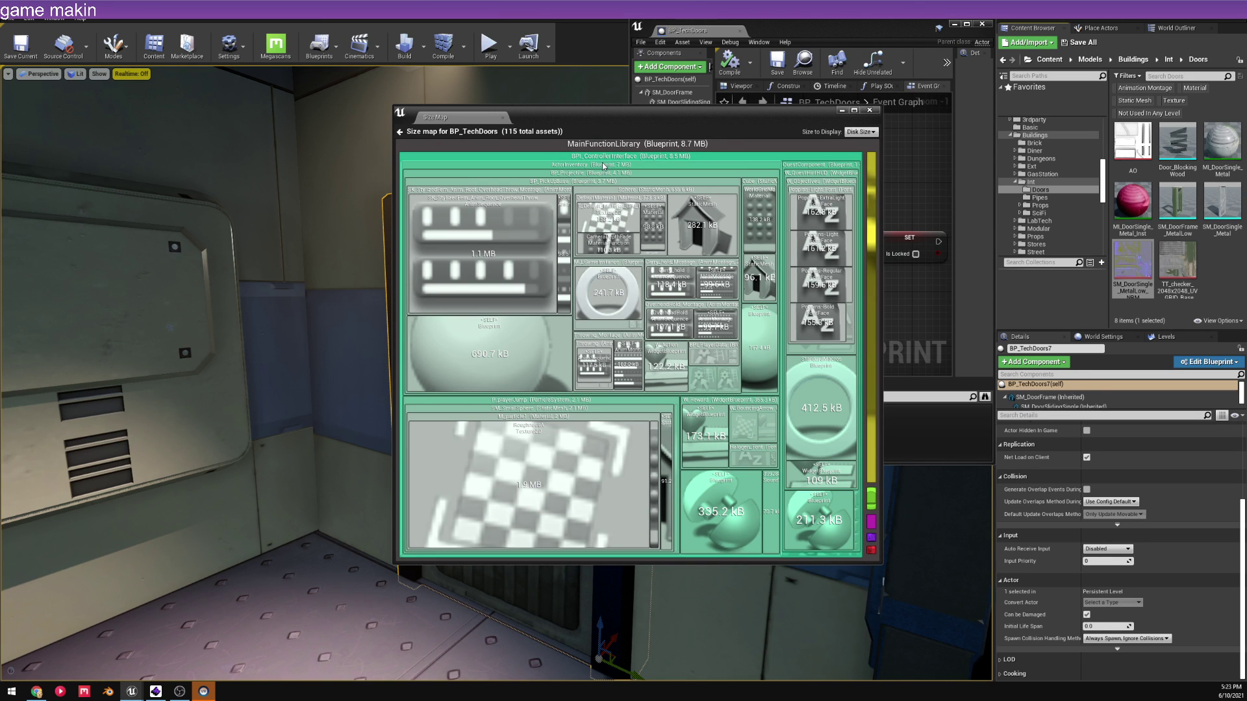
click(642, 157)
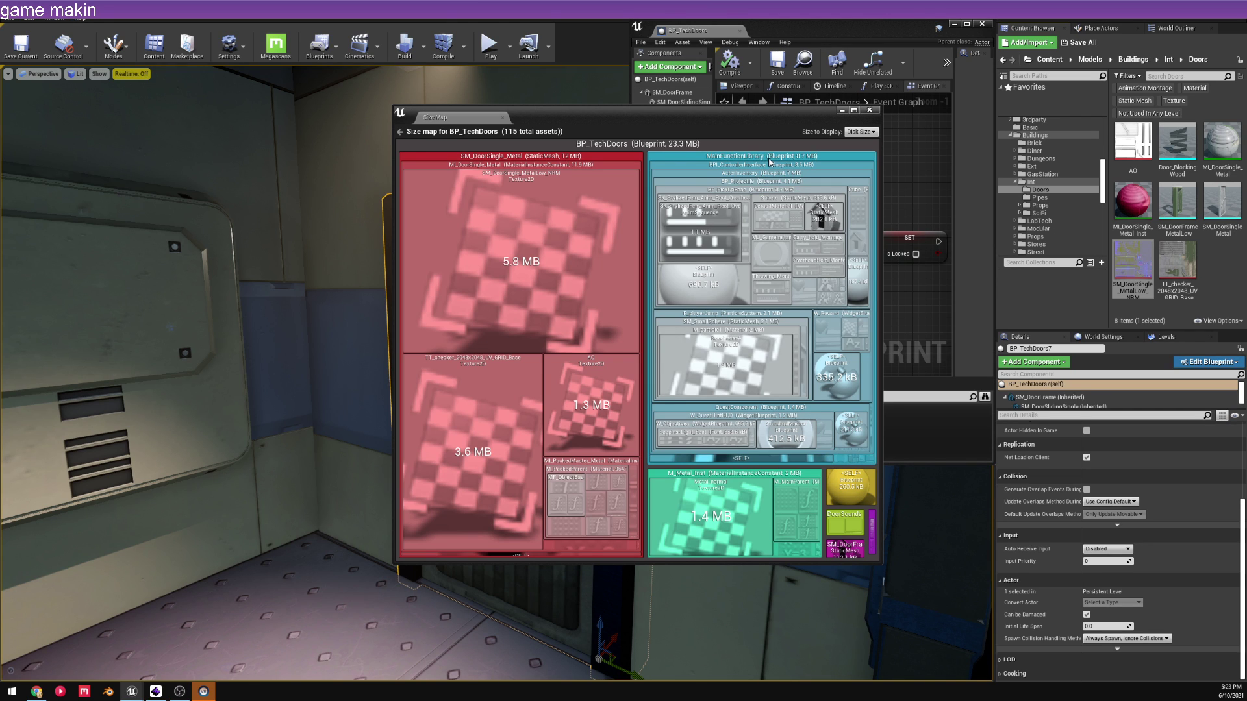
click(868, 112)
- Maximize the BP_TechDoors blueprint and examine the begin-overlap logic and the Check Quest Matched section of its event graph
click(966, 24)
right_drag(459, 297, 652, 239)
scroll(653, 356, down, 3)
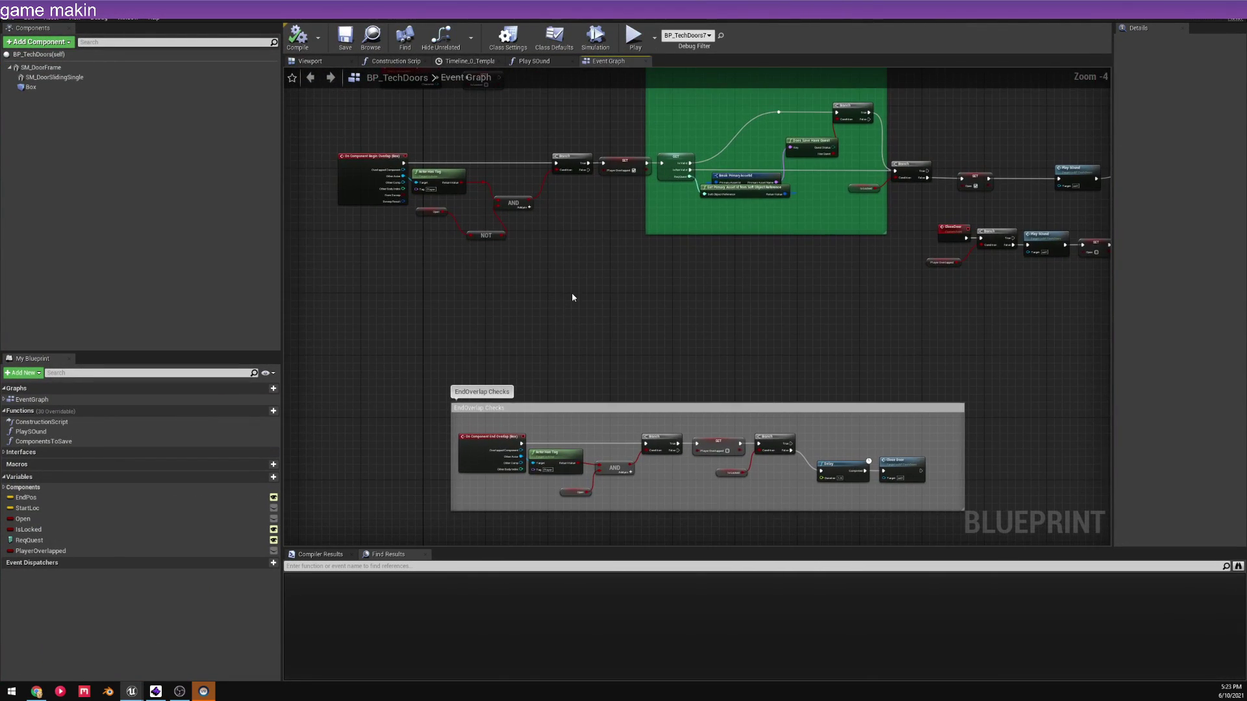
right_drag(769, 218, 591, 262)
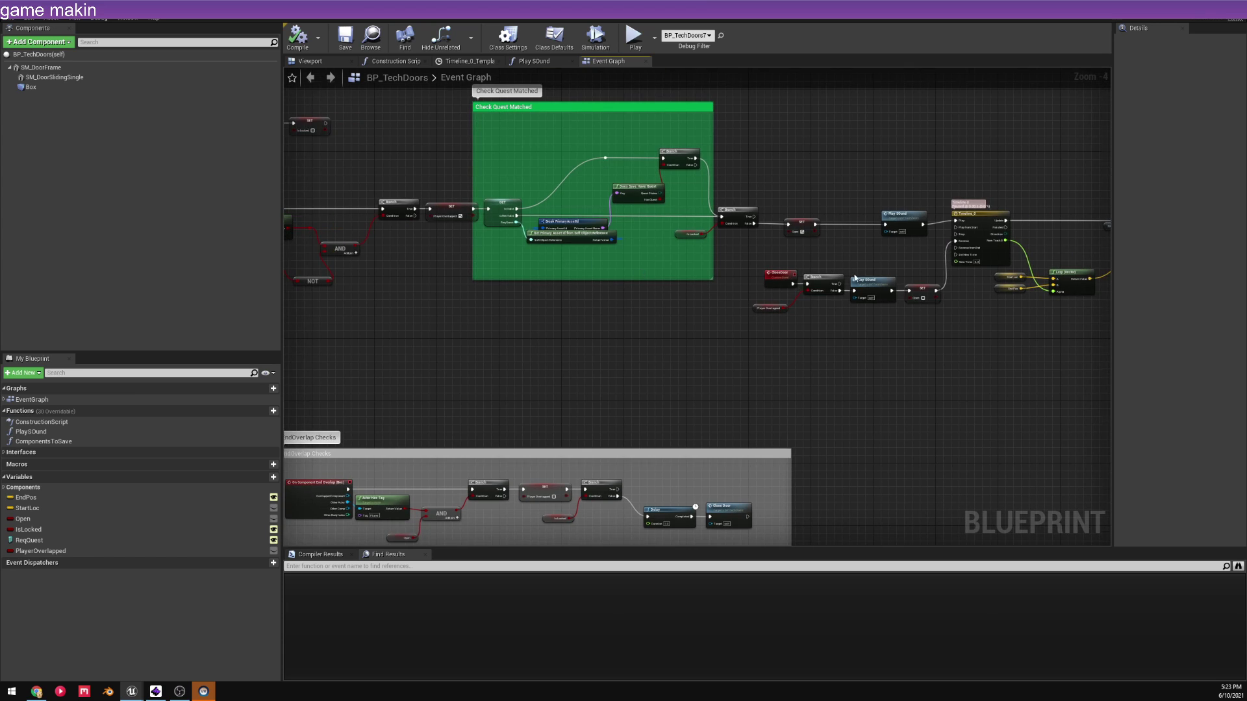
scroll(864, 285, up, 4)
right_drag(958, 293, 1108, 419)
scroll(522, 325, down, 1)
scroll(491, 355, down, 1)
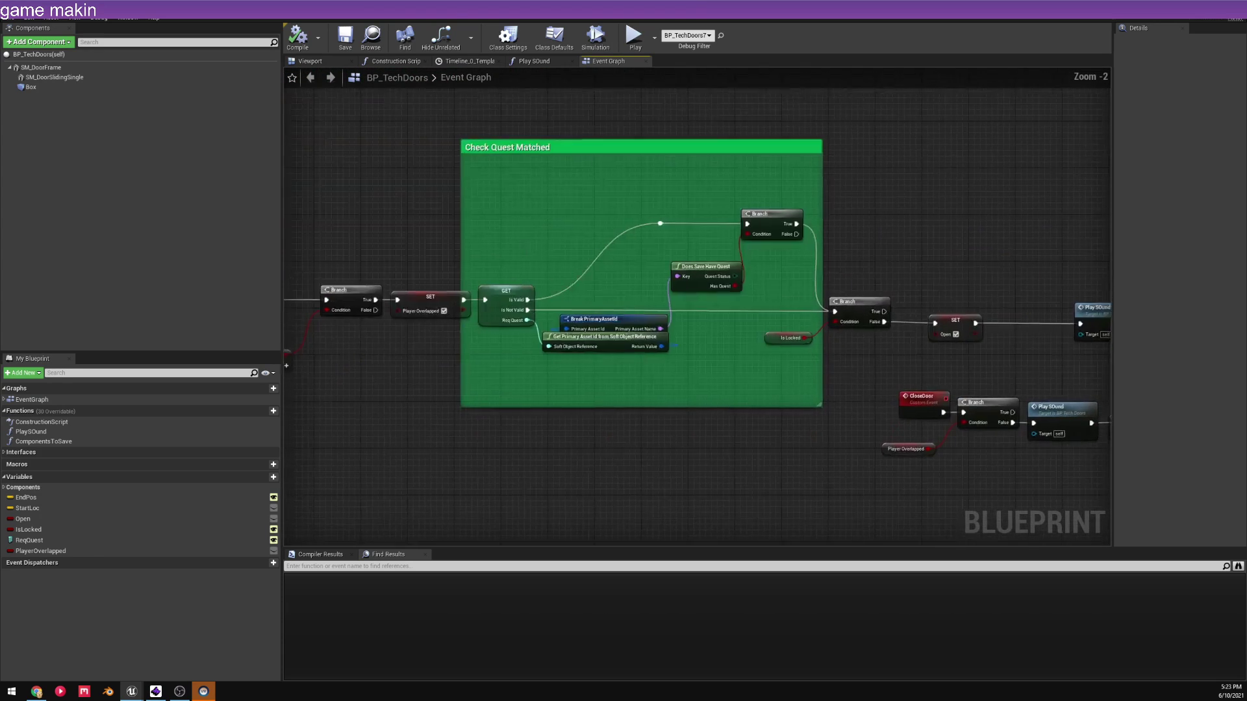
- Examine the EndOverlap Checks group and open the class settings to show the blueprint's implemented interfaces
scroll(699, 367, down, 1)
right_drag(663, 379, 906, 131)
right_drag(933, 270, 804, 241)
scroll(671, 167, down, 1)
click(508, 37)
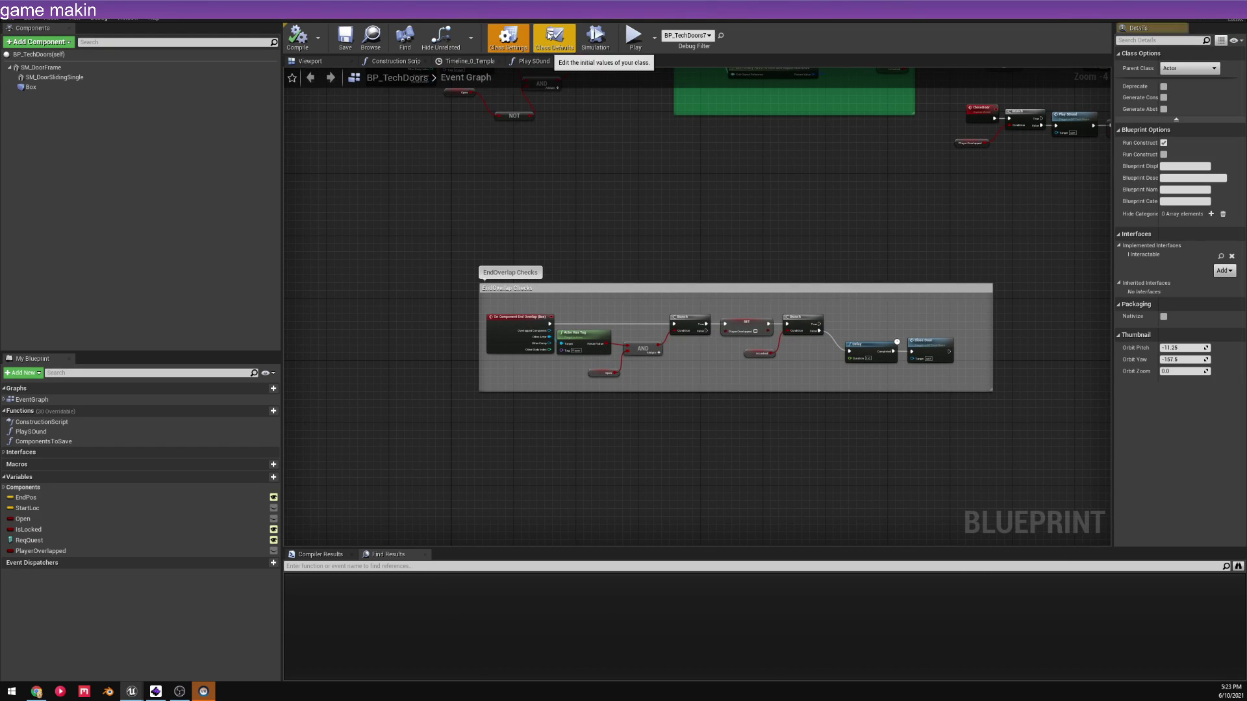
- Trace the event graph from Event On Enter Player Radius to Check Quest Matched and select the Req Quest getter
right_drag(737, 235, 746, 439)
scroll(658, 356, up, 4)
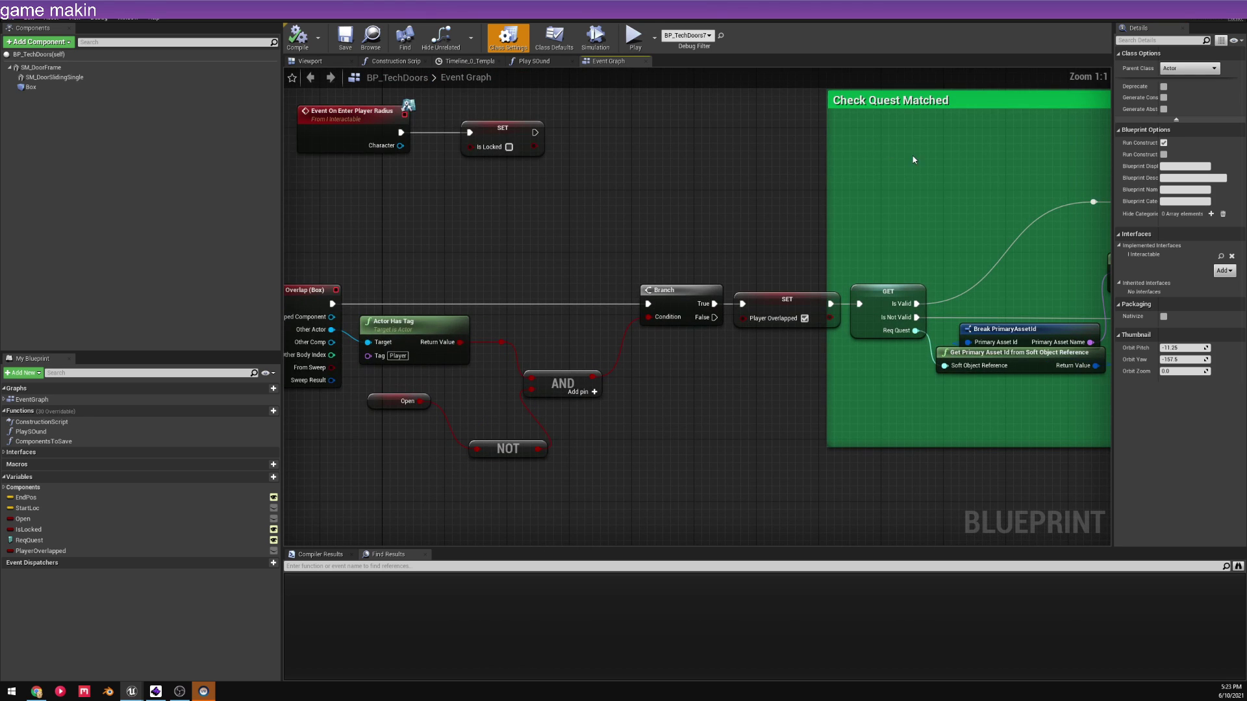
scroll(914, 160, down, 3)
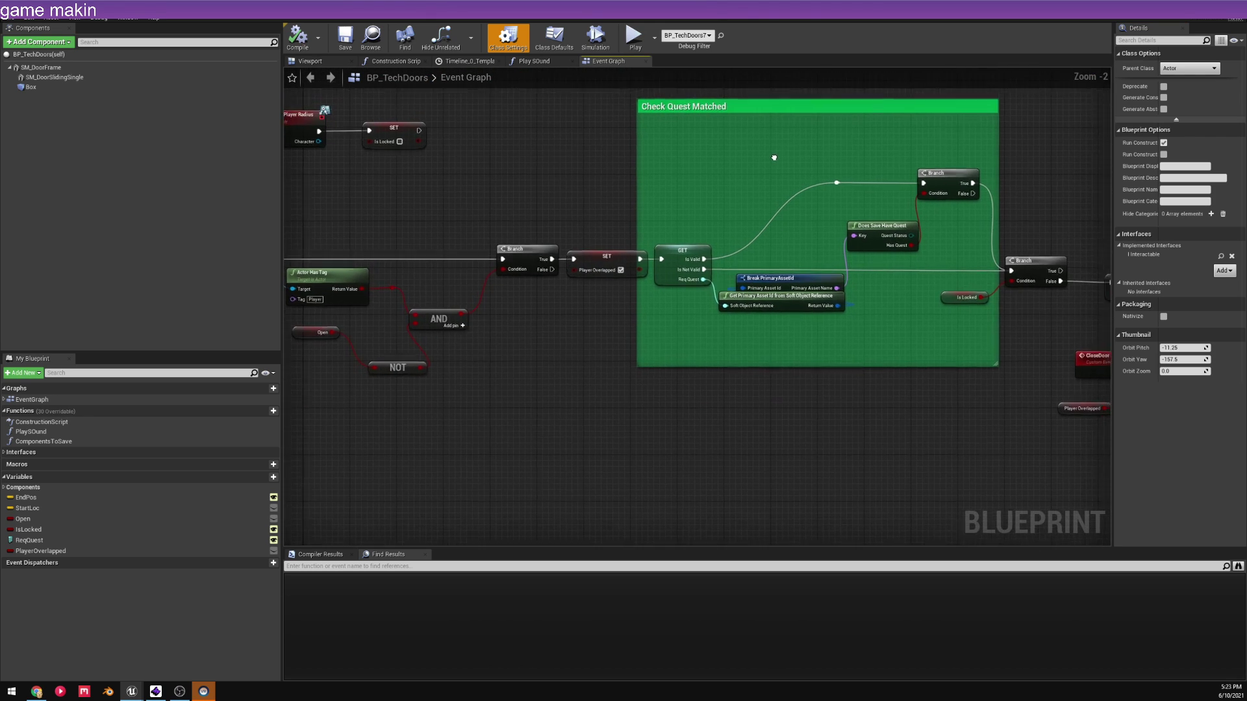
right_drag(774, 157, 732, 182)
scroll(697, 316, up, 2)
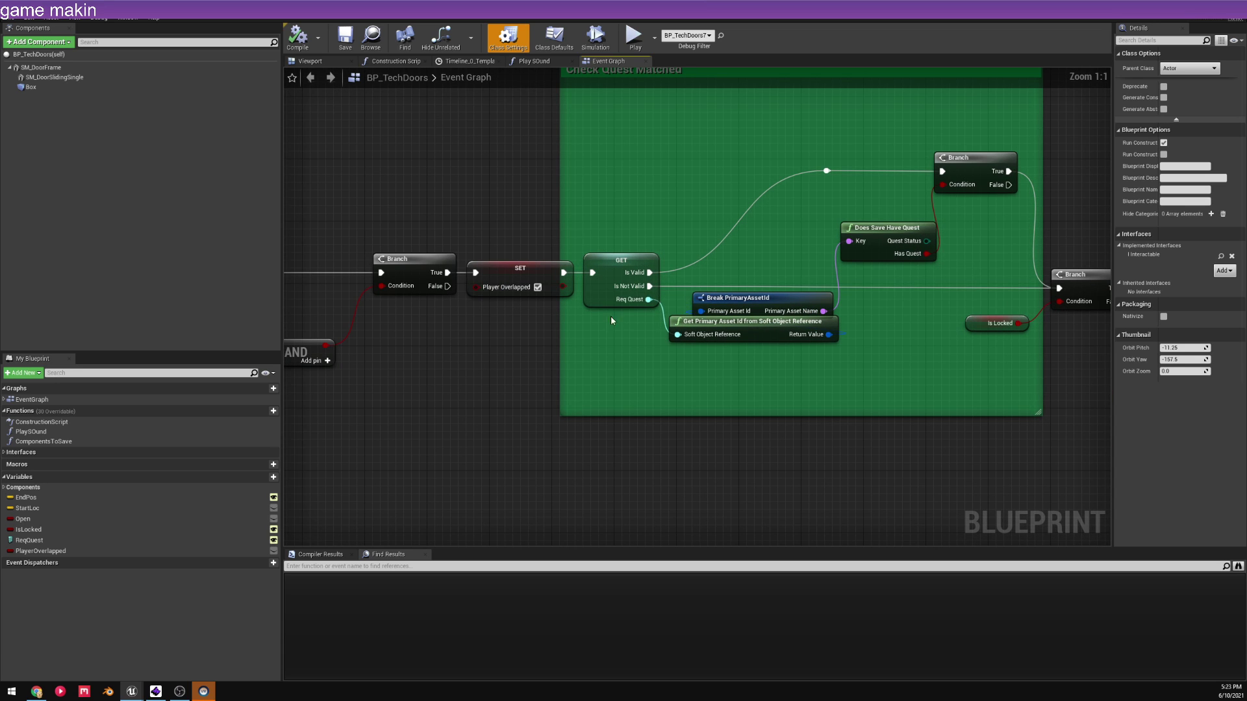
click(605, 297)
- Follow the Is Locked branch to the Play Sound node, inspect that function's contents, and return to the event graph
right_drag(954, 226, 524, 232)
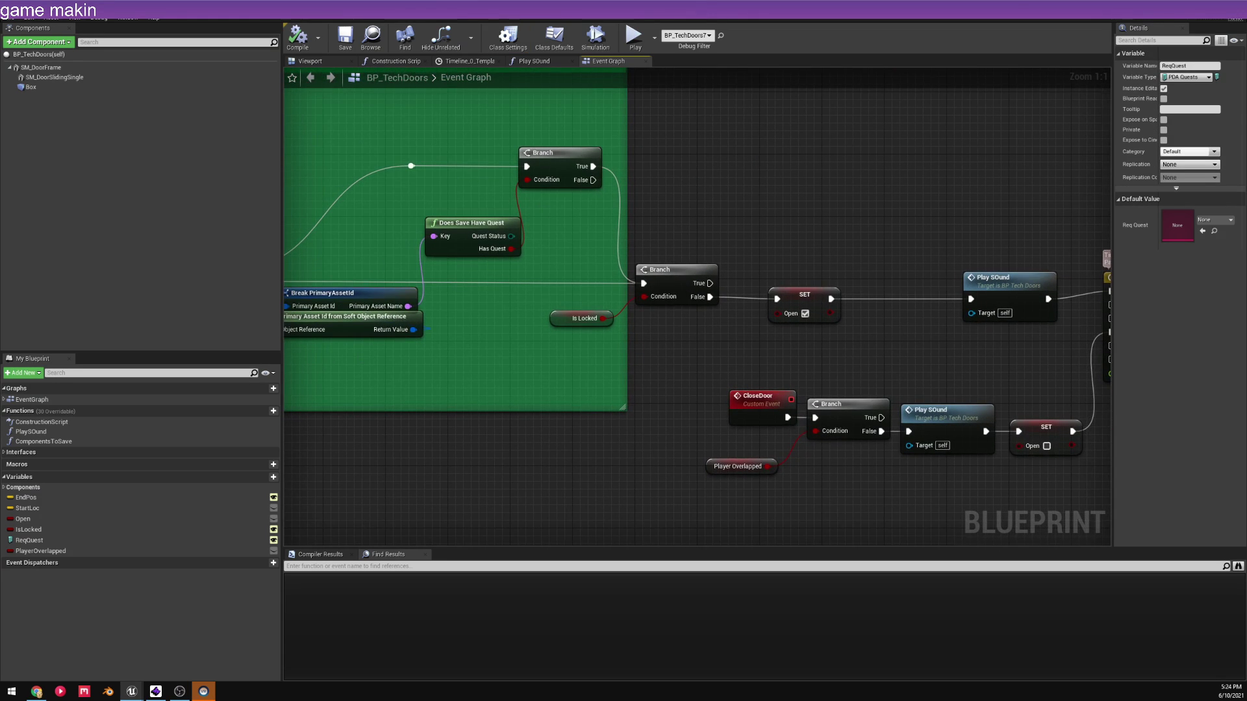
right_drag(632, 134, 415, 118)
double_click(784, 273)
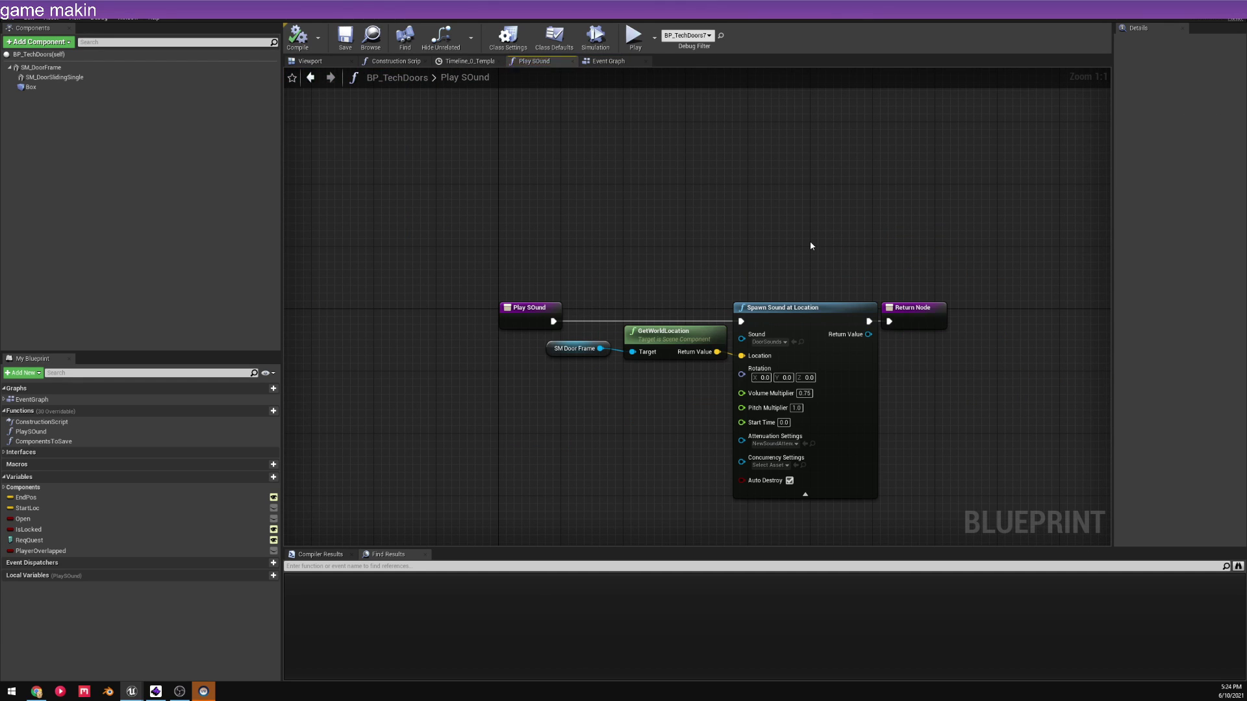
key(alt+Left)
- Review the EndOverlap Checks group again and survey the whole BP_TechDoors event graph
right_drag(809, 241, 872, 122)
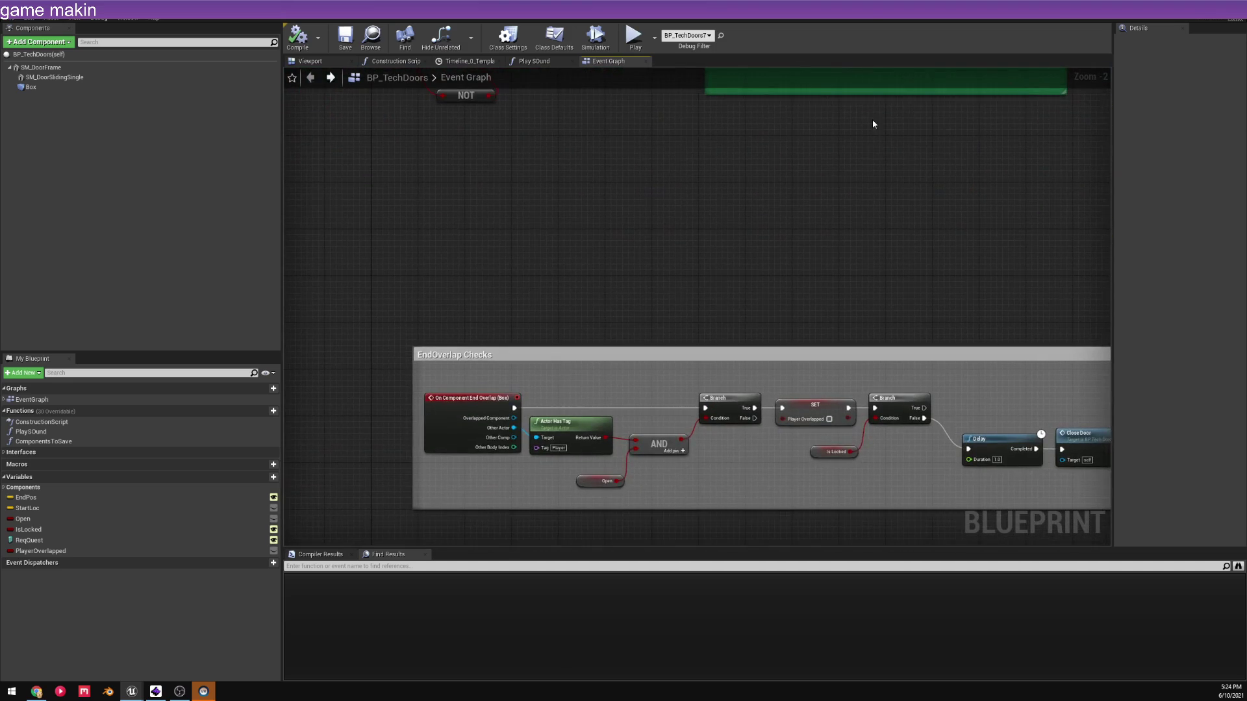
scroll(801, 193, down, 1)
right_drag(801, 192, 806, 243)
scroll(806, 243, down, 2)
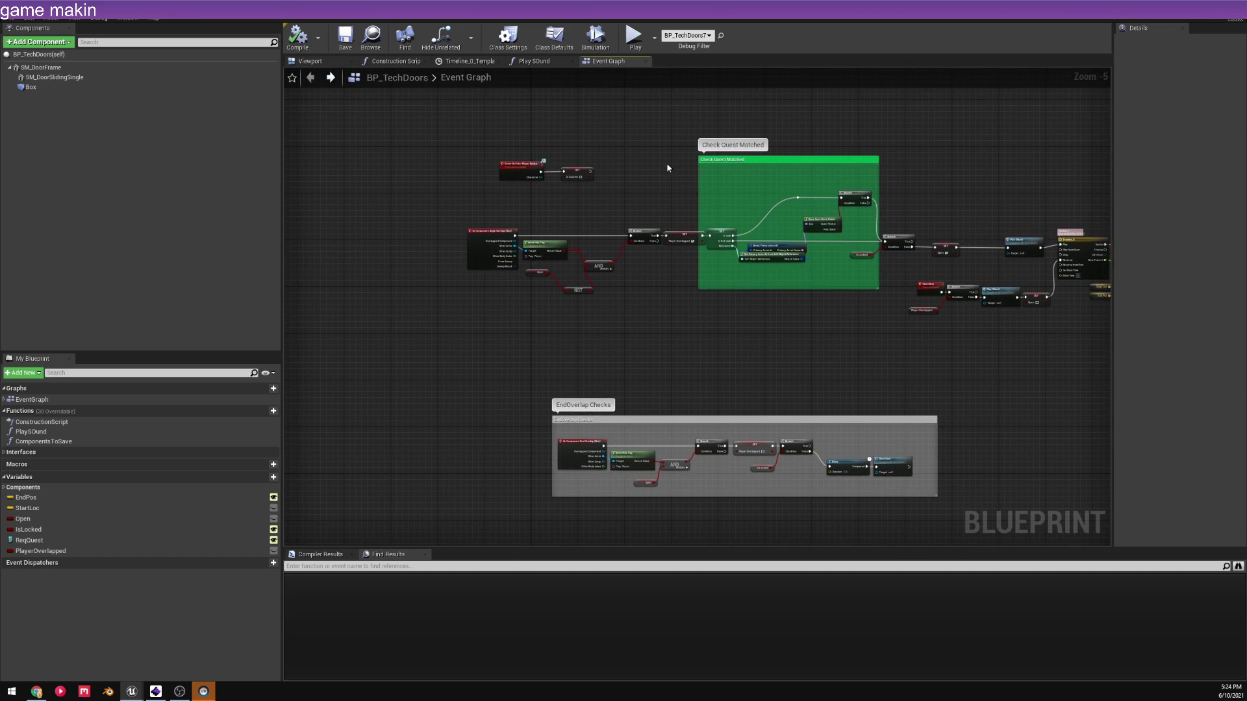
scroll(703, 224, up, 4)
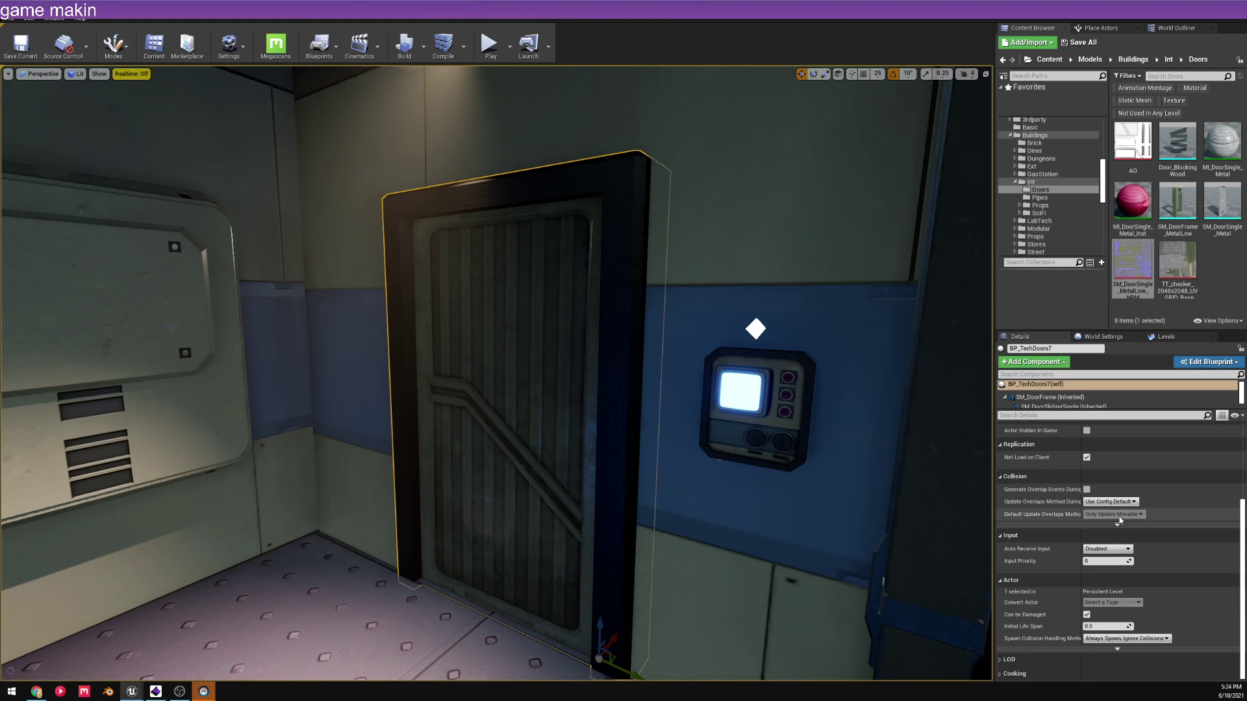
- Switch to the ModSciInteriors project and close its material editors, discarding the pending changes to M_Decal_Base
click(1208, 266)
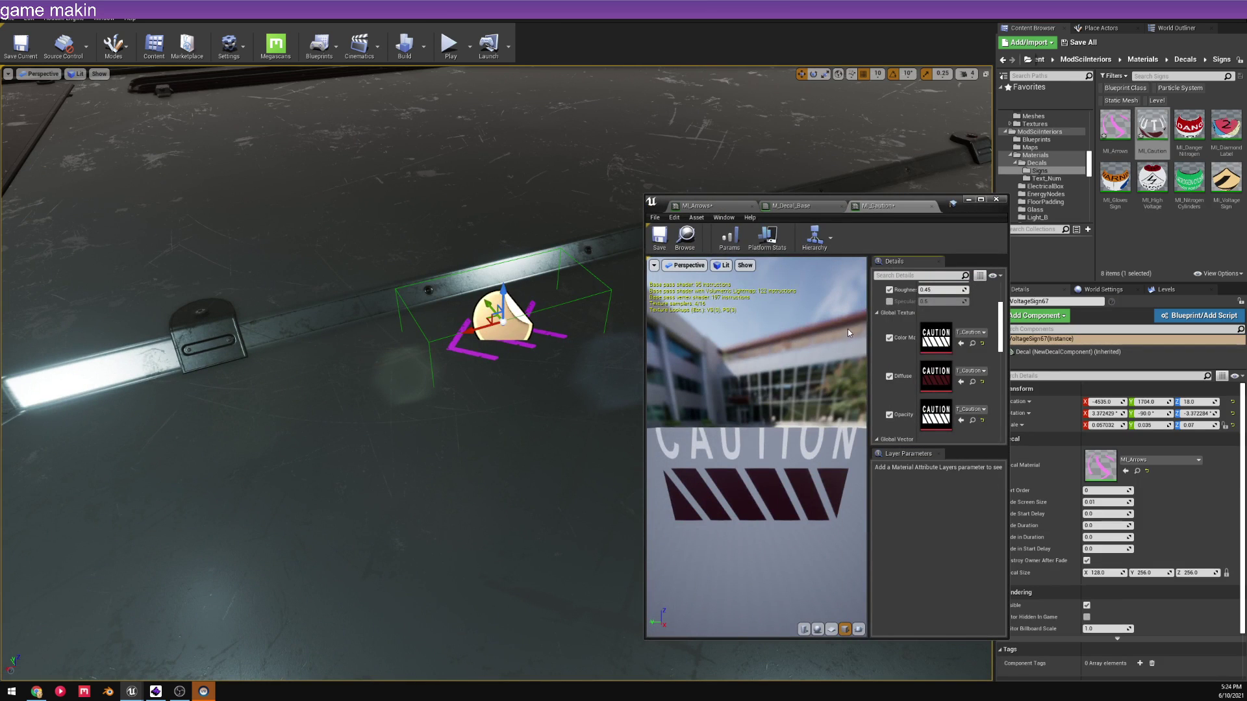
click(1000, 201)
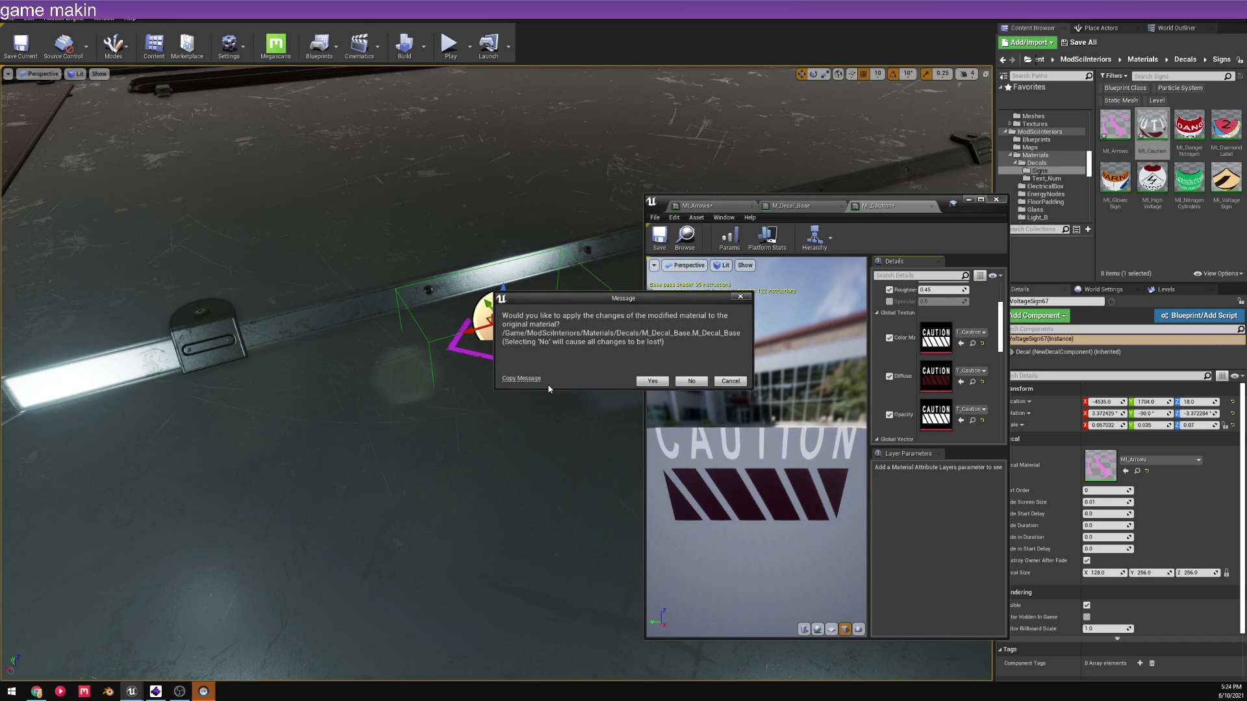
click(691, 382)
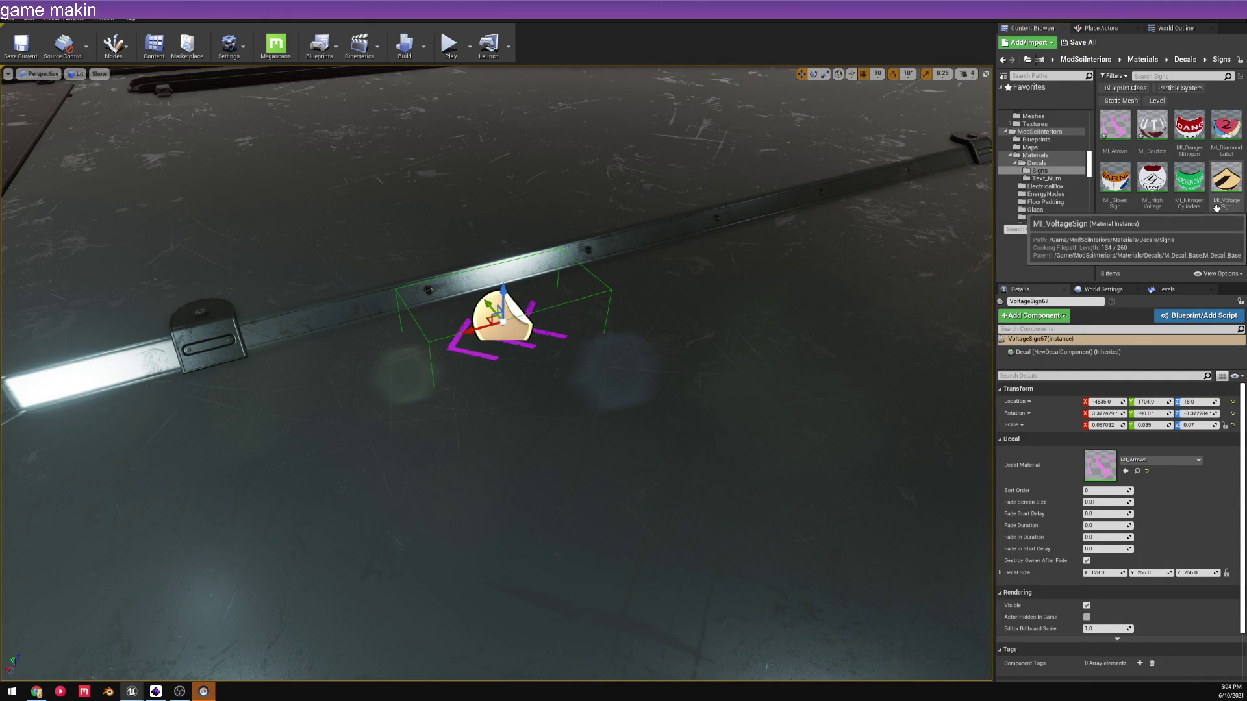
- Open the MI_VoltageSign and MI_NitrogenCylinders decal materials, examine their previews, and close the material editor
double_click(1219, 195)
drag(757, 455, 747, 484)
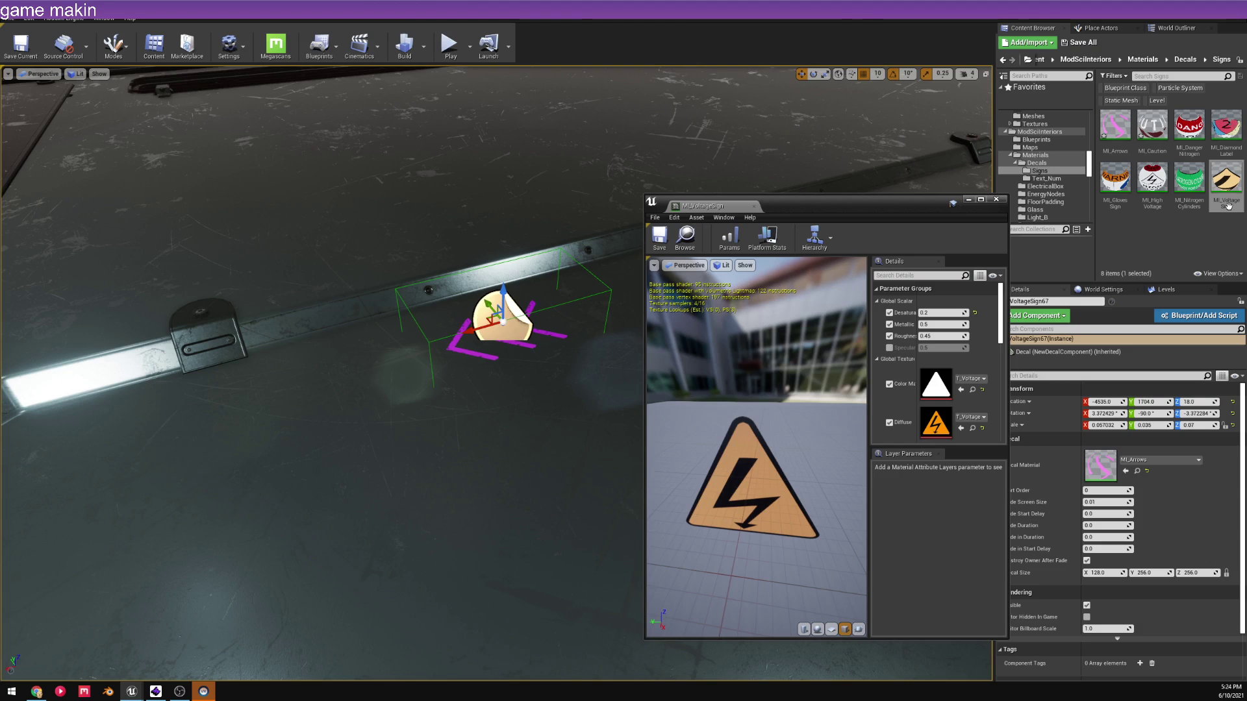
double_click(1183, 195)
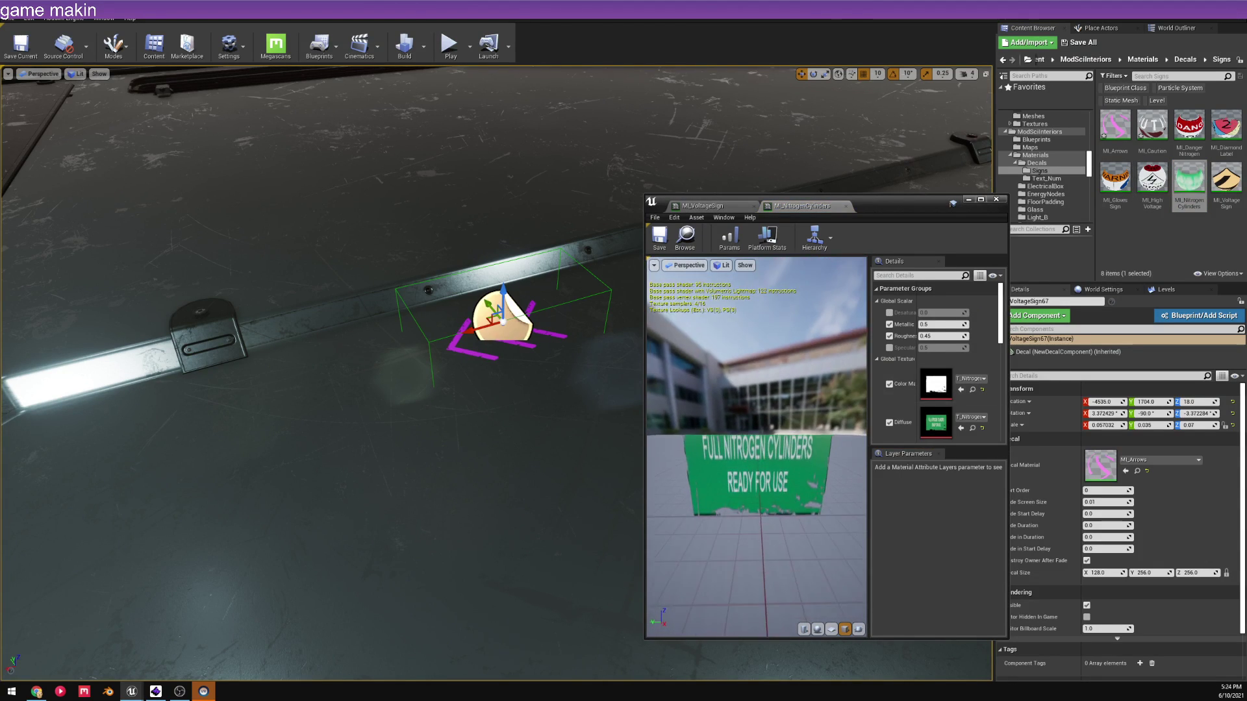
drag(757, 487, 779, 480)
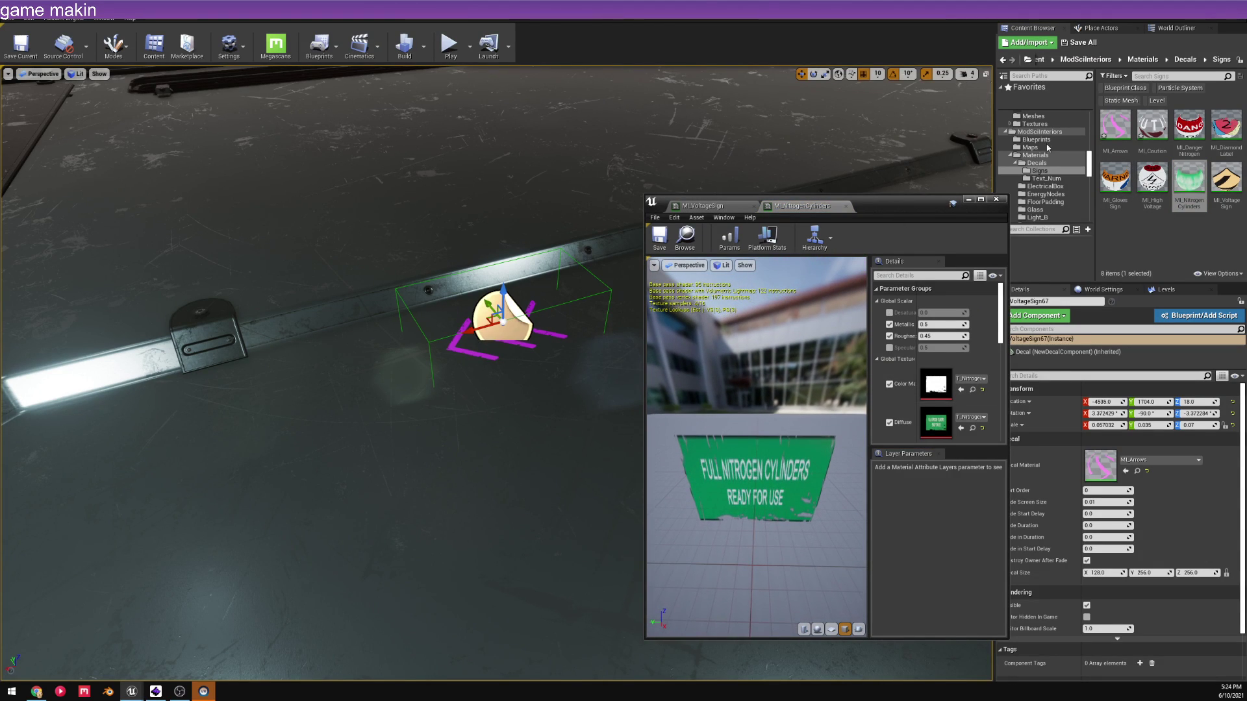
click(996, 199)
- Open the MI_HighVoltage decal material and inspect its preview, texture inputs and Global Vector color parameters
double_click(1162, 198)
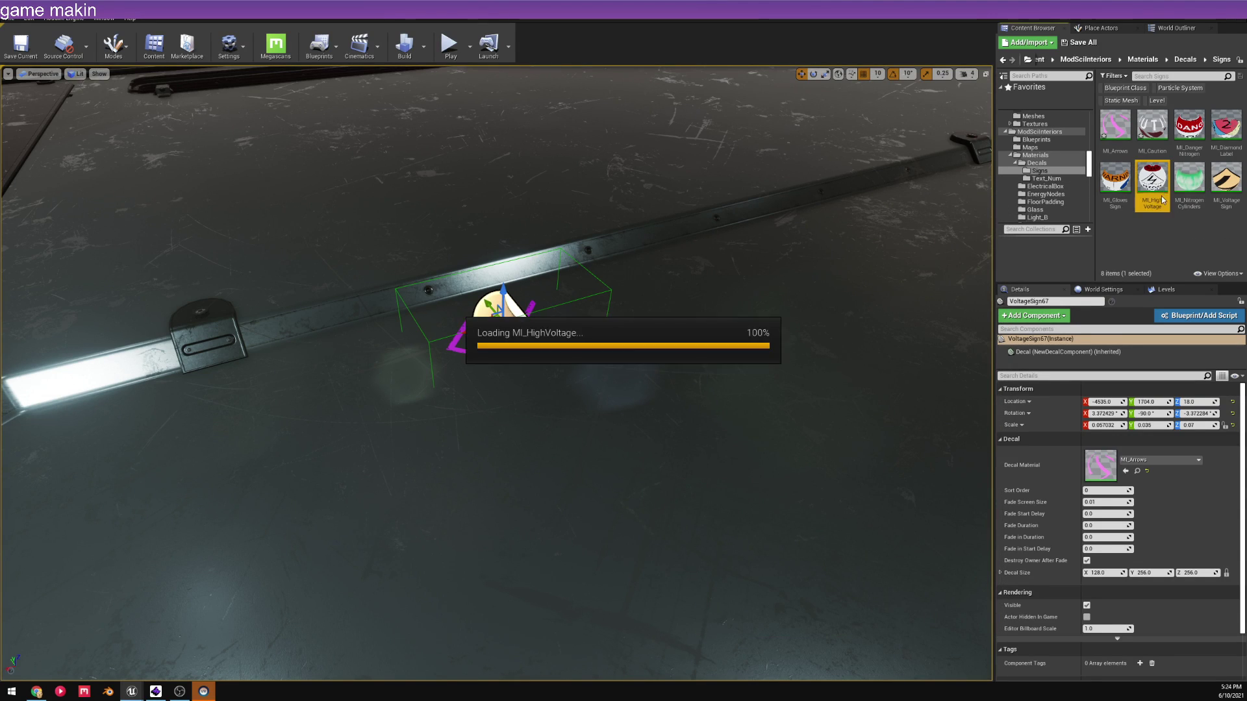
mouse_move(783, 487)
mouse_down()
mouse_move(782, 501)
mouse_move(783, 488)
mouse_up()
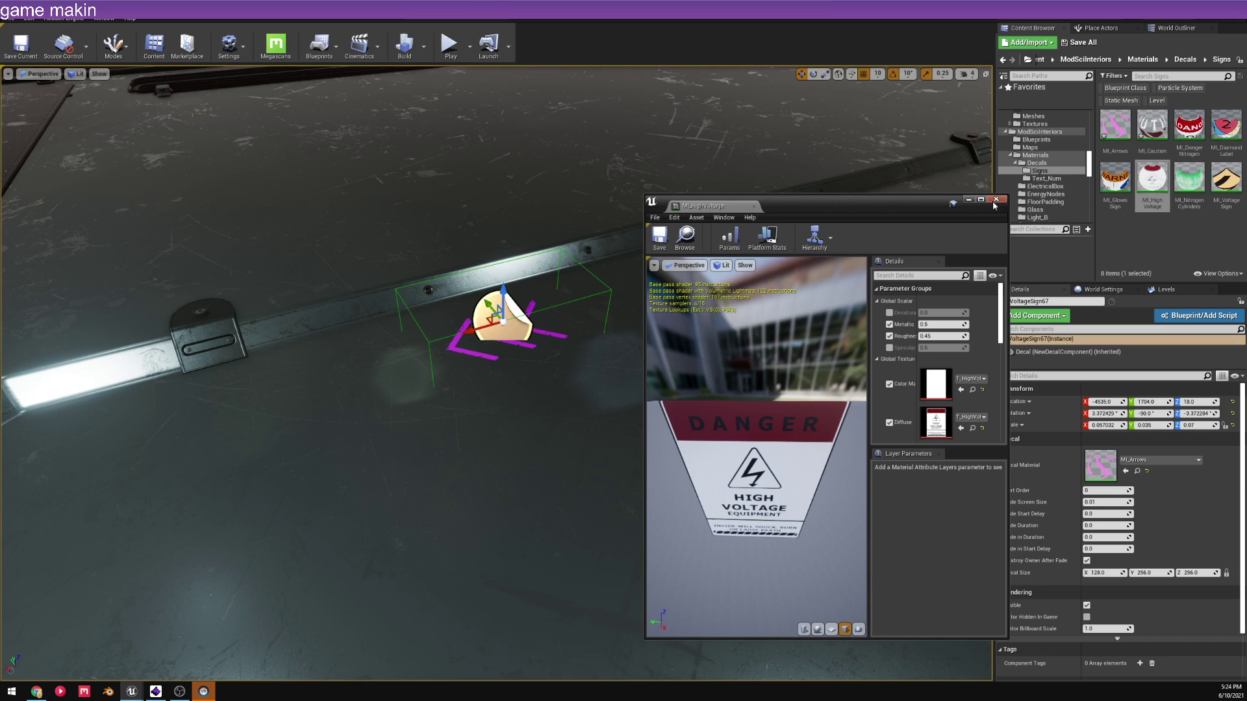
scroll(943, 361, down, 3)
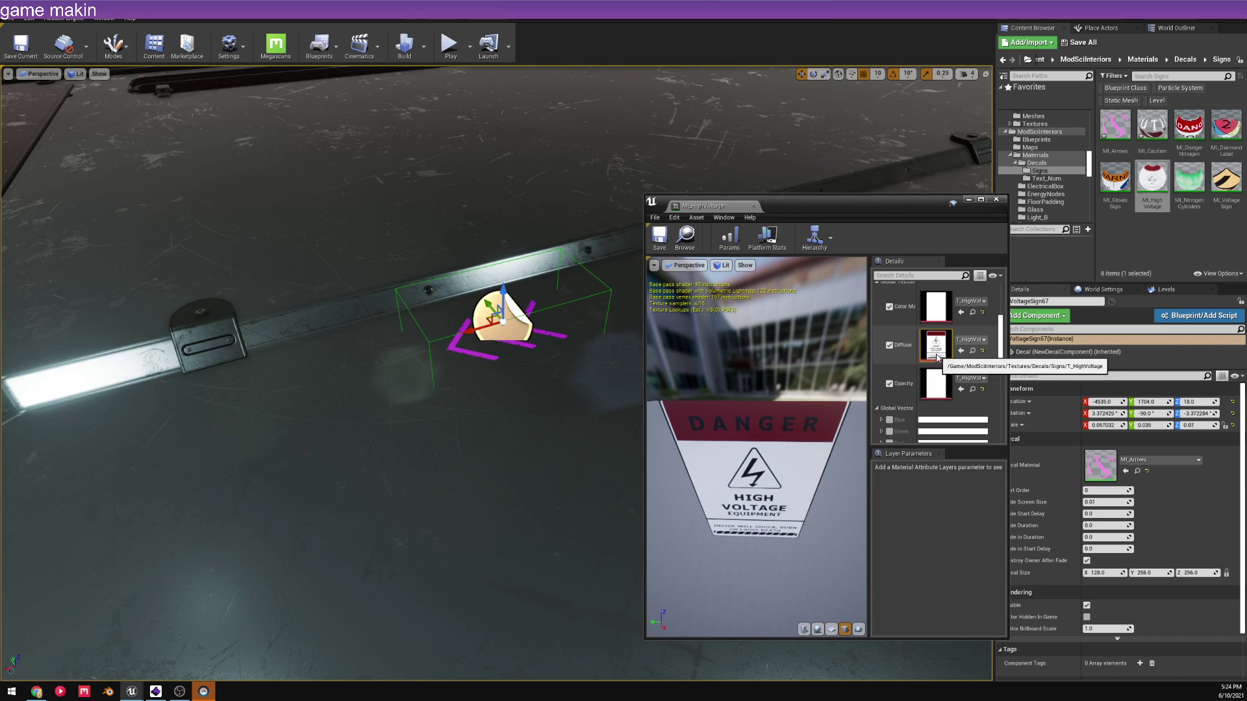
scroll(942, 357, down, 2)
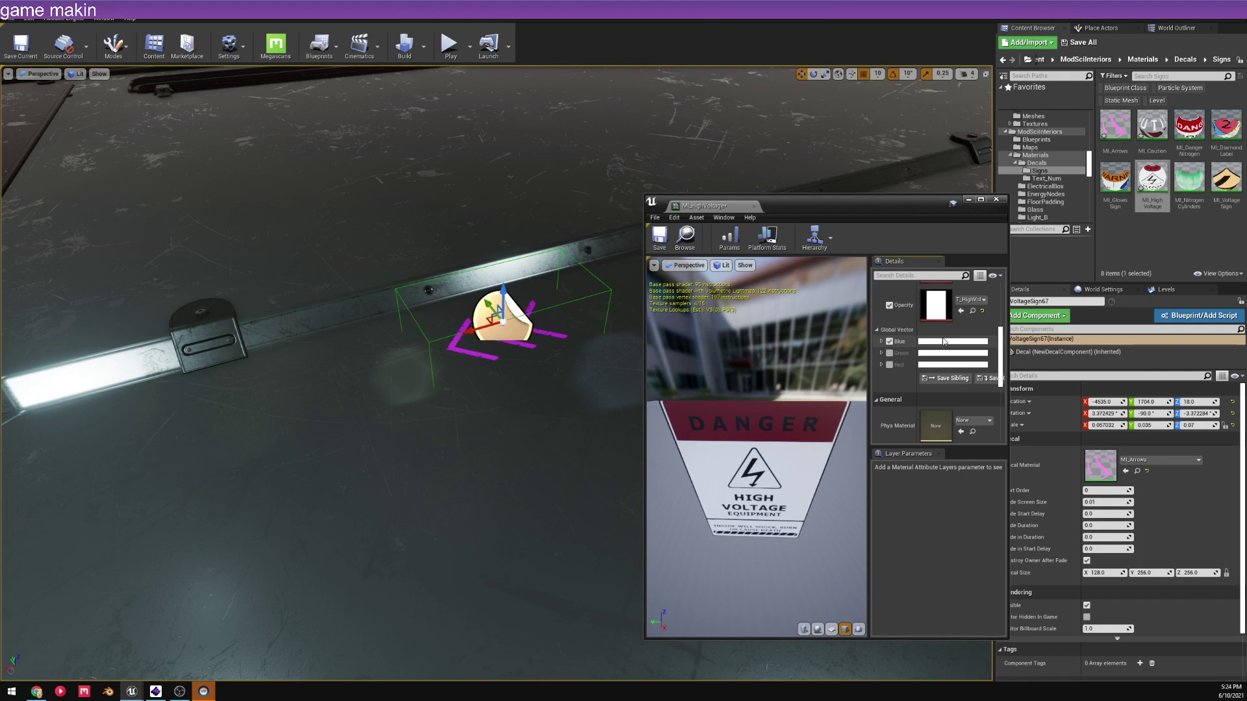
- Try a magenta tint for the Blue color parameter of MI_HighVoltage and cancel the color change
click(945, 342)
click(1034, 389)
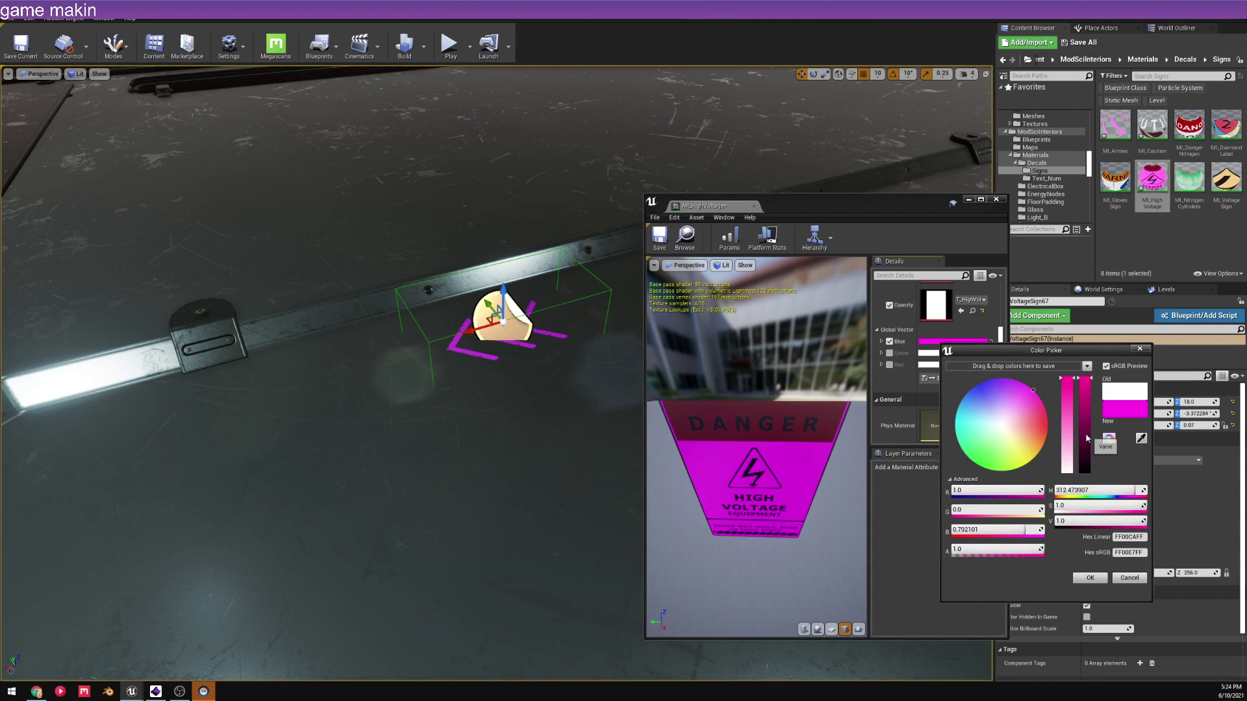
drag(1064, 421, 1066, 375)
click(1130, 578)
- Raise the Metallic value of MI_HighVoltage to about 4.13 and close its material editor
scroll(944, 354, up, 5)
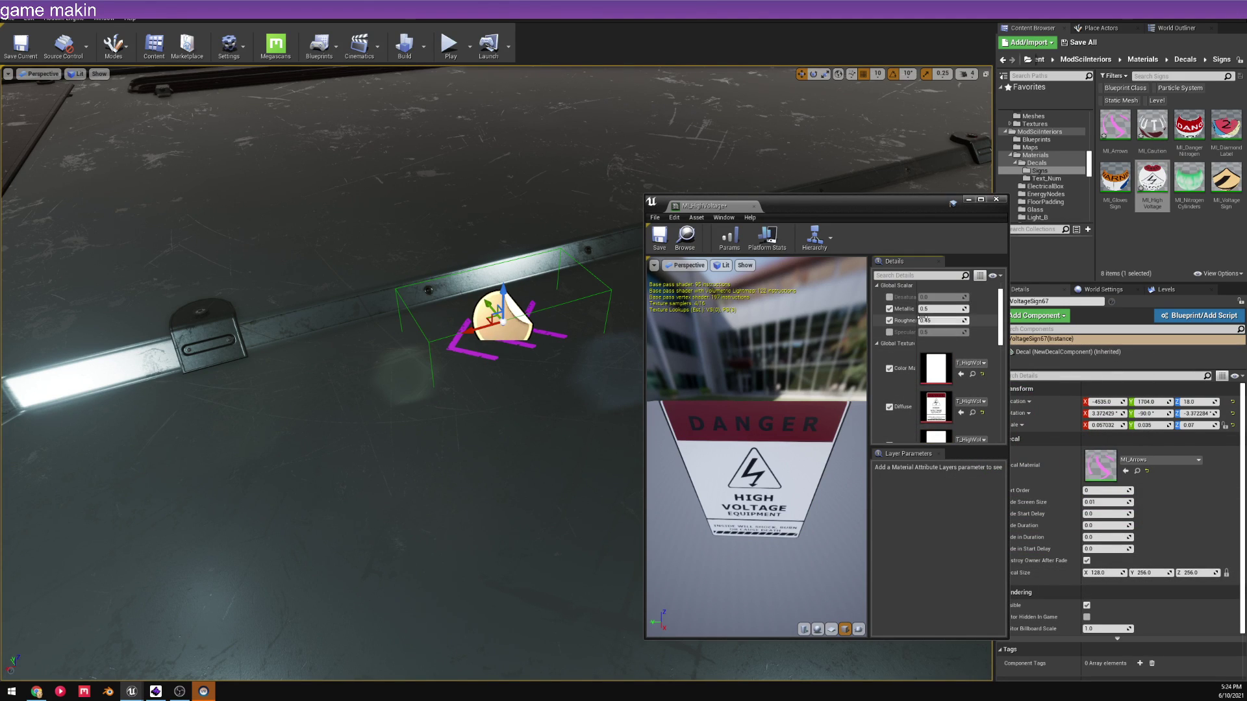
mouse_move(922, 309)
mouse_down()
mouse_move(948, 310)
mouse_move(929, 310)
mouse_move(941, 309)
mouse_move(919, 291)
mouse_up()
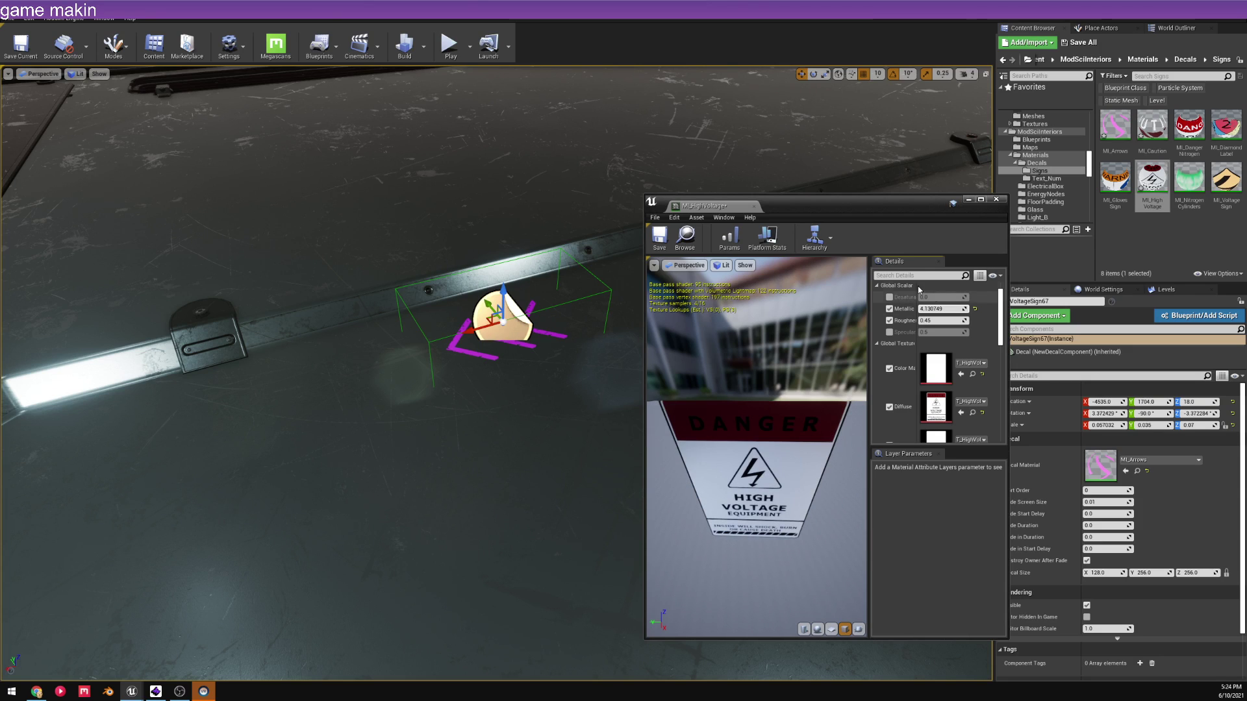
click(997, 200)
- Open the overview map from the ScienceLab MAPS folder without saving the pending material changes
click(1184, 59)
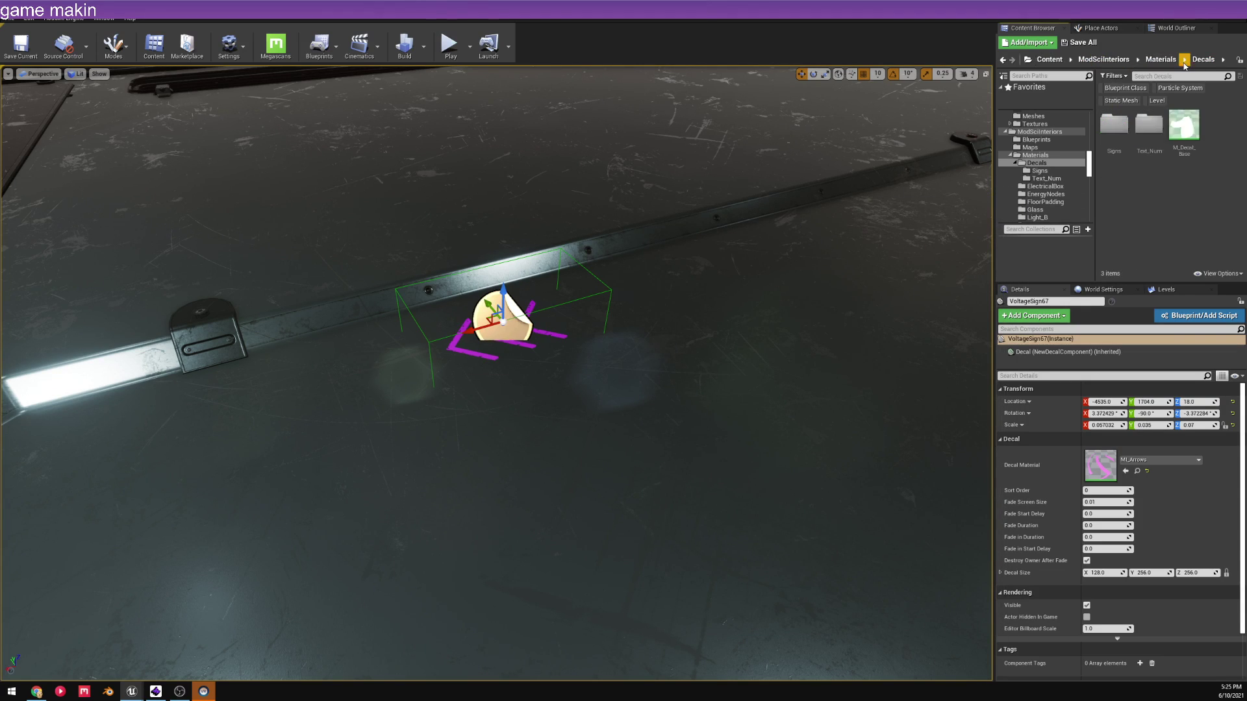
scroll(1039, 149, down, 5)
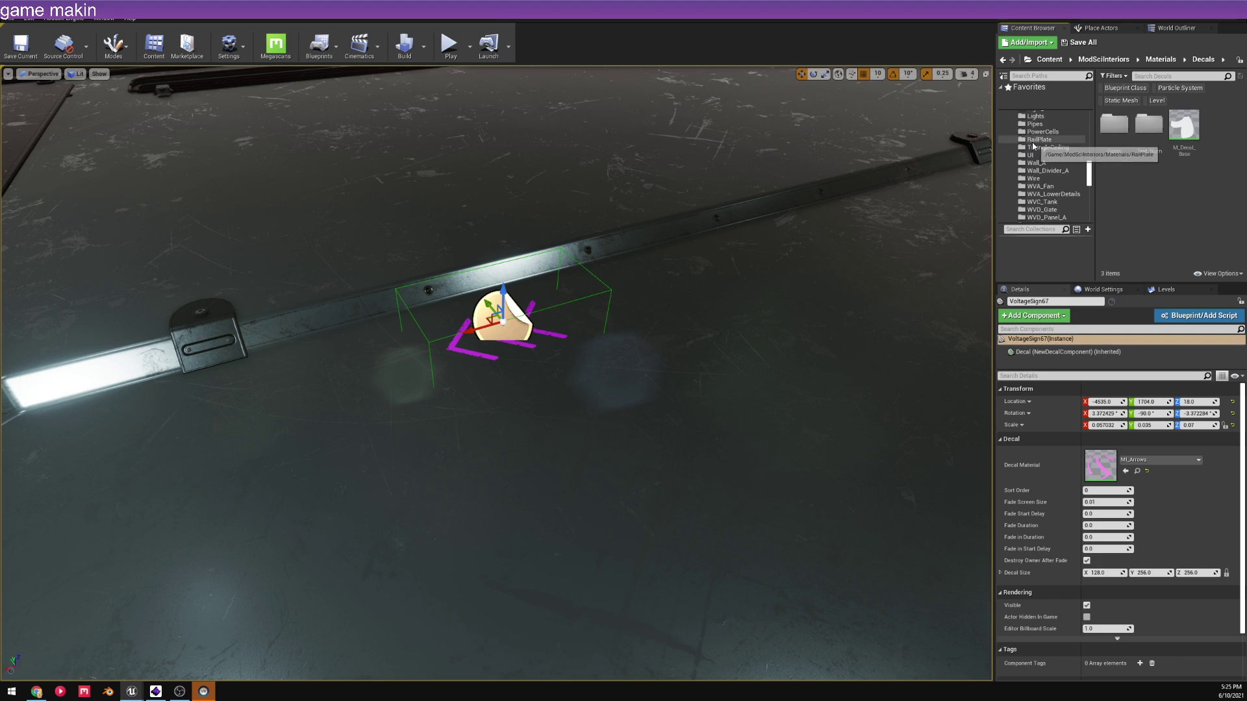
scroll(1039, 153, down, 3)
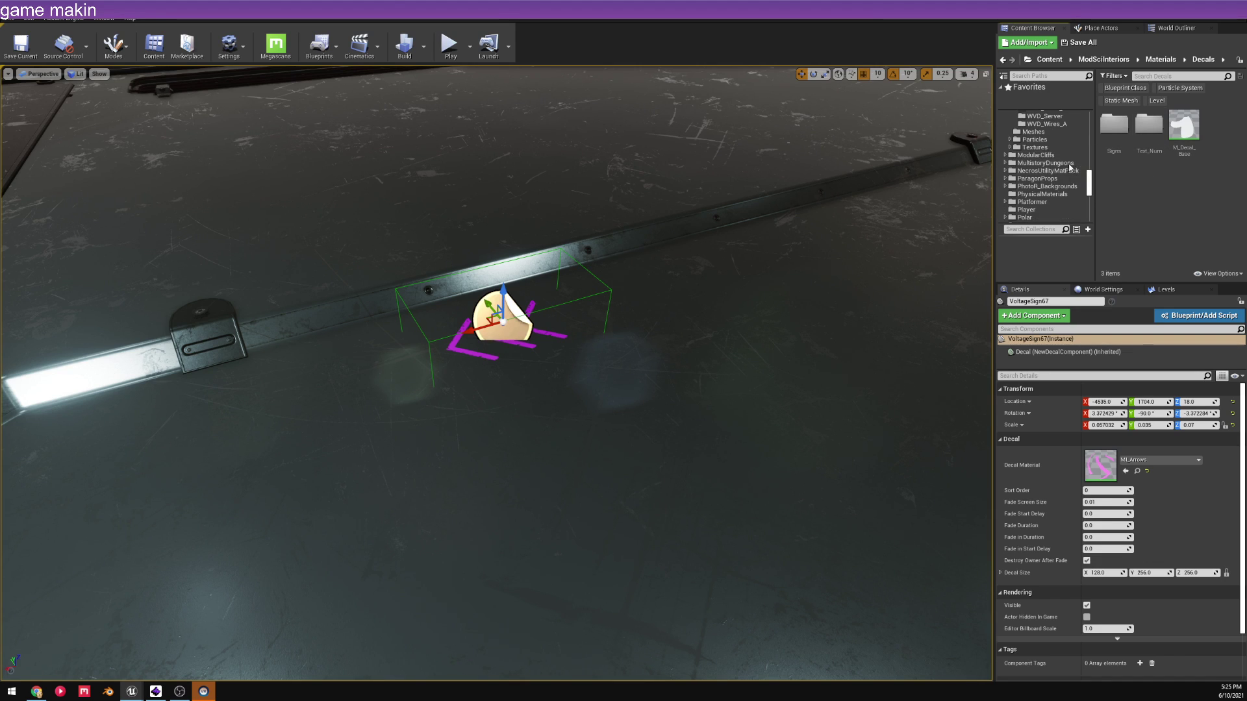
scroll(1069, 175, down, 3)
scroll(1070, 175, down, 5)
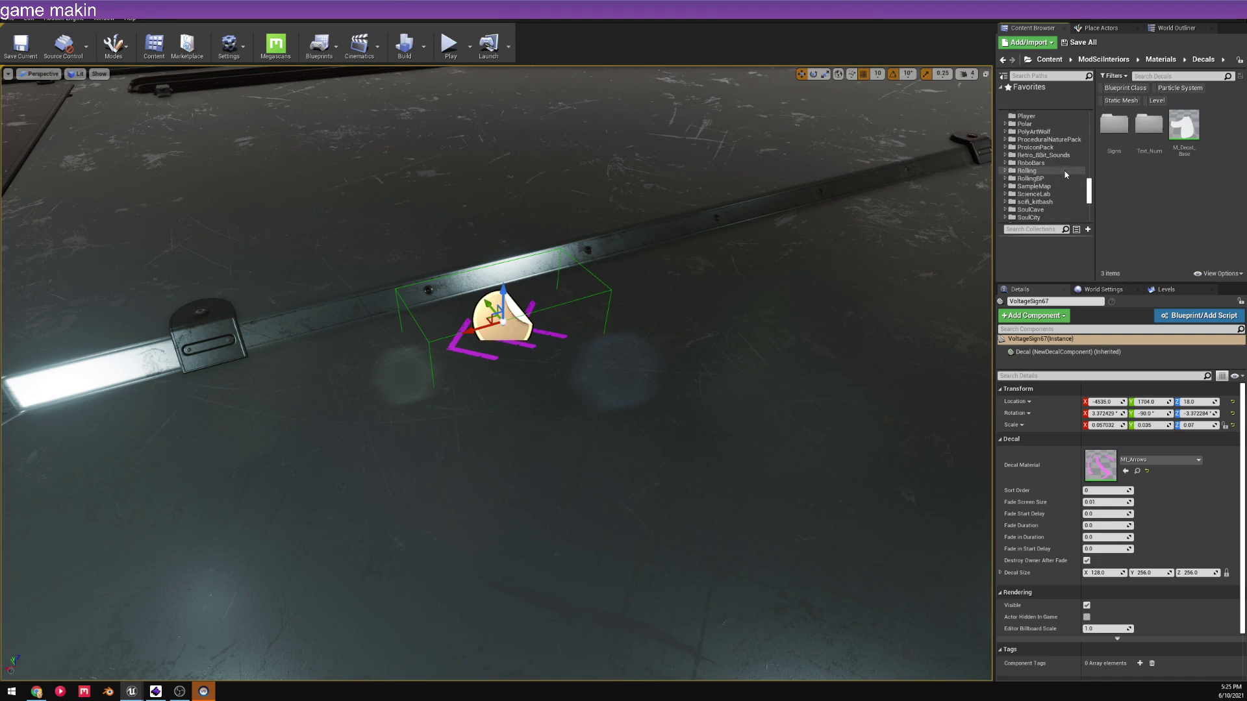
click(1040, 163)
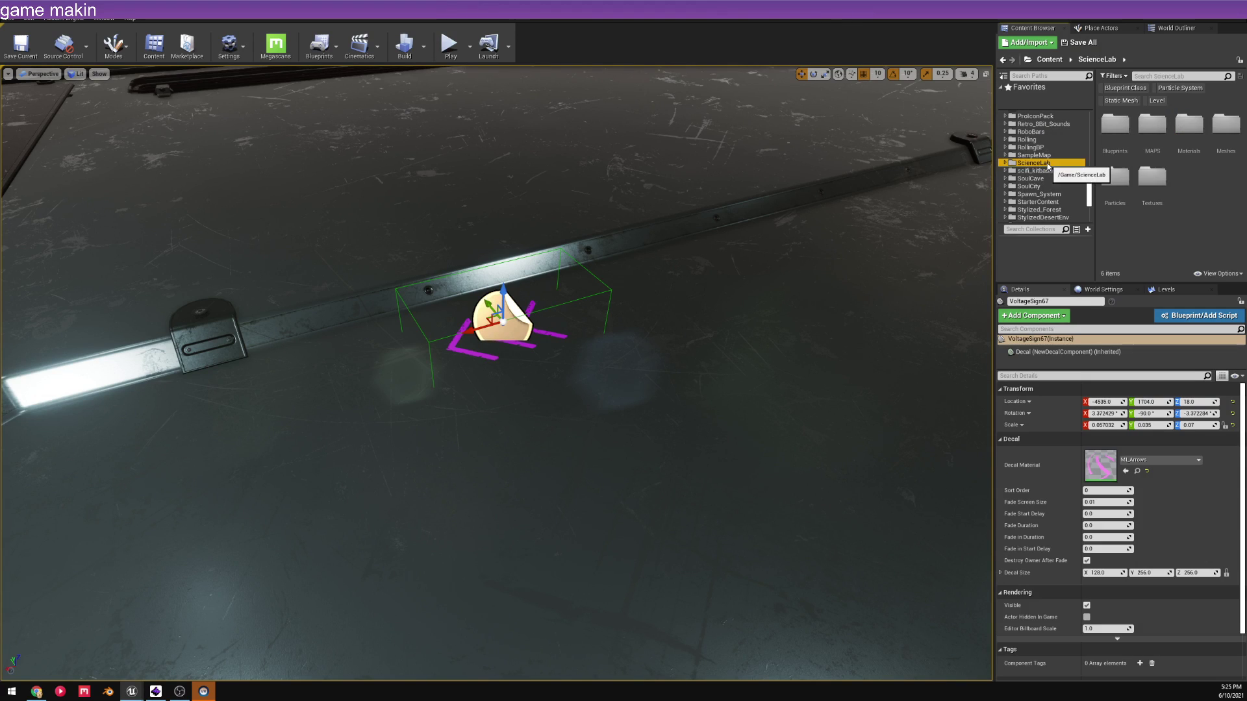
double_click(1152, 127)
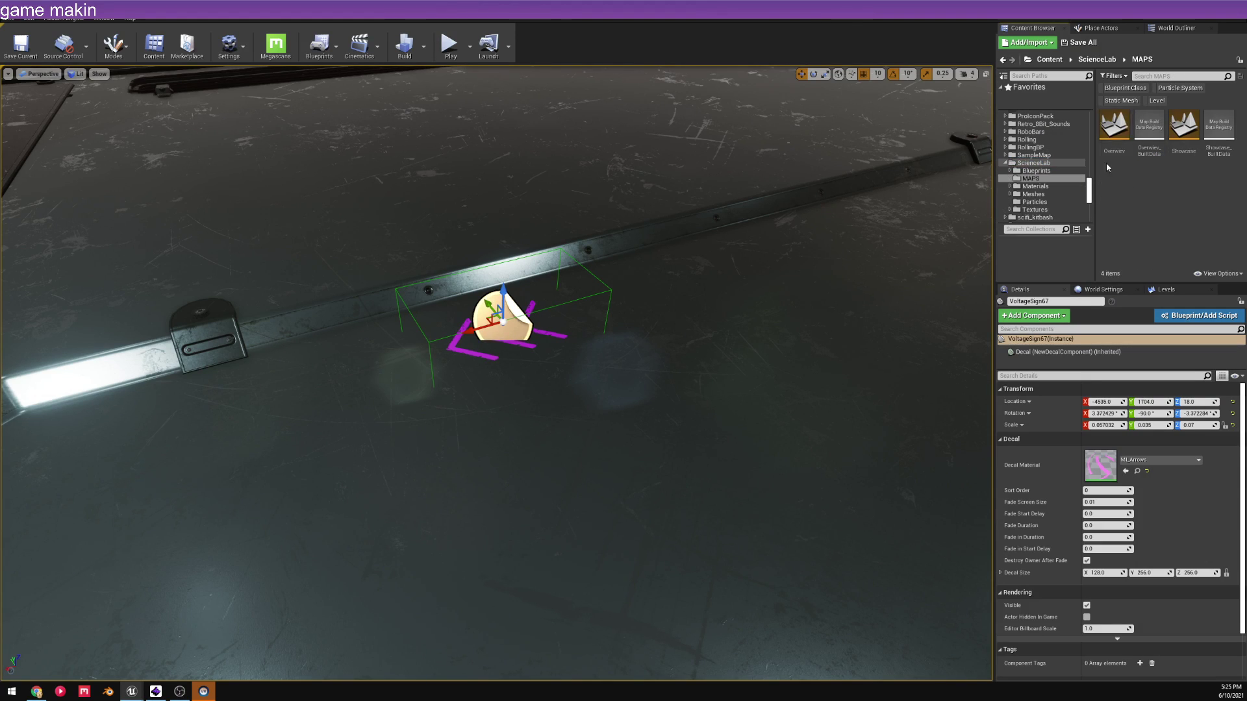
double_click(1110, 155)
click(714, 429)
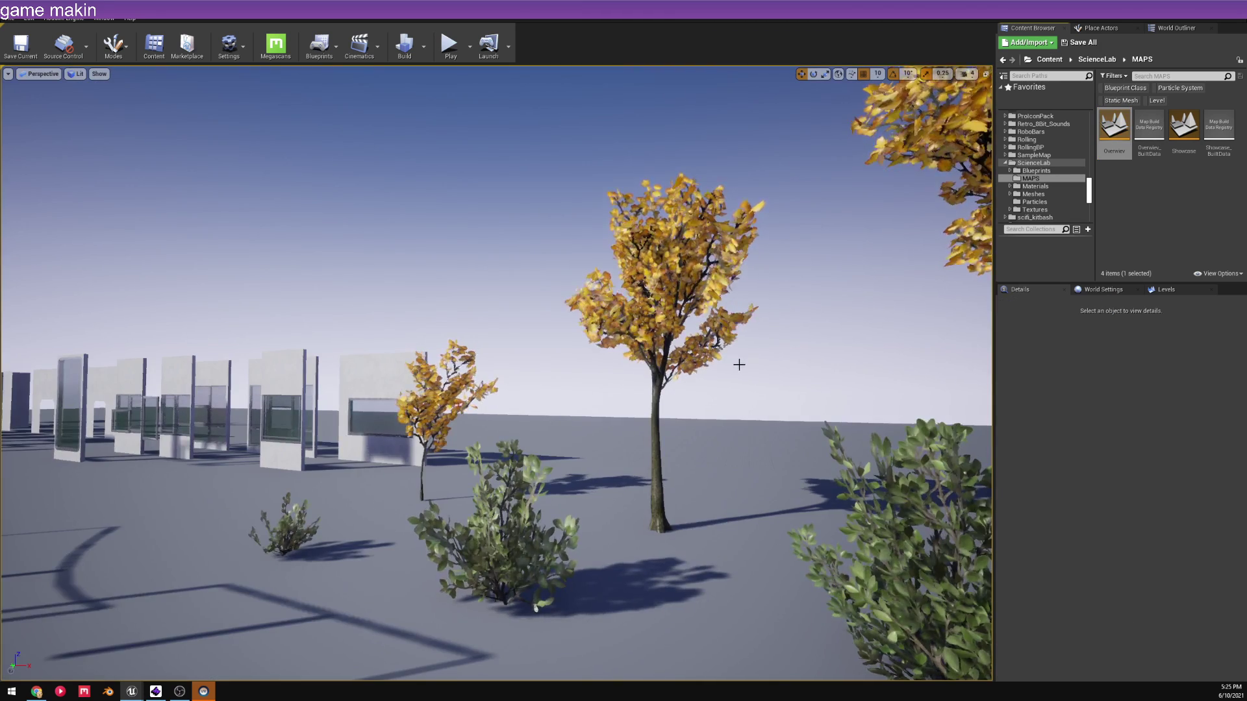
- Examine the ScienceLab overview map's walls, doors and frames, and select the brown SM_Door03 with the vent grille
key(w)
right_drag(739, 365, 688, 410)
key(a)
right_drag(496, 374, 426, 389)
click(571, 416)
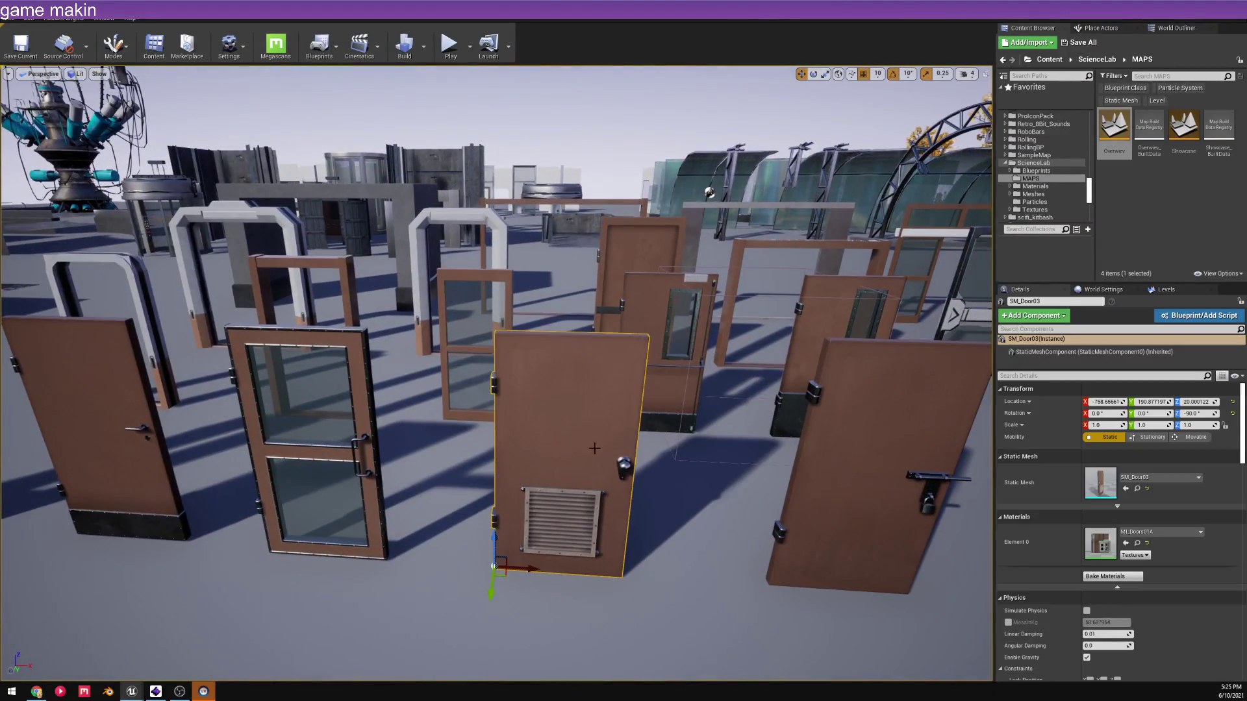
key(f)
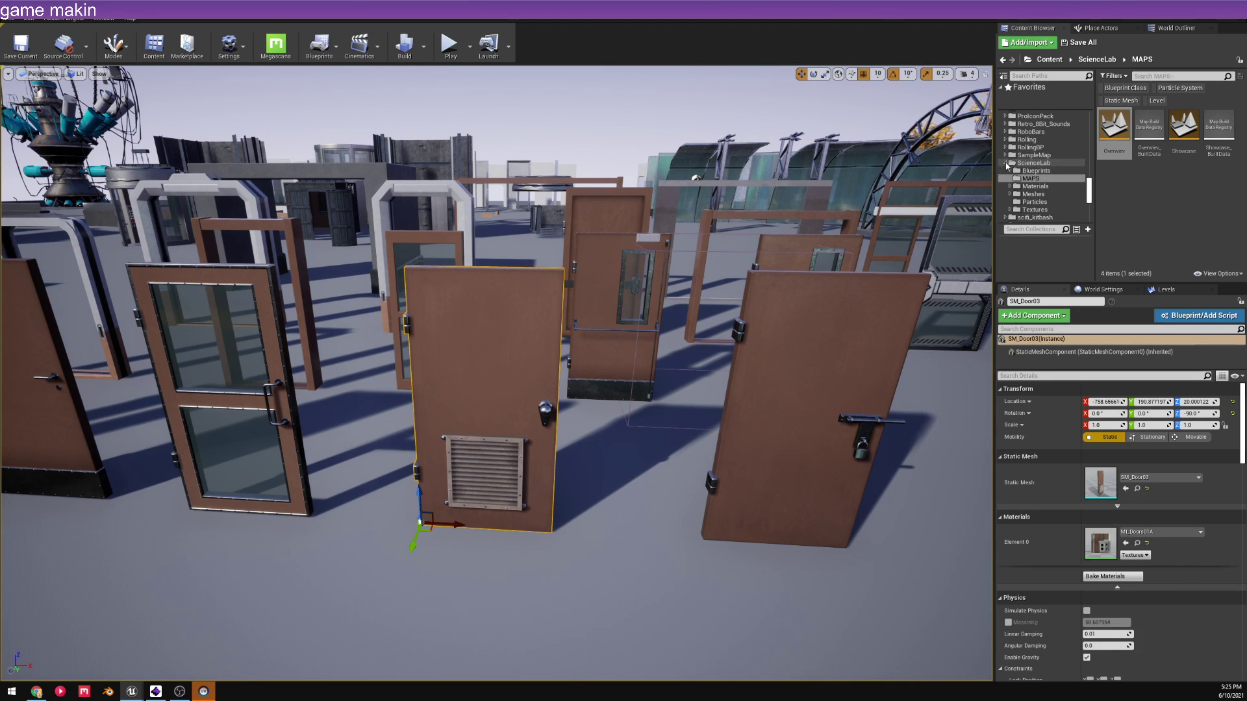
- Open the Overview map from the scifi_kitbash maps folder, saving MI_Arrows, MI_Caution and MI_HighVoltage
double_click(1015, 163)
click(1046, 172)
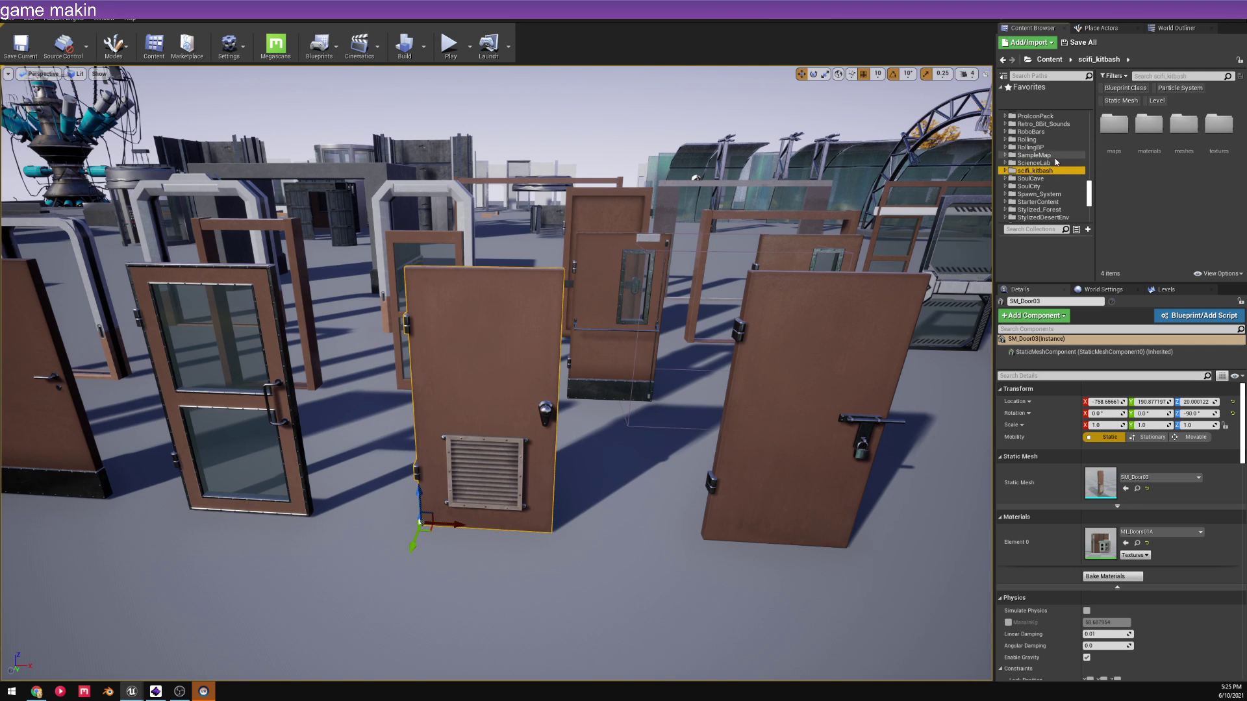
click(1117, 154)
double_click(1117, 155)
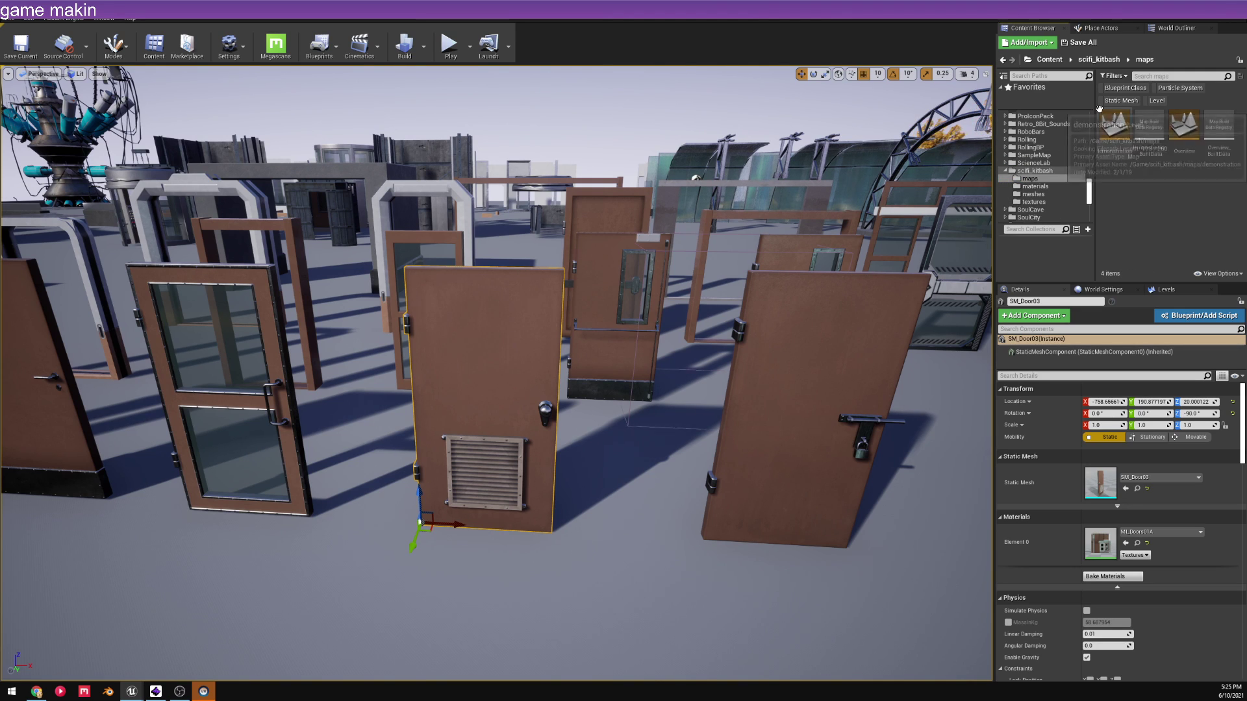
click(1179, 144)
double_click(1179, 144)
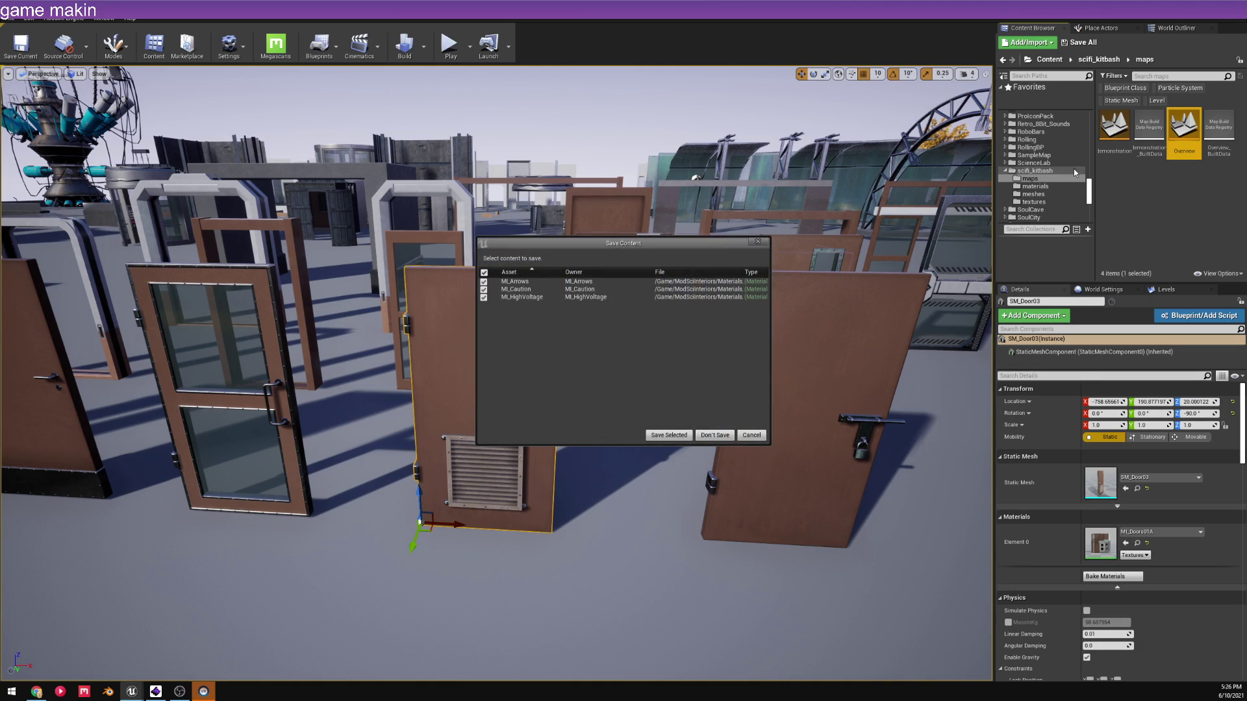
click(670, 437)
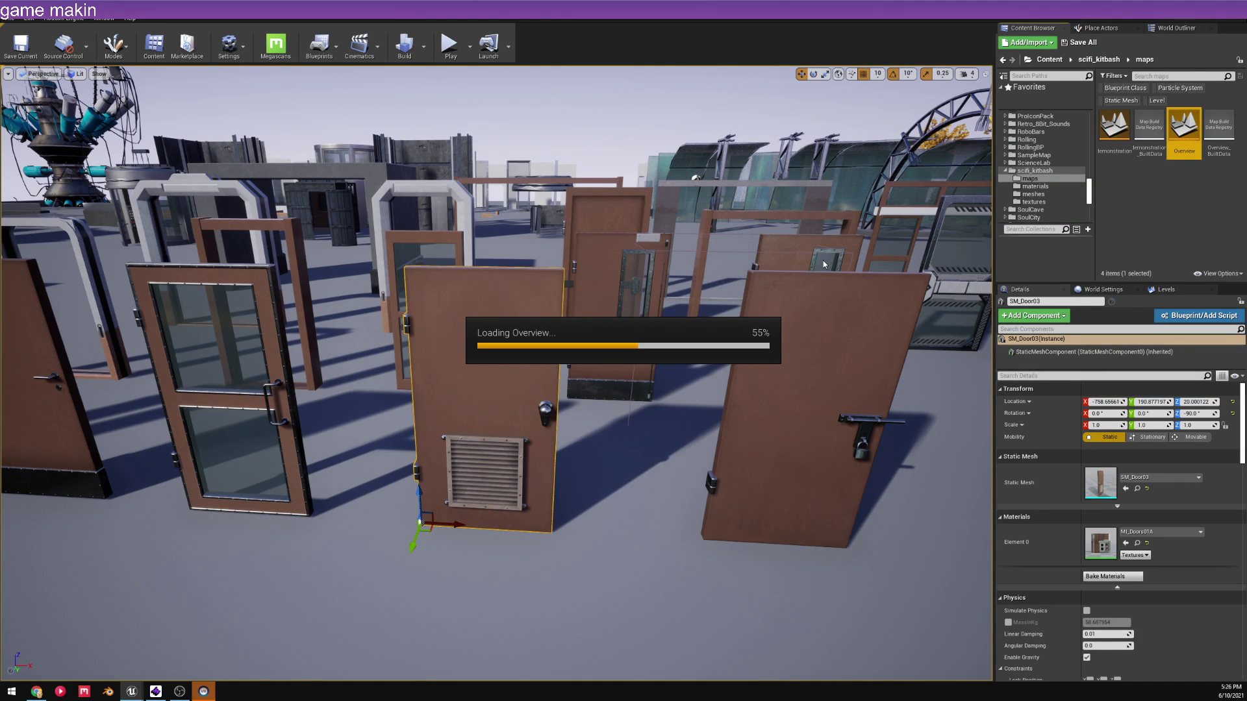
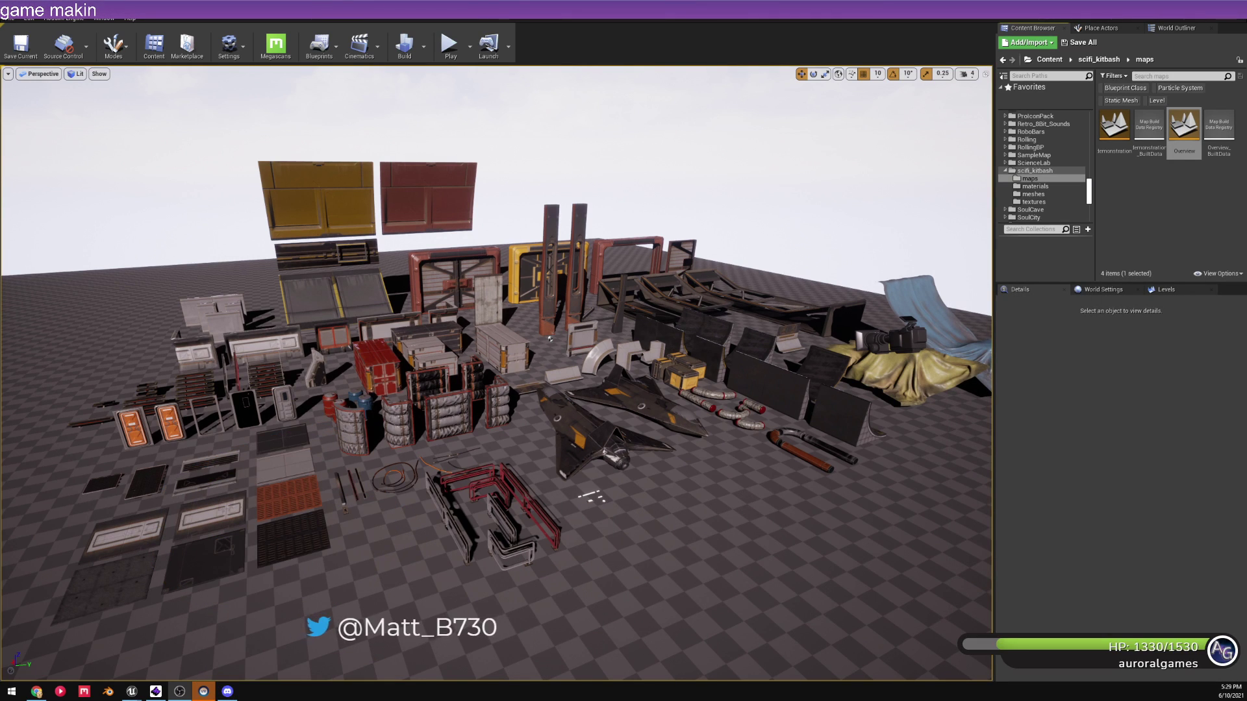
- Examine the dark spacecraft with orange markings in the kitbash overview, including the perforated texture on the wing fin
scroll(549, 338, up, 6)
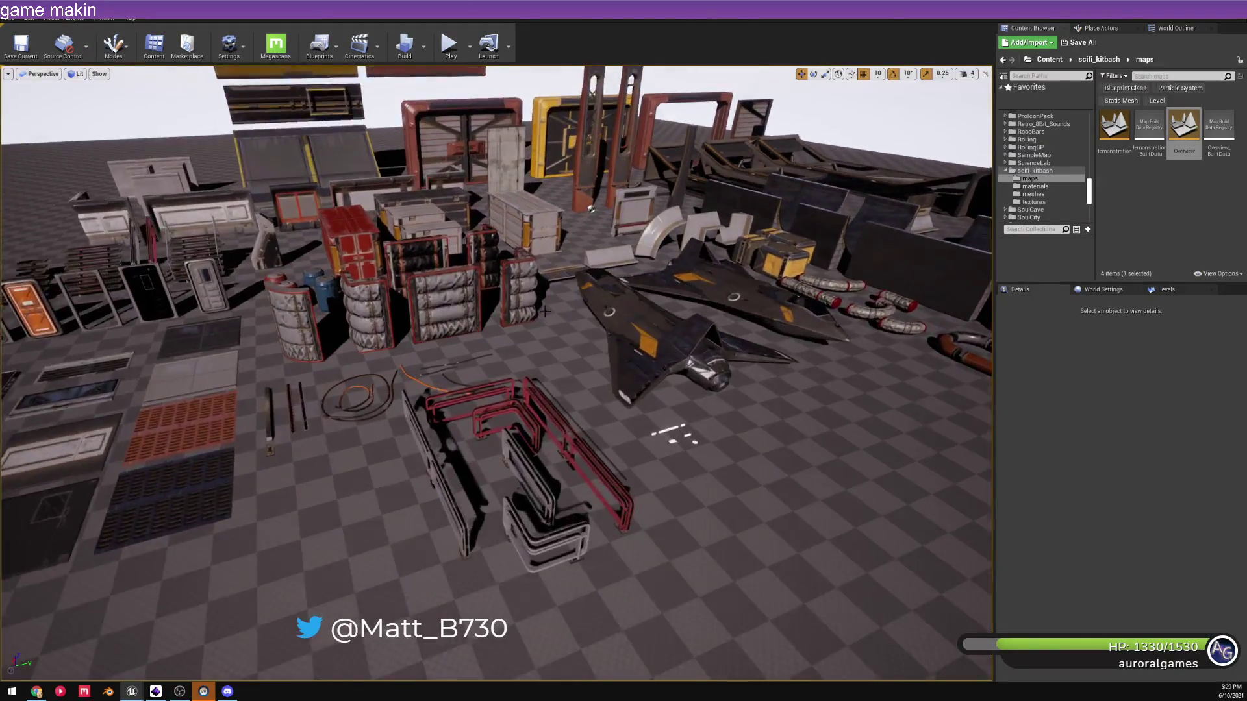
scroll(545, 312, up, 4)
right_drag(545, 312, 663, 292)
right_drag(591, 470, 565, 469)
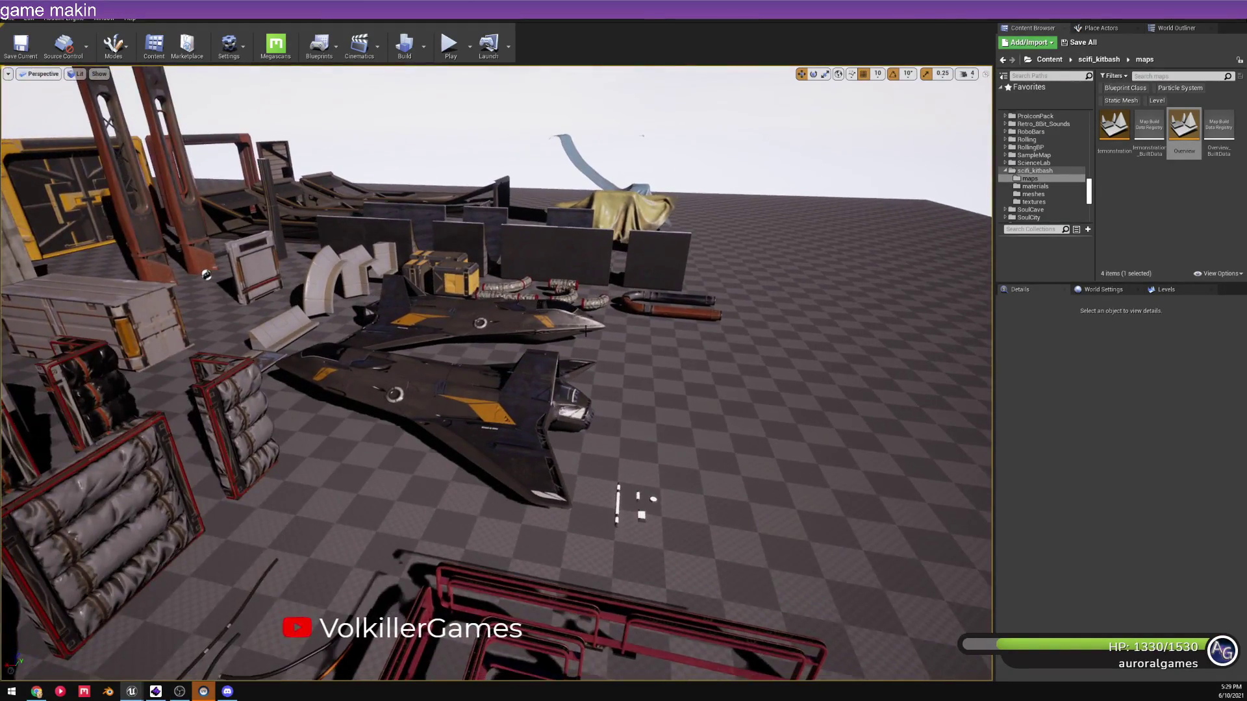
scroll(591, 470, up, 4)
scroll(591, 470, up, 4)
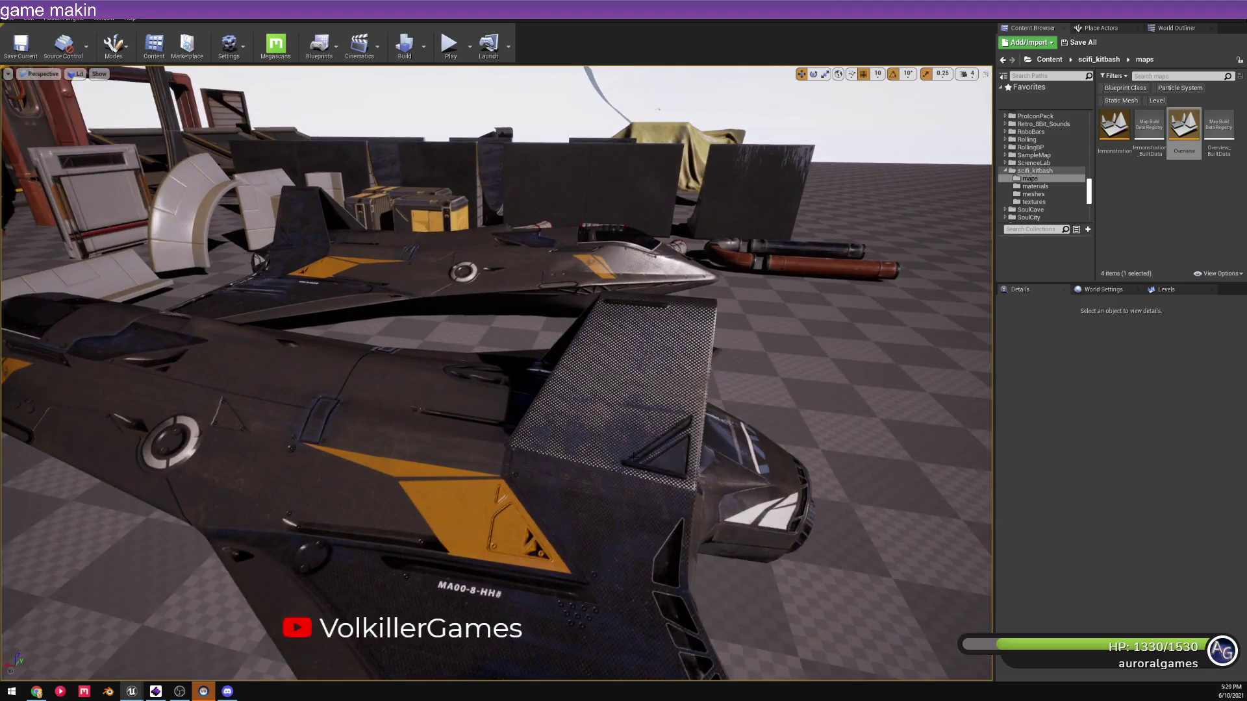
right_drag(634, 457, 528, 407)
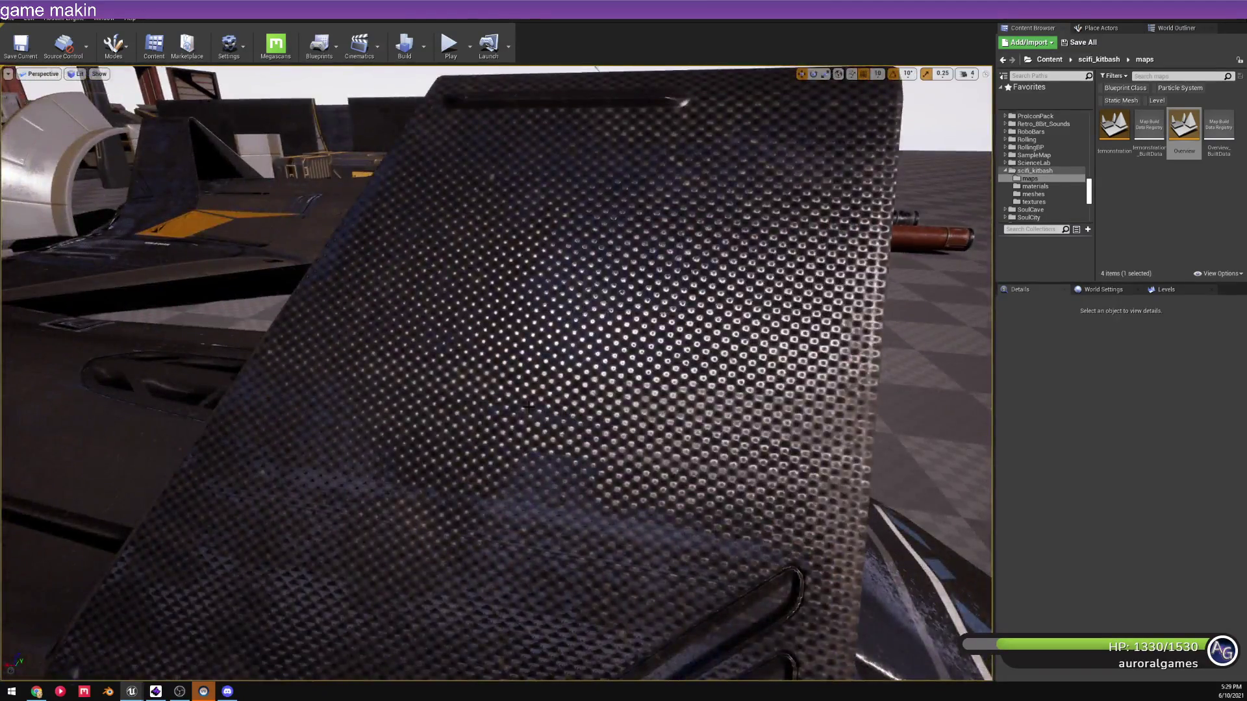
scroll(529, 407, down, 10)
scroll(569, 479, up, 8)
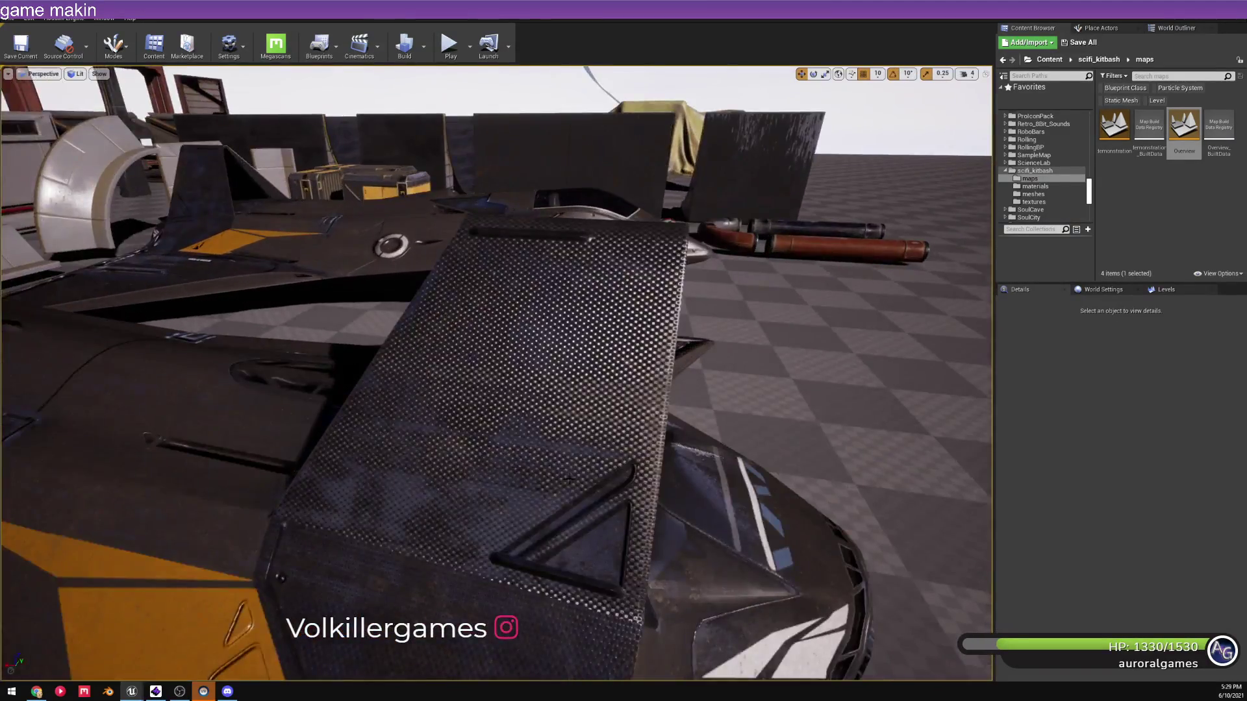
scroll(569, 479, down, 10)
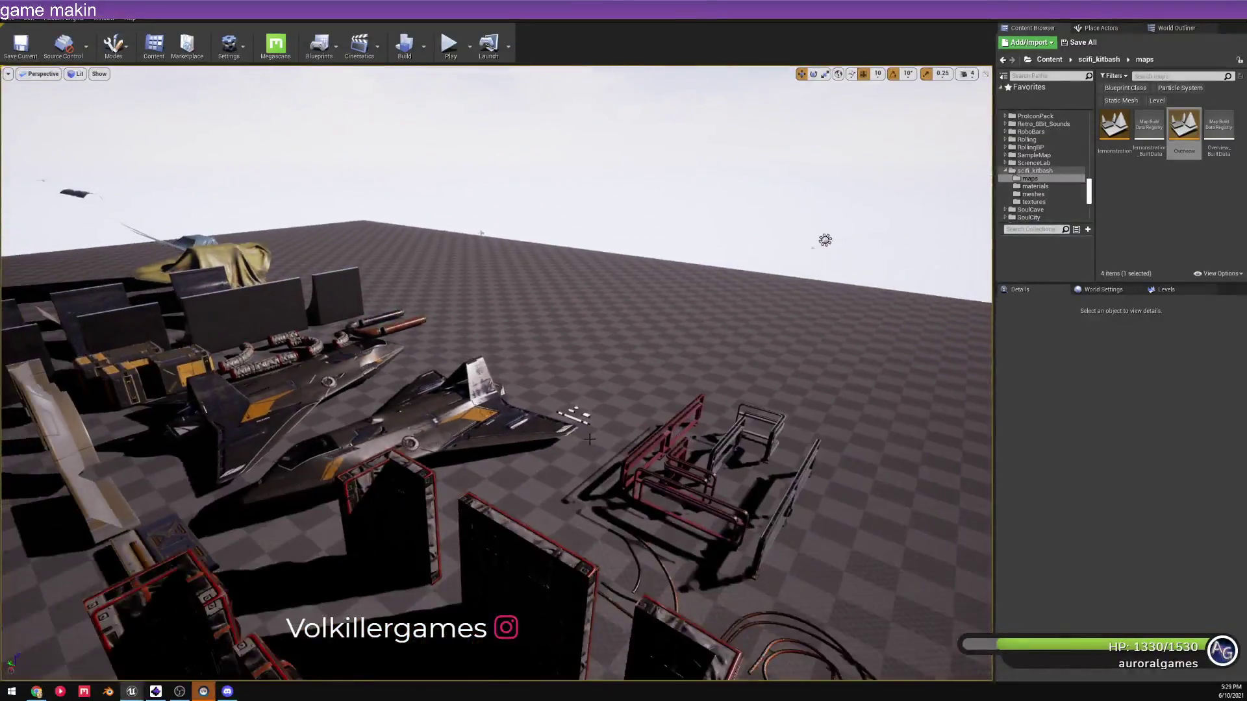
scroll(589, 440, up, 10)
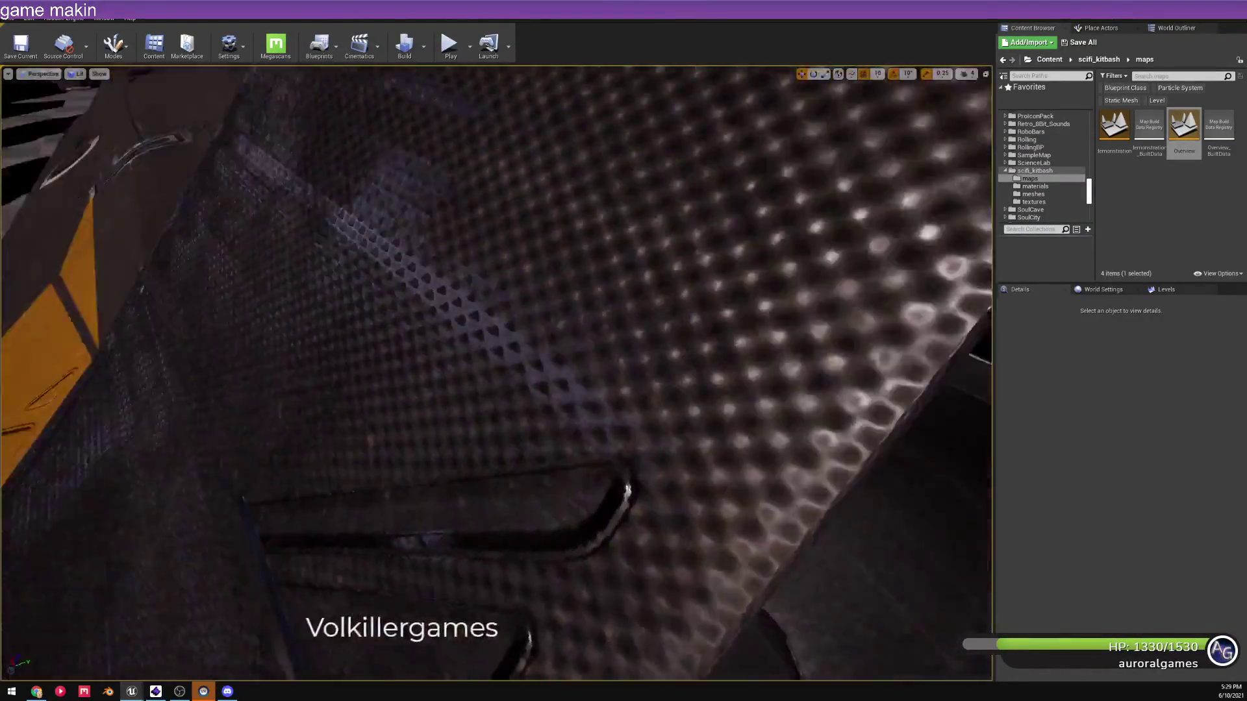
scroll(555, 465, down, 10)
- Select the front red barrel among the kitbash props, inspect its material's preview and texture inputs, and close the material editor
middle_drag(552, 479, 507, 389)
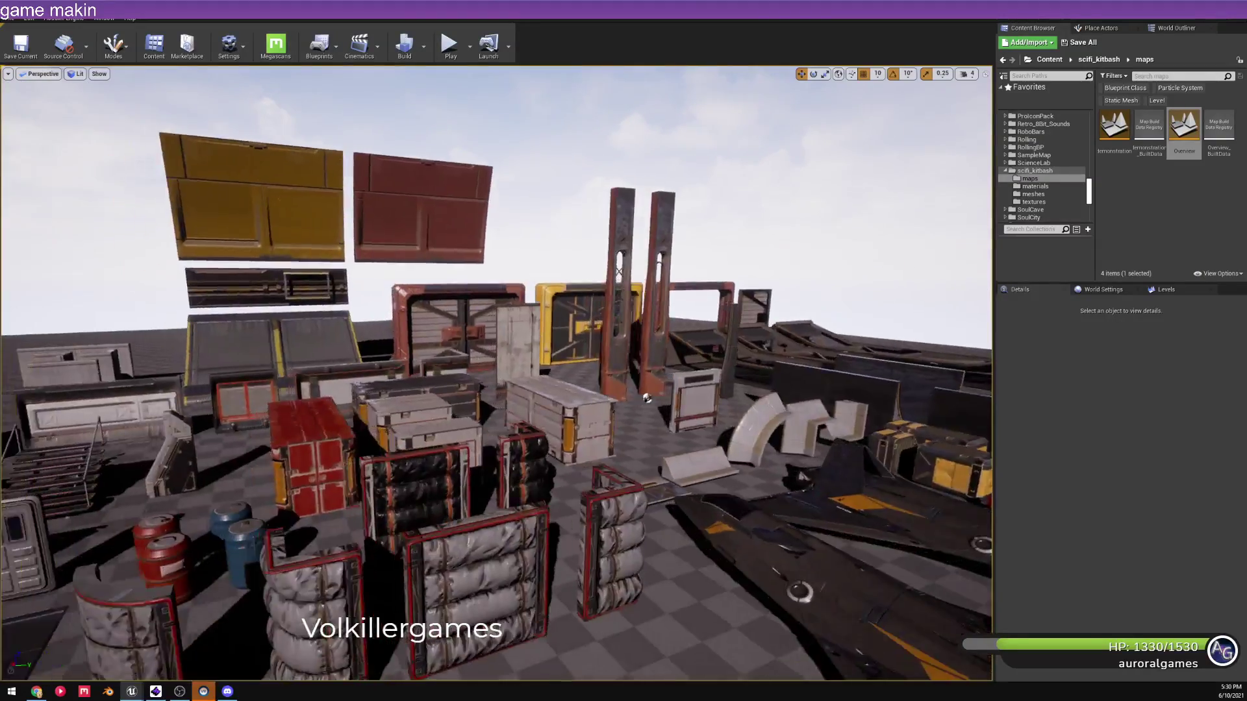
middle_drag(646, 397, 978, 368)
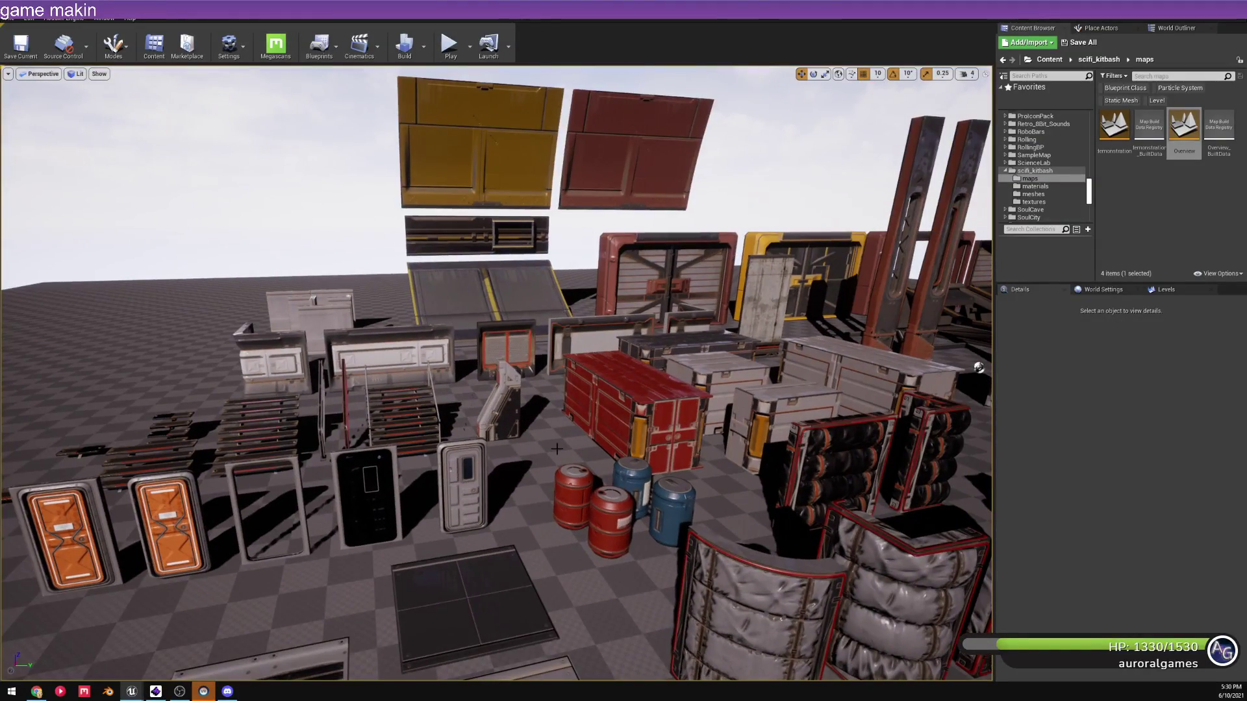
right_drag(532, 446, 542, 475)
key(w)
key(d)
click(507, 468)
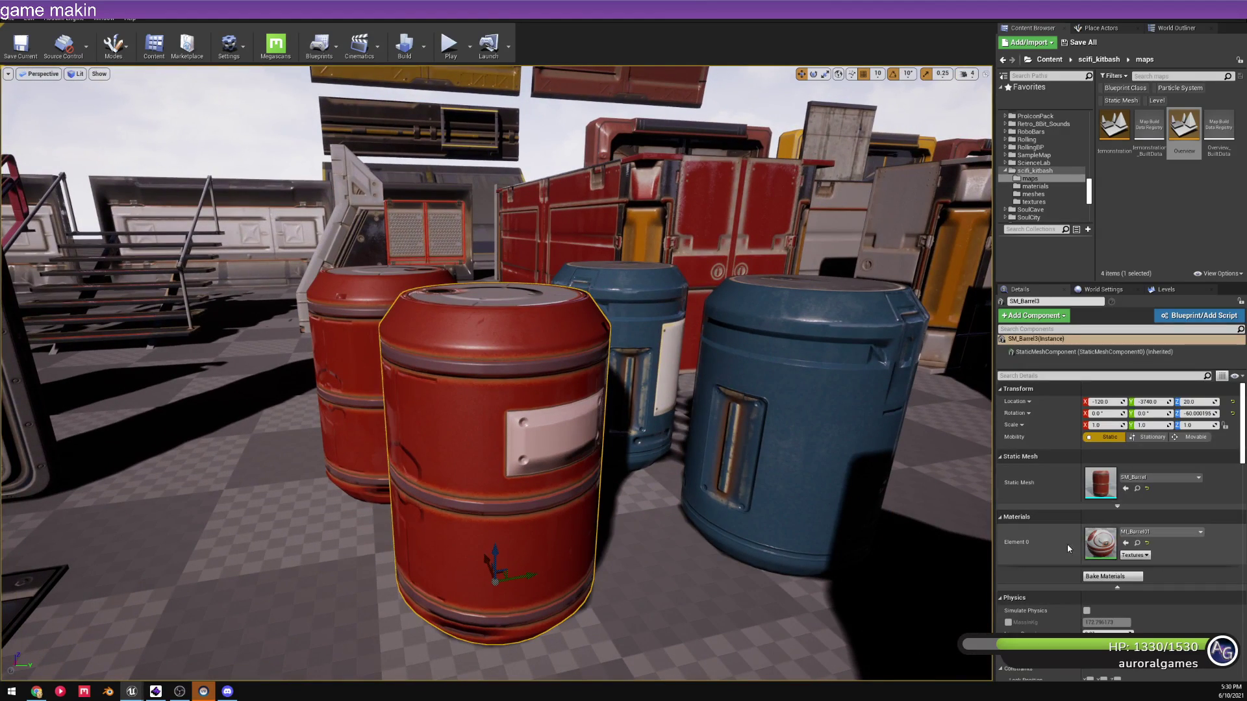
double_click(1105, 546)
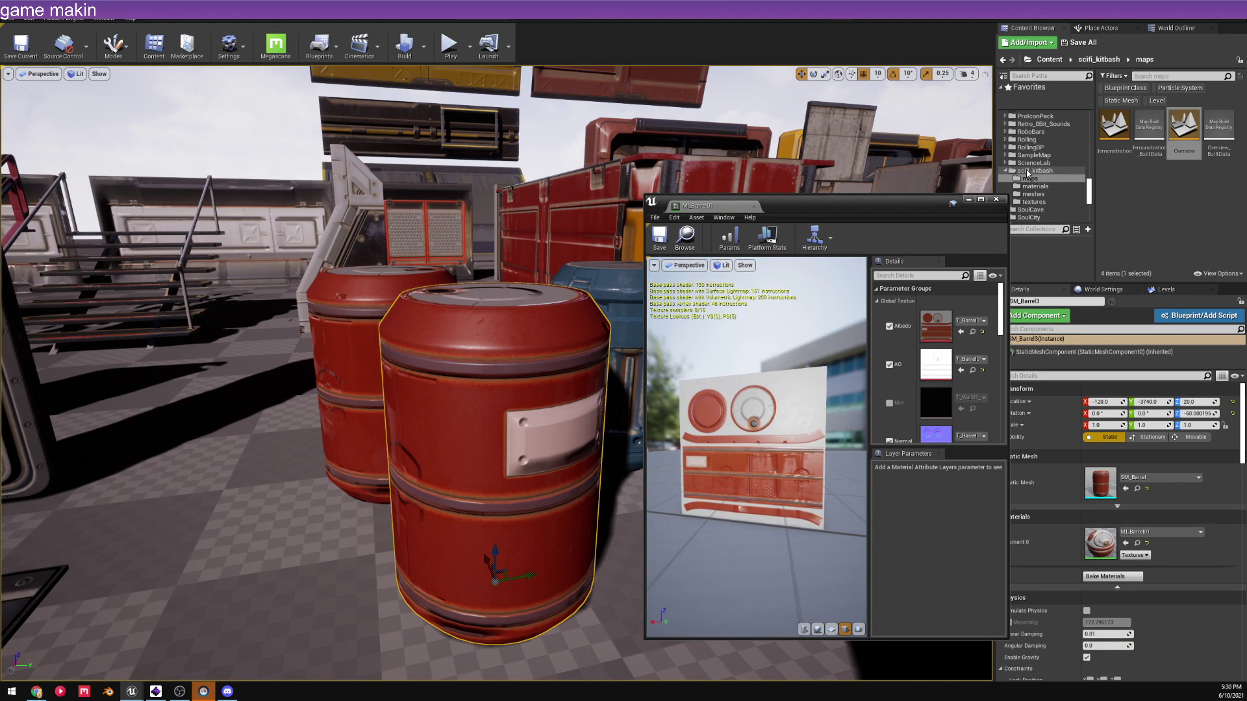
click(996, 200)
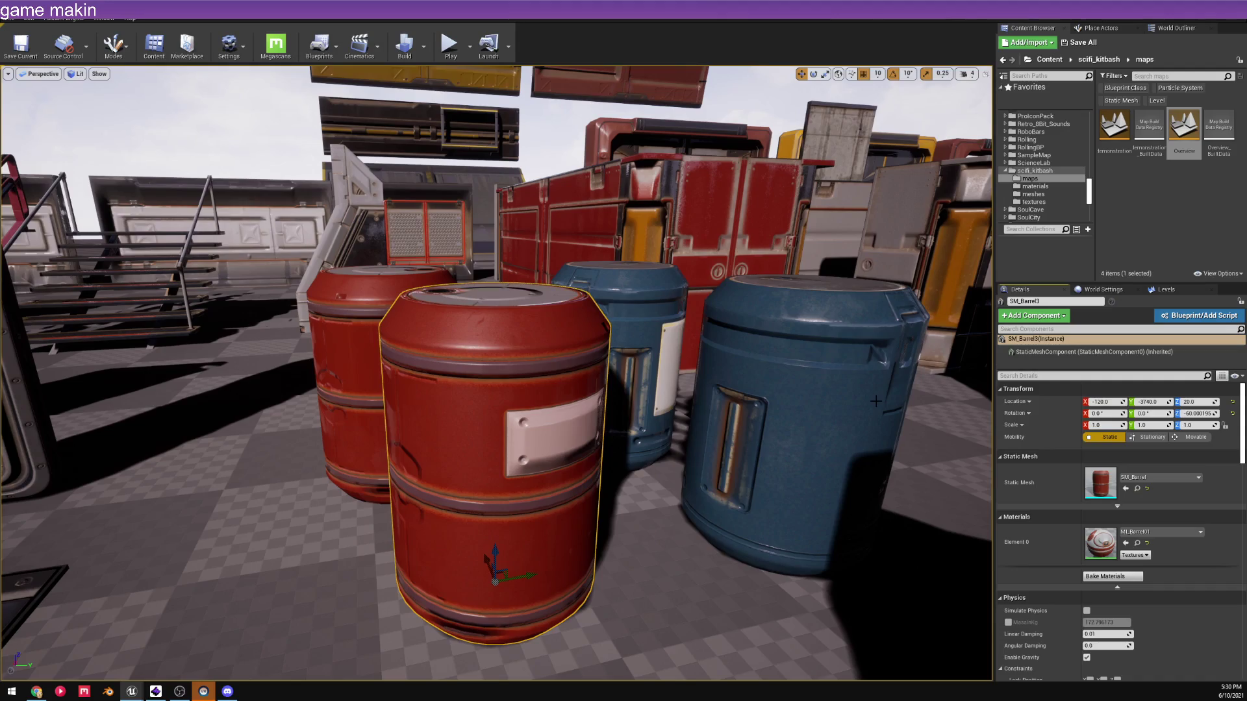
- Examine the kitbash hangar walls and doors, crates, bench-shaped barriers, and ceiling and floor panels
right_drag(488, 161, 520, 309)
click(508, 304)
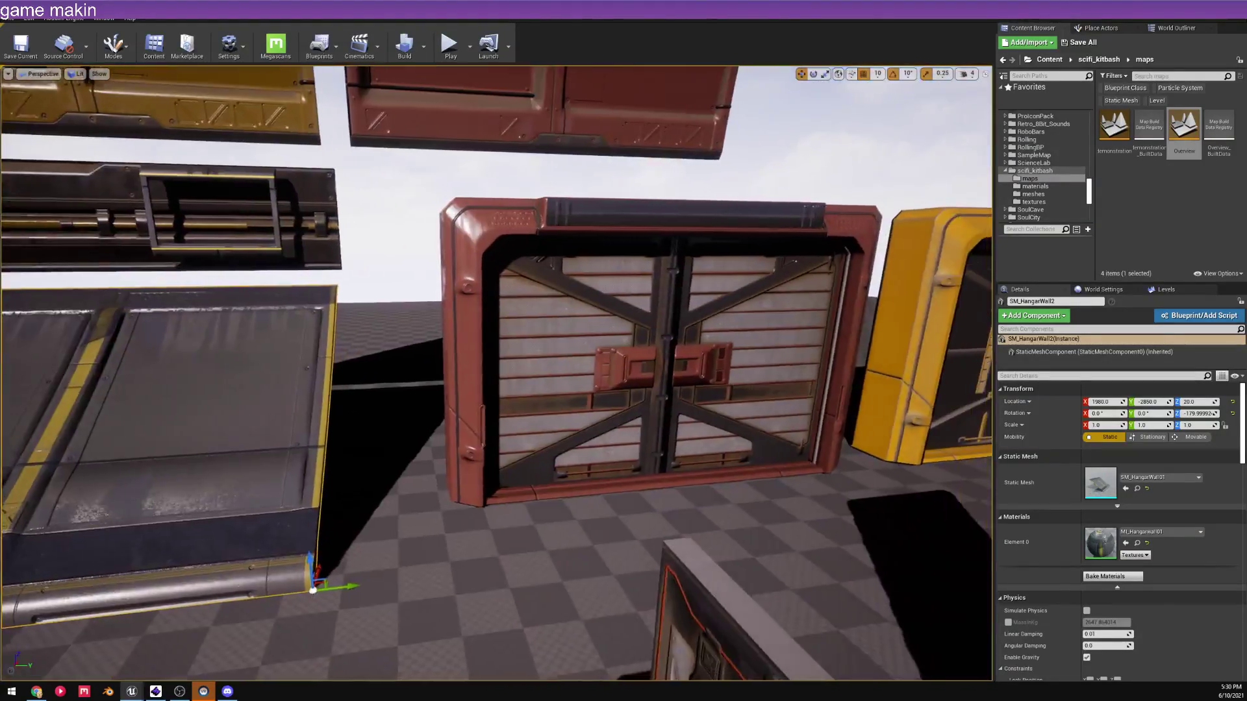
right_drag(497, 374, 503, 375)
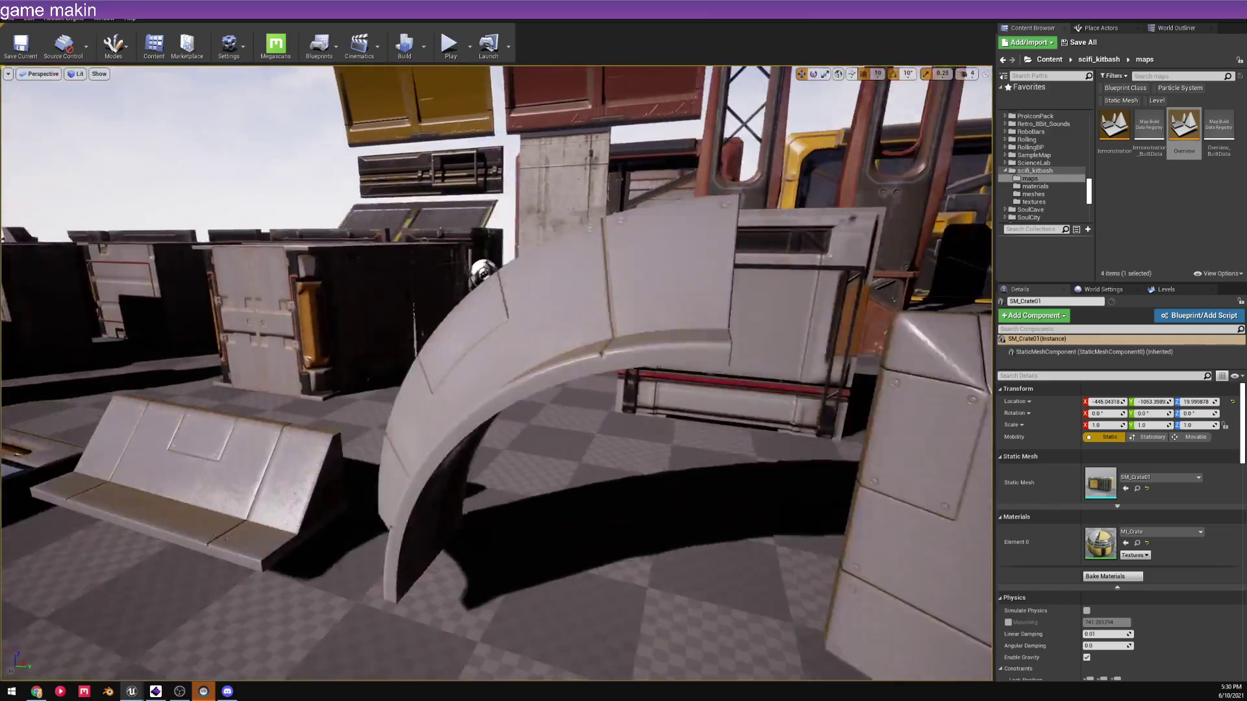
right_drag(496, 373, 455, 373)
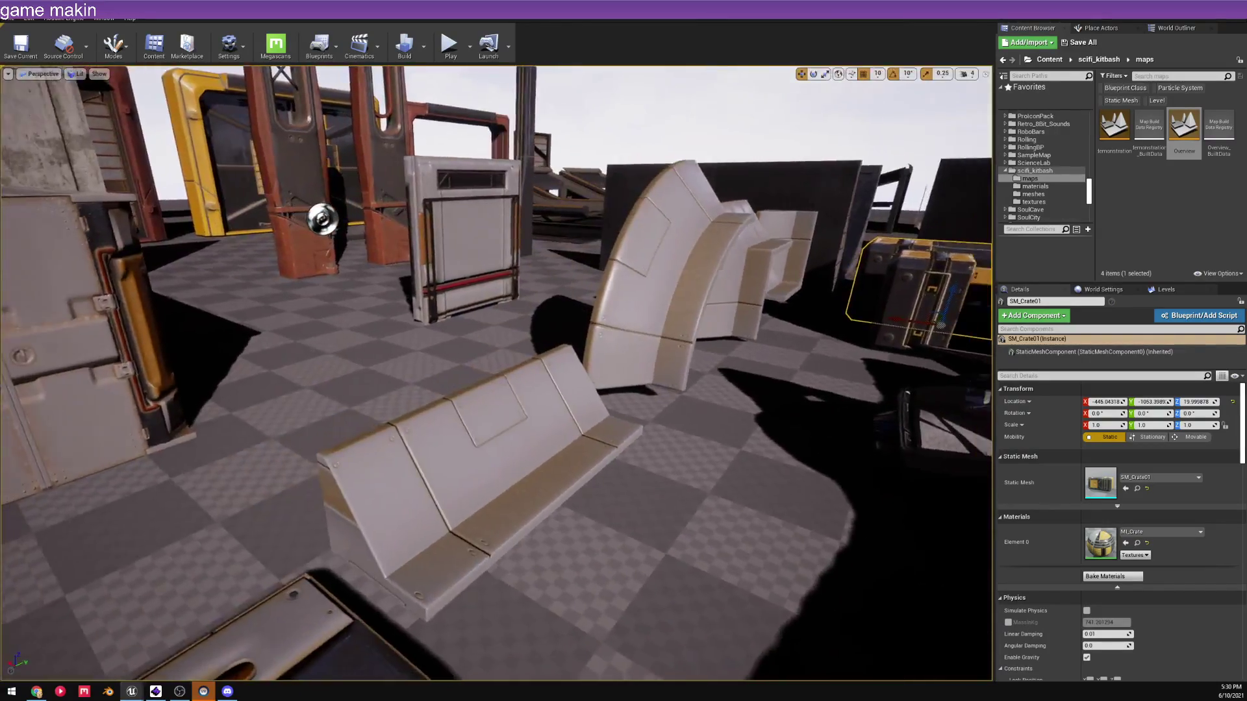
scroll(497, 374, up, 3)
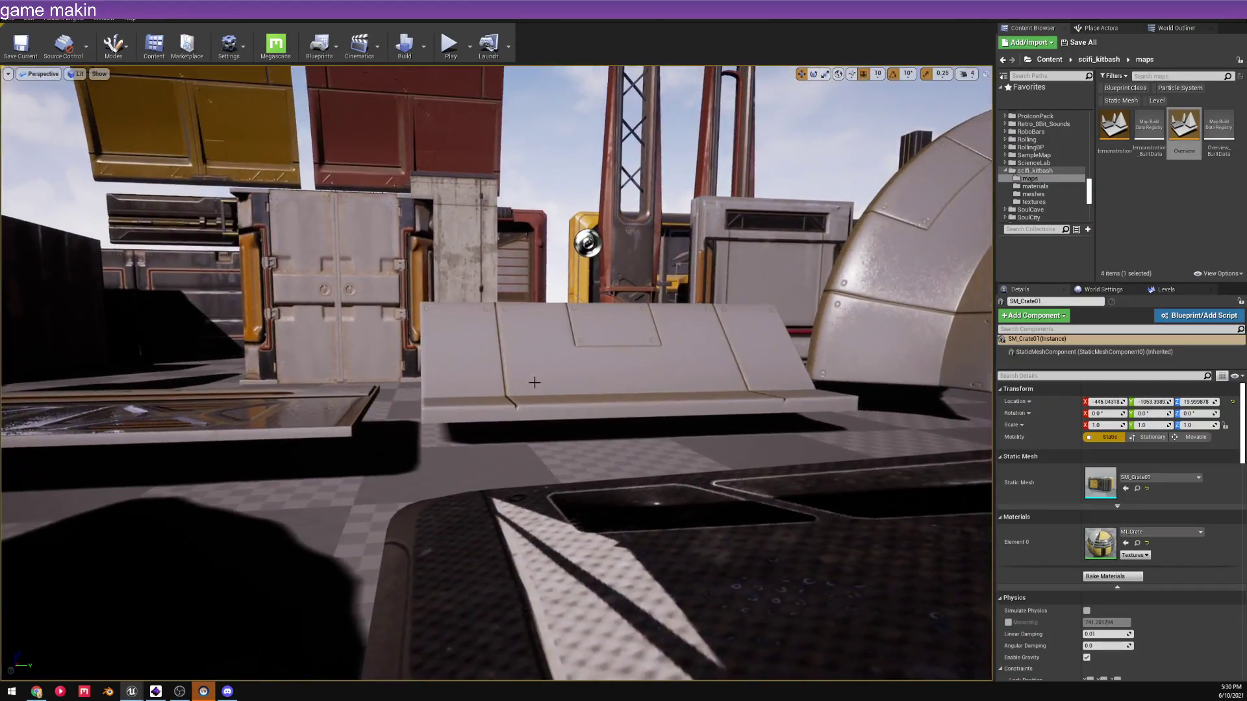
click(516, 410)
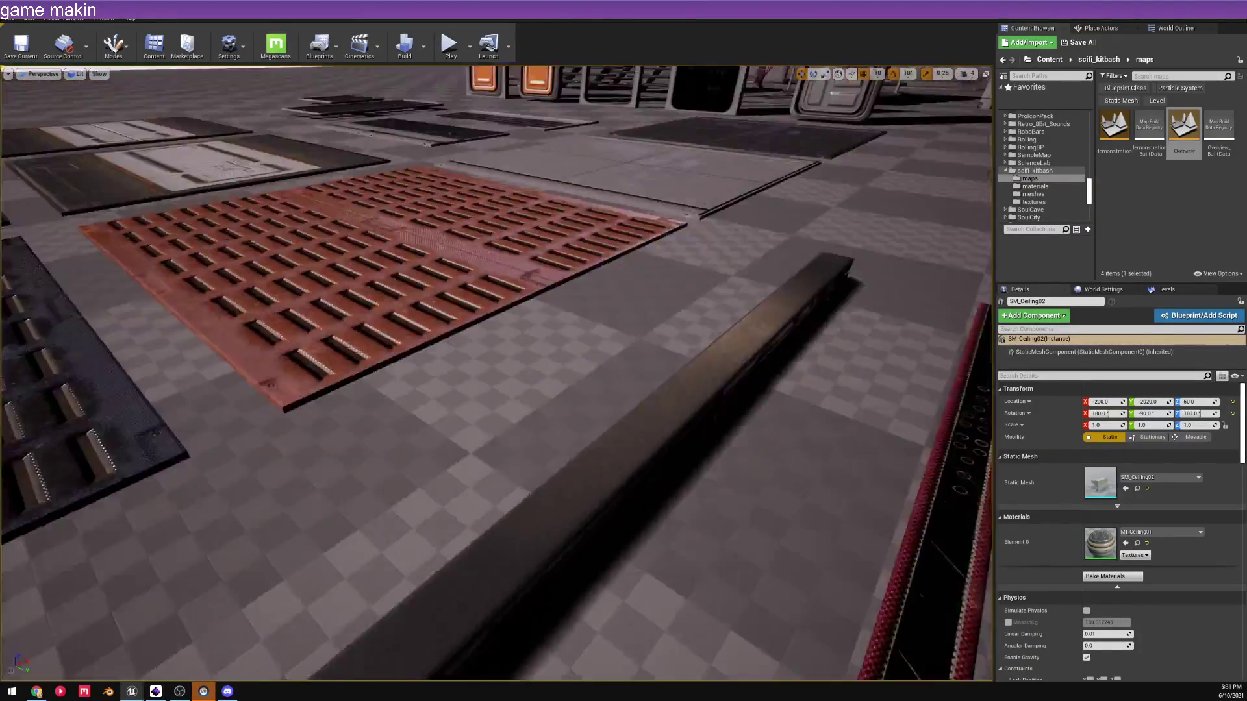
key(d)
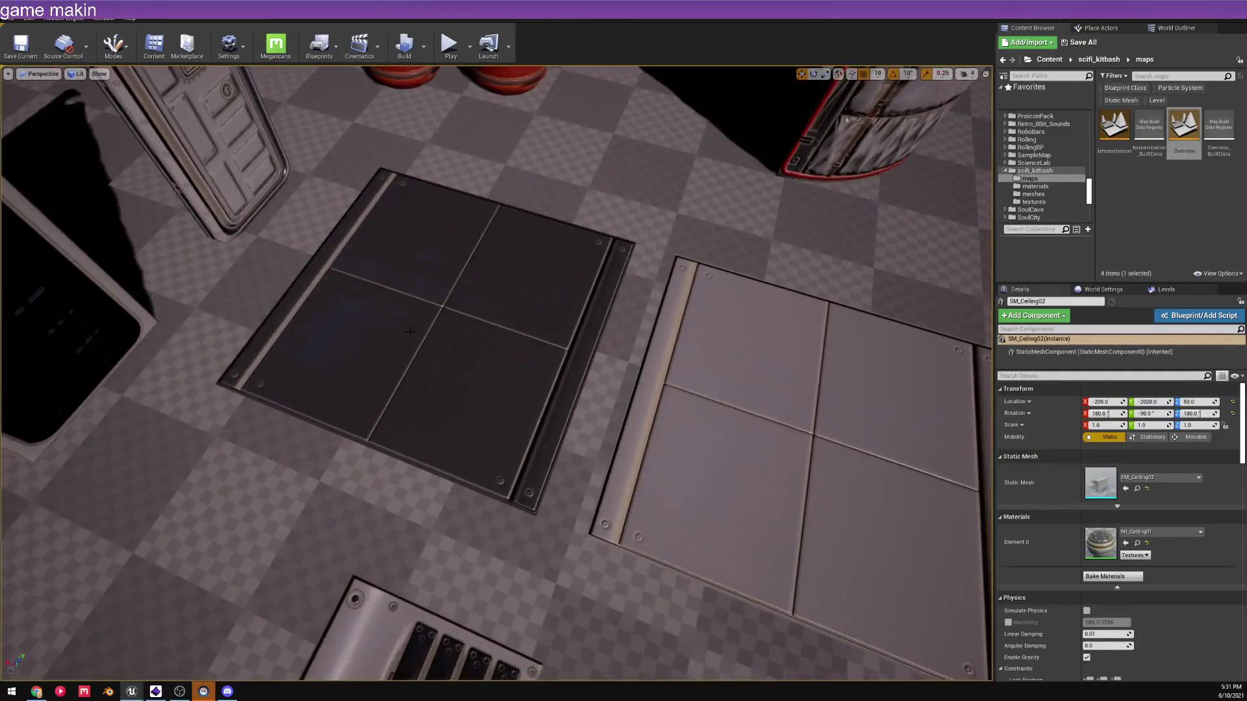
- Duplicate the dark four-panel floor tile flush beside the original, and undo a trial rotation of the copy
click(429, 343)
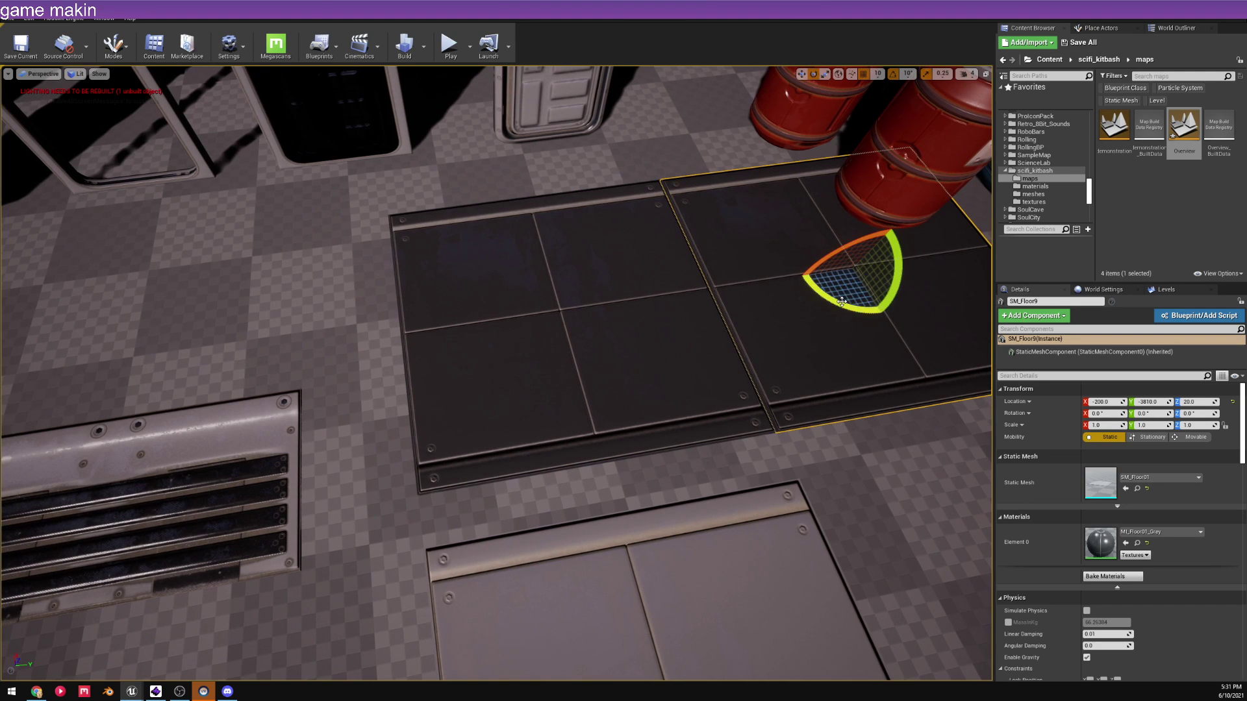
drag(842, 302, 824, 304)
key(Escape)
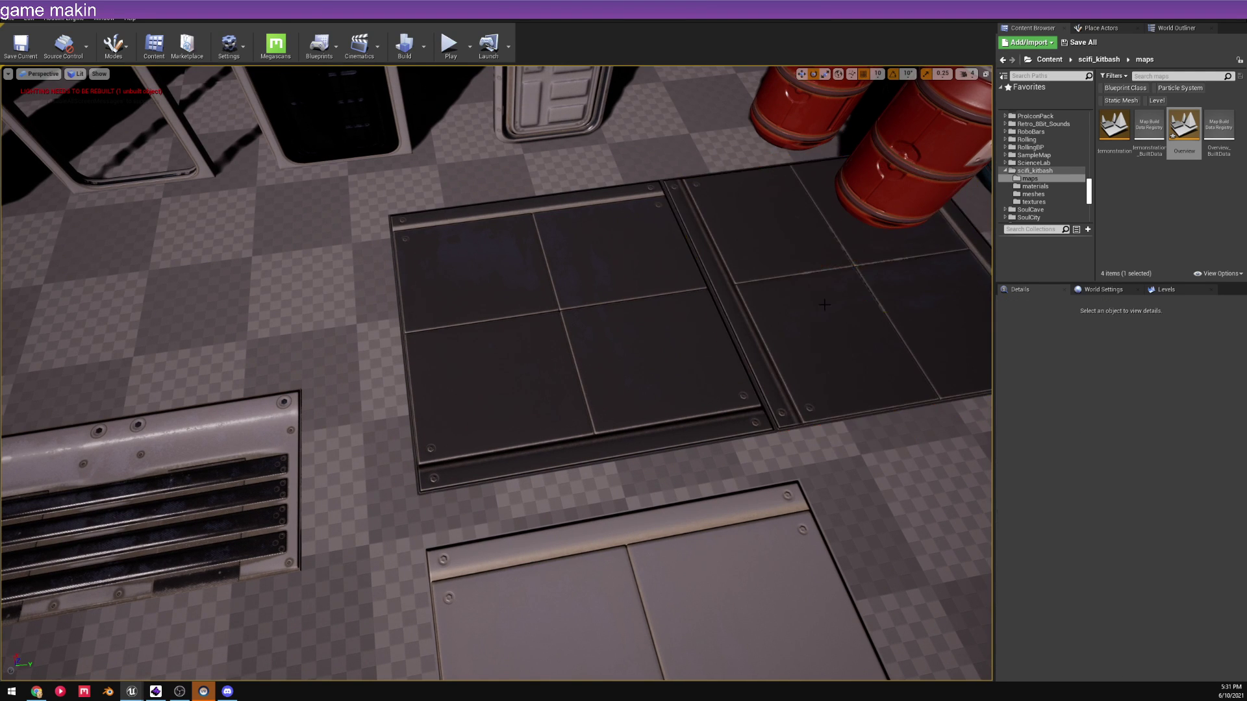
scroll(824, 305, down, 6)
key(ctrl+z)
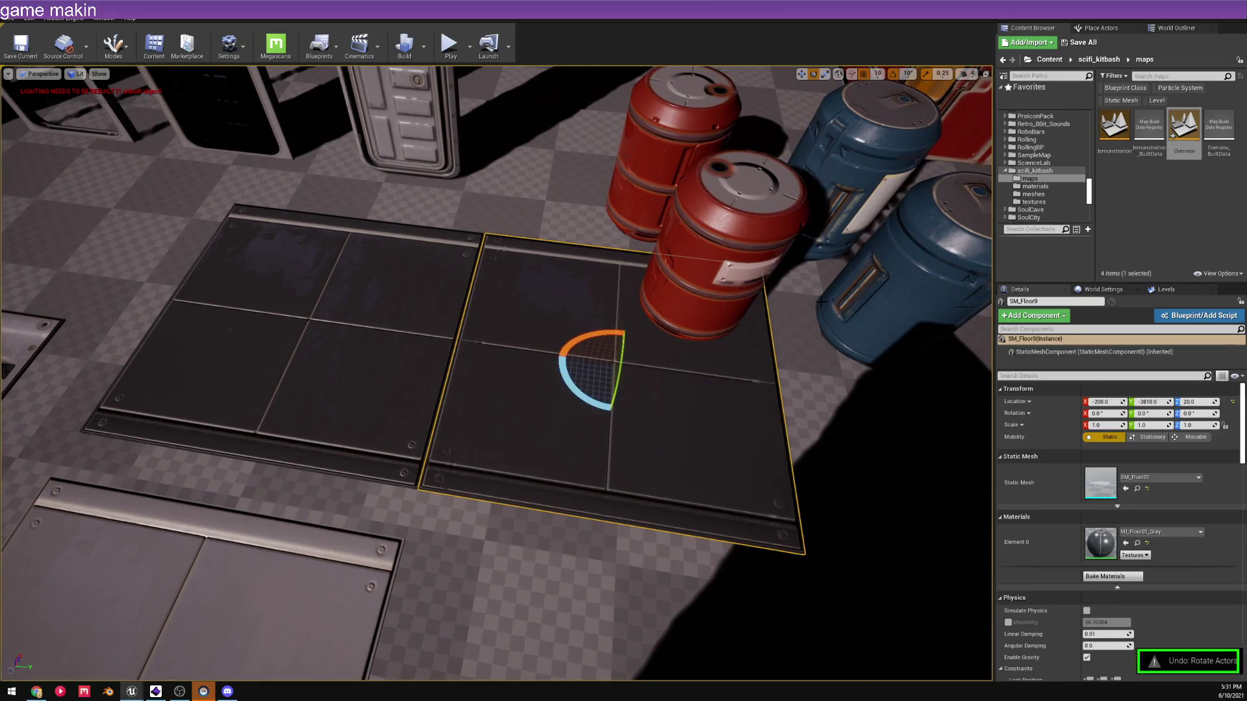
- Inspect the red and blue barrels, select the front blue barrel, and locate its SM_Barrel mesh among the project assets
key(Escape)
right_drag(821, 303, 753, 299)
click(597, 250)
key(f)
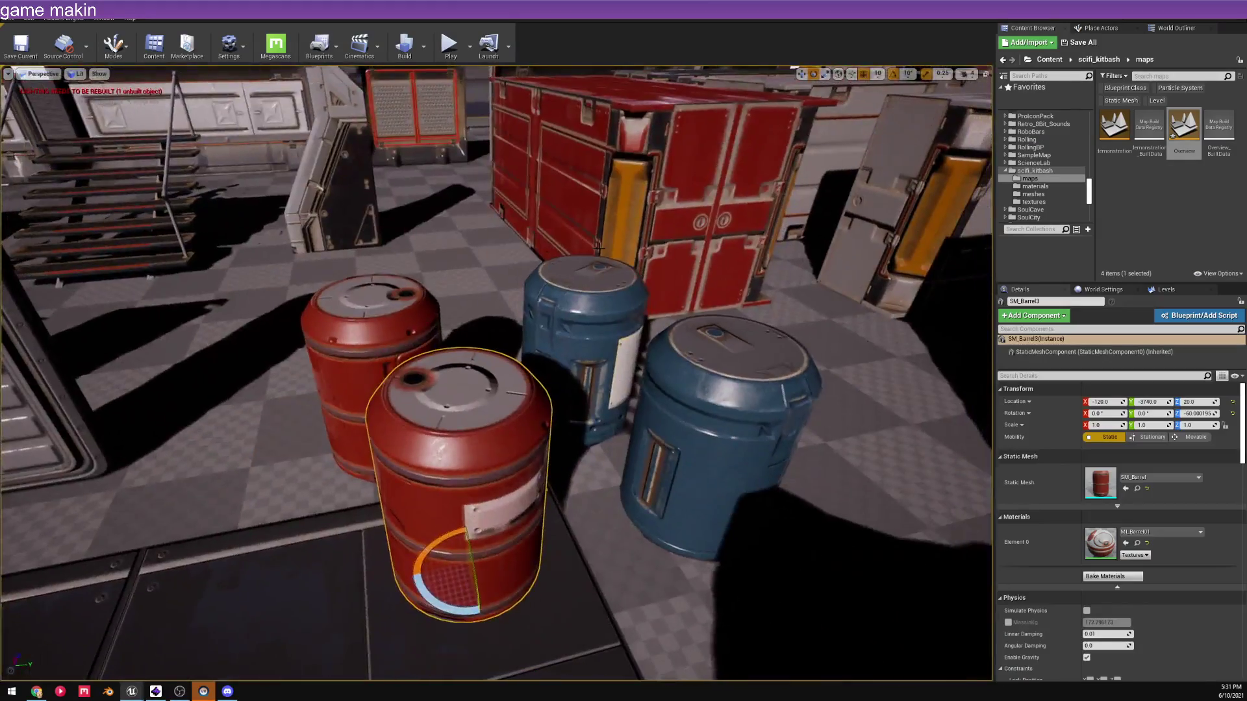
click(714, 416)
right_drag(715, 415, 698, 400)
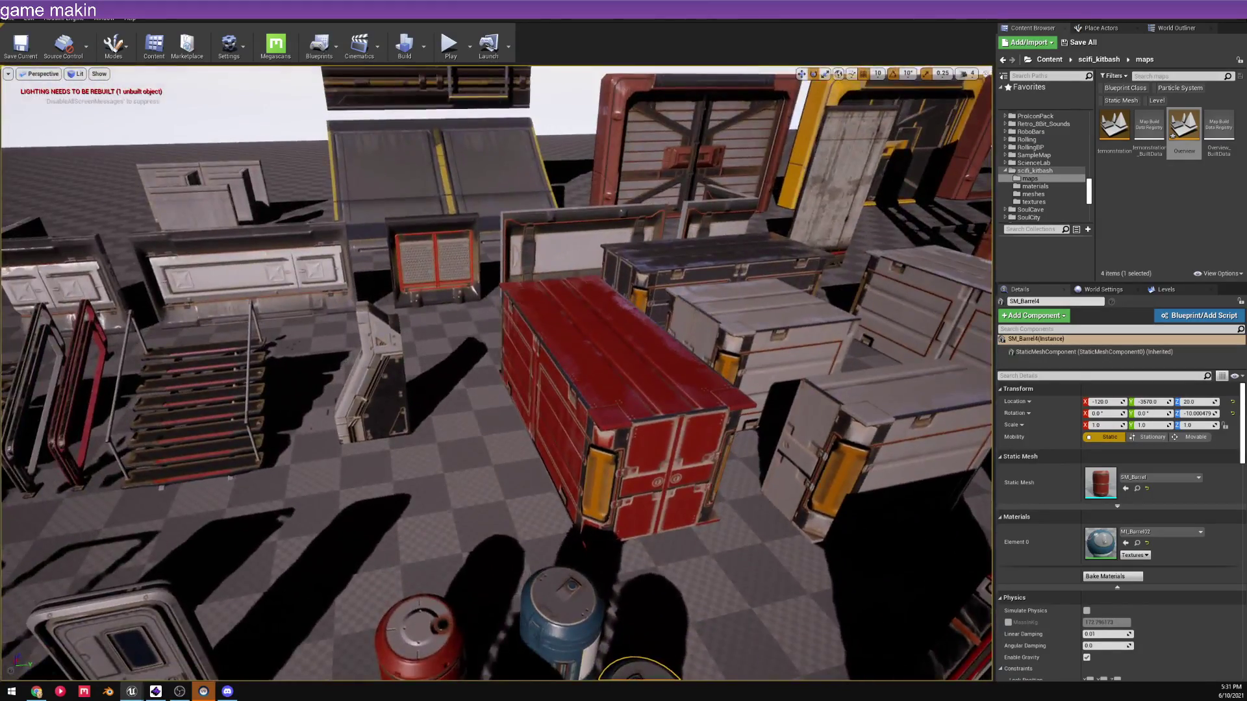
key(f)
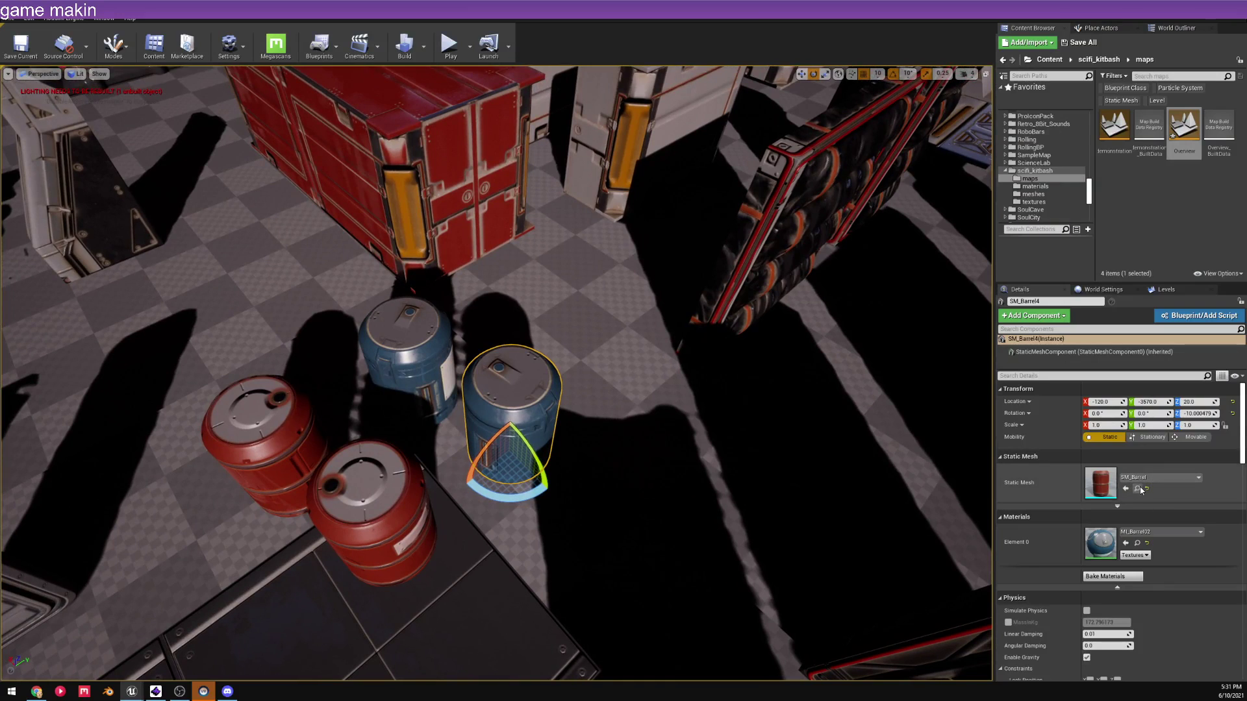
click(1138, 489)
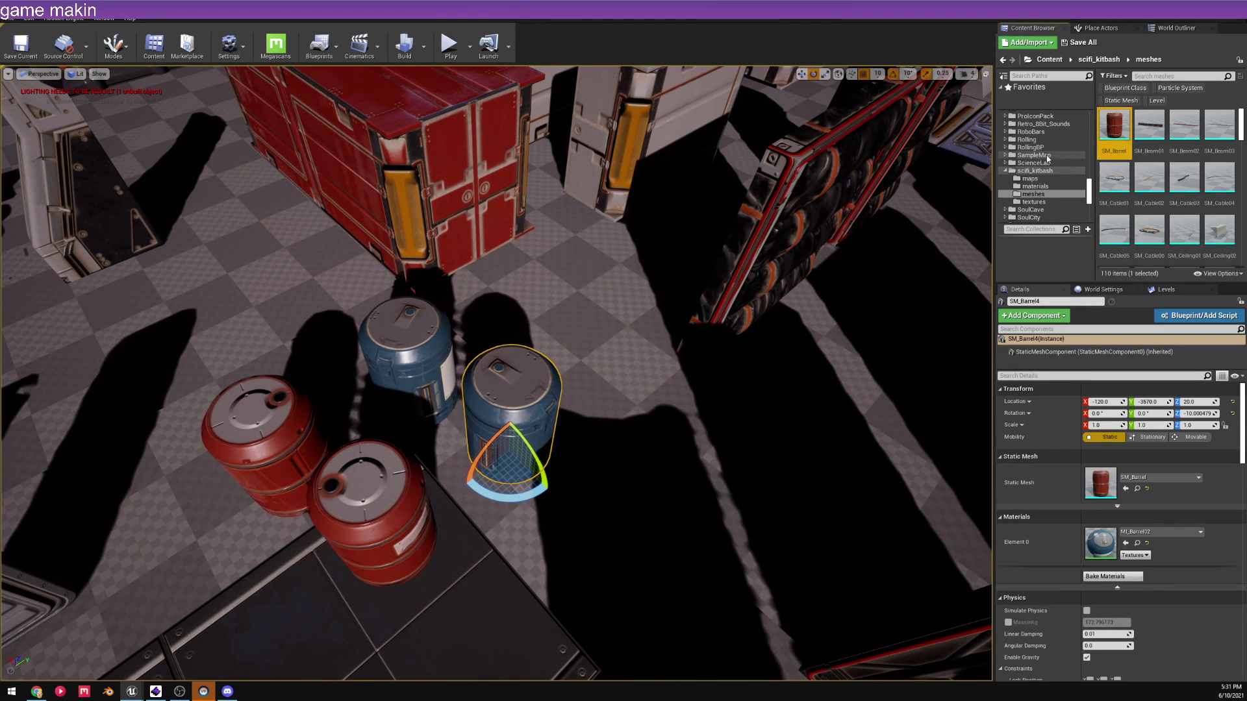
- Create a new folder named Scifikitbash inside the ThirdPartyContent folder
scroll(1045, 160, down, 10)
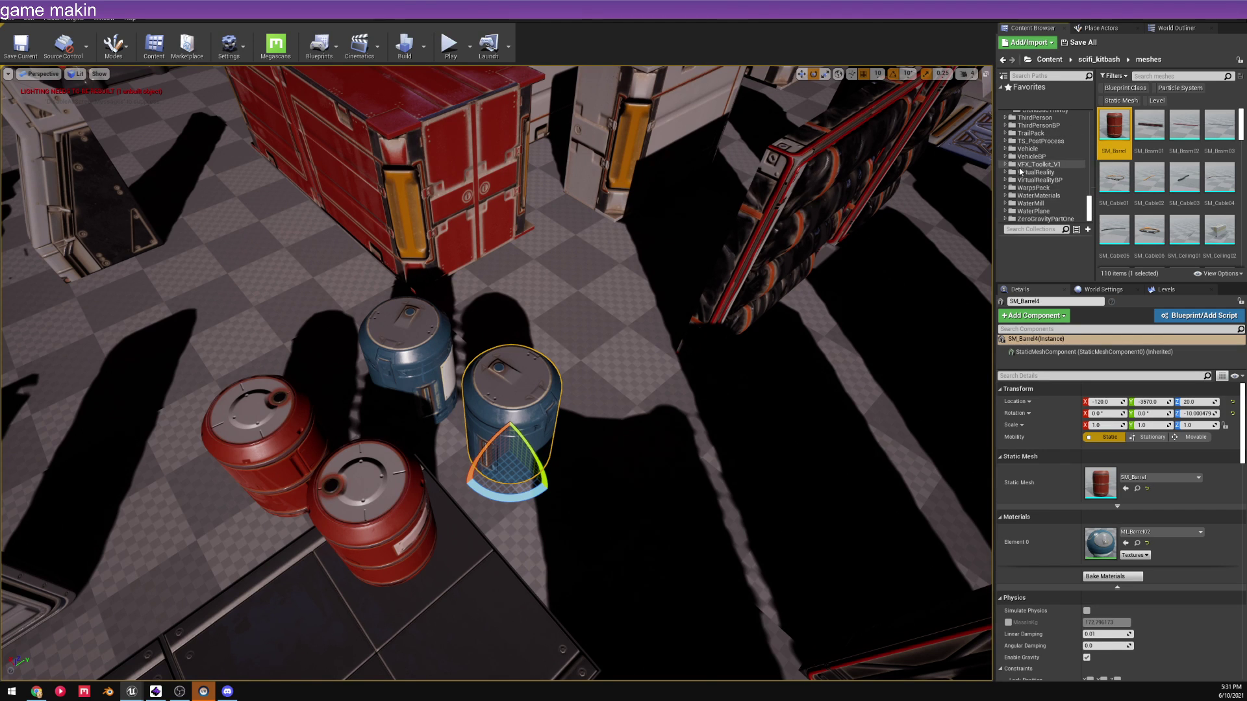
scroll(1034, 198, up, 2)
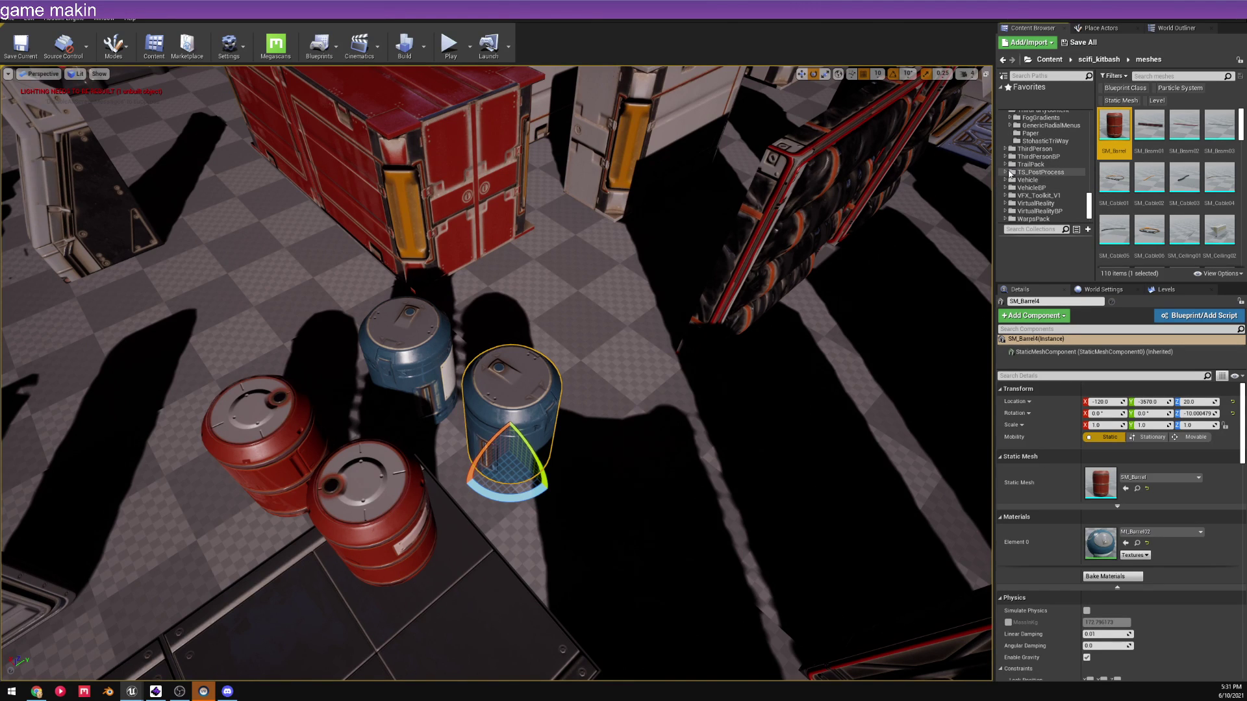
scroll(1060, 171, up, 3)
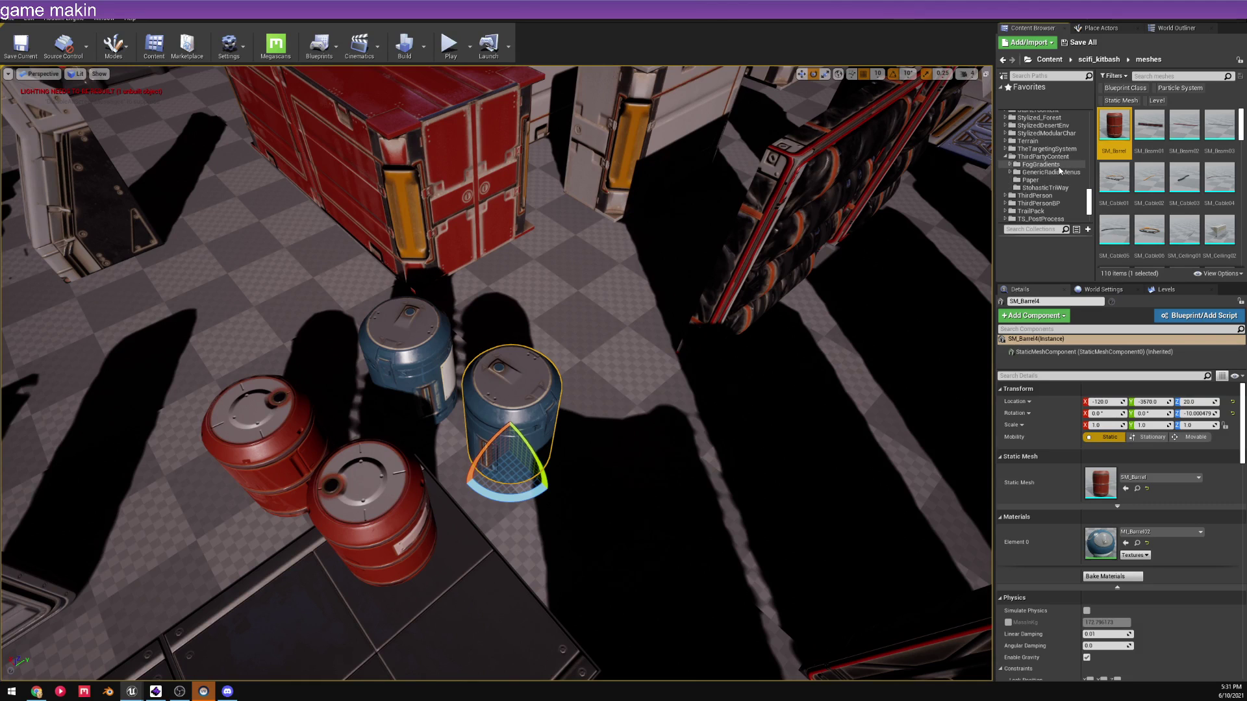
click(1044, 157)
right_click(1046, 158)
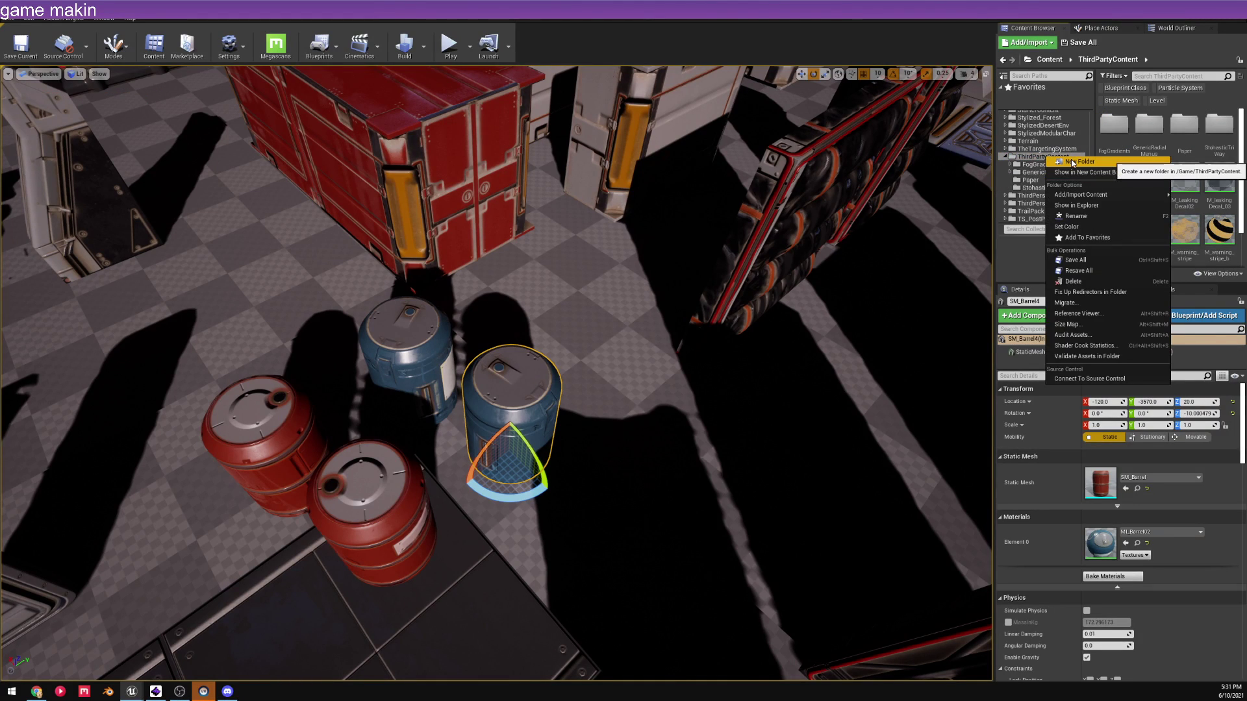
click(1072, 162)
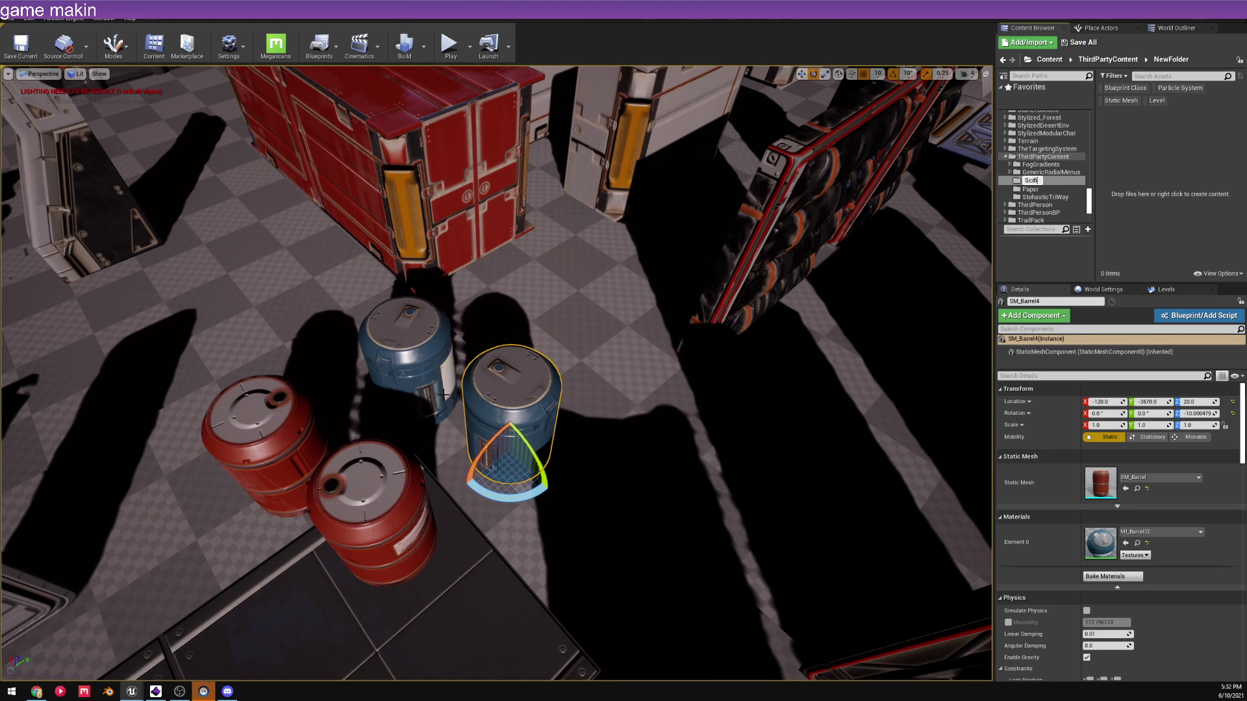
text(itbash)
key(Return)
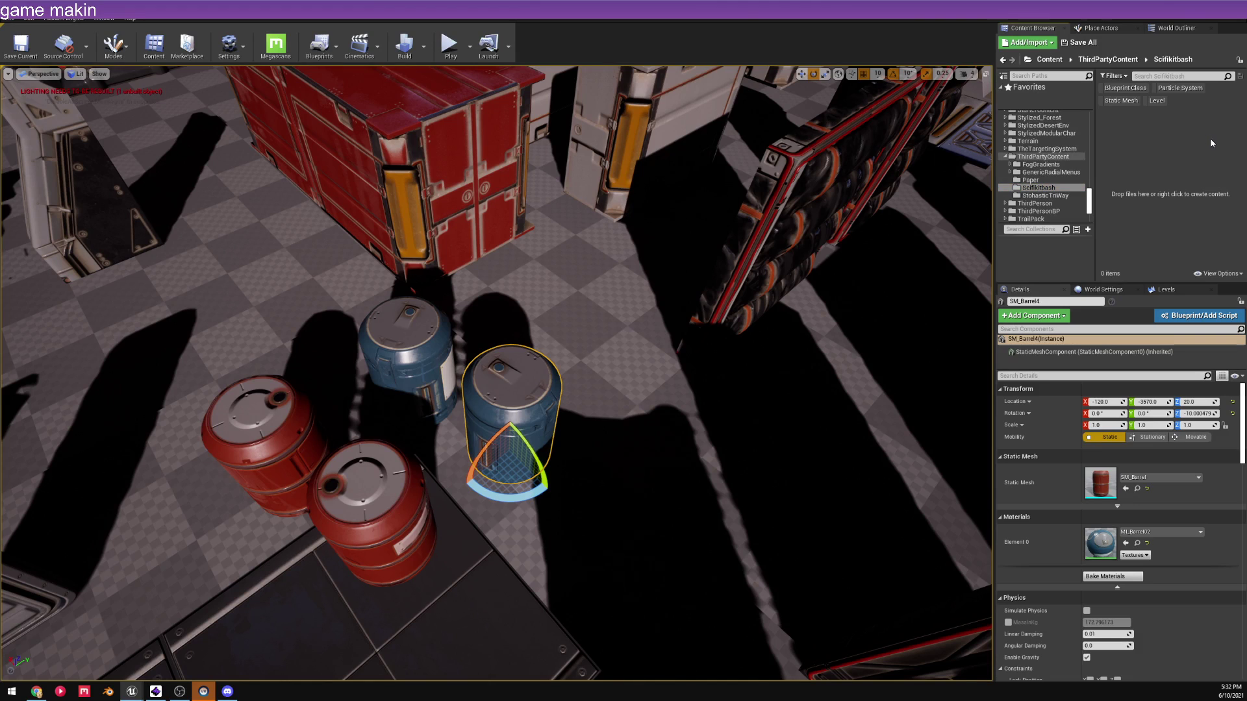
- Return to the scifi_kitbash meshes folder and move SM_Barrel into the ThirdPartyContent/Scifikitbash folder
key(ctrl+b)
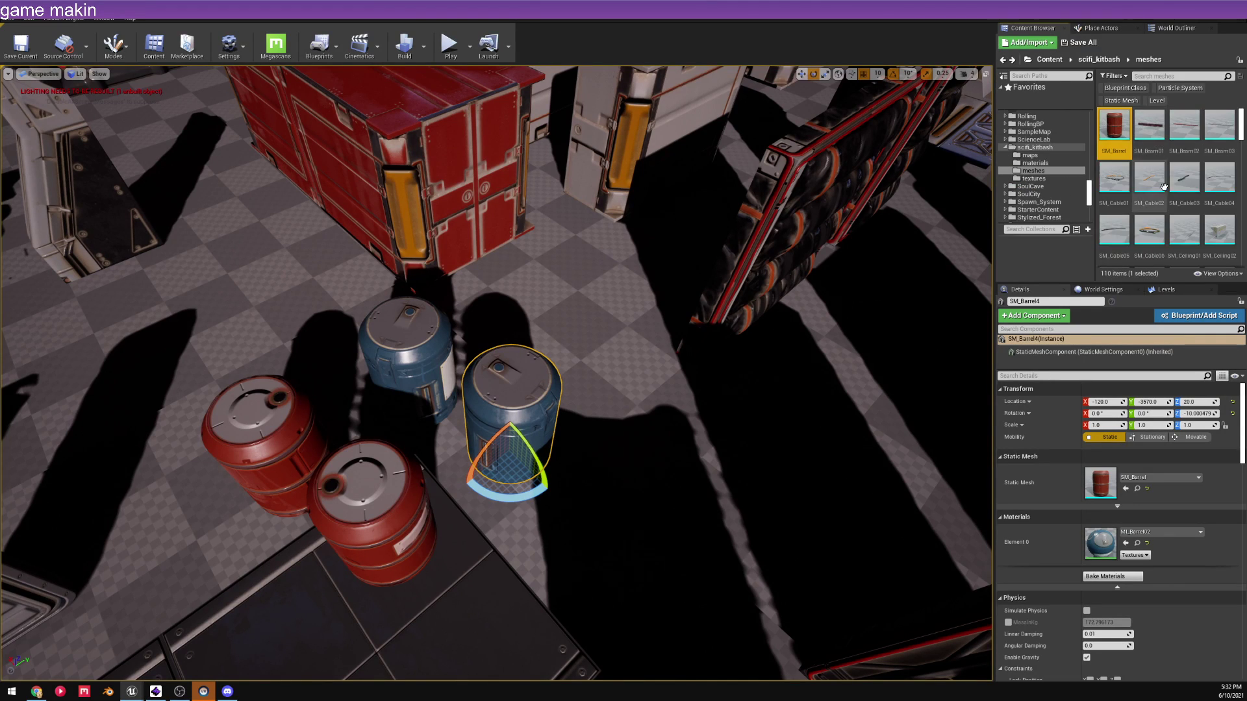
scroll(1051, 148, down, 3)
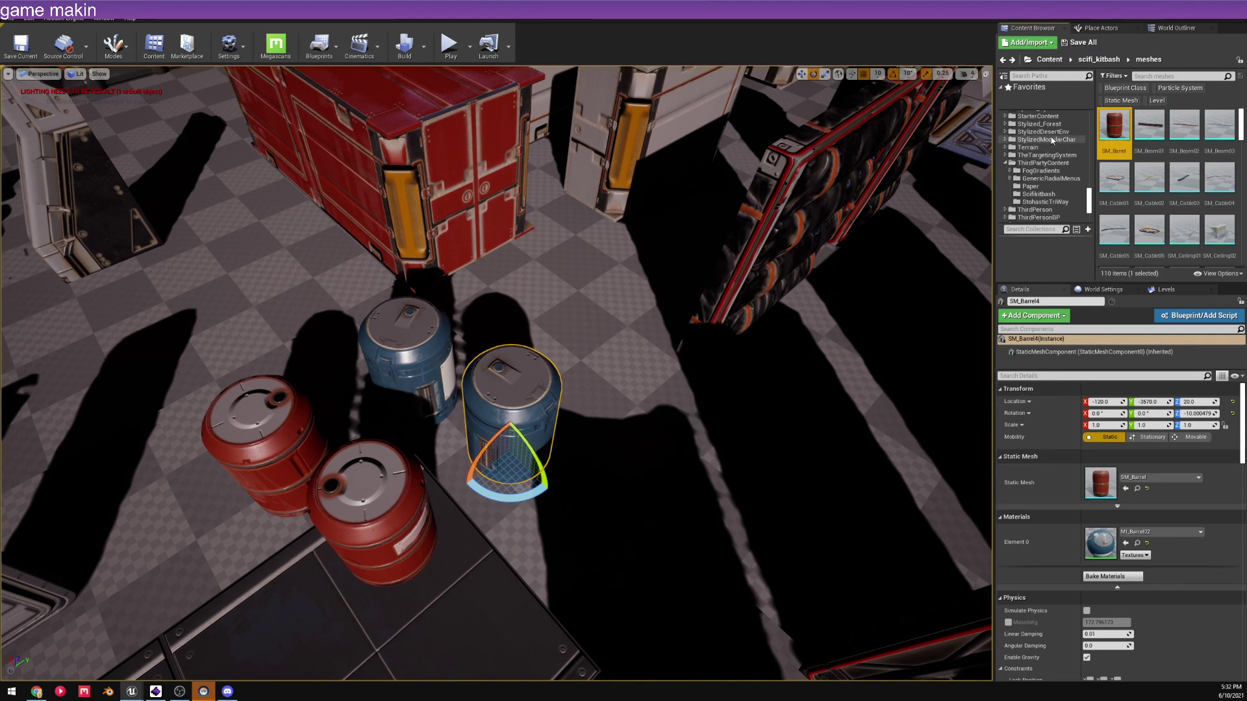
scroll(1050, 148, down, 5)
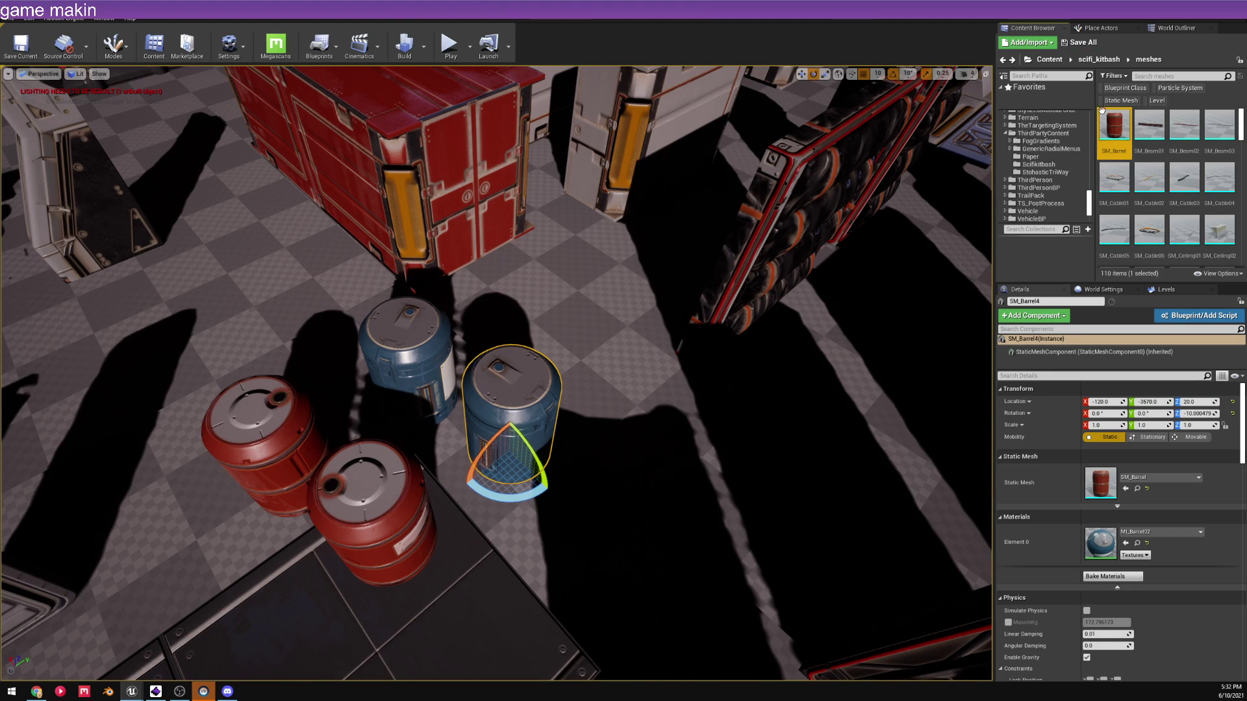
drag(1115, 125, 1042, 166)
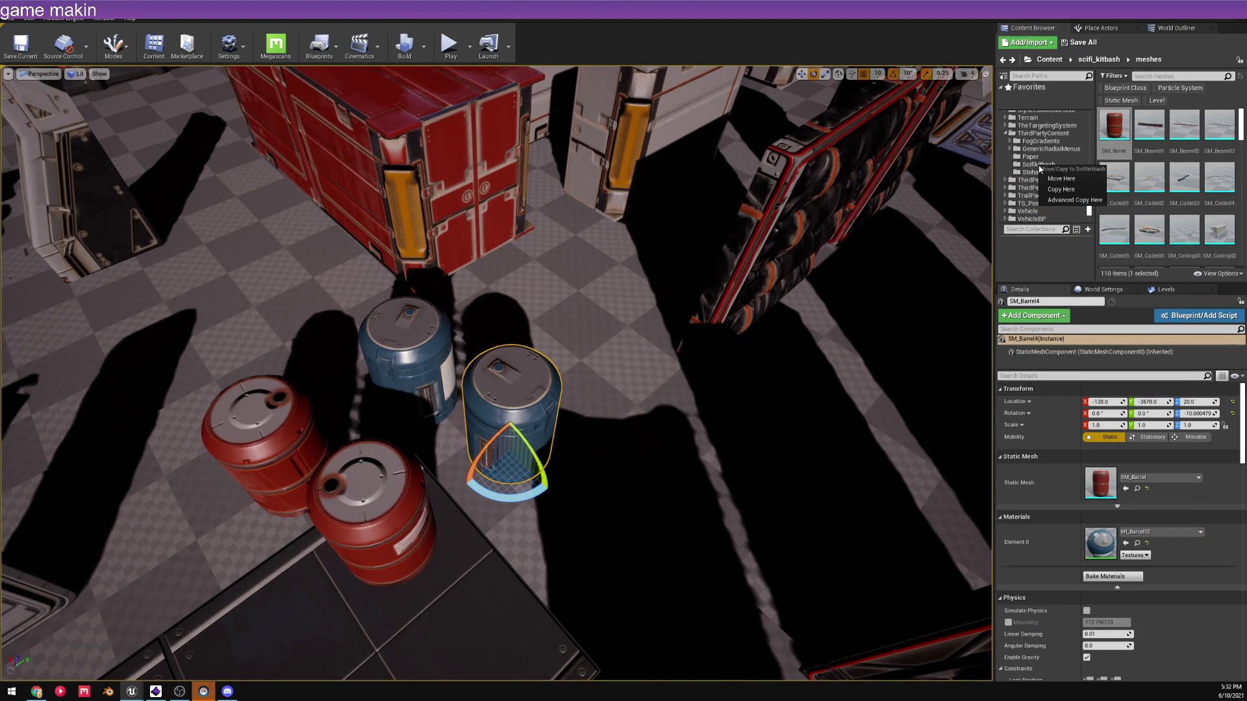
click(1058, 182)
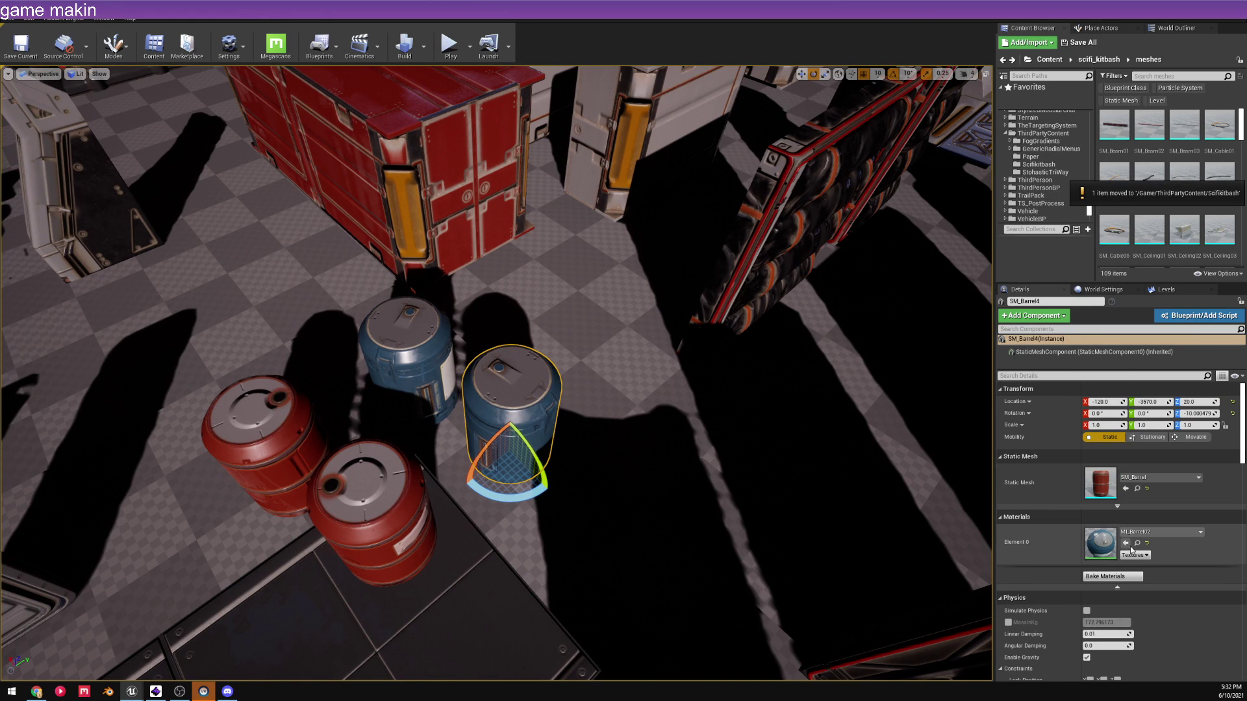
- Open the MI_Barrel02 material instance from the kitbash materials and locate its albedo texture among the project assets
scroll(1045, 182, up, 5)
click(1035, 170)
click(1106, 233)
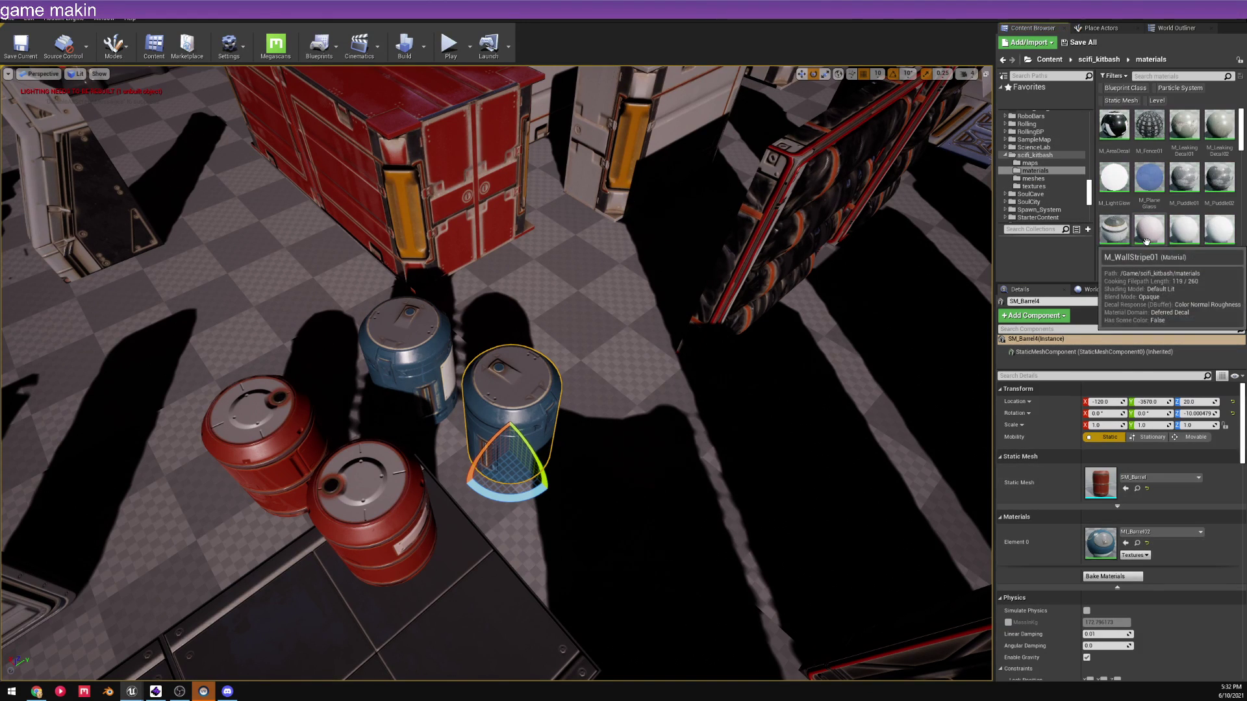
scroll(1130, 237, down, 3)
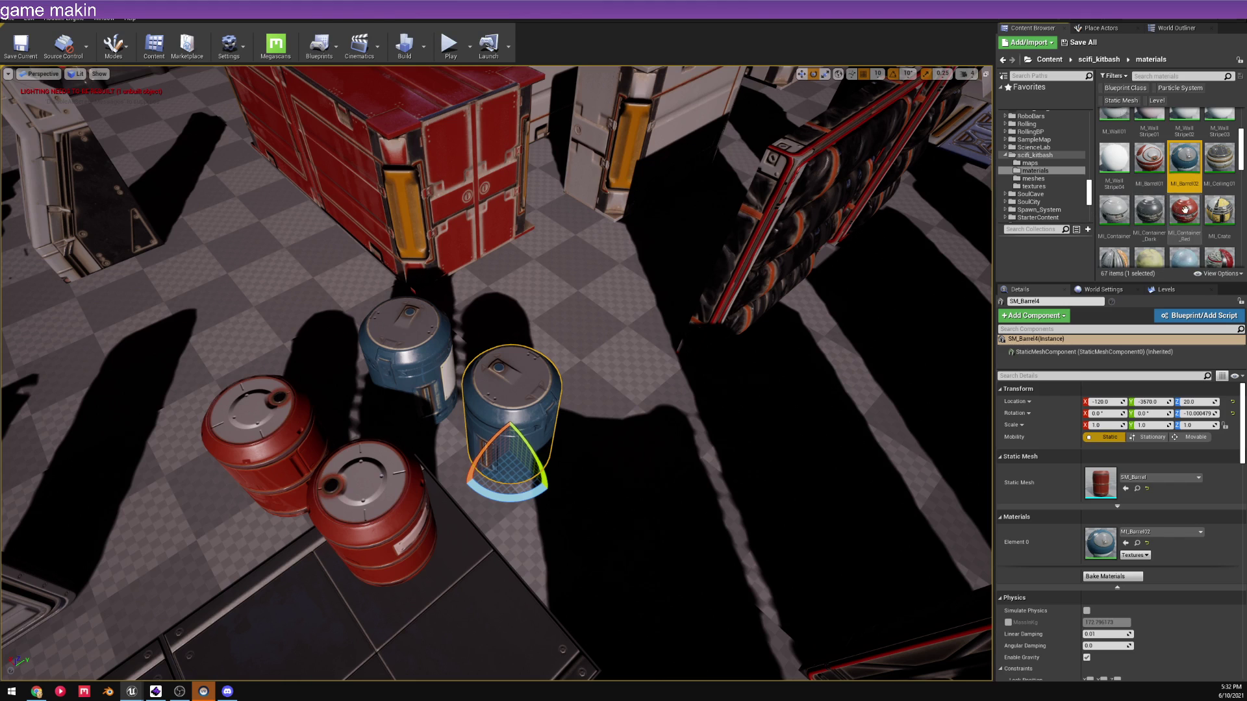
mouse_move(1184, 159)
mouse_down()
mouse_move(1039, 170)
mouse_move(1176, 155)
mouse_up()
double_click(1175, 156)
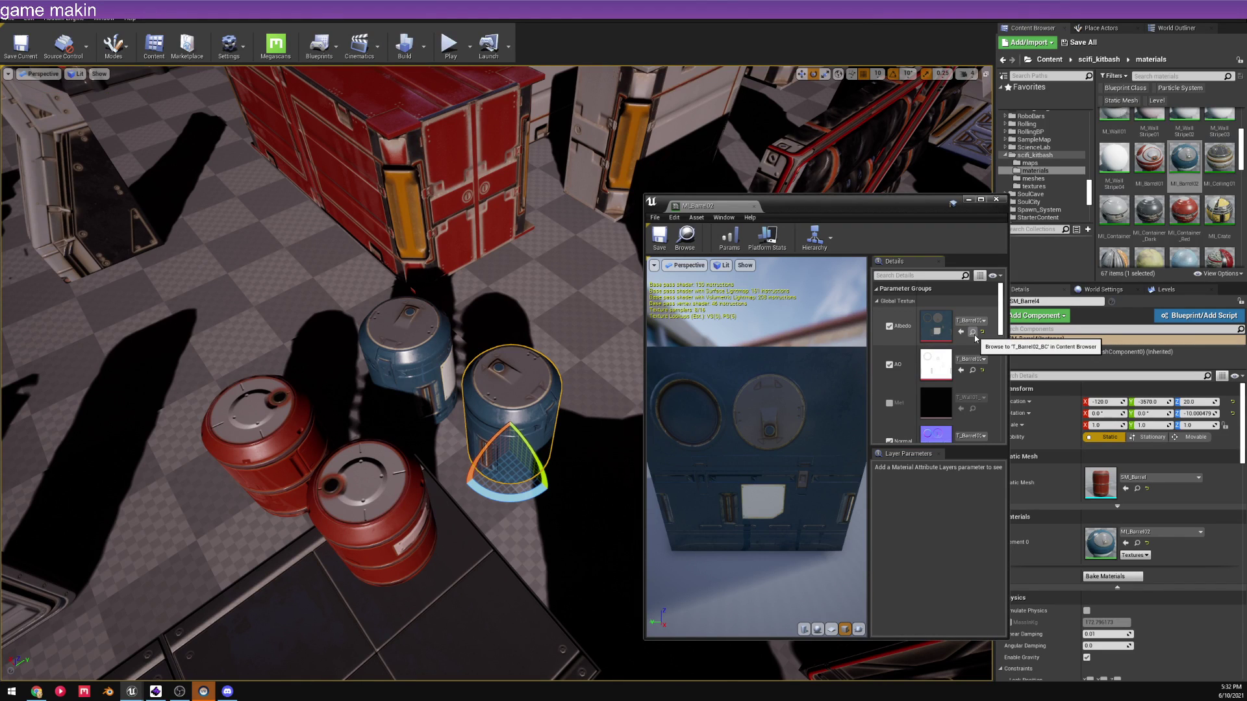
click(973, 332)
drag(900, 206, 867, 141)
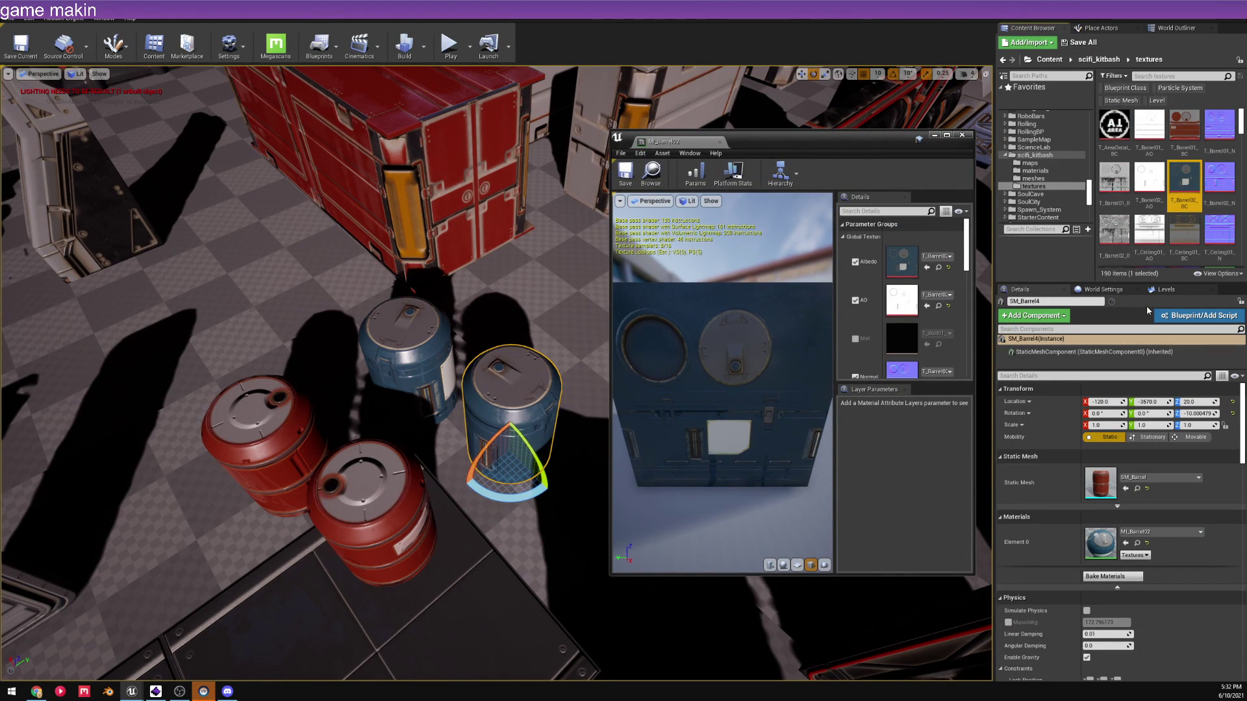
- Select the T_Barrel02 AO, BC, N and R textures and move them into the Scifikitbash folder
ctrl+click(1211, 194)
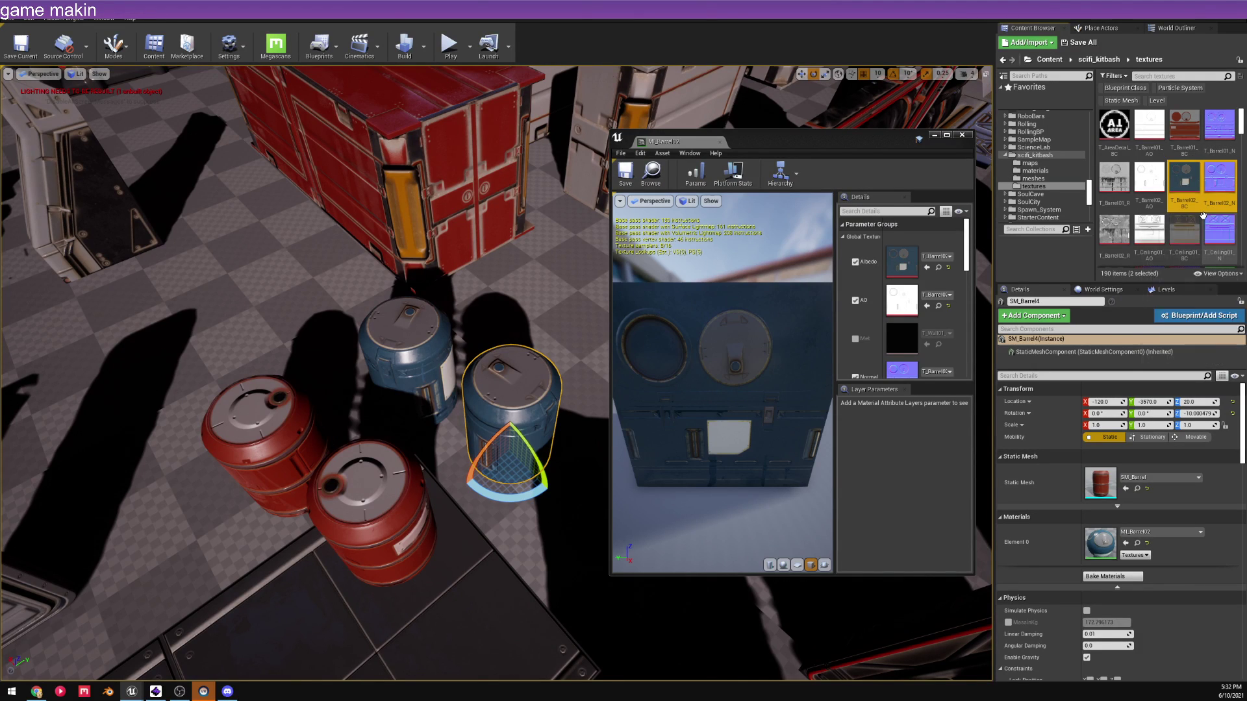
scroll(1149, 253, down, 1)
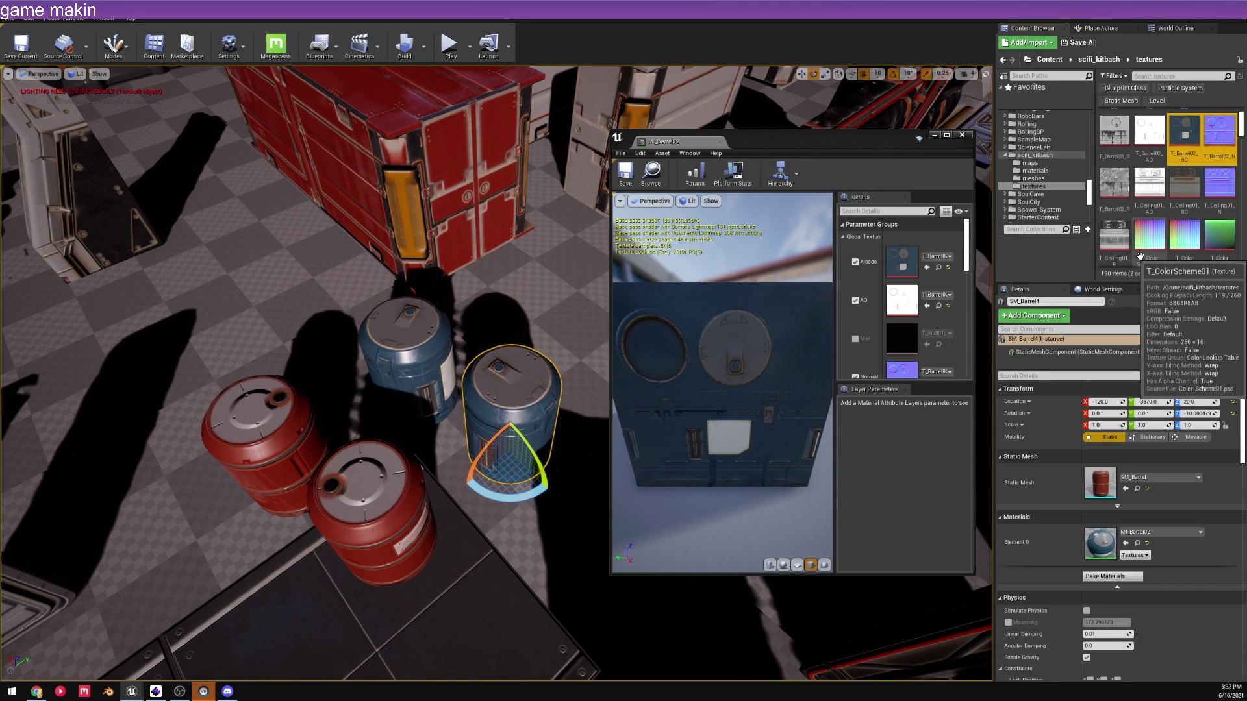
scroll(1121, 221, up, 1)
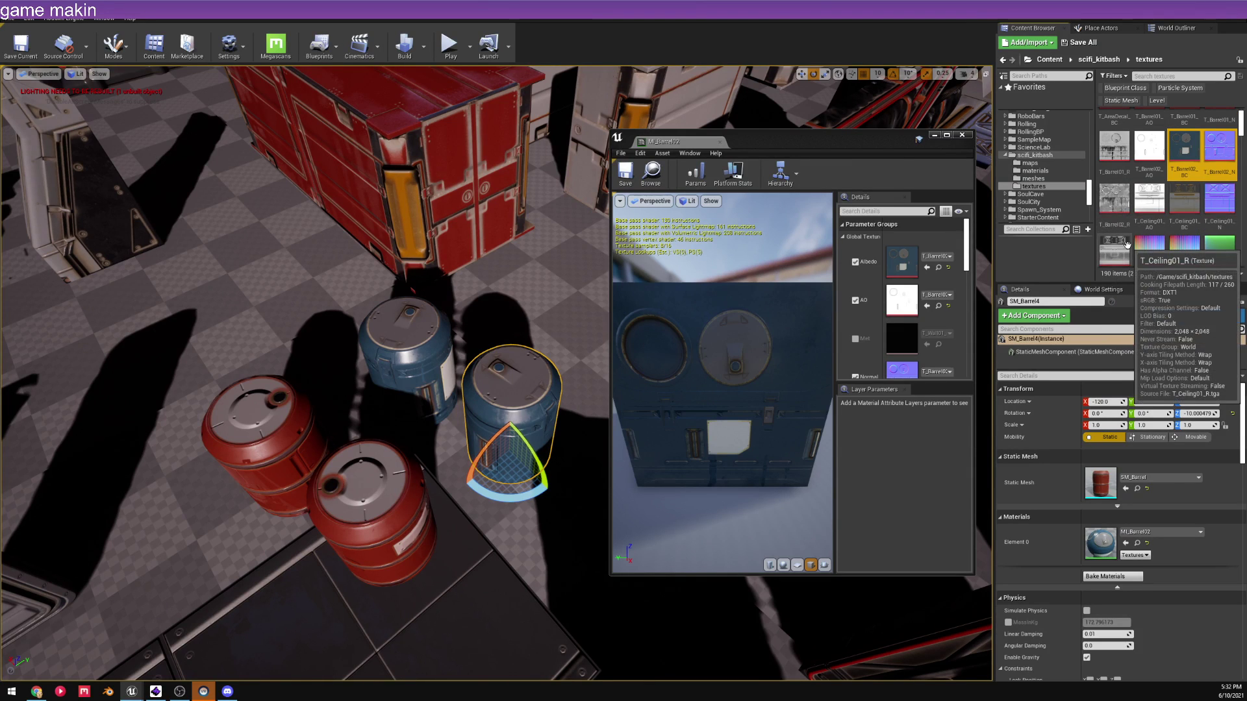
ctrl+click(1119, 221)
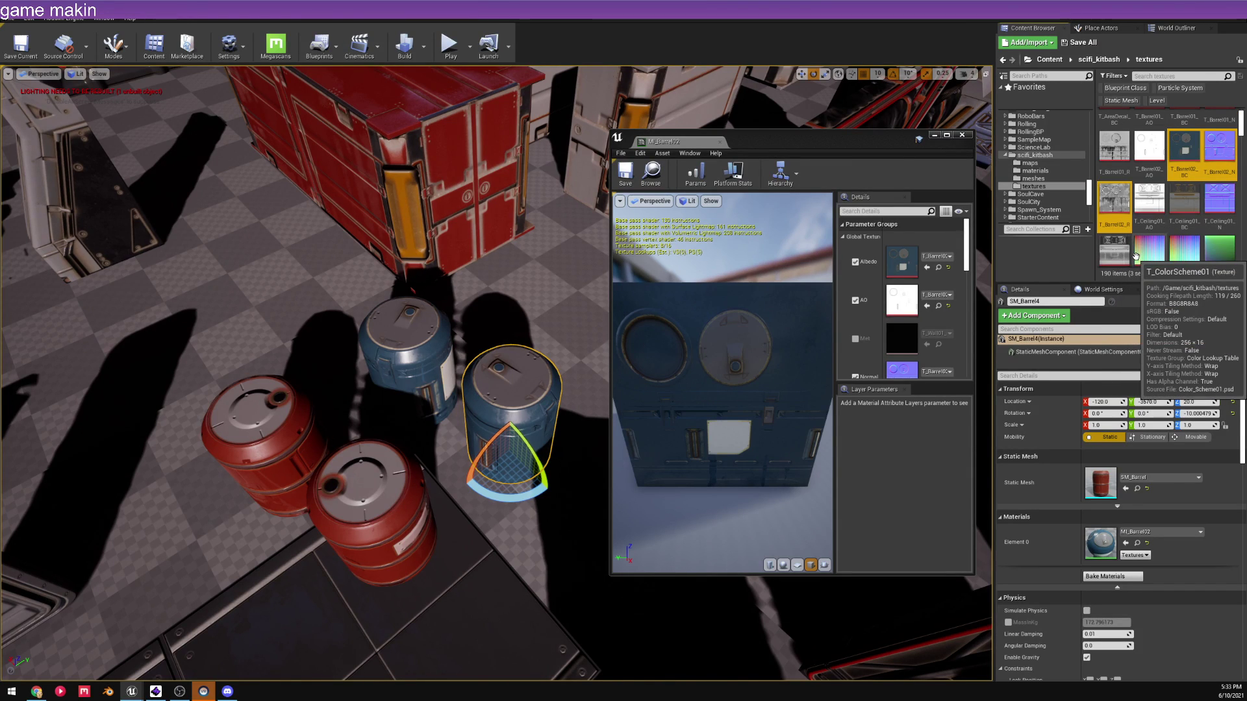
scroll(1136, 257, up, 1)
ctrl+click(1149, 178)
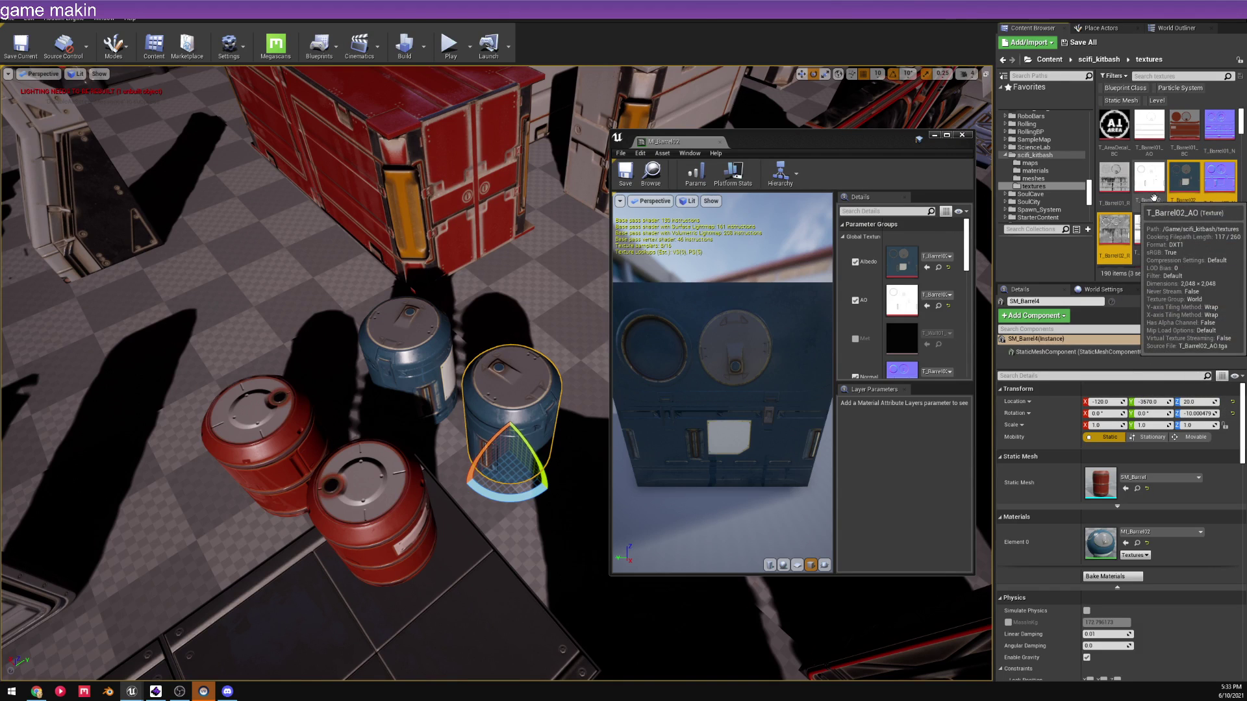
right_click(1203, 186)
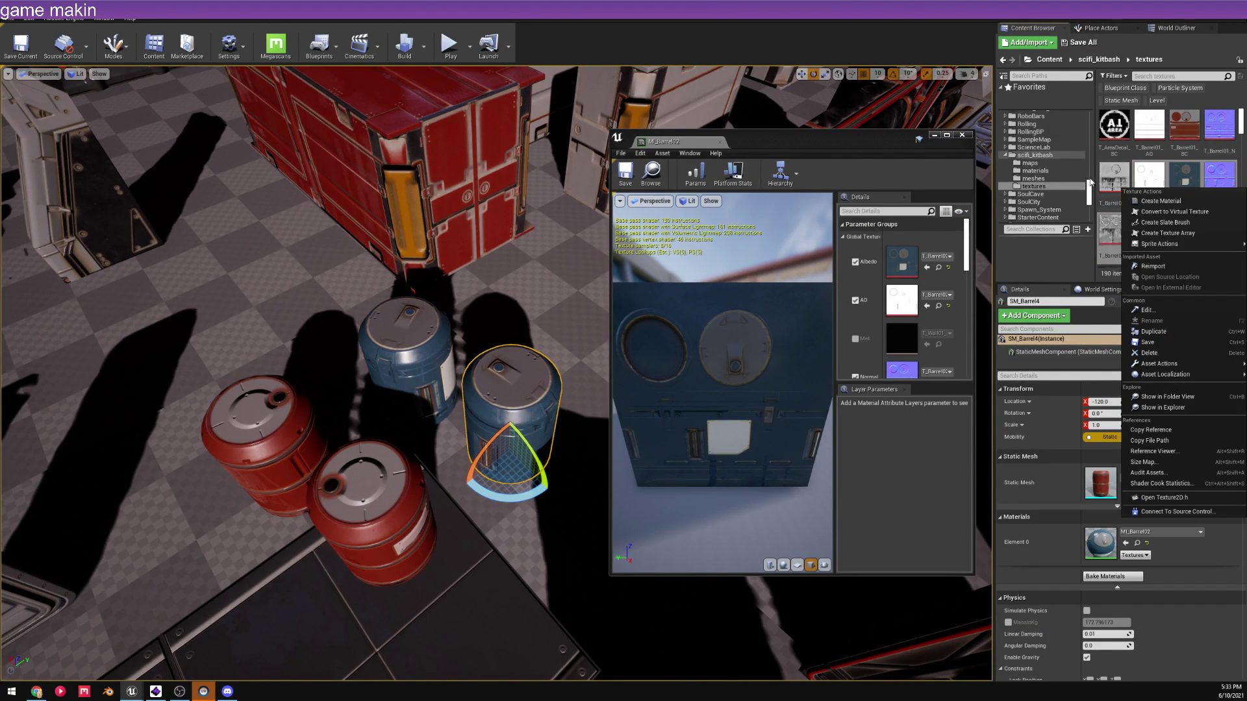
scroll(1072, 176, down, 5)
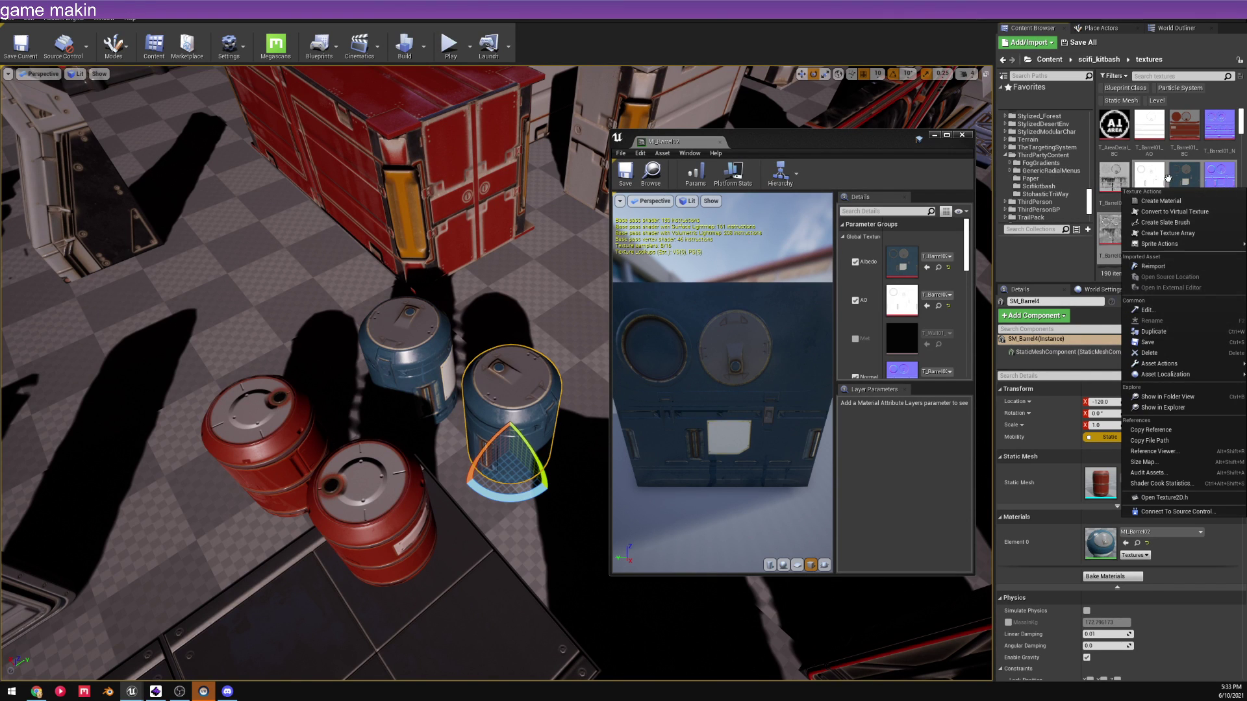
drag(1167, 176, 1060, 195)
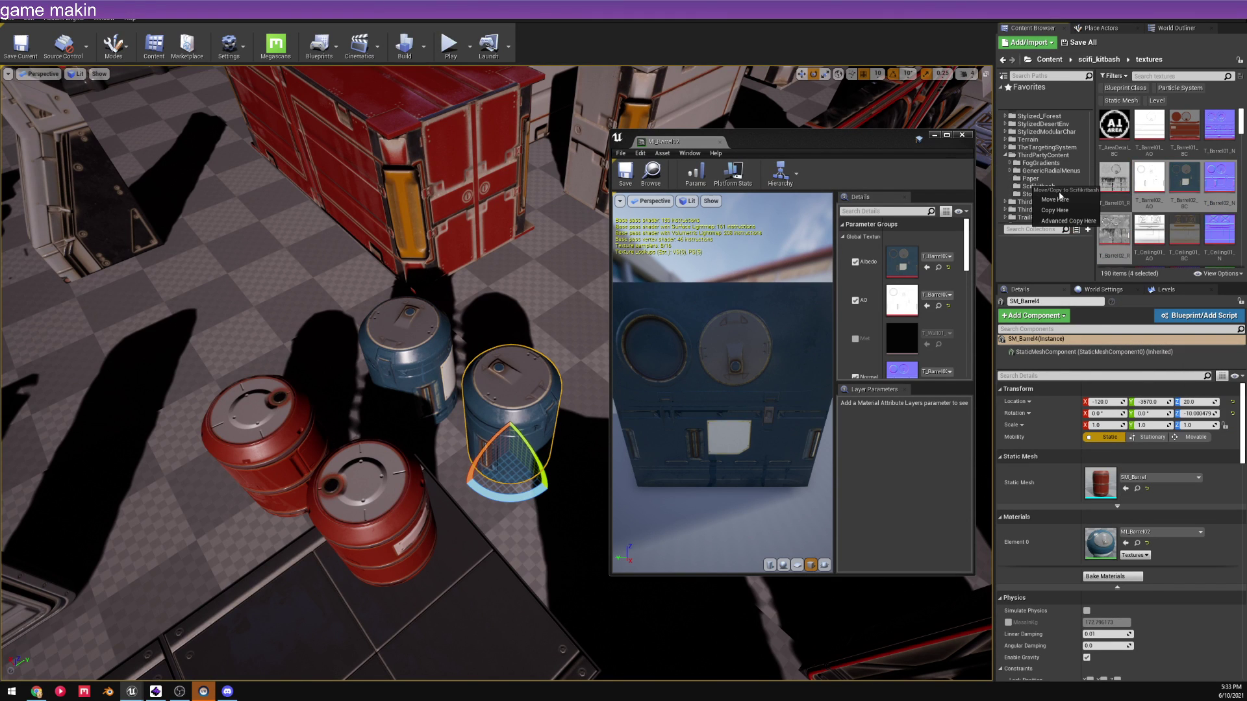
click(1056, 199)
- Open SM_Barrel from the Scifikitbash folder, reset its Element 0 material slot to default, and close the mesh editor
click(1035, 186)
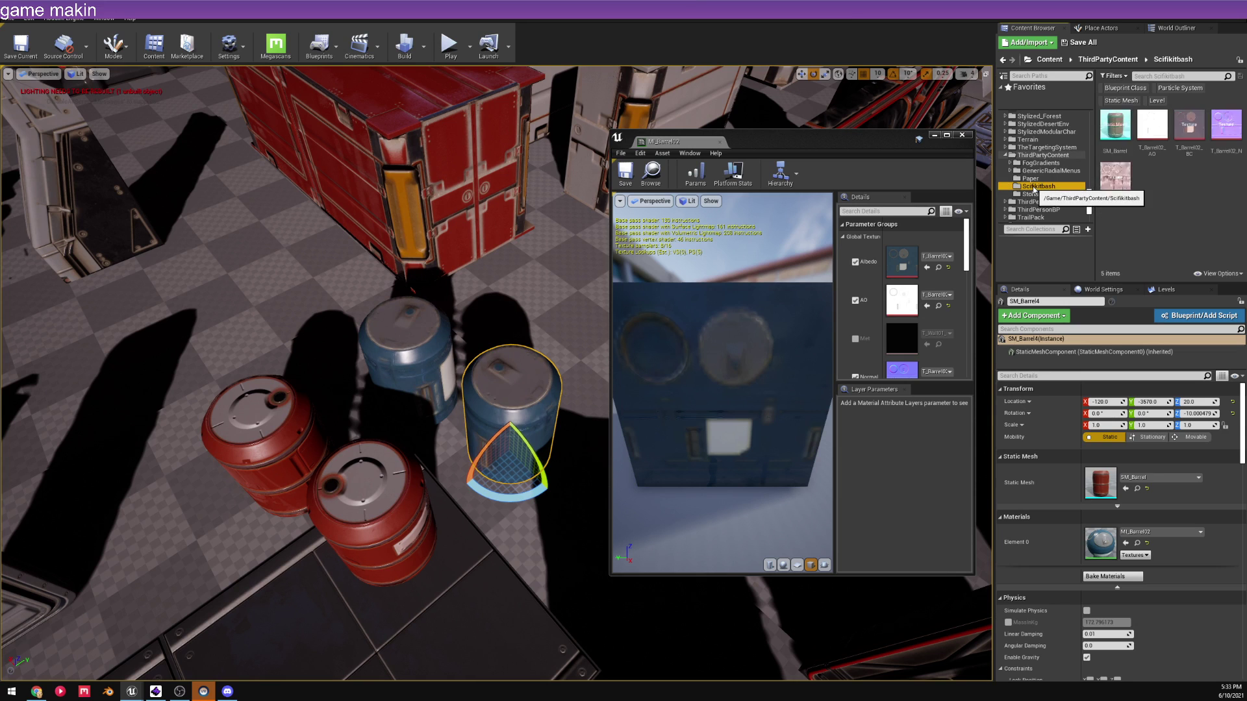
double_click(1115, 124)
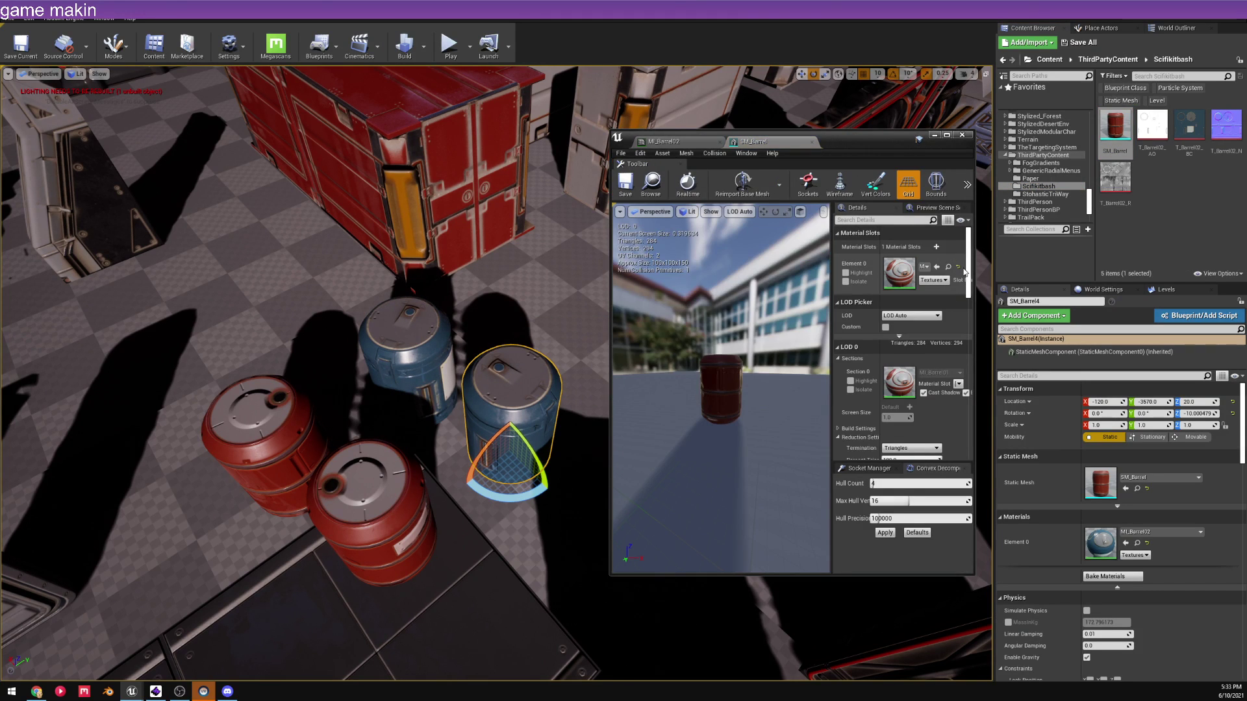
click(958, 267)
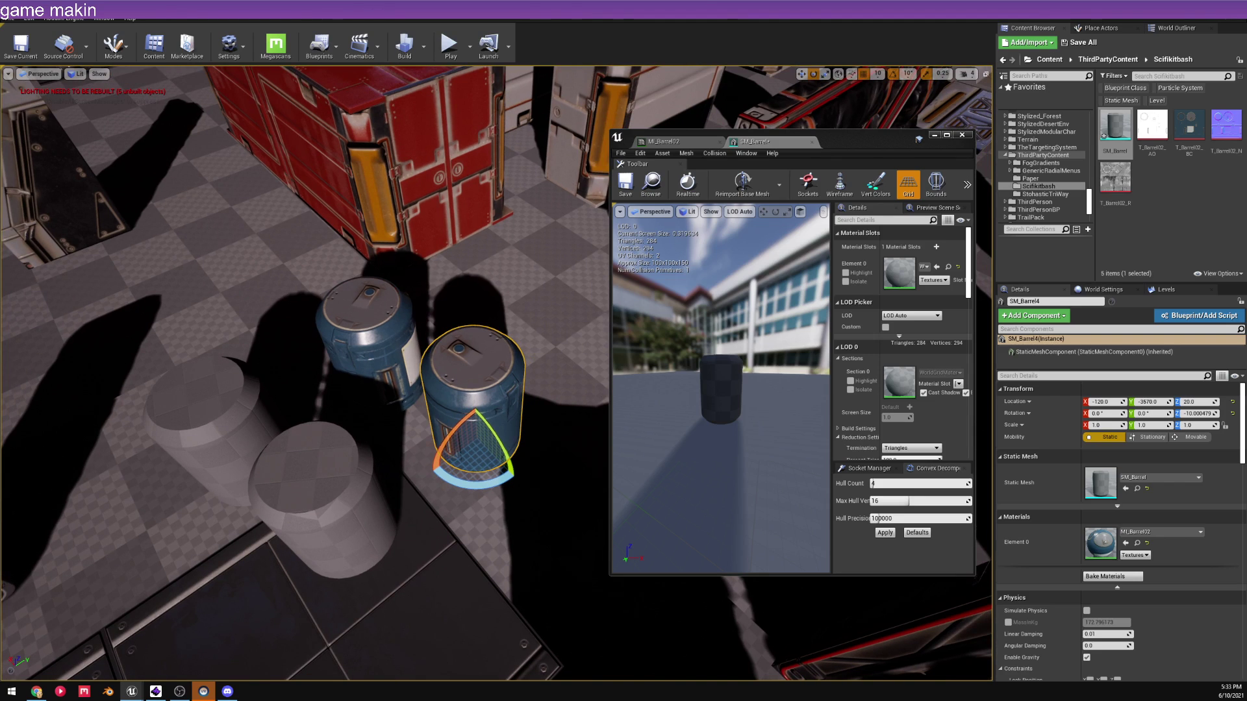
click(963, 138)
- Select the ceiling panel in the kitbash overview, inspect its MI_Ceiling01 material, and close the material editor
right_drag(964, 138, 455, 362)
click(476, 367)
double_click(1101, 543)
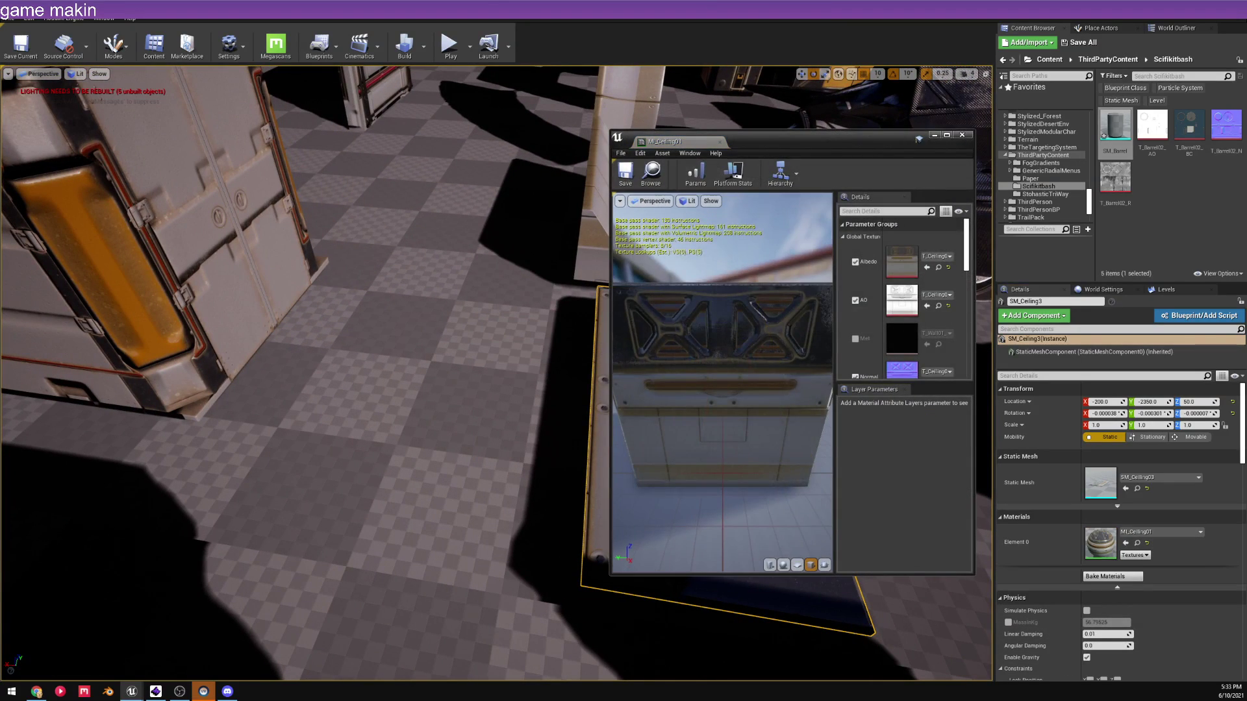
click(963, 135)
- Select the tall red-and-dark heavy pillar, inspect its MI_Heavypillar material preview, and close the material editor
right_drag(844, 259, 513, 292)
click(536, 292)
double_click(1100, 543)
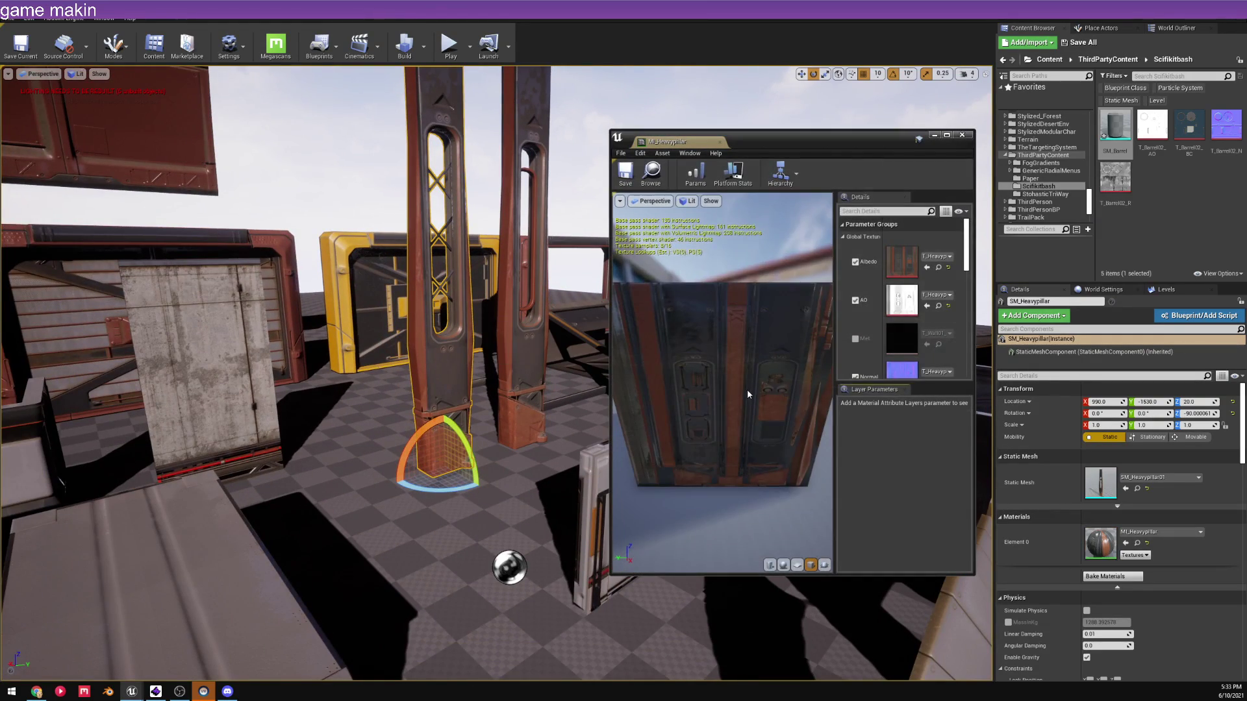
mouse_move(748, 394)
mouse_down()
mouse_move(780, 399)
mouse_move(773, 455)
mouse_move(730, 403)
mouse_up()
click(963, 136)
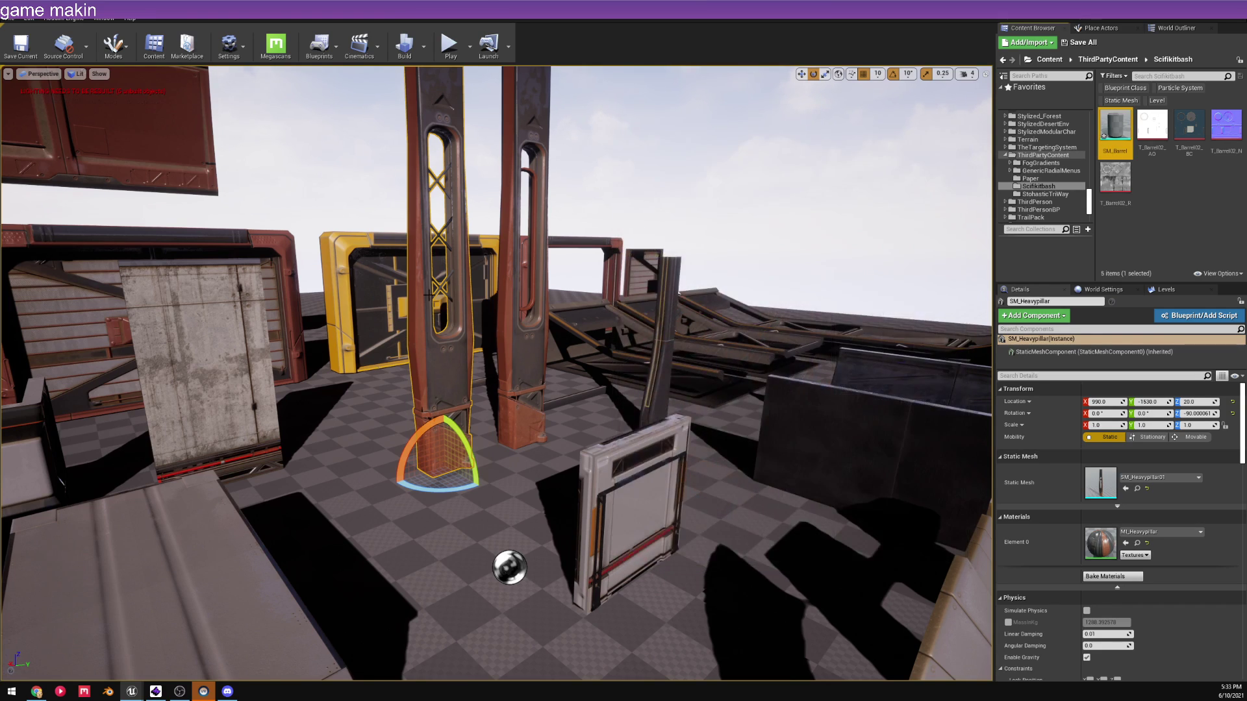
- Select and frame the concrete wall panel, and rotate it about its vertical axis to 110°
right_drag(468, 299, 467, 299)
click(578, 363)
key(f)
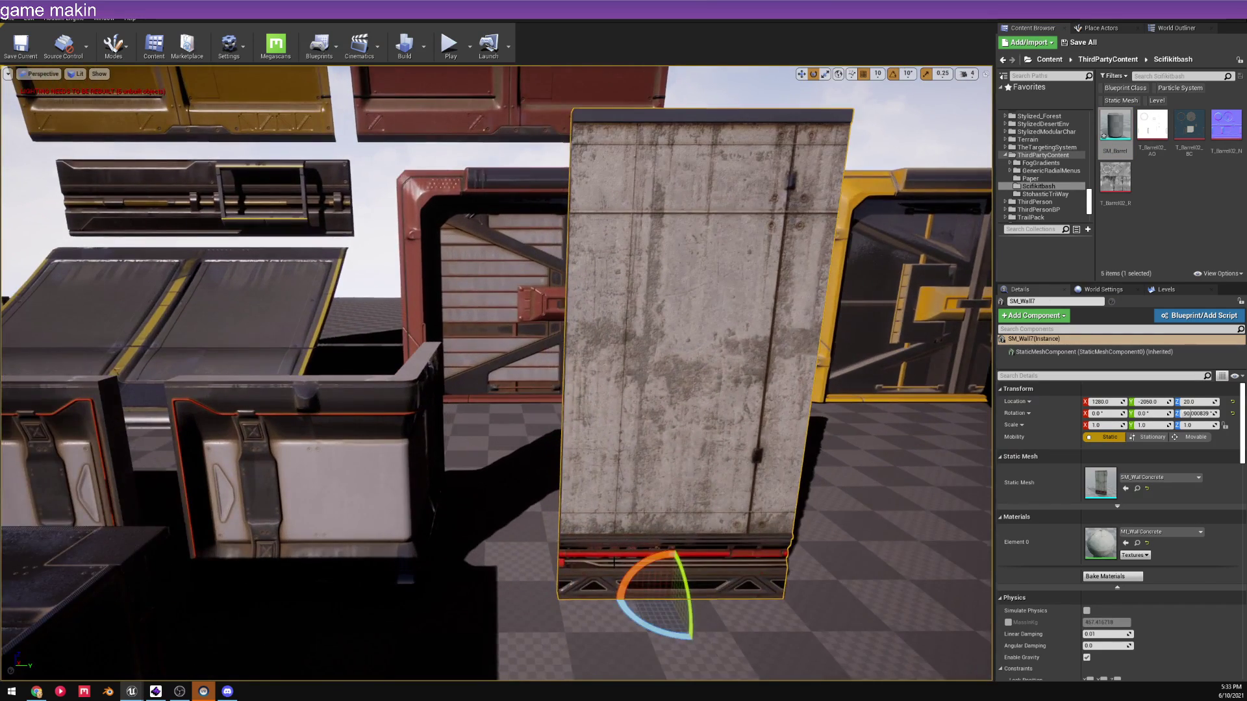
drag(647, 570, 656, 620)
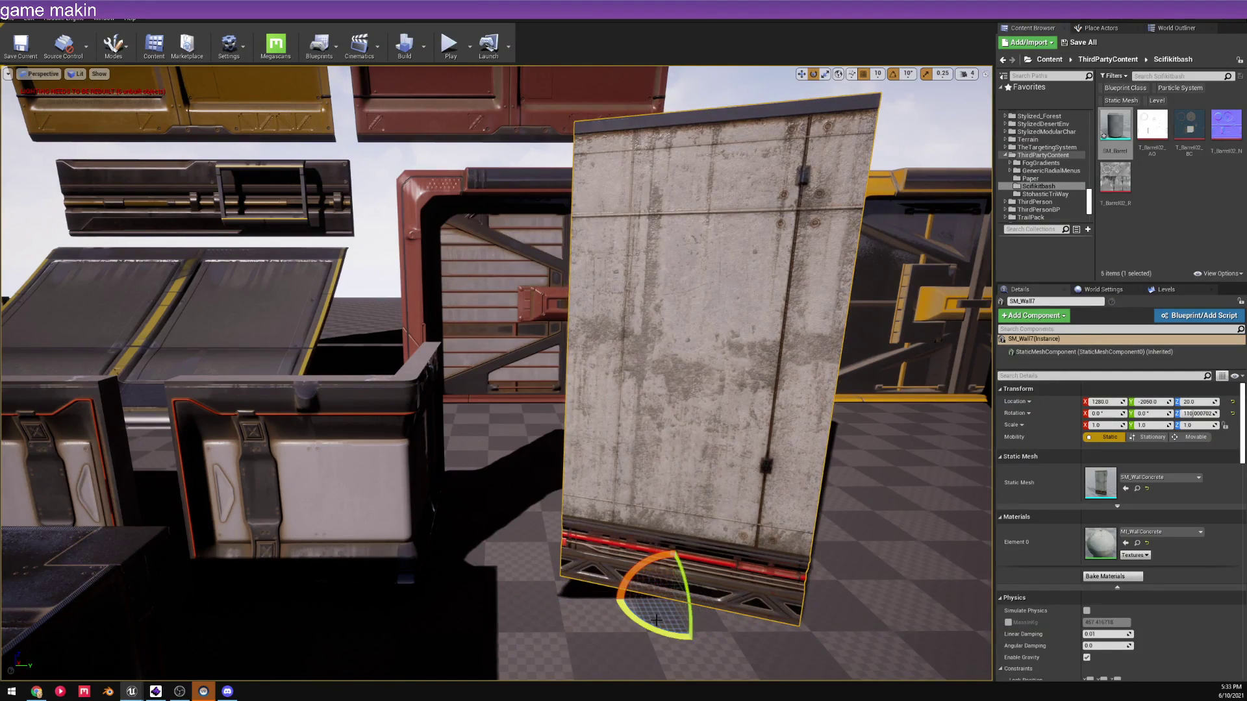
- Inspect the concrete wall's MI_WallConcrete material and its preview, and close the material editor
double_click(1094, 555)
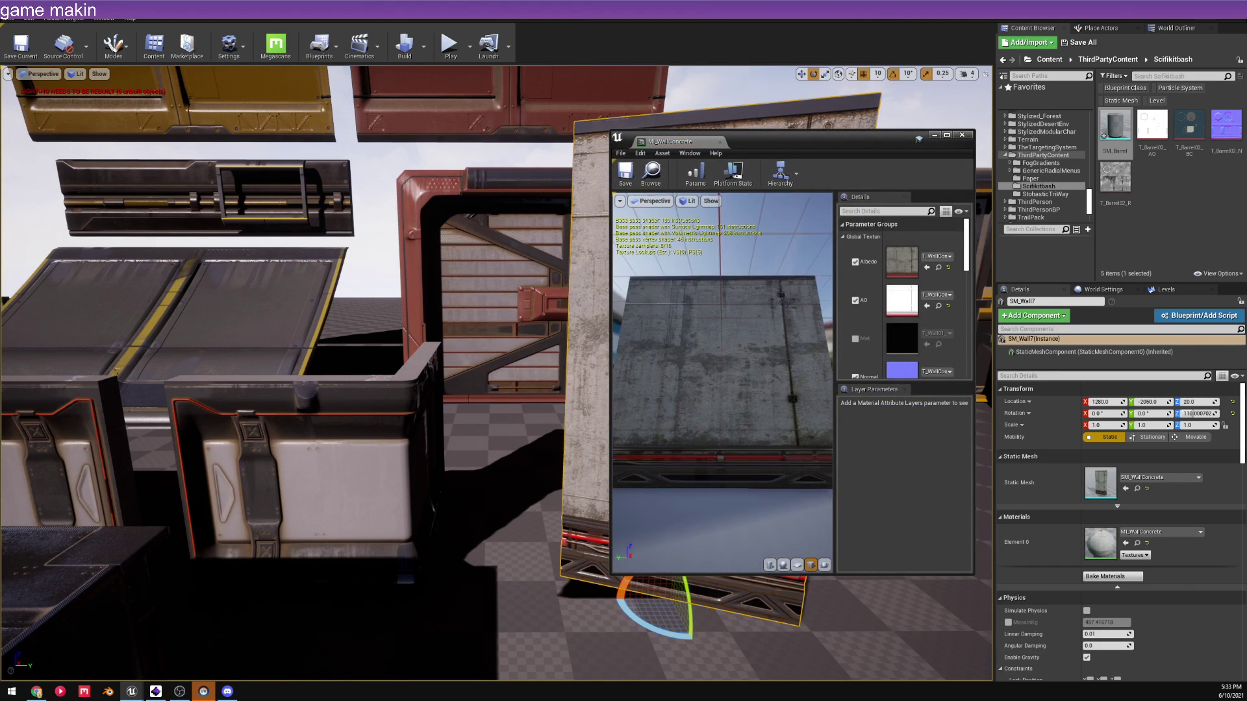
drag(722, 383, 704, 416)
scroll(929, 328, down, 6)
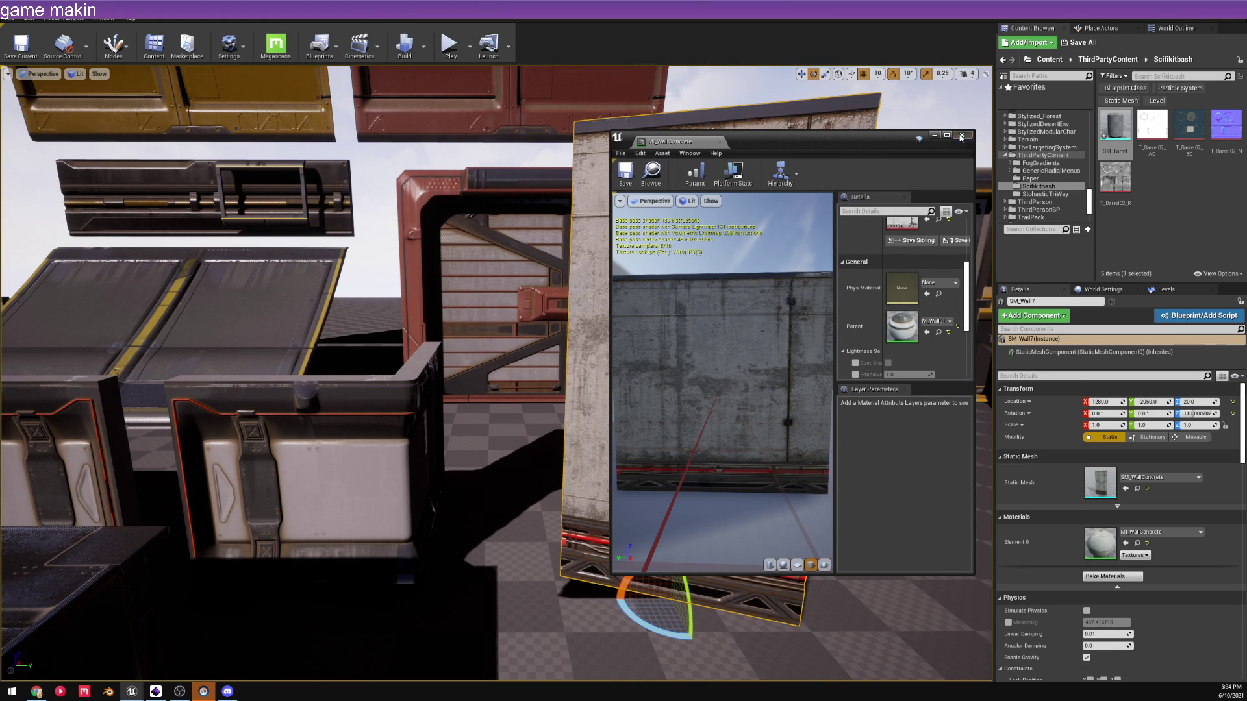
click(962, 136)
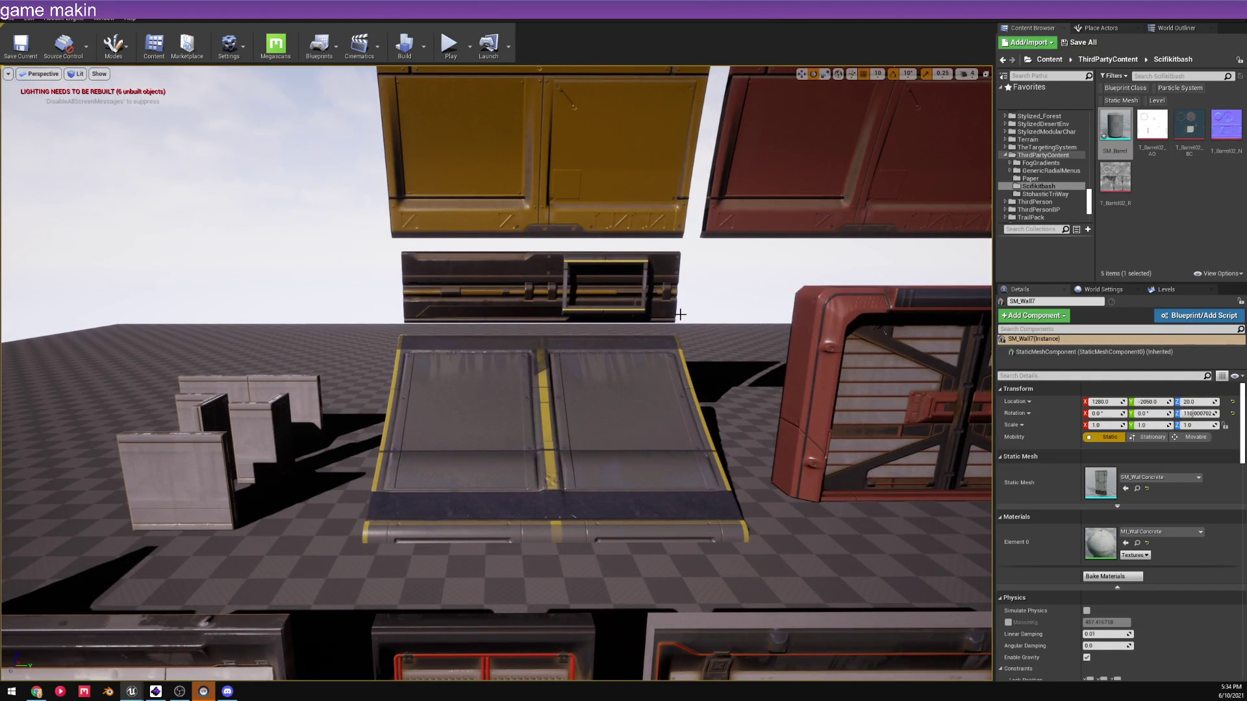
- Examine the cable and railing pieces on the floor, and select the small box-shaped light mesh SM_Light4
drag(680, 315, 721, 373)
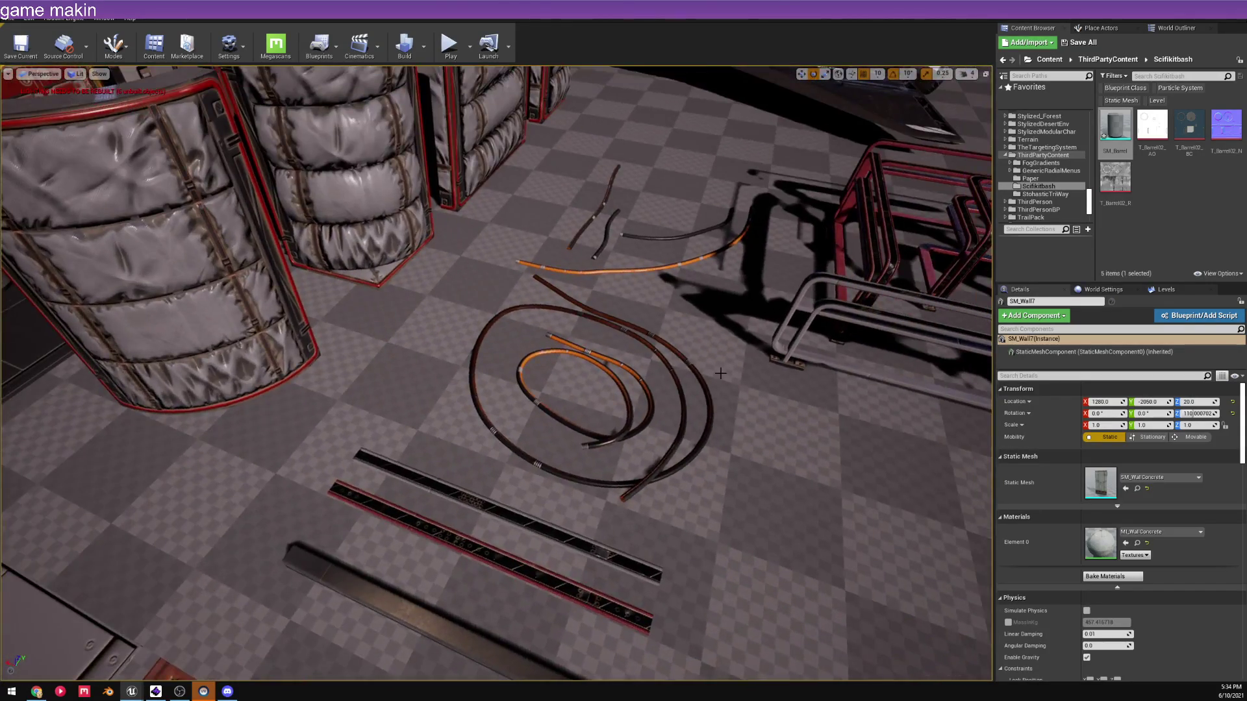
right_drag(680, 397, 741, 364)
scroll(478, 324, up, 5)
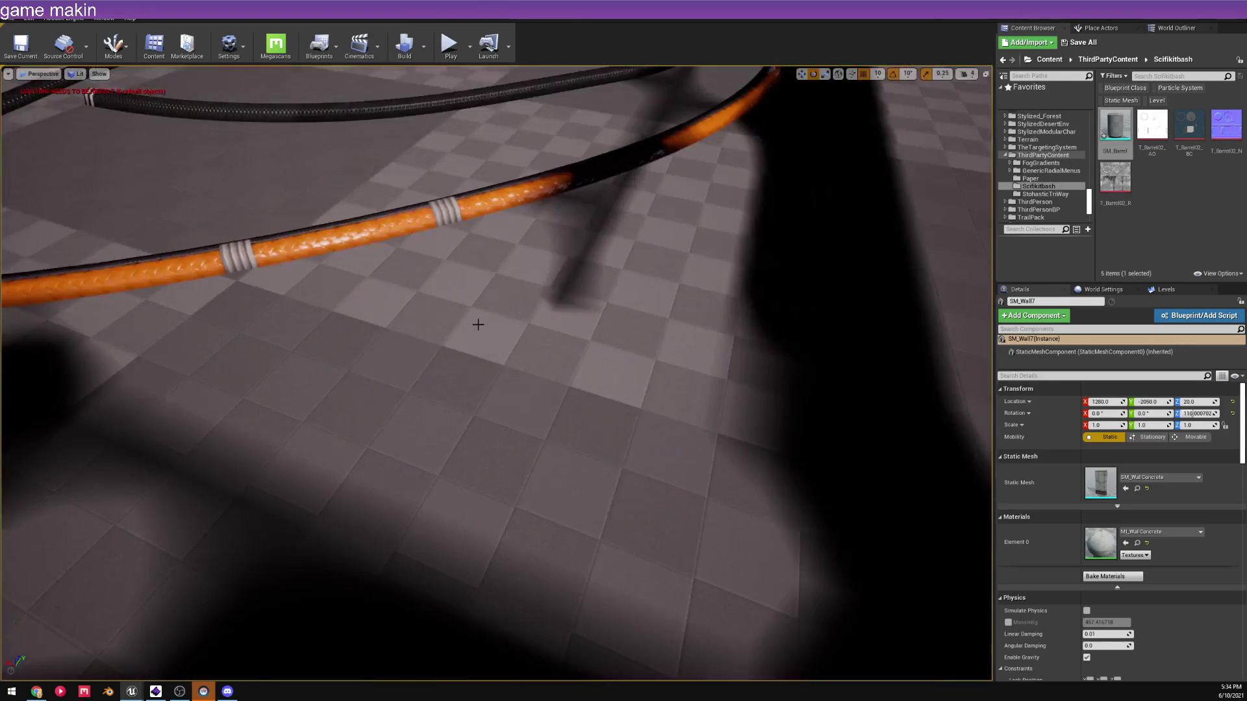
scroll(478, 323, down, 6)
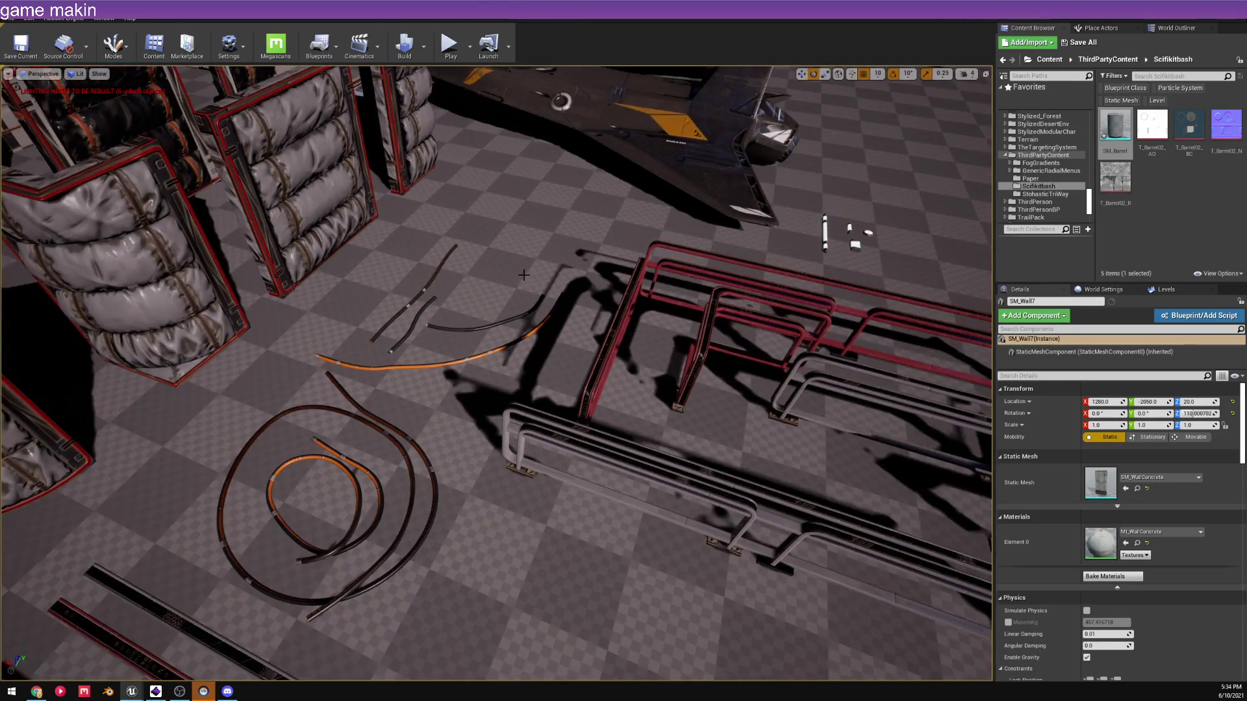
right_drag(528, 273, 563, 224)
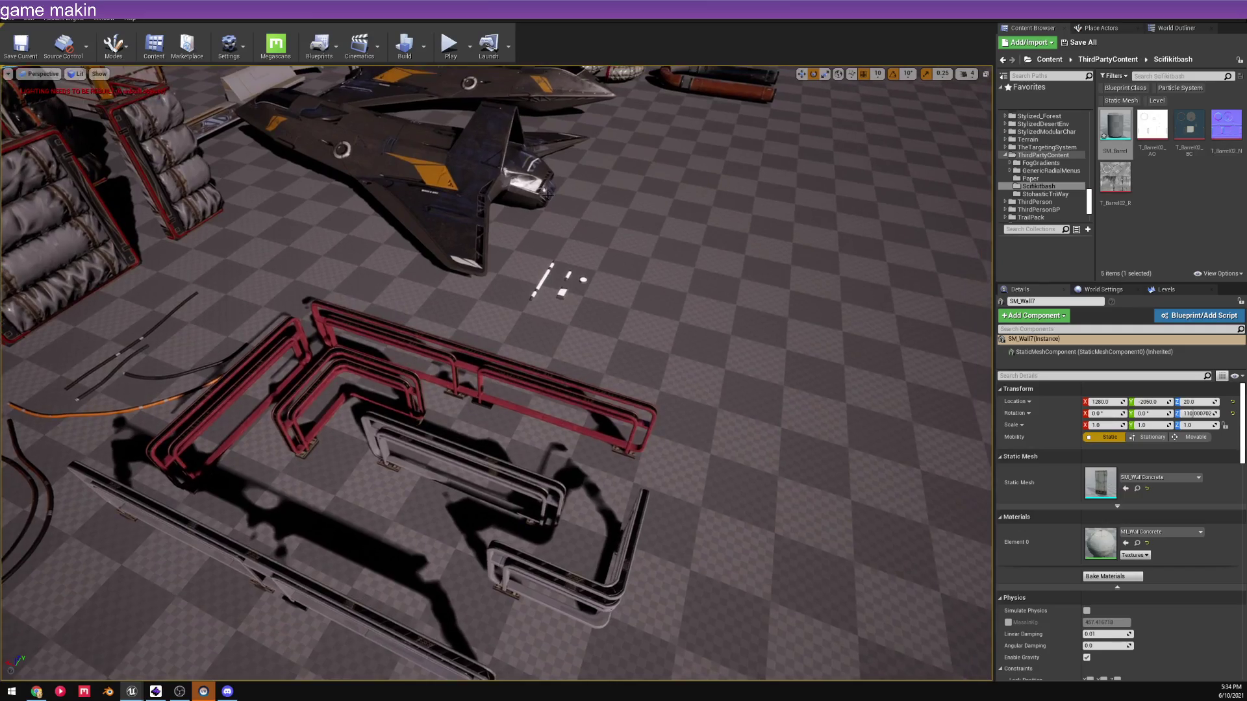
scroll(564, 224, up, 5)
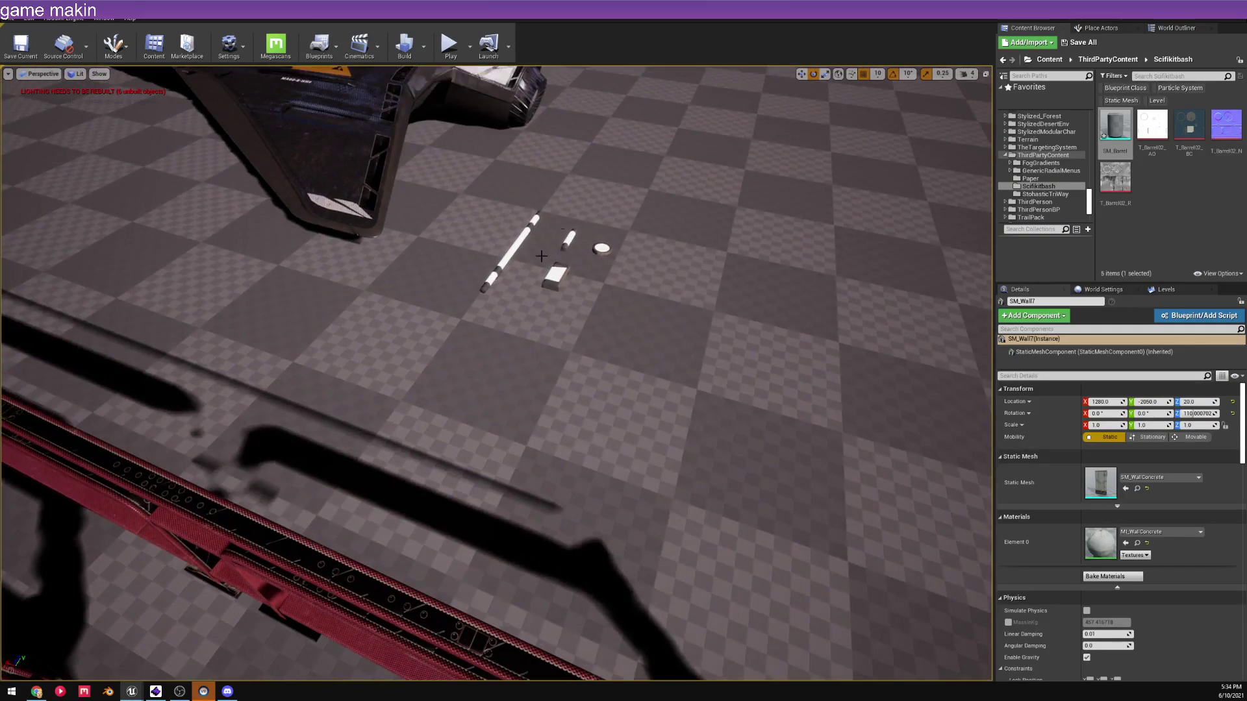
click(555, 277)
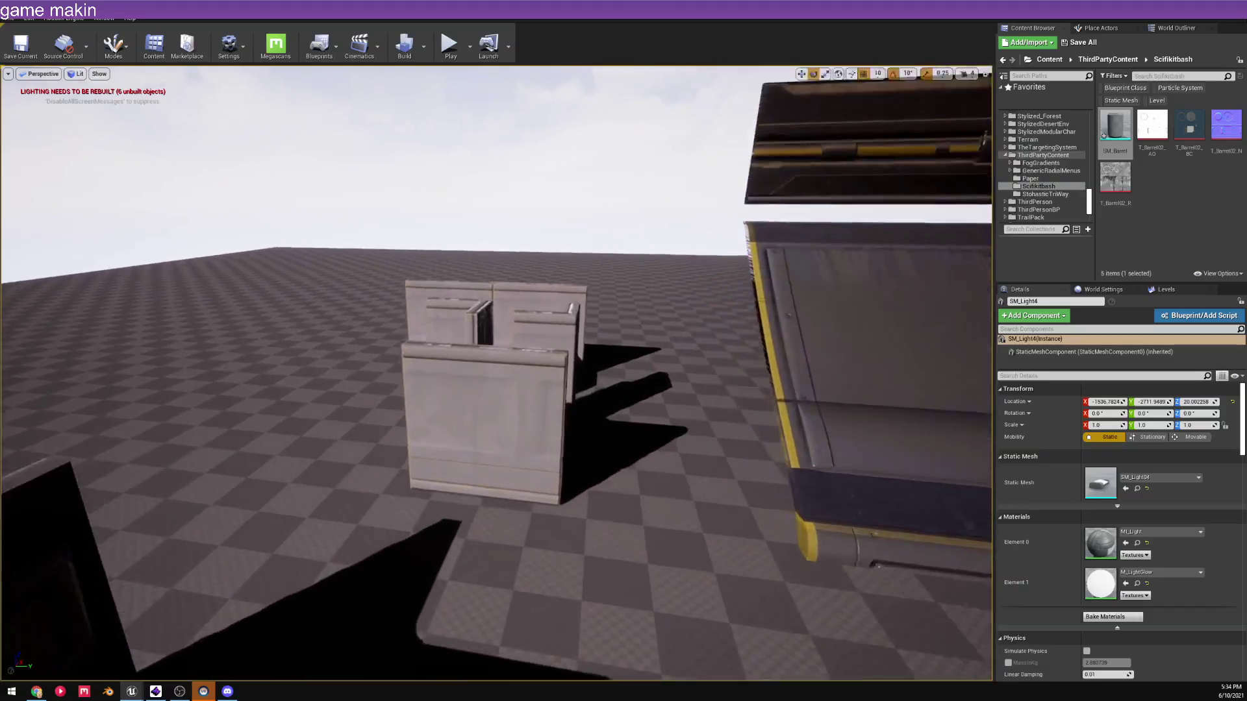
- Select and frame the white SM_Wall04 panel, inspect its MI_Wall04 material, close the material editor, and view the neighbouring wall pieces
key(w)
right_drag(496, 373, 653, 279)
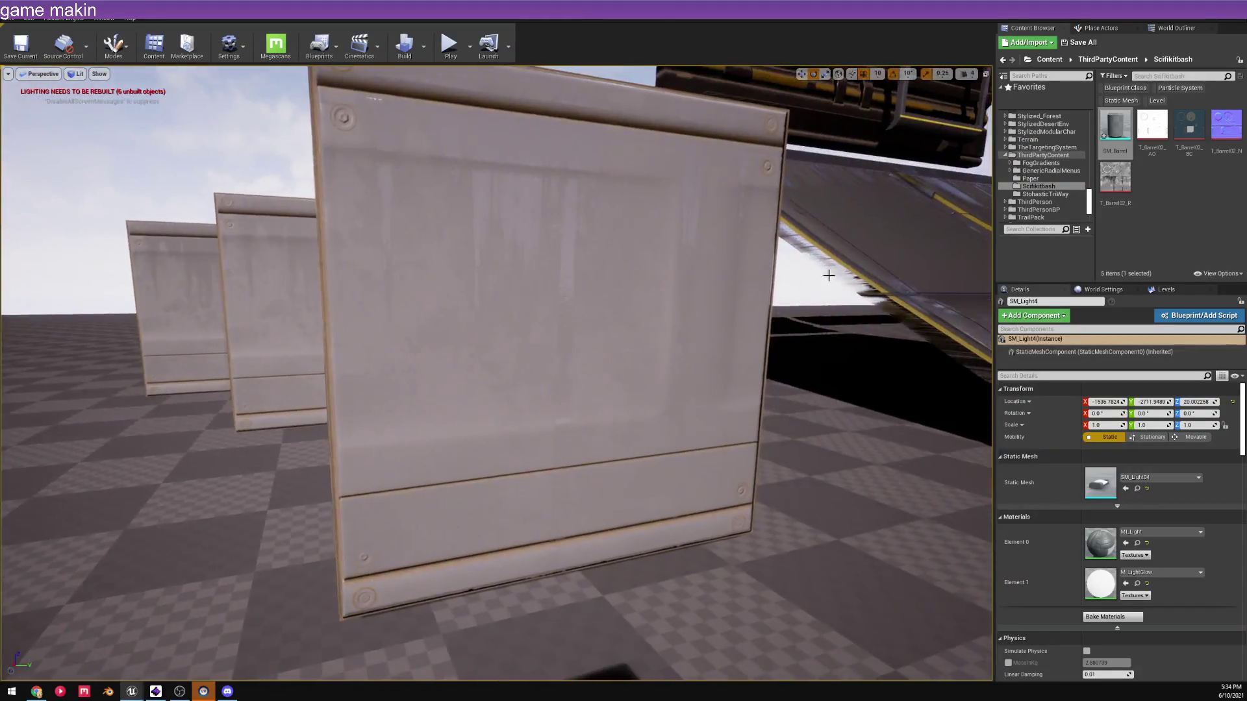
click(613, 384)
key(f)
double_click(1100, 543)
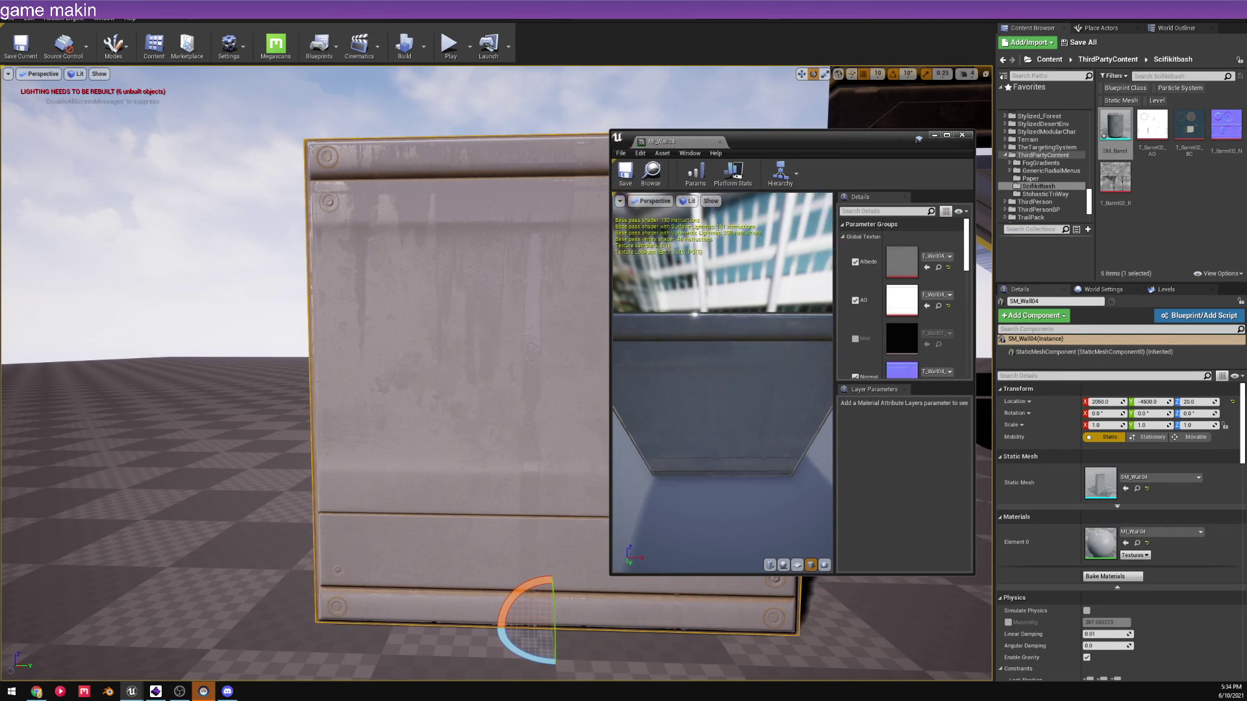
click(963, 135)
right_drag(909, 259, 935, 299)
right_drag(624, 223, 628, 276)
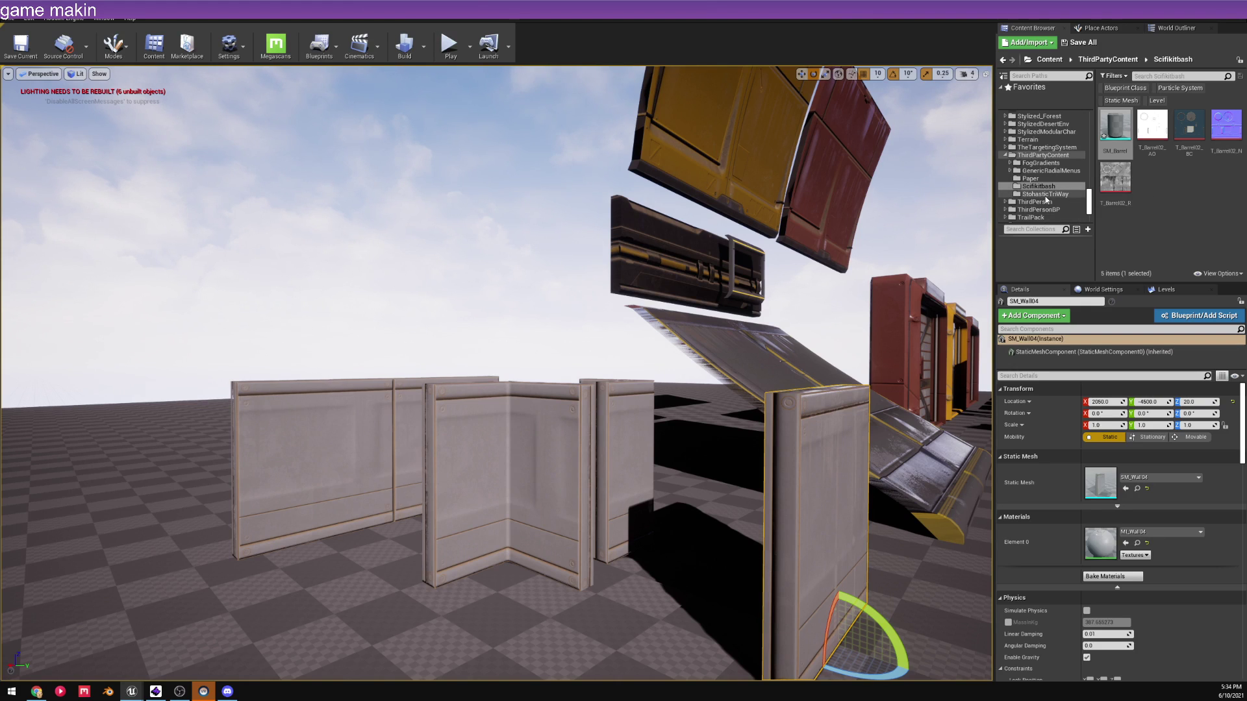
right_click(1037, 187)
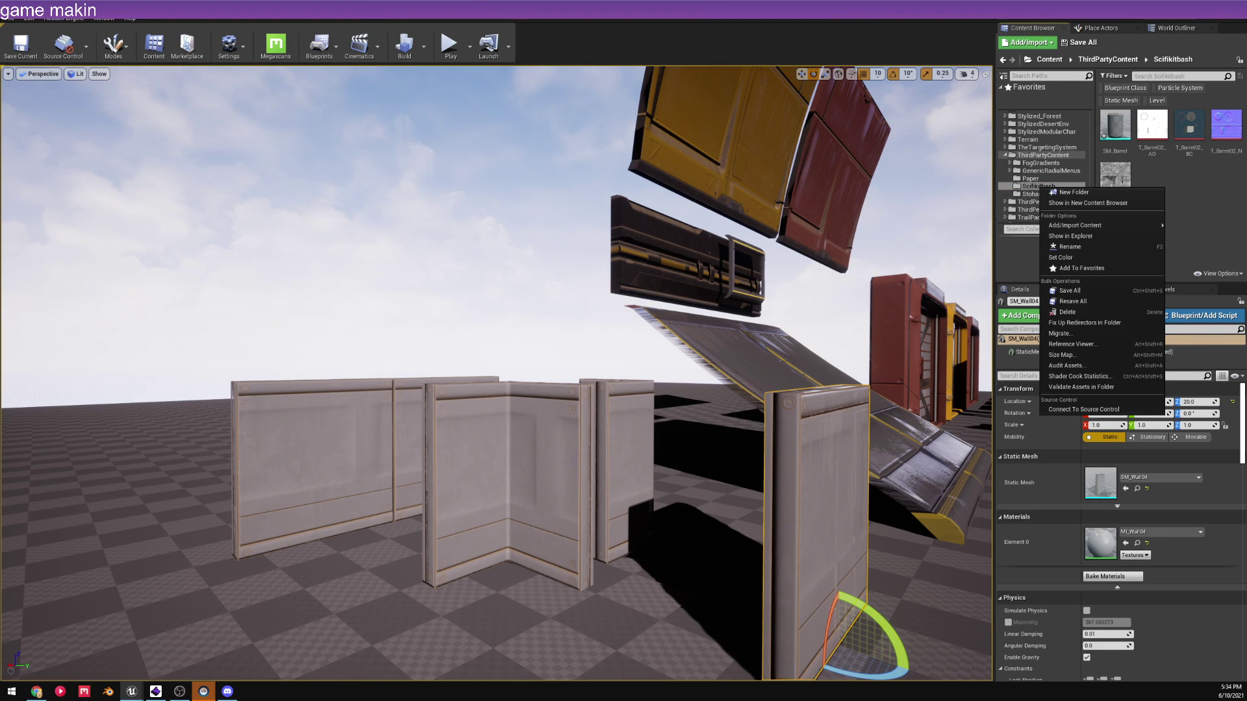
click(1079, 42)
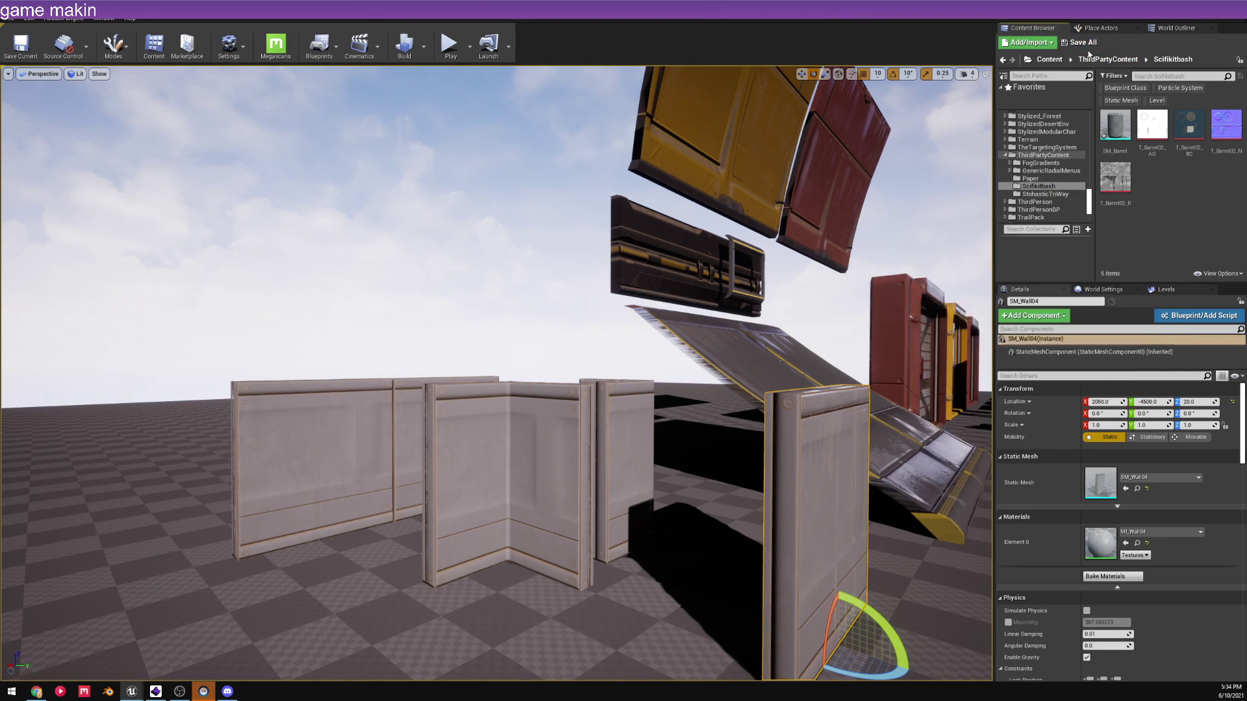
click(711, 435)
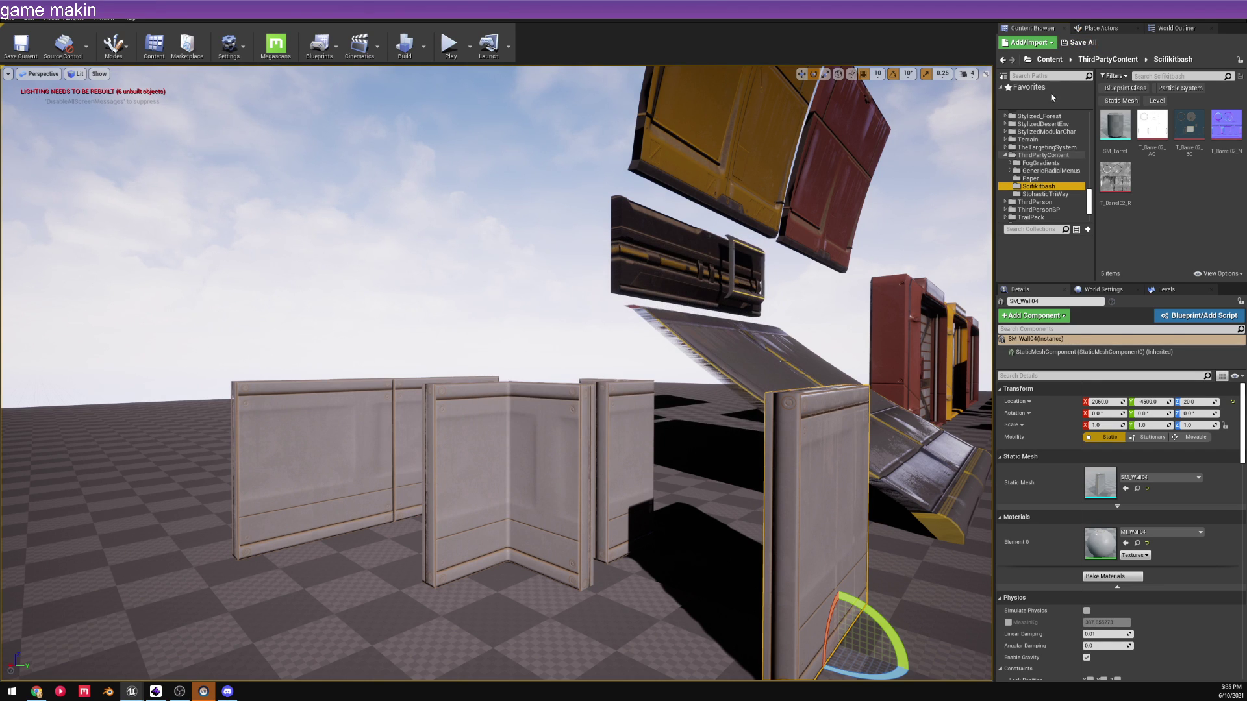
- Migrate the Scifikitbash folder with all its listed assets into the MyProject Content folder
right_click(1040, 188)
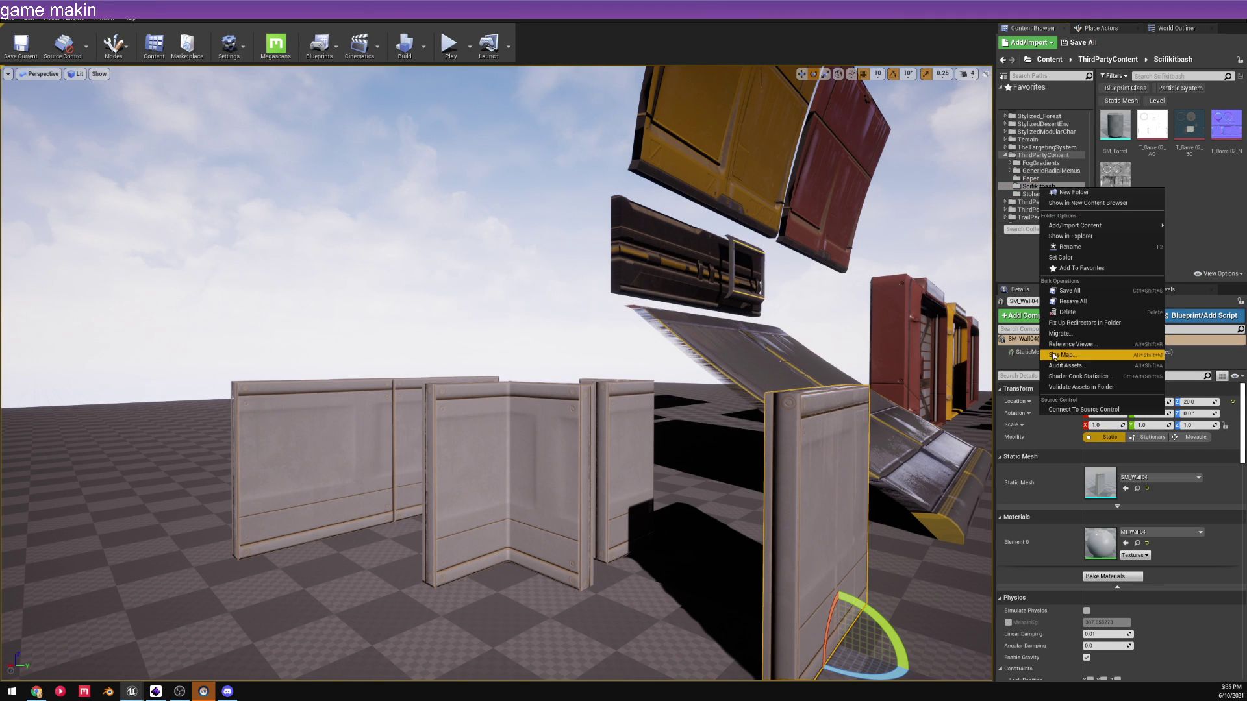
click(1061, 333)
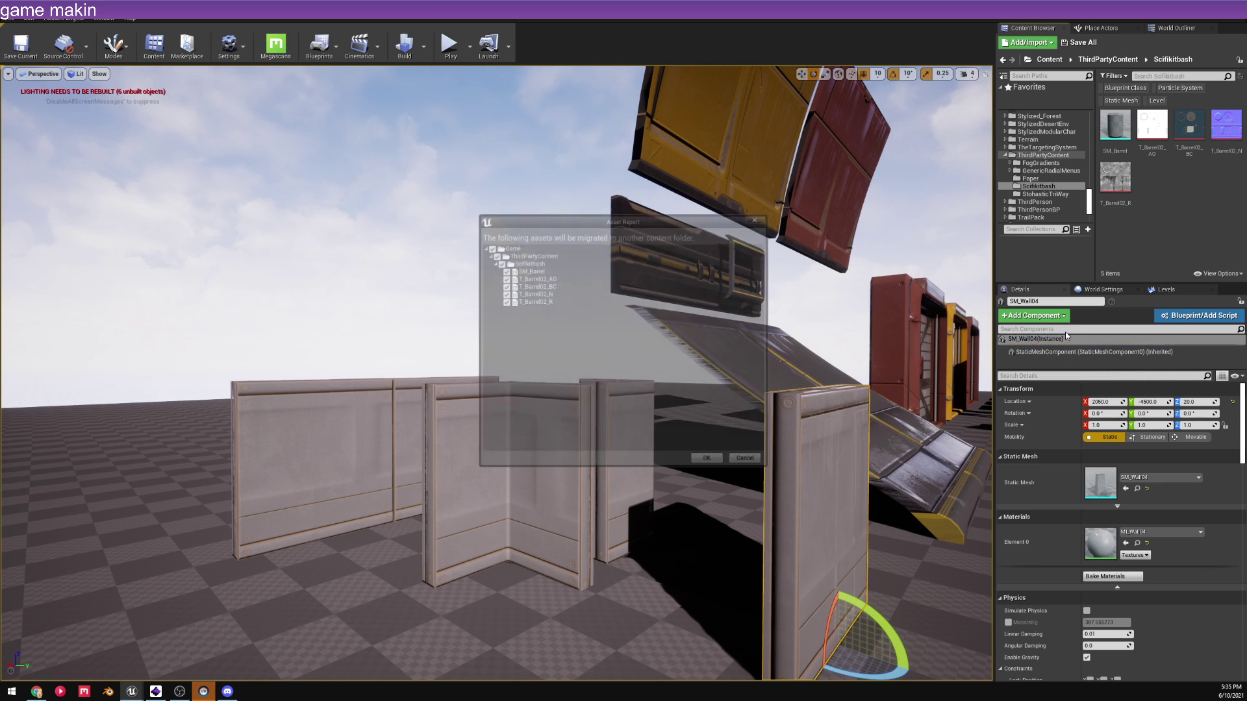
click(708, 461)
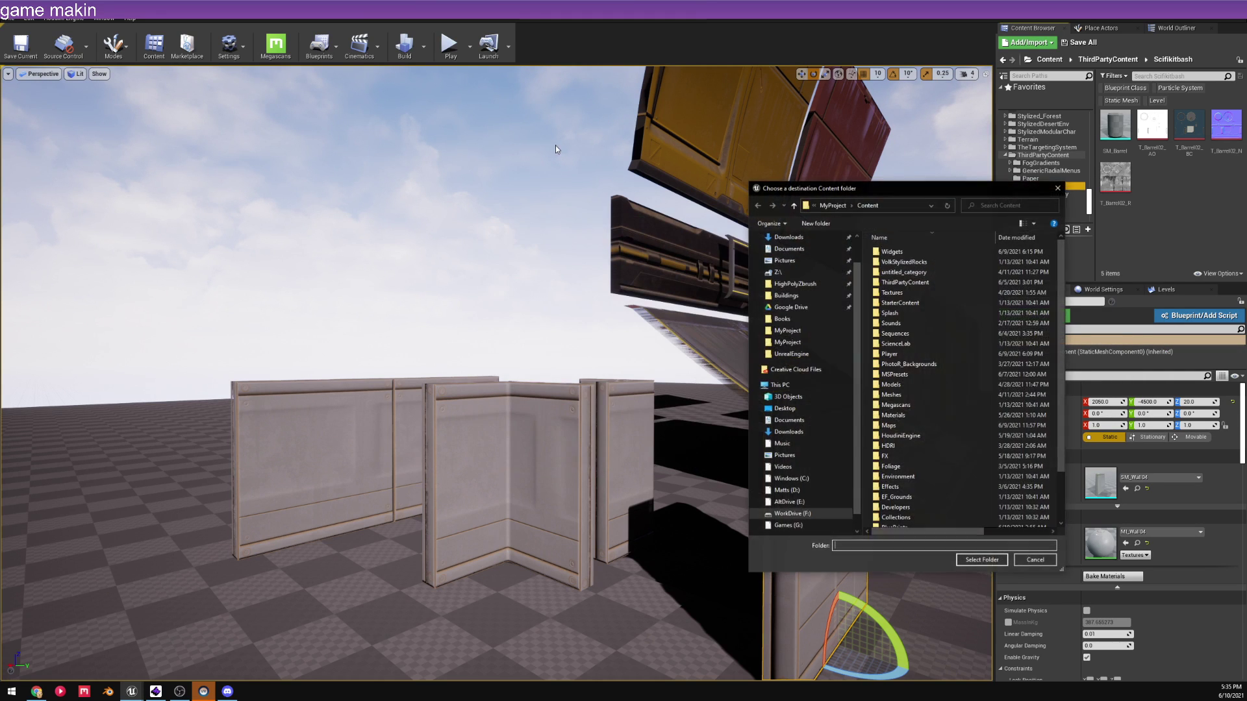
drag(876, 195, 778, 116)
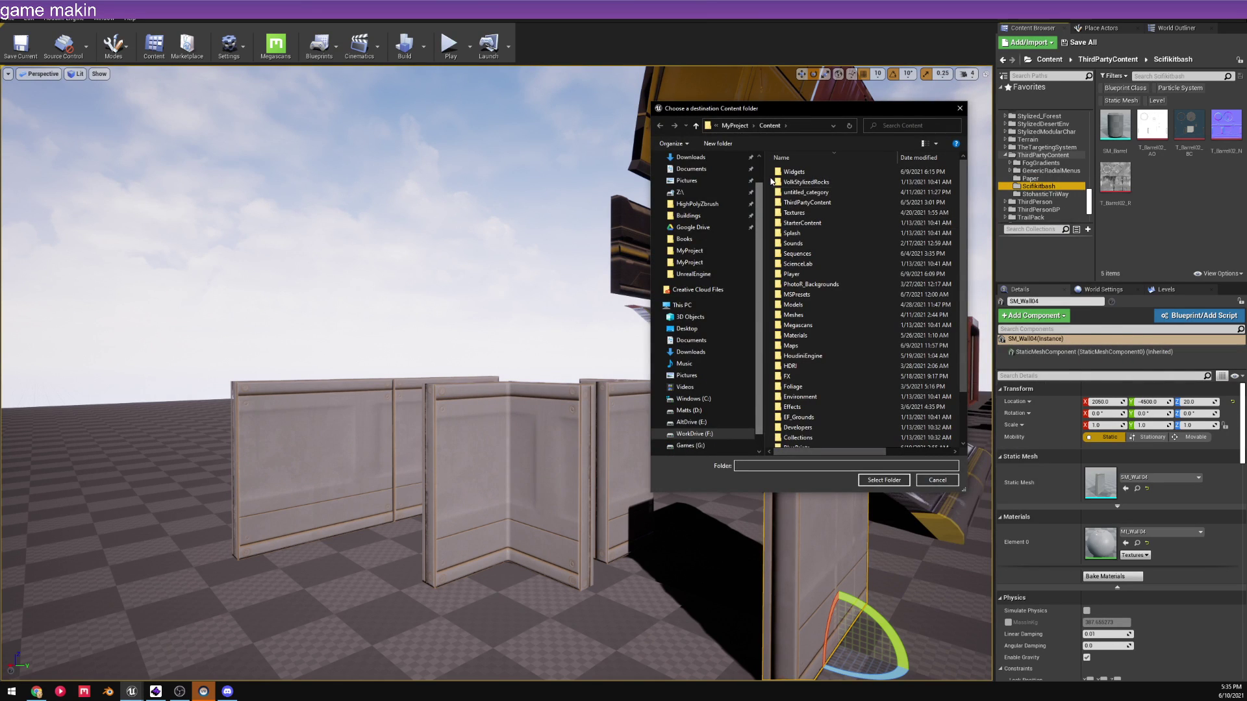
click(882, 480)
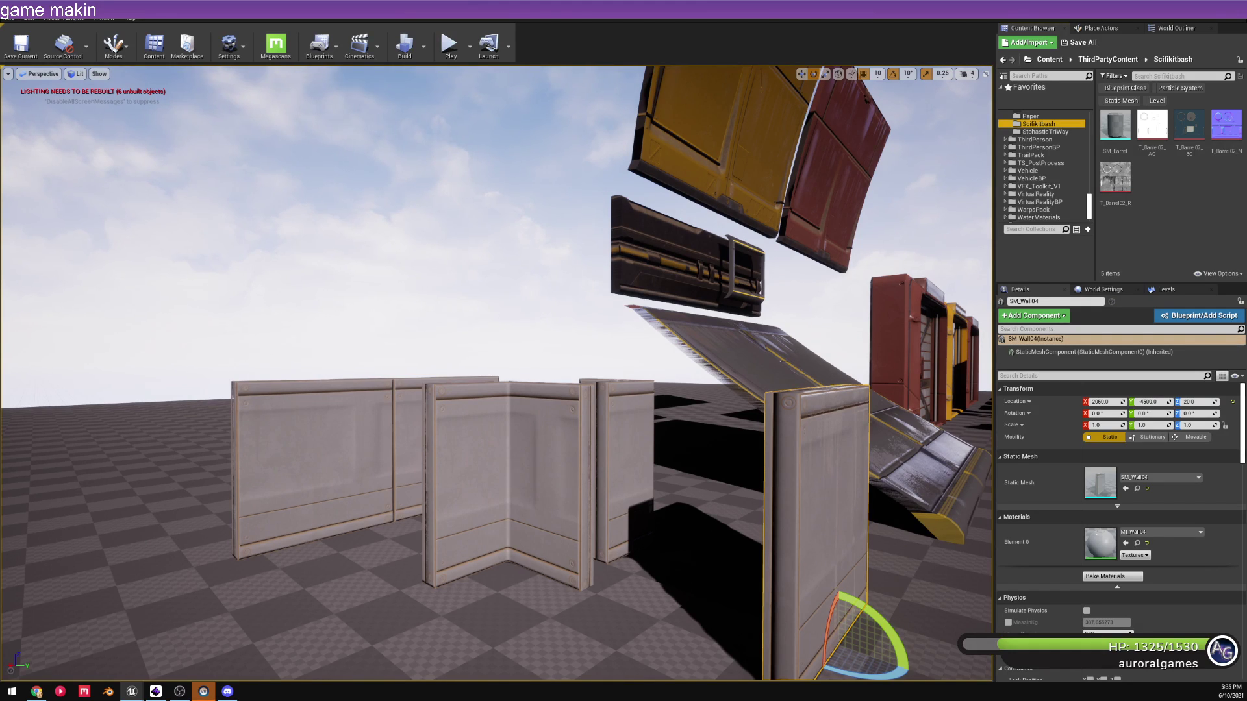
key(q)
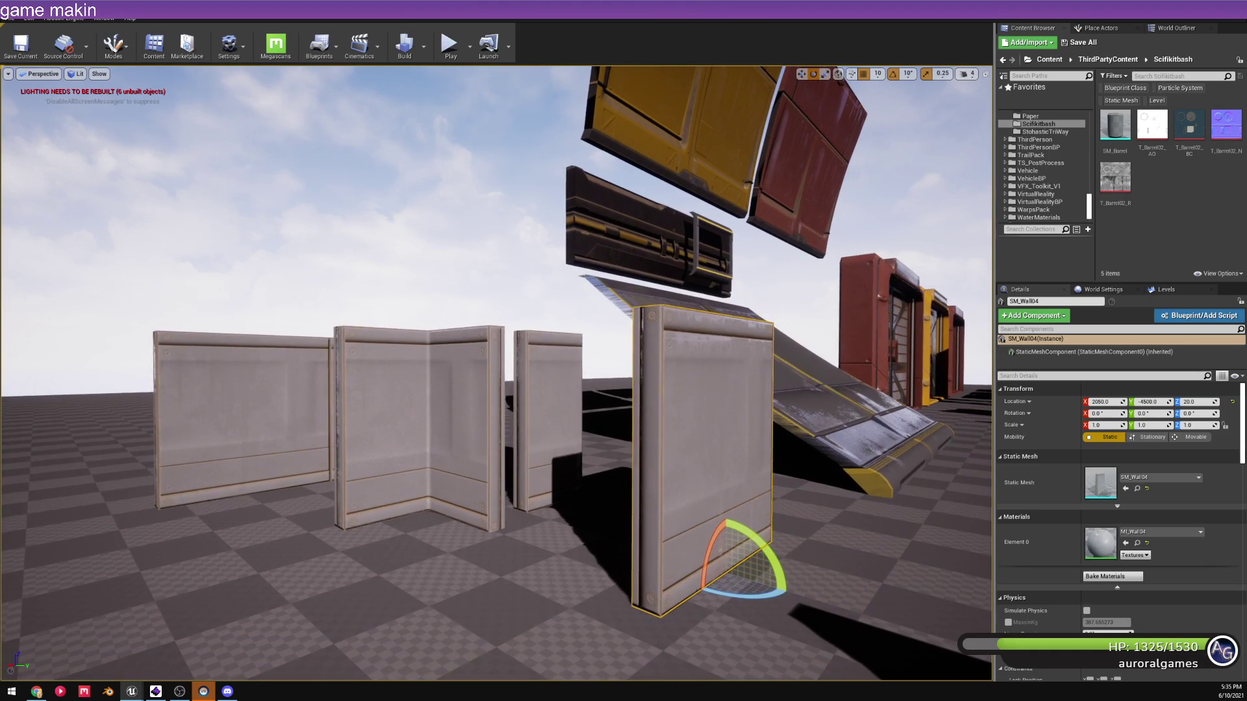
key(e)
key(q)
key(a)
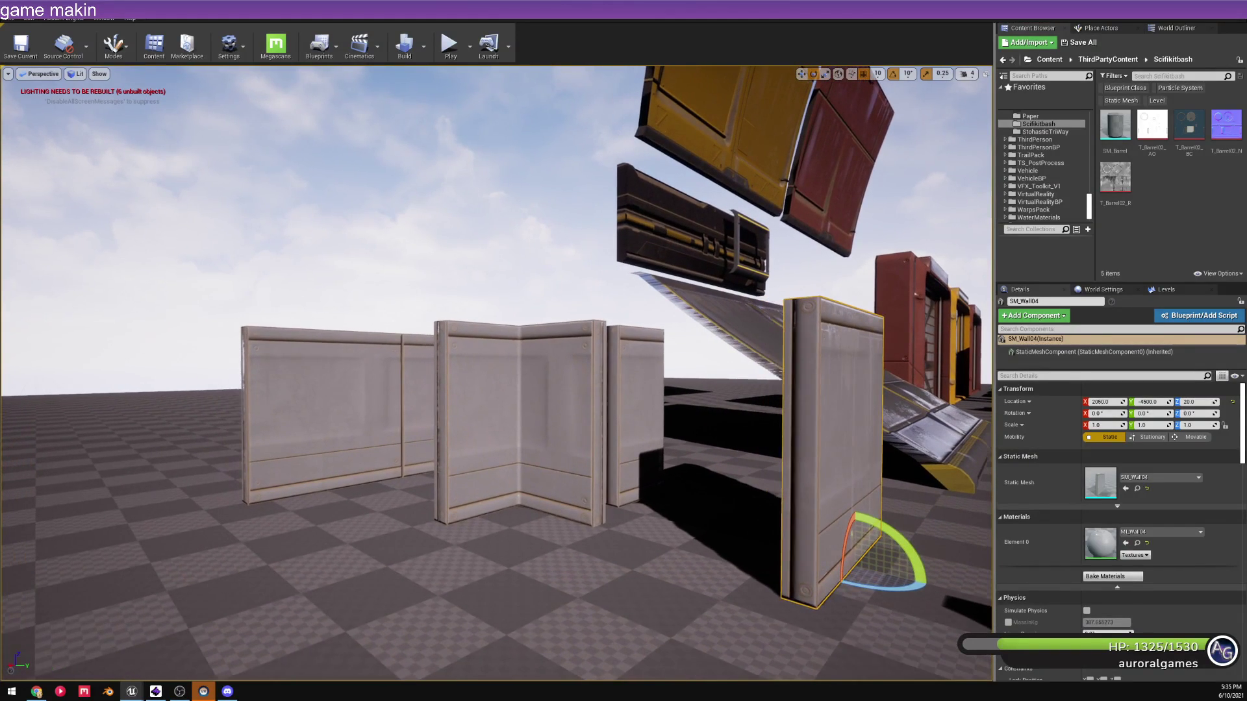
key(e)
scroll(1104, 448, down, 2)
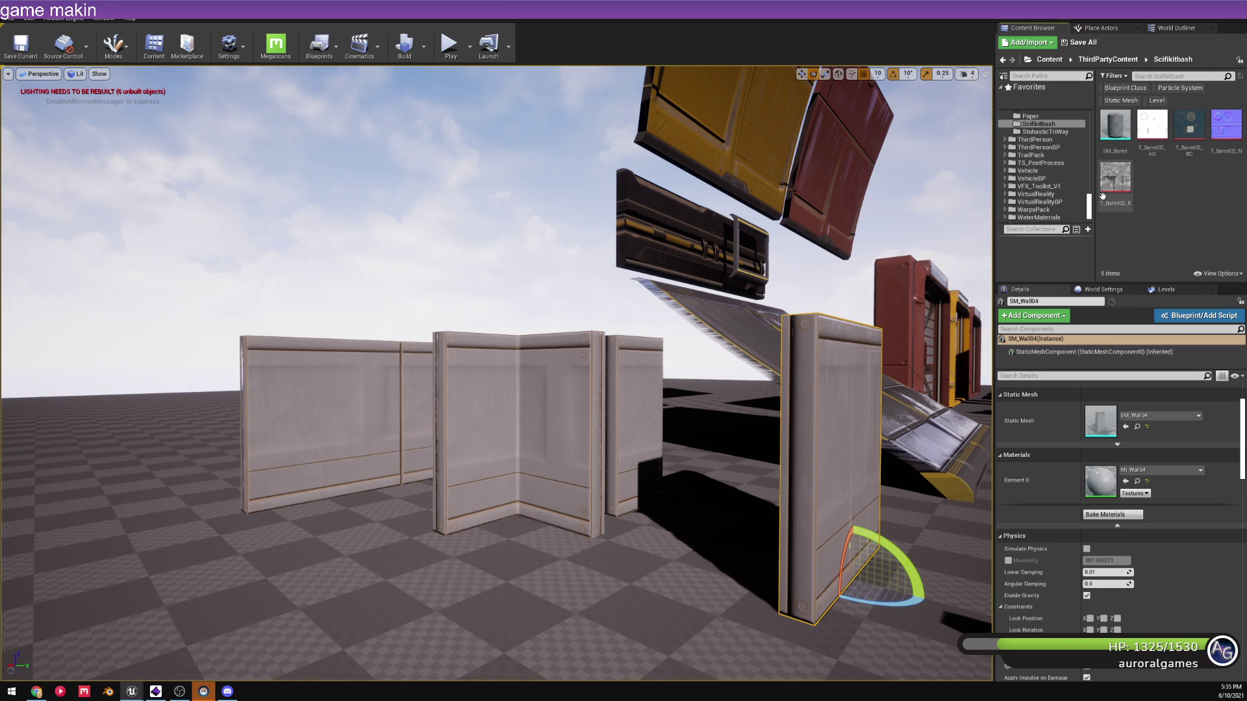
- Minimize the editor window and close the SteamVR status window on the desktop
click(1193, 6)
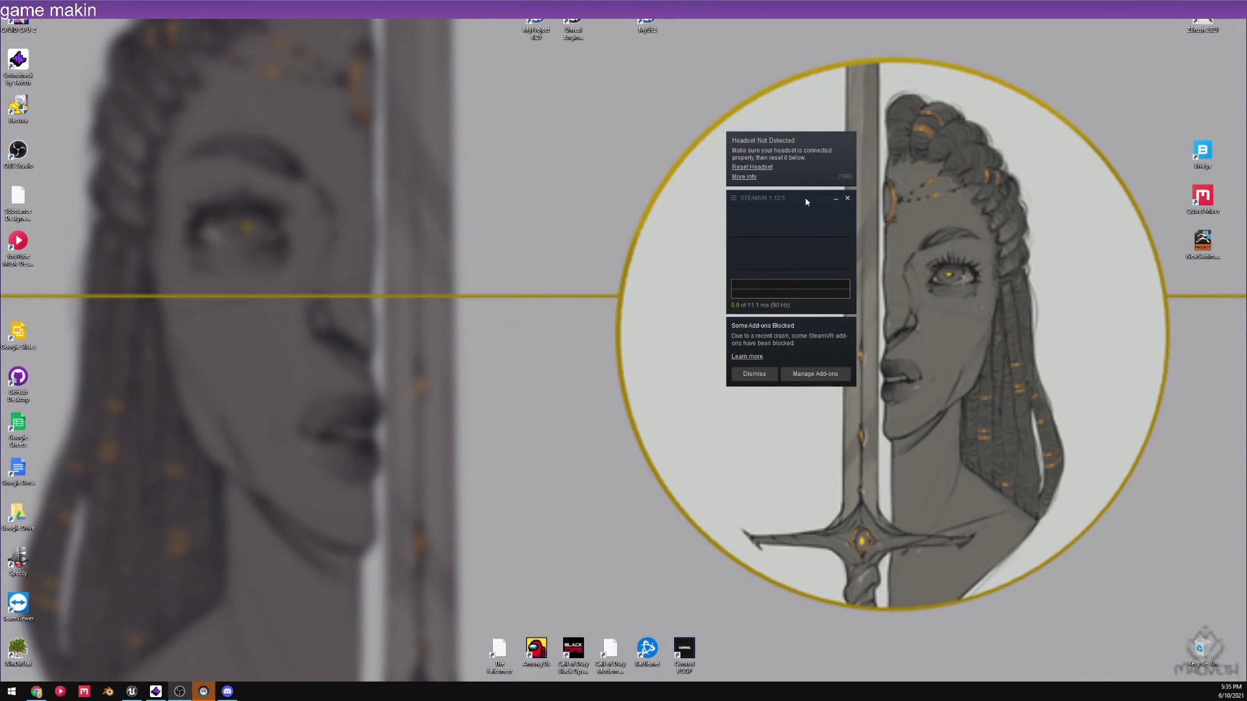
click(847, 199)
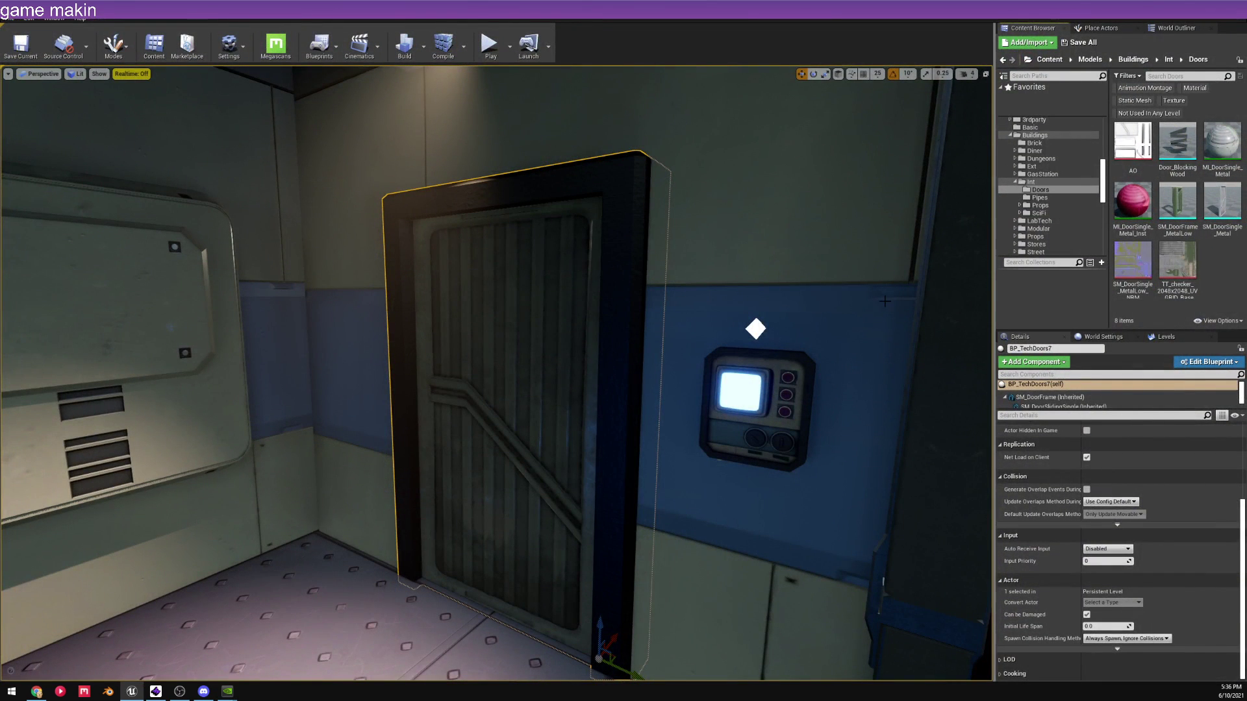
- In the lab level's project, examine the ScienceLab folder's Blueprints, Rooms and Doors subfolders, and go back to the previous folder
key(s)
right_drag(689, 355, 845, 330)
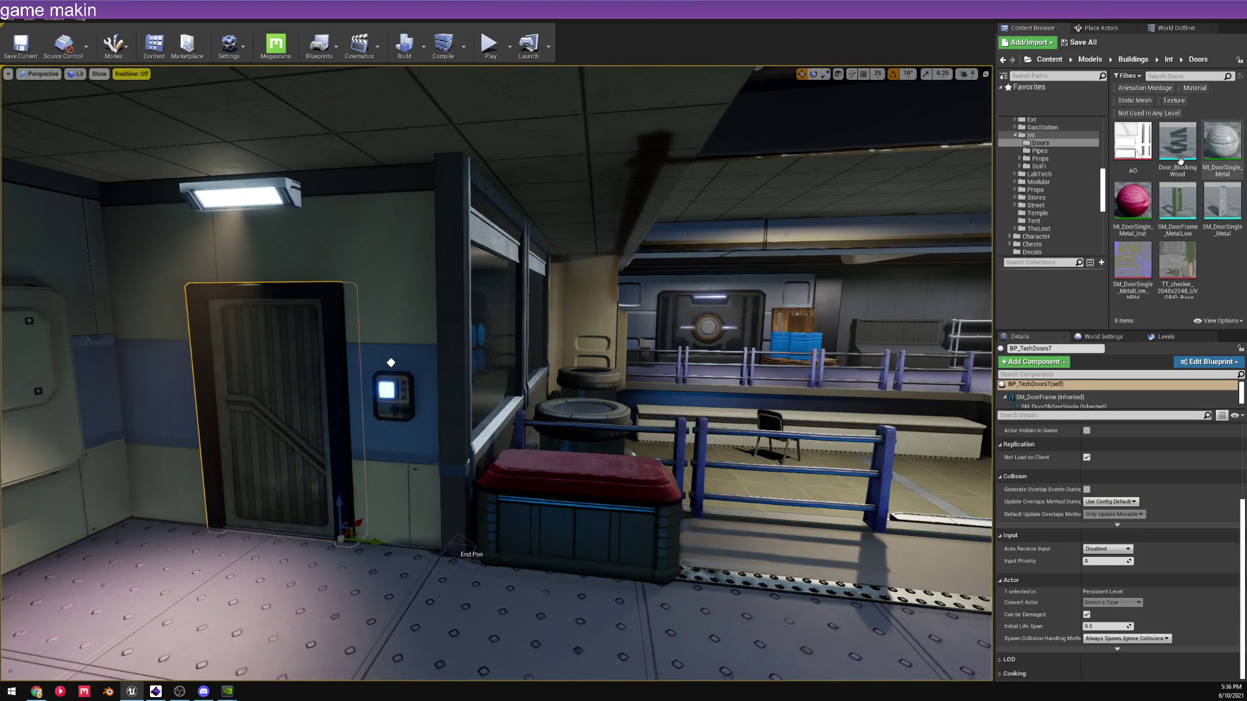
scroll(1057, 218, down, 6)
scroll(1056, 219, down, 6)
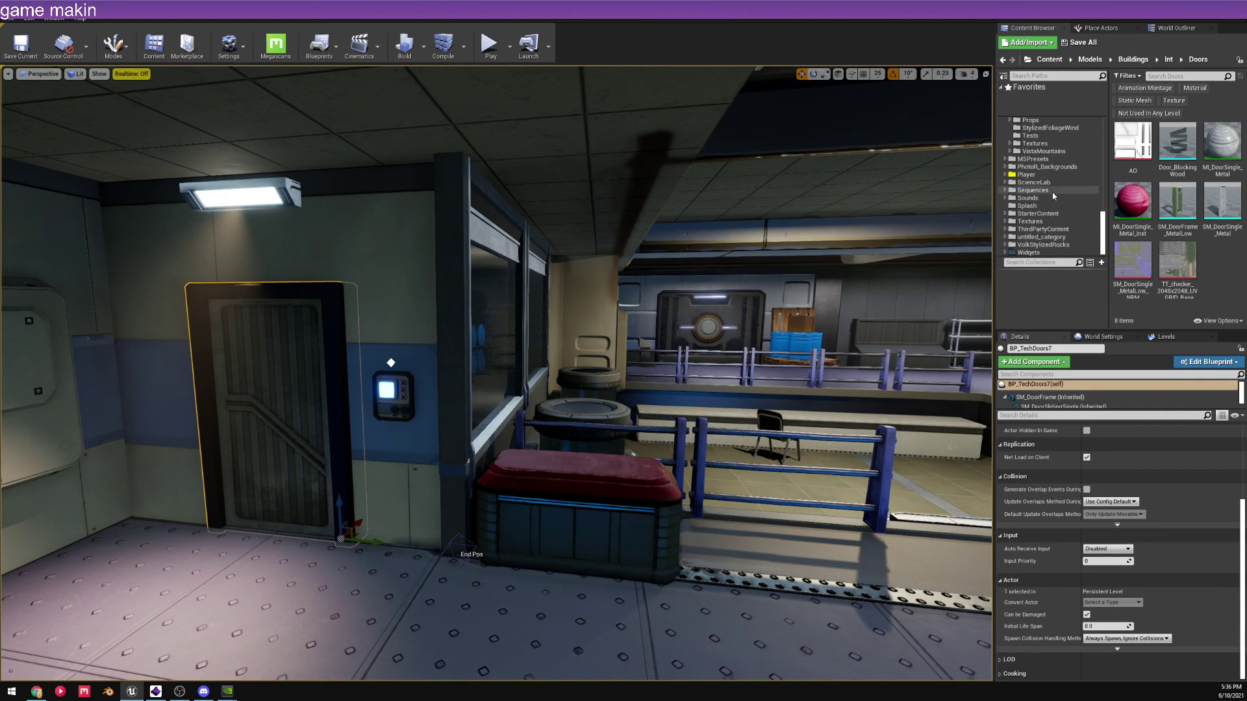
click(1071, 183)
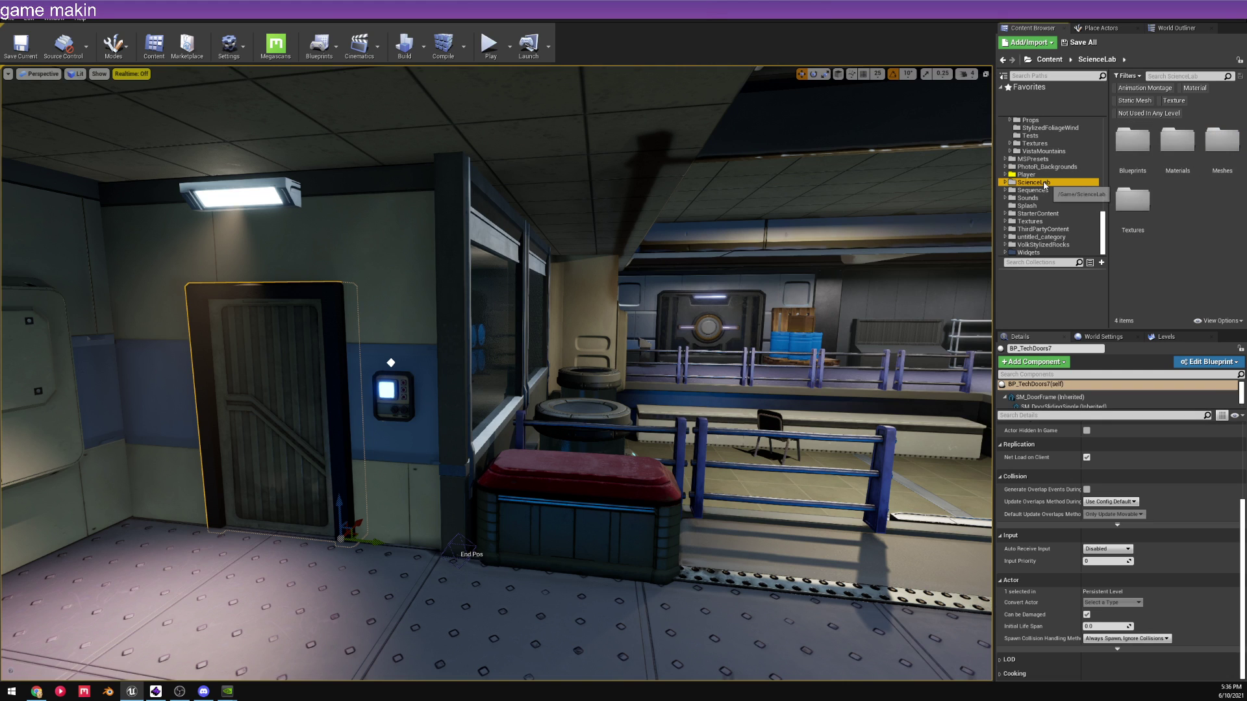
double_click(1138, 155)
double_click(1148, 162)
double_click(1140, 165)
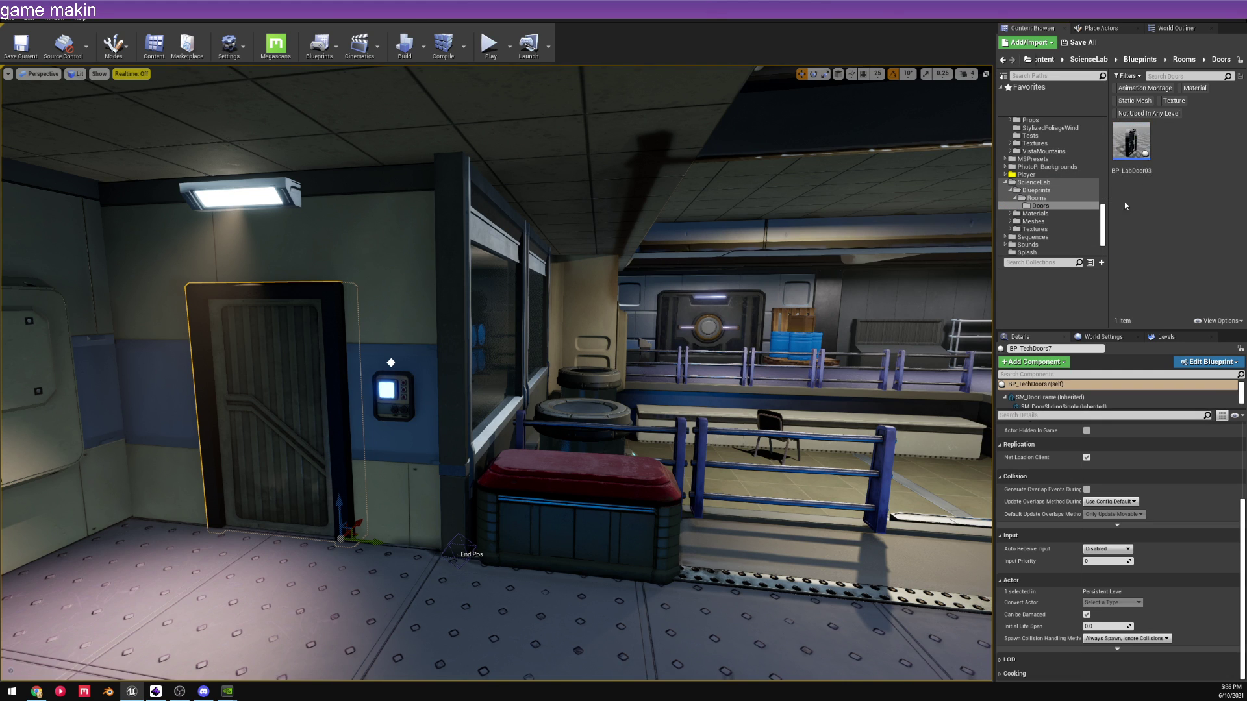
key(alt+Left)
key(alt+Left)
key(alt+Left)
scroll(1072, 190, down, 2)
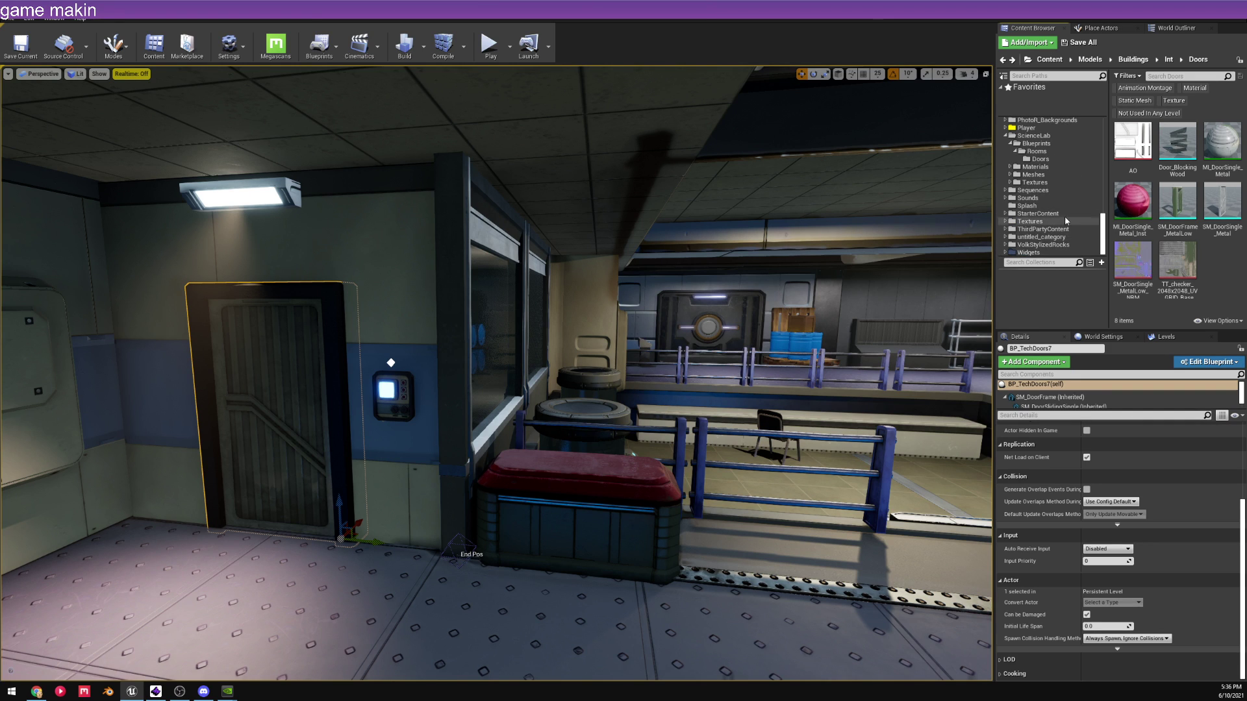
scroll(1045, 185, up, 2)
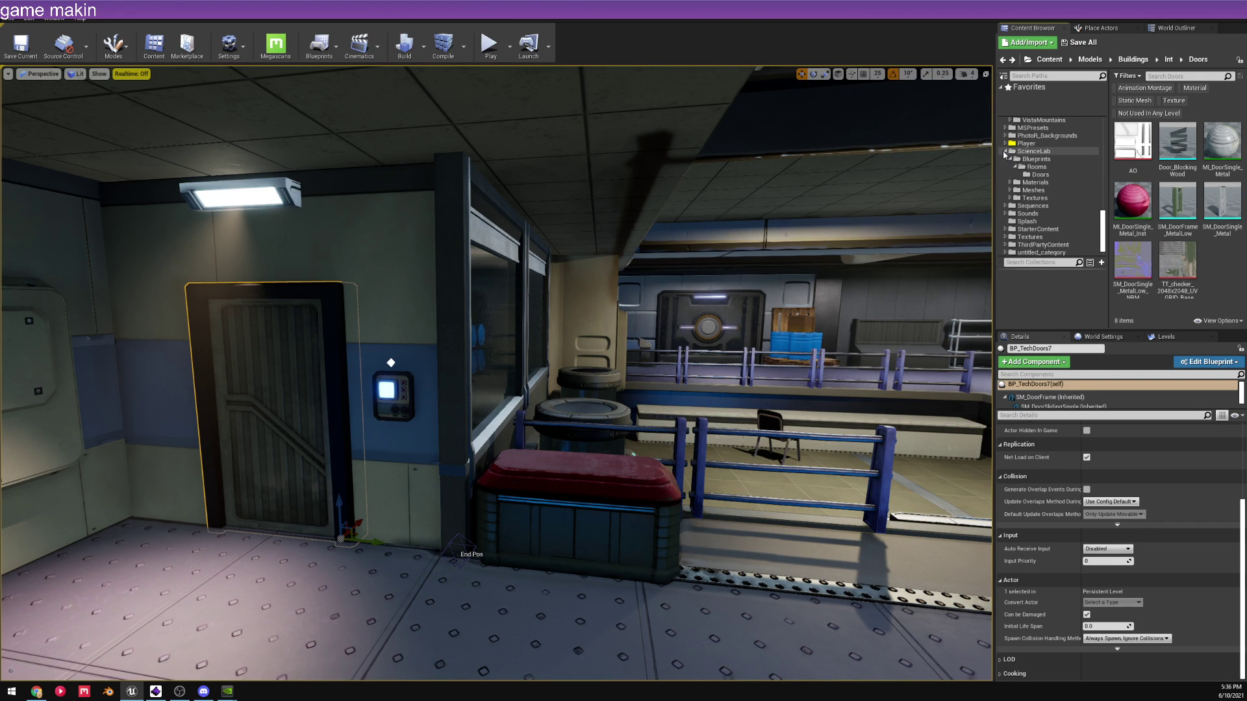
- Collapse the ScienceLab folder tree, move the ScienceLab folder into ThirdPartyContent, and close the Failed Renames report
click(1006, 151)
click(1065, 182)
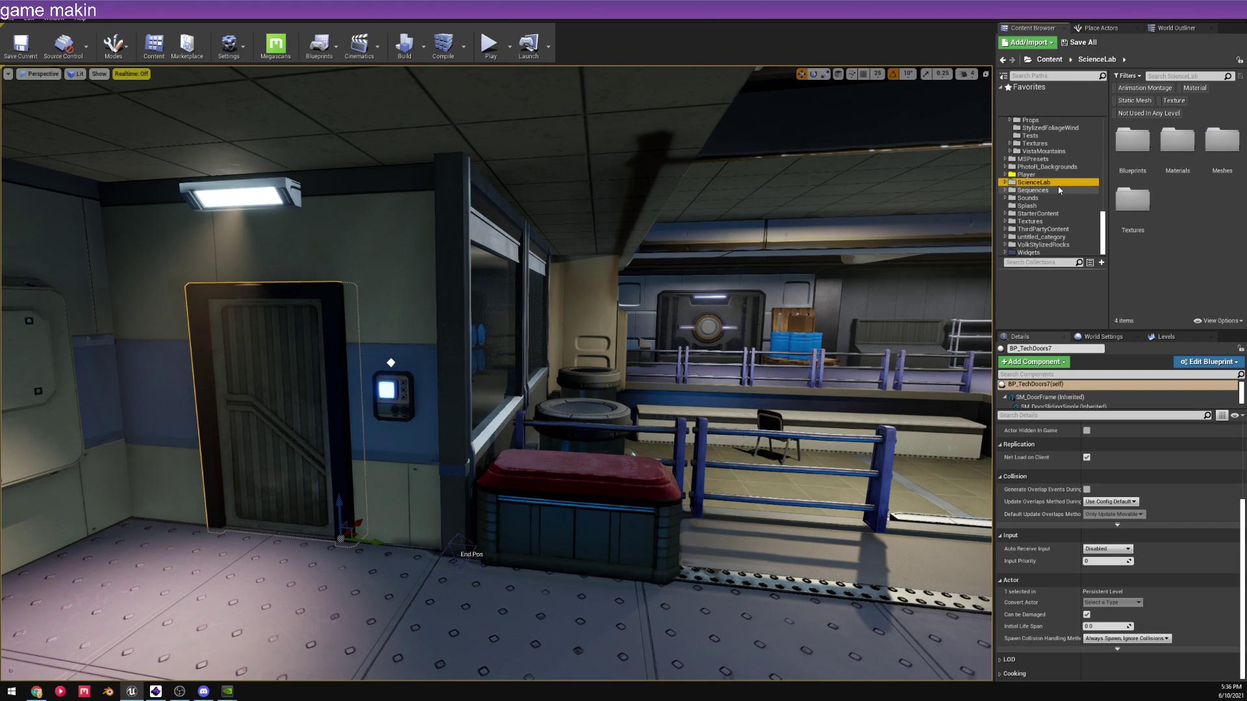
drag(1043, 182, 1064, 229)
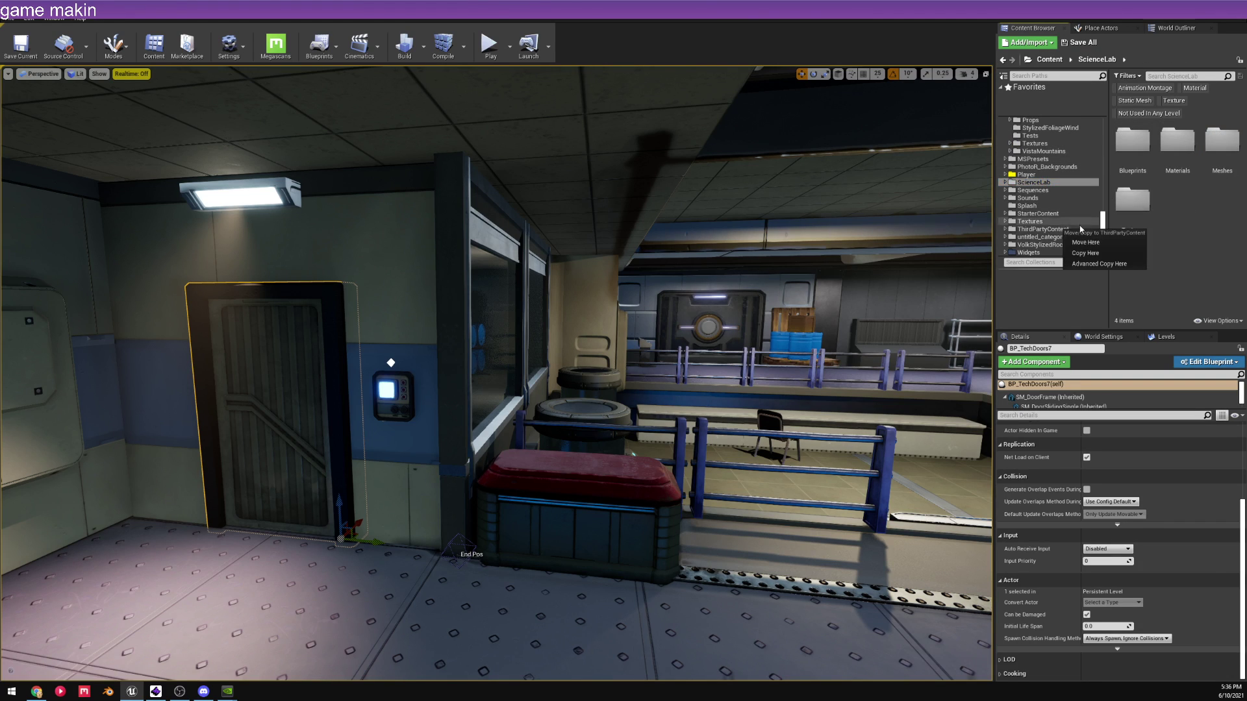
click(1091, 243)
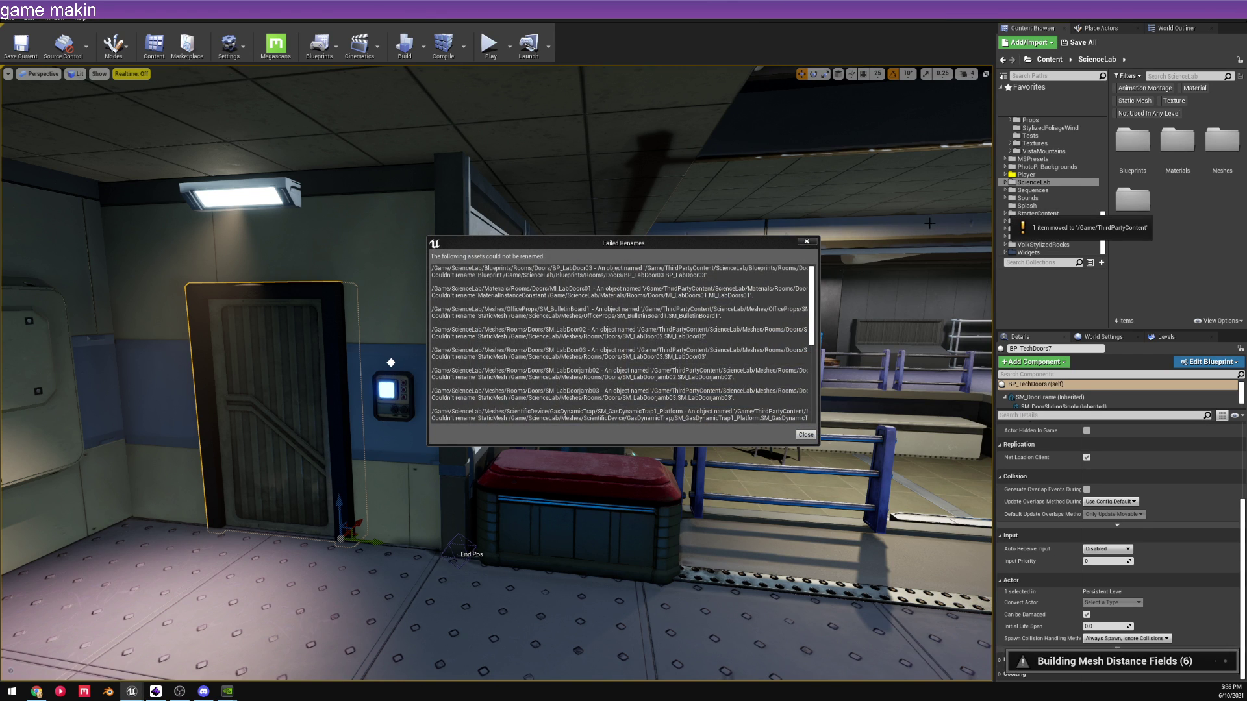
click(806, 435)
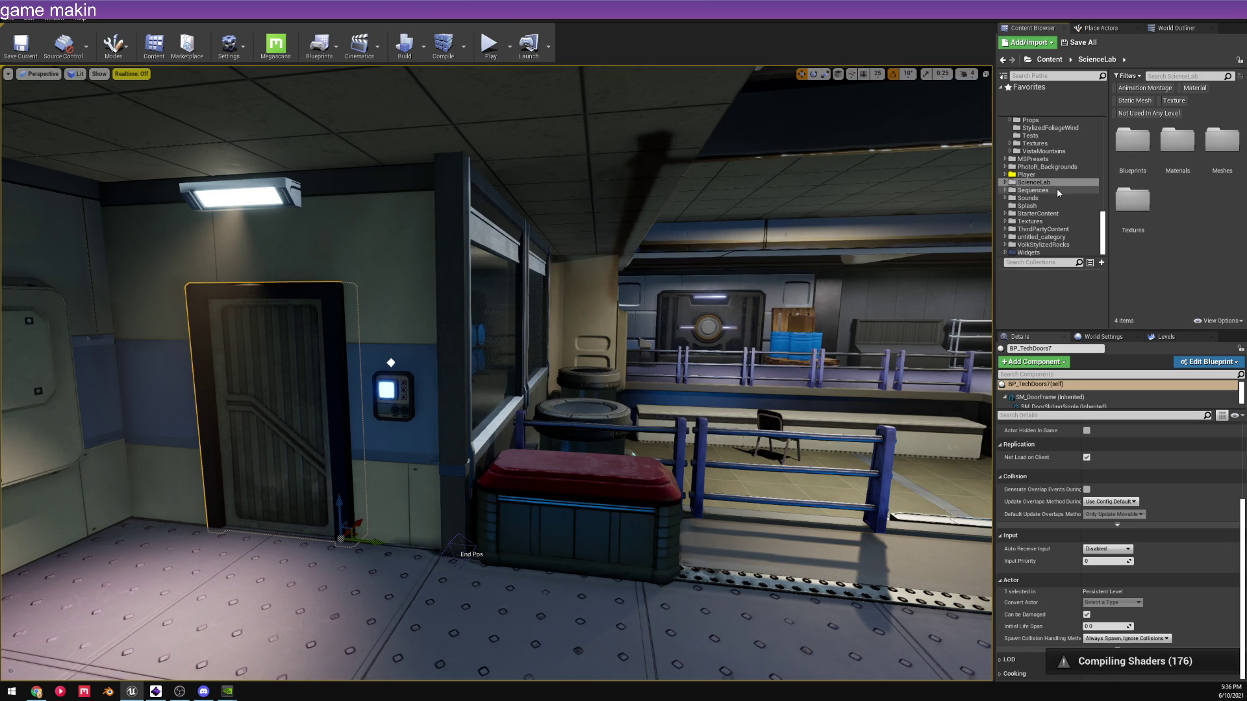
- Move the StarterContent folder into the ThirdPartyContent folder
drag(1046, 216, 1059, 231)
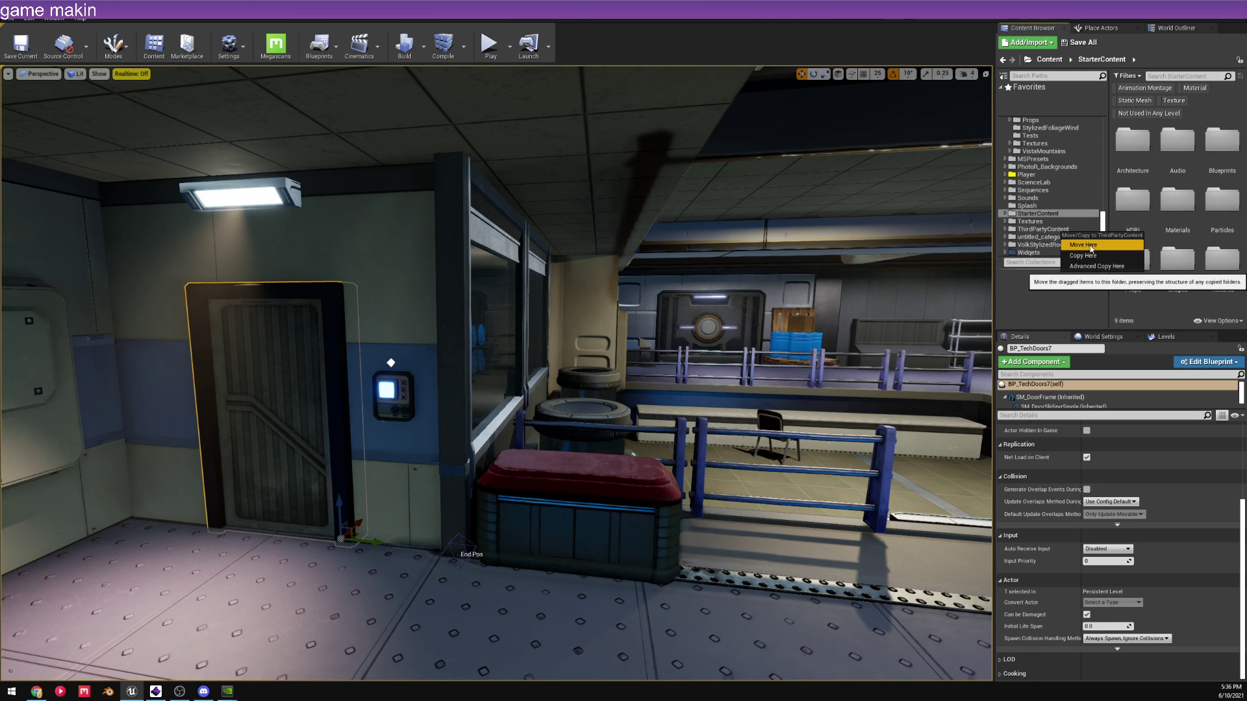
click(1043, 244)
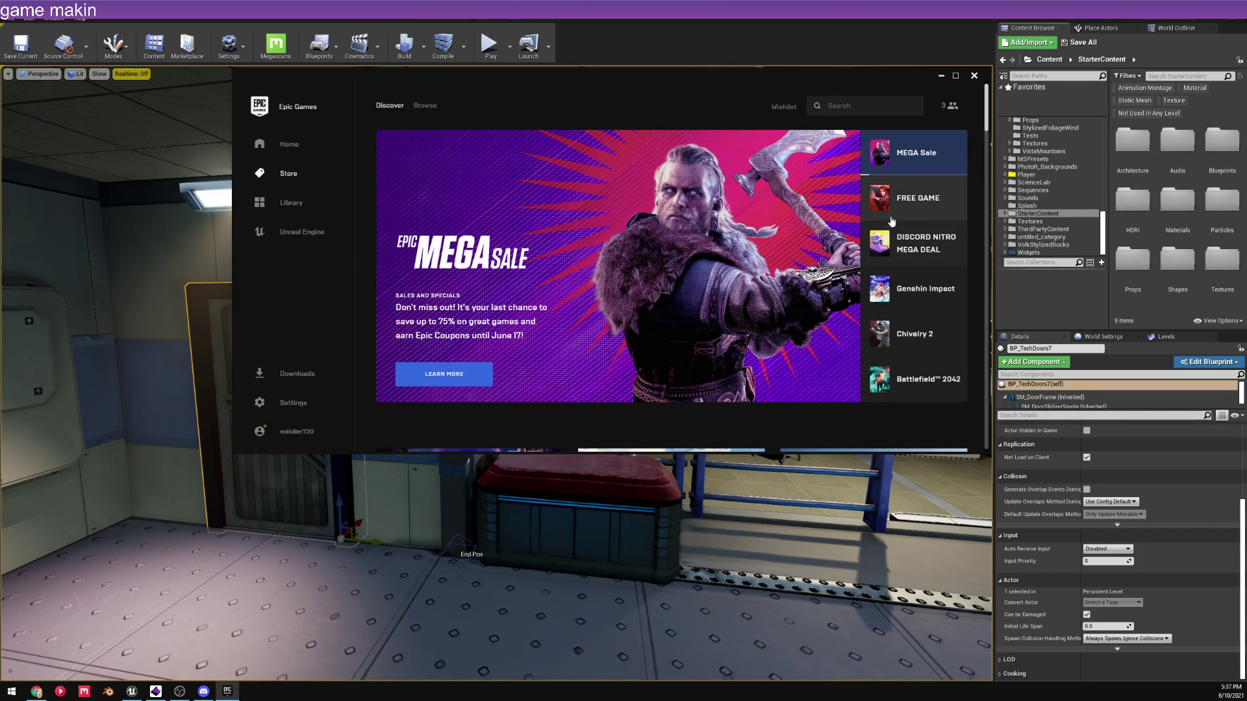
- Switch to the Epic Games Launcher and look through the store's featured games, Mega Sale offers and free games
click(895, 252)
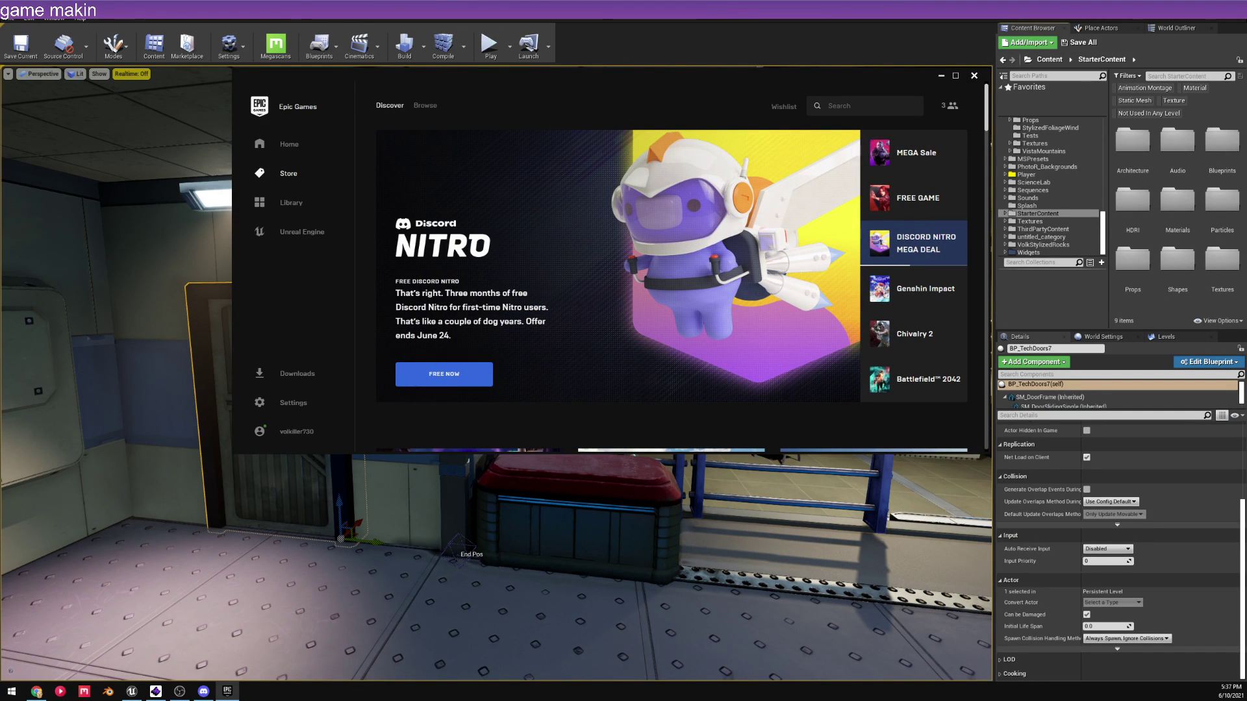
drag(460, 308, 495, 305)
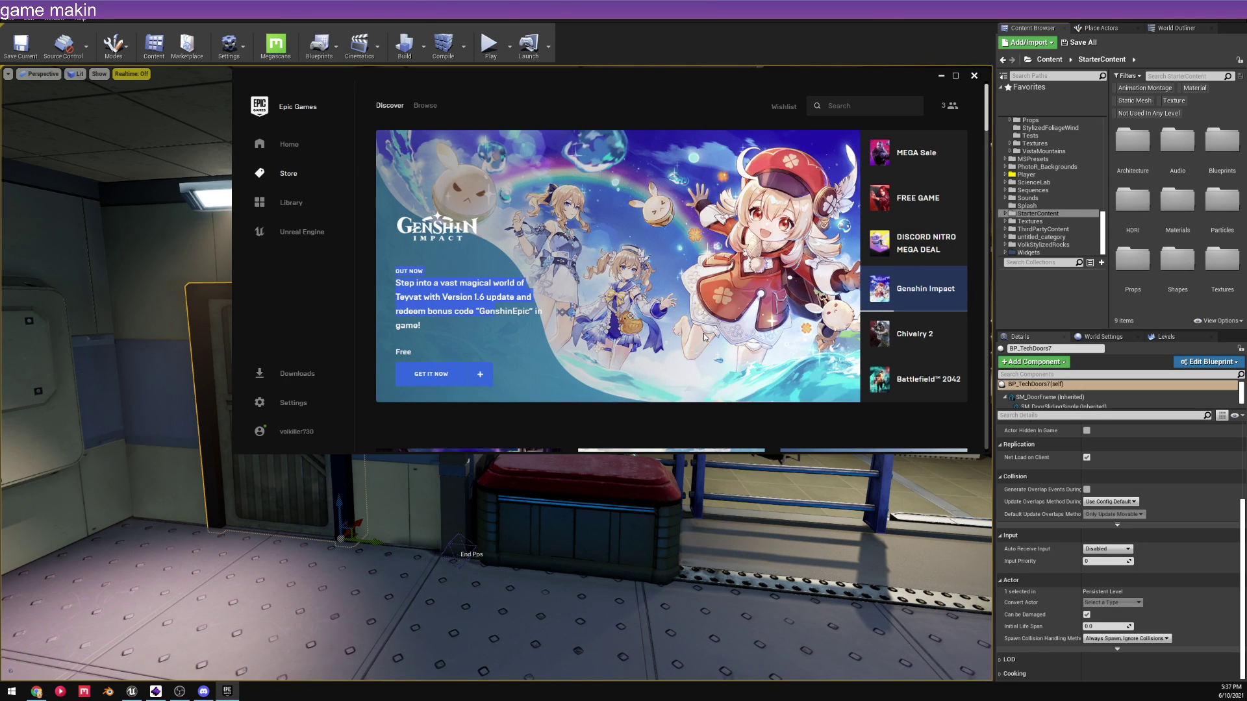
click(928, 245)
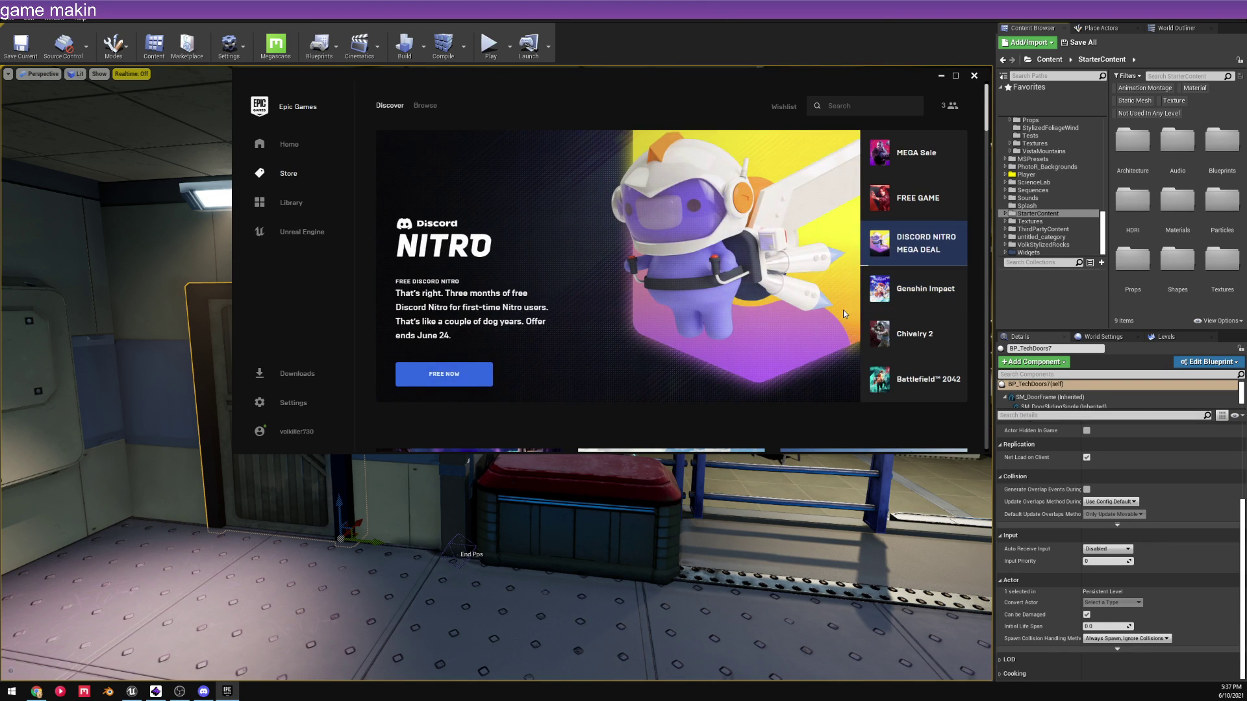
click(912, 371)
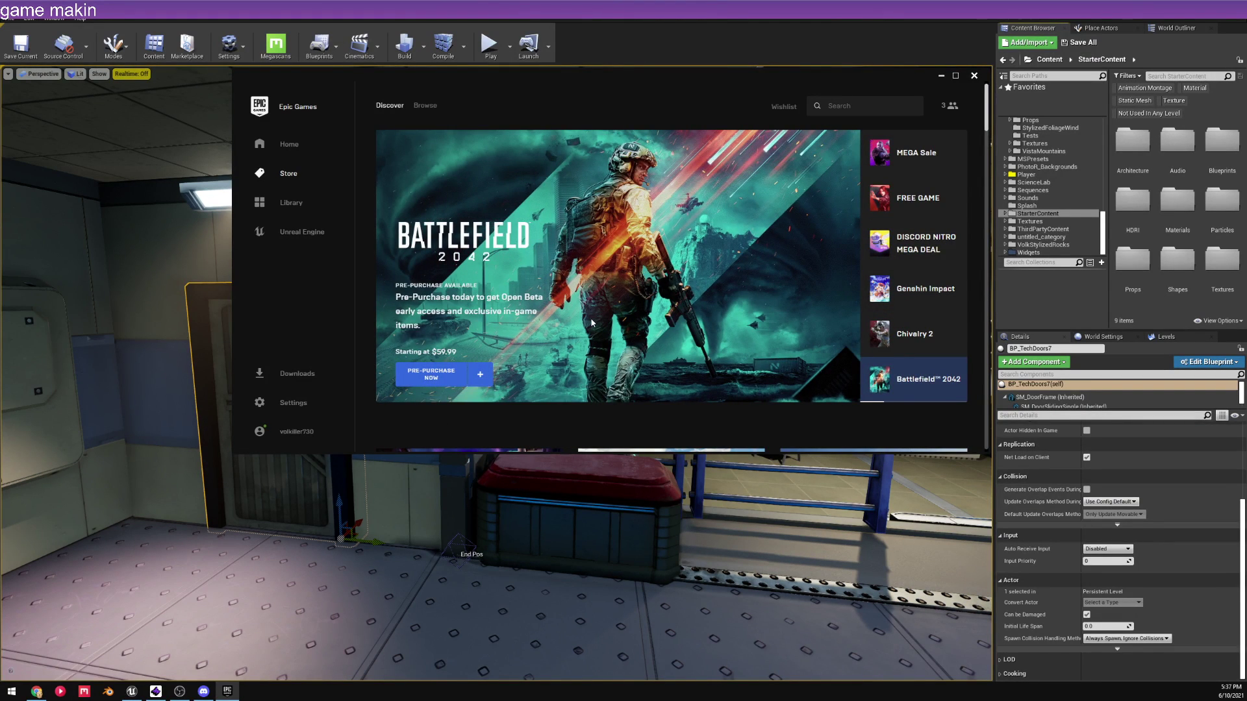
scroll(592, 323, down, 3)
scroll(547, 309, down, 2)
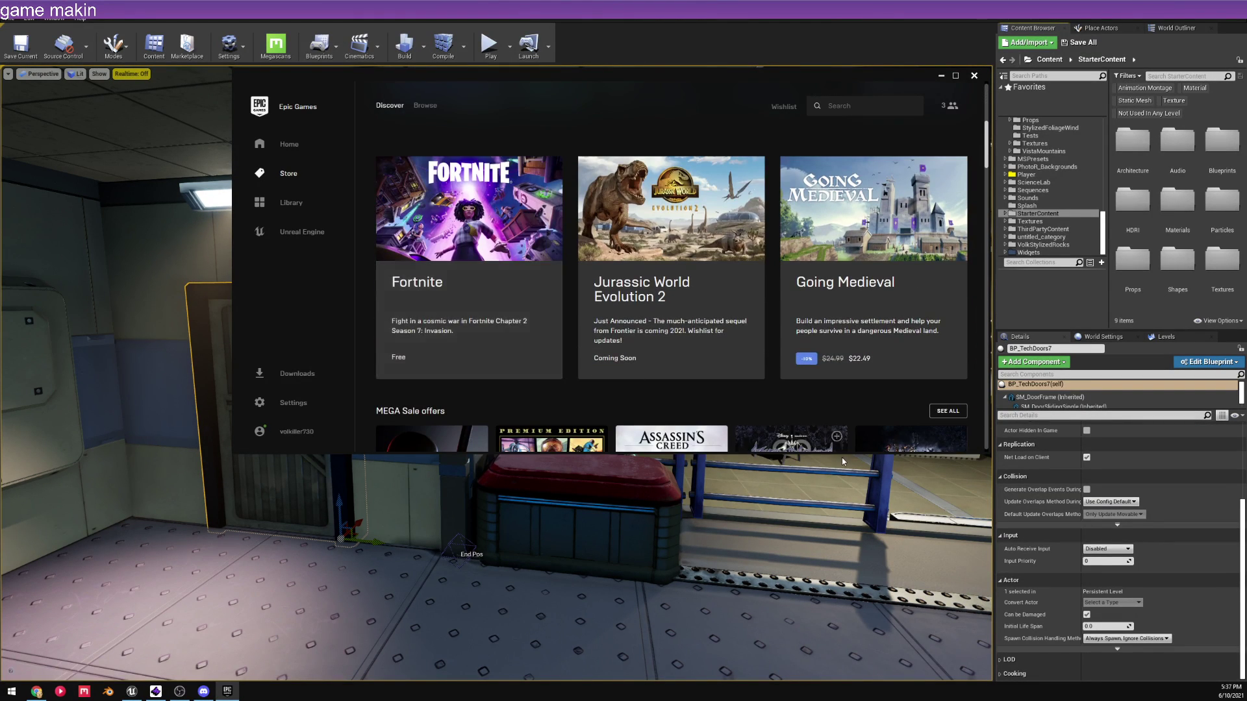
scroll(763, 405, down, 4)
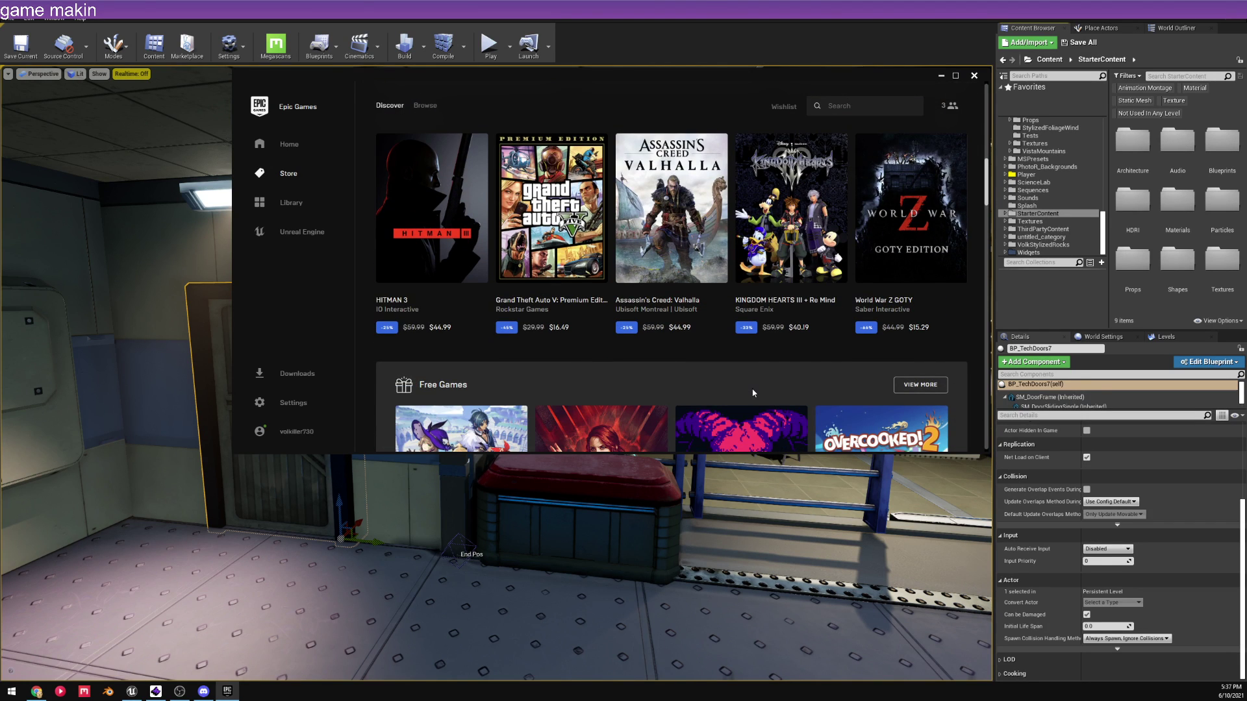
scroll(756, 395, down, 1)
- Examine the launcher's Unreal Engine news page, including its featured content and weekly spotlights
click(295, 232)
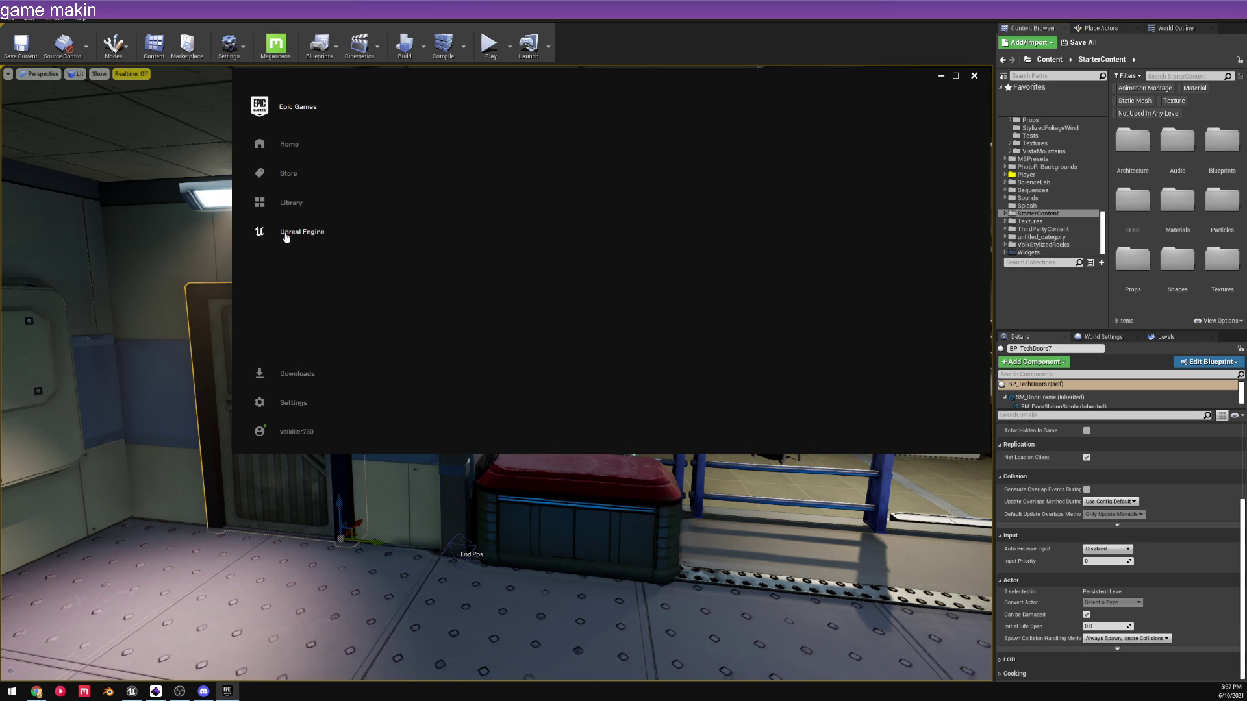
scroll(478, 254, down, 3)
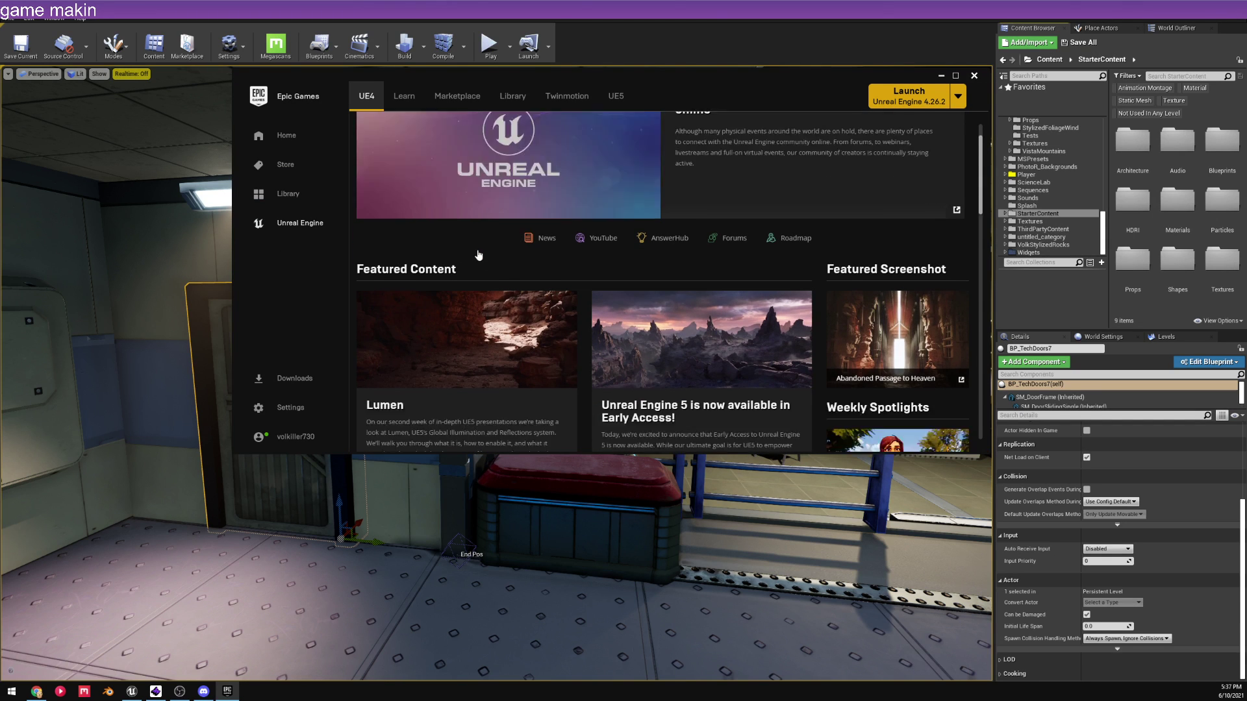
scroll(676, 211, up, 3)
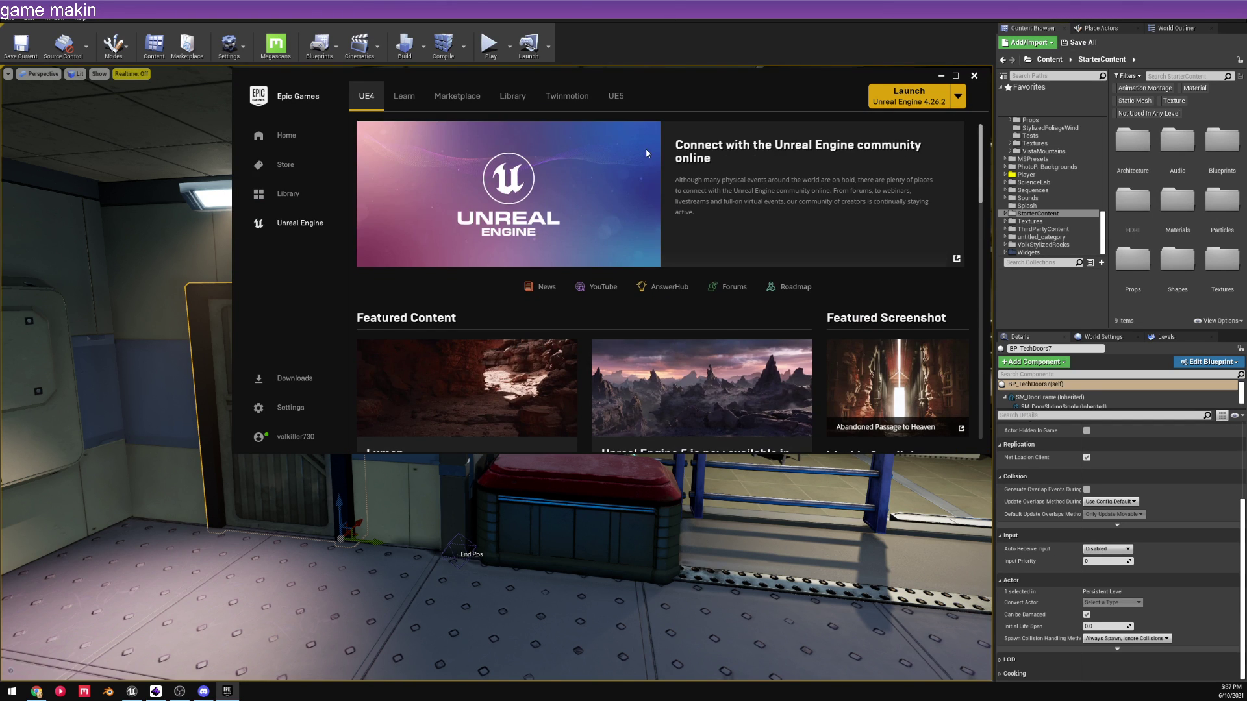
click(659, 41)
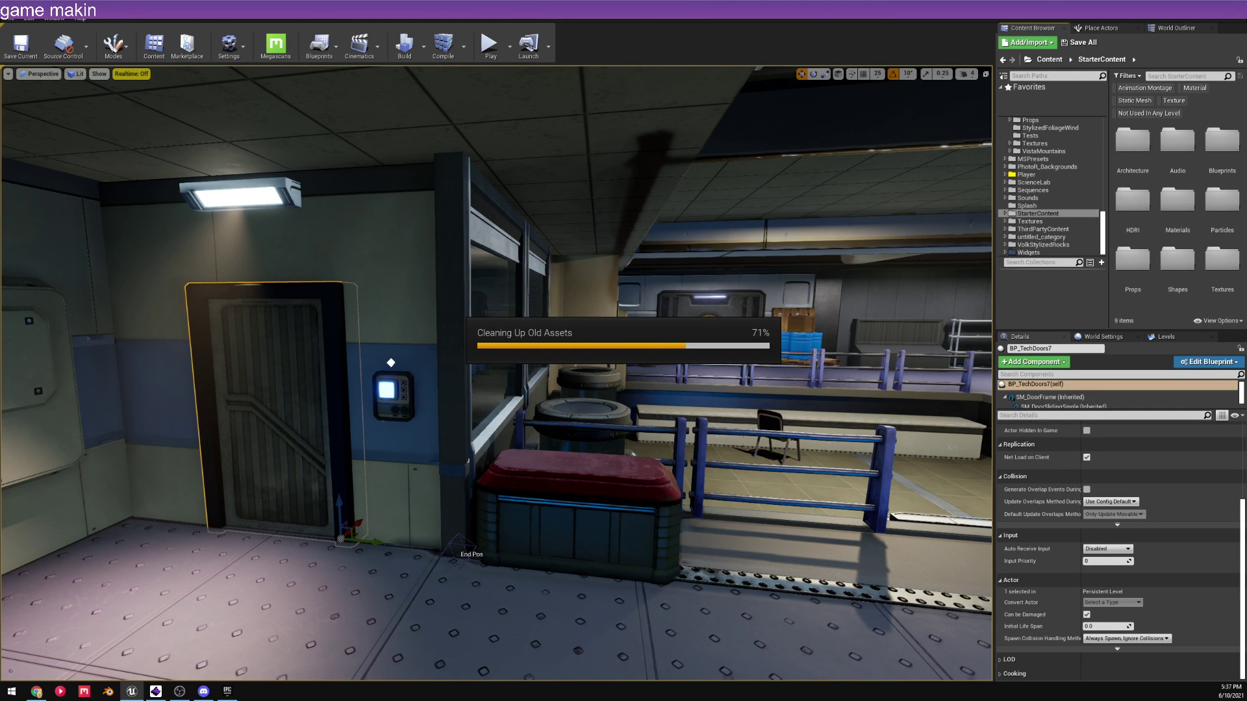
key(alt+Tab)
scroll(569, 246, down, 5)
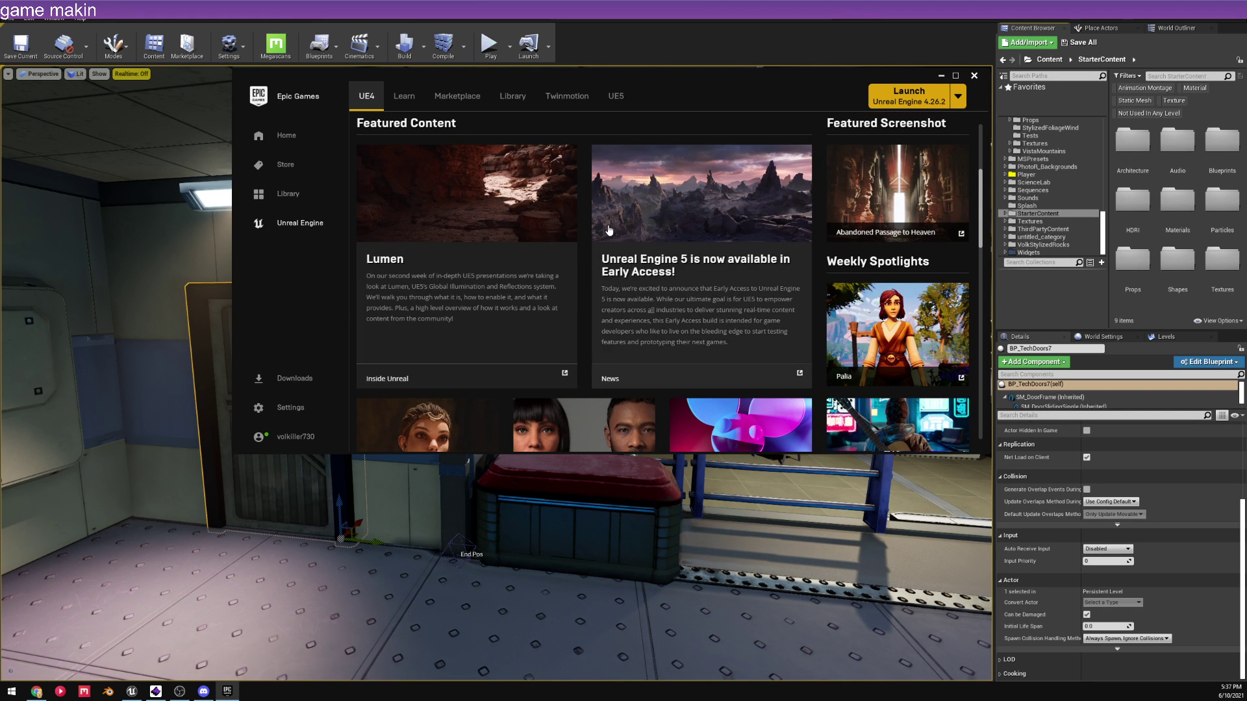
scroll(627, 228, down, 5)
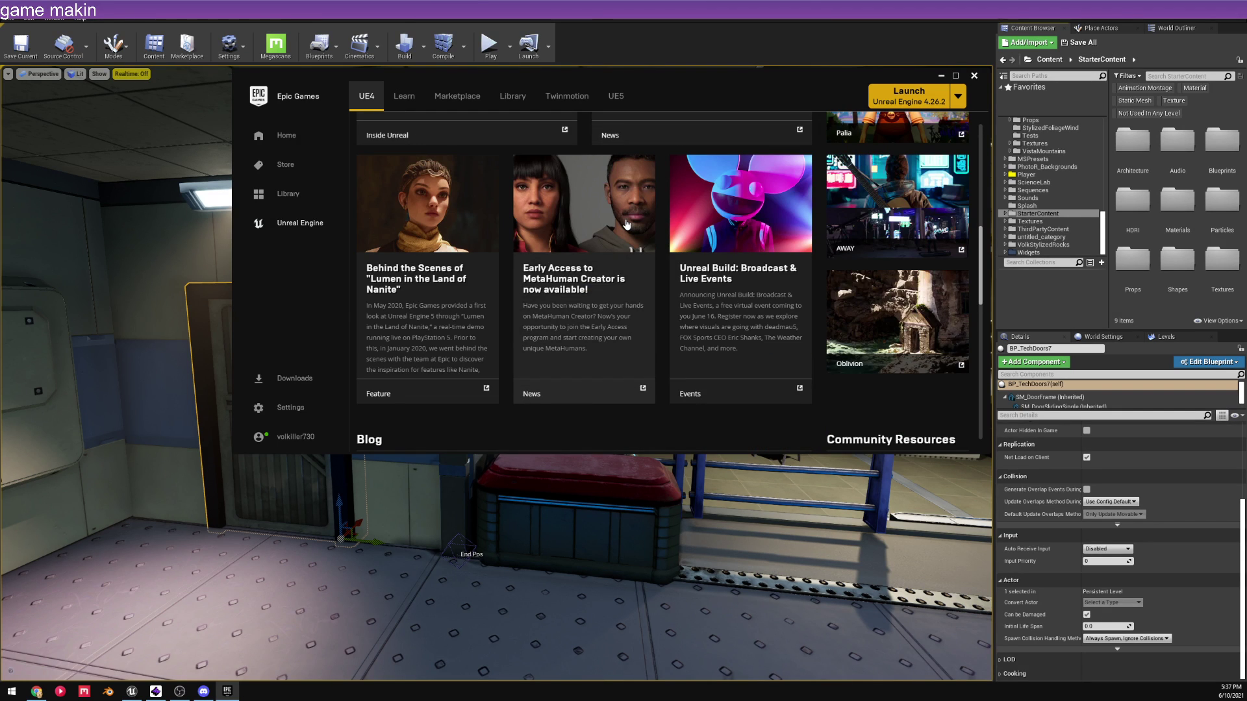
scroll(415, 302, up, 4)
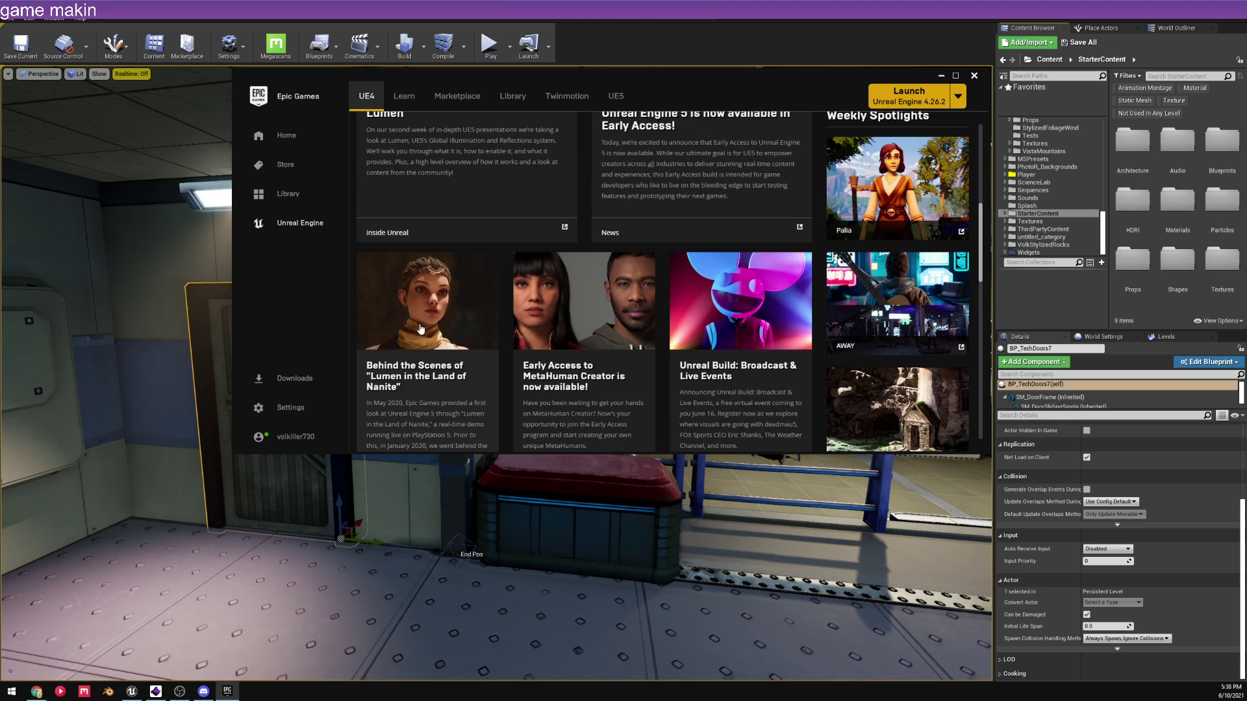
scroll(424, 363, up, 2)
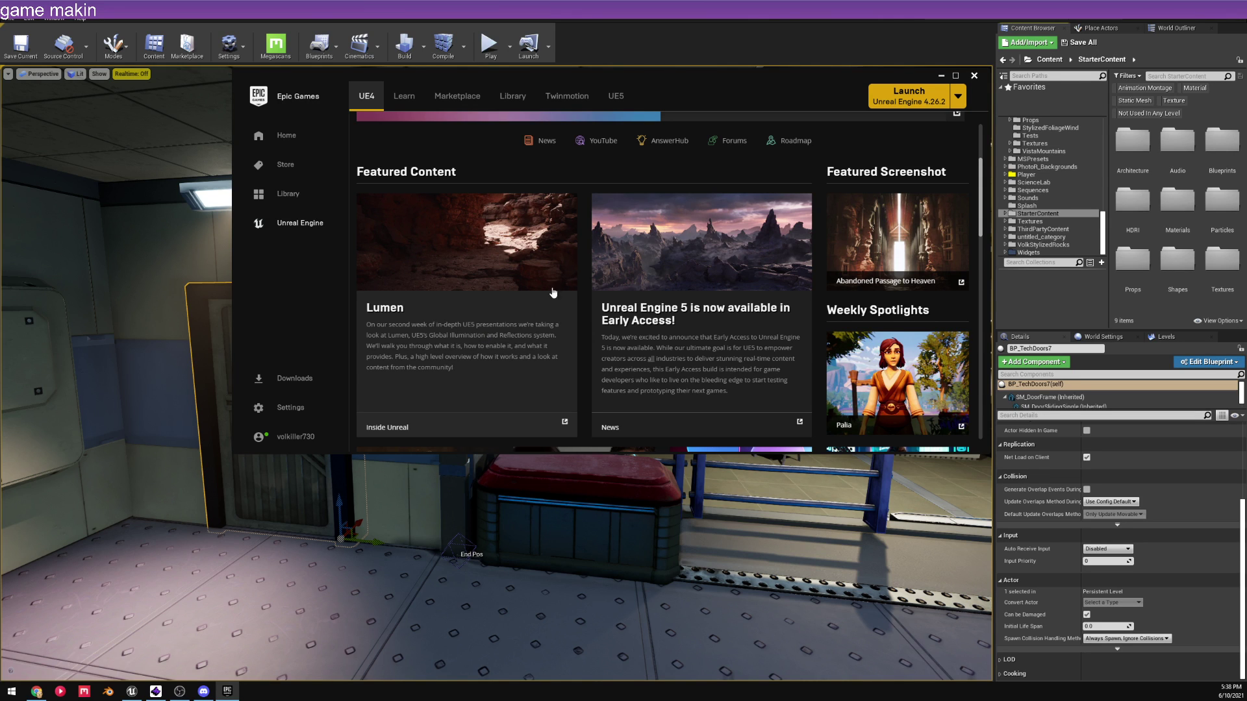
- Review the plugins installed for engine version 4.26.2 and the project and vault library, and close the launcher
click(524, 104)
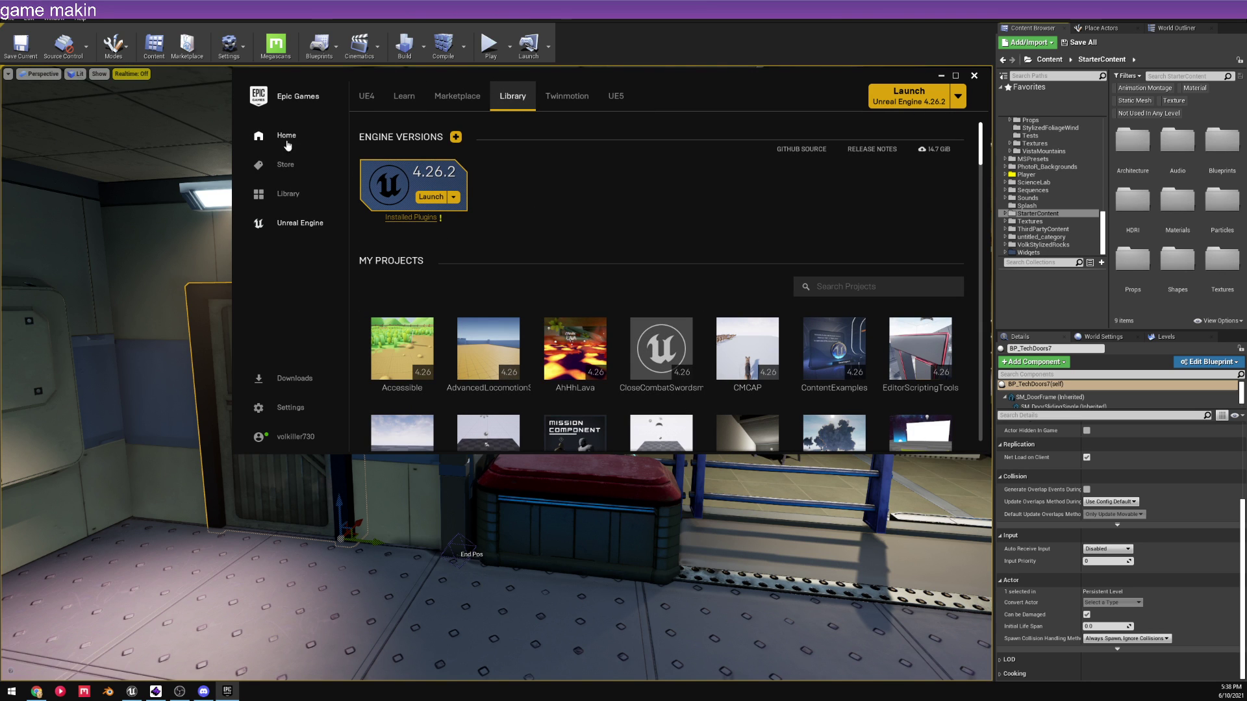
click(436, 219)
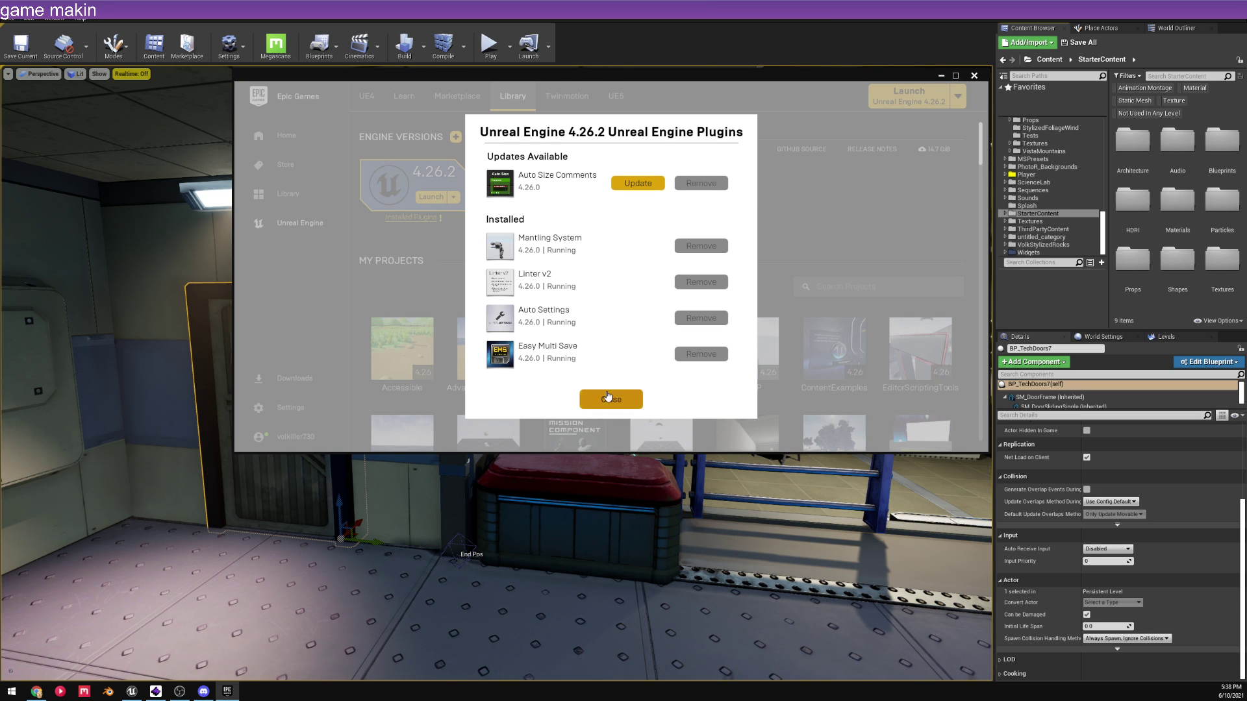
click(611, 399)
scroll(735, 256, down, 3)
scroll(707, 256, down, 3)
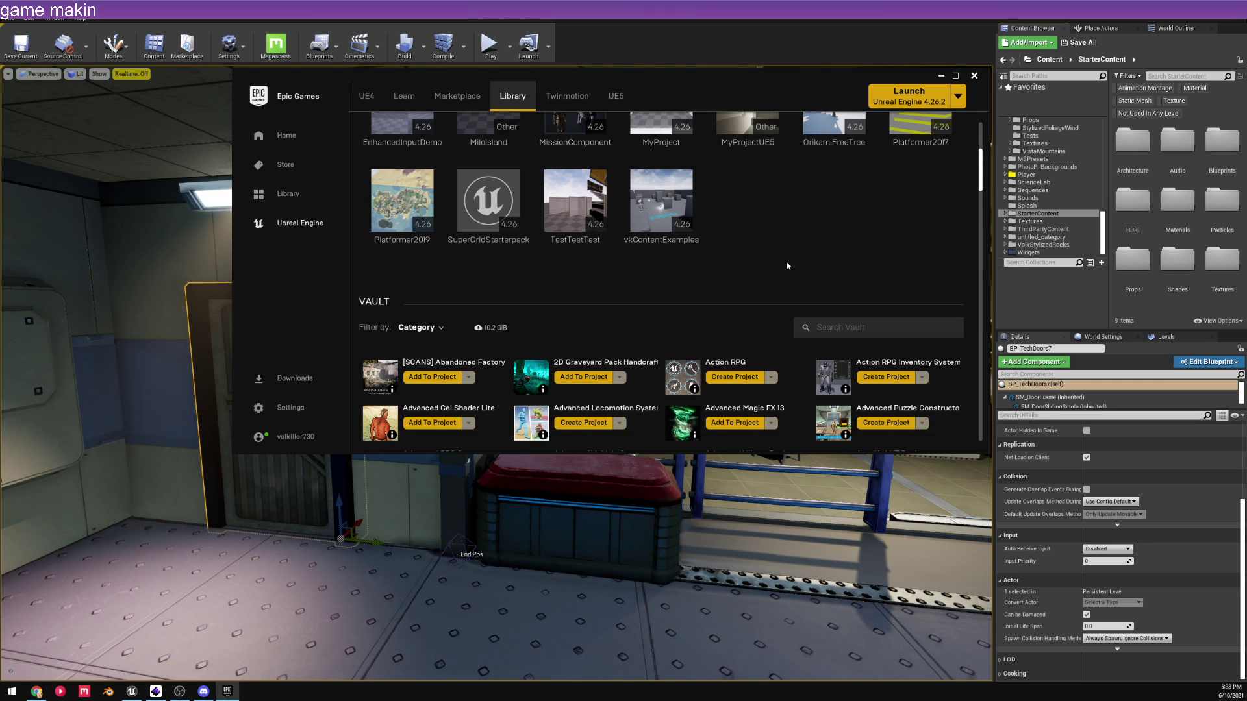
scroll(788, 260, up, 5)
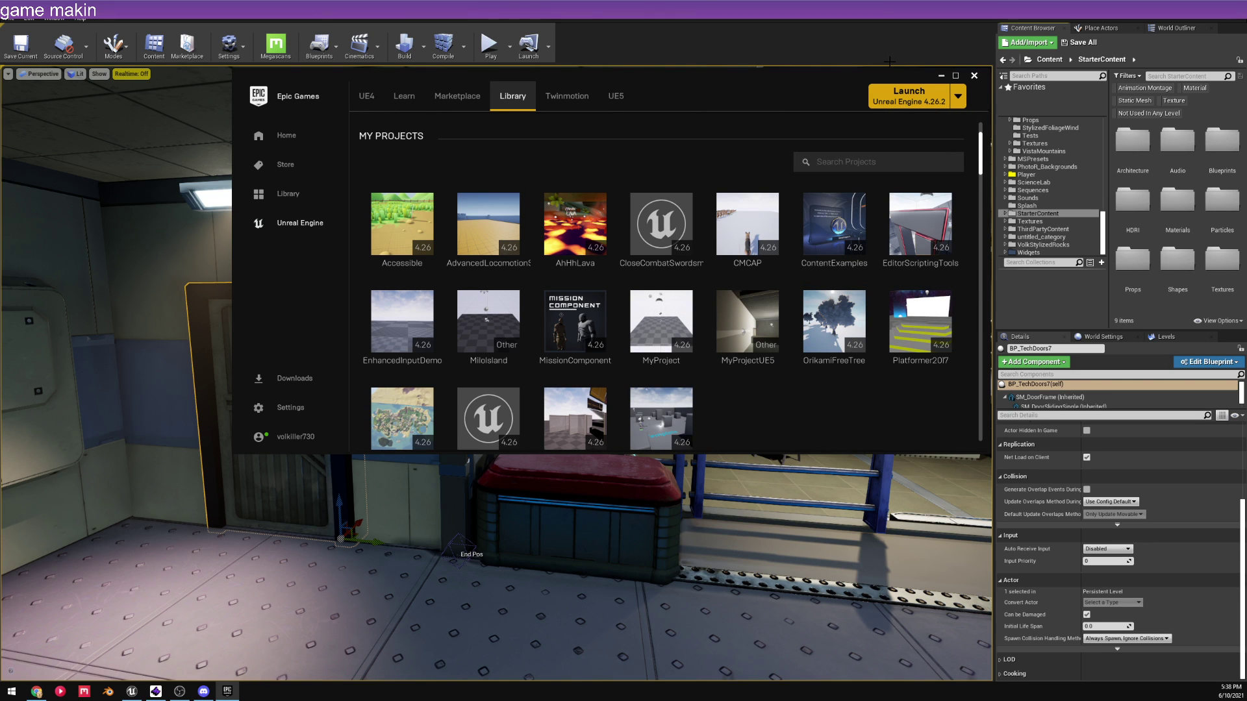
click(975, 75)
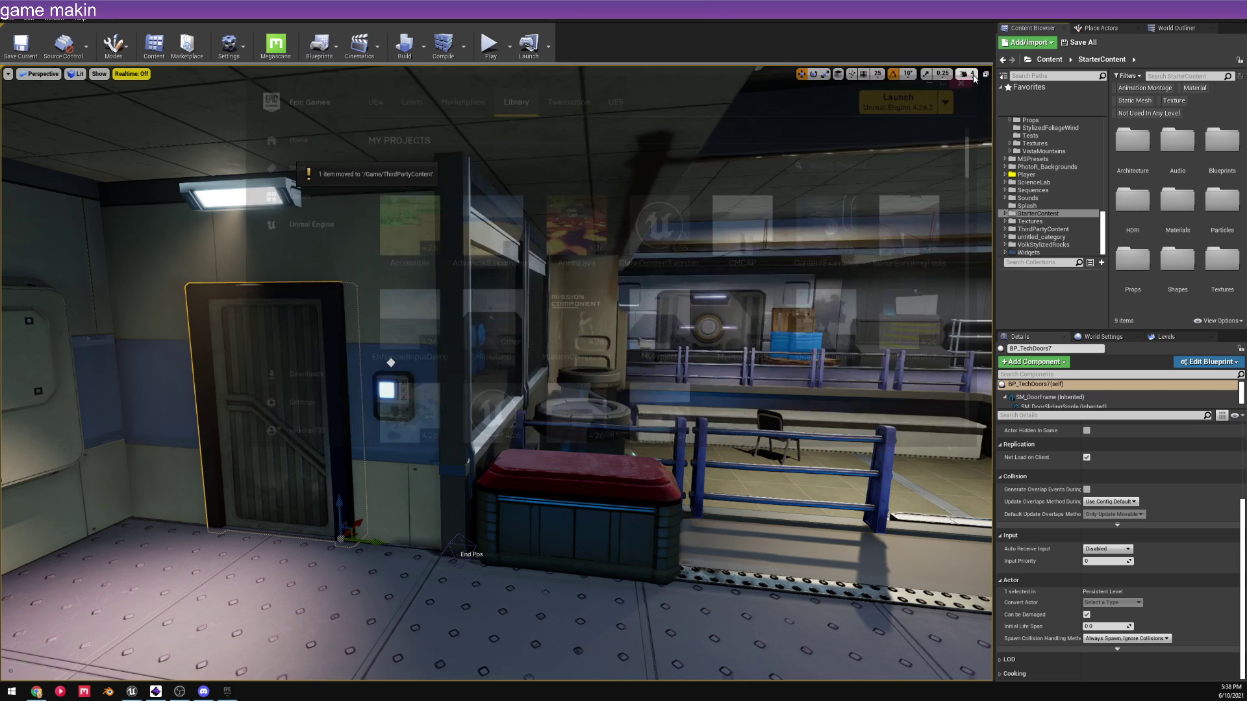
- Check the ScienceLab folder inside ThirdPartyContent, including its Blueprints/Rooms/Doors subfolder
right_drag(365, 294, 559, 305)
click(1051, 224)
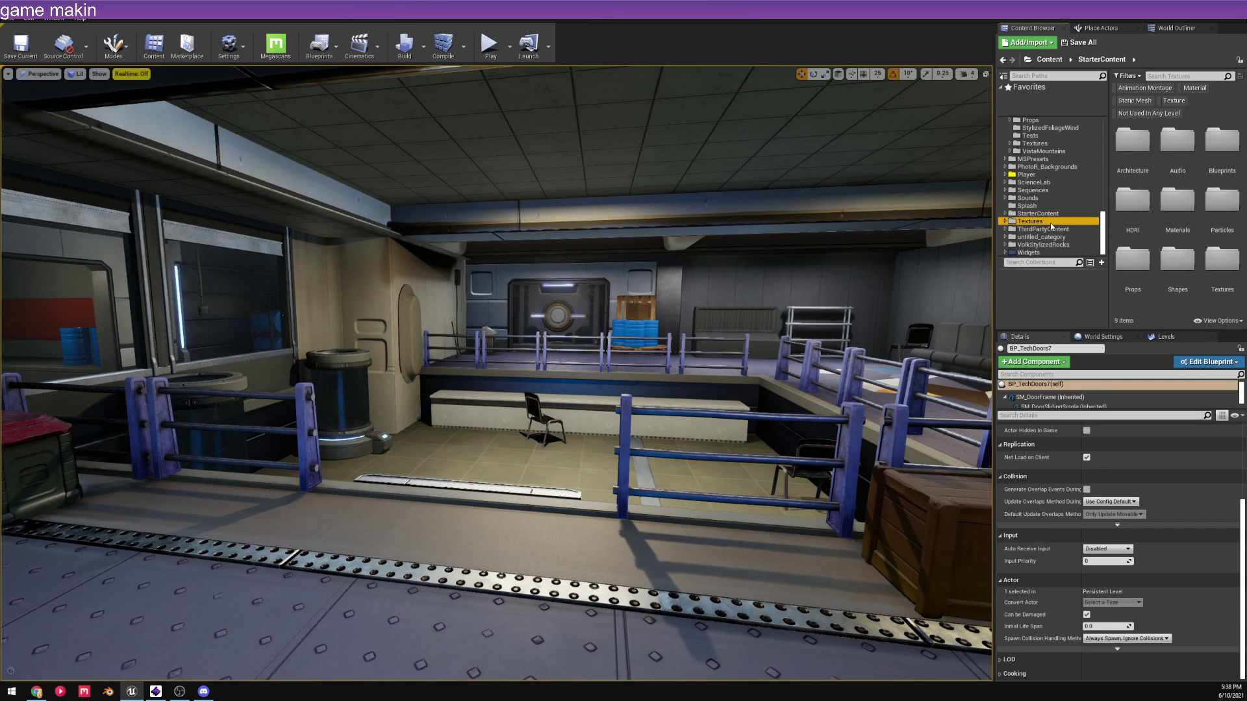
click(1049, 229)
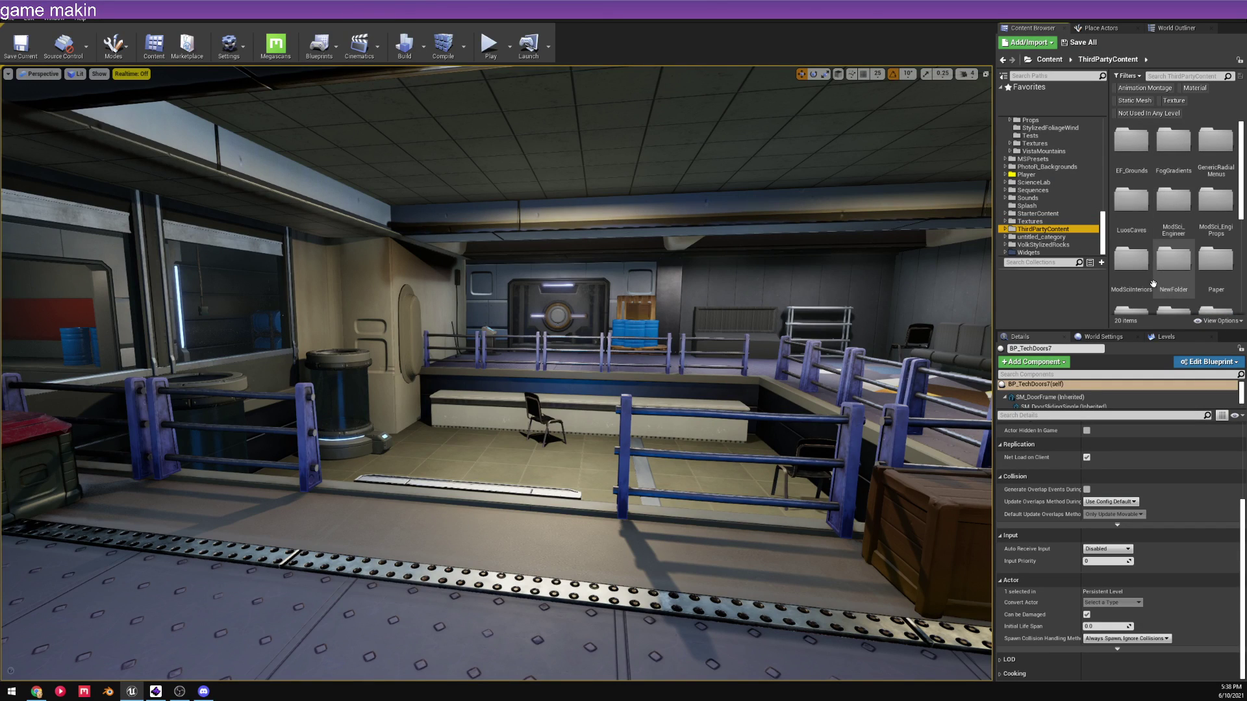
scroll(1176, 259, down, 2)
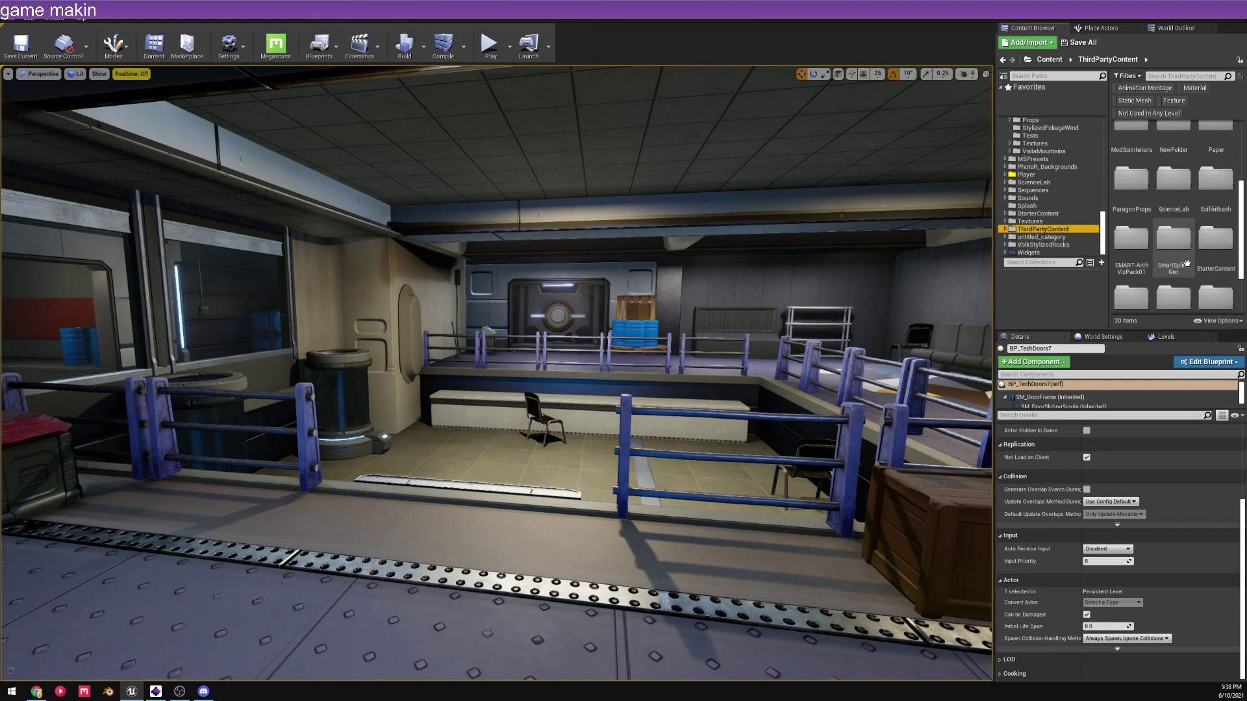
double_click(1163, 179)
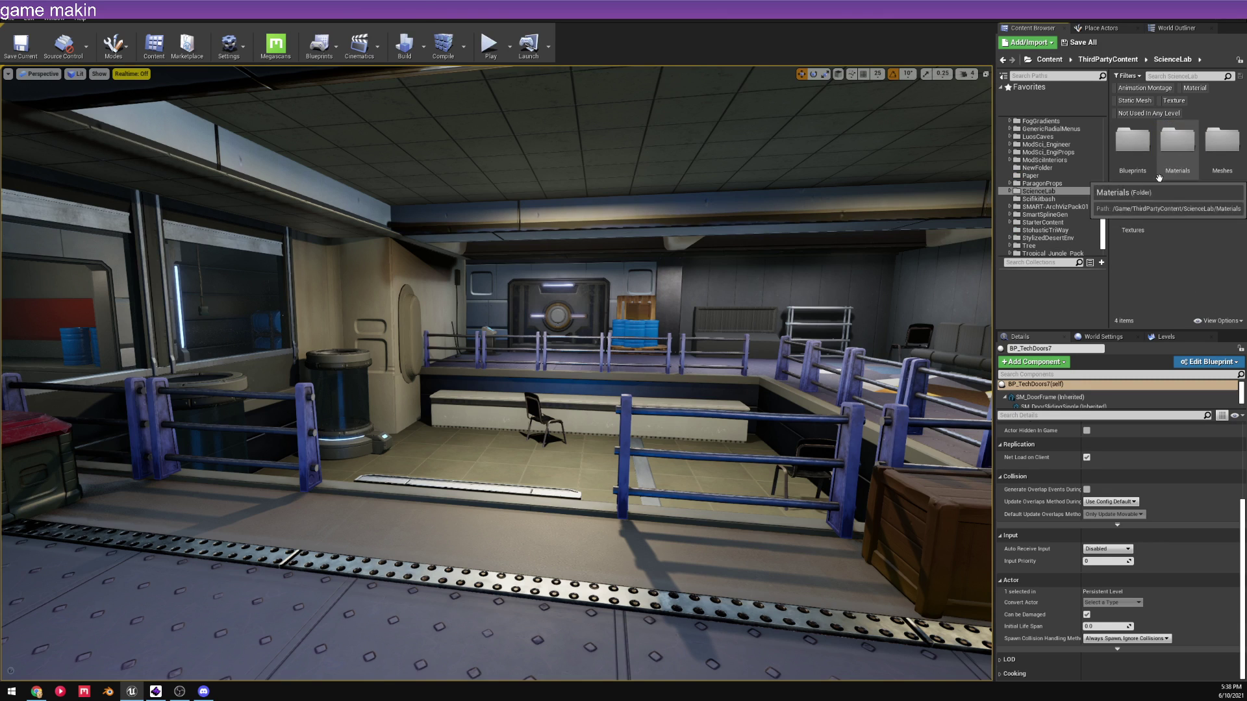
double_click(1133, 141)
double_click(1133, 141)
double_click(1132, 142)
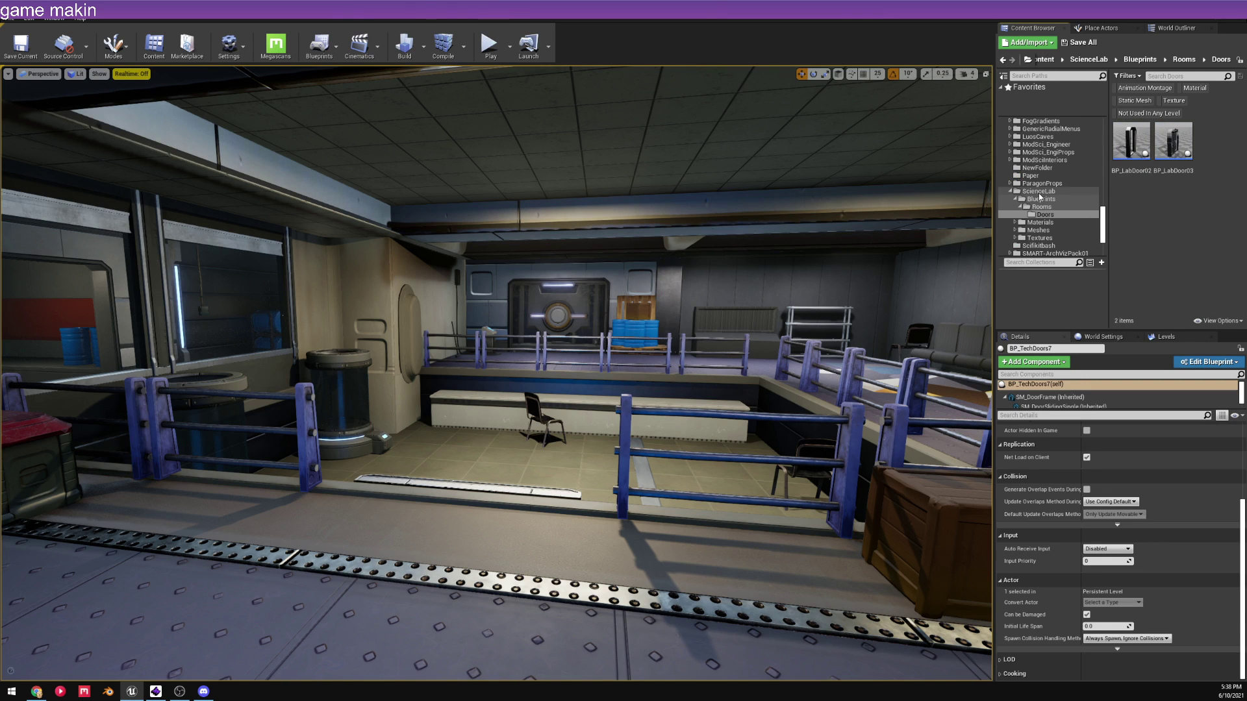
click(1038, 191)
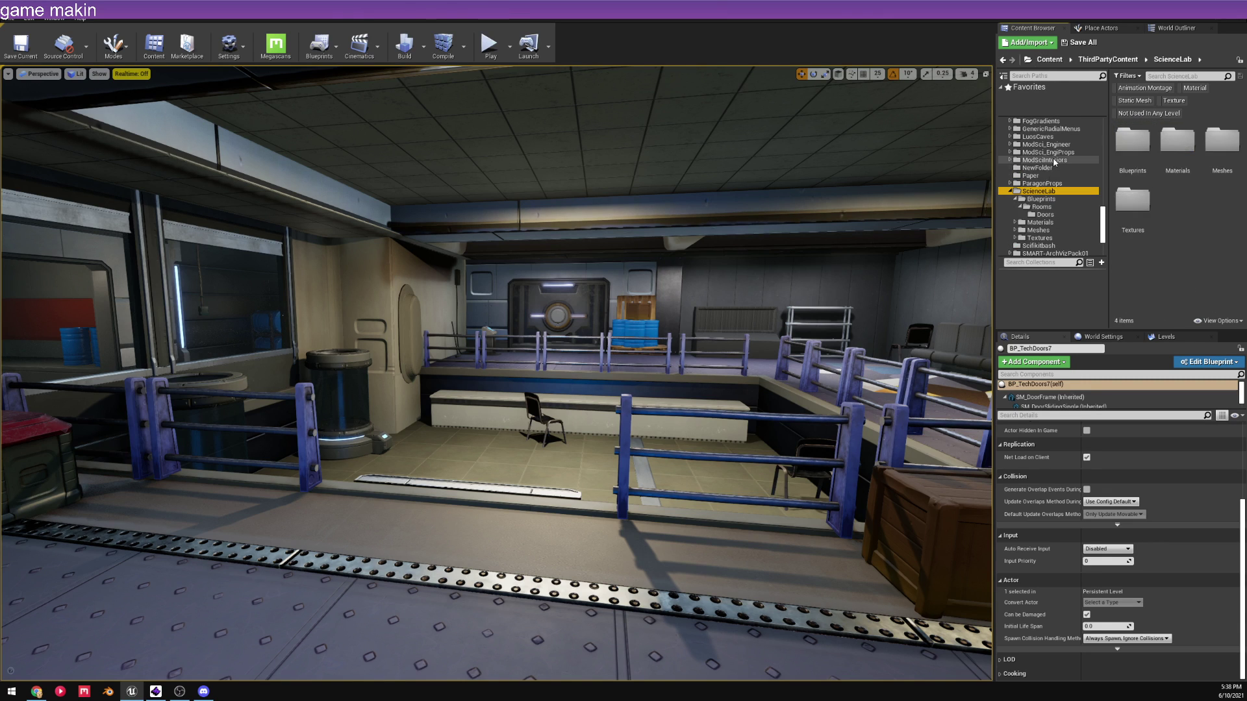
- Delete the ScienceLab folder directly under Content together with all its pending assets
scroll(1053, 161, up, 5)
click(1005, 183)
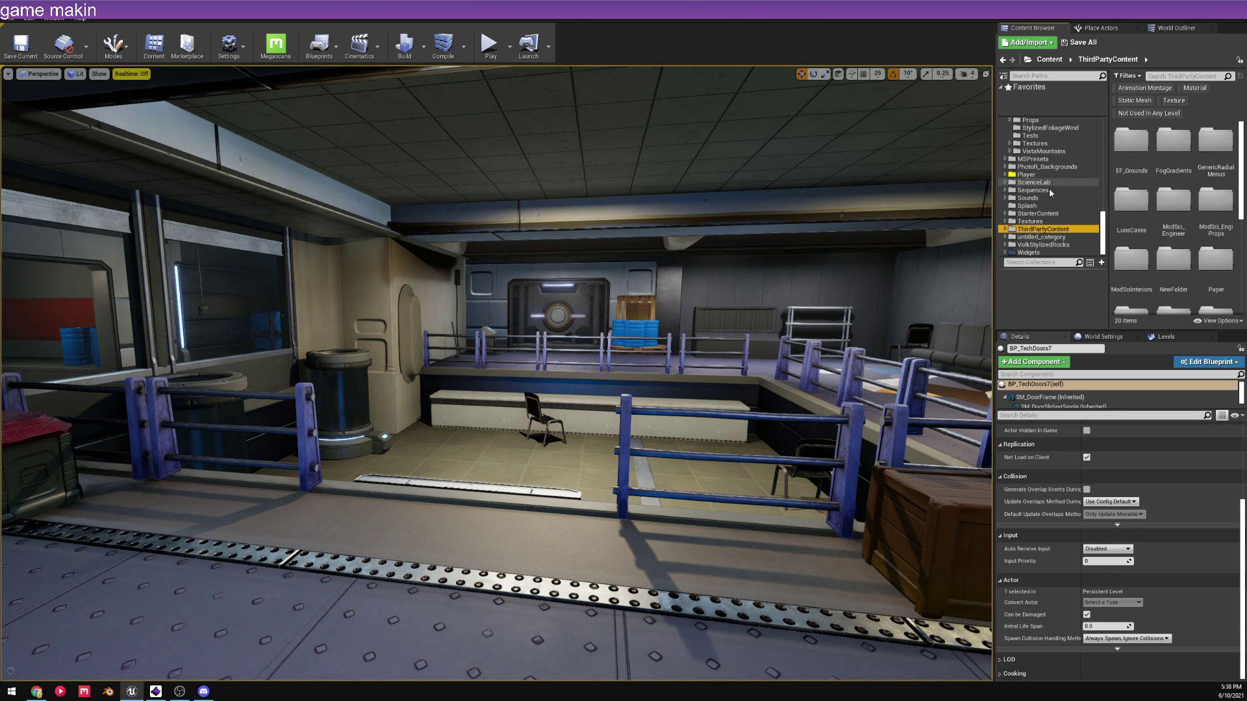
click(1039, 182)
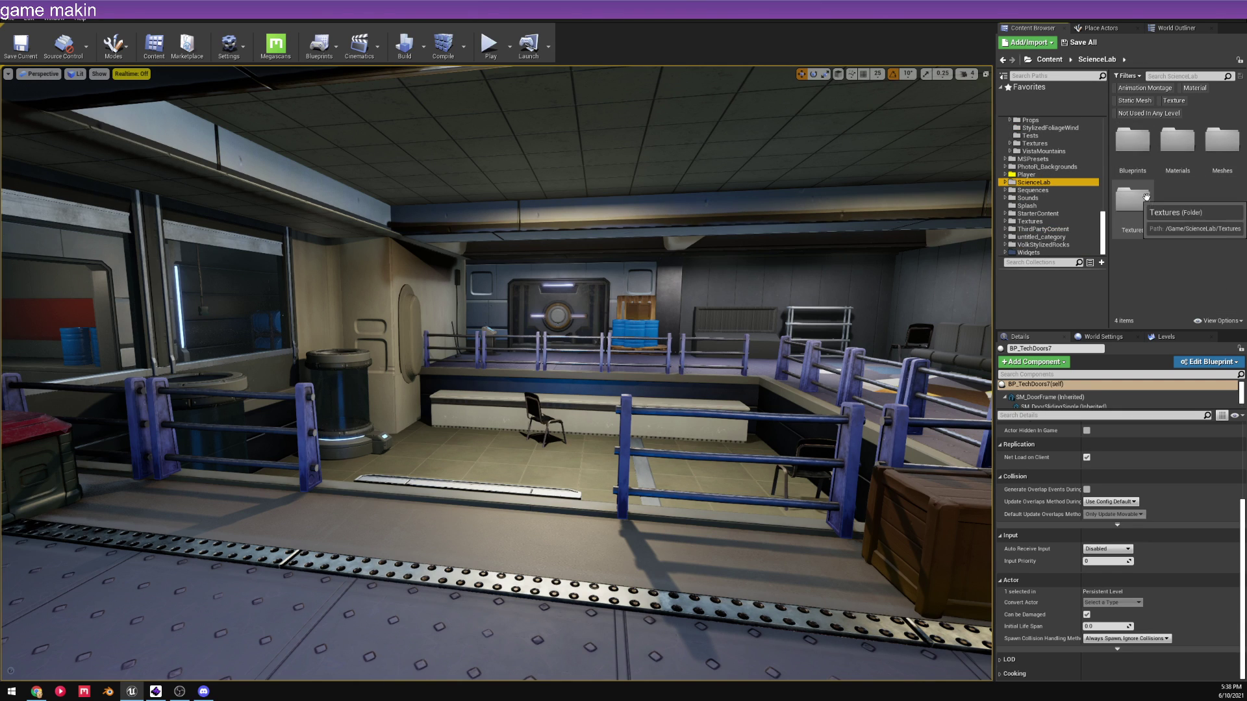
click(1133, 198)
key(Delete)
click(1173, 221)
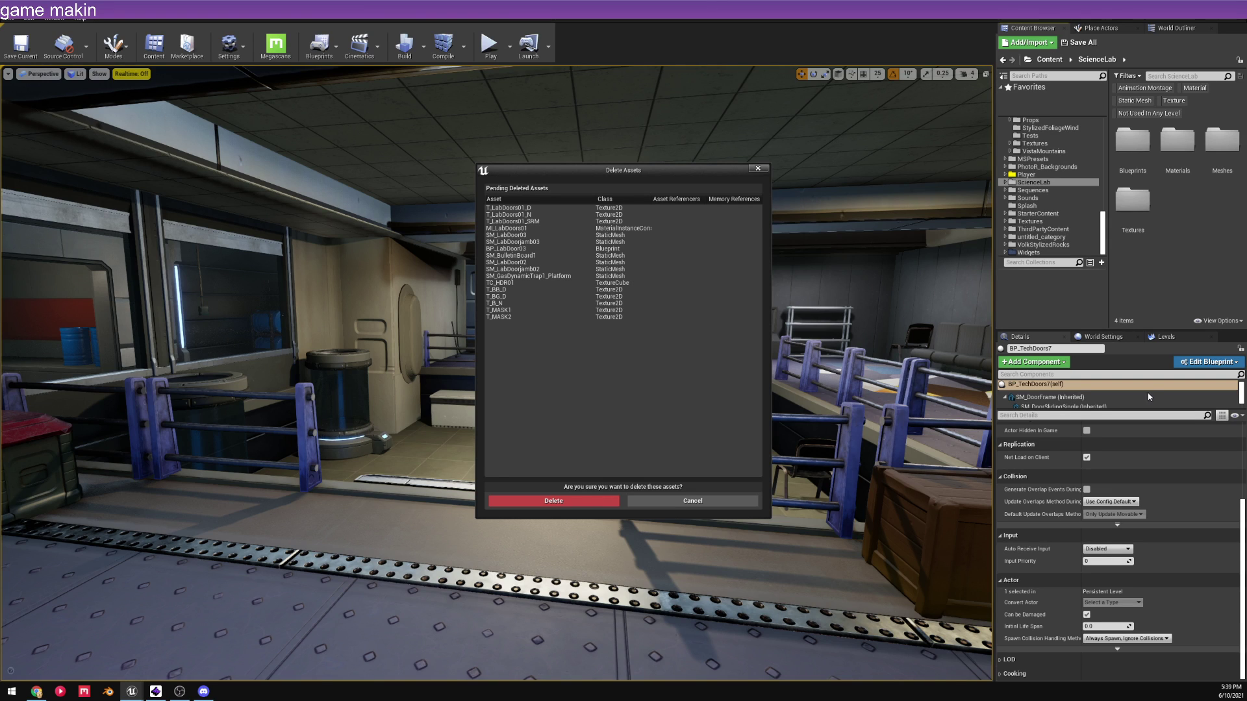
click(559, 501)
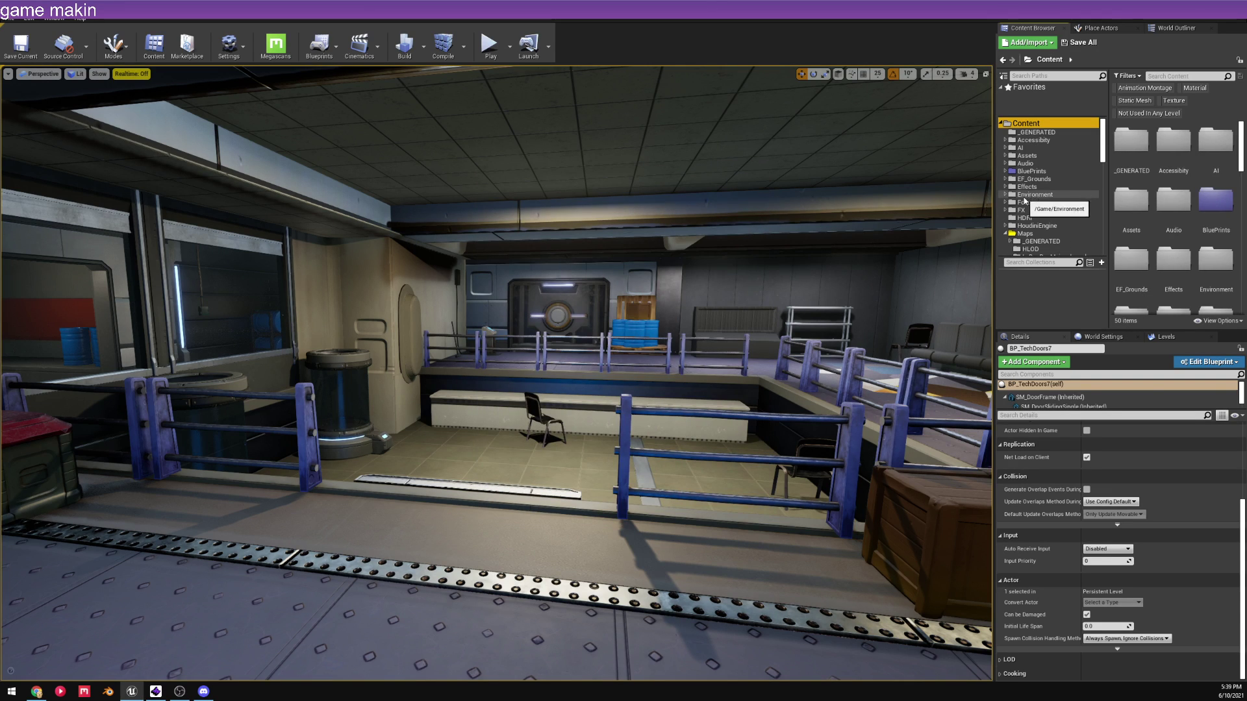
- Collapse the Models folder in the content tree and open the Widgets folder
scroll(1039, 217, down, 10)
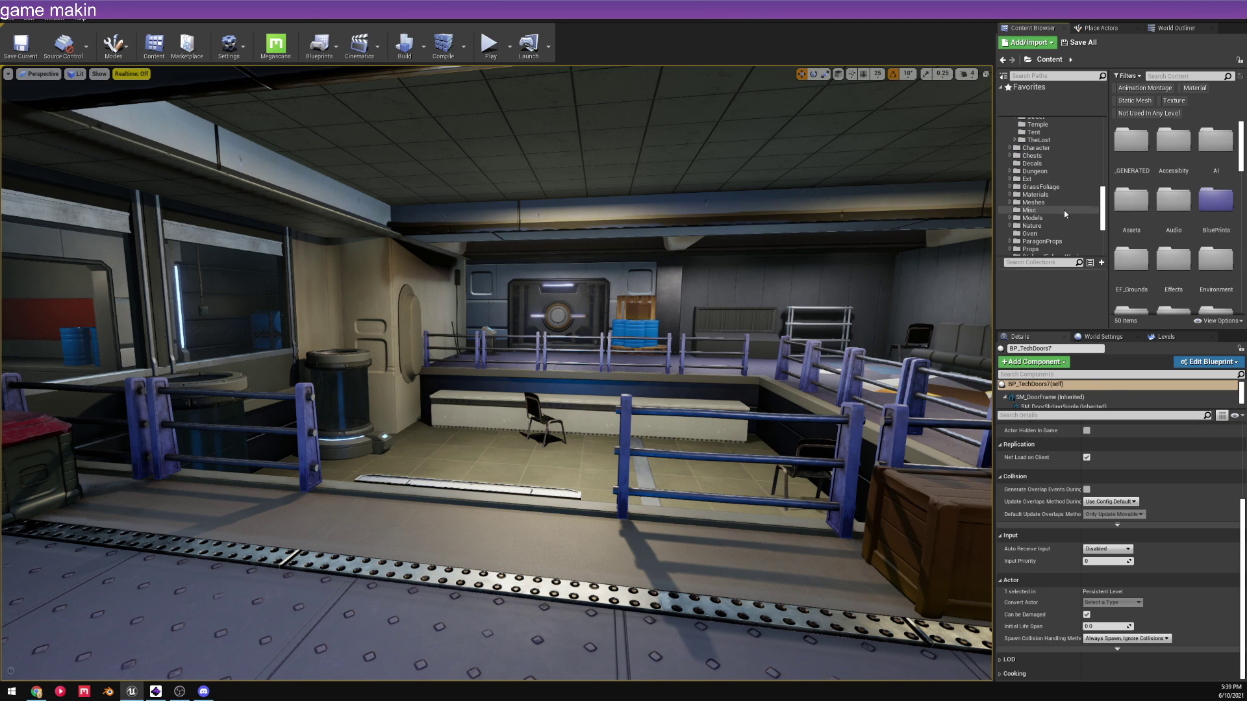
scroll(1061, 209, up, 5)
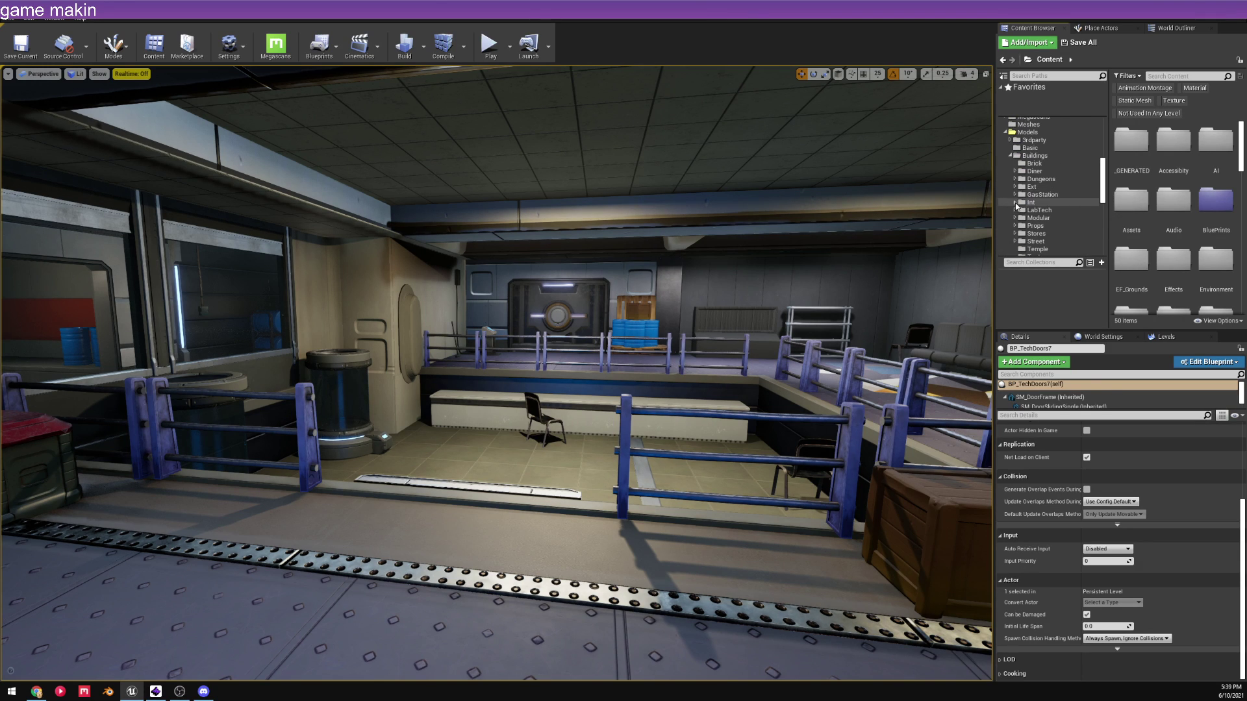
click(1006, 132)
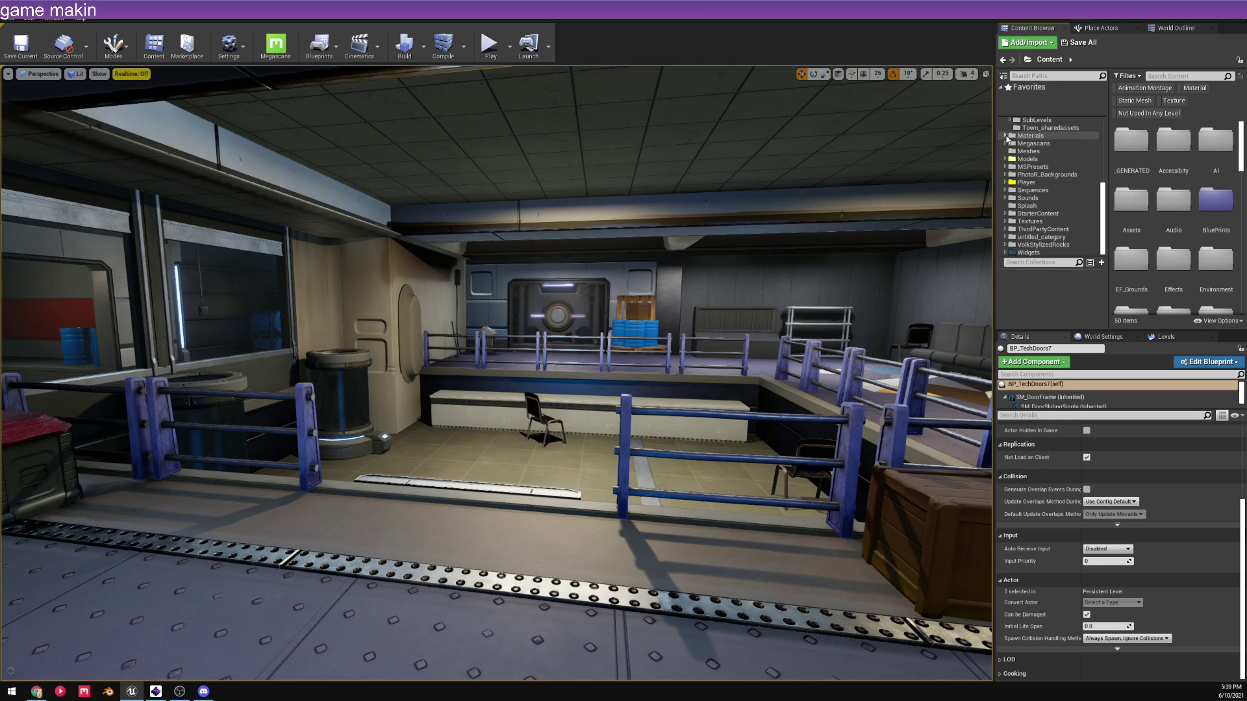
click(1033, 245)
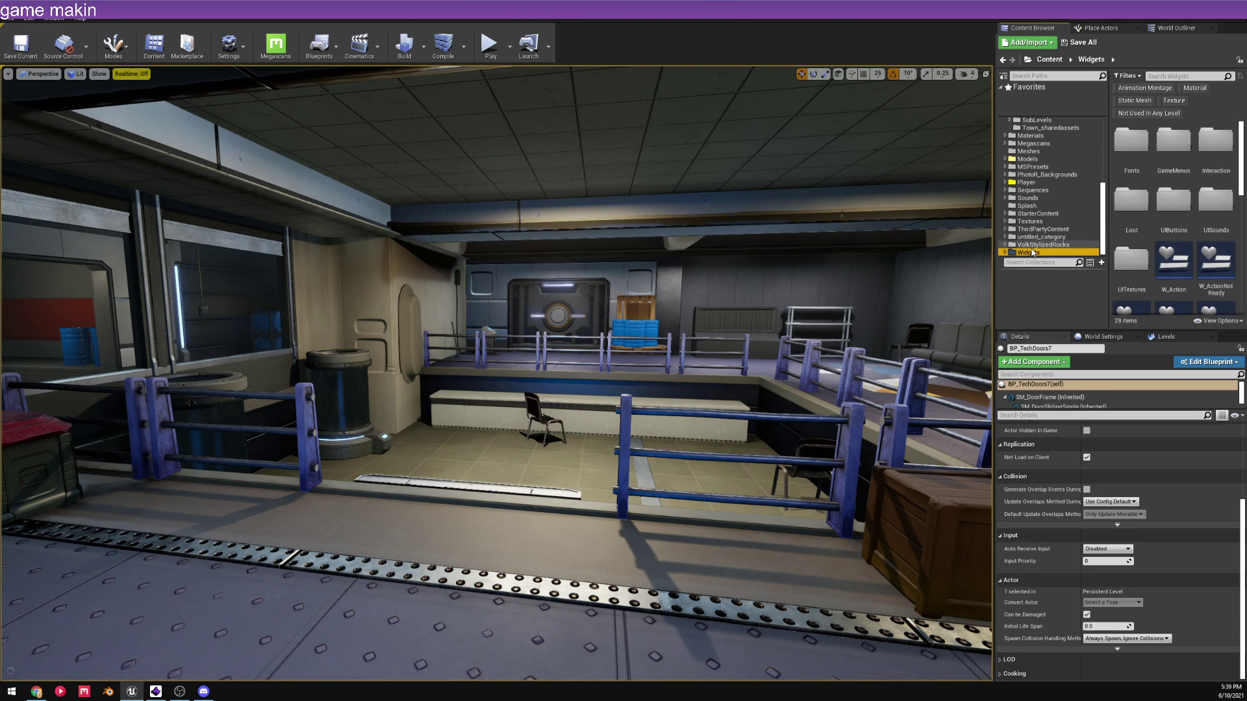
- Check the contents of the untitled_category folder, including its untitled_asset/animations subfolder
click(1042, 237)
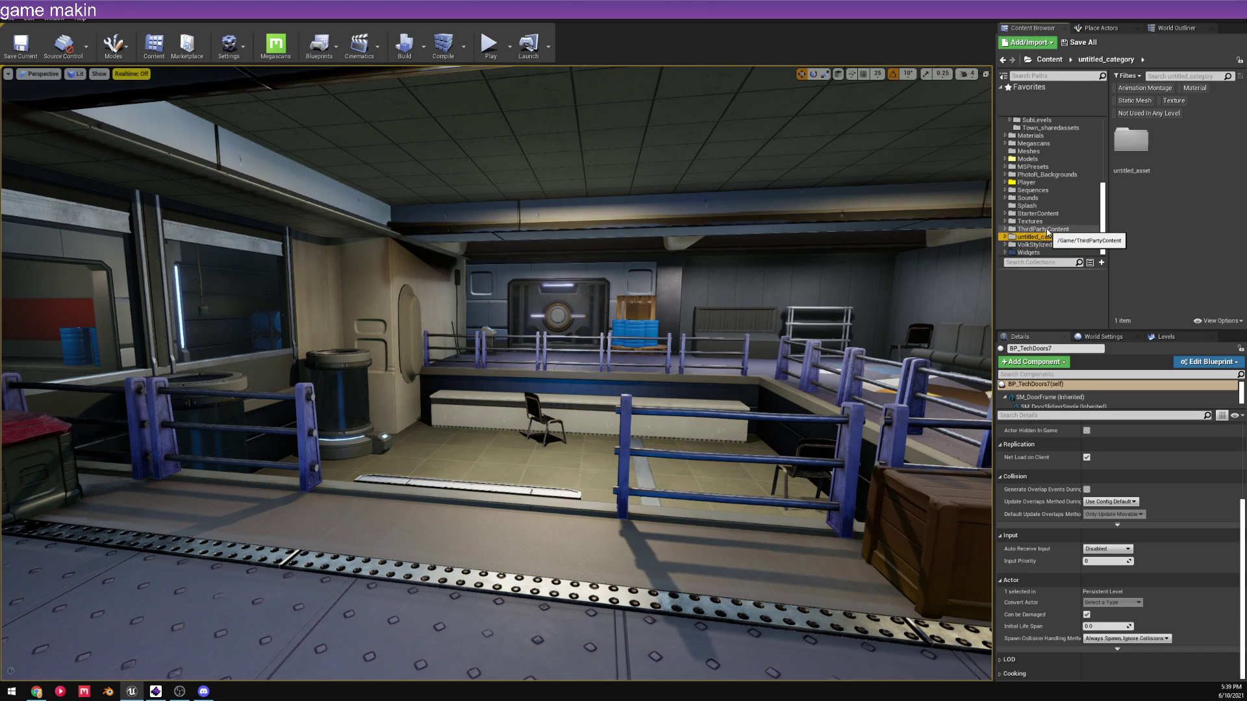
double_click(1144, 159)
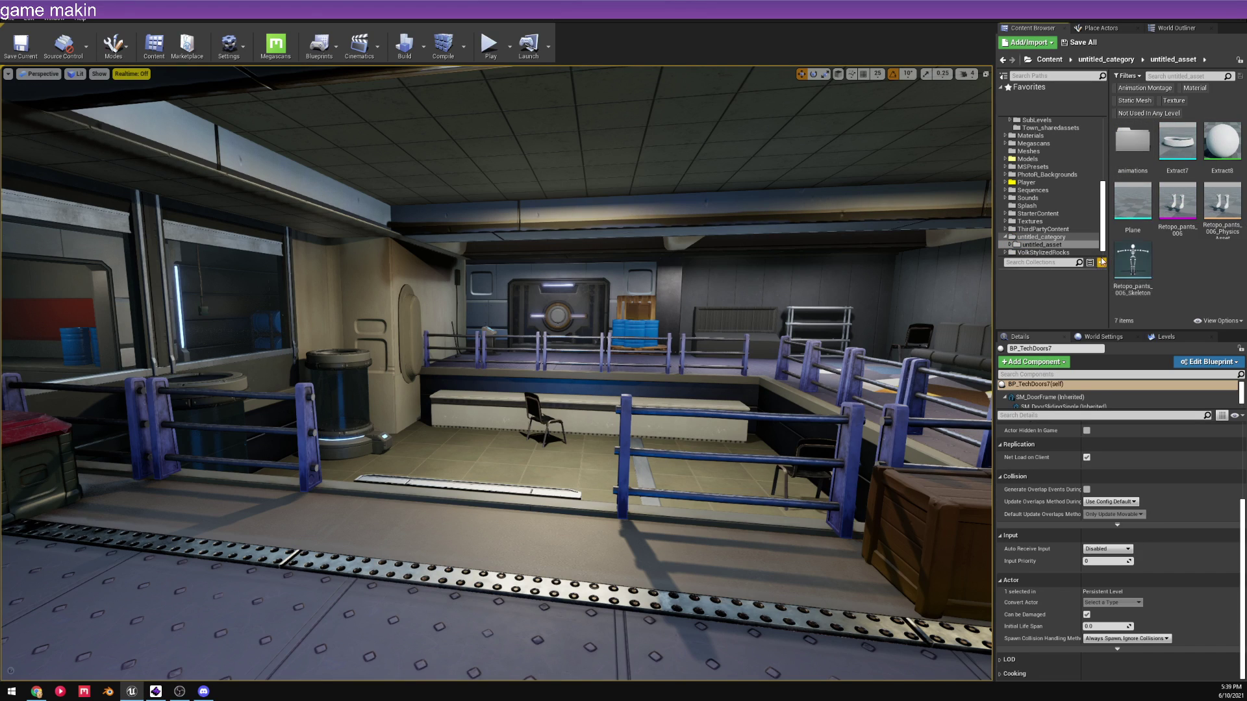
key(alt+Left)
key(alt+Left)
click(1041, 244)
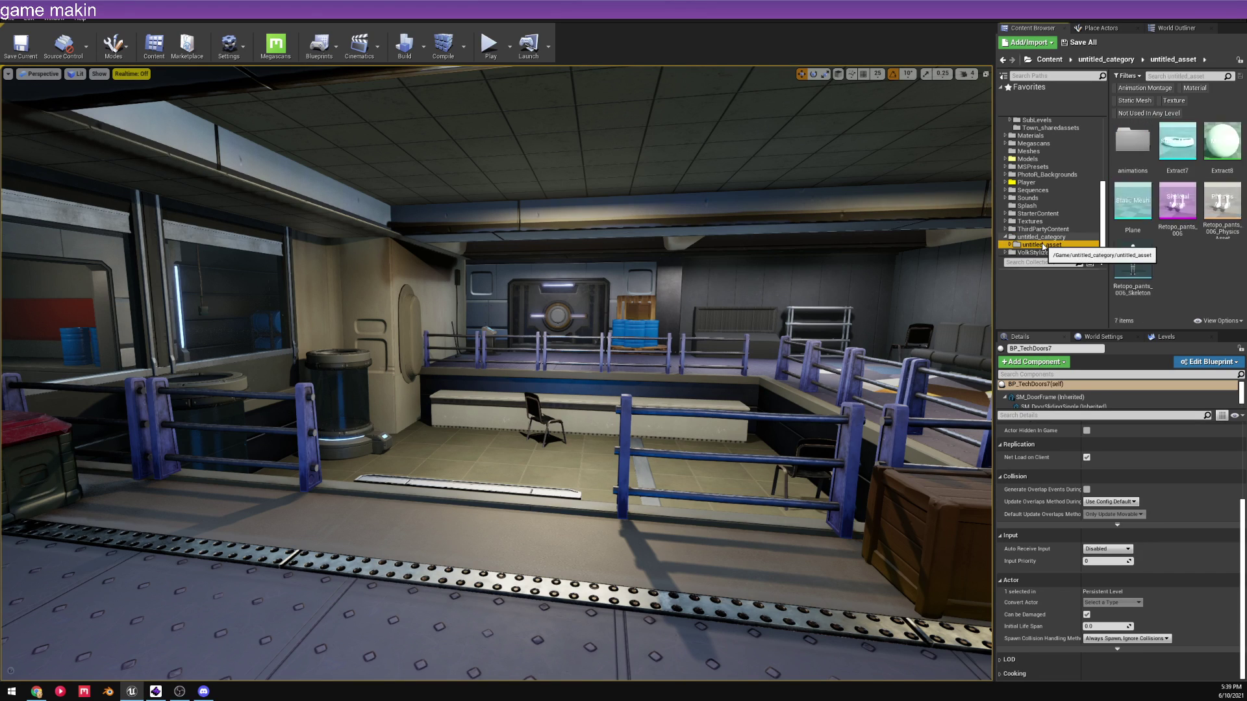
click(1138, 152)
double_click(1138, 152)
scroll(1169, 228, down, 5)
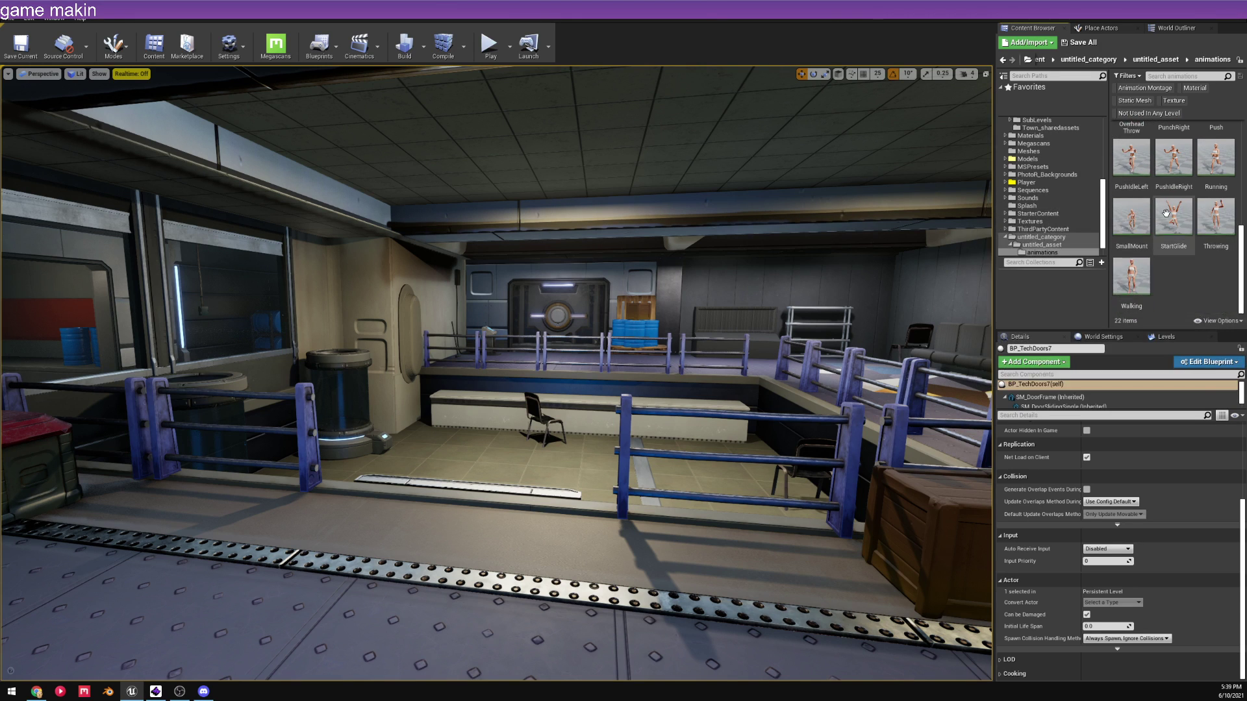
- Delete the untitled_category folder and force-delete all its pending assets
click(1035, 238)
key(Delete)
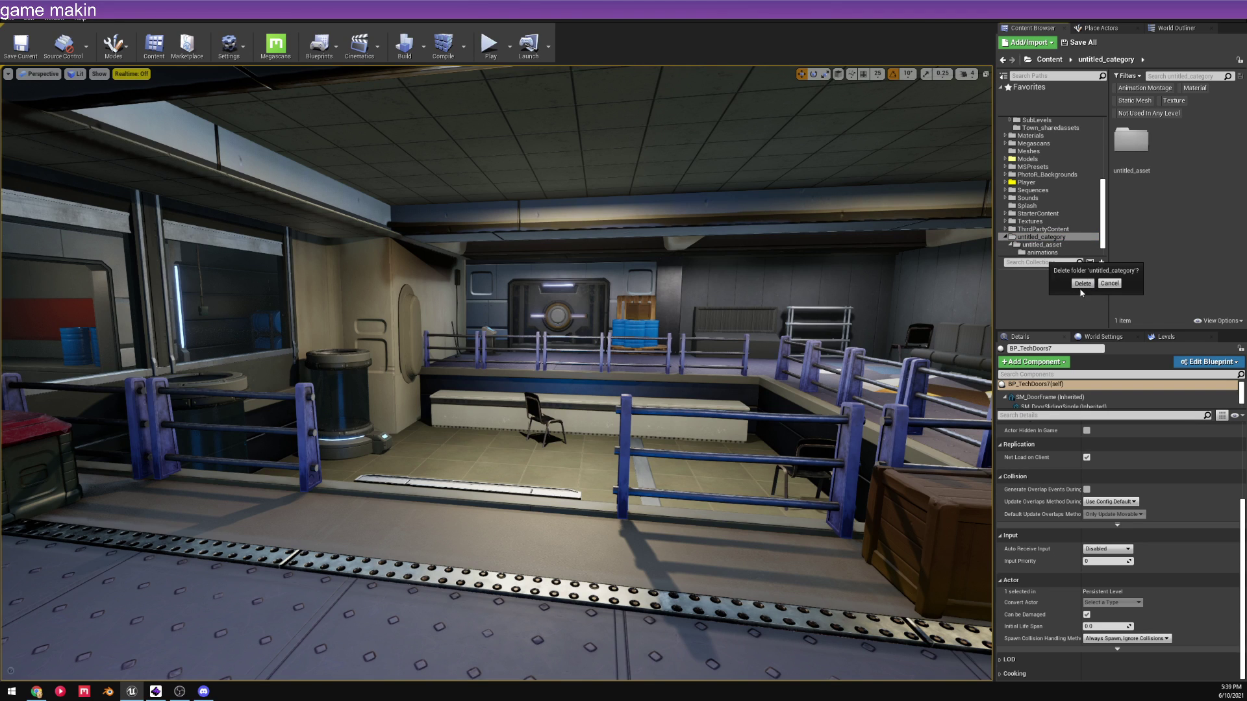
click(1082, 283)
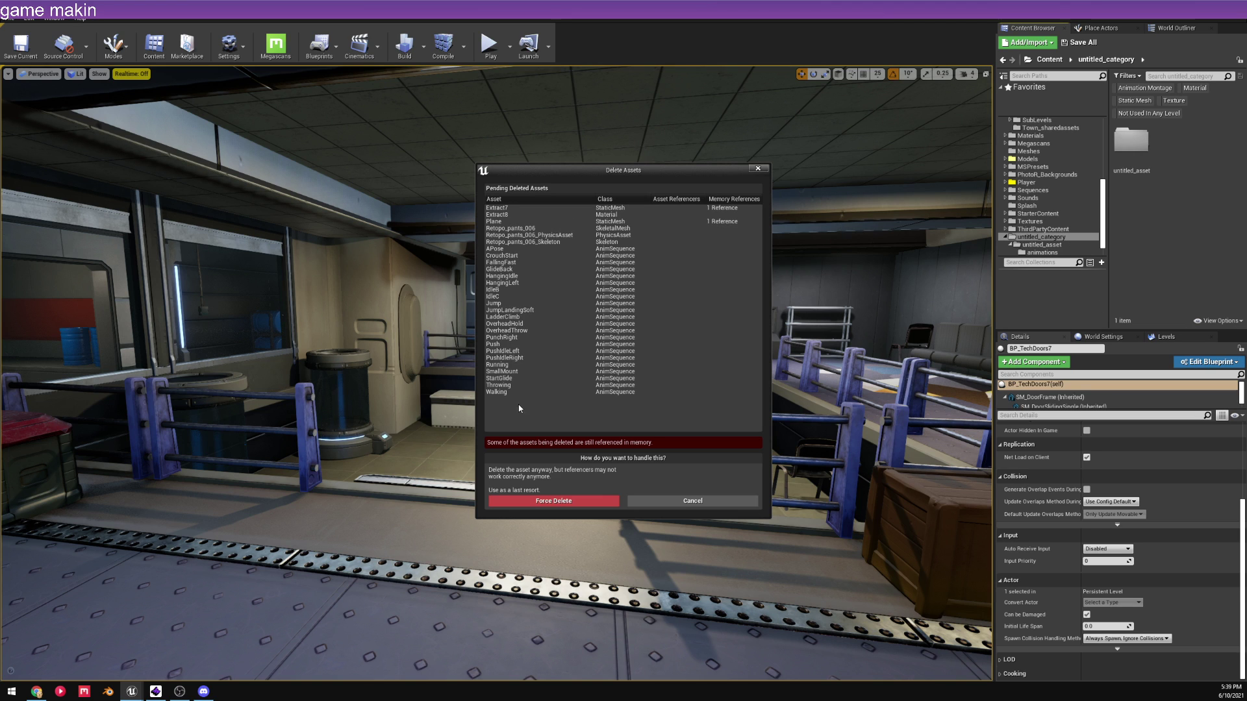
click(539, 501)
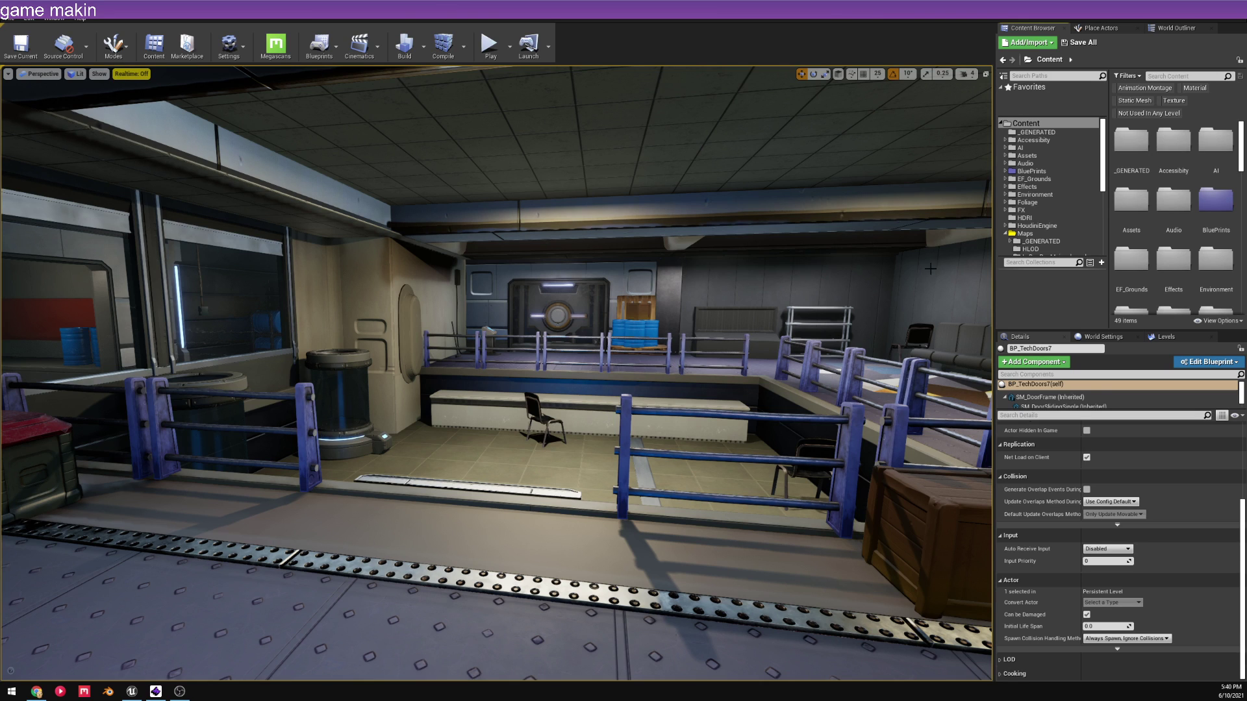
- Open the Scifikitbash folder inside ThirdPartyContent
scroll(1017, 170, down, 3)
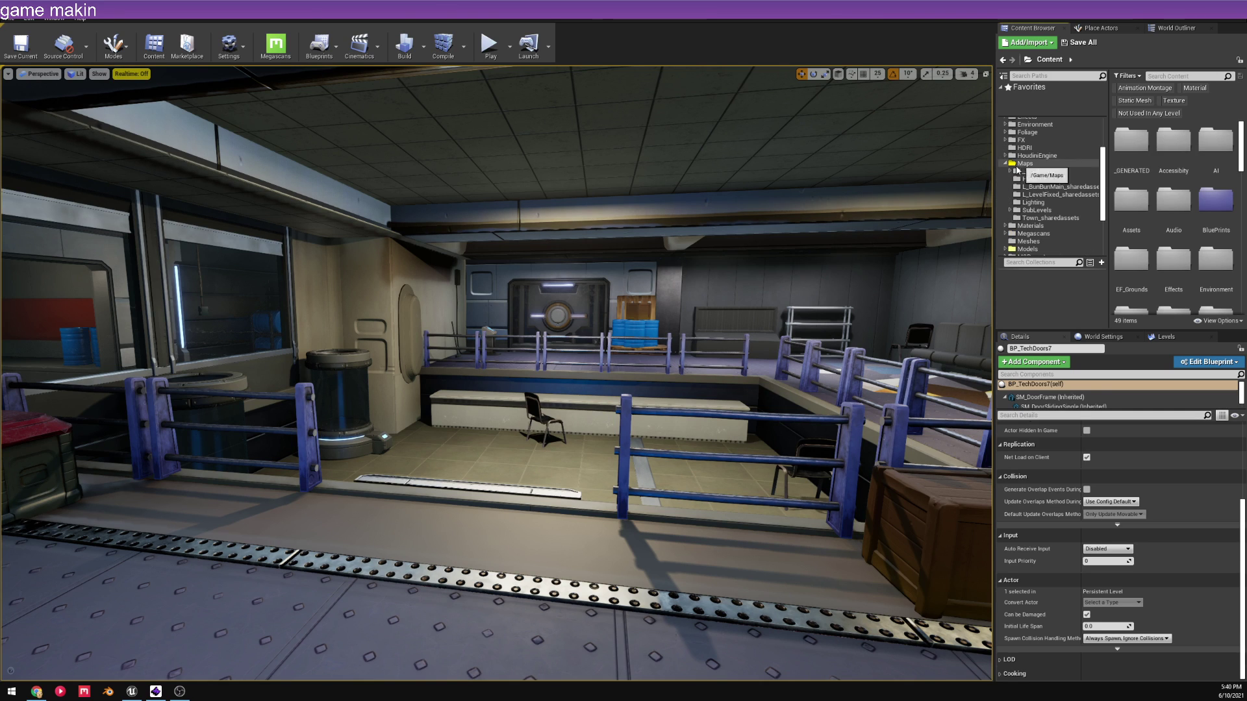
scroll(1017, 170, down, 4)
click(1031, 230)
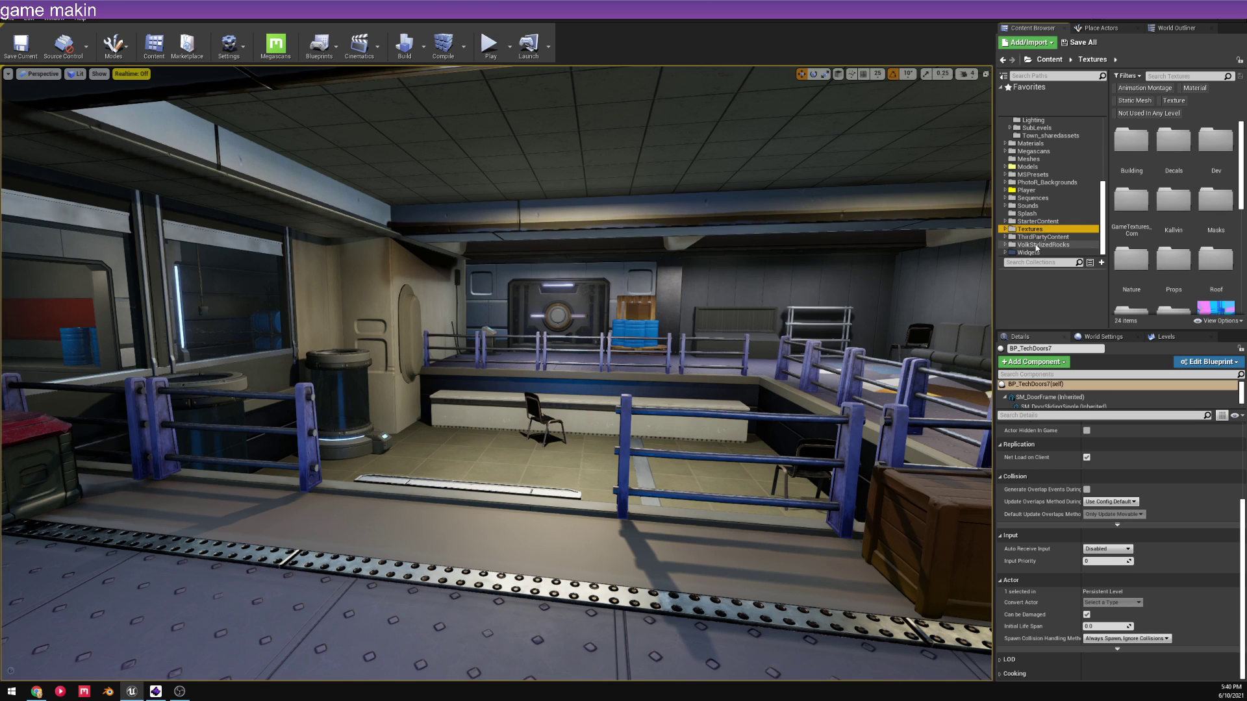
click(1039, 237)
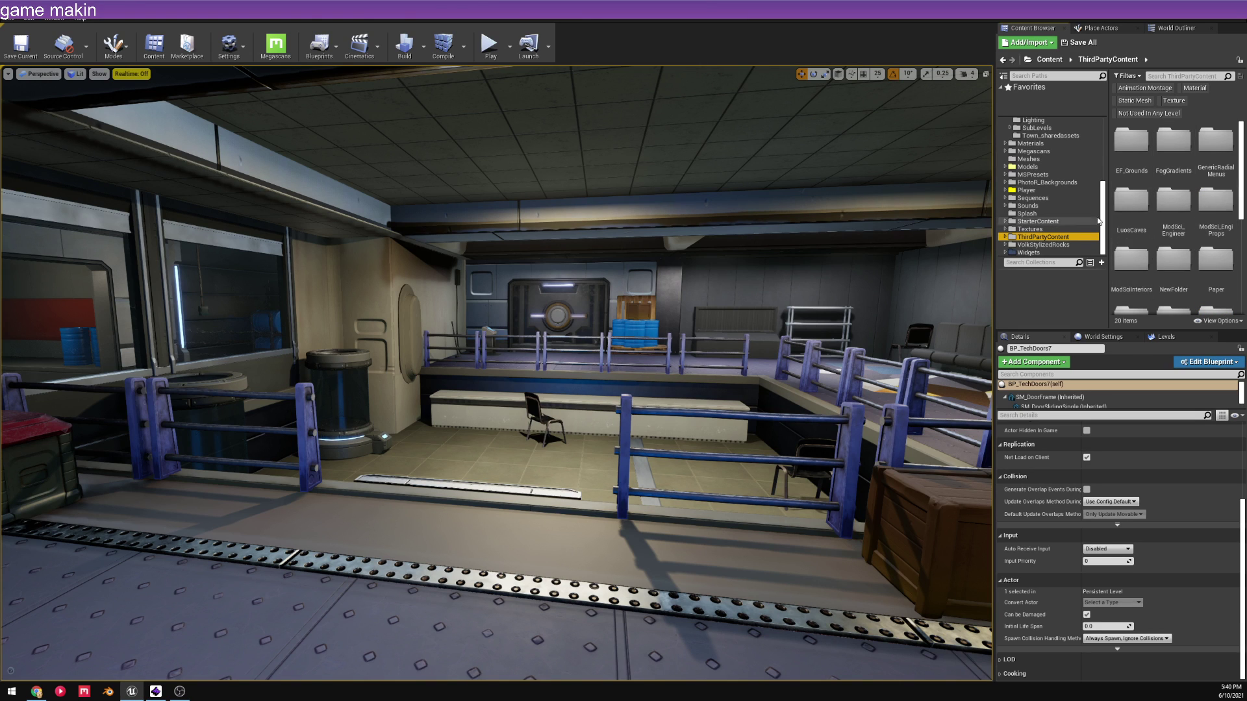
scroll(1179, 175, down, 1)
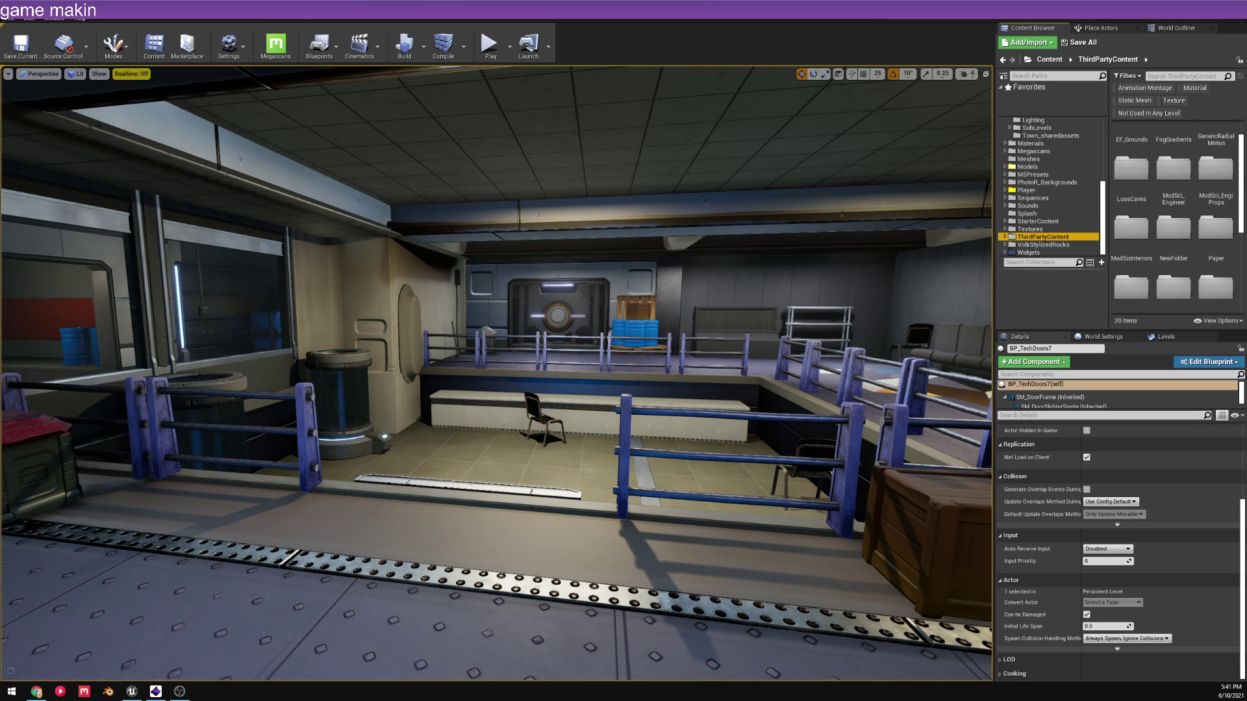
right_drag(661, 170, 445, 329)
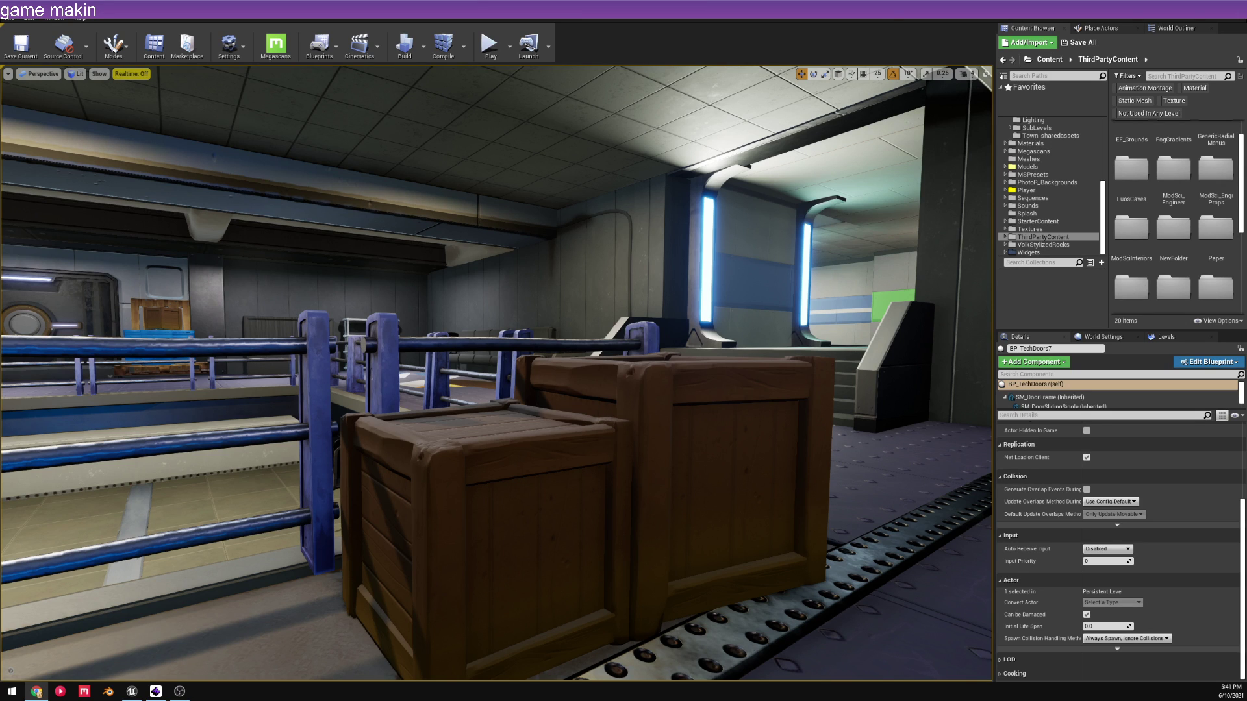
right_drag(327, 325, 276, 325)
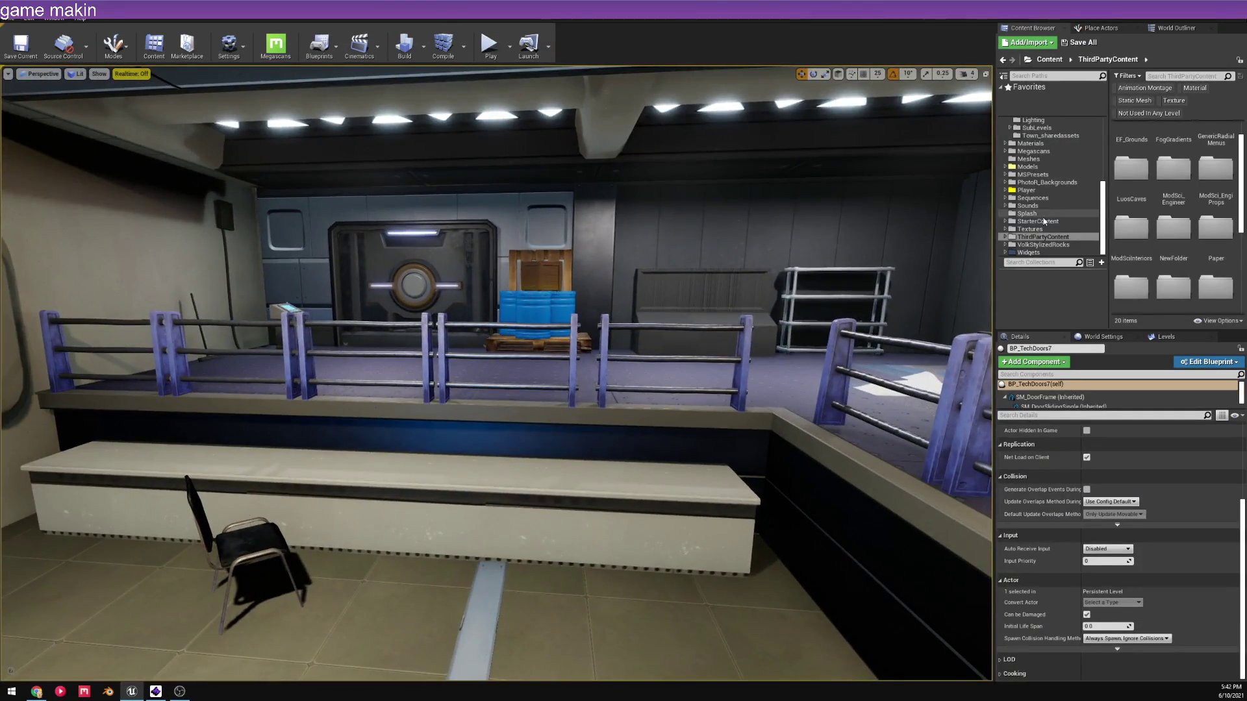
scroll(1202, 272, down, 2)
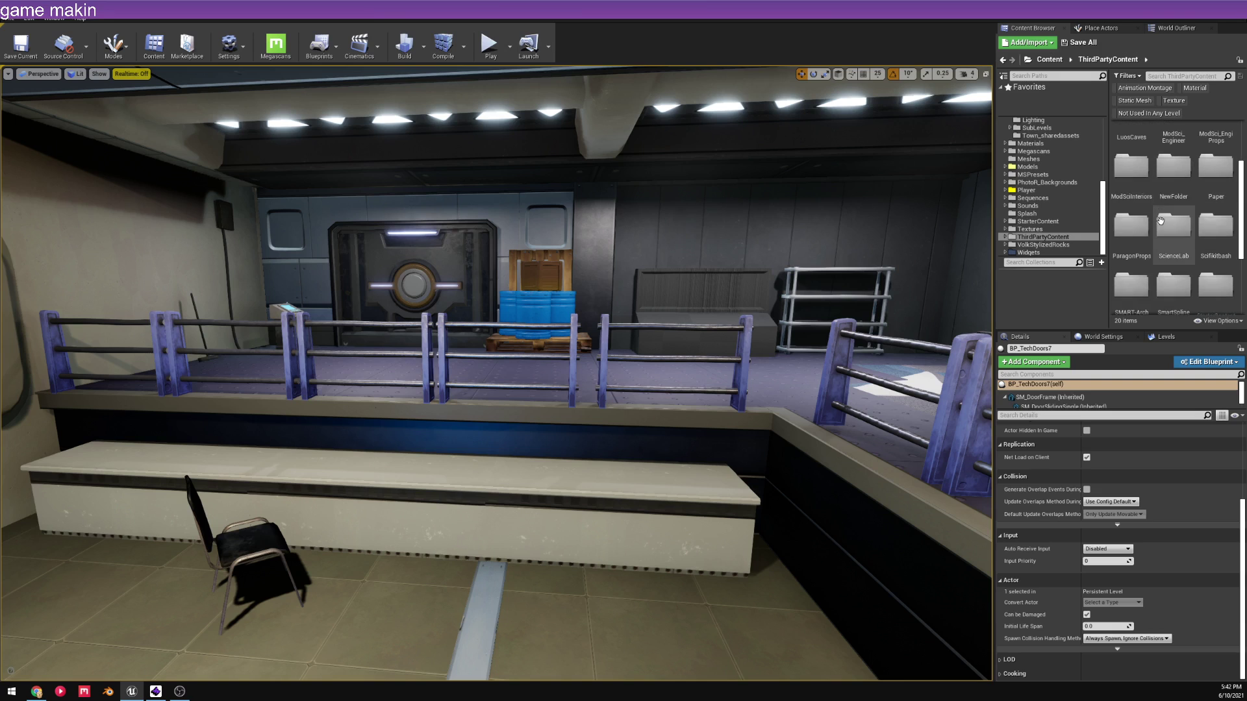
double_click(1205, 291)
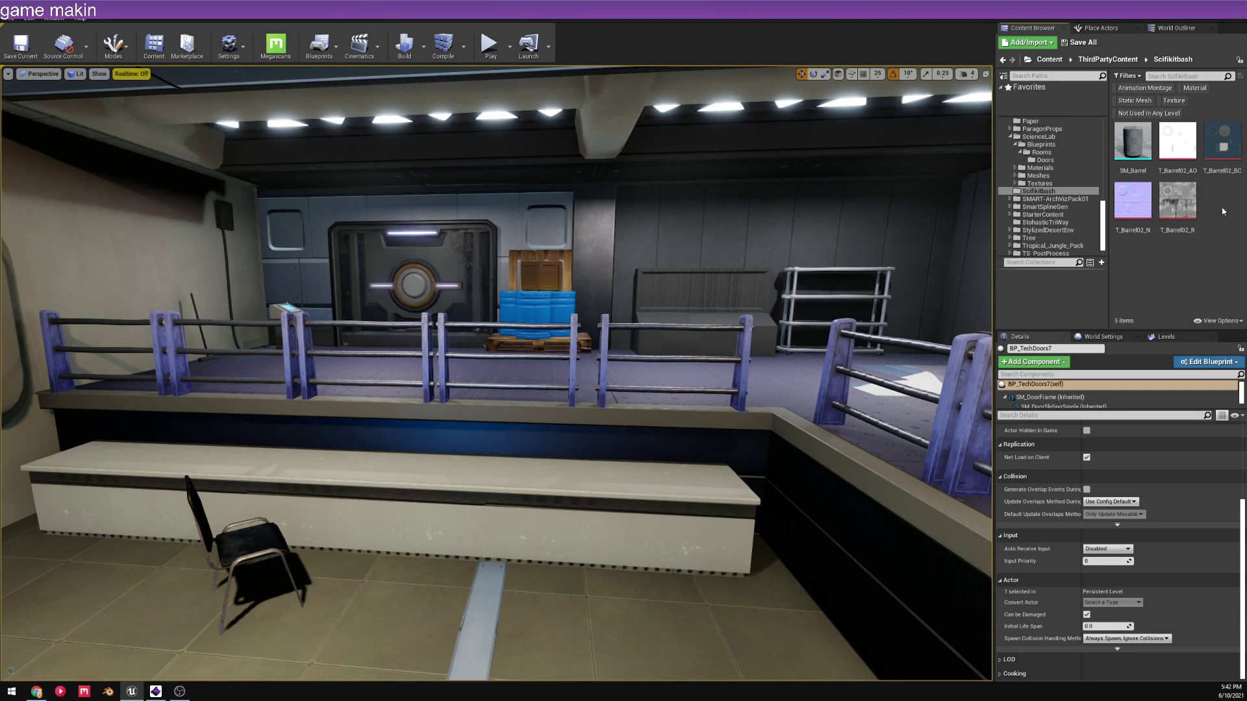
- Inspect the T_Barrel02_BC texture, set its maximum texture size to 1024, and return to the level editor
double_click(1222, 143)
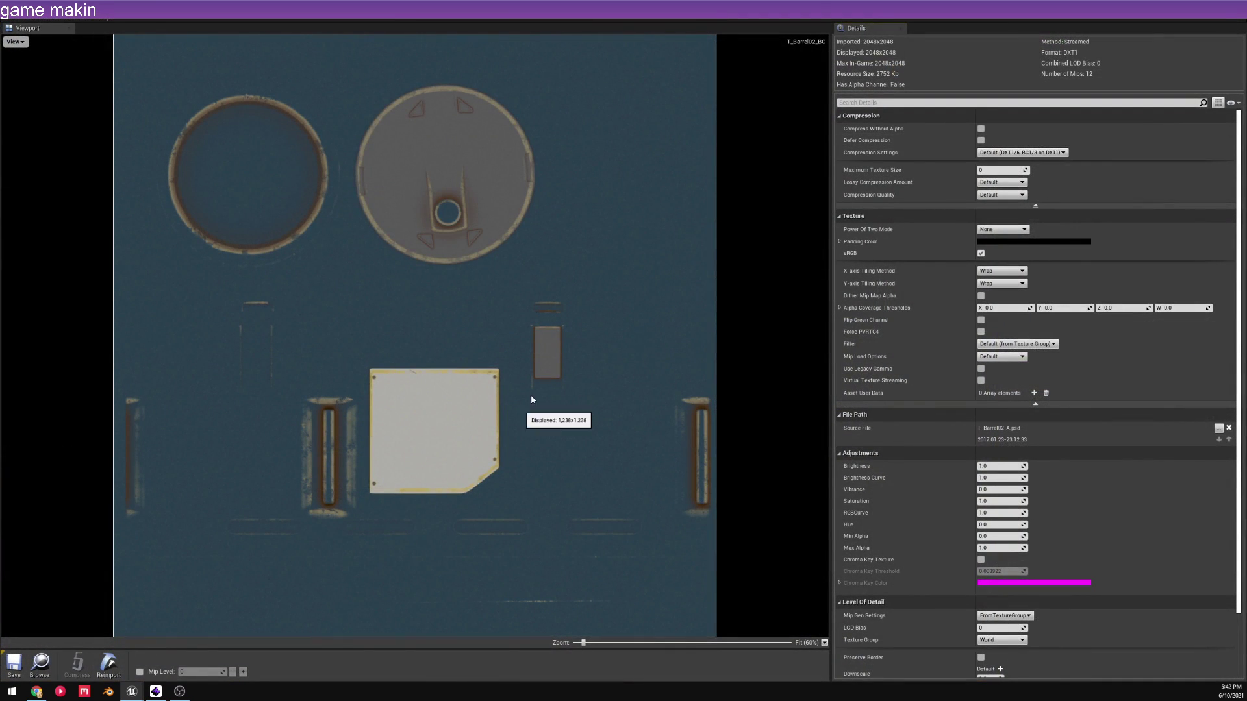
scroll(469, 240, up, 4)
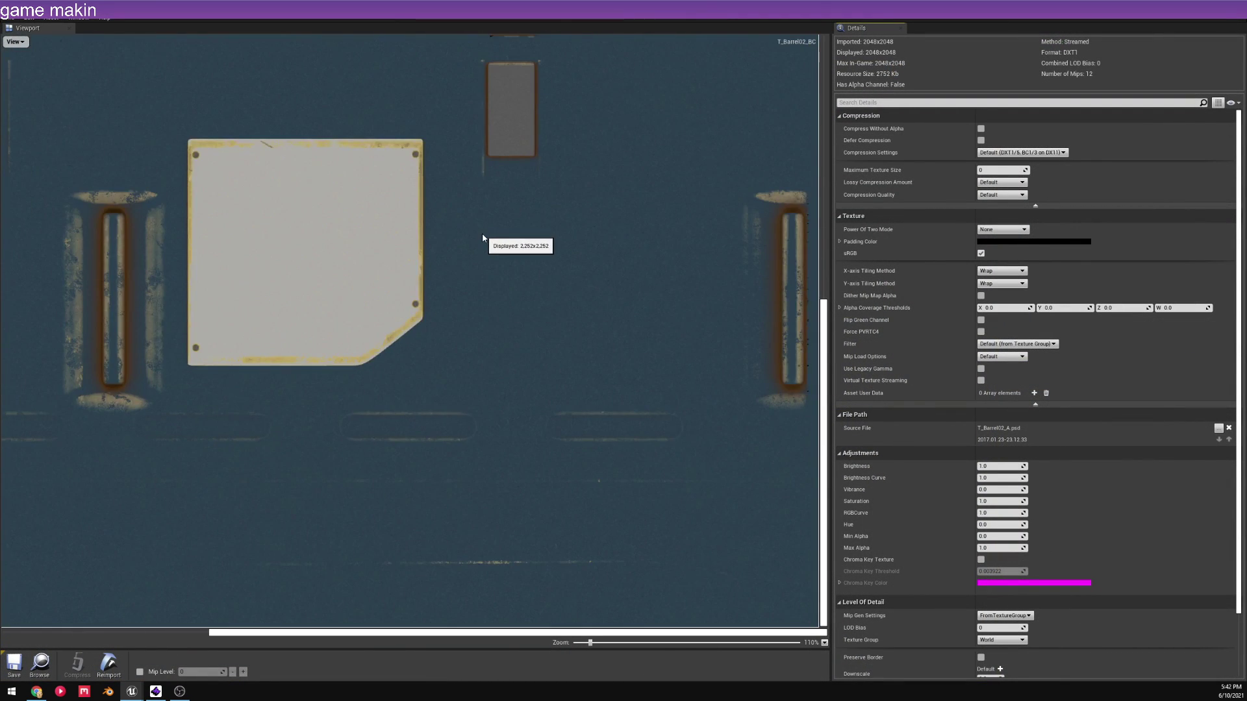
scroll(483, 238, up, 3)
scroll(457, 168, down, 4)
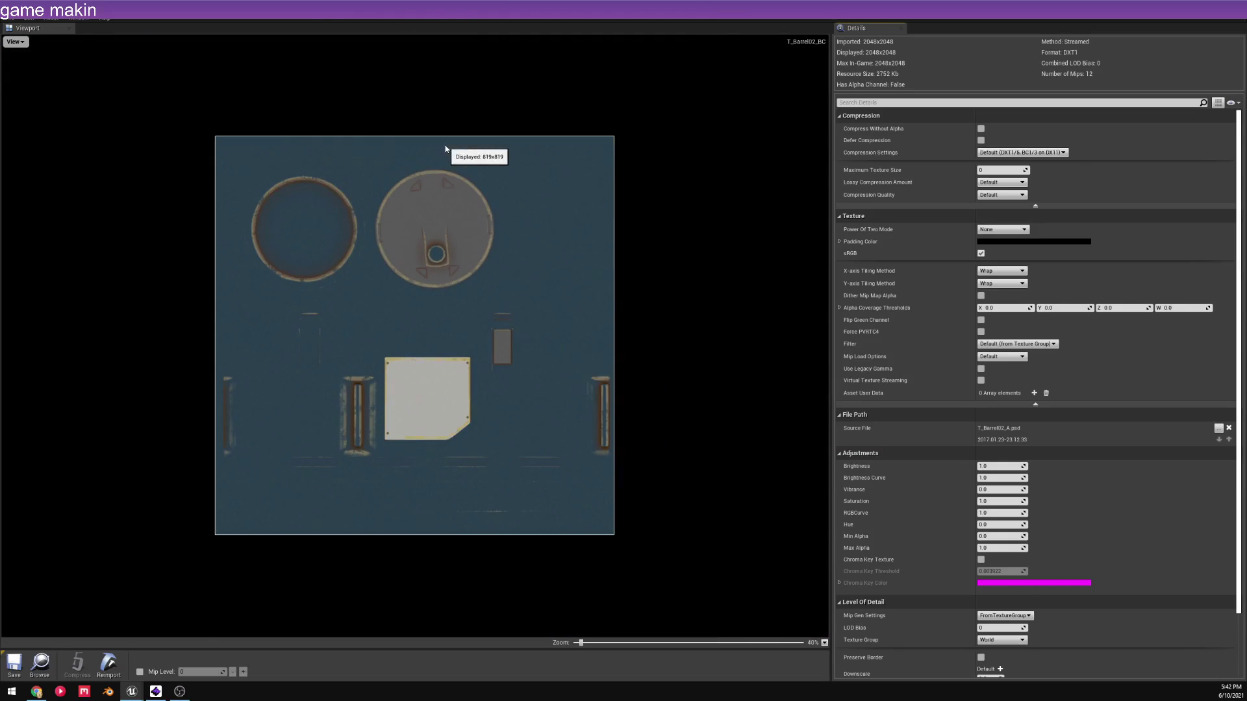
click(990, 169)
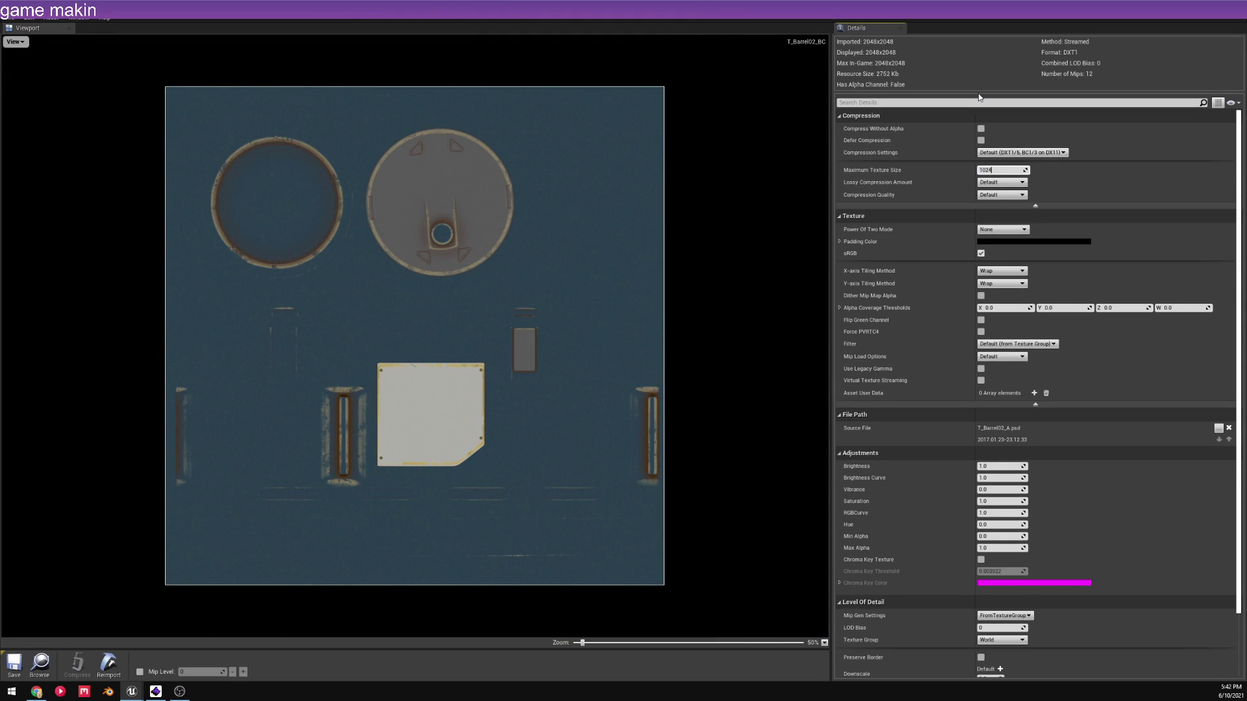
key(Return)
key(alt+Tab)
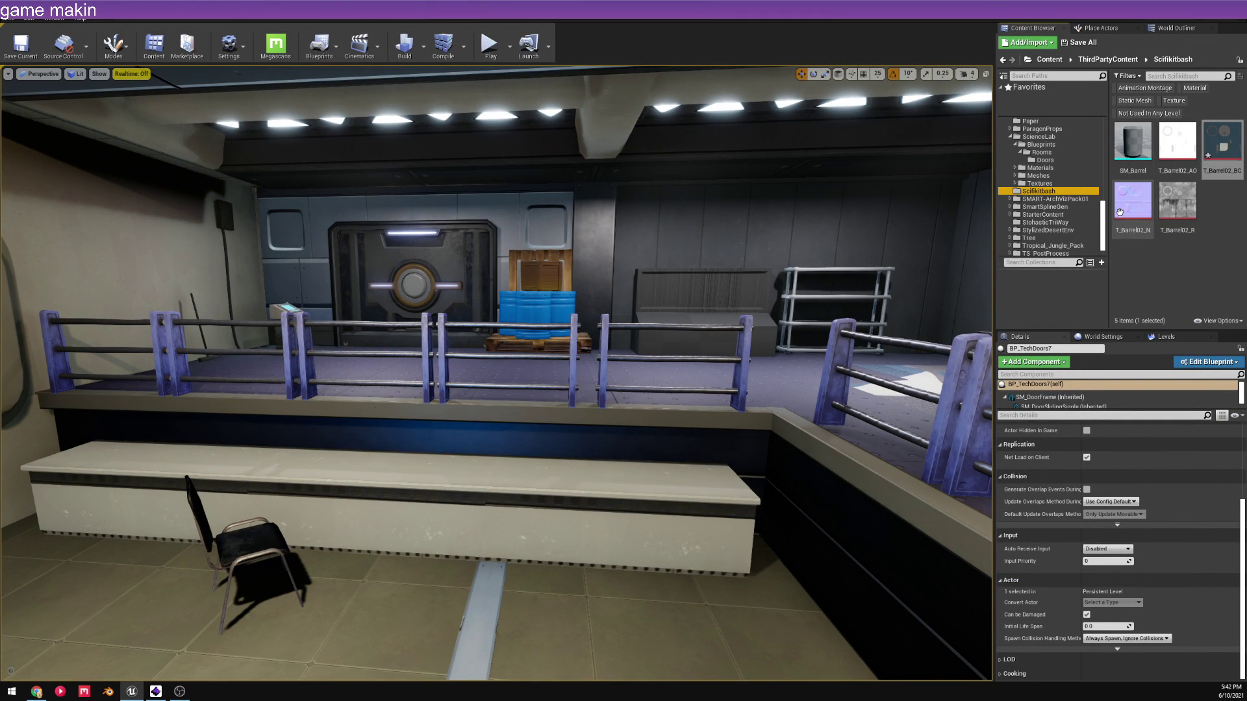
- Export the T_Barrel02_R and T_Barrel02_AO textures as Targa files to the Desktop
click(1191, 264)
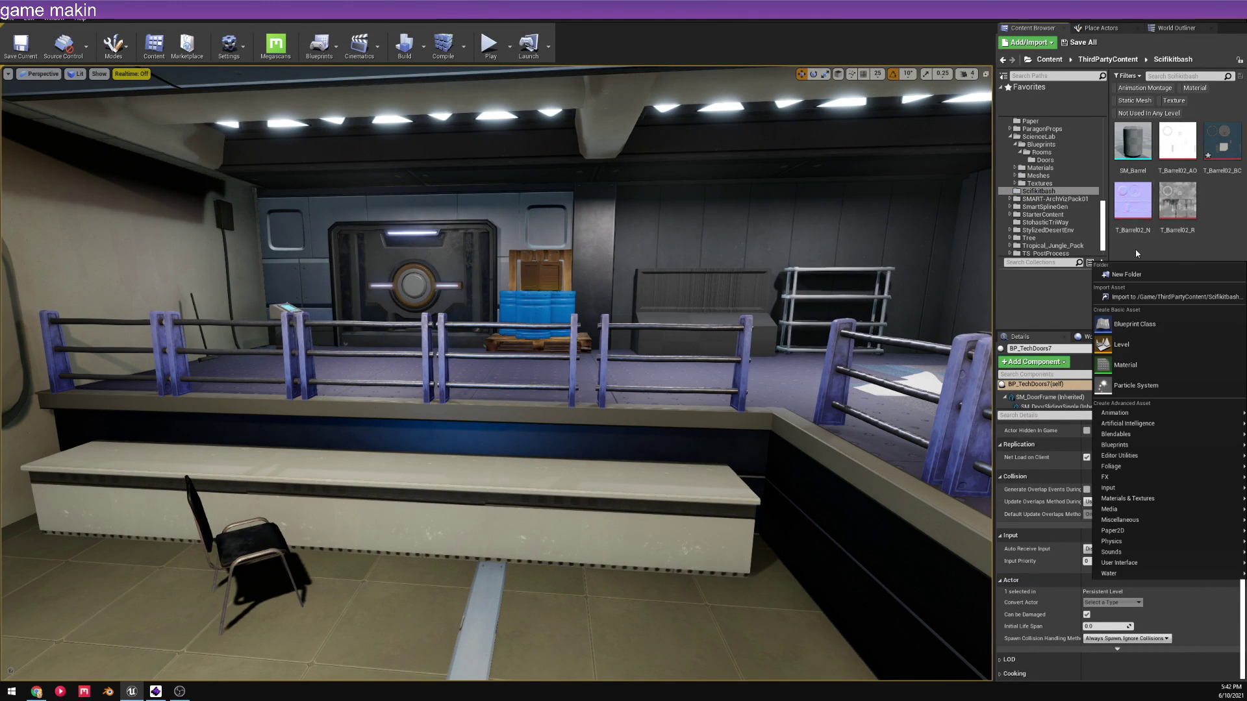
click(1182, 156)
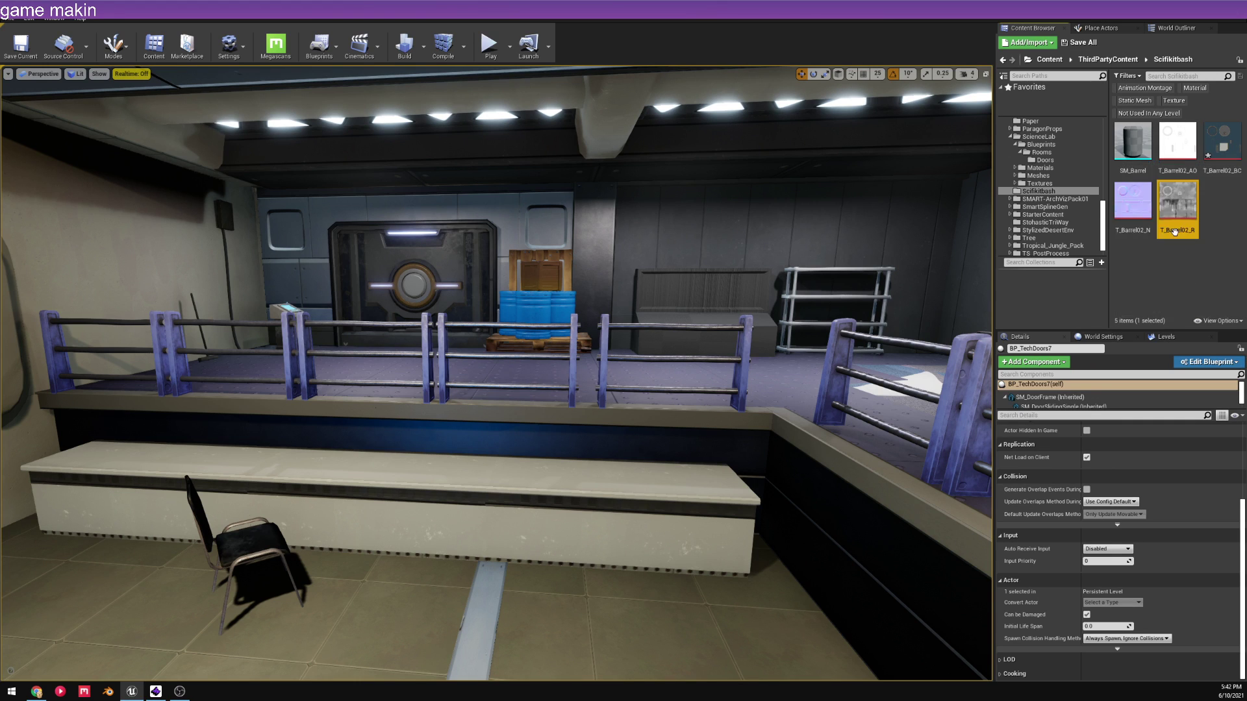
right_click(1179, 150)
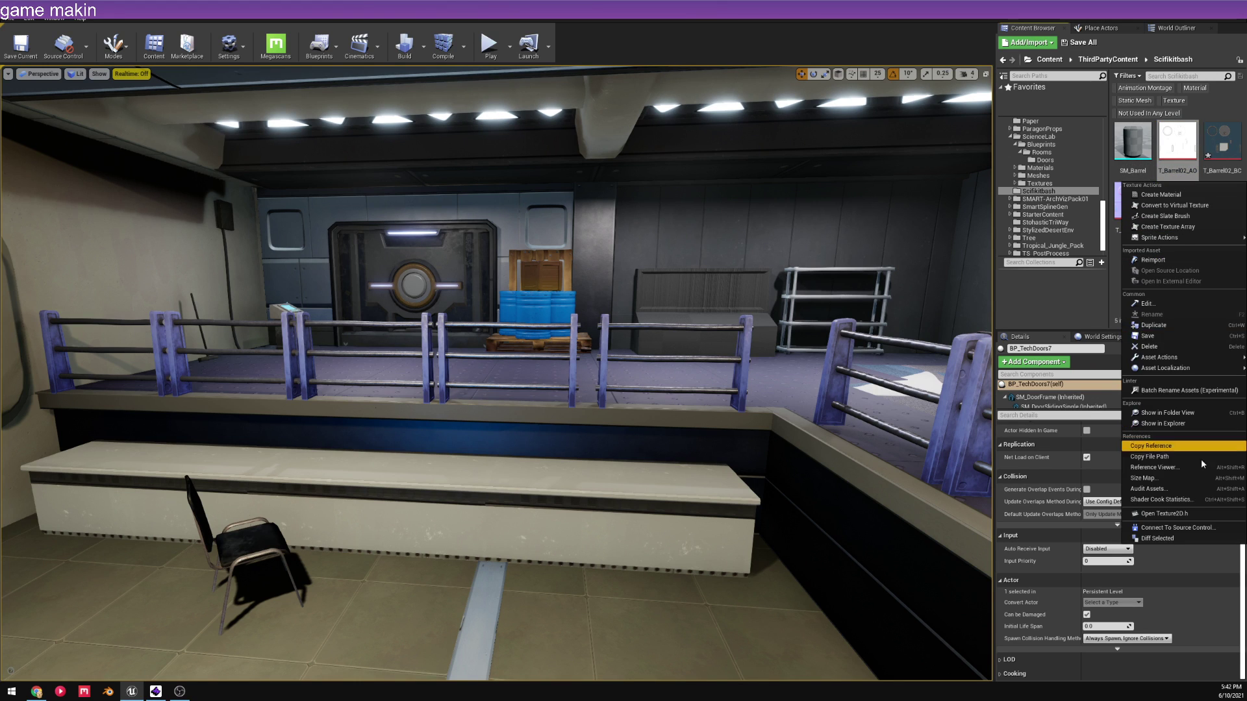
mouse_move(1176, 358)
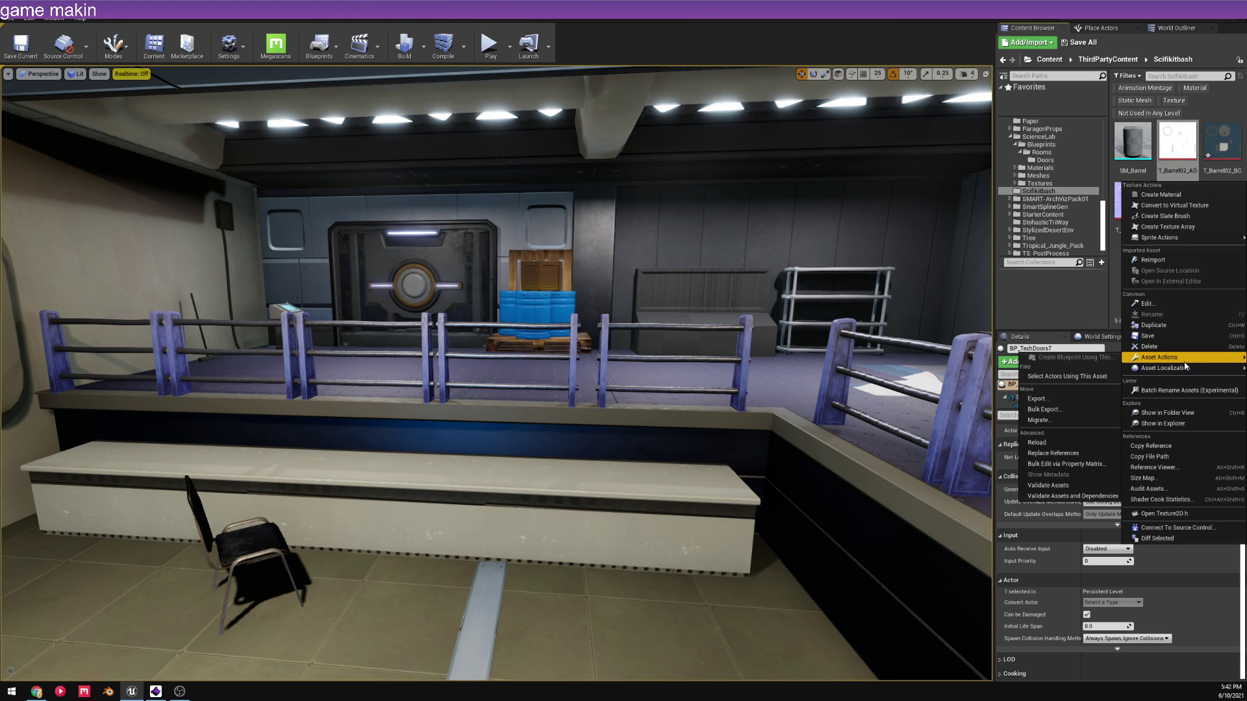
click(1032, 398)
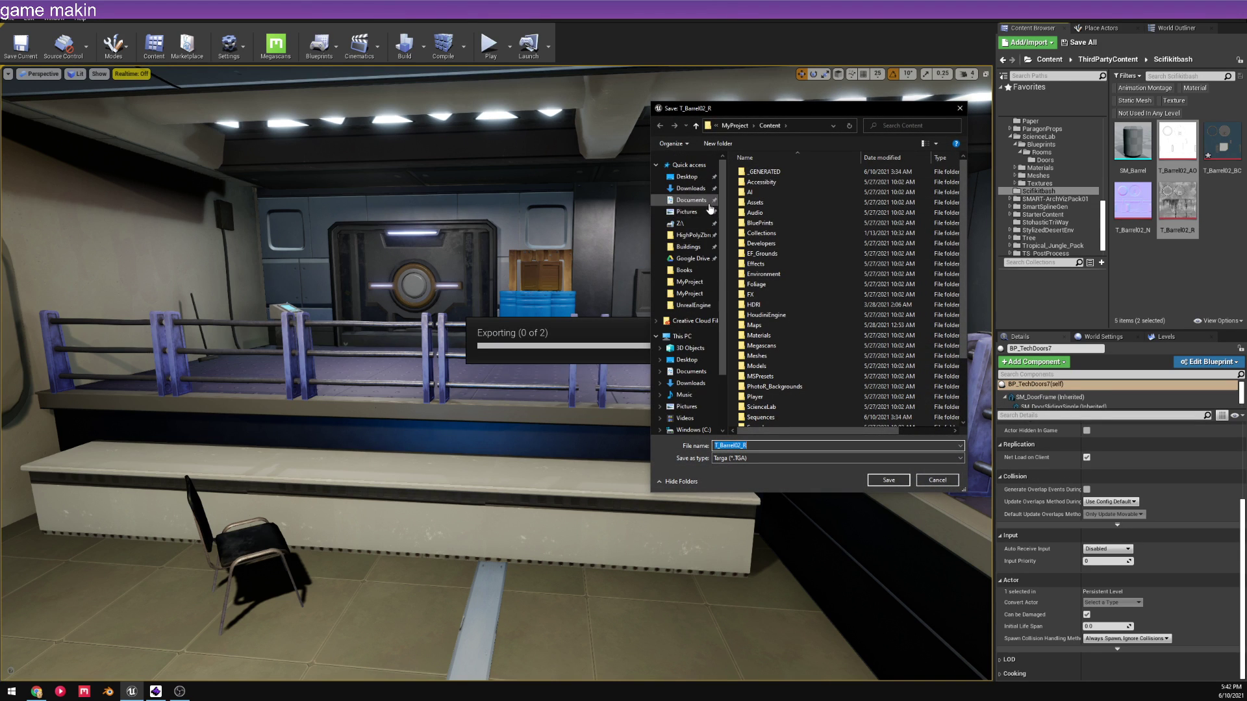
click(687, 177)
right_click(802, 289)
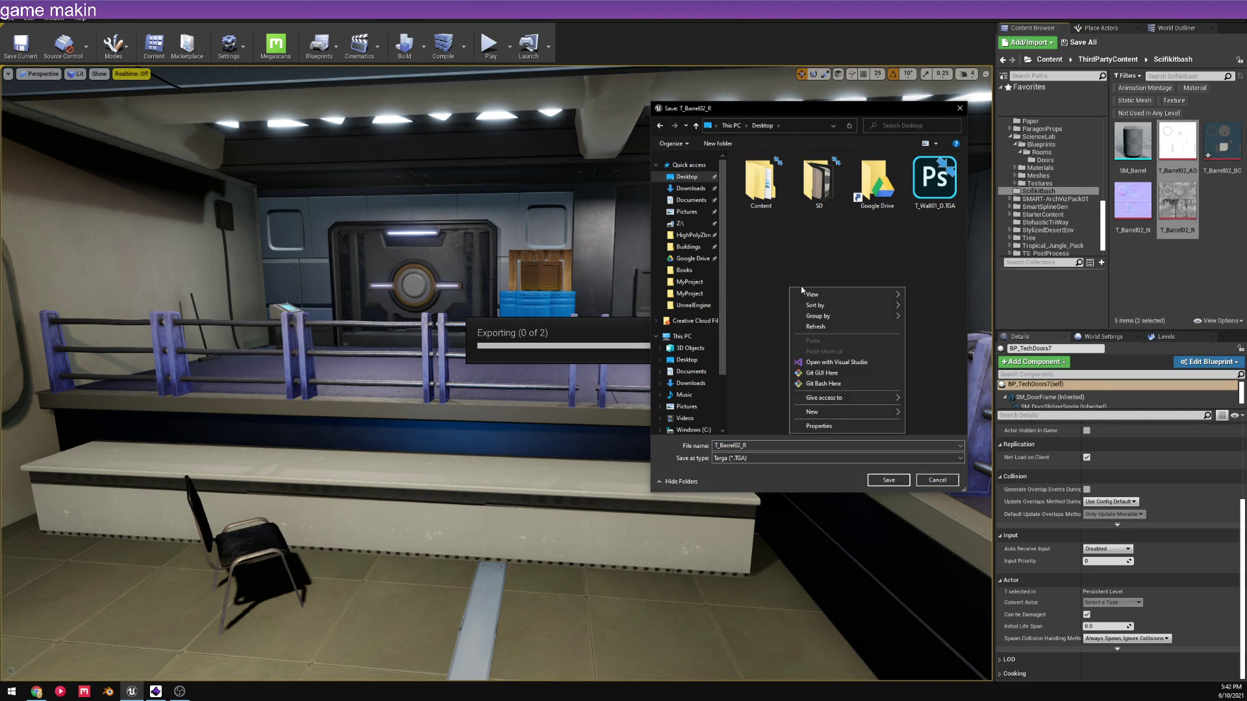
click(780, 269)
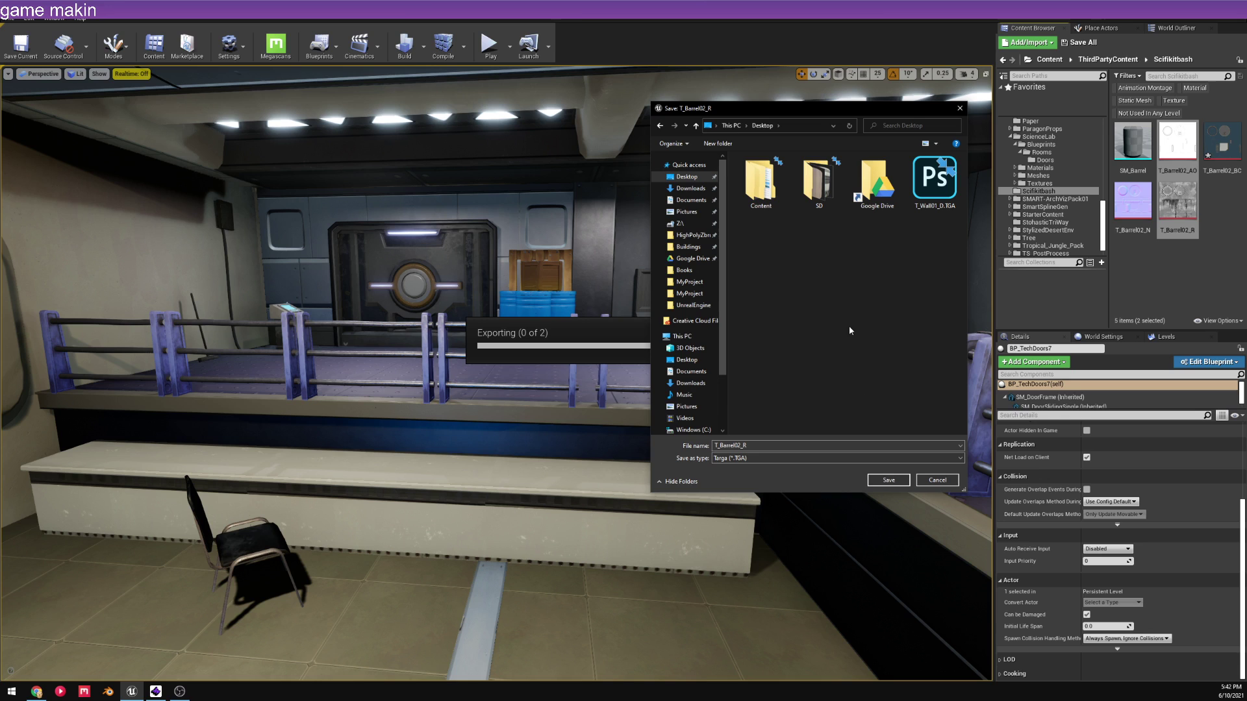
click(902, 485)
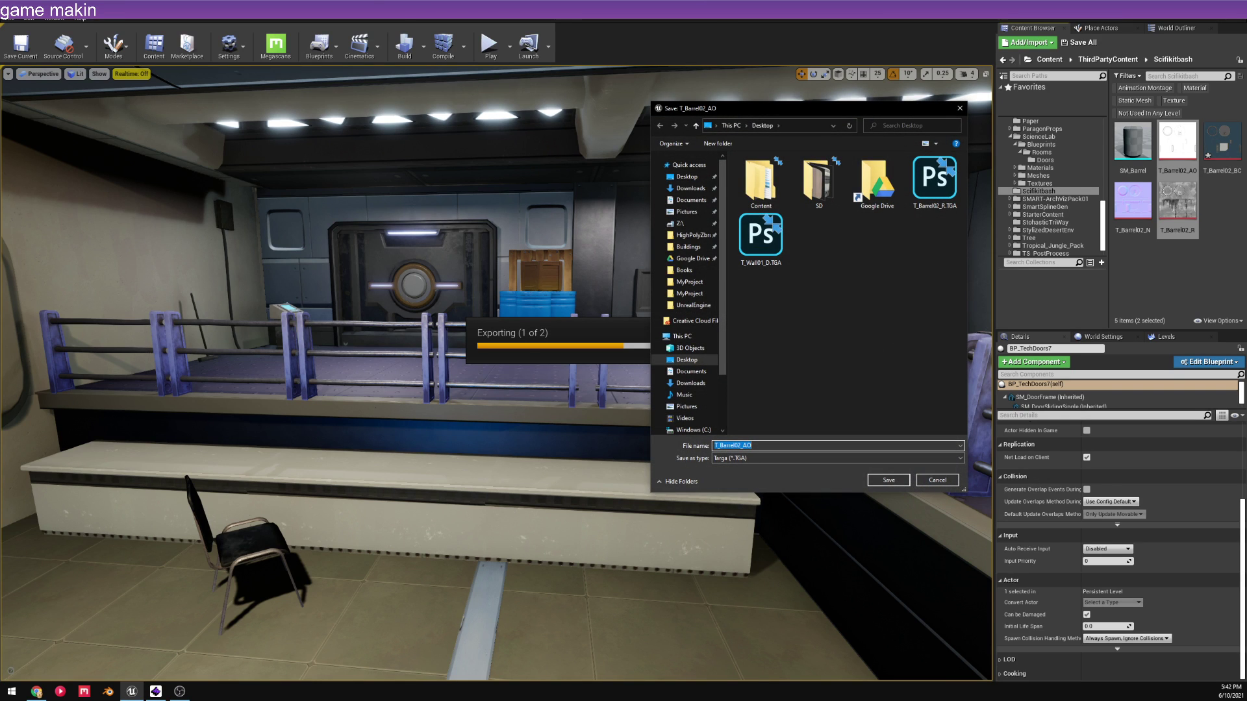
click(889, 480)
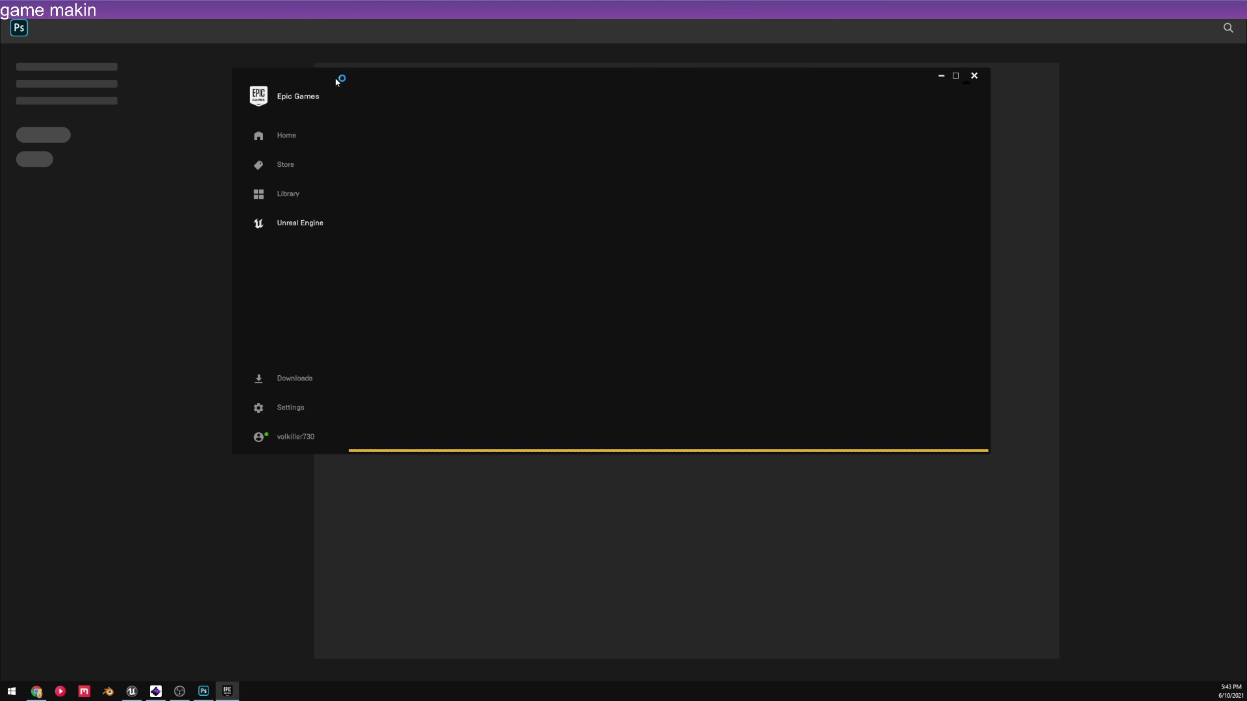
- Move the Epic Games launcher out of the way in Photoshop and open T_Barrel02_R.TGA and T_Barrel02_AO.TGA from the Desktop
drag(330, 75, 1246, 290)
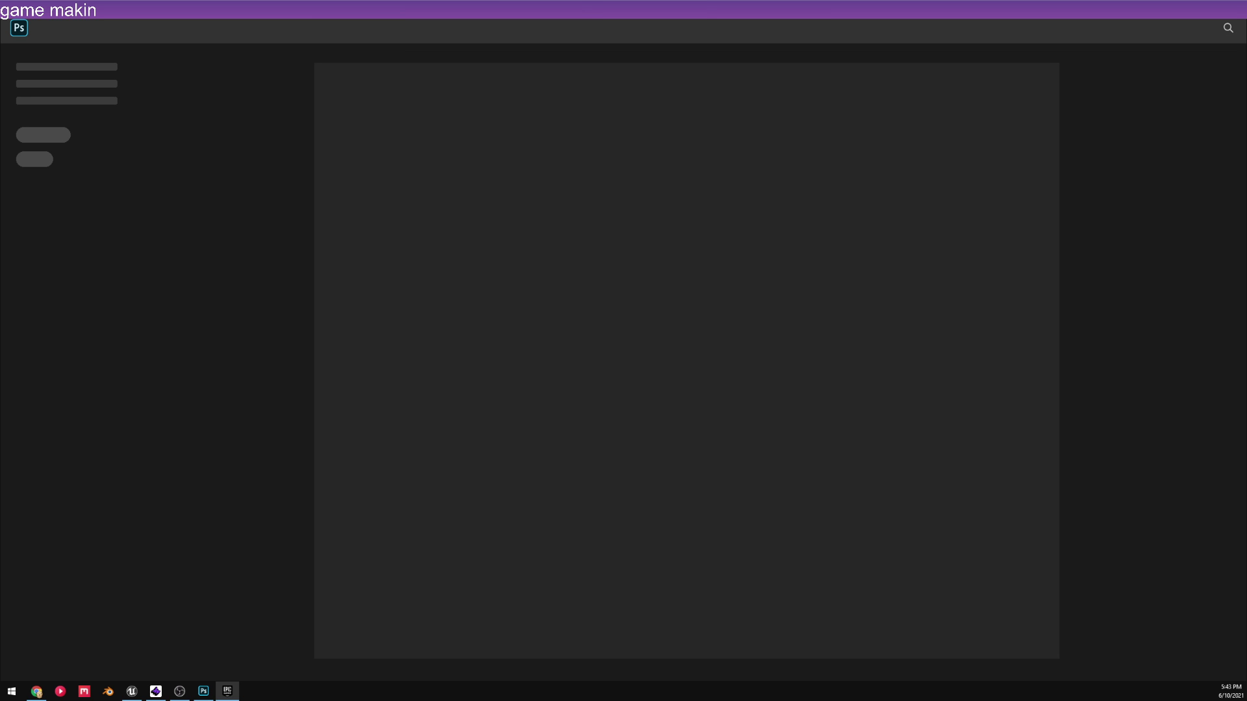
click(19, 9)
click(25, 59)
click(18, 9)
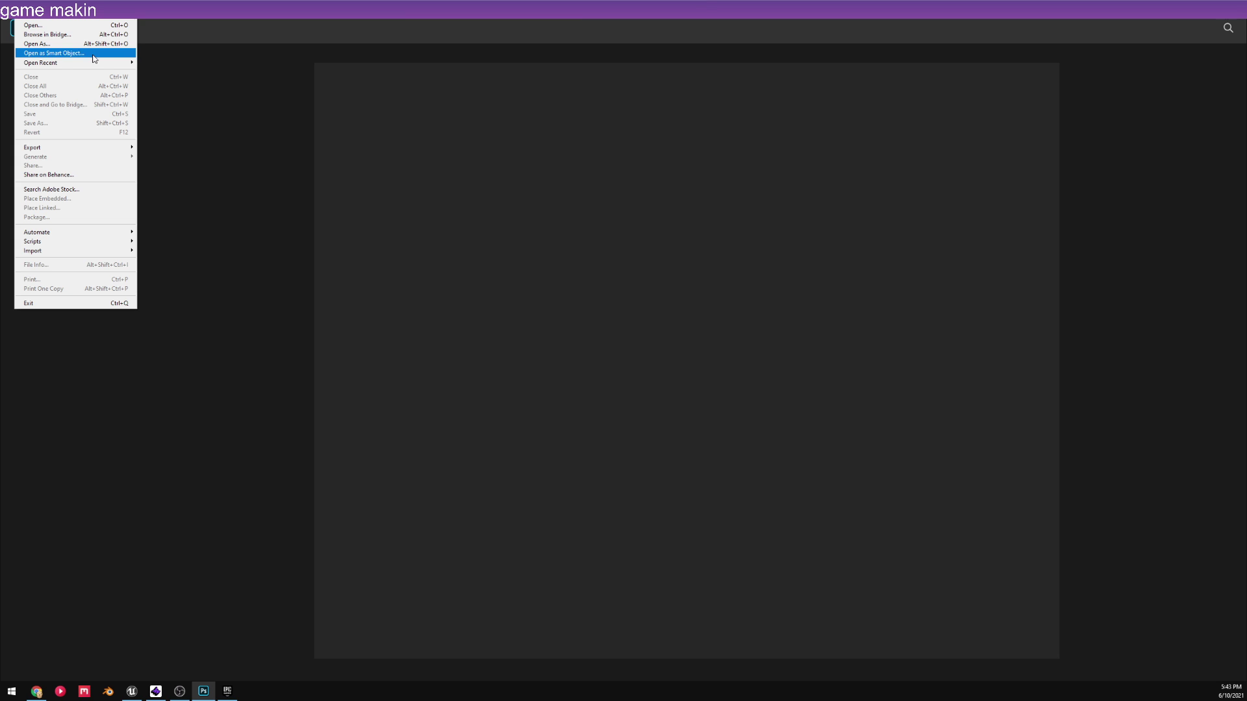
click(34, 25)
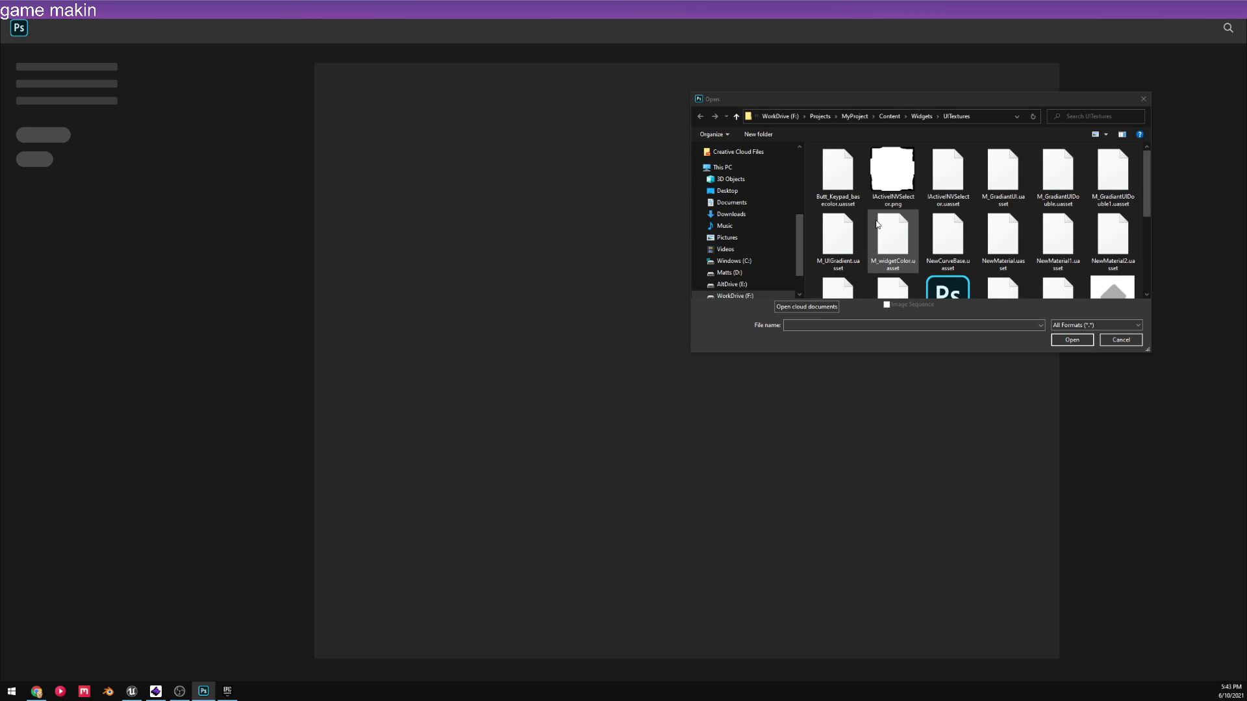
click(753, 189)
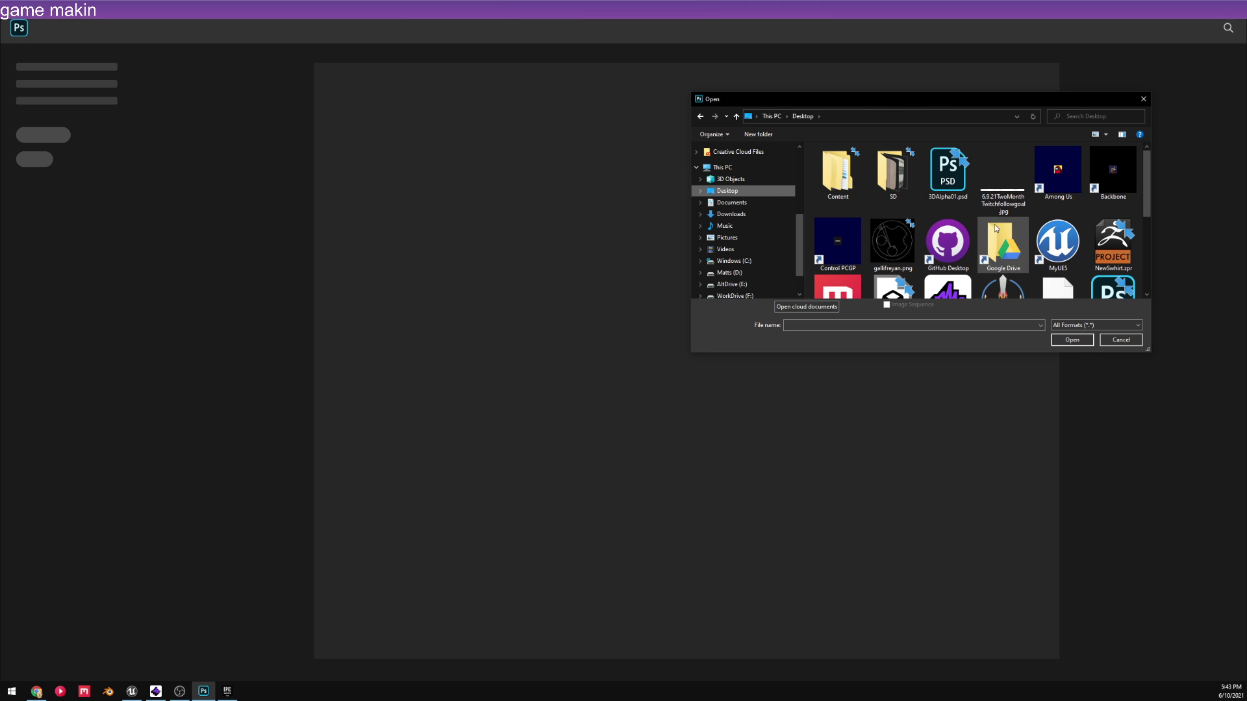
scroll(1003, 247, down, 2)
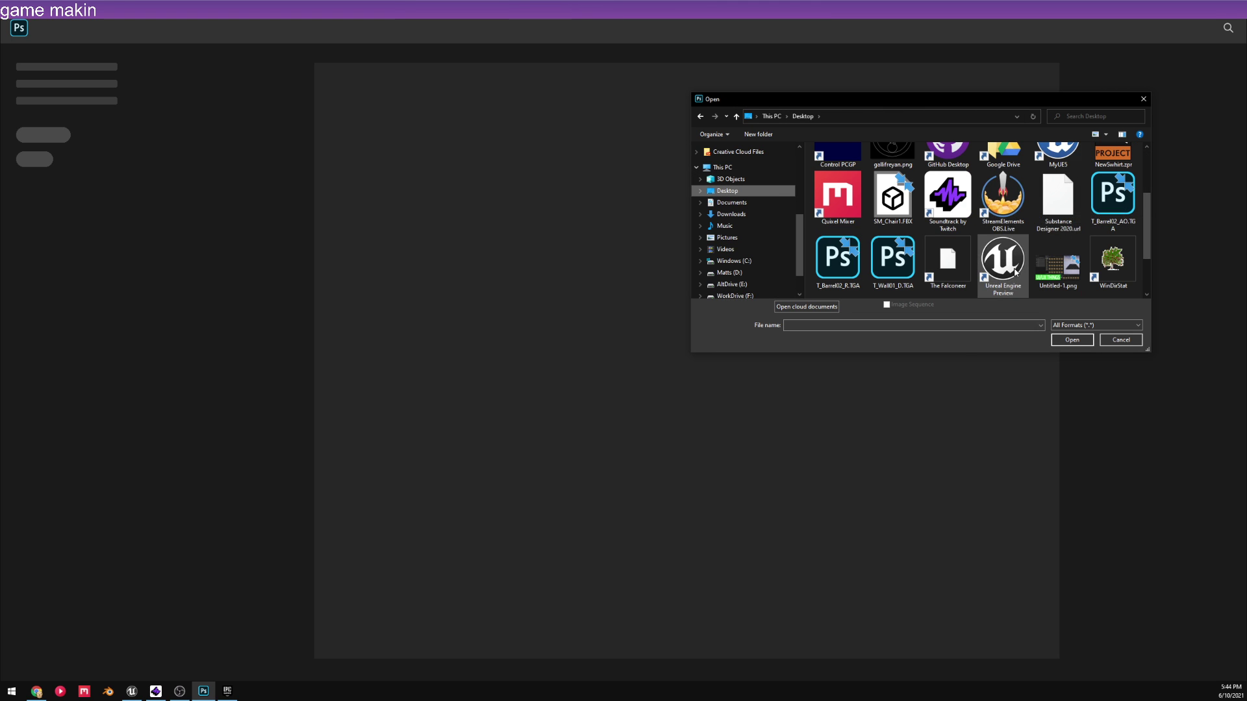
scroll(1044, 280, down, 1)
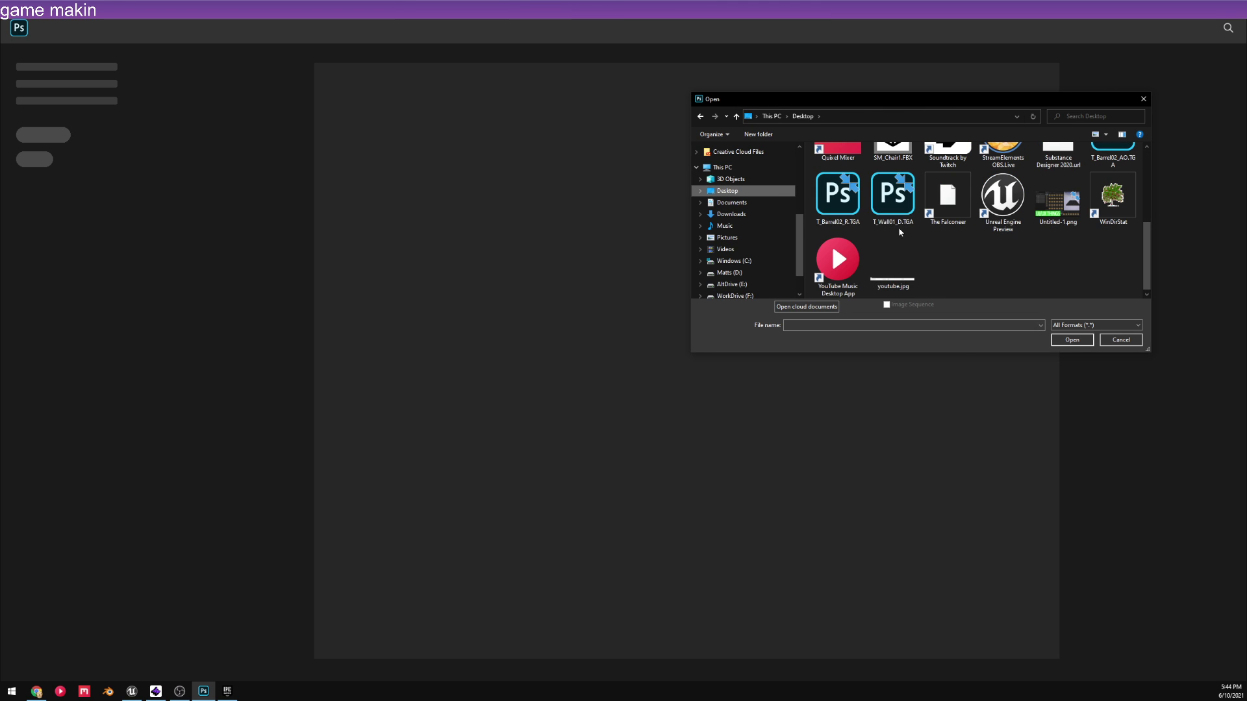
click(838, 195)
scroll(1112, 192, up, 1)
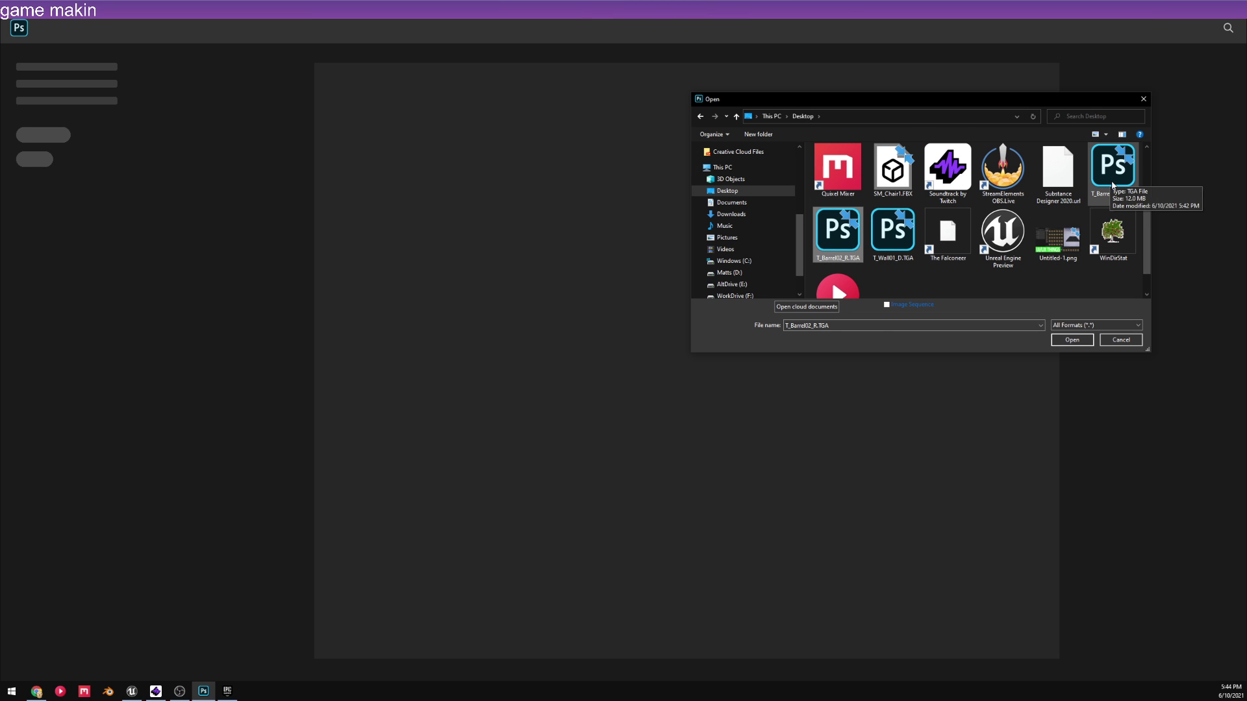
click(1113, 175)
click(1071, 340)
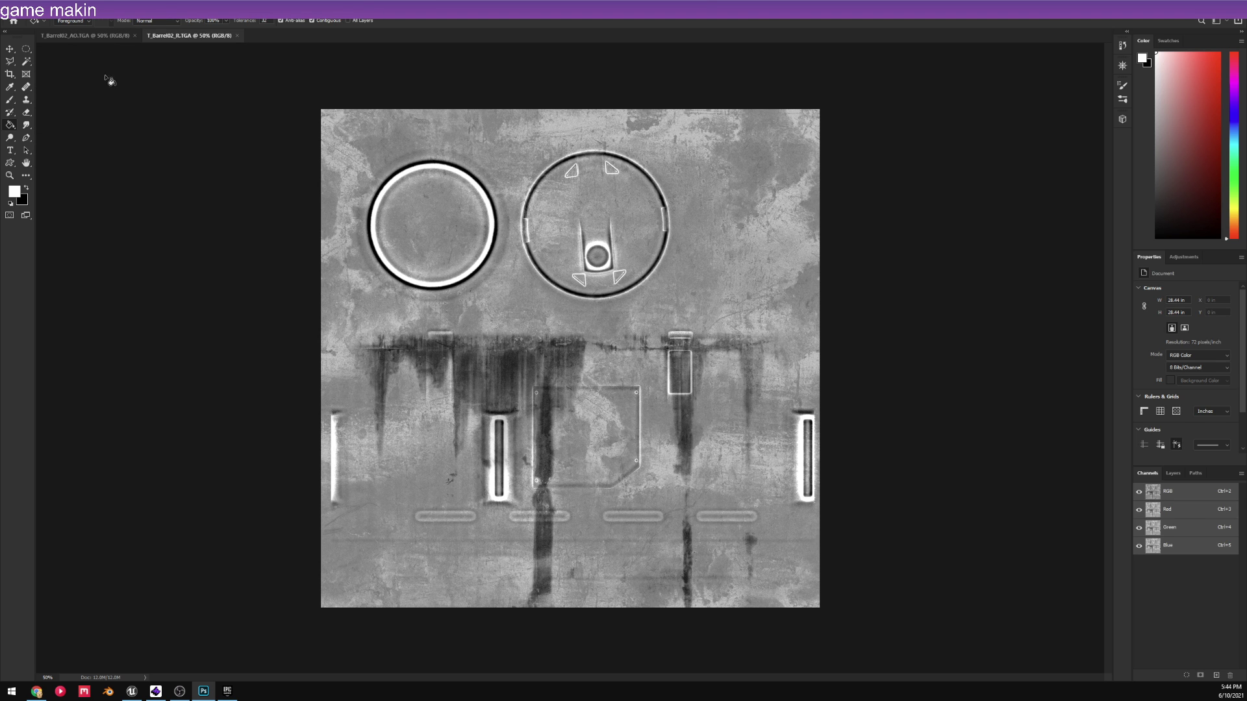
- Copy the entire T_Barrel02_AO image and paste it into the blue channel of T_Barrel02_R
click(91, 35)
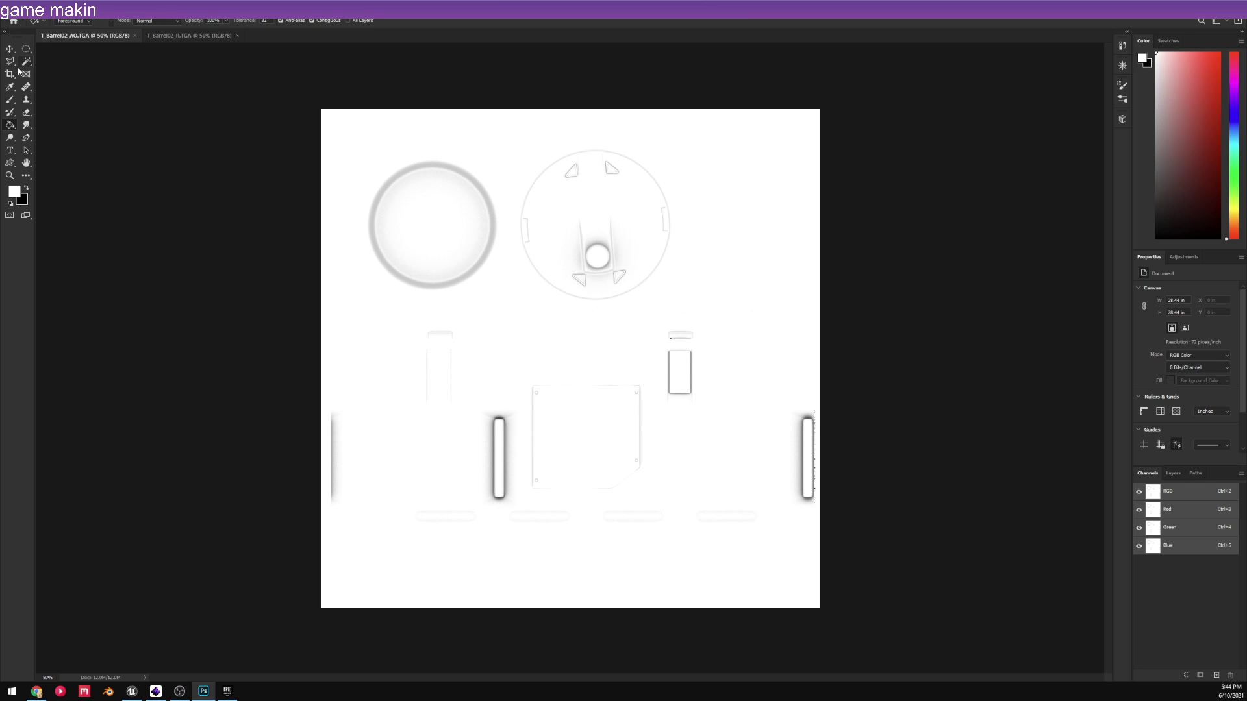
drag(26, 48, 83, 49)
drag(300, 102, 974, 624)
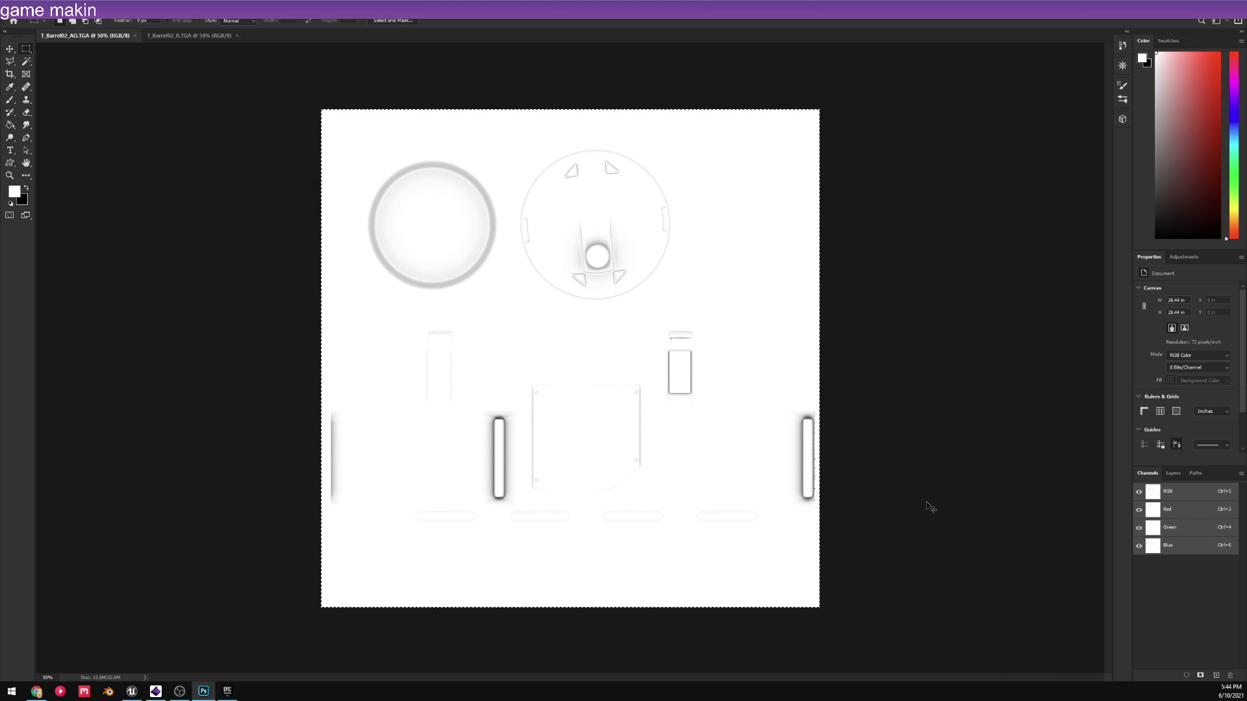
click(165, 37)
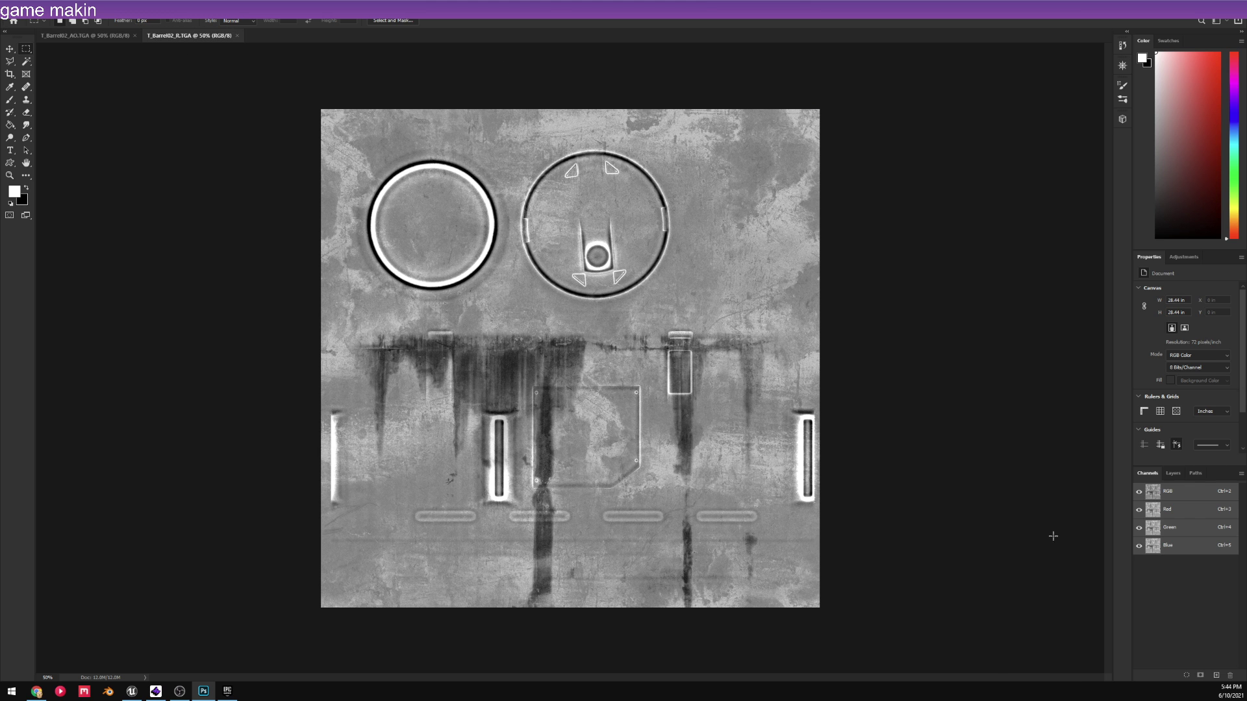
click(1172, 529)
click(1182, 547)
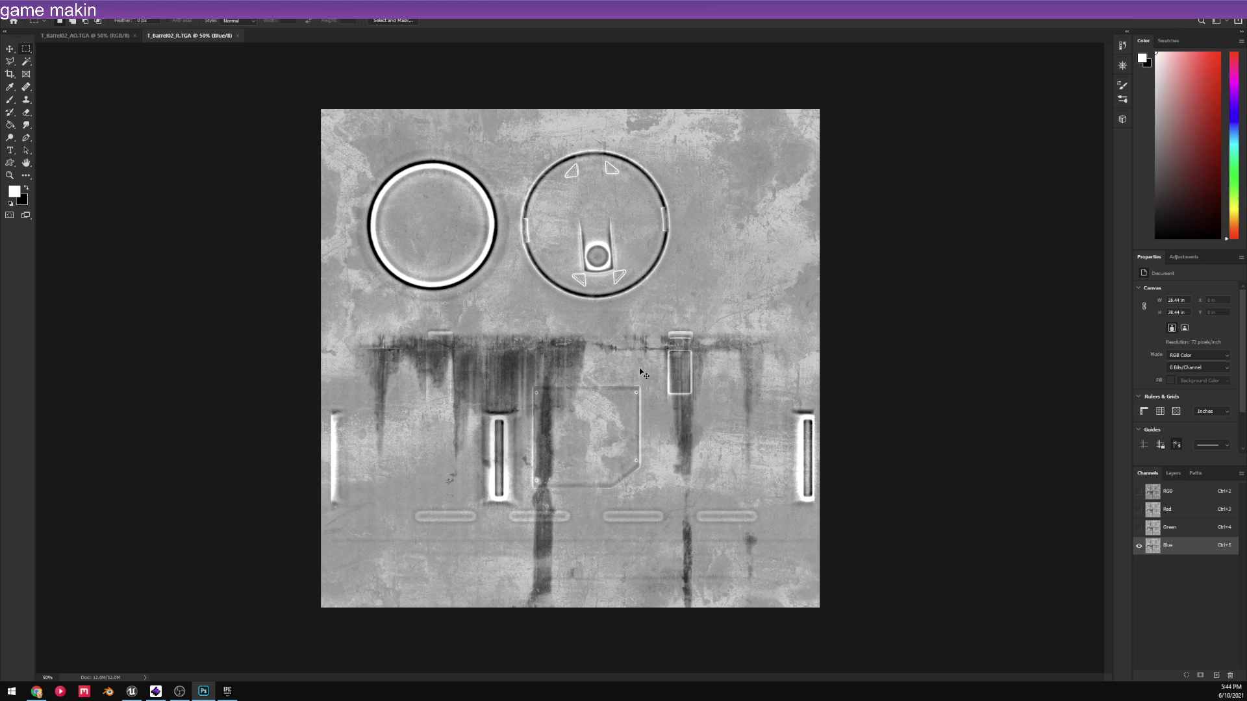
key(ctrl+v)
- Paint over the red channel of T_Barrel02_R in white with a greatly enlarged brush
click(1169, 509)
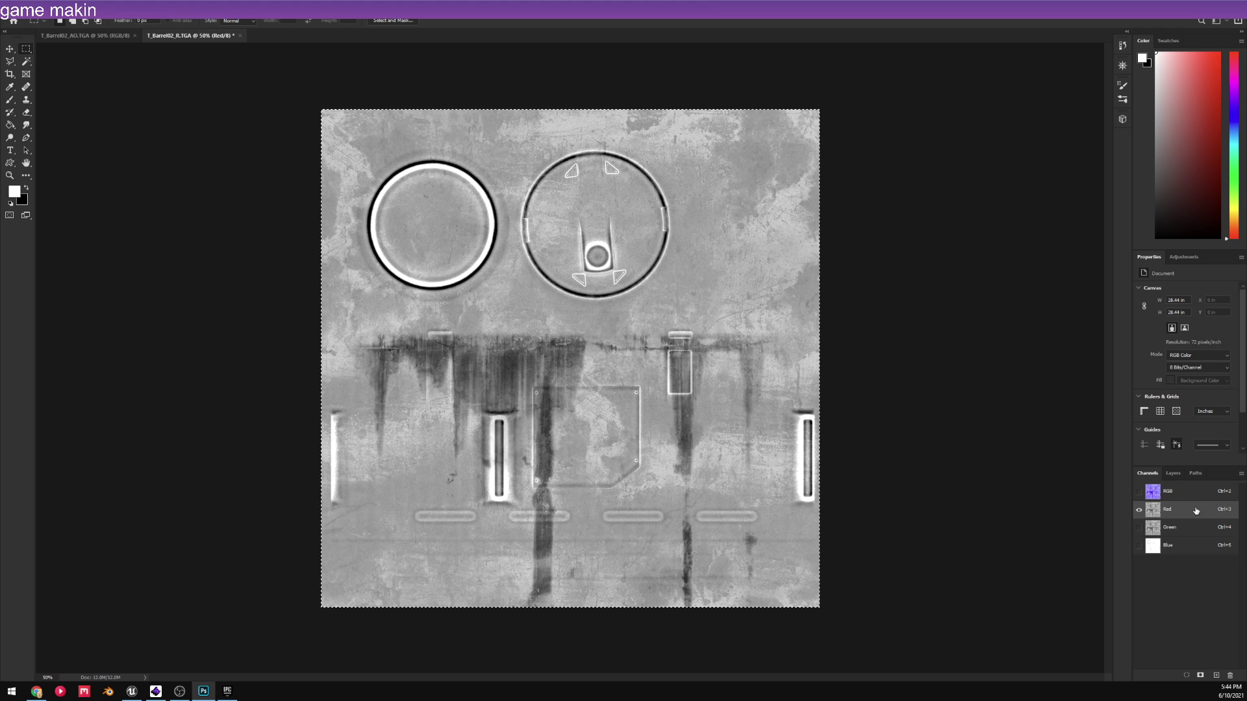
key(b)
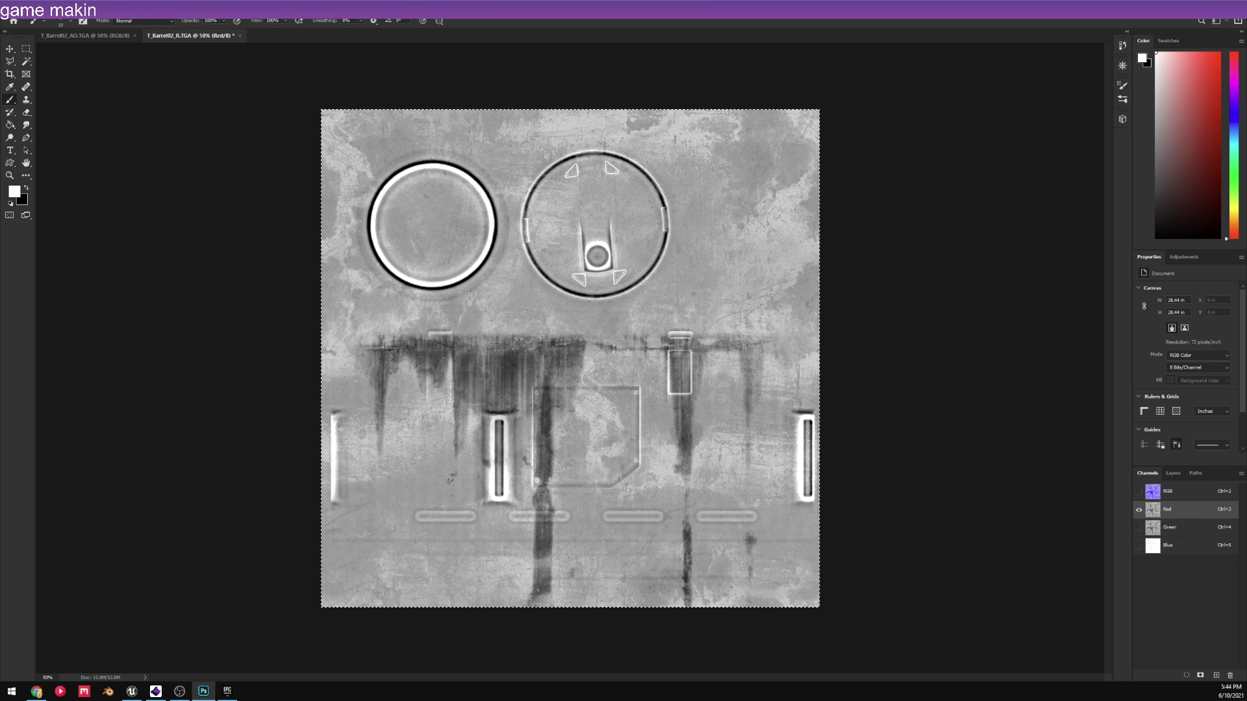
click(10, 49)
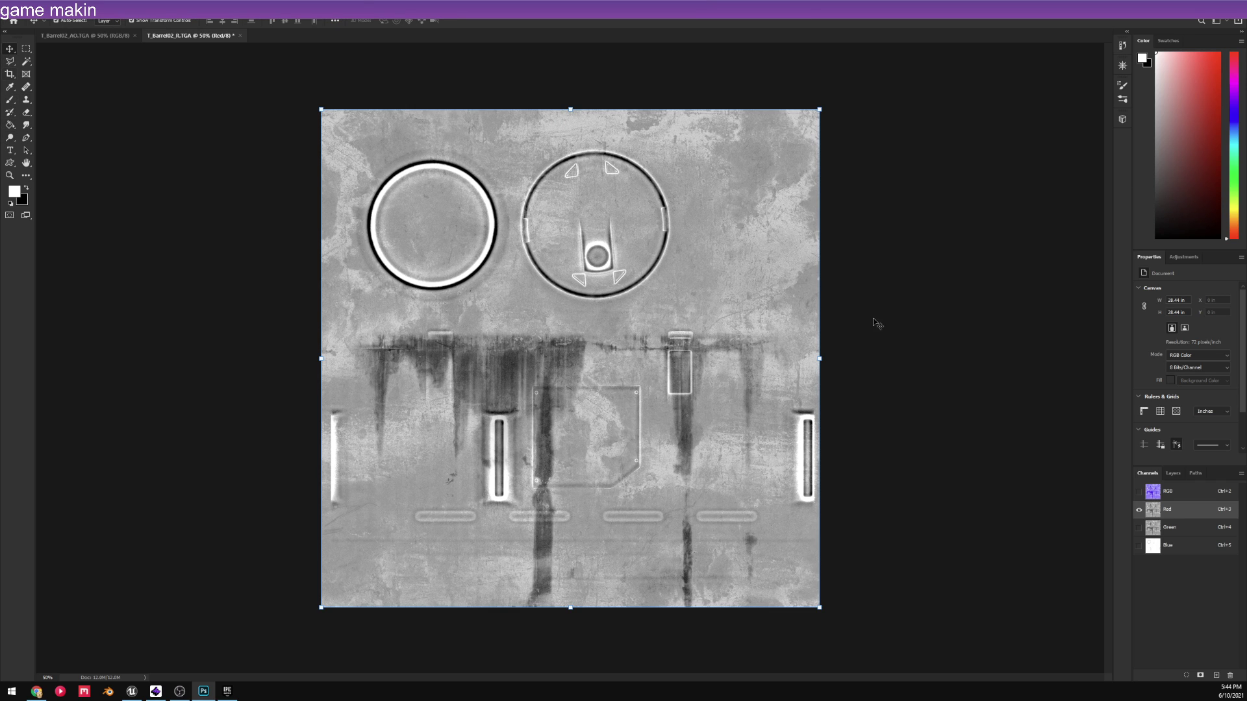
key(e)
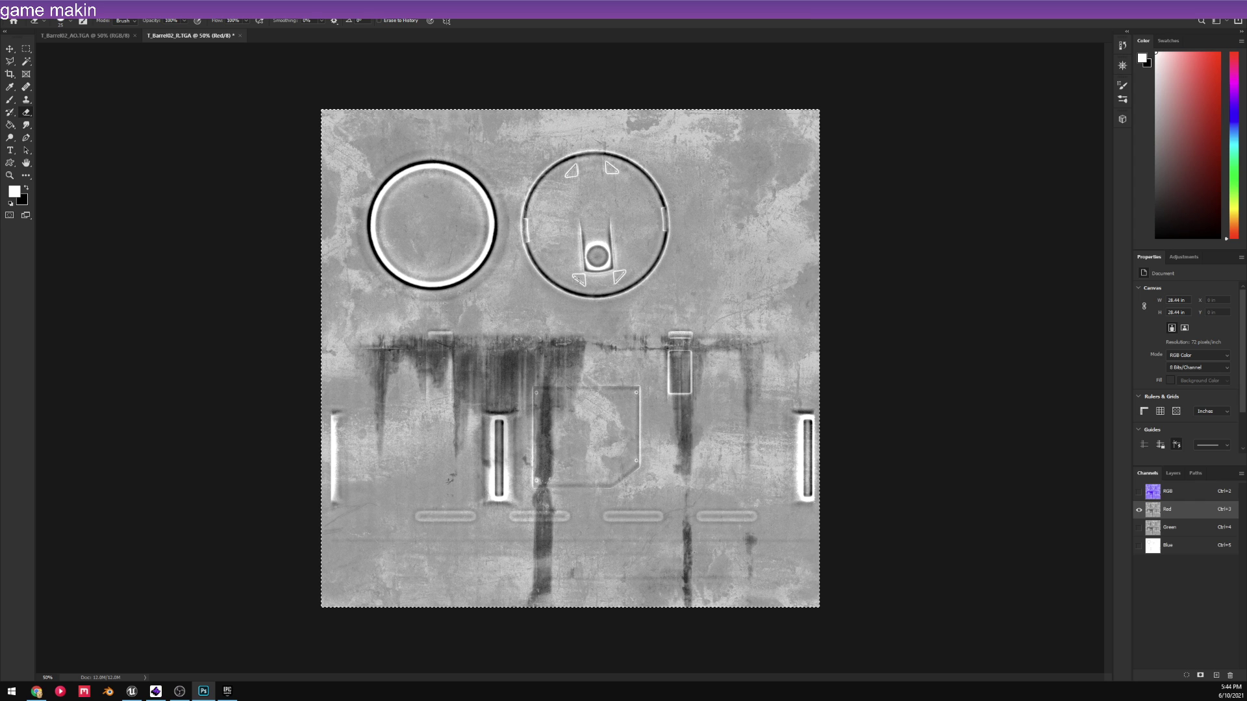
key(g)
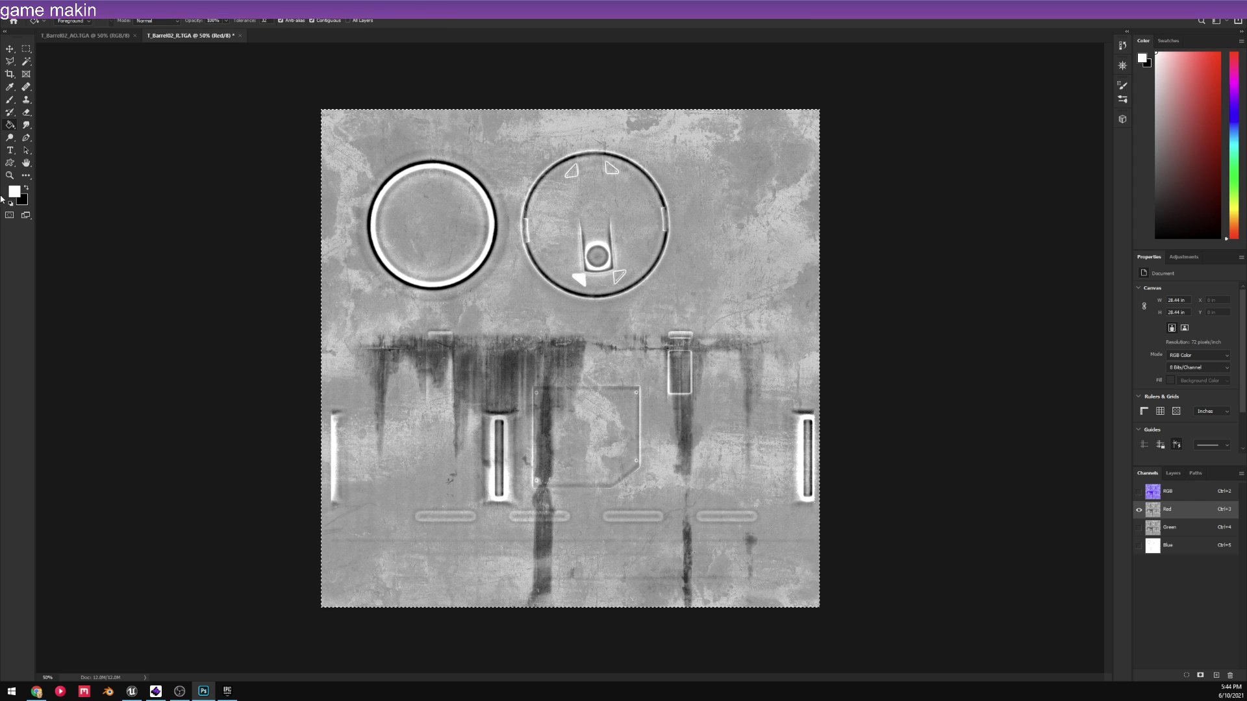
click(19, 52)
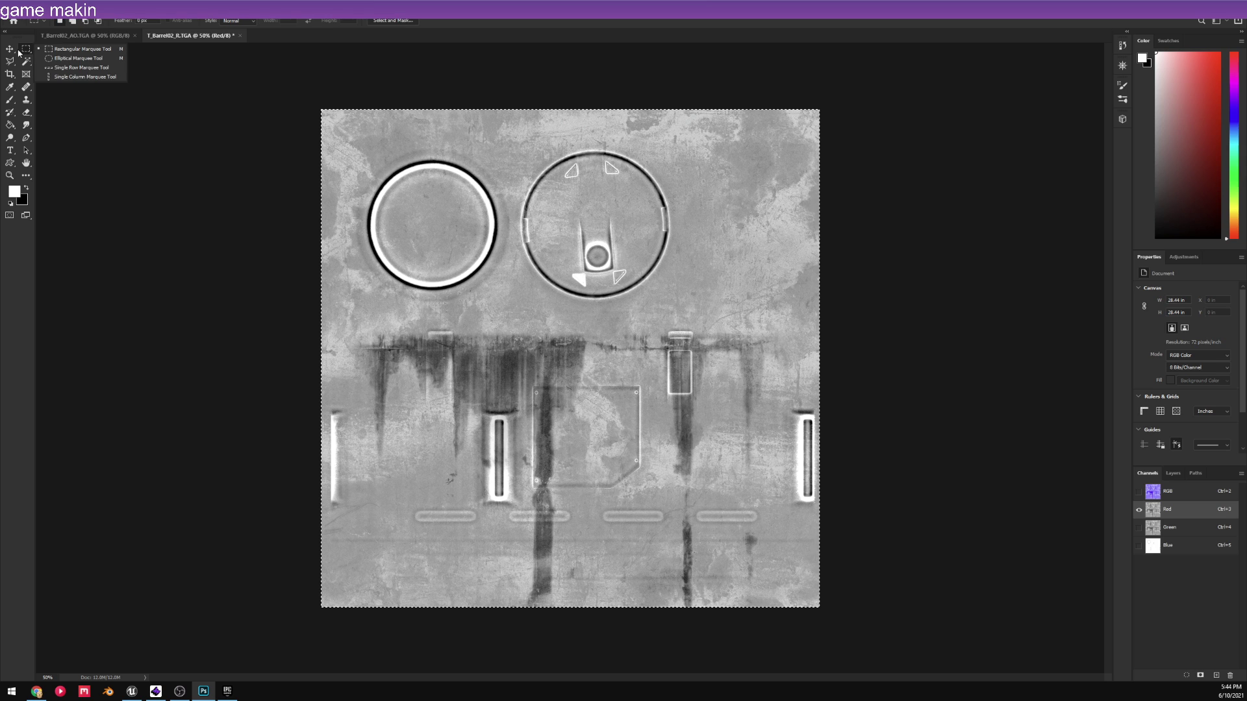
key(b)
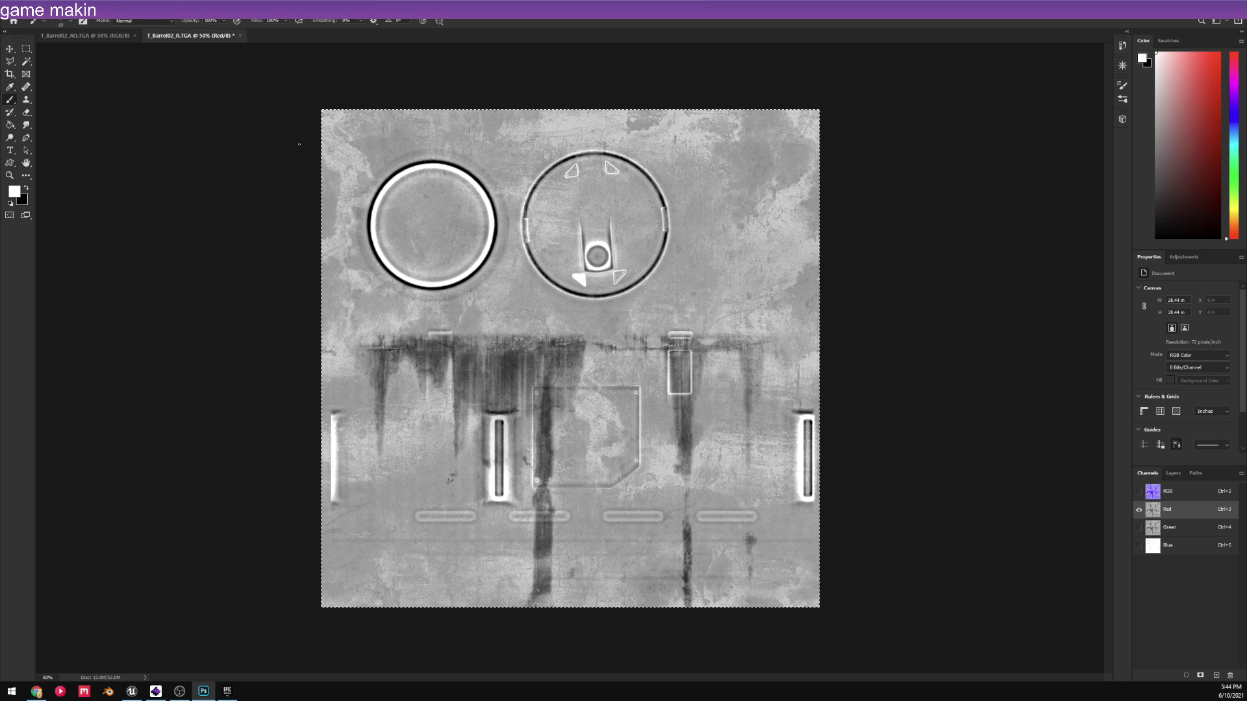
mouse_move(299, 144)
mouse_down()
mouse_move(420, 269)
mouse_move(507, 186)
mouse_move(292, 404)
mouse_move(706, 485)
mouse_up()
key(bracketright)
key(bracketright)
key(bracketright)
key(bracketright)
key(bracketright)
key(bracketright)
key(bracketright)
key(bracketright)
key(bracketright)
key(bracketright)
key(bracketright)
key(bracketright)
key(bracketright)
key(bracketright)
key(bracketright)
key(bracketright)
key(bracketright)
key(bracketright)
key(bracketright)
key(bracketright)
key(bracketright)
key(bracketright)
key(bracketright)
key(bracketright)
key(bracketright)
key(bracketright)
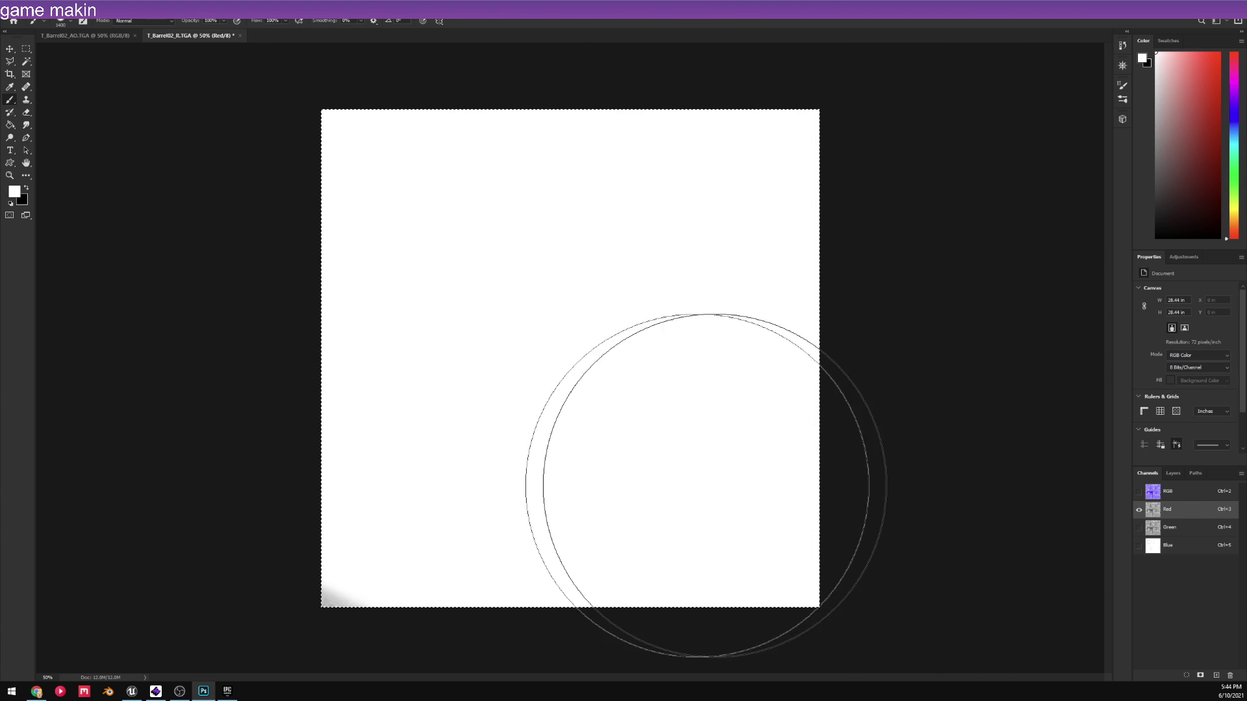
- Clear the red channel to black and save the RGB texture as a Targa, replacing T_Barrel02_R.TGA on the Desktop
key(Delete)
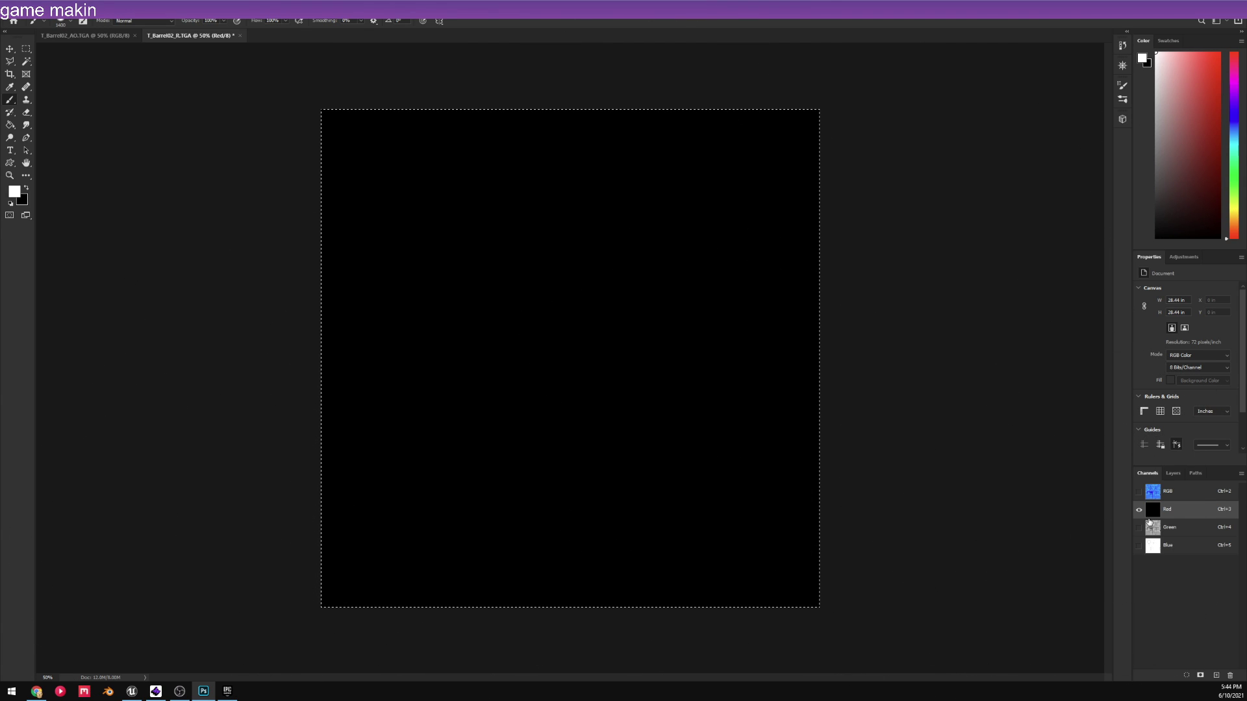
click(1156, 491)
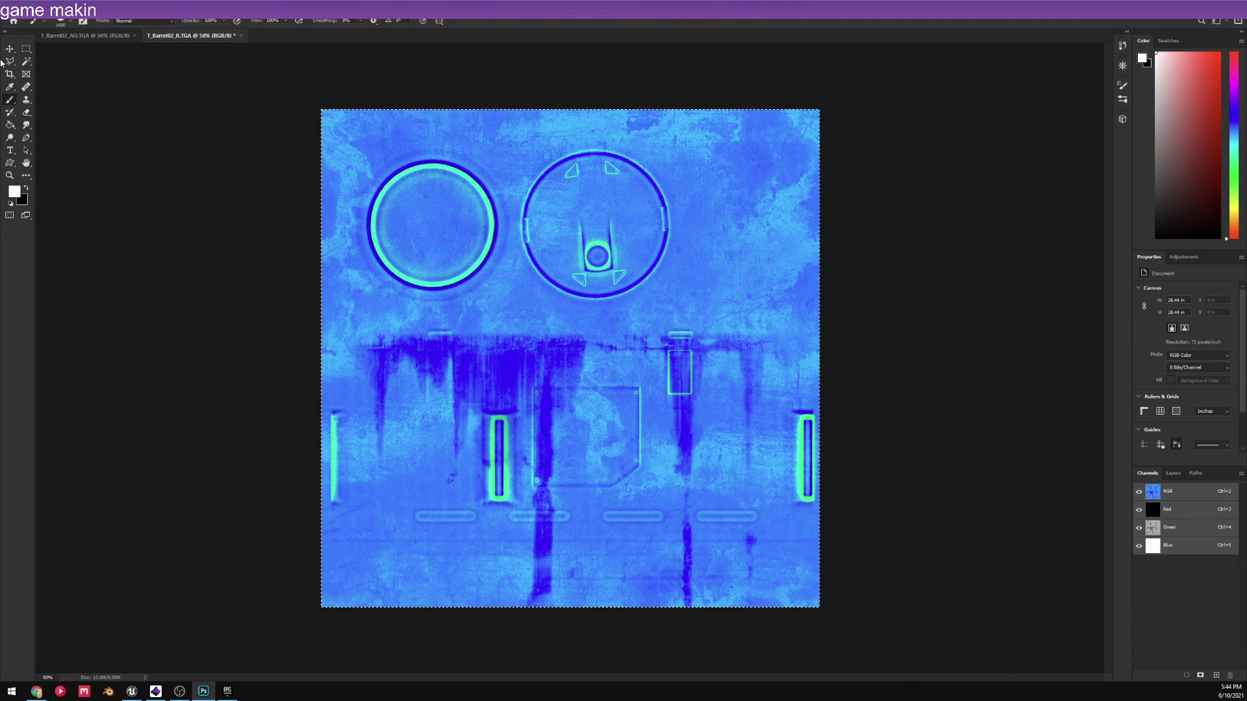
click(10, 9)
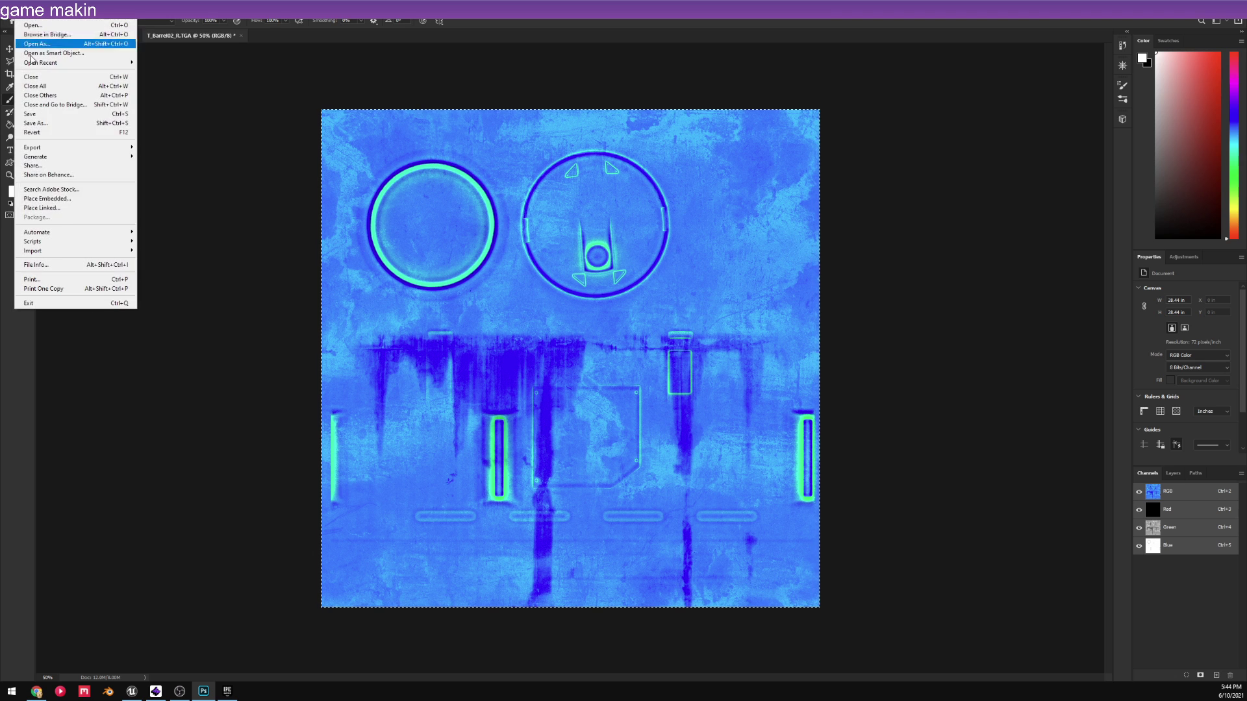
click(45, 124)
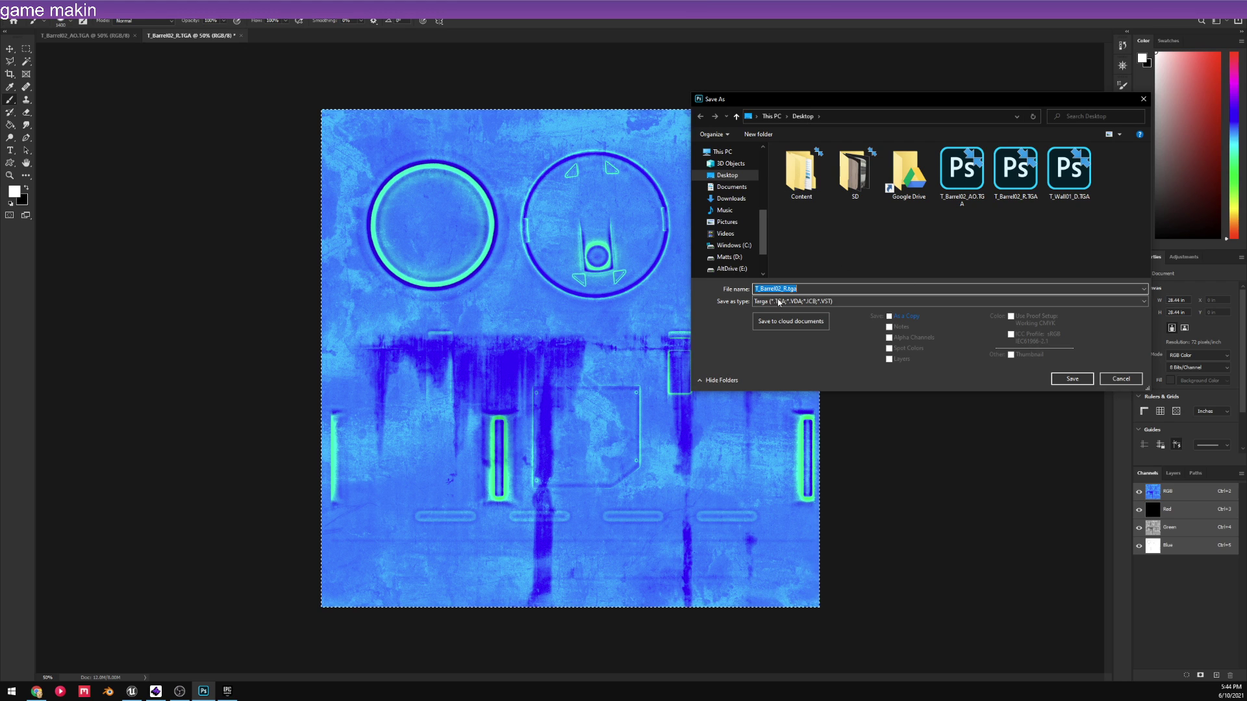
key(Return)
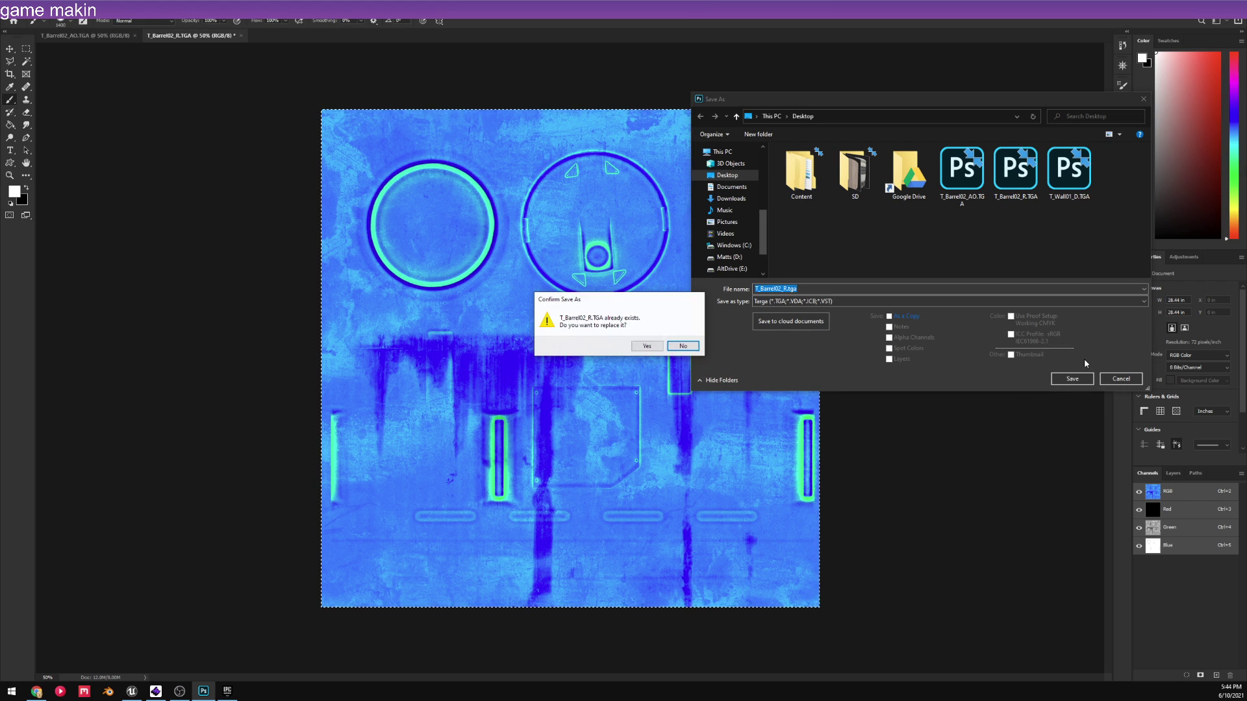
click(646, 346)
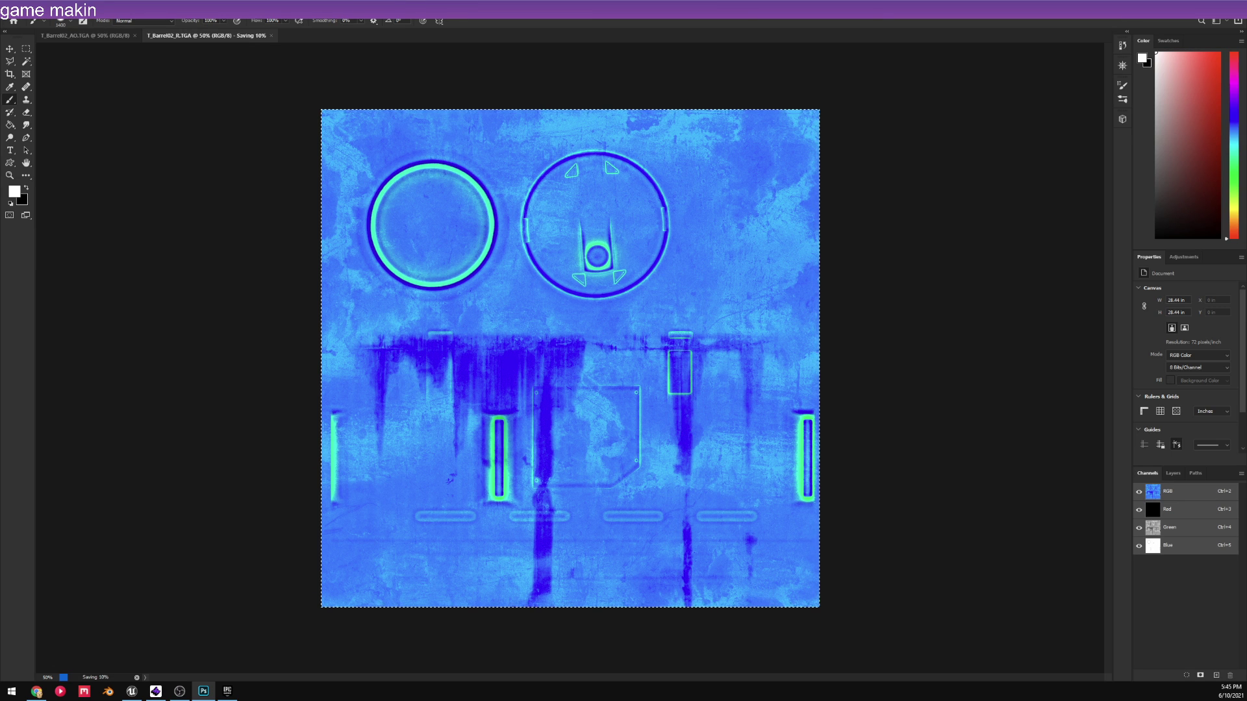
- Switch to the Unreal Editor and create a material instance named MI_Barrel in the Scifikitbash folder
key(alt+Tab)
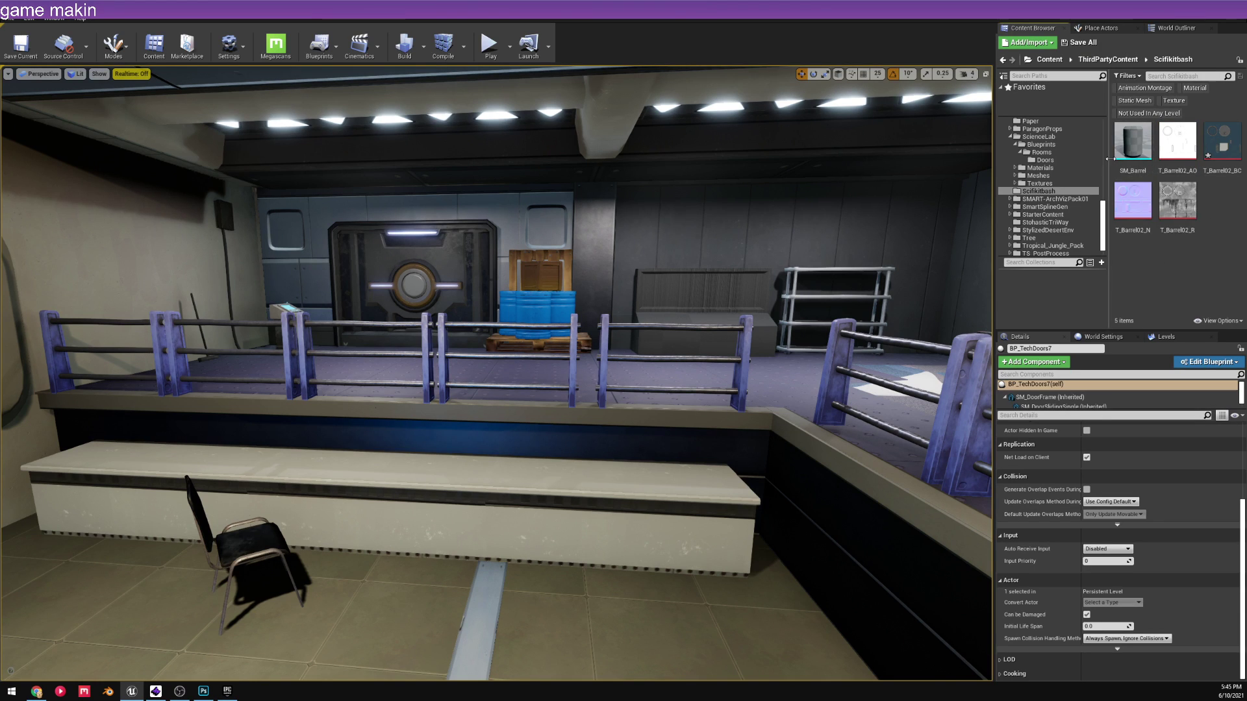
right_click(1210, 195)
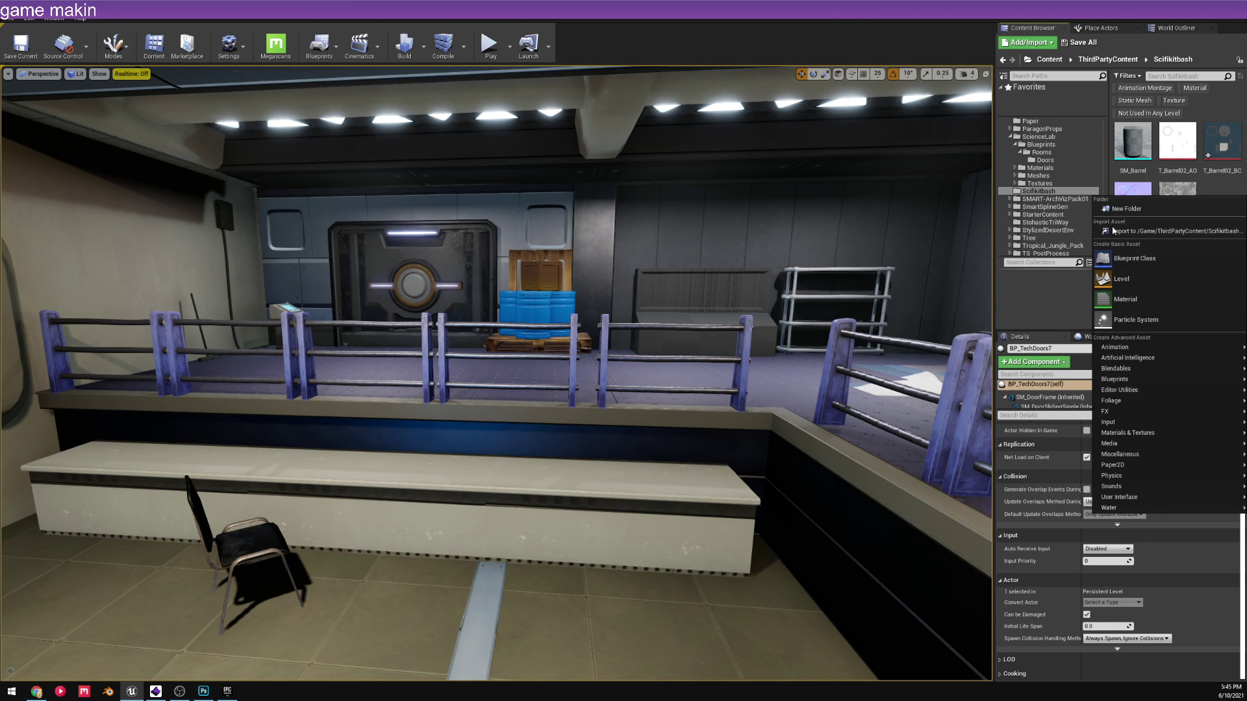
mouse_move(1132, 450)
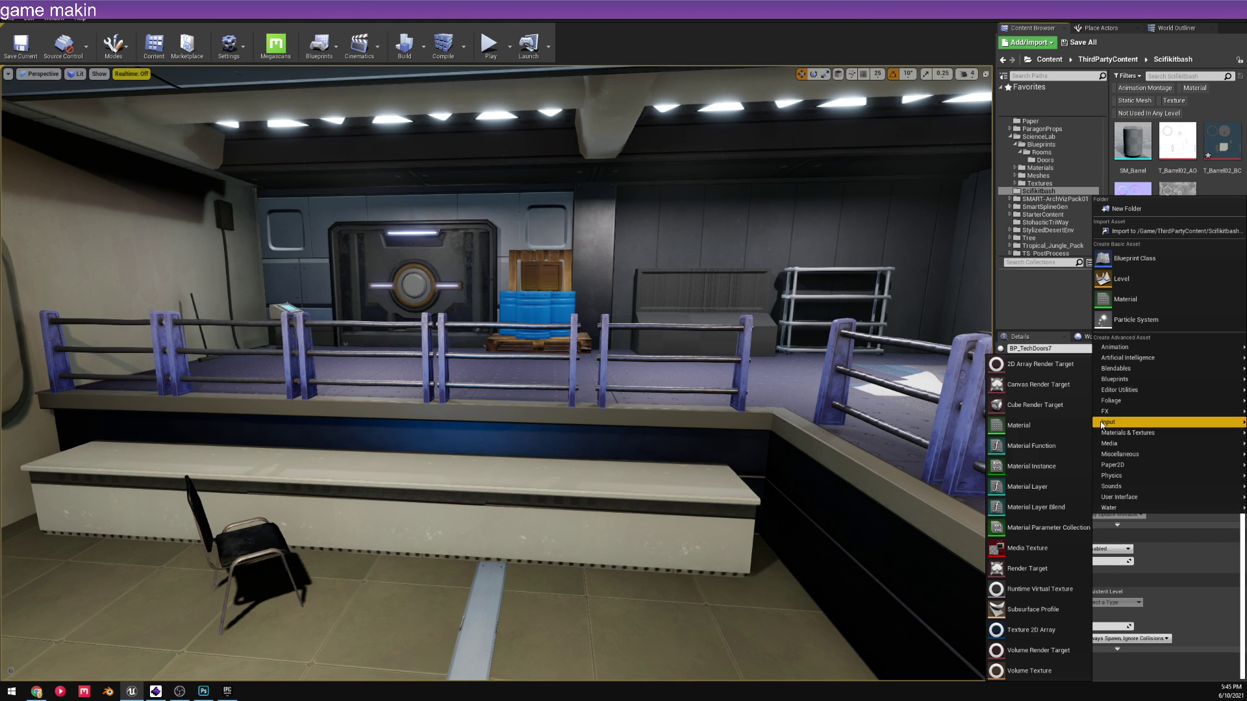
click(1046, 470)
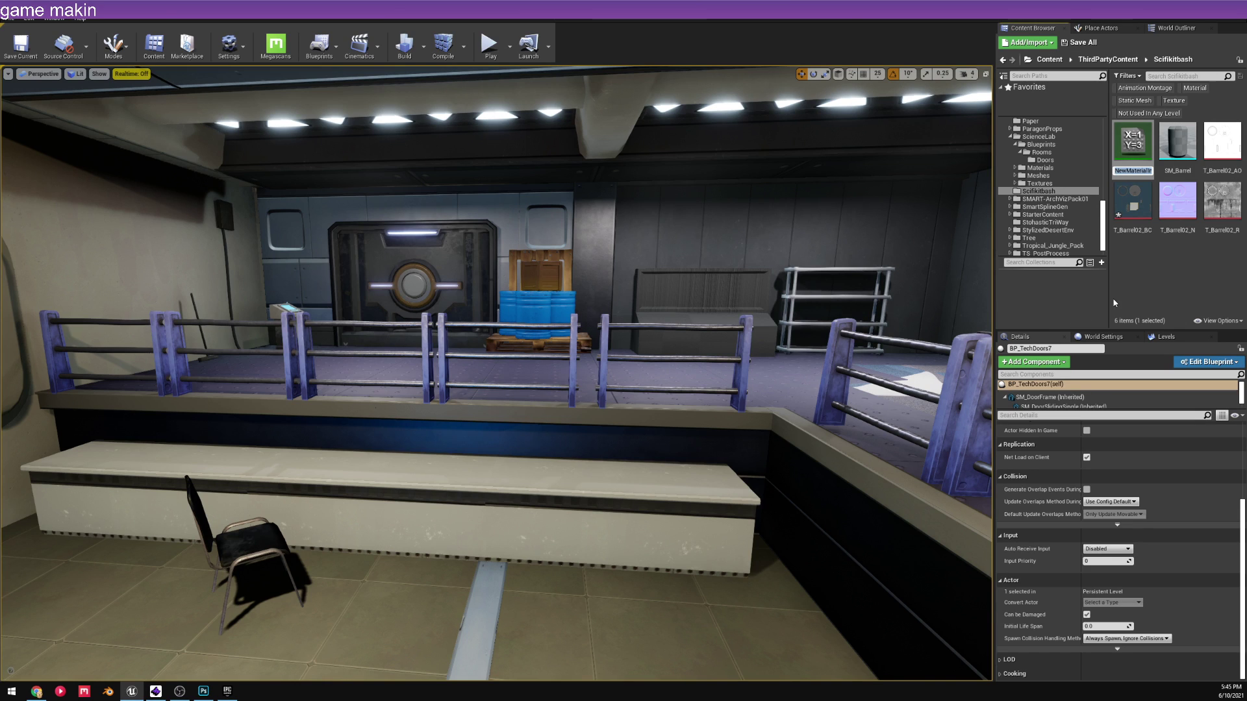
text(ML_)
key(Return)
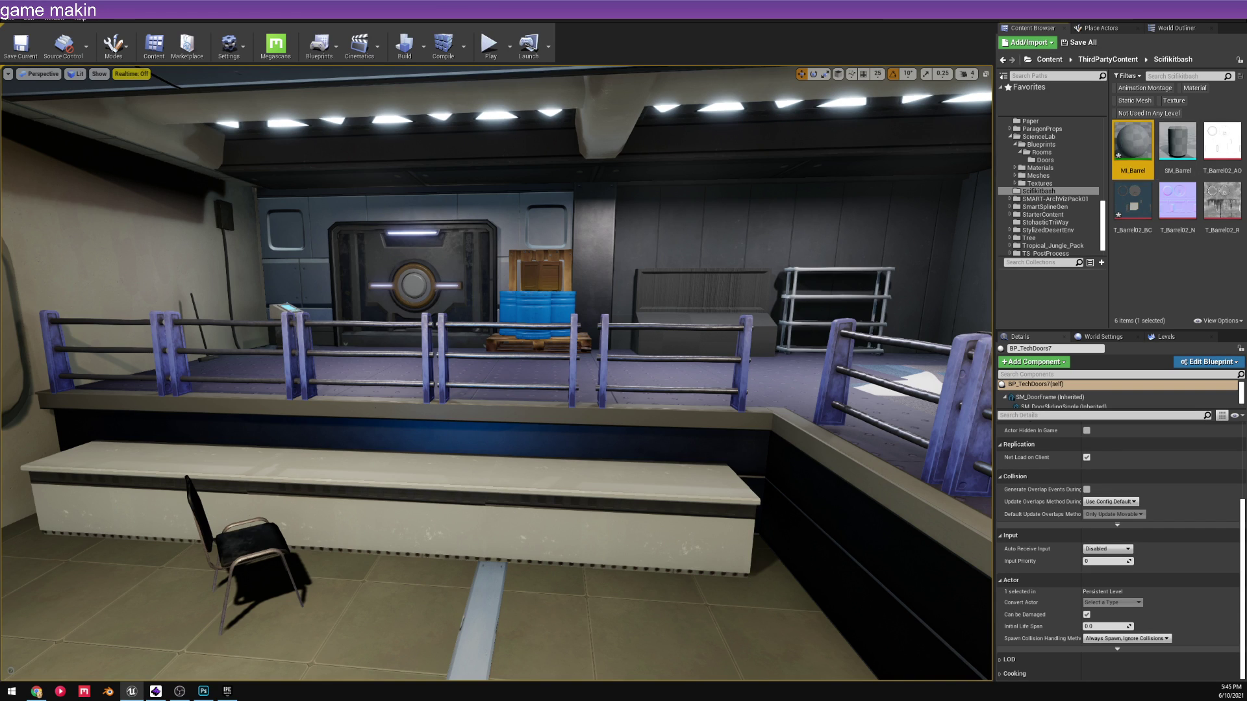
- Open MI_Barrel, assign the parent material found by searching for "simpl", and move its editor window clear of the Content Browser
double_click(1129, 153)
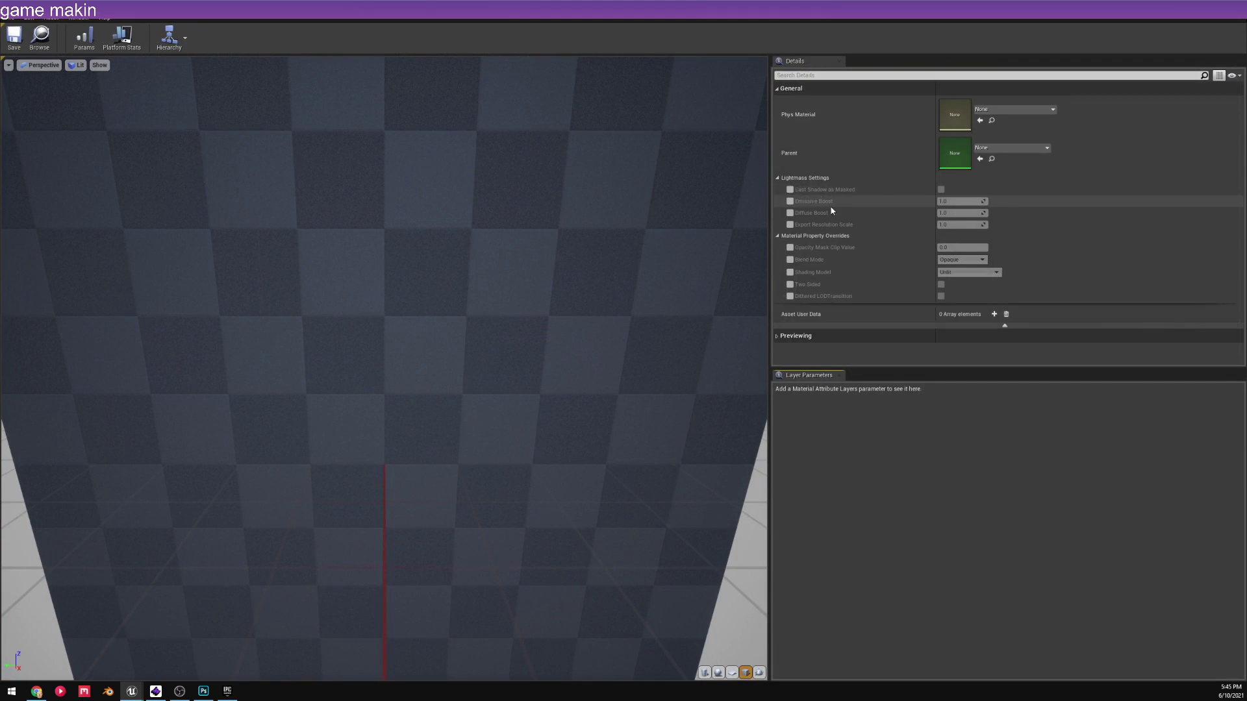
click(1020, 148)
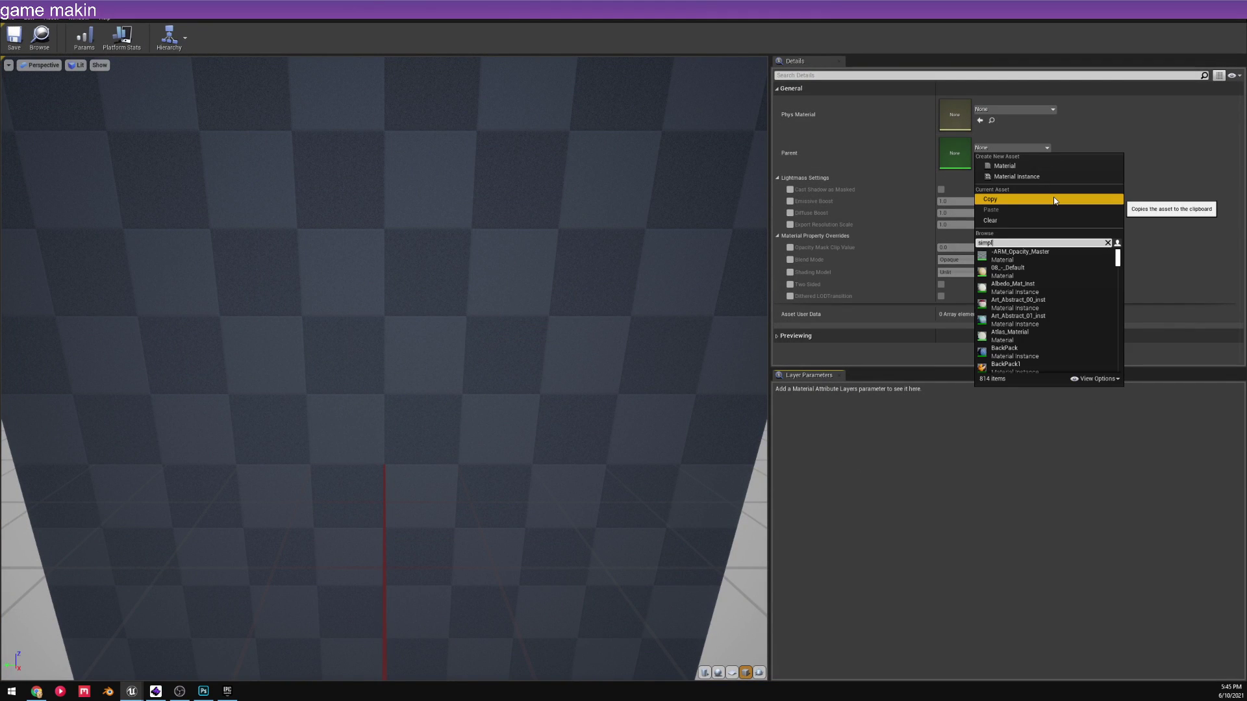
click(1047, 261)
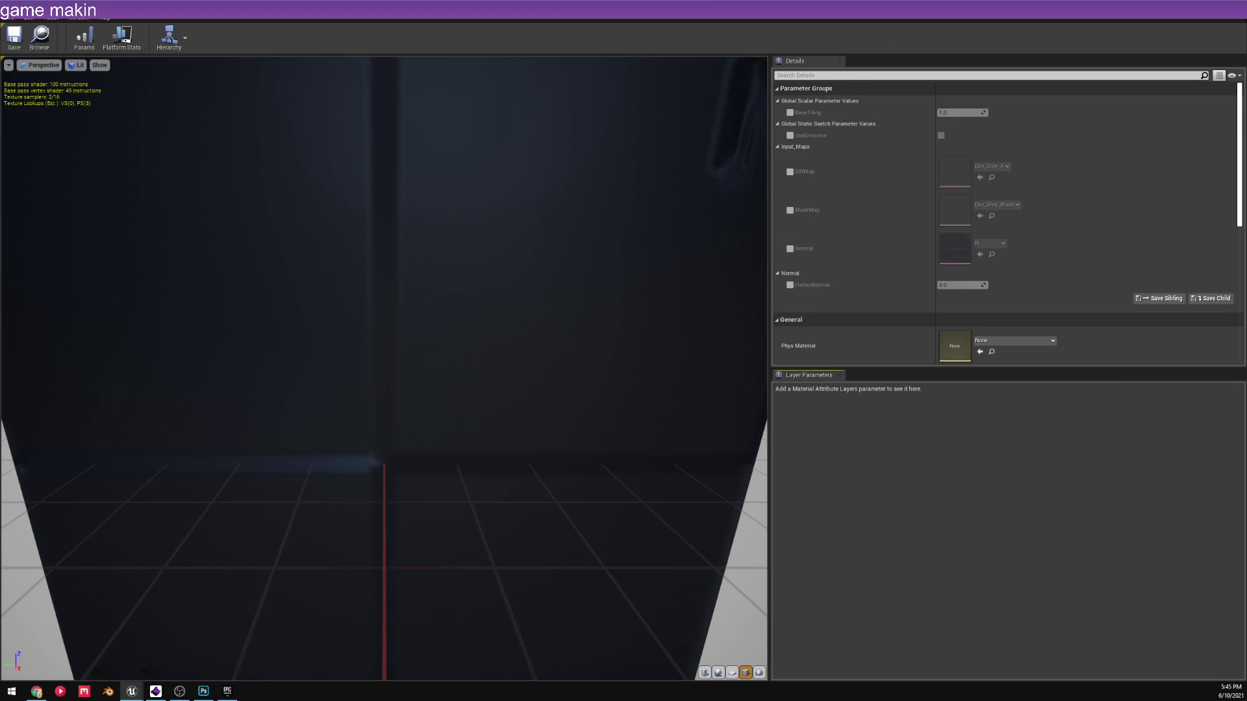
drag(1060, 8, 712, 115)
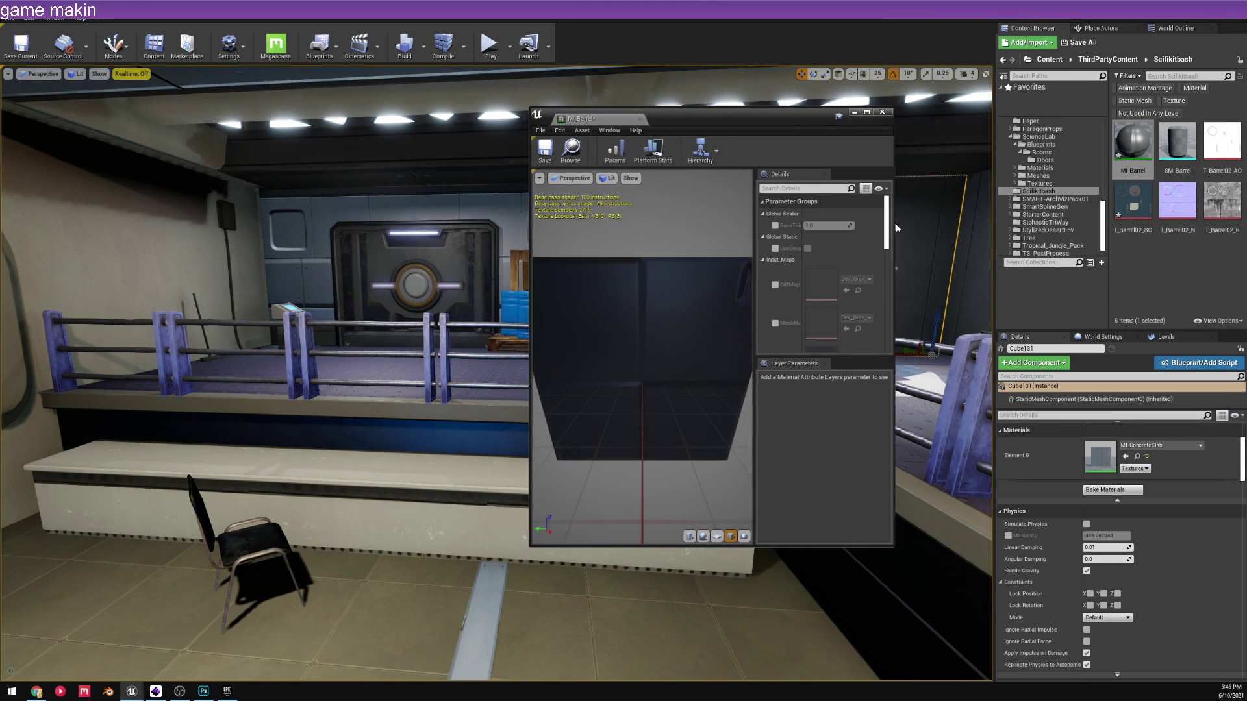
- Widen the MI_Barrel editor window until it reaches the Content Browser
drag(890, 223, 993, 245)
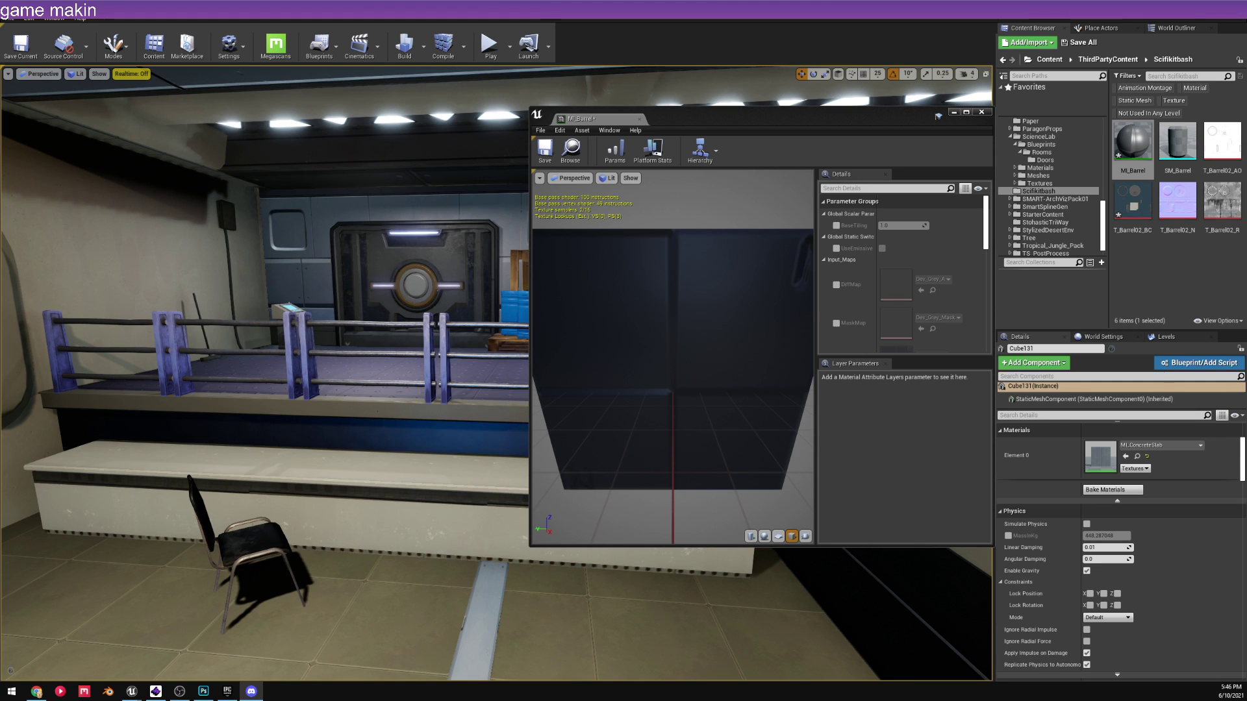
- Switch to Discord and look through the recent posts in the Auroral Games general channel
drag(1246, 146, 572, 1)
scroll(324, 294, up, 1)
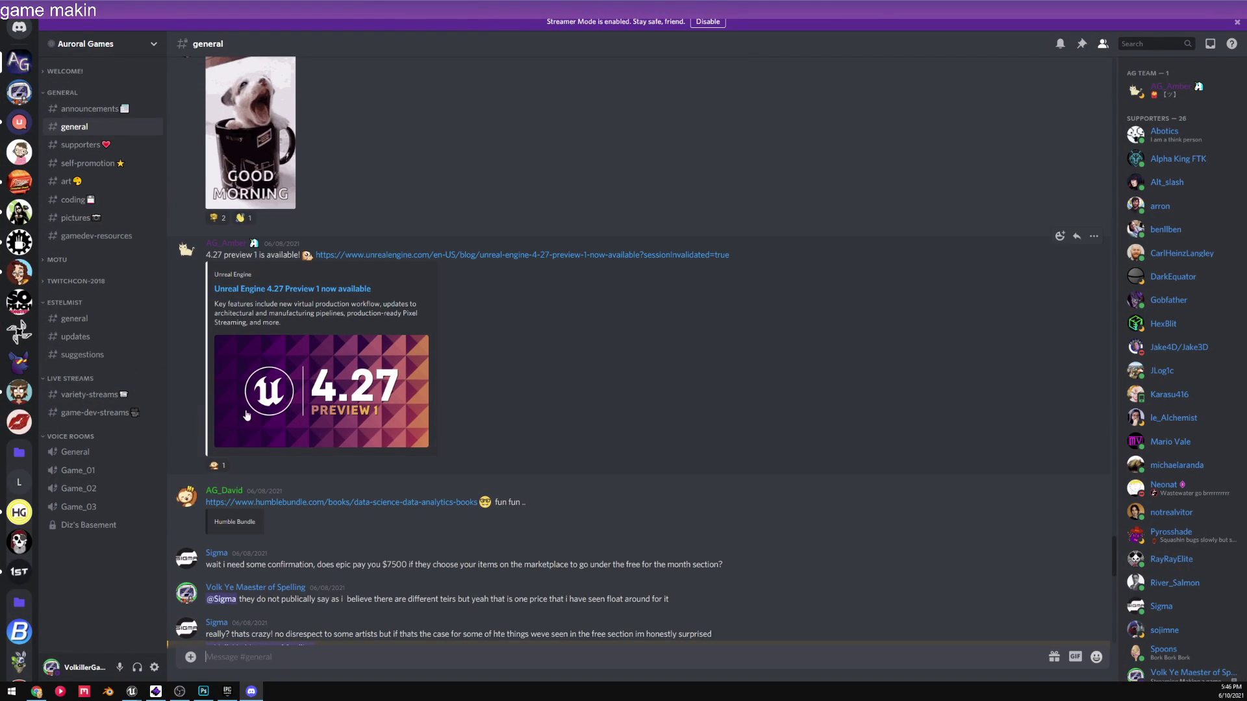
scroll(289, 422, up, 1)
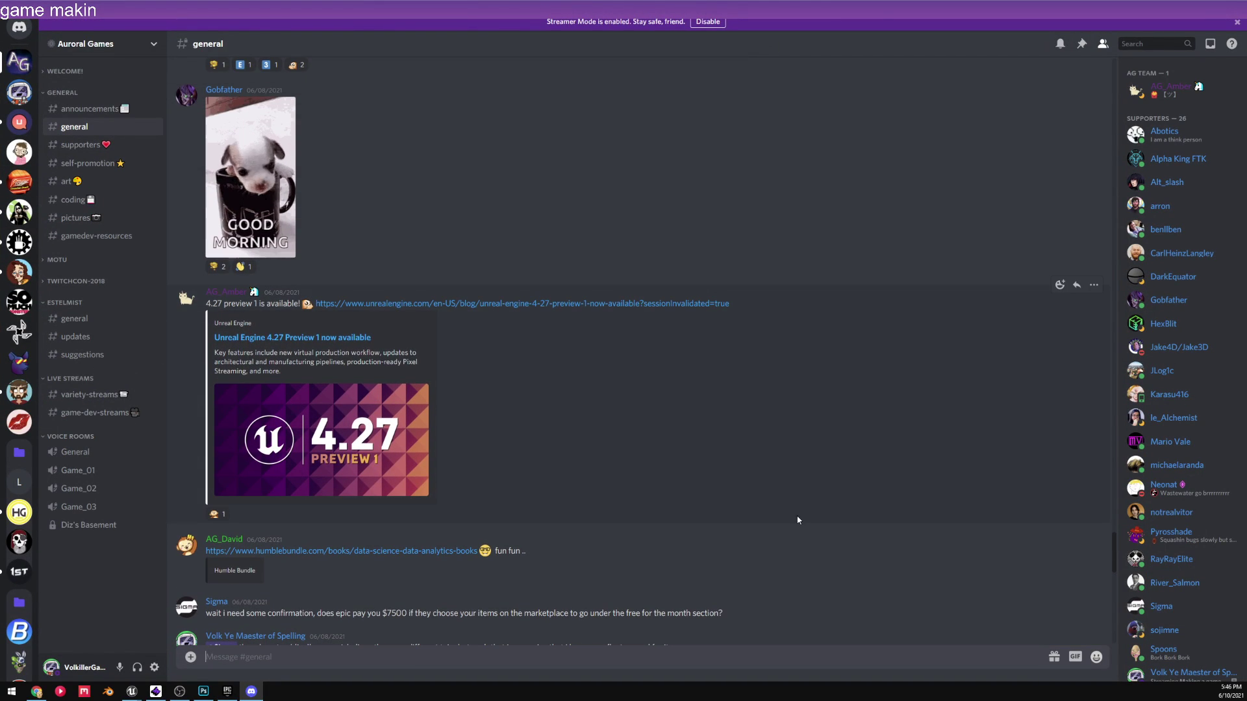
scroll(454, 325, down, 5)
scroll(390, 293, up, 3)
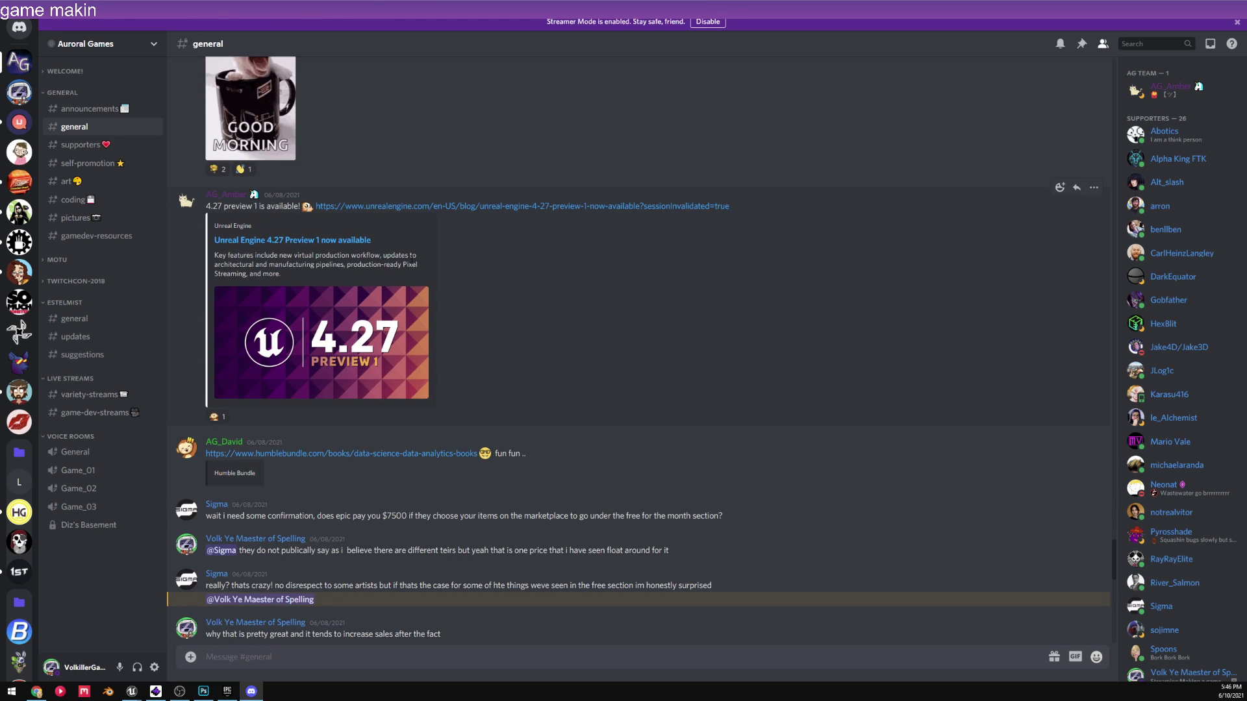
- Open the announcements channel of the Volkillers Games server and read through its recent and older Unreal news posts
click(18, 92)
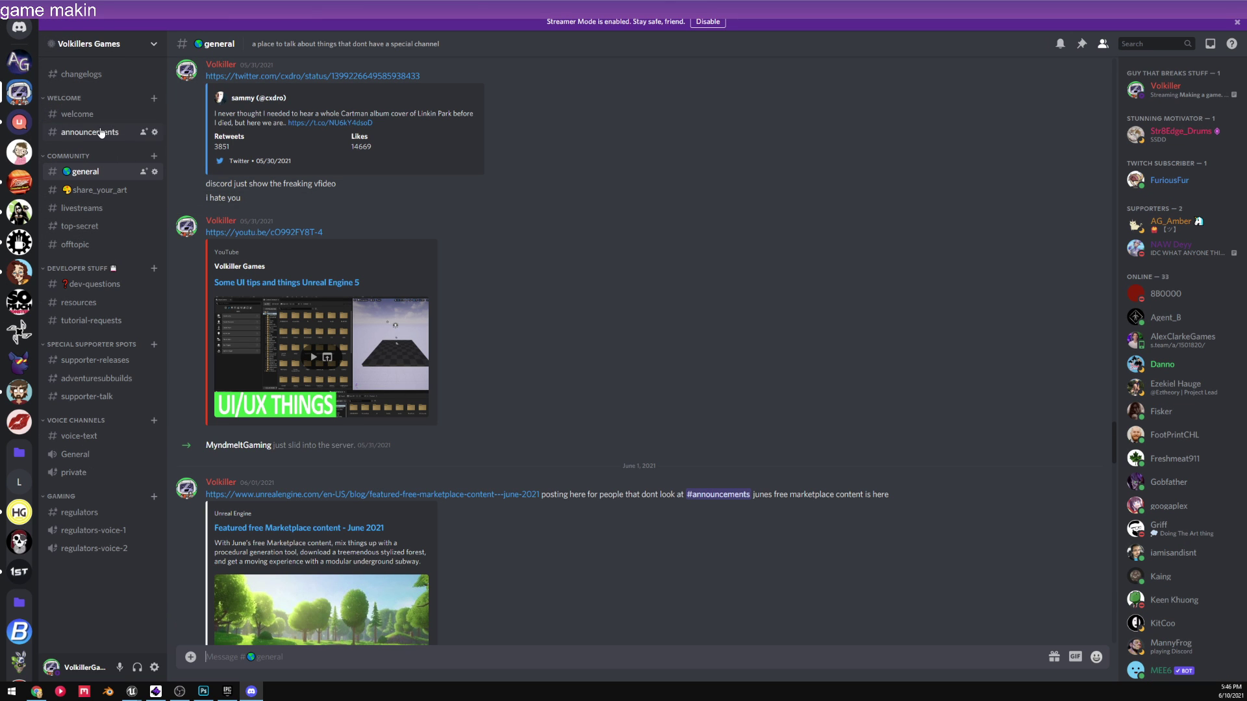
click(100, 132)
scroll(461, 373, up, 15)
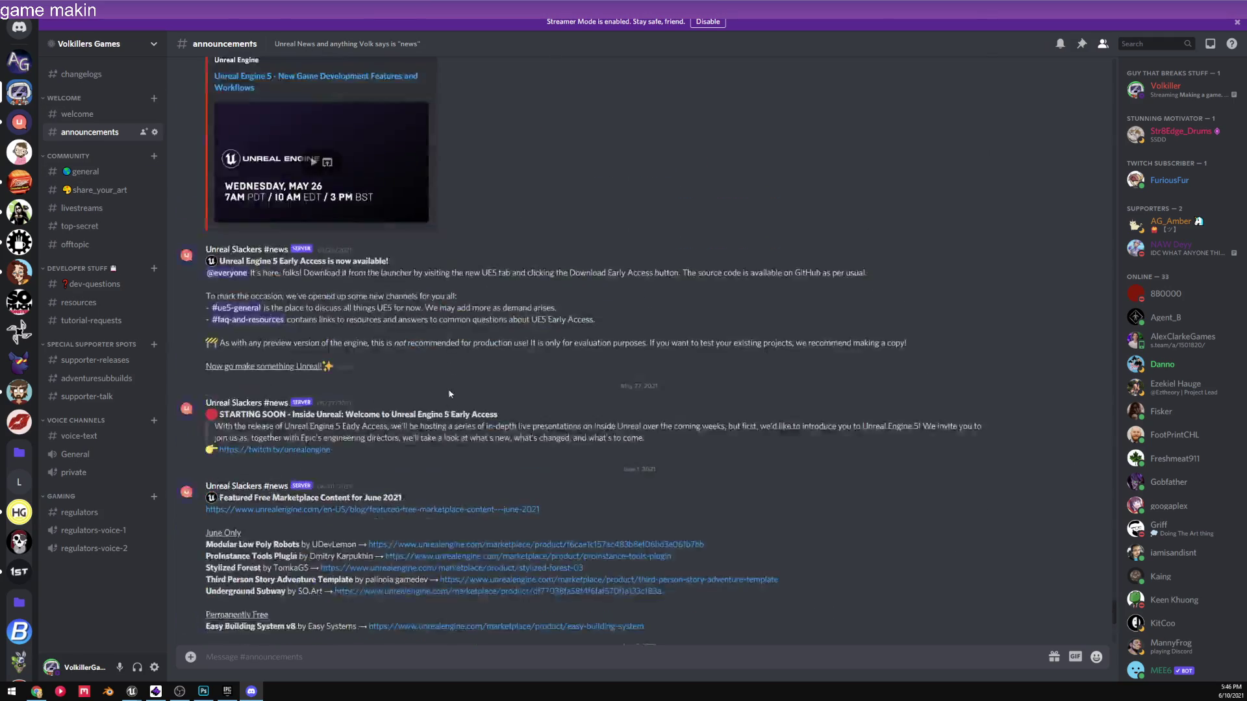
scroll(477, 334, down, 15)
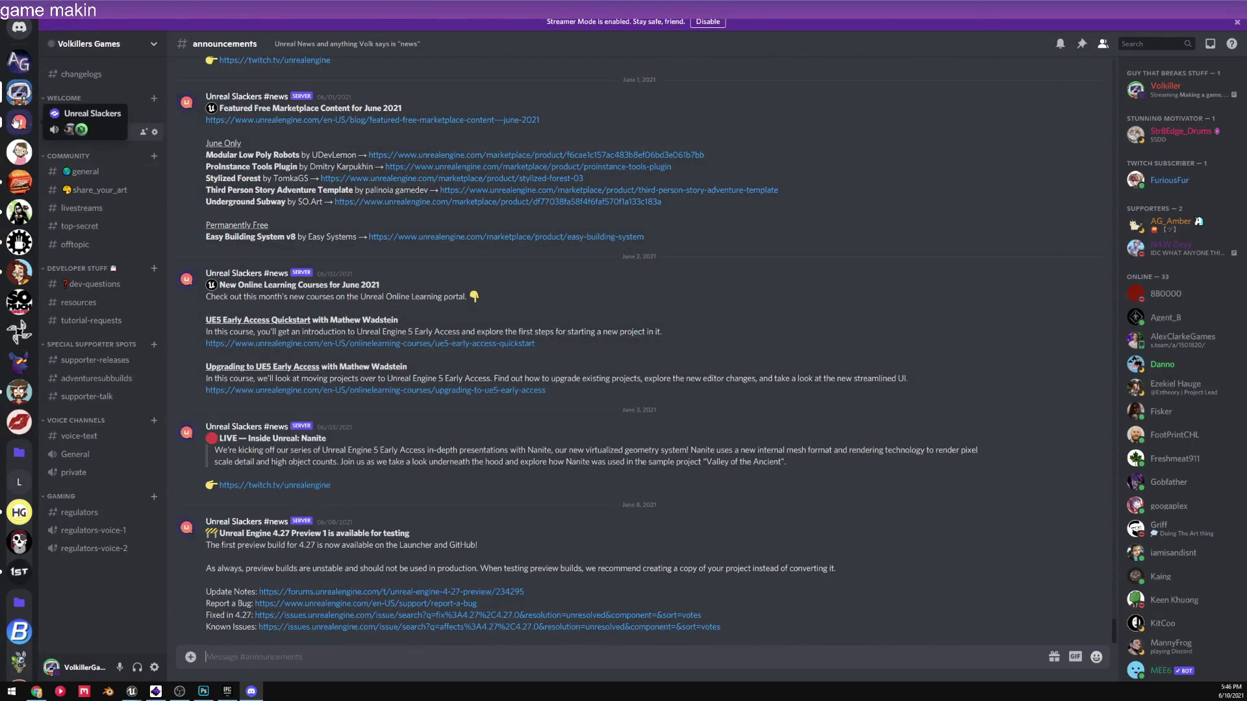
scroll(412, 395, up, 10)
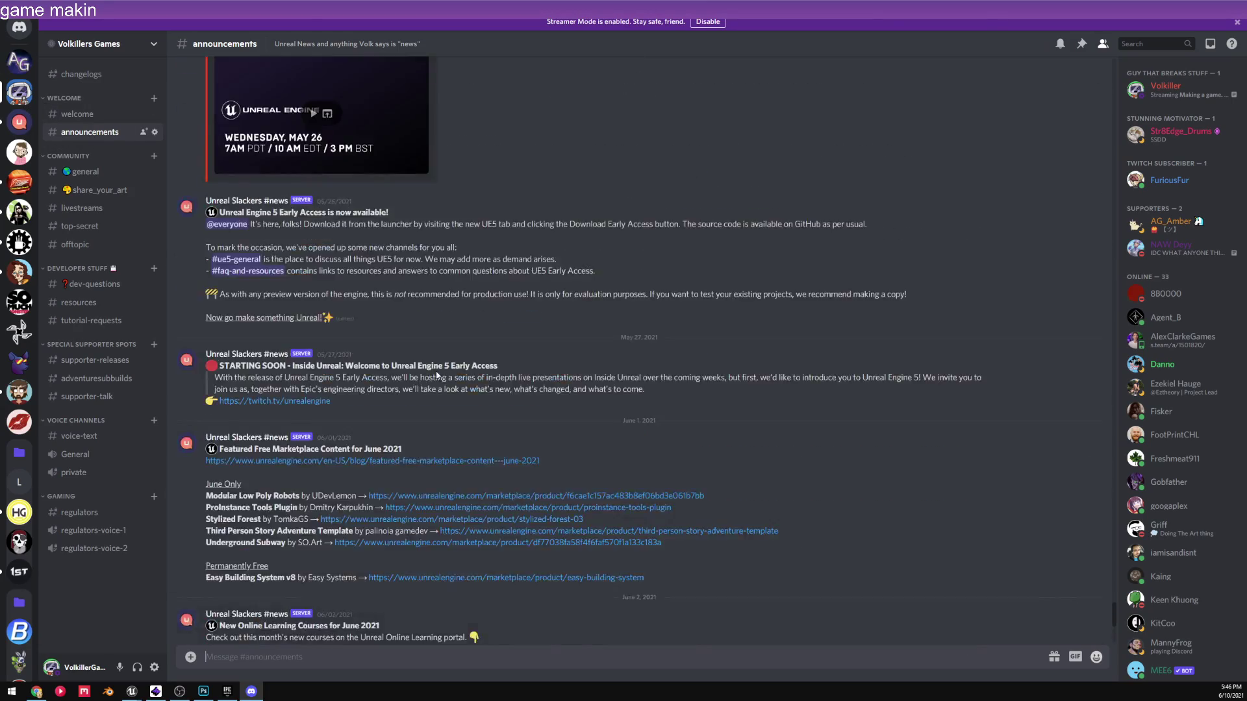
scroll(460, 368, up, 15)
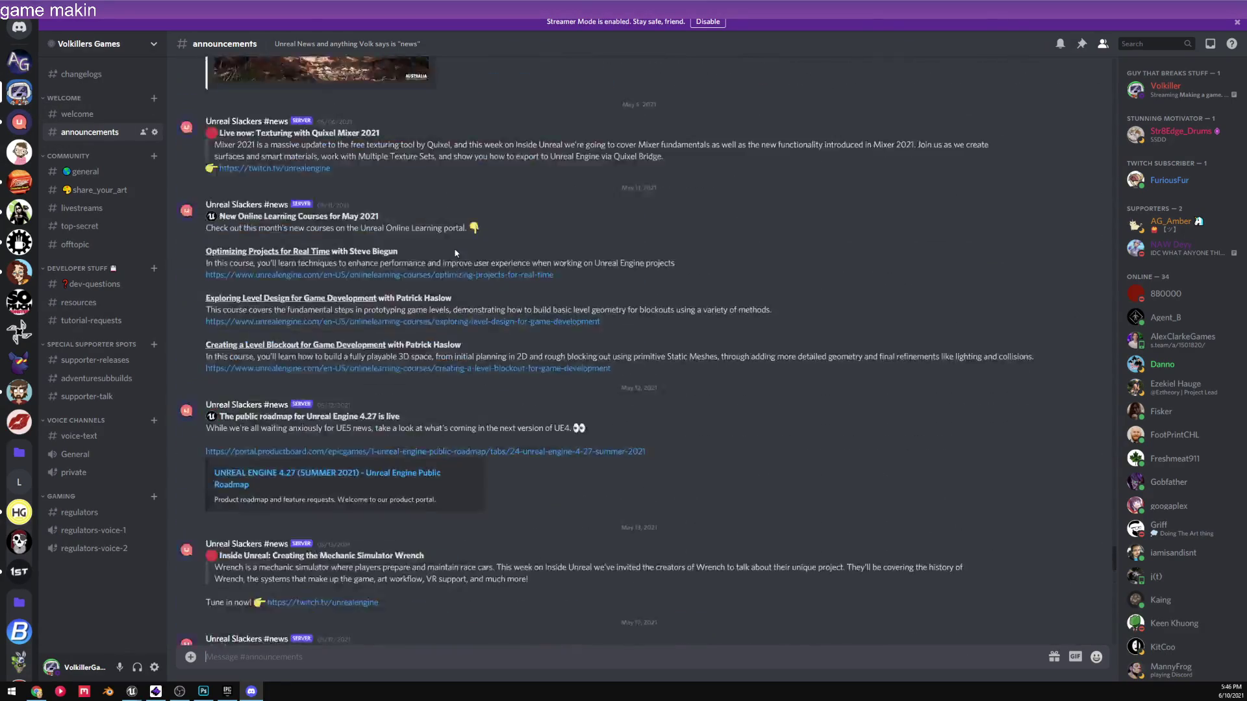
scroll(511, 140, down, 15)
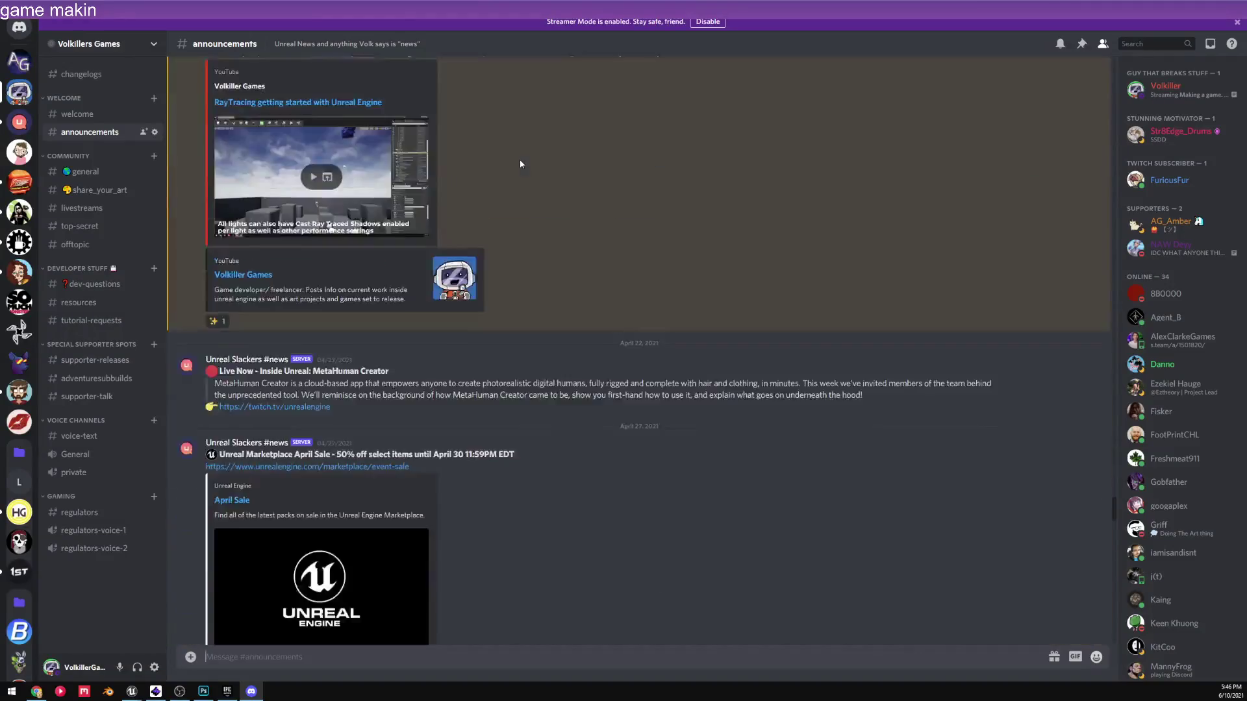
scroll(531, 196, down, 10)
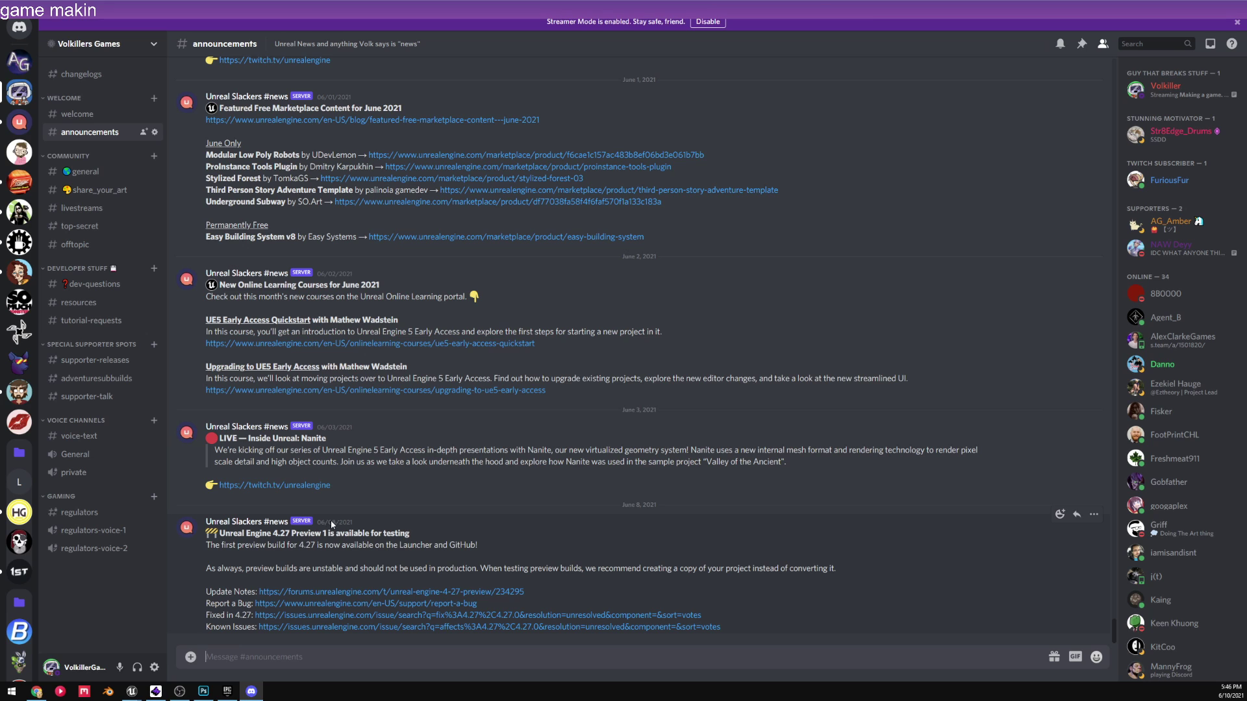
drag(332, 521, 413, 548)
click(456, 548)
- Switch to the Unreal Slackers server and look back through its announcements channel
click(19, 122)
click(98, 86)
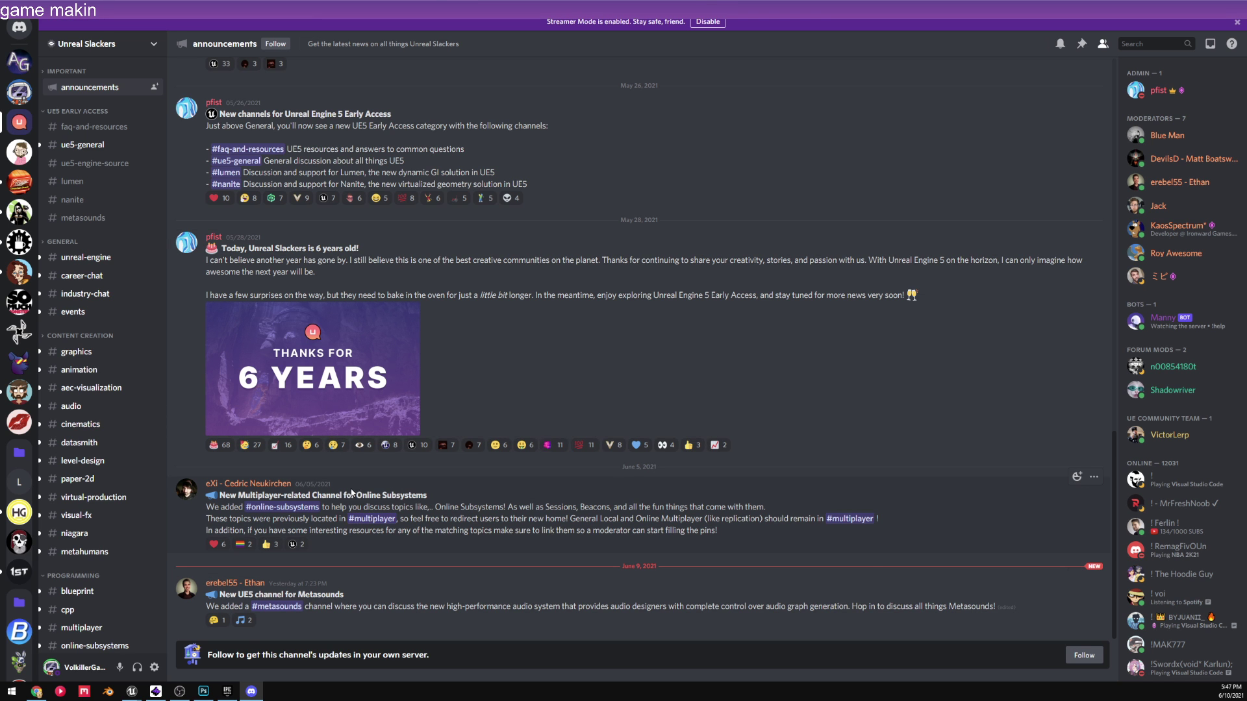
scroll(327, 254, up, 15)
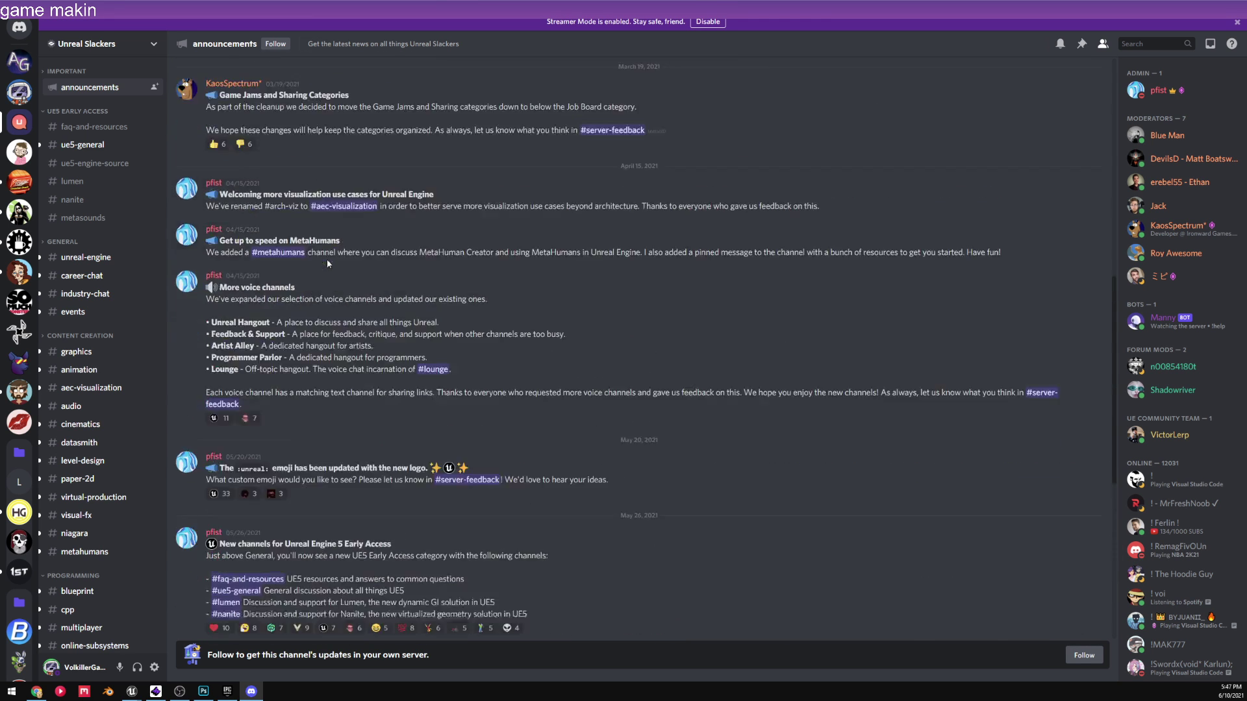
- Expand the Important category of Unreal Slackers and read the June 2021 posts in the unreal-news channel
click(65, 70)
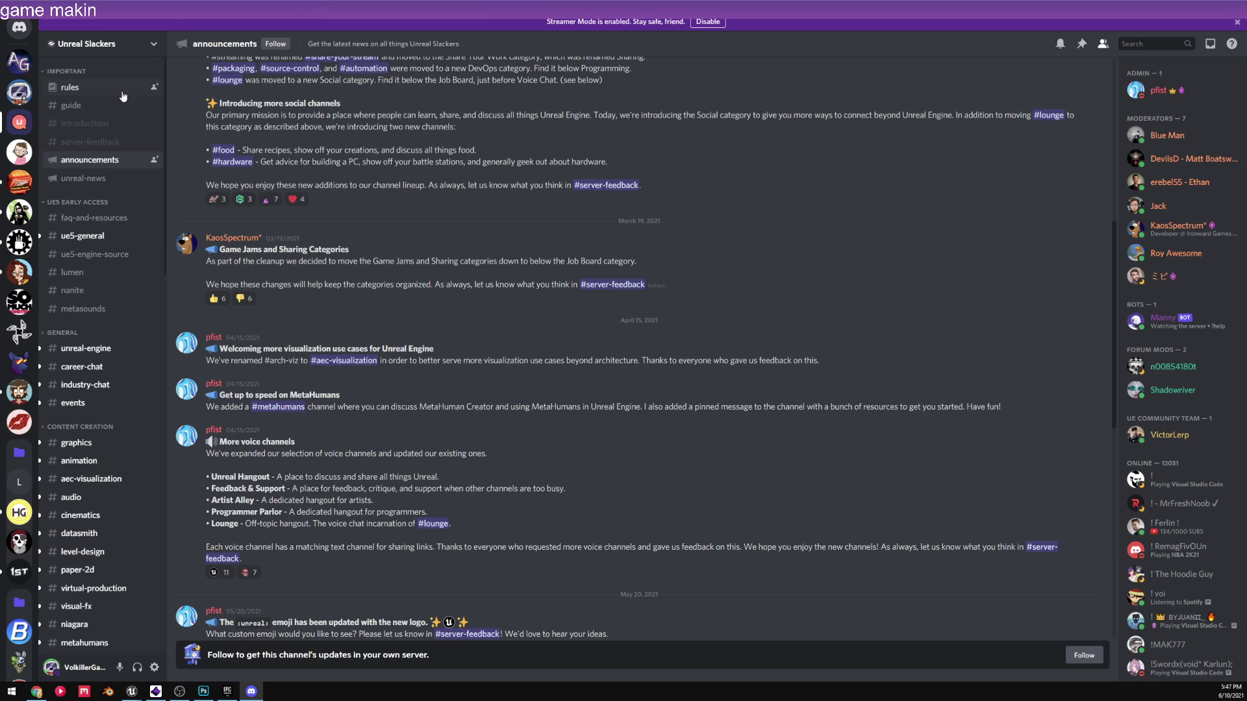
click(89, 179)
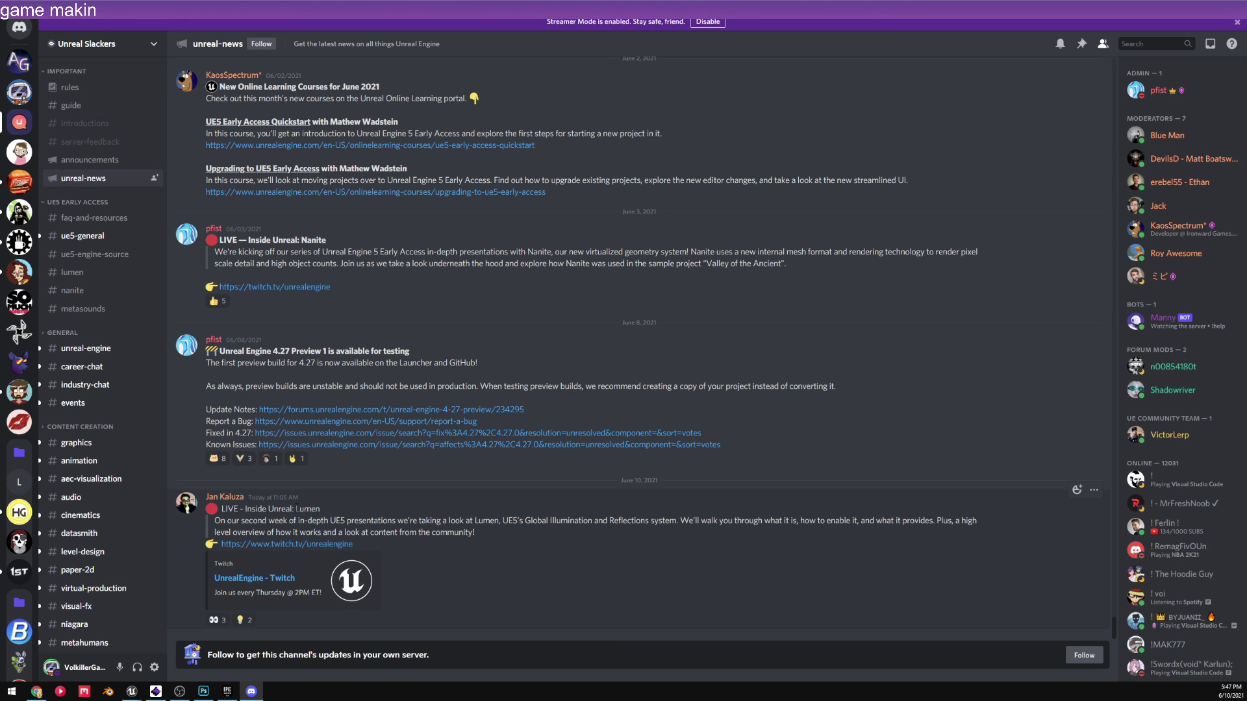
scroll(294, 502, up, 6)
scroll(333, 430, down, 6)
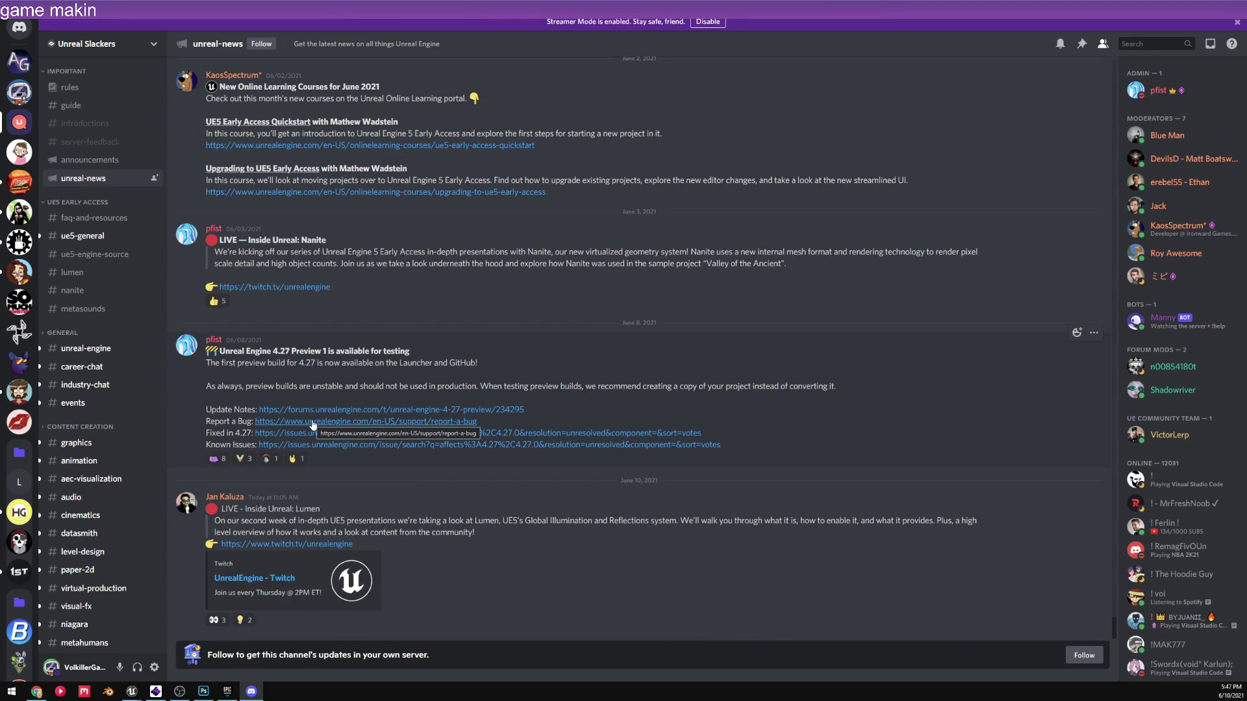
scroll(306, 415, up, 5)
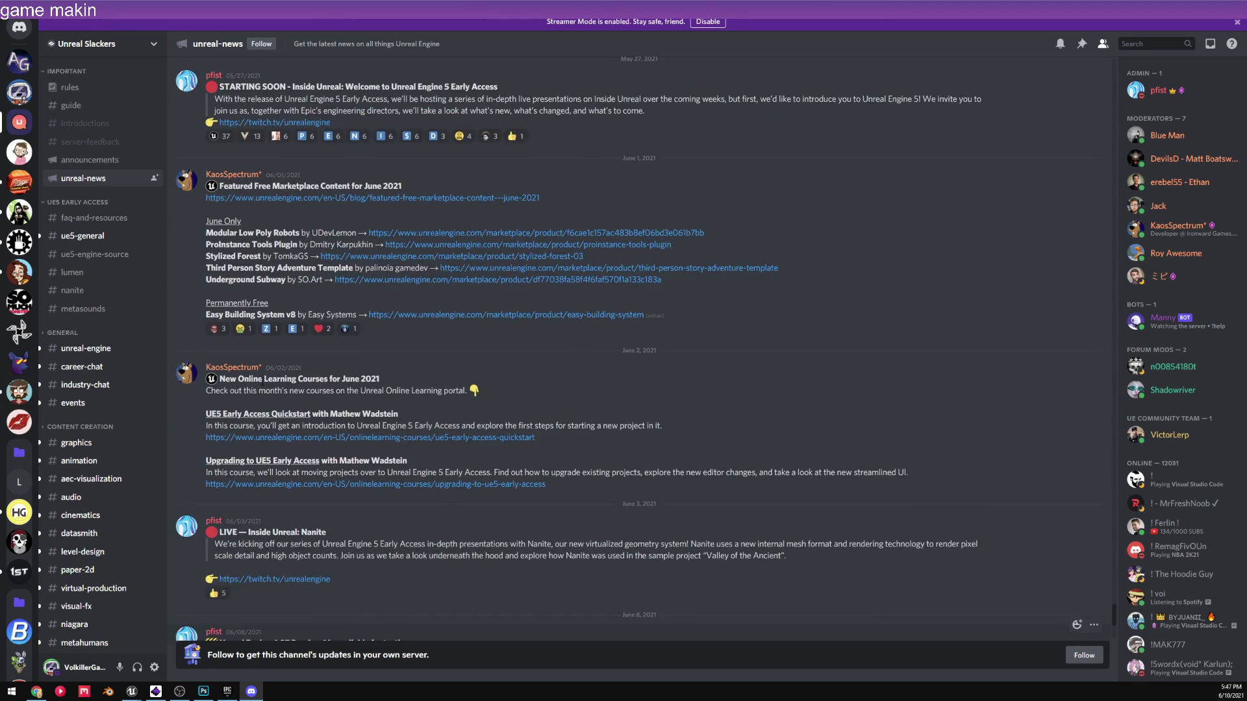
scroll(254, 331, down, 5)
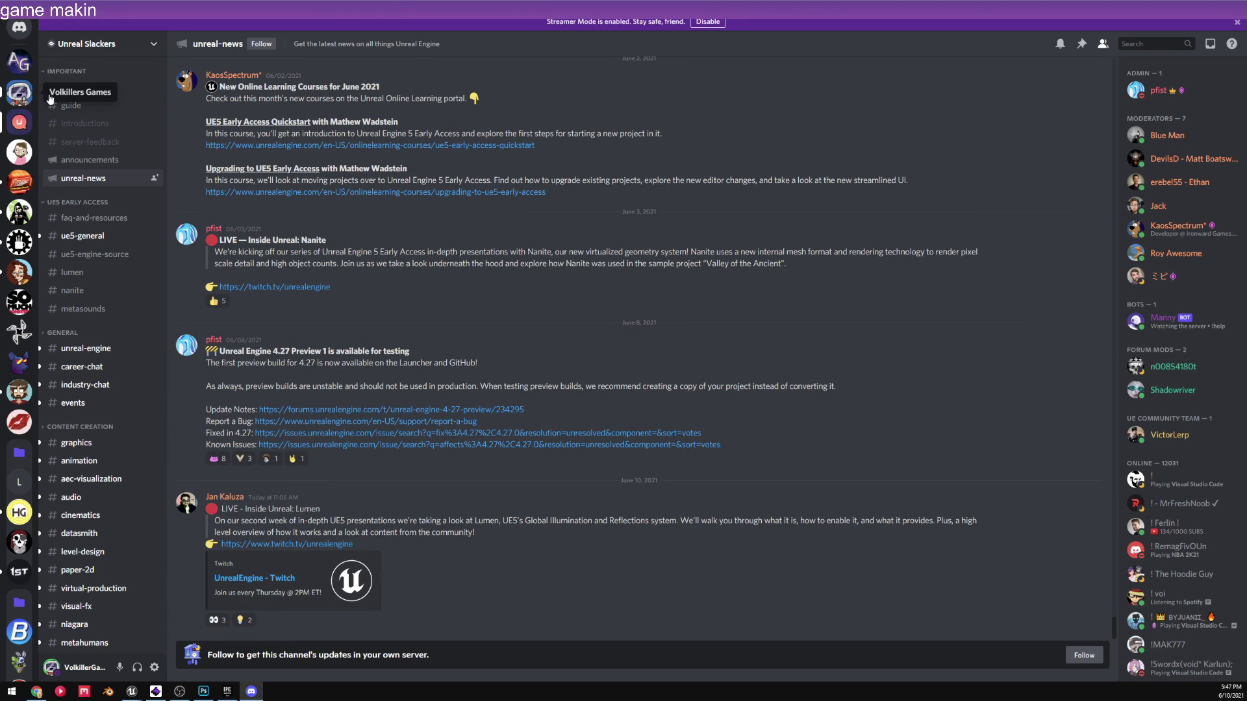
- Return to the Volkillers Games announcements and close Discord
click(20, 93)
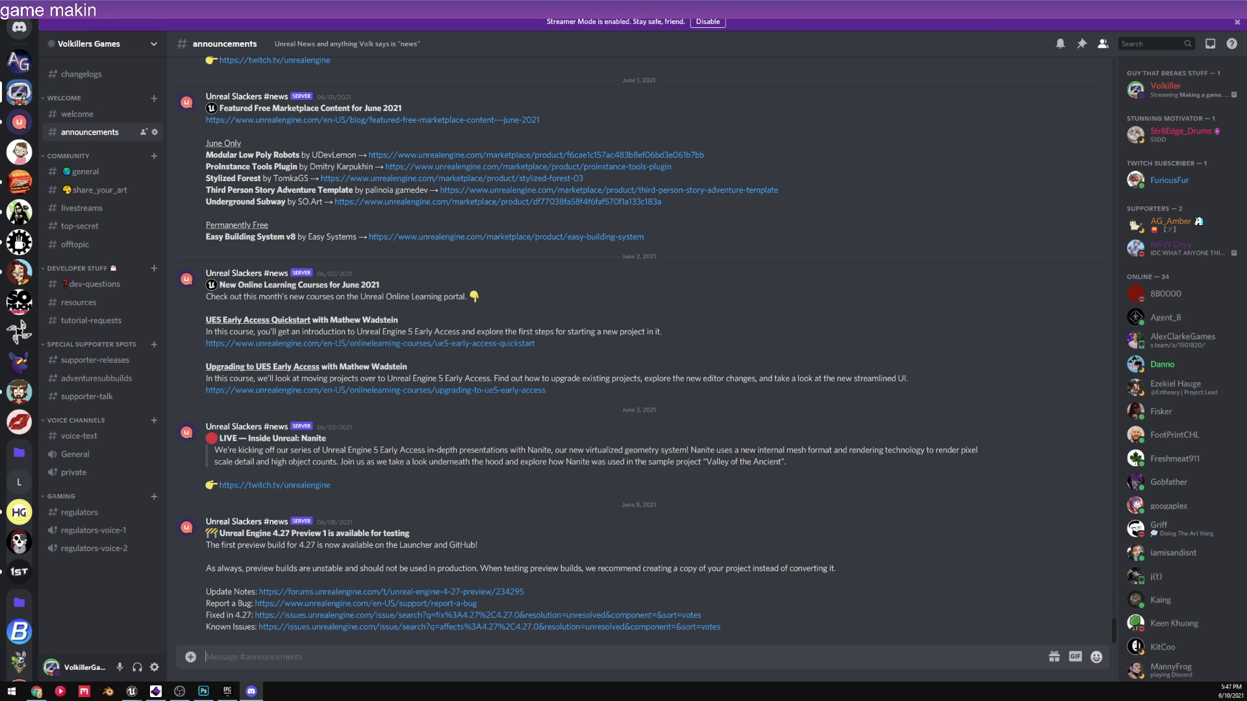
key(alt+F4)
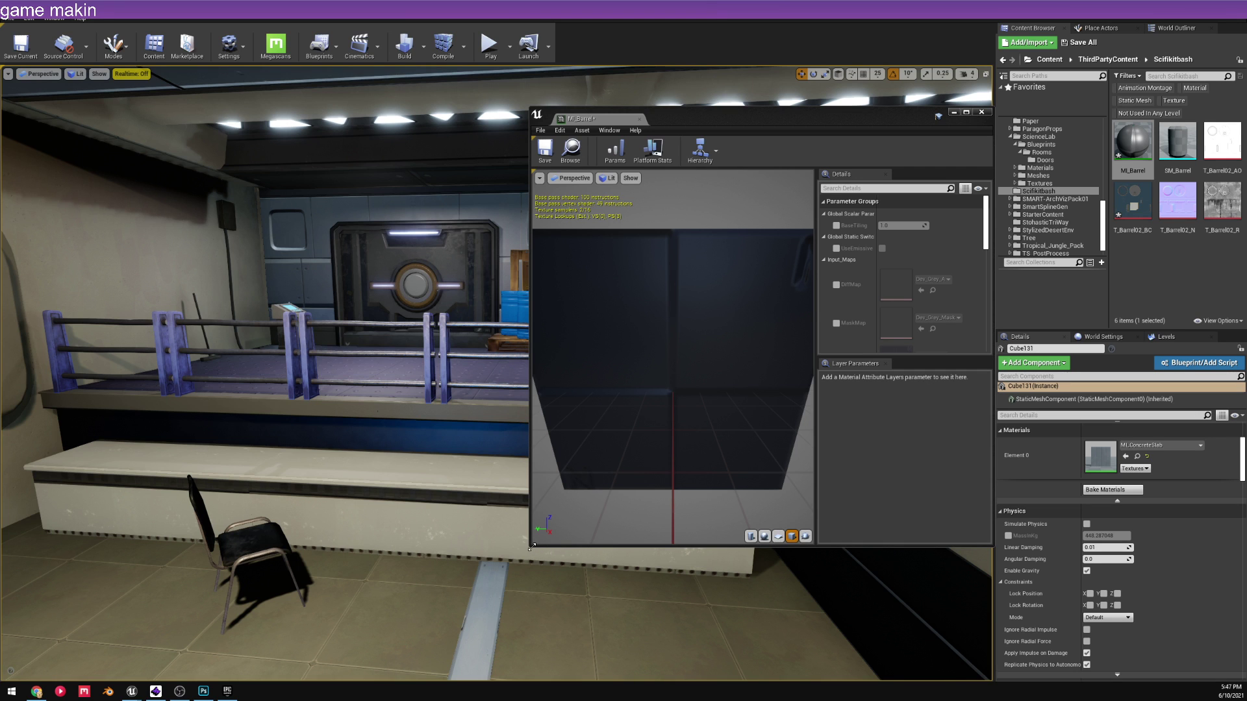
- Enable the DiffMap, MaskMap and Normal texture overrides in MI_Barrel
right_drag(532, 543, 455, 539)
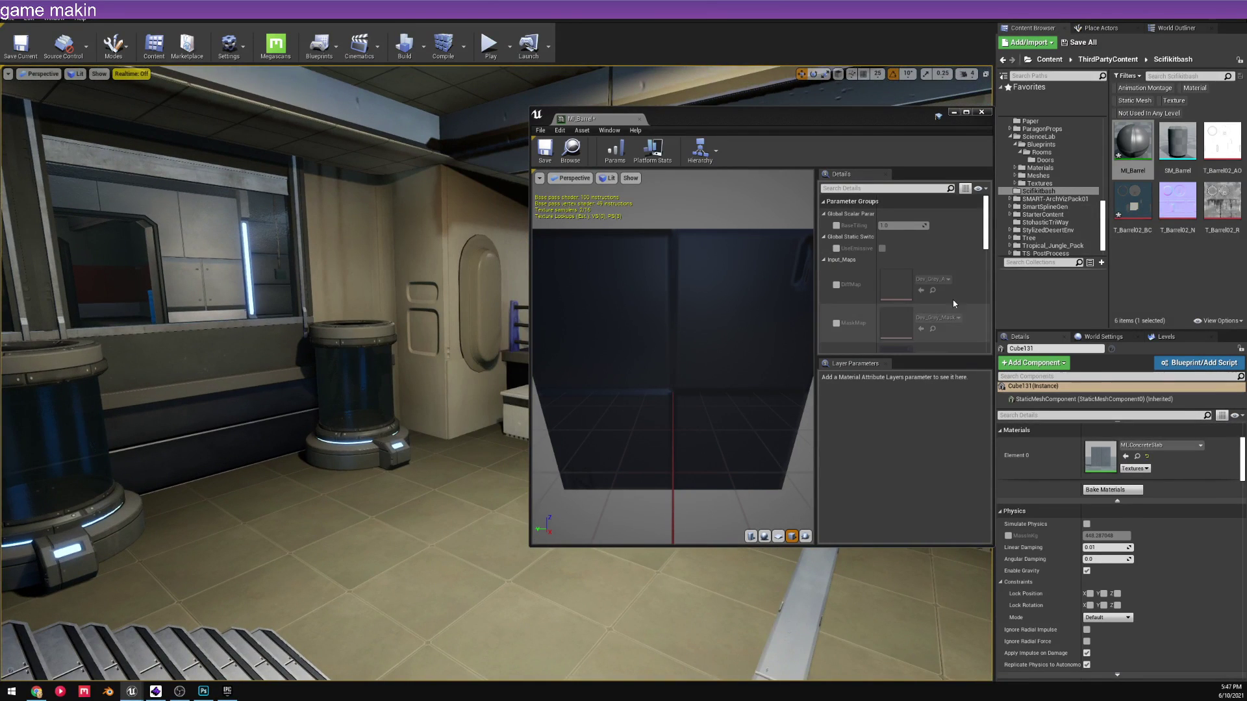
click(836, 286)
scroll(836, 280, down, 2)
click(837, 276)
click(837, 315)
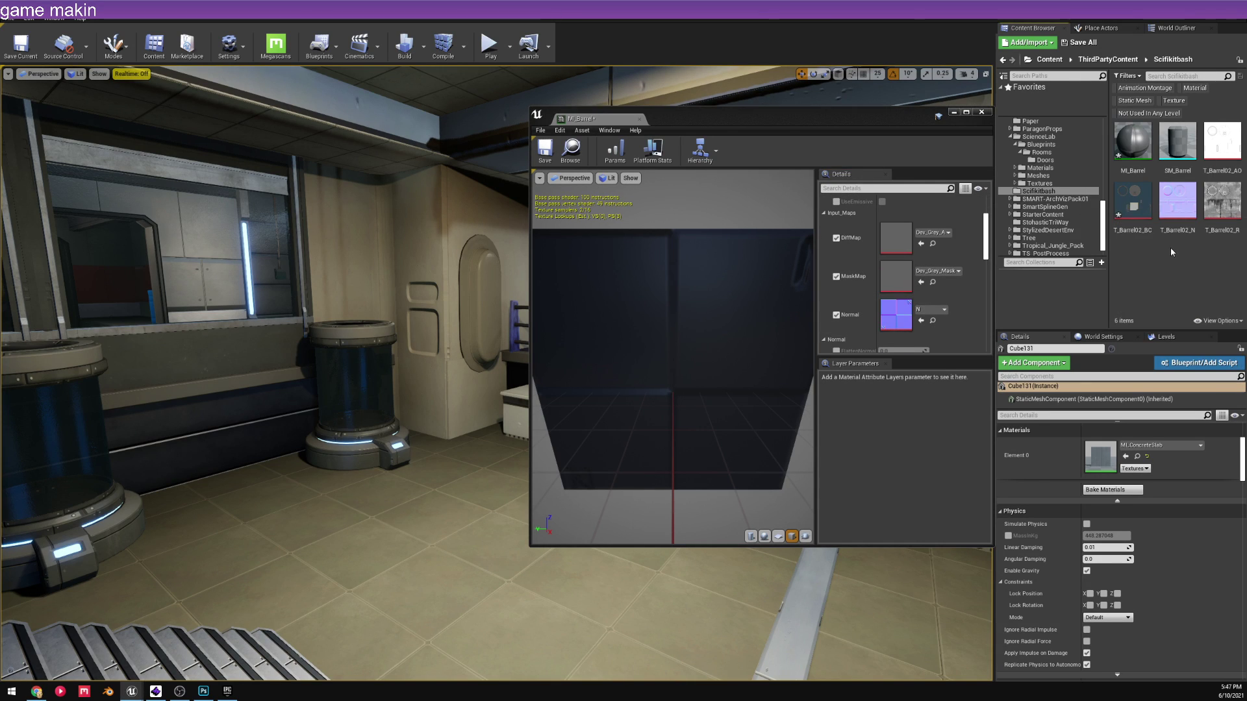
- Reimport the T_Barrel02_R texture with the new file T_Barrel02_R.TGA from the Desktop
right_click(1226, 209)
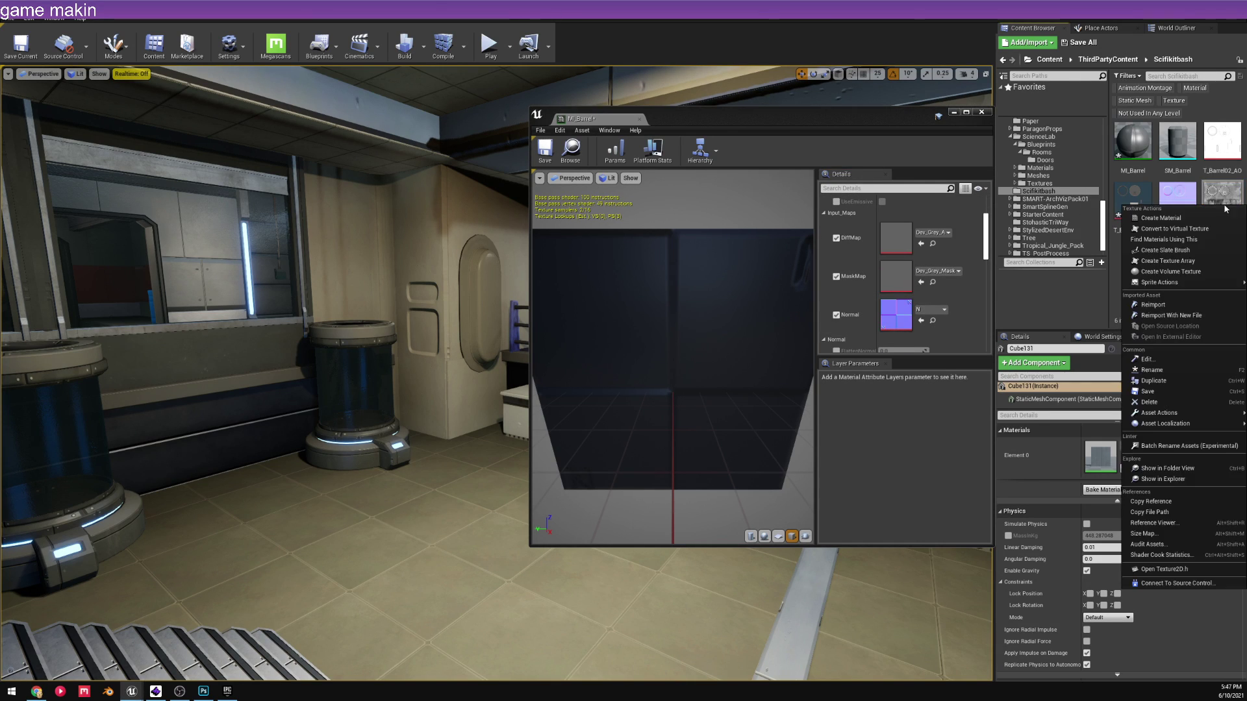
click(1171, 316)
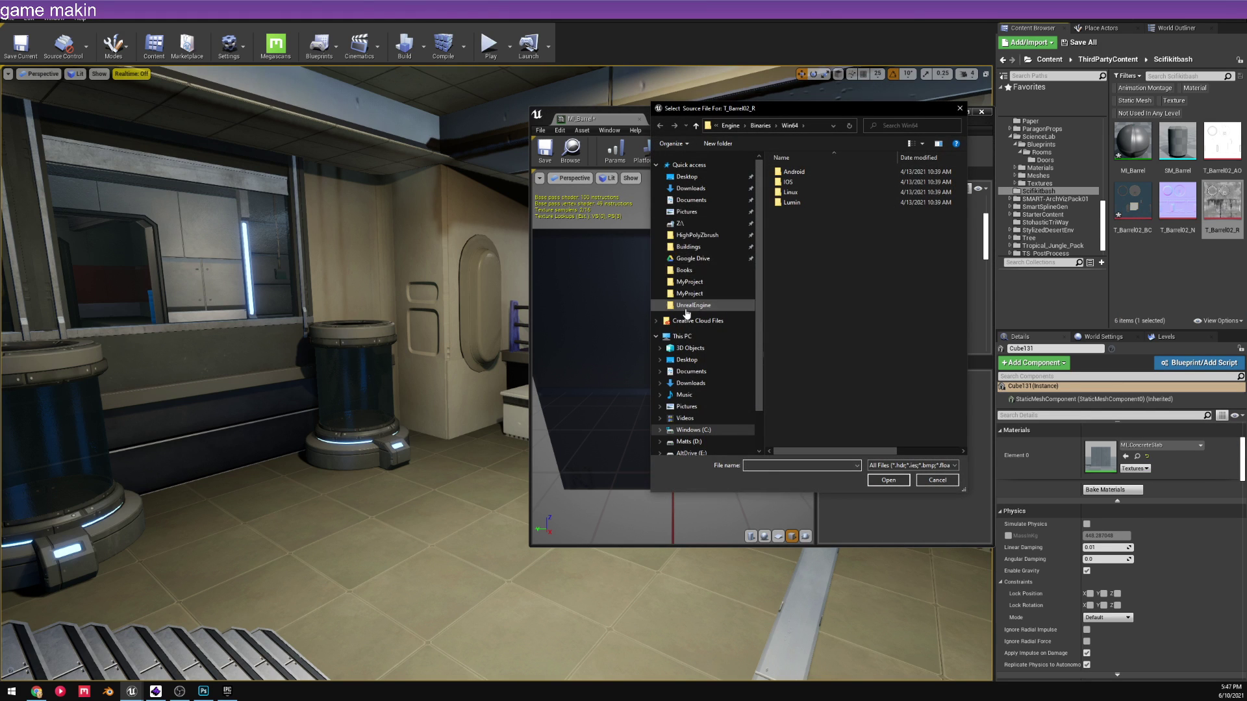
click(684, 360)
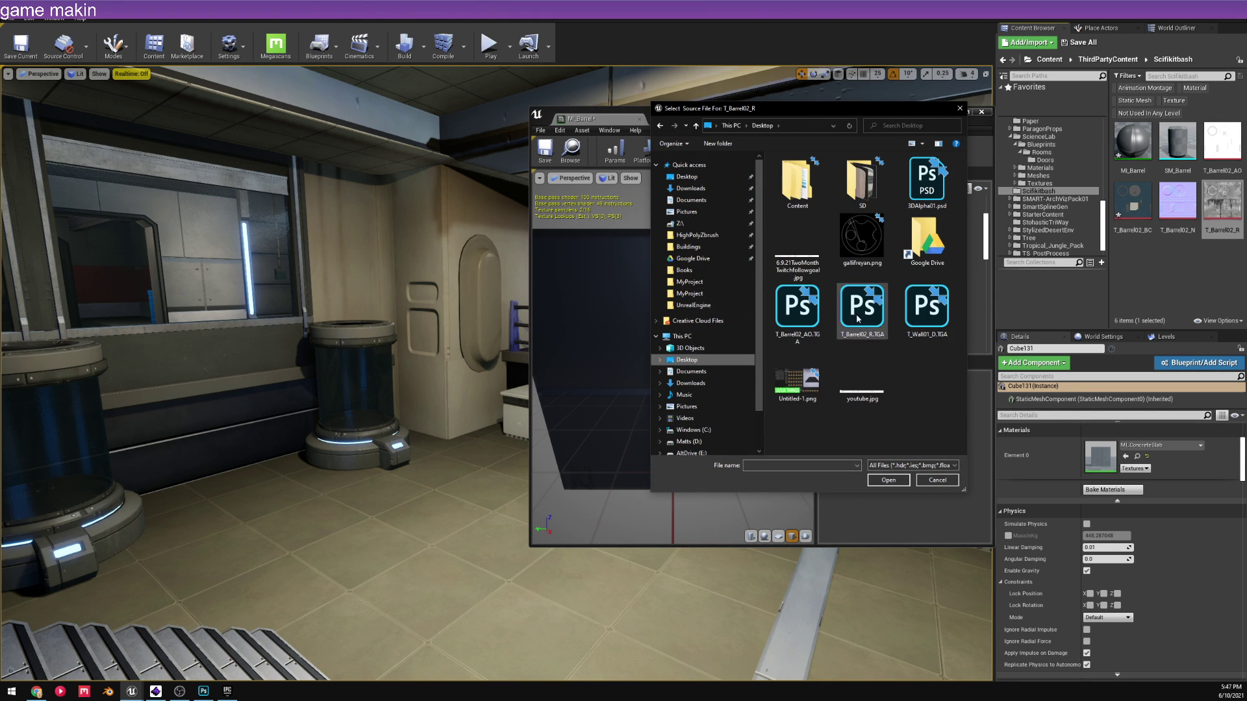
double_click(862, 309)
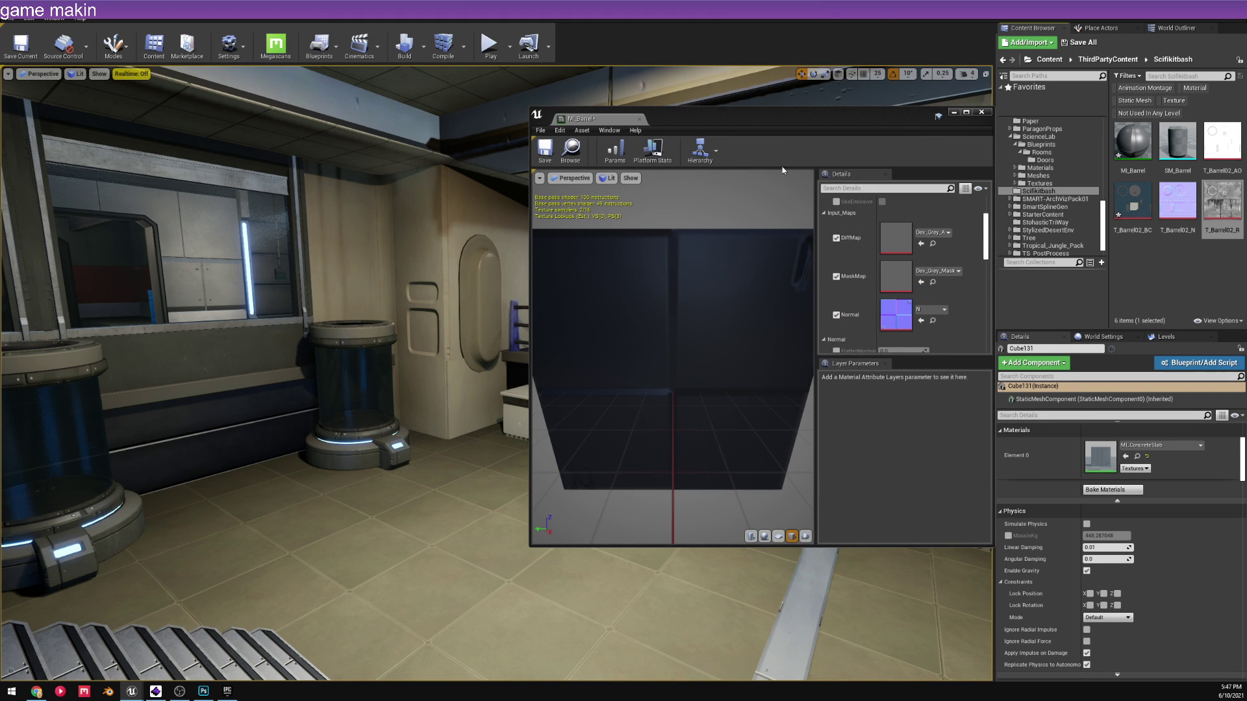
- Open the T_Barrel02_R texture and set its compression to Masks (no sRGB)
double_click(1221, 202)
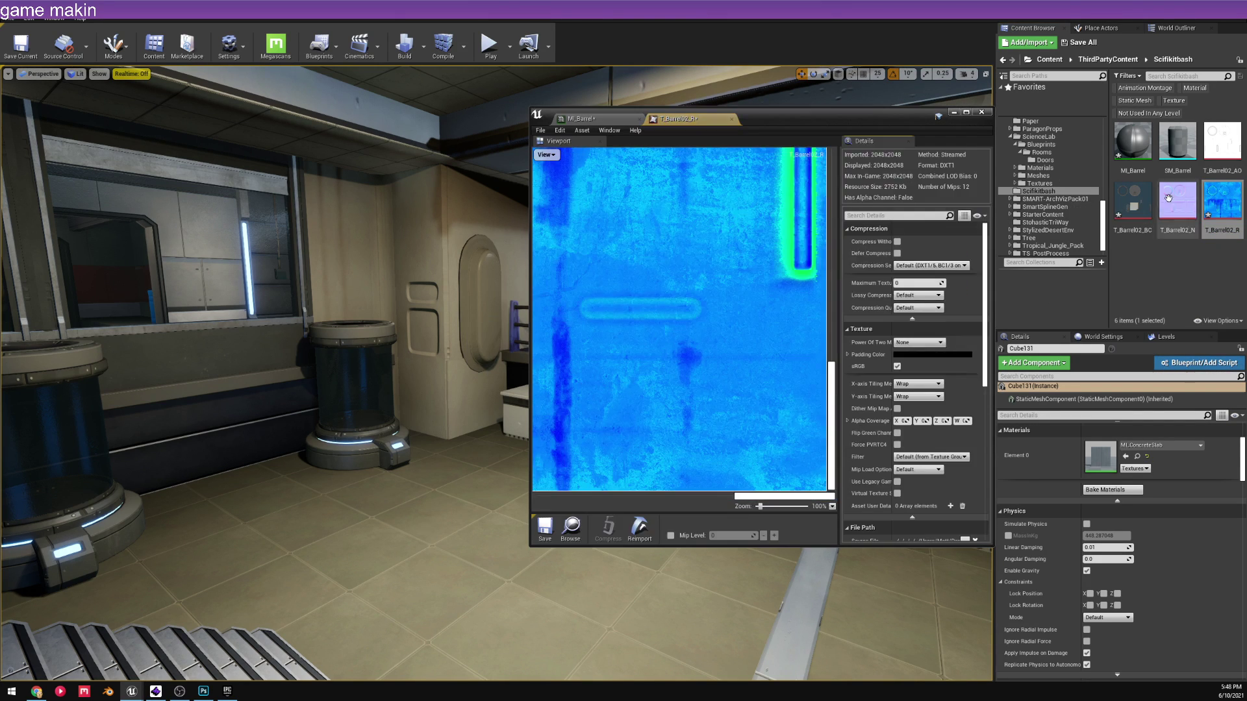
click(931, 265)
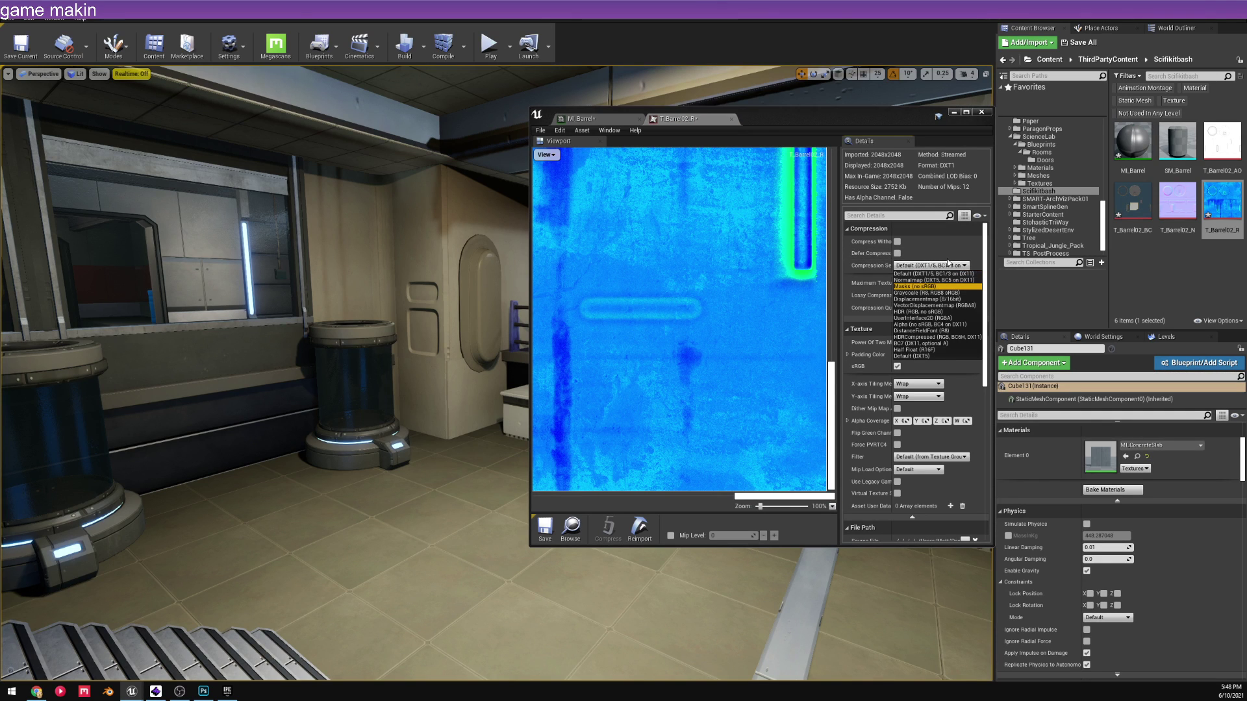
click(915, 287)
- Assign T_Barrel02_R to MaskMap and T_Barrel02_N to Normal in MI_Barrel
click(582, 118)
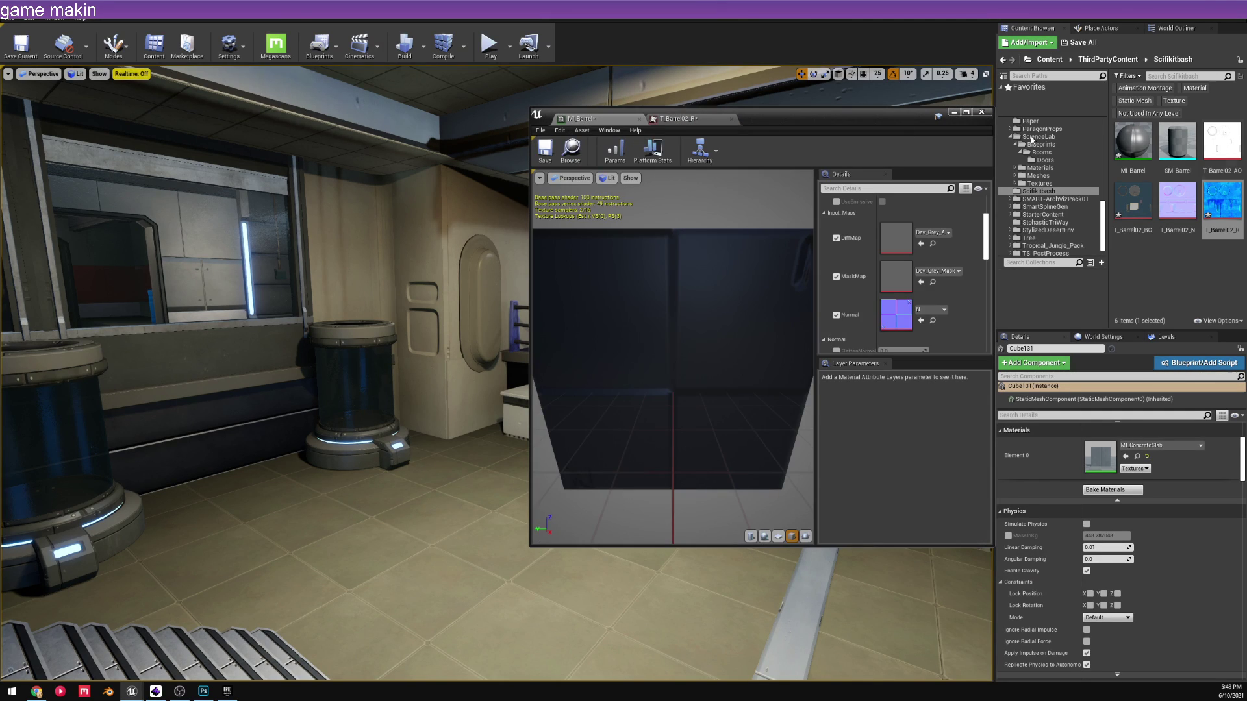
drag(1221, 202, 896, 276)
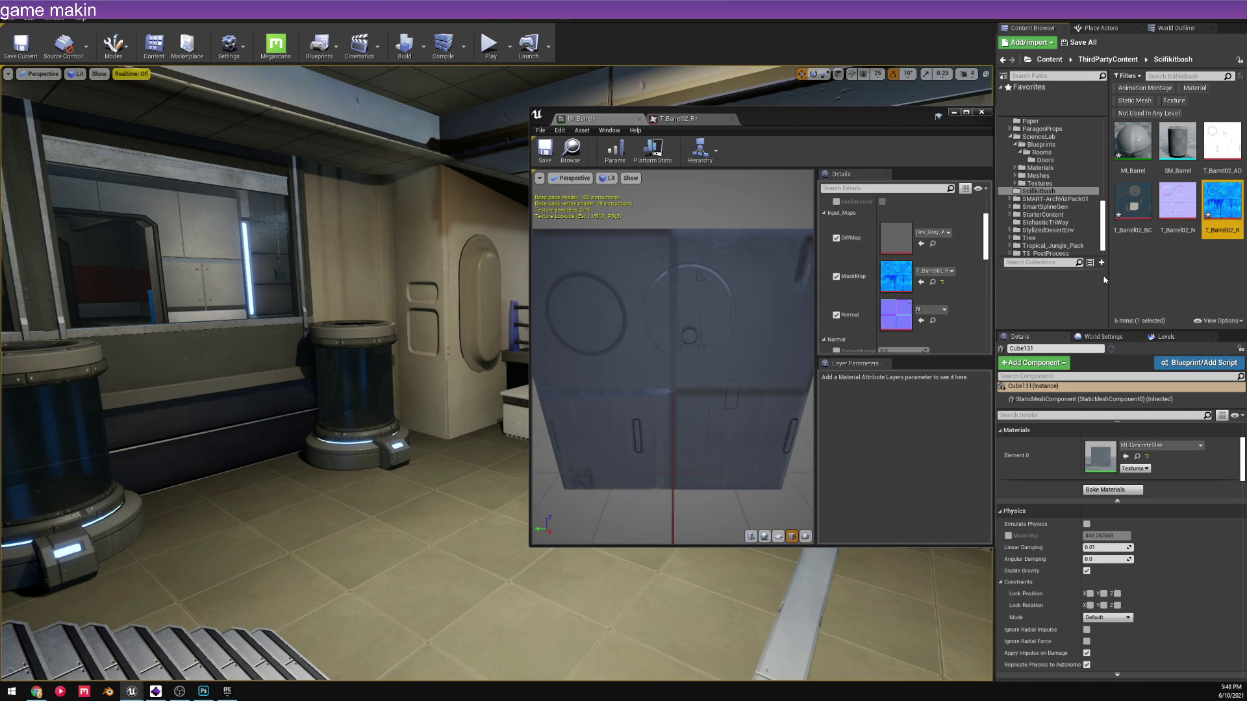
click(1147, 296)
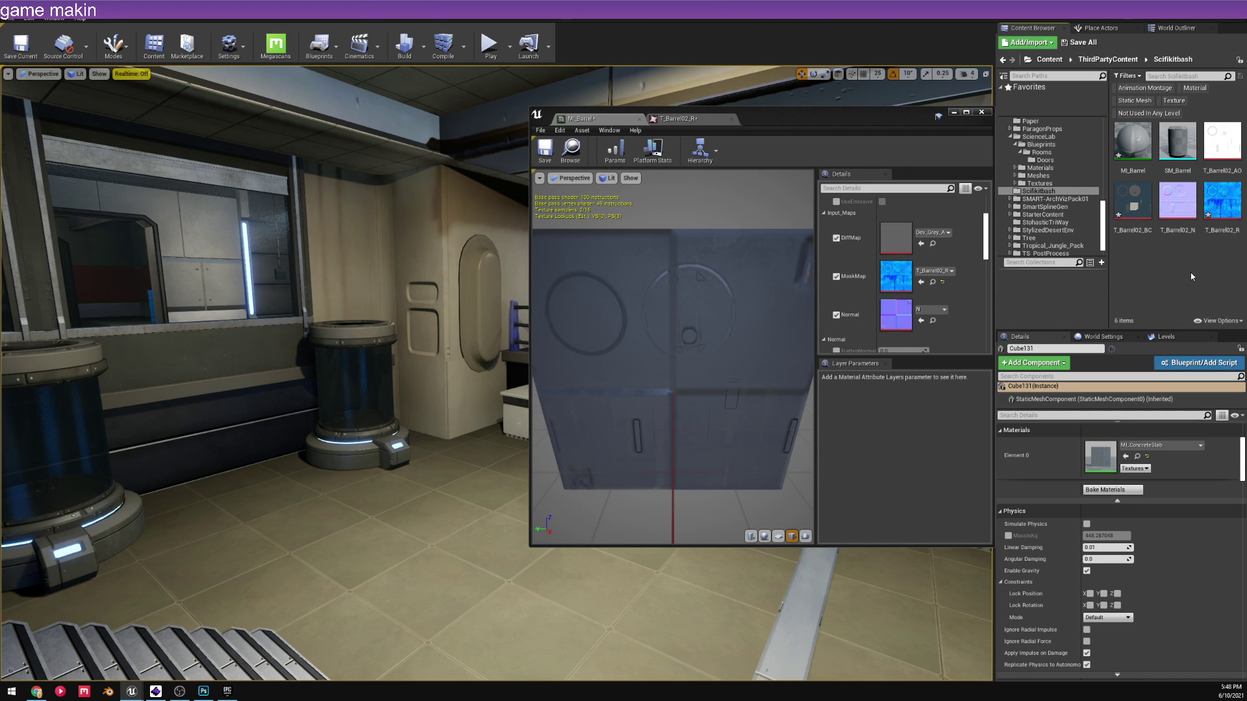
drag(1174, 226, 893, 328)
drag(746, 312, 730, 233)
click(1134, 282)
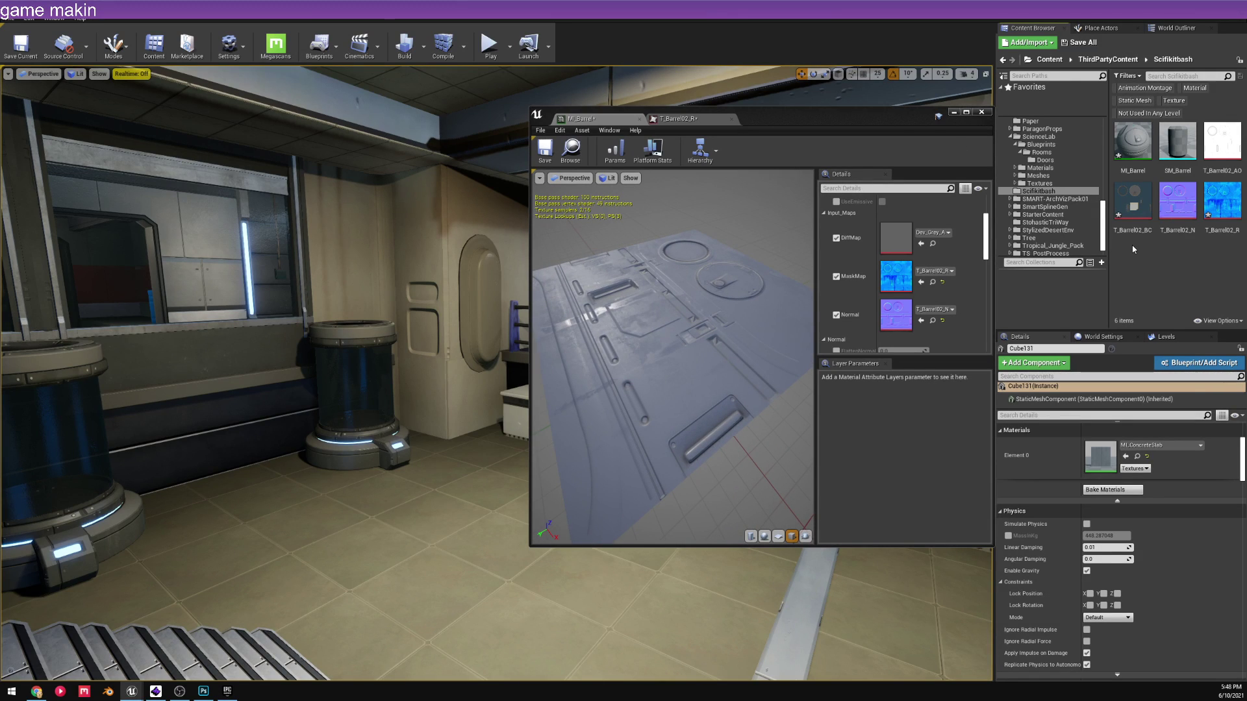
- Delete the T_Barrel02_AO texture from the Scifikitbash folder and confirm the deletion
click(1222, 143)
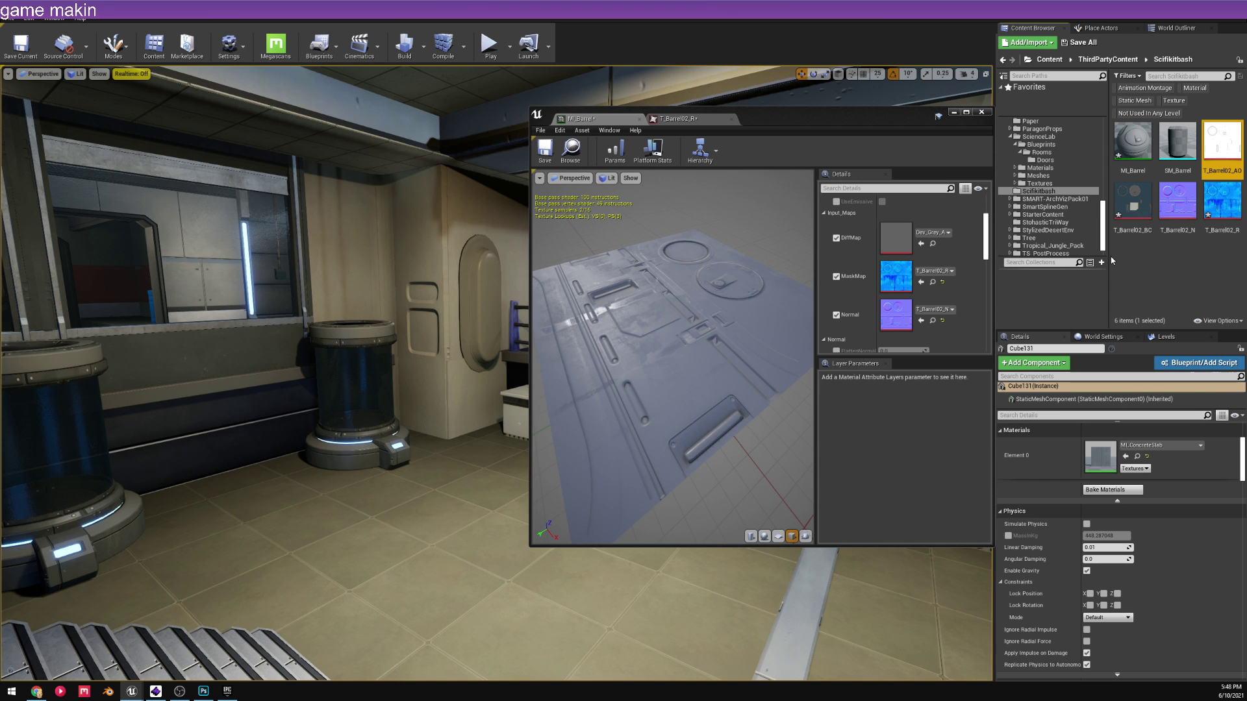
key(Delete)
click(534, 502)
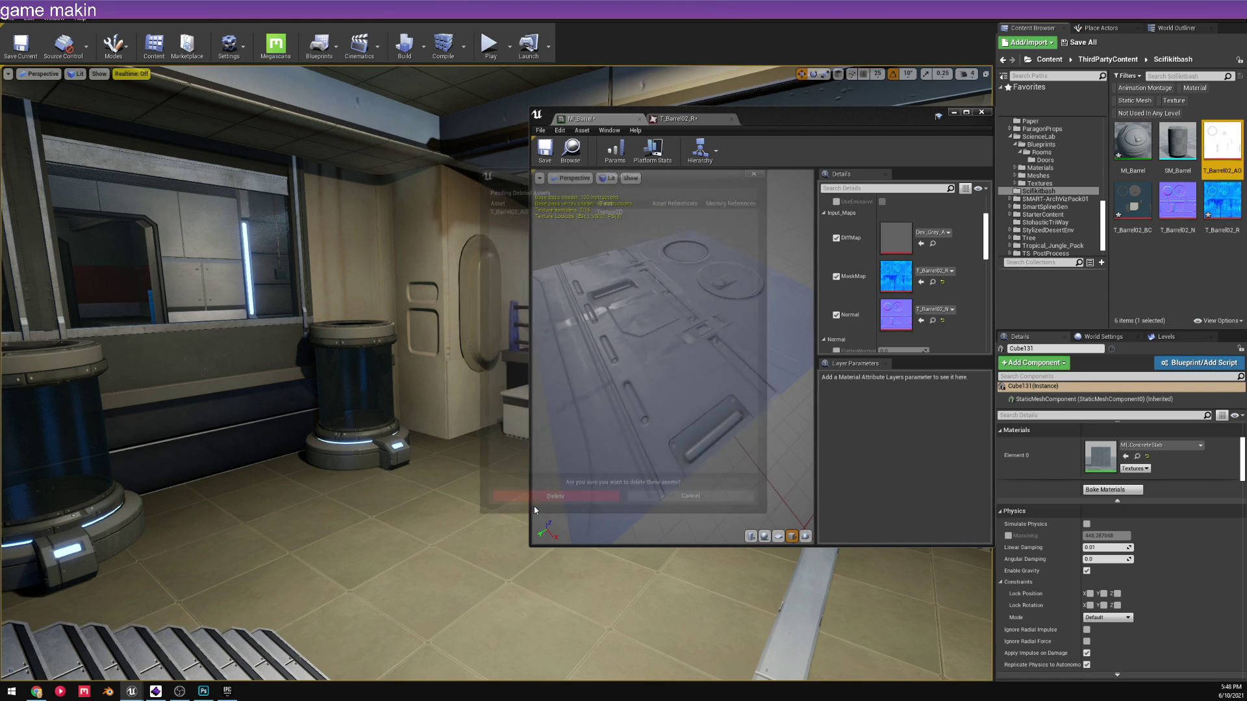
- Place the SM_Barrel mesh in the level on the floor between the two glass cylinders
drag(672, 364, 675, 312)
drag(1177, 140, 277, 481)
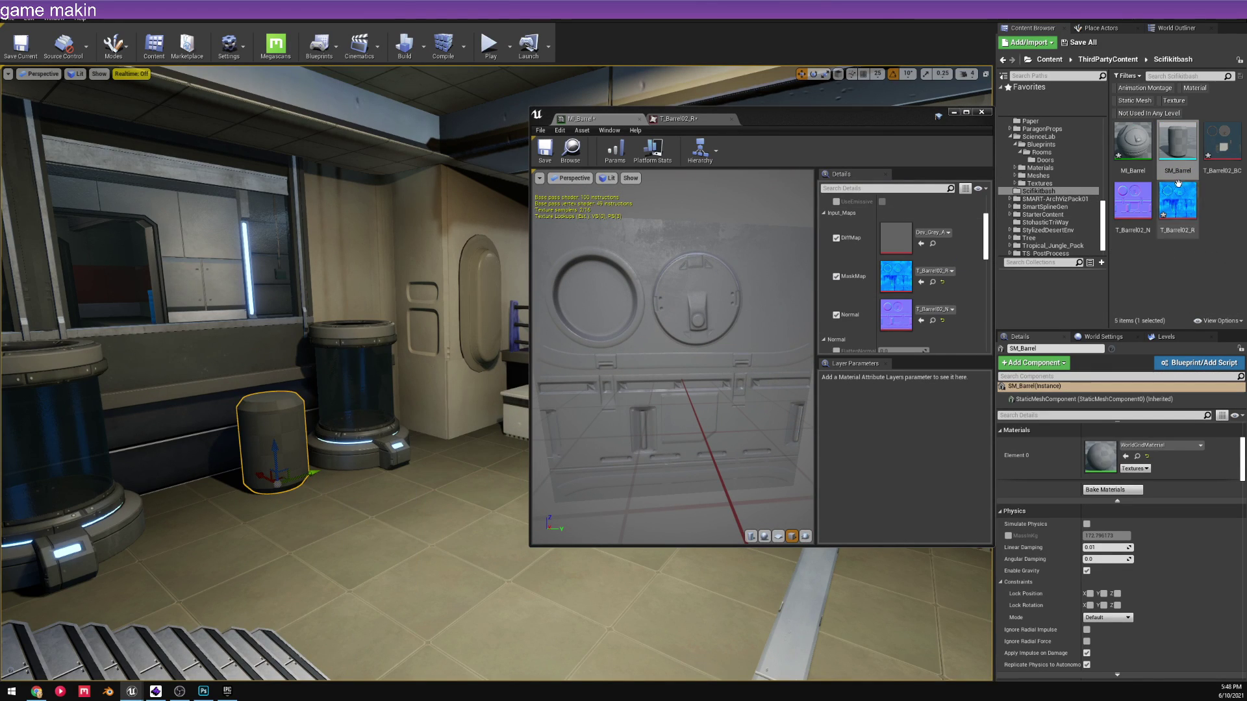
- Apply the MI_Barrel material instance to the barrel placed in the level and uncover its surface for viewing
drag(1133, 140, 271, 426)
right_drag(271, 426, 390, 422)
drag(873, 122, 959, 57)
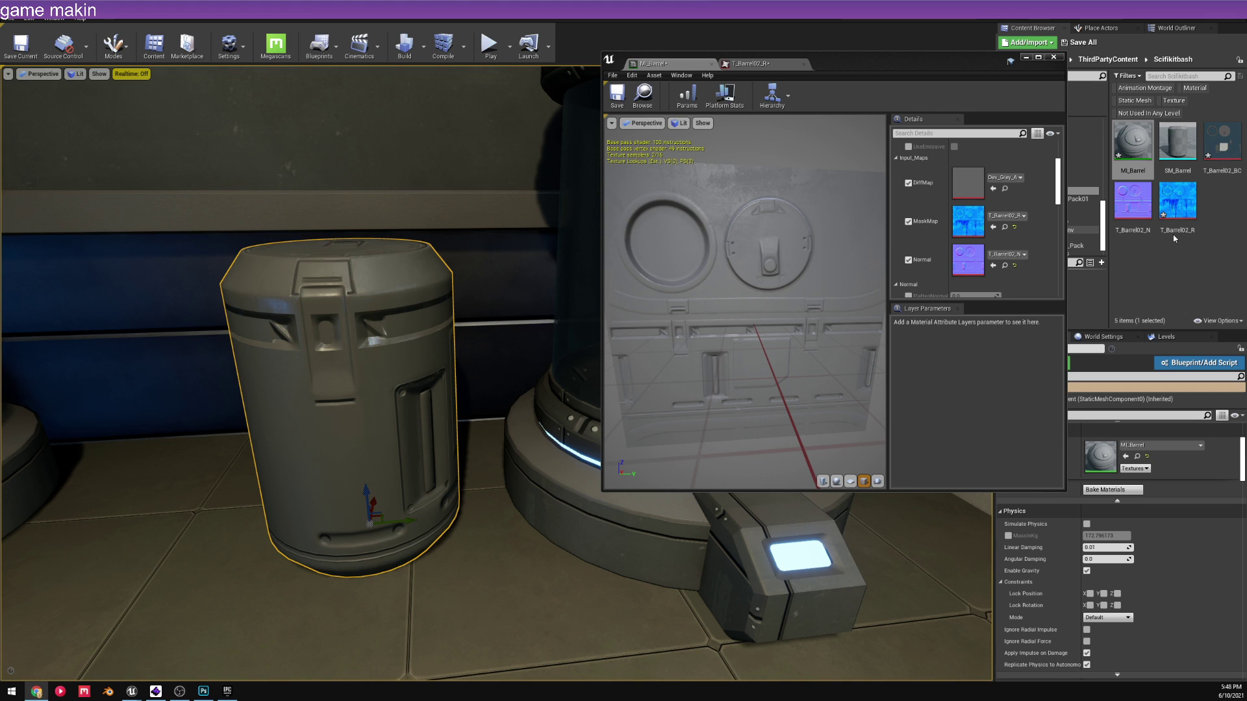
- Assign T_Barrel02_BC to DiffMap in MI_Barrel and inspect the textured preview cube from several angles
mouse_move(1227, 154)
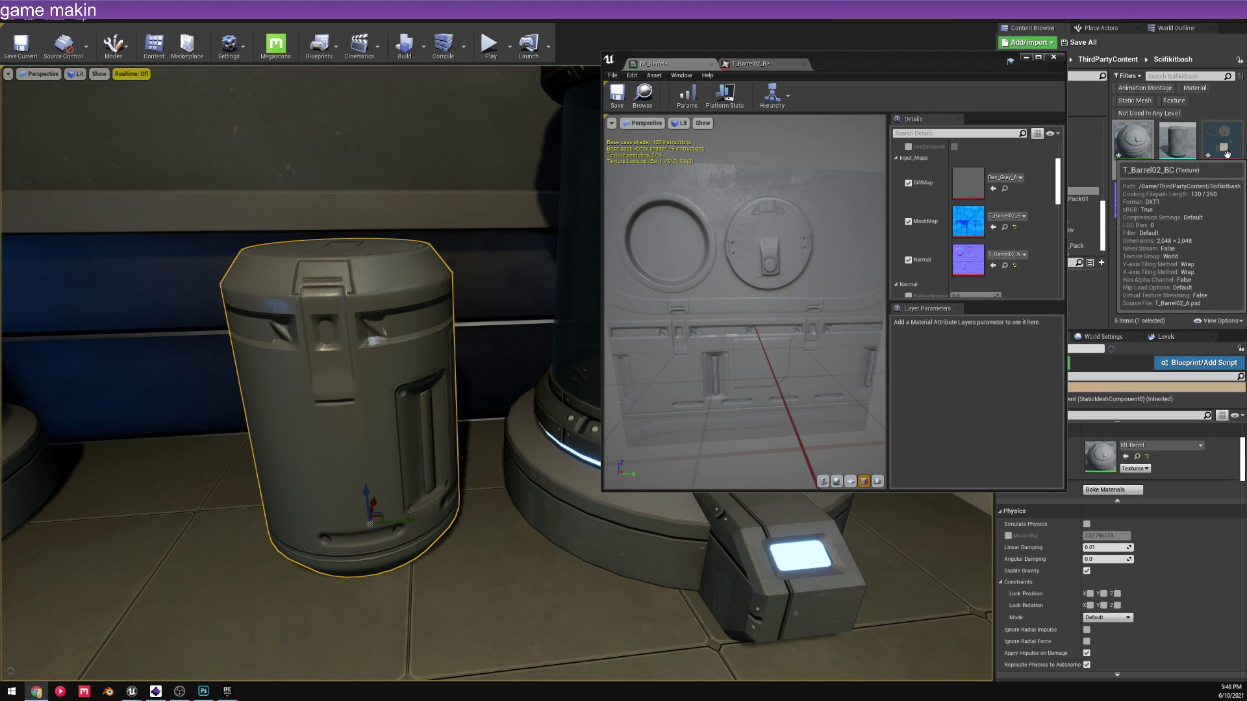
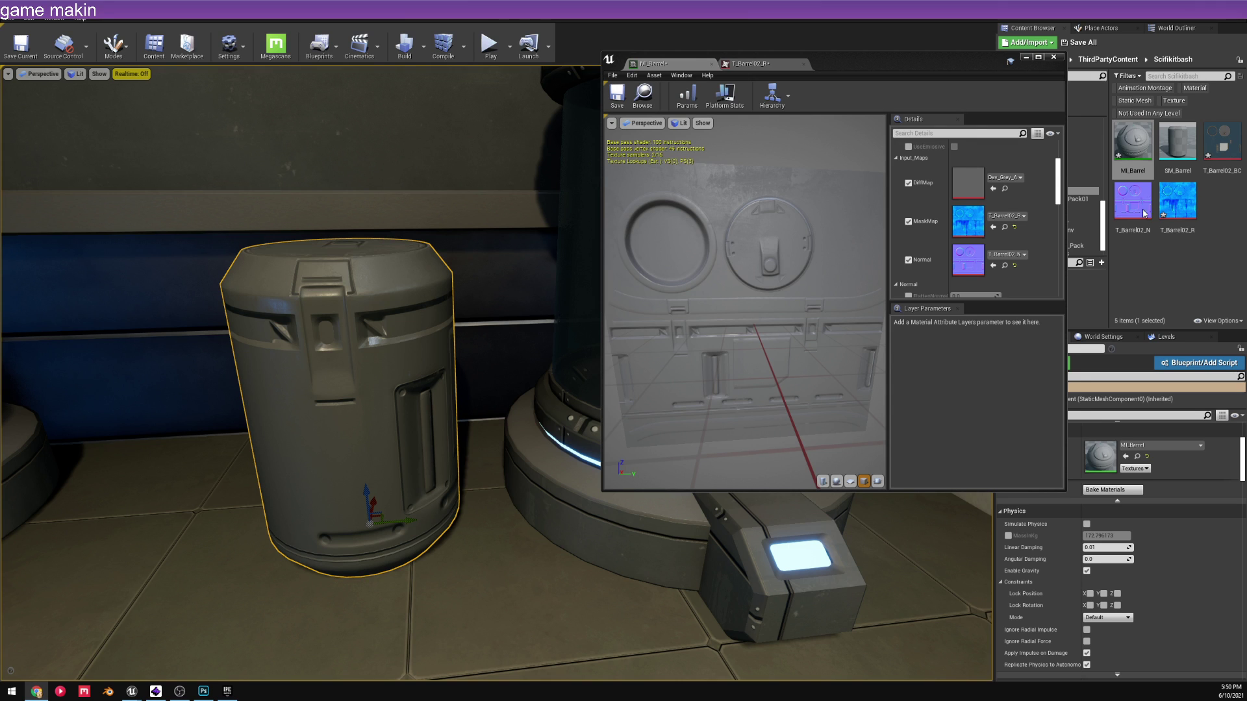
click(1156, 263)
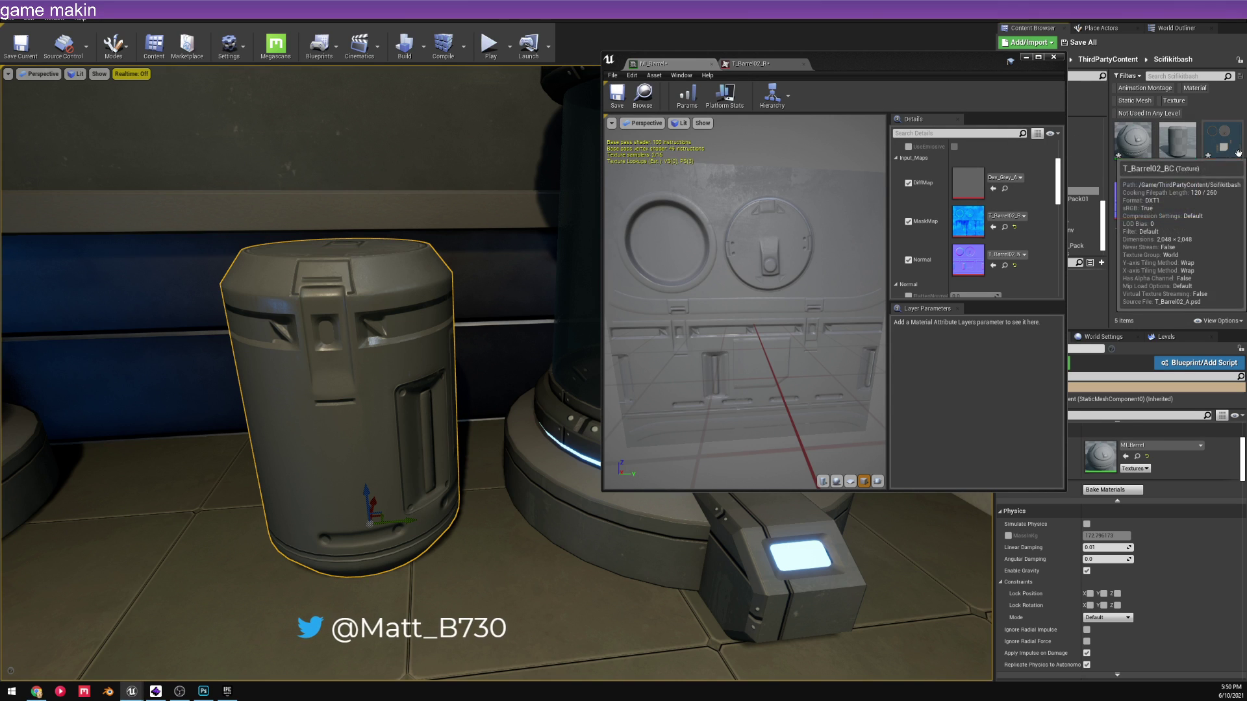
drag(1239, 154, 968, 184)
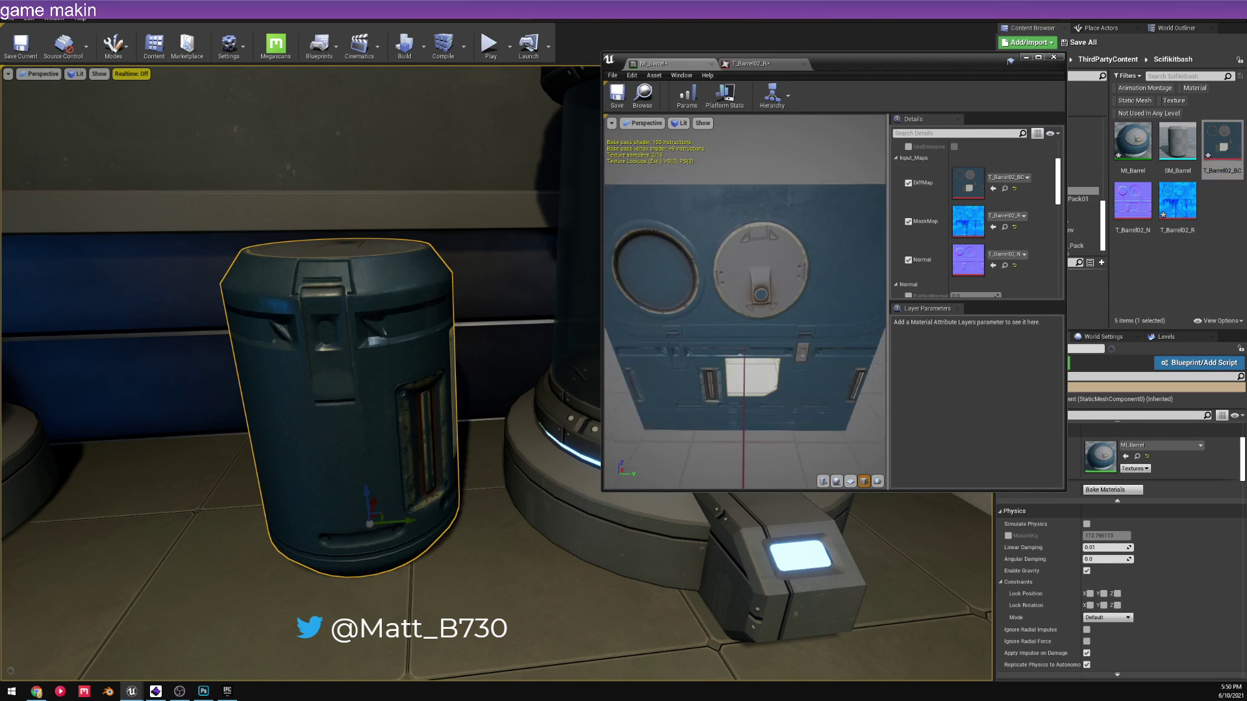
drag(728, 299, 864, 303)
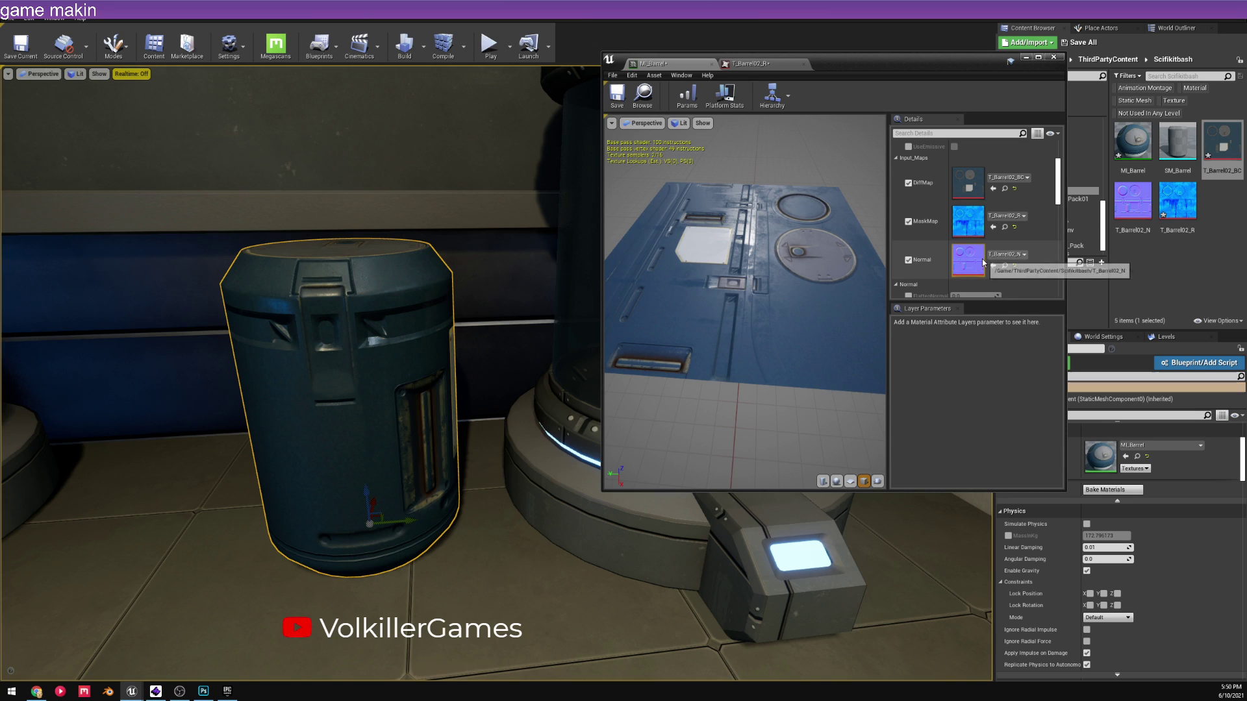
scroll(983, 262, up, 3)
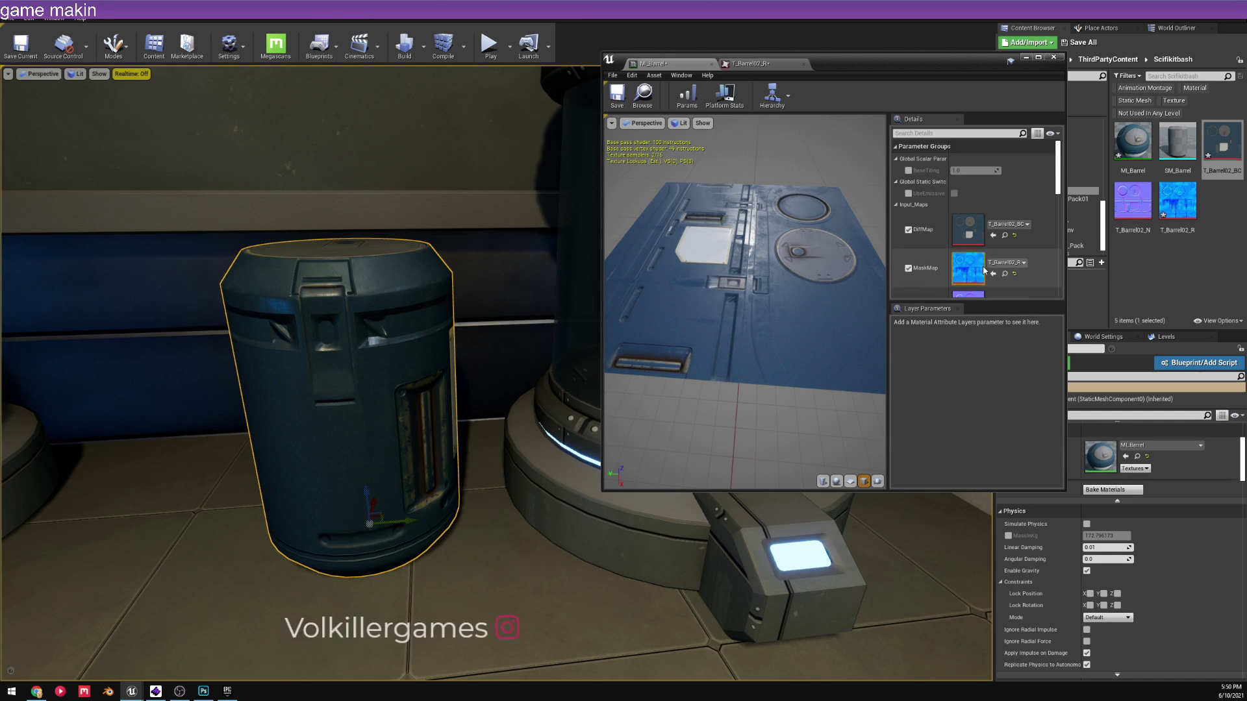
scroll(957, 215, down, 6)
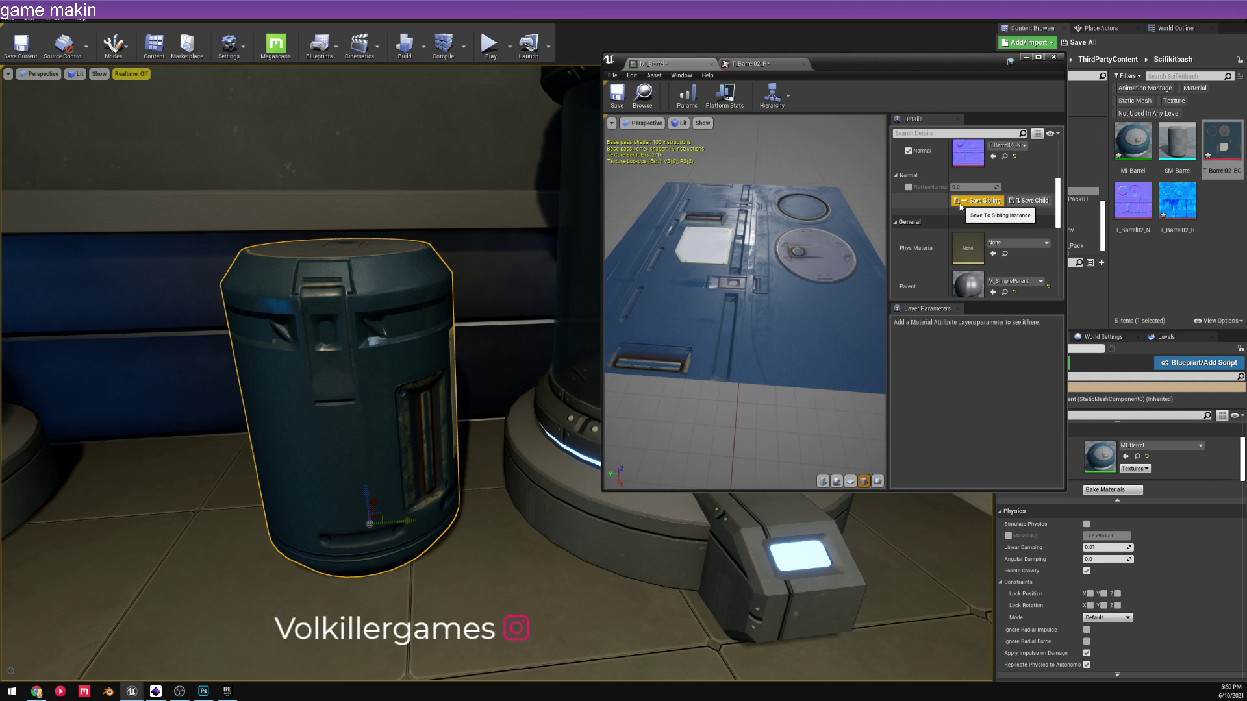
drag(653, 212, 810, 317)
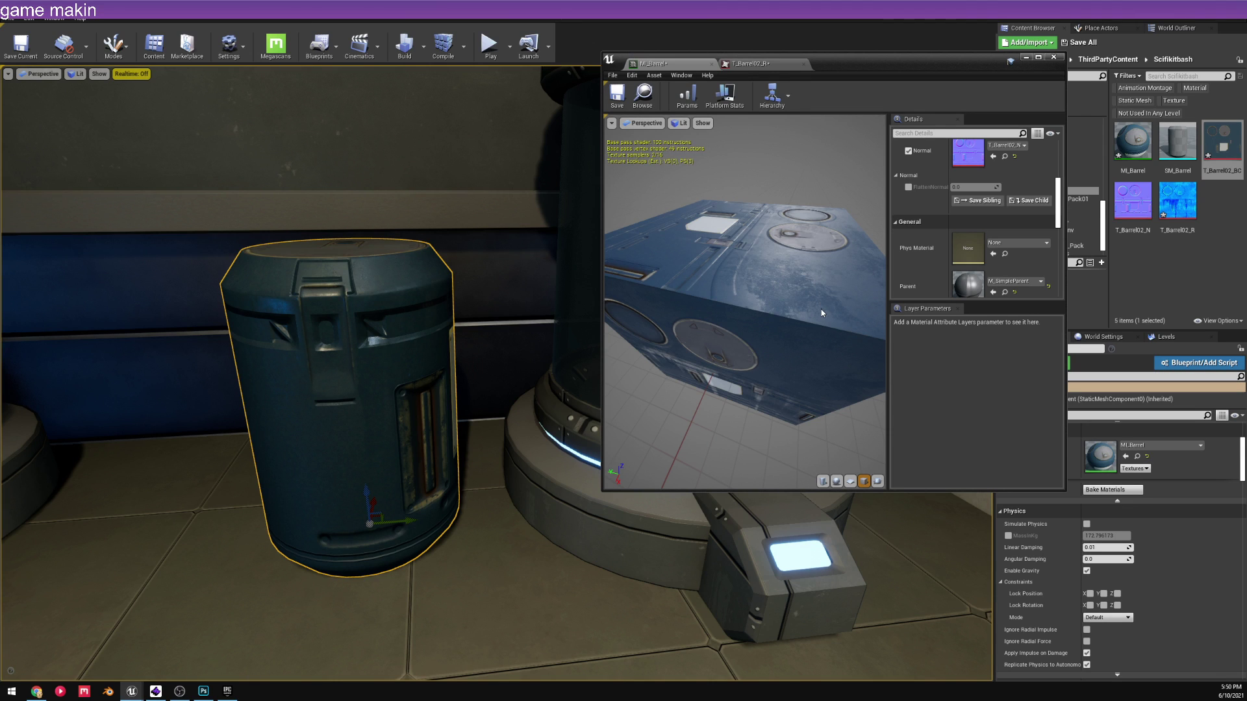
drag(821, 309, 840, 271)
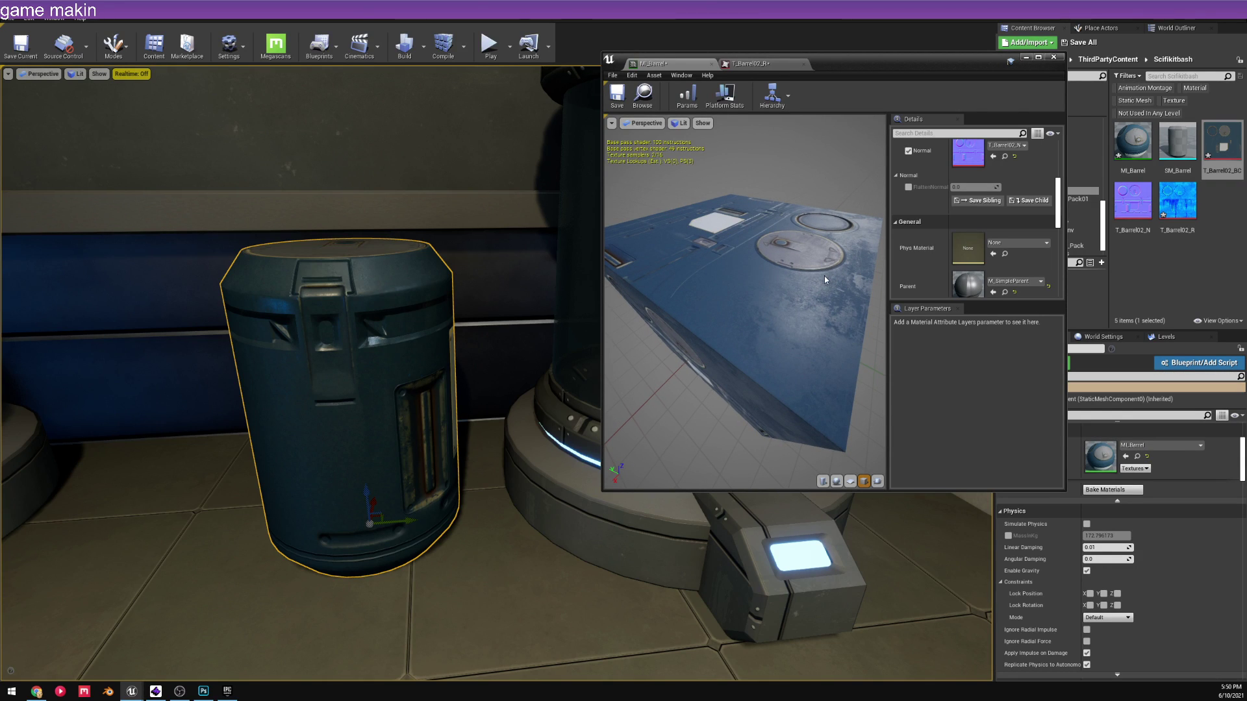
drag(825, 275, 772, 255)
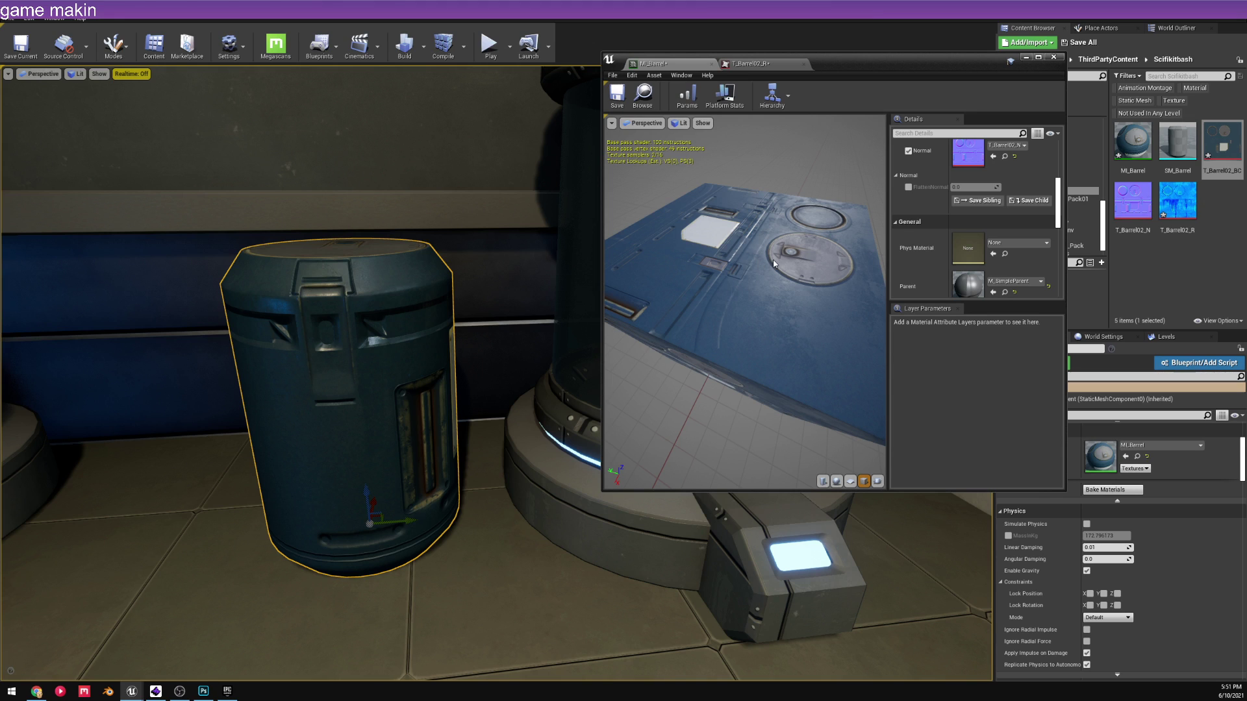
- Change the parent material of MI_Barrel to M_MainParent, searching the material list for "parent"
scroll(1007, 220, up, 5)
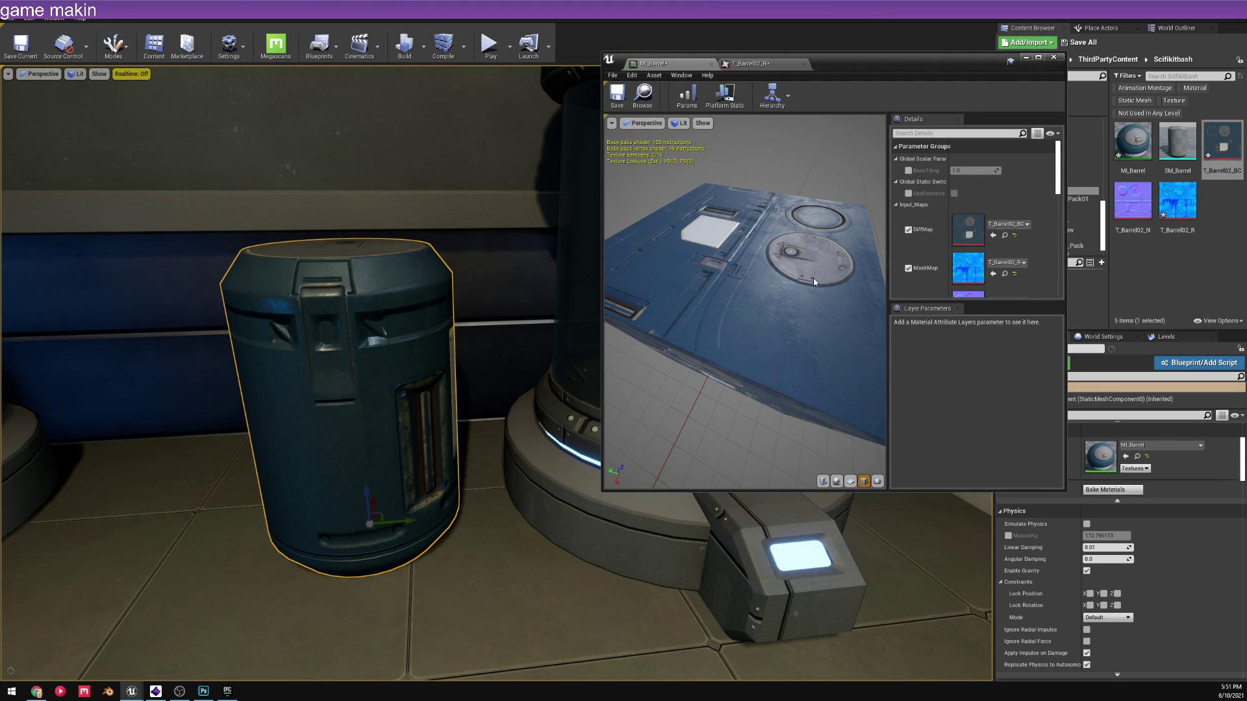
scroll(977, 250, down, 5)
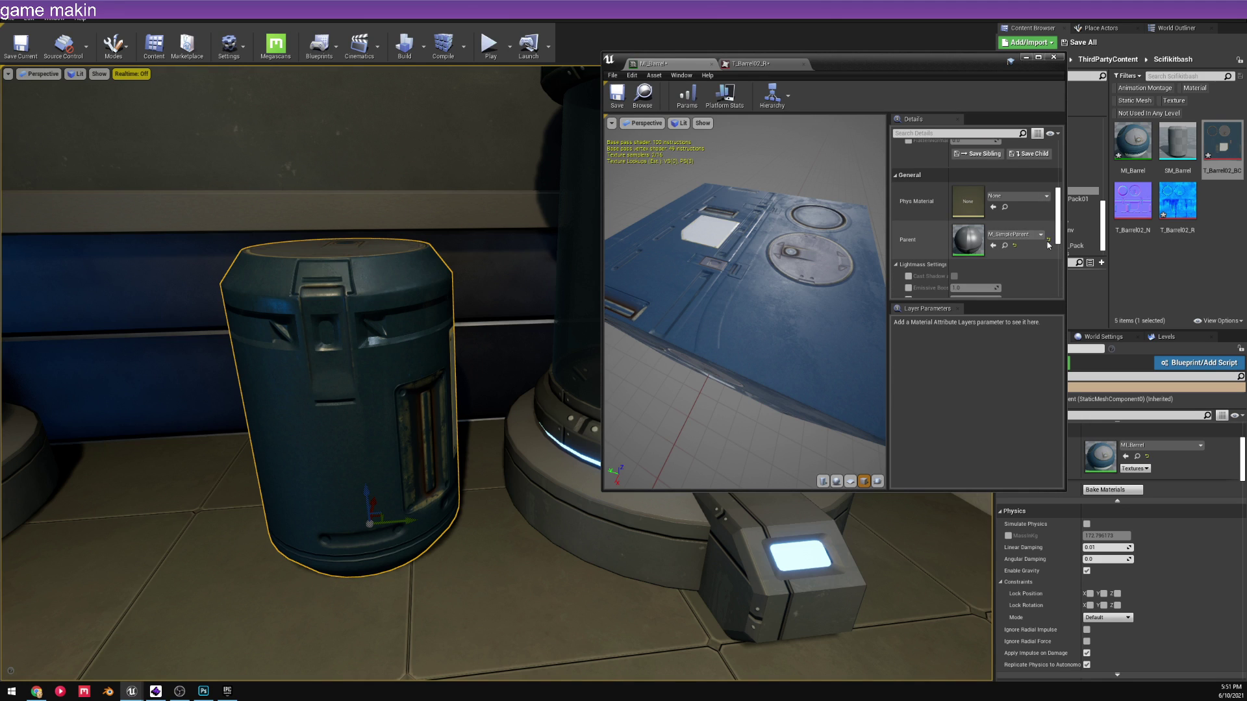
click(1017, 235)
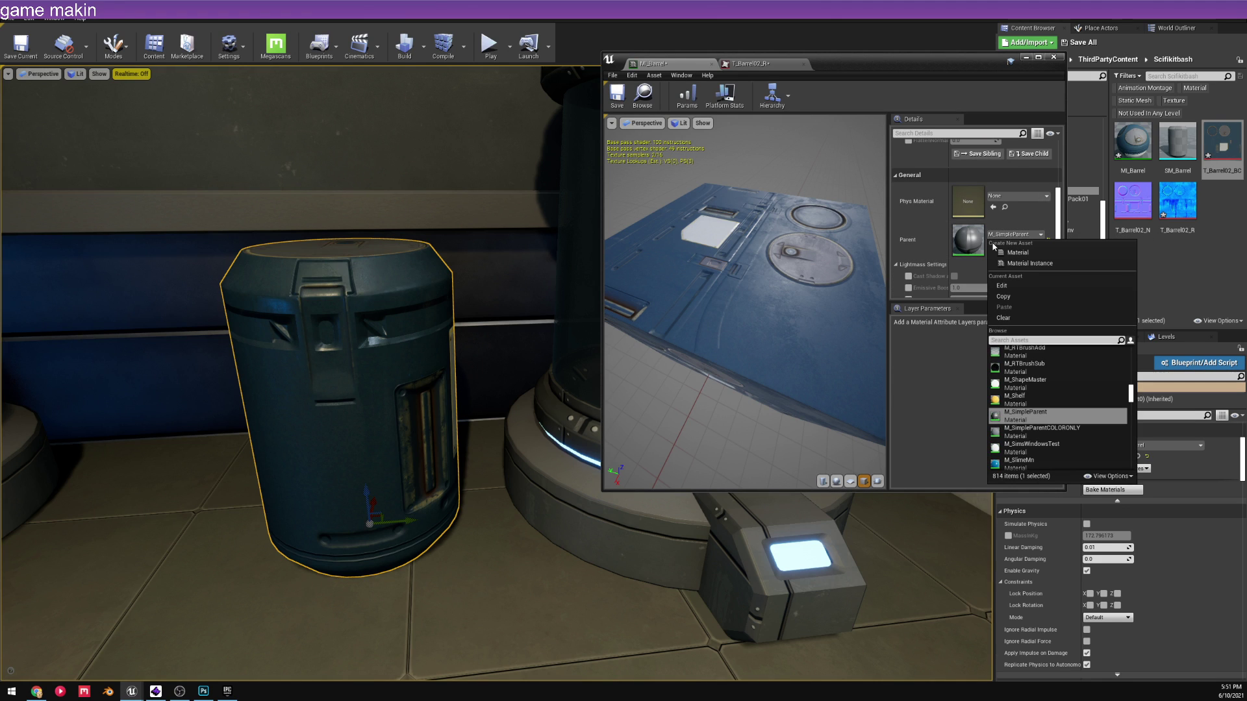
text(parent)
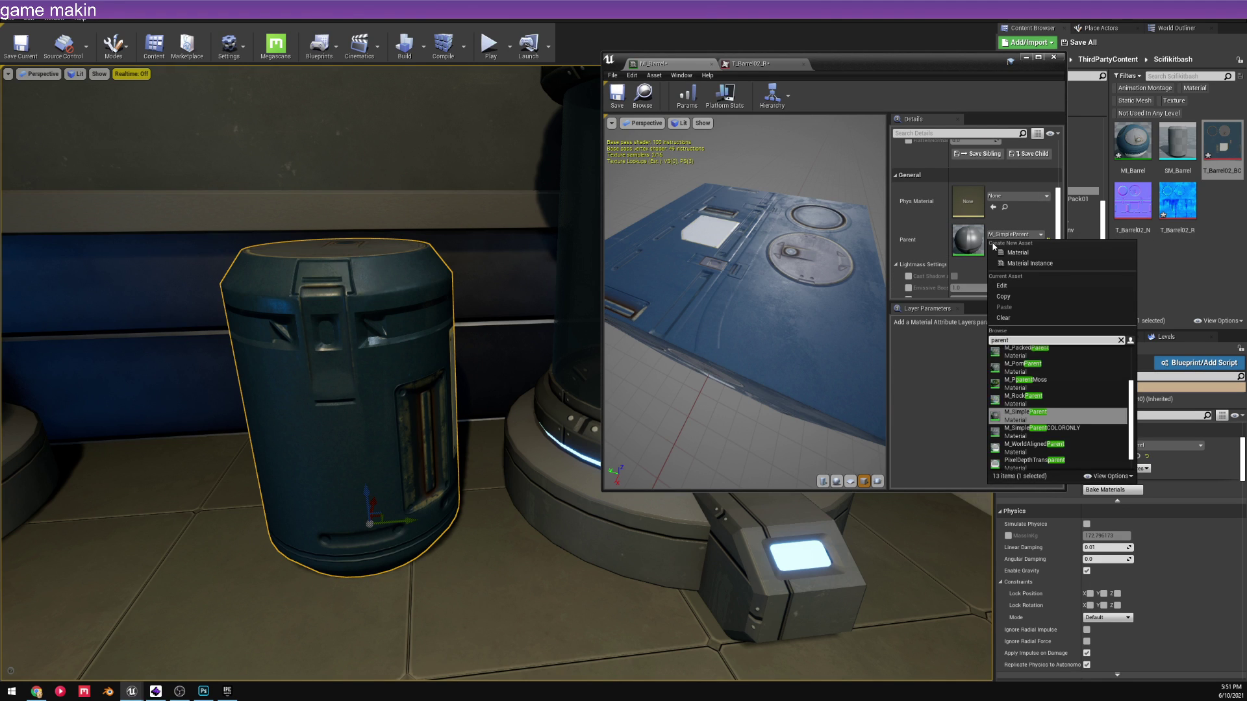
scroll(1060, 374, up, 2)
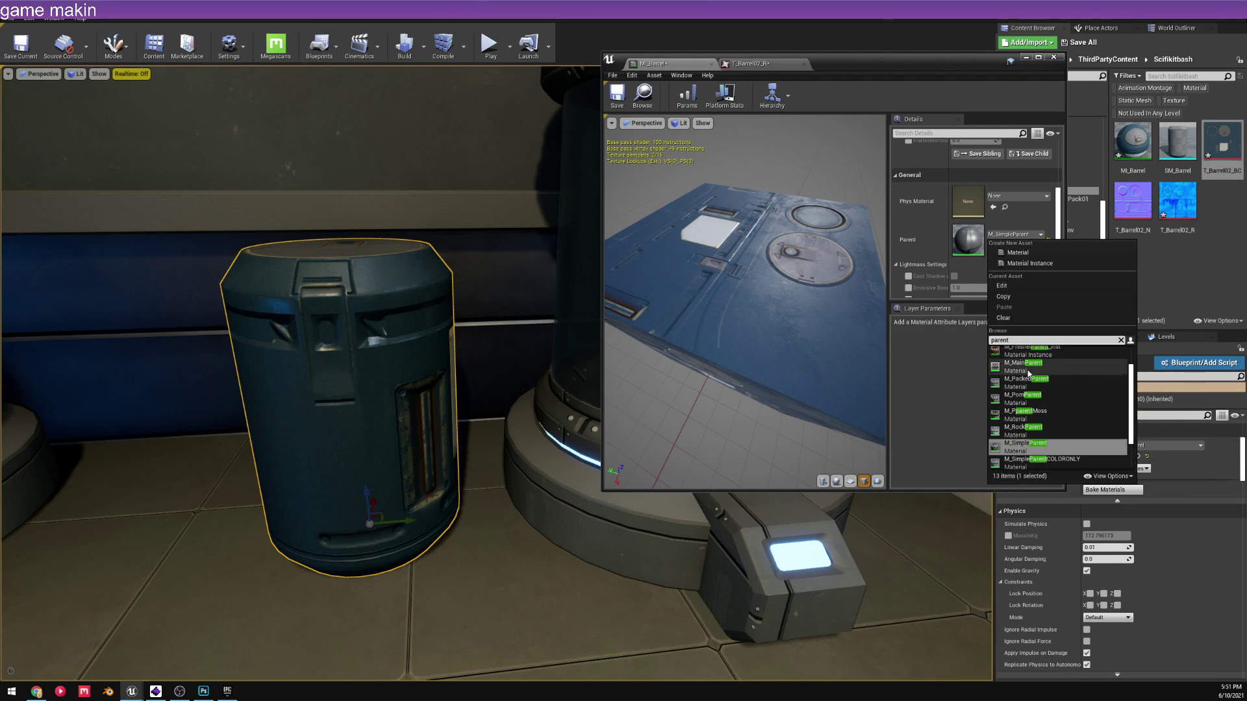
click(1024, 364)
scroll(926, 232, up, 4)
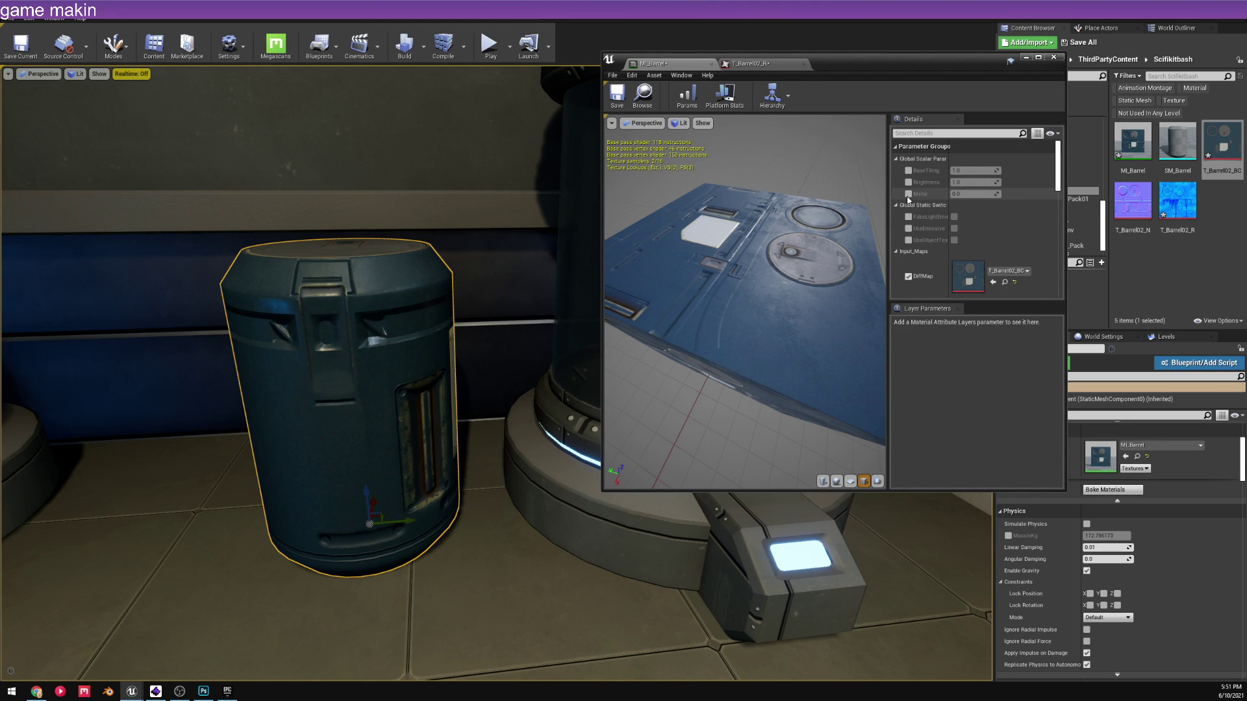
- Enable the HueShift override under MasterControls in MI_Barrel and set it to about 48.57
scroll(974, 208, down, 10)
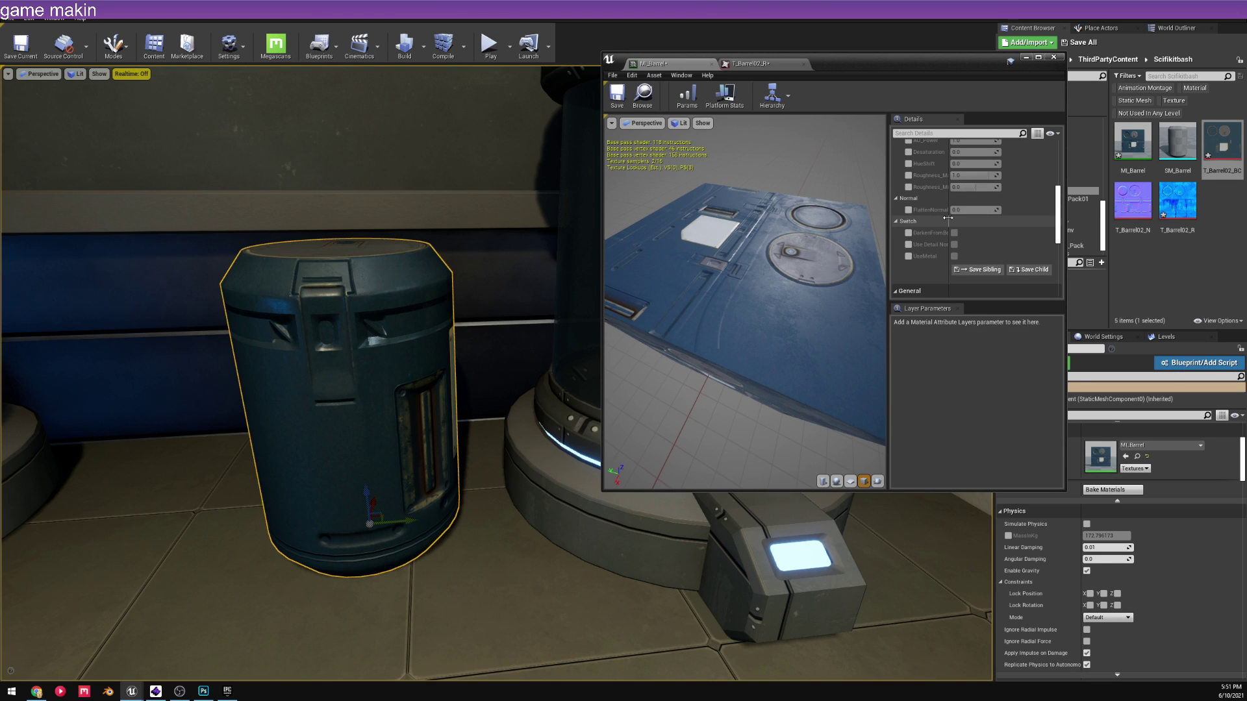
drag(948, 218, 960, 218)
scroll(929, 211, up, 3)
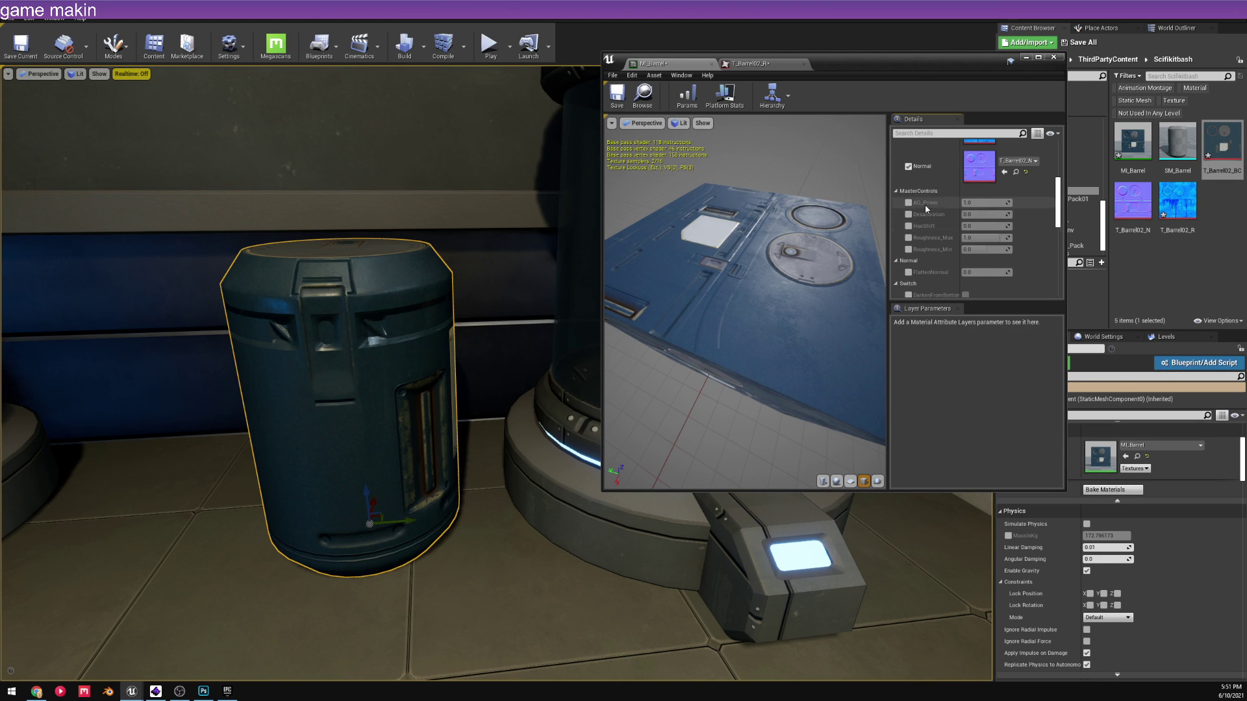
scroll(915, 234, up, 1)
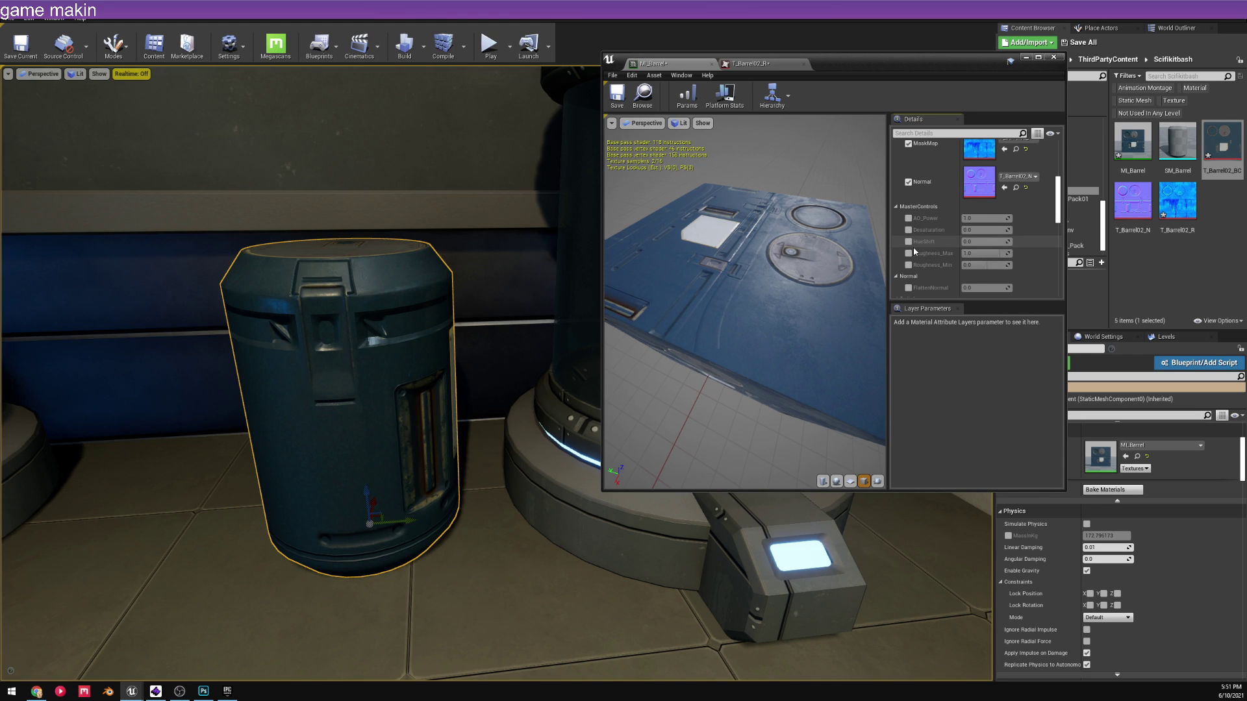
click(908, 242)
mouse_move(967, 247)
mouse_down()
mouse_move(1006, 248)
mouse_move(958, 243)
mouse_move(972, 241)
mouse_up()
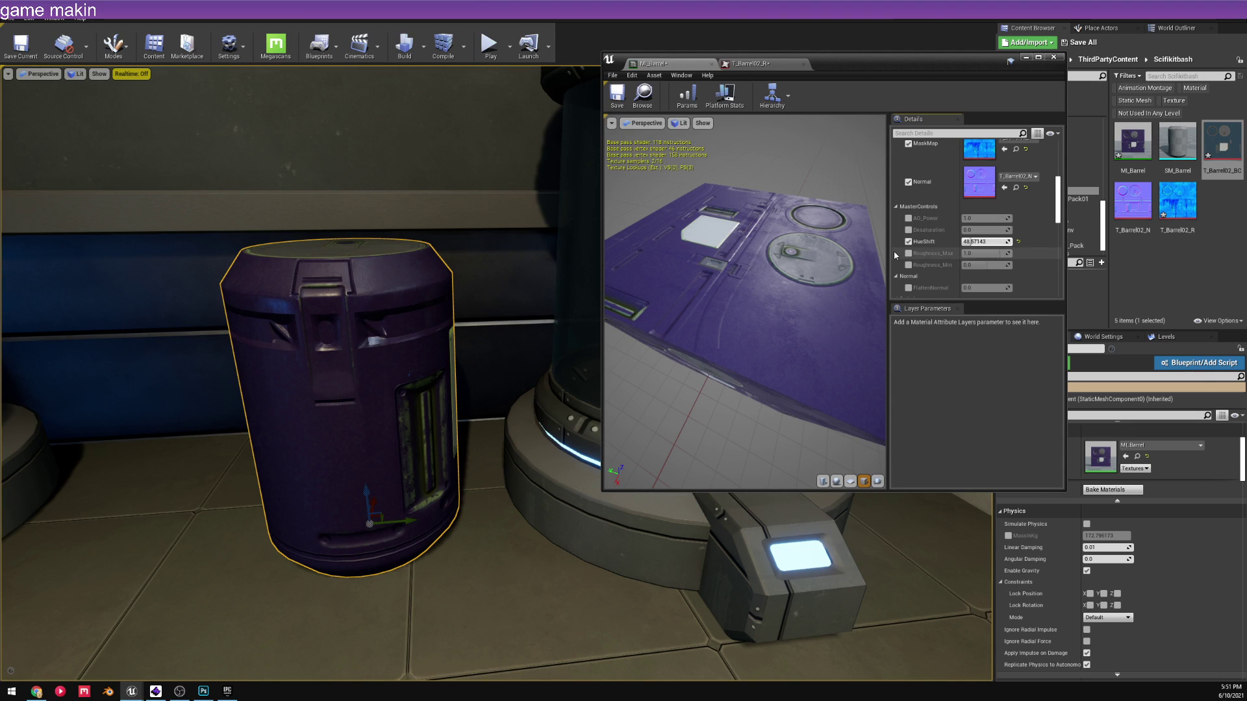
- Try a HueShift value of 255 in MI_Barrel
click(984, 241)
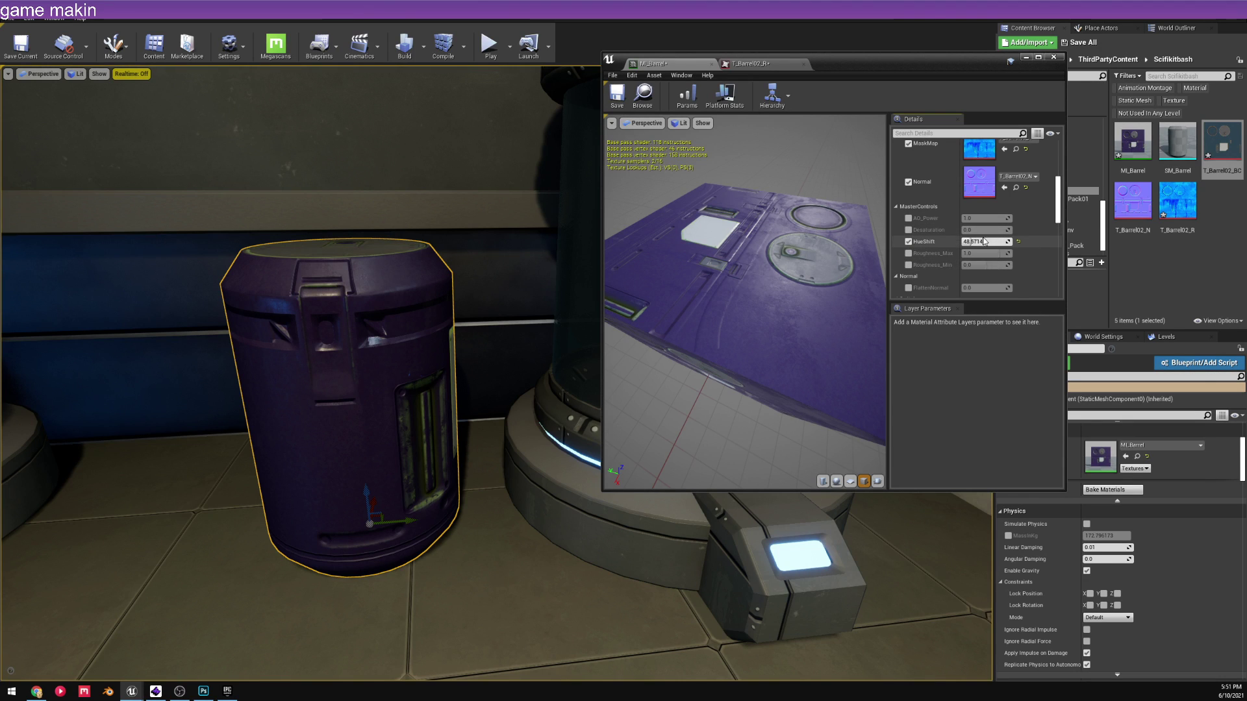
text(255)
key(Return)
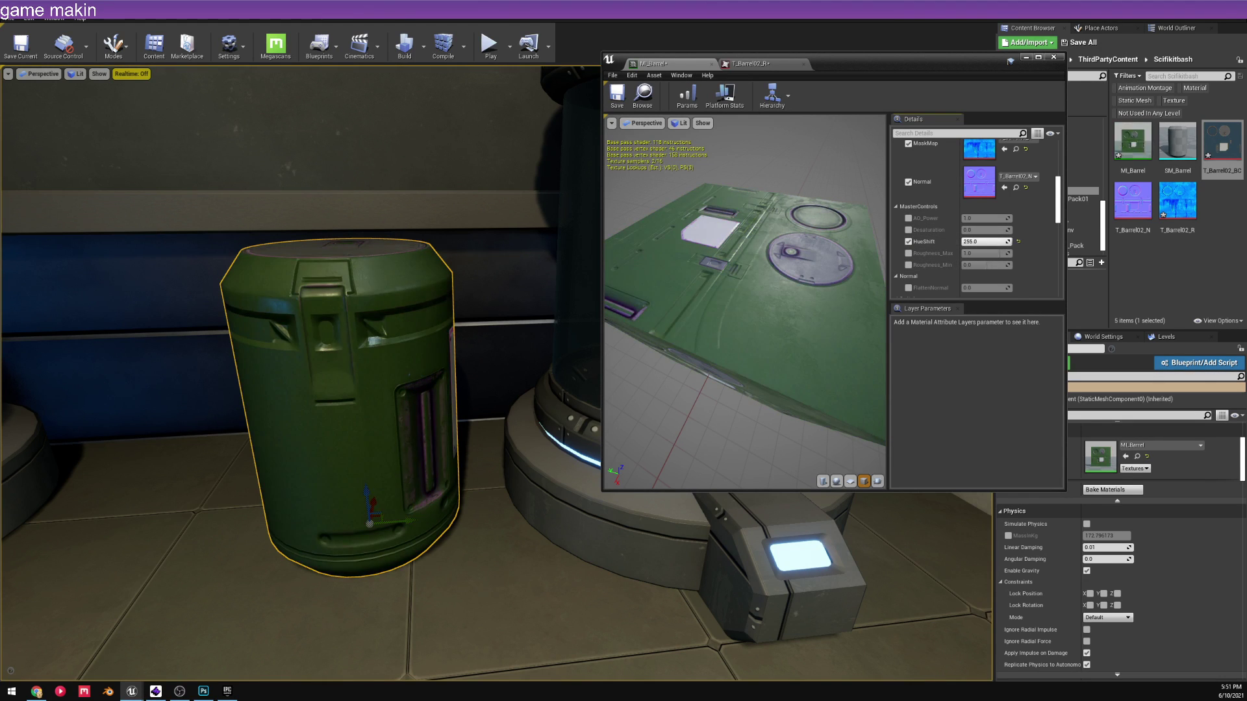
- Set MI_Barrel's HueShift to about 143.29 for a dark red barrel, check it in the room and close the material editor
drag(984, 242, 971, 237)
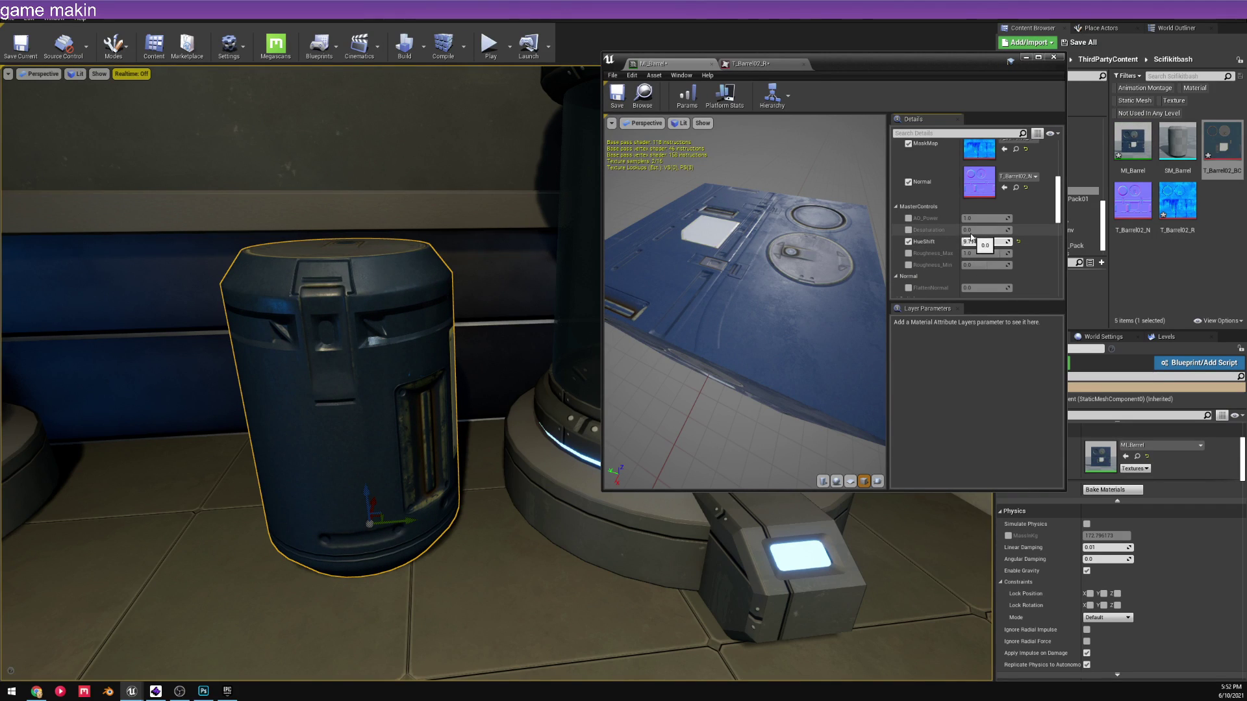
mouse_move(971, 239)
mouse_down()
mouse_move(982, 242)
mouse_move(962, 249)
mouse_up()
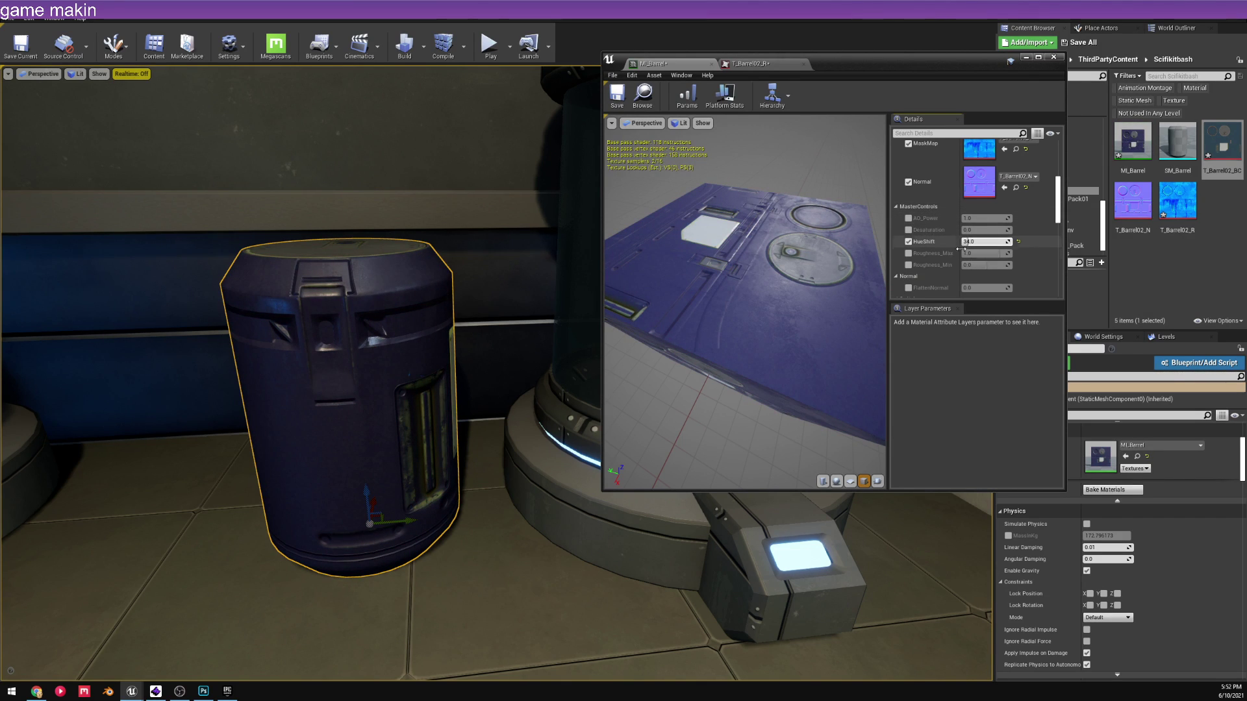
right_drag(494, 350, 617, 370)
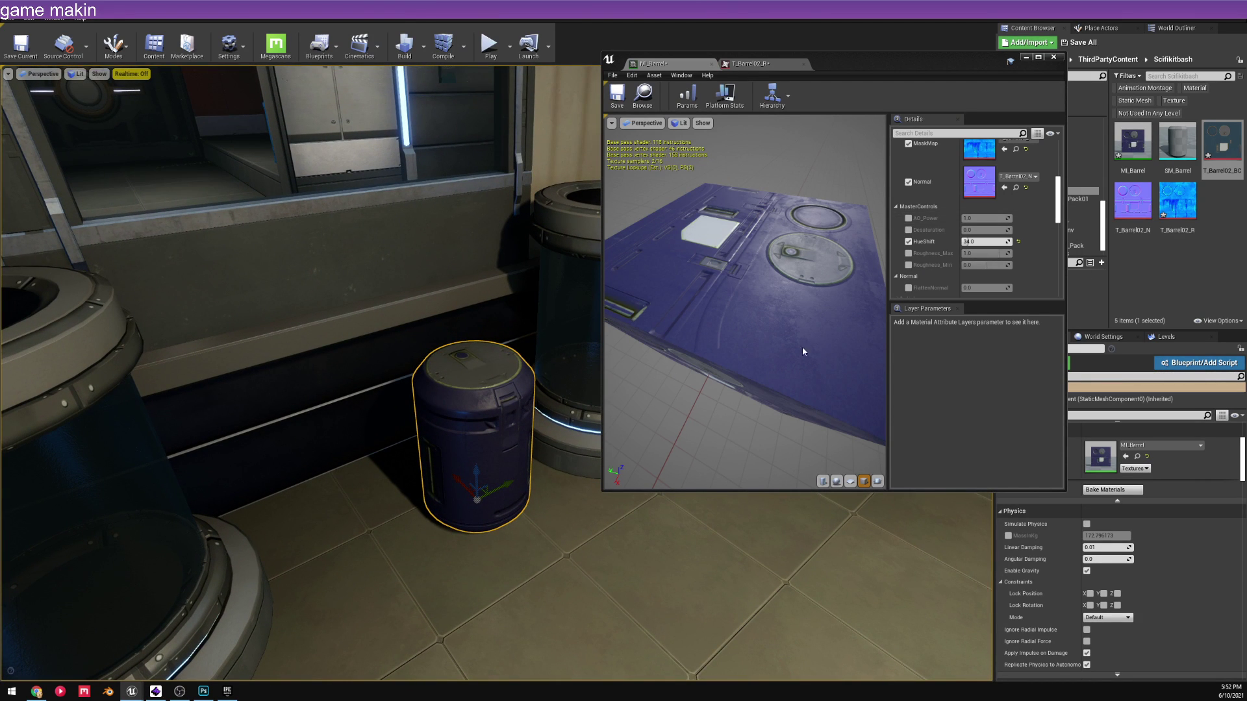
drag(802, 351, 747, 360)
right_drag(746, 361, 746, 389)
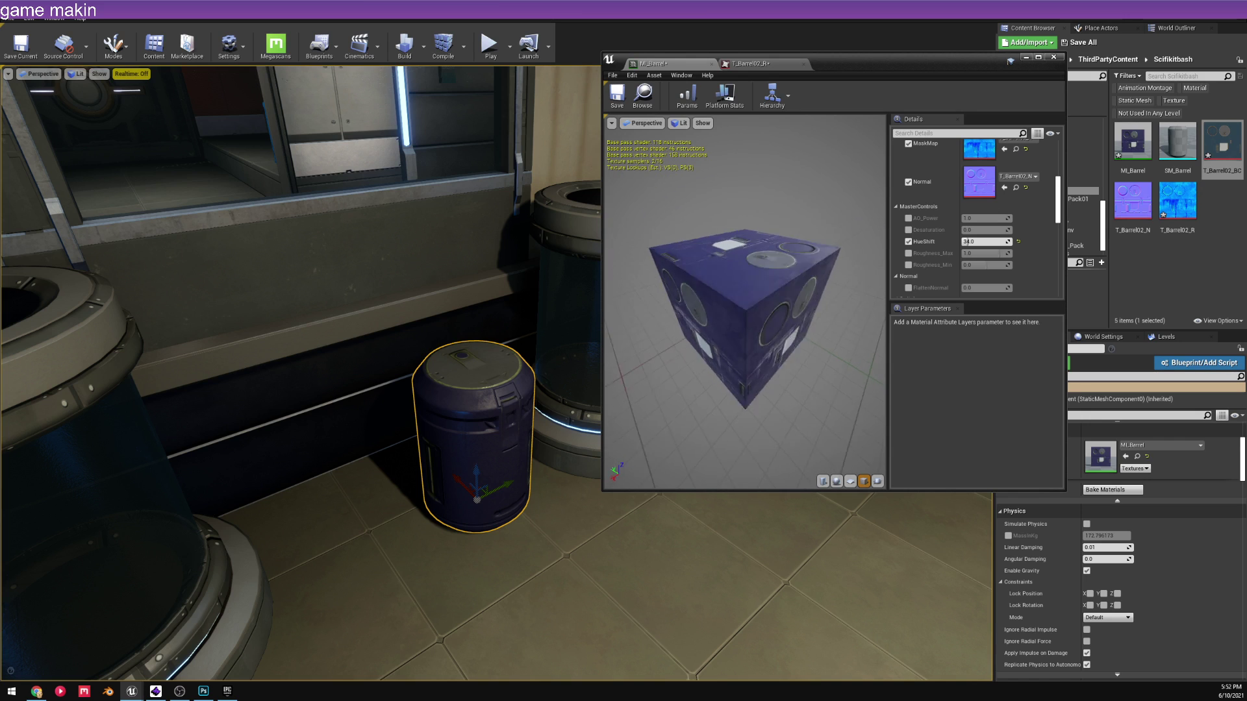
drag(747, 390, 764, 390)
mouse_move(981, 243)
mouse_down()
mouse_move(1013, 243)
mouse_move(986, 242)
mouse_up()
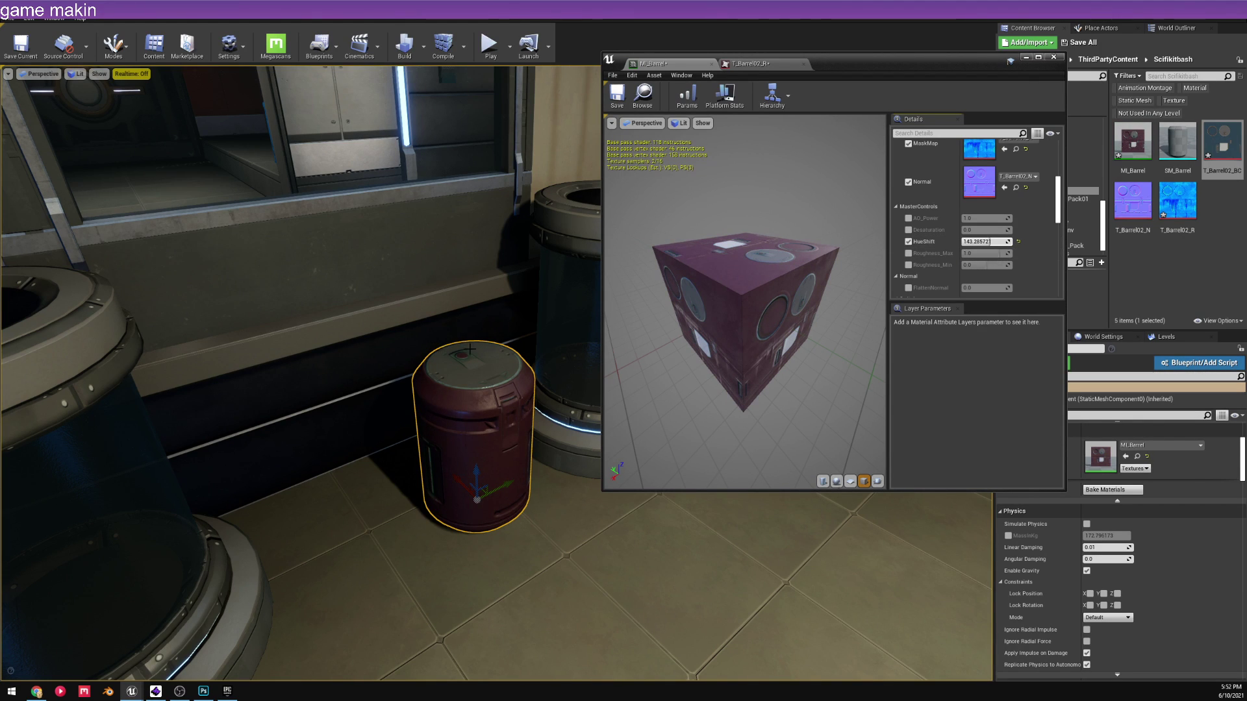
mouse_move(463, 294)
right_down()
mouse_move(483, 328)
mouse_move(463, 294)
right_up()
key(s)
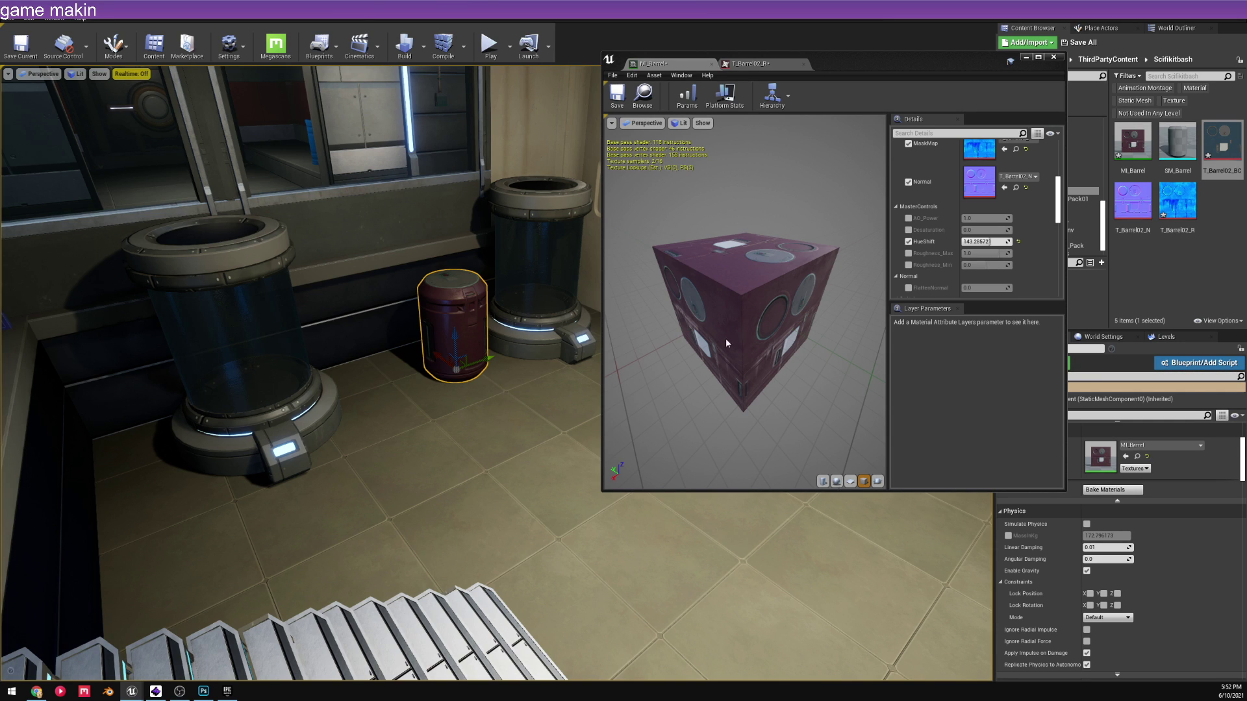
click(1050, 59)
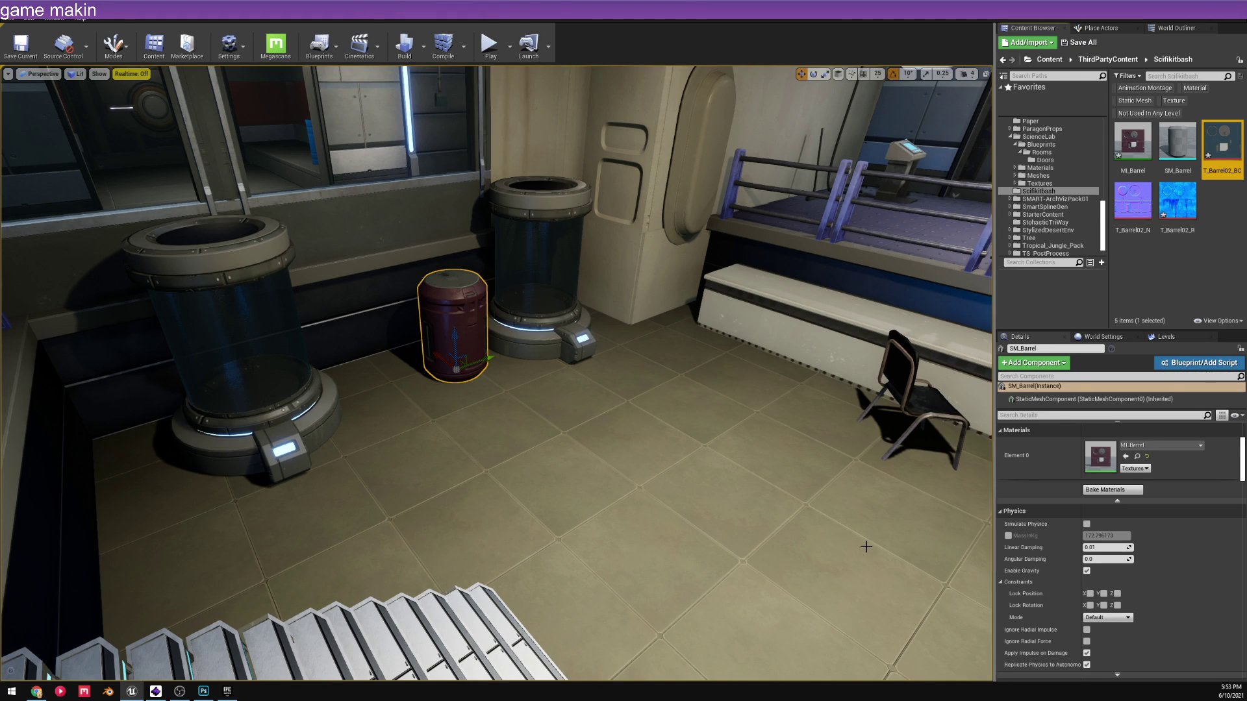
- Position the barrel on the floor beside the smaller, farther glass cylinder and rotate it upright so its white label faces the room
key(f)
alt+drag(704, 523, 504, 463)
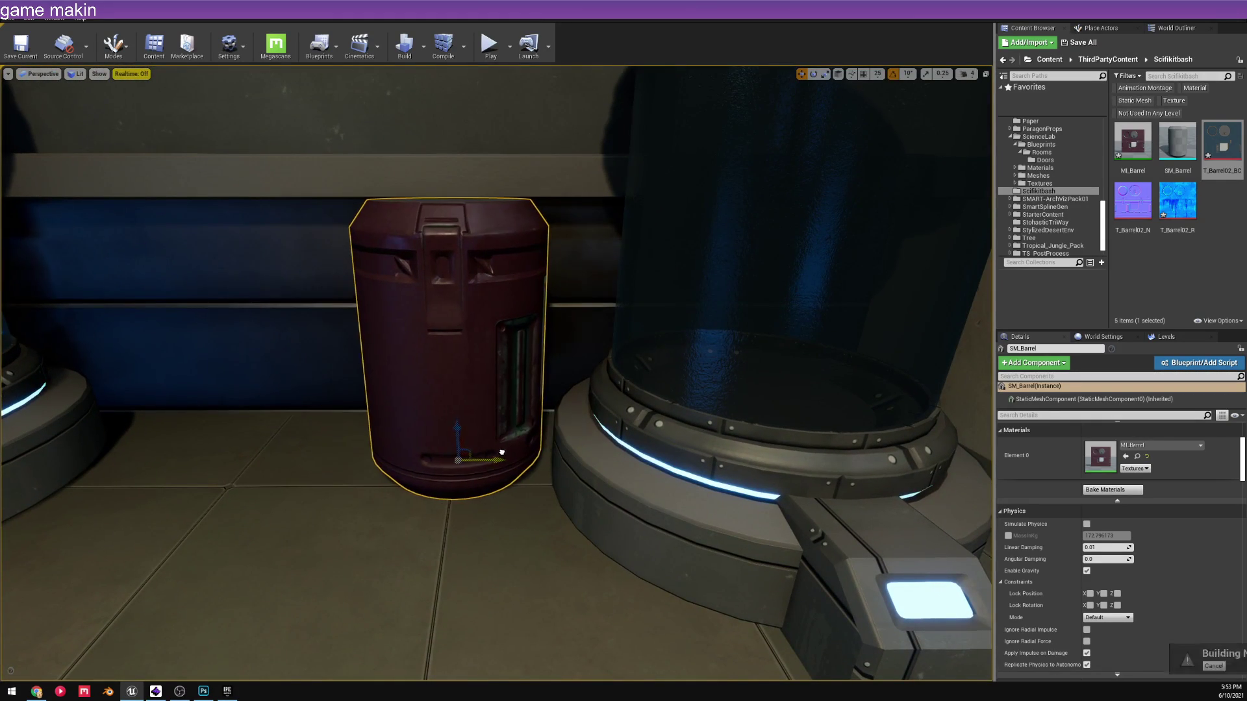
key(s)
mouse_move(589, 462)
right_down()
mouse_move(611, 456)
mouse_move(589, 462)
right_up()
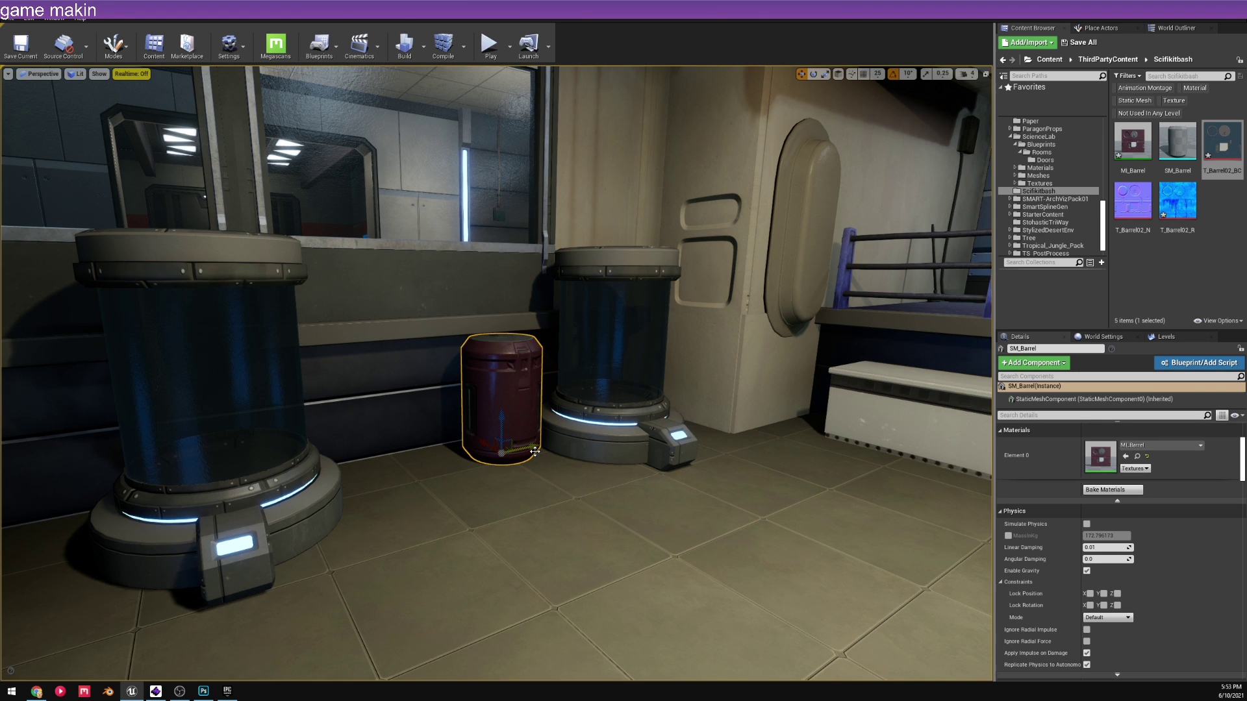
alt+drag(501, 452, 454, 432)
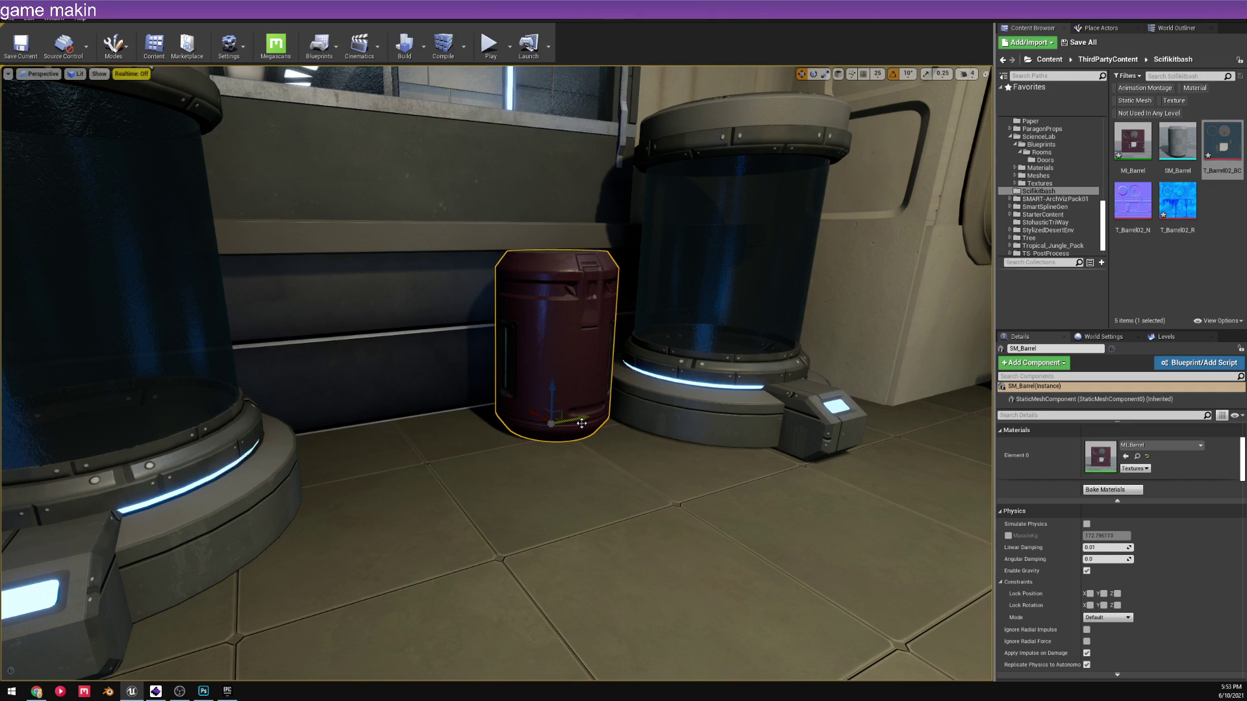
alt+drag(587, 394, 543, 295)
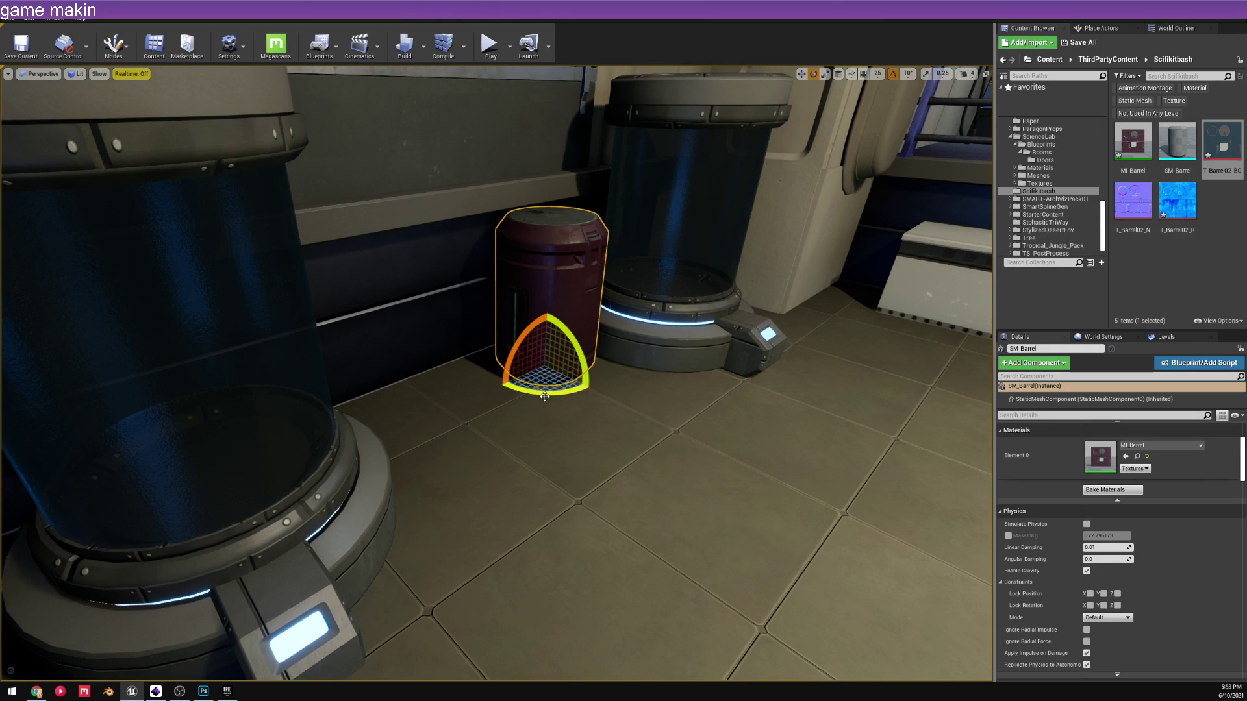
mouse_move(582, 391)
mouse_down()
mouse_move(573, 346)
mouse_move(584, 389)
mouse_up()
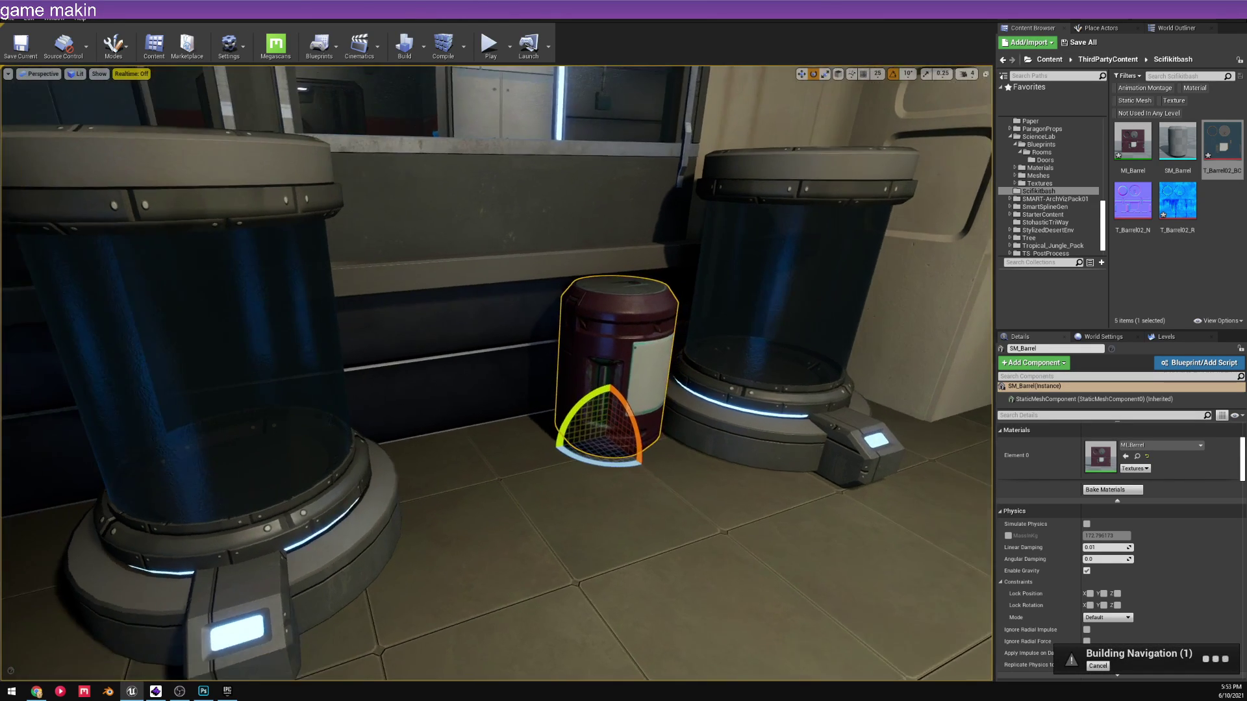
- Duplicate the barrel, place the copy beside it between the two glass cylinders and rotate it to show a different side
right_drag(520, 377, 571, 364)
key(w)
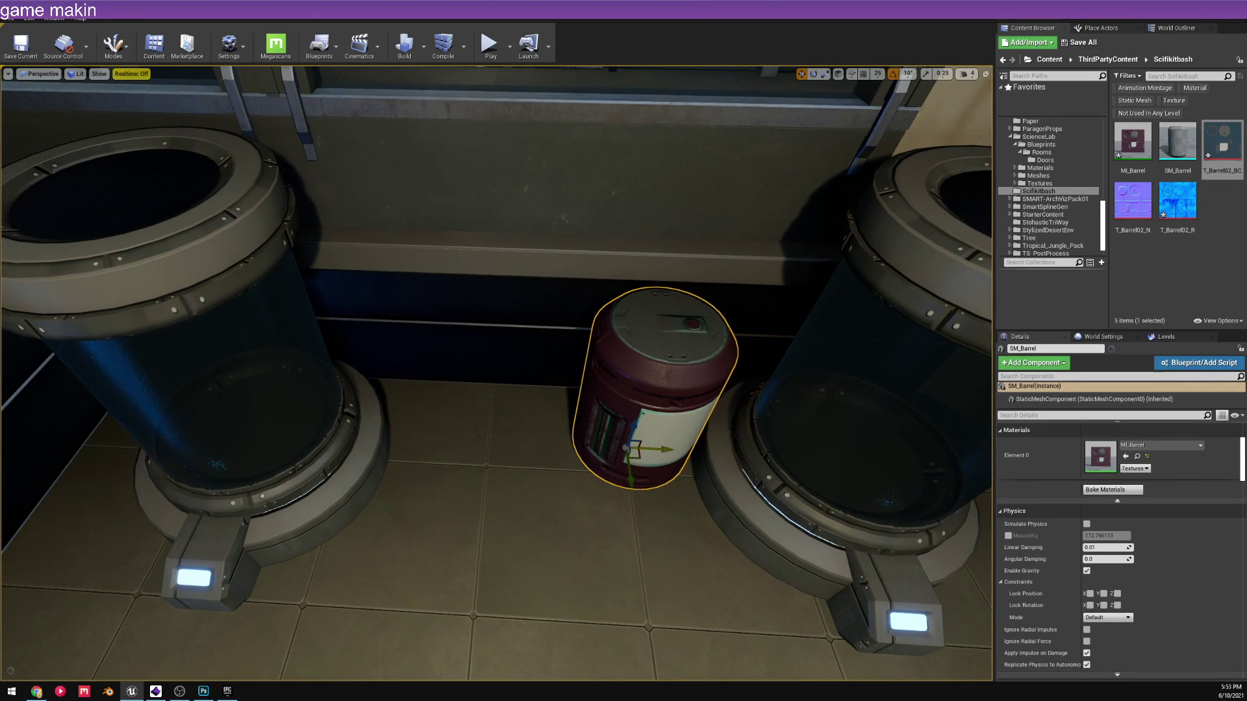
alt+drag(649, 448, 428, 429)
key(e)
key(Escape)
right_drag(427, 429, 509, 413)
click(524, 437)
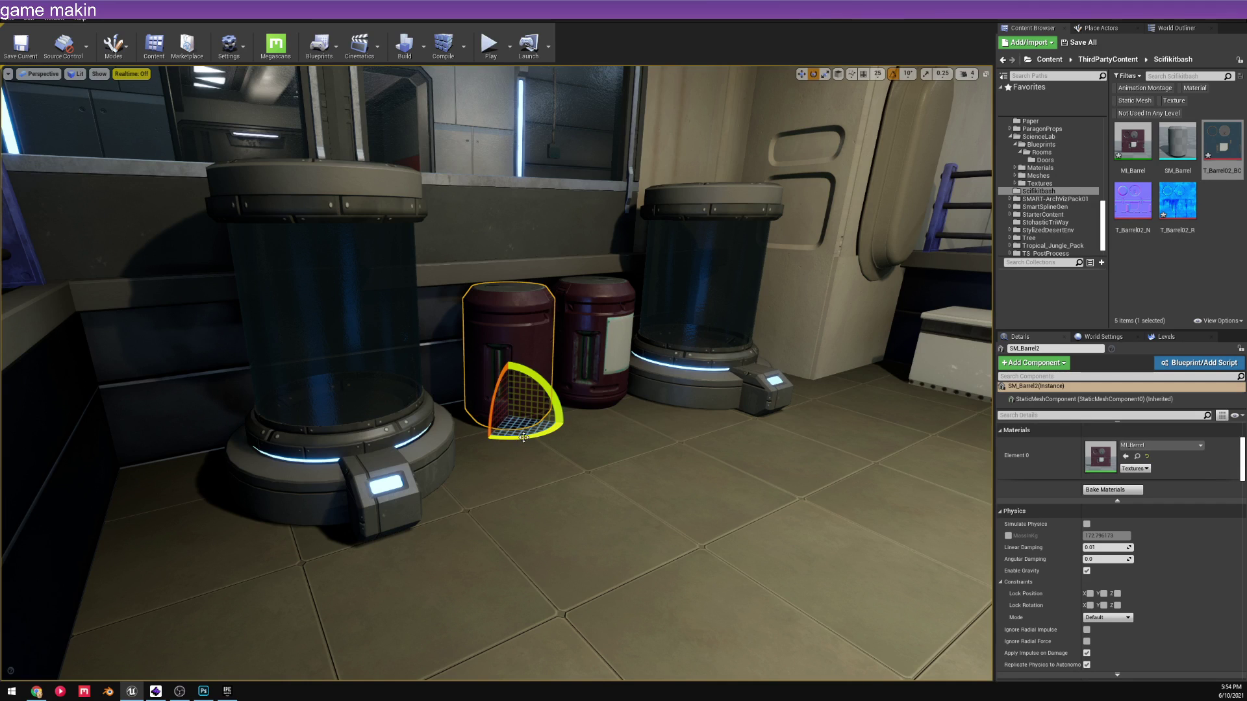
drag(523, 437, 494, 439)
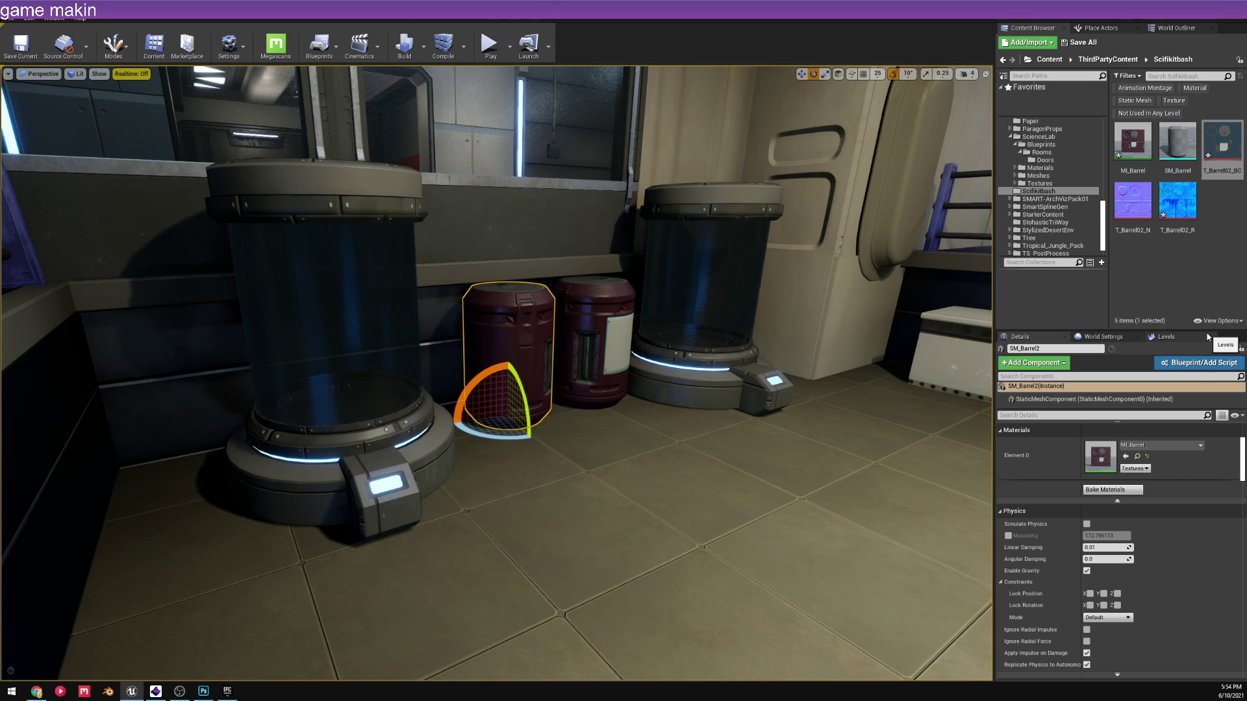
- Play the level from the floor near the two barrels and view them from the room, the stairs and the railed walkway
right_click(641, 490)
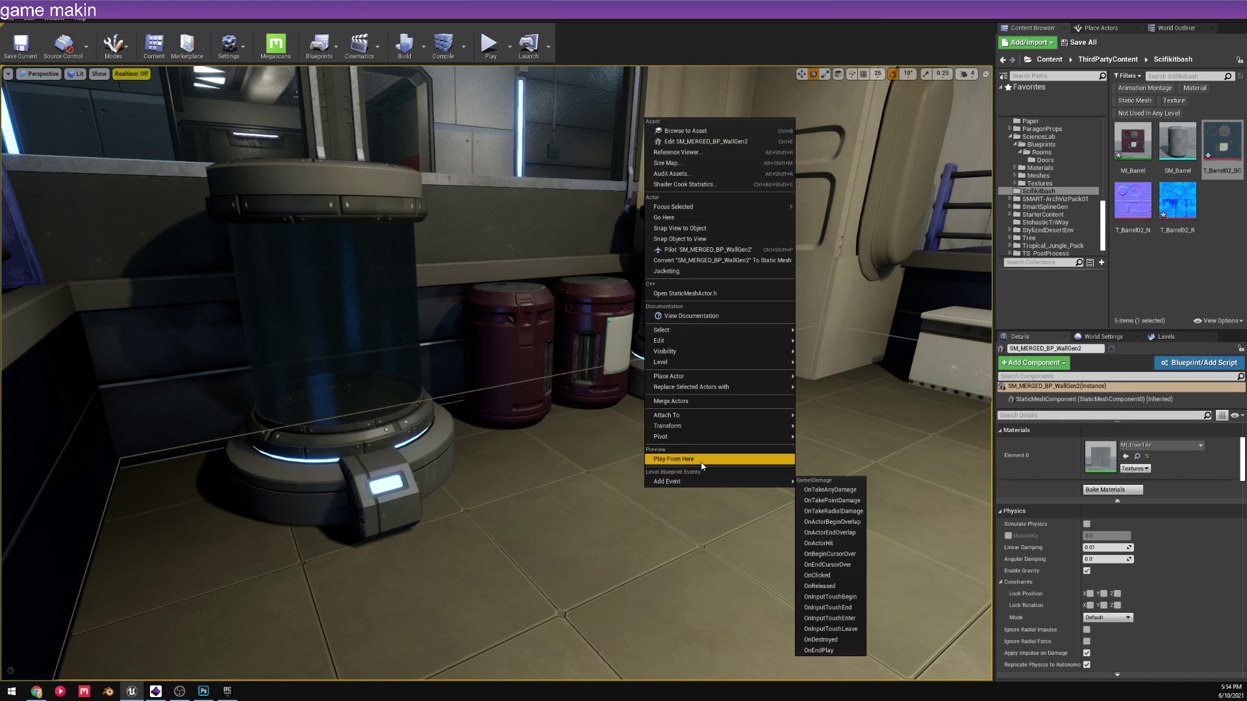
click(664, 463)
key(w)
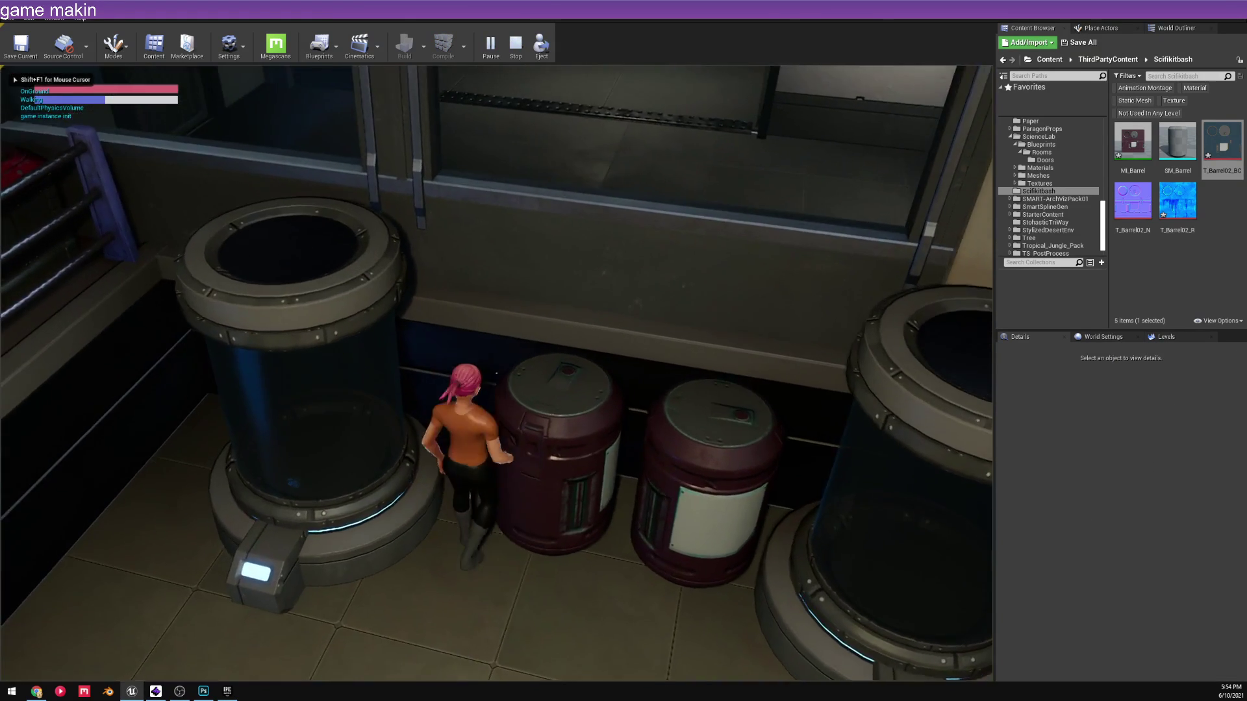
key(s)
key(a)
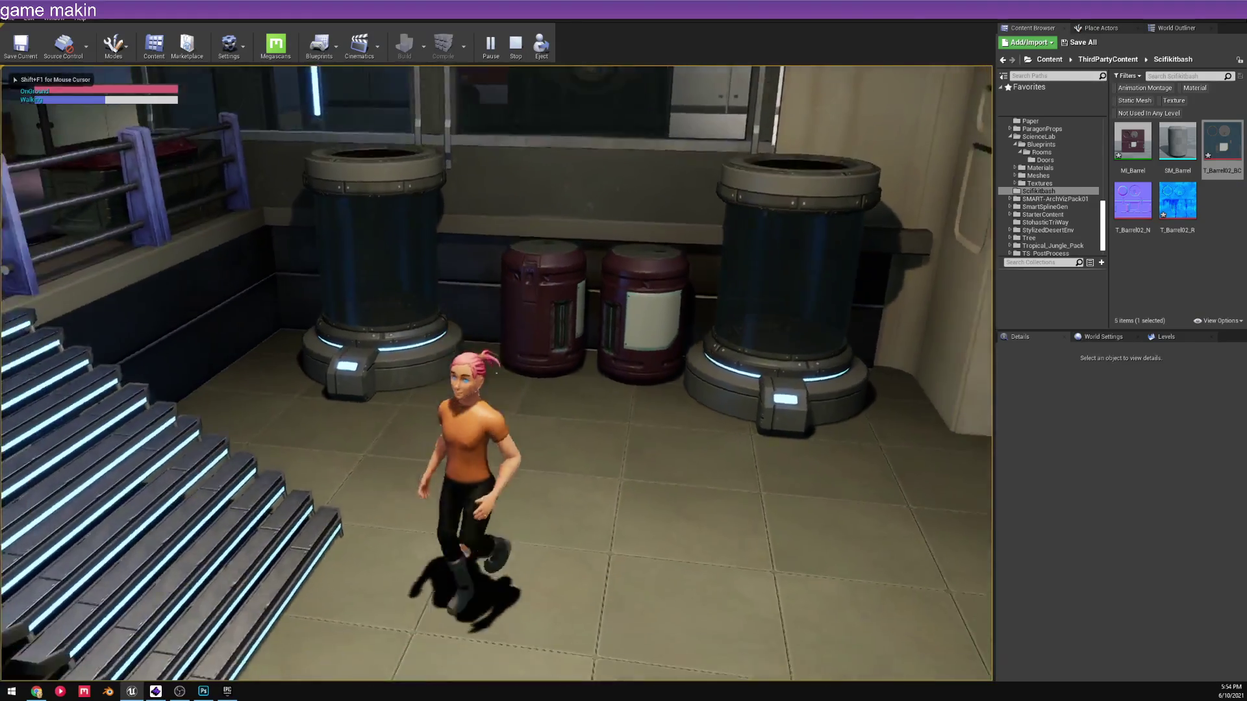
key(w)
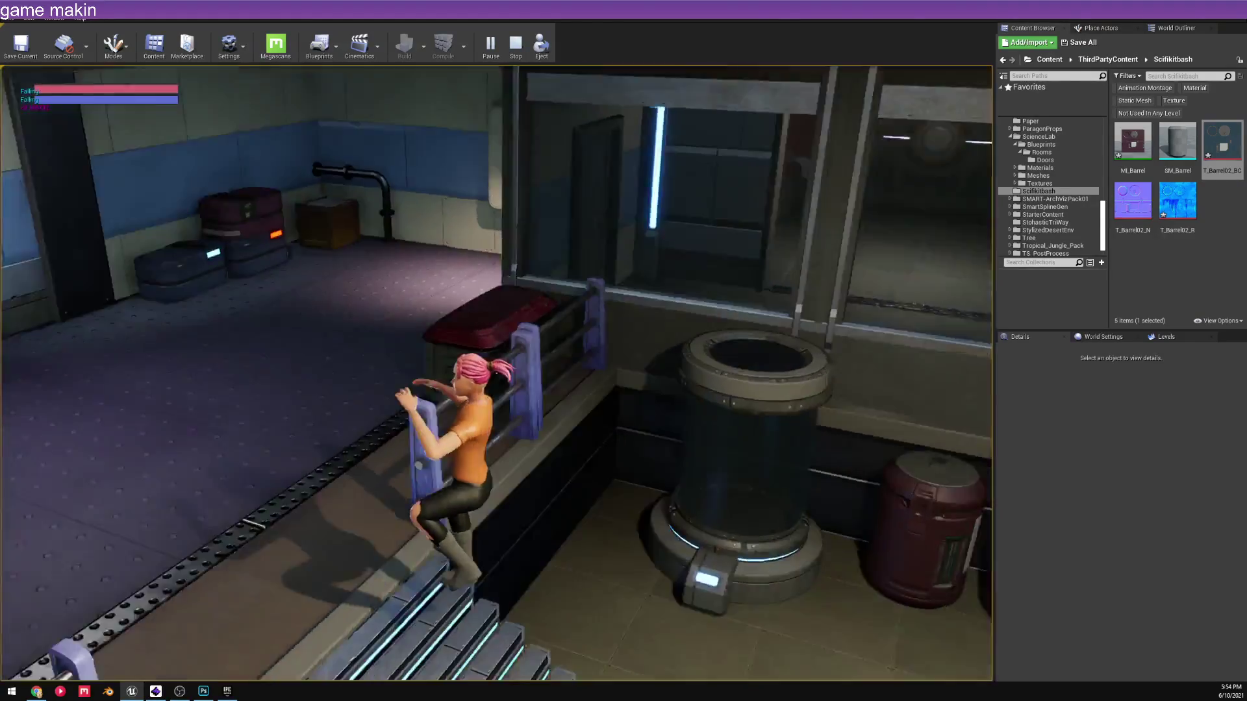
key(w)
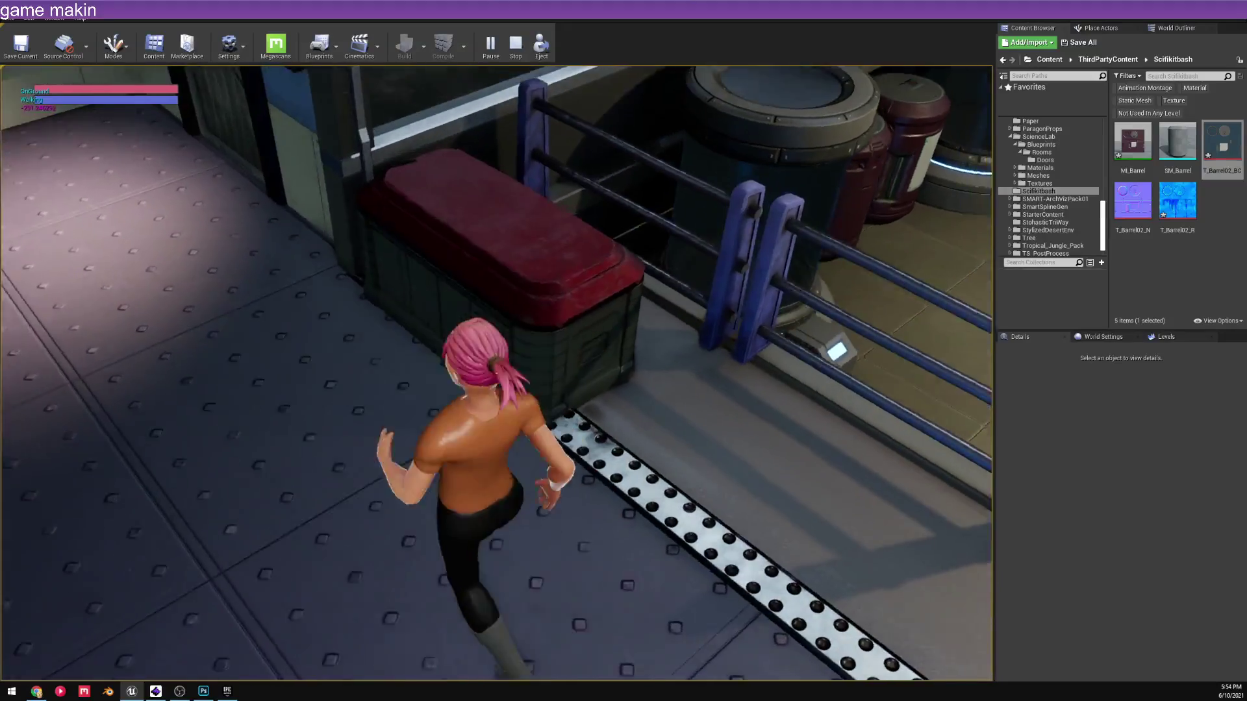
key(w)
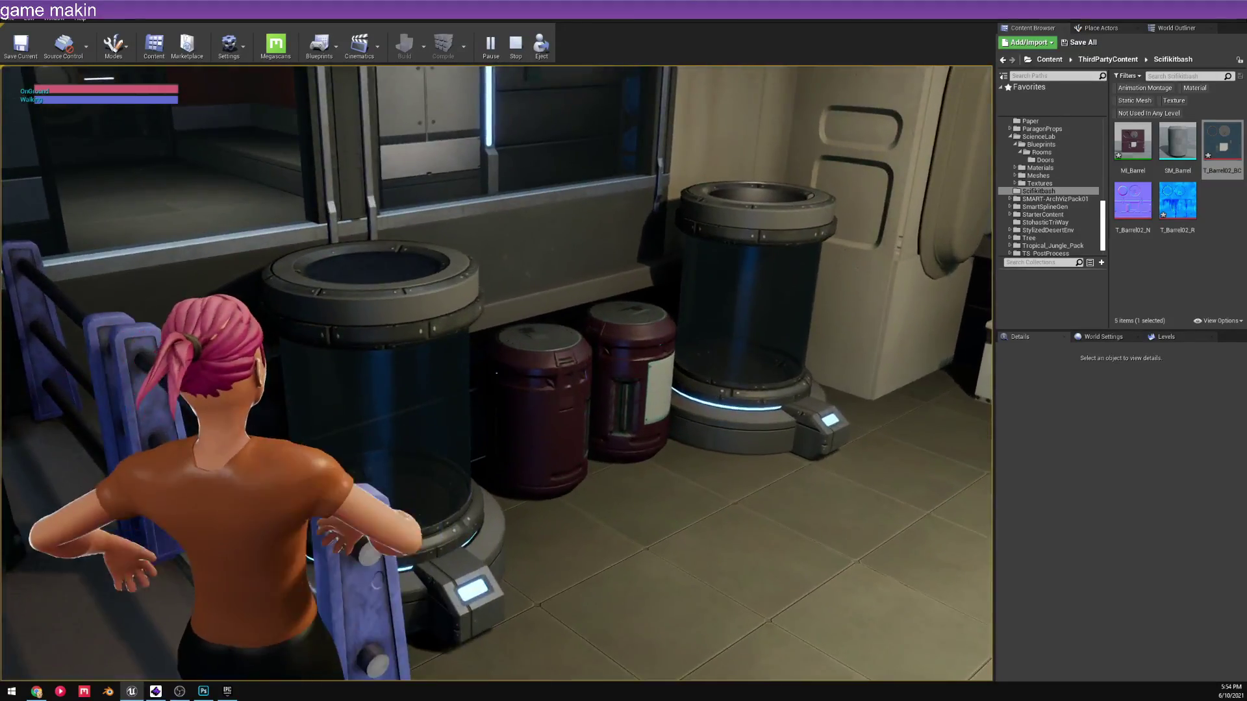
key(w)
key(w)
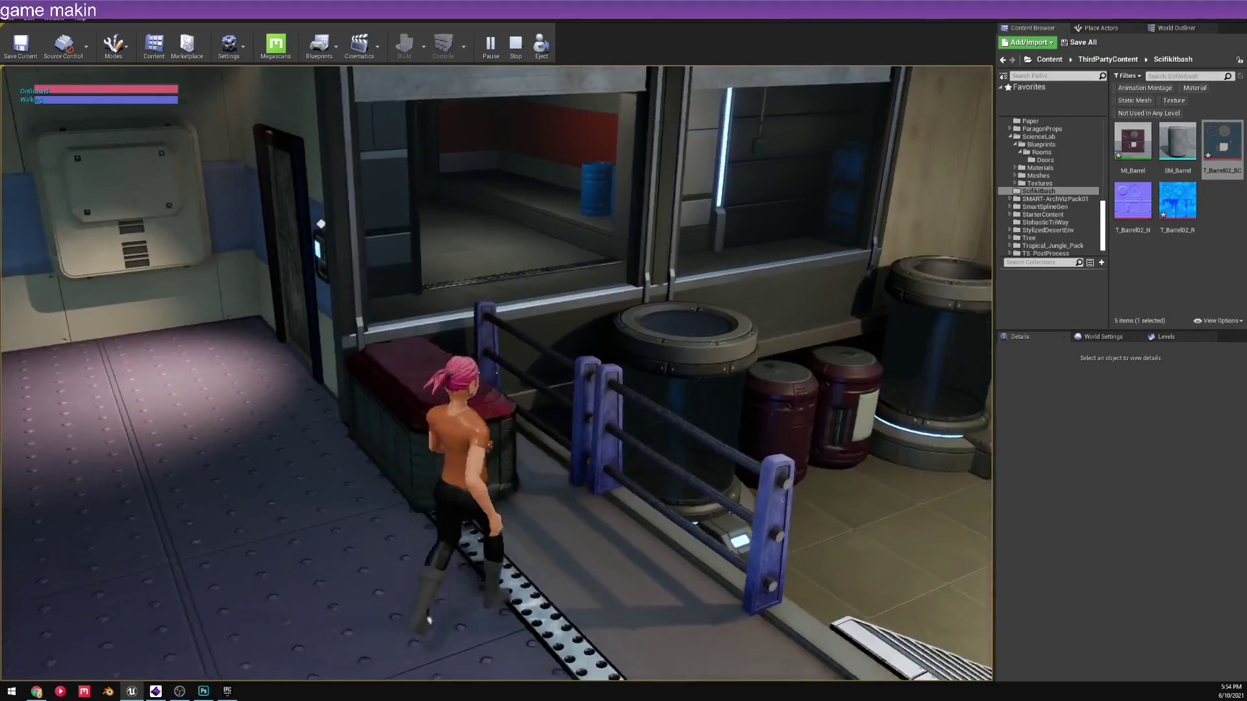
key(w)
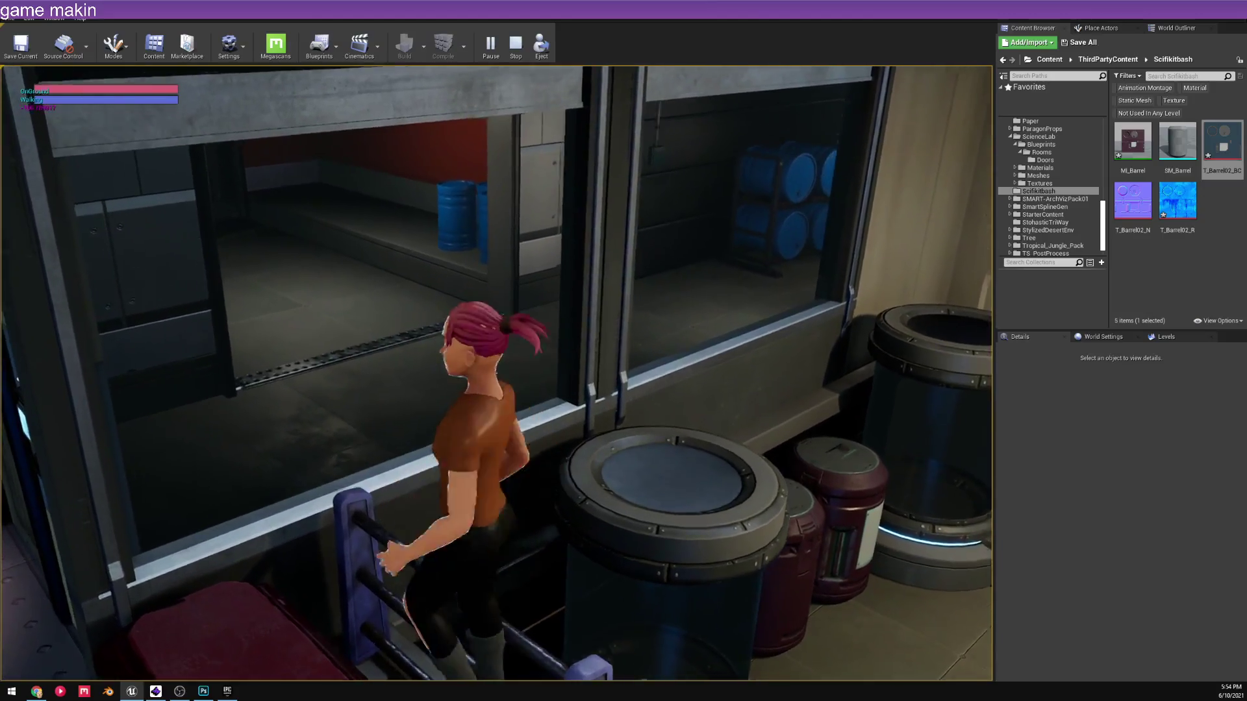
- Run the character through the sliding door to the window overlooking the hydroponics lab and end the play session
key(space)
key(w)
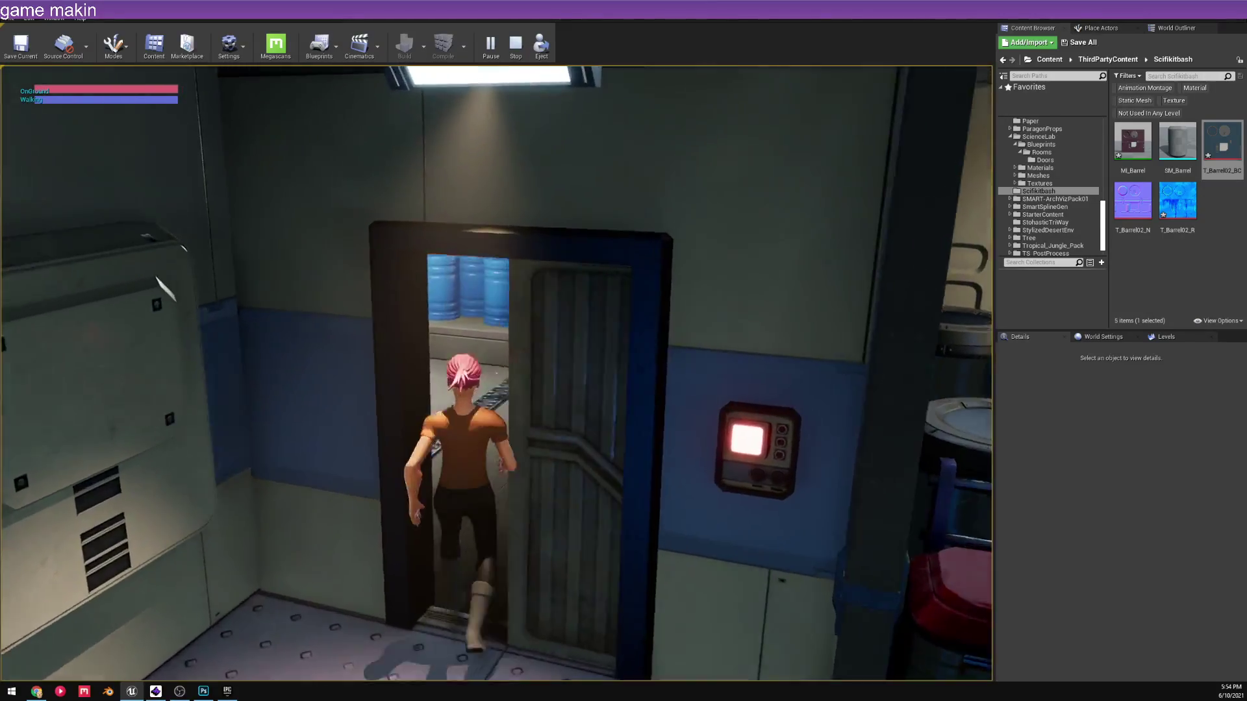
key(w)
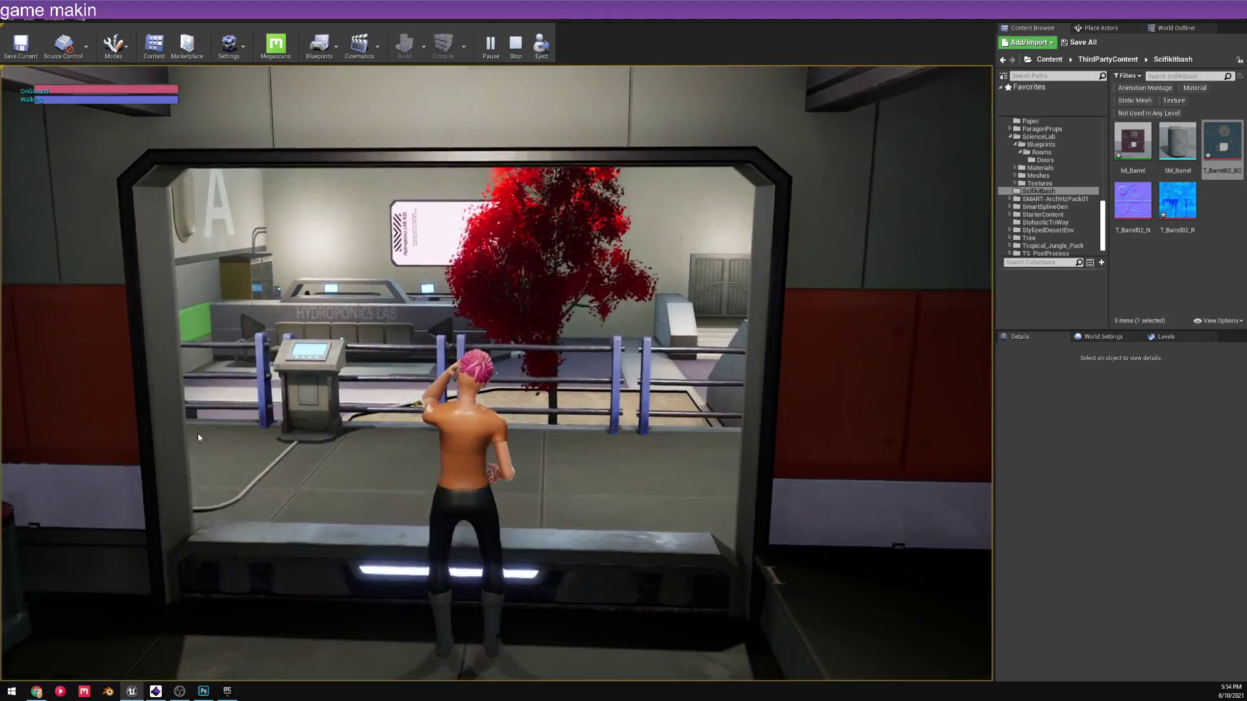
key(Escape)
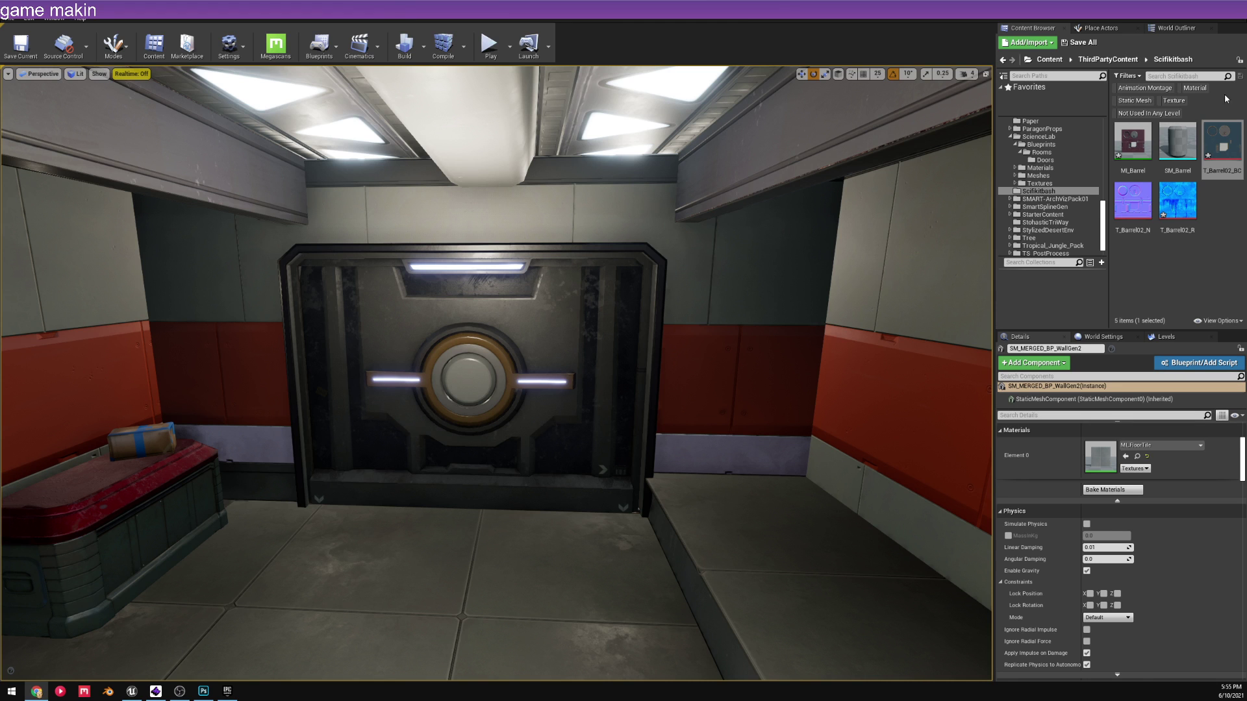
- Assign MI_Barrel to the material slot of the SM_Barrel mesh and close the mesh editor
mouse_move(325, 285)
right_down()
mouse_move(320, 379)
mouse_move(244, 345)
mouse_move(412, 299)
mouse_move(341, 303)
mouse_move(494, 307)
mouse_move(325, 303)
right_up()
right_drag(661, 261, 455, 267)
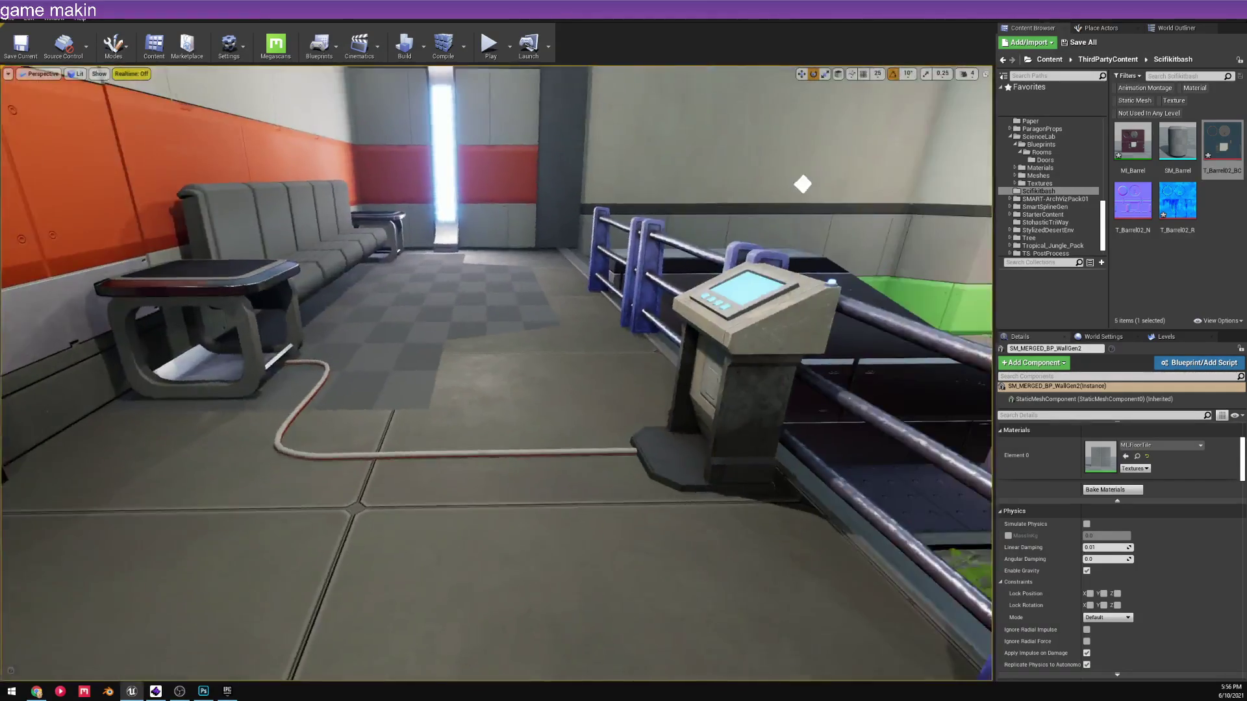
double_click(1178, 150)
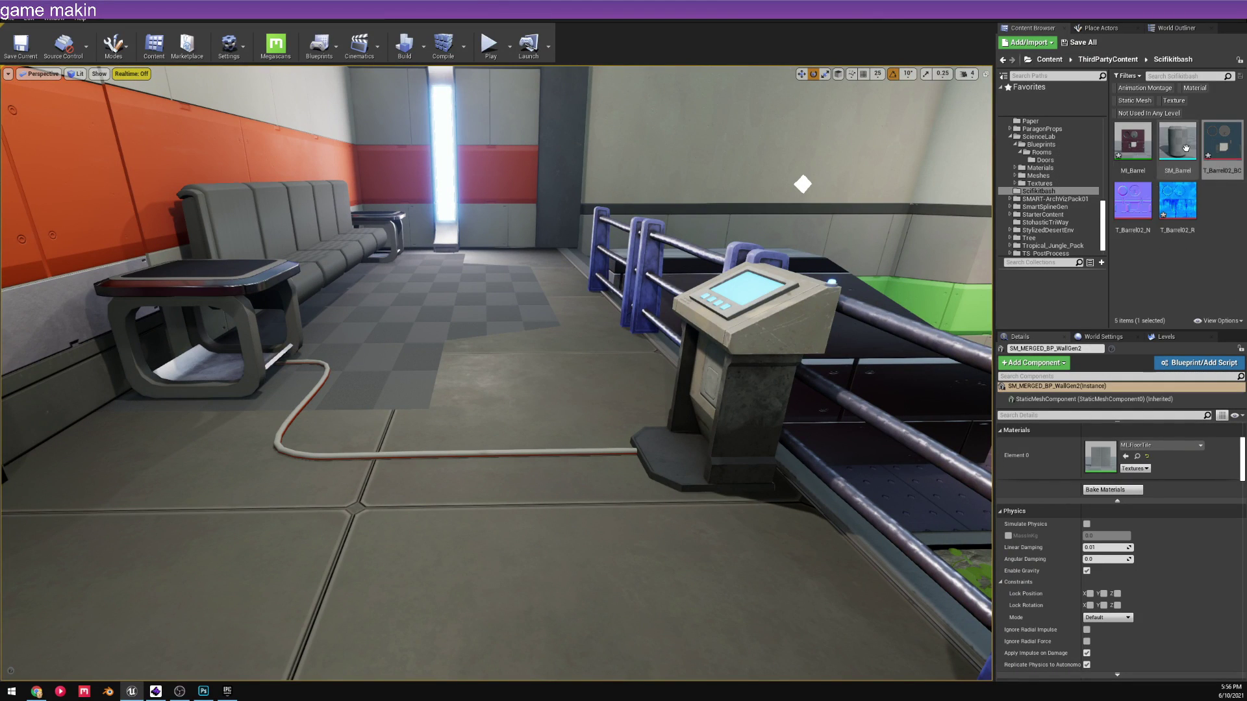
drag(1134, 142, 965, 239)
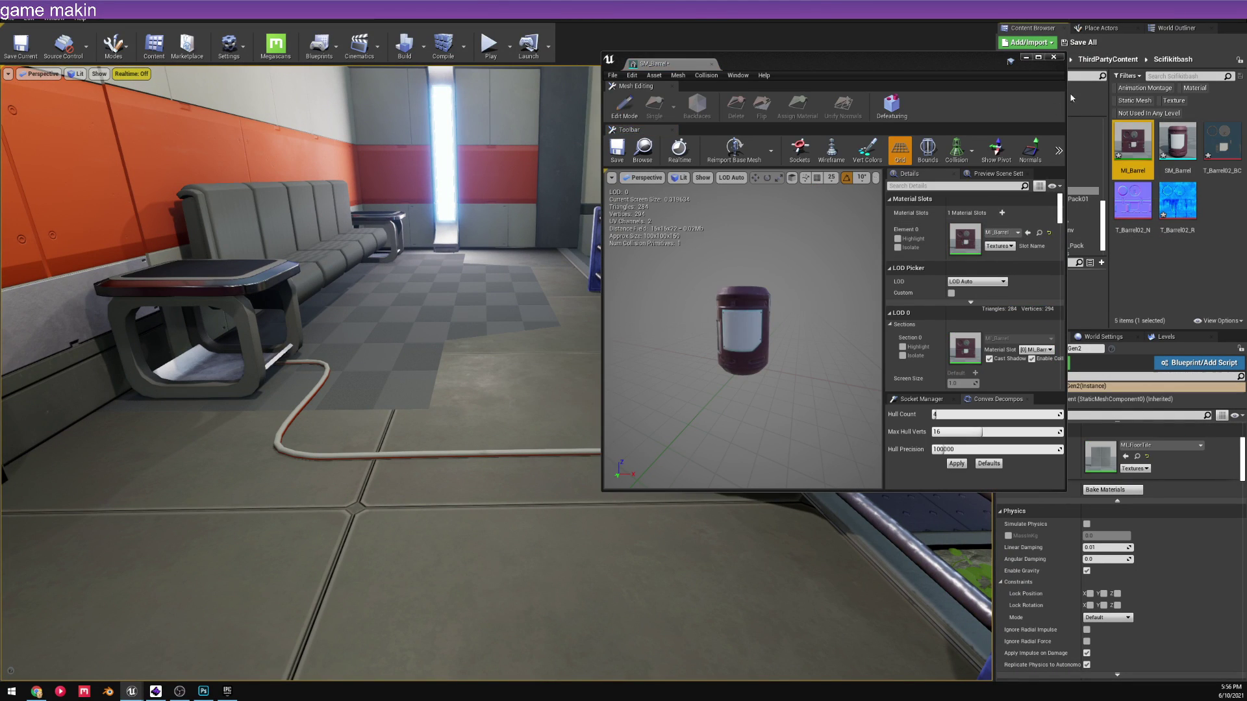
click(1056, 58)
- Place an SM_Barrel on the floor against the wall beside the rack of blue barrels
key(f)
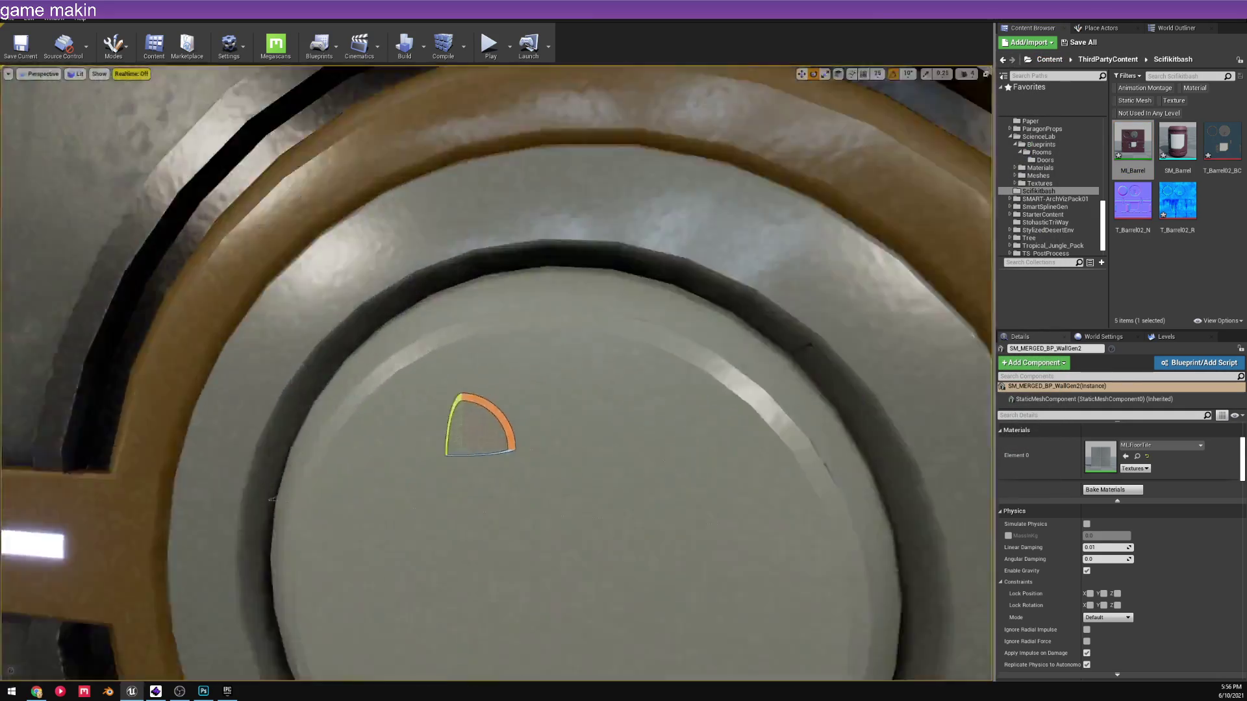
right_drag(496, 373, 669, 647)
drag(1178, 142, 759, 440)
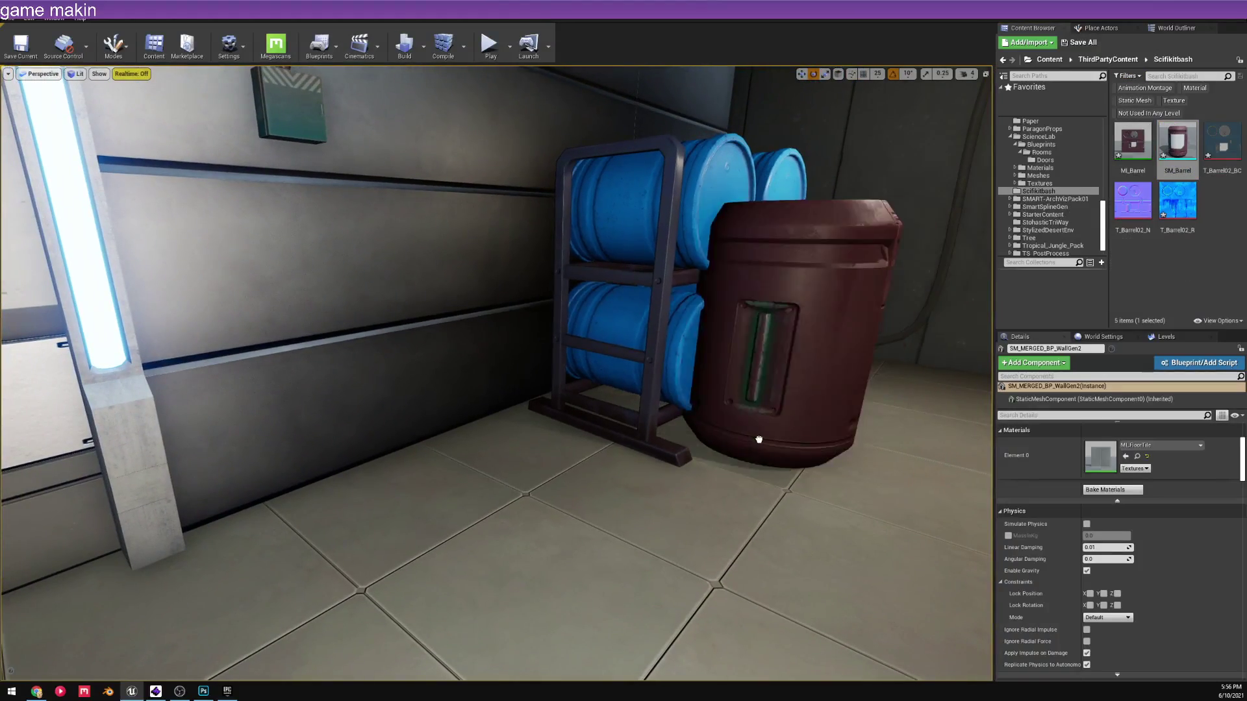
key(Escape)
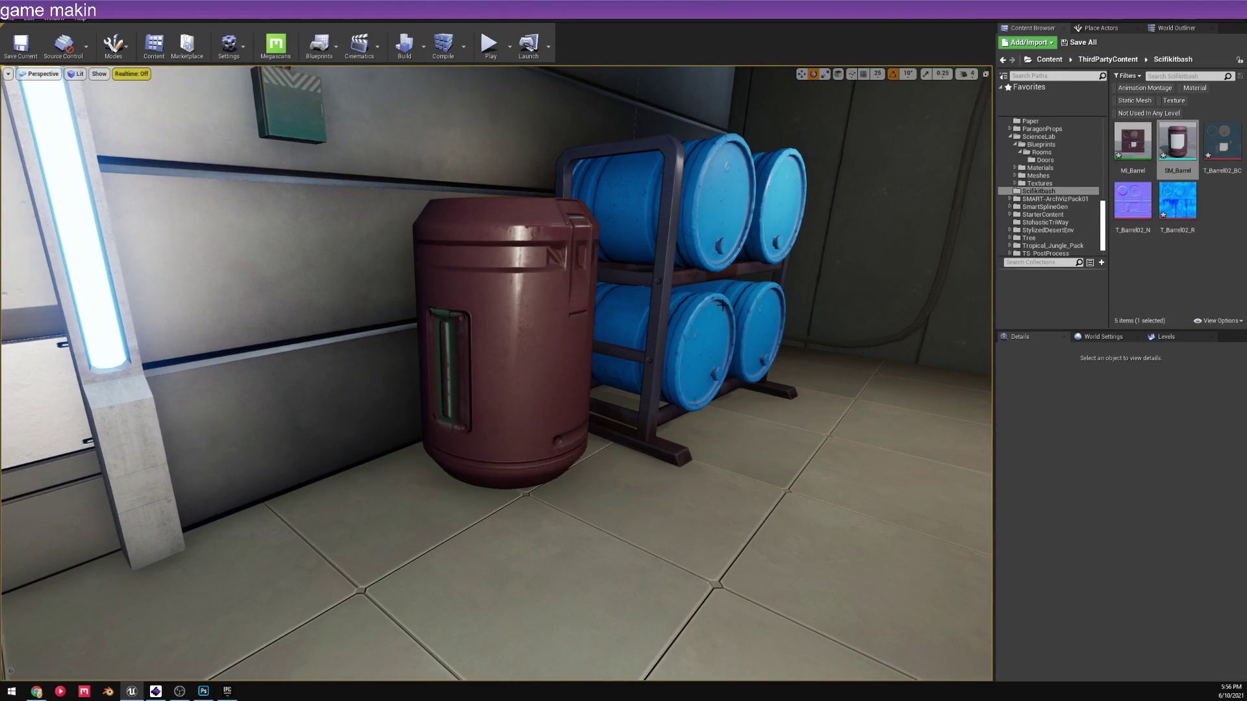
- Place another SM_Barrel in the corner of the dim red-lit alcove, beside the wall pipe
mouse_move(510, 443)
right_down()
mouse_move(234, 448)
mouse_move(432, 449)
mouse_move(351, 448)
right_up()
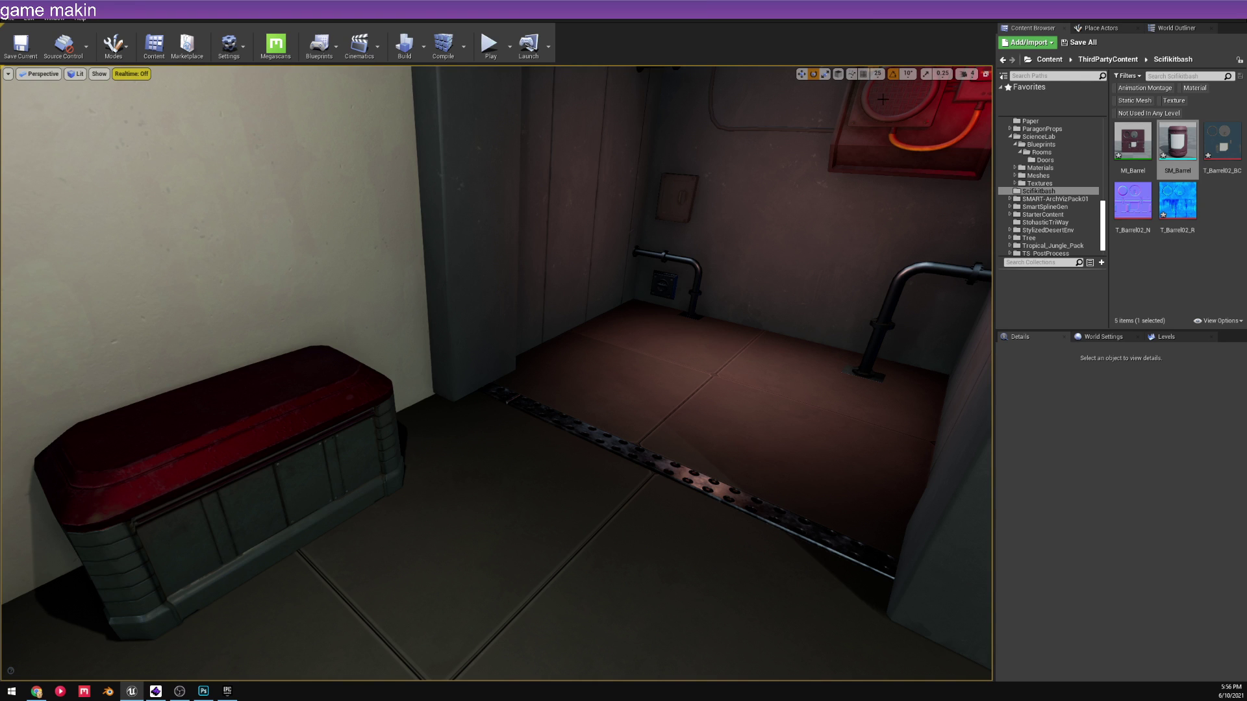
drag(1178, 143, 634, 326)
key(w)
key(Escape)
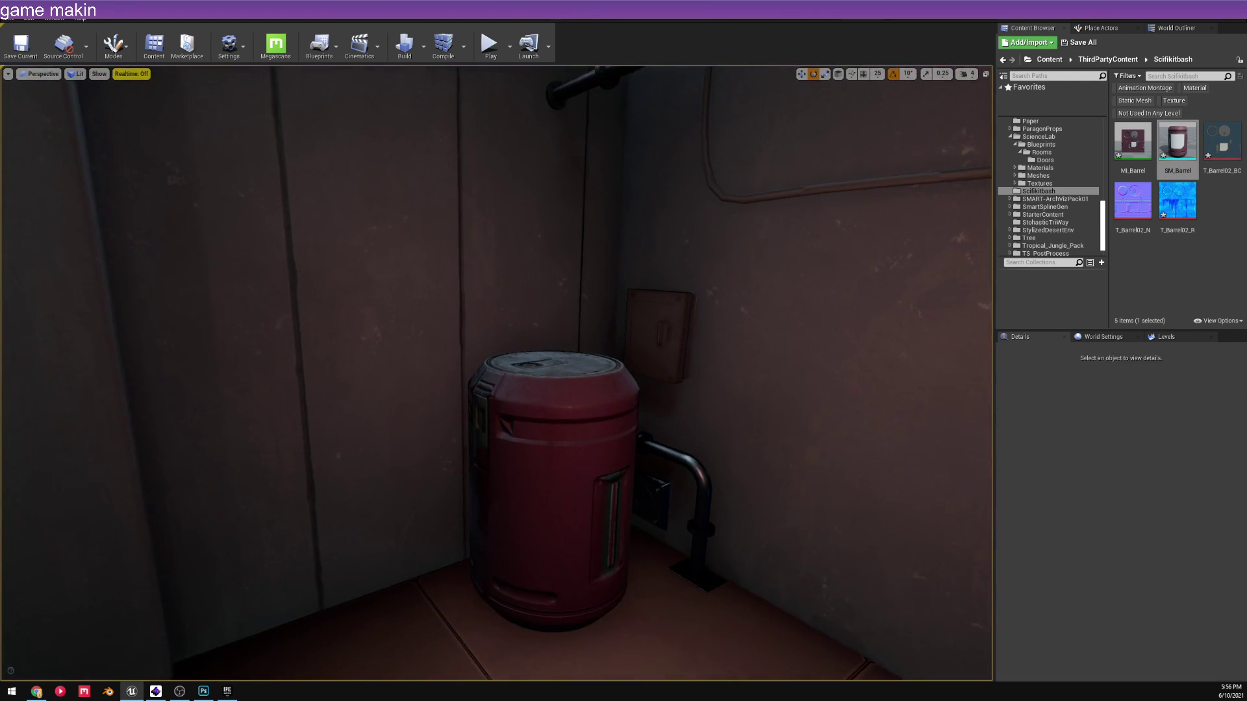
- Place an SM_Barrel on the purple floor between the doorway and the wooden crates, and rotate it slightly
right_drag(496, 373, 912, 351)
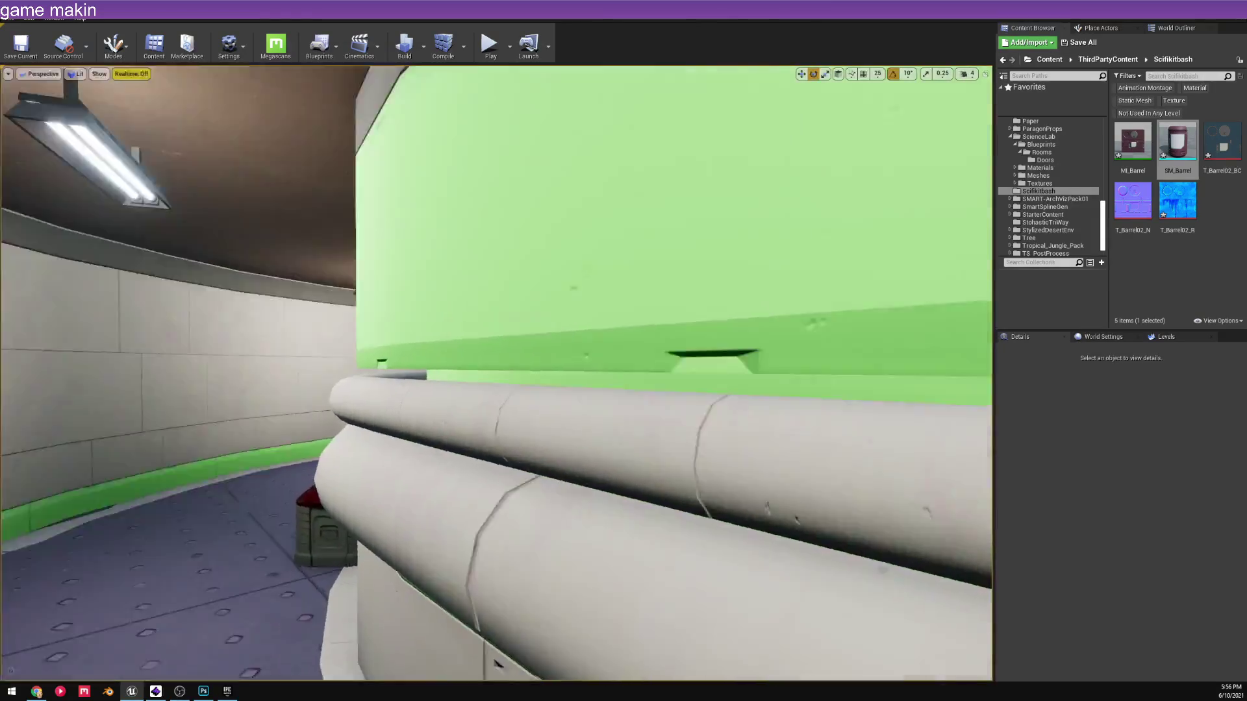
right_drag(497, 373, 575, 366)
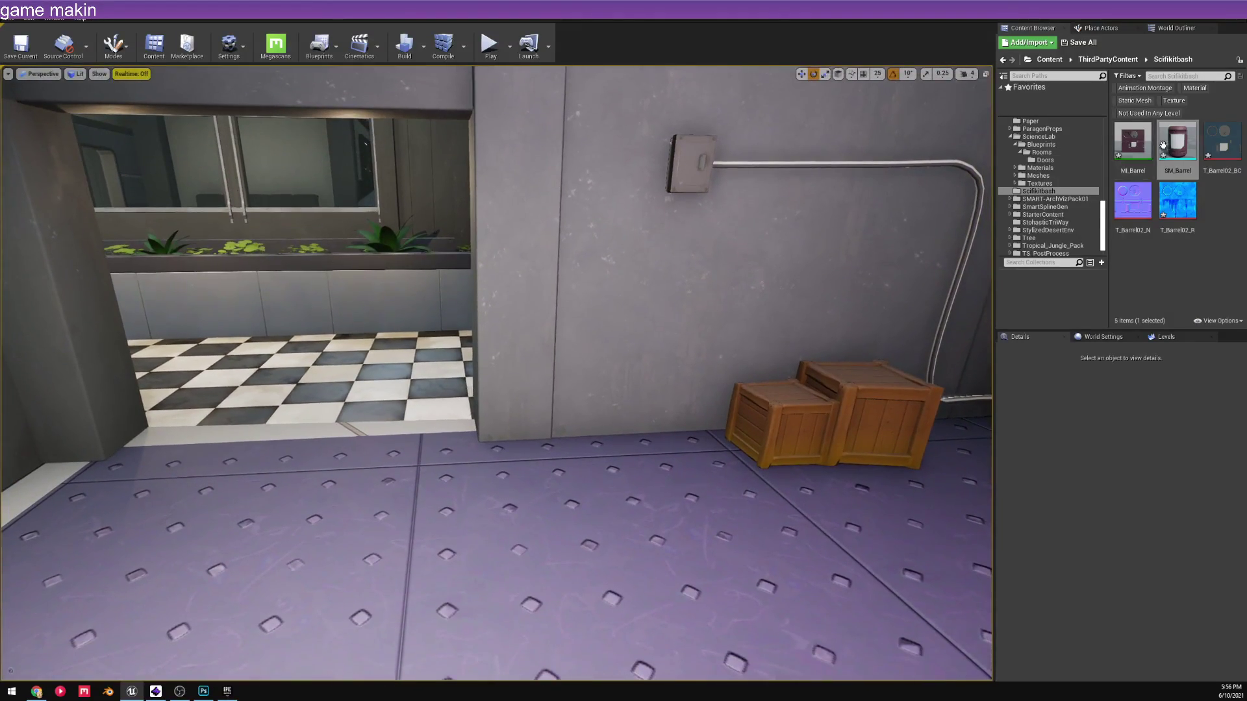
drag(1164, 144, 484, 346)
drag(538, 454, 542, 454)
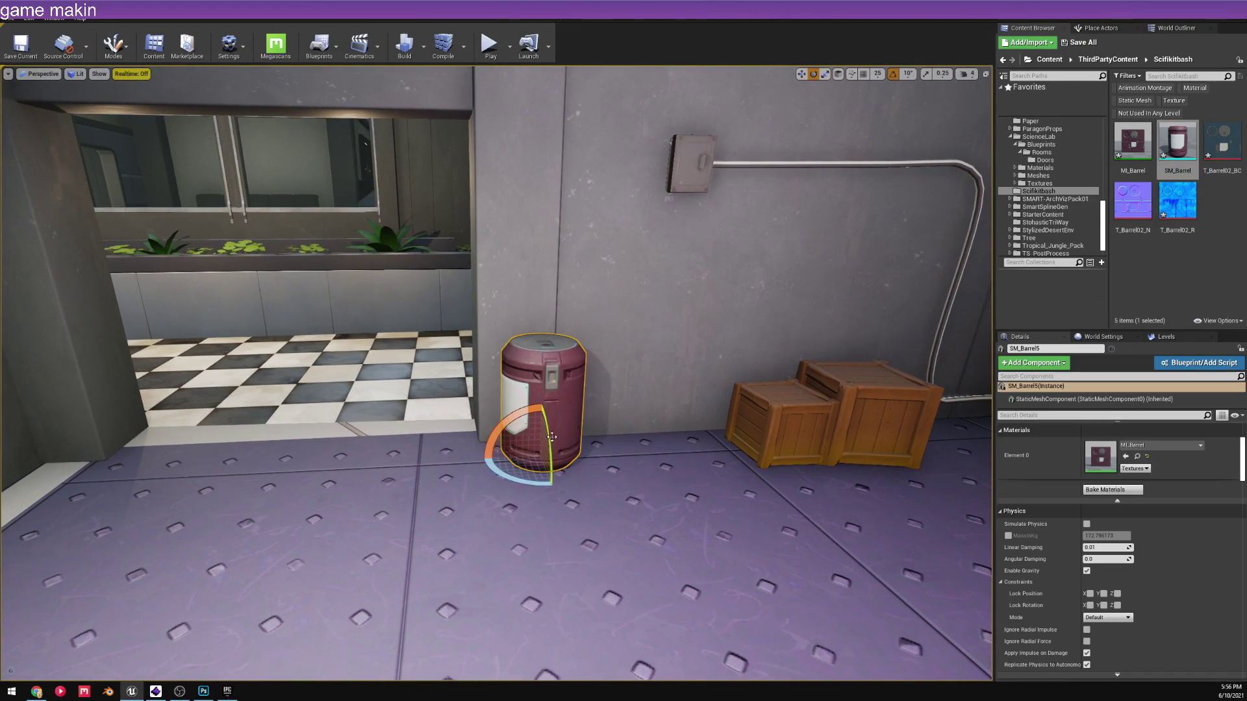
- Deselect the barrel and save all modified assets and levels
right_drag(542, 454, 504, 397)
key(Escape)
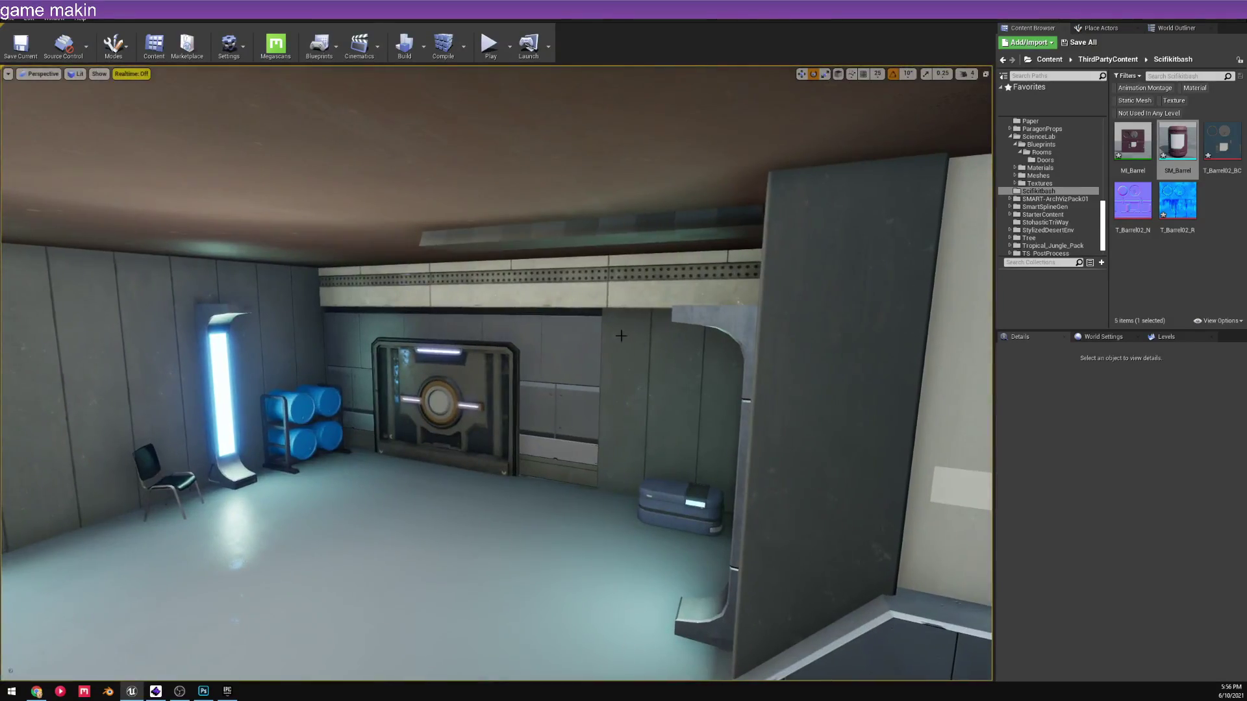
click(1079, 42)
click(710, 436)
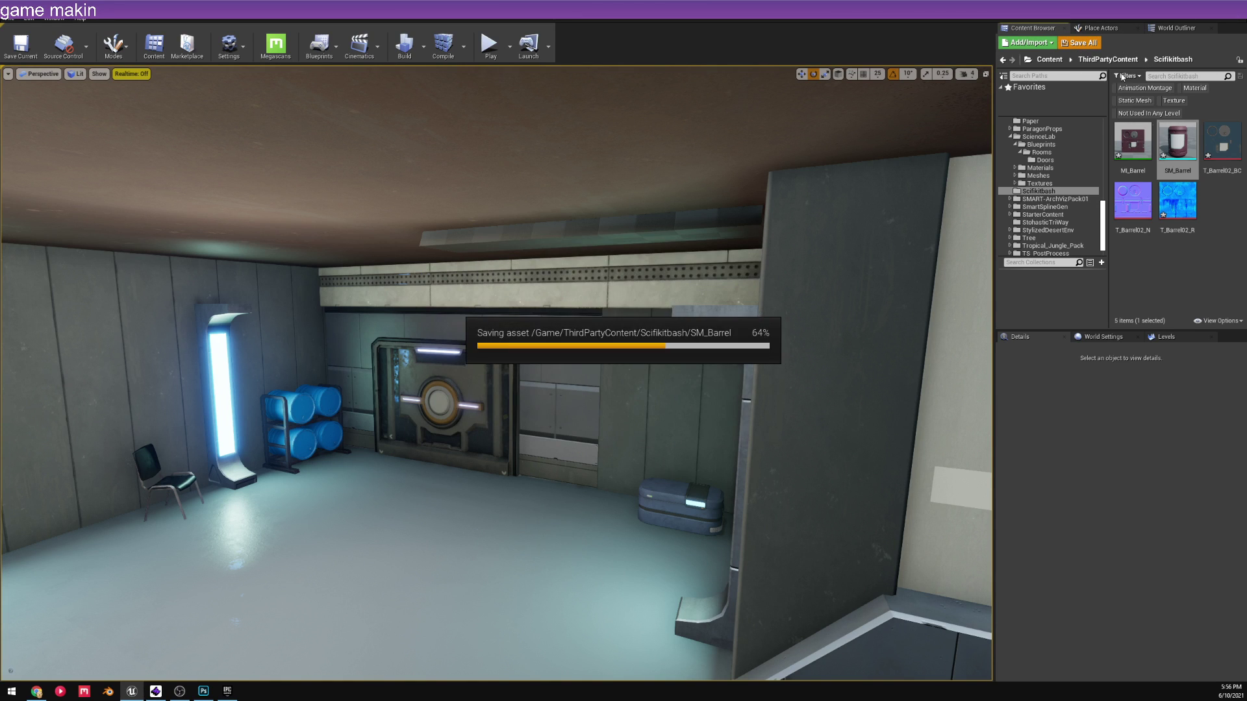
drag(711, 6, 714, 168)
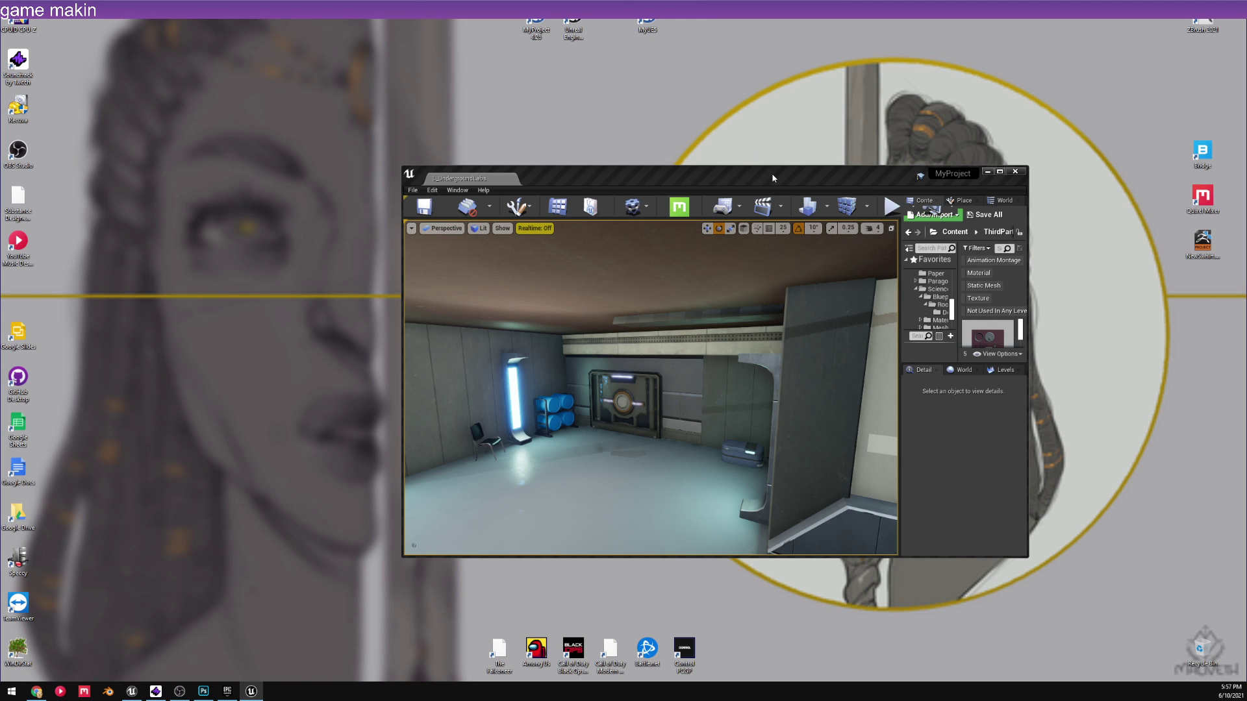
drag(774, 172, 744, 47)
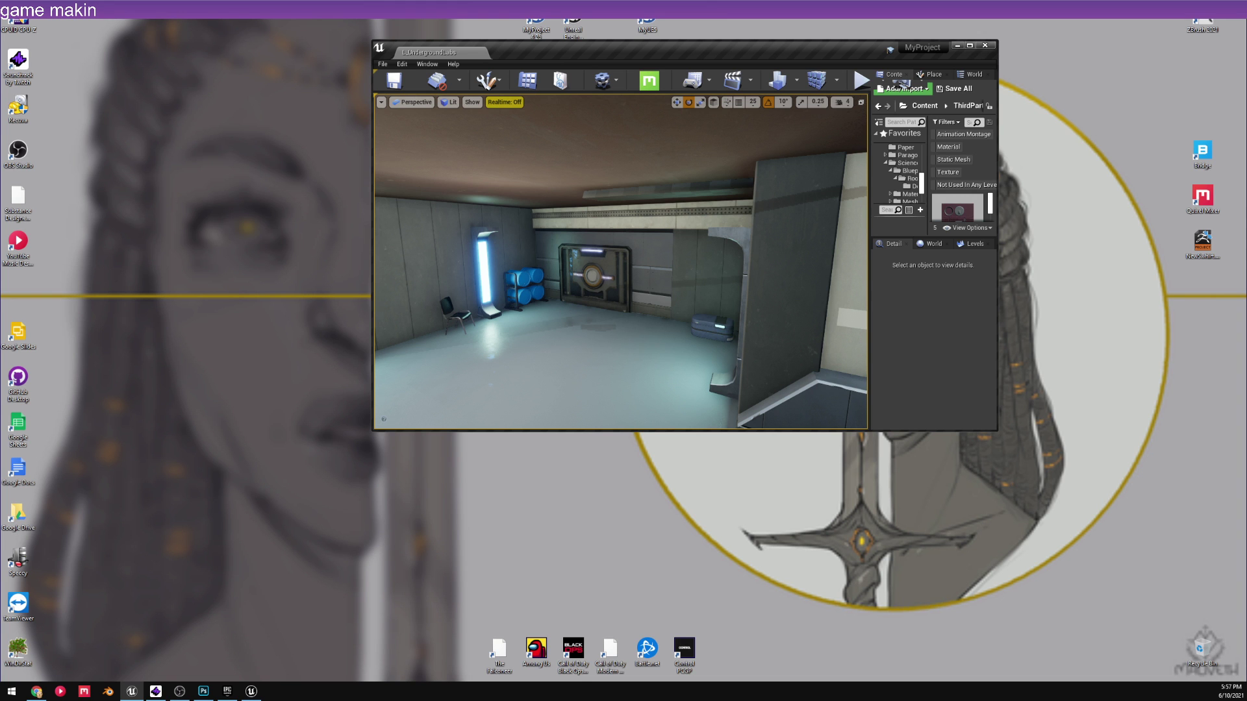
drag(816, 53, 851, 0)
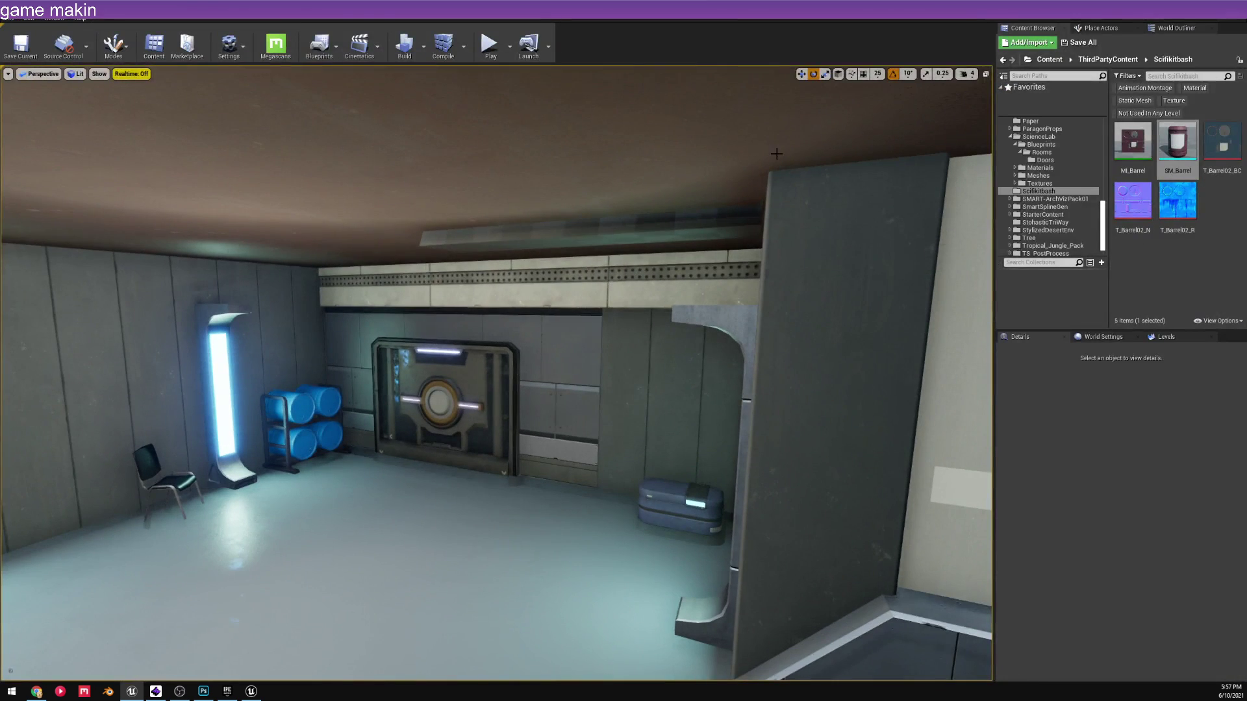
right_drag(773, 151, 870, 166)
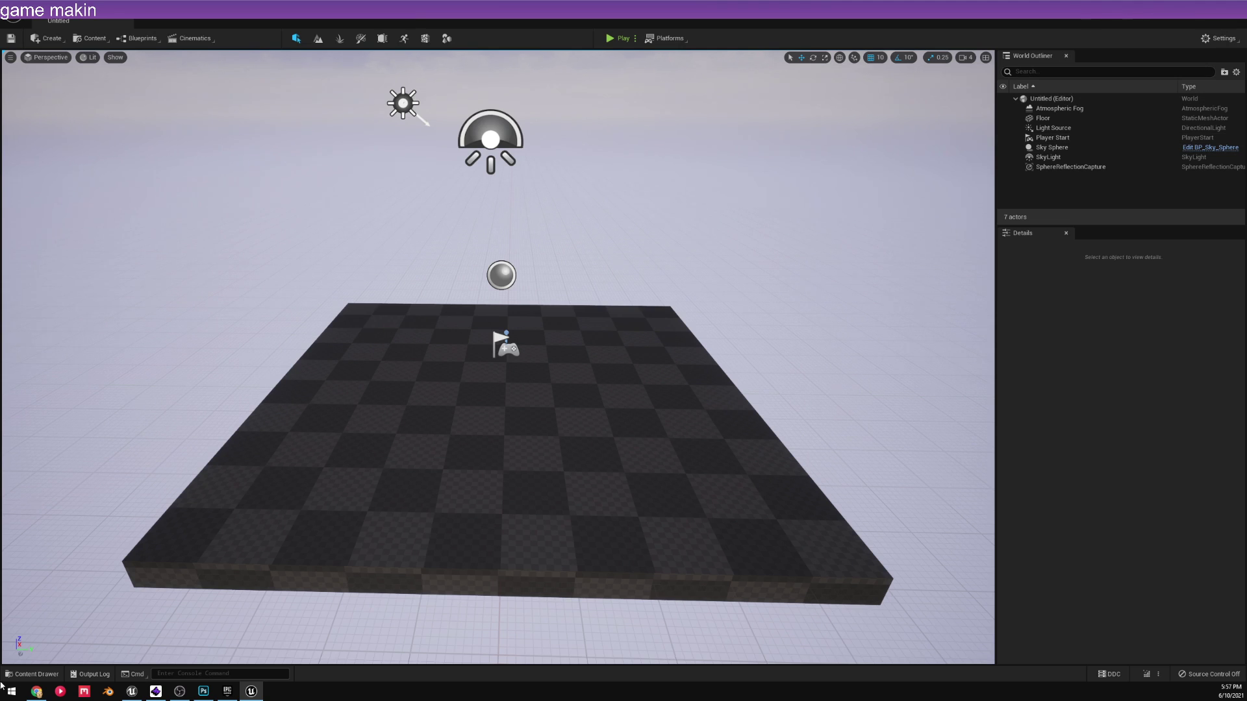
- In the Unreal Engine 5 editor, open the L_UndergroundLabs level from Maps/SubLevels, close the message log and view the hydroponics lab
click(36, 674)
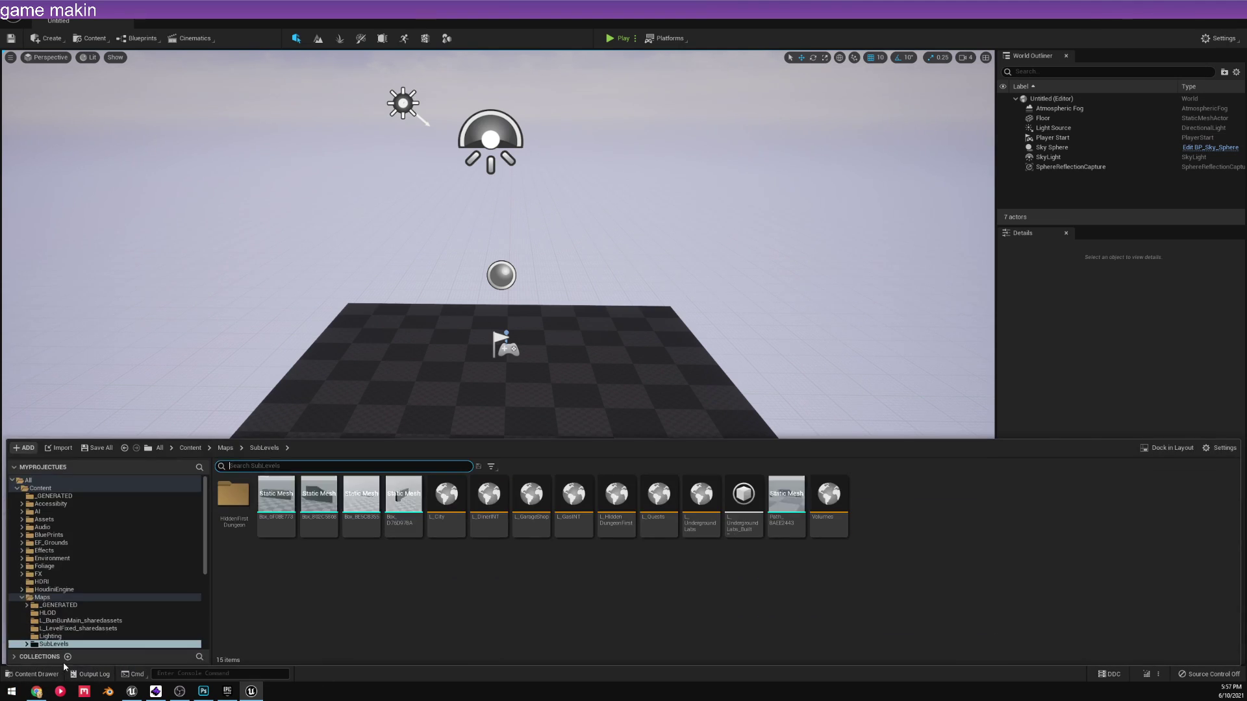
double_click(710, 531)
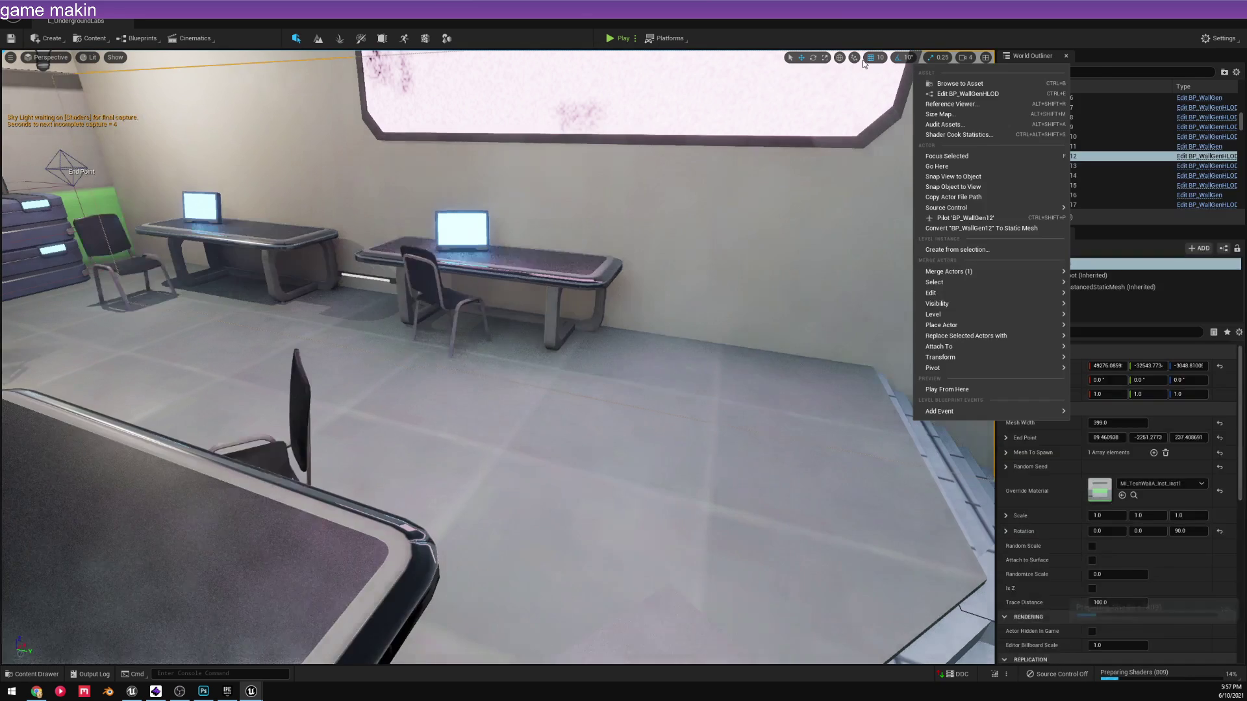
click(796, 74)
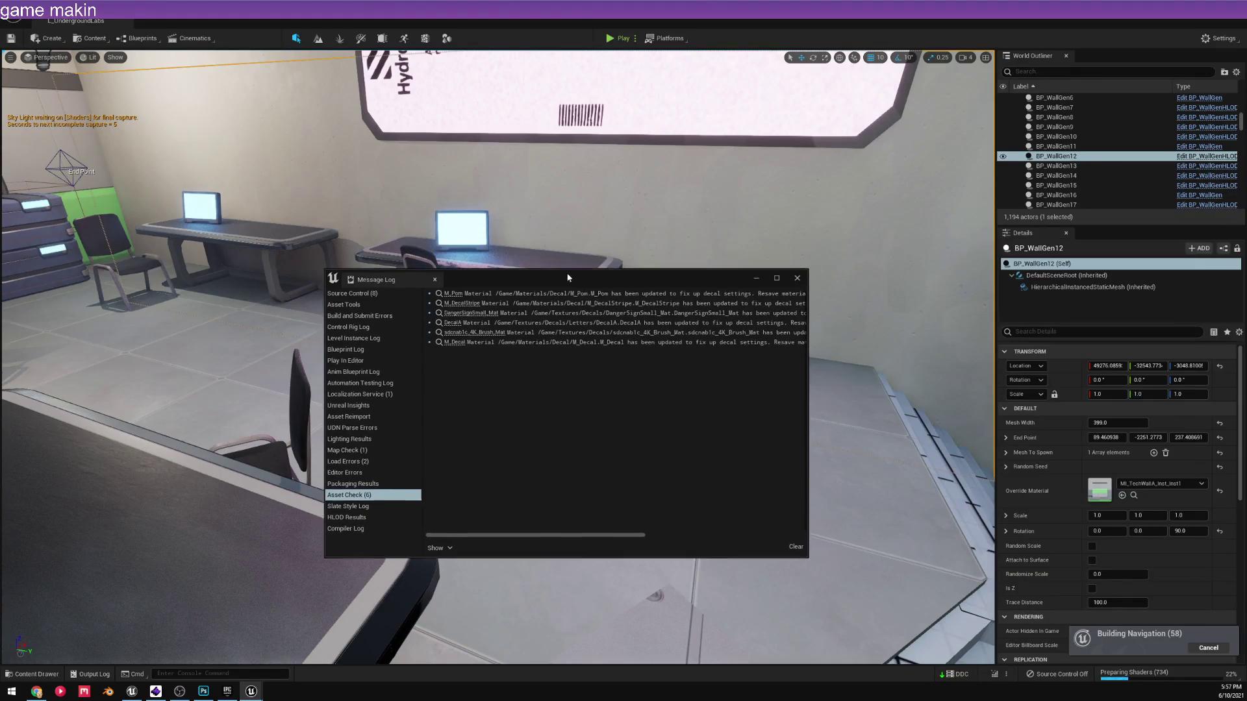
click(799, 274)
right_drag(793, 285, 624, 294)
right_drag(658, 348, 559, 373)
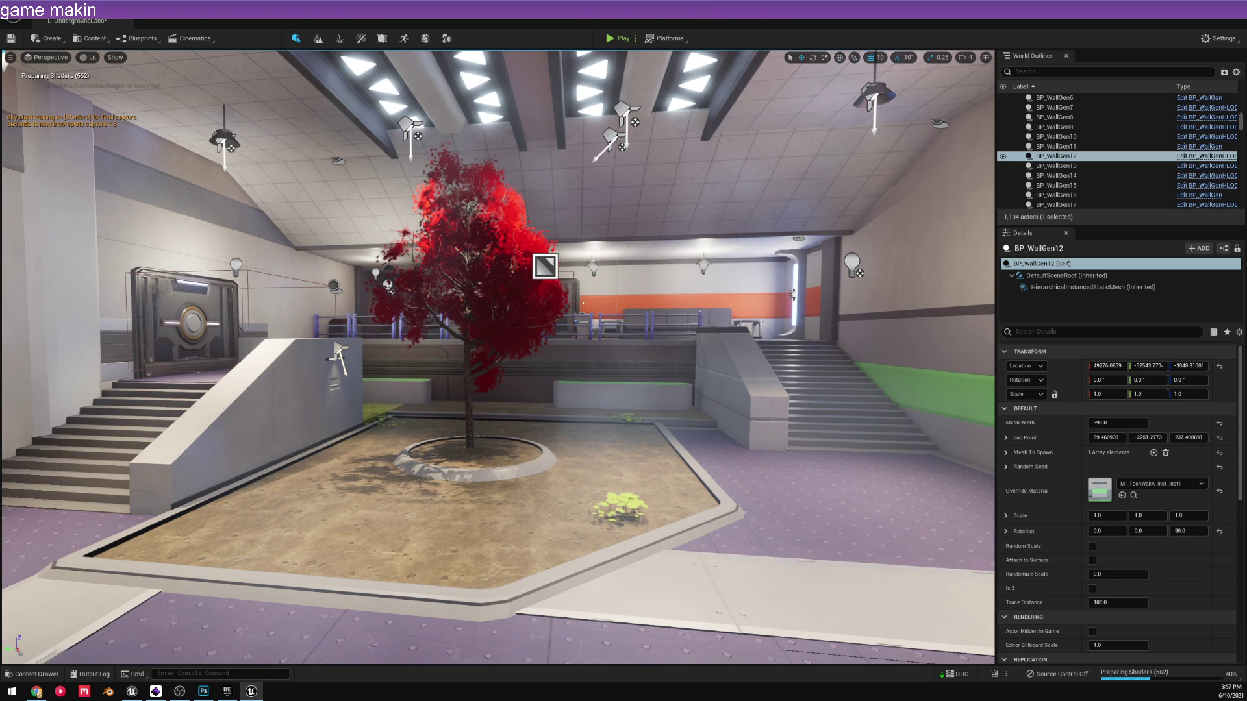
- Inspect the stair side wall and the box reflection capture beside the red tree in the hydroponics lab
click(740, 383)
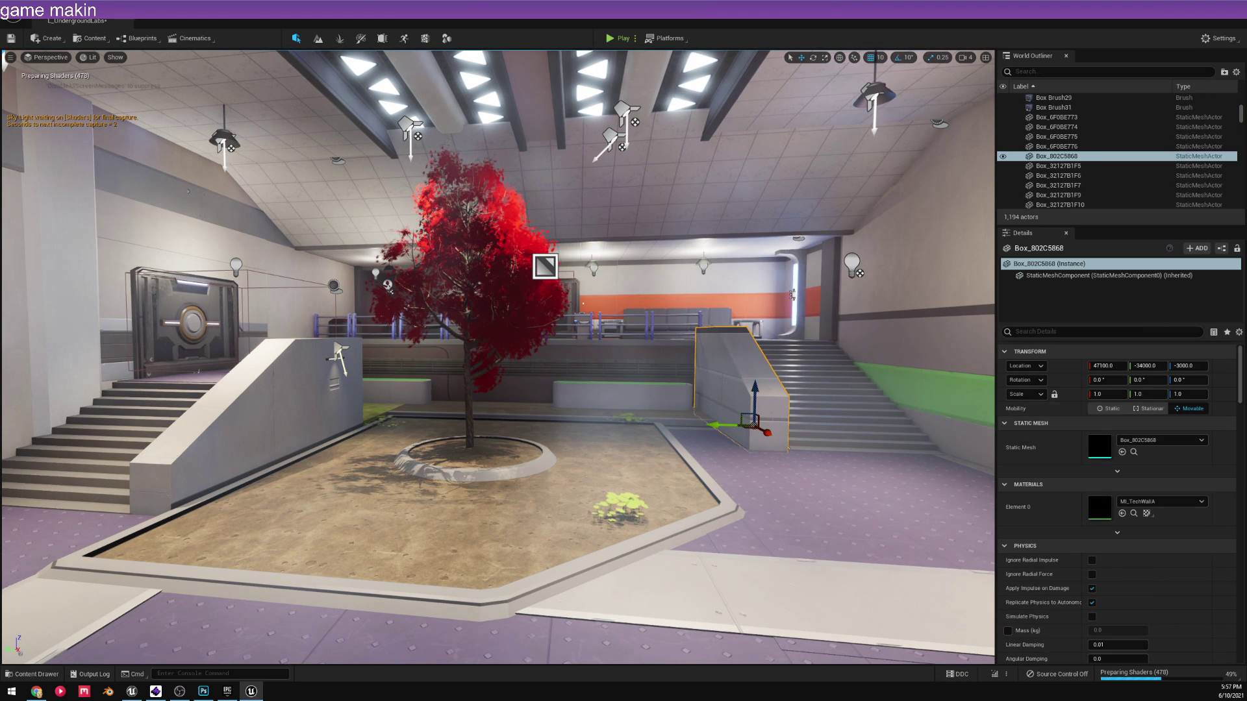
right_drag(693, 326, 692, 305)
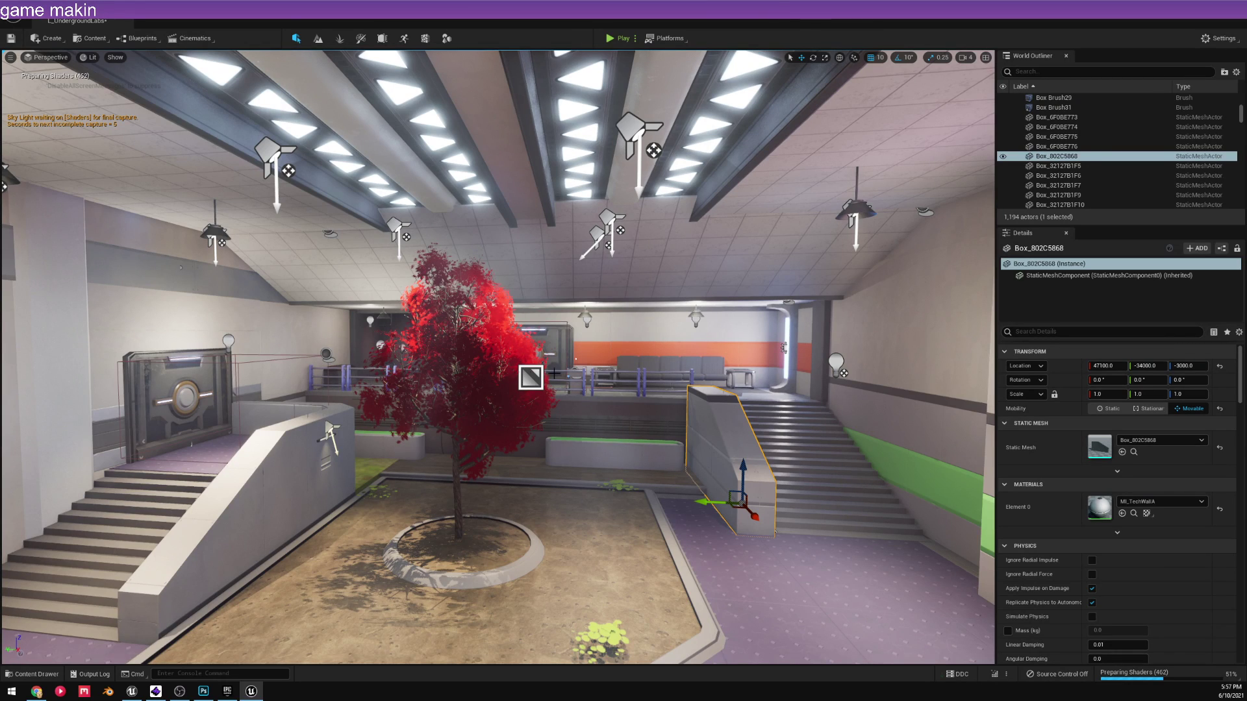
click(532, 376)
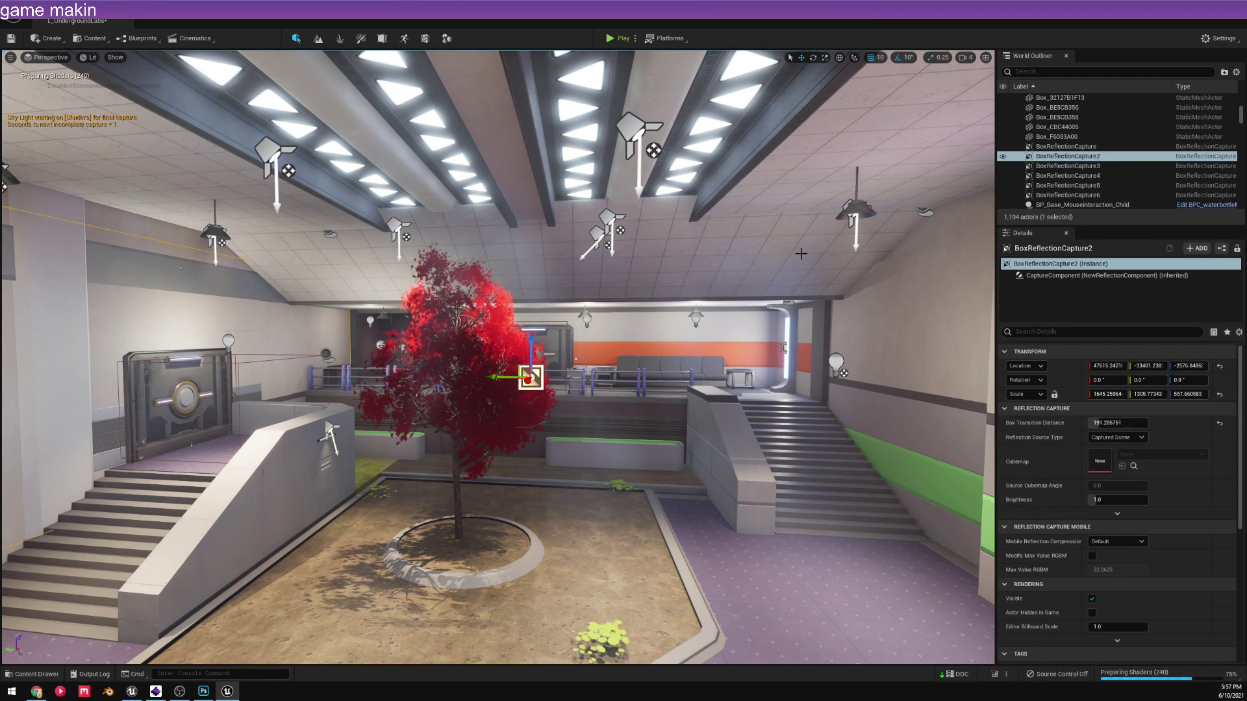
scroll(796, 254, up, 2)
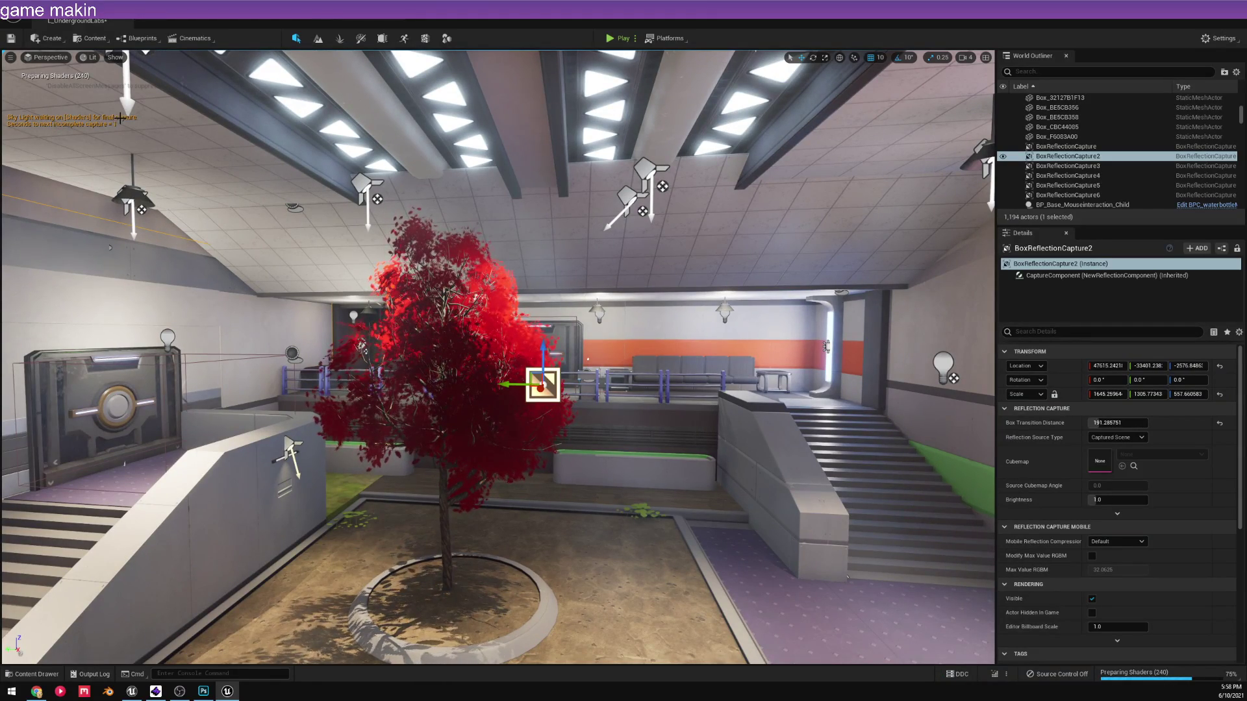
right_drag(105, 116, 94, 119)
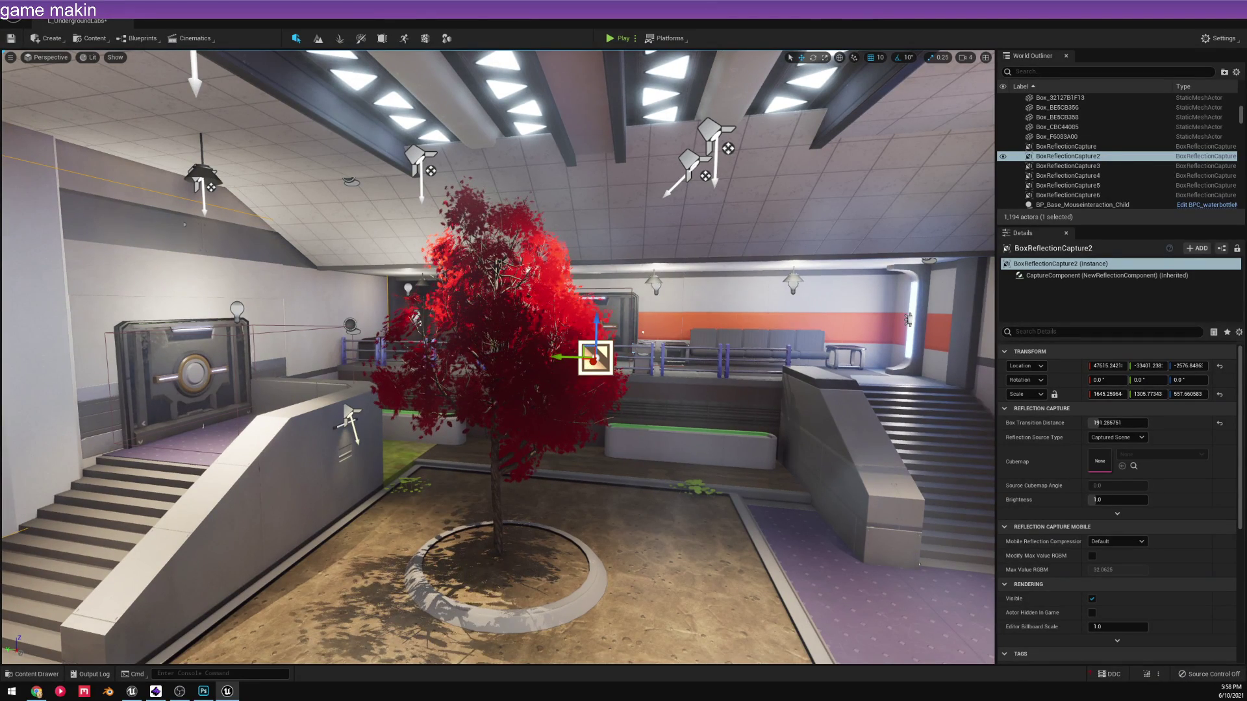
mouse_move(663, 330)
right_down()
mouse_move(651, 337)
mouse_move(689, 331)
right_up()
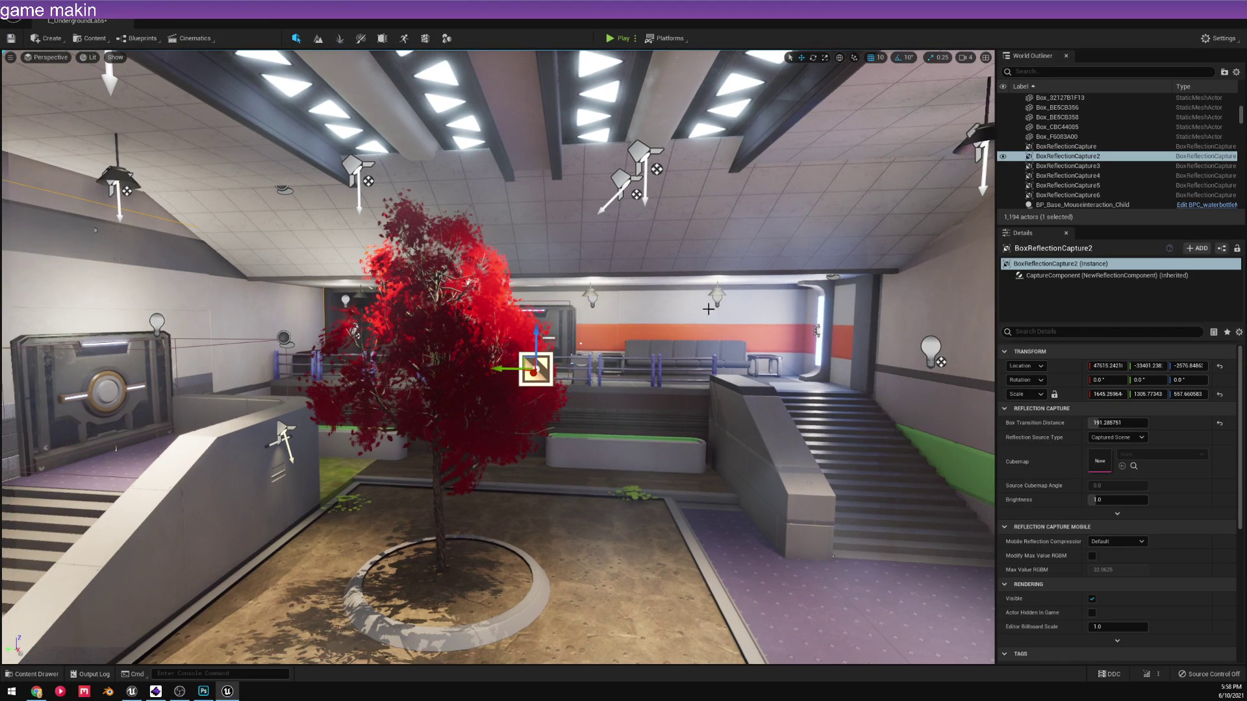
- In the project's engine rendering settings, set the Shadow Map Method to Shadow Maps
click(57, 9)
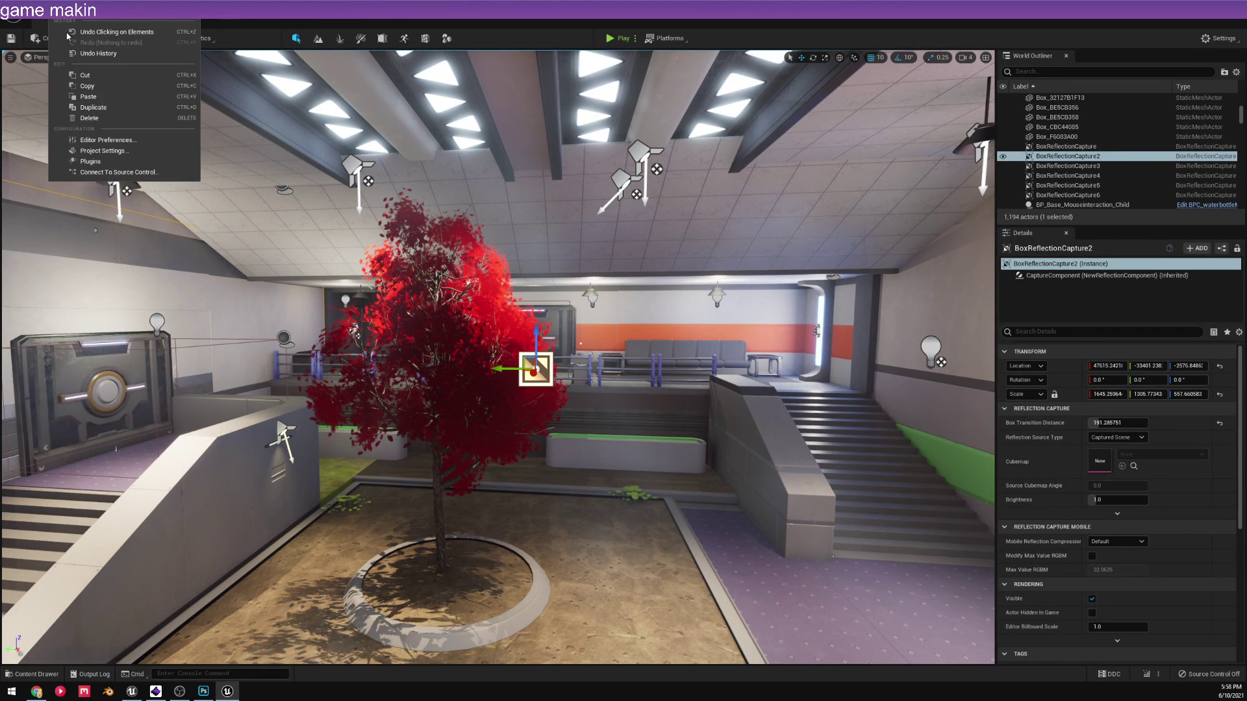
click(95, 157)
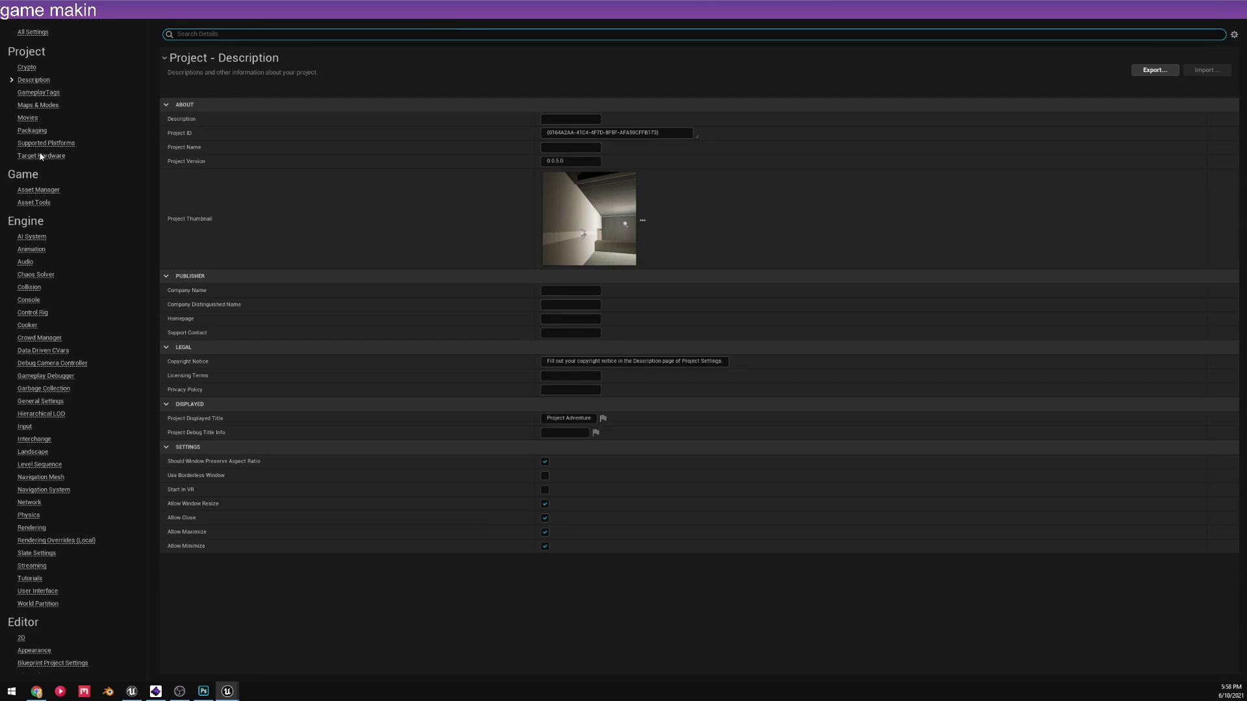
scroll(38, 426, down, 3)
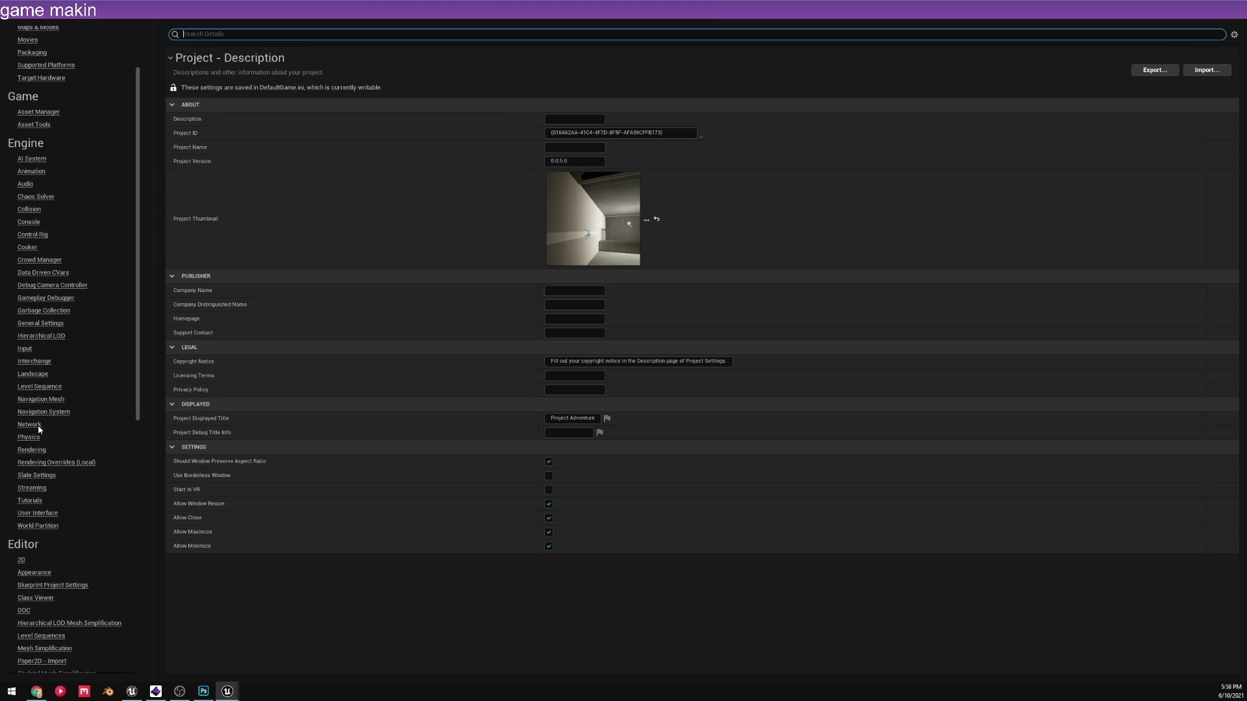
click(38, 452)
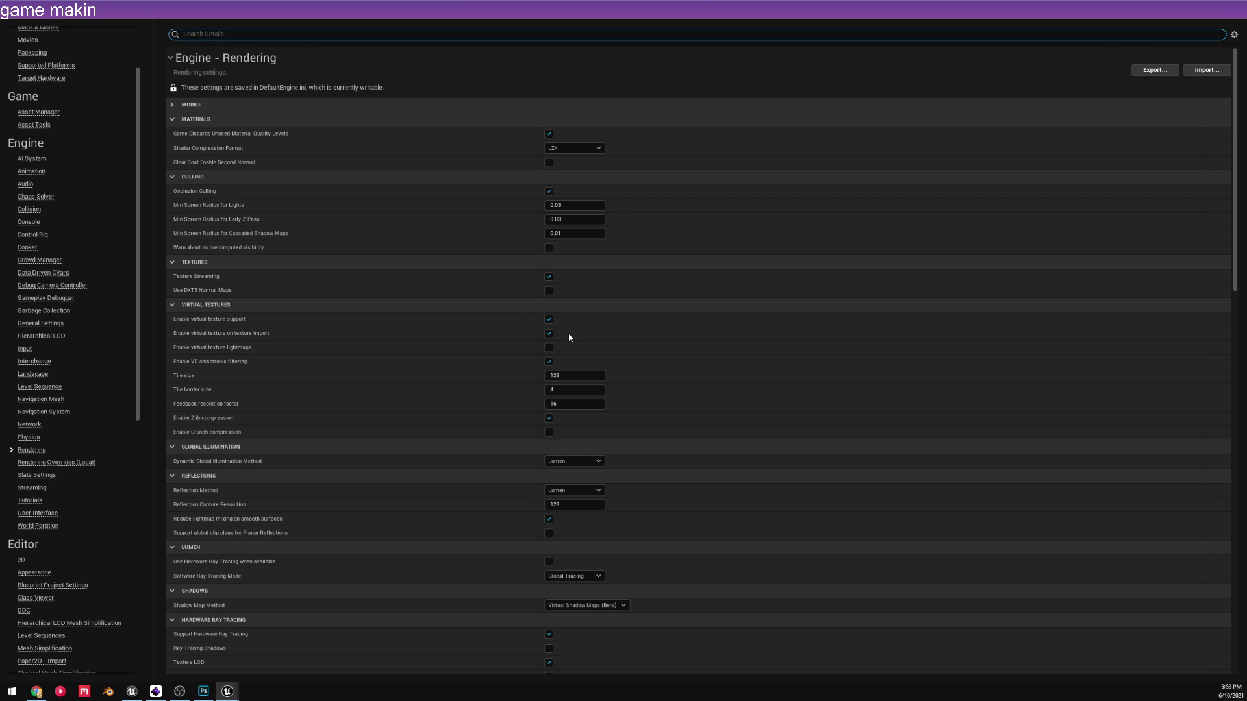
scroll(506, 380, down, 3)
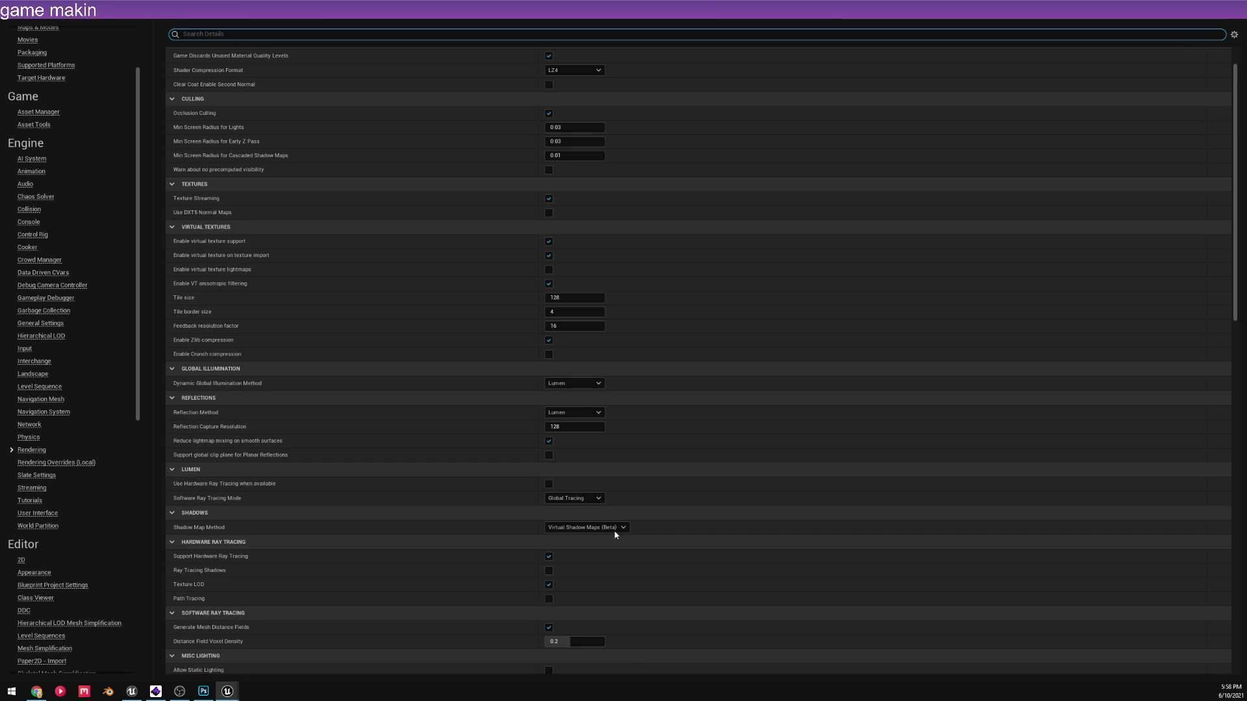
click(583, 527)
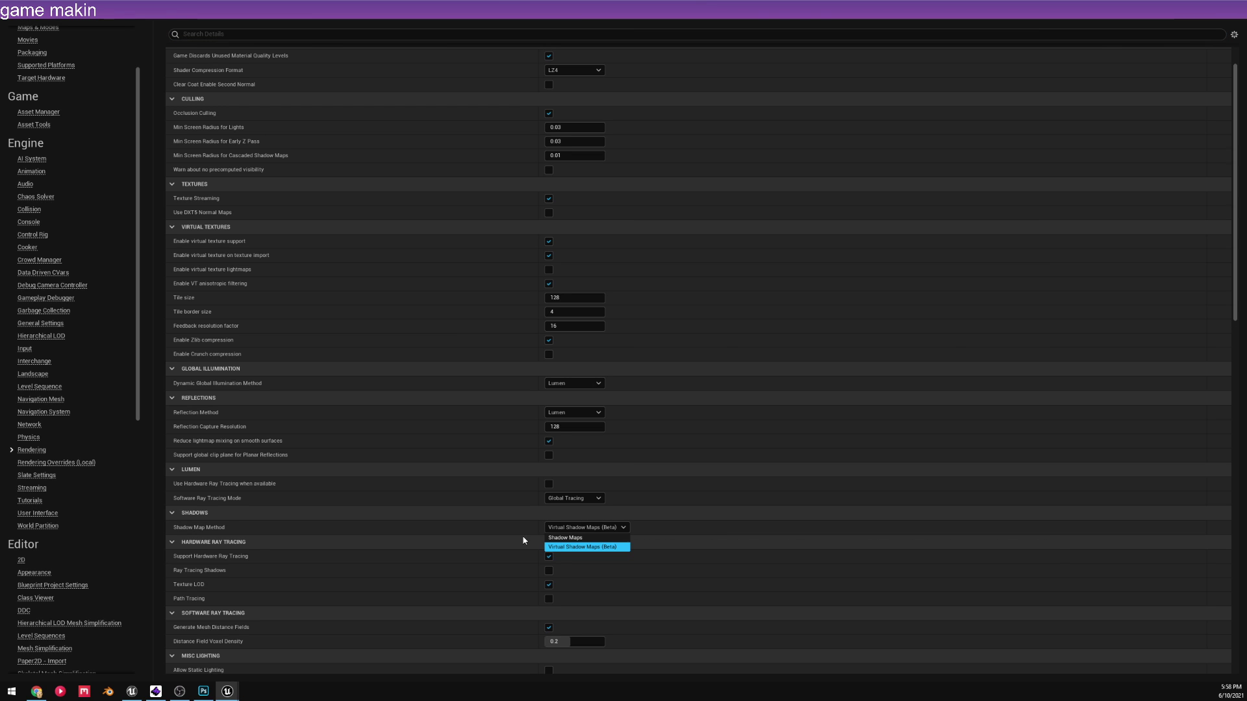
click(553, 538)
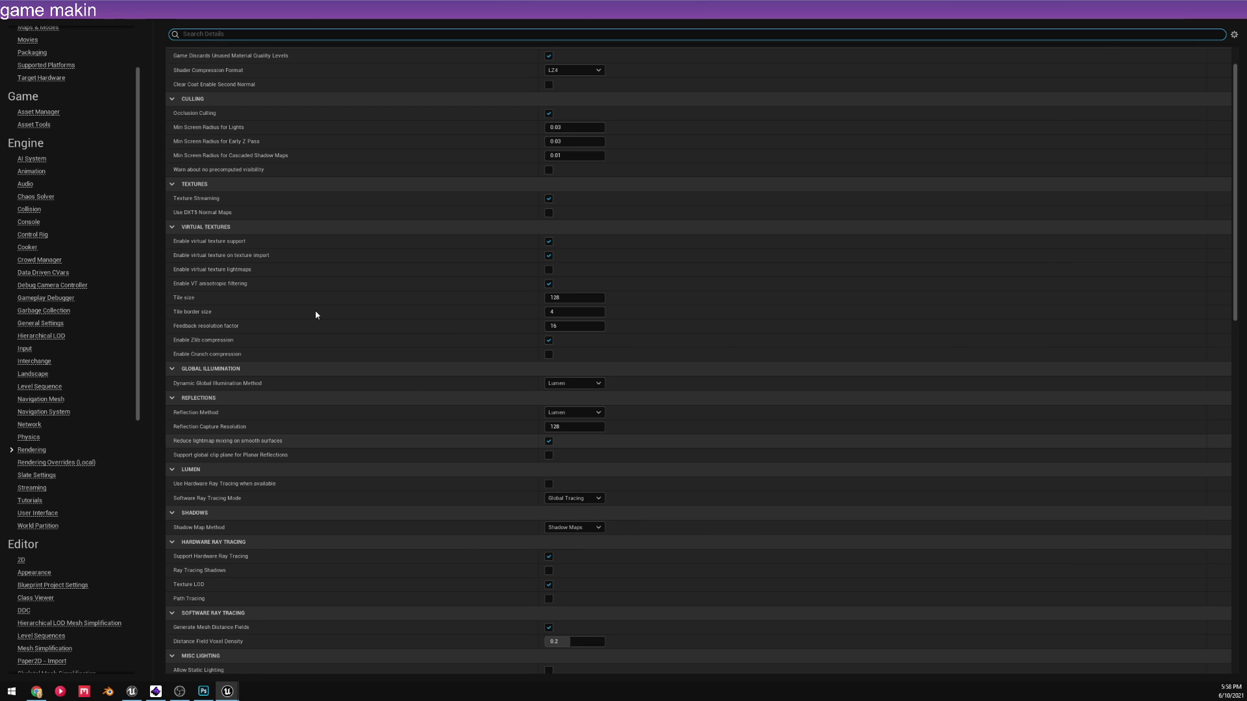
scroll(299, 292, down, 2)
scroll(298, 248, up, 2)
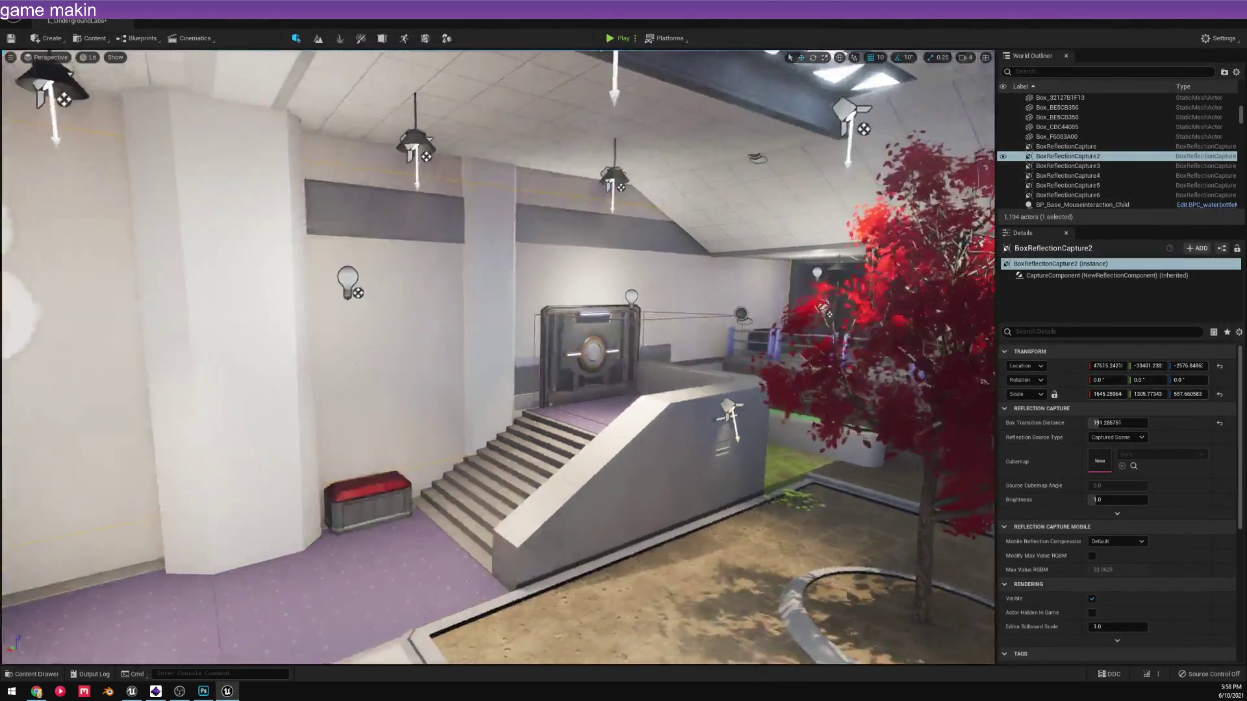
- Examine the lighting from the hydroponics lab through to the dark office with the lit desk
right_drag(499, 357, 445, 365)
key(w)
click(493, 367)
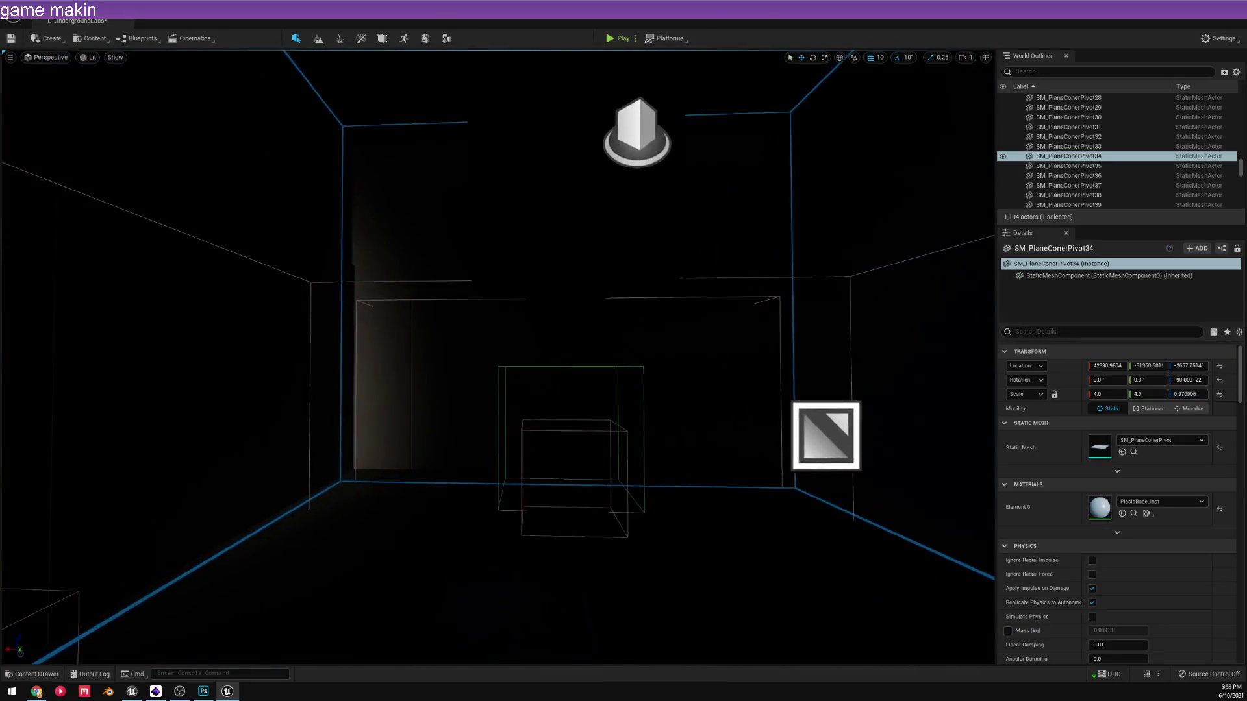
right_drag(499, 357, 351, 350)
key(s)
key(w)
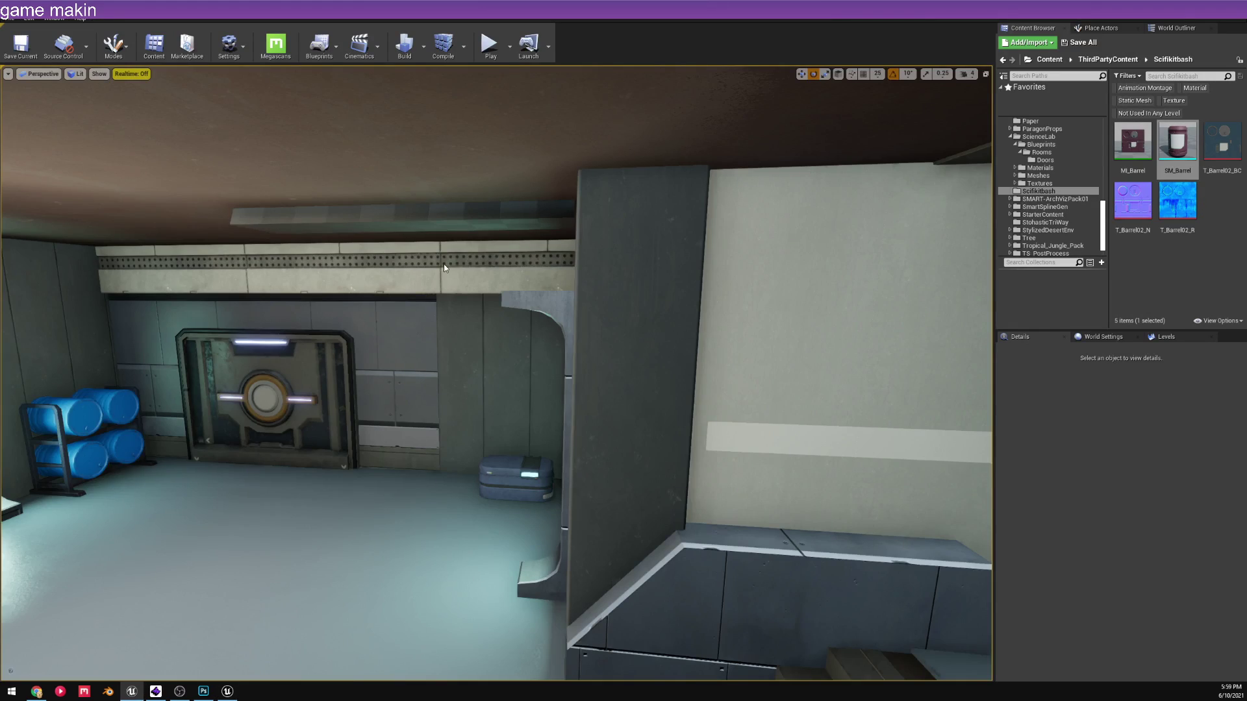
right_drag(493, 364, 468, 360)
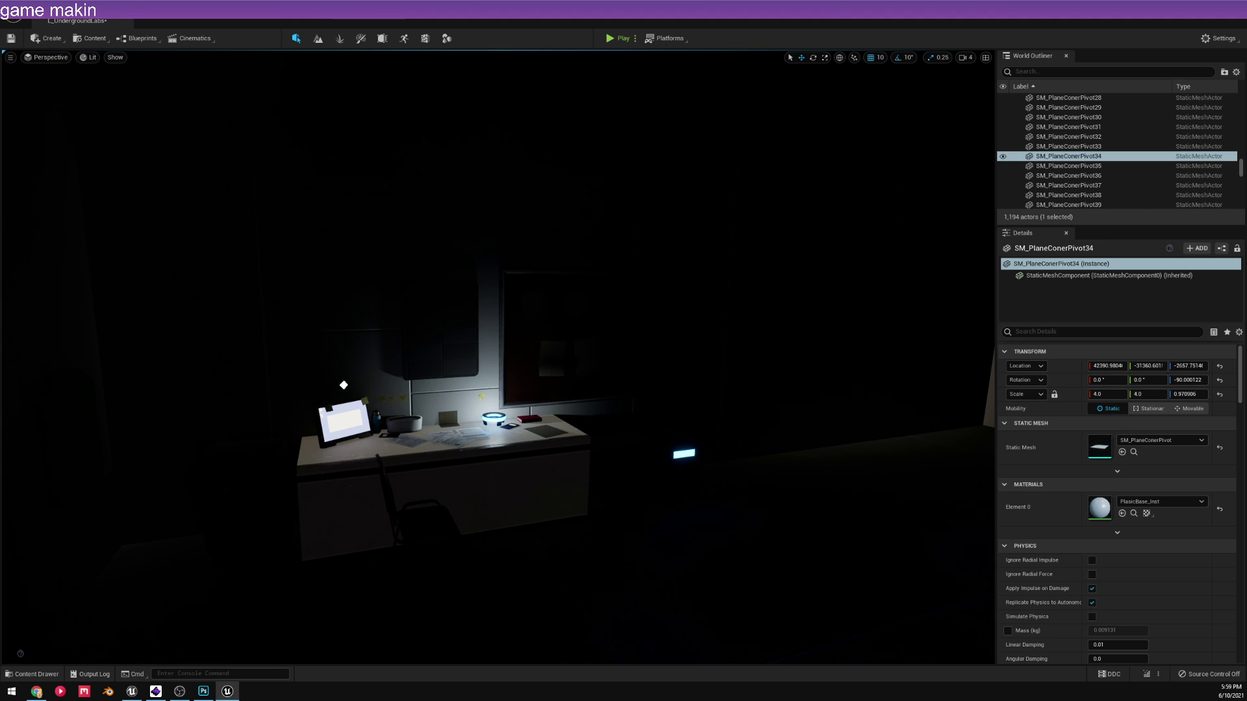
mouse_move(494, 364)
right_down()
mouse_move(364, 357)
mouse_move(546, 364)
mouse_move(428, 361)
mouse_move(406, 410)
mouse_move(469, 355)
mouse_move(453, 383)
mouse_move(484, 383)
right_up()
- Start playing in the editor from the floor beside the lit desk, accepting the blueprint compilation errors, and take control of the character
right_click(614, 170)
click(653, 540)
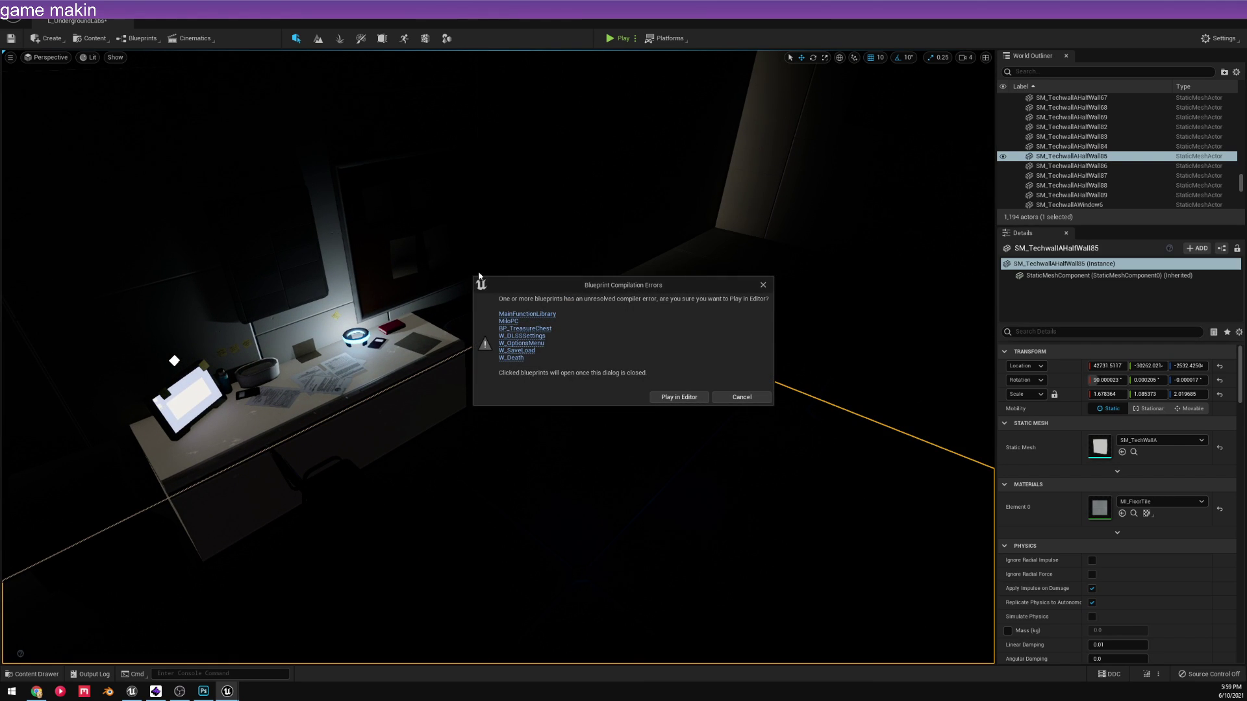
click(686, 398)
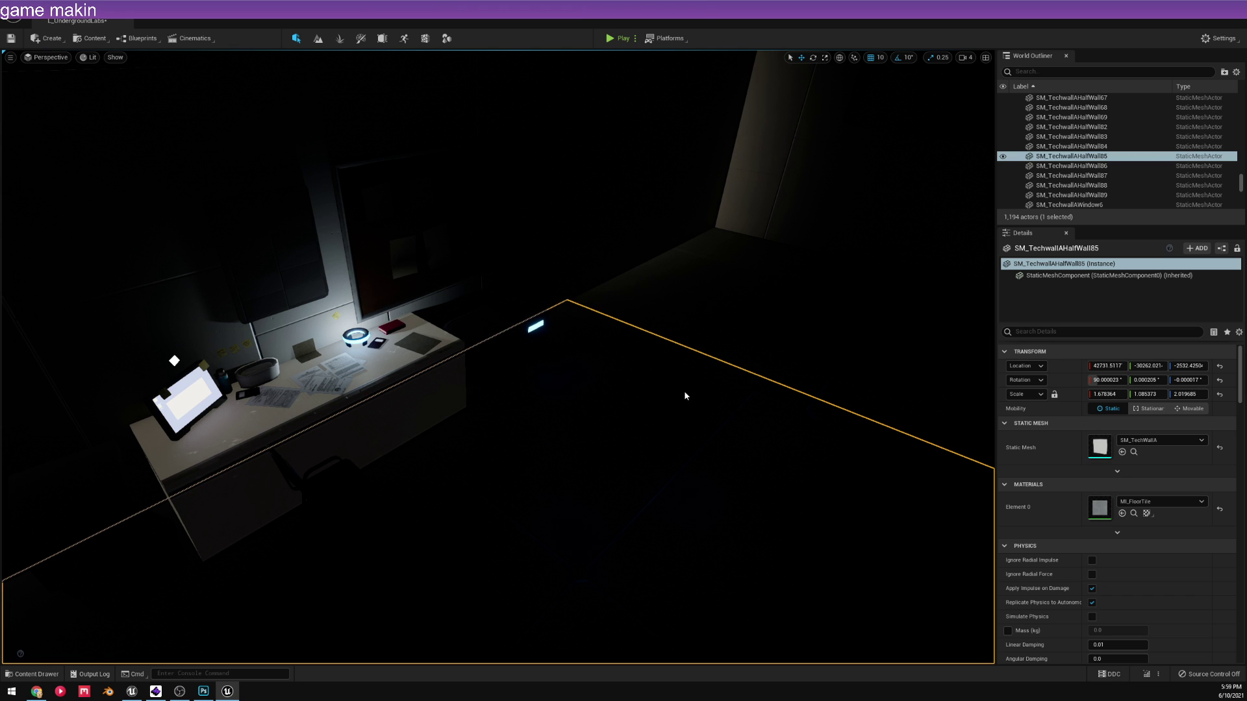
click(508, 461)
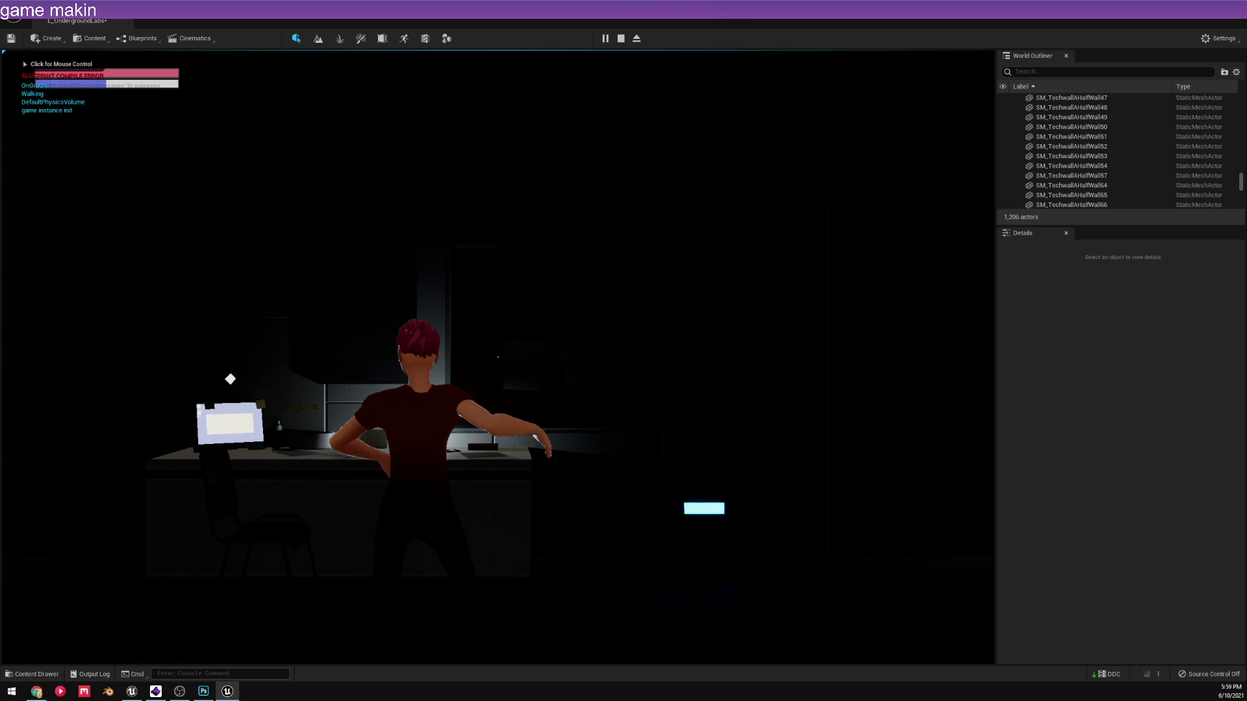
- Walk the character around the dark office, viewing the desk and the doorway to the bright corridor
key(w)
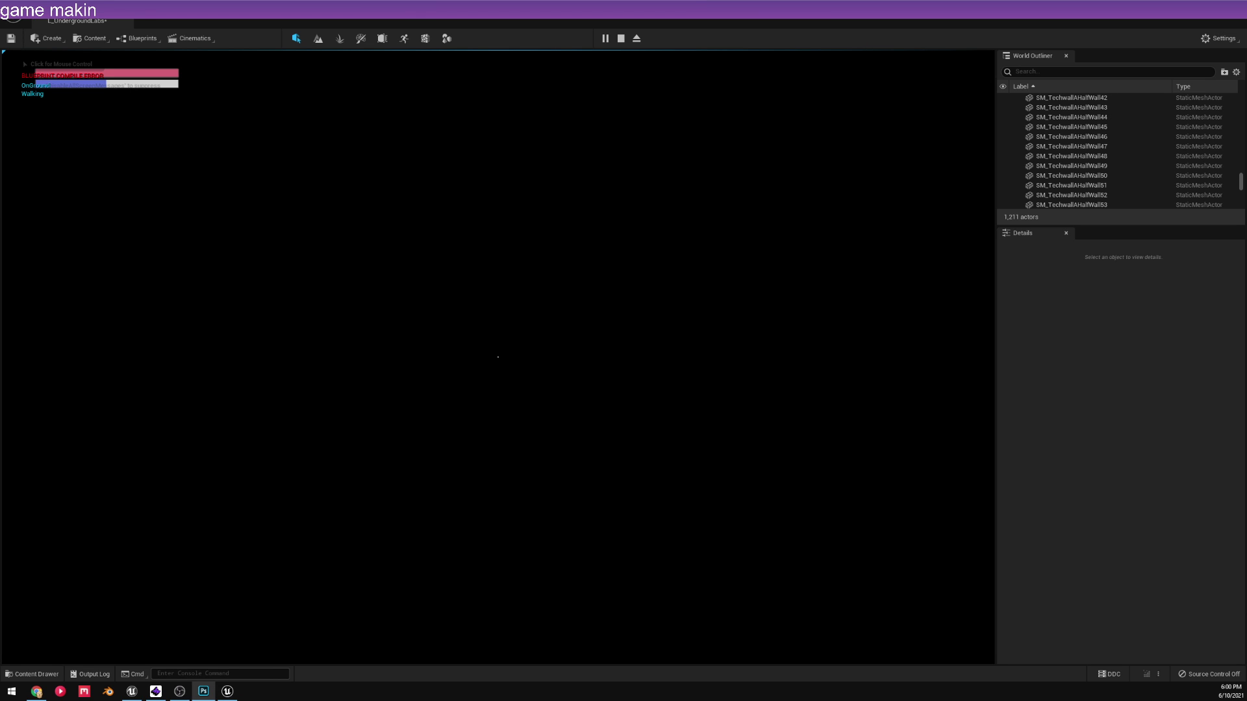
click(761, 454)
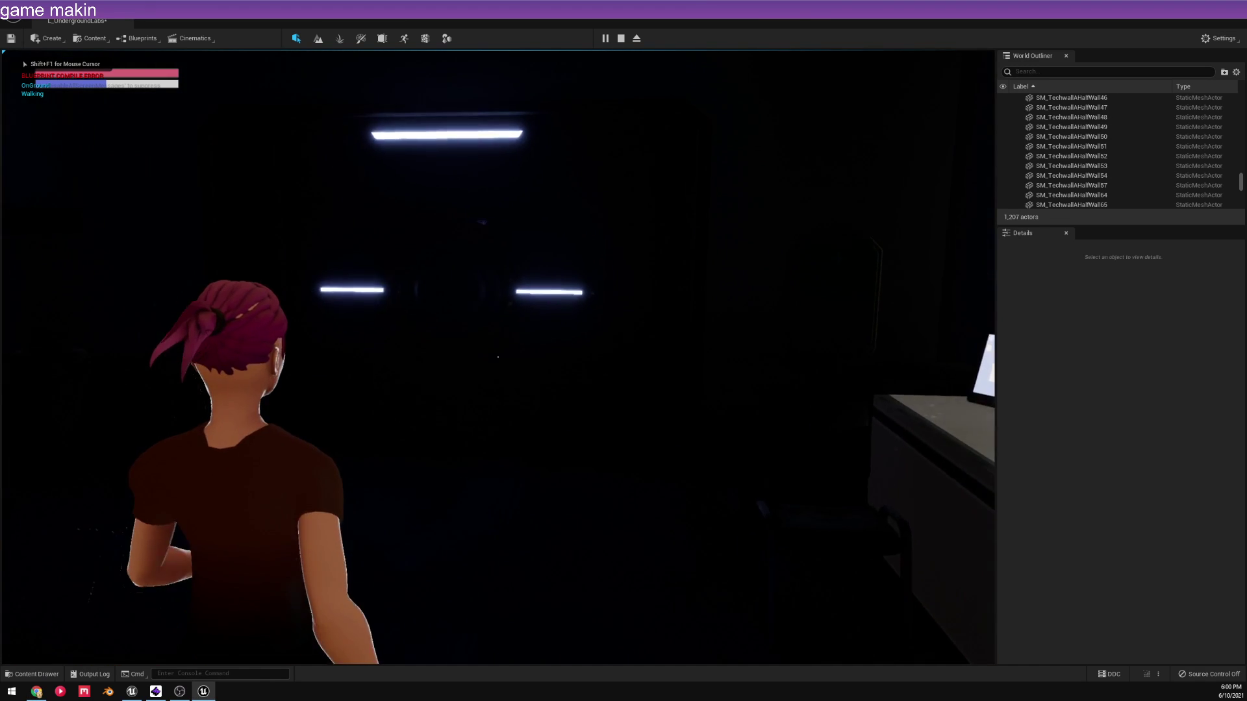
key(w)
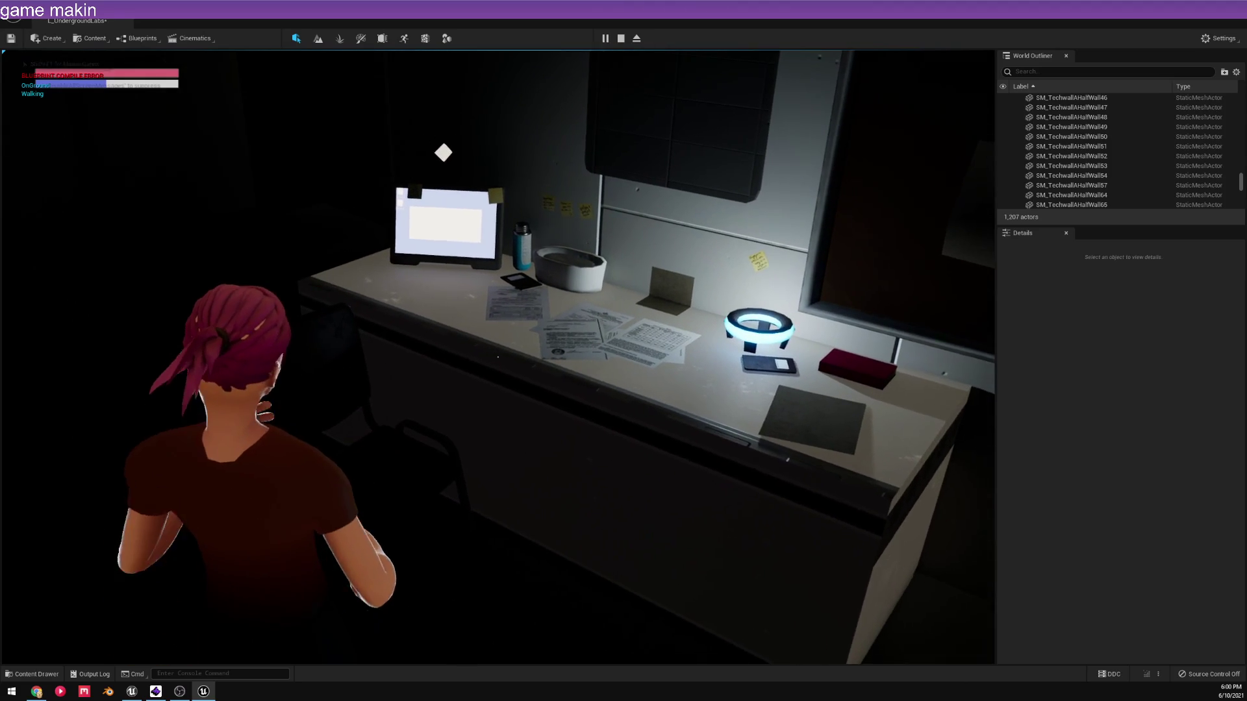
key(w)
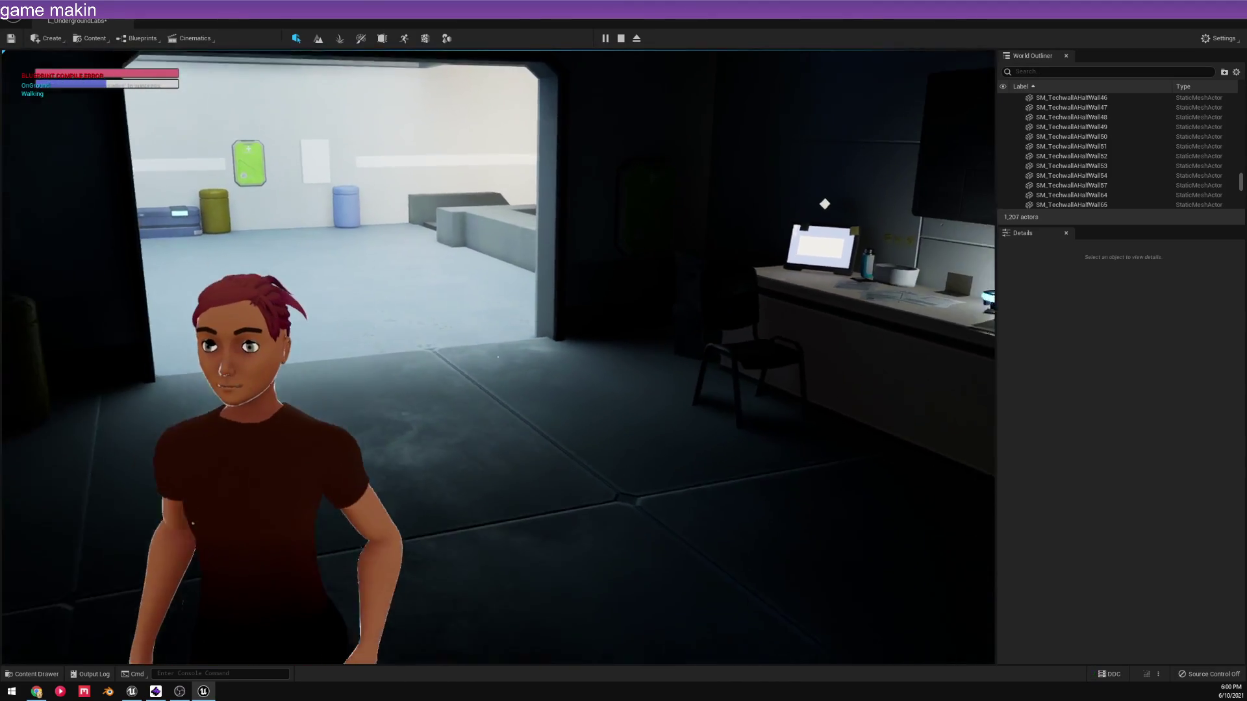
key(s)
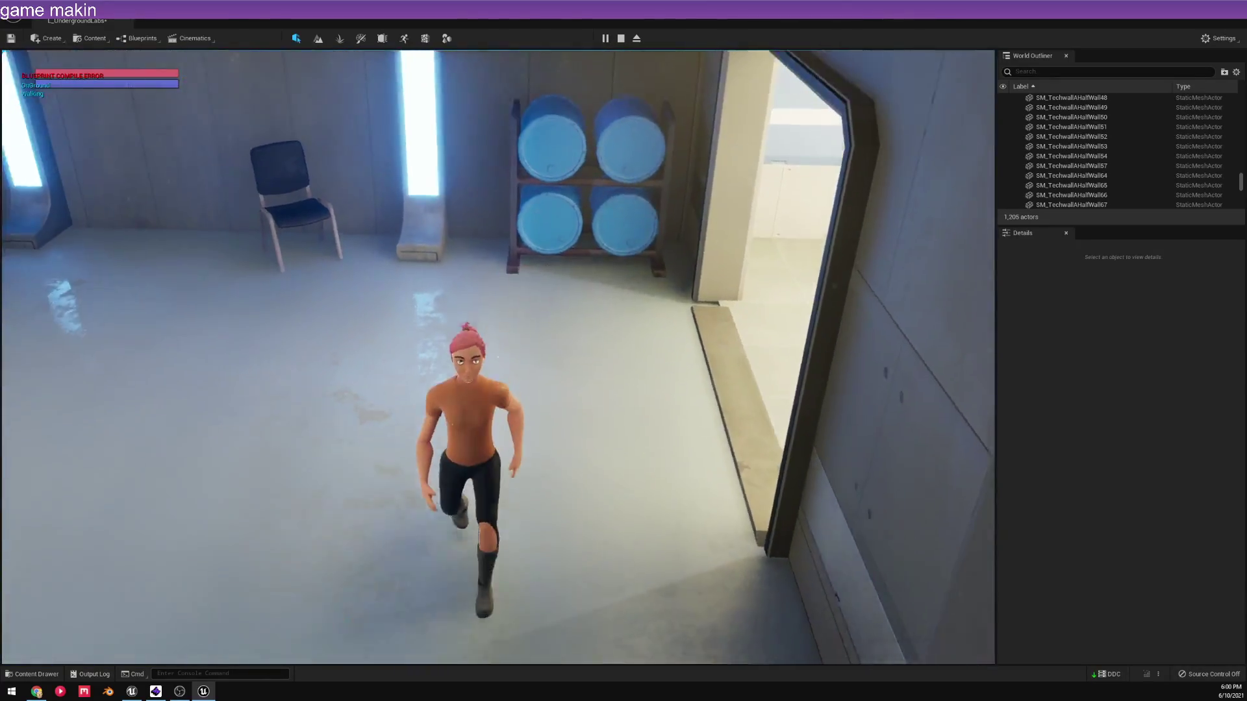
- Run the character from the blue barrel rack through the corridors onto the purple-floored hall, and end the play session
key(w)
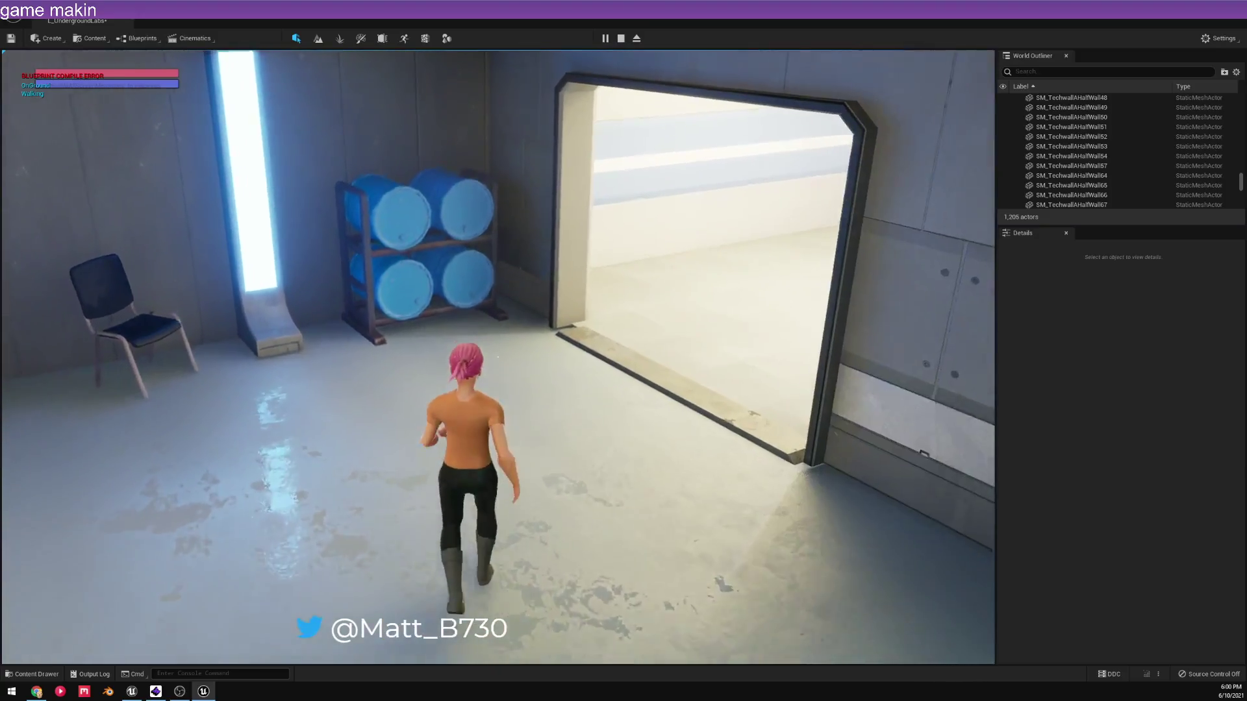
key(w)
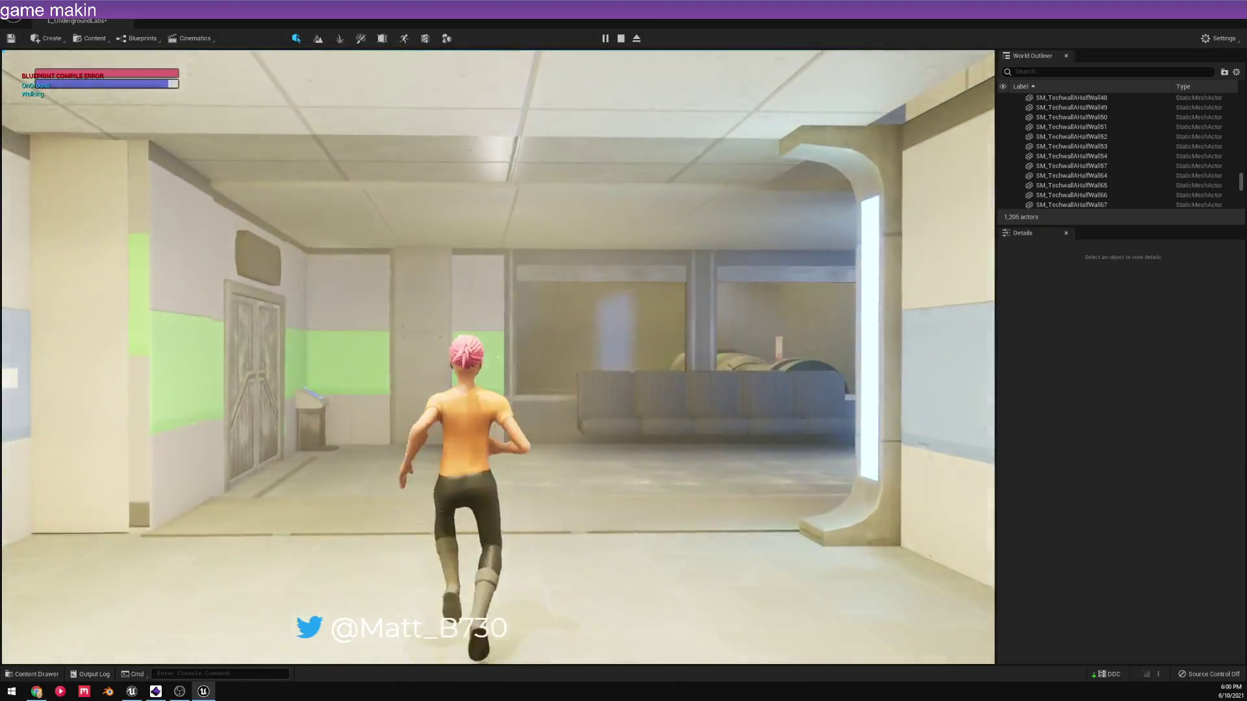
key(w)
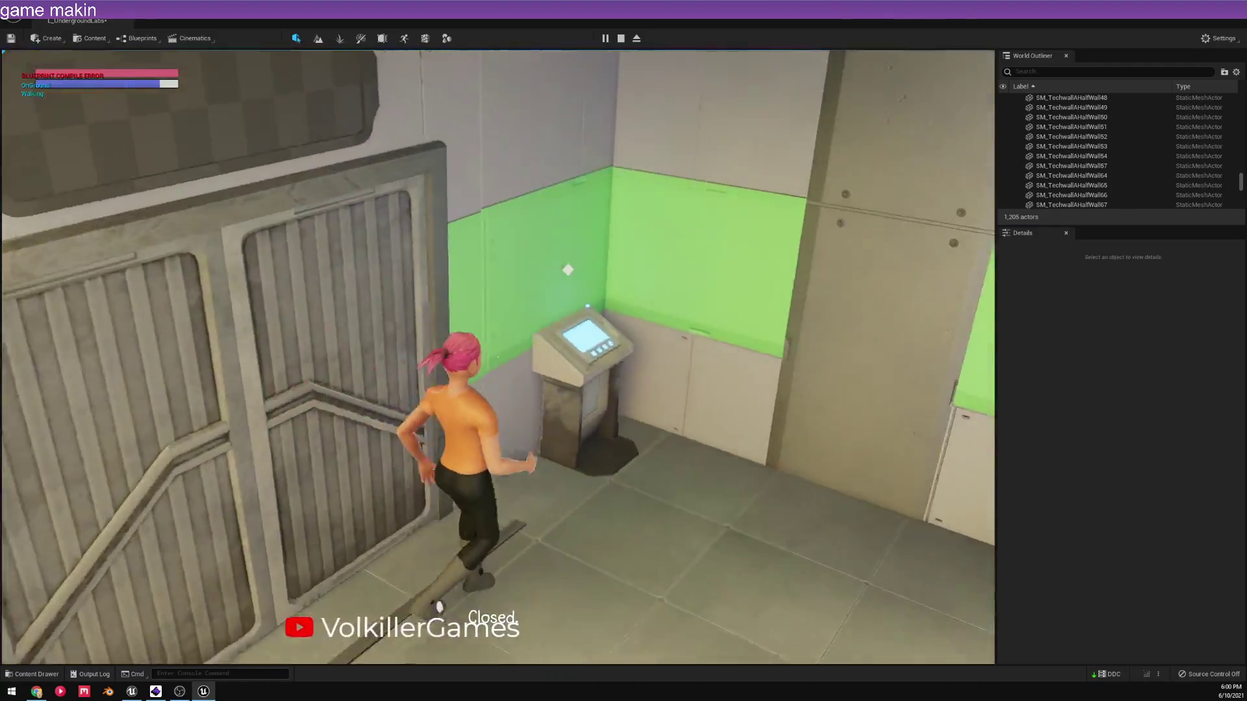
key(w)
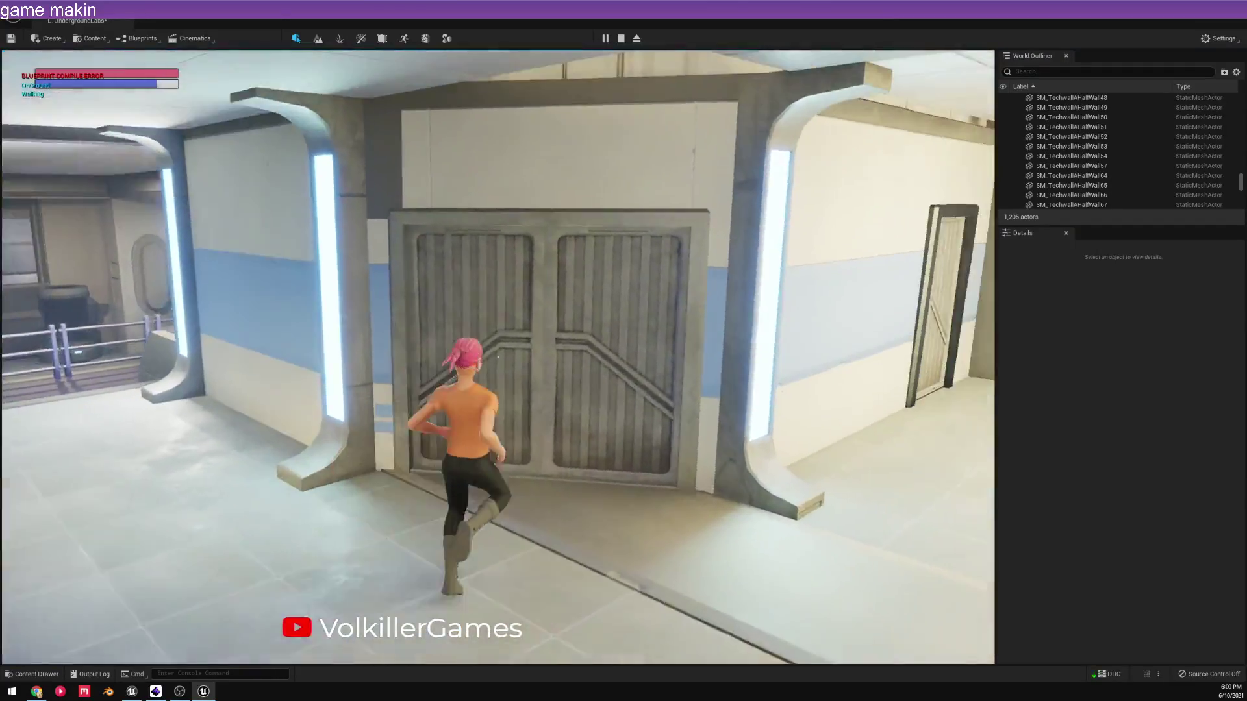
key(w)
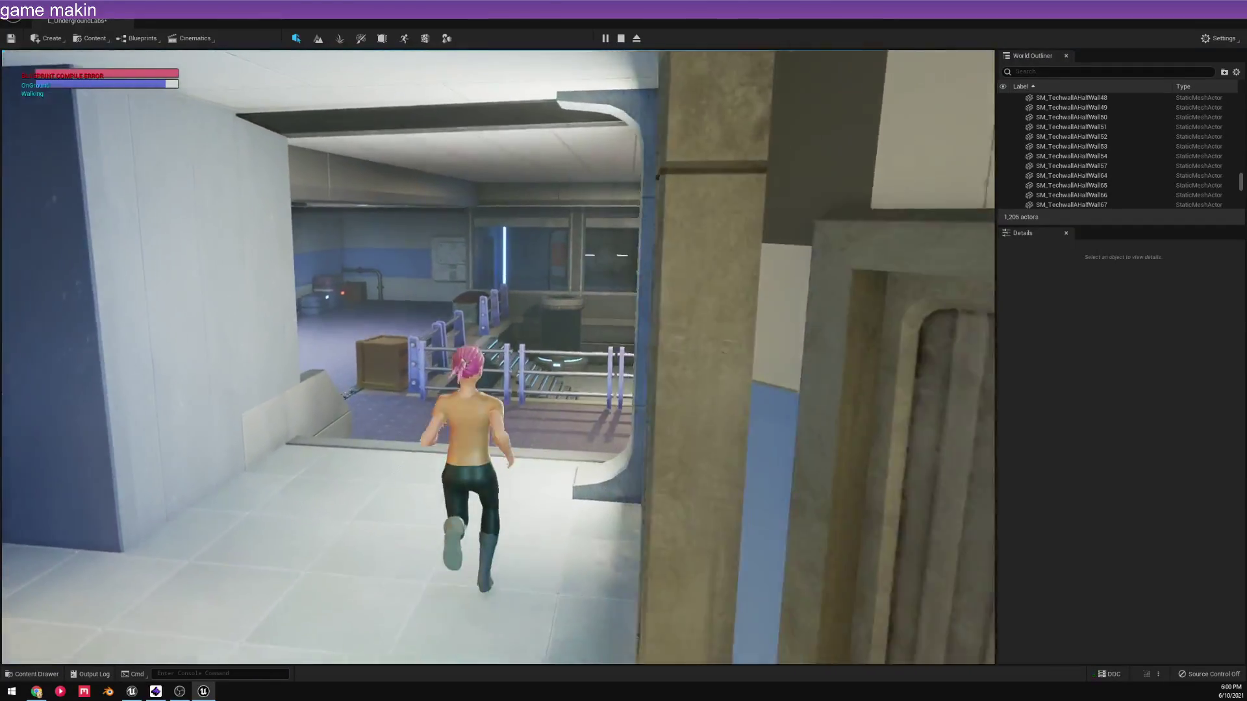
key(w)
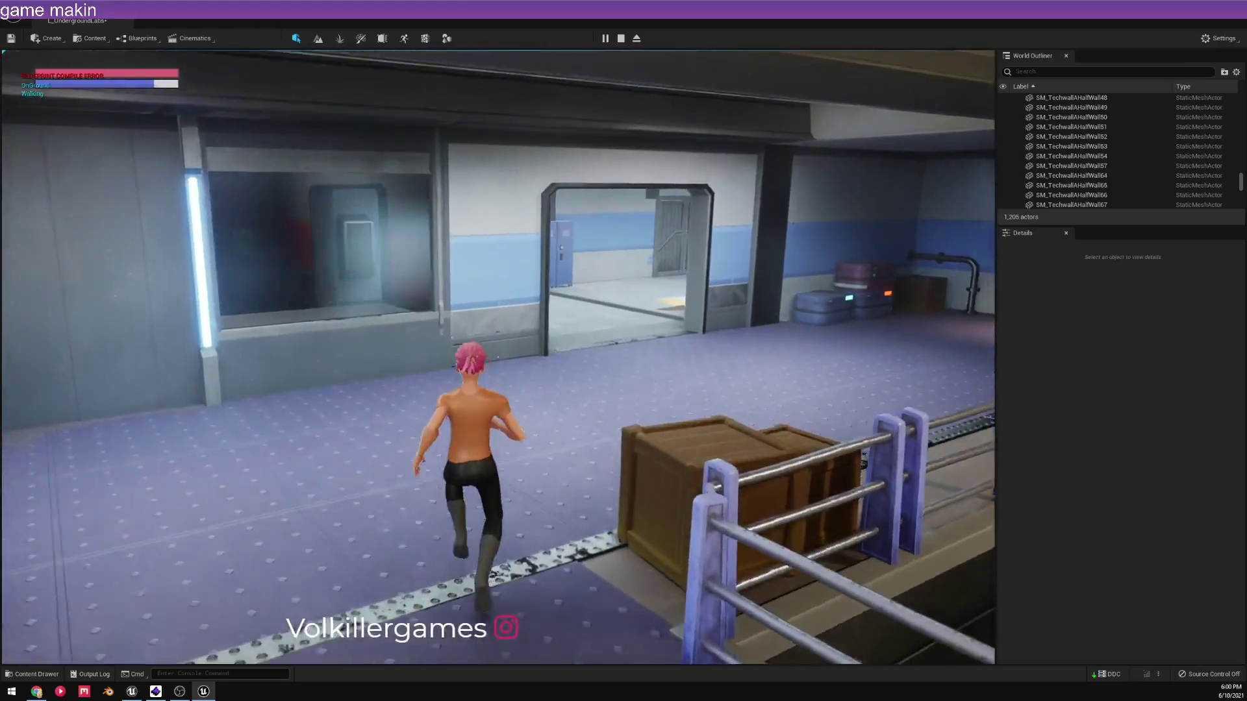
key(w)
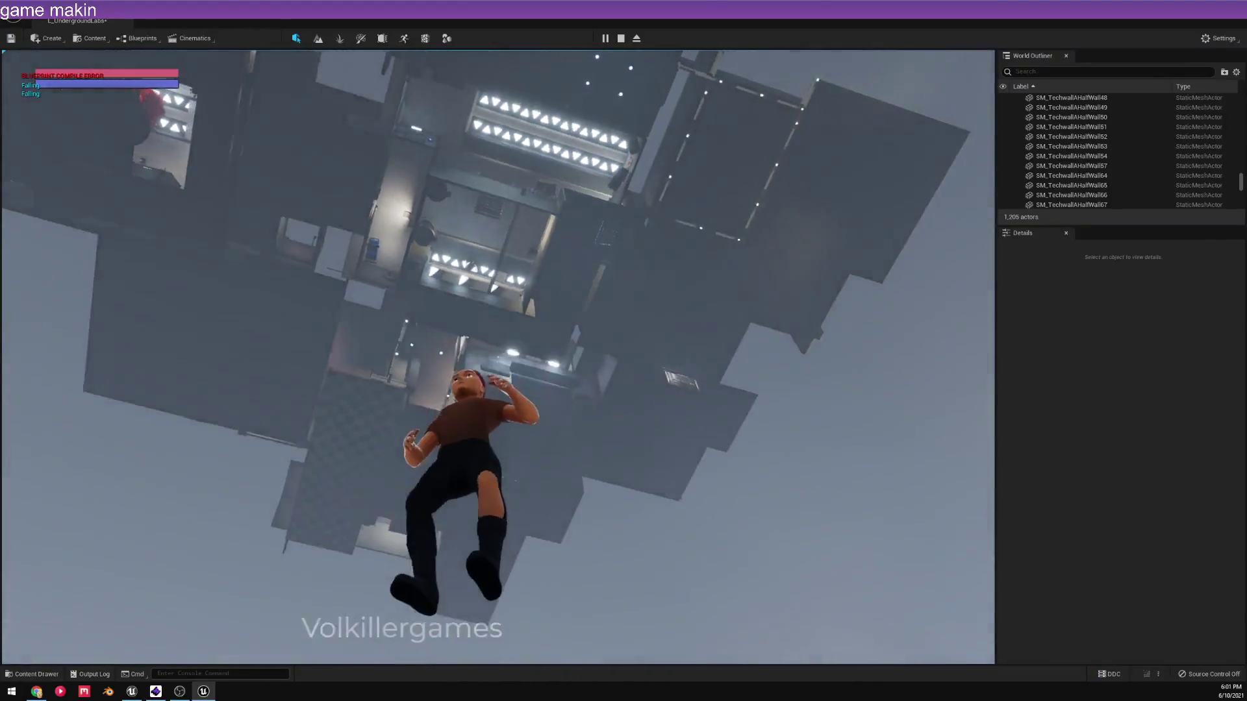
key(Escape)
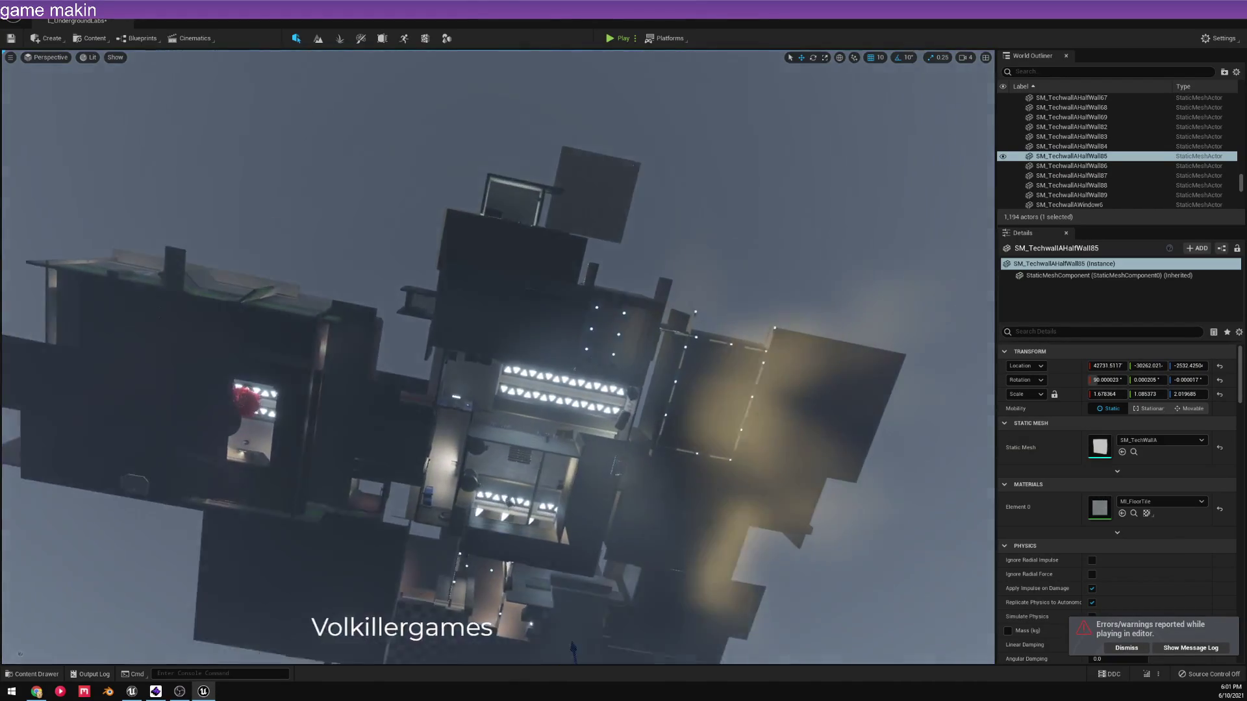
- Select the purple diamond-patterned floor mesh in the hall with the wooden crates and railing
key(f)
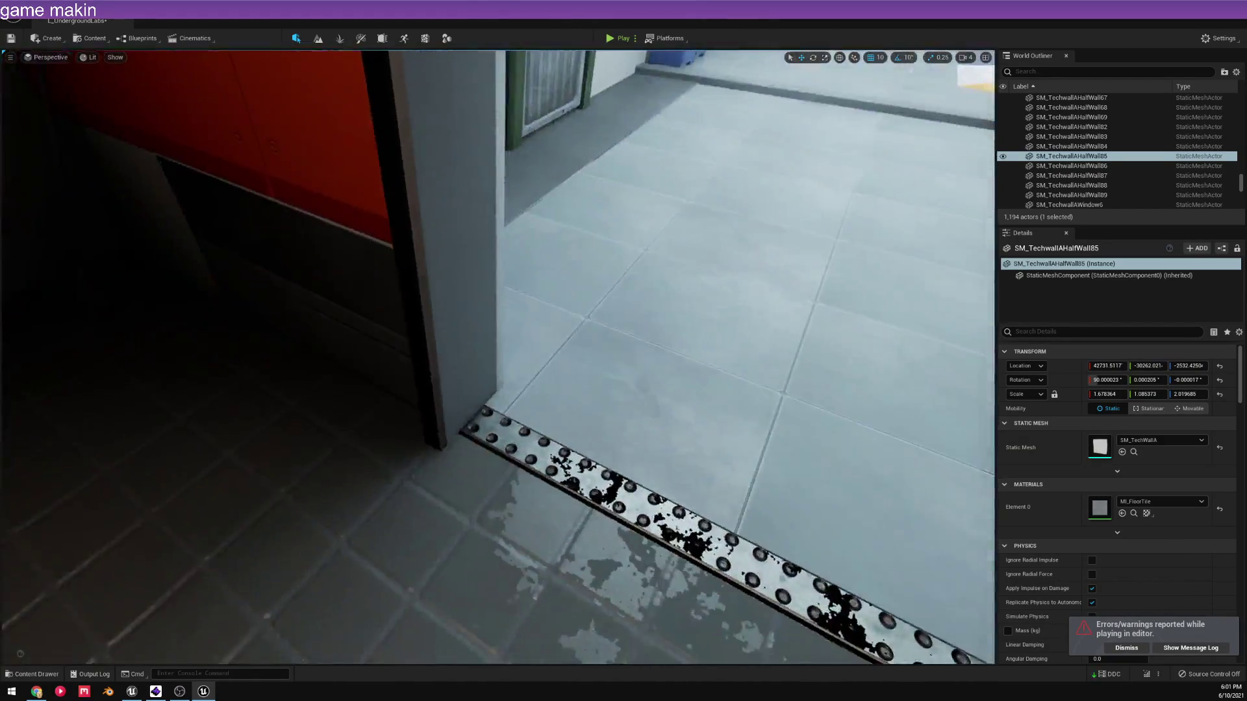
right_drag(642, 432, 641, 432)
right_drag(675, 303, 676, 302)
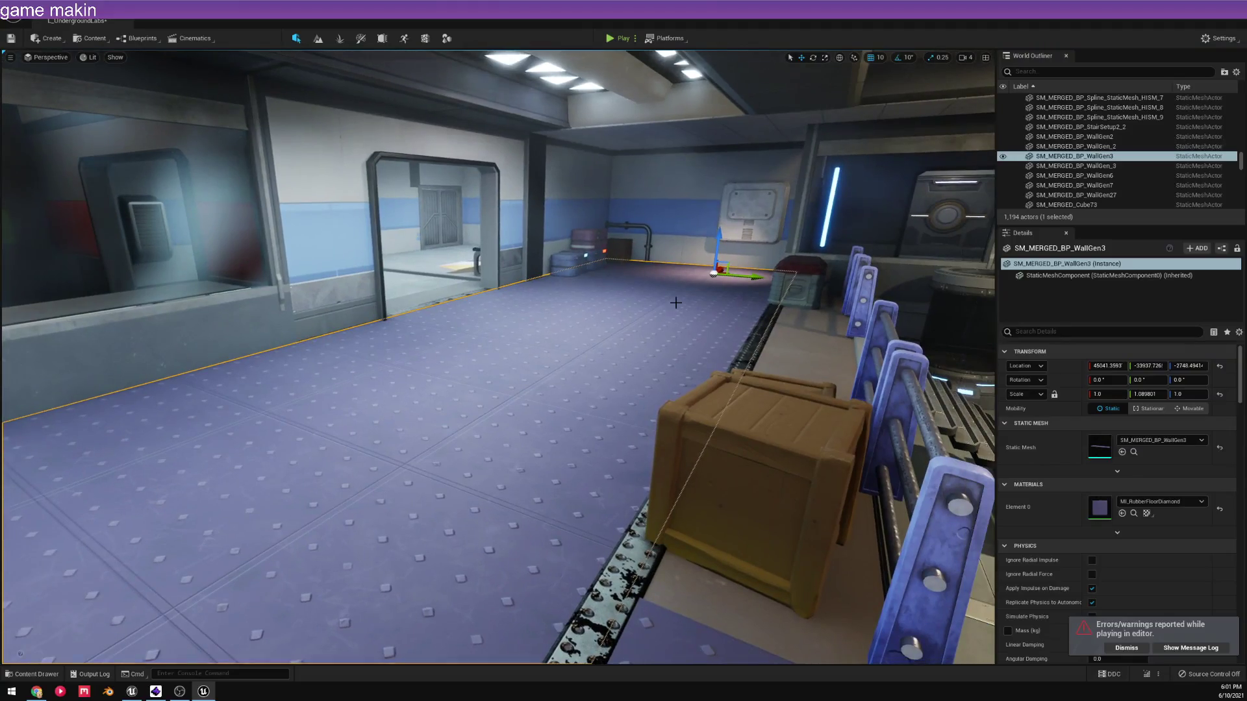
- Select the lab crate with the glowing panel at the end of the lit desk in the dark office
right_drag(613, 360, 613, 360)
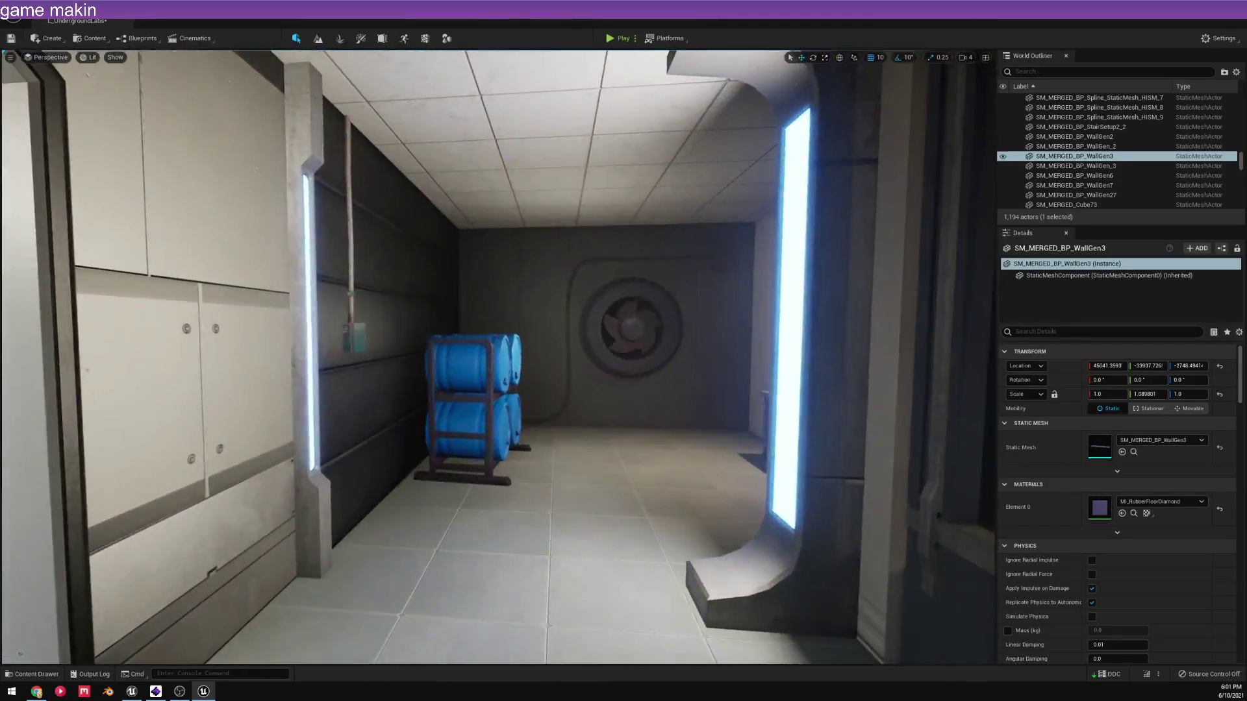
right_drag(614, 360, 613, 360)
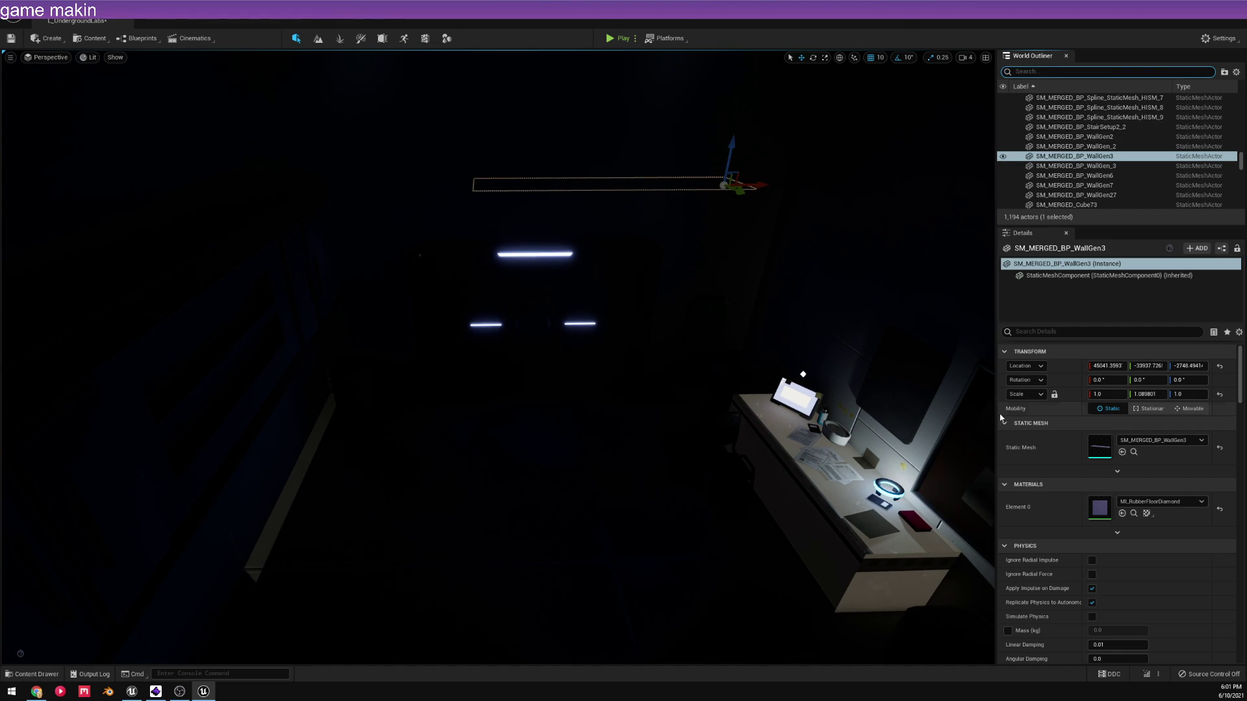
right_drag(613, 360, 613, 360)
right_drag(612, 277, 613, 277)
right_drag(536, 331, 536, 331)
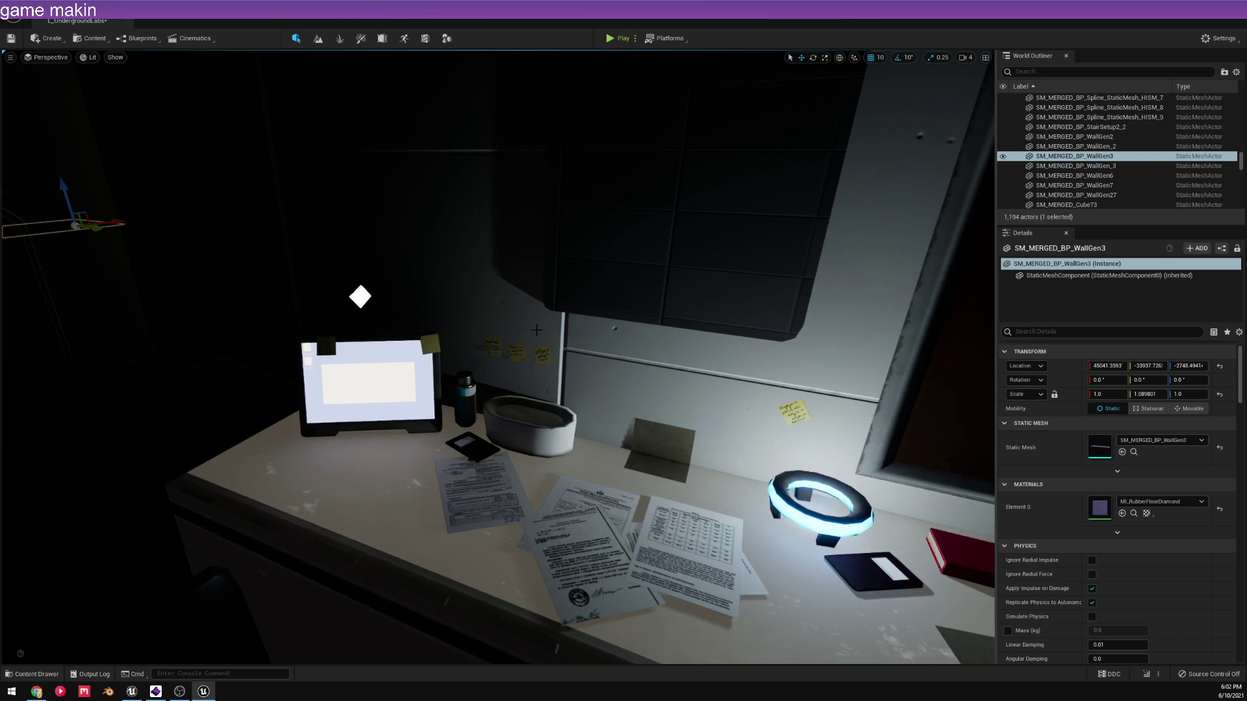
scroll(527, 386, up, 3)
right_drag(527, 387, 527, 387)
click(455, 377)
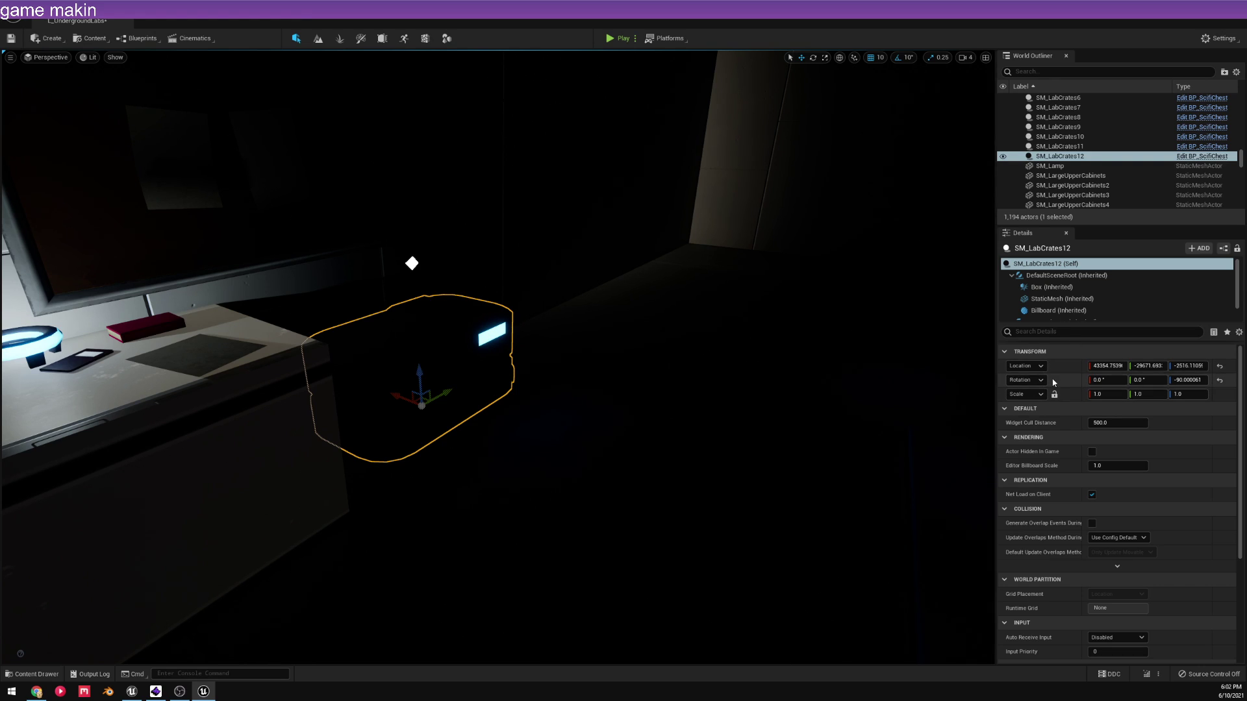
- Check the crate's Box, StaticMesh and Billboard components, and open the dynamic material instance assigned to its static mesh
scroll(1036, 289, down, 1)
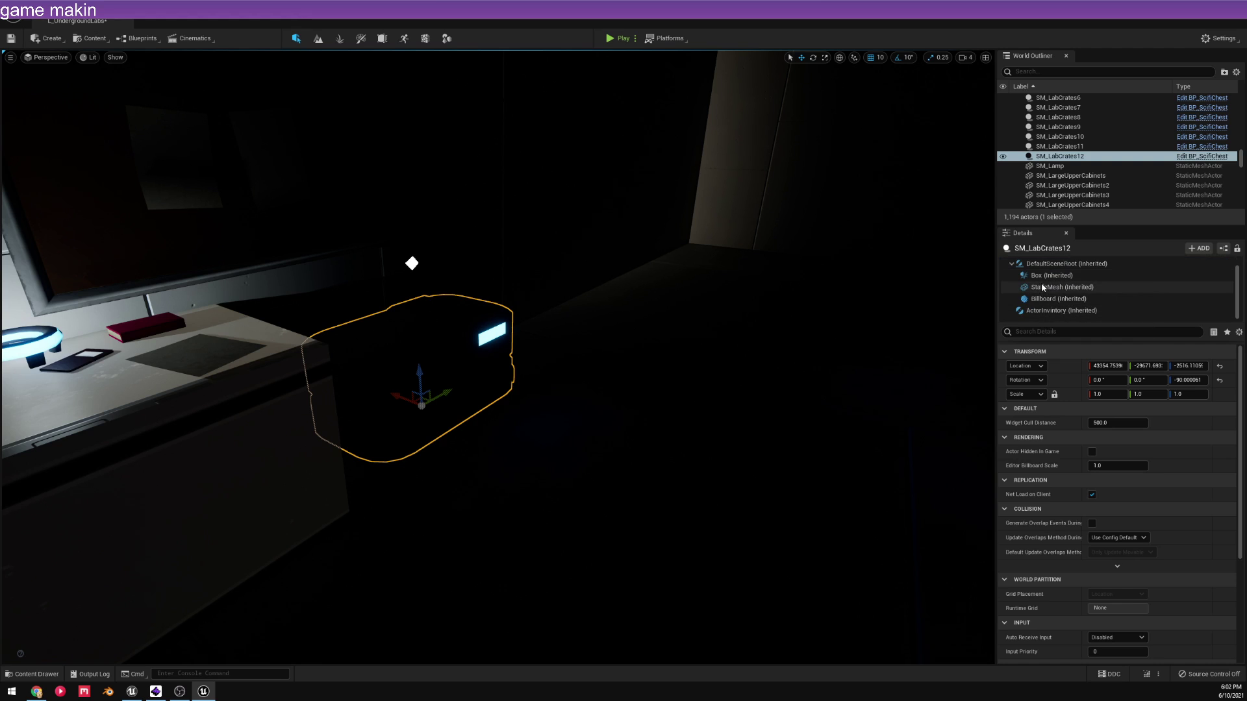
scroll(1041, 283, up, 1)
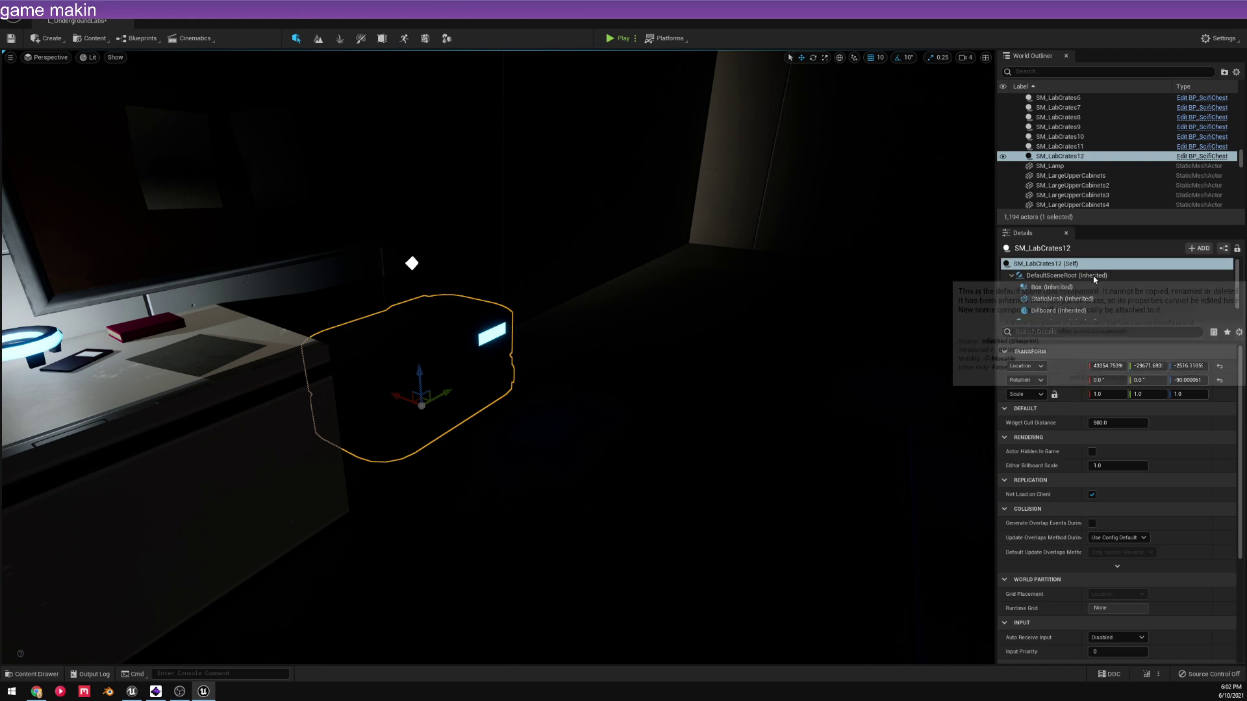
click(1056, 299)
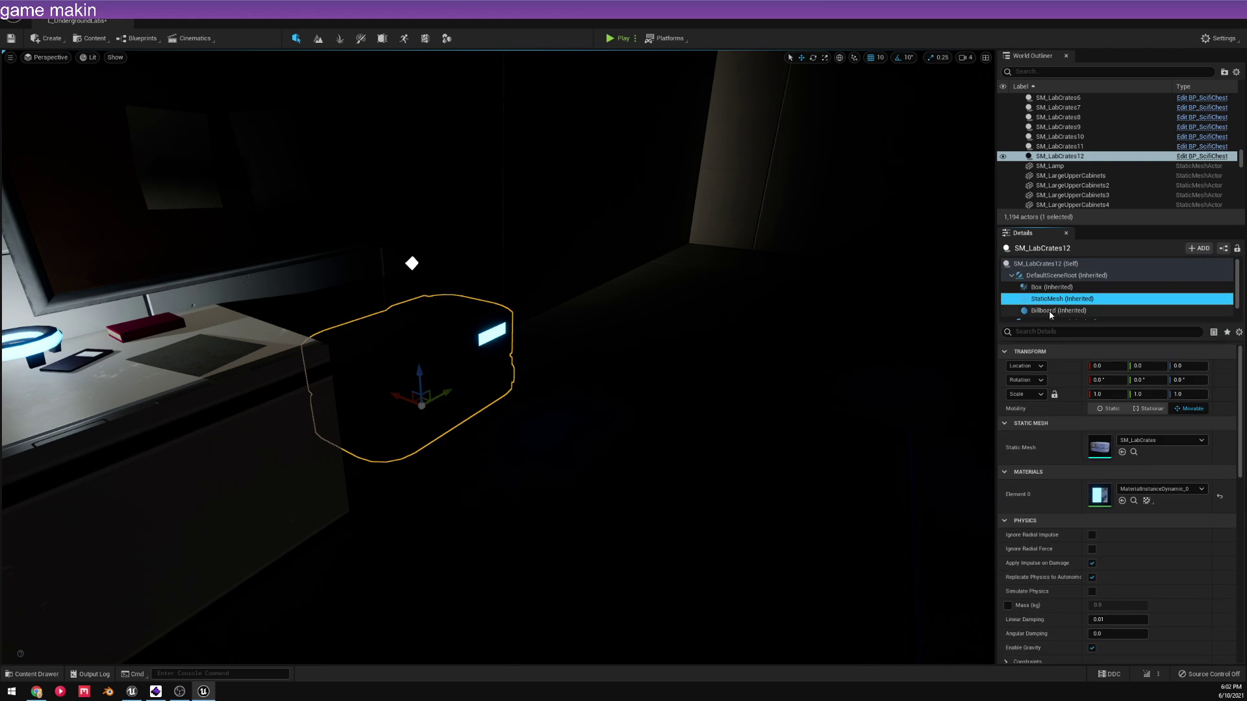
click(1049, 311)
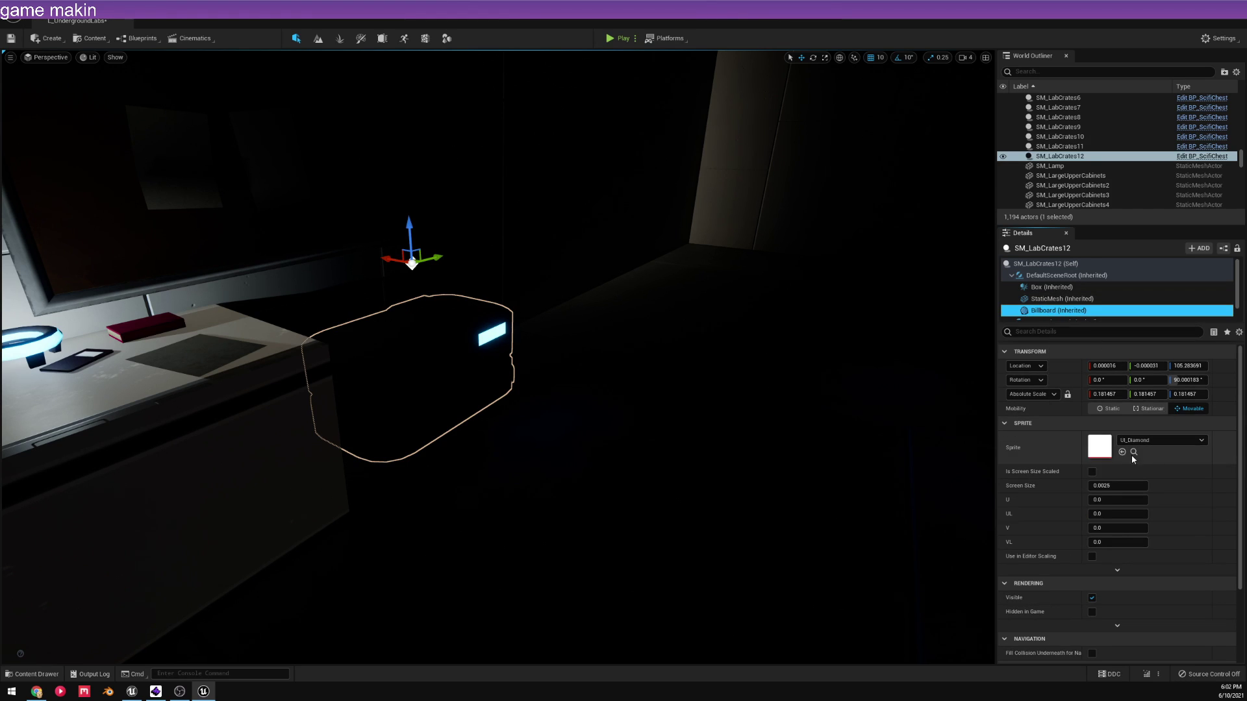
click(1055, 290)
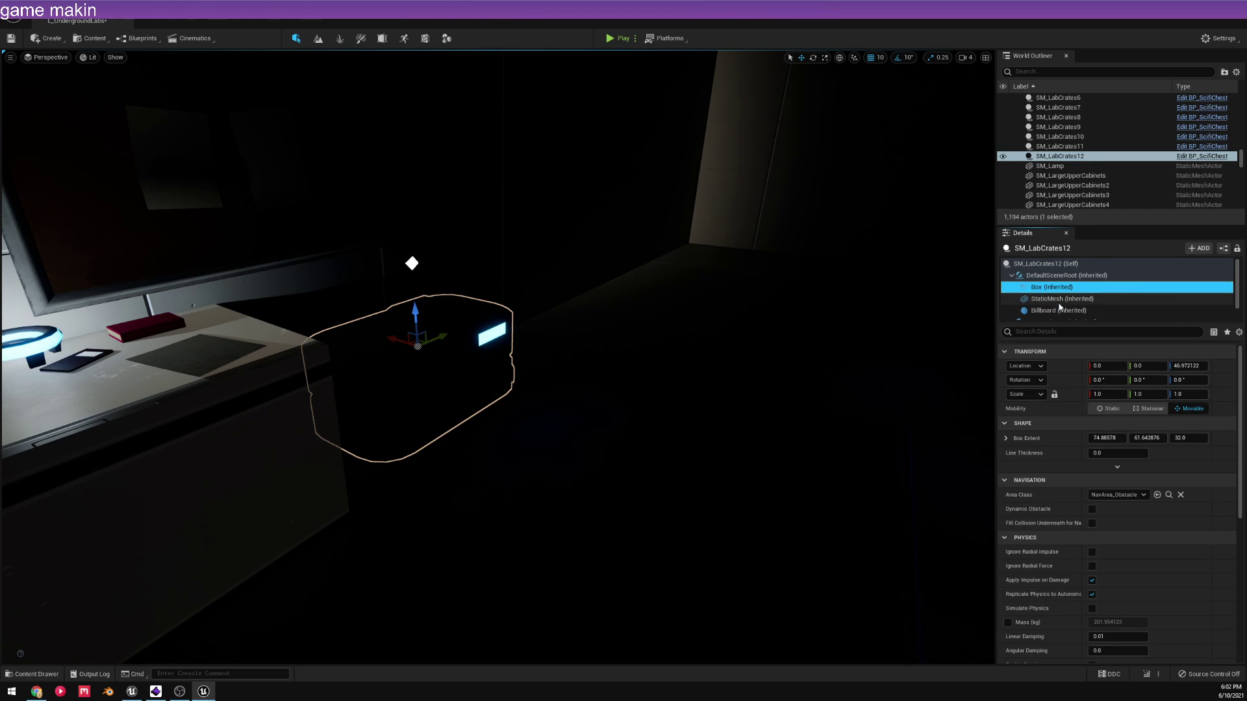
click(1062, 300)
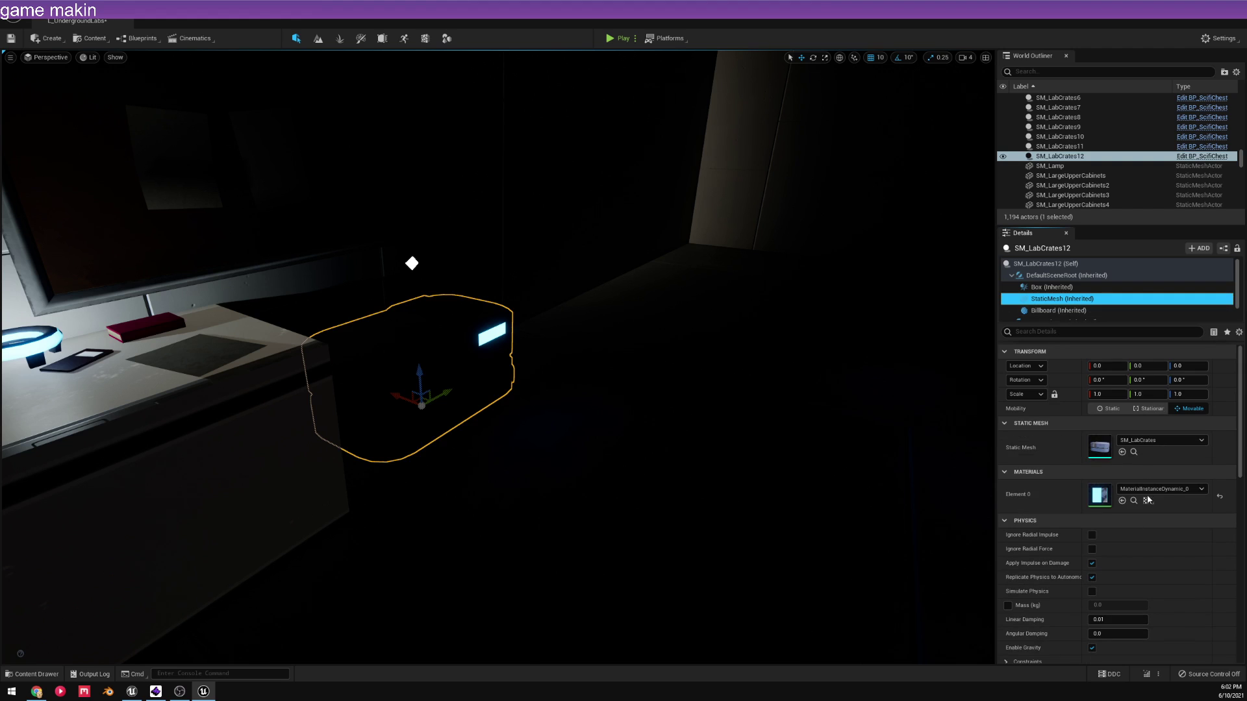
double_click(1099, 497)
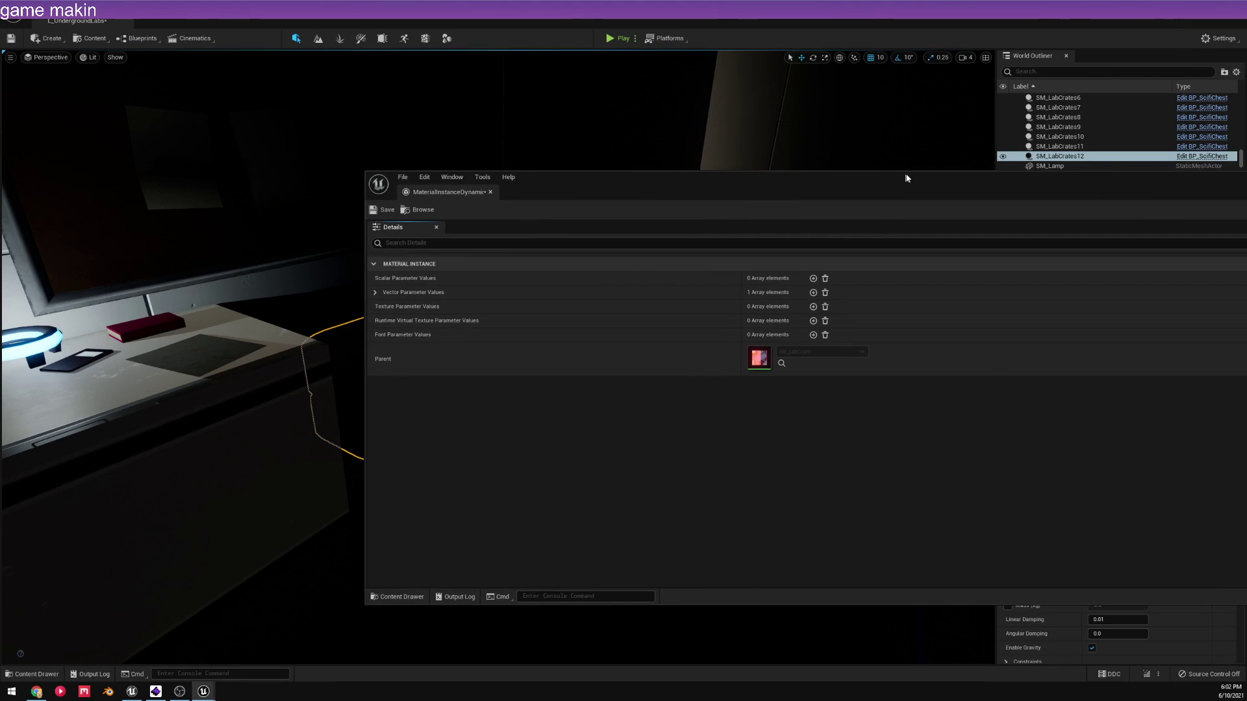
- Check the parent material MI_LabCrate, and expand the GlowColor vector parameter of the dynamic instance with the crate kept in sight
double_click(755, 357)
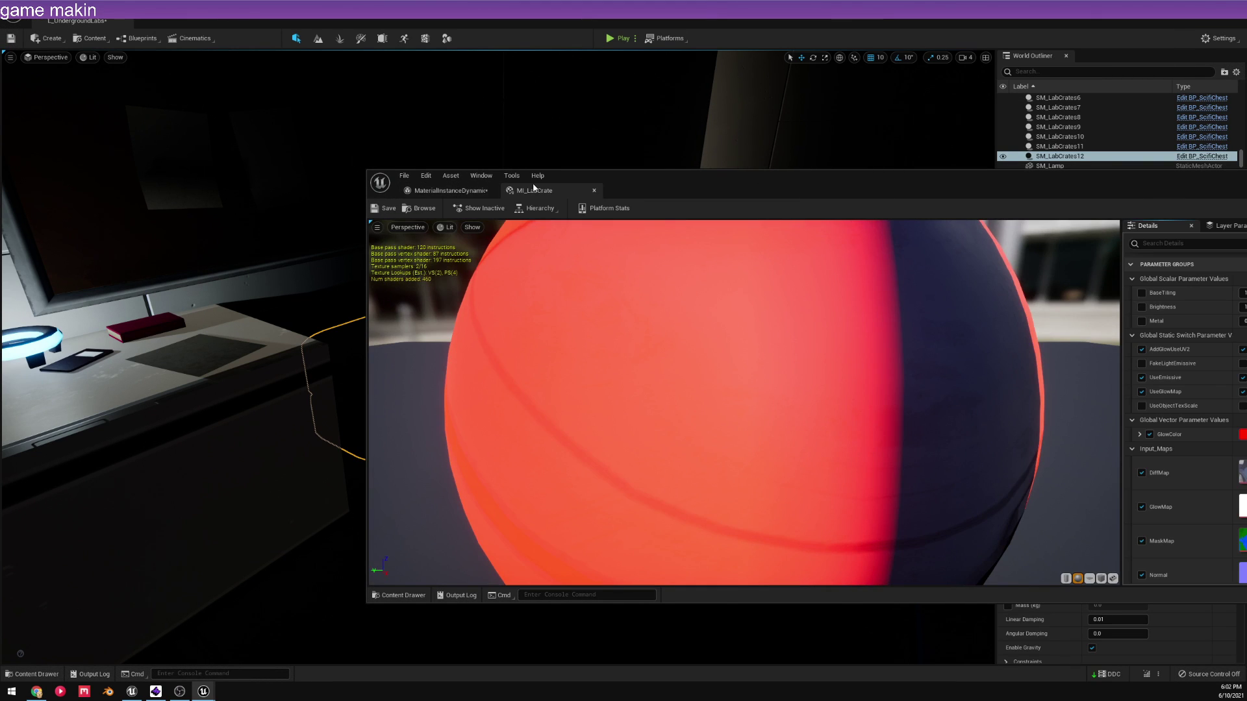
click(450, 191)
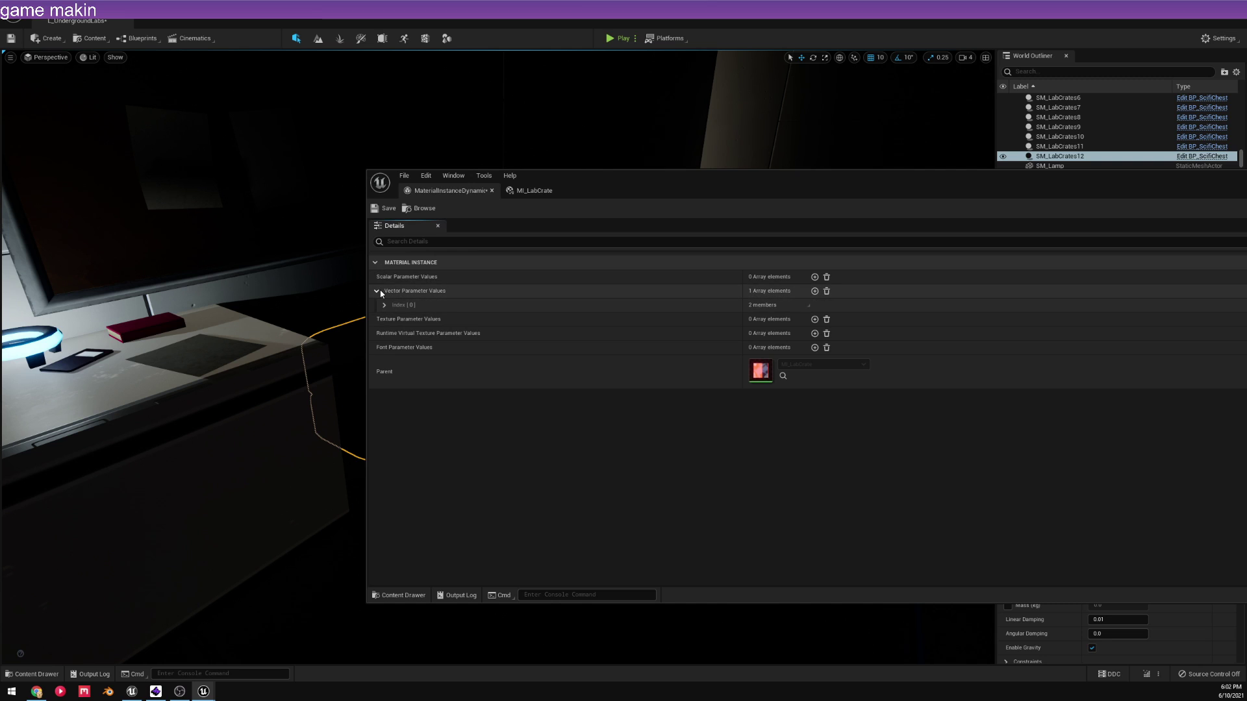
click(384, 306)
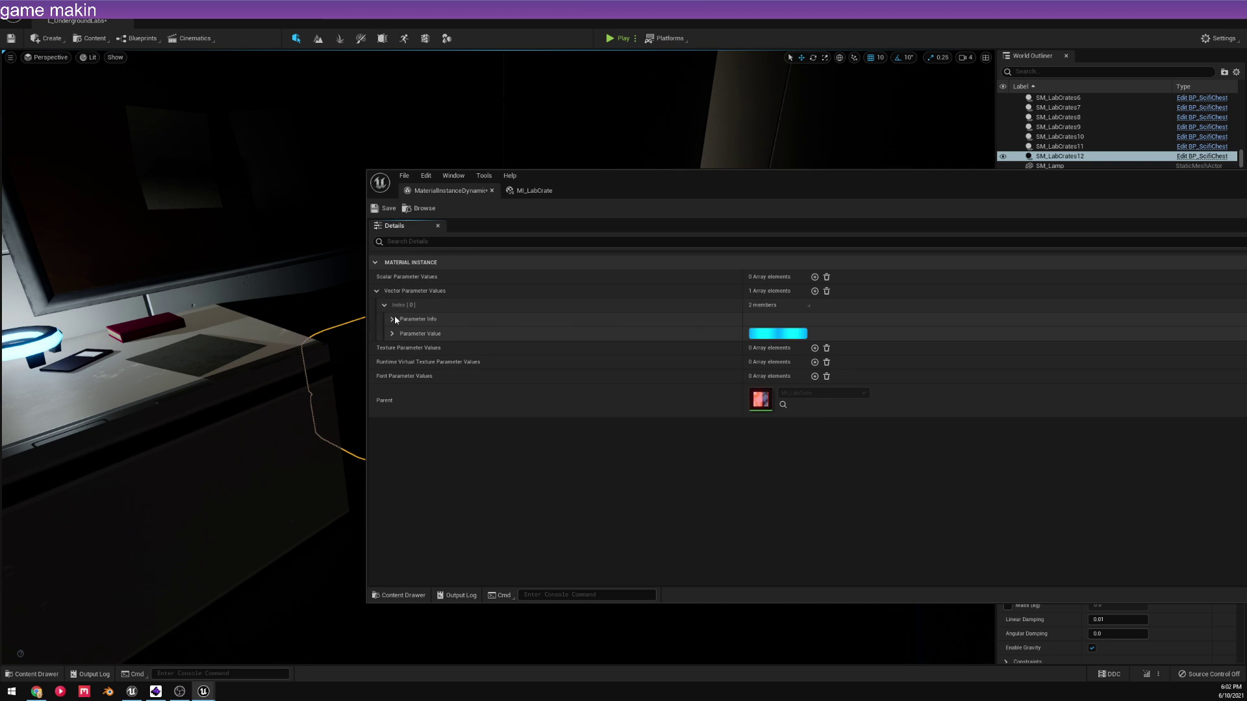
click(393, 319)
click(392, 377)
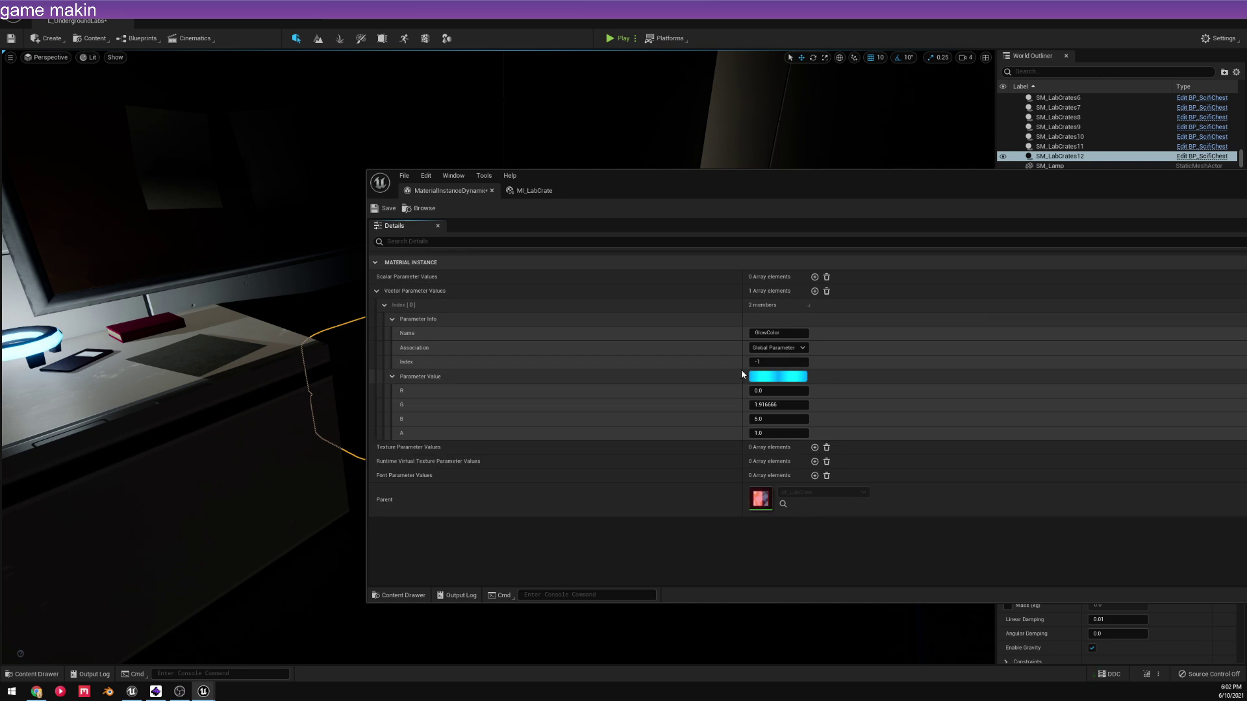
drag(699, 212, 871, 113)
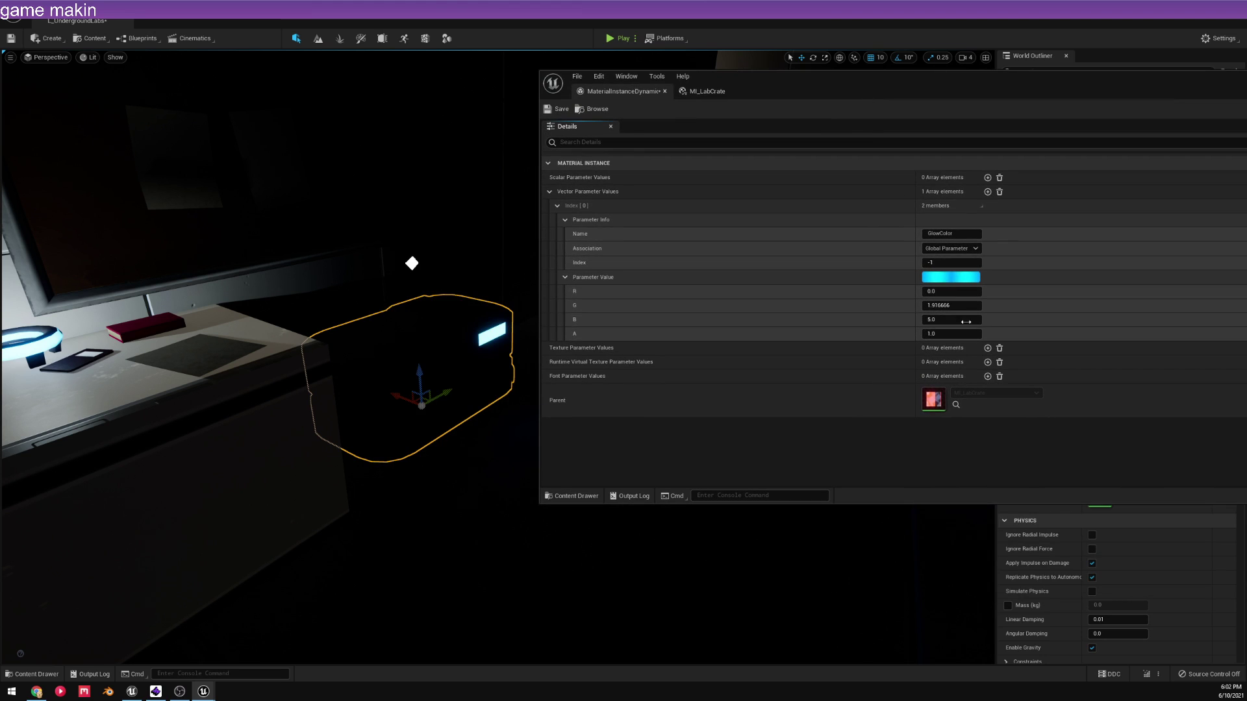
- Set the brightness value of the crate's GlowColor to 50, check the glow in the level, and close the material editor
click(952, 277)
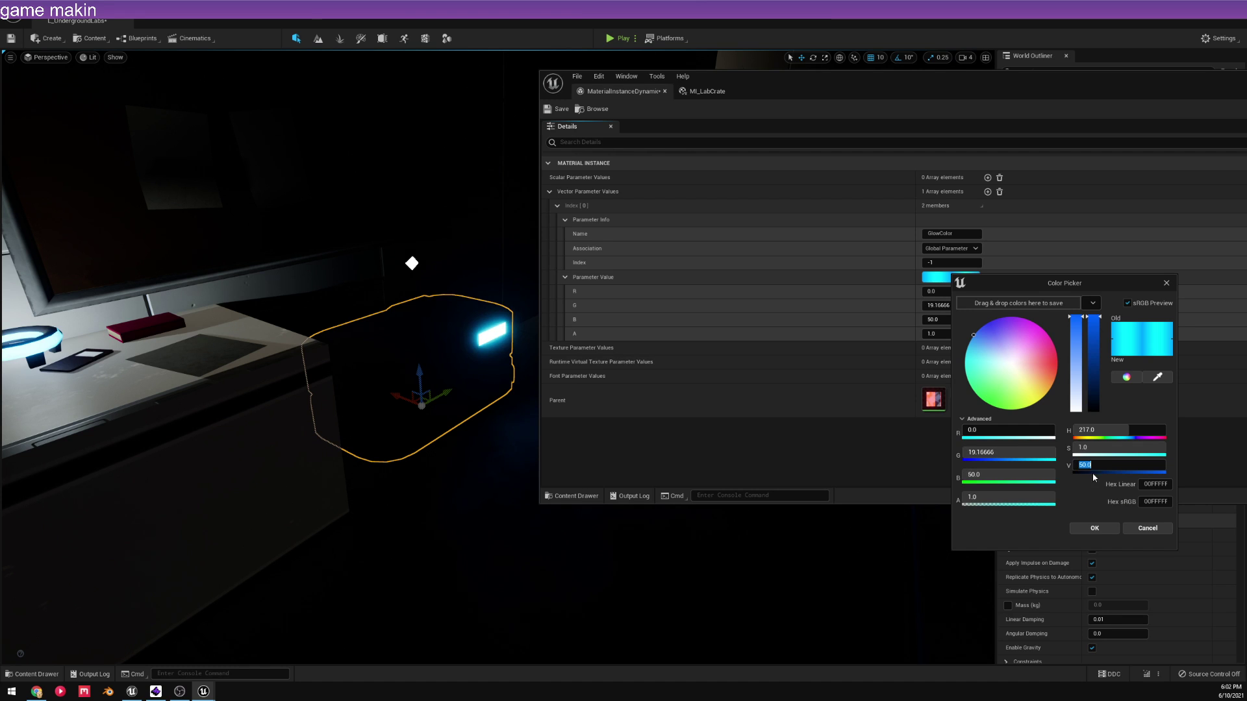
right_drag(325, 390, 422, 399)
key(s)
key(w)
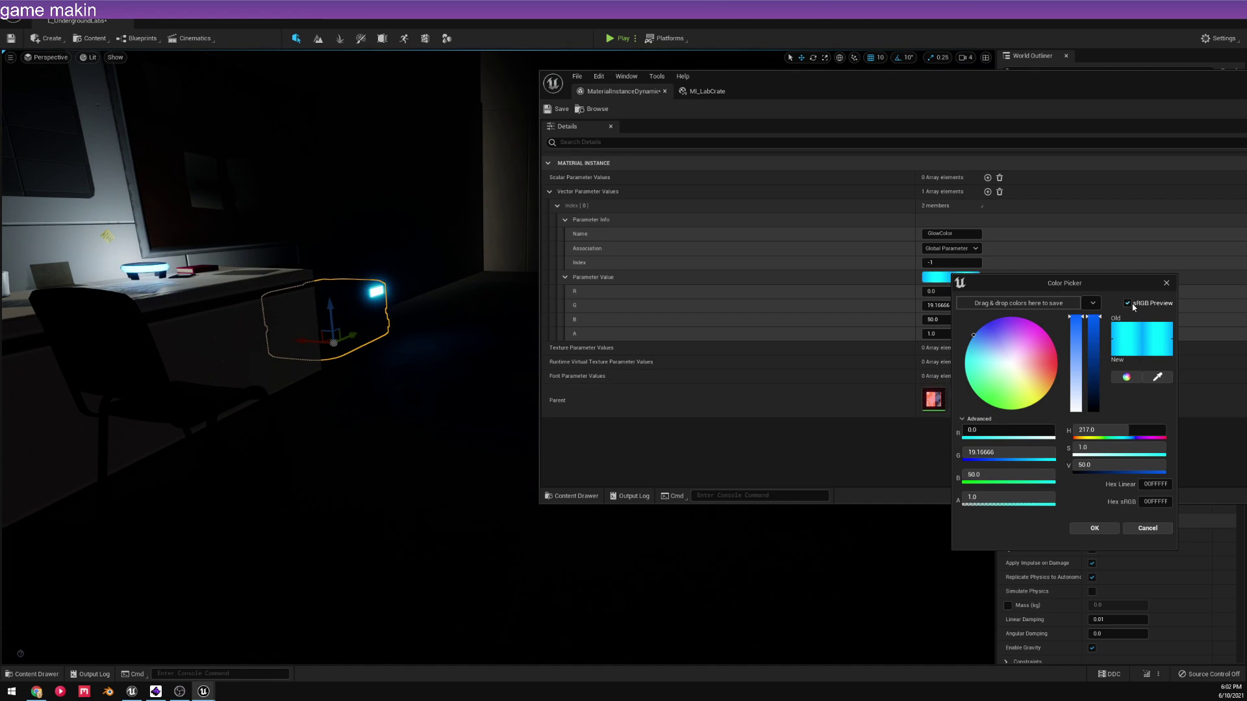
click(1166, 284)
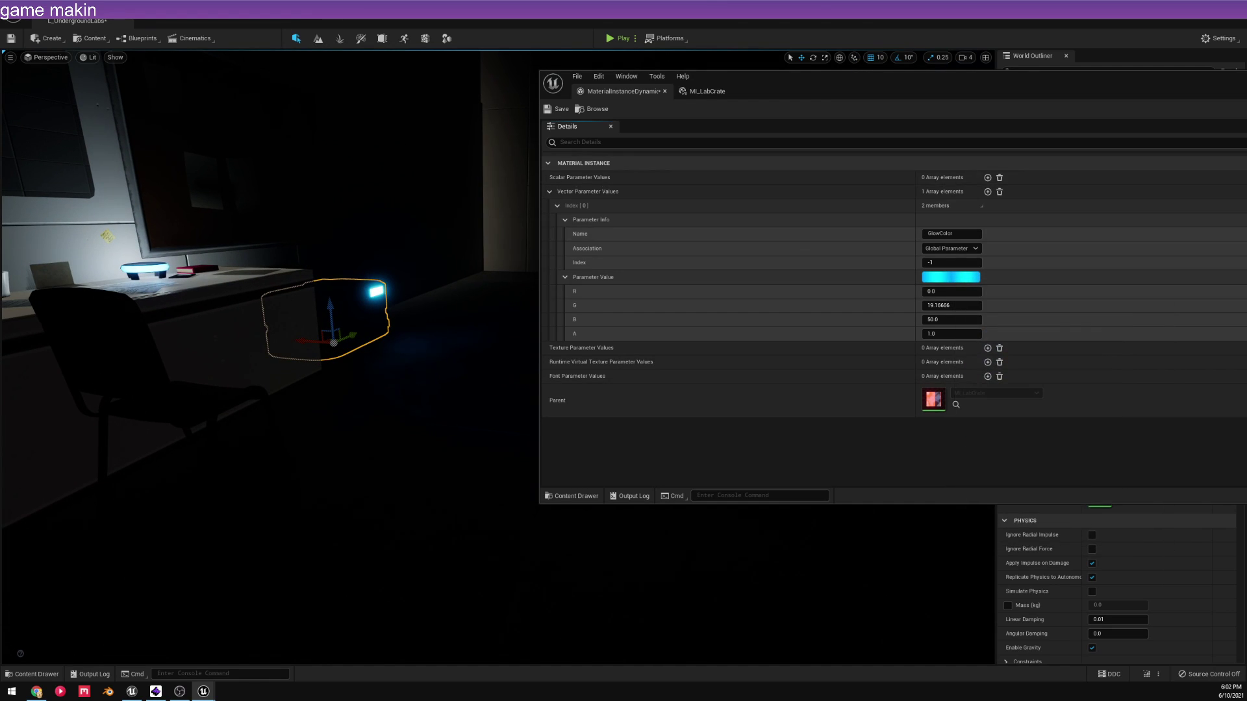
click(1245, 76)
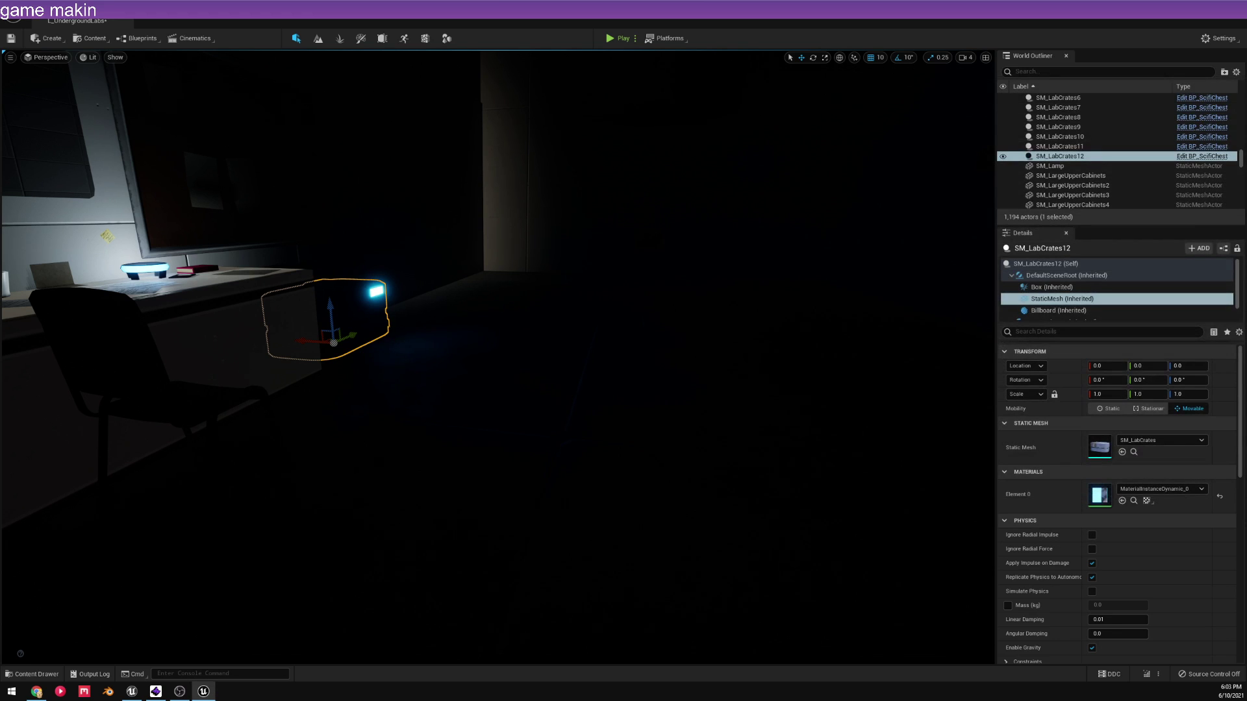
- Examine the crate's glow on the office floor from farther back, and switch the transform gizmo's coordinate space
right_drag(500, 357, 993, 364)
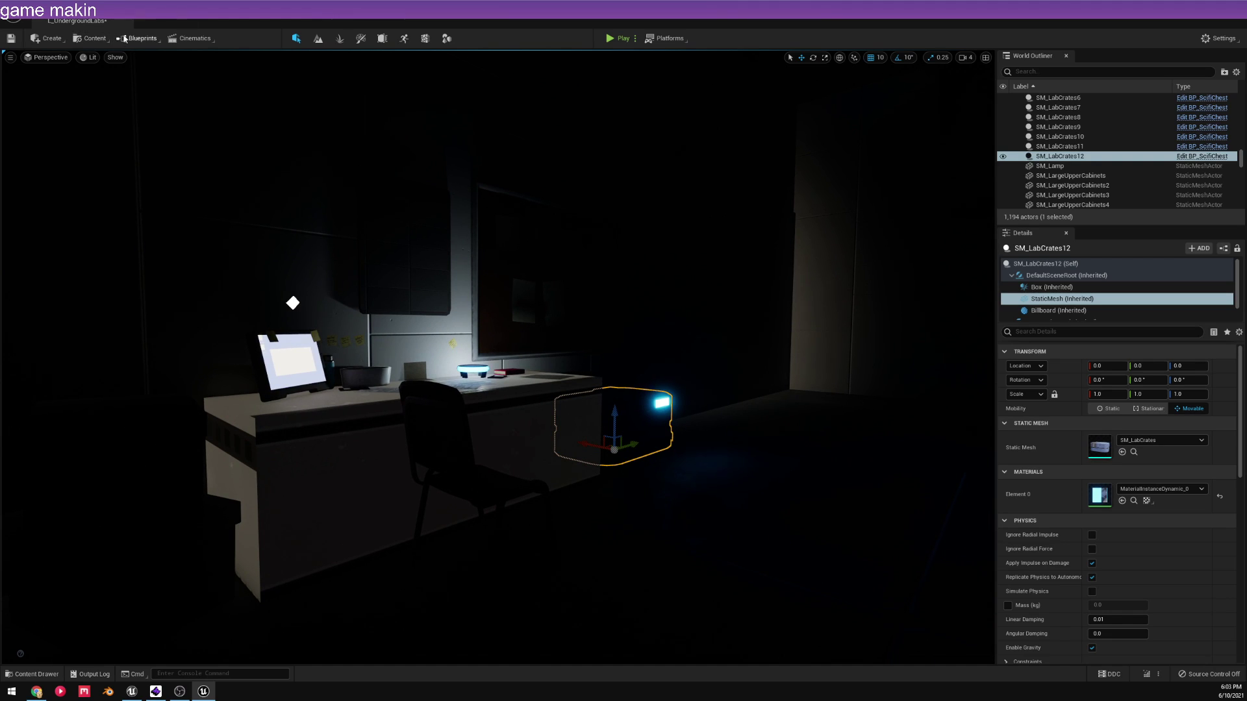
right_drag(994, 363, 1072, 370)
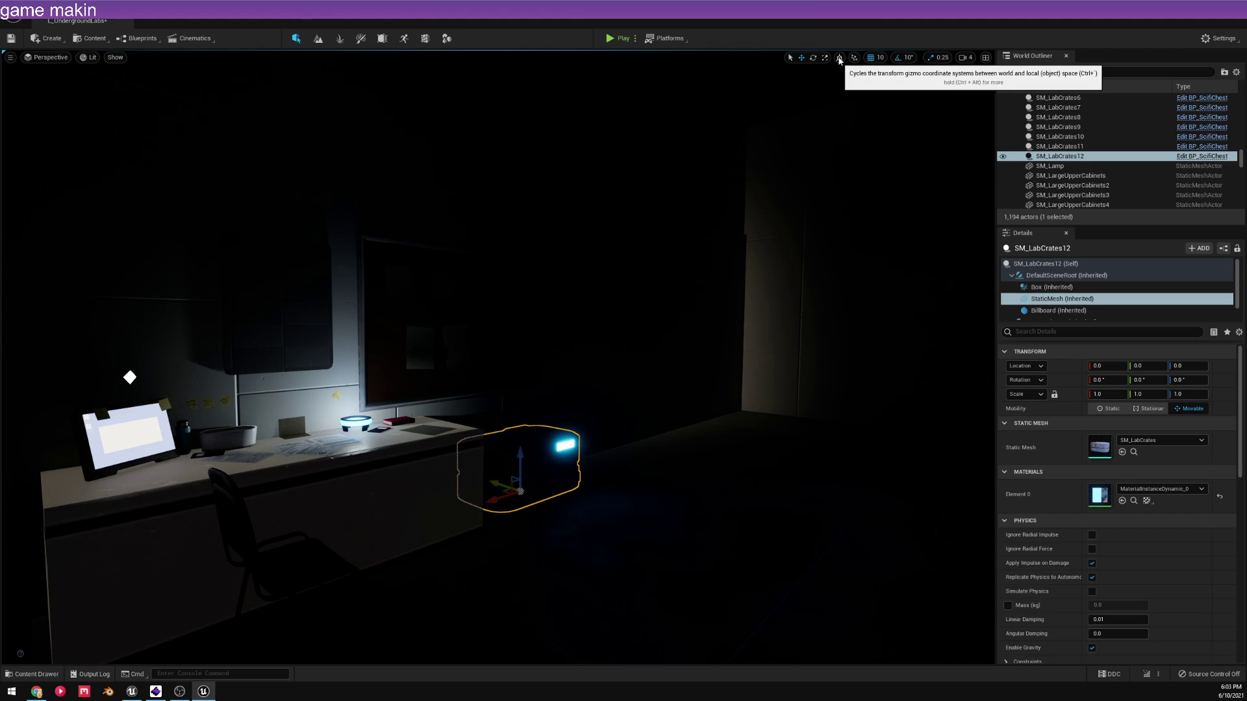
click(839, 58)
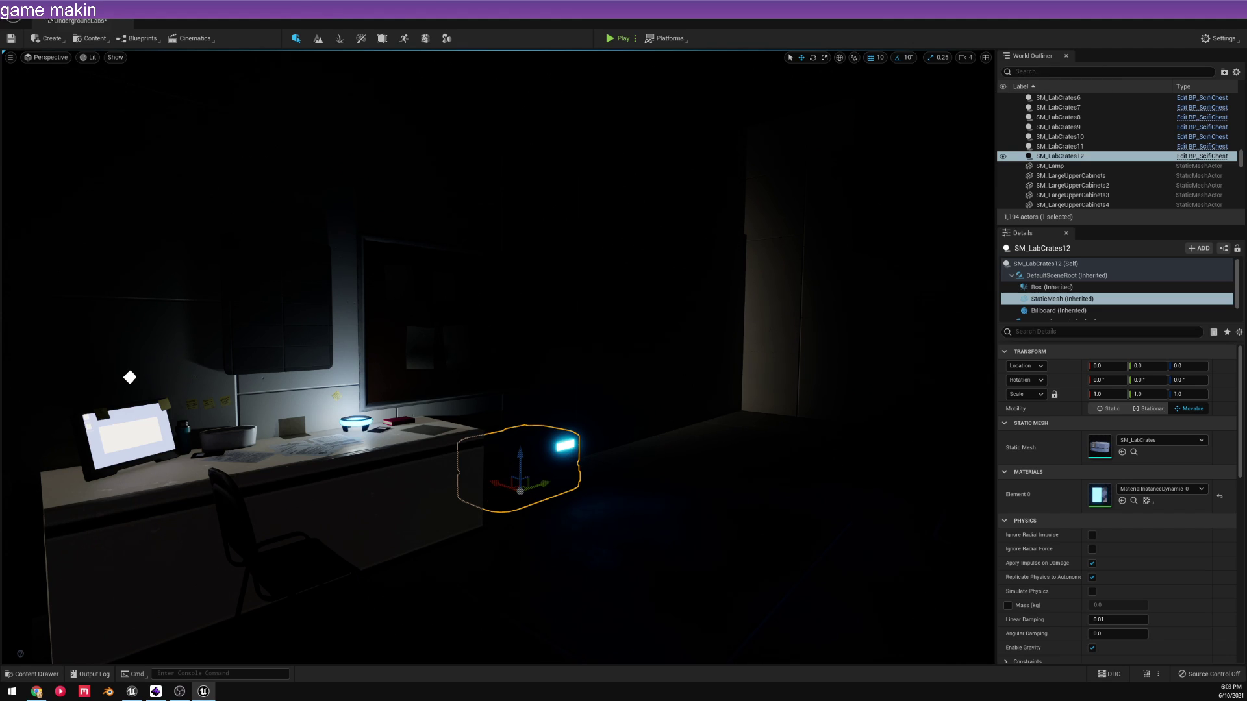
click(60, 20)
click(91, 161)
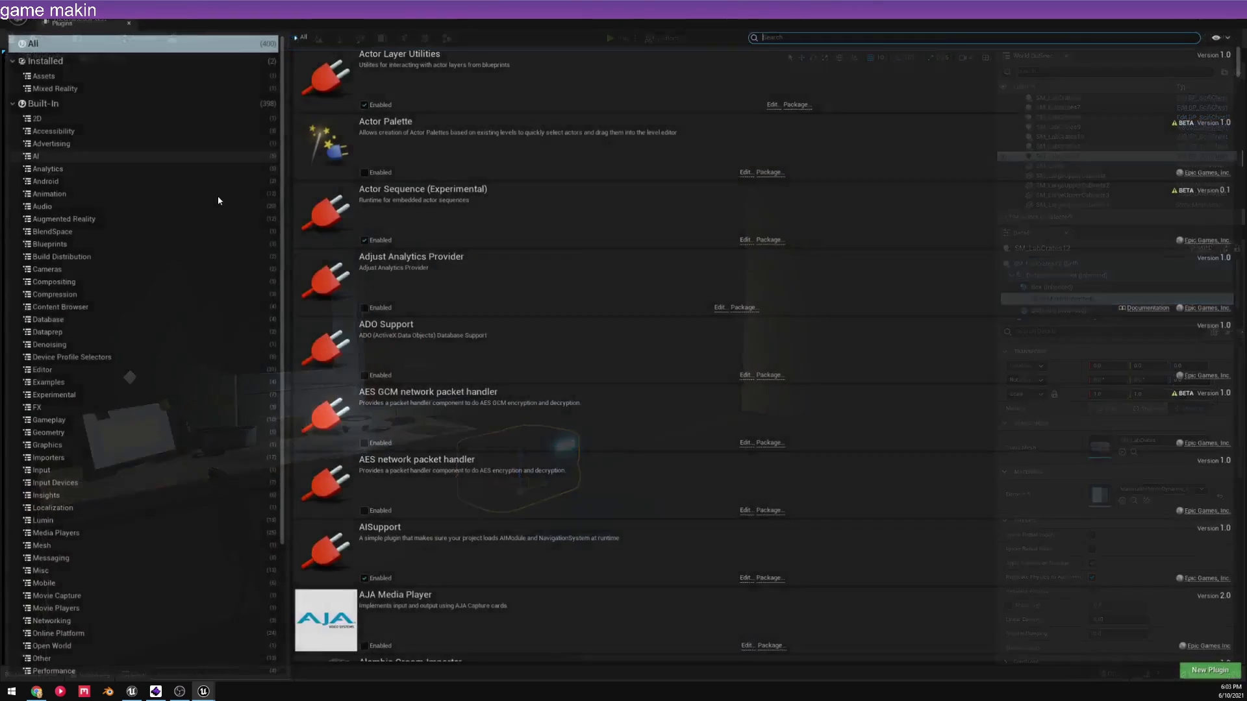
click(124, 20)
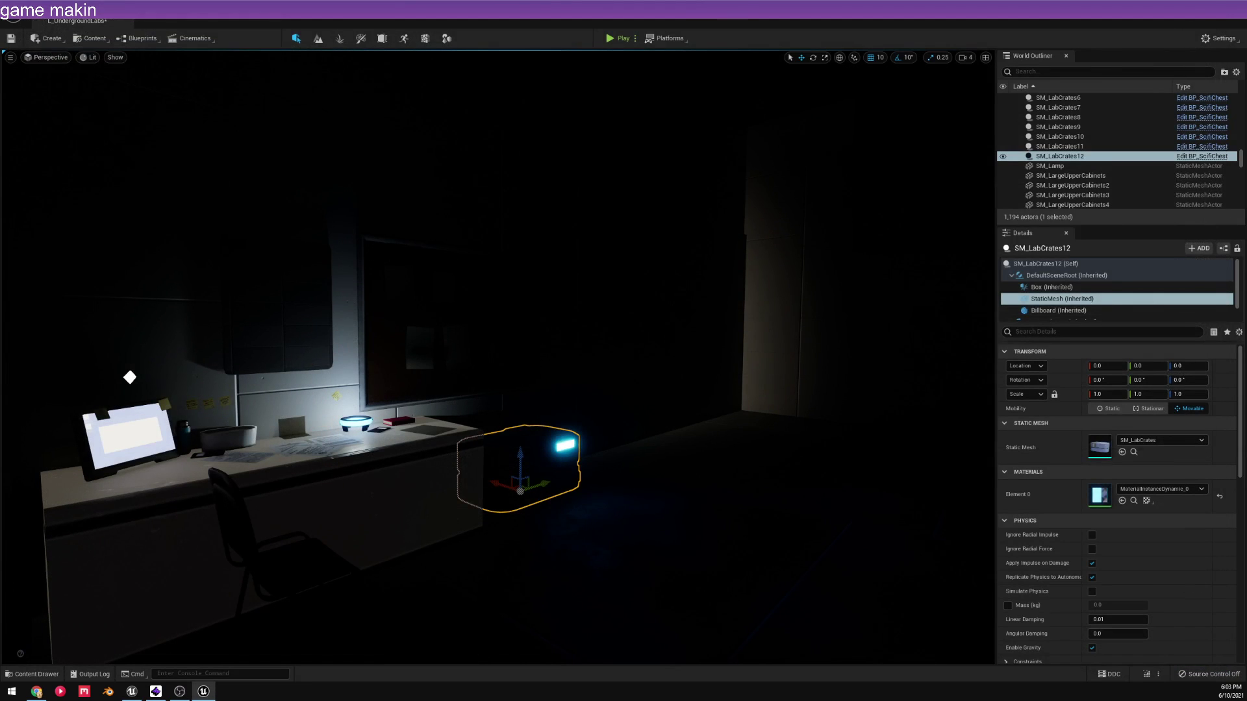
- Open the project's engine Rendering settings and review them from materials and Lumen down to the post process calibration materials
click(61, 21)
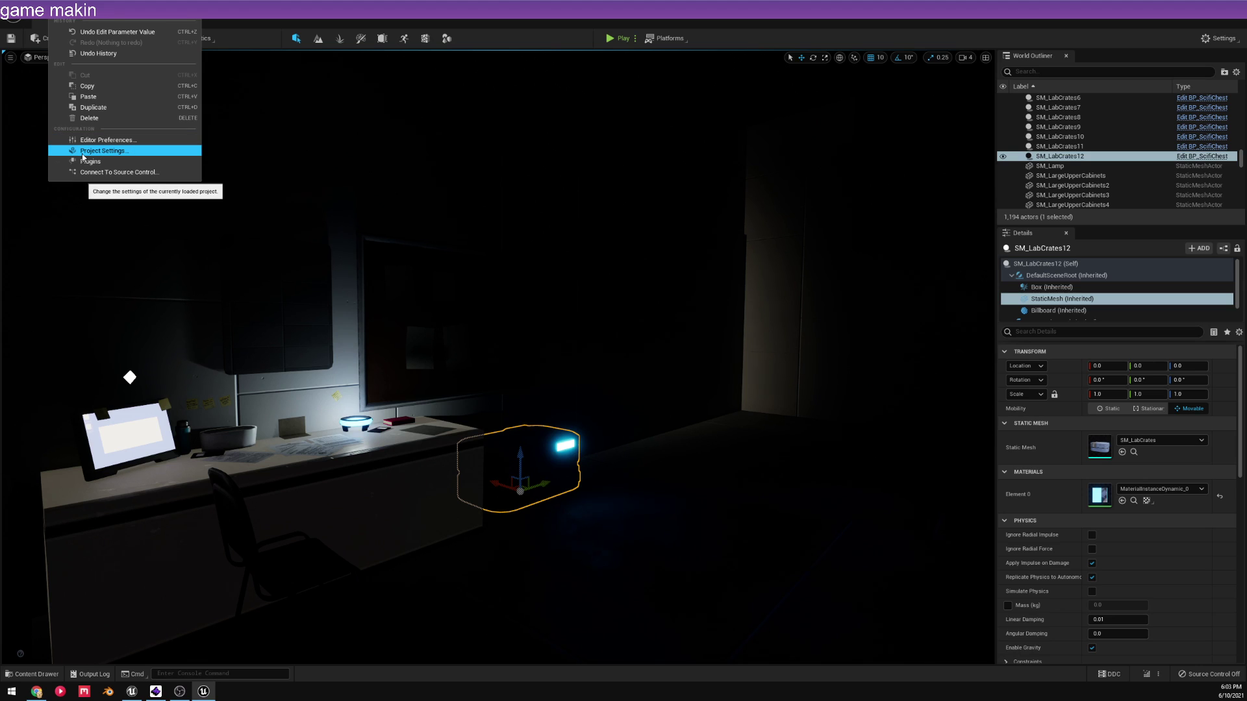
click(138, 151)
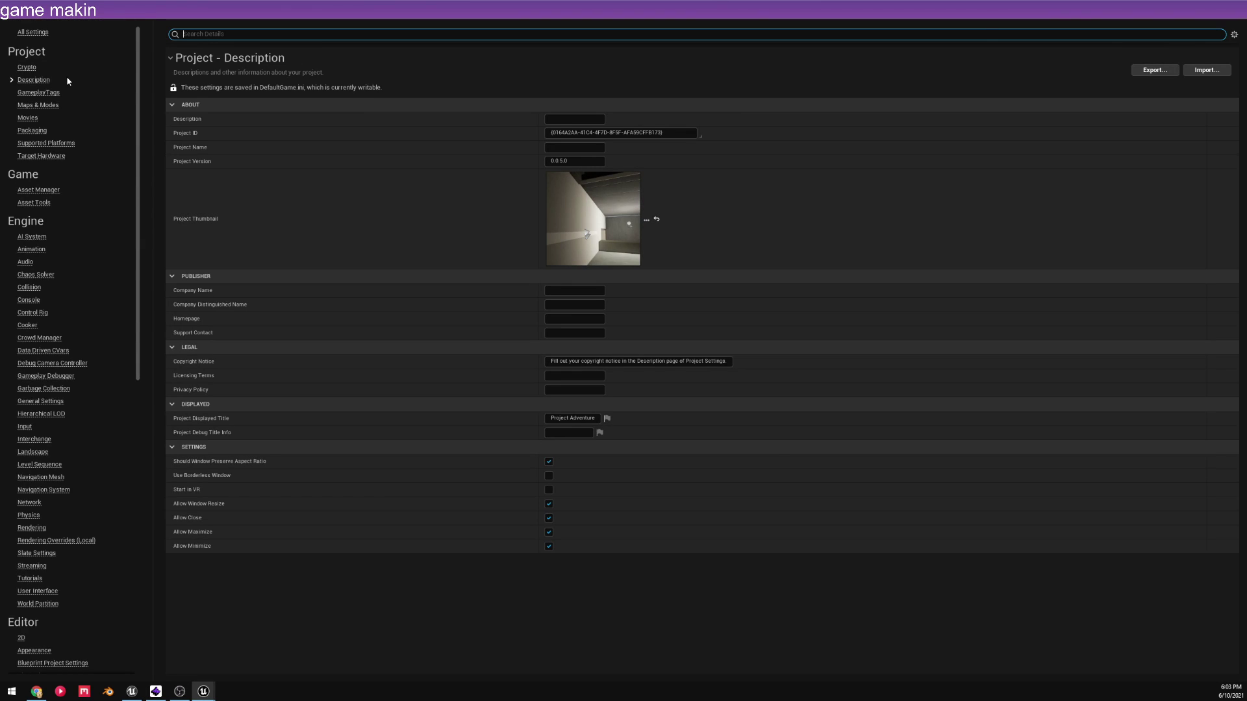
scroll(39, 354, down, 5)
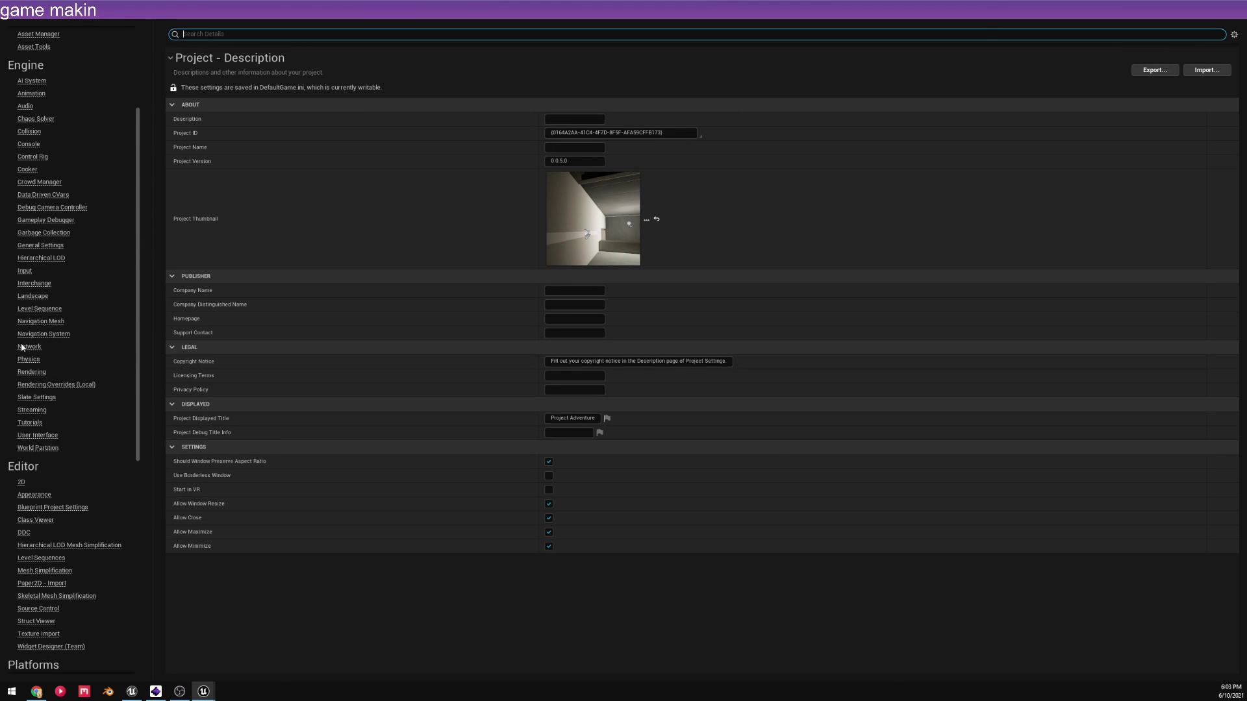
click(36, 284)
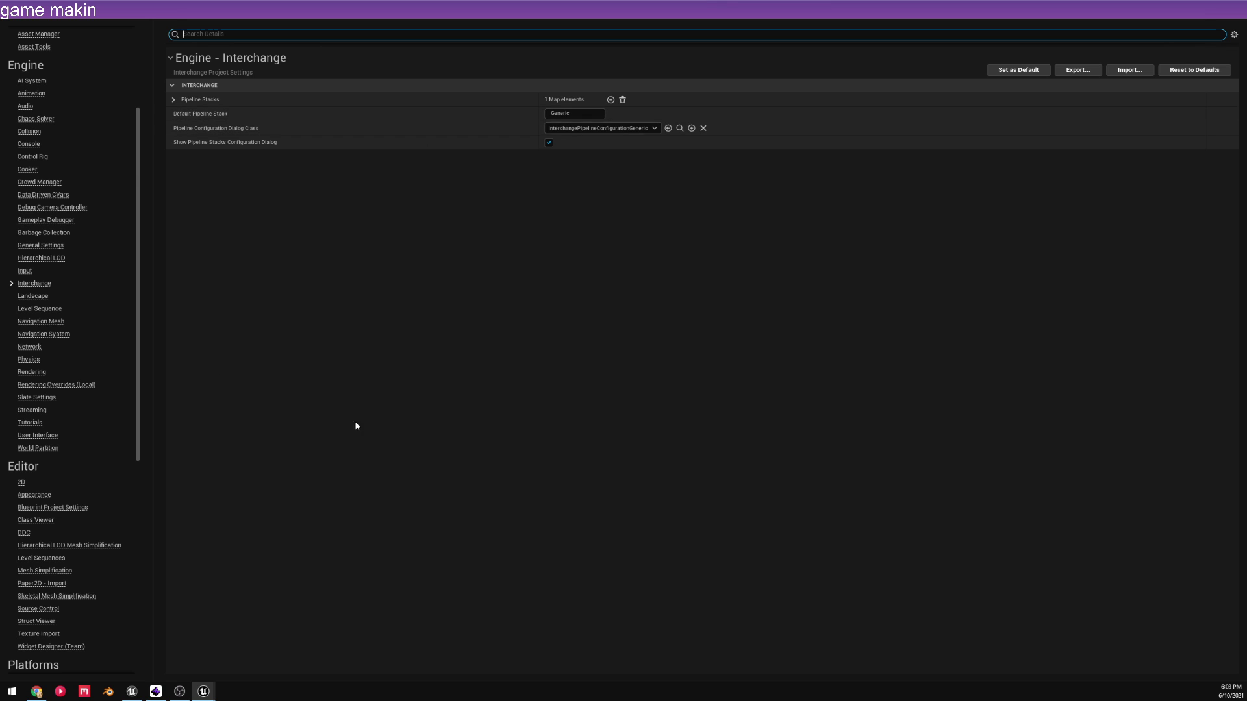
click(32, 372)
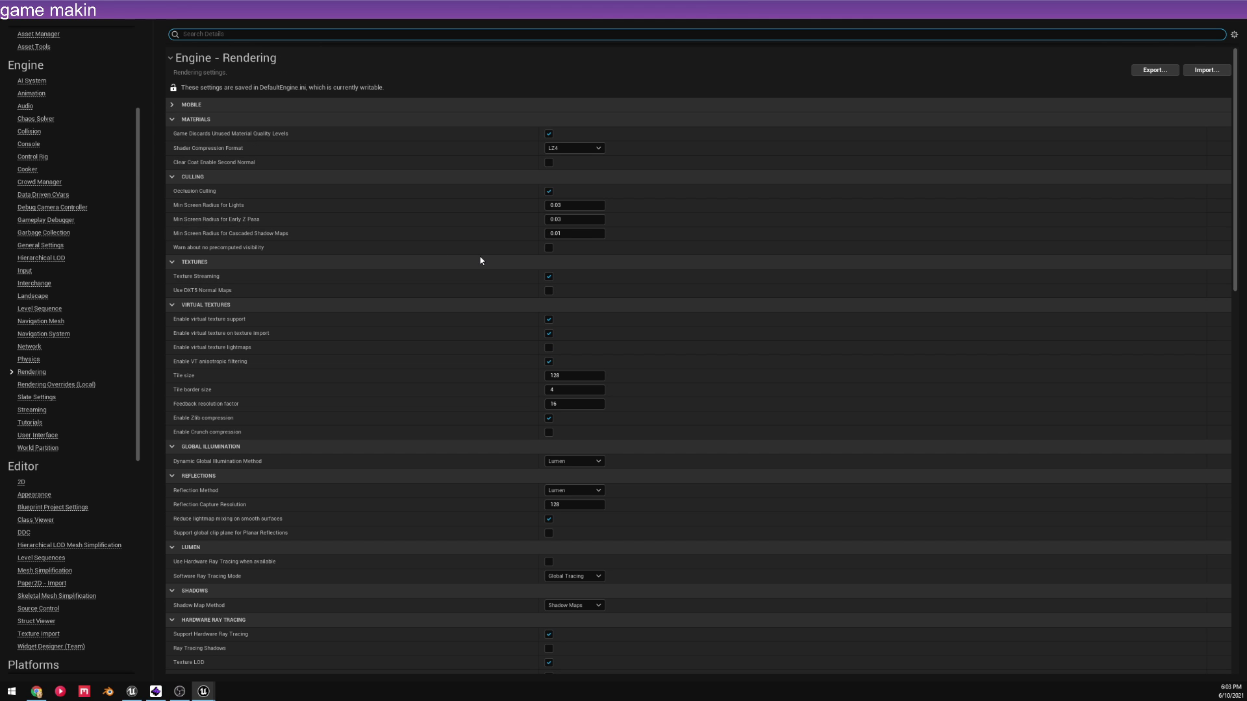
scroll(628, 229, down, 2)
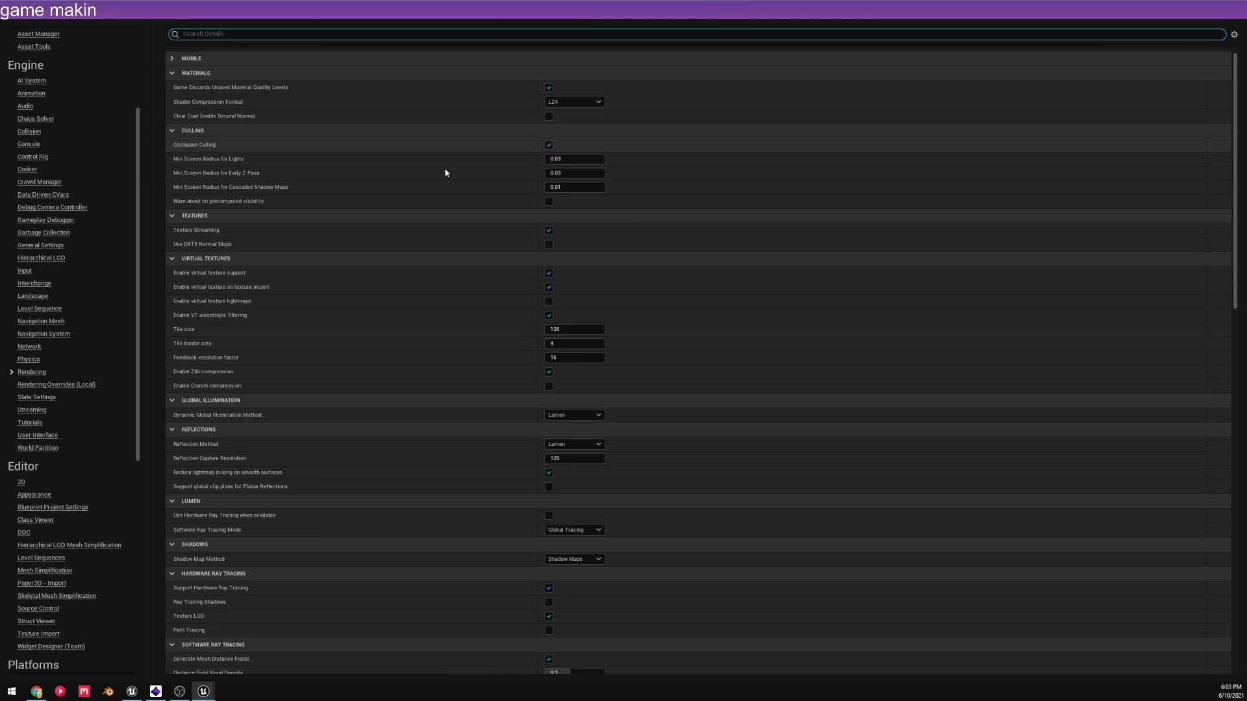
scroll(416, 158, down, 15)
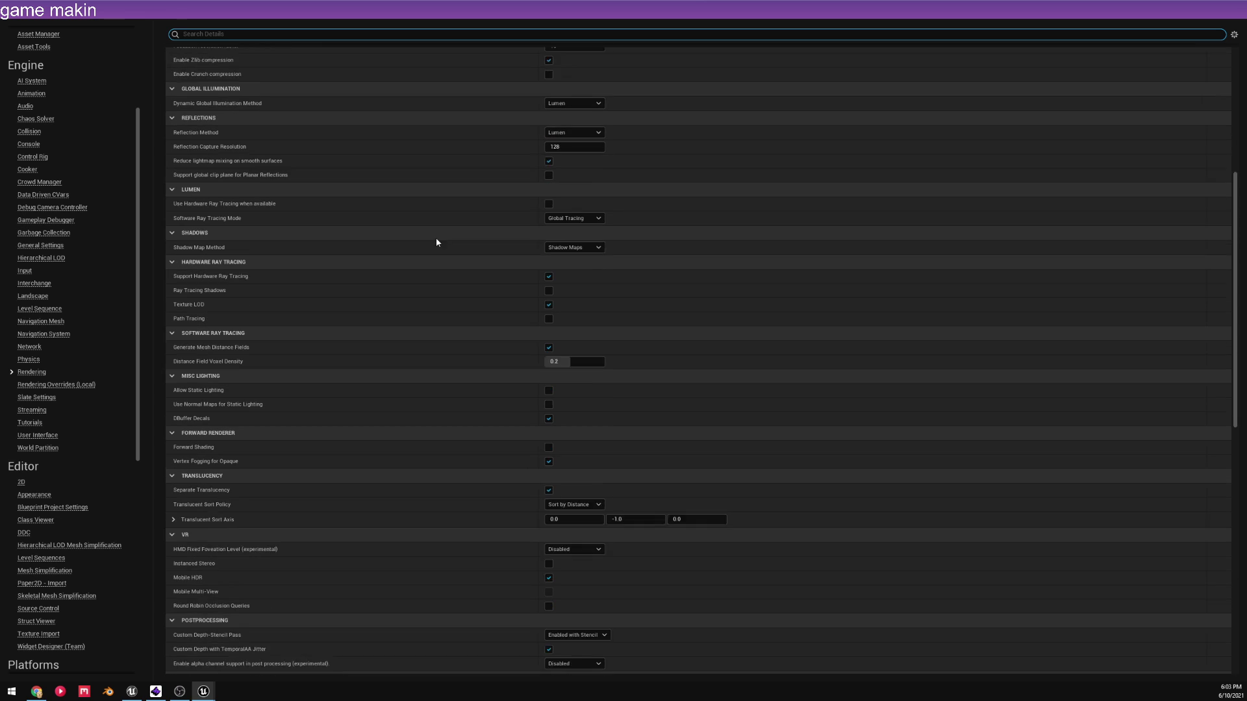
scroll(417, 275, down, 6)
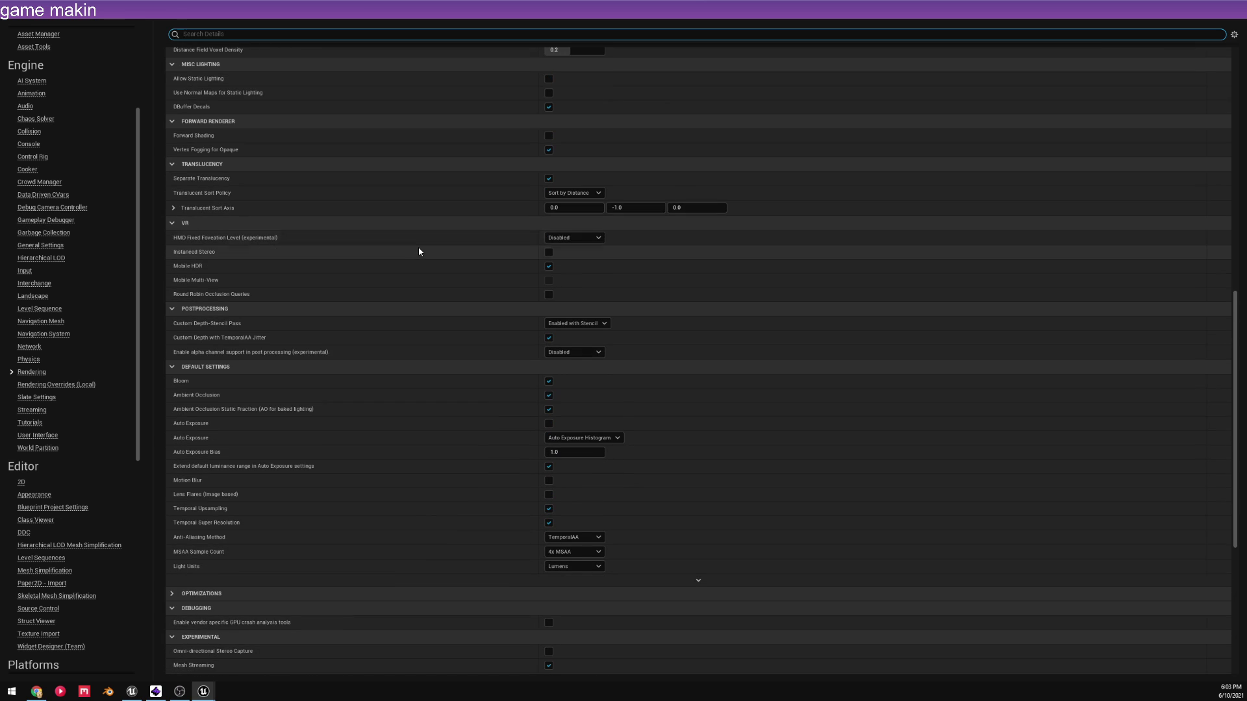
scroll(427, 228, down, 10)
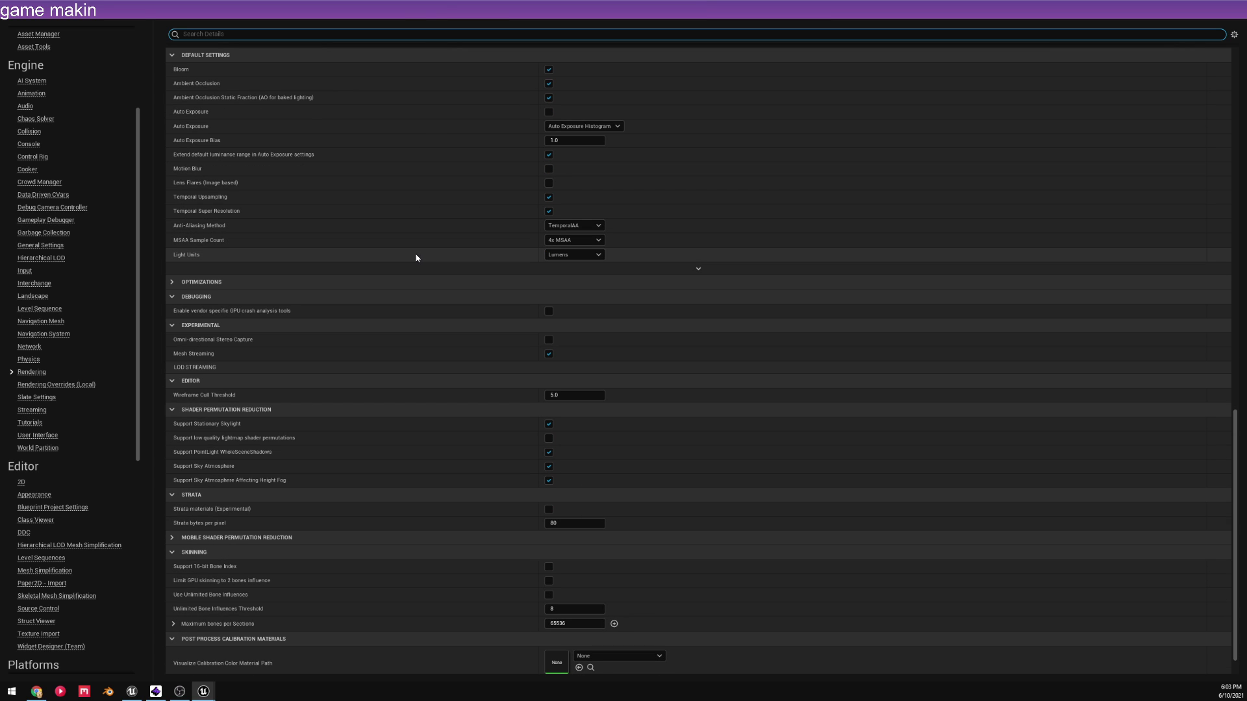
scroll(409, 269, down, 2)
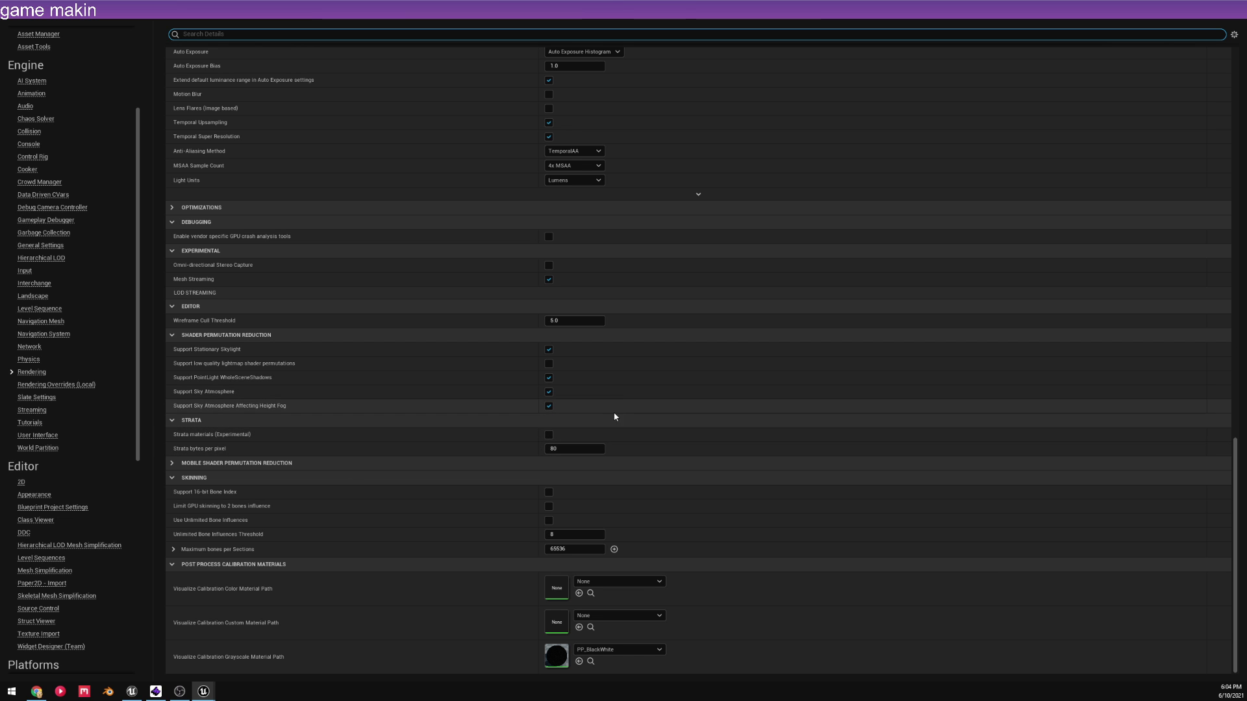
- Recheck the Rendering settings for shadows, ray tracing, misc lighting and post processing, and close the project settings
double_click(715, 9)
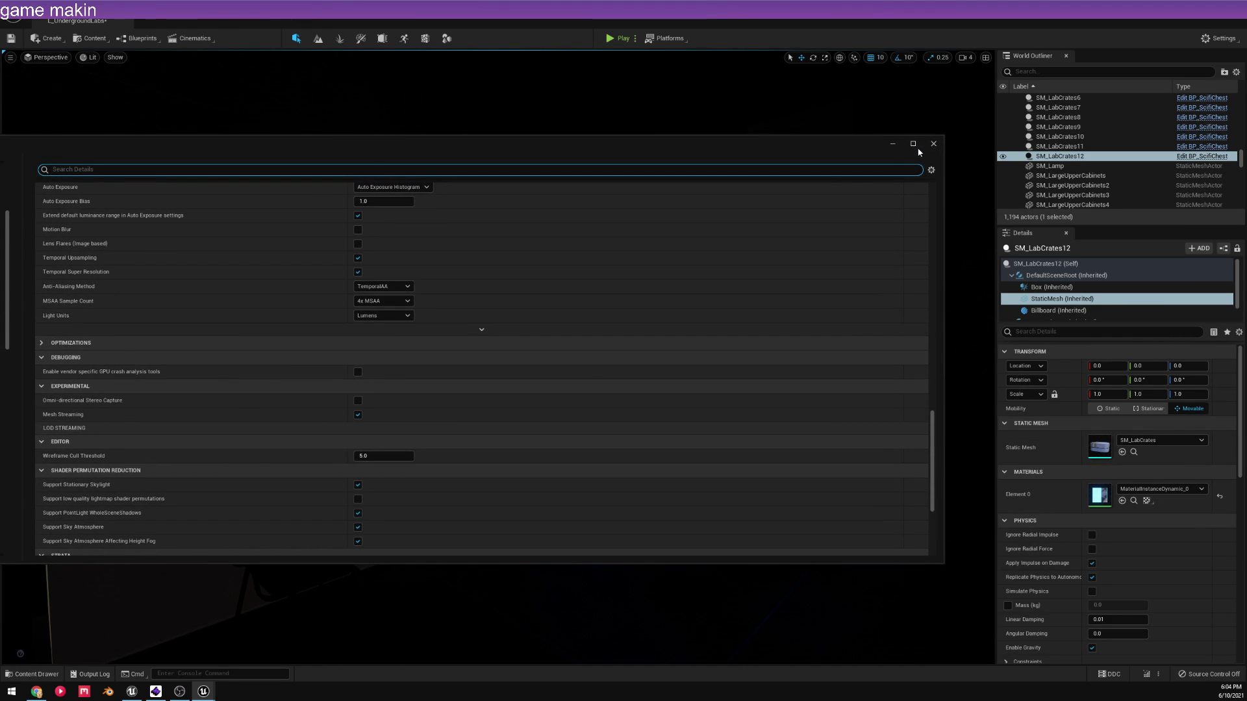
click(913, 145)
scroll(585, 149, up, 2)
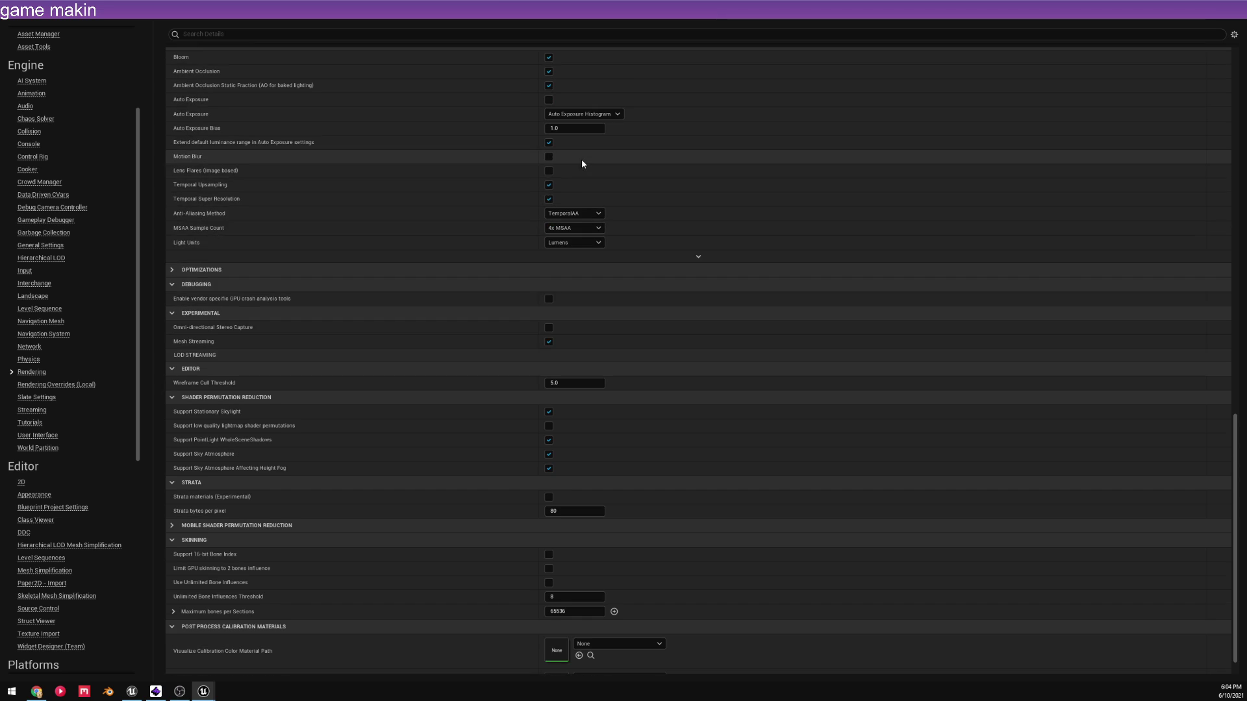
scroll(582, 164, up, 12)
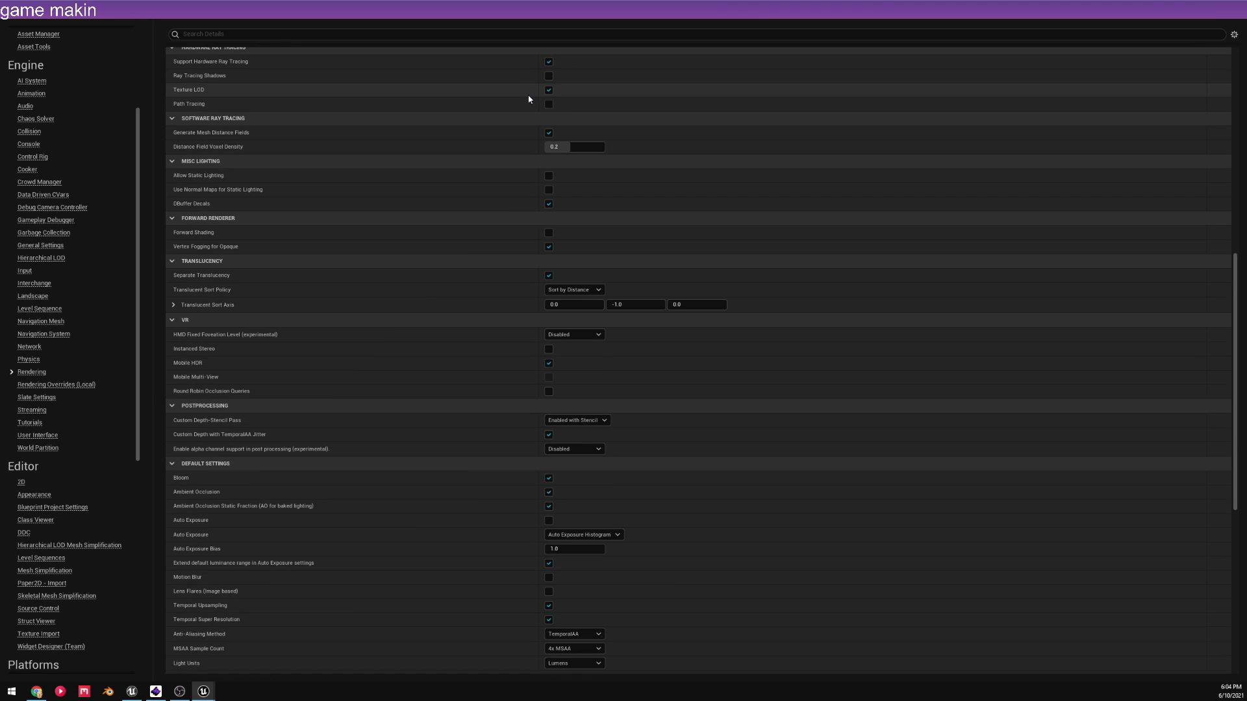
scroll(530, 99, up, 2)
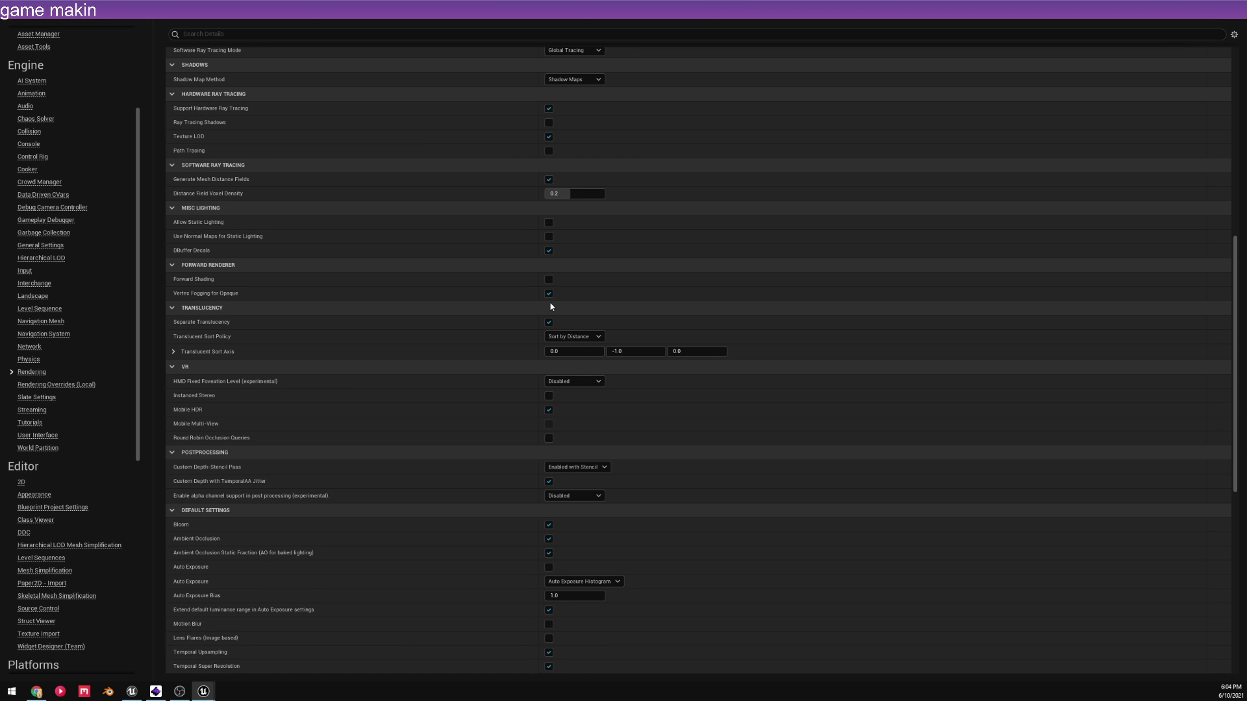
scroll(551, 306, down, 15)
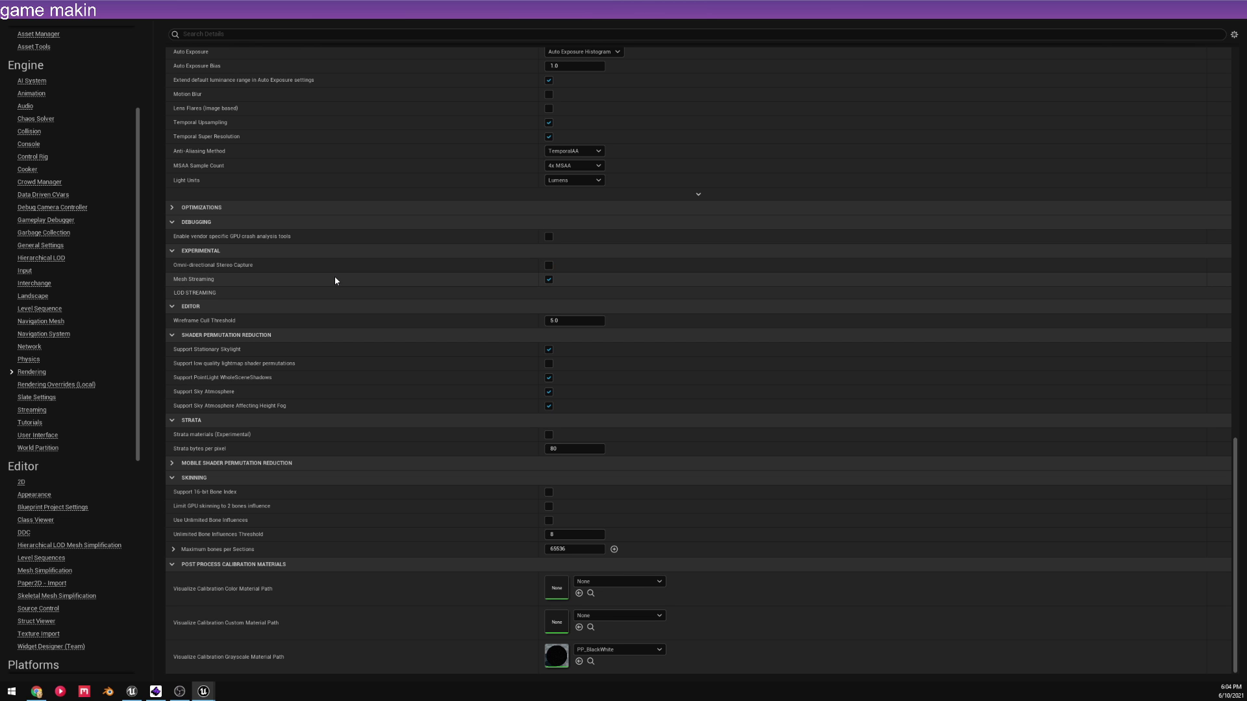
key(alt+F4)
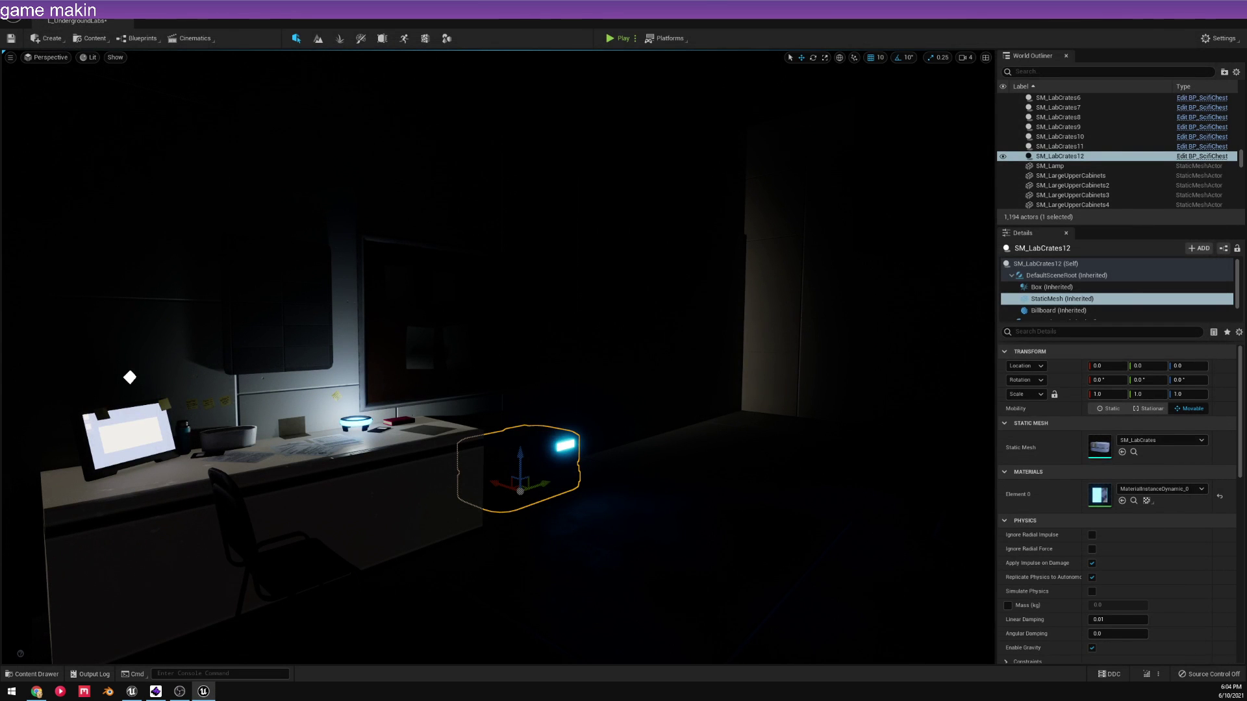
- Examine the dark office's walls, ceiling and door for how the light falls on them
right_drag(497, 357, 646, 425)
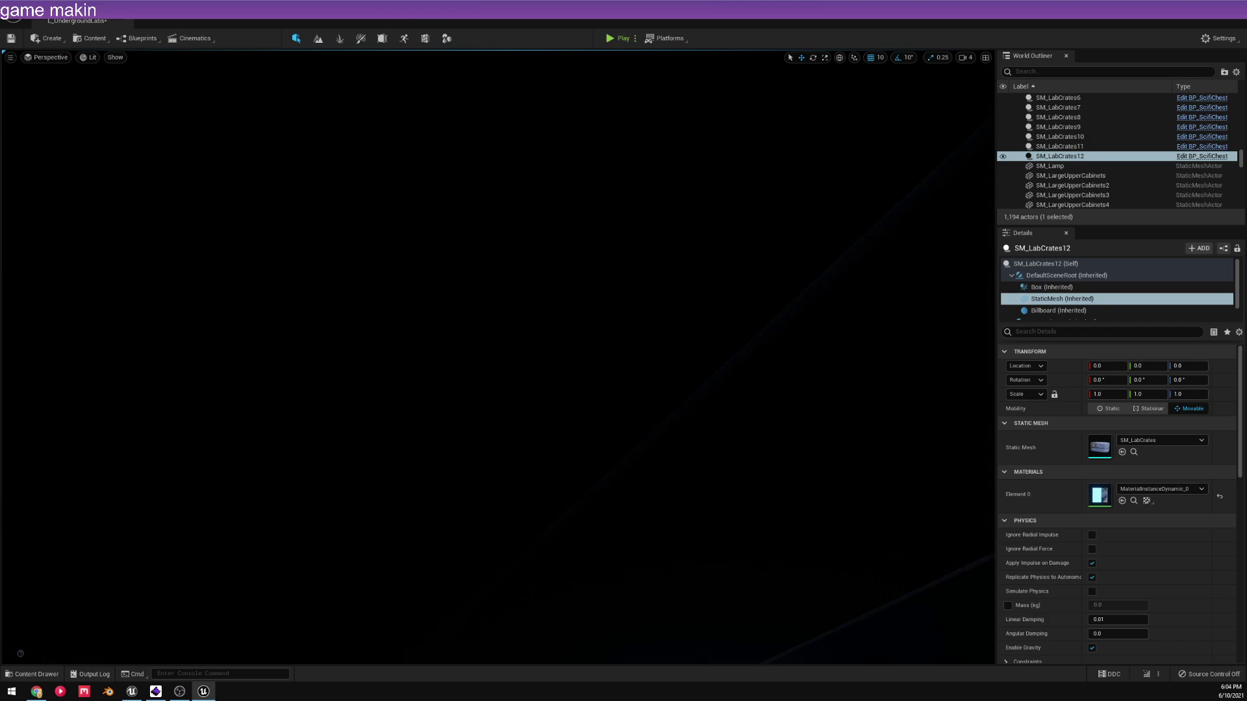
right_drag(646, 425, 649, 427)
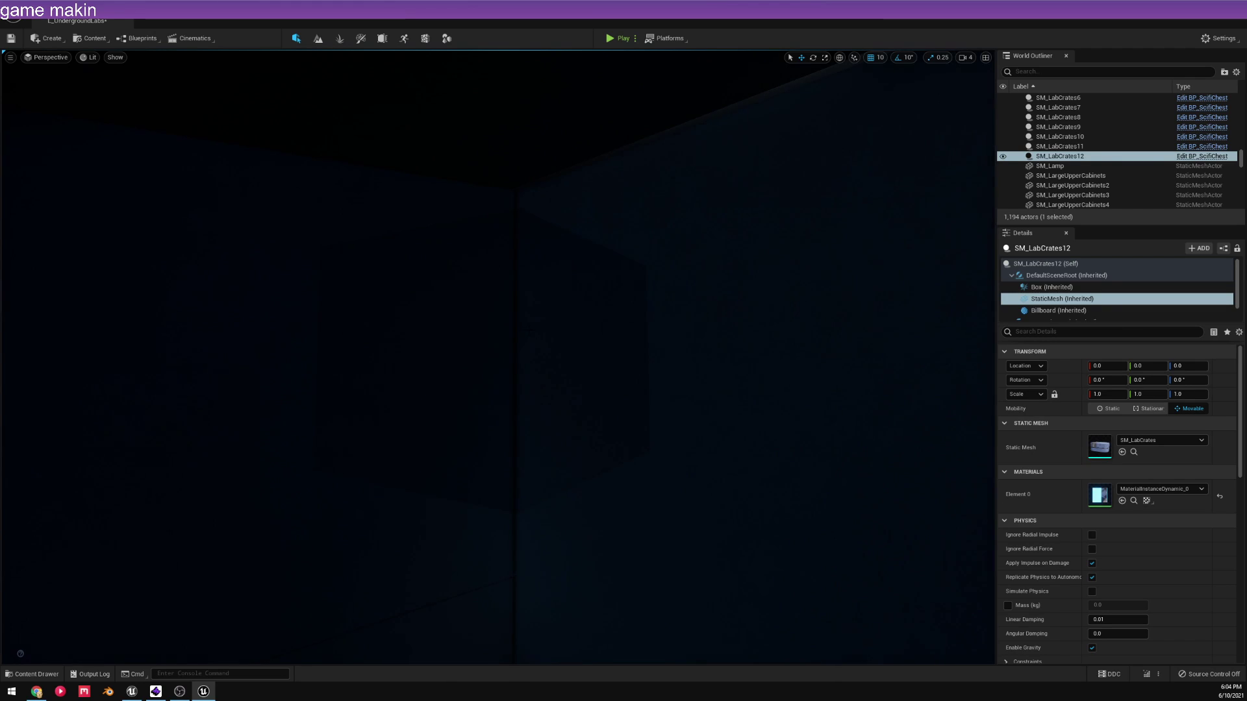
right_drag(549, 343, 548, 343)
right_drag(546, 519, 547, 520)
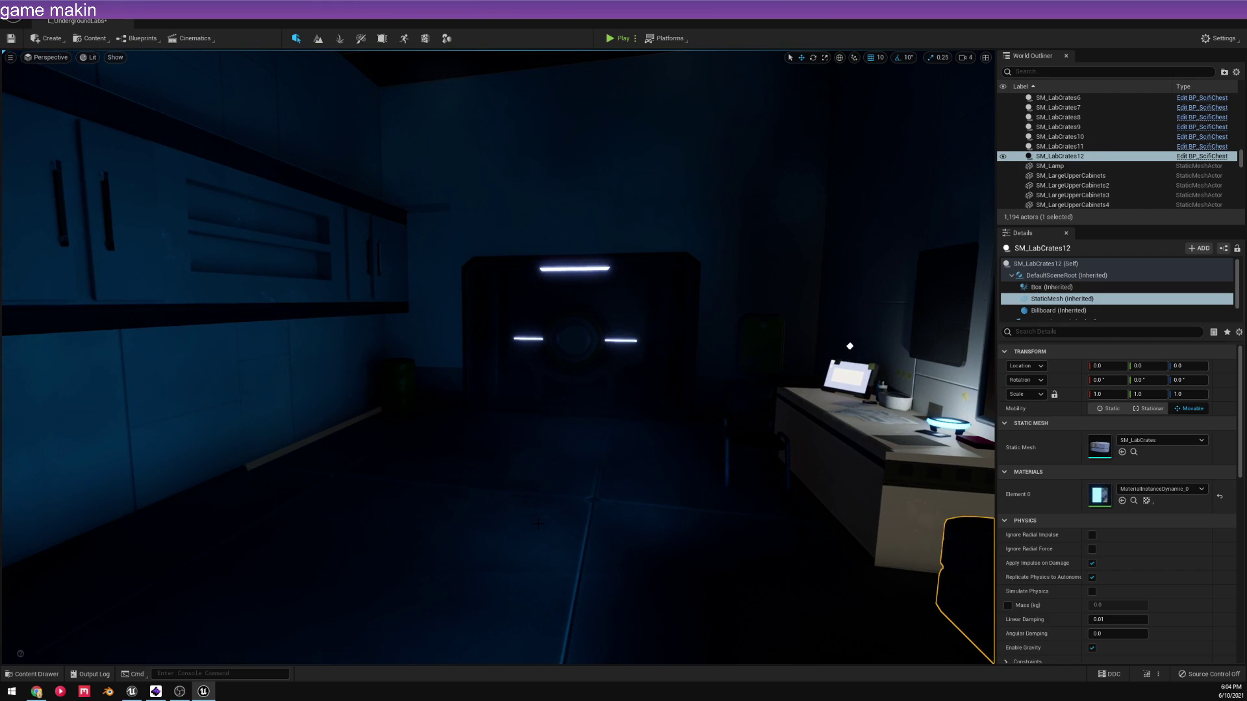
- Play-test the level from the office floor, interact with the desk, stop the session and close the message log
right_click(546, 520)
click(574, 492)
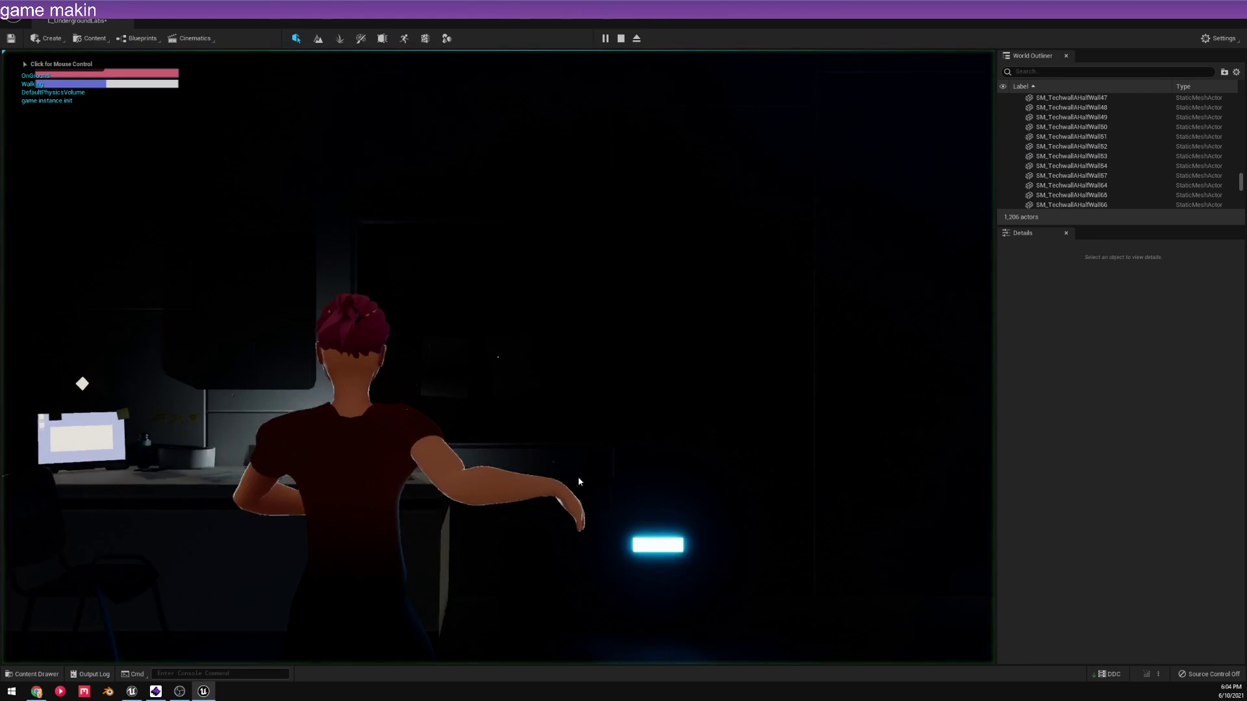
click(463, 472)
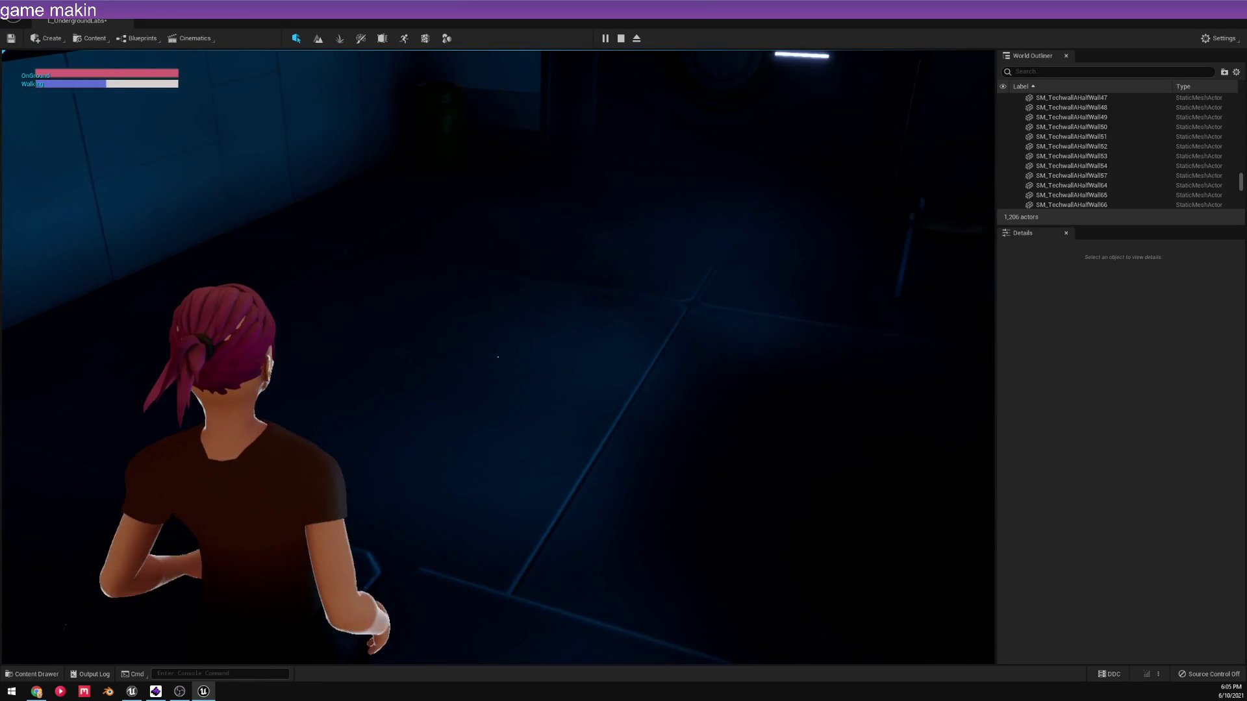
key(e)
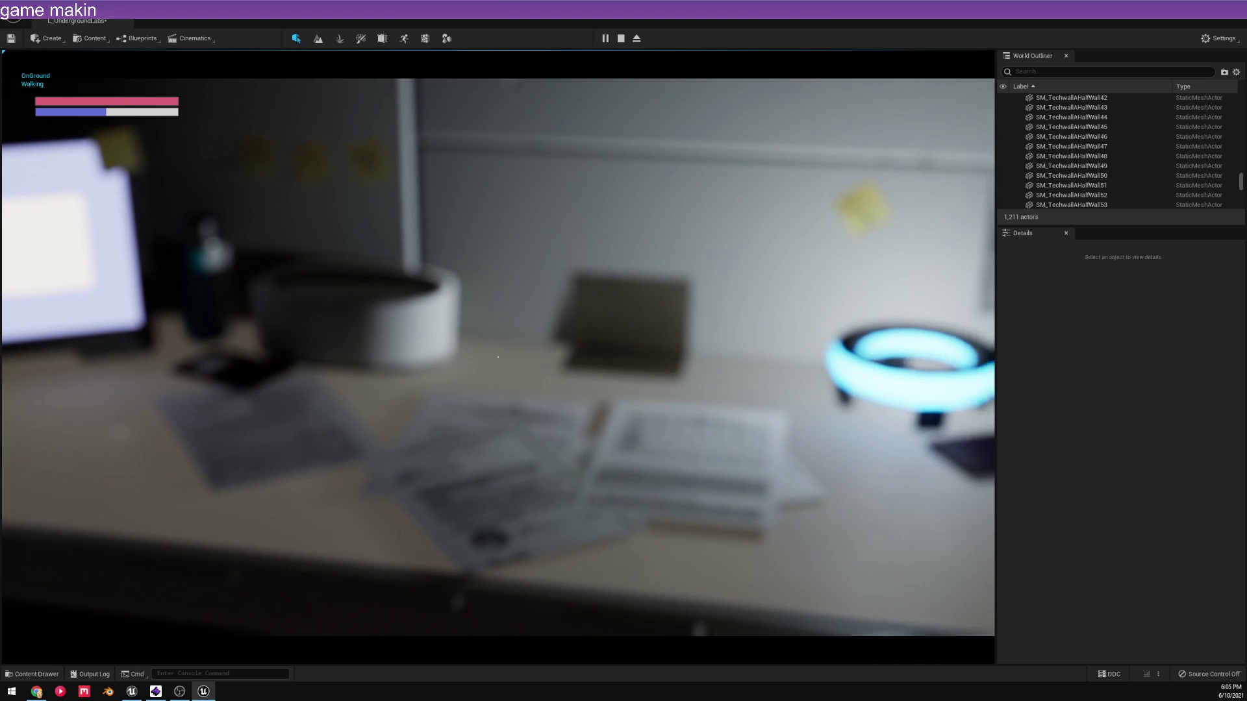
key(Escape)
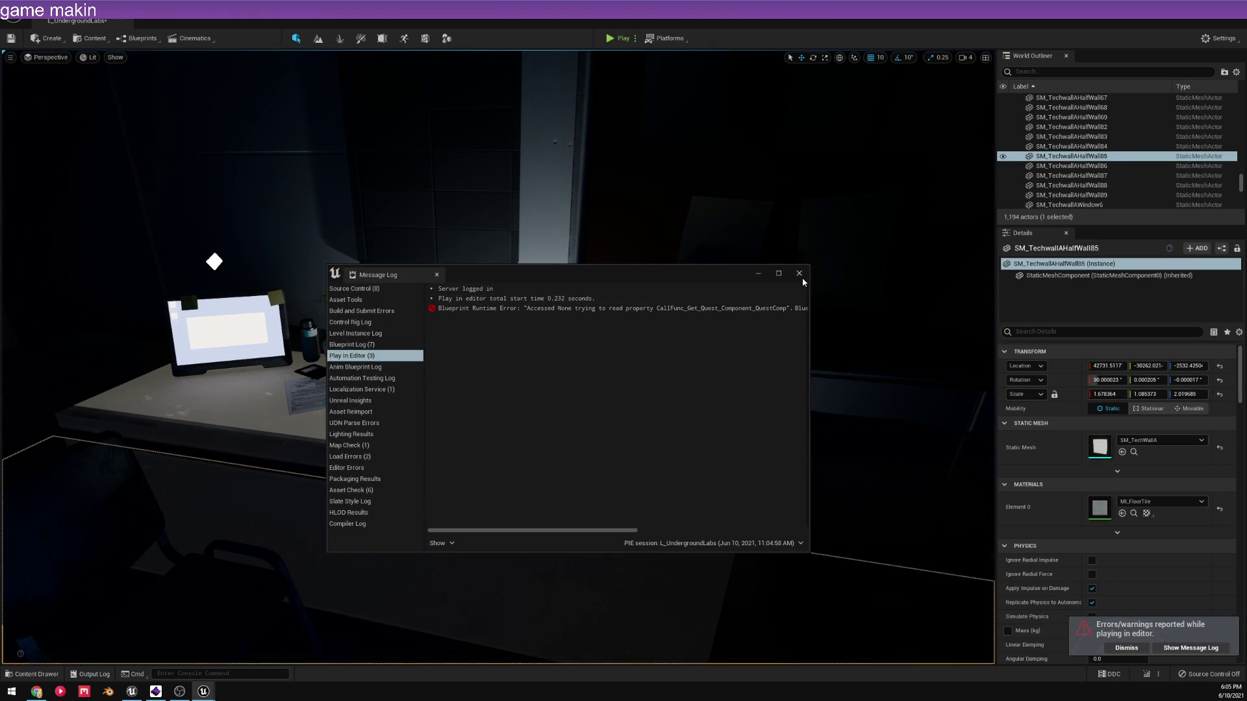
click(799, 274)
- Try shifting the office ceiling panel vertically, undo the move, and select the wall panel above the door
right_drag(780, 286, 513, 286)
key(s)
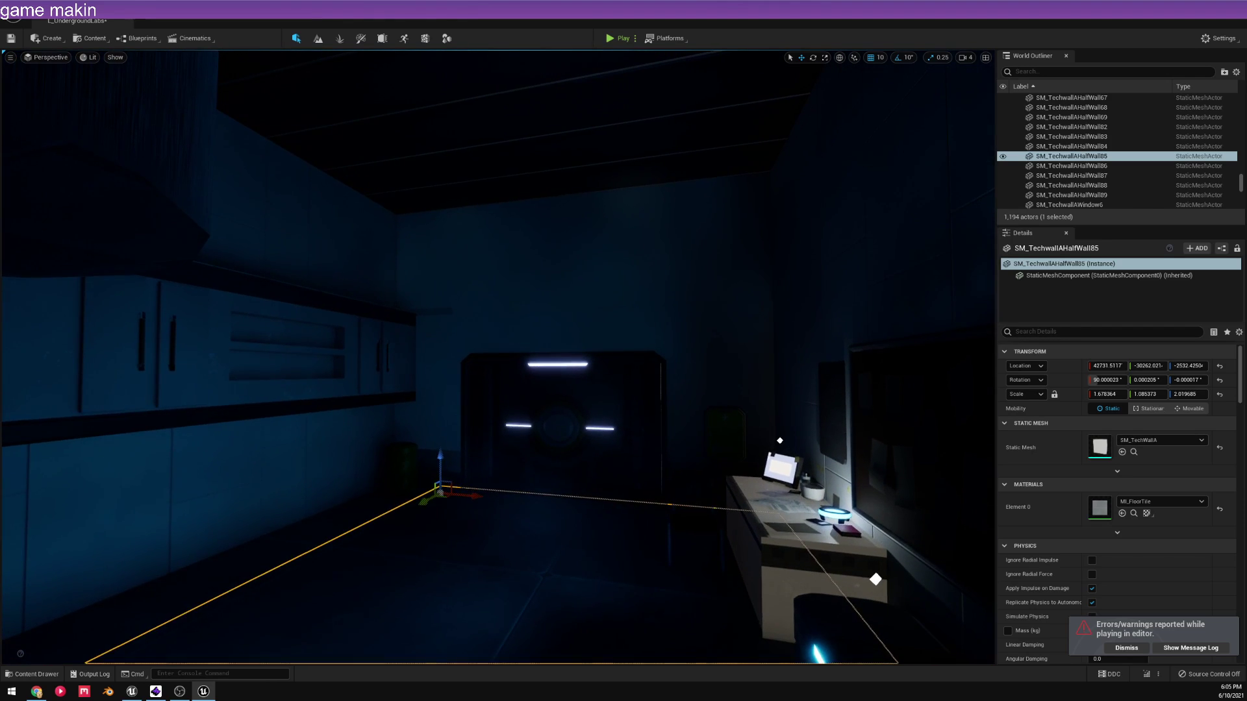
click(552, 130)
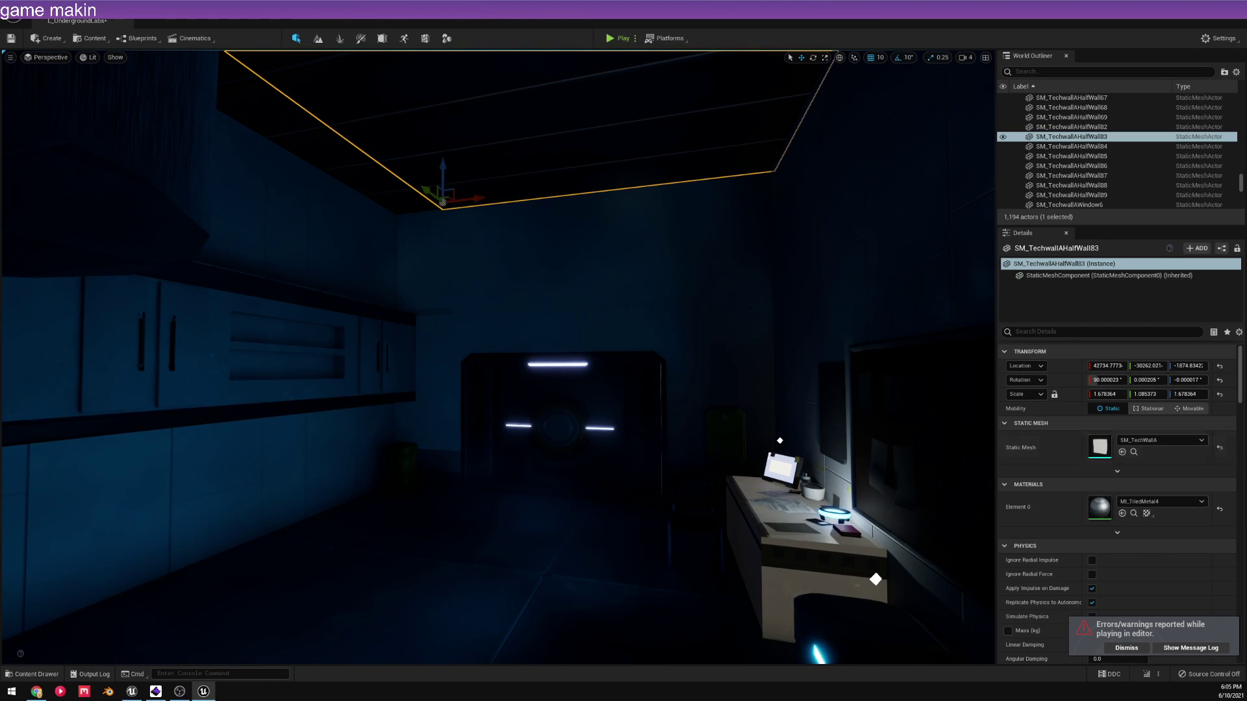
drag(444, 166, 462, 205)
key(ctrl+z)
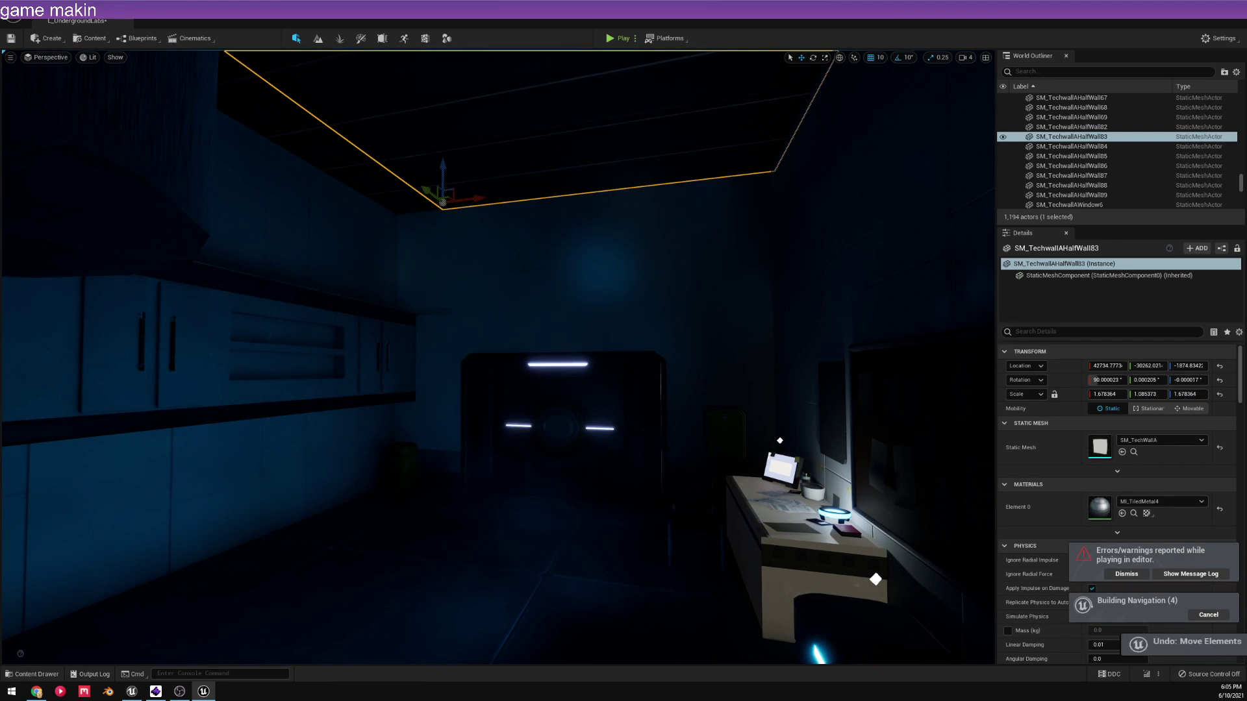
click(603, 306)
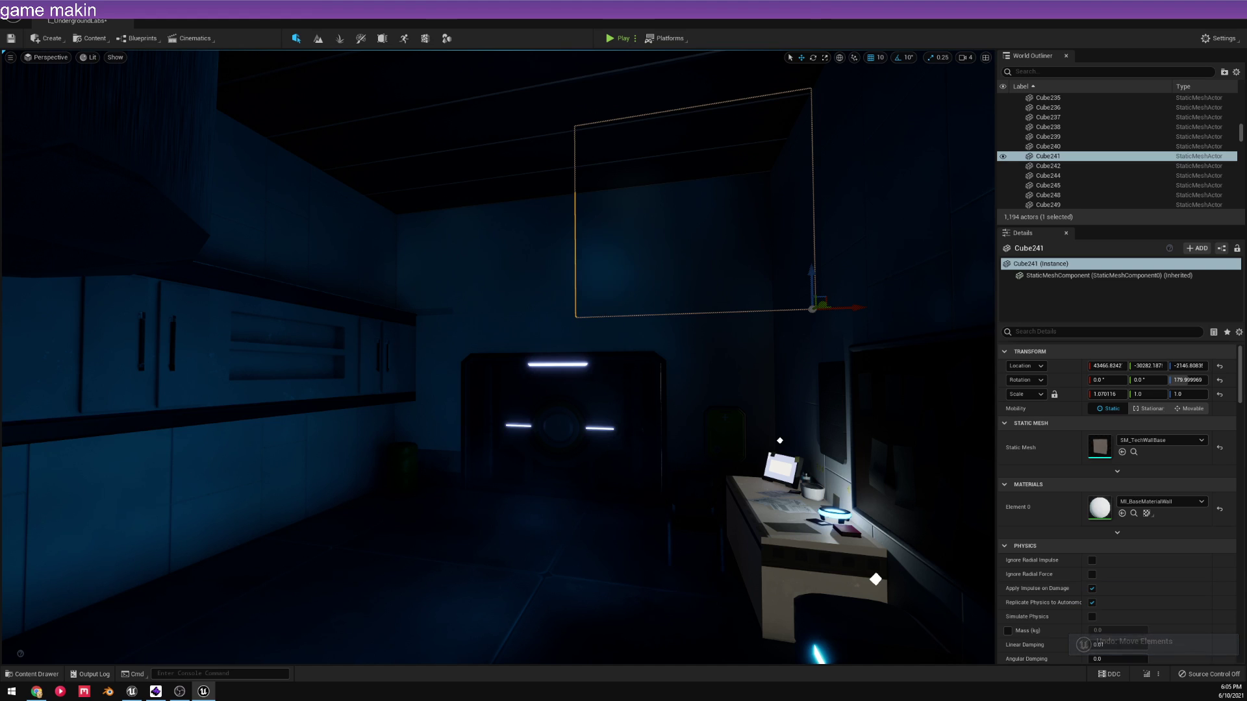
key(ctrl+shift+s)
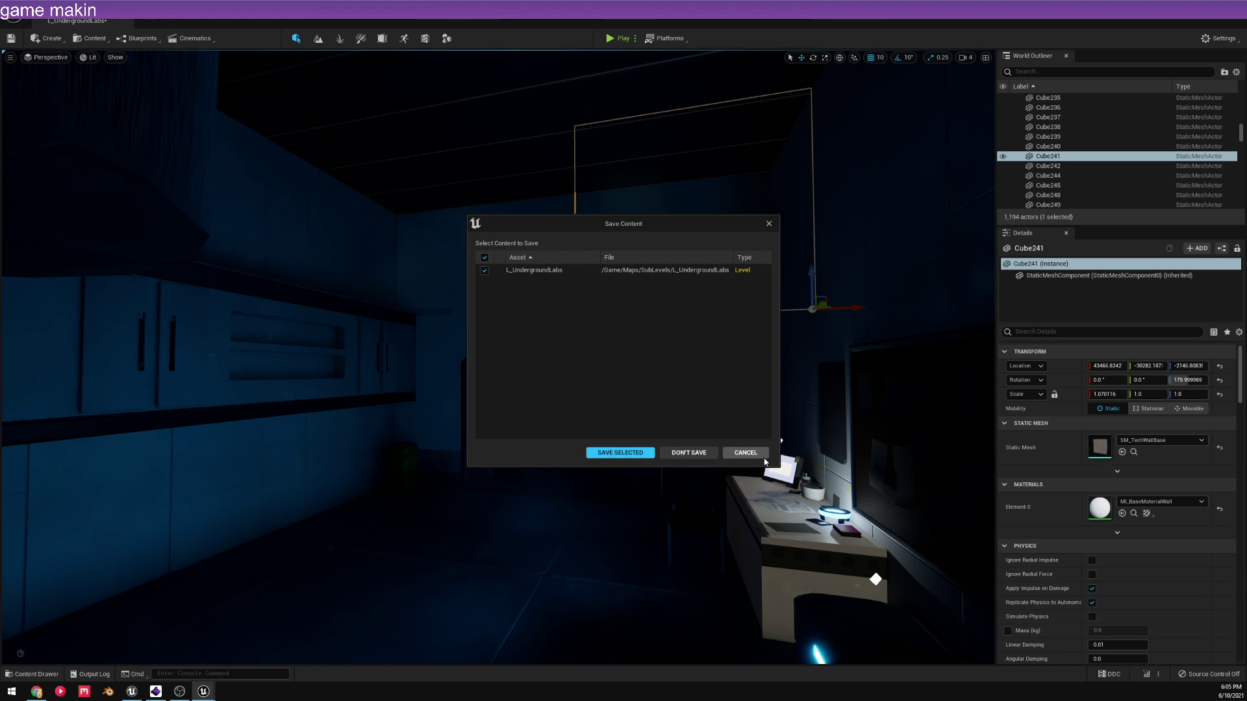
click(746, 453)
right_drag(765, 461, 765, 461)
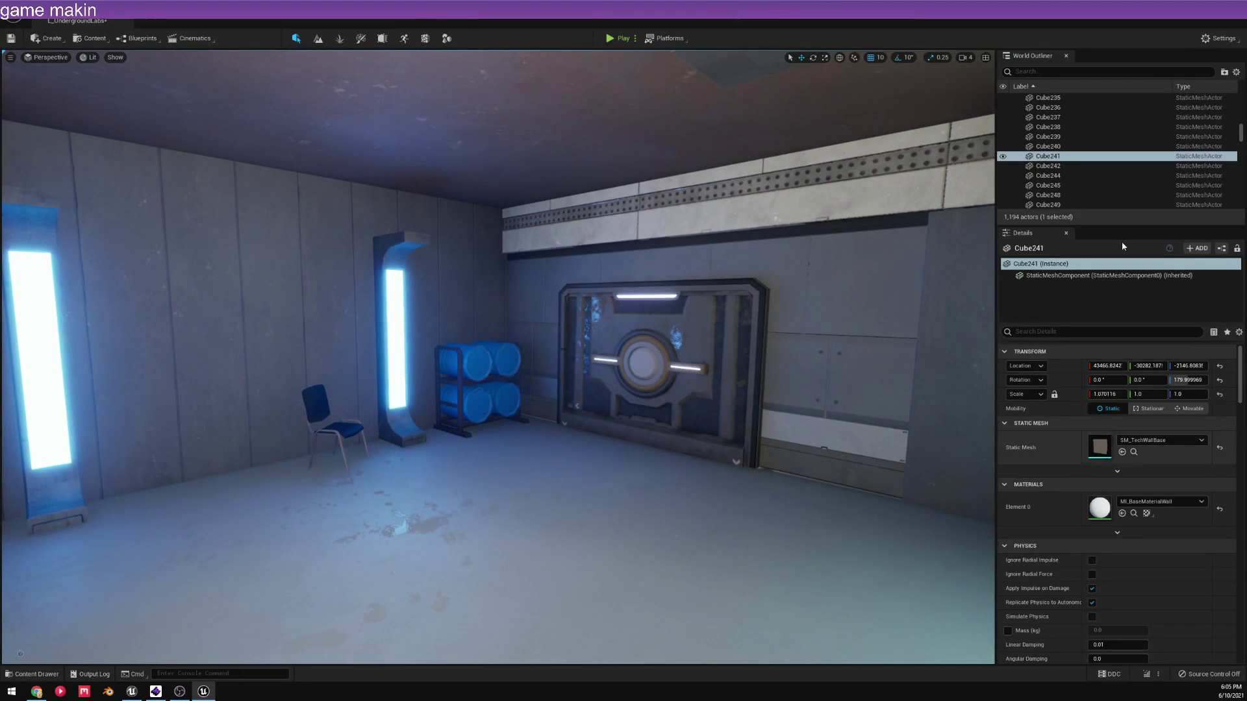
- Try to open the L_LevelFixed map from the Maps folder without saving L_UndergroundLabs, and dismiss the resulting message log and error dialog
click(33, 674)
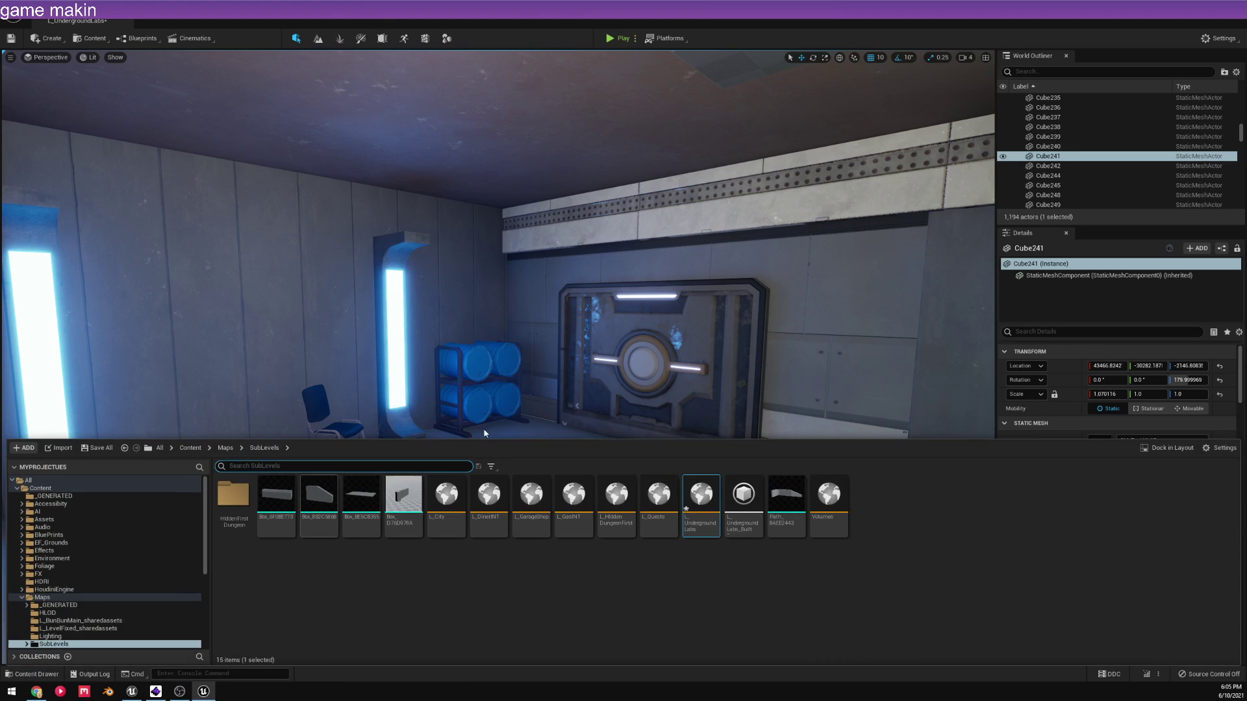
click(226, 448)
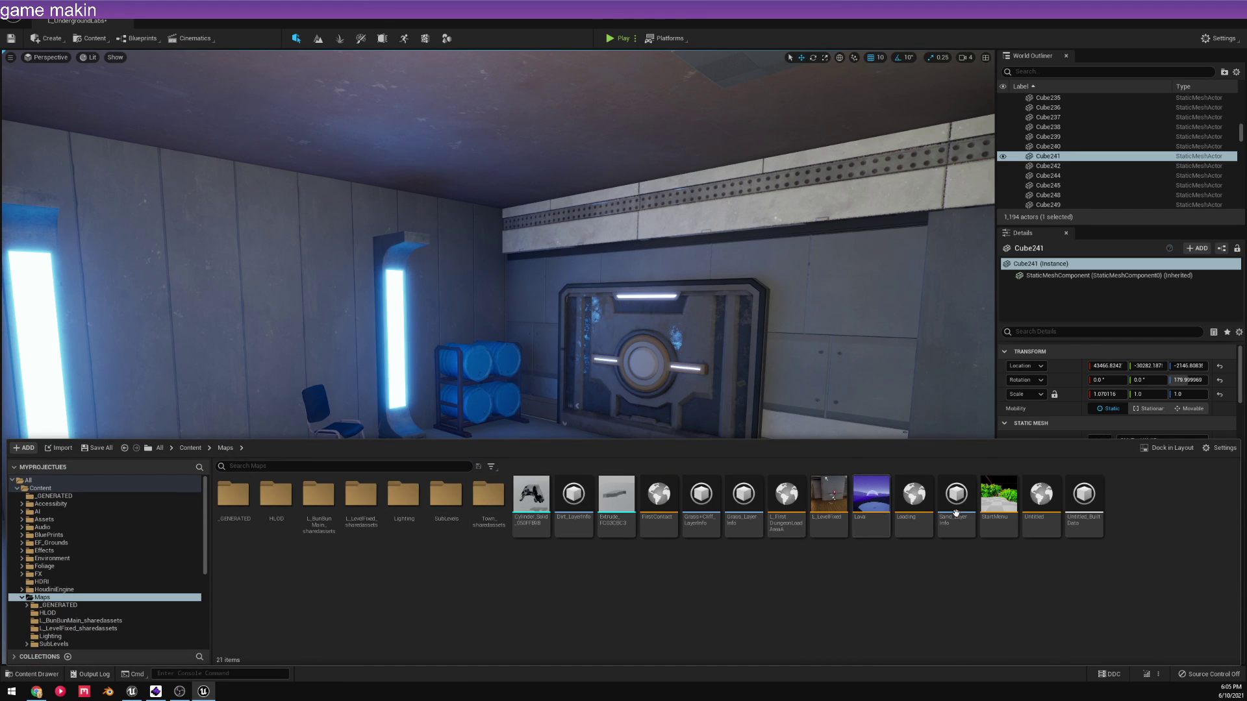
double_click(828, 513)
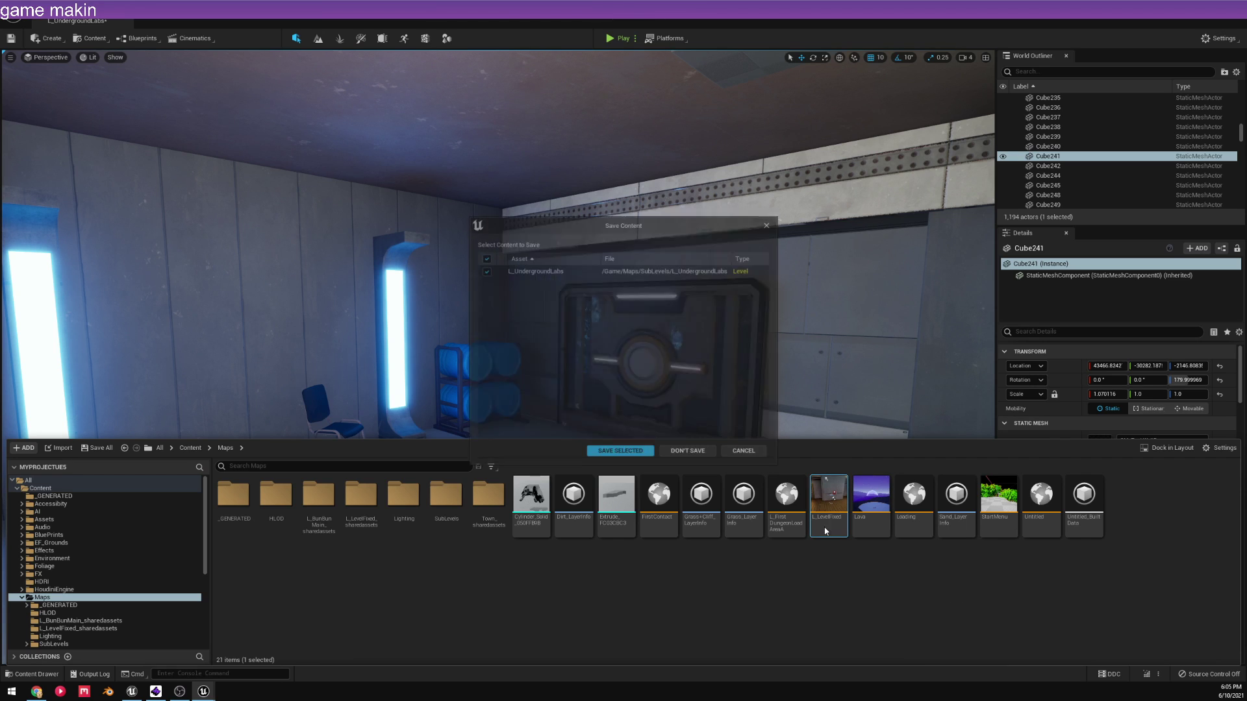
click(679, 452)
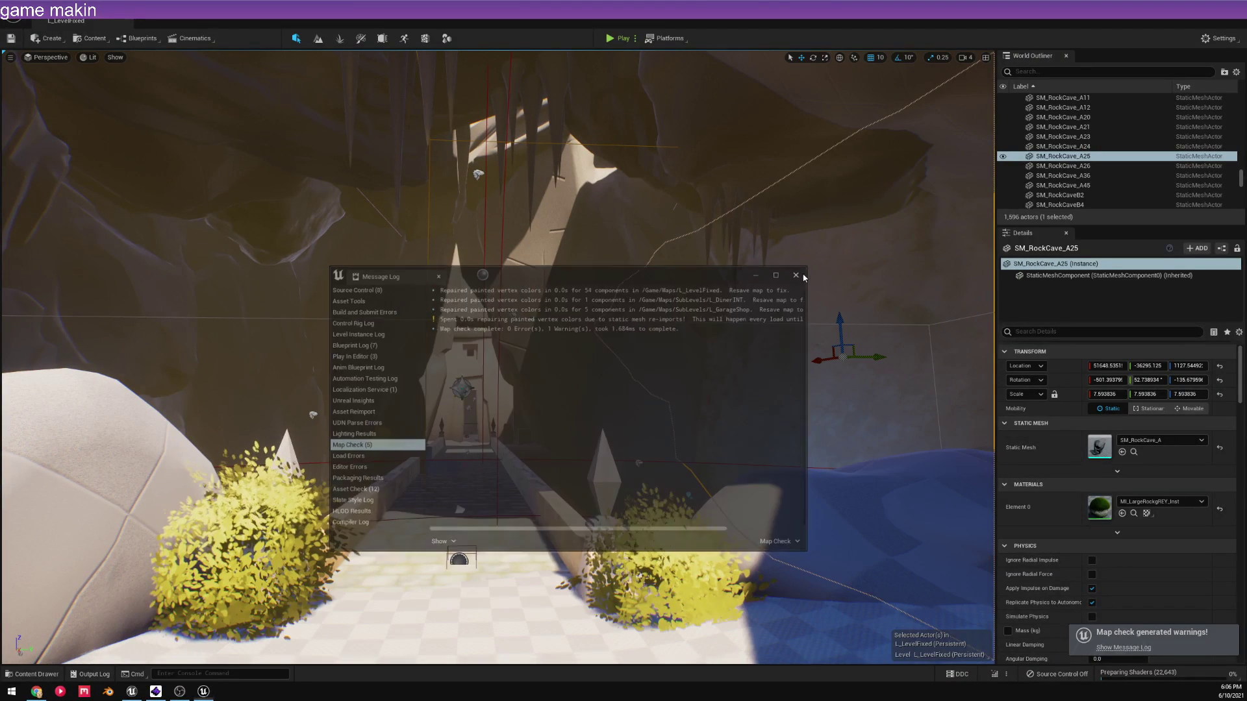
click(796, 275)
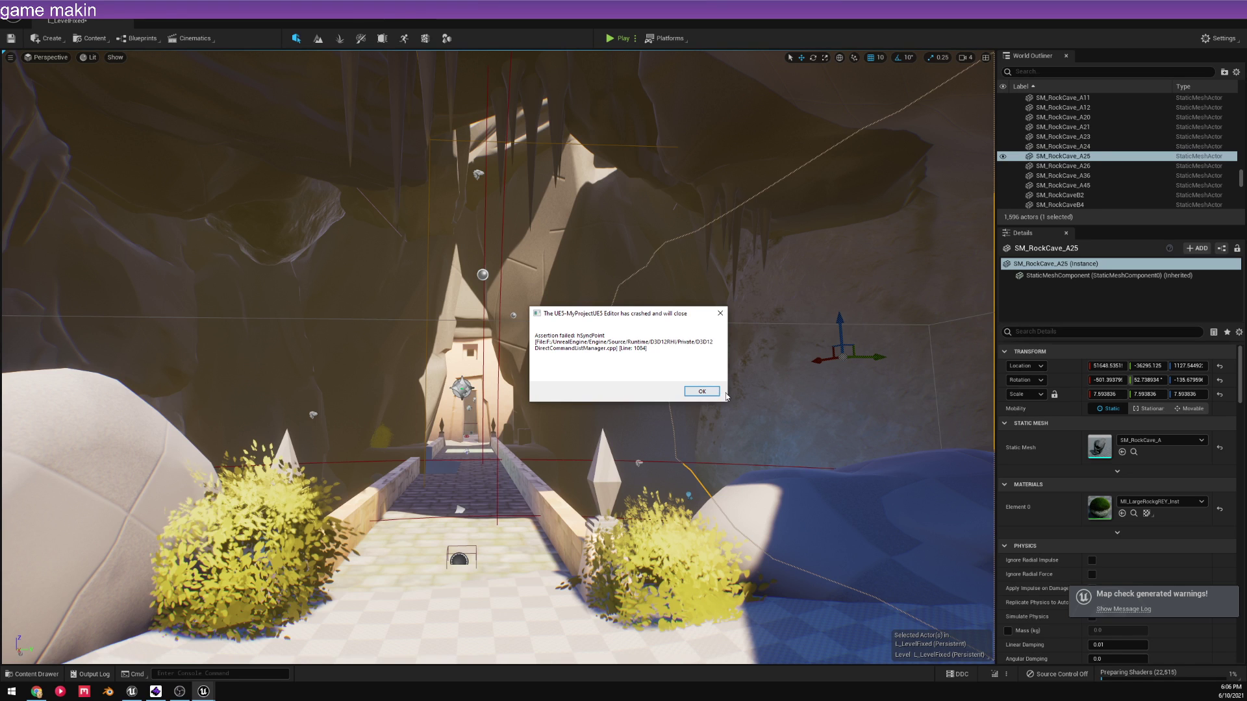
click(708, 392)
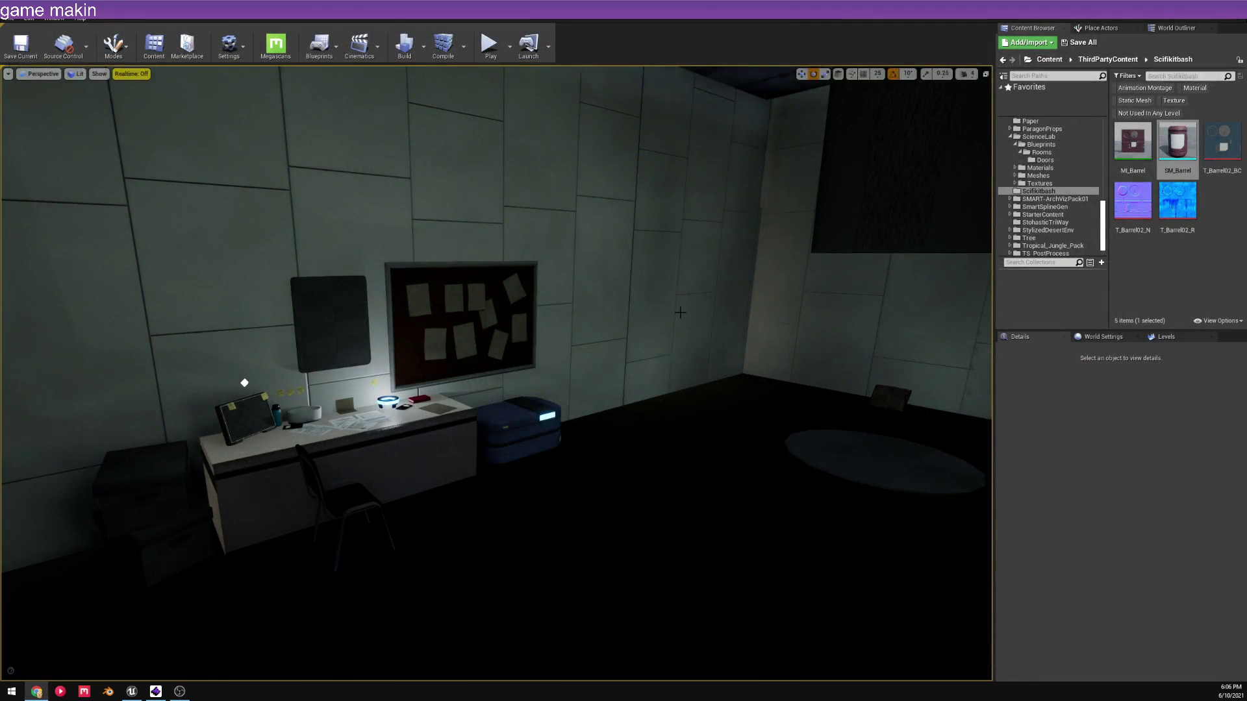
- In the Unreal Engine 4 project, move the yellow trash can slightly away from the blue lab crate and deselect it
right_drag(496, 373, 685, 306)
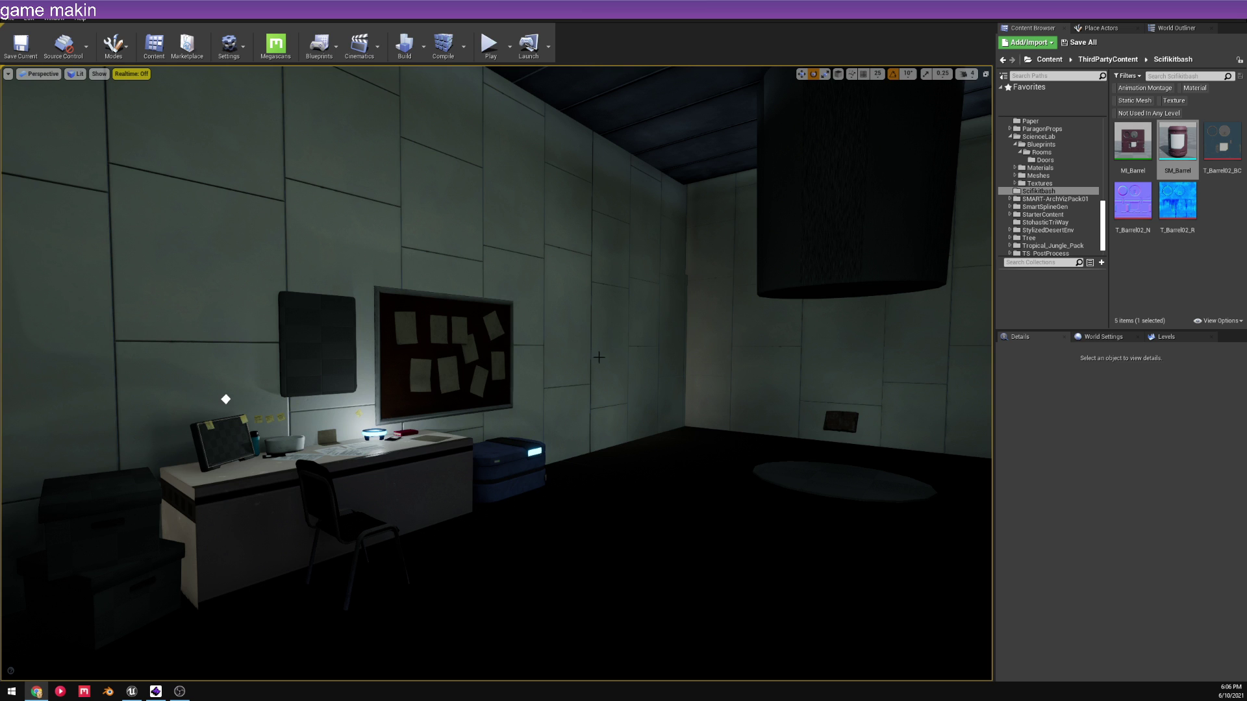
key(w)
right_drag(662, 397, 646, 423)
key(w)
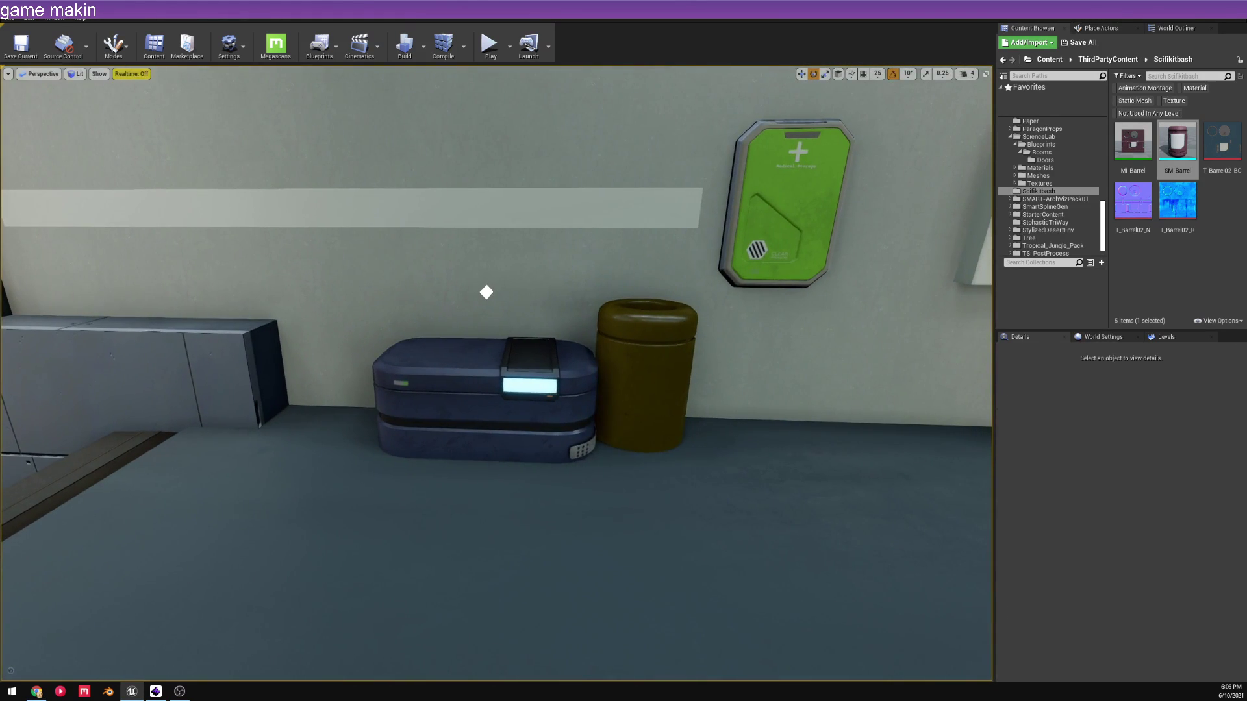
click(654, 424)
drag(675, 440, 694, 440)
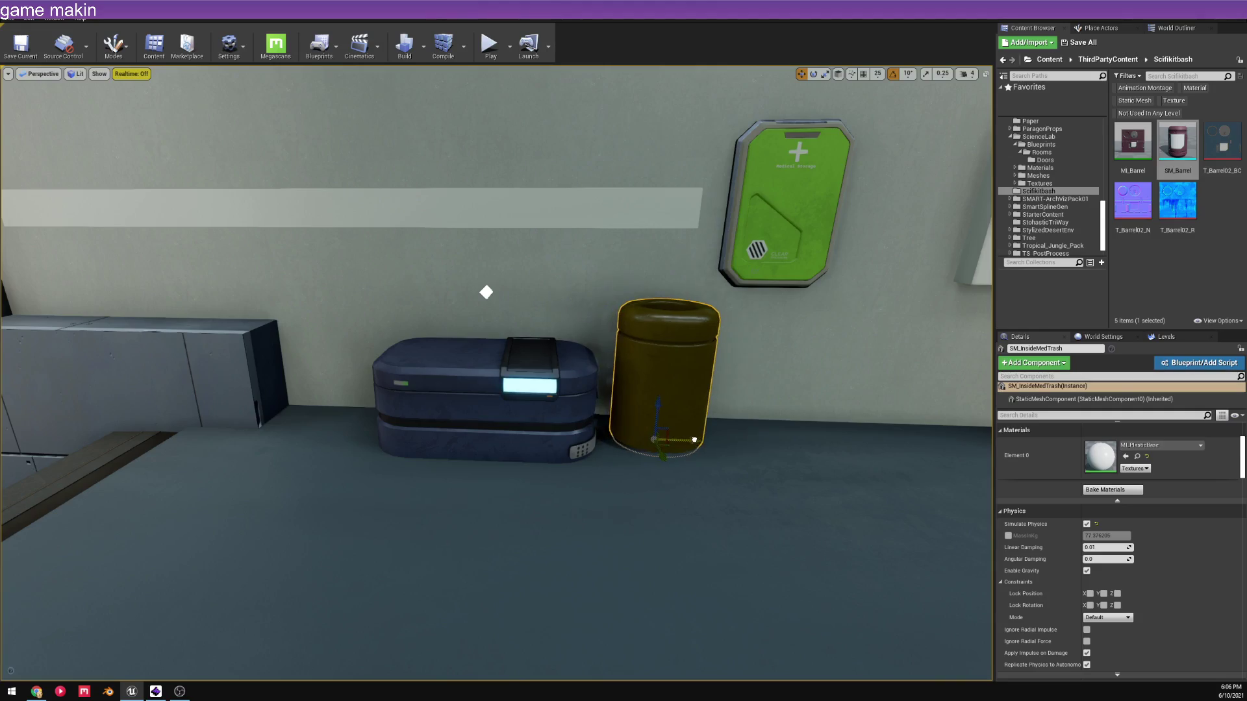
key(Escape)
- Examine the stacked lab crates and wooden crate in the corner beside the black pipe
key(s)
right_drag(695, 440, 315, 430)
key(w)
key(w)
key(w)
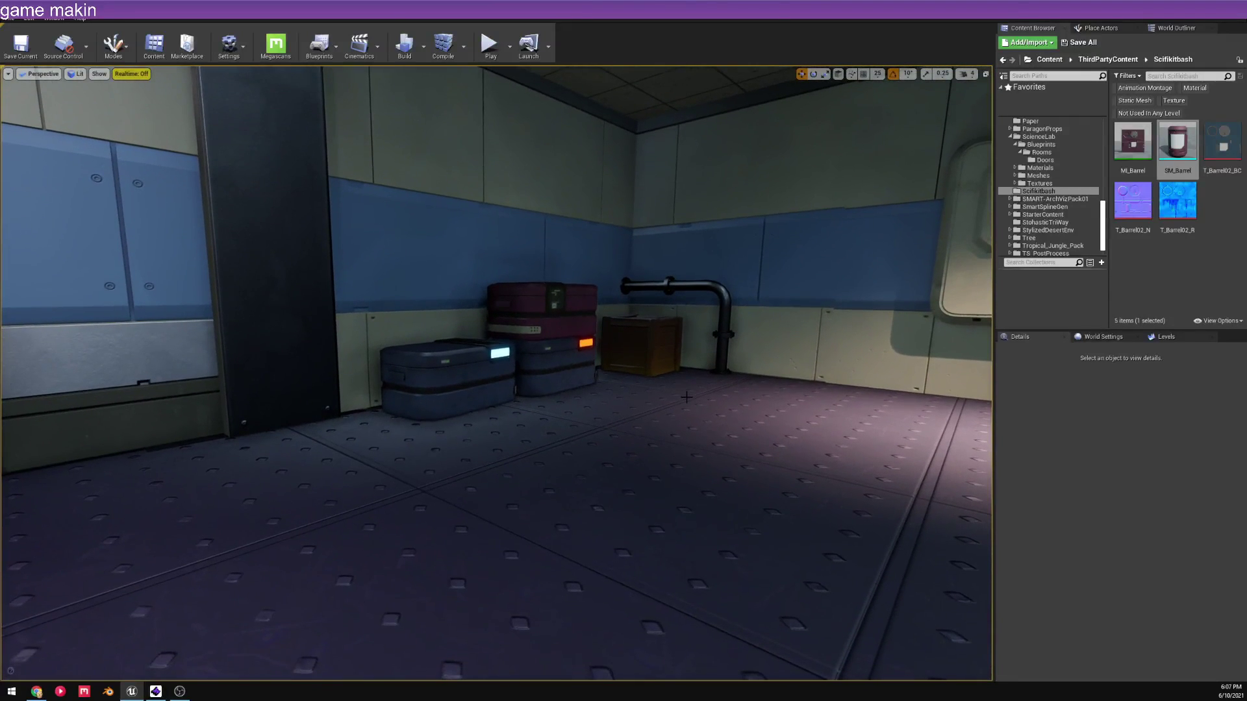
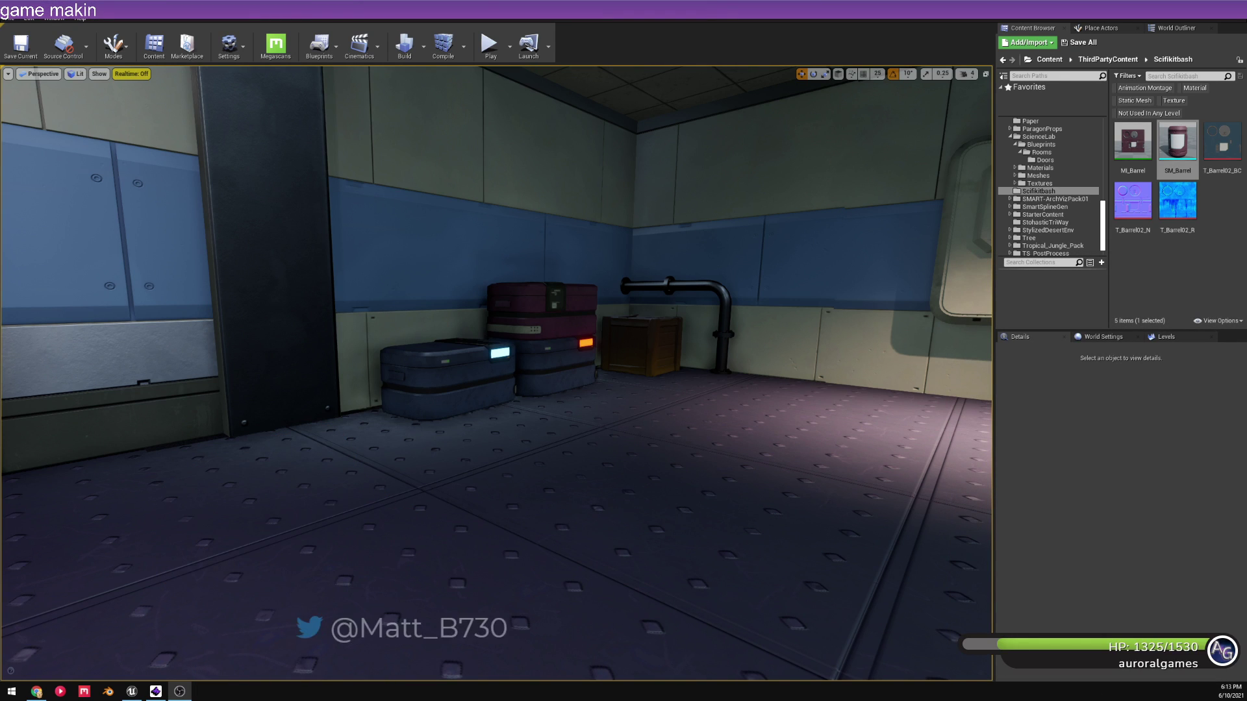
key(super+shift+Left)
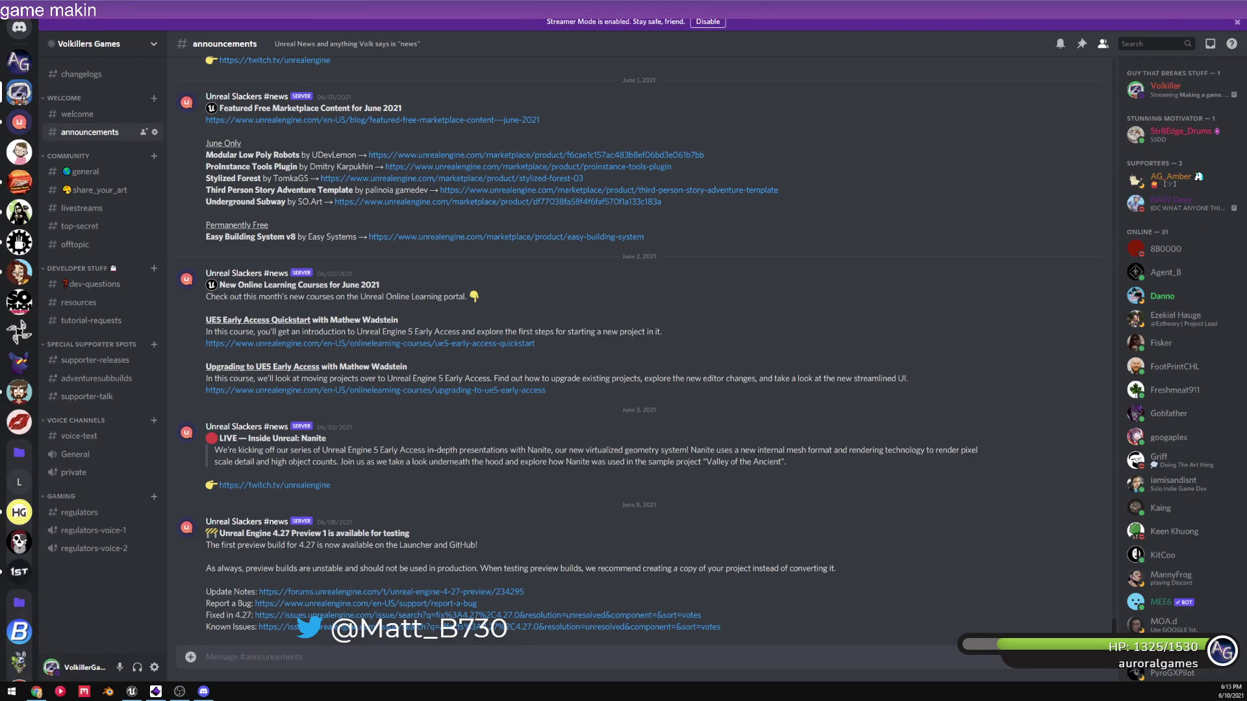
key(super+shift+Right)
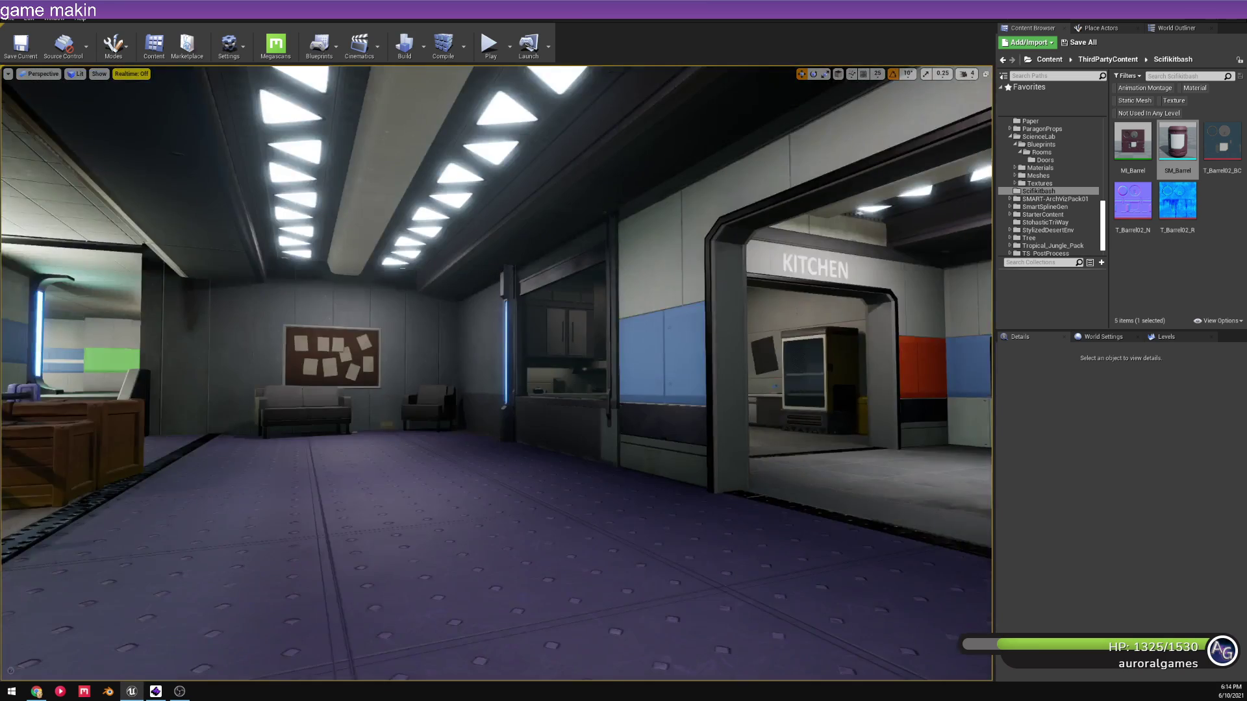
- Select the KnifeBlockout placeholder on the kitchen counter and inspect the surrounding stove and worktop
right_drag(496, 373, 391, 301)
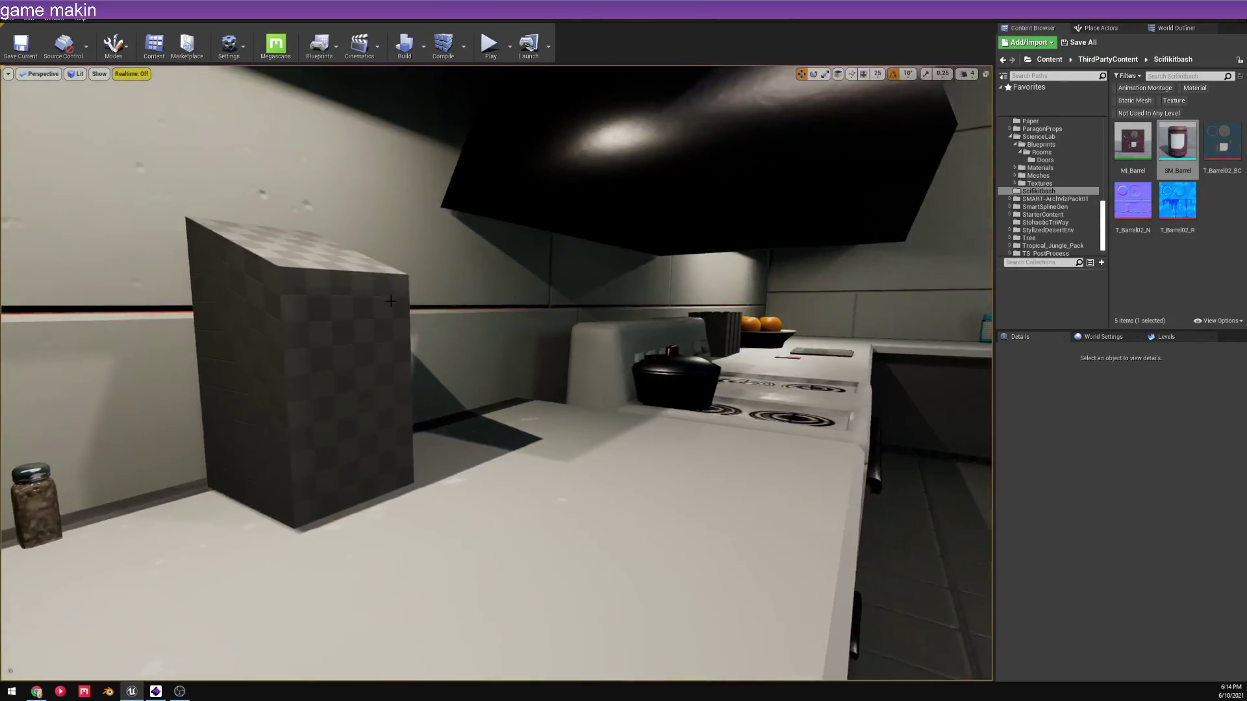
click(390, 300)
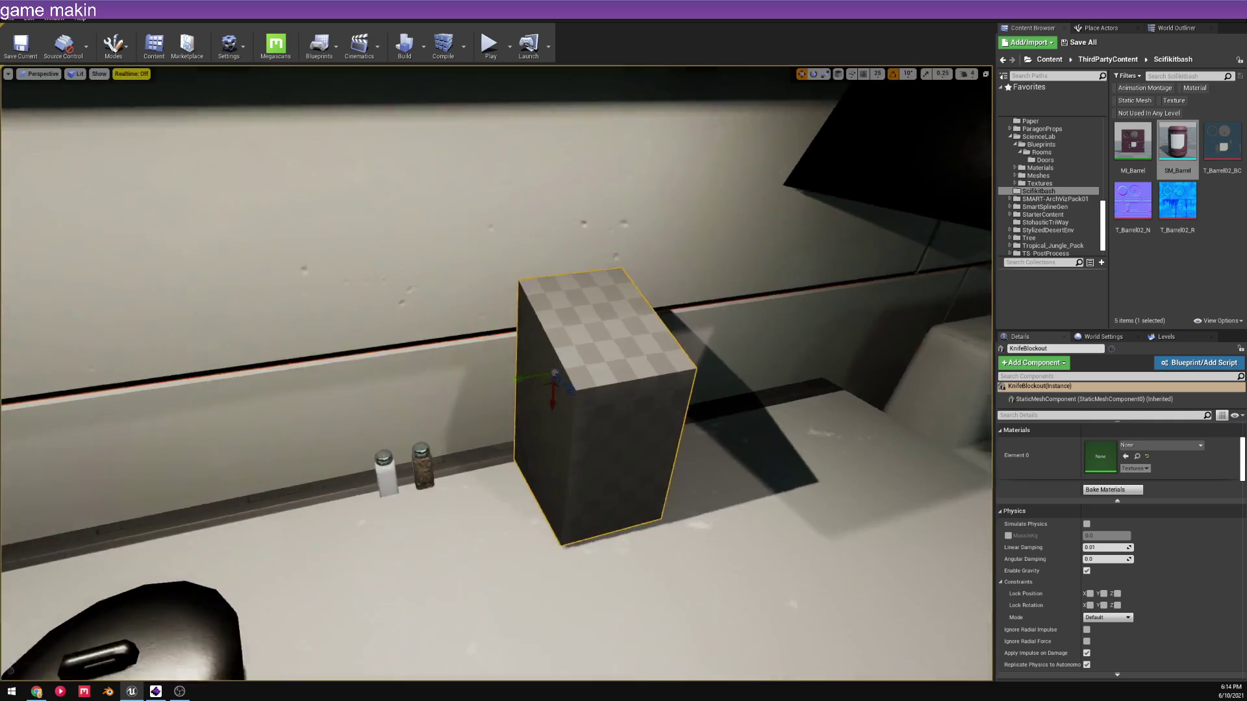
right_drag(554, 374, 607, 370)
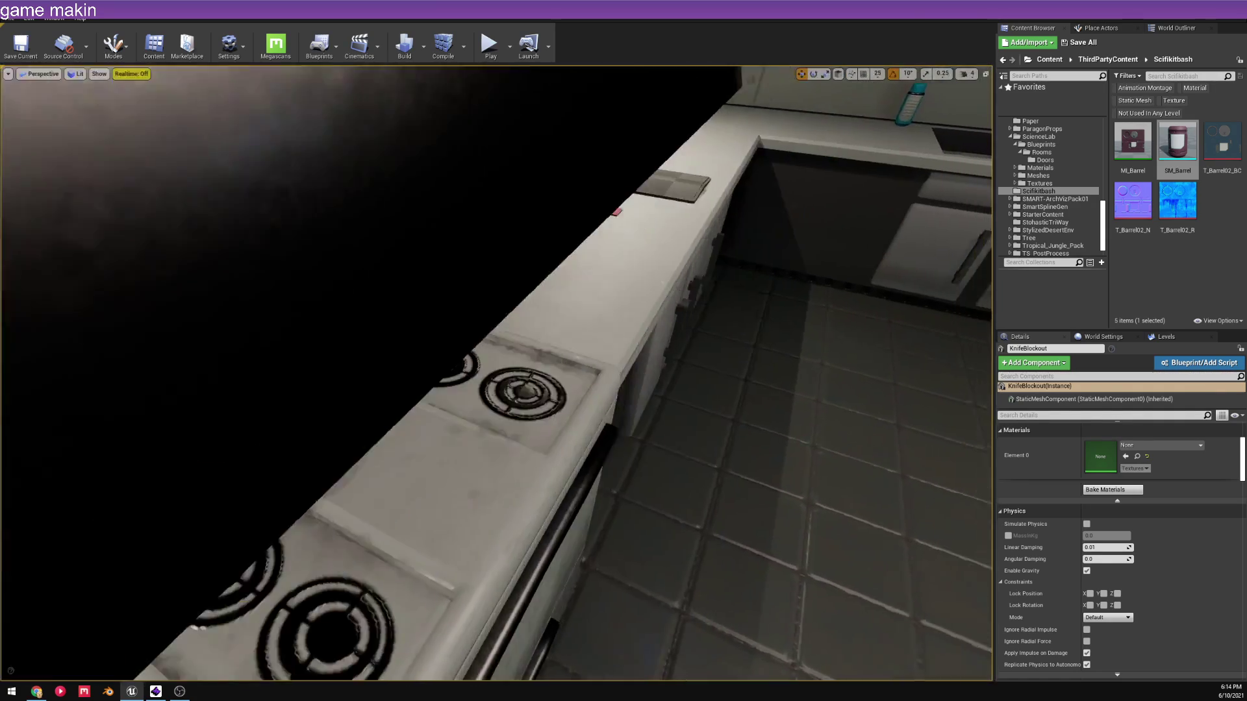
- Move the Dutch oven on the stove slightly away from the stove's back panel
right_drag(607, 370, 513, 374)
click(526, 269)
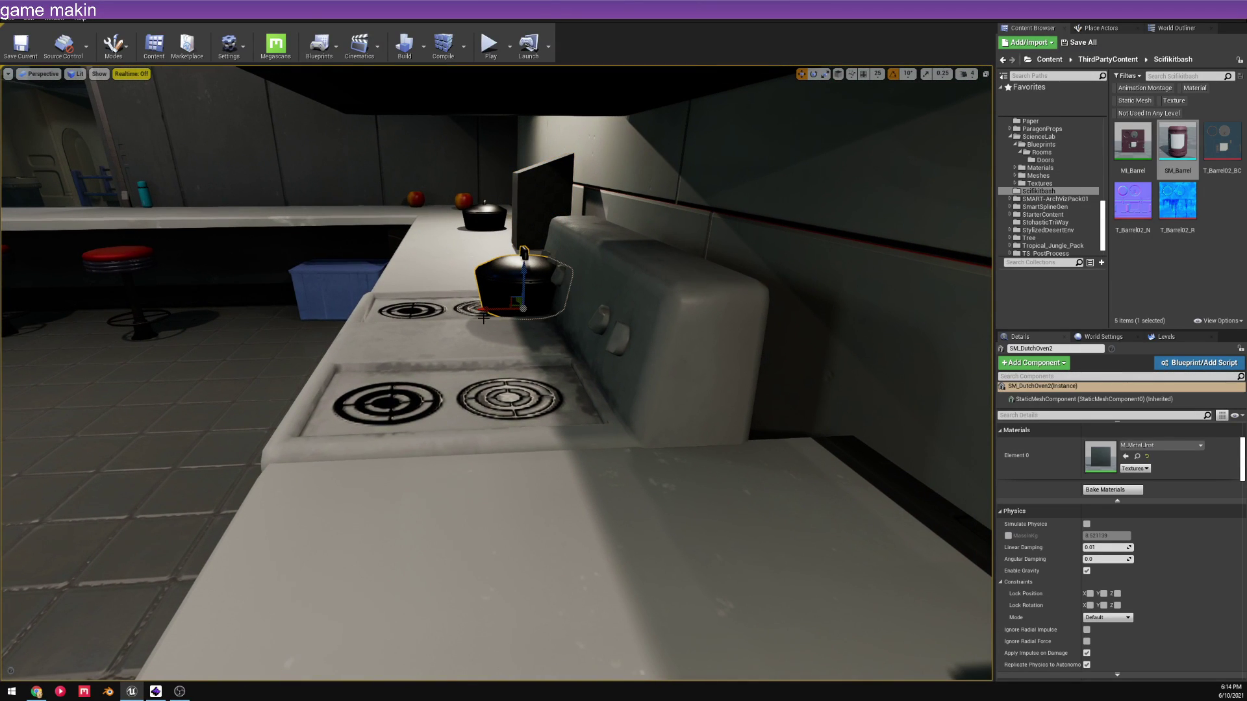
drag(485, 312, 453, 313)
right_drag(454, 312, 279, 328)
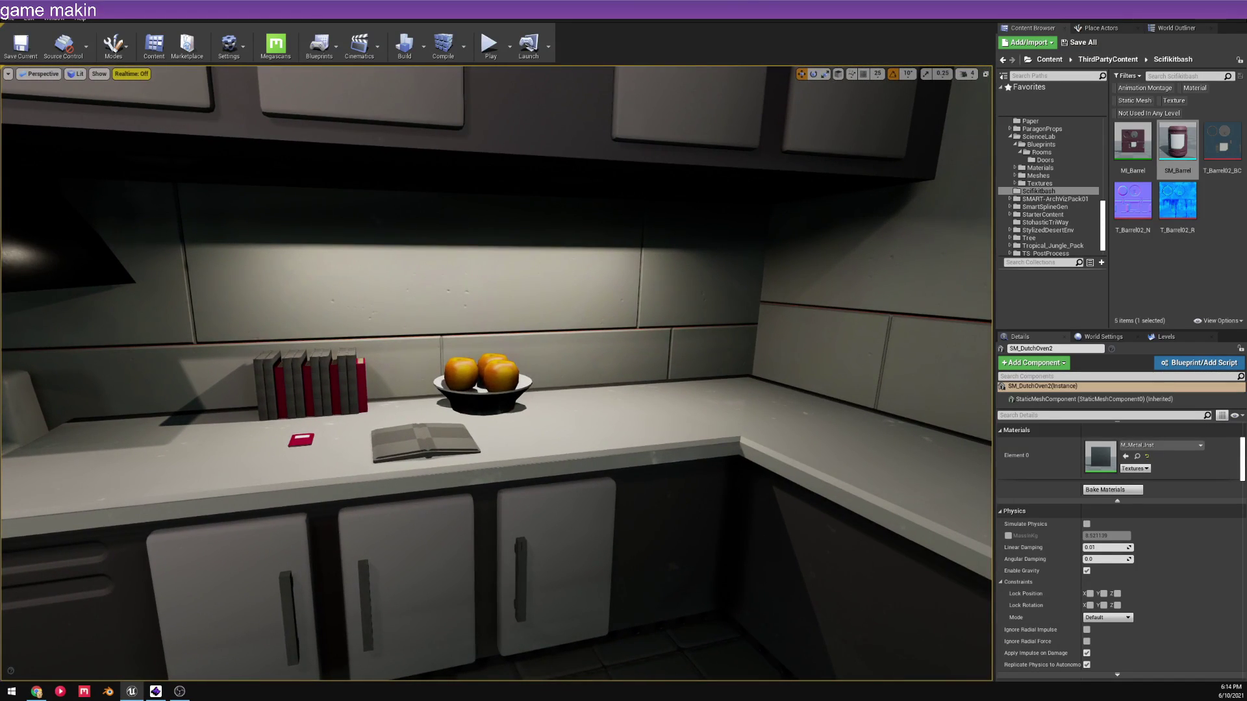
- Search the whole Content folder for "bowl" and clear the search
click(1050, 59)
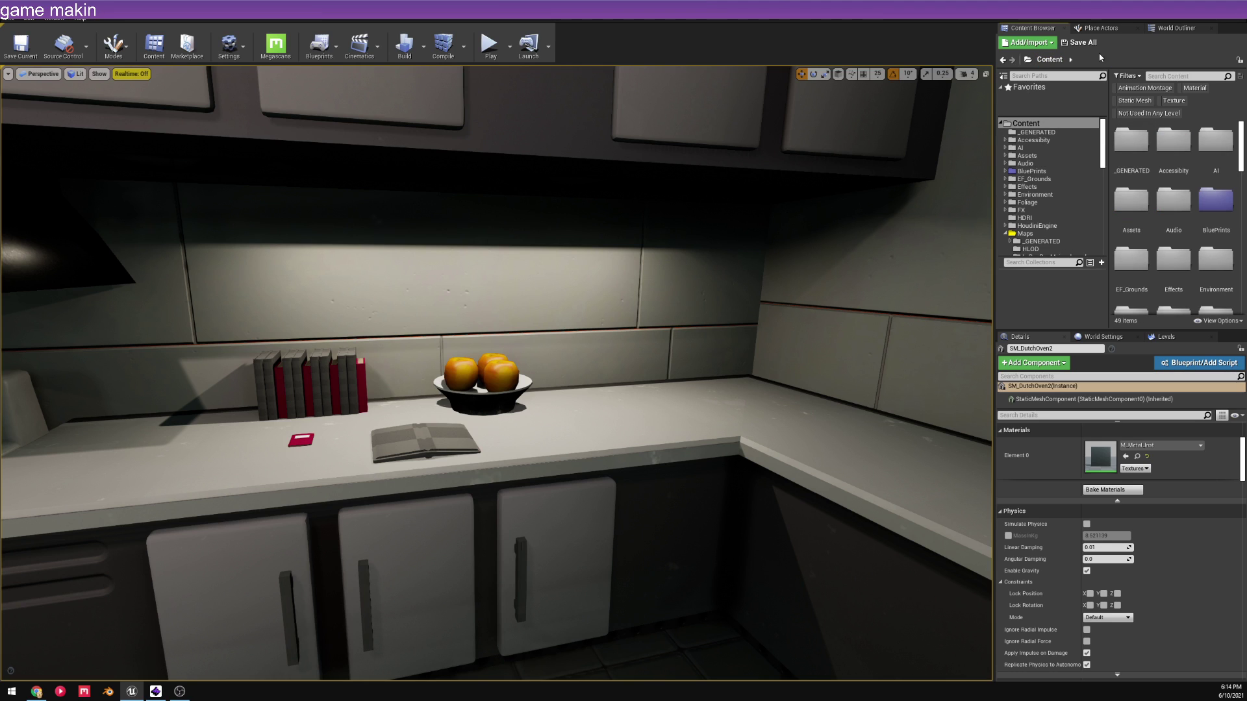
click(1168, 76)
text(bowl)
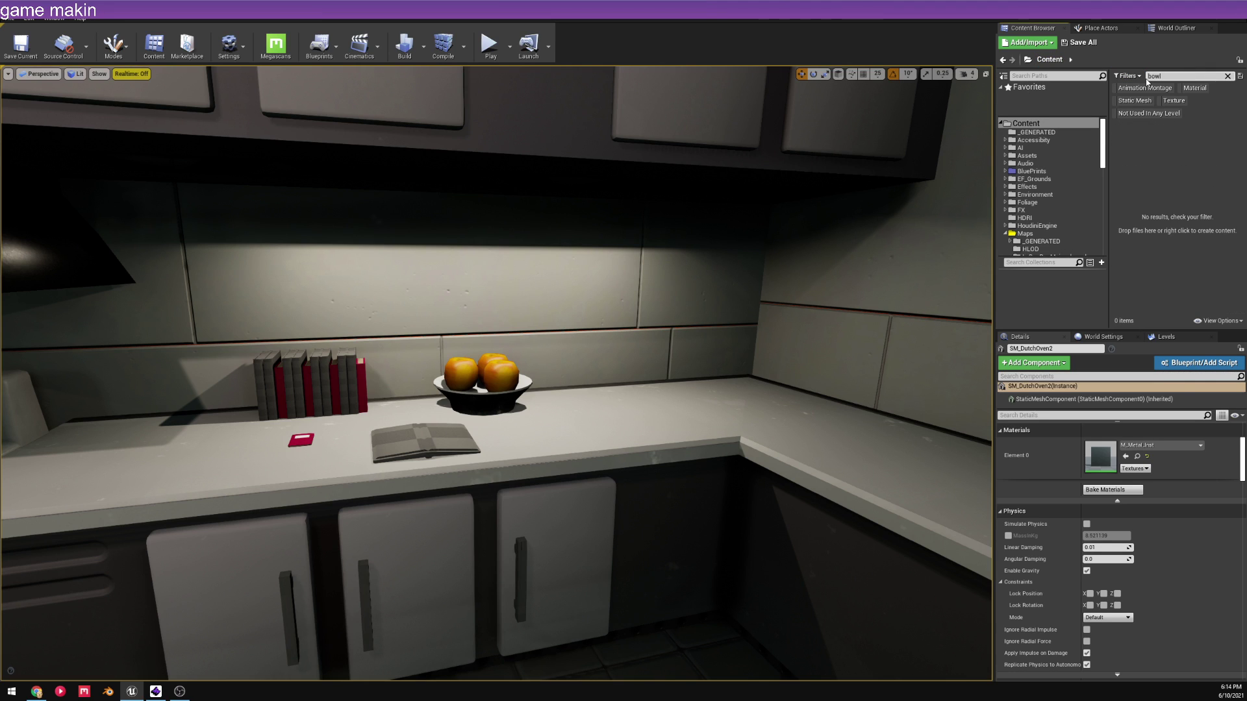
double_click(1180, 75)
key(BackSpace)
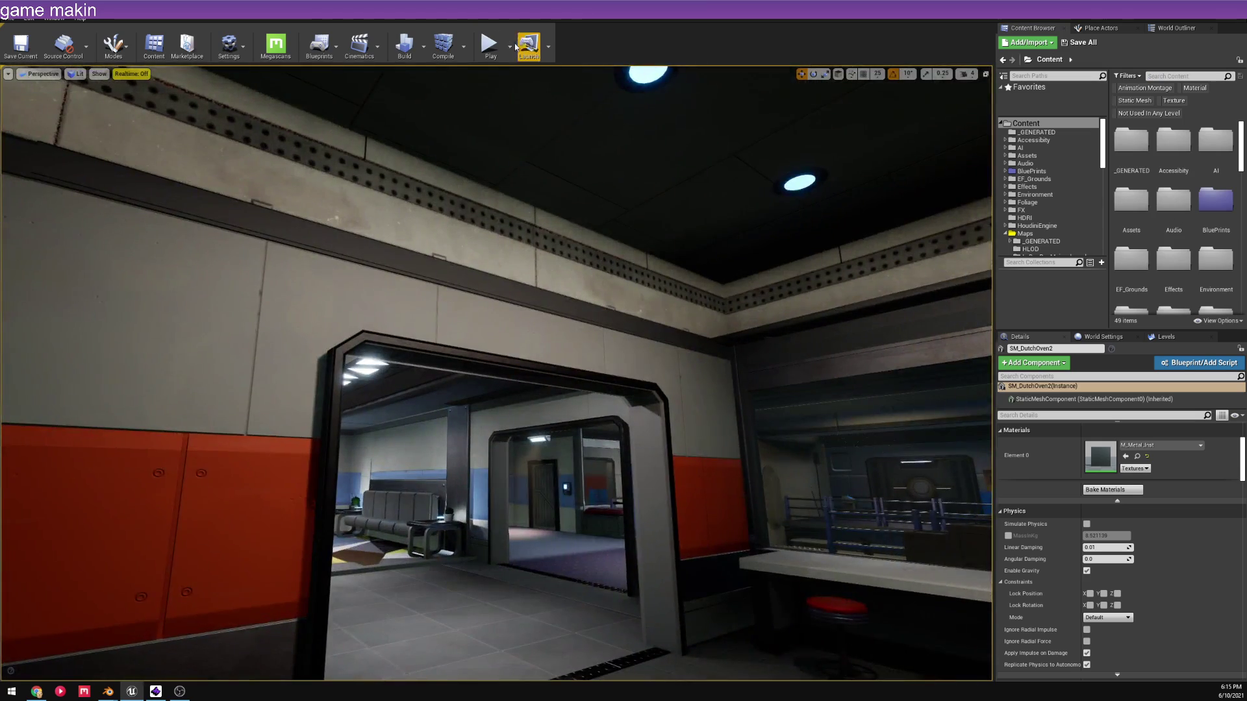
- Start a play test from the grey tiled floor beside the waiting area with the bench and patterned rug
key(w)
right_drag(506, 311, 442, 429)
right_drag(569, 567, 549, 566)
right_click(569, 567)
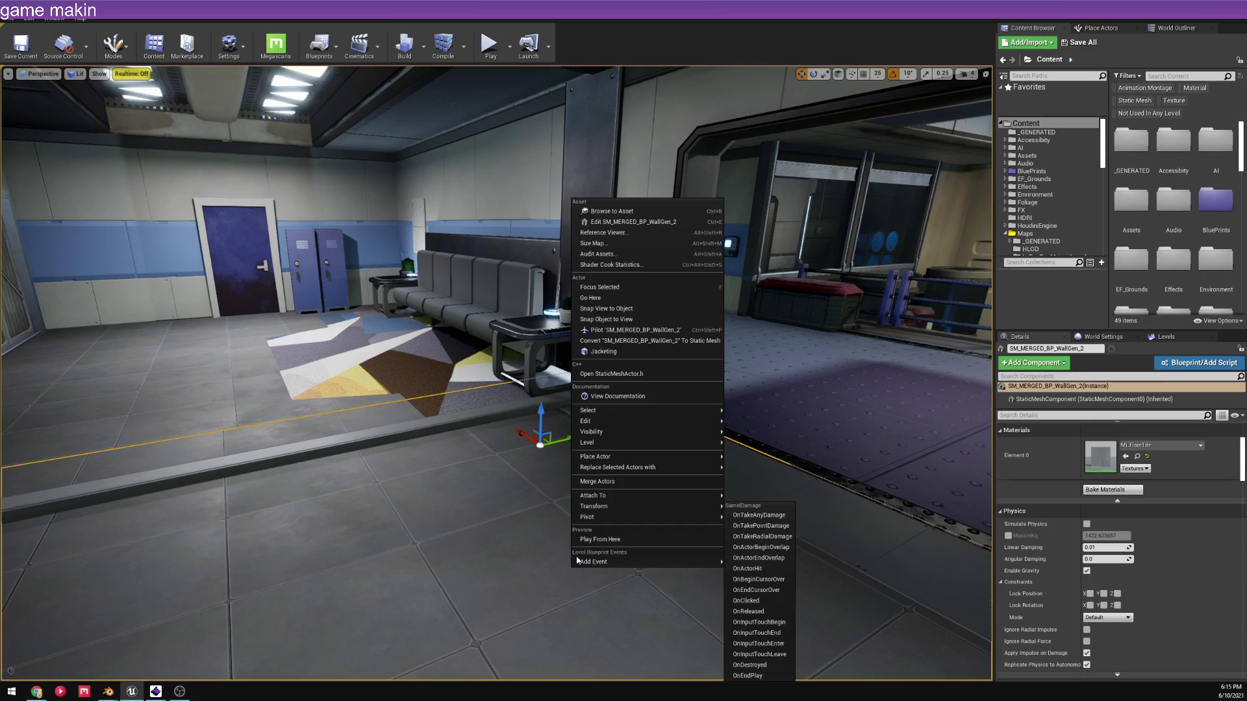
click(628, 539)
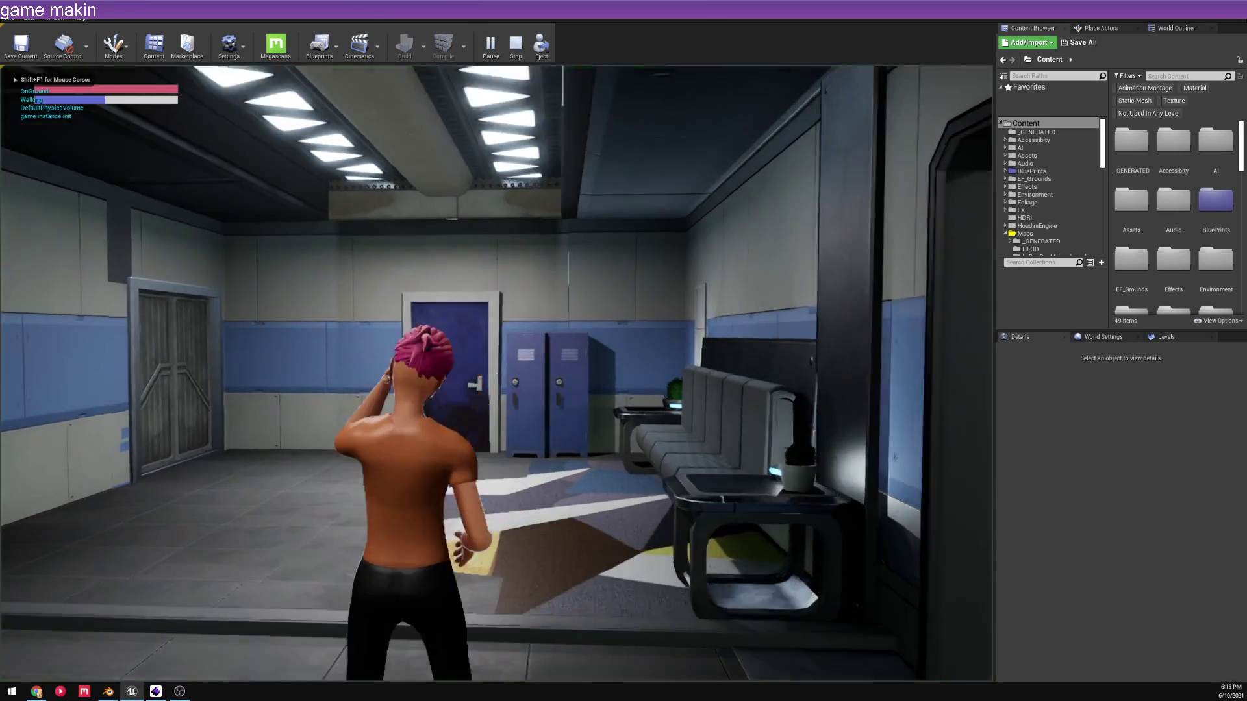
- Walk through the sliding door into the office, read the open book on the filing cabinet and close its text
key(w)
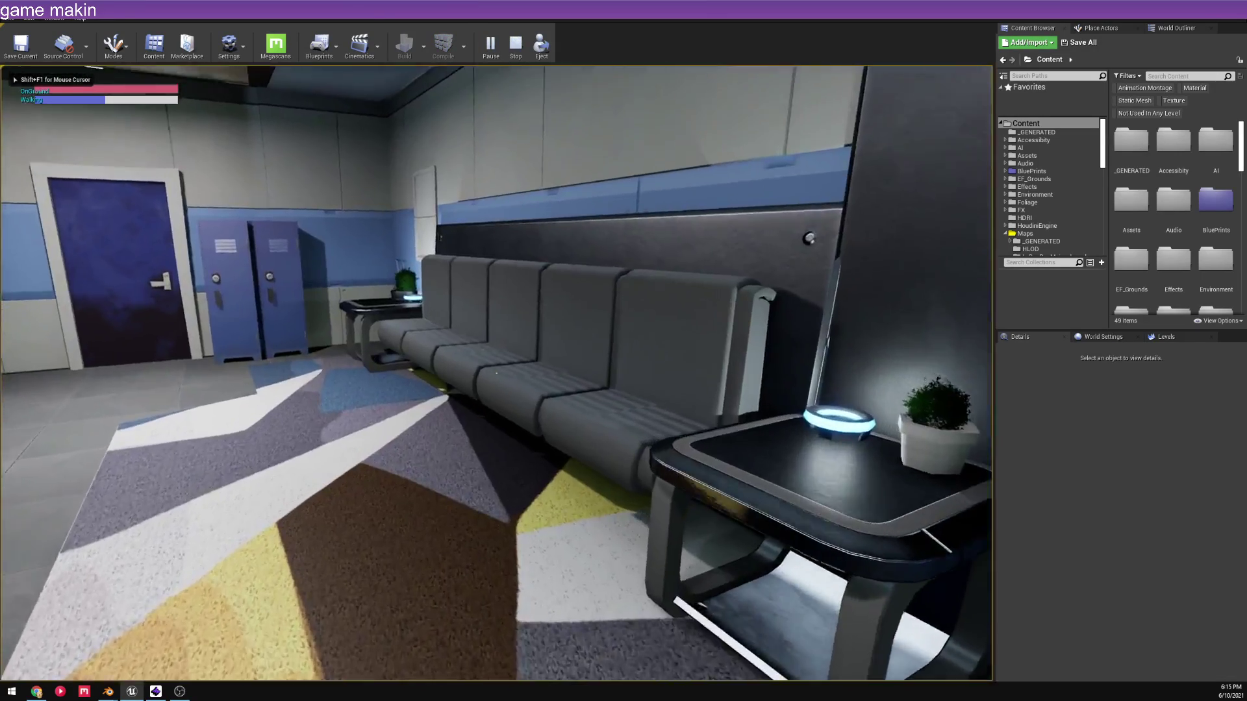
key(w)
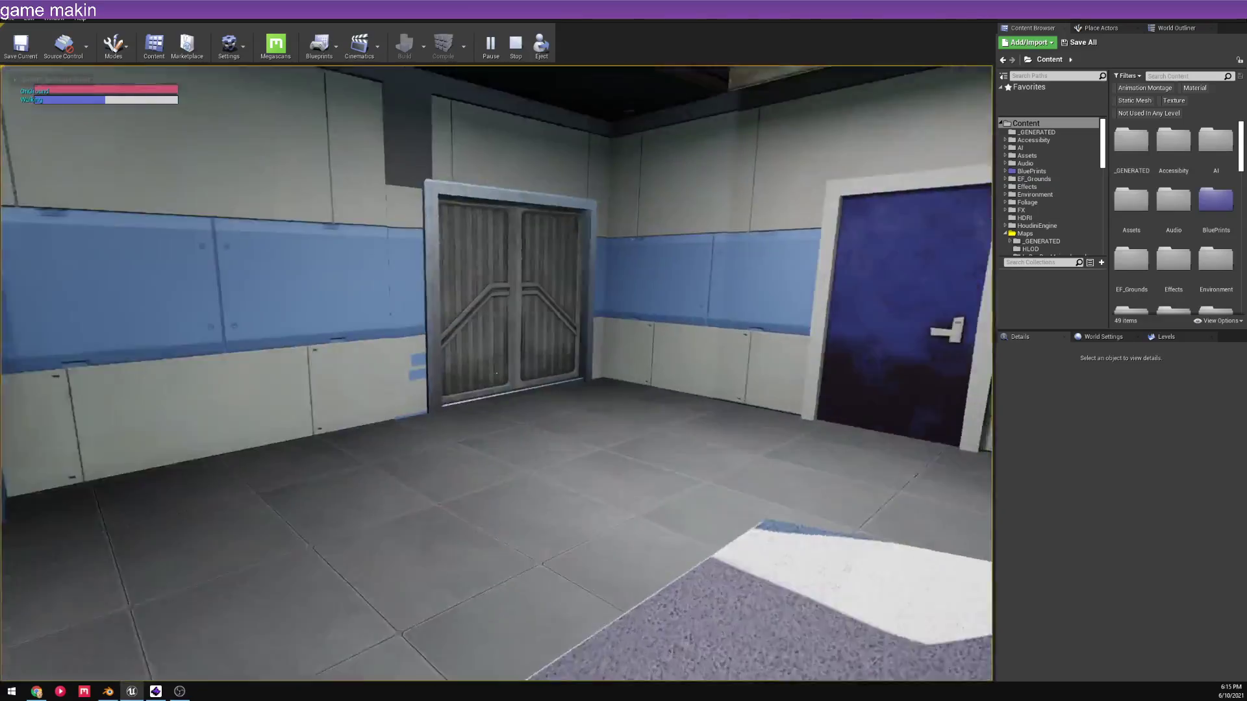
key(w)
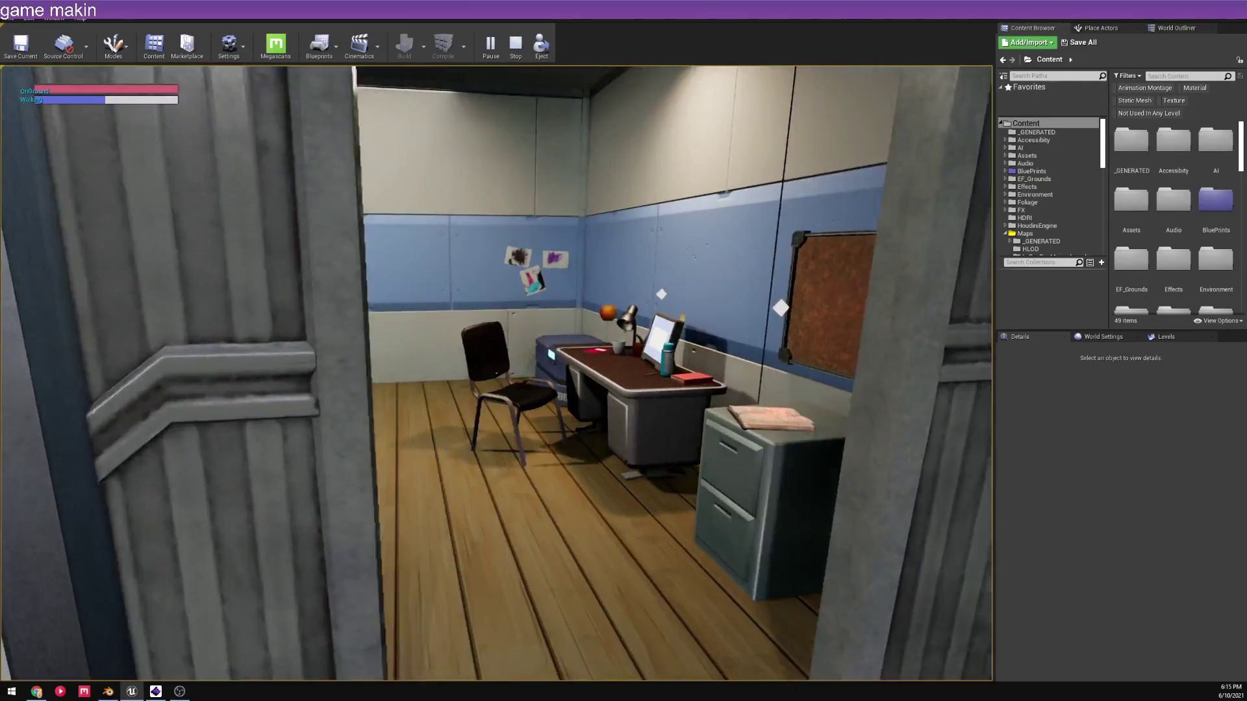
key(w)
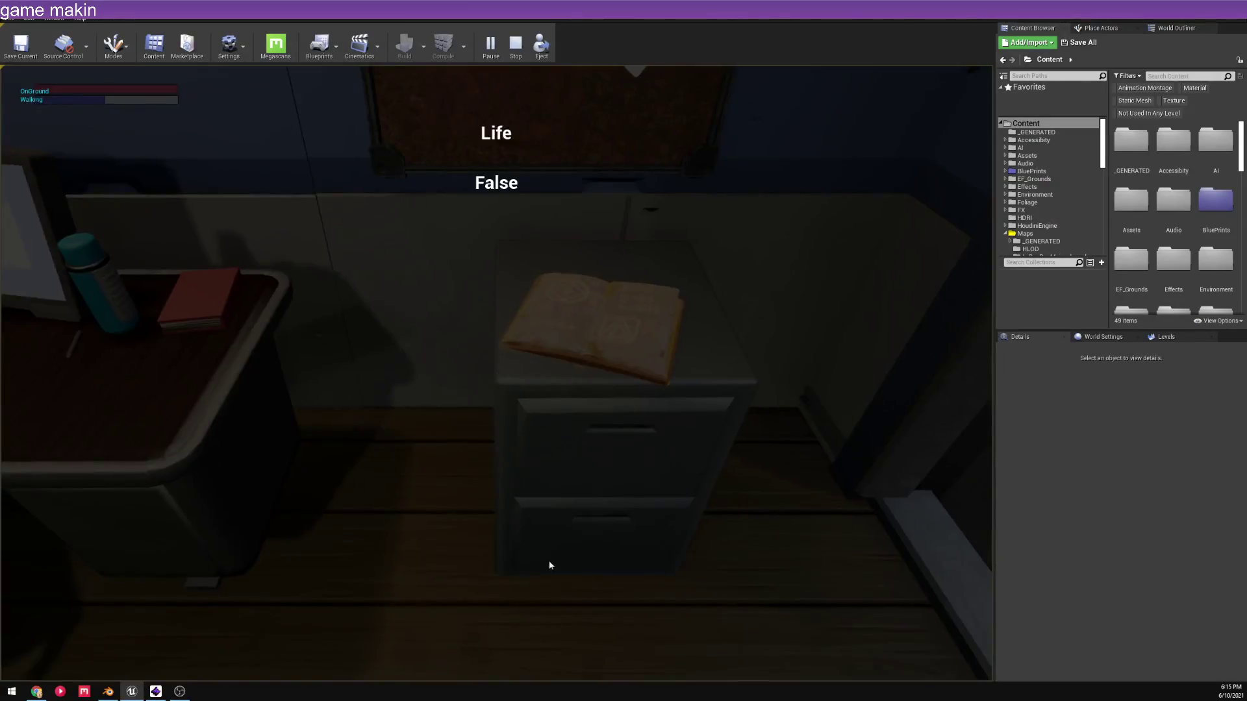
click(549, 562)
click(663, 543)
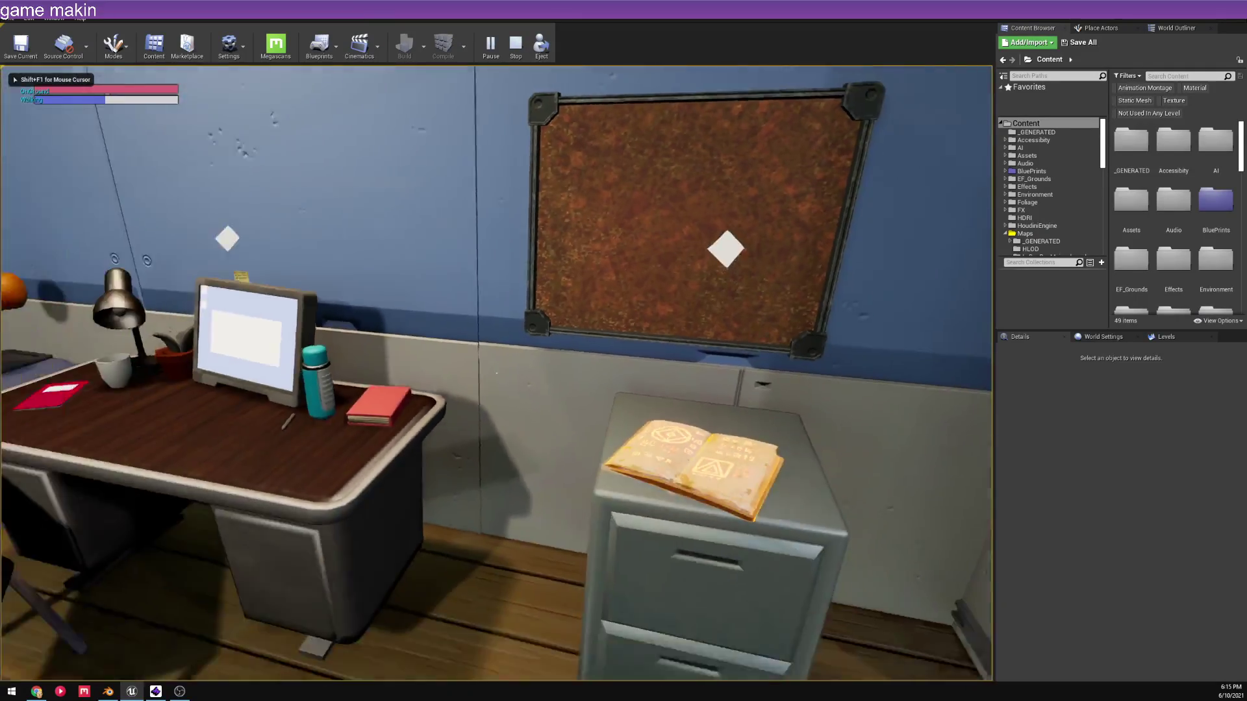
- Interact with the object near the blue storage crate, return to the book and end the play test
key(w)
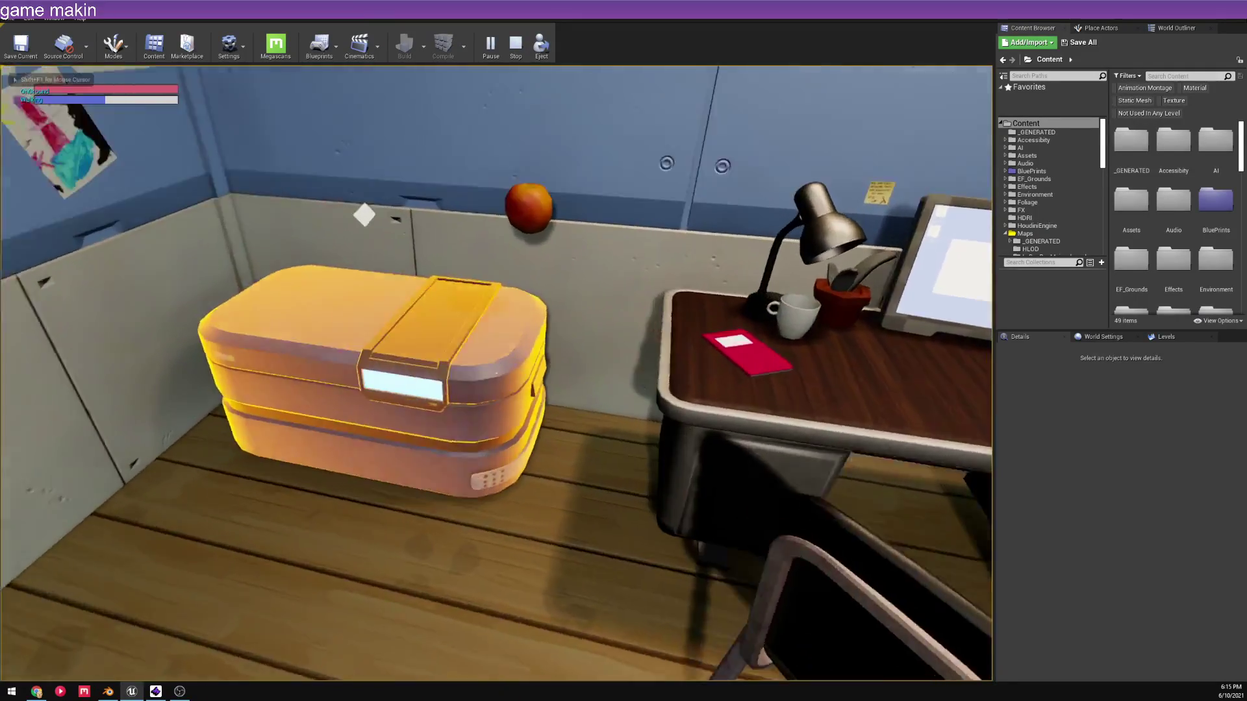
key(e)
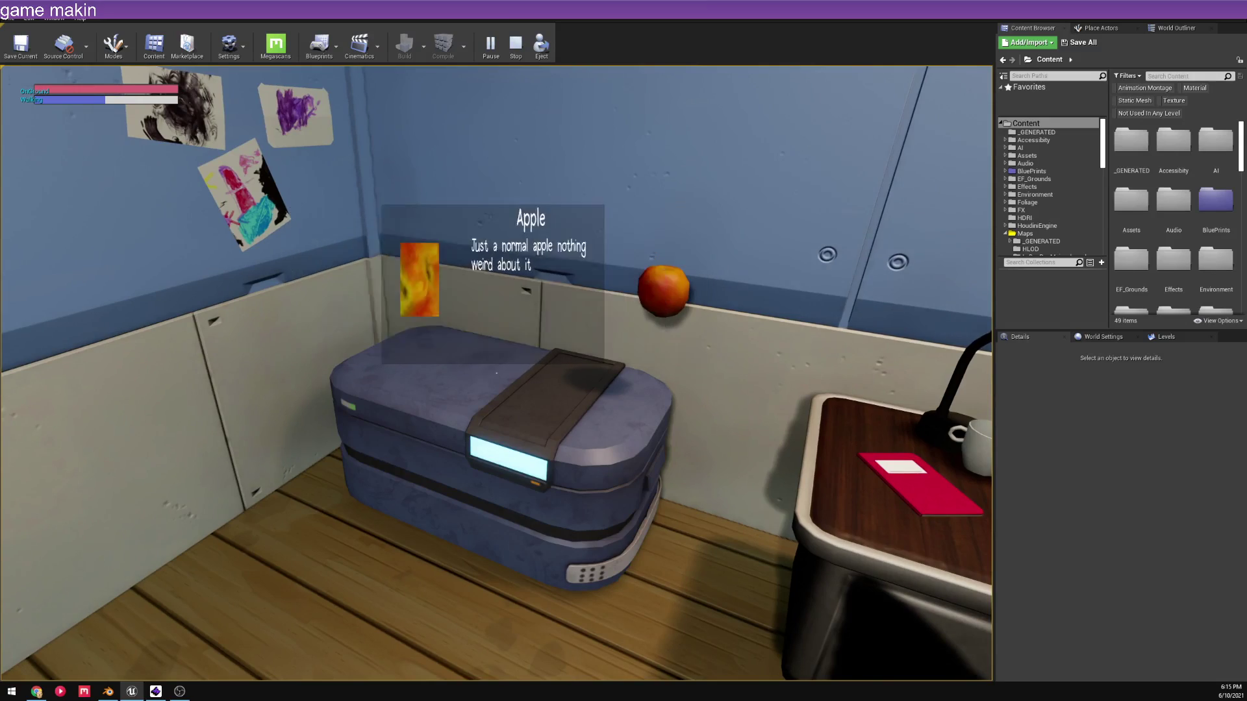
key(s)
key(w)
key(Escape)
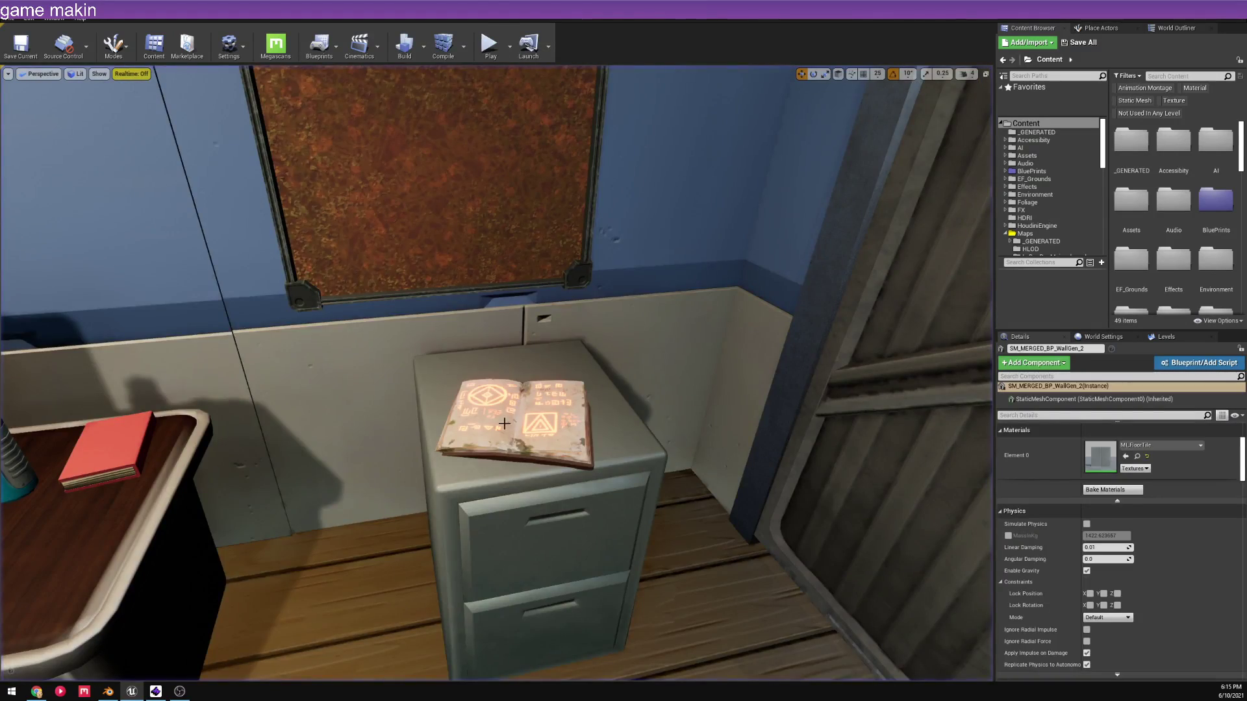
- Enable Destroy on Collect for the BP_Book actor on the filing cabinet
click(503, 413)
scroll(1238, 547, up, 2)
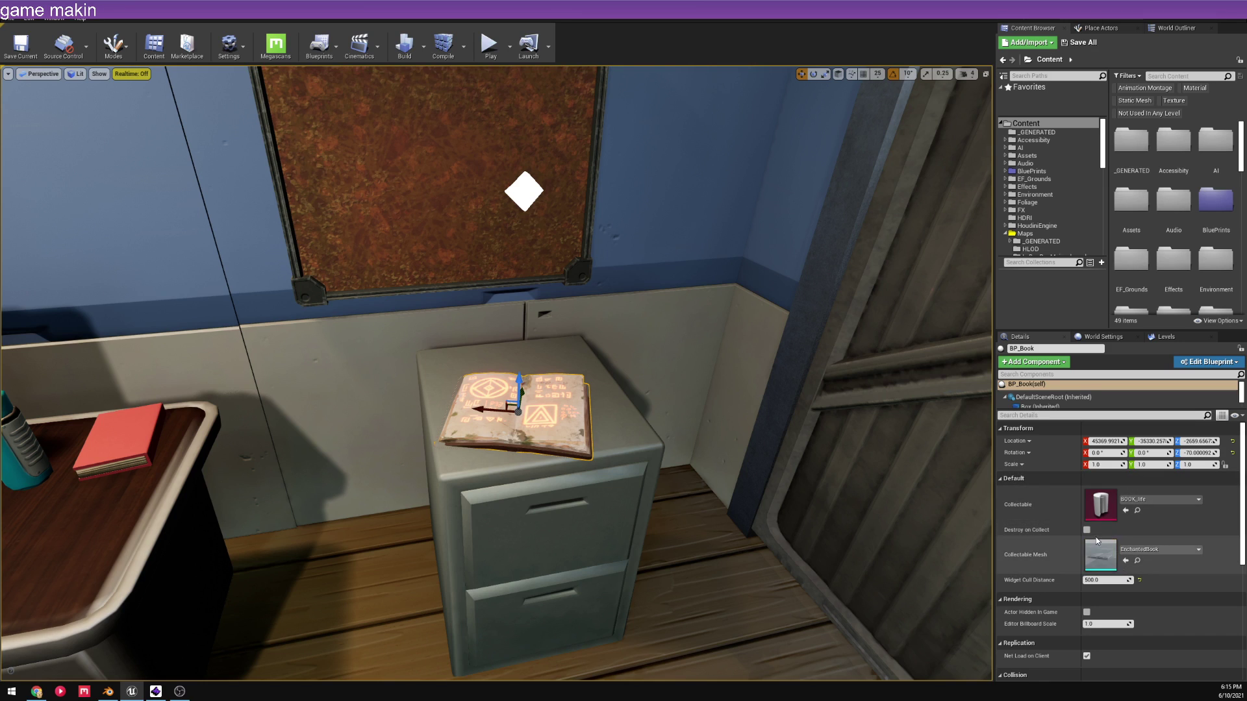
click(1087, 530)
- Play from the office floor, open and close the book on the filing cabinet, and end the test
scroll(601, 460, down, 10)
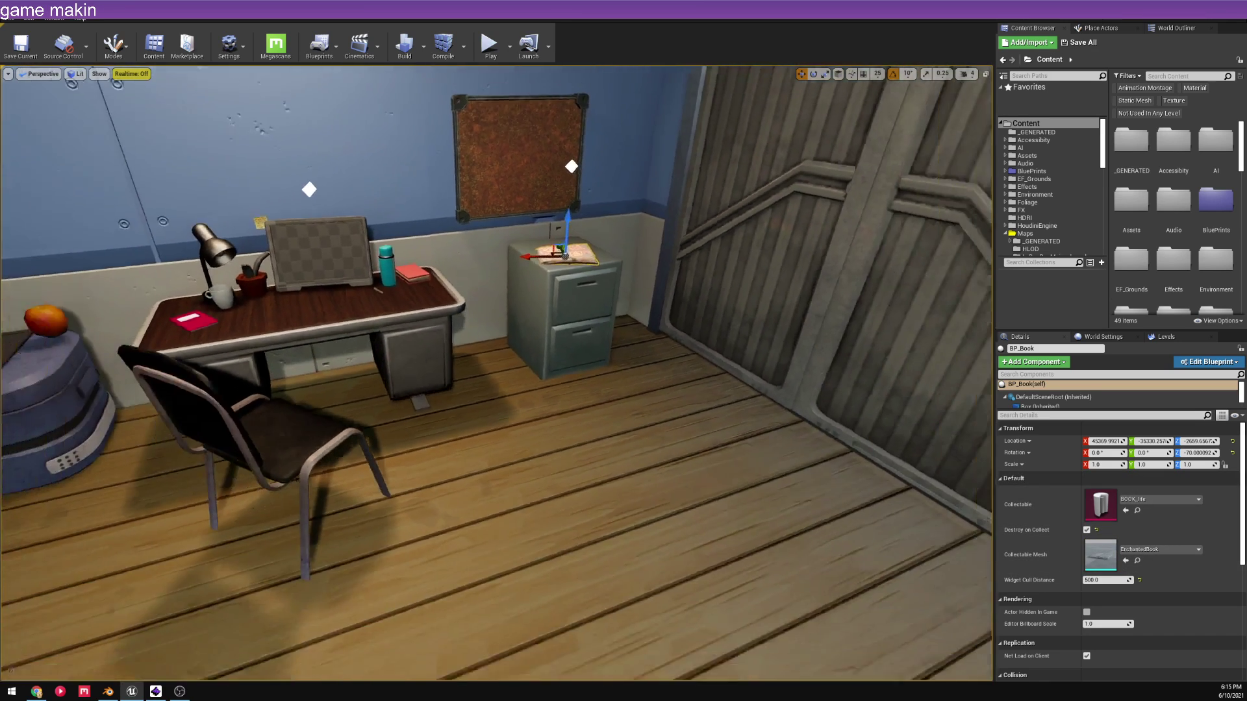
right_click(601, 460)
click(760, 437)
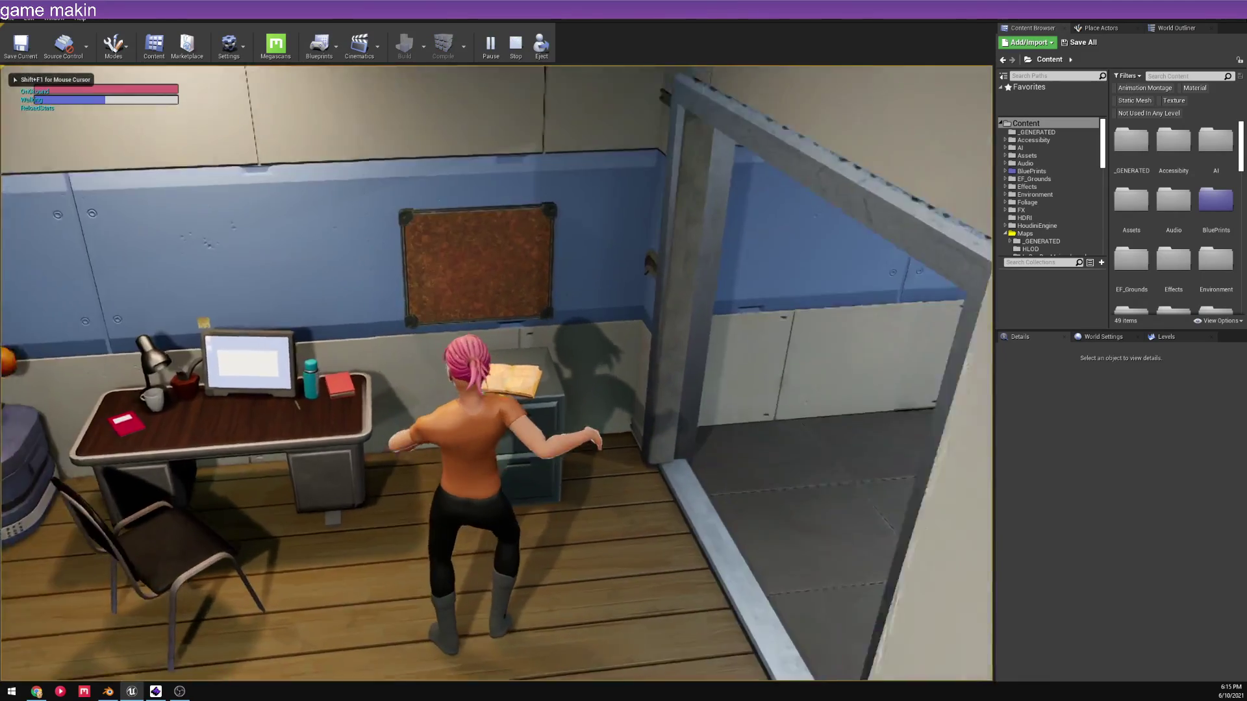
key(e)
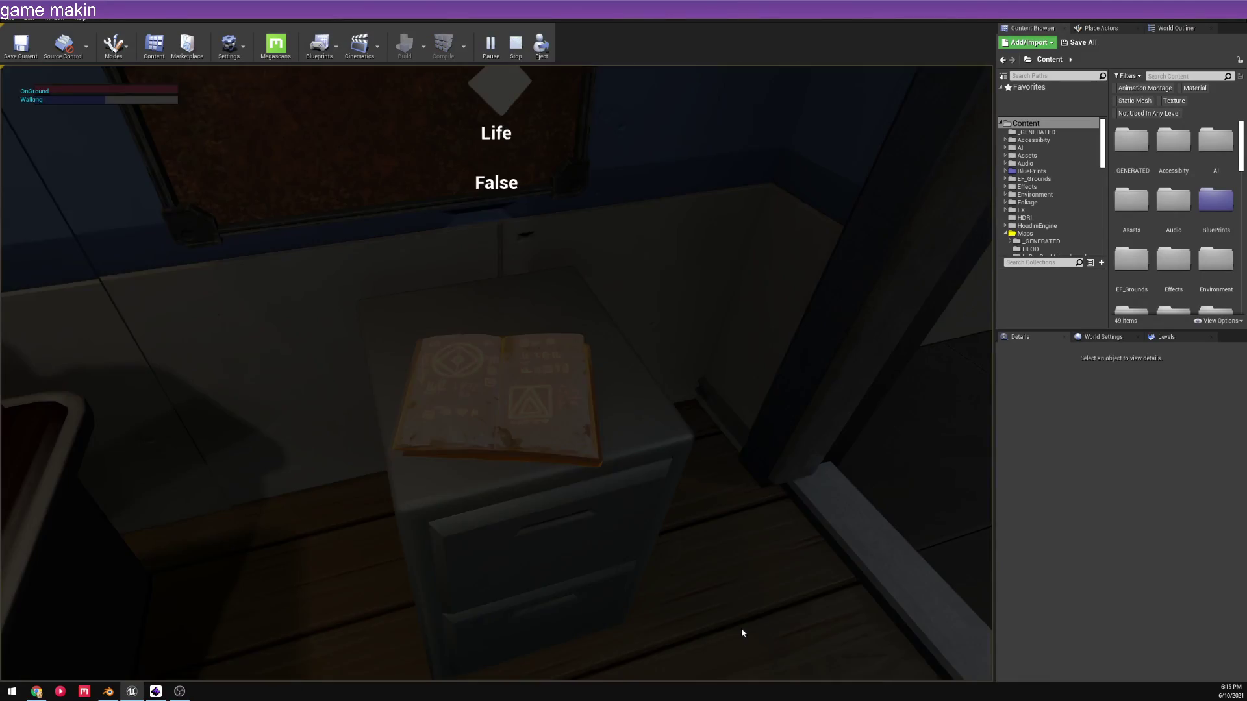
click(745, 623)
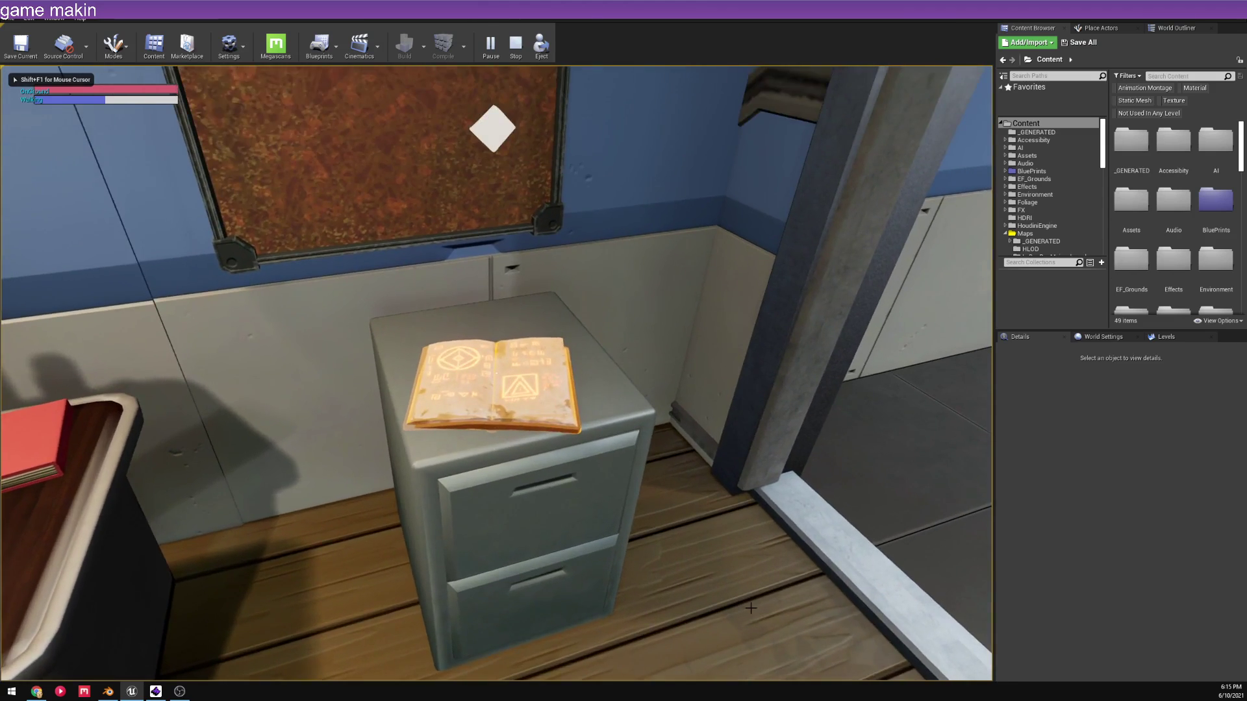
key(Escape)
- Open the BP_Book blueprint for editing in a maximised window and view its construction script
click(517, 407)
right_click(518, 409)
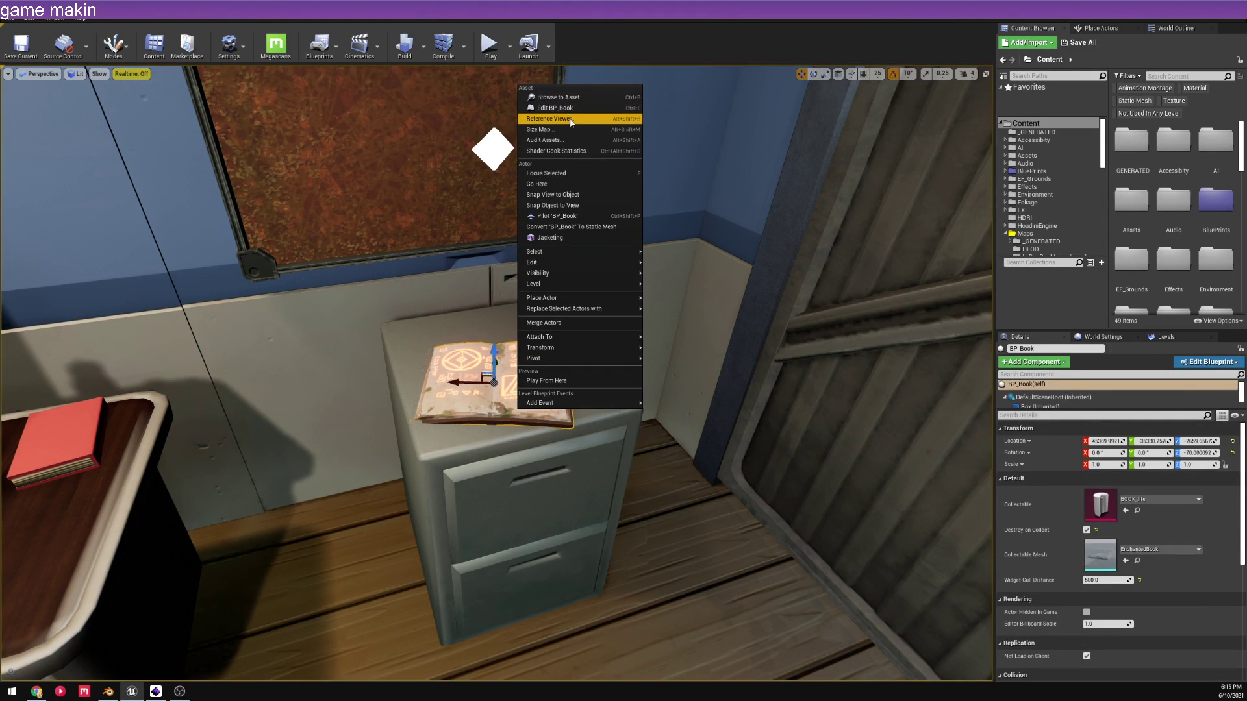
click(557, 108)
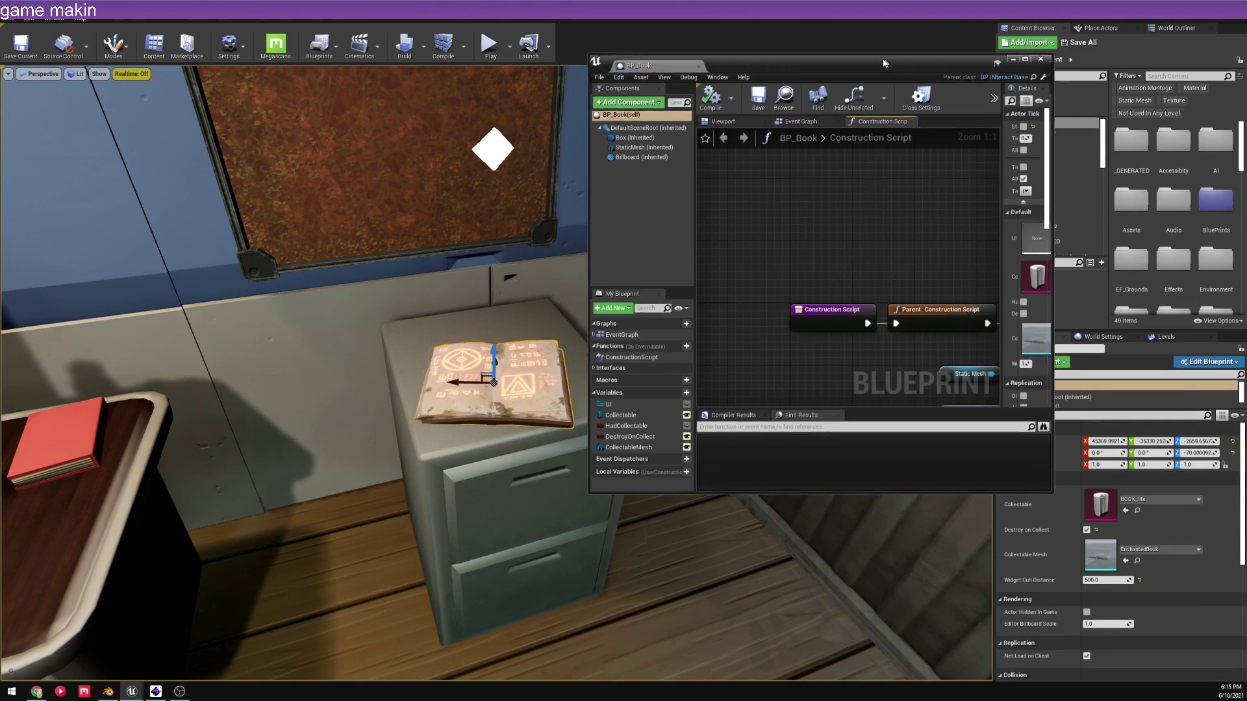
double_click(875, 64)
right_drag(807, 348, 736, 292)
scroll(459, 142, down, 2)
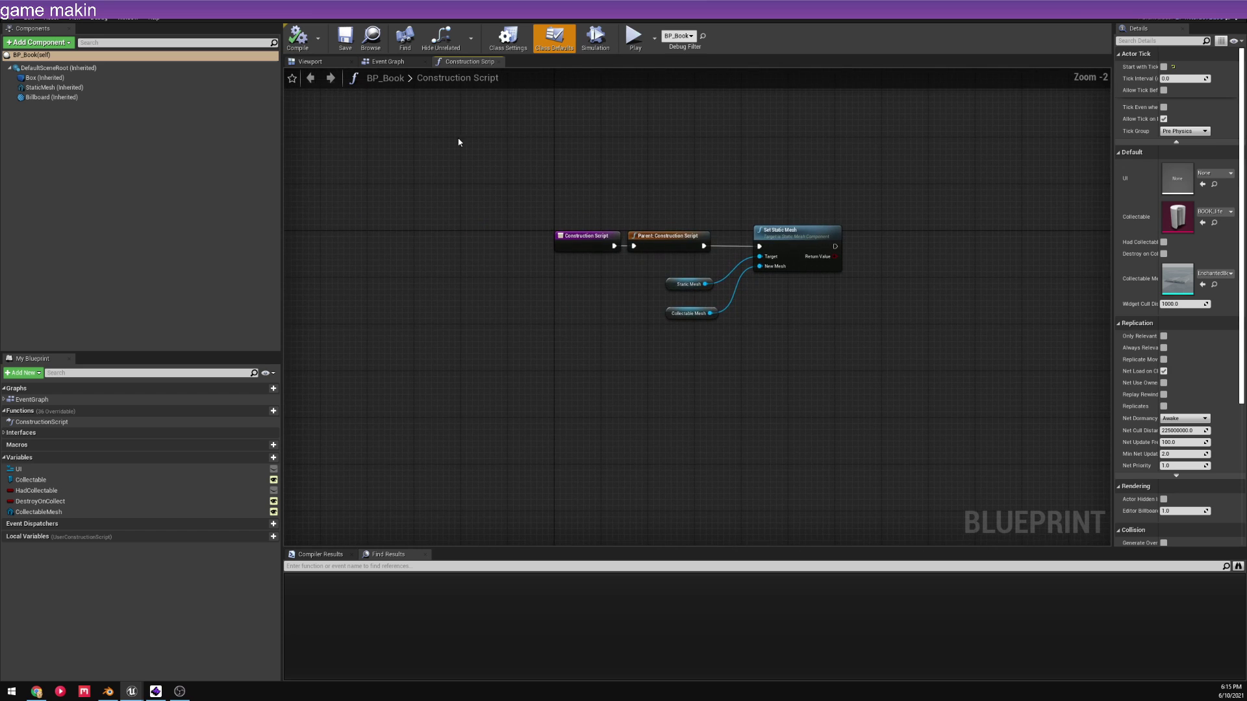
- Examine BP_Book's event graph, including the interact, Read Book and Side event logic, for how Destroy on Collect is handled
click(397, 63)
right_drag(909, 352, 629, 348)
right_drag(509, 312, 670, 256)
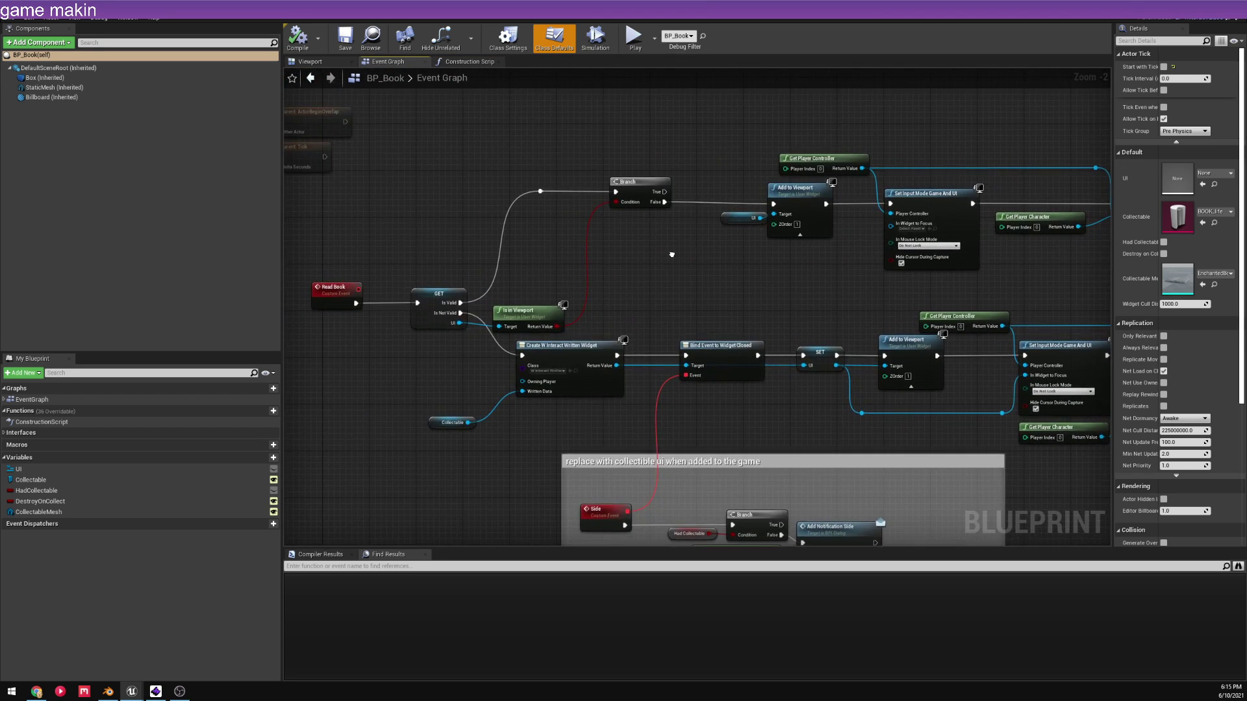
right_drag(748, 322, 706, 289)
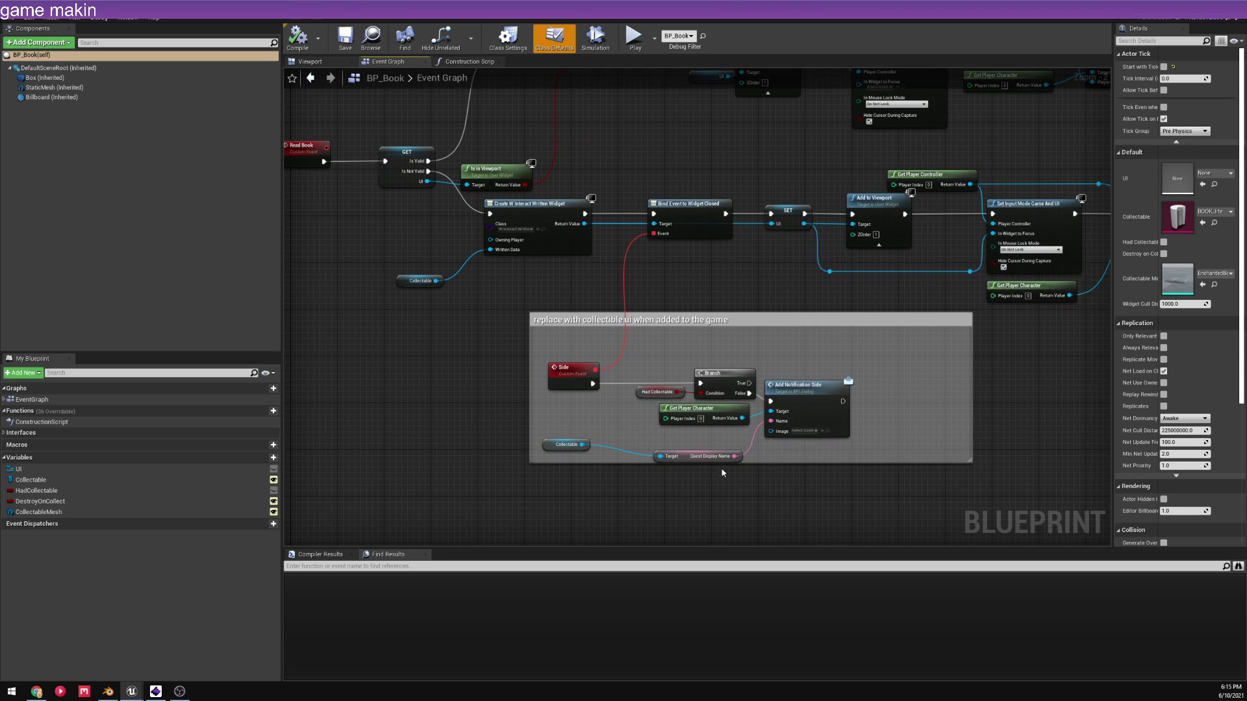
right_drag(785, 340, 524, 180)
scroll(524, 179, down, 5)
scroll(711, 323, up, 5)
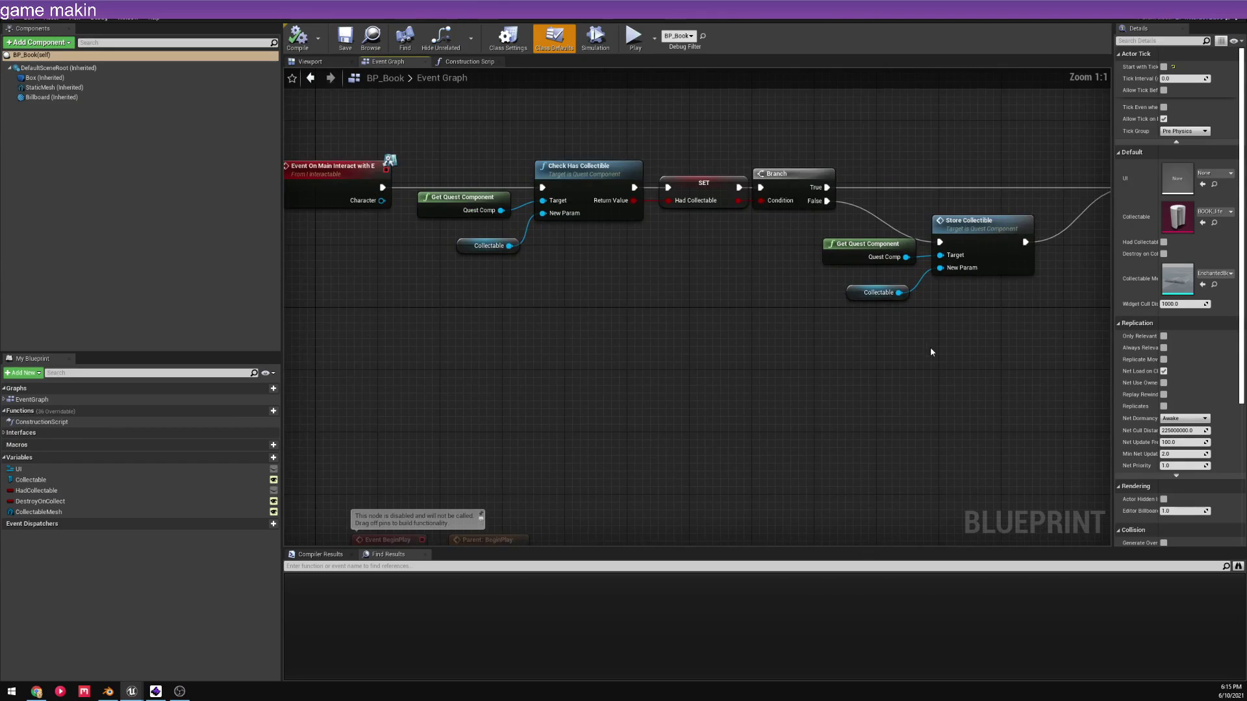
scroll(710, 323, down, 1)
right_drag(710, 322, 680, 95)
right_drag(718, 192, 743, 189)
right_drag(616, 324, 640, 246)
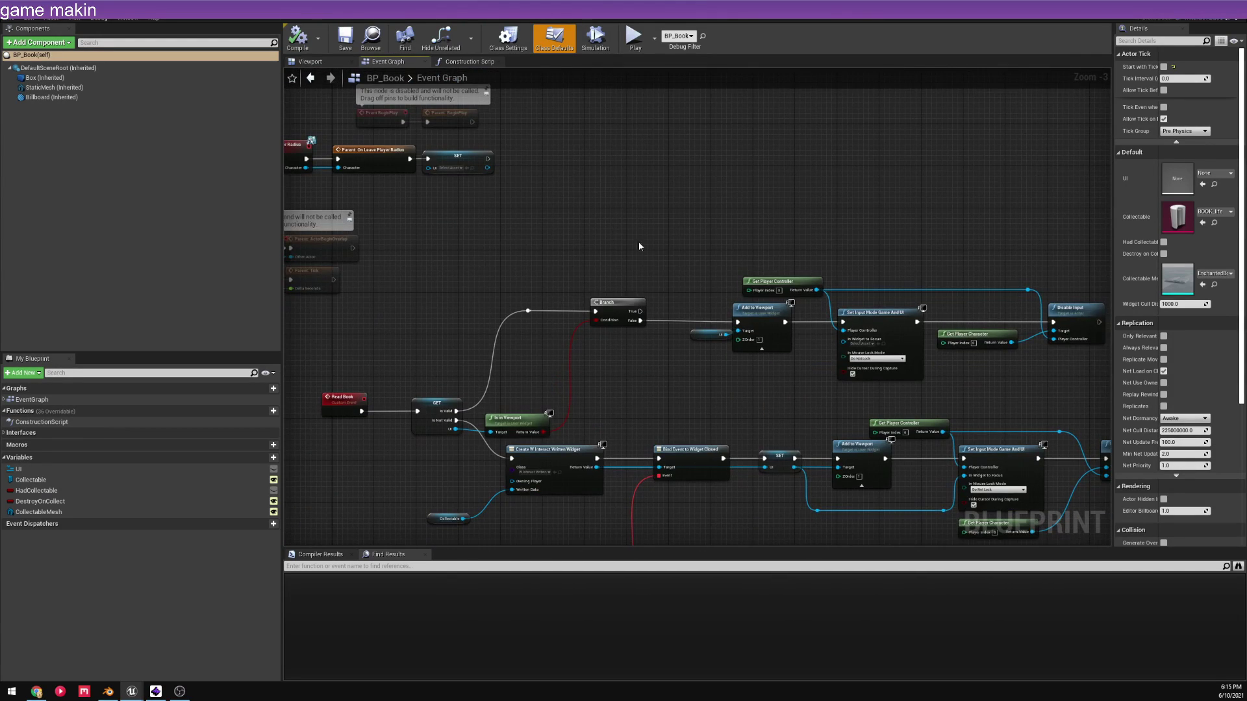
right_drag(486, 321, 529, 199)
right_drag(572, 299, 634, 207)
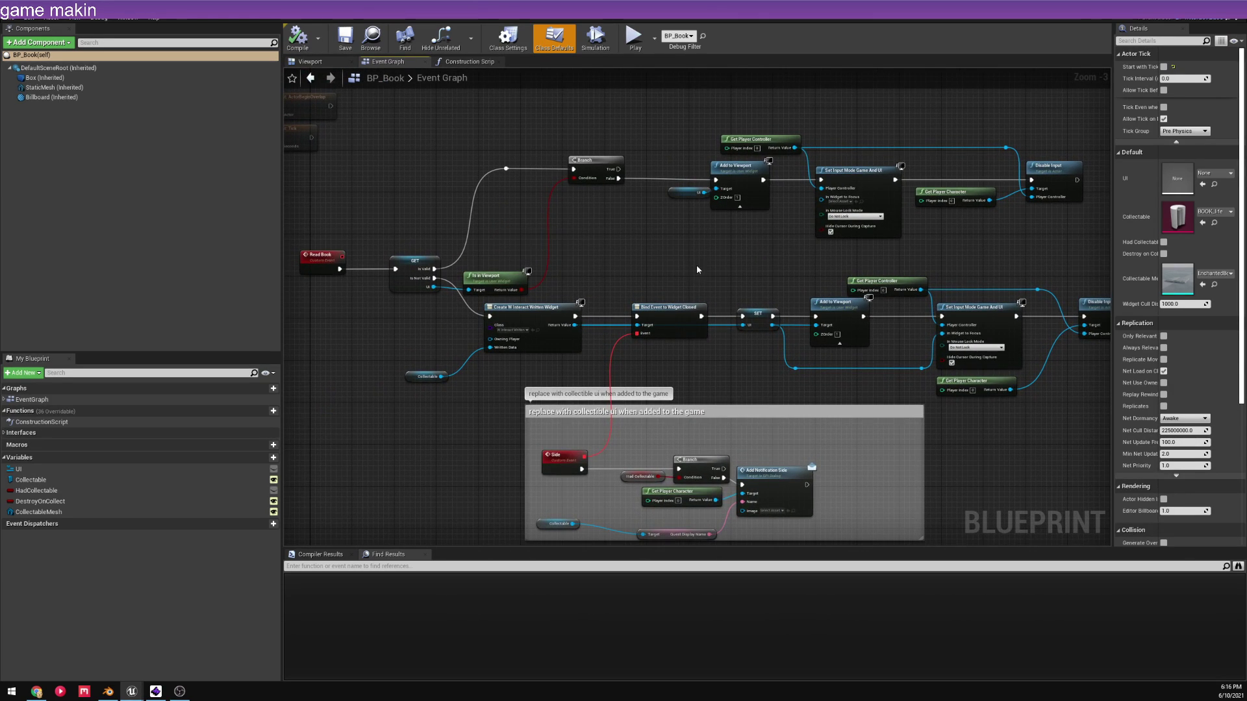
right_drag(910, 283, 792, 338)
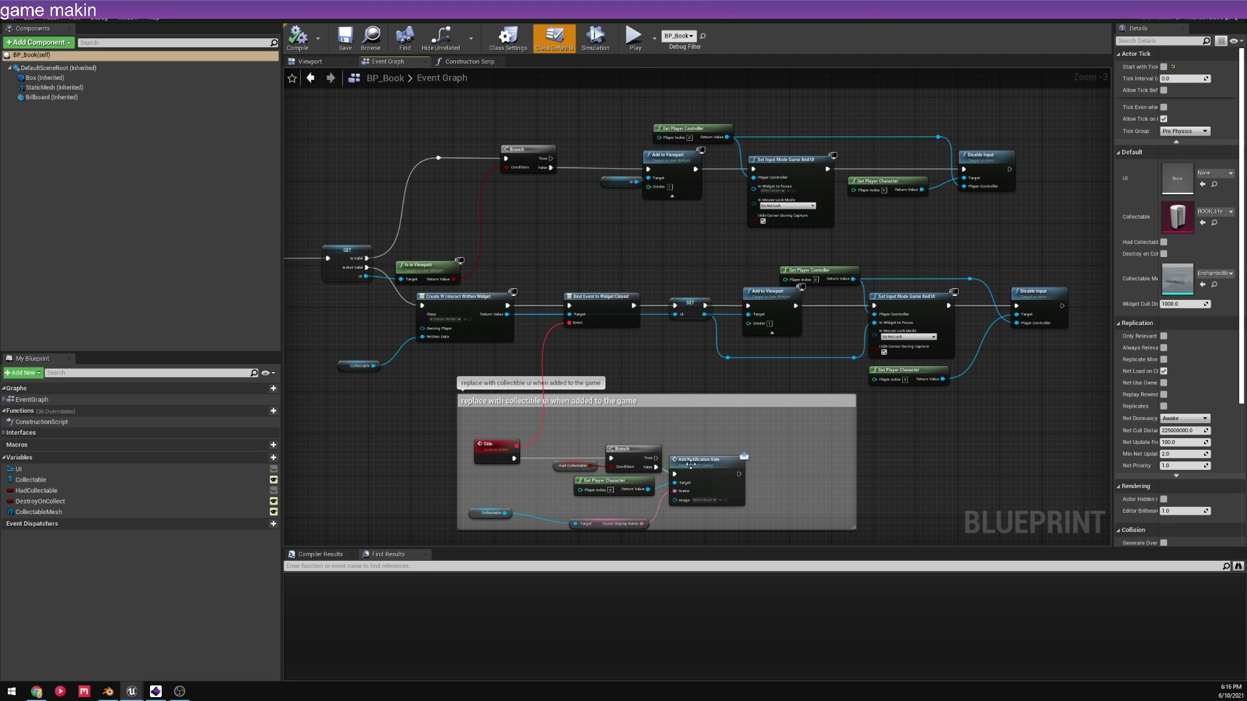
right_drag(357, 356, 346, 340)
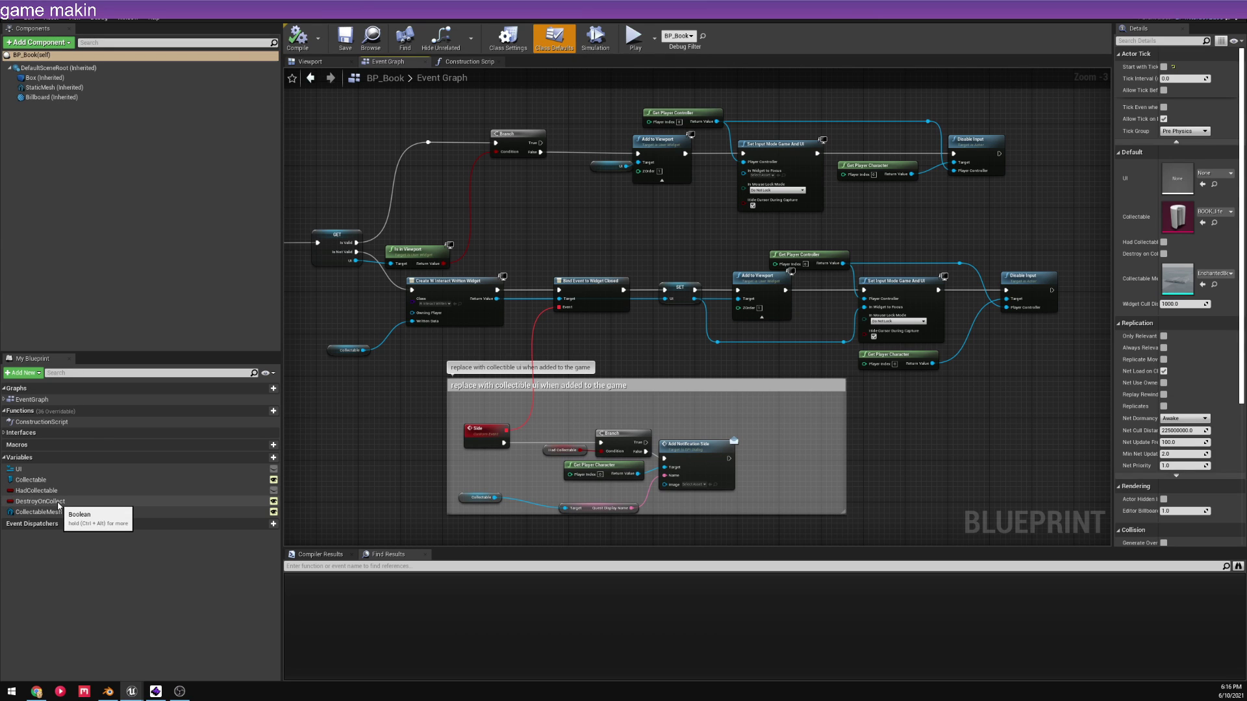
- Add a Destroy on Collect getter with a Branch that uses it as condition inside the collectible UI comment box
drag(58, 506, 696, 399)
click(669, 416)
text(i)
key(Return)
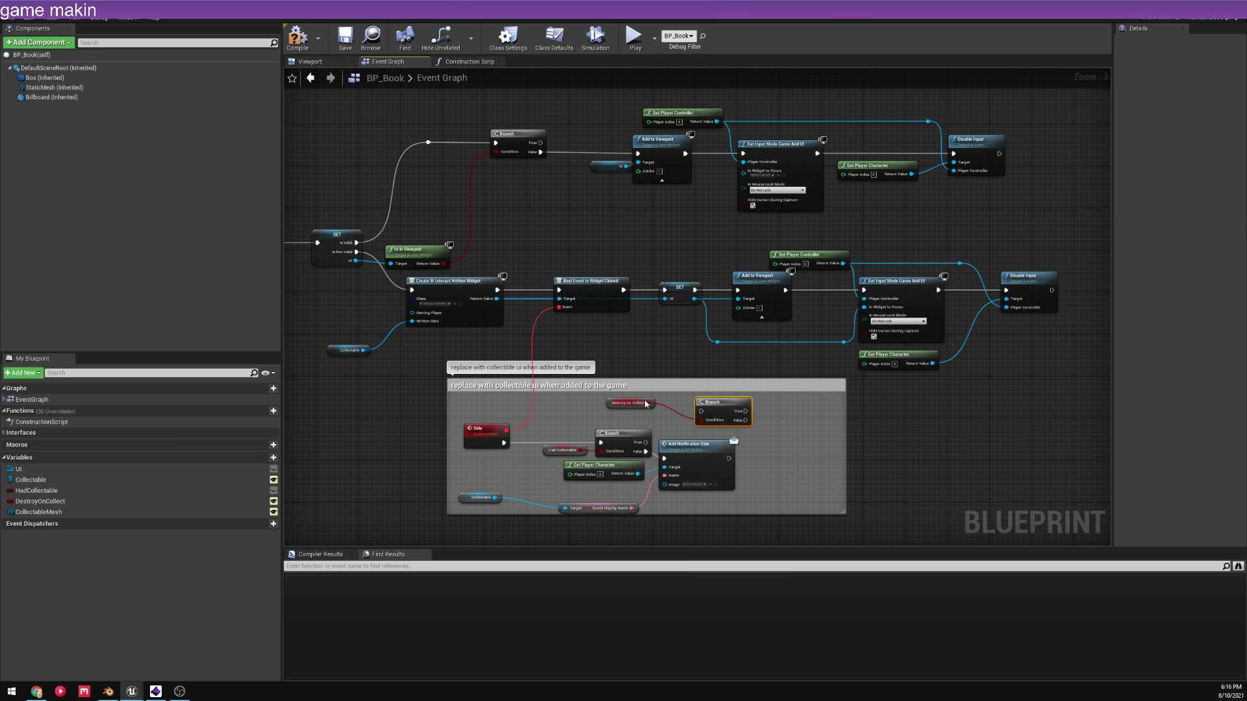
- Feed the new Branch from Add Notification Side and, through a reroute node, from the Had Collectable branch's True output
scroll(644, 399, up, 3)
drag(645, 442, 687, 432)
double_click(728, 435)
right_drag(798, 389, 728, 395)
drag(520, 399, 753, 453)
click(605, 414)
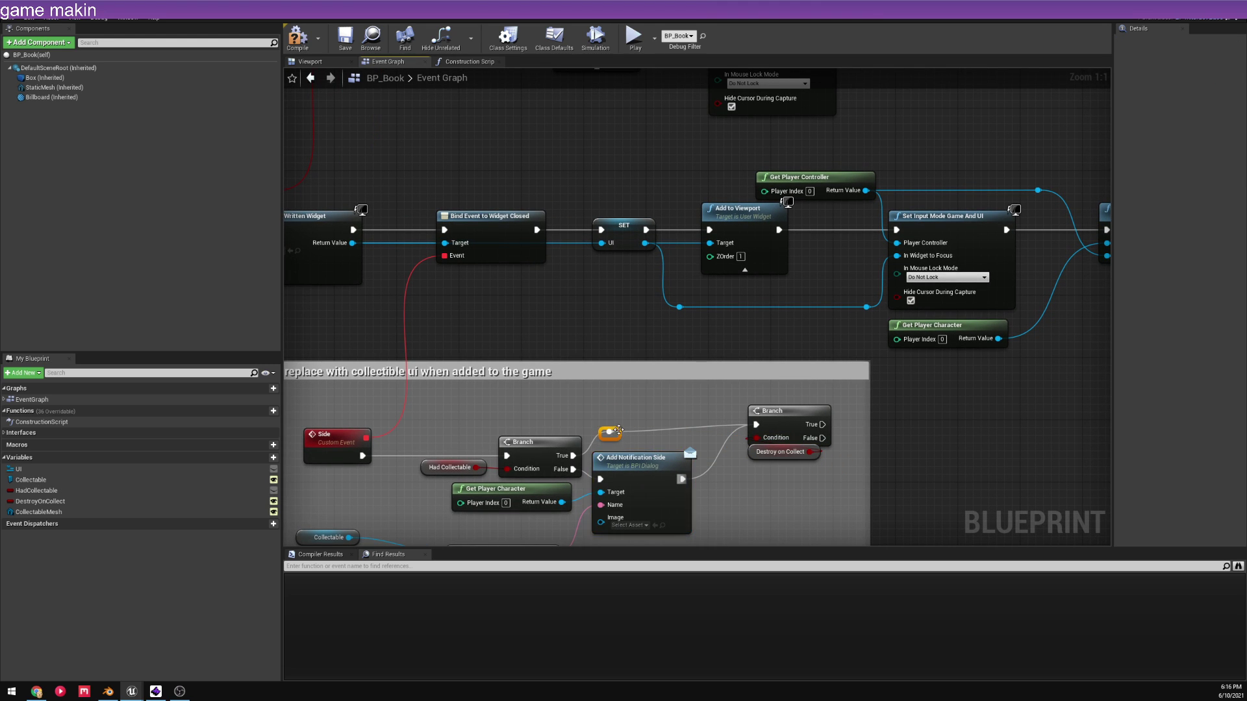
drag(619, 433, 621, 428)
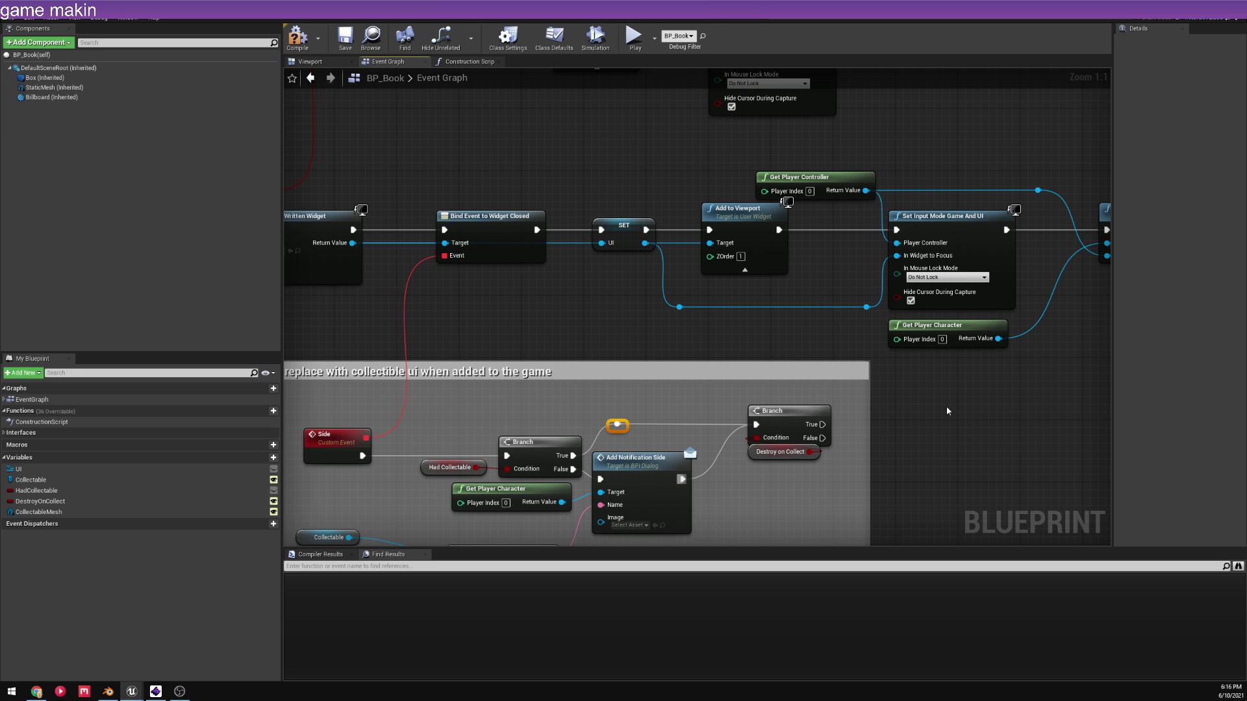
- Add a DestroyActor node on the Destroy on Collect branch's True output and widen the comment box around it
right_drag(947, 411, 718, 390)
drag(594, 403, 707, 398)
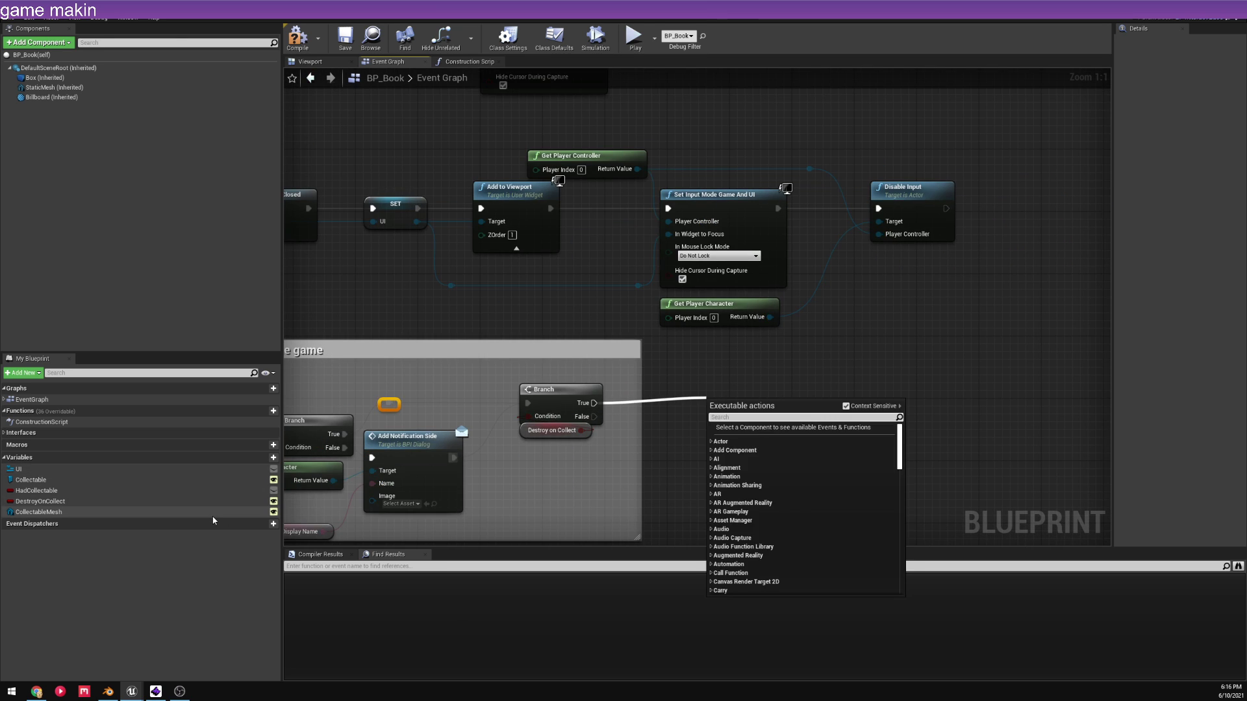
text(destroy)
key(Return)
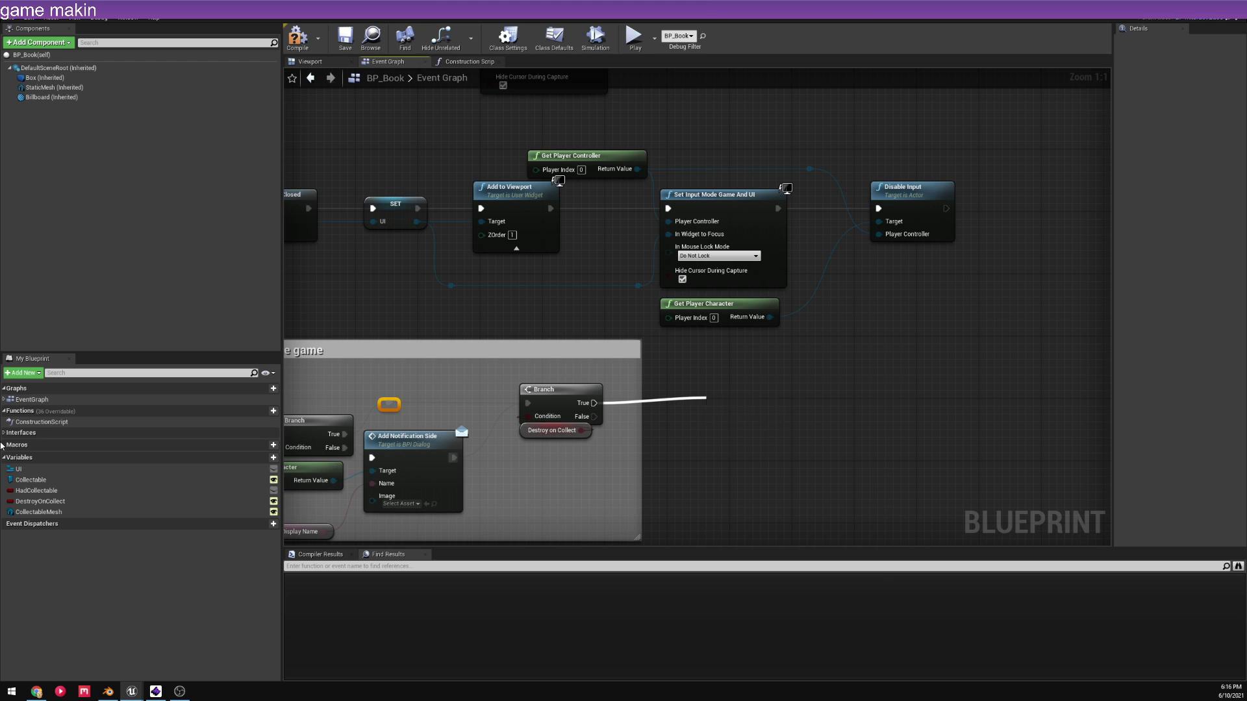
drag(741, 406, 662, 383)
drag(640, 459, 822, 467)
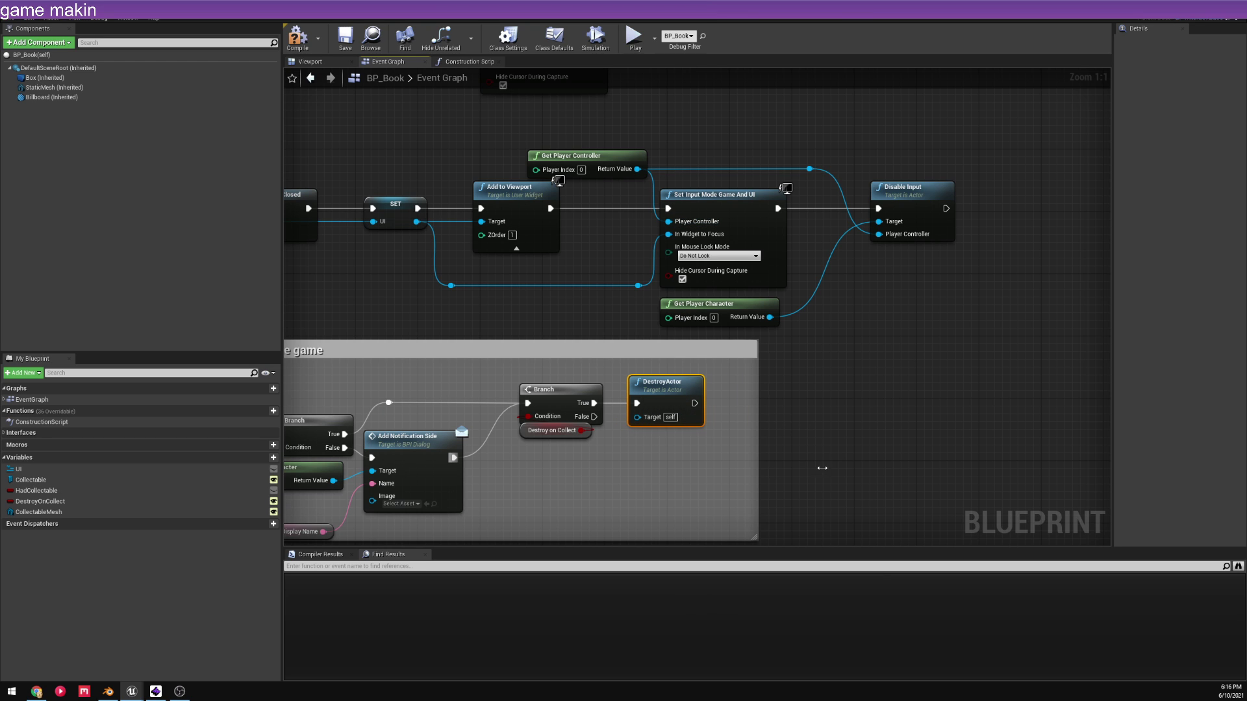
- Look over the event graph around the Event On Leave Player Radius nodes
scroll(537, 265, down, 4)
right_drag(537, 265, 836, 503)
right_drag(464, 156, 653, 206)
scroll(653, 206, up, 4)
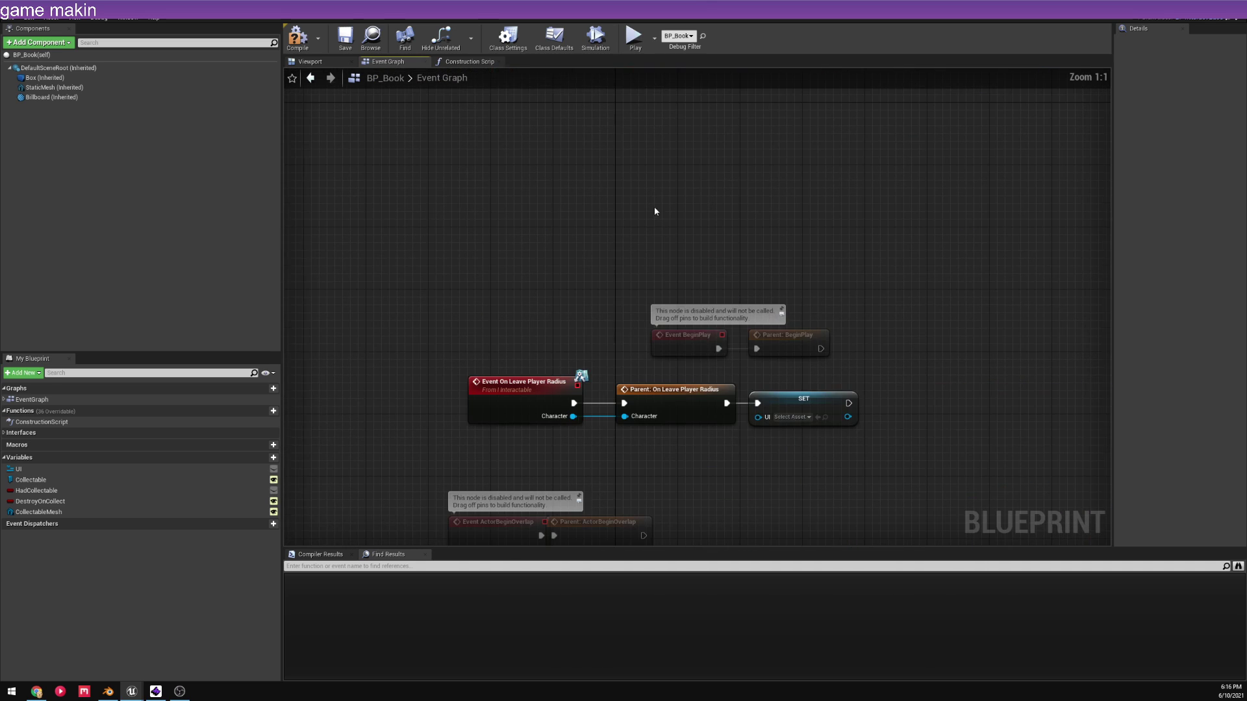
- Place a getter for the DestroyOnCollect variable in the BP_Book event graph, above the Event BeginPlay node
right_drag(896, 203, 599, 314)
scroll(532, 225, down, 3)
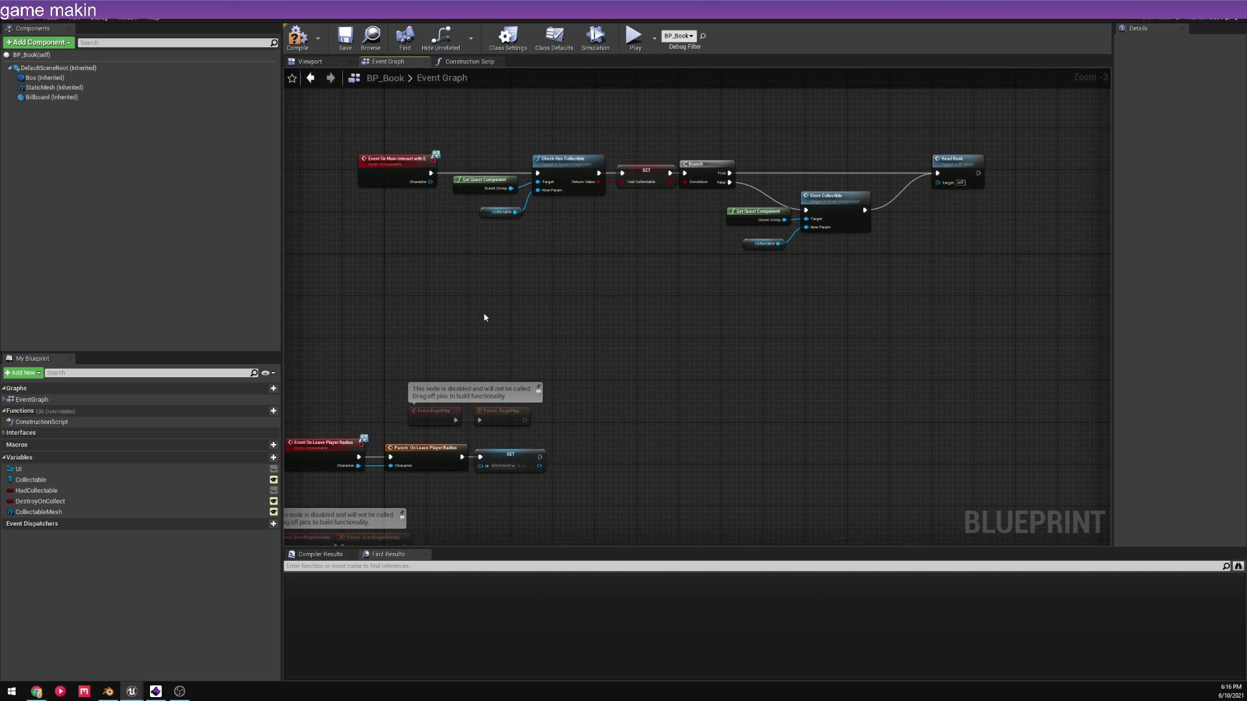
scroll(453, 388, up, 3)
scroll(604, 292, down, 2)
drag(437, 348, 471, 378)
right_drag(557, 345, 754, 311)
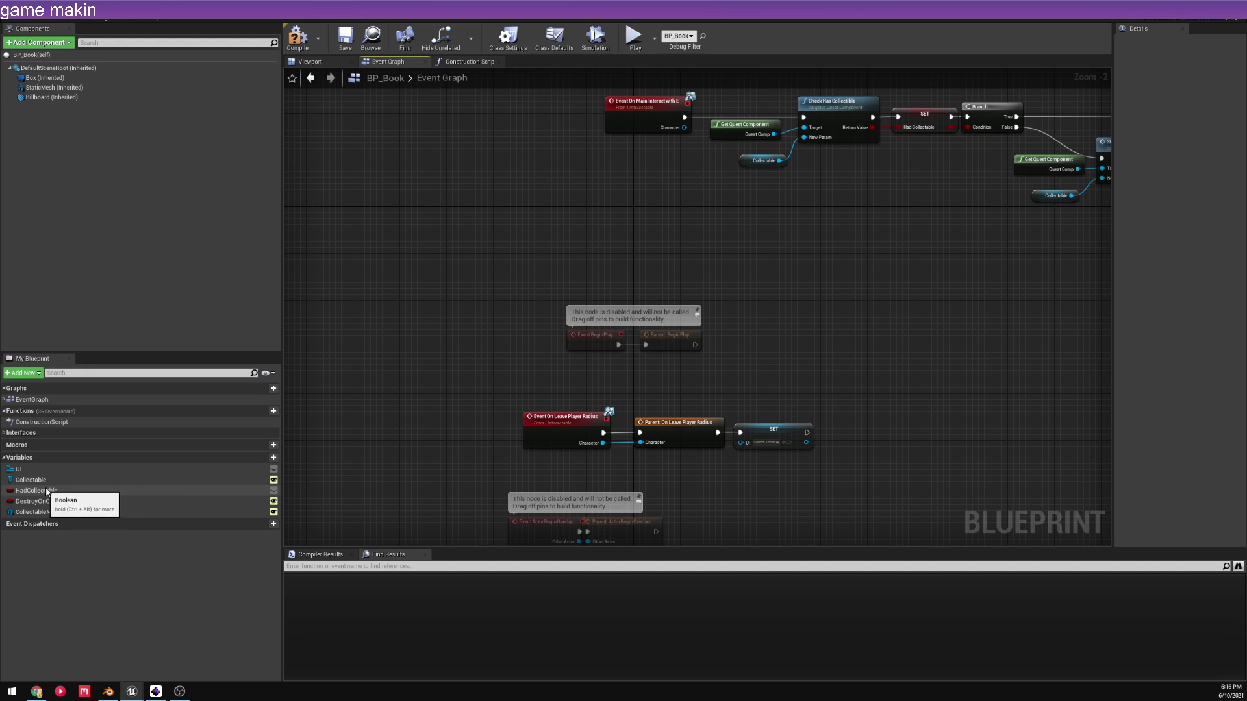
drag(72, 506, 691, 235)
click(692, 271)
scroll(785, 315, up, 1)
- Copy the Get Quest Component node that feeds Store Collectible and paste it below the Destroy on Collect getter
right_drag(785, 315, 465, 334)
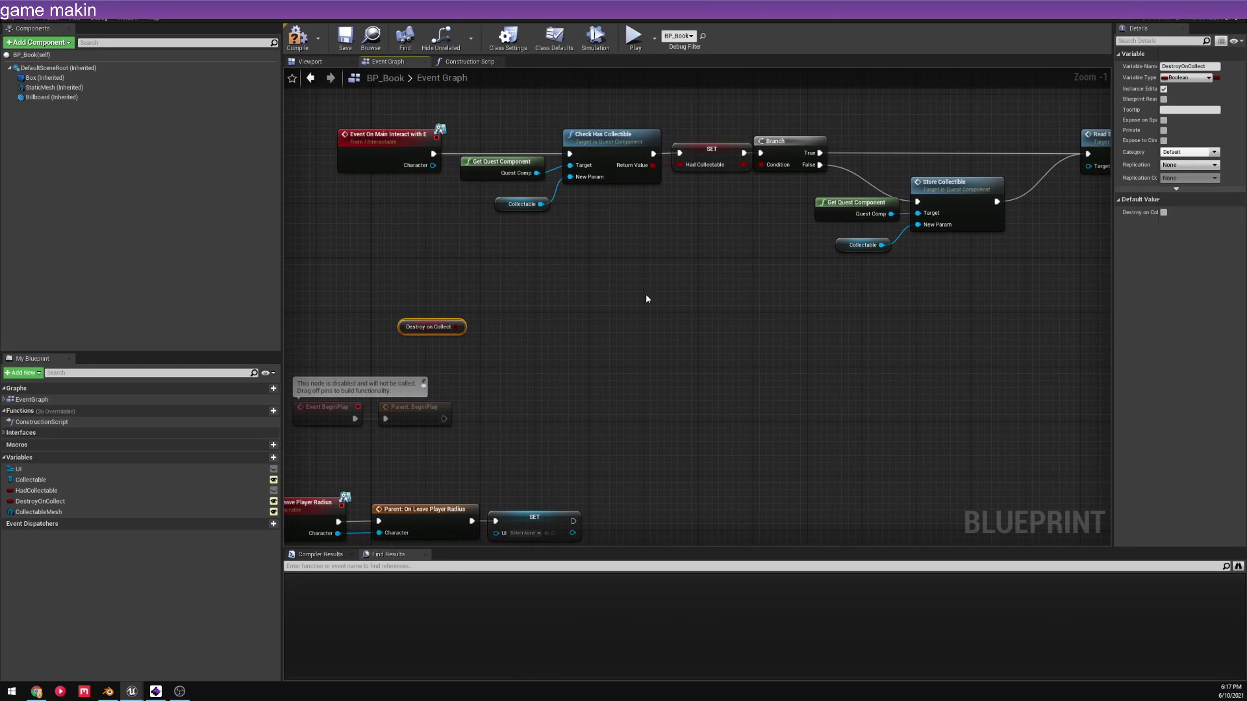
click(859, 199)
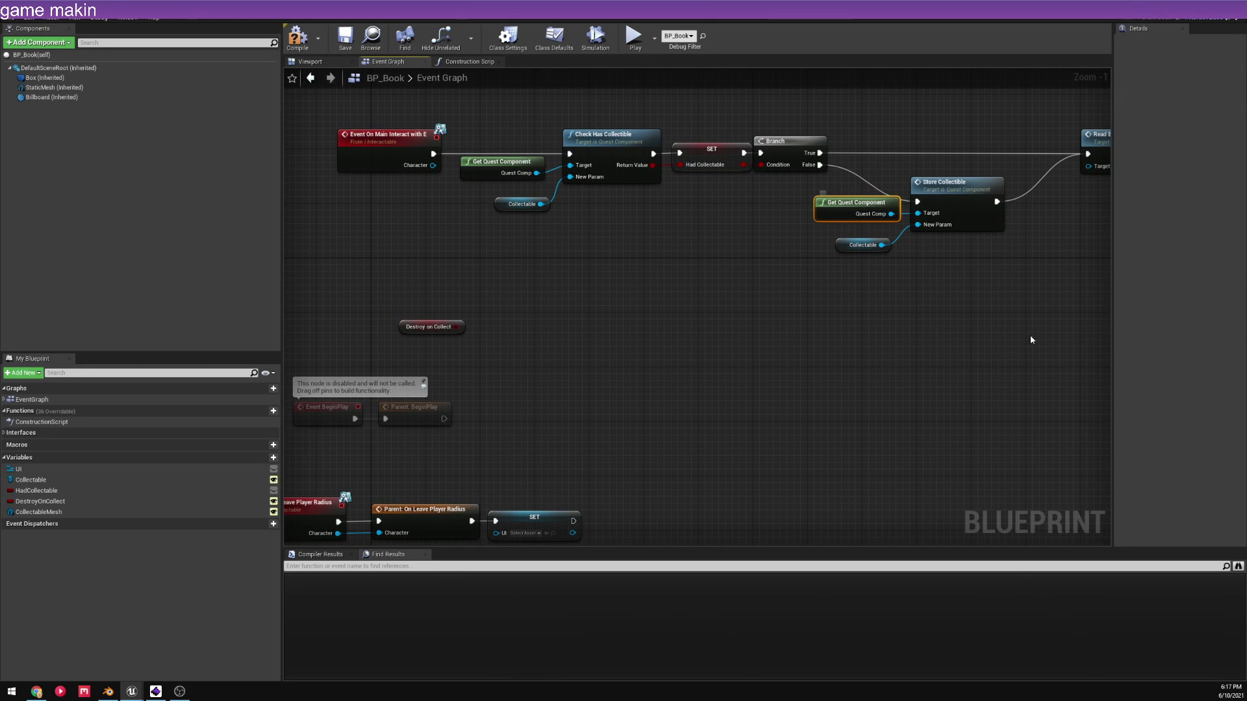
click(382, 383)
- Locate the BP_Book asset from the book placed in the level and open its Size Map
key(super+Down)
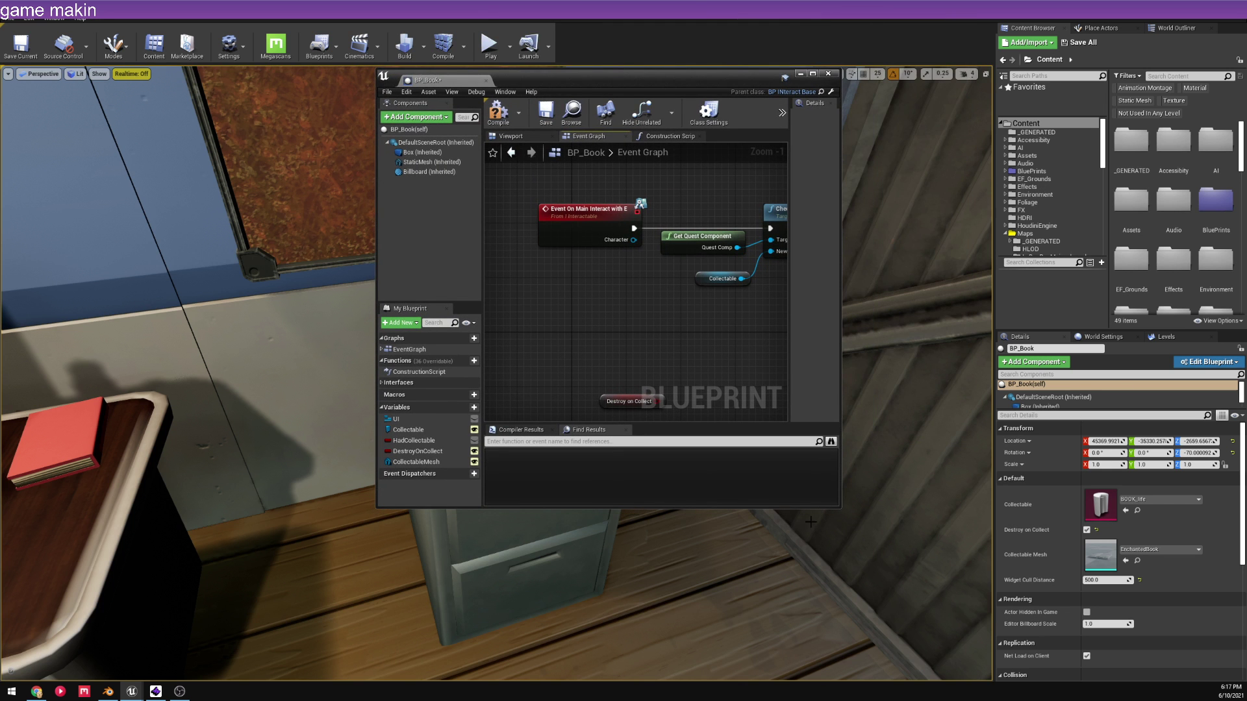
right_drag(810, 521, 715, 519)
right_click(594, 545)
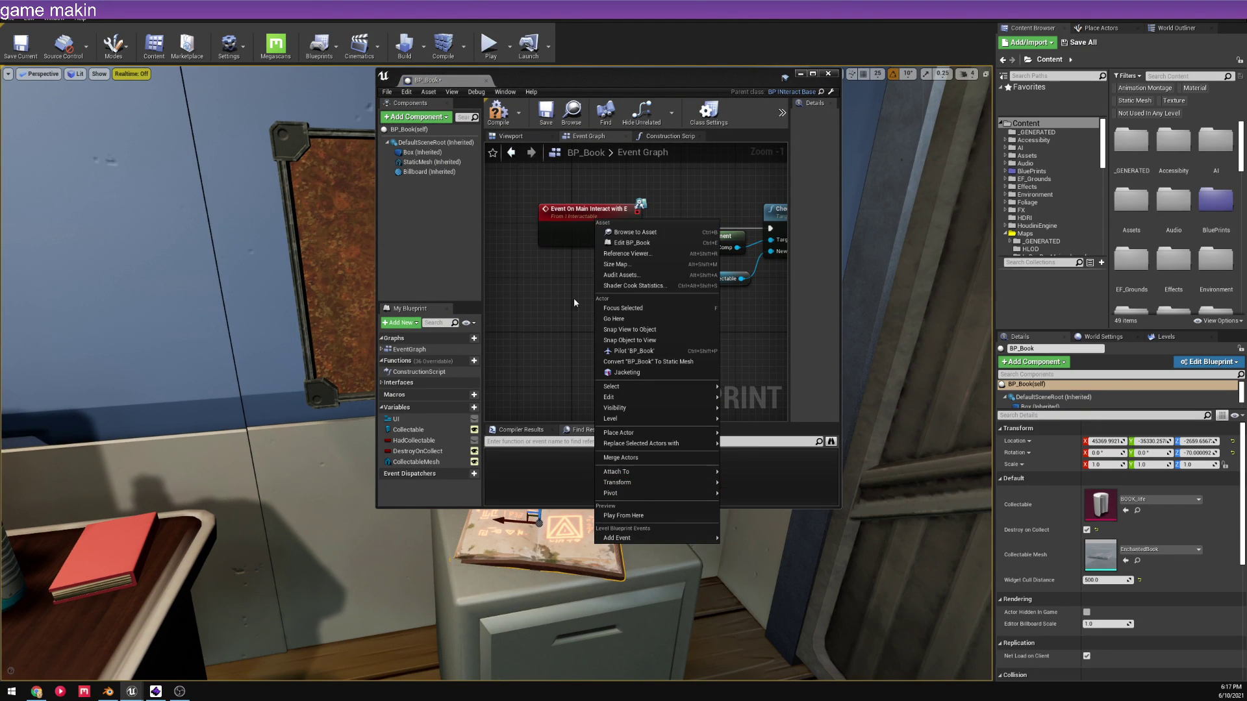
click(633, 232)
right_click(1128, 144)
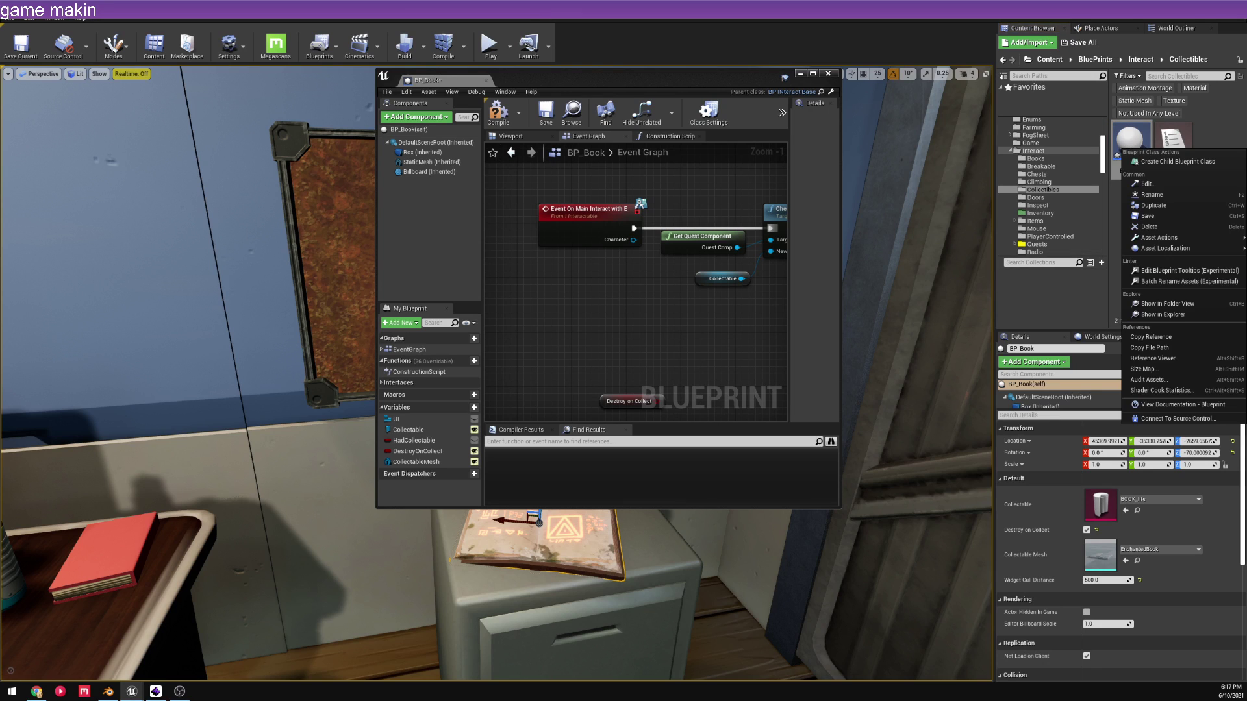
click(1147, 369)
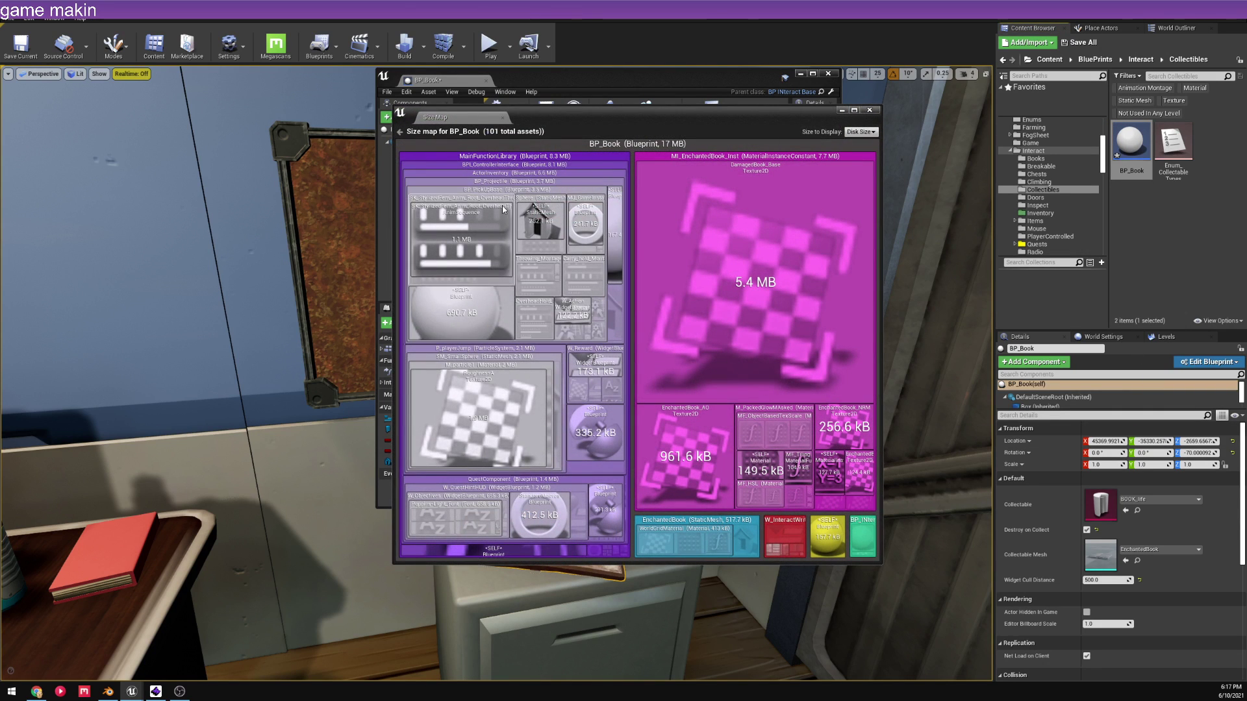
- Examine the nested dependencies under MainFunctionLibrary in the BP_Book size map
click(519, 166)
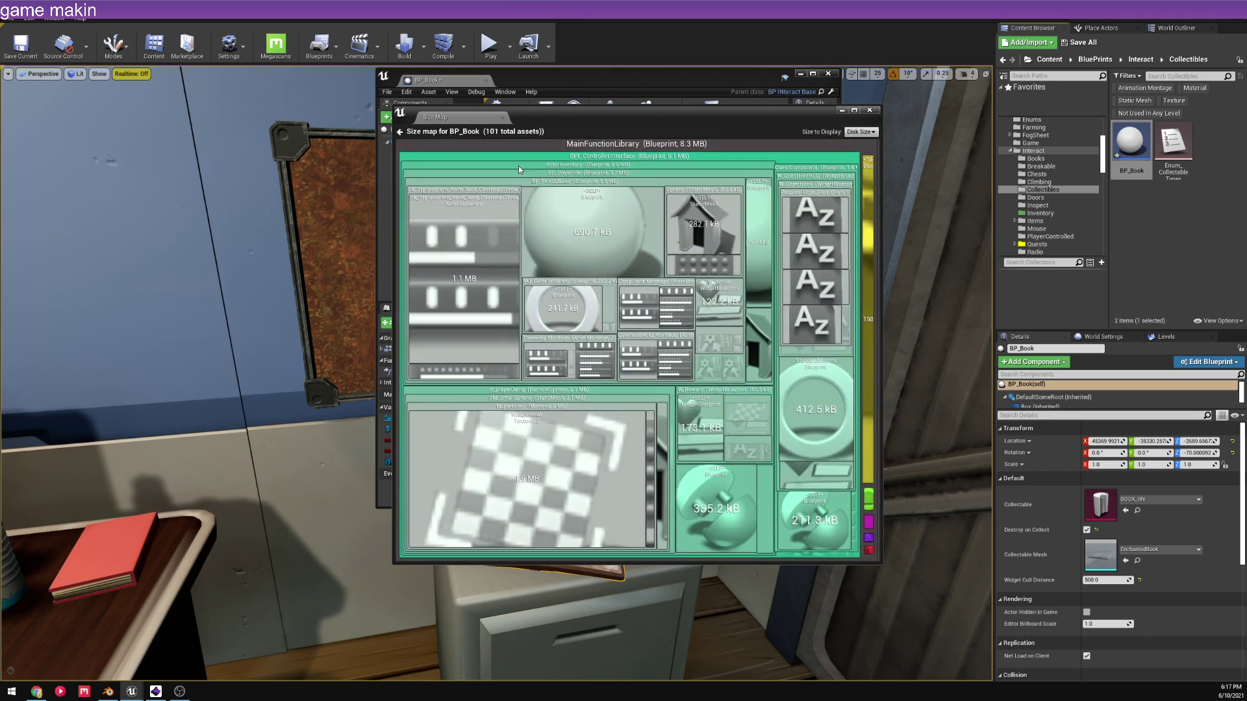
click(627, 149)
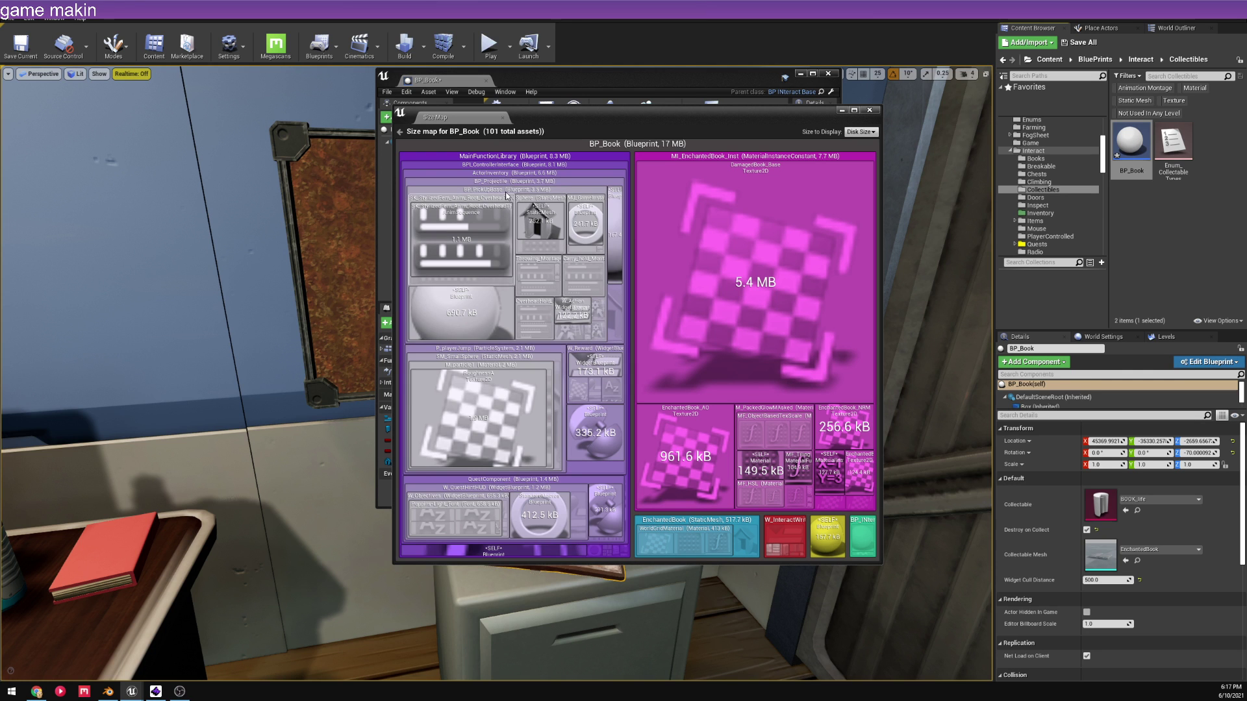
double_click(505, 191)
double_click(509, 185)
double_click(545, 174)
double_click(536, 177)
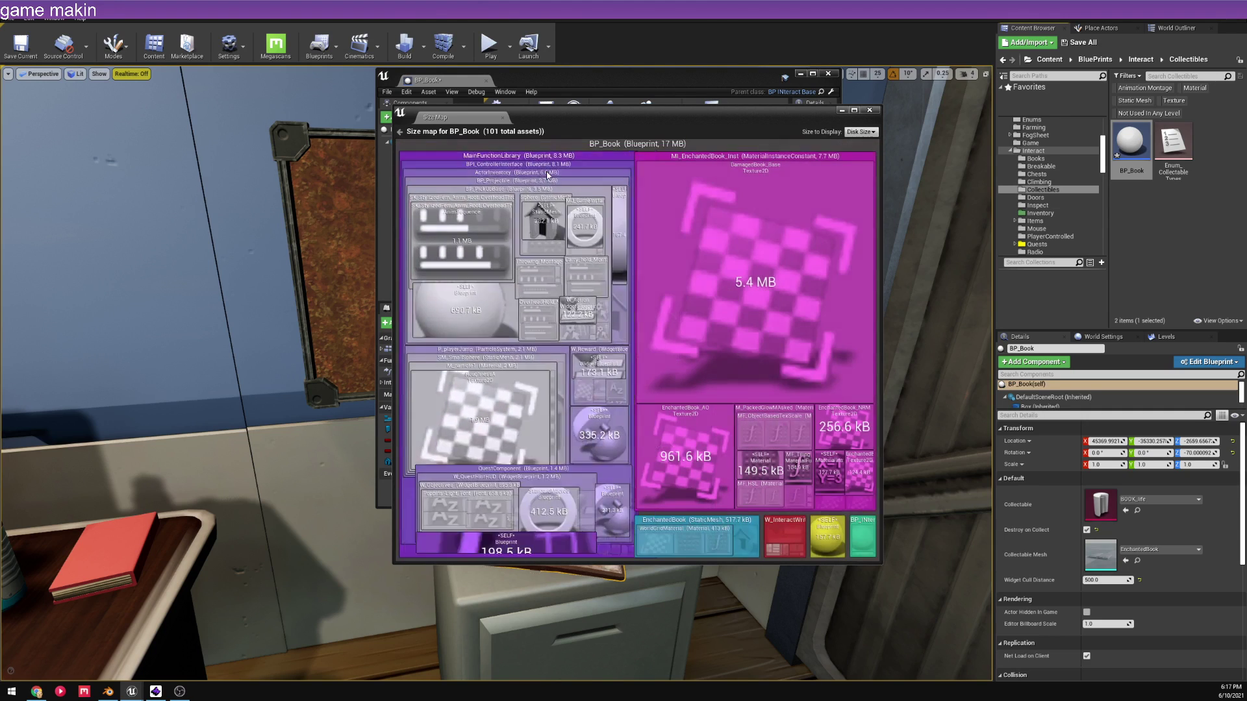
double_click(529, 176)
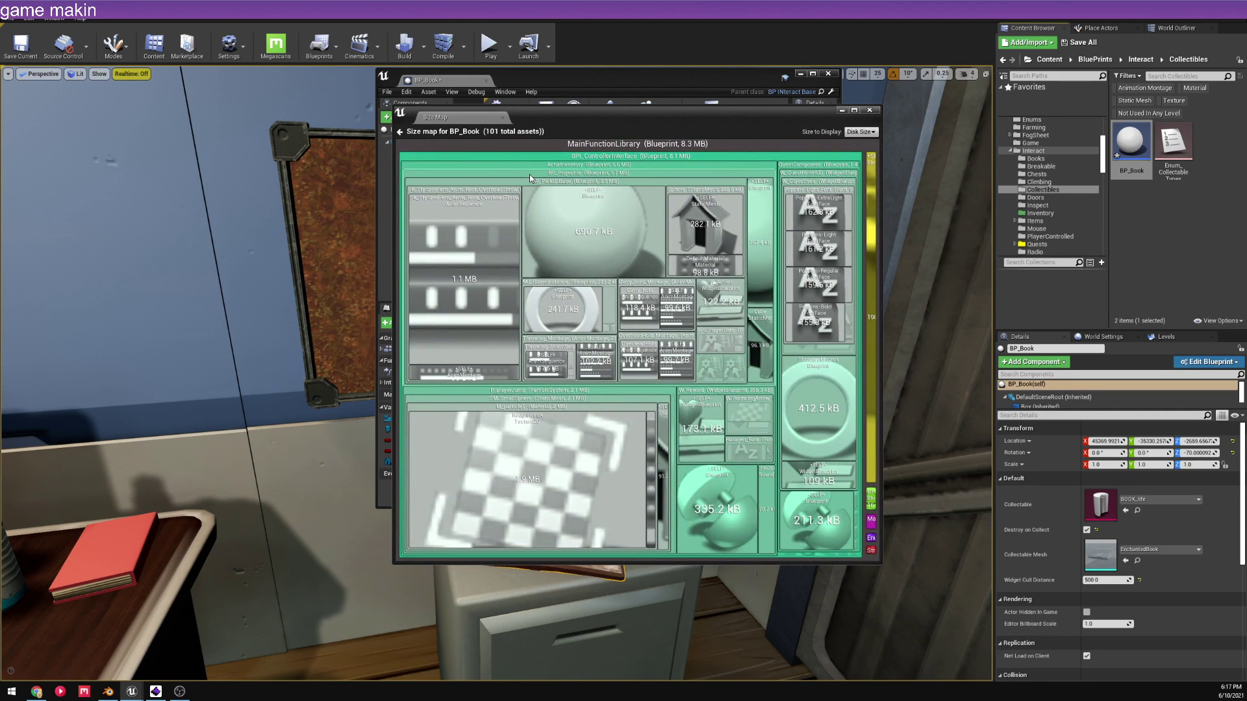
double_click(608, 174)
double_click(609, 174)
double_click(601, 177)
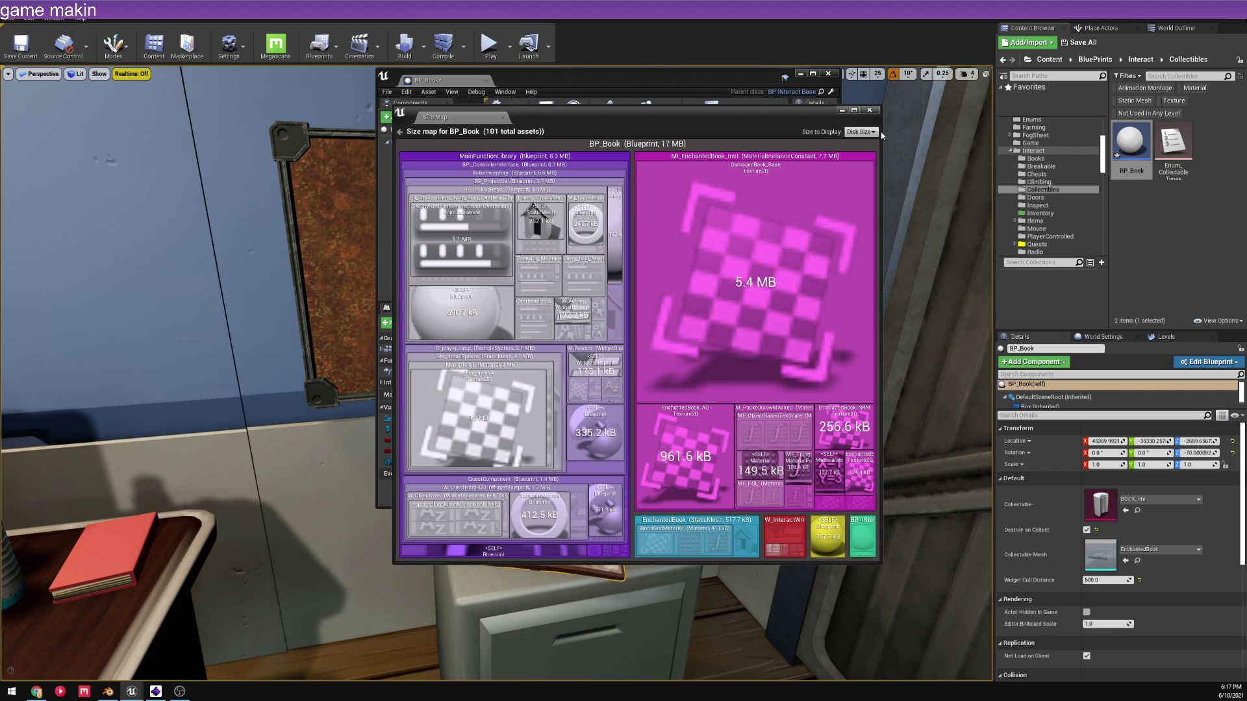
- Display the size map by Memory Size, then locate MainFunctionLibrary in the content browser and open it for inspection
click(860, 131)
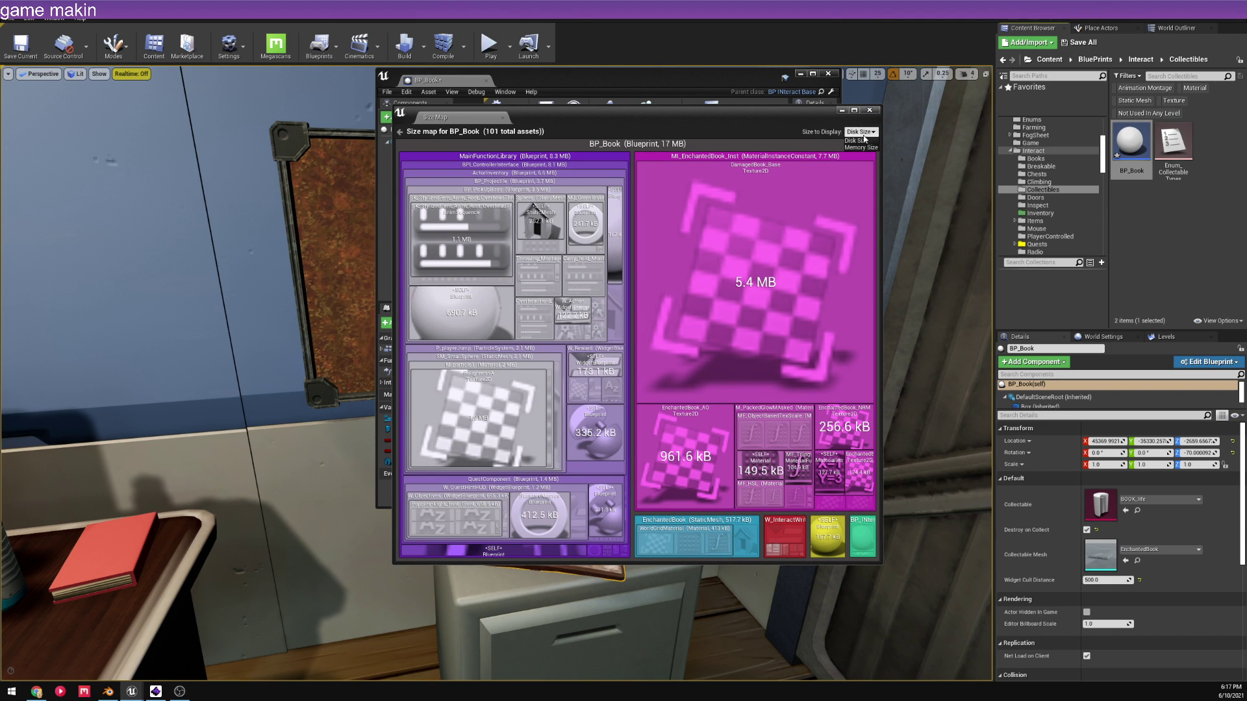
click(858, 152)
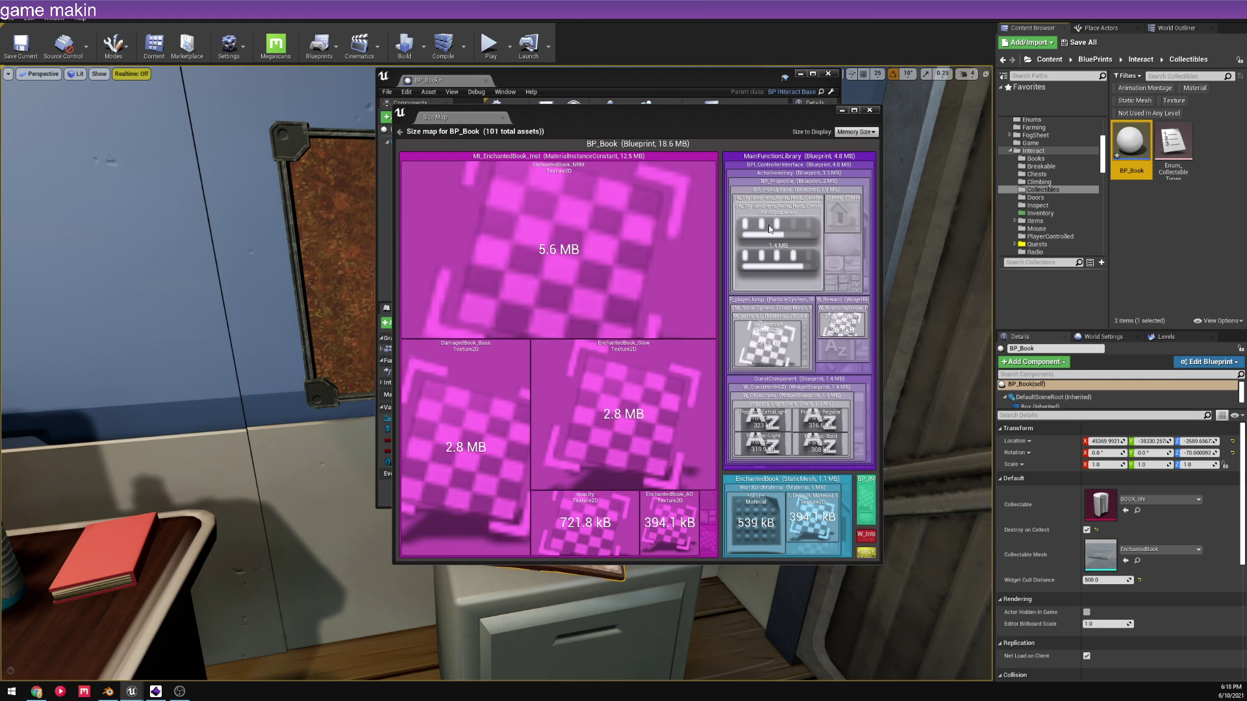
right_click(768, 157)
click(818, 166)
double_click(1140, 267)
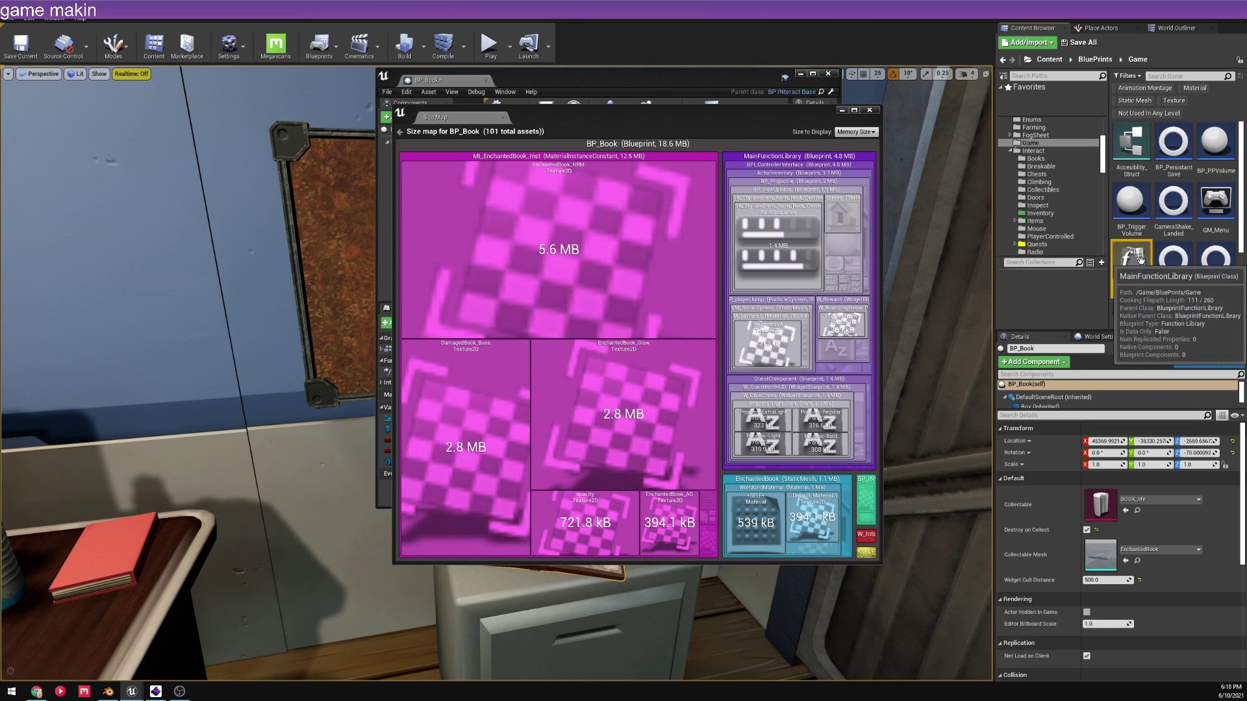
drag(621, 83, 1246, 220)
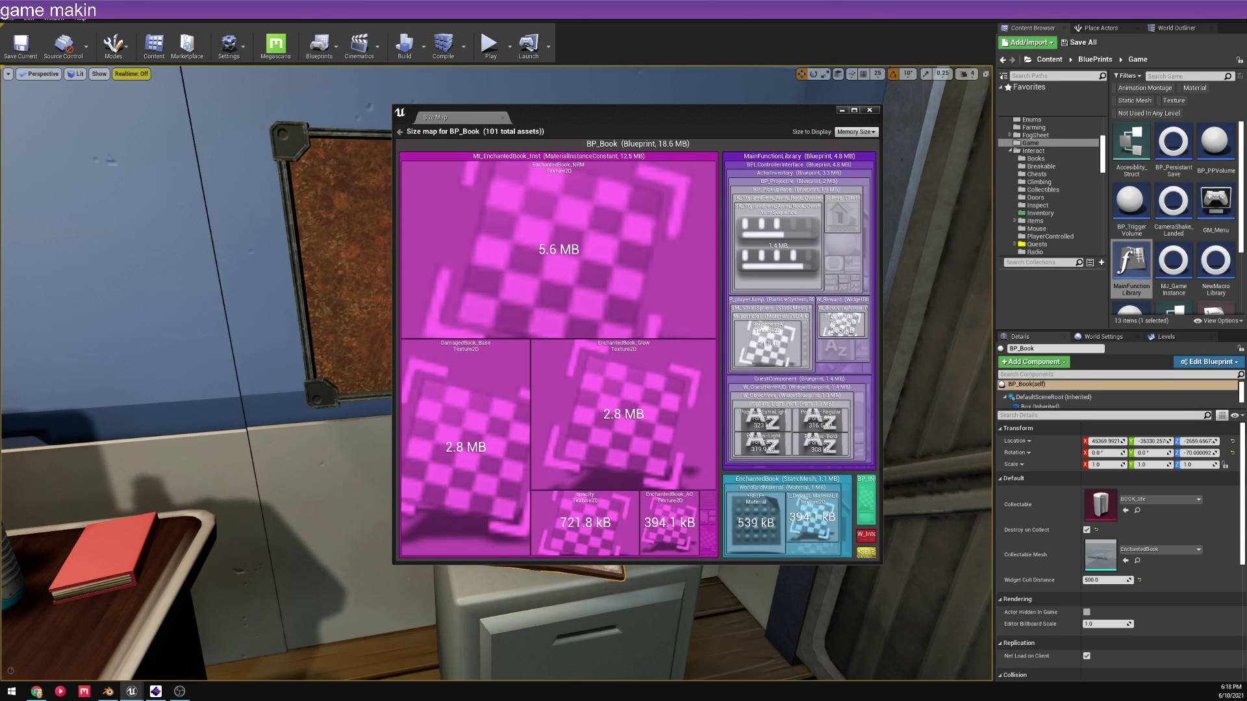
- Locate the BPI_ControllerInterface asset and examine which assets reference it in the Reference Viewer, closing the viewer and size map when done
right_click(784, 166)
click(825, 180)
right_click(1146, 151)
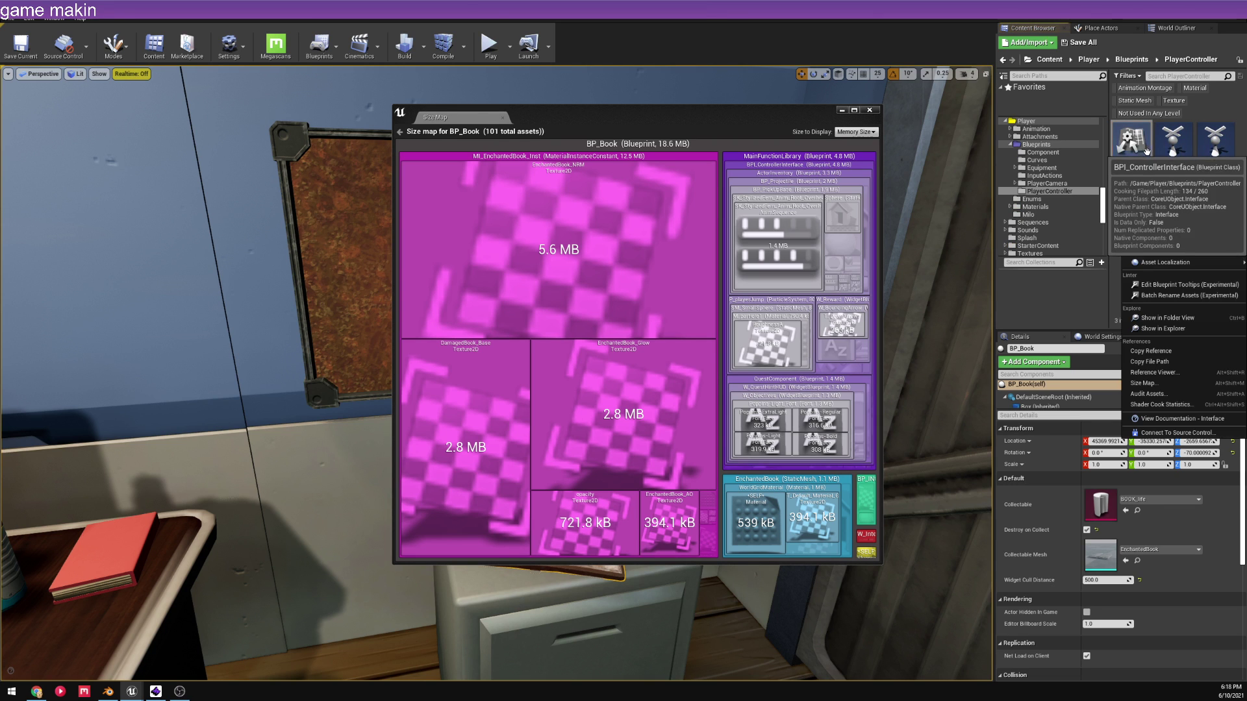
click(1167, 373)
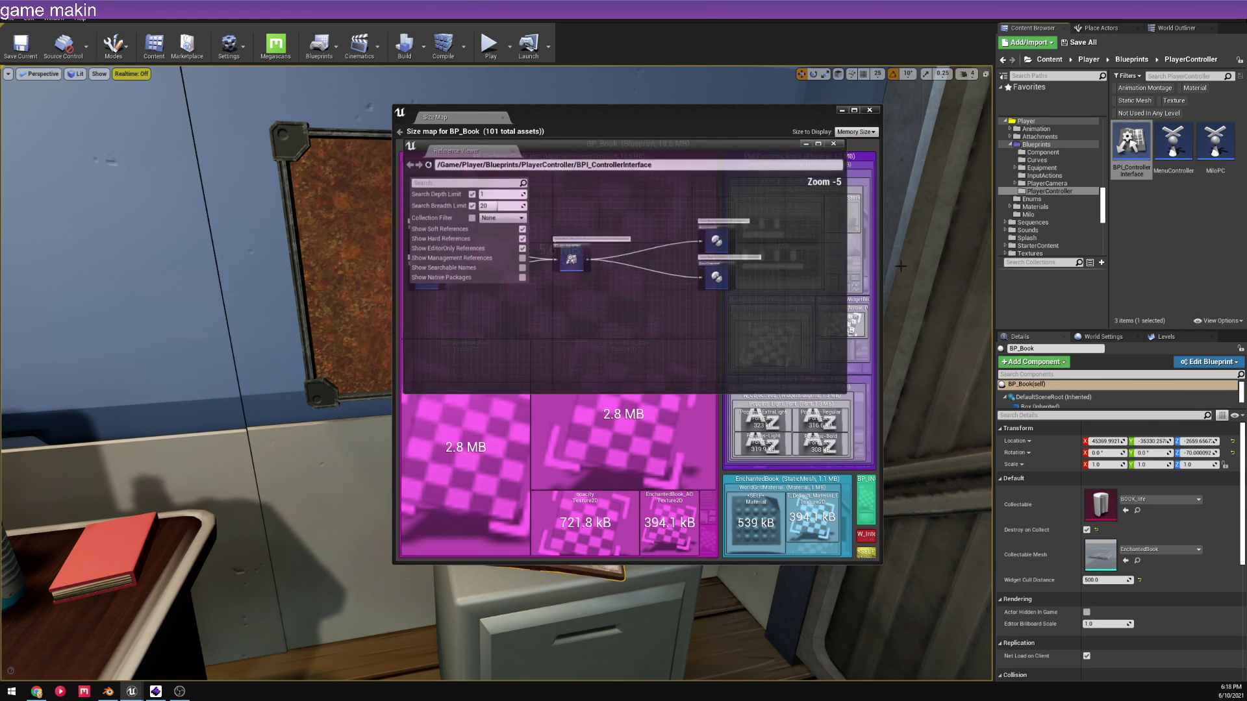
scroll(842, 320, up, 5)
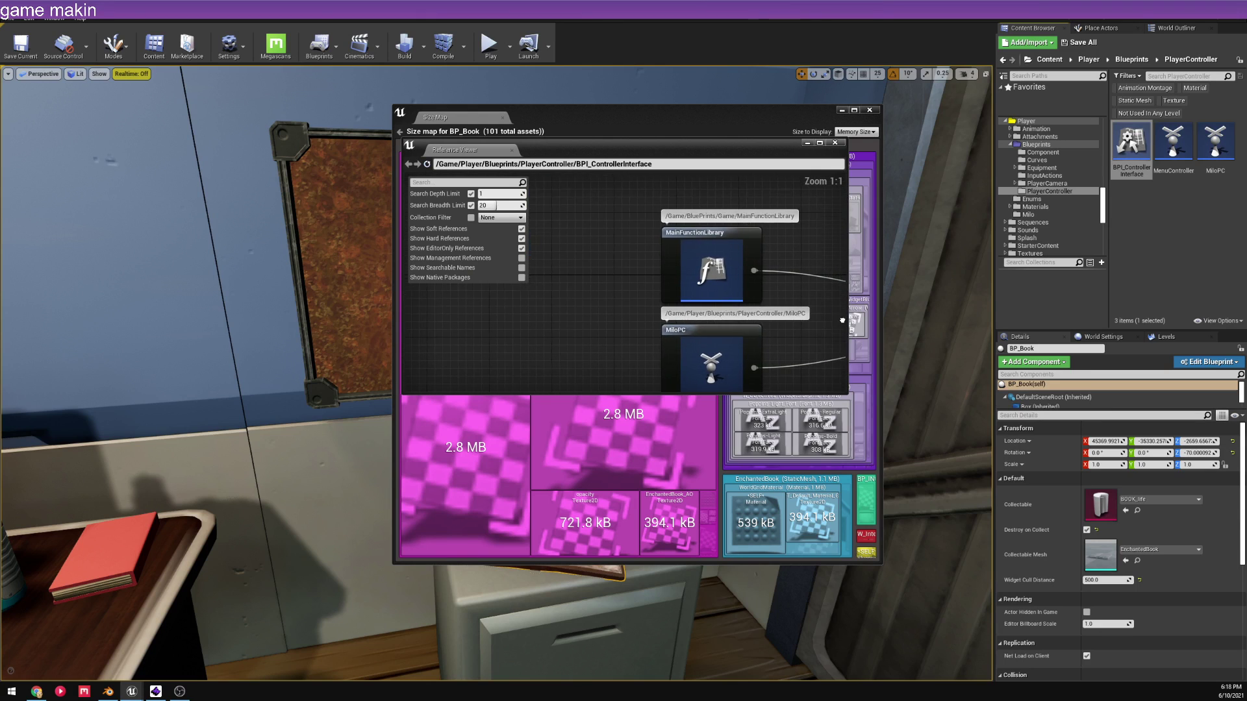
scroll(842, 320, down, 4)
right_drag(532, 284, 629, 284)
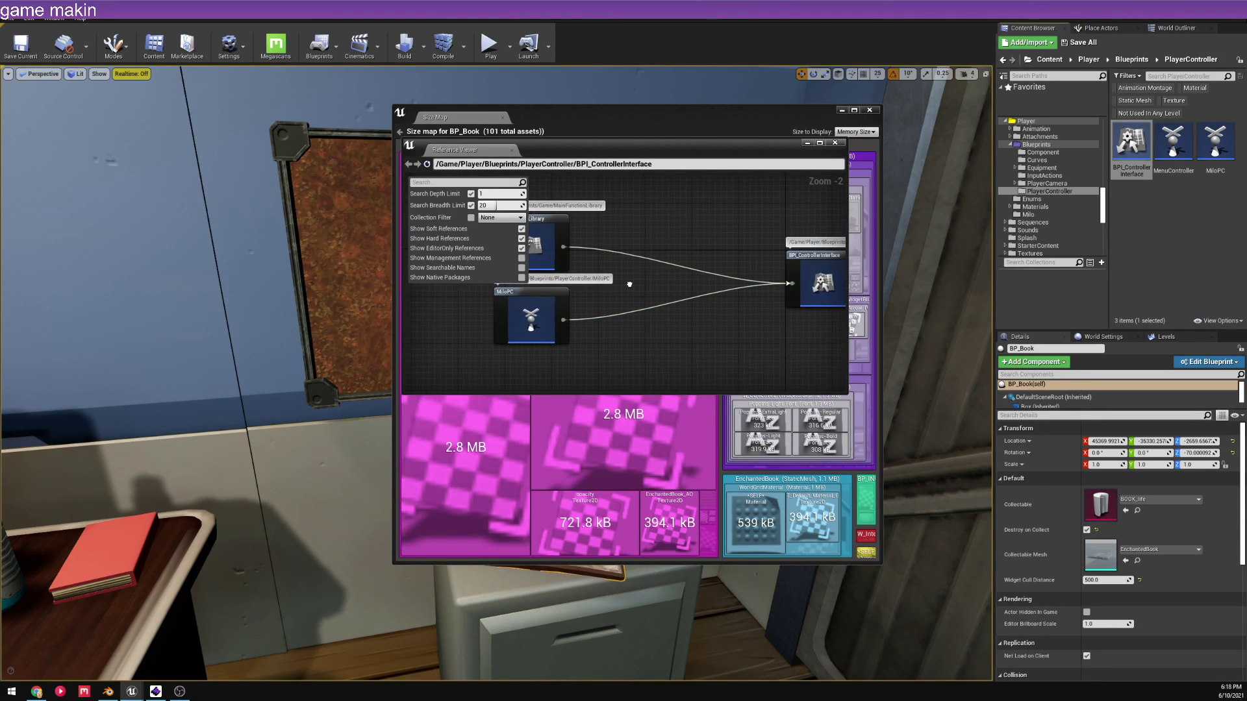
click(835, 144)
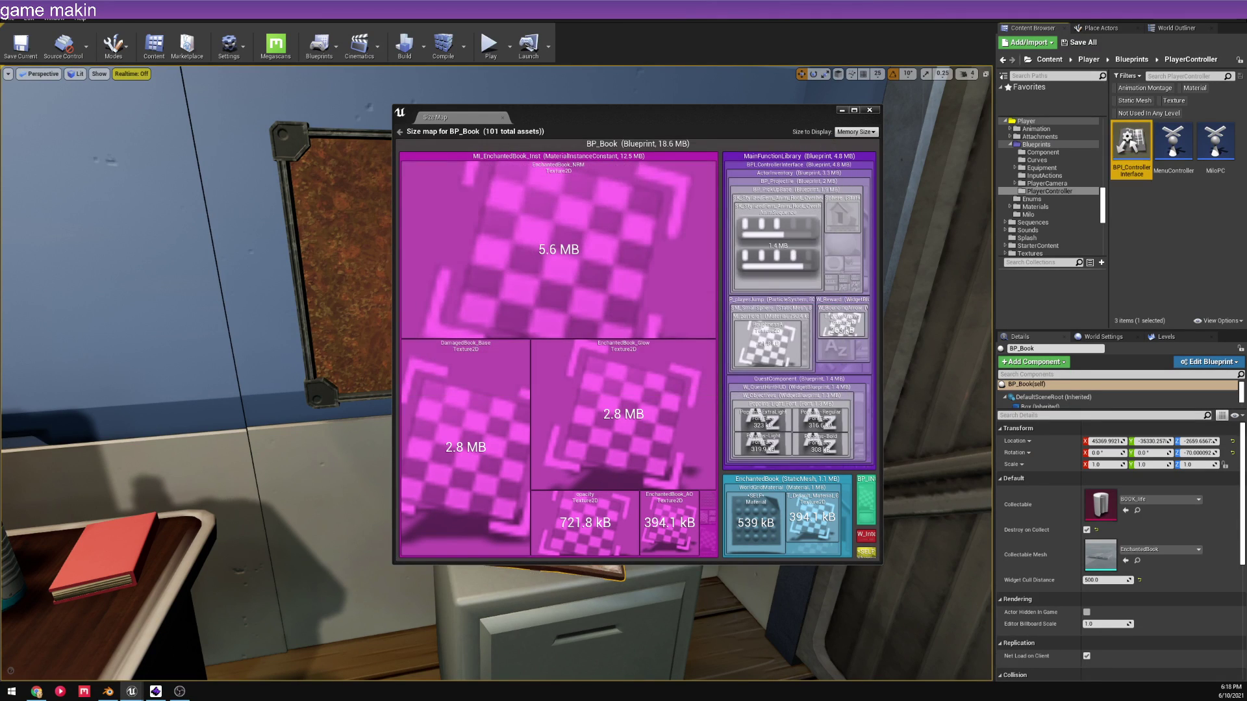
click(1215, 143)
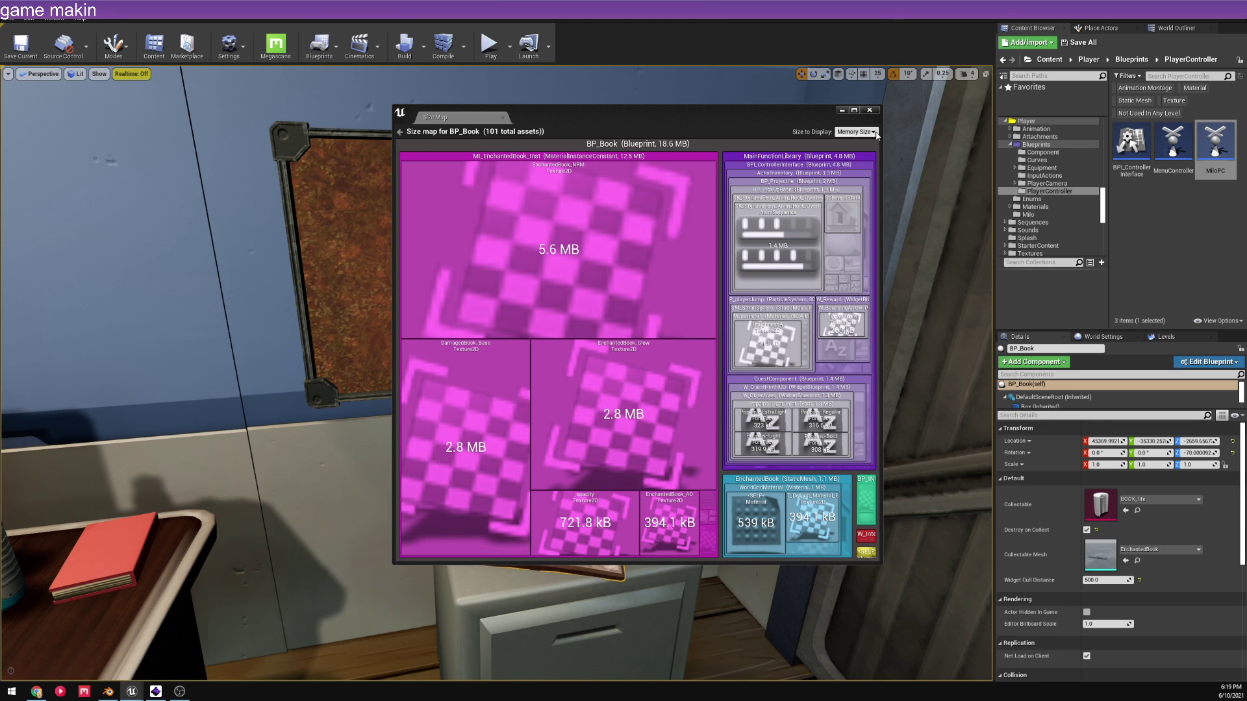
click(869, 109)
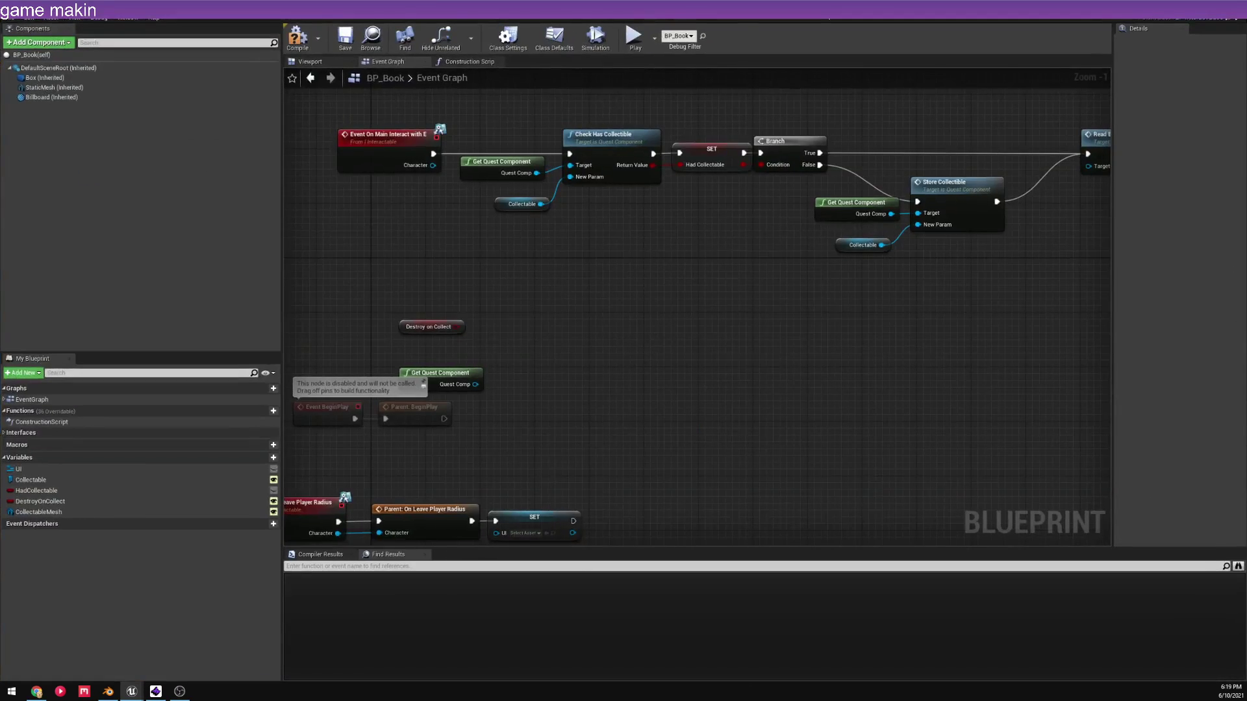
- Add a Check Has Collectible call that uses the pasted Get Quest Component's output as its target
scroll(576, 345, down, 1)
scroll(494, 376, up, 2)
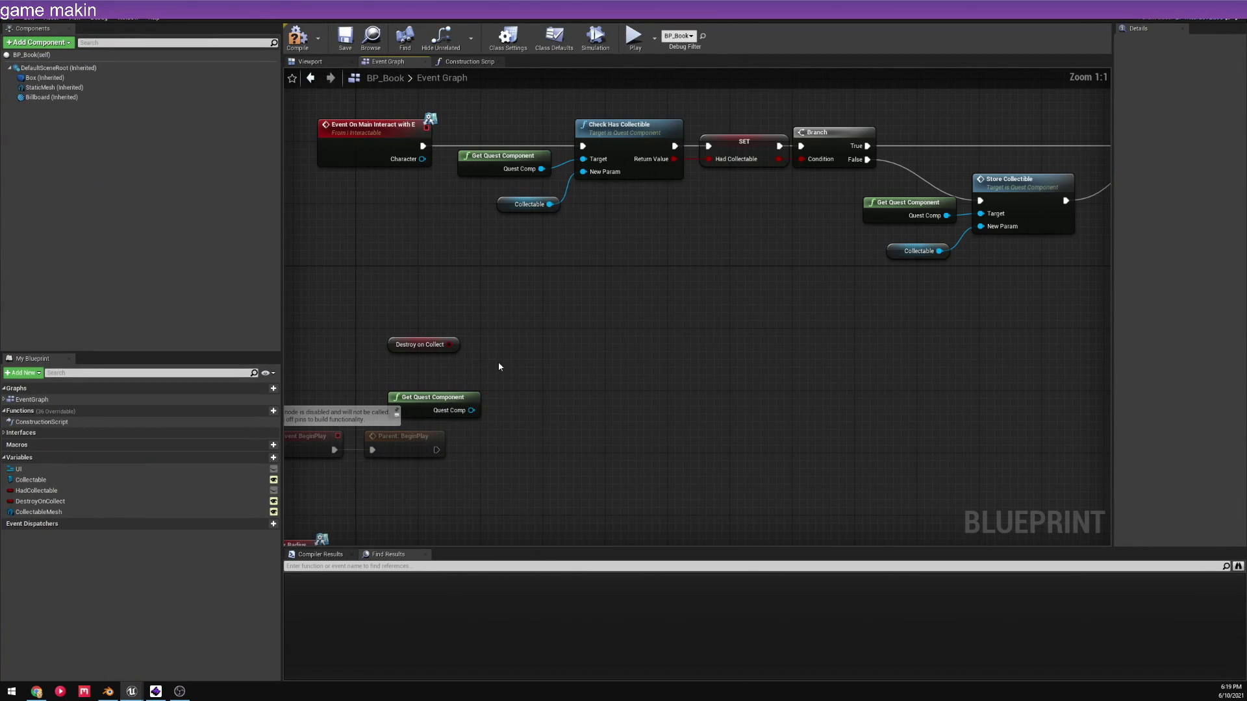
drag(471, 411, 541, 383)
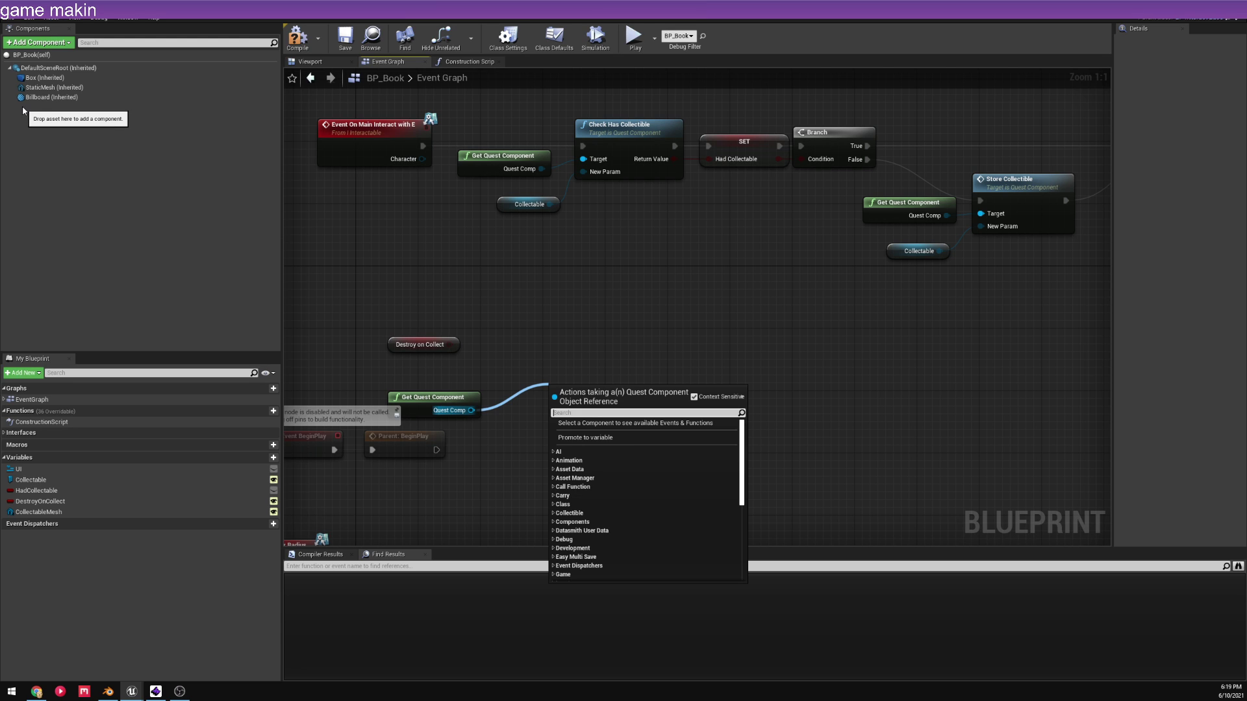
text(has)
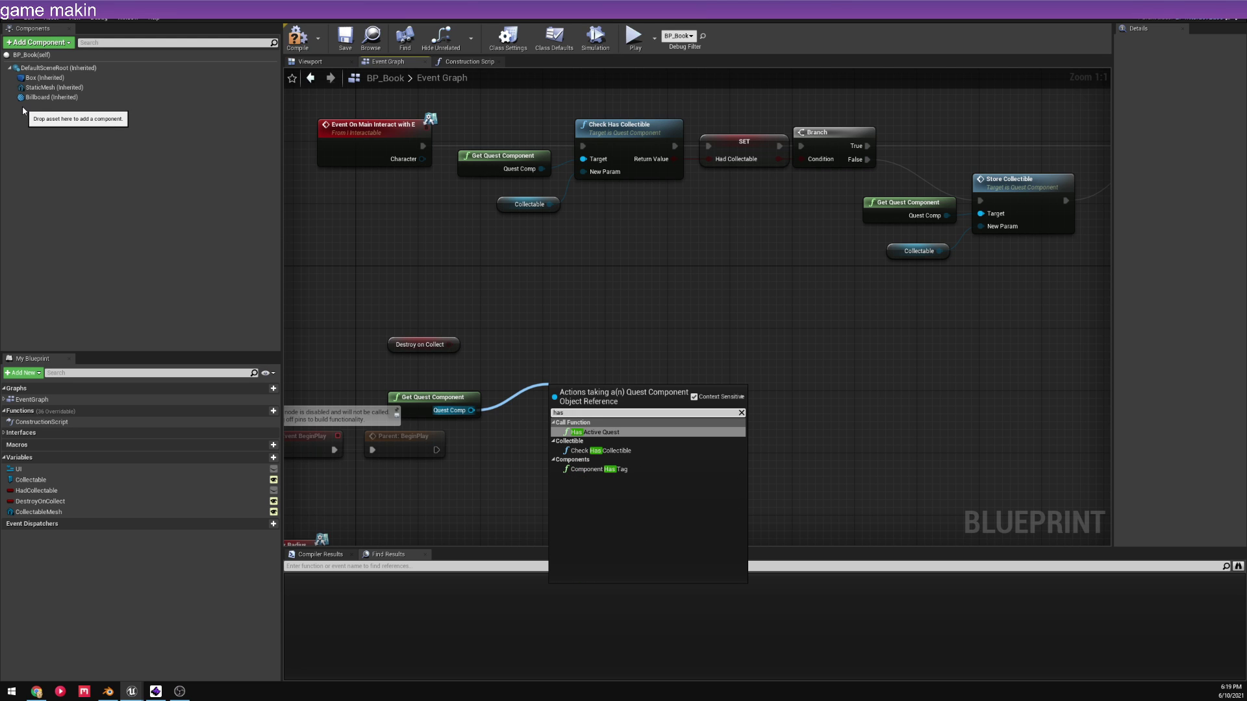
key(Down)
key(Return)
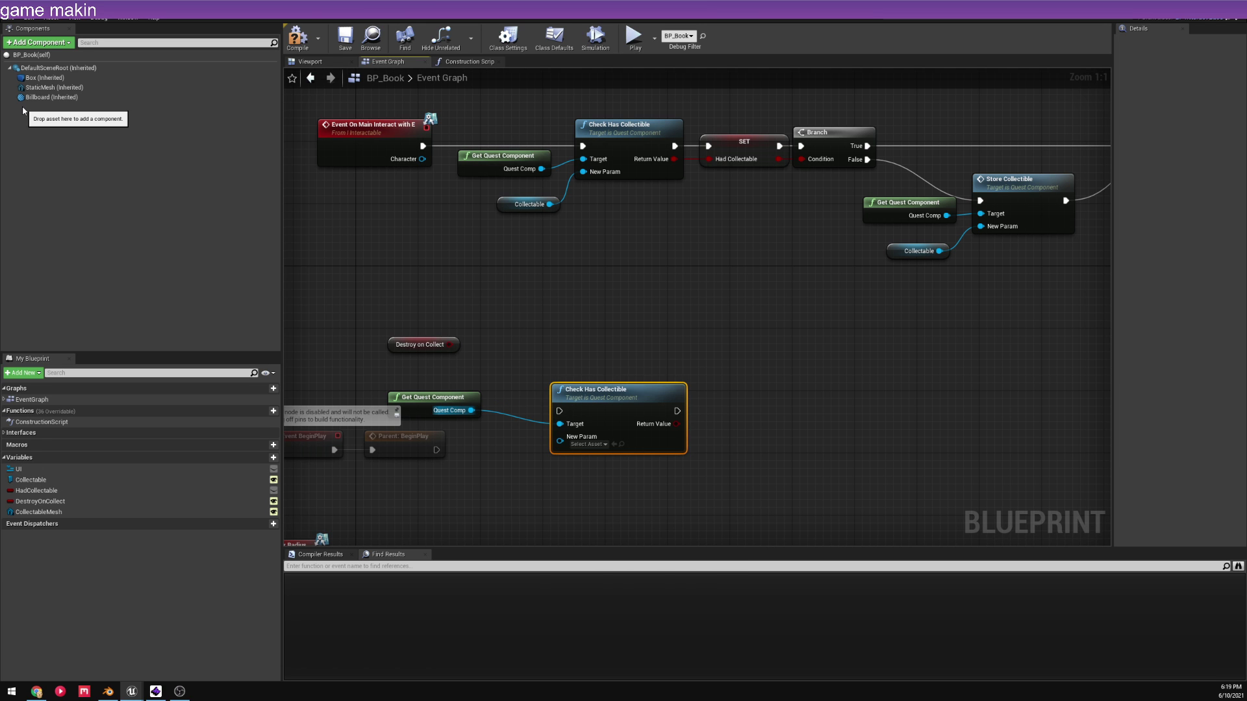
- Feed a Collectable getter into Check Has Collectible's New Param and run the check from Parent: BeginPlay
right_drag(601, 274, 739, 125)
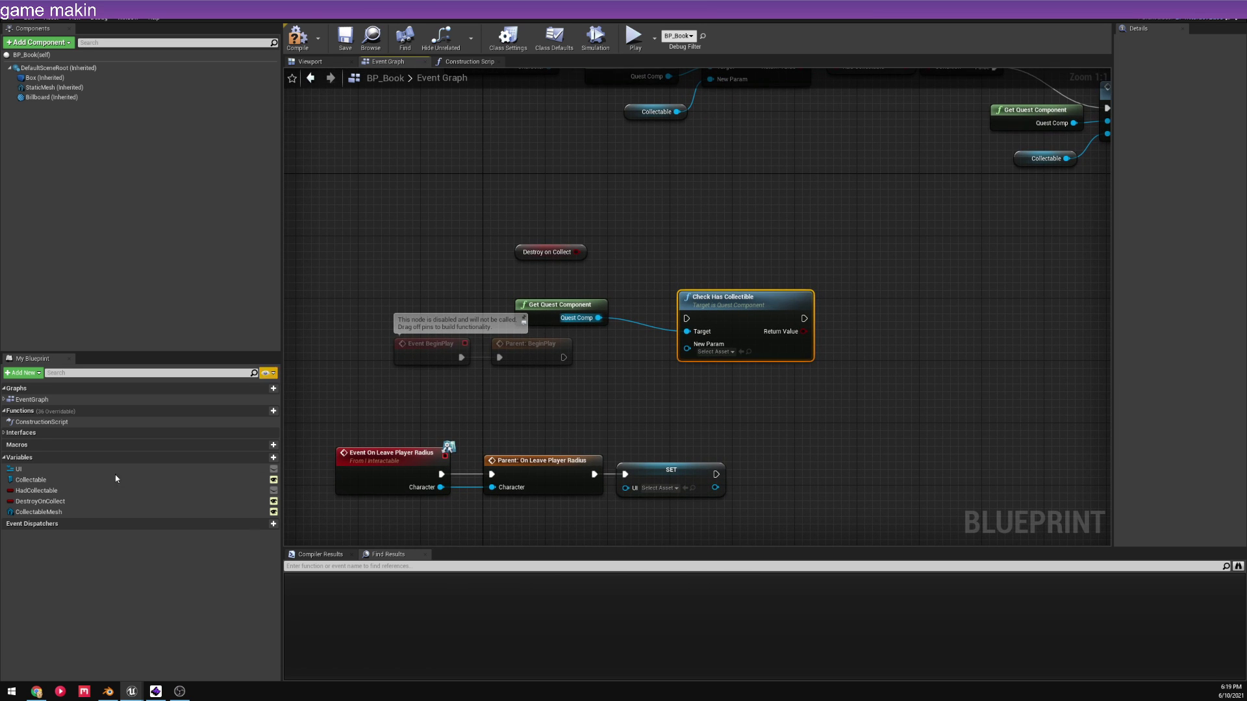
drag(116, 479, 564, 357)
click(594, 323)
drag(612, 292, 754, 381)
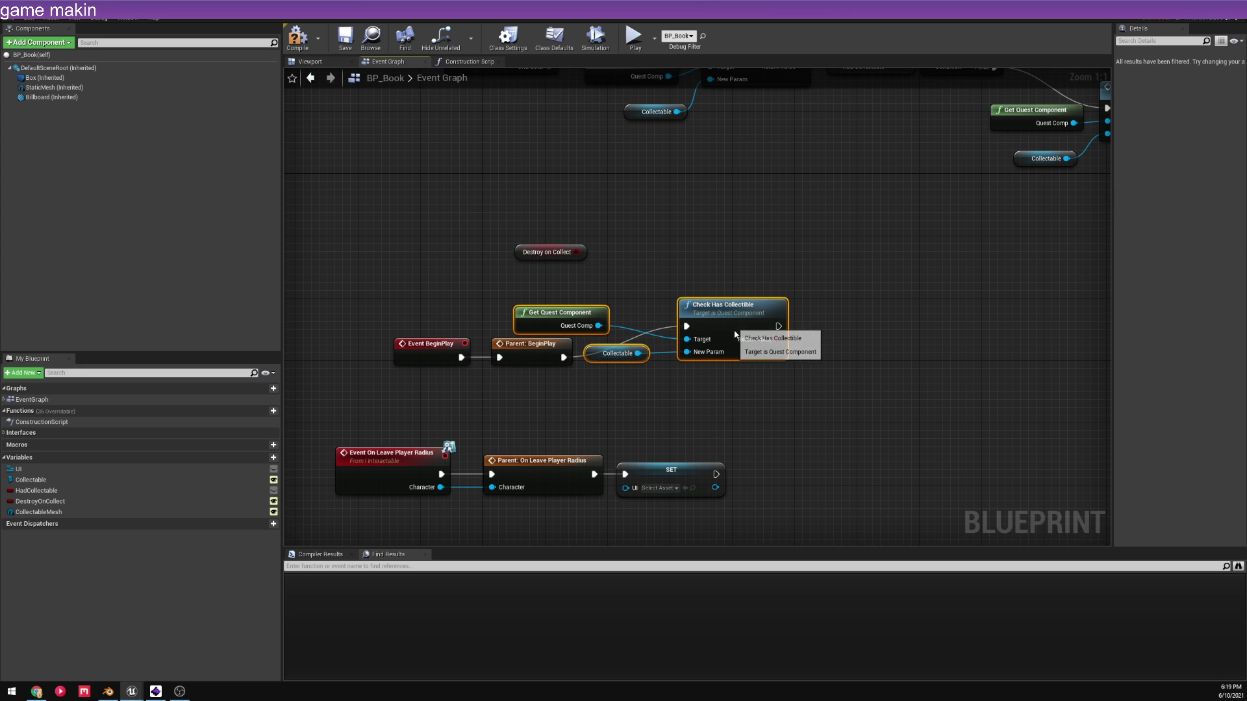
- Insert a Branch conditioned on Destroy on Collect after Parent: BeginPlay, with its True output running Check Has Collectible, and align it
drag(728, 324, 984, 356)
drag(576, 252, 618, 291)
text(branch)
key(Return)
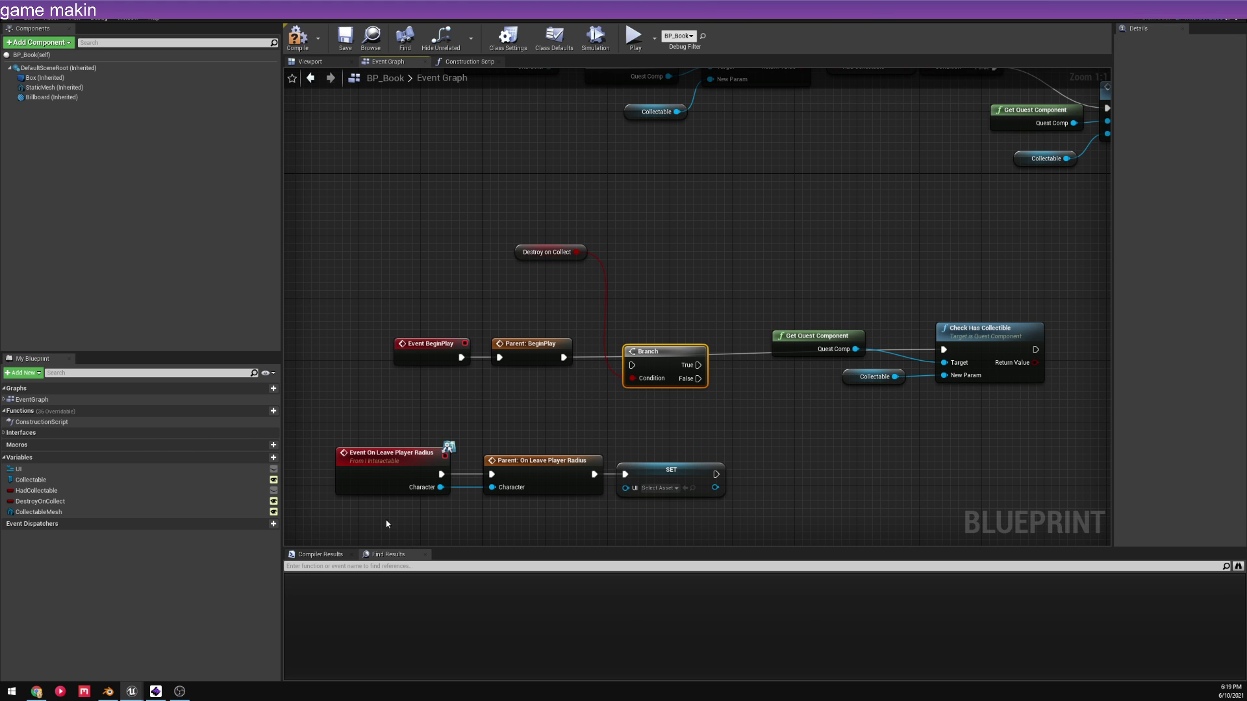
drag(633, 366, 564, 358)
drag(699, 365, 944, 350)
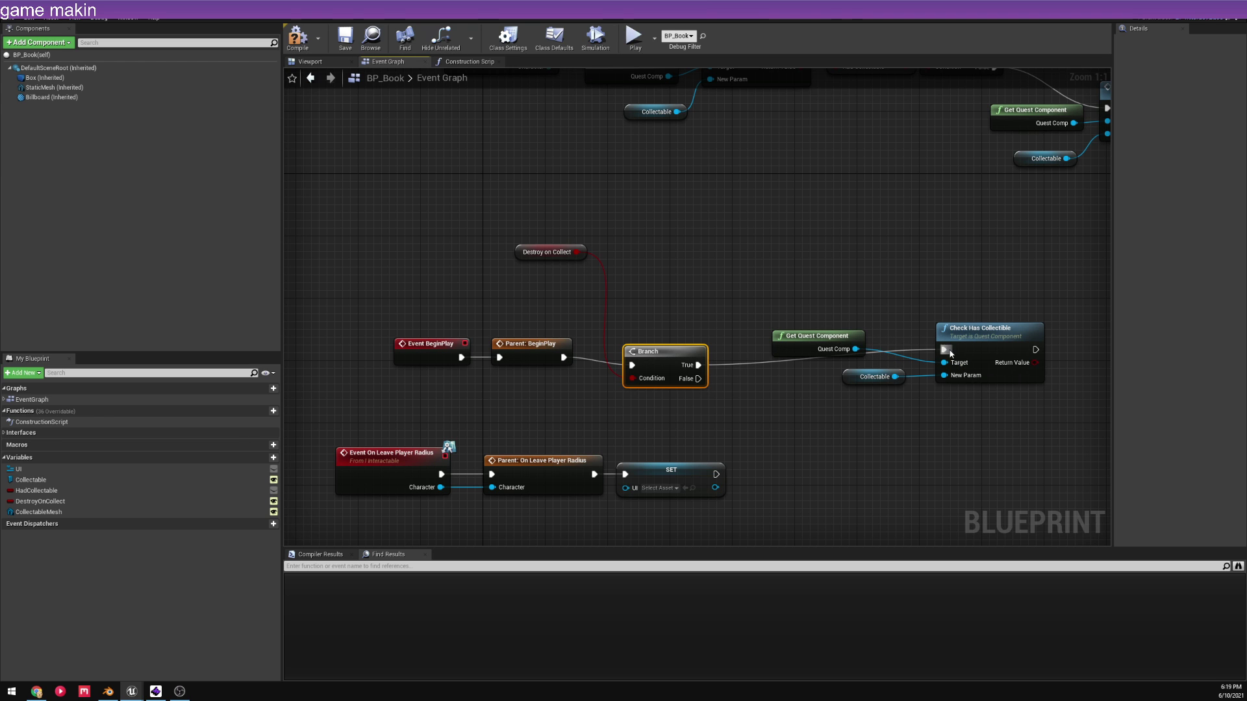
key(q)
drag(669, 358, 660, 366)
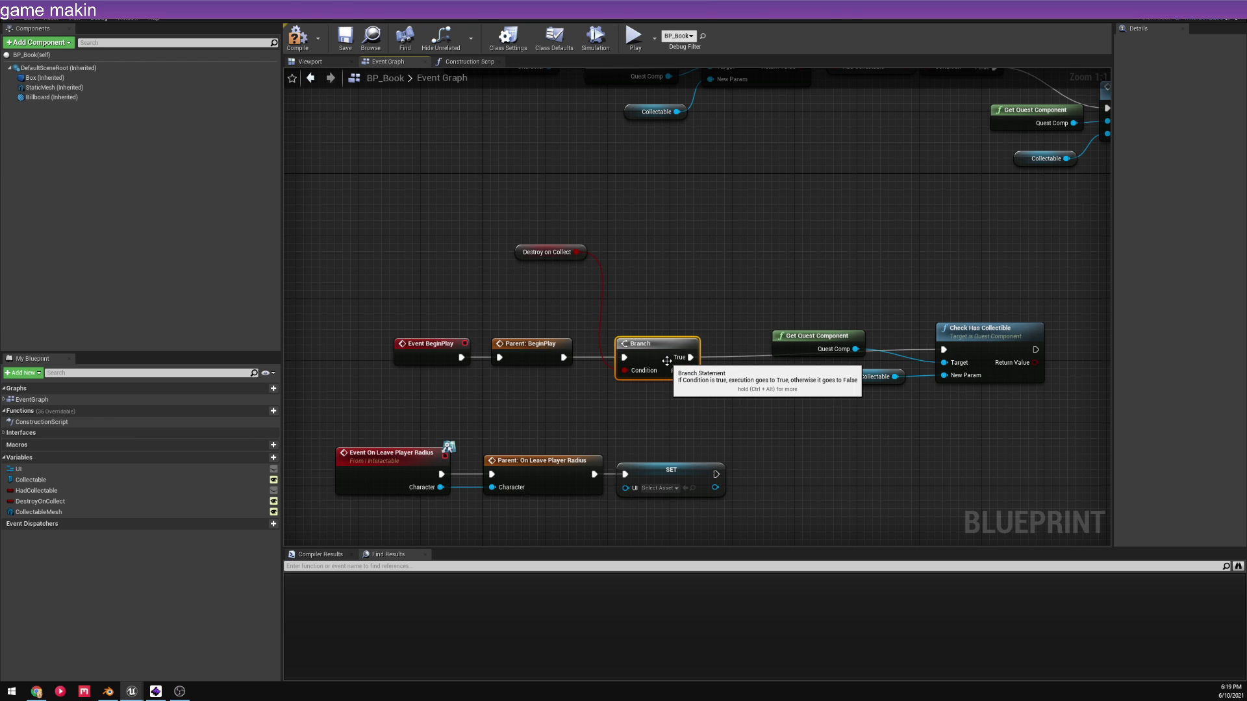
- Move the Get Quest Component and Collectable nodes below the execution wire leading into Check Has Collectible
right_drag(704, 414, 637, 416)
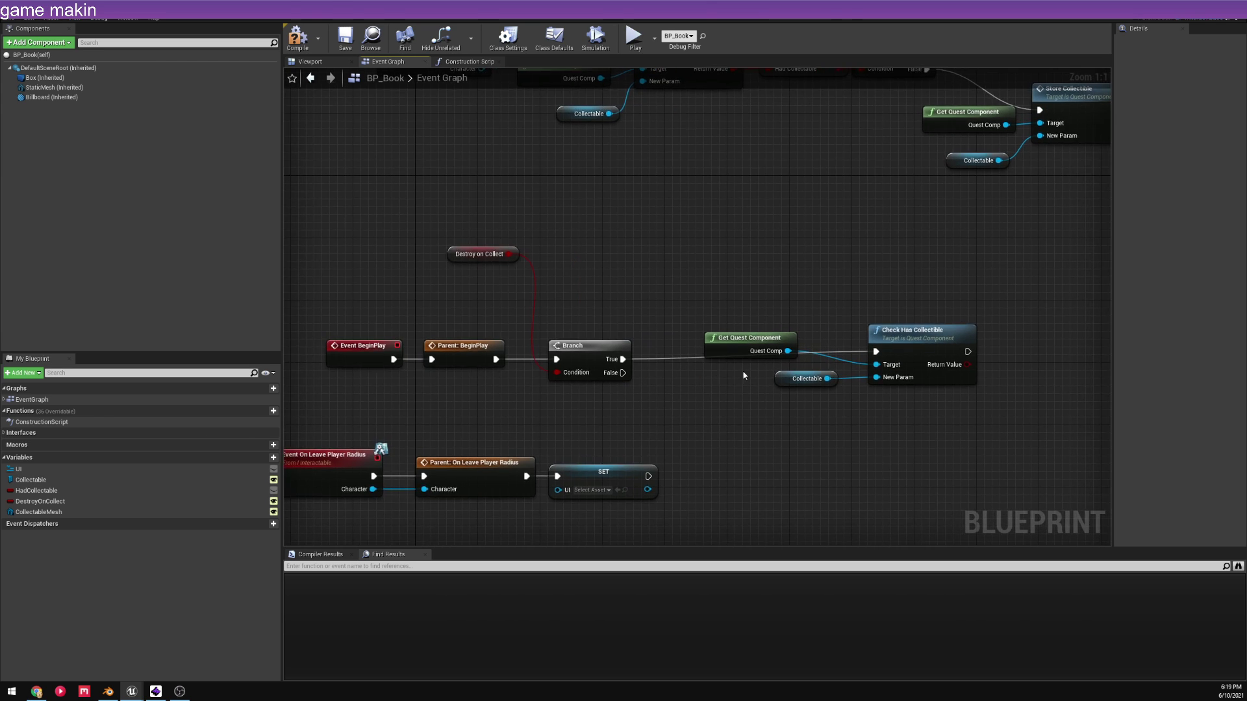
drag(732, 346, 725, 379)
drag(805, 379, 805, 425)
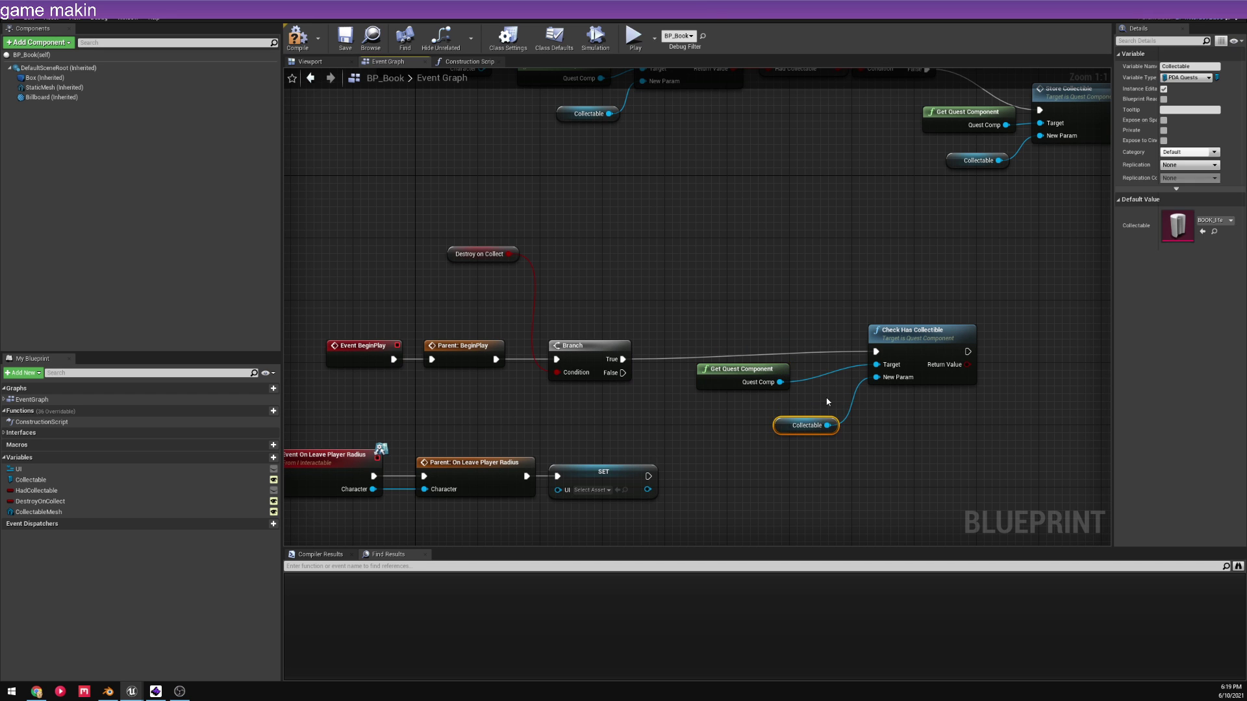
- Add a second Branch conditioned on Check Has Collectible's Return Value and align it beside that node on the execution line
click(923, 422)
right_drag(963, 369, 838, 387)
drag(838, 387, 861, 385)
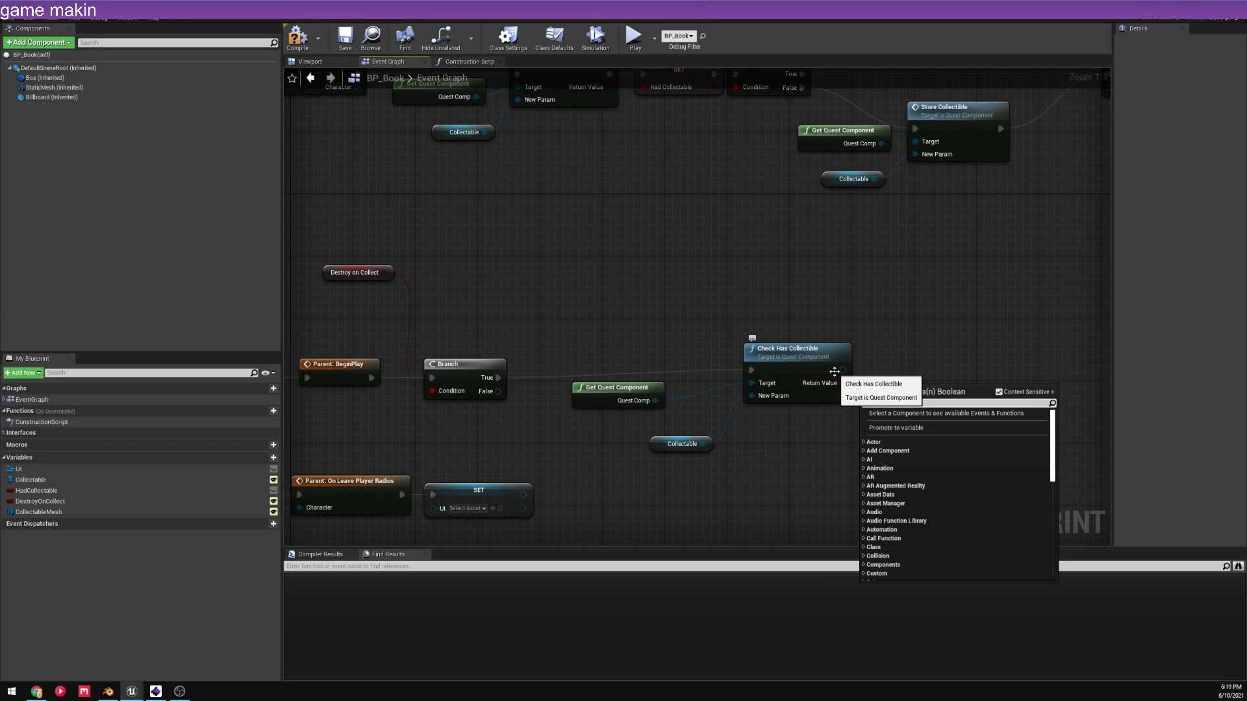
text(if)
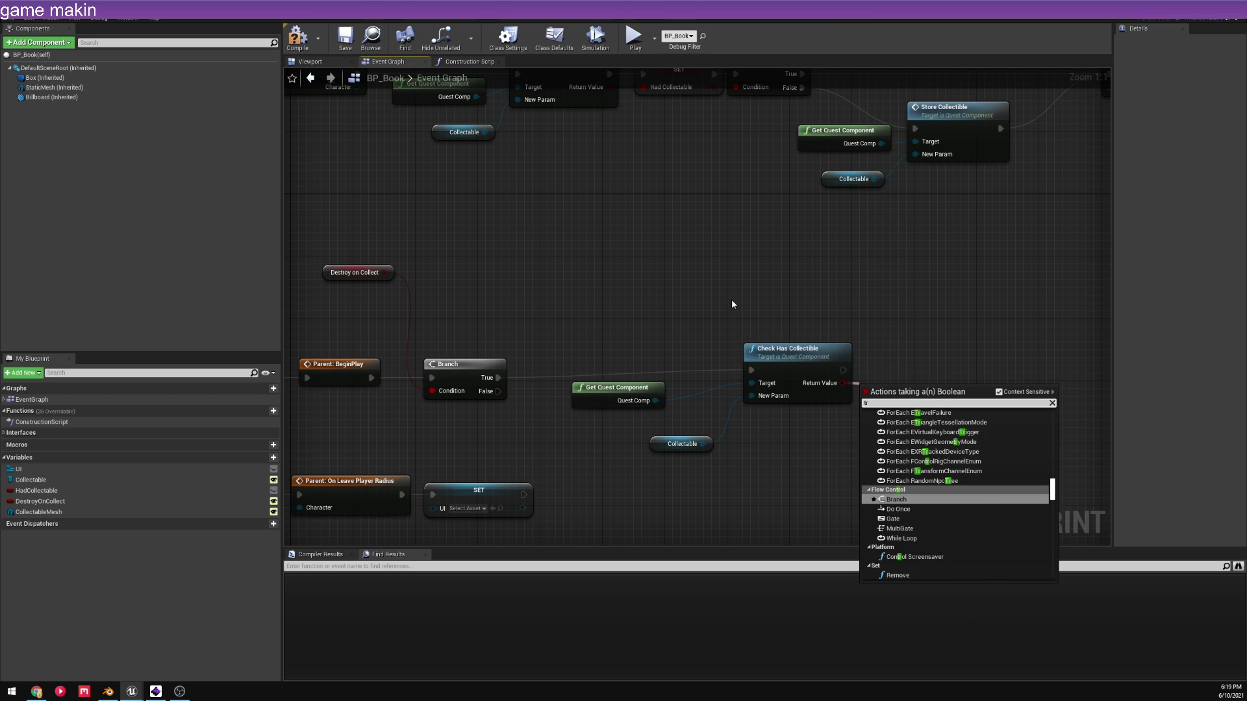
key(Return)
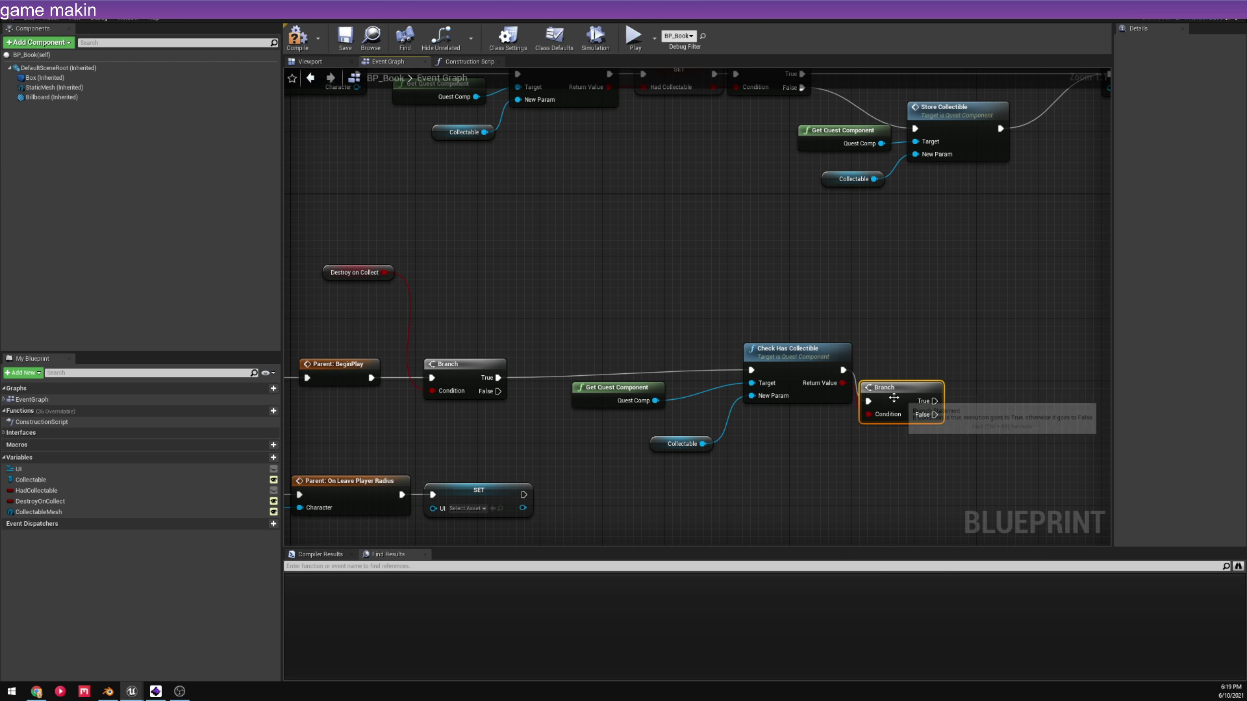
click(947, 383)
right_drag(947, 383, 803, 400)
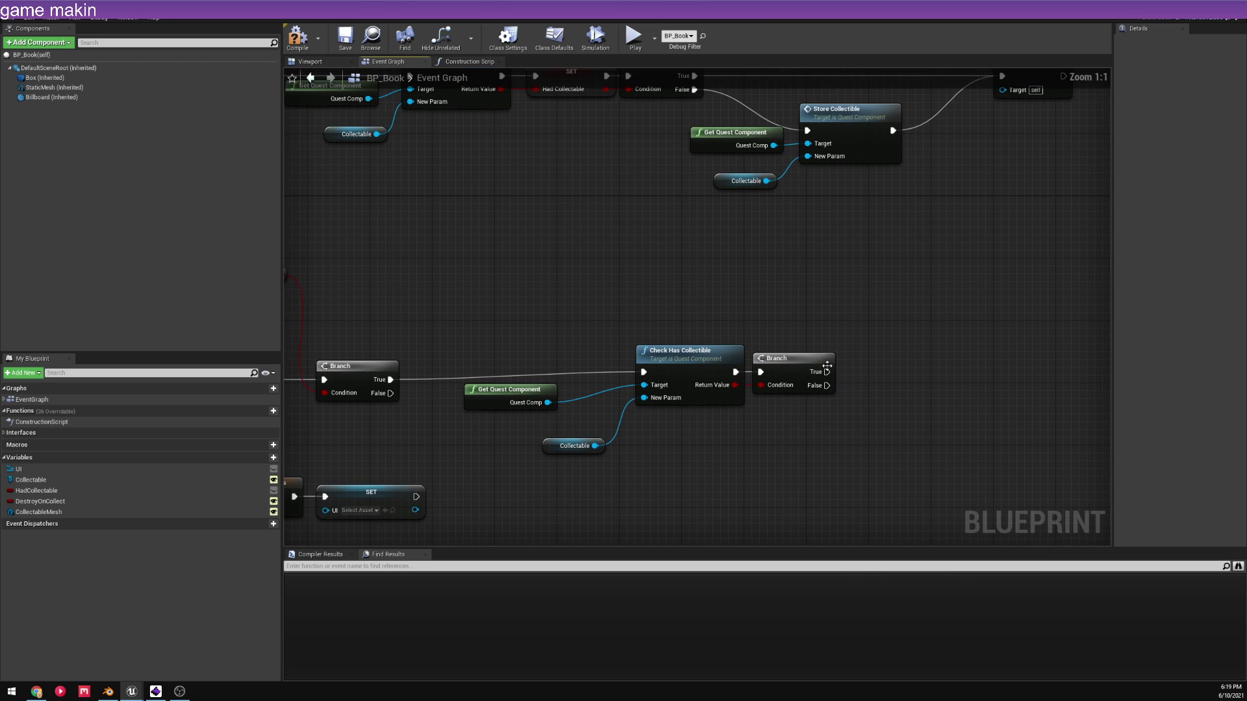
- Run a DestroyActor node from the second Branch's True output, align it beside the Branch, and compile the blueprint
drag(827, 373, 940, 388)
text(detro)
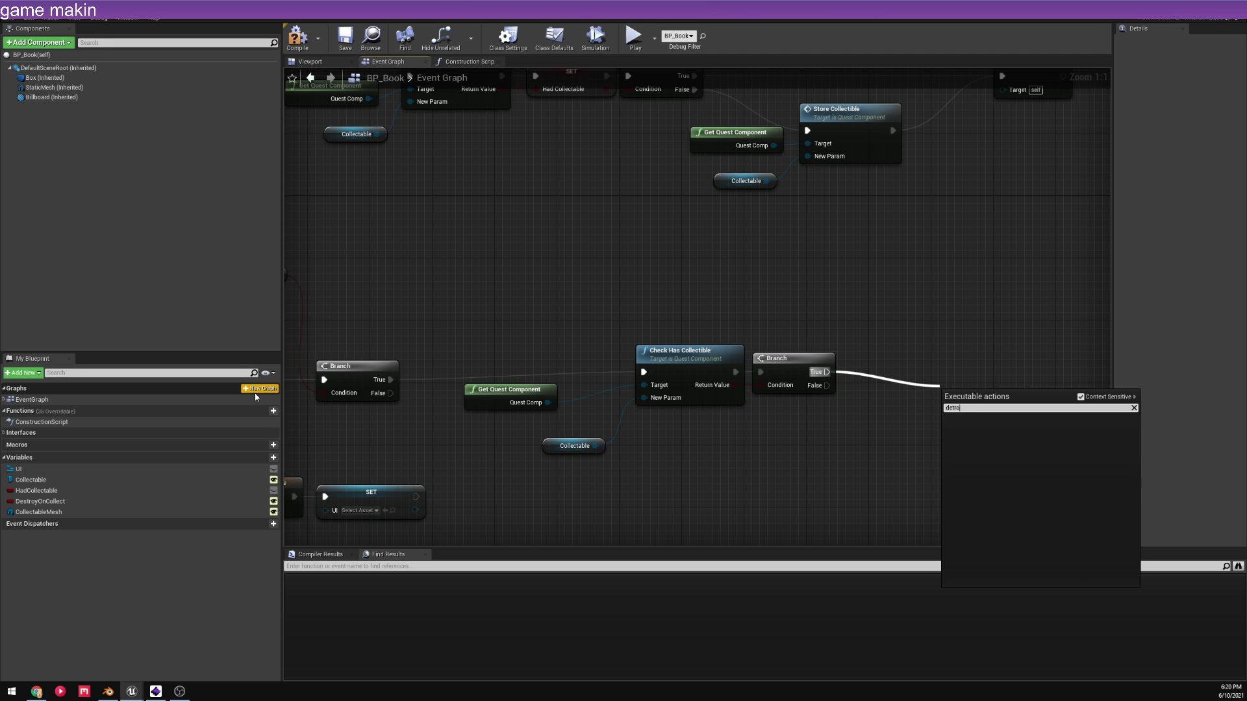
key(BackSpace)
key(BackSpace)
key(BackSpace)
text(stro)
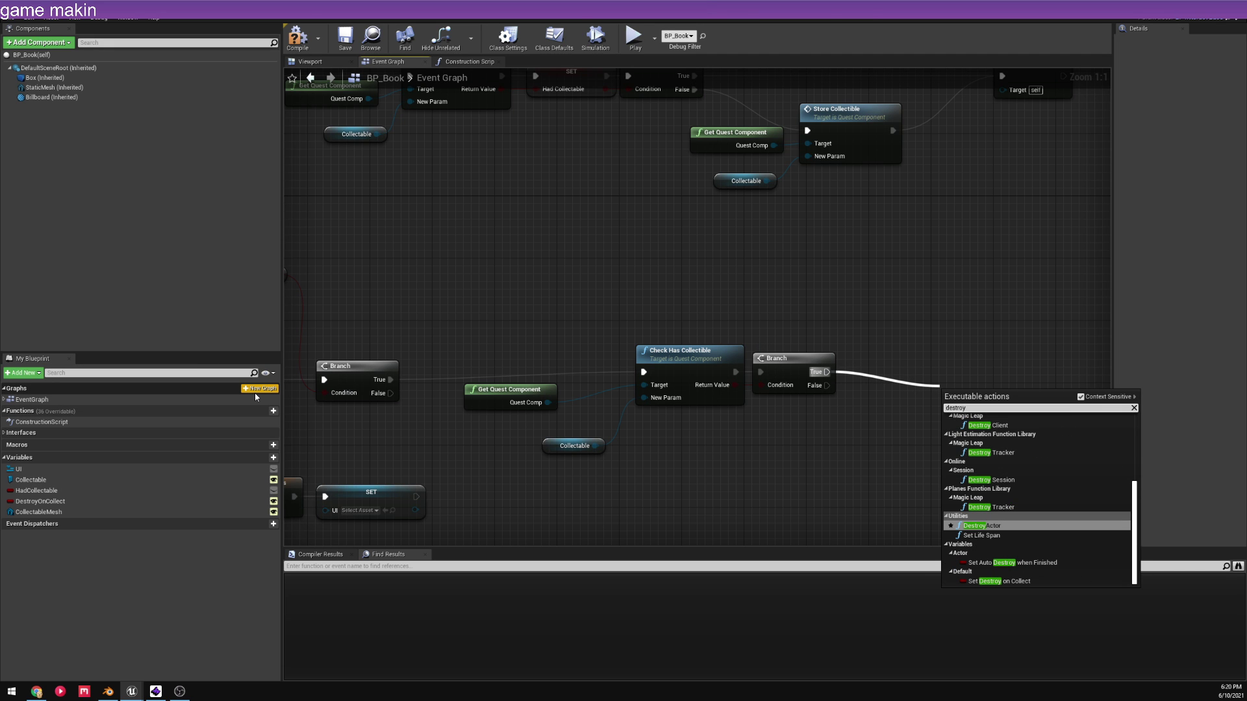
key(Return)
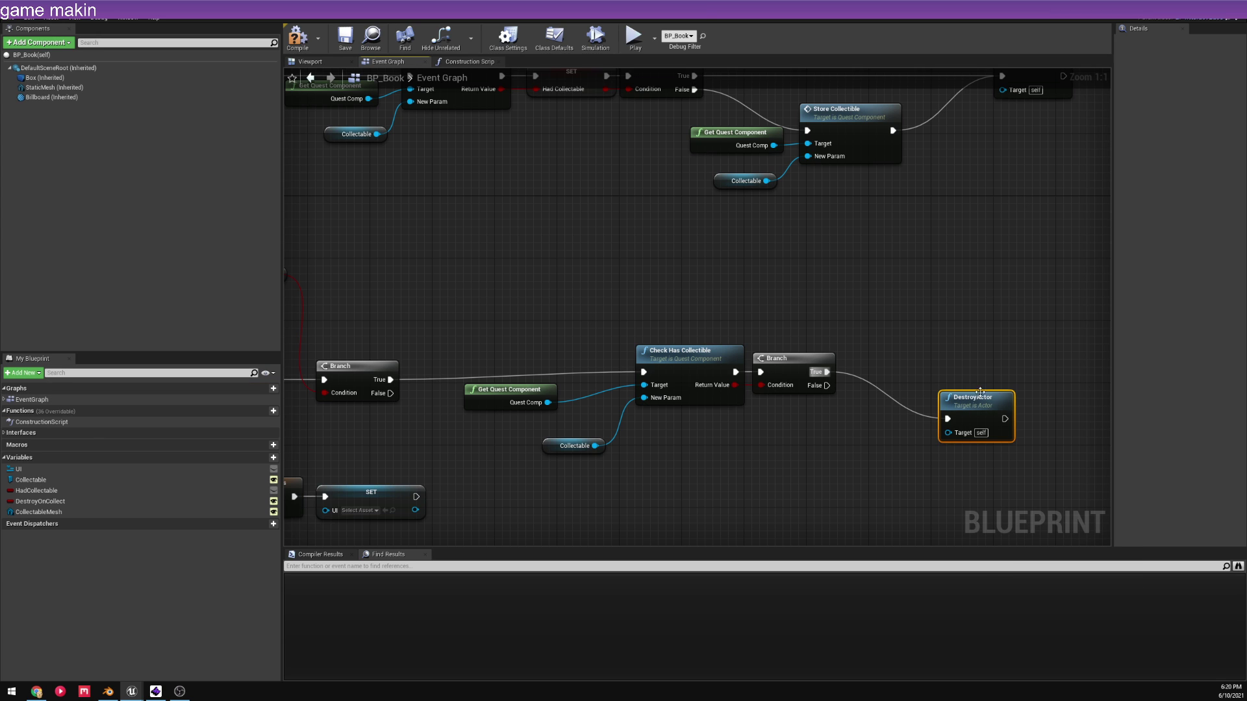
drag(980, 391, 887, 346)
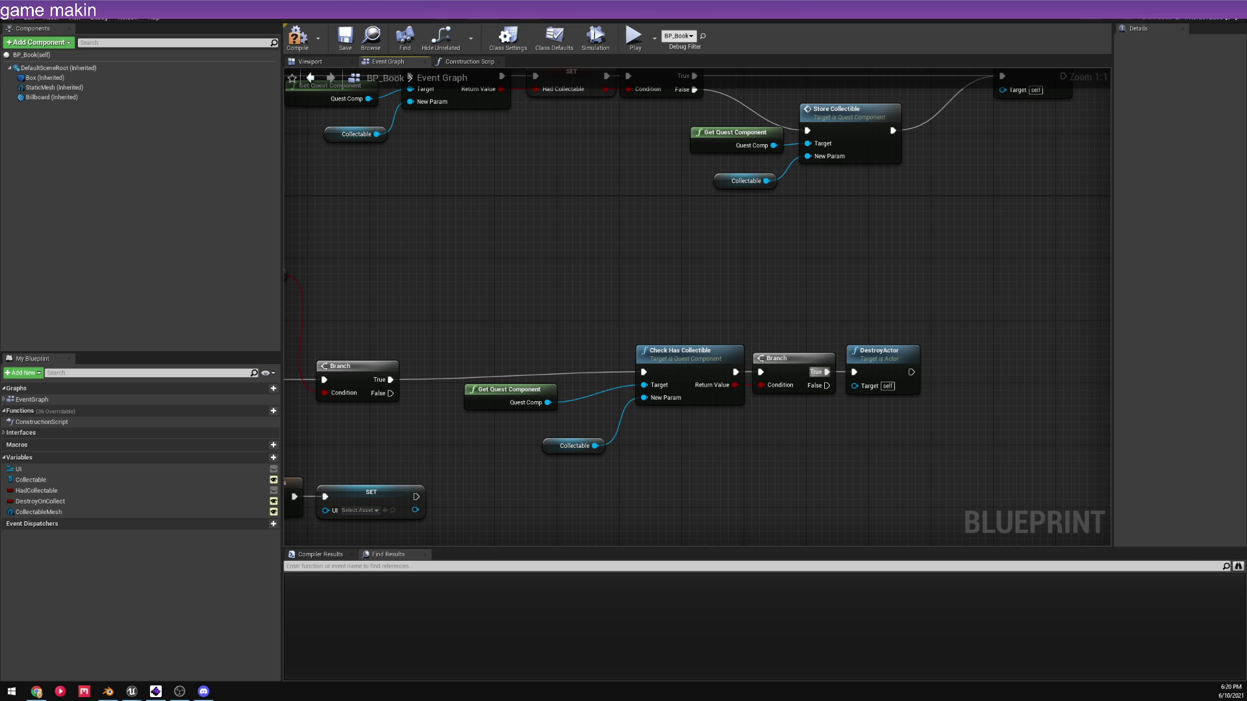
scroll(675, 351, down, 3)
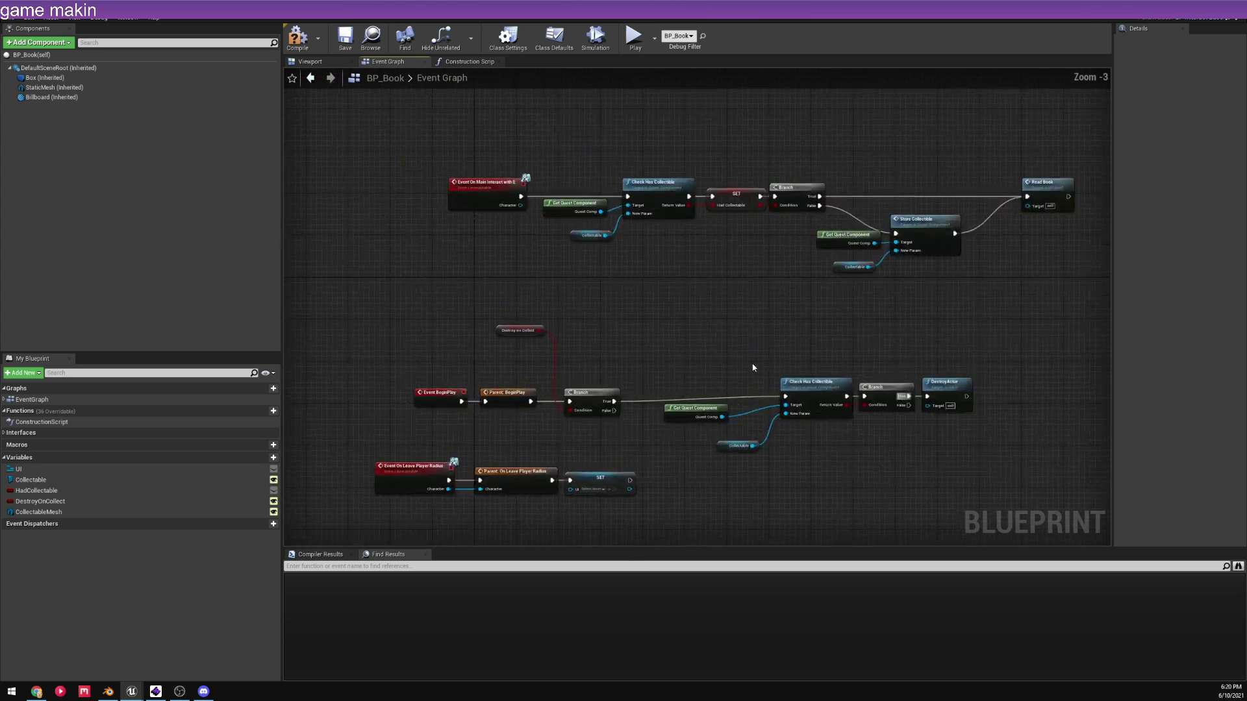
click(298, 37)
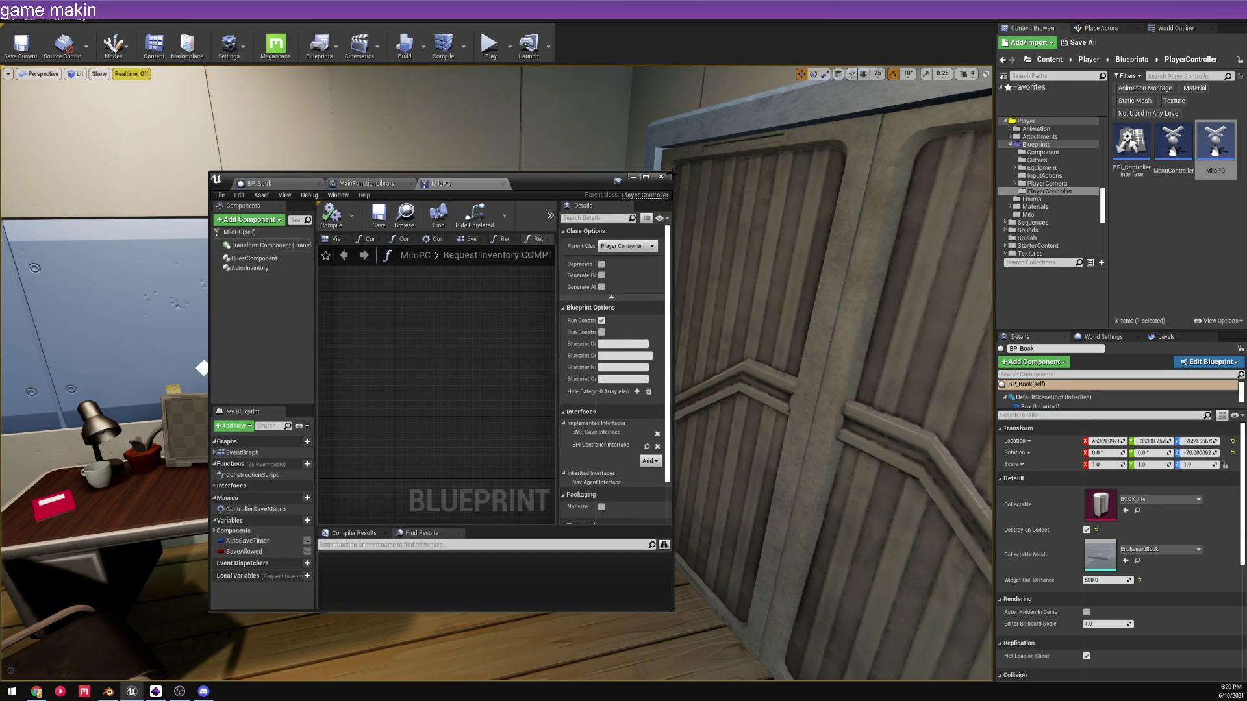
- Close the blueprint editor window, play-test the room with the filing cabinet, stop, and select the book
click(662, 177)
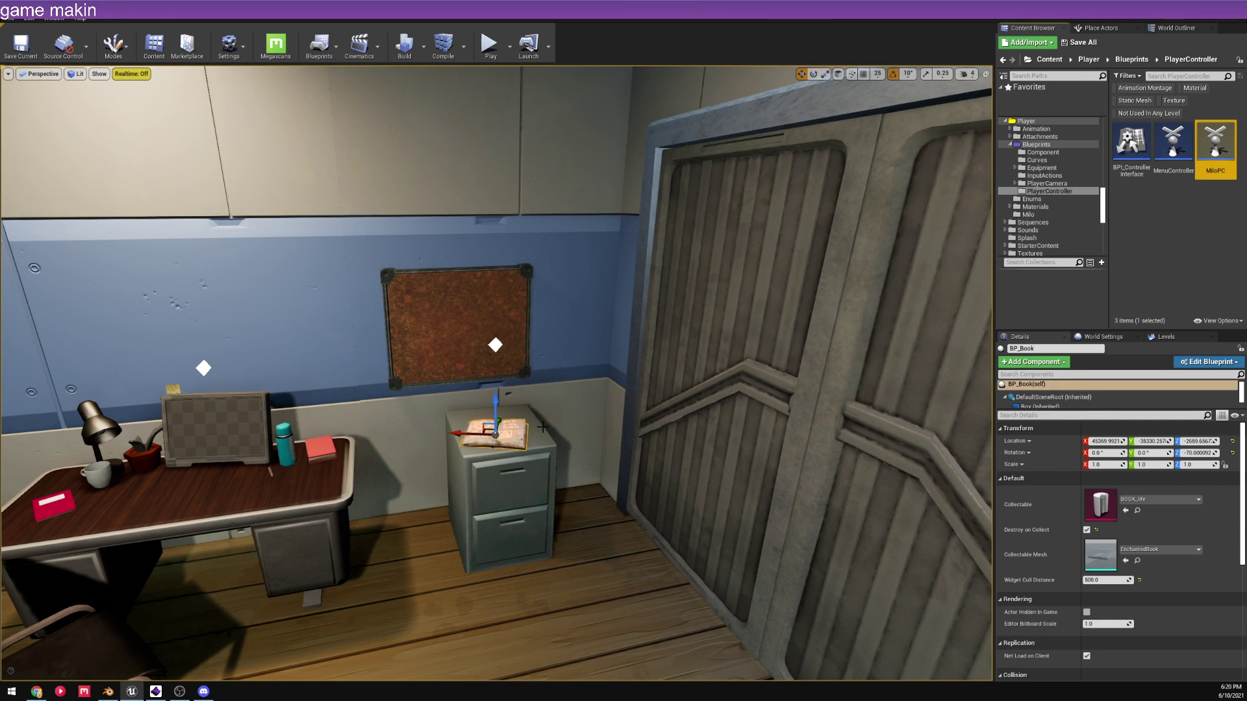
right_drag(520, 571, 519, 572)
right_click(520, 572)
key(Escape)
key(alt+p)
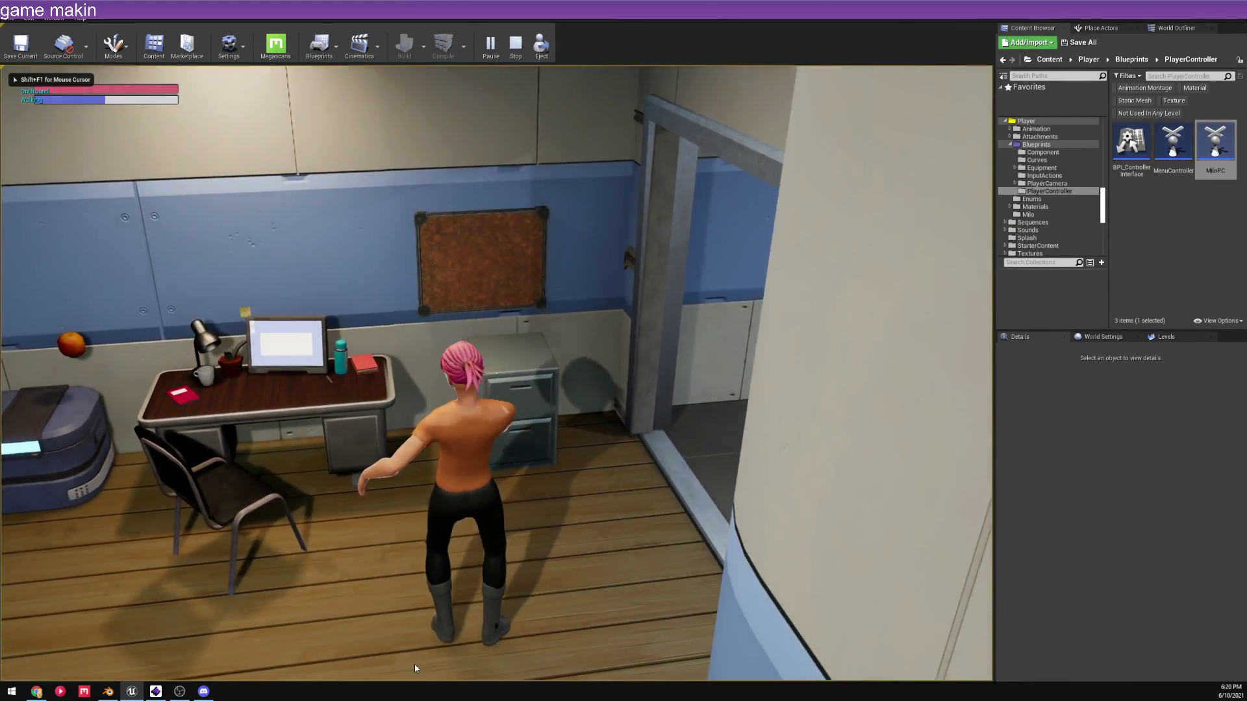
key(Escape)
click(505, 363)
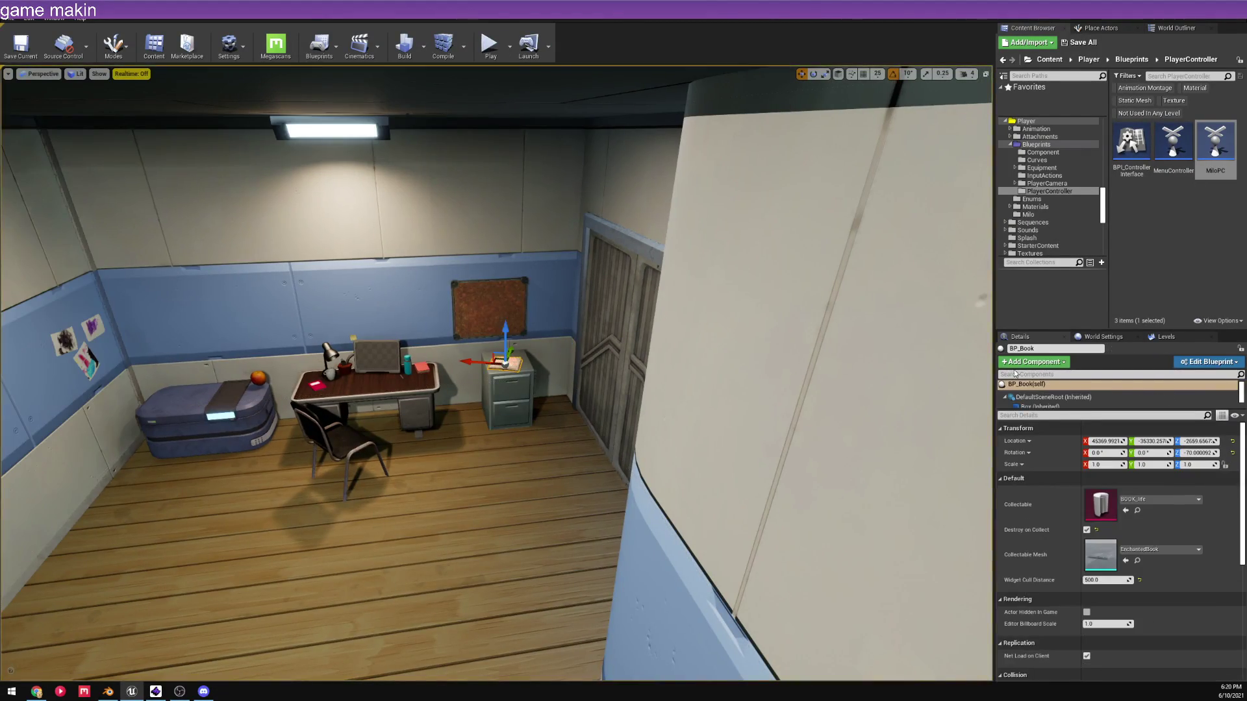
- Open the MiloPC blueprint in a maximized editor window with its QuestComponent selected
double_click(1215, 165)
click(252, 259)
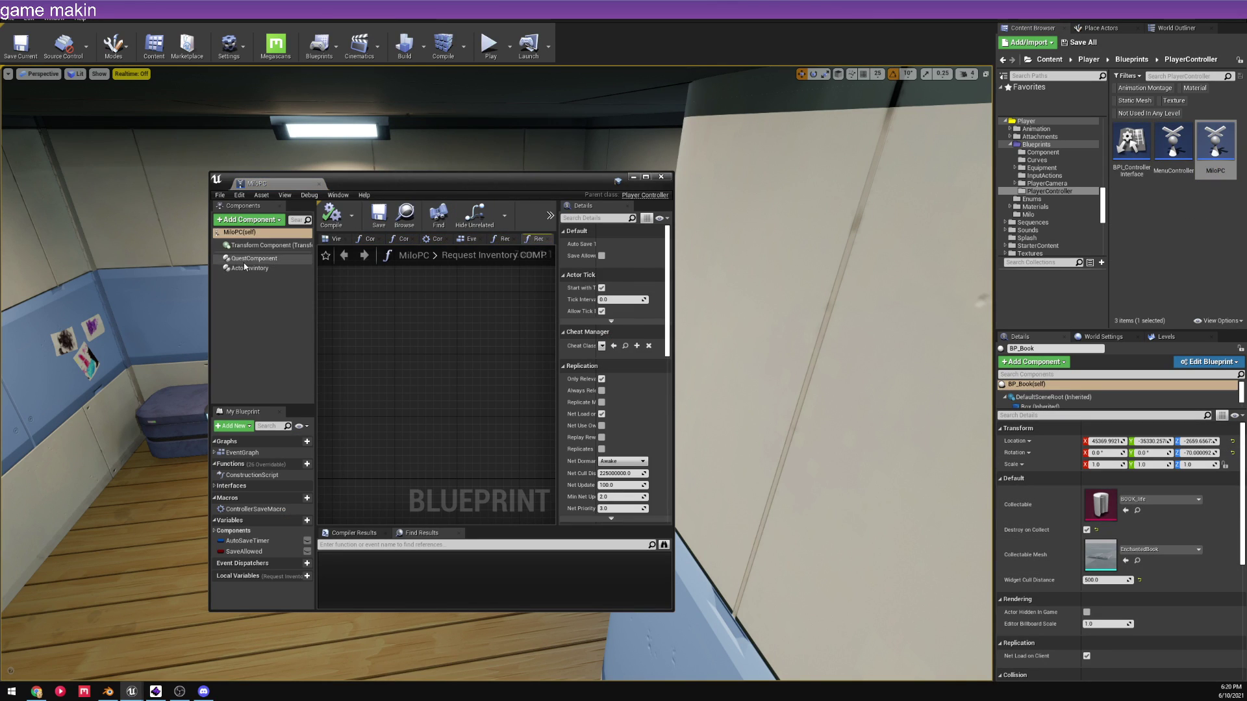
double_click(363, 181)
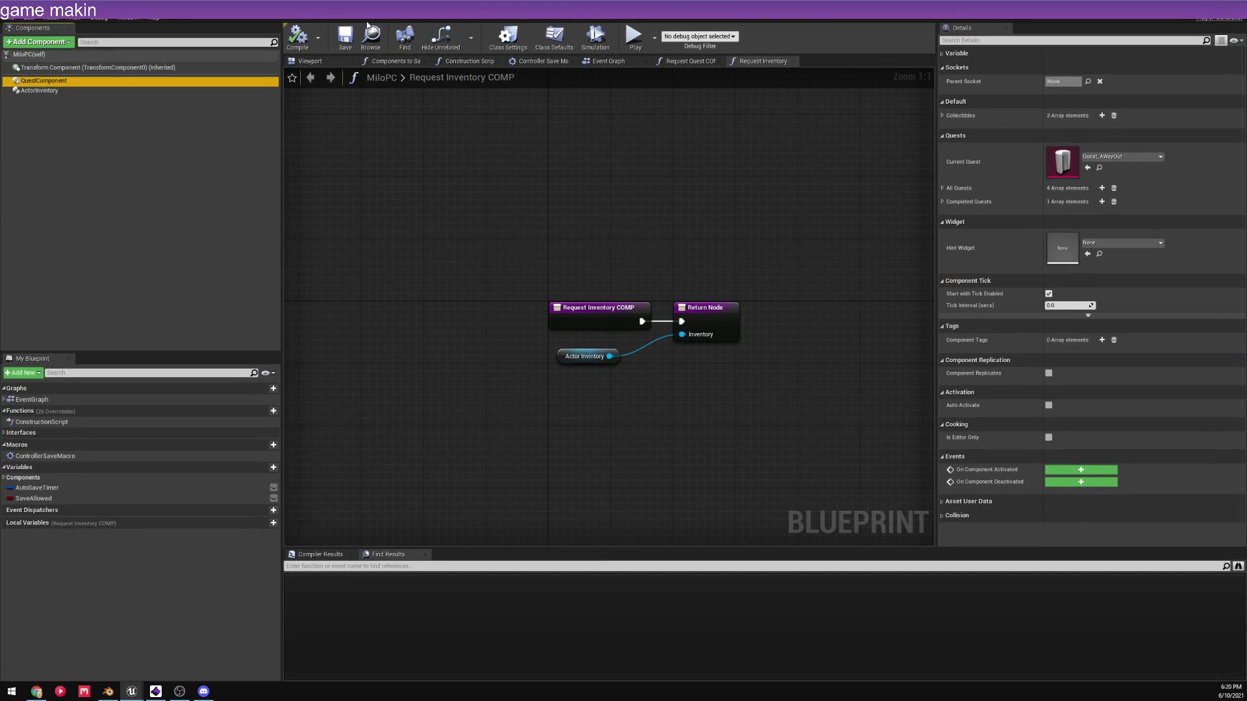
- Examine the QuestComponent's Current Quest asset and the settings of MiloPC's other components
double_click(1063, 161)
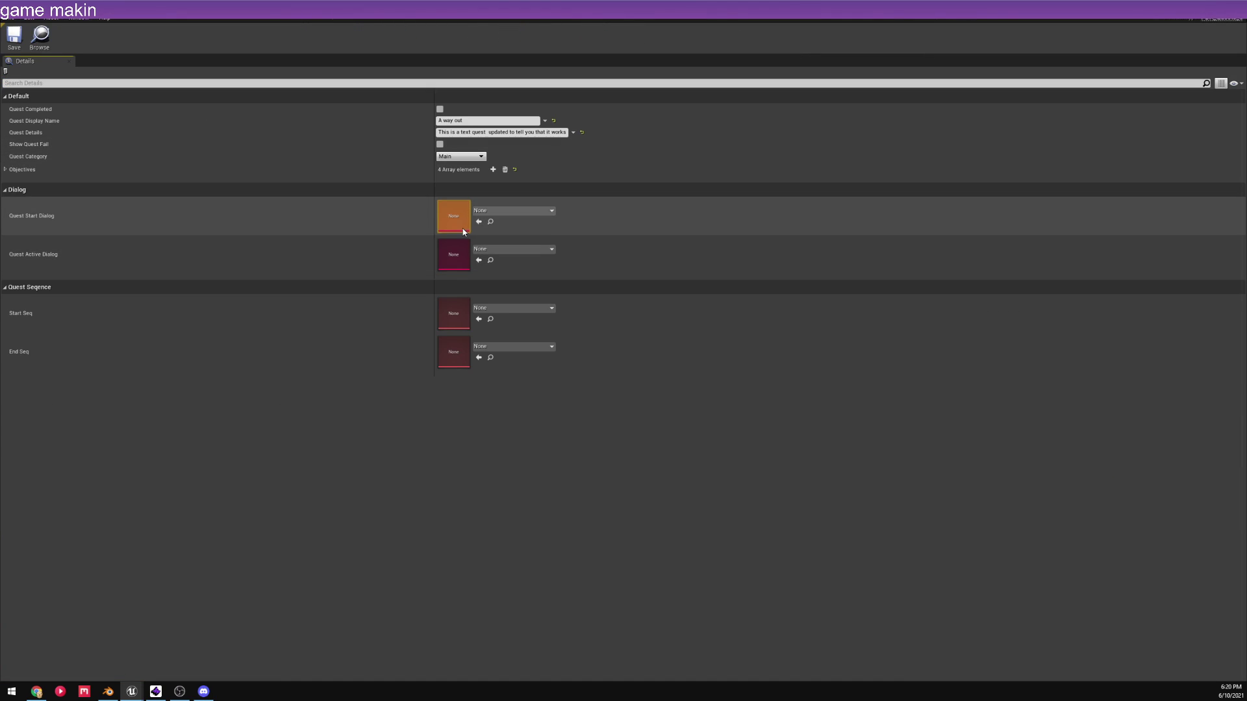
key(alt+Tab)
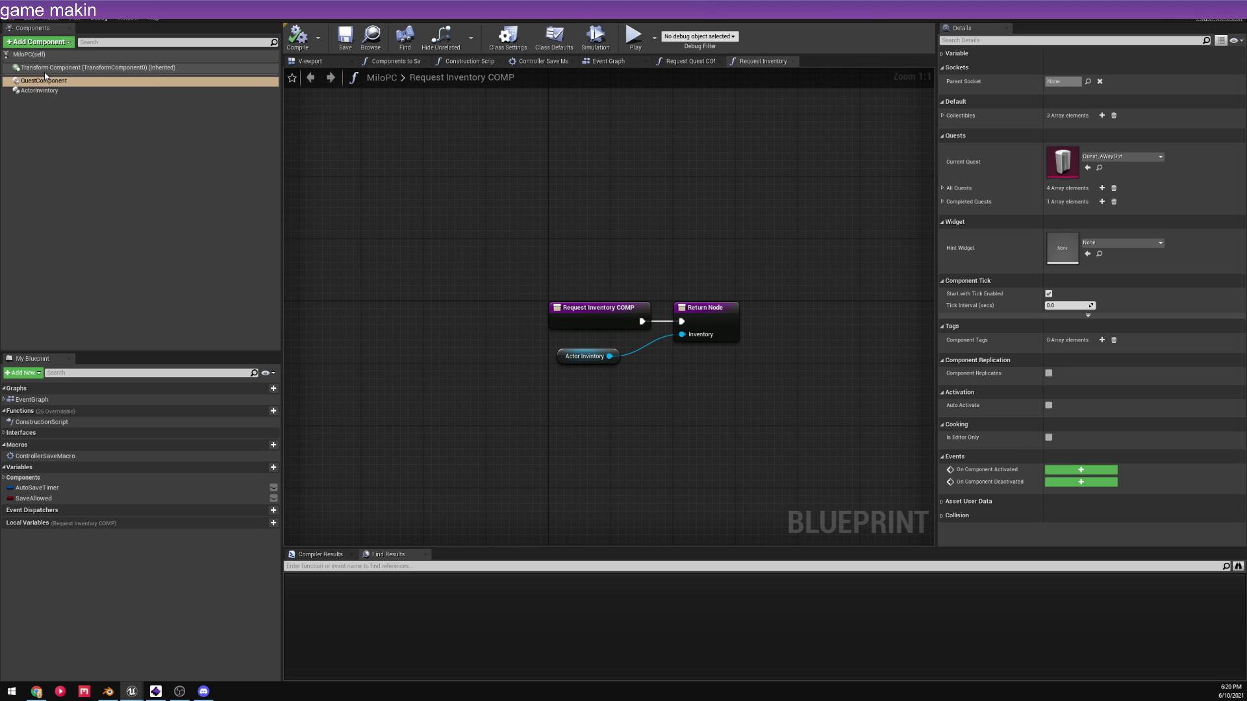
click(60, 96)
click(59, 92)
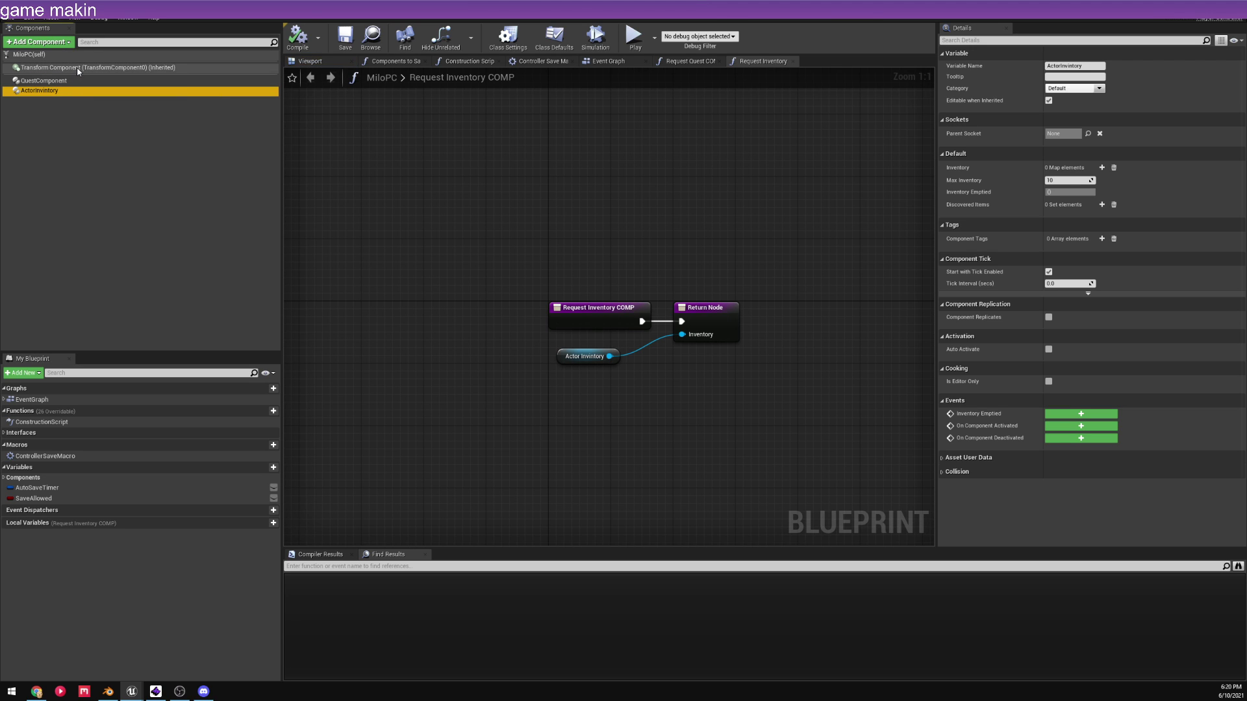
click(78, 68)
- Expand the QuestComponent's Collectibles array and delete its first and third entries
click(44, 81)
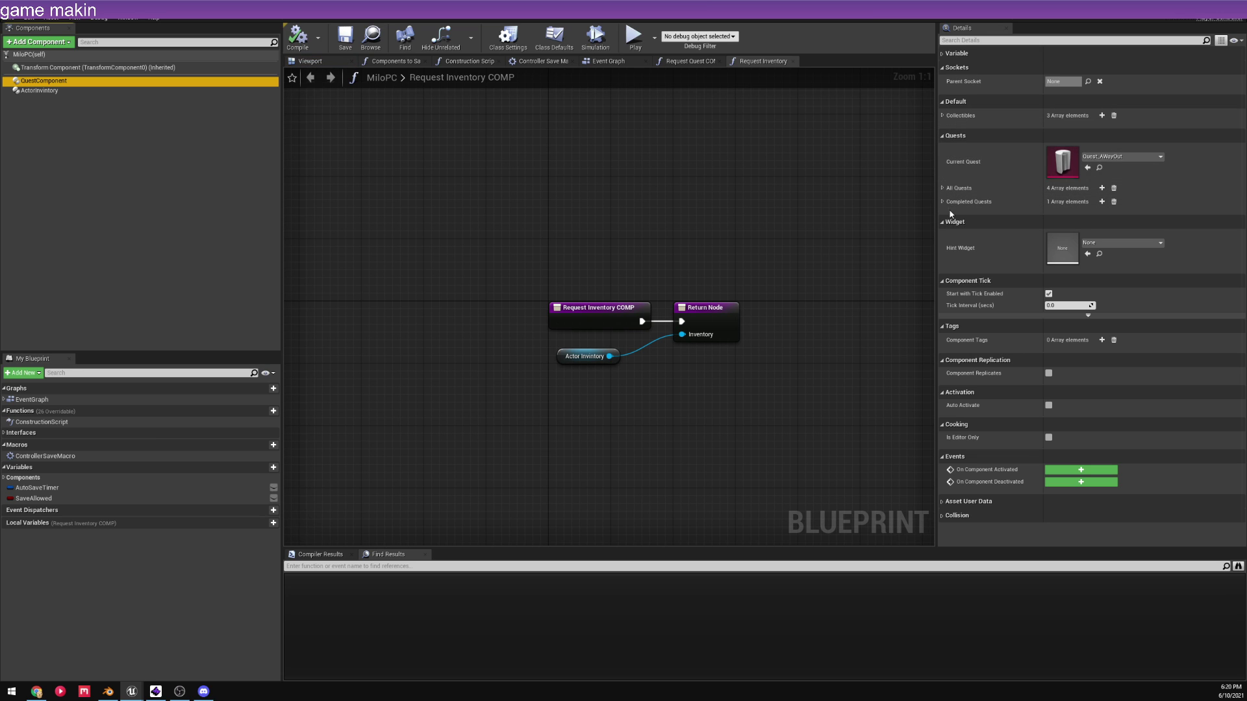
click(942, 116)
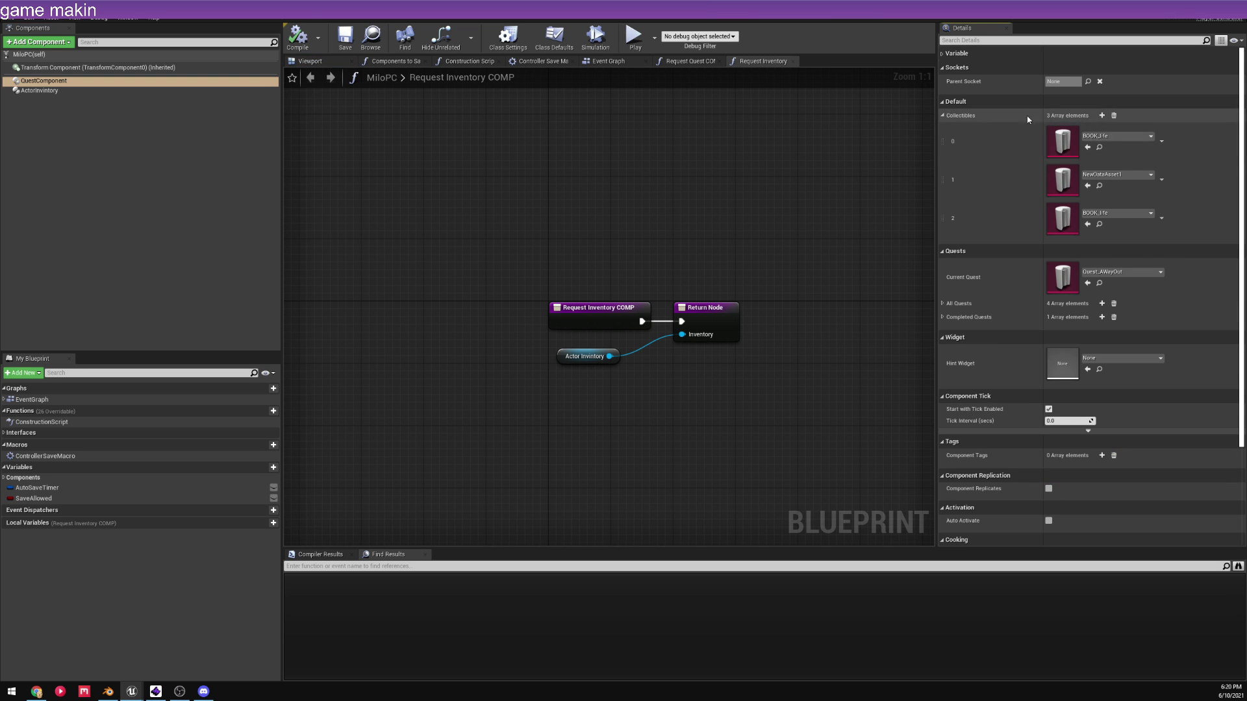
click(1162, 141)
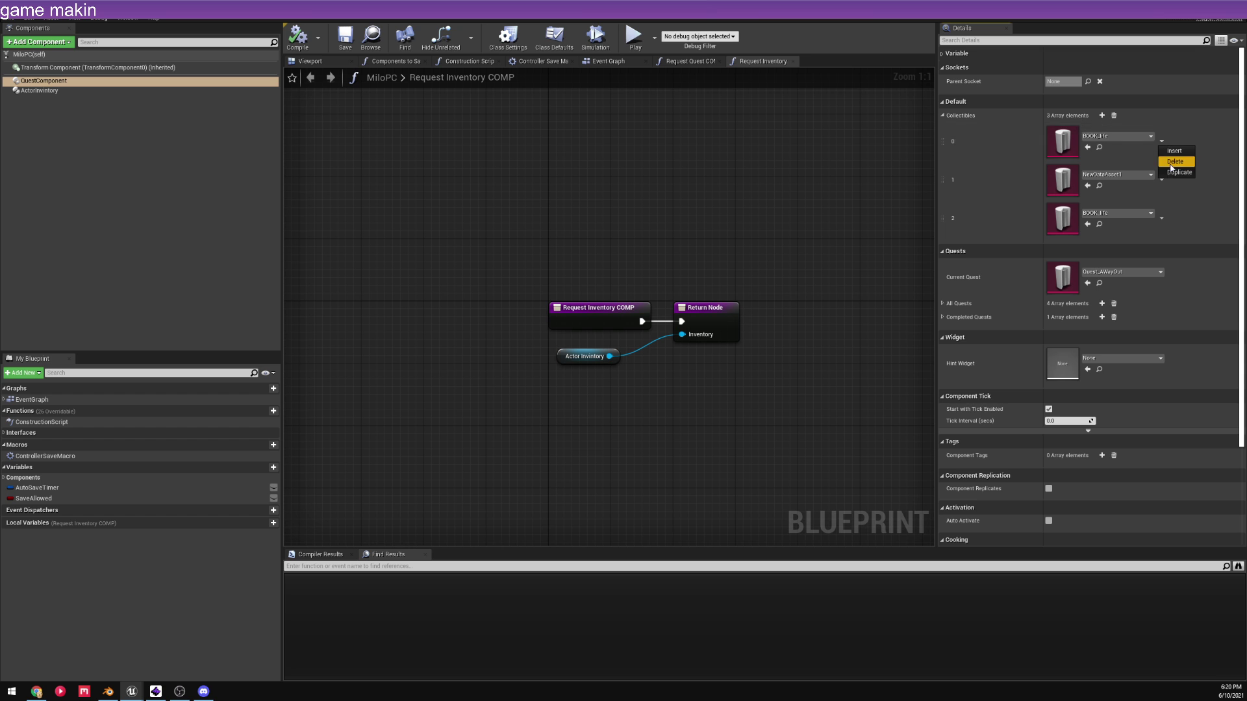
click(1173, 163)
click(1161, 178)
click(1173, 202)
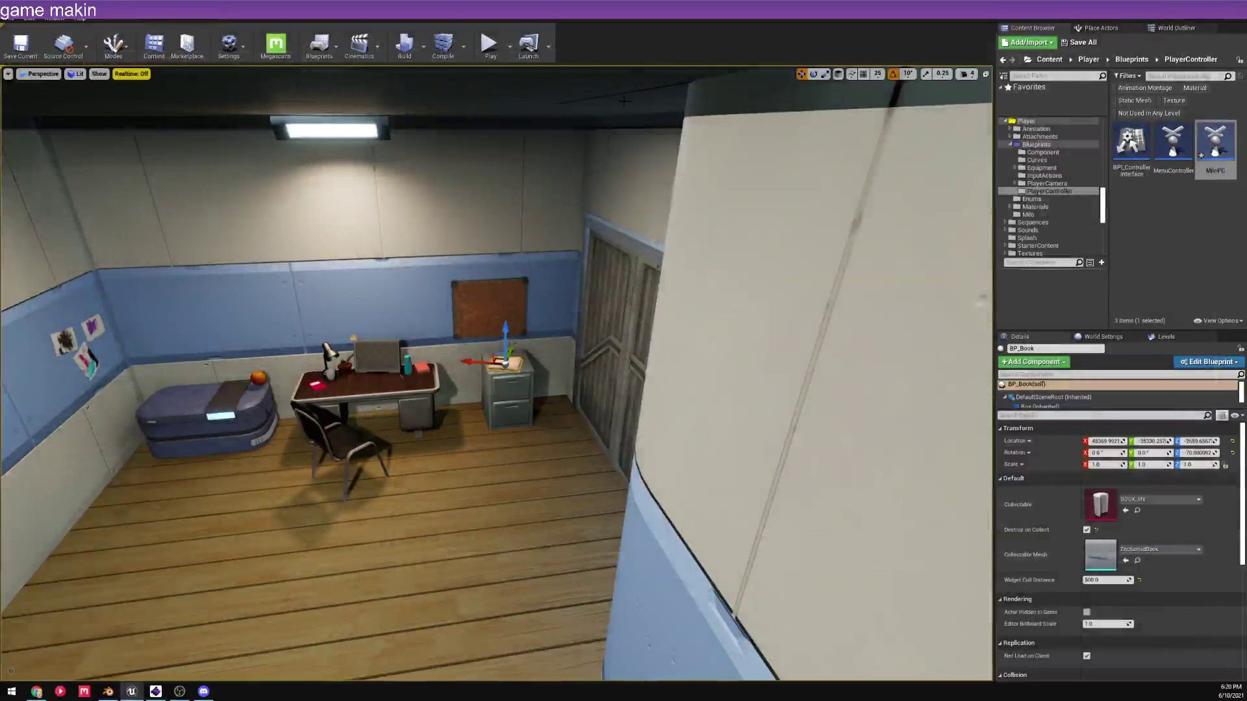
- Play the level from the bedroom floor, collect the book on the filing cabinet, and dismiss its reading screen
right_click(450, 547)
mouse_move(517, 508)
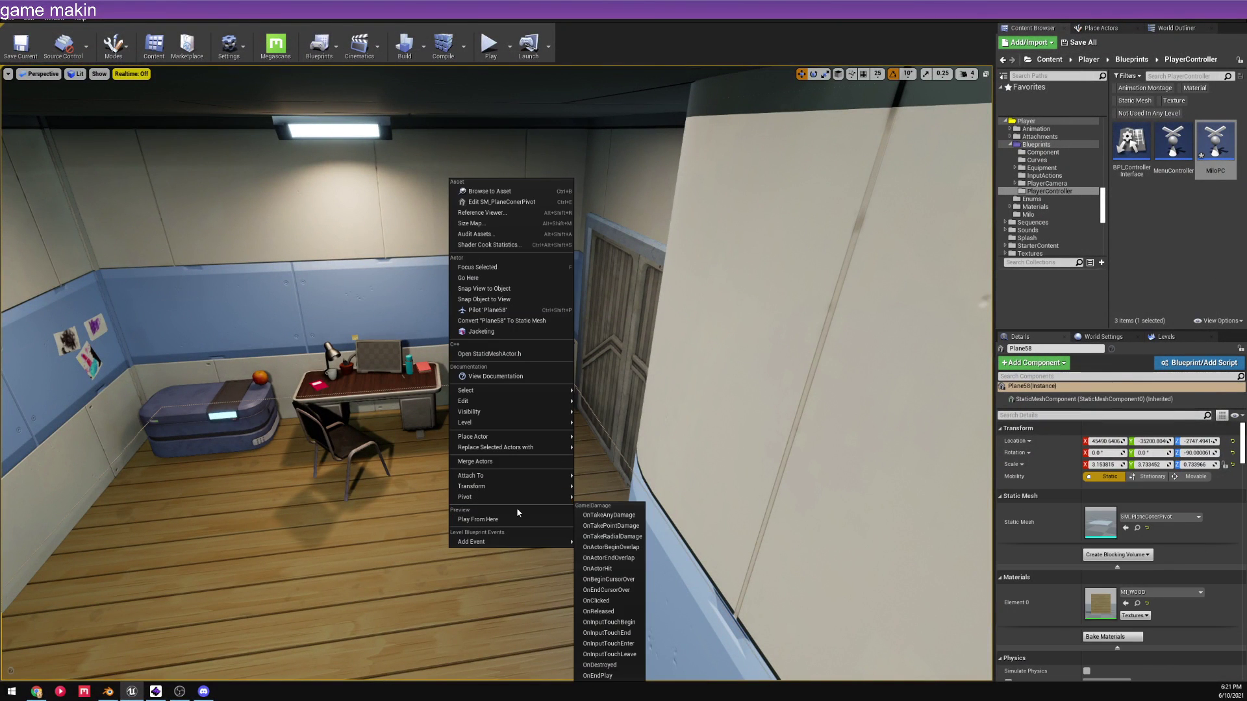
click(588, 515)
key(w)
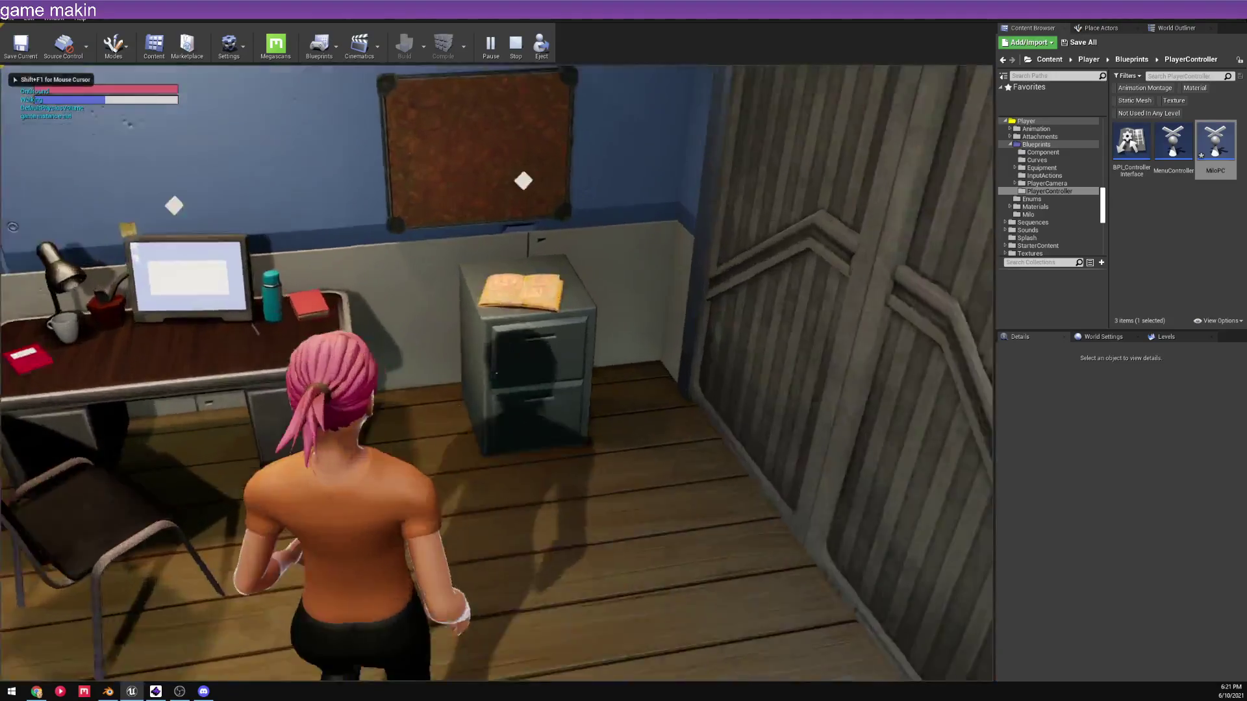
key(e)
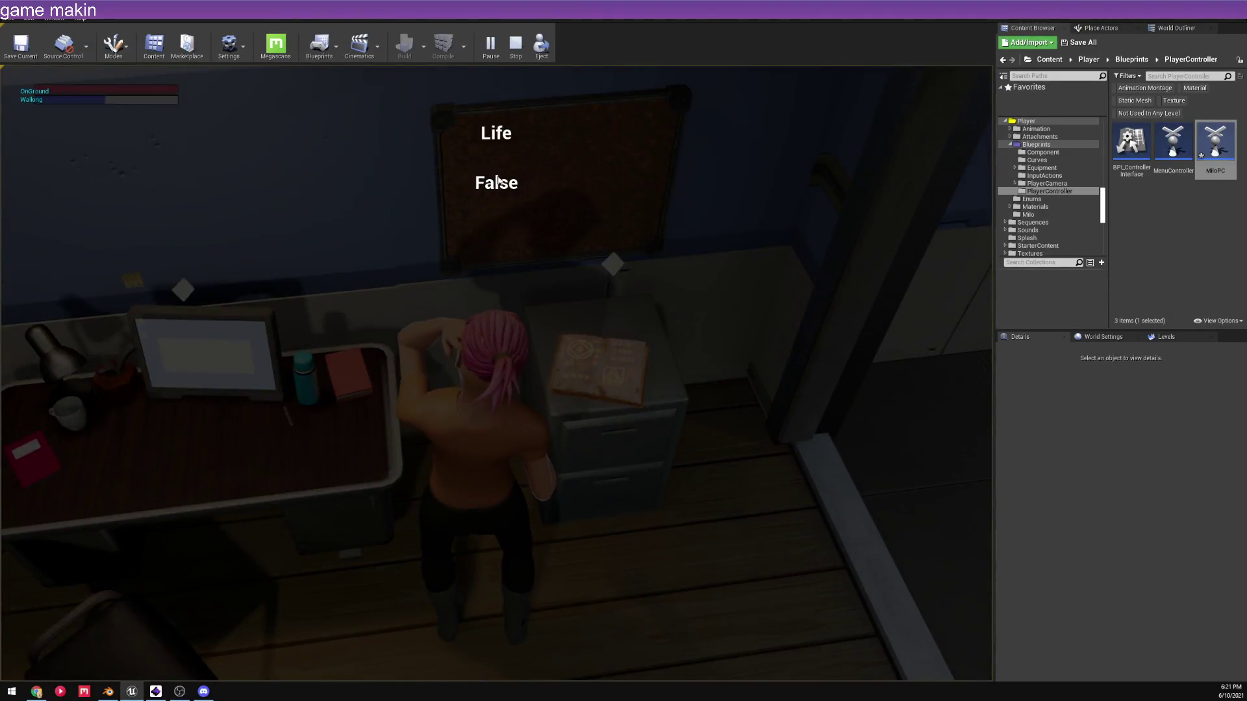
key(w)
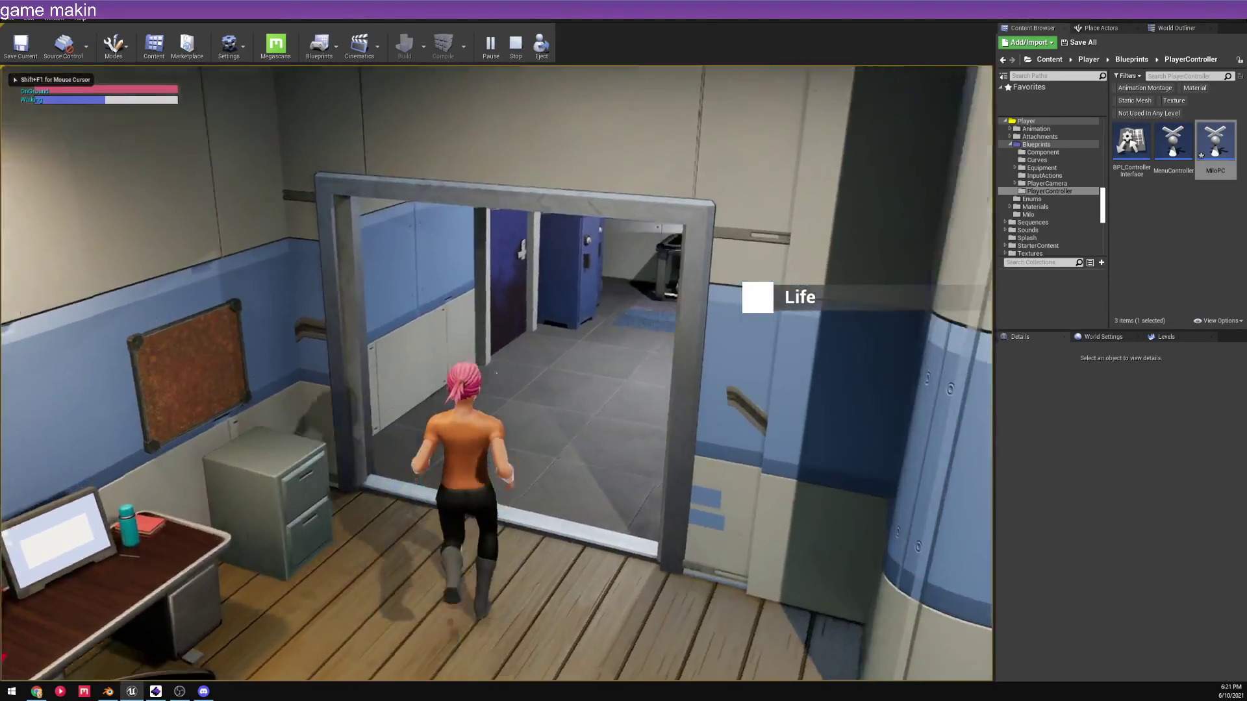
- Run the character through the station to the vault door and open the keypad beside it
key(w)
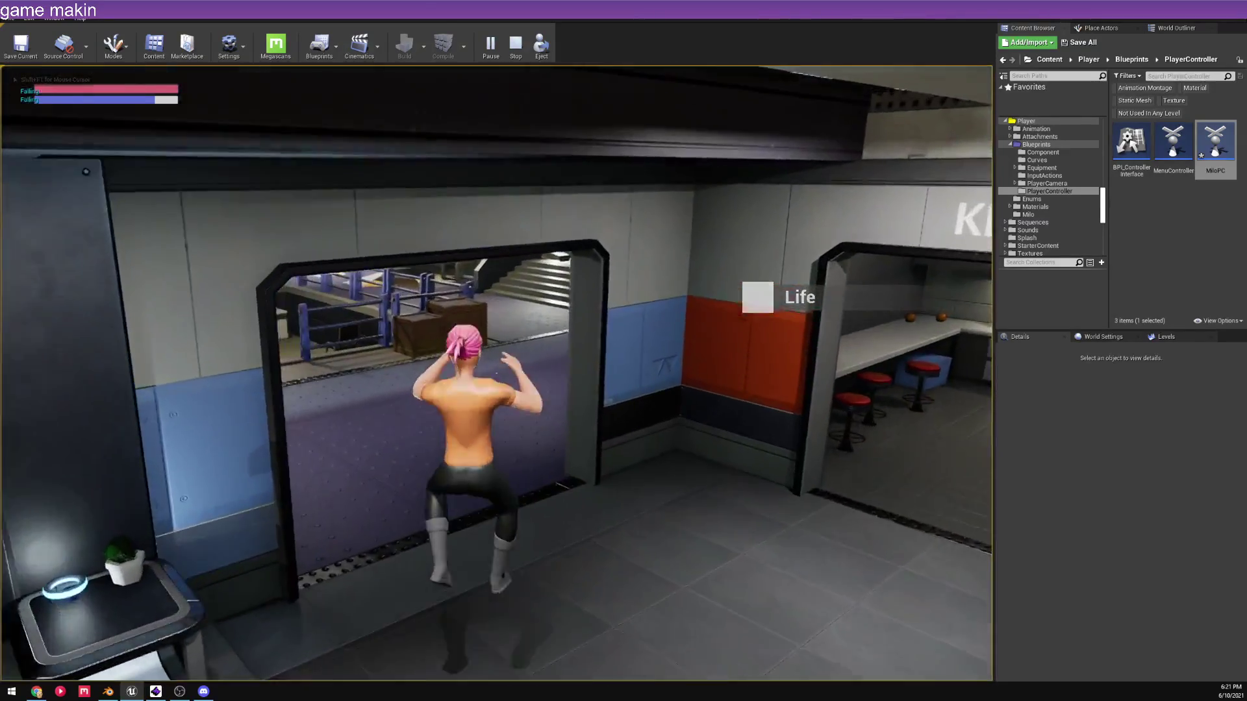
key(w)
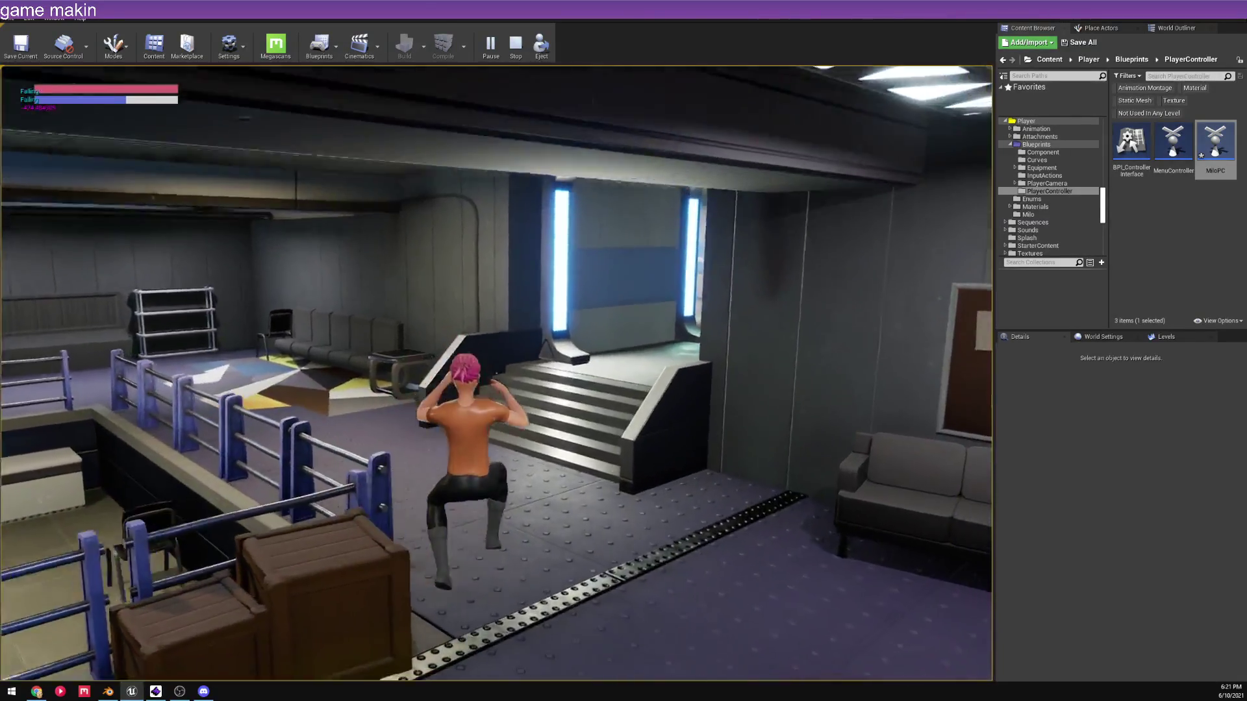
key(w)
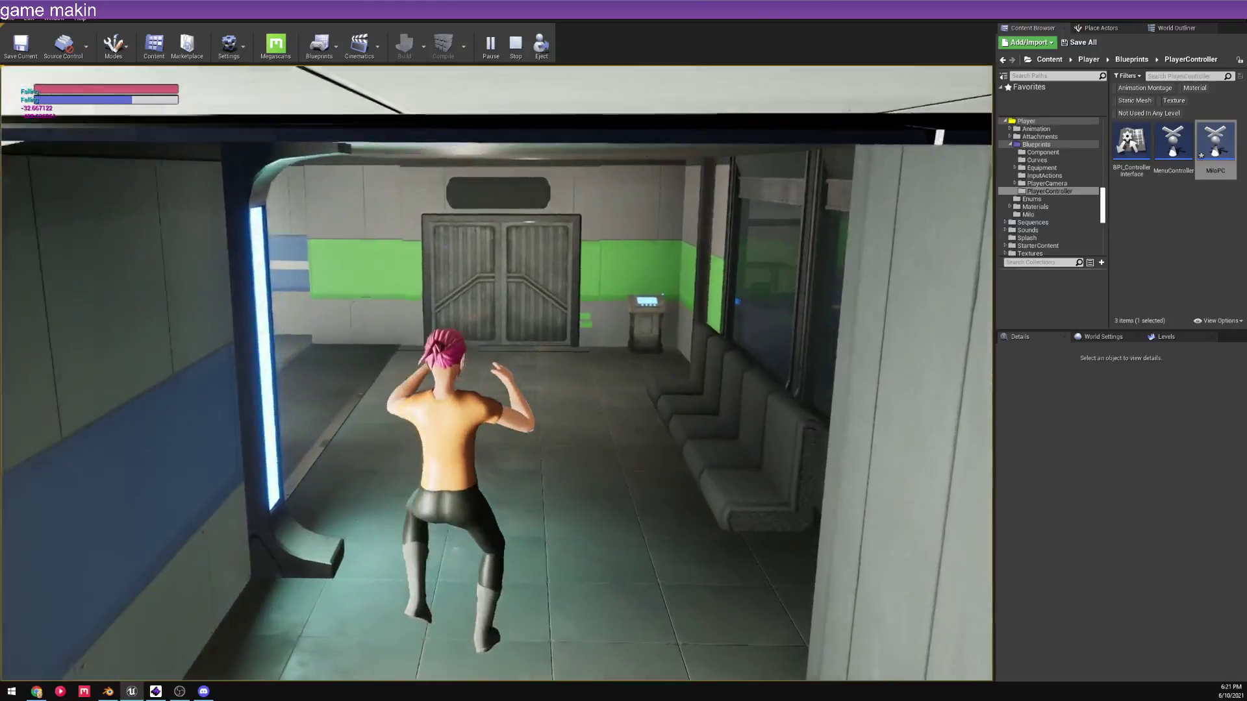
key(w)
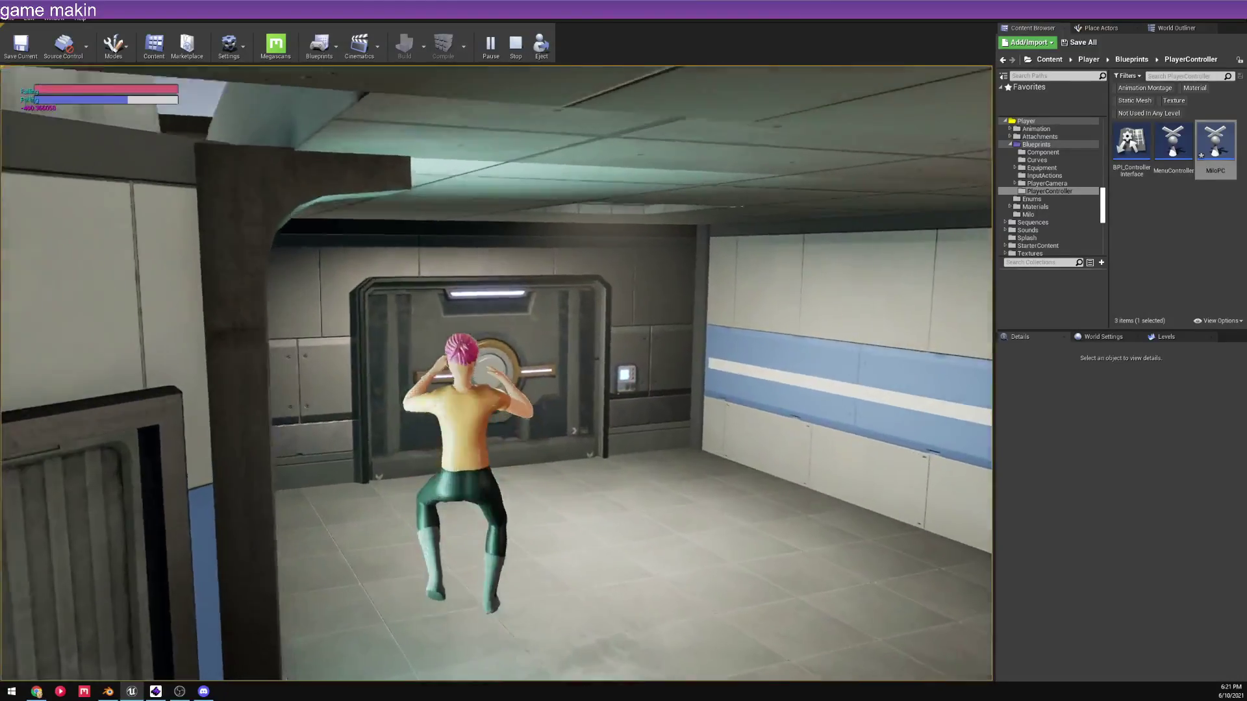
key(d)
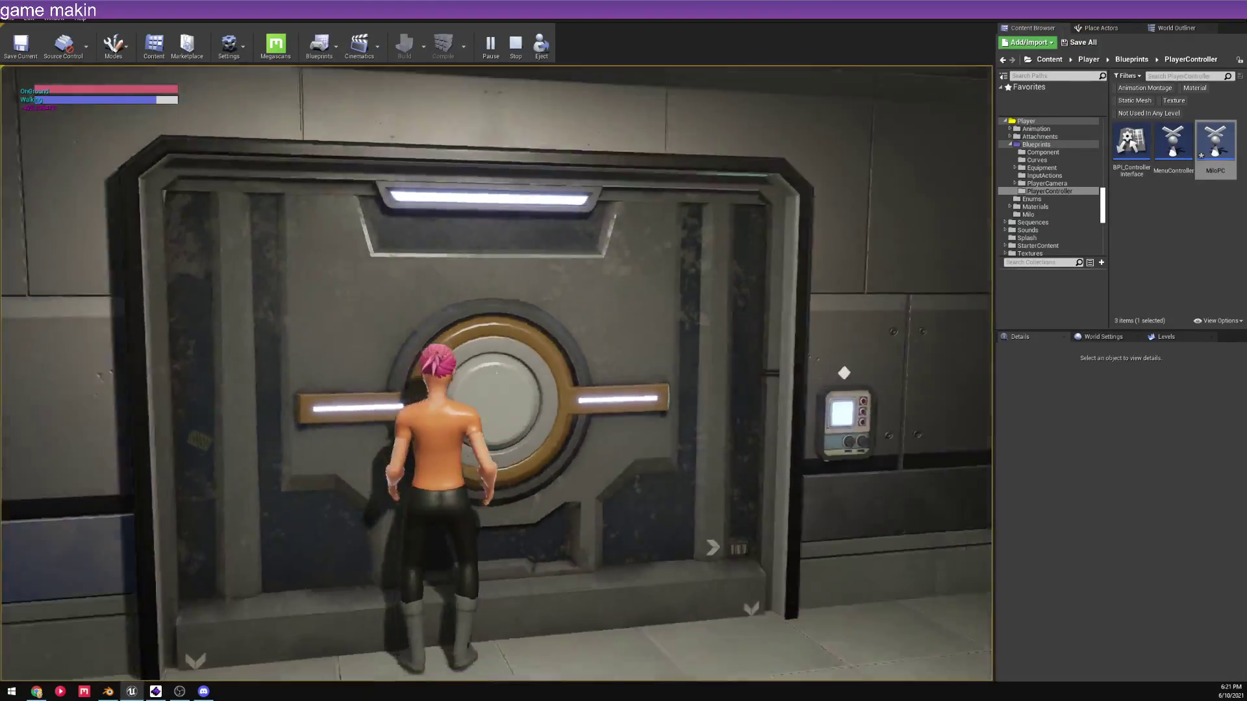
key(e)
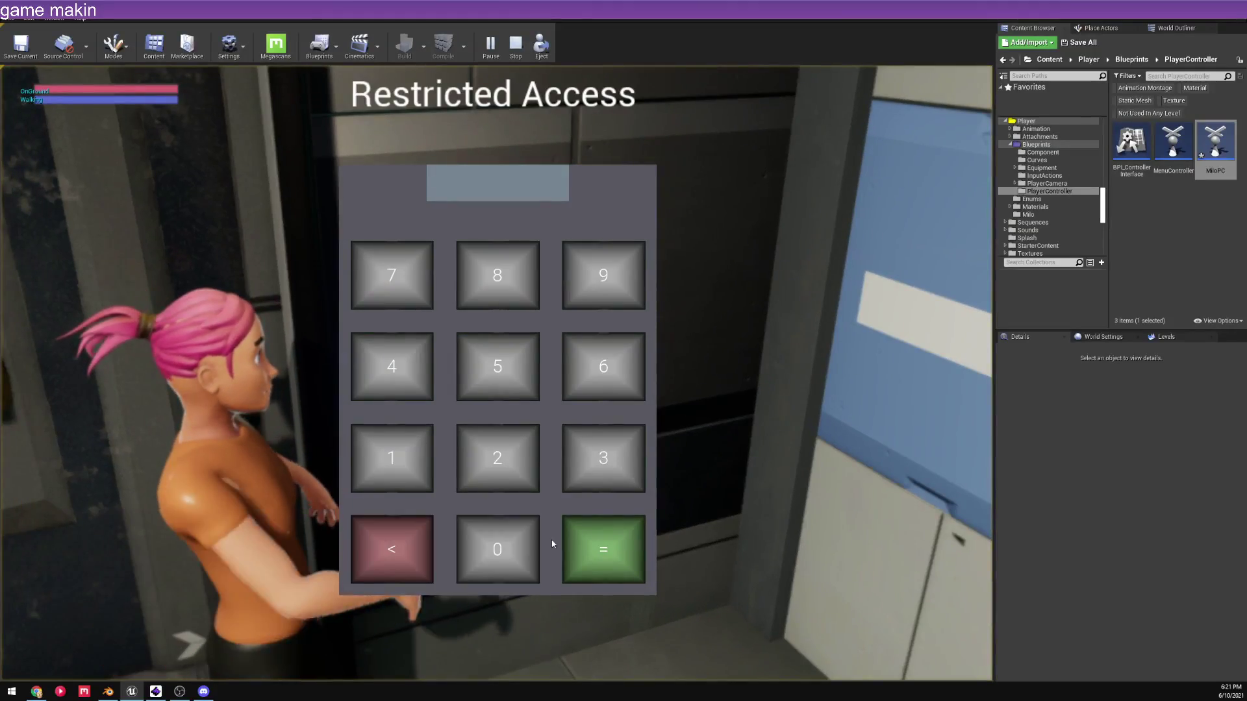
- End the play session and select the book on the filing cabinet in a close-up view
key(Escape)
key(s)
right_drag(744, 423, 494, 389)
key(w)
key(s)
key(w)
click(498, 334)
key(w)
key(s)
- Browse to the BP_Book asset, locate its EnchantedBook collectable mesh, and open that mesh's source location
right_click(559, 94)
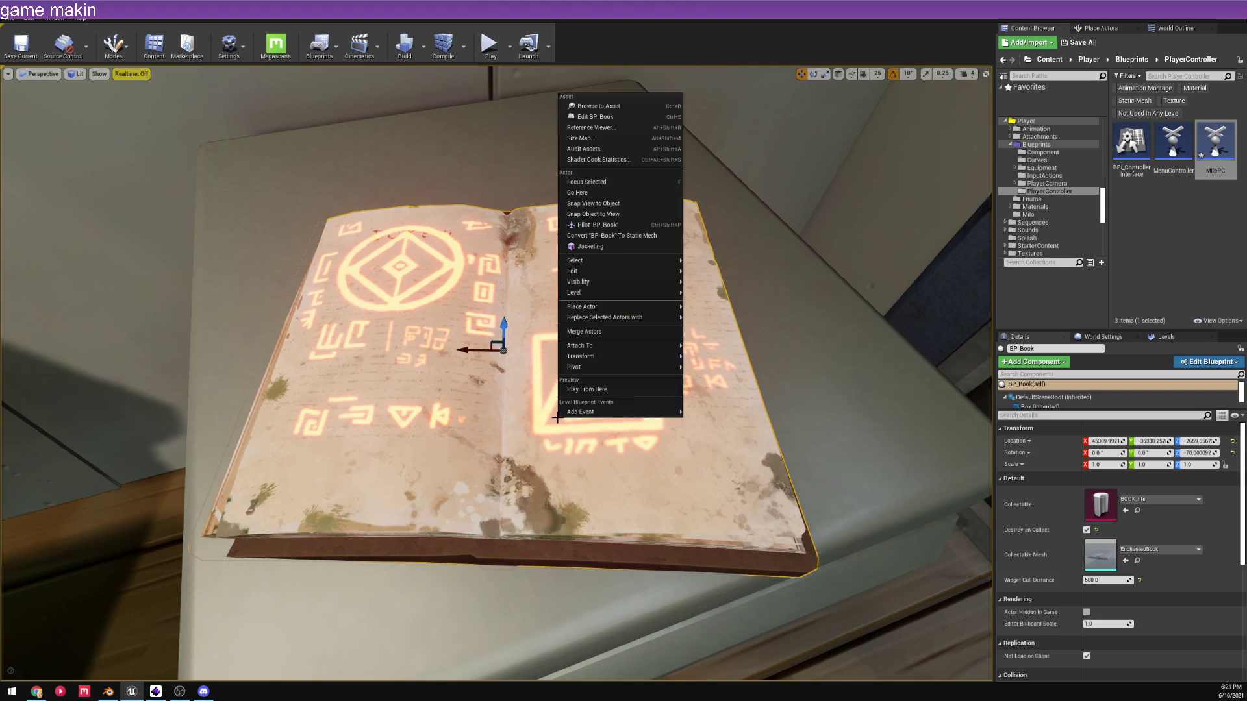
click(613, 107)
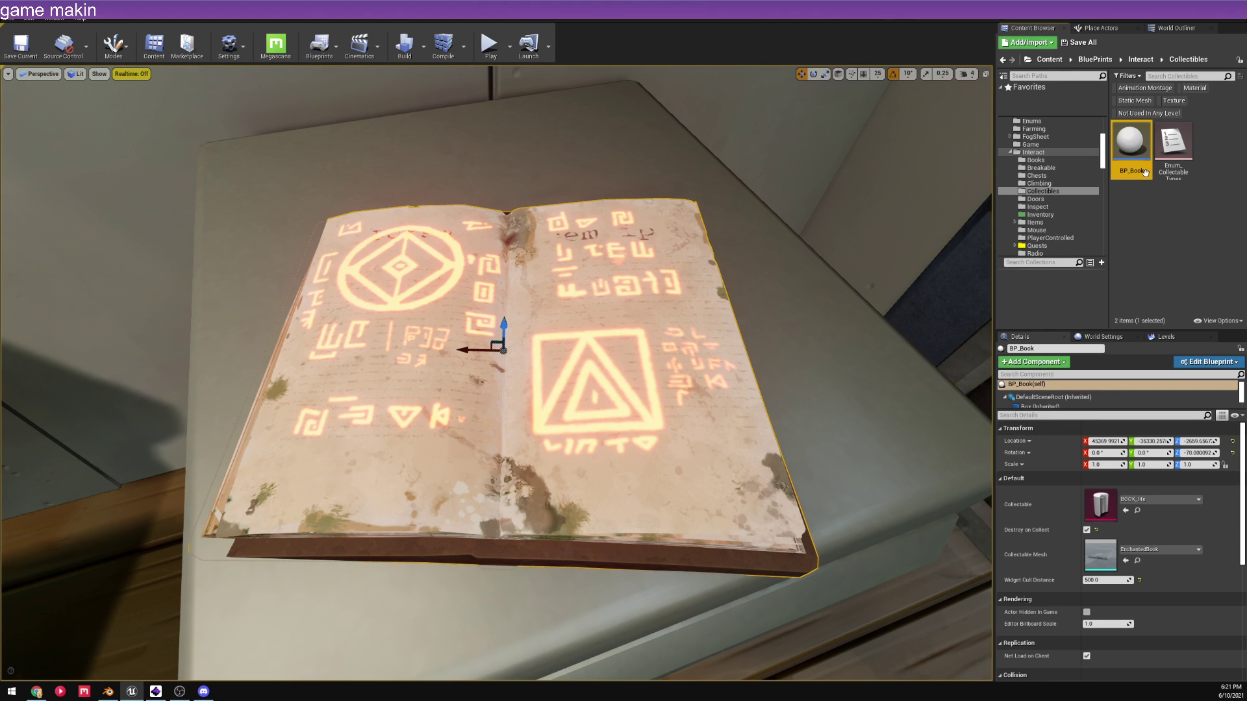
click(1137, 562)
right_click(1123, 140)
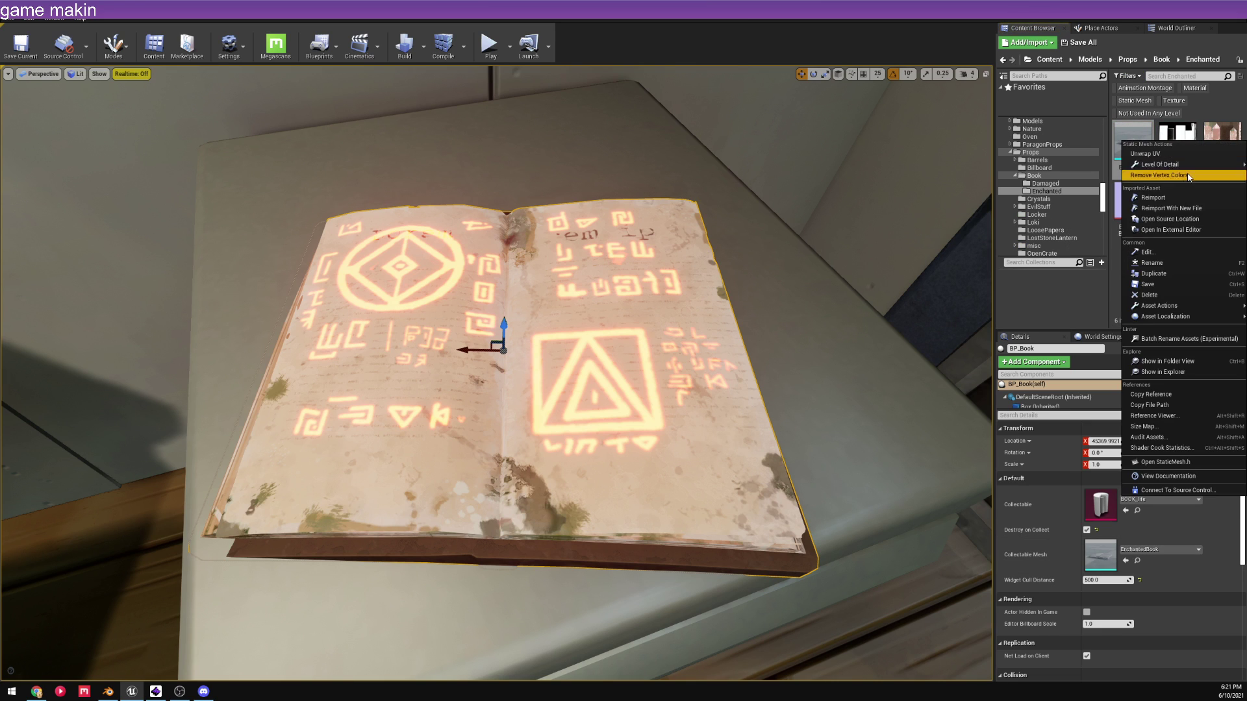
click(1183, 225)
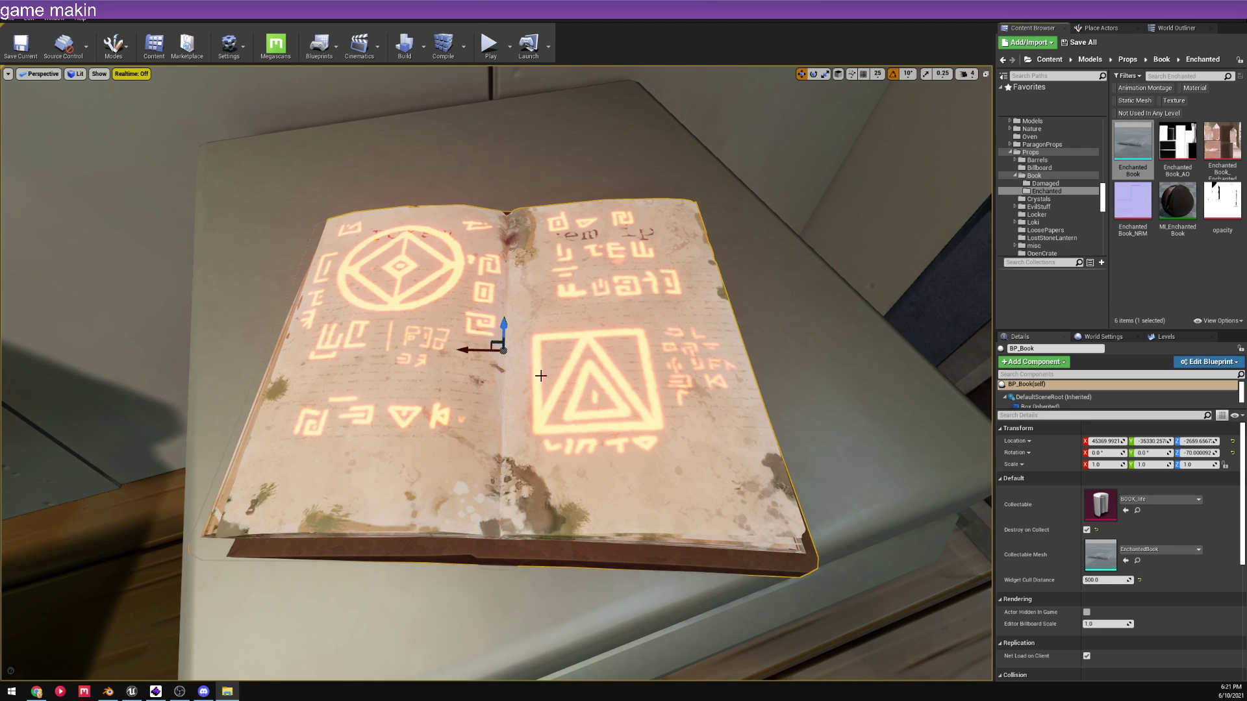
- Open the enchanted book's project from the source folder in Substance Painter and accept the old-version update notice
right_drag(566, 334, 532, 351)
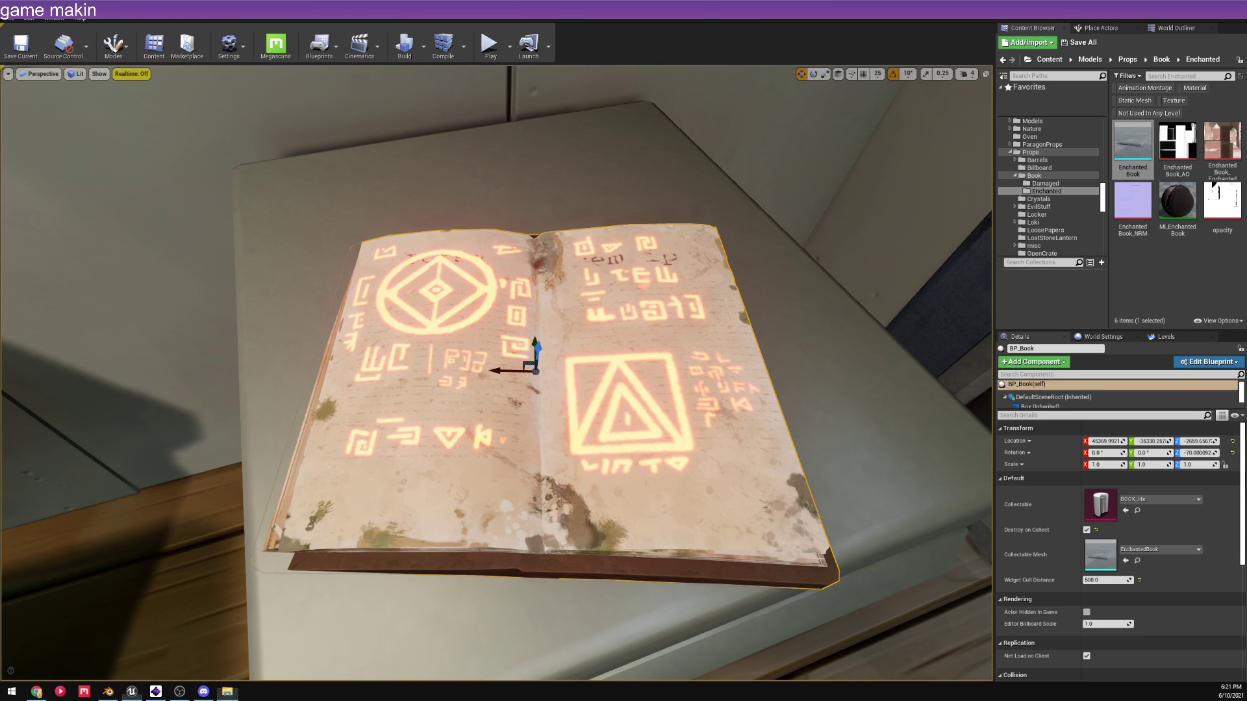
click(226, 692)
mouse_move(1237, 193)
mouse_down()
mouse_move(1173, 265)
mouse_move(893, 184)
mouse_move(1246, 185)
mouse_up()
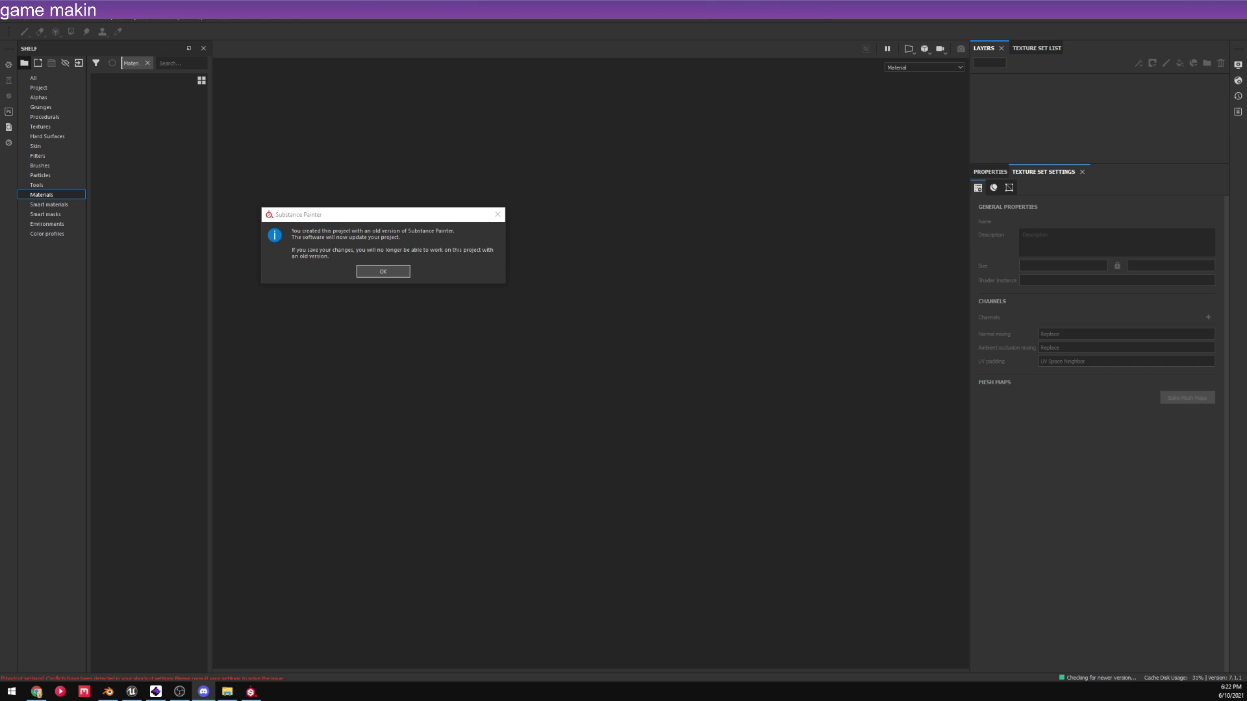
click(385, 274)
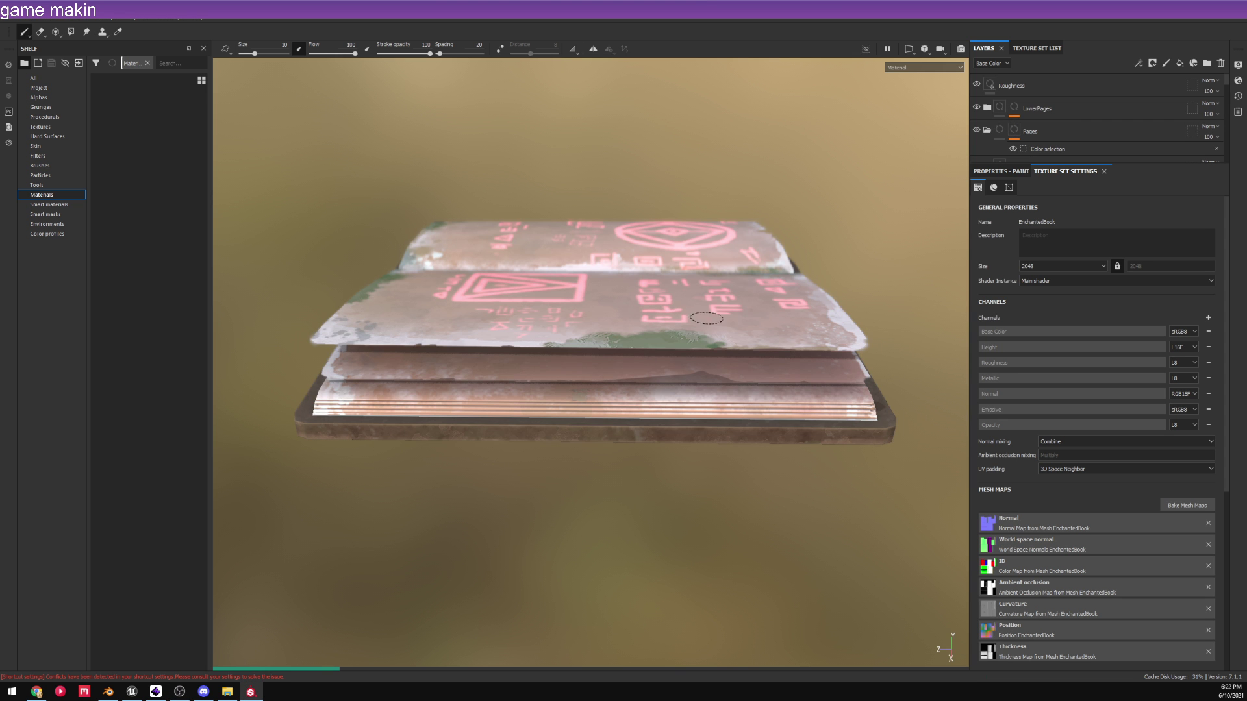
- Examine the symbols and worn edges on the book's open pages from above and at close range
alt+drag(522, 214, 338, 363)
alt+middle_drag(625, 266, 625, 325)
scroll(625, 324, up, 2)
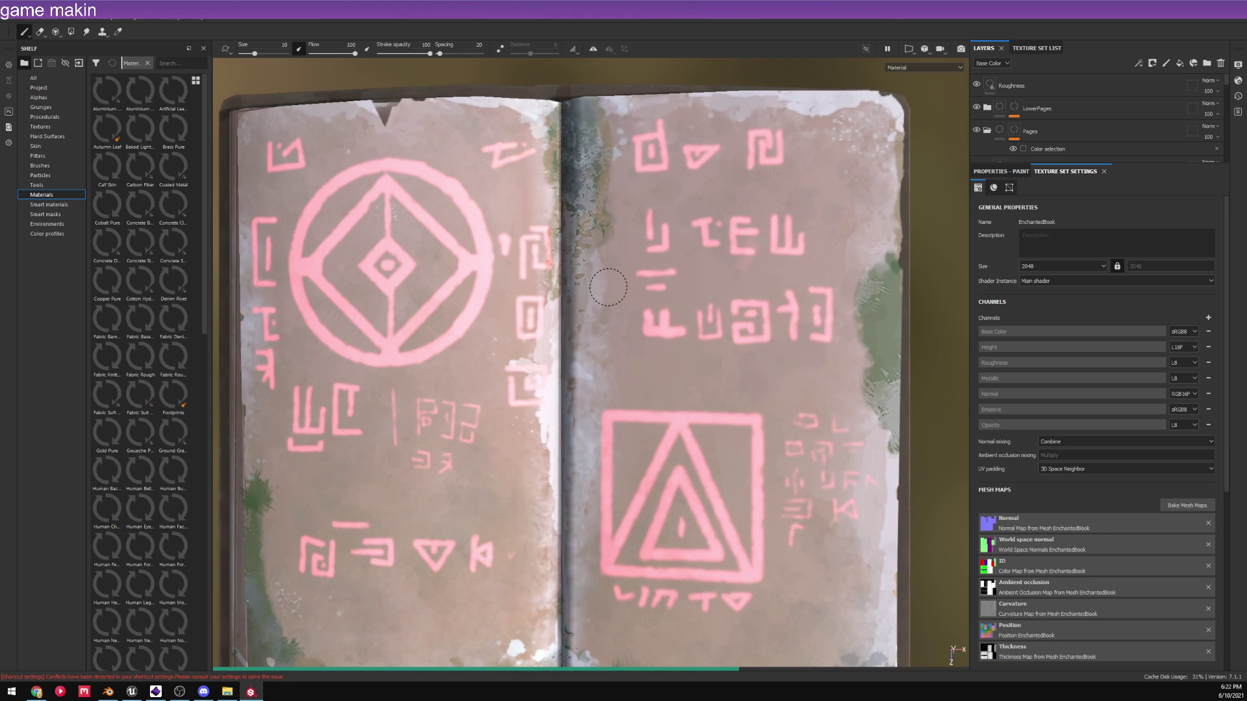
scroll(625, 318, up, 2)
scroll(660, 281, down, 6)
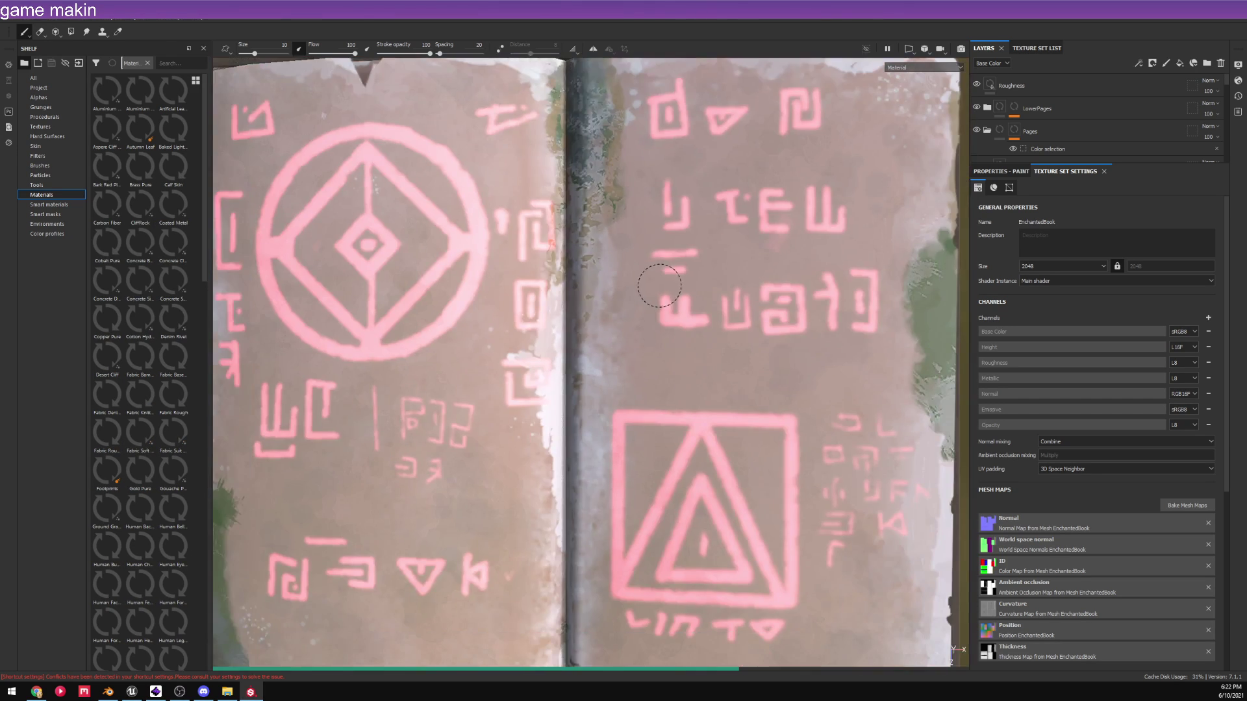
scroll(669, 281, up, 3)
scroll(659, 290, down, 1)
alt+drag(659, 290, 498, 222)
scroll(877, 593, up, 3)
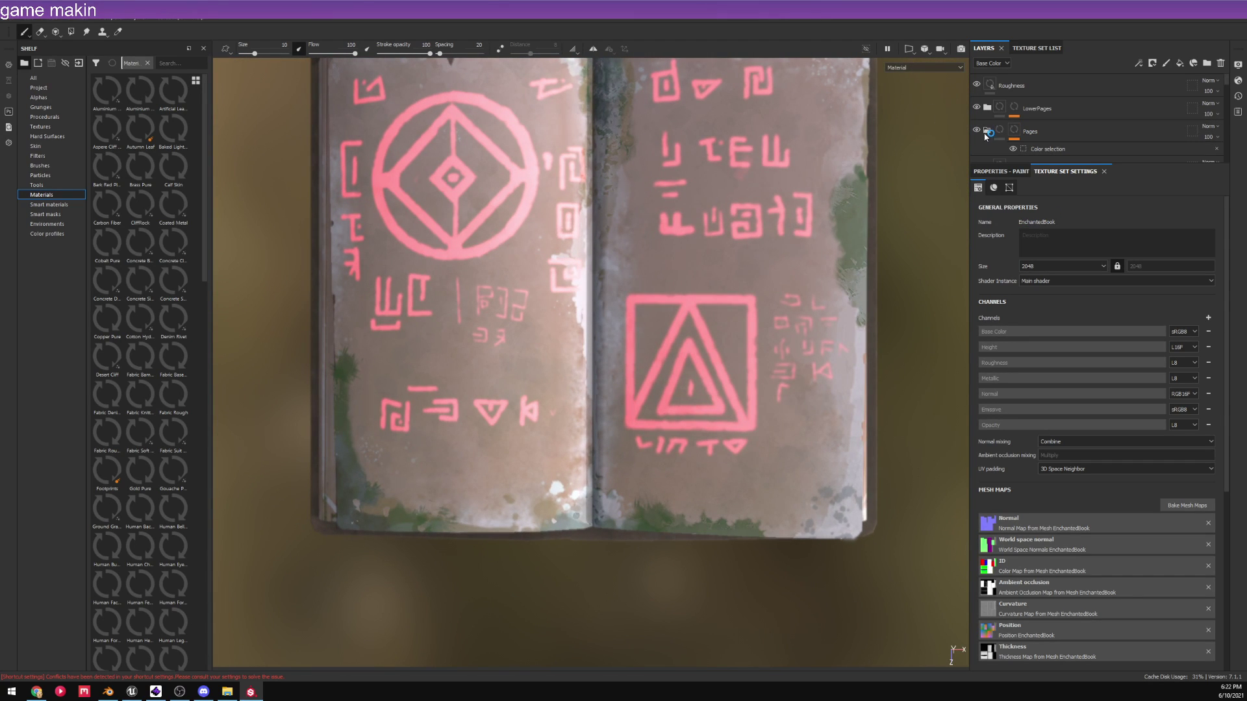
- Select the Pages layer folder and inspect the layers inside it
click(1016, 130)
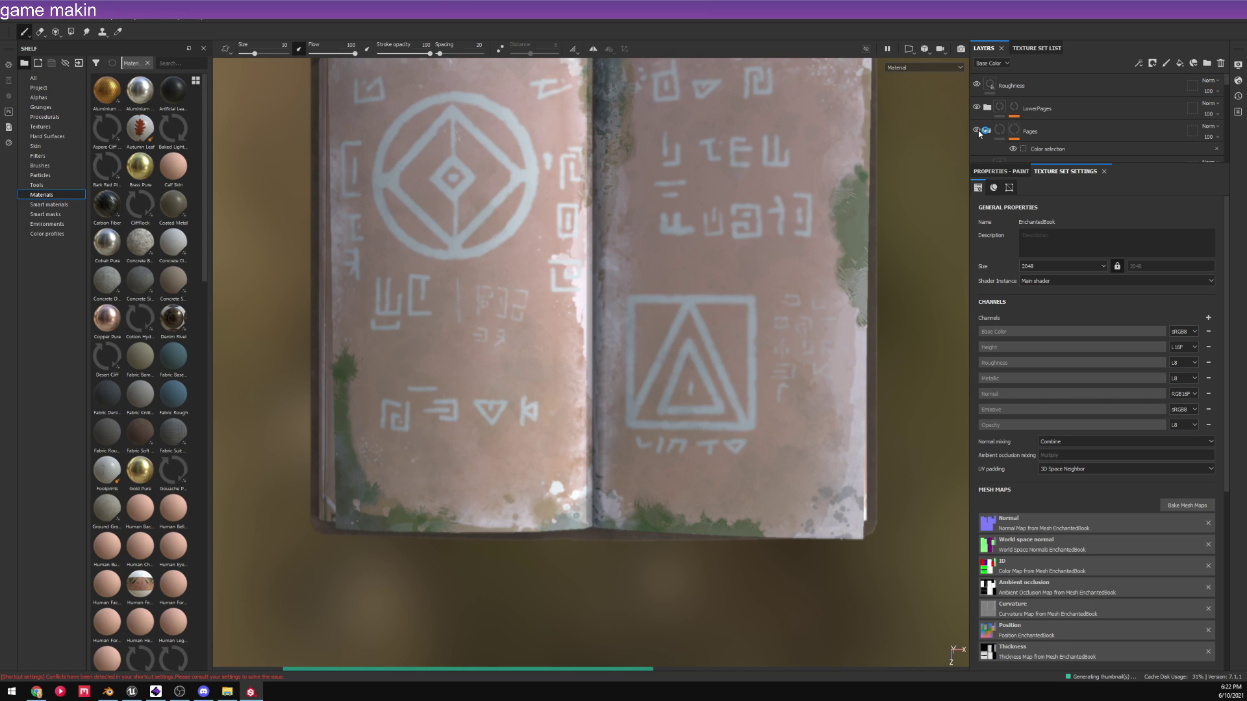
scroll(1017, 128, down, 2)
scroll(1019, 98, up, 1)
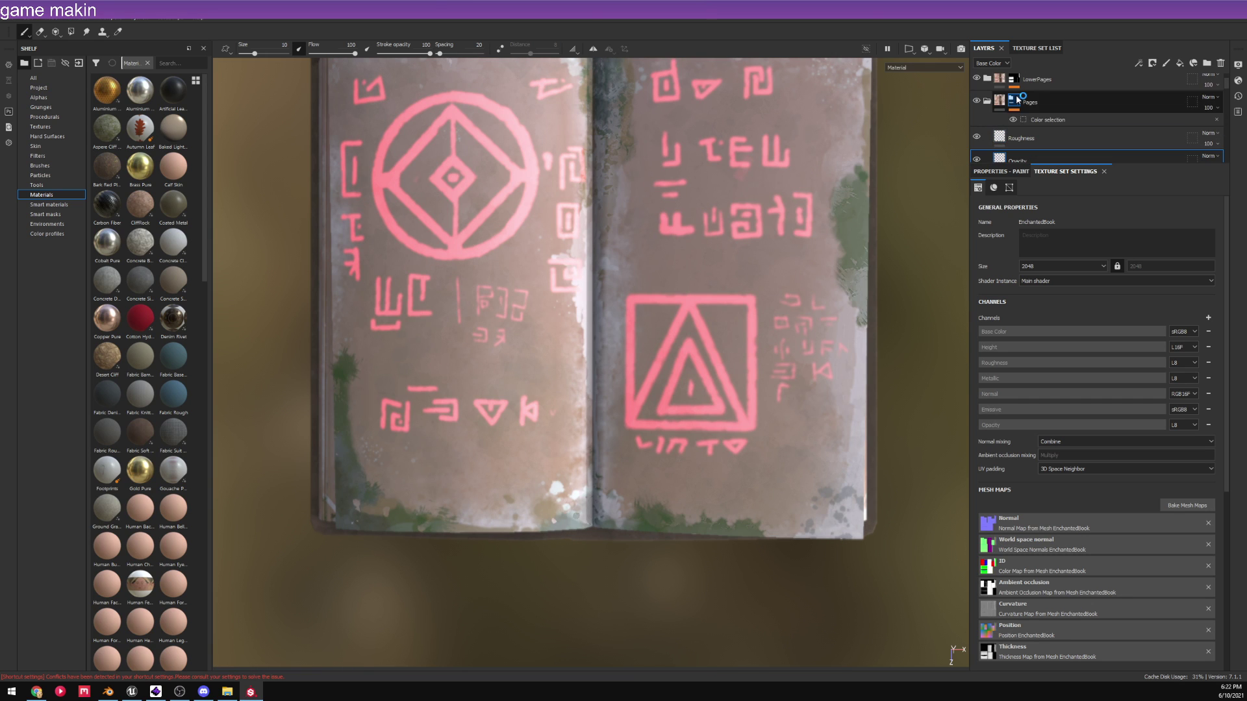
click(1031, 104)
click(987, 102)
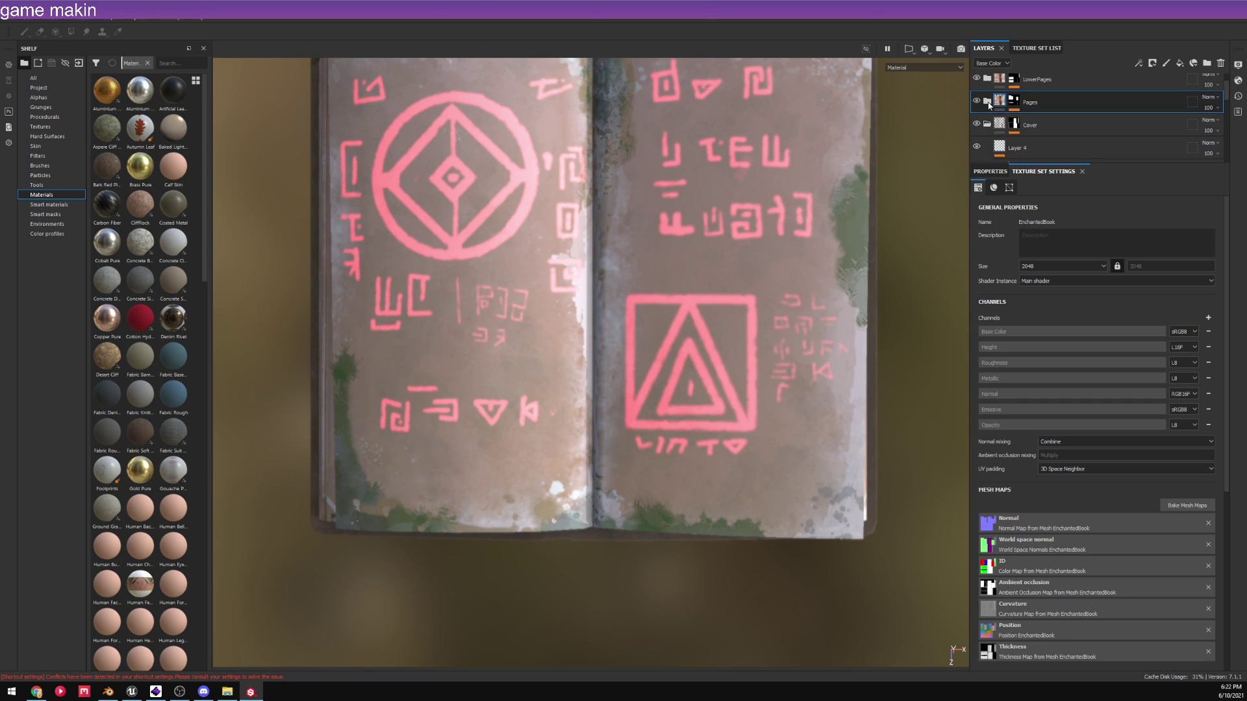
click(988, 102)
scroll(992, 130, down, 1)
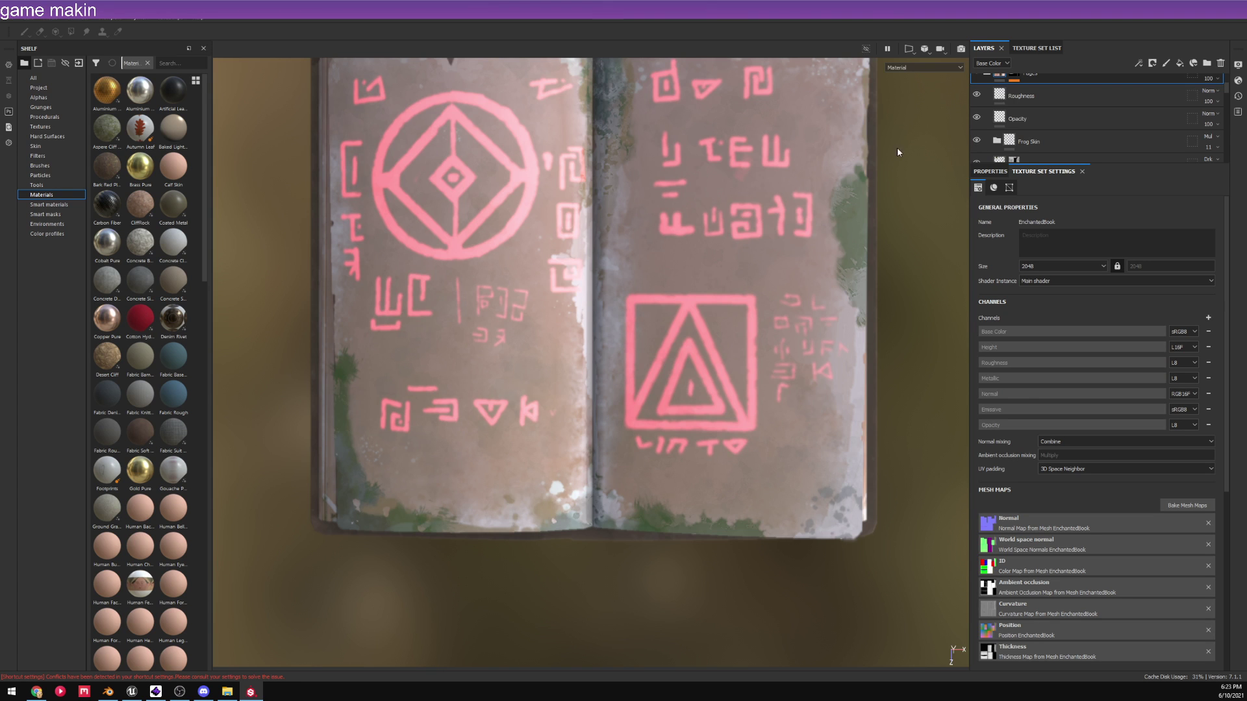
- Inspect the page symbols up close and review the book's texture set settings, texture set list and properties
scroll(845, 143, up, 5)
alt+middle_drag(836, 141, 817, 254)
scroll(753, 250, up, 5)
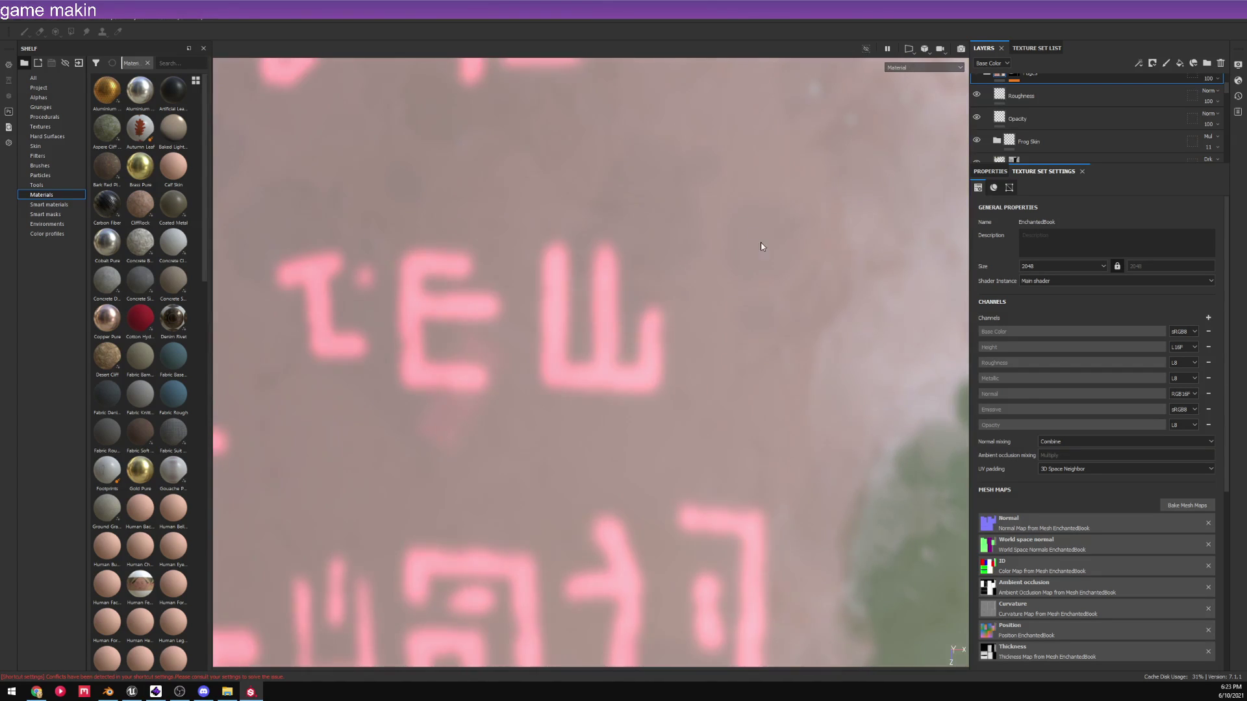
scroll(761, 246, down, 10)
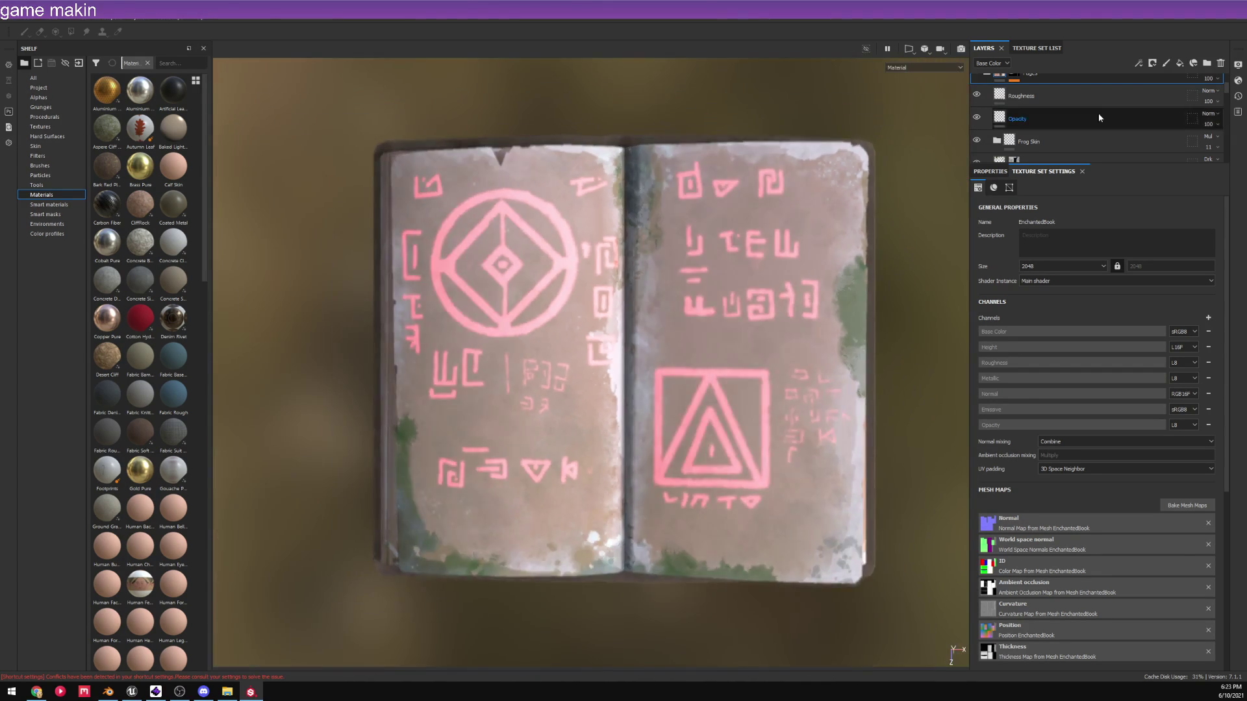
scroll(1075, 395, down, 3)
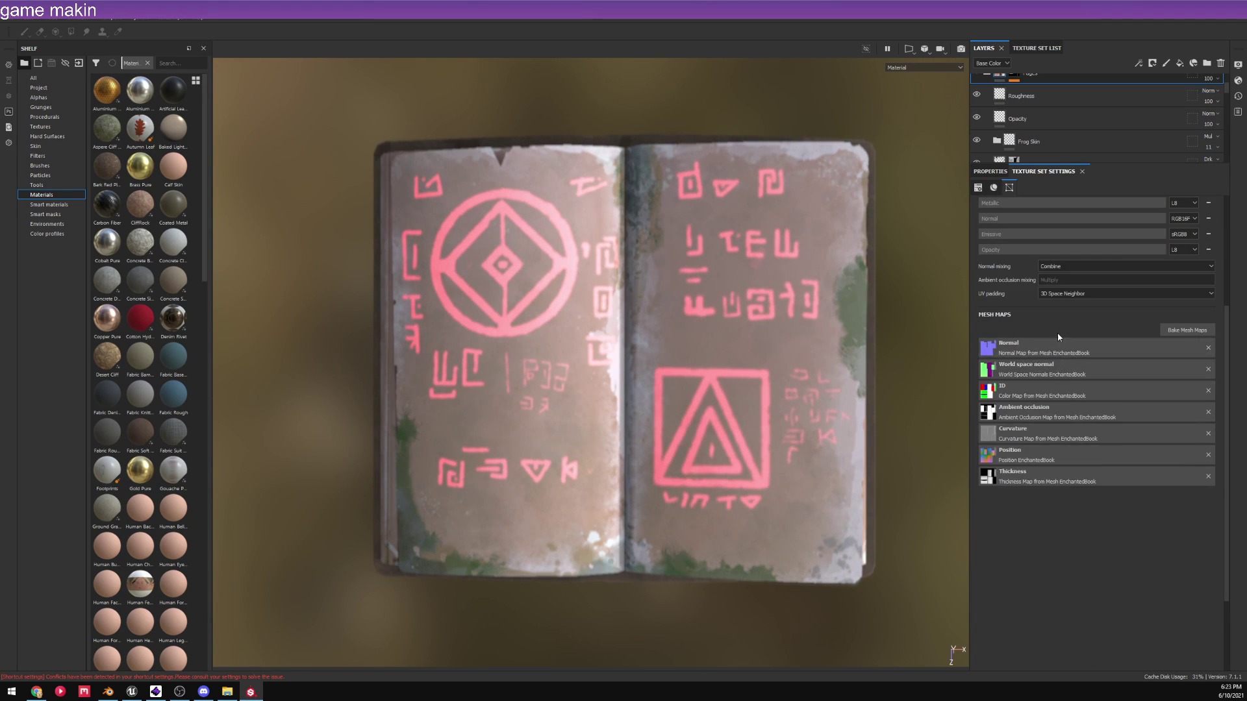
scroll(1057, 335, up, 3)
click(1033, 49)
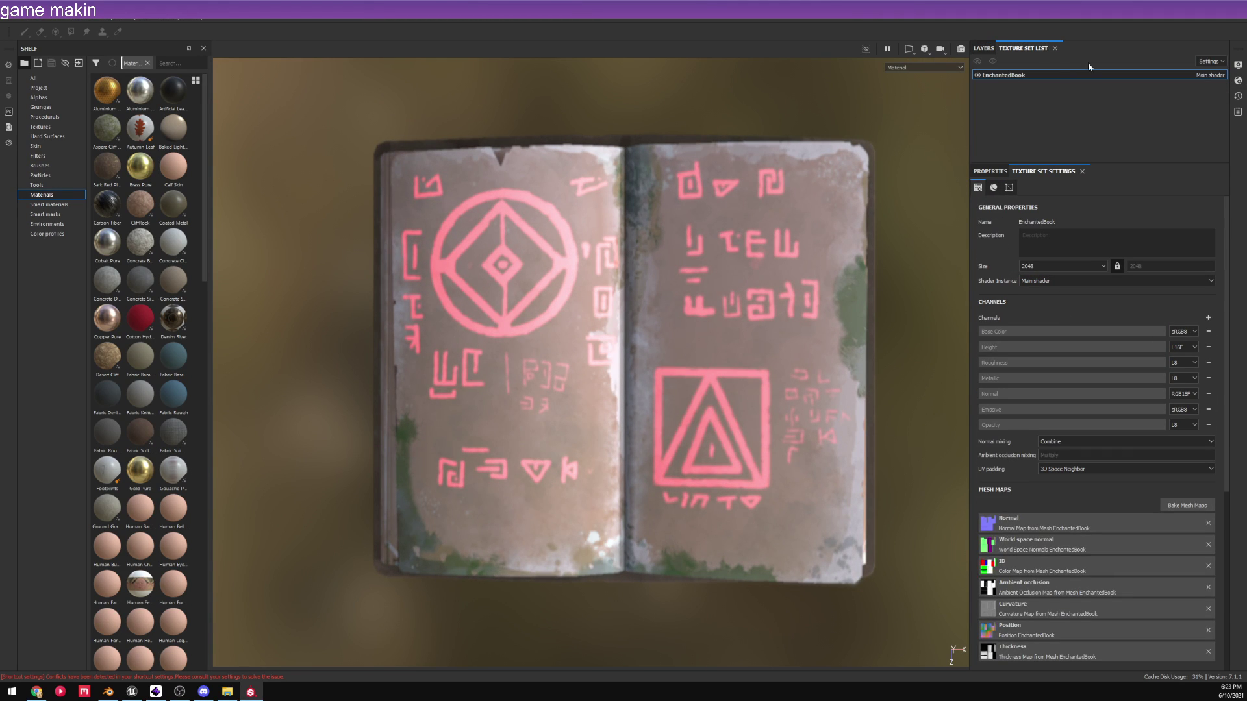
click(992, 172)
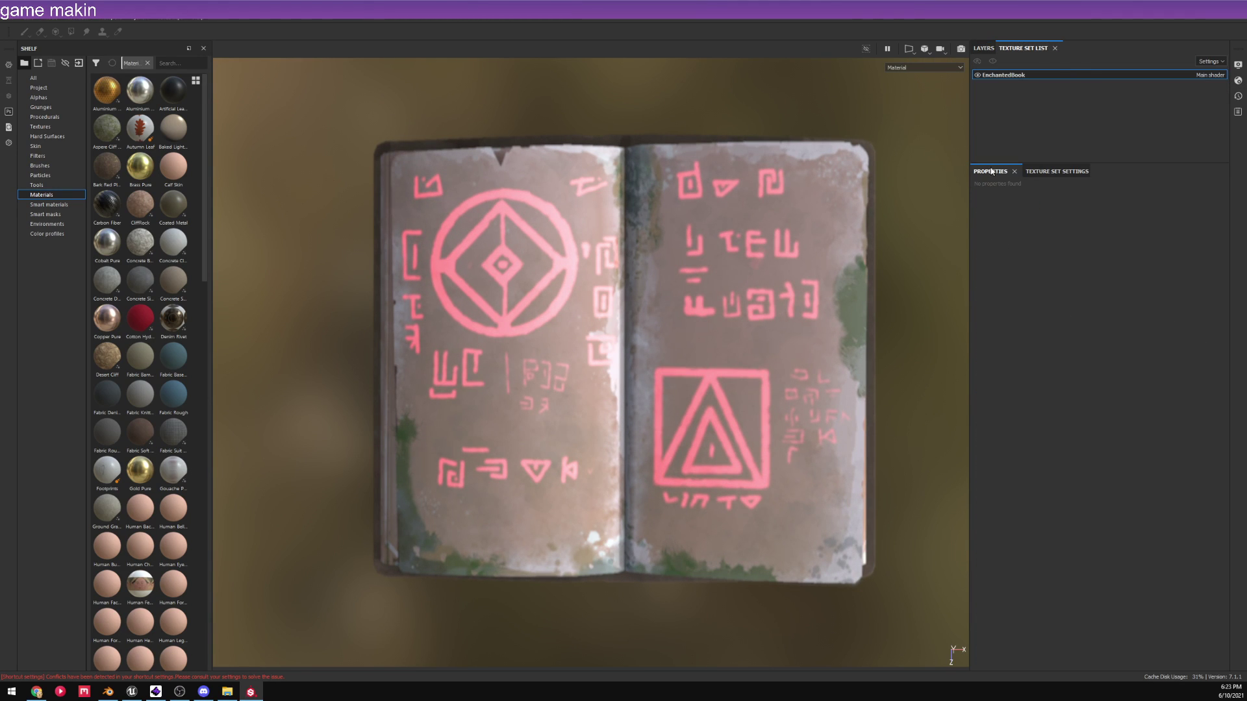
- Lower the Environment Blur in the display settings and compare the book with shadows off and on
click(1238, 64)
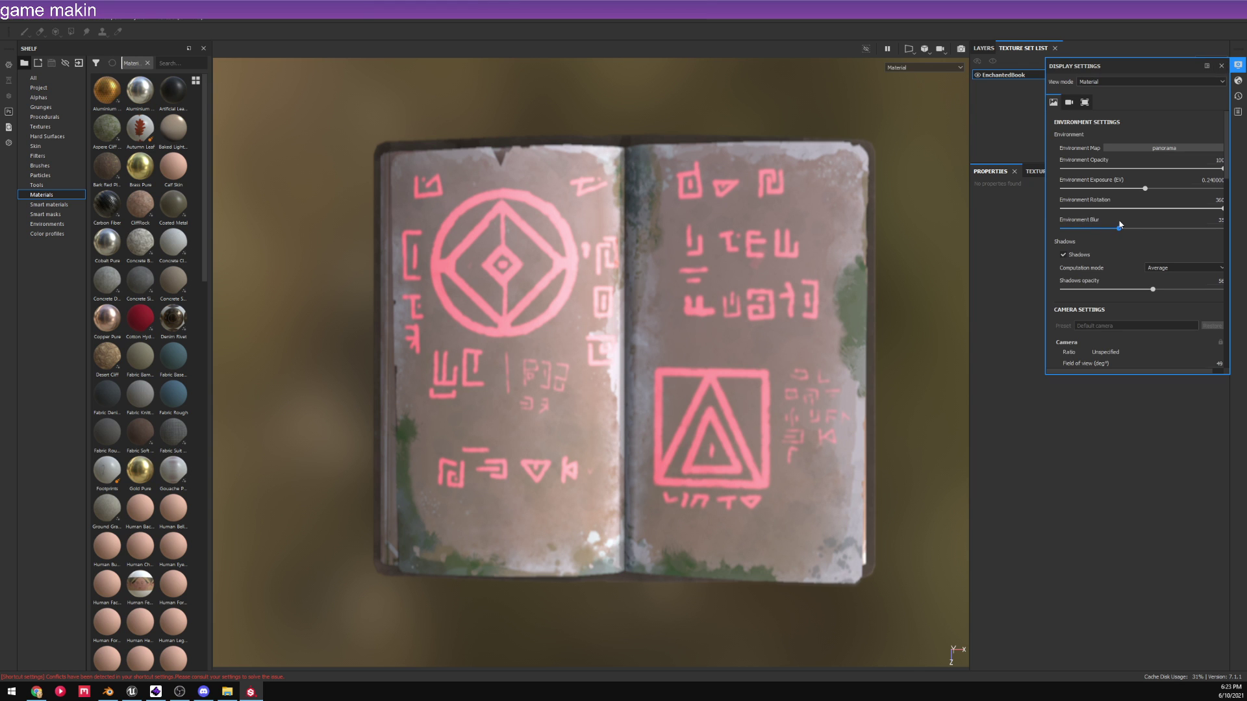
drag(1119, 230, 1089, 230)
click(1063, 254)
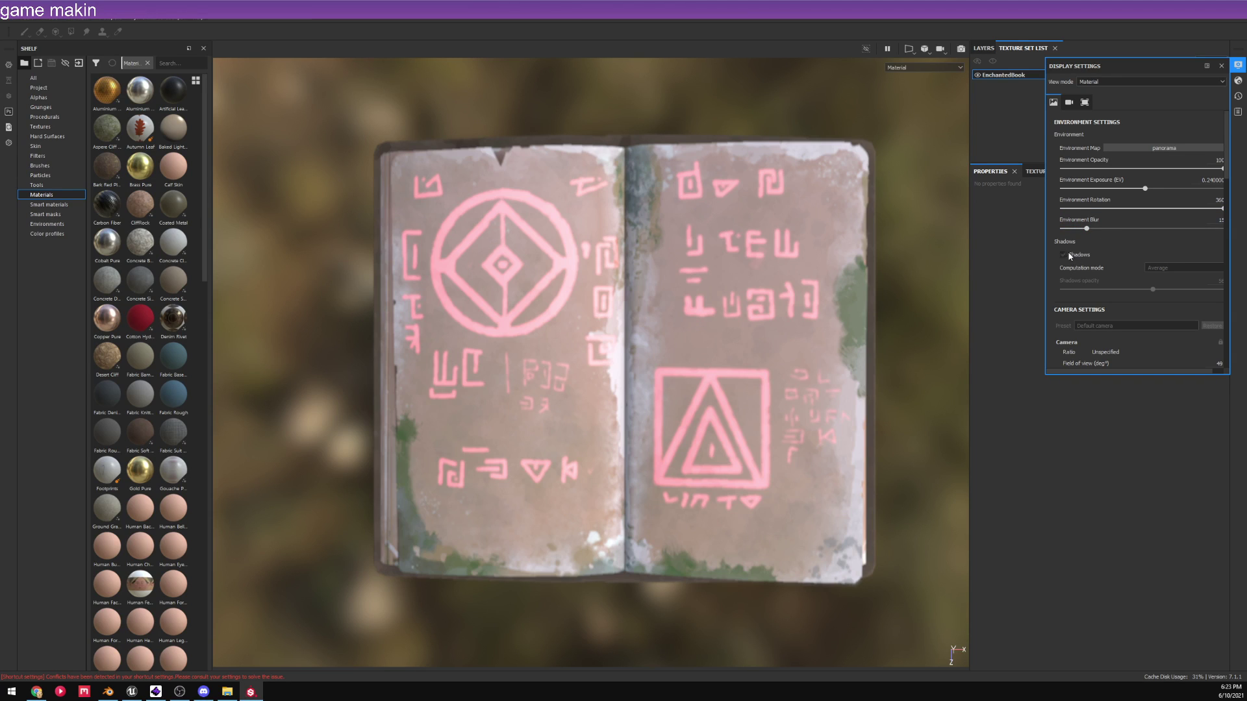
click(1063, 255)
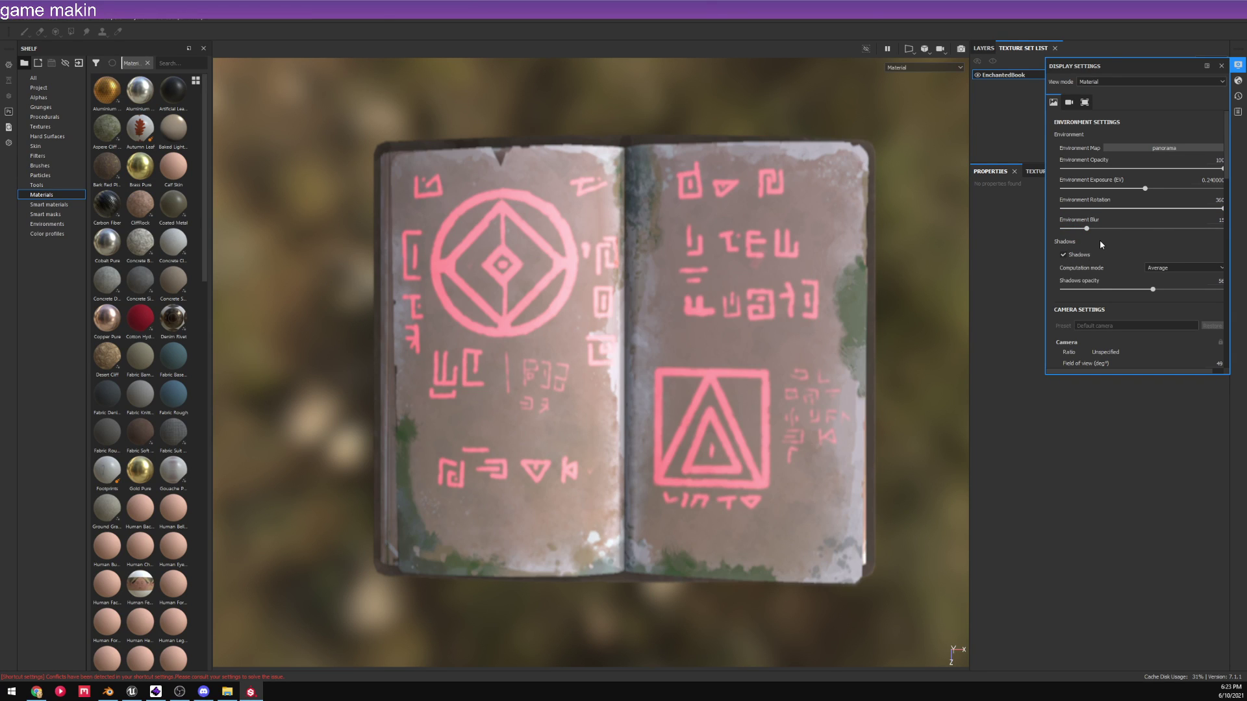
- Turn off Activate Post Effects in the camera settings, check the book's sharpness, and close the display settings
scroll(1100, 243, down, 6)
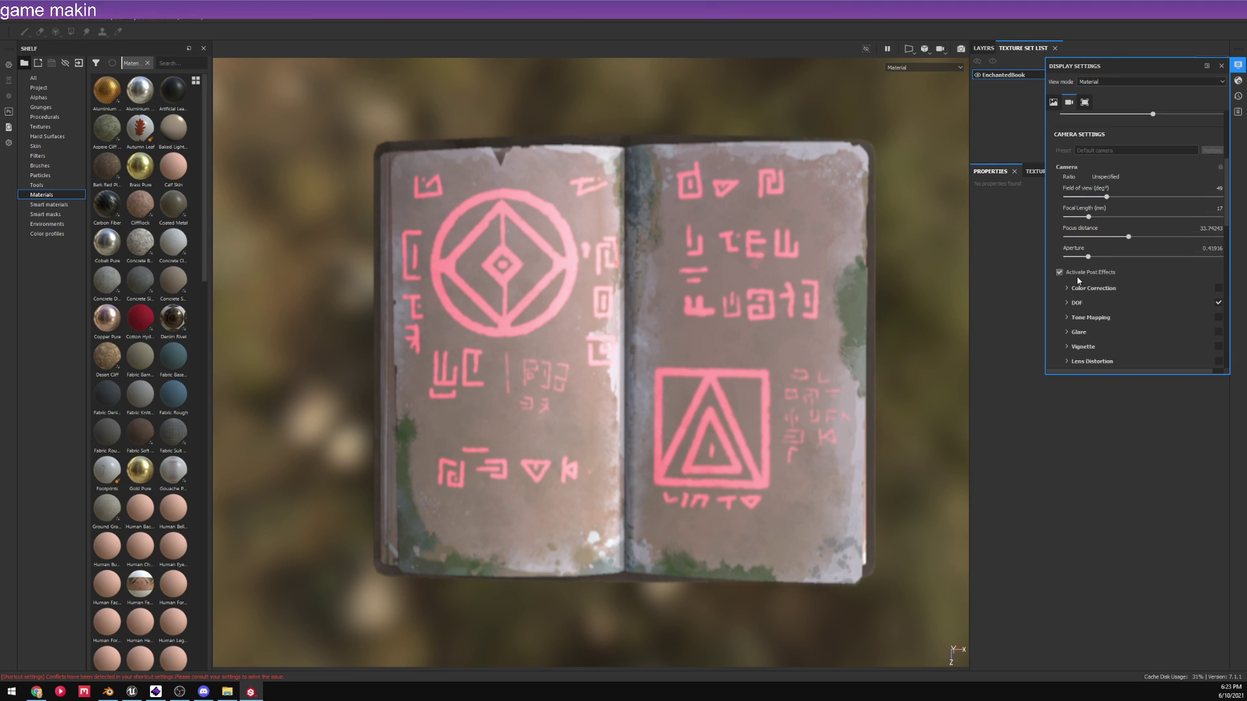
click(1060, 273)
scroll(828, 341, up, 1)
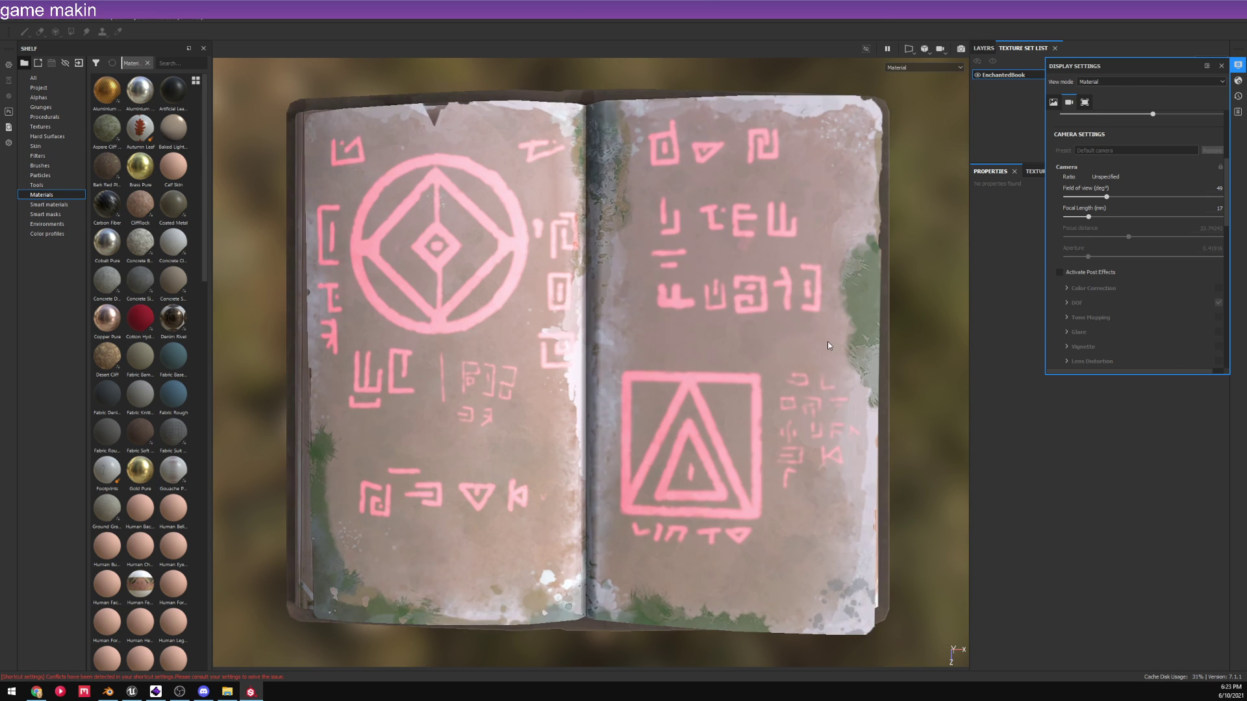
scroll(855, 306, down, 3)
scroll(855, 306, up, 4)
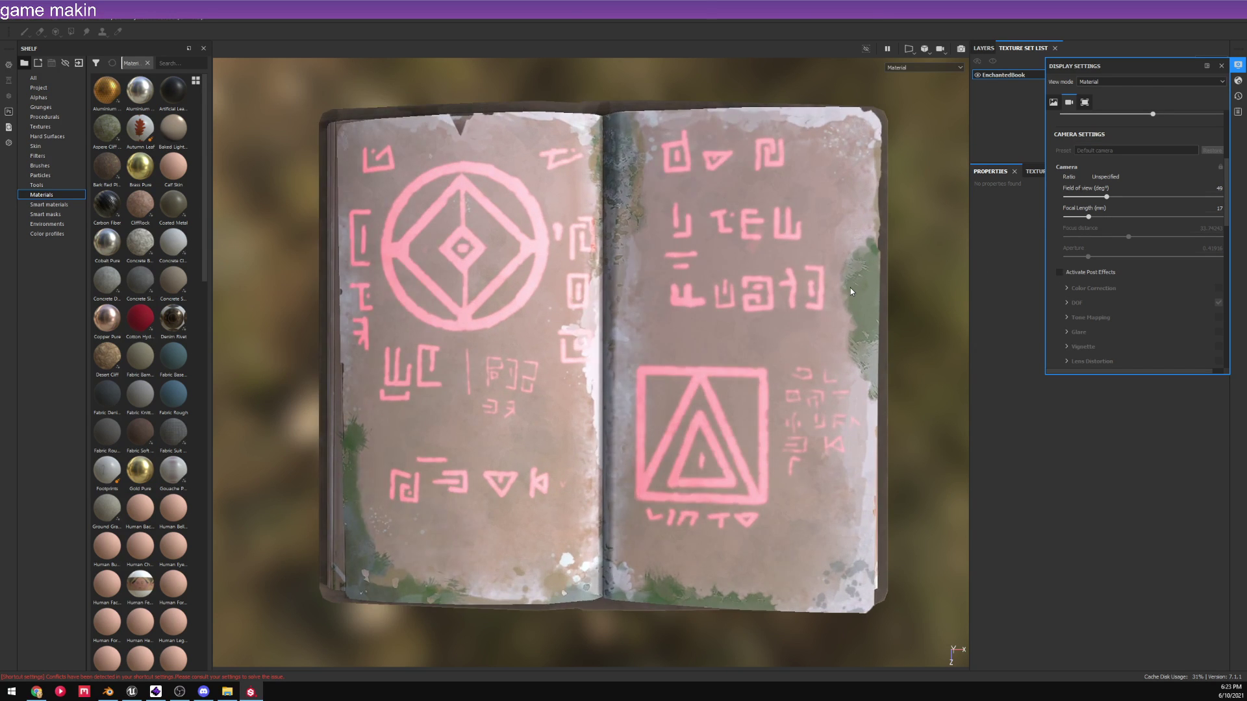
alt+drag(851, 287, 869, 534)
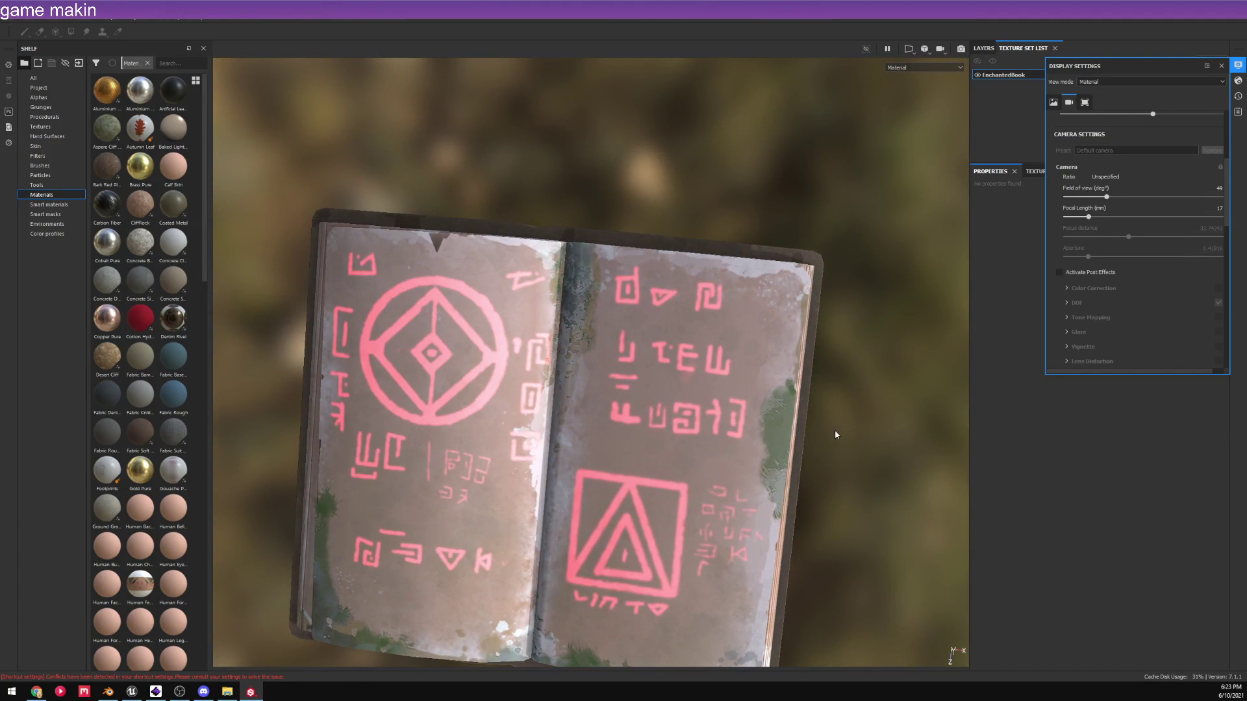
click(979, 49)
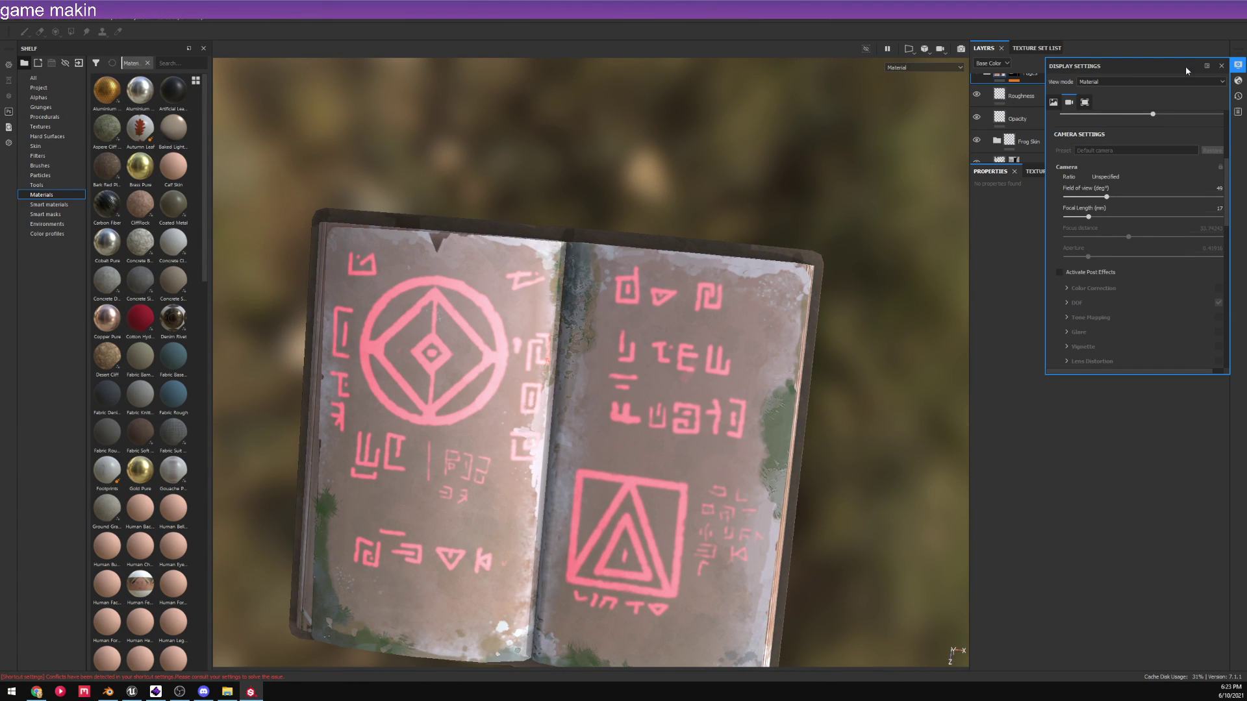
click(1221, 66)
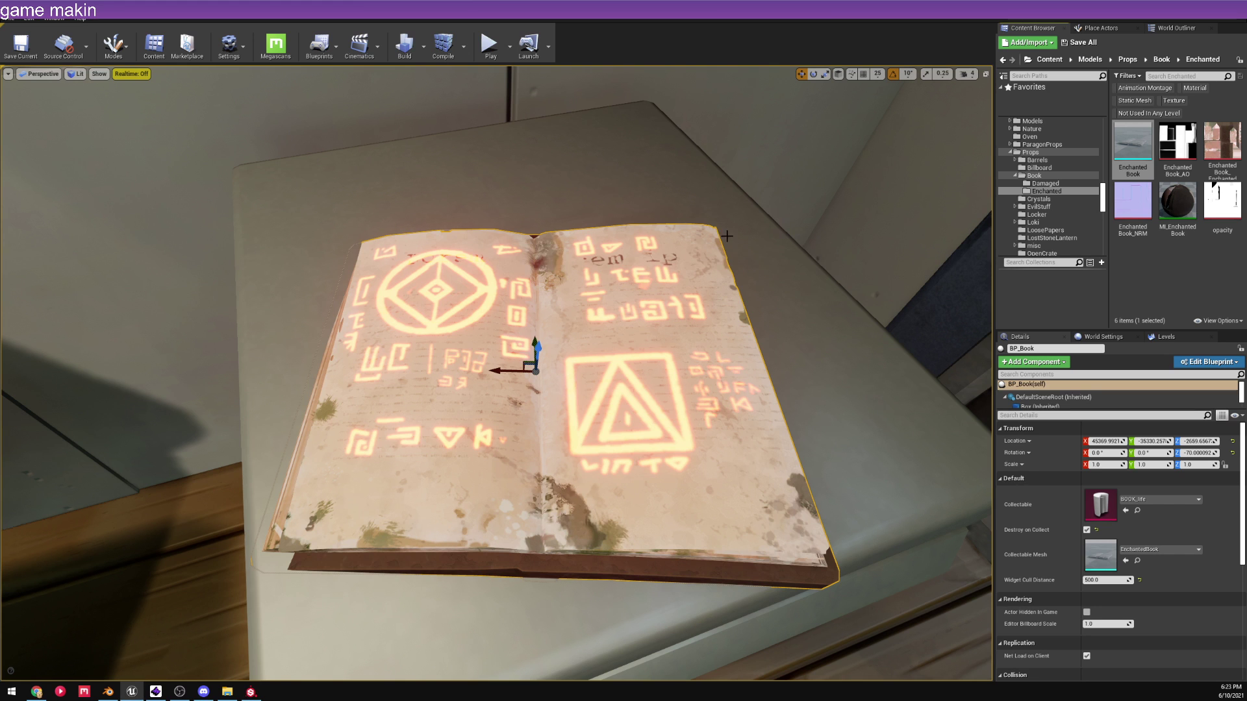
- Switch to Unreal Editor and try rotating the book beside the flask on the desk to stand upright
right_drag(727, 236, 415, 284)
click(676, 258)
key(r)
drag(739, 356, 764, 351)
drag(725, 450, 675, 428)
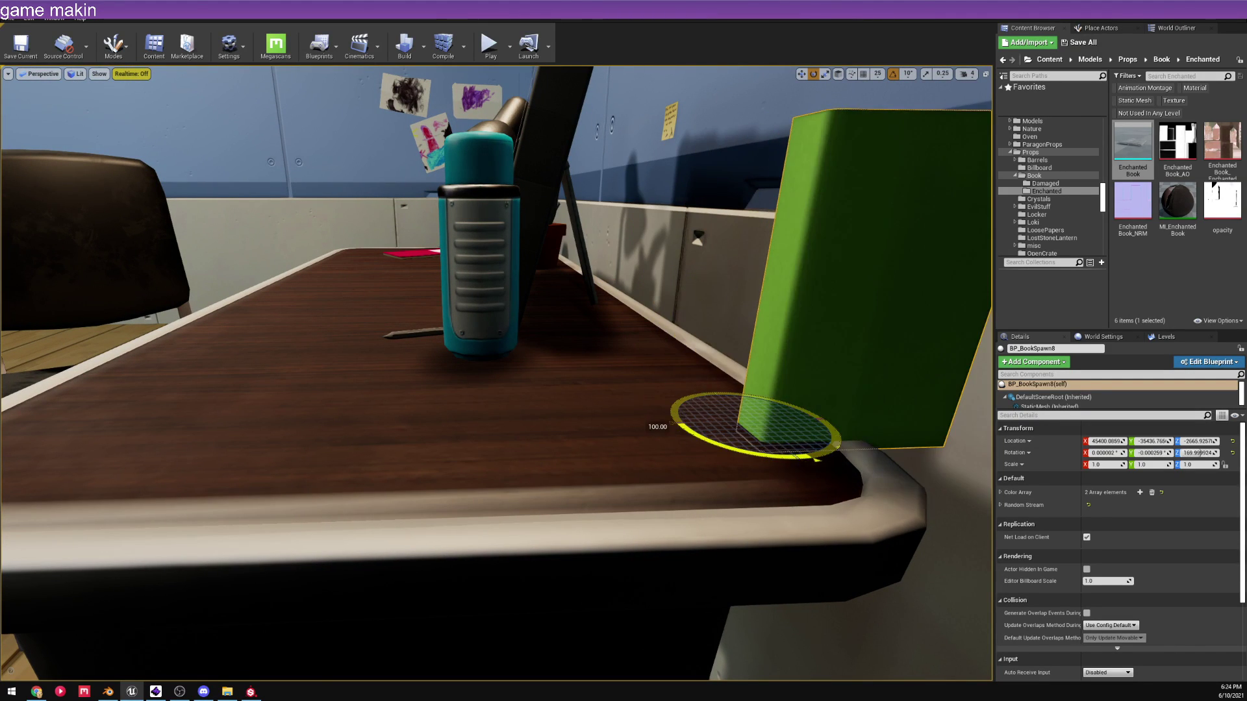
mouse_move(750, 442)
right_down()
mouse_move(715, 435)
mouse_move(731, 436)
right_up()
scroll(606, 250, down, 3)
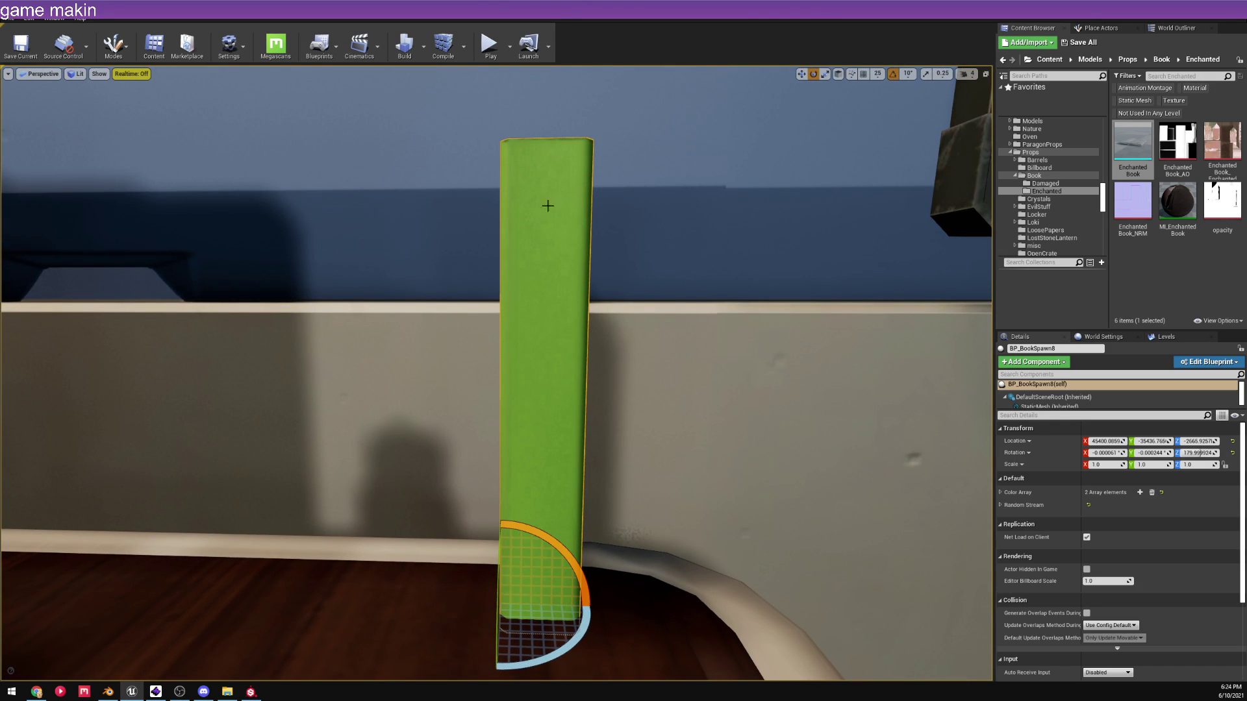
right_drag(542, 496, 512, 401)
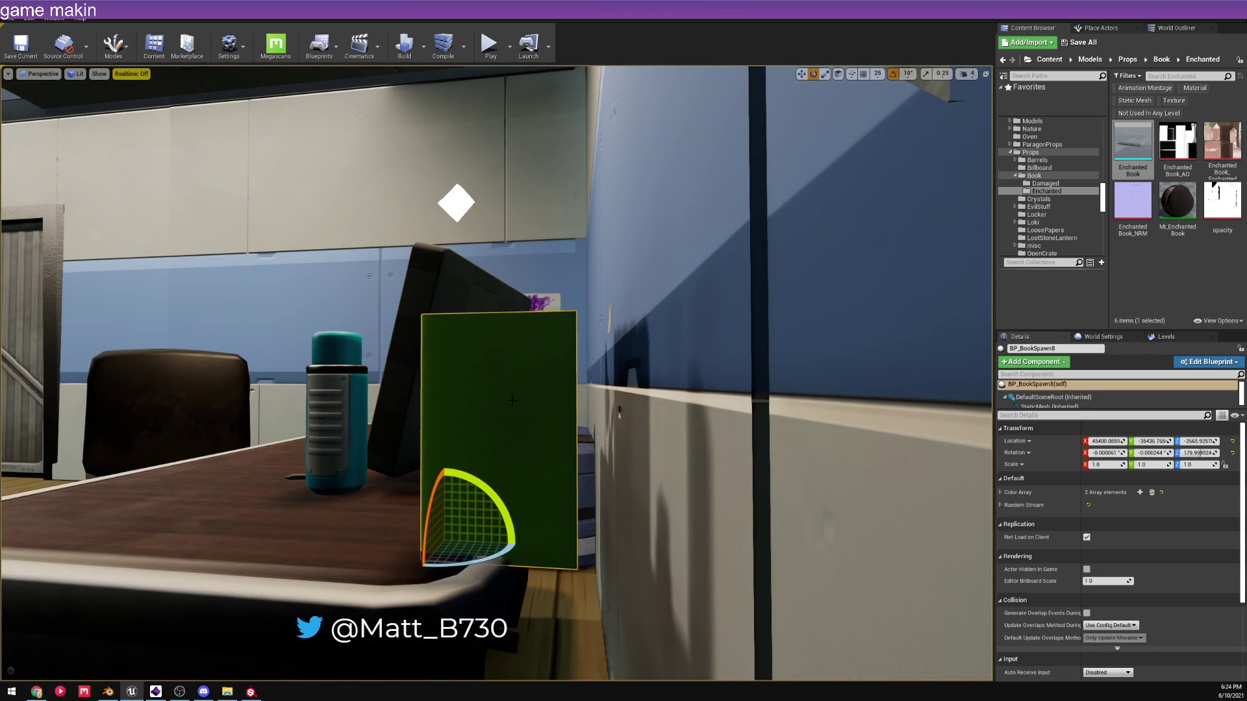
key(ctrl+z)
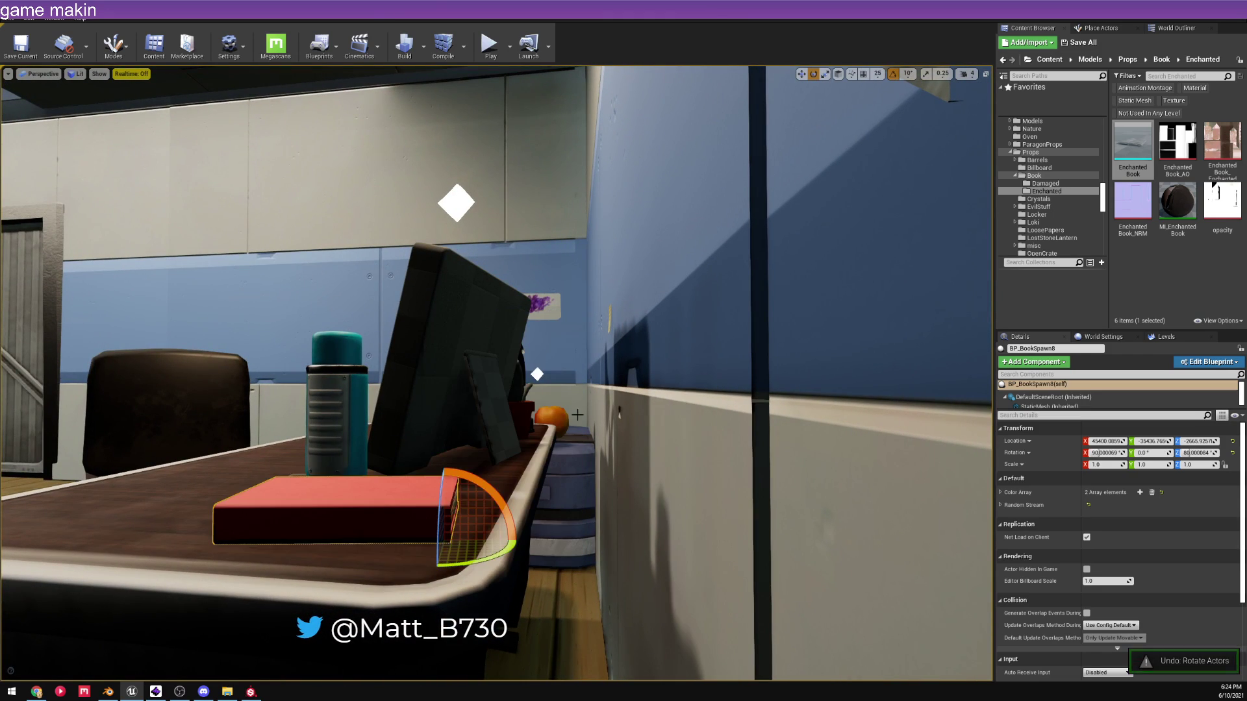
- Switch back to Substance Painter and examine the enchanted book from above and at an angle
right_drag(557, 396, 519, 422)
scroll(521, 418, down, 10)
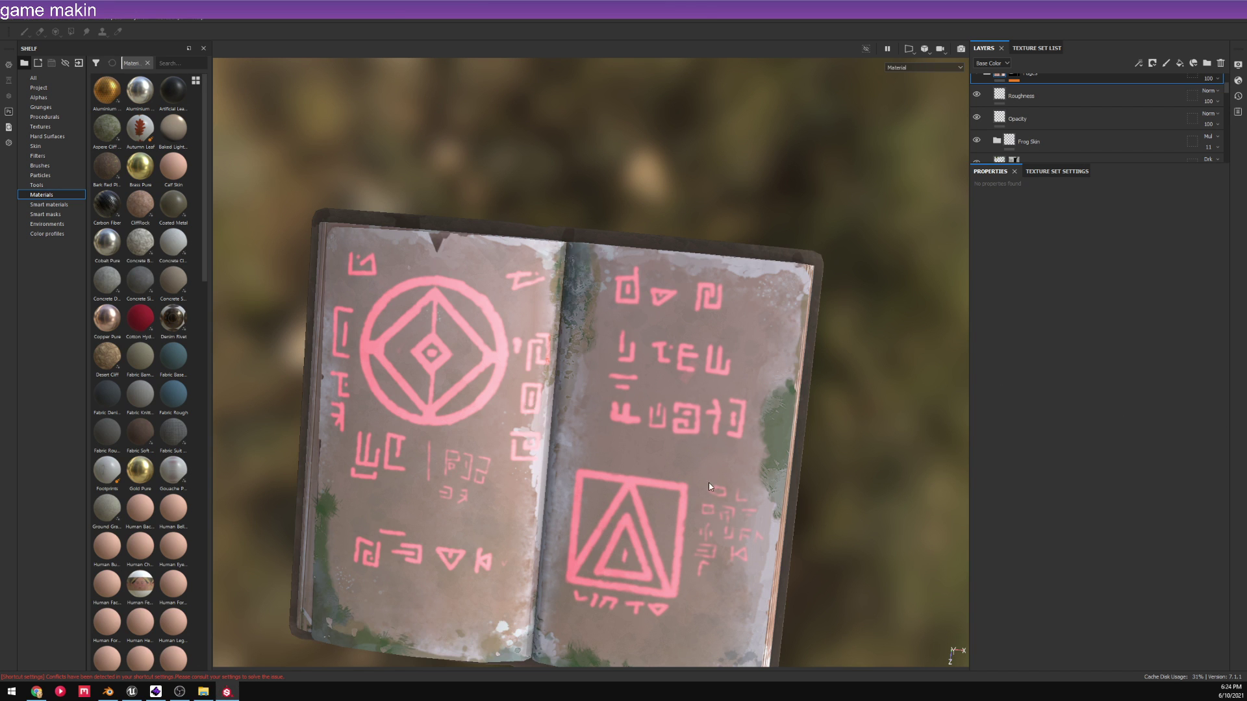
alt+drag(708, 482, 719, 328)
alt+middle_drag(719, 329, 739, 380)
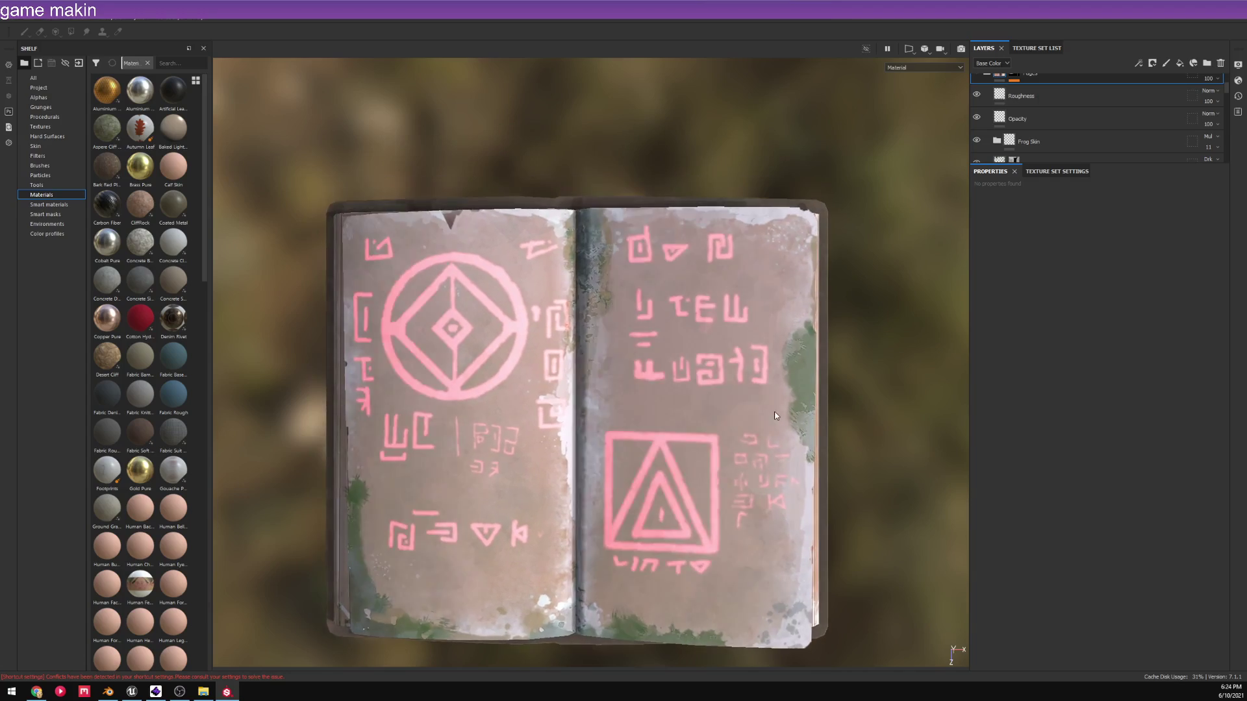
alt+drag(738, 380, 773, 332)
alt+middle_drag(773, 333, 743, 314)
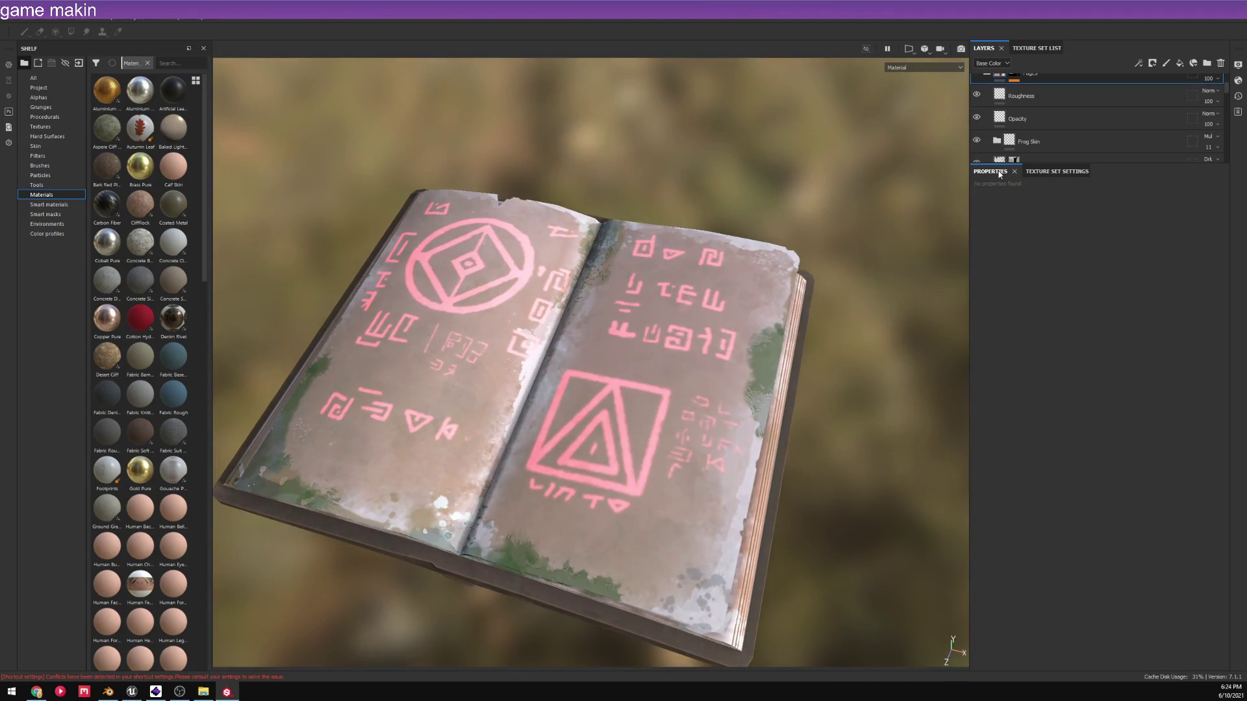
- Compare the pages with Layer 1 hidden and shown, and collapse the Pages folder
scroll(1007, 117, down, 2)
click(977, 105)
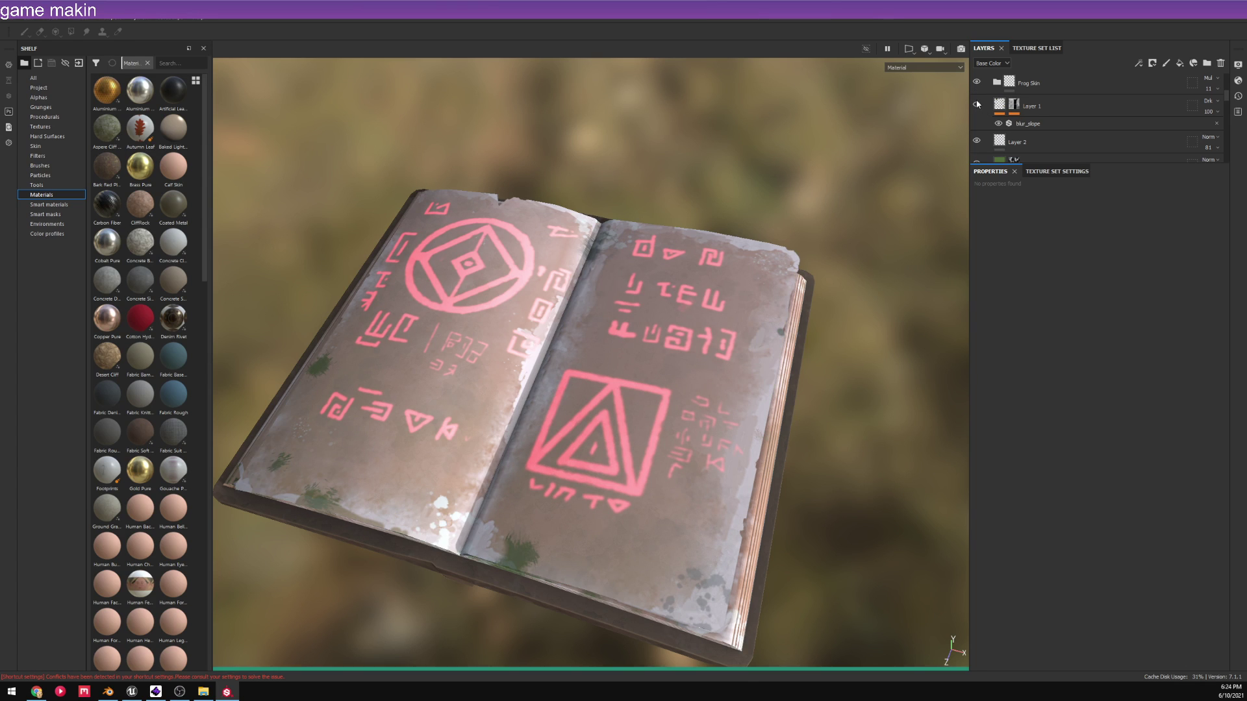
click(977, 103)
scroll(974, 98, up, 2)
click(989, 101)
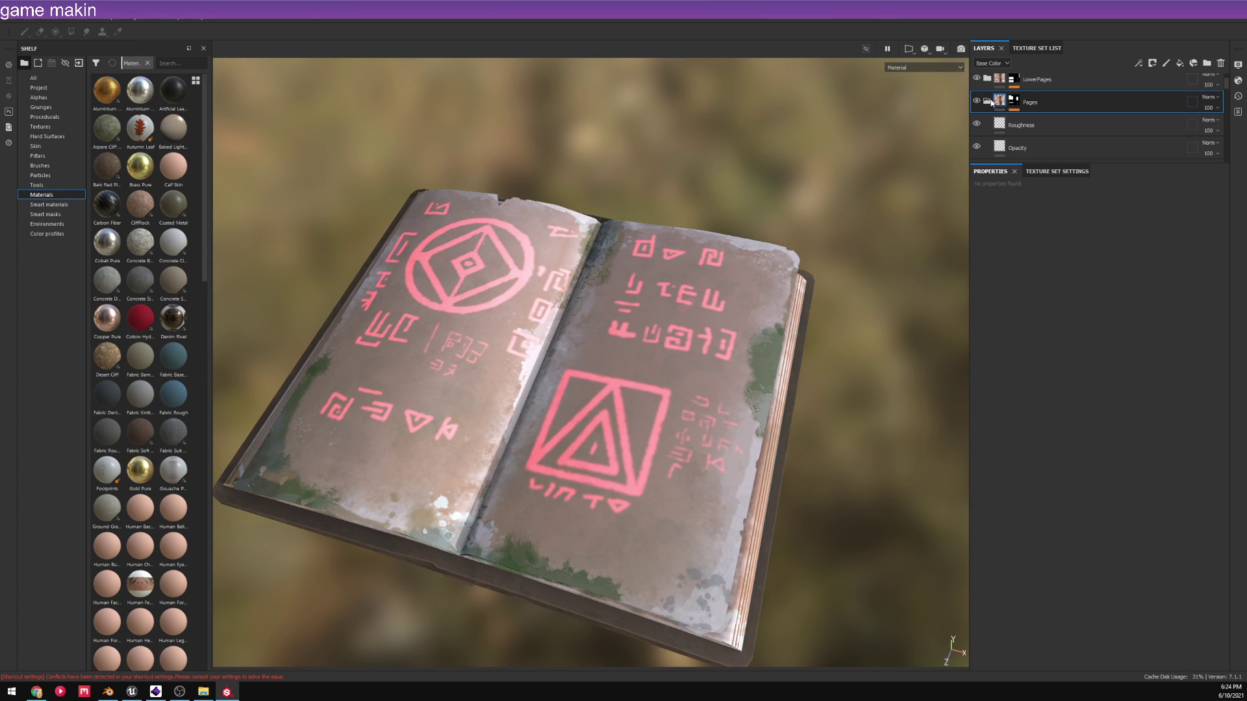
click(987, 102)
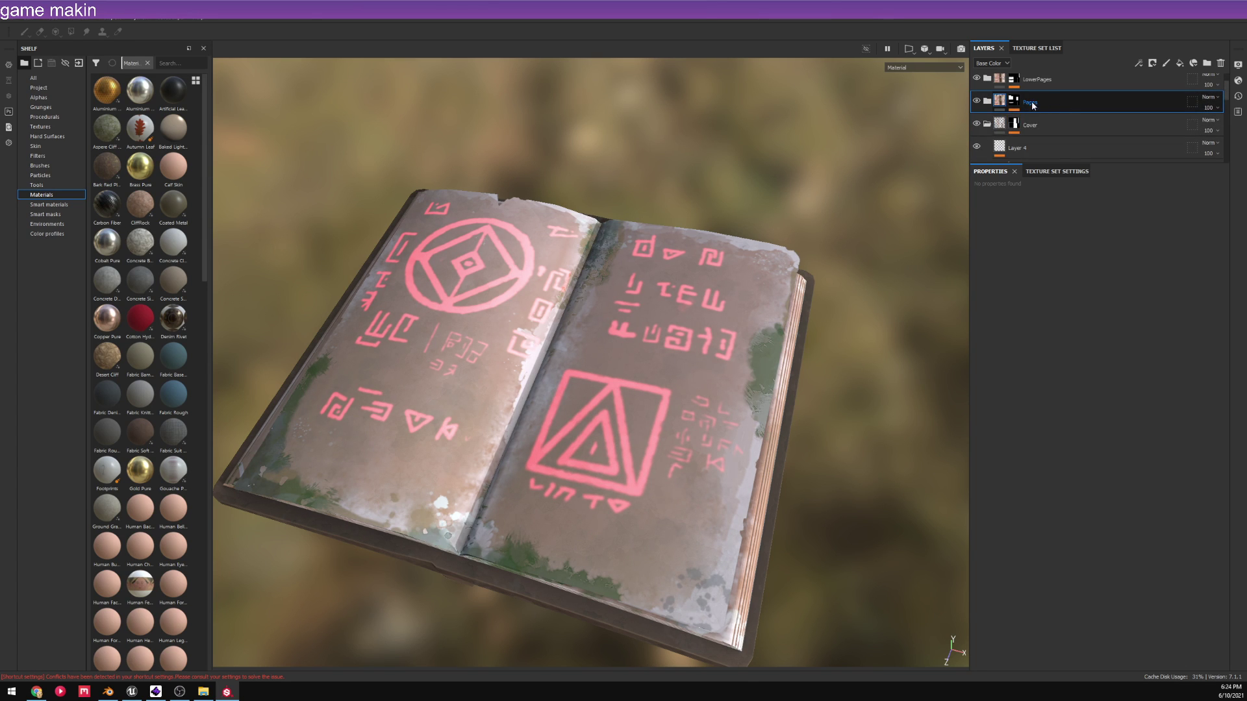
- Compare the book with the LowerPages folder hidden and shown, and check which layers the folder contains
click(977, 78)
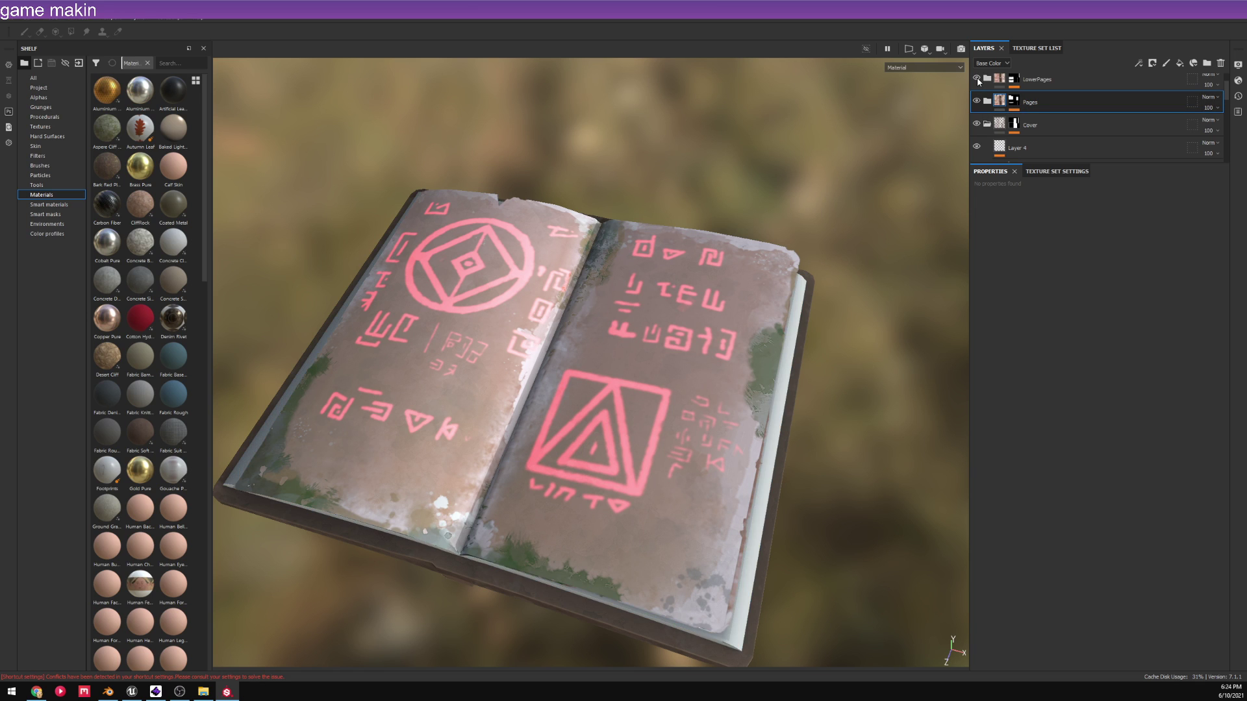
click(977, 79)
click(977, 79)
click(977, 79)
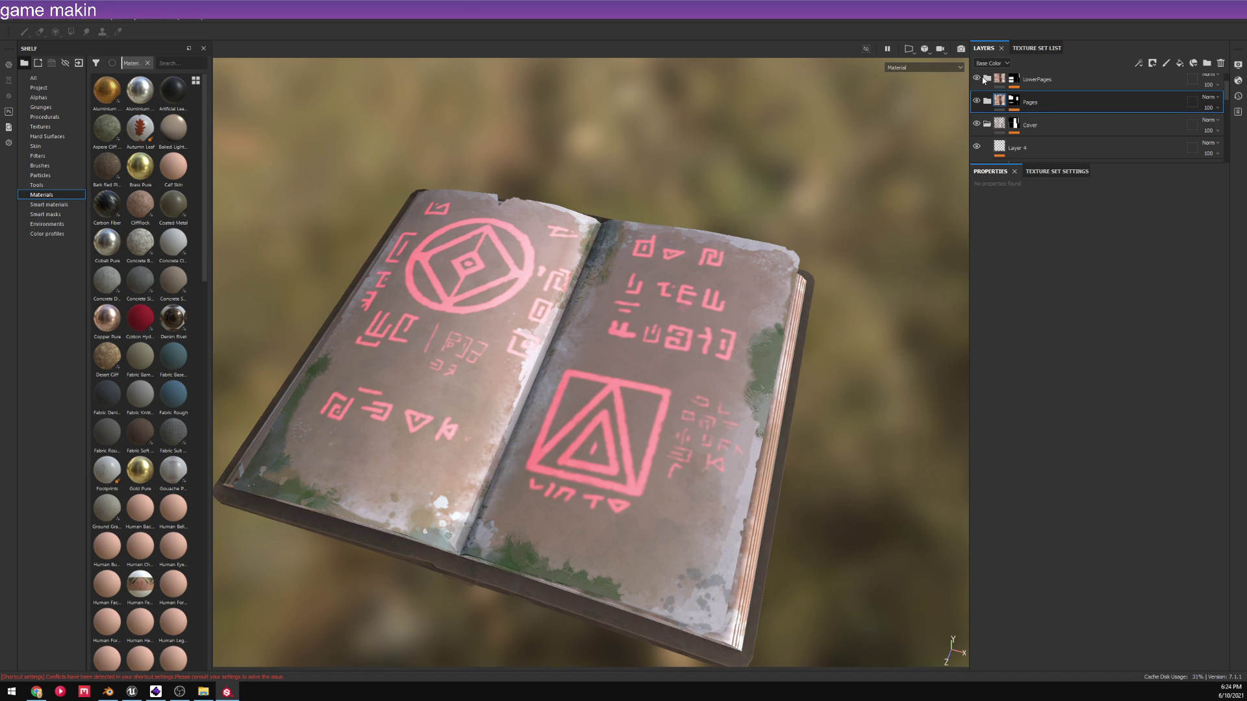
click(988, 79)
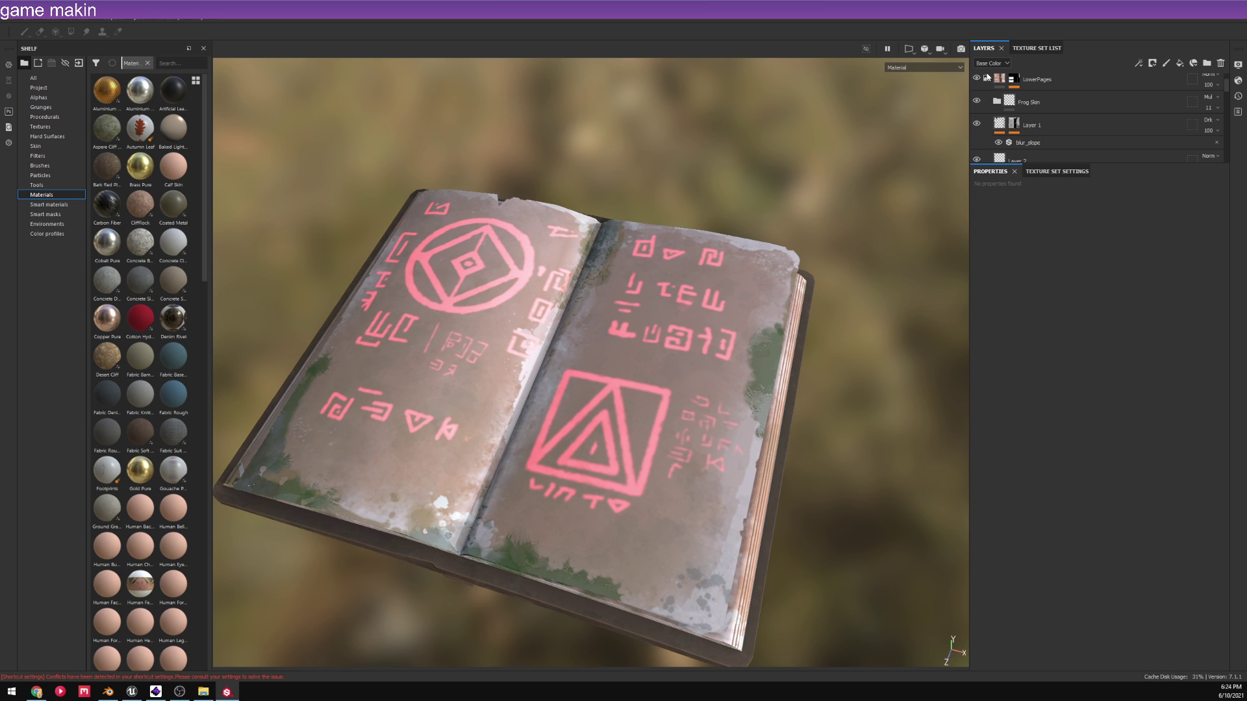
click(988, 79)
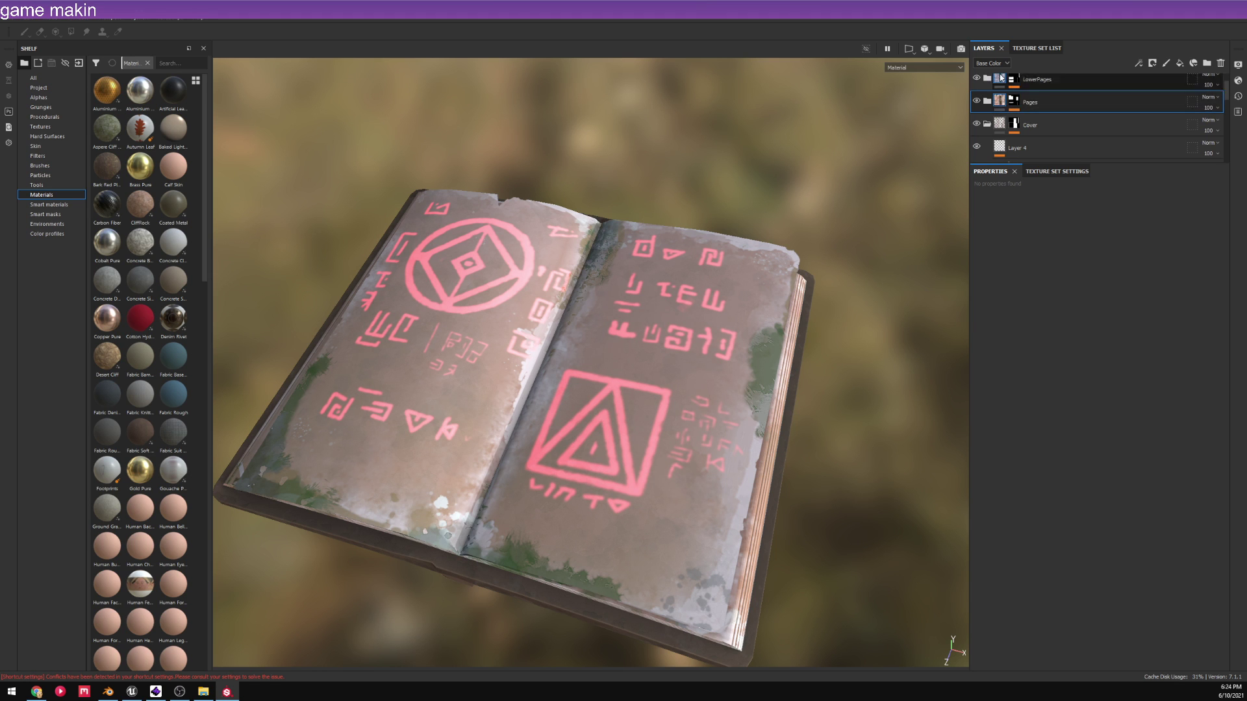
- Compare the book with the Cover folder hidden and shown, and collapse that folder
click(976, 124)
click(977, 124)
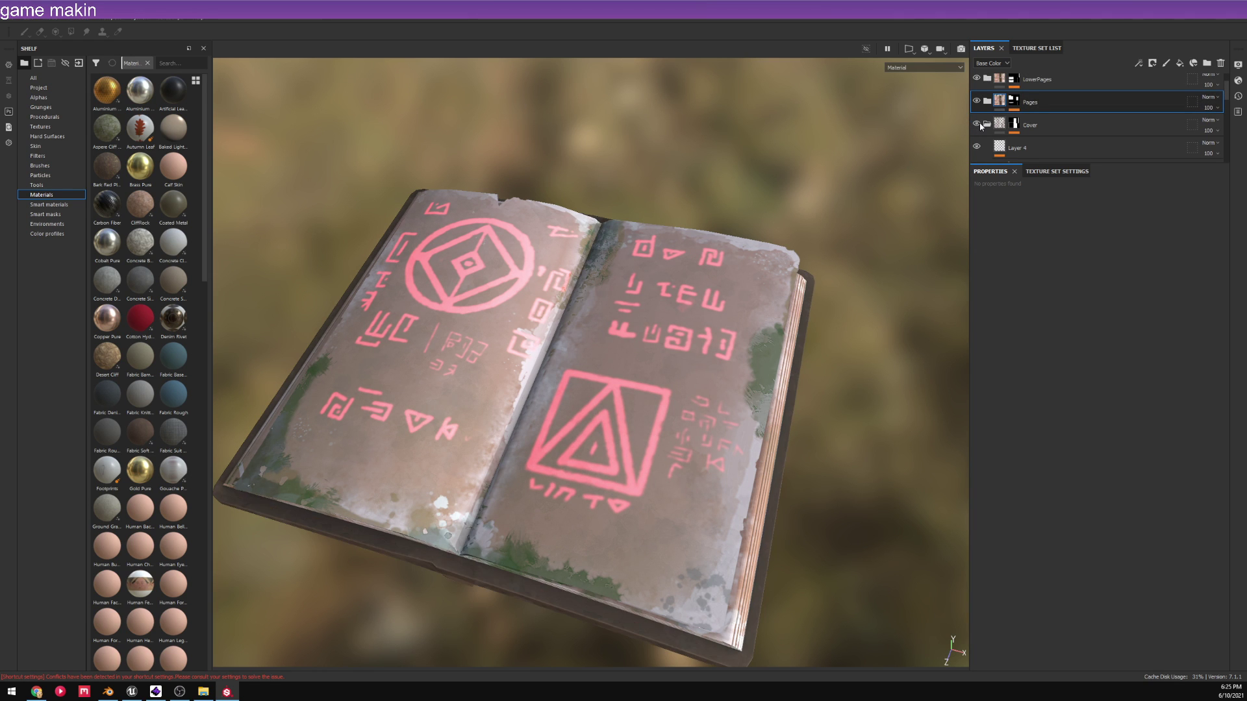
alt+drag(941, 481, 878, 122)
click(987, 124)
scroll(988, 98, down, 2)
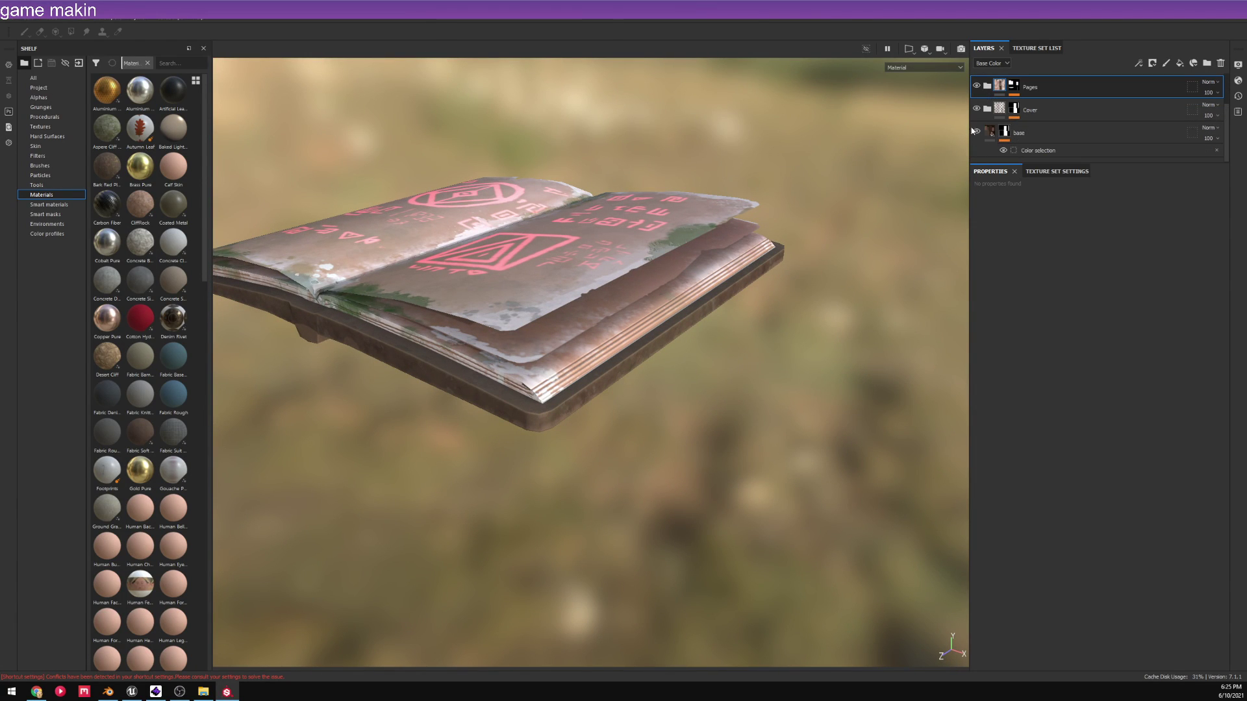
- Hide the base layer and the Cover folder, checking the book's binding from below
click(976, 131)
click(976, 131)
click(976, 131)
click(977, 131)
click(977, 131)
alt+drag(748, 377, 808, 223)
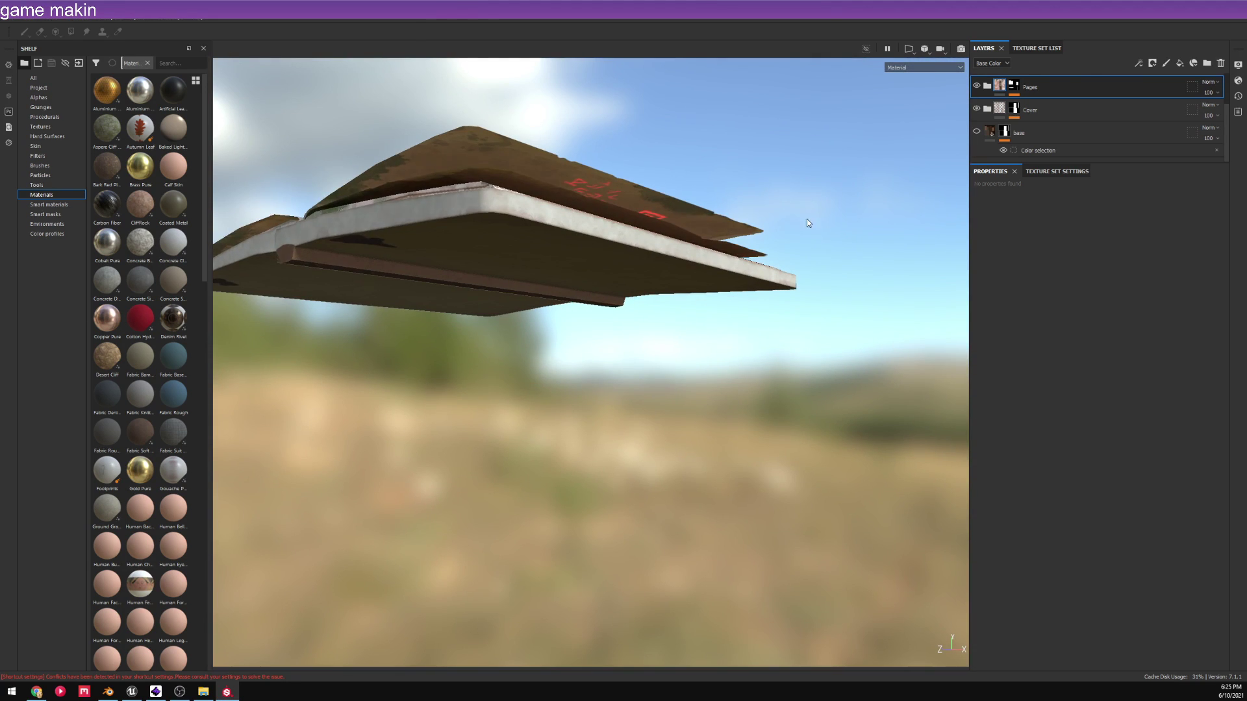
click(976, 108)
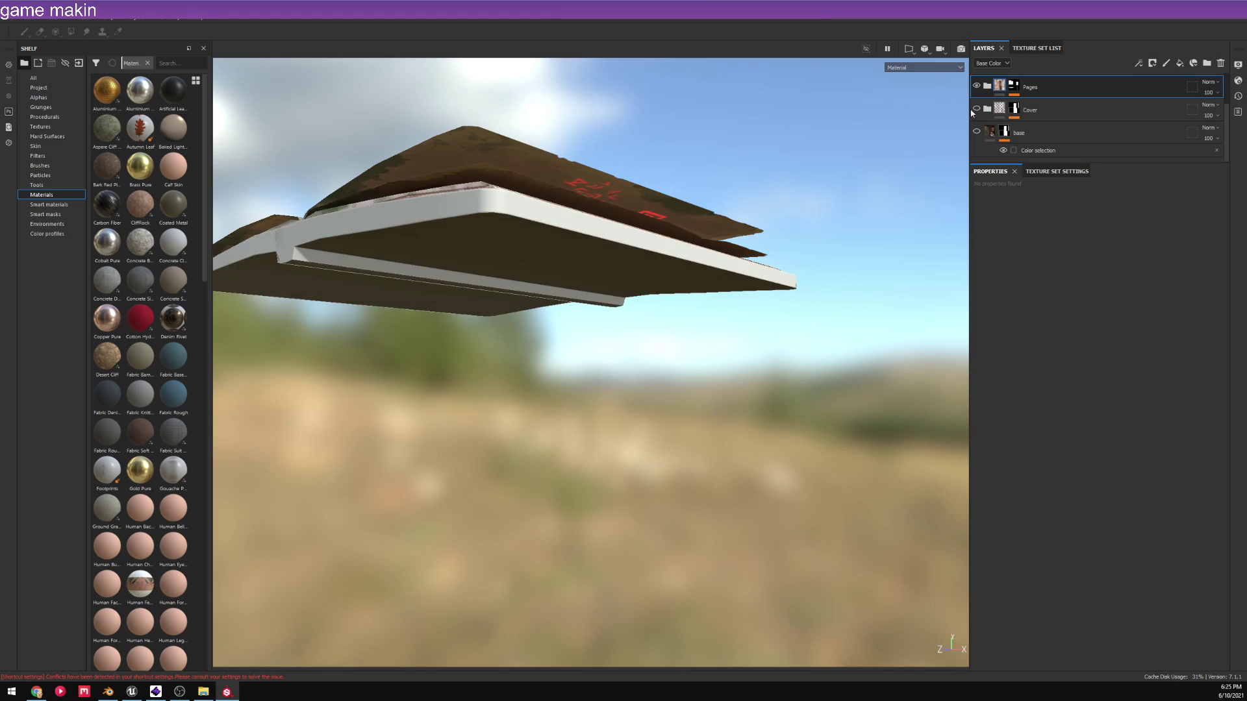
- Compare the book with the Pages folder hidden and shown, viewing it from above and at an angle
alt+drag(650, 162, 666, 296)
alt+middle_drag(666, 296, 673, 341)
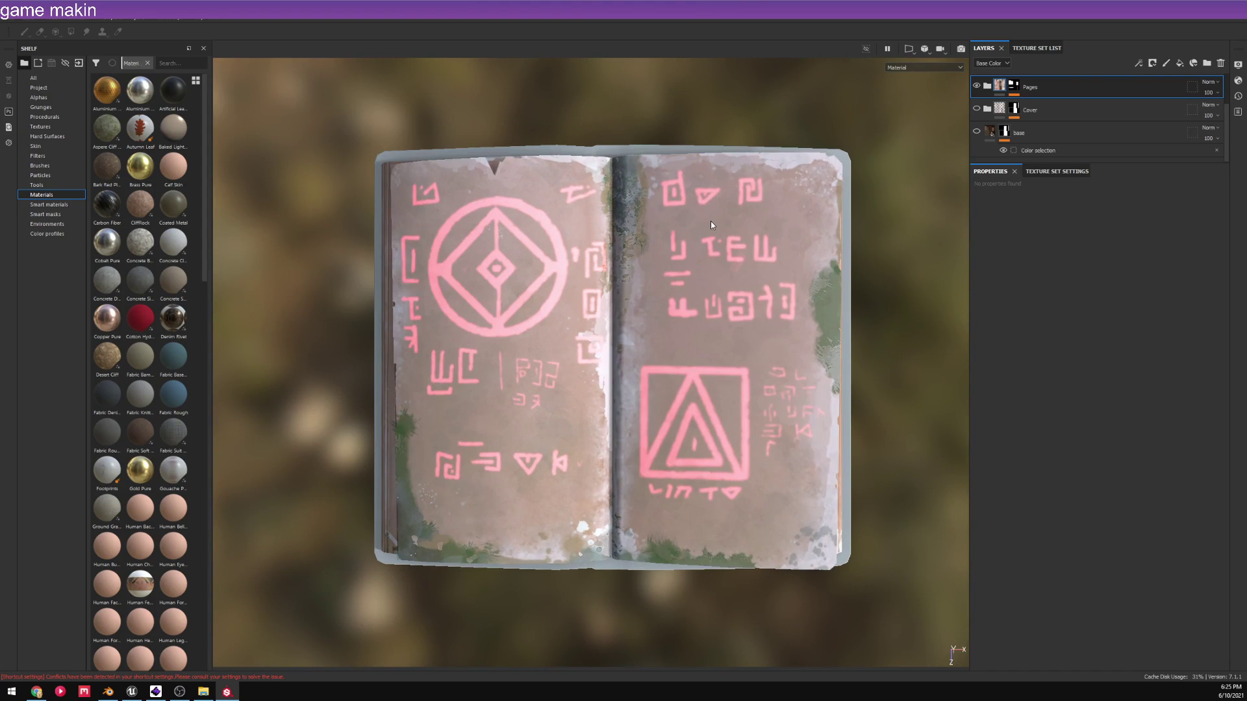
scroll(990, 107, up, 3)
click(977, 130)
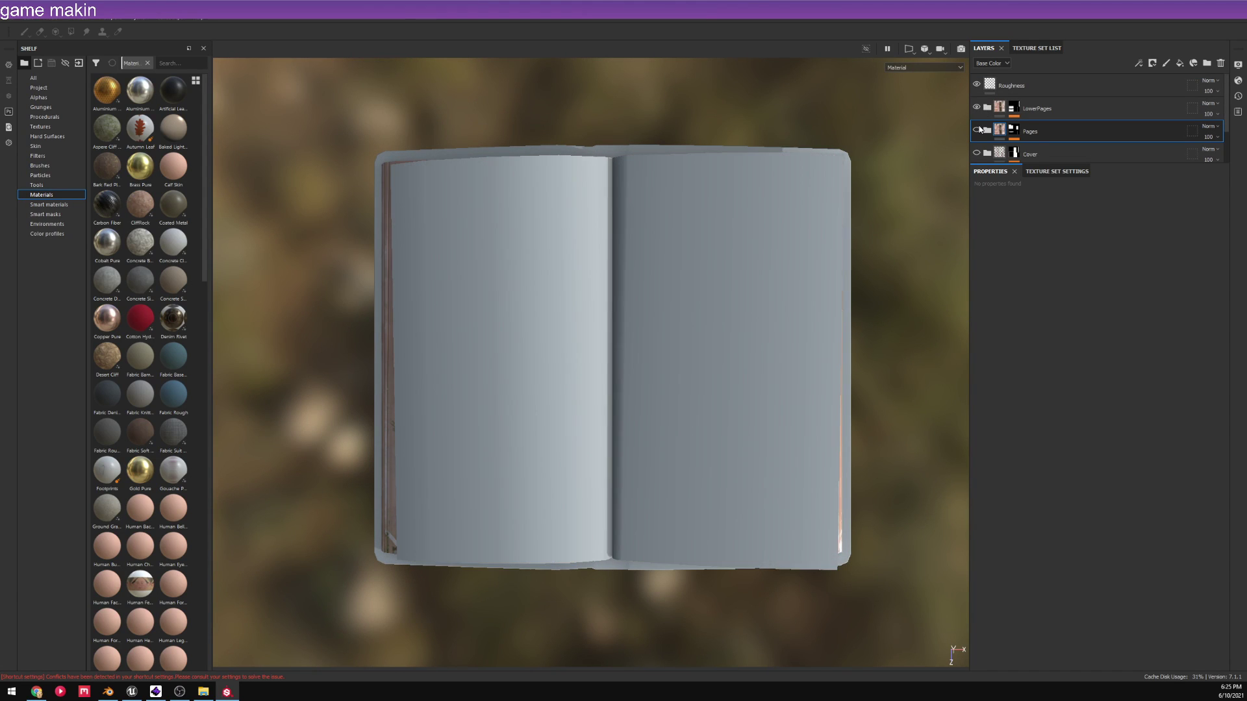
alt+drag(862, 314, 936, 363)
click(977, 131)
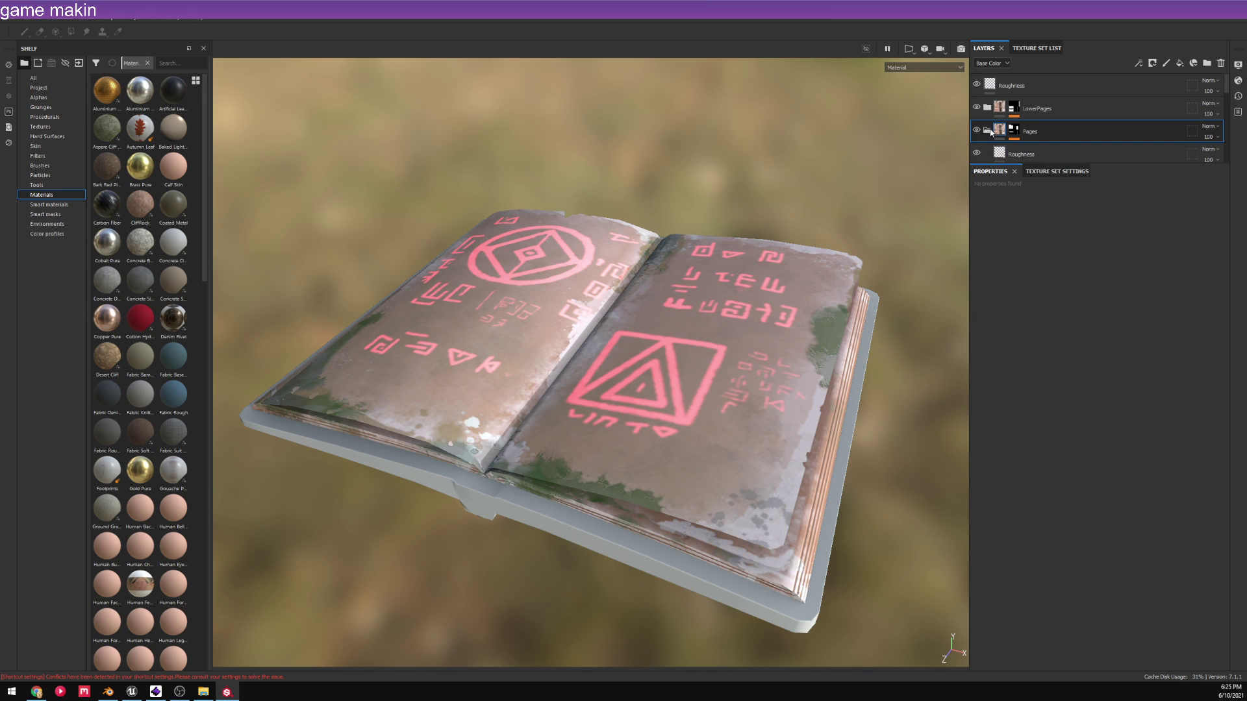
- Expand the Pages folder and compare the pages with Layer 1 and Layer 2 hidden and shown
click(988, 131)
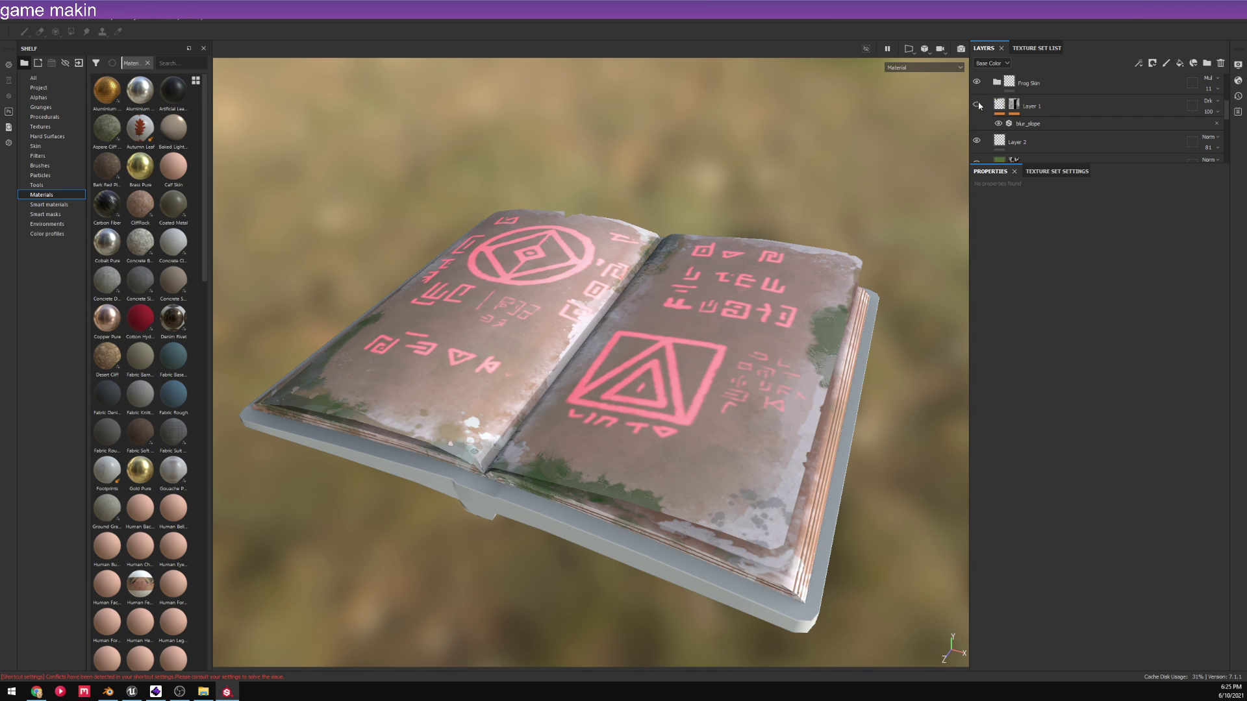
click(977, 105)
click(976, 105)
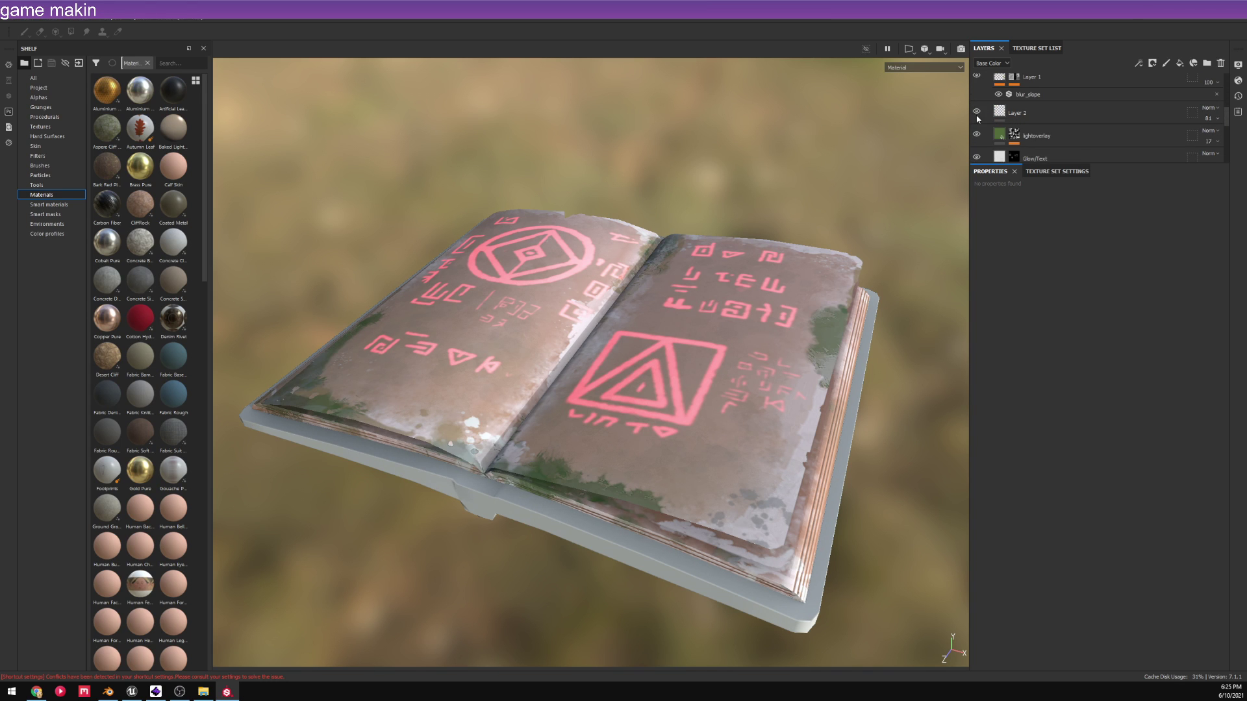
click(976, 116)
click(977, 116)
click(976, 116)
click(977, 116)
scroll(977, 119, down, 1)
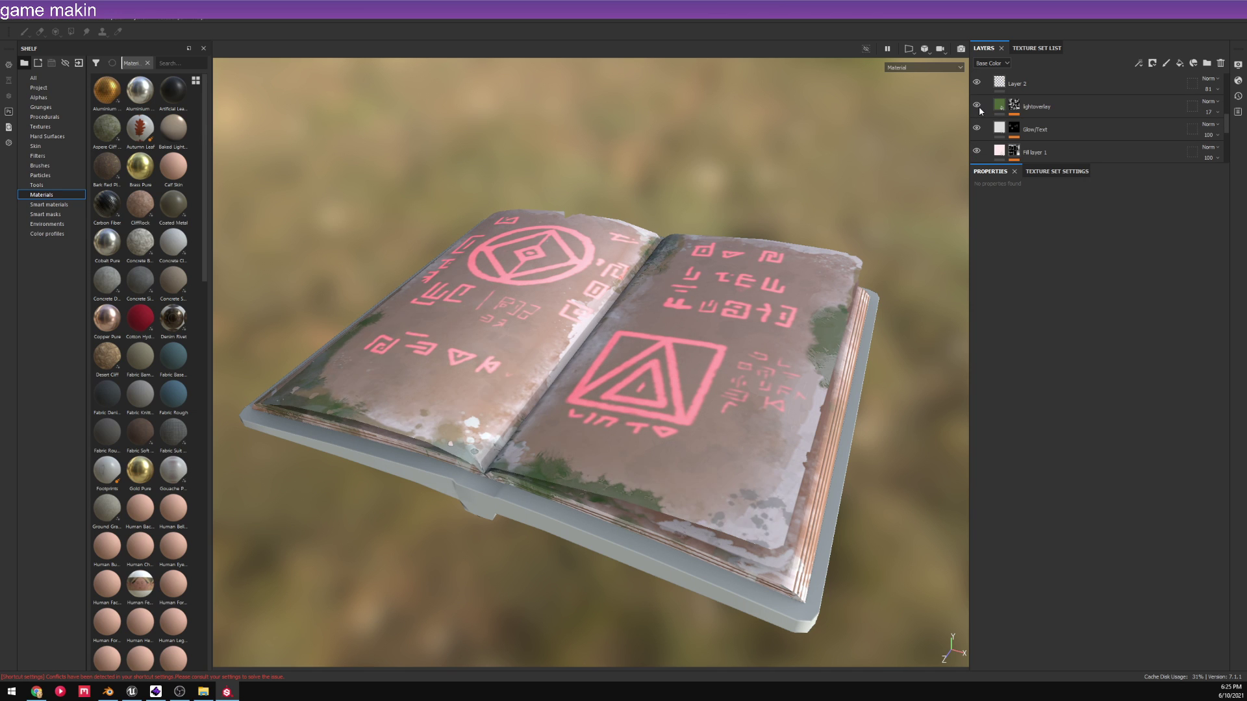
- Compare the pages with the Glow/Text layer hidden and shown
scroll(979, 111, down, 1)
click(977, 100)
click(977, 100)
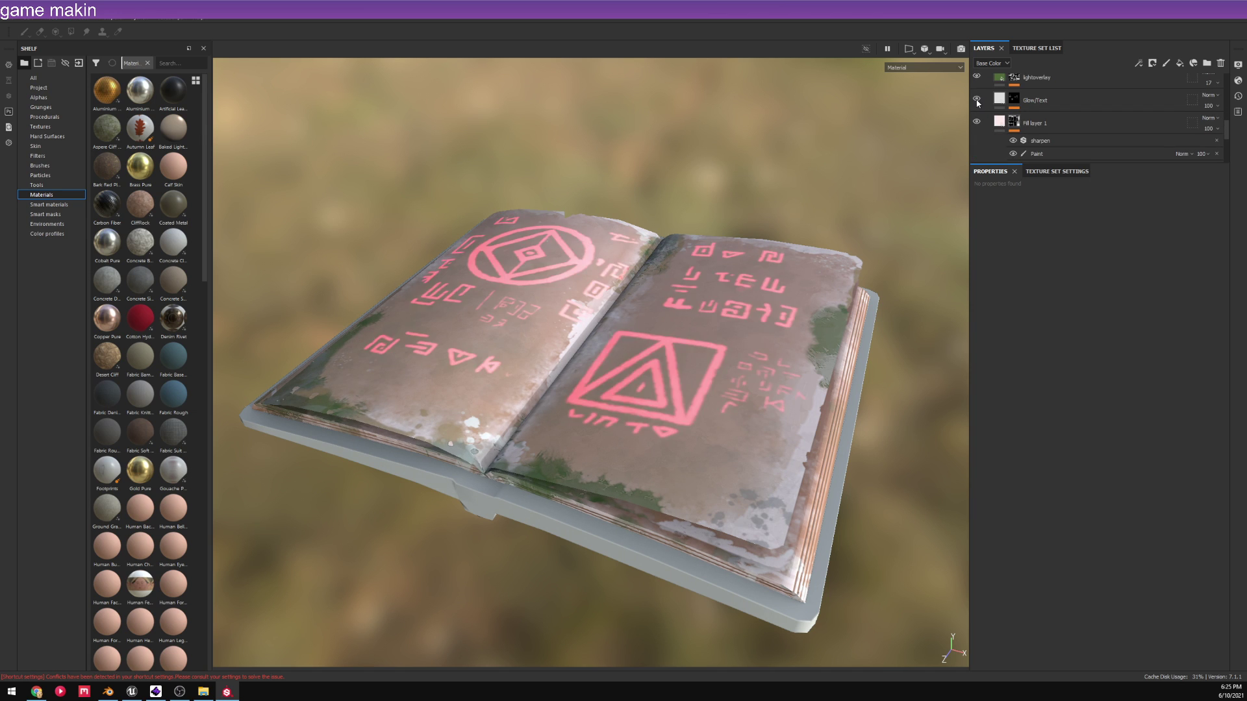
click(976, 100)
click(977, 100)
click(976, 100)
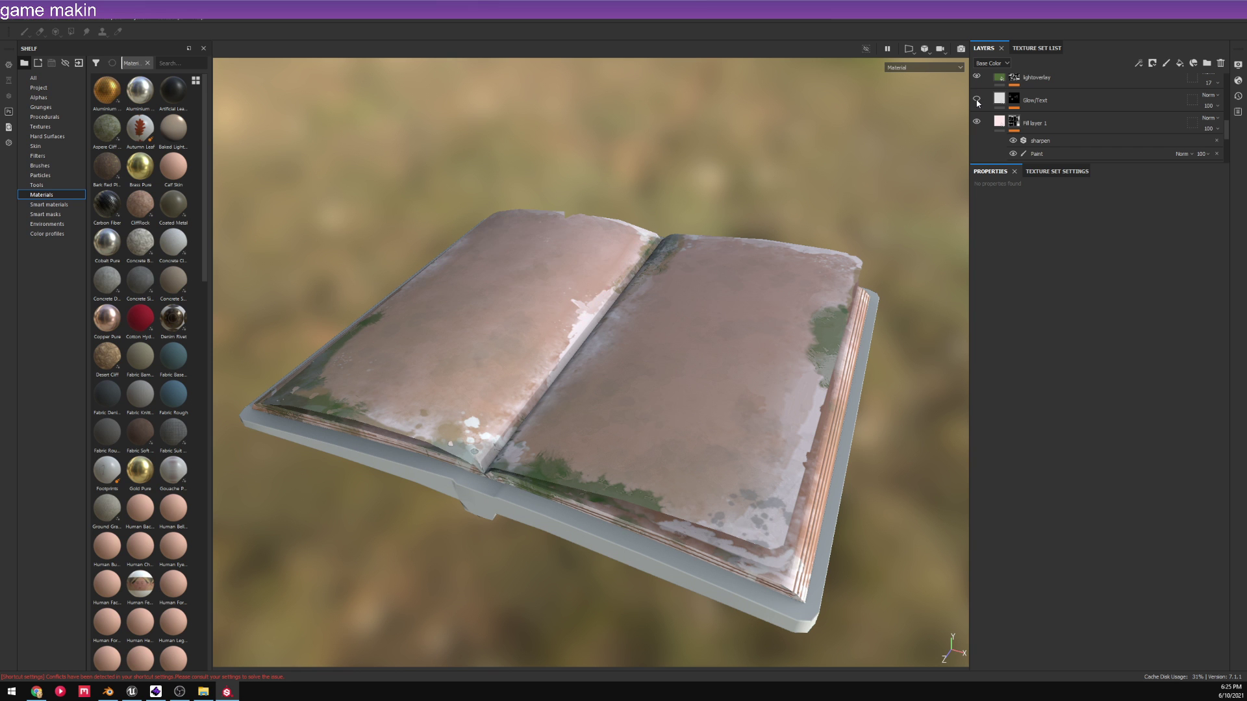
click(977, 100)
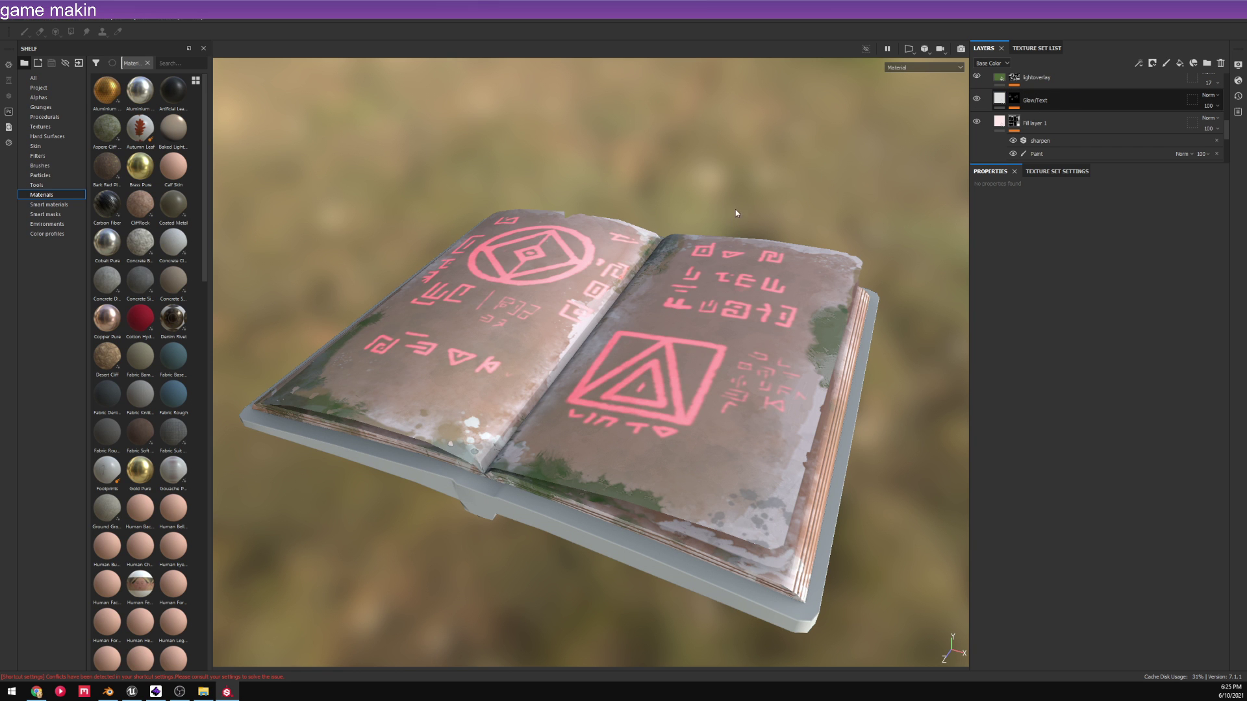
- Select the Glow/Text layer and compare the glyphs close up with that layer hidden and shown
alt+drag(649, 290, 691, 426)
scroll(613, 478, up, 5)
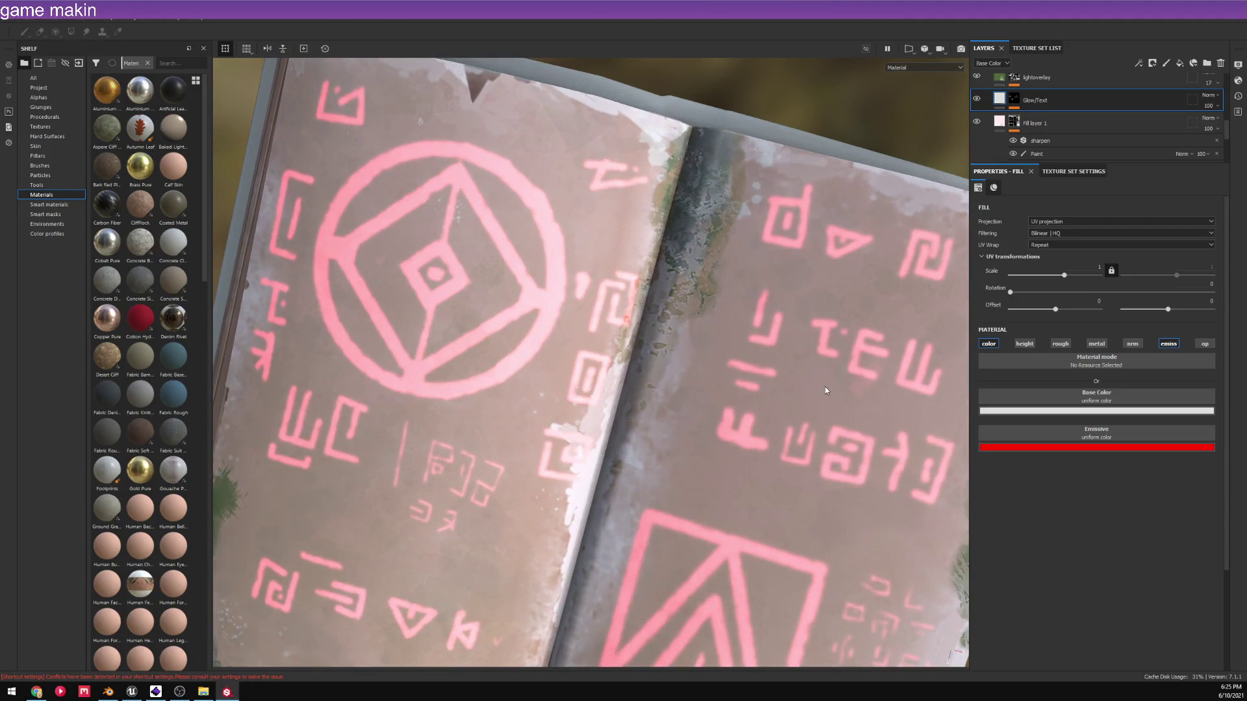
scroll(984, 120, down, 5)
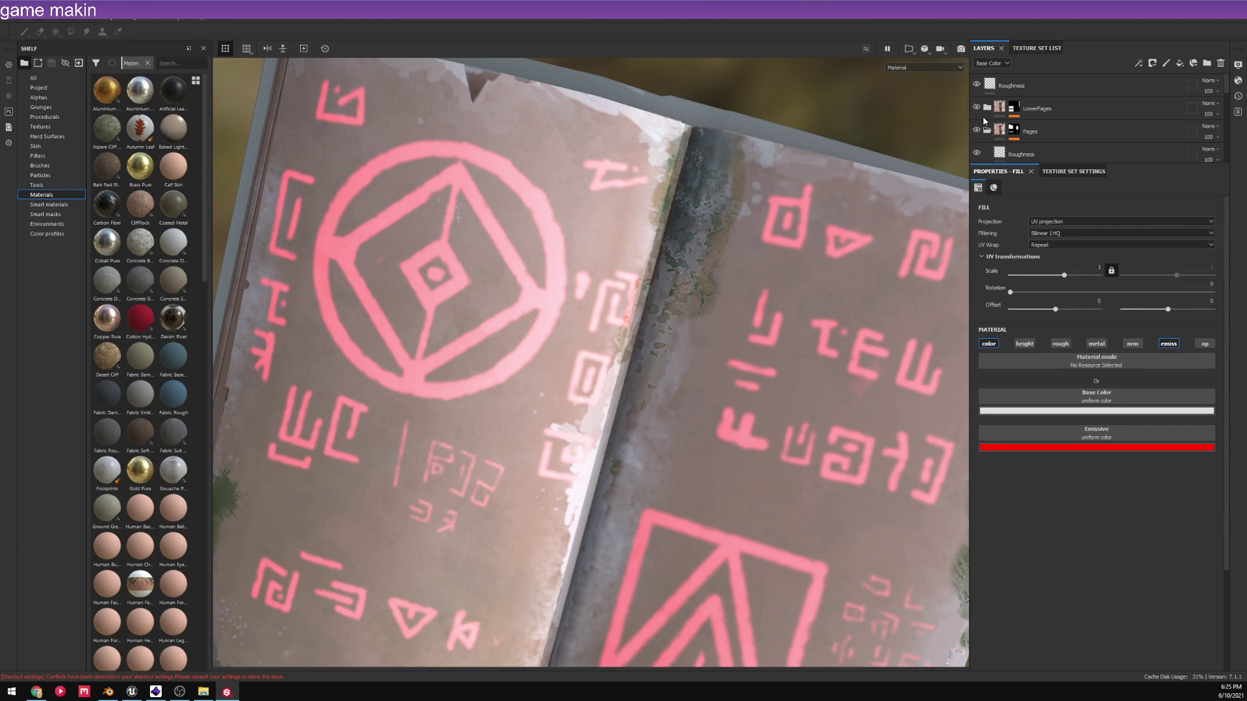
scroll(984, 104, up, 5)
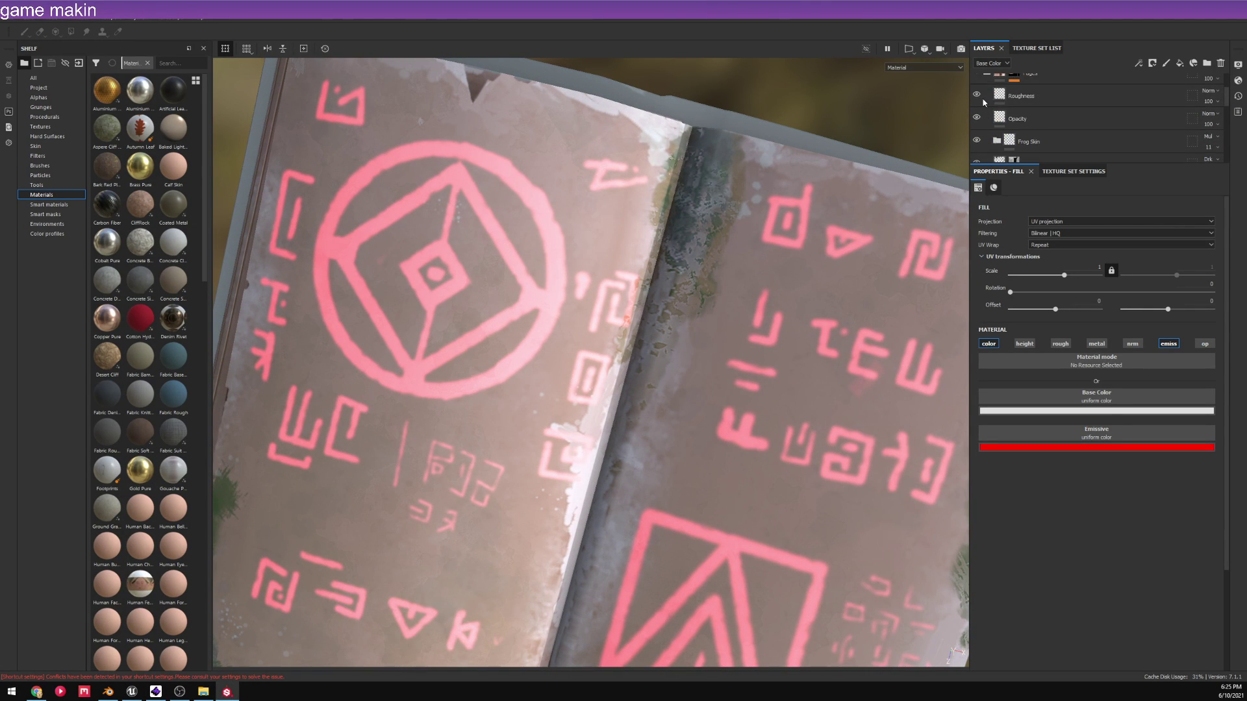
click(977, 128)
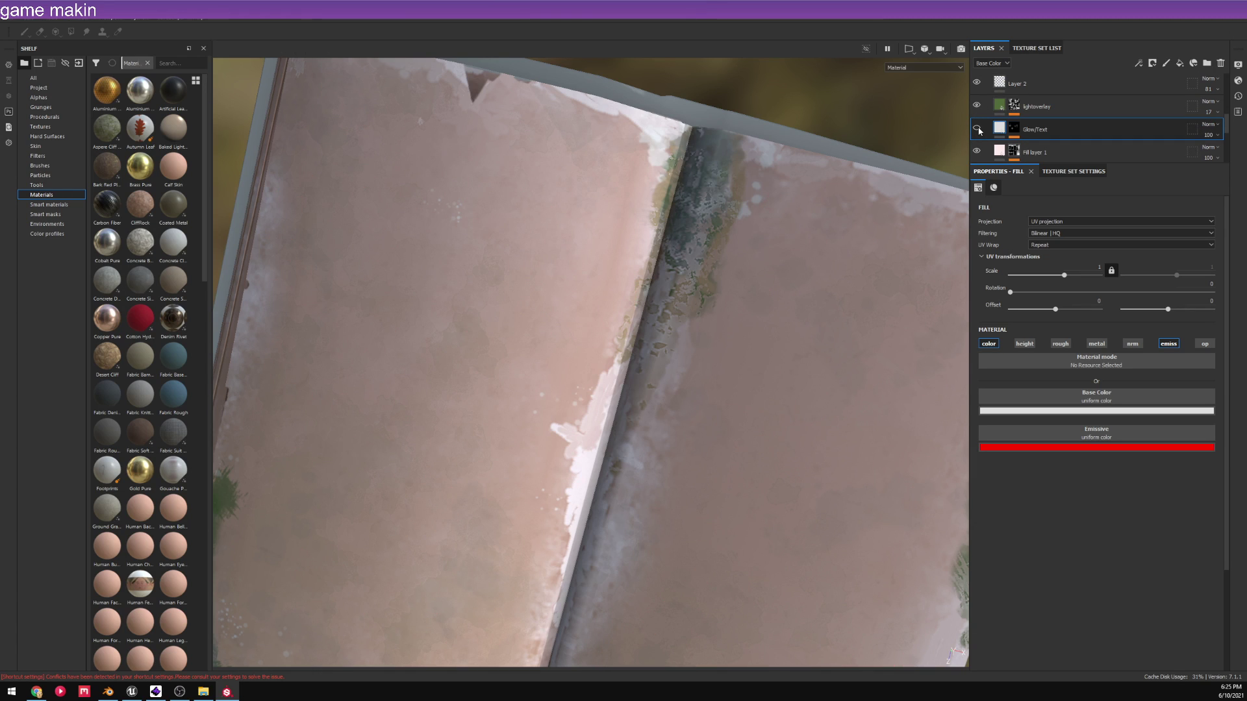
click(977, 129)
click(977, 128)
click(977, 128)
- Compare the page edges and paper with Fill layer 1 and the MainPages layer hidden and shown
scroll(985, 115, down, 1)
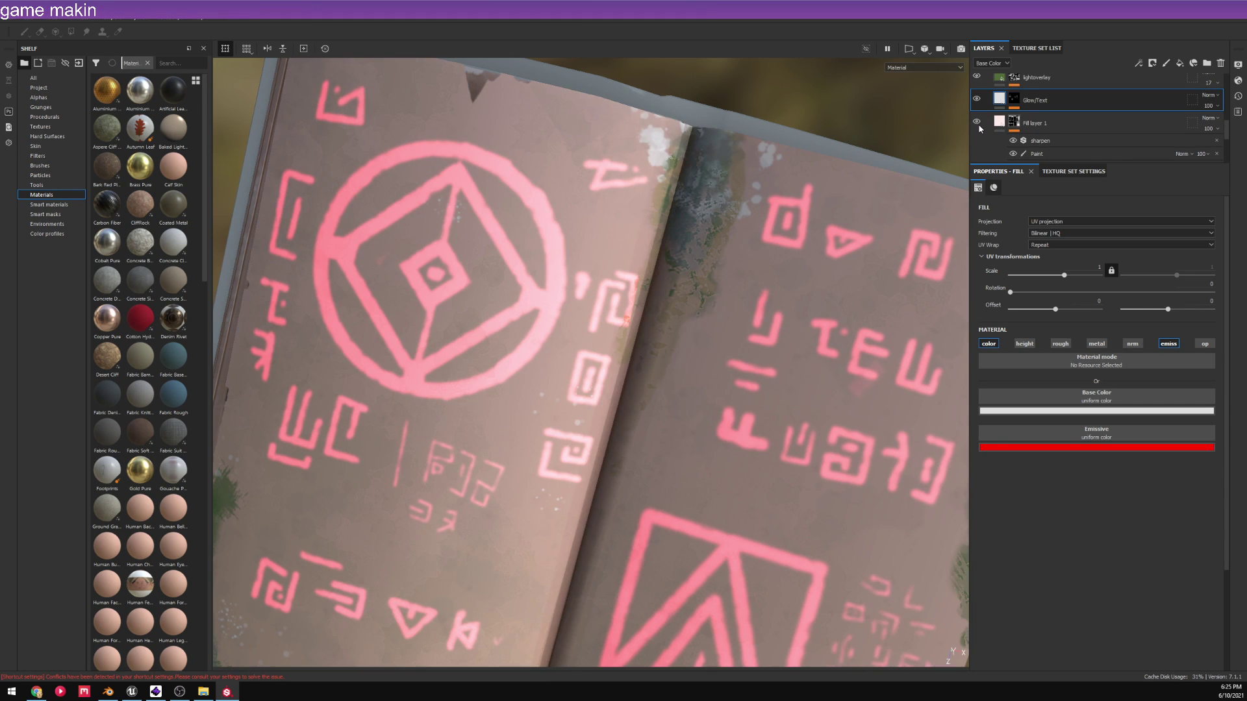
scroll(979, 123, down, 2)
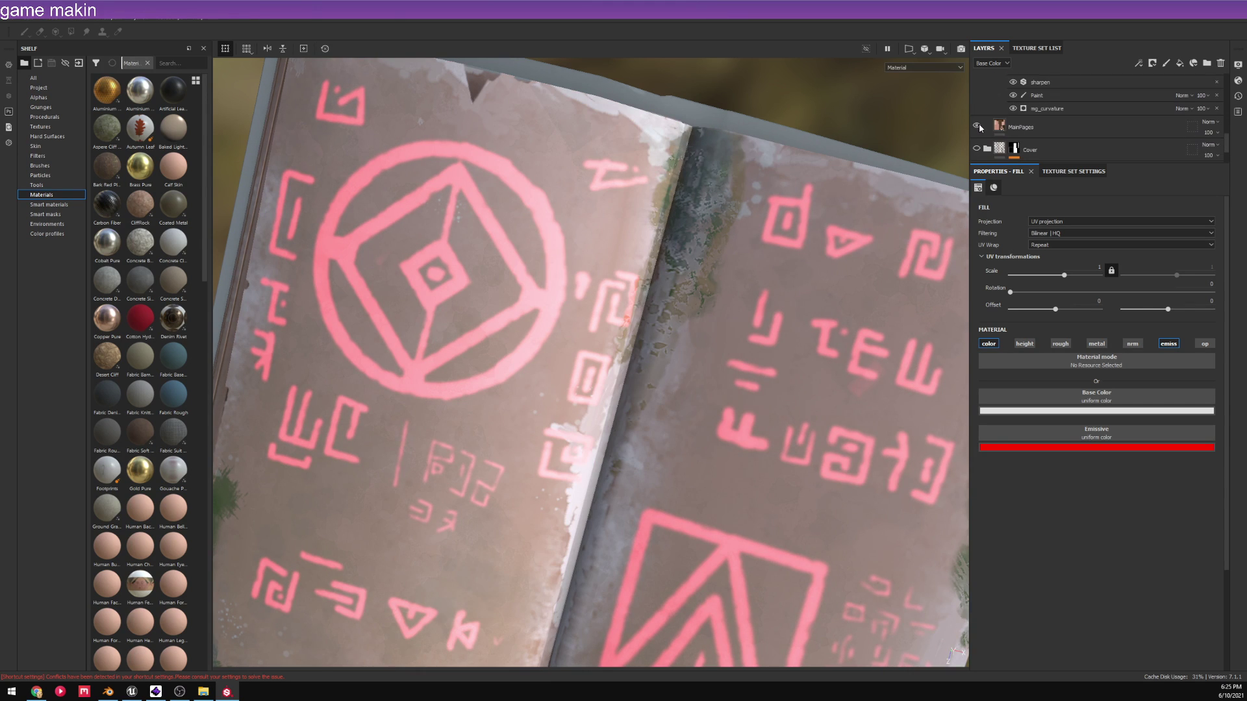
click(977, 148)
click(977, 149)
click(983, 128)
click(983, 128)
scroll(984, 129, down, 1)
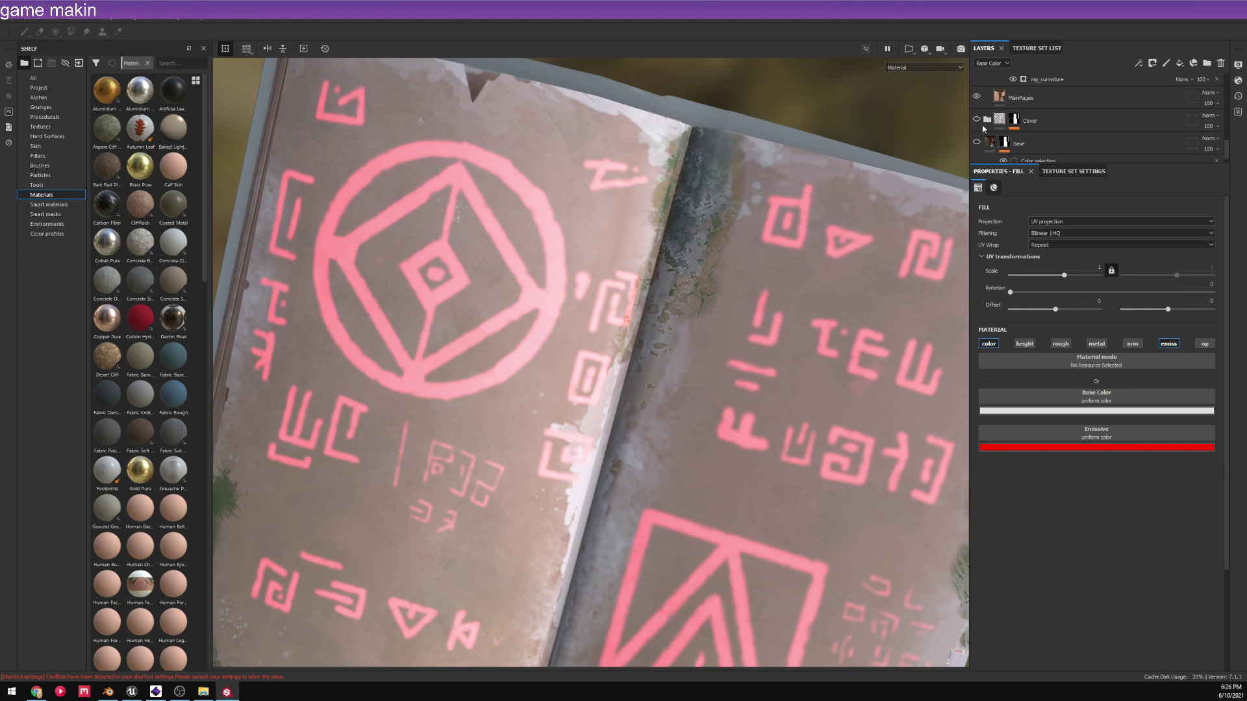
- Examine both pages at an angle and select the mask of Fill layer 1
click(999, 98)
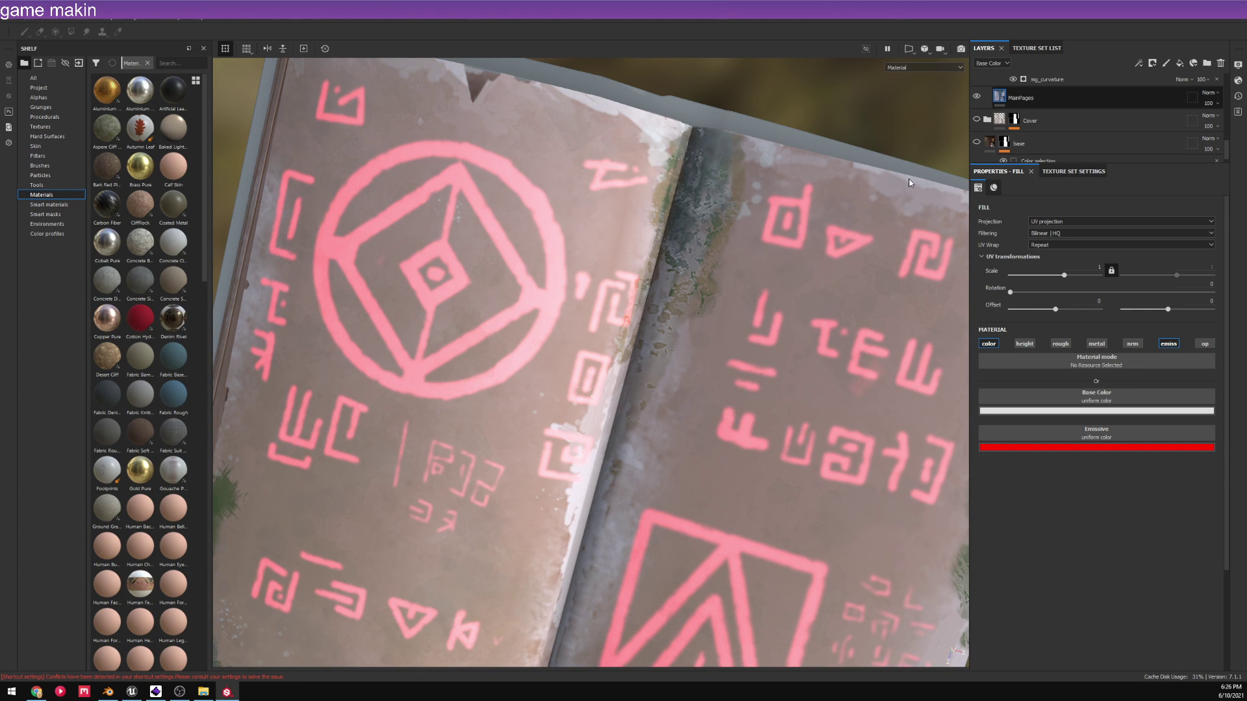
scroll(872, 224, down, 3)
mouse_move(810, 418)
alt+mouse_down()
mouse_move(844, 206)
mouse_move(981, 354)
alt+mouse_up()
scroll(1026, 104, up, 2)
click(1015, 95)
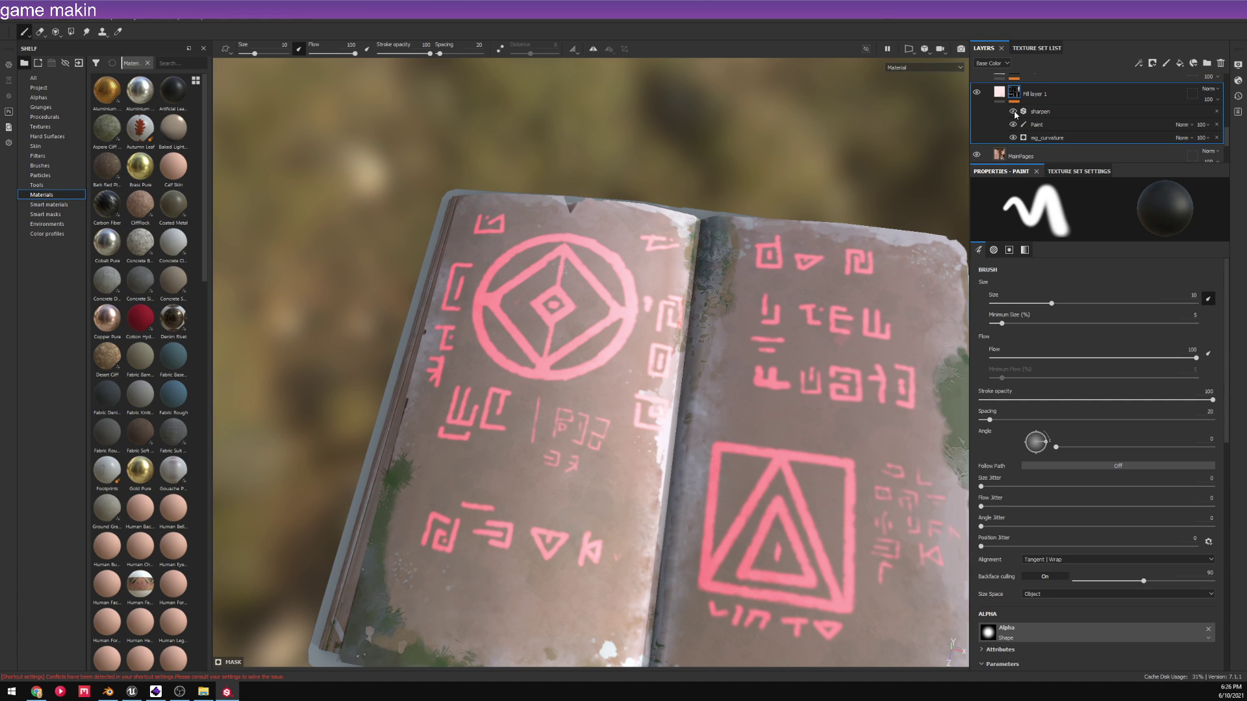
- Compare the page edges with the Pages folder's Opacity layer hidden and shown
scroll(1013, 114, up, 4)
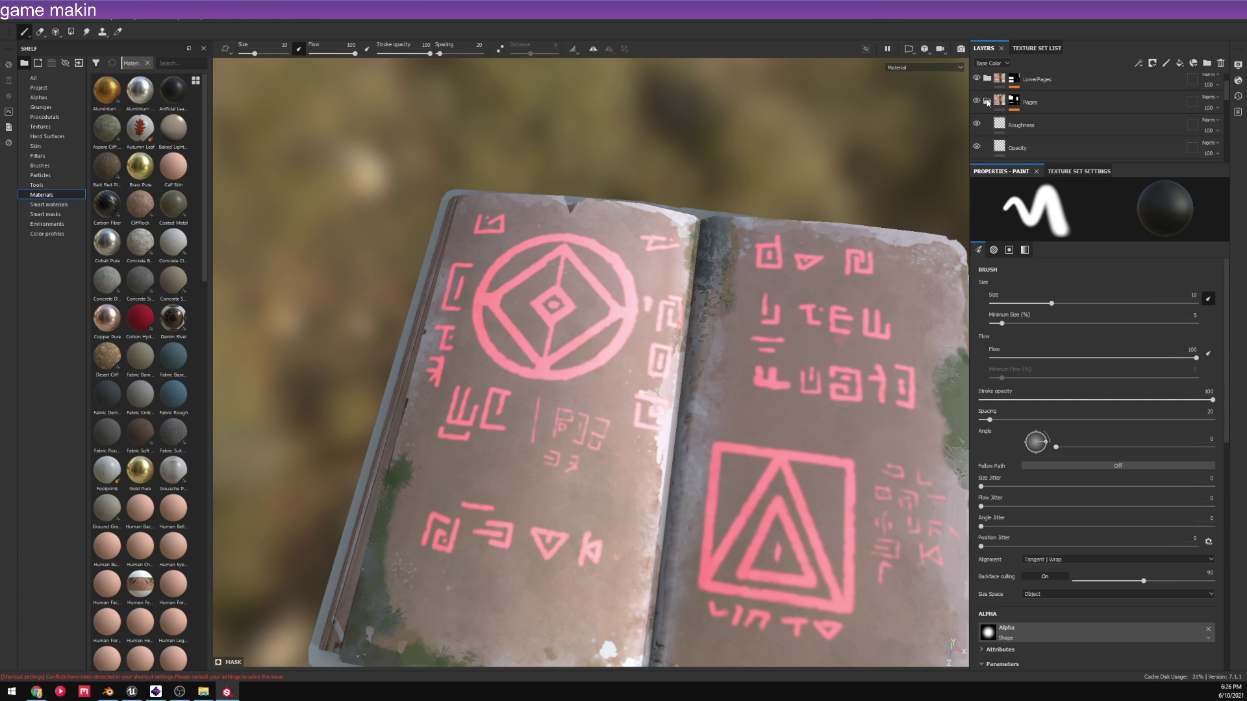
scroll(1030, 115, down, 3)
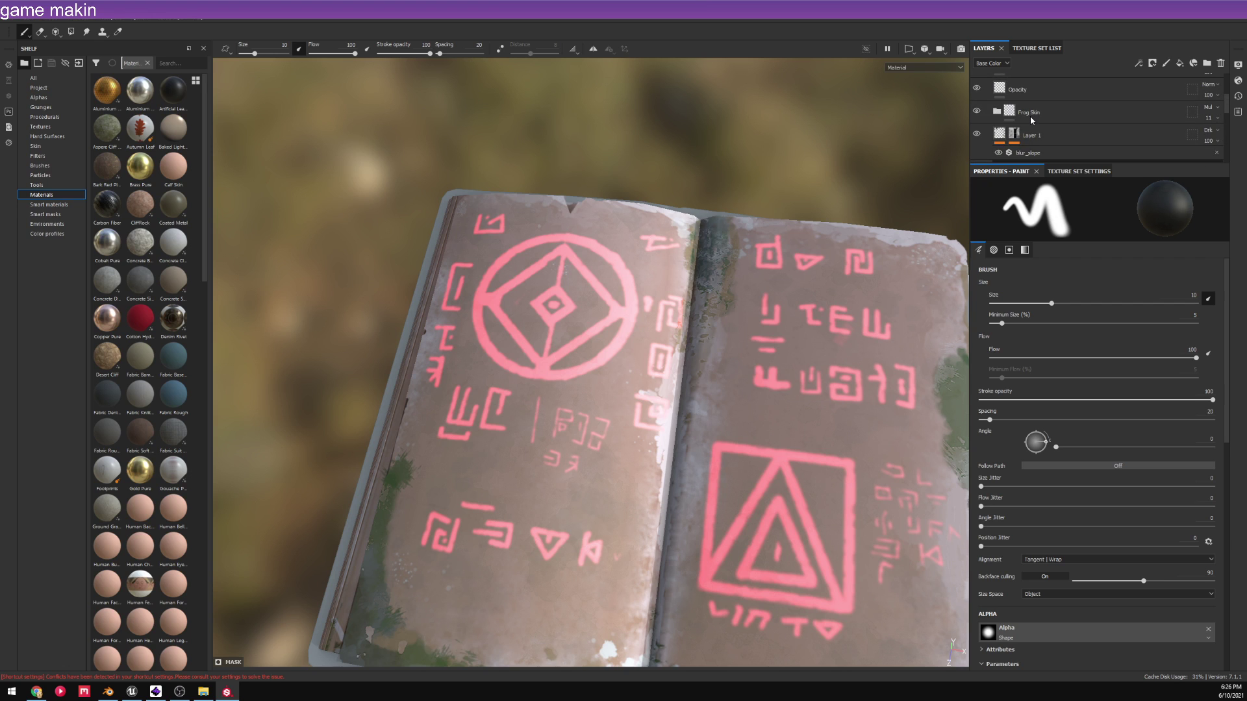
scroll(1034, 120, up, 1)
click(1053, 121)
scroll(1053, 121, up, 2)
scroll(1050, 120, down, 2)
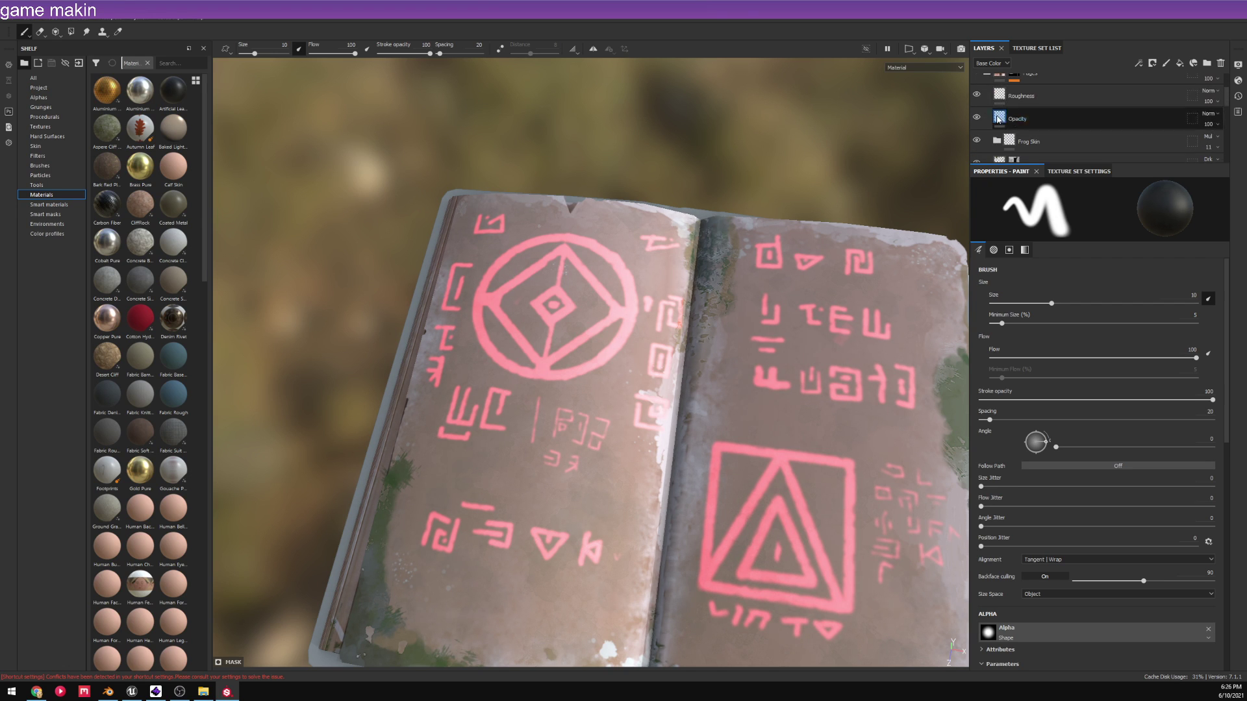
click(976, 117)
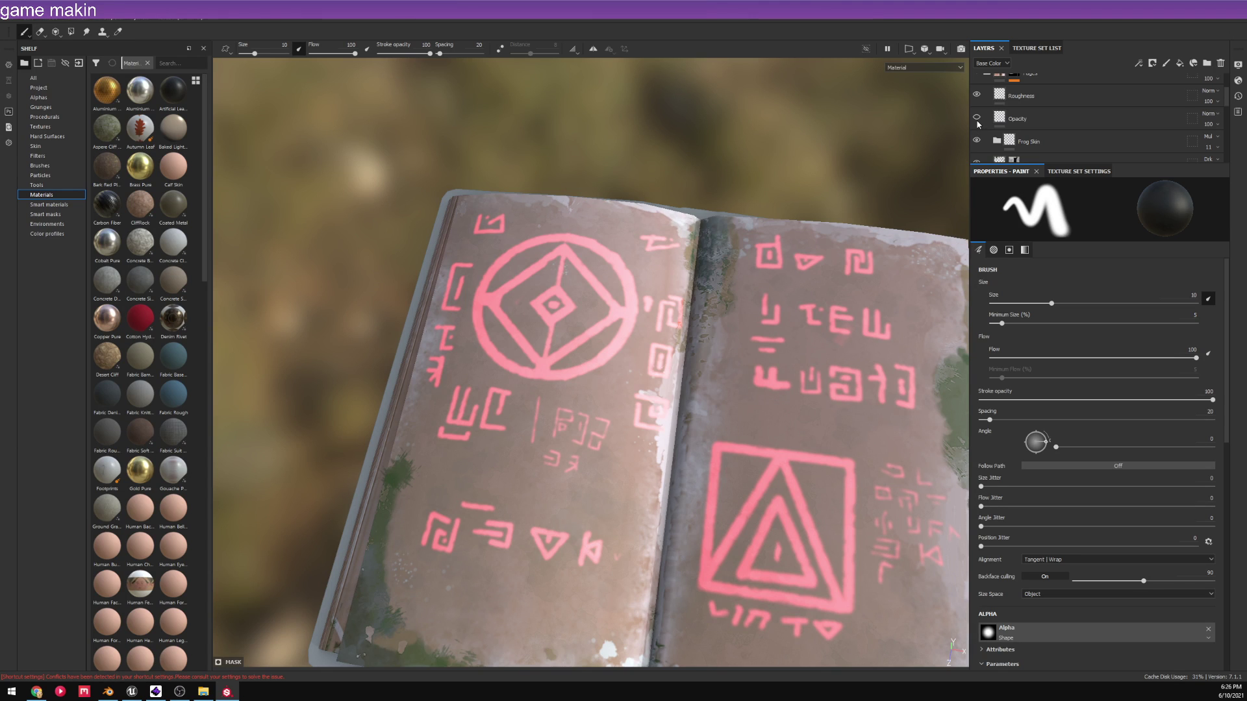
scroll(980, 123, down, 5)
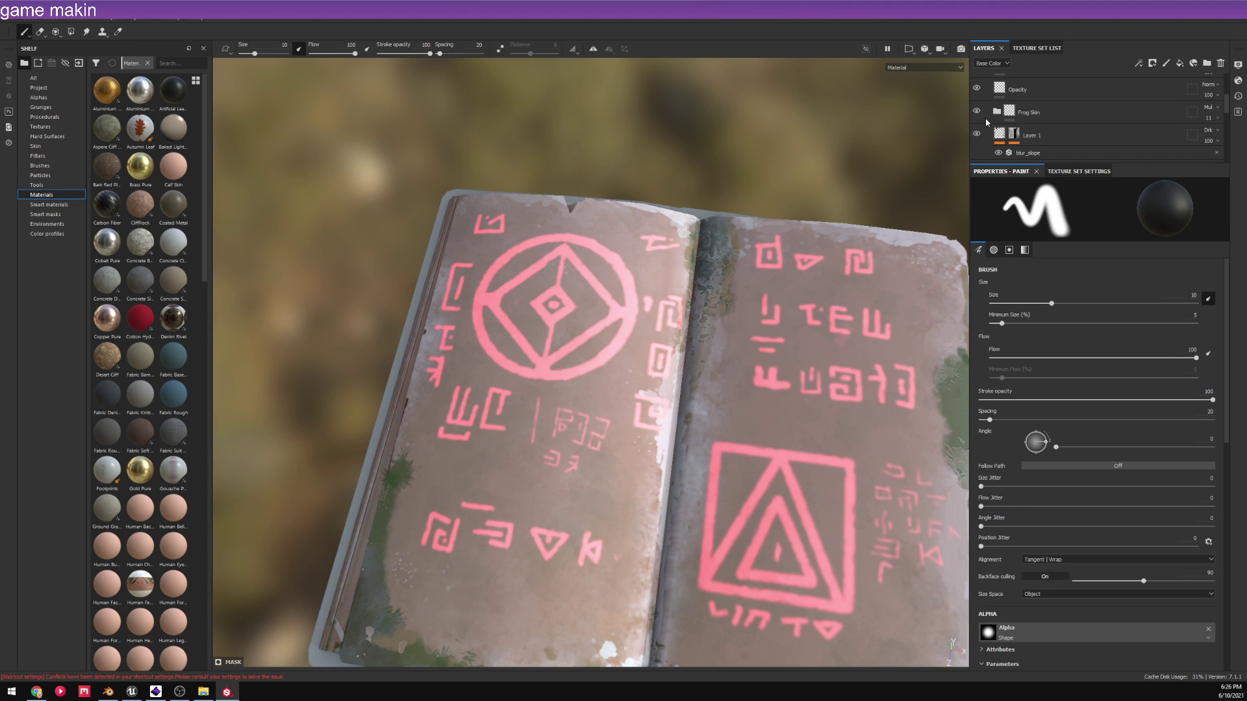
- Delete the Glow/Text layer from the Pages folder
scroll(985, 121, down, 2)
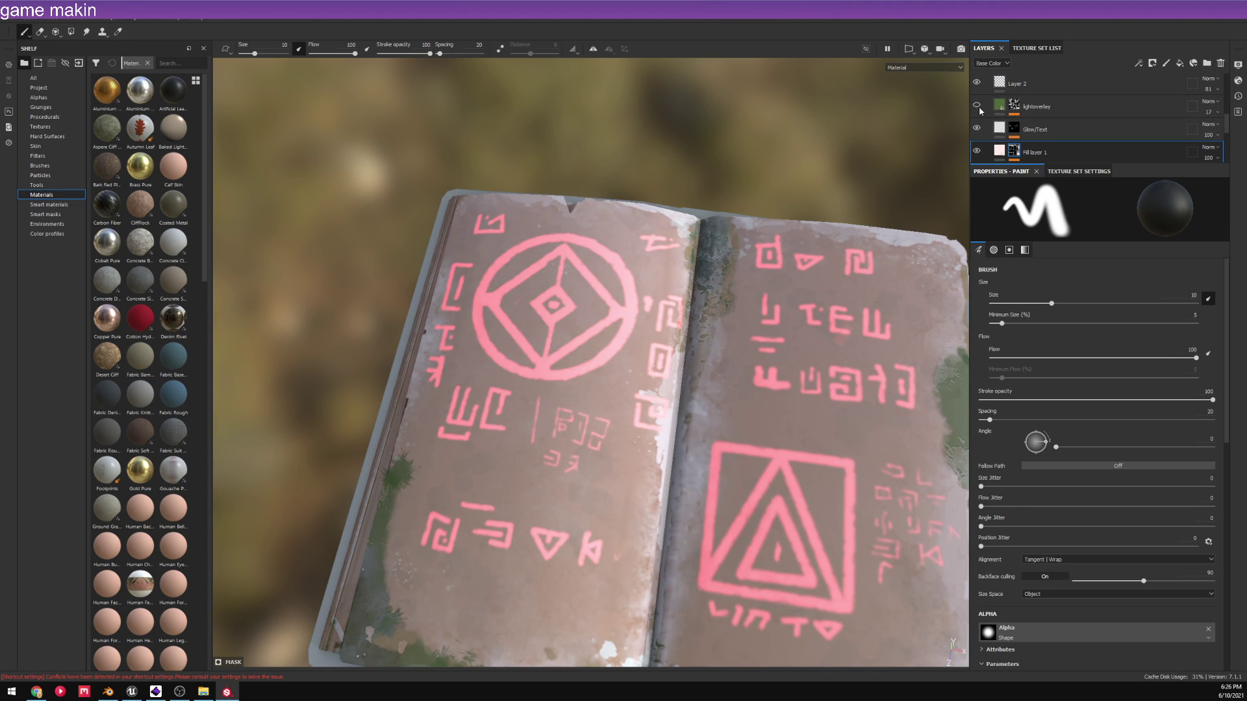
click(976, 128)
click(976, 128)
click(1039, 107)
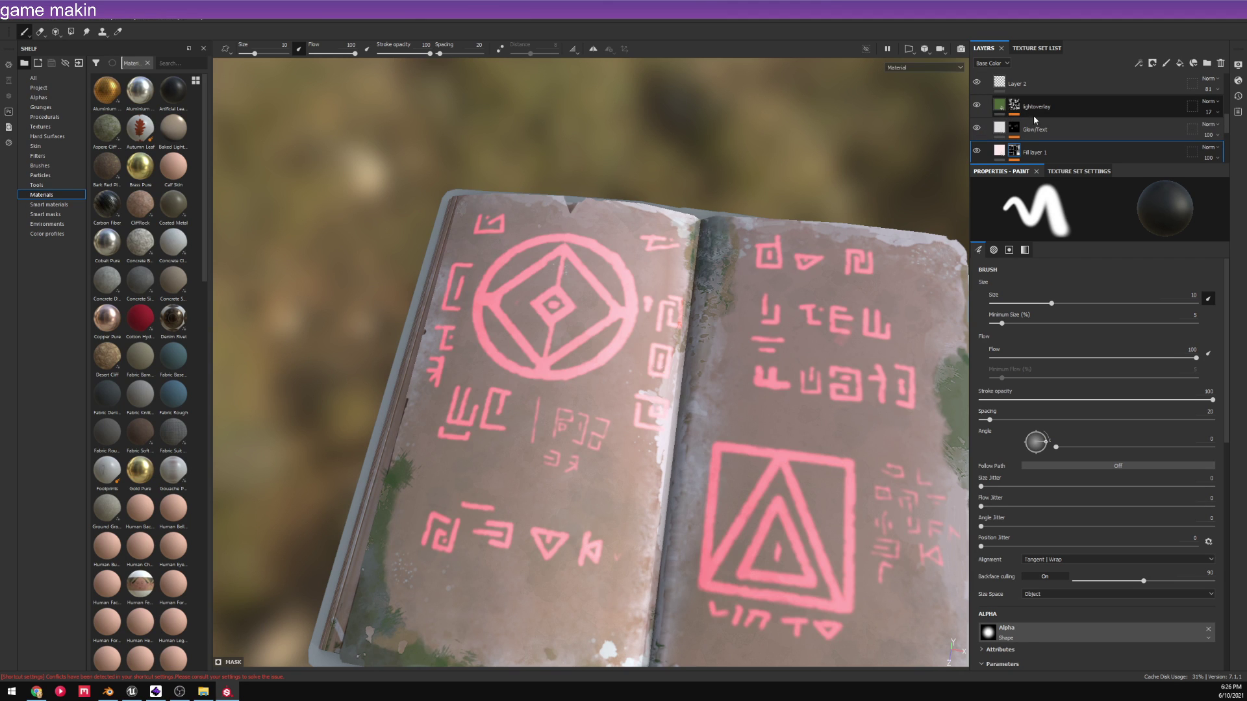
click(1048, 130)
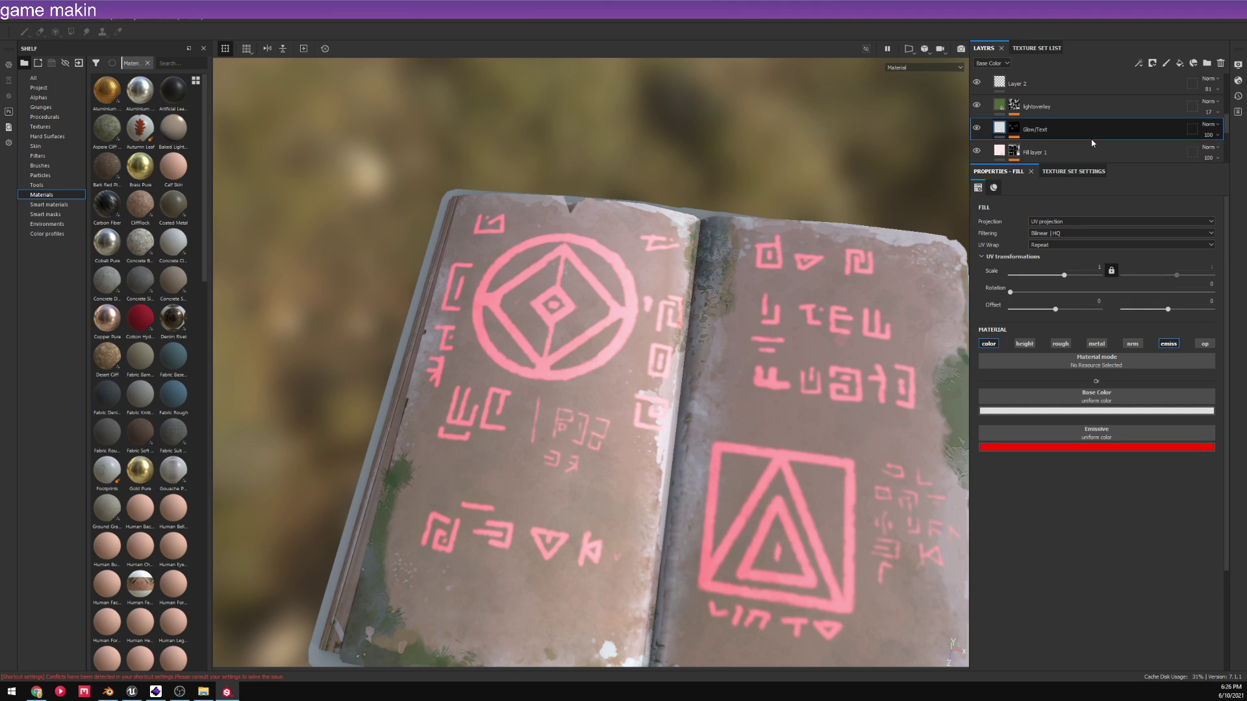
key(Delete)
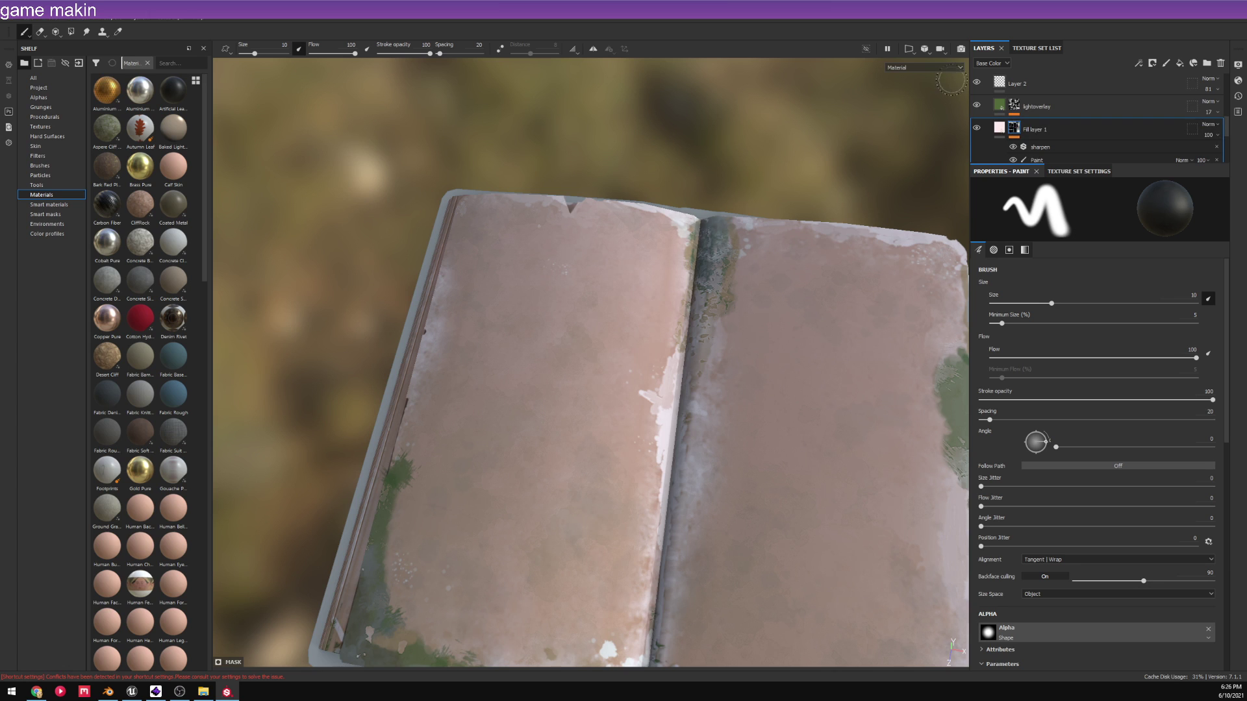
- Rename the Pages folder as VK_BookWornPages
scroll(1000, 116, up, 5)
scroll(1000, 115, up, 3)
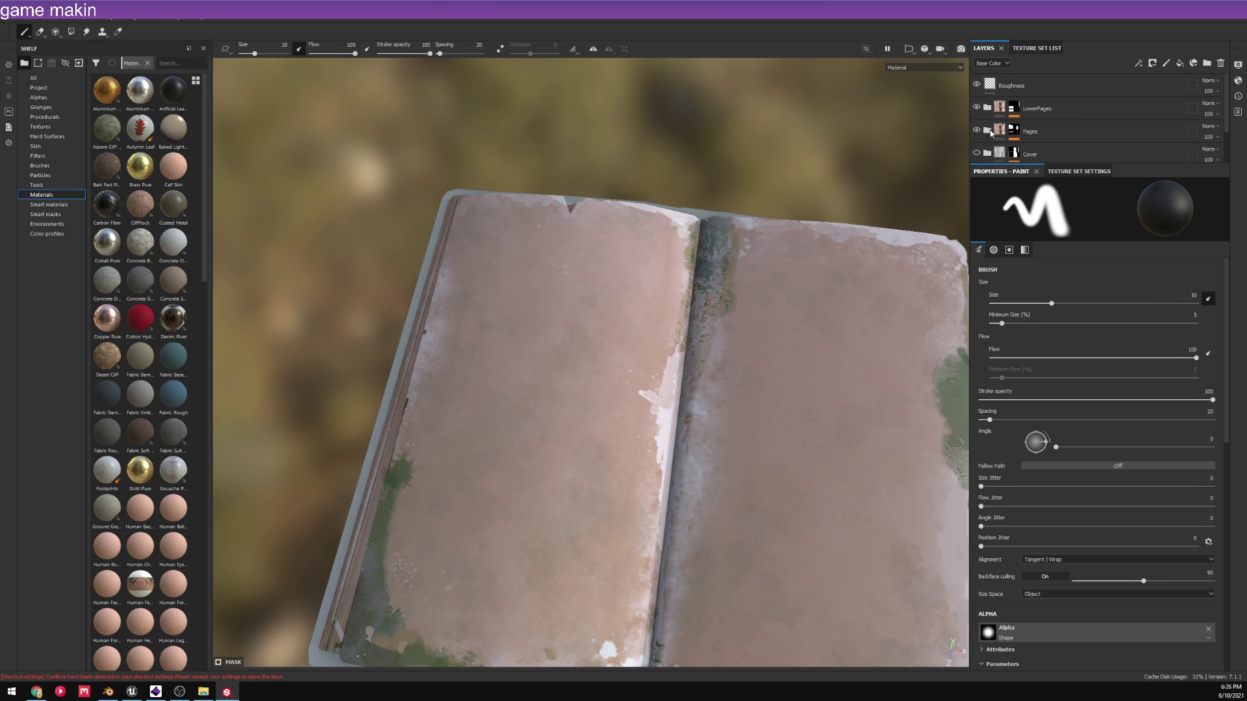
click(1028, 129)
double_click(1032, 131)
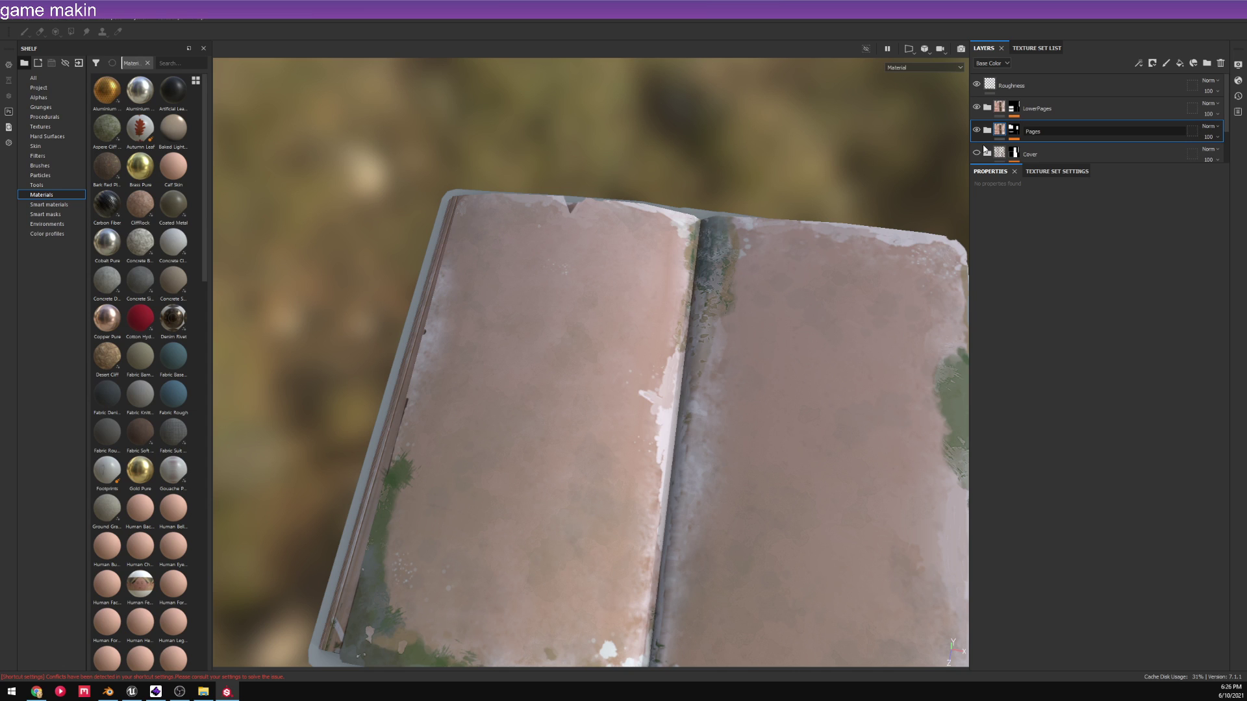
text(VK_BookWorn)
key(Return)
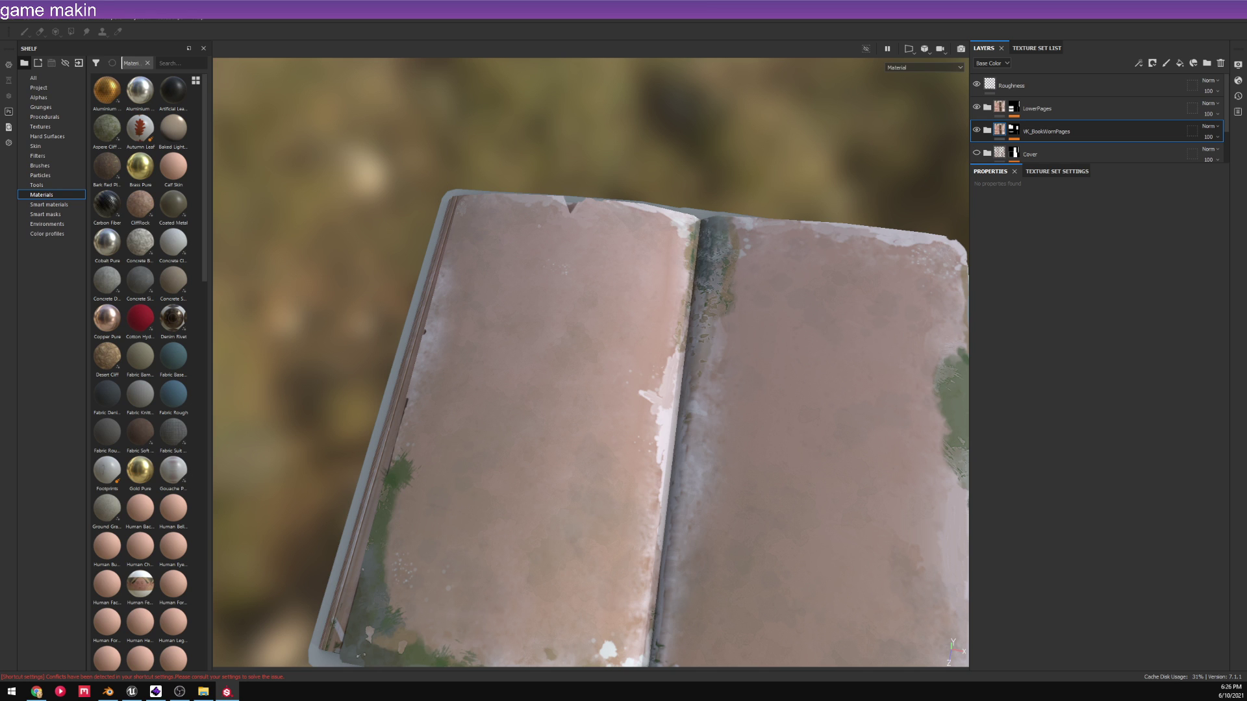
- Create a smart material from the masked VK_BookWornPages folder and check its preview among the smart materials
right_click(1015, 130)
right_click(1063, 135)
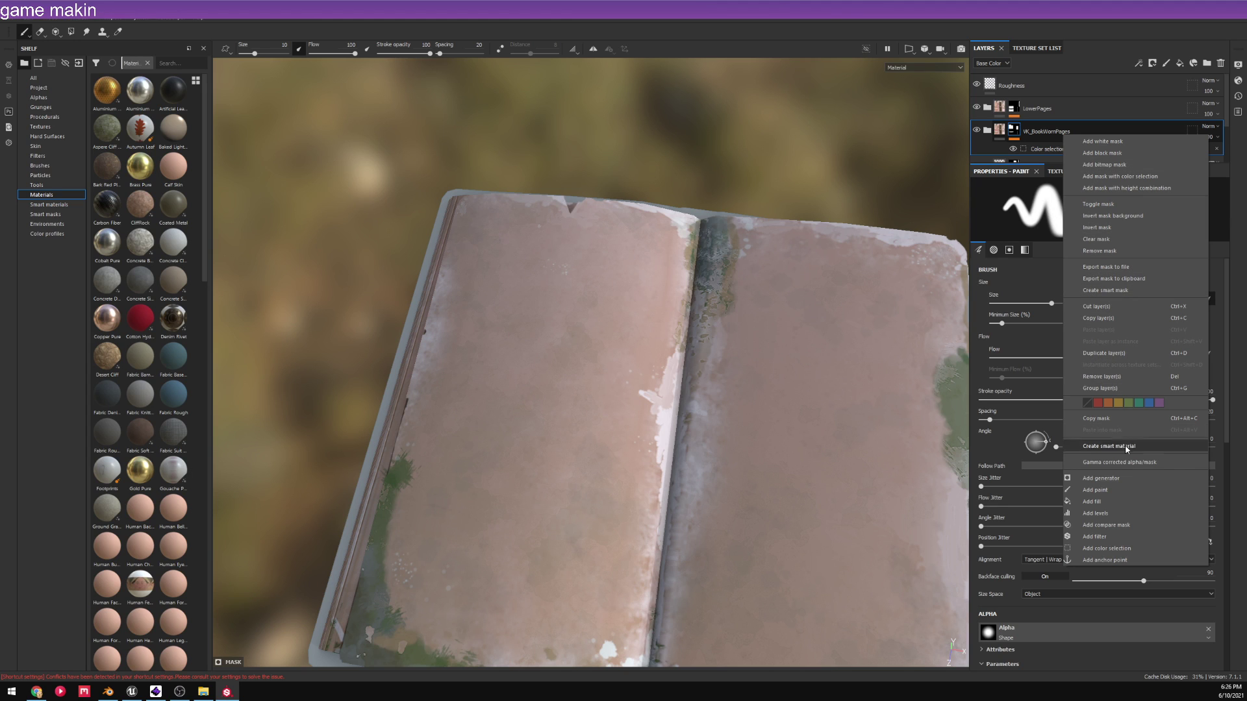
click(1219, 482)
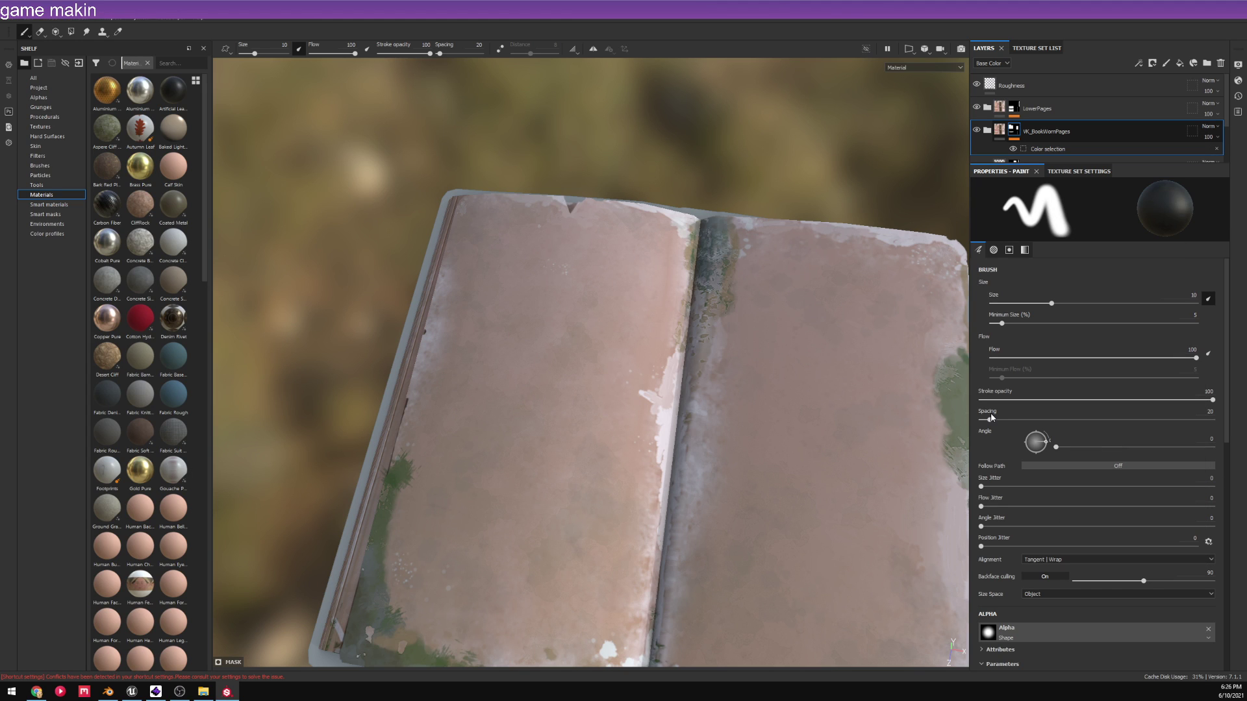
click(49, 204)
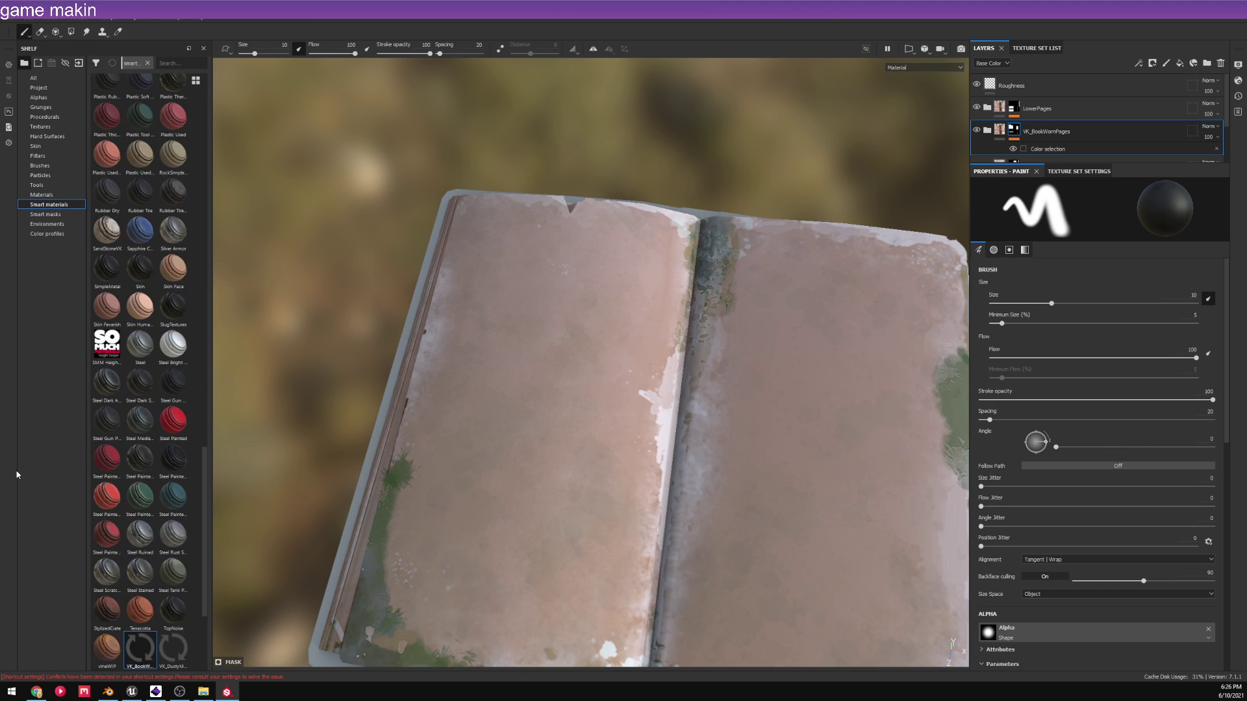
scroll(143, 520, down, 3)
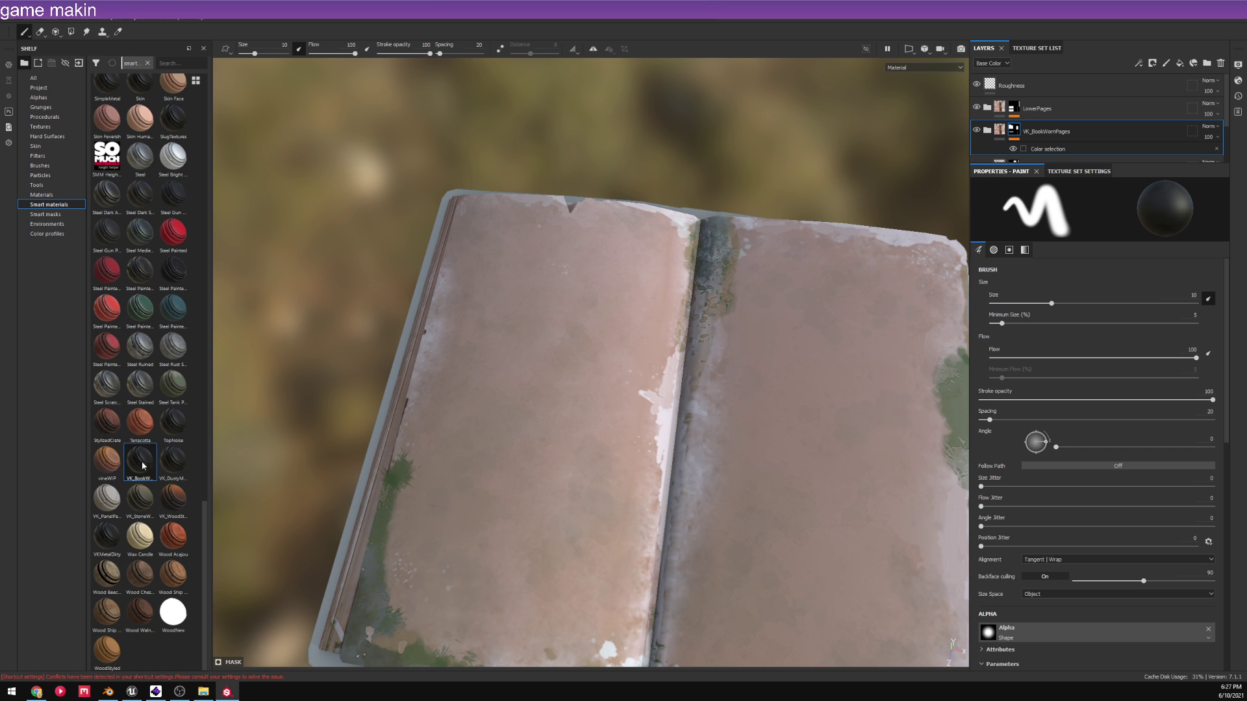
scroll(471, 253, down, 5)
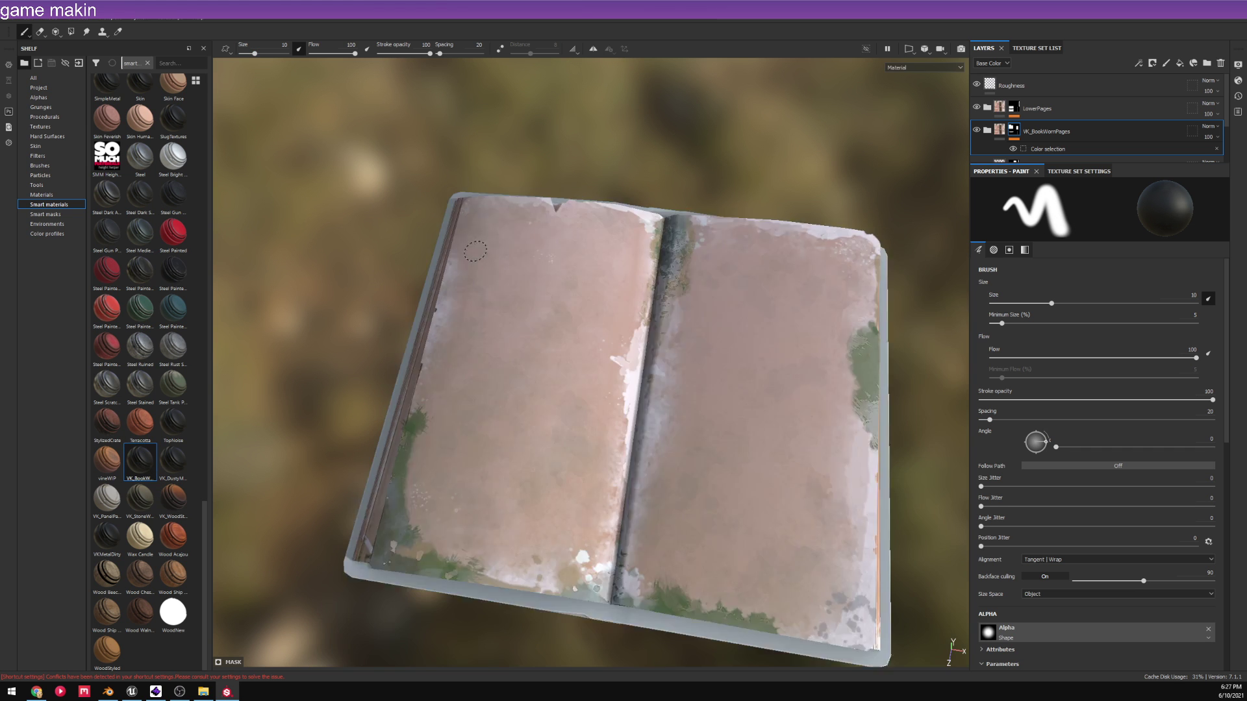
scroll(676, 387, up, 5)
alt+drag(673, 391, 593, 347)
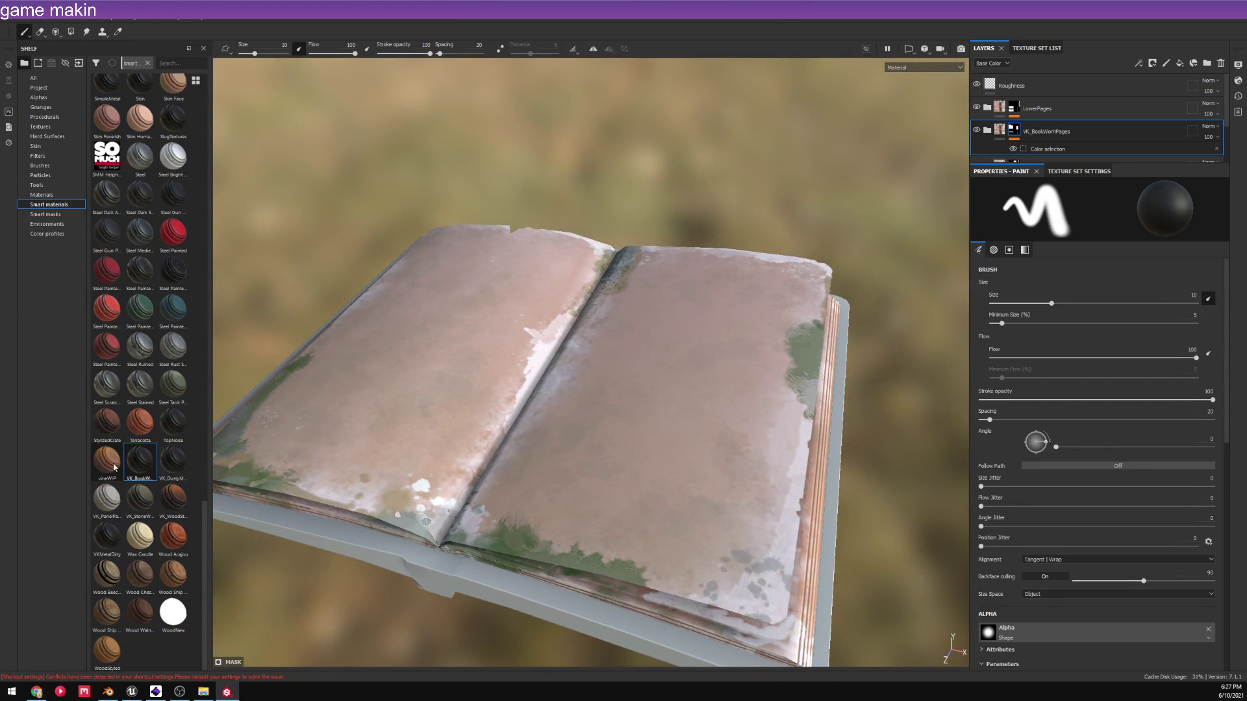
mouse_move(147, 463)
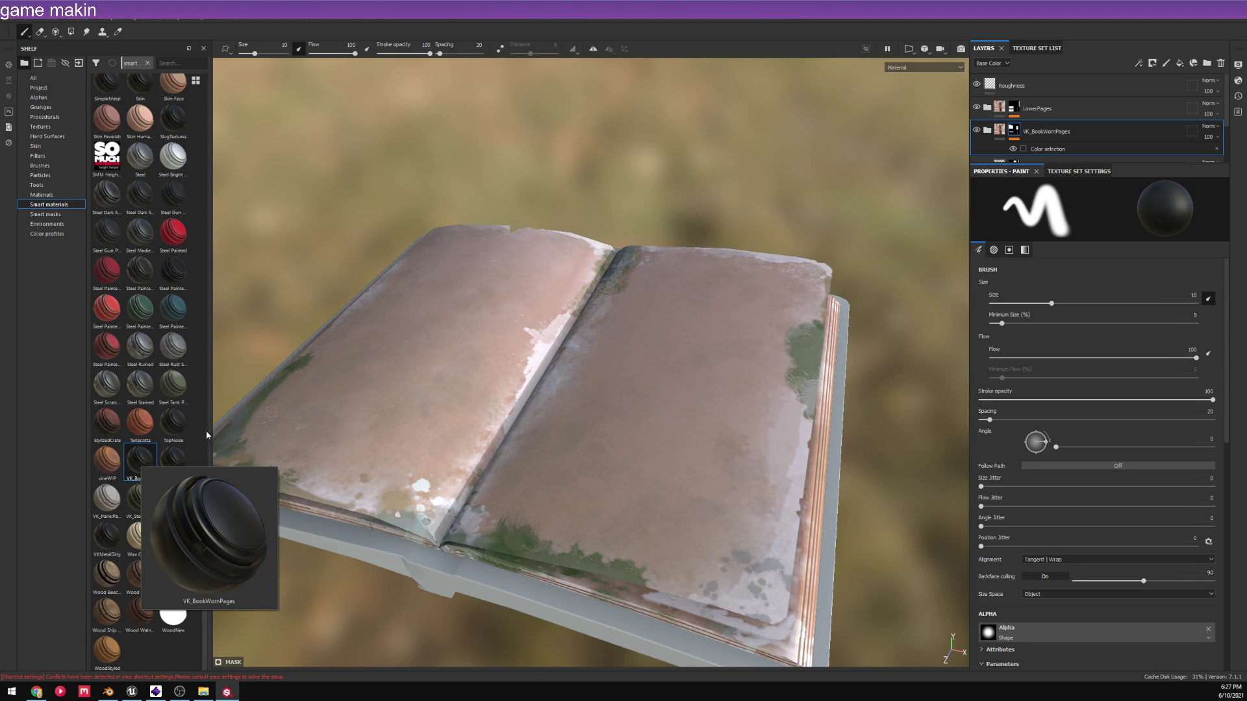
- Remove the color selection mask from the VK_BookWornPages folder and create a smart material from the unmasked folder
click(1013, 149)
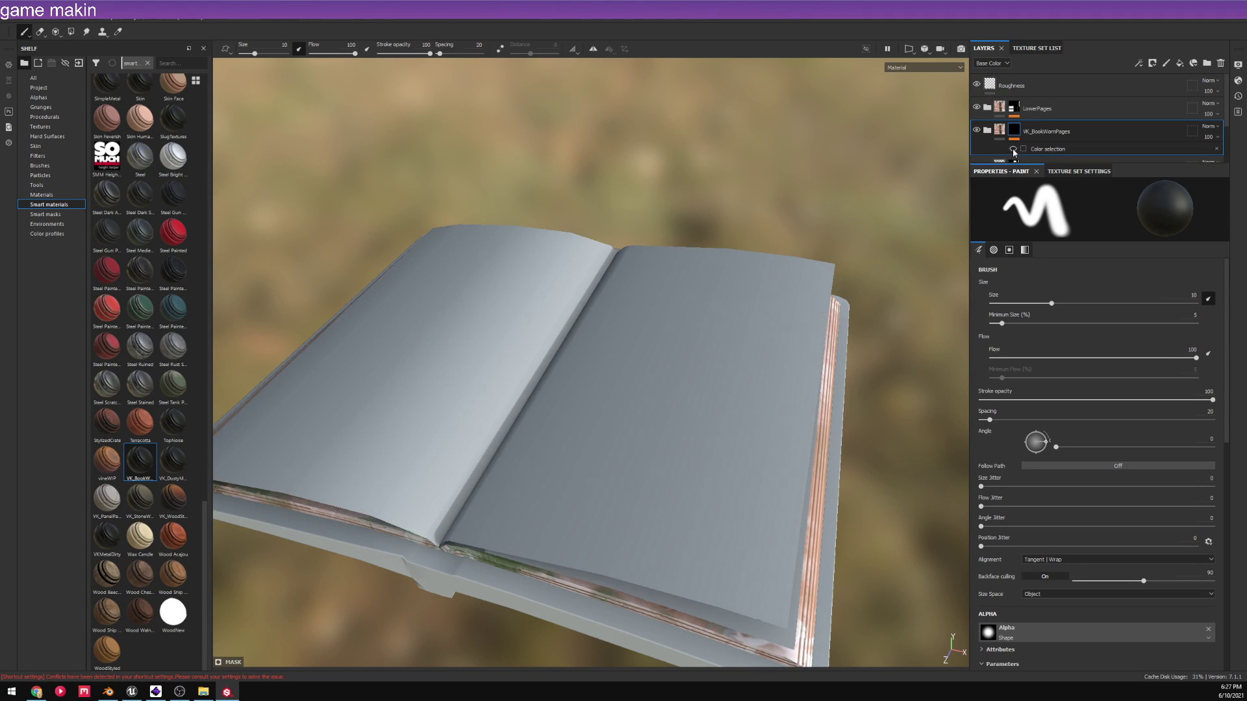
click(1013, 149)
right_click(1014, 130)
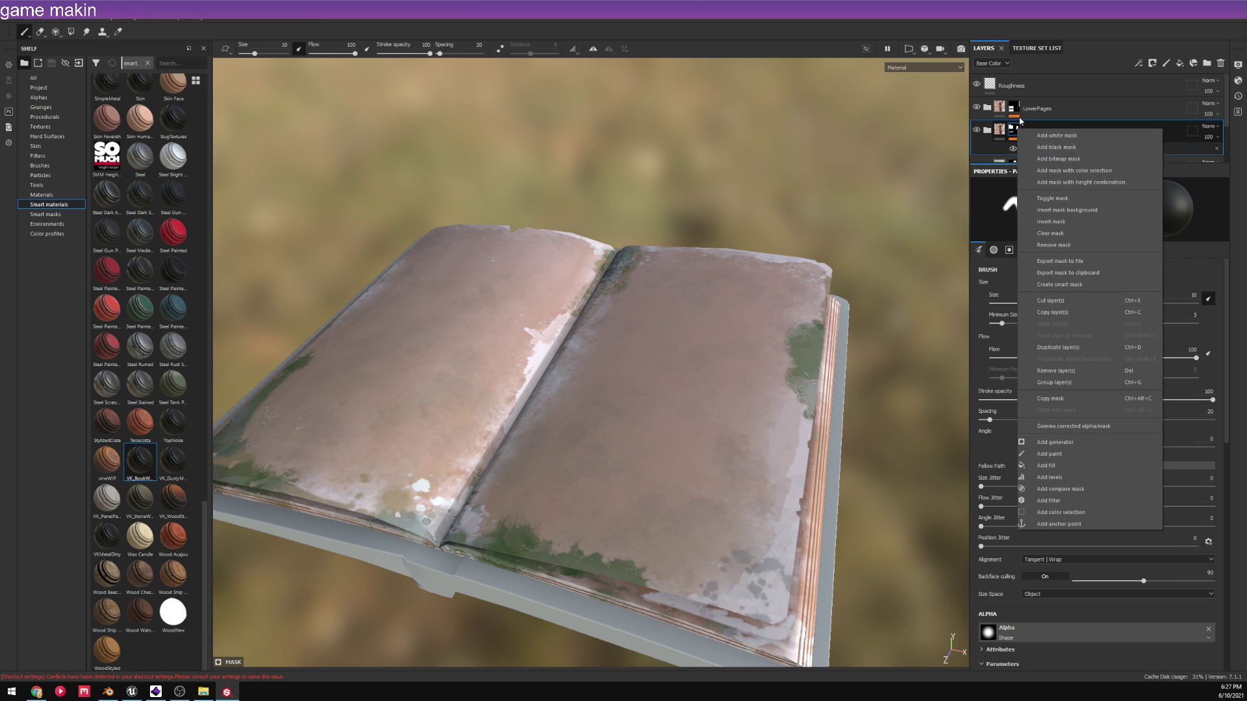
click(1063, 245)
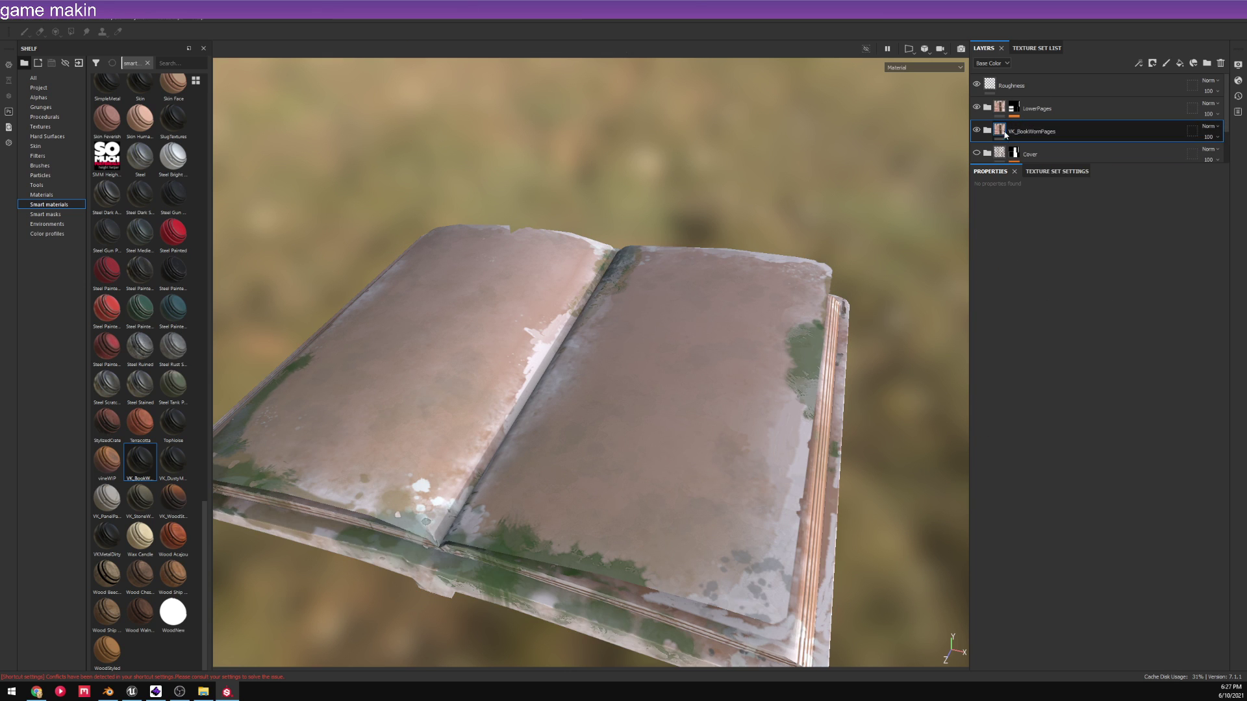
right_click(1017, 133)
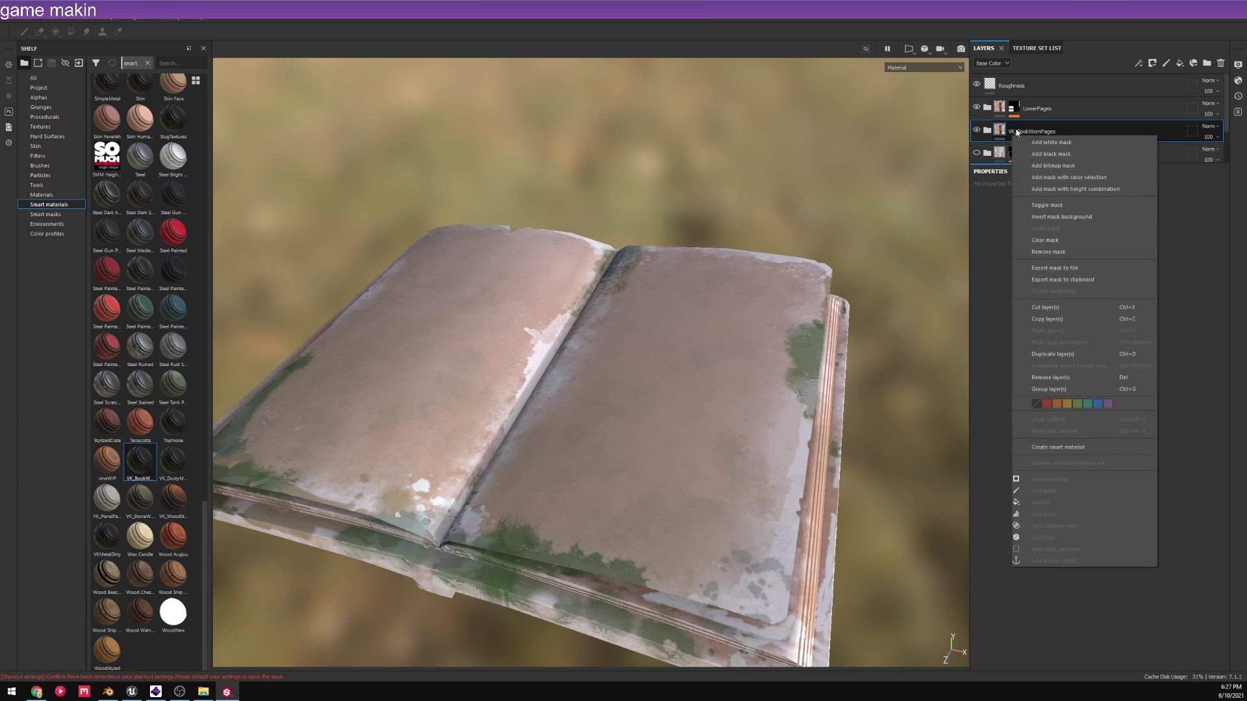
click(1045, 447)
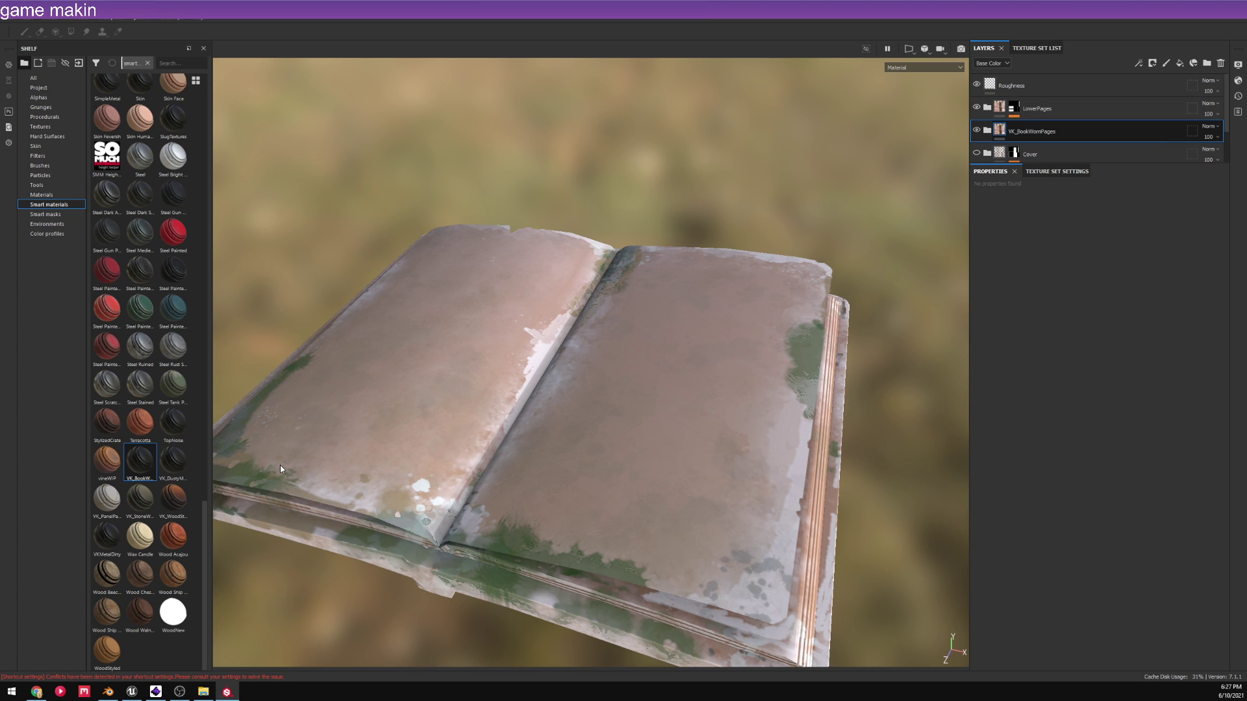
- Delete the dark smart material made from the masked folder and rename the new one as VK_BookWornPages
right_click(143, 446)
click(160, 482)
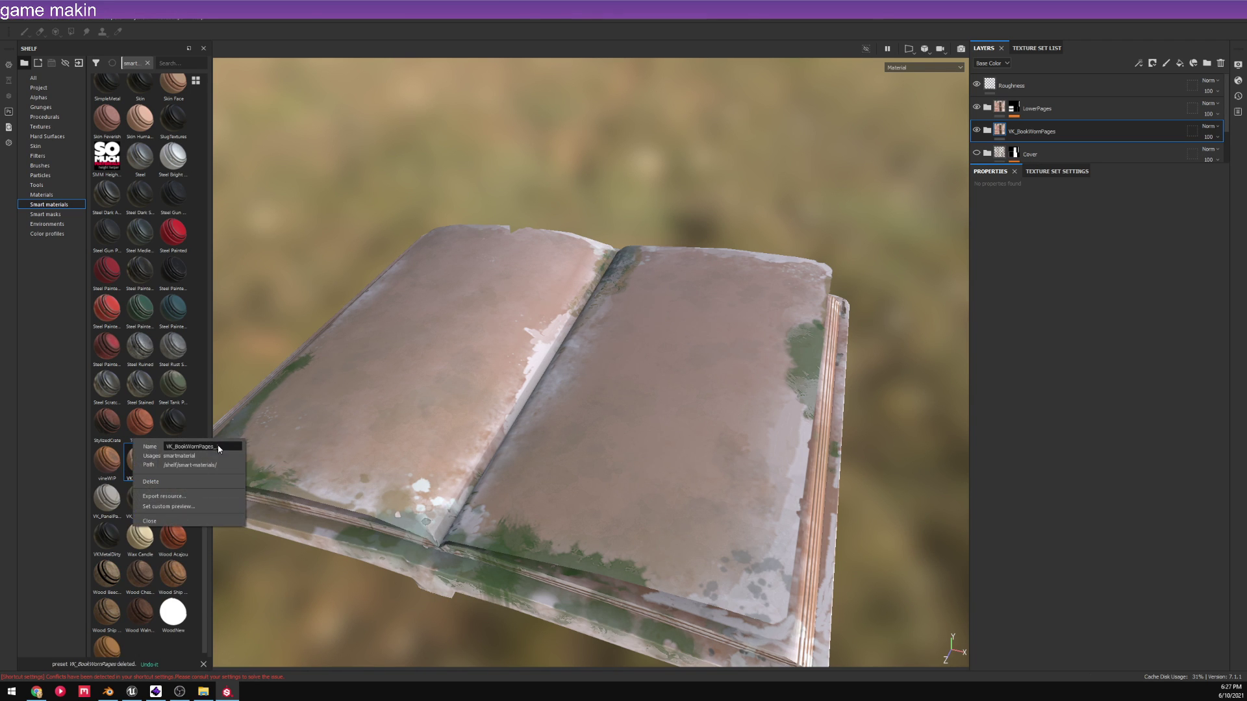
right_click(143, 447)
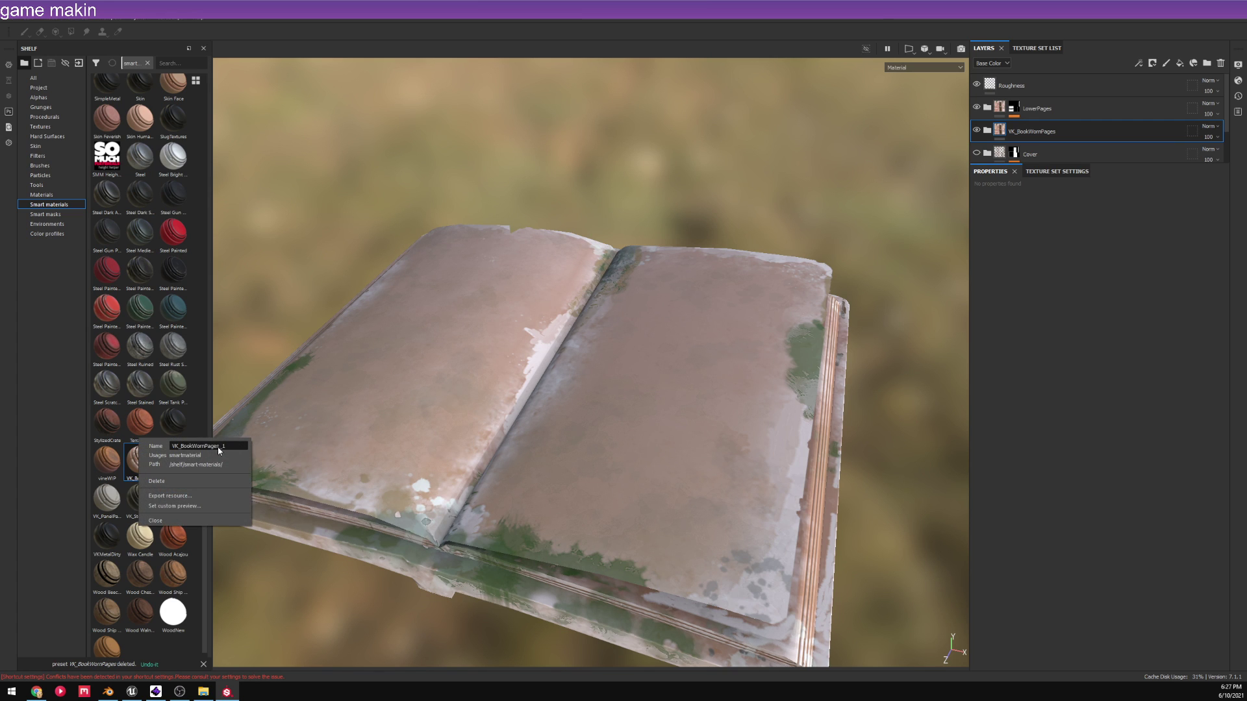
double_click(227, 447)
key(End)
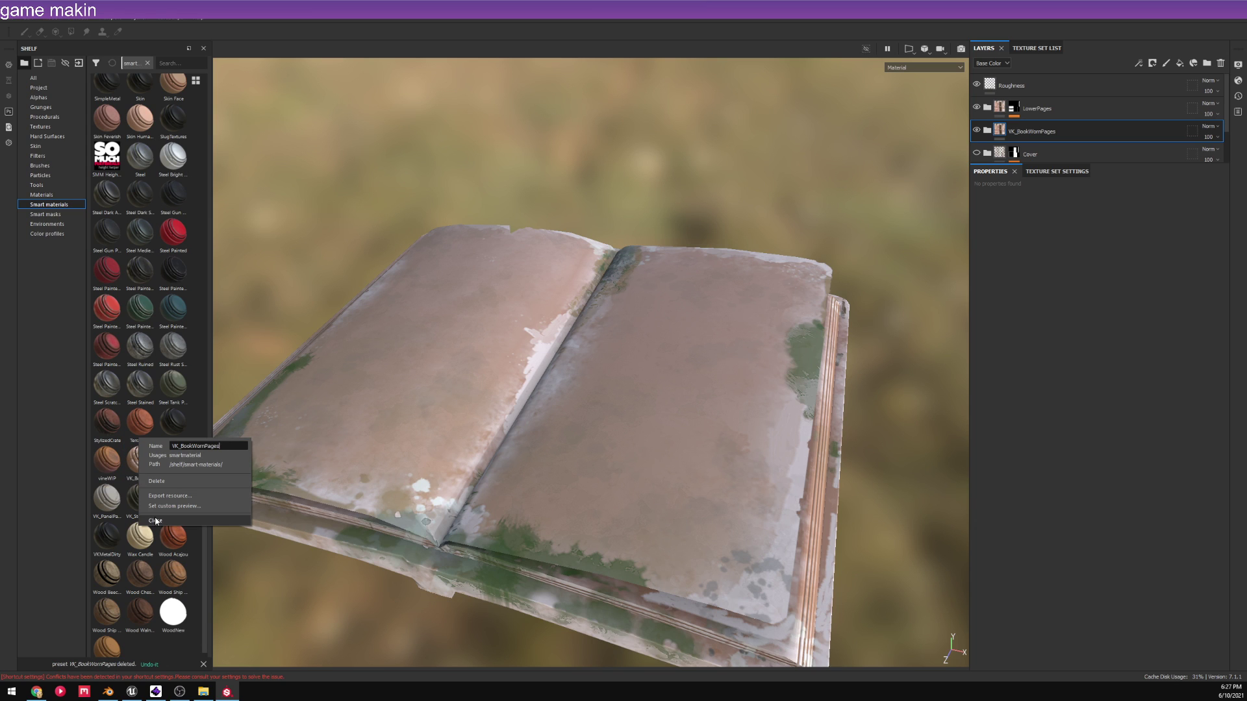
key(Return)
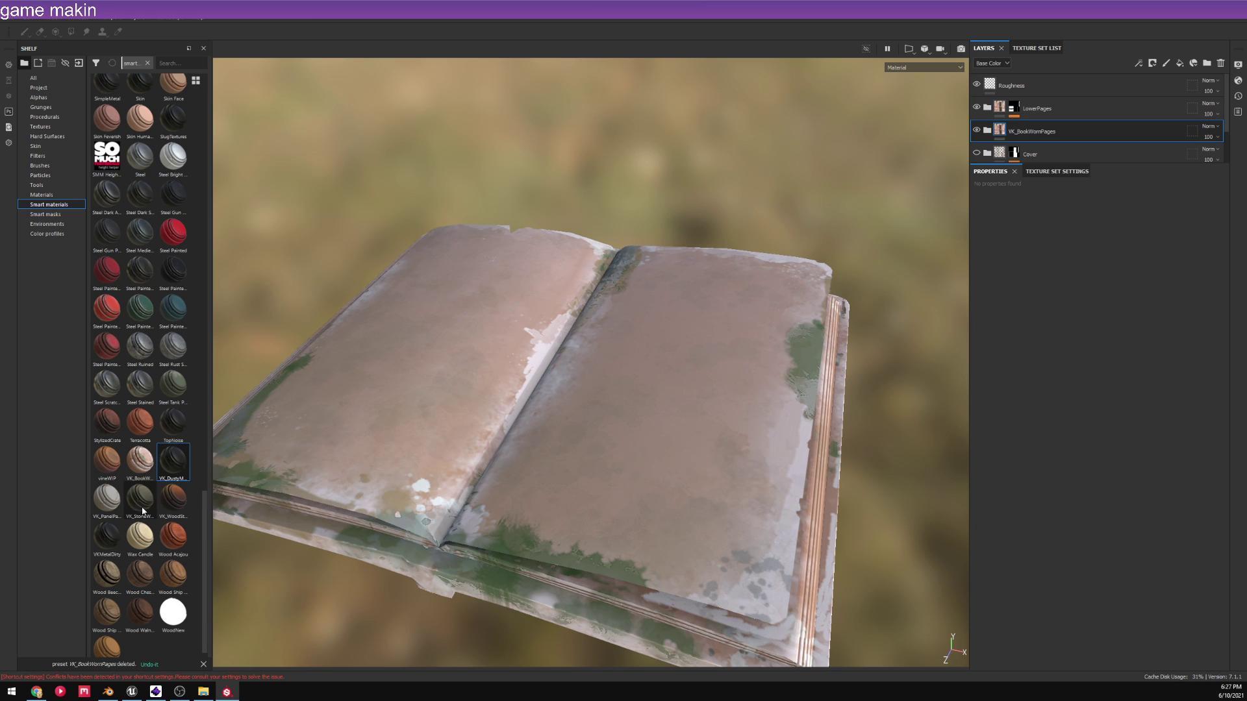
click(144, 468)
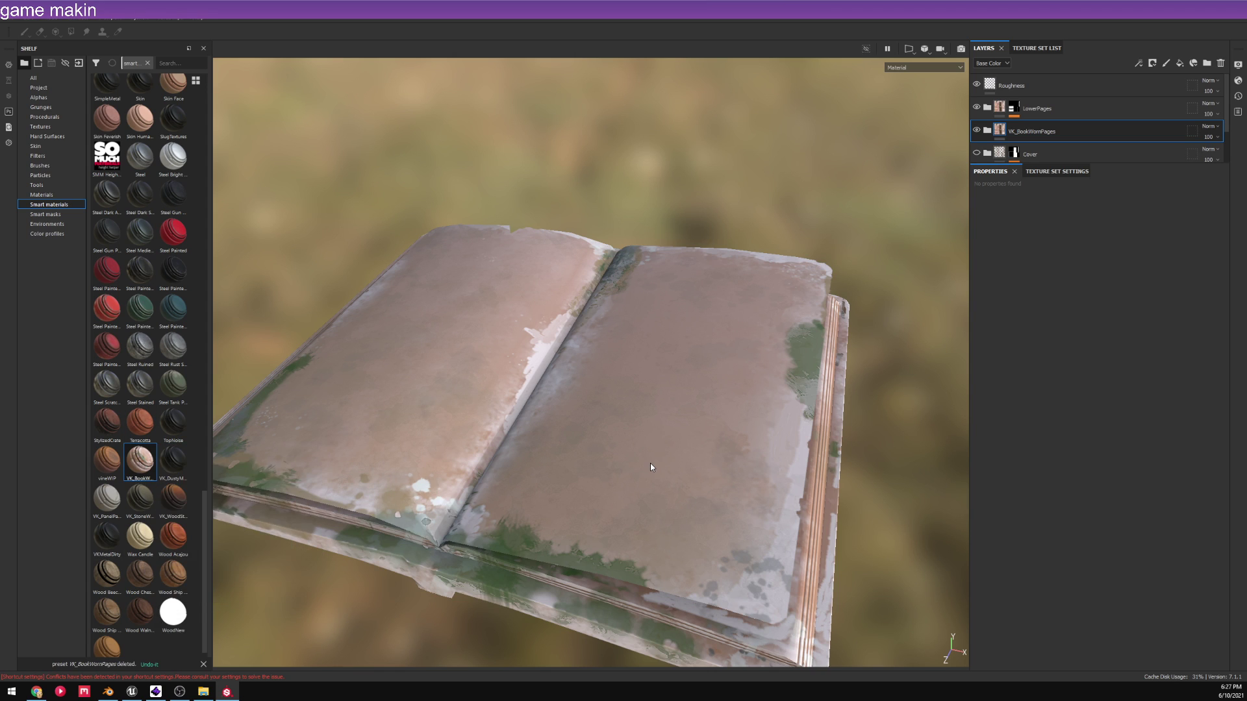
- Examine the worn page material on the whole book from several distances and angles
scroll(587, 420, down, 4)
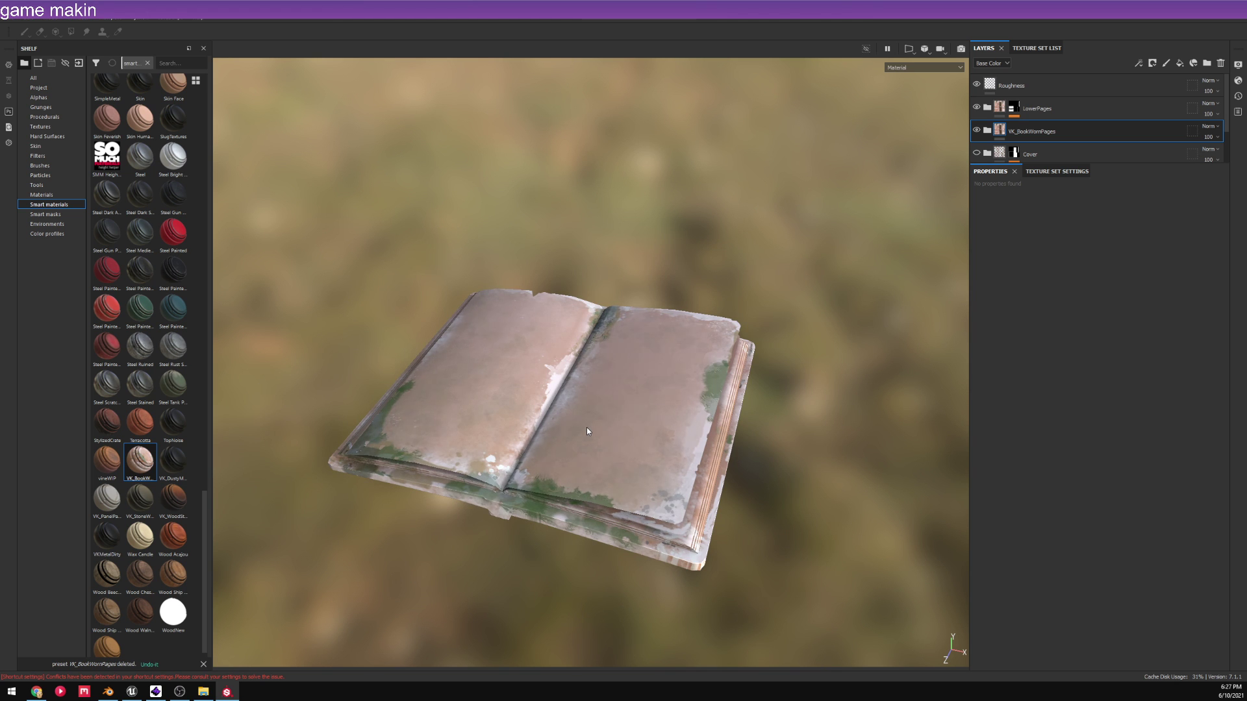
scroll(715, 374, up, 5)
scroll(742, 360, down, 5)
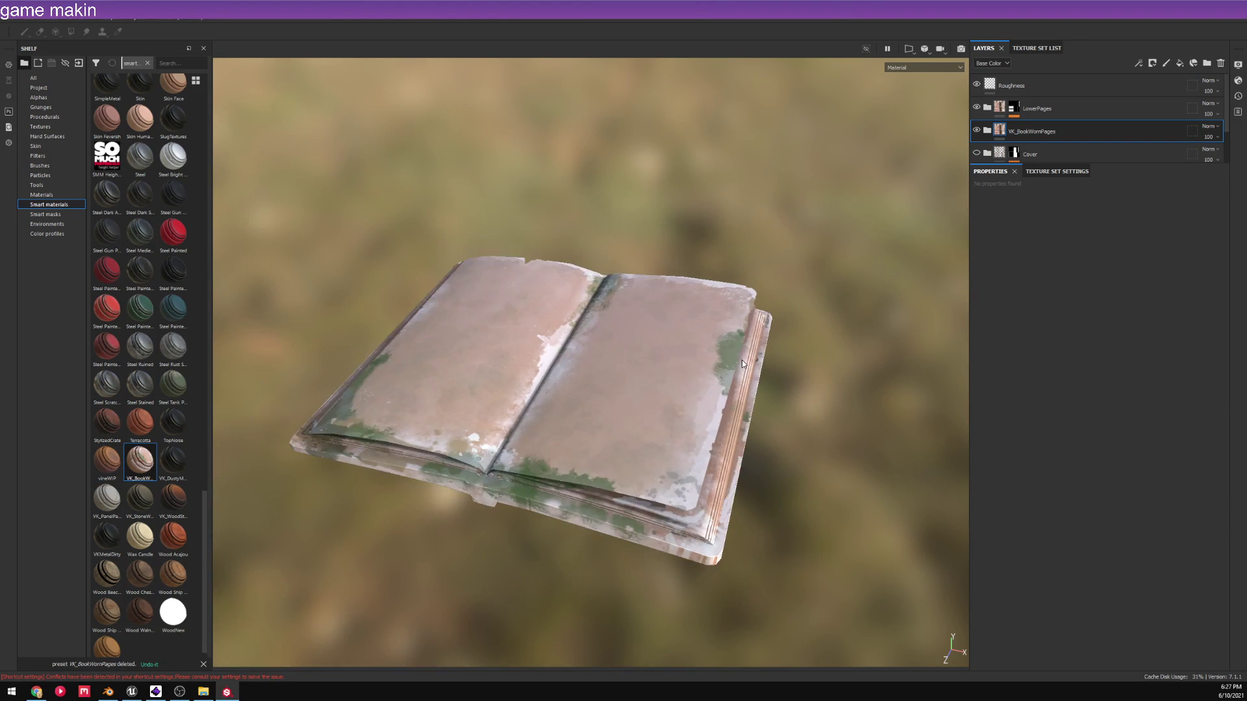
alt+drag(742, 360, 574, 461)
scroll(574, 461, up, 6)
scroll(590, 454, down, 6)
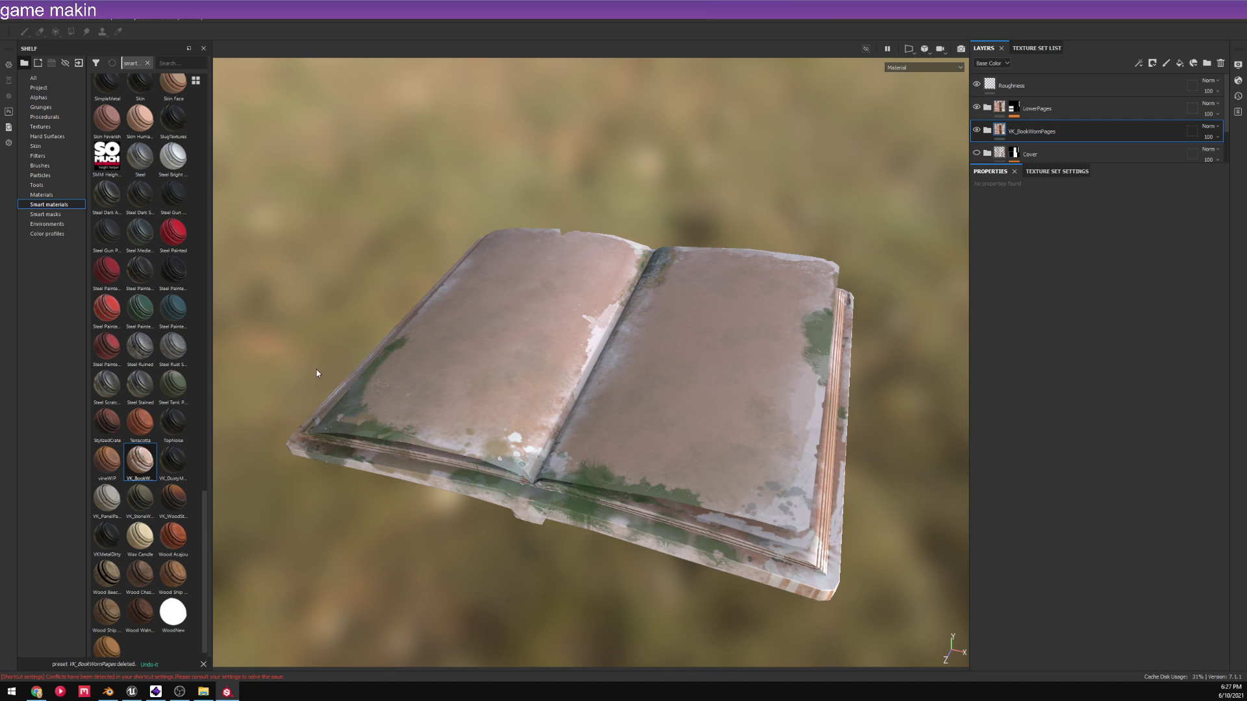
- Expand the VK_BookWornPages folder, hide its Opacity layer and check the effect of the Frog Skin folder
click(988, 130)
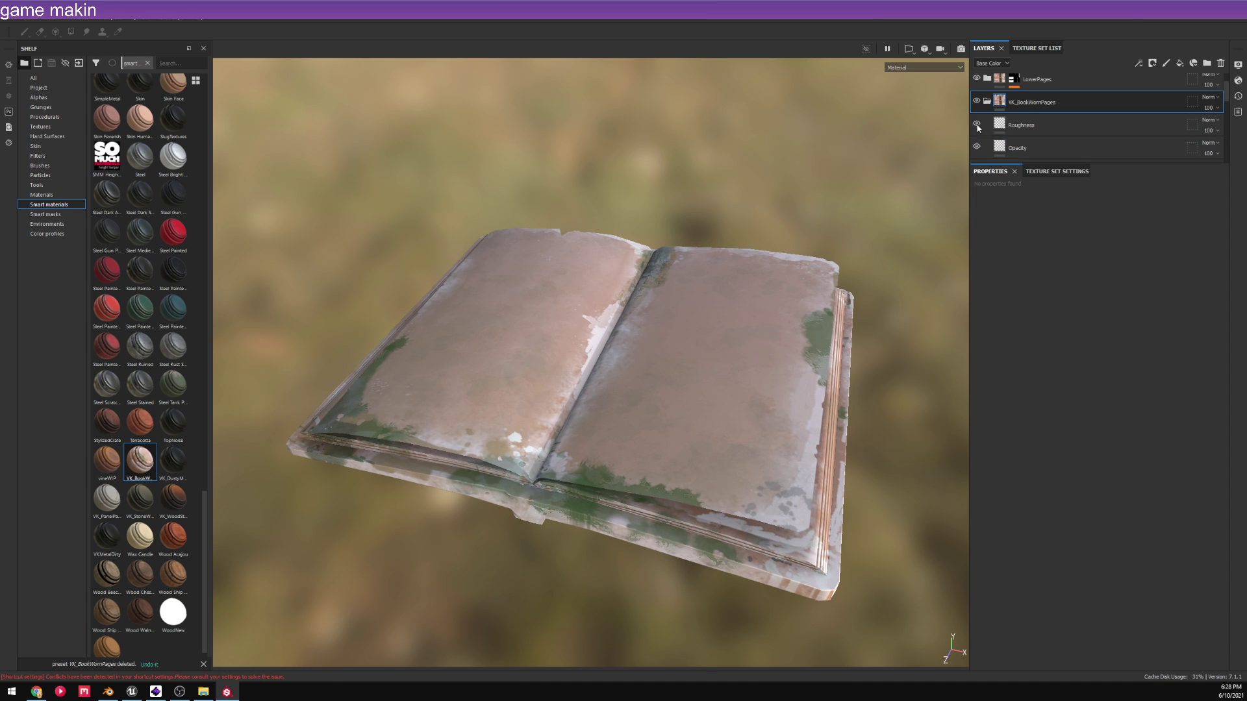
scroll(982, 134, down, 2)
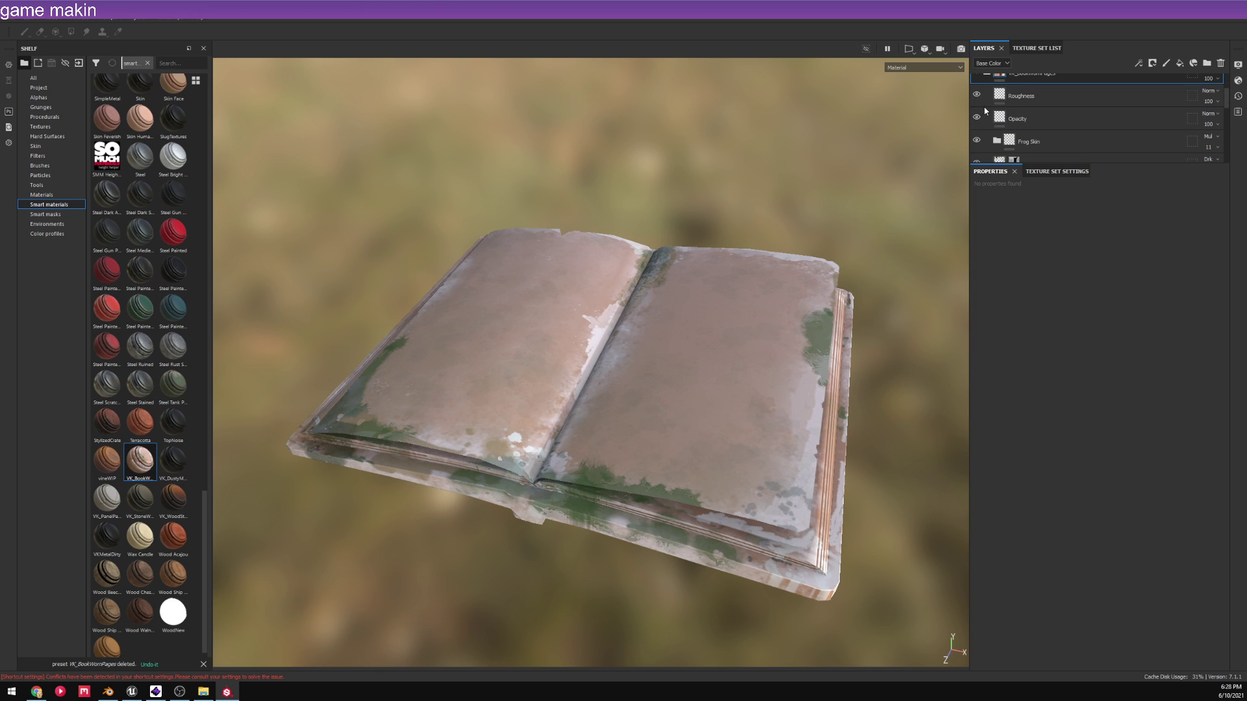
click(977, 117)
click(976, 140)
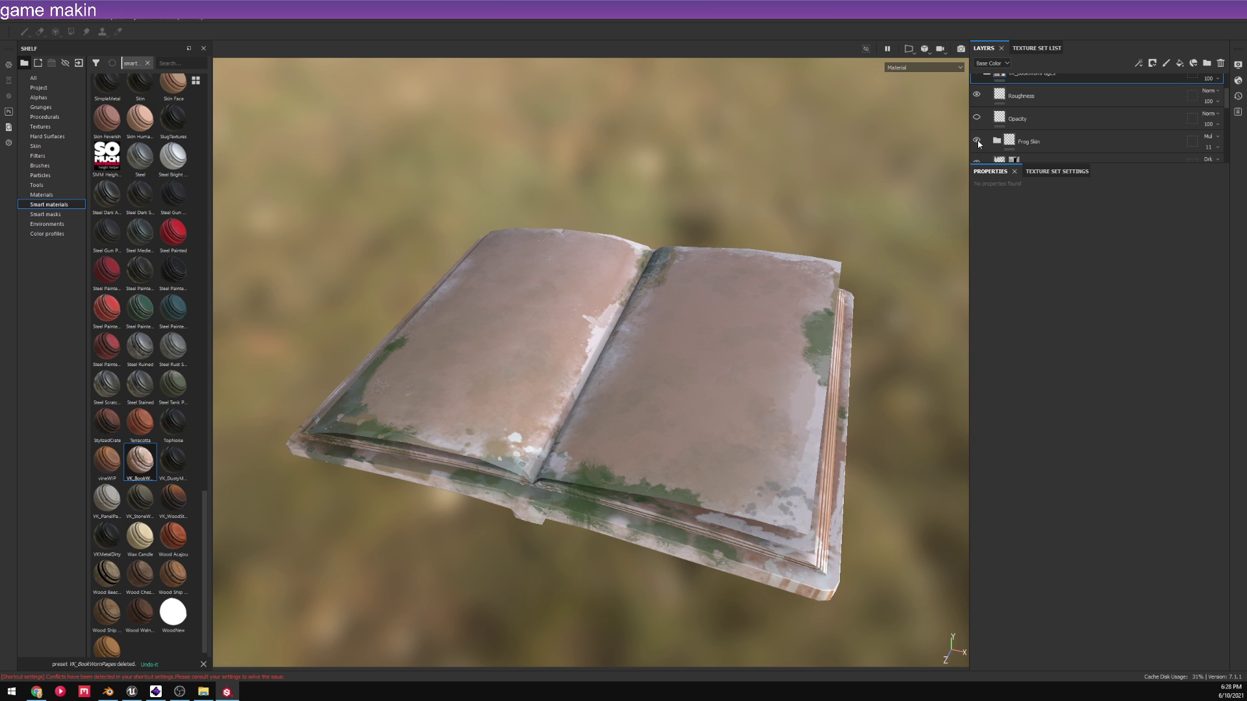
- Hide the lightoverlay layer and Fill layer 1 inside the VK_BookWornPages folder
scroll(979, 142, down, 3)
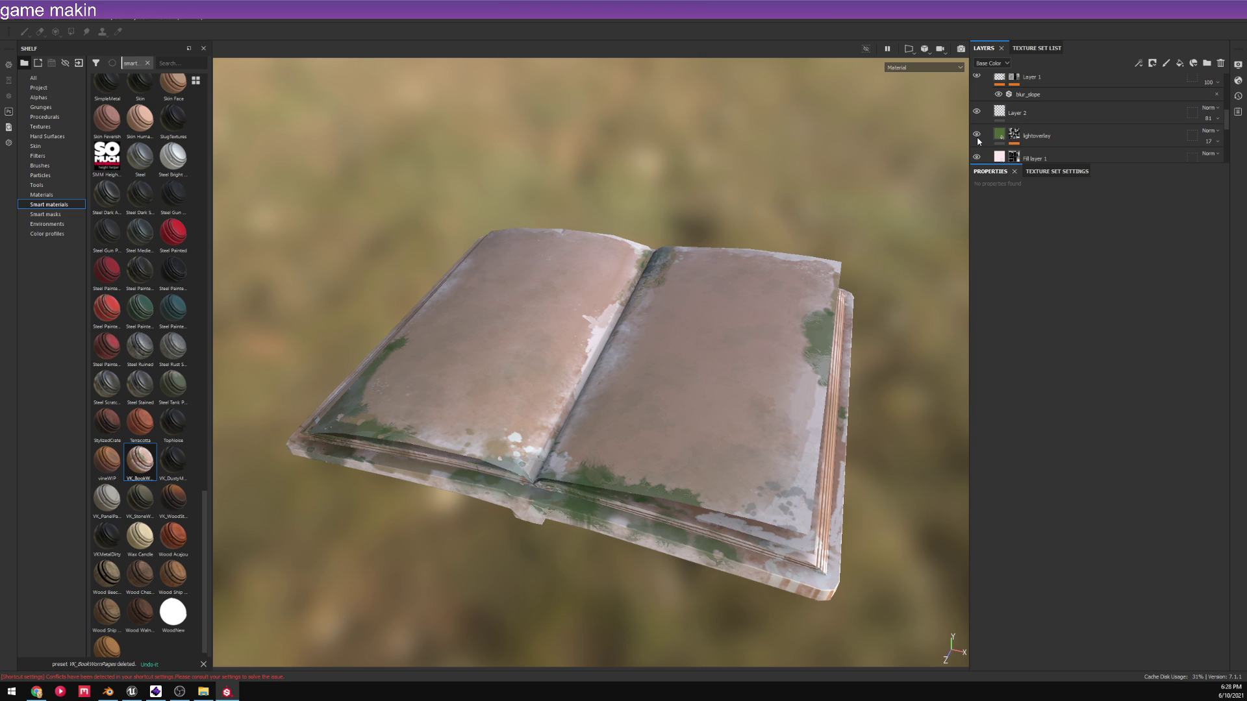
click(977, 135)
scroll(977, 159, down, 1)
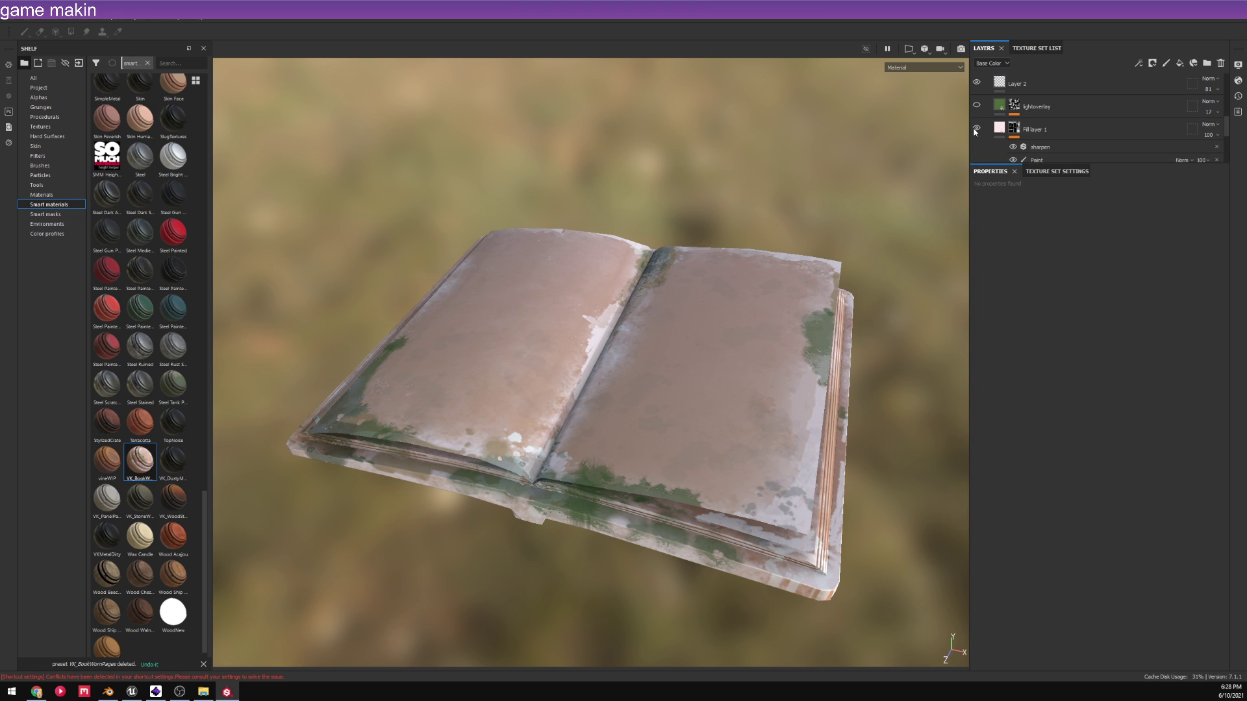
click(977, 130)
click(976, 129)
click(976, 129)
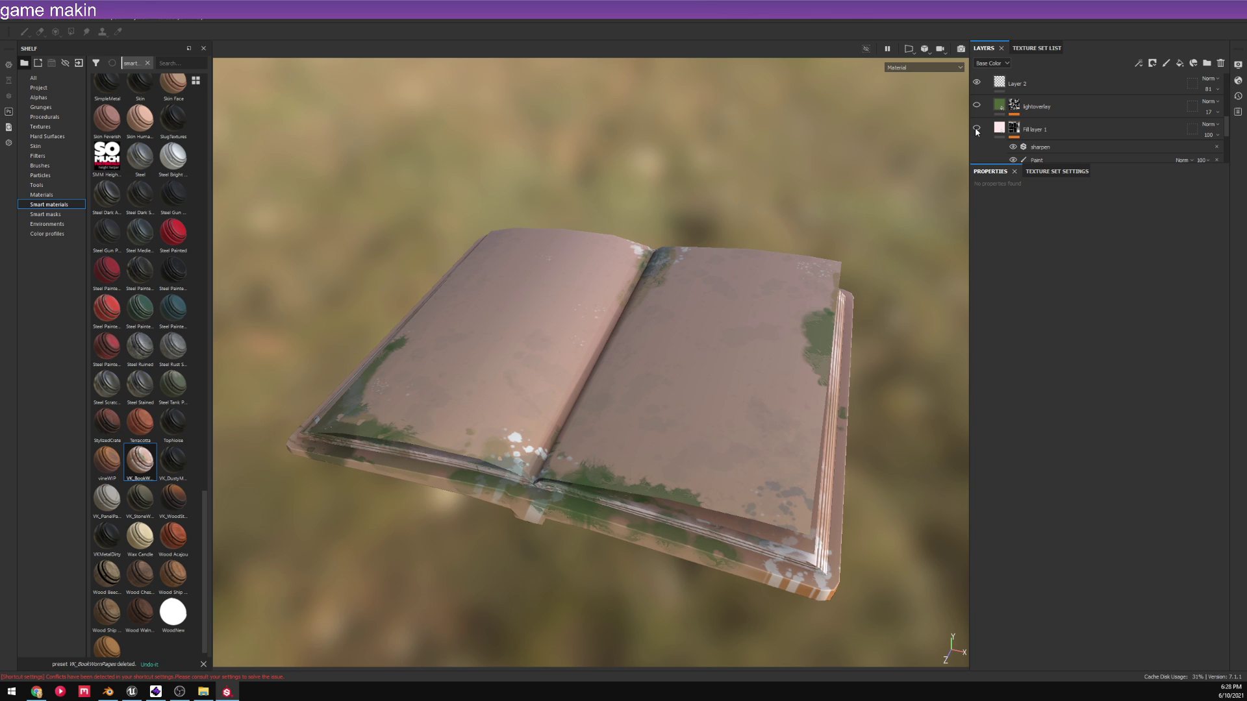
- Toggle the visibility of the MainPages layer and Layer 2 to compare what each adds to the book pages
scroll(977, 131, down, 3)
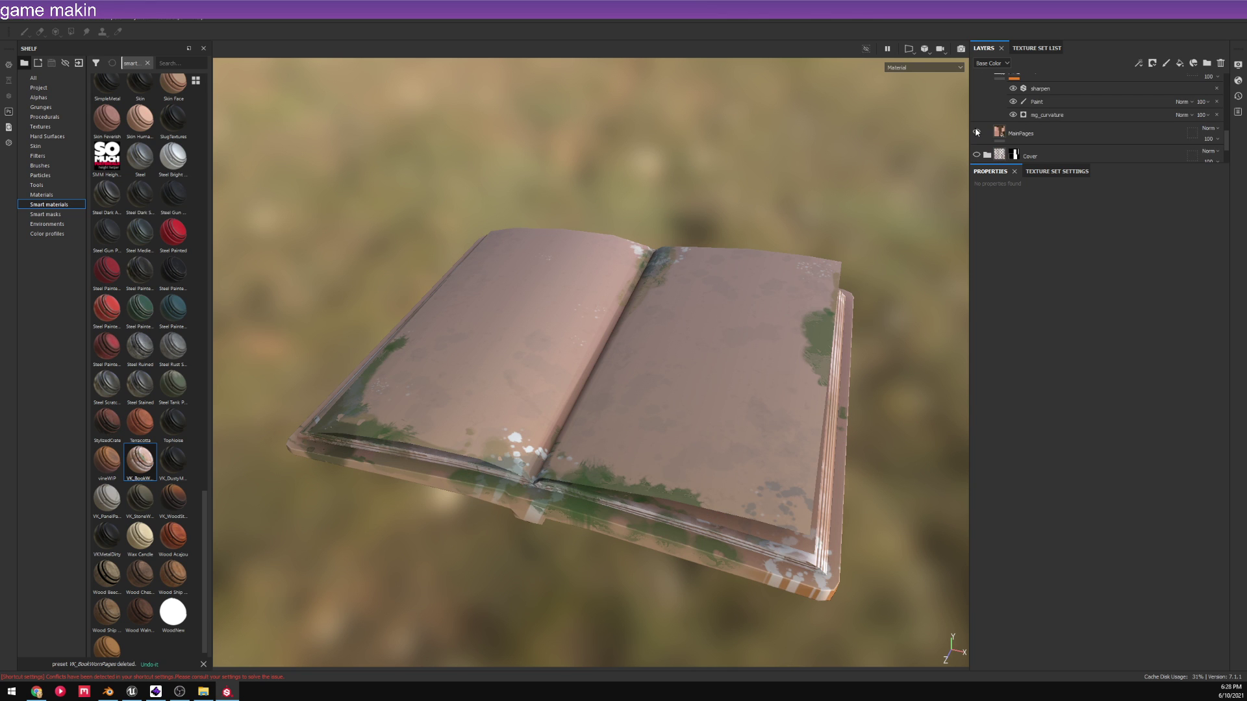
click(976, 132)
click(977, 133)
scroll(971, 121, up, 4)
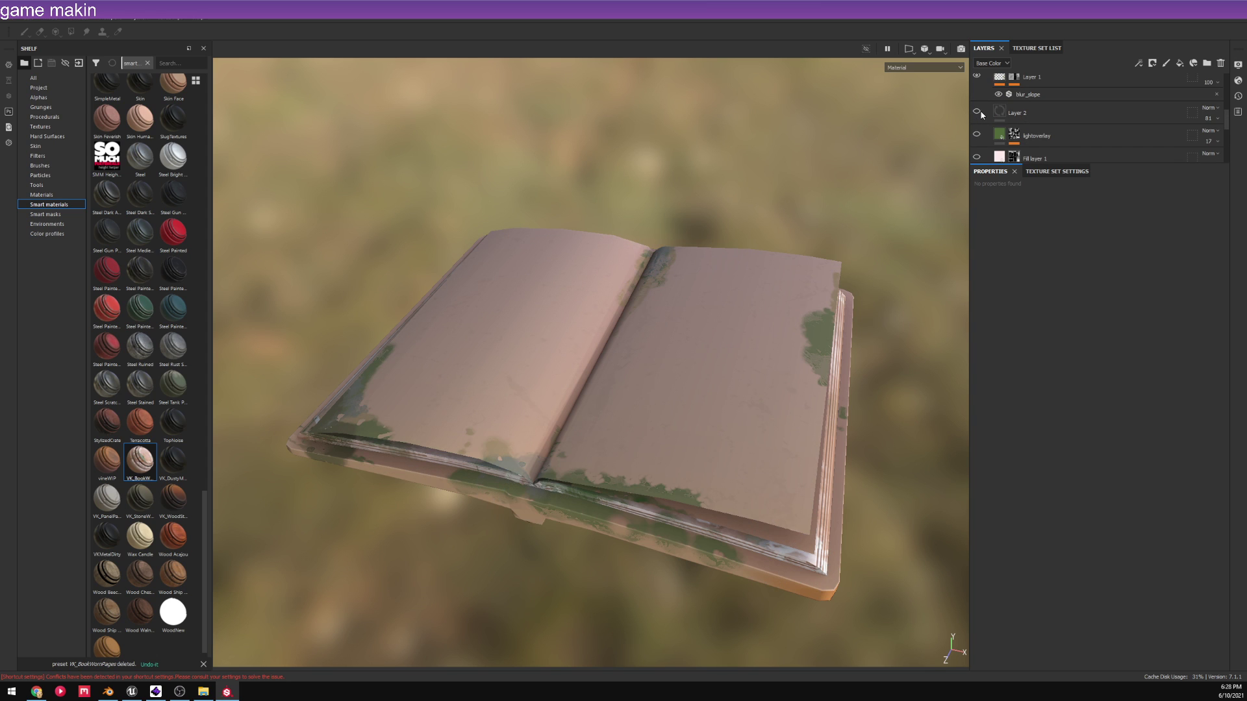
click(977, 113)
scroll(982, 113, up, 1)
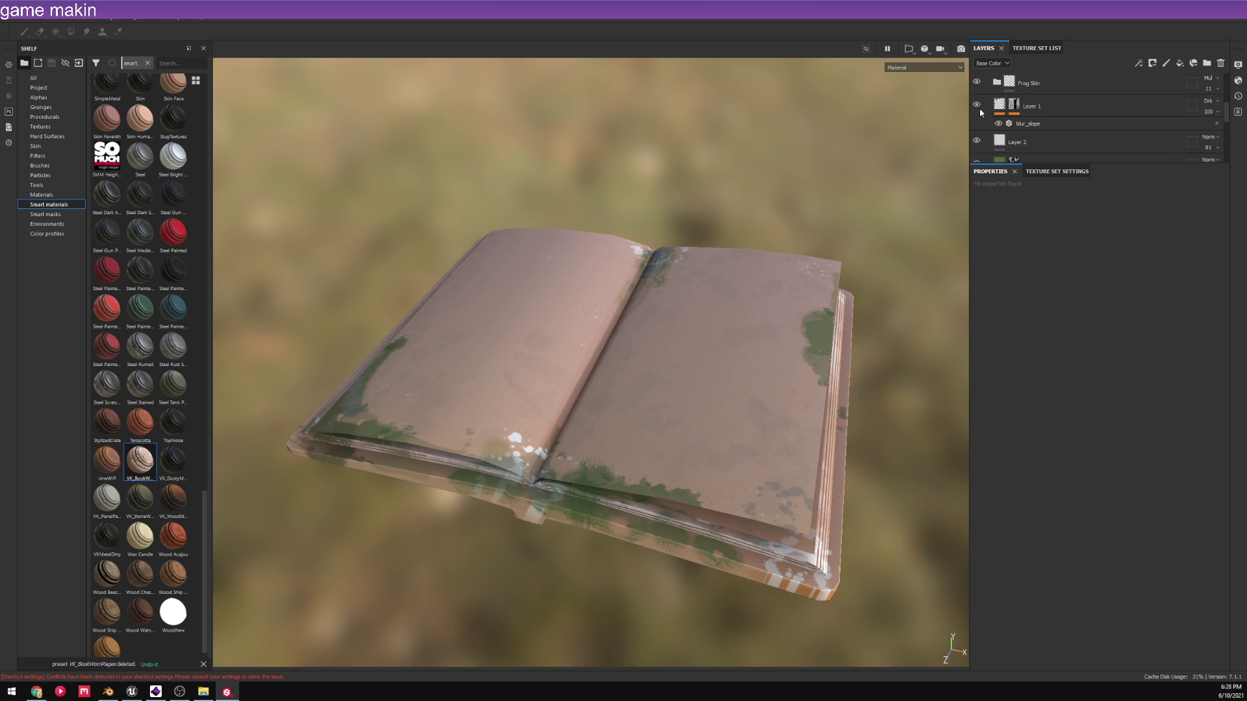
click(977, 142)
click(977, 141)
click(977, 142)
click(977, 142)
- Toggle Layer 1 to compare the green stains on the page edges, leaving it hidden
click(977, 106)
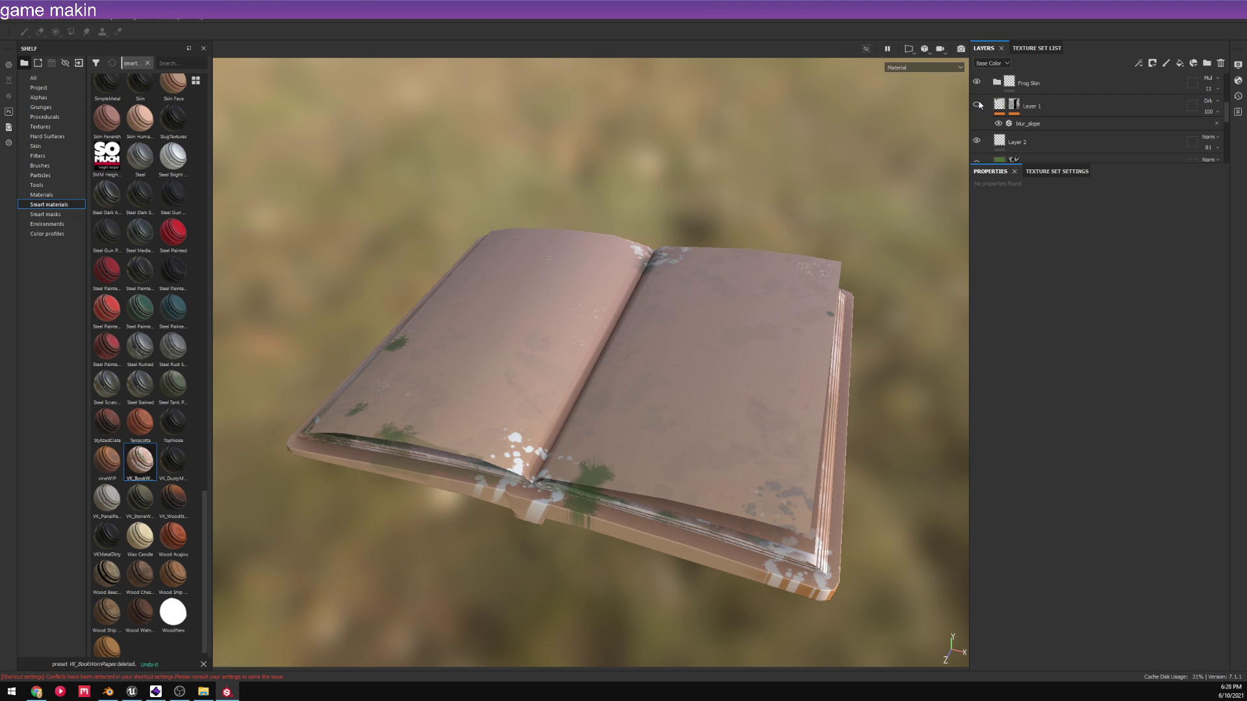
click(977, 106)
click(978, 105)
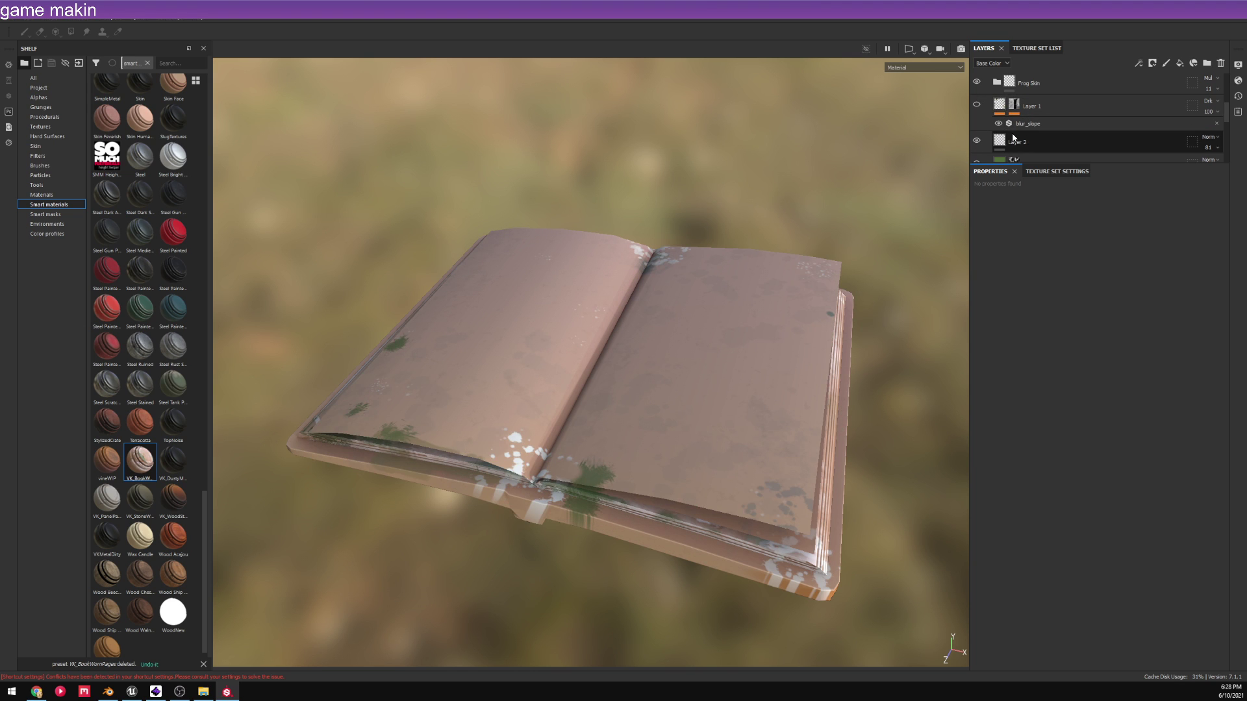
- Check the Frog Skin folder's effect, and hide the Roughness layer in VK_BookWornPages and the LowerPages folder
scroll(1084, 150, up, 1)
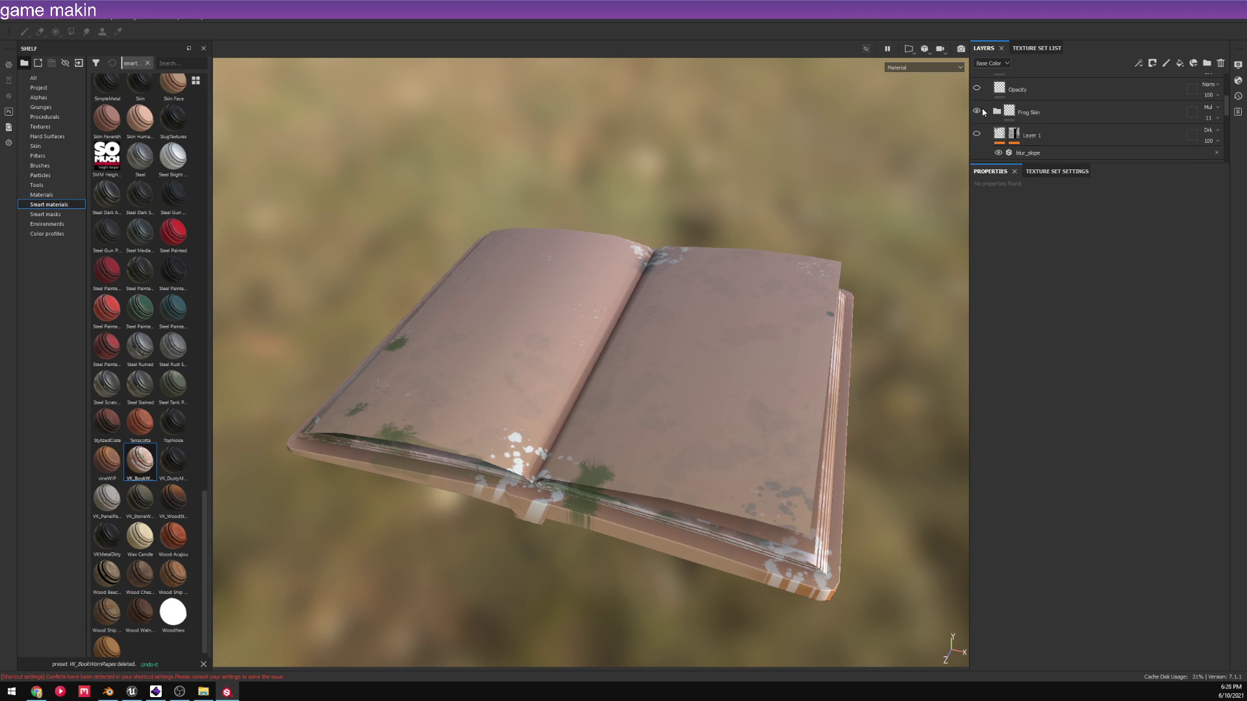
scroll(974, 114, up, 1)
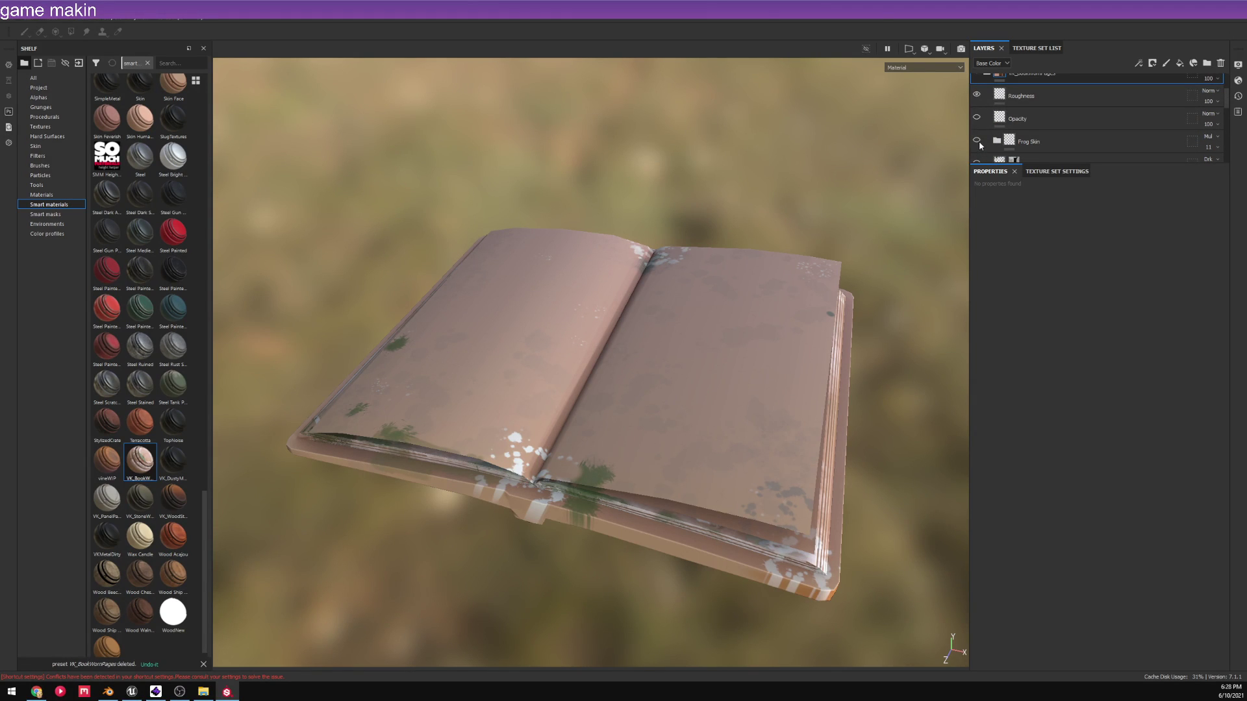
click(977, 141)
click(977, 94)
scroll(980, 99, up, 2)
click(976, 107)
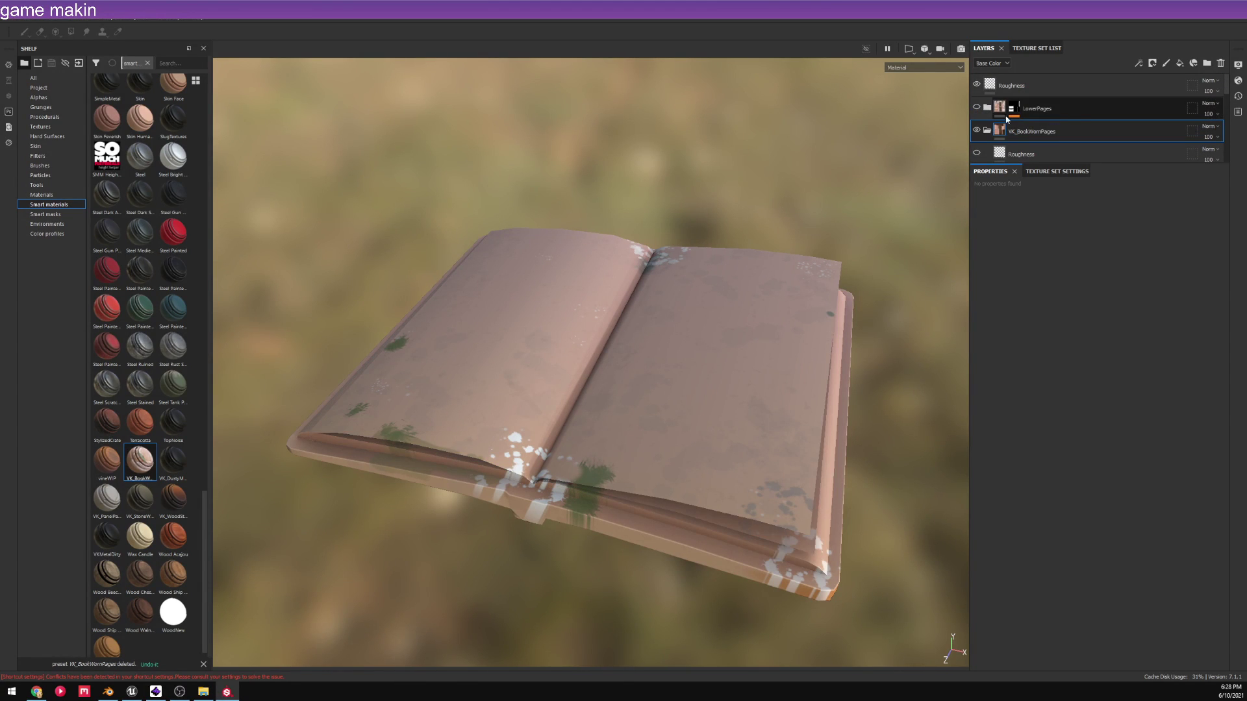
- Delete the LowerPages folder, the base layer and the Cover folder from the layer stack
click(1088, 107)
key(Delete)
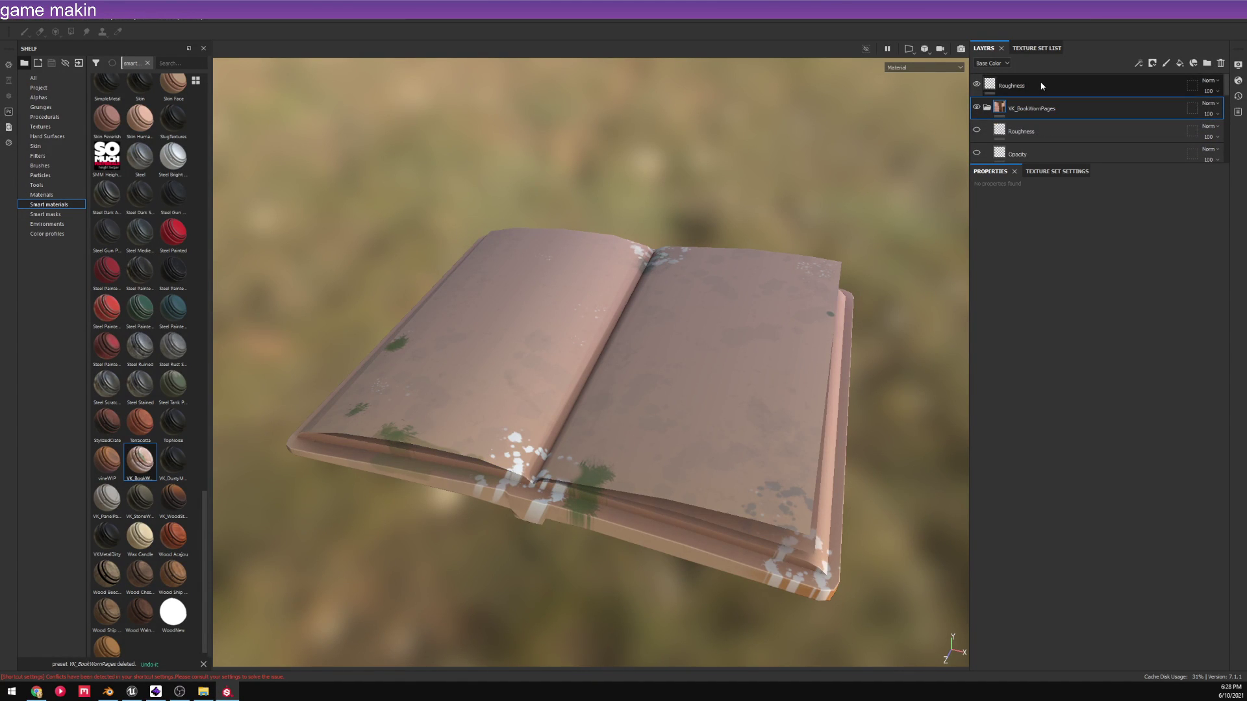
scroll(1059, 123, down, 3)
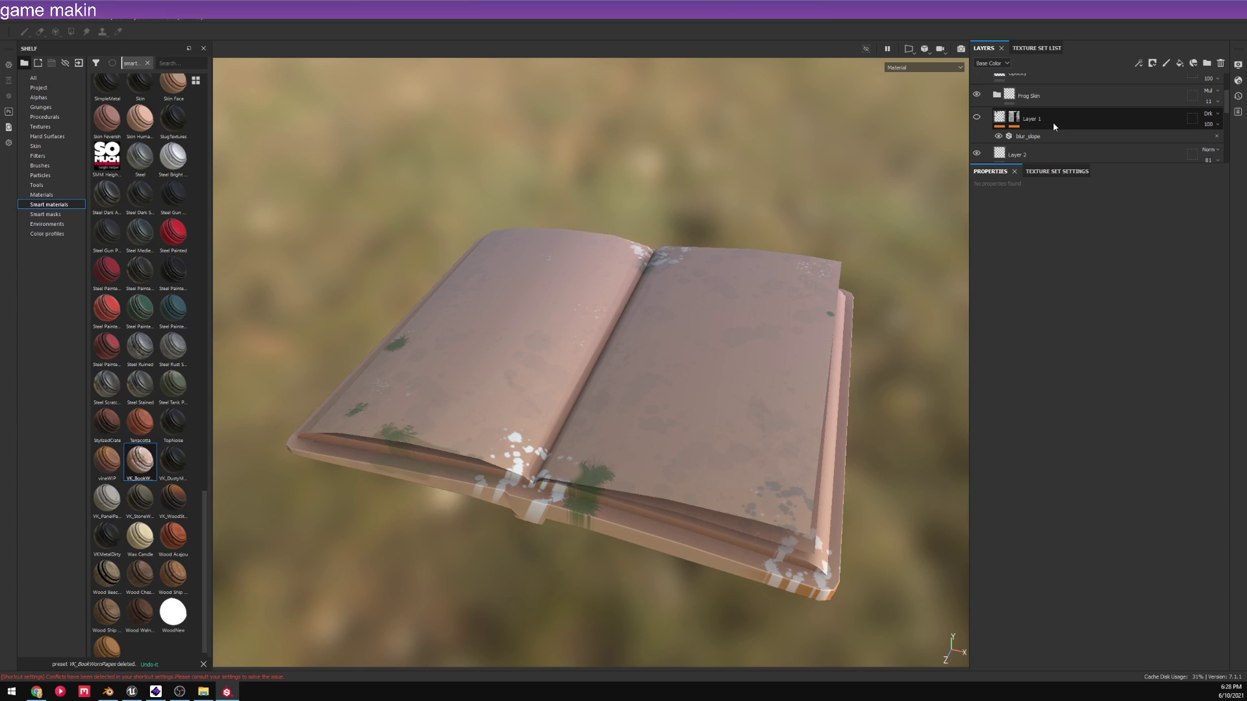
scroll(1053, 122, down, 3)
click(1033, 135)
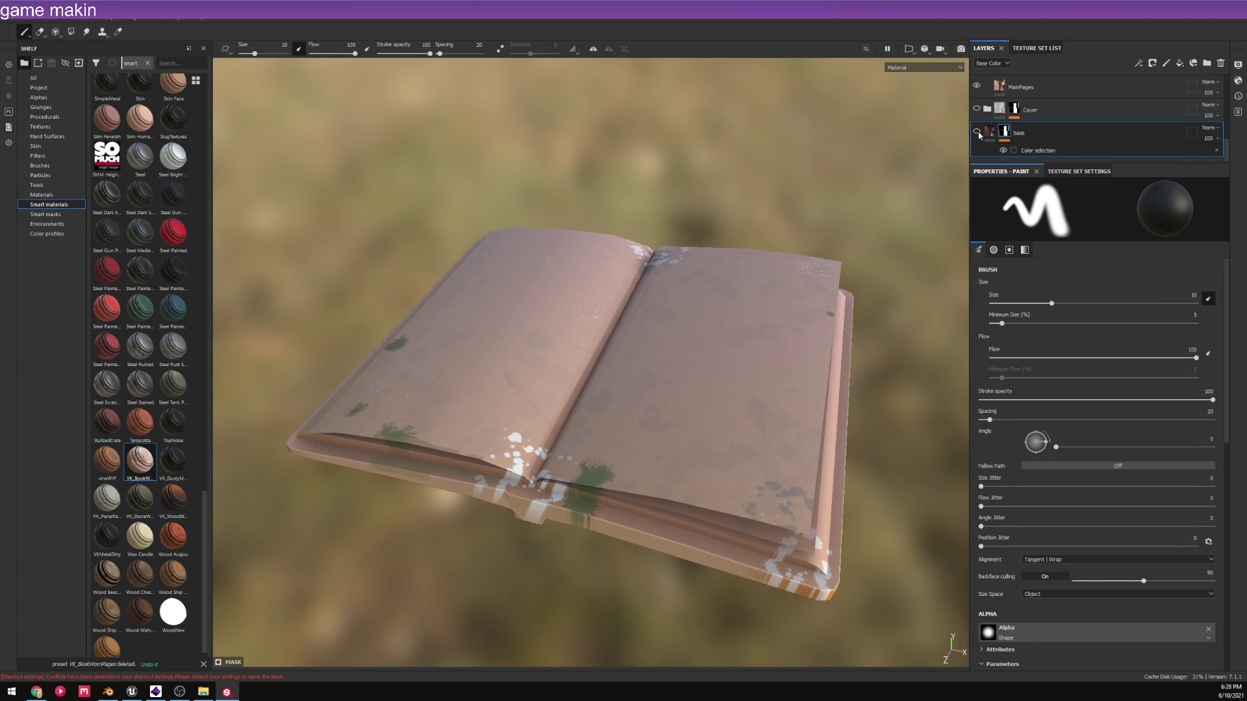
key(Delete)
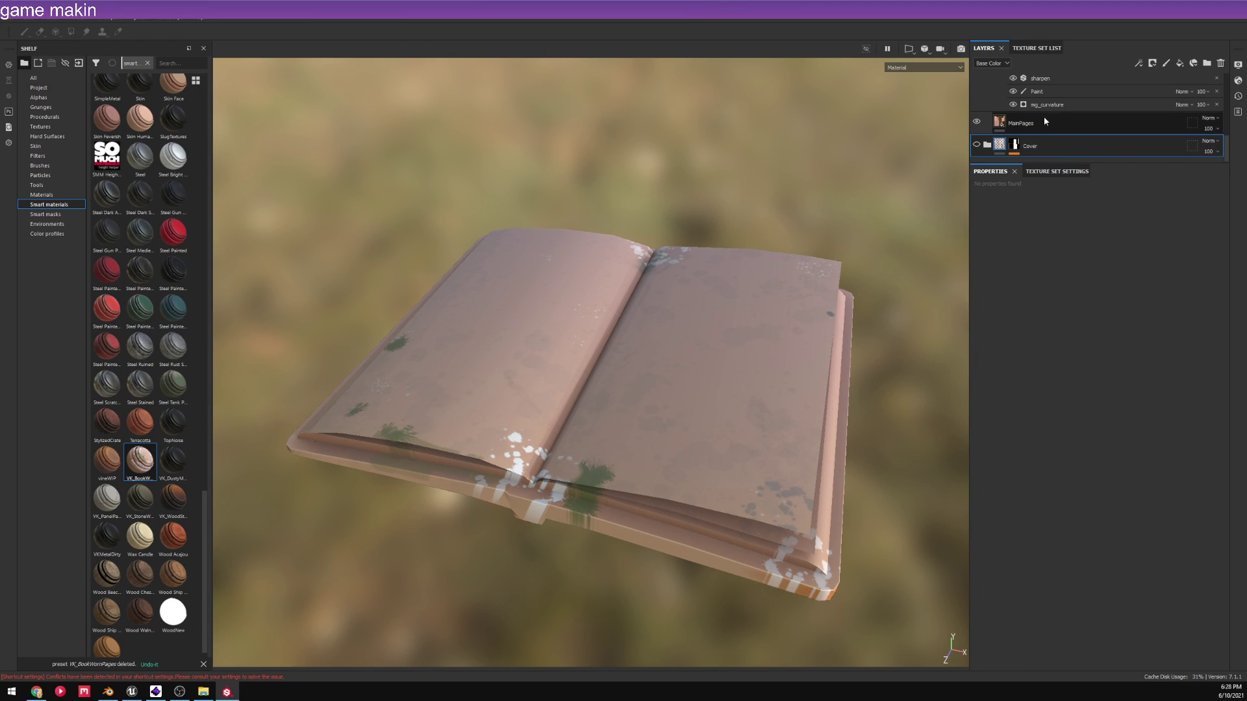
key(Delete)
click(1039, 144)
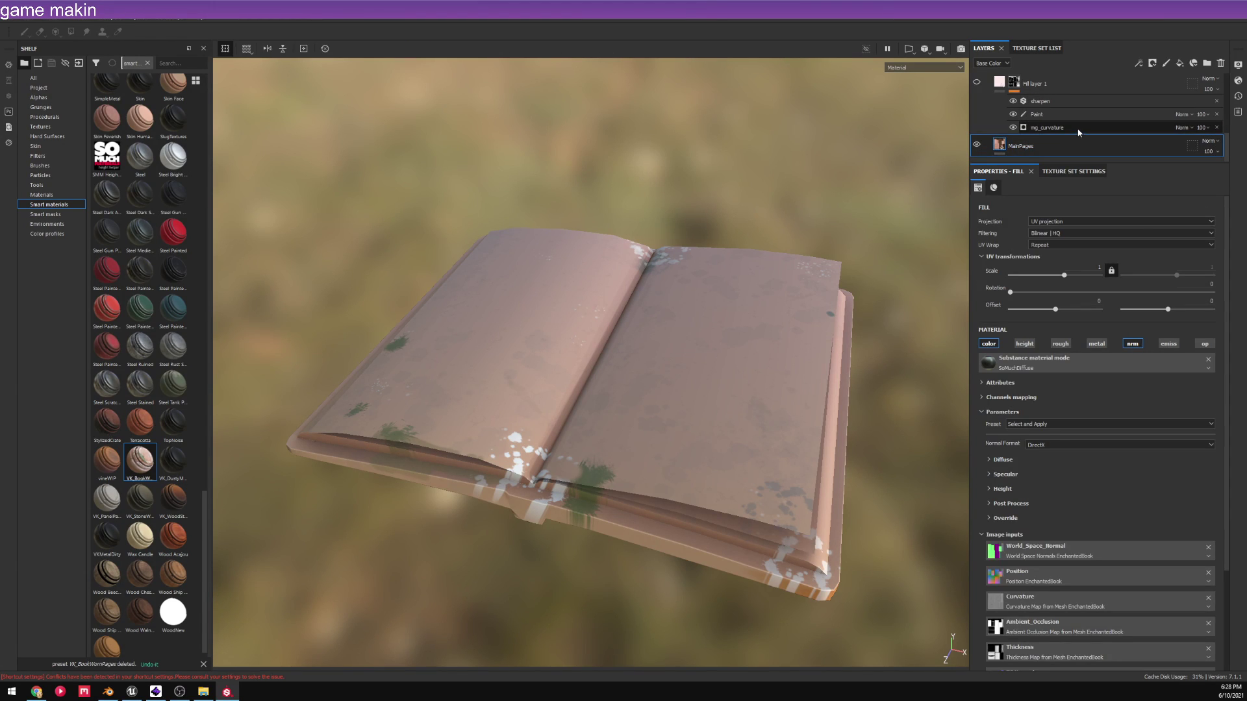
- Inspect the mg_curvature generator of Fill layer 1 and compare the book with that layer shown and hidden
click(991, 127)
click(978, 82)
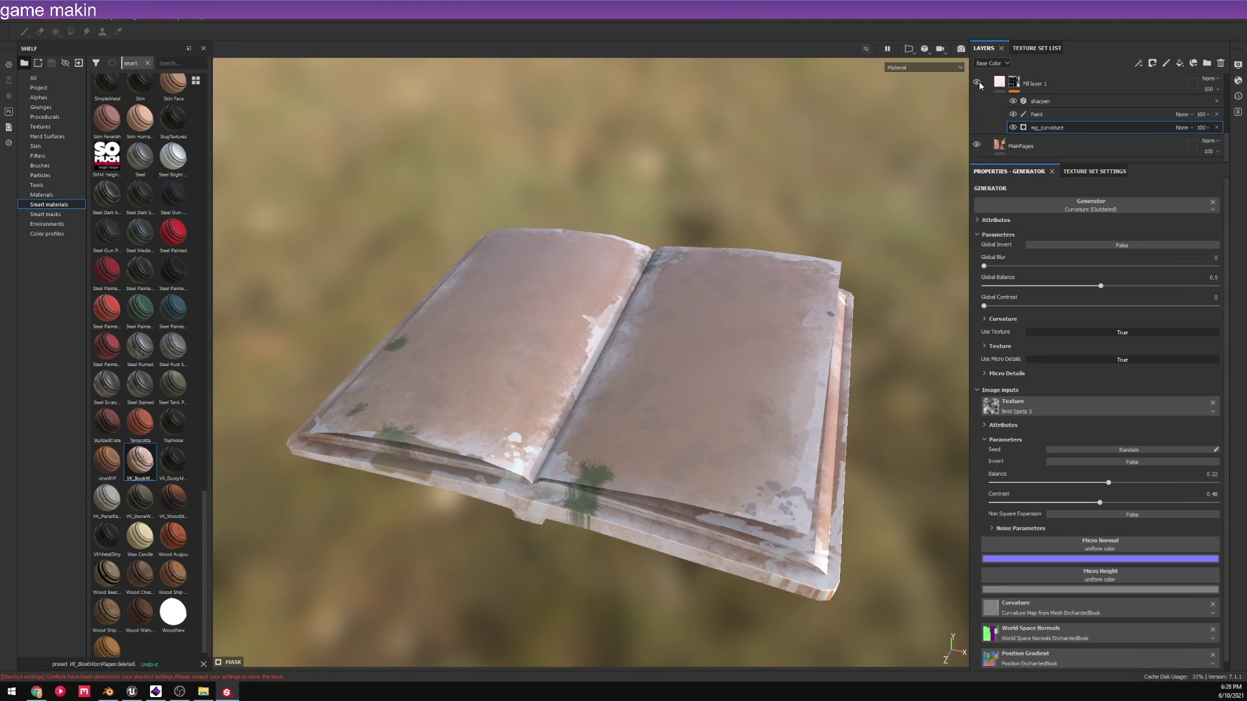
click(977, 82)
click(977, 83)
click(977, 83)
click(977, 82)
click(978, 82)
click(977, 83)
click(980, 82)
click(979, 82)
click(980, 83)
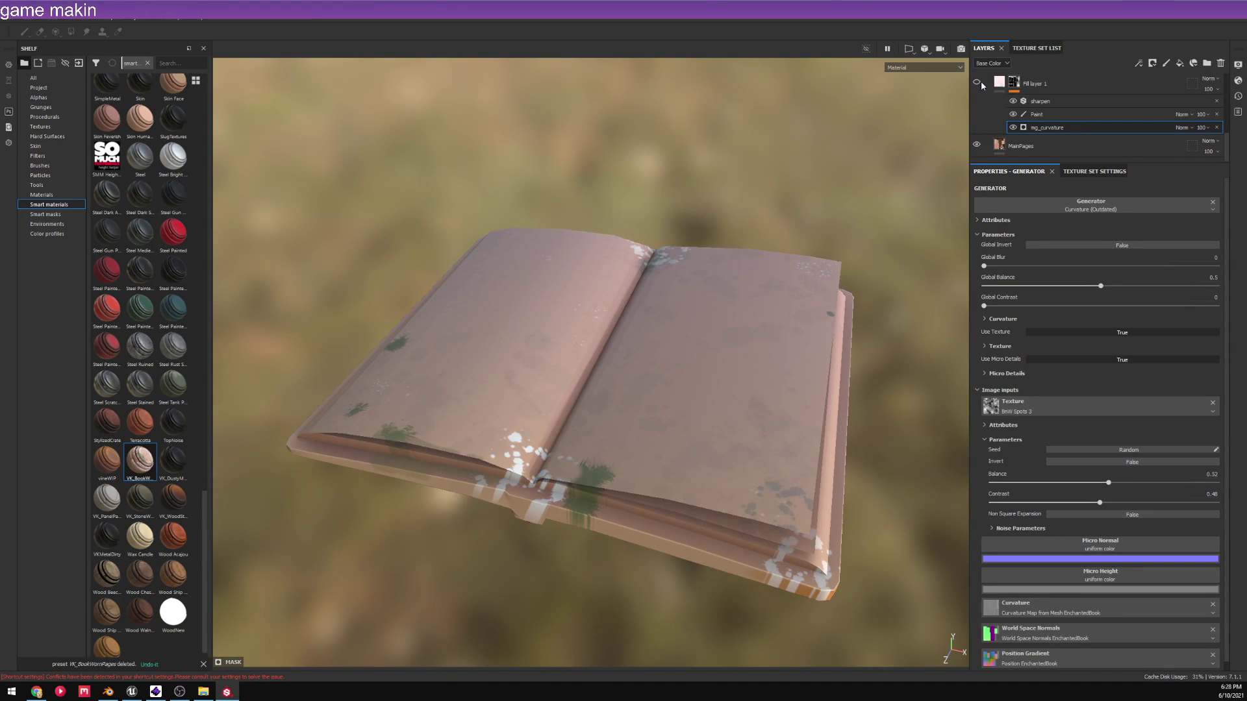
- Delete Fill layer 1 and the lightoverlay layer from the VK_BookWornPages folder
click(1061, 84)
scroll(1065, 104, up, 1)
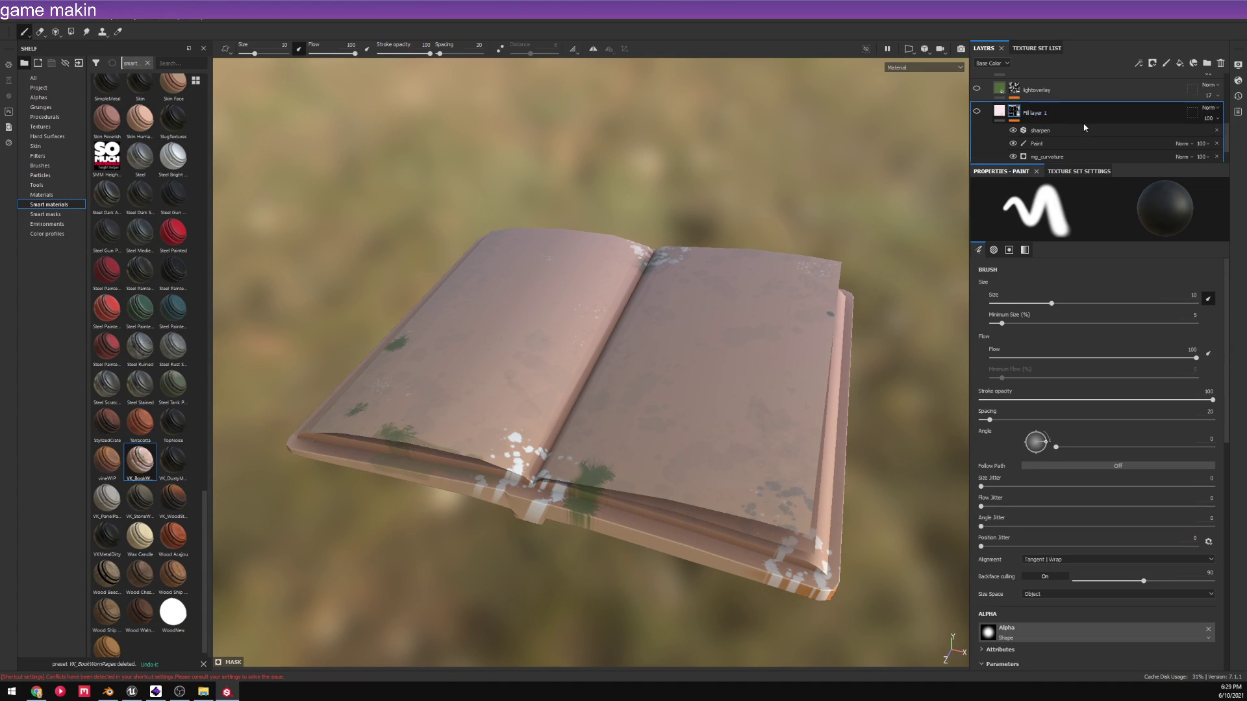
click(1105, 153)
scroll(1027, 131, up, 1)
click(1074, 123)
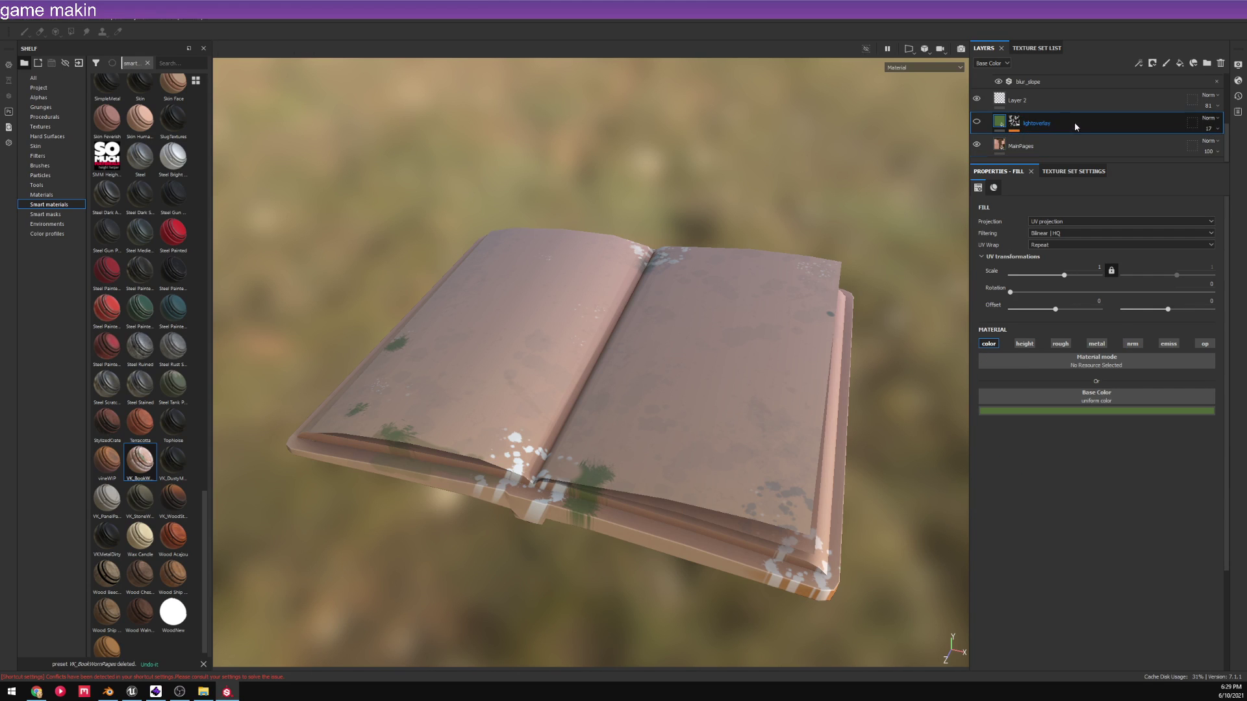
key(Delete)
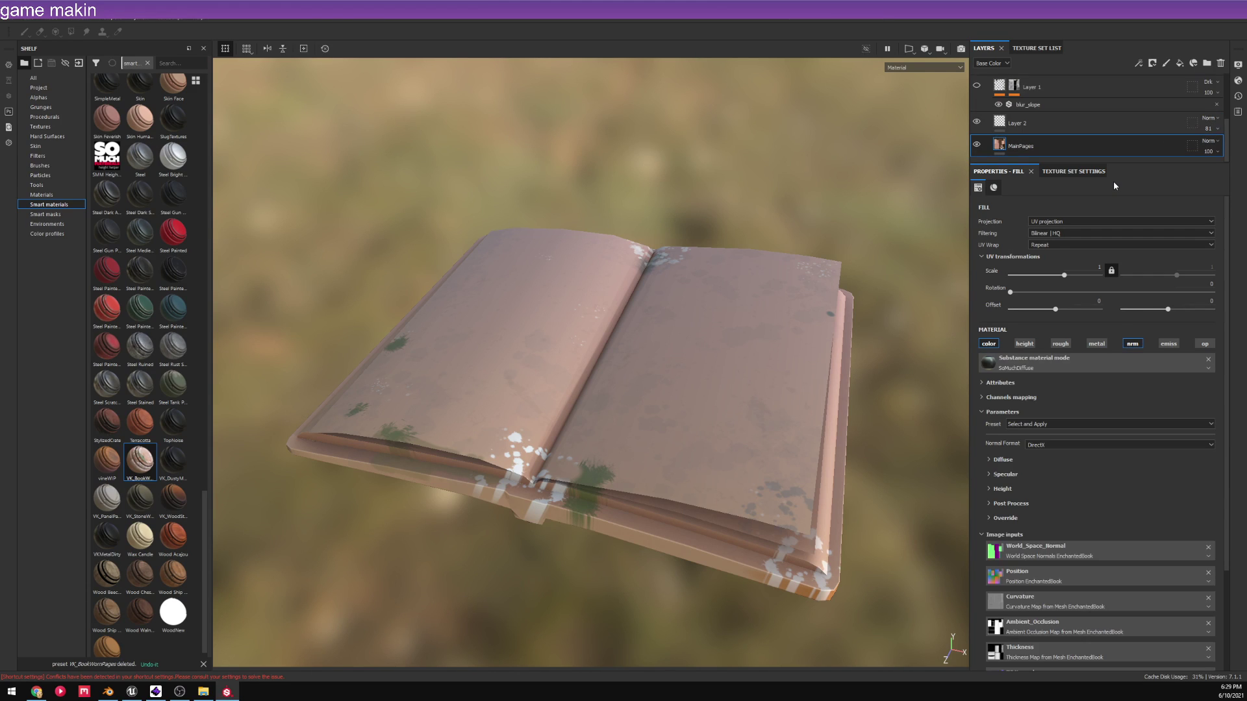
- Select Layer 2 and compare the book with its painted splatters shown and hidden
click(1066, 129)
click(977, 122)
click(977, 122)
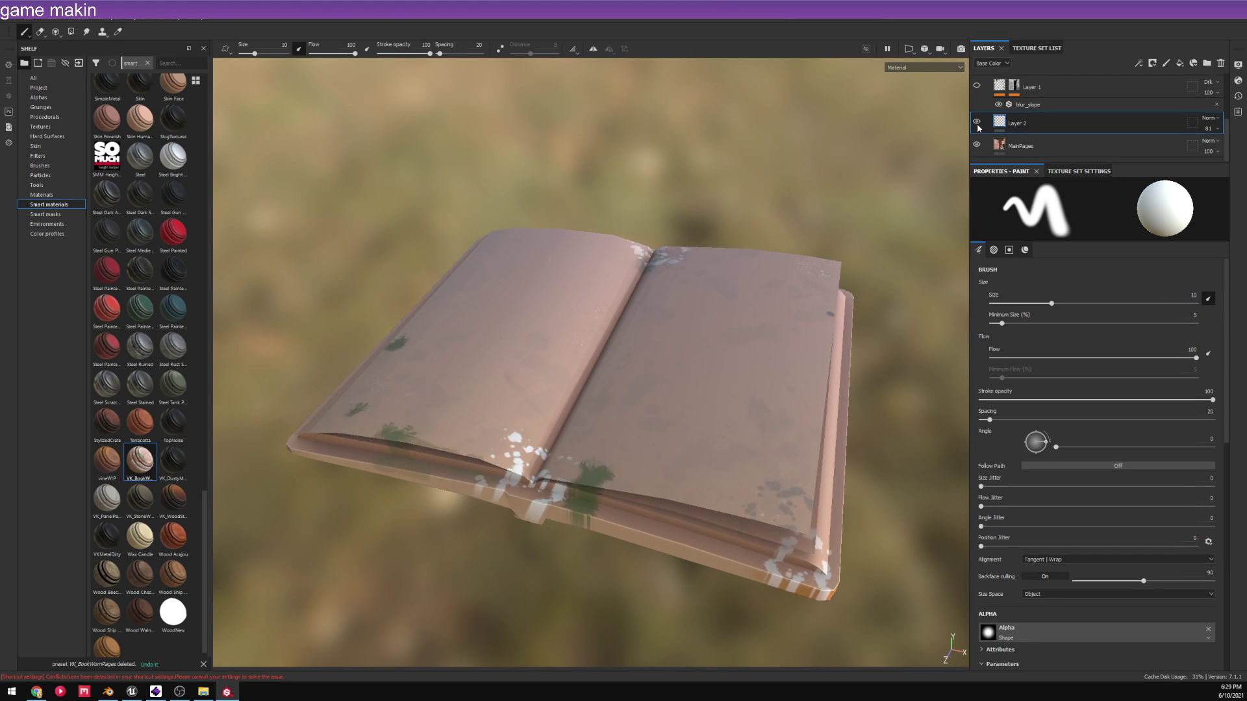
click(976, 122)
click(977, 123)
click(978, 123)
click(978, 123)
click(978, 122)
click(977, 123)
click(977, 123)
click(976, 123)
- Compare the book with Layer 1's green edge stains shown and hidden
scroll(981, 114, up, 1)
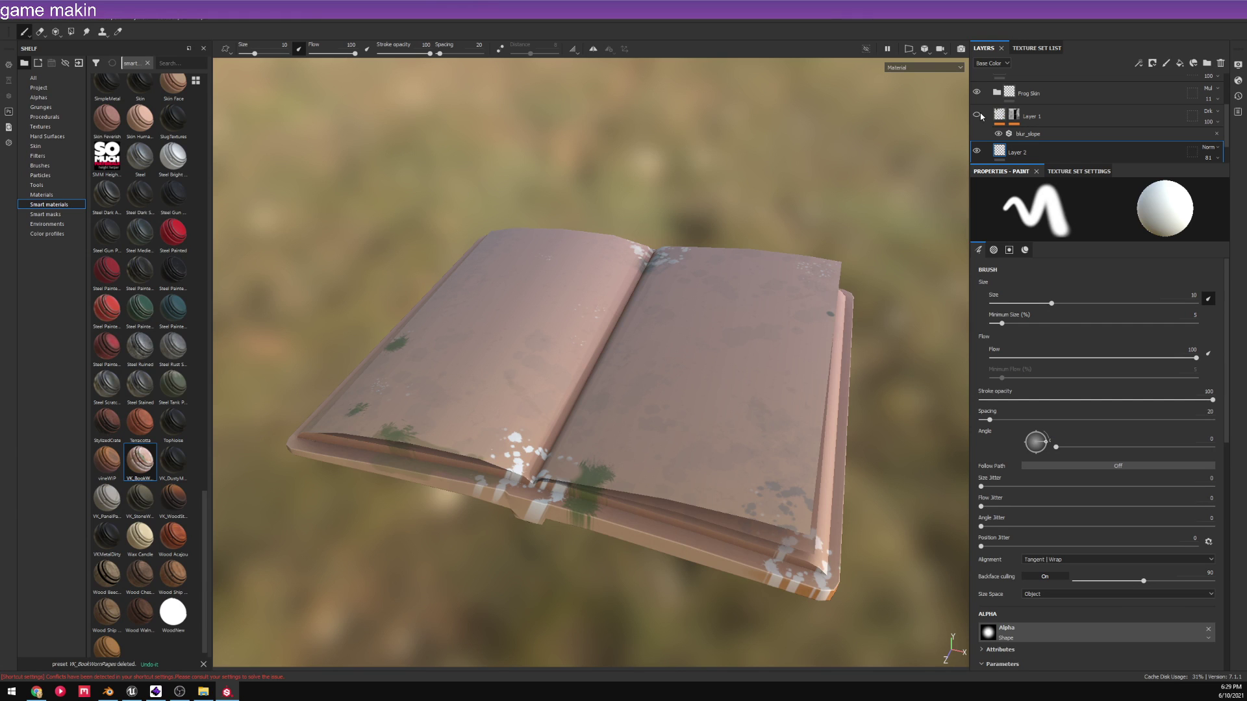
click(978, 116)
click(978, 117)
click(978, 117)
click(977, 118)
click(977, 118)
click(977, 118)
click(978, 119)
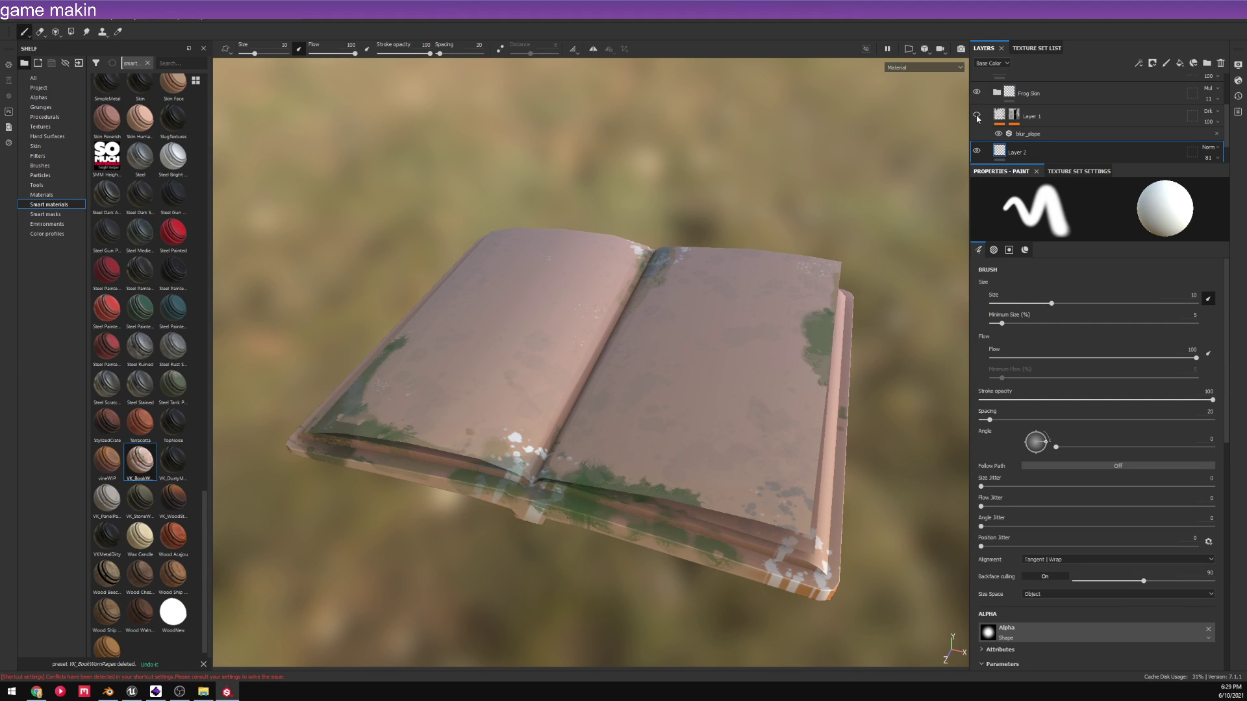
click(977, 118)
- Examine the painted splatters on the pages from near and far, comparing the book with Layer 2 shown and hidden
scroll(636, 408, up, 5)
scroll(636, 409, down, 5)
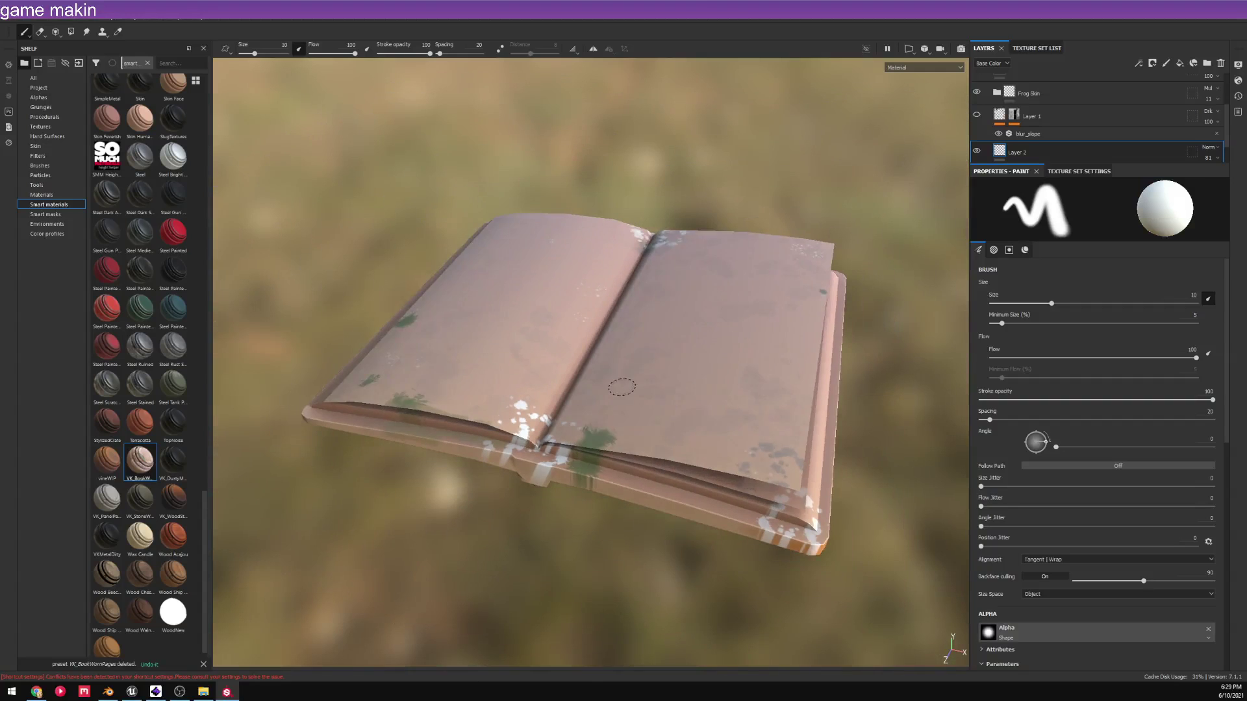
scroll(1052, 129, down, 1)
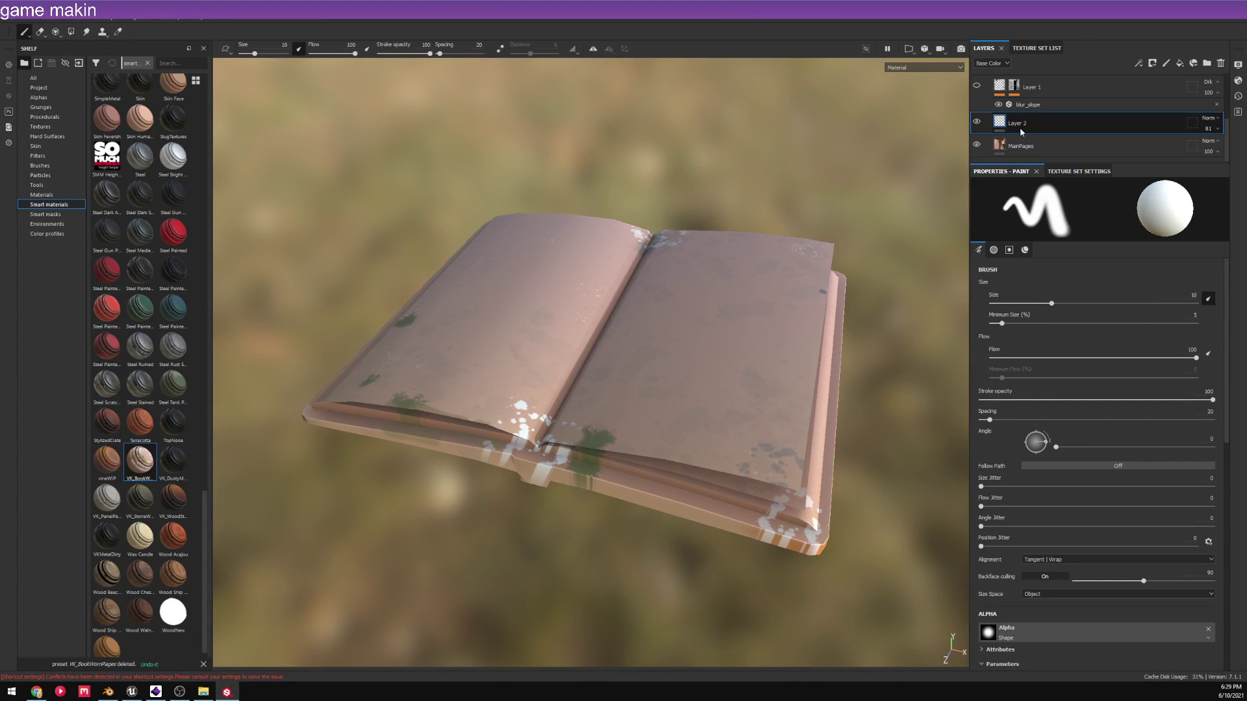
click(976, 121)
click(977, 121)
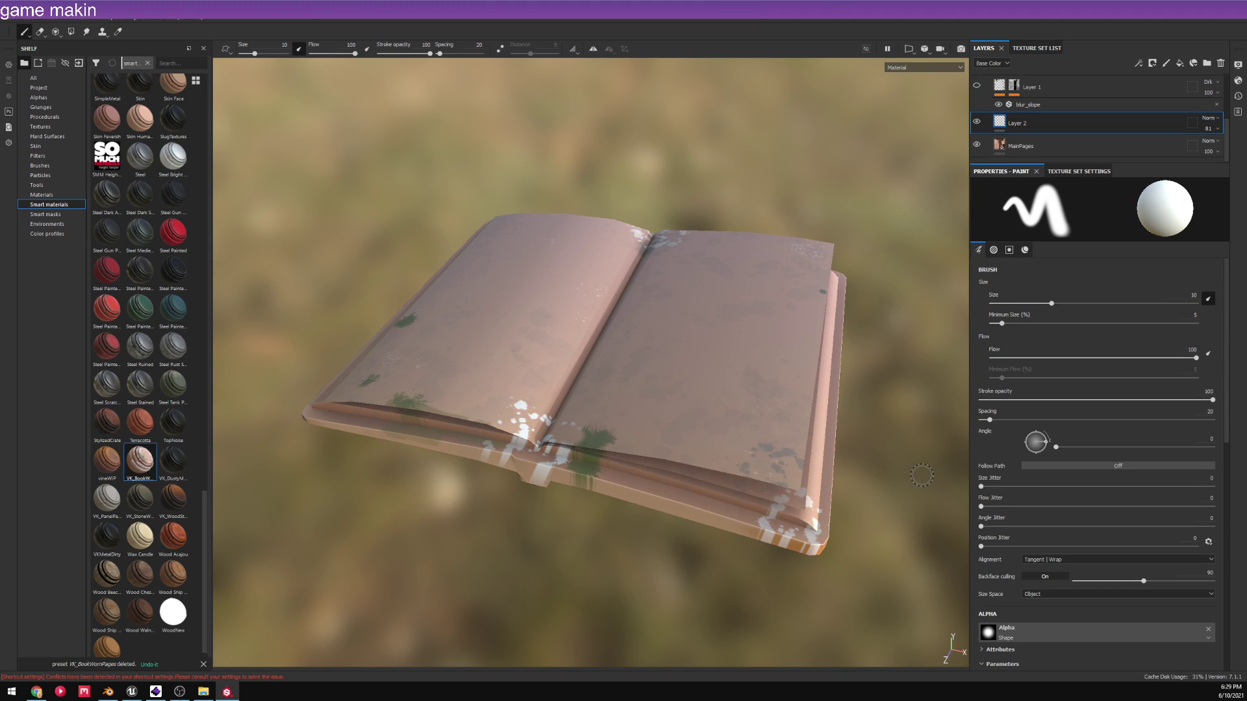
scroll(680, 276, up, 5)
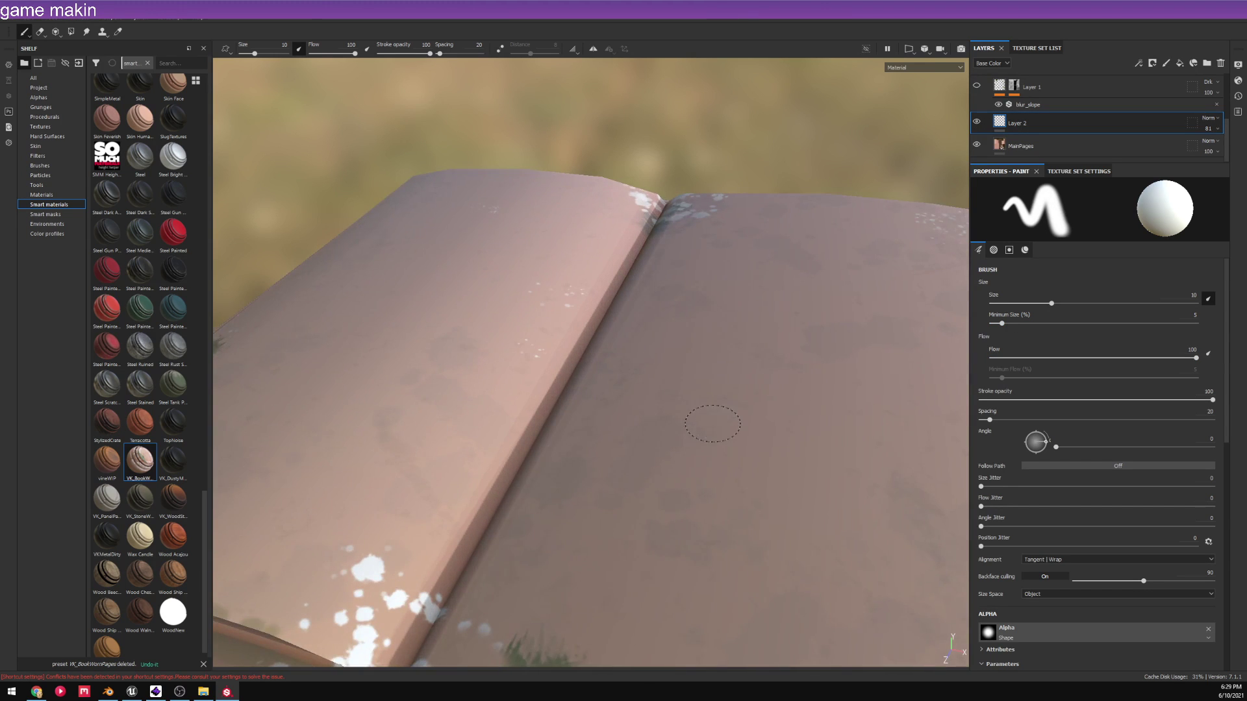
scroll(587, 362, down, 2)
scroll(587, 362, down, 2)
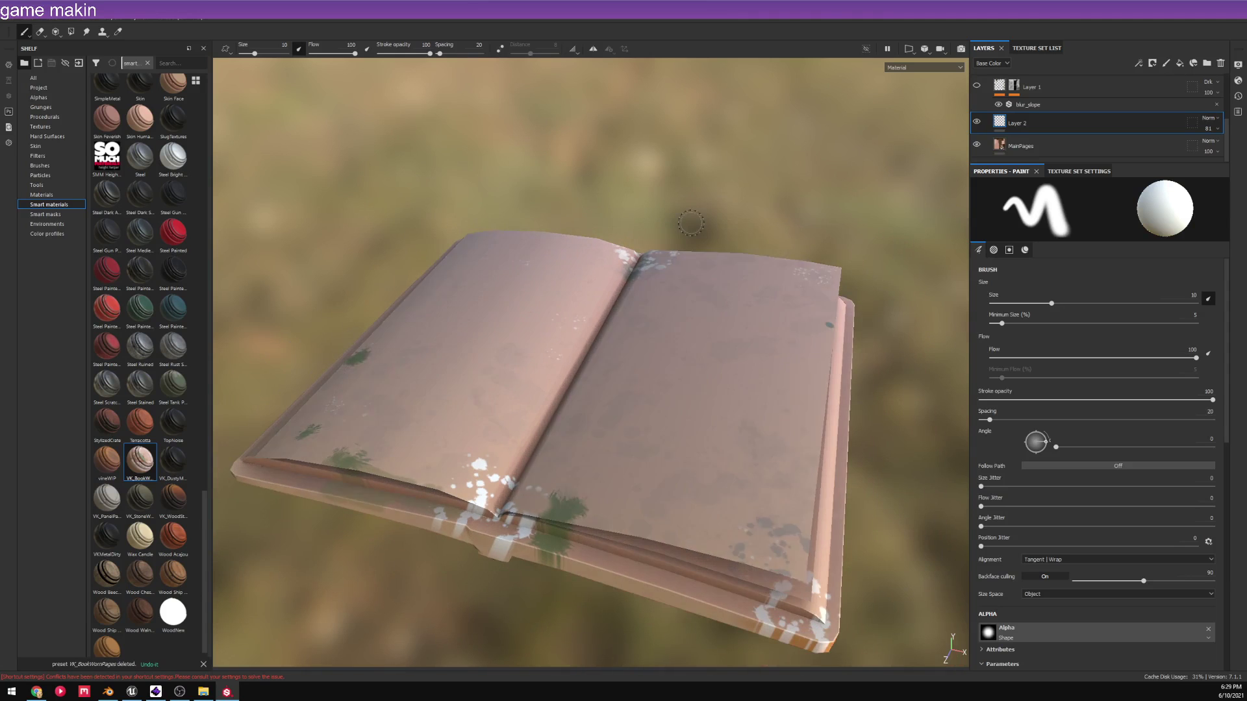
- Close the Substance Painter project, discarding its changes, and return to the enchanted book in the Unreal Editor level
click(1232, 6)
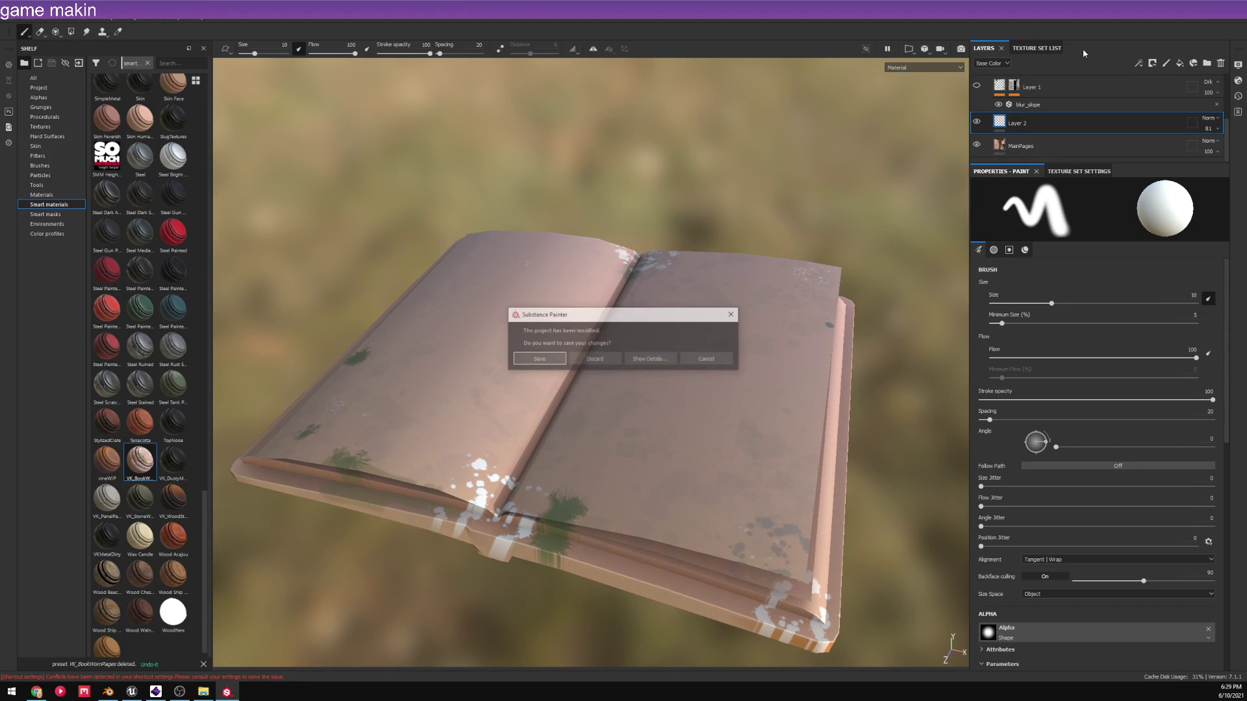
click(603, 363)
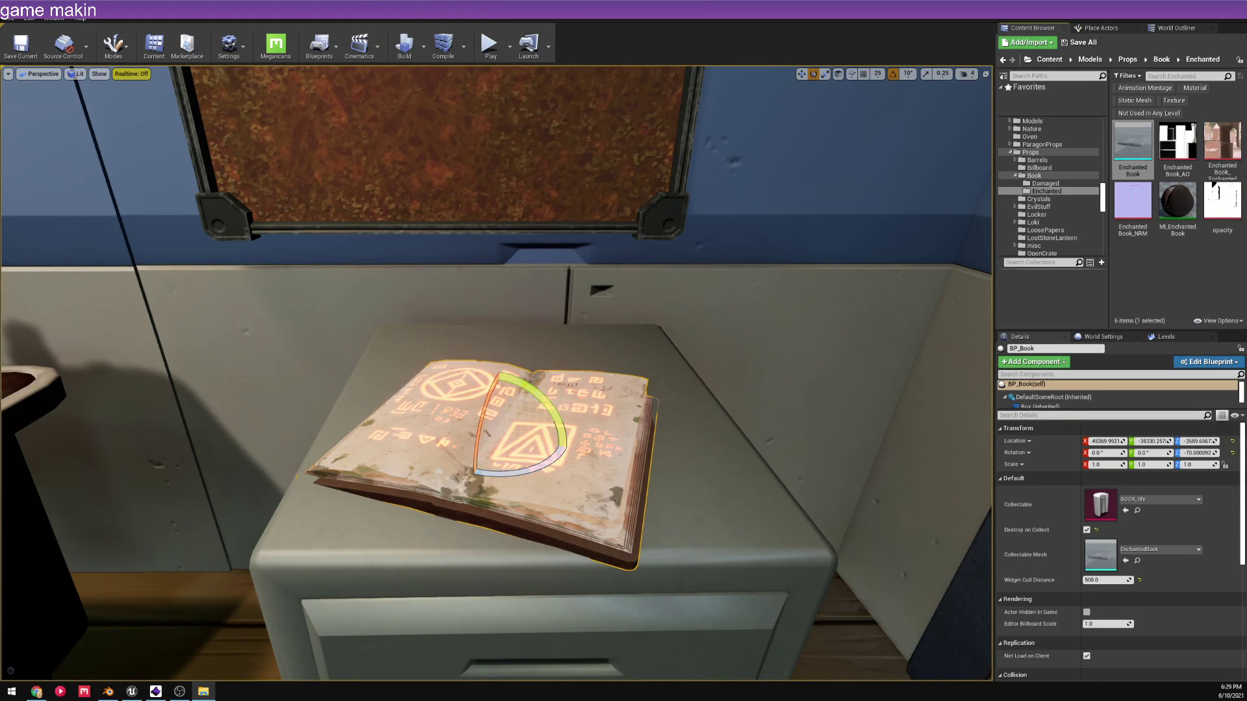
mouse_move(716, 390)
right_down()
mouse_move(715, 338)
mouse_move(715, 416)
mouse_move(715, 384)
right_up()
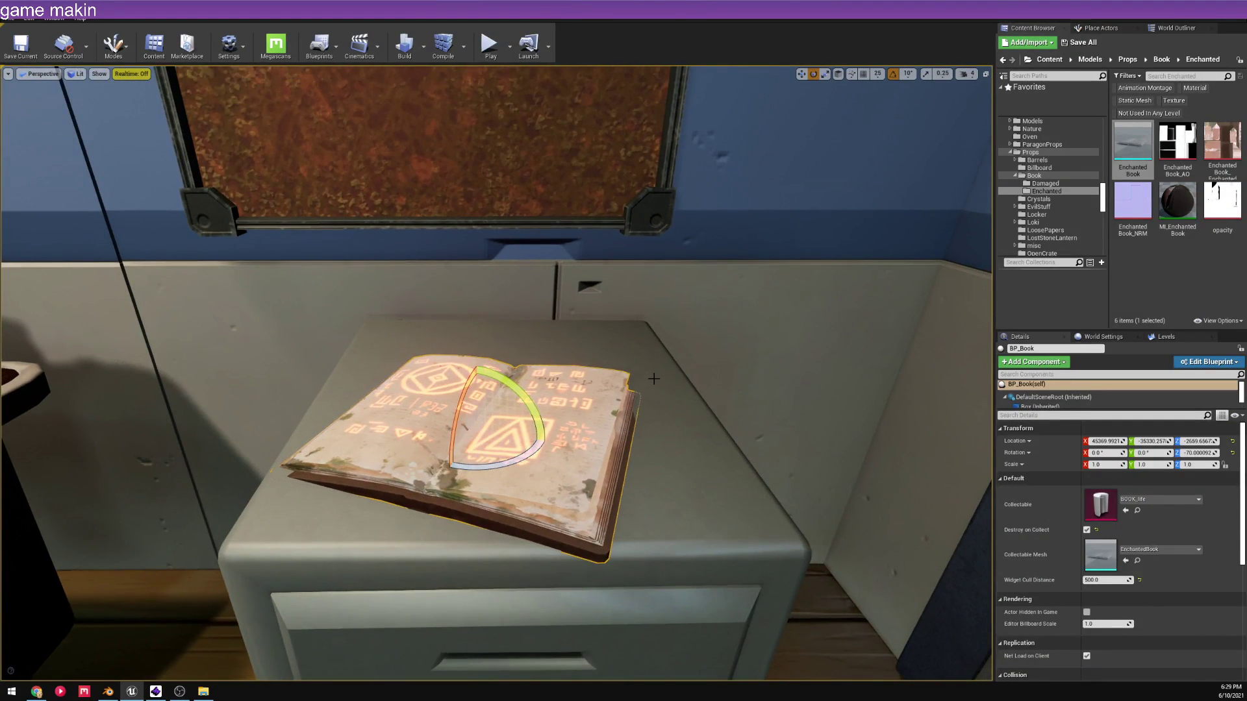
- Clear the enchanted book's selection, view it from above, and move over to the computer on the desk
click(652, 380)
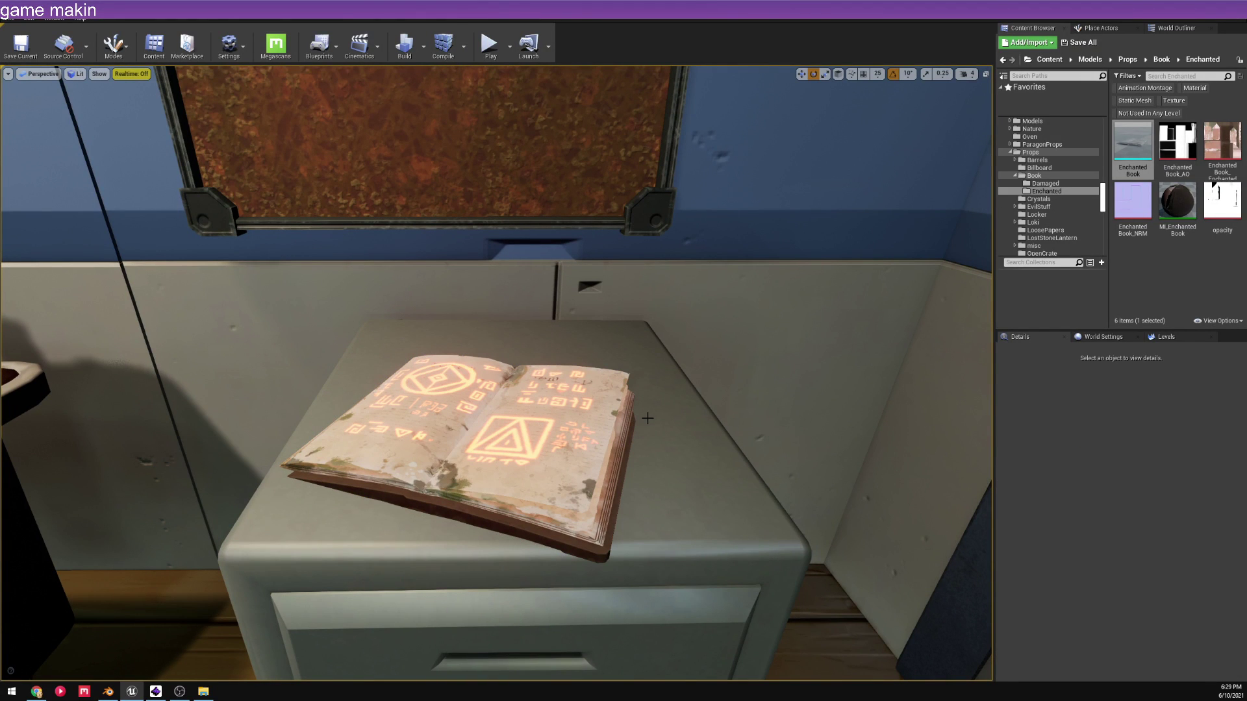
right_drag(666, 422, 696, 390)
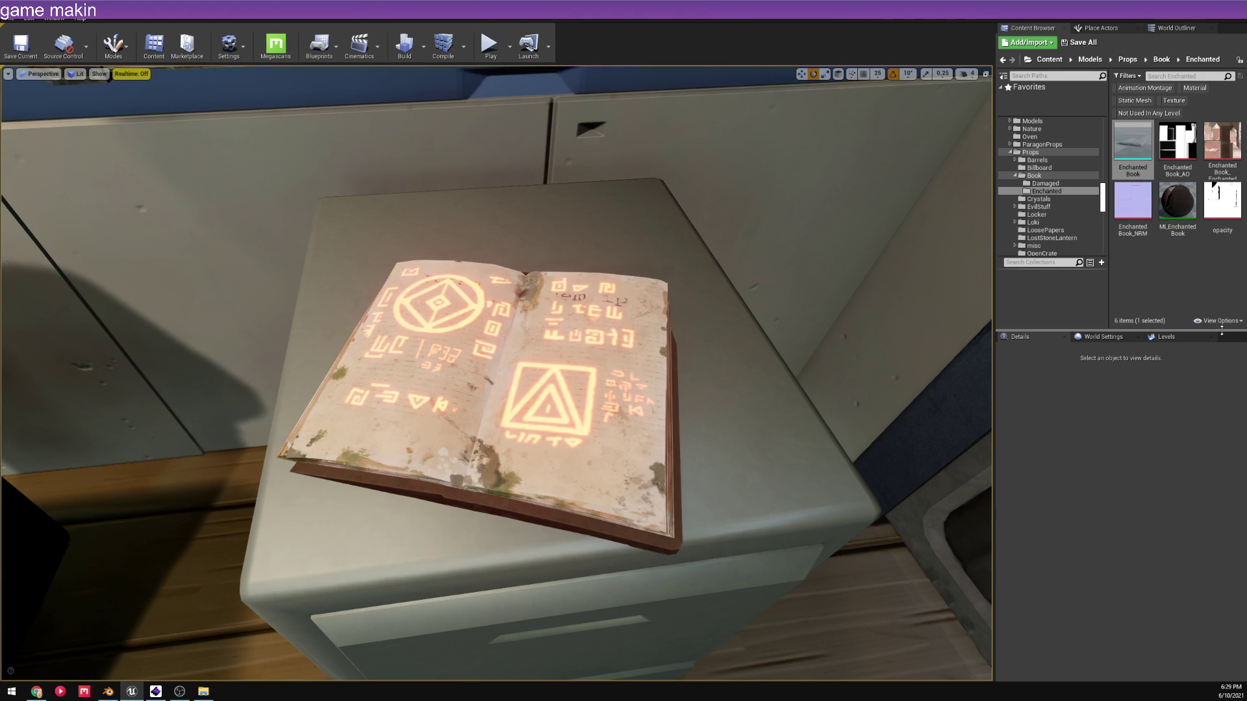
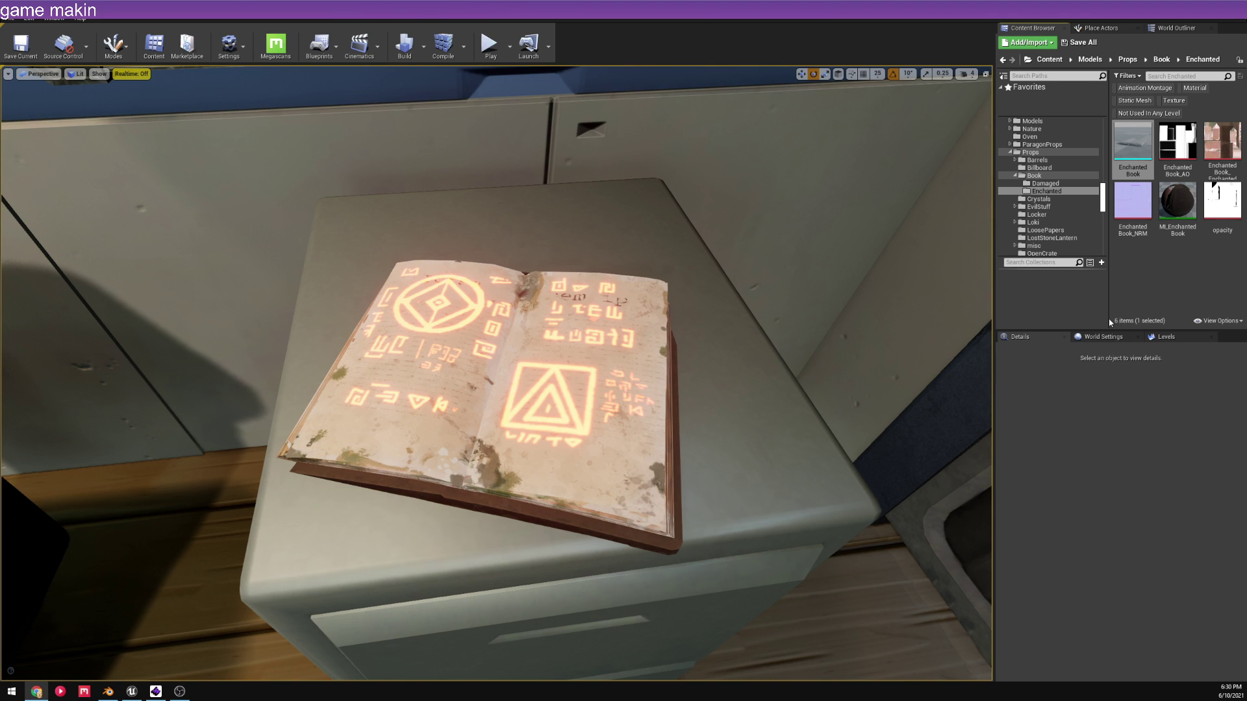
right_drag(639, 276, 537, 363)
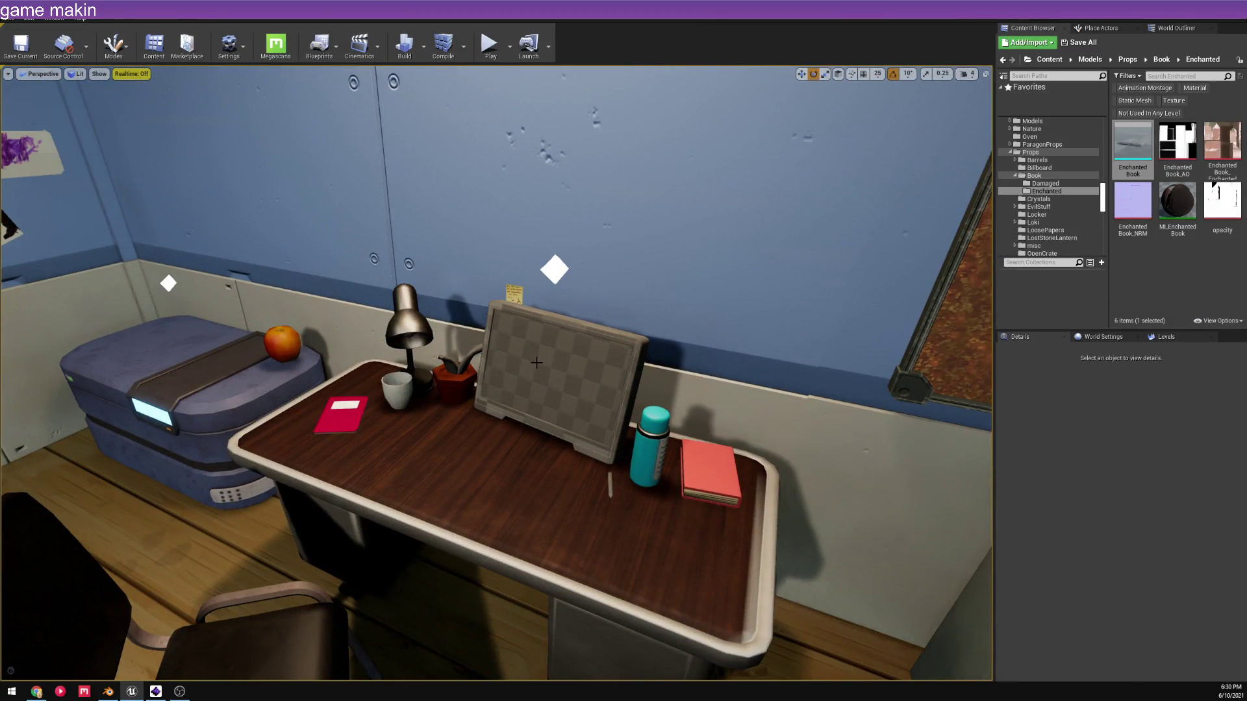
- Try M_Emissive_Inst as the desk computer's Element 0 material, and undo the replacement
click(536, 363)
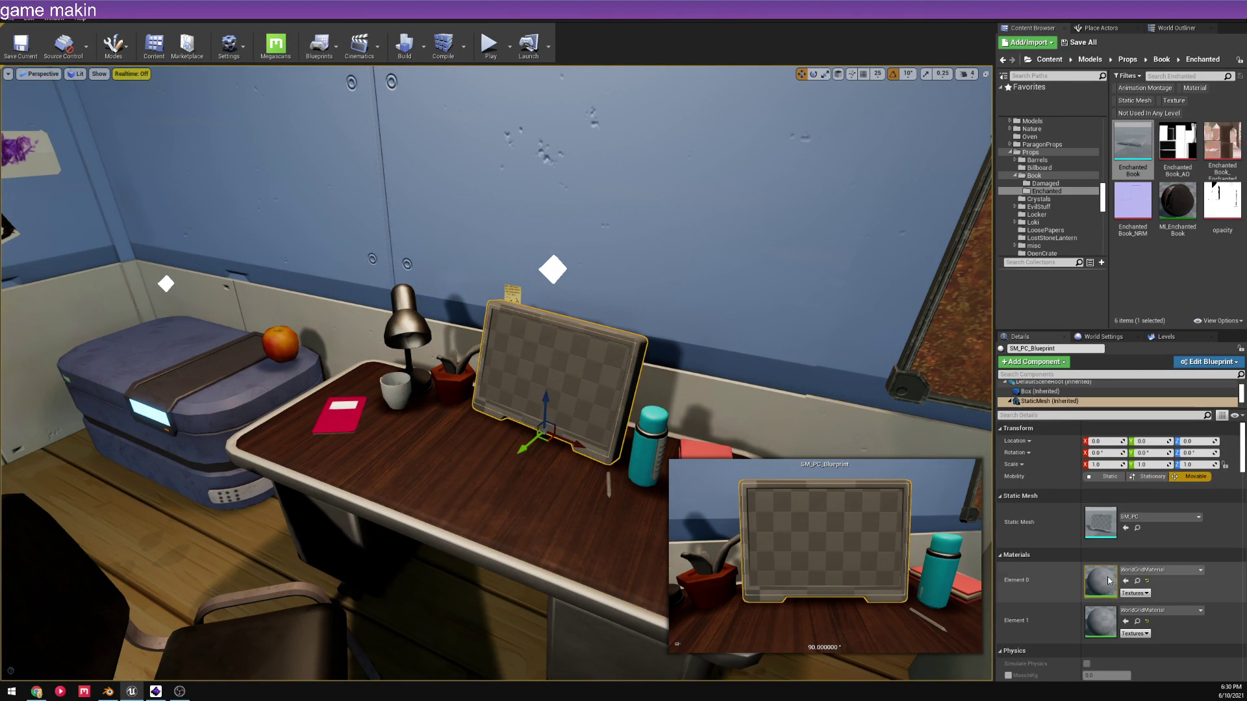
click(1159, 570)
text(em)
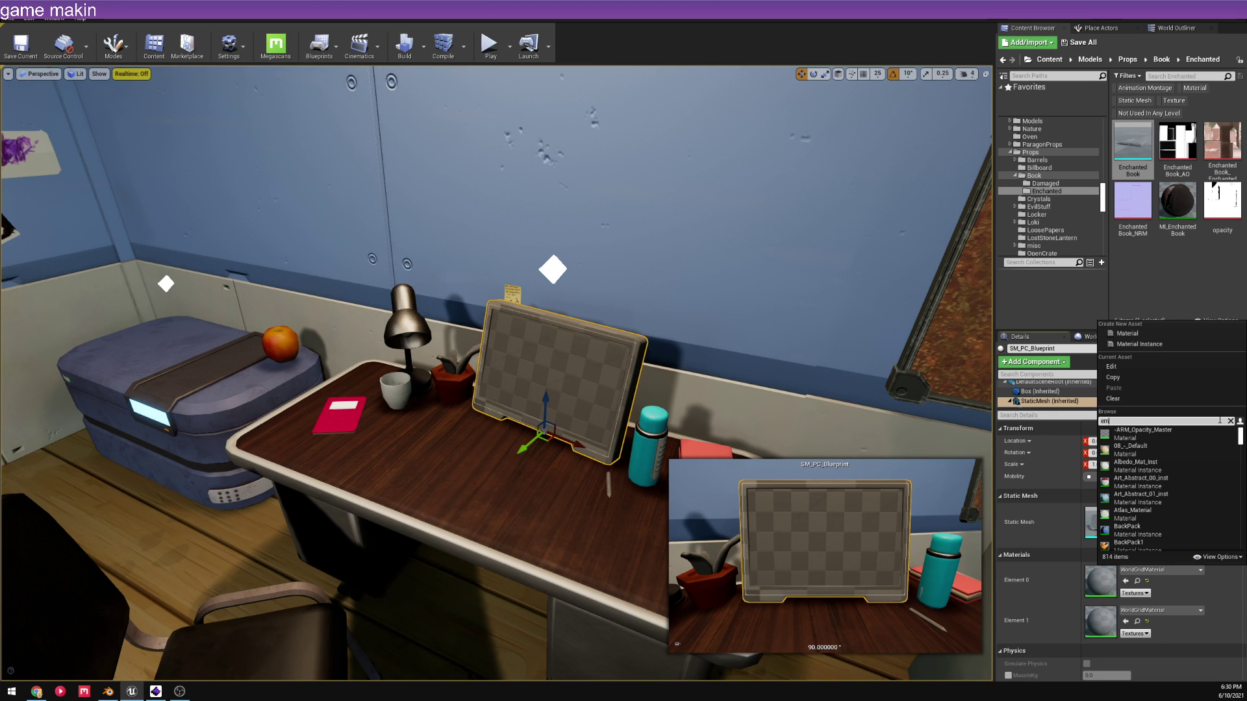
text(issive)
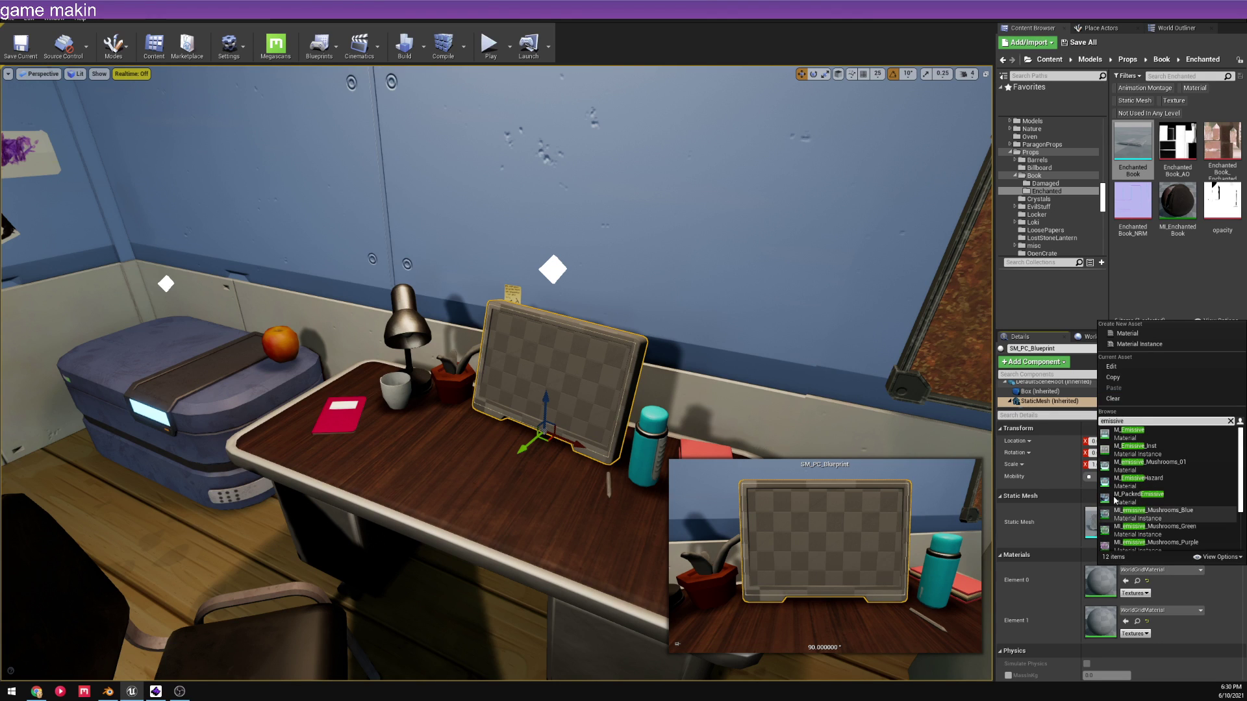
click(1150, 452)
right_drag(730, 379, 737, 392)
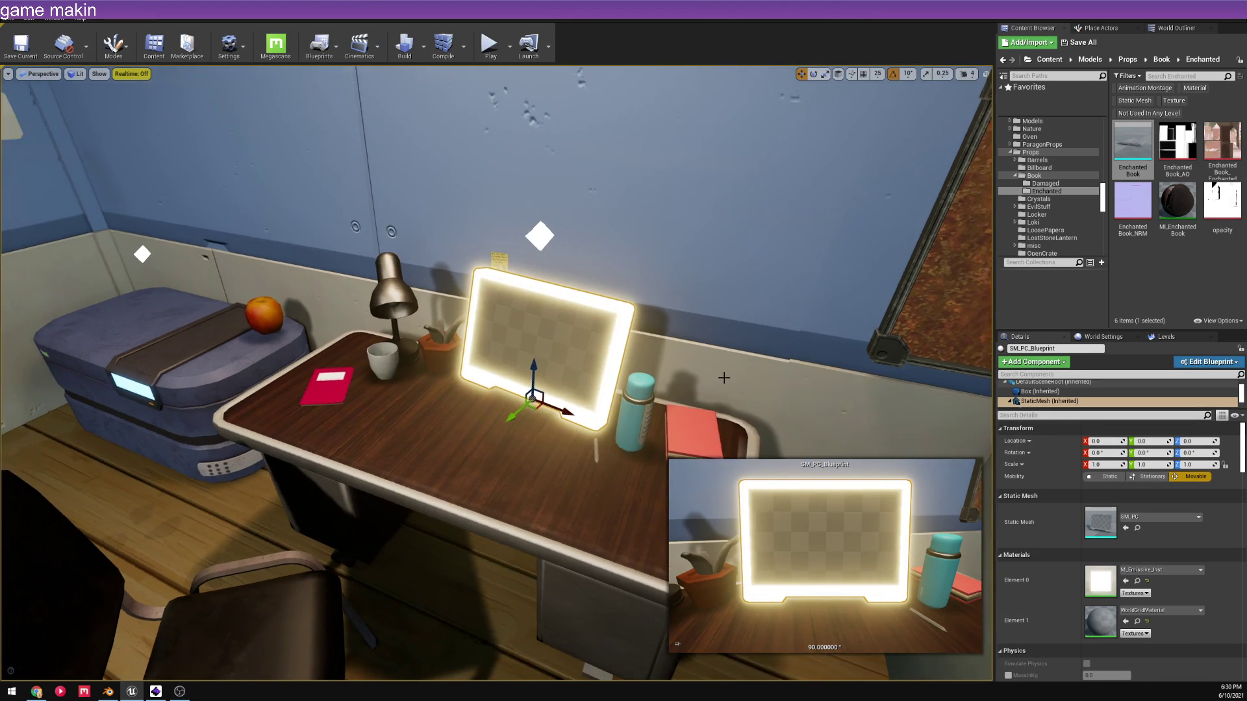
key(ctrl+z)
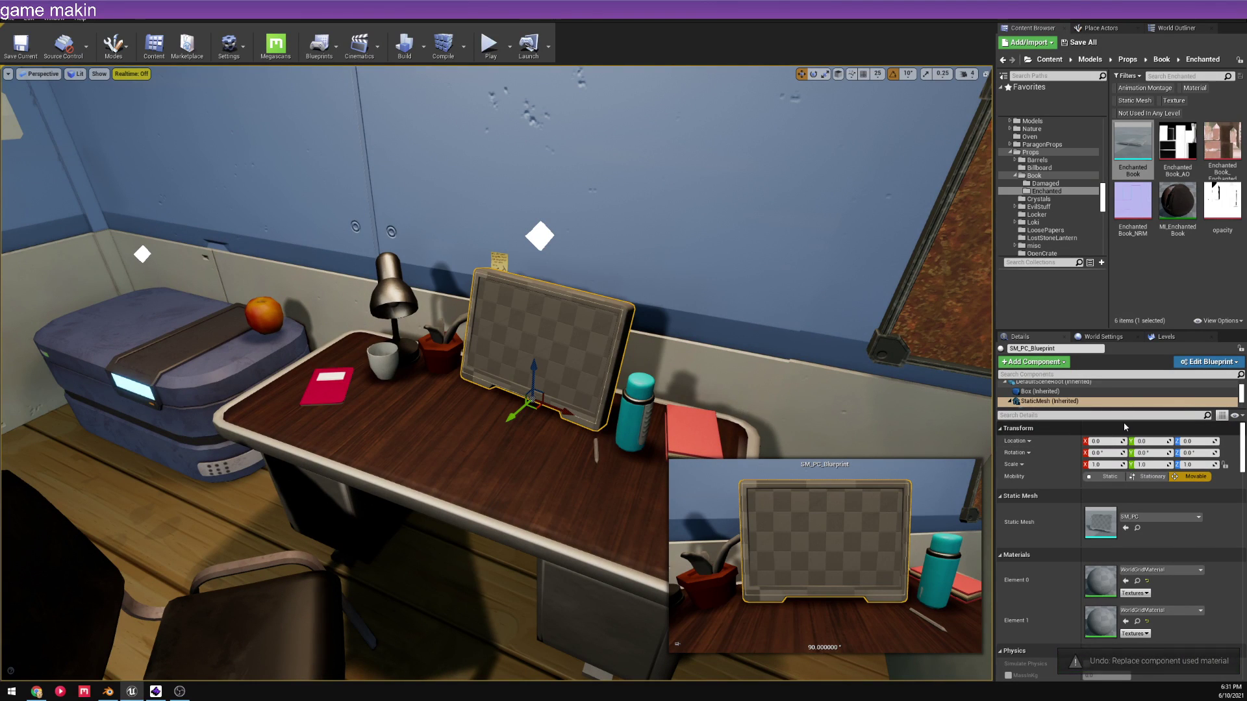
- Assign the M_Emissive_Mushrooms_01 material to Element 1 of the desk computer, and clear the selection
mouse_move(877, 368)
right_down()
mouse_move(887, 361)
mouse_move(869, 397)
mouse_move(872, 379)
right_up()
click(1161, 611)
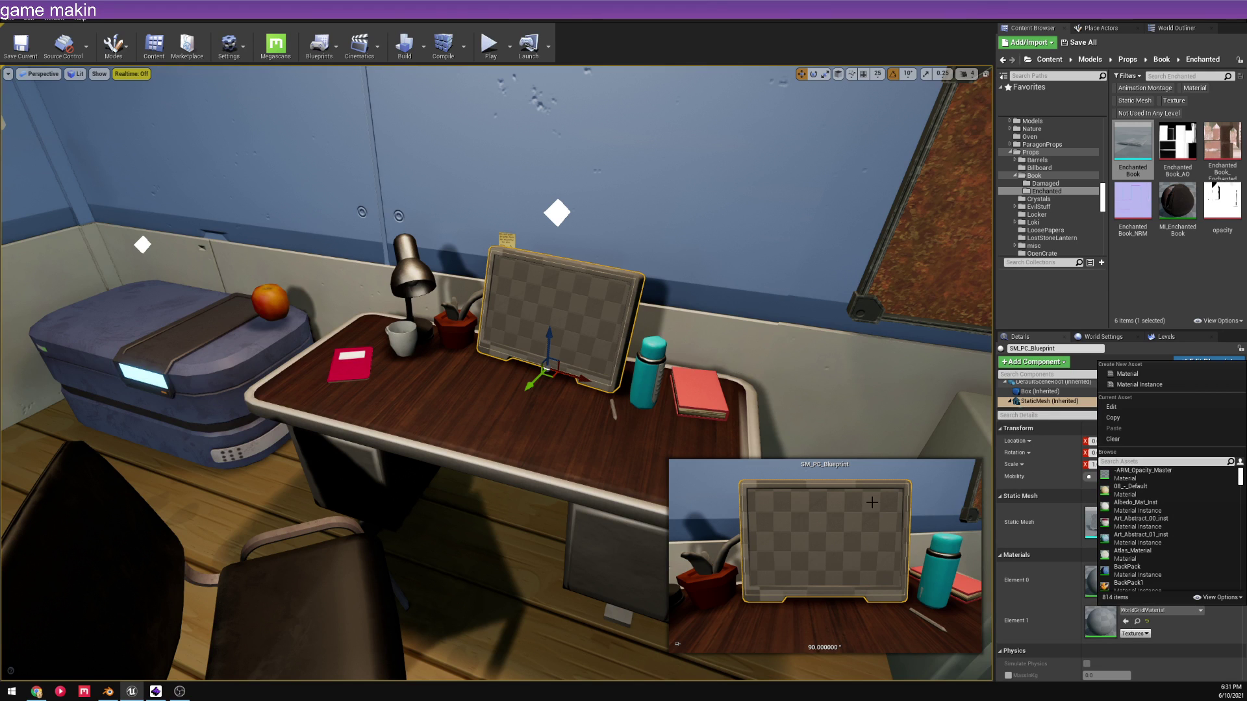
text(emissive)
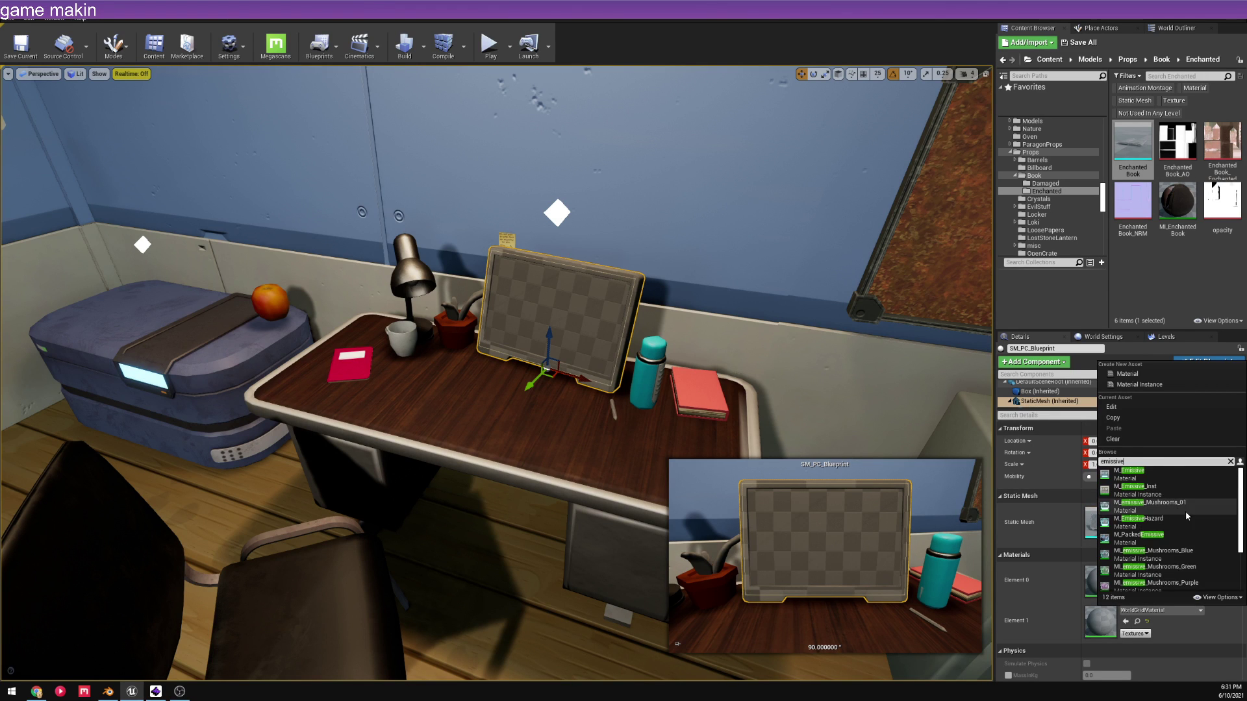
click(1188, 503)
right_drag(546, 367, 581, 353)
key(Escape)
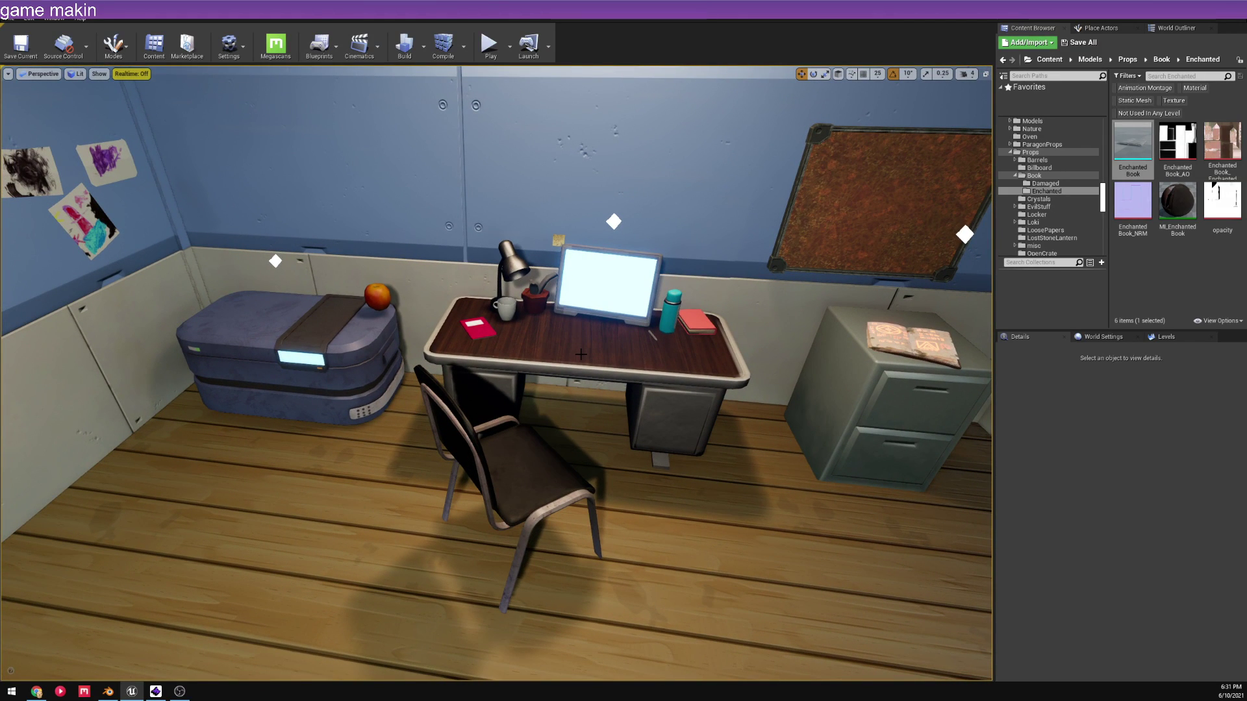
- Turn off Destroy on Collect for the enchanted book on the filing cabinet
right_drag(554, 529, 539, 538)
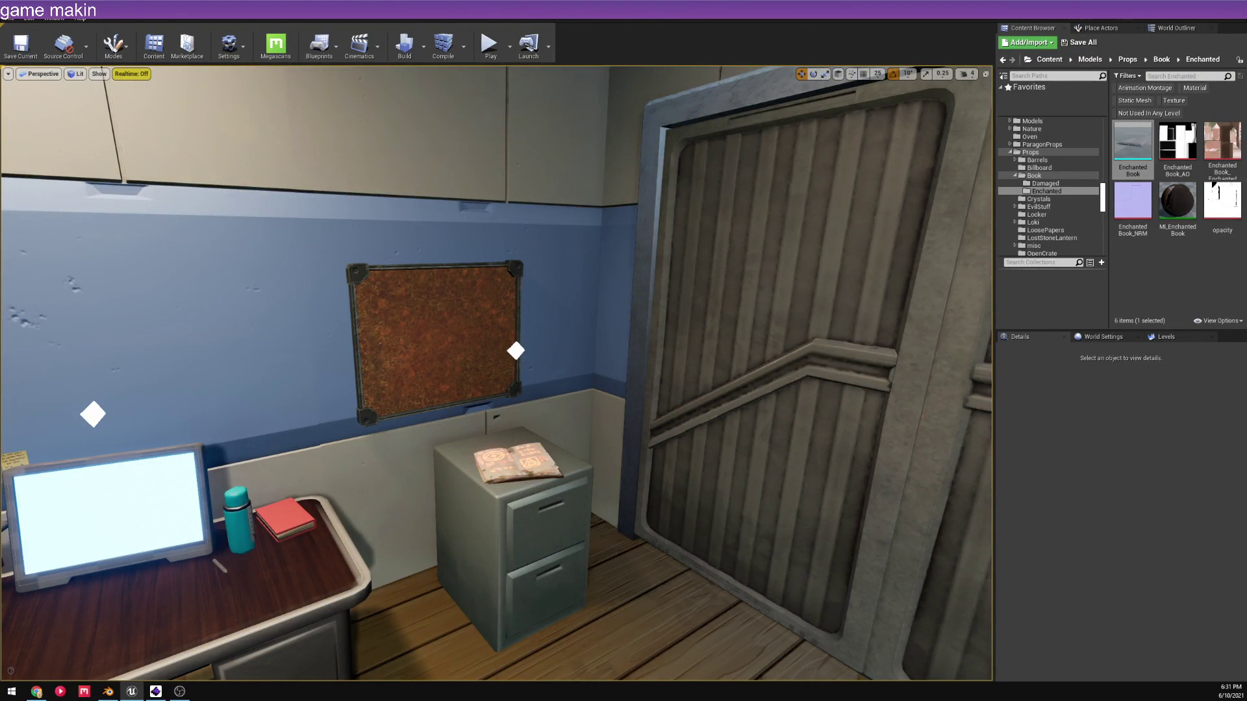
click(519, 462)
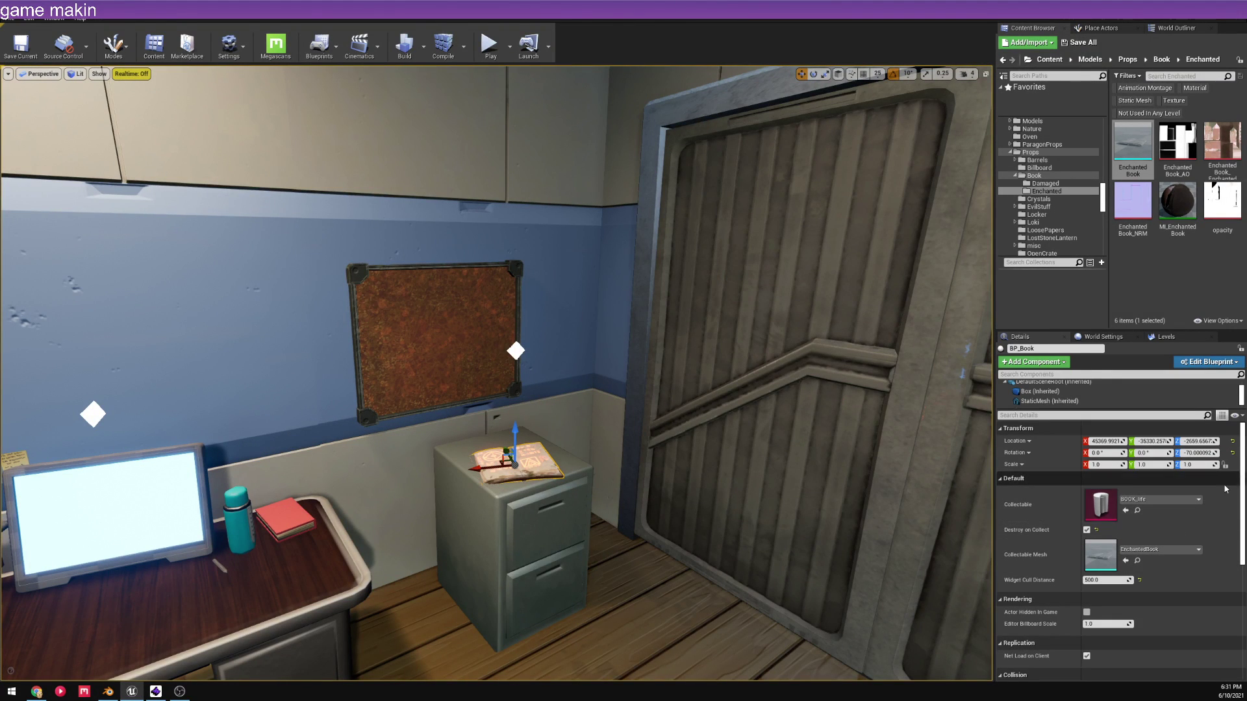
click(1087, 530)
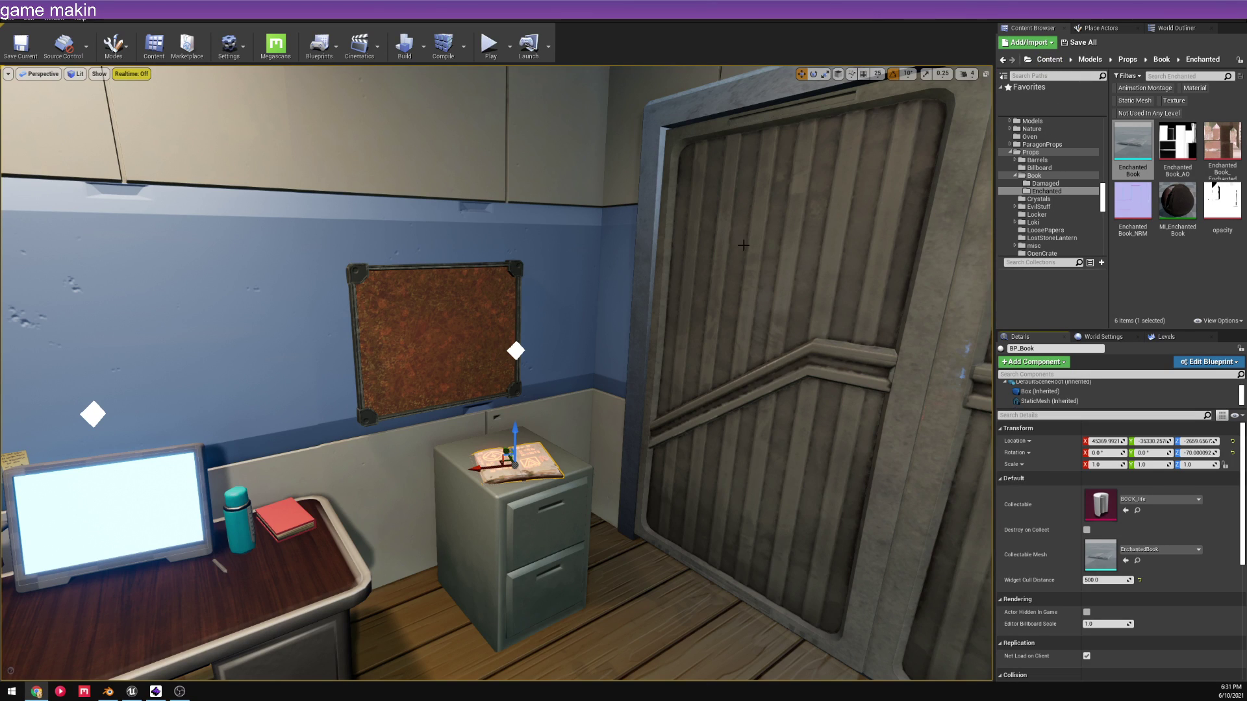
- Open the L_LevelFixed level from the Maps folder, saving the modified L_UndergroundLabs level and MiloPC blueprint
right_drag(743, 245, 675, 247)
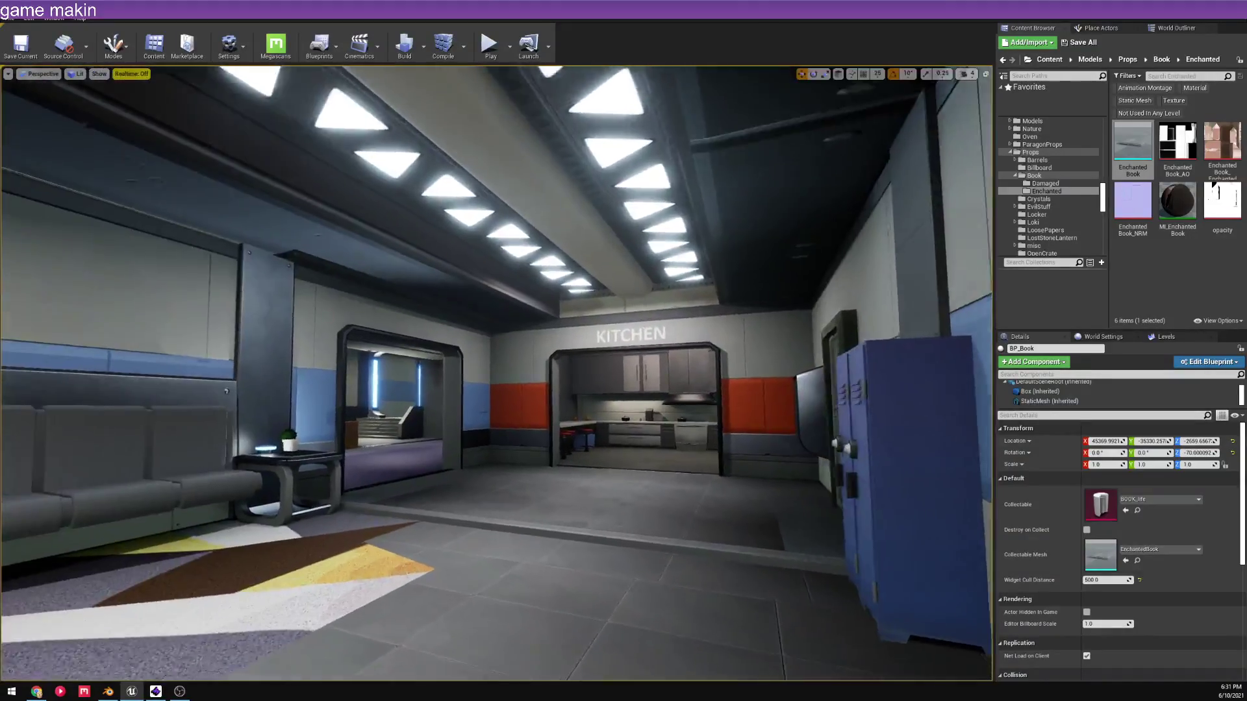
right_drag(675, 247, 422, 247)
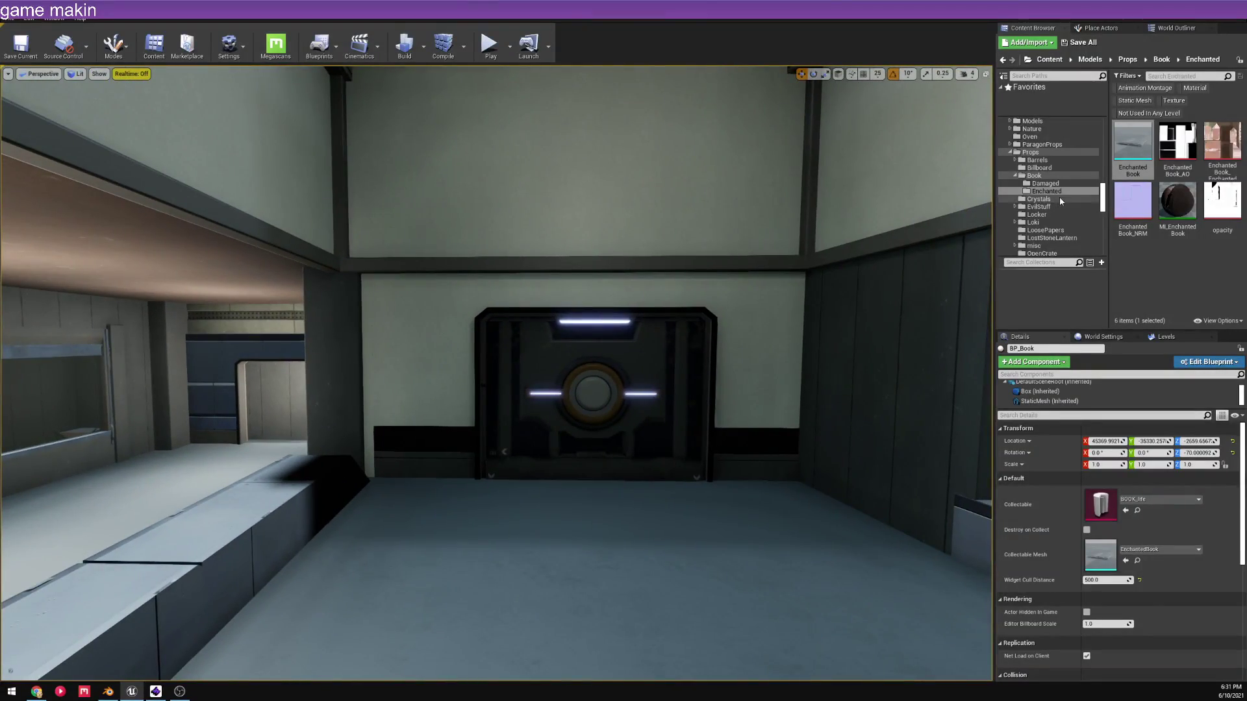
scroll(1040, 195, down, 10)
scroll(1046, 192, up, 5)
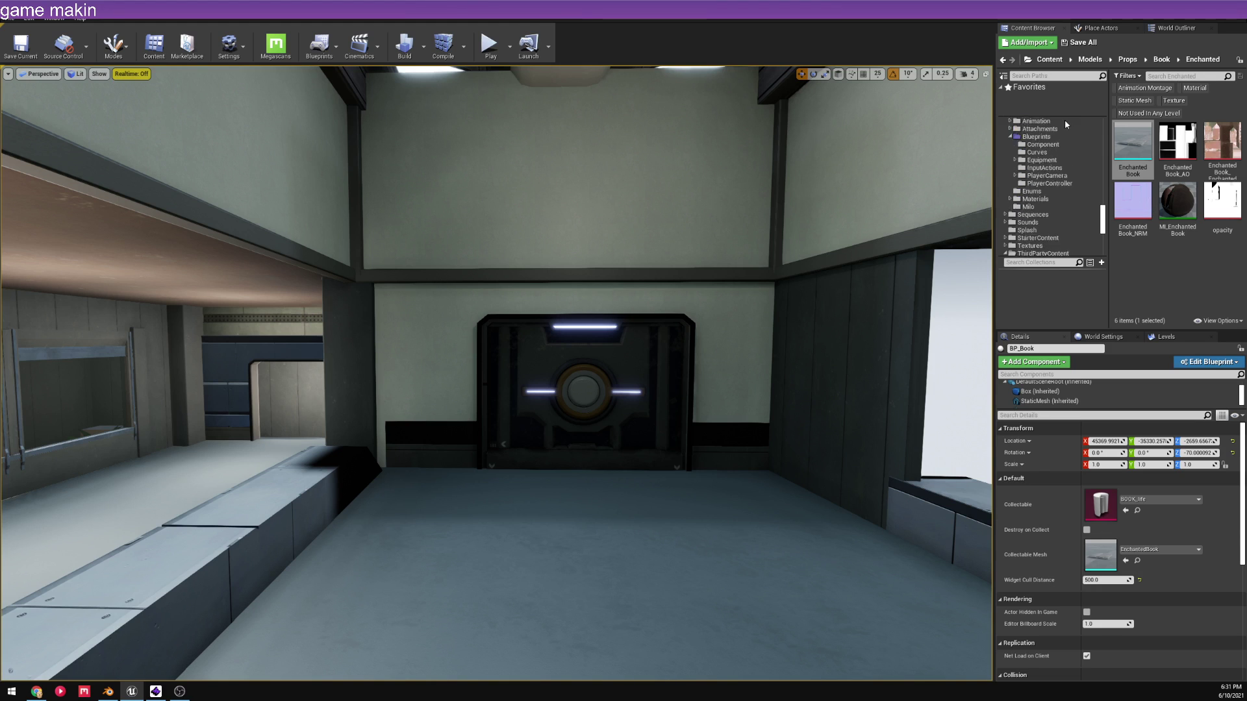
scroll(1052, 186, up, 10)
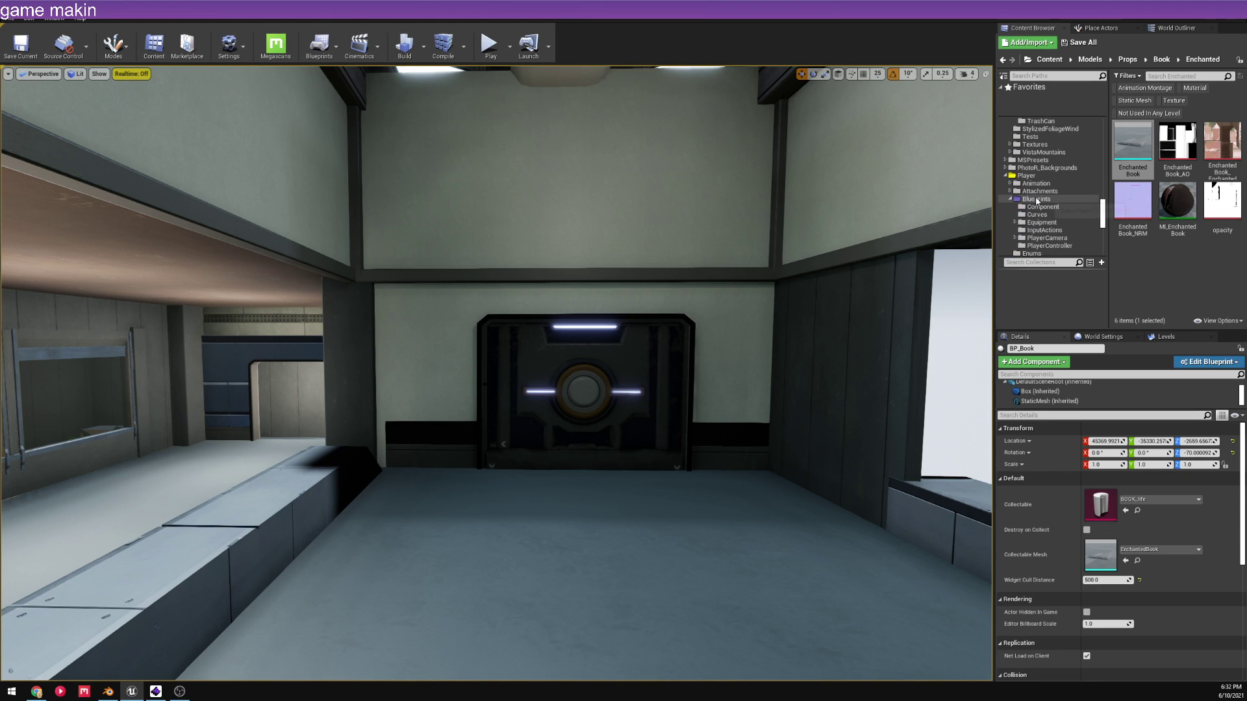
scroll(1040, 182, up, 6)
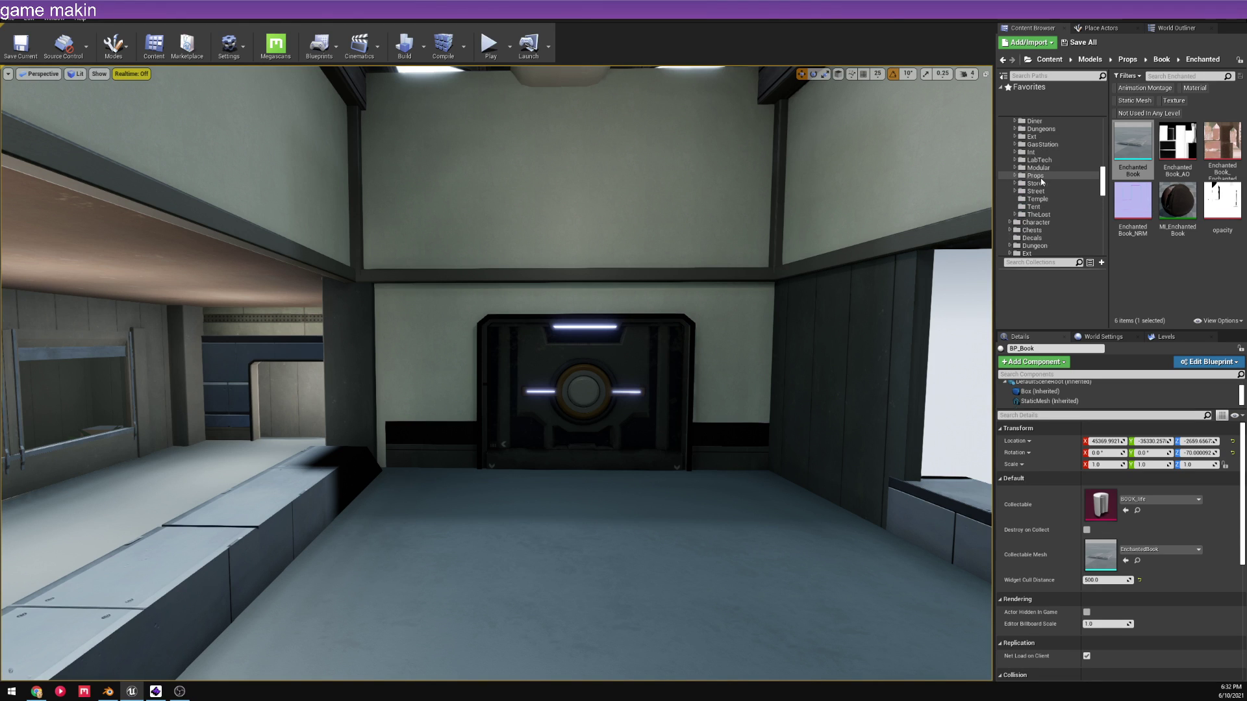
click(1023, 168)
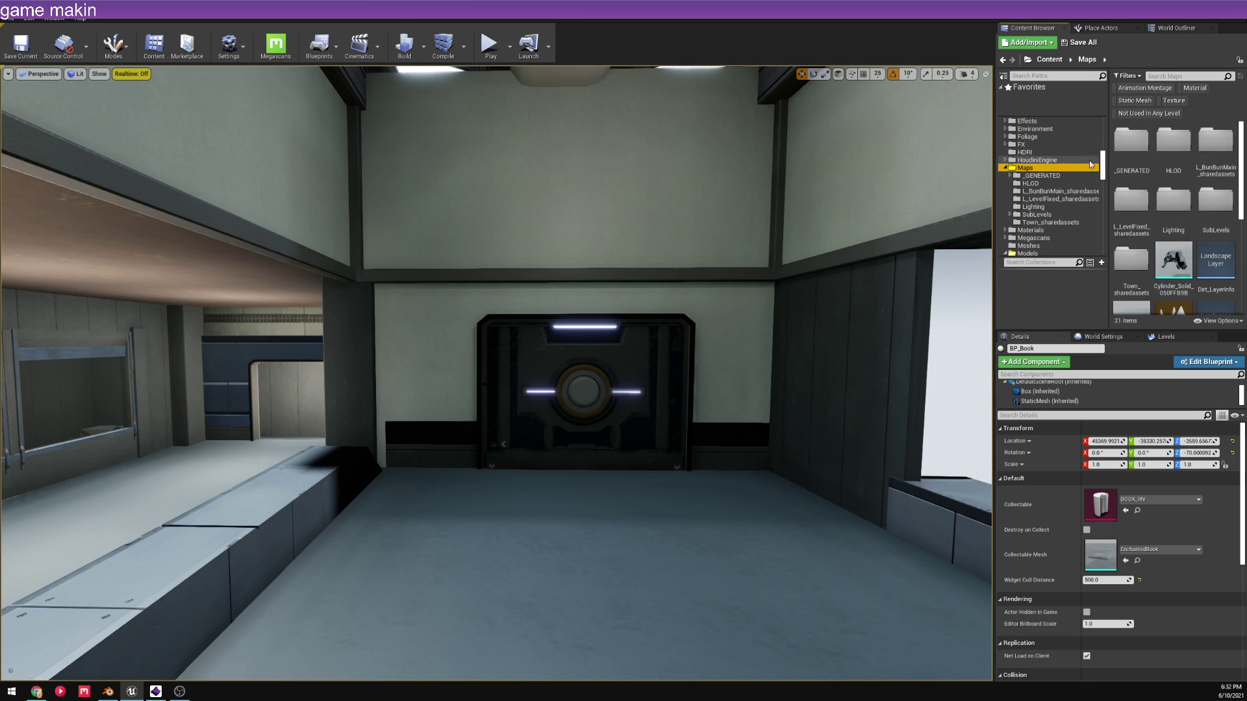
scroll(1208, 195, down, 5)
double_click(1220, 187)
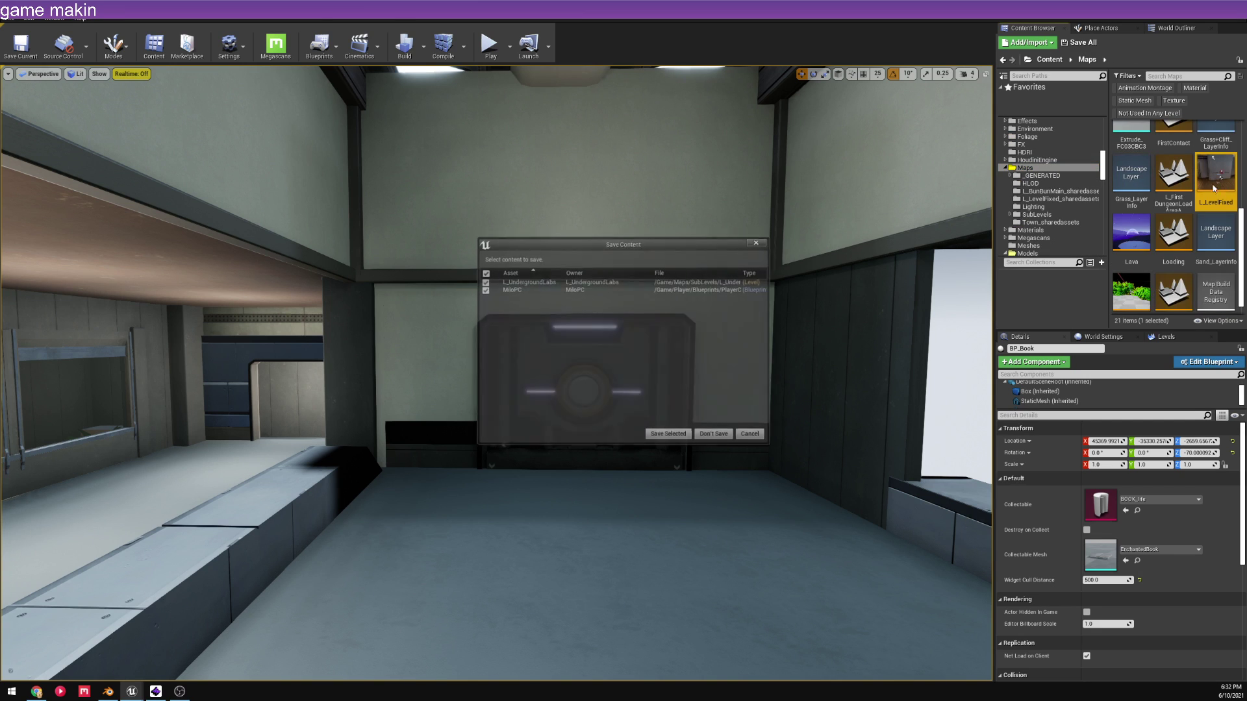
click(667, 434)
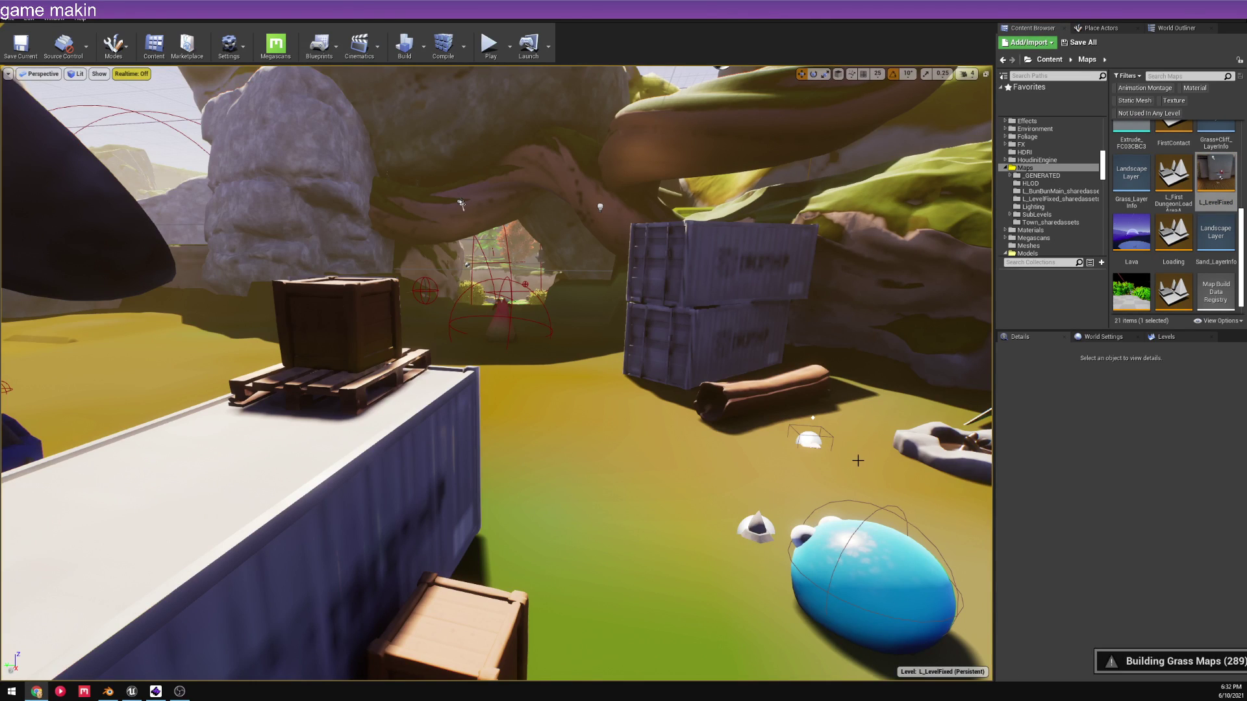
- Fly through the outdoor area to the blue slimes in the grass and select the nearest slime for inspection
right_drag(497, 374, 714, 429)
key(w)
key(s)
key(w)
key(s)
right_drag(546, 497, 536, 570)
key(w)
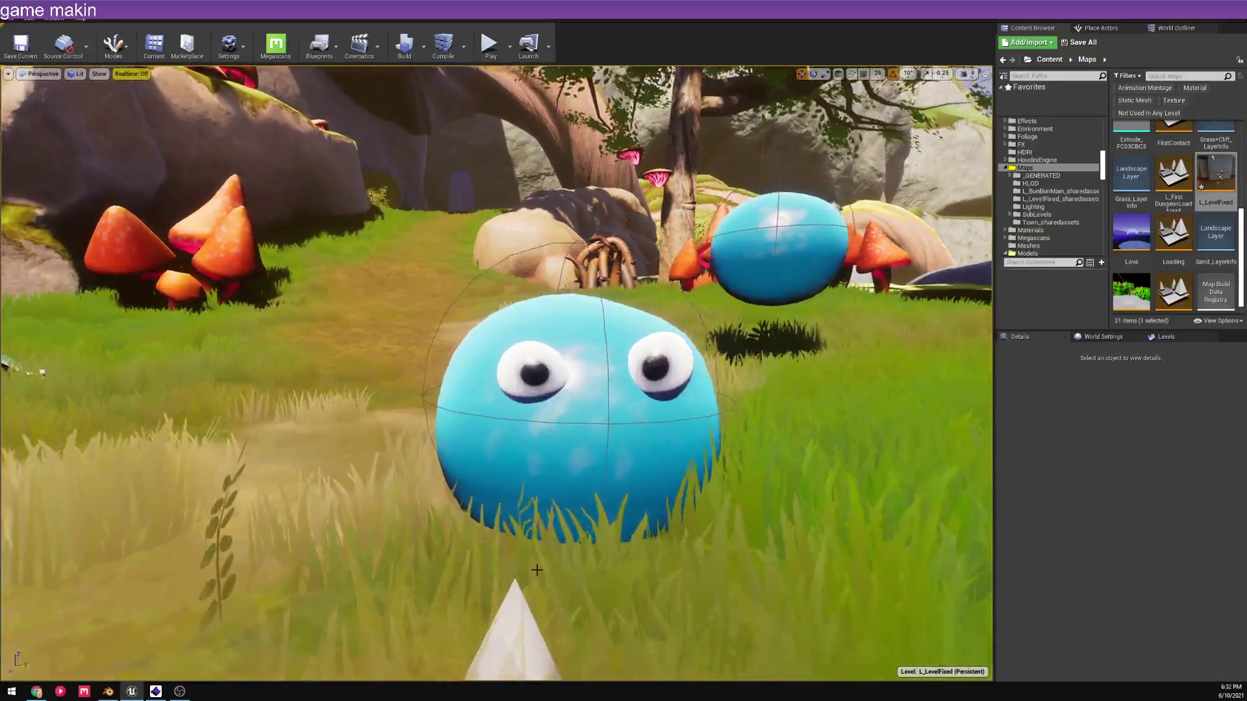
click(557, 370)
right_drag(557, 370, 380, 380)
key(w)
key(f)
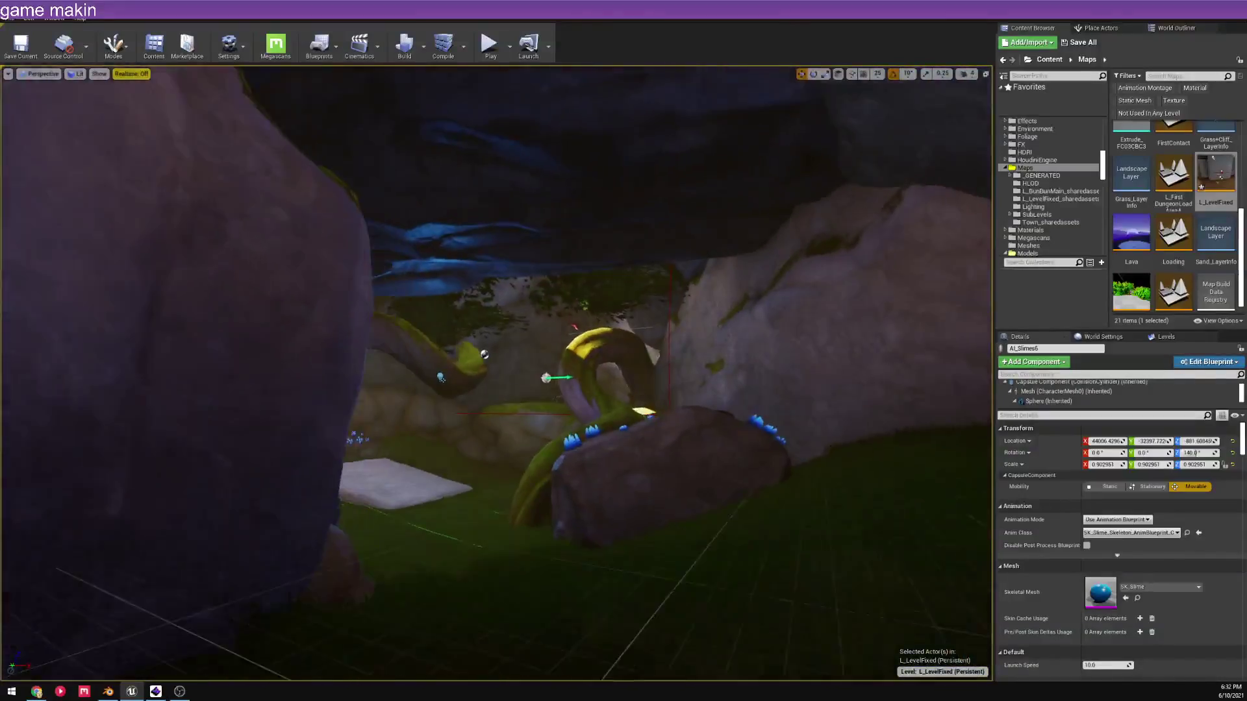
- Fly through the dark cave area into the temple and examine the stone room with its blue floor plates
right_drag(714, 229, 653, 277)
key(w)
key(w)
key(w)
key(w)
key(w)
key(w)
key(w)
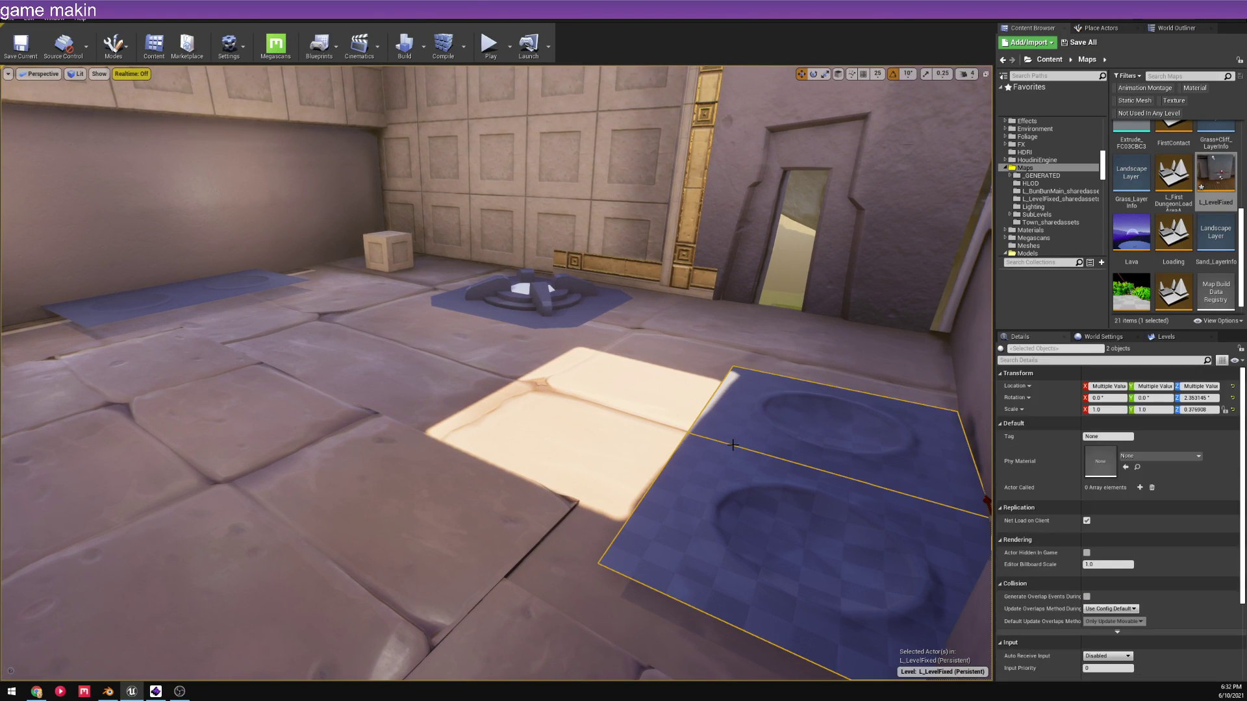
- Clear the floor plate selection, examine the temple's water hall, and select its stone bridge
key(Escape)
right_drag(700, 467, 700, 442)
right_drag(549, 398, 755, 432)
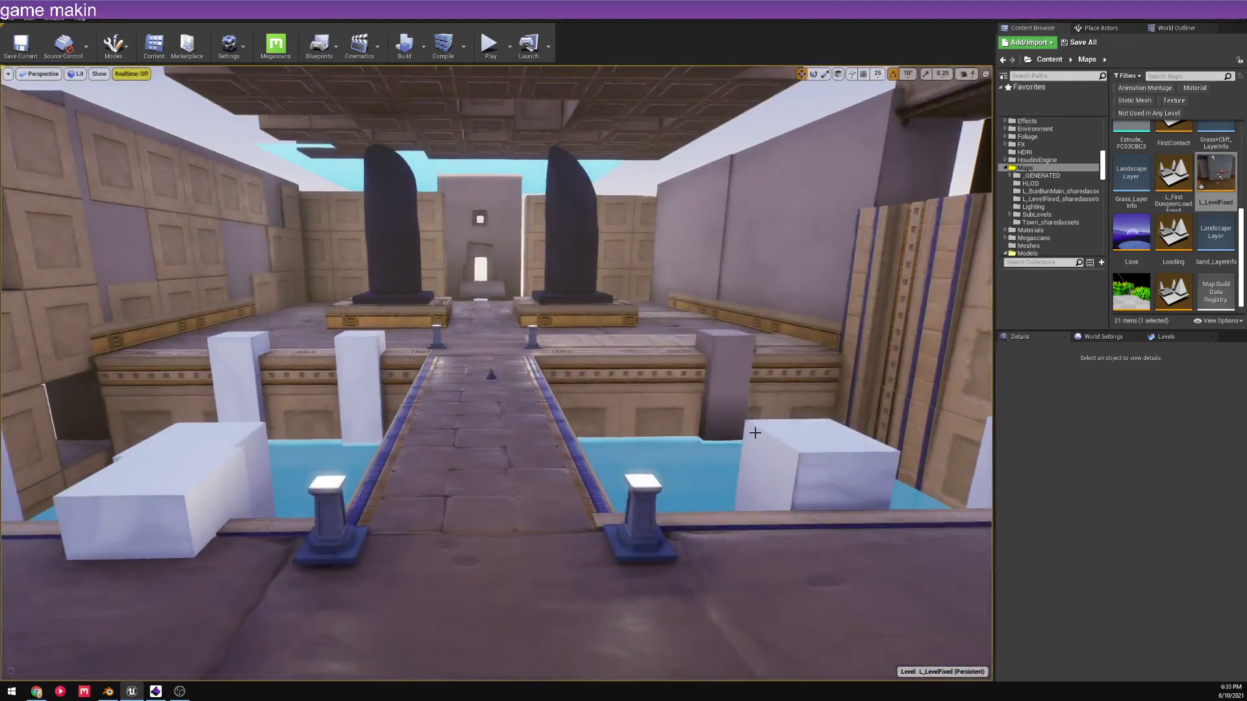
click(474, 367)
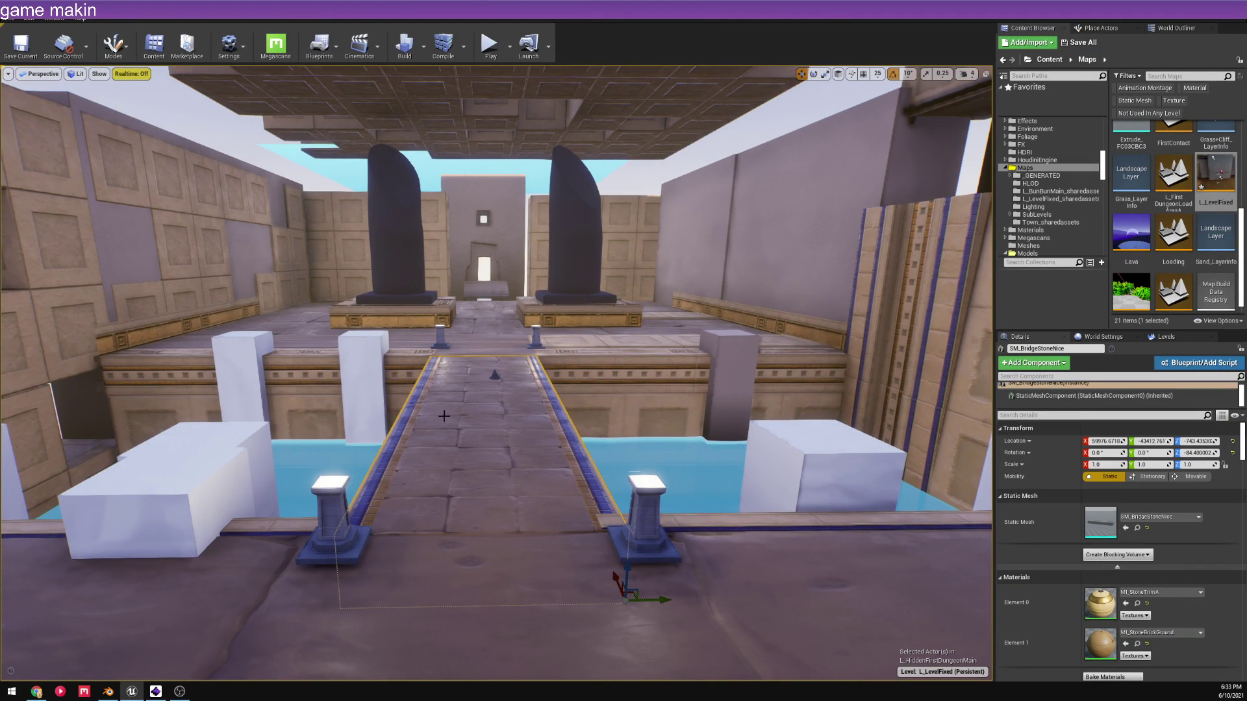
- Tour the outdoor level, examining the red-stained slime area, the mossy valley, the cave temple bridge and the container clearing
right_drag(729, 647, 729, 531)
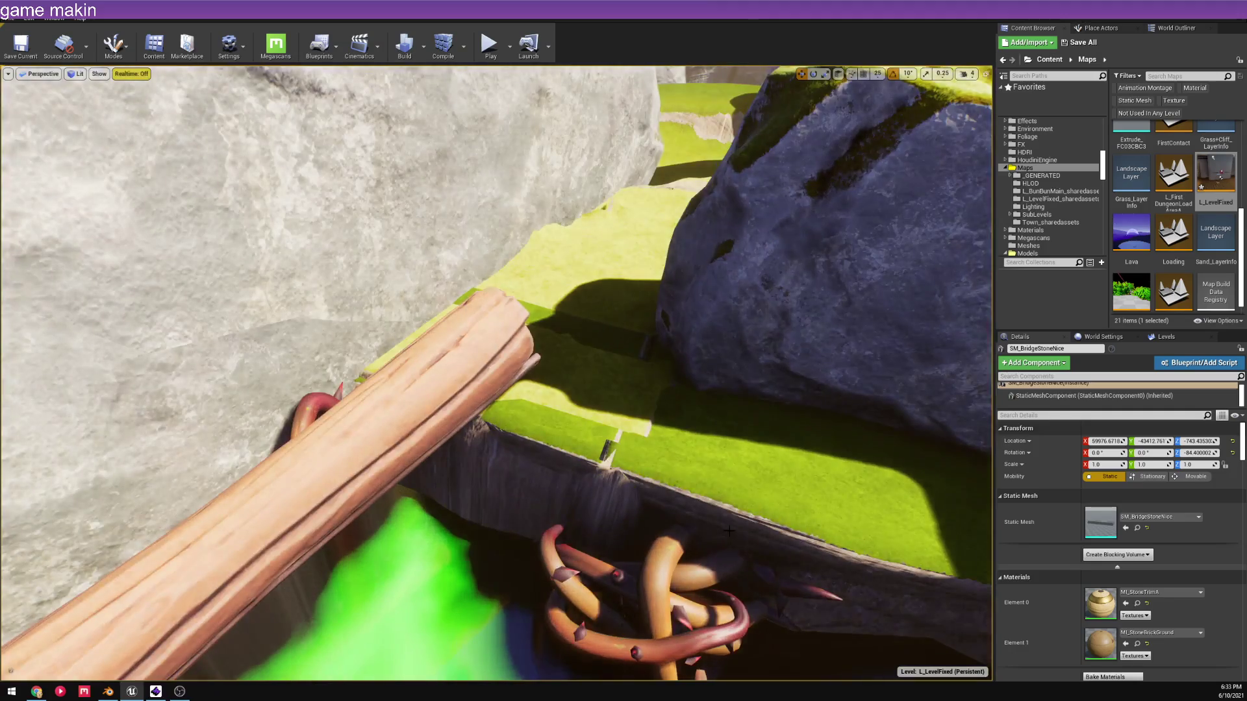
right_drag(816, 505, 800, 476)
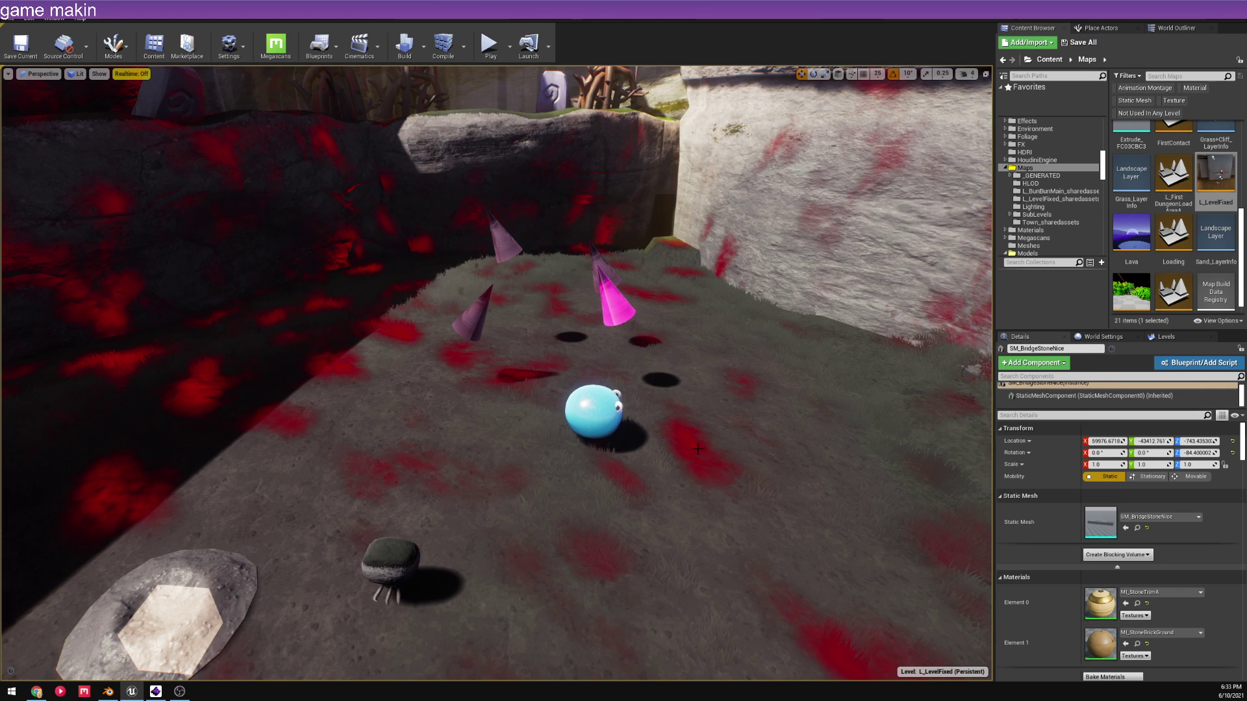
key(w)
right_drag(698, 448, 799, 410)
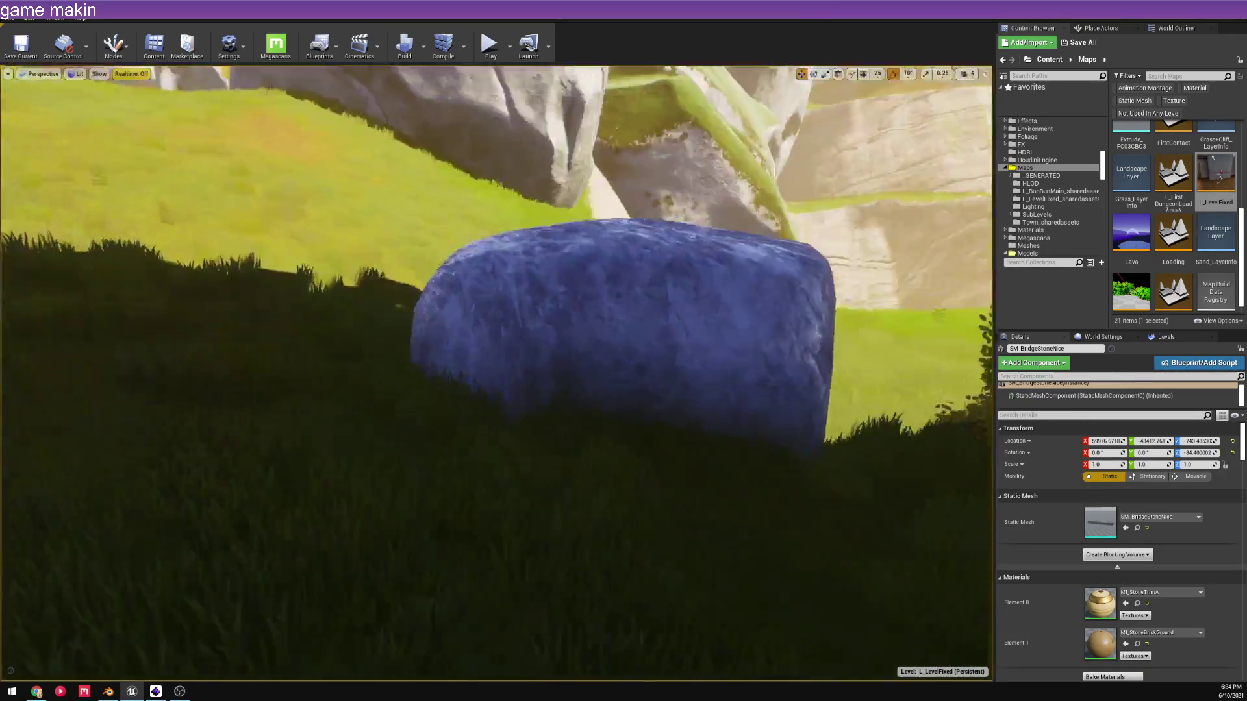
right_drag(799, 411, 811, 398)
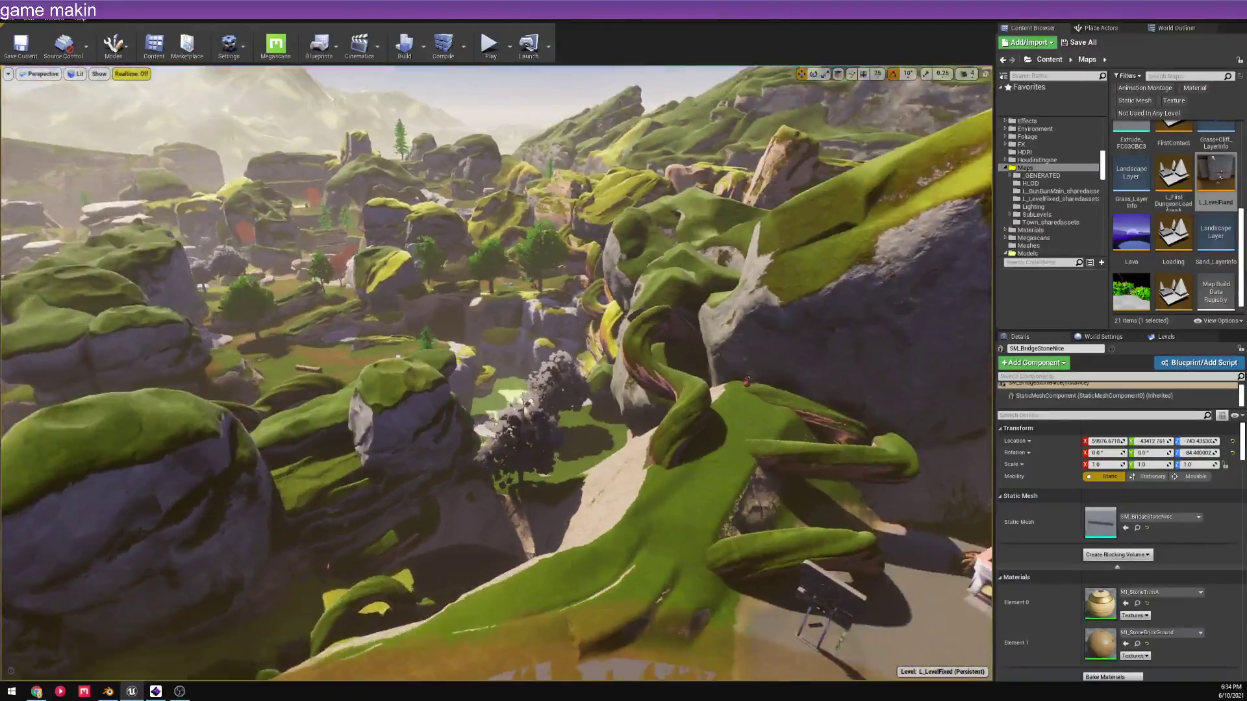
right_drag(811, 398, 813, 397)
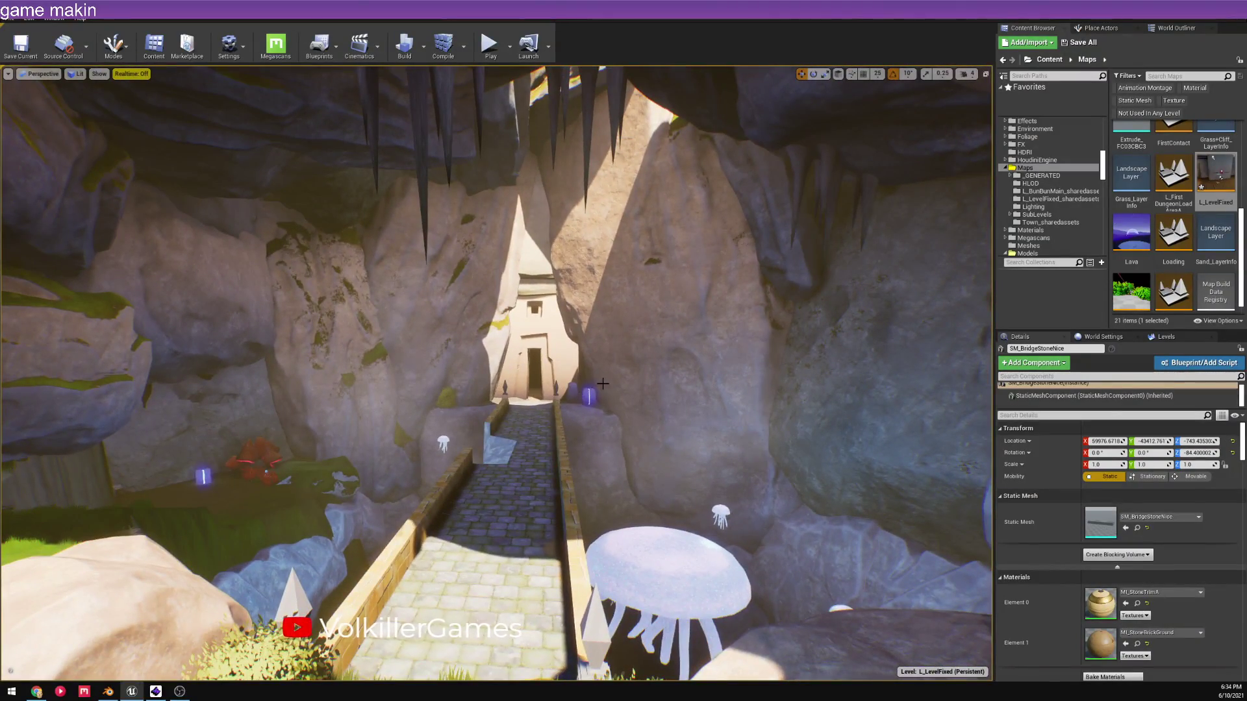
key(w)
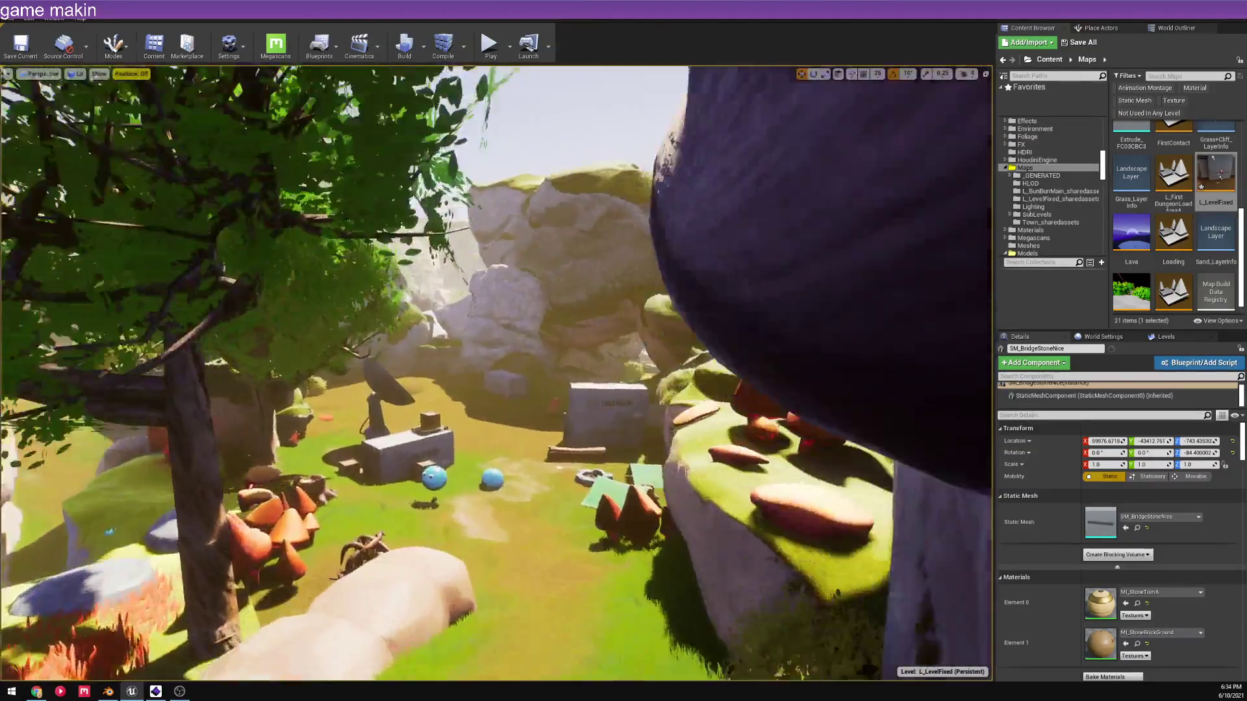
key(w)
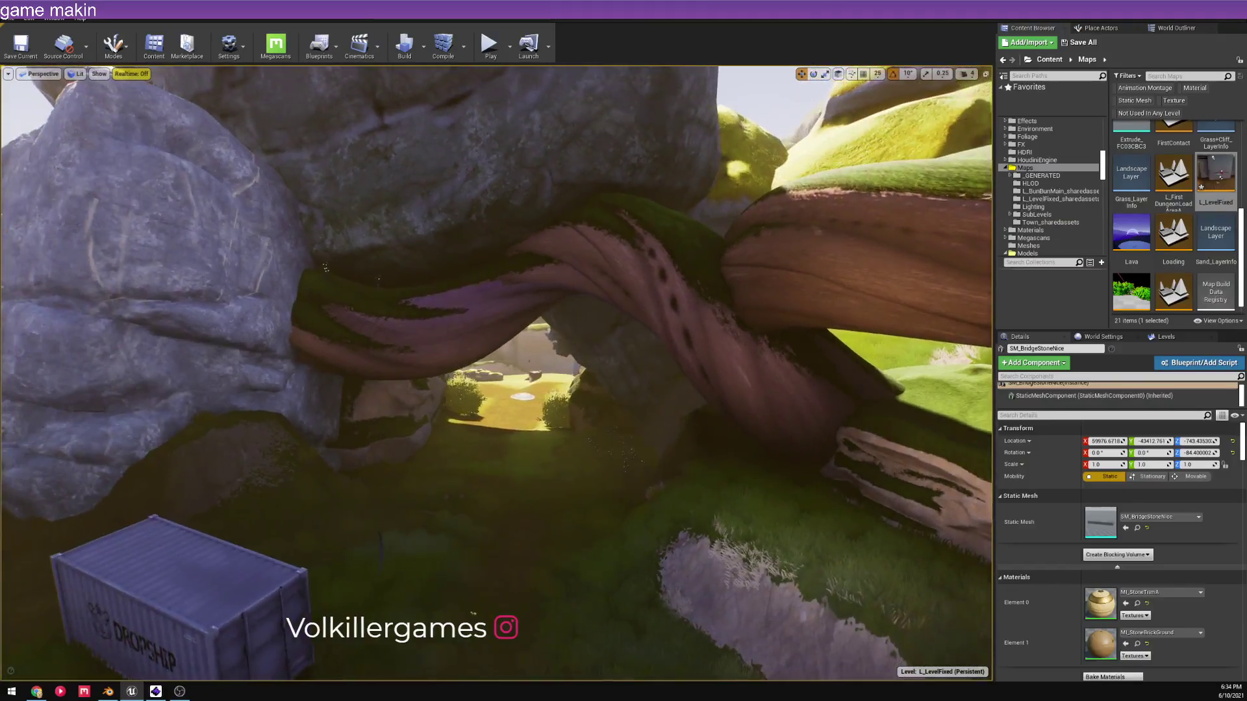
- Fly through the outdoor level, selecting the landscape and examining the mossy valley, the rock terraces and the cliffs above the highway bridge
key(w)
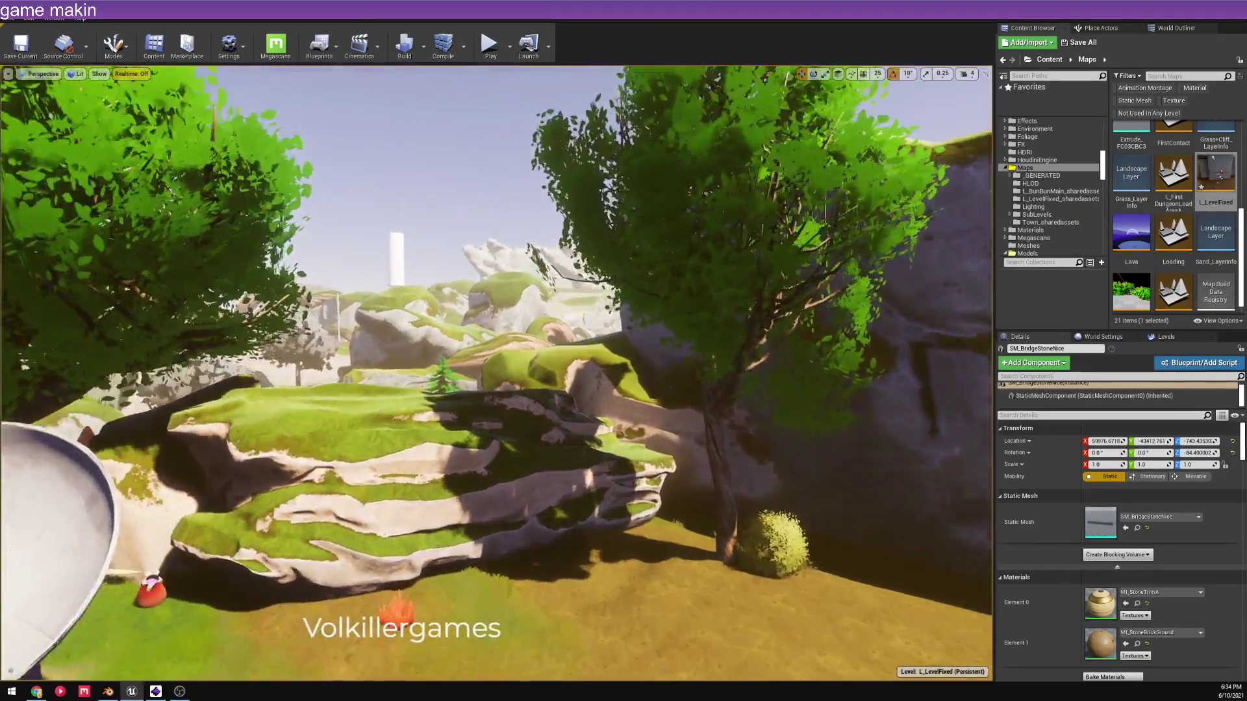
key(w)
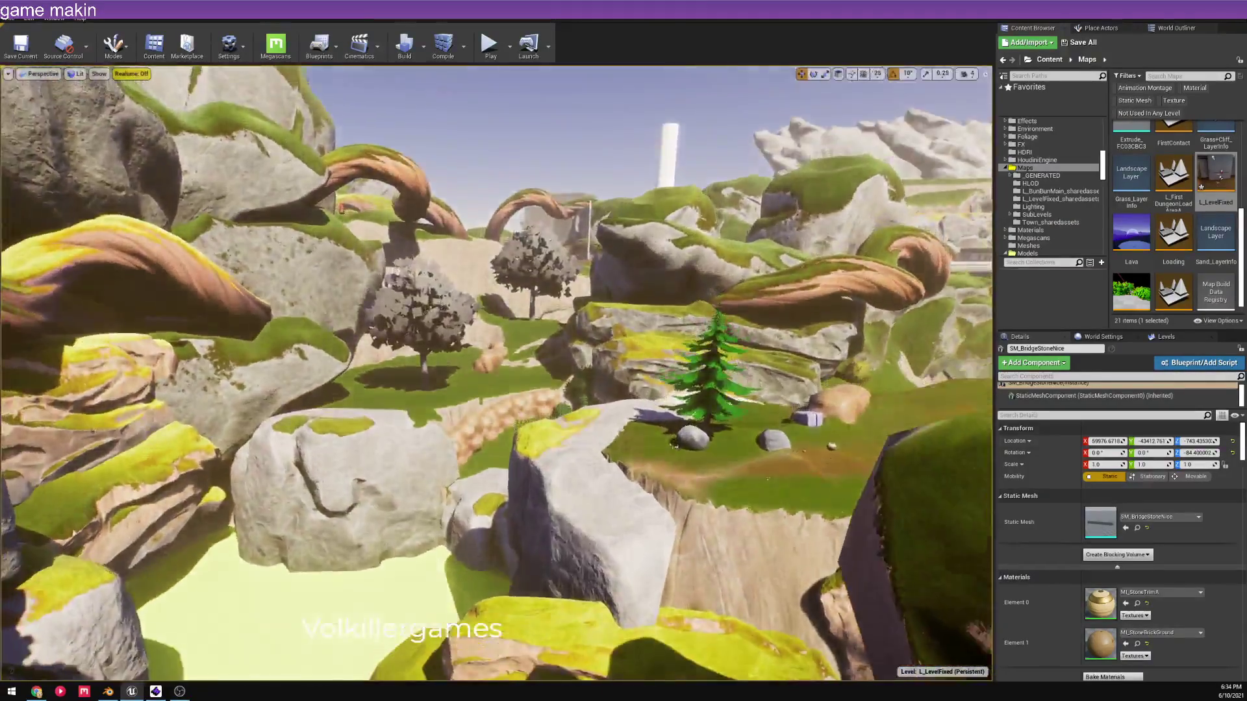
key(w)
click(689, 371)
key(w)
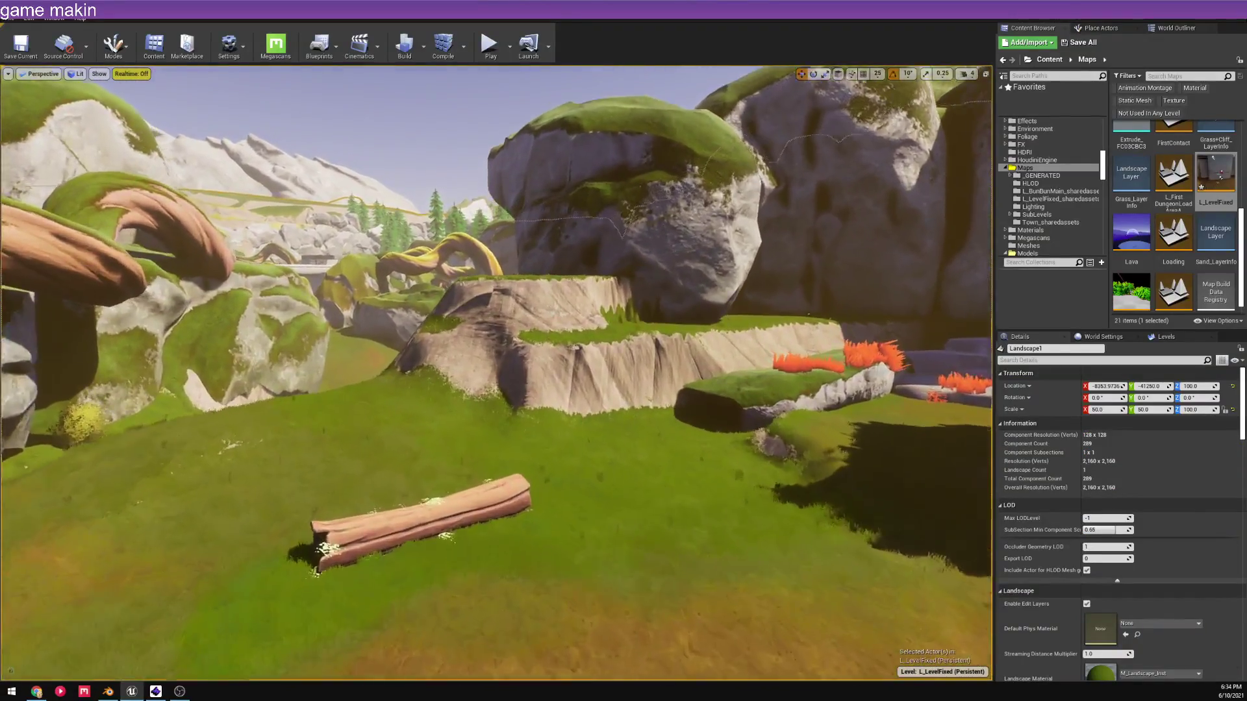
key(w)
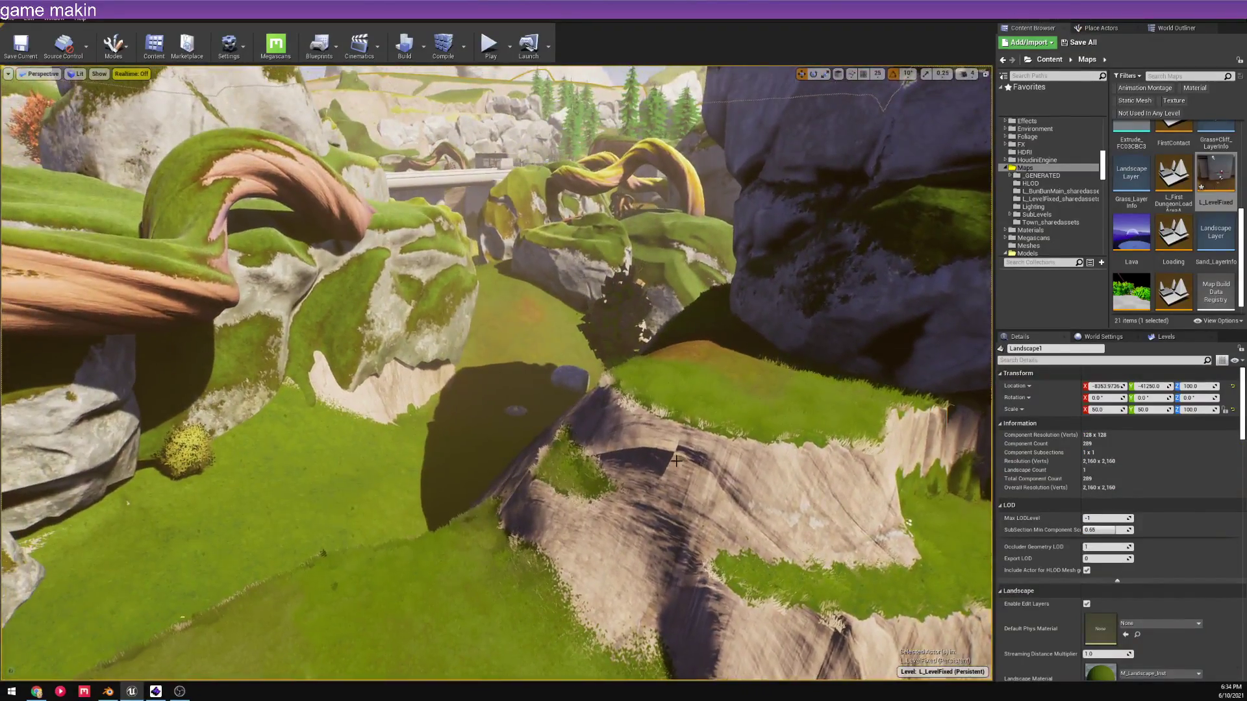
key(w)
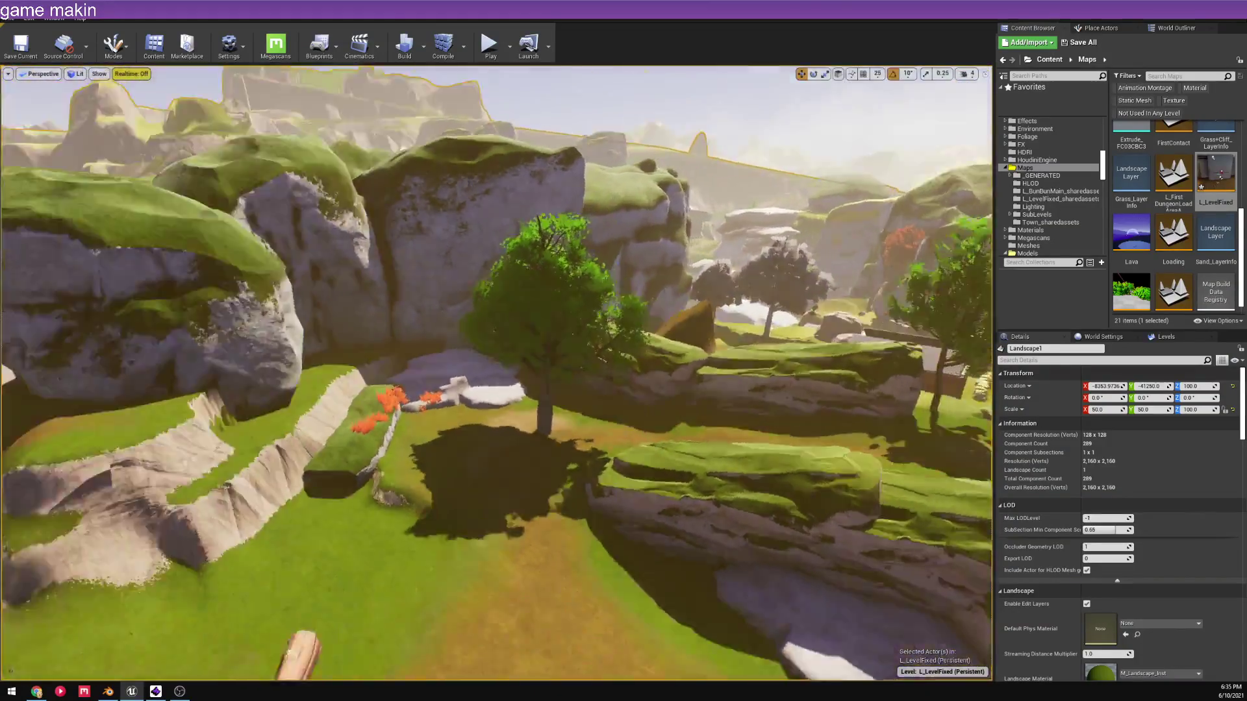
right_drag(496, 373, 280, 364)
right_drag(601, 559, 600, 559)
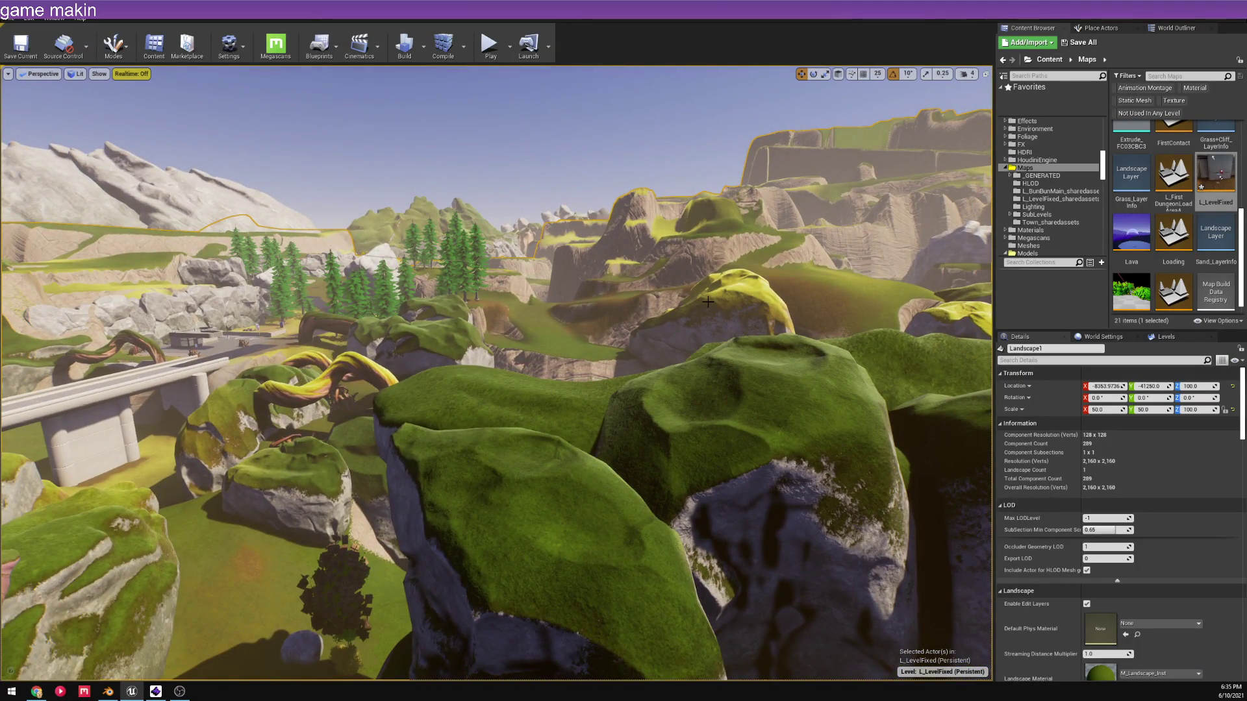
right_drag(745, 327, 758, 329)
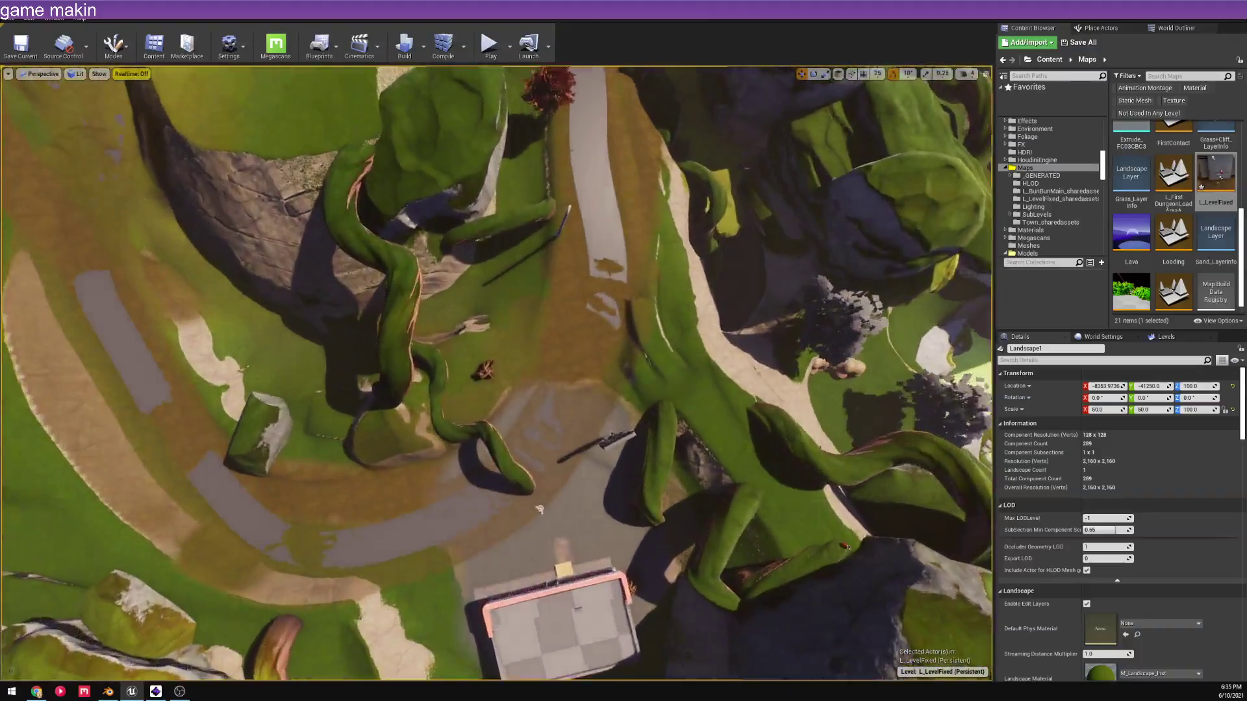
- Start a play session from the road bend beside the twisted roots and take control of the character
right_drag(532, 509, 532, 509)
right_click(532, 509)
click(564, 485)
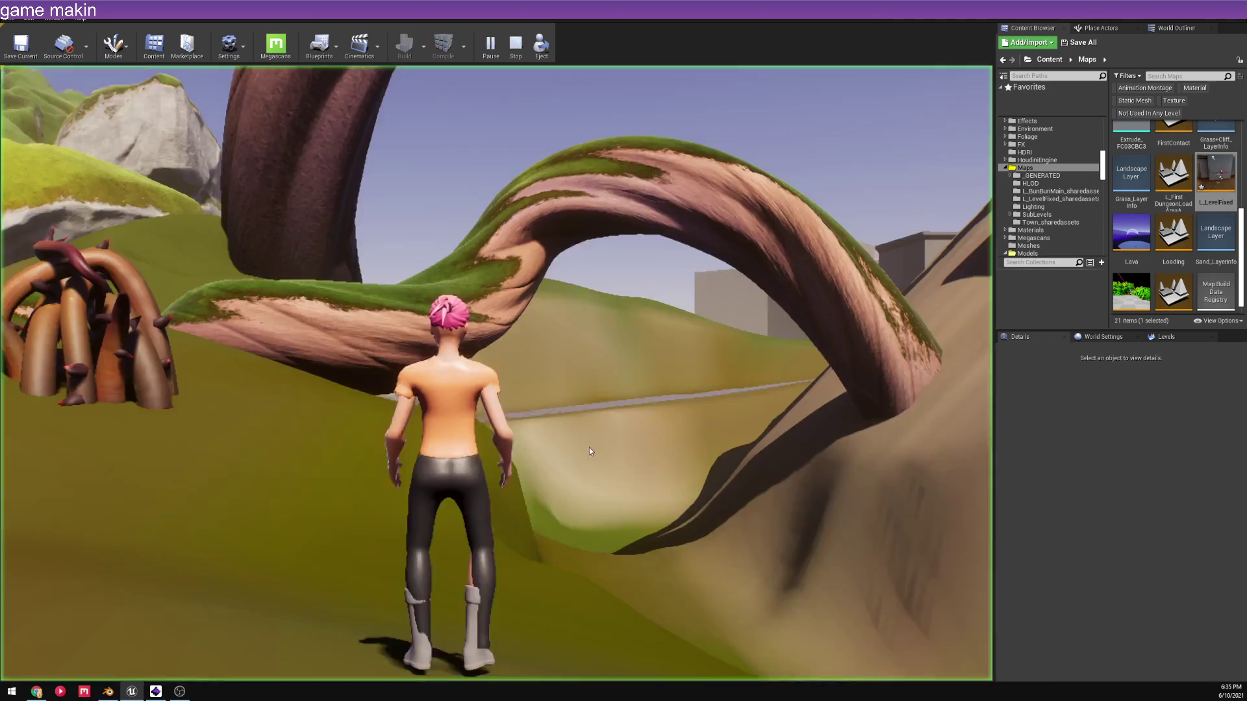
click(590, 448)
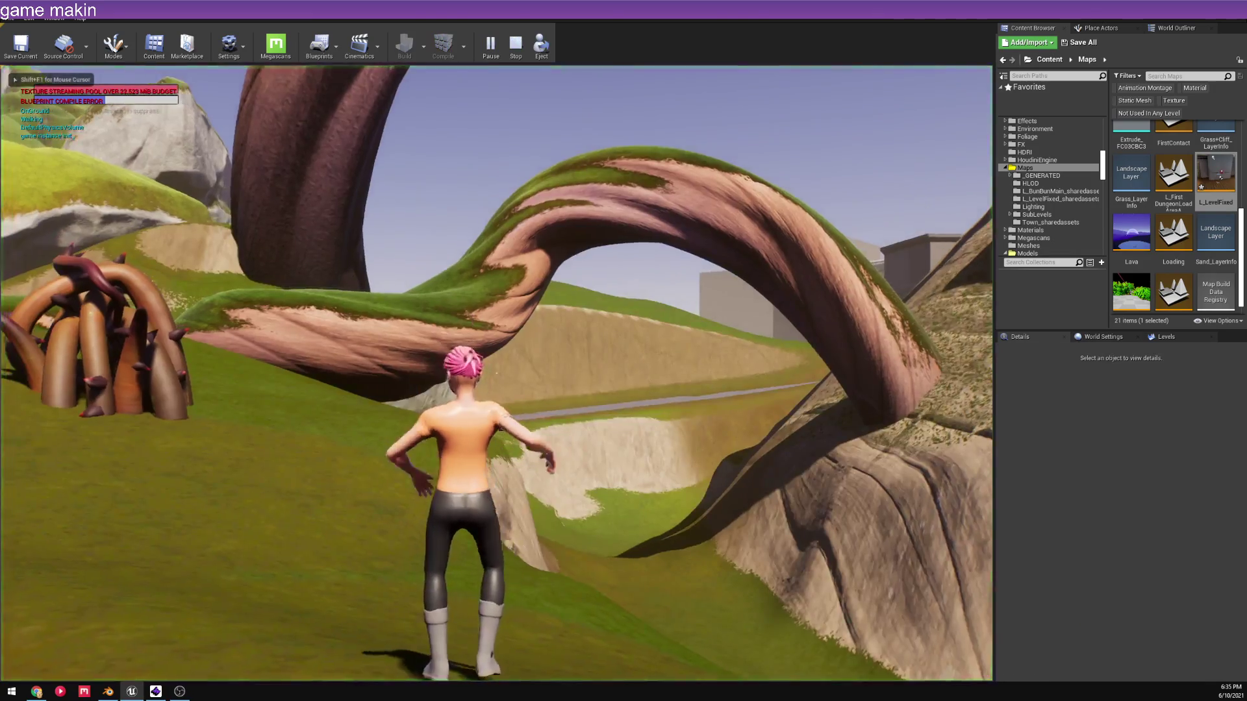
- Run the character along the road past the Mindy's Diner sign into the diner's parking lot
key(w)
key(w)
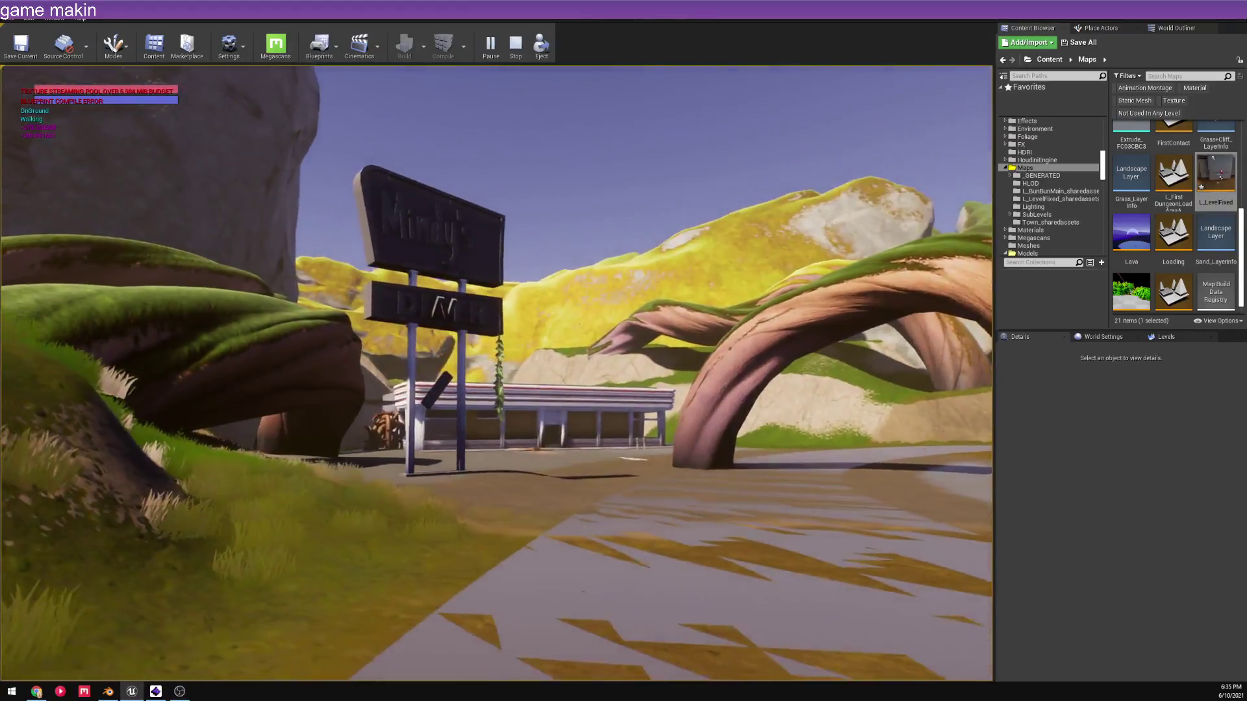
key(w)
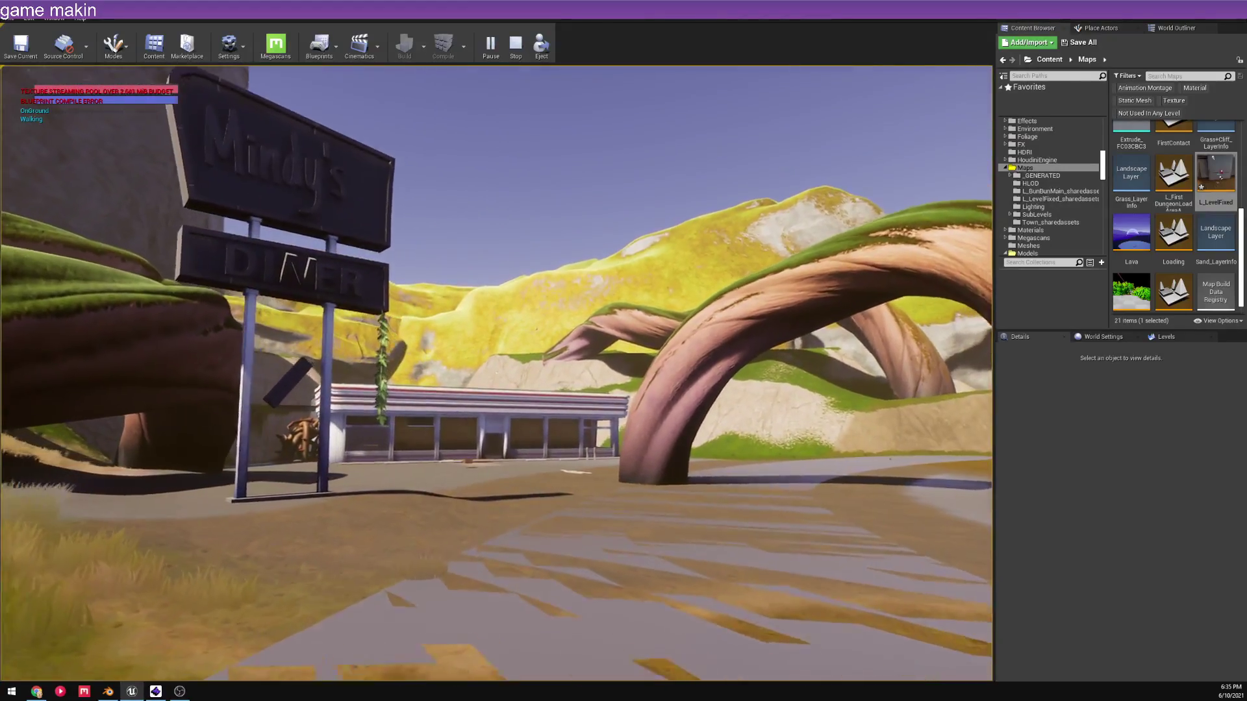
key(w)
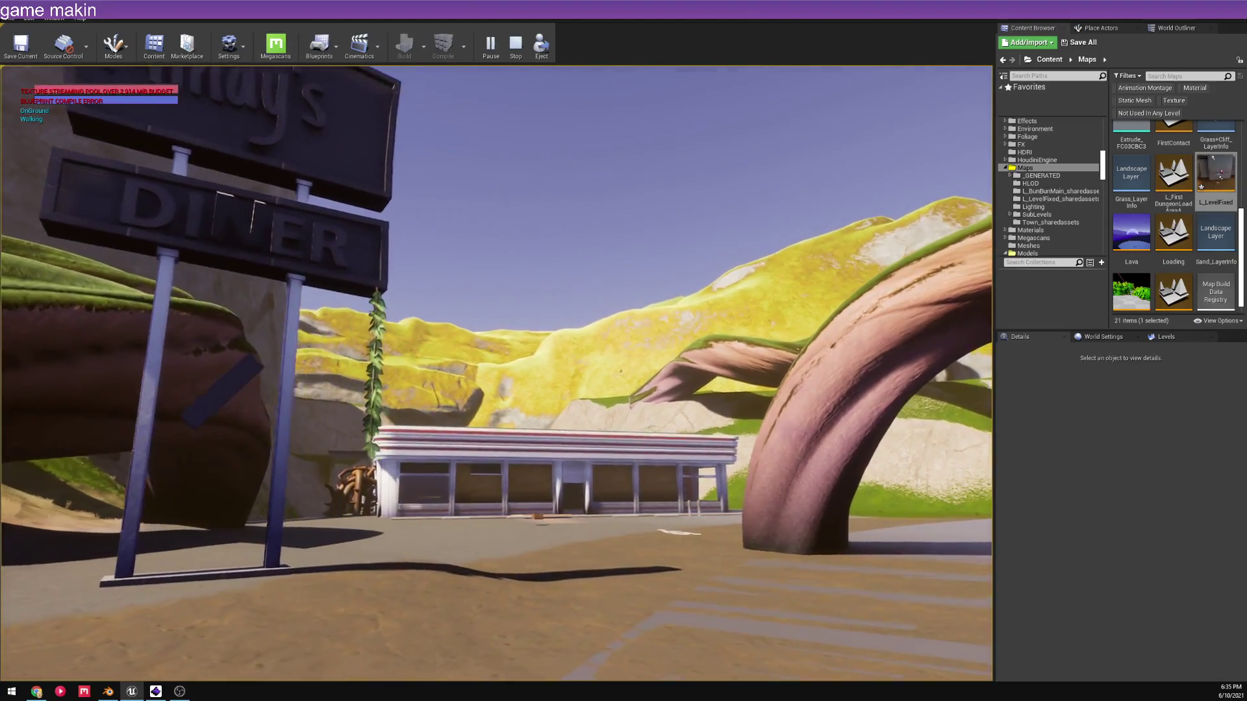
key(w)
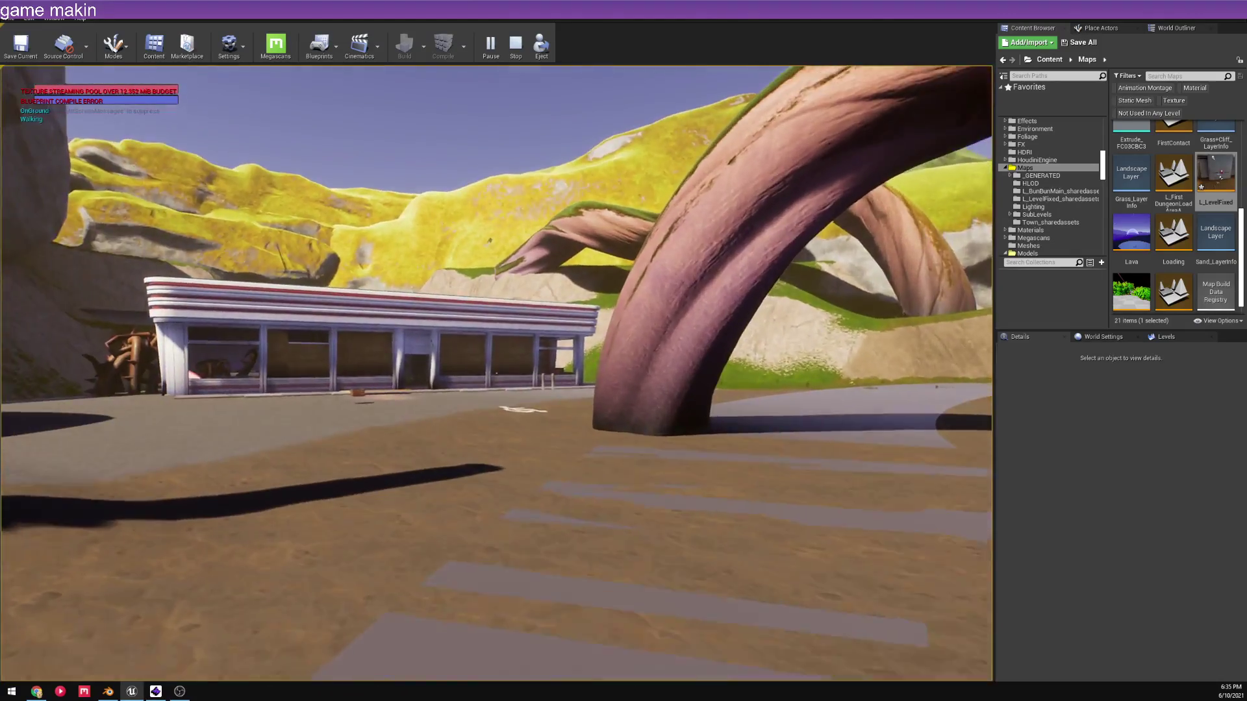
key(w)
key(space)
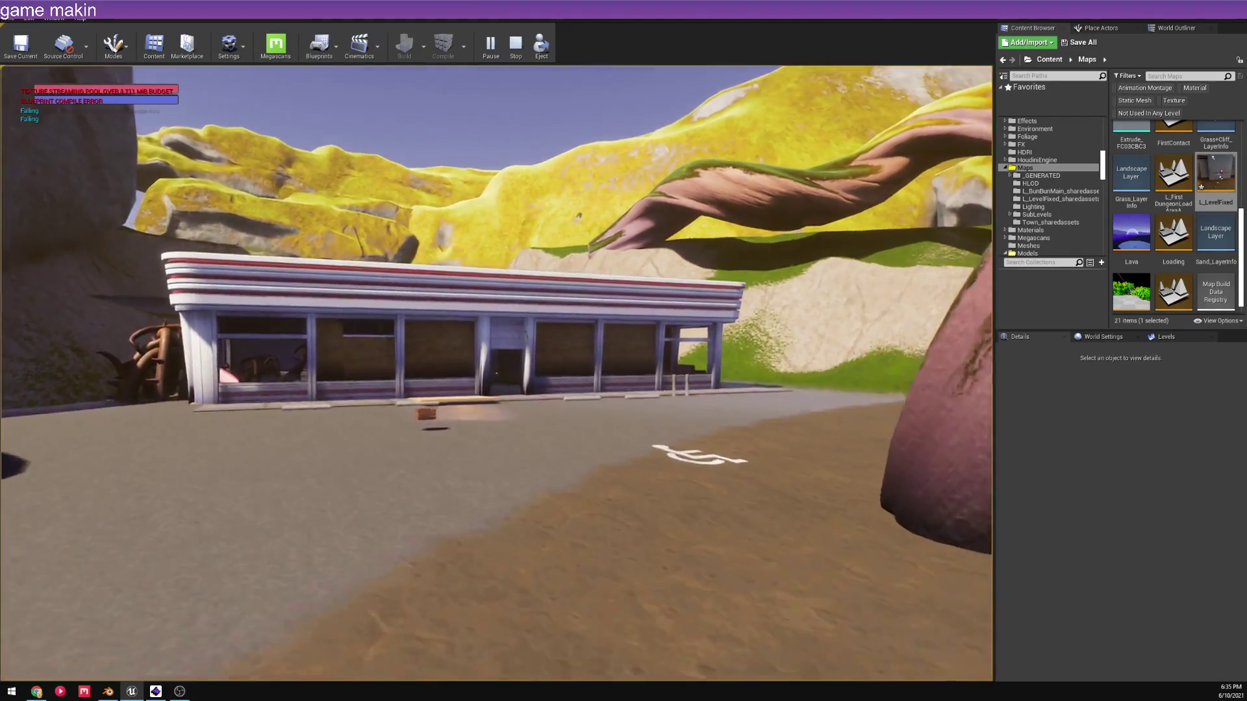
- Enter the diner through its front doorway and examine the overgrown interior with its booths, counter and stools
key(w)
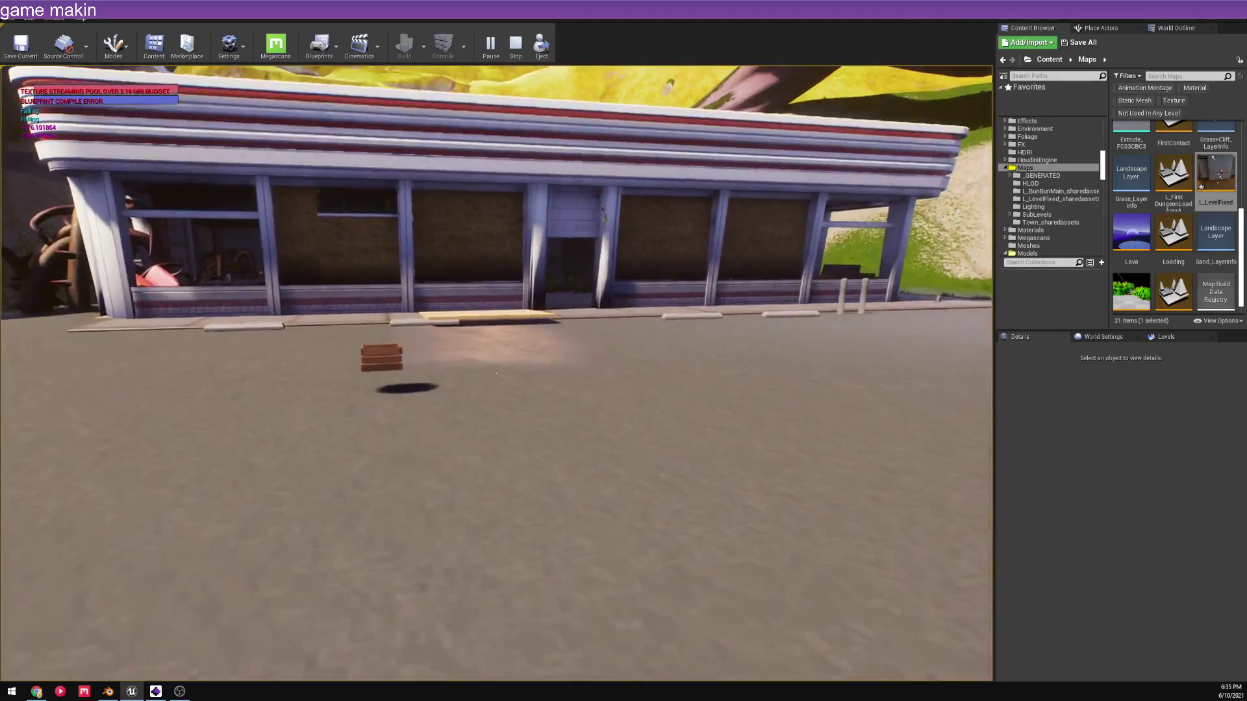
key(w)
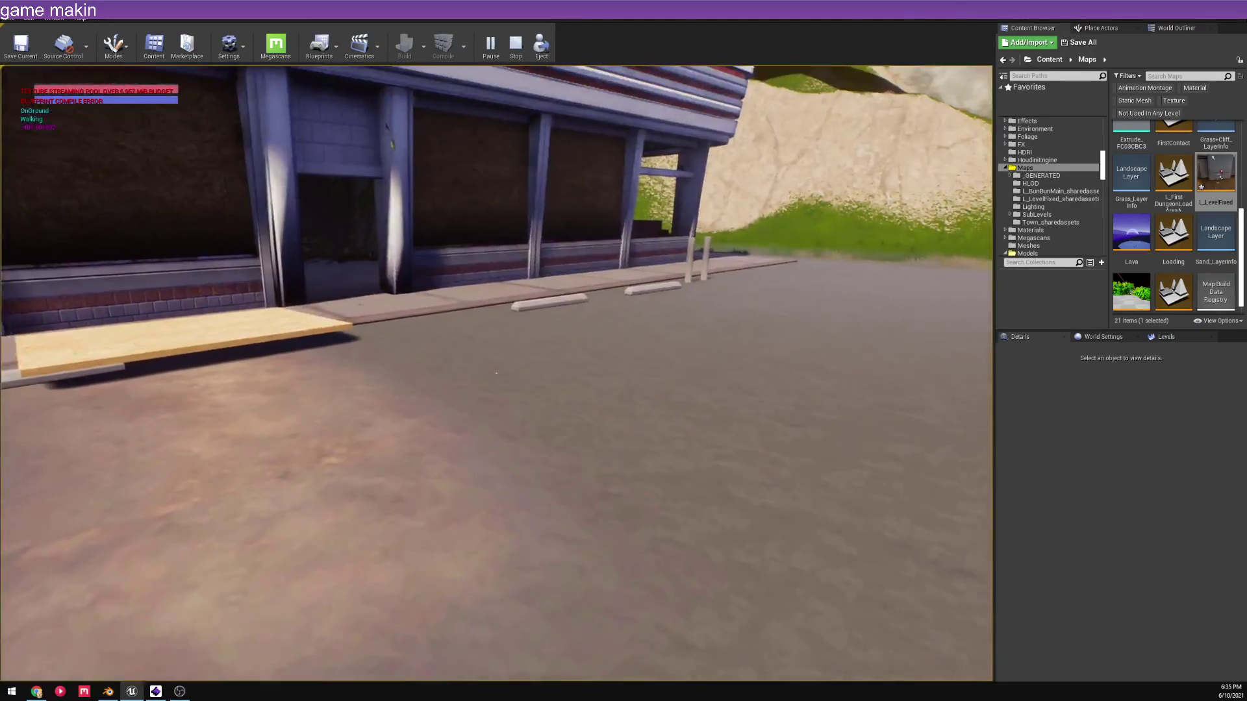
key(w)
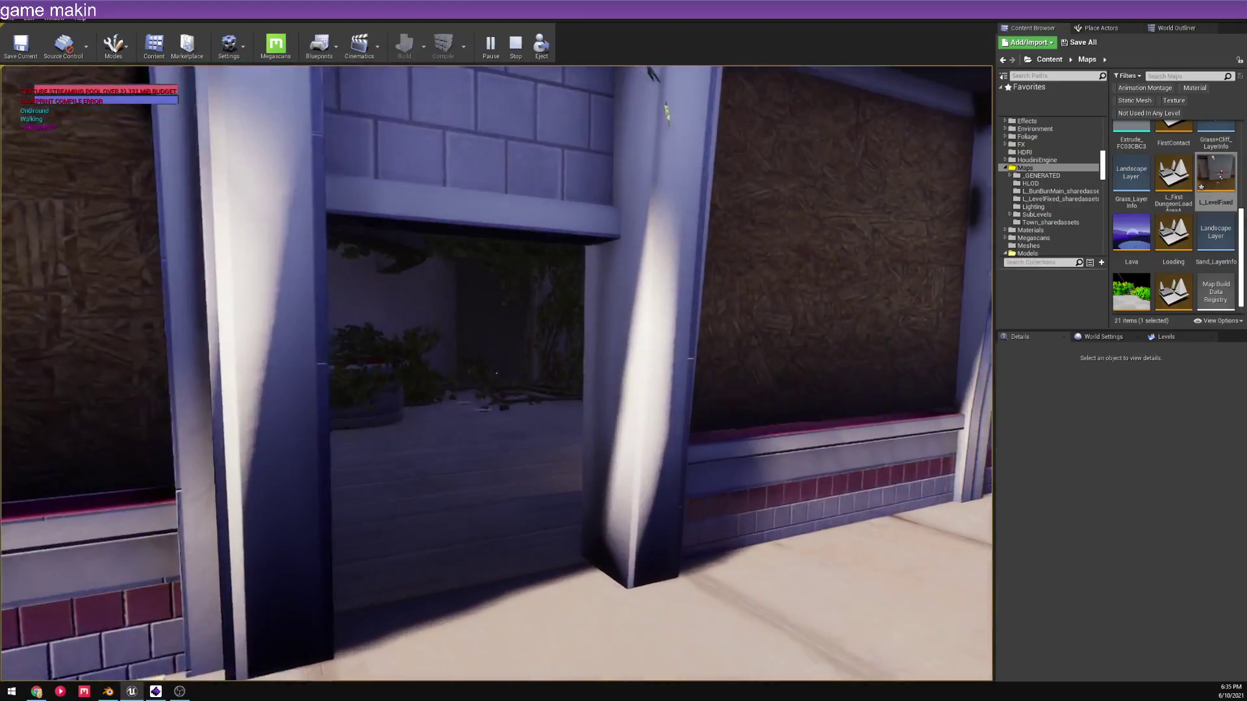
key(w)
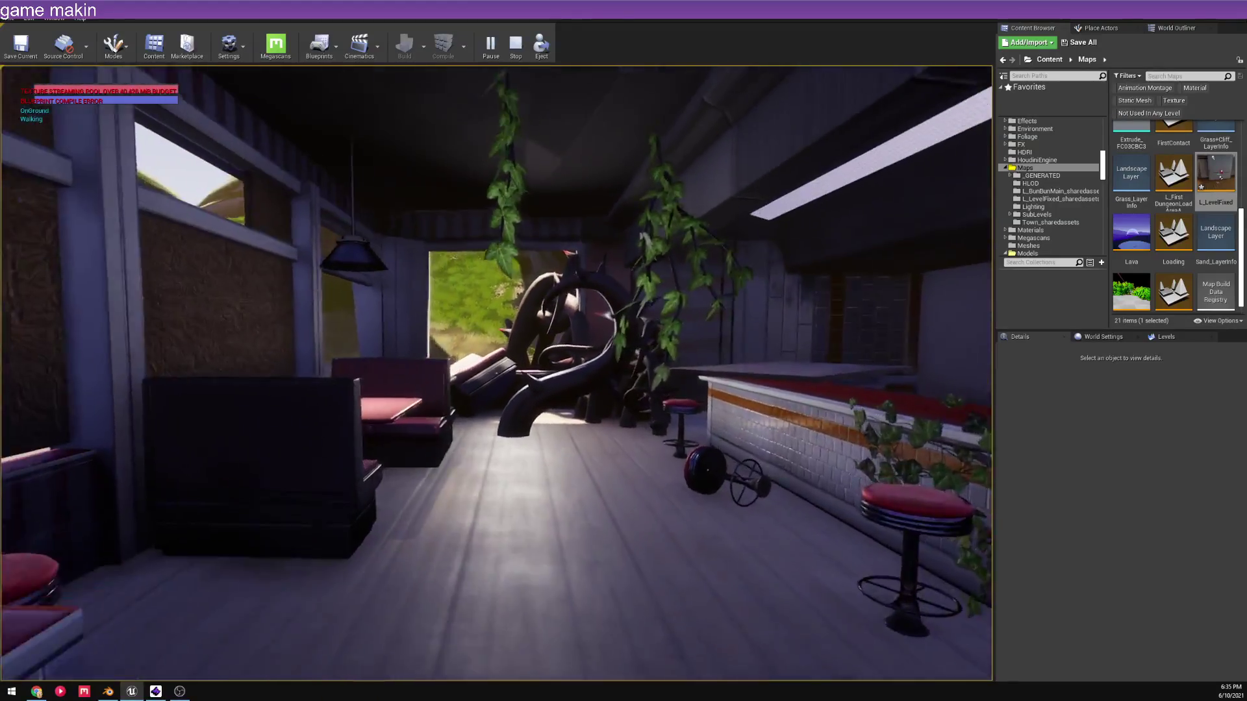
key(space)
key(w)
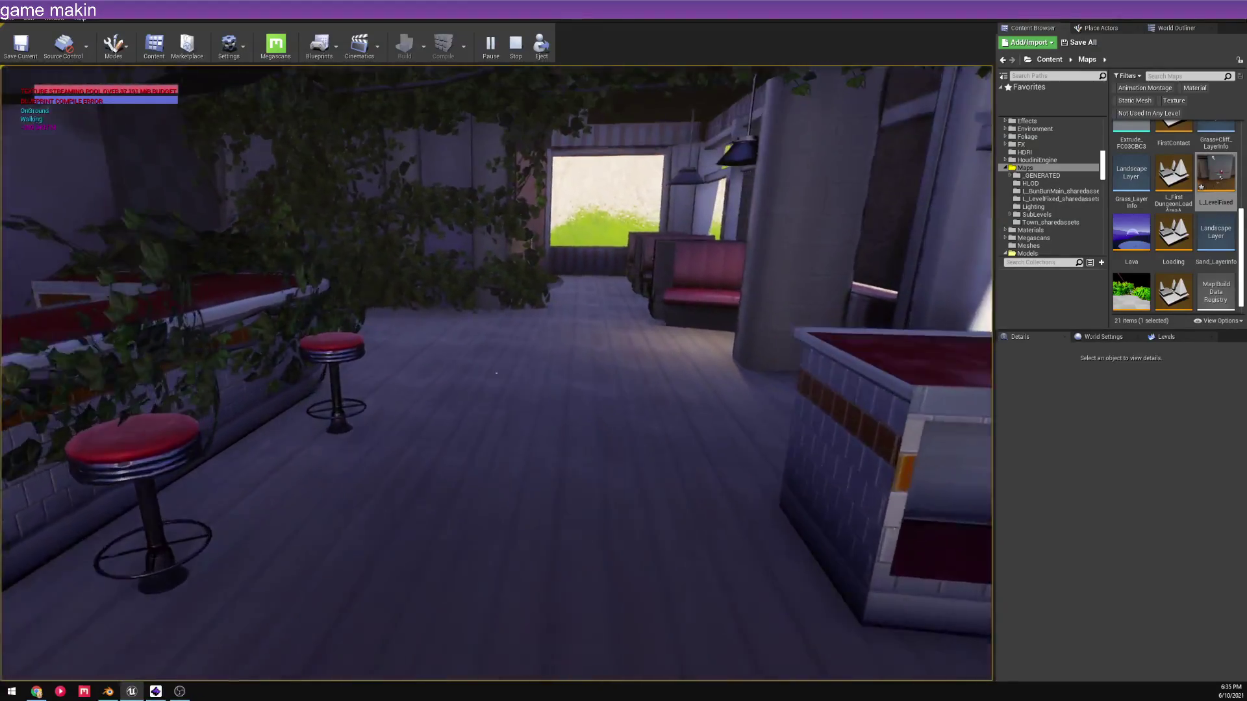
key(w)
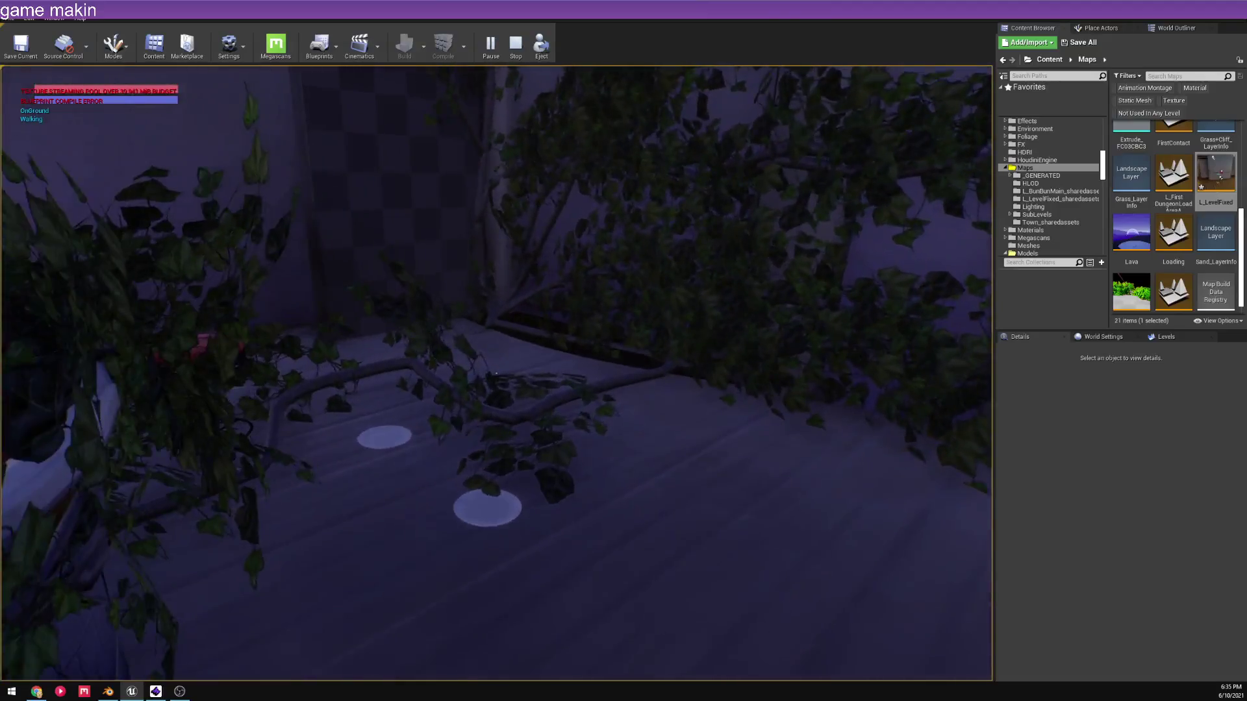
key(w)
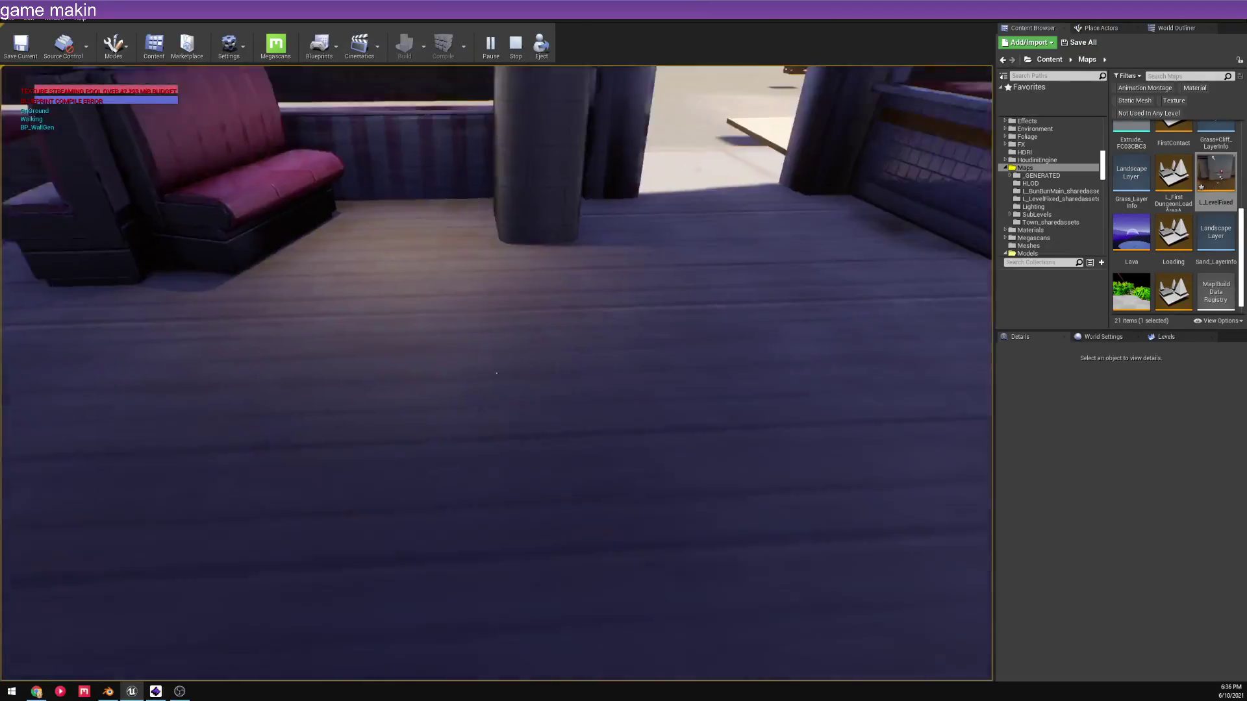
- Leave the diner, run across the road toward the mossy boulder, and end the play session
key(w)
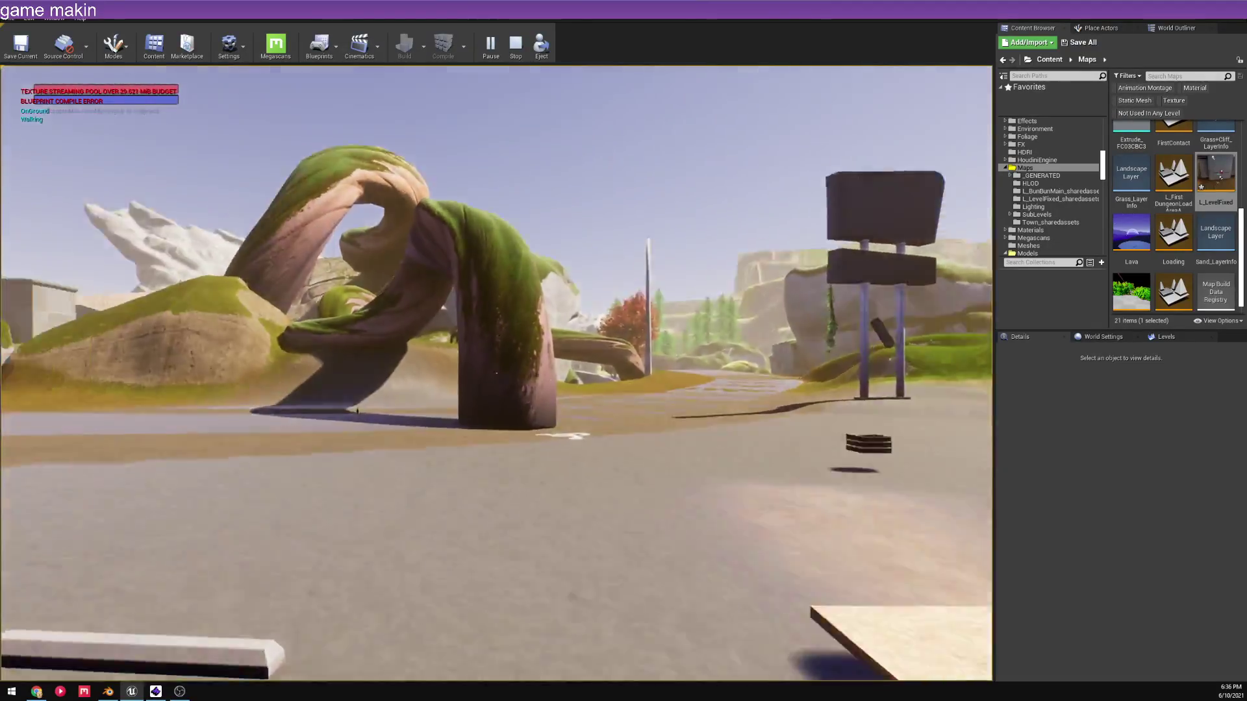
key(w)
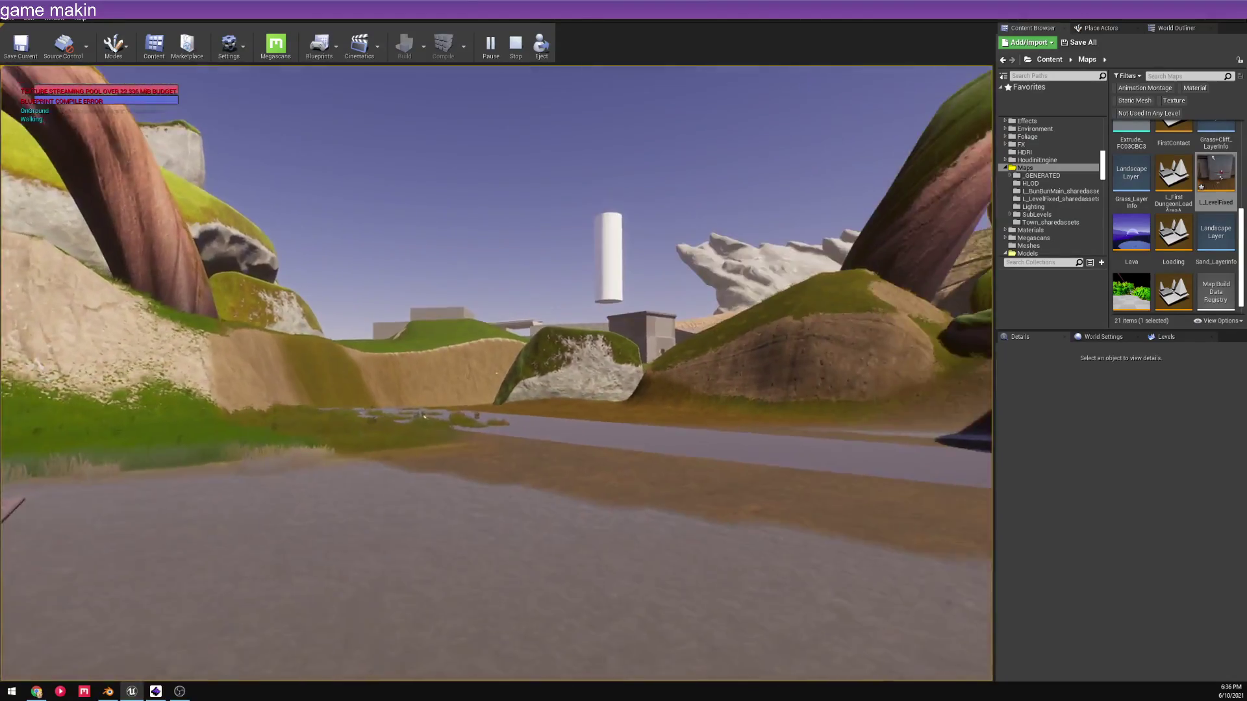
key(w)
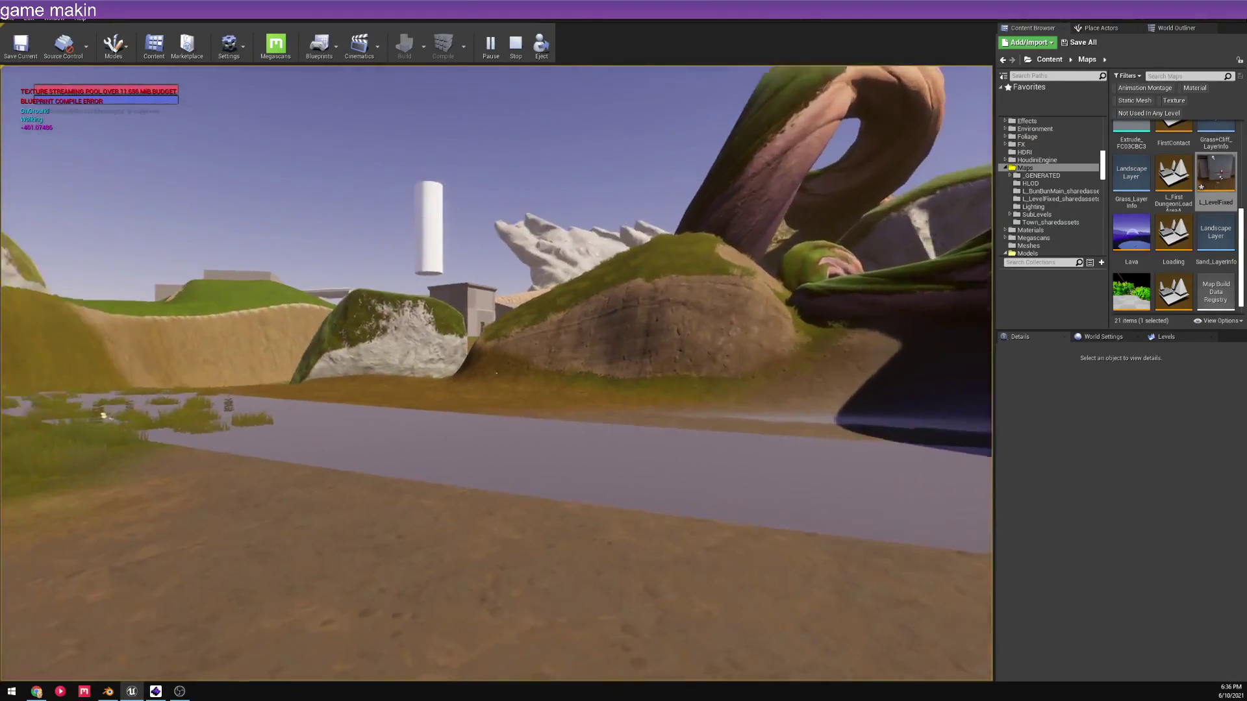
key(w)
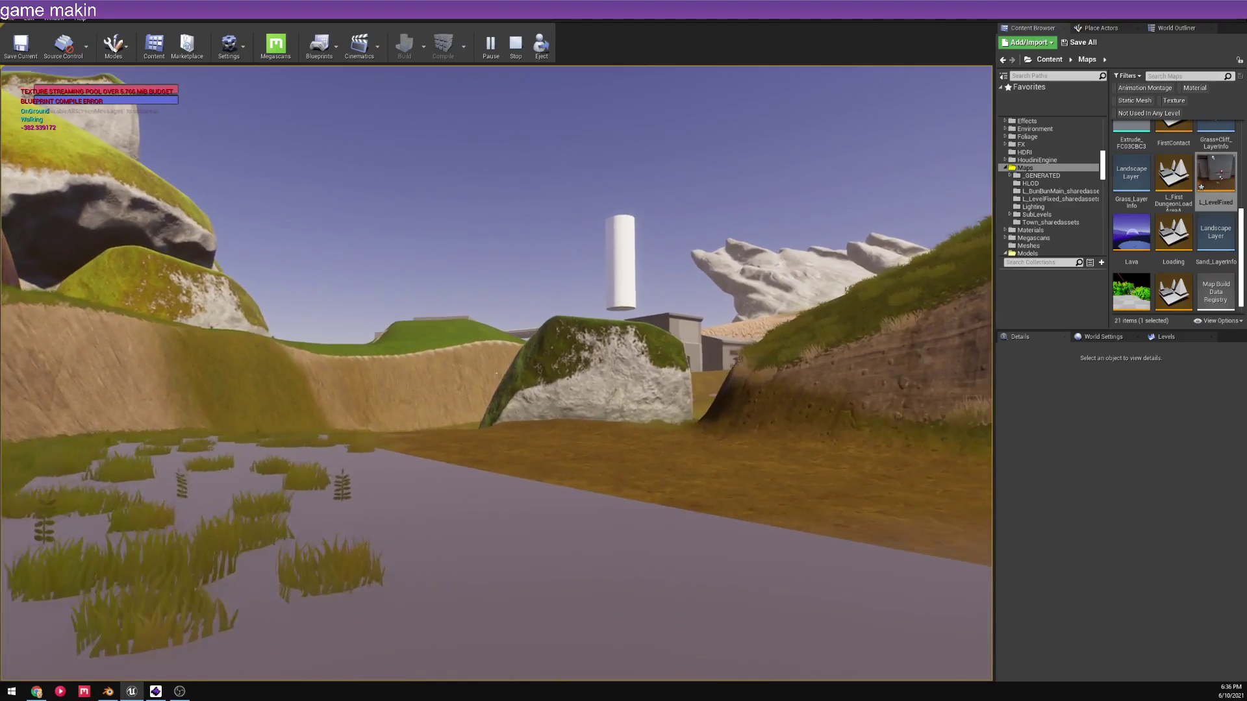
key(w)
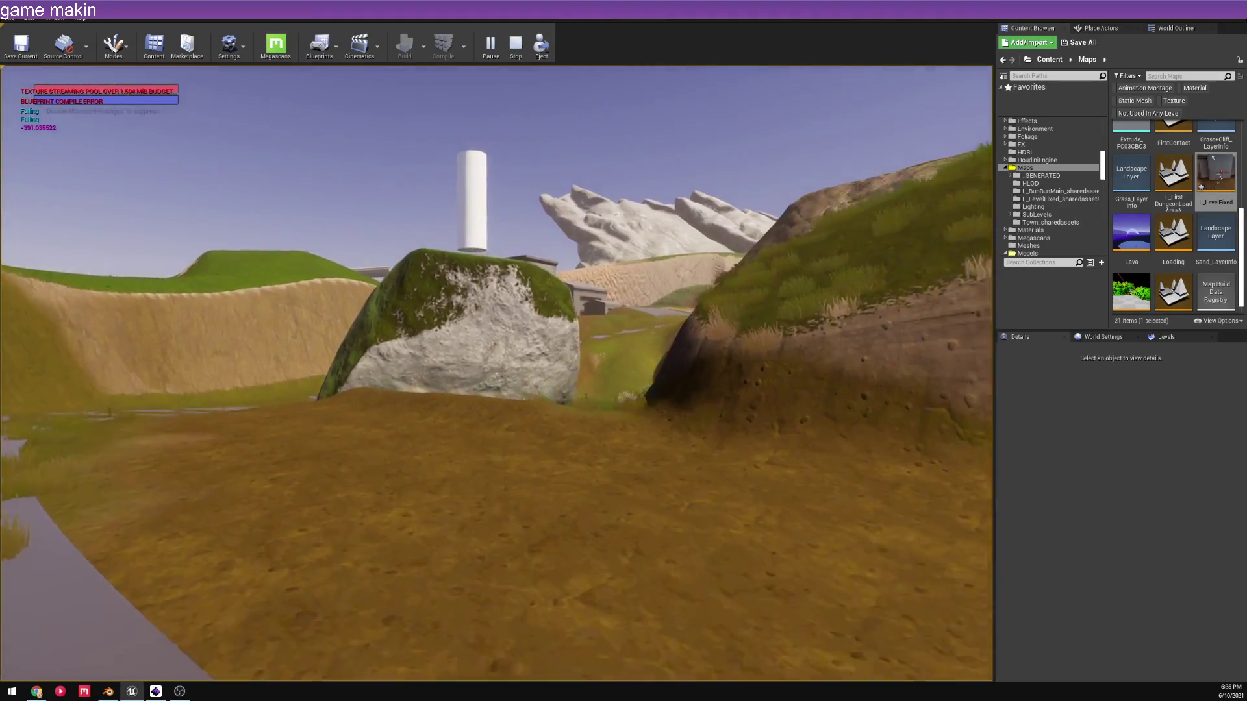
key(Escape)
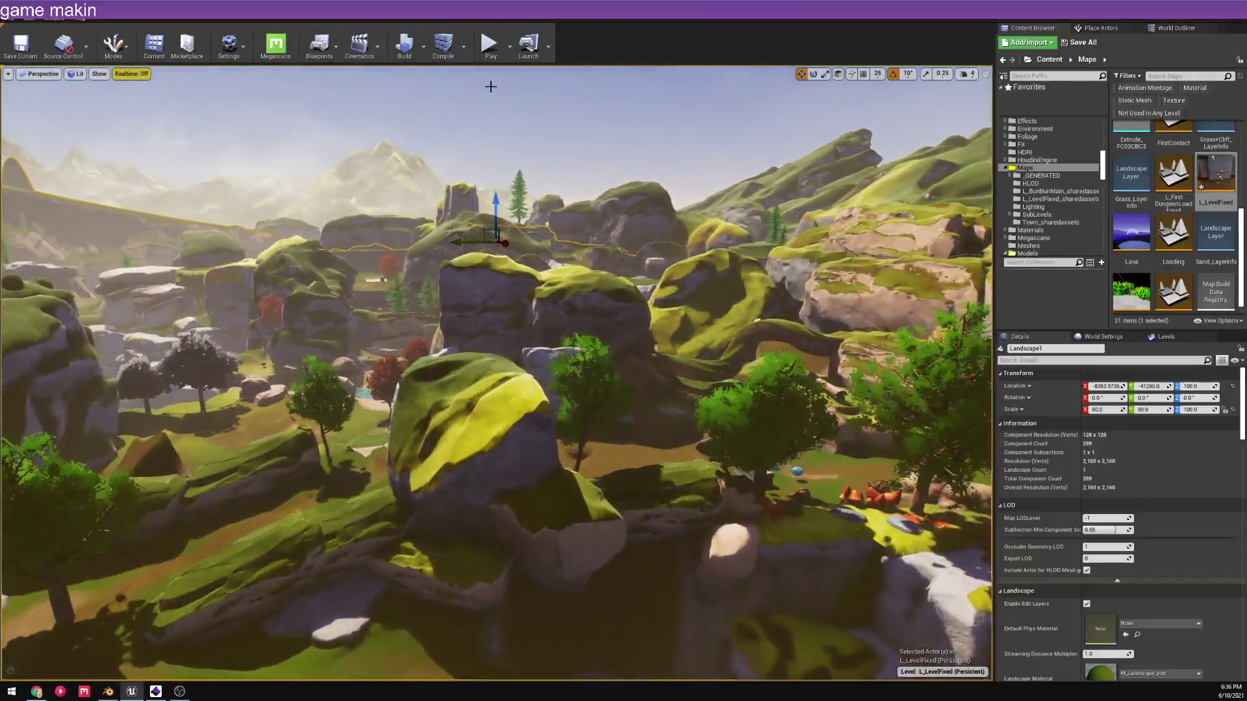
- Examine the camp clearing with the containers and satellite dish, and browse back to the start of the project's content folders
drag(621, 8, 621, 154)
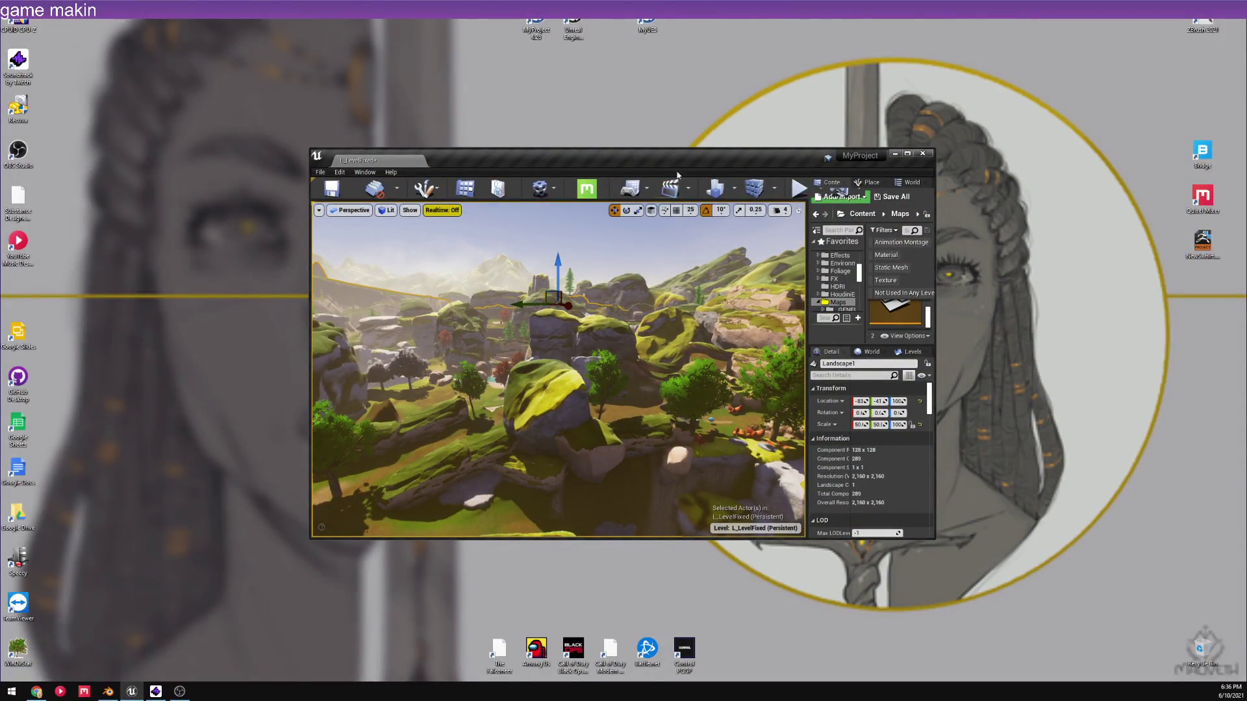
drag(658, 156, 668, 1)
right_drag(494, 370, 571, 321)
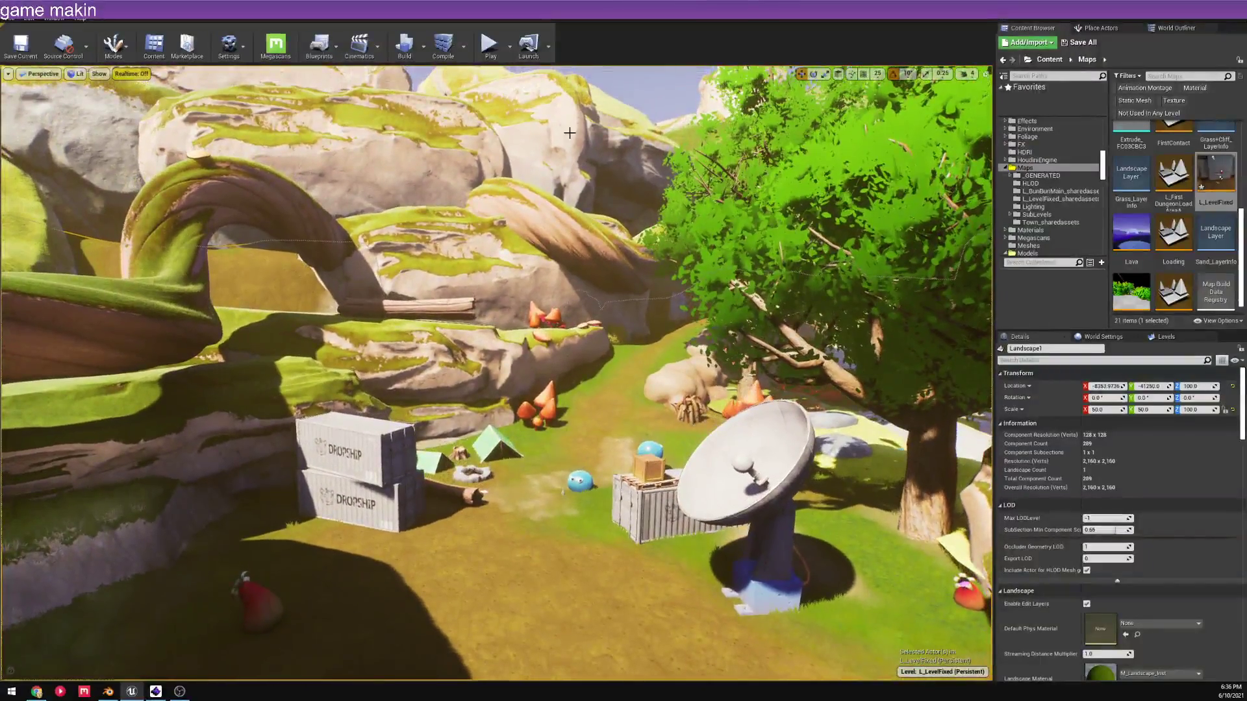
scroll(1052, 182, up, 10)
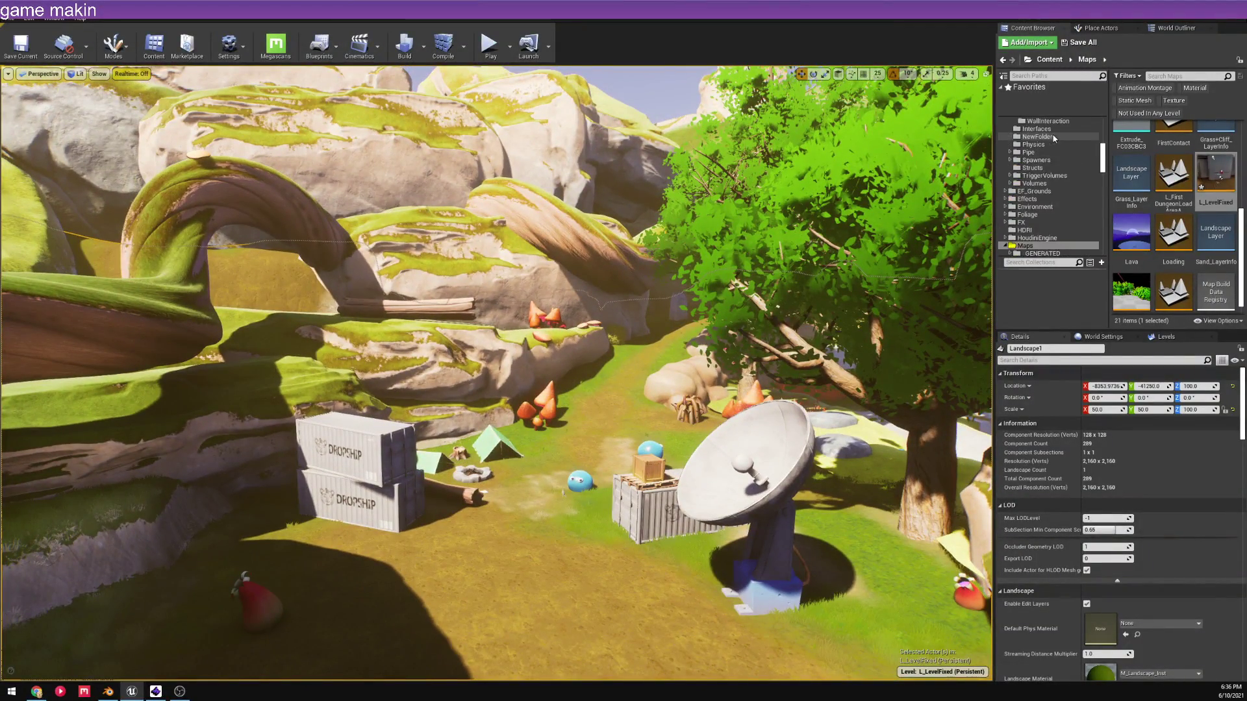
scroll(1076, 191, up, 2)
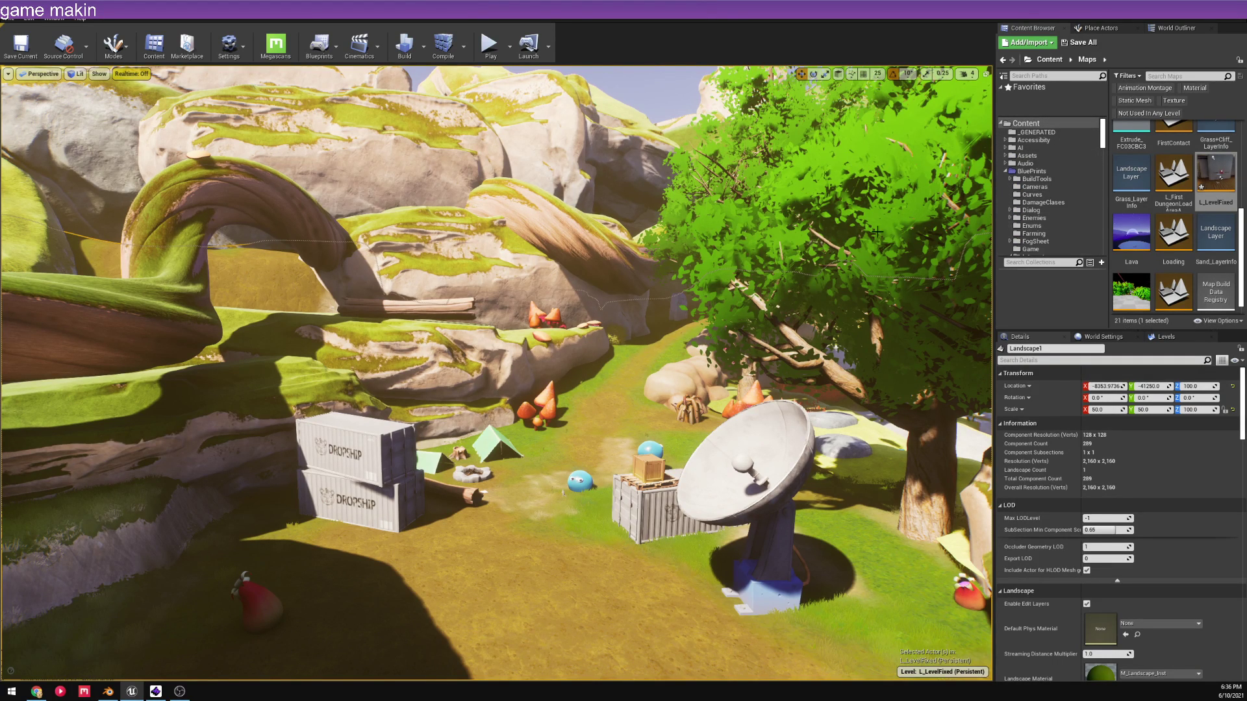
- Launch another Unreal project from its desktop shortcut and return the current level editor to full screen
double_click(658, 9)
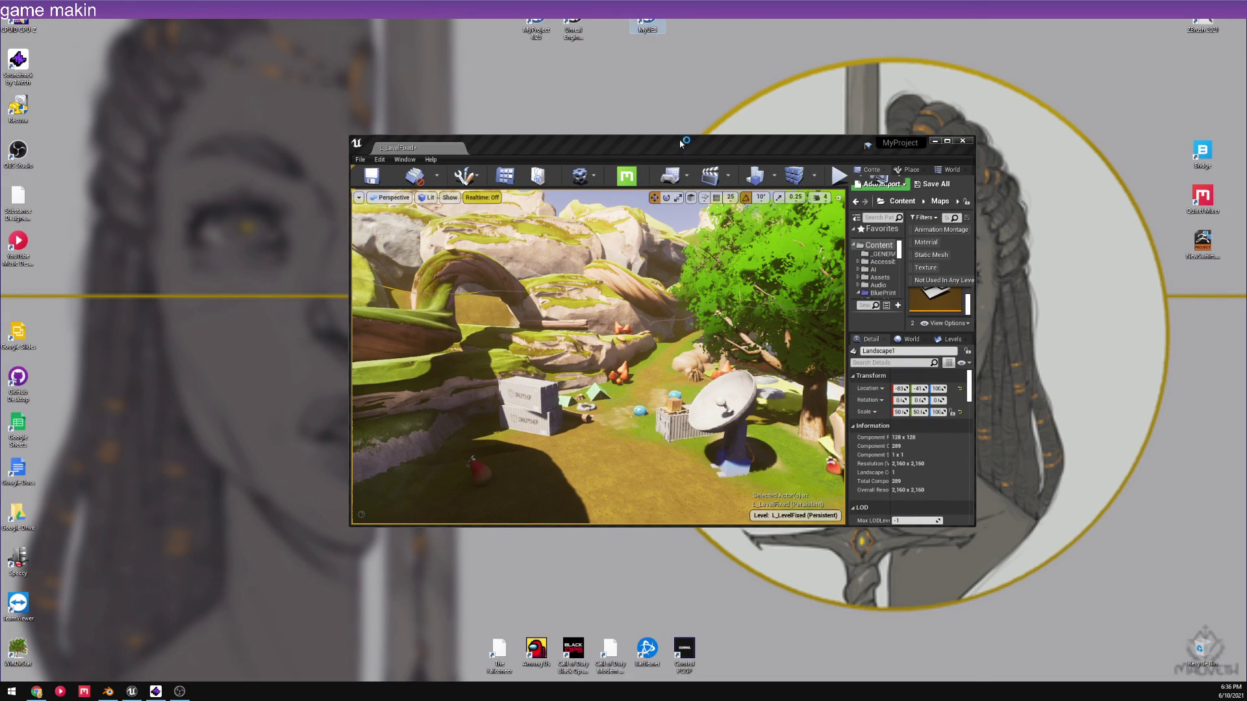
drag(685, 143, 829, 2)
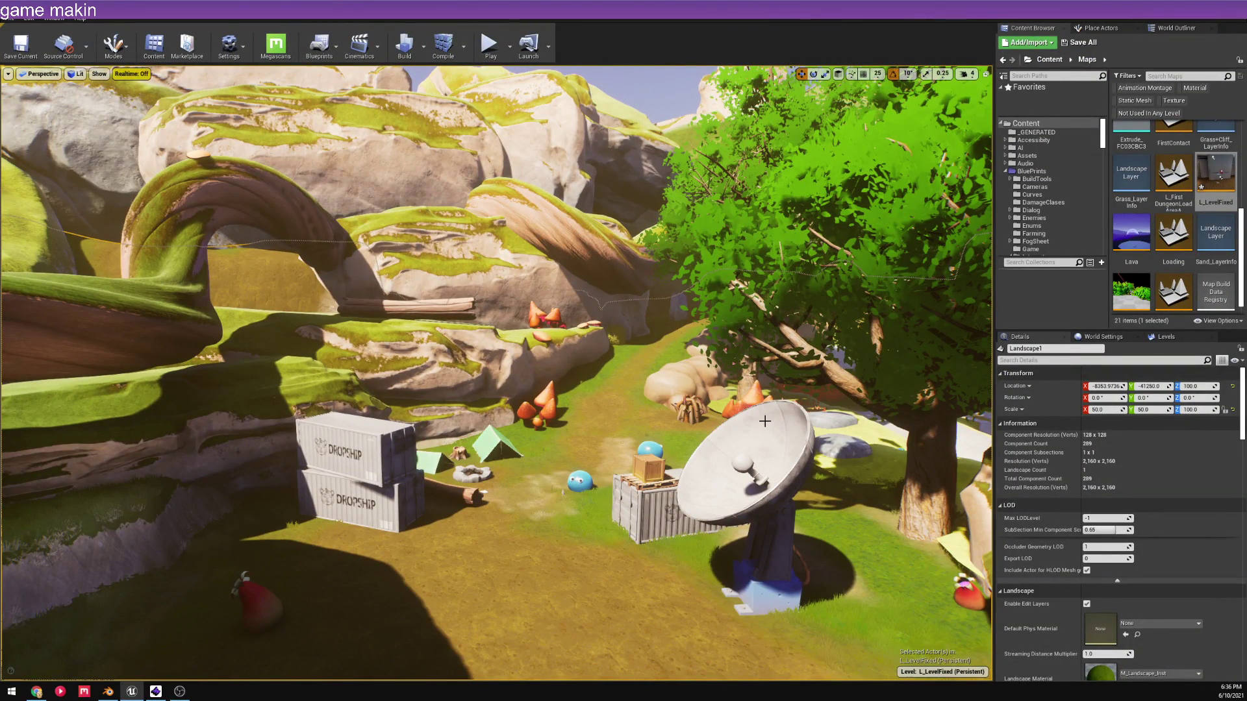
- Fly through the cave with the temple bridge to the shore and examine the red crab enemy on the grass
drag(382, 465, 383, 449)
key(w)
mouse_move(383, 448)
right_down()
mouse_move(455, 435)
mouse_move(462, 422)
mouse_move(441, 416)
mouse_move(558, 403)
mouse_move(455, 409)
mouse_move(413, 434)
right_up()
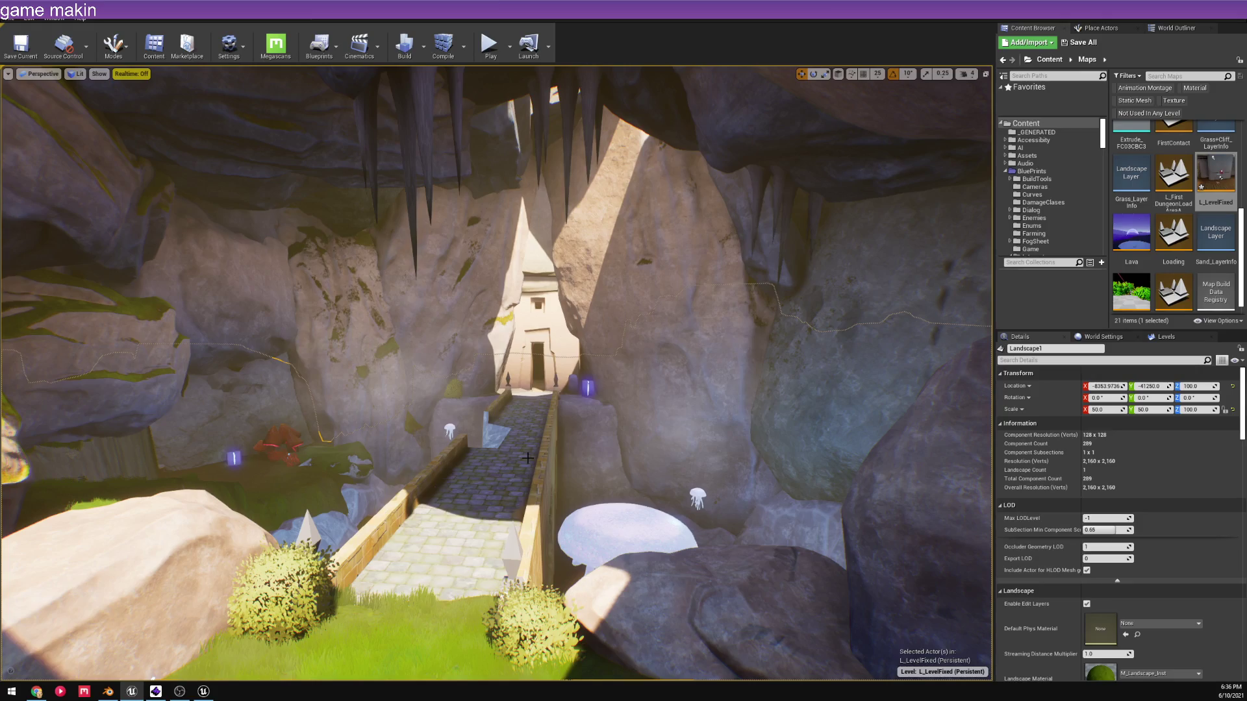
right_drag(413, 433, 412, 436)
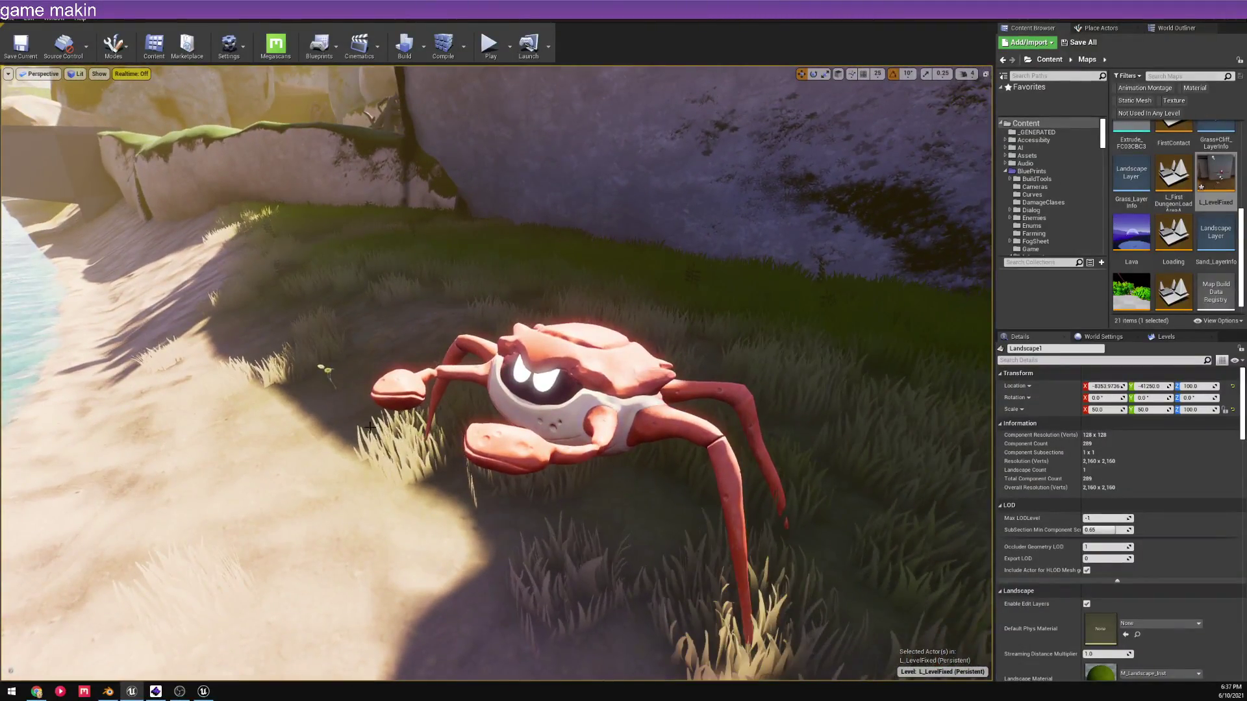
- Fly from the red crab to the grassy clearing with the boulder, start a play session from there, and run and jump ahead
click(670, 429)
key(w)
right_drag(670, 430, 591, 438)
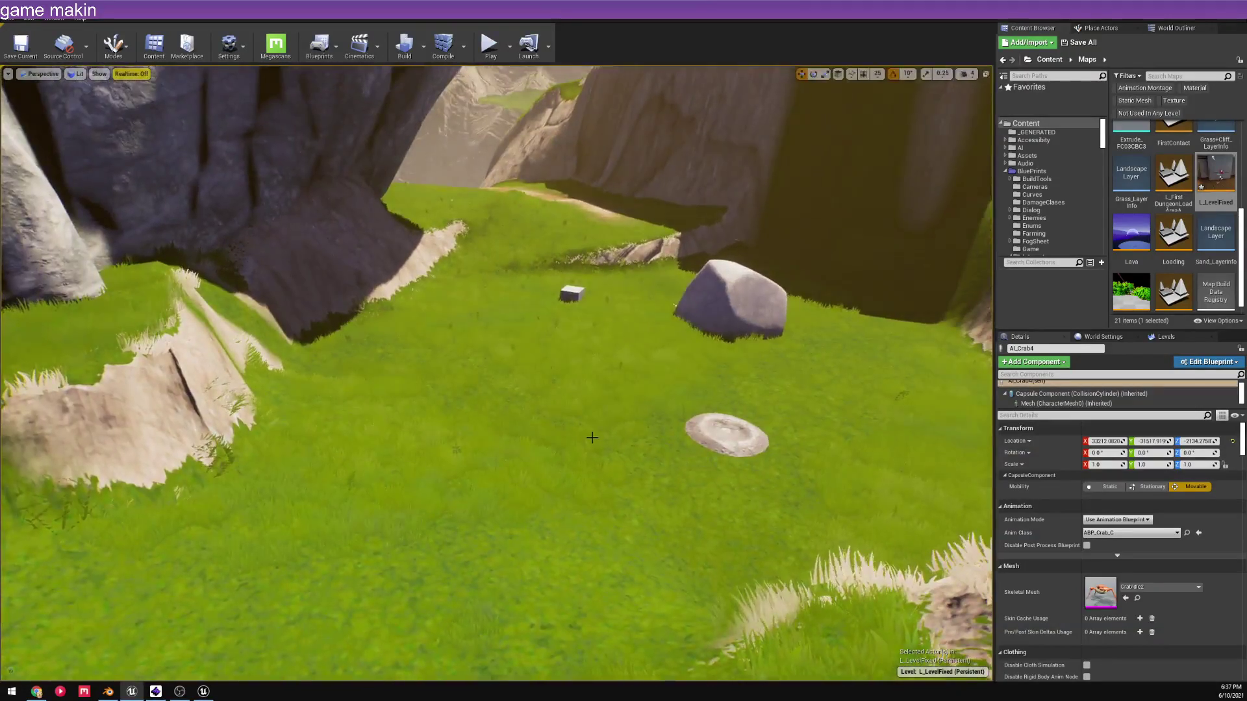
right_click(478, 547)
click(514, 521)
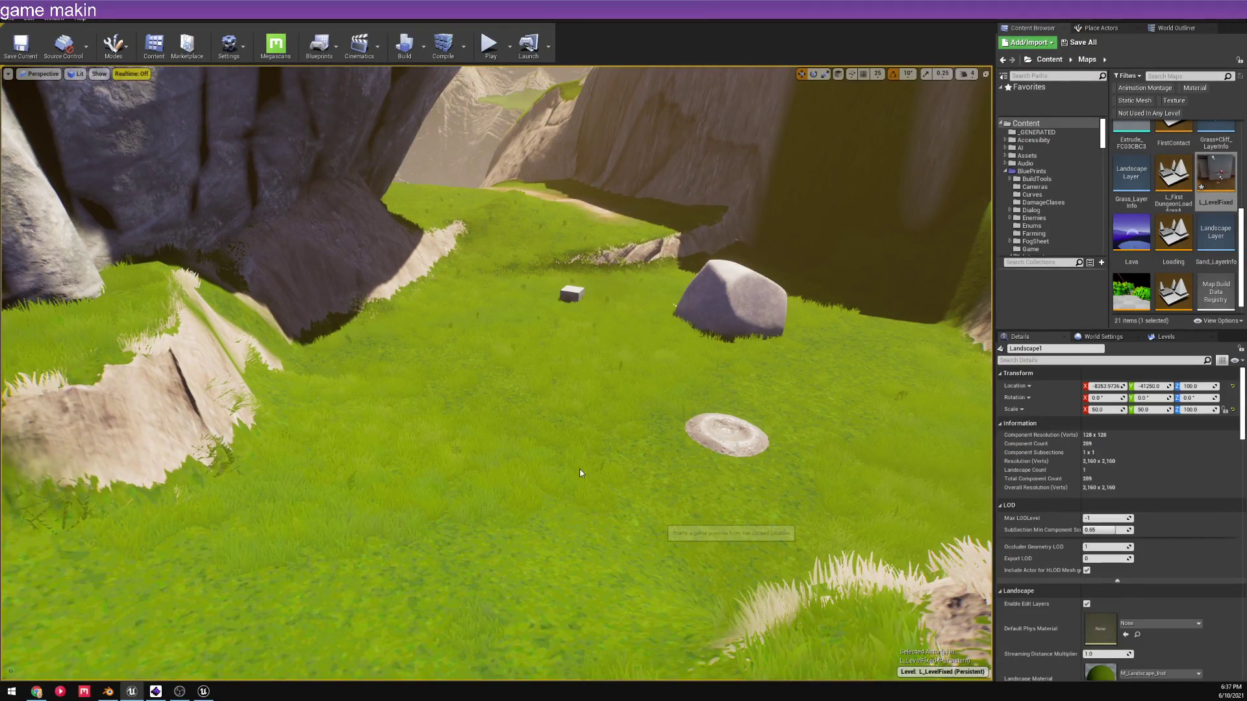
key(w)
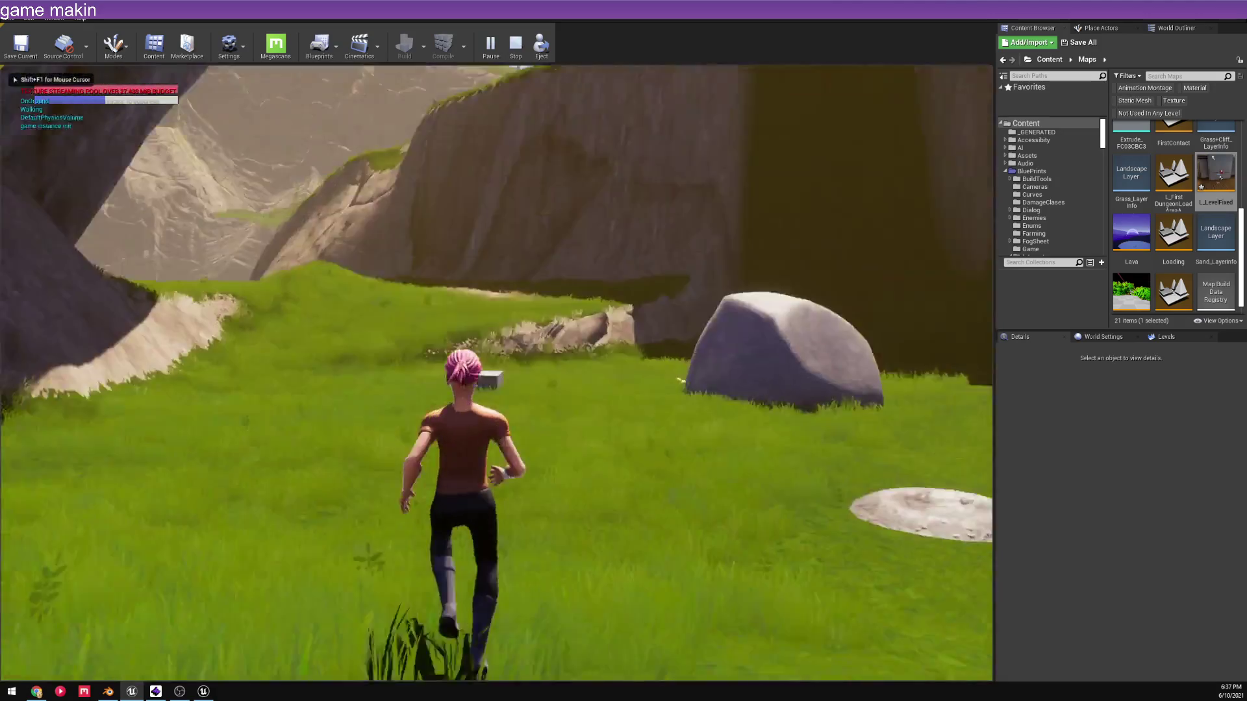
key(space)
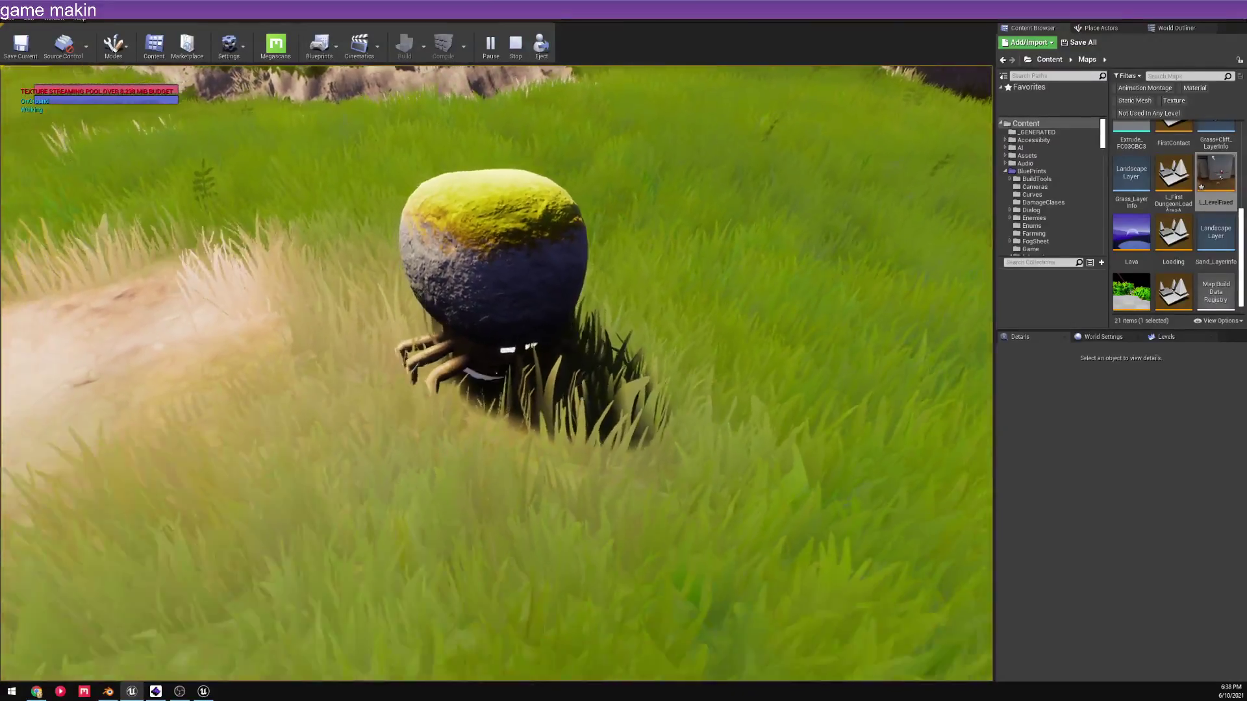
- Run through the grassy rock pass and along the dirt path to the sandy canyon, and end the play session
key(w)
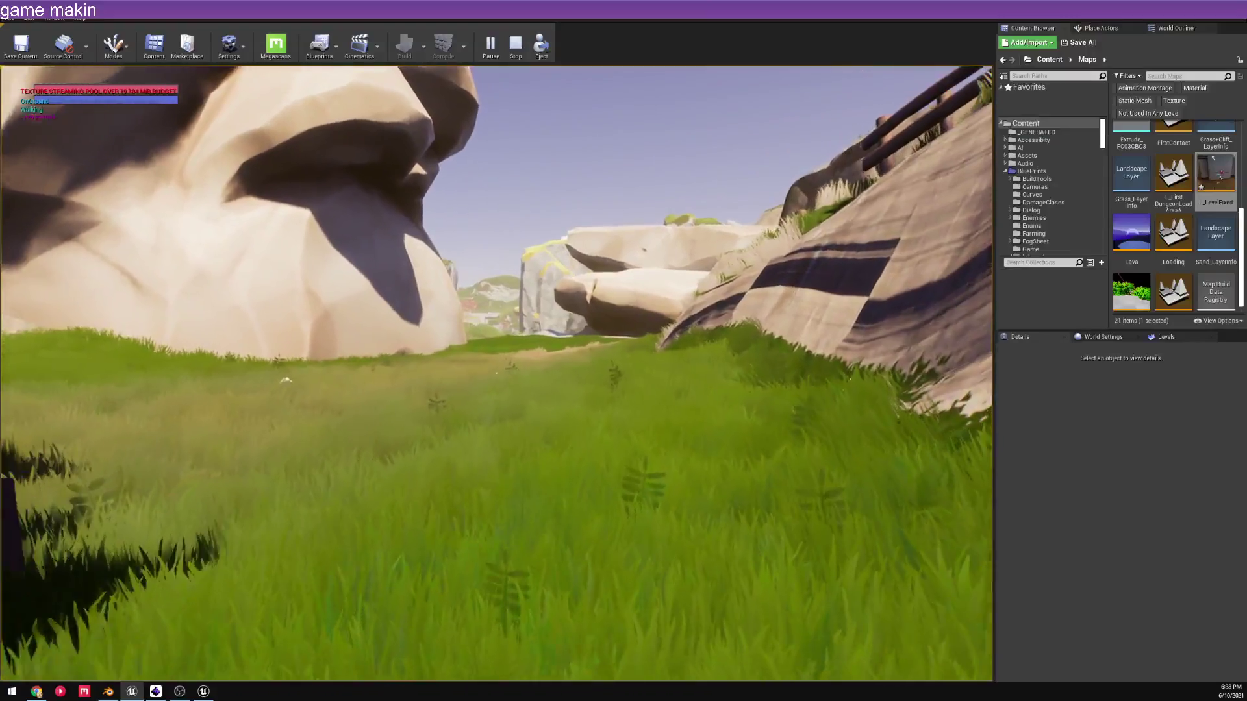
key(w)
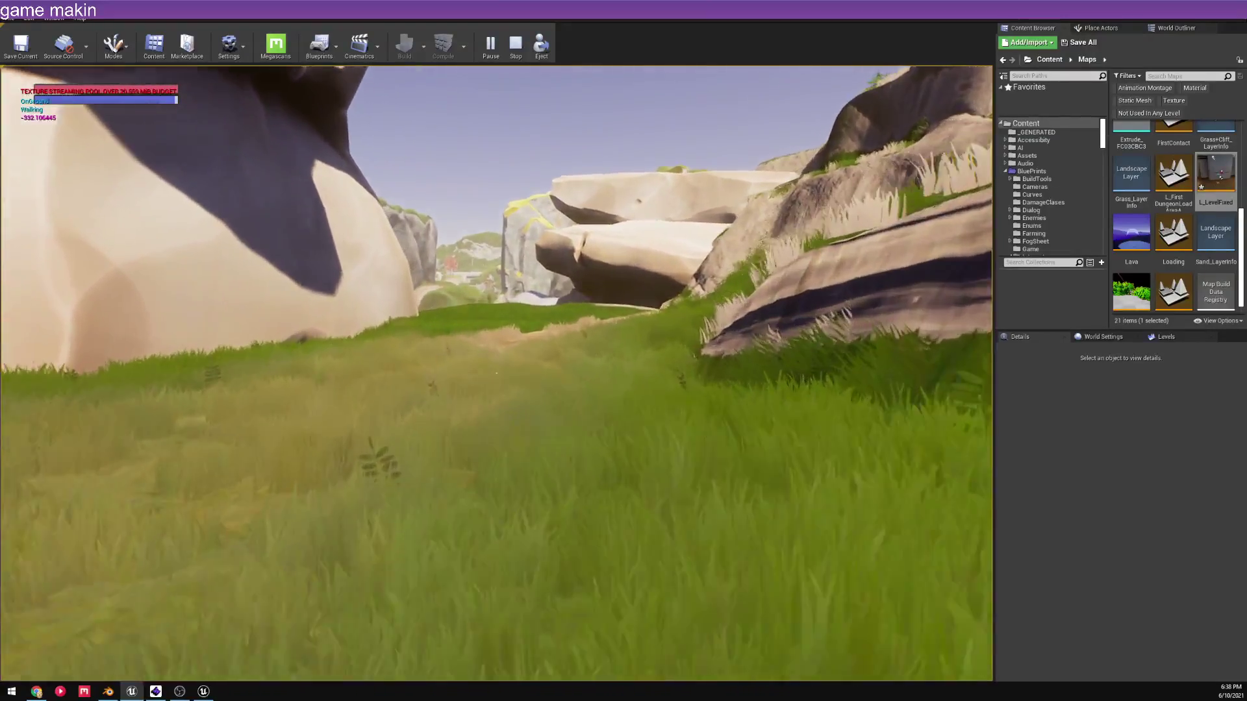
key(w)
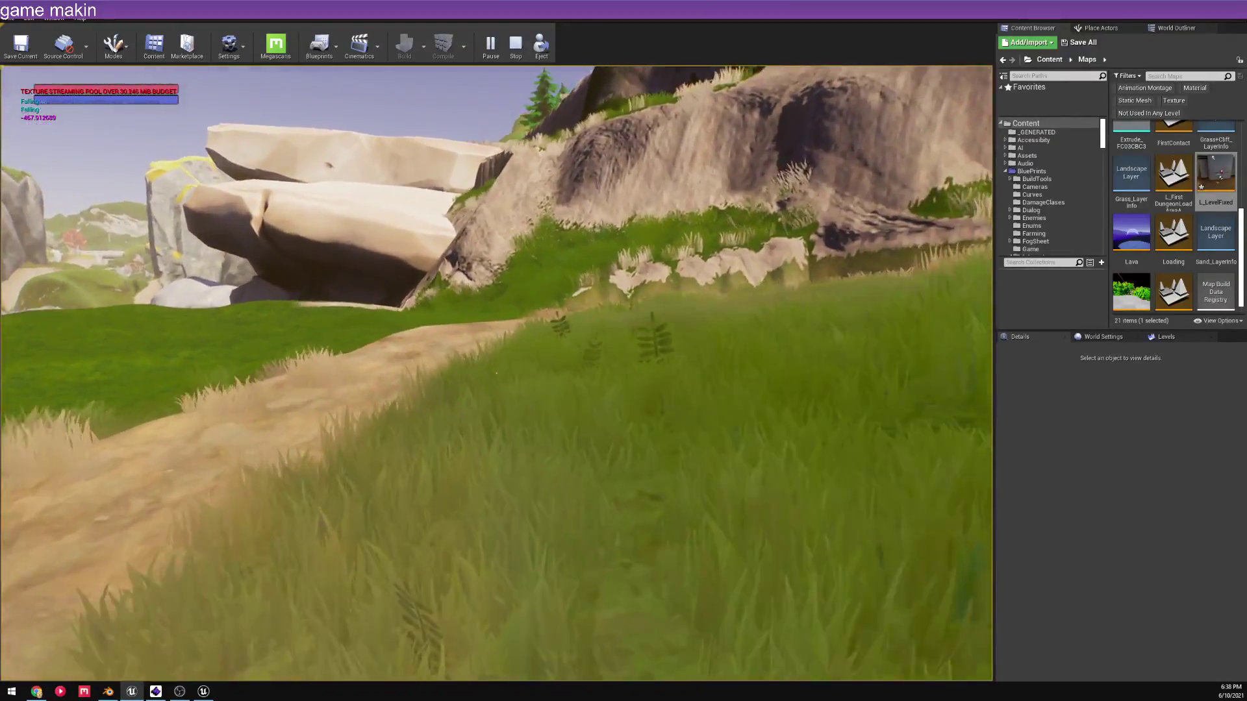
key(w)
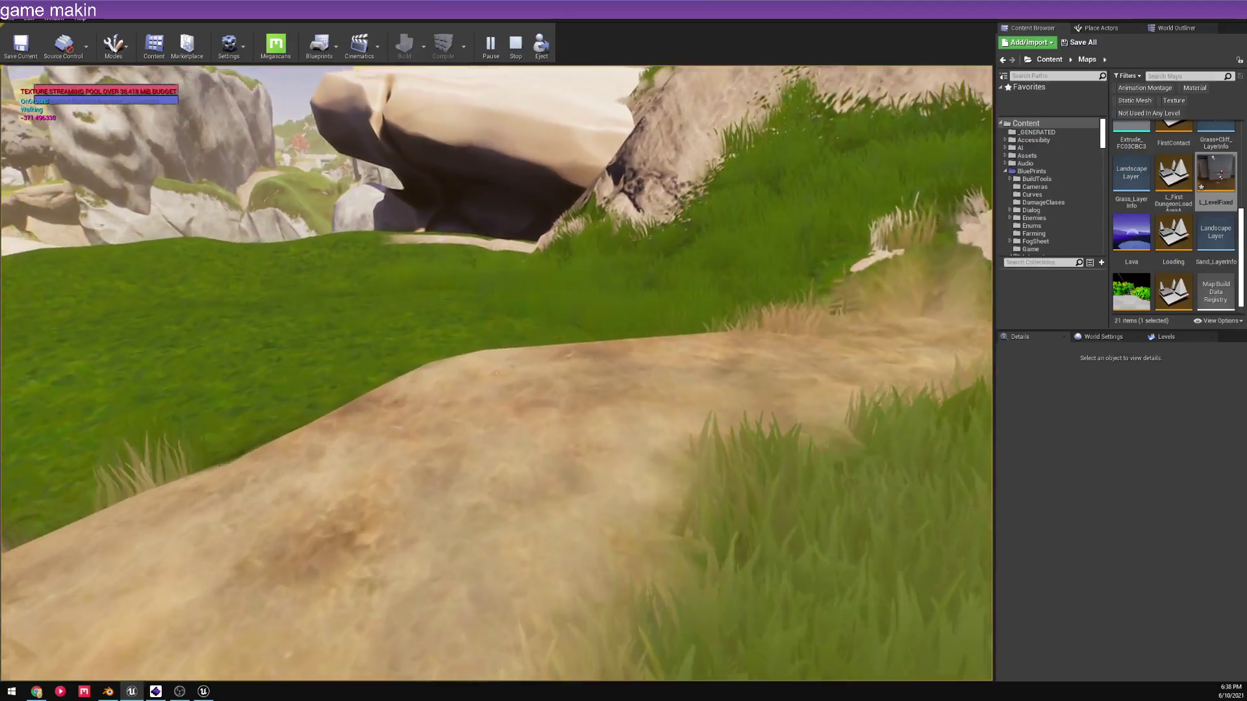
key(w)
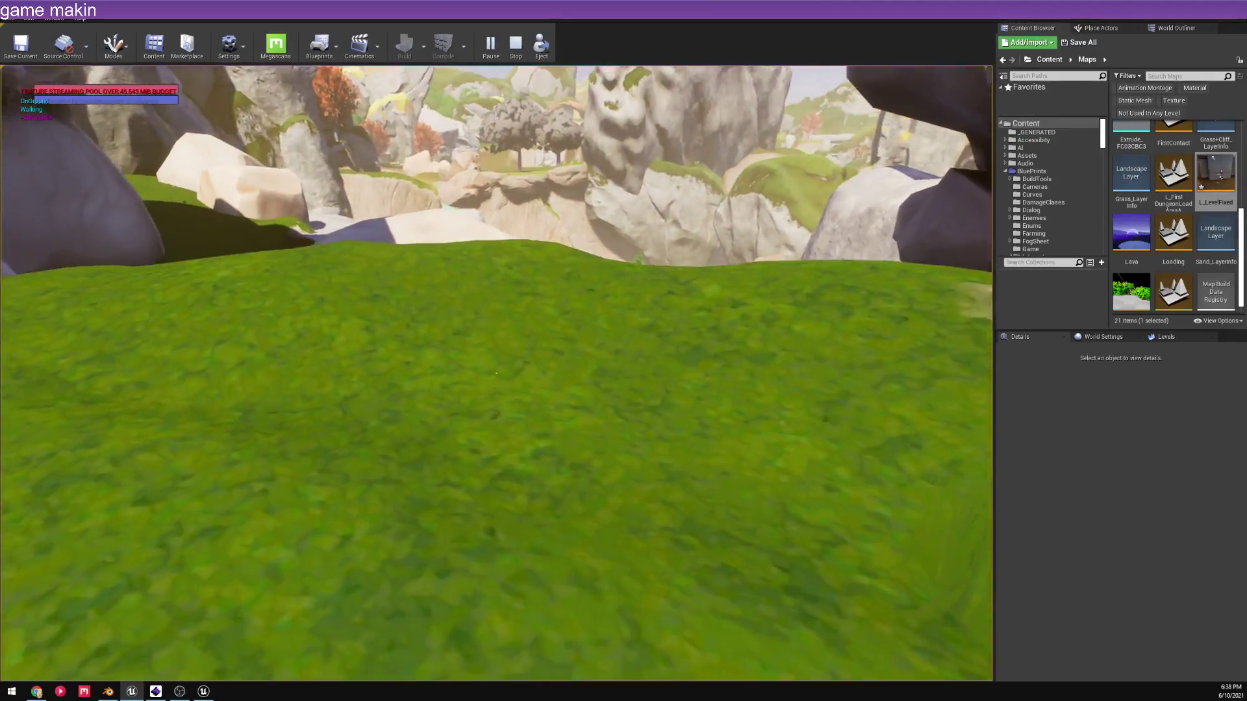
key(w)
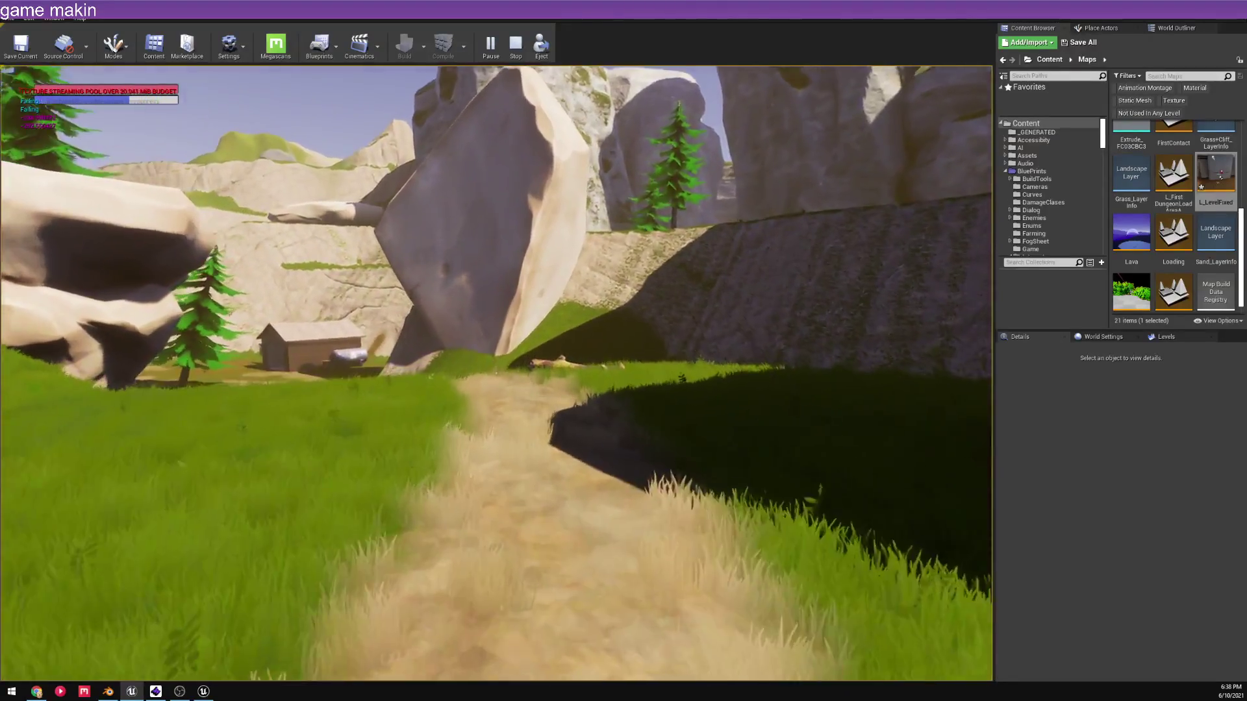
key(w)
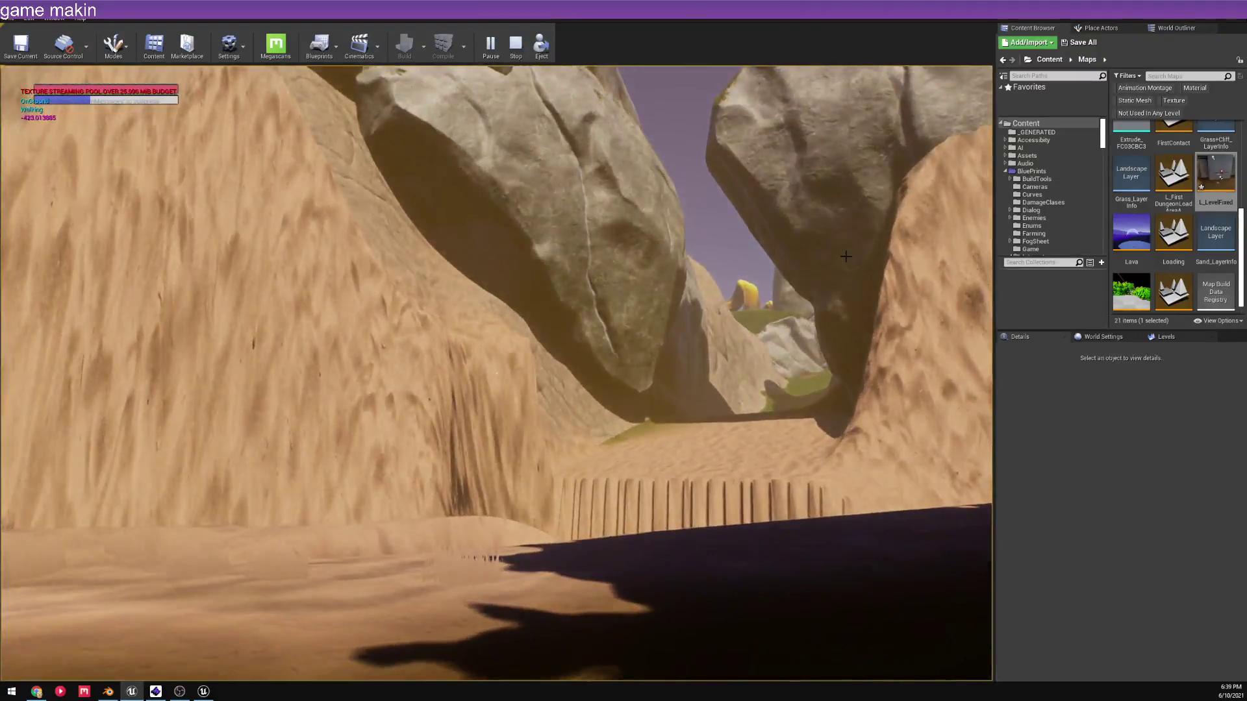
key(Escape)
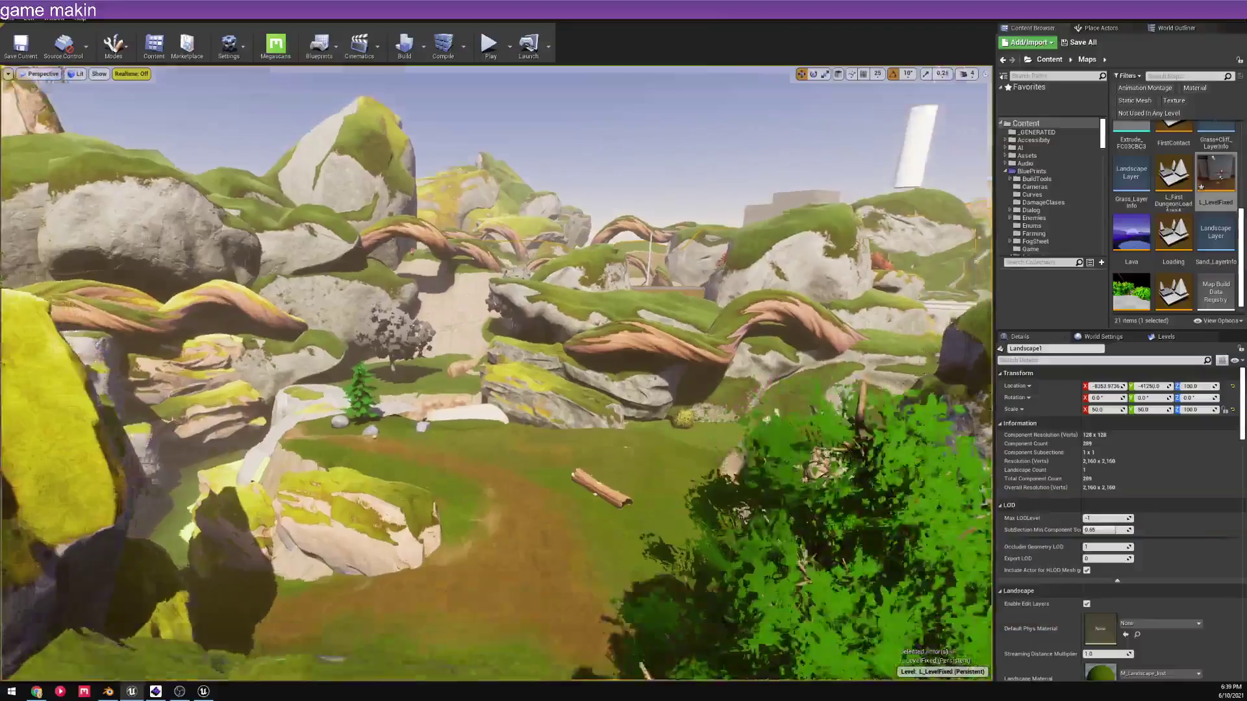
- Fly over the mossy valley and down to the blue slimes in the camp with the tents and containers
key(w)
right_drag(497, 373, 674, 353)
key(w)
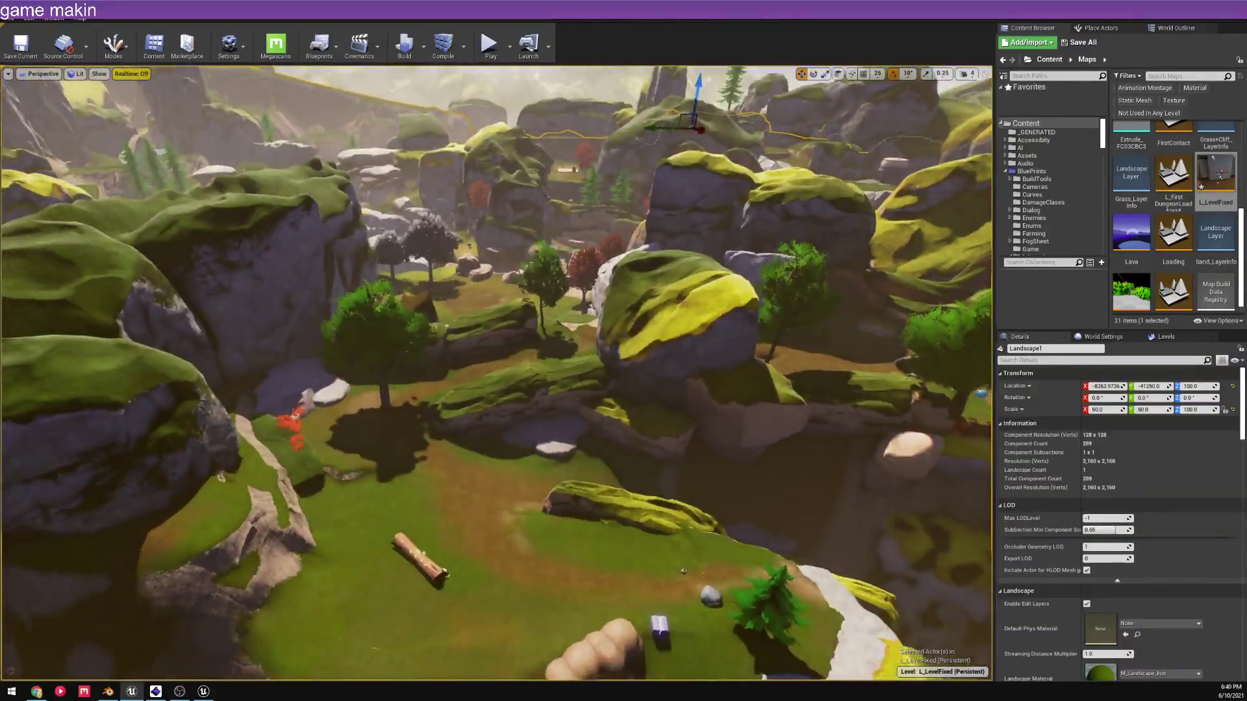
right_drag(496, 374, 559, 270)
key(w)
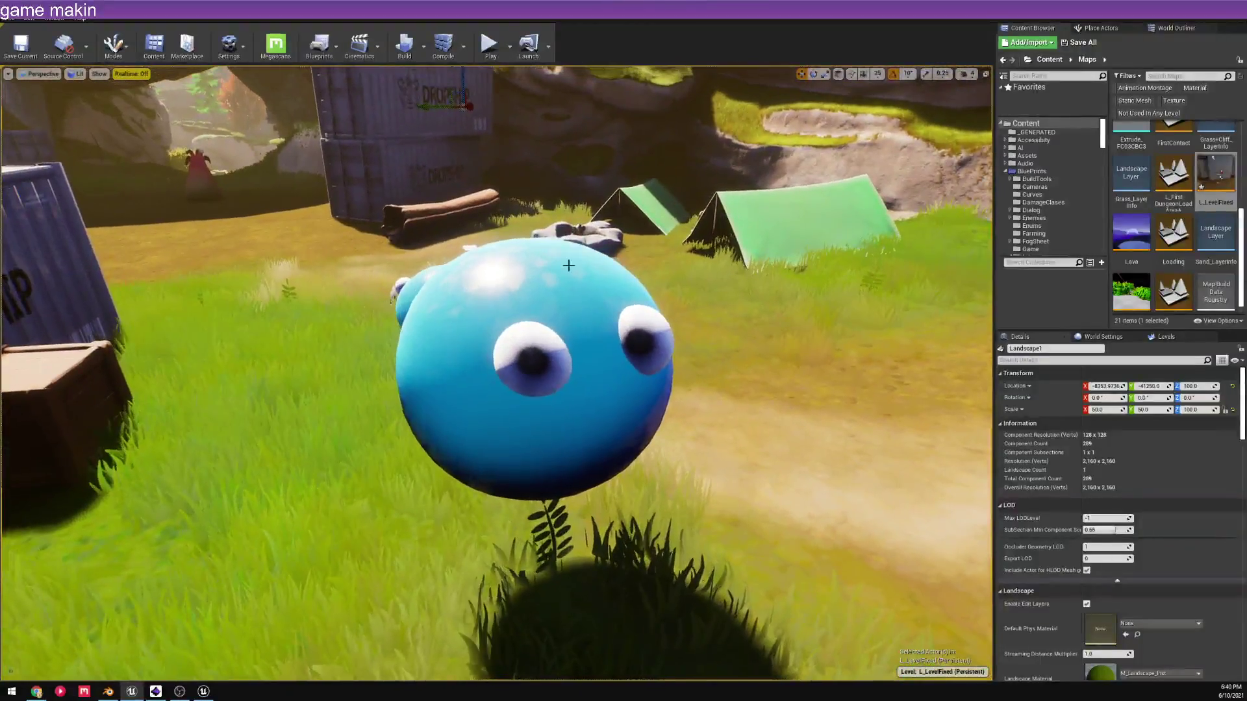
- Select and examine the two blue slime enemies near the campfire from different sides
click(578, 335)
scroll(560, 381, down, 5)
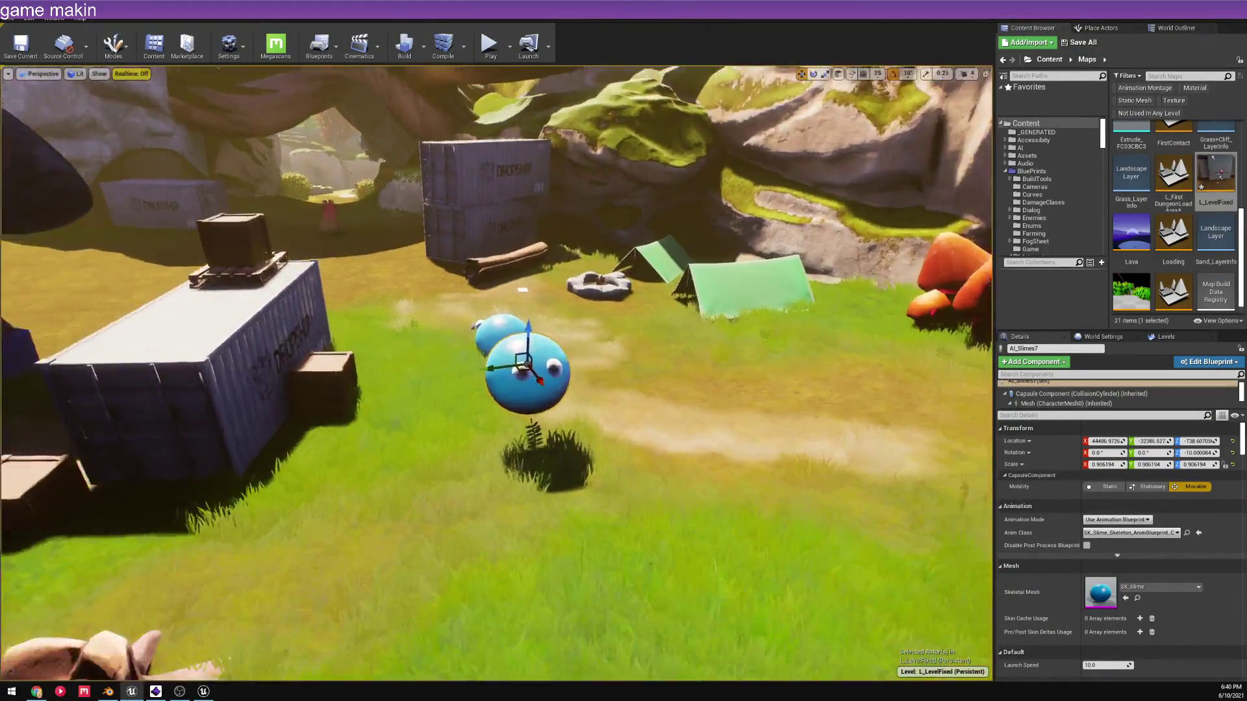
scroll(546, 374, up, 4)
right_drag(530, 362, 604, 373)
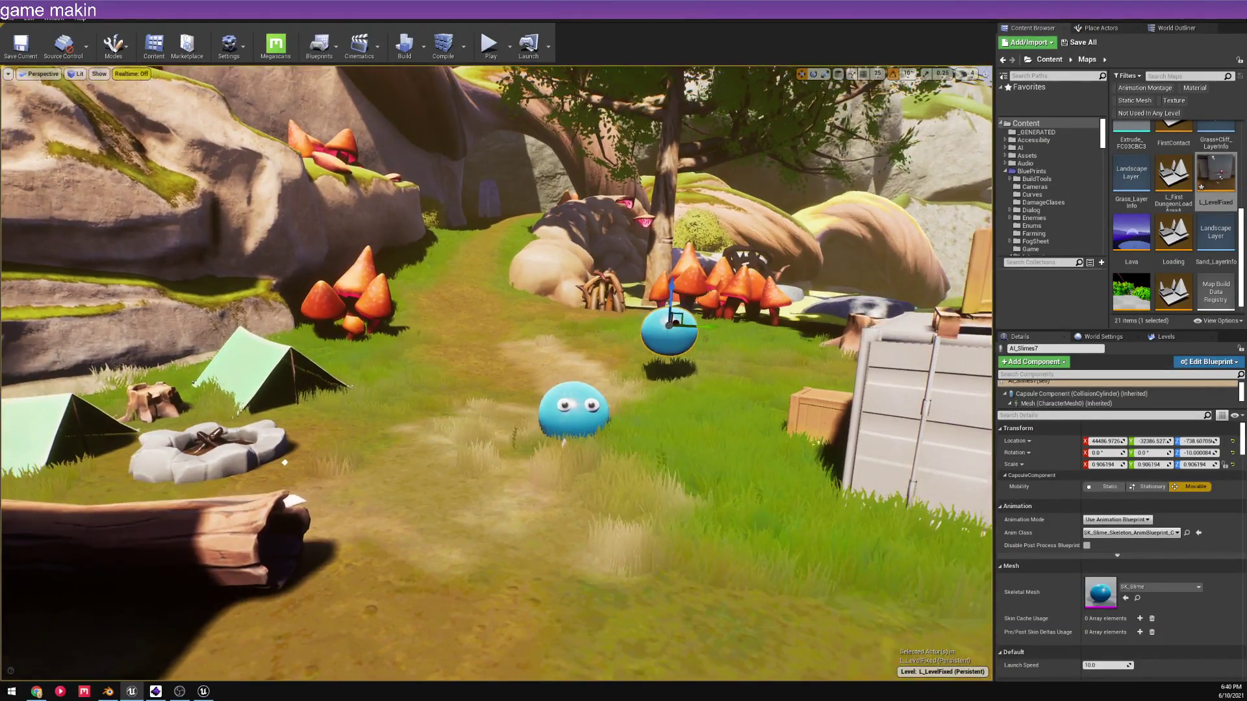
click(566, 406)
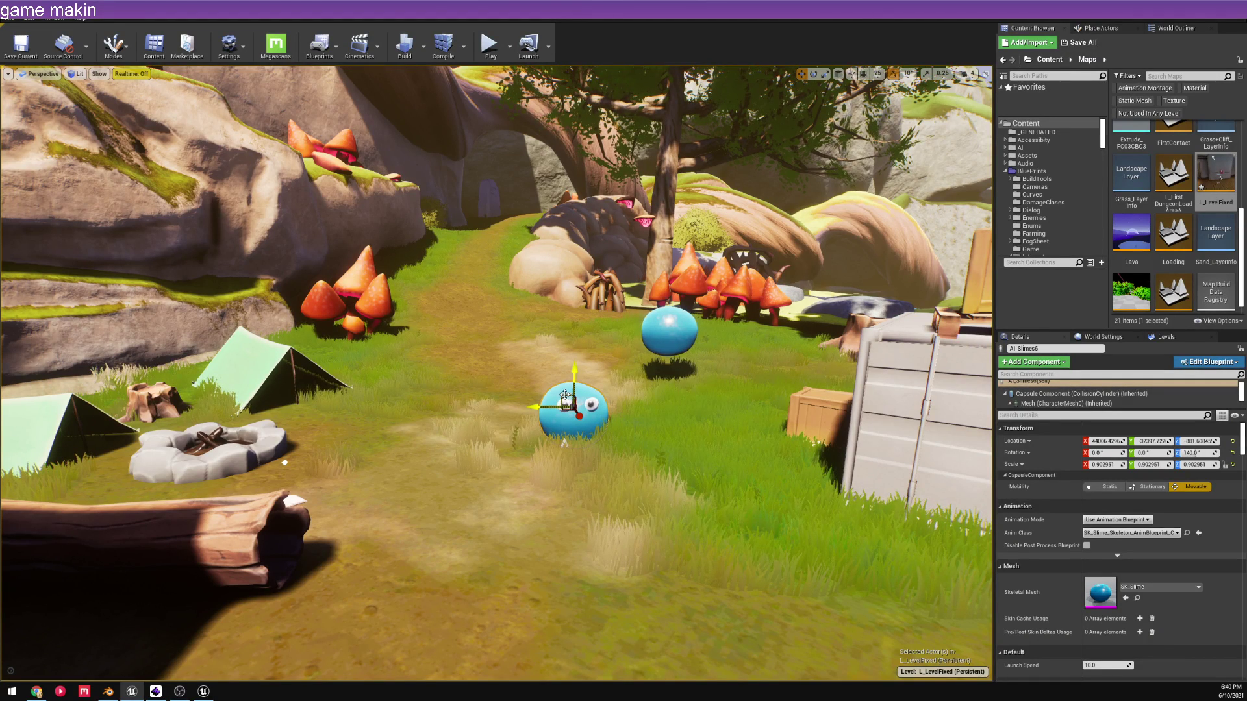
right_drag(521, 296, 532, 289)
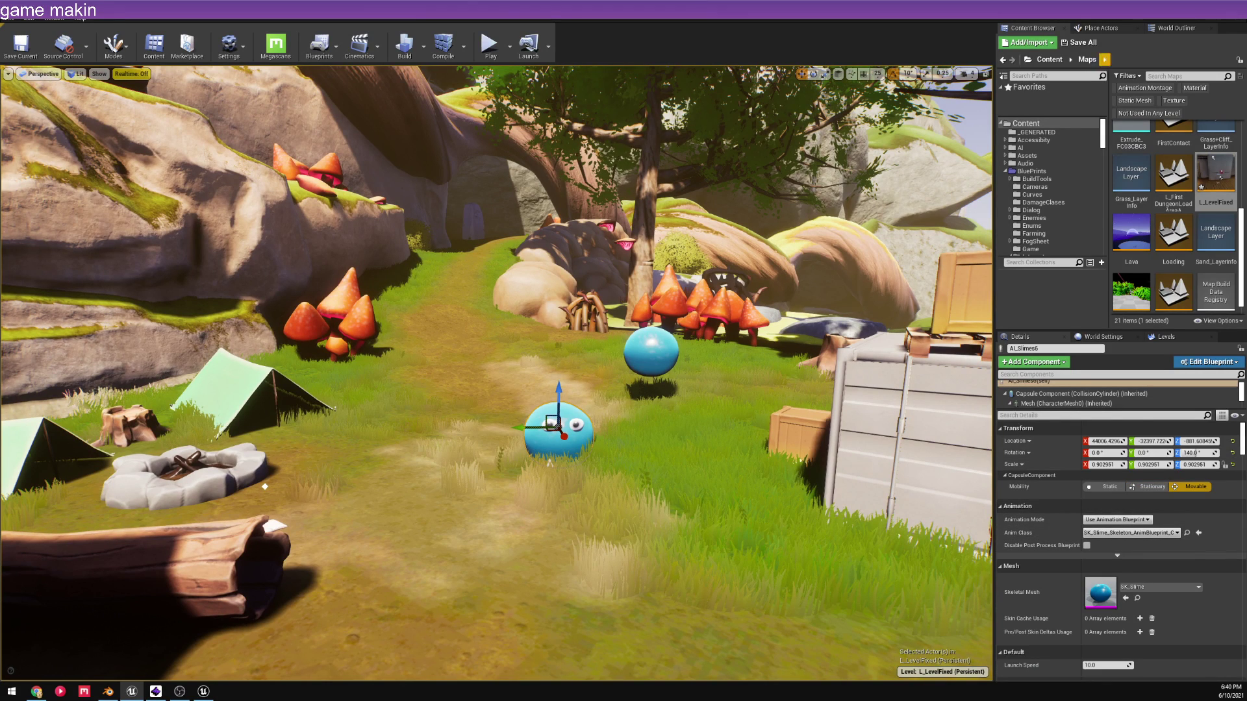
- Browse the SubLevels folder of Maps, move closer to the slimes, and turn on realtime viewport rendering
scroll(1195, 214, up, 5)
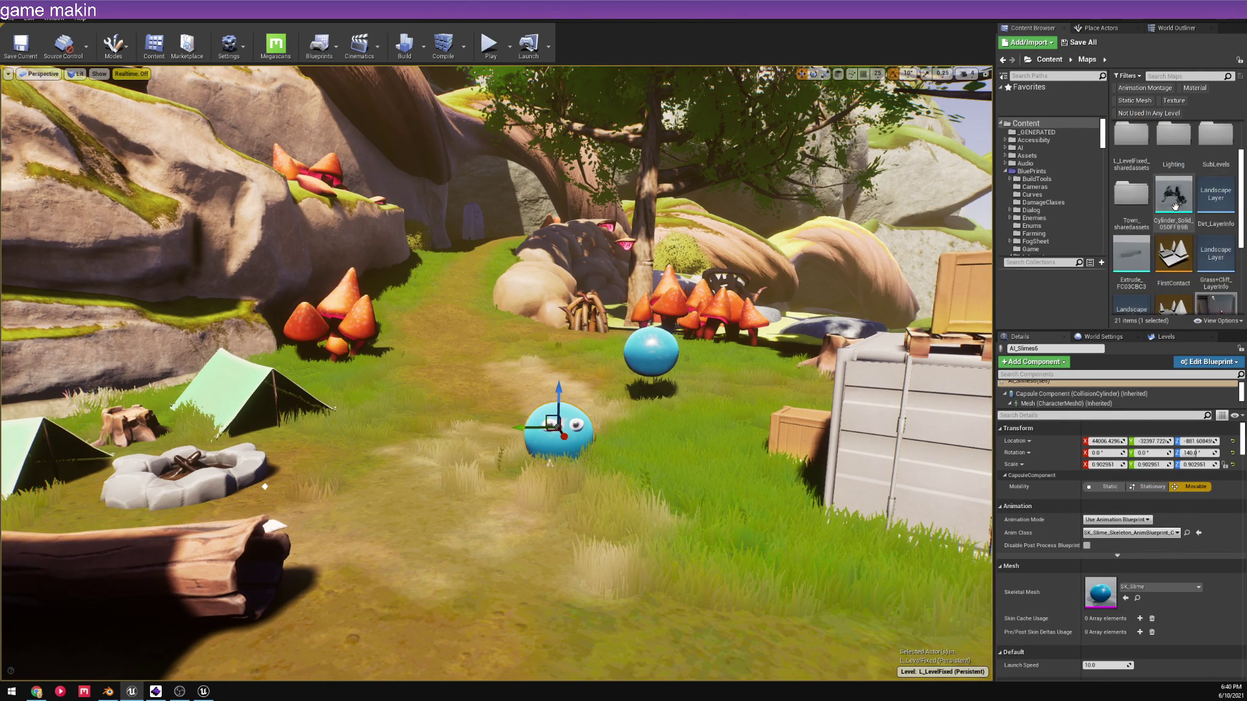
double_click(1209, 219)
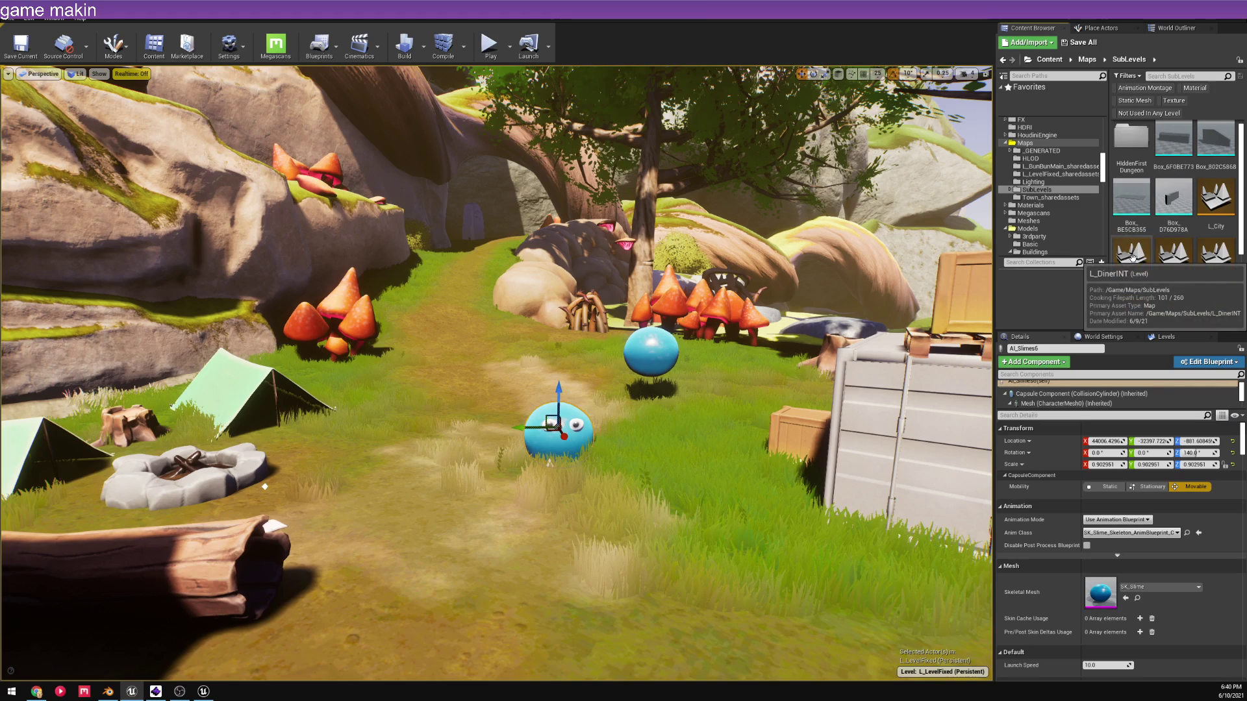
key(w)
right_drag(760, 351, 825, 406)
key(ctrl+r)
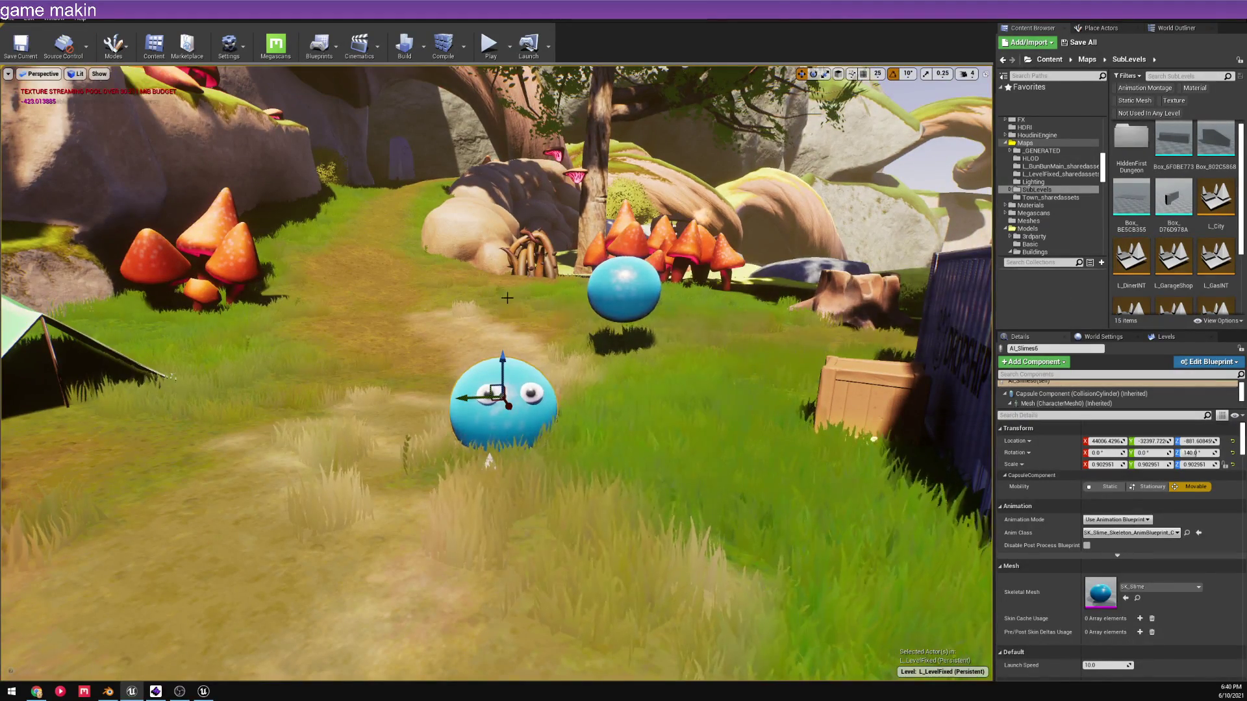
- View the slimes and the surrounding camp ground from above
key(w)
right_drag(532, 303, 576, 393)
key(w)
key(s)
scroll(620, 365, down, 10)
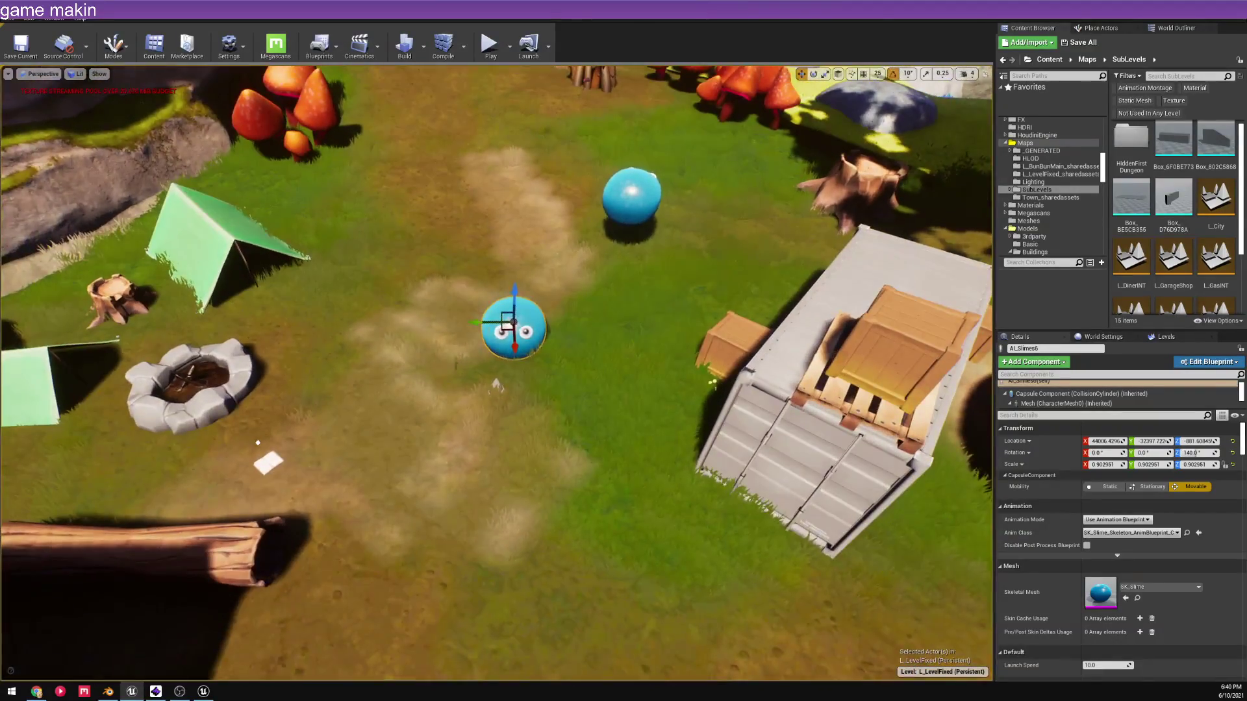
right_click(542, 403)
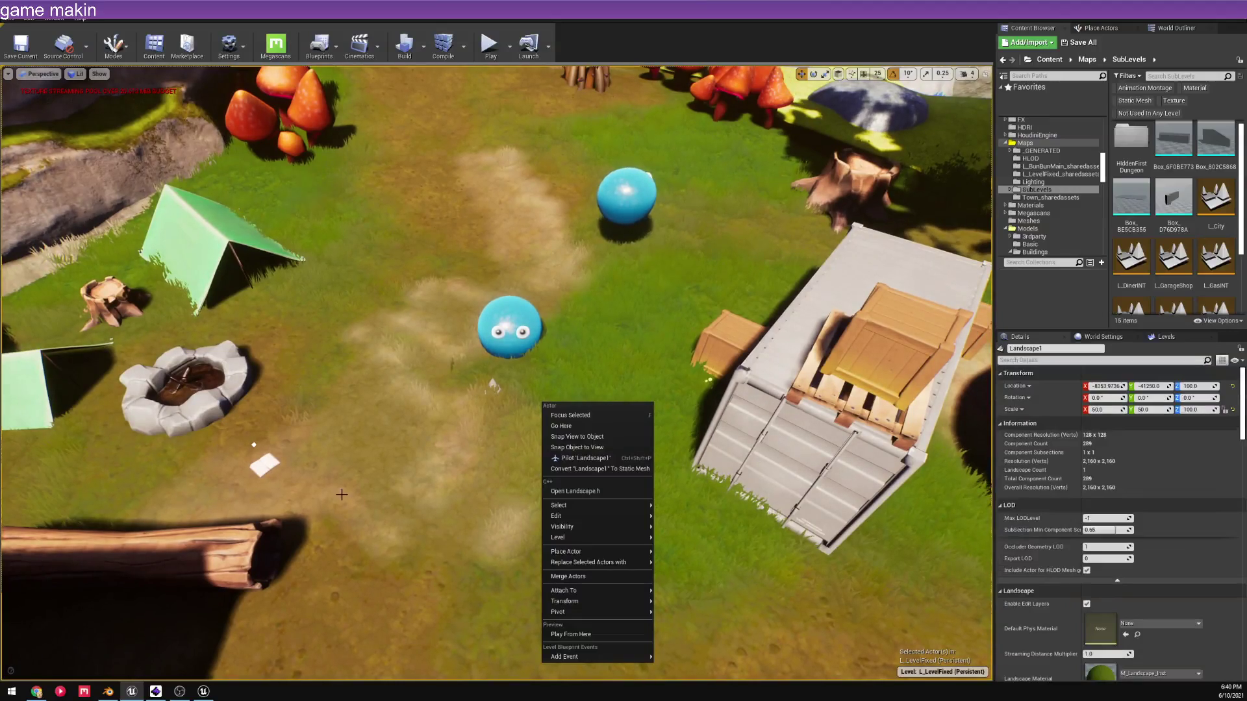
key(Escape)
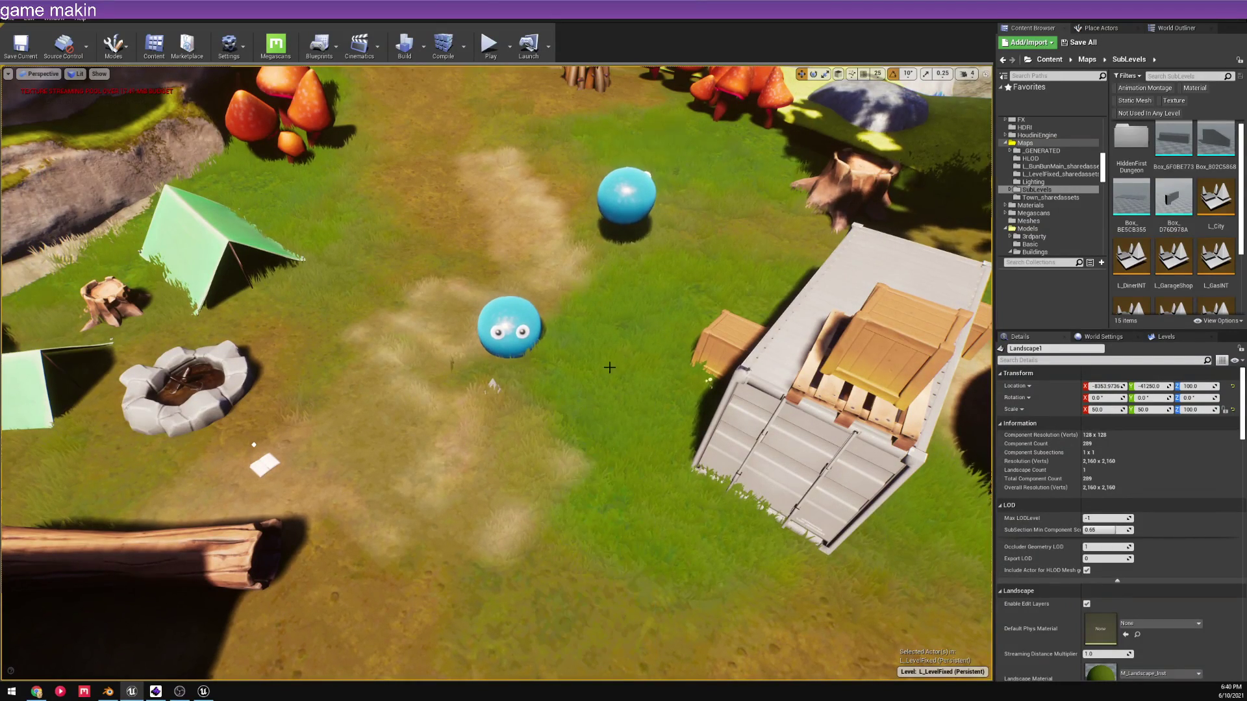
- Search the whole project content for "pick" and place a BP_PickUpBase on the ground in front of the nearer slime
click(1050, 59)
click(1169, 76)
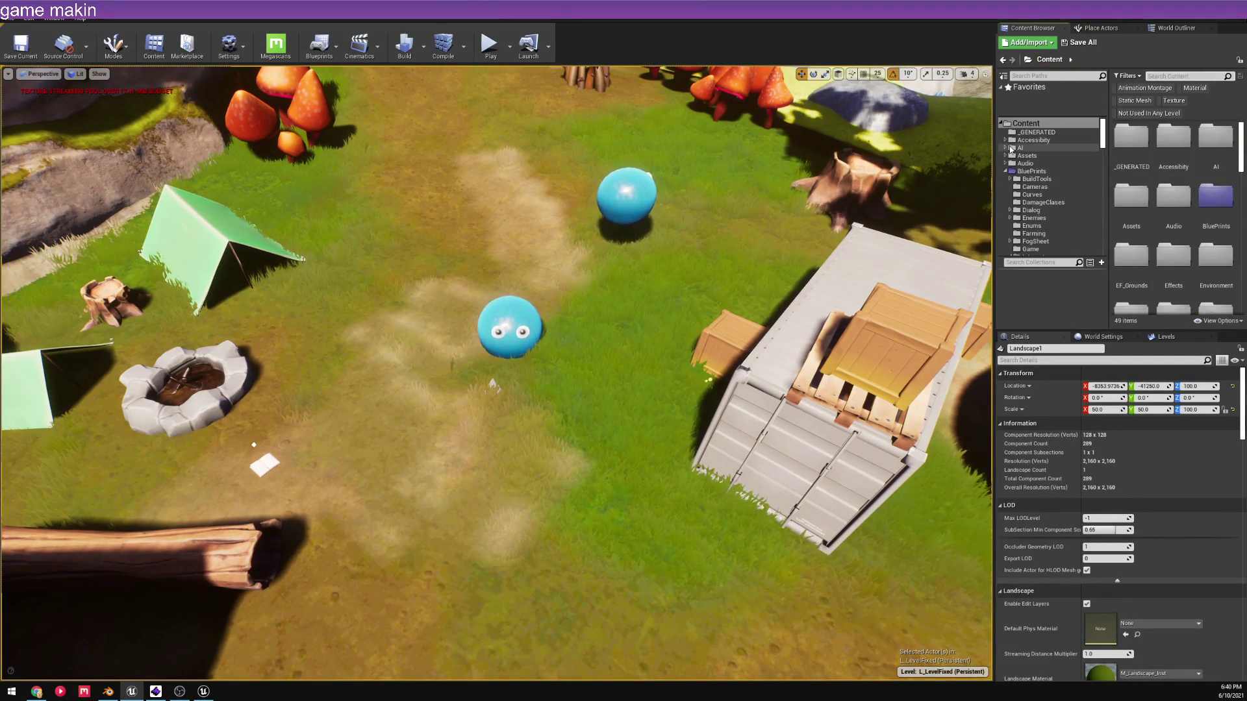
text(pick)
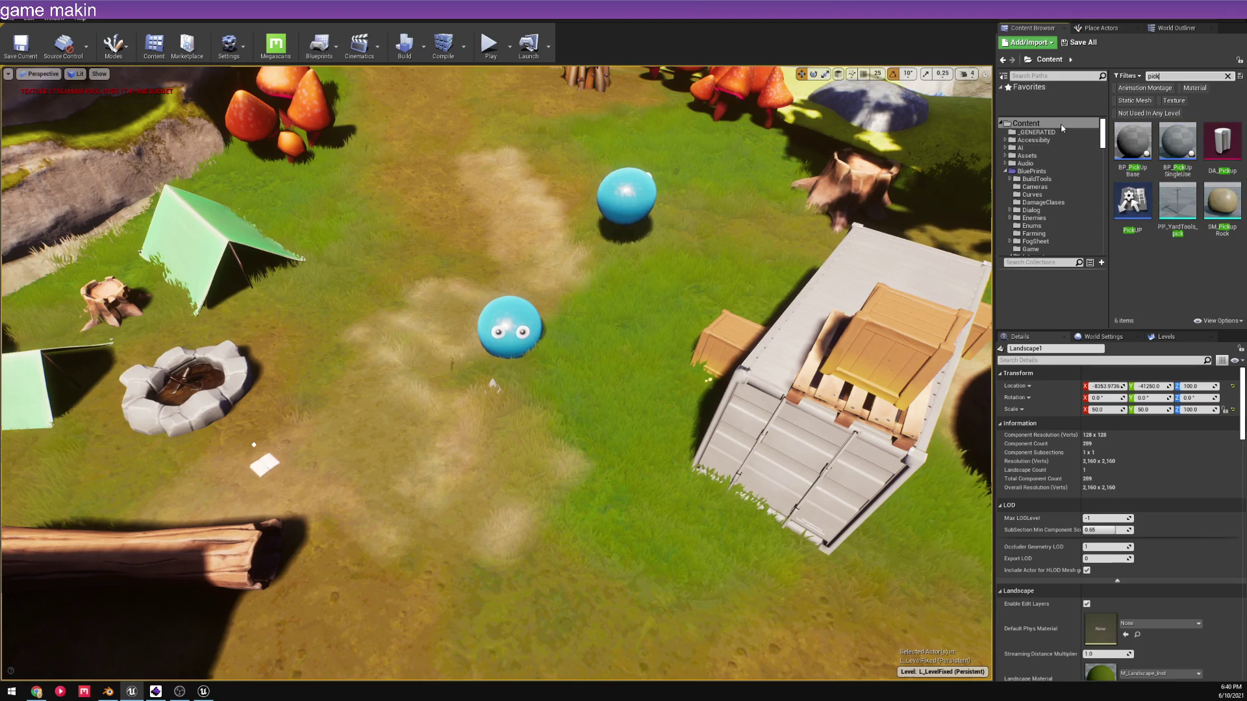
drag(1133, 140, 495, 421)
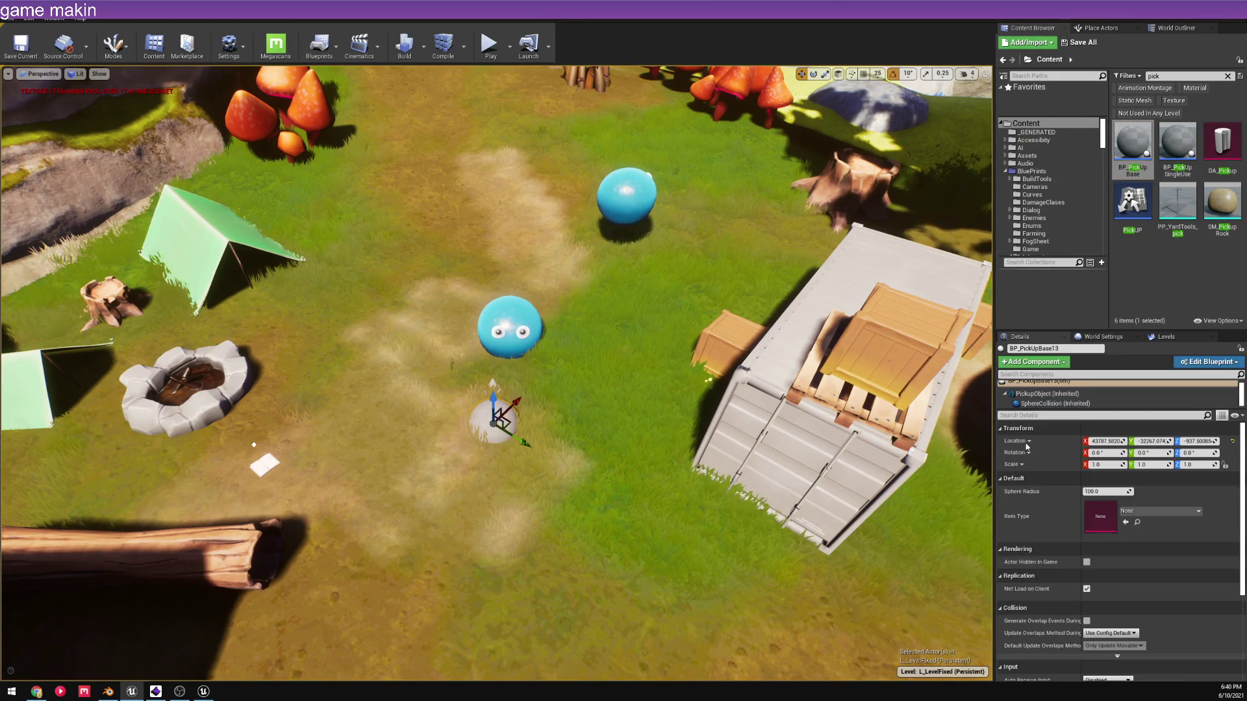
- Set the pickup's item type to DA_Apple and scatter several copies of it on the grass around the slime
click(1159, 511)
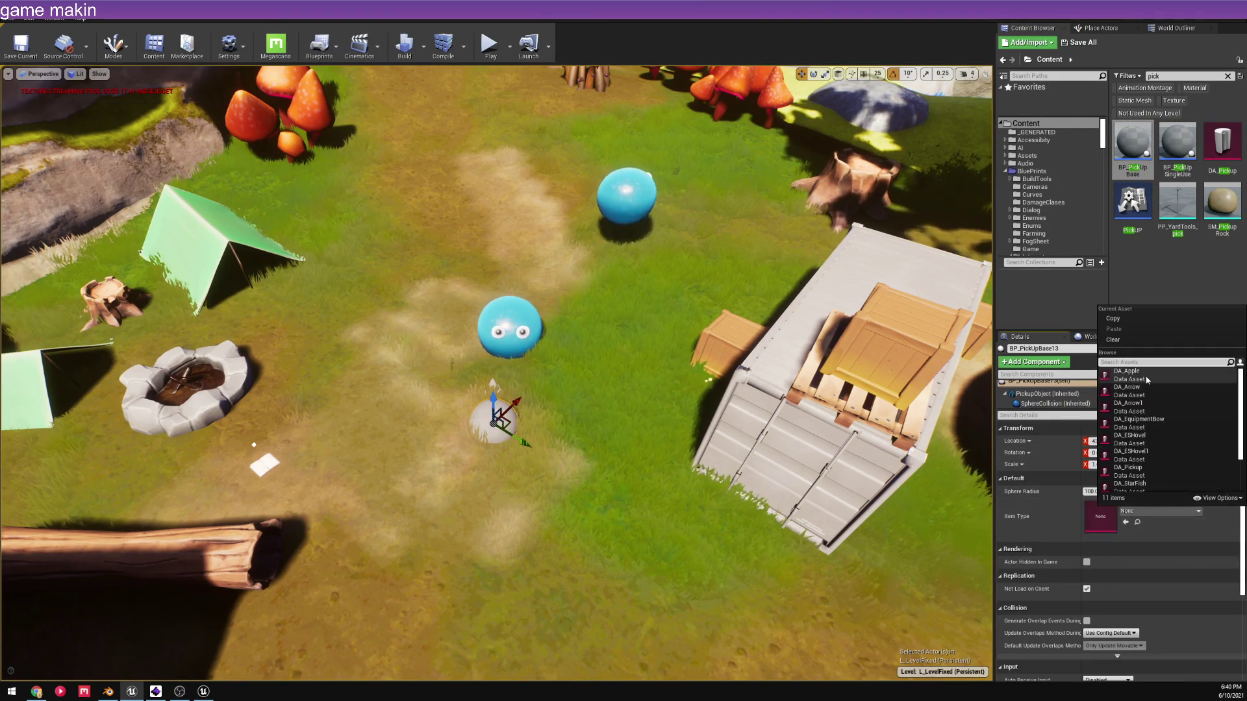
click(1169, 388)
key(f)
right_drag(498, 364, 494, 312)
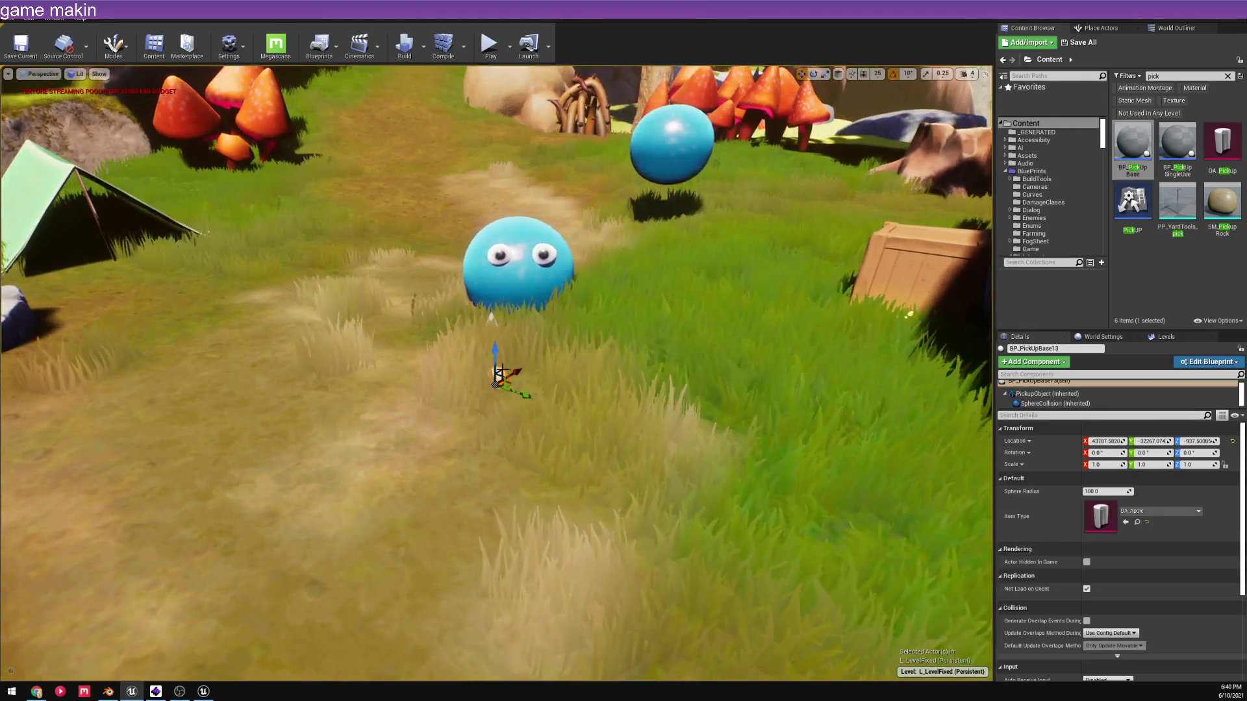
drag(496, 350, 437, 347)
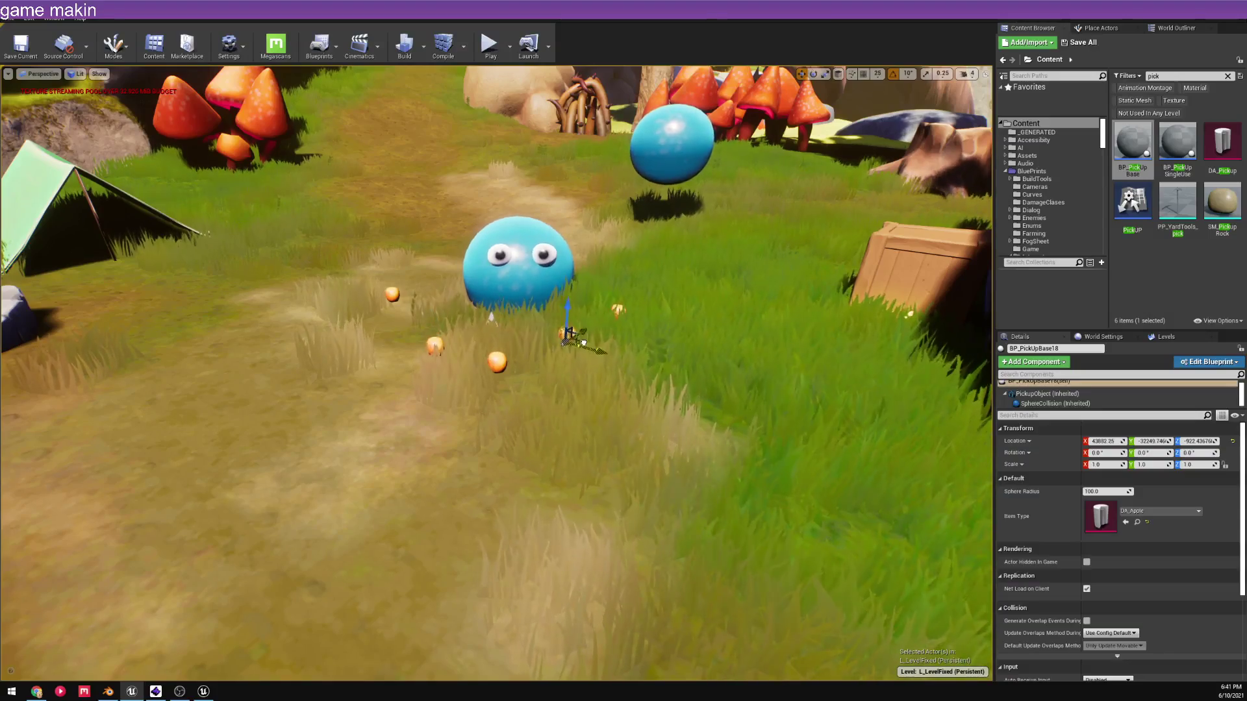
- Start a playtest from the grass beside the apples and run the character around the camp near the closer slime
right_drag(604, 574, 602, 579)
right_click(617, 569)
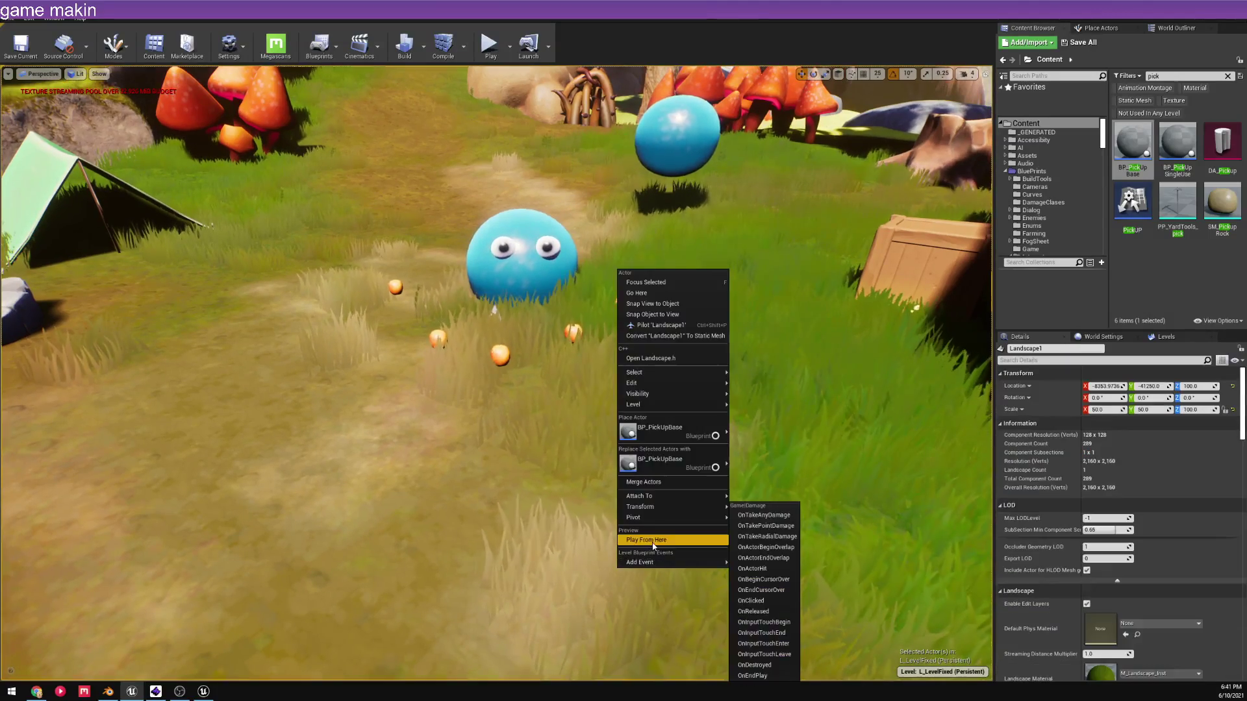
click(651, 541)
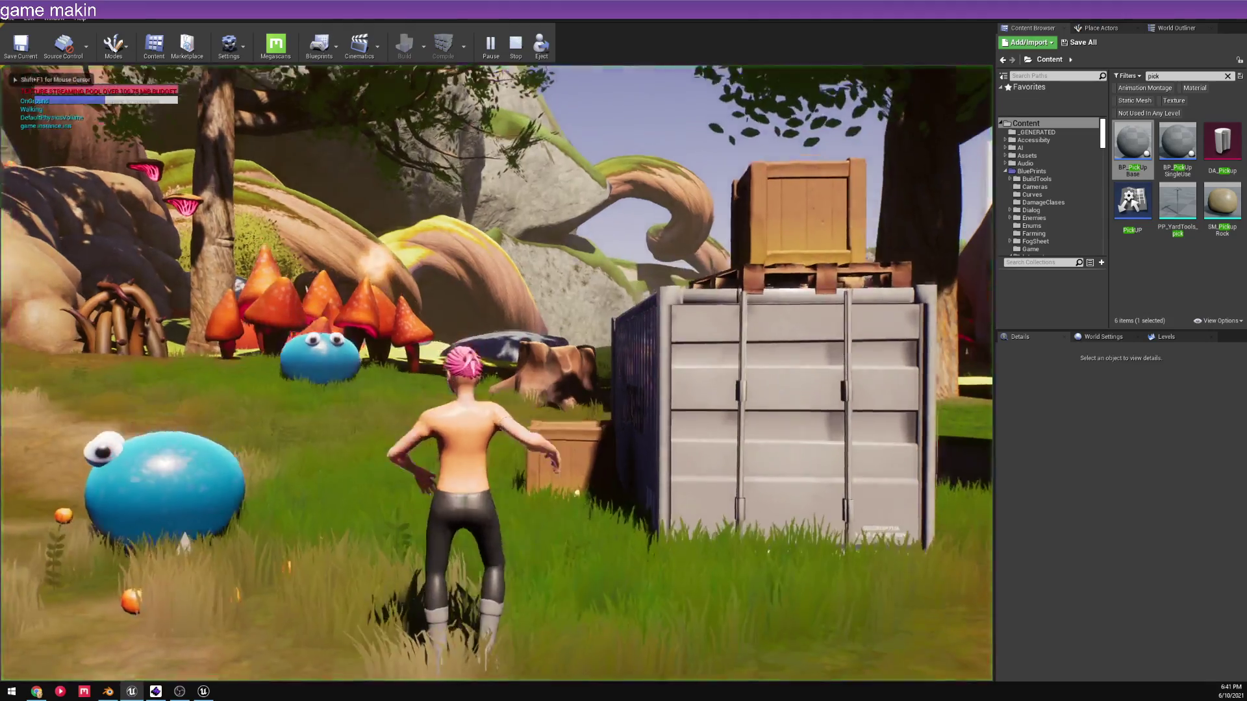
key(s)
key(a)
key(s)
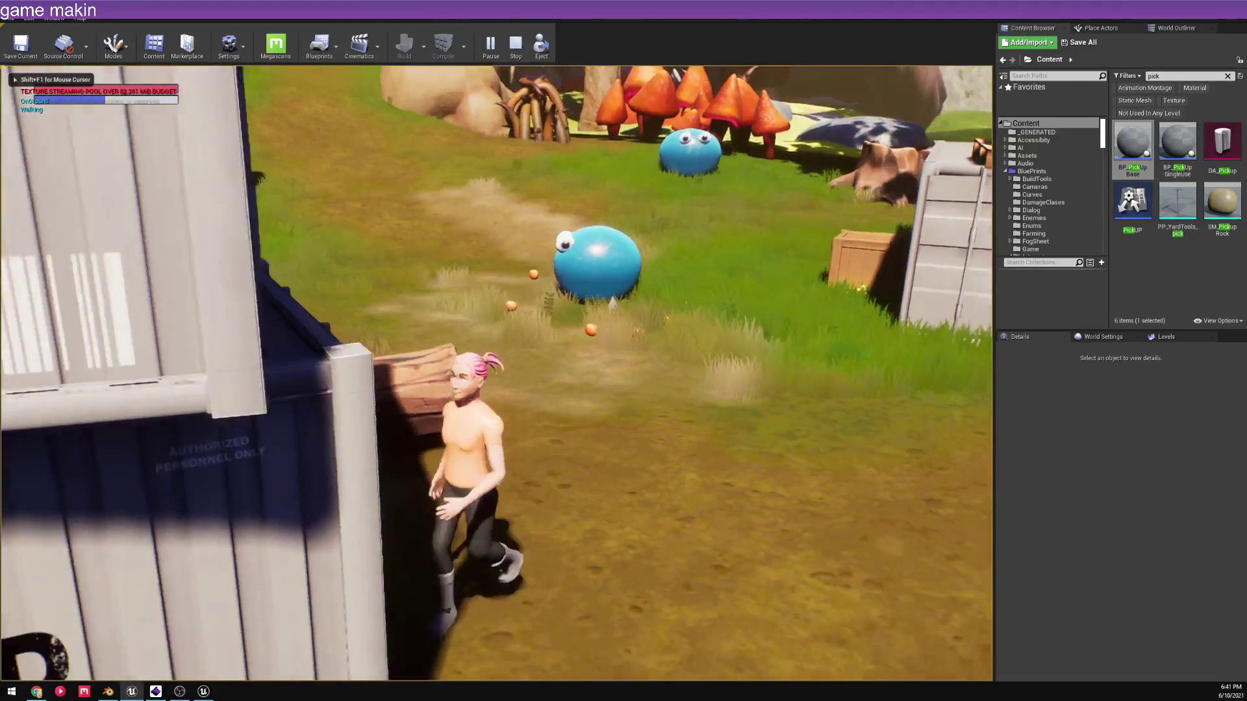
key(w)
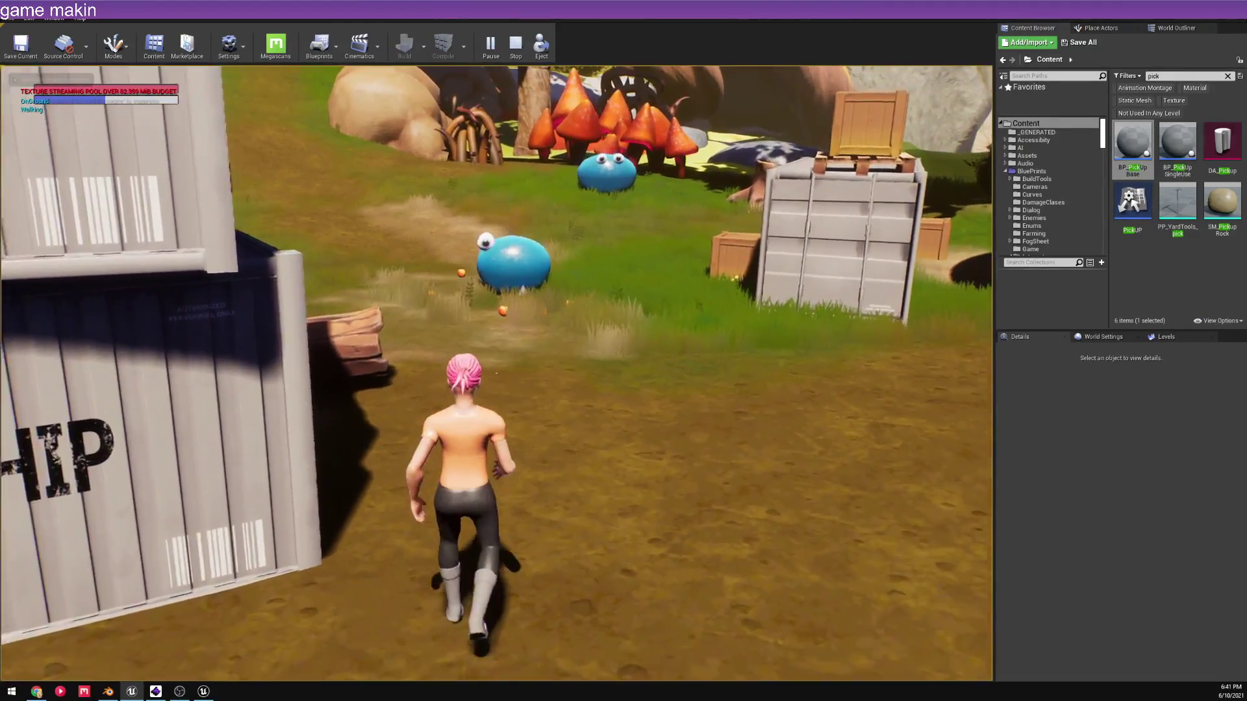
key(w)
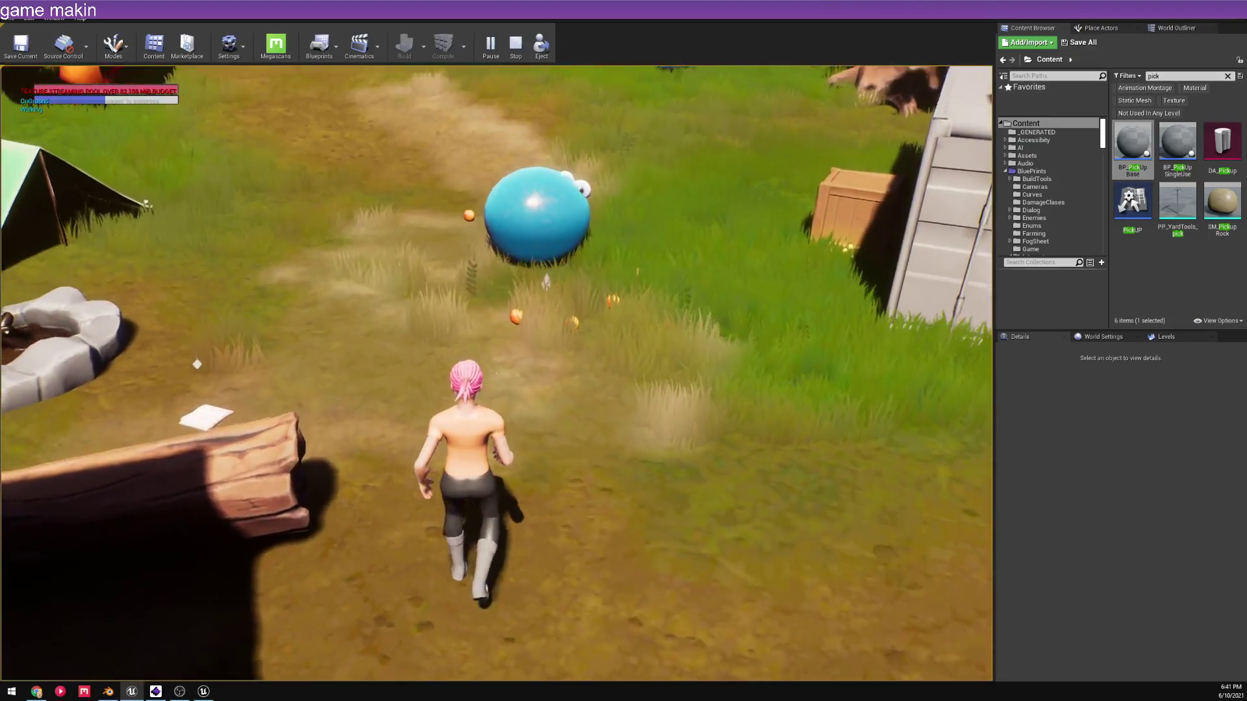
key(s)
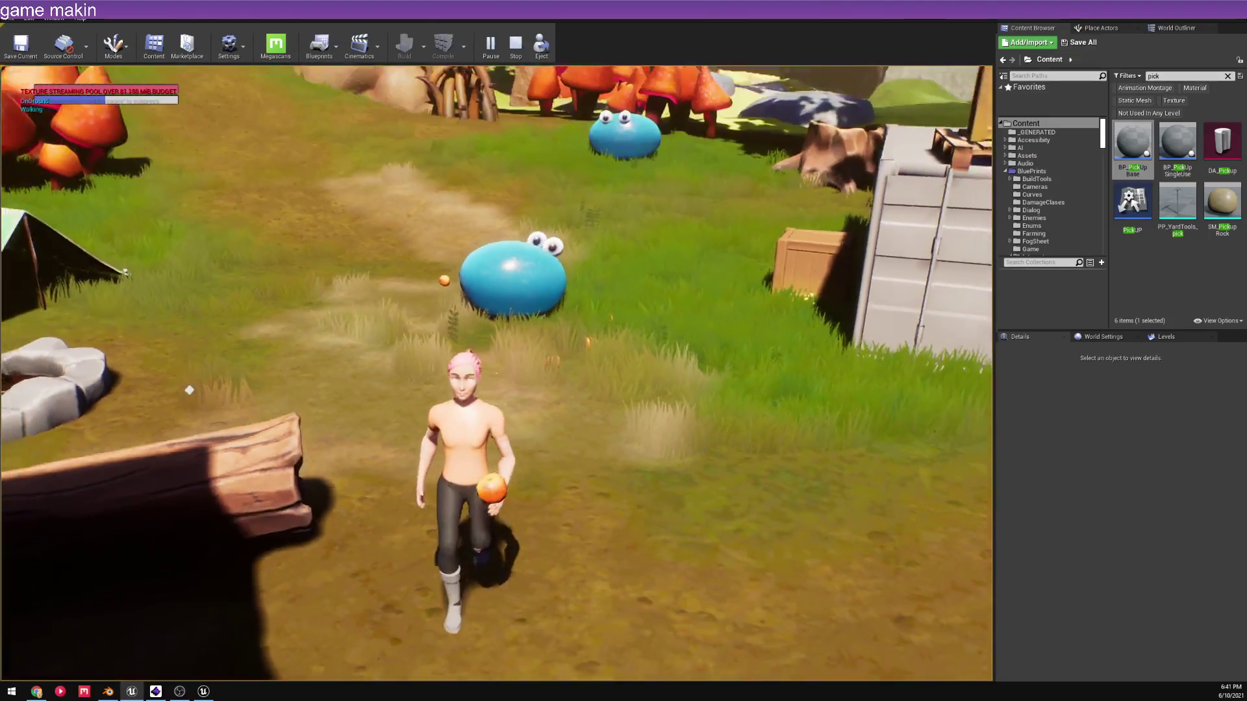
- Move the character back and forth among the apples to test how the closer slime and the pickups react
key(a)
key(w)
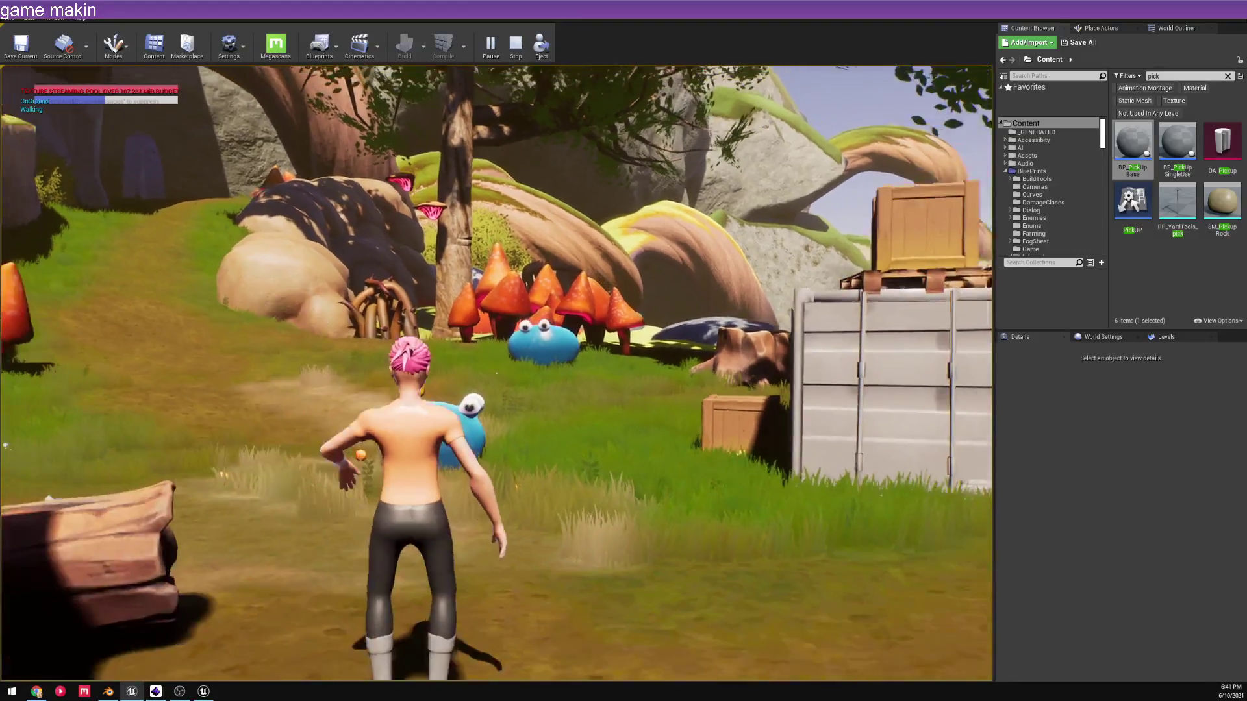
key(s)
key(w)
key(w)
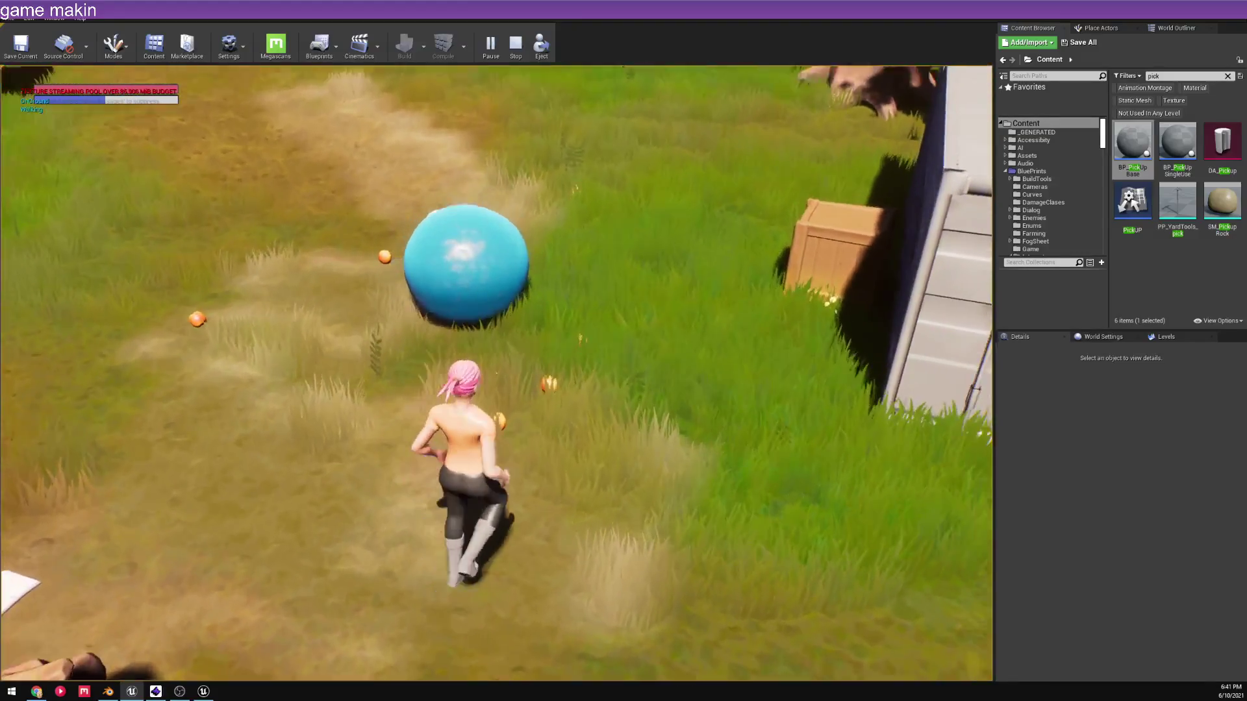
key(w)
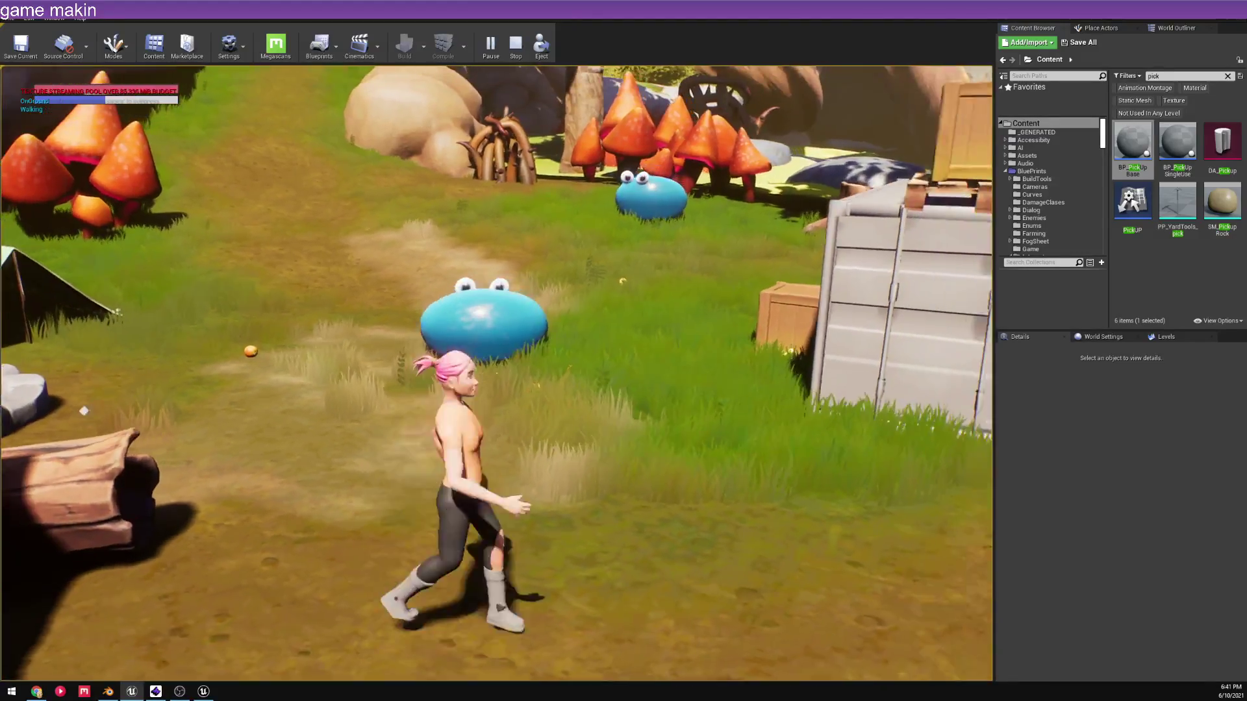
key(w)
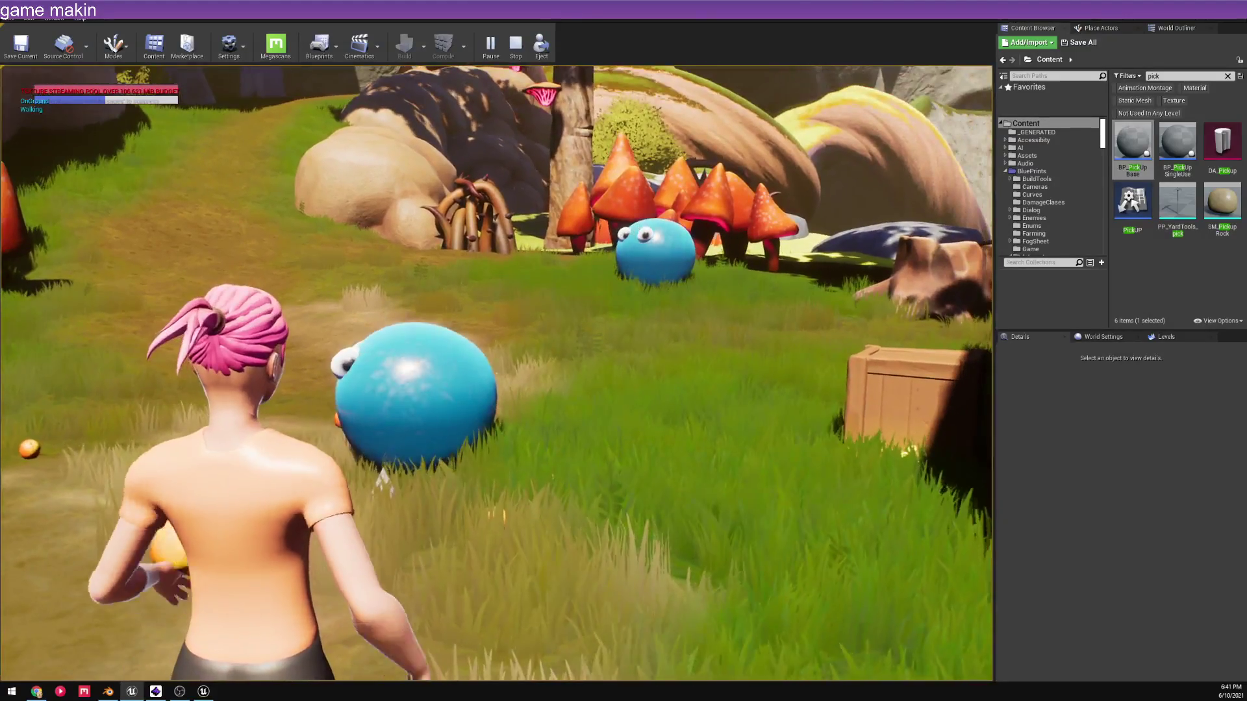
- Attack the closer slime from above, run on through the camp to the remaining slime, and end the playtest
key(w)
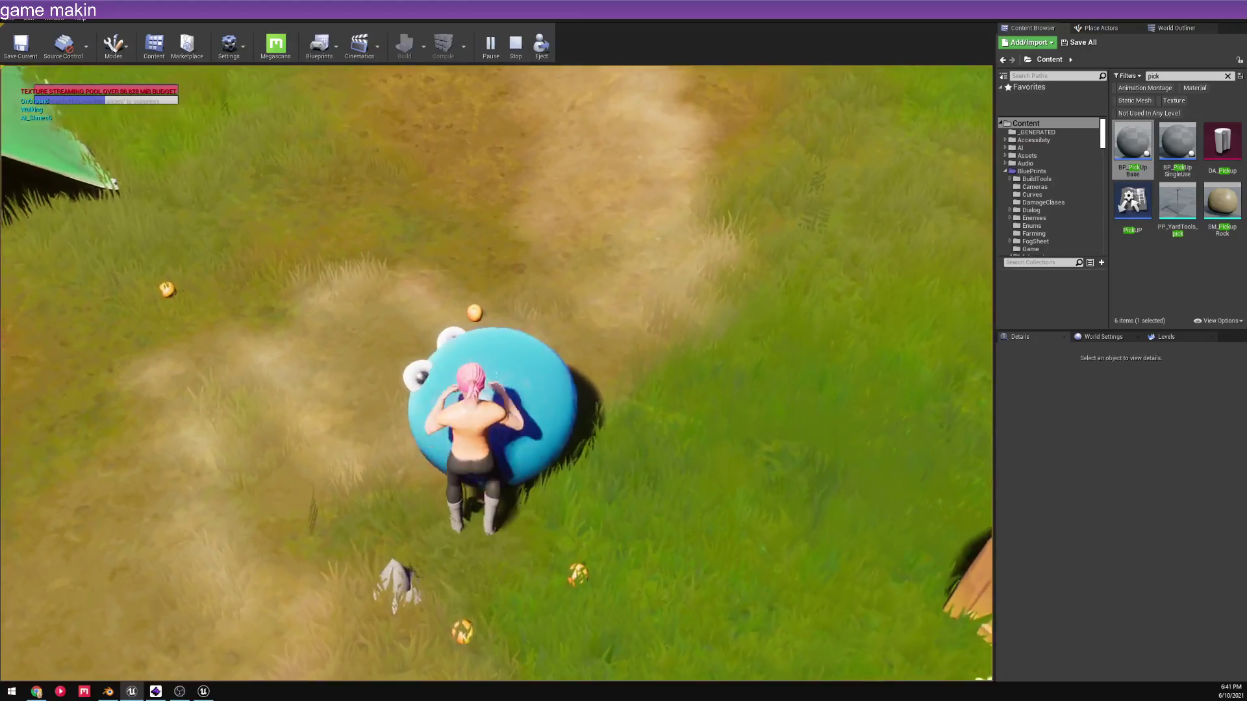
key(w)
key(w)
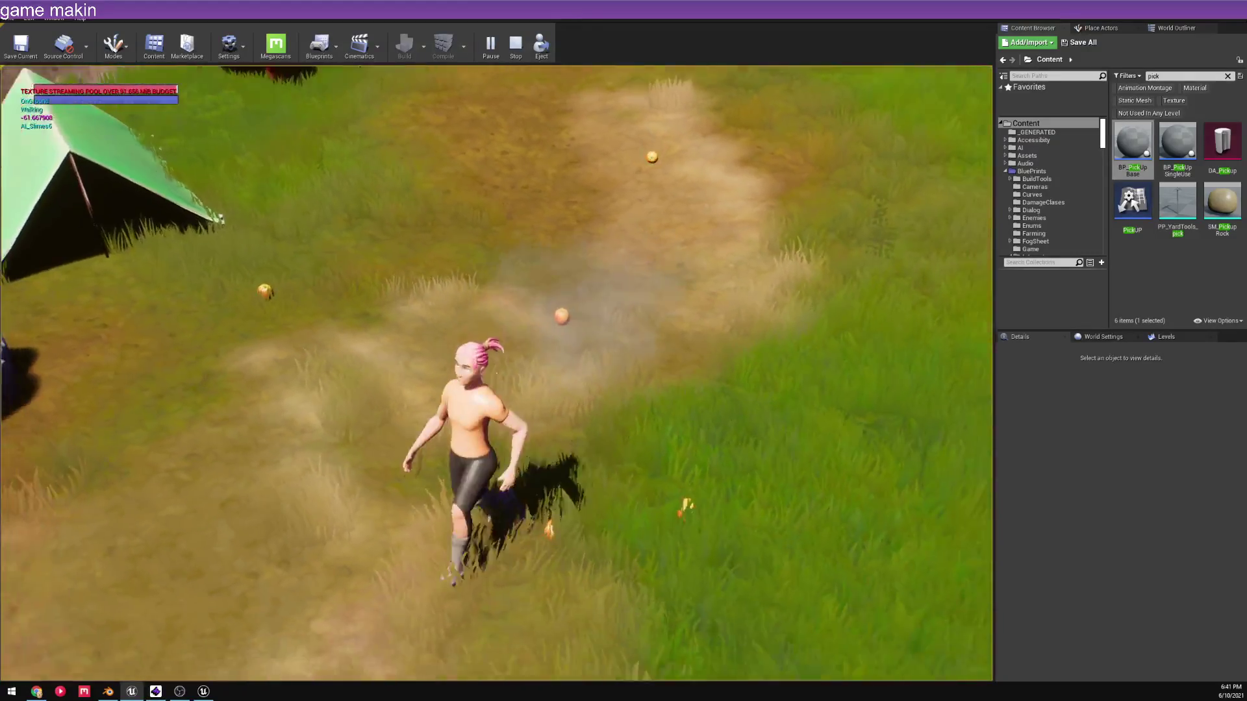
key(w)
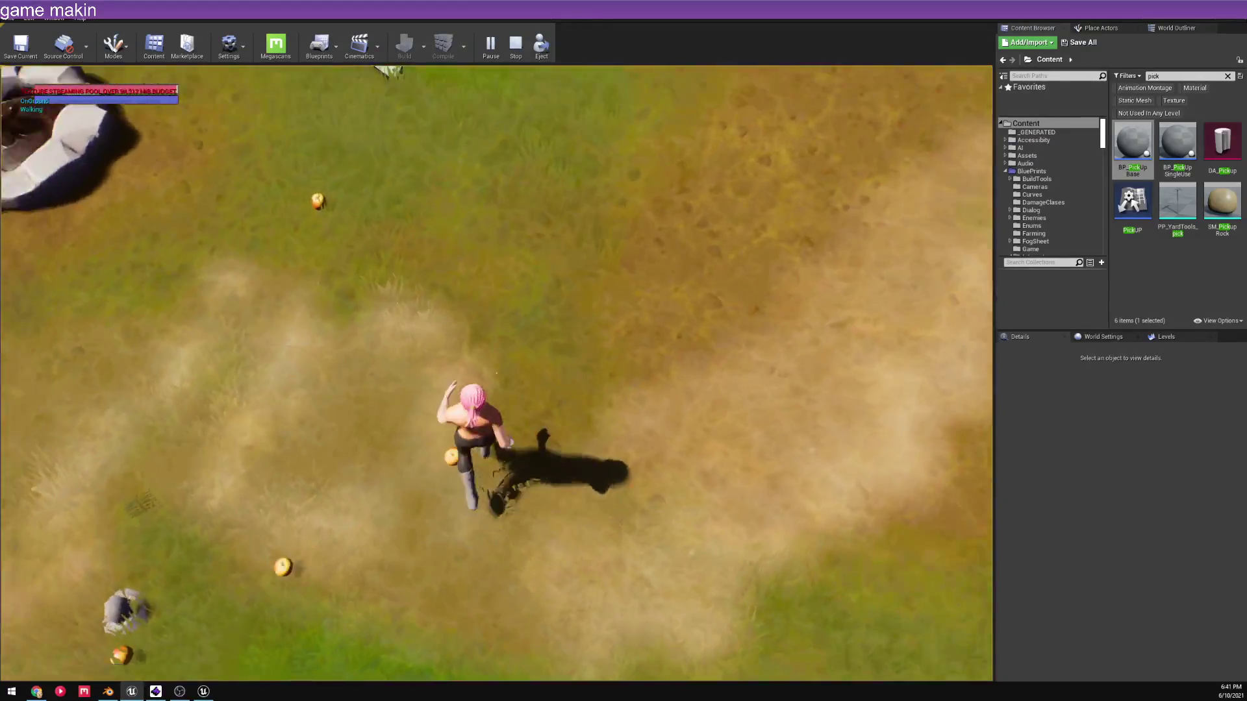
key(w)
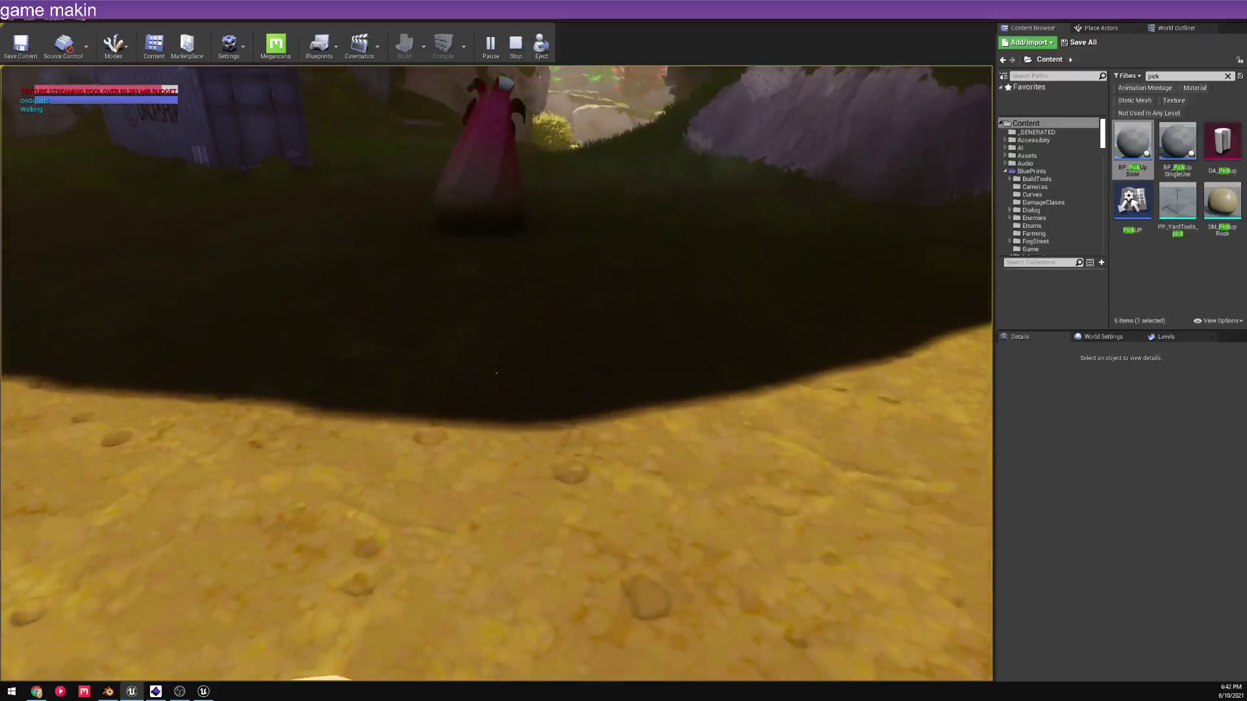
key(w)
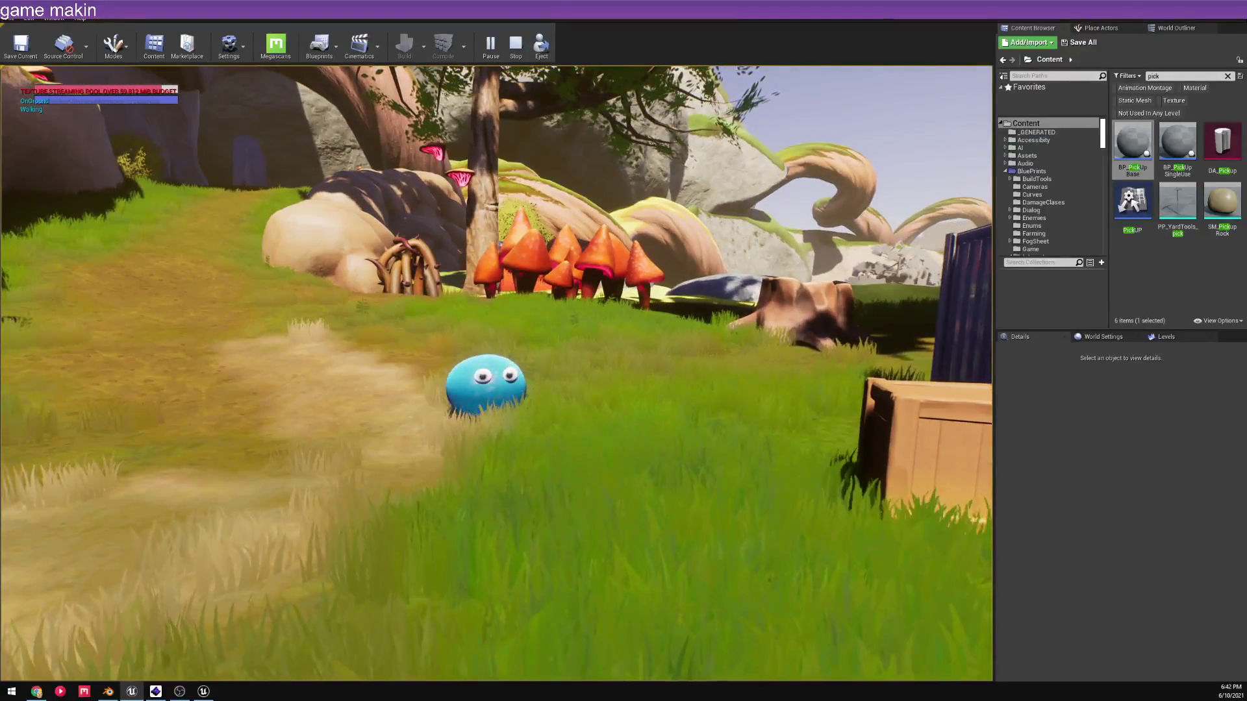
key(Escape)
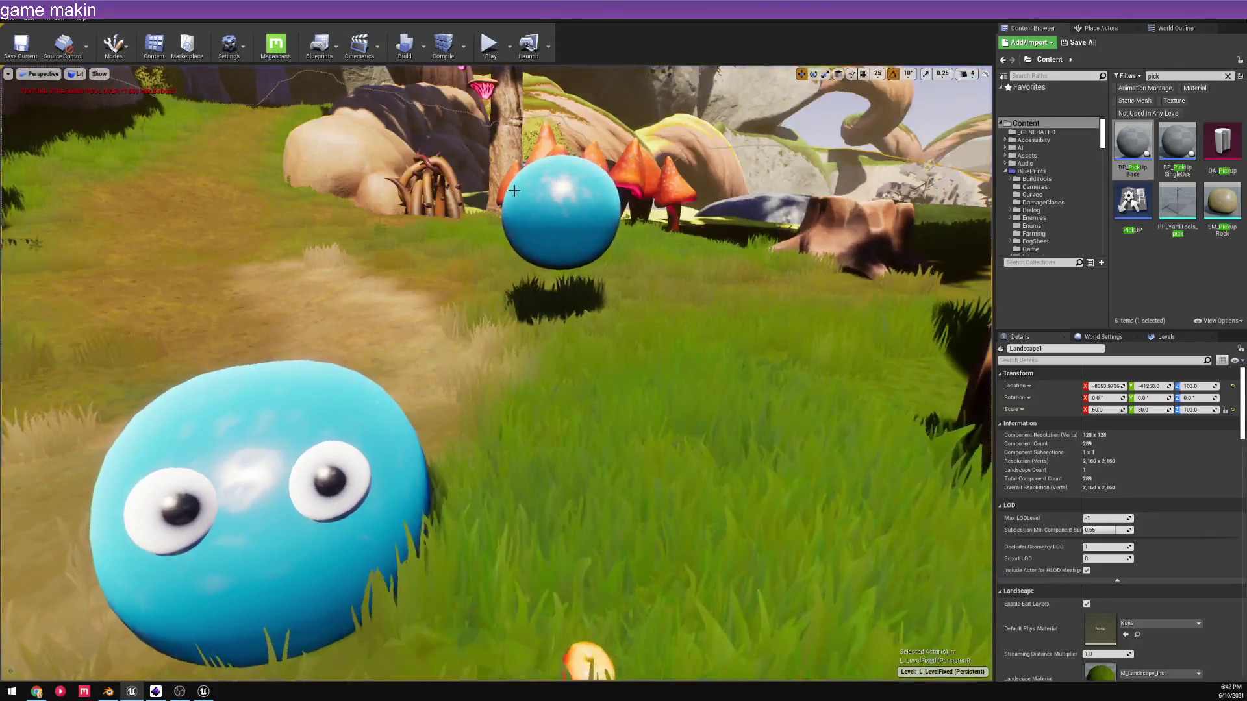
- Open the blueprint of the apple pickup in front of the closer slime and view its event graph
scroll(482, 625, down, 3)
right_click(482, 625)
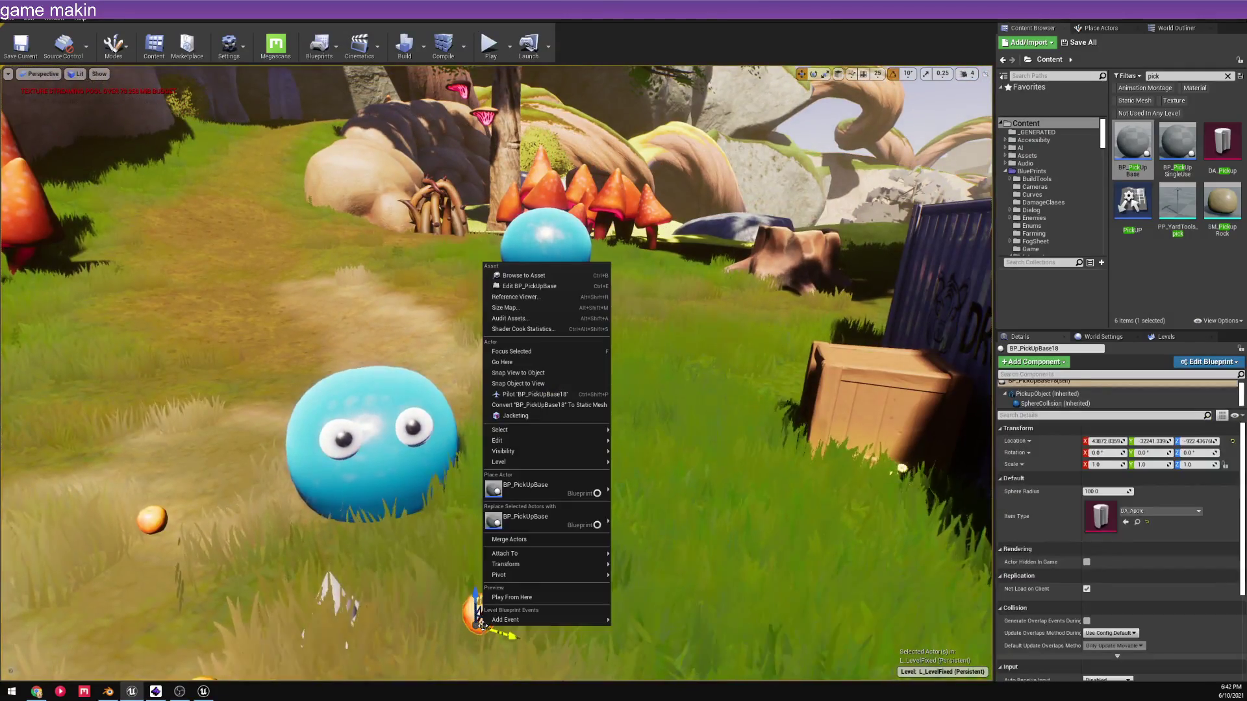
click(537, 296)
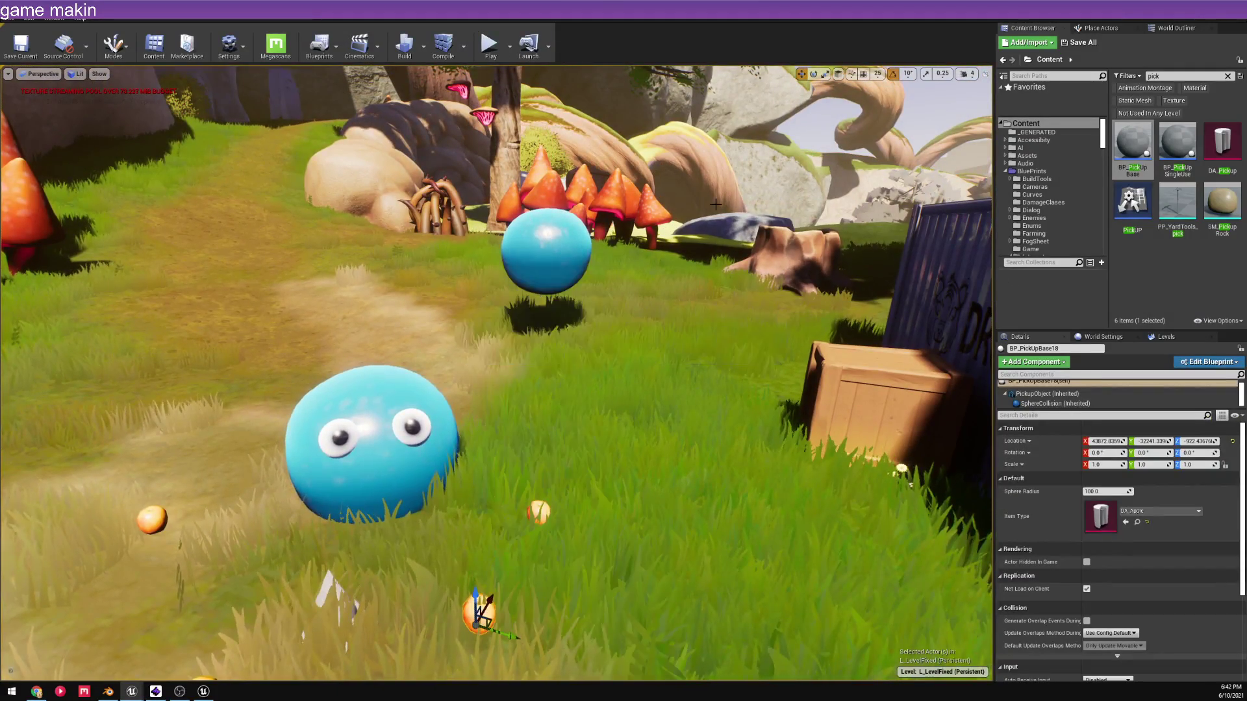
scroll(727, 235, down, 2)
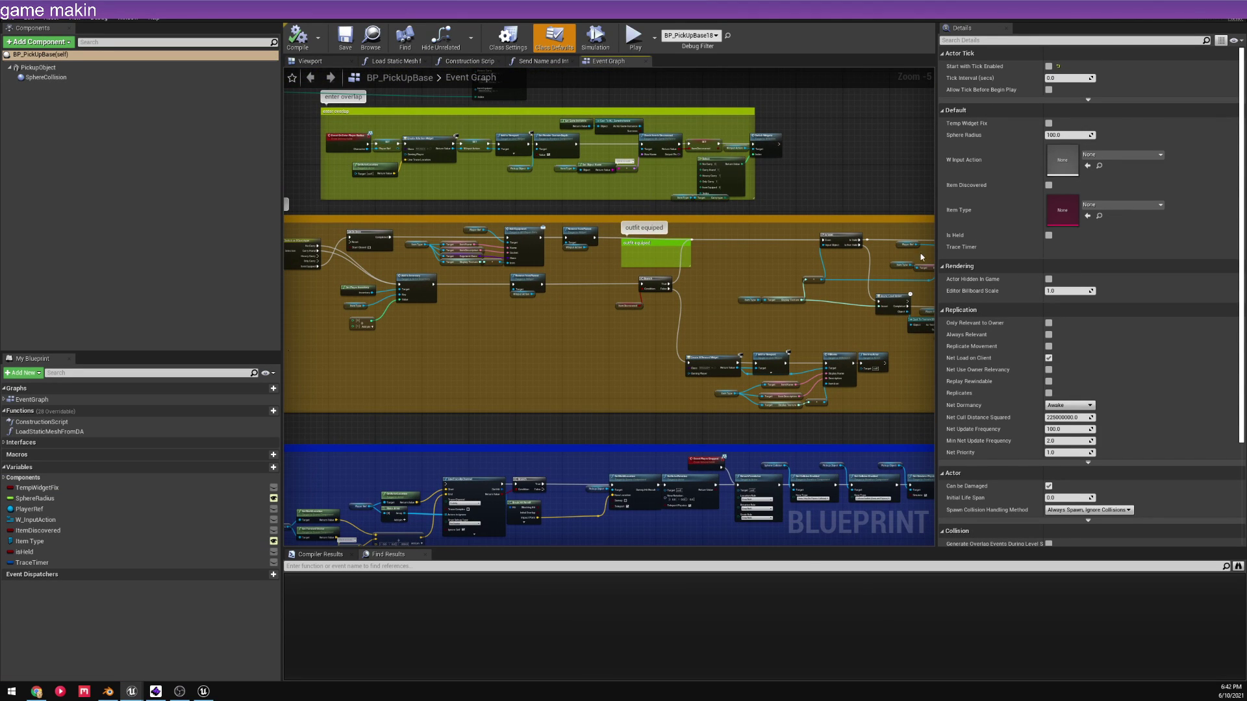
right_drag(770, 155, 783, 210)
- Examine the physics and collision settings of the pickup's SphereCollision component
click(46, 77)
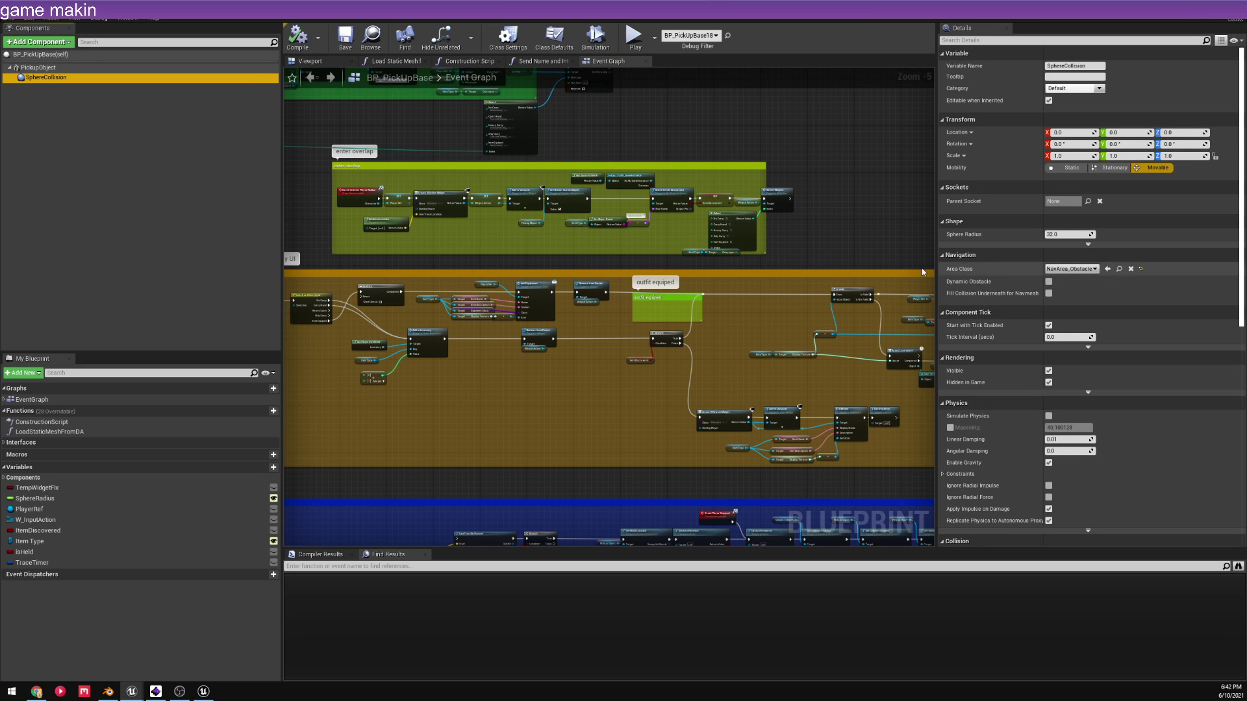
click(734, 283)
scroll(1078, 254, down, 6)
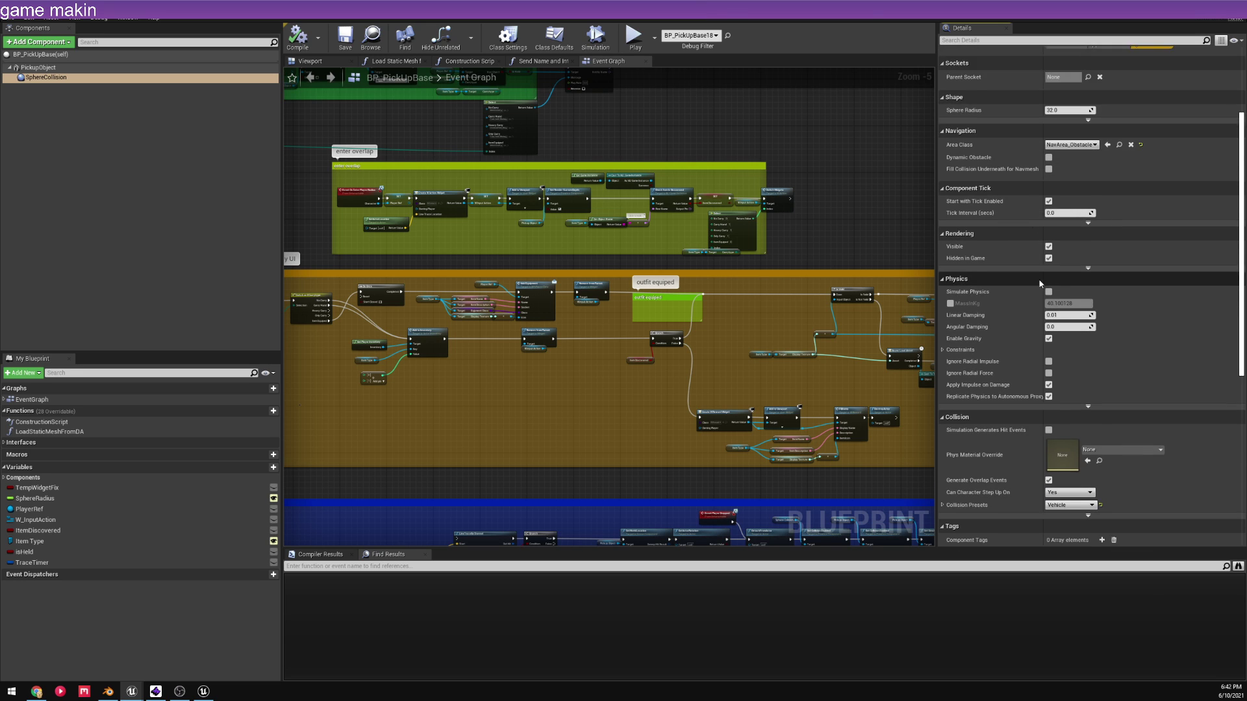
scroll(1067, 270, down, 3)
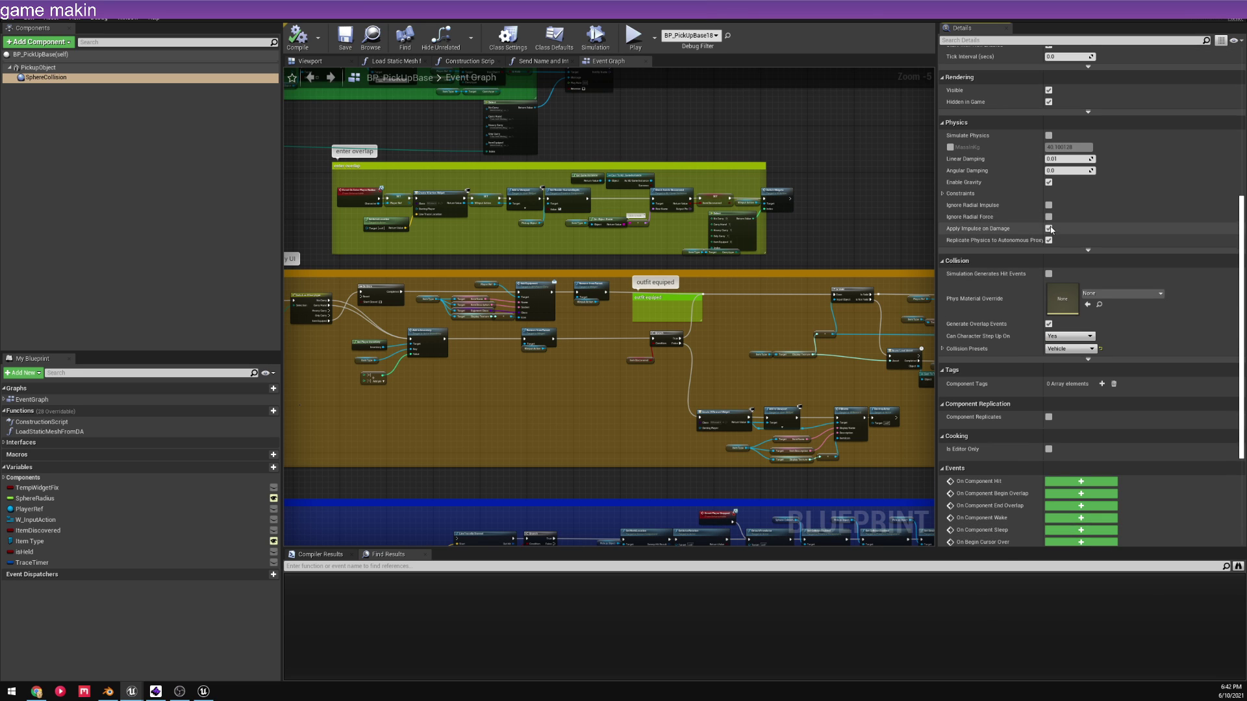
click(1085, 312)
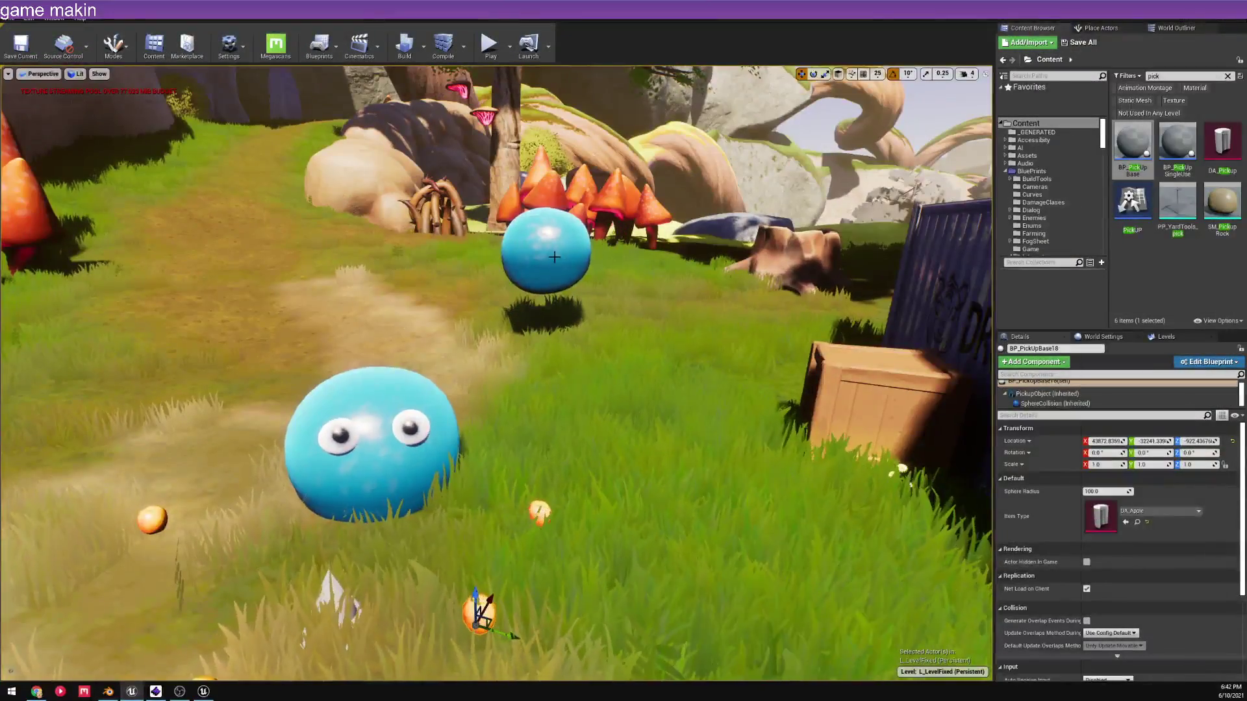
- Open the blueprint of the farther blue slime in the level for editing
click(543, 250)
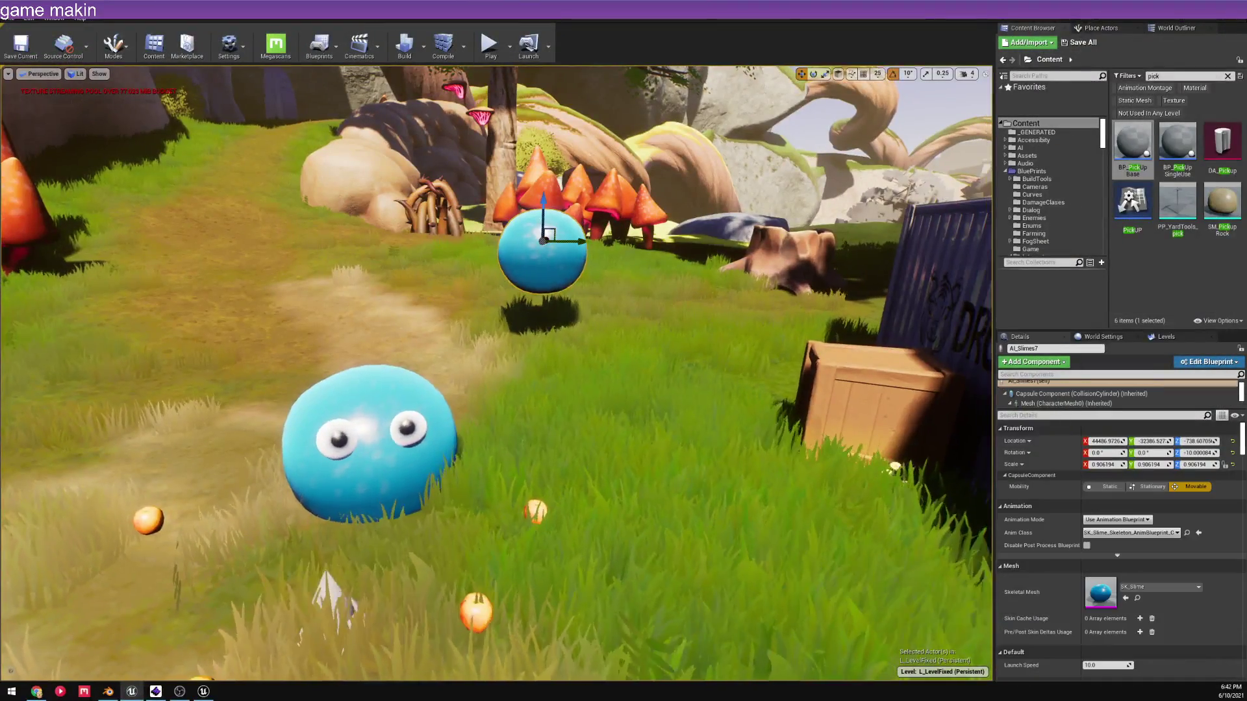
right_click(551, 263)
click(588, 285)
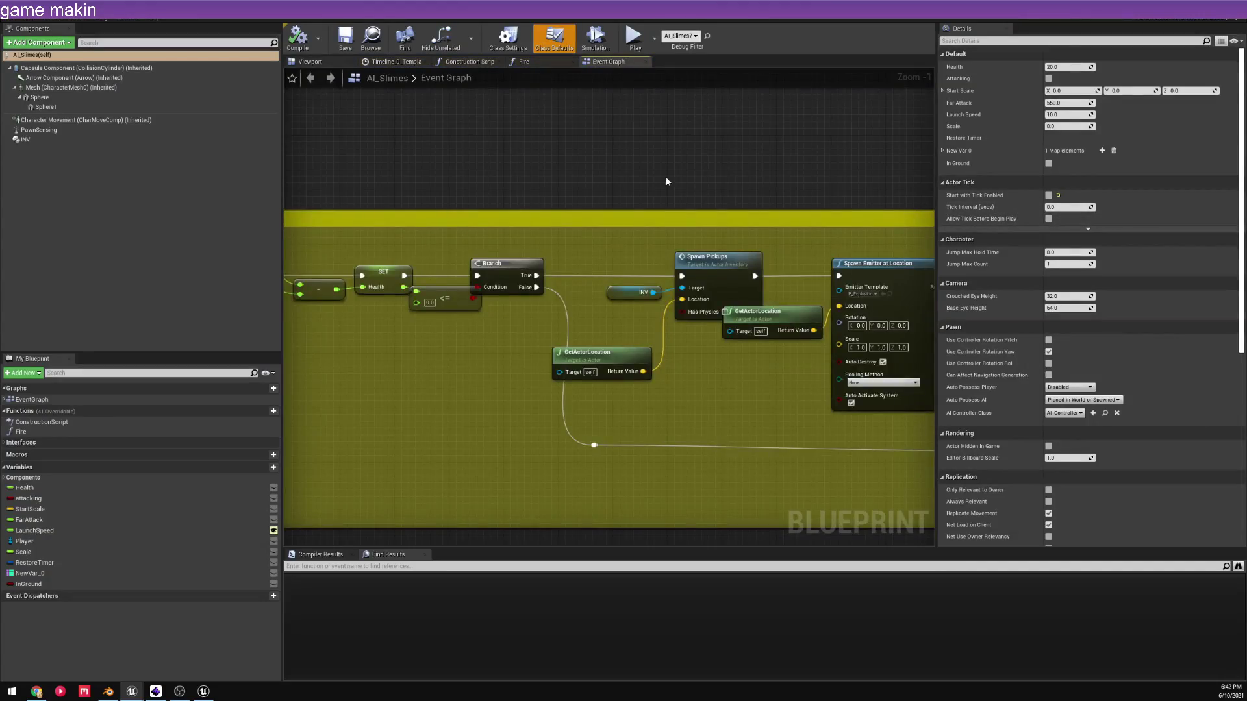
- Examine the slime's event graph, covering the damage, scale, ShootSlimeBall, noise and seen logic
scroll(667, 181, down, 4)
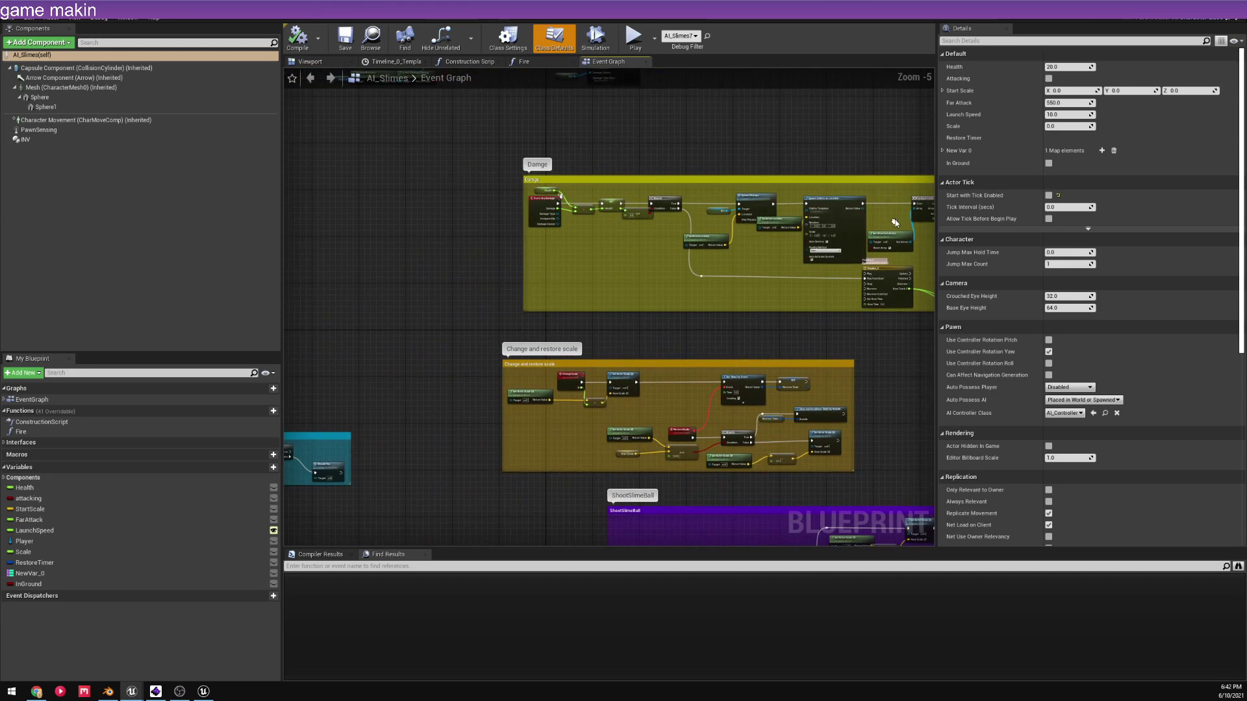
right_drag(895, 223, 895, 221)
right_drag(763, 329, 743, 295)
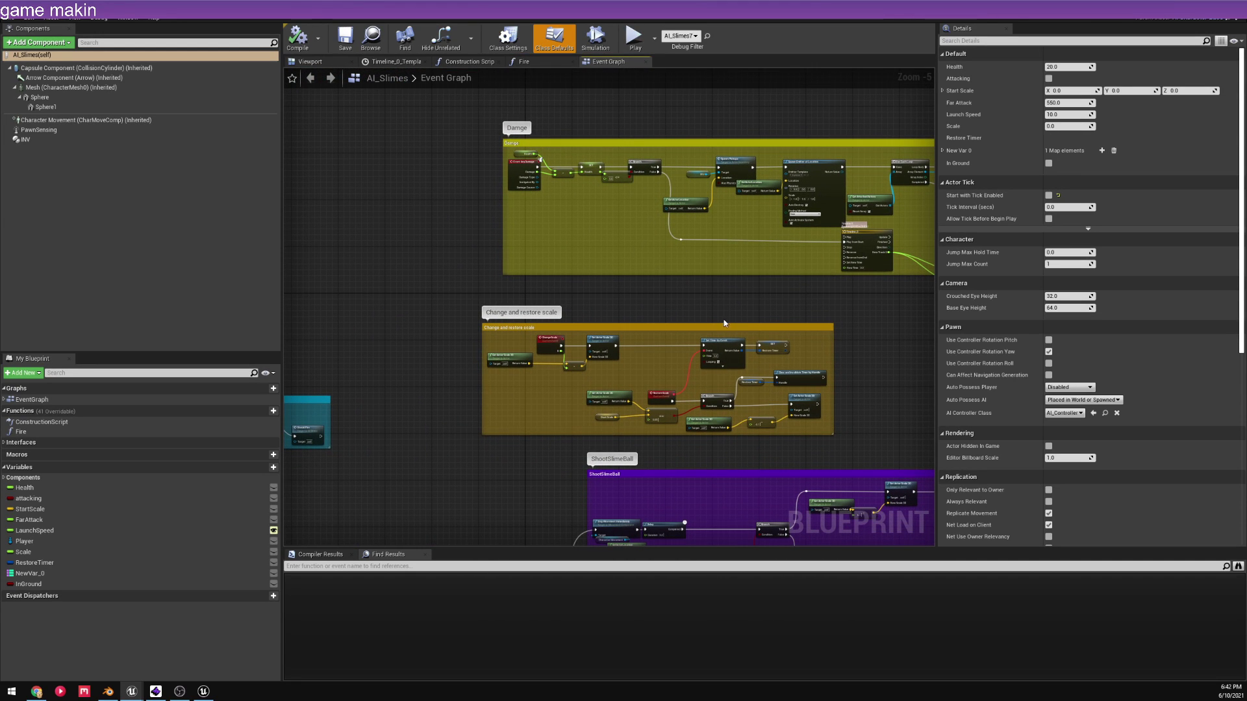
right_drag(725, 323, 735, 265)
right_drag(889, 354, 711, 325)
scroll(736, 250, down, 1)
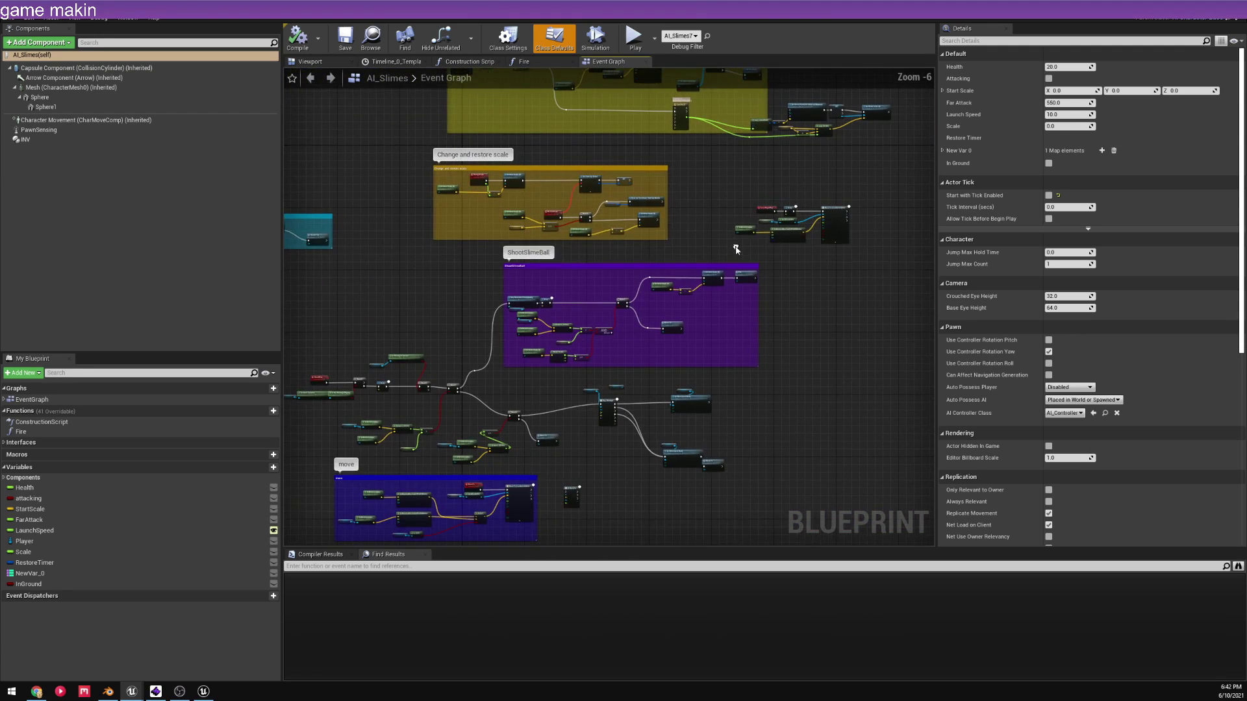
scroll(531, 305, up, 2)
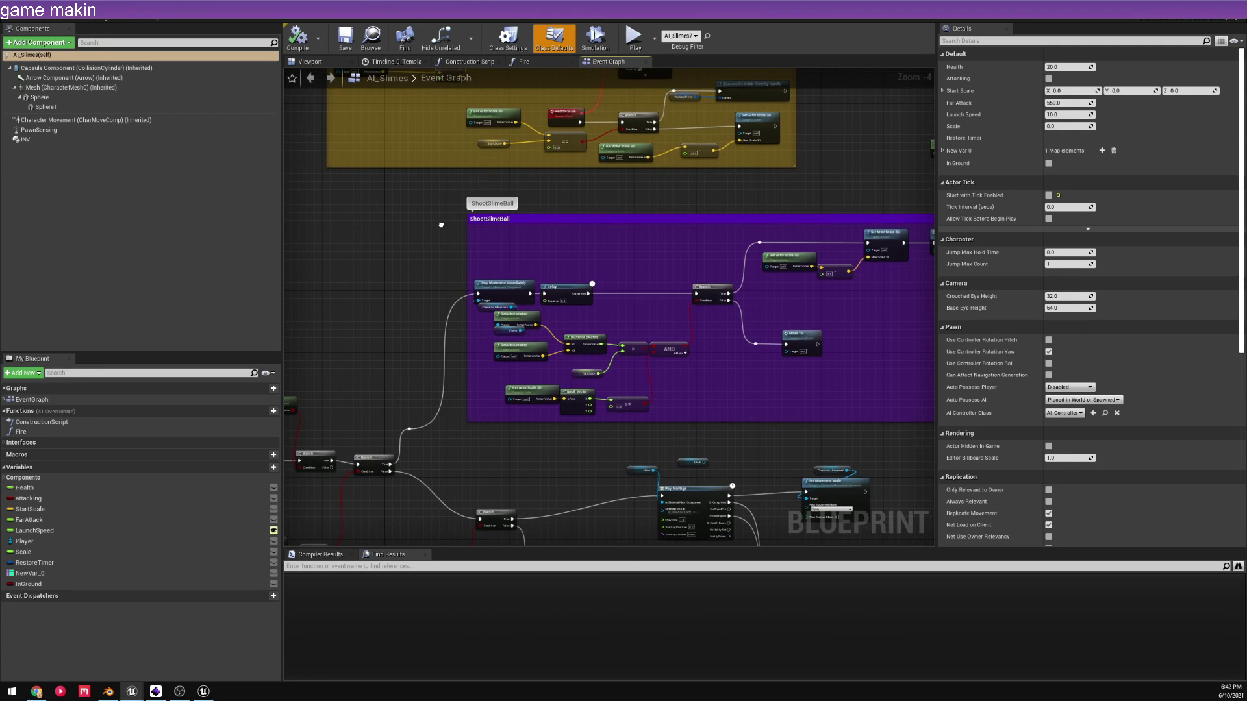
scroll(437, 217, down, 1)
right_drag(437, 217, 680, 221)
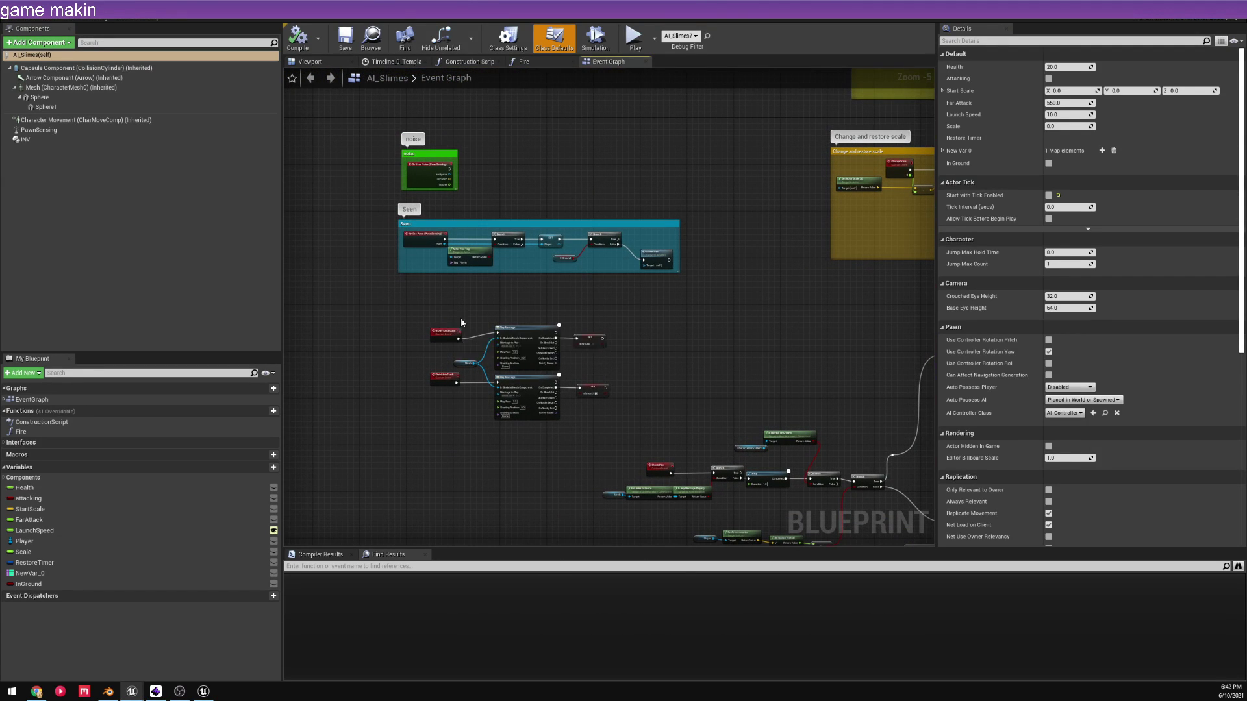
- Check the collision settings of the slime's inherited Mesh component
click(76, 88)
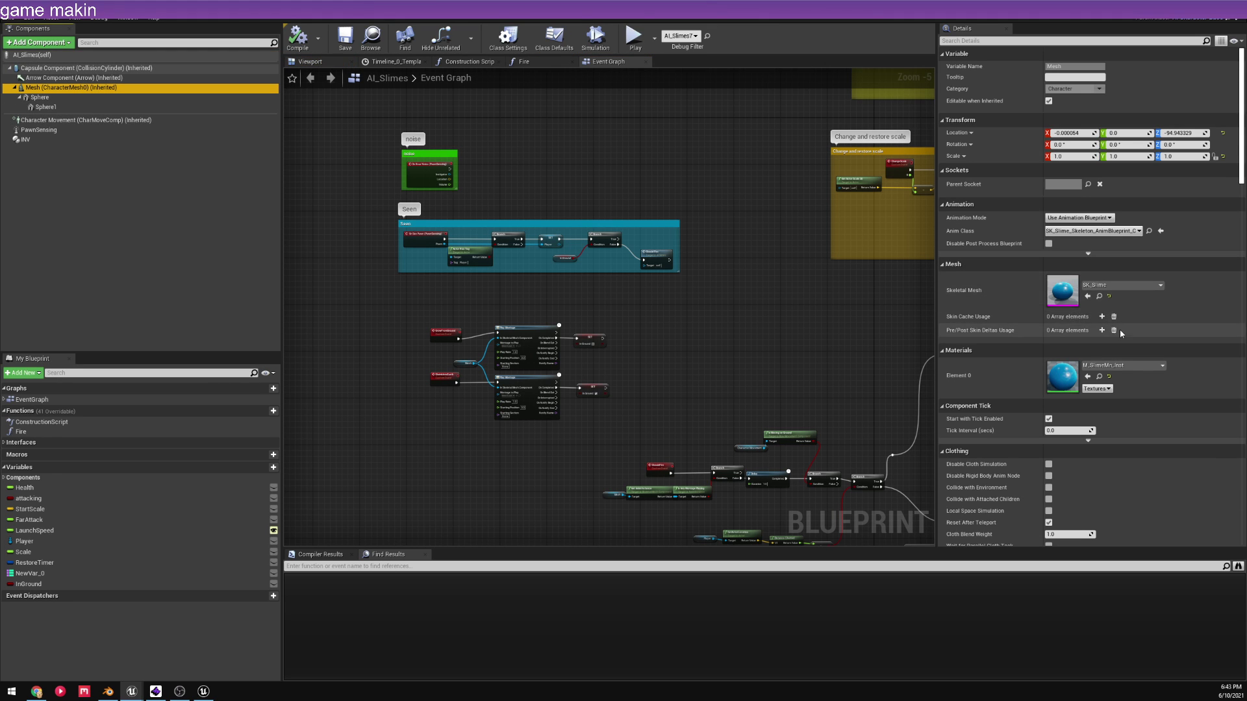
scroll(1104, 335, down, 3)
scroll(1096, 340, down, 5)
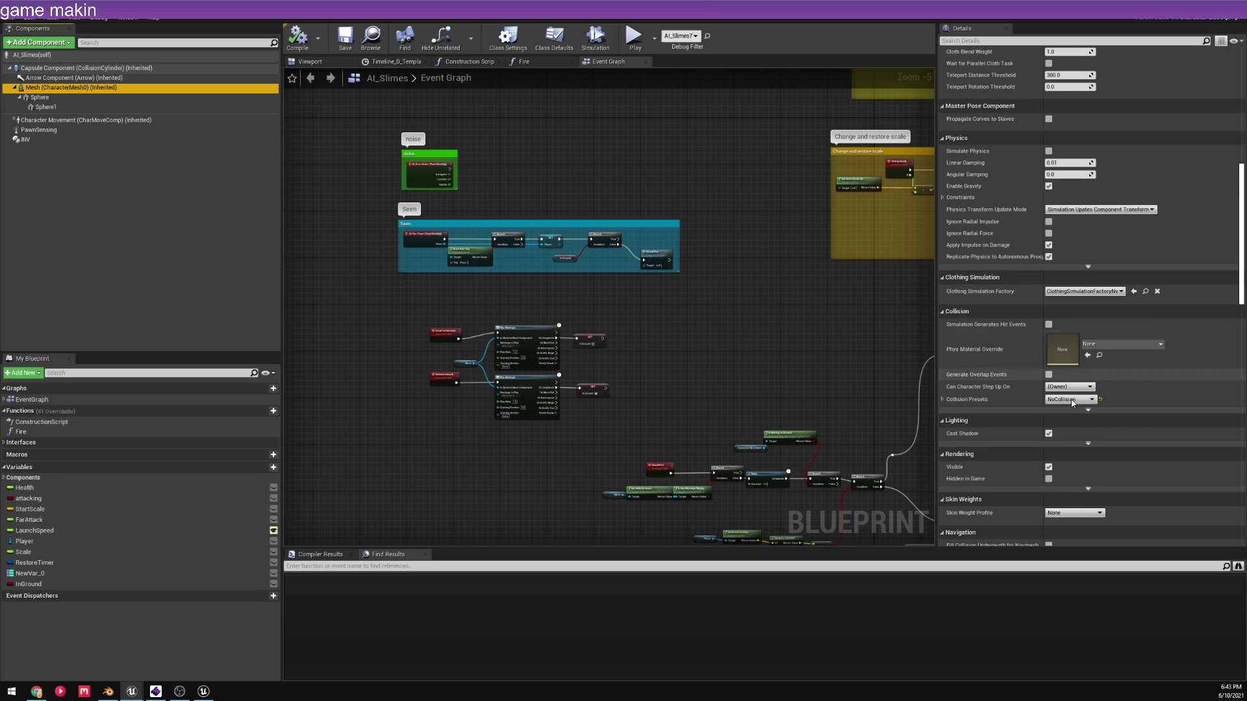
- Set the inherited Capsule Component's custom collision to Collision Enabled (Query and Physics) in AI_Slimes
click(59, 69)
scroll(1083, 277, down, 5)
click(1088, 272)
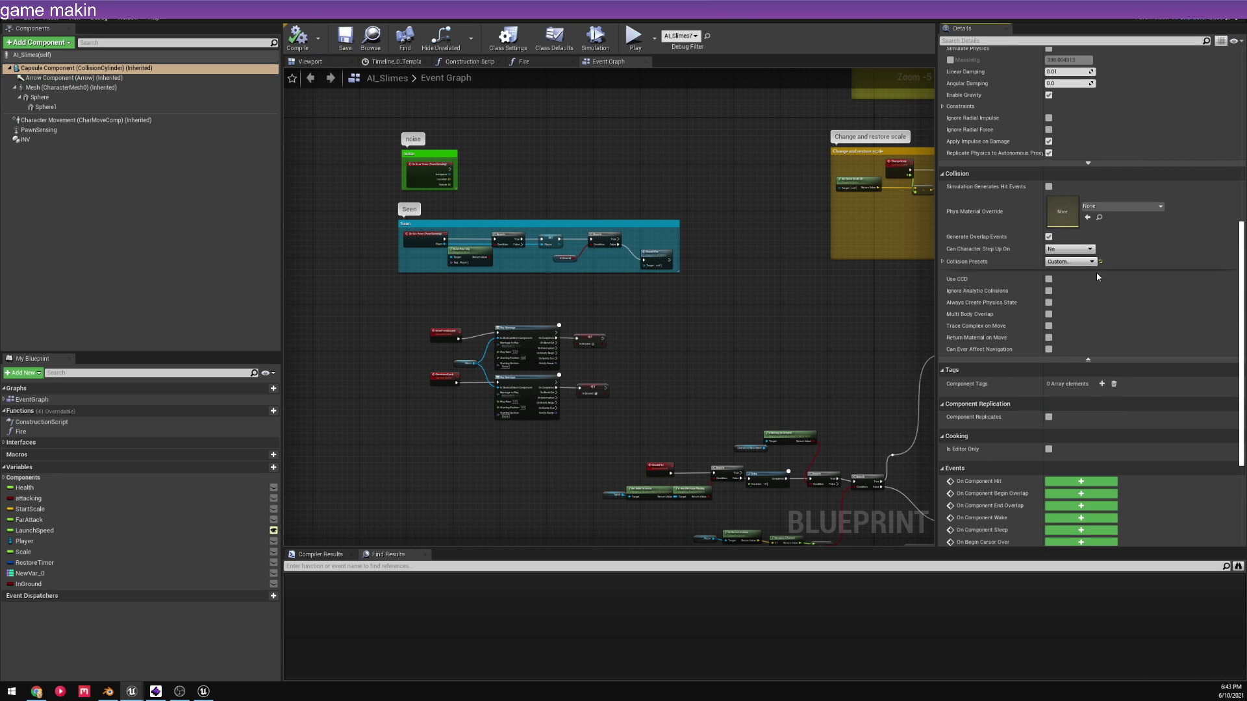
click(943, 262)
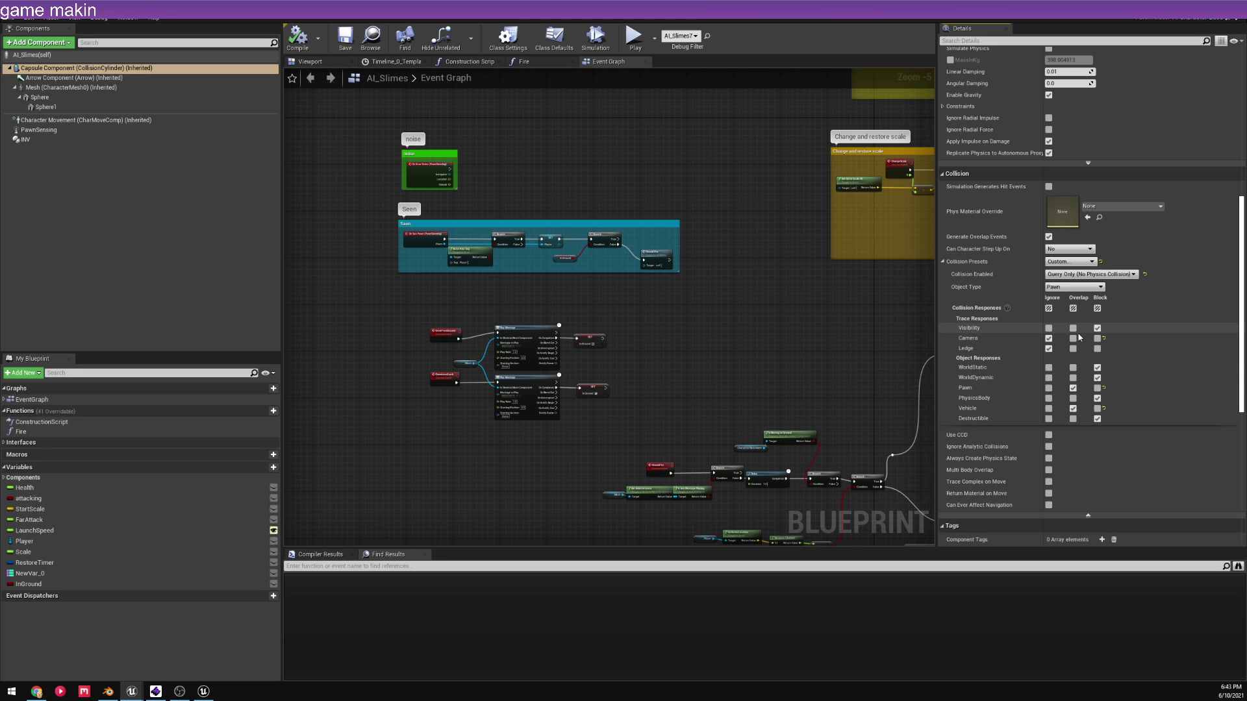
click(1119, 276)
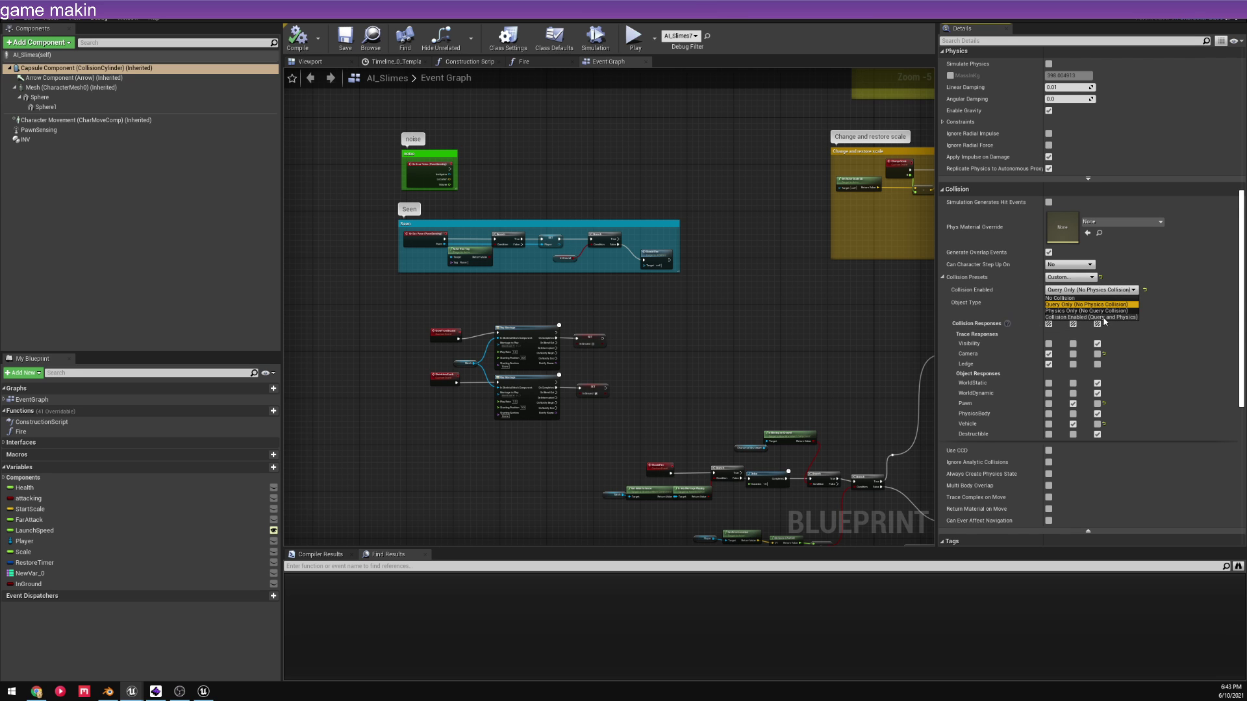
click(1108, 318)
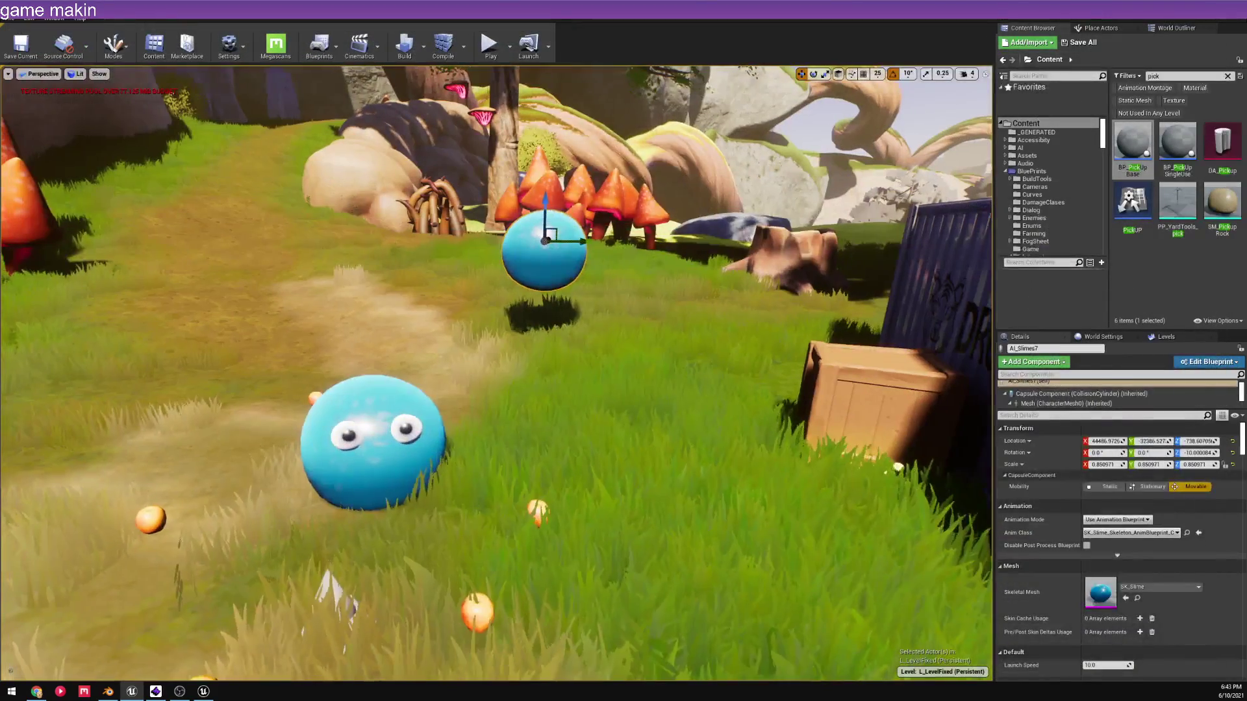
- Playtest the level from the ground beyond the farther slime, walk the character toward the slimes and apple, and end the session
right_click(553, 134)
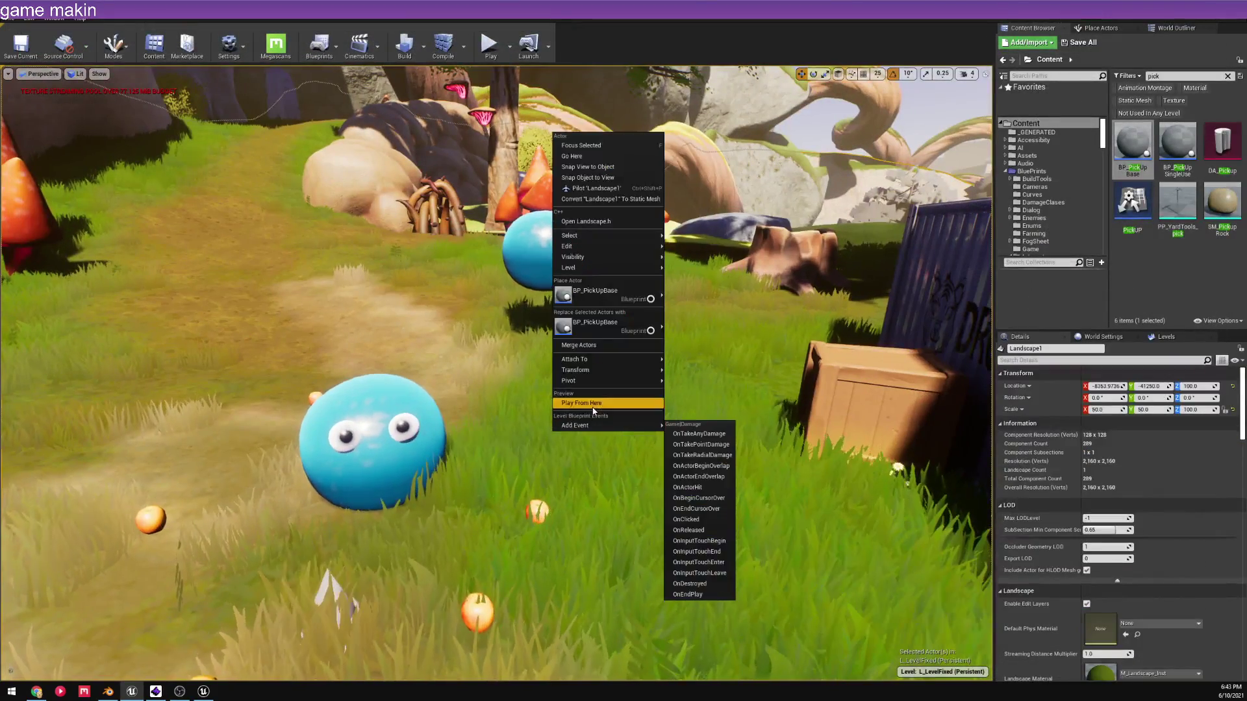
click(591, 404)
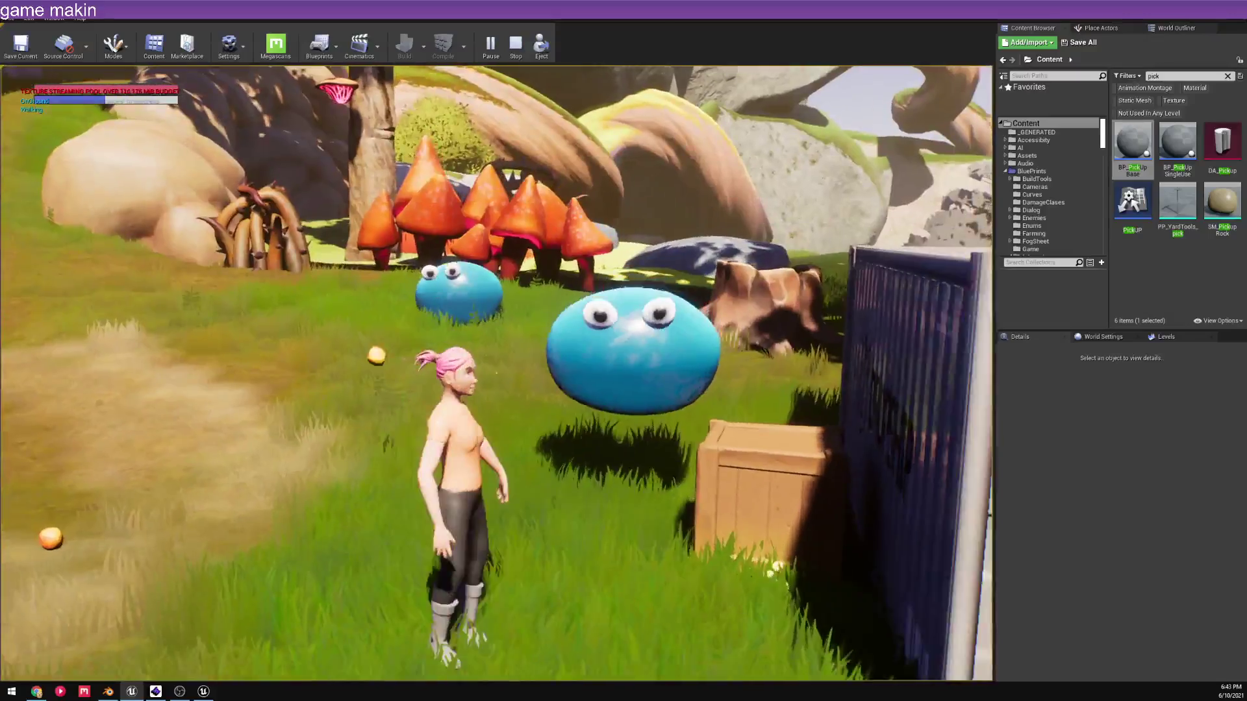
key(a)
key(w)
key(w)
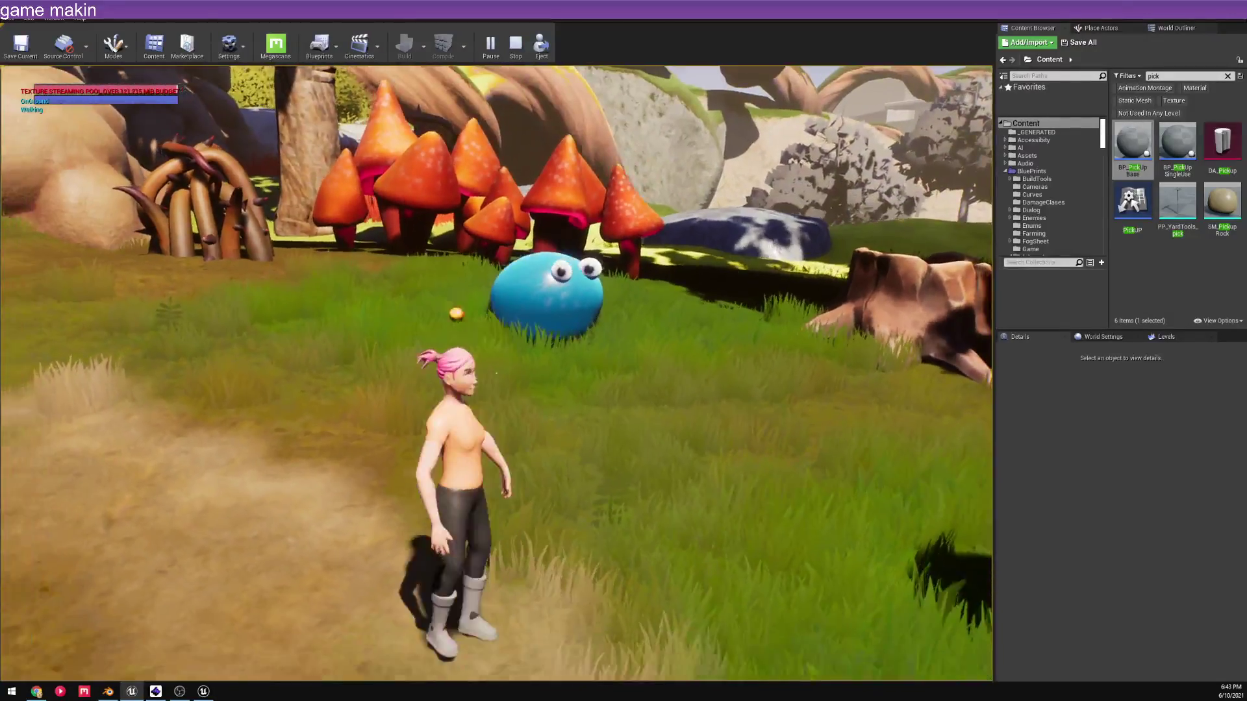
key(w)
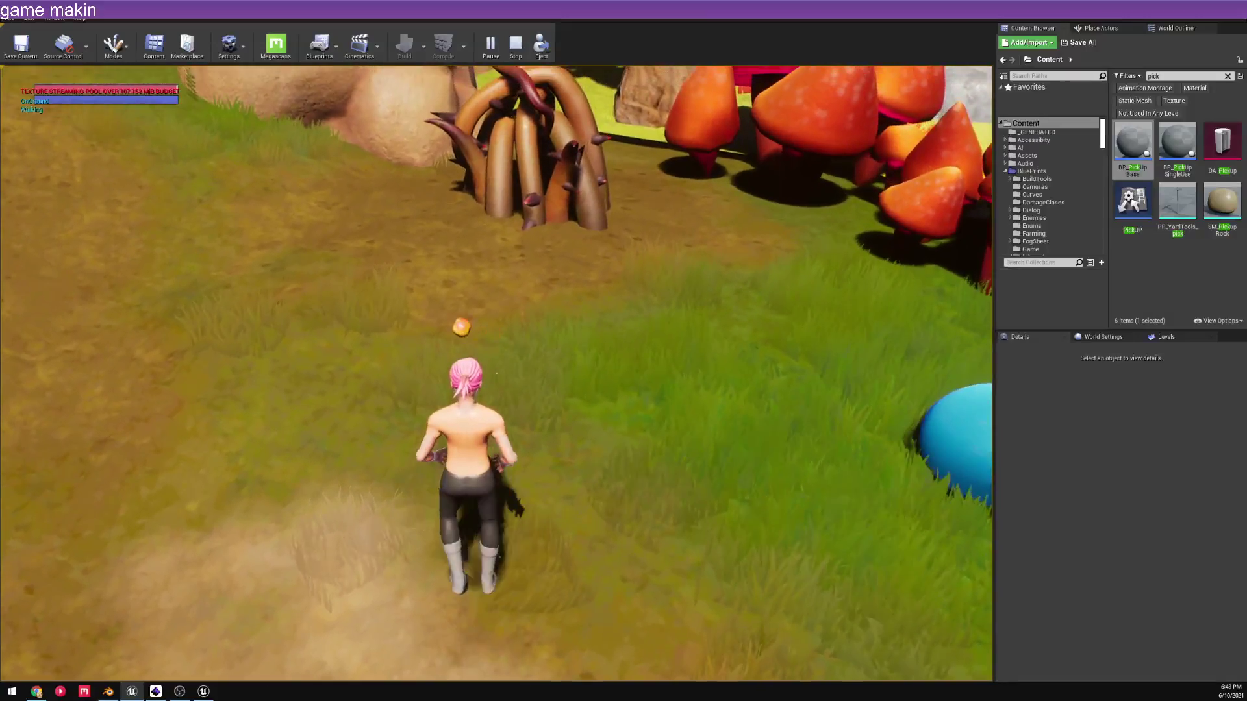
key(Escape)
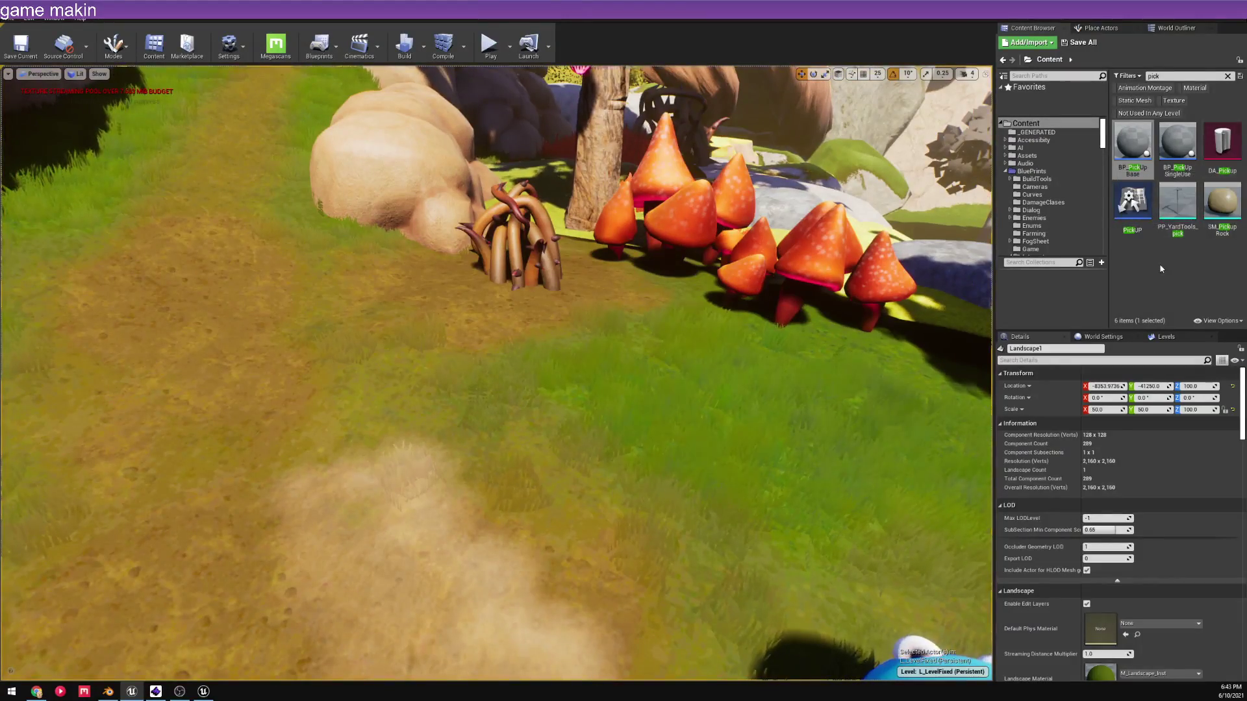
- Change the item type of the frontmost apple pickup before the blue slime to DA_ThrowablePot
right_drag(776, 204, 882, 169)
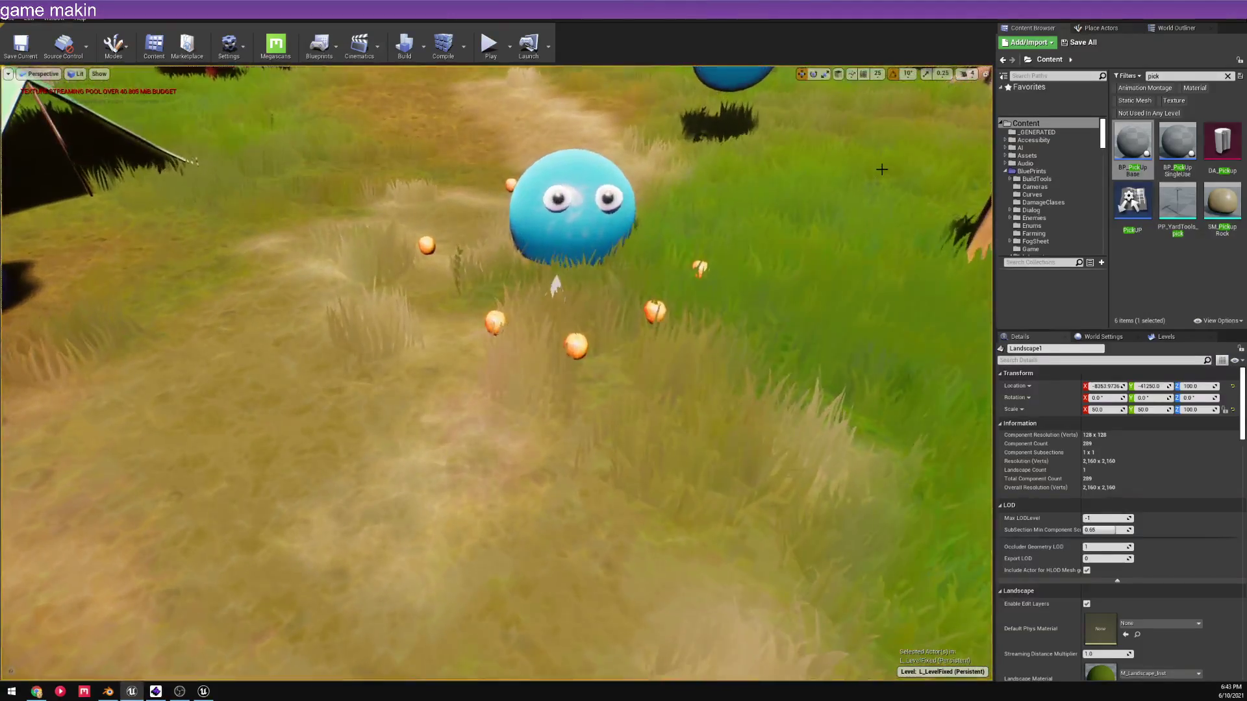
click(577, 347)
click(1169, 511)
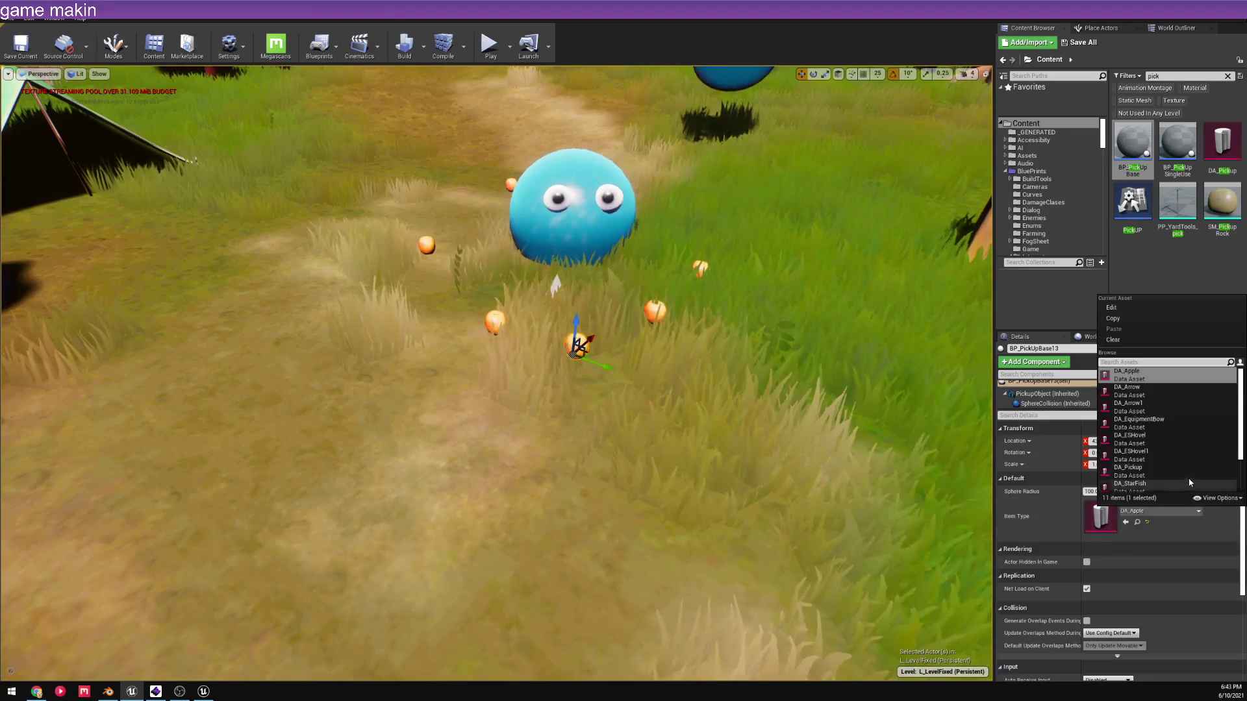
scroll(1176, 410, down, 2)
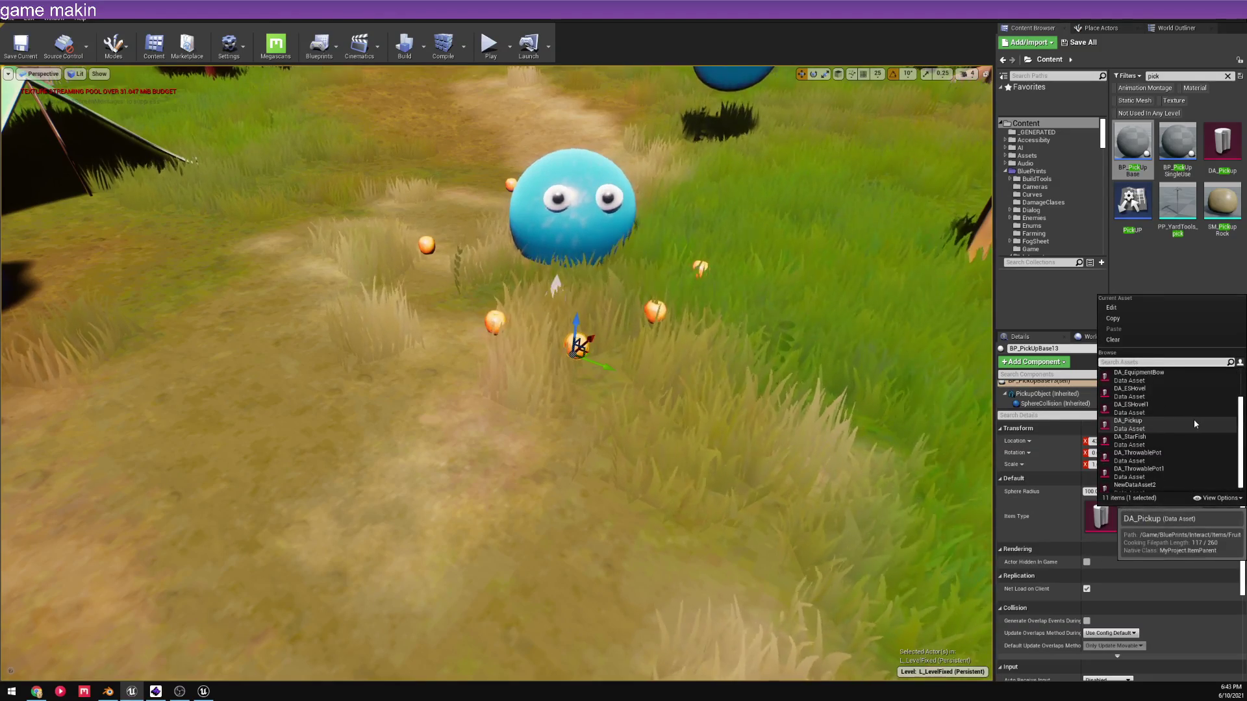
scroll(1192, 418, down, 1)
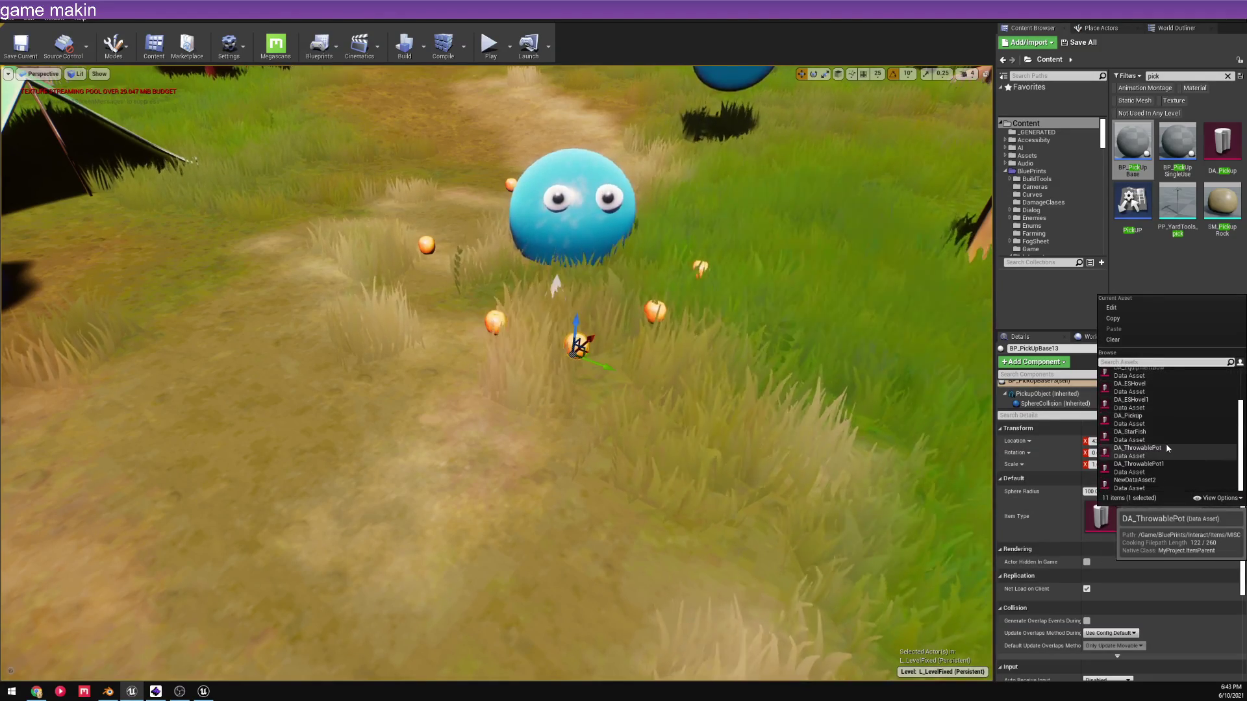
click(1138, 448)
- Start a playtest from the ground beside the nearer slime to try the throwable pot pickup
right_click(539, 242)
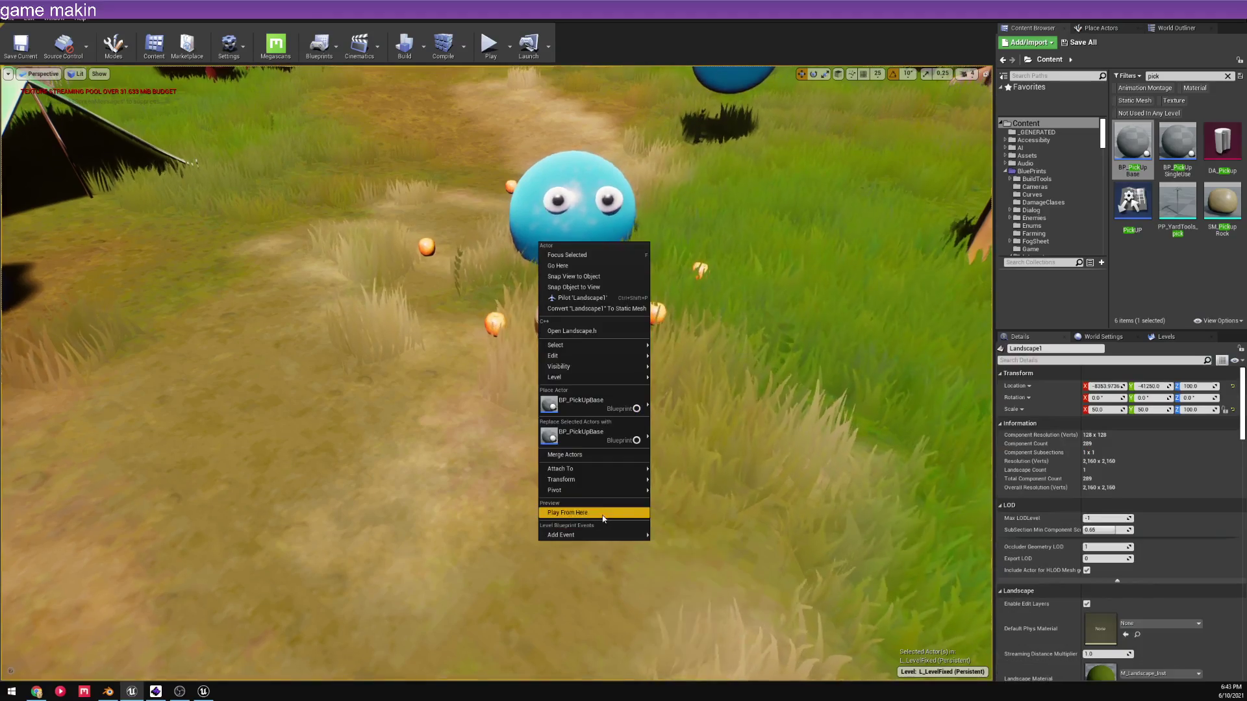
click(603, 514)
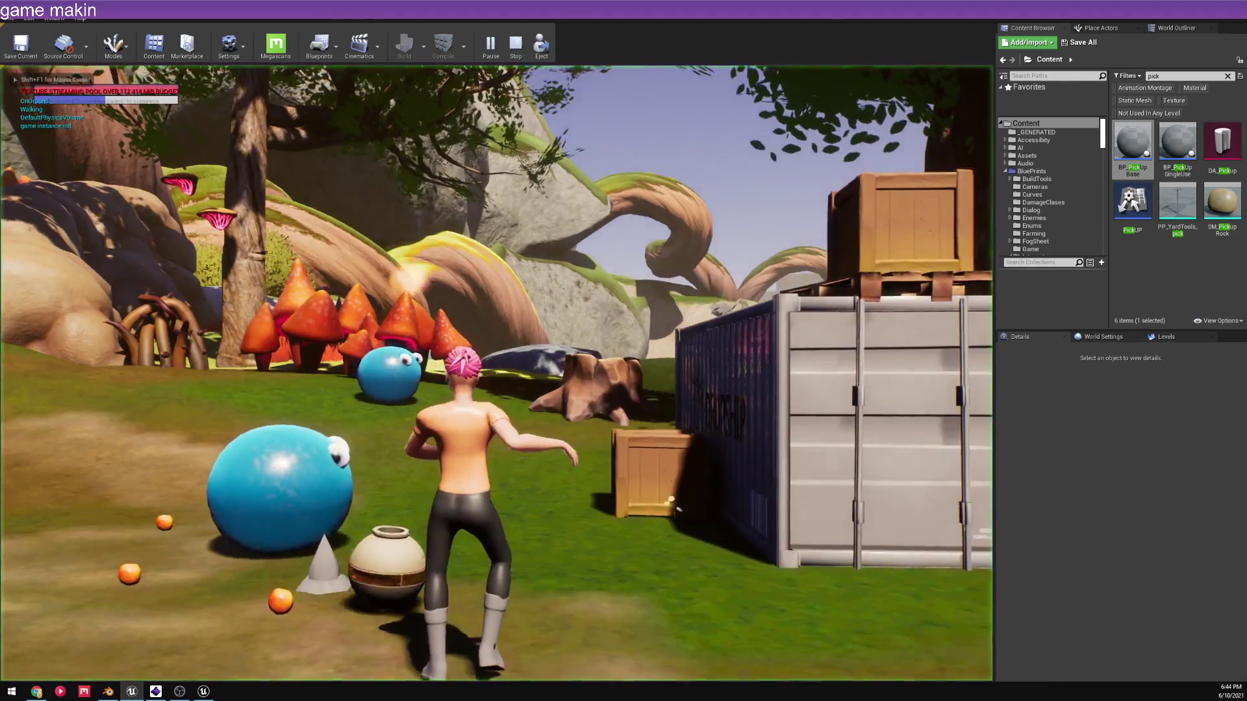
- Play-test picking up the pot and throwing it at the nearby blue slime, and select that slime in the level after stopping play
key(e)
key(w)
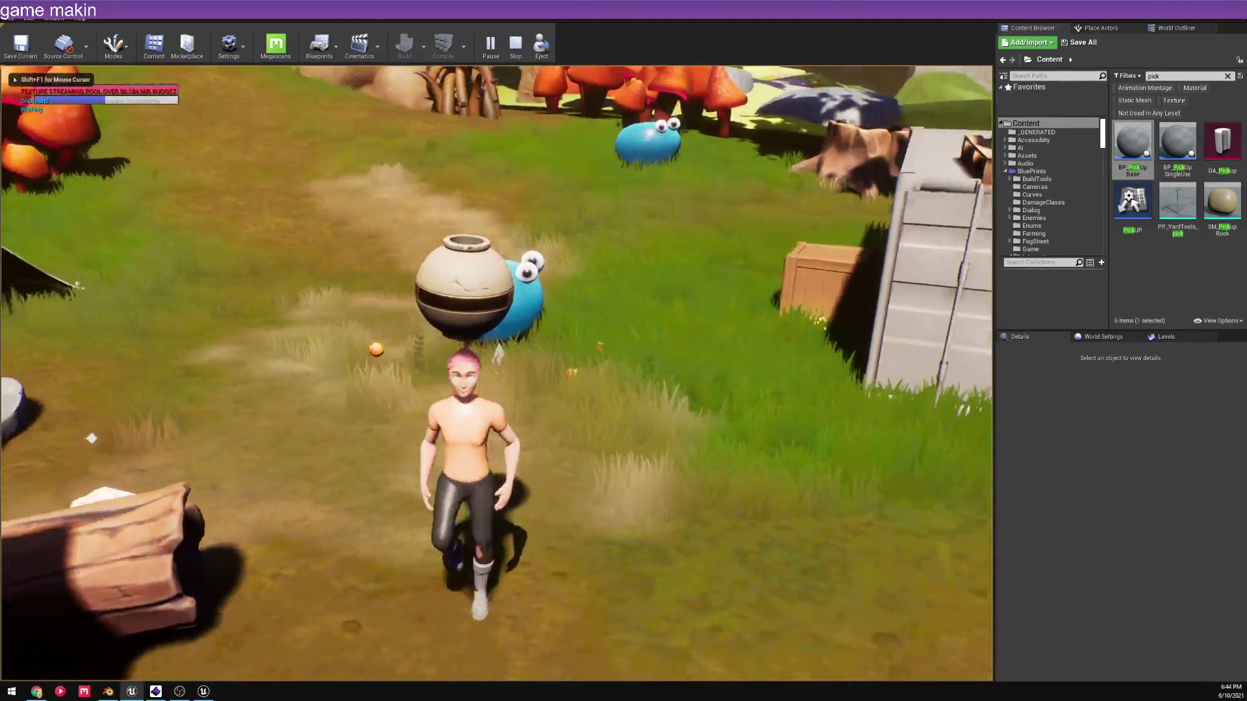
key(w)
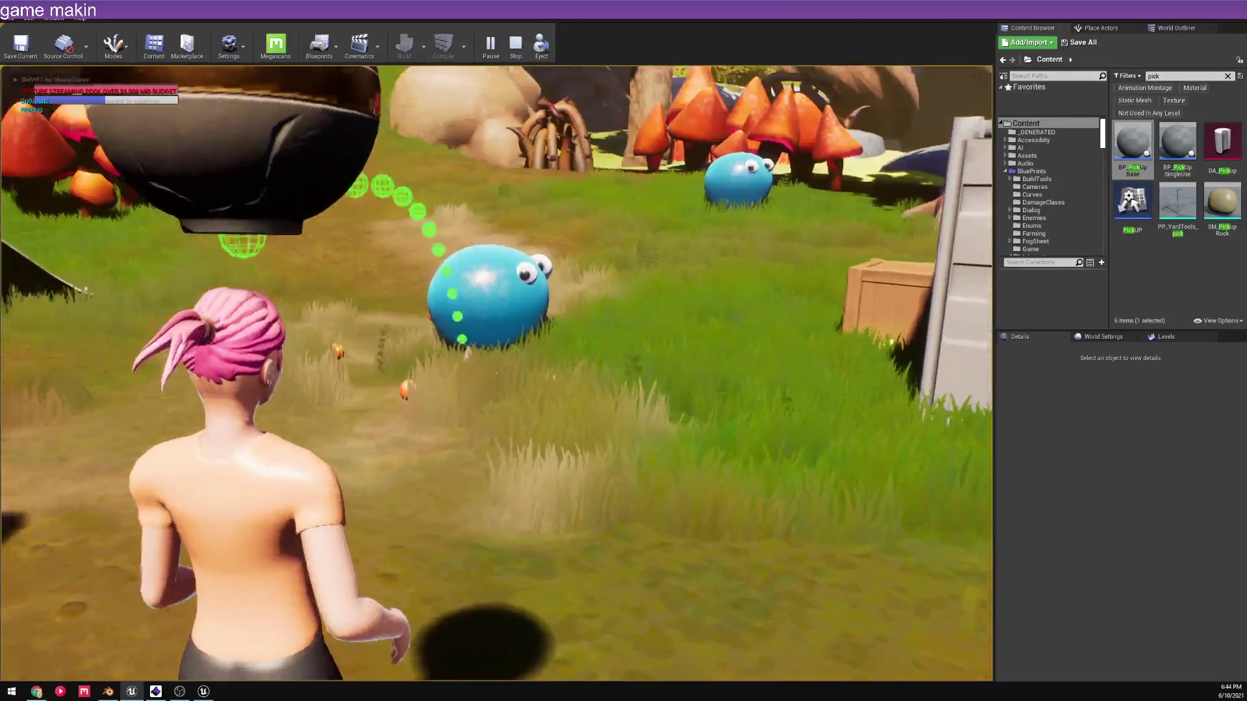
key(e)
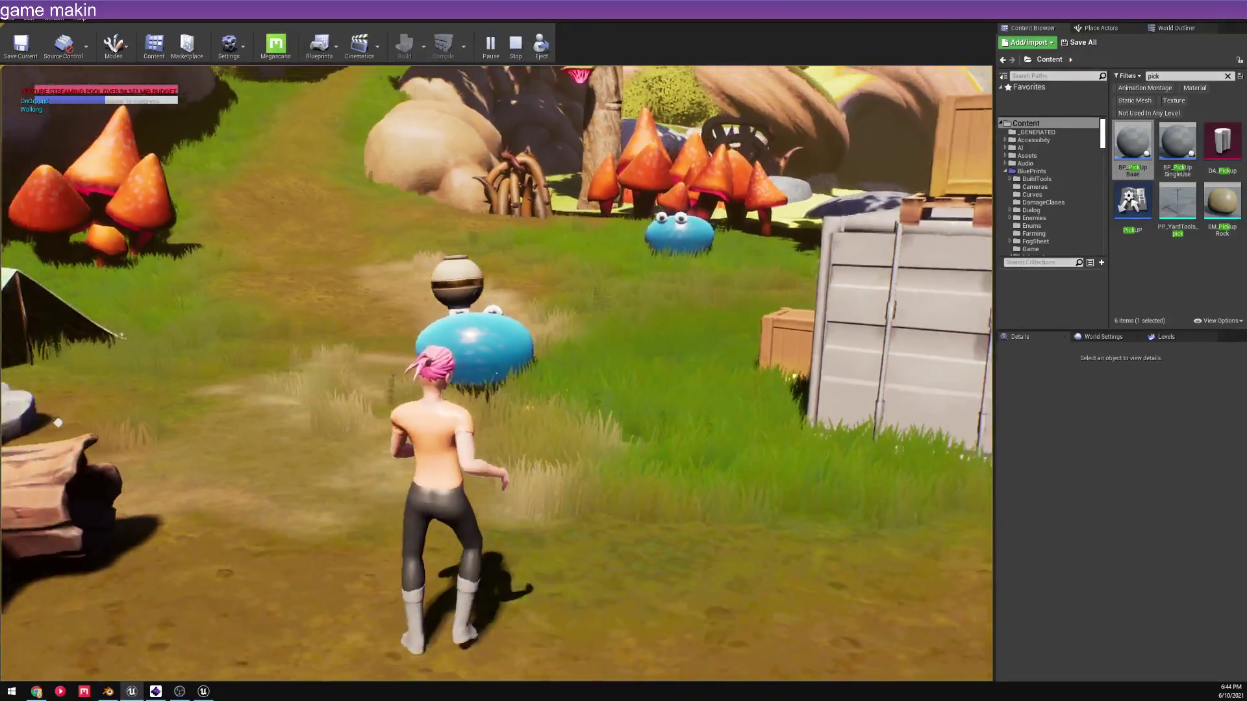
key(w)
key(w)
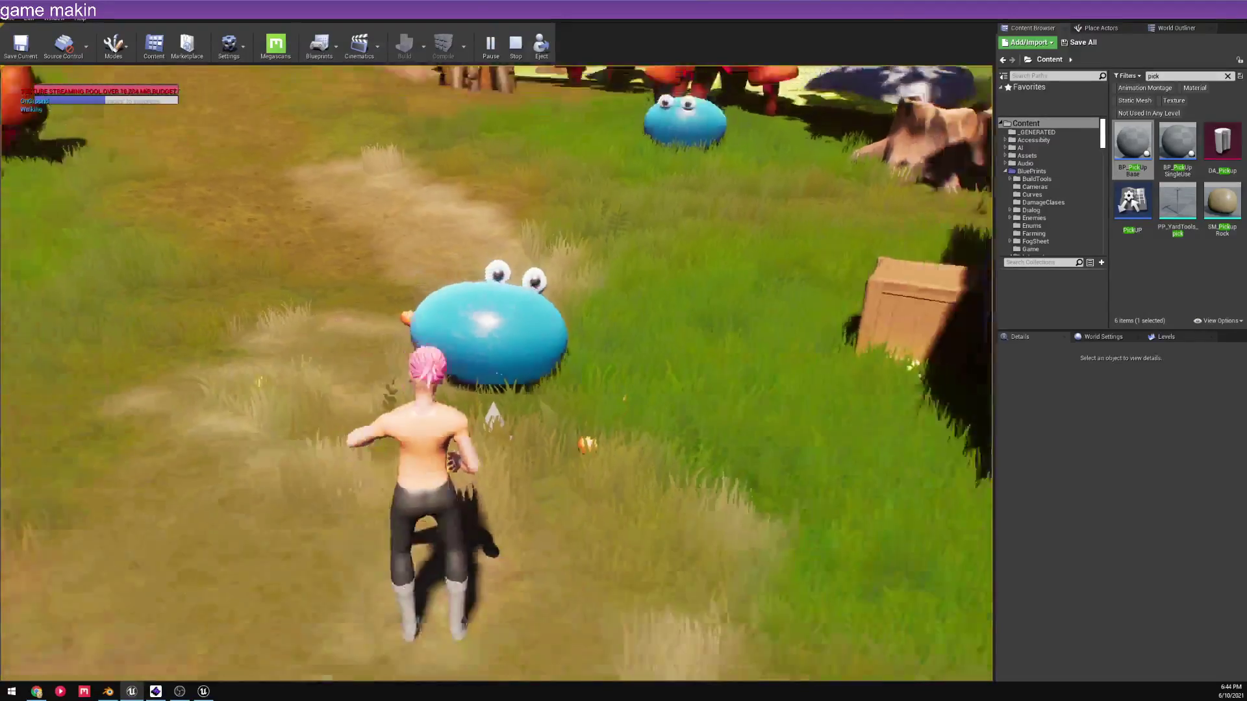
key(Escape)
click(459, 313)
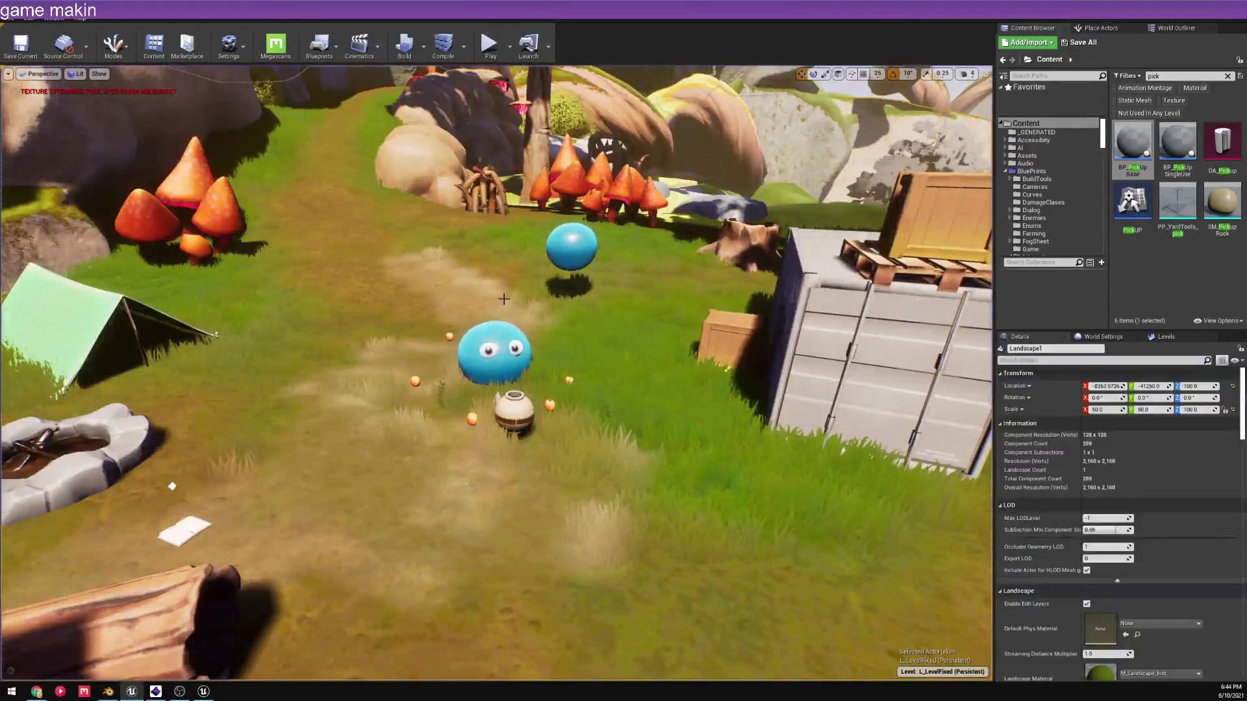
click(497, 359)
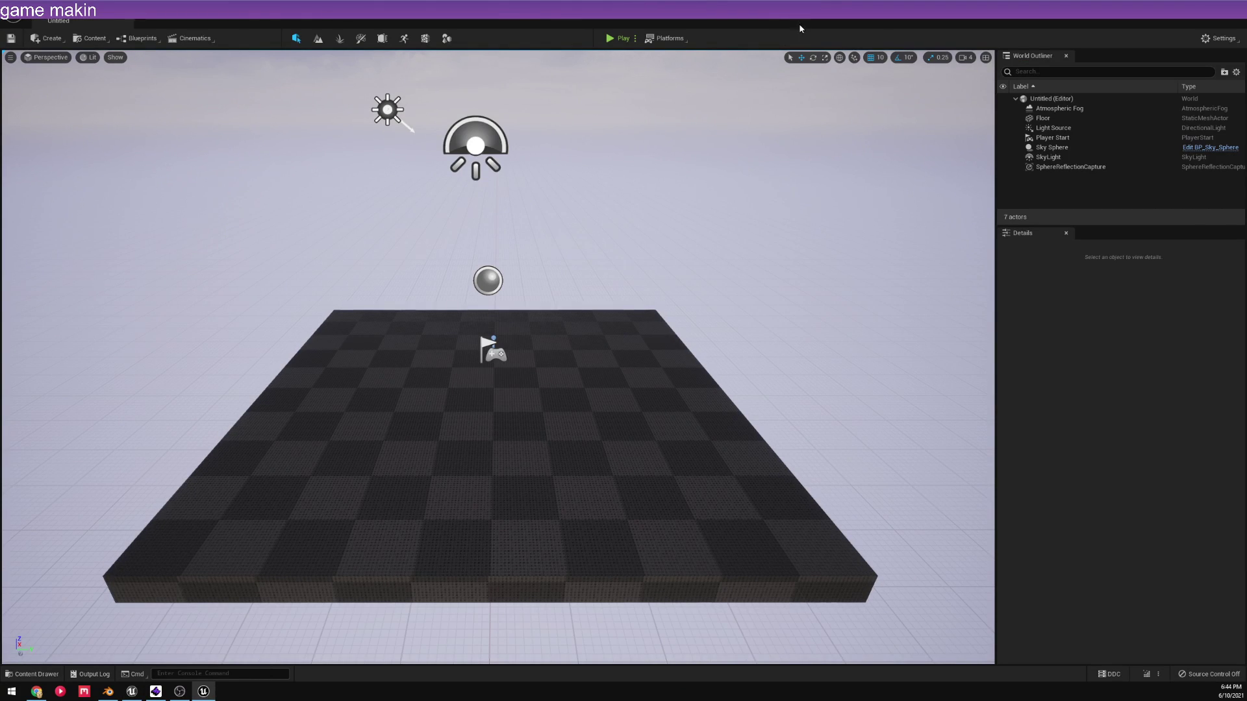
- Switch to the Unreal Engine 5 editor and open the L_UndergroundLabs level from the Maps/SubLevels folder
drag(800, 27, 779, 2)
click(34, 674)
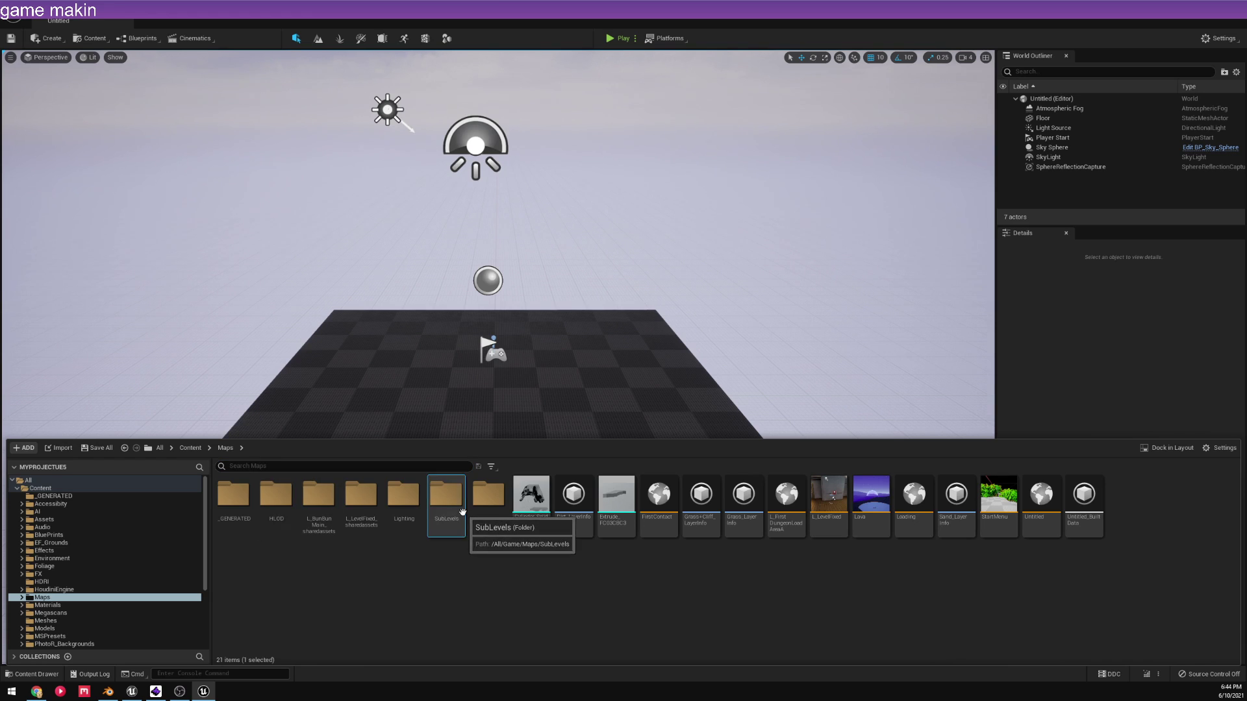
double_click(452, 500)
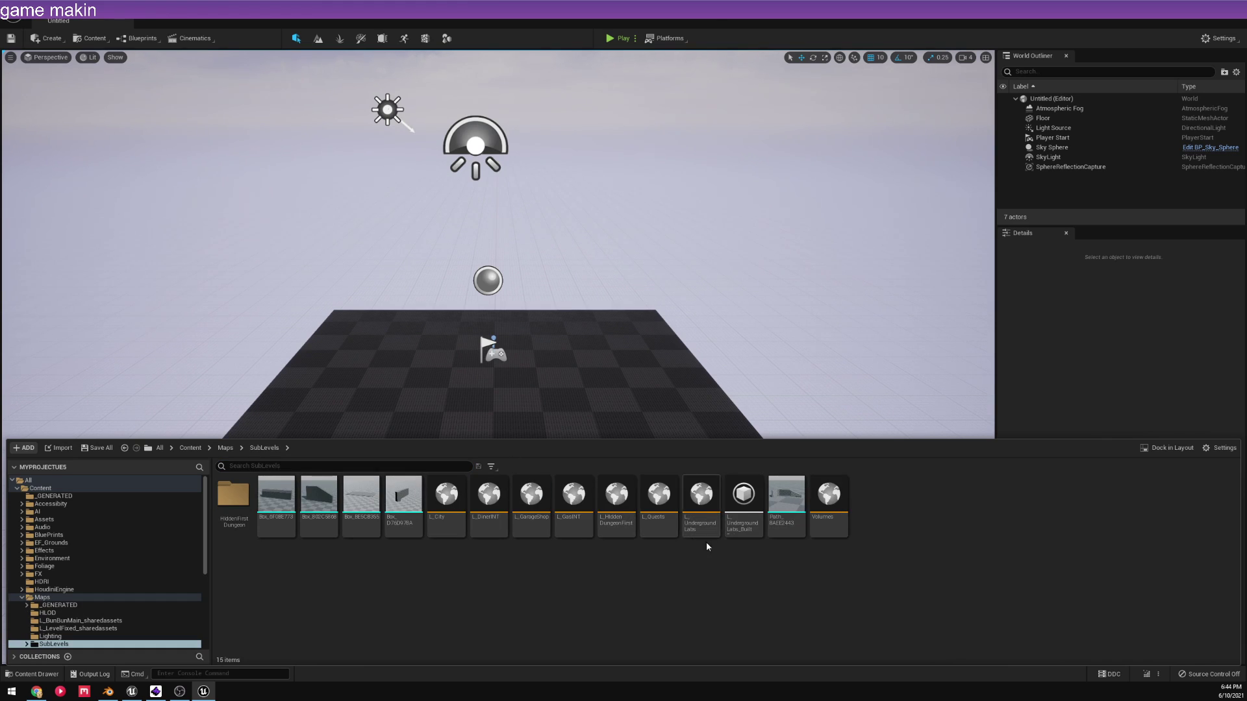
double_click(699, 481)
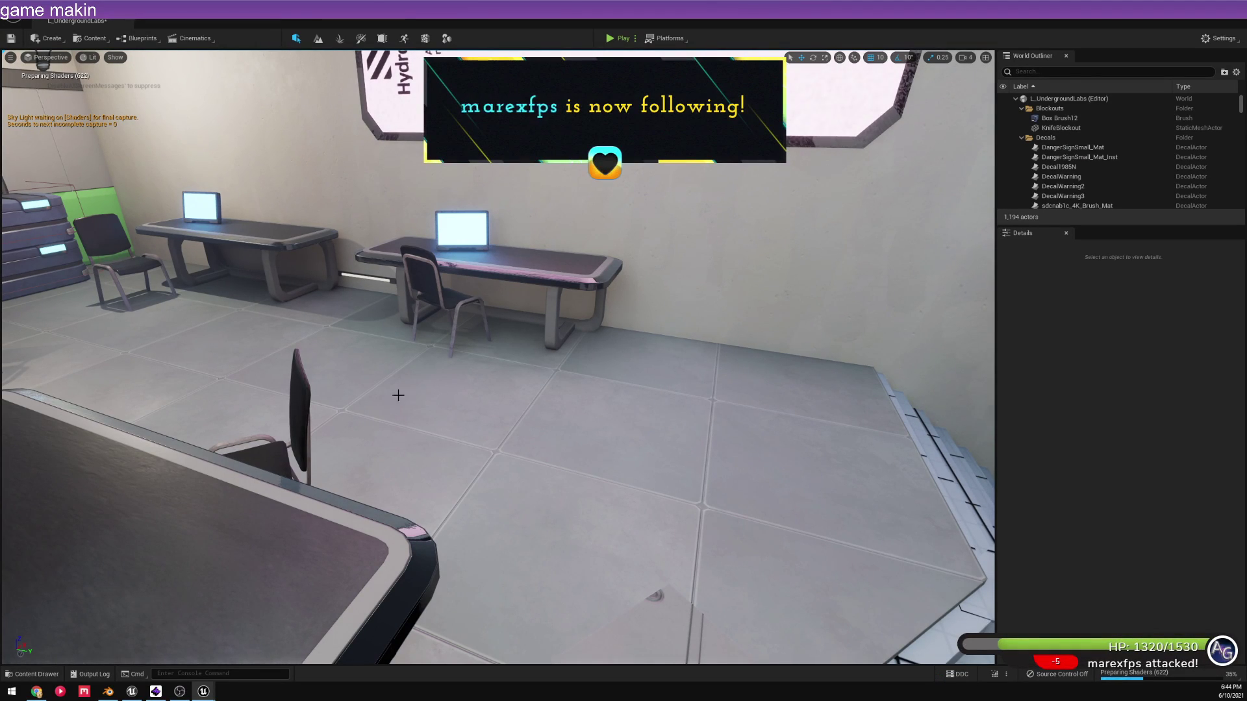
- Examine the underground lab's rooms, doorways, desks and ceiling lights by flying through the level
key(s)
right_drag(398, 395, 194, 364)
key(w)
key(s)
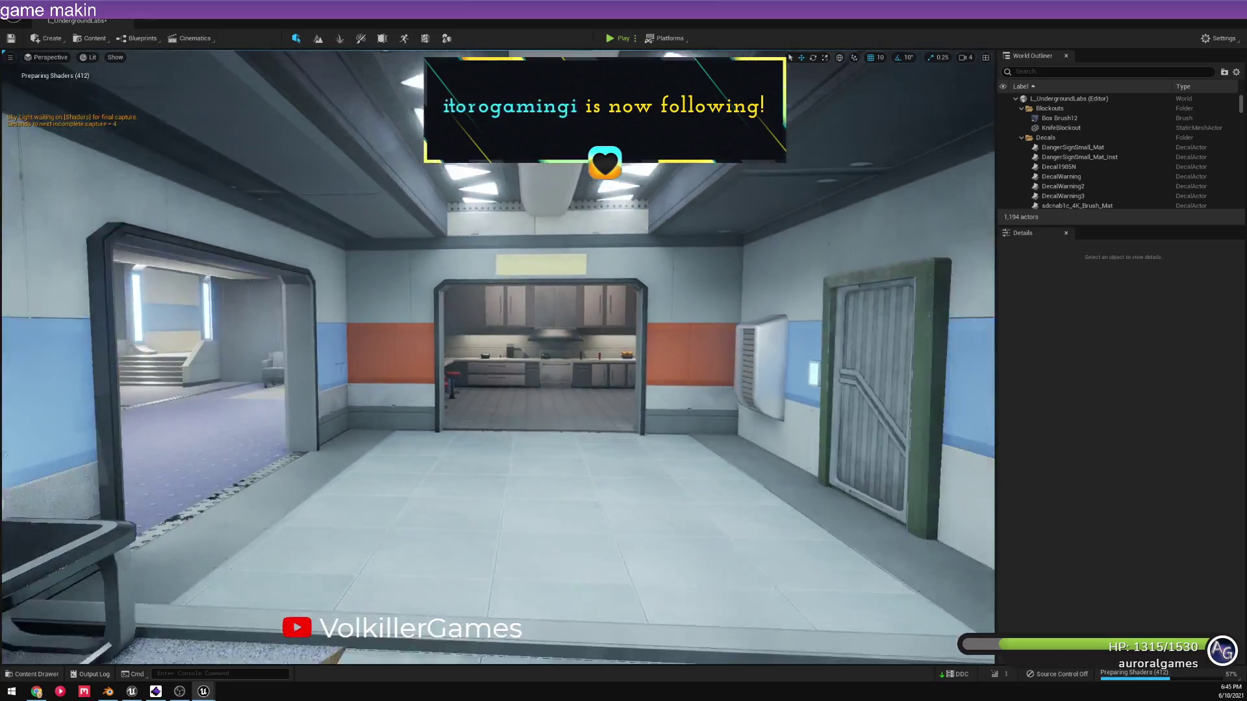
right_drag(396, 347, 397, 347)
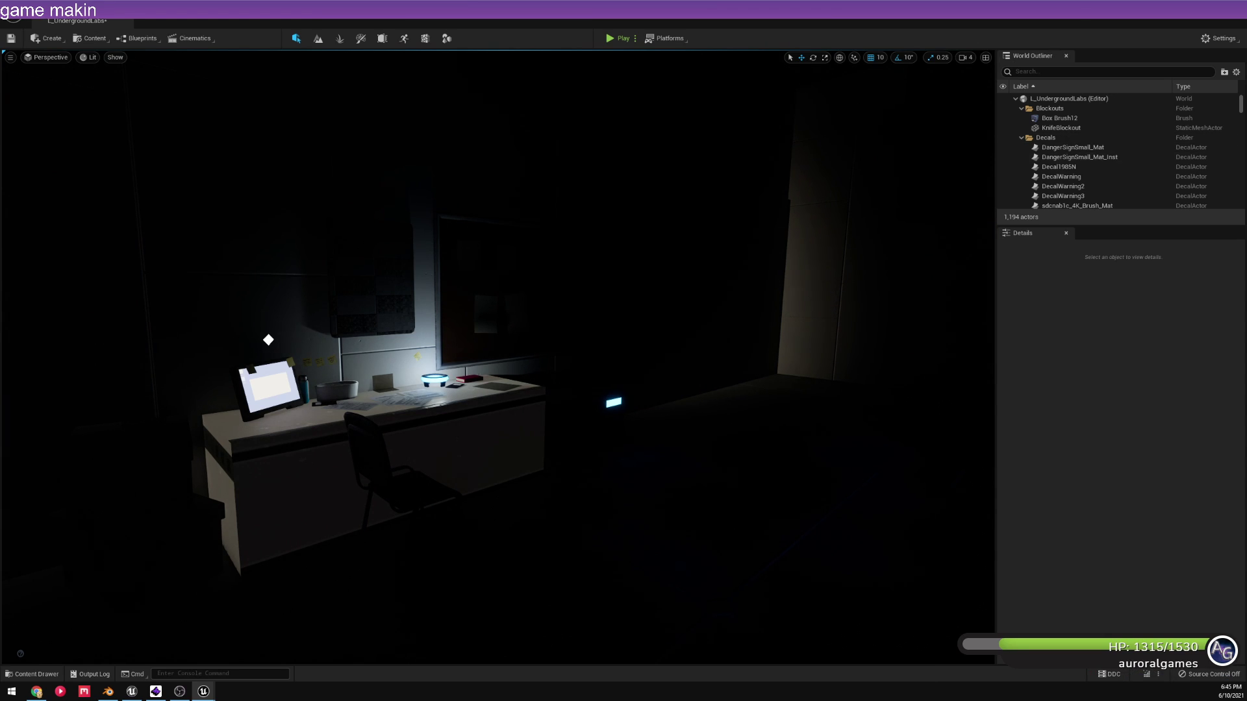
right_drag(499, 358, 507, 279)
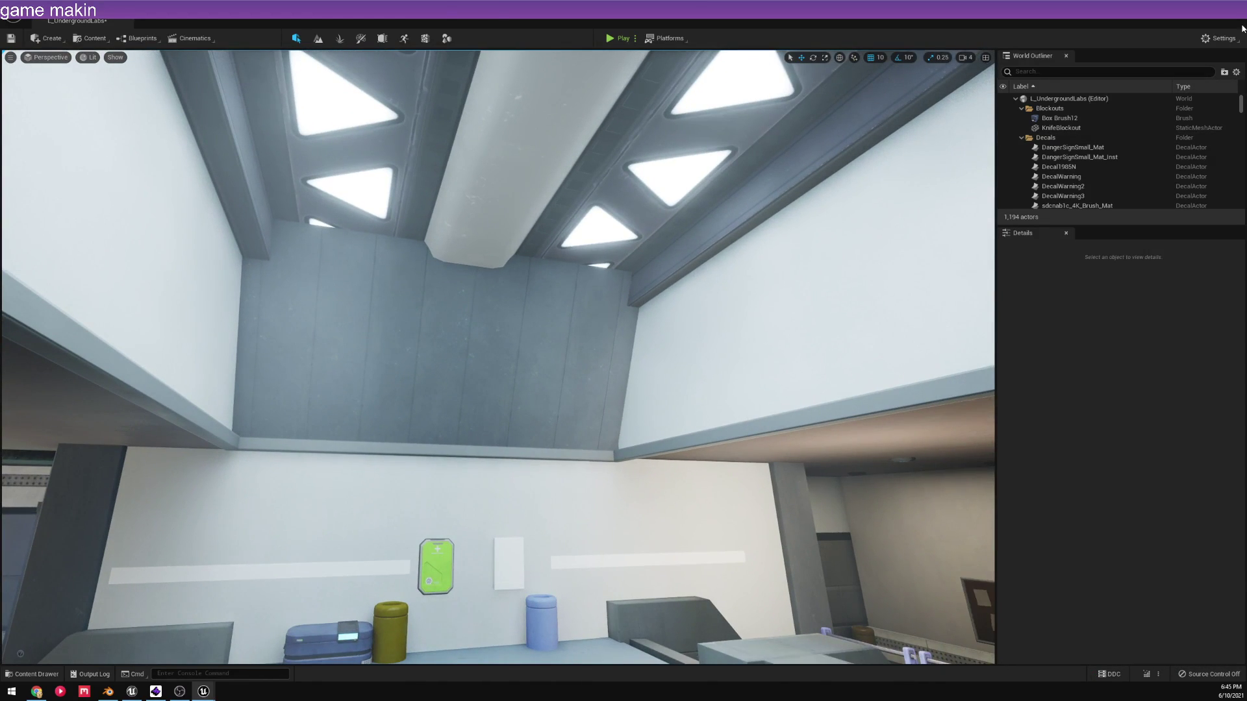
- Switch back to the Unreal Engine 4 editor with L_LevelFixed and open the pot's BP_PickUpBase blueprint for editing
key(ctrl+shift+s)
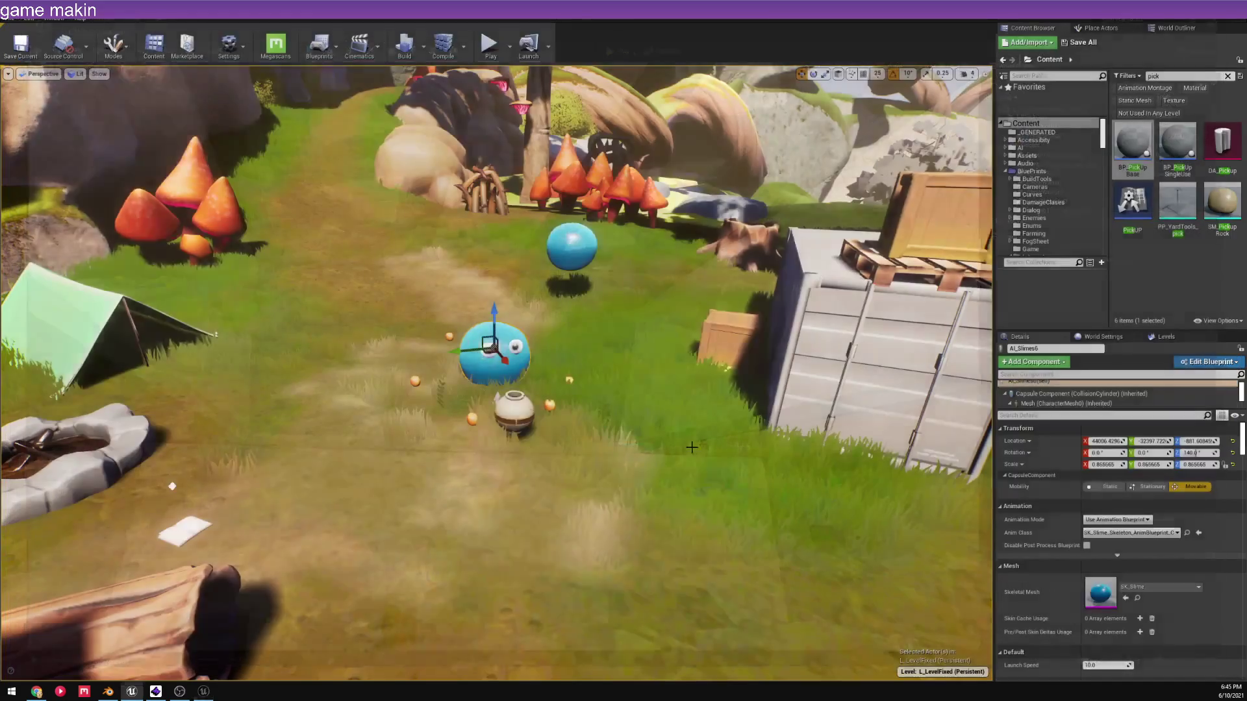
right_drag(540, 408, 540, 408)
right_click(541, 408)
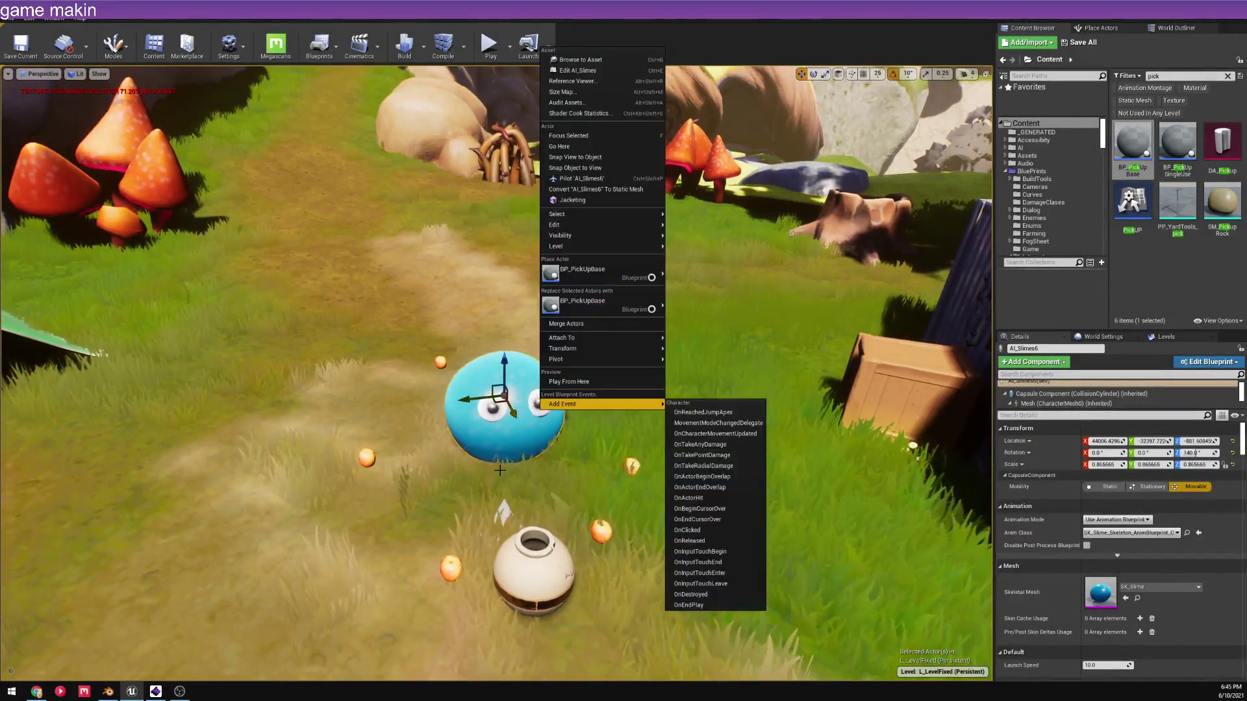
right_click(589, 202)
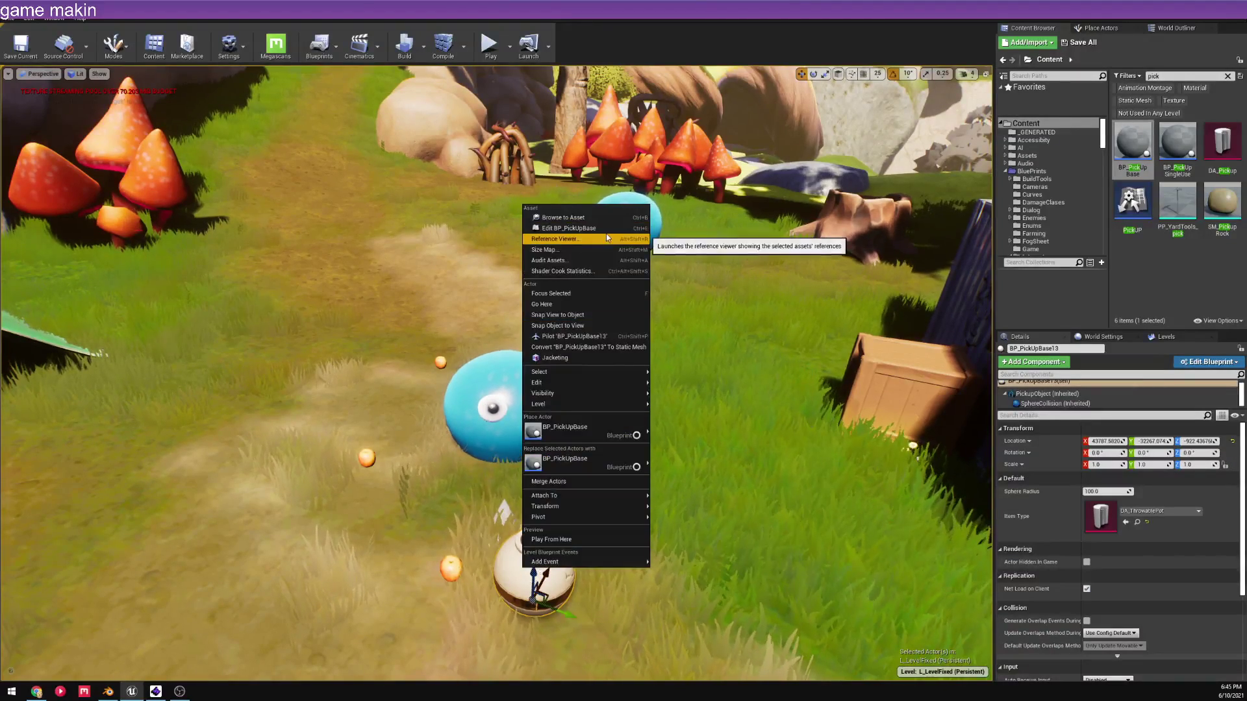
click(566, 228)
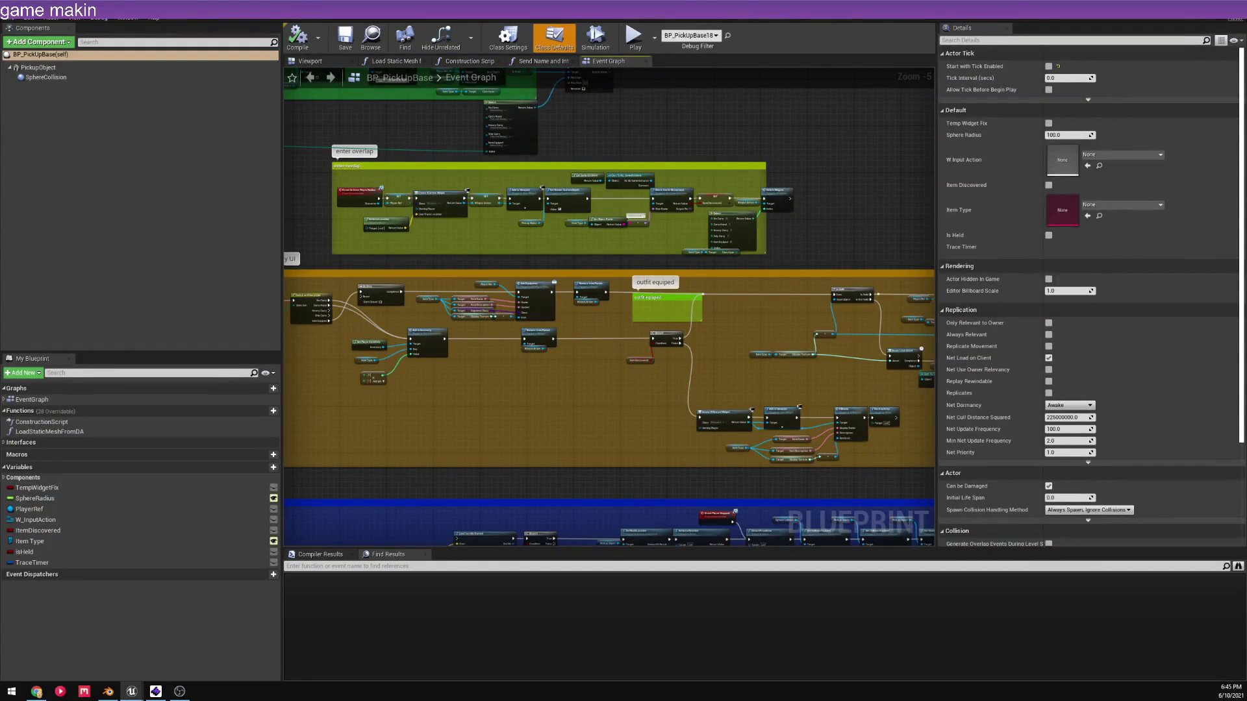
- Examine the PlayerDropped section of the event graph, from its line trace through the location, rotation, detach and collision nodes
right_drag(662, 252, 753, 205)
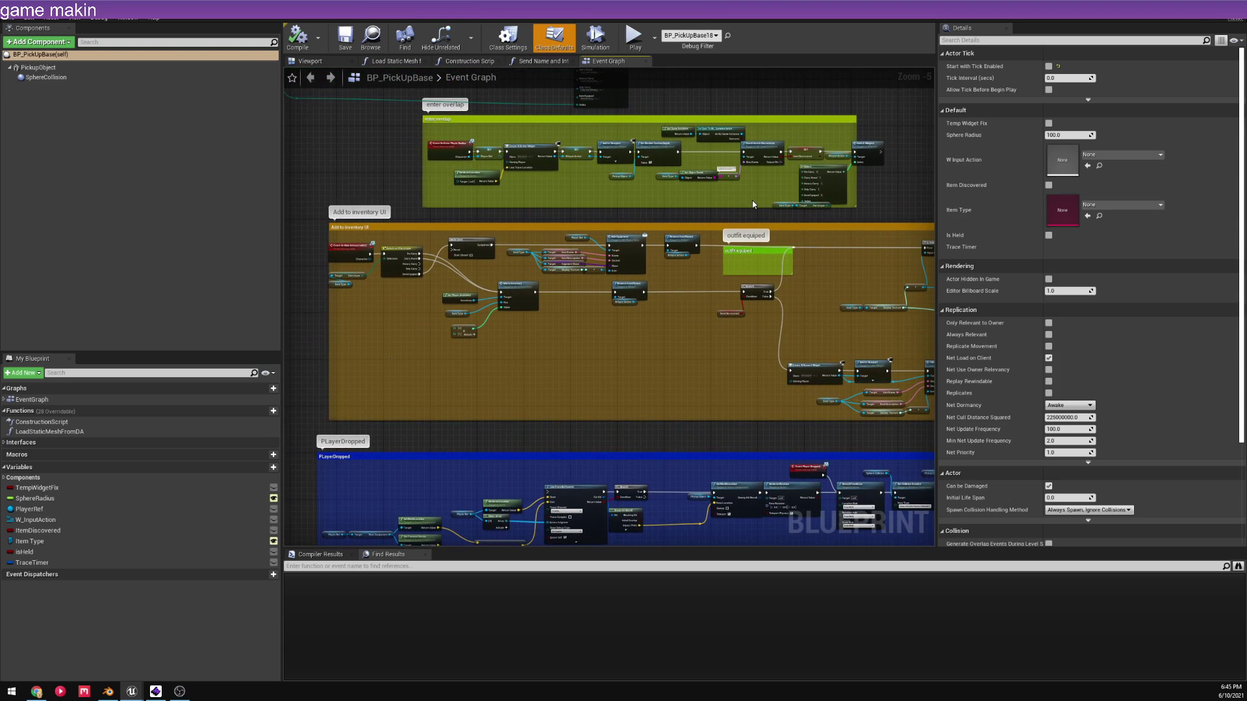
right_drag(506, 225, 725, 132)
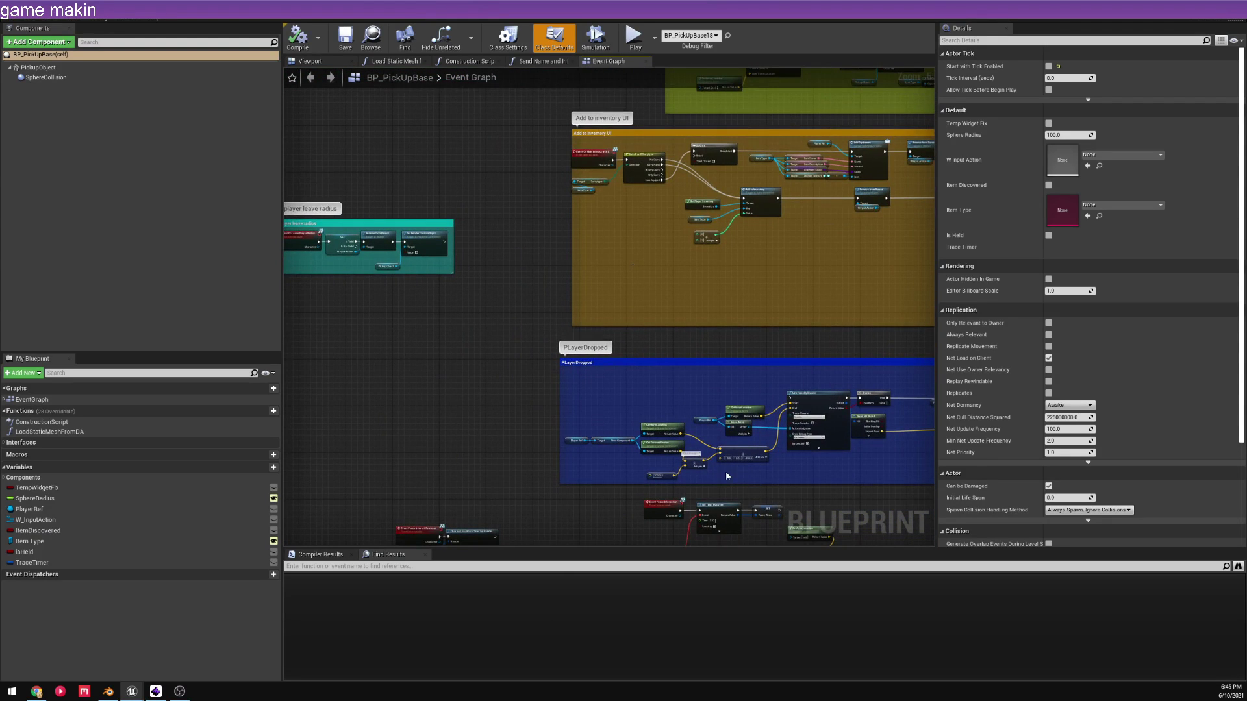
scroll(837, 458, up, 5)
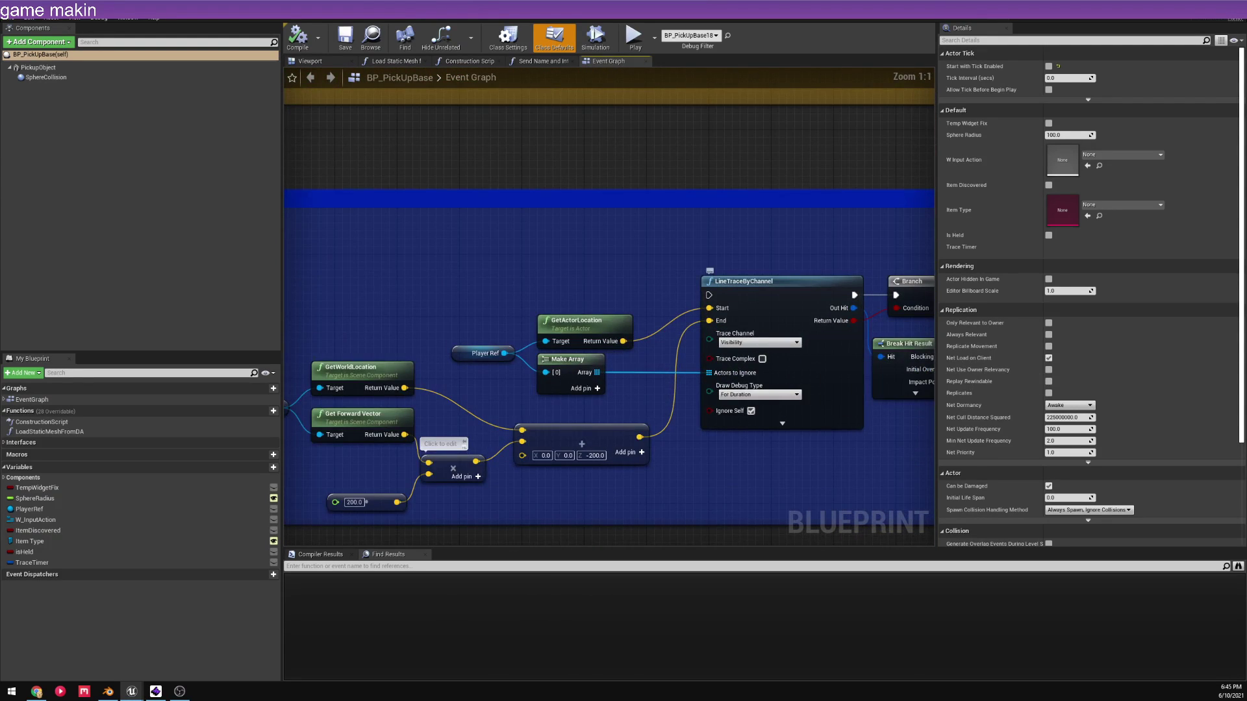
right_drag(840, 362, 356, 318)
scroll(724, 357, down, 1)
right_drag(867, 263, 625, 328)
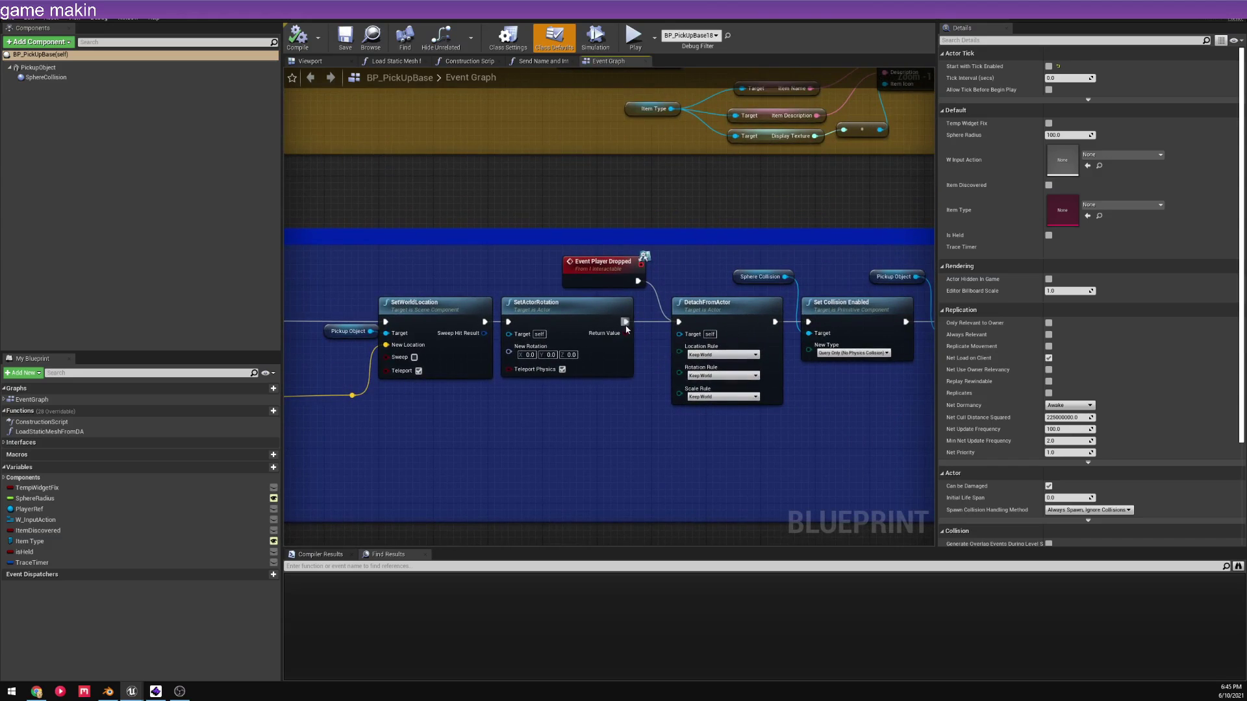
right_drag(505, 410, 452, 386)
right_drag(689, 382, 541, 394)
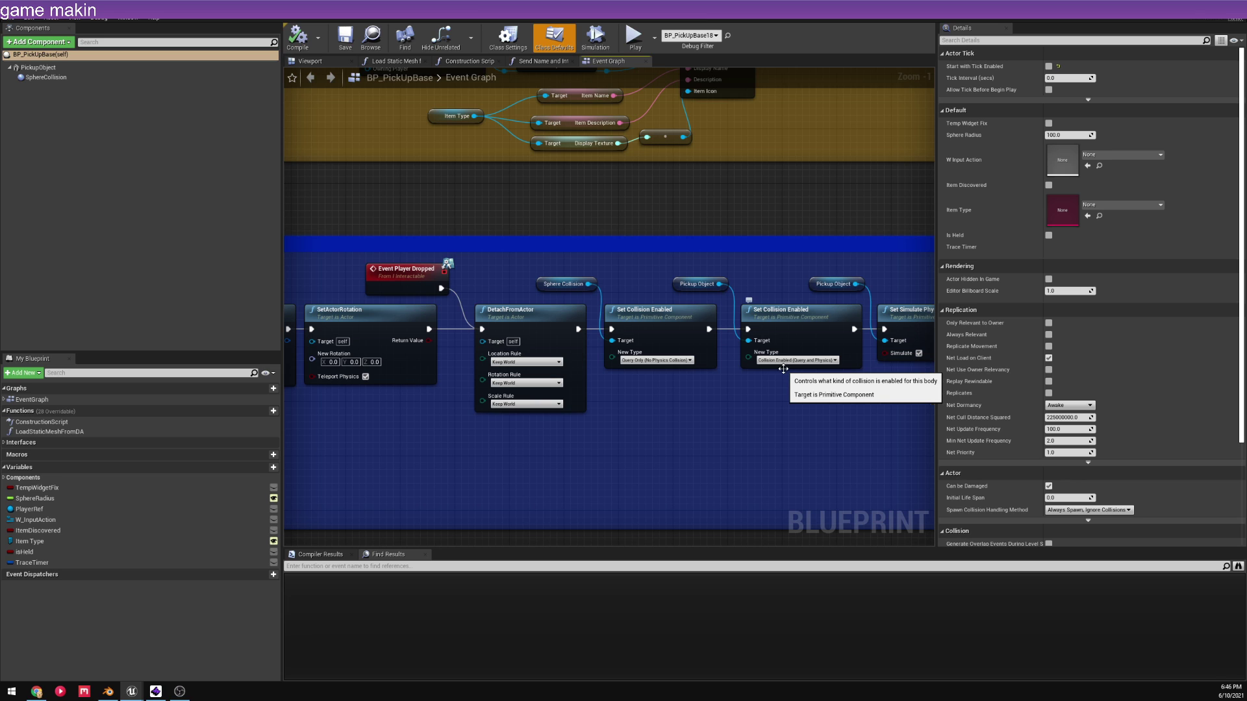
- Review the physics and collision settings of the SphereCollision component
click(45, 77)
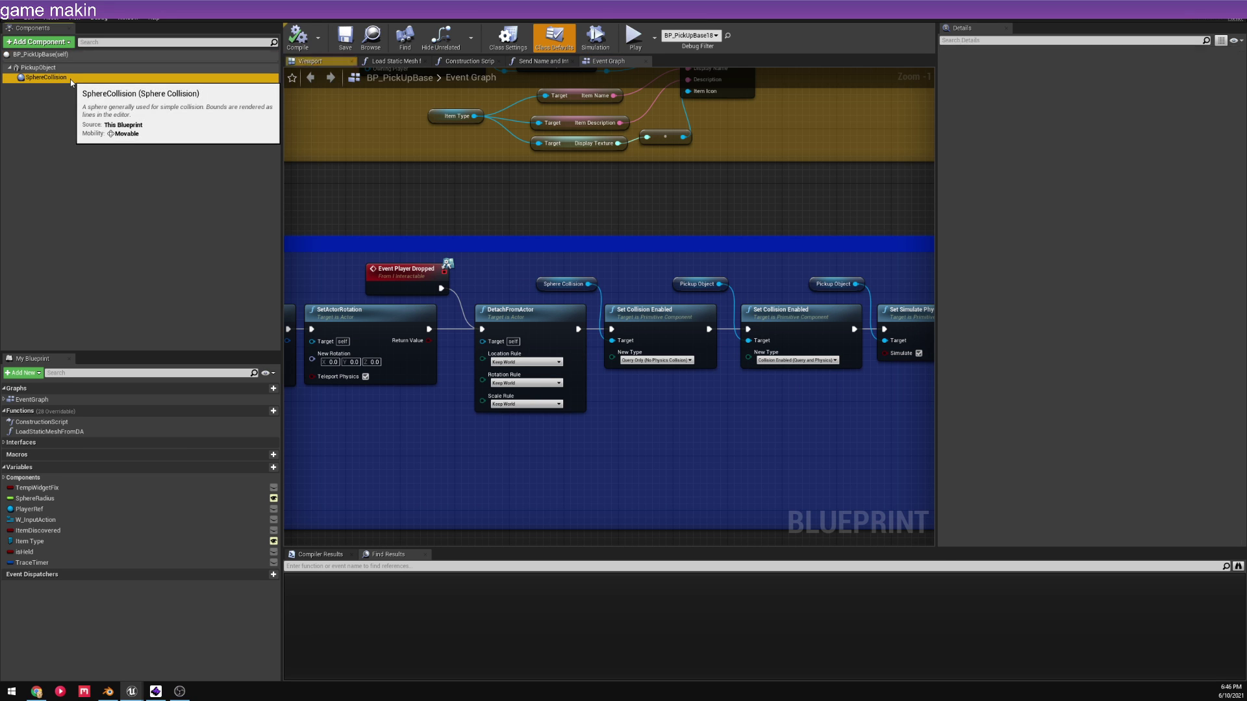
scroll(1047, 261, down, 8)
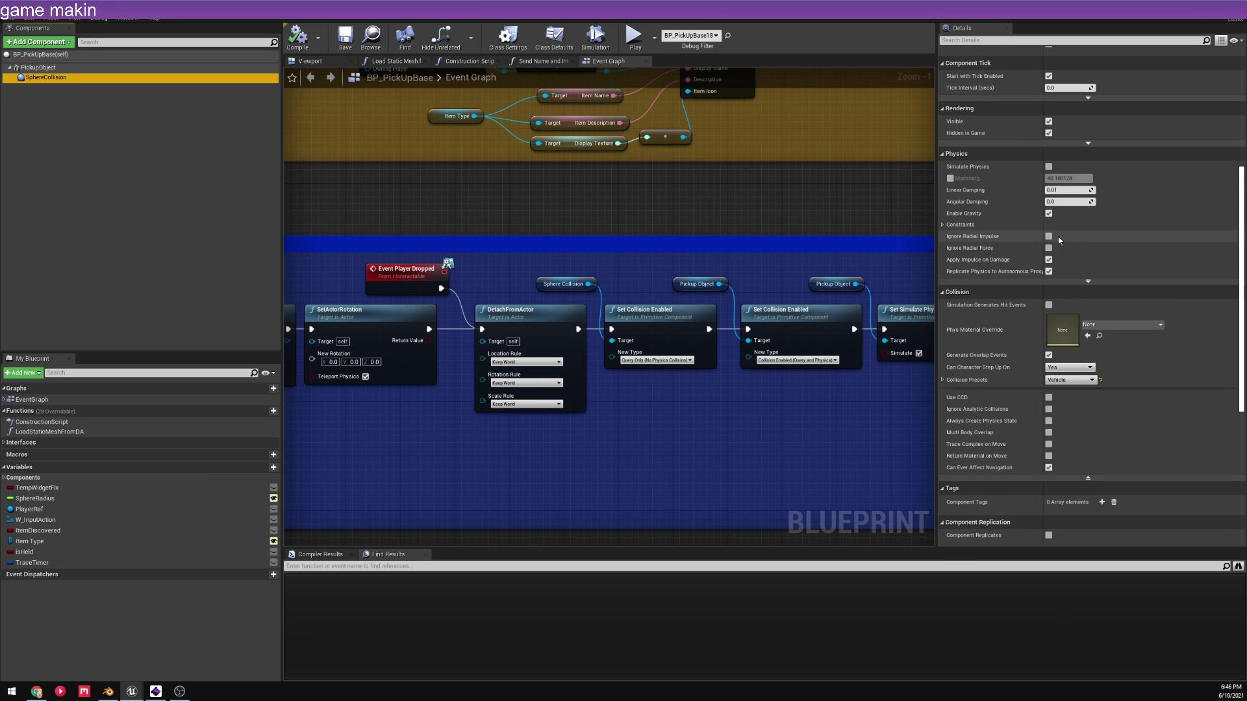
scroll(967, 374, down, 1)
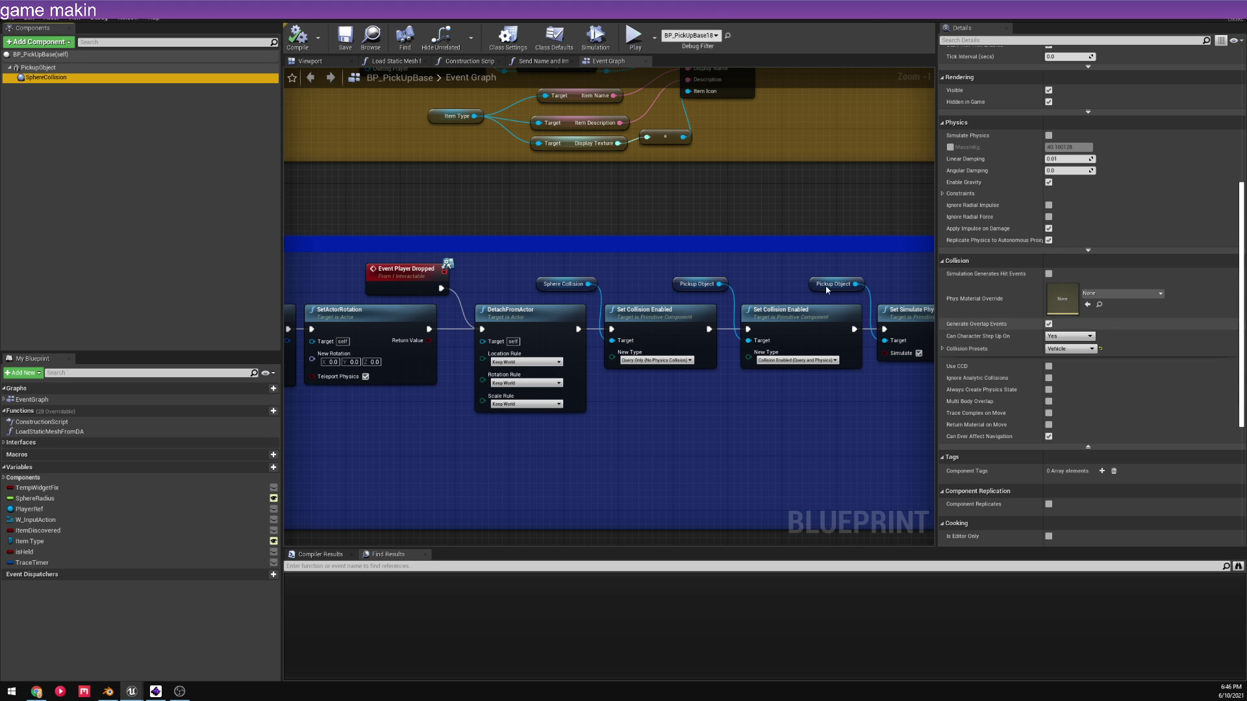
- Review the PickupObject component's settings, including its advanced tick options, physics, collision, lighting and rendering
click(39, 67)
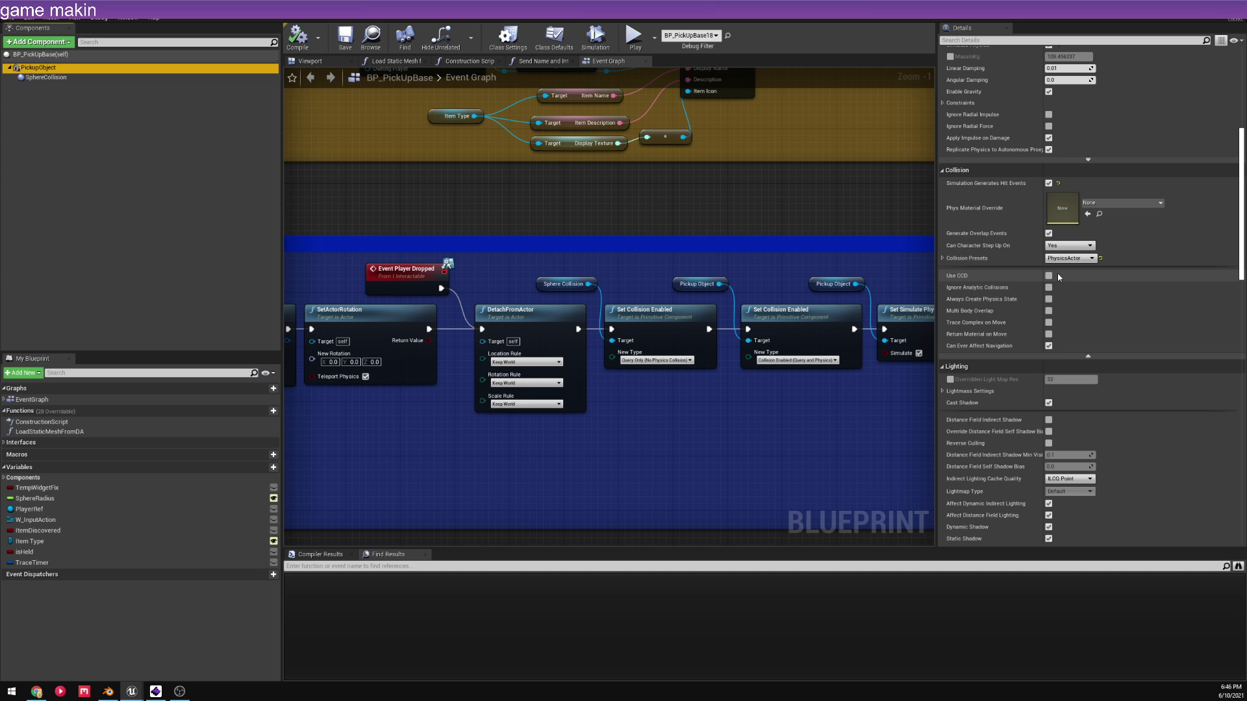
scroll(1058, 276, down, 2)
scroll(1058, 274, down, 4)
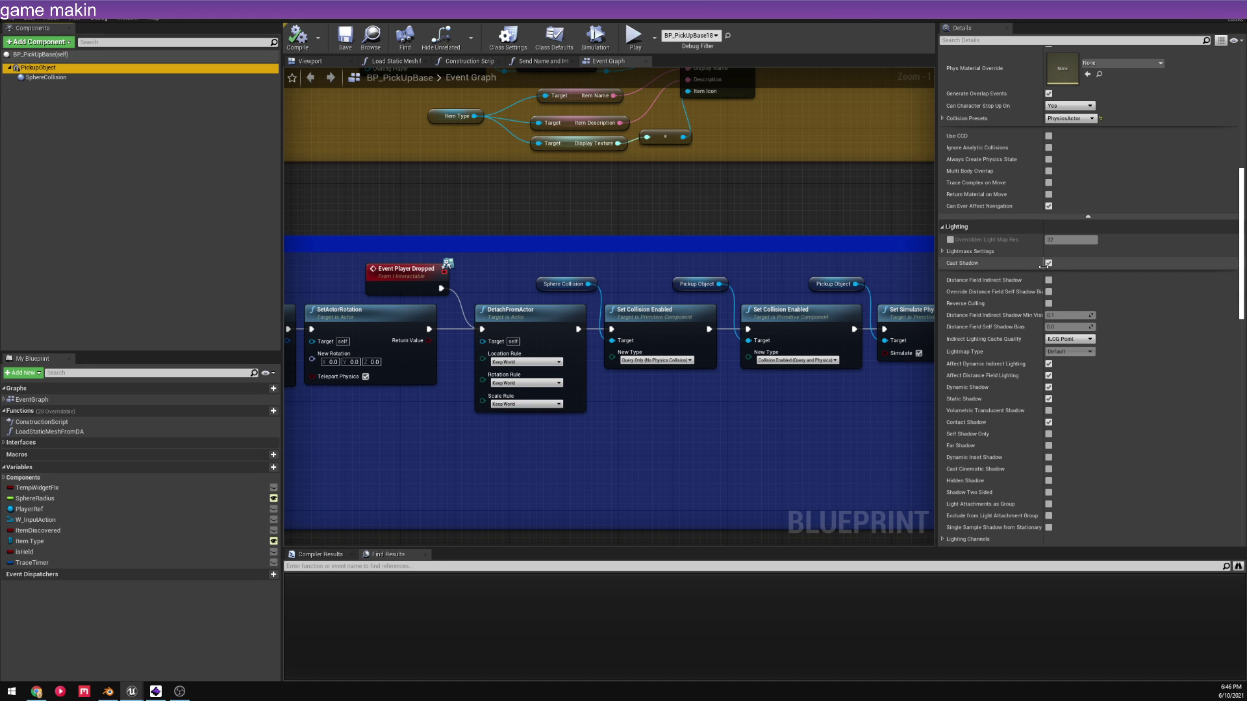
scroll(1049, 275, up, 10)
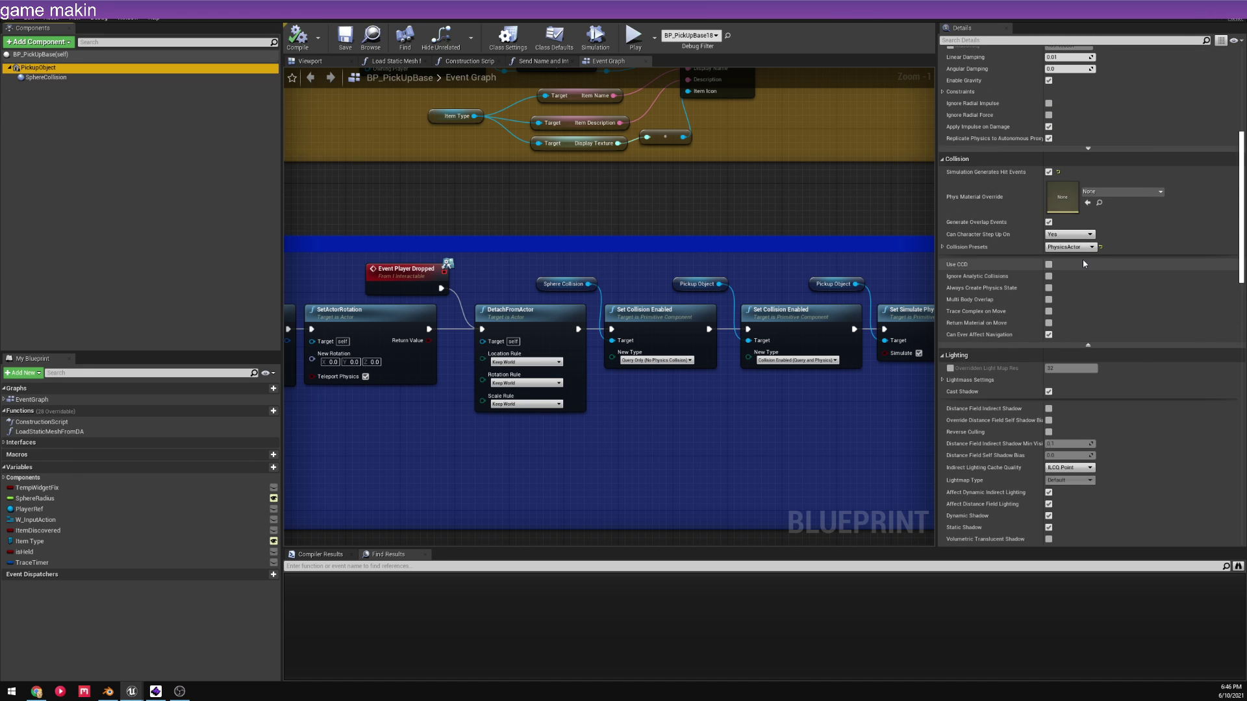
scroll(1058, 271, up, 8)
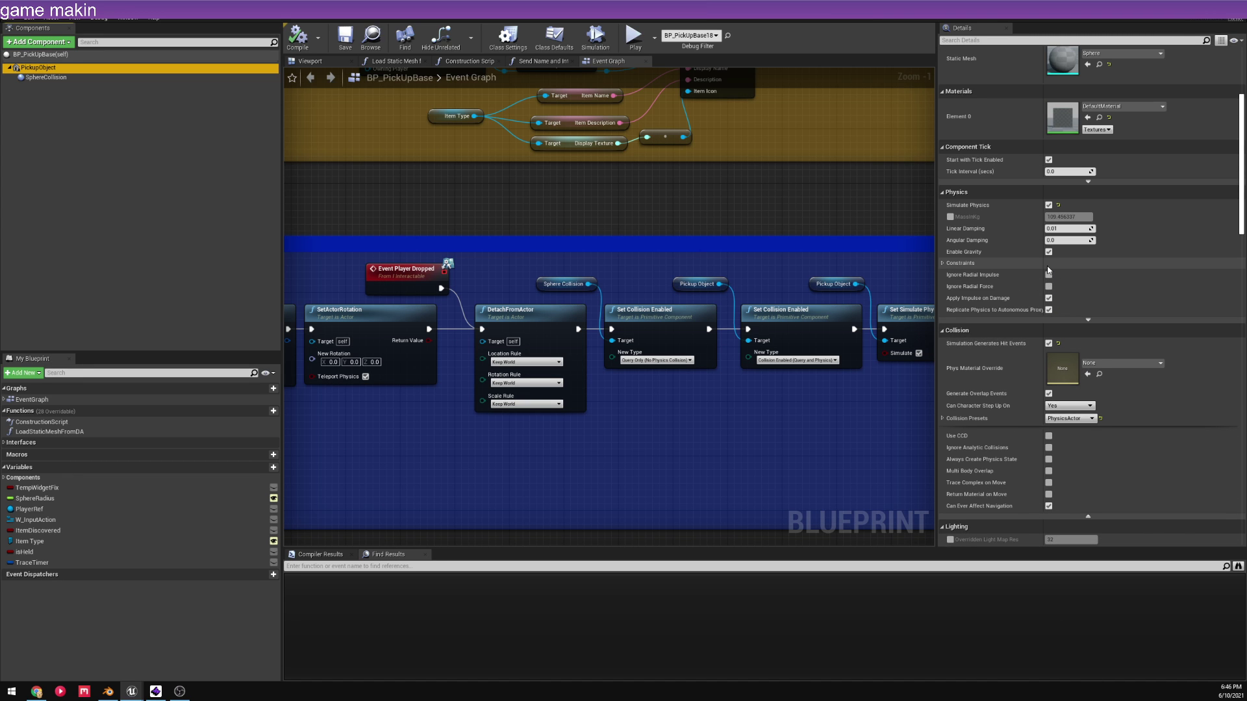
scroll(1057, 251, up, 4)
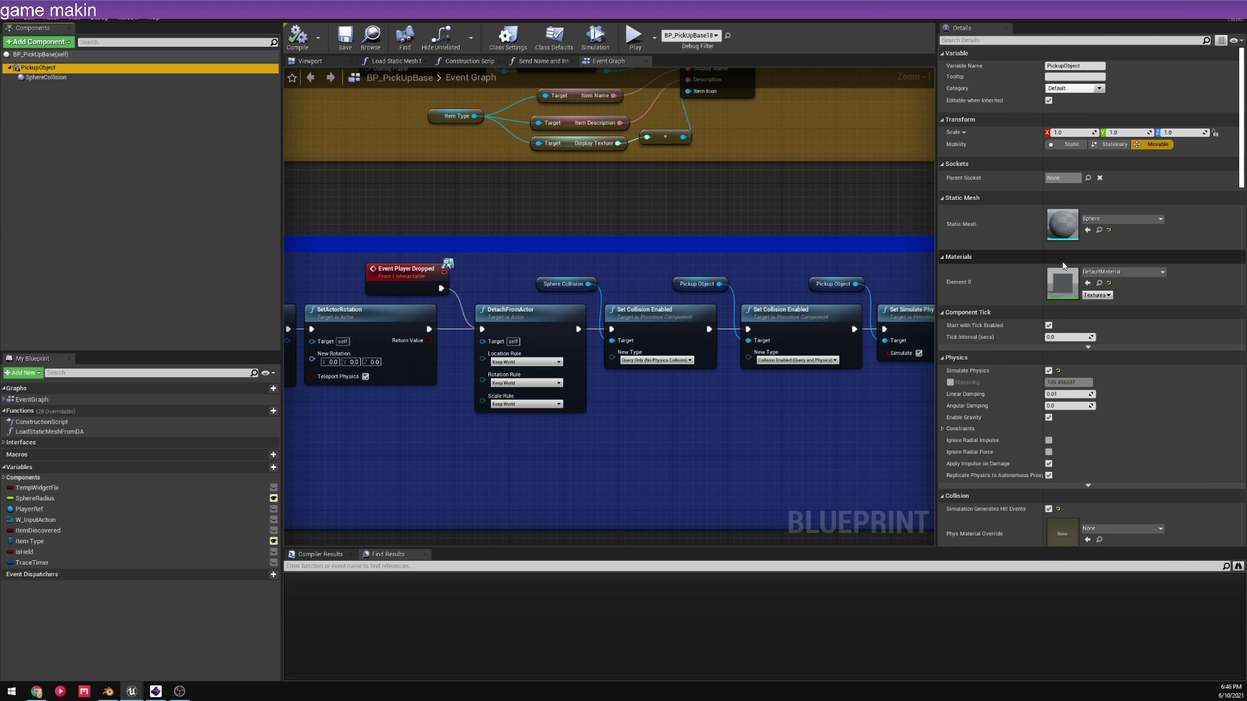
click(1088, 347)
scroll(980, 291, down, 4)
scroll(980, 289, down, 20)
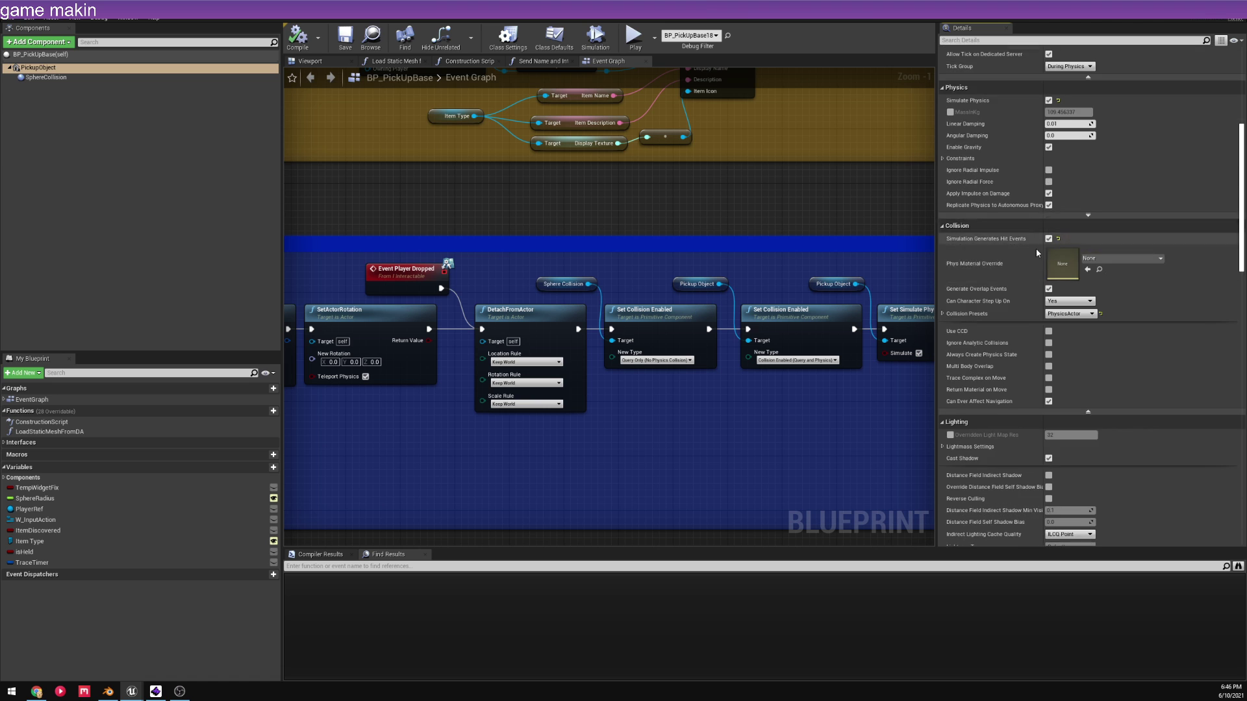
scroll(1038, 234, down, 5)
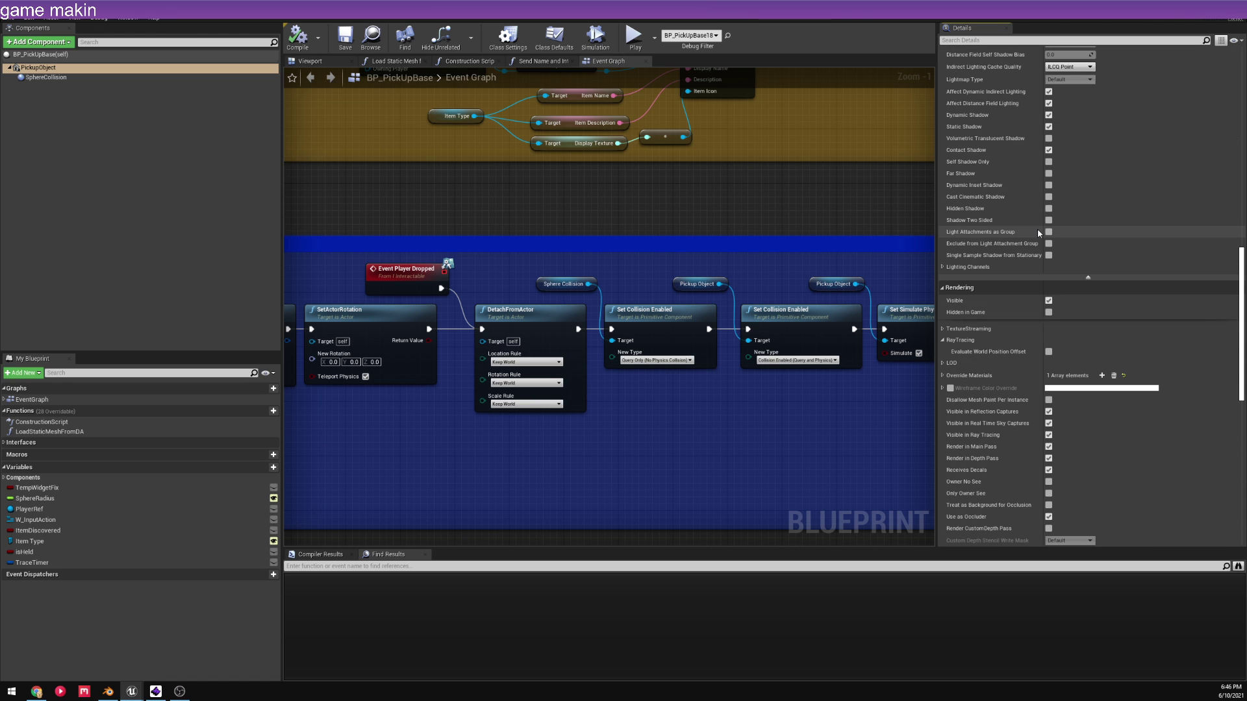
scroll(1038, 230, down, 4)
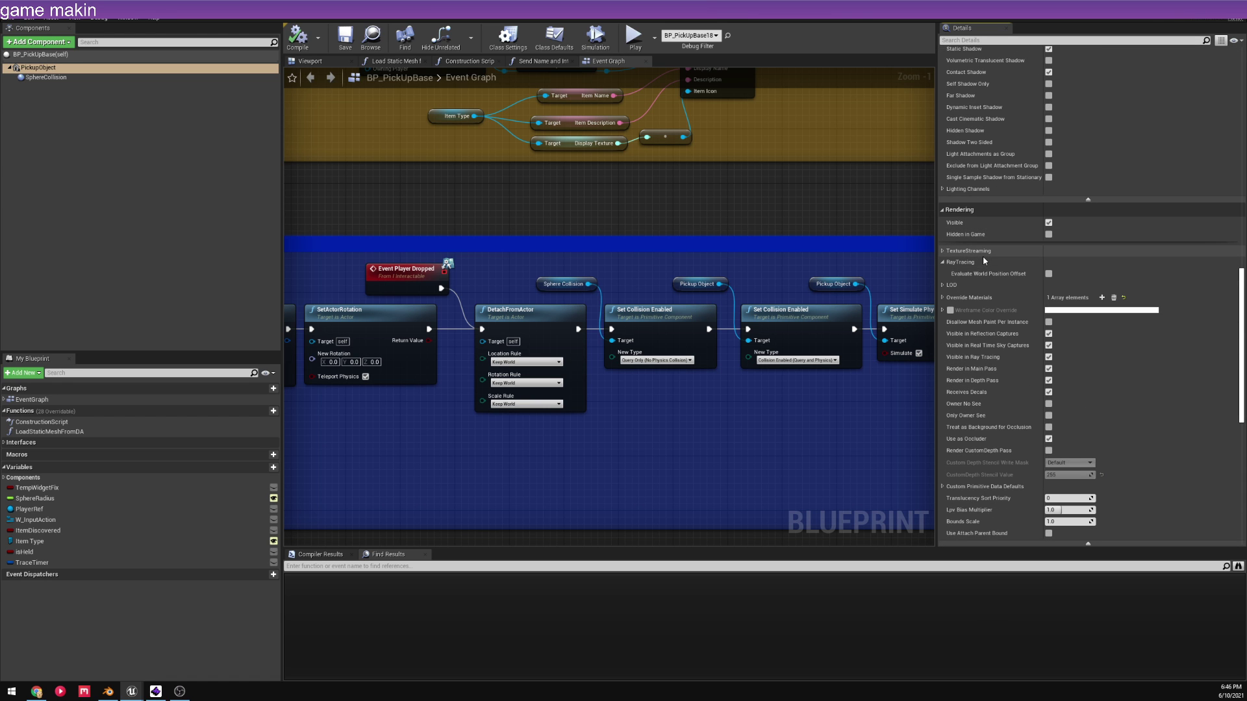
scroll(991, 255, down, 12)
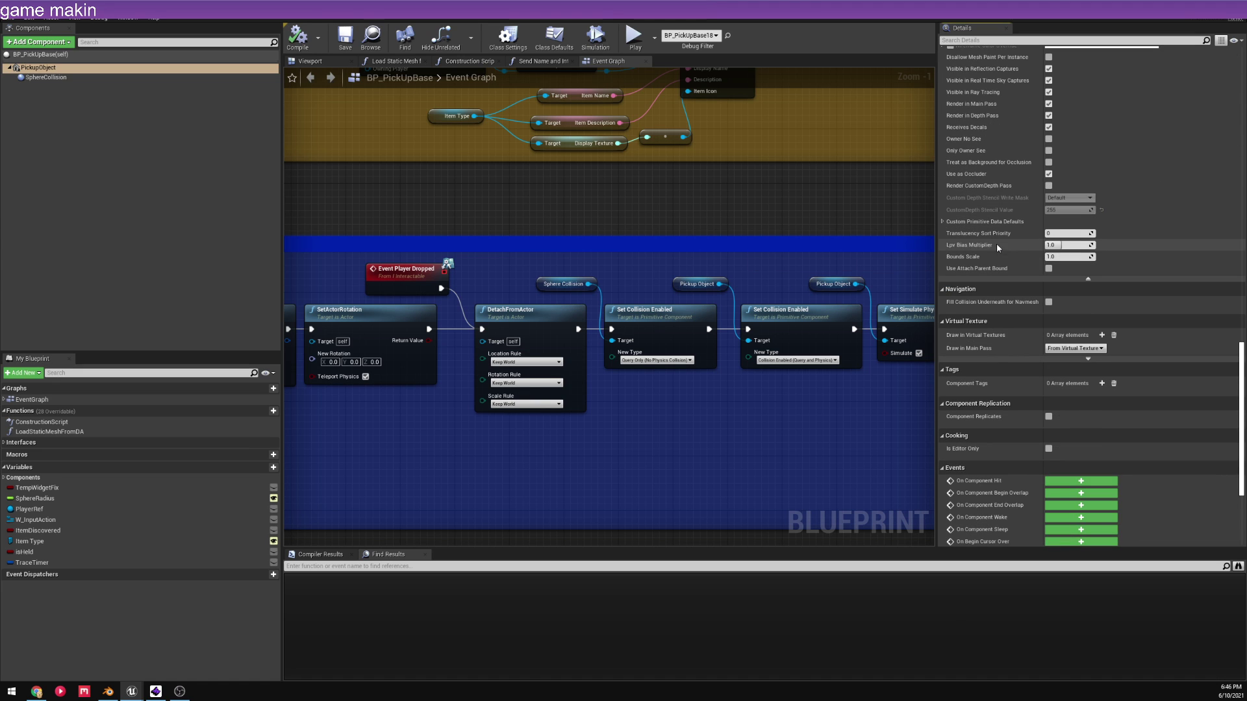
scroll(998, 248, up, 13)
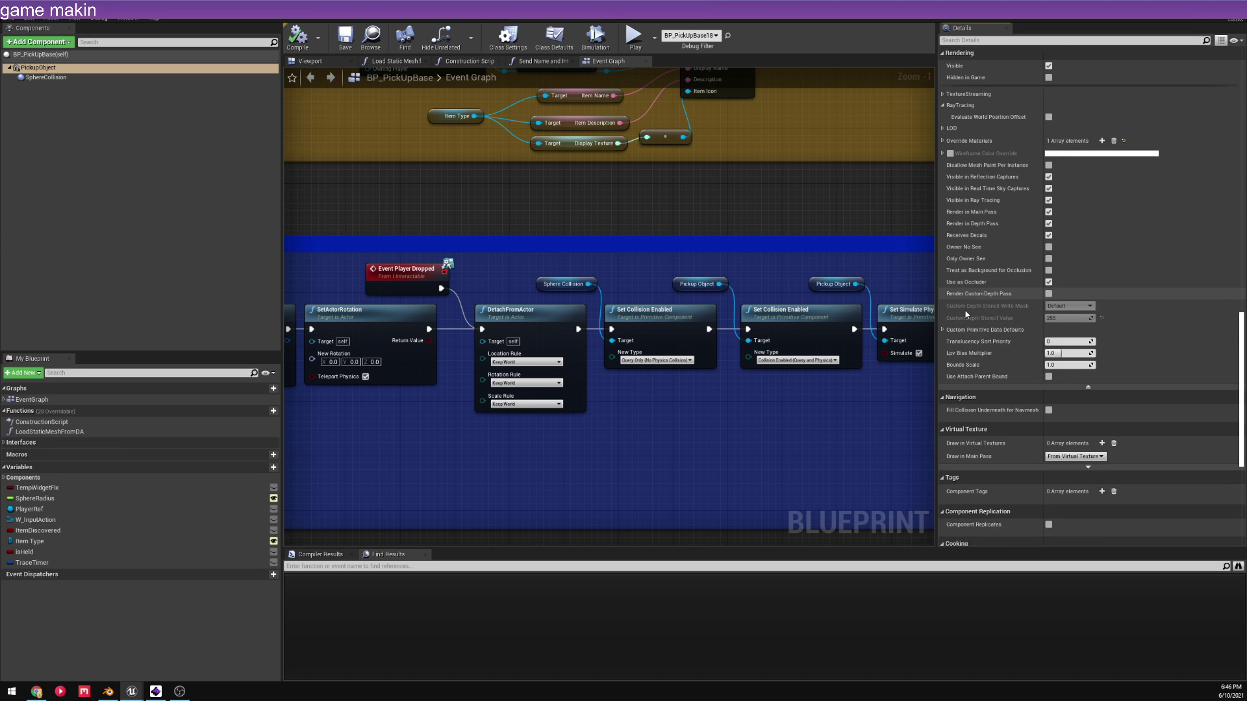
click(100, 69)
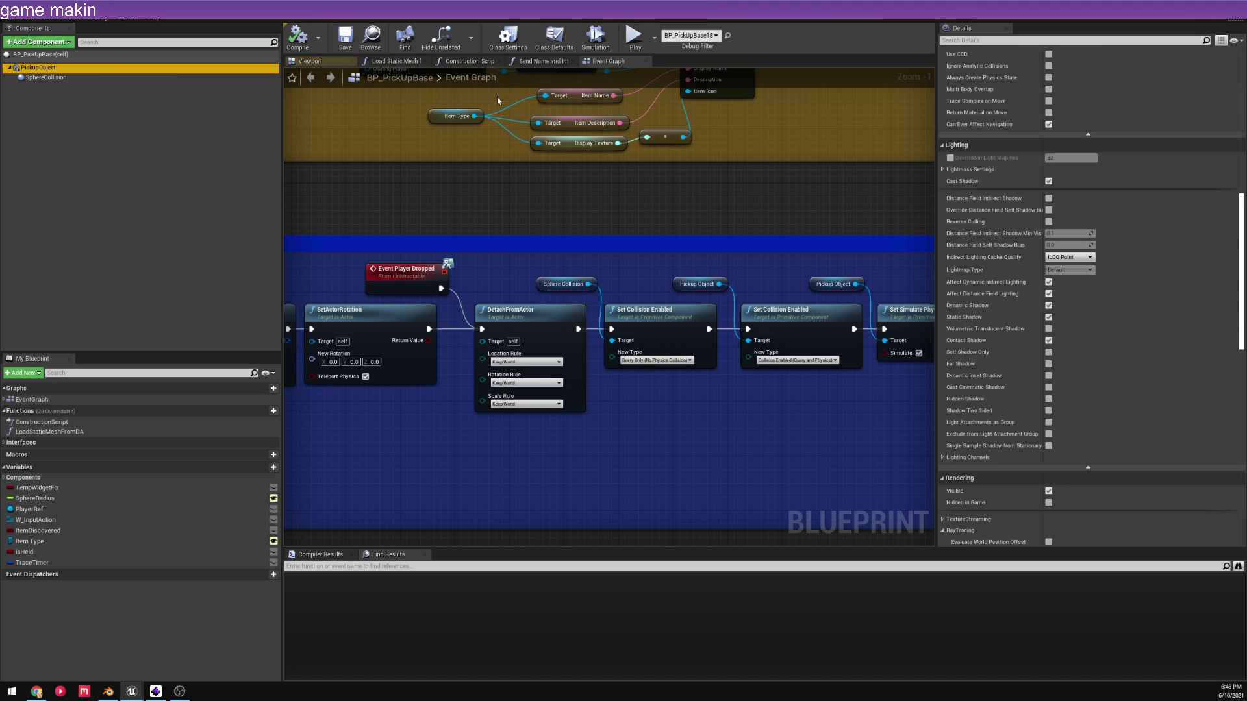
- Examine the event graph's PlayerDropped, Add to inventory UI, enter overlap and Carry sections alongside the PickupObject's physics and collision settings
scroll(1031, 256, up, 5)
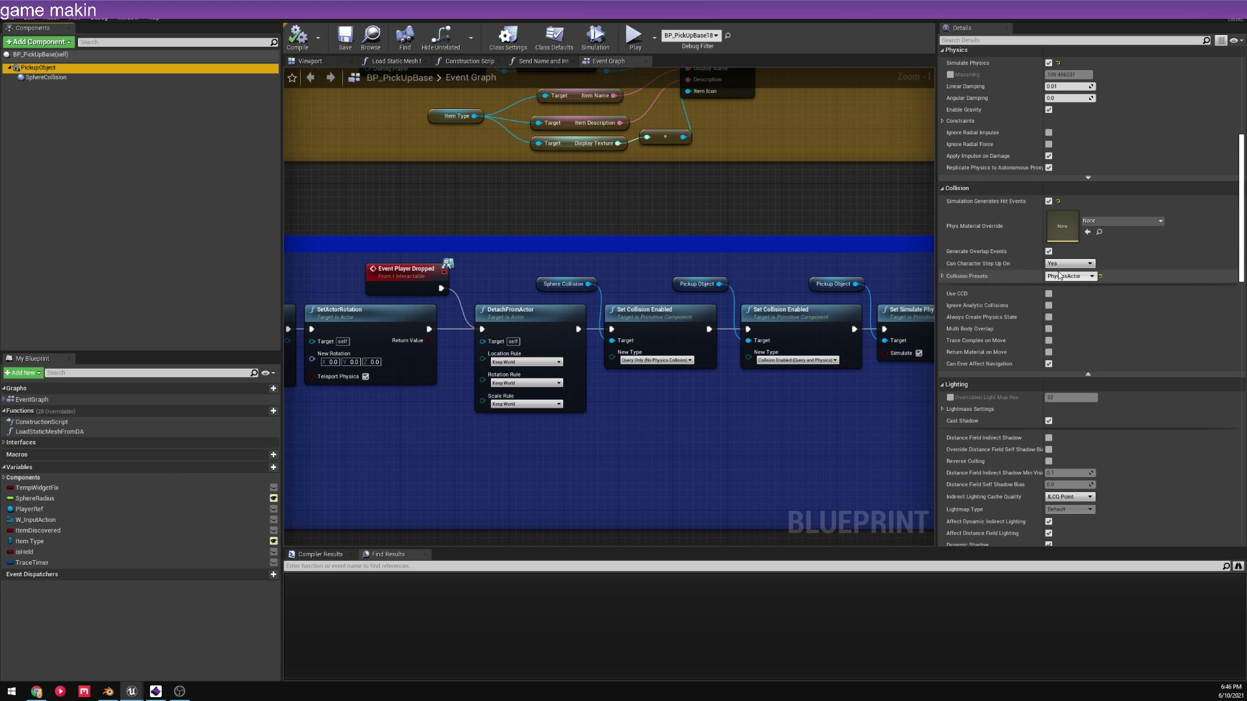
right_drag(723, 240, 485, 241)
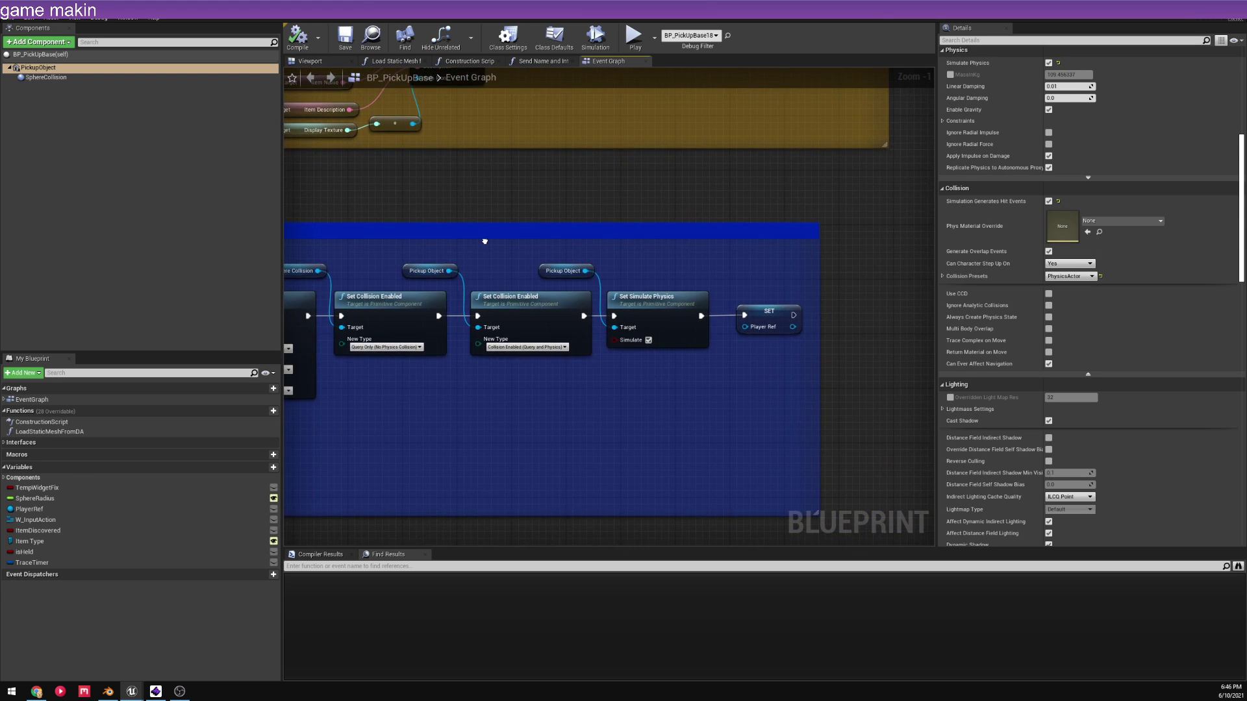
scroll(528, 236, down, 3)
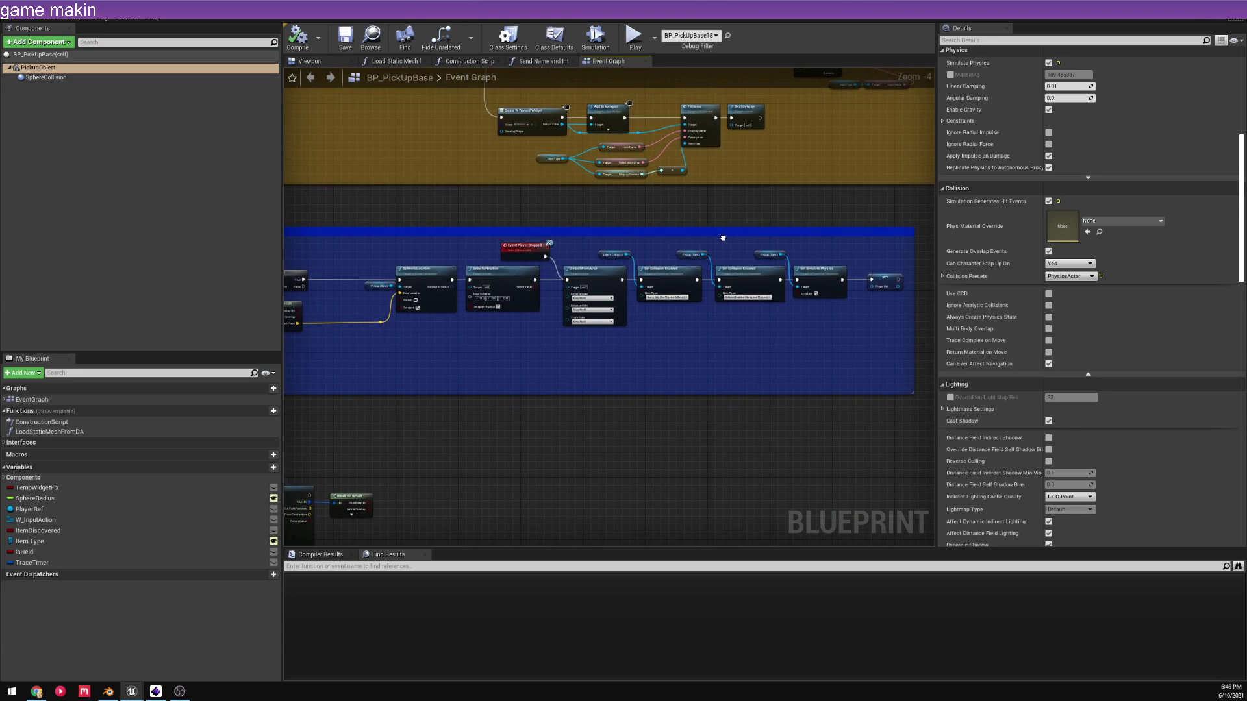
right_drag(529, 236, 717, 465)
right_drag(799, 502, 703, 475)
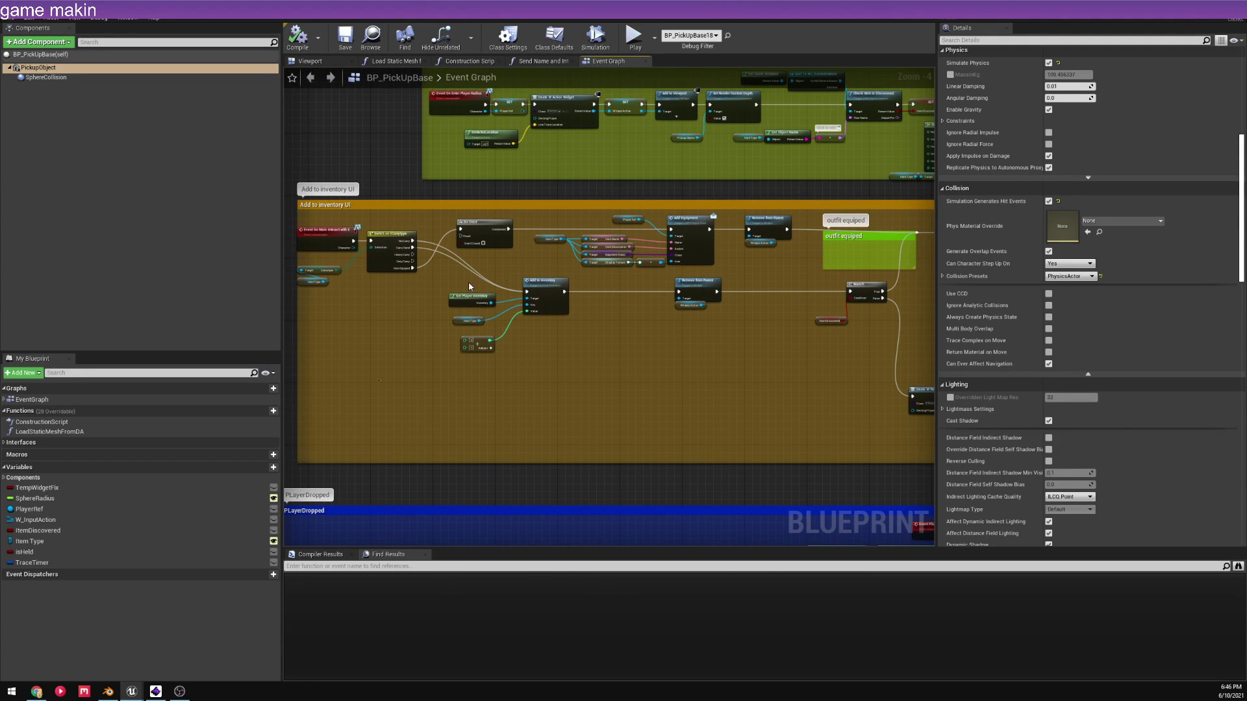
right_drag(454, 262, 575, 286)
scroll(481, 263, up, 3)
scroll(481, 254, down, 4)
right_drag(571, 151, 586, 292)
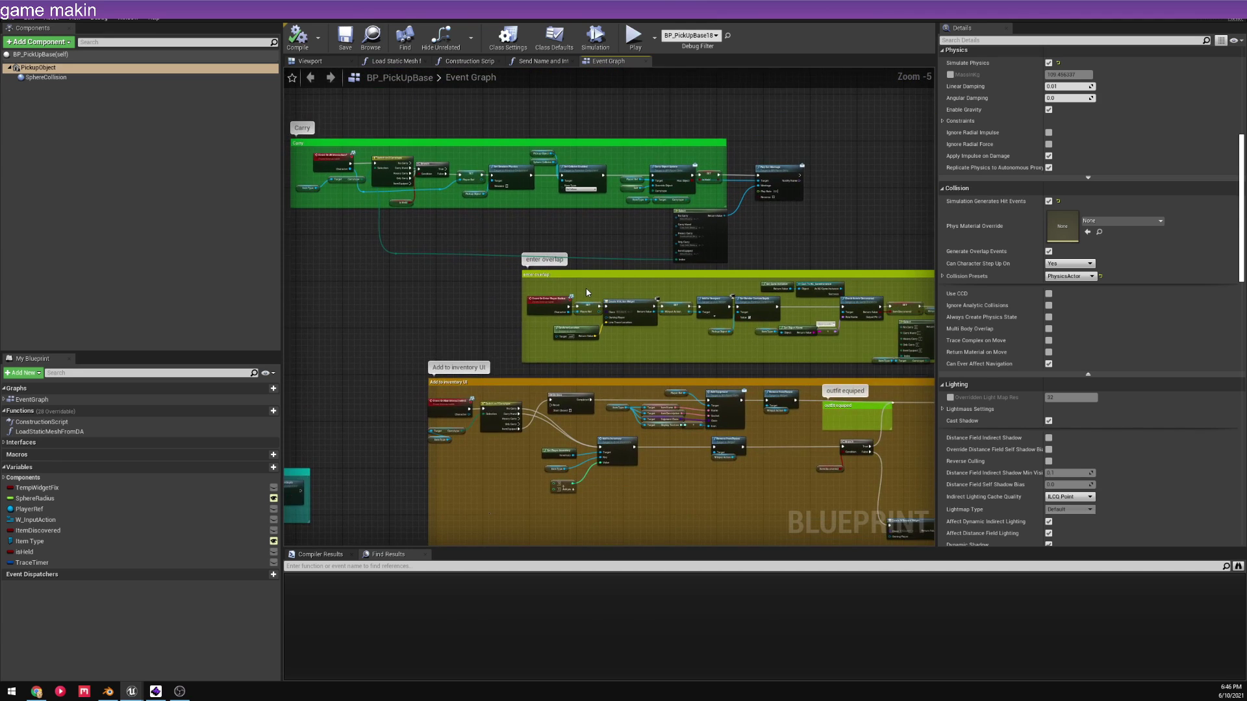
scroll(587, 292, up, 1)
right_drag(739, 335, 520, 74)
right_drag(902, 523, 747, 363)
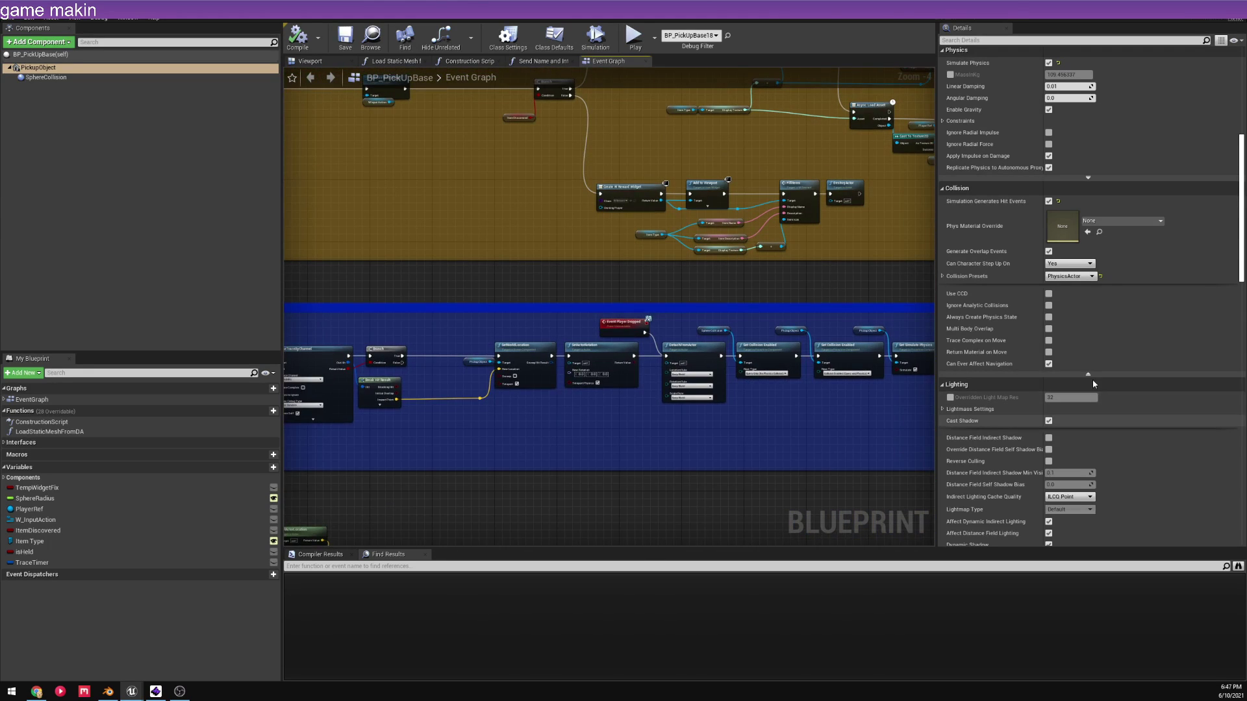
- Check the collision presets available for the PickupObject component without changing the selection
click(1071, 277)
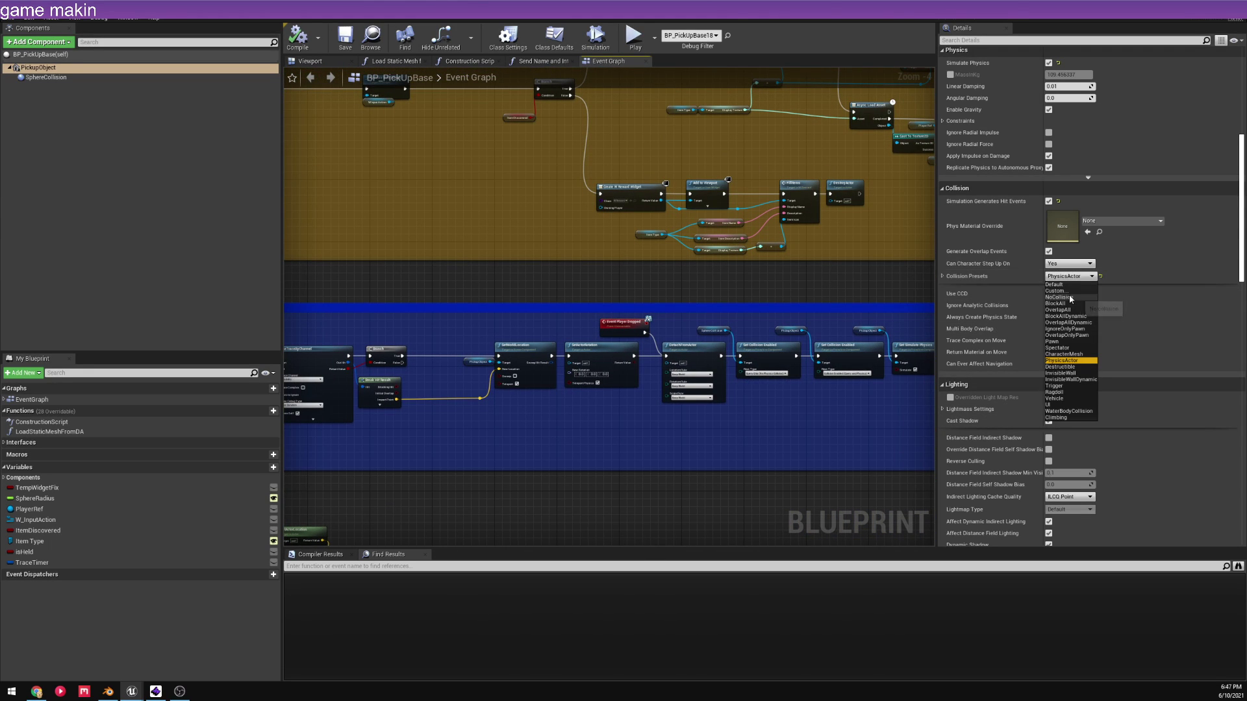
click(1070, 276)
scroll(713, 366, up, 3)
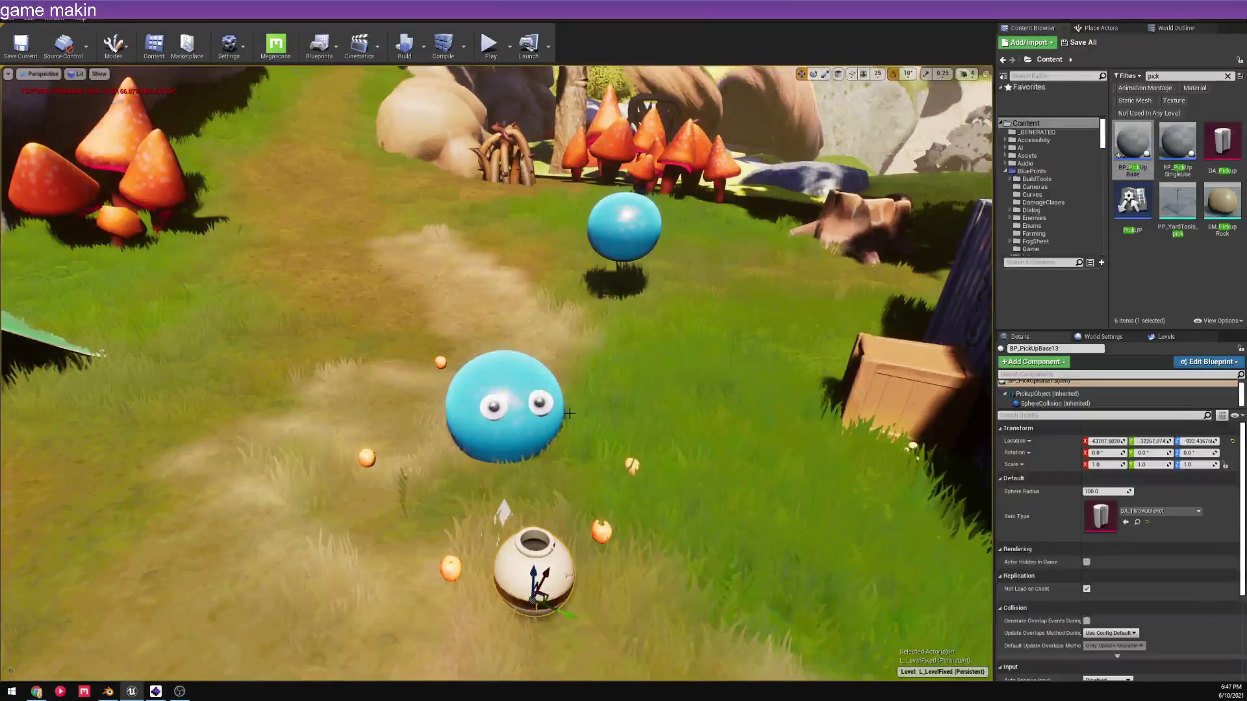
- Focus on the pot in the level and start a game preview from the ground beside it
key(f)
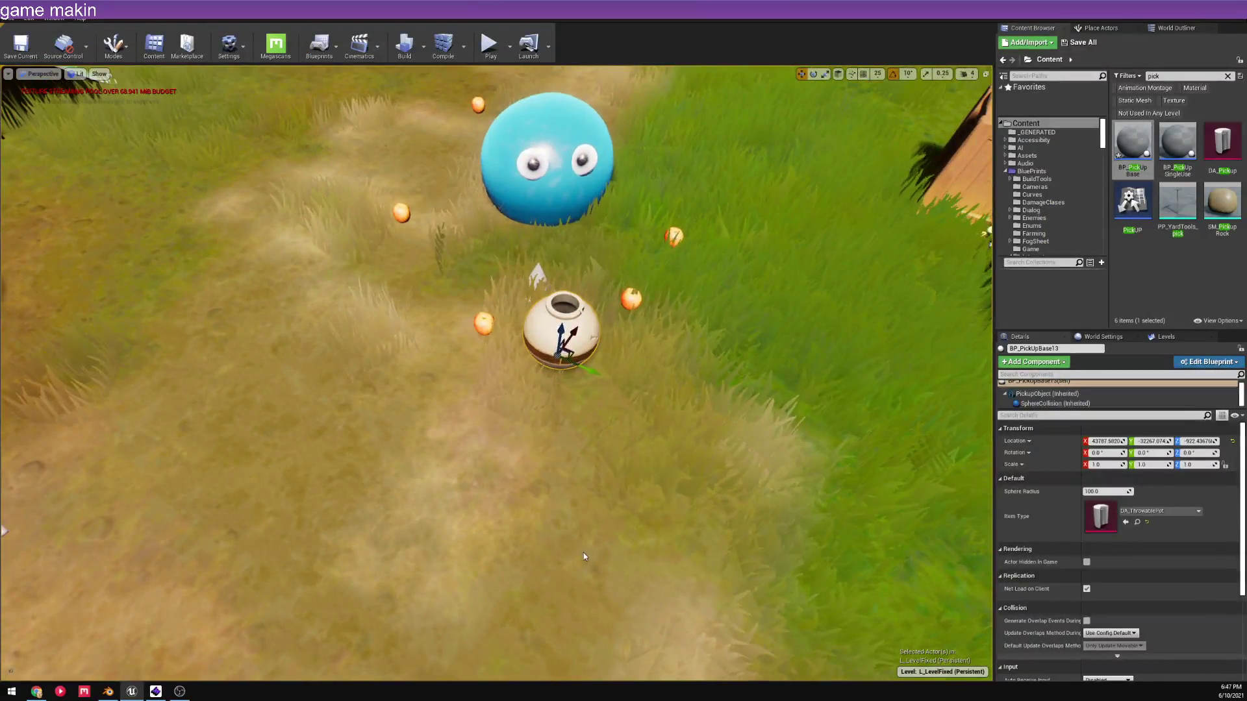
right_click(584, 557)
click(587, 499)
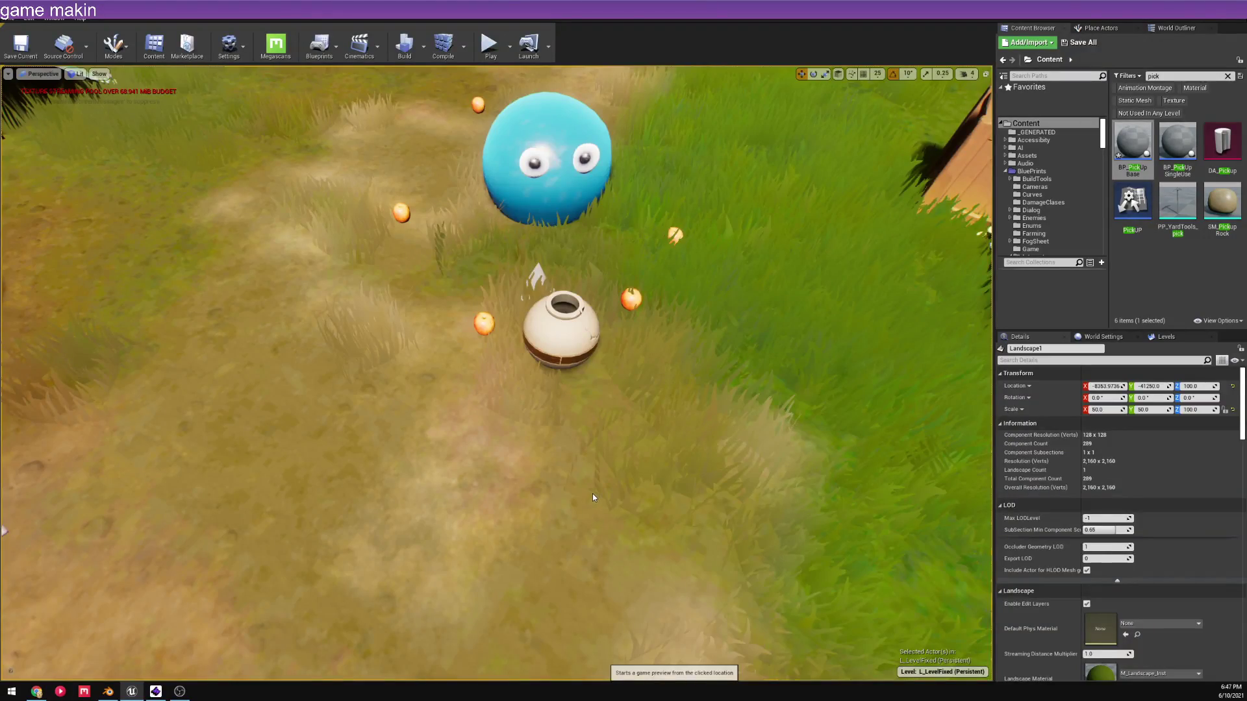
- Walk the character around the pot and fruit, test picking up and releasing objects near the slime, and end the preview
key(w)
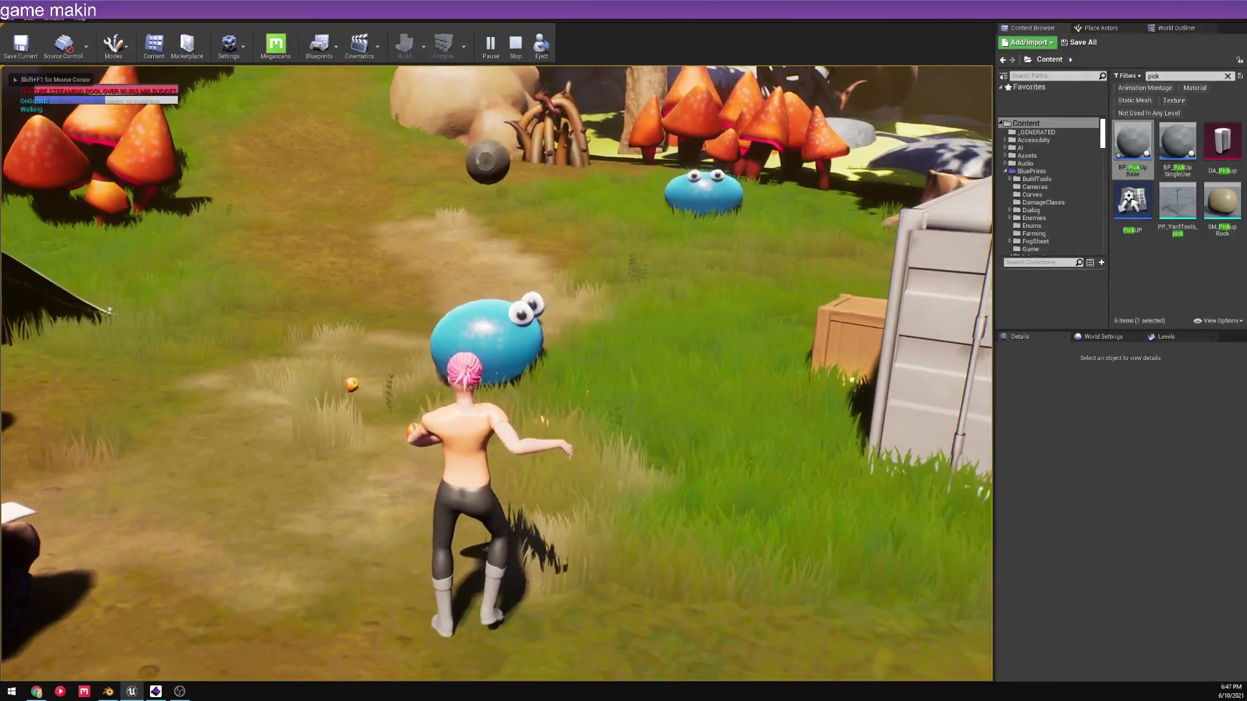
key(w)
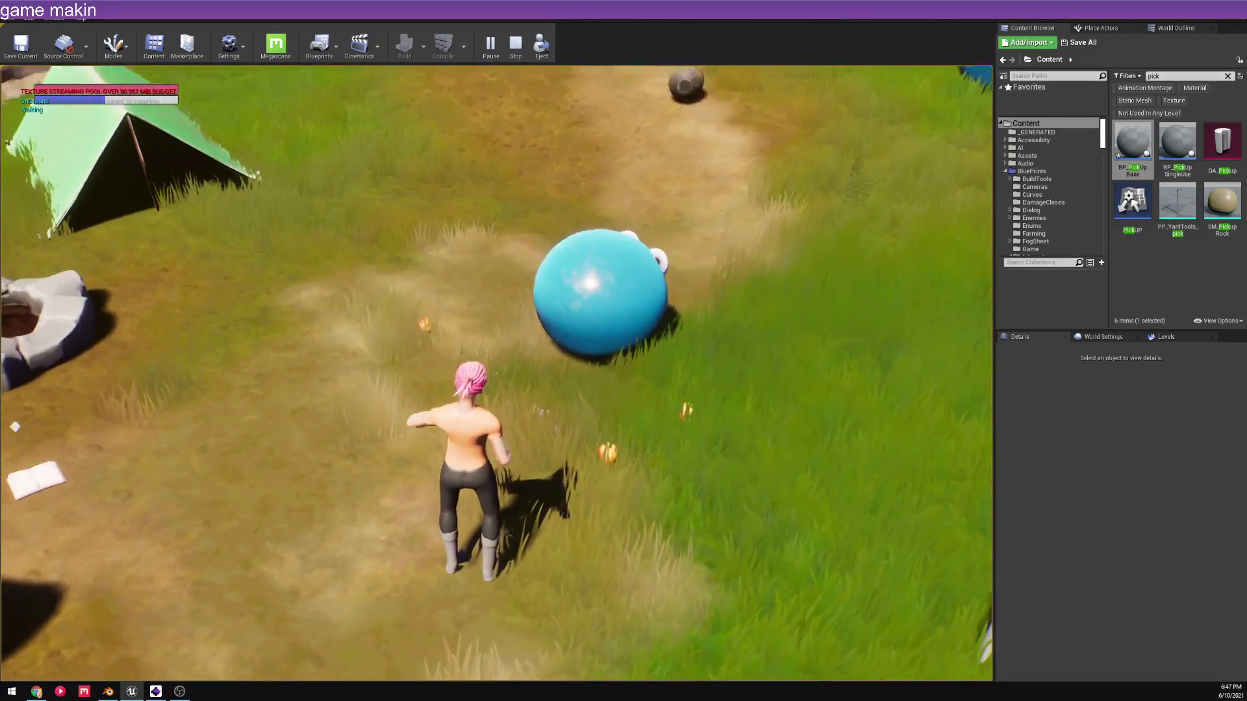
key(e)
key(w)
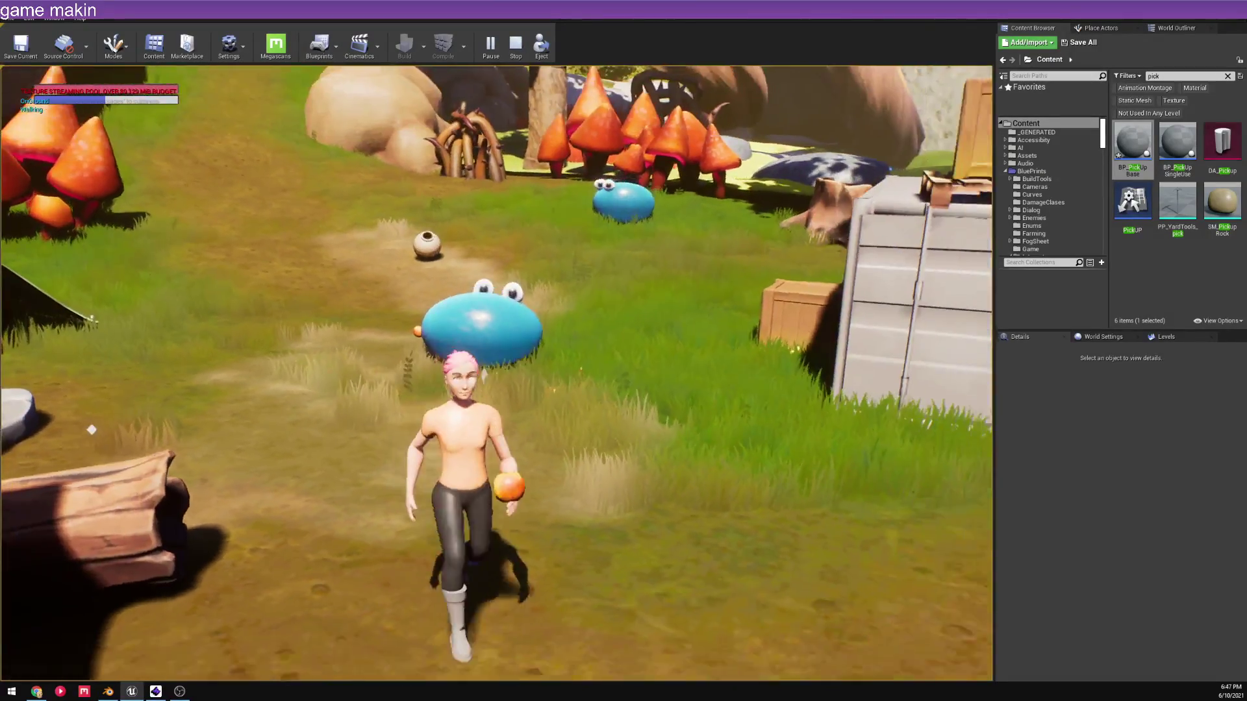
key(e)
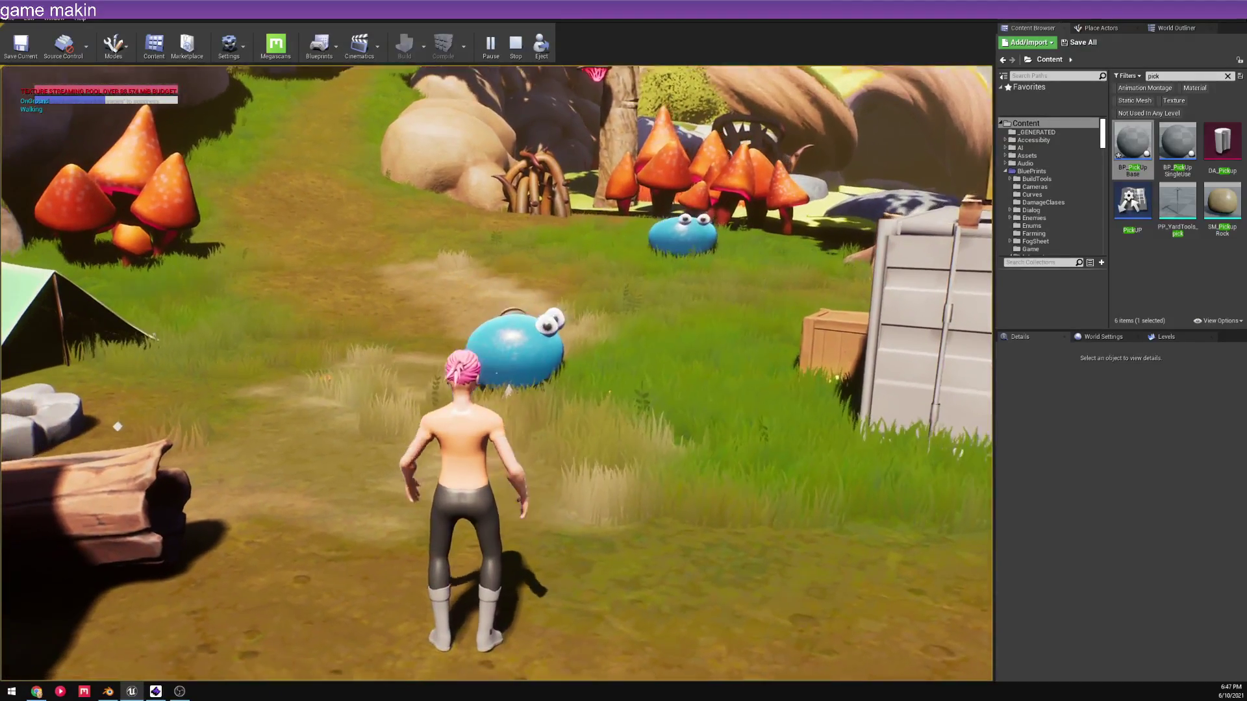
key(Escape)
click(203, 356)
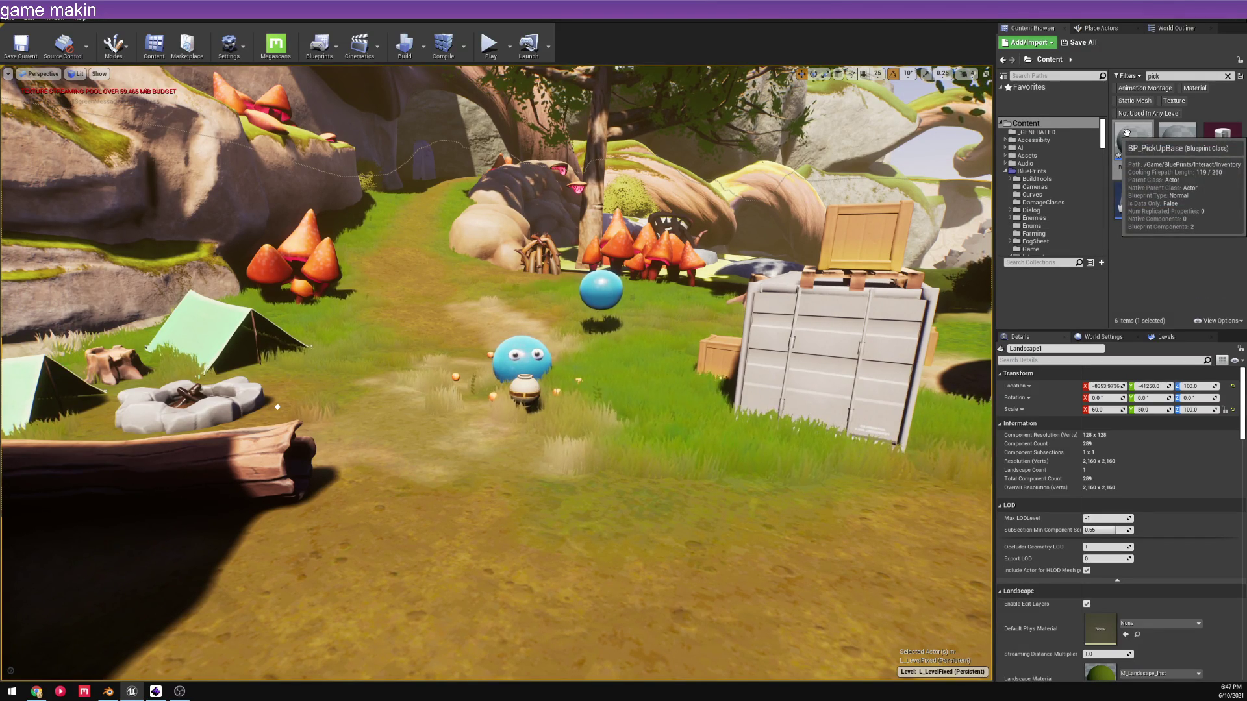
- Open the BP_PickUpBase blueprint and reconnect the execution flow between the two Set Collision Enabled nodes in the PlayerDropped section
double_click(1137, 168)
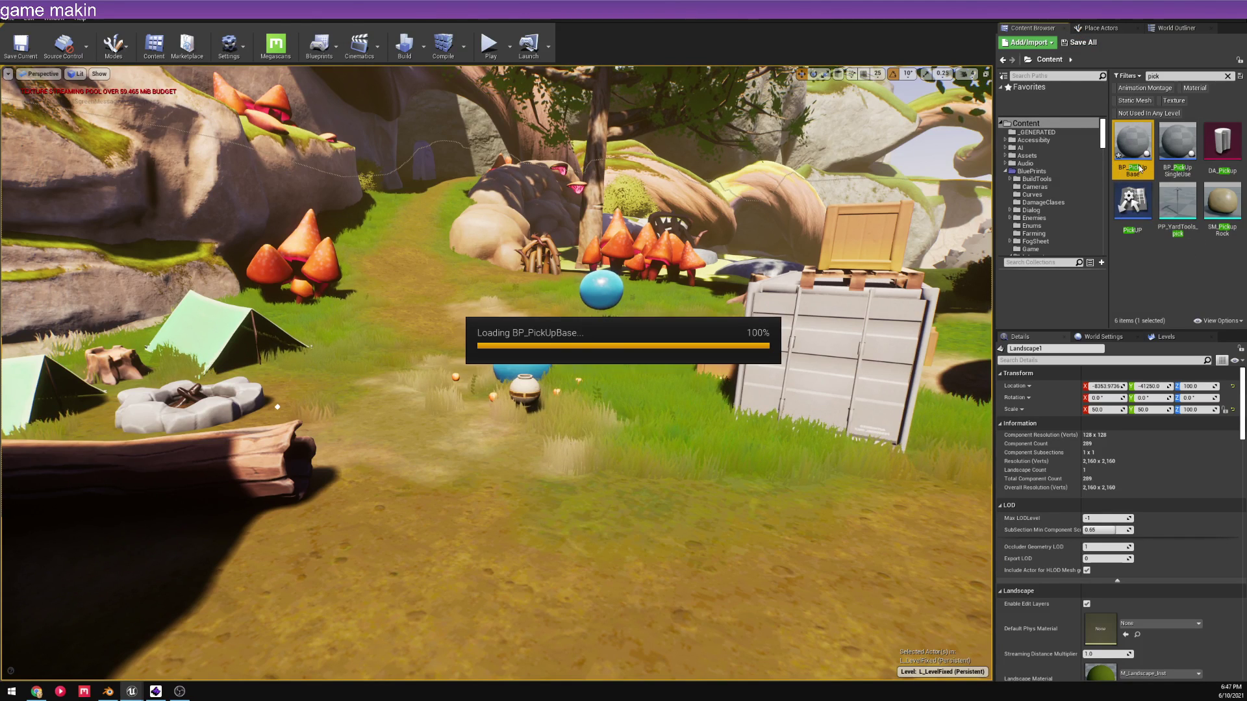
right_drag(772, 323, 725, 329)
scroll(779, 344, up, 1)
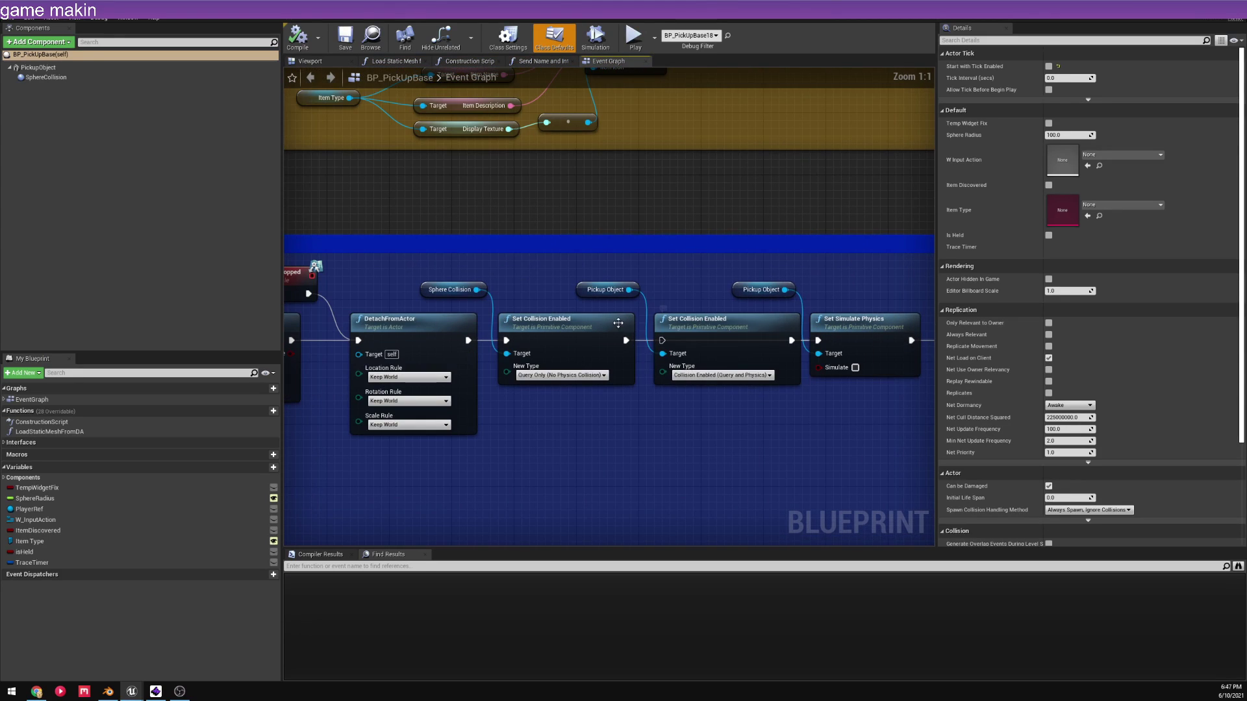
drag(625, 340, 663, 344)
- Review the Sphere Collision and Pickup Object references feeding the collision and physics nodes after DetachFromActor
drag(525, 277, 800, 290)
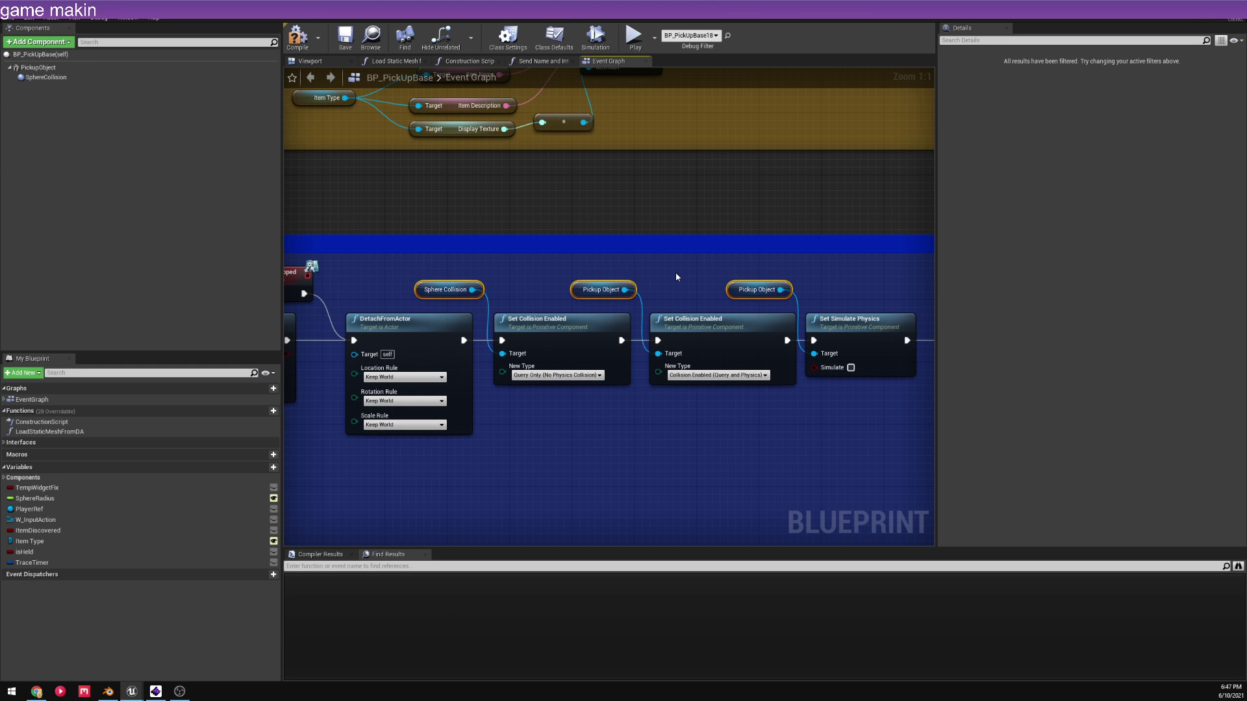
right_drag(769, 289, 727, 289)
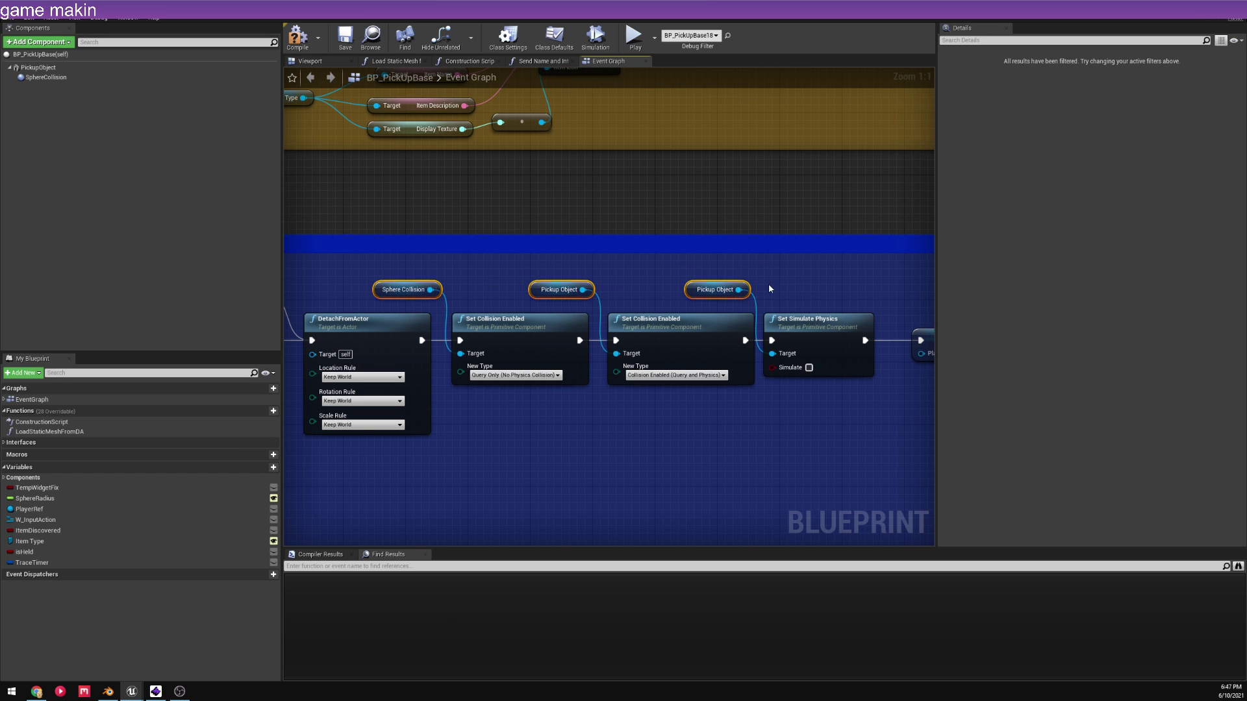
click(628, 283)
right_drag(629, 283, 691, 291)
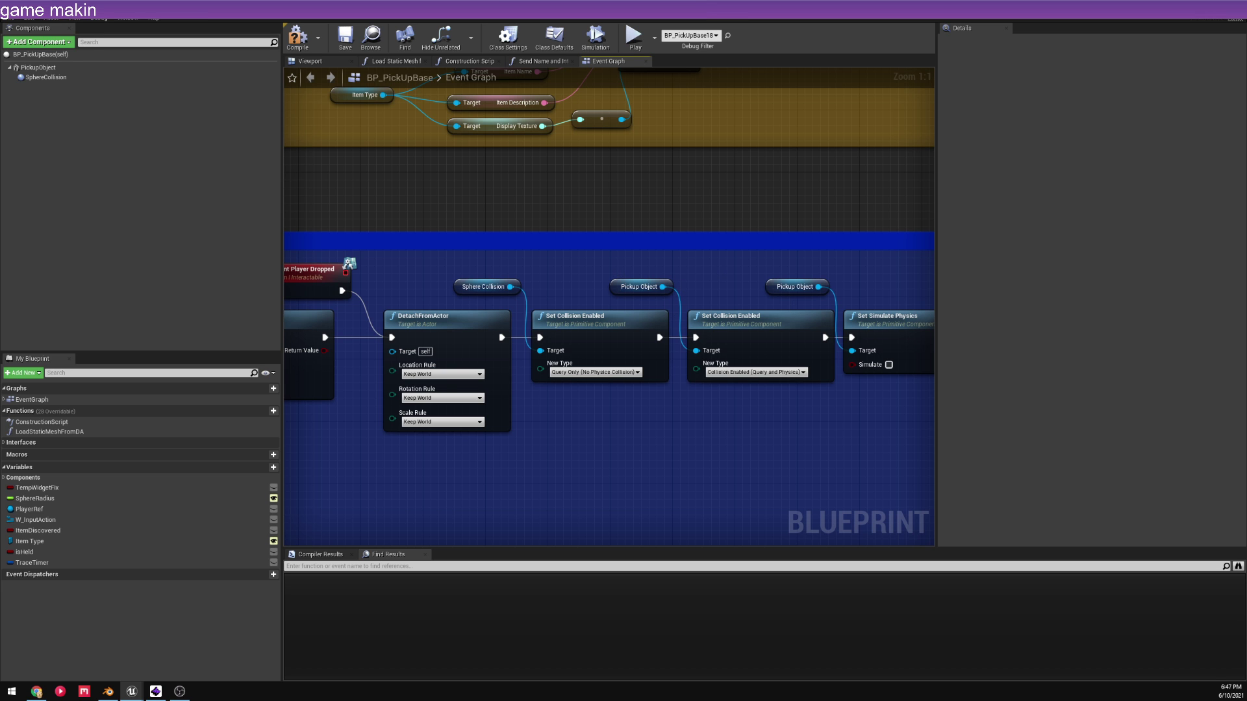
right_drag(825, 269, 926, 250)
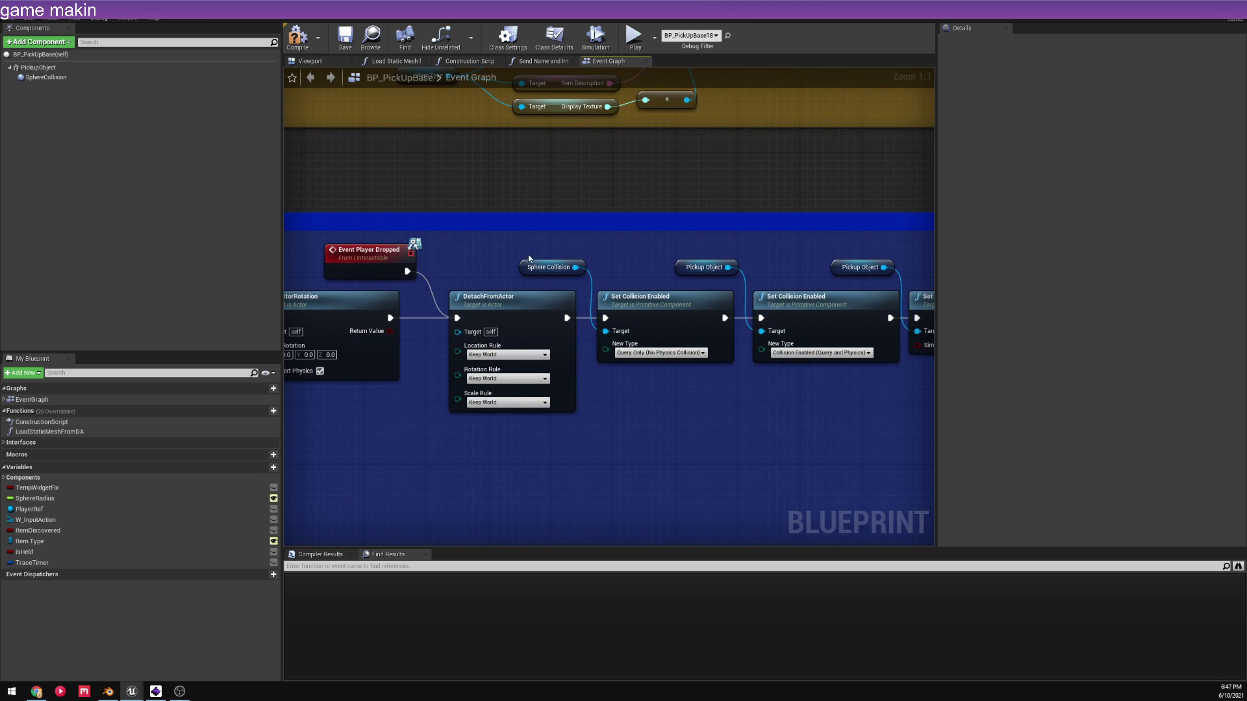
click(524, 272)
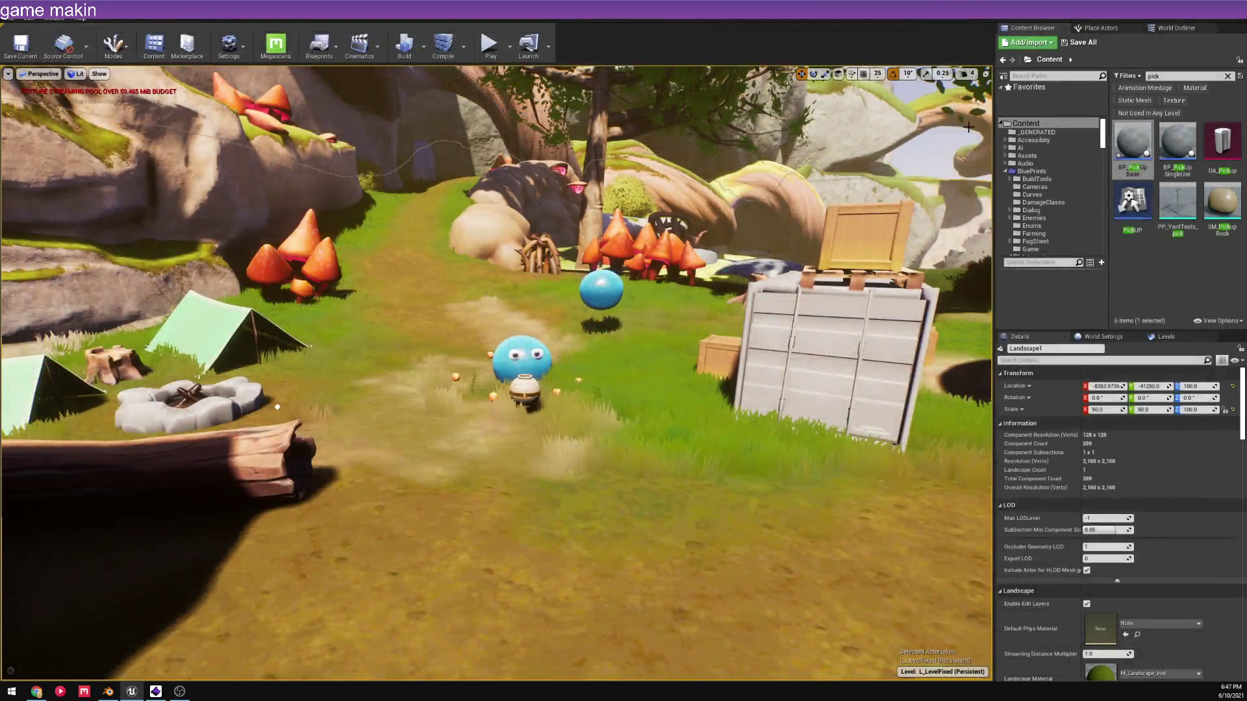
- Clear the asset search and save all modified content, including AI_Slimes, BP_PickUpBase, L_LevelFixed and L_UndergroundLabs
click(1226, 77)
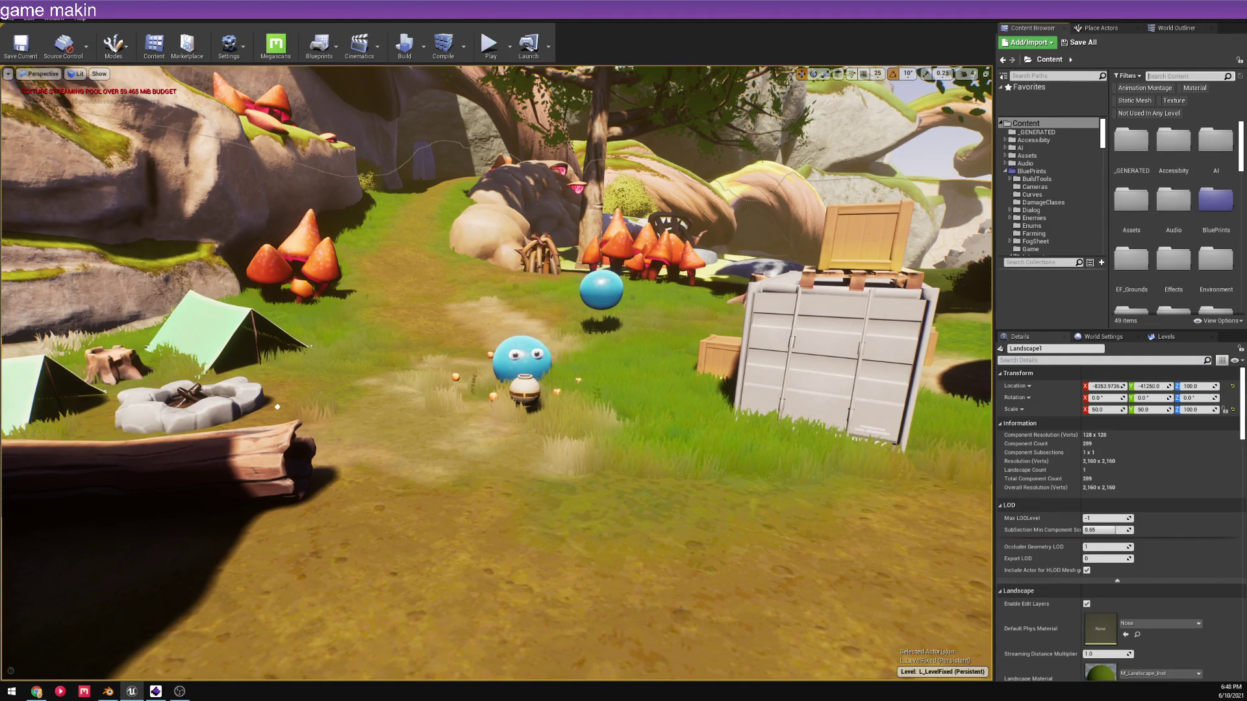
key(ctrl+shift+s)
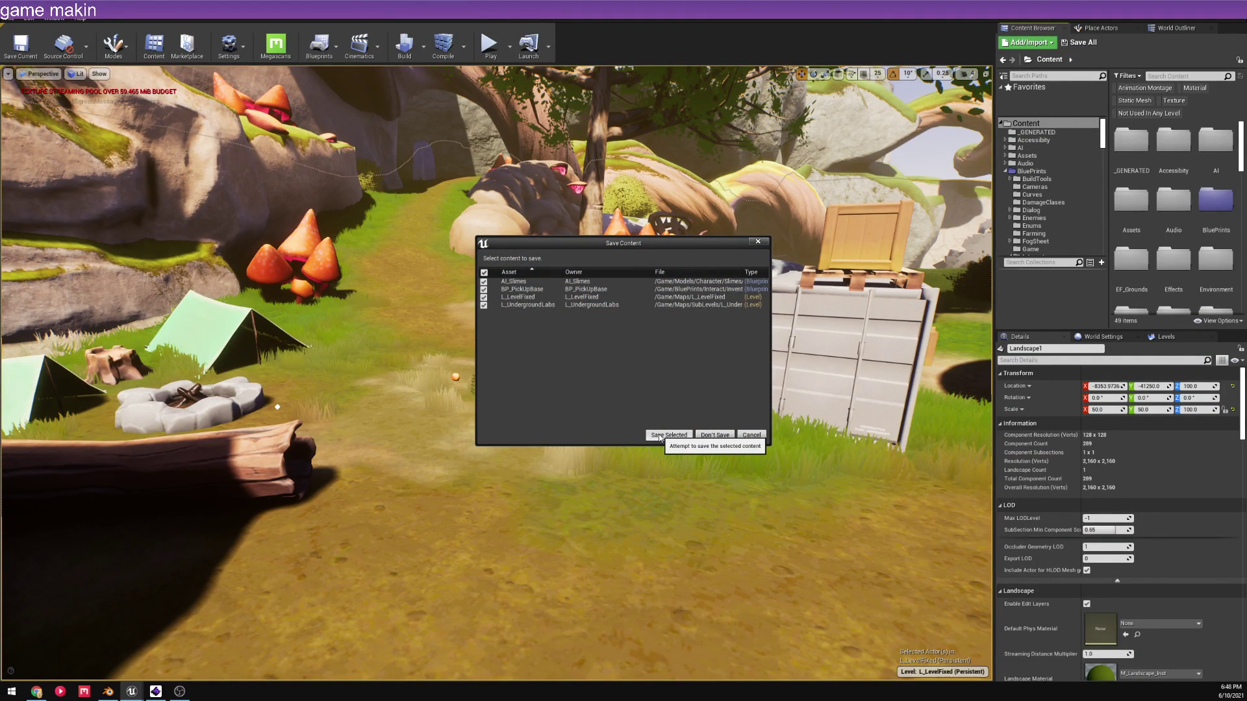
click(660, 436)
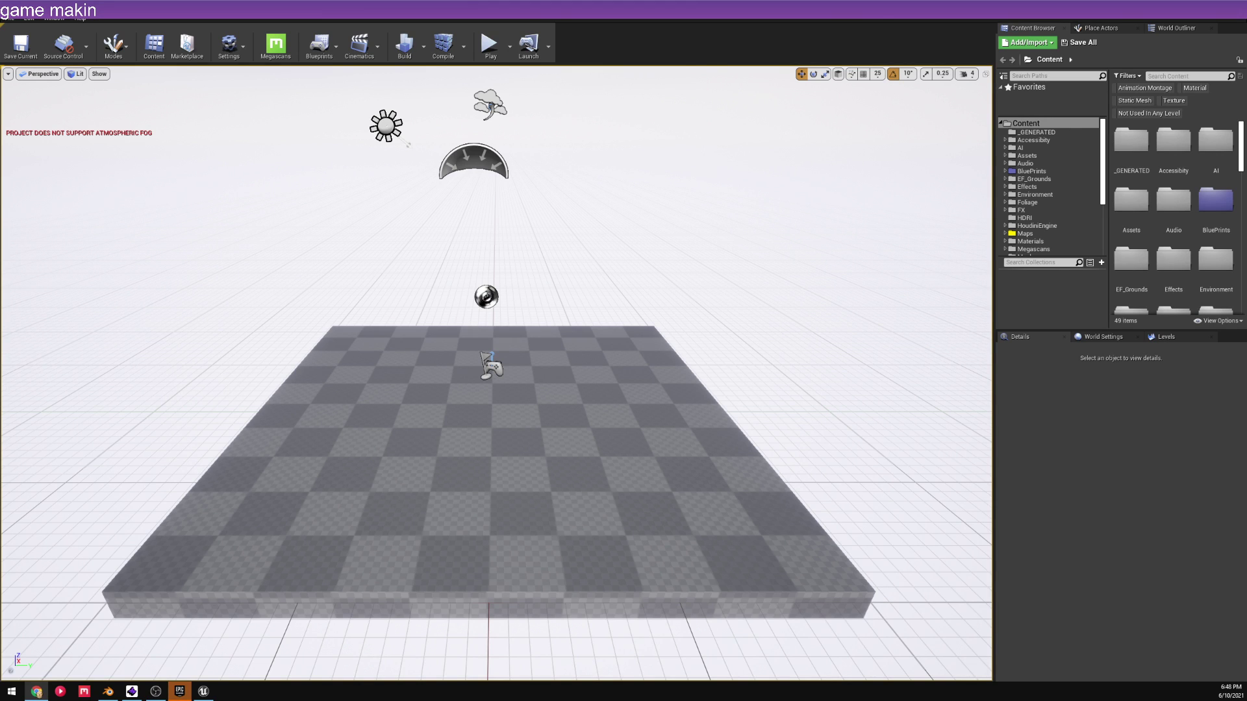
- Open the L_LevelFixed level from the project's Maps folder
click(1052, 234)
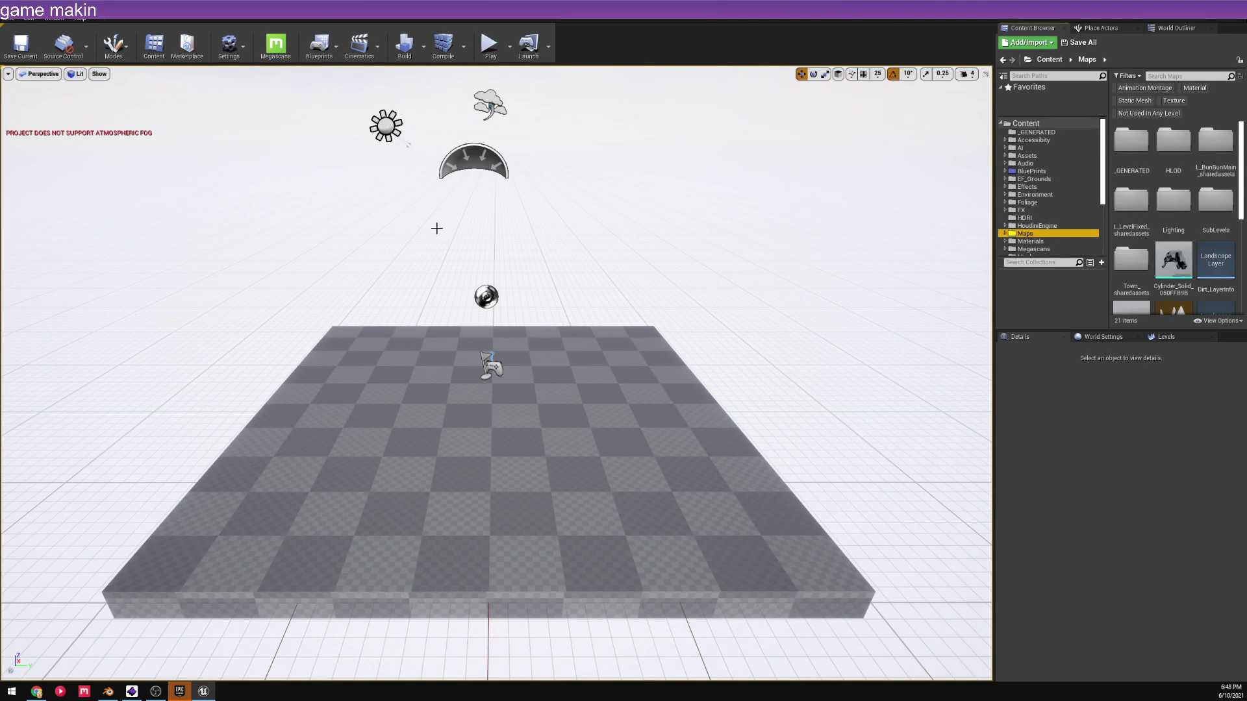
right_drag(462, 98, 462, 55)
right_drag(750, 317, 754, 337)
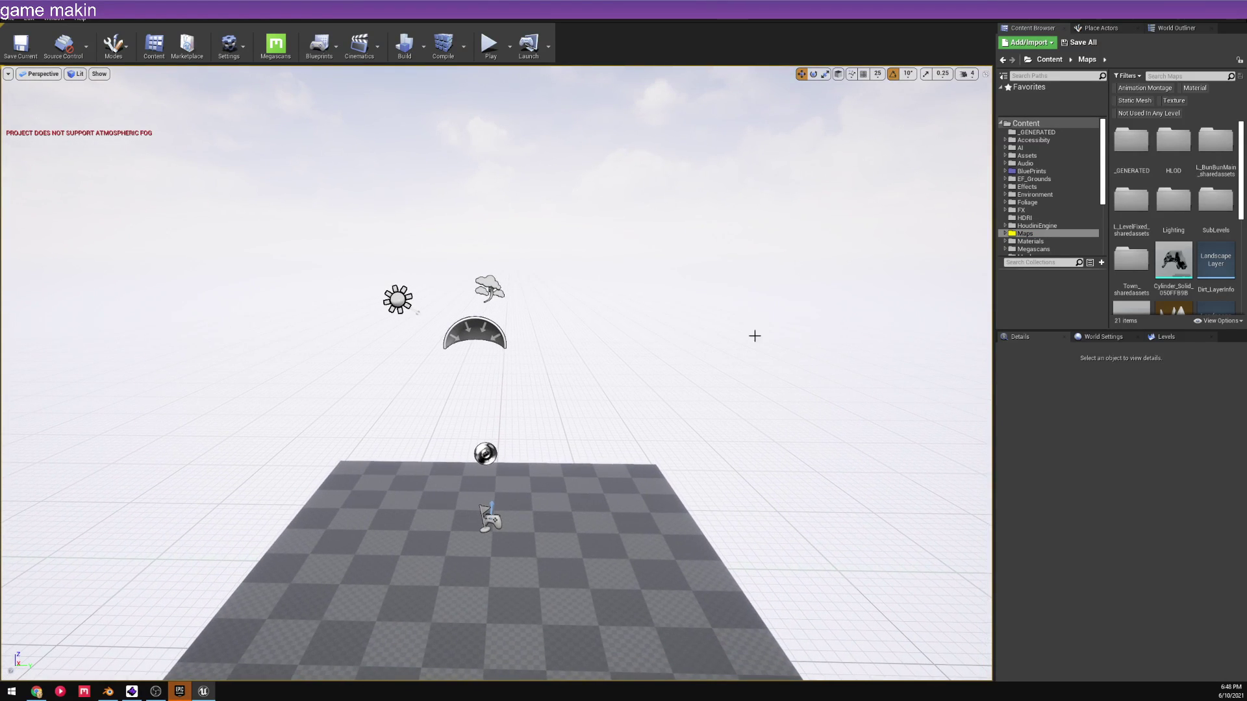
scroll(1081, 200, down, 5)
scroll(1134, 201, down, 1)
scroll(1134, 201, down, 3)
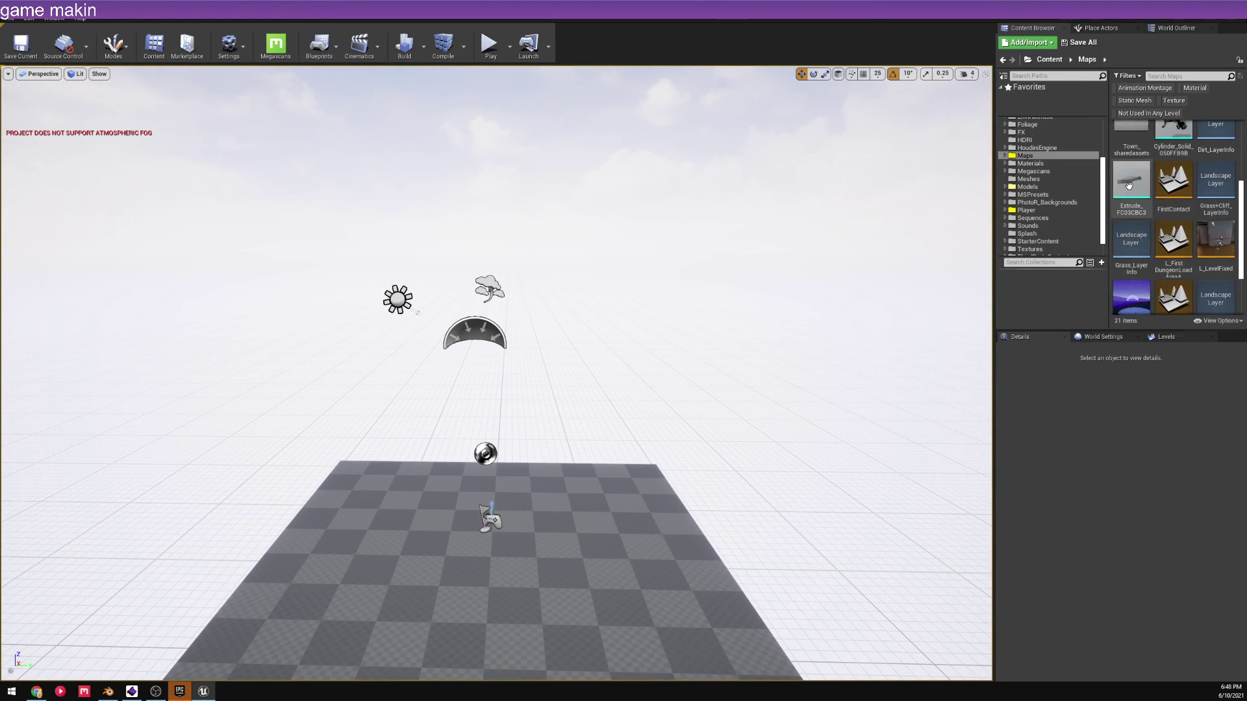
scroll(1053, 195, down, 1)
scroll(1188, 248, down, 2)
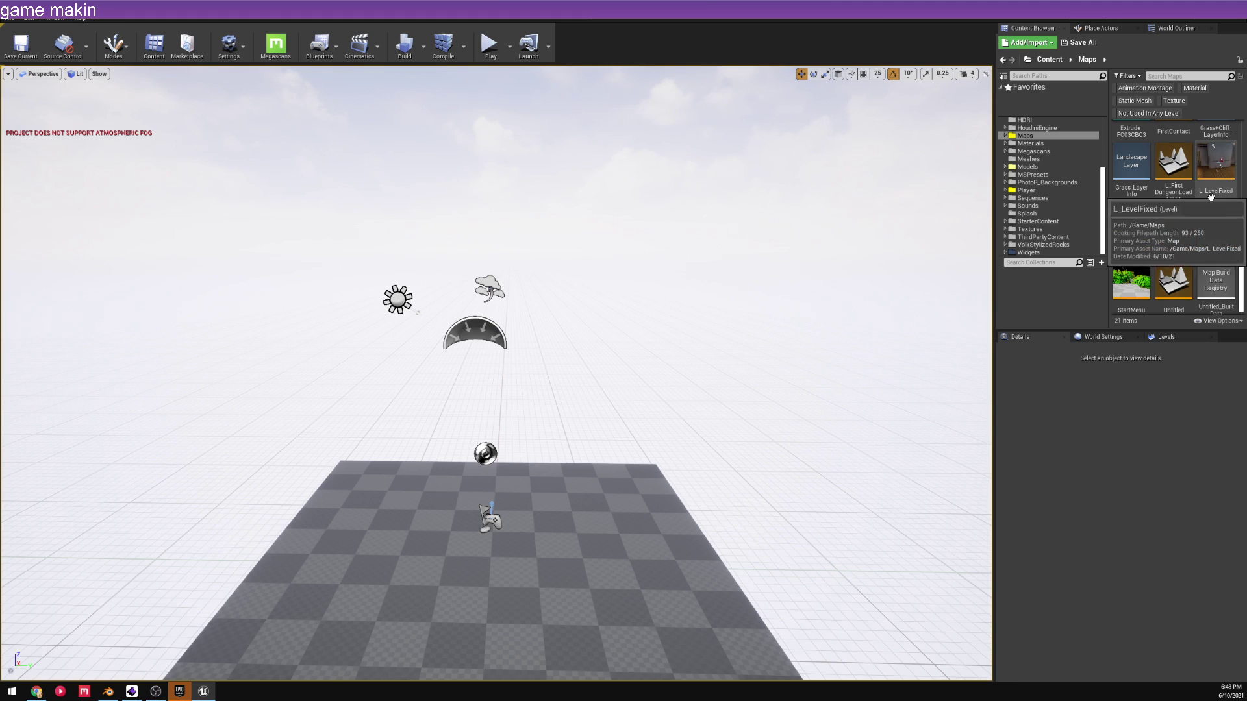
double_click(1216, 172)
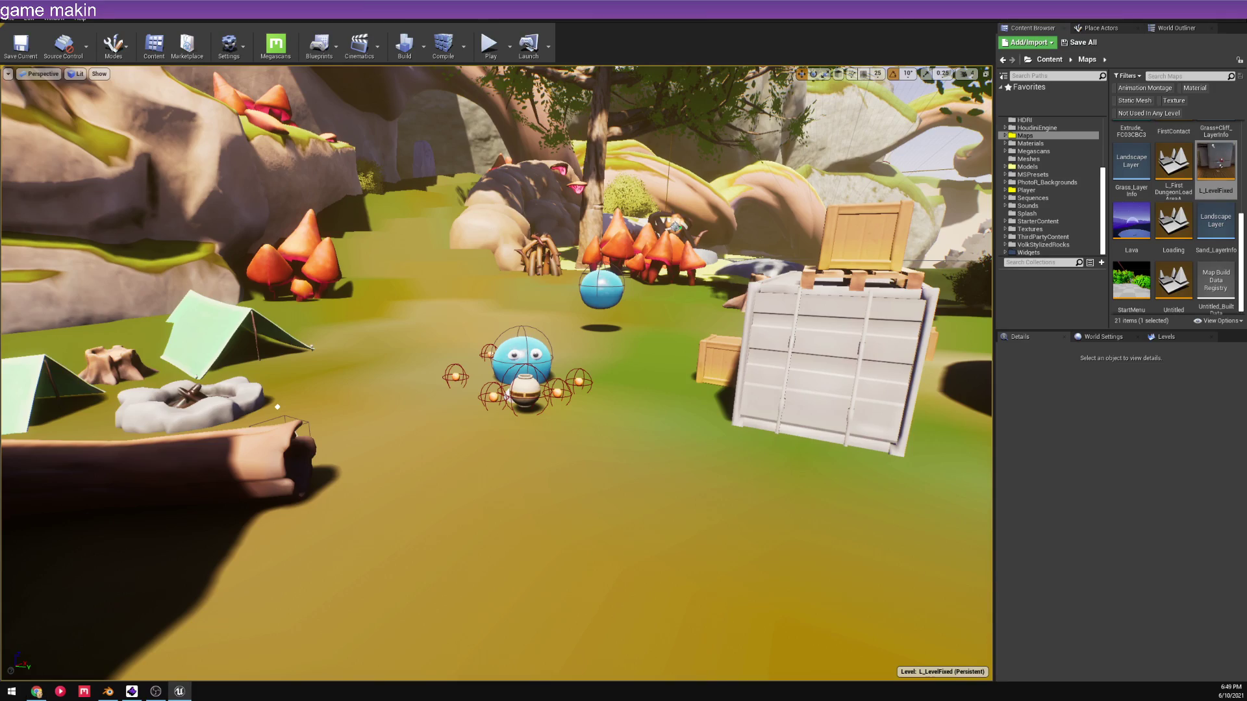
- Select the throwable pot in front of the blue slime in the level
right_drag(496, 373, 491, 381)
scroll(449, 331, up, 10)
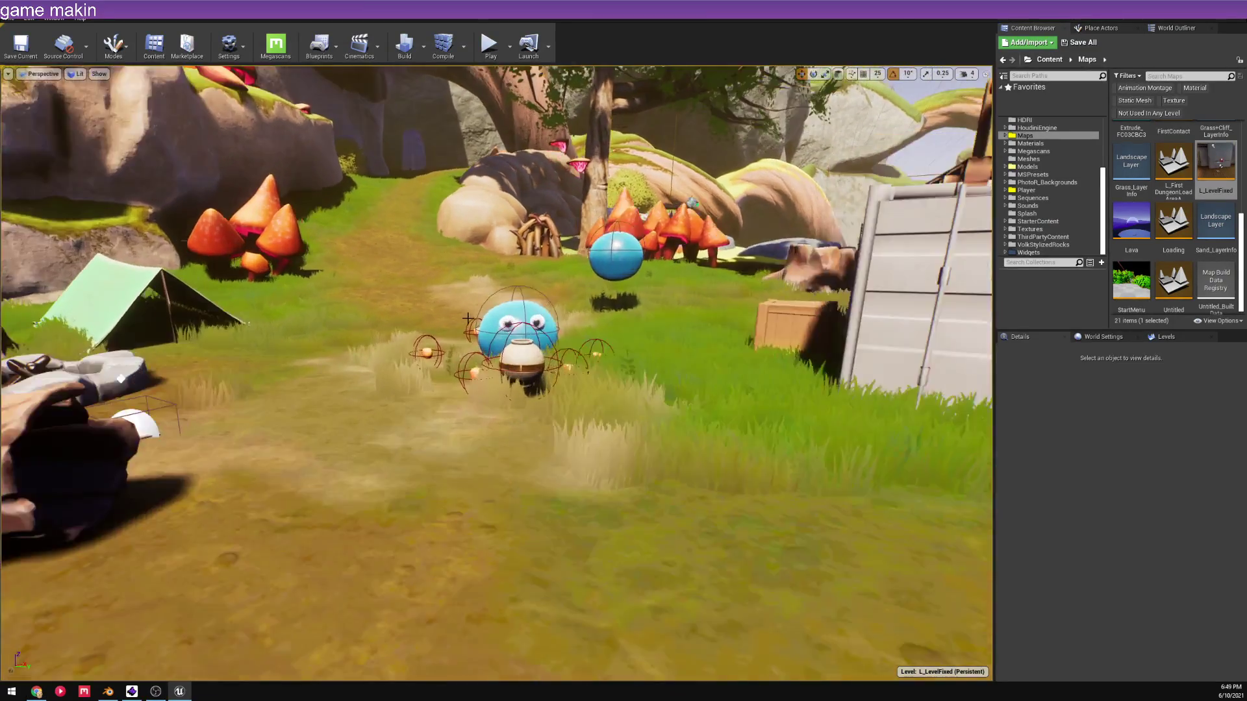
scroll(449, 332, down, 10)
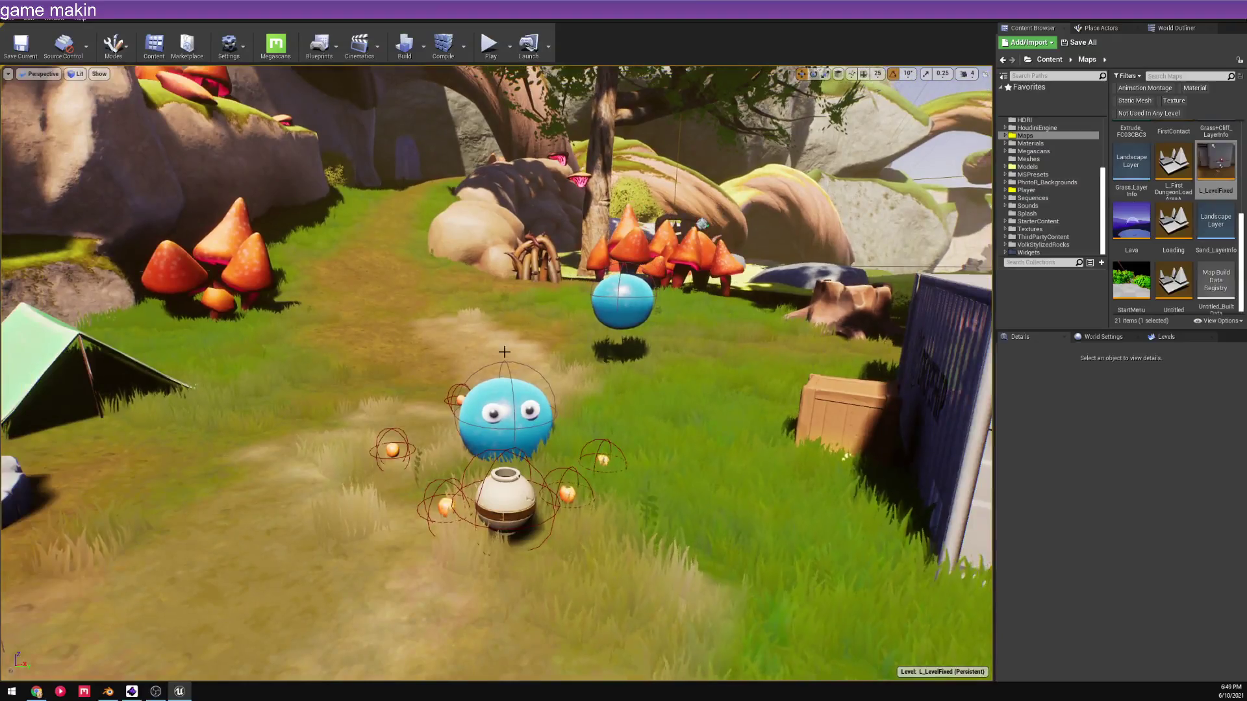
right_drag(504, 351, 760, 313)
click(760, 313)
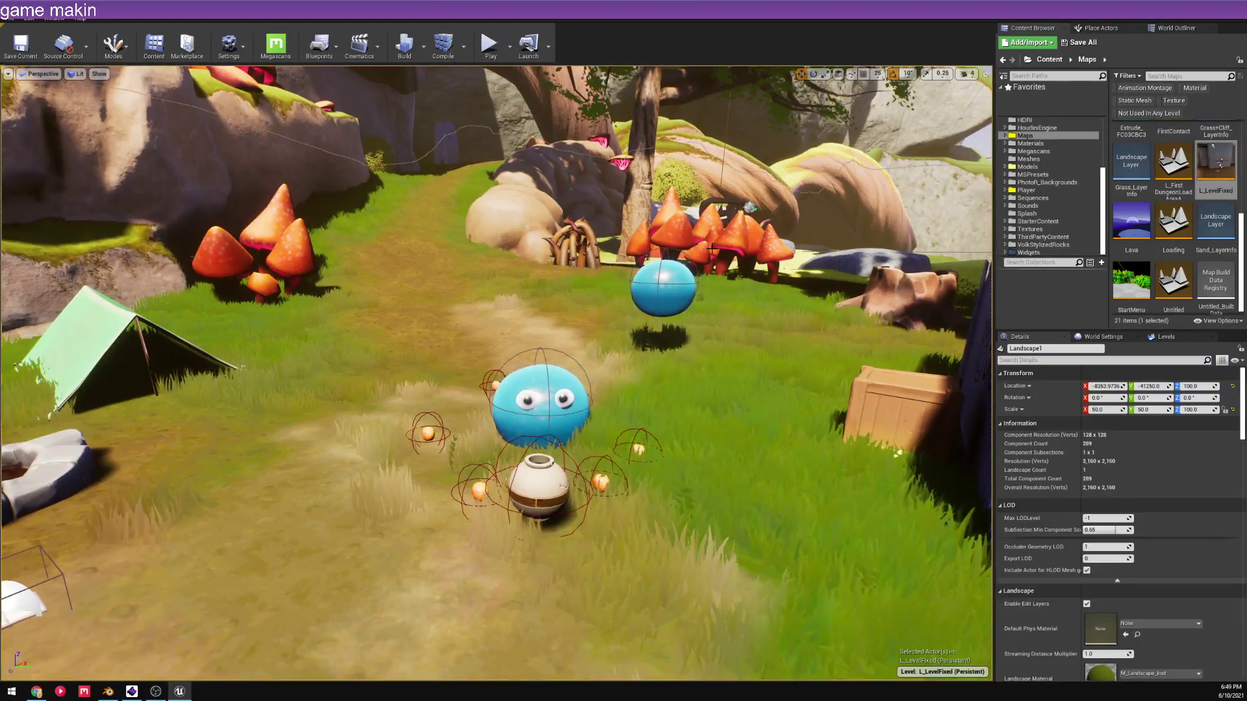
right_drag(806, 235, 721, 233)
scroll(601, 387, up, 1)
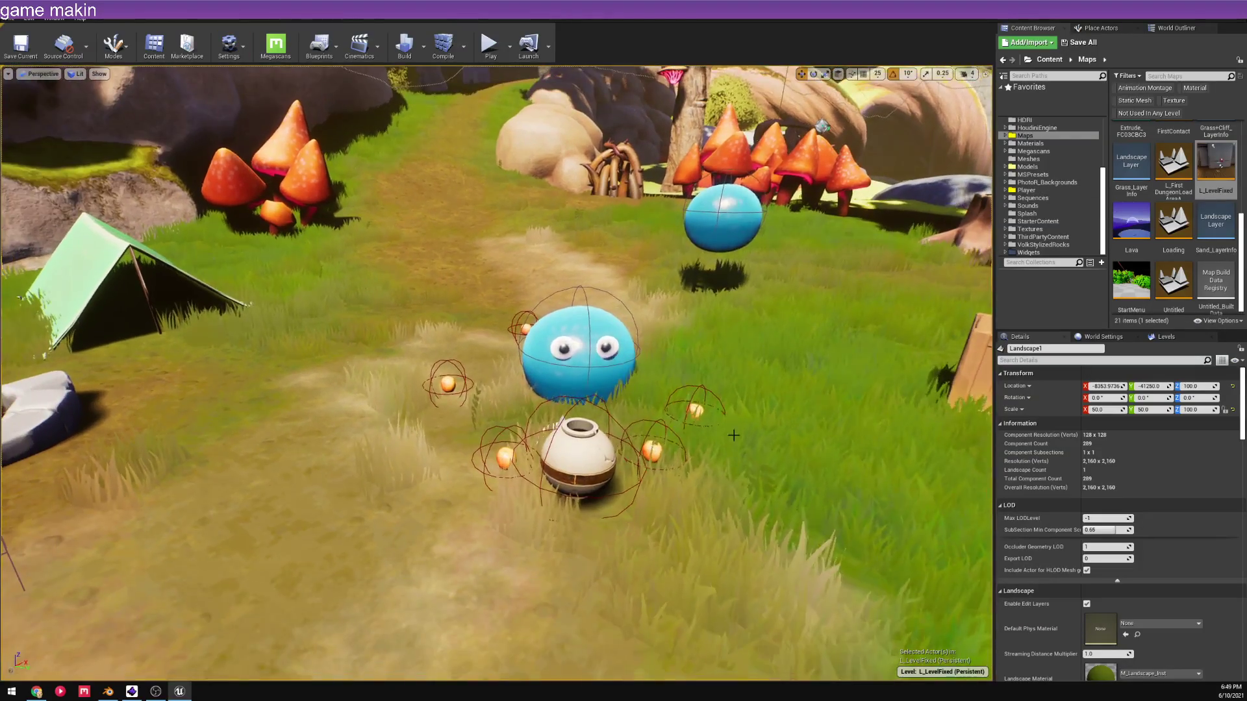
scroll(601, 386, up, 1)
click(576, 457)
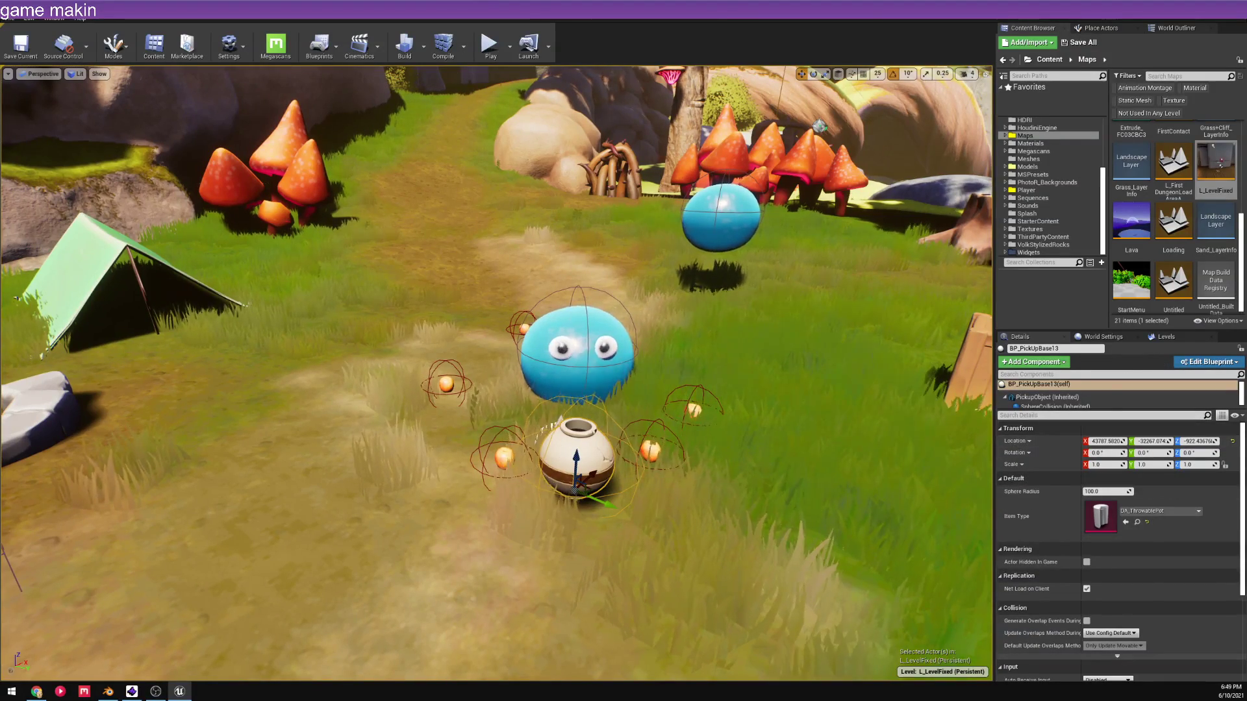
- Open the blue slime's AI_Slimes blueprint for editing from the level and select its Mesh component
right_click(580, 352)
click(622, 376)
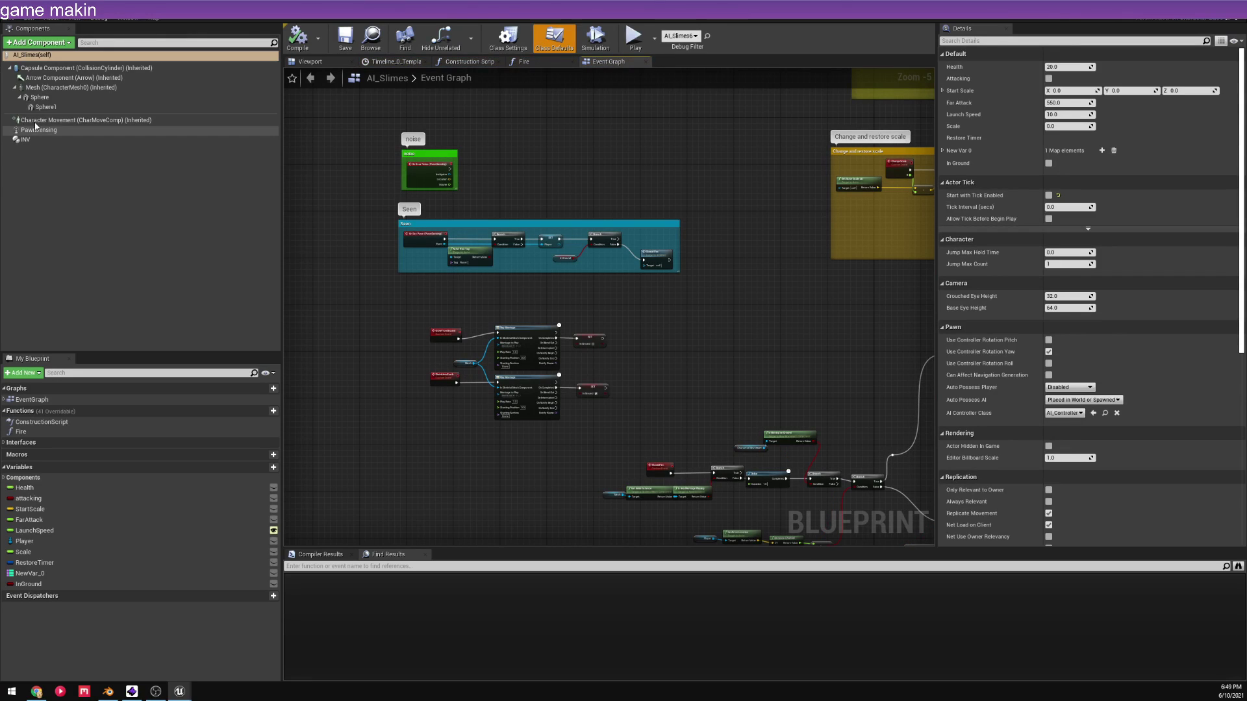
click(58, 88)
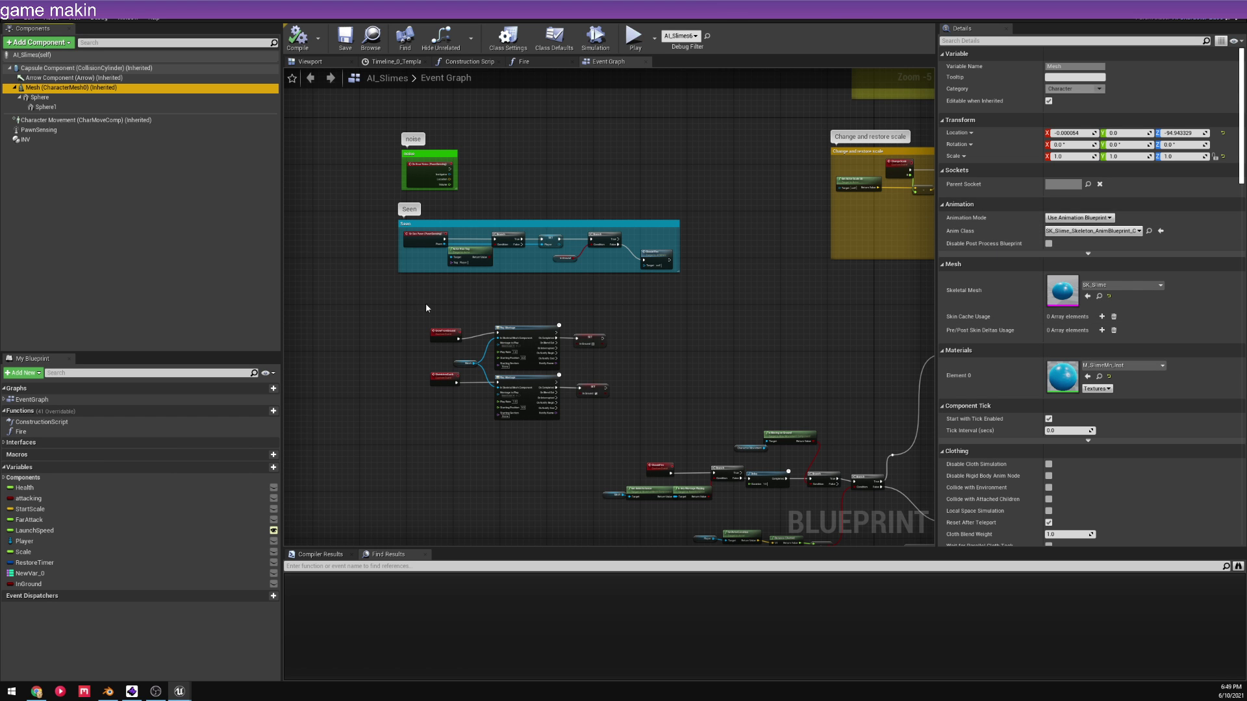
- In the Overlap effects group, add a reroute node on the Other Actor wire and place it just below Event ActorBeginOverlap
scroll(454, 221, up, 5)
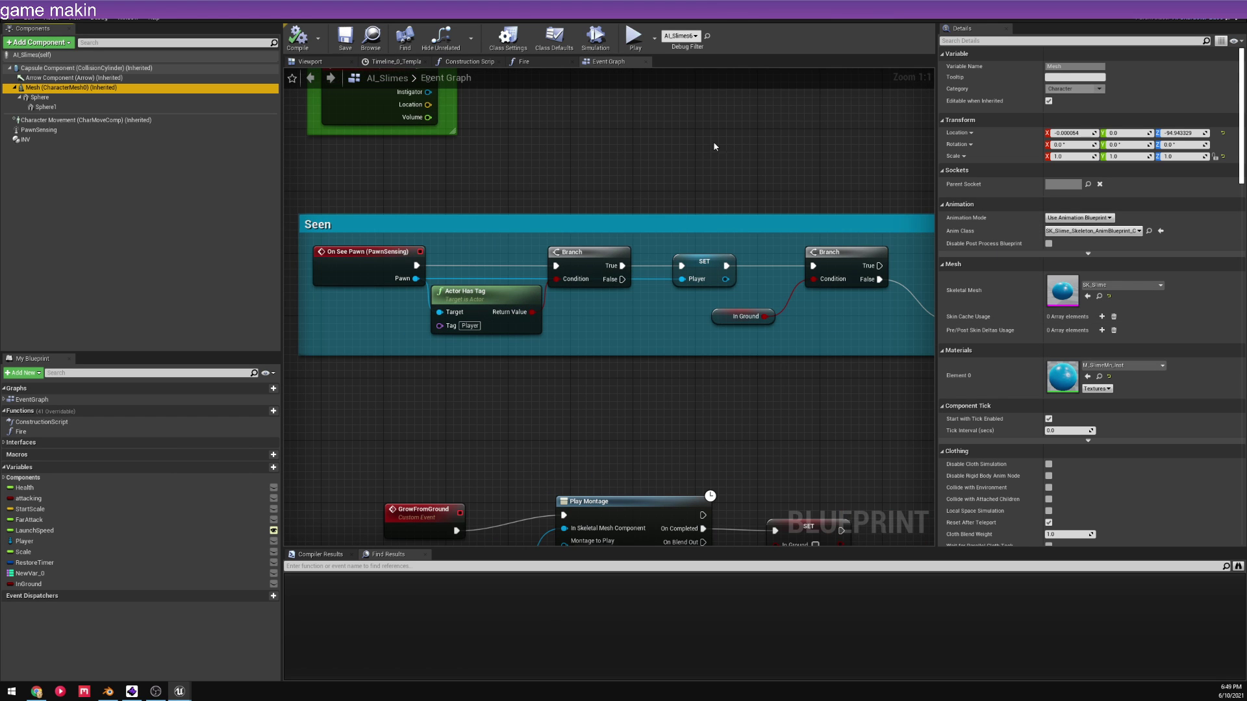
scroll(705, 286, down, 3)
right_drag(706, 293, 162, 260)
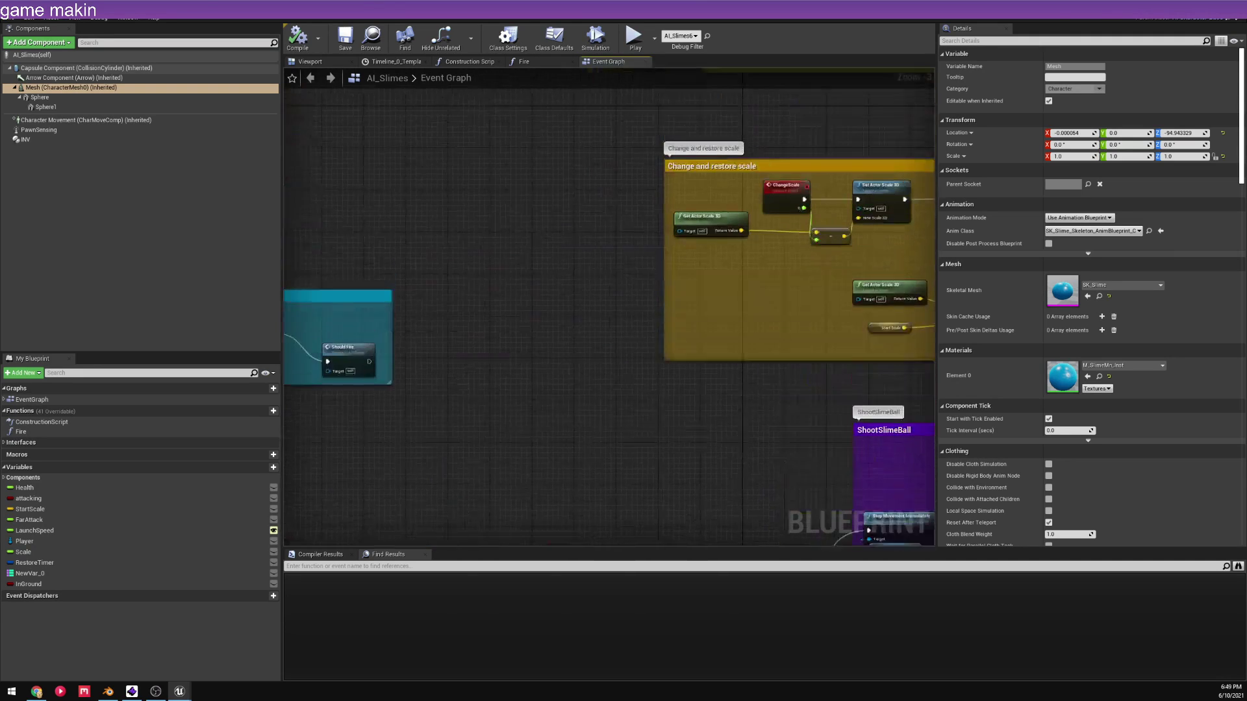
right_drag(737, 283, 505, 430)
scroll(641, 301, down, 1)
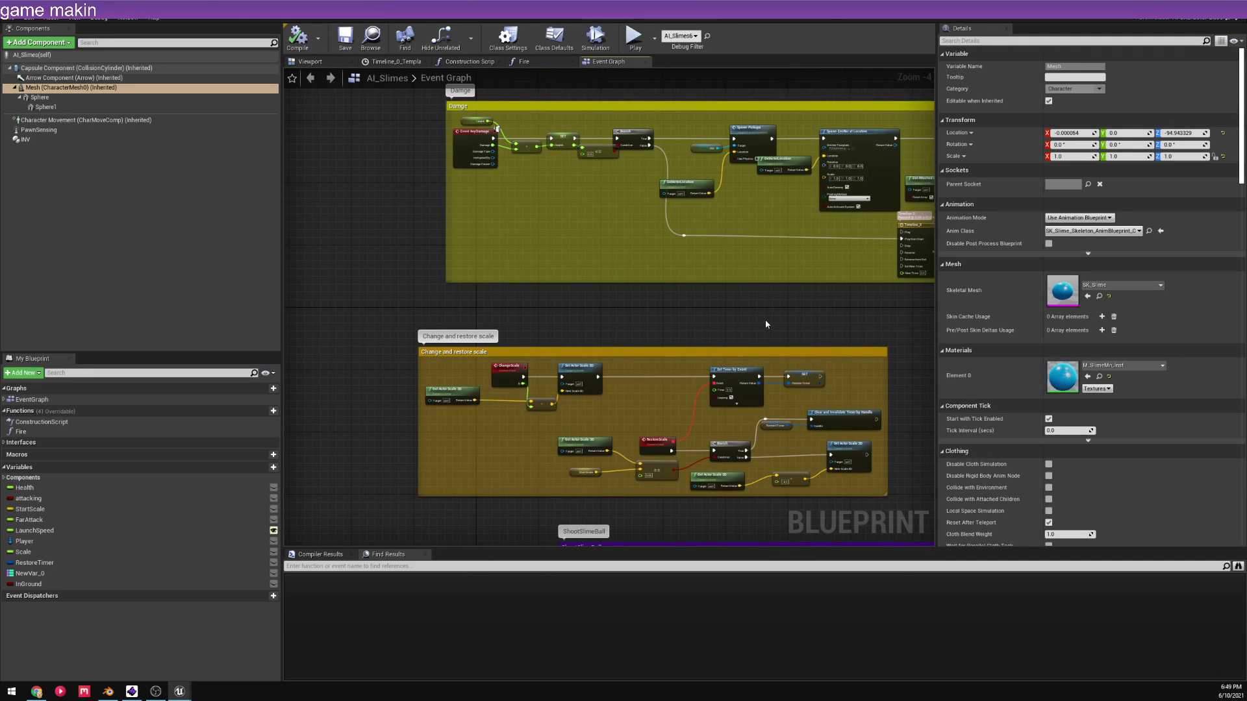
right_drag(765, 324, 494, 511)
scroll(636, 286, down, 6)
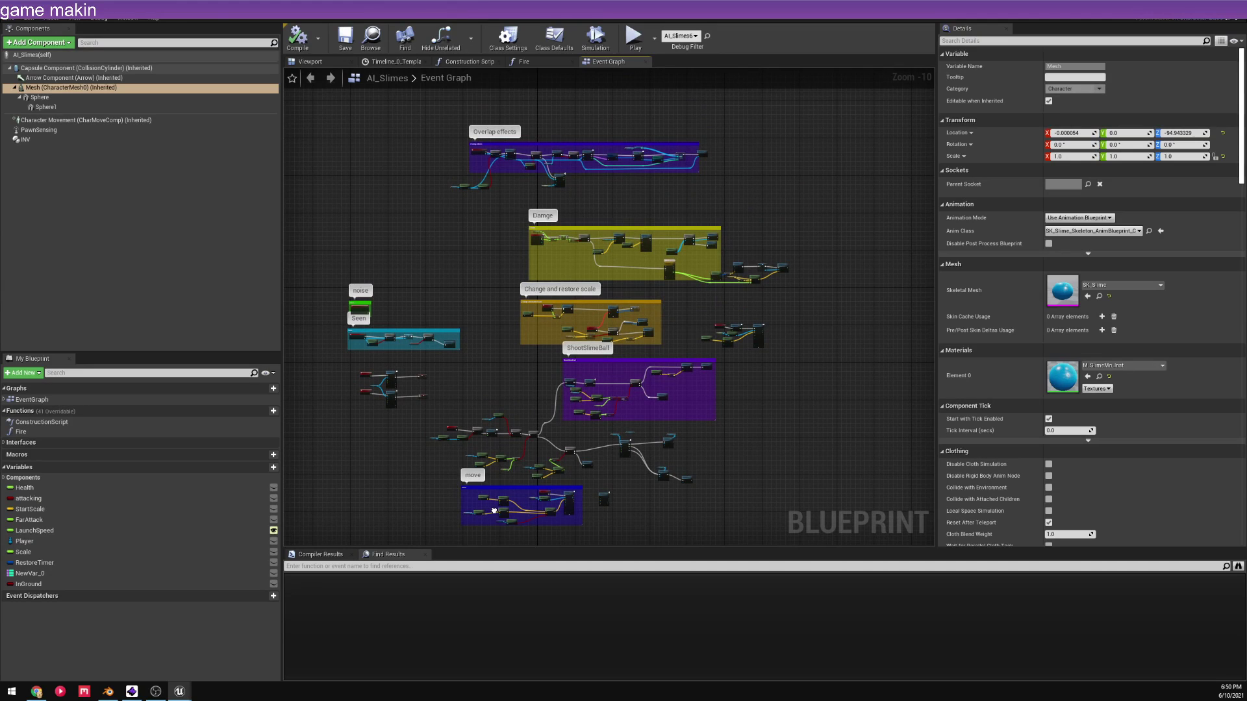
scroll(565, 164, up, 10)
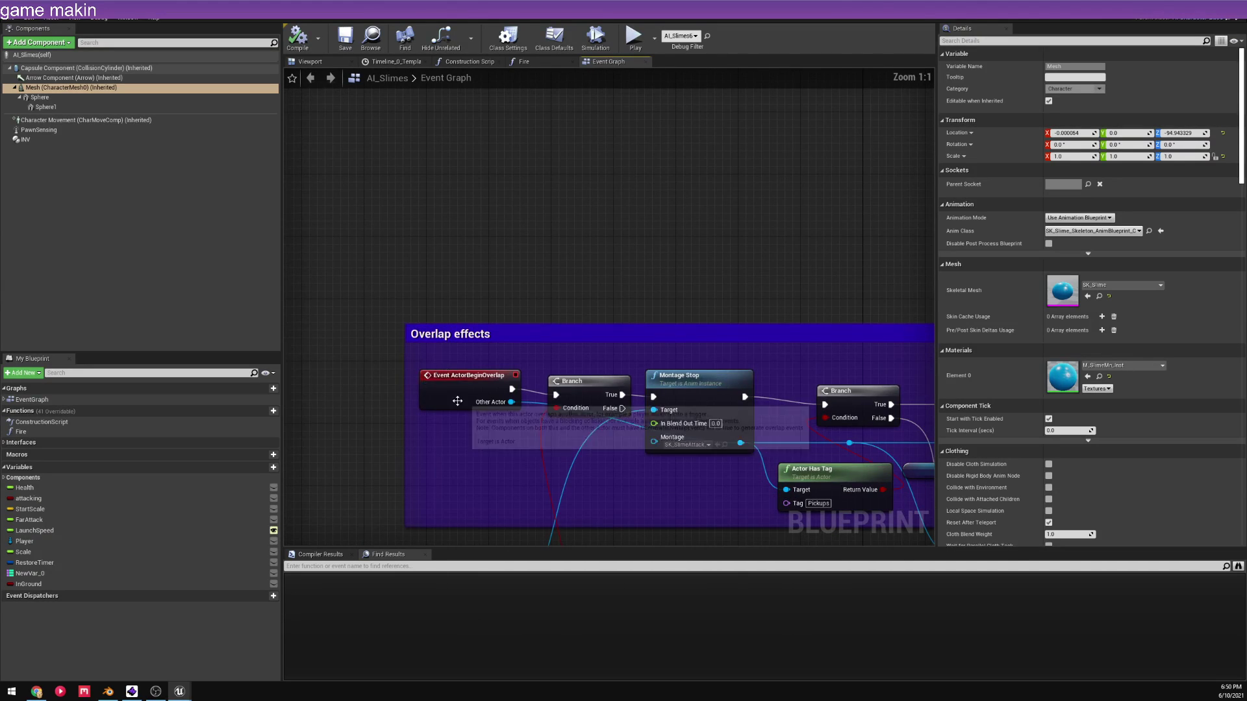
drag(442, 408, 434, 416)
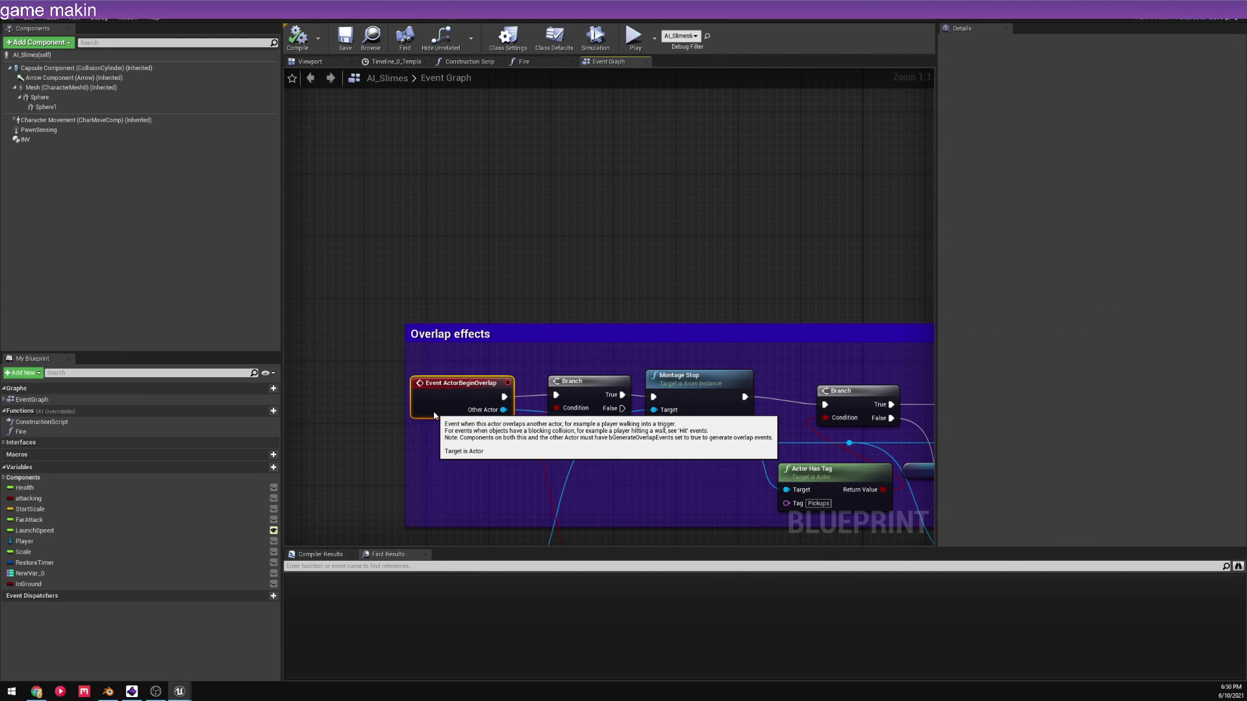
double_click(623, 429)
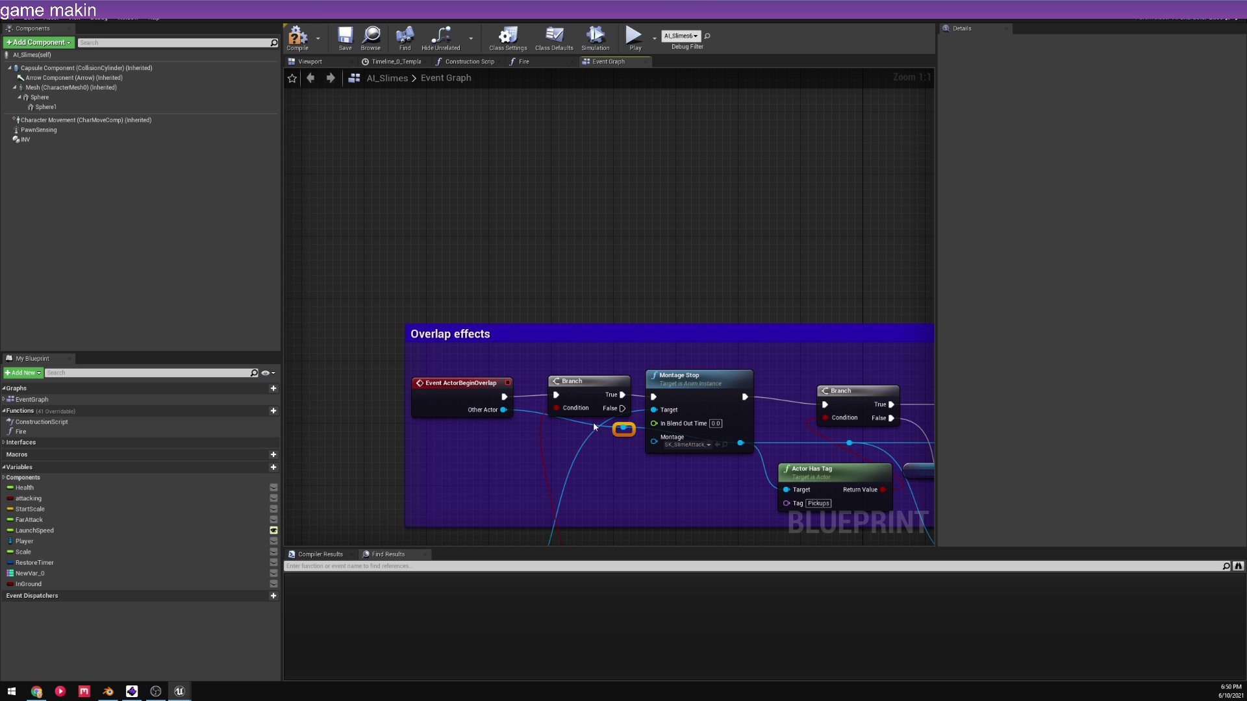
drag(632, 432, 533, 434)
- Inspect the Capsule Component's physics and collision settings, including its overlap events and collision preset
right_drag(686, 501, 747, 367)
scroll(353, 383, down, 1)
scroll(290, 363, down, 1)
scroll(526, 388, up, 2)
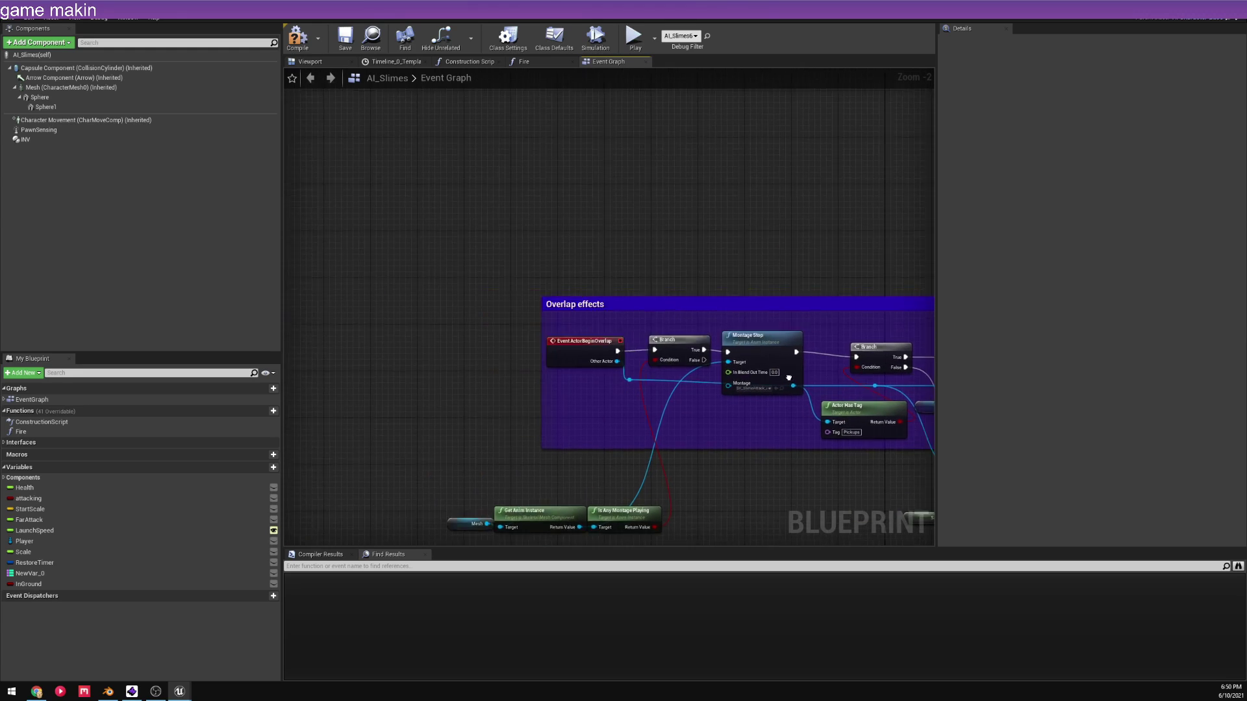
right_drag(526, 388, 780, 400)
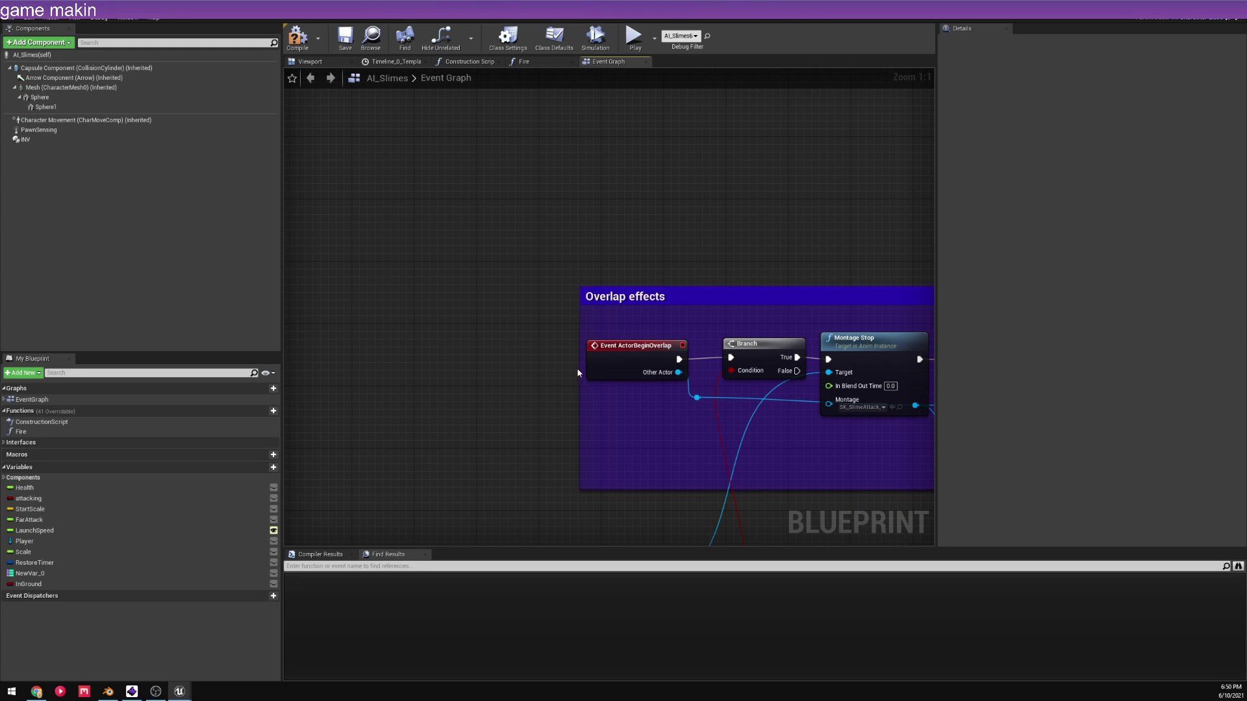
click(40, 68)
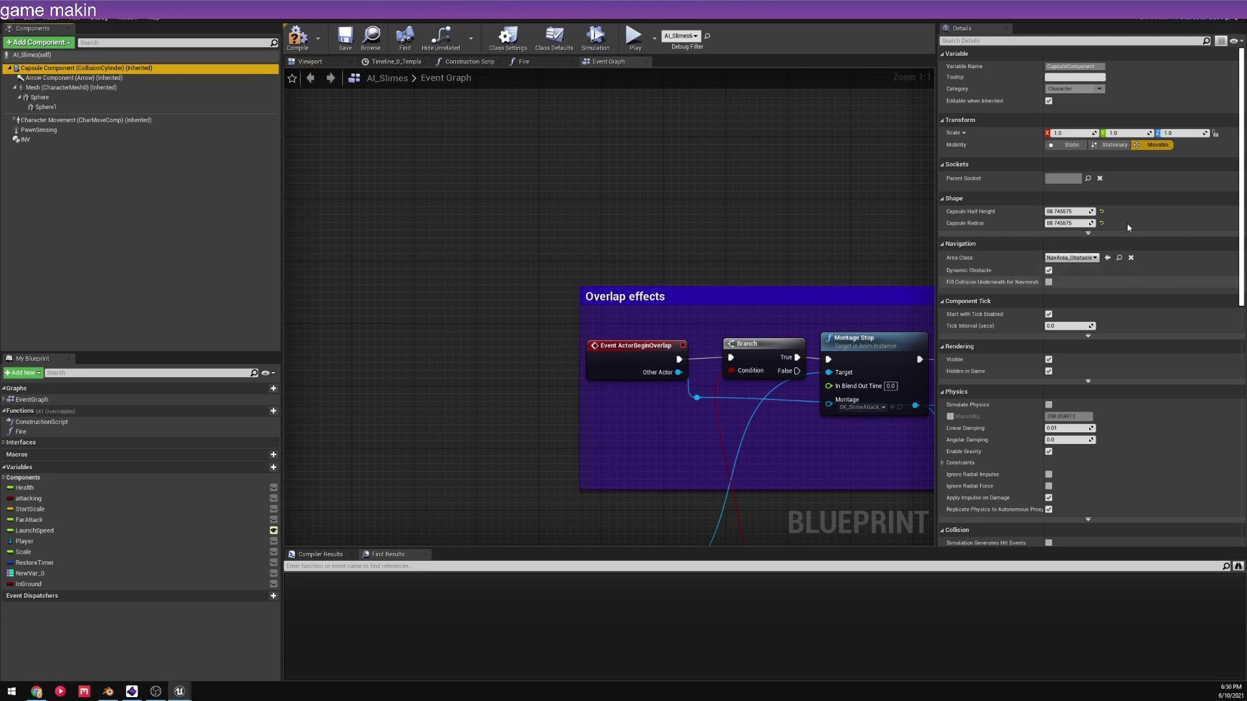
scroll(1072, 294, down, 2)
scroll(1072, 294, down, 3)
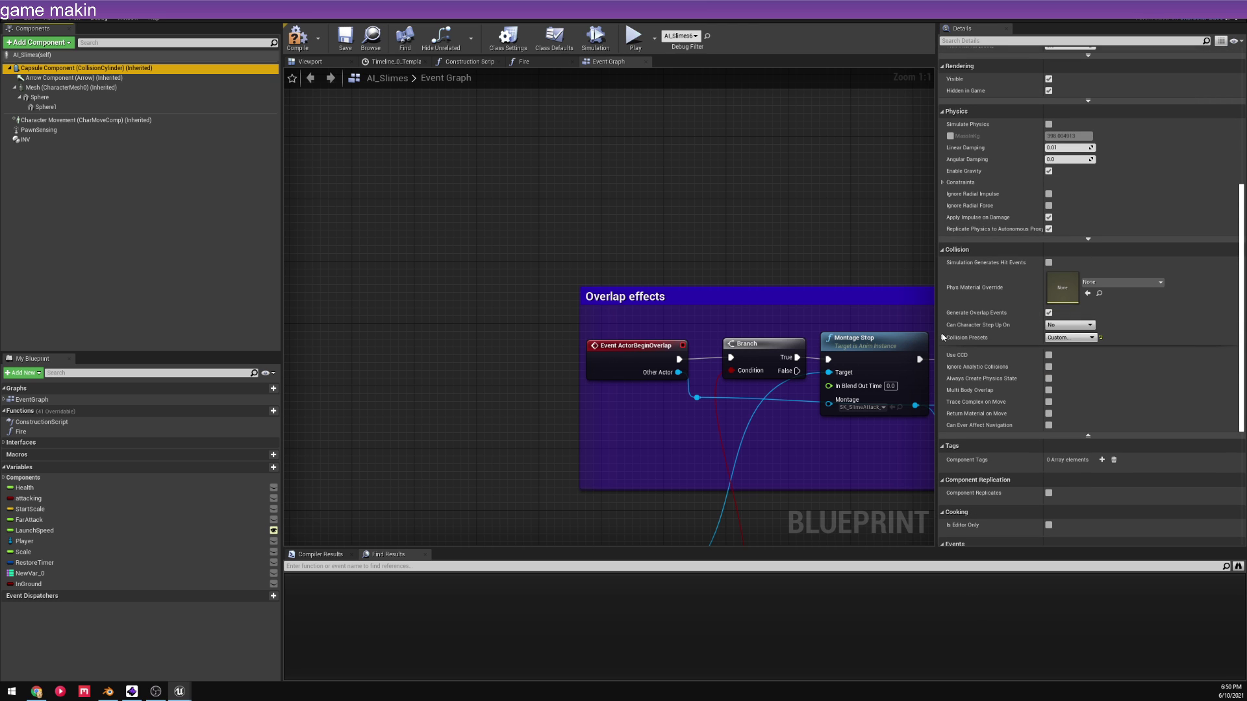
- Examine the collision settings of the slime's Mesh and Sphere1 components
click(43, 88)
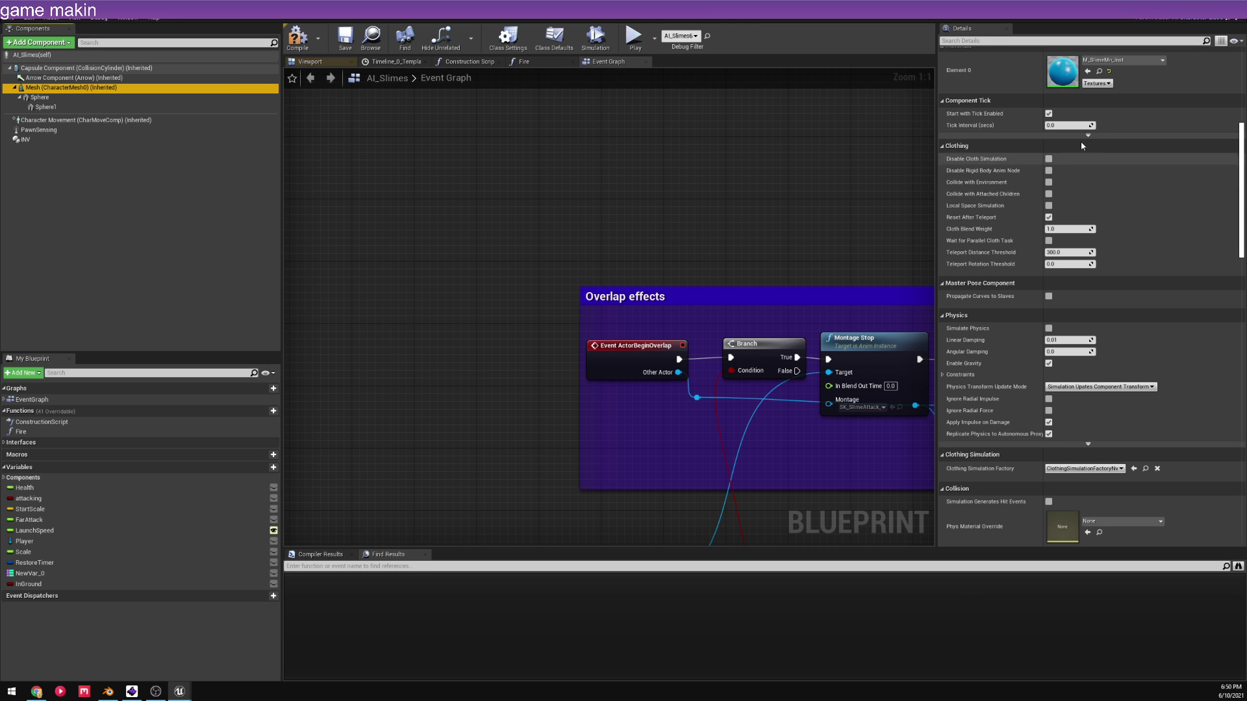
scroll(1079, 218, up, 2)
scroll(1079, 218, up, 4)
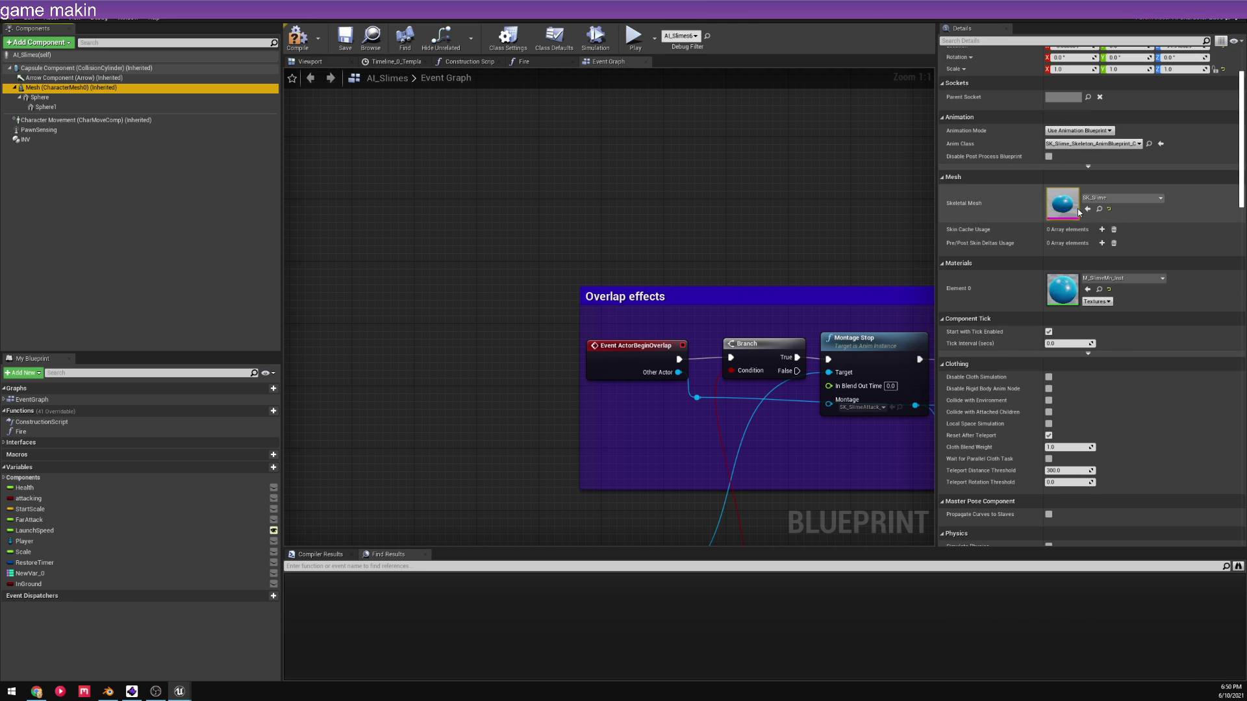
click(1081, 252)
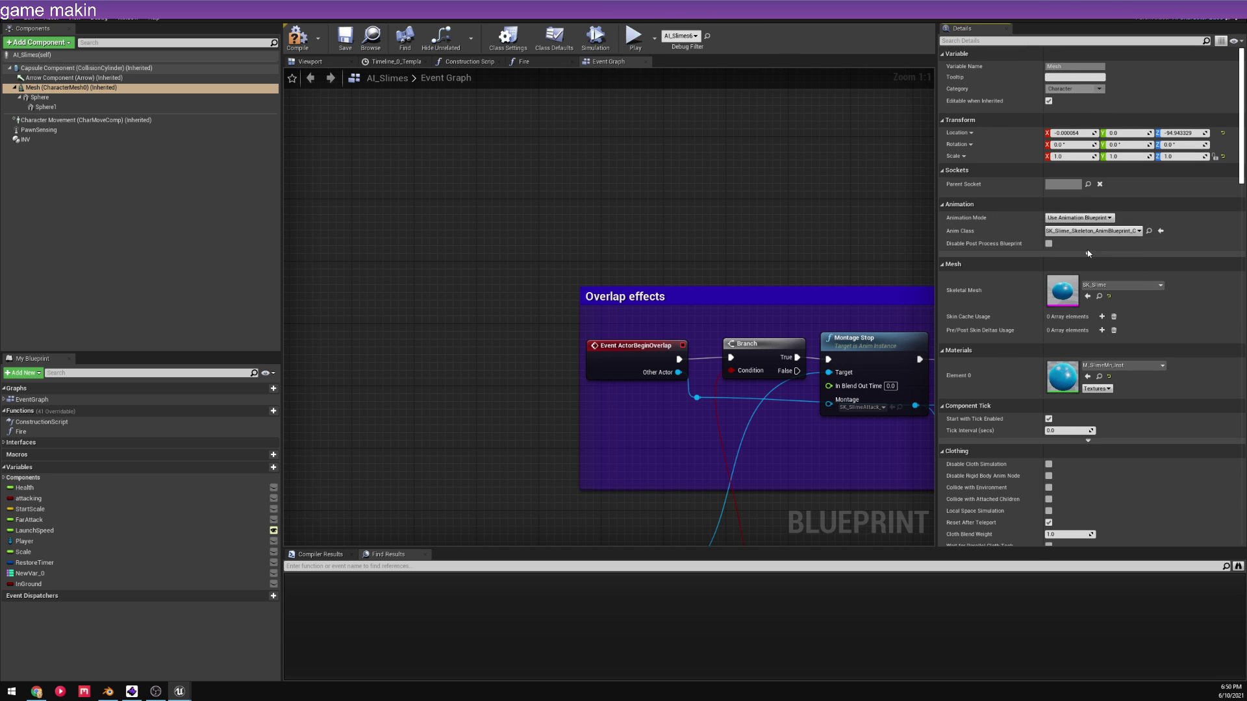
scroll(1015, 249, down, 3)
scroll(1016, 249, down, 10)
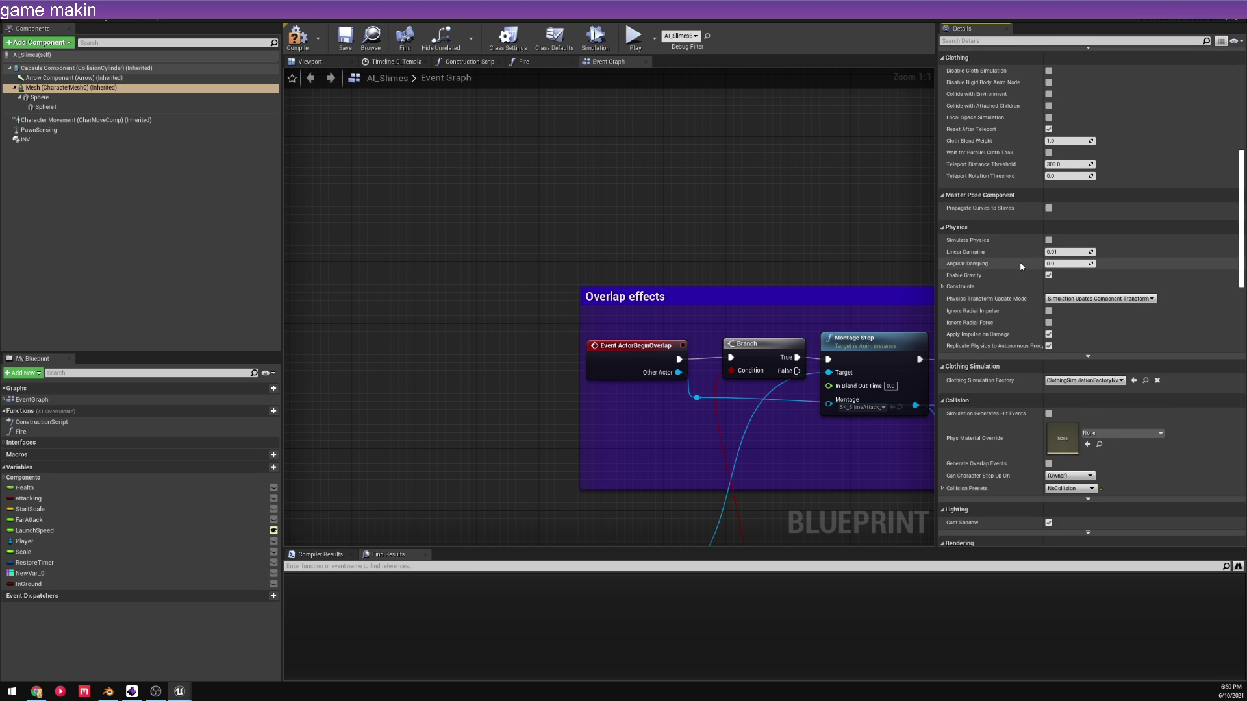
click(52, 108)
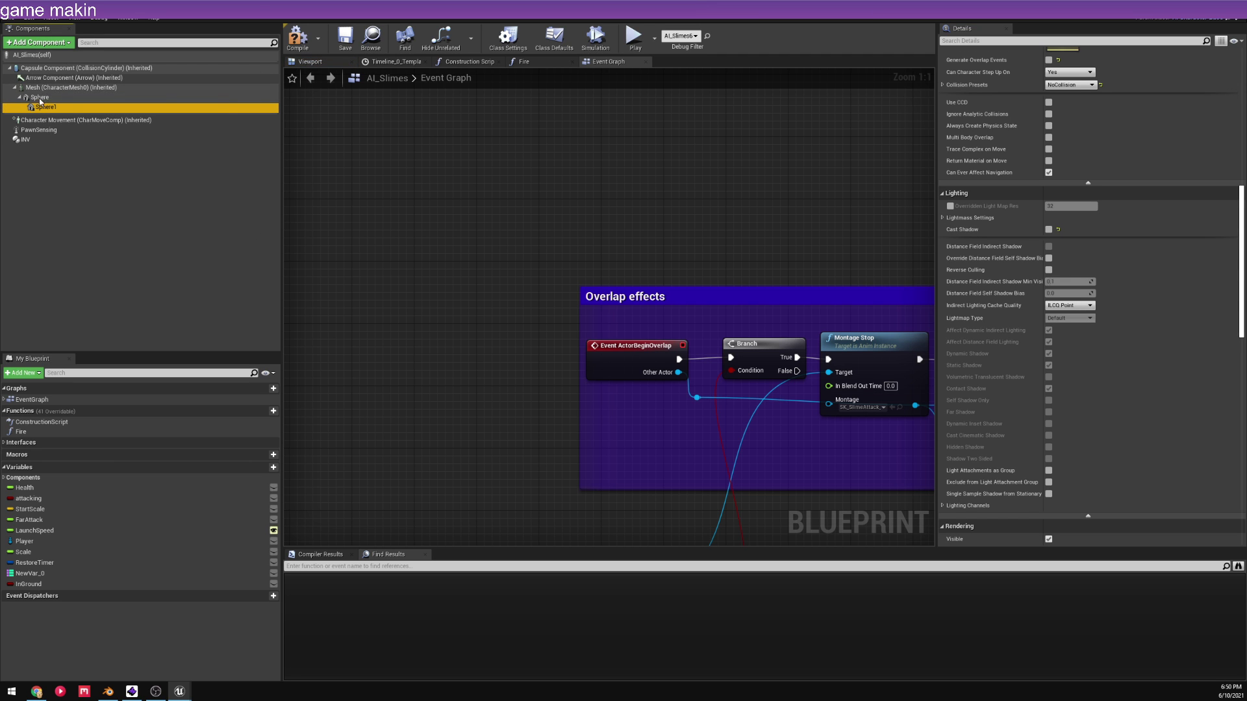
click(52, 120)
- Add an On Component Begin Overlap event for the Capsule Component and move it beside Event ActorBeginOverlap in the Overlap effects group
click(58, 68)
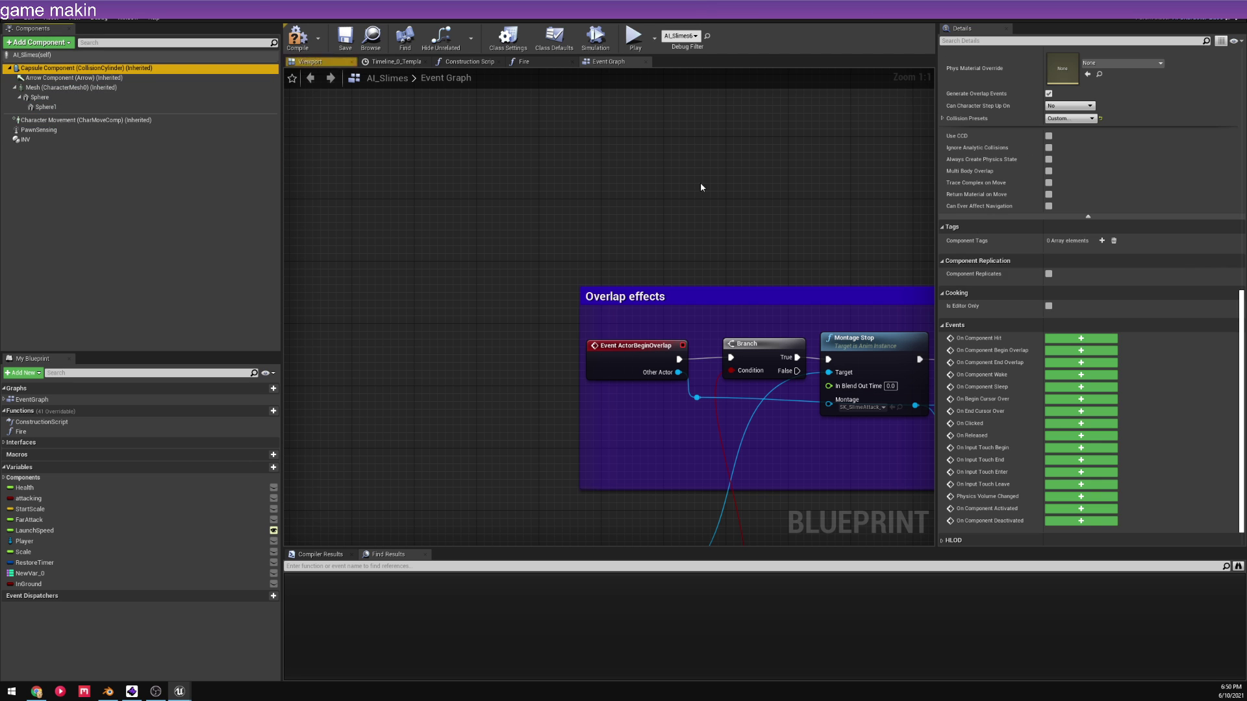
click(1070, 350)
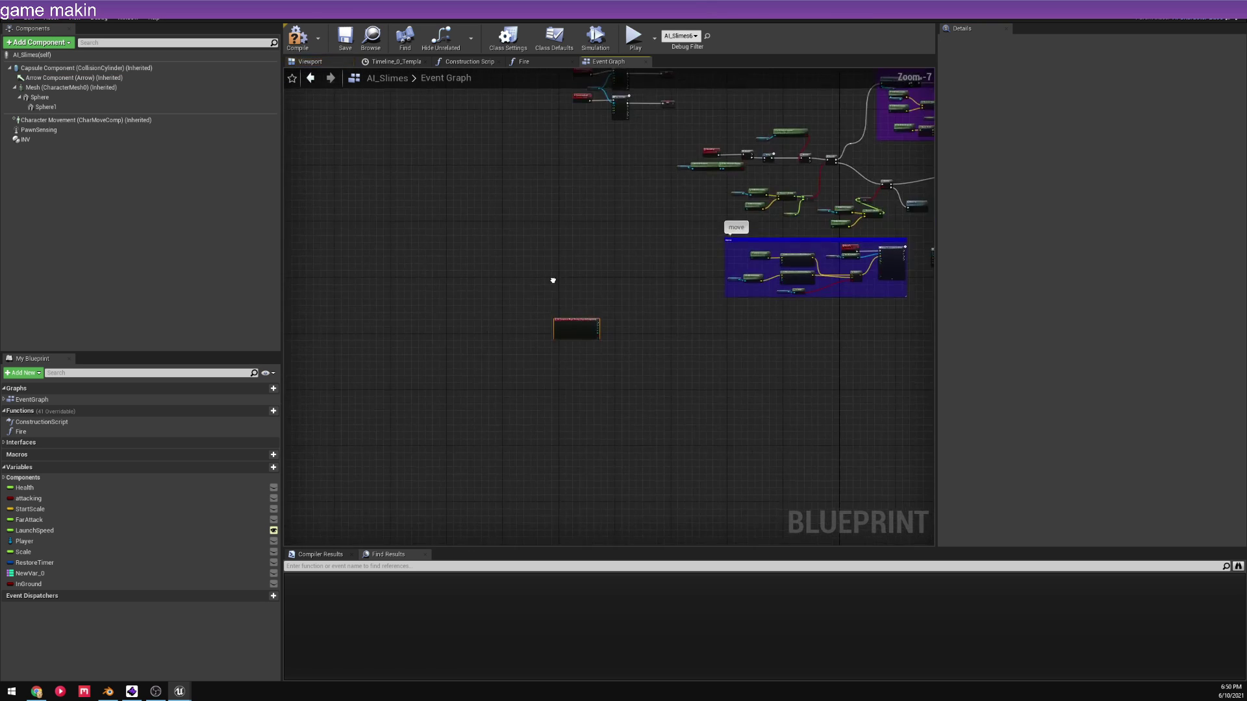
scroll(553, 281, down, 3)
right_drag(553, 281, 510, 455)
scroll(662, 268, up, 6)
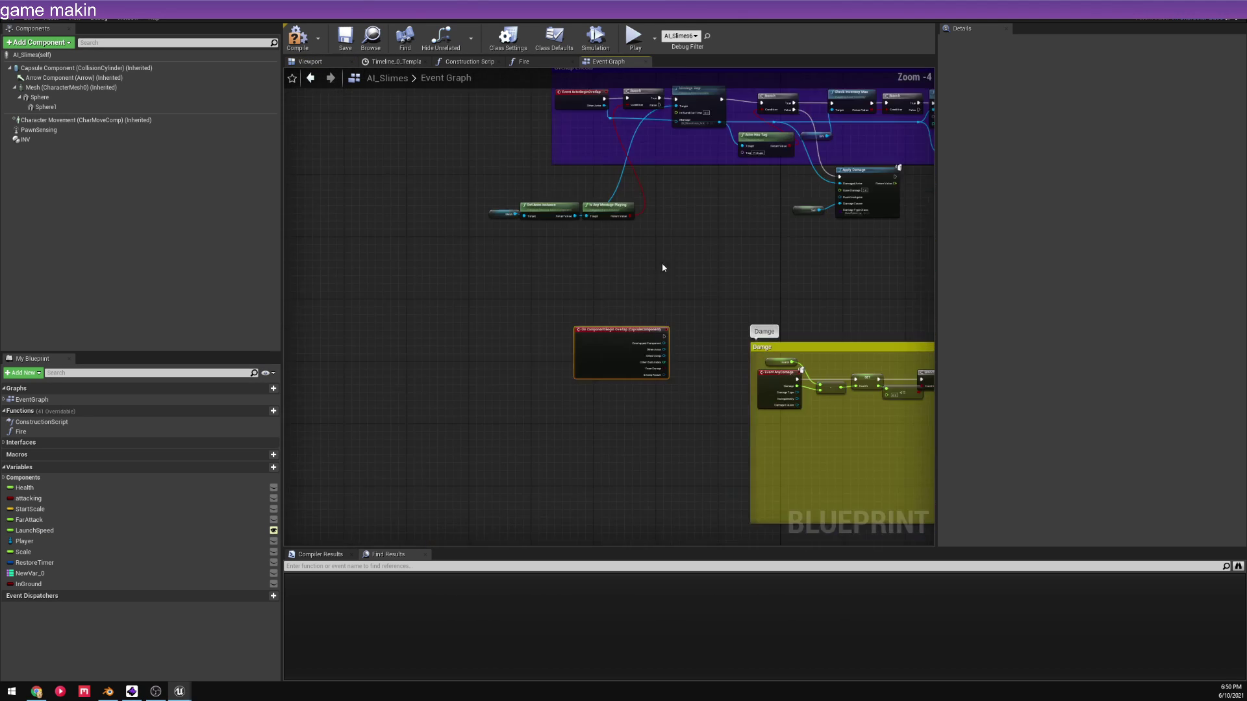
scroll(663, 279, up, 2)
drag(609, 356, 507, 128)
right_drag(551, 139, 554, 244)
scroll(554, 245, up, 2)
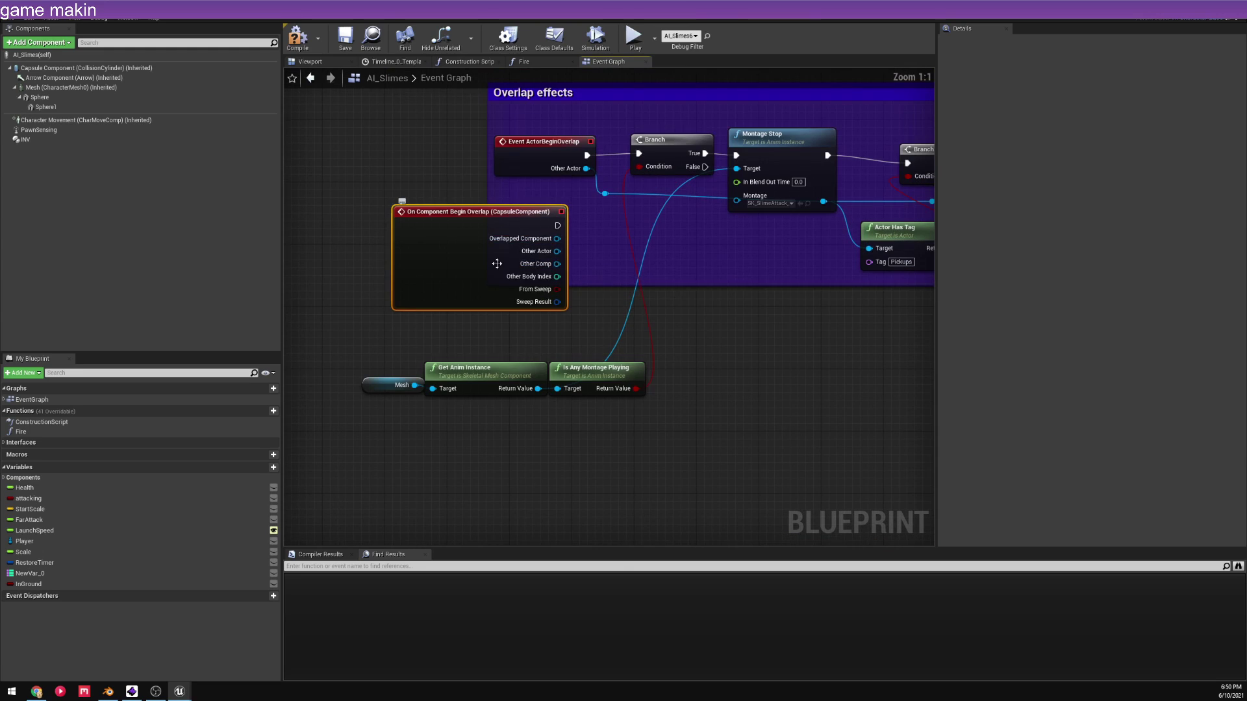
drag(497, 263, 489, 232)
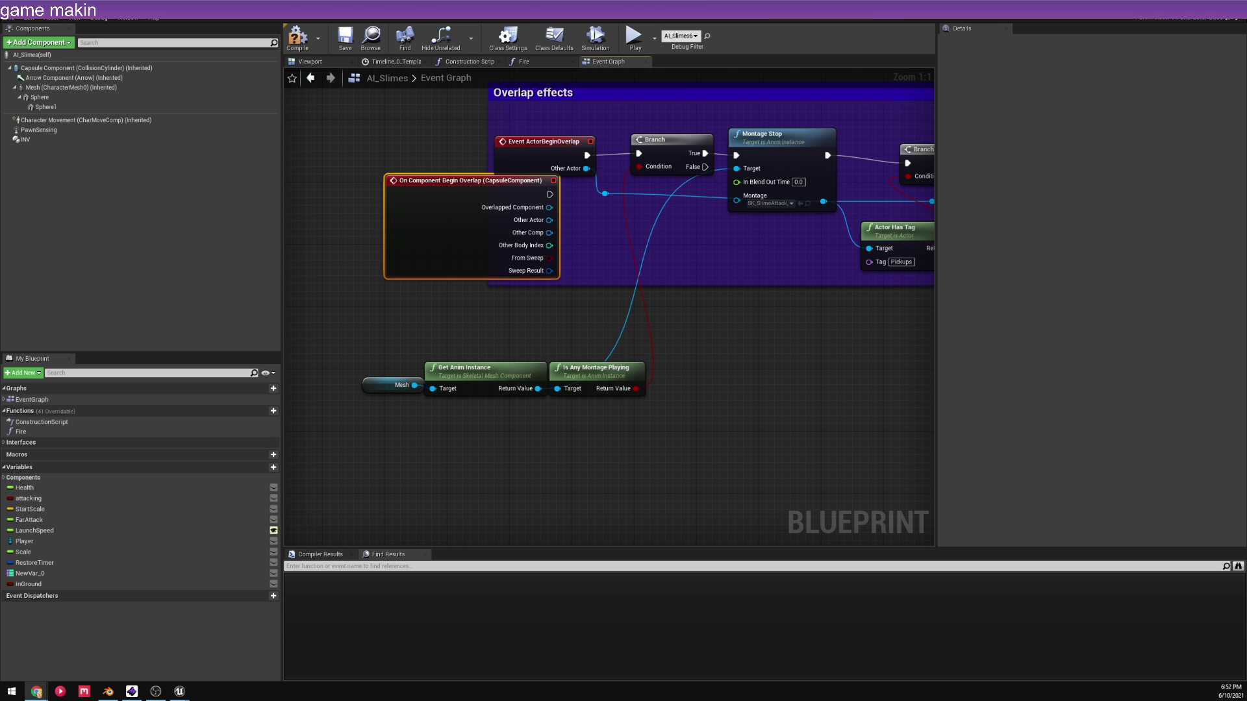
- Switch to Twitter in the browser, play the run cycle and cape switching video, and open the poster's profile
key(alt+Tab)
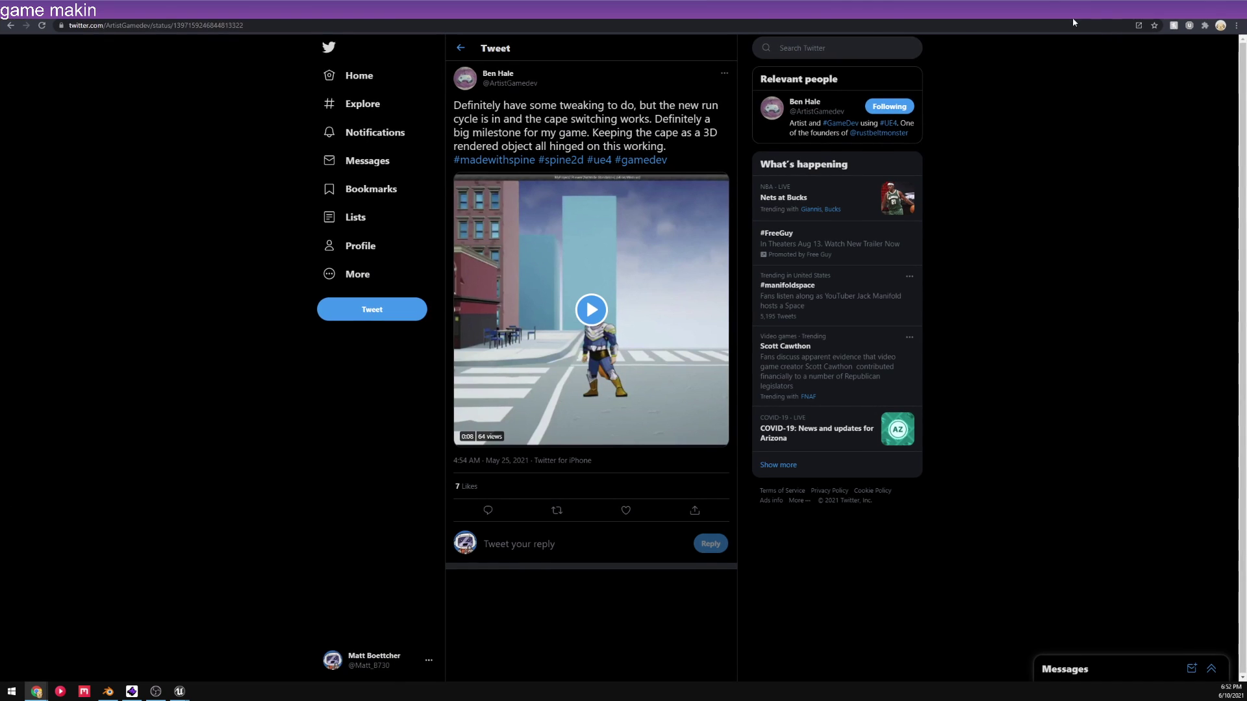
click(566, 286)
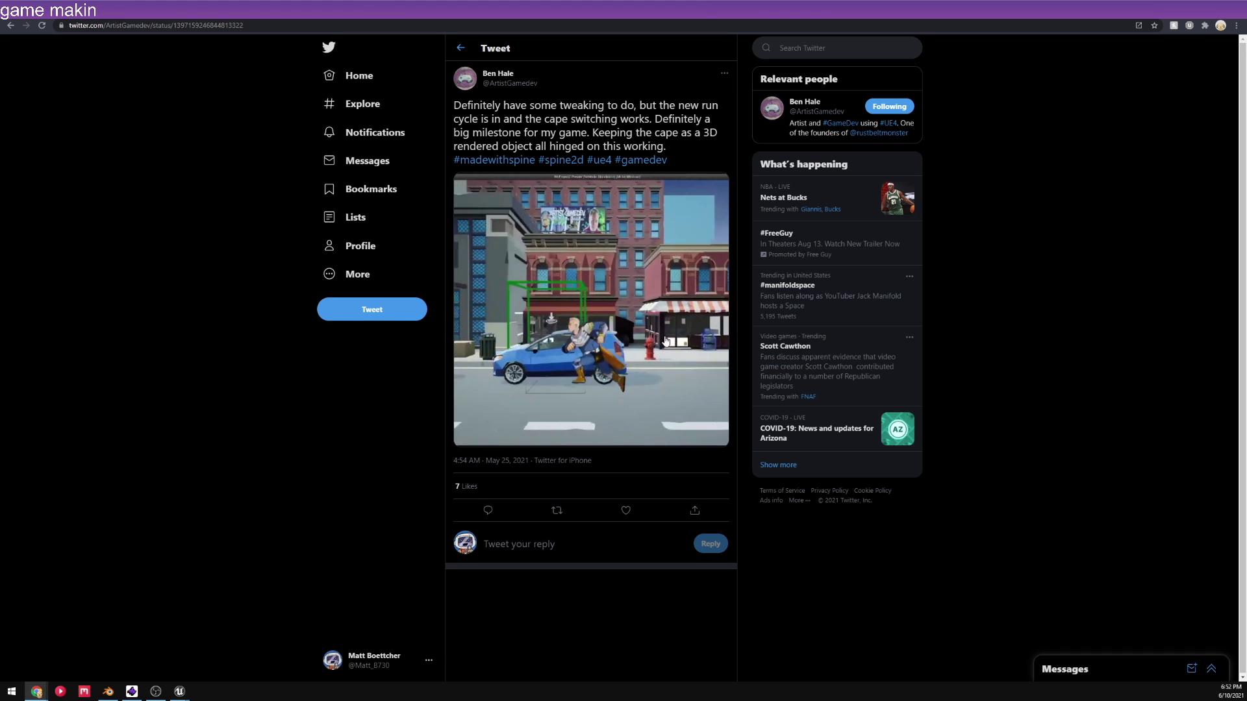
click(504, 89)
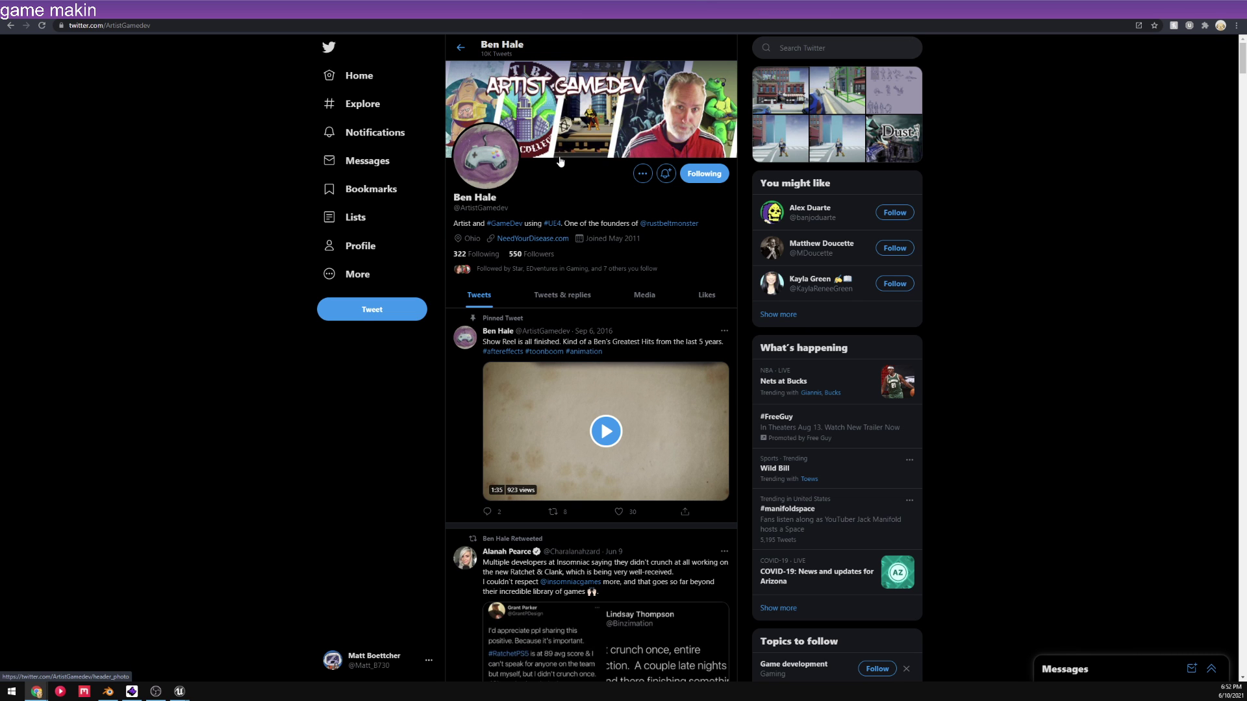
scroll(535, 183, down, 4)
scroll(598, 222, up, 3)
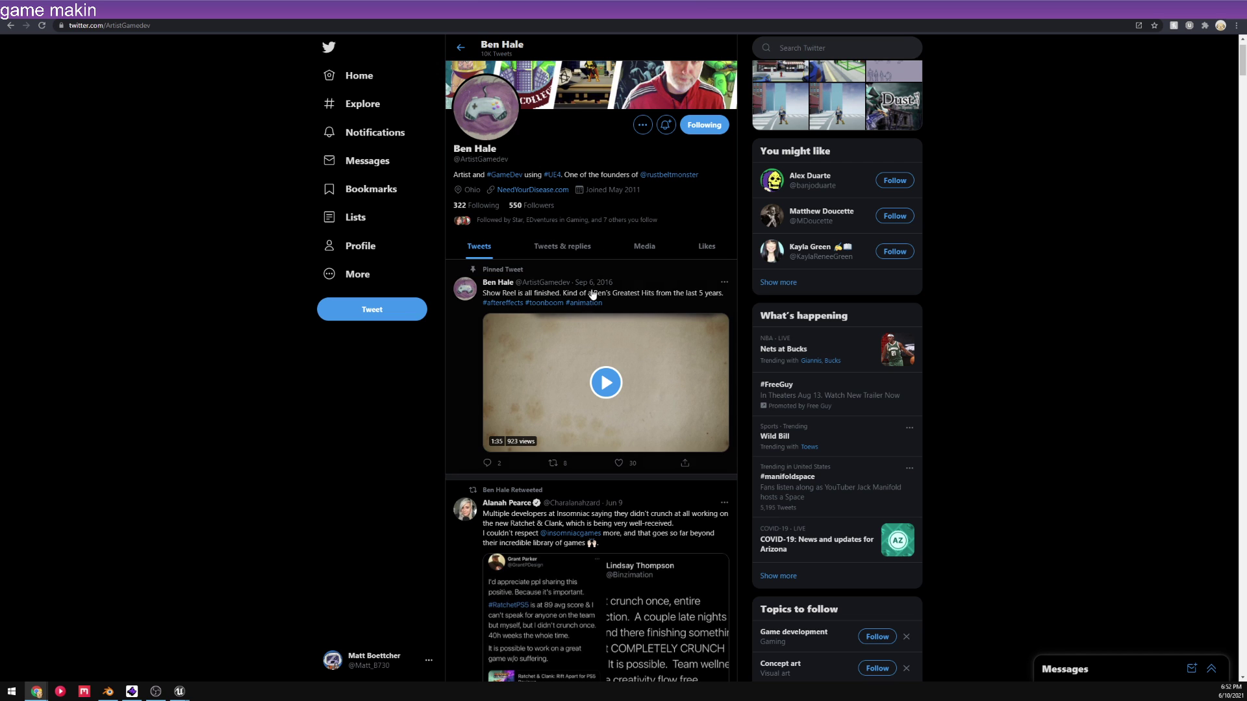
- Browse the profile's media posts and skim through the June 7 video of civilians walking around
click(649, 246)
scroll(613, 311, down, 3)
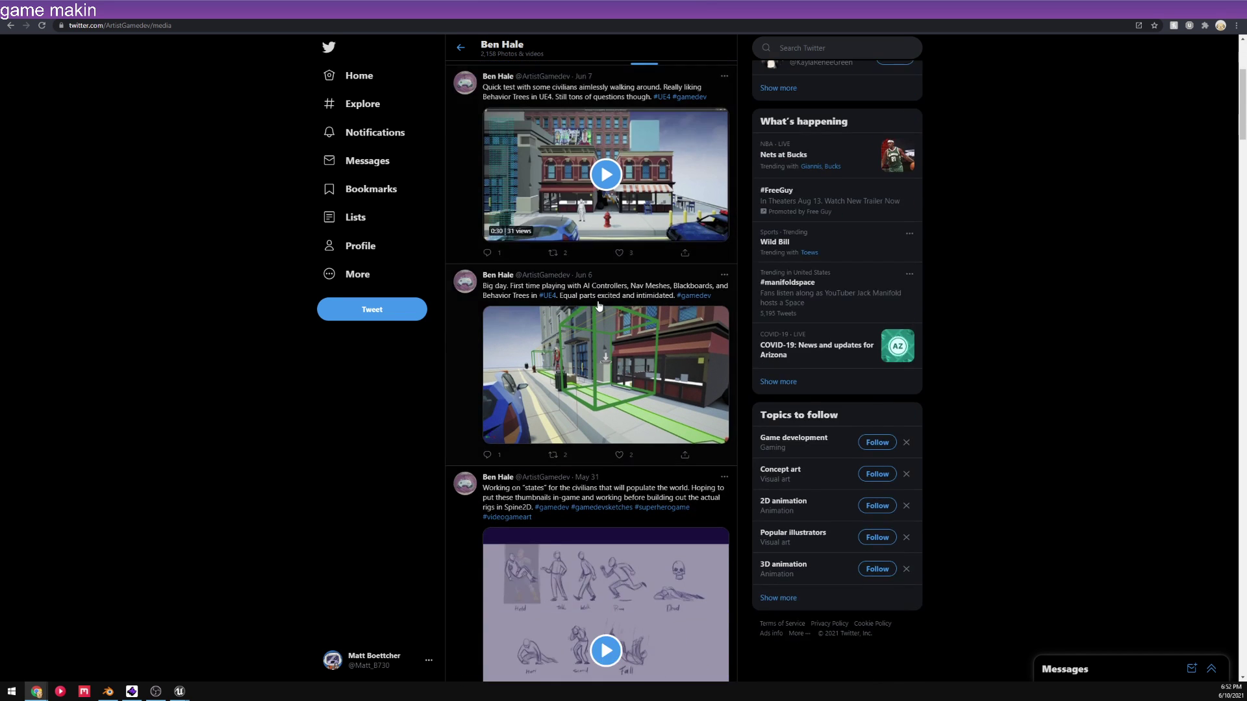
scroll(614, 311, up, 2)
click(602, 273)
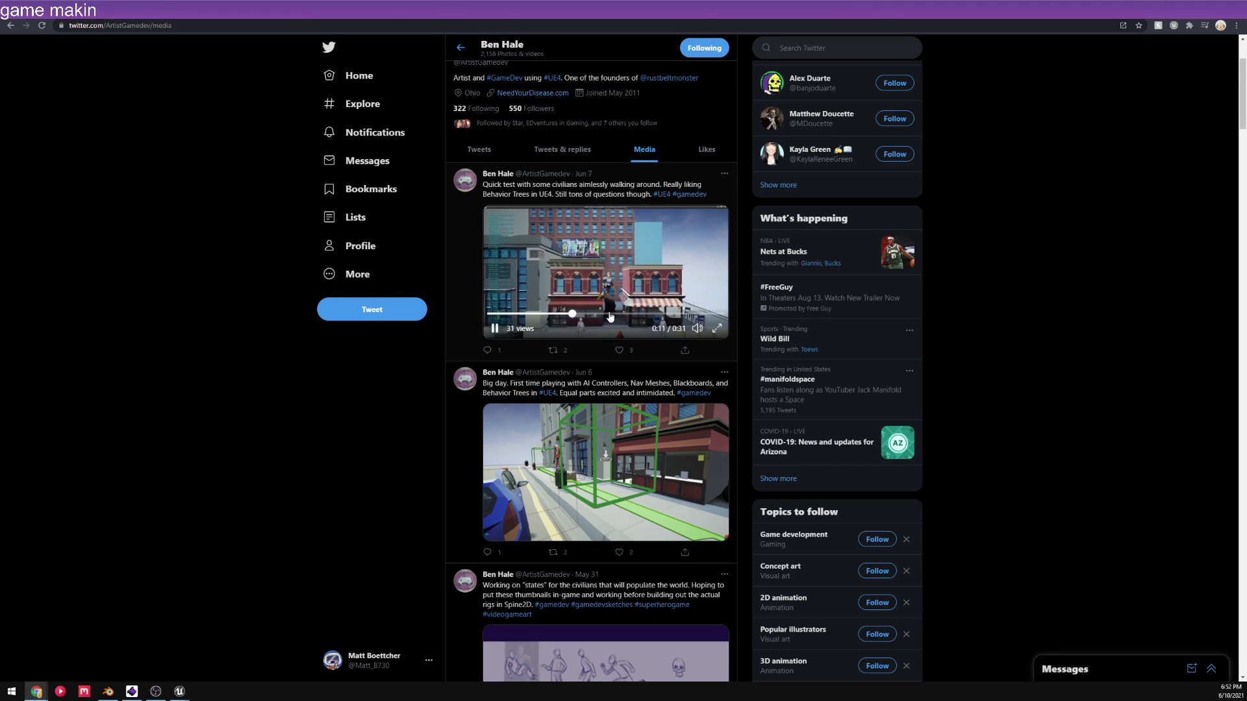
drag(587, 314, 674, 315)
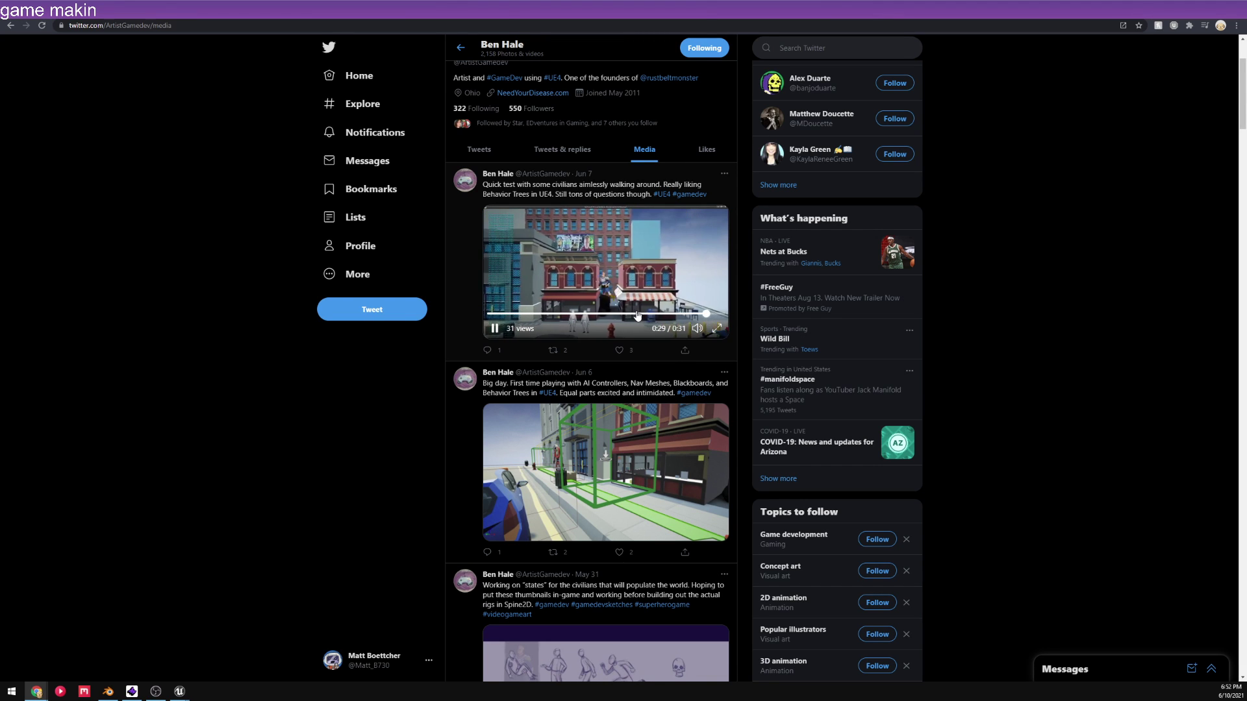
scroll(556, 312, down, 5)
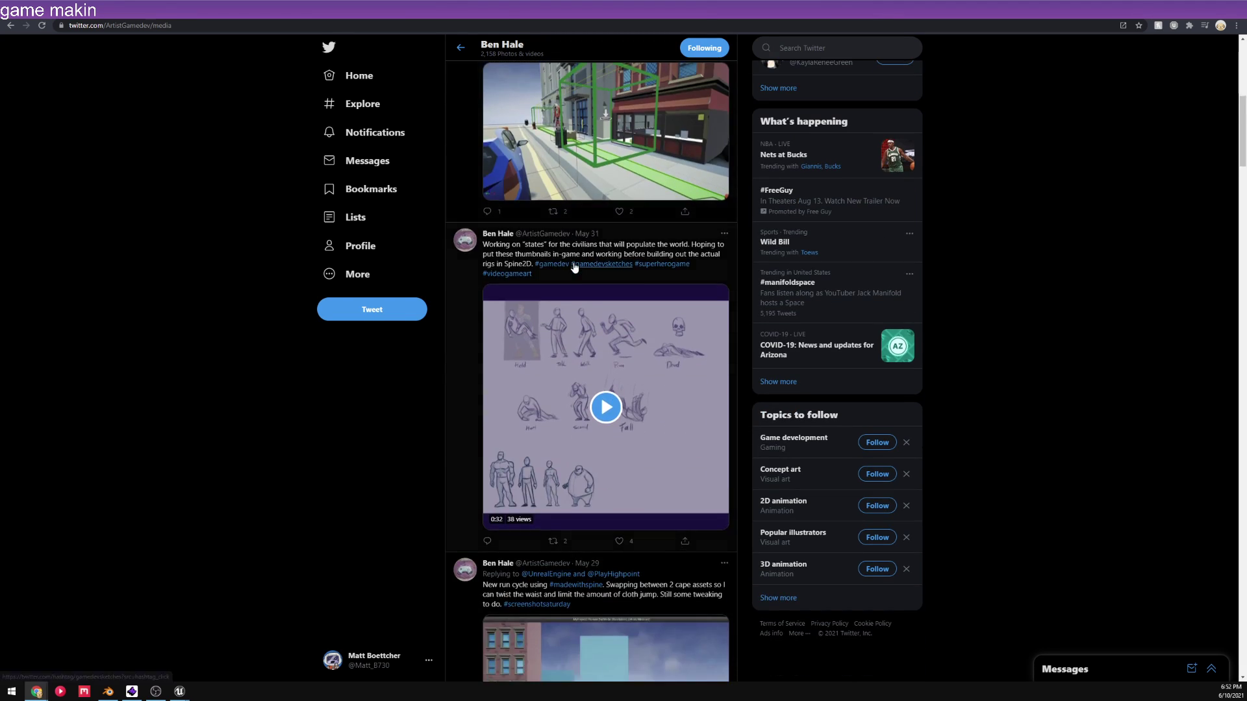
scroll(626, 383, down, 8)
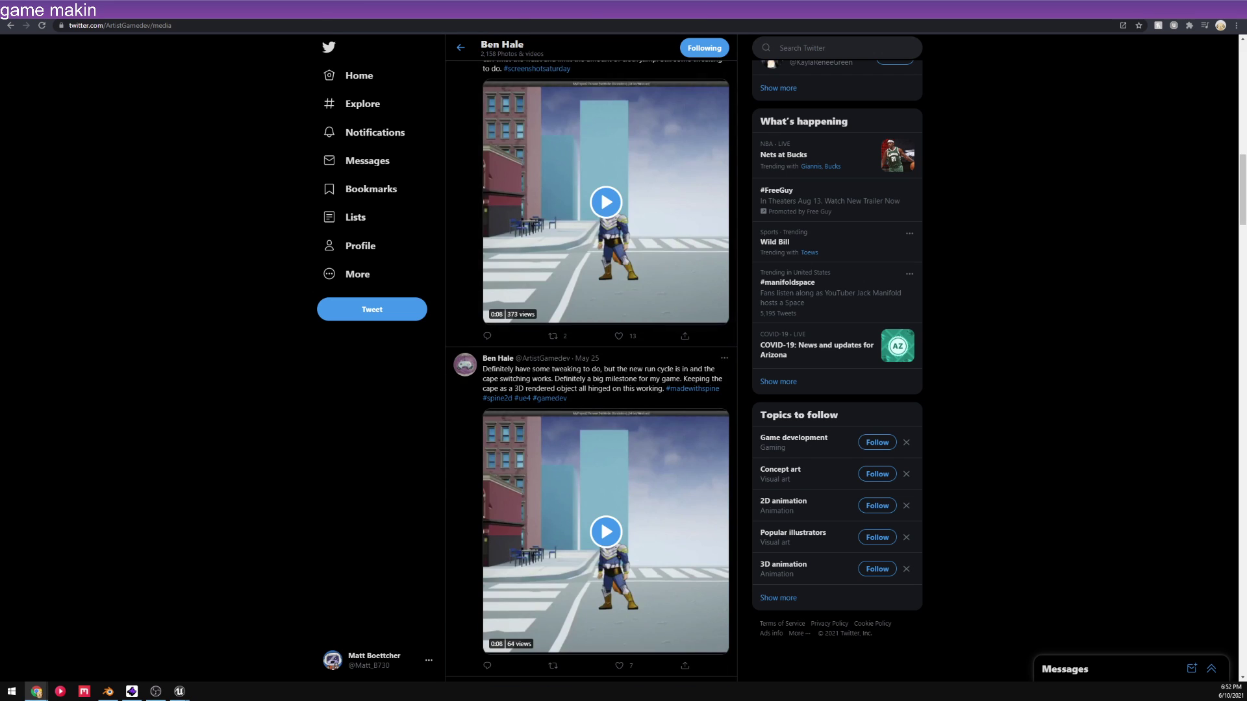
- Back in Unreal Editor, drive the Overlap effects Branch and Other Actor reroute from the capsule's overlap event, and delete Event ActorBeginOverlap
key(alt+Tab)
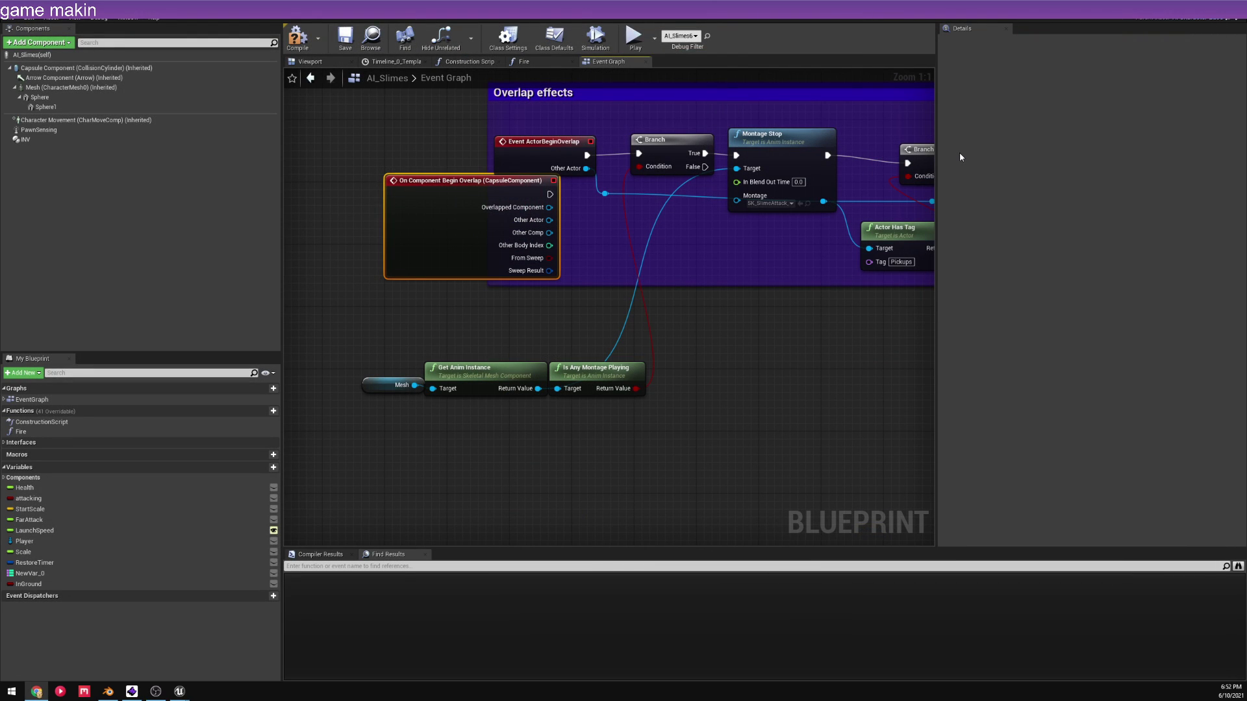
right_drag(563, 191, 579, 289)
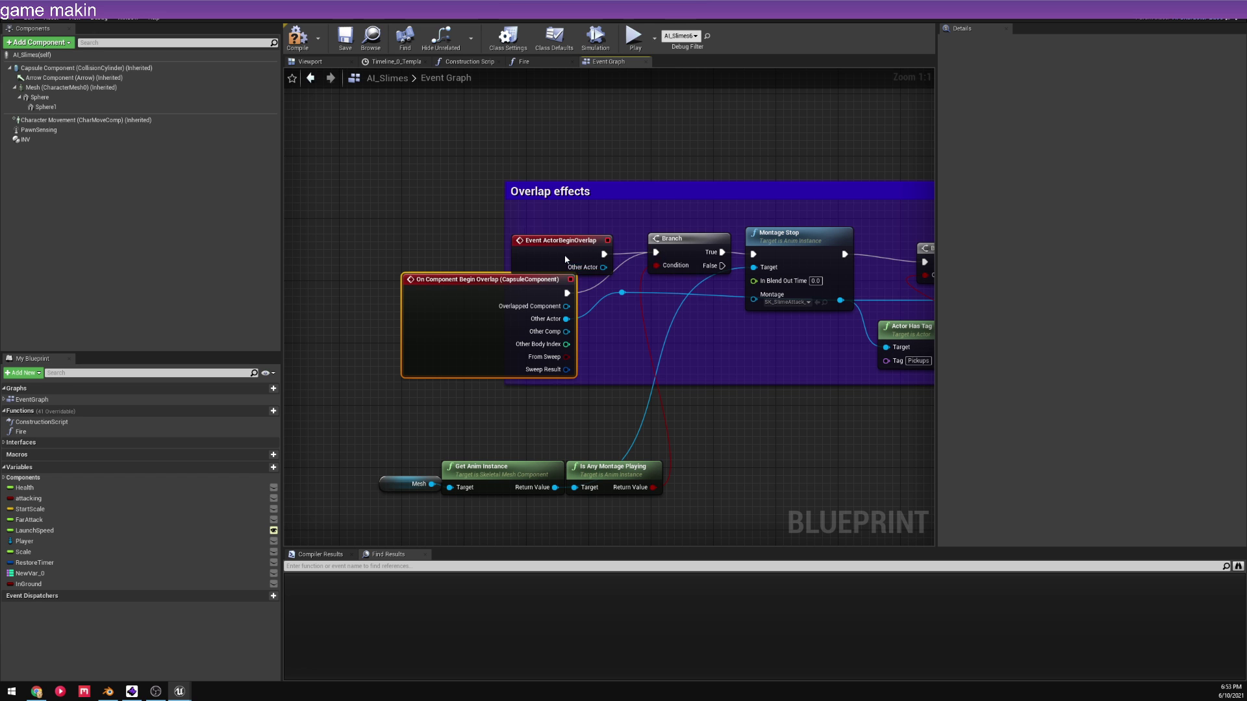
drag(565, 259, 504, 144)
key(Delete)
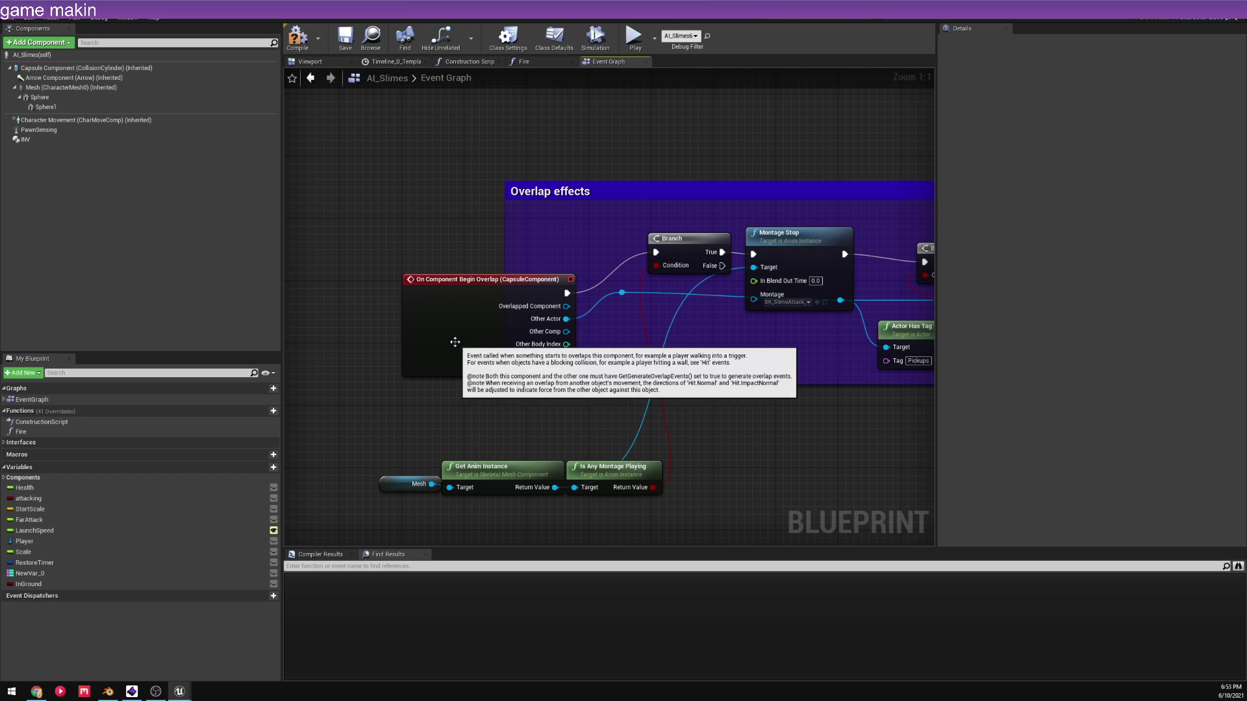
- Align the capsule overlap event with the Branch in Overlap effects and reroute its Other Actor wire beneath the Montage Stop node
drag(455, 342, 479, 304)
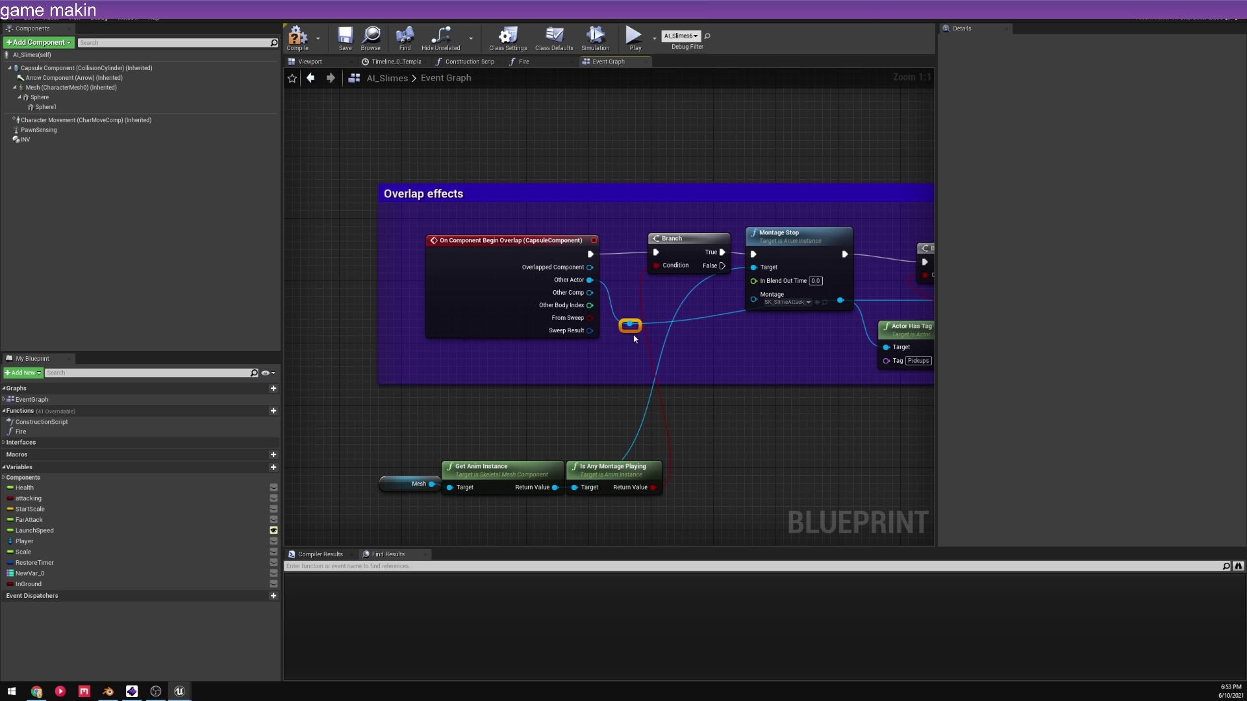
click(844, 304)
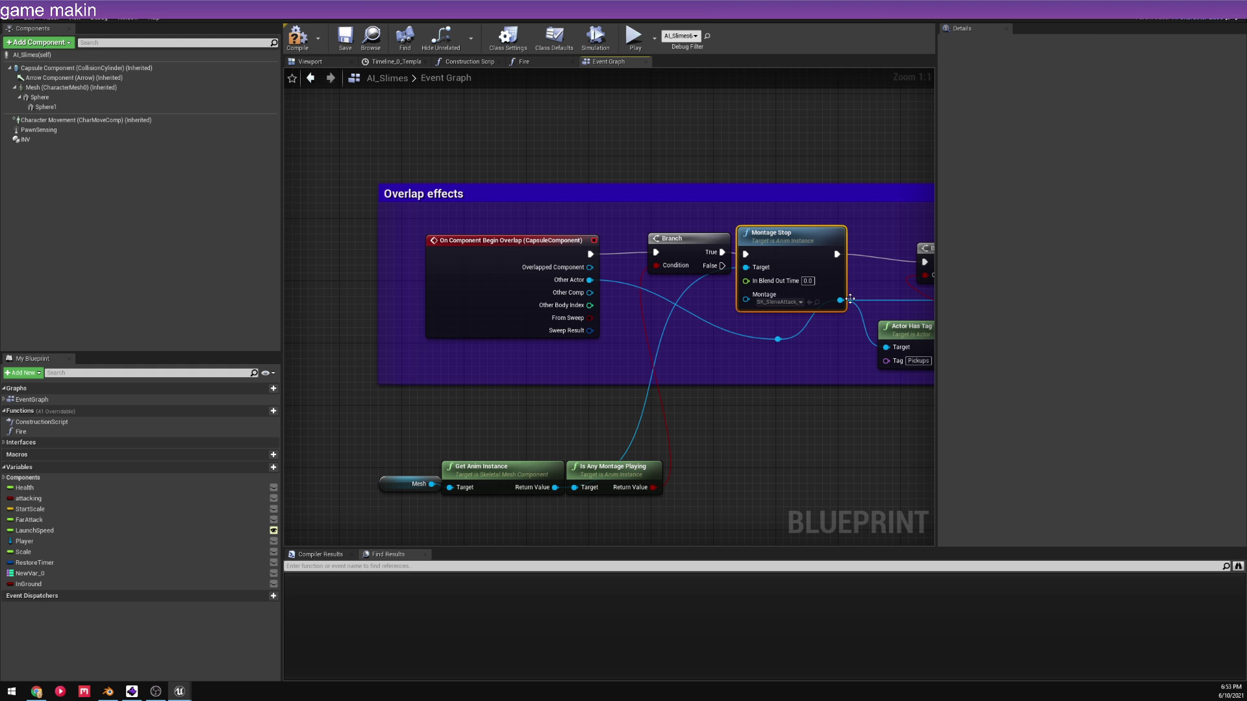
drag(771, 240, 770, 232)
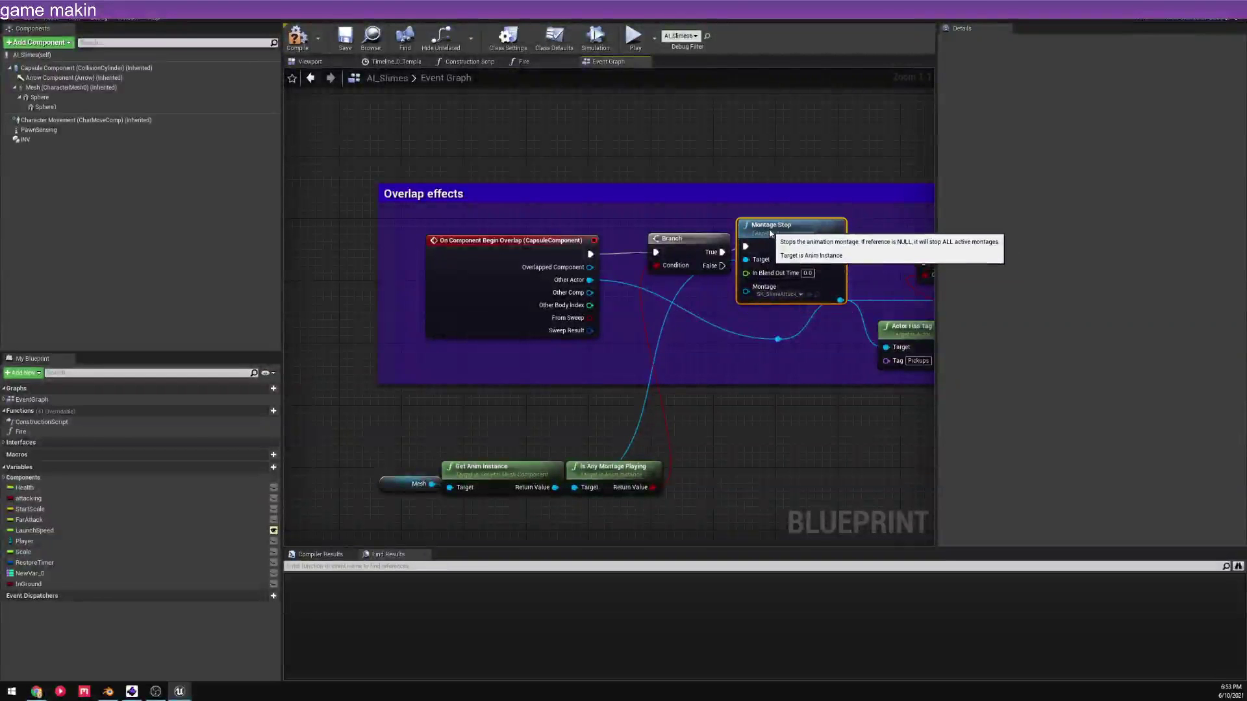
drag(841, 300, 849, 325)
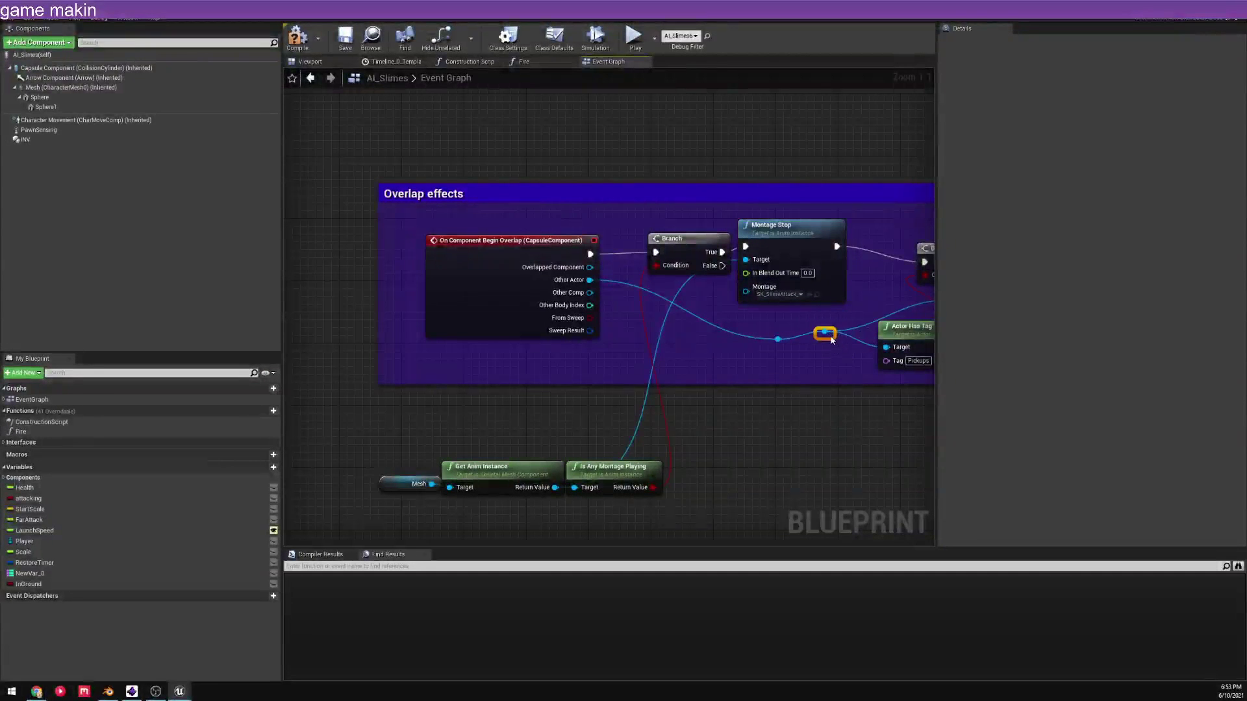
right_drag(857, 347, 759, 403)
scroll(544, 284, down, 2)
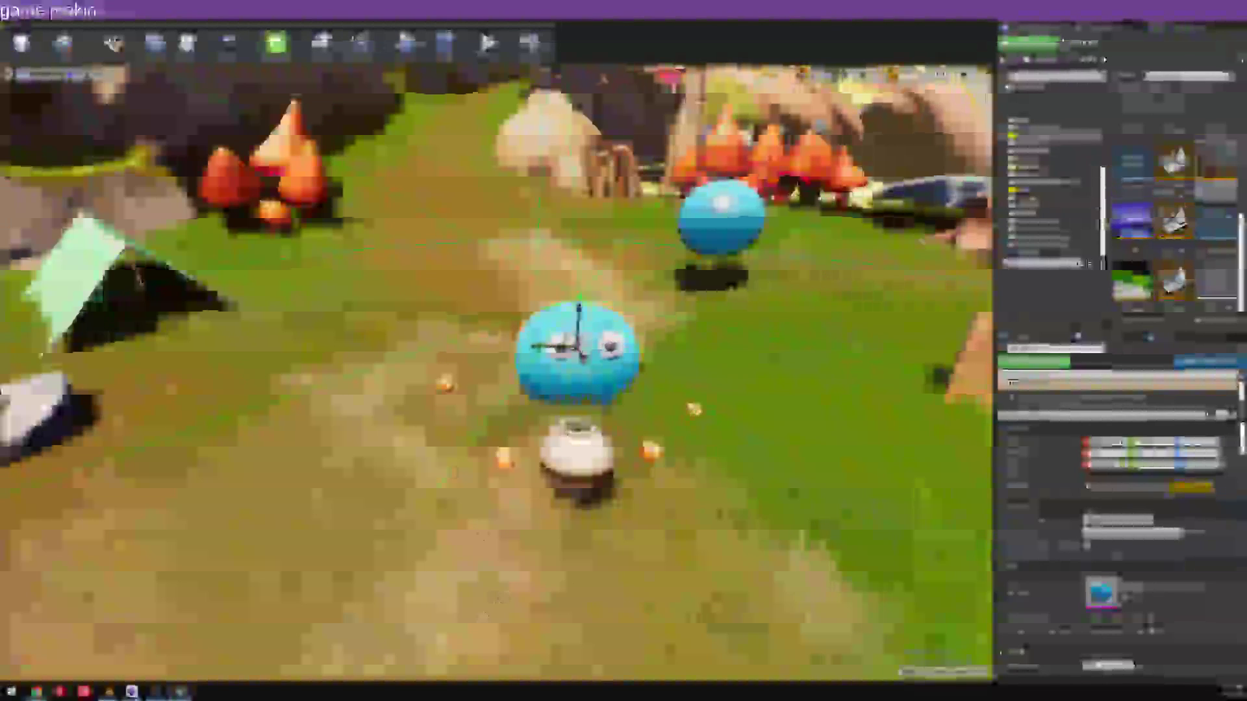
right_click(488, 327)
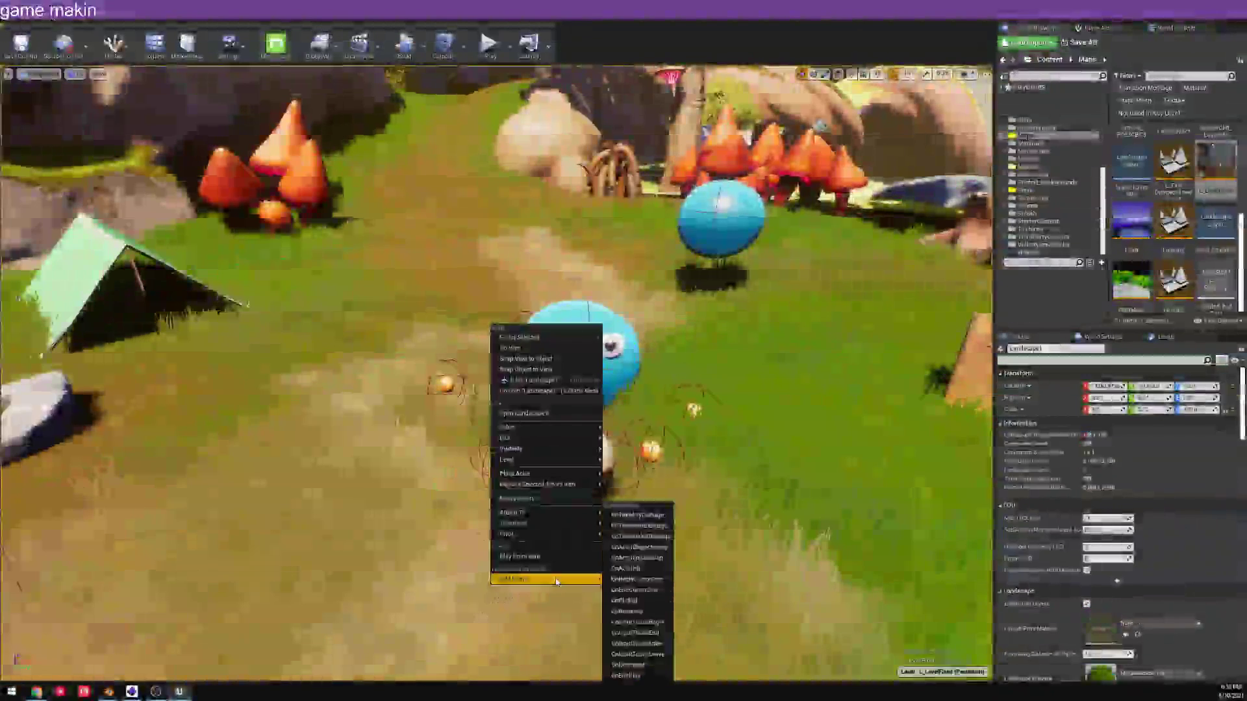
click(565, 565)
click(737, 372)
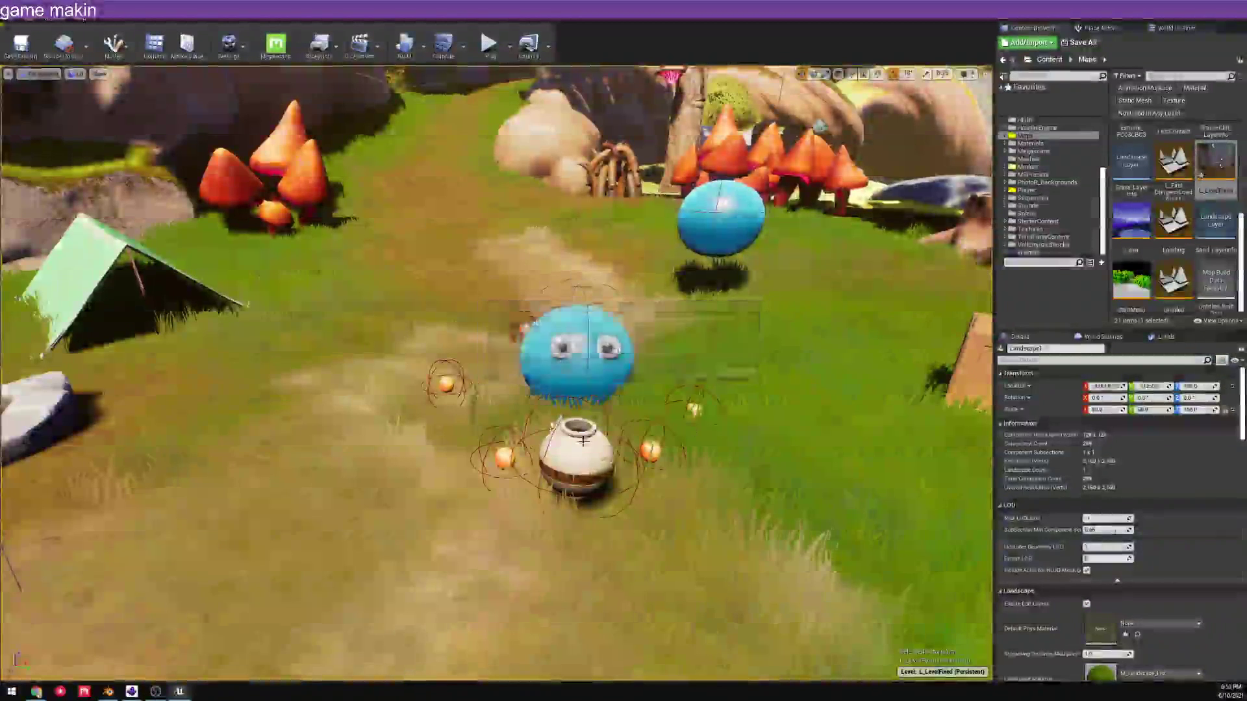
- Open BP_PickUpBase from the pot in the level and look up its actor tags by filtering the class defaults for "tag"
click(560, 469)
scroll(1143, 494, down, 2)
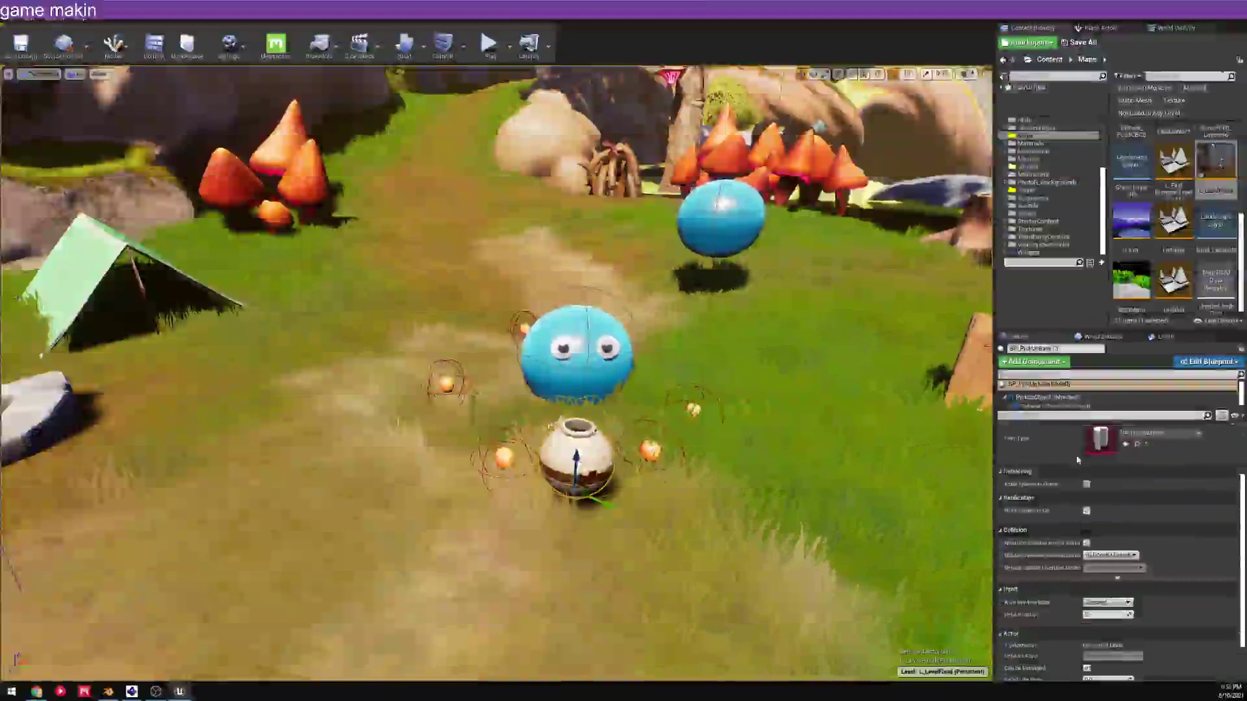
click(1205, 361)
click(1176, 384)
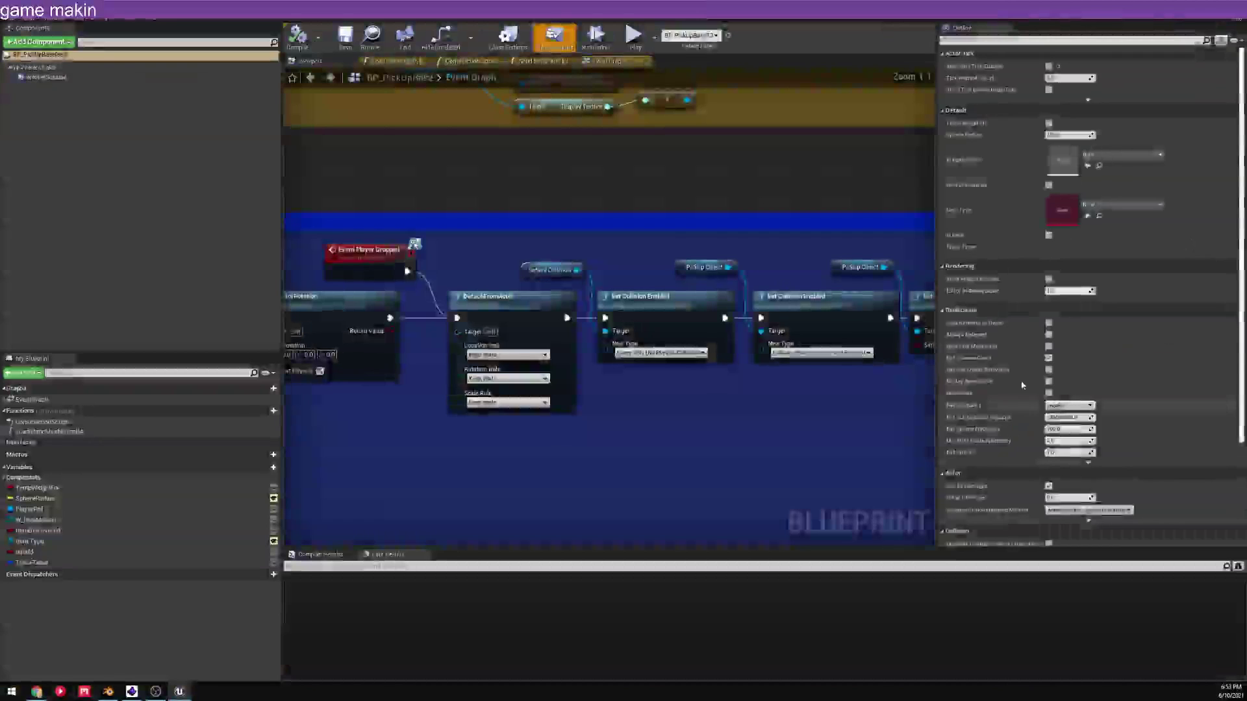
click(508, 37)
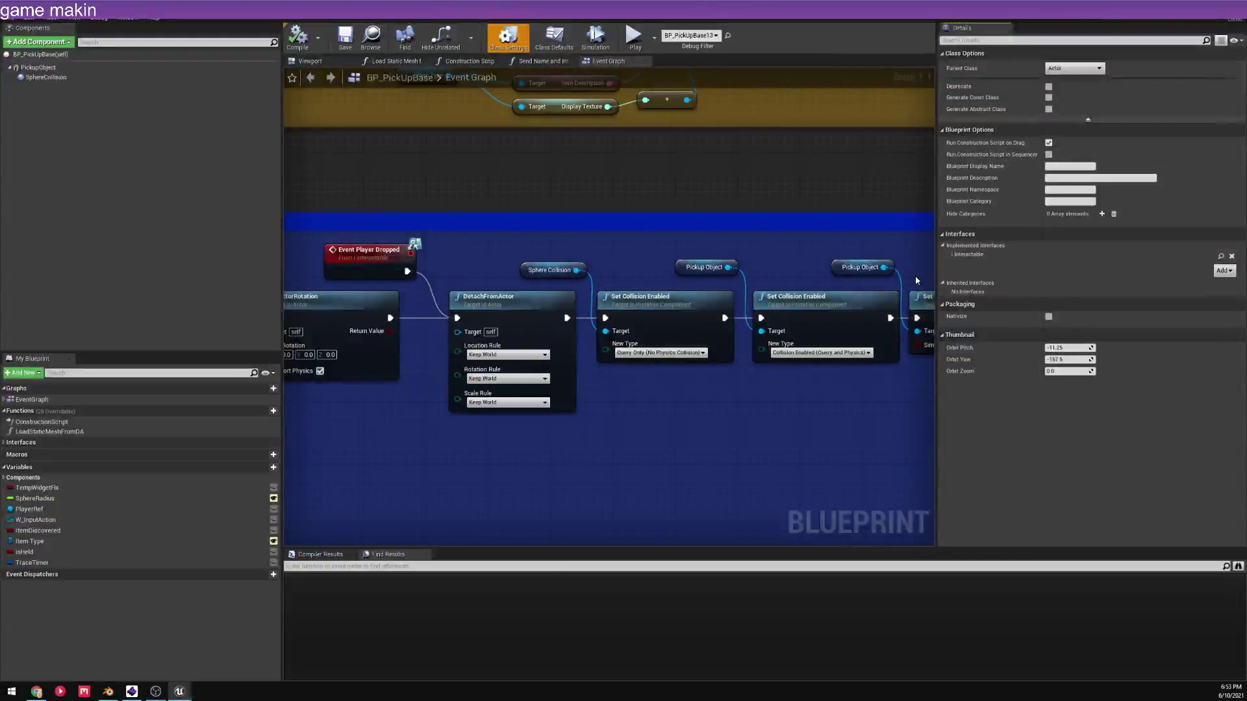
click(992, 42)
text(t)
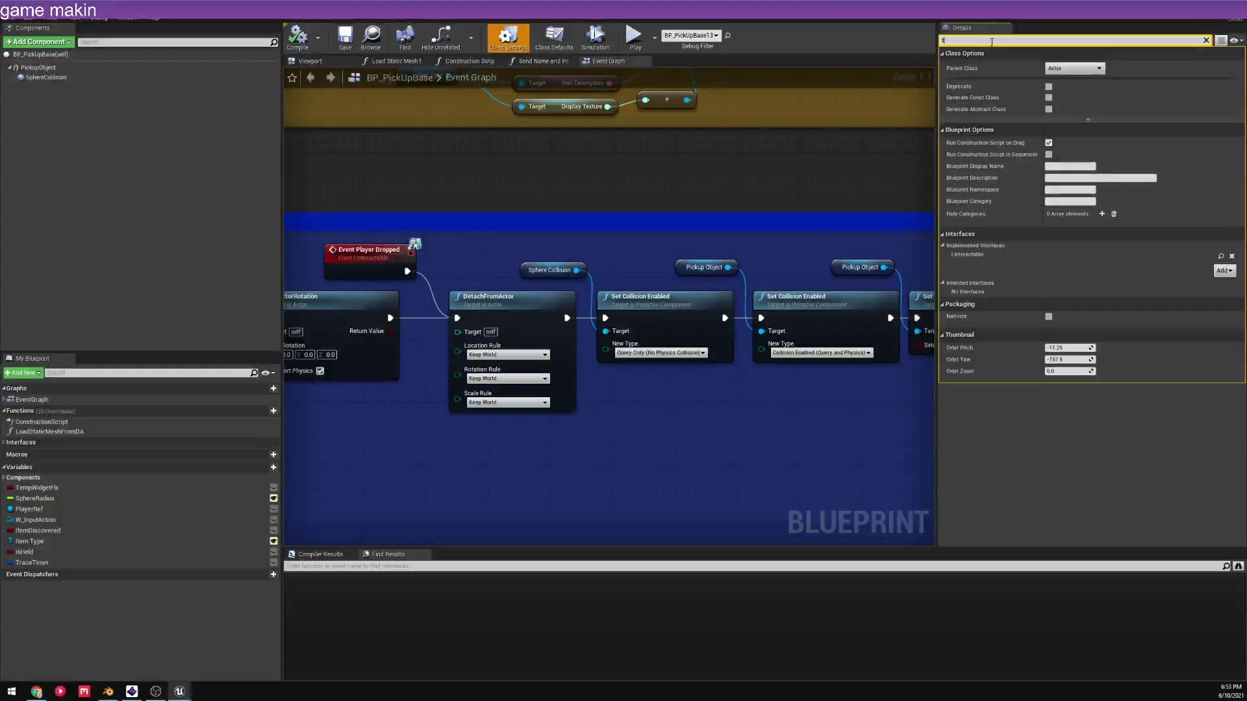
text(ag)
click(553, 40)
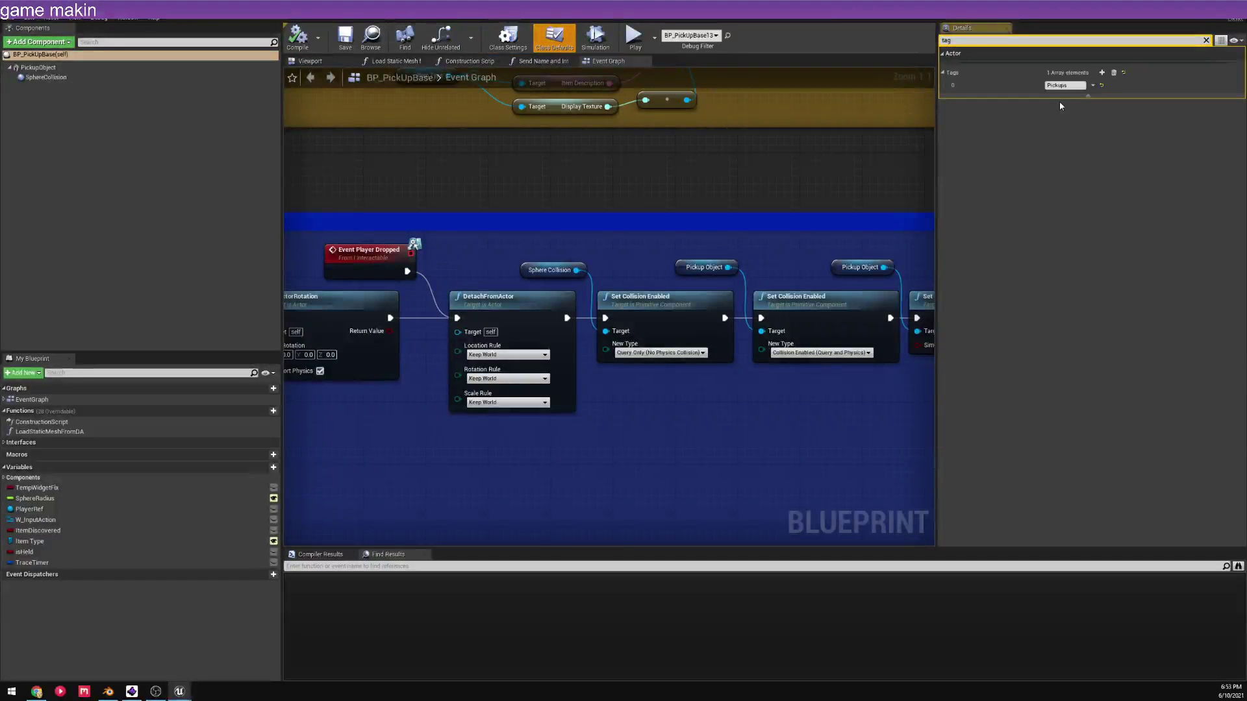
- Check the component tags on the SphereCollision component of BP_PickUpBase
click(123, 87)
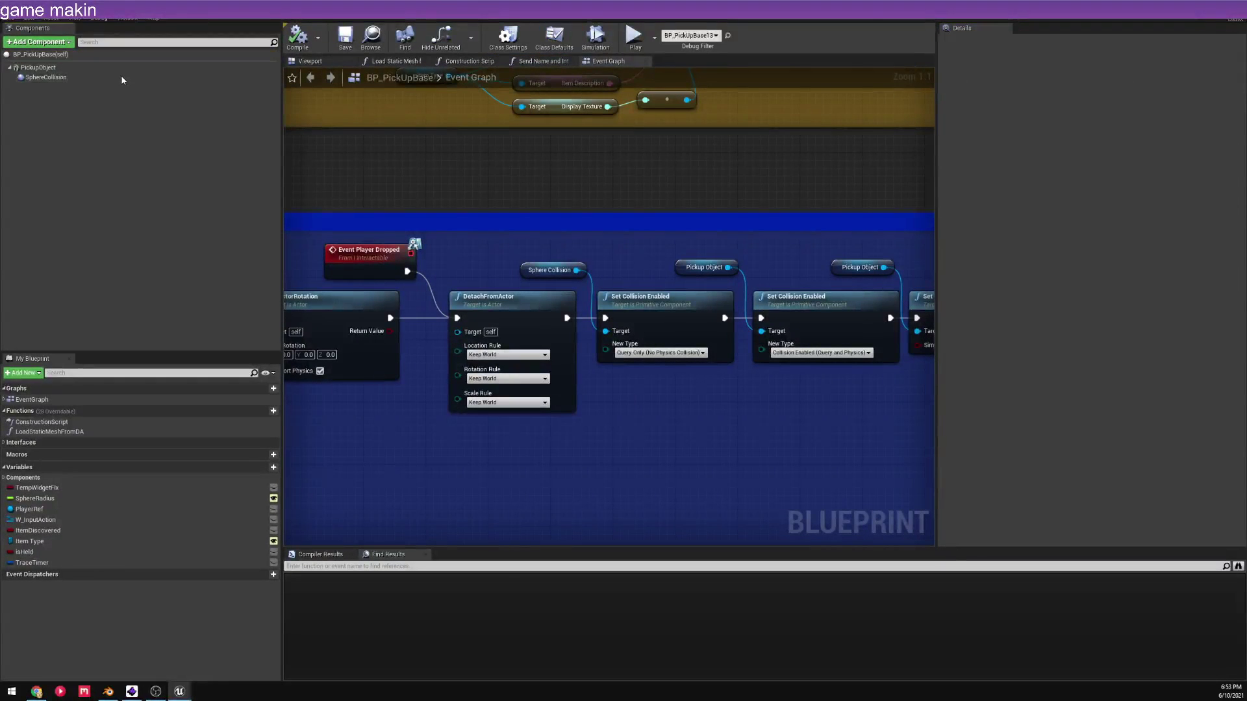
click(122, 70)
click(123, 88)
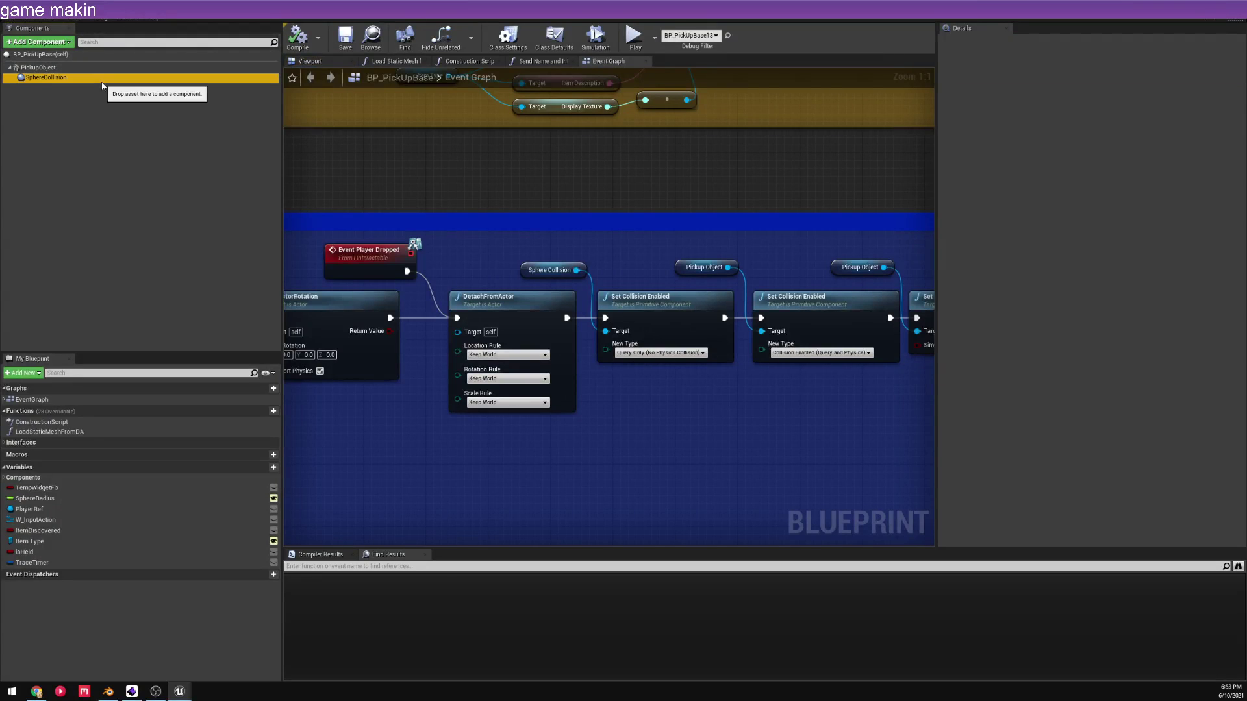
click(109, 78)
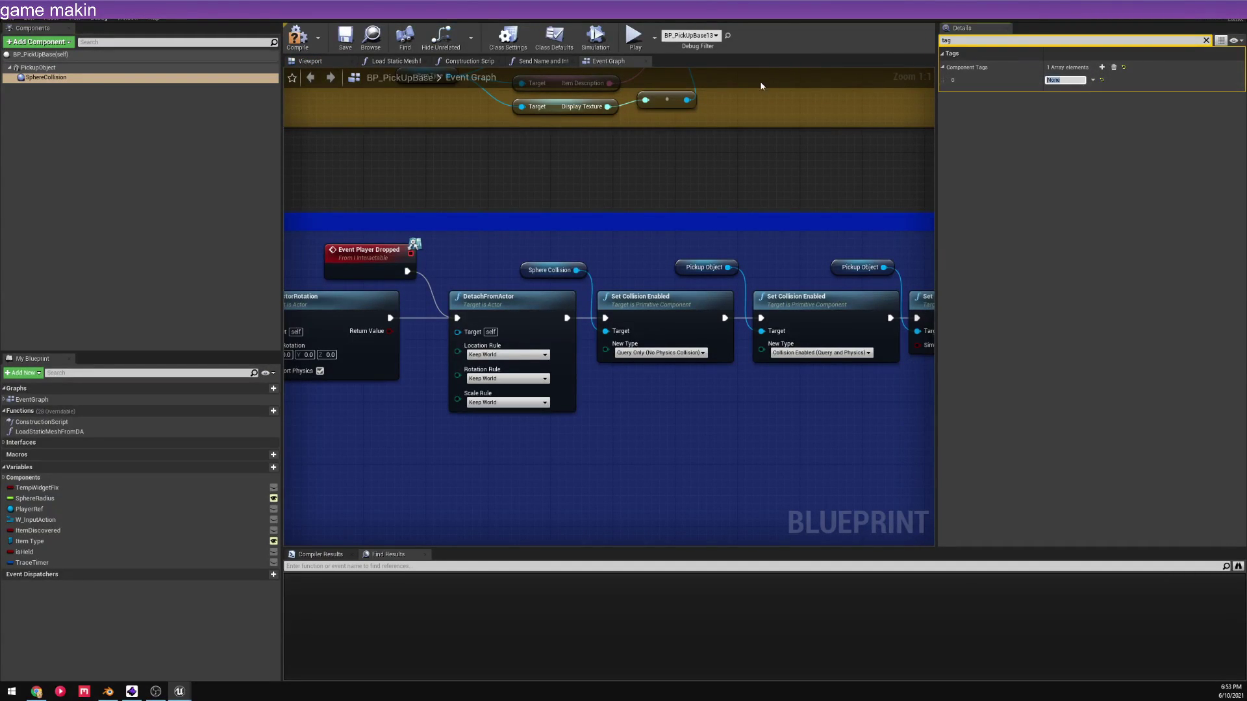
- Open the AI_Slimes blueprint from the slime in the level and add a breakpoint to the Branch that follows Montage Stop
drag(761, 10, 728, 410)
right_click(574, 334)
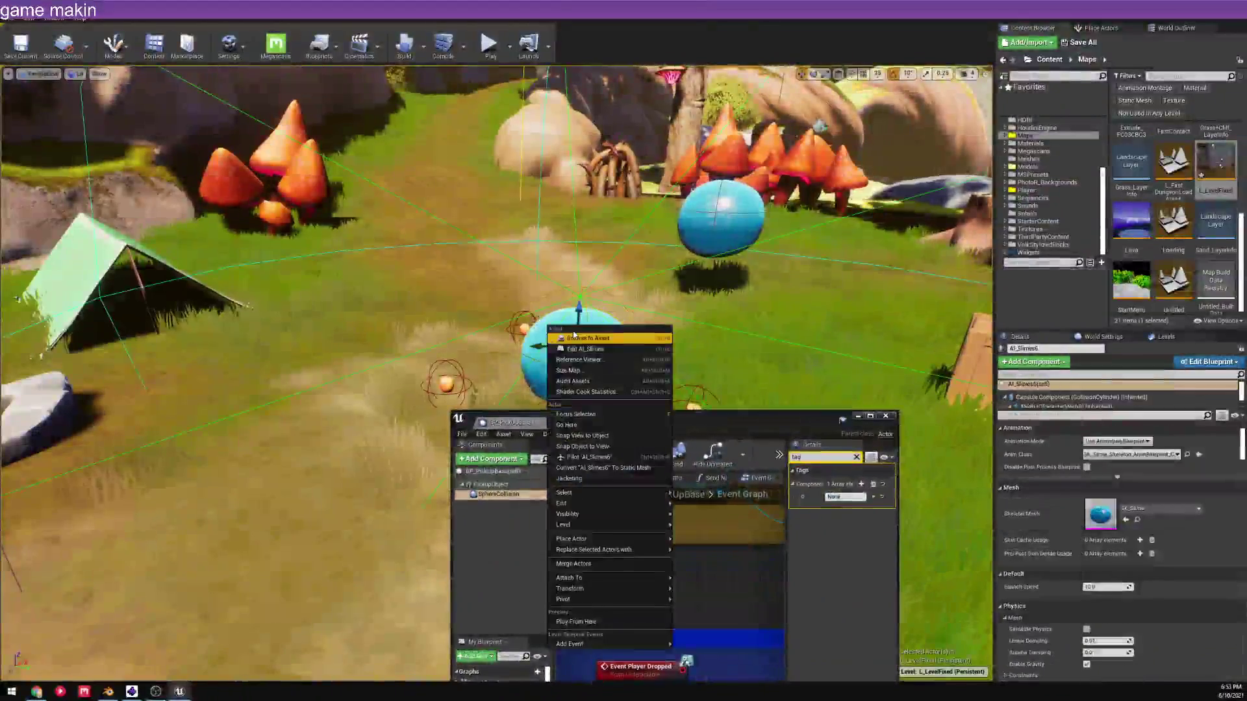
click(584, 350)
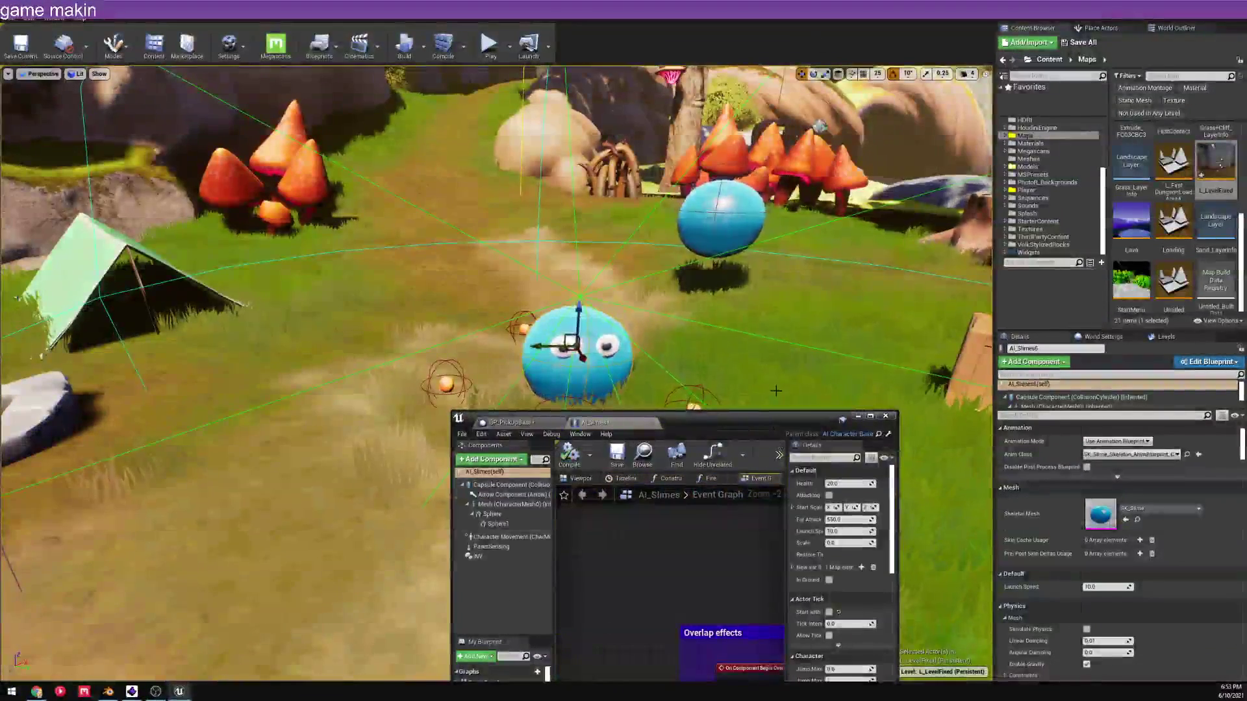
drag(784, 422, 805, 318)
double_click(805, 319)
right_drag(797, 361, 696, 349)
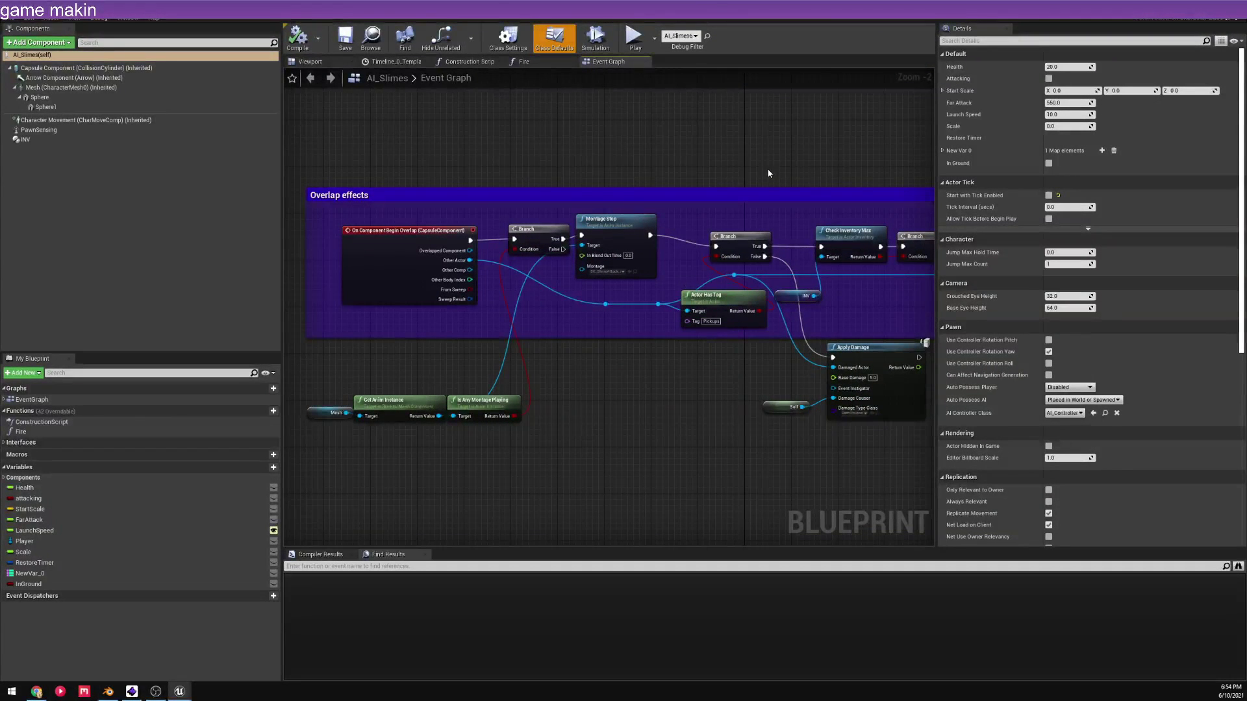
scroll(669, 209, down, 1)
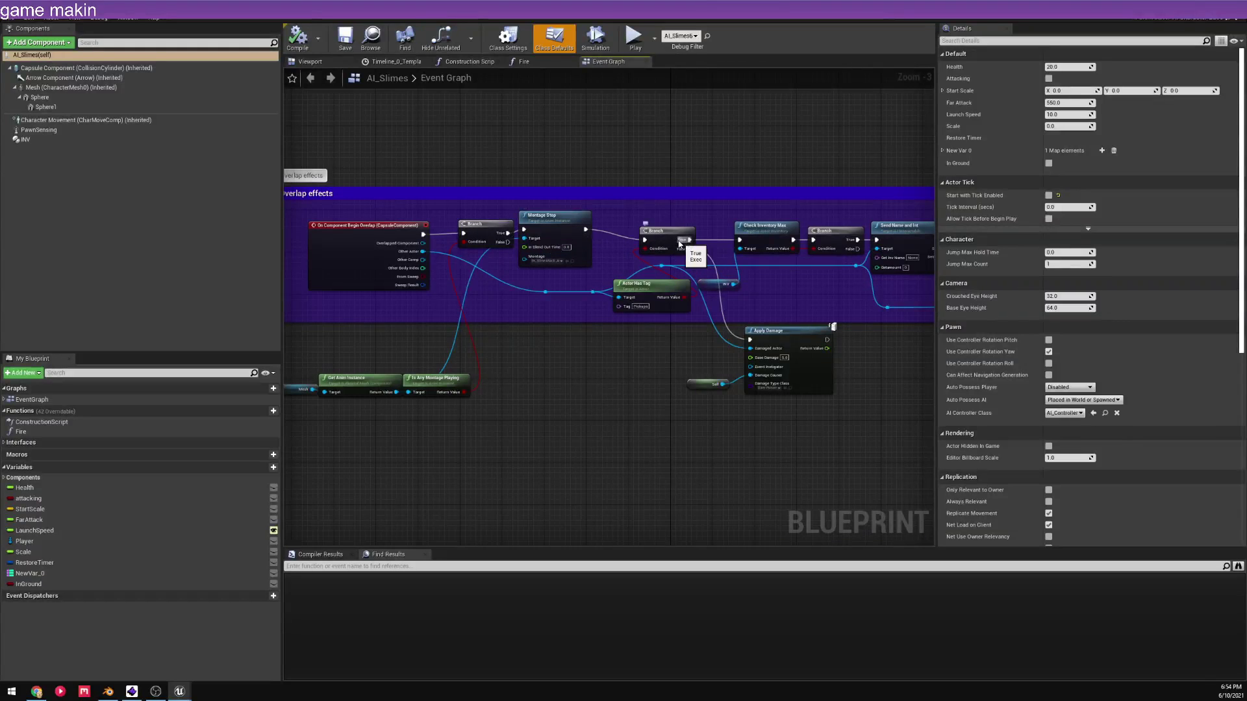
right_click(680, 244)
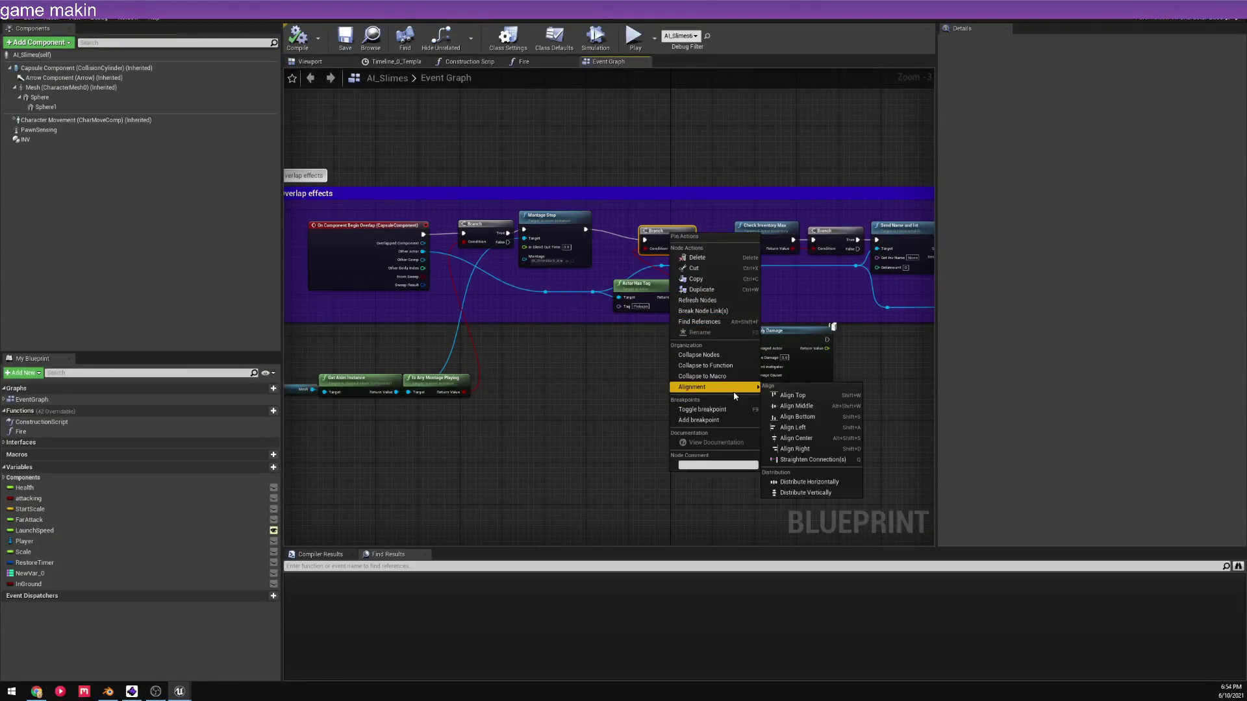
click(707, 422)
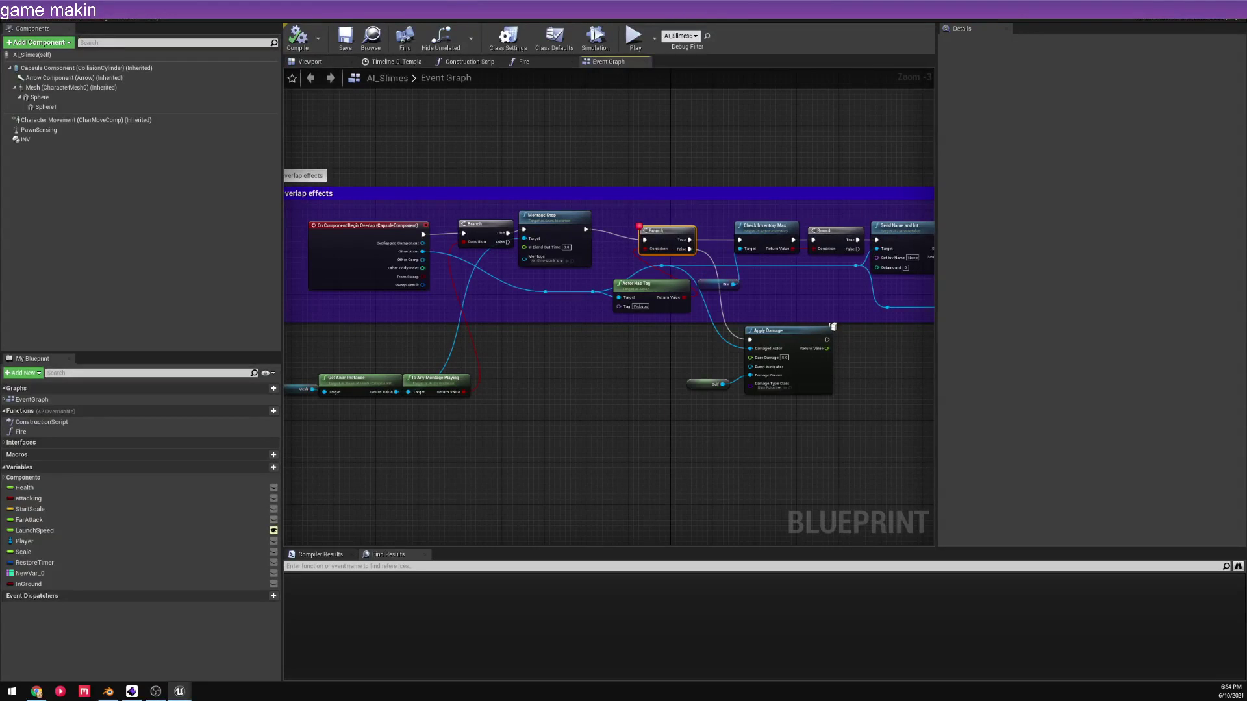
- Return to the level and start a play session from the ground near the slime, continuing past the compilation error warning
key(alt+Tab)
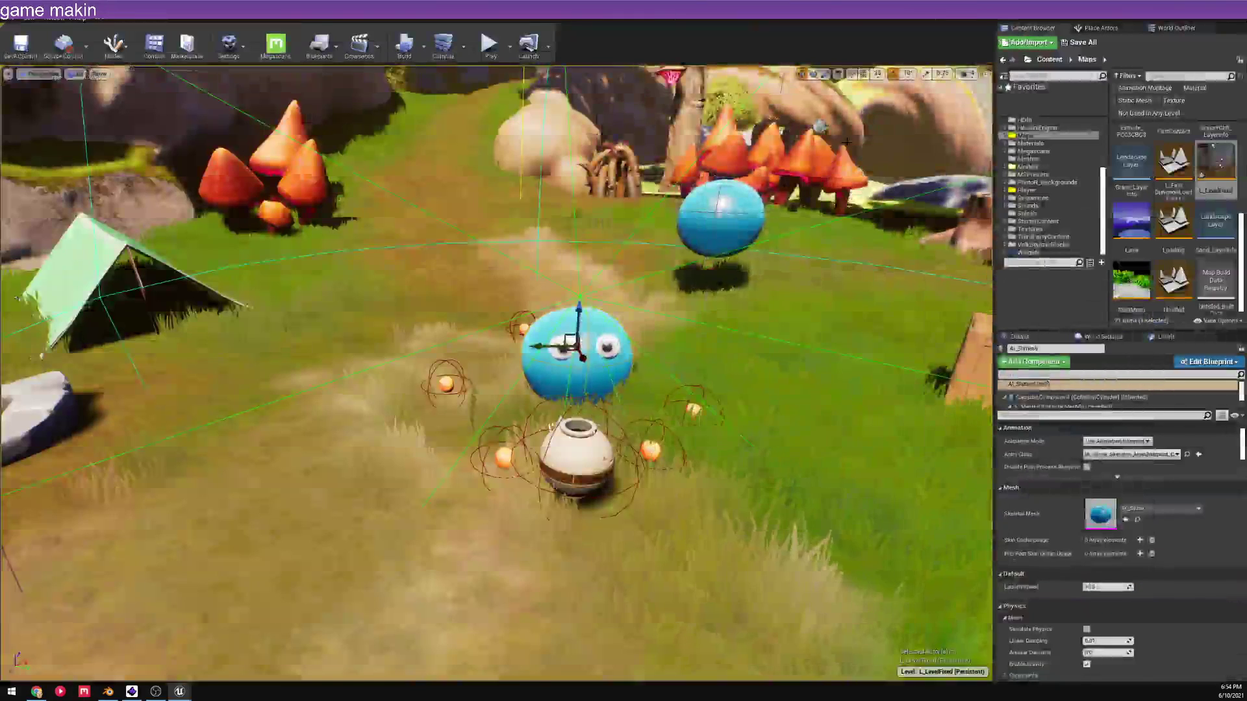
right_click(581, 324)
click(650, 560)
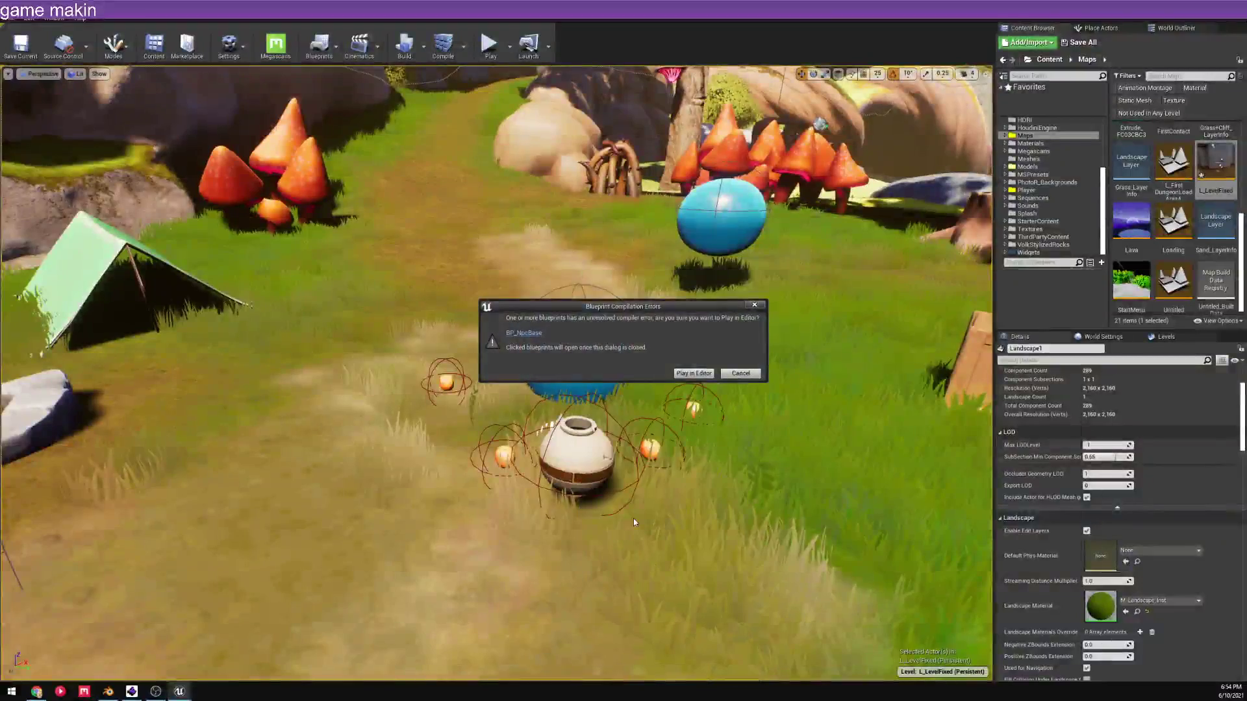
click(690, 374)
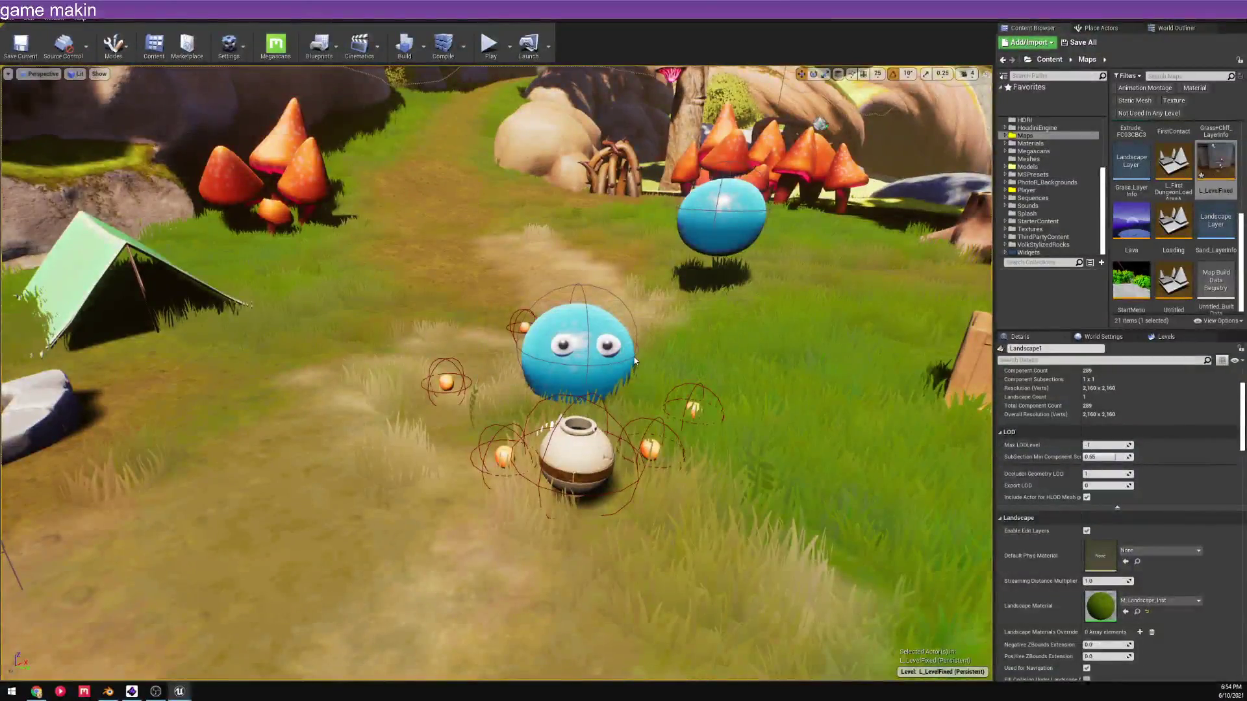
- Pick up the pot in the play session and throw it past the slime, then collect an orange item
key(e)
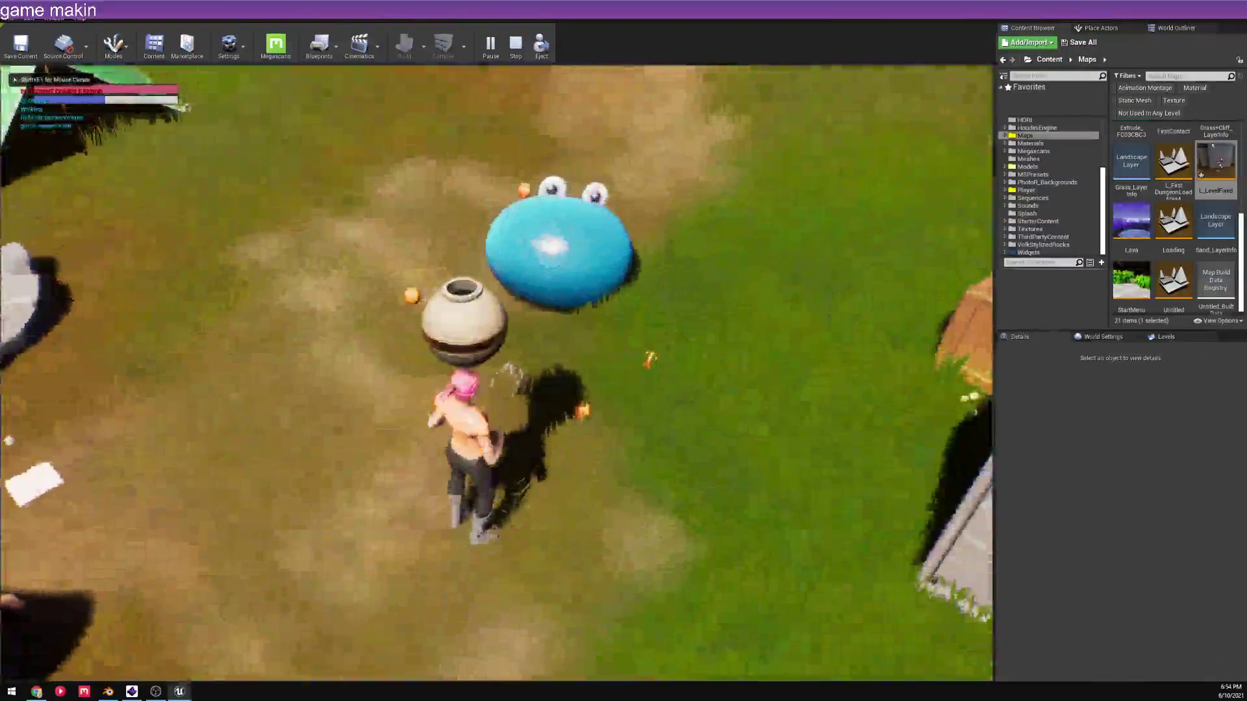
key(s)
key(w)
key(e)
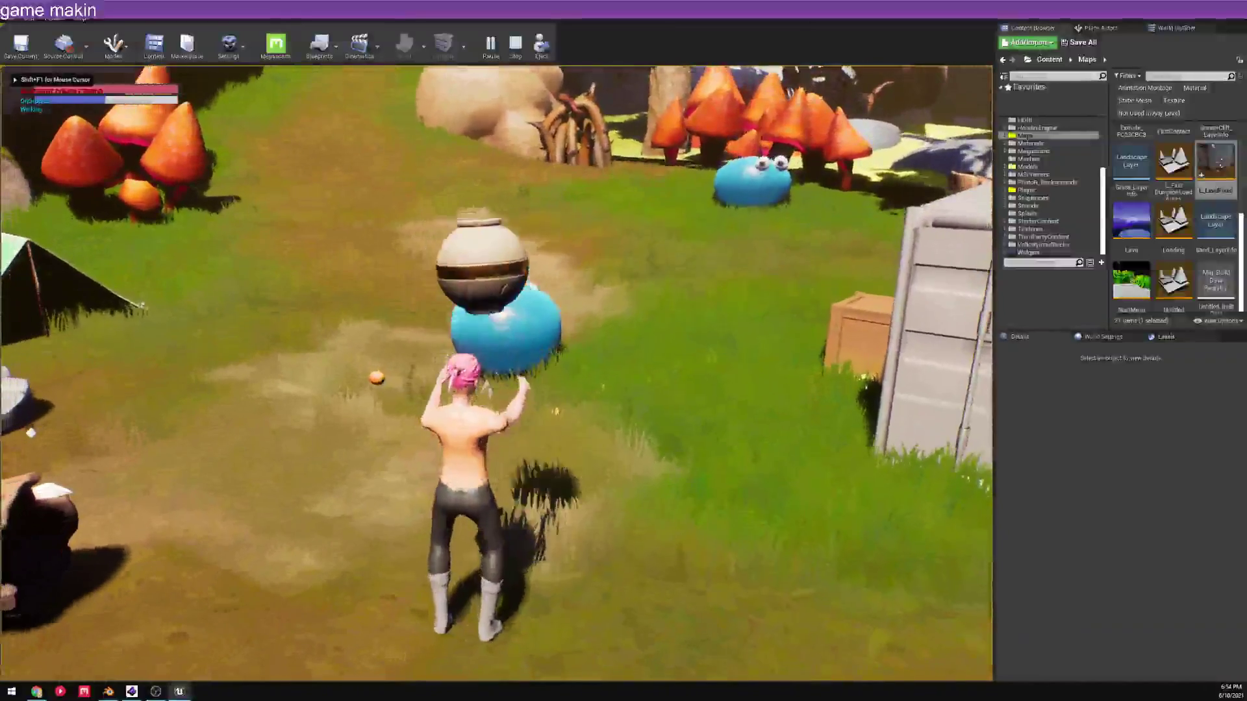
key(e)
key(s)
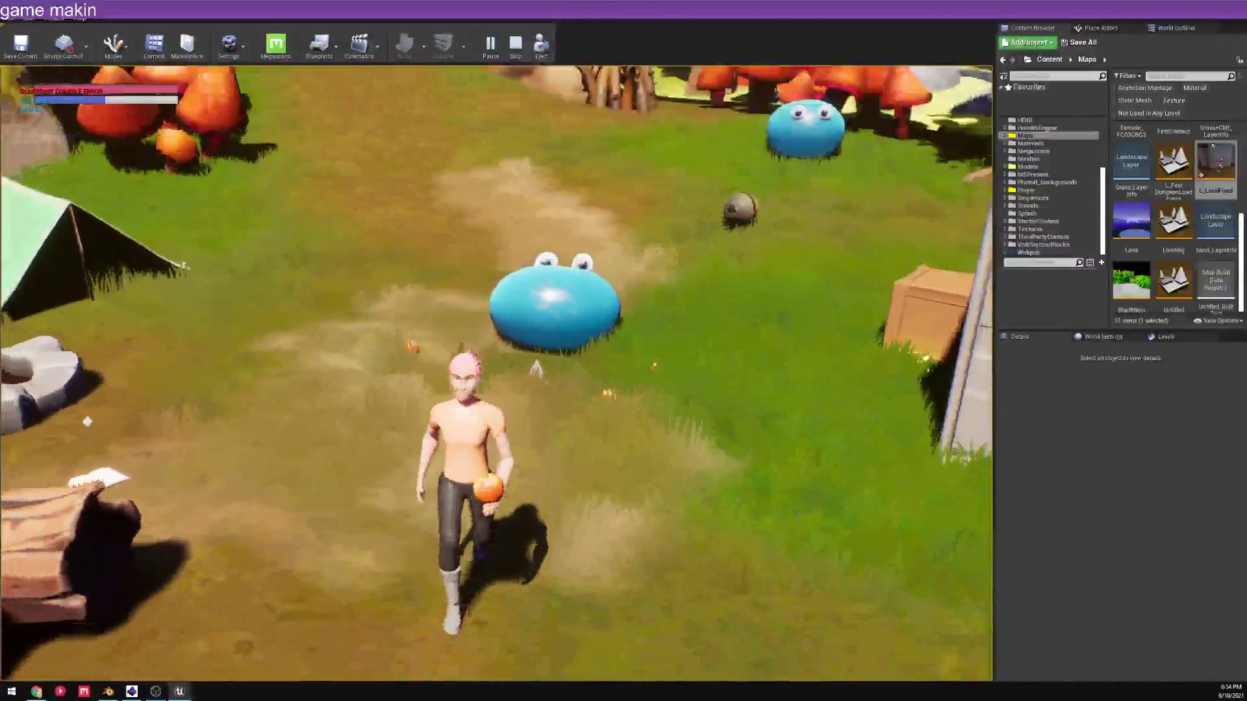
- Throw the carried orange item at the nearby slime, then collect a second one and throw it too
key(w)
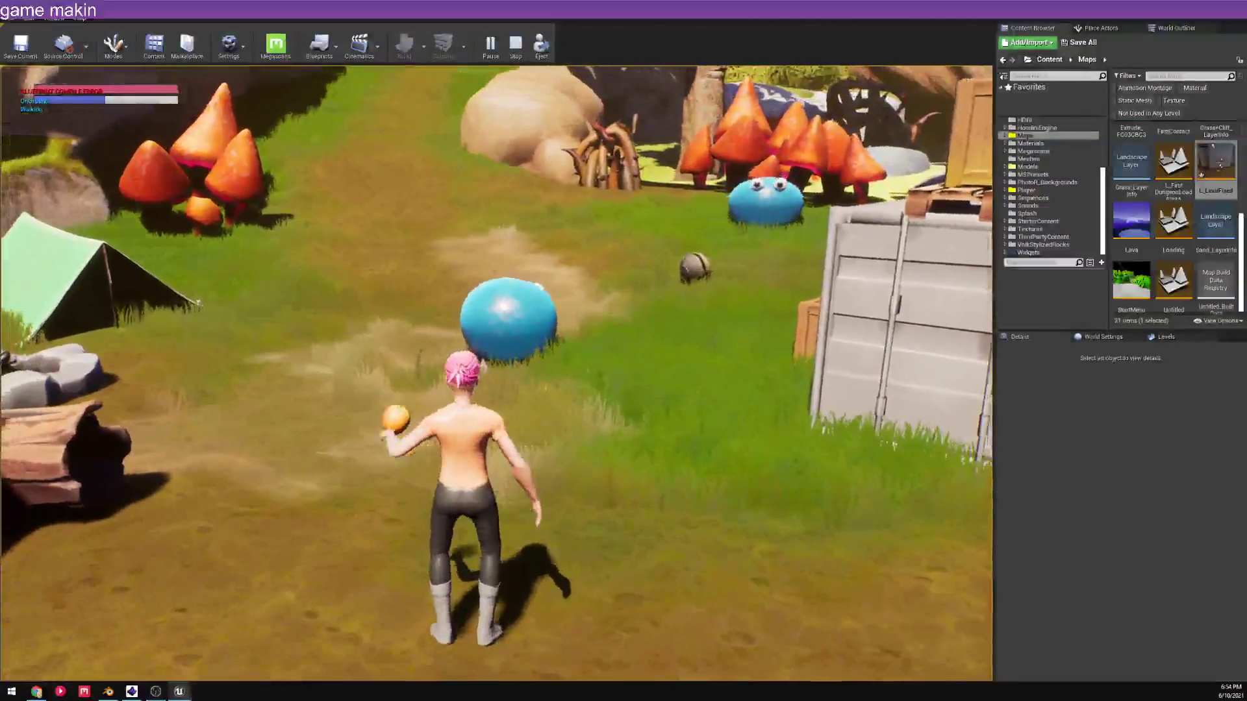
key(e)
key(w)
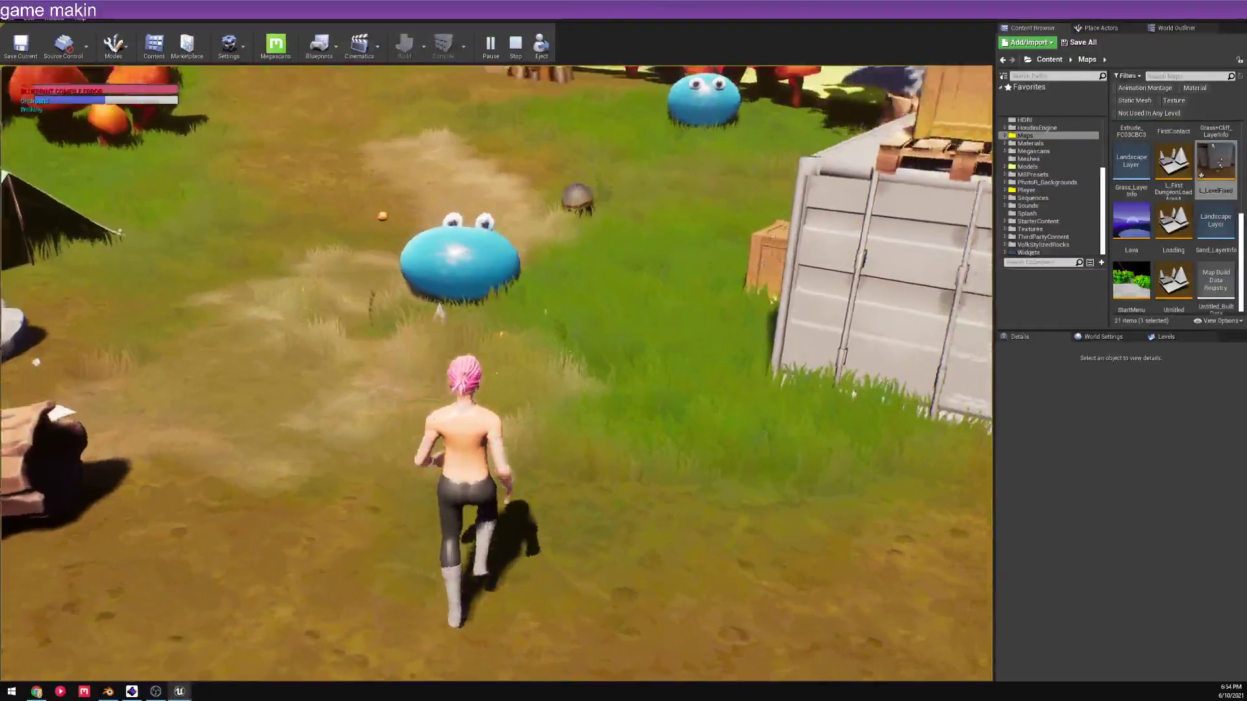
key(e)
key(s)
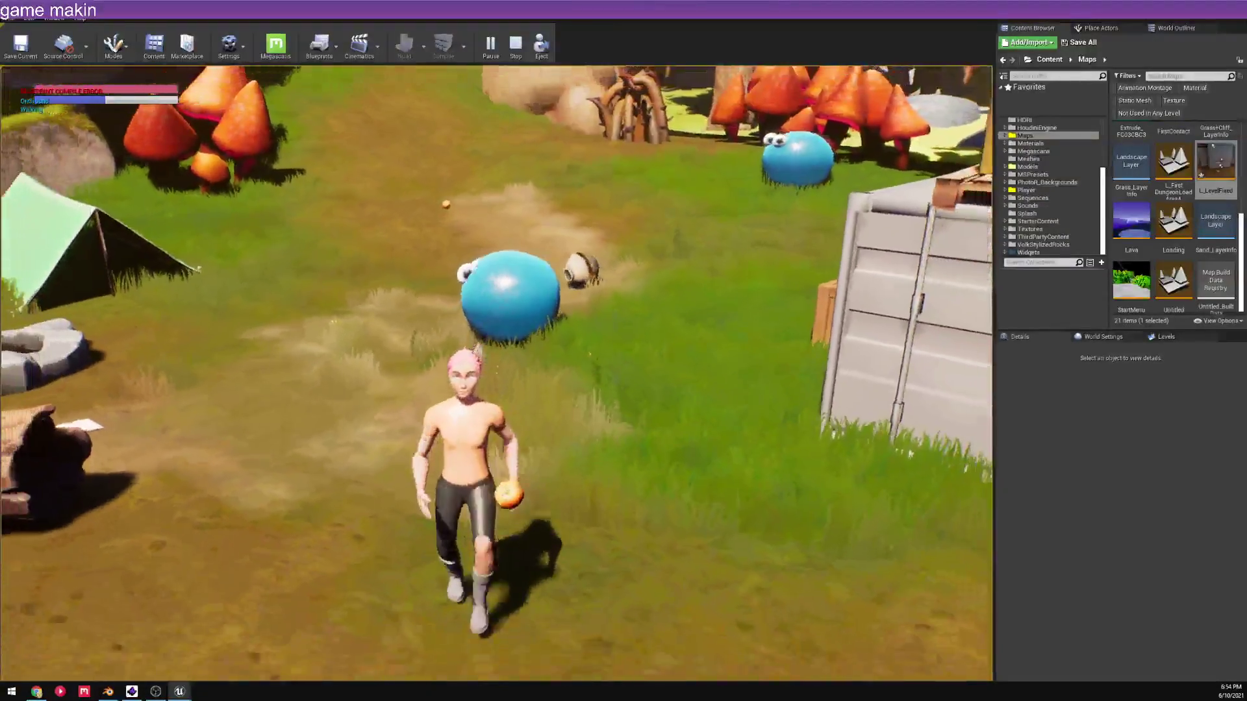
key(w)
key(e)
key(w)
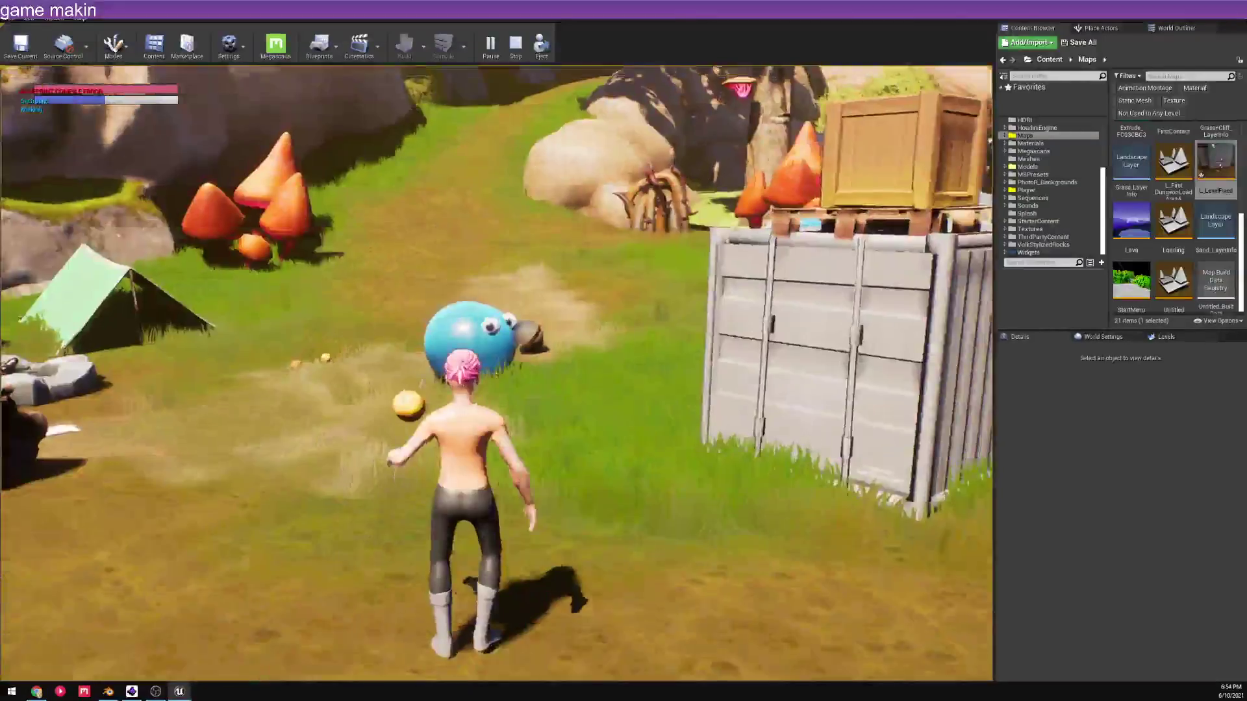
- Collect more orange items, run toward the slime, back away and throw another one at it
key(e)
key(s)
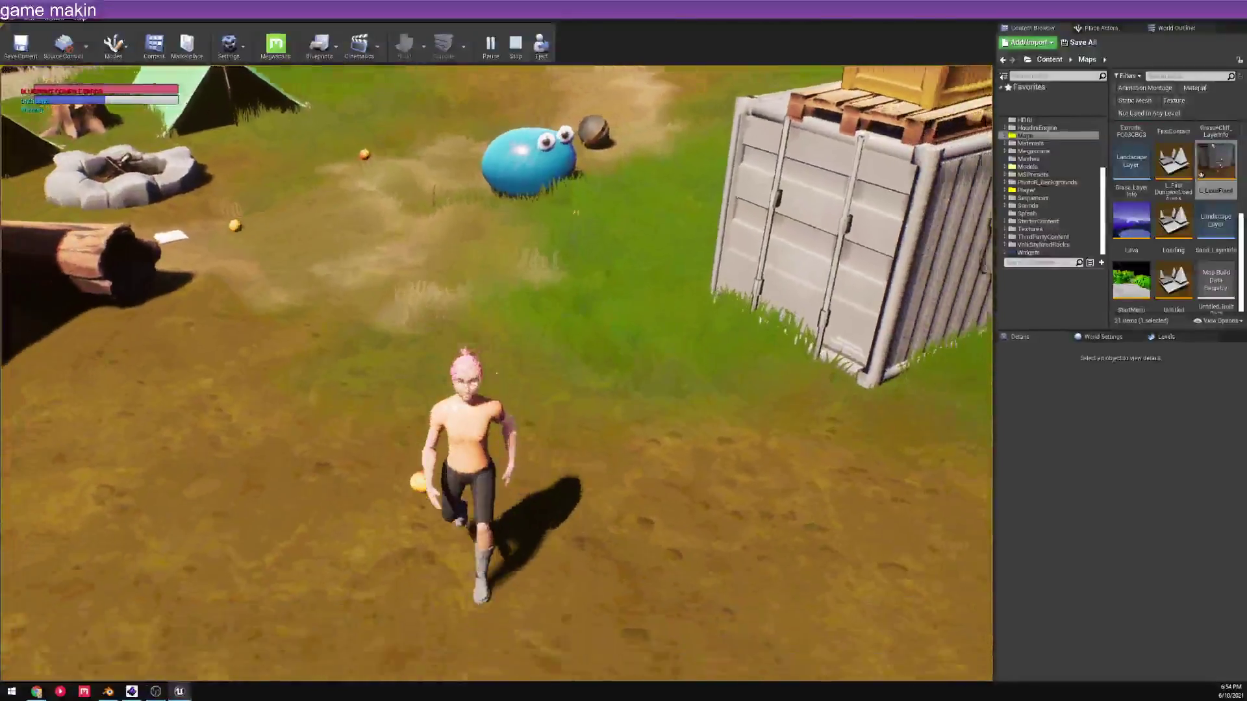
key(e)
key(e)
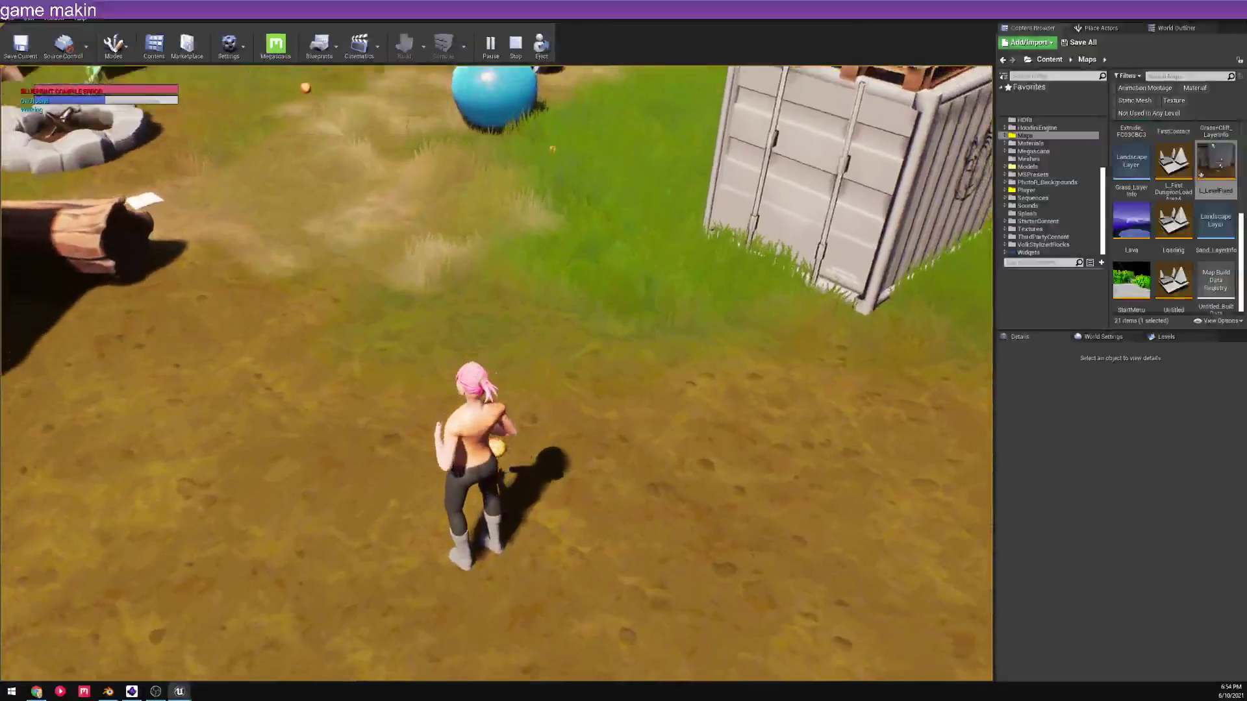
key(w)
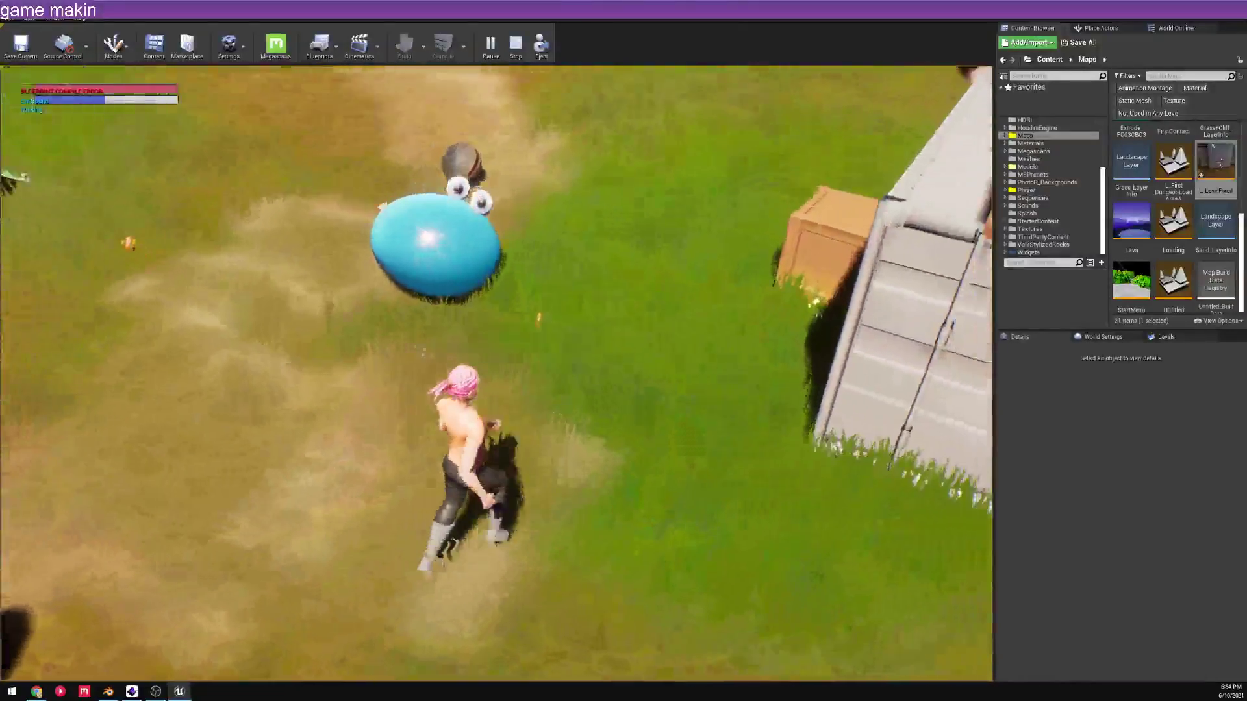
key(e)
key(s)
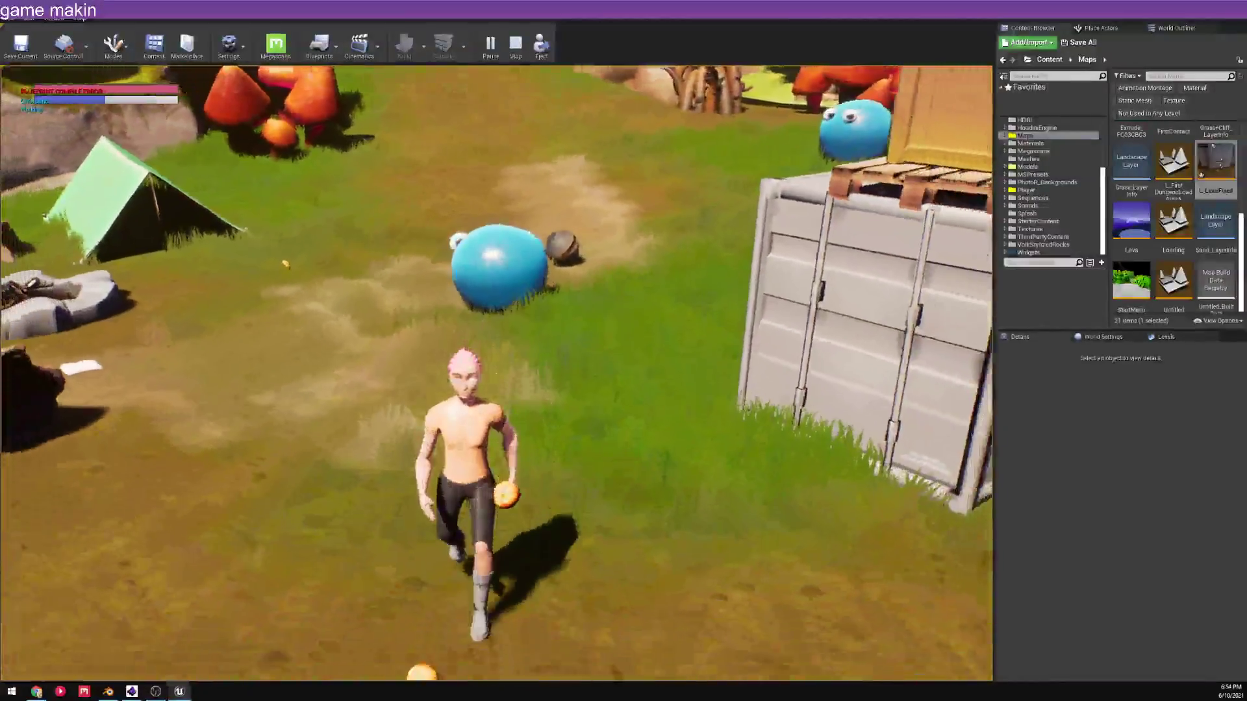
key(w)
key(e)
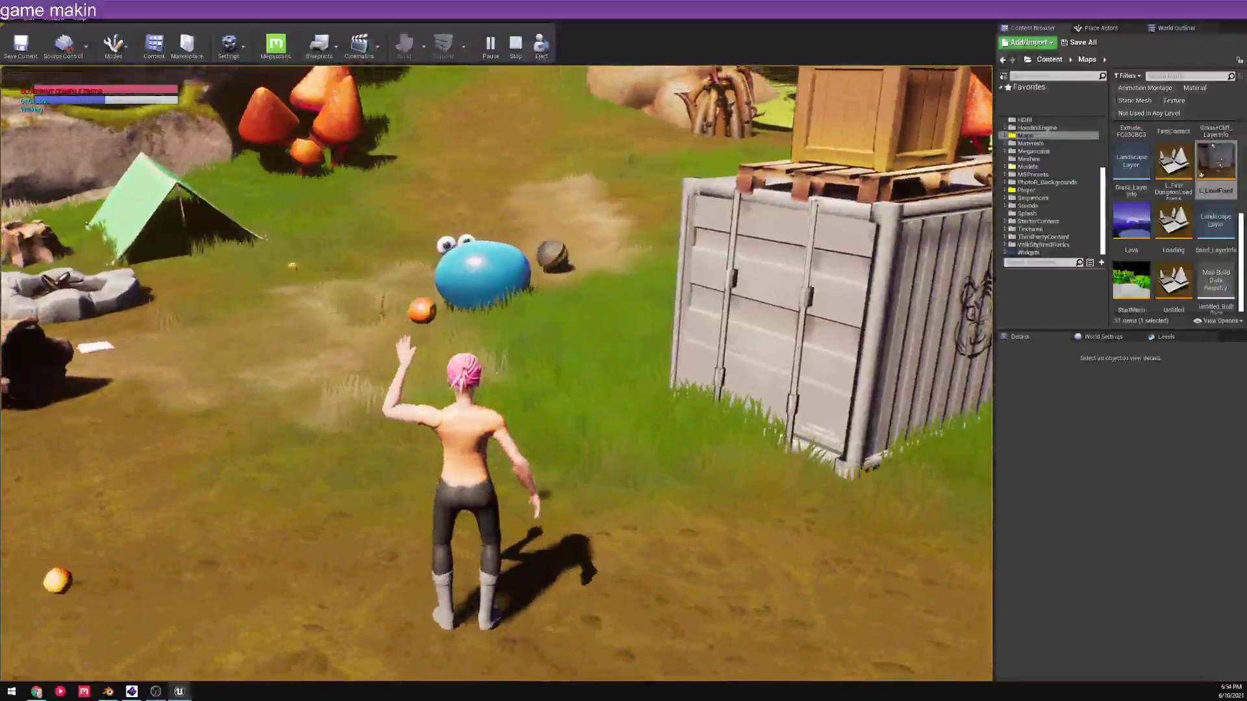
- Run the character into the slime to test the capsule overlap and stop the play session
key(w)
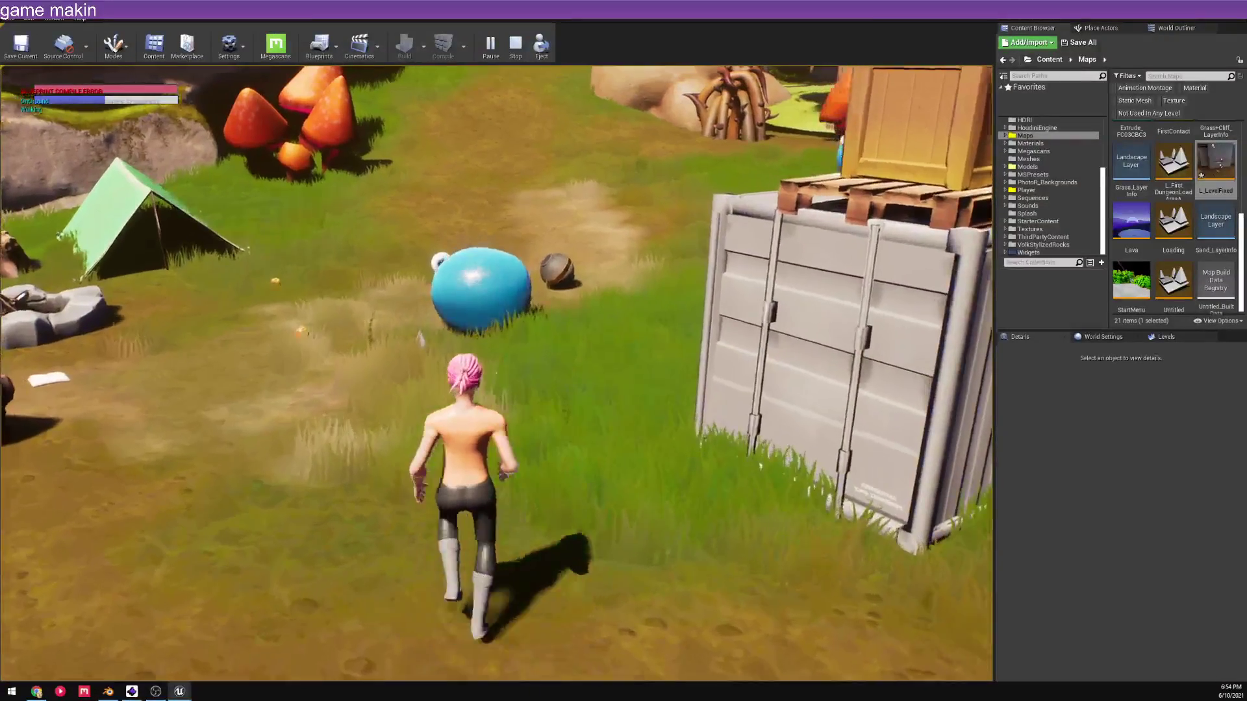
key(w)
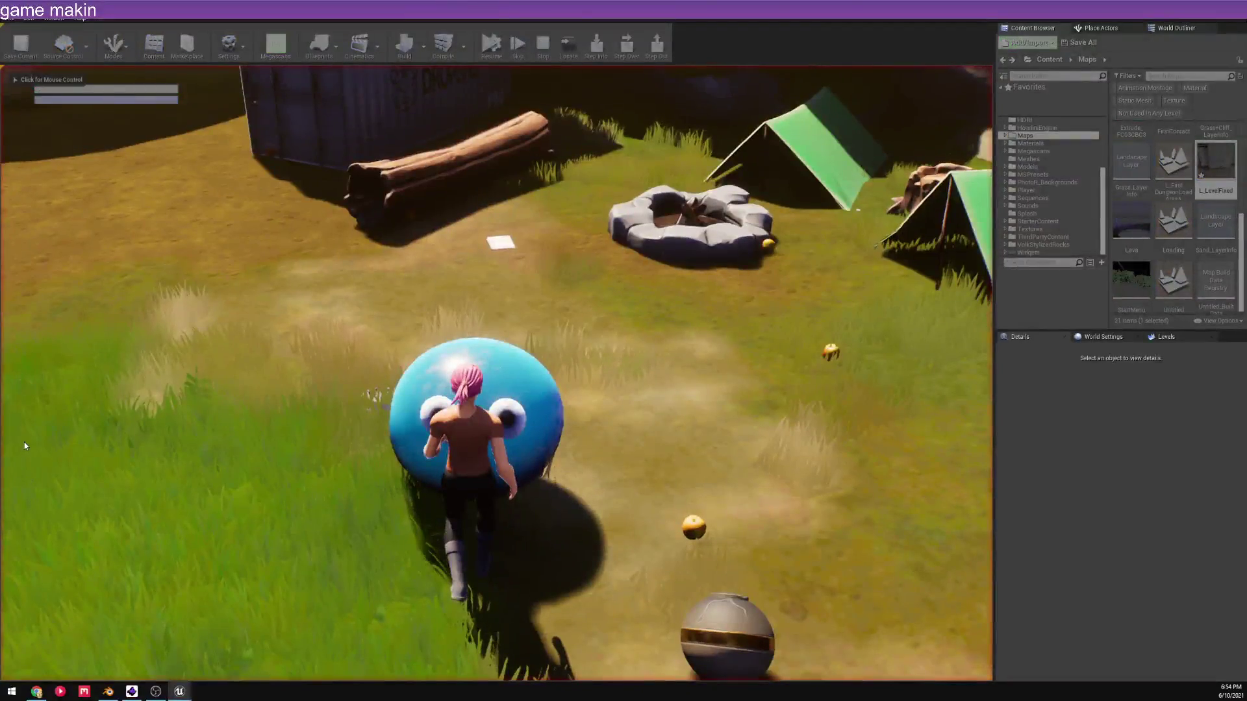
key(Escape)
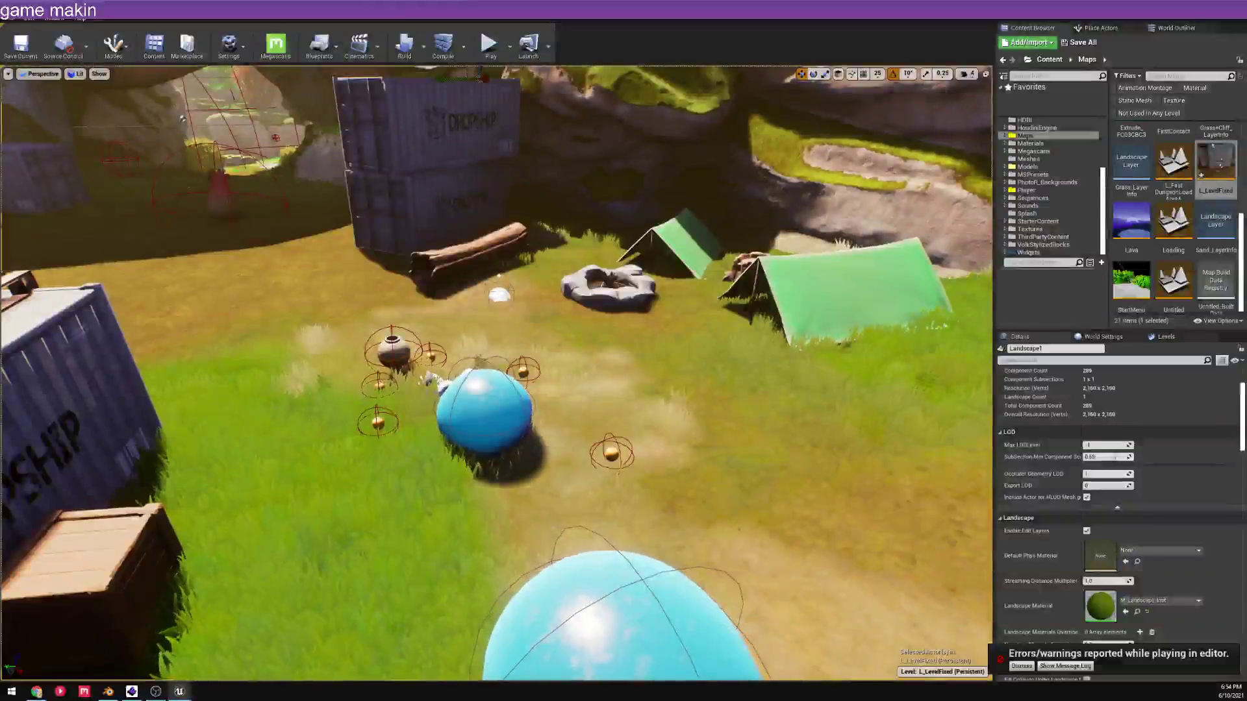
- Start a new play session from the bare ground between the log and the shipping container
right_drag(347, 300, 347, 300)
right_click(348, 301)
click(392, 534)
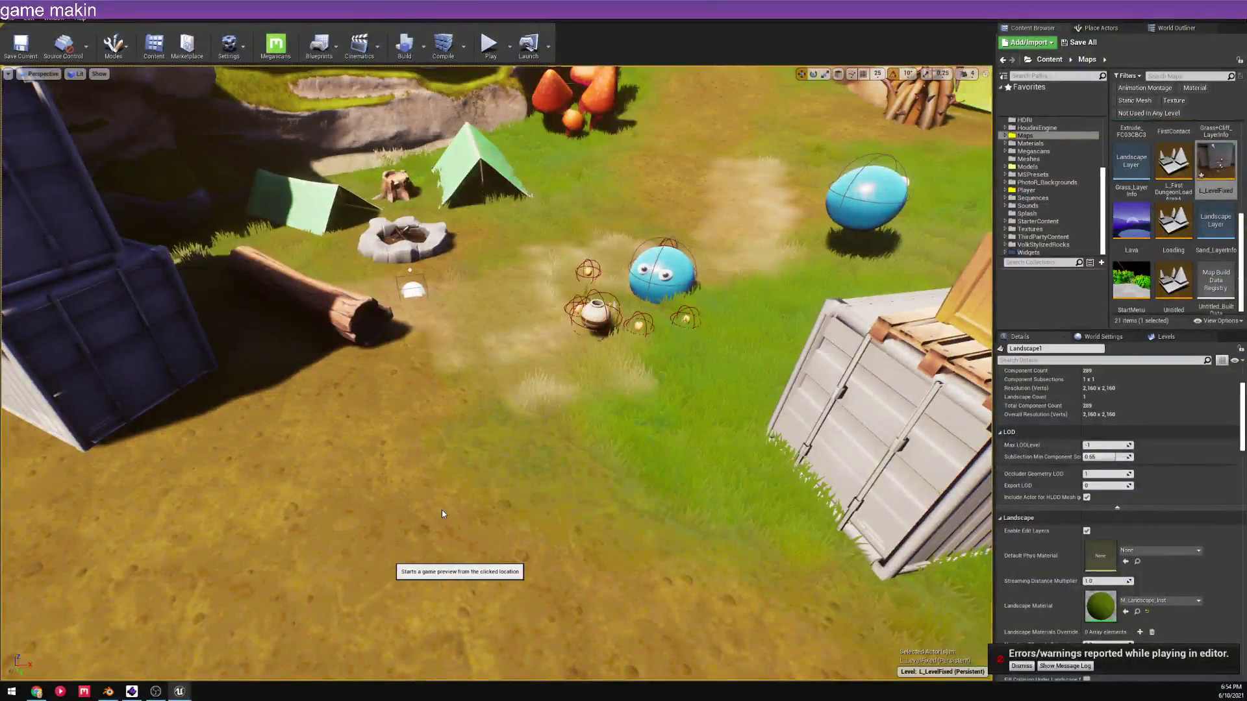
- Pick up the pot, carry it away from the slime and throw it back at the slime
key(w)
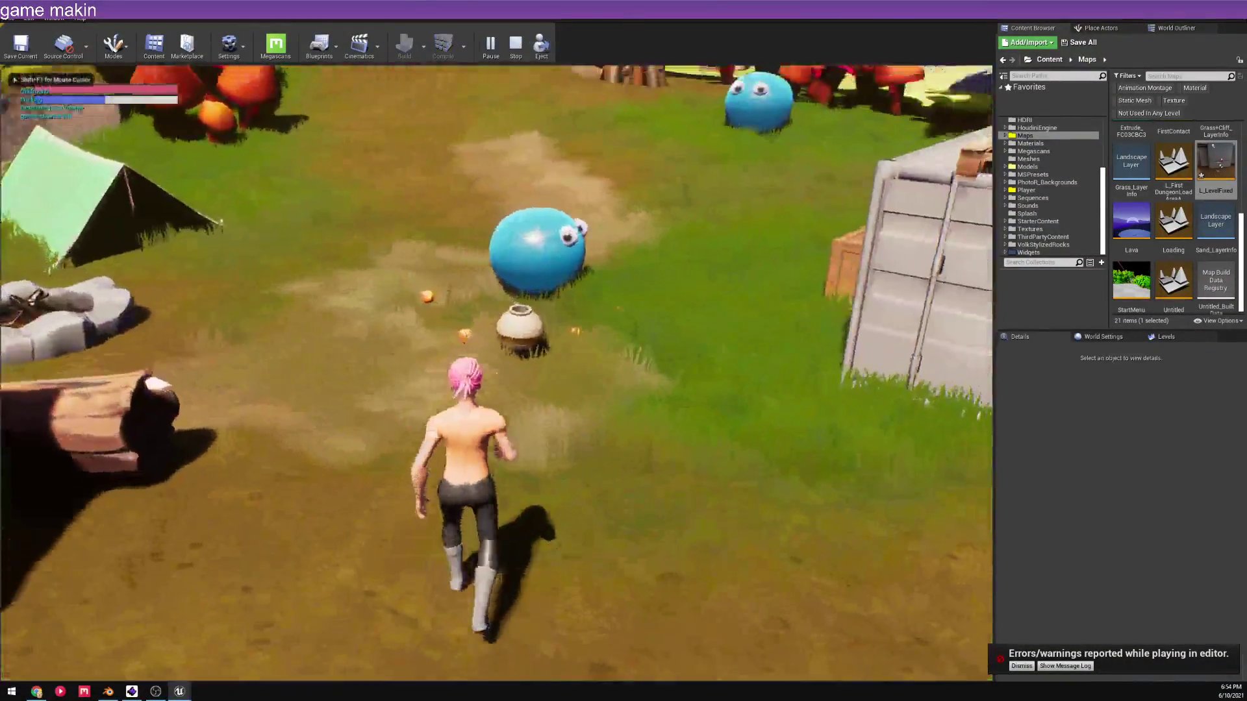
key(e)
key(s)
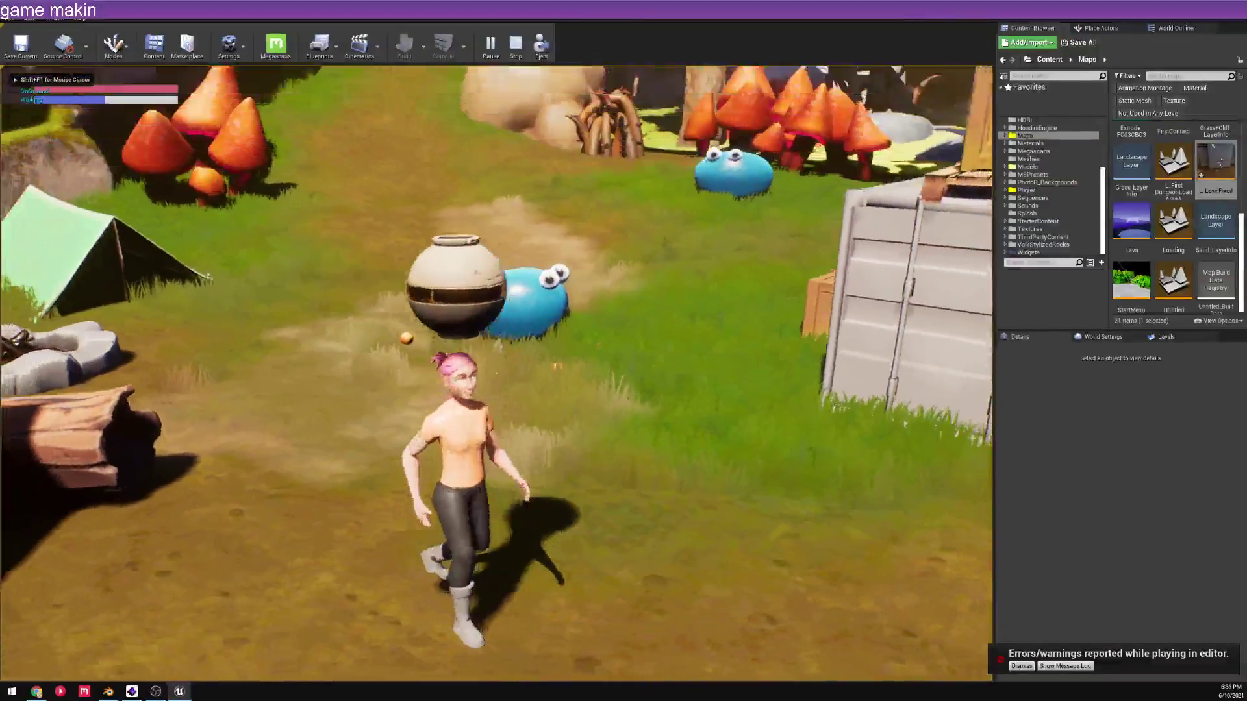
key(w)
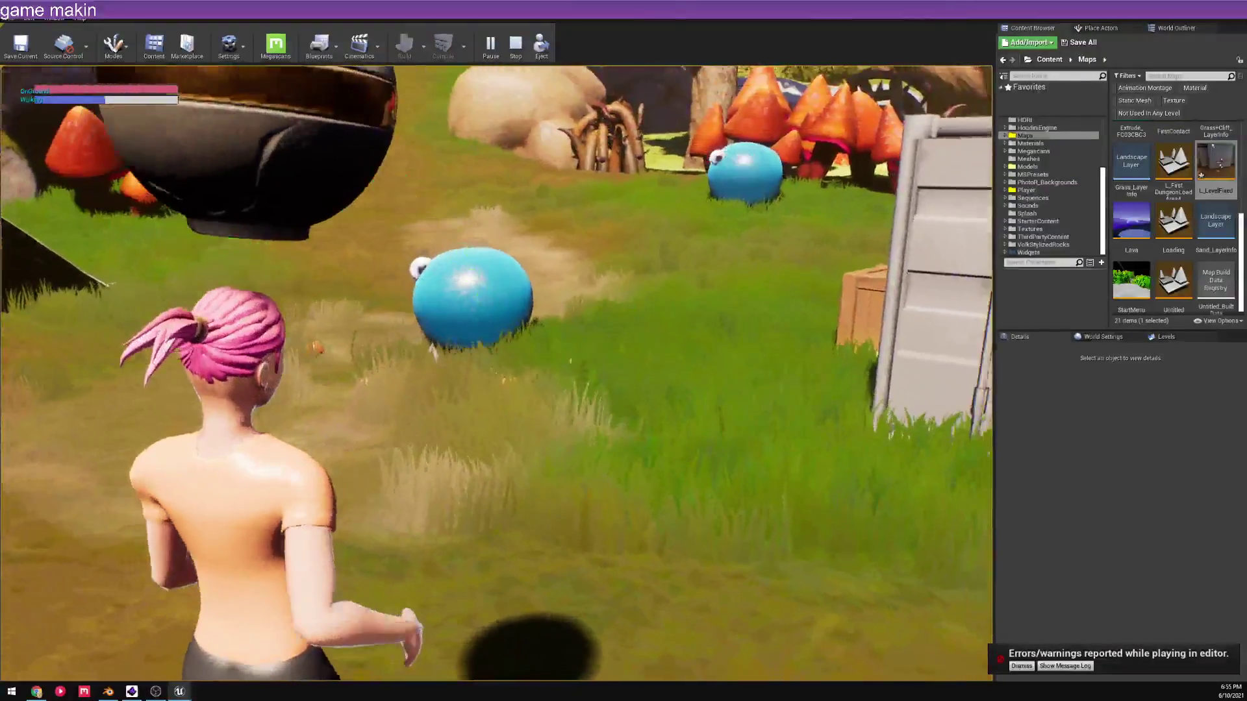
key(e)
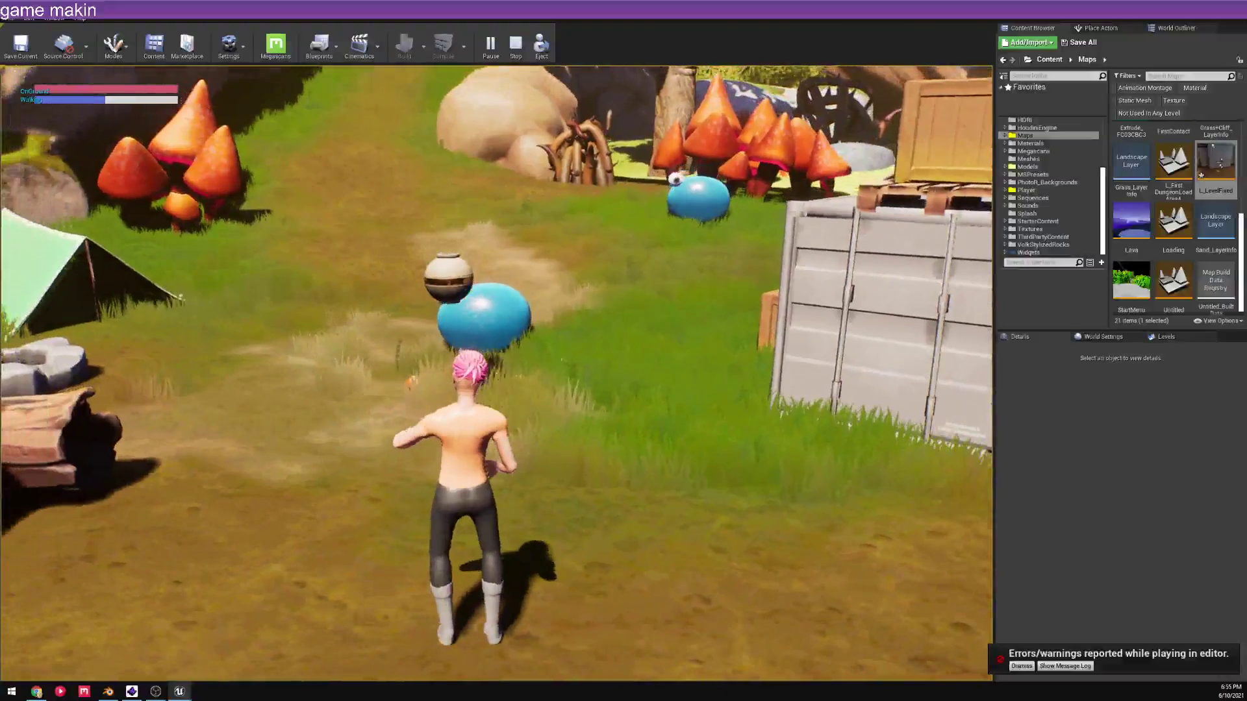
- Run up to the thrown pot and circle it beside the slime to inspect their contact, then end the play session
key(w)
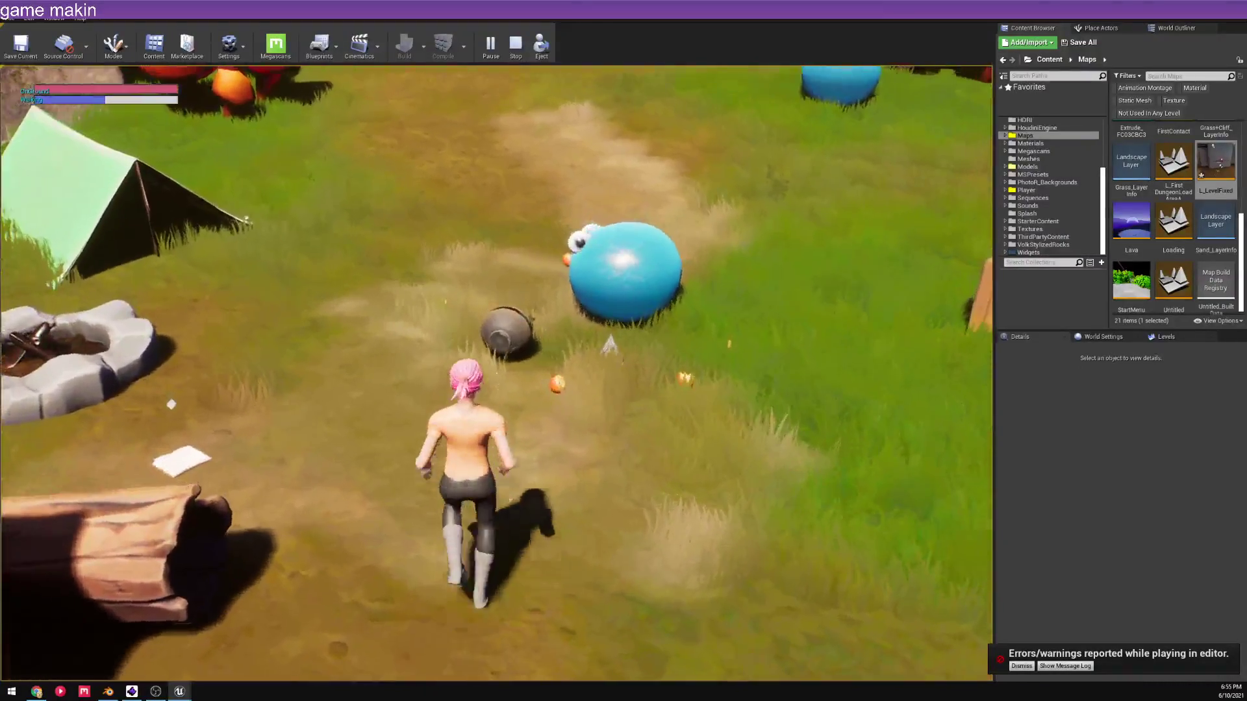
key(w)
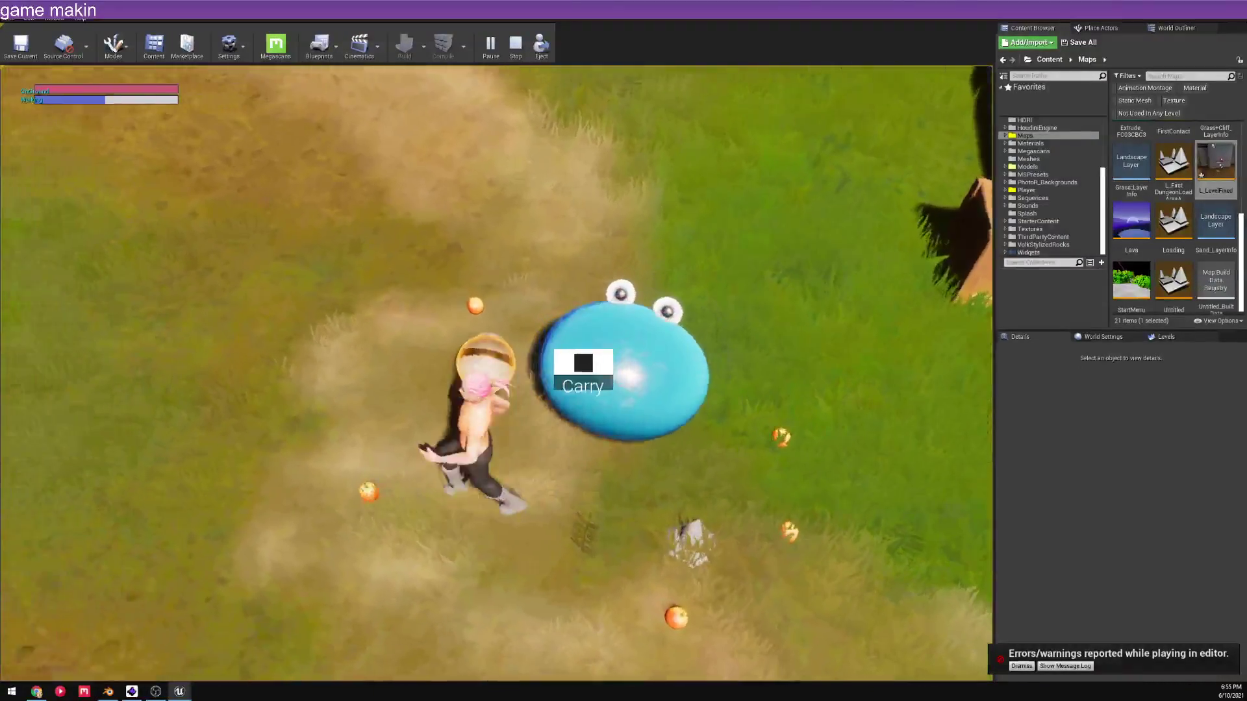
key(w)
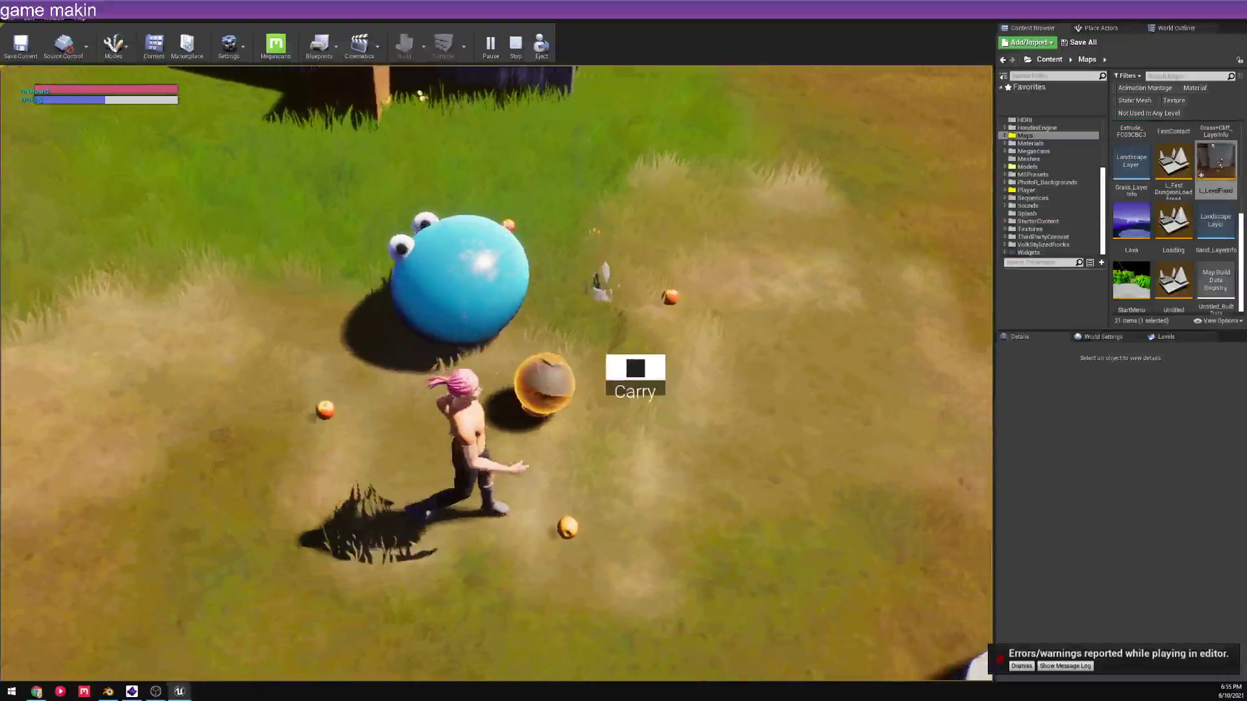
key(w)
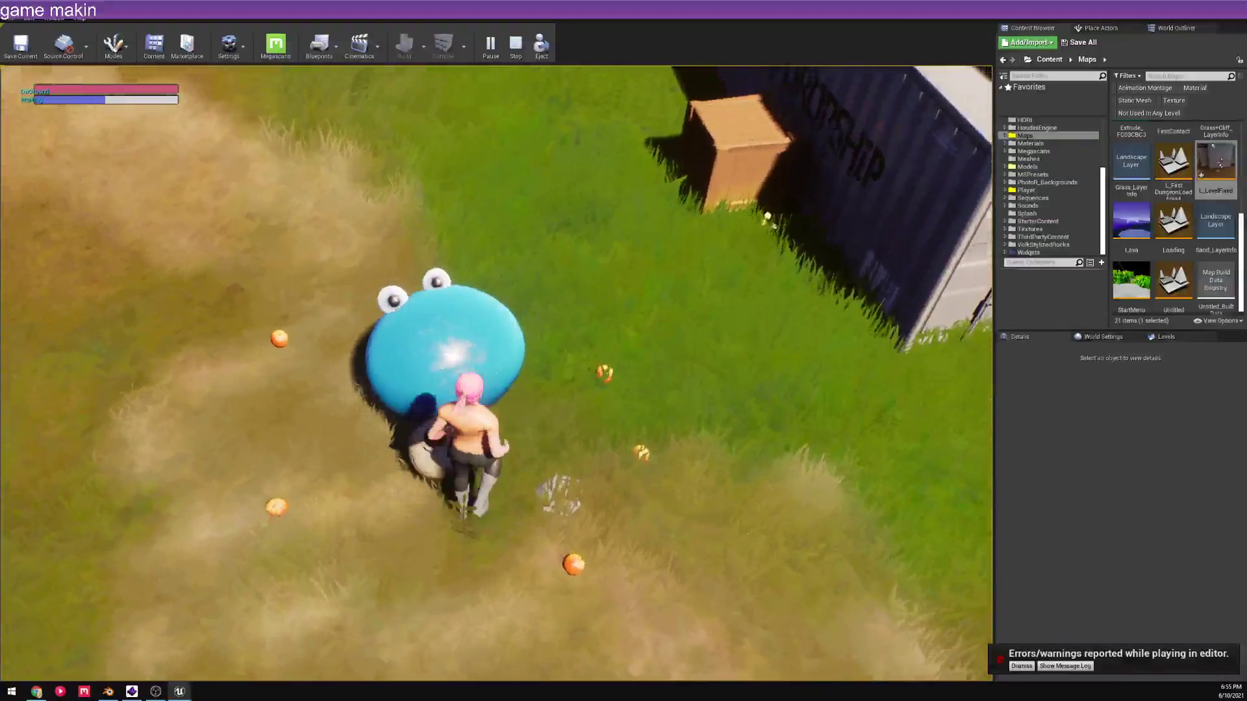
key(s)
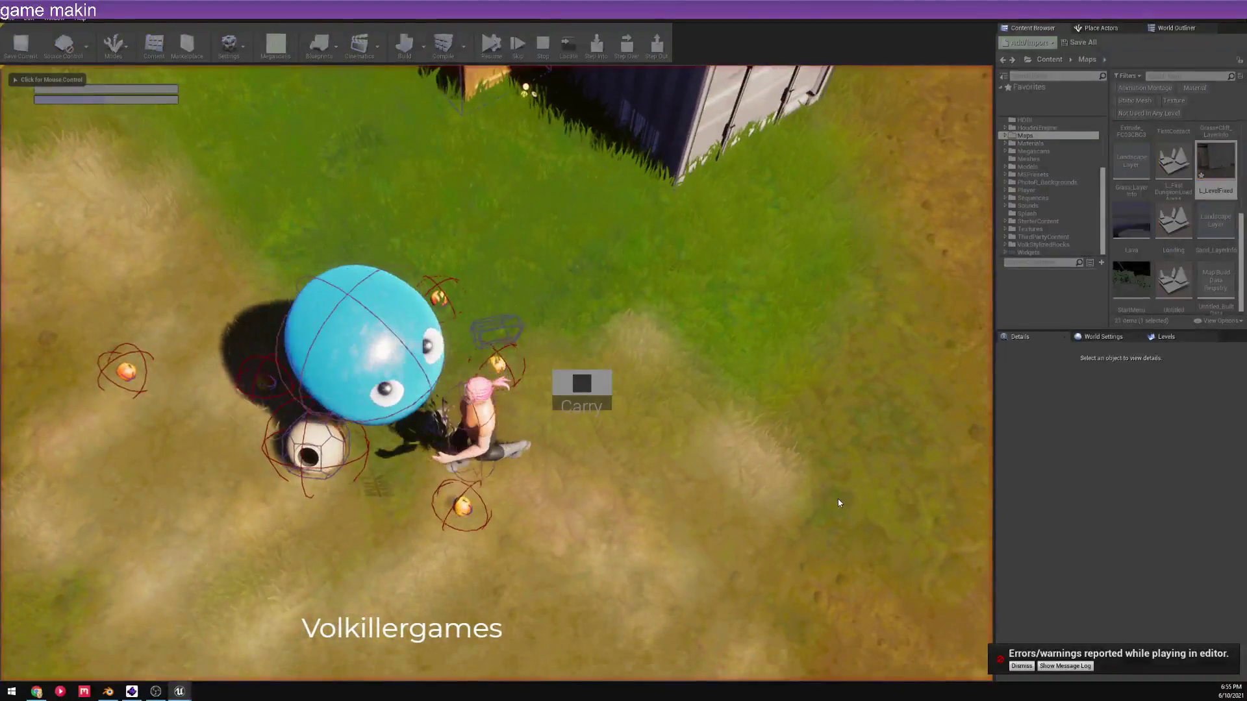
key(Escape)
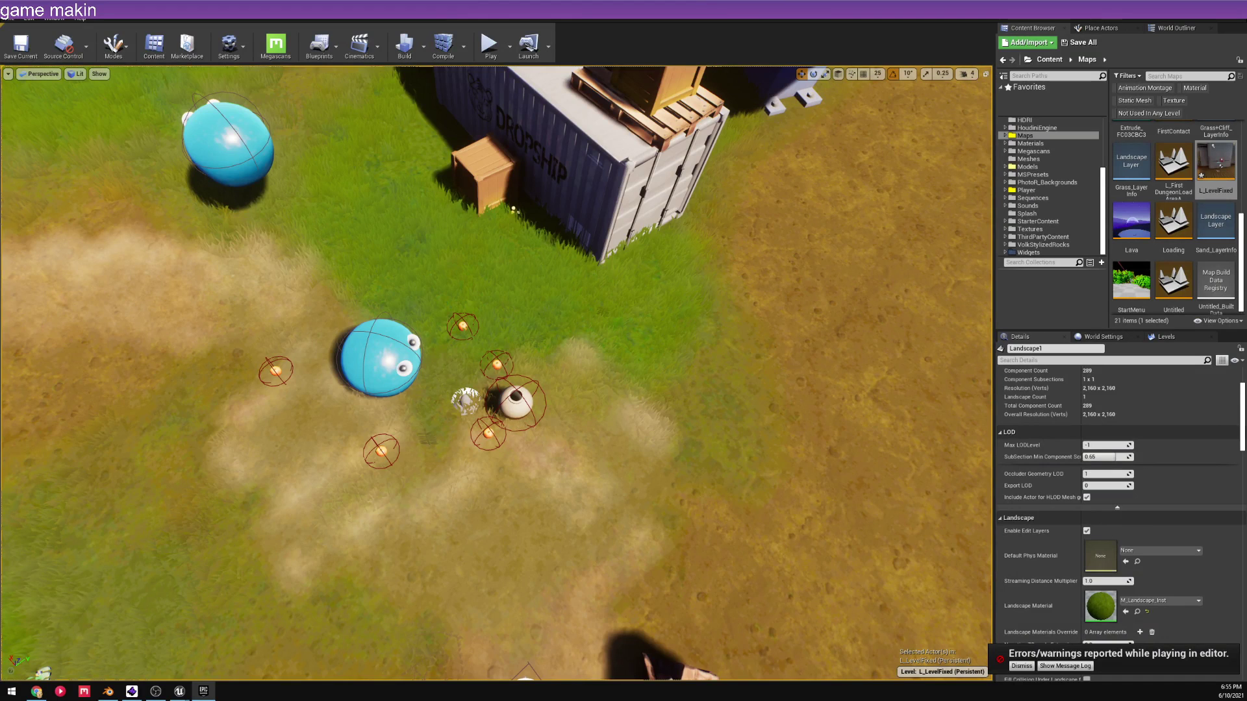
- Switch to the Epic Games Launcher, move its window over the level view and open Unreal Engine's Learn page
drag(609, 147, 460, 79)
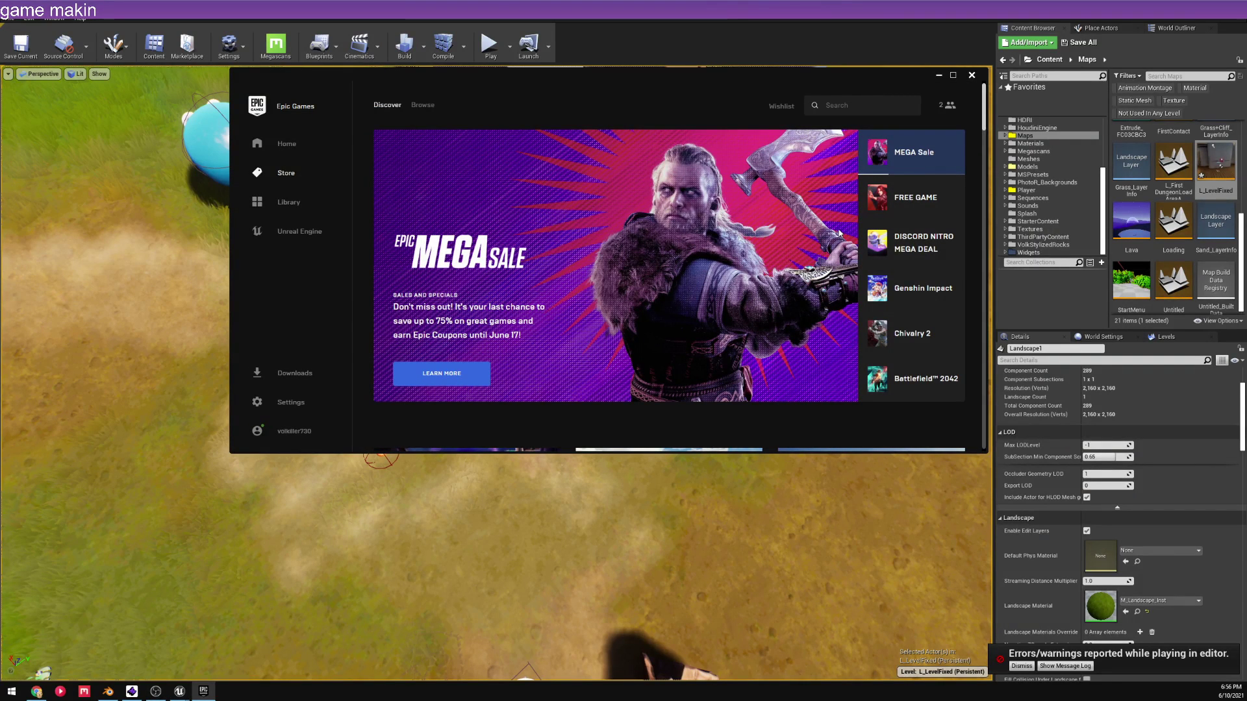
click(317, 242)
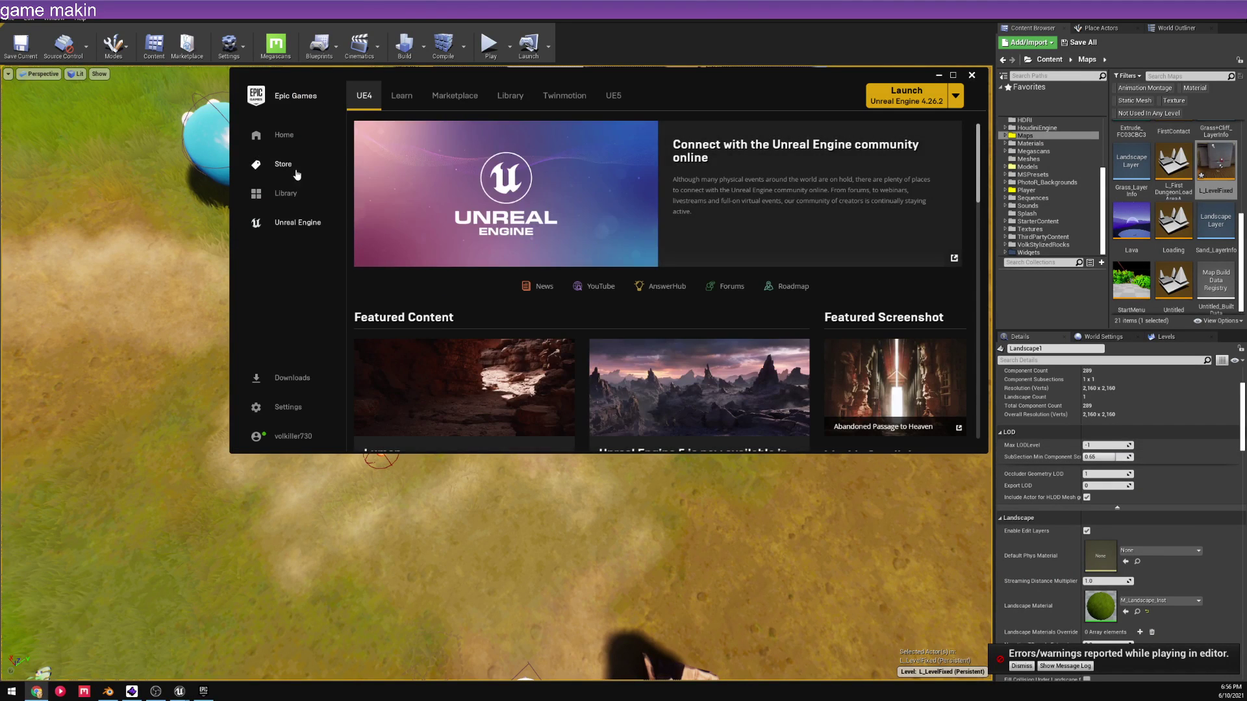
click(402, 95)
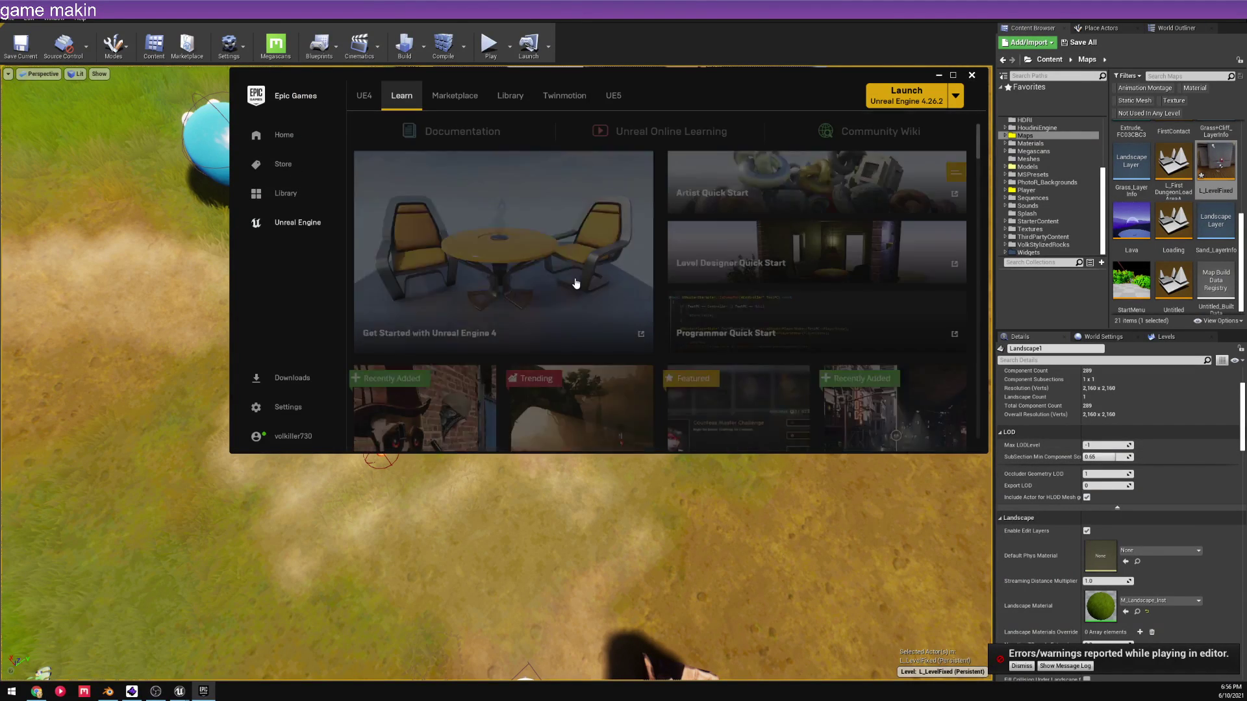
- Look through the Engine Feature Samples on the Learn page, from Car Configurator and Content Examples down to Blueprints
scroll(620, 273, down, 5)
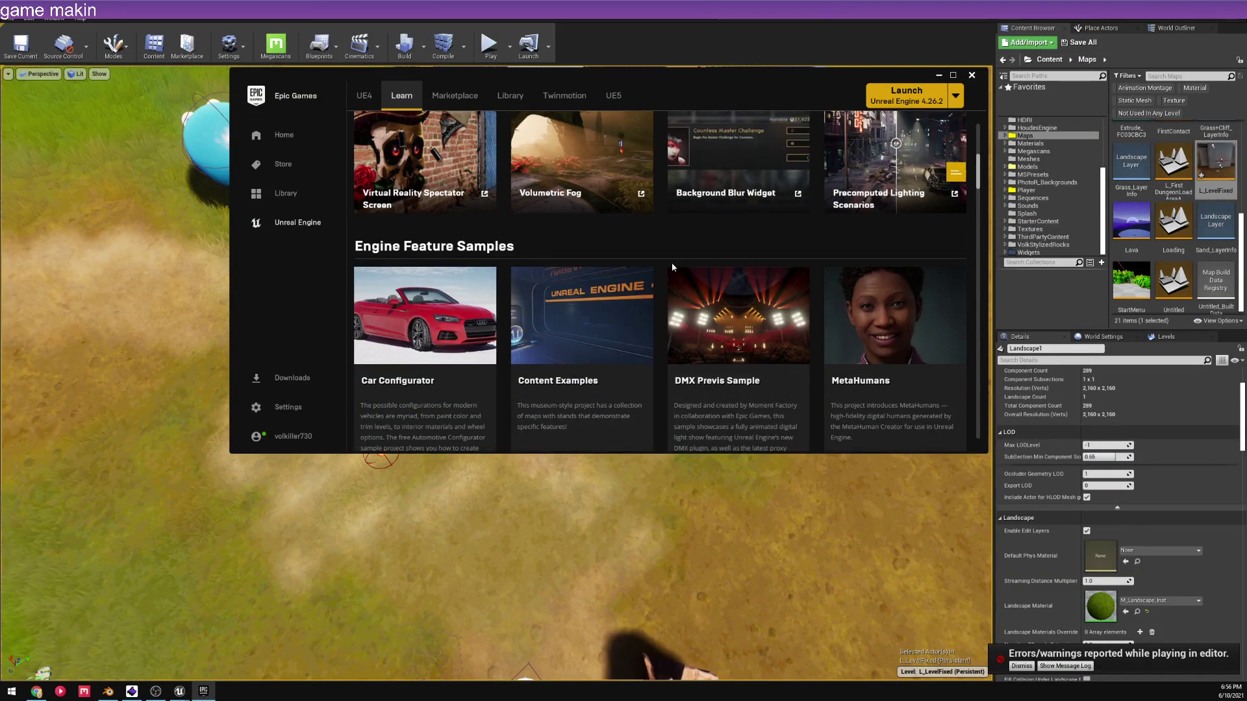
scroll(628, 258, up, 2)
scroll(588, 257, down, 4)
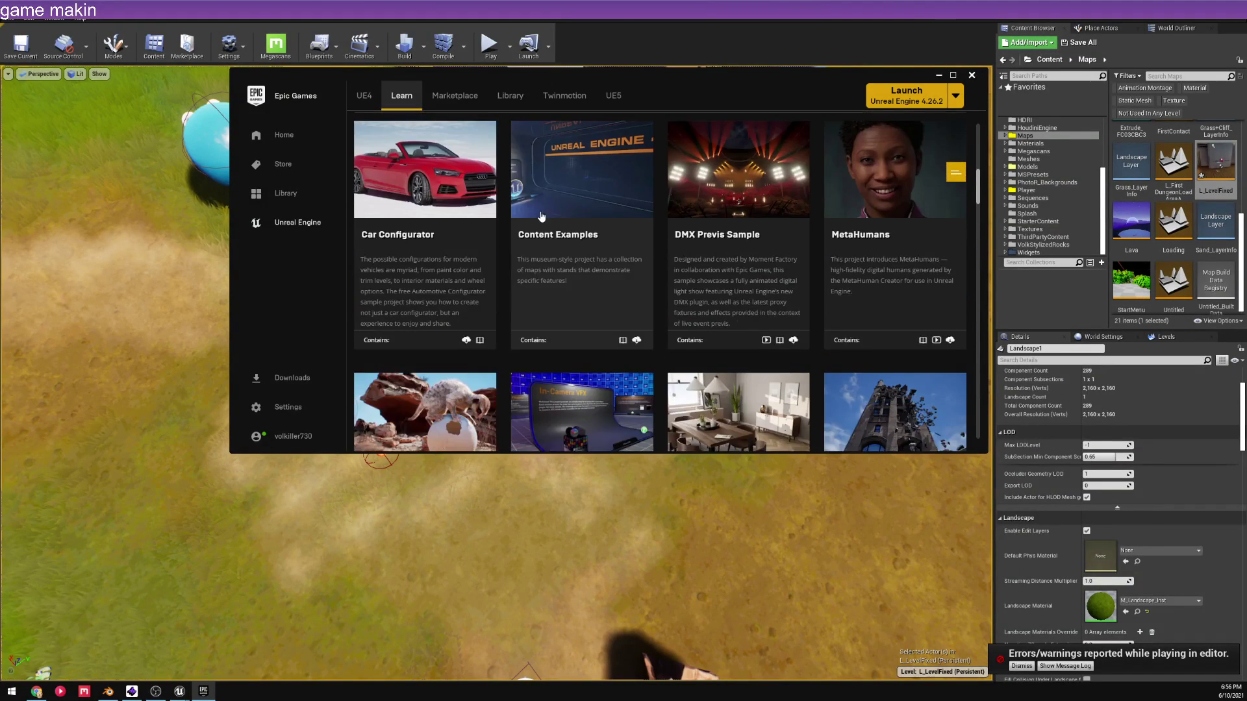
scroll(564, 225, down, 2)
scroll(578, 228, up, 2)
scroll(571, 247, up, 1)
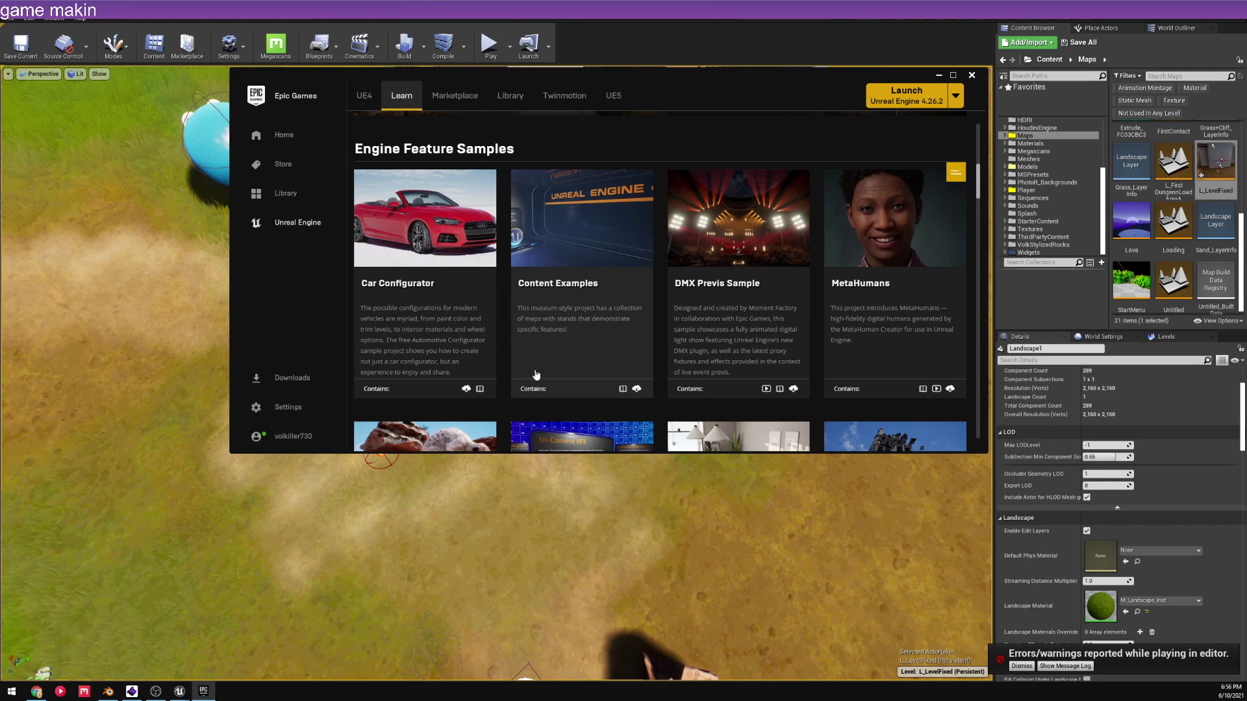
scroll(562, 273, down, 5)
scroll(562, 267, down, 8)
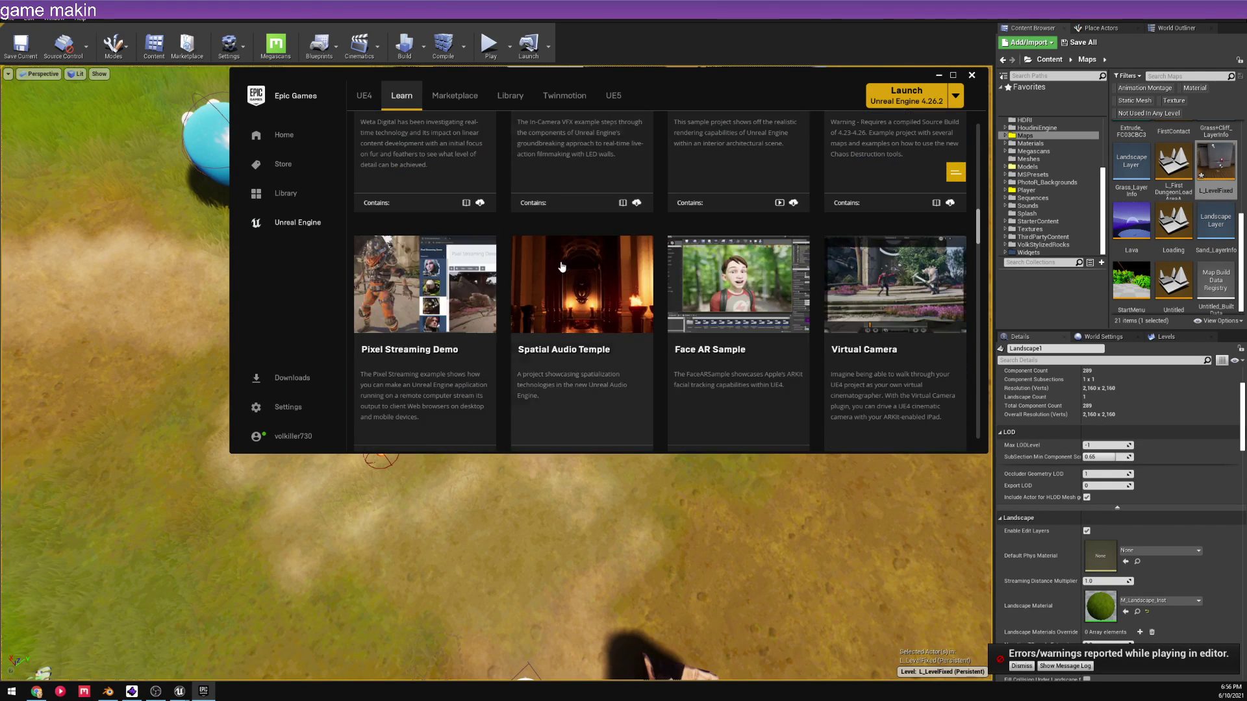
scroll(662, 234, down, 3)
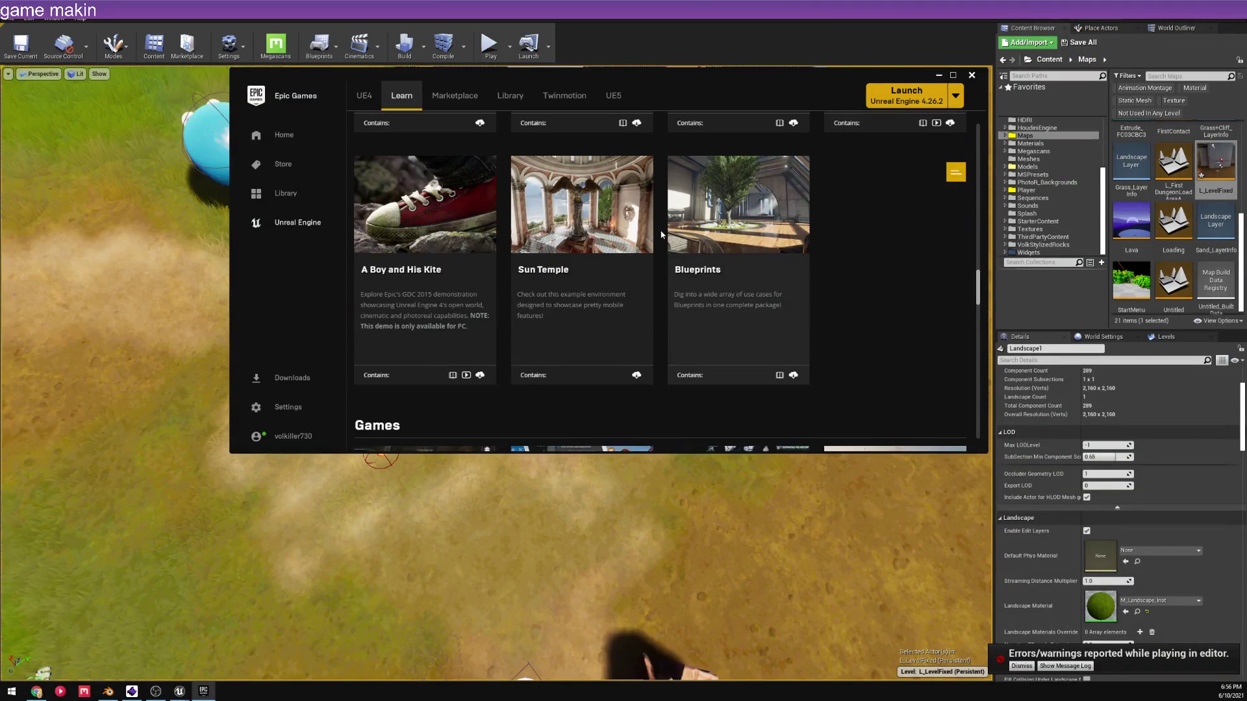
- Browse the Games and Legacy Samples sections down to the end of the Learn page and return to its start
scroll(475, 257, down, 5)
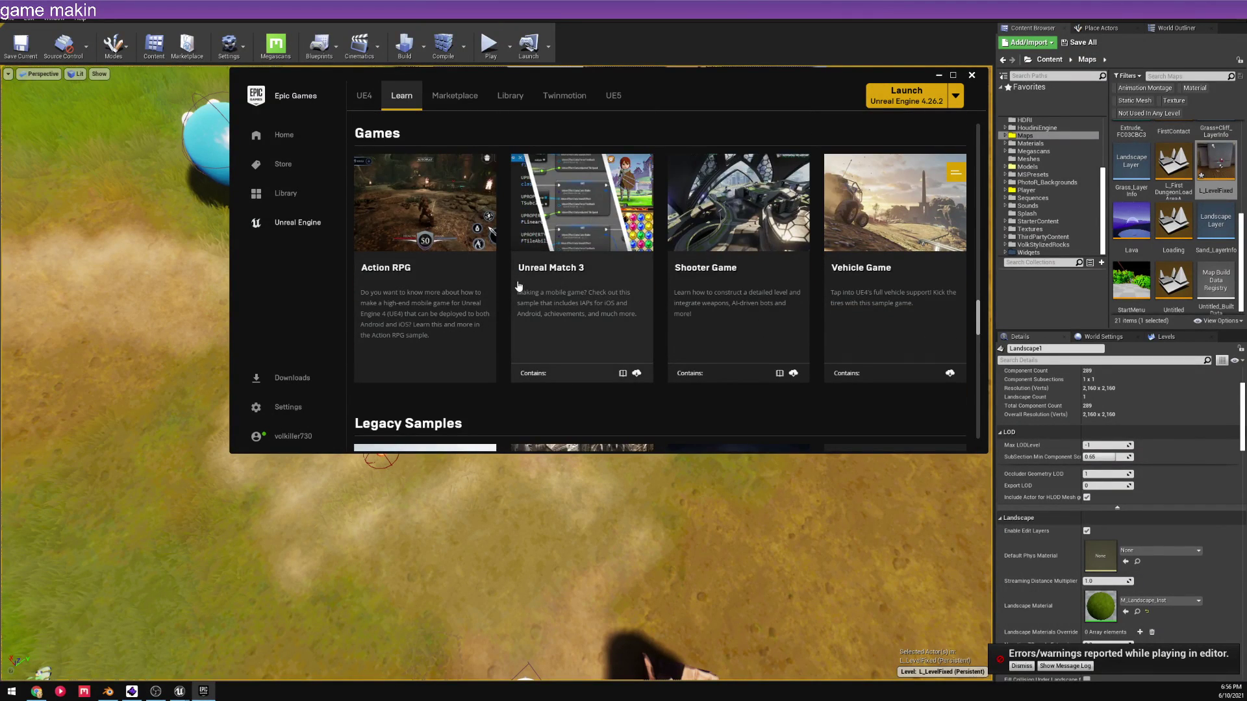
scroll(786, 298, down, 4)
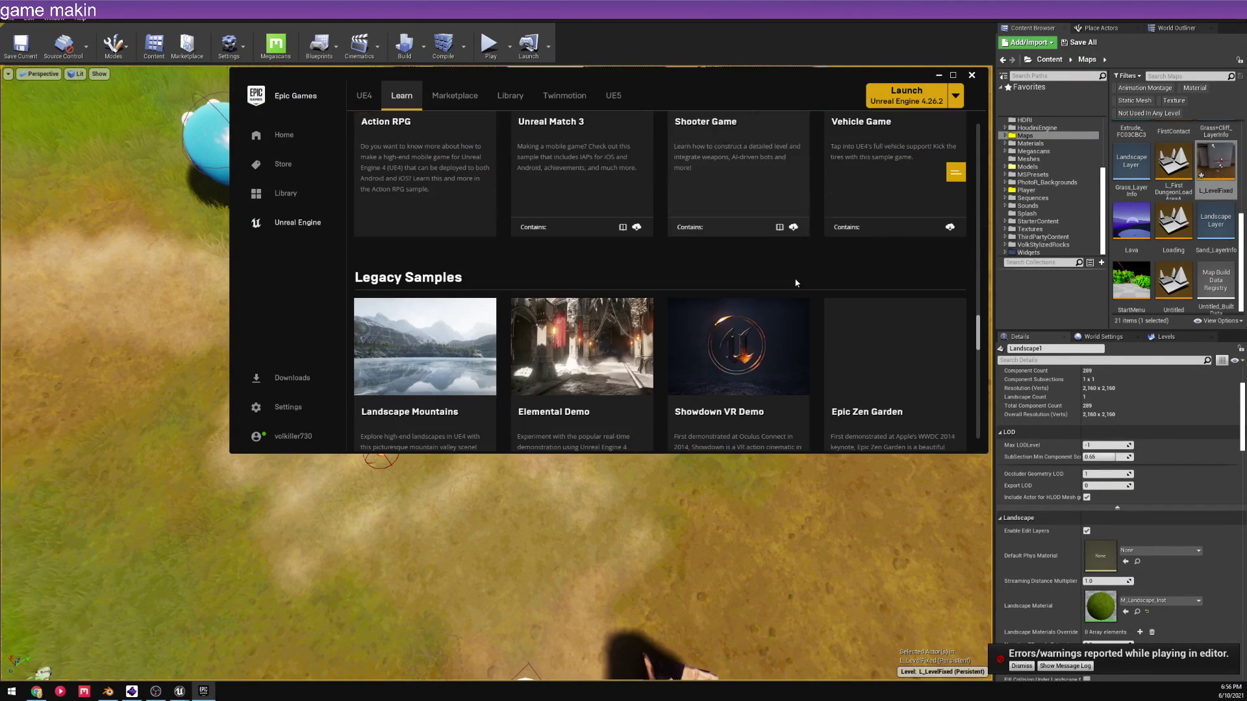
scroll(646, 210, up, 3)
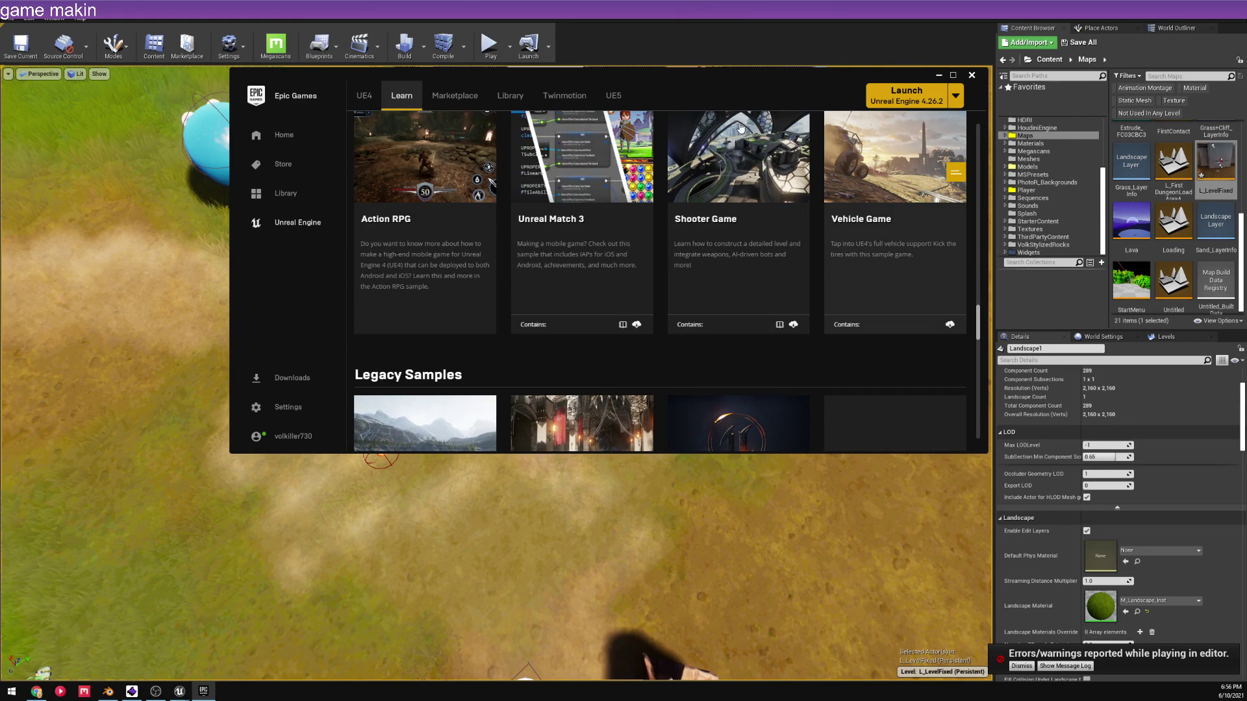
scroll(451, 271, down, 7)
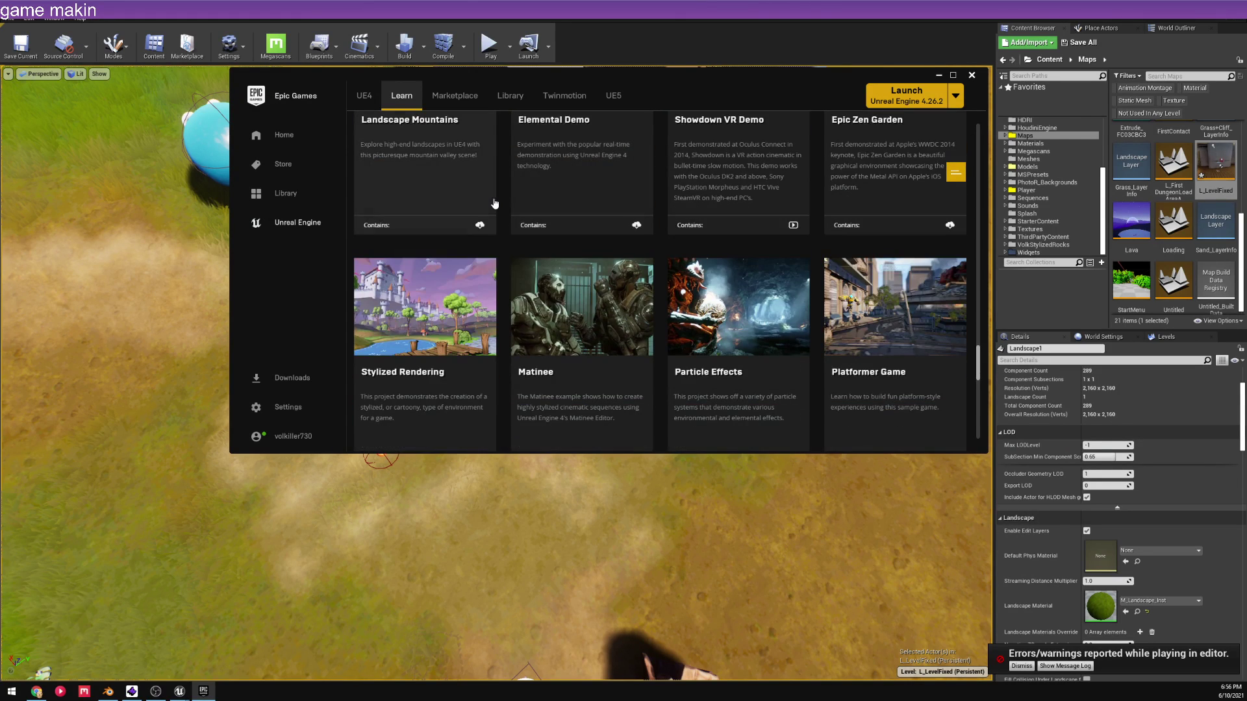
scroll(486, 204, down, 6)
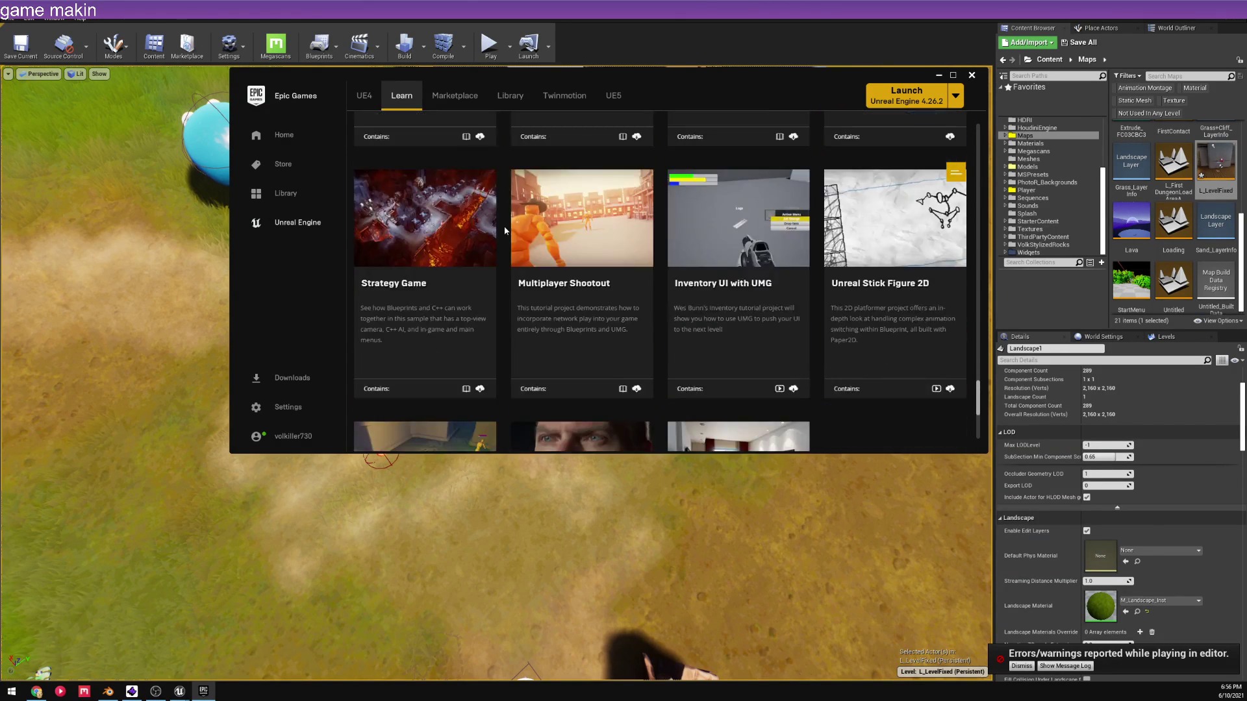
scroll(920, 305, down, 3)
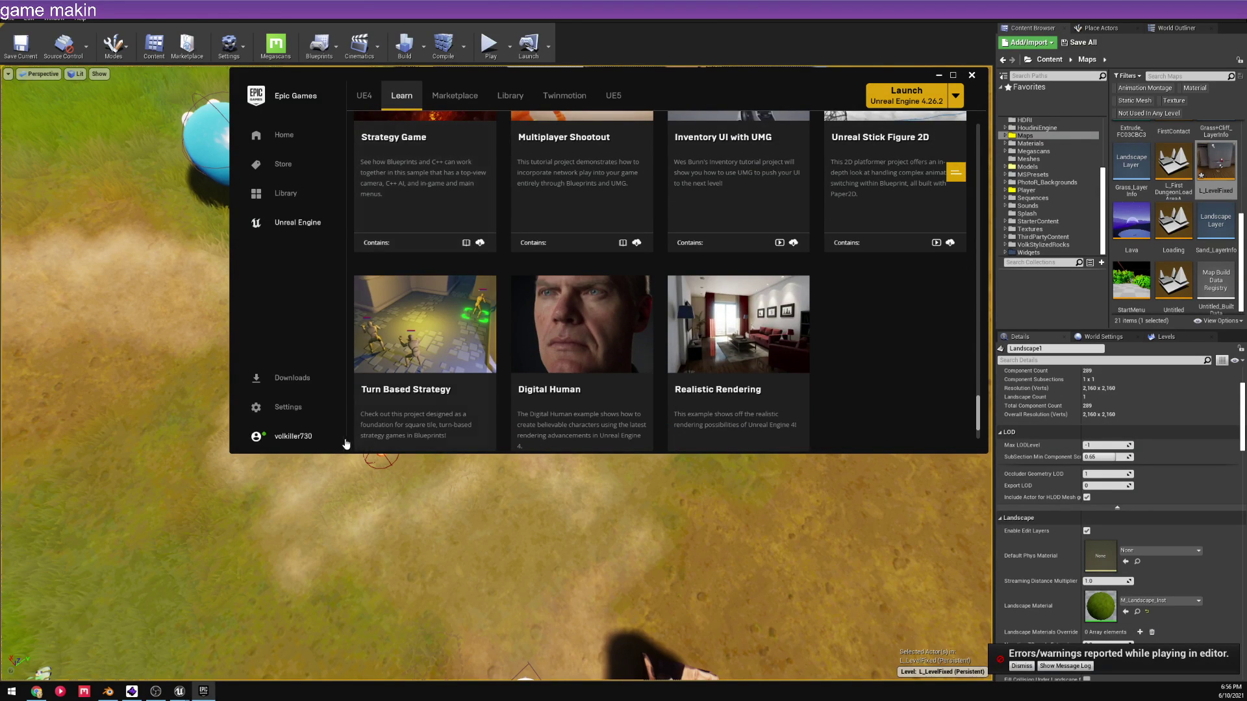
scroll(972, 369, up, 12)
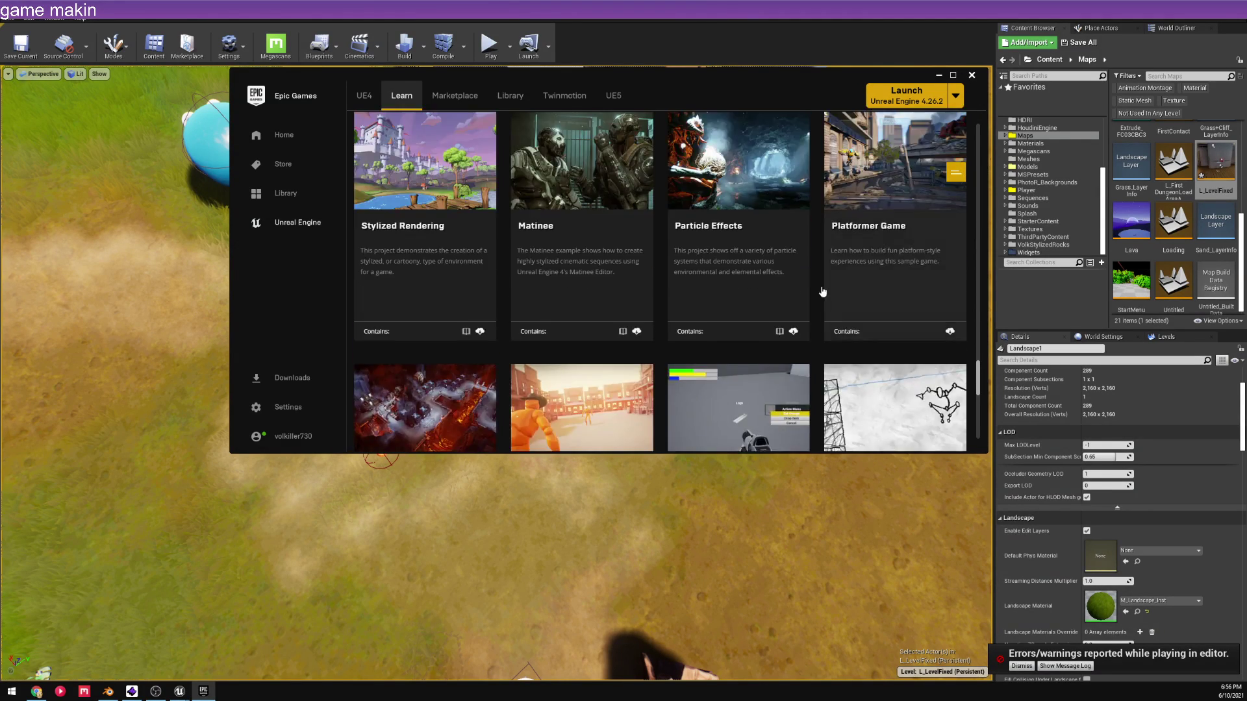
scroll(880, 314, down, 5)
scroll(855, 278, up, 12)
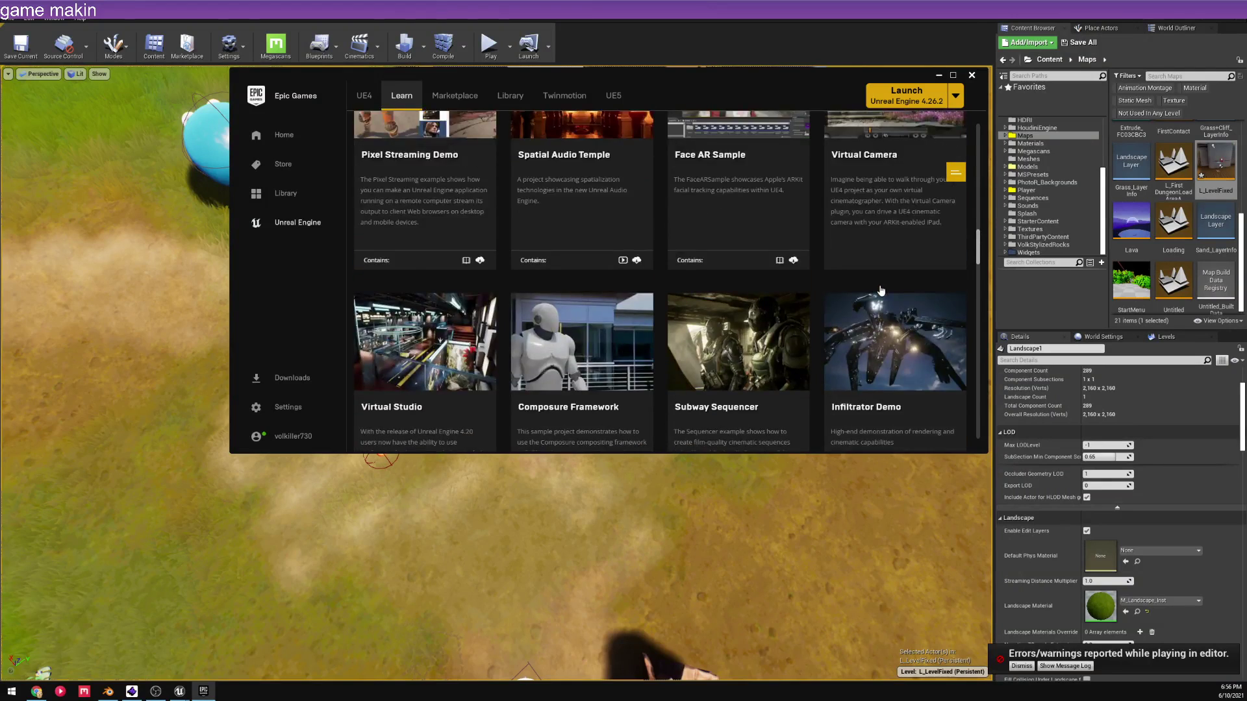
scroll(899, 302, up, 5)
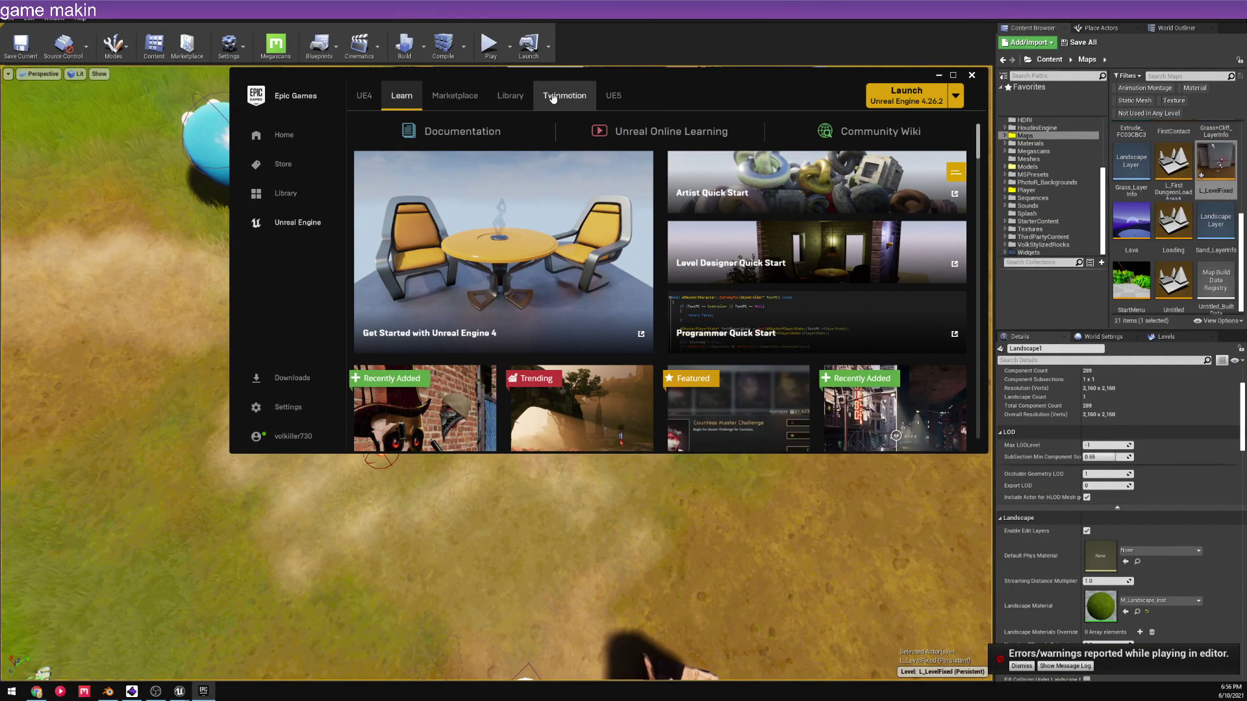
- Open the Unreal Engine Library and bring its My Projects list into view
click(511, 96)
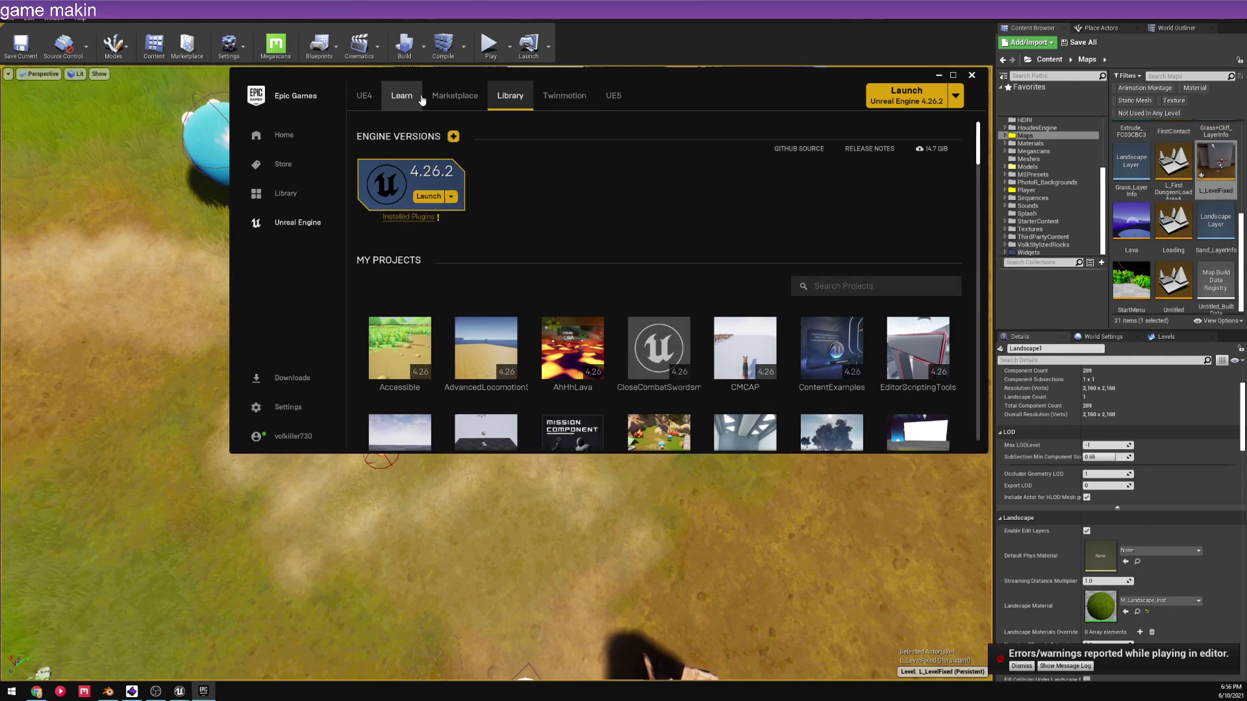
scroll(509, 198, down, 2)
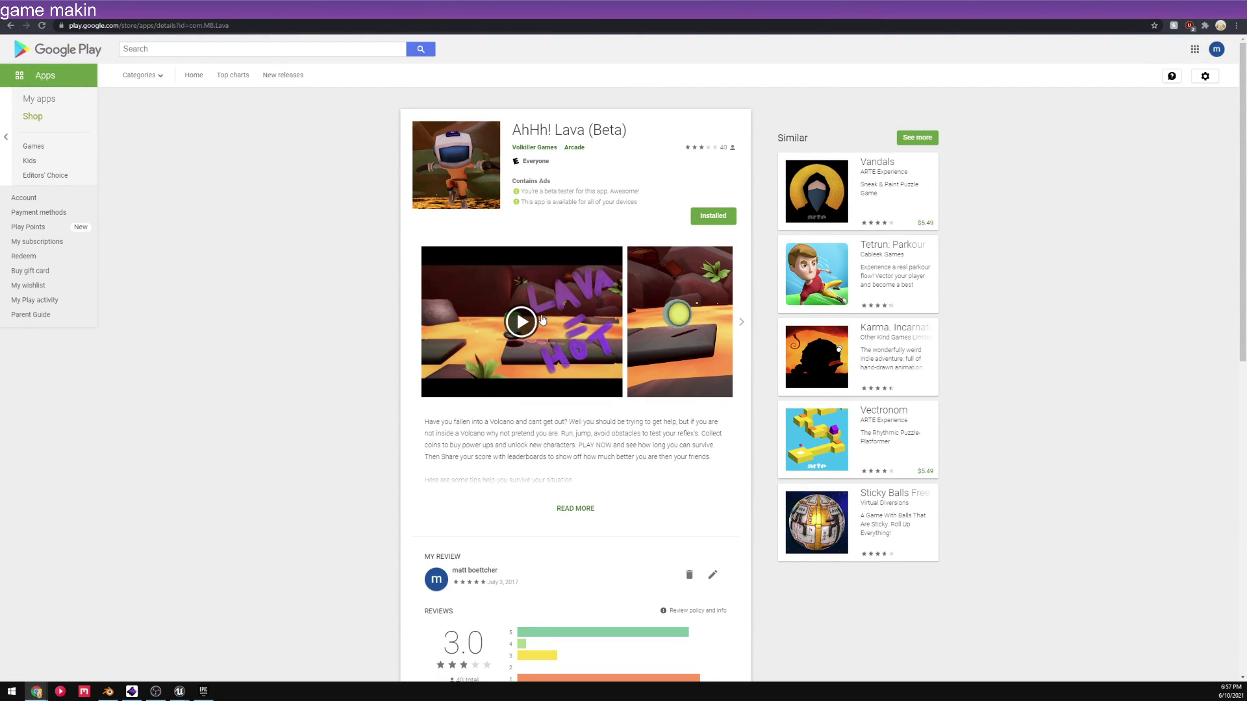
- Switch to the browser's Google Play page for AhHh! Lava (Beta), play its trailer and skip to about 0:16
drag(691, 8, 622, 3)
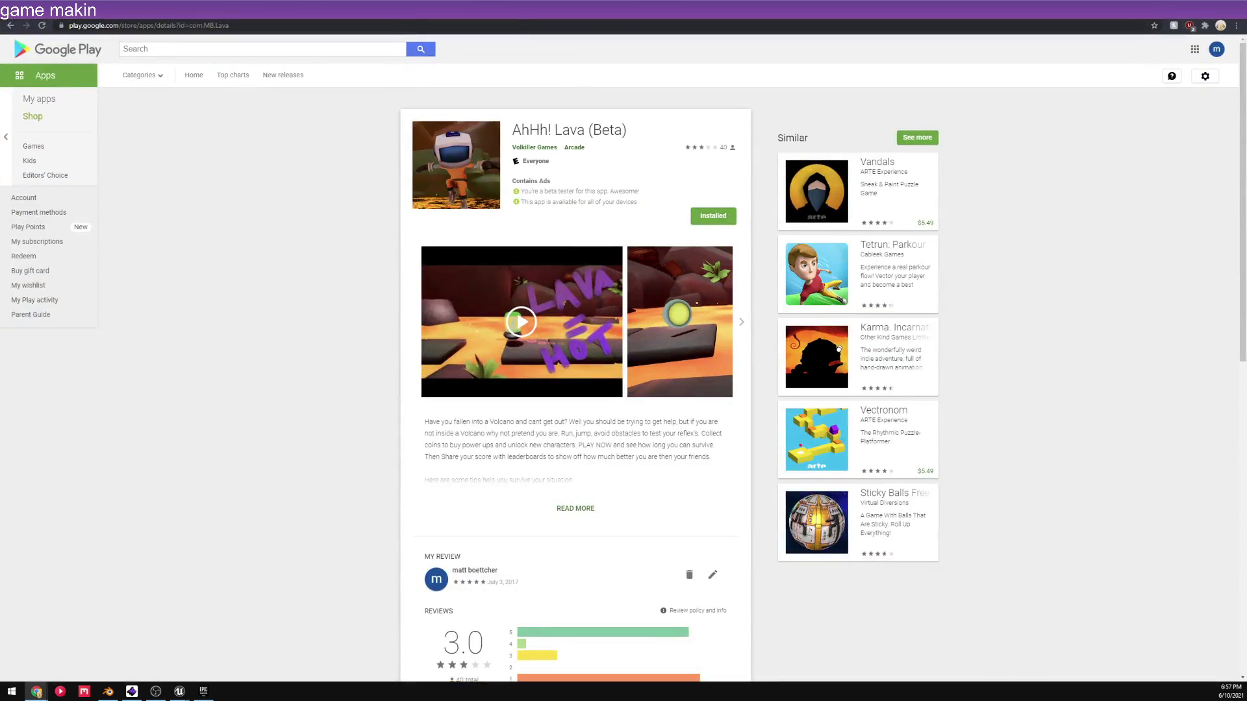
click(521, 322)
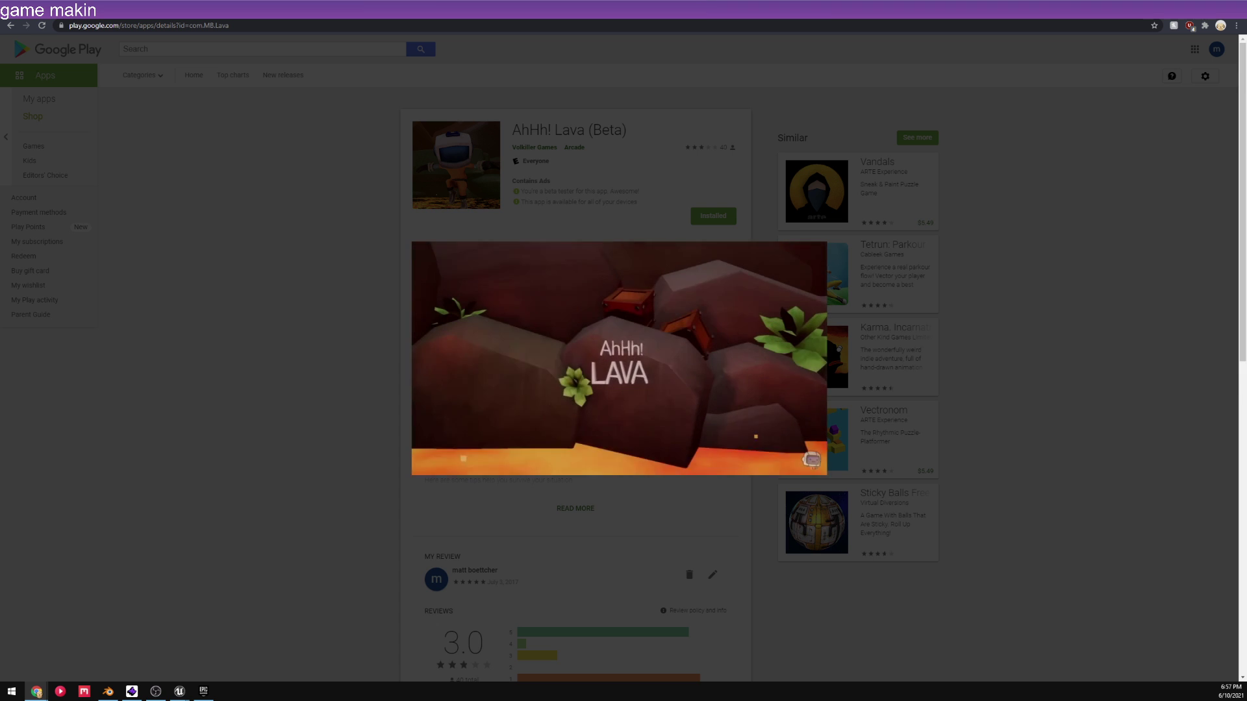
click(669, 455)
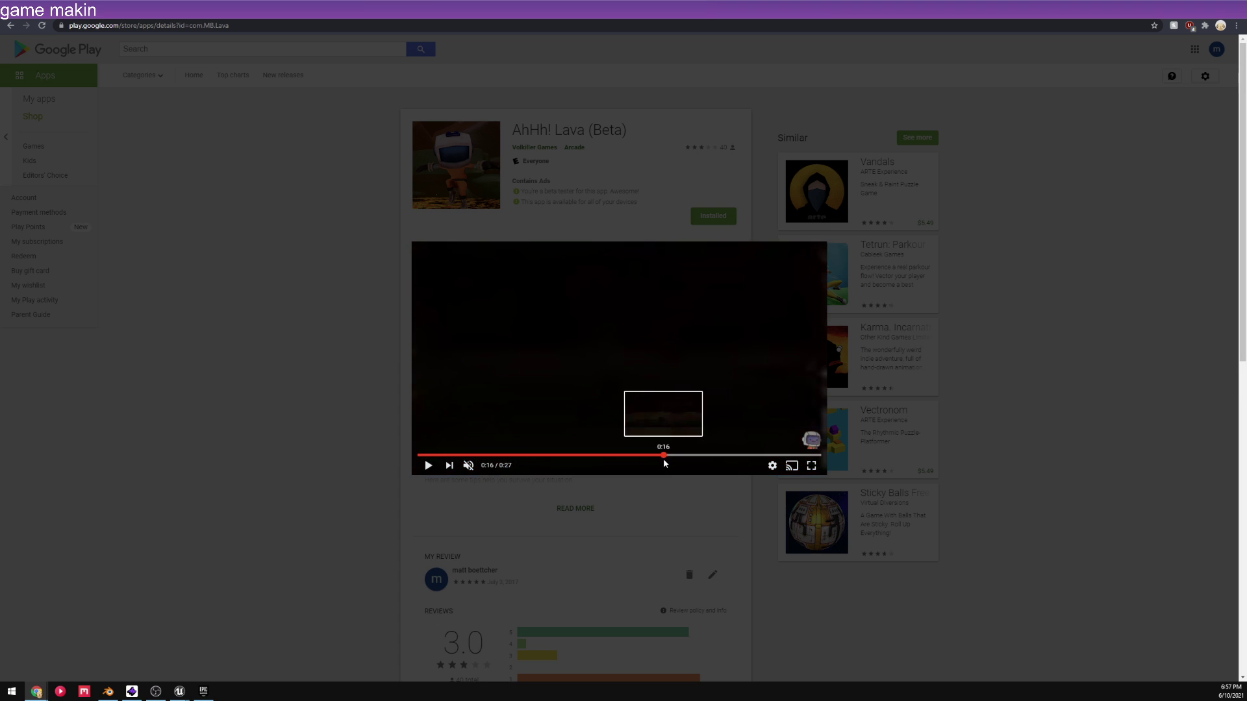
click(640, 378)
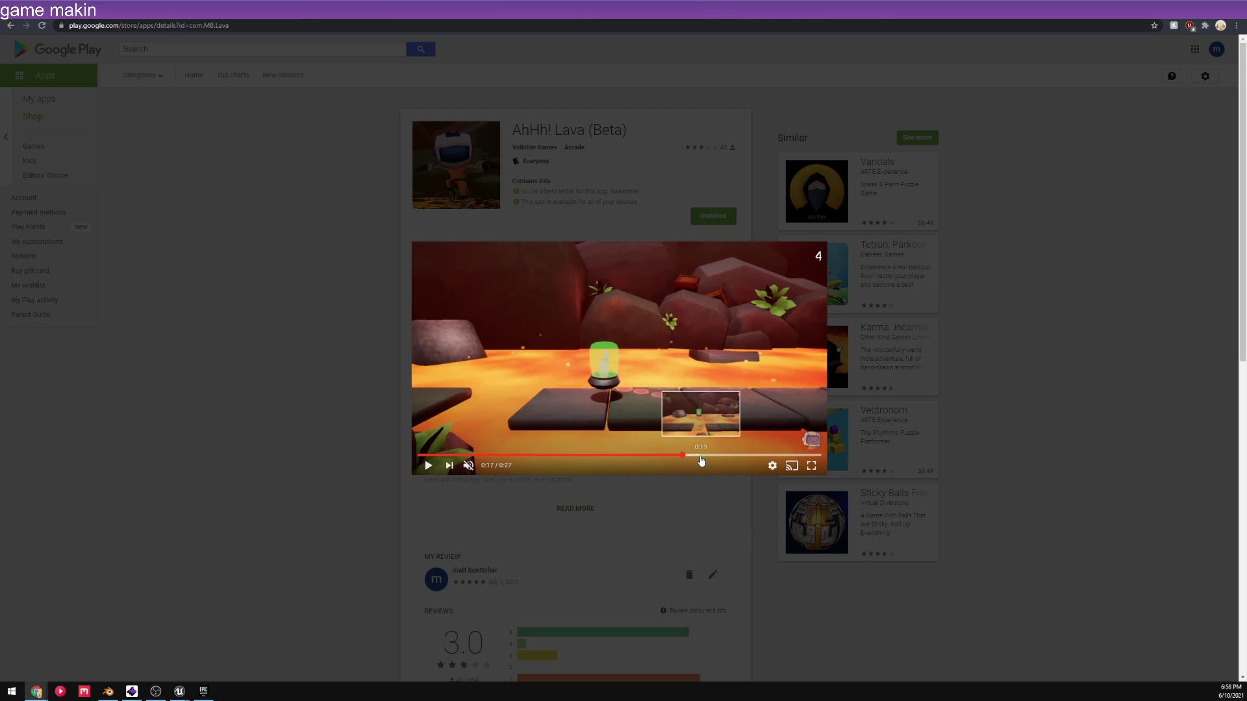
- Scrub through the rest of the AhHh! Lava trailer, replay the gameplay from about 0:11, pause it and close the video
click(708, 455)
drag(711, 456, 782, 456)
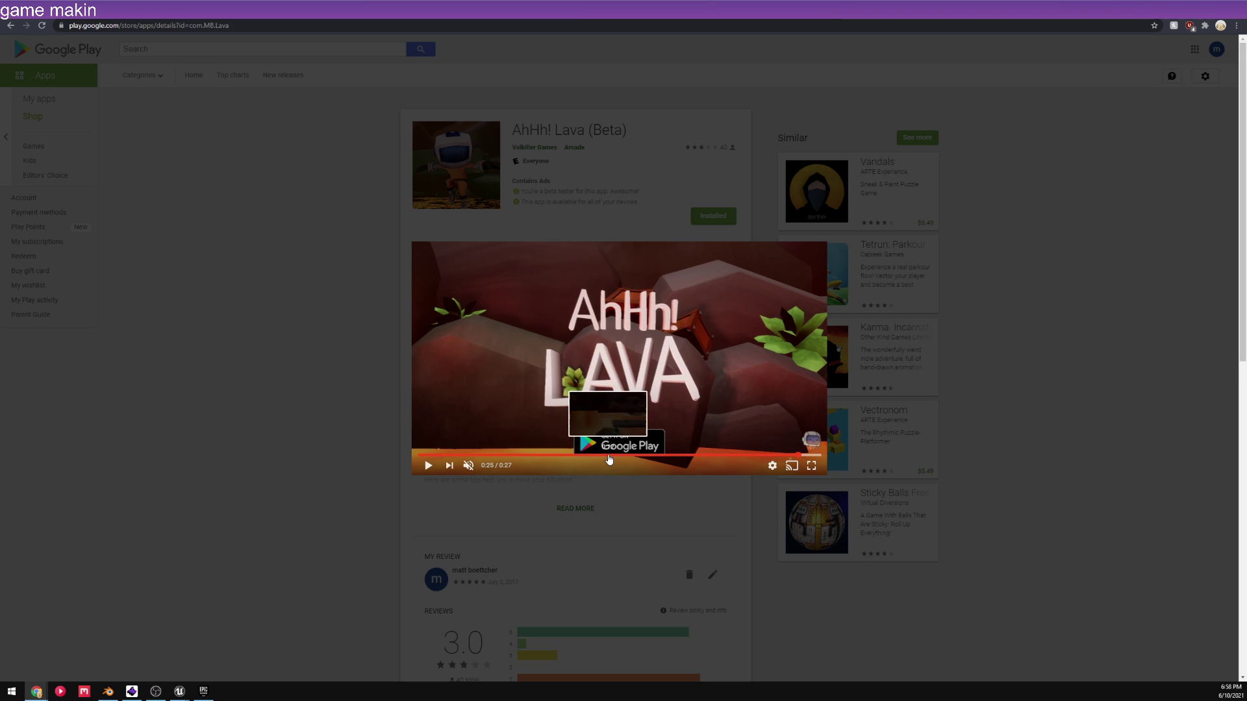
click(583, 455)
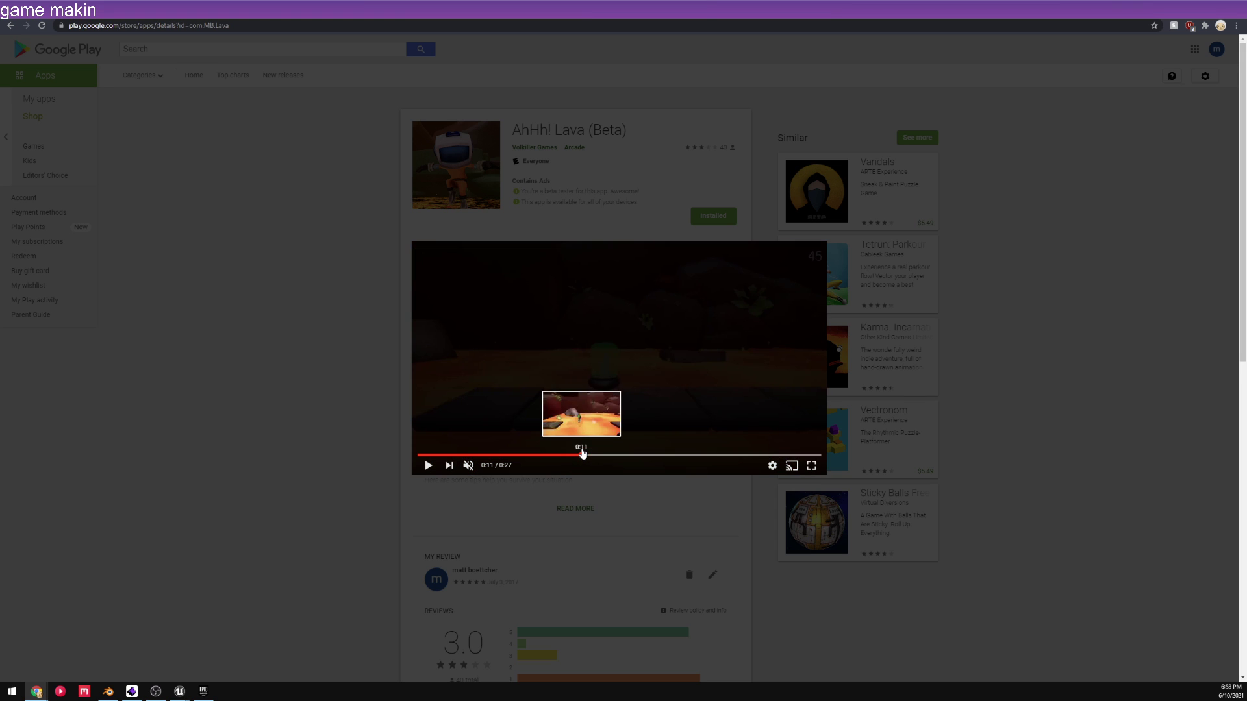
click(571, 455)
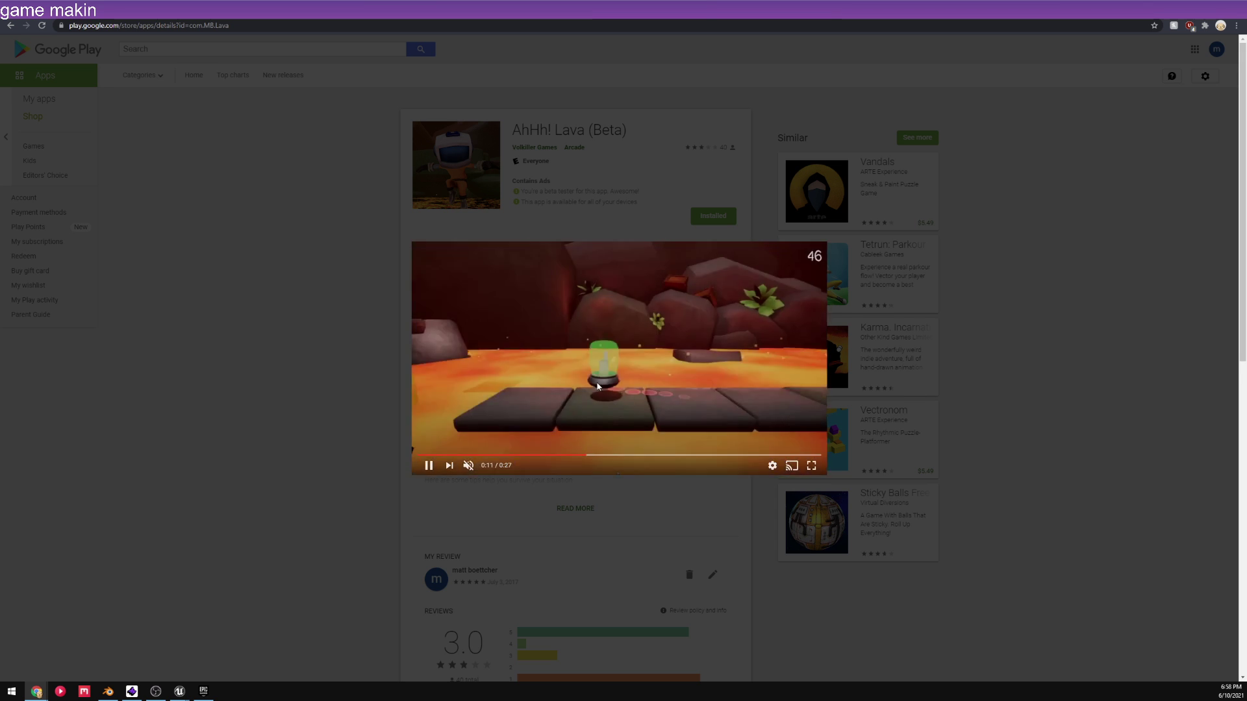
click(612, 365)
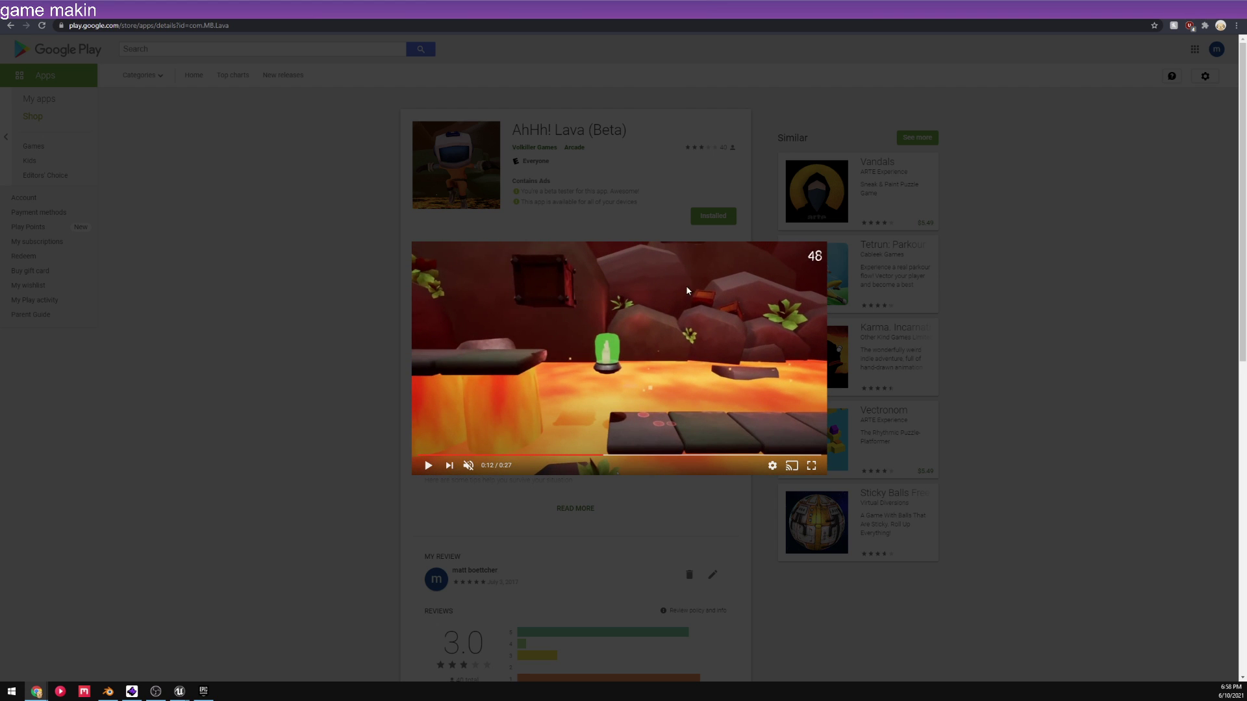
click(957, 437)
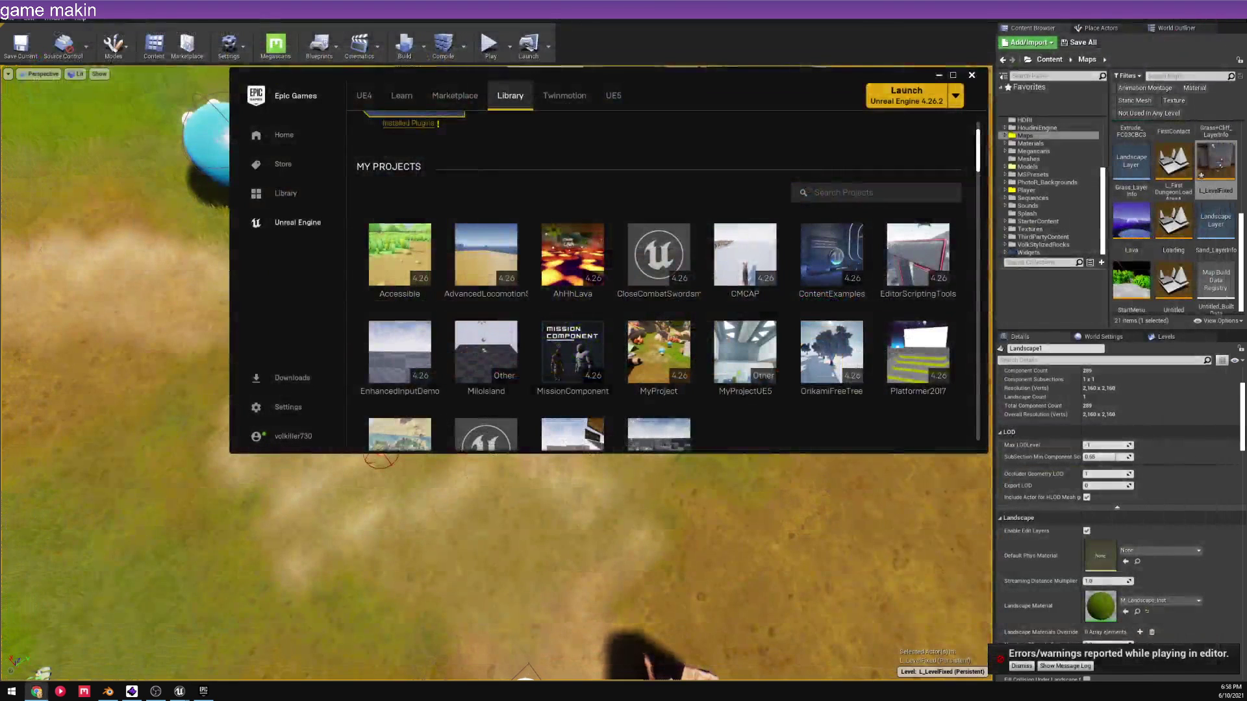
- Switch back to the Epic Games Launcher's Library and look over My Projects, including the AhHhLava project's version and path
scroll(764, 240, down, 1)
scroll(763, 240, down, 1)
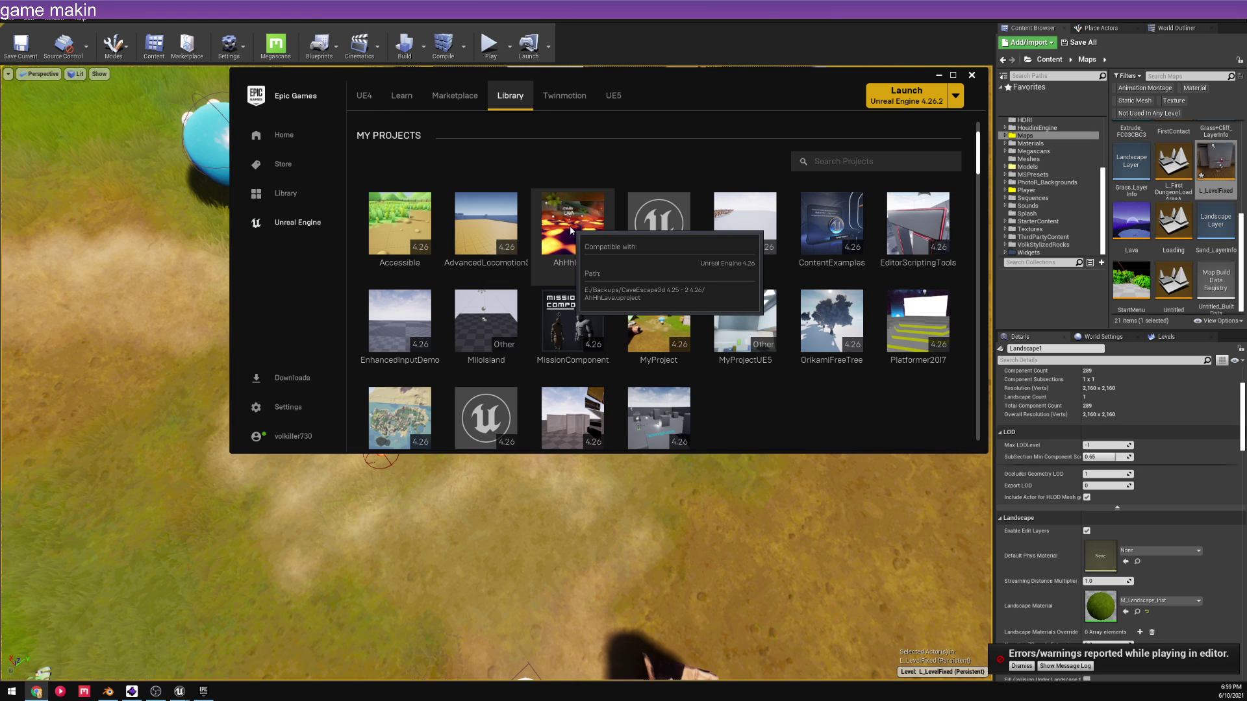
scroll(571, 230, down, 1)
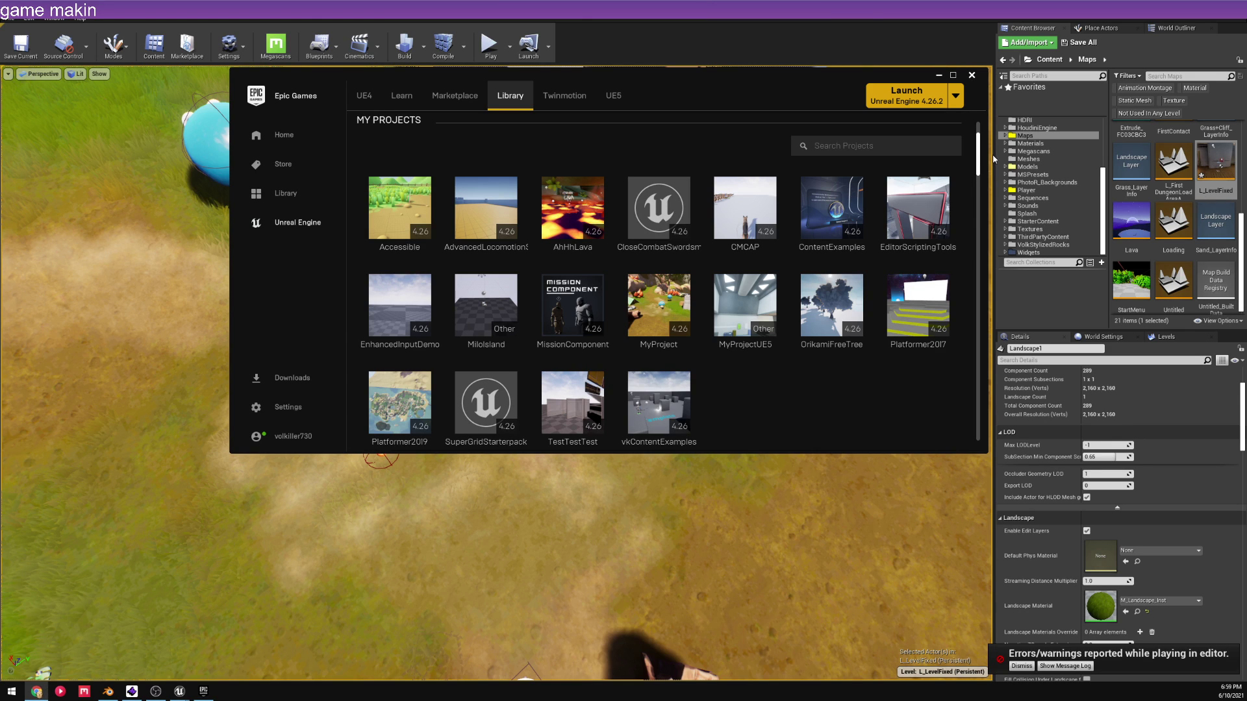
mouse_move(552, 212)
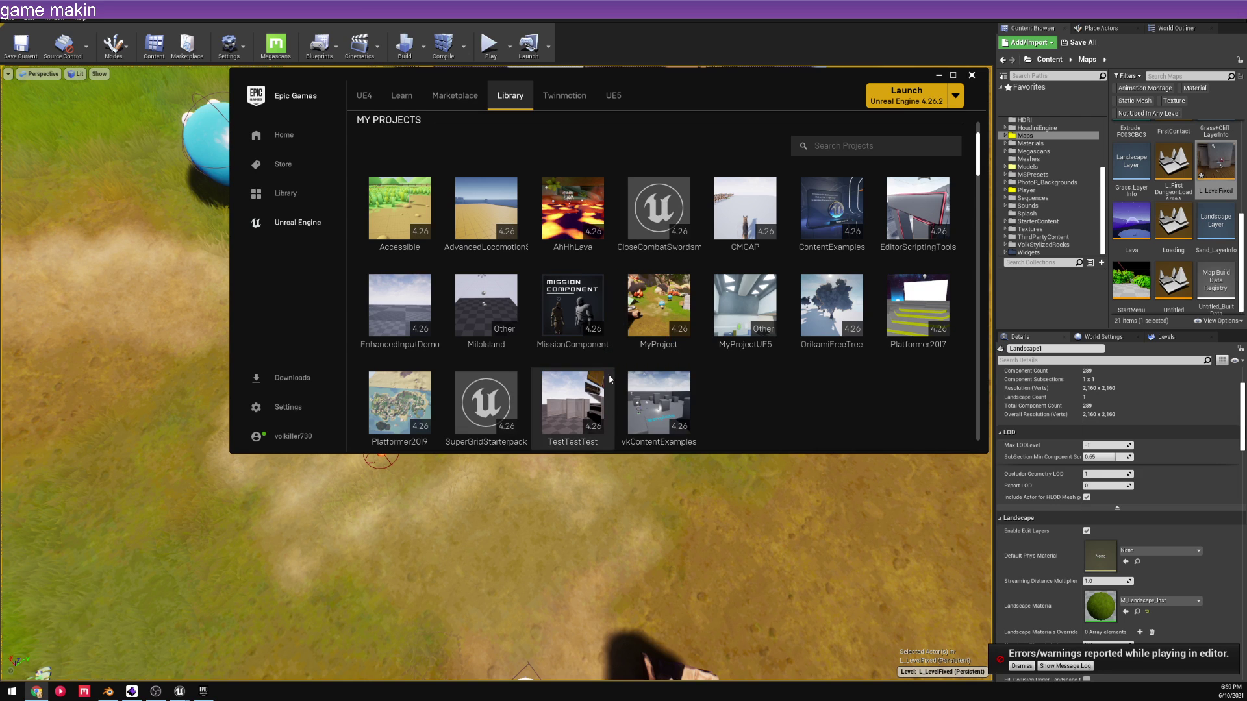
scroll(659, 410, up, 1)
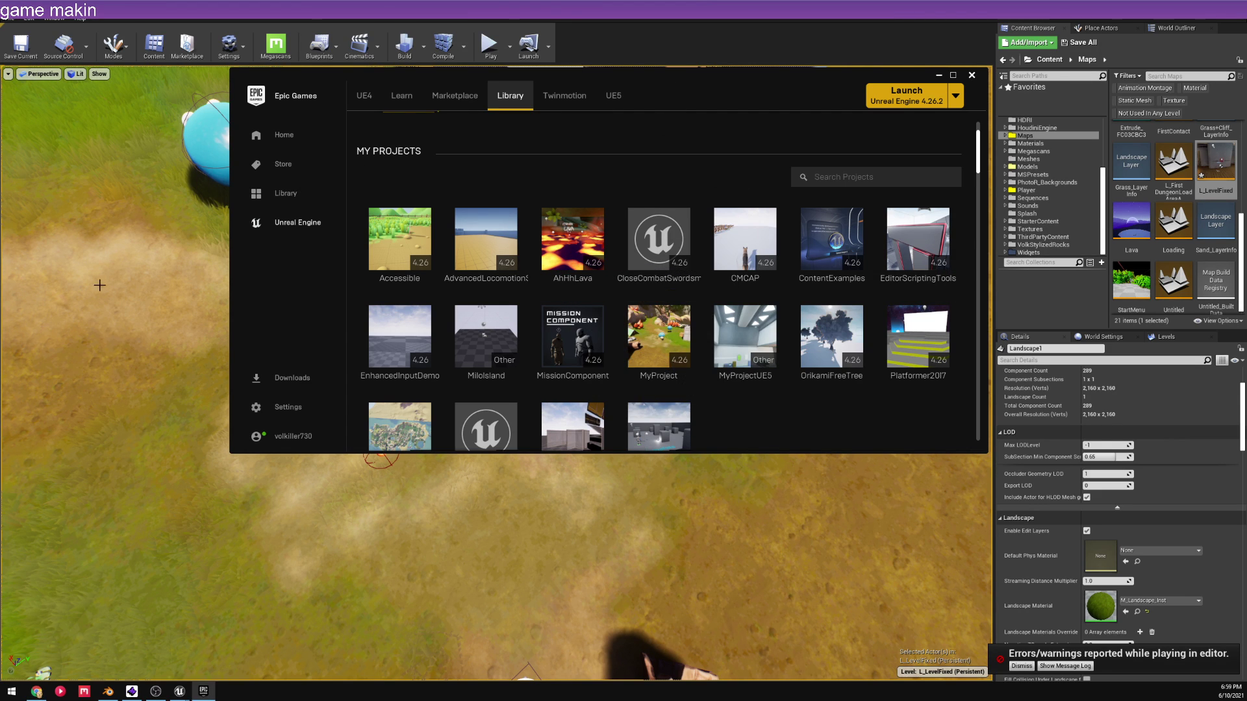
- Close the Epic Games Launcher and frame the slimes, pot and shipping container in the level view
click(972, 75)
right_drag(765, 179, 406, 376)
mouse_move(691, 326)
right_down()
mouse_move(632, 325)
mouse_move(691, 327)
right_up()
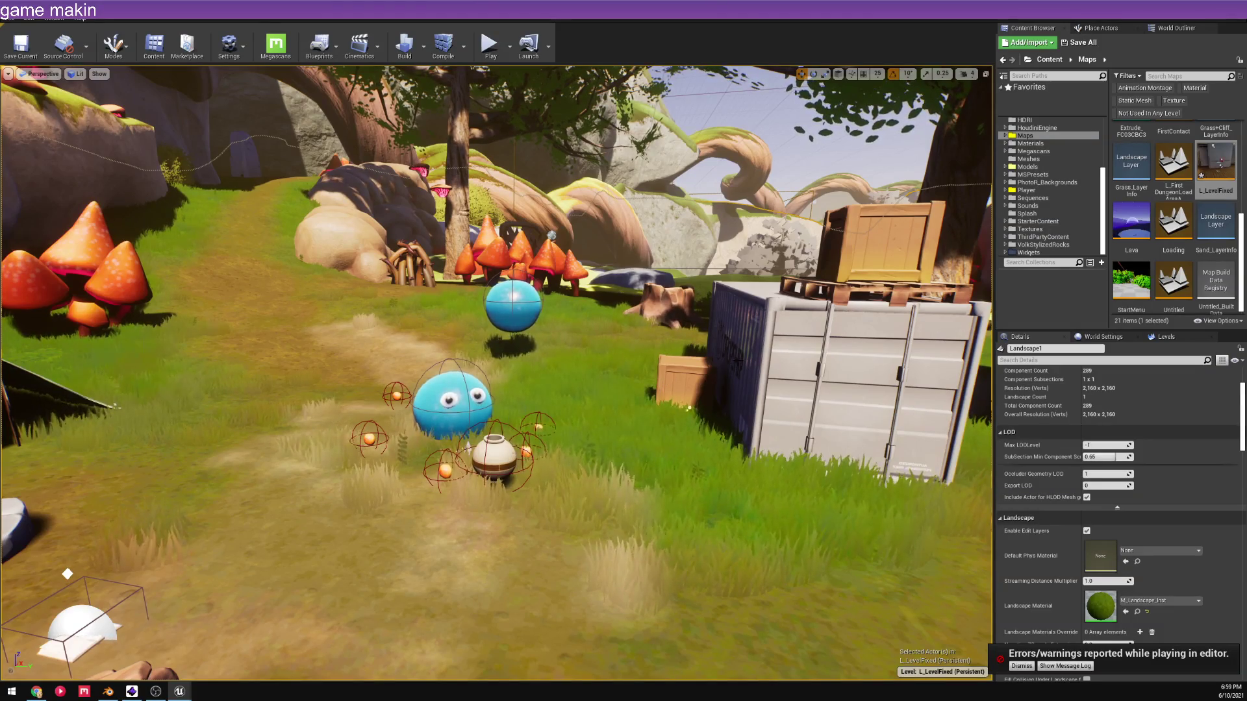
drag(720, 345, 741, 299)
key(a)
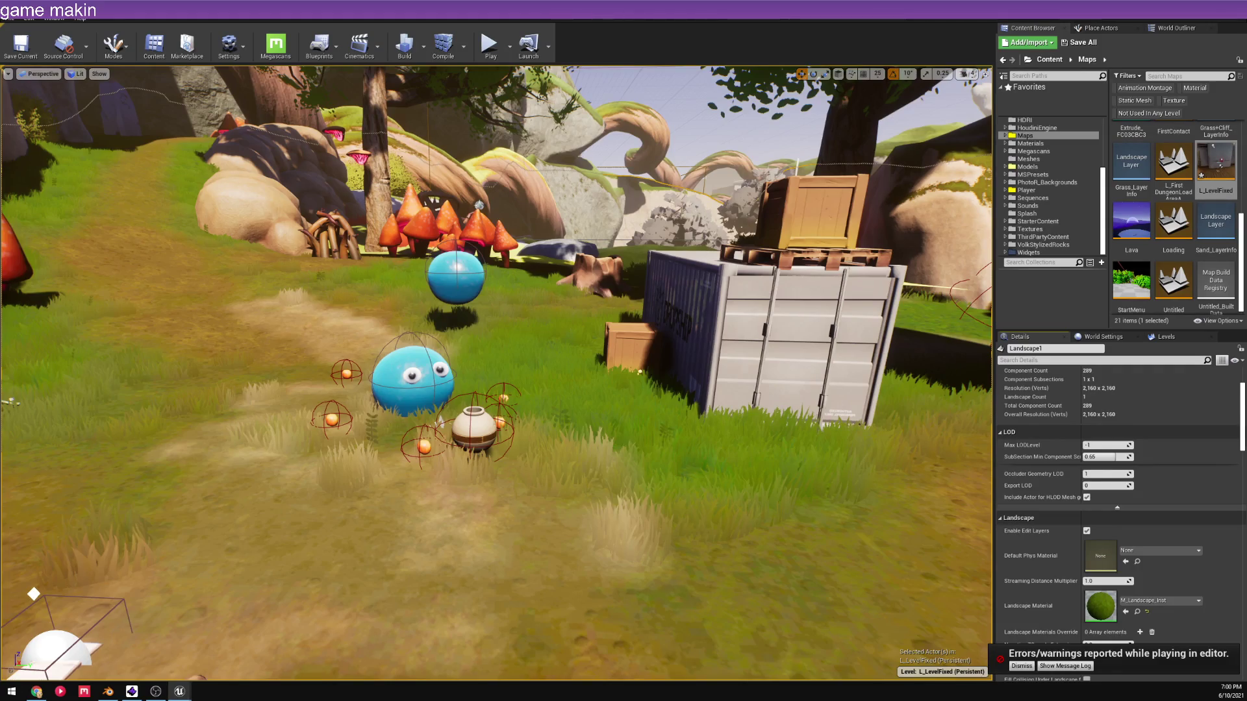
mouse_move(696, 207)
right_down()
mouse_move(896, 211)
mouse_move(701, 211)
mouse_move(695, 200)
right_up()
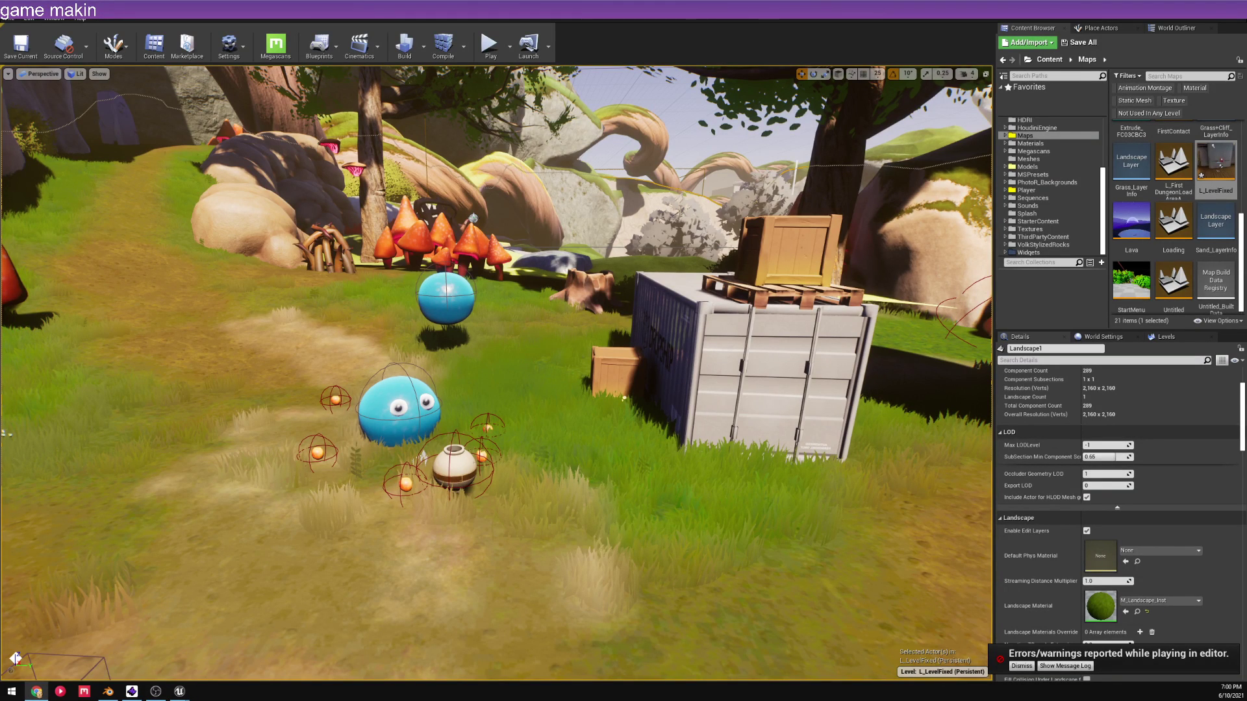
- Select the wooden crate beside the shipping container, followed by the shipping container itself, to inspect their details
click(610, 371)
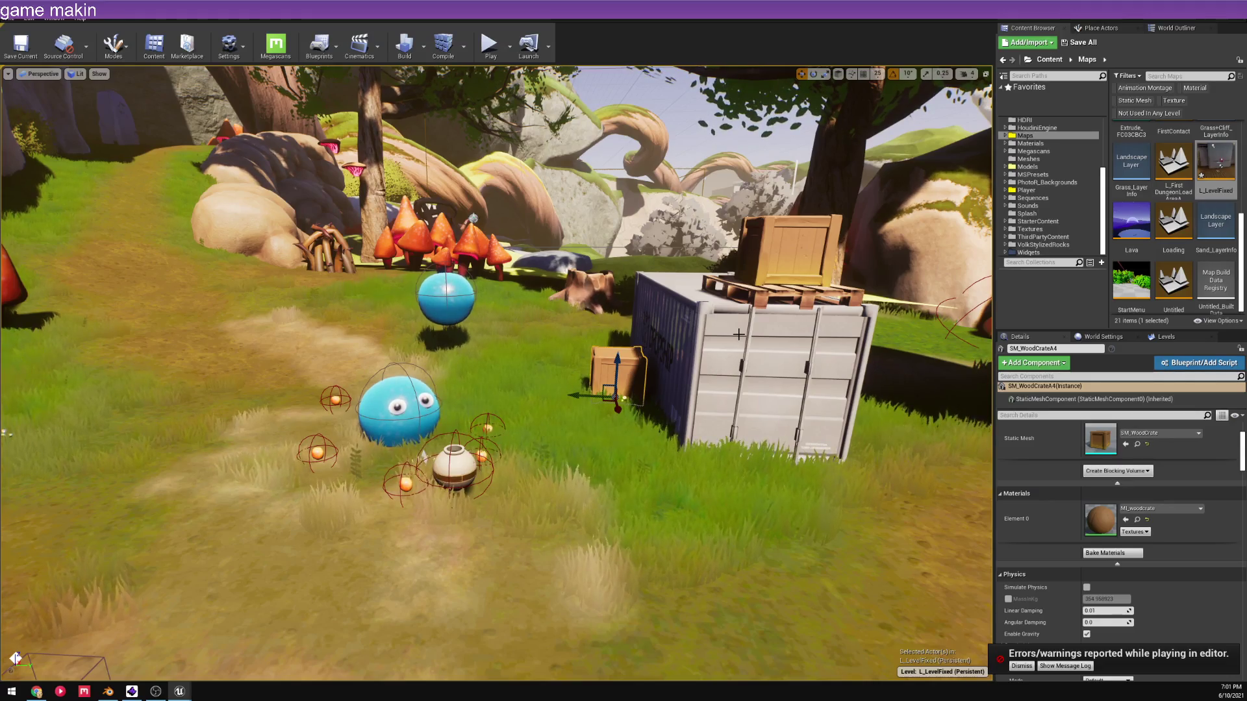
right_drag(739, 334, 706, 331)
click(706, 330)
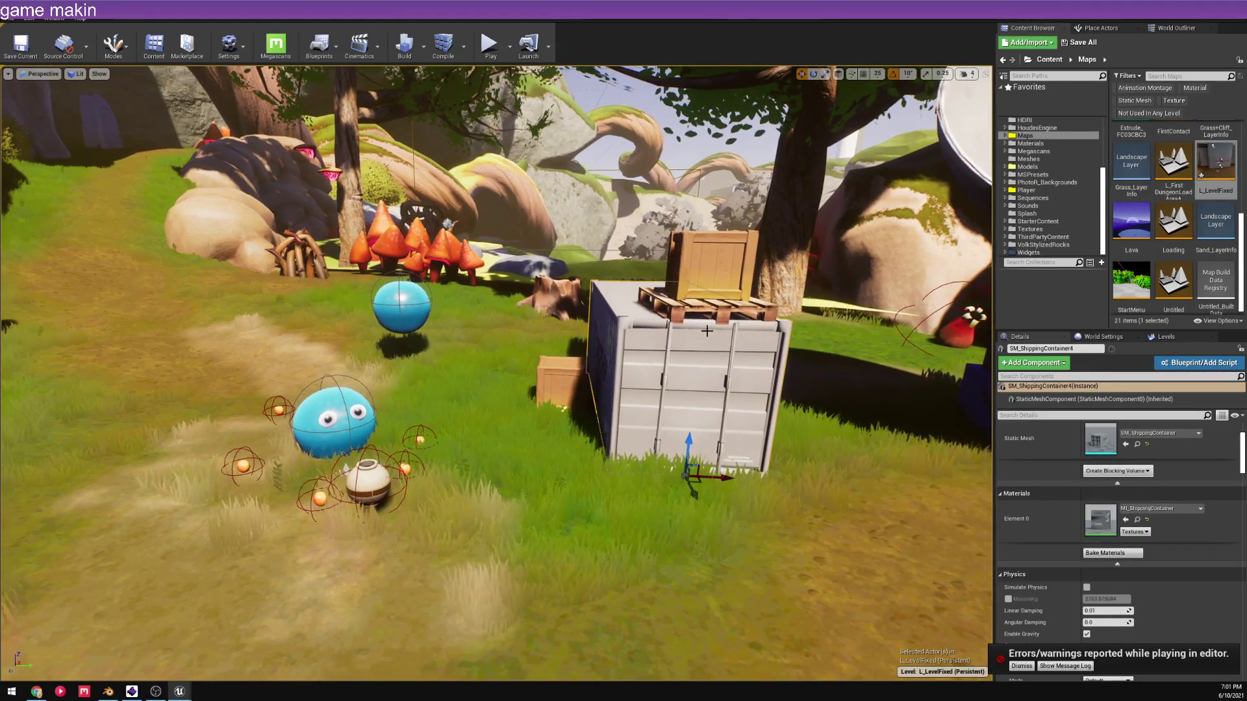
- Open the StartMenu map, saving the modified AI_Slimes, BP_PickUpBase and L_LevelFixed content, and frame the bushes on the checkered floor
double_click(1132, 281)
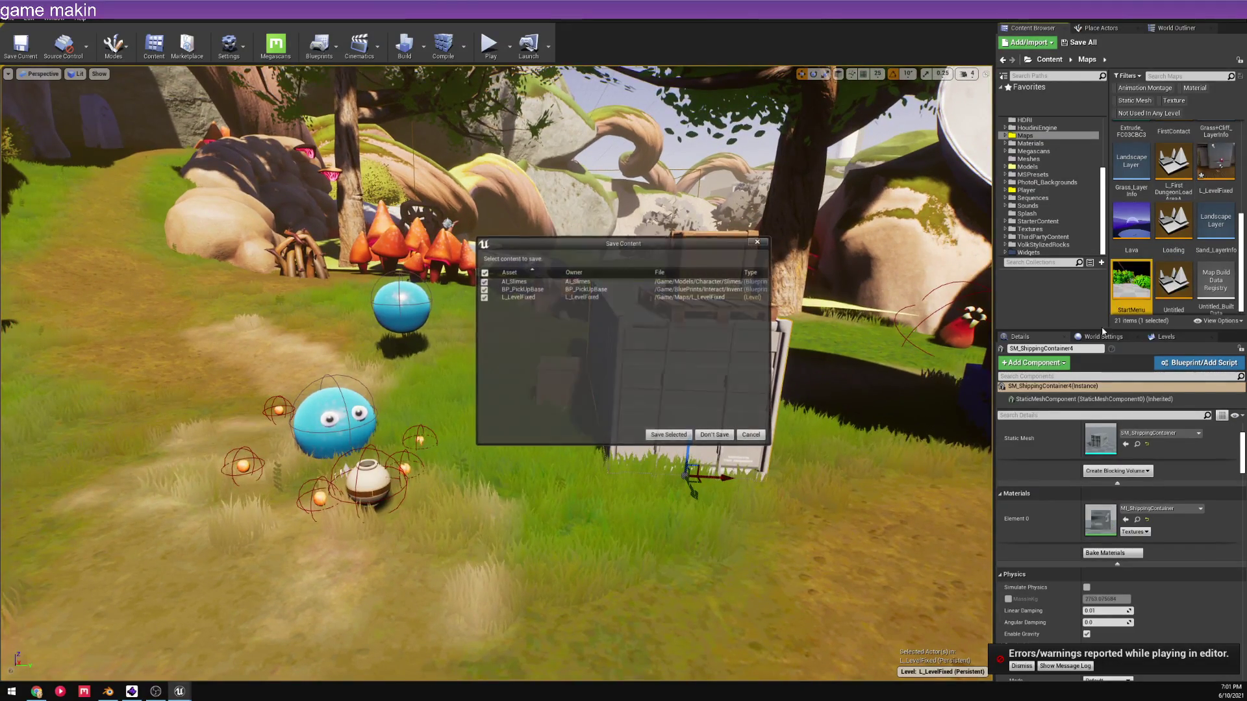
click(678, 436)
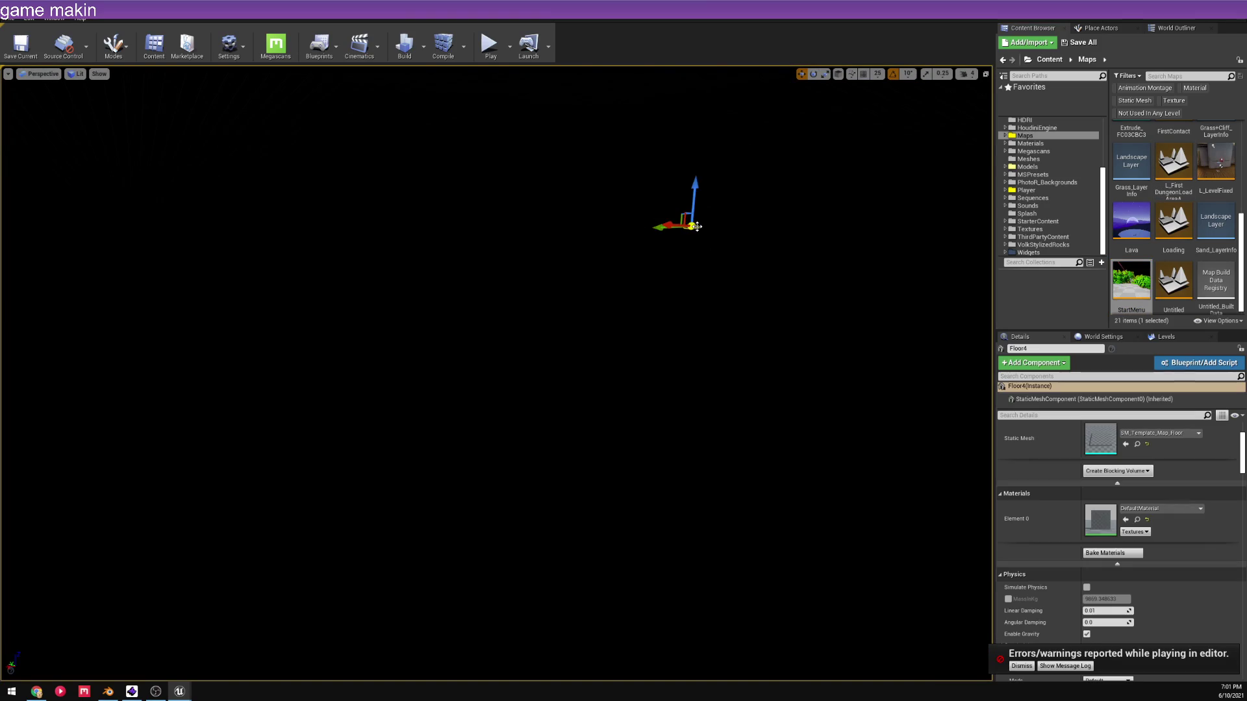
right_drag(696, 226, 952, 218)
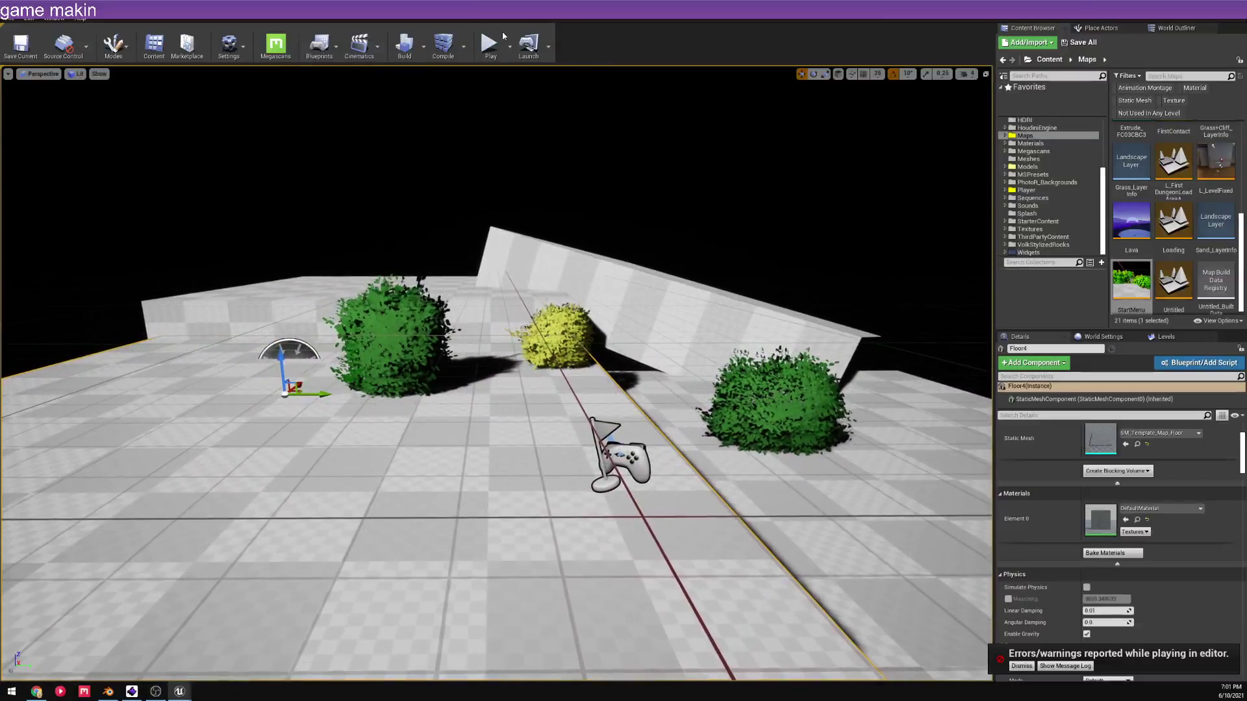
- Play the StartMenu map, continue past the title screen, look at the Options screen and return to the main menu
click(492, 43)
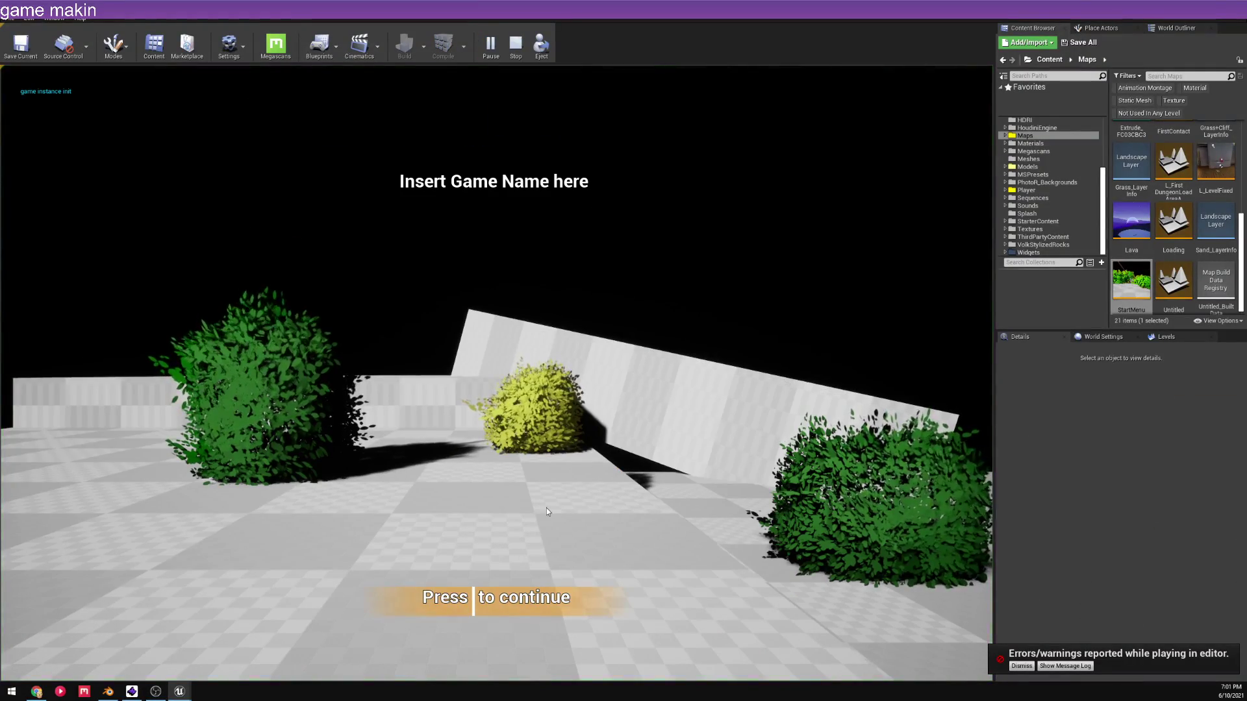
click(501, 359)
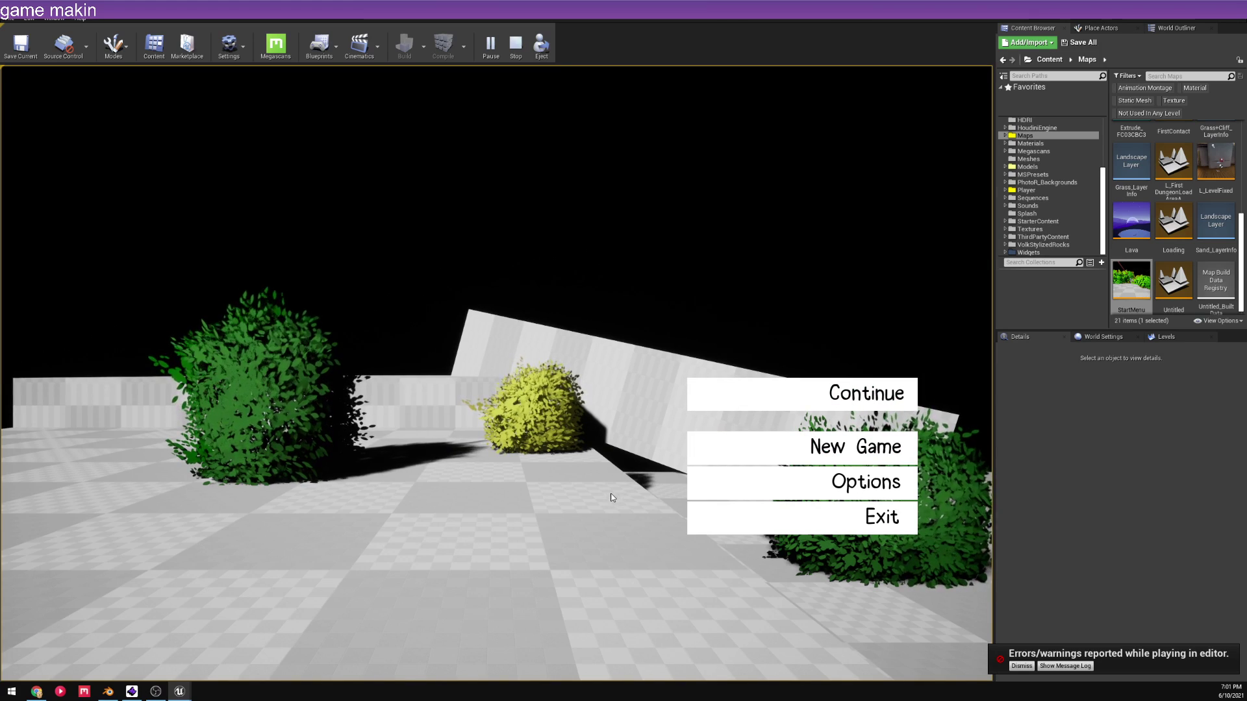
click(715, 482)
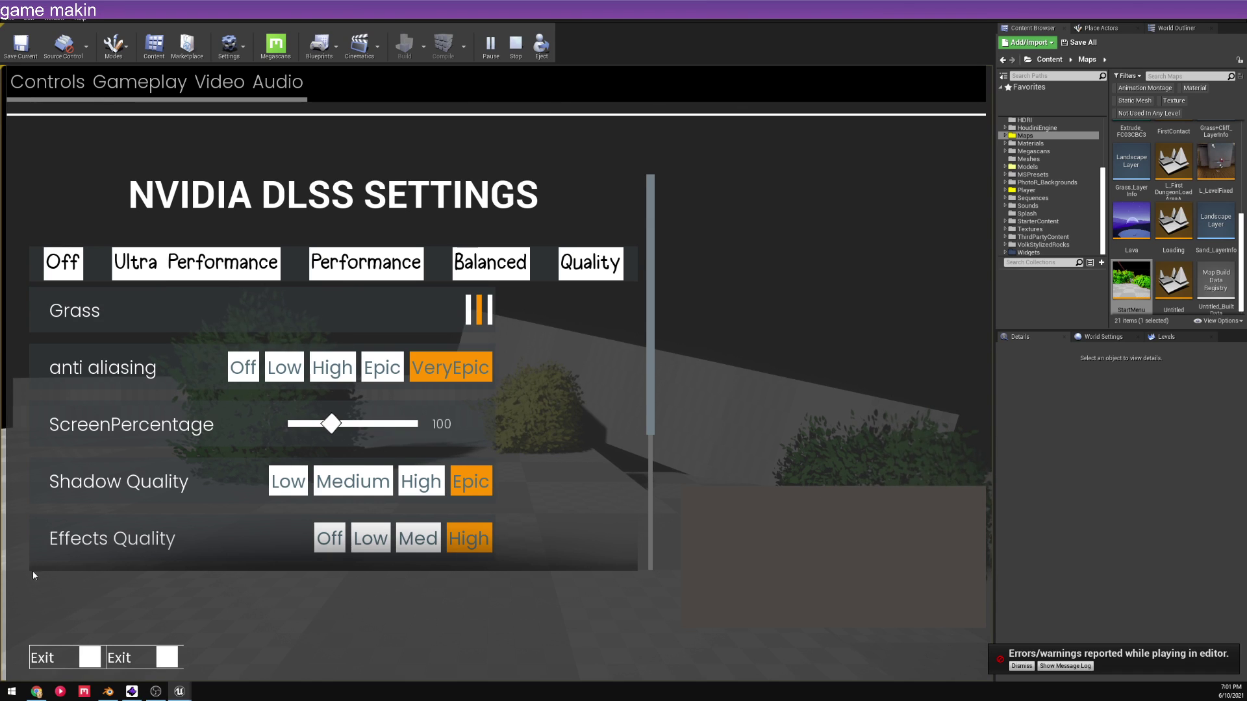
click(119, 658)
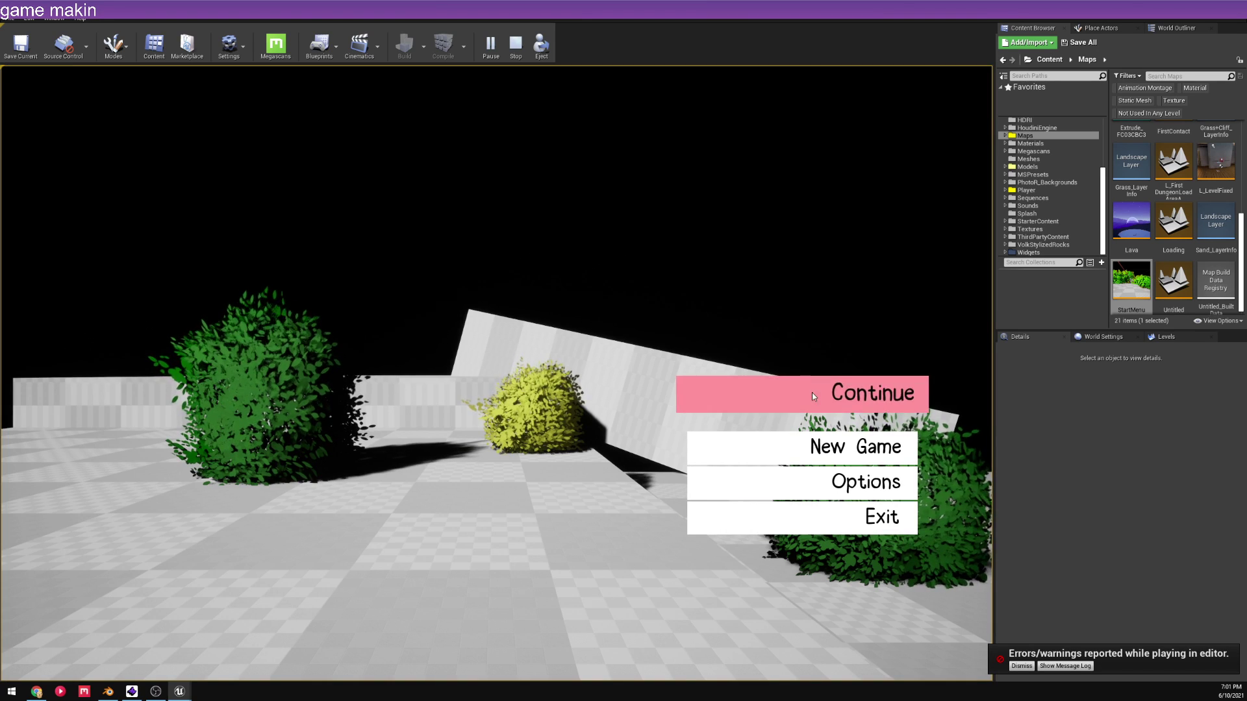
- Start a new game with the placeholder player name "dfdfgdsfg" and load into the level
click(813, 439)
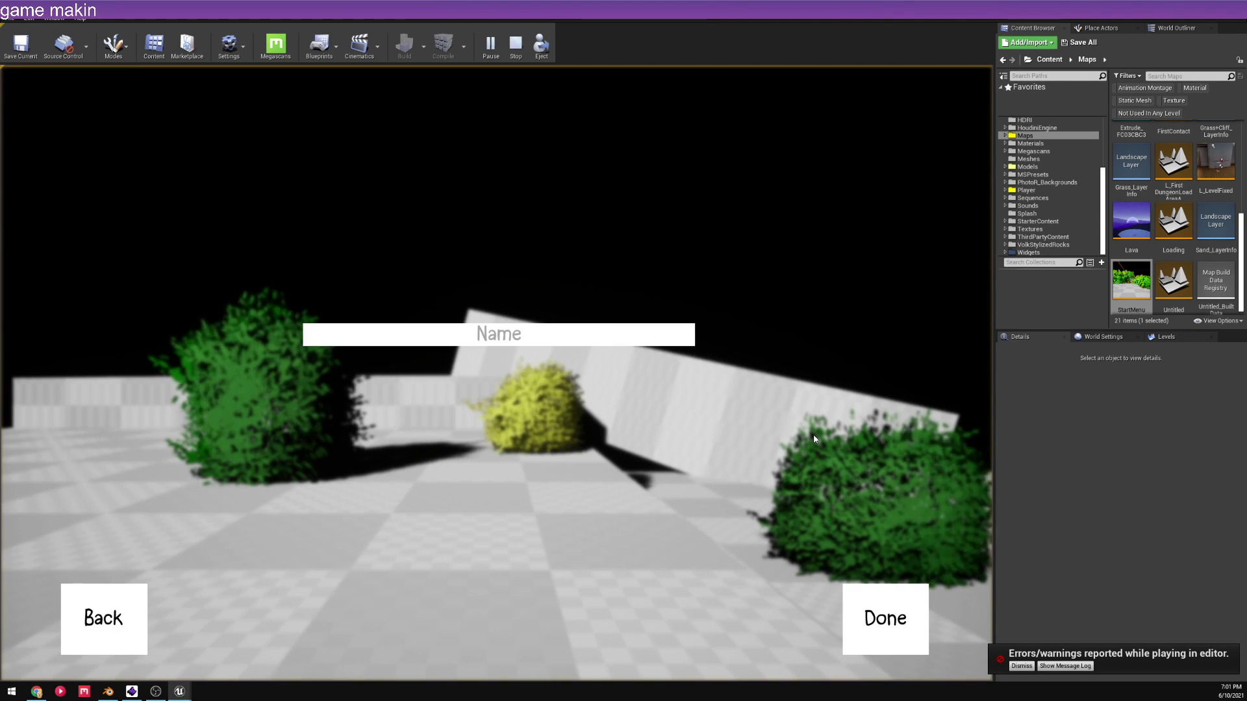
click(443, 343)
text(dfdfgdsfg)
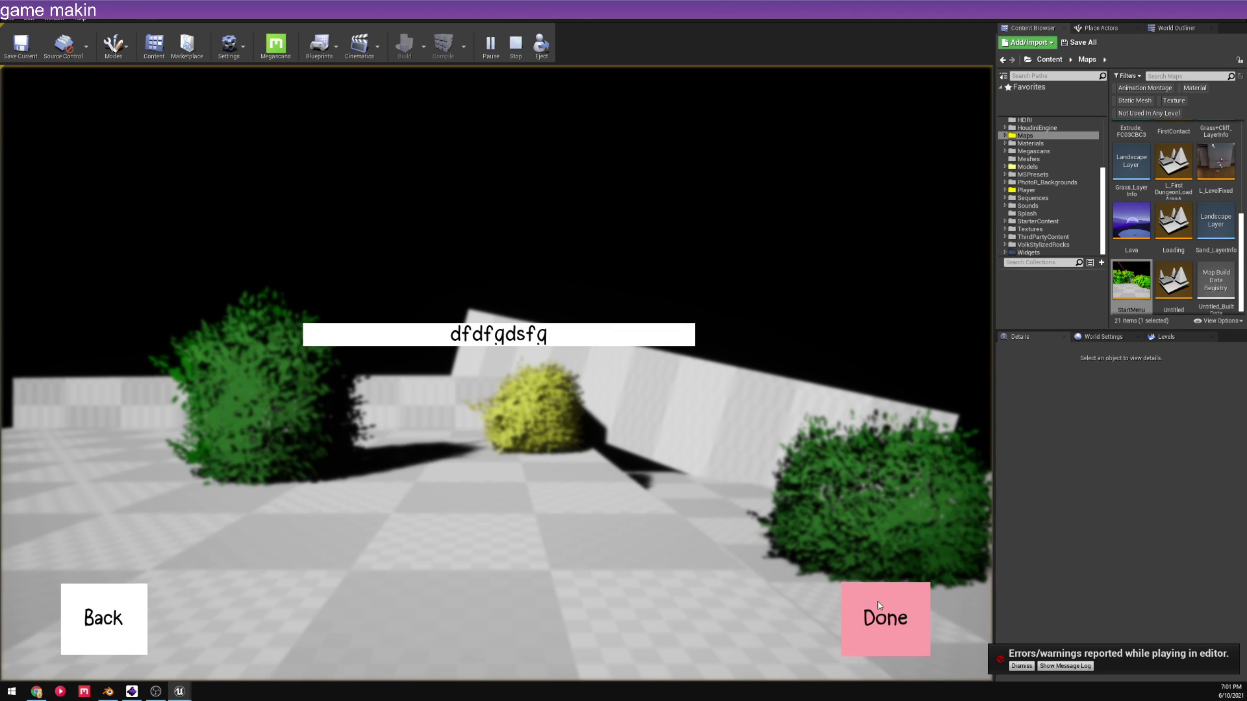
click(879, 605)
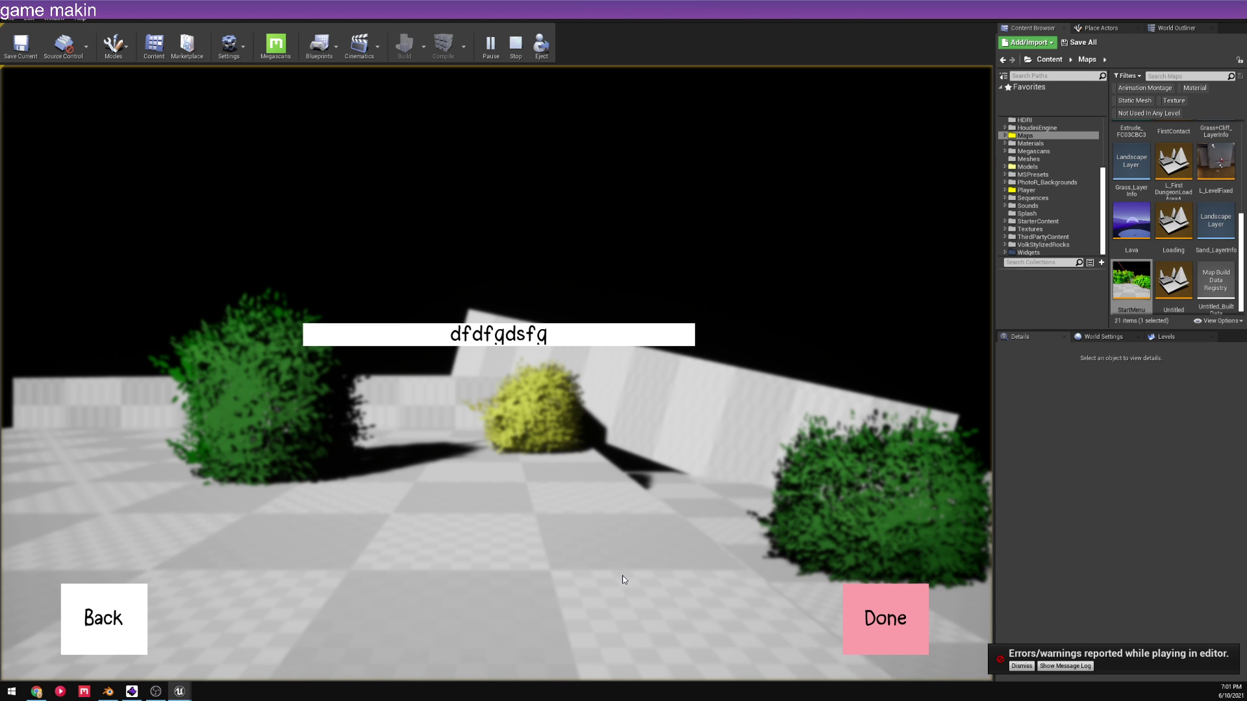
key(Return)
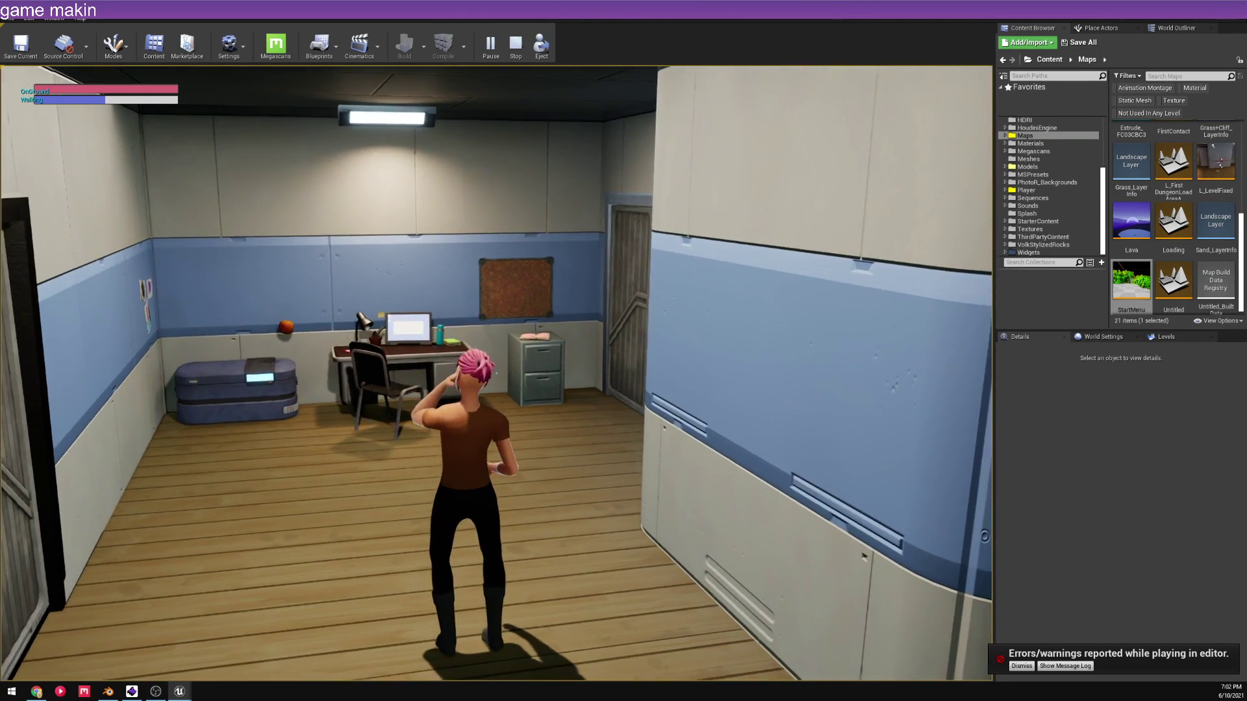
- Walk the character around the starting bedroom to examine the desk, the chair's physics and the storage trunk's highlight
key(w)
key(w)
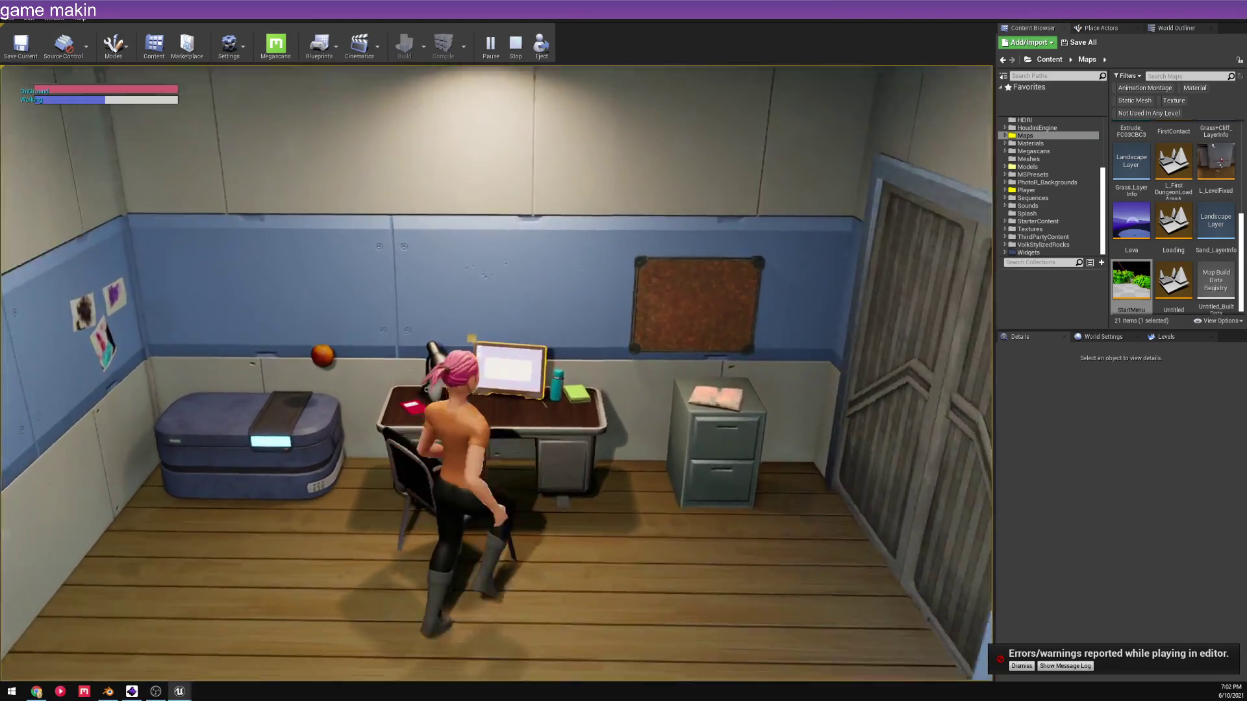
key(w)
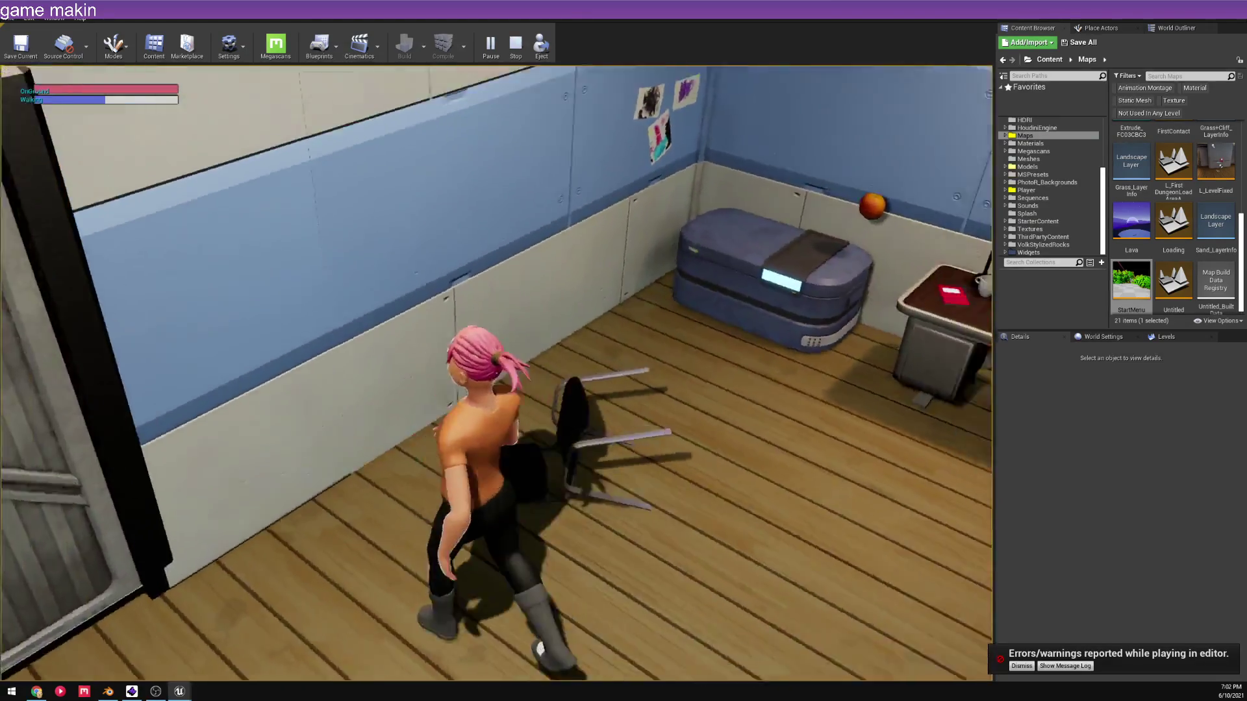
key(w)
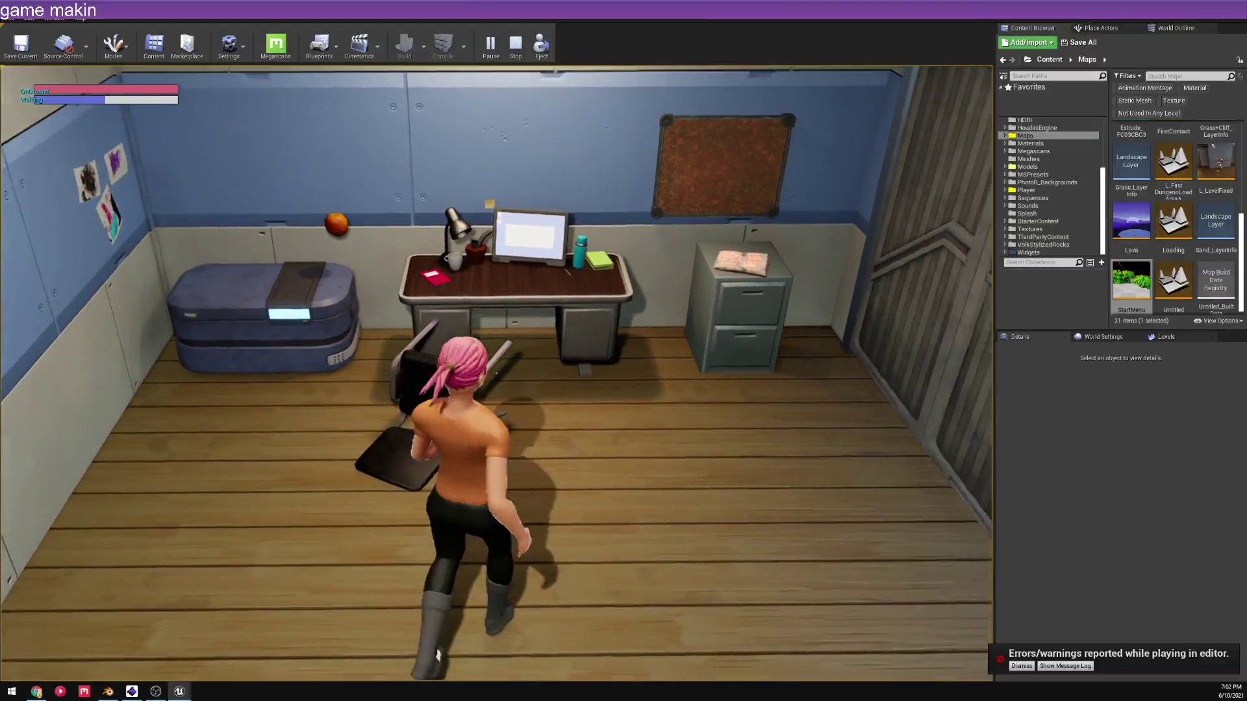
key(a)
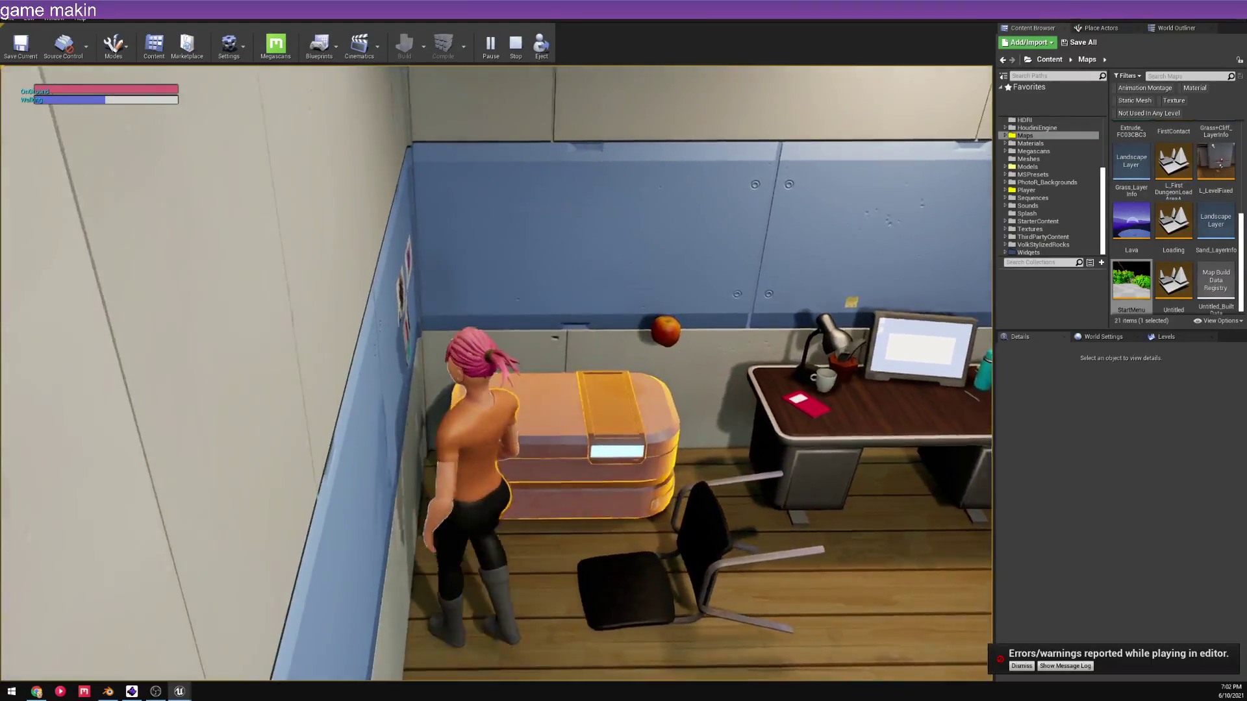
key(s)
key(w)
key(w)
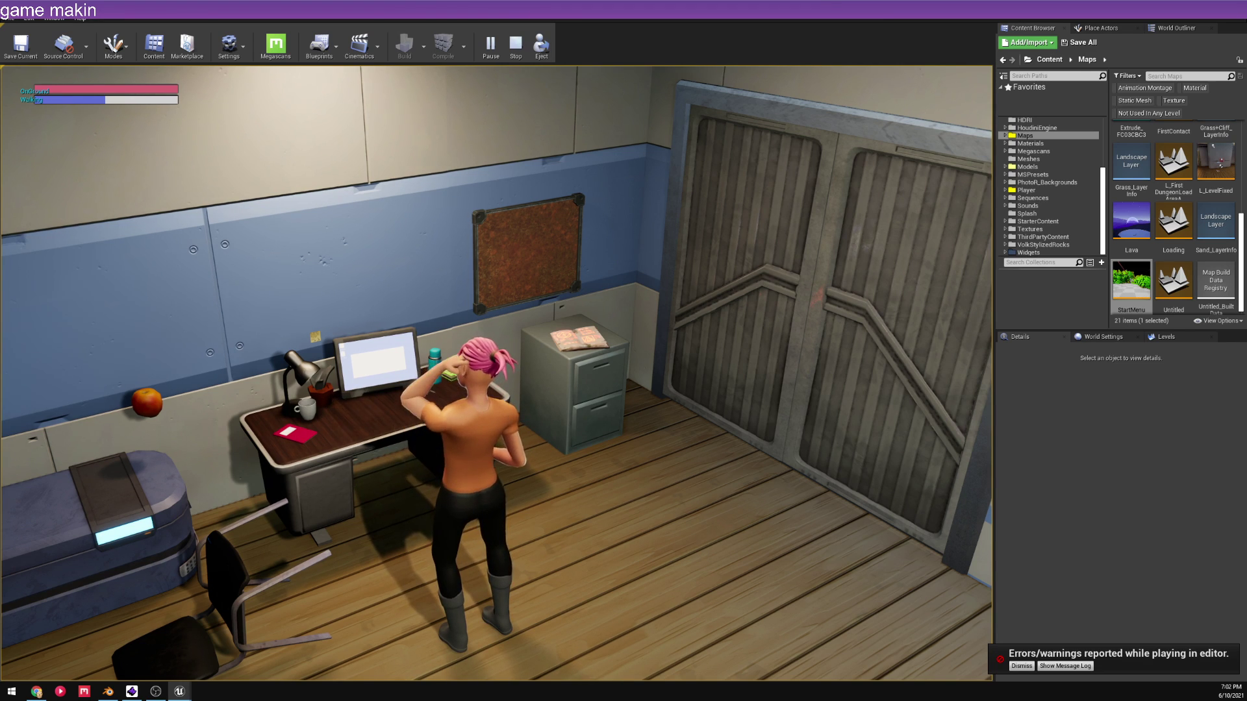
- Leave the bedroom past the filing cabinet, cross the kitchen hall and open the toolbox in the storage closet
key(d)
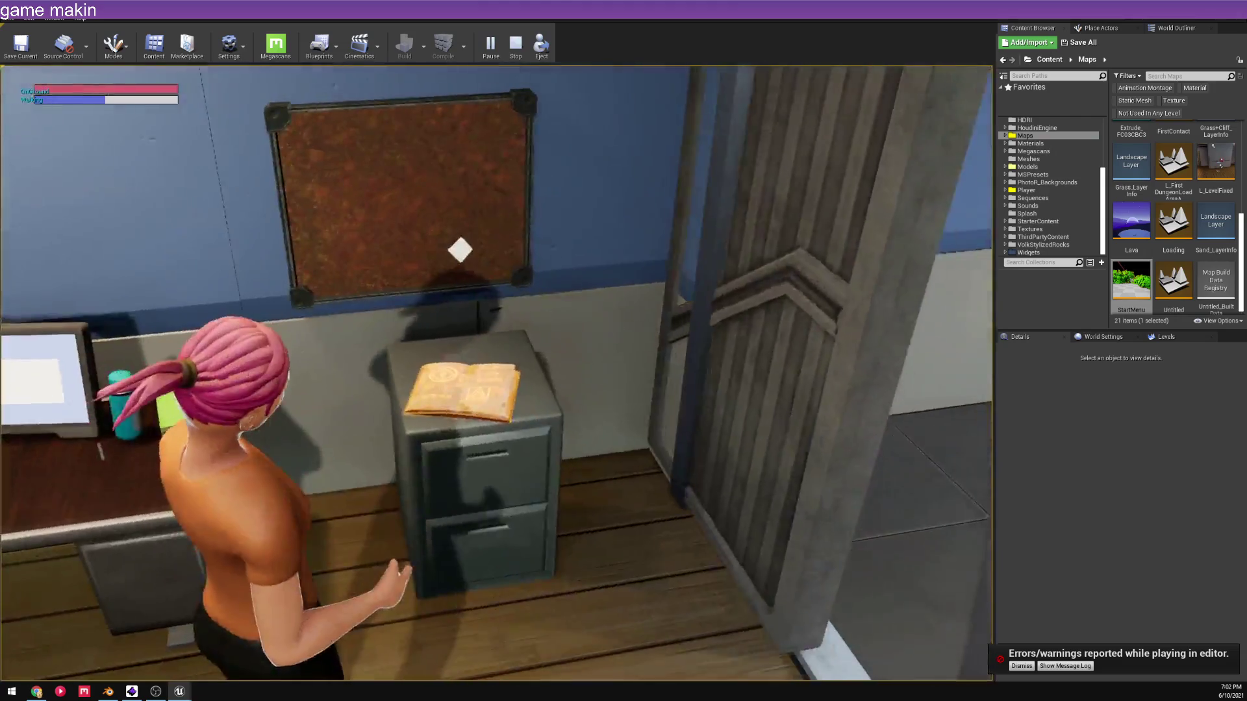
key(s)
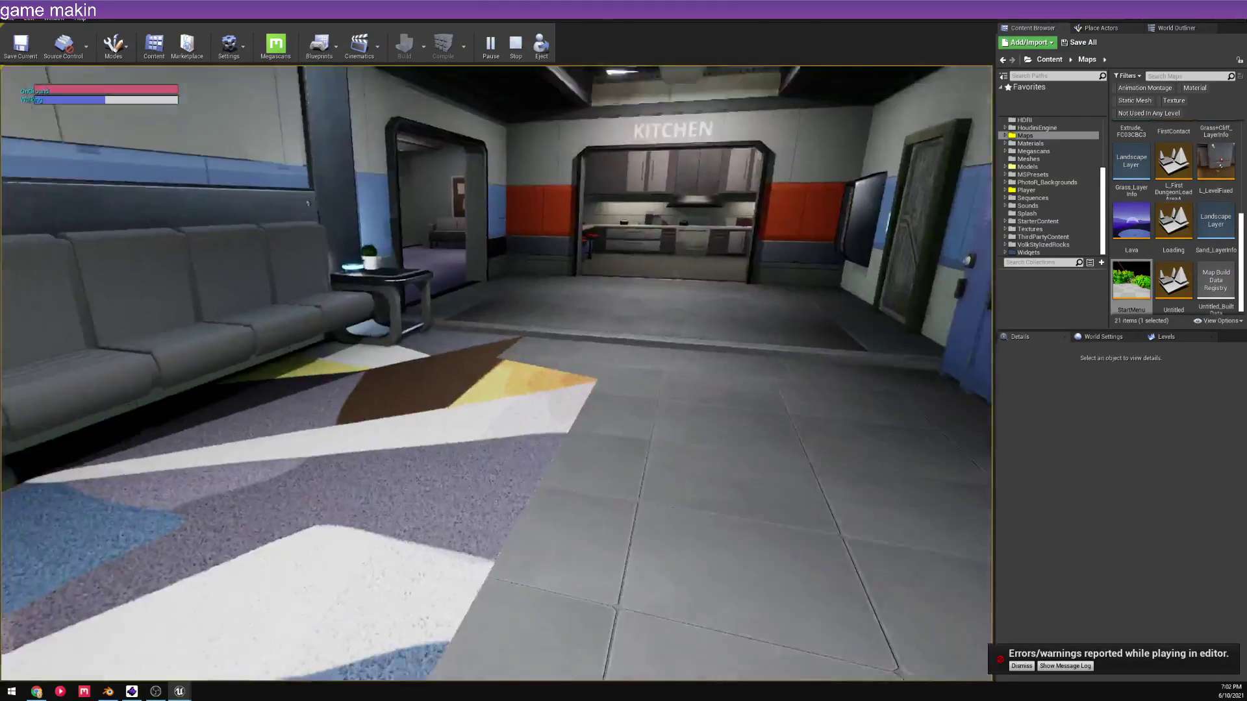
key(w)
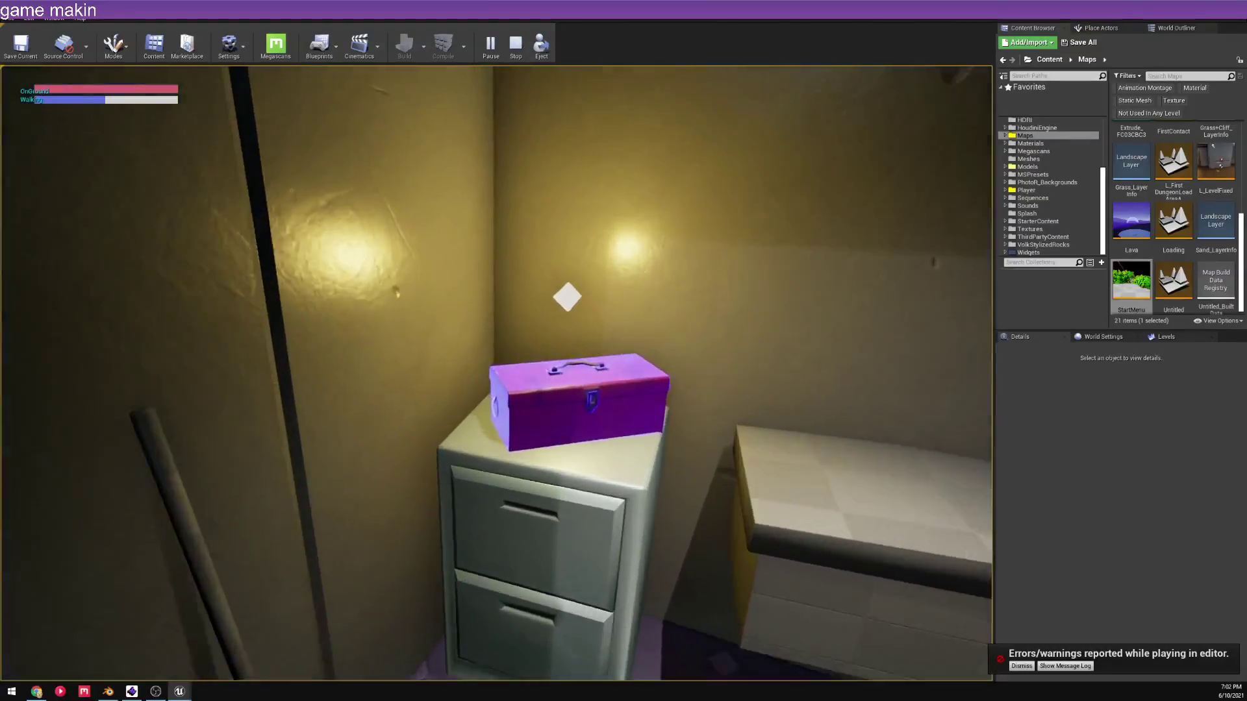
key(e)
key(s)
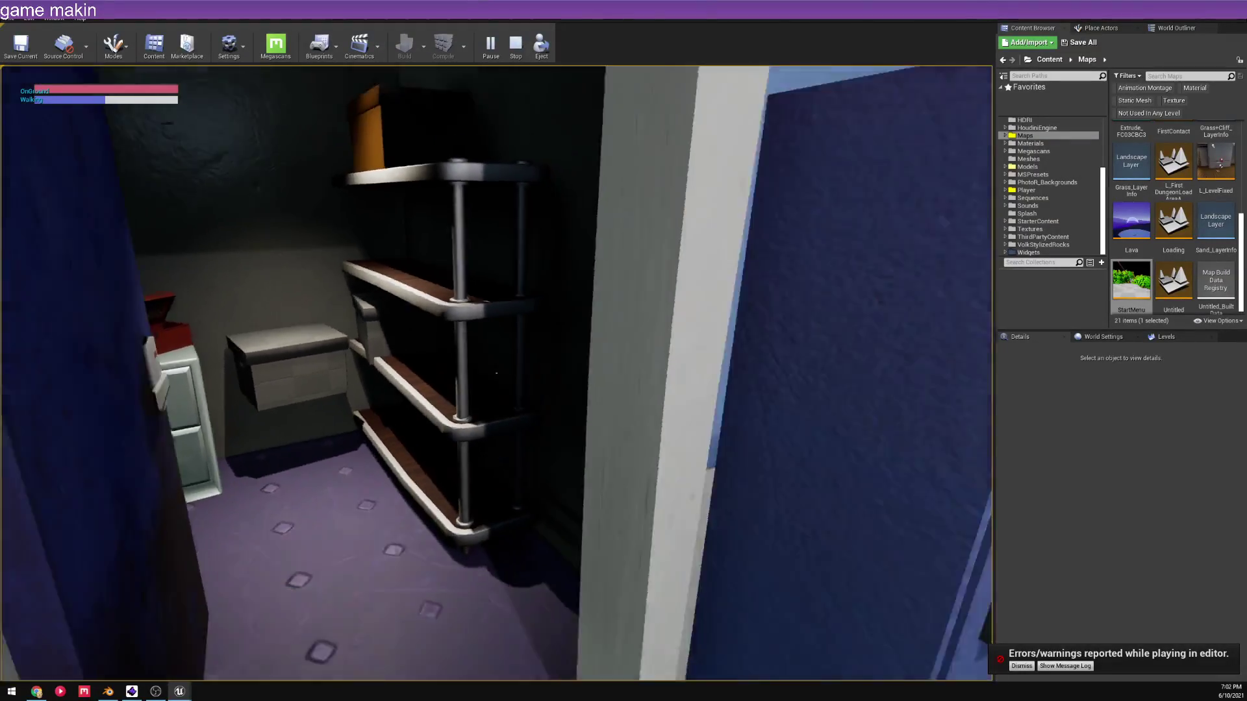
- Return from the closet to the bedroom, look towards the bed and desk, and run back out to the kitchen hall
key(w)
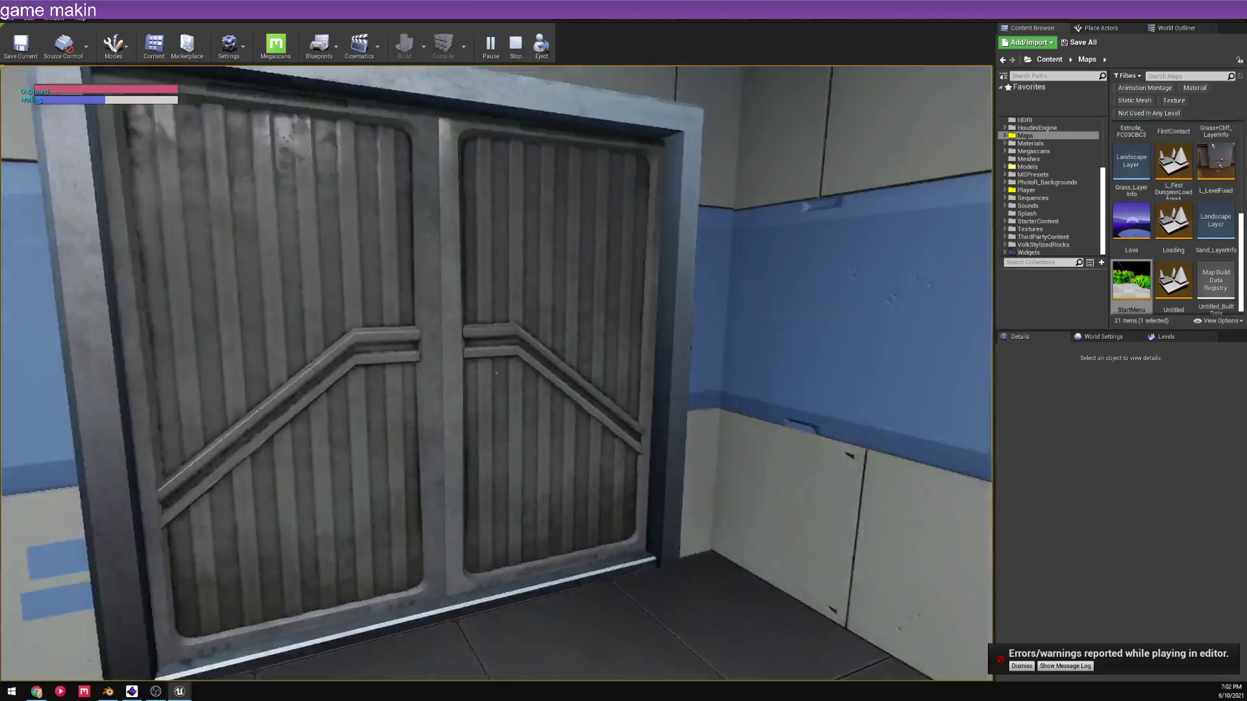
key(w)
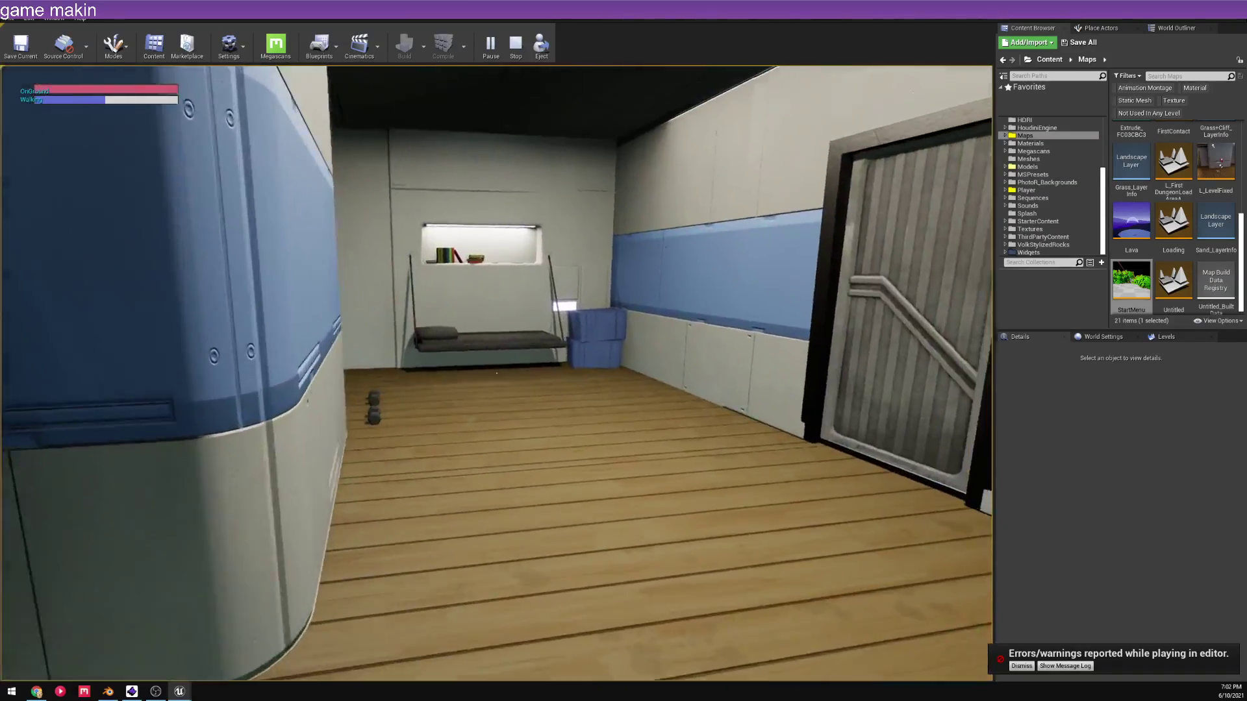
key(w)
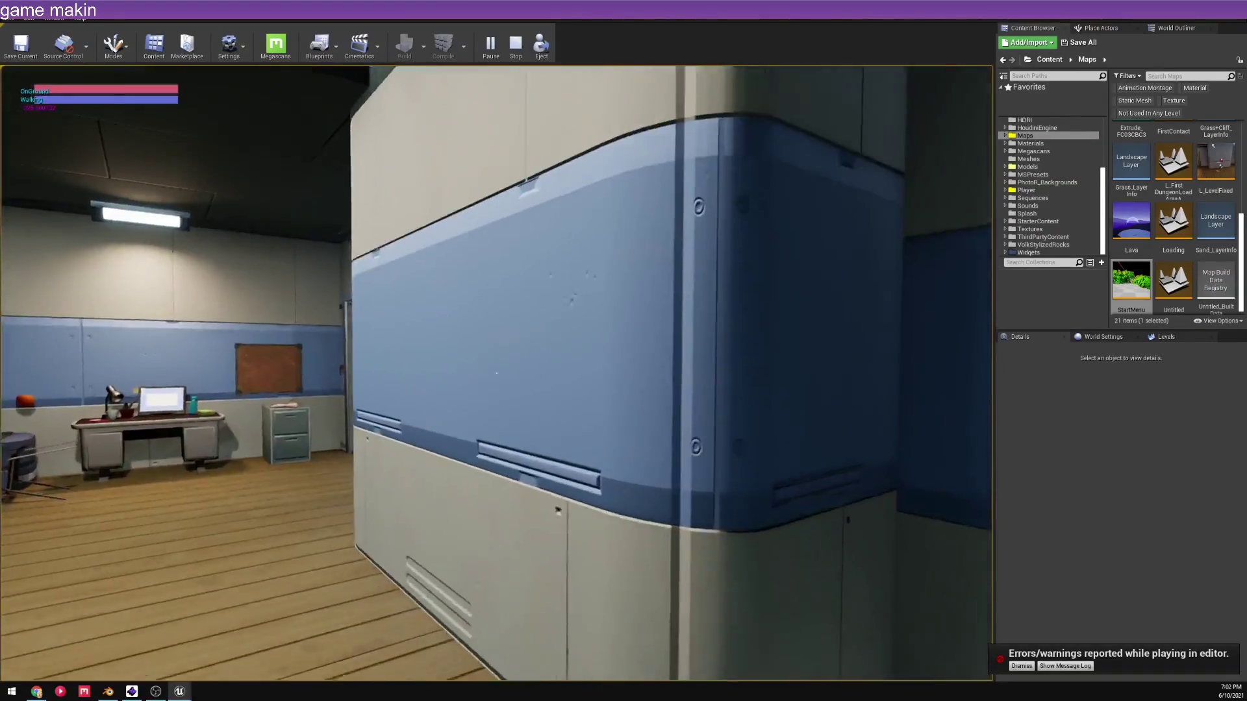
key(w)
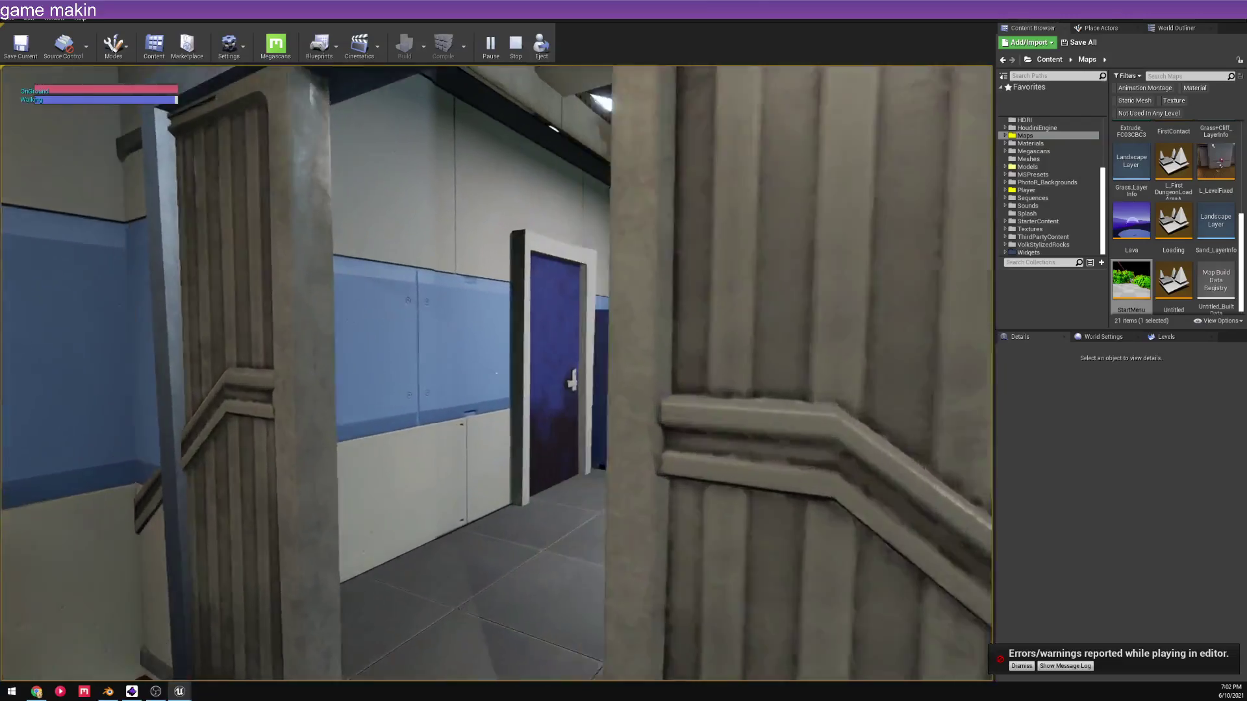
key(w)
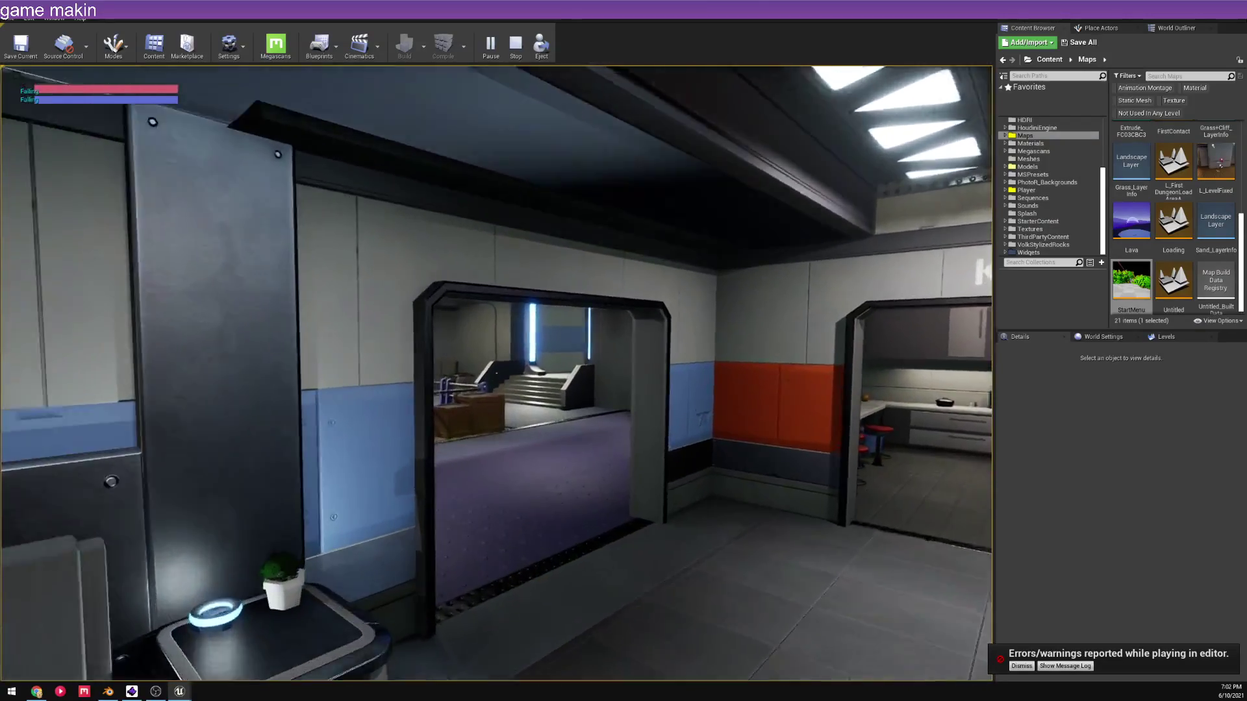
- Explore the large railed hall, looking over the sunken floor, the wall keypad door and the stairs
key(w)
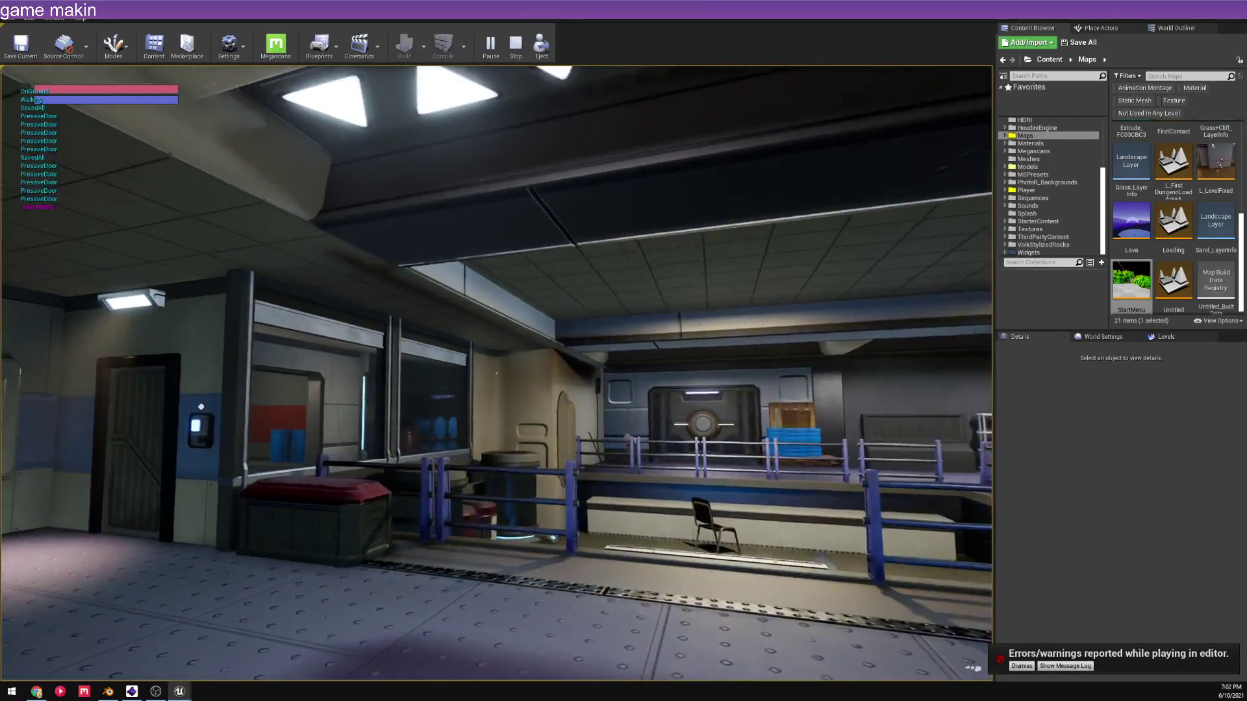
key(w)
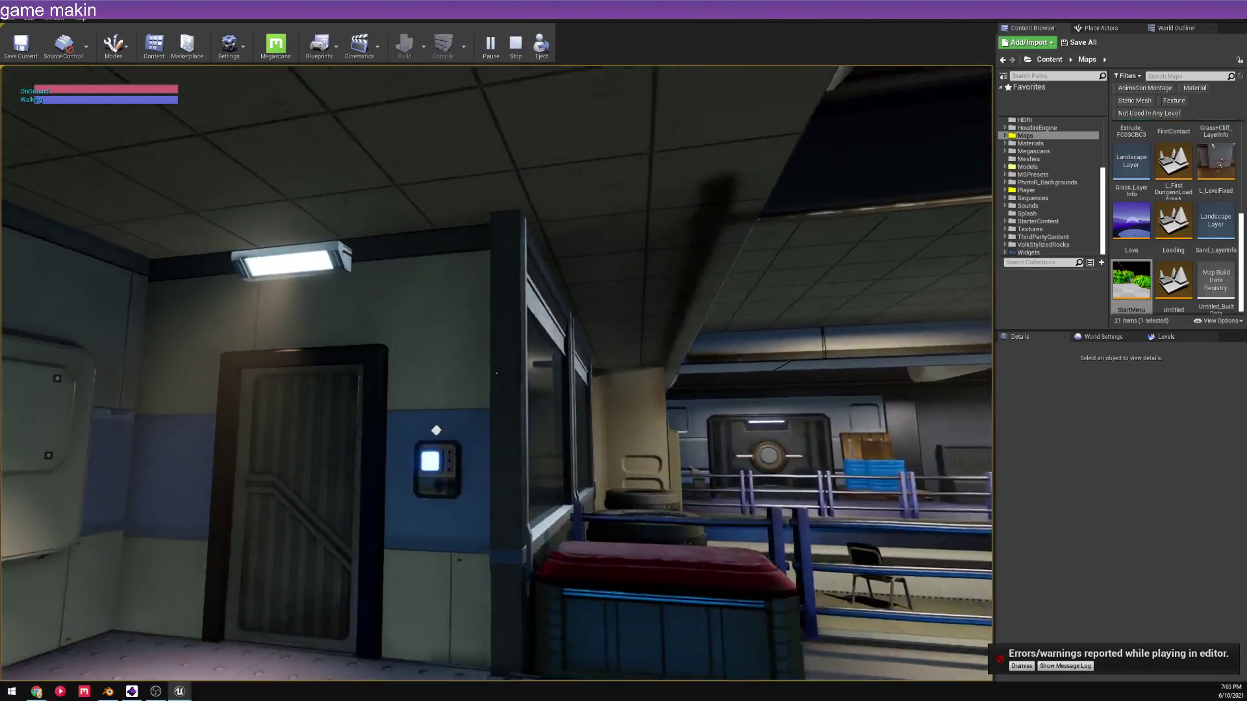
key(w)
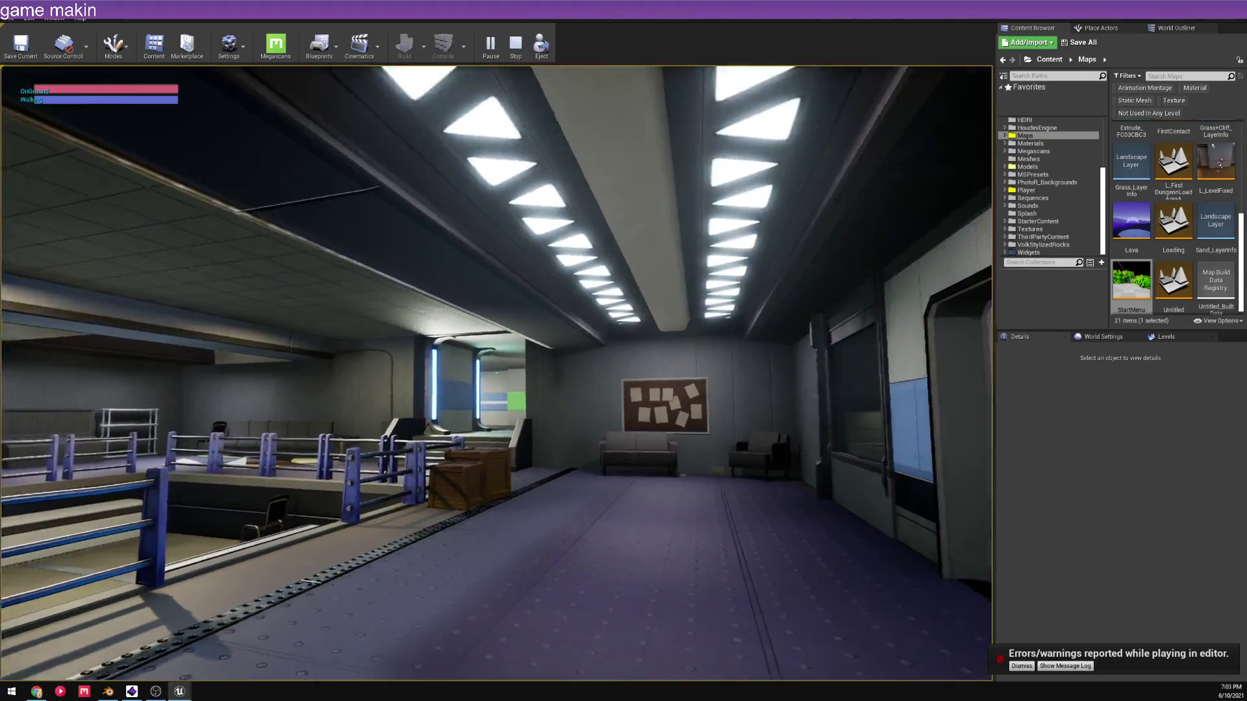
key(w)
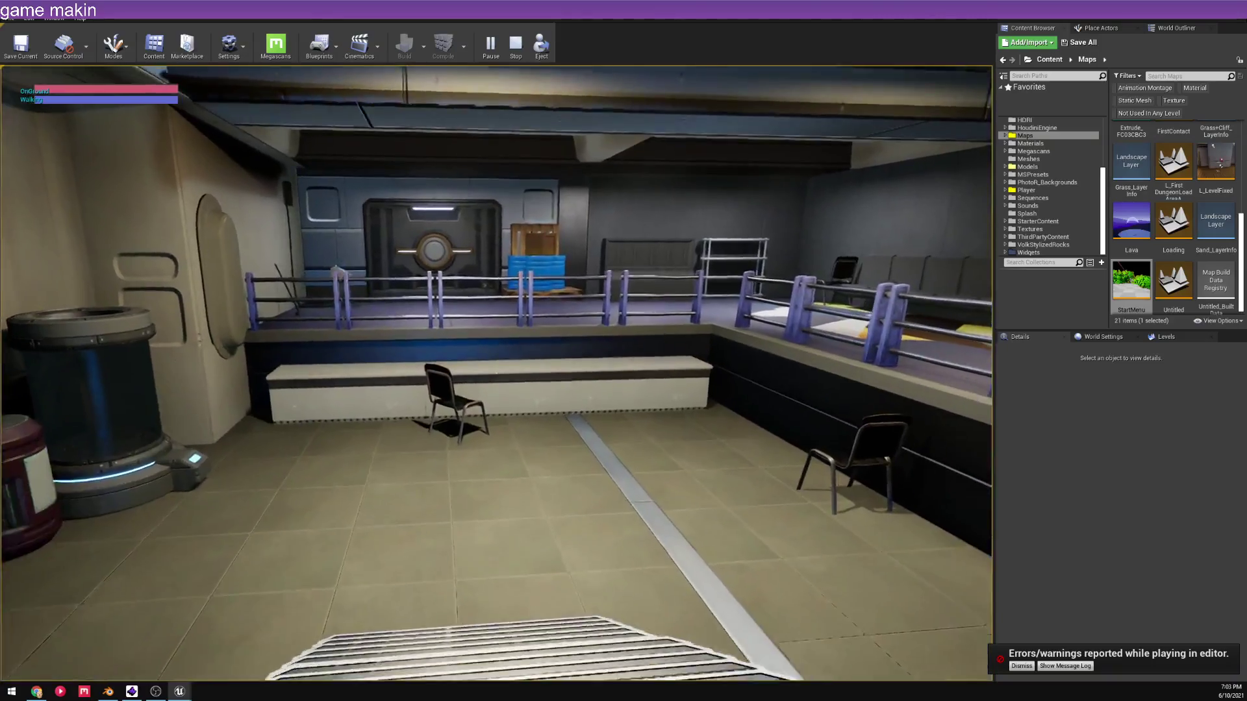
key(w)
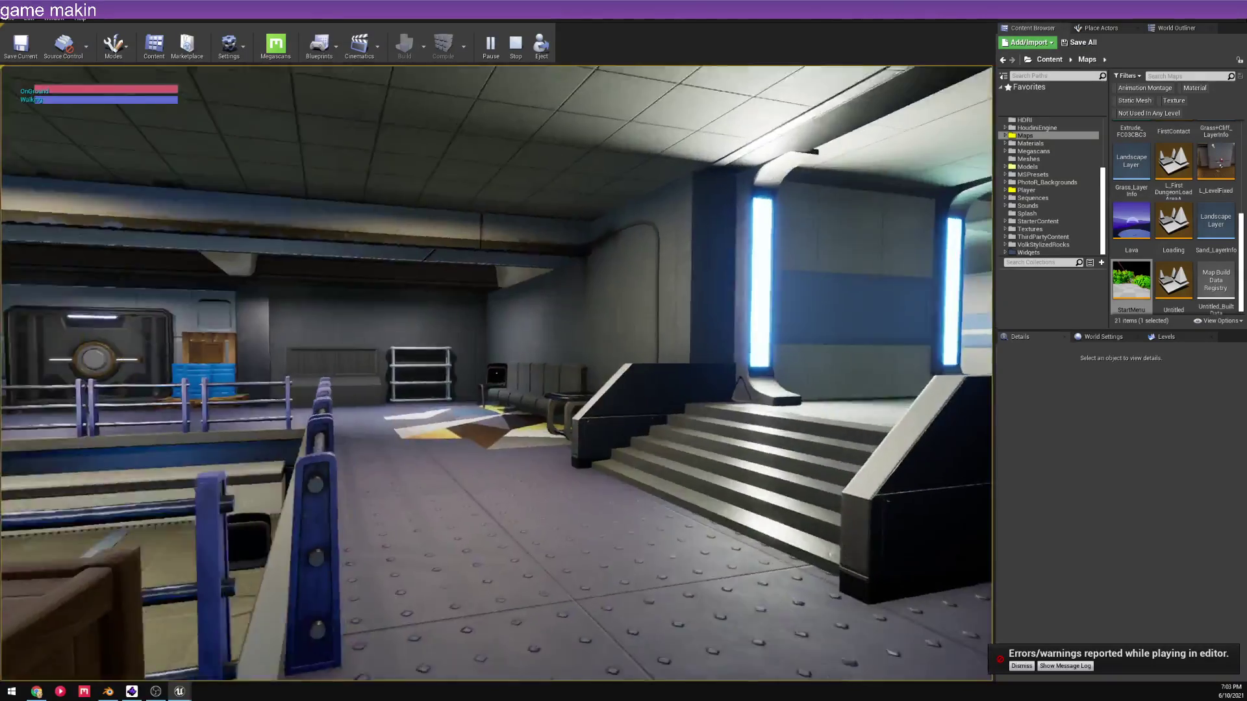
- Climb the lit stairs, try the double door at the corridor's end, and walk back towards the round-lock door
key(w)
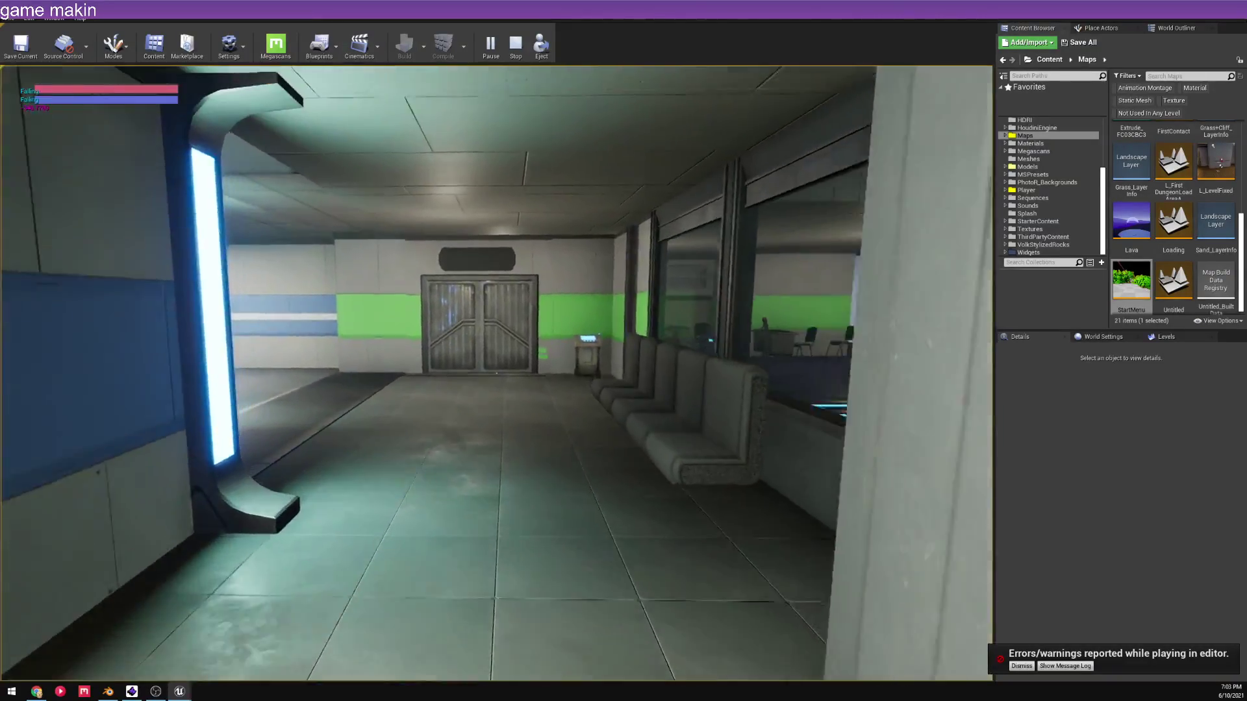
key(w)
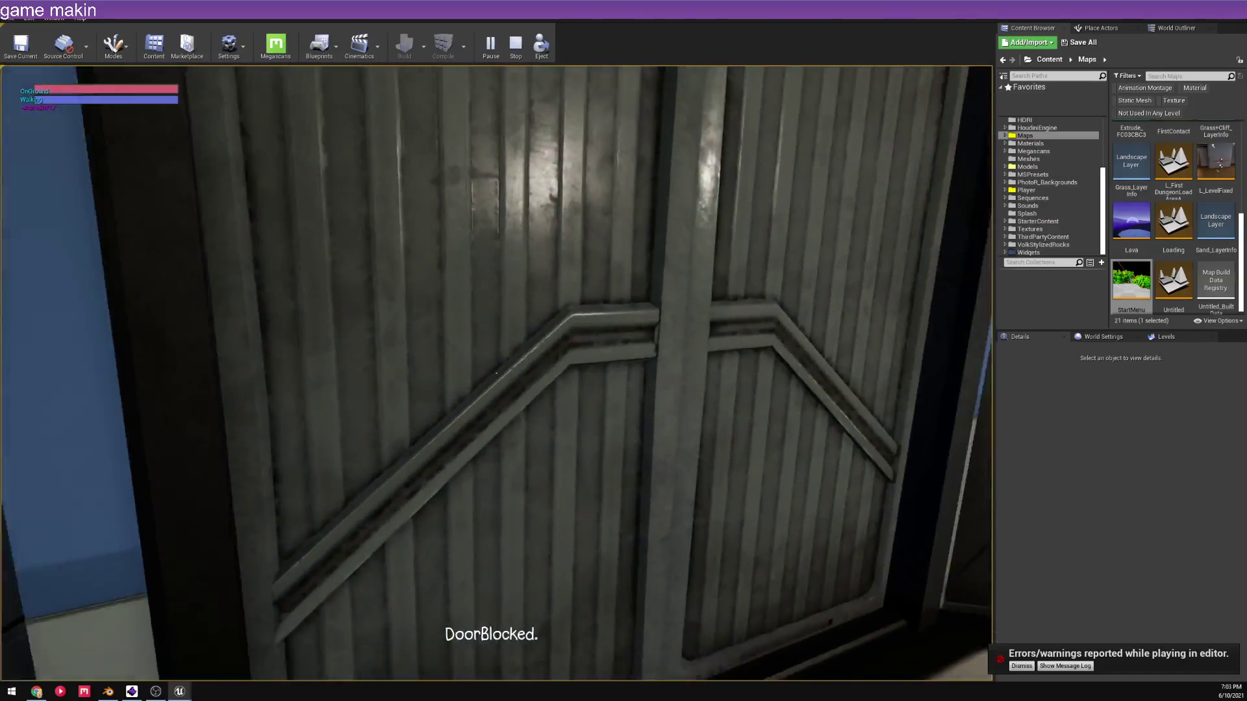
key(w)
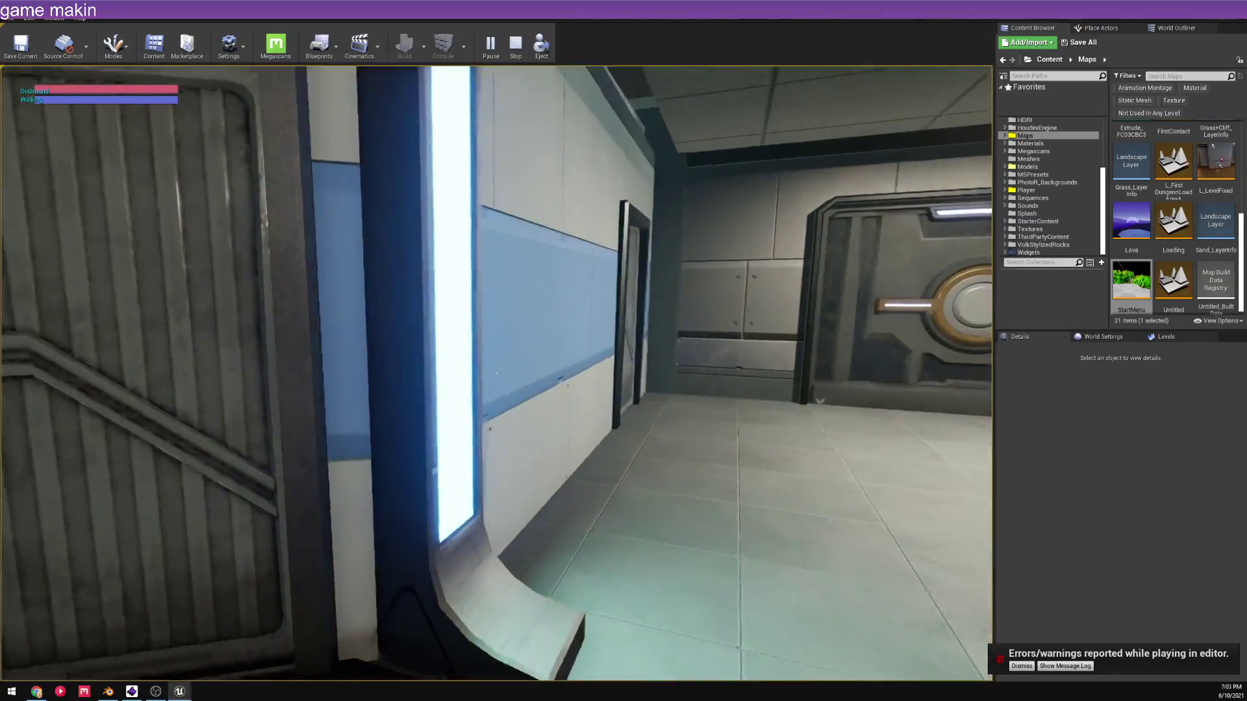
key(w)
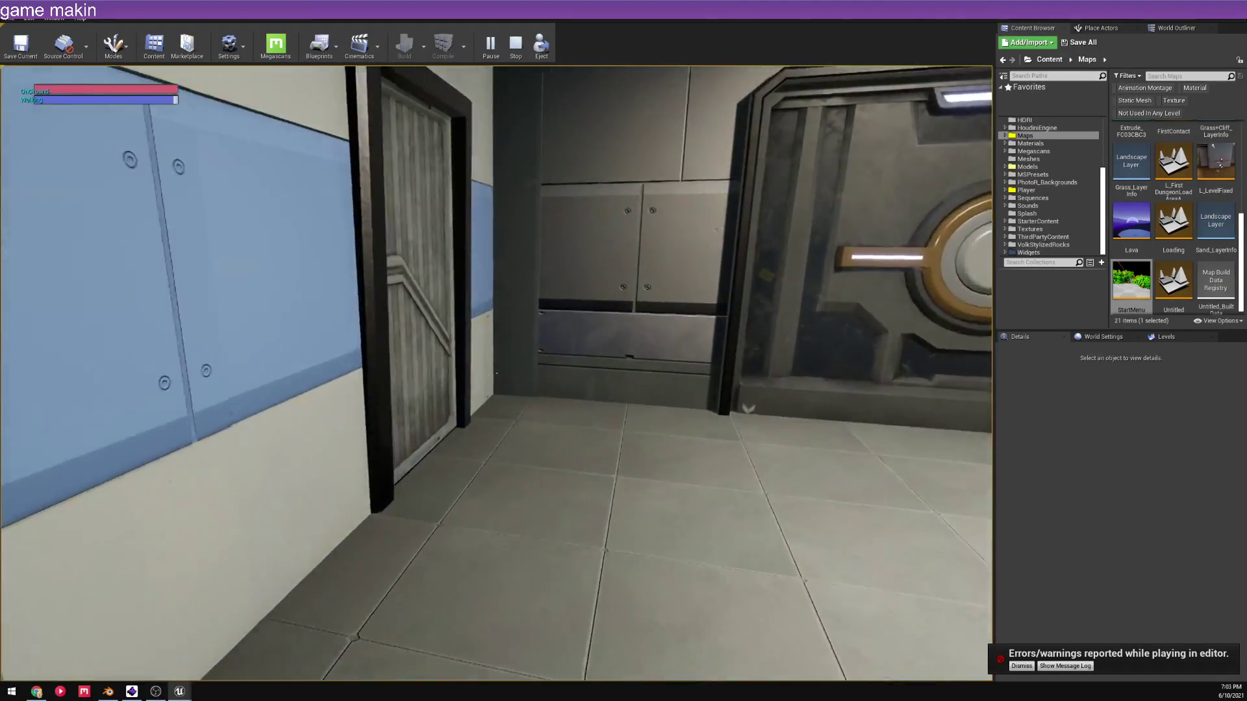
key(w)
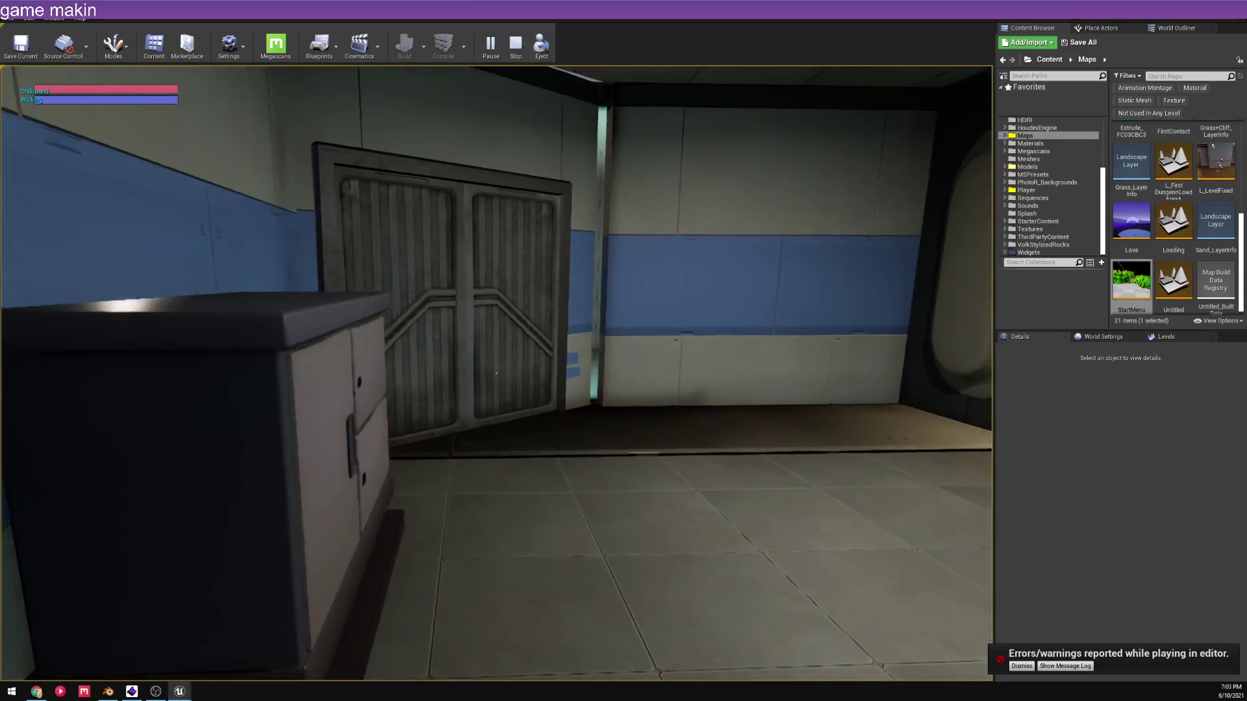
- Explore the side area with the storage cabinet, danger poster and electrical box, and try its single sliding door
key(w)
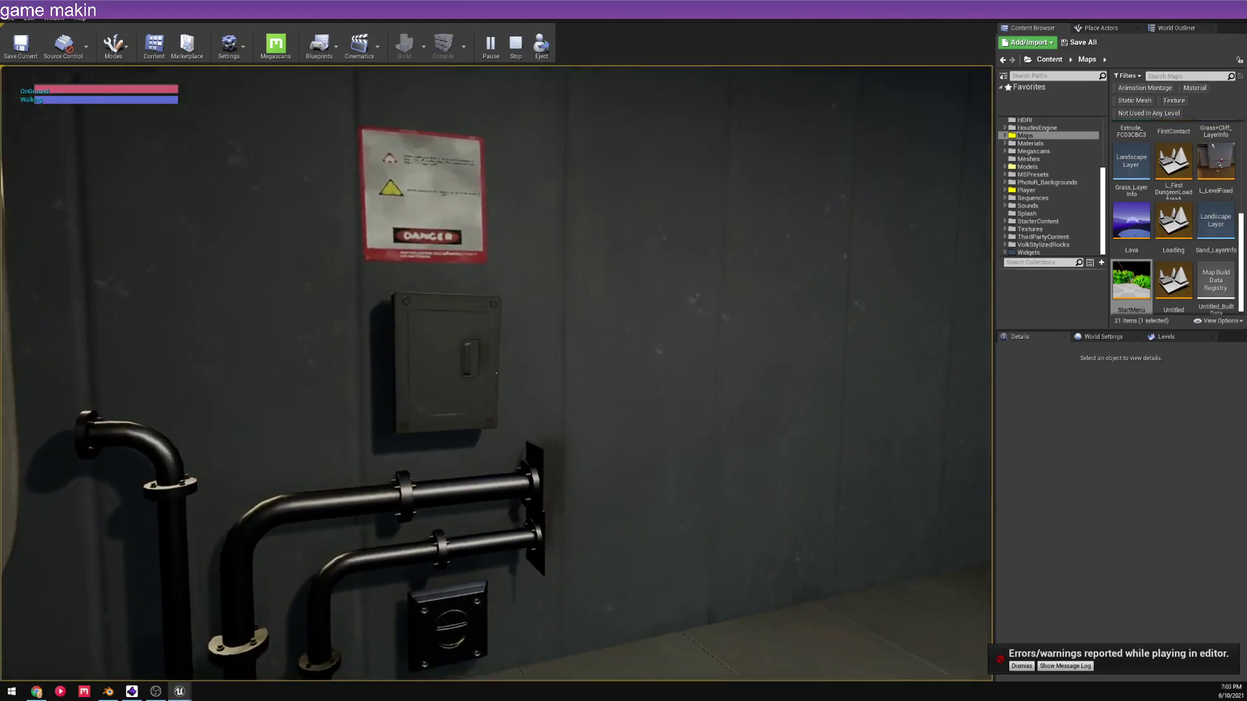
key(w)
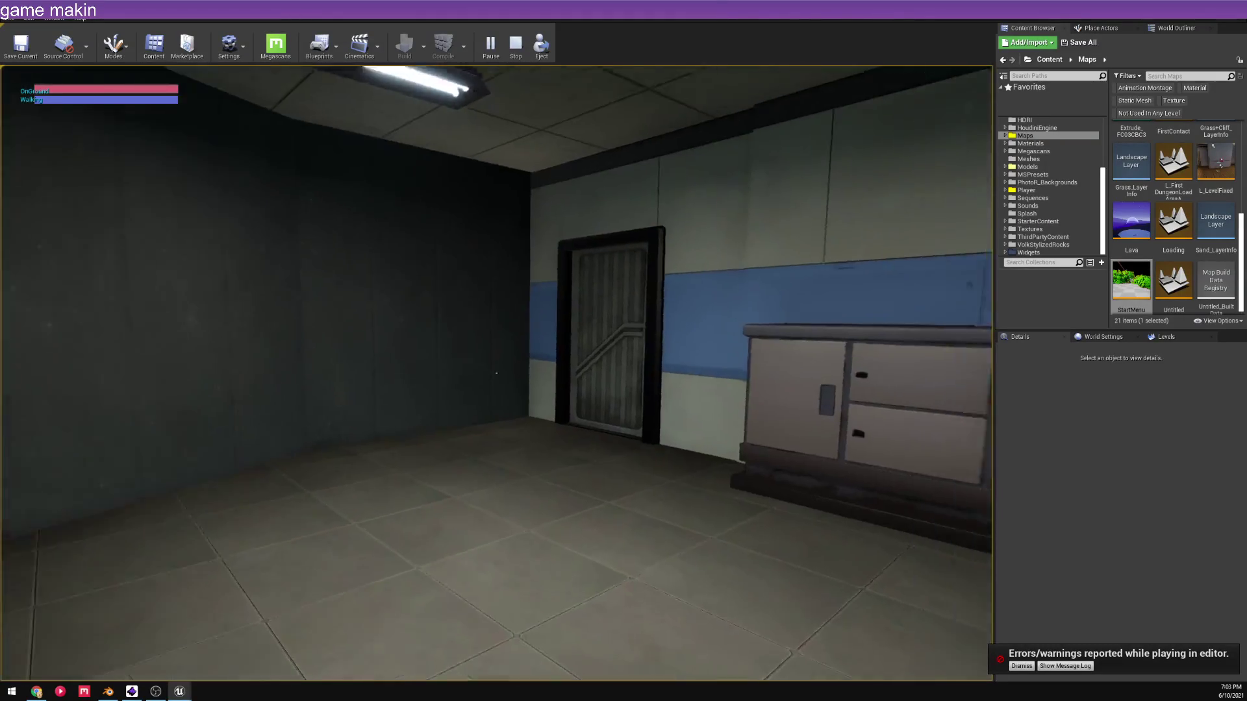
key(w)
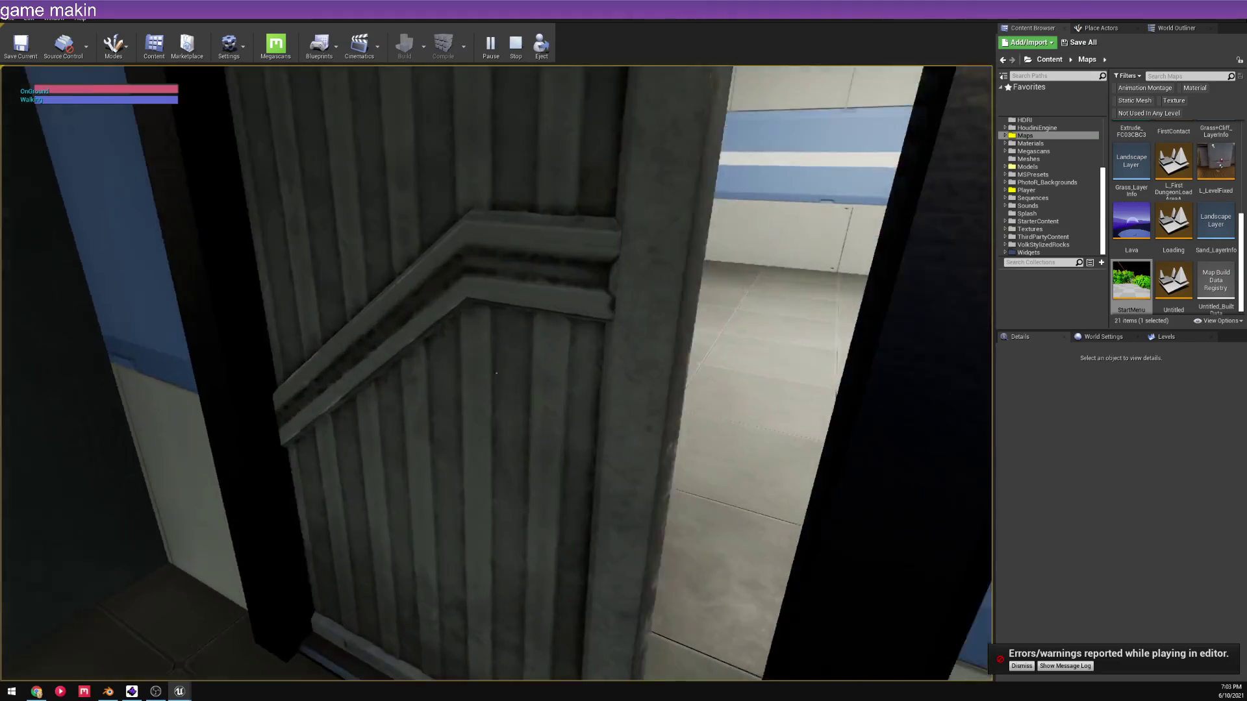
key(w)
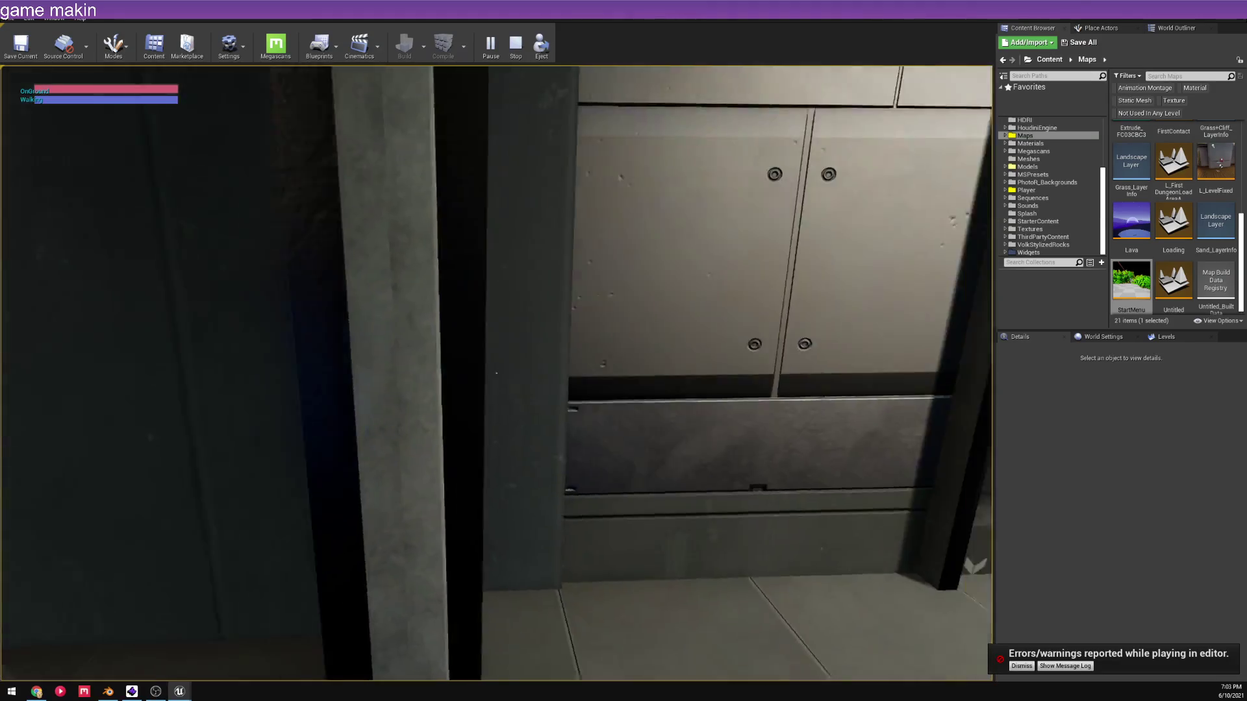
key(w)
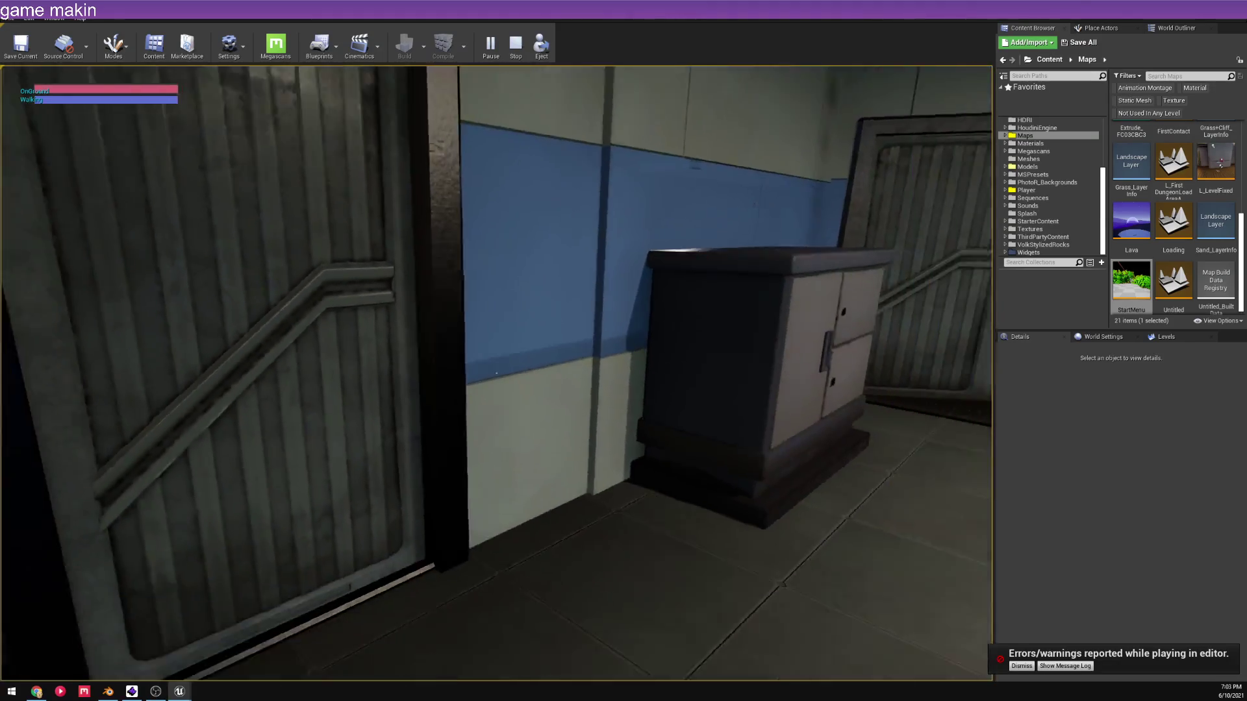
- Use the wall panel beside the round-lock door to bring up its Restricted Access keypad, and end the play session
key(w)
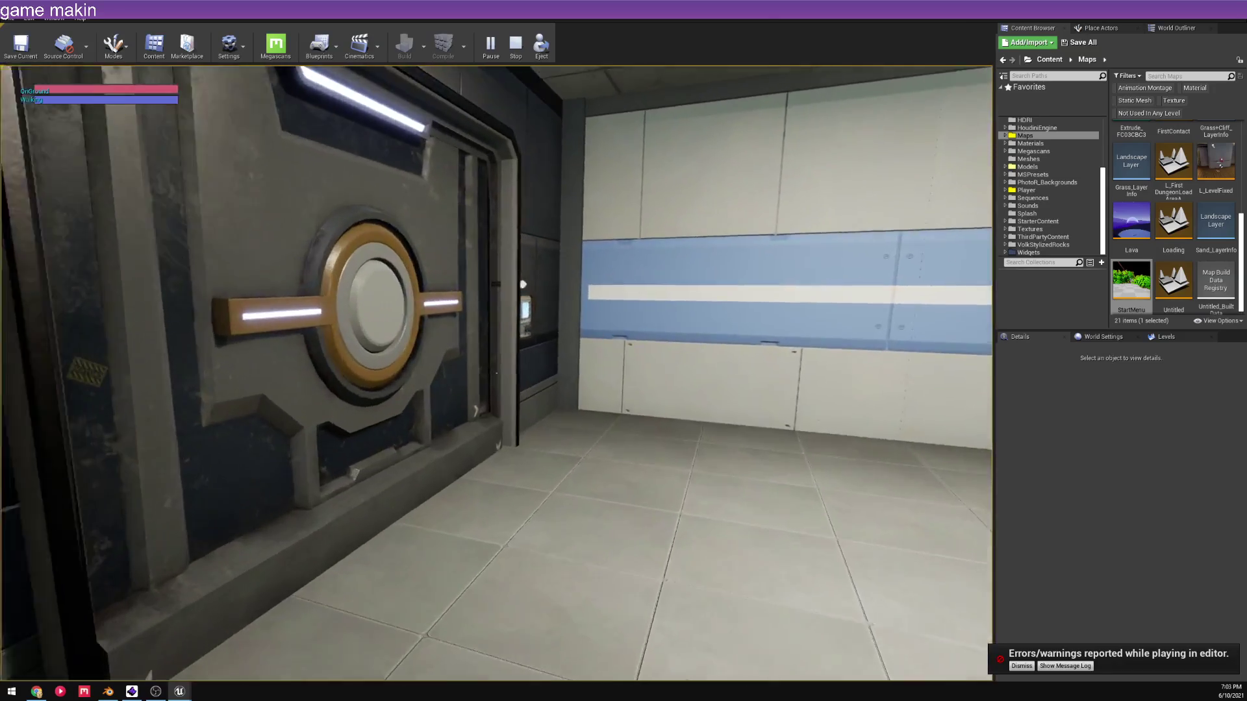
key(w)
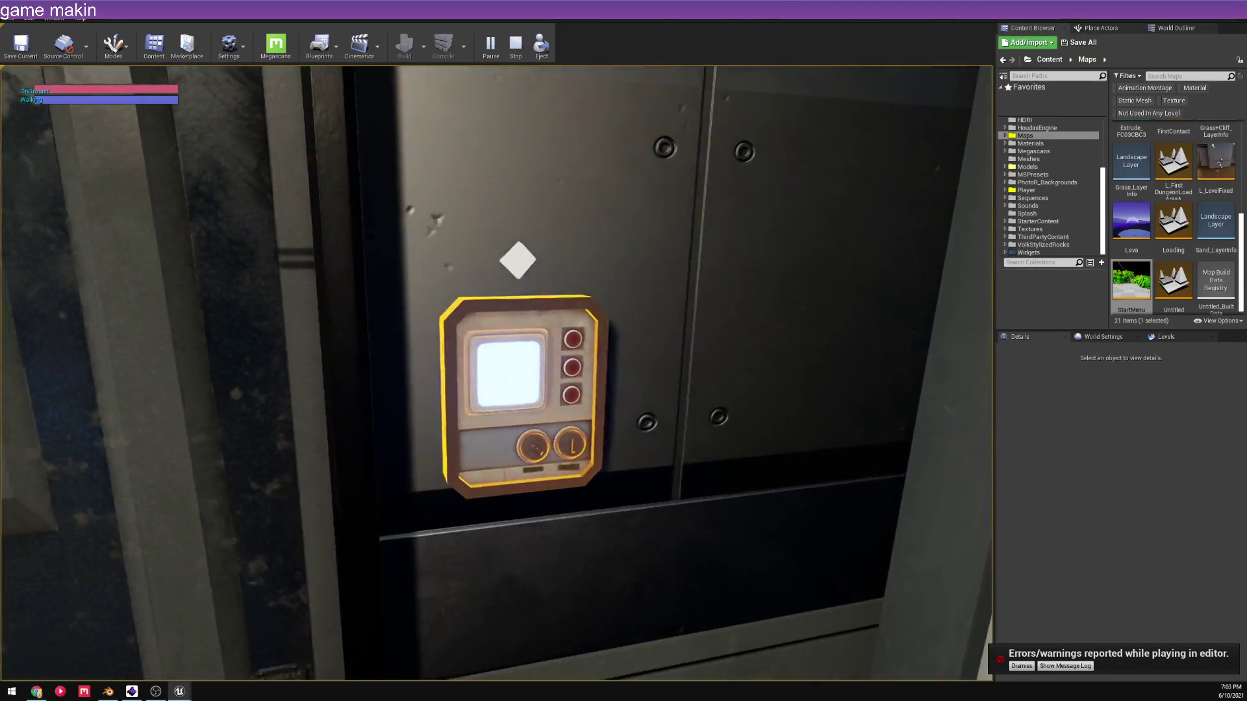
key(e)
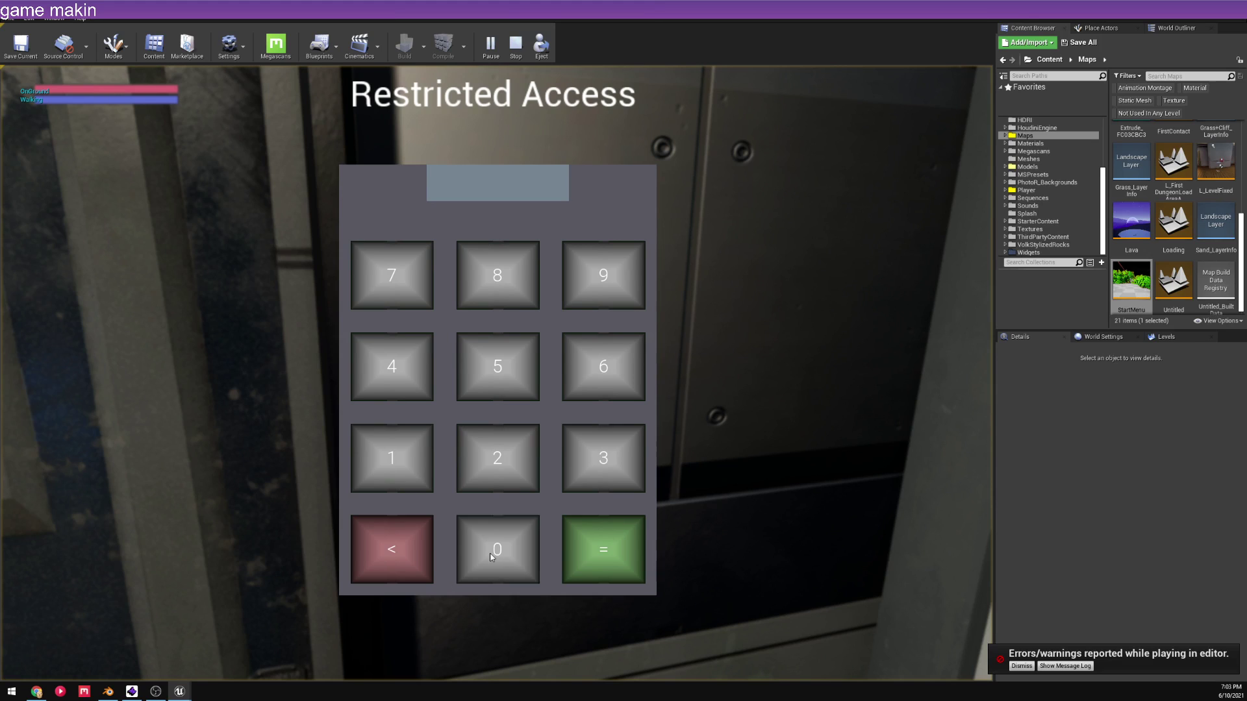
key(Escape)
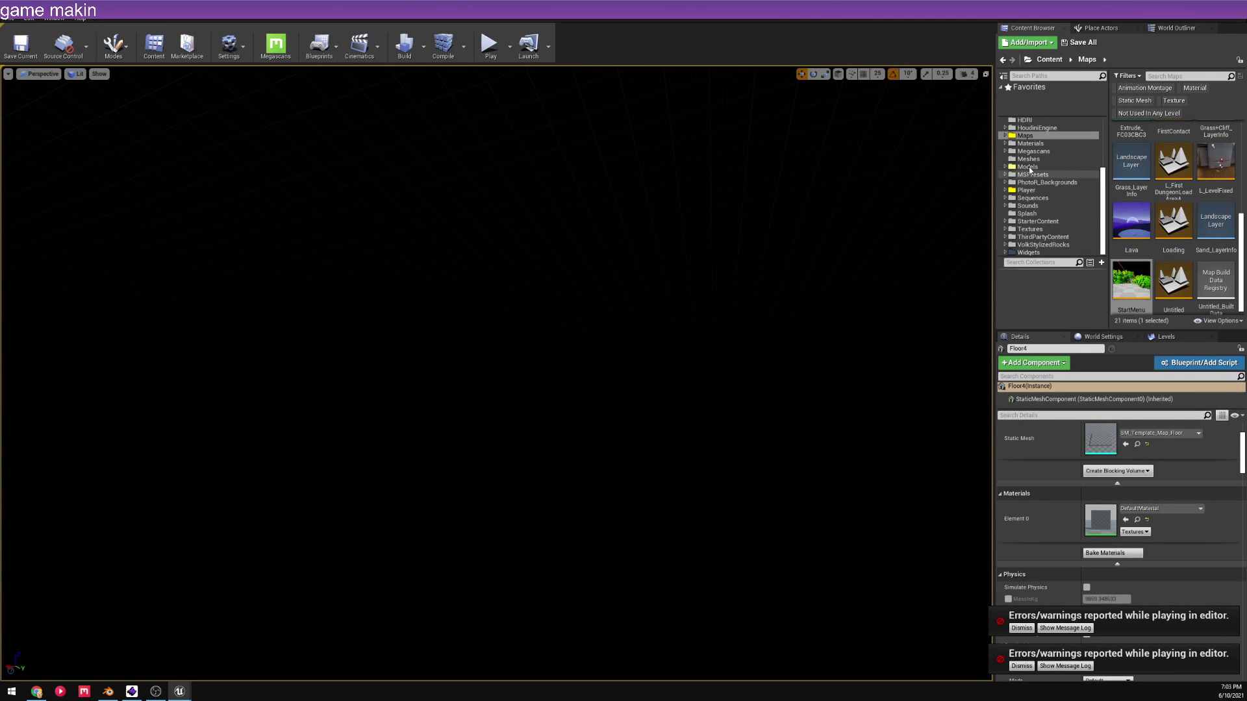
- Open the L_UndergroundLabs level from the SubLevels folder inside Maps
scroll(1033, 204, up, 4)
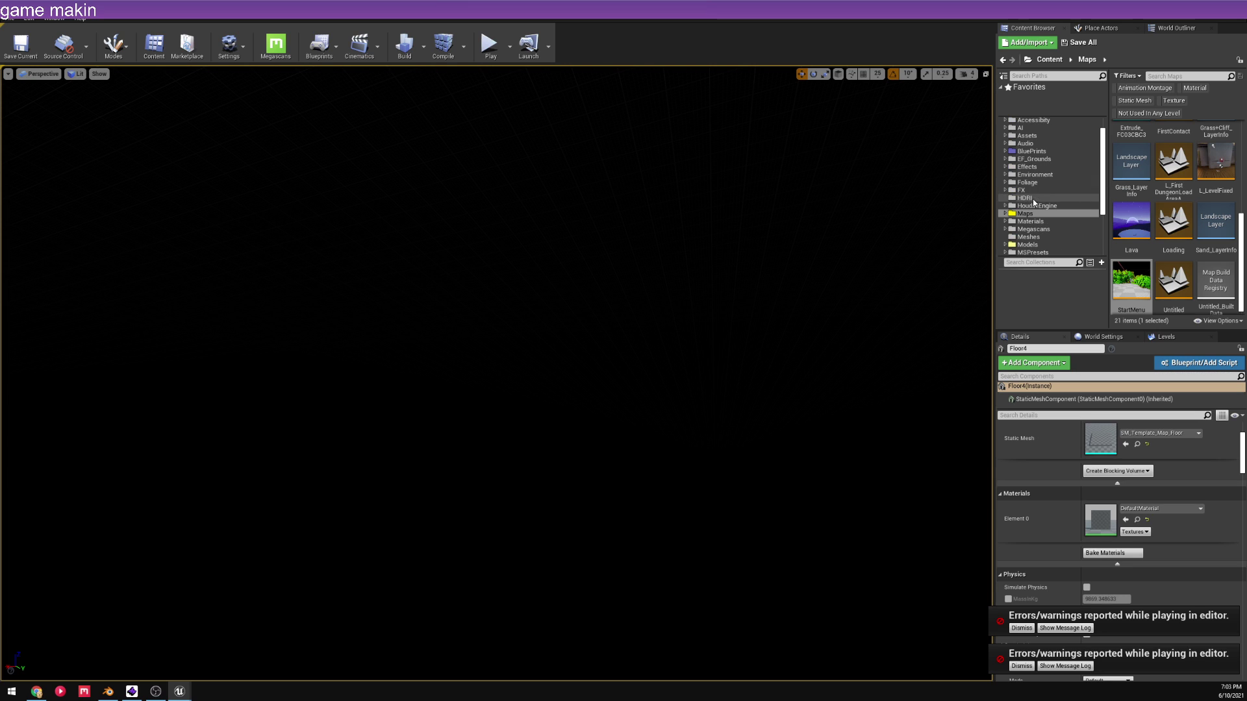
scroll(1170, 214, down, 1)
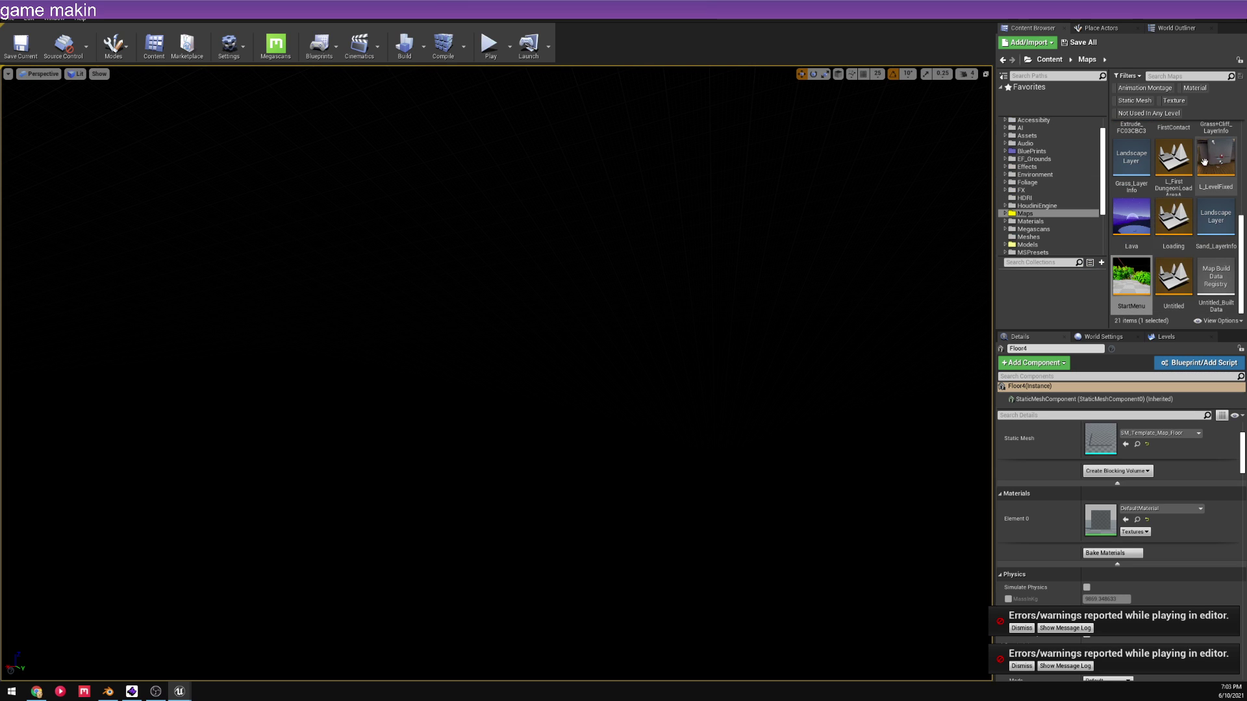
scroll(1198, 180, up, 5)
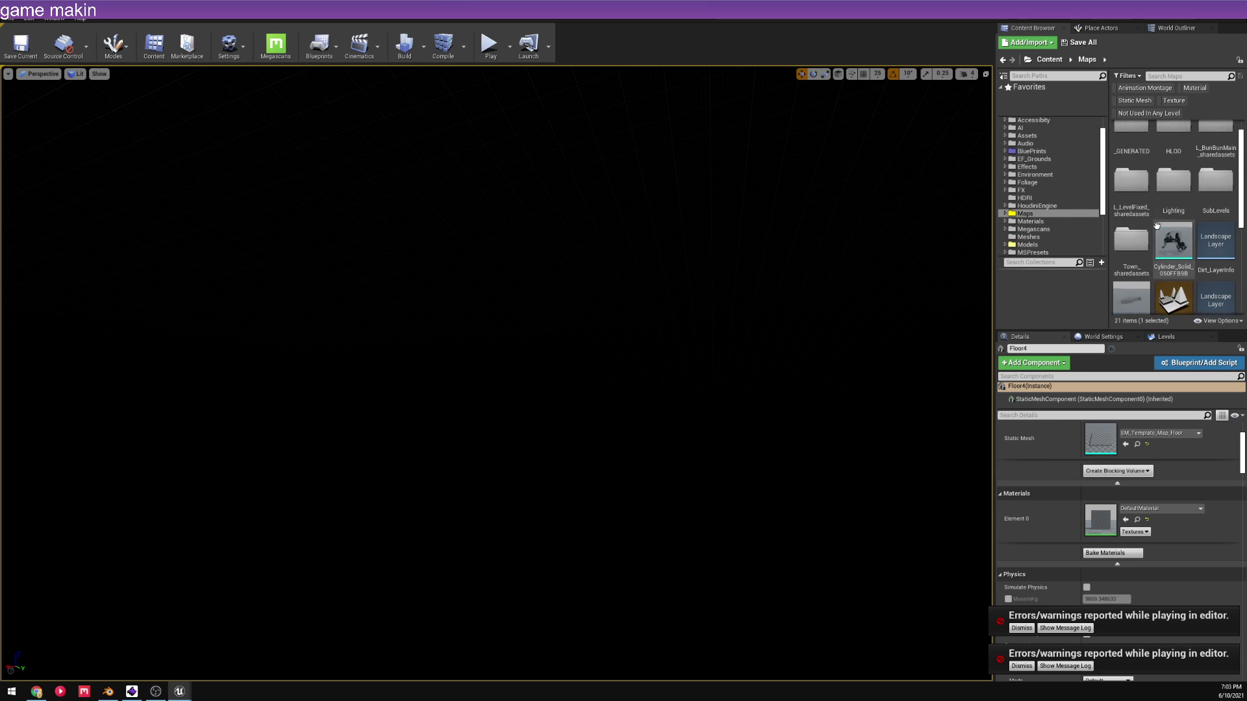
double_click(1173, 250)
scroll(1173, 215, down, 3)
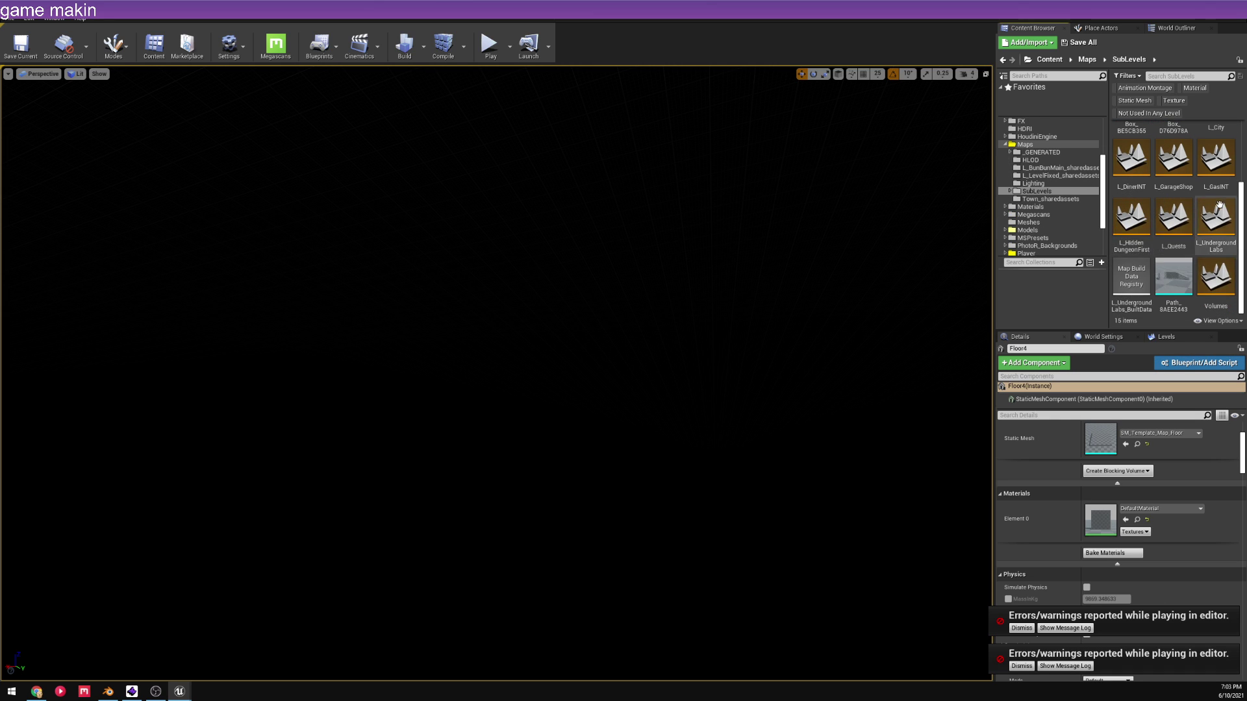
double_click(1216, 221)
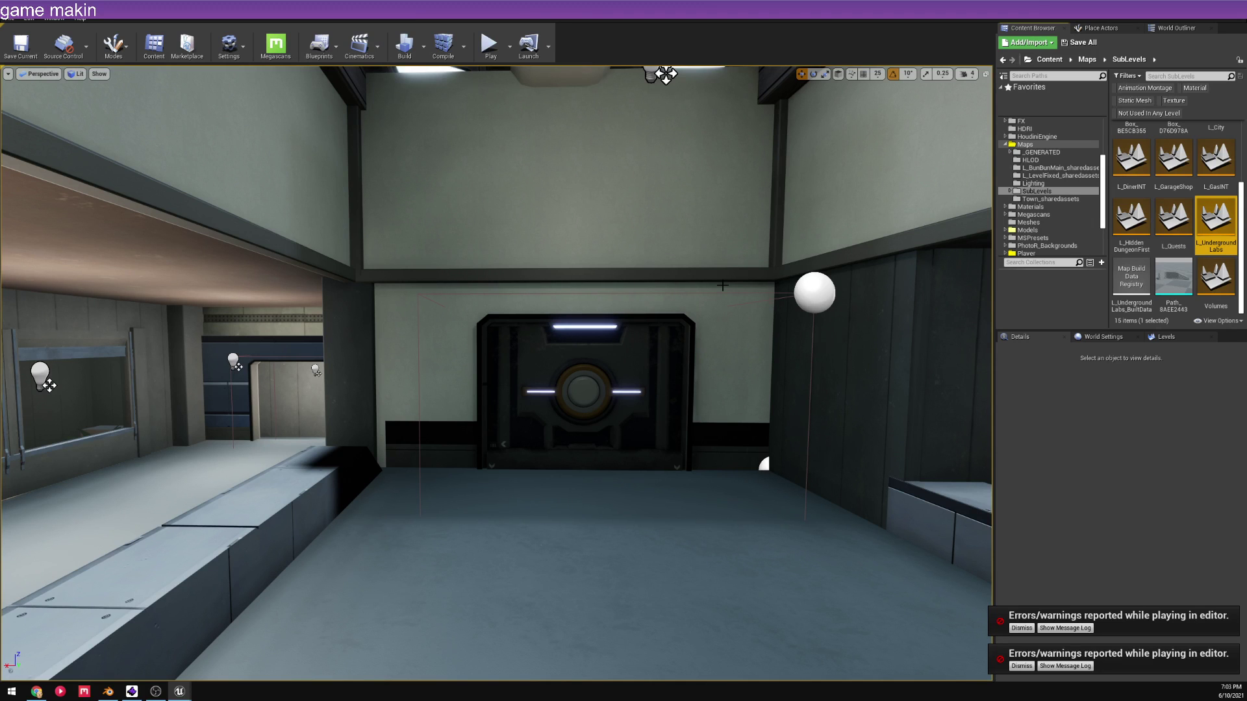
- Find the checkered KnifeBlockout on the kitchen counter, select it, bring up its mesh editor and close that window
right_drag(704, 380, 636, 426)
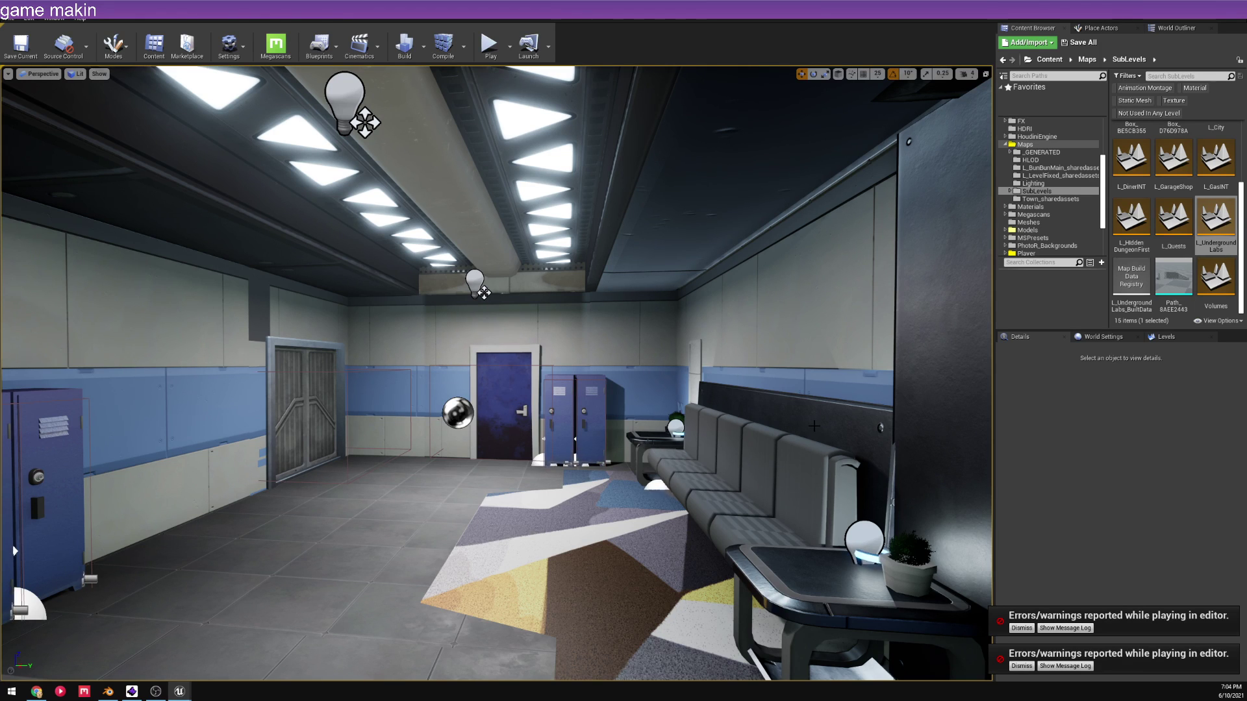
right_drag(733, 434, 641, 367)
key(w)
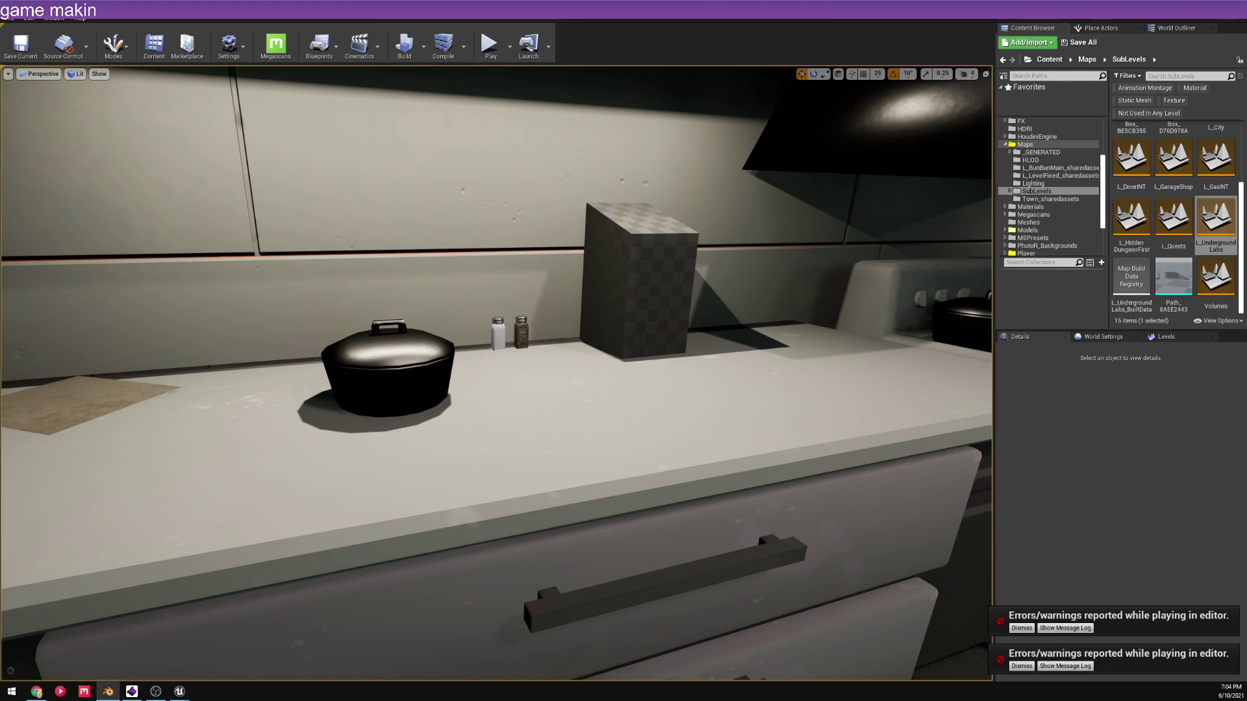
click(668, 286)
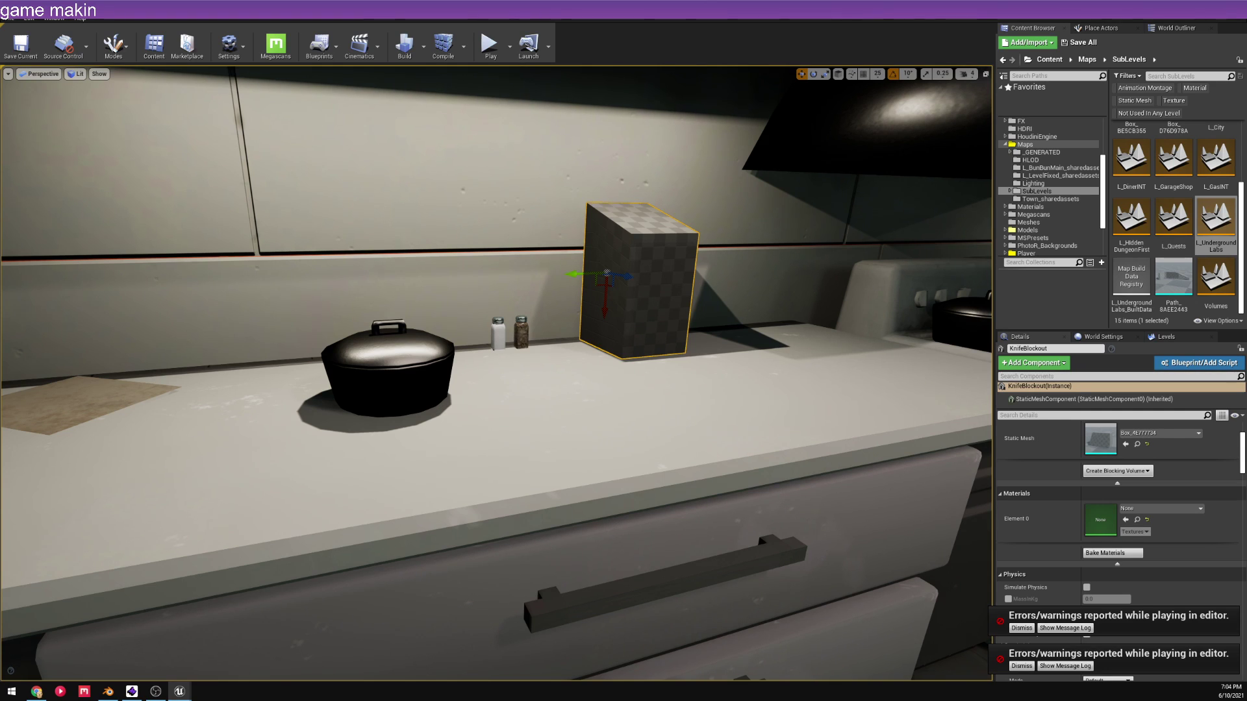
drag(1246, 130, 649, 159)
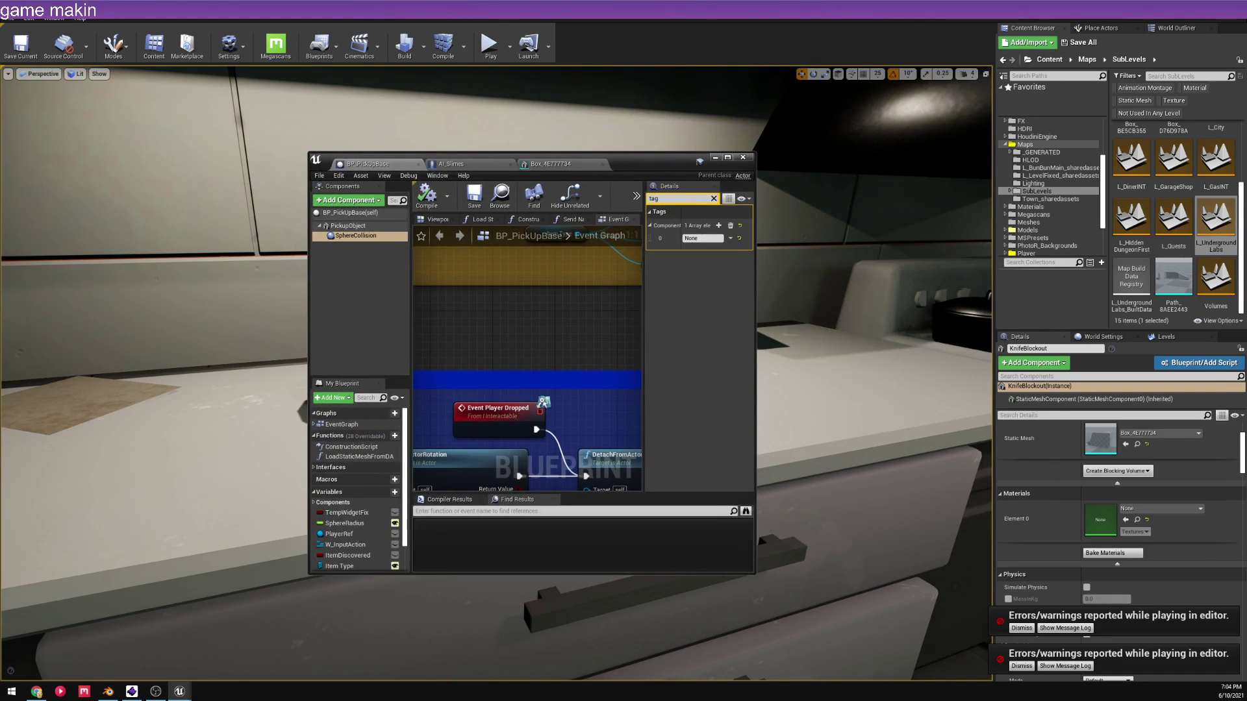
click(743, 157)
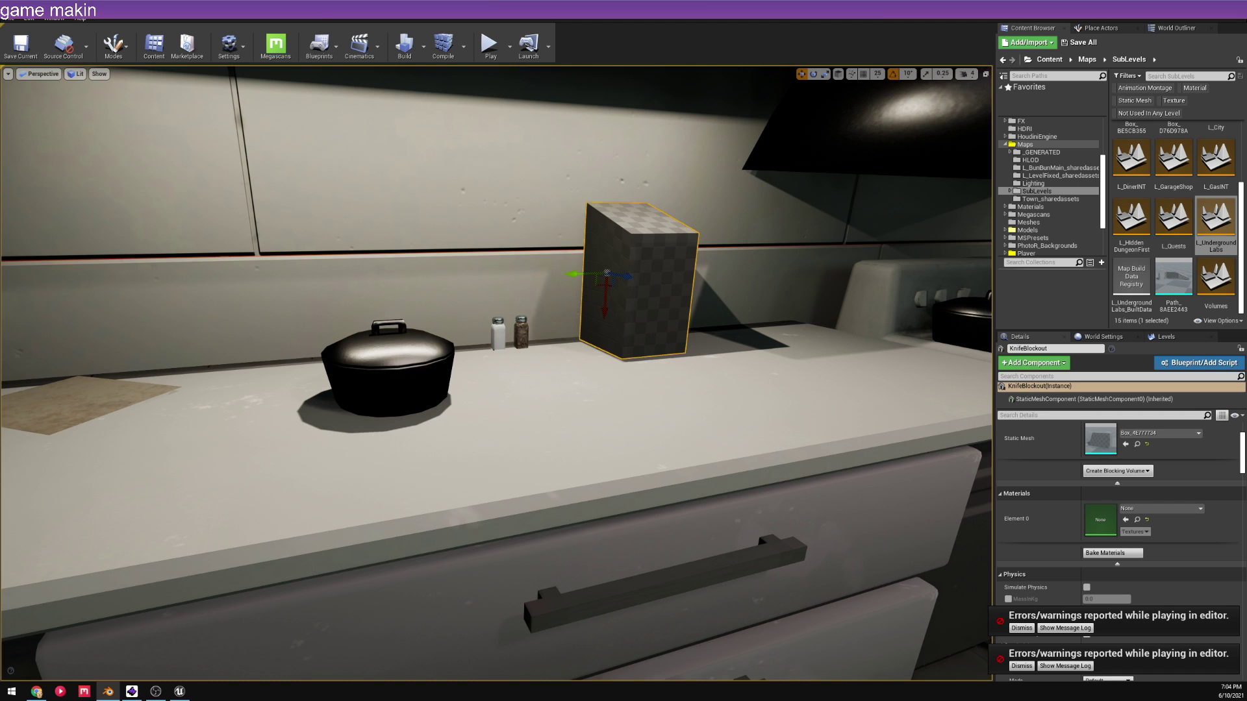
- Switch to Blender, look around its empty scene, and return to Unreal Editor
key(alt+Tab)
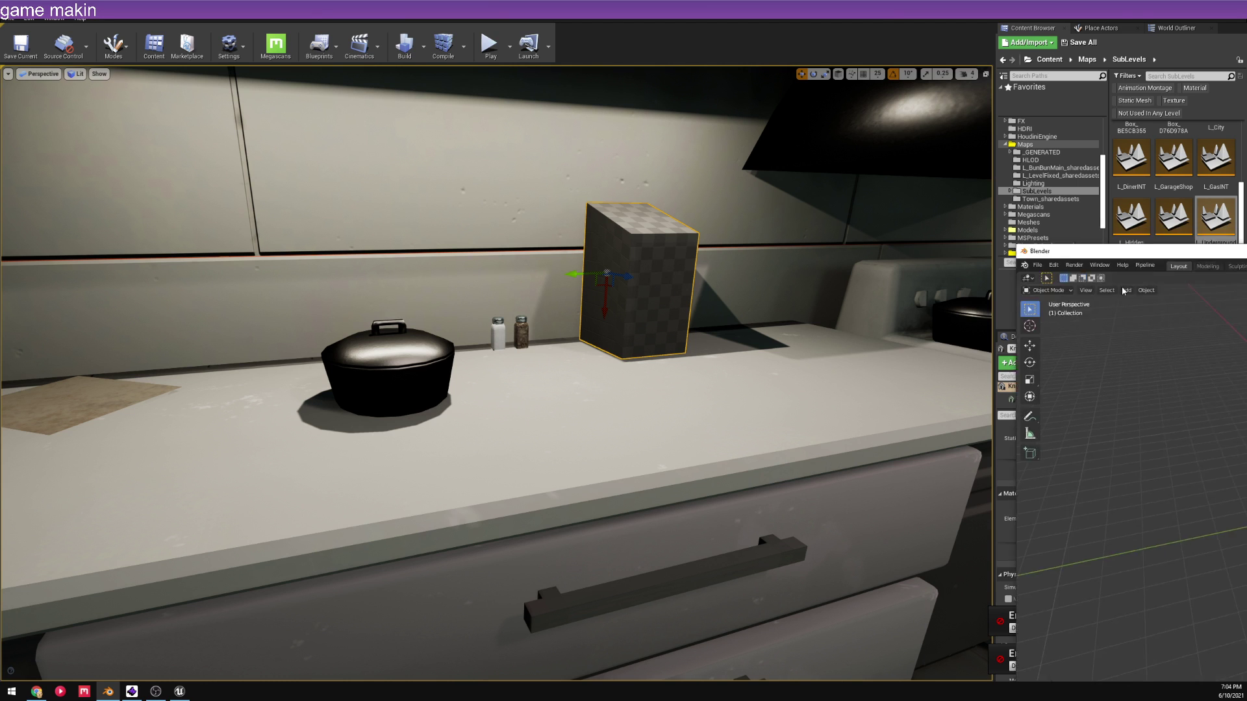
middle_drag(690, 252, 522, 316)
middle_drag(578, 272, 558, 348)
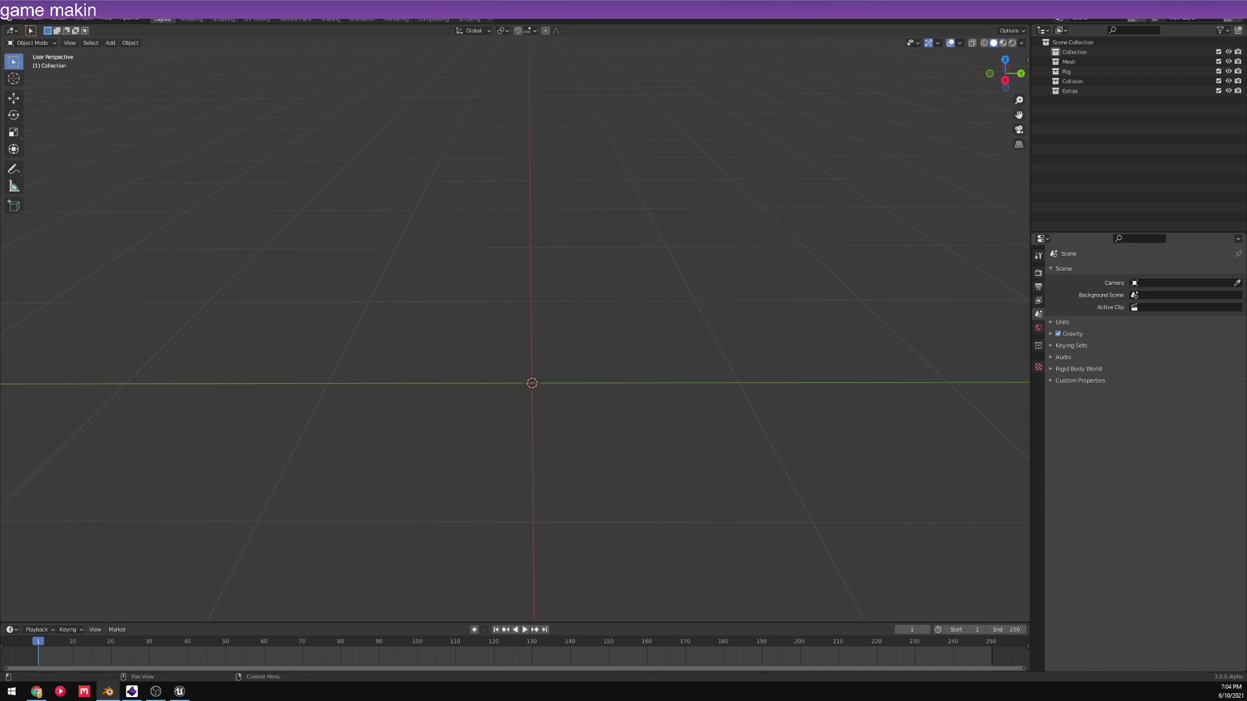
key(alt+Tab)
- Select a plate on the kitchen counter and examine it up close
right_drag(513, 375, 513, 375)
right_drag(621, 334, 620, 334)
click(532, 368)
click(496, 383)
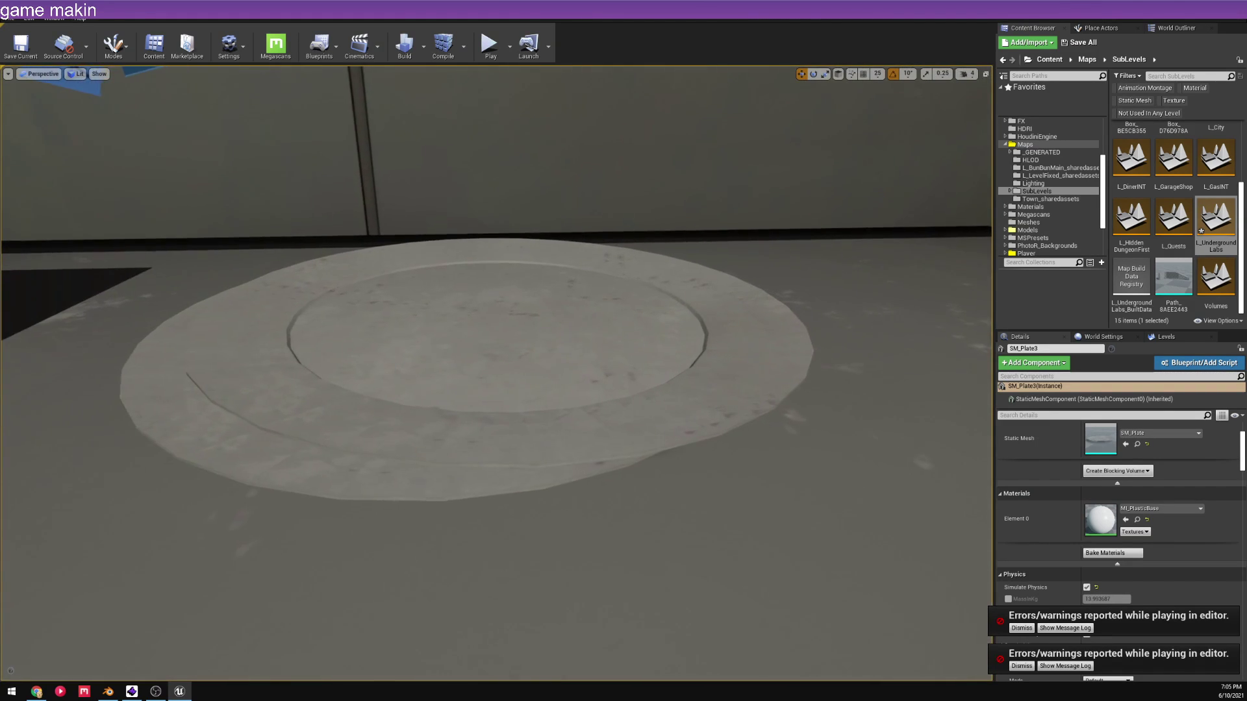
- Examine the counter around the sink, including the bottle, wall stickers and plates
key(s)
right_drag(497, 373, 590, 421)
key(a)
key(d)
key(e)
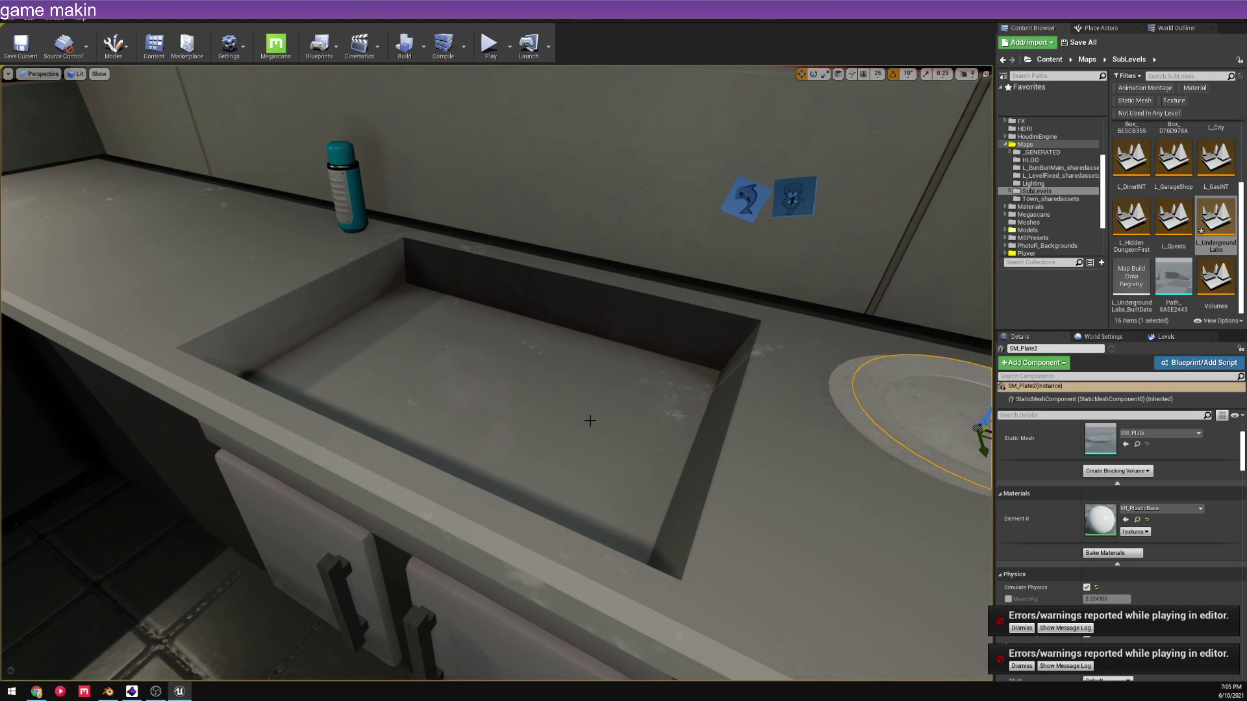
right_drag(704, 378, 782, 334)
key(s)
key(w)
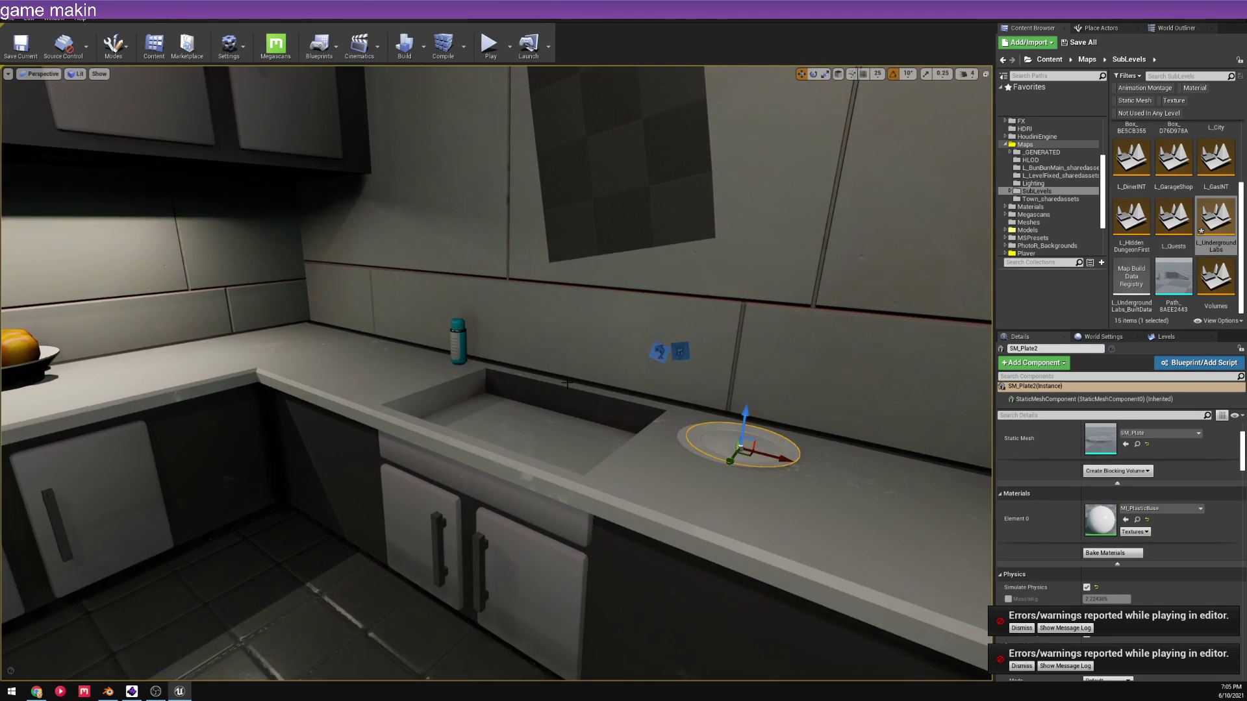
- Select the SM_KitchenCabinets mesh and inspect the upper cabinets and range hood along the kitchen wall
right_drag(567, 383, 624, 347)
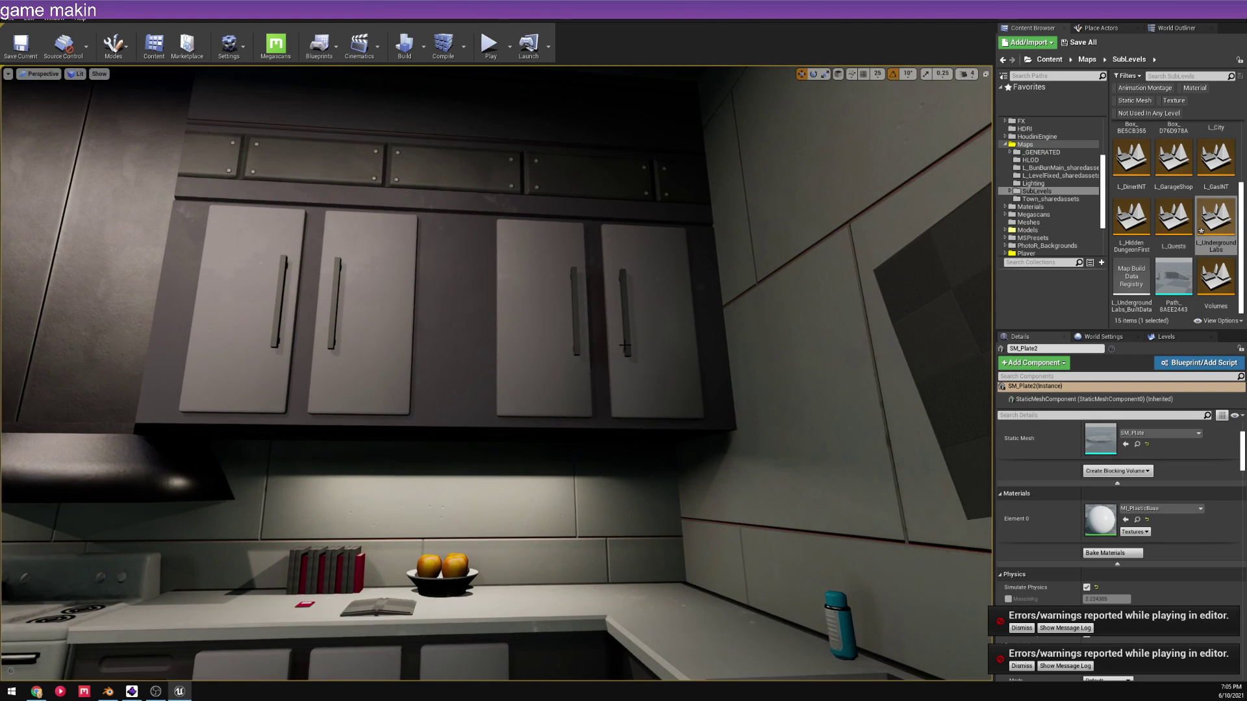
click(539, 259)
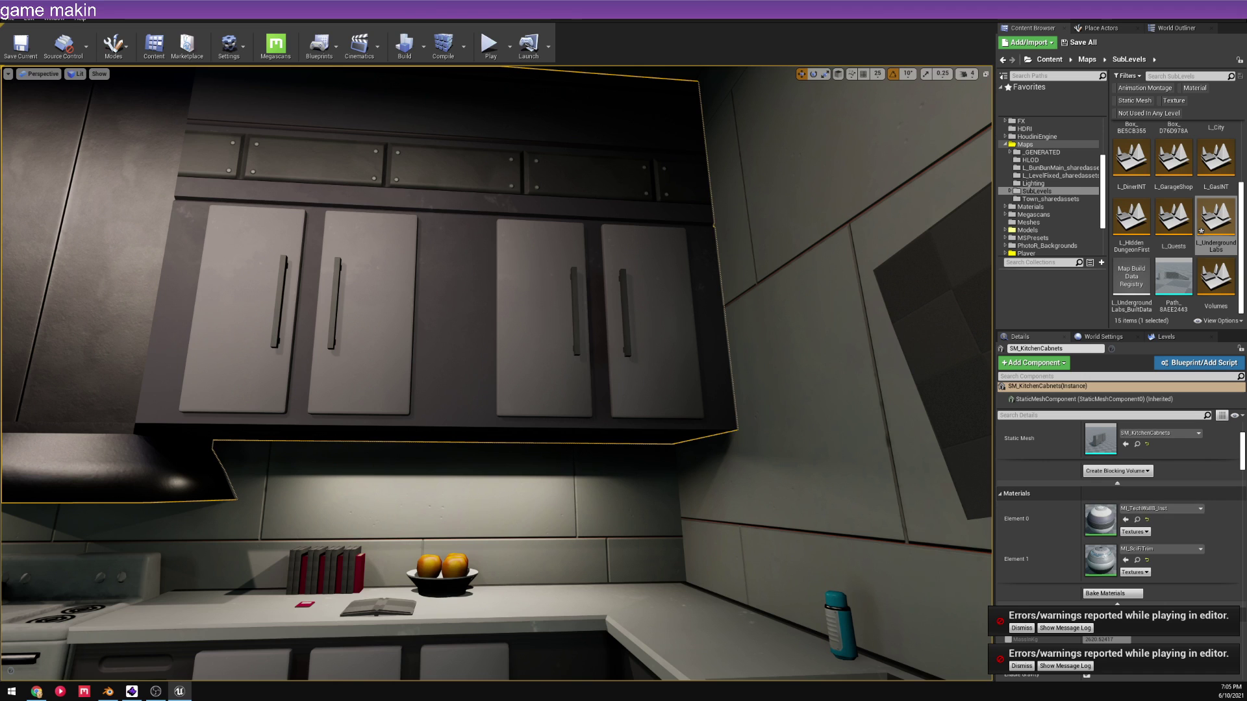
right_drag(873, 460, 838, 420)
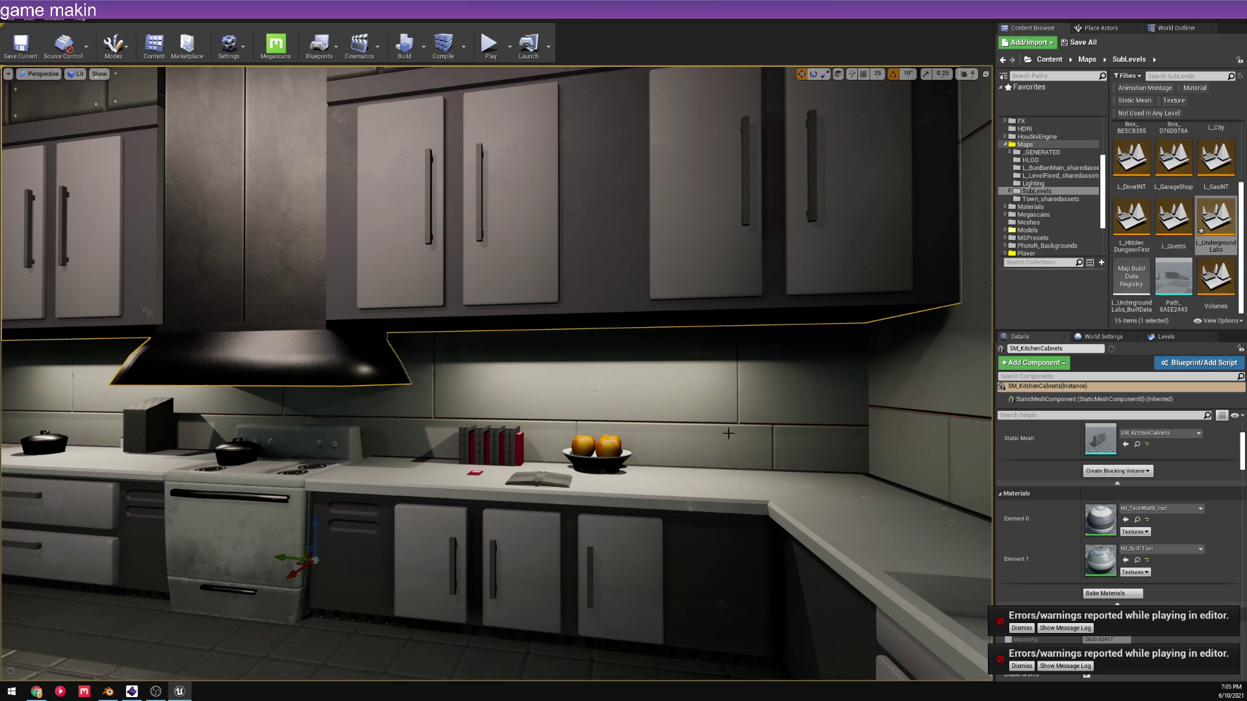
right_drag(701, 410, 588, 345)
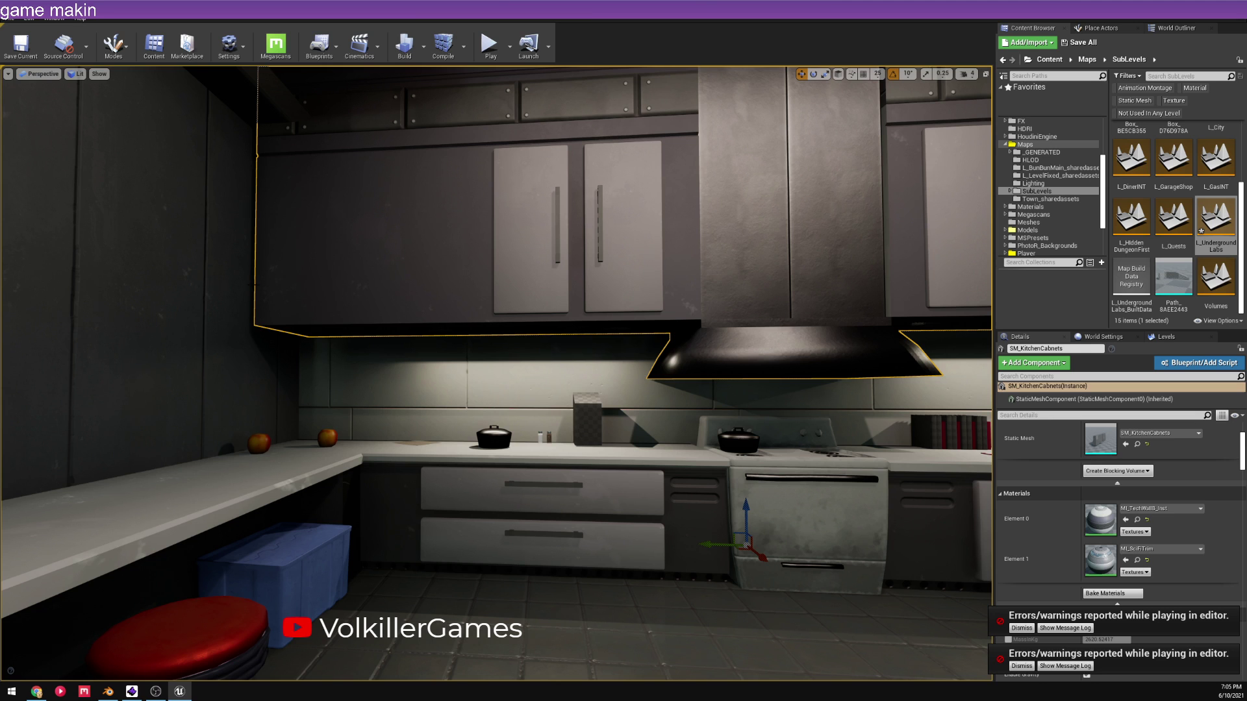
- Select the oven below the range hood and examine it up close
mouse_move(317, 357)
right_down()
mouse_move(416, 354)
mouse_move(312, 360)
right_up()
click(601, 364)
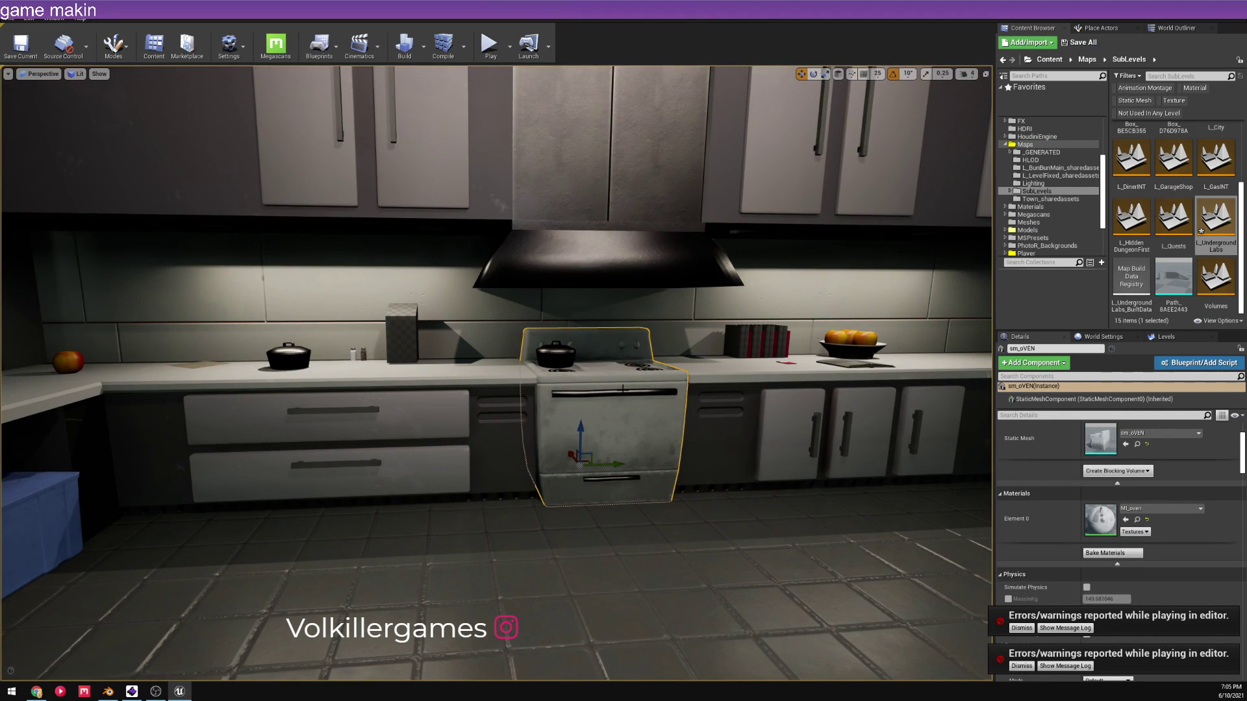
scroll(627, 419, up, 6)
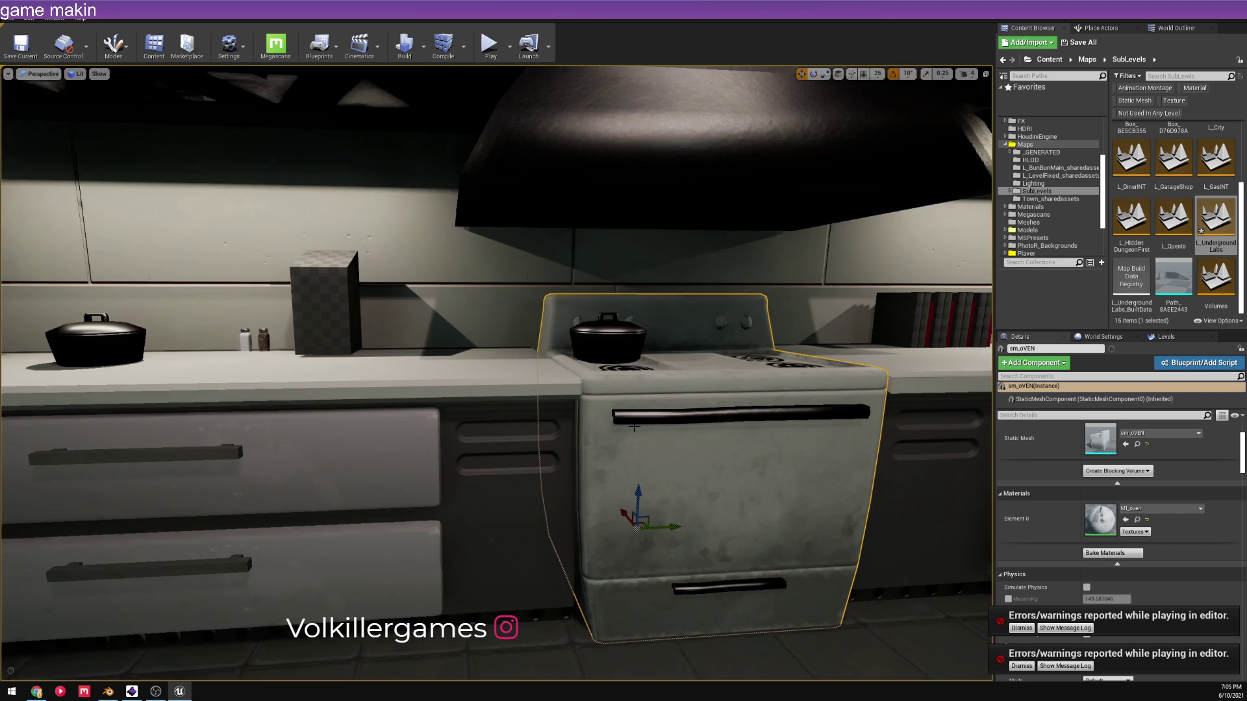
- Examine the kitchen counter's corner, including the fruit bowl, books and blue bottle beside the sink
middle_drag(626, 419, 708, 404)
right_drag(633, 411, 809, 393)
scroll(719, 470, up, 3)
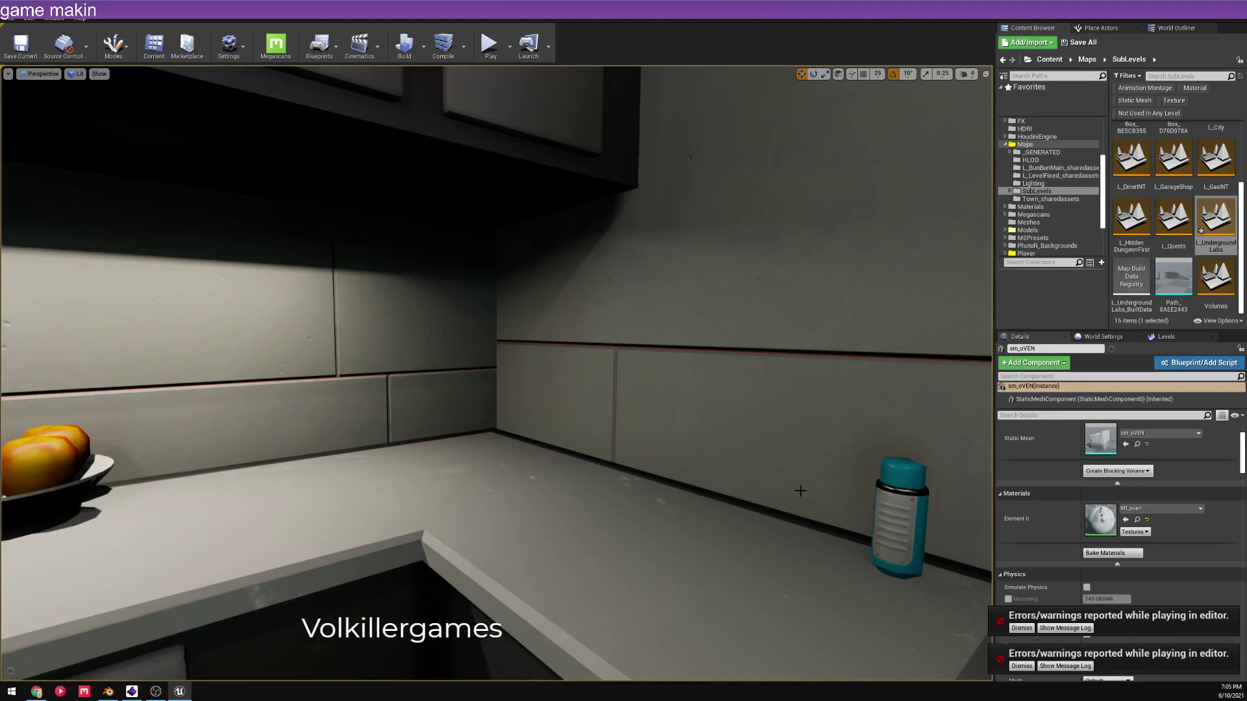
scroll(543, 391, down, 3)
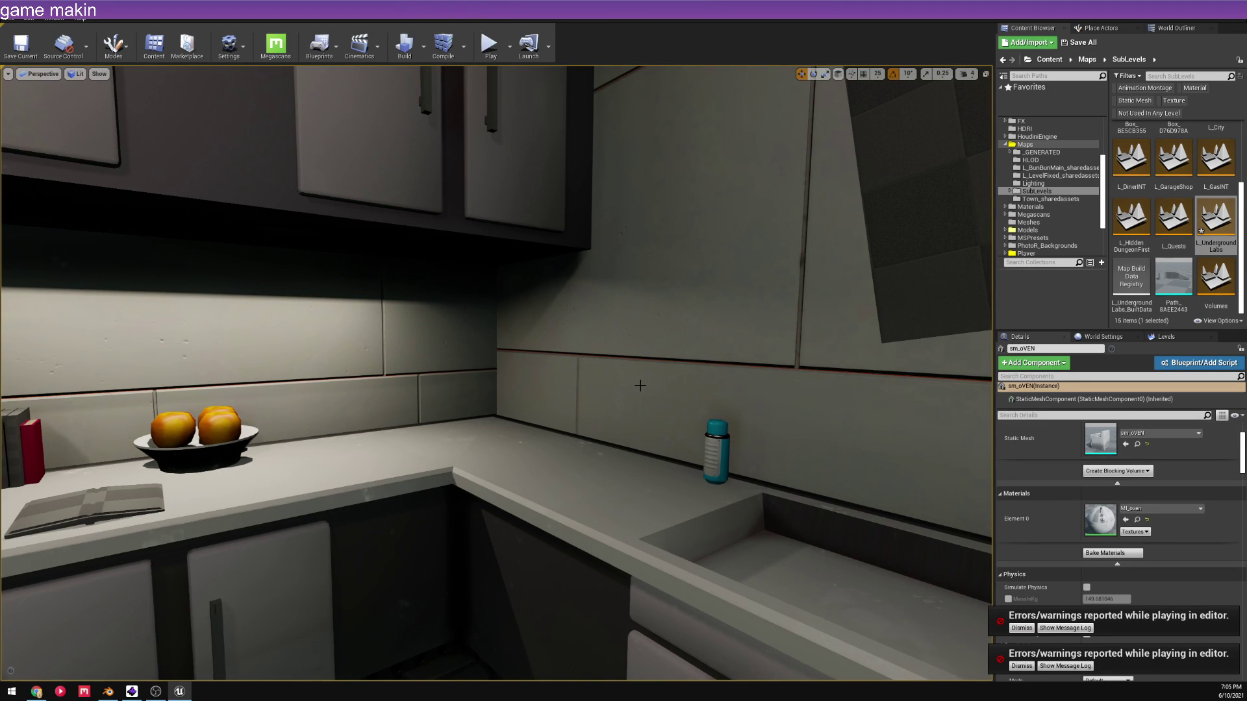
scroll(639, 382, down, 3)
right_drag(410, 341, 380, 337)
scroll(474, 354, up, 4)
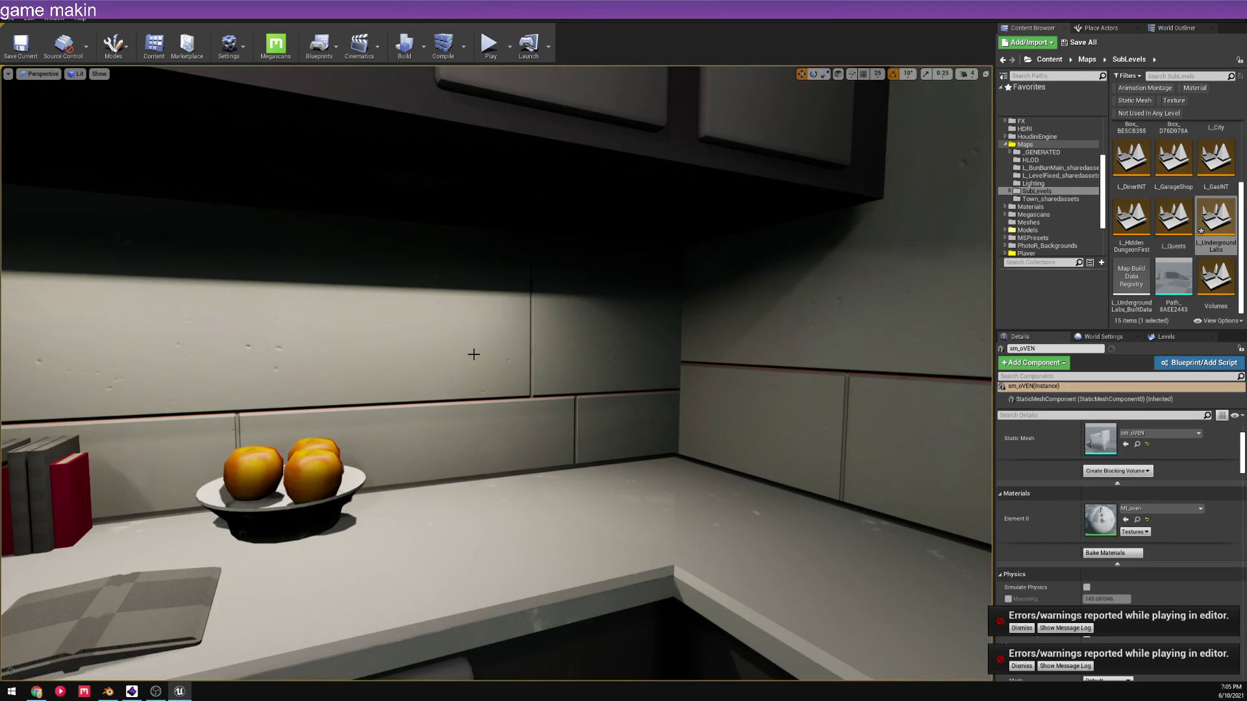
scroll(529, 310, down, 4)
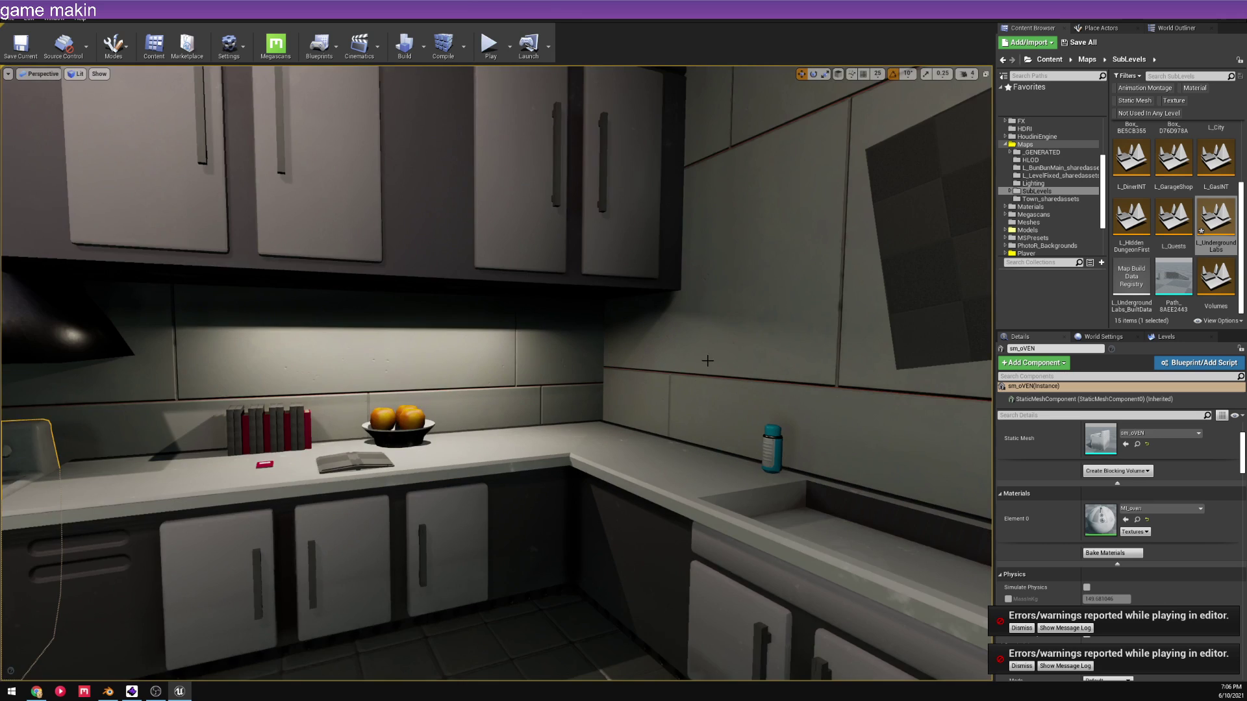
- Select the Poster mesh on the wall above the sink and examine it and the counter below up close
right_drag(708, 360, 766, 427)
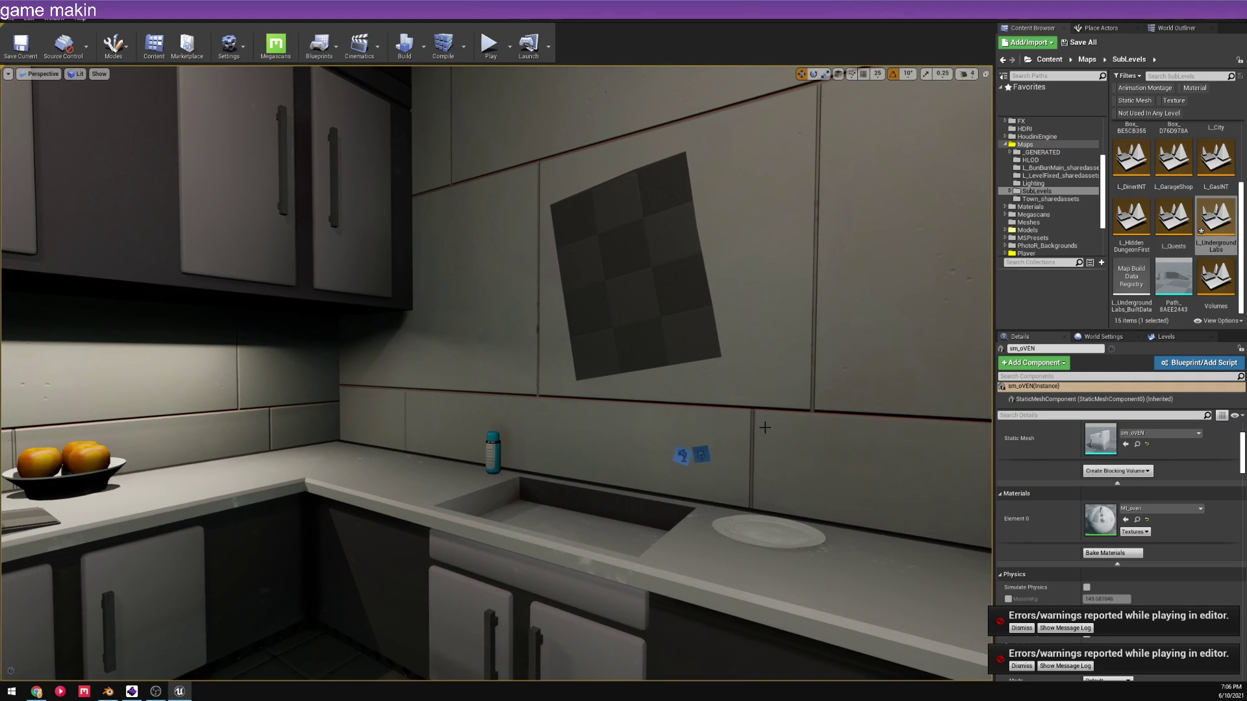
click(654, 355)
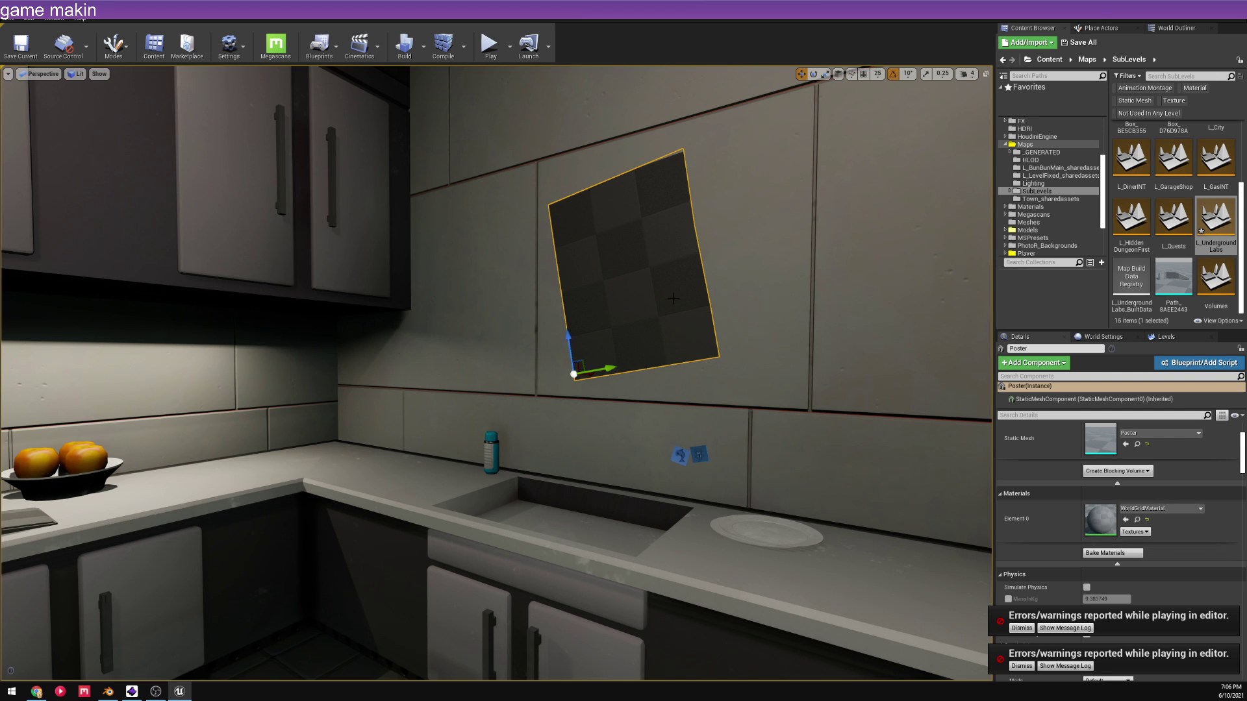
right_drag(674, 320, 652, 306)
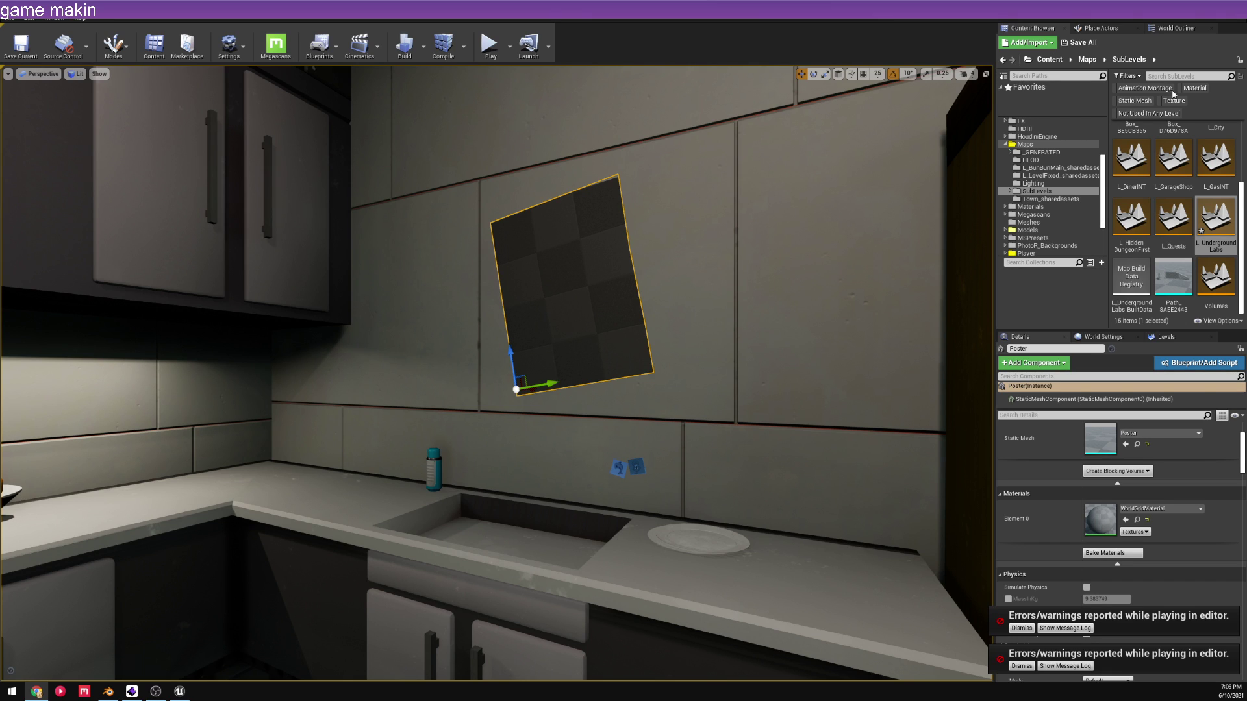
right_drag(837, 277, 866, 353)
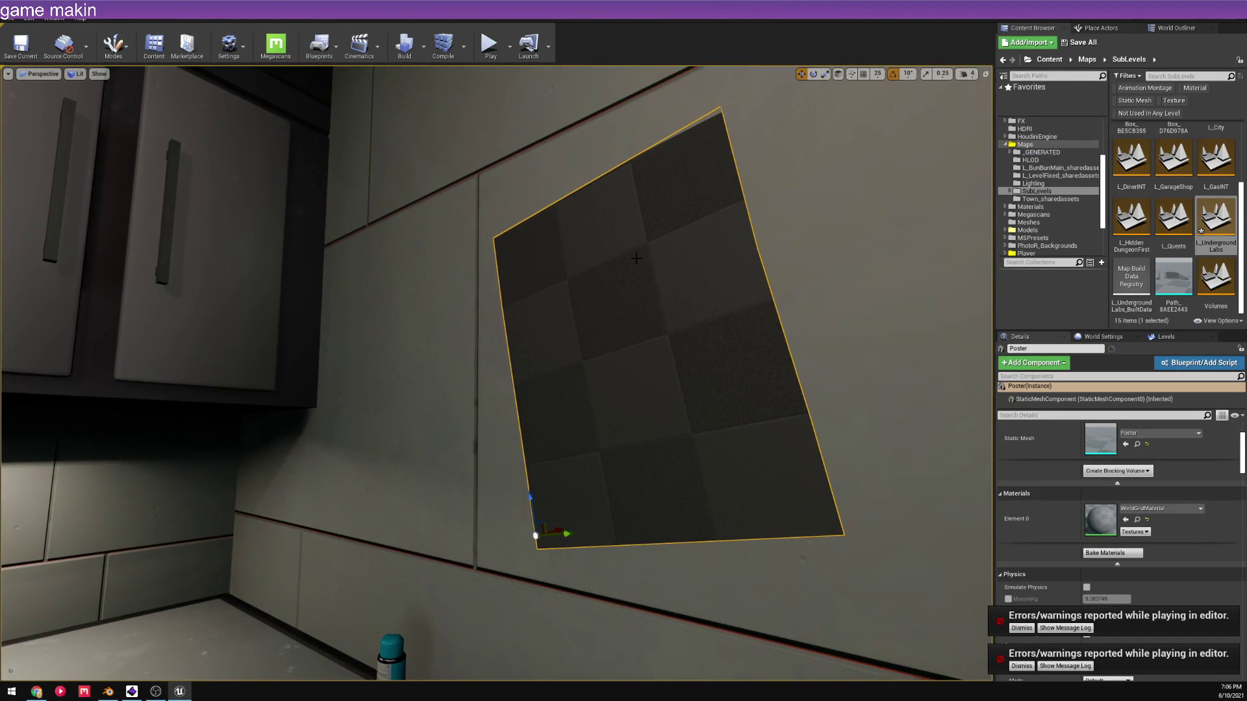
right_drag(637, 256, 753, 297)
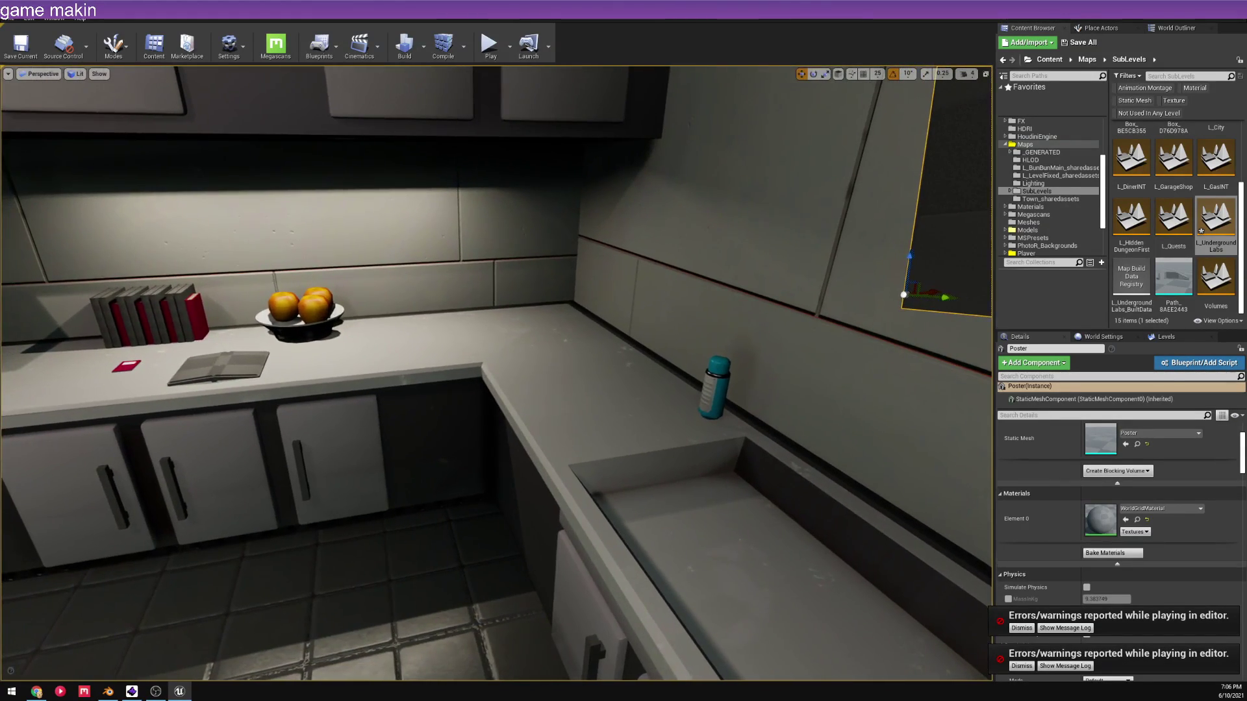
- Switch to Blender, create a KitchenAssets folder in G:\Assets\Props, and save the empty scene in Props as untitled.blend
key(alt+Tab)
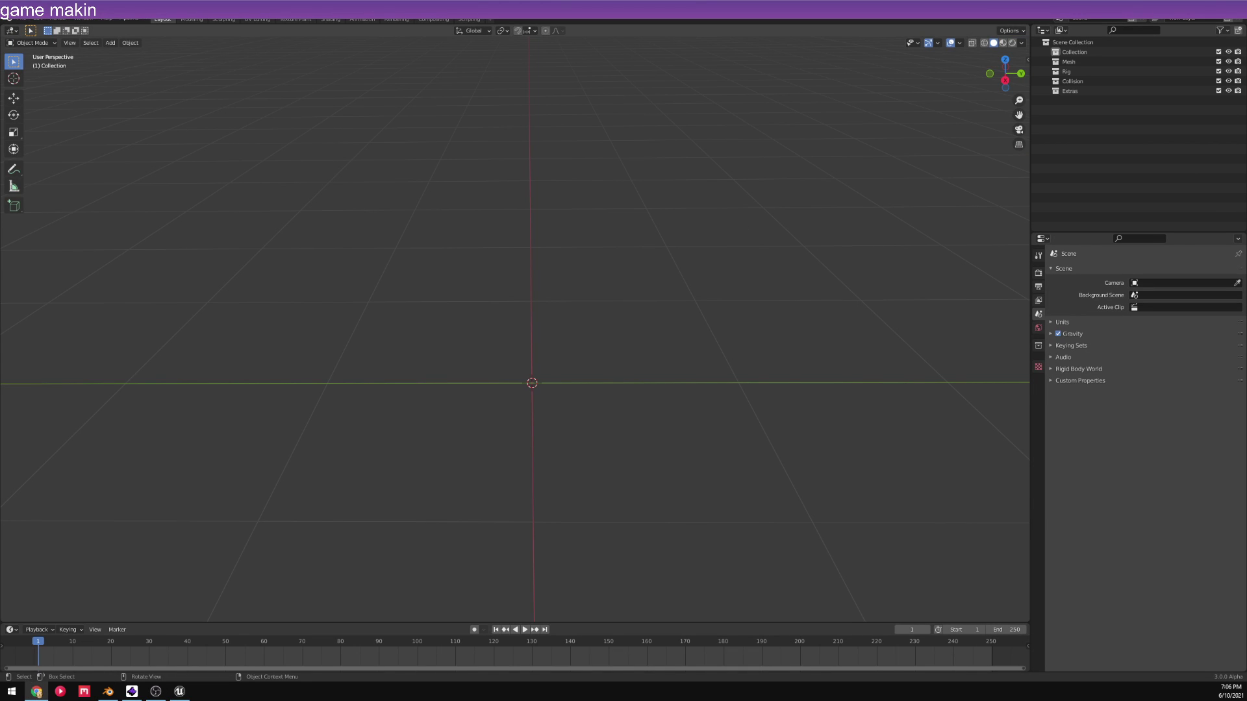
click(21, 18)
click(69, 93)
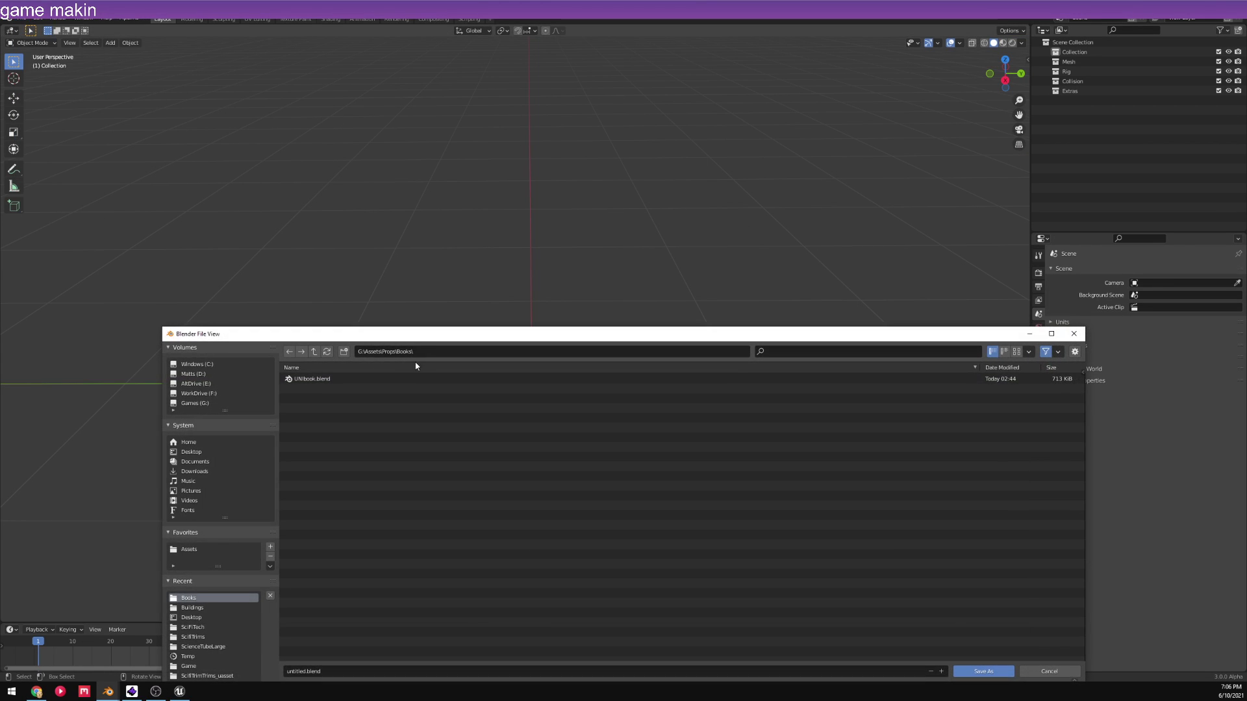
drag(431, 337, 365, 99)
click(258, 119)
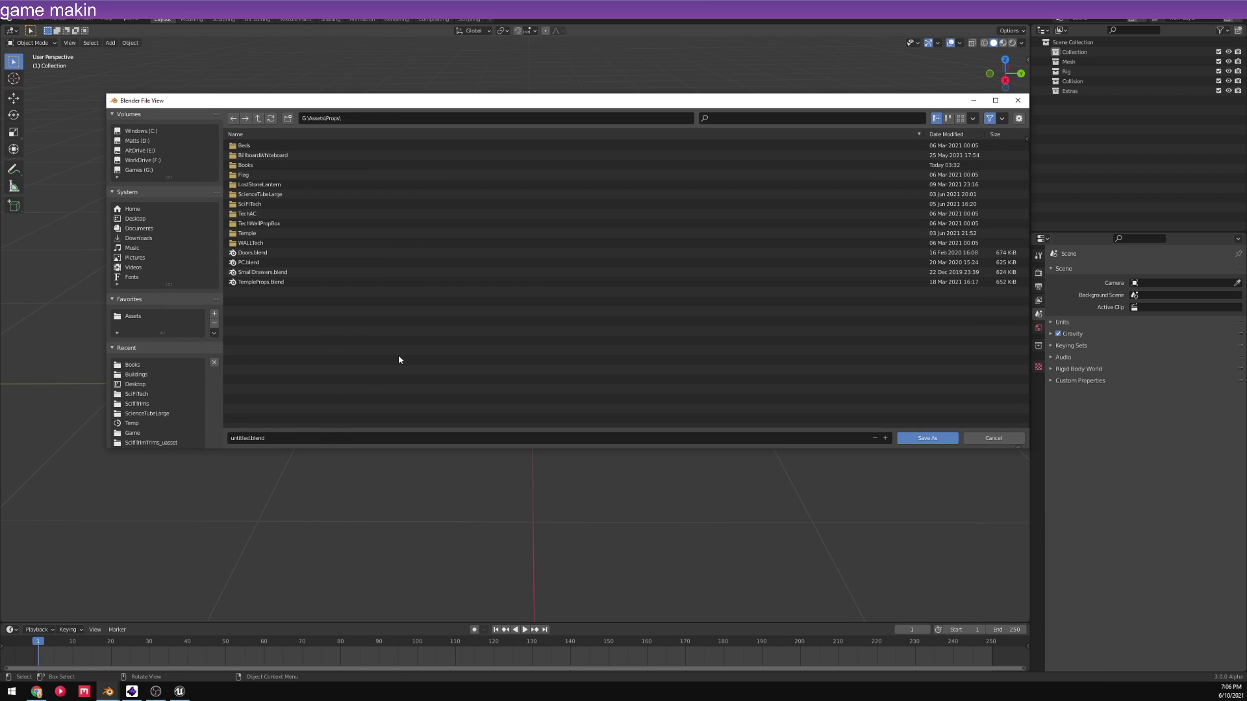
right_click(292, 304)
click(267, 392)
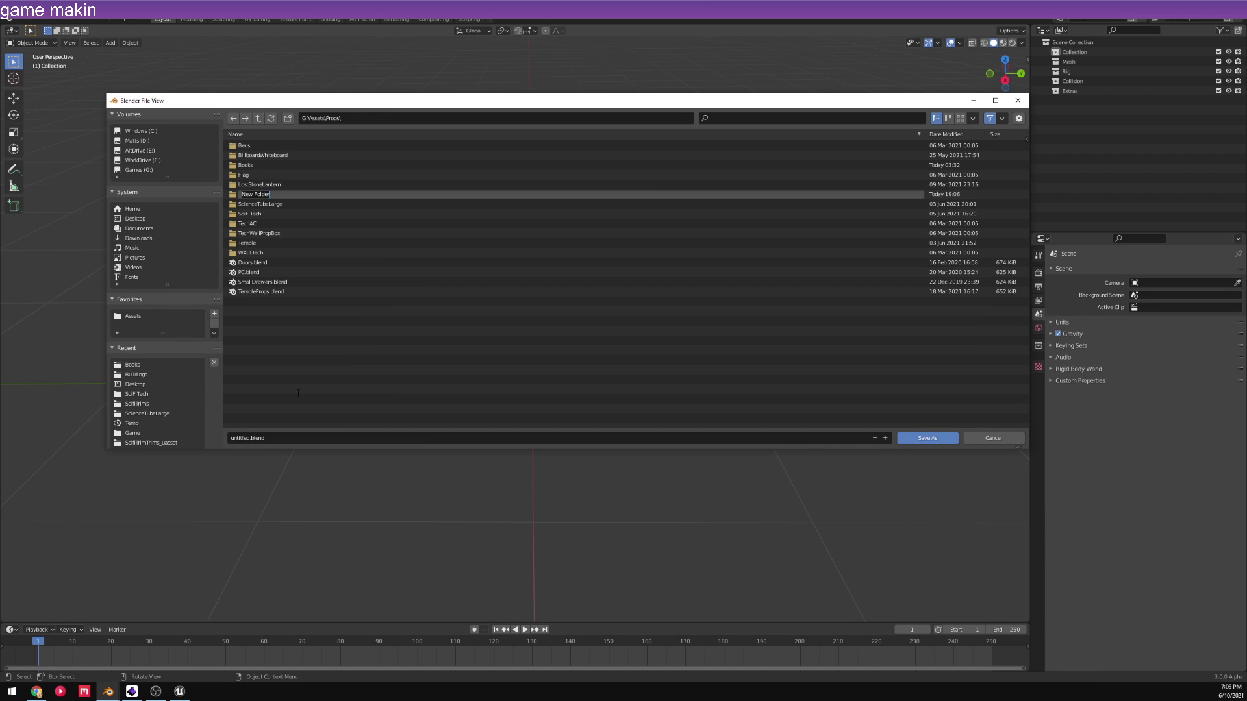
text(KitchenAssets)
key(Return)
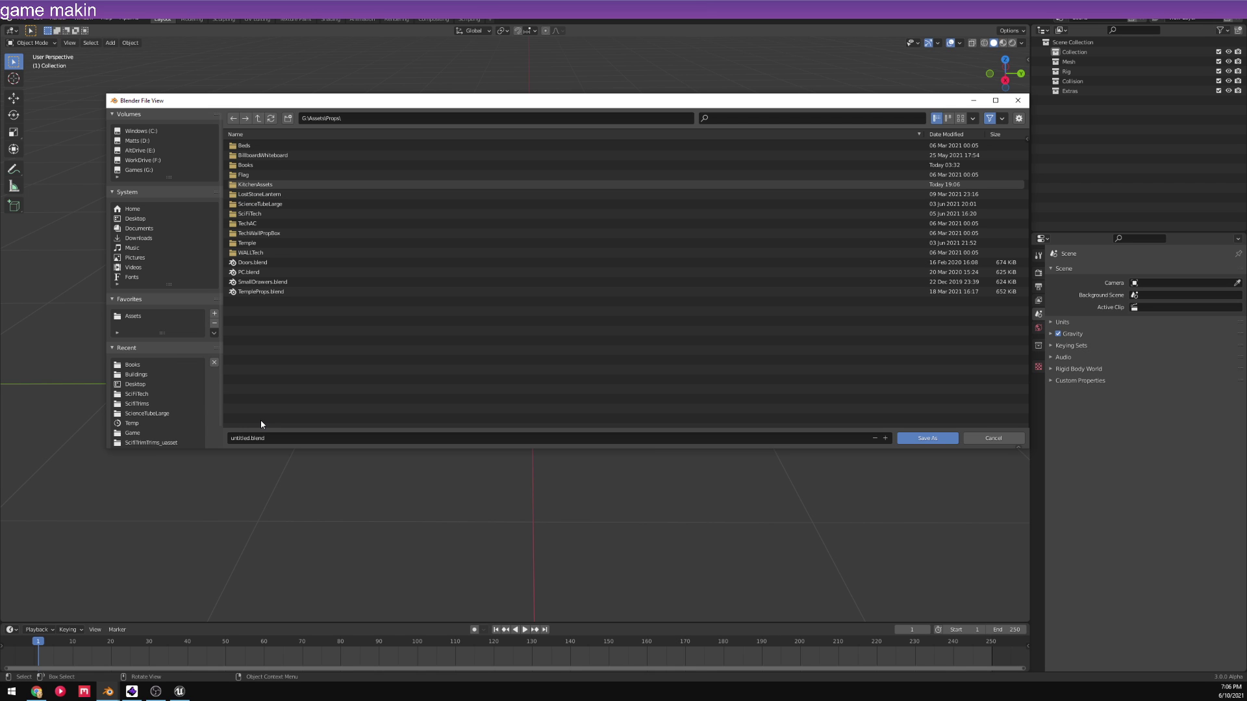
key(Return)
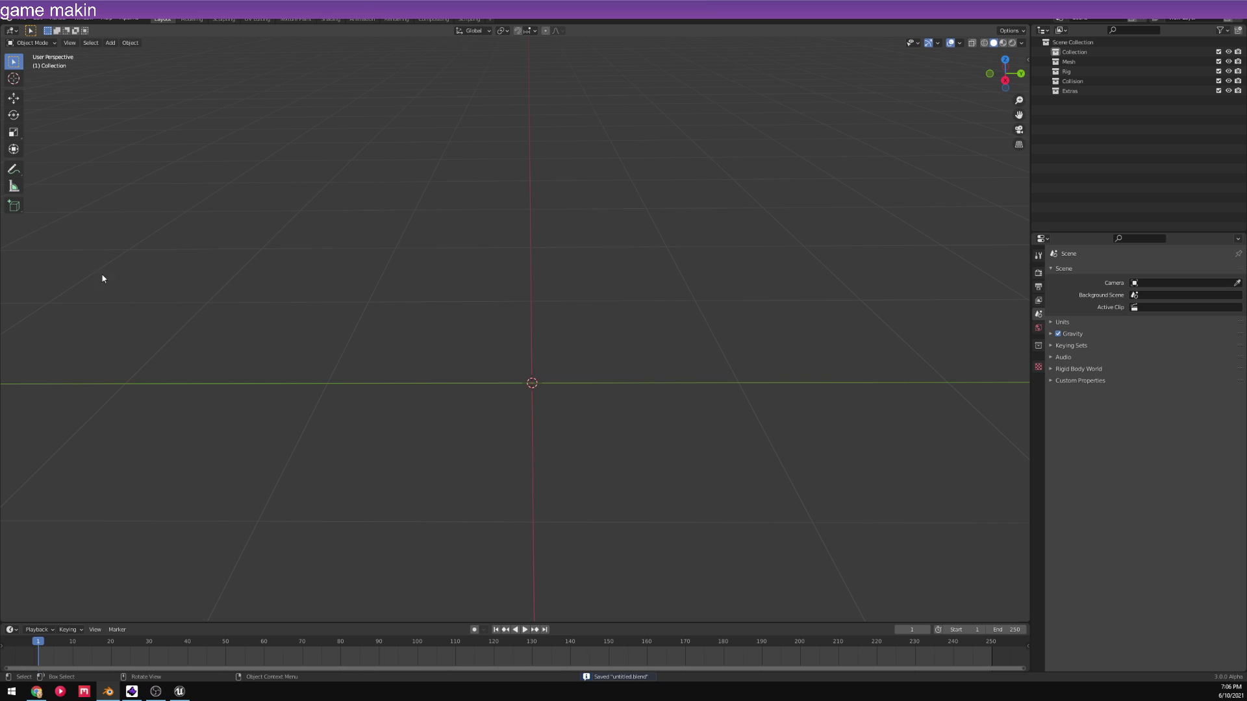
click(22, 20)
key(super+Down)
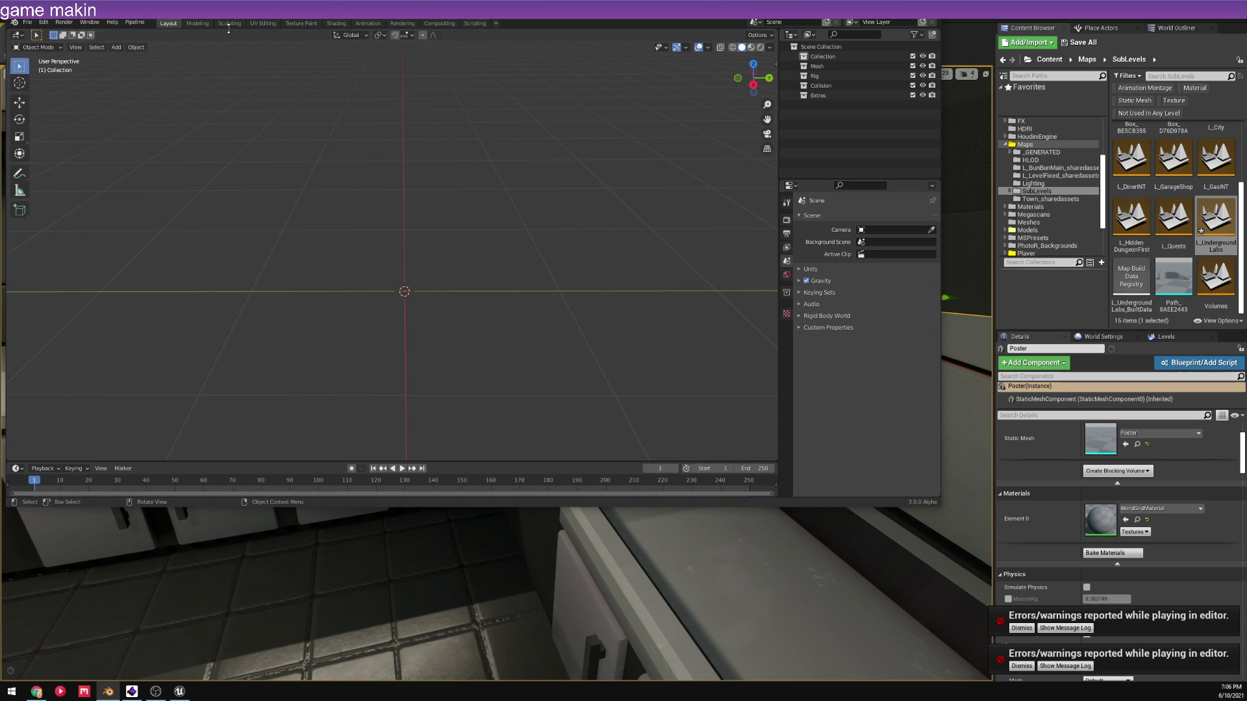
mouse_move(195, 9)
mouse_down()
mouse_move(195, 27)
mouse_move(195, 5)
mouse_up()
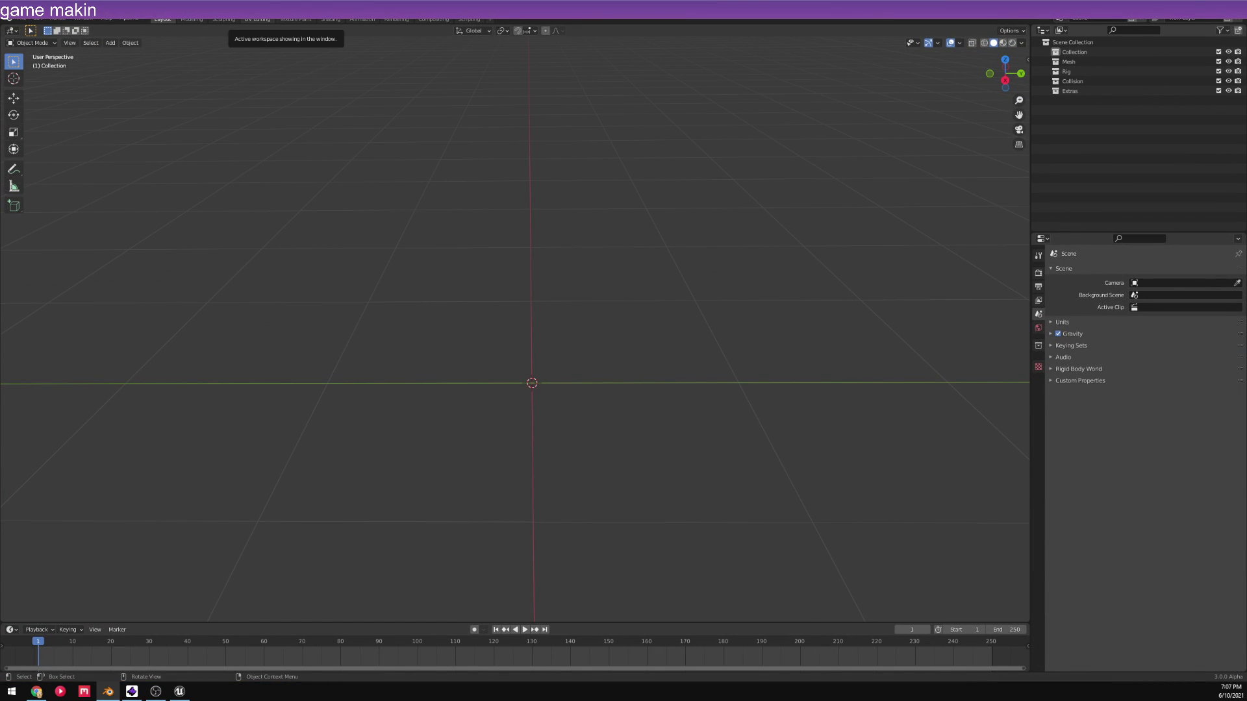
- Save the scene under the new name KitchenProps.blend inside the KitchenAssets folder
click(22, 20)
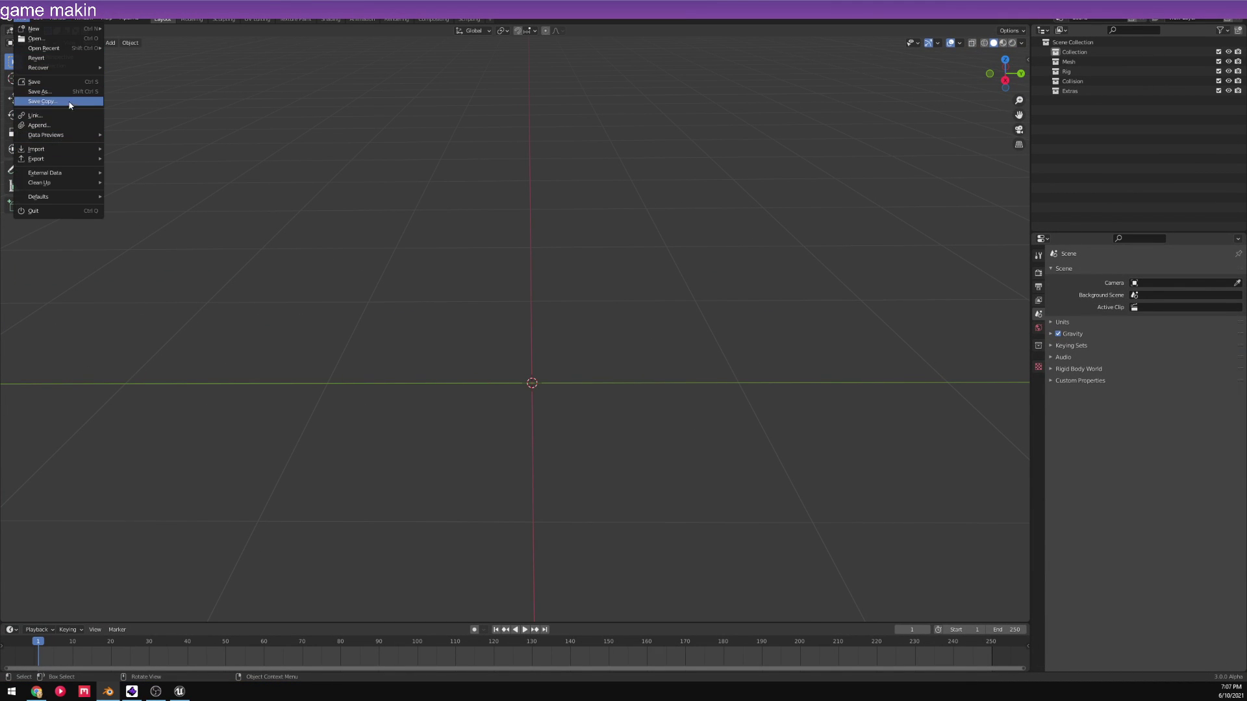
click(39, 92)
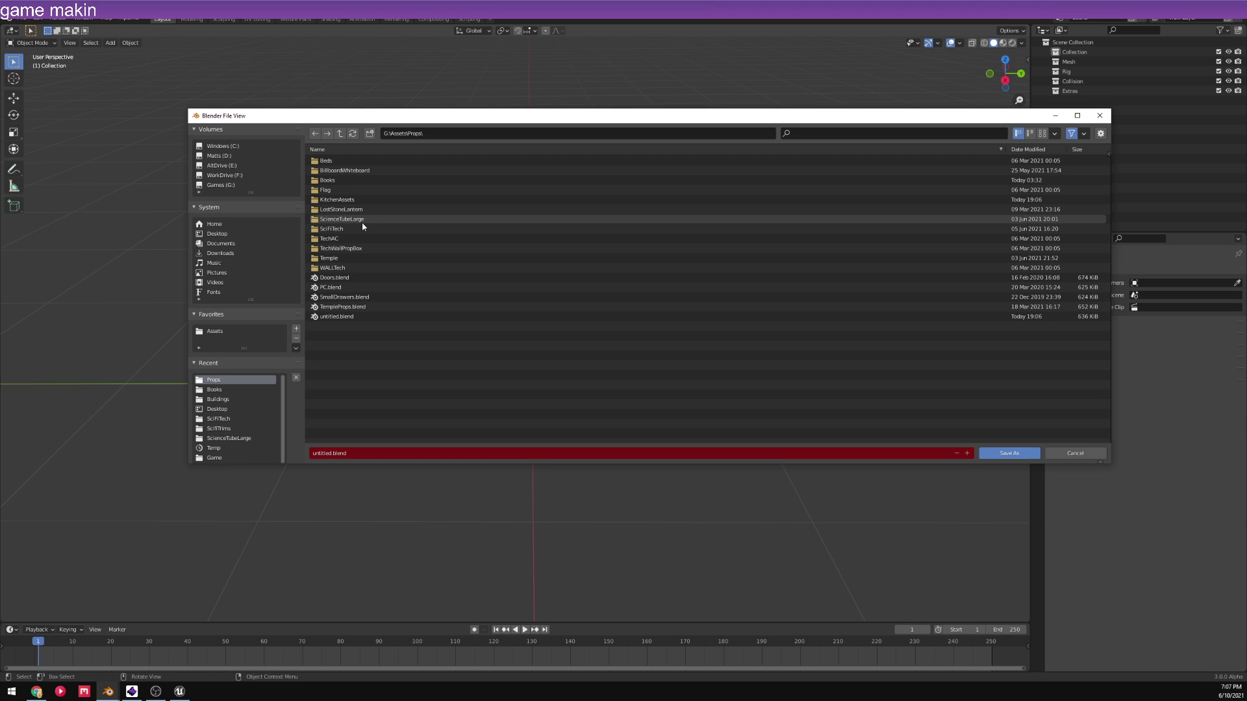
click(343, 200)
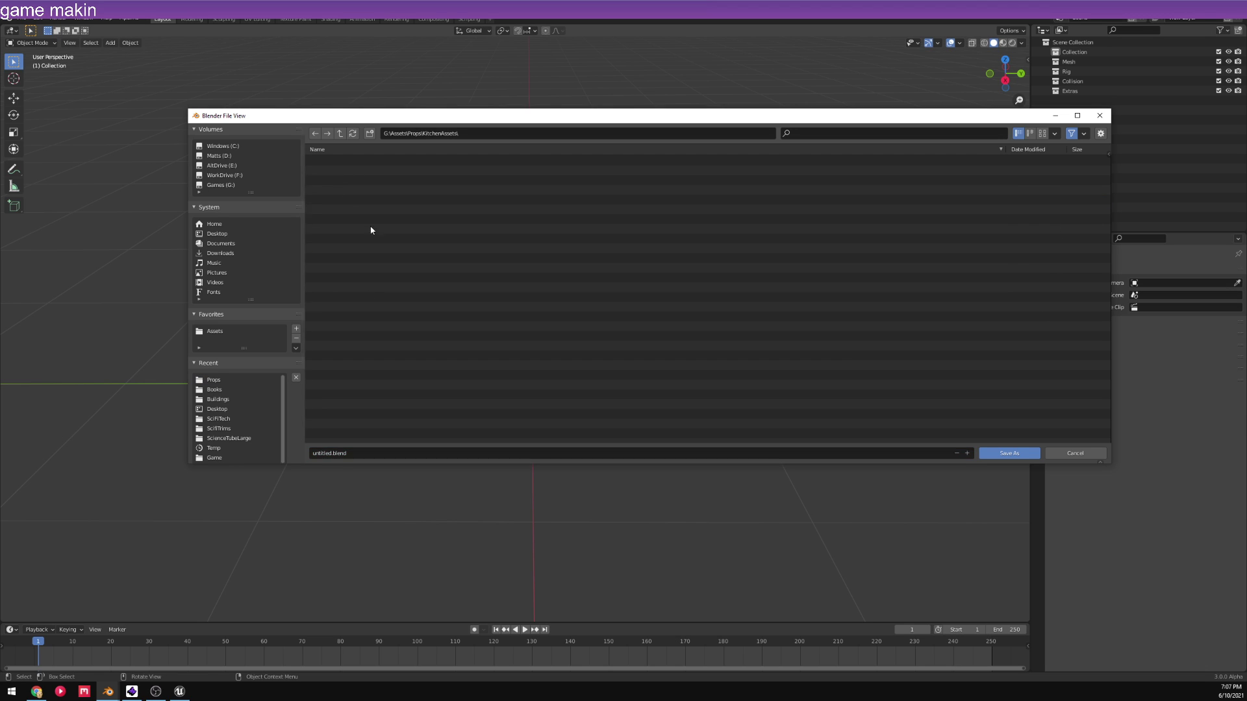
key(ctrl+BackSpace)
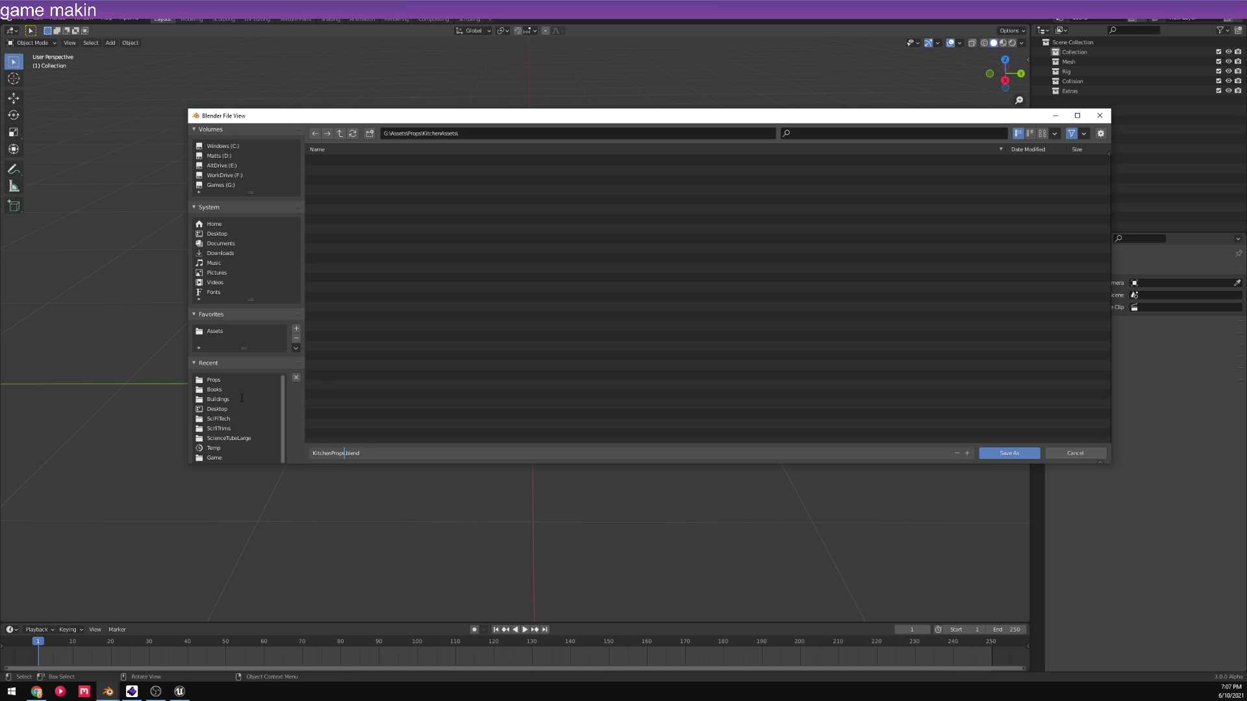
key(Return)
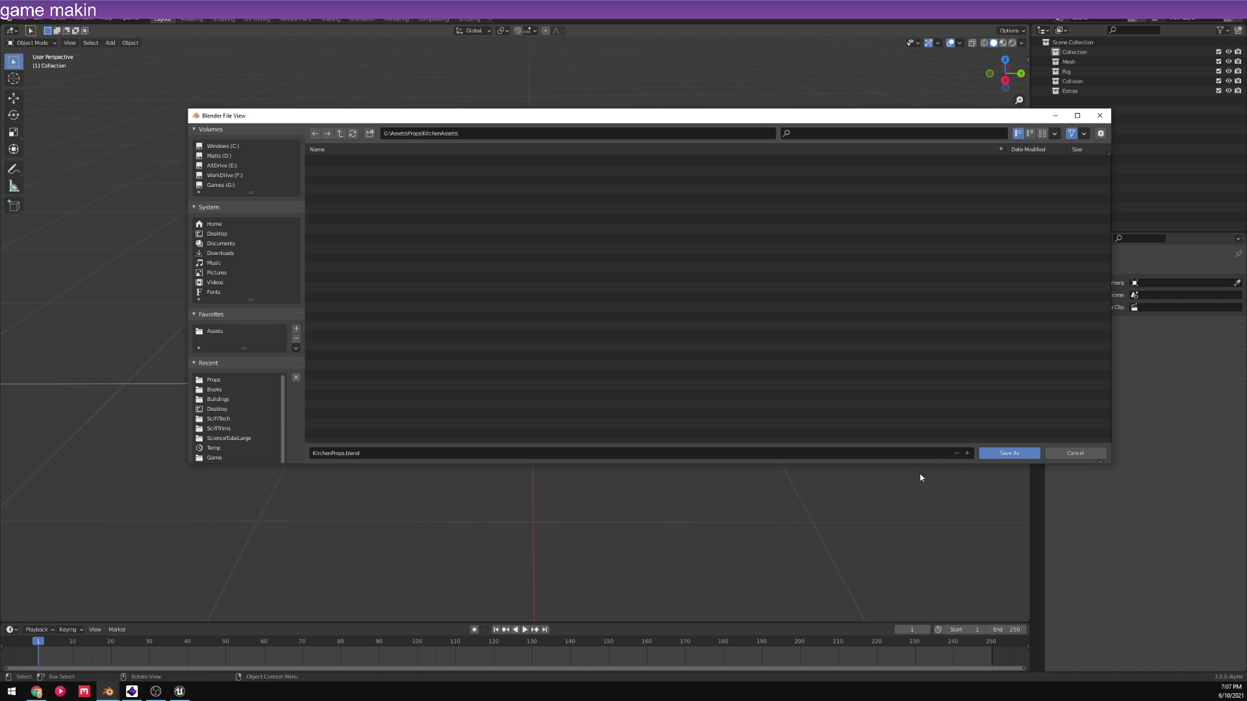
click(1000, 454)
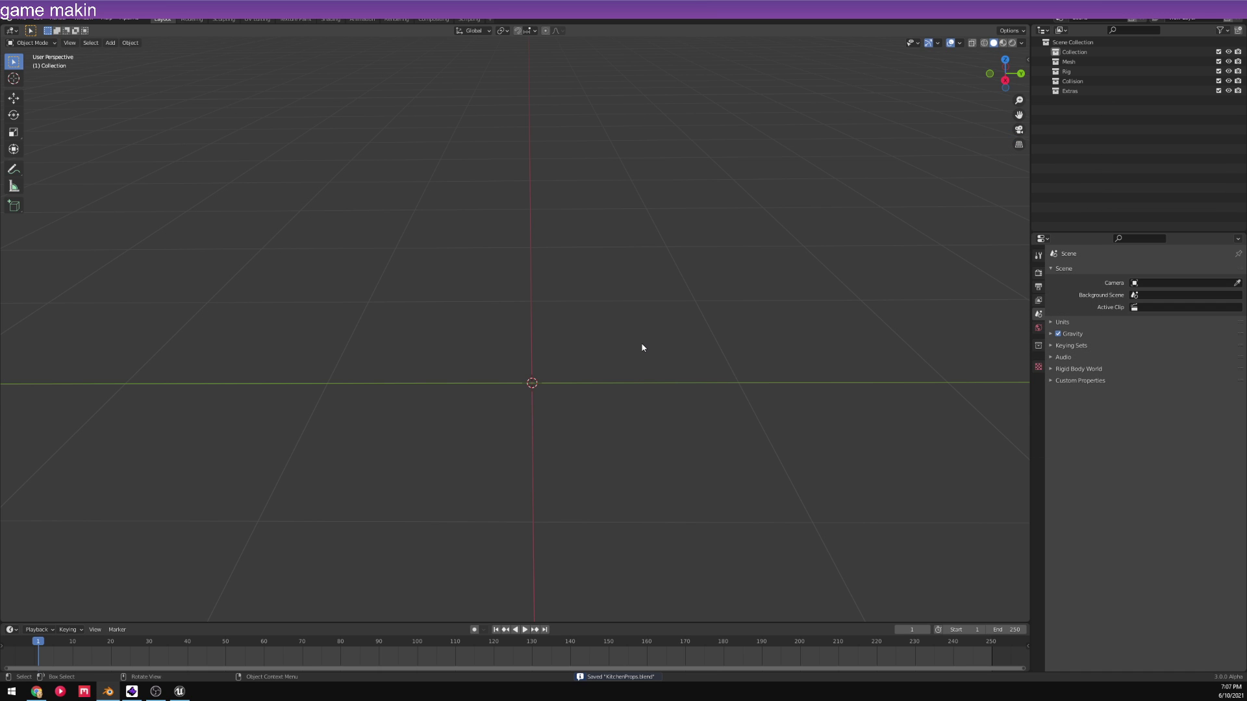
- Add a mesh circle at the origin and scale it down to about 0.06
middle_drag(641, 347, 937, 517)
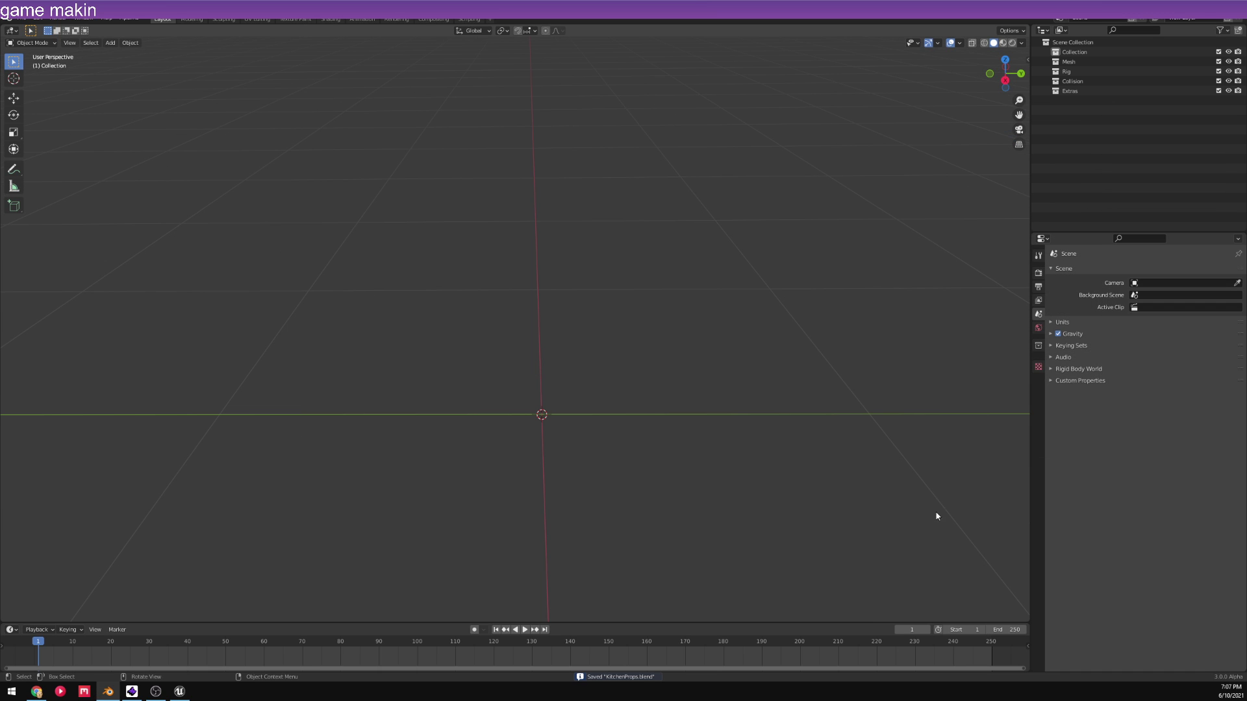
click(108, 43)
mouse_move(125, 57)
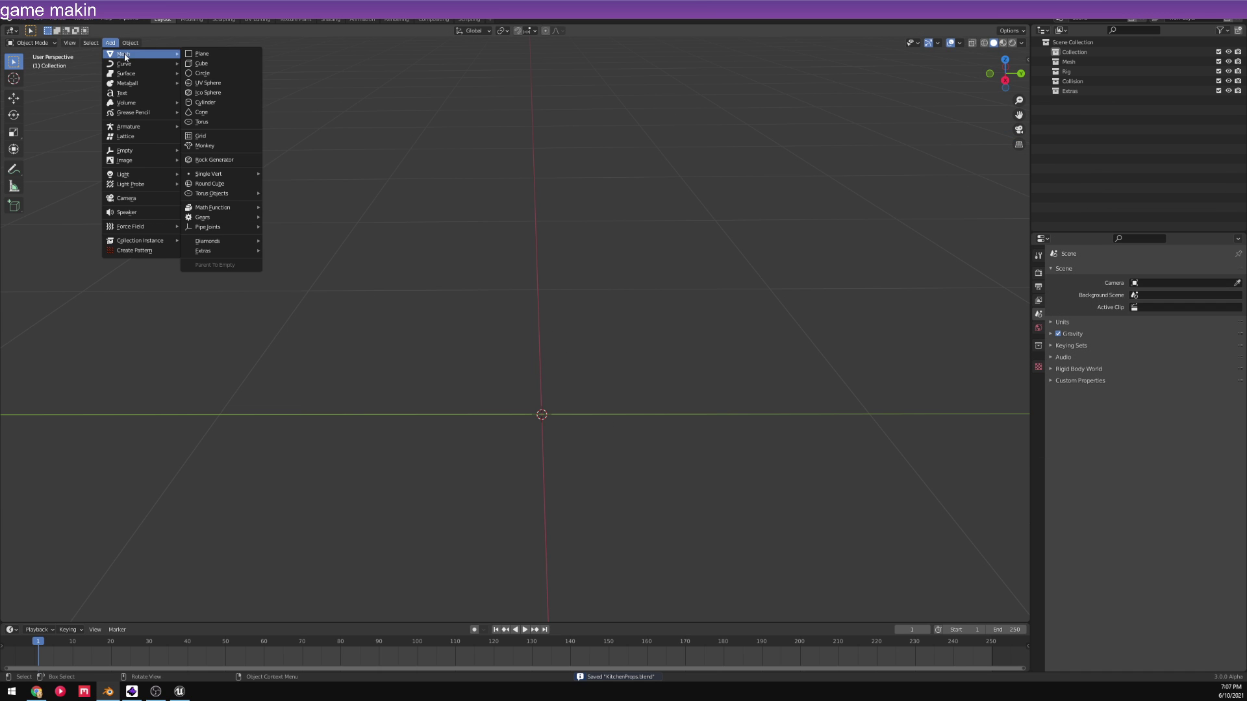
click(204, 73)
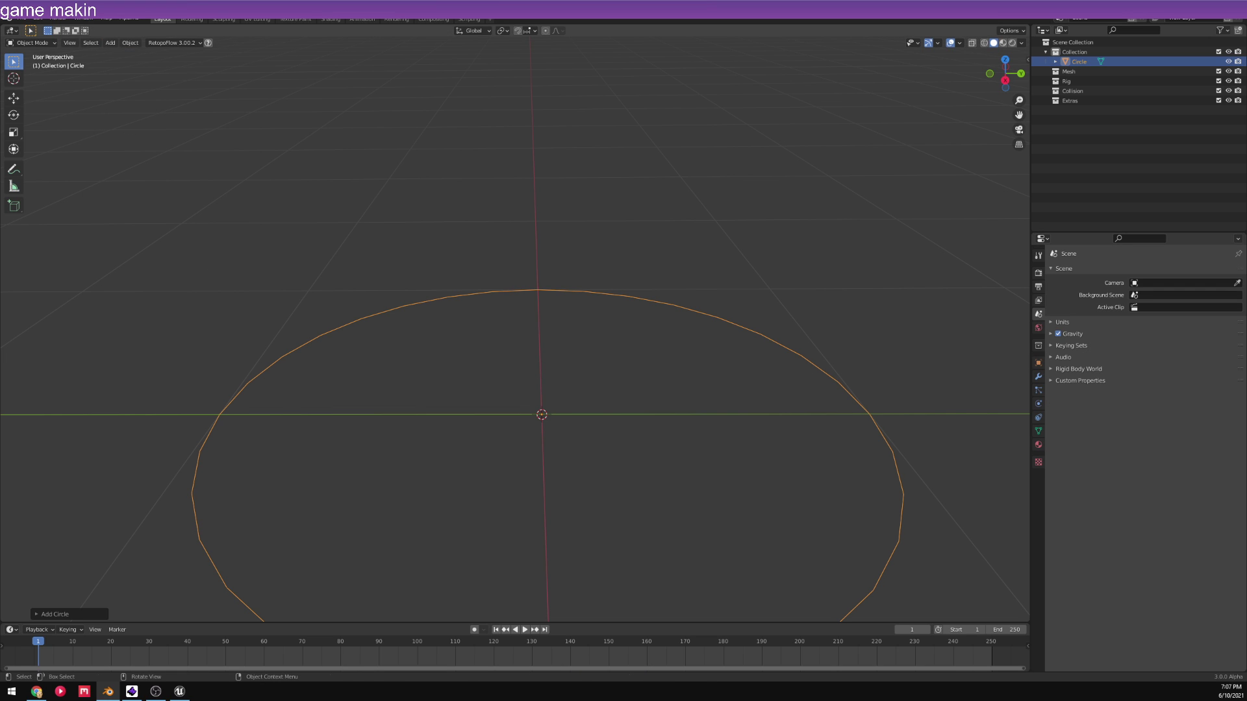
key(s)
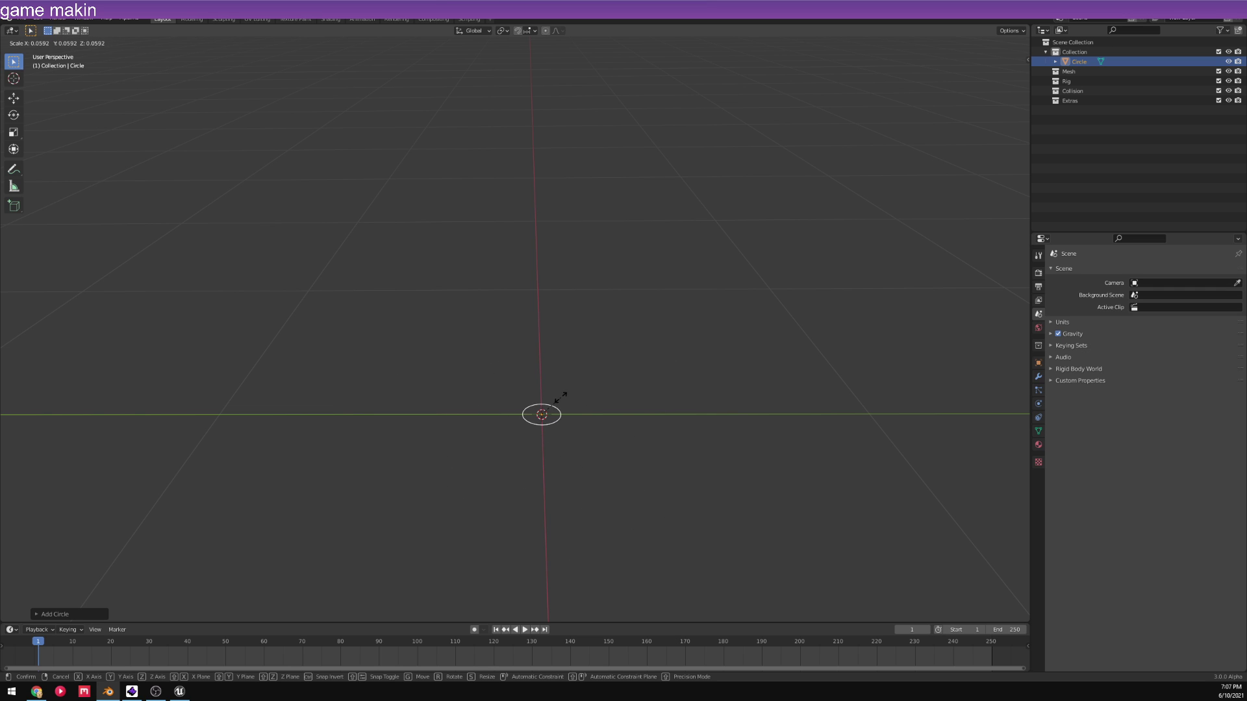
click(571, 398)
mouse_move(585, 398)
middle_down()
mouse_move(657, 478)
mouse_move(568, 408)
middle_up()
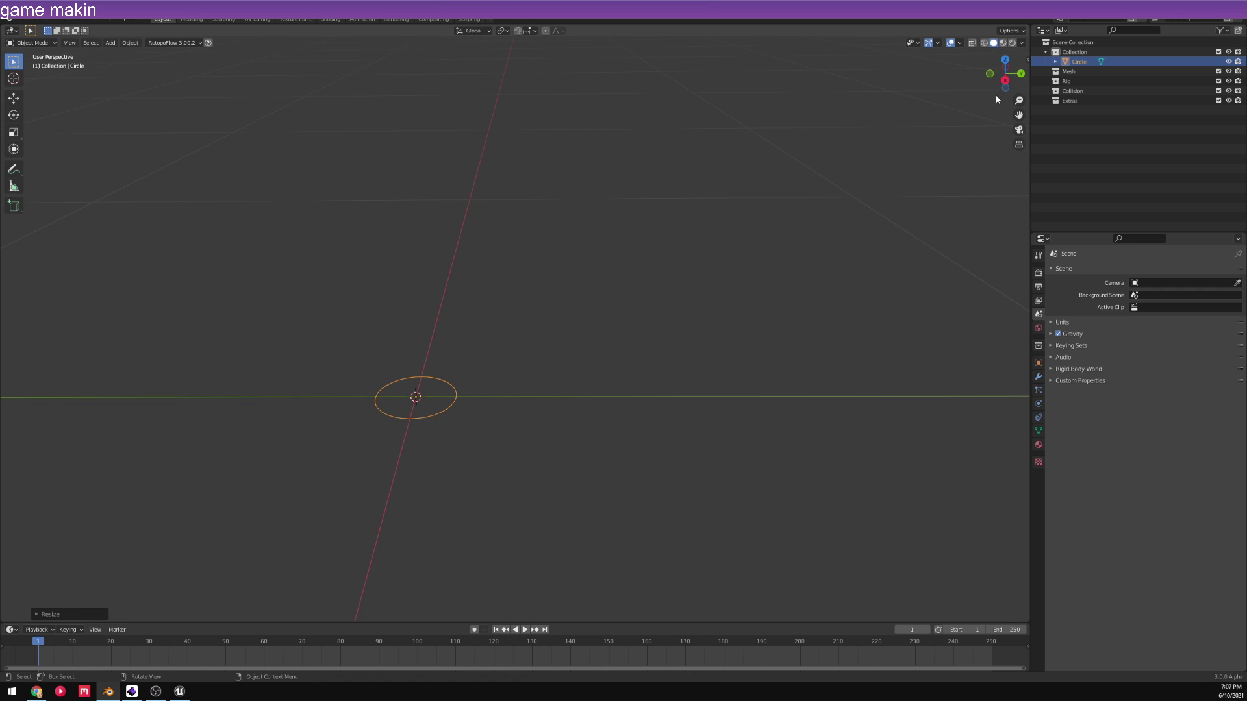
- In the right orthographic view, scale the circle by about 0.61 and raise it about 0.019 m along Z
click(1003, 81)
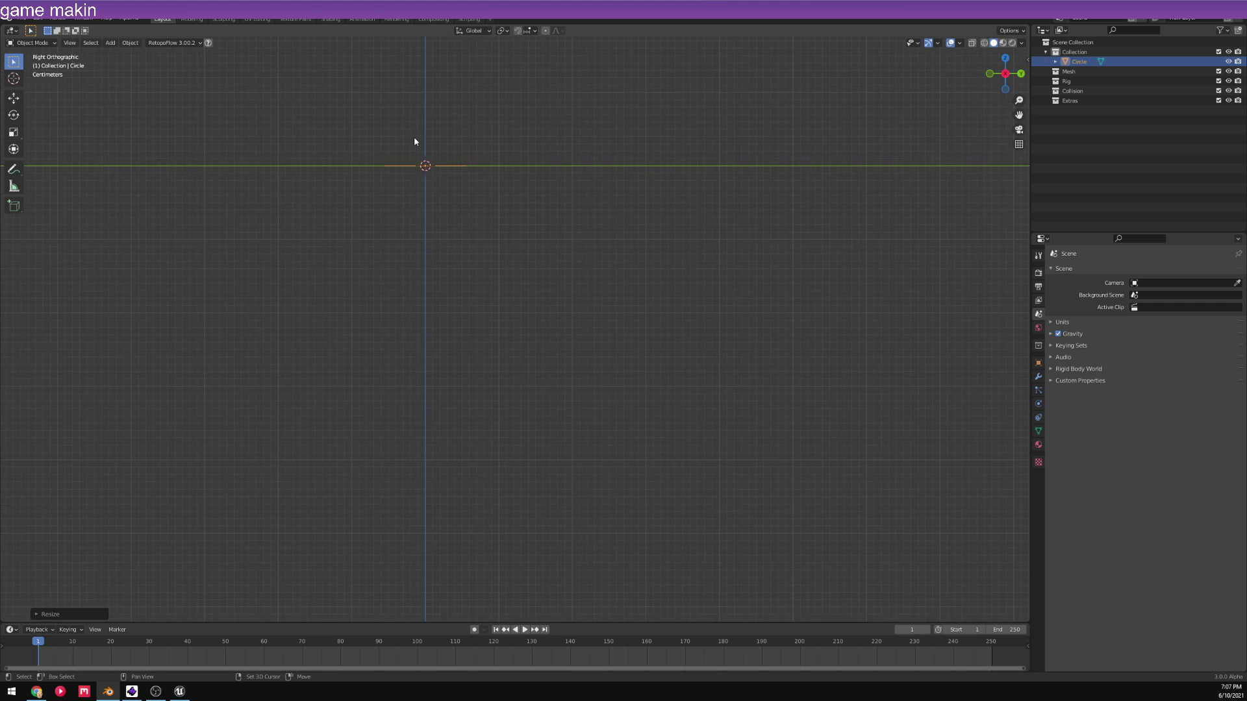
shift+middle_drag(414, 136, 685, 419)
key(s)
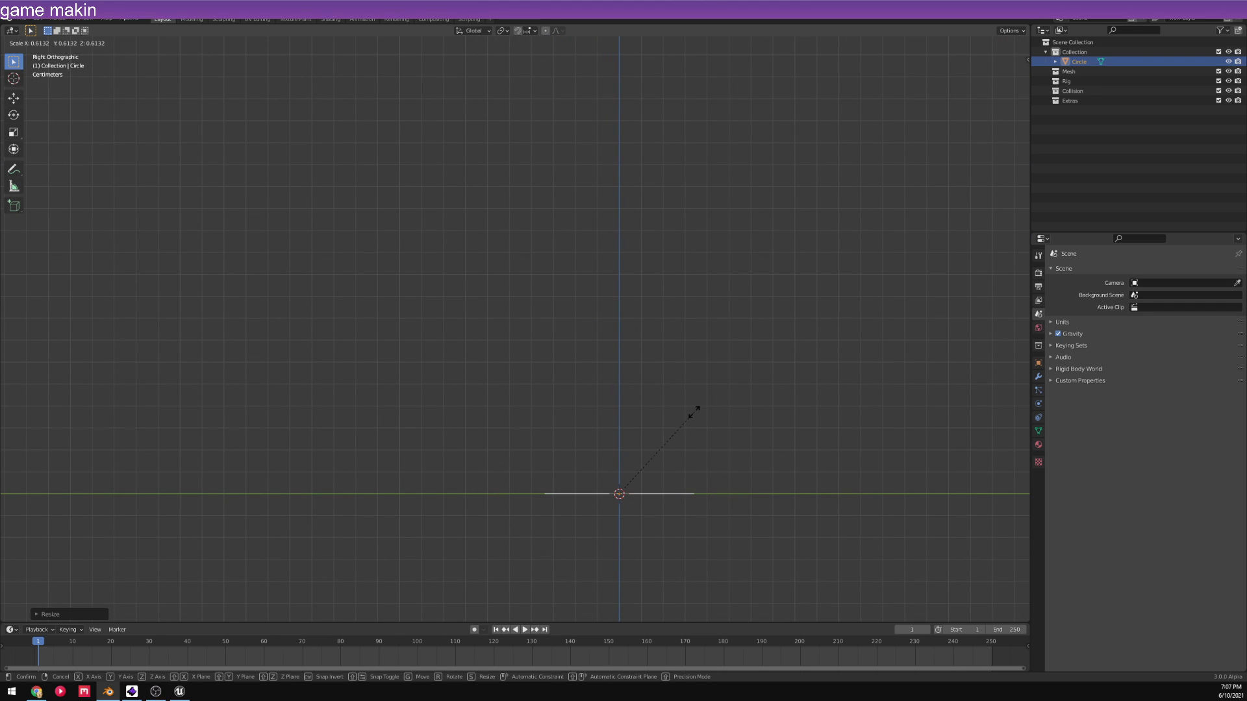
click(694, 413)
key(g)
key(z)
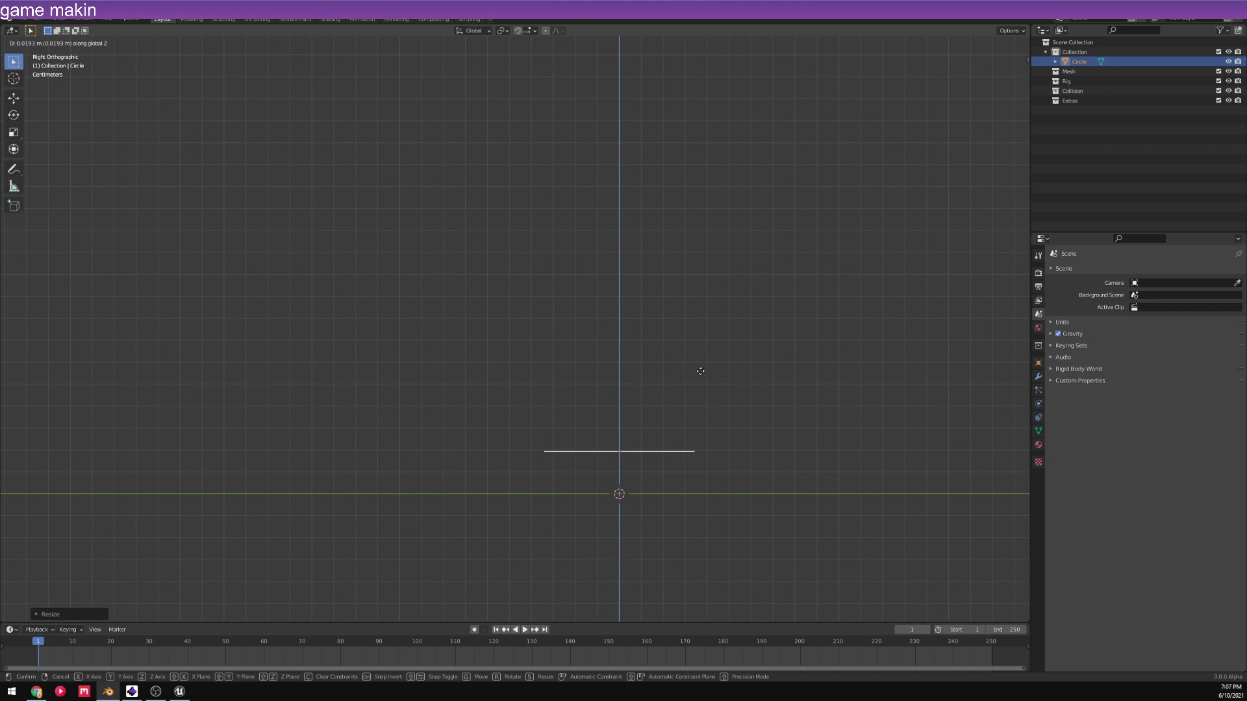
click(701, 371)
- Extrude the circle's edge ring straight down along Z to form a short vertical wall
key(Tab)
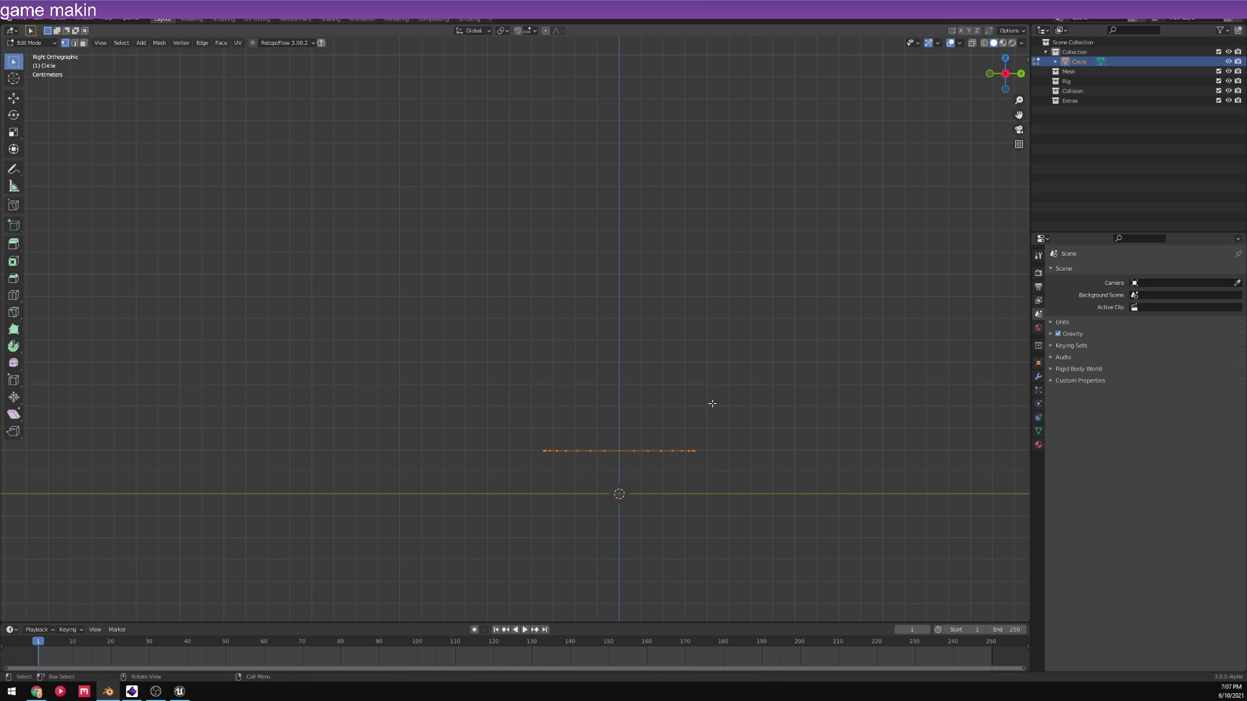
middle_drag(711, 404, 596, 292)
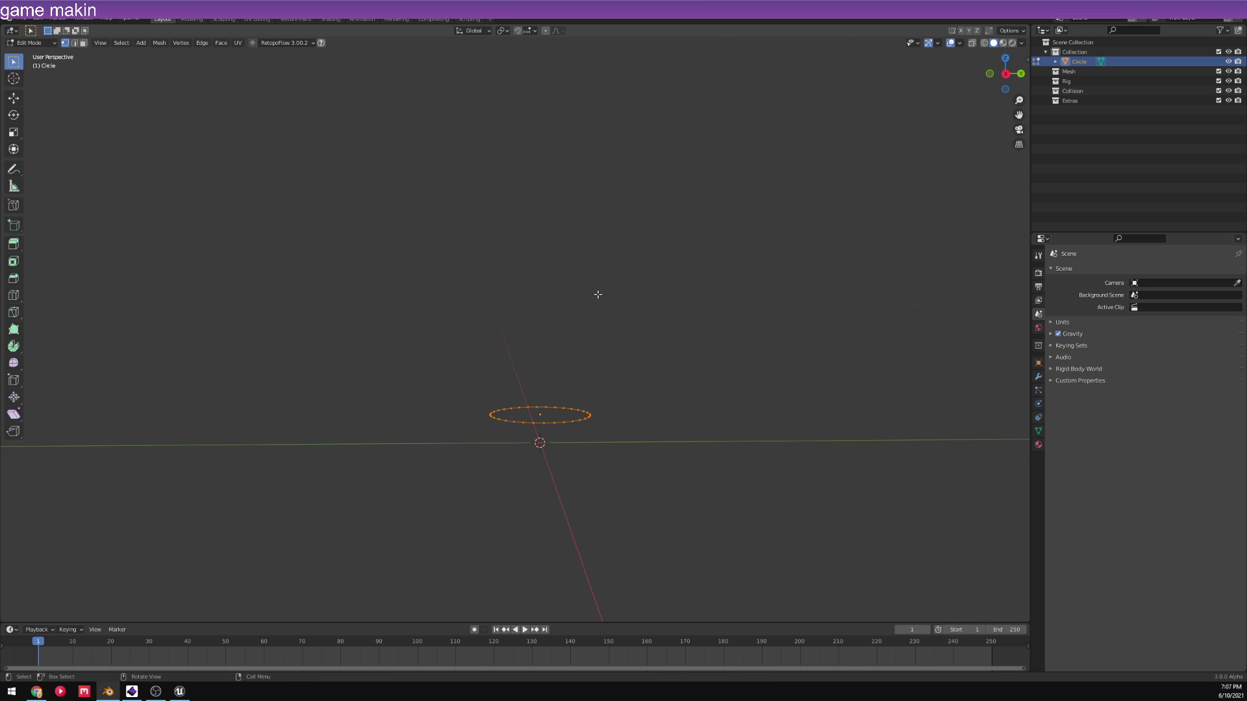
click(1009, 75)
scroll(548, 397, up, 8)
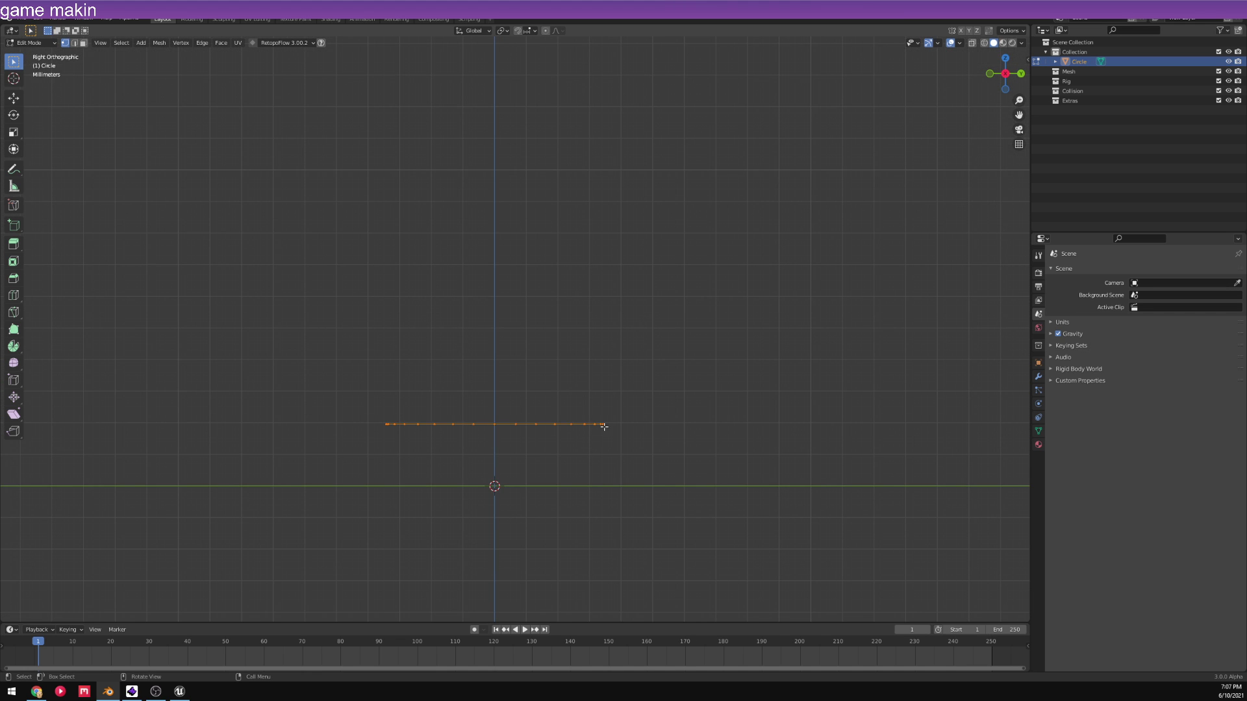
key(g)
key(z)
key(z)
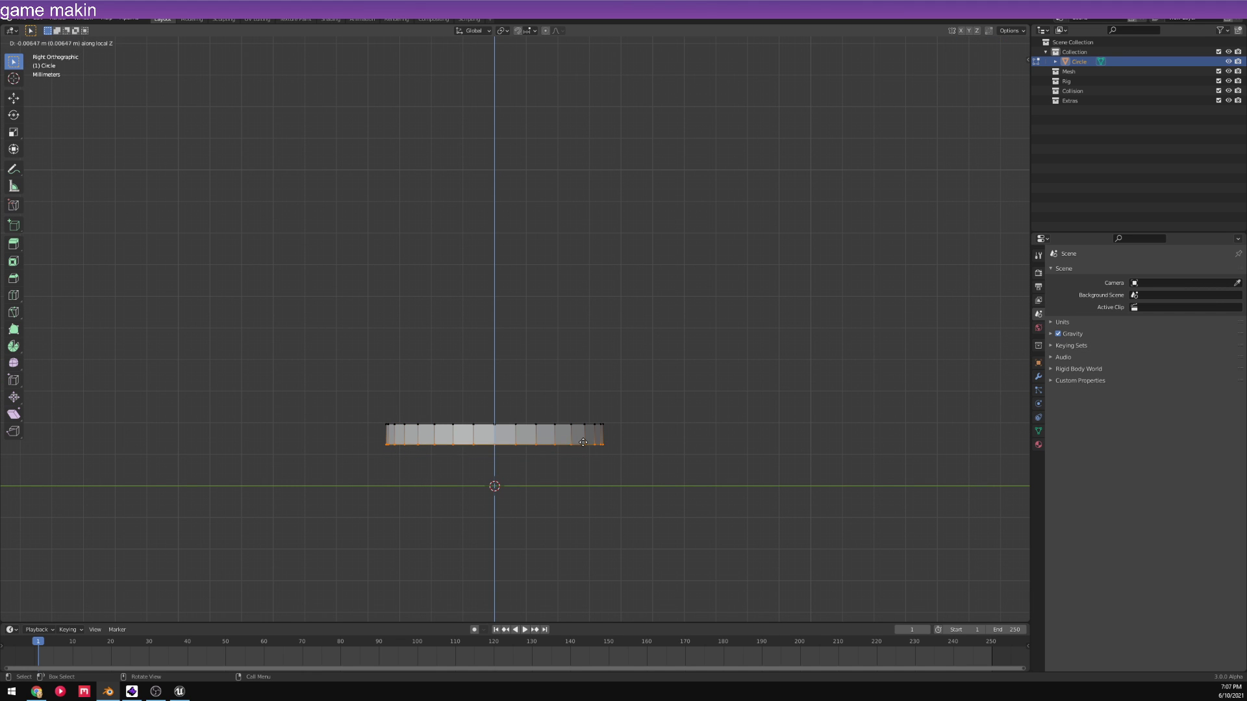
click(578, 455)
- Extrude the lower ring down along Z nearly to the ground line and scale it in to about 0.72
key(e)
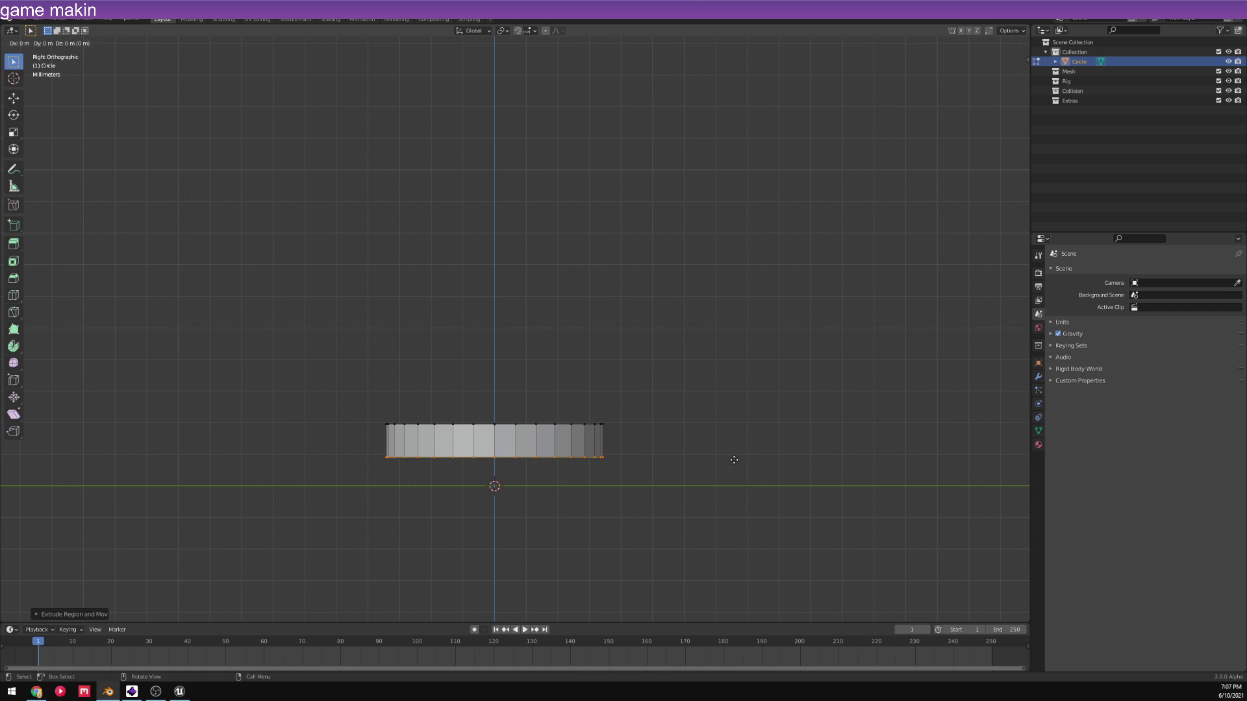
key(z)
click(773, 482)
key(s)
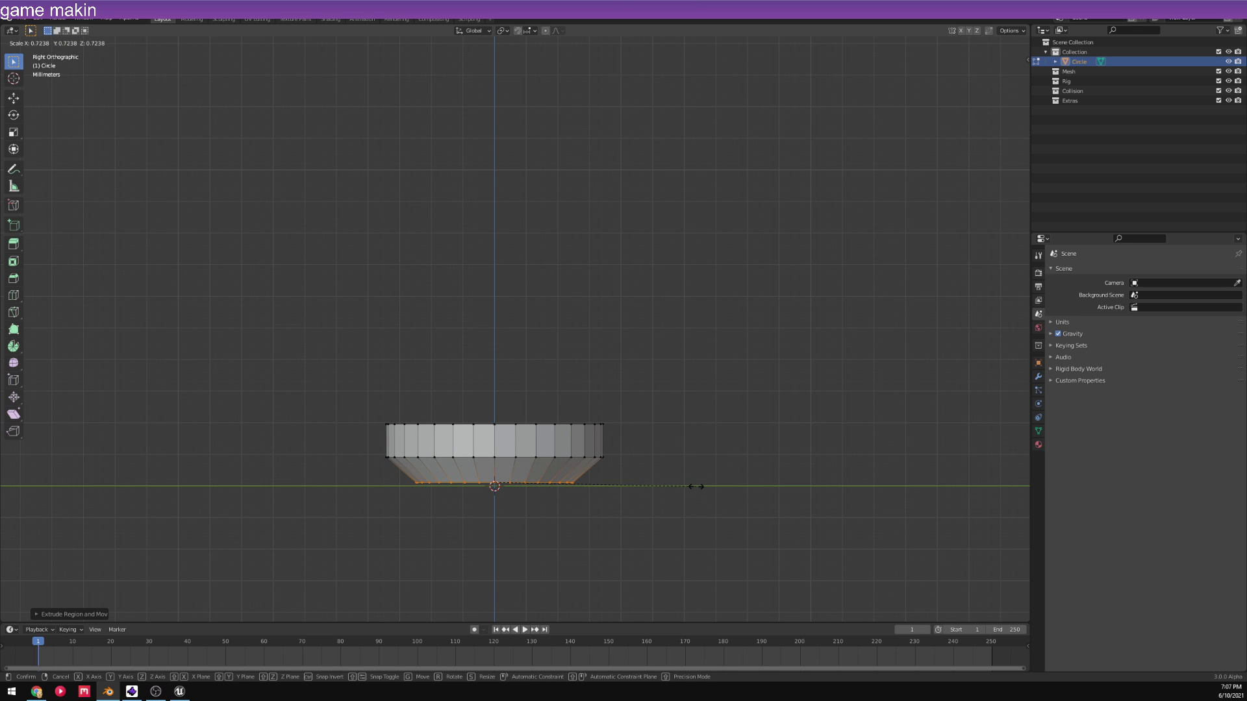
click(696, 486)
- Fill the bottom ring with a face to close the base of the bowl
middle_drag(495, 357, 773, 416)
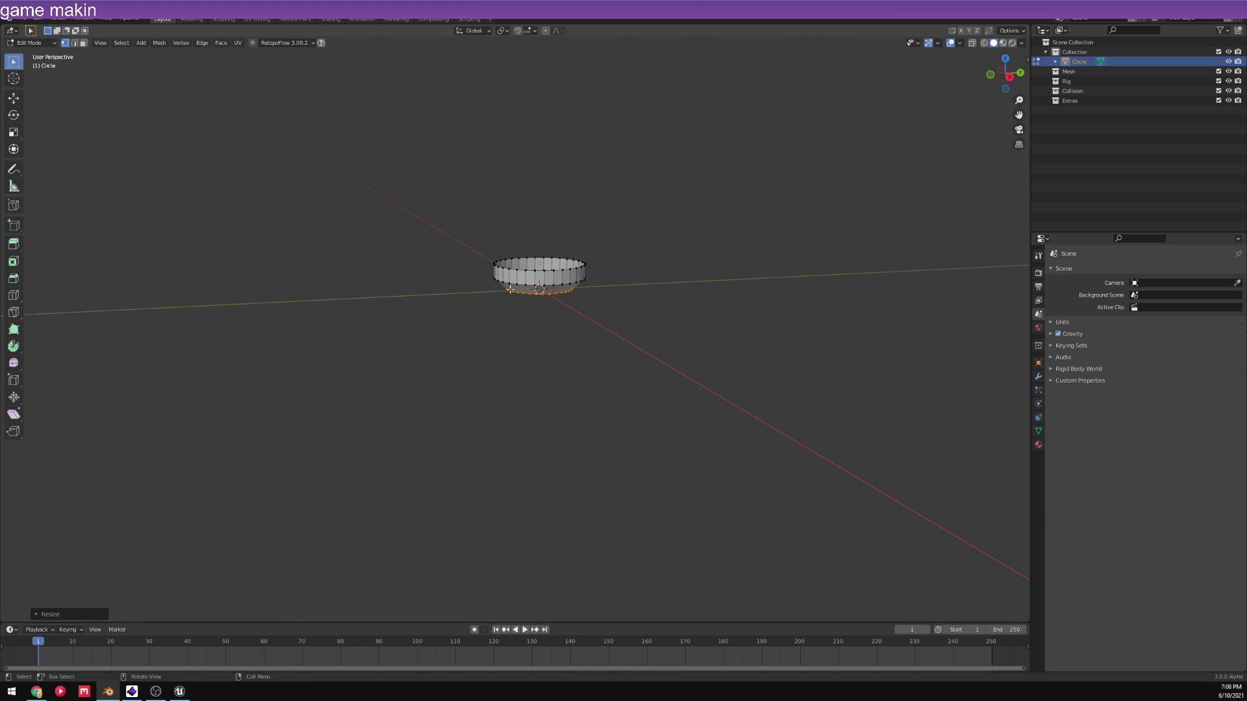
scroll(556, 195, up, 5)
scroll(559, 197, down, 2)
shift+middle_drag(565, 201, 570, 281)
key(f)
middle_drag(564, 382, 596, 367)
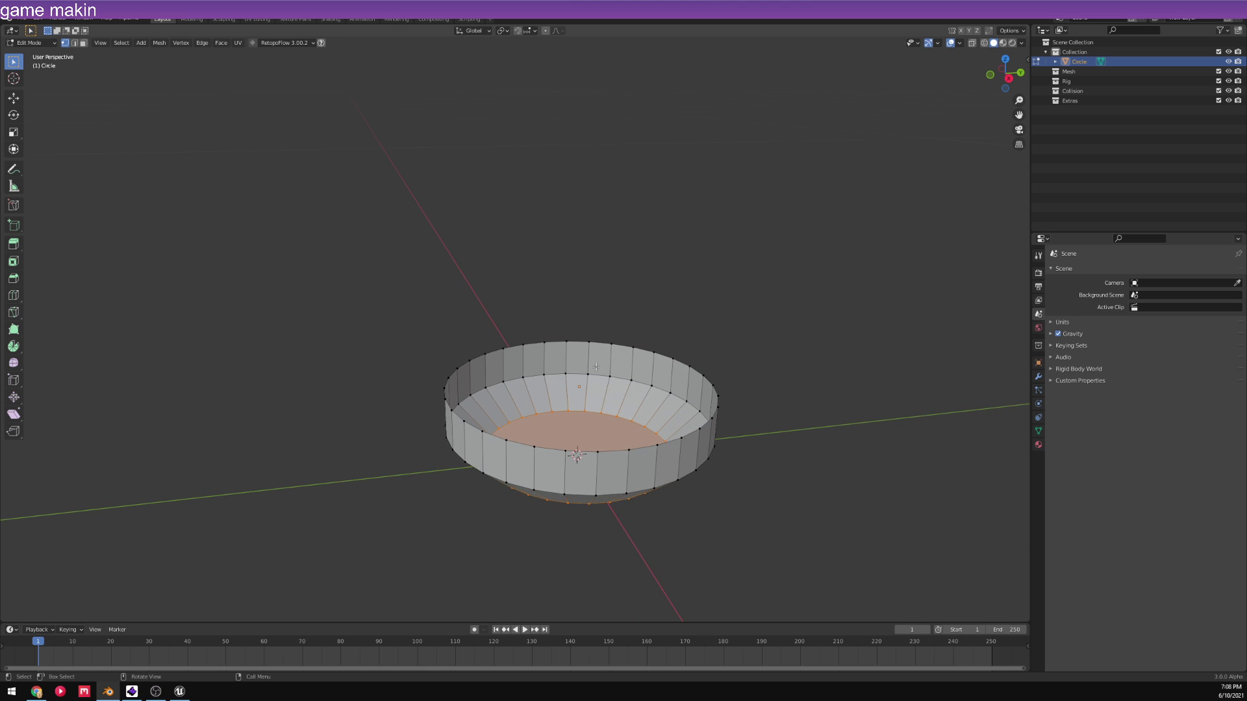
- In the right orthographic view, lower the whole mesh about 0.001 m along Z so its base sits on the ground line
click(613, 406)
middle_drag(593, 495, 689, 358)
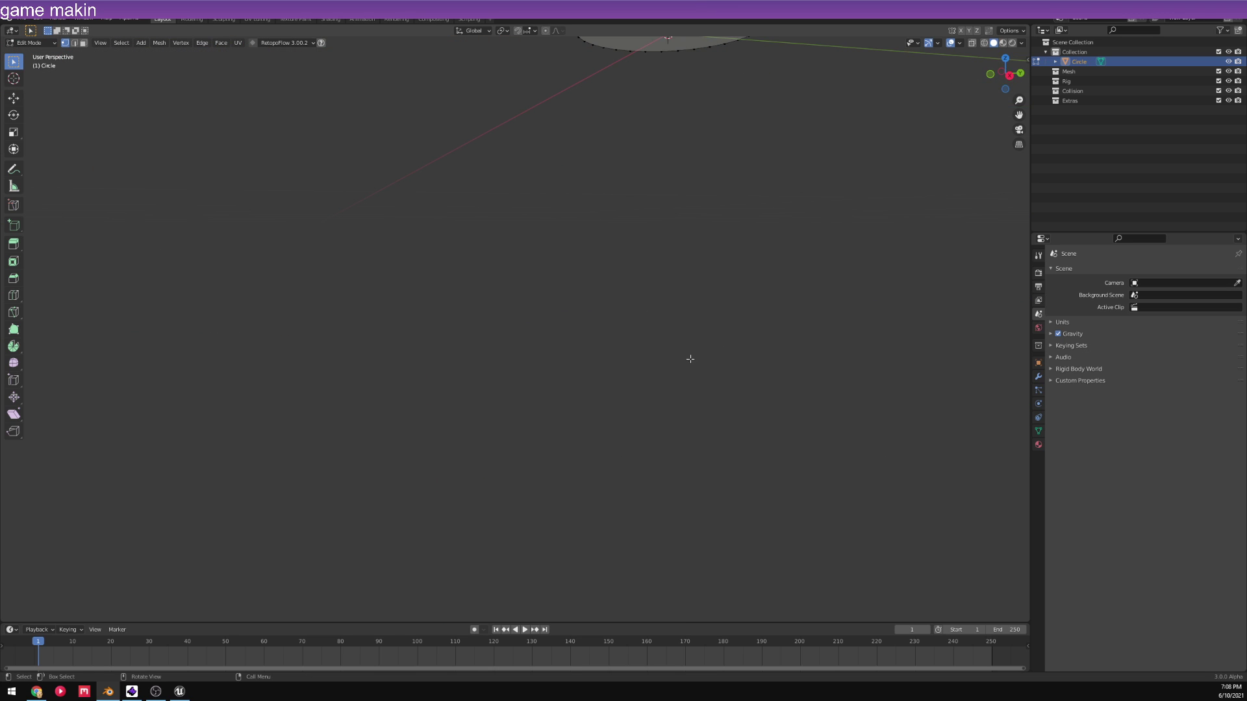
click(1009, 74)
shift+middle_drag(492, 204, 549, 281)
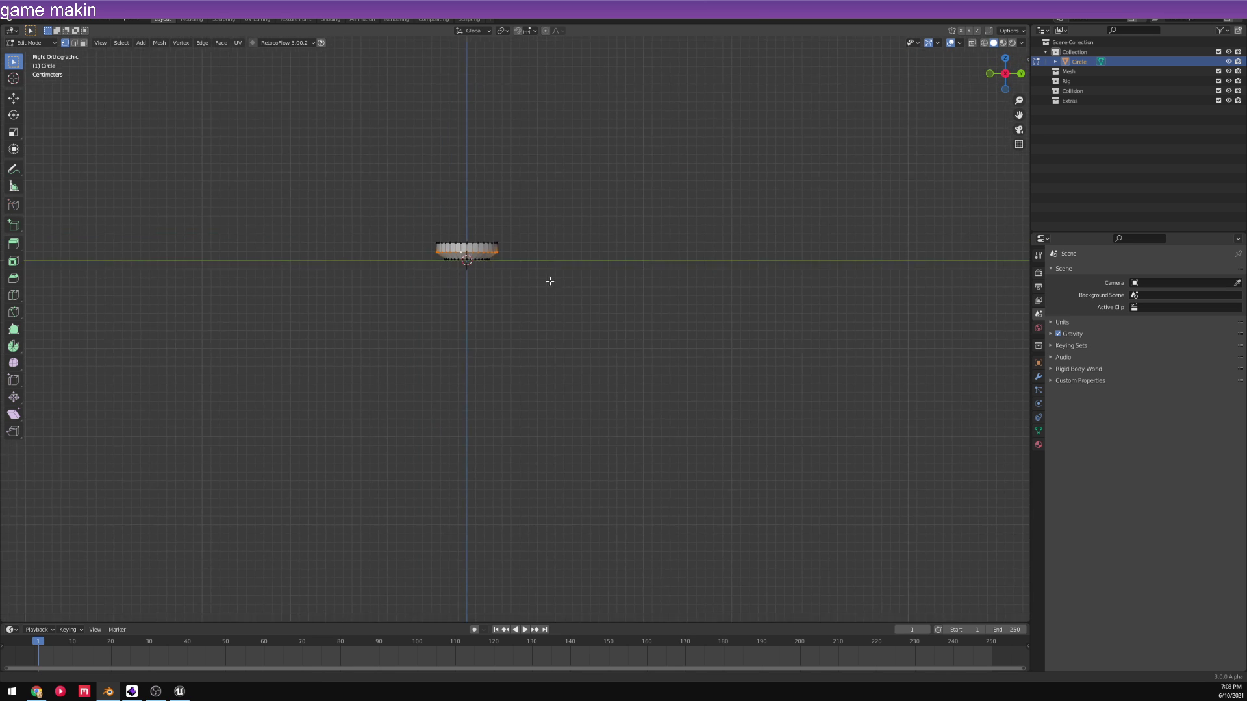
scroll(346, 141, up, 5)
shift+middle_drag(345, 141, 547, 381)
scroll(547, 381, up, 4)
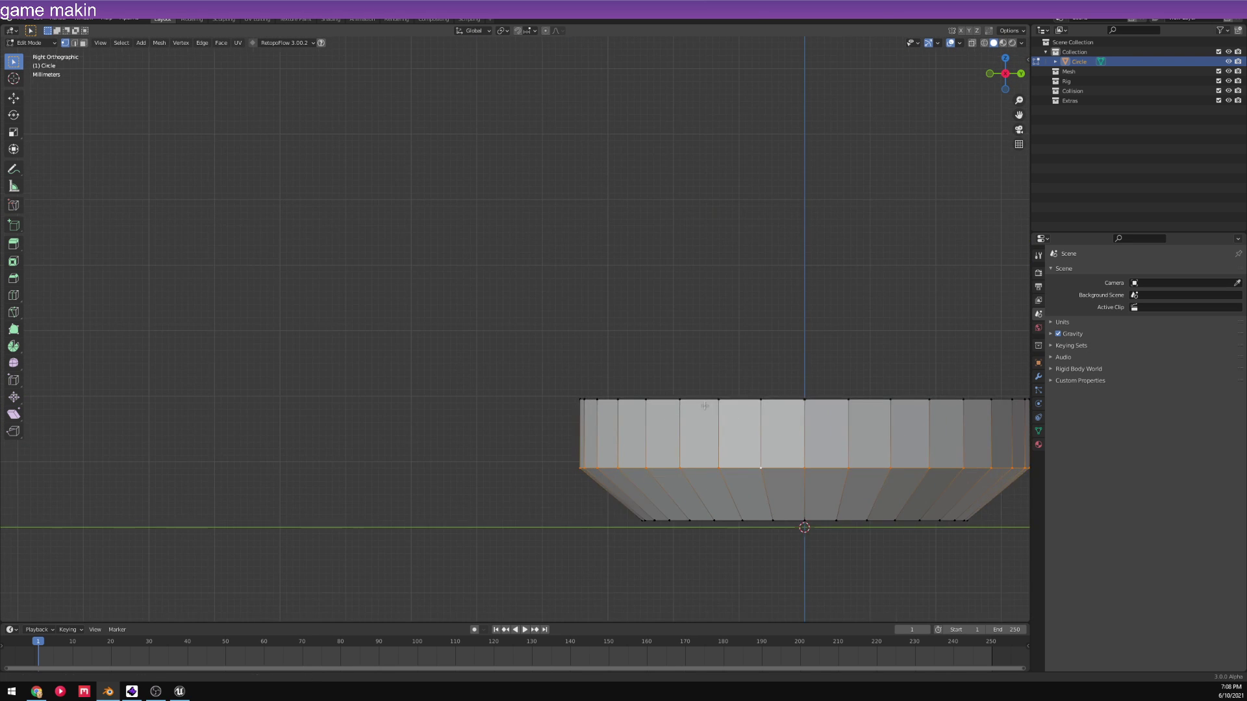
shift+middle_drag(708, 411, 406, 304)
key(a)
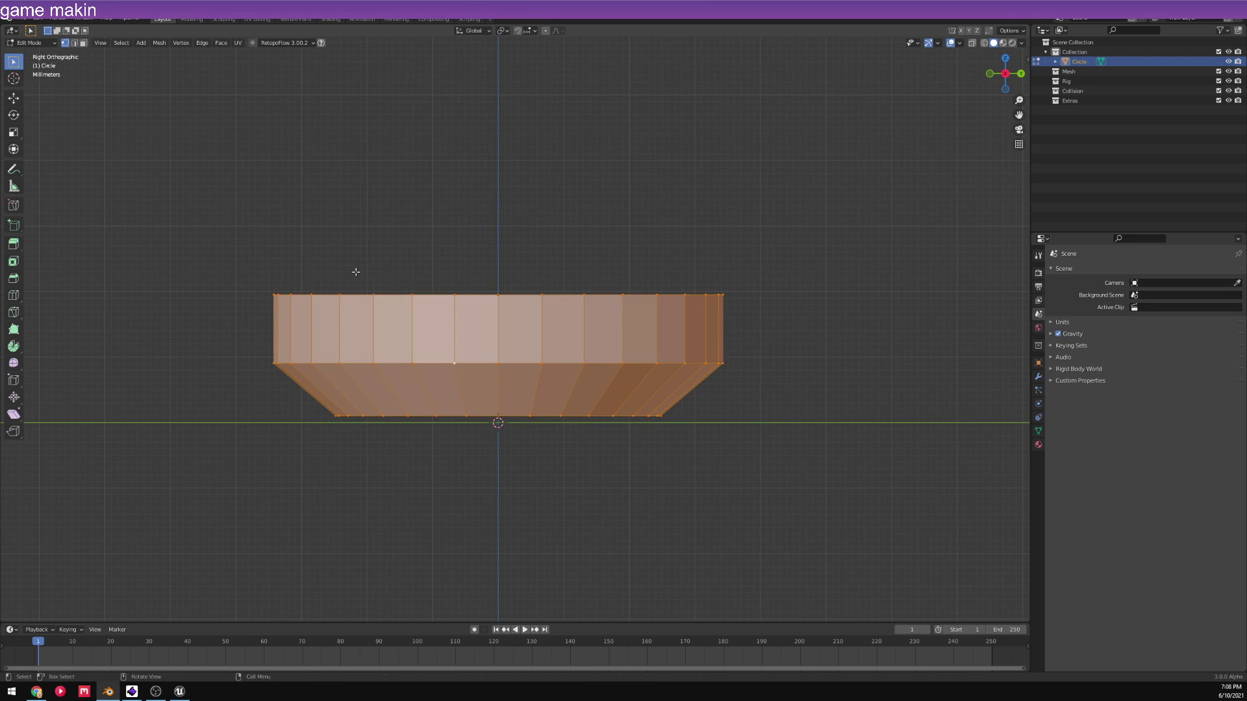
key(g)
key(z)
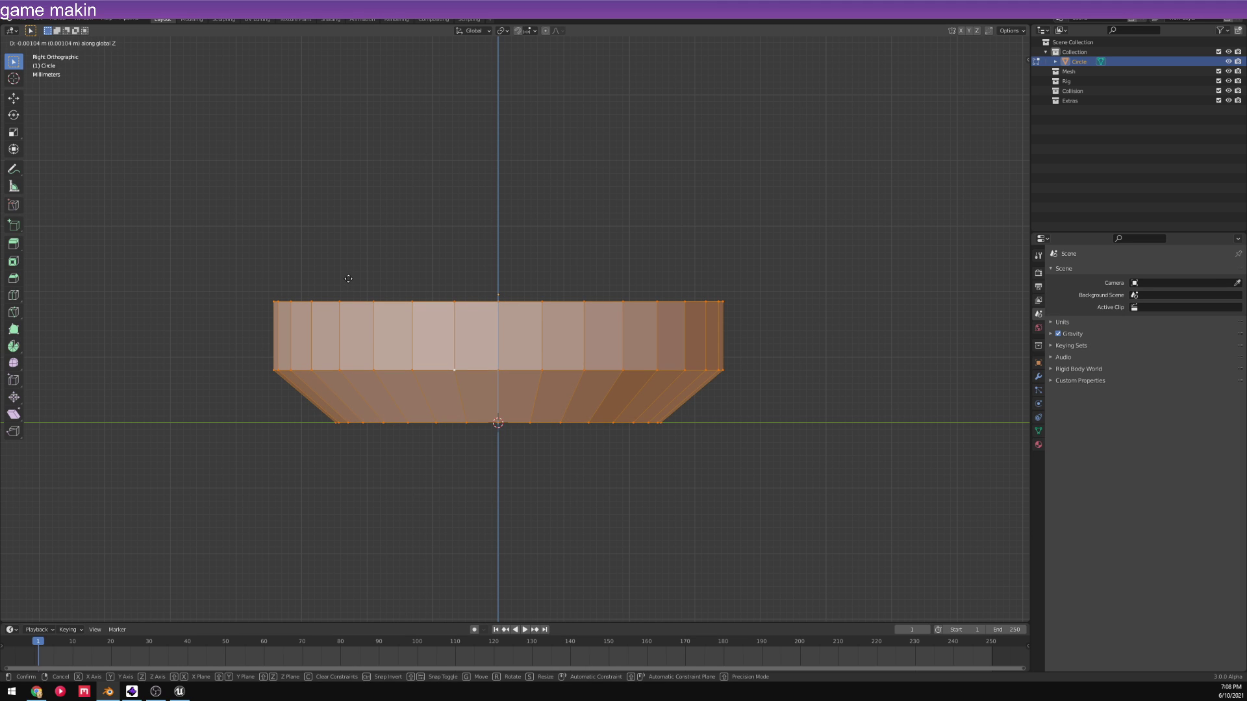
click(348, 279)
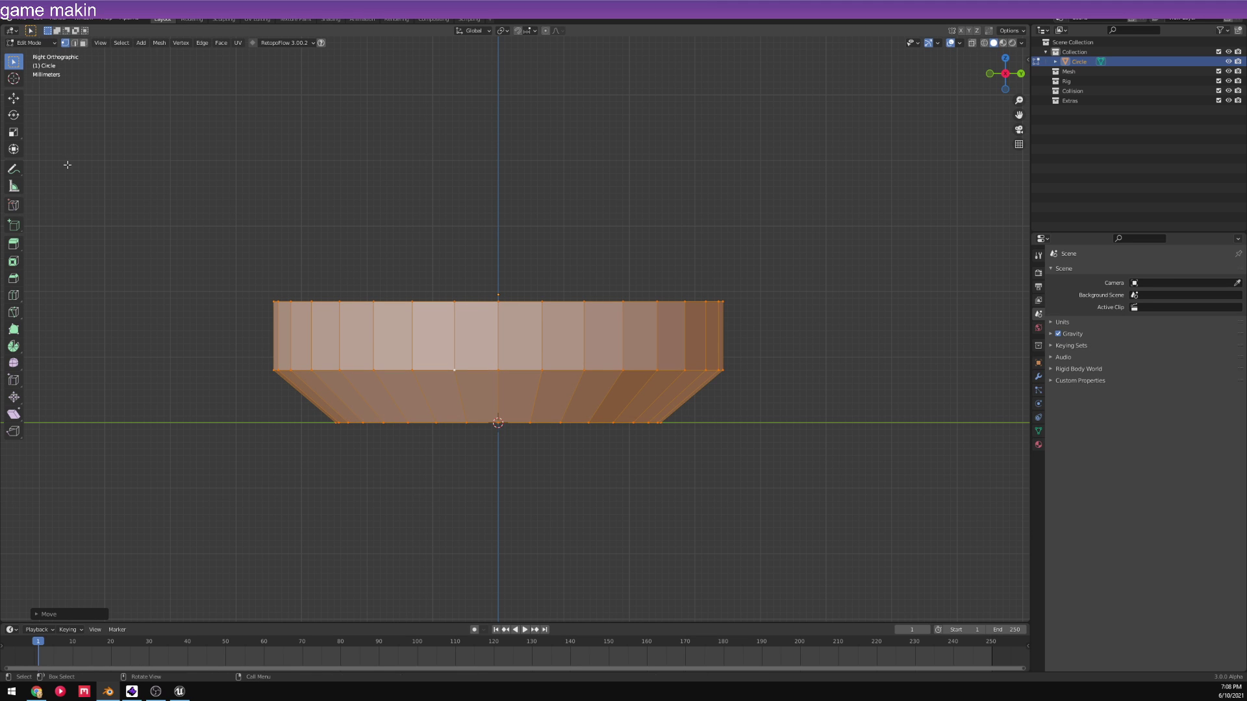
- Bevel the edge loop between the vertical wall and the sloped lower part of the bowl
key(alt+a)
alt+click(392, 370)
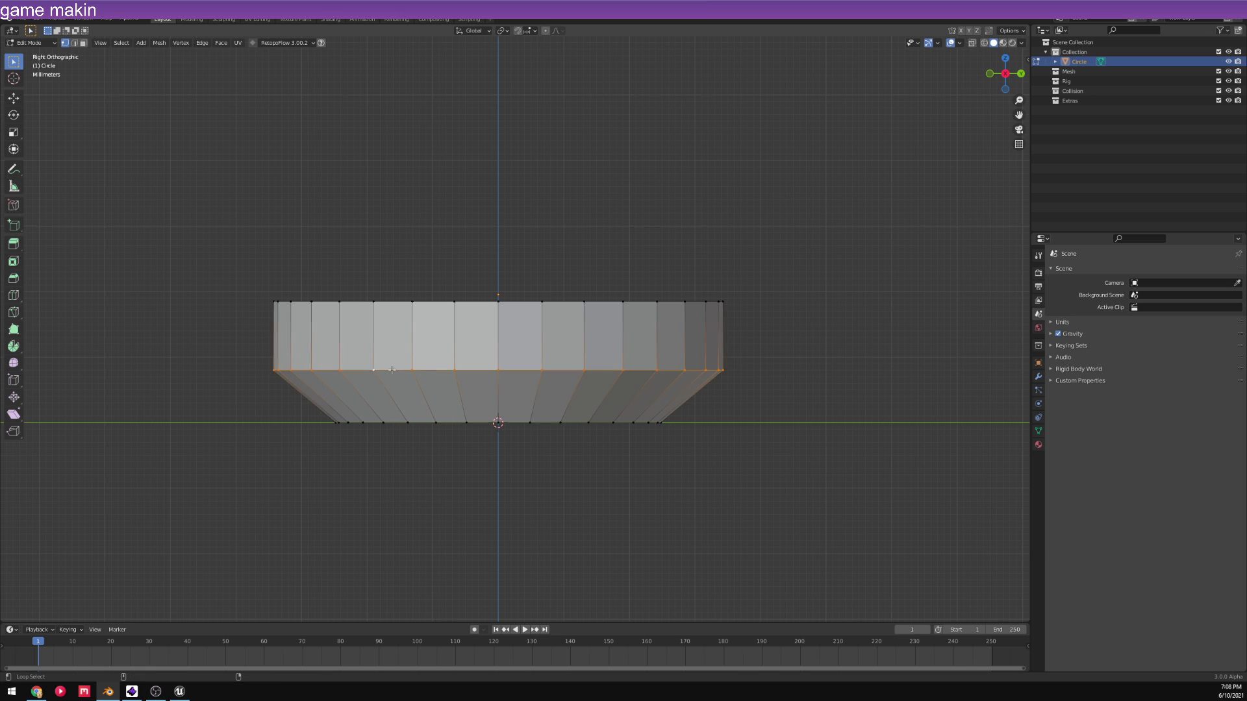
click(13, 278)
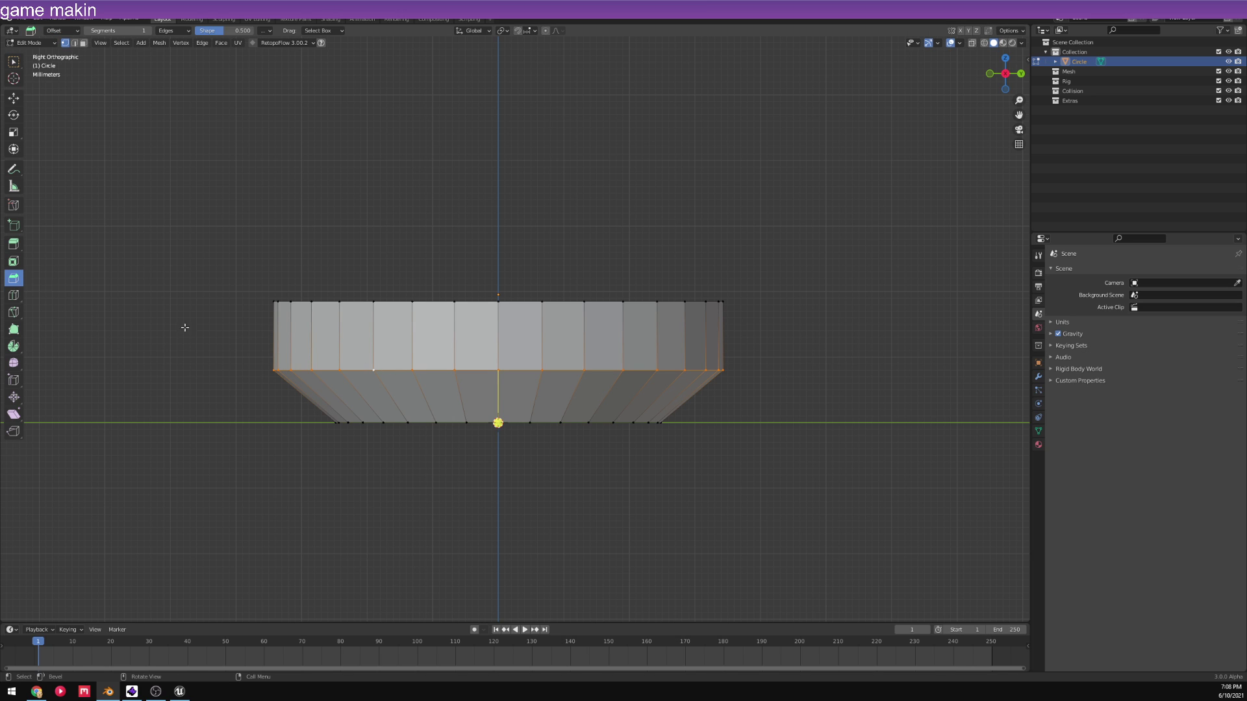
drag(497, 433, 498, 465)
- Leave mesh editing and shade the bowl smooth
key(Tab)
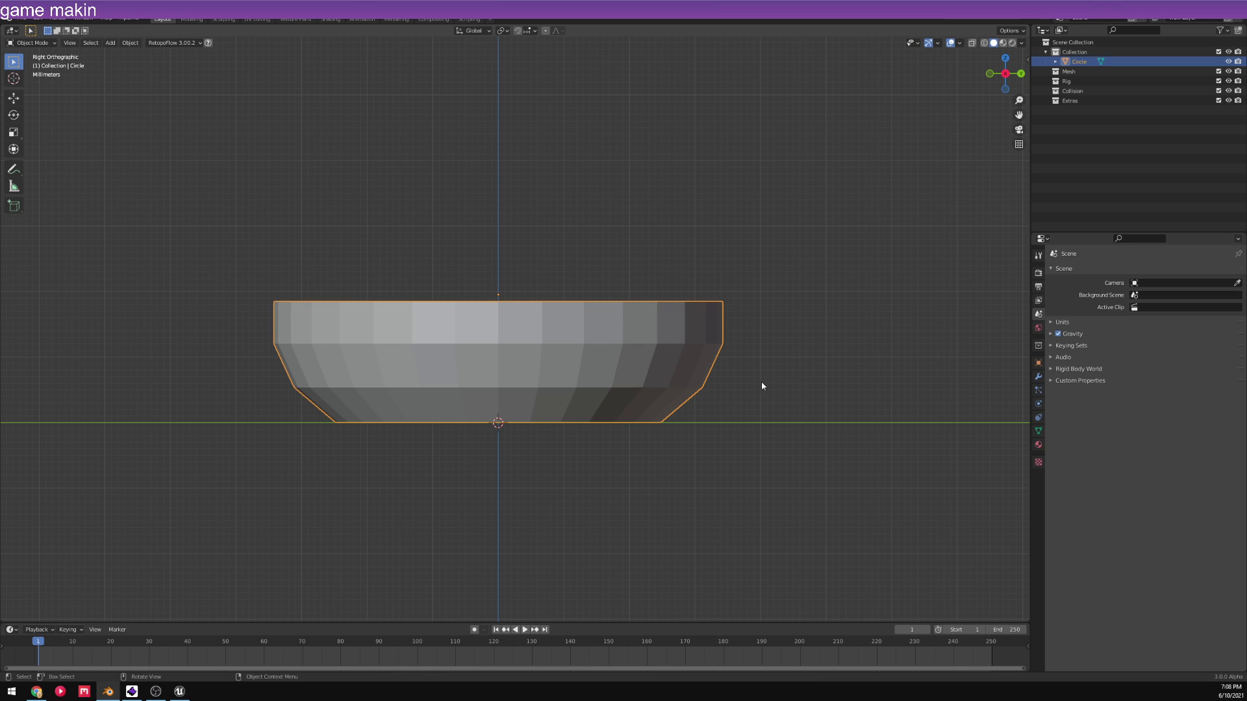
right_click(652, 398)
click(647, 399)
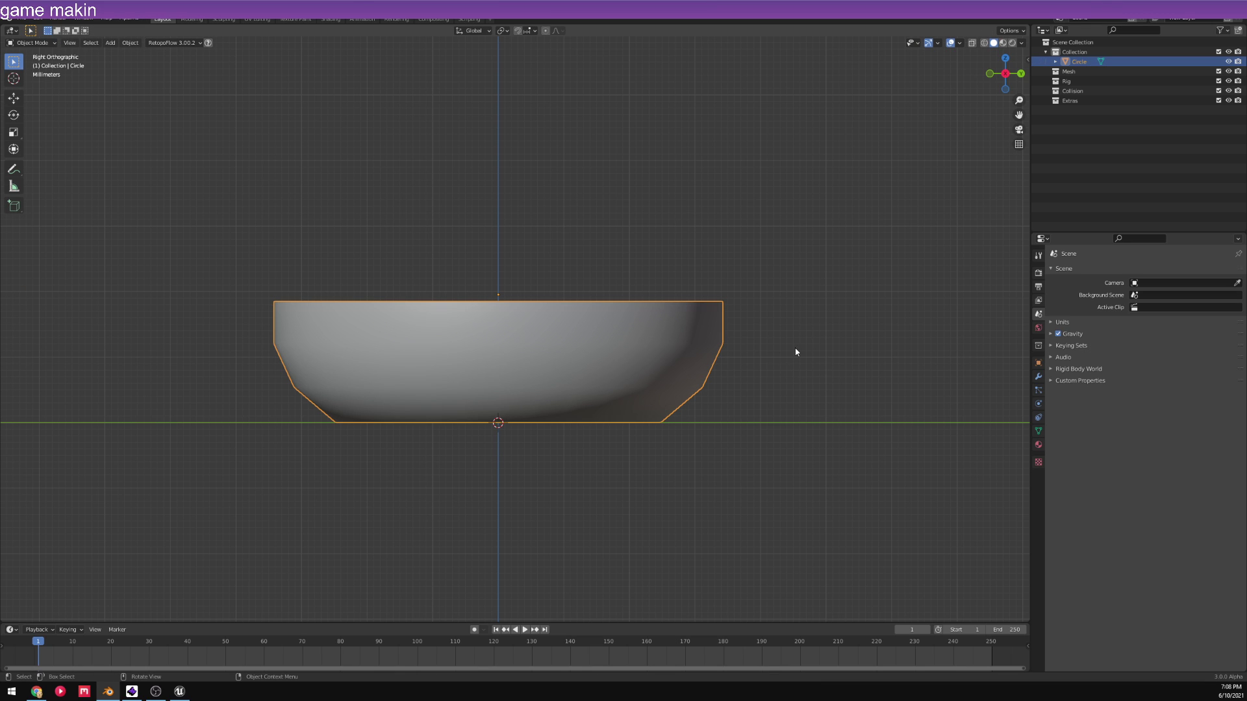
middle_drag(647, 342, 612, 366)
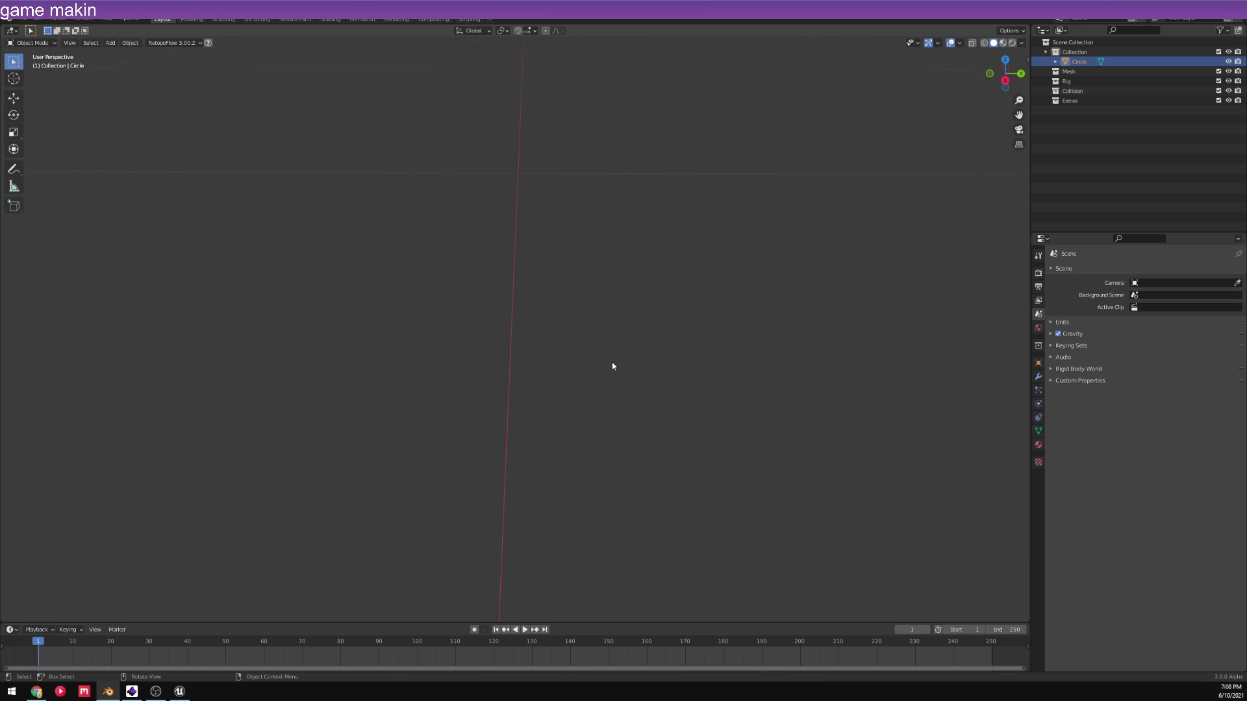
middle_drag(636, 325, 549, 202)
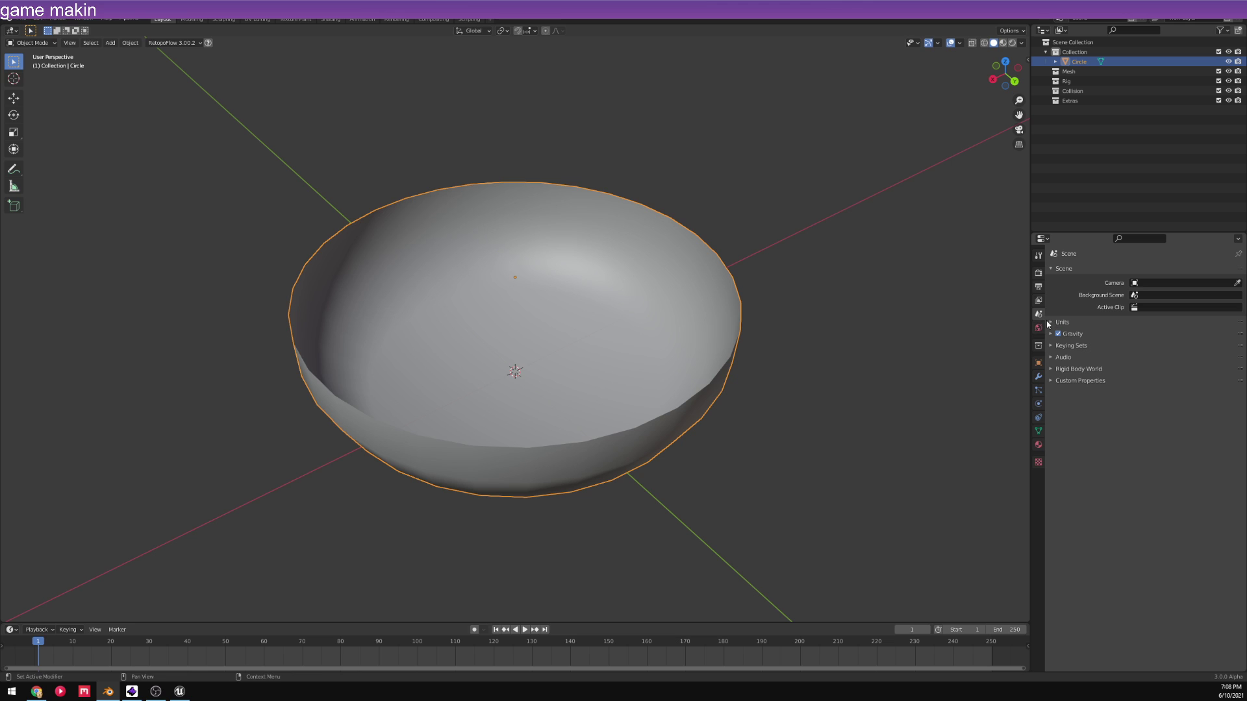
- Add a Solidify modifier to the bowl with a thickness of 0.1 m and Even Thickness enabled
click(1037, 378)
click(1079, 272)
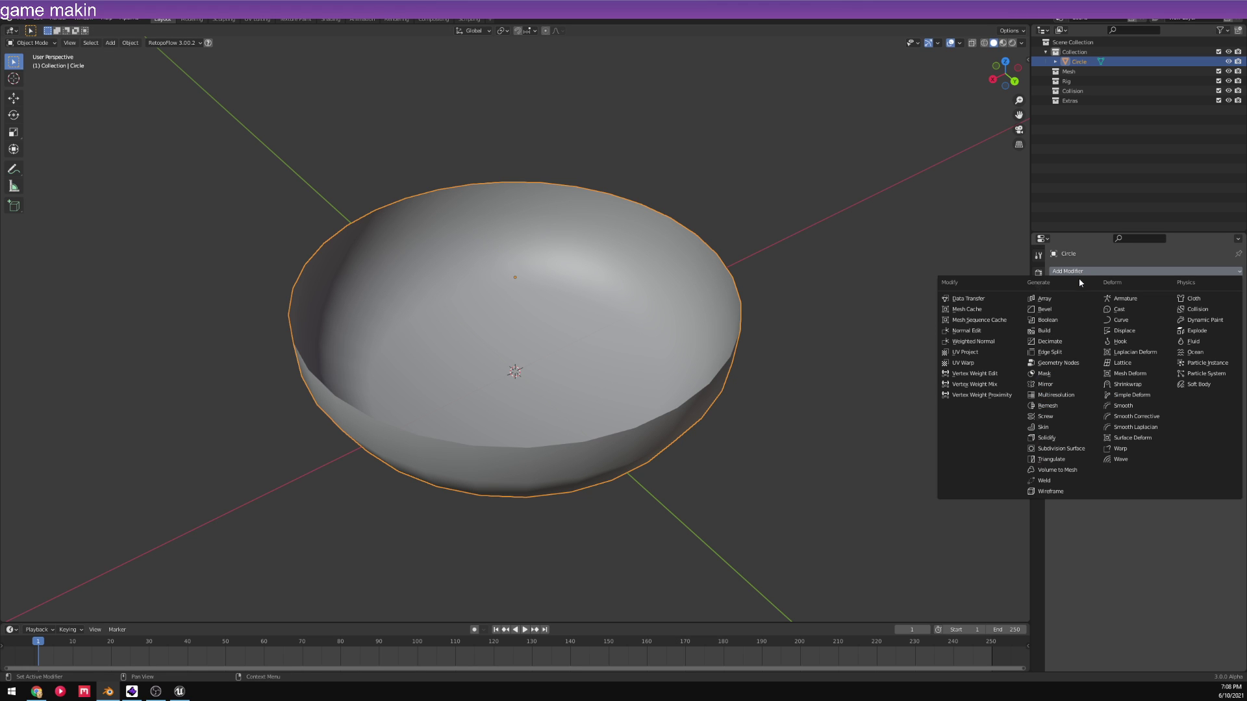
click(1071, 438)
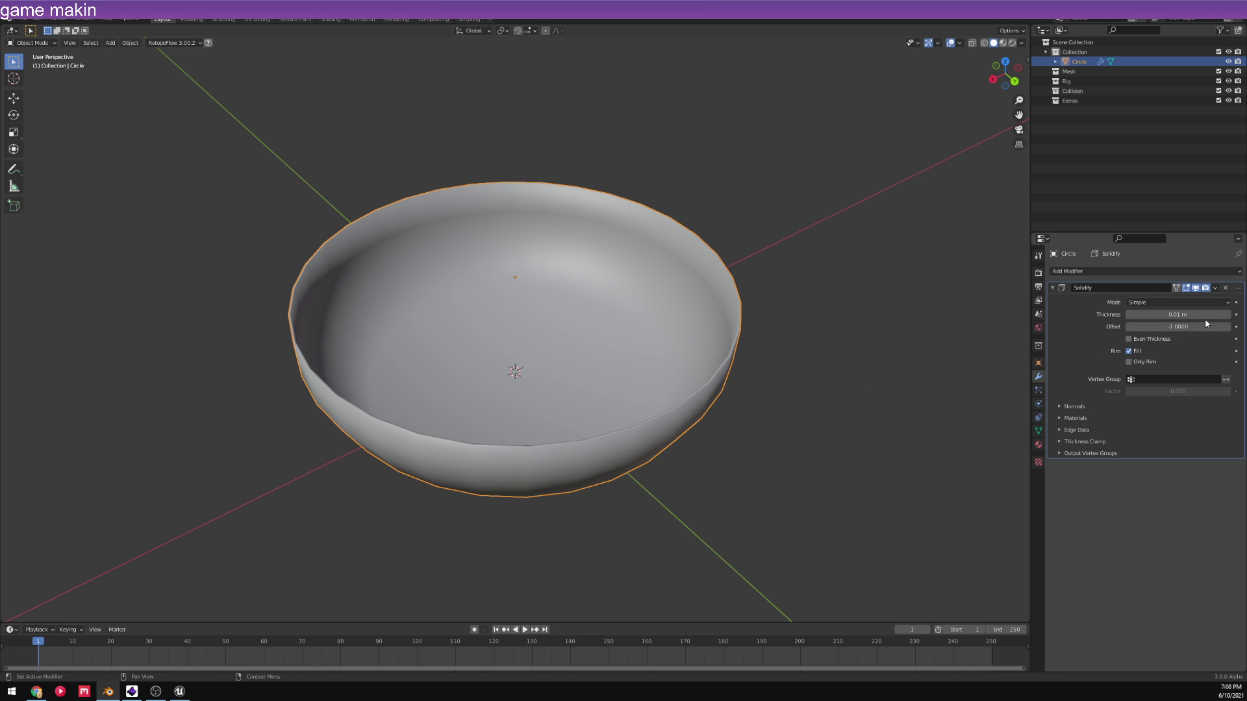
drag(1227, 314, 1245, 315)
middle_drag(766, 296, 605, 264)
middle_drag(654, 284, 715, 257)
key(Tab)
scroll(705, 309, up, 2)
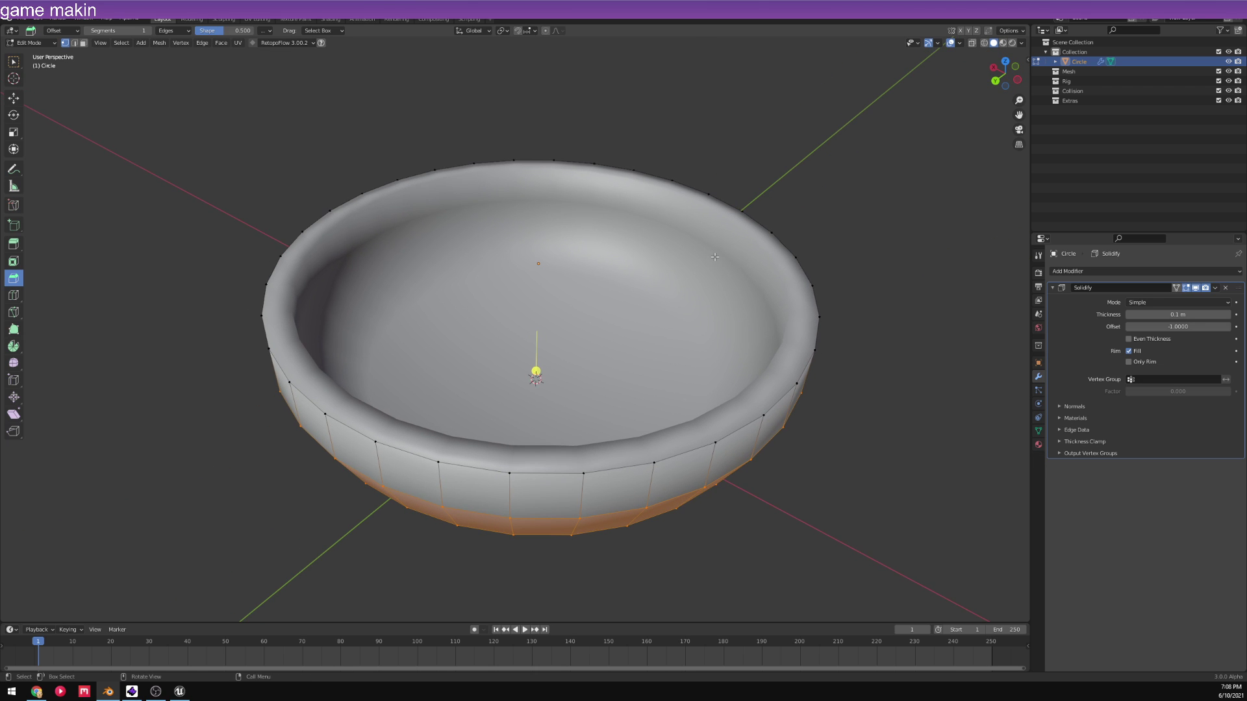
click(1141, 340)
middle_drag(994, 360, 133, 351)
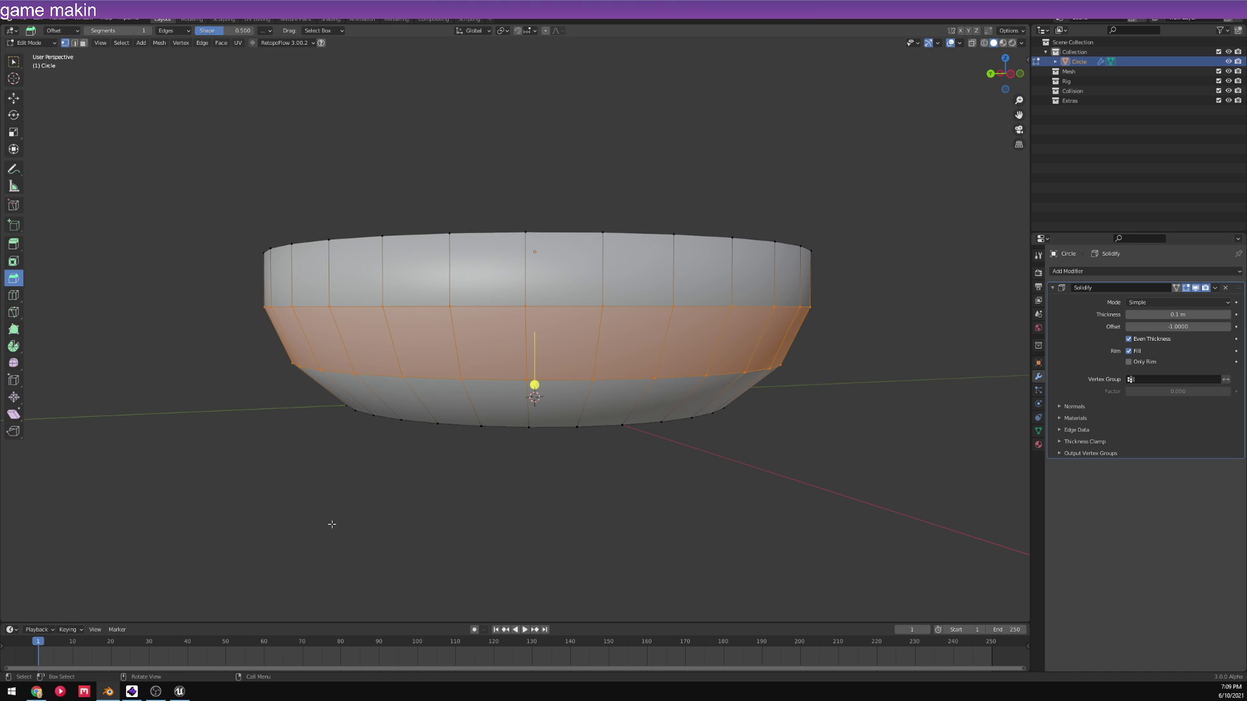
middle_drag(629, 362, 614, 367)
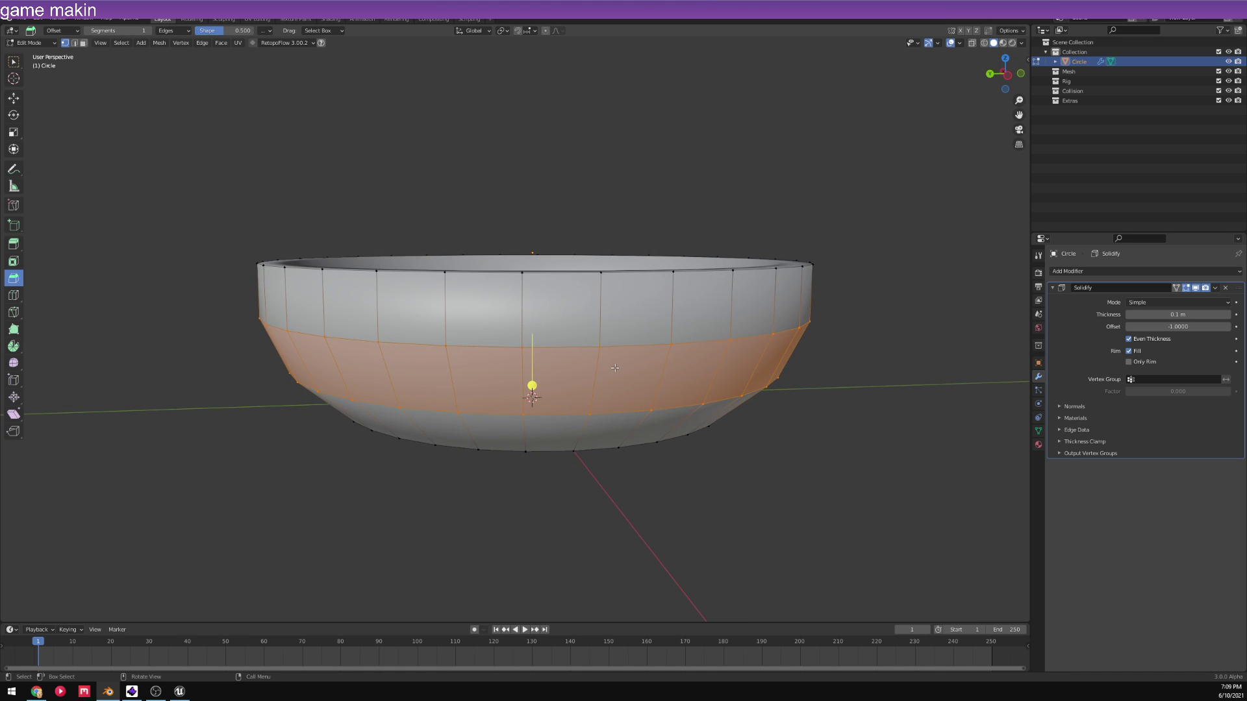
- In the left orthographic view, raise the bowl's upper bevel edge loop along Z to about midway towards the rim
key(F12)
click(1069, 147)
middle_drag(691, 372, 688, 364)
click(1006, 77)
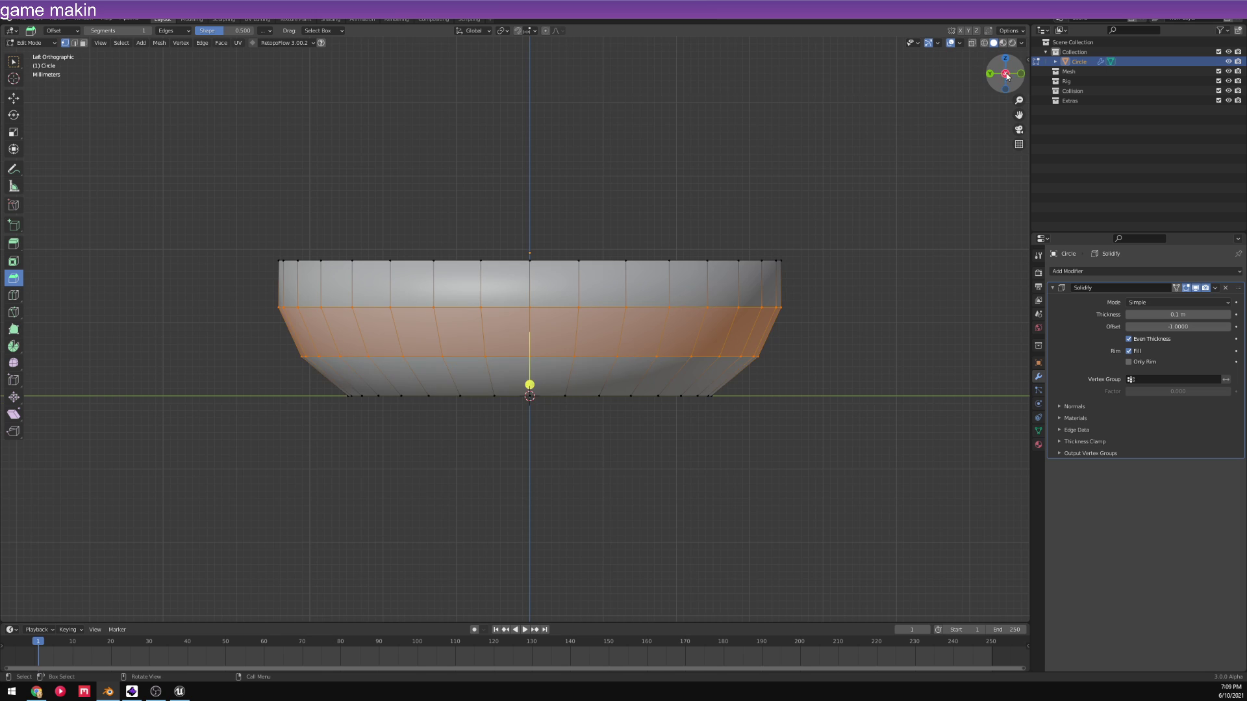
alt+click(543, 297)
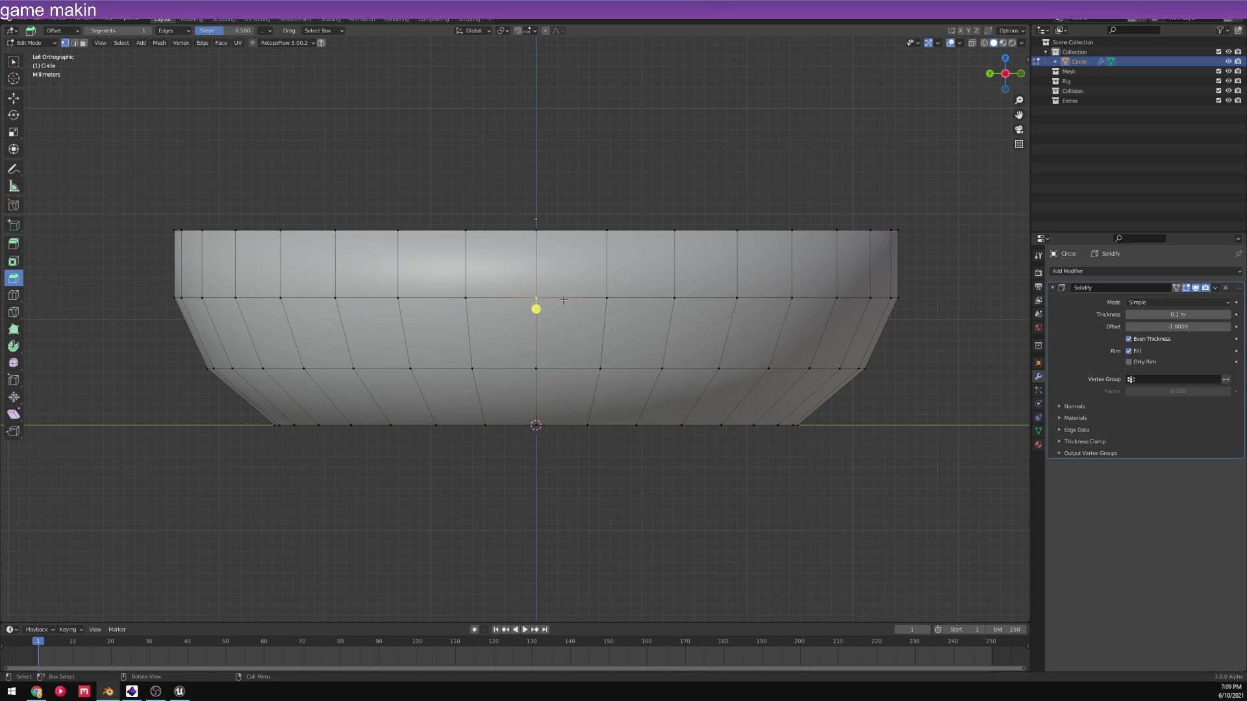
key(g)
key(z)
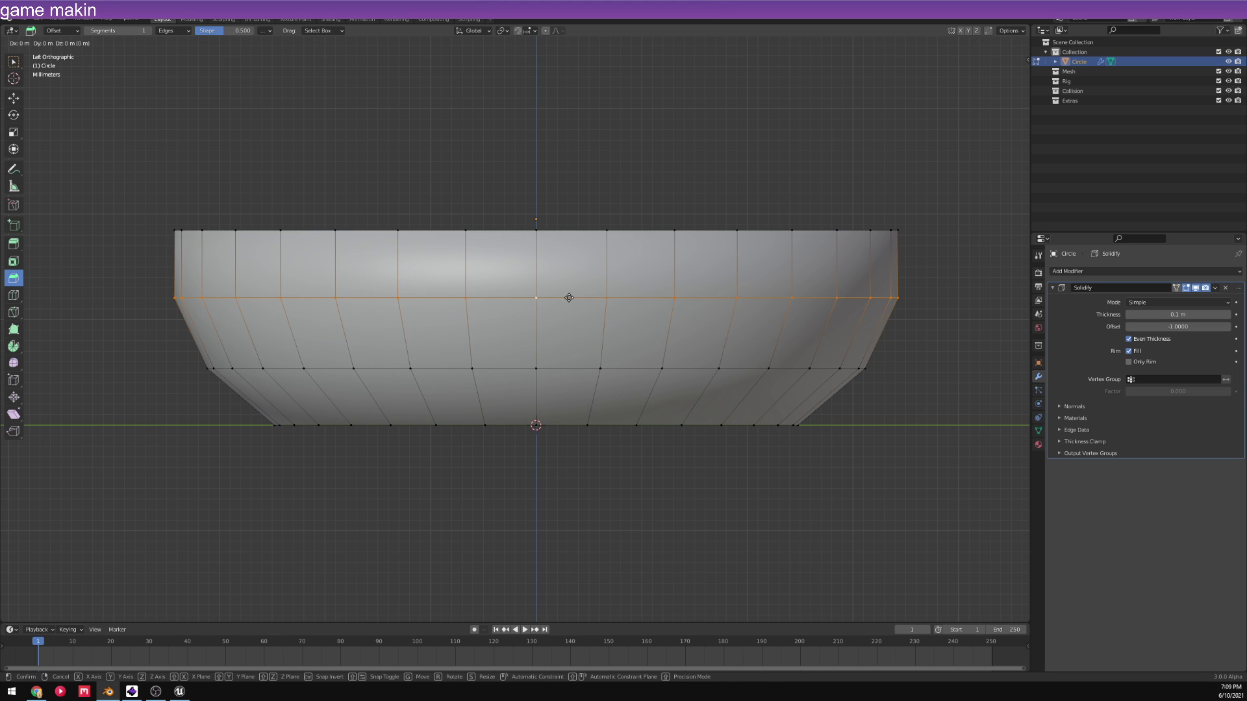
click(564, 266)
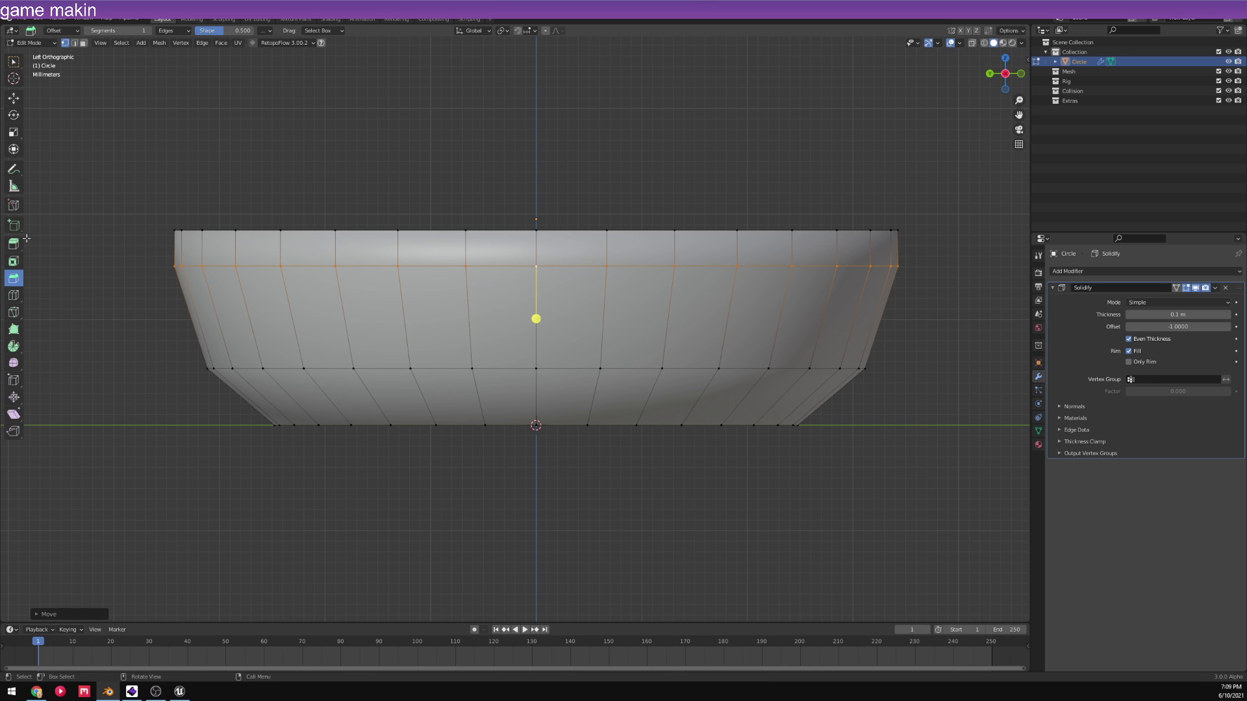
- Add a loop cut in the upper sloped band, slid up to just beneath the raised edge loop
click(14, 295)
drag(223, 318, 230, 263)
click(233, 263)
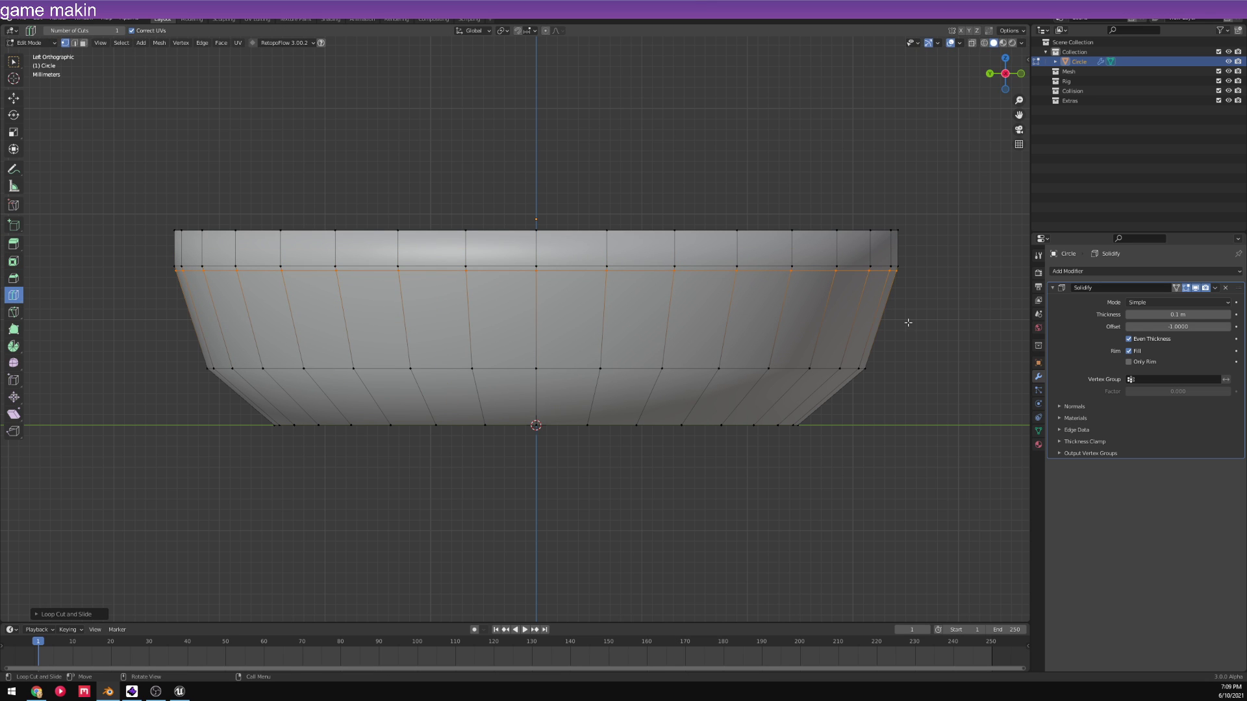
- Scale the new edge loop to about 0.99 and raise it about 0.0003 m along Z to form a lip under the rim
key(s)
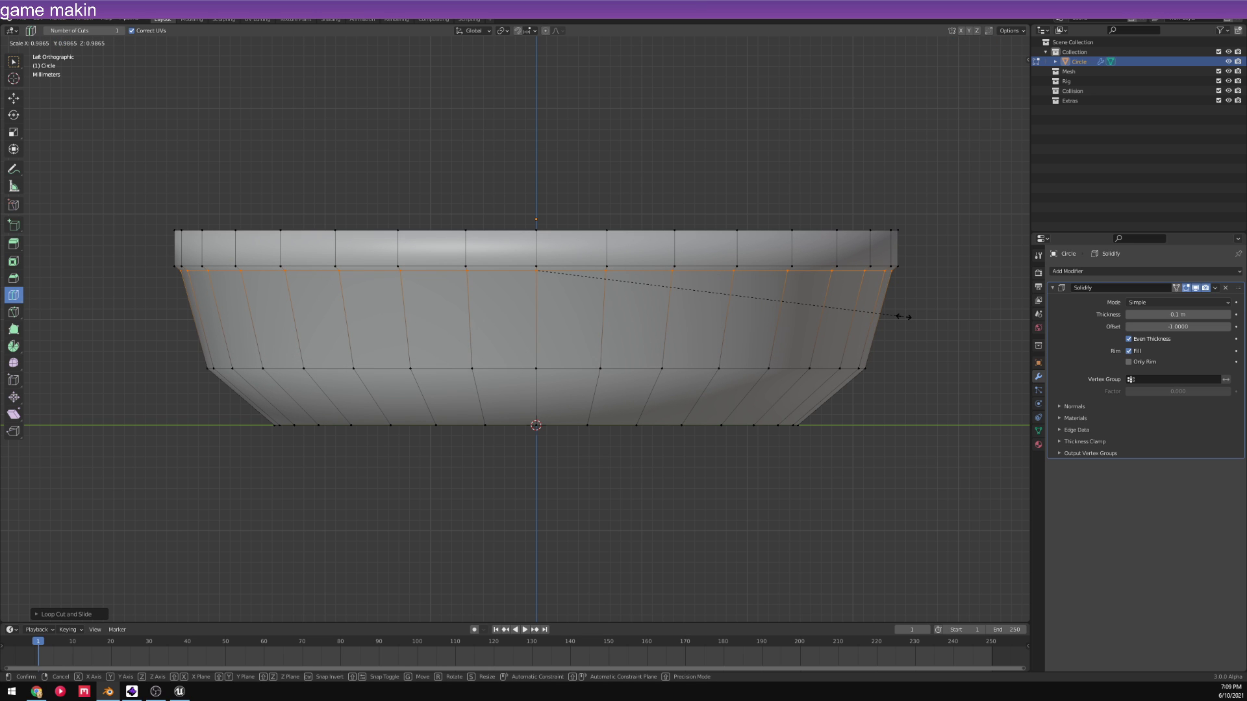
click(902, 317)
key(g)
key(z)
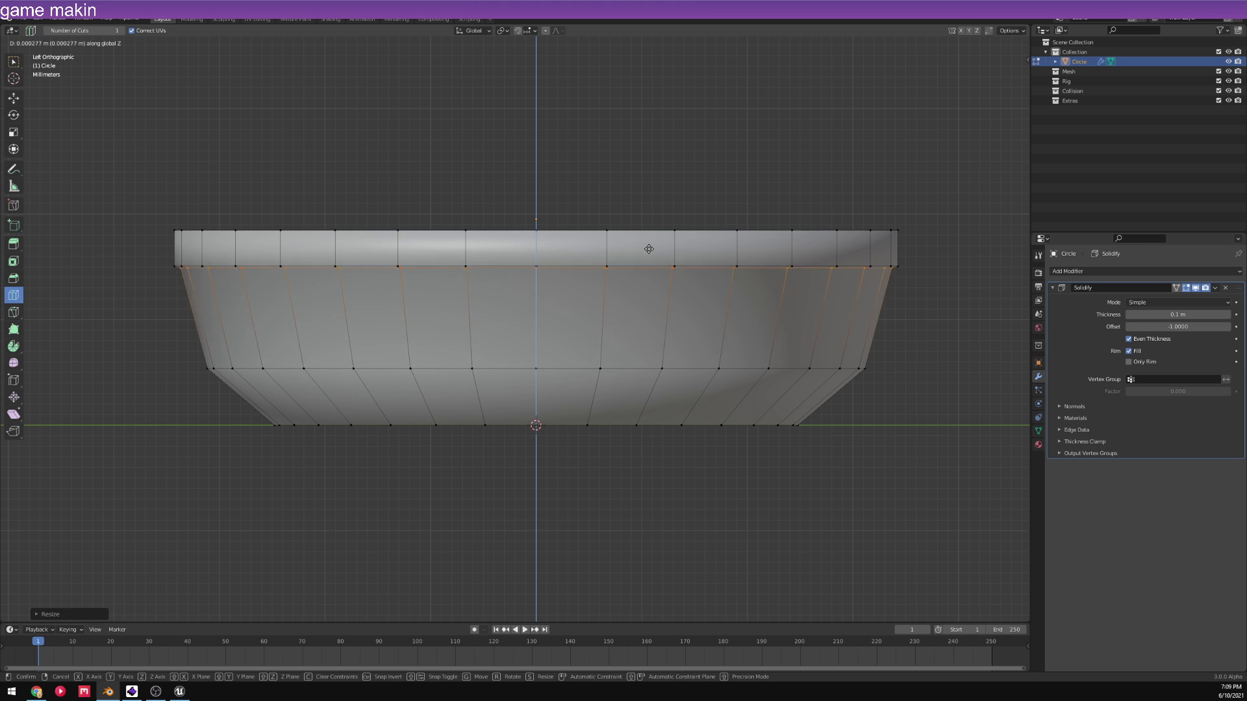
click(648, 250)
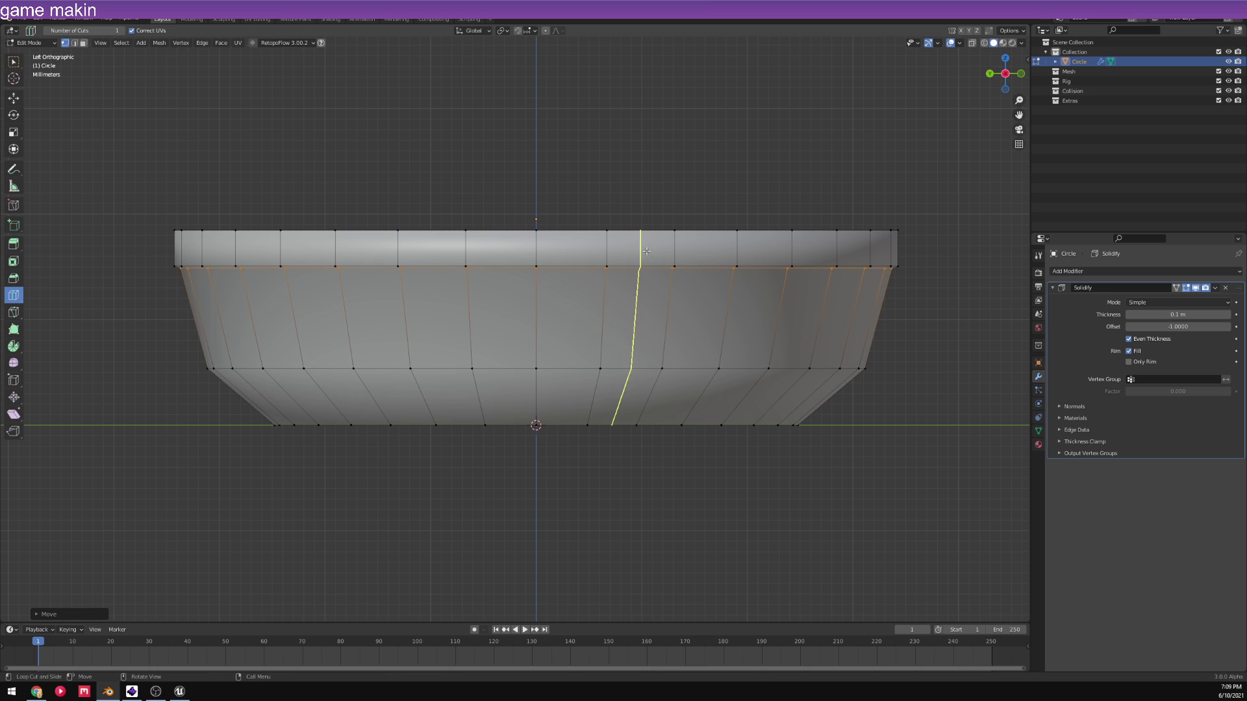
- Try to raise the bowl's middle edge loop along Z to about halfway between the base and the rim band
key(shift+space)
key(g)
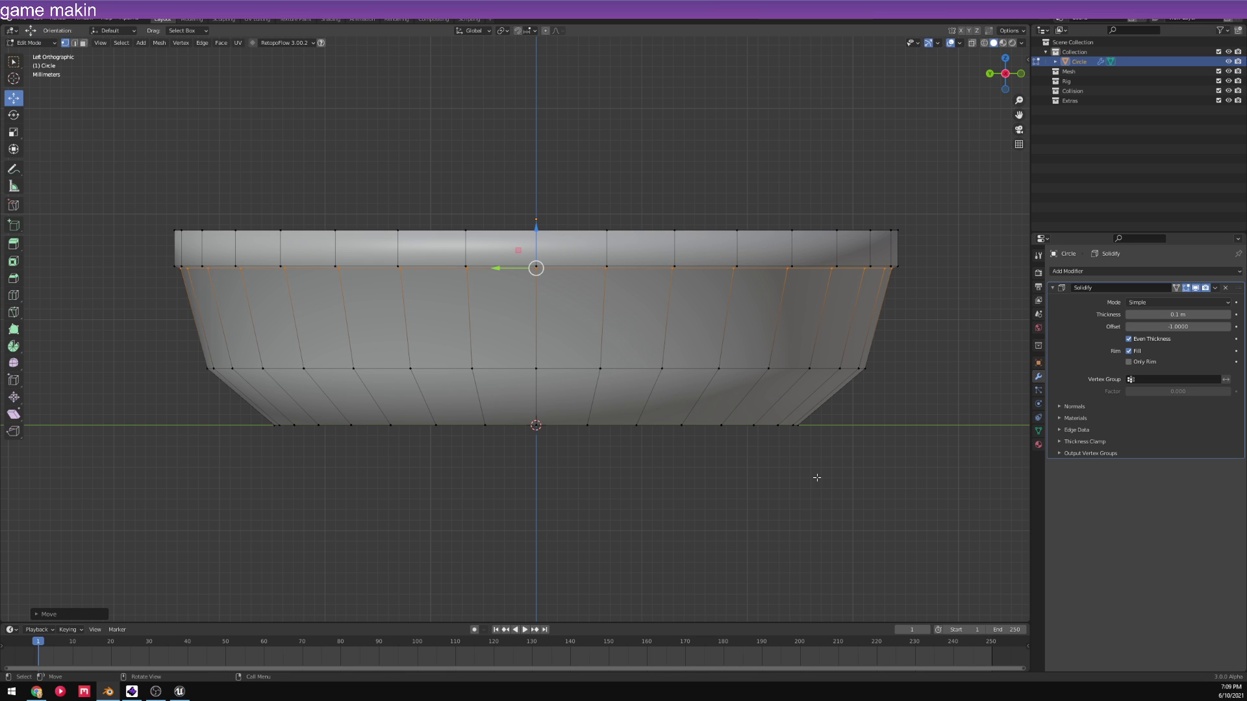
click(546, 377)
alt+click(562, 368)
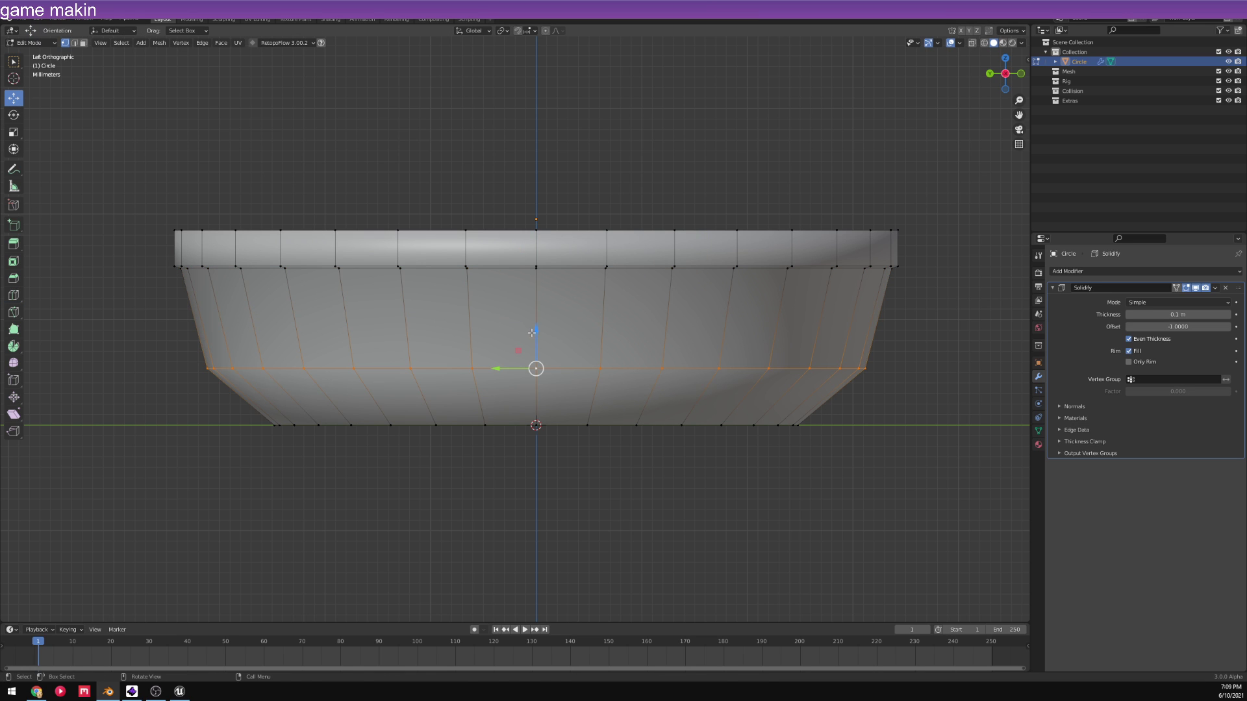
drag(531, 333, 531, 308)
scroll(604, 280, down, 3)
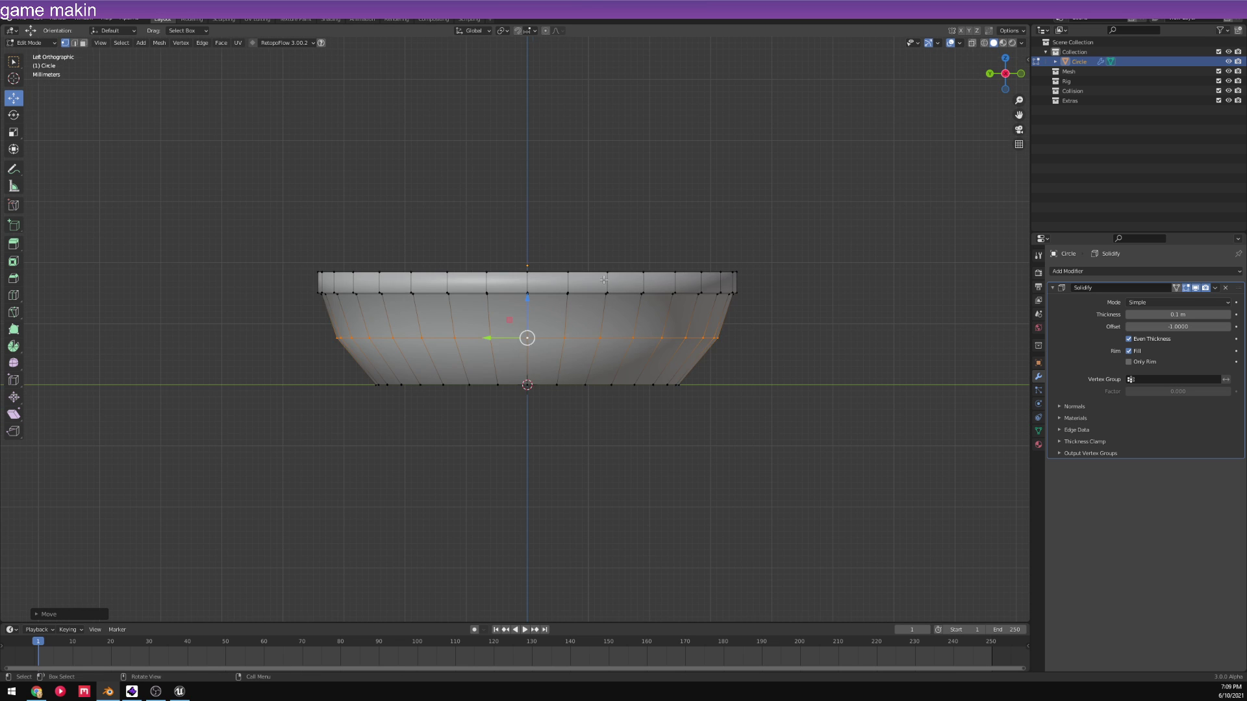
- Inspect the bowl in Object Mode and undo the middle edge loop's move and the lip loop beneath the rim
middle_drag(604, 280, 499, 293)
key(Tab)
scroll(613, 332, up, 5)
scroll(613, 332, up, 3)
scroll(691, 309, down, 3)
key(Tab)
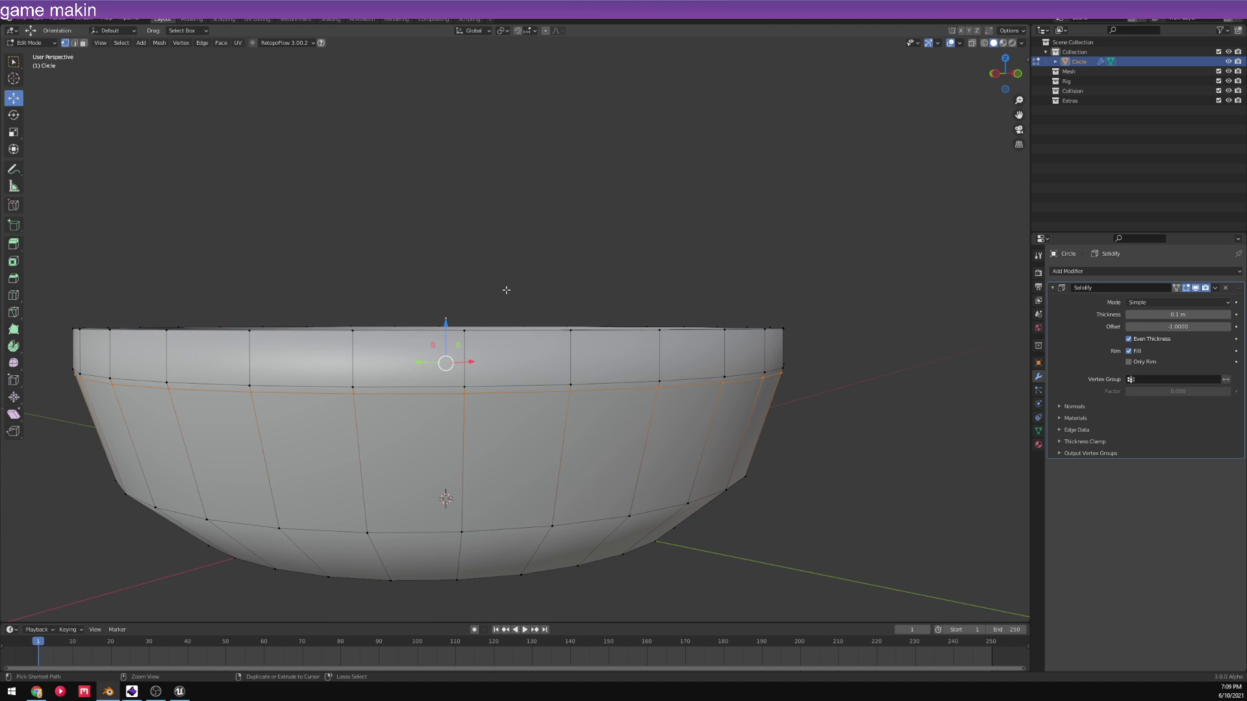
scroll(559, 334, down, 3)
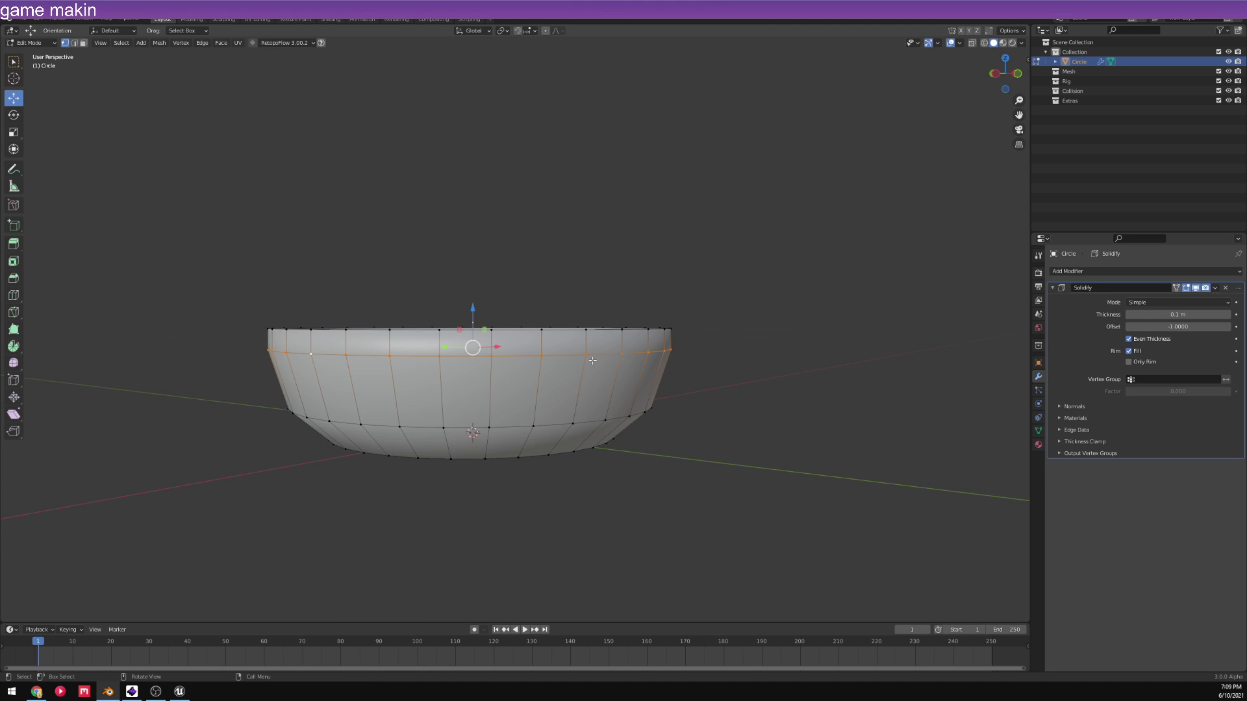
click(617, 415)
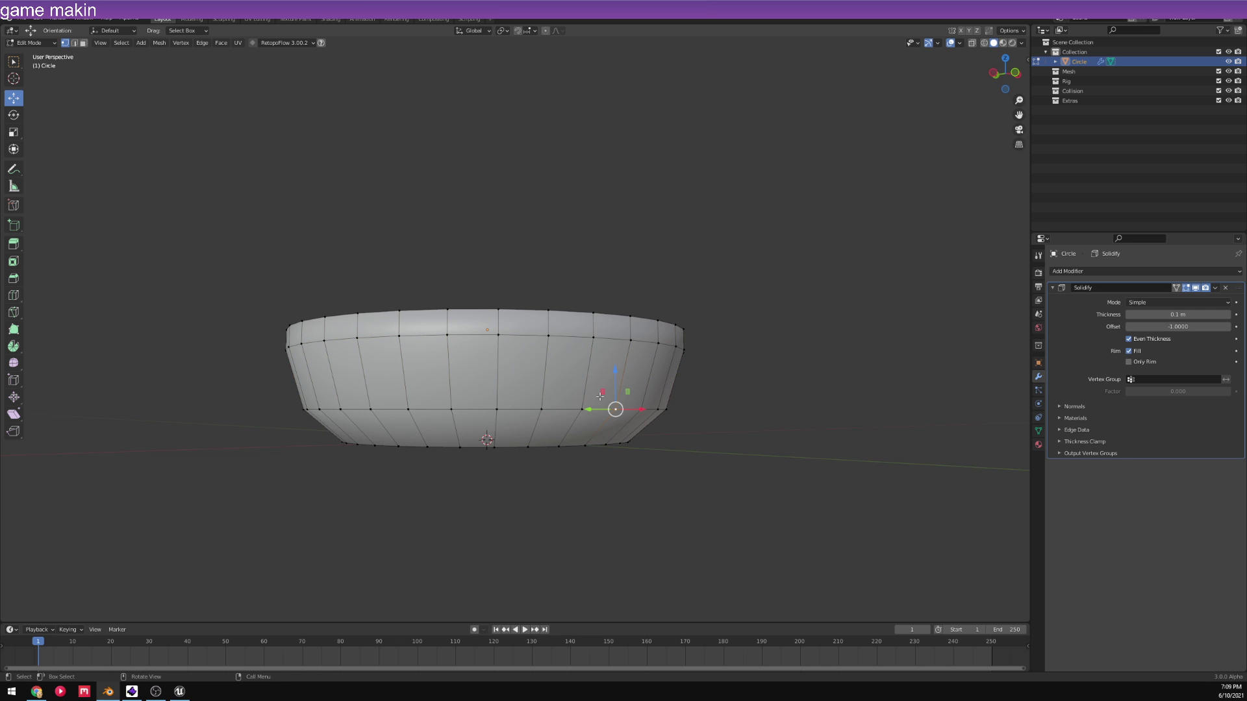
middle_drag(618, 416, 740, 448)
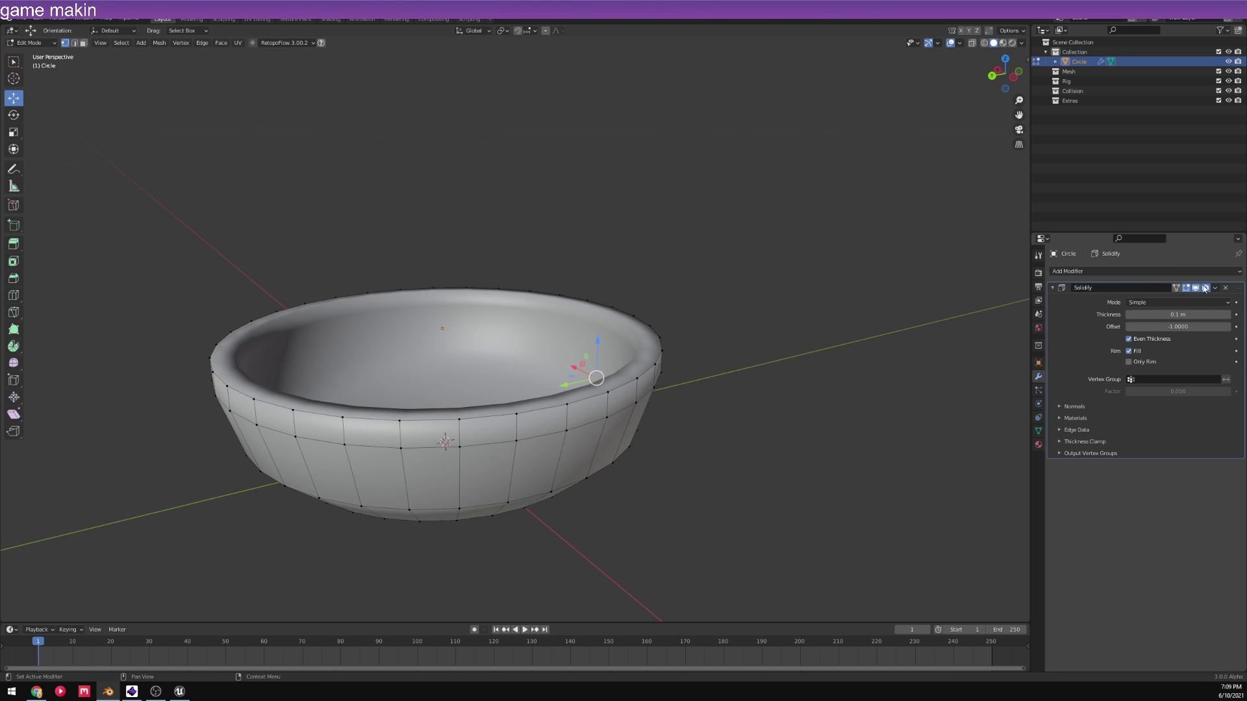
- Apply the bowl's Solidify modifier in Object Mode
key(Tab)
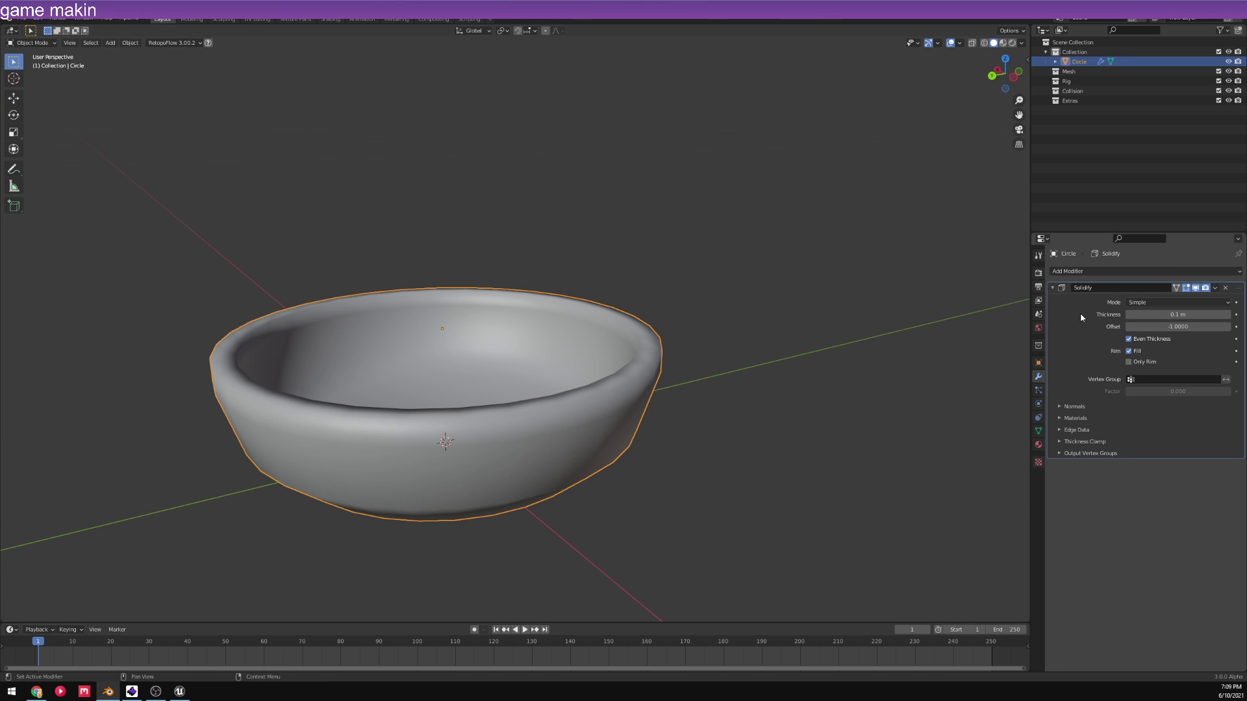
click(1215, 288)
click(1176, 302)
- Back in Edit Mode, raise the bowl's middle outer edge loop along Z to about halfway up the sloped wall
middle_drag(598, 404, 533, 398)
key(Tab)
click(543, 403)
alt+click(542, 406)
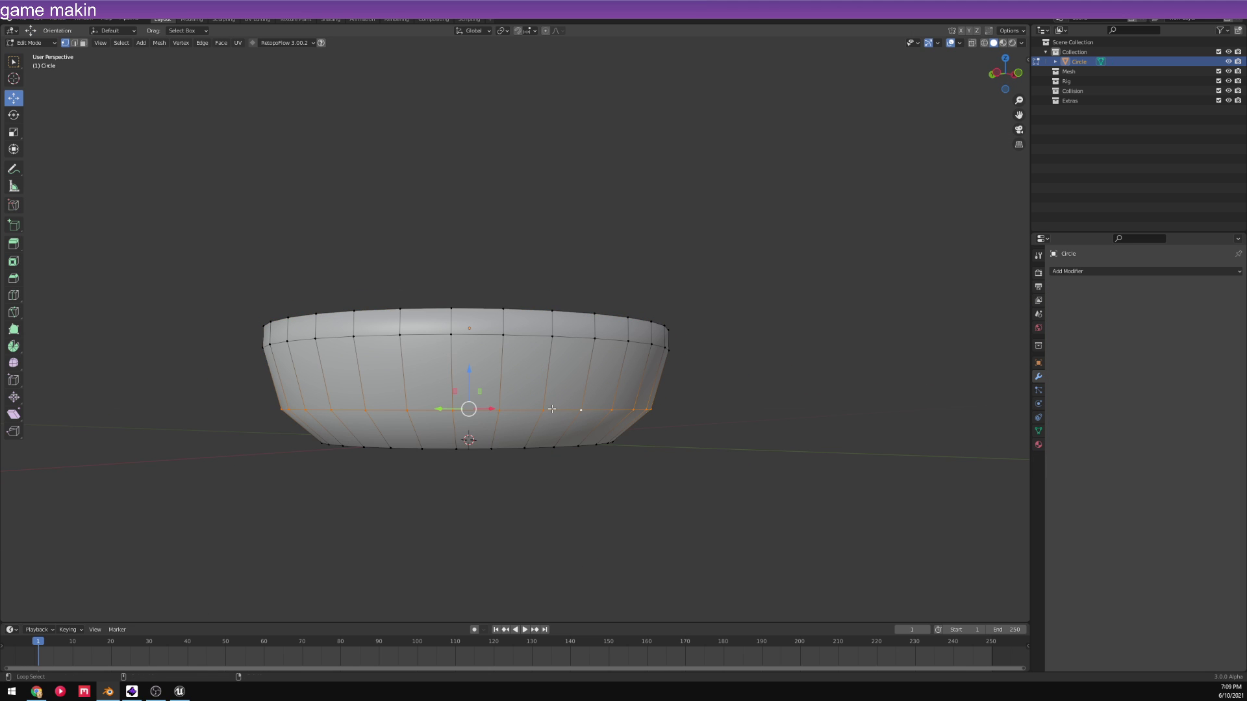
drag(472, 380, 481, 359)
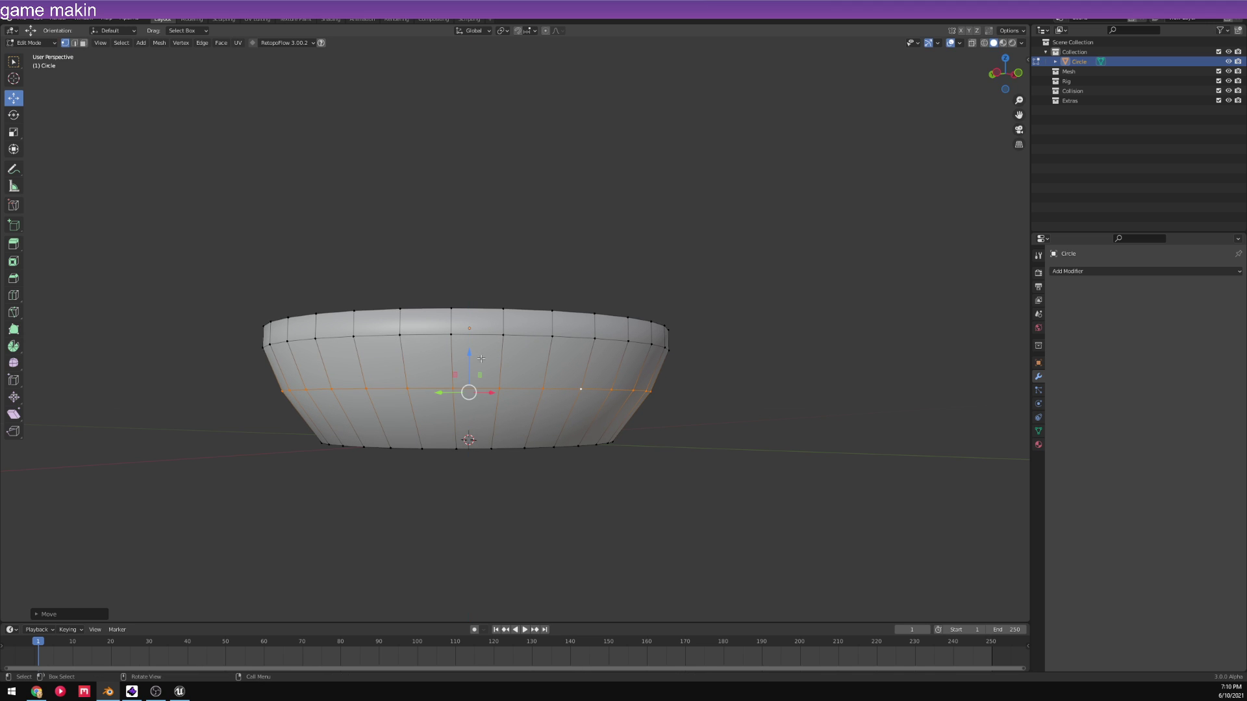
key(s)
click(799, 413)
- Bevel the raised middle edge loop with 2 segments and a width of about 0.102 m
click(13, 278)
drag(469, 445, 467, 470)
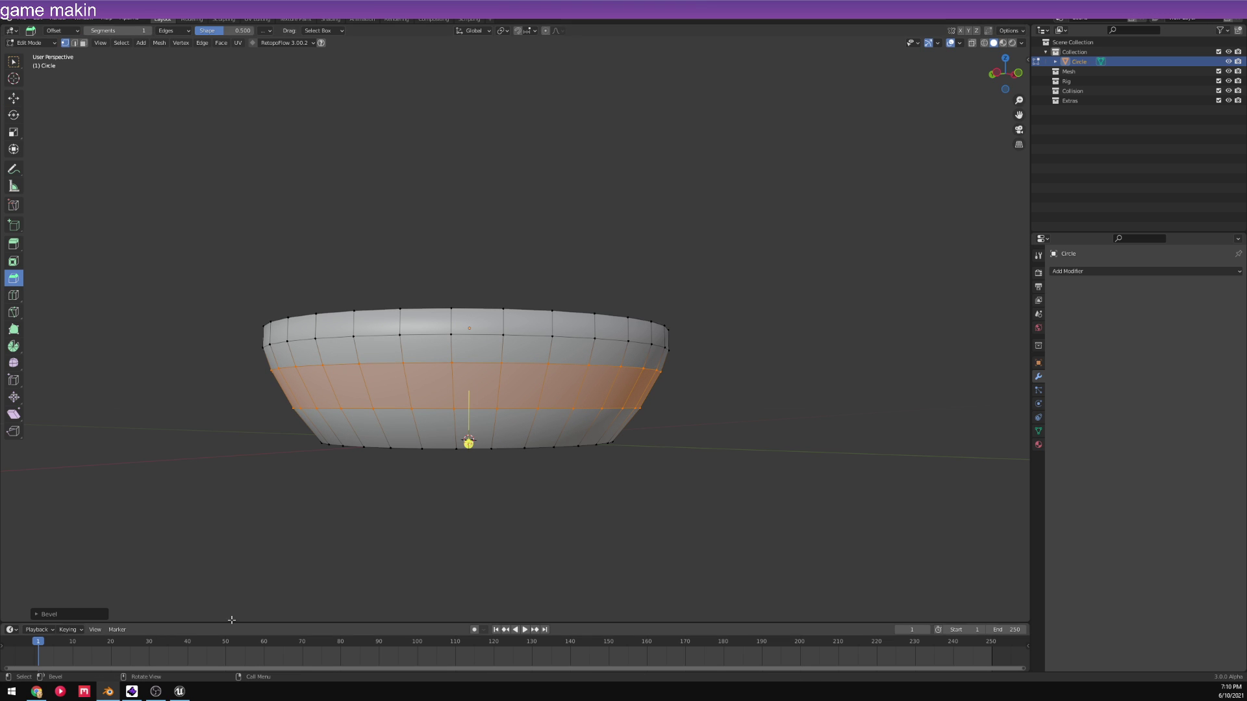
click(65, 613)
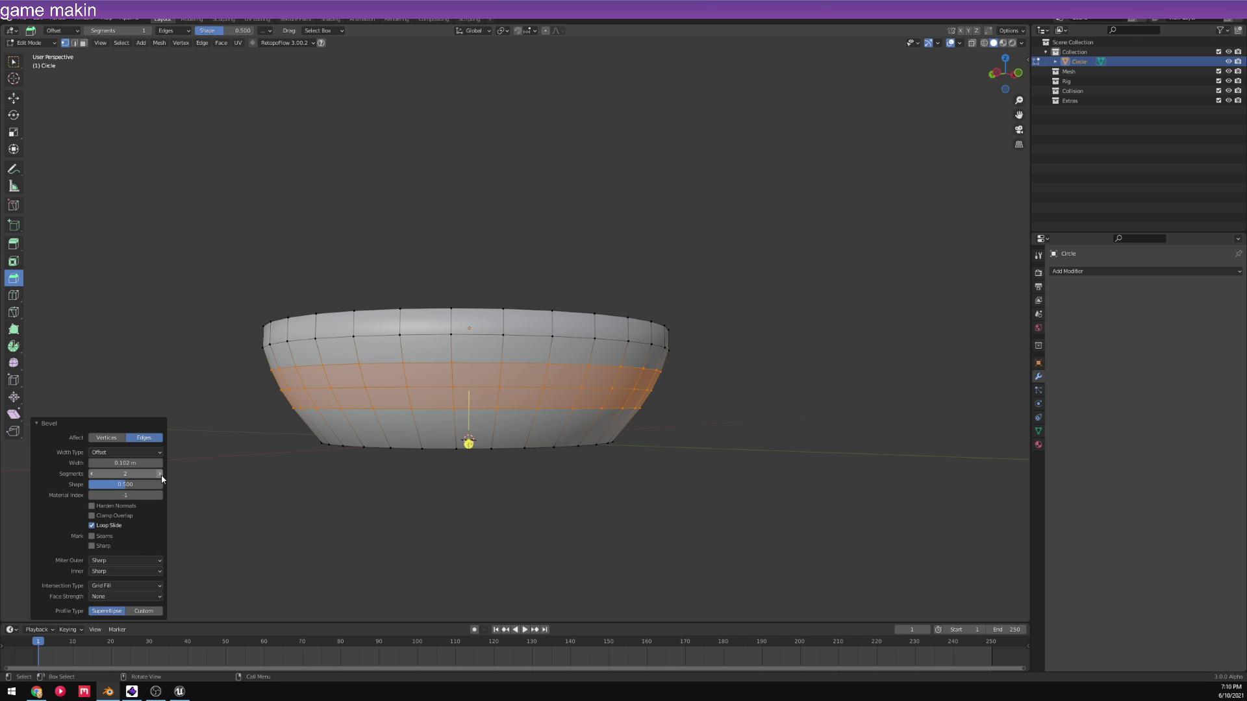
- Lower the bottom edge loop of the bevel about 0.0024 m along Z and scale it to about 0.92
click(559, 520)
alt+click(556, 410)
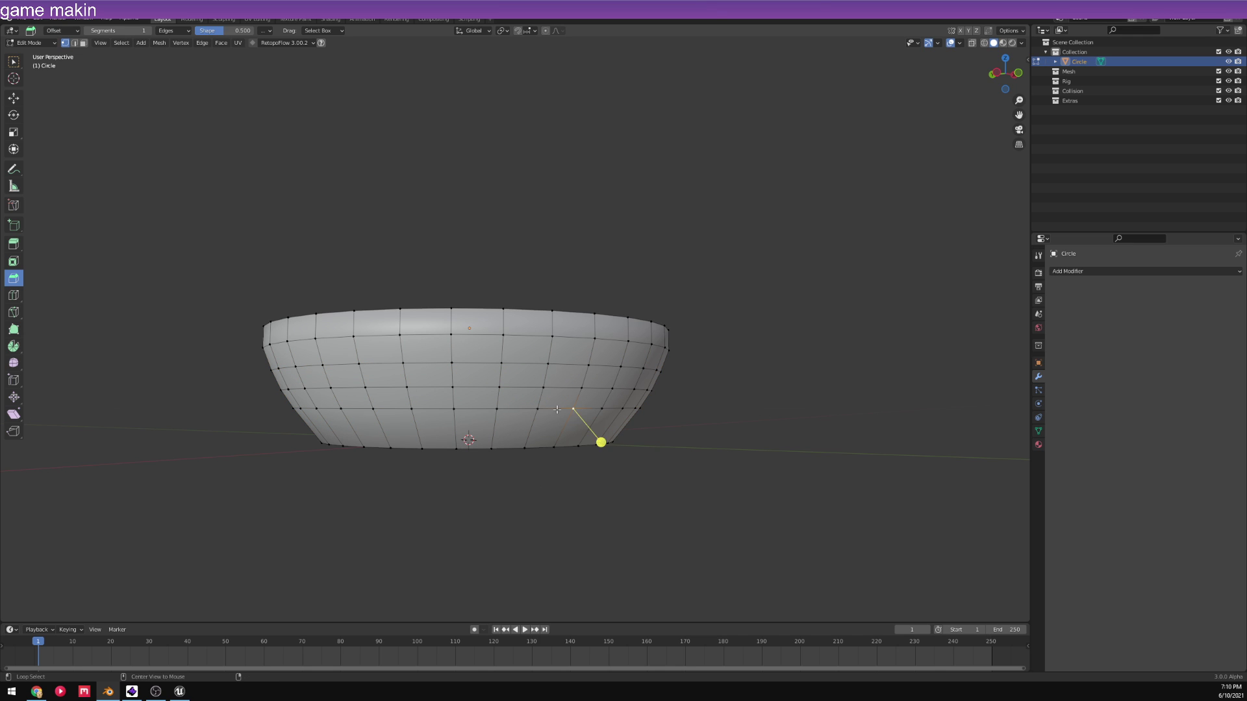
alt+click(557, 410)
key(g)
key(z)
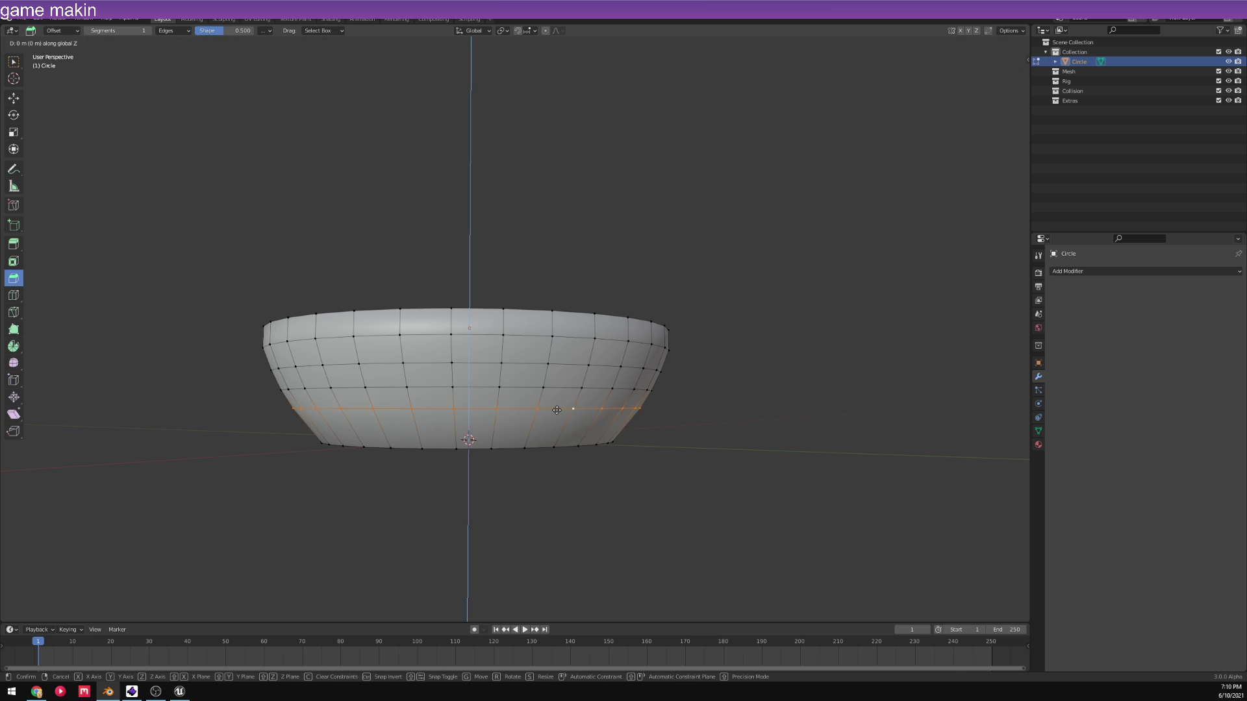
click(557, 429)
key(s)
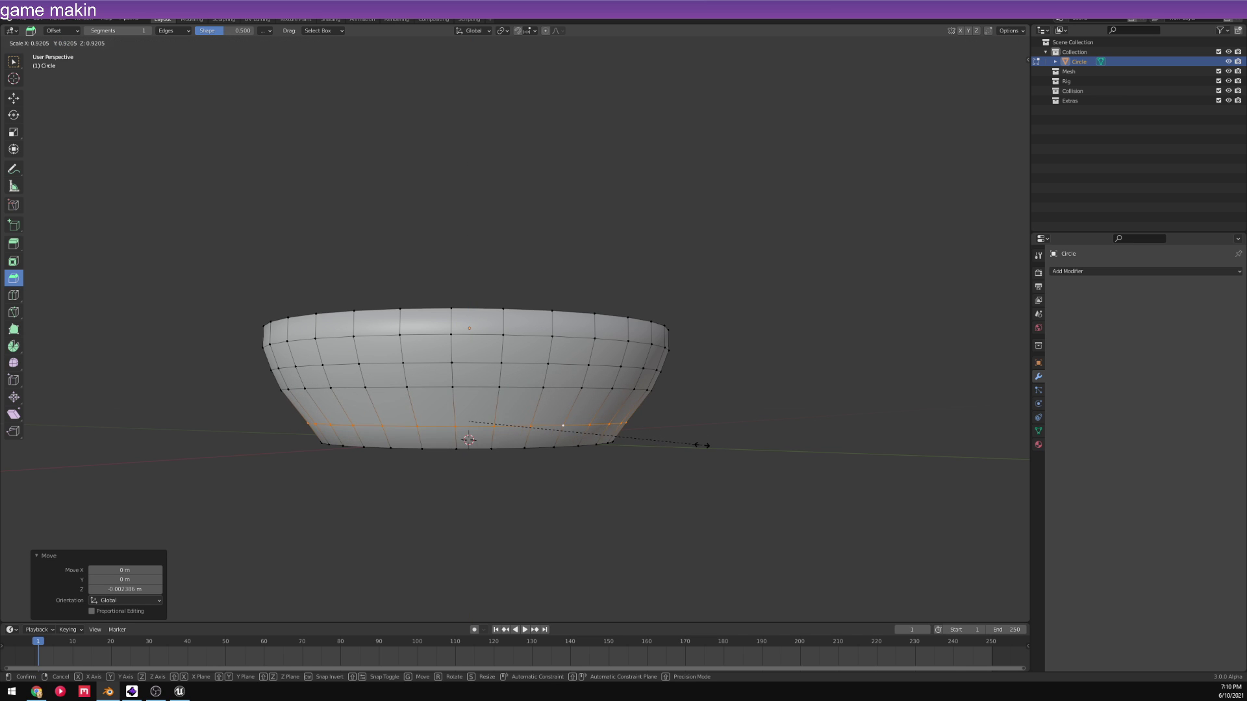
click(708, 445)
- Lower the central edge loop of the bevel about 0.0015 m along Z and scale it to about 0.976
click(532, 380)
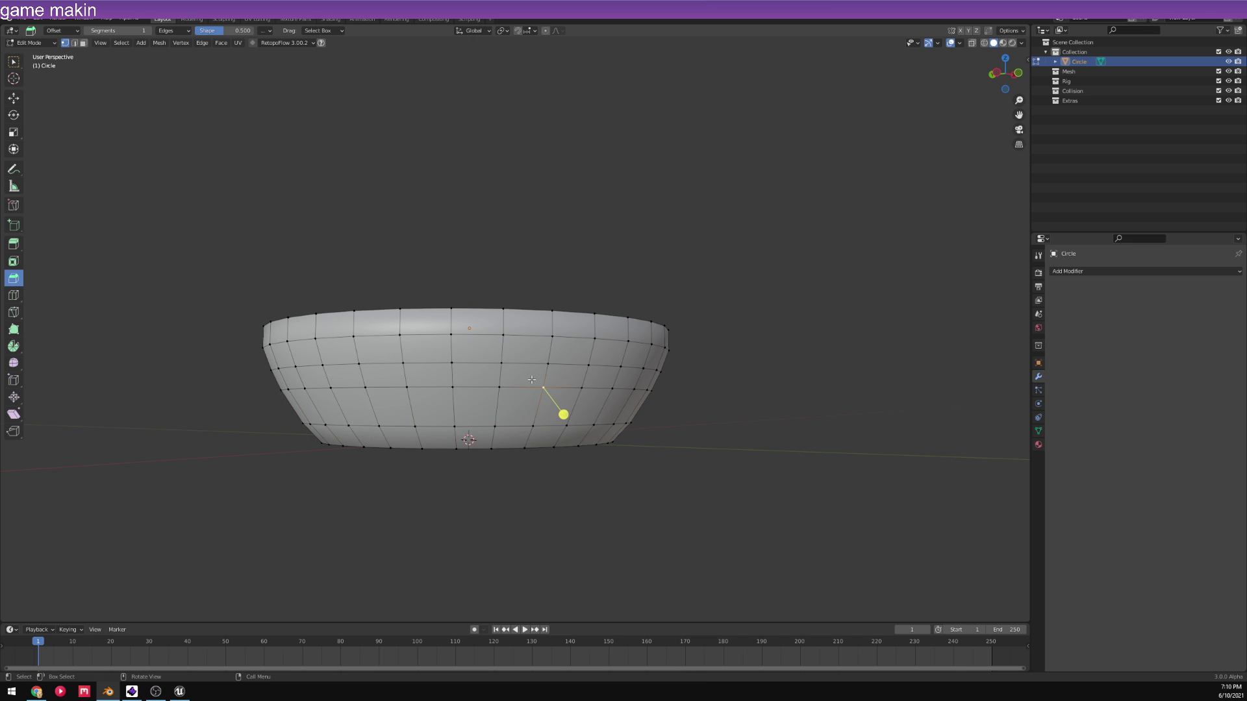
alt+click(532, 380)
key(alt+a)
alt+click(532, 379)
key(g)
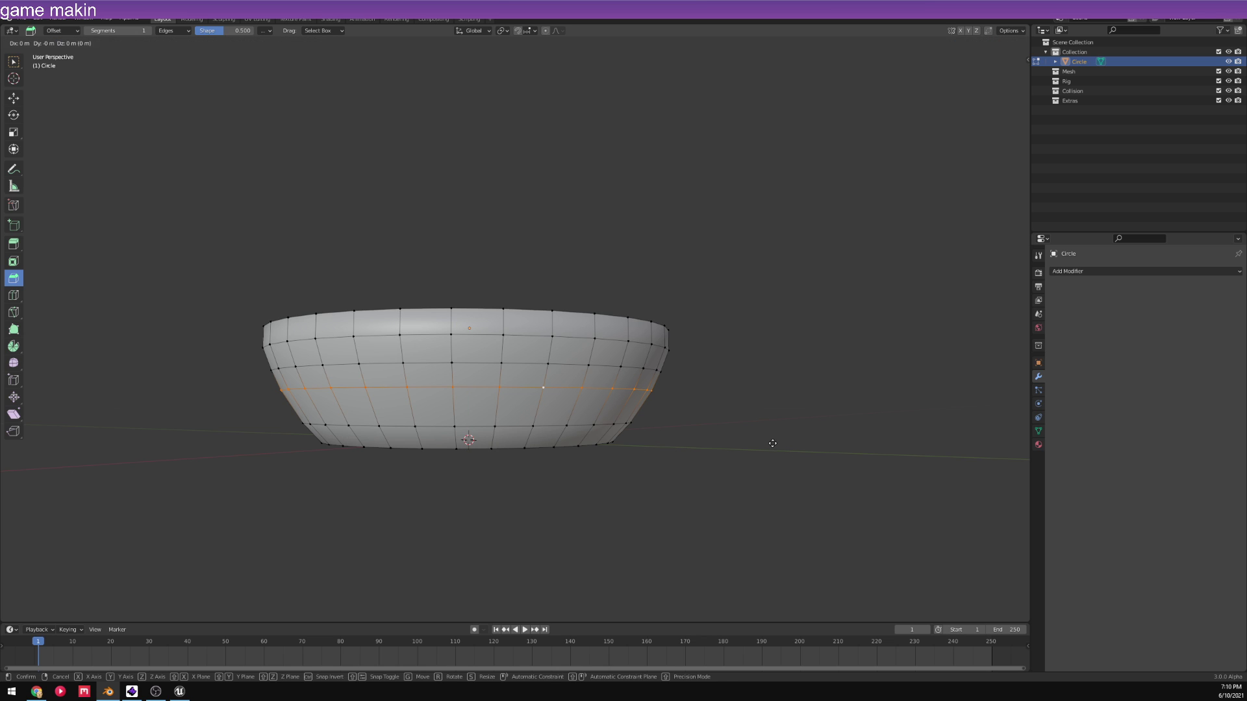
key(z)
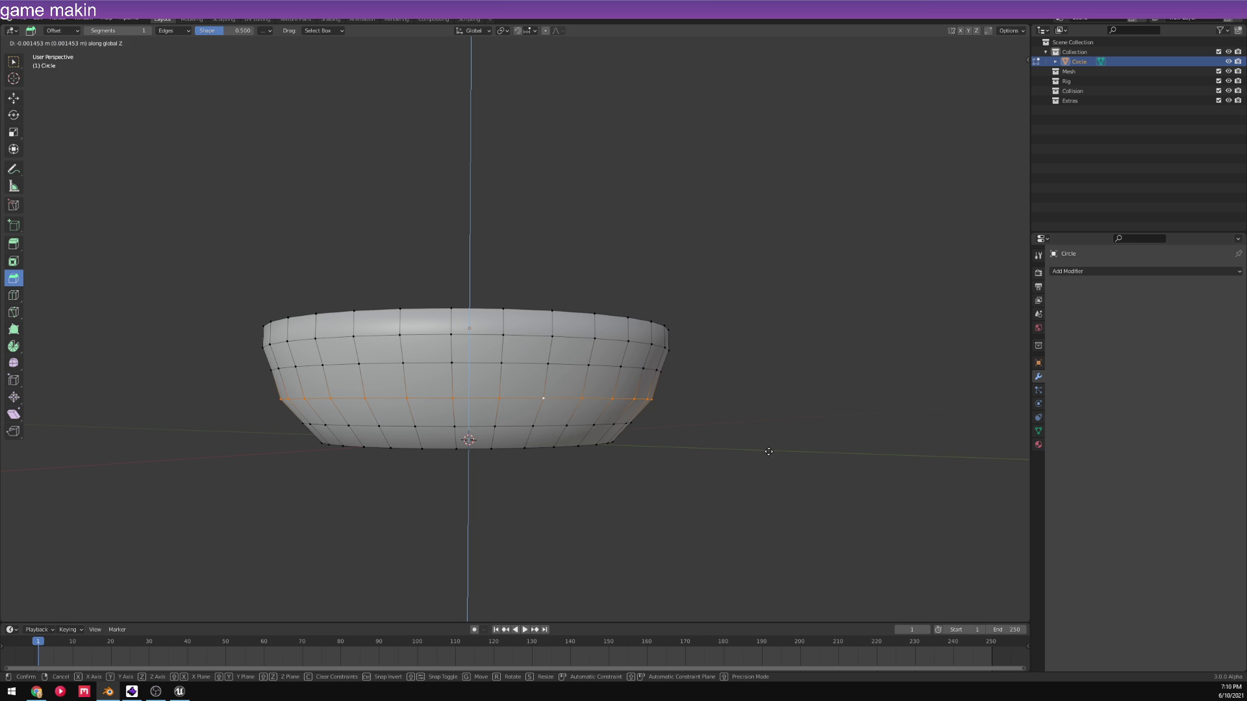
click(768, 452)
key(s)
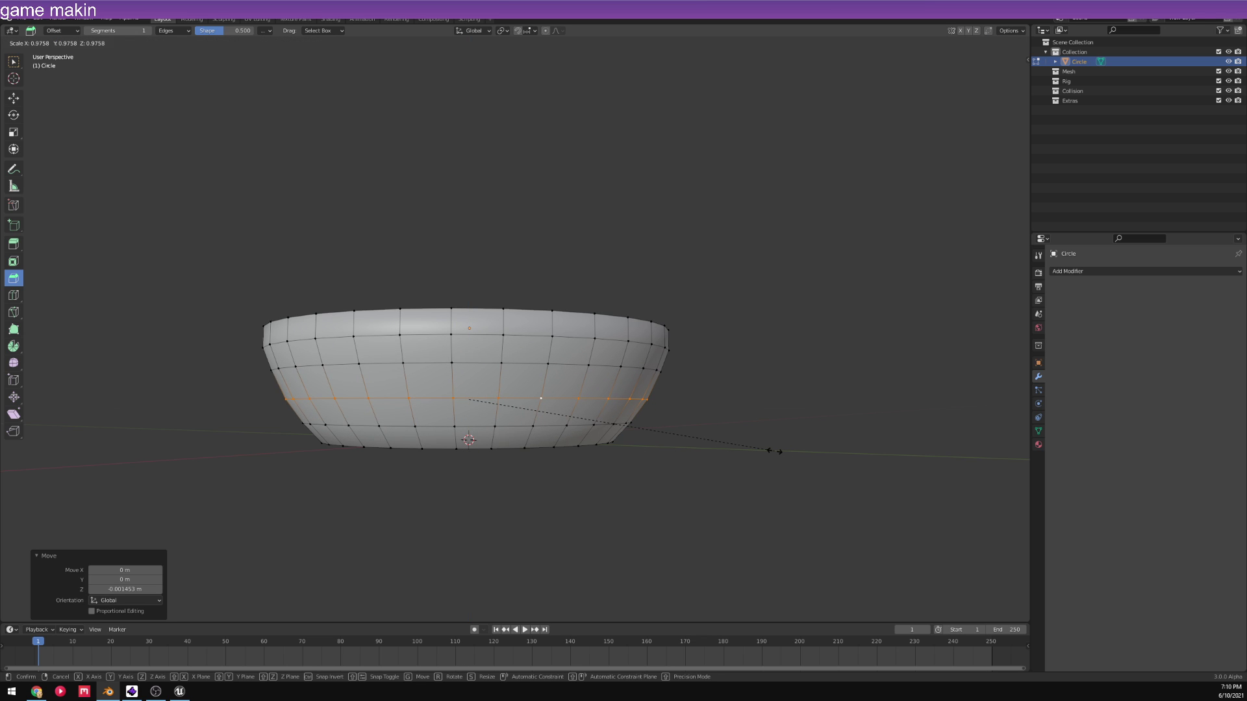
click(774, 451)
- Try to delete the top edge loop of the bevel
alt+click(479, 365)
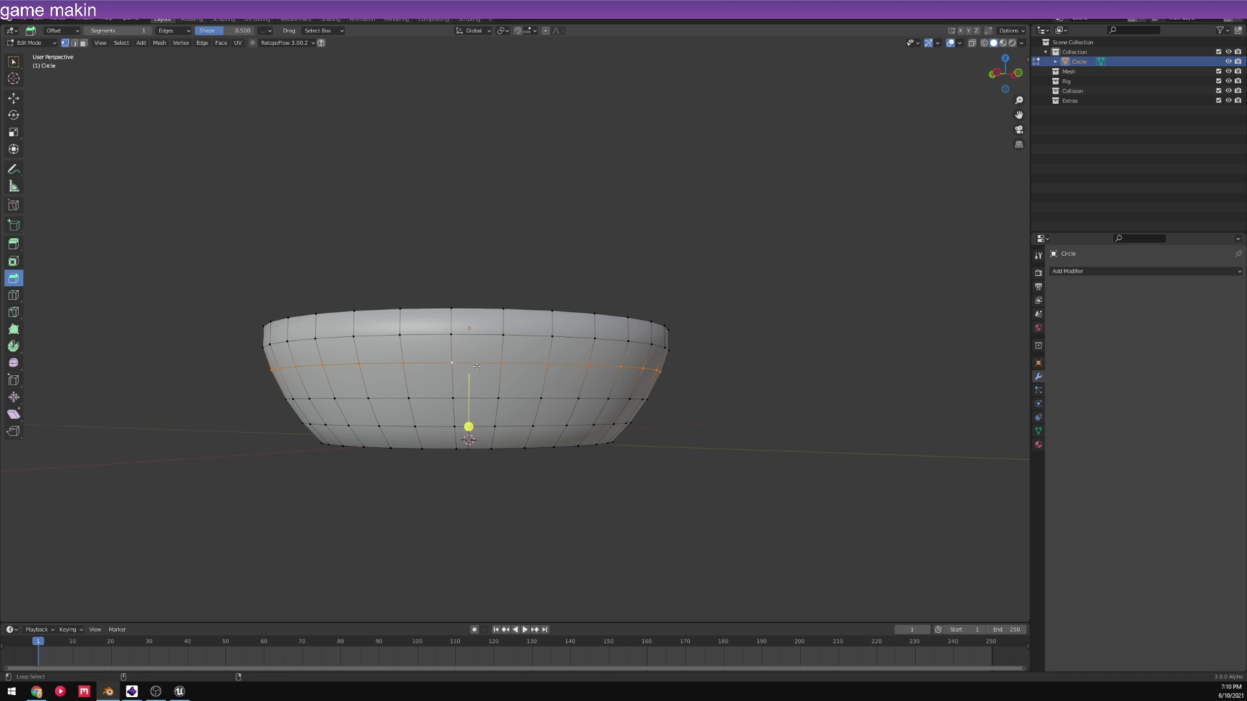
key(x)
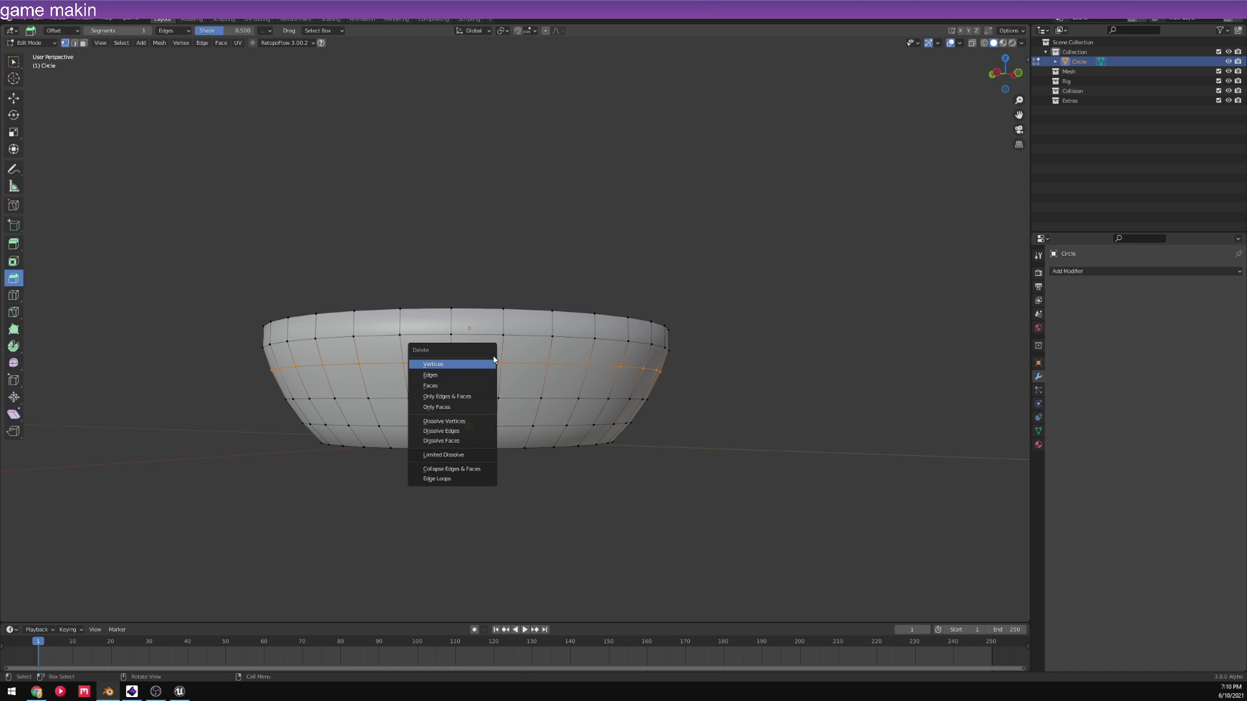
key(x)
click(672, 383)
key(ctrl+z)
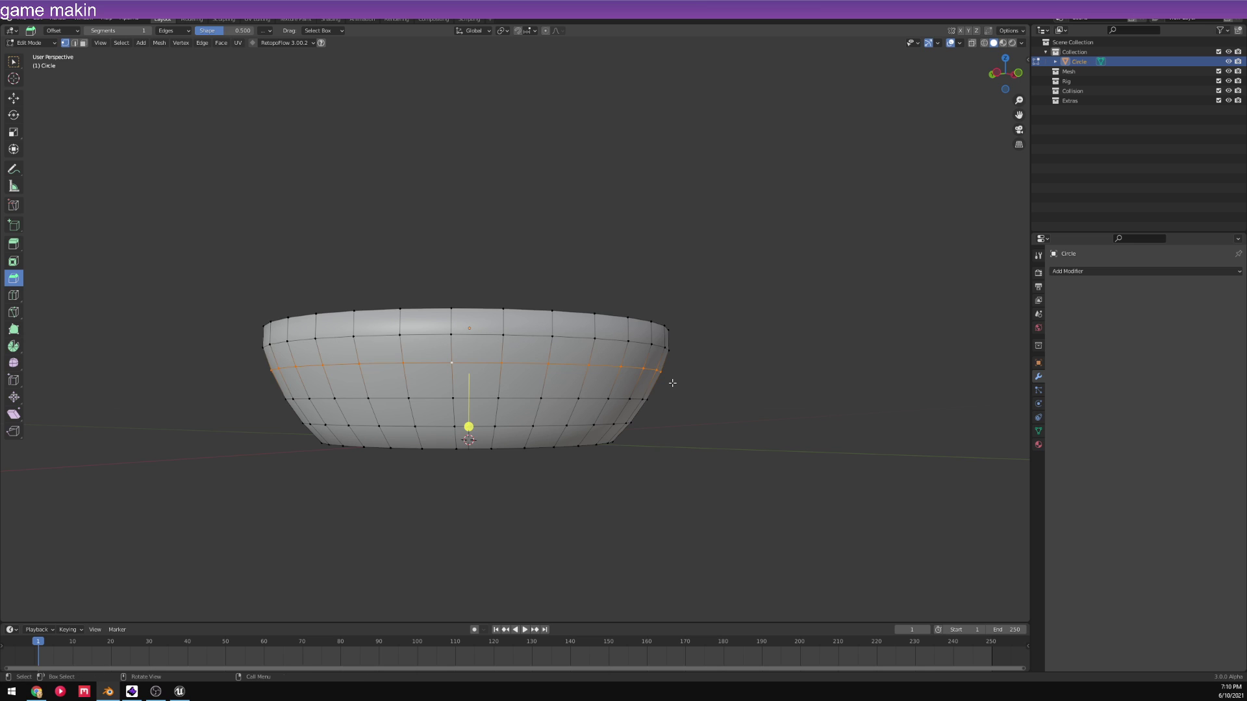
- Raise the bevel's top edge loop about 0.0033 m along Z to just under the rim, and check the bowl in Object Mode
key(g)
key(z)
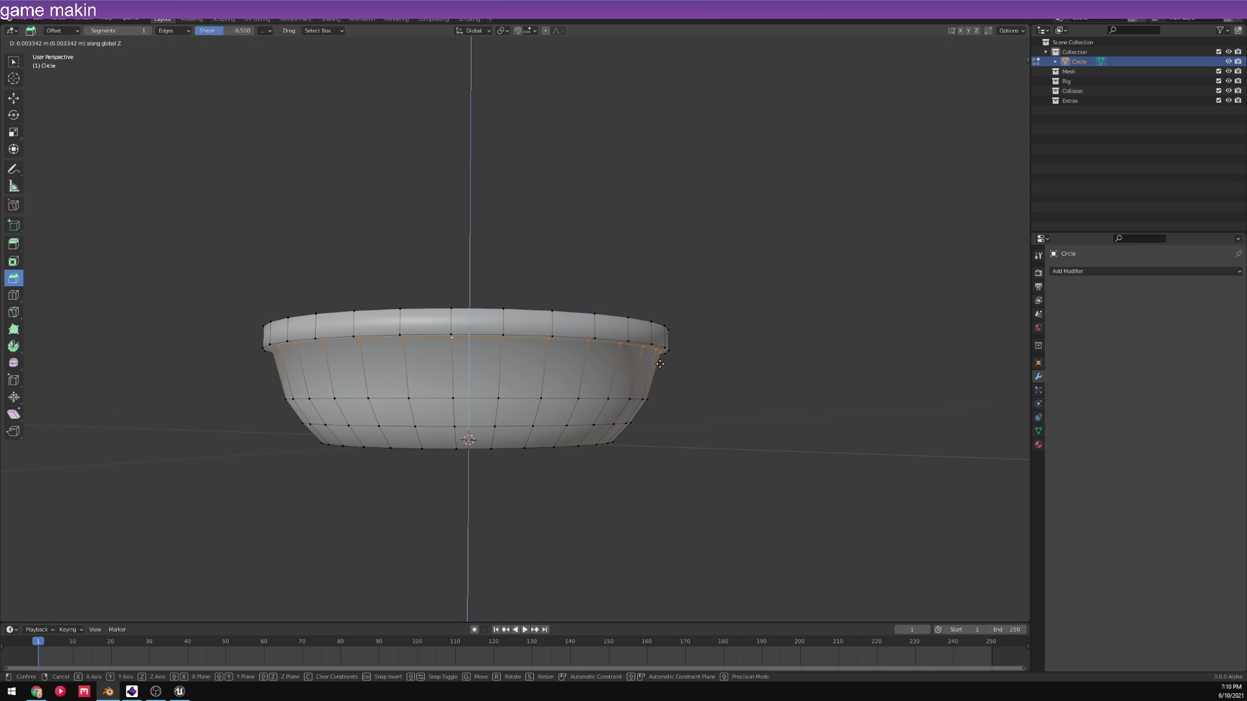
click(658, 364)
key(Tab)
scroll(613, 389, down, 3)
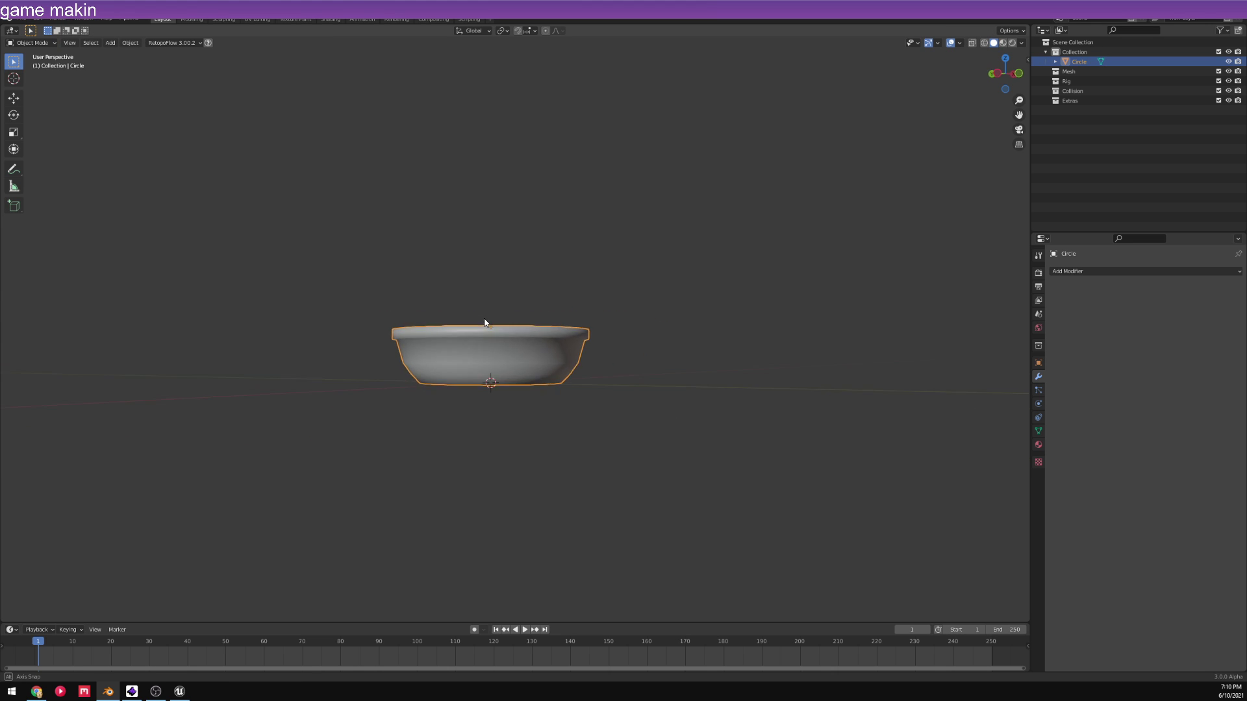
middle_drag(487, 323, 514, 333)
scroll(558, 360, up, 4)
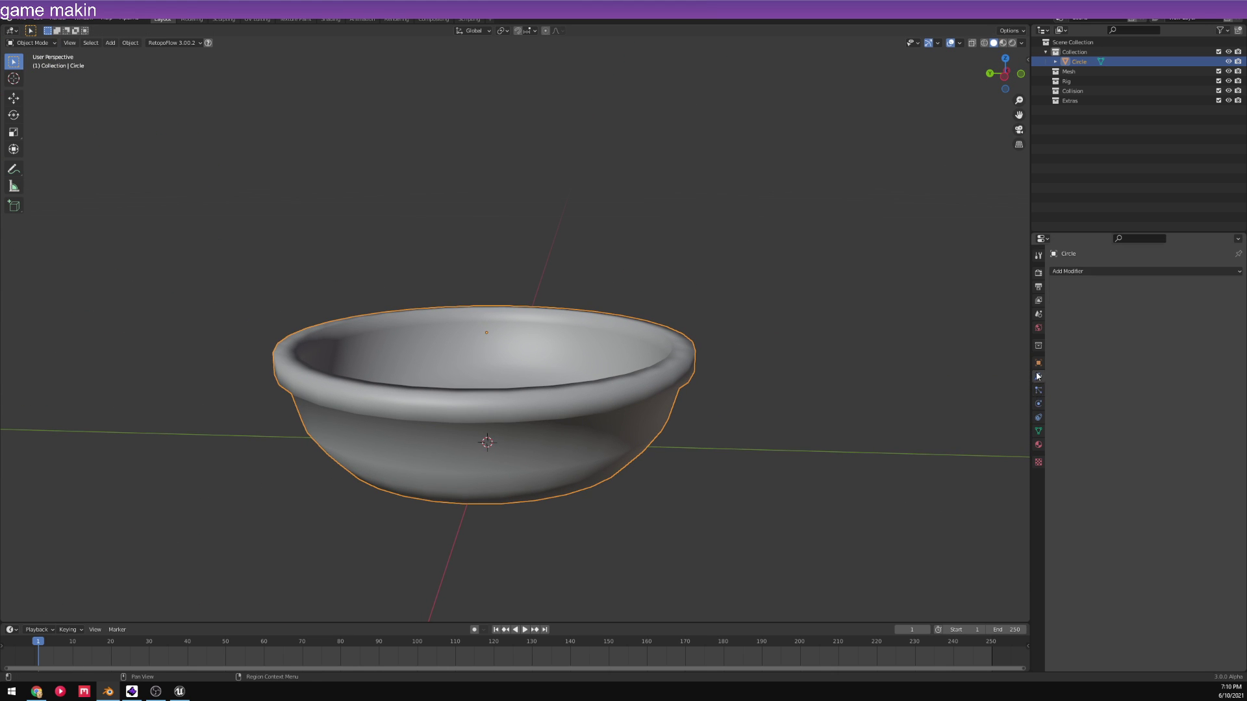
- Add a Weighted Normal modifier to the bowl and enable Auto Smooth in its mesh normals settings
click(1082, 271)
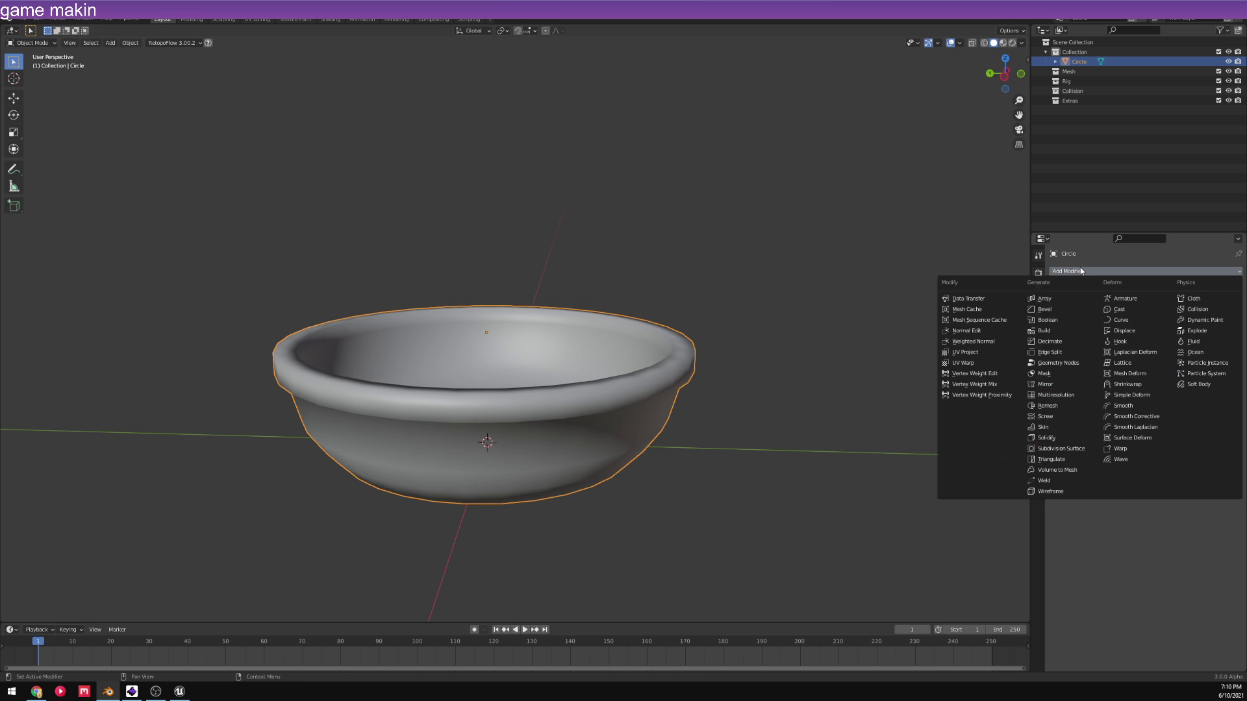
click(973, 342)
click(1038, 444)
click(1039, 431)
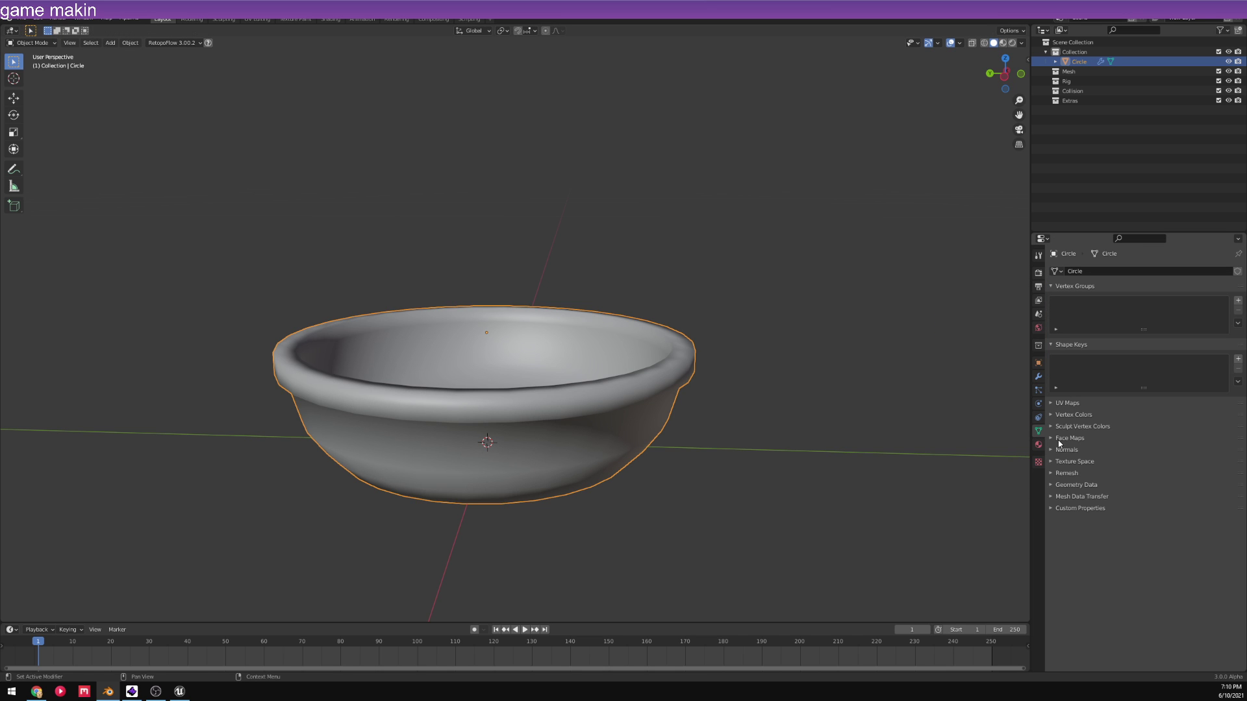
click(1059, 449)
click(1128, 463)
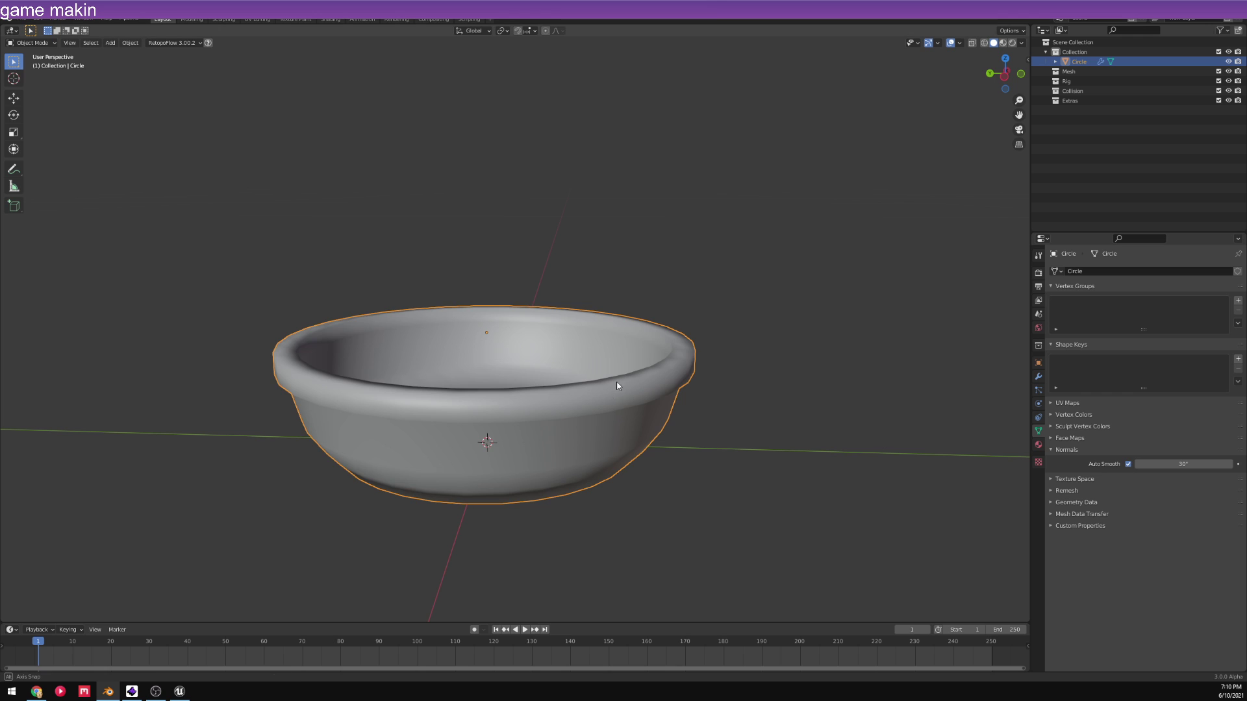
- Select the outer wall loops from below the rim to the base and scale them outward by about 1.03 with Z locked
mouse_move(533, 448)
middle_down()
mouse_move(542, 349)
mouse_move(591, 322)
mouse_move(703, 399)
middle_up()
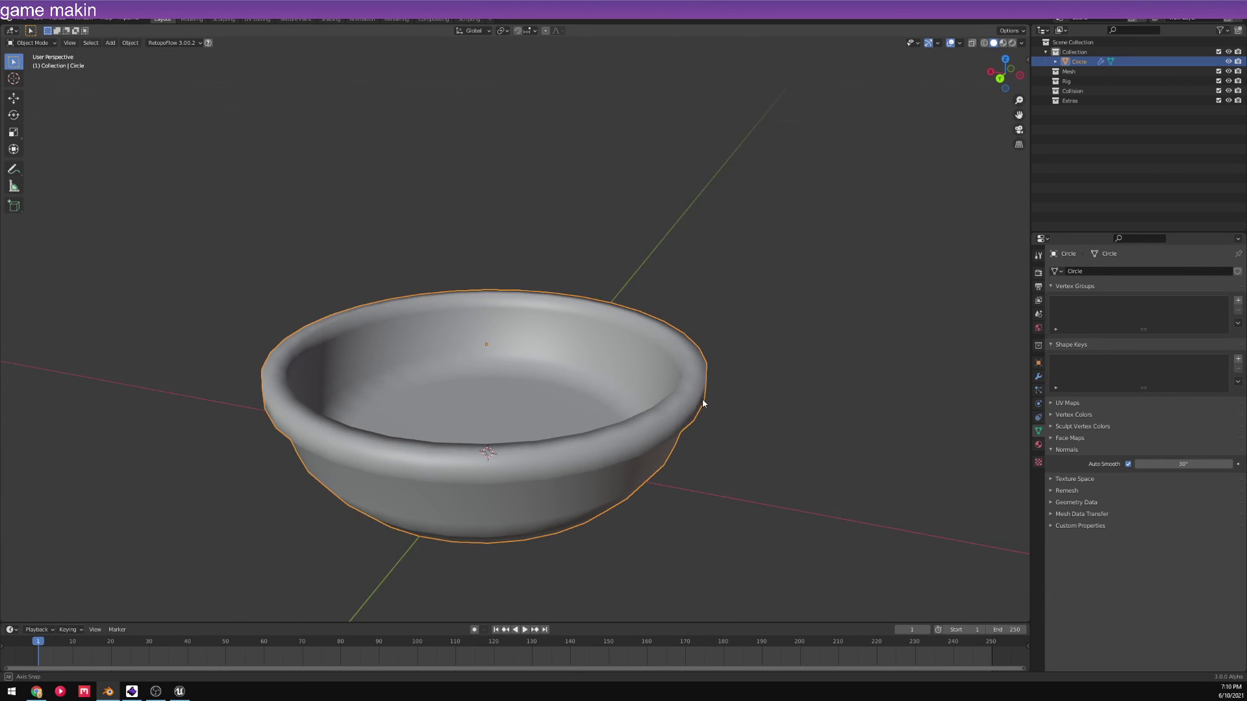
key(Tab)
scroll(666, 396, up, 6)
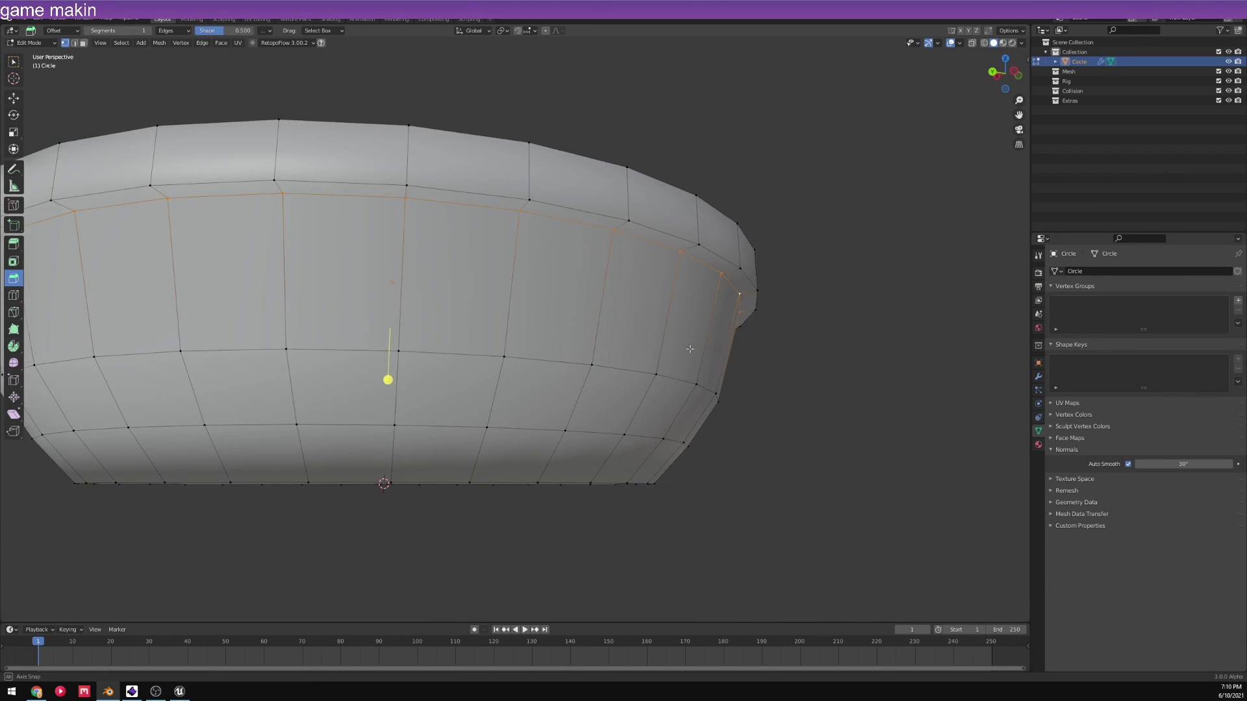
alt+shift+click(650, 347)
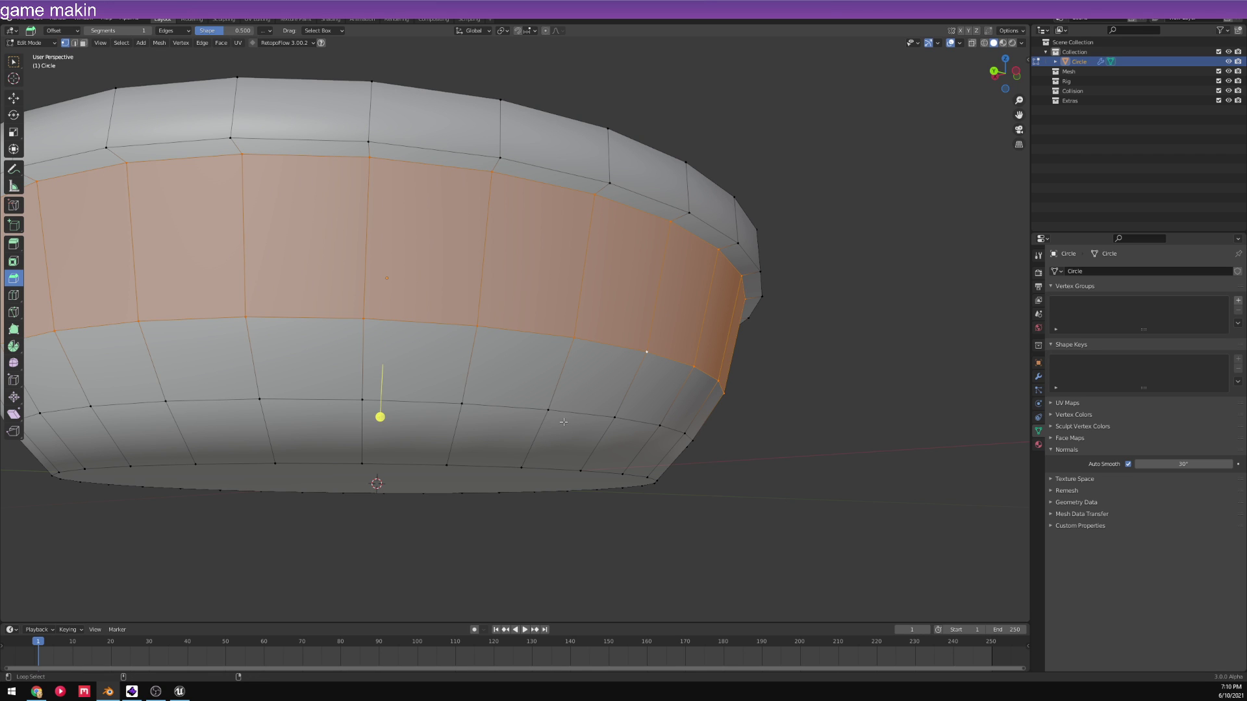
alt+shift+click(584, 413)
alt+shift+click(558, 469)
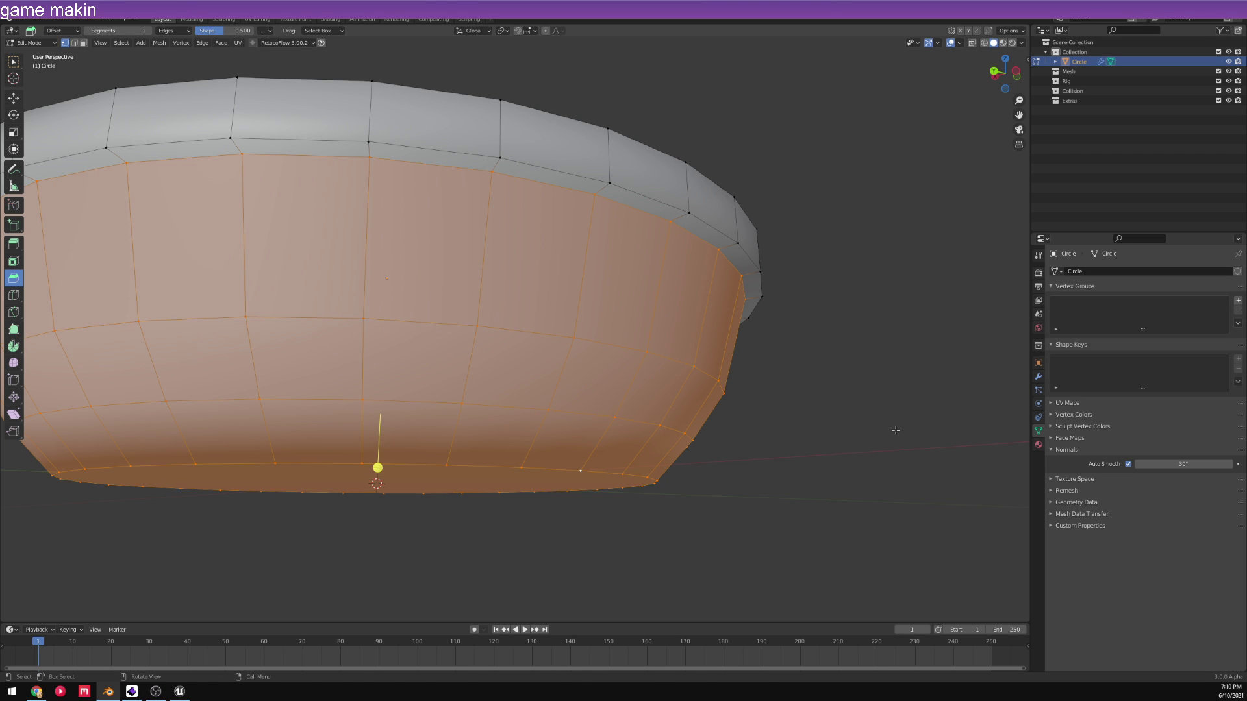
key(s)
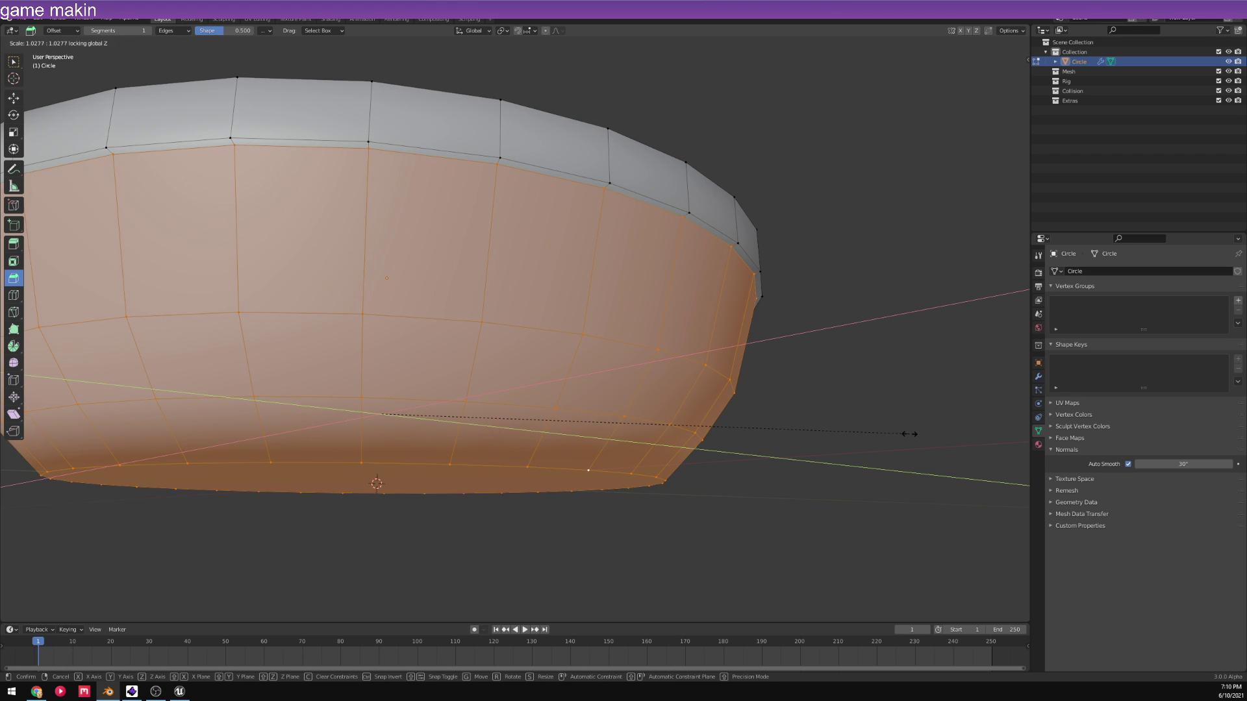
click(908, 431)
key(Tab)
scroll(570, 374, down, 5)
middle_drag(570, 374, 545, 338)
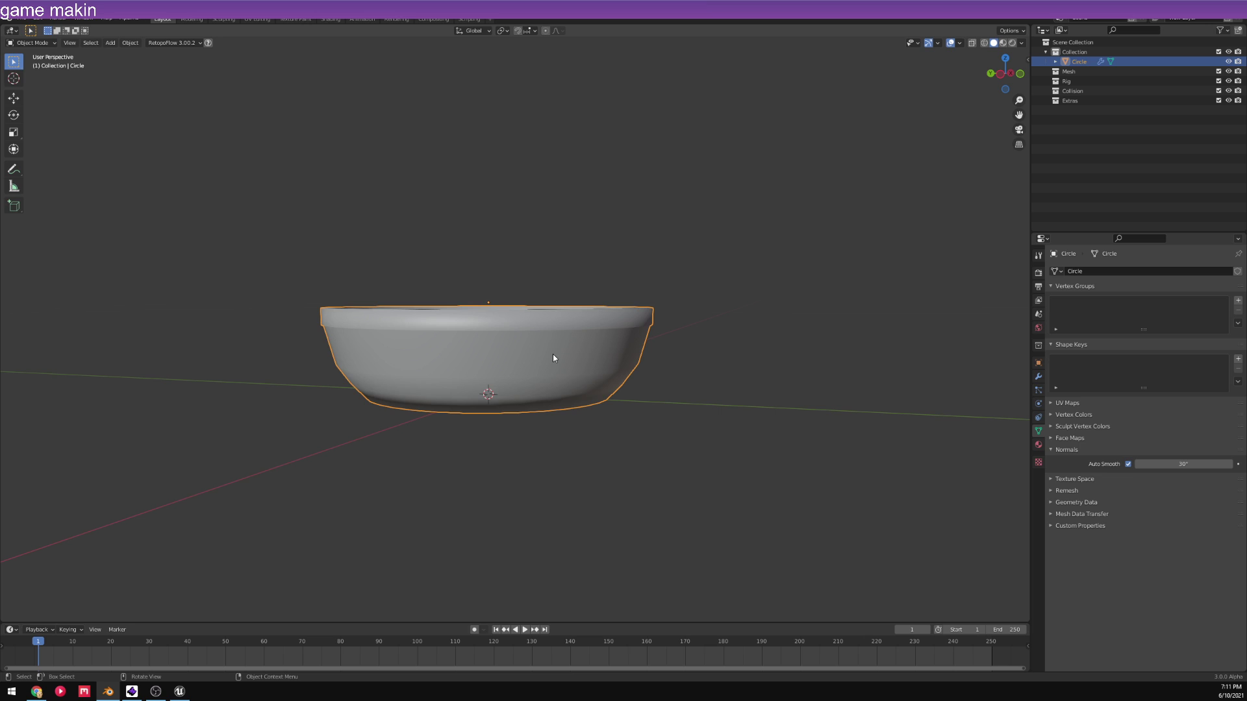
- Apply all transforms, location, rotation and scale, to the bowl object
key(Tab)
key(Tab)
key(F3)
text(apply)
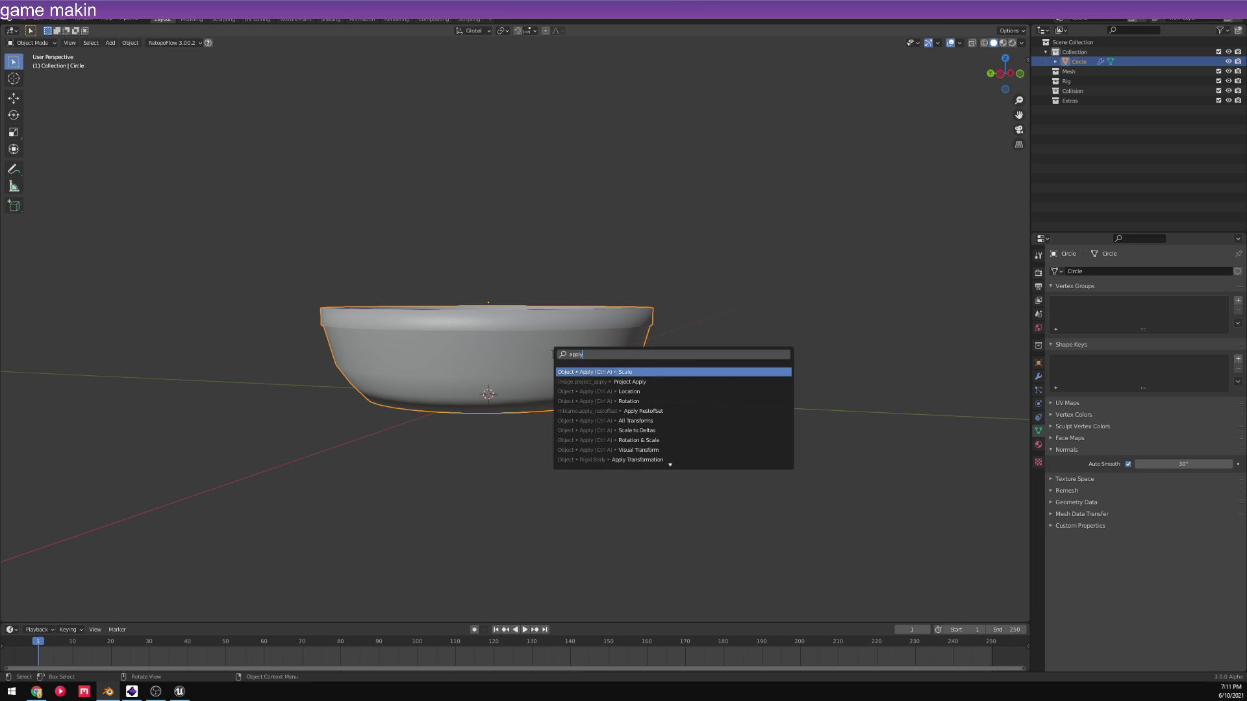
key(Return)
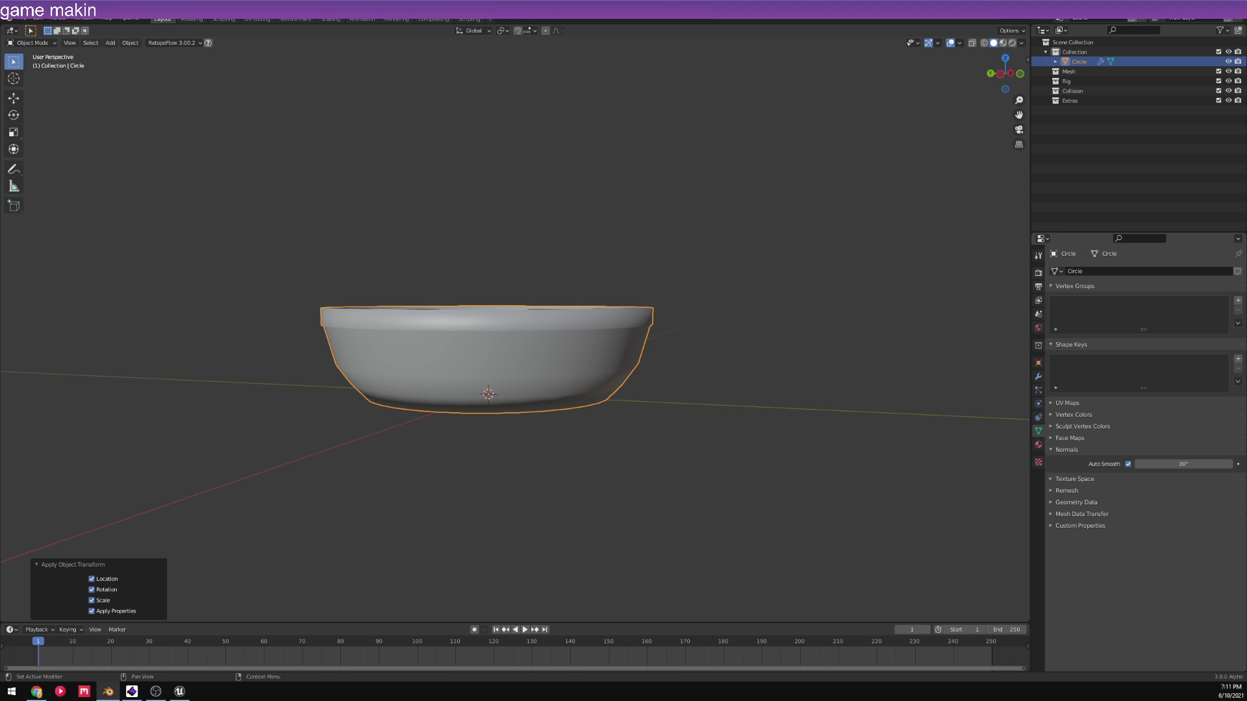
key(alt+Tab)
key(alt+Tab)
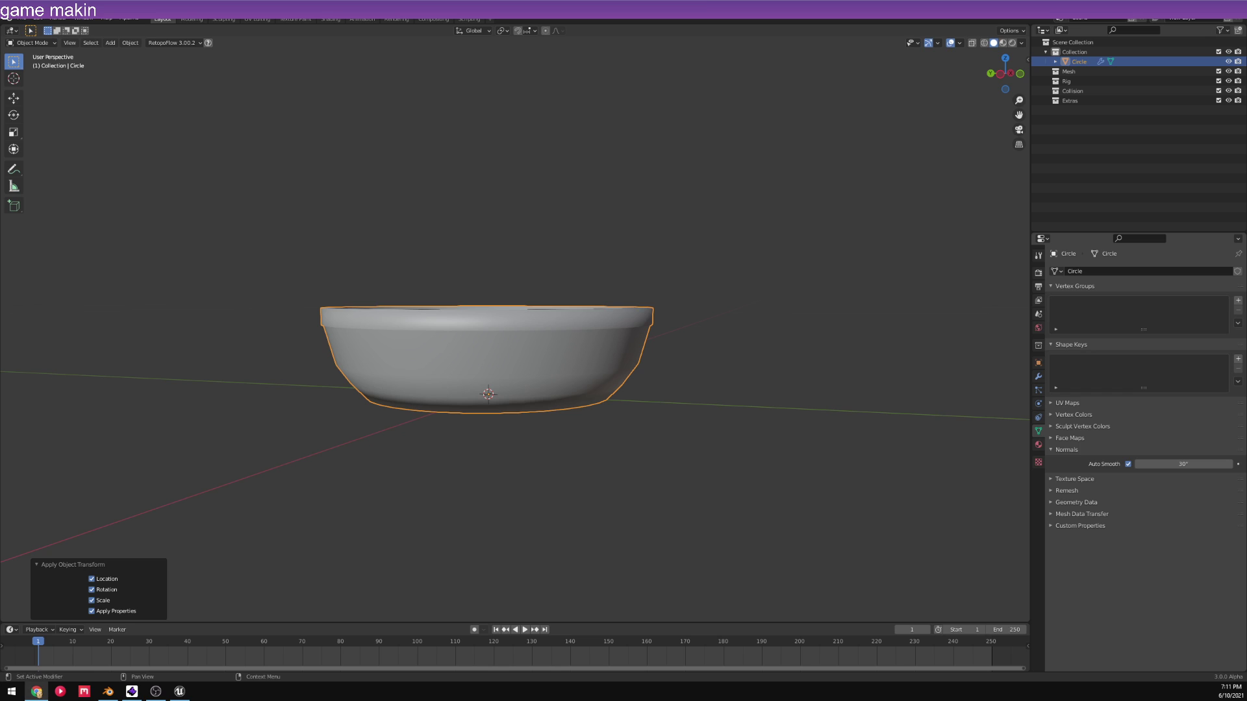
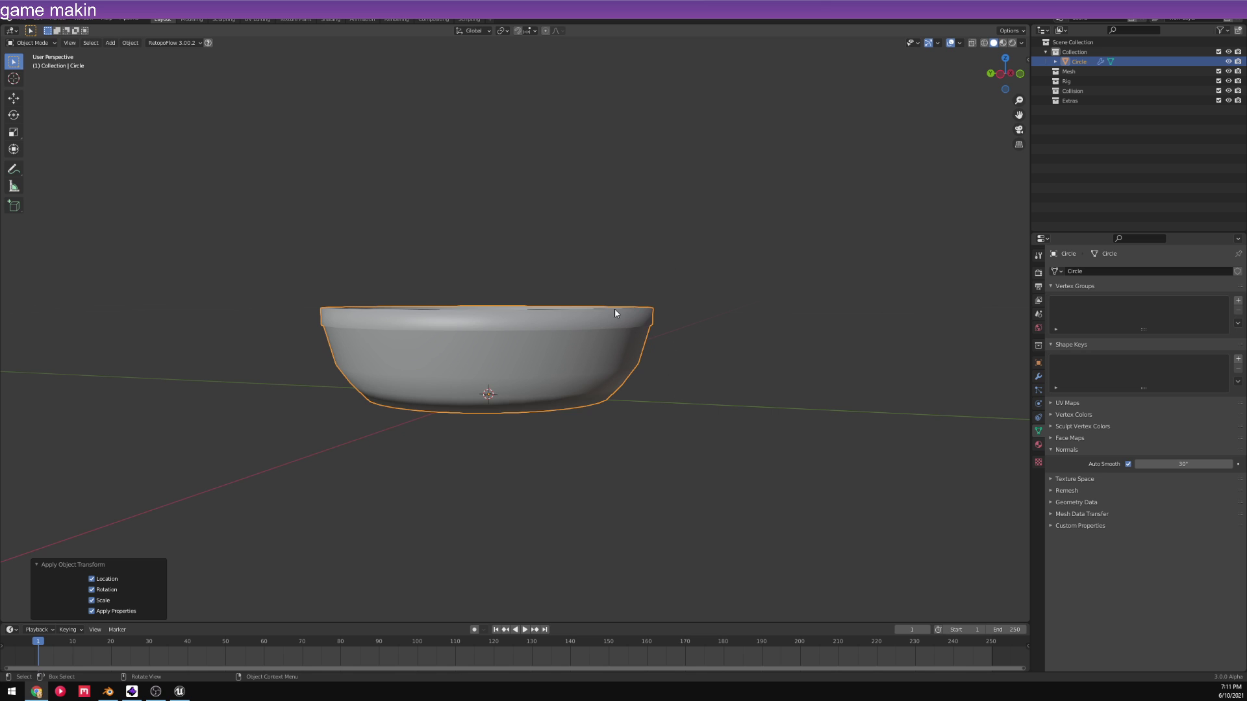
- Try to scale the loops around the bowl's inner floor down to 0.822
middle_drag(616, 314, 611, 393)
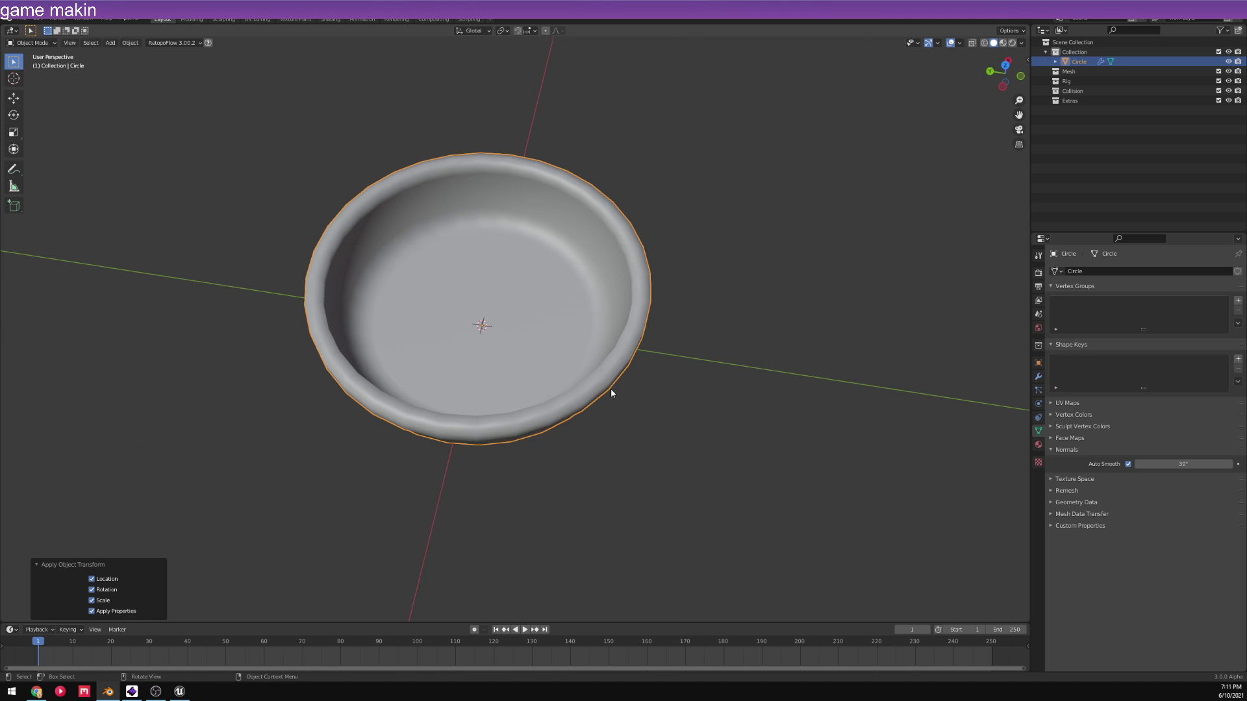
click(543, 318)
key(Tab)
key(KP_Decimal)
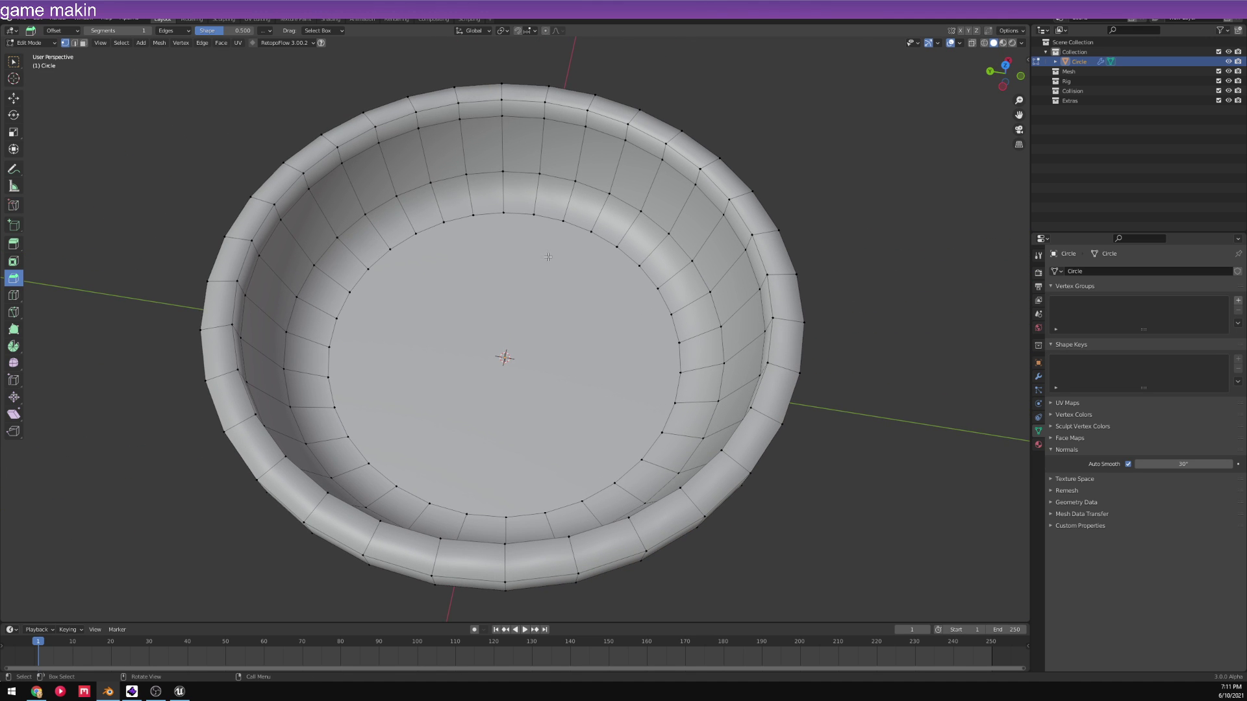
alt+click(548, 221)
key(e)
key(s)
click(707, 364)
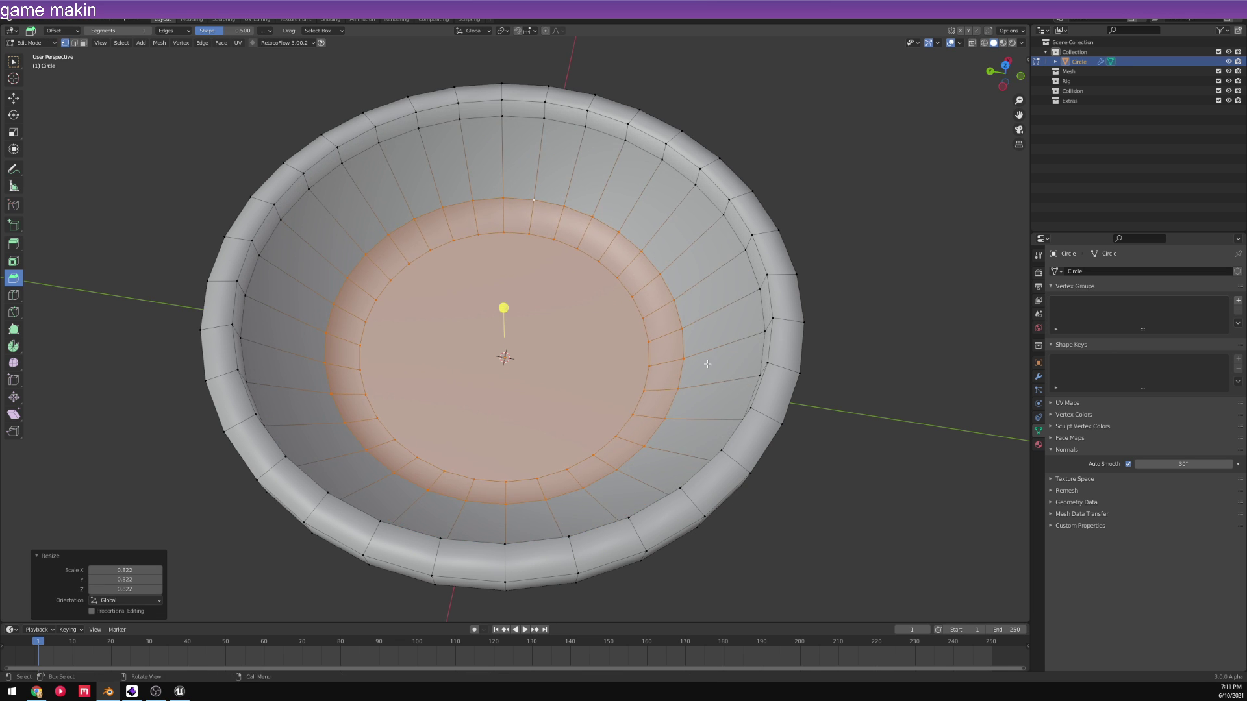
- Select the bowl's lower loops both inside and outside and scale them inward with Z locked to taper the base
middle_drag(707, 364, 756, 337)
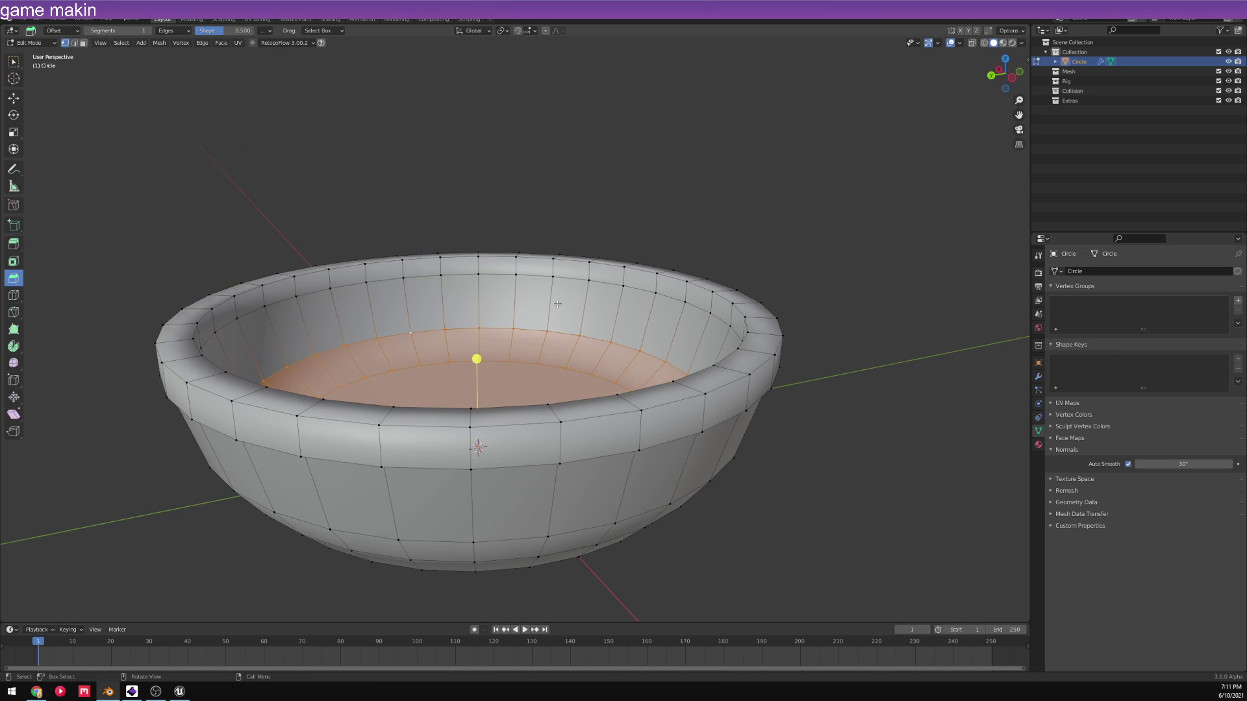
middle_drag(557, 304, 579, 270)
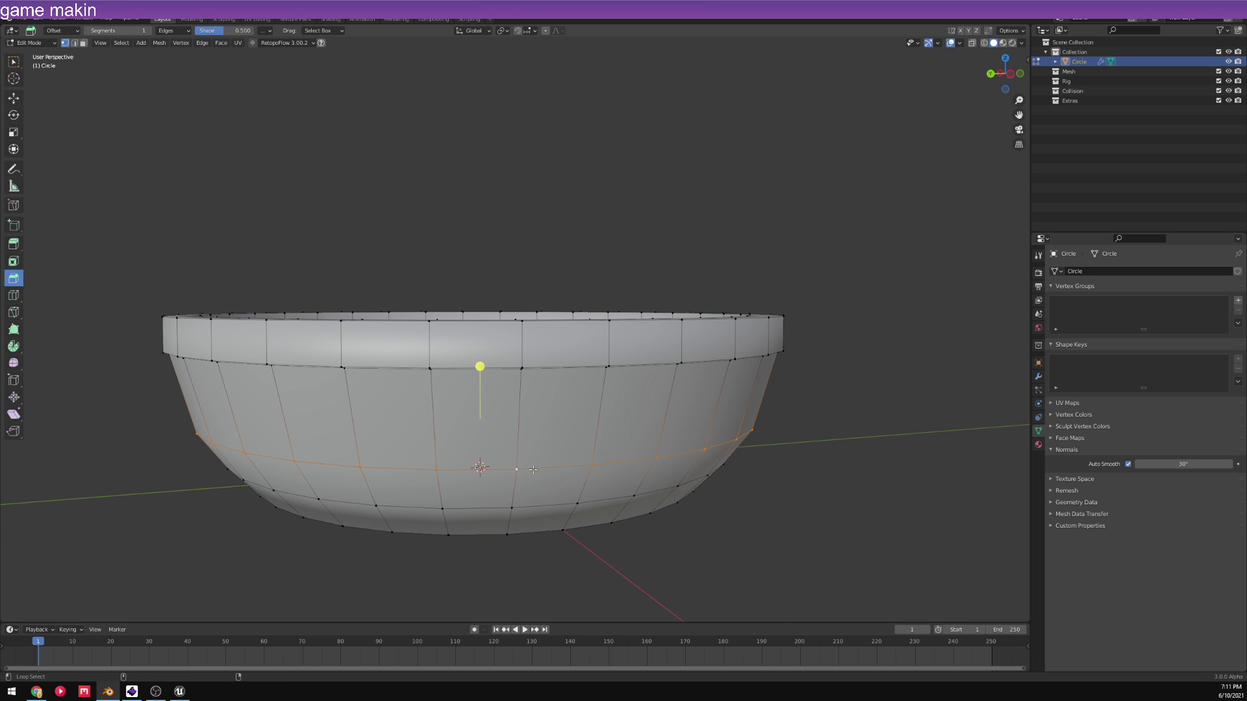
middle_drag(584, 500, 874, 406)
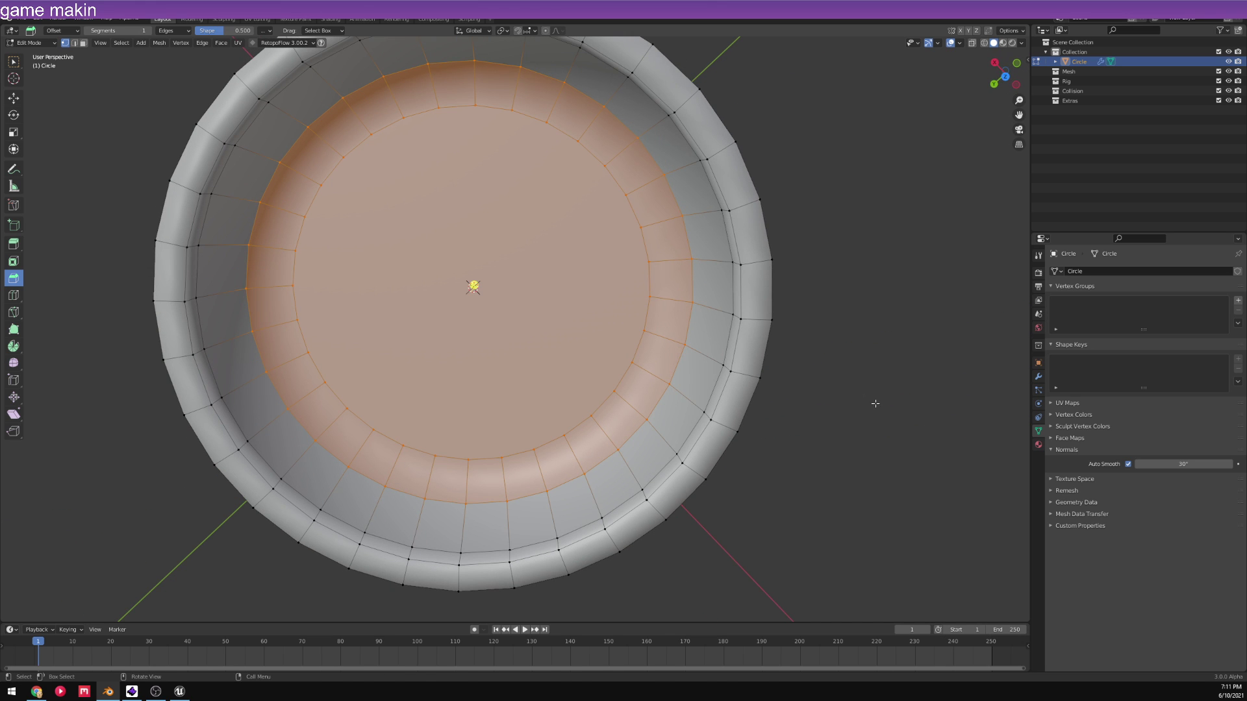
key(s)
key(shift+z)
click(834, 403)
key(Tab)
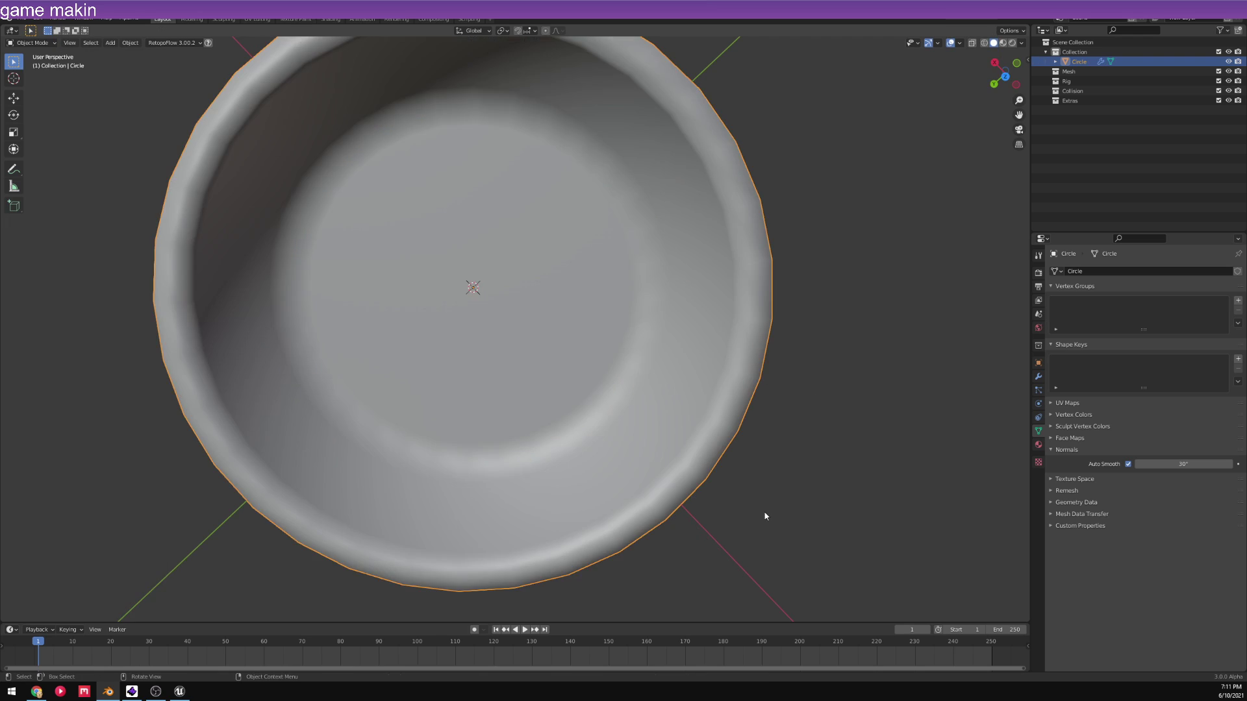
middle_drag(766, 515, 787, 374)
key(Tab)
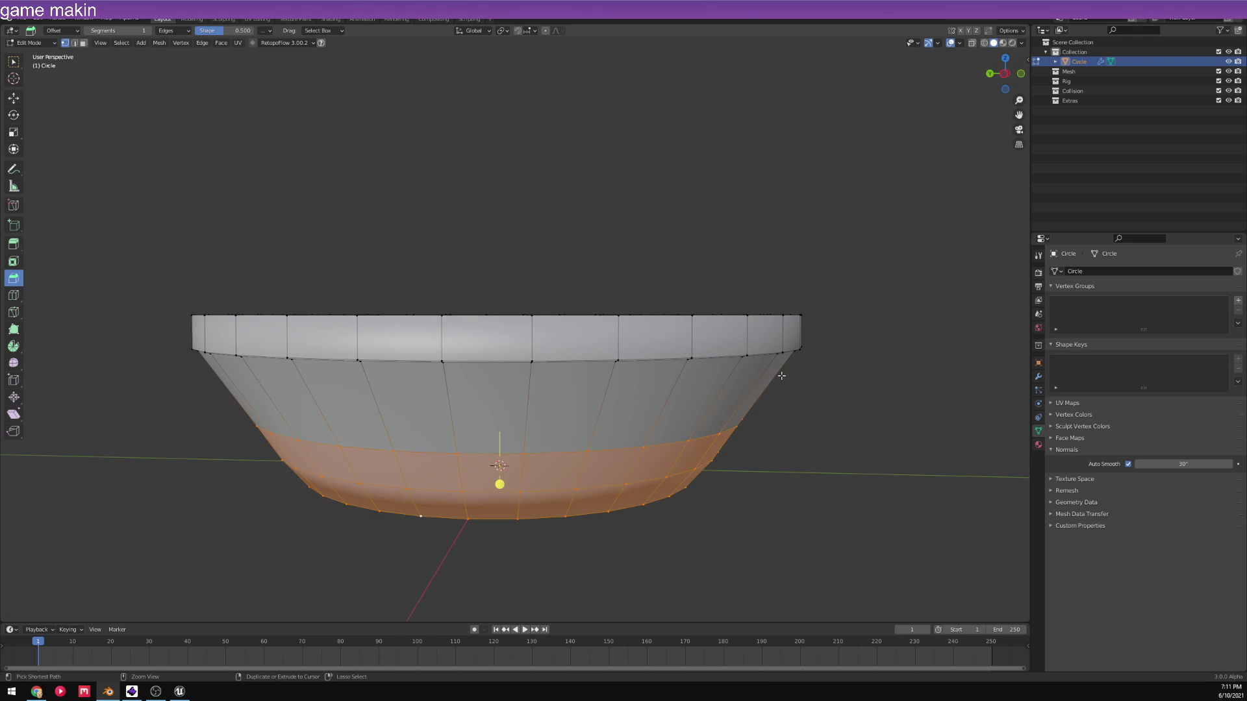
key(s)
key(shift+z)
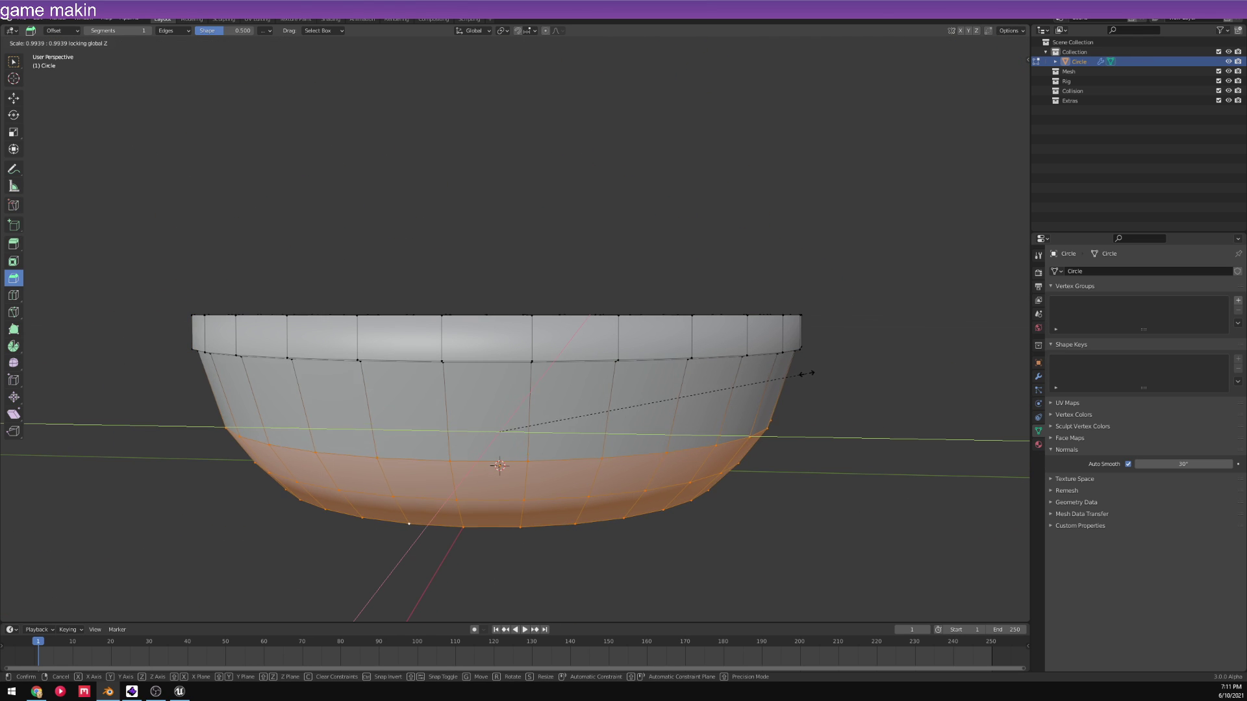
click(795, 373)
- Raise the outer wall's middle edge loop about 0.0023 m along Z and scale it out to 1.05
click(615, 493)
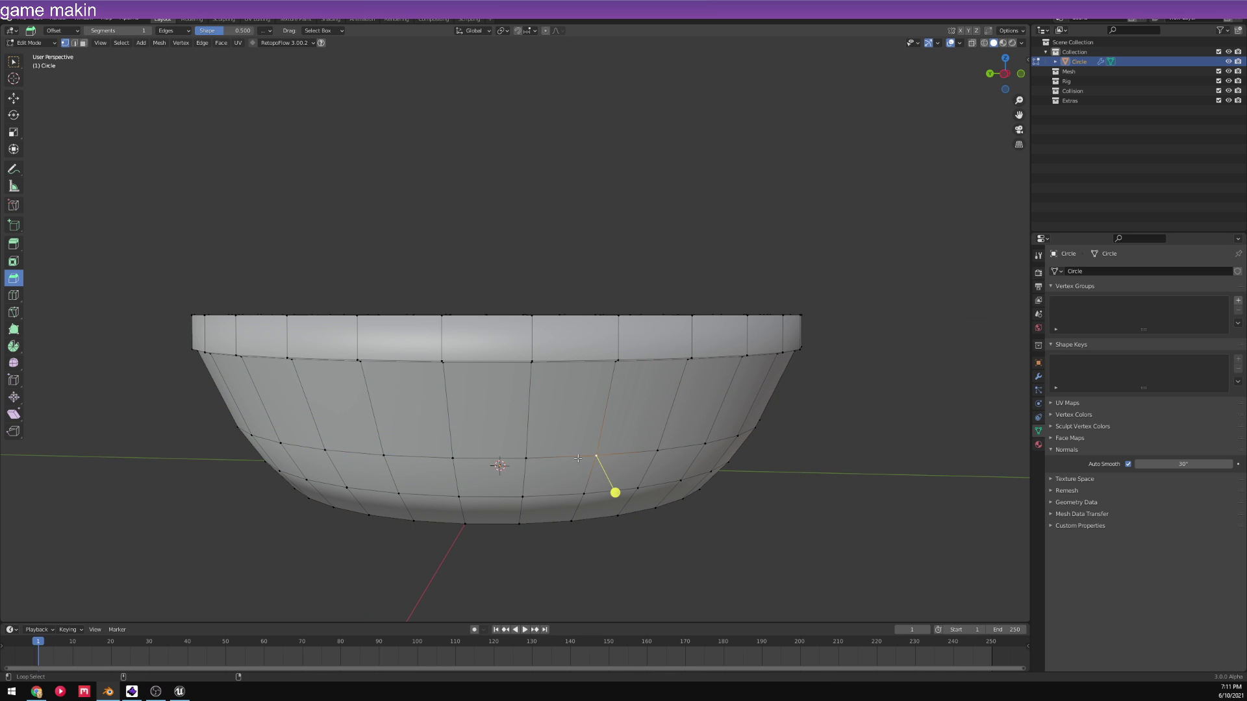
alt+click(499, 459)
key(g)
key(z)
click(581, 440)
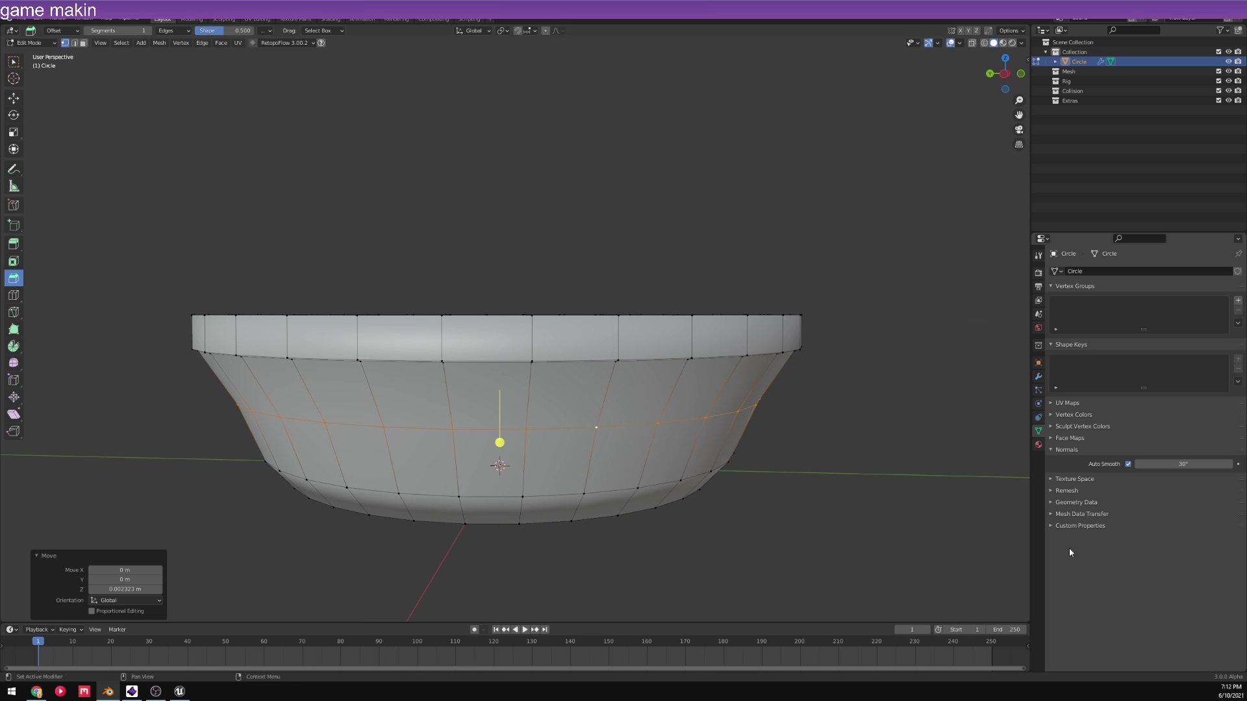
key(s)
click(968, 469)
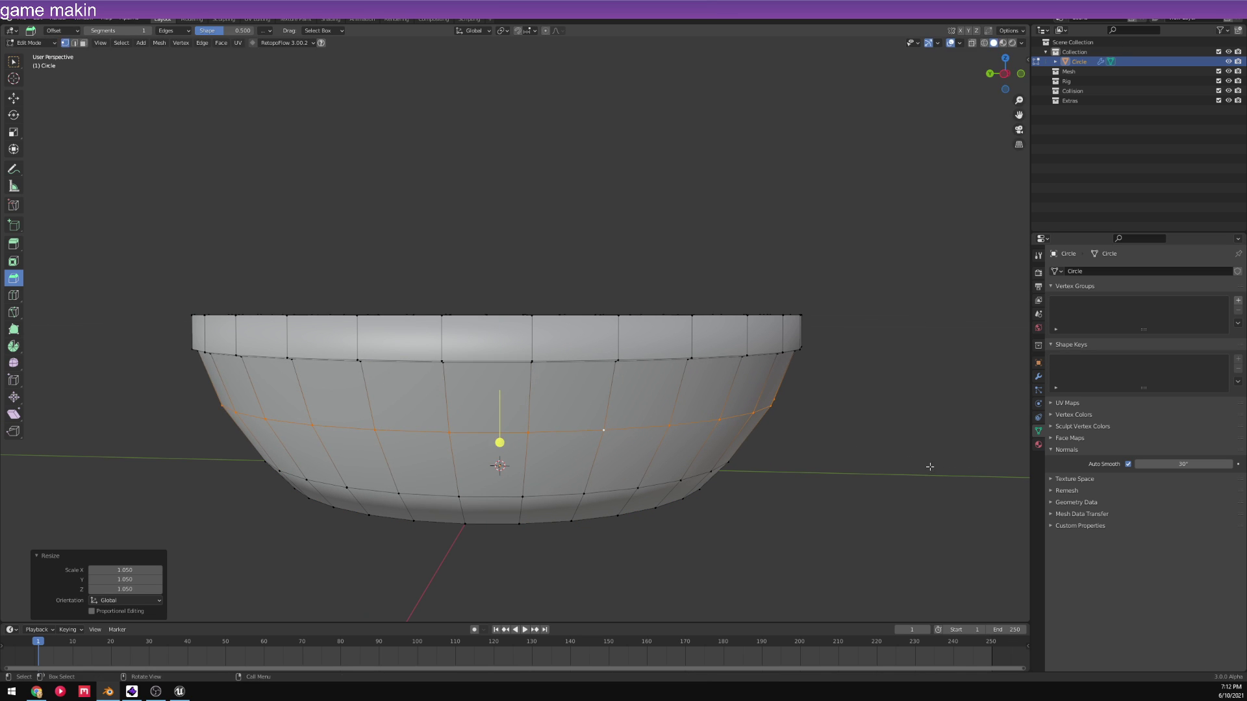
key(Tab)
scroll(675, 406, down, 5)
middle_drag(676, 407, 691, 362)
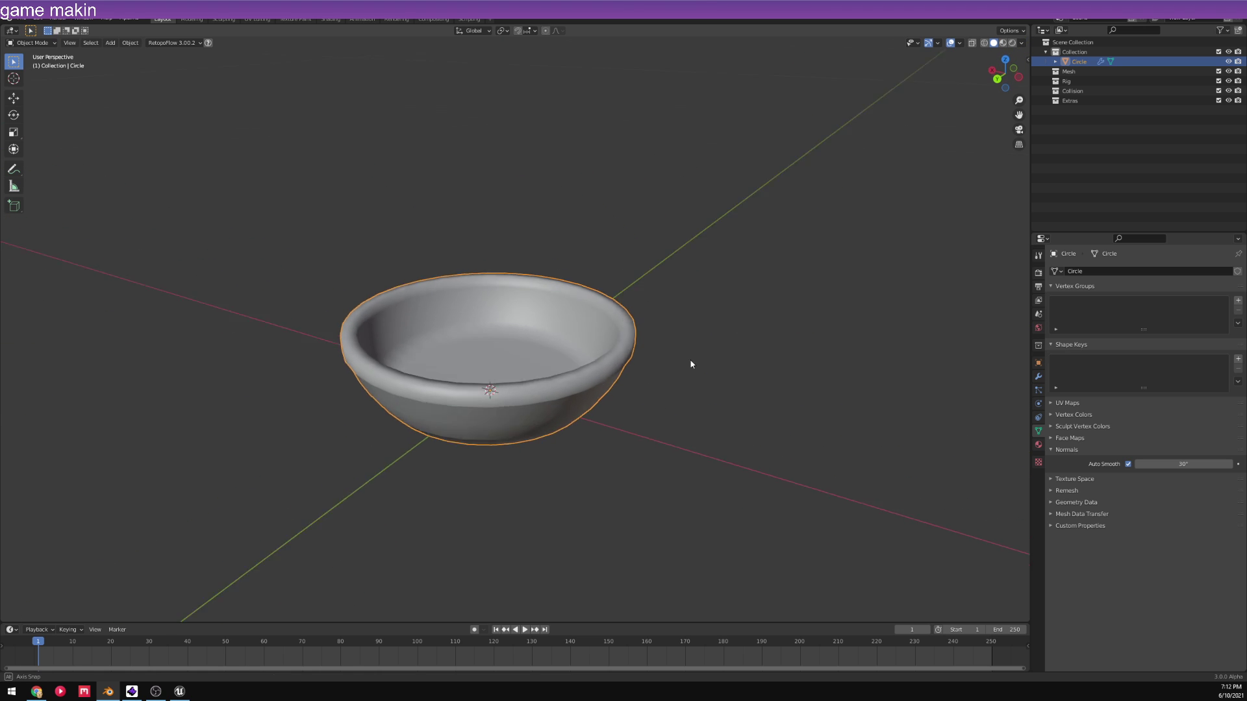
- Mark the edge loops along the inner and outer edges of the bowl's rim as sharp
key(Tab)
scroll(676, 351, up, 3)
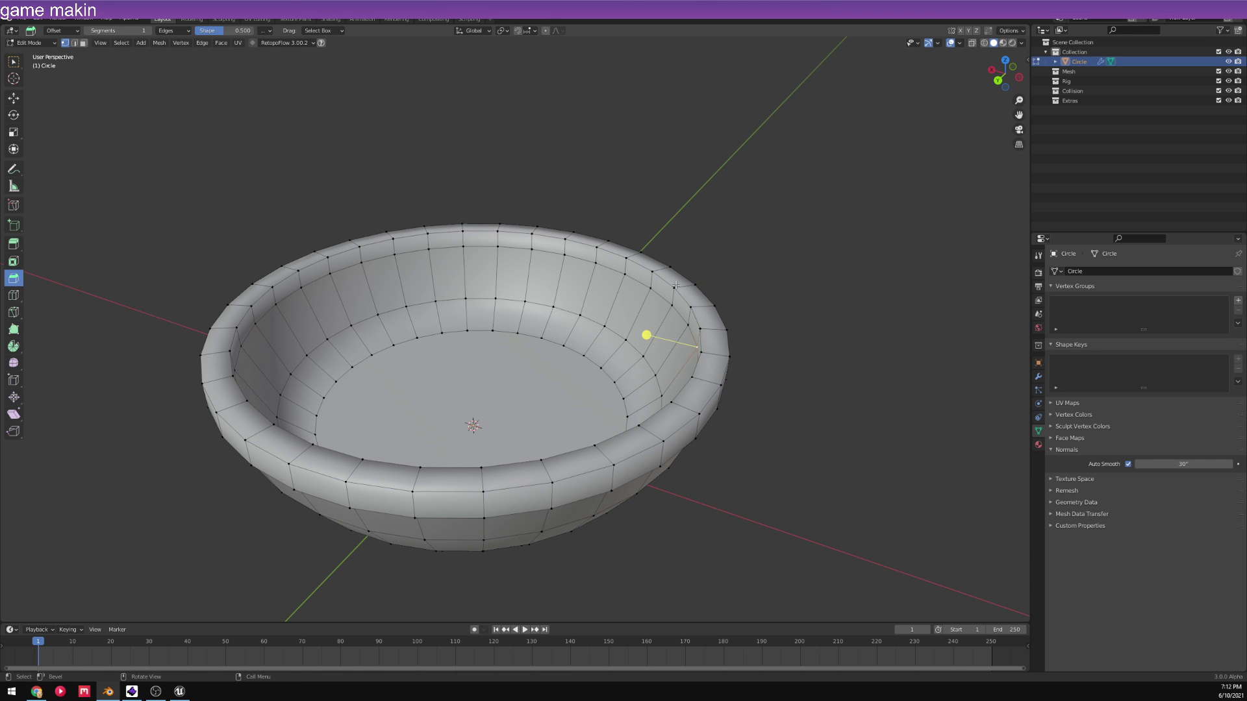
click(74, 43)
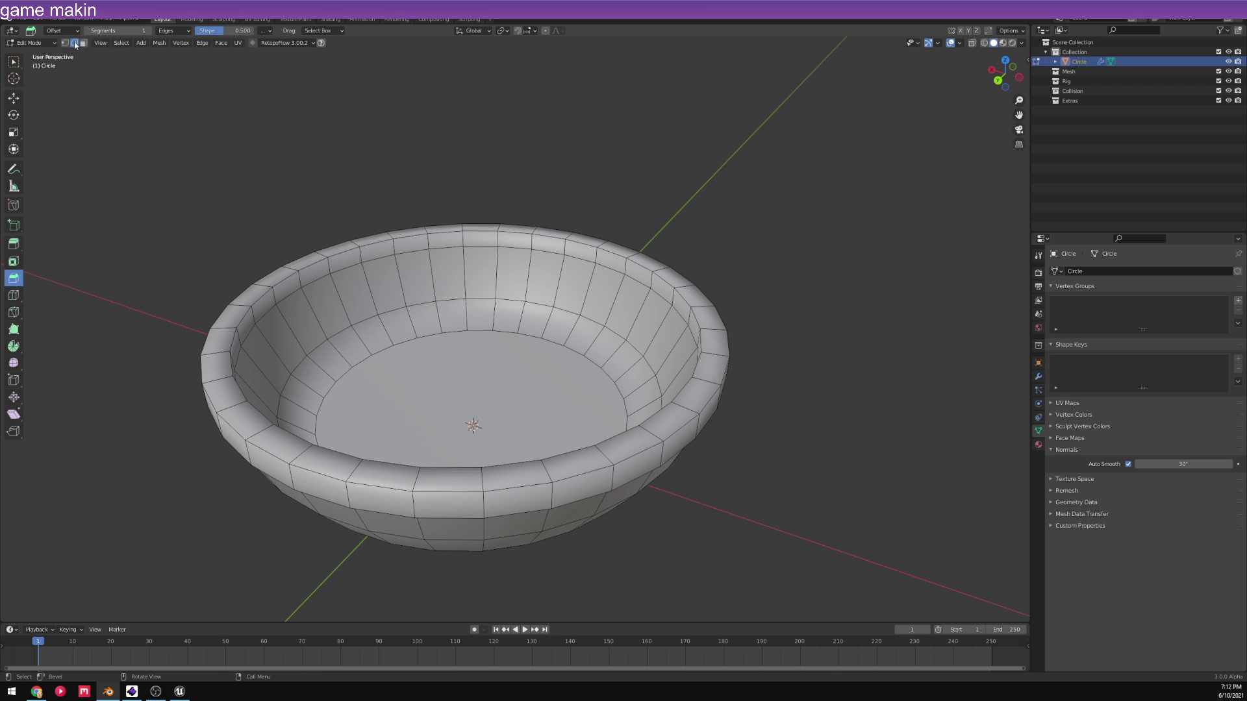
alt+click(662, 279)
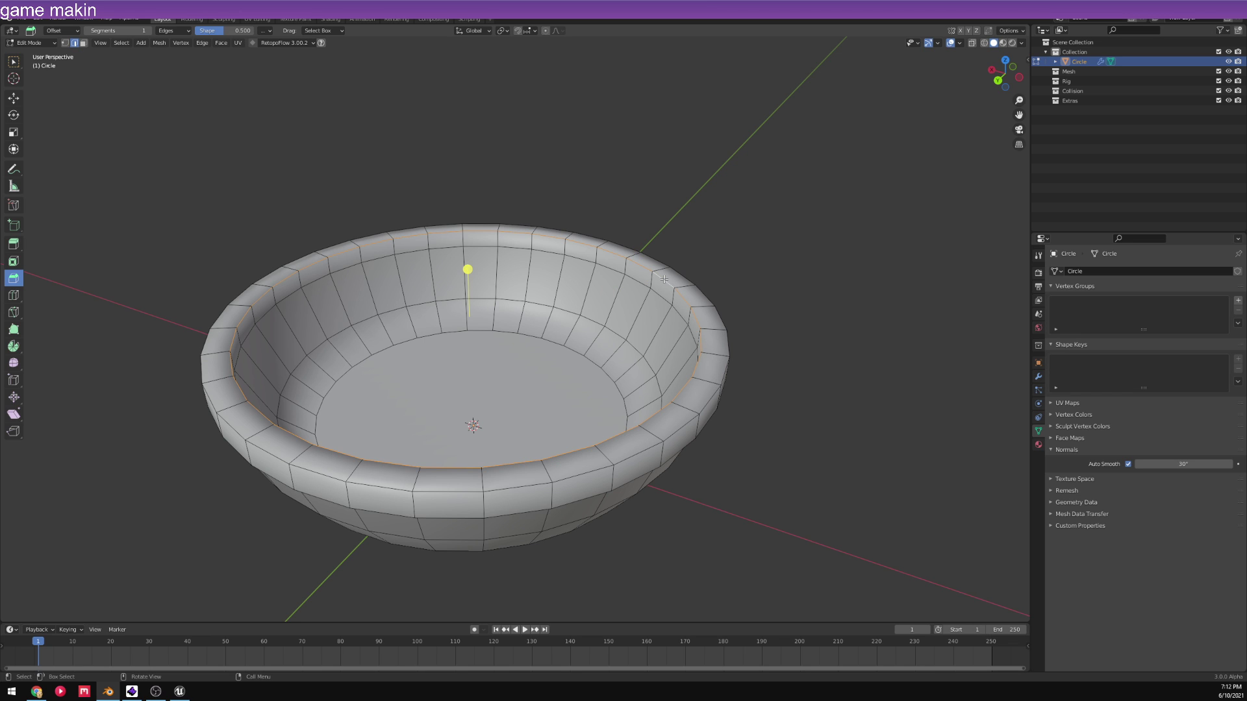
key(q)
click(661, 338)
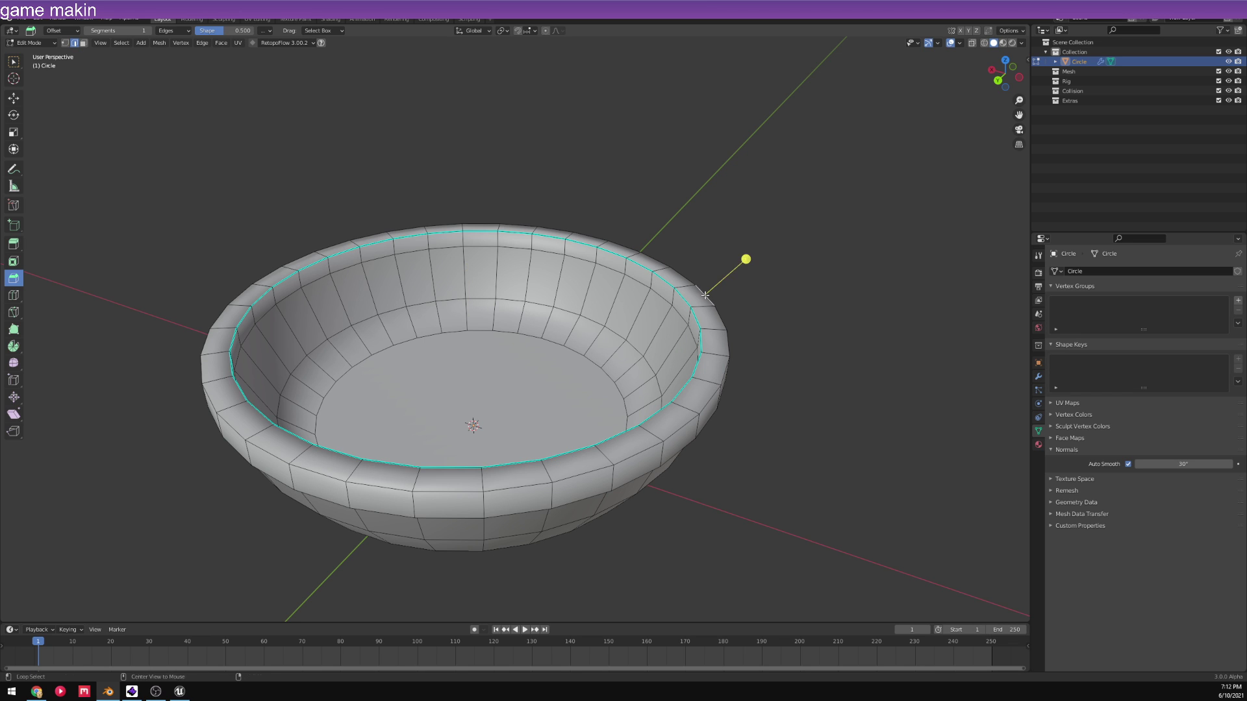
alt+click(705, 295)
key(q)
click(705, 295)
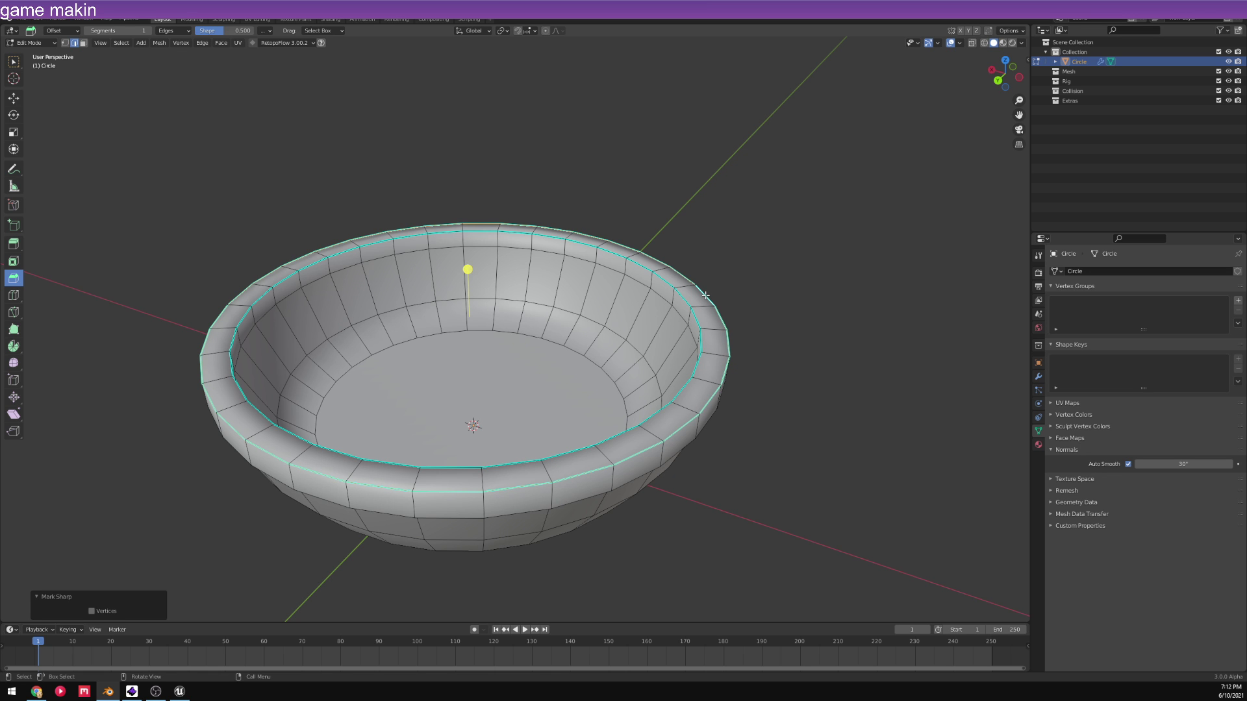
- Mark a line of edges running from the bowl's inner floor over the rim and down the outer wall as a seam
middle_drag(534, 296, 537, 344)
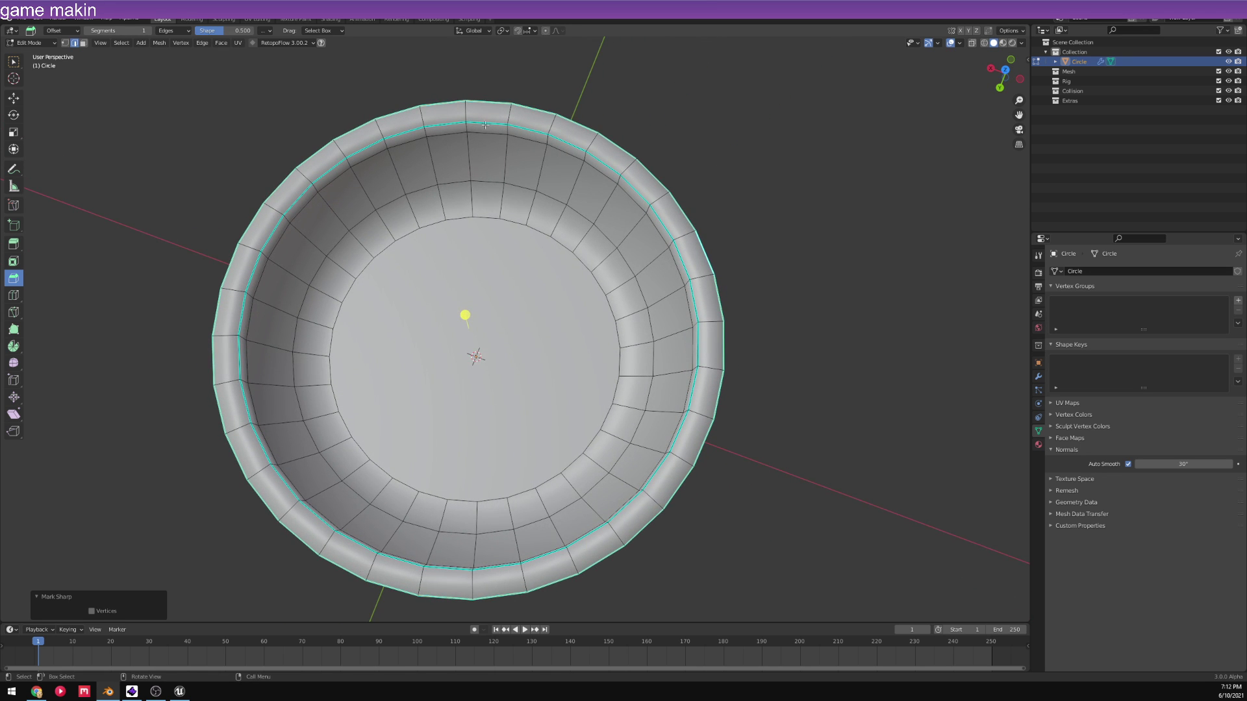
middle_drag(485, 125, 604, 293)
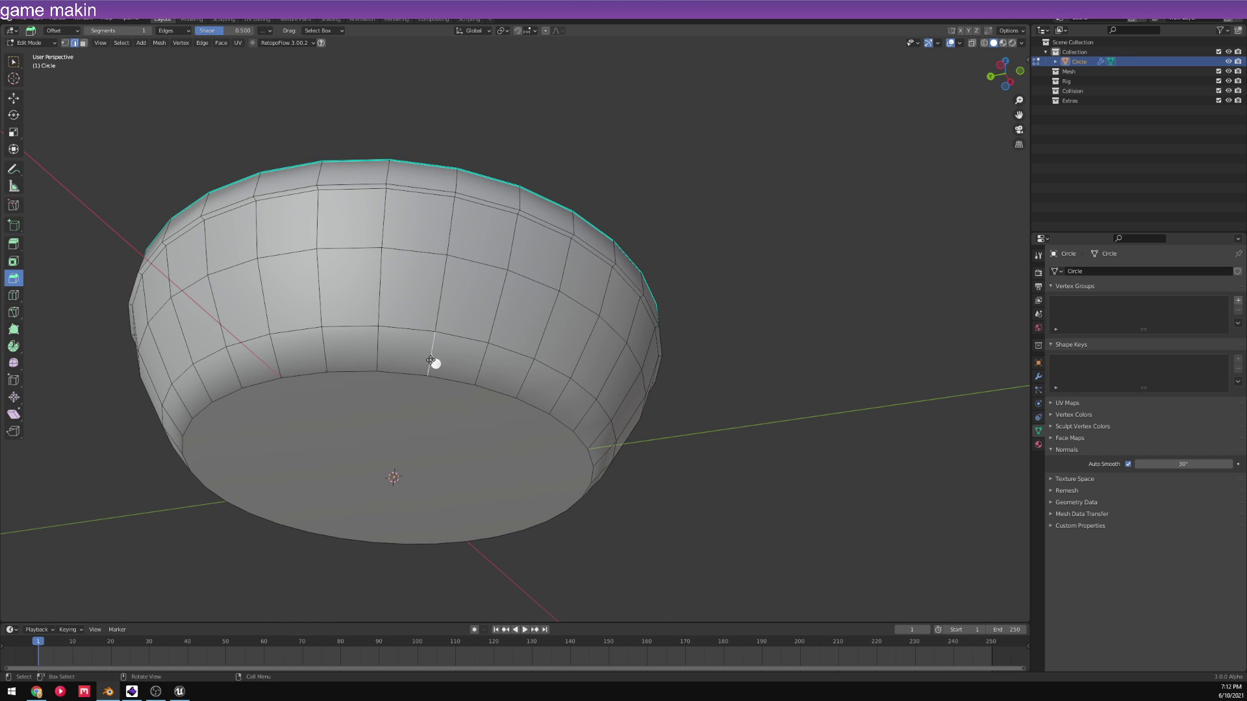
middle_drag(424, 360, 575, 327)
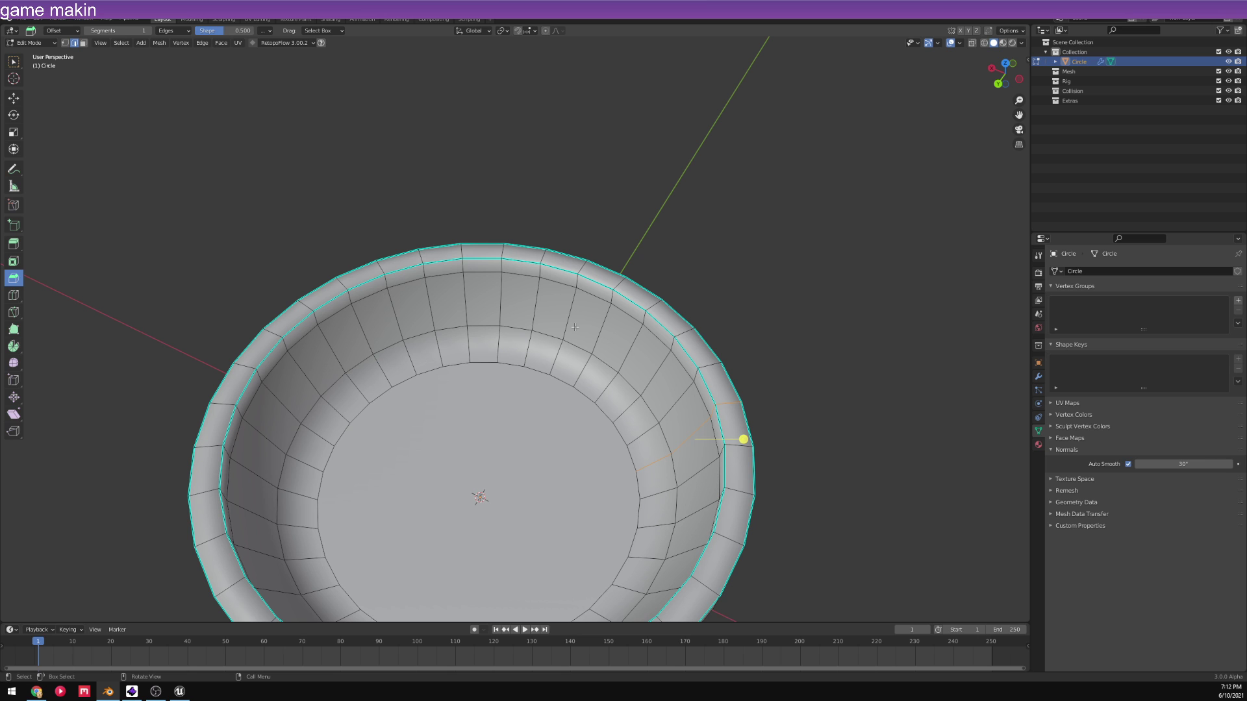
middle_drag(575, 326, 604, 234)
key(q)
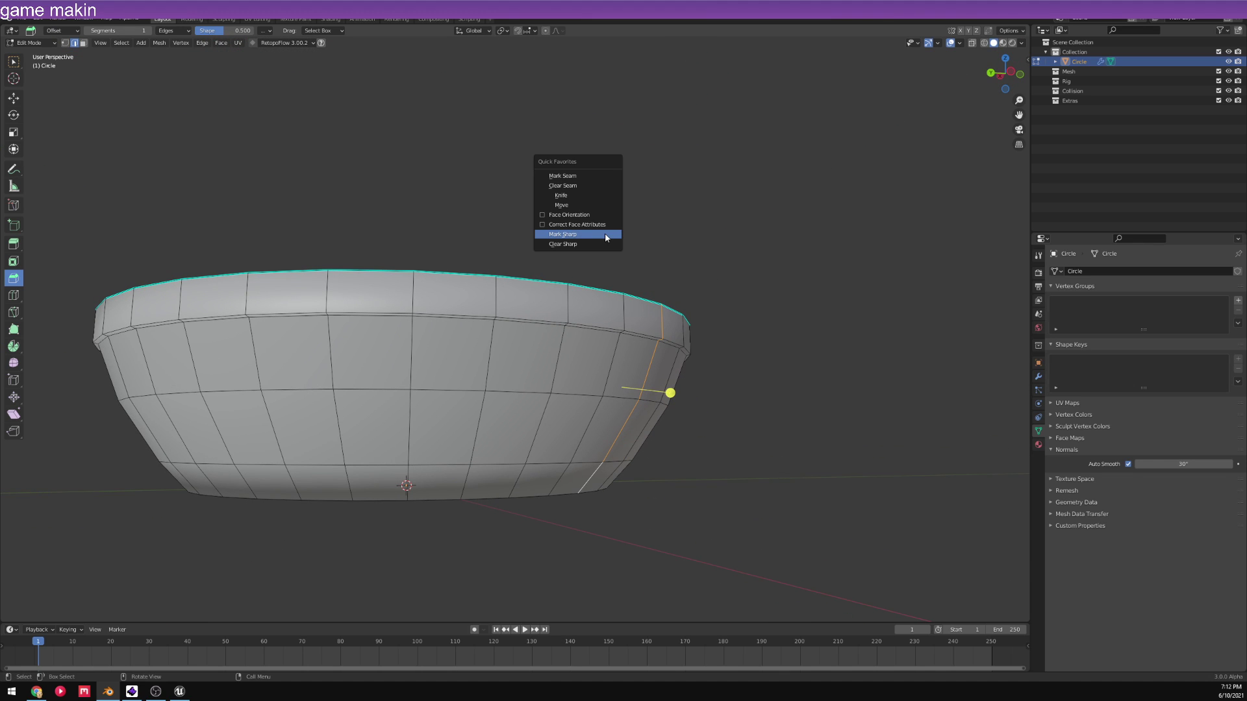
click(563, 176)
- Select the large flat face on the bowl's underside and delete it with the Faces option
middle_drag(494, 344, 541, 218)
key(Tab)
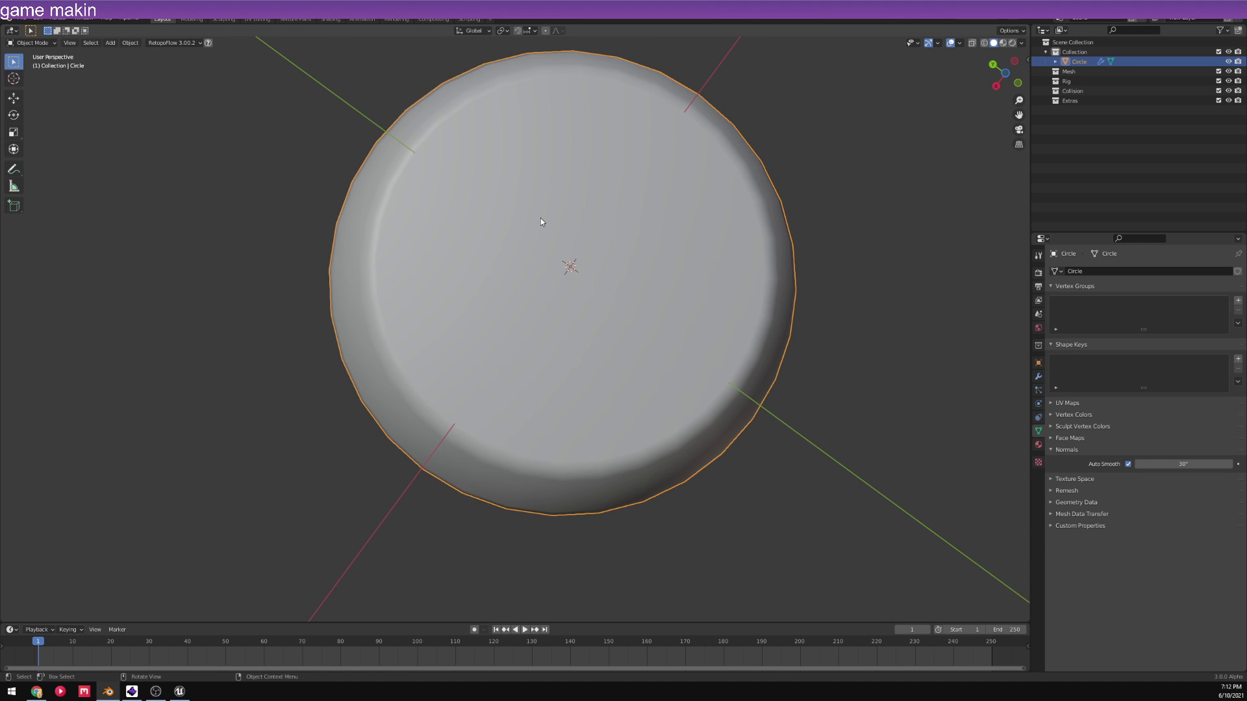
key(Tab)
click(83, 43)
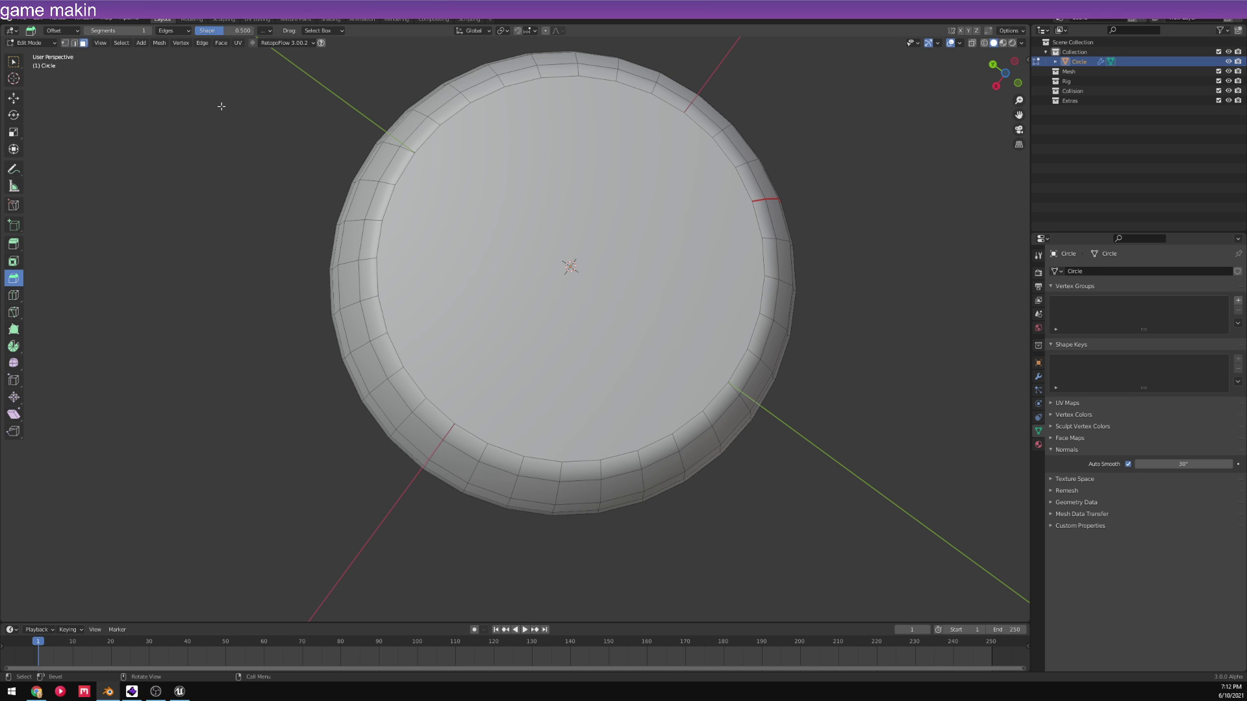
click(572, 260)
key(x)
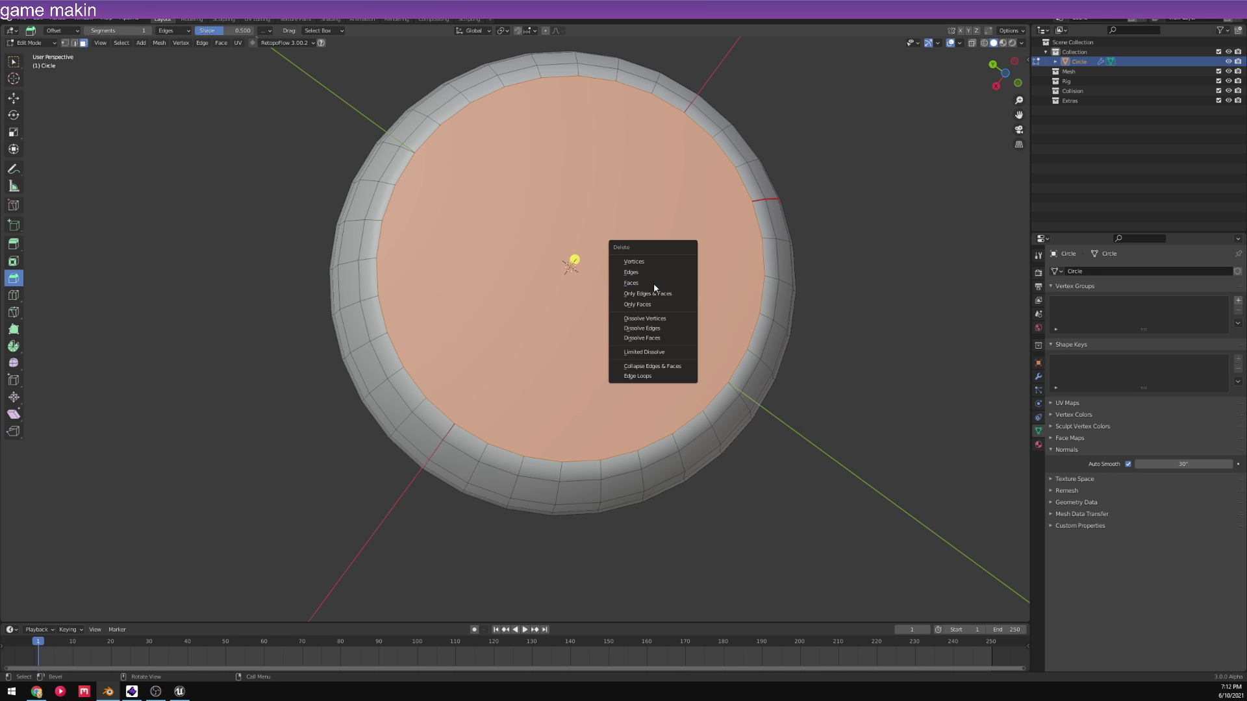
click(656, 282)
- Extrude the edge loop around the open base in place and scale it inward to about 0.06
middle_drag(657, 282, 457, 264)
click(74, 43)
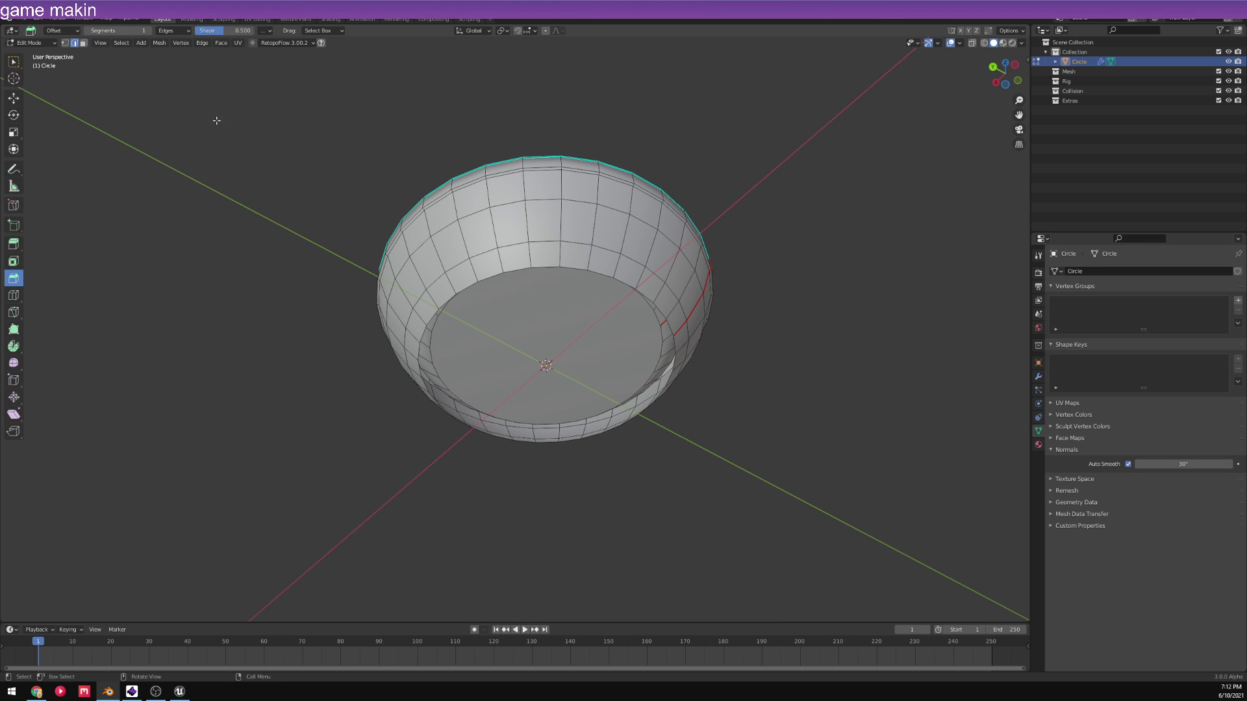
alt+click(519, 271)
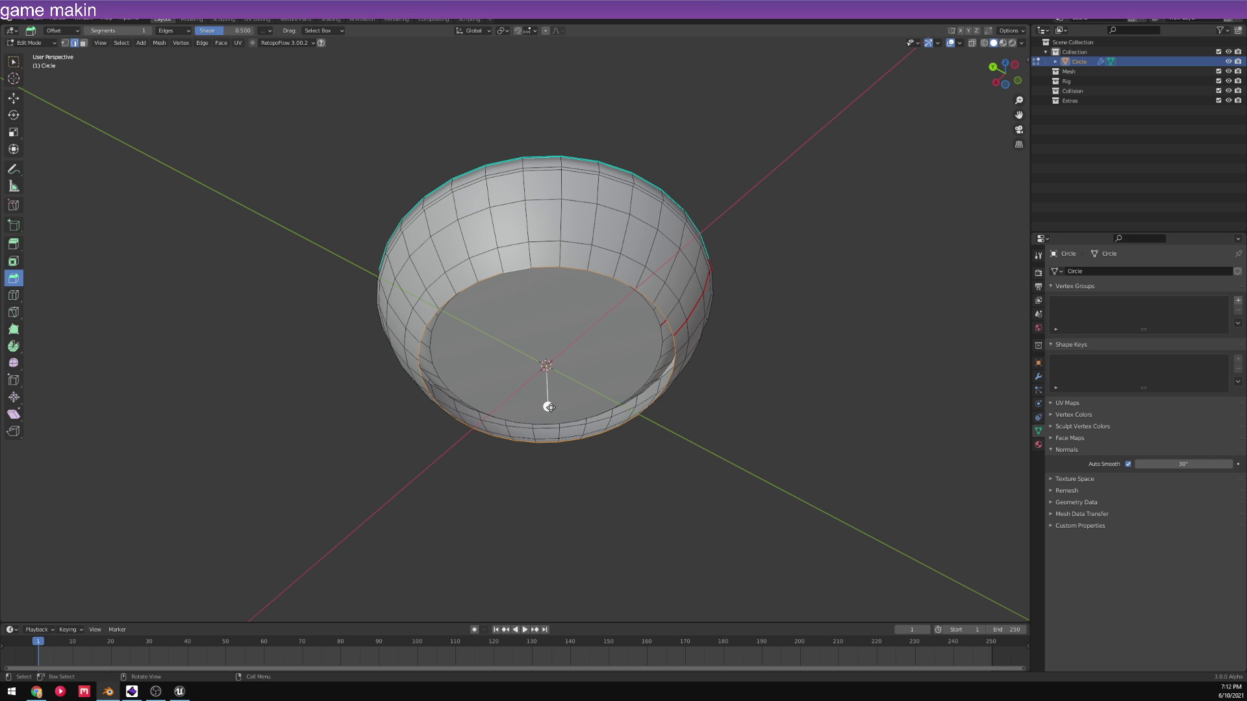
drag(550, 408, 523, 318)
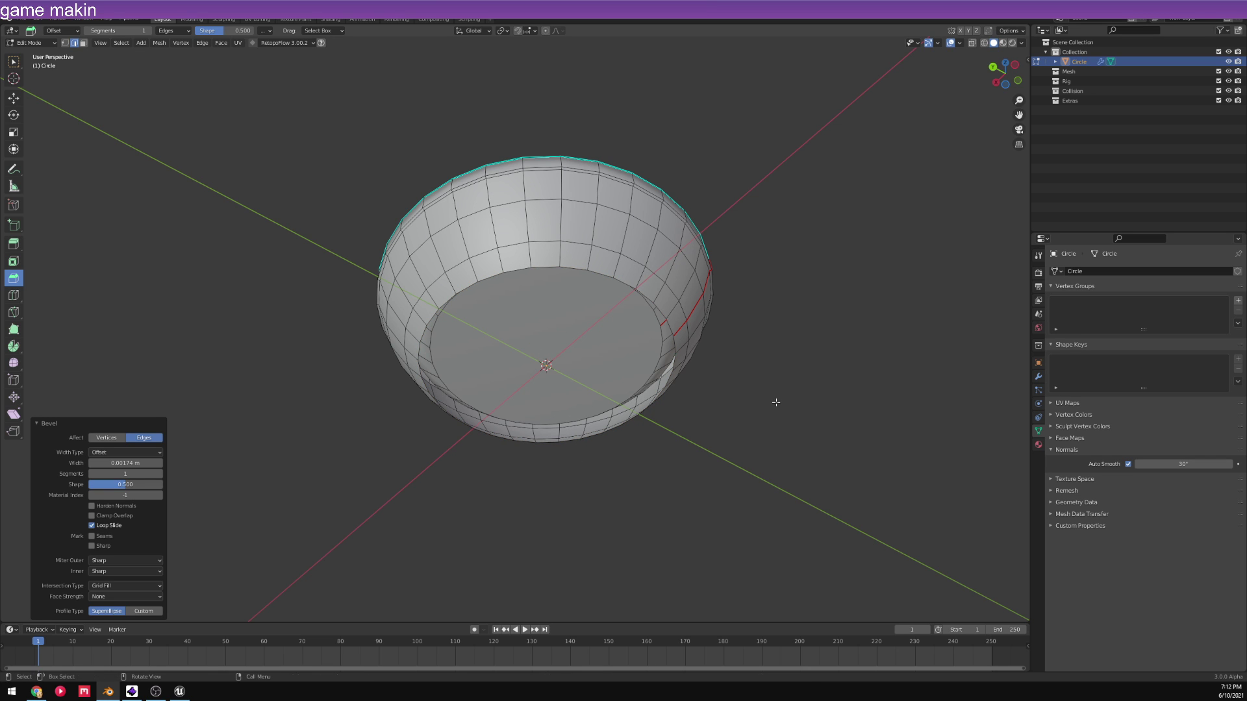
key(ctrl+z)
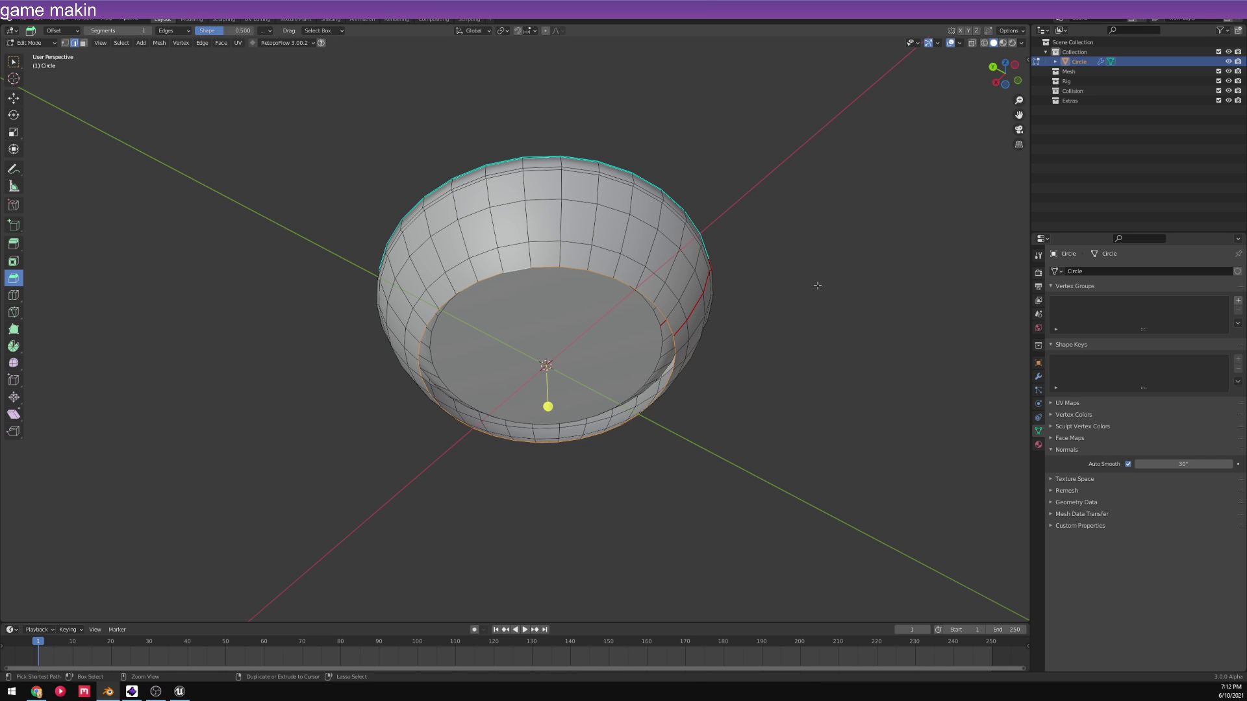
key(e)
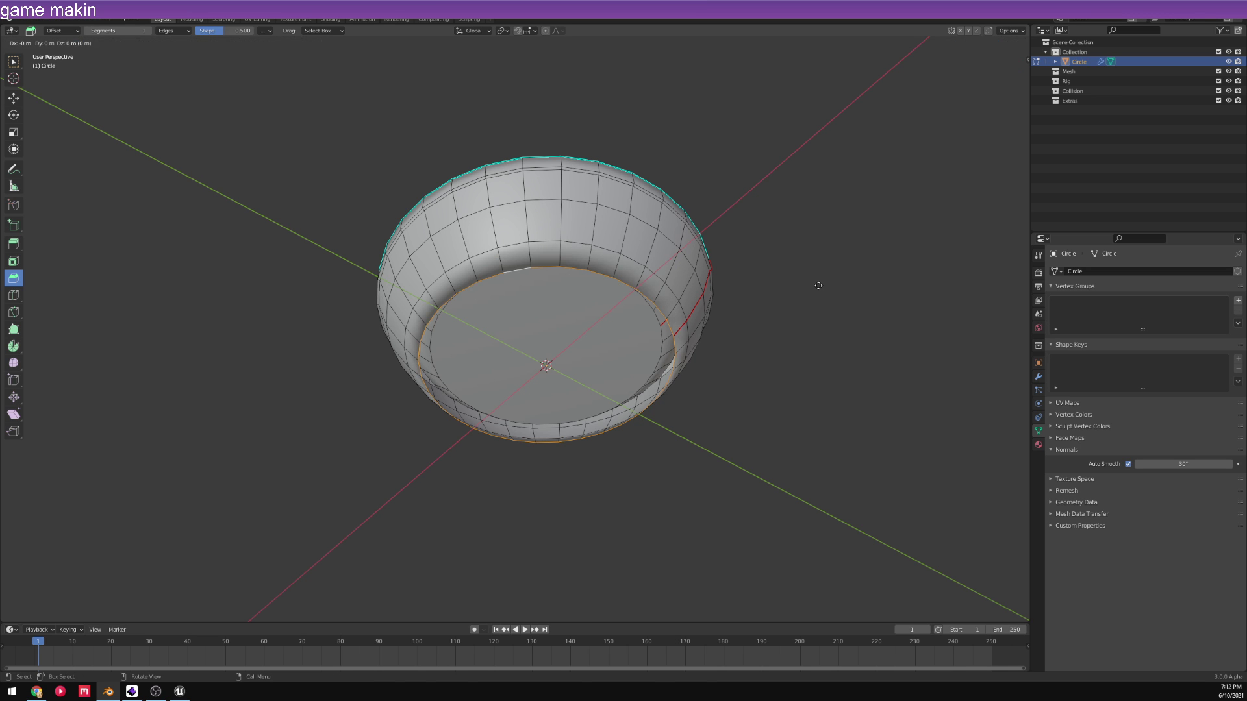
right_click(819, 285)
key(s)
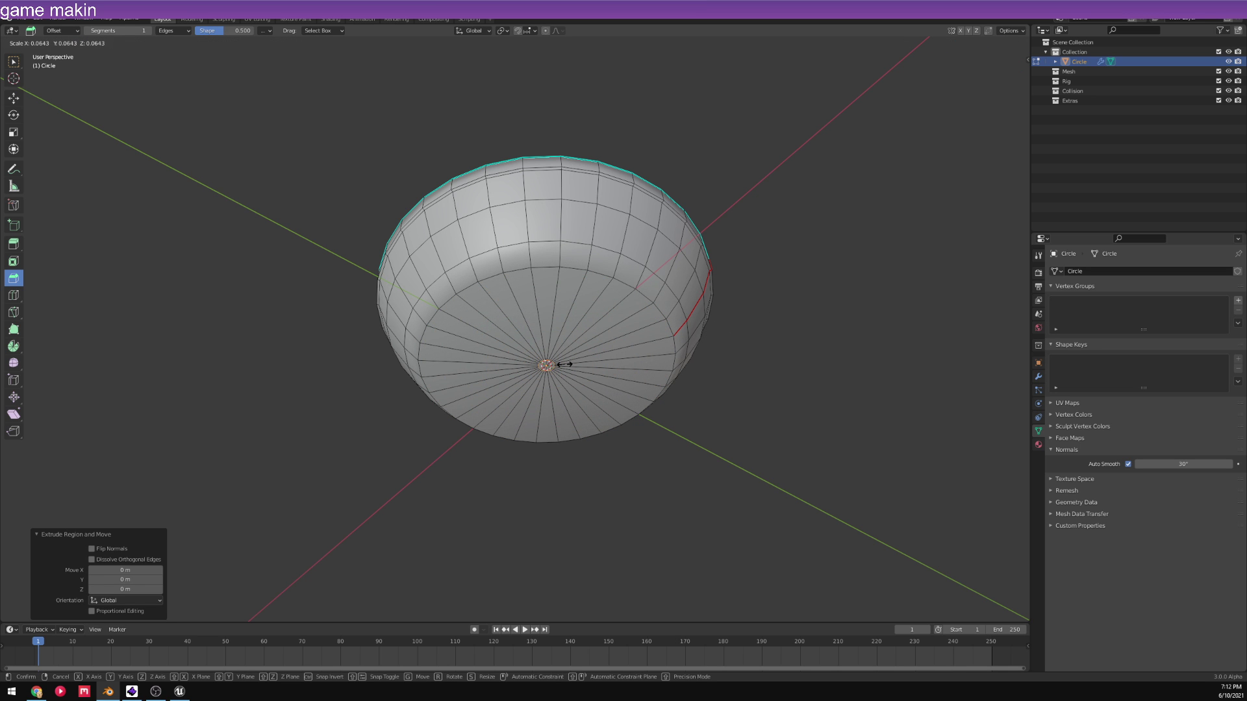
click(565, 365)
- Try to merge vertices of the small ring at the underside's centre with the Merge tool
middle_drag(549, 409, 548, 334)
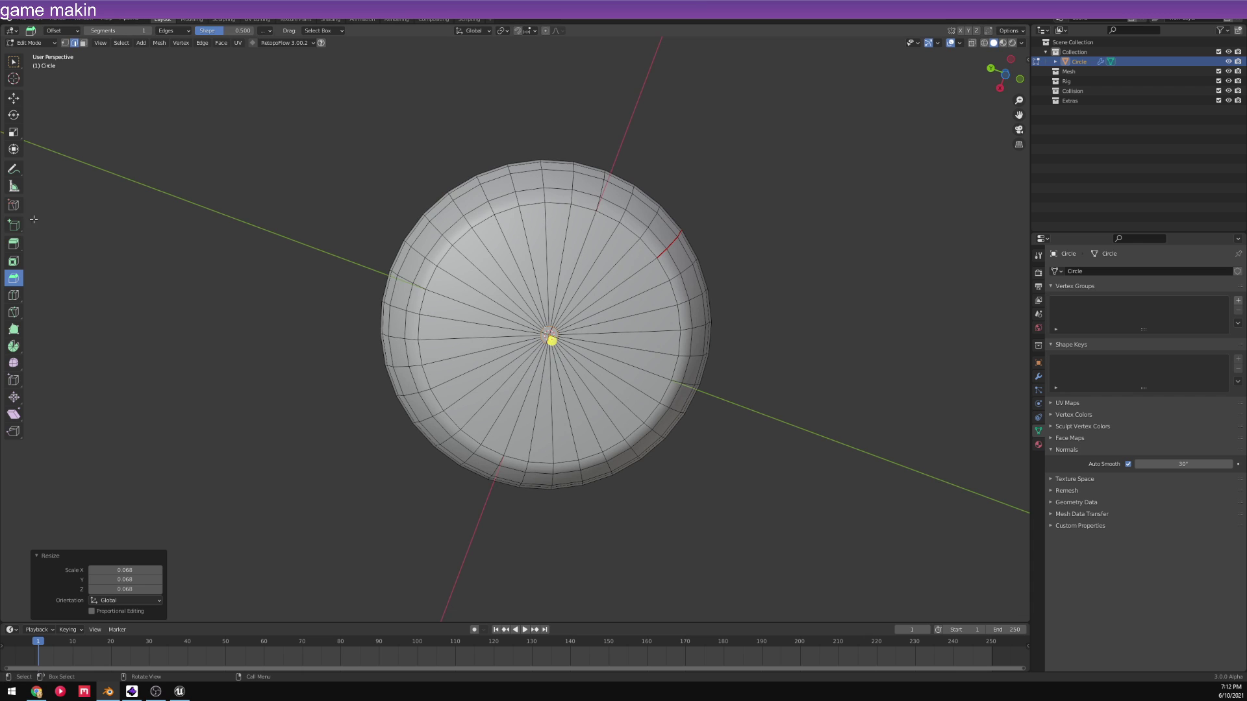
key(m)
scroll(688, 397, up, 3)
drag(570, 354, 582, 328)
key(ctrl+z)
key(ctrl+z)
key(ctrl+z)
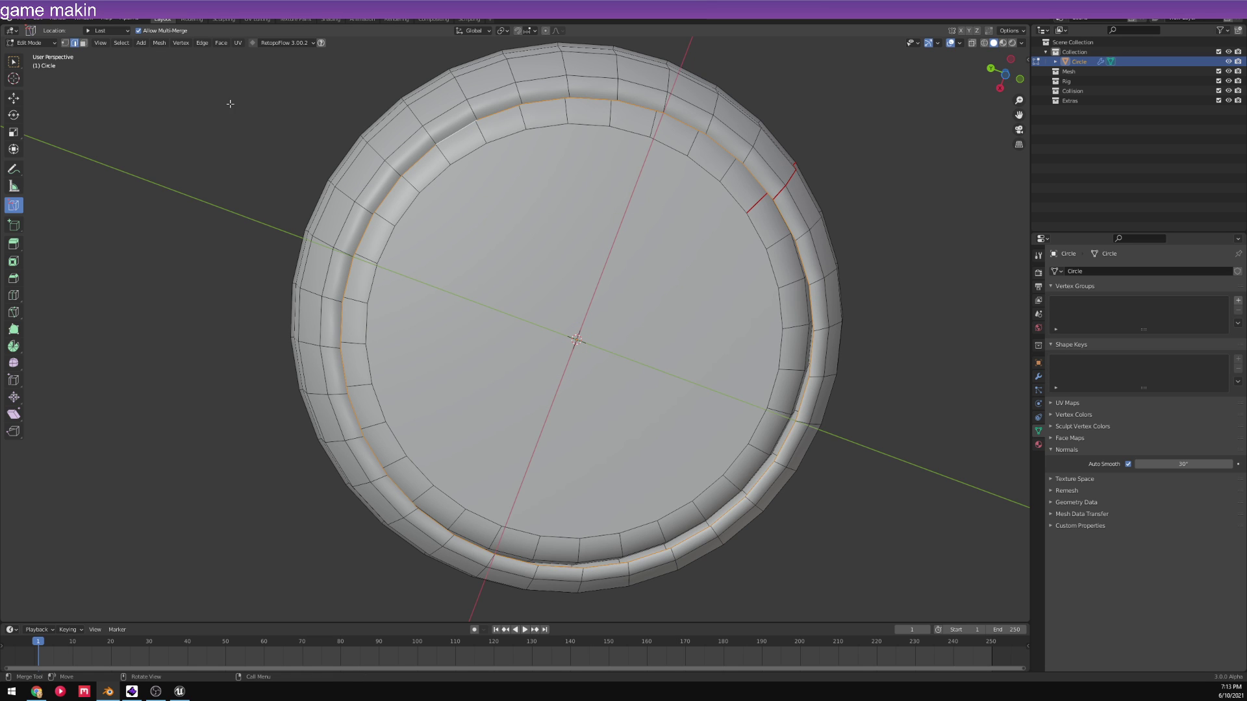
key(ctrl+shift+z)
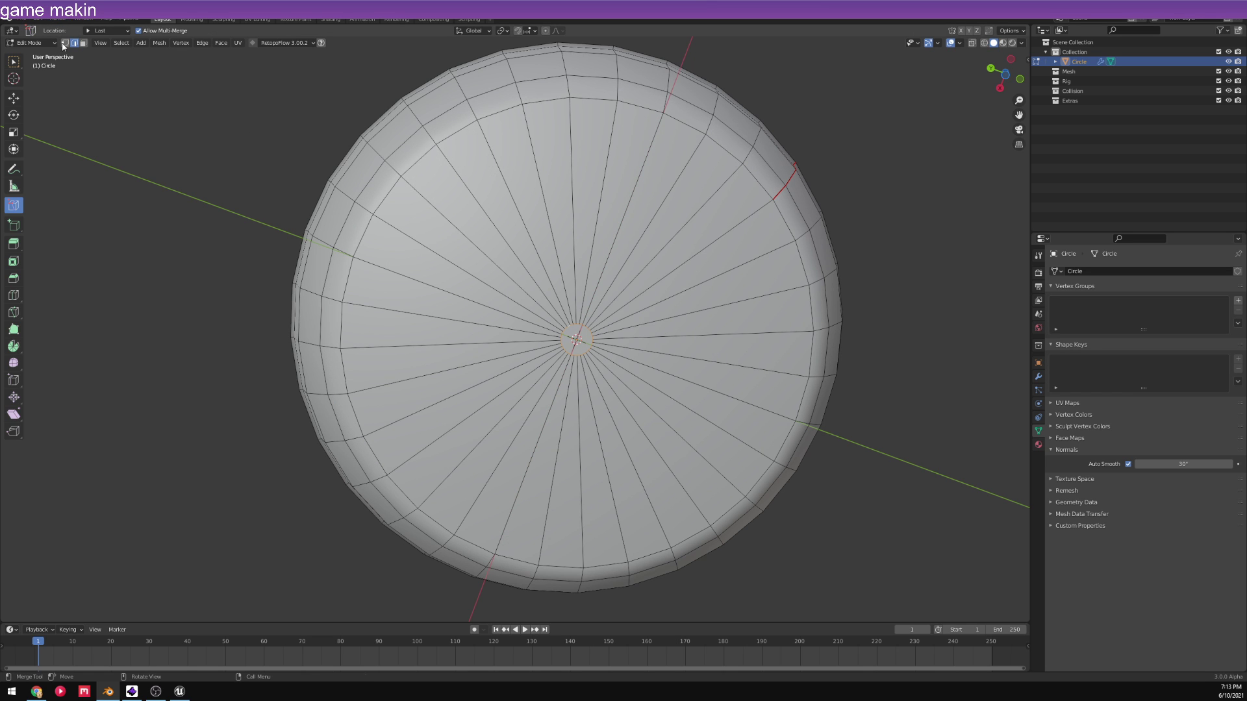
- Merge the small central ring on the underside onto a vertex of the base's outer edge
drag(570, 337, 569, 98)
scroll(523, 158, down, 4)
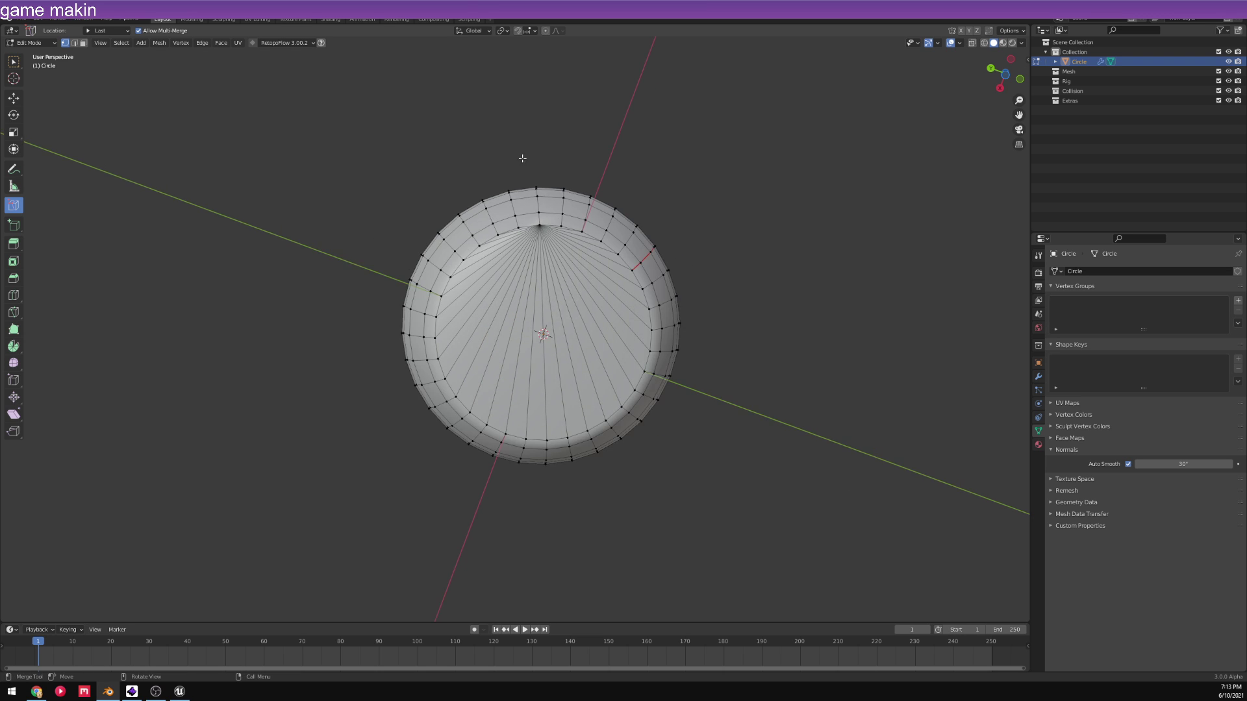
- Inset the bowl's inner floor face and merge the inset ring onto a floor-edge vertex with the Merge tool
middle_drag(522, 157, 617, 450)
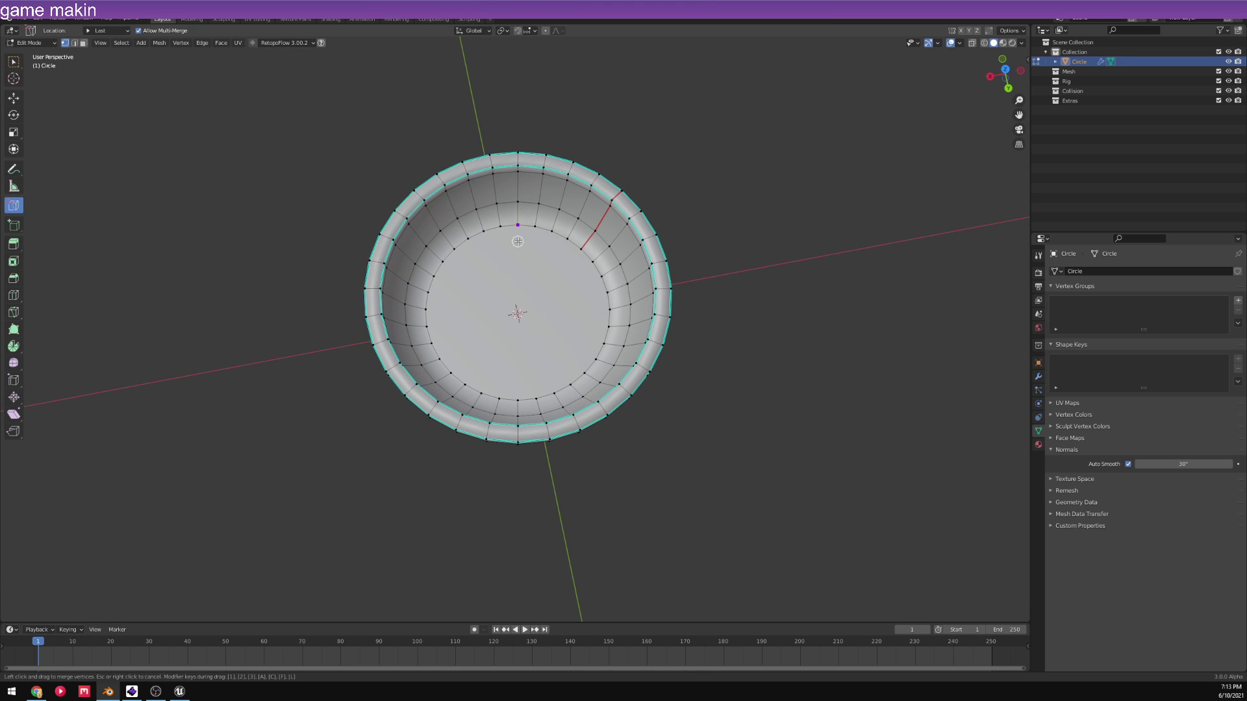
drag(517, 241, 518, 241)
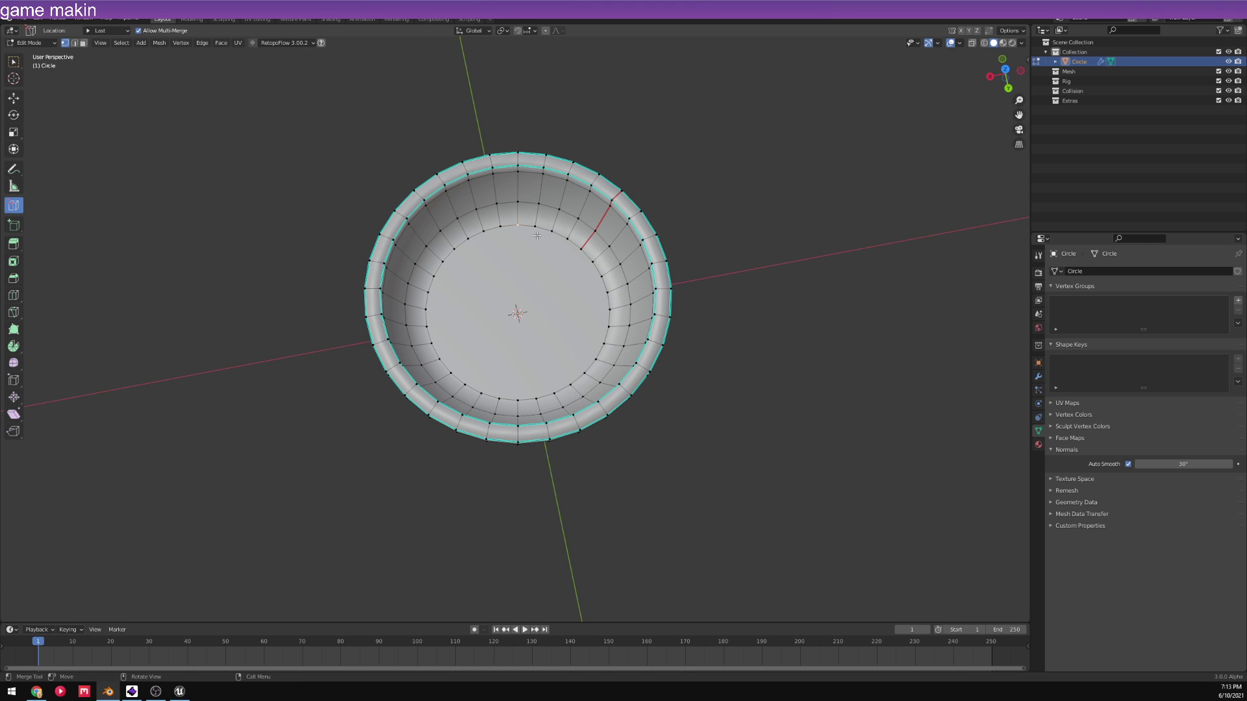
alt+click(607, 307)
key(i)
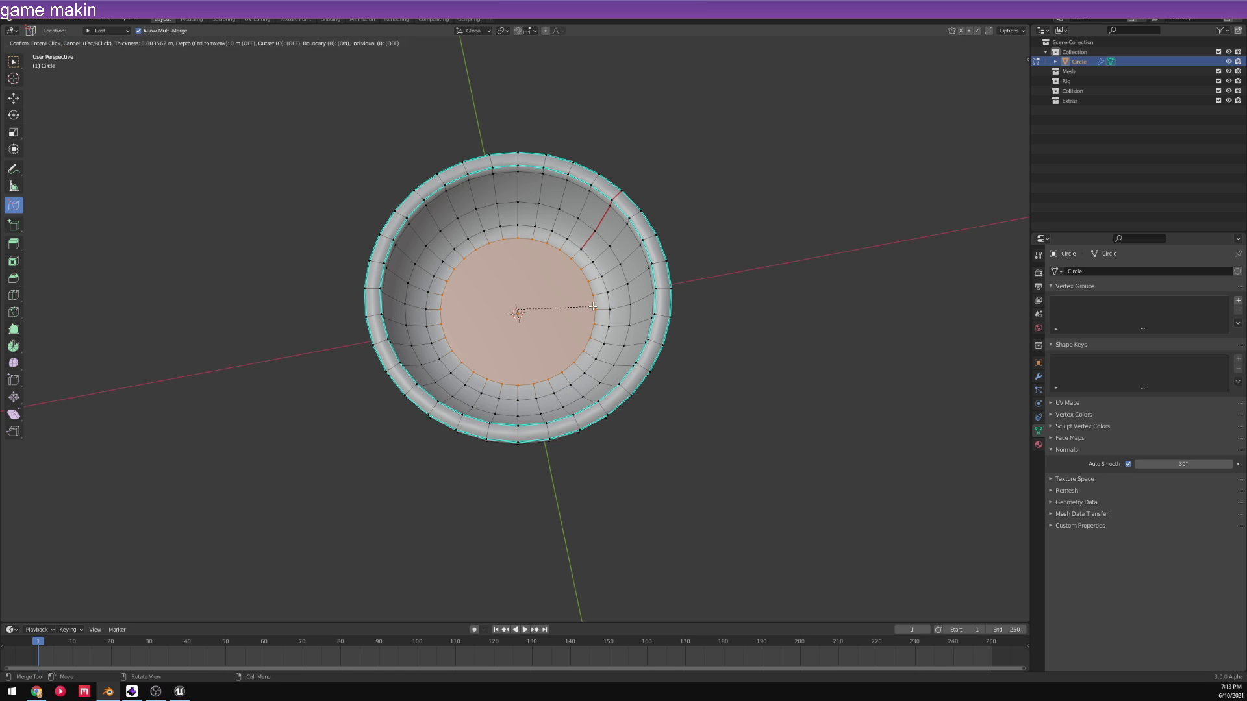
click(604, 302)
drag(595, 307, 582, 268)
- Return to Object Mode and rename the bowl object SM_Bowl
key(Tab)
scroll(618, 297, down, 3)
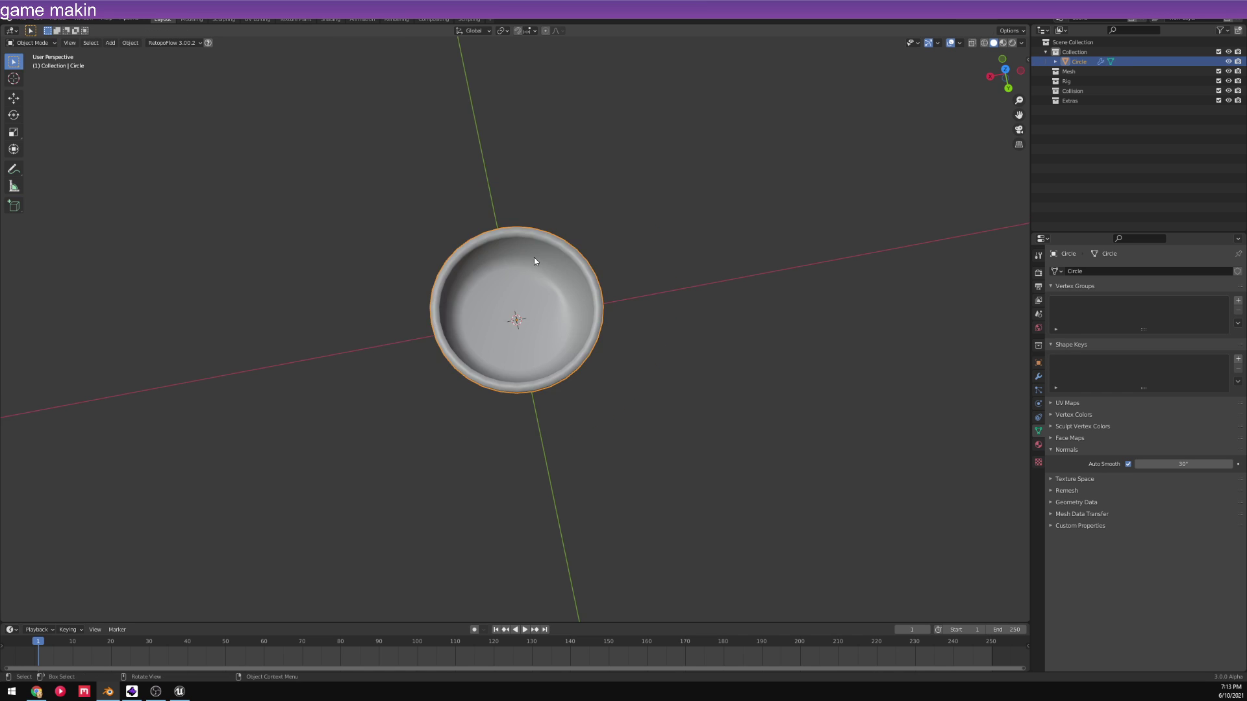
middle_drag(537, 255, 760, 245)
double_click(1079, 61)
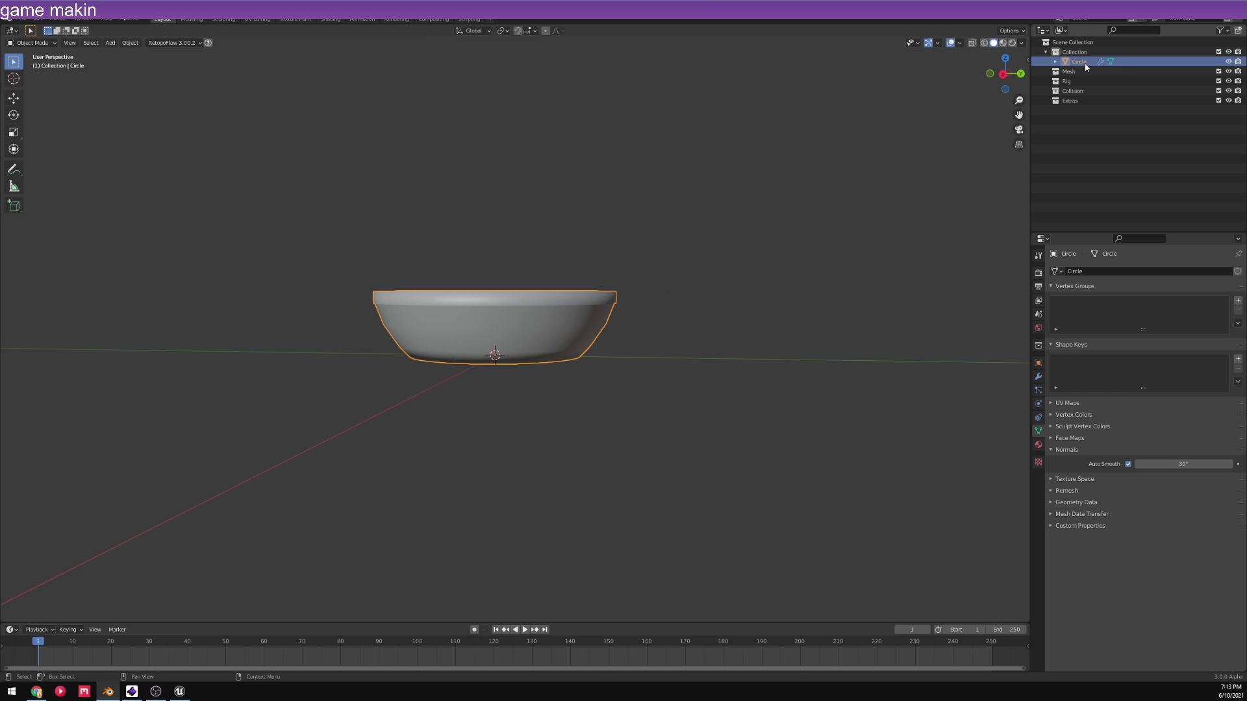
text(SM_)
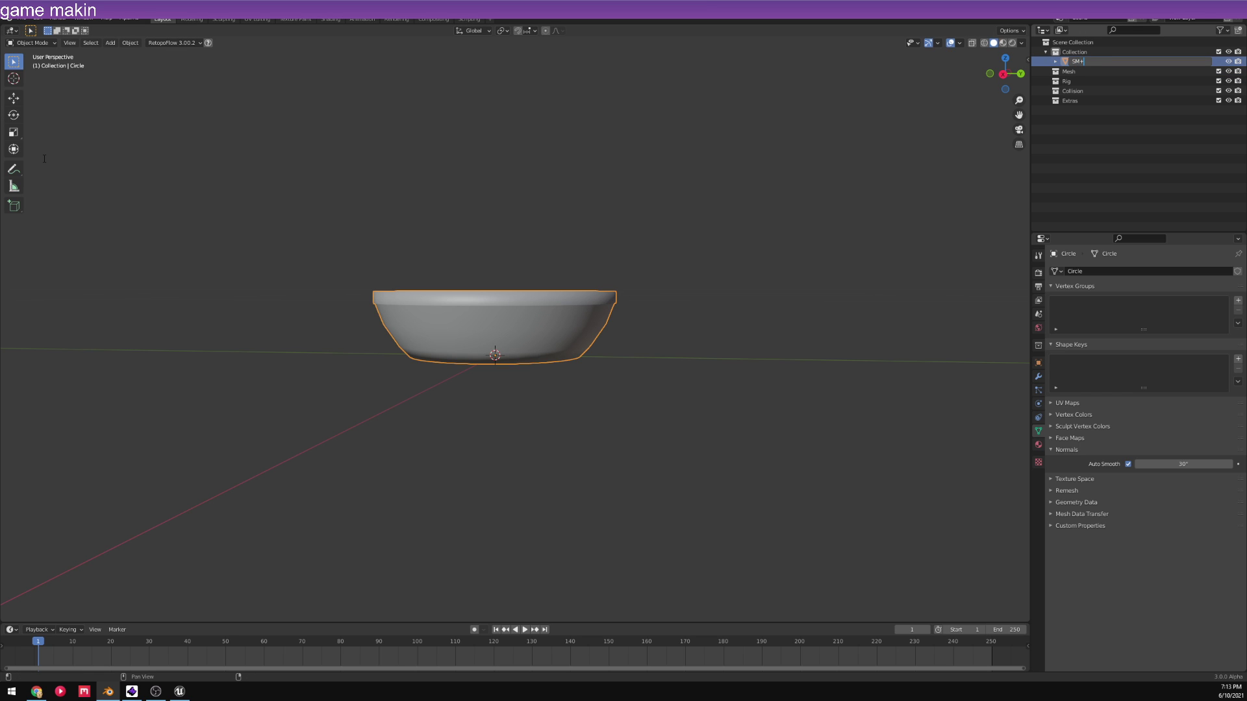
text(Bowl)
key(Return)
- Select the edge loop just under the bowl's outer rim in Edit Mode and switch to the Move tool
scroll(284, 459, down, 3)
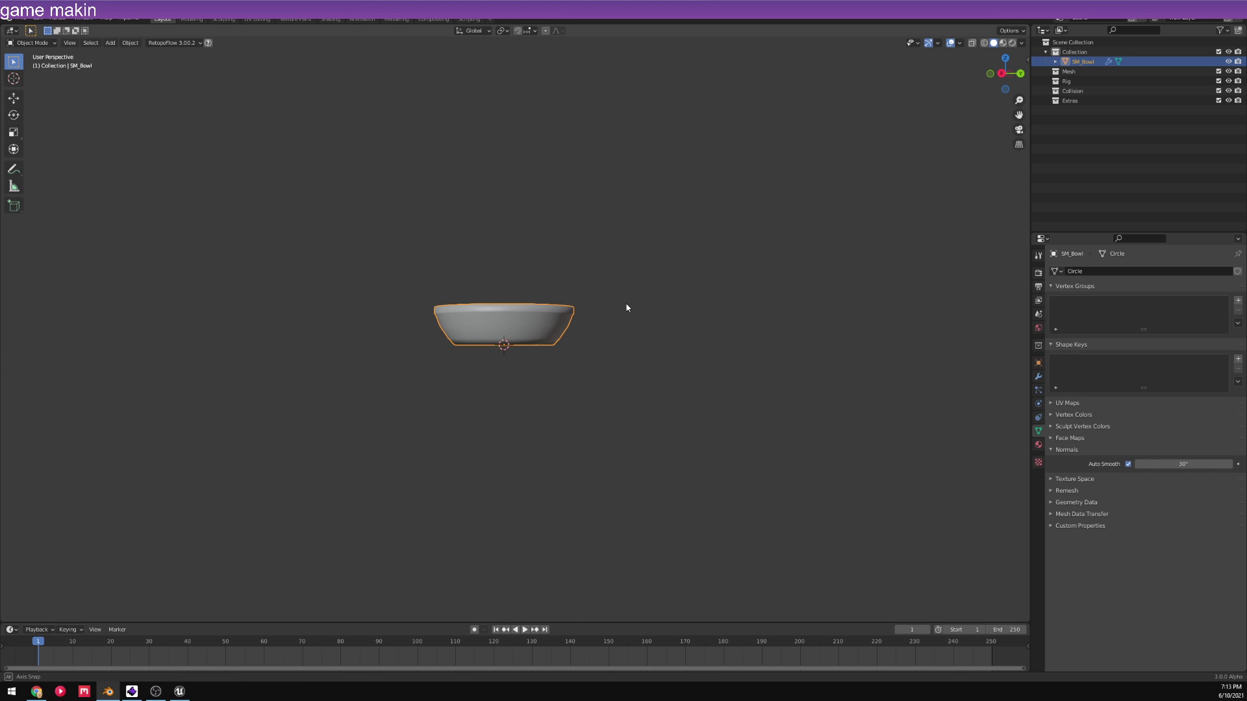
scroll(627, 308, up, 7)
key(Tab)
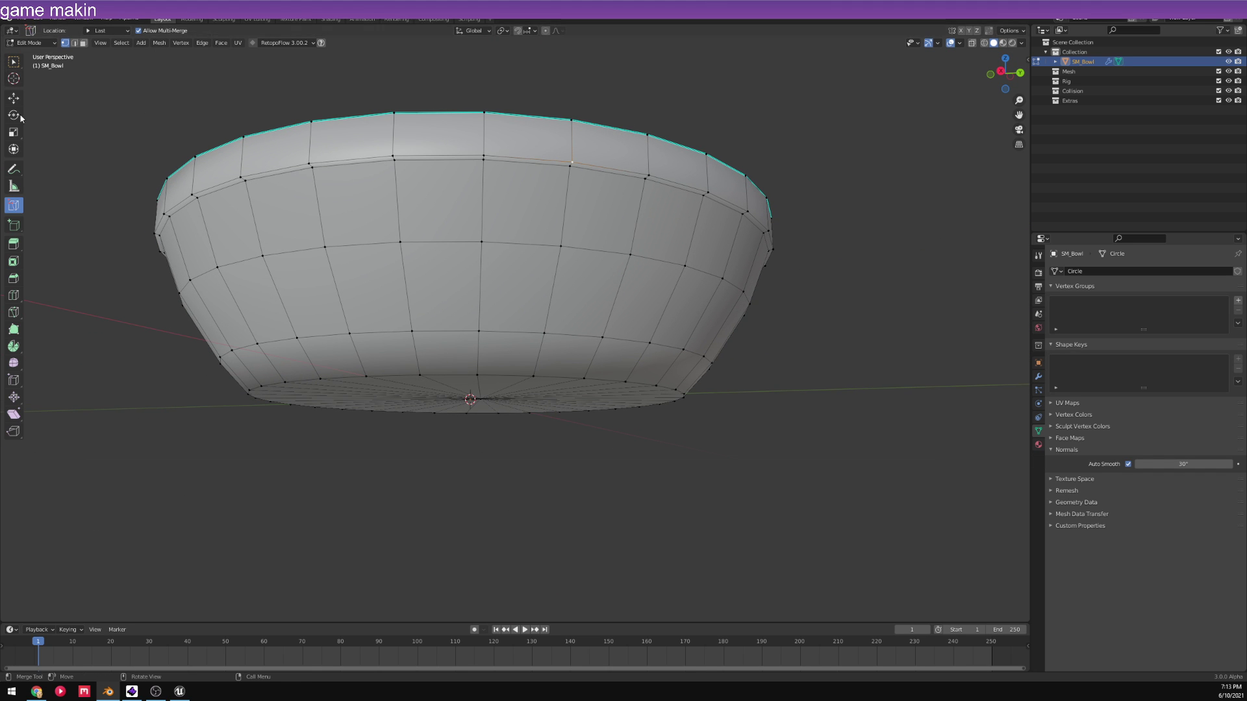
click(76, 43)
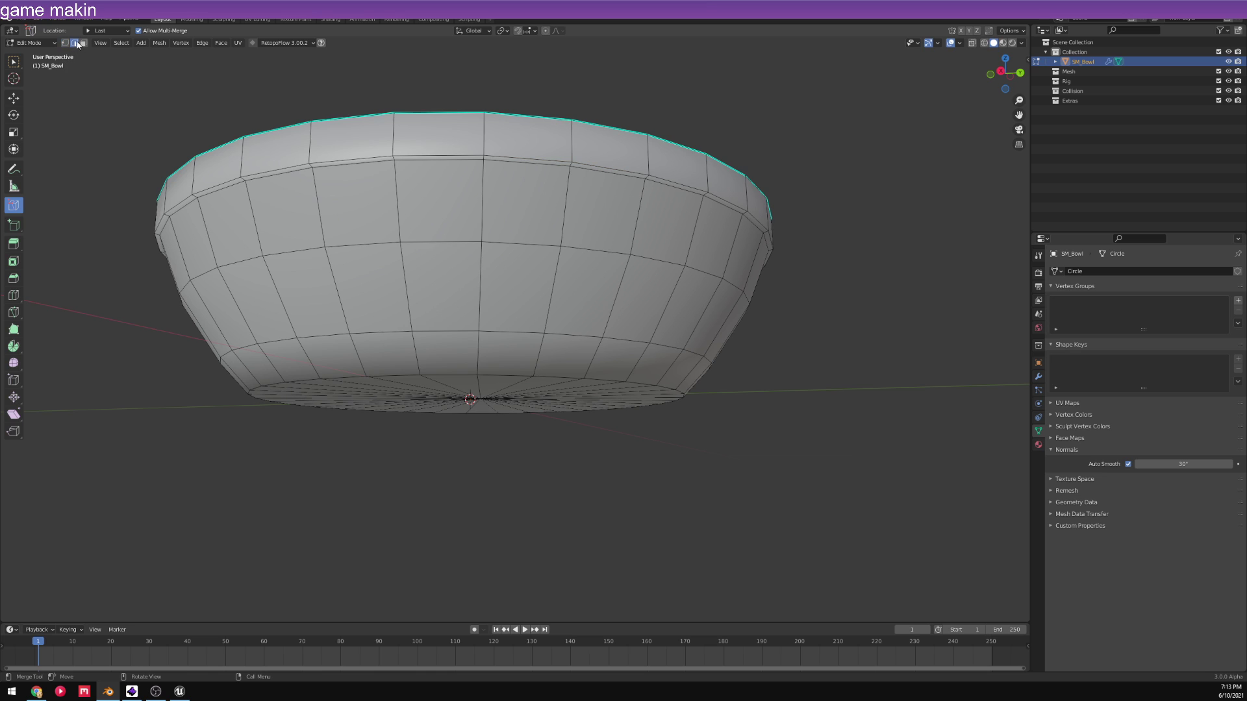
alt+click(630, 187)
click(13, 98)
- Try marking the loop under the outer rim as a seam, and clear that seam again
key(q)
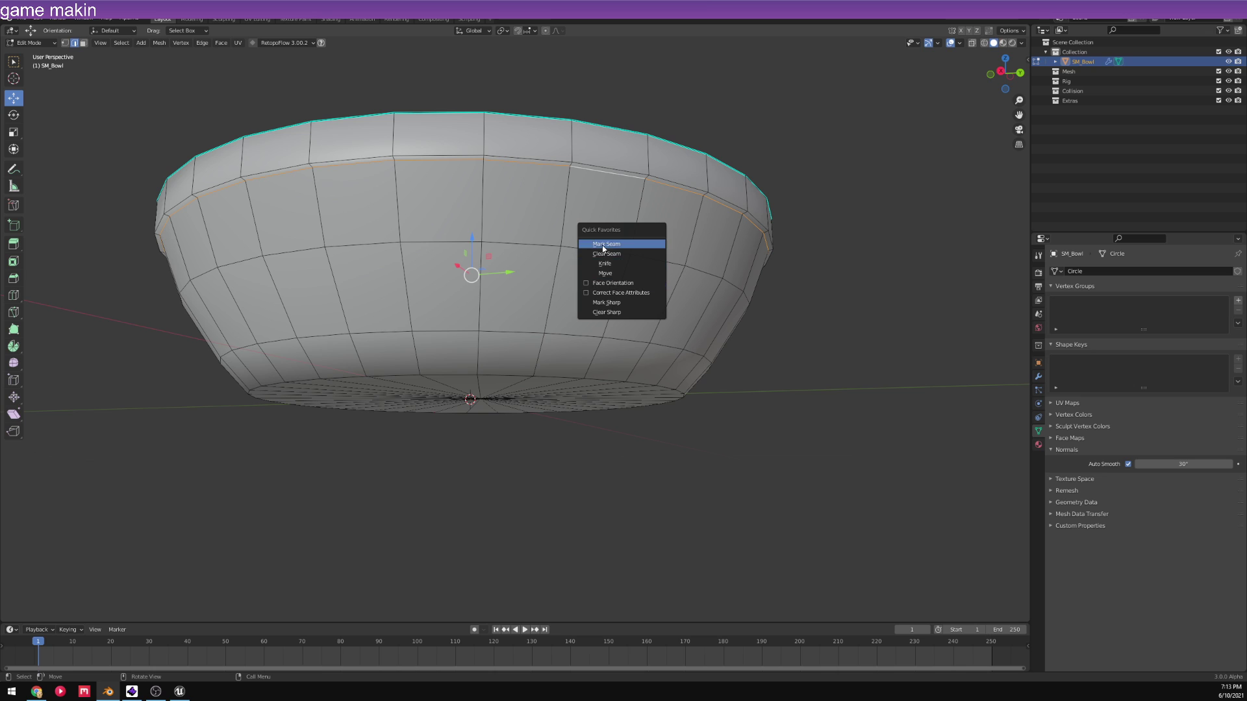
click(622, 244)
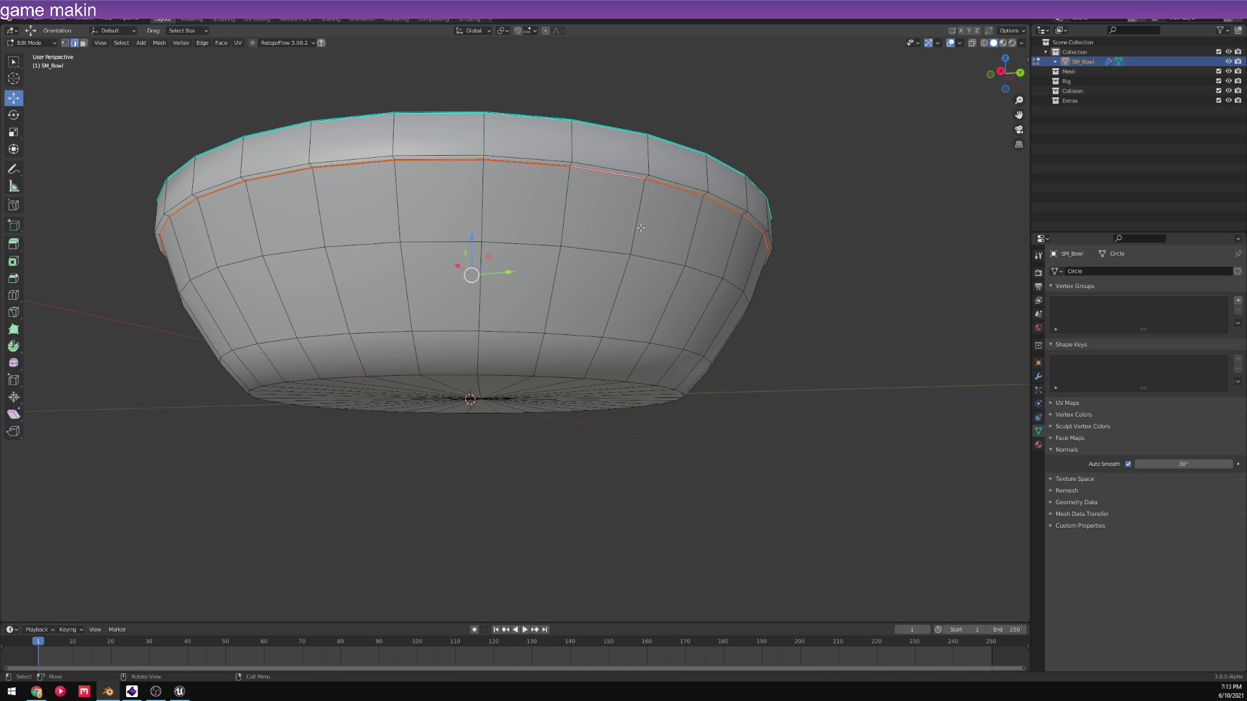
key(alt+a)
key(q)
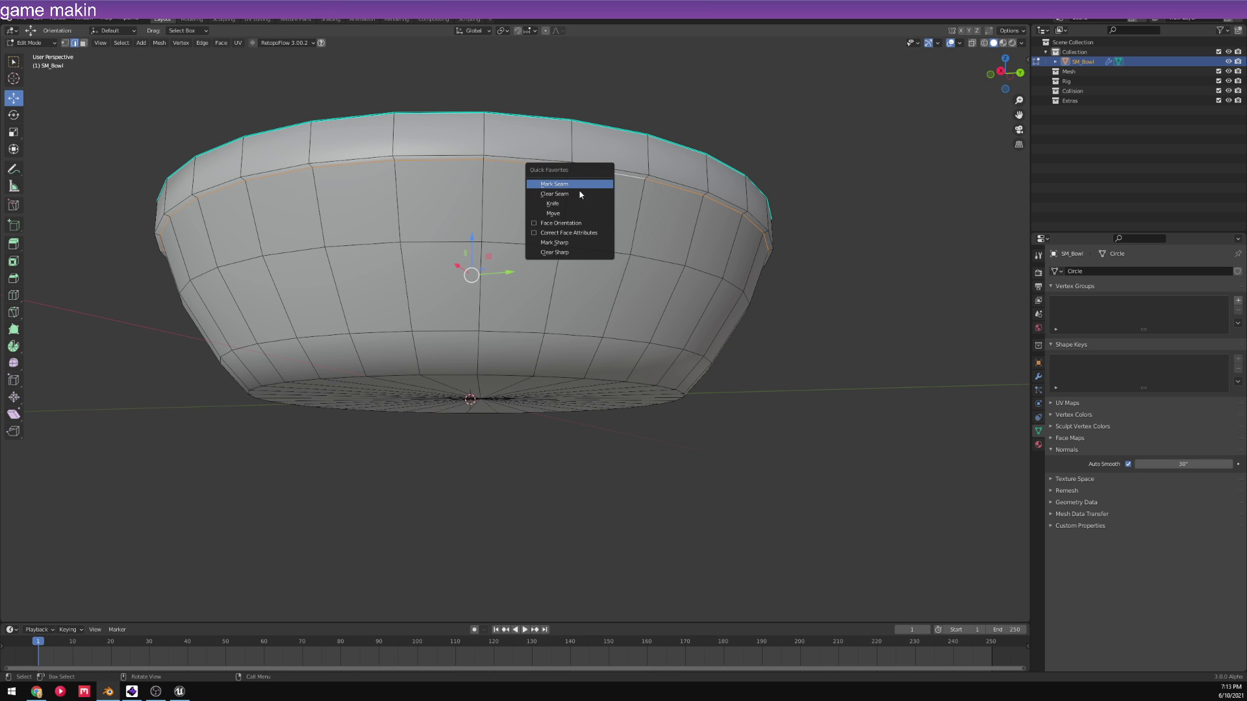
click(580, 194)
- Mark the selected edge loop under the outer rim as sharp and return to Object Mode
key(q)
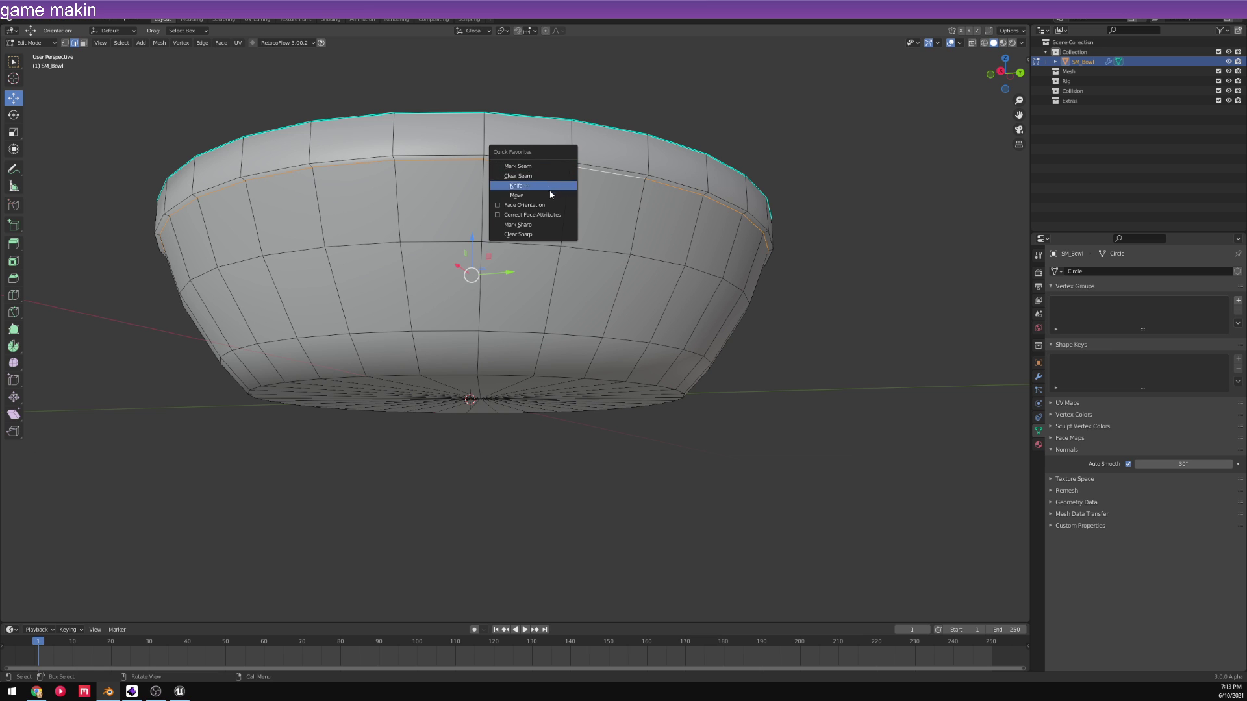
click(529, 226)
scroll(520, 217, down, 4)
key(Tab)
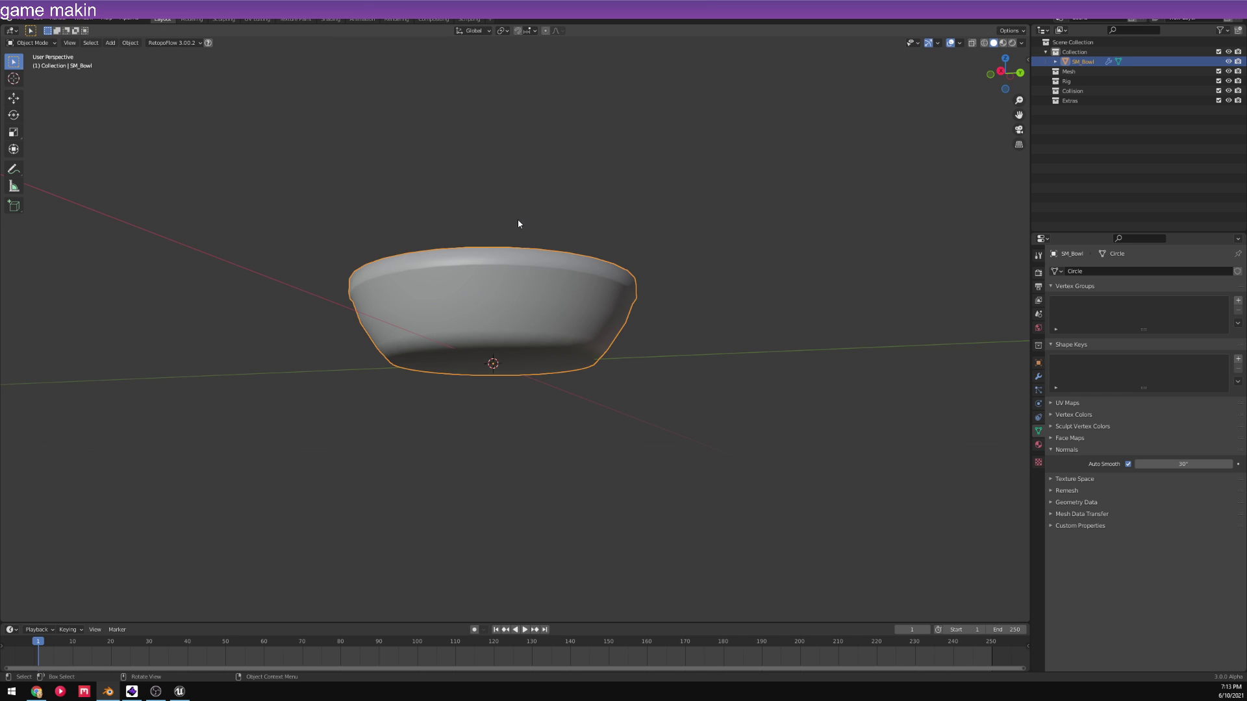
- Move the bowl along the global Y axis in the positive direction, well clear of the world origin
middle_drag(519, 223, 552, 361)
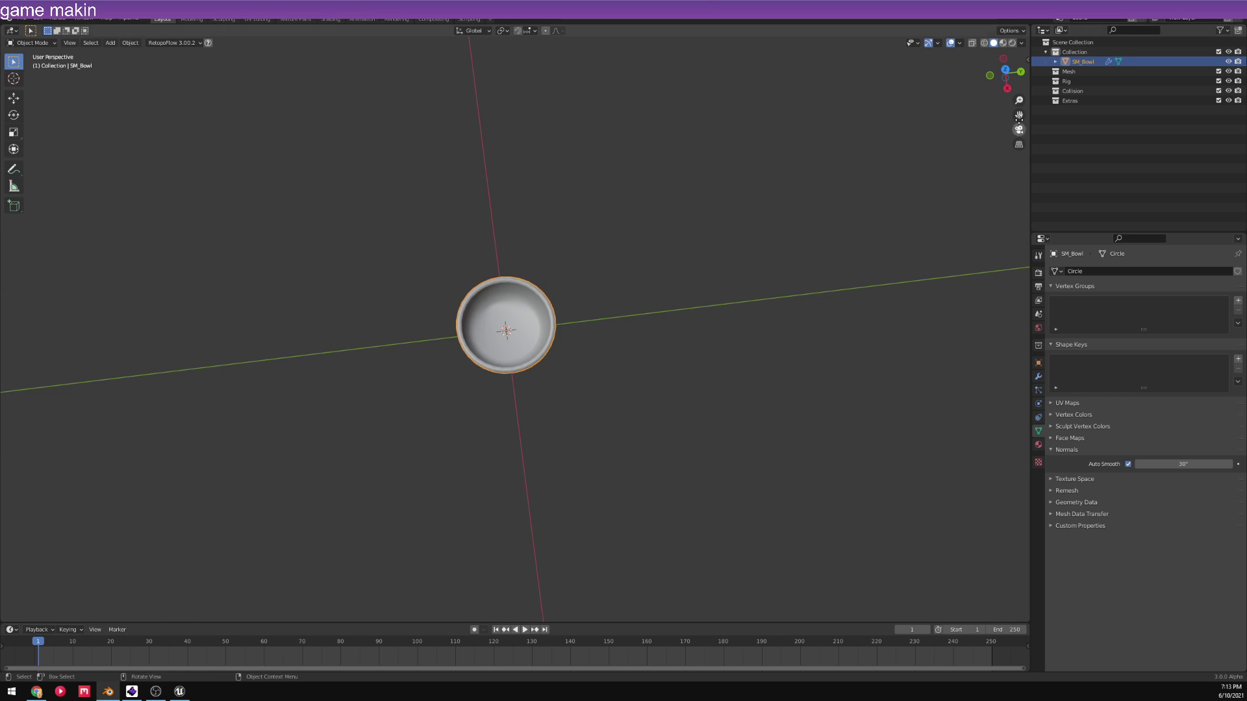
key(g)
key(y)
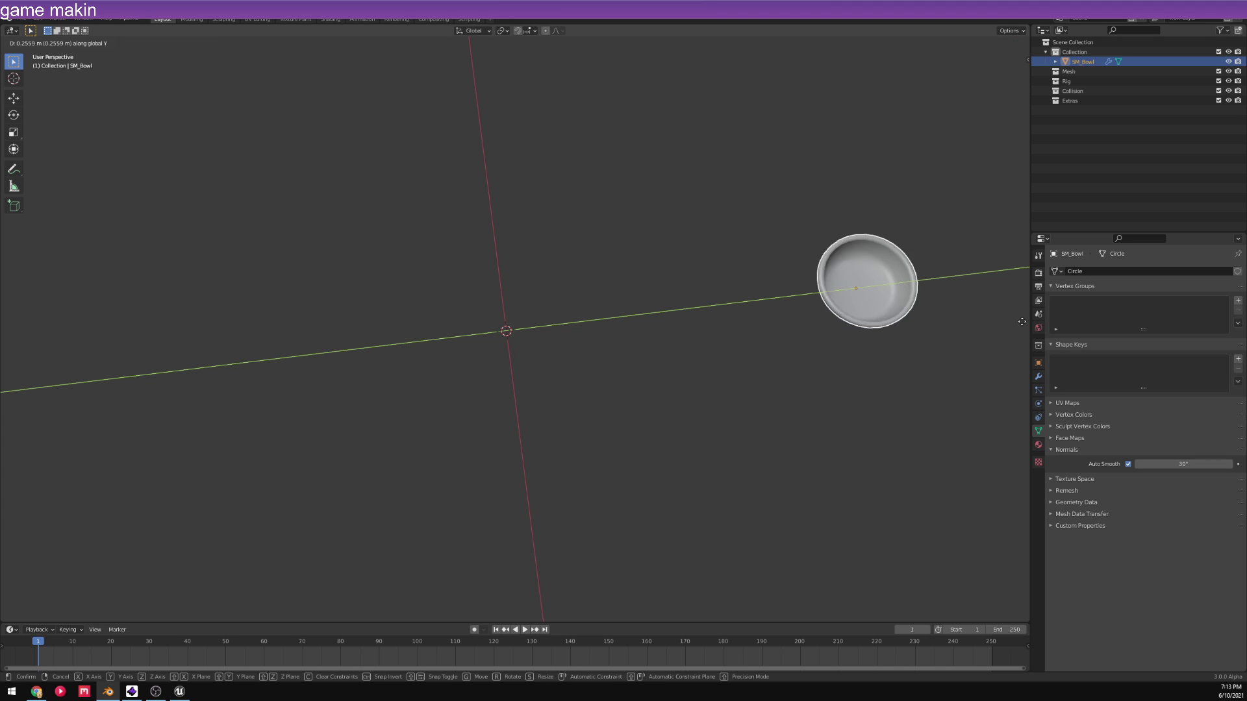
click(53, 278)
middle_drag(555, 517, 592, 354)
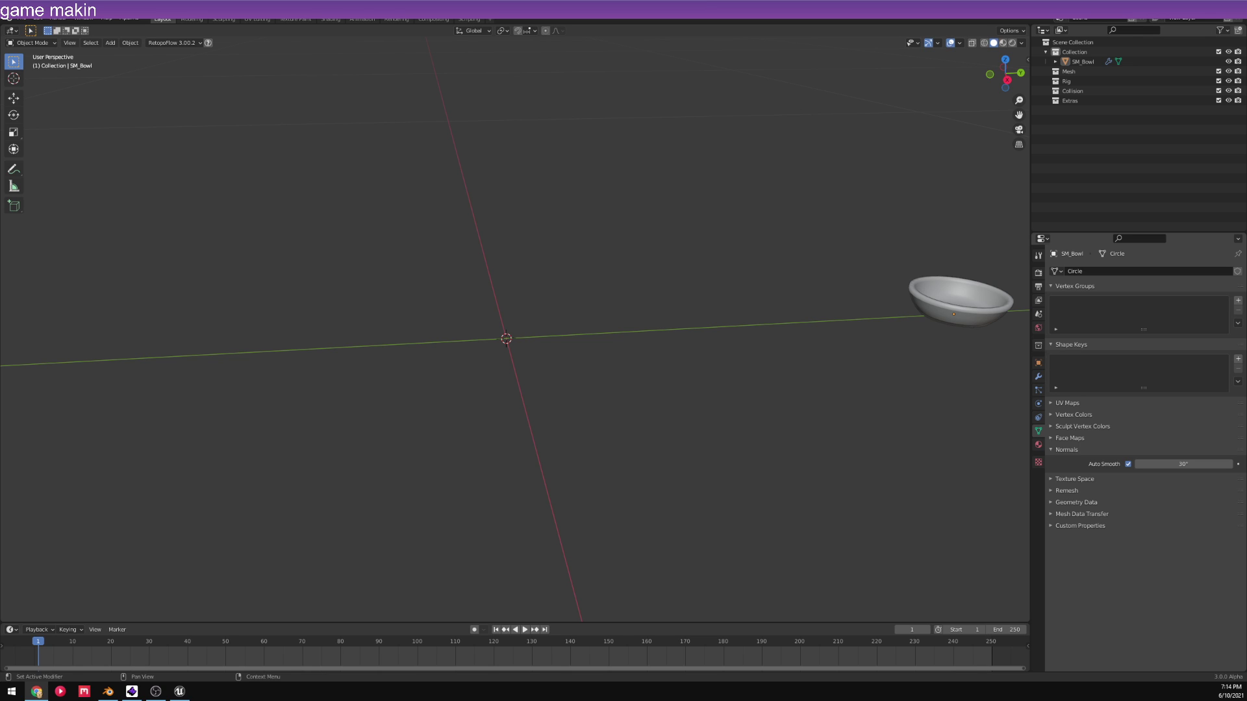
middle_drag(844, 312, 896, 279)
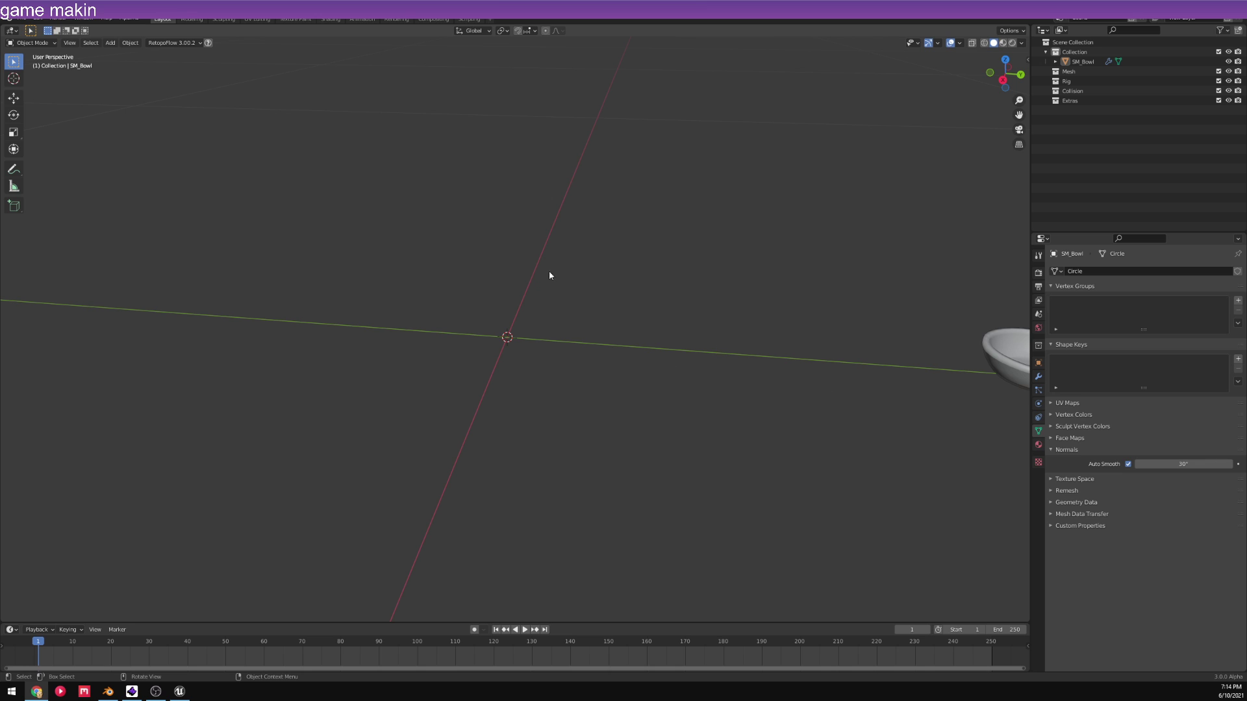
- Add a cube mesh at the world origin and set its size to 0.35 m
click(130, 43)
click(151, 43)
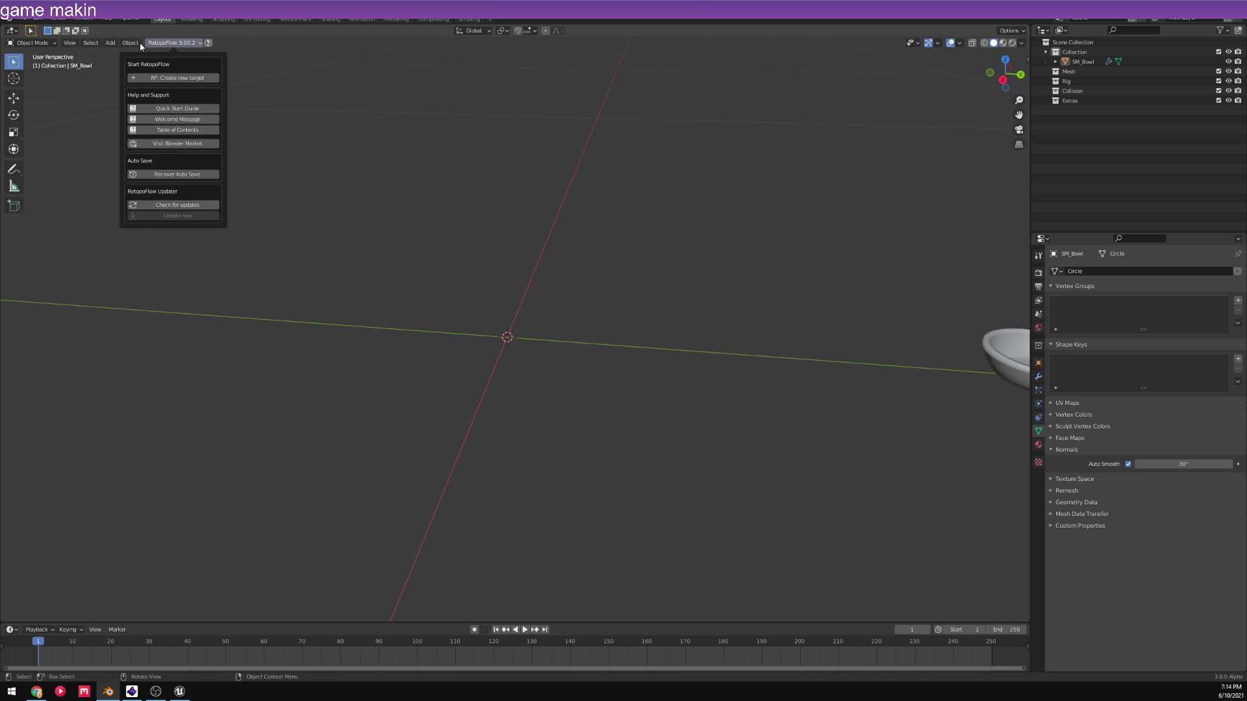
click(111, 43)
mouse_move(143, 54)
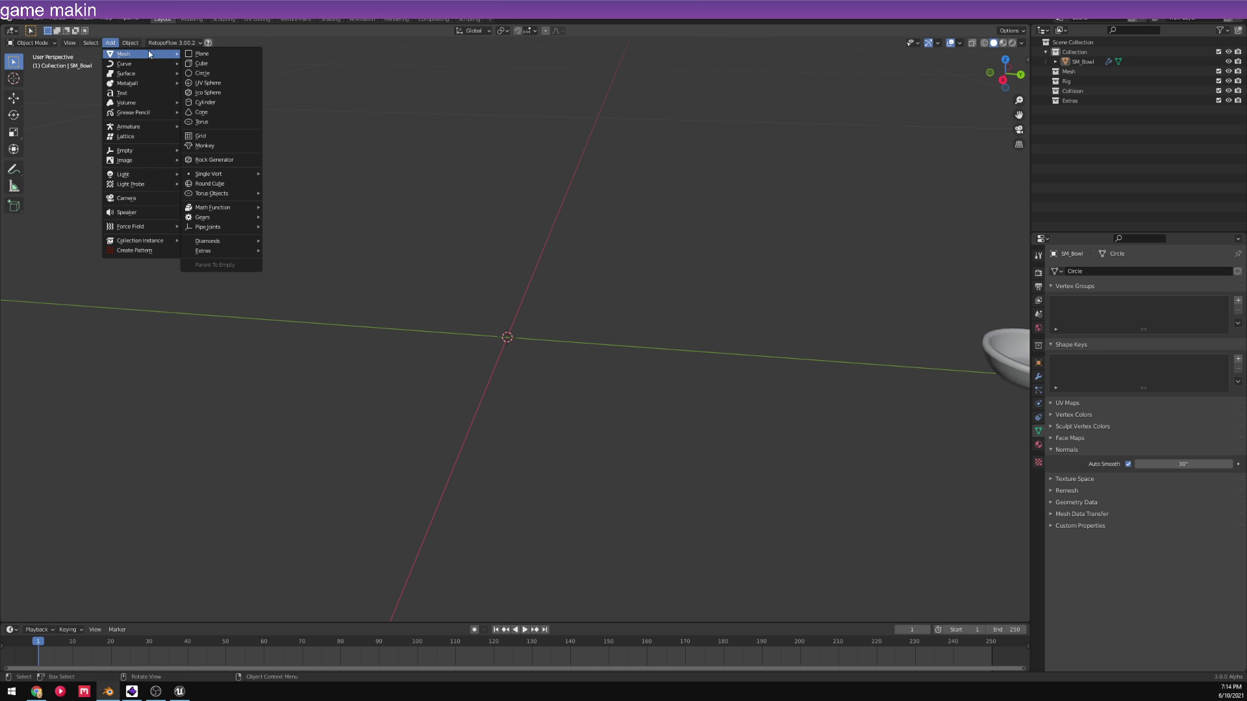
click(219, 65)
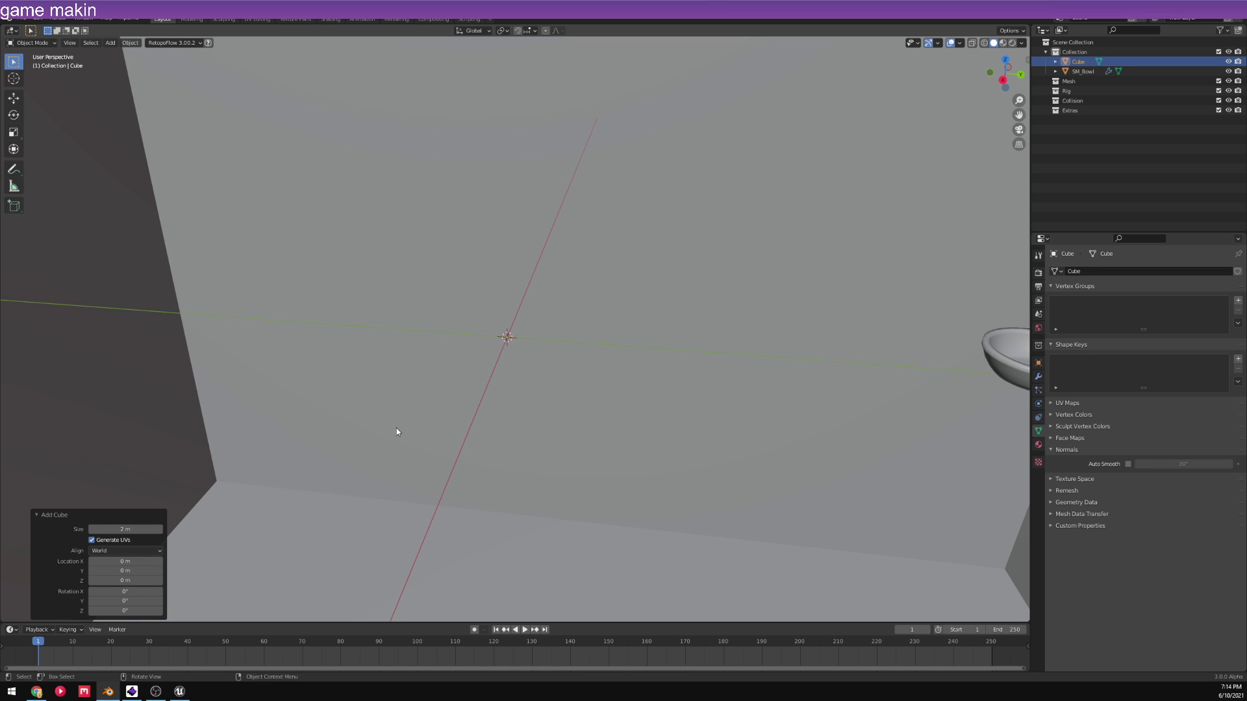
click(119, 526)
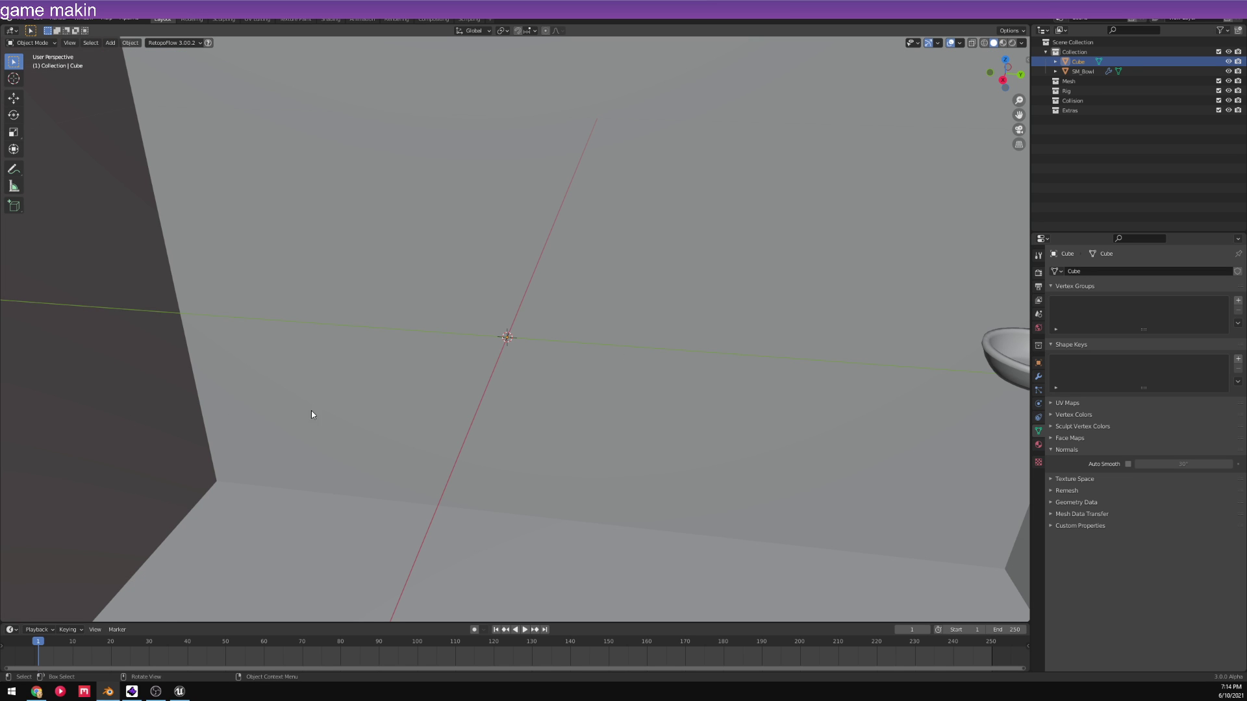
middle_drag(311, 411, 360, 386)
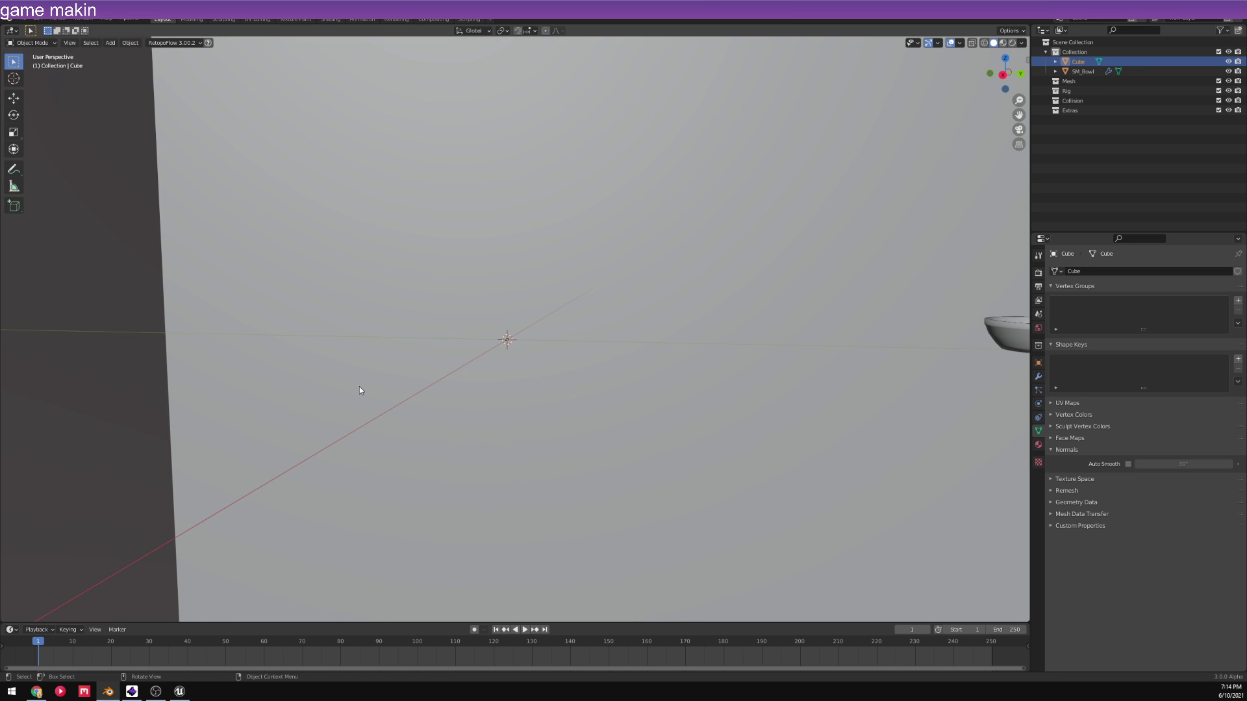
scroll(360, 387, down, 1)
key(F9)
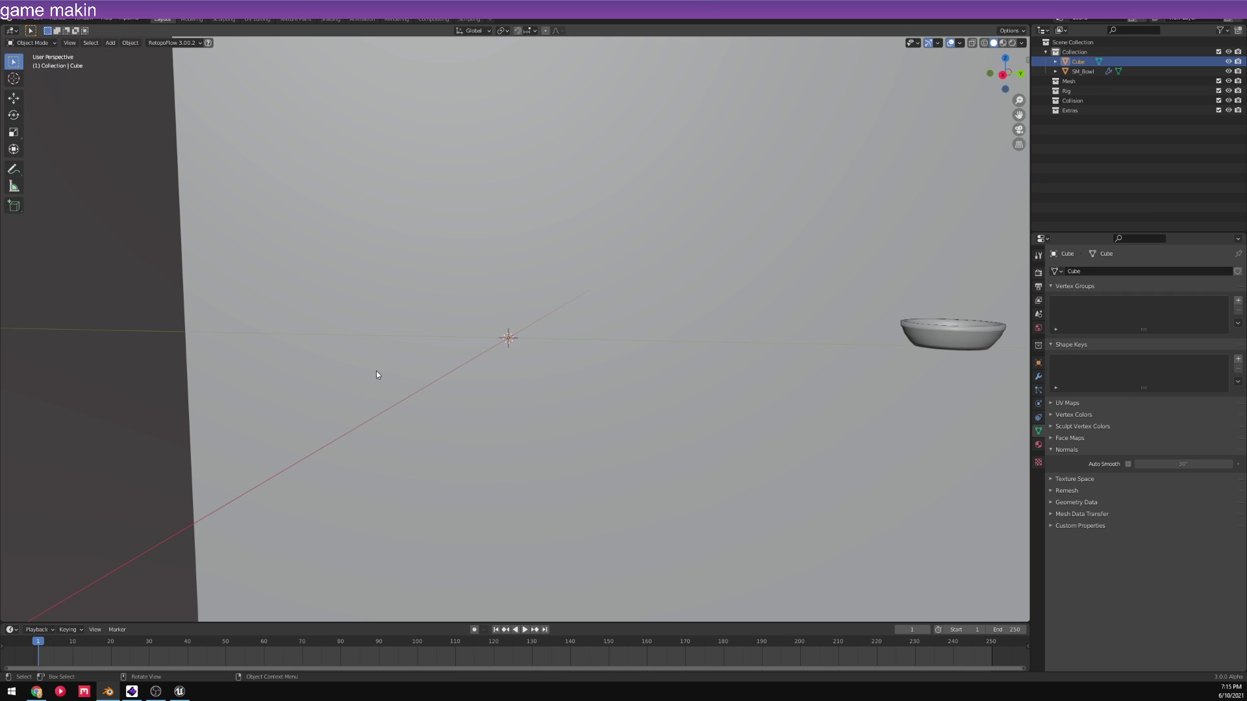
key(F9)
click(477, 386)
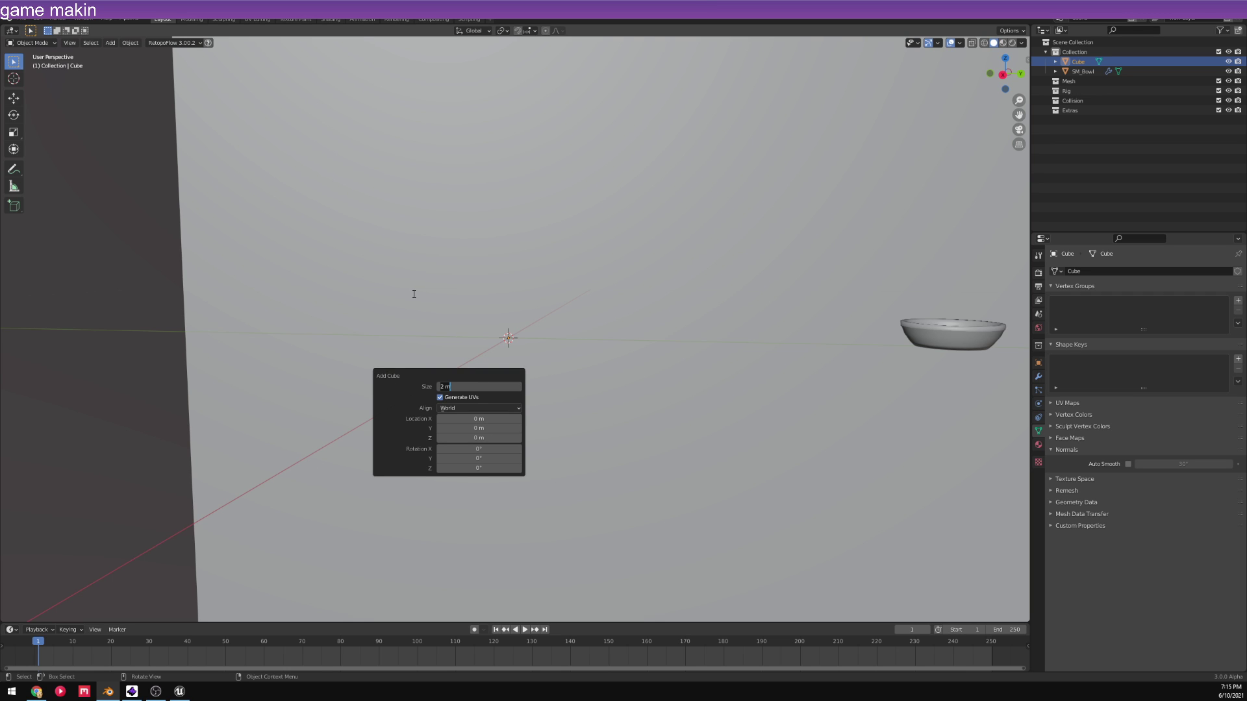
text(.35)
key(Return)
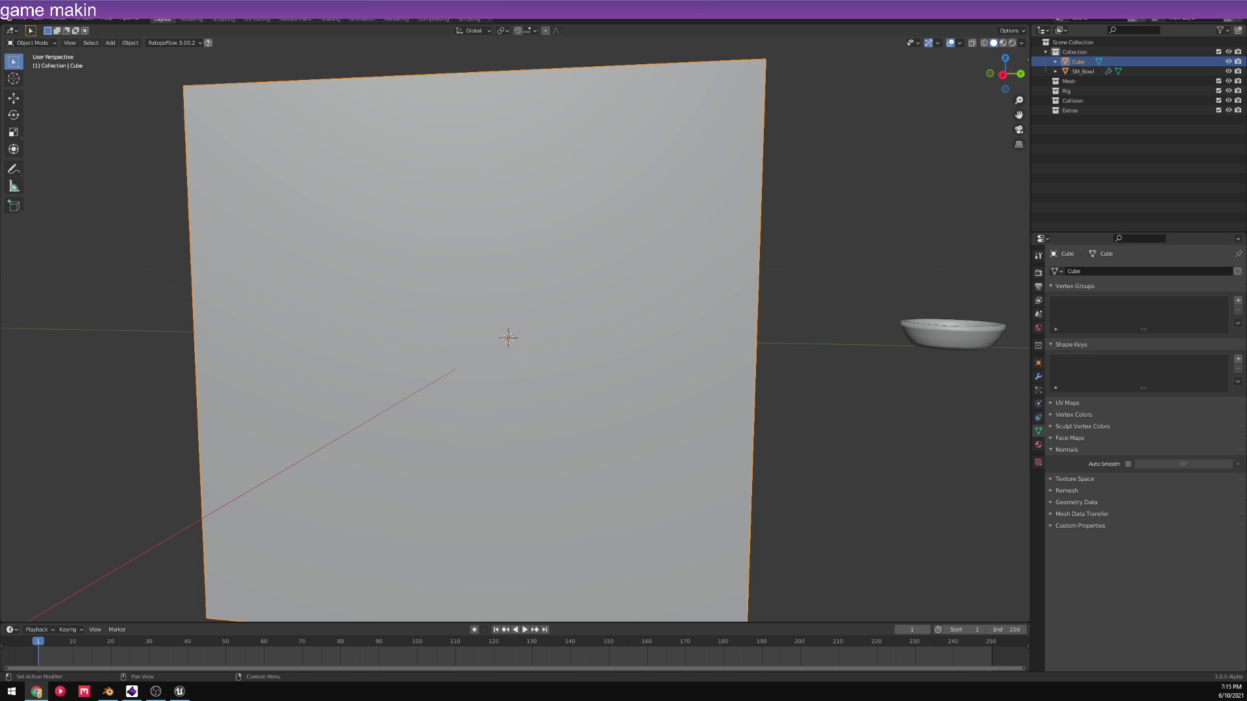
- Compare the cube's size with the bowl beside it, and delete the cube
scroll(566, 307, down, 5)
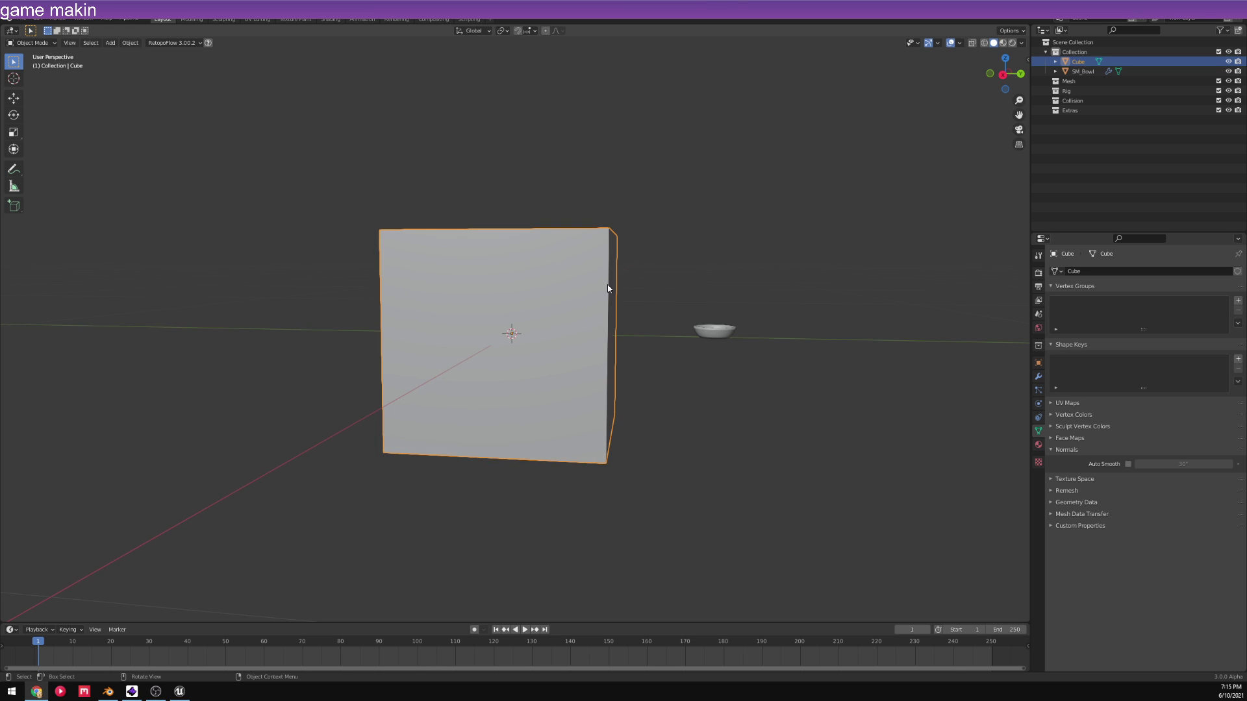
middle_drag(607, 286, 582, 286)
key(F12)
click(1047, 150)
key(Delete)
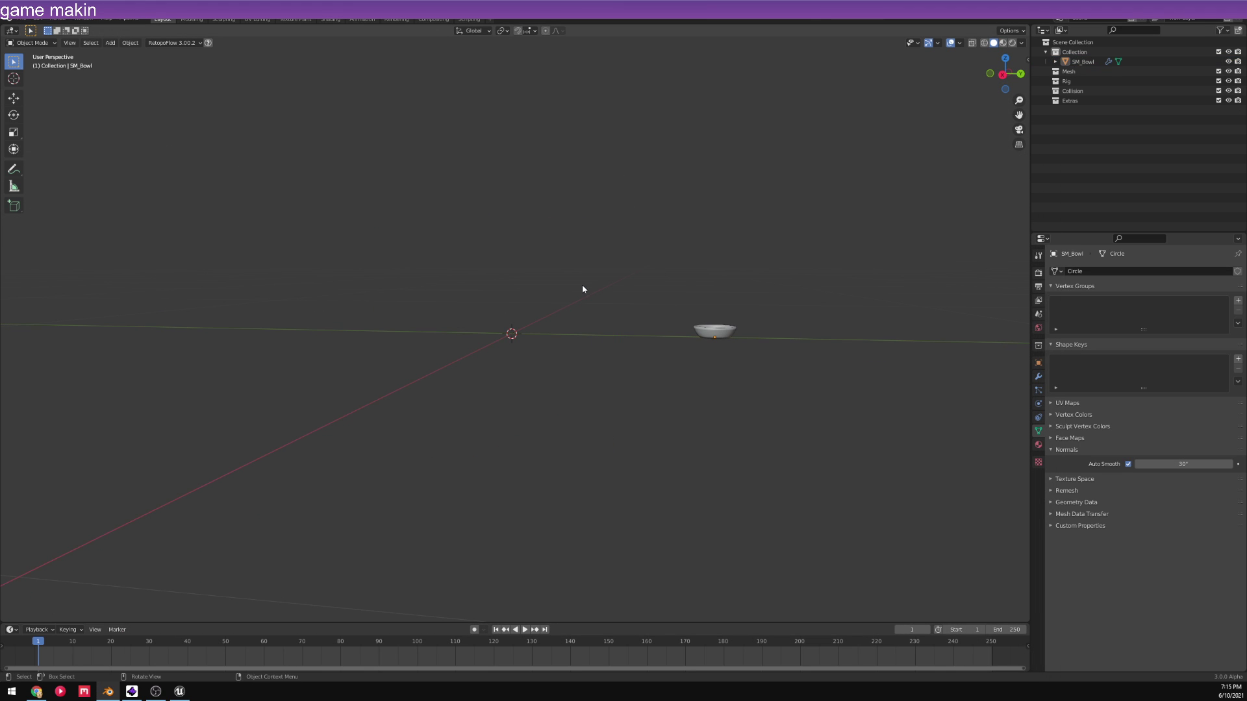
- Add a new 0.35 m cube mesh at the world origin in Object Mode
mouse_move(126, 50)
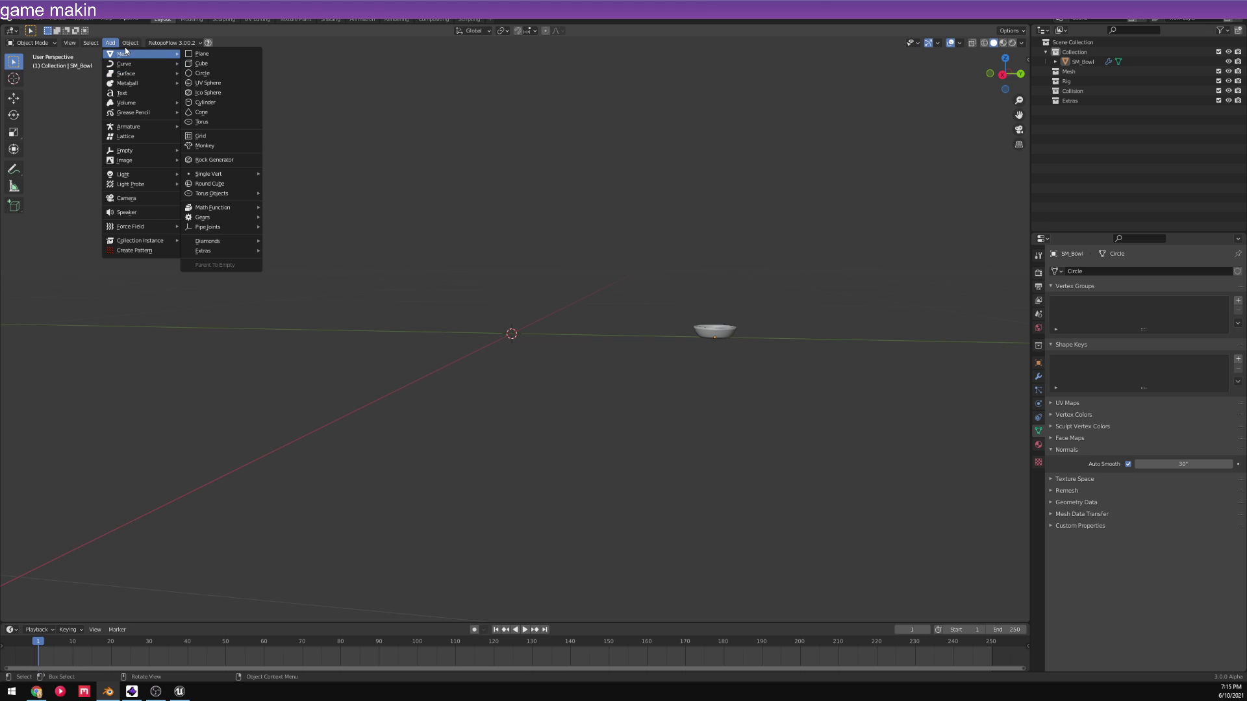
click(215, 65)
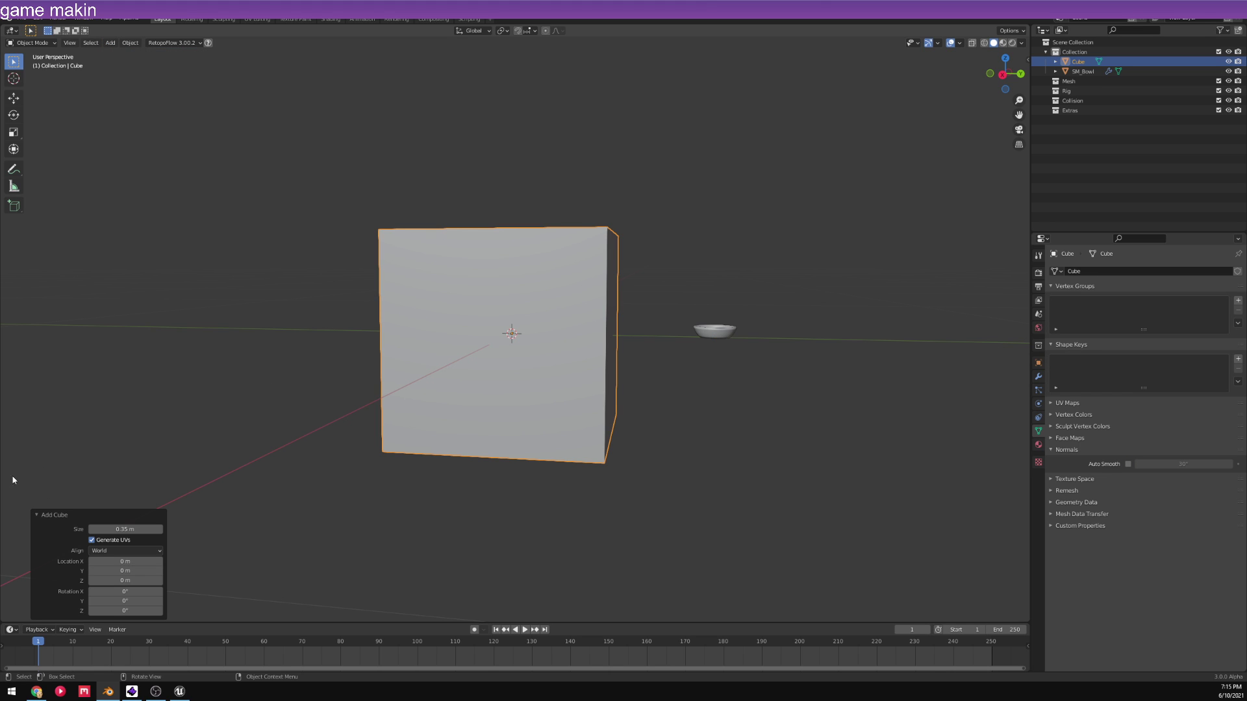
middle_drag(582, 375, 650, 380)
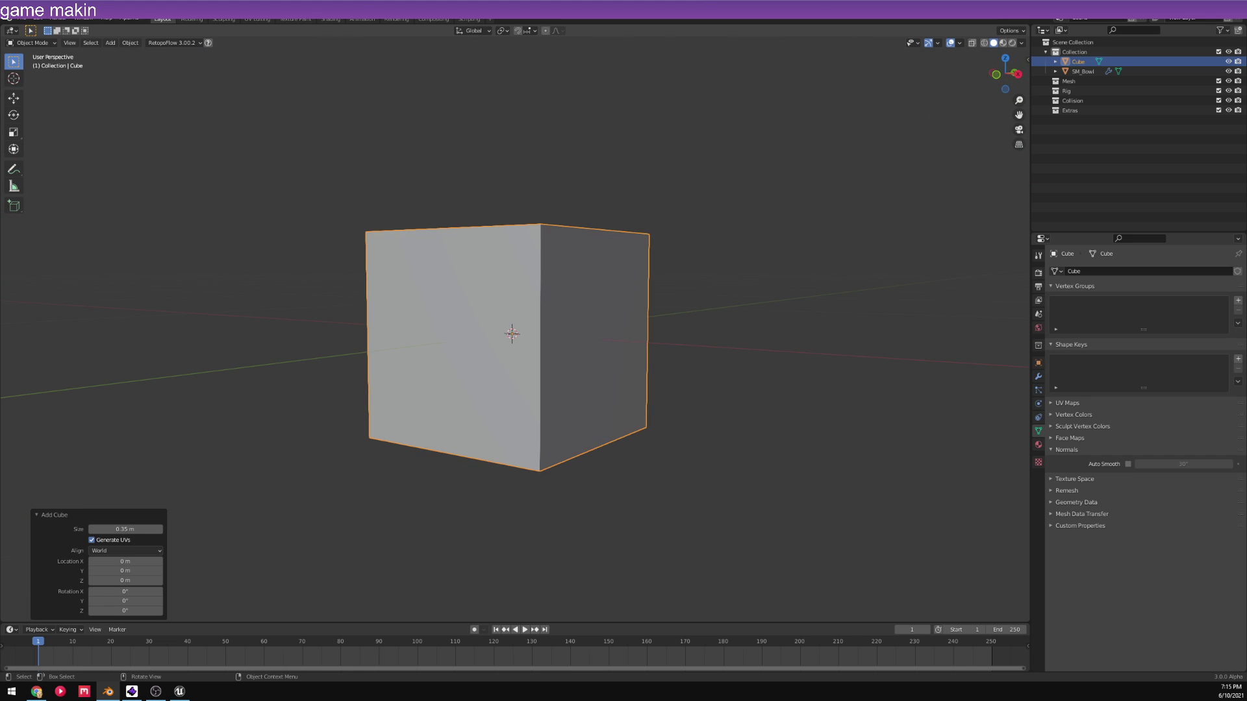
click(1006, 76)
scroll(553, 321, up, 8)
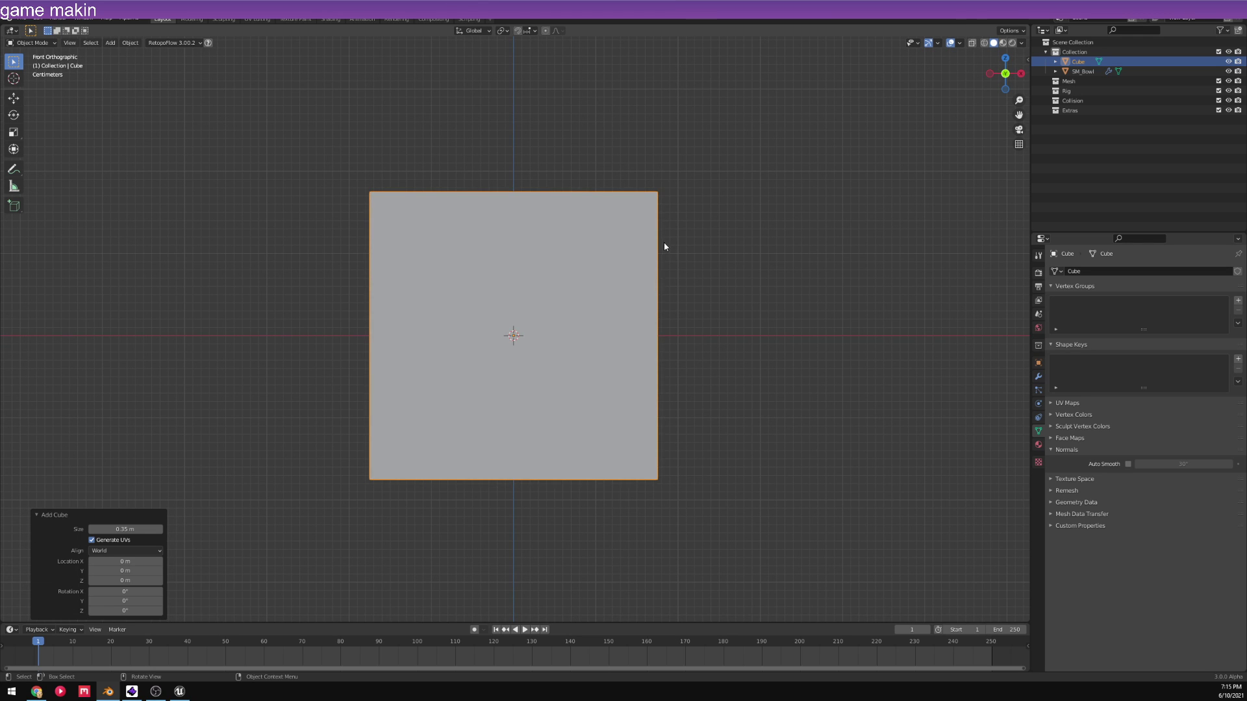
scroll(664, 246, down, 5)
scroll(648, 256, up, 3)
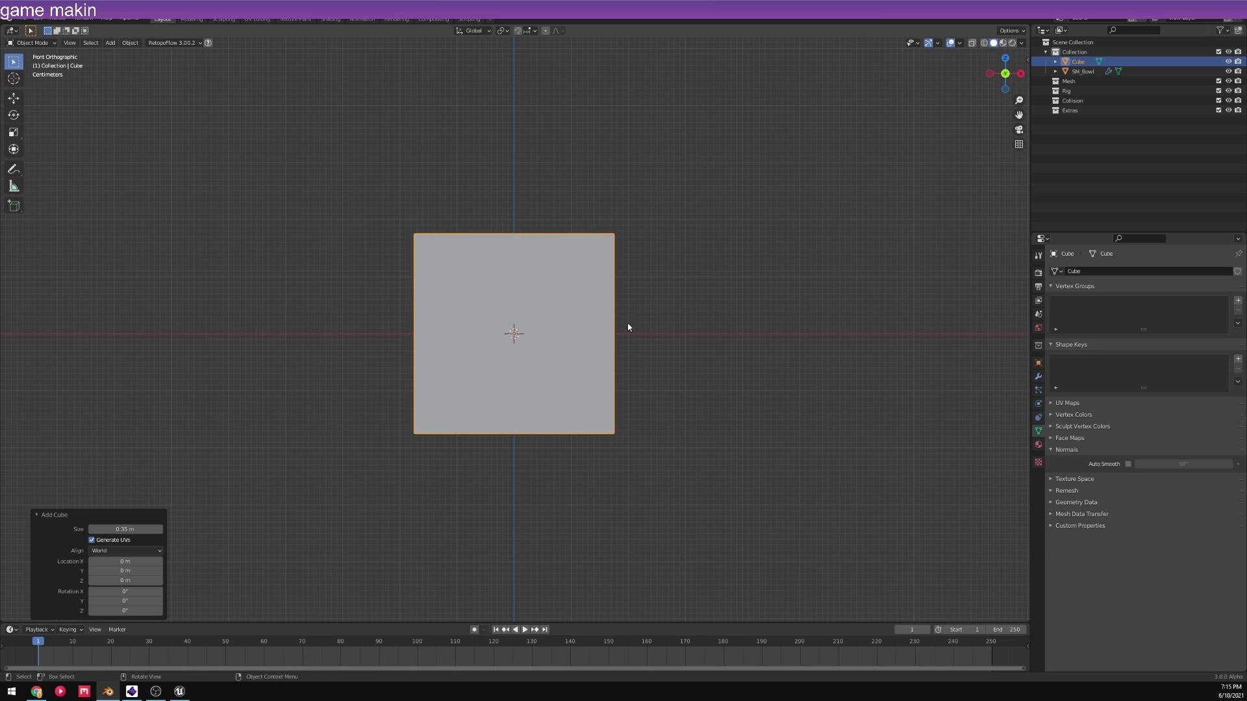
- Try a size of 1 m for the new cube and check it against the grid
click(129, 528)
text(1)
key(Return)
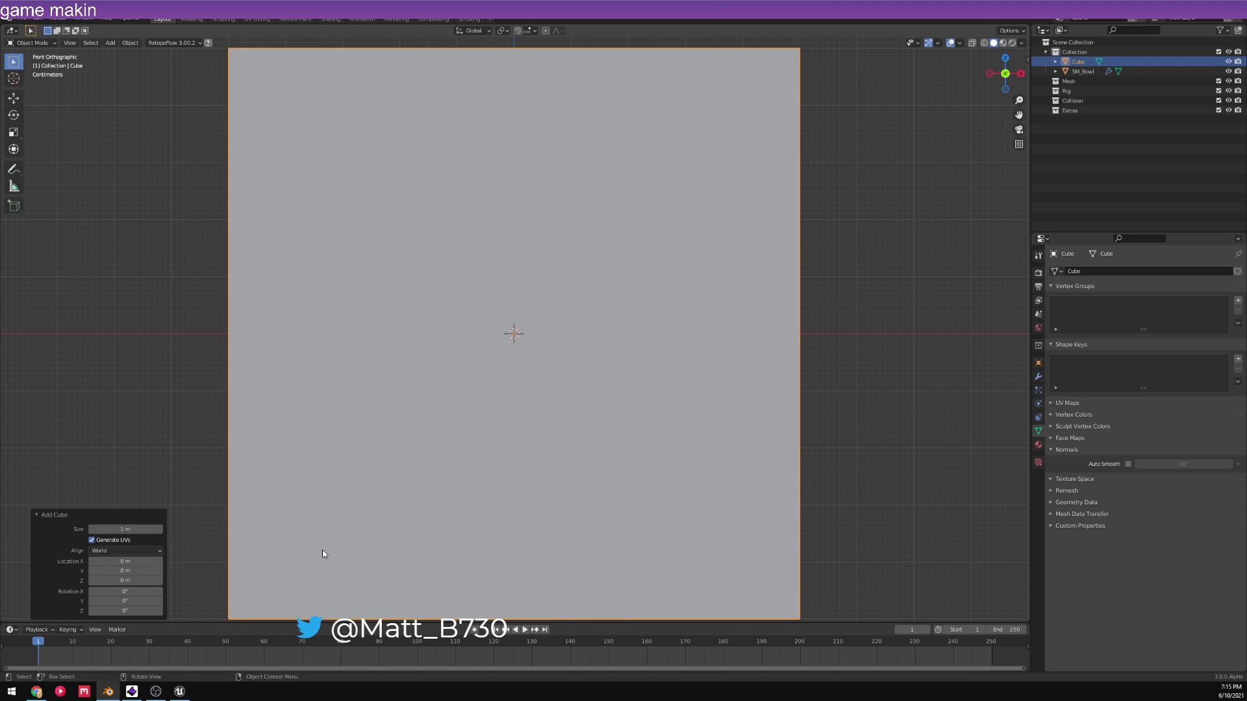
scroll(790, 329, down, 6)
scroll(754, 329, up, 5)
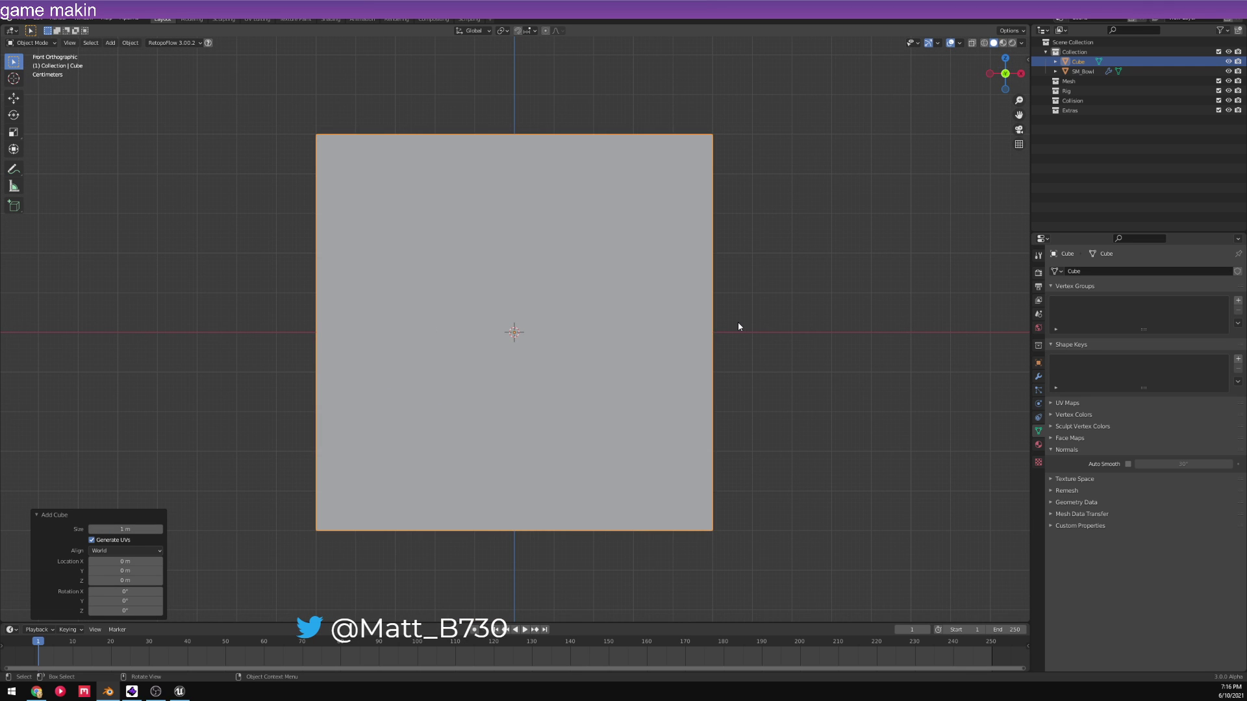
scroll(738, 326, down, 14)
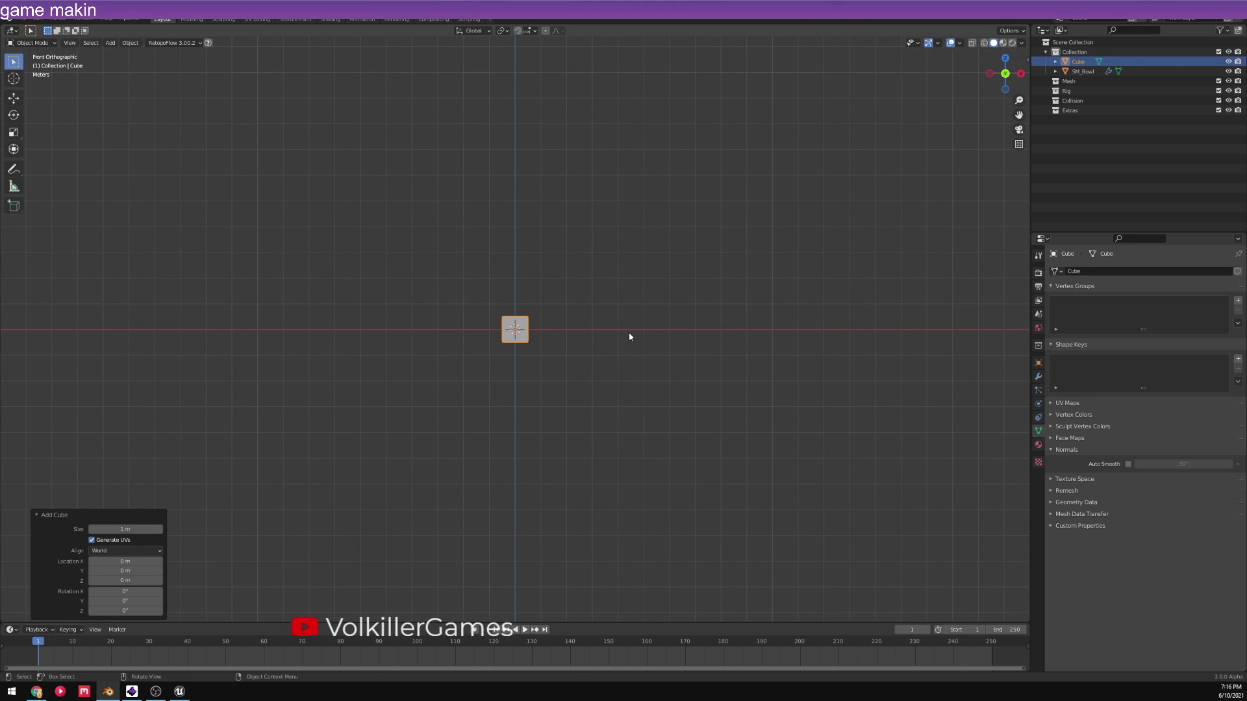
scroll(588, 329, up, 4)
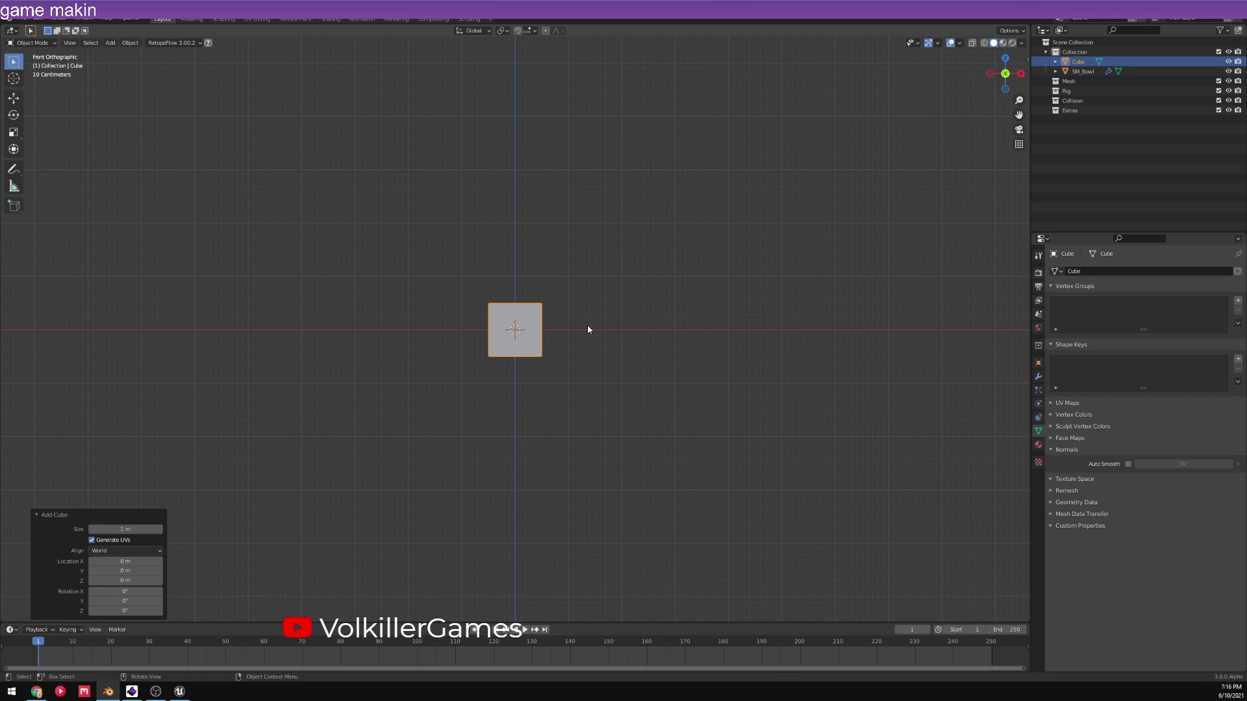
- Set the new cube's size to 0.35 m and compare it with the bowl
click(113, 529)
key(BackSpace)
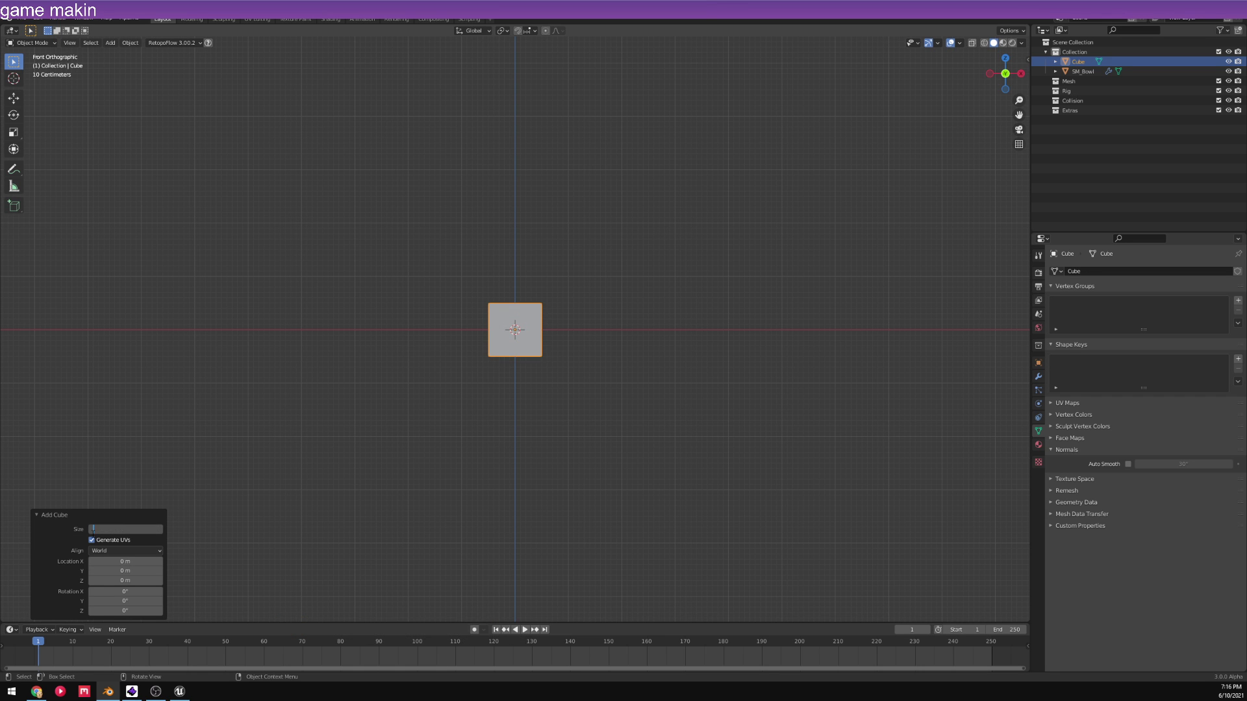
text(.35)
key(Return)
scroll(552, 332, up, 15)
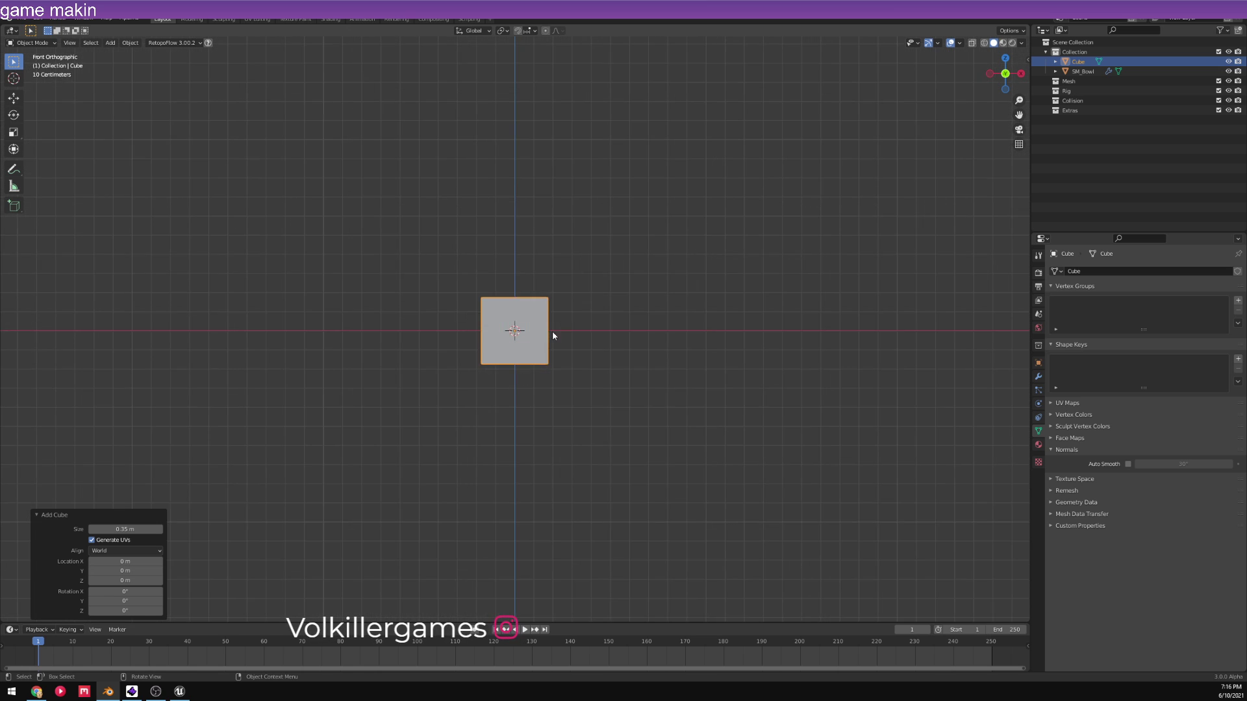
scroll(565, 334, down, 6)
scroll(617, 237, up, 4)
middle_drag(634, 250, 591, 291)
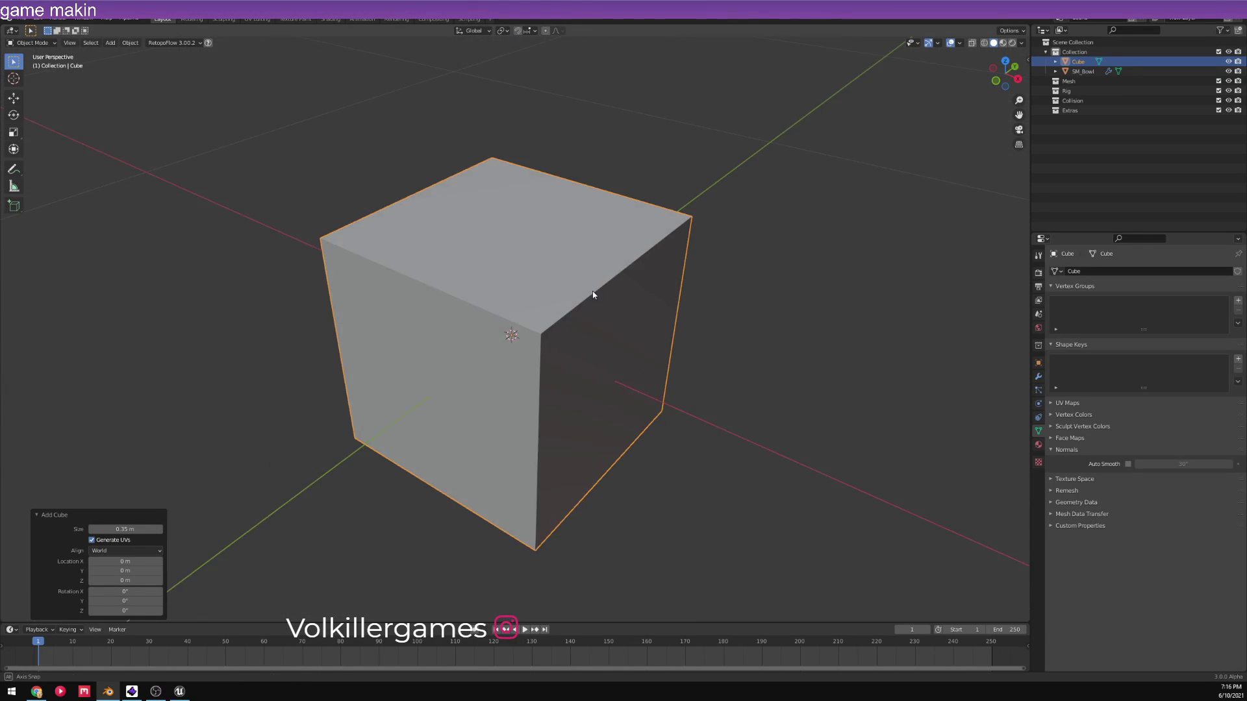
scroll(598, 295, down, 7)
scroll(824, 390, down, 2)
scroll(665, 373, up, 8)
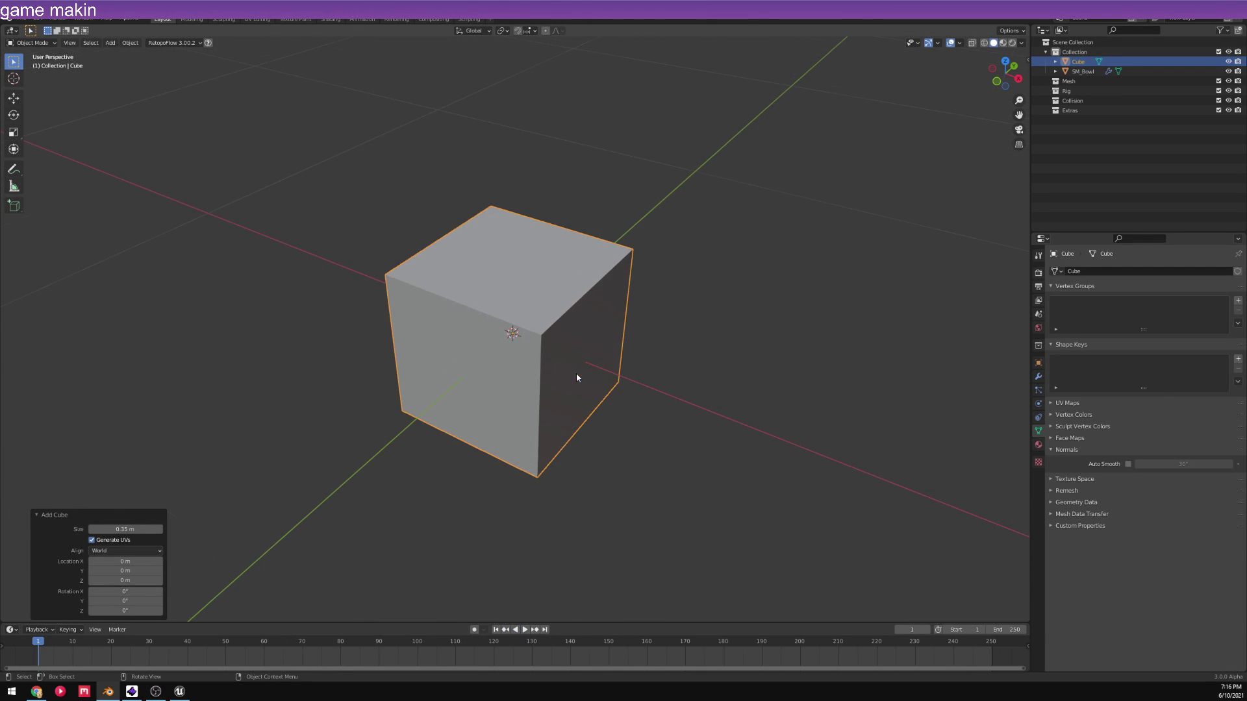
middle_drag(575, 376, 663, 158)
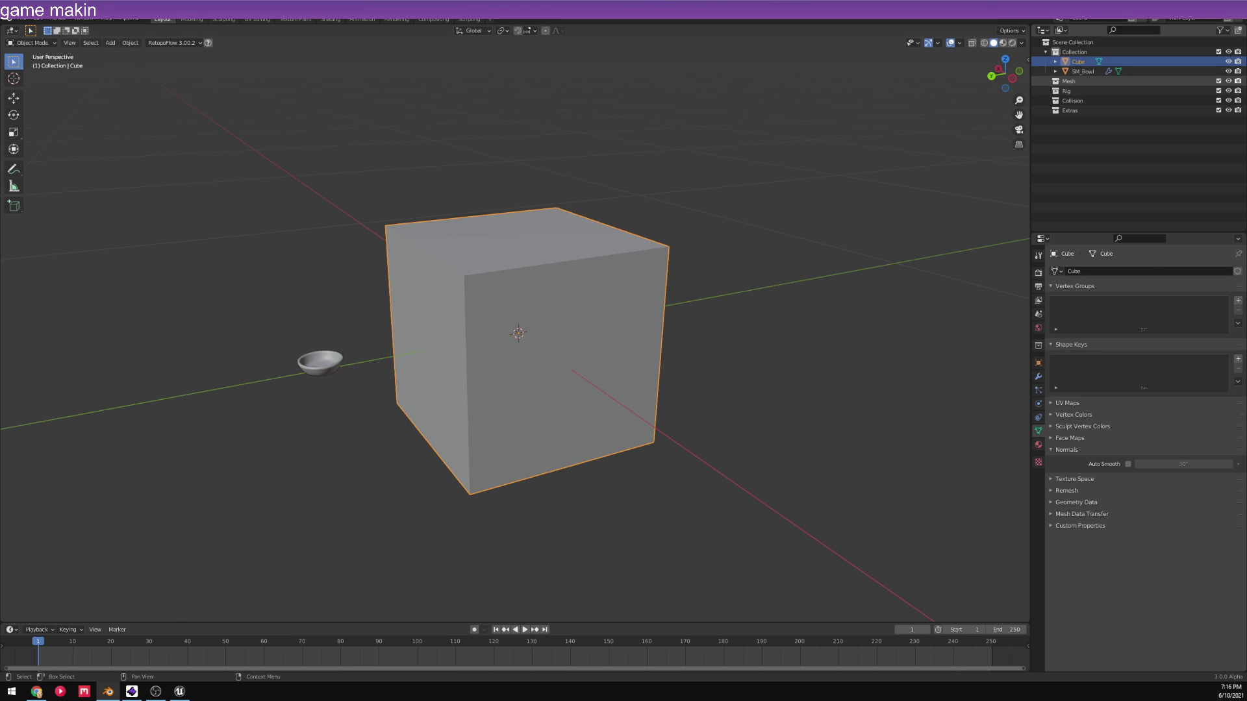
- Scale the bowl up uniformly to about 1.8 times its size
click(319, 363)
key(s)
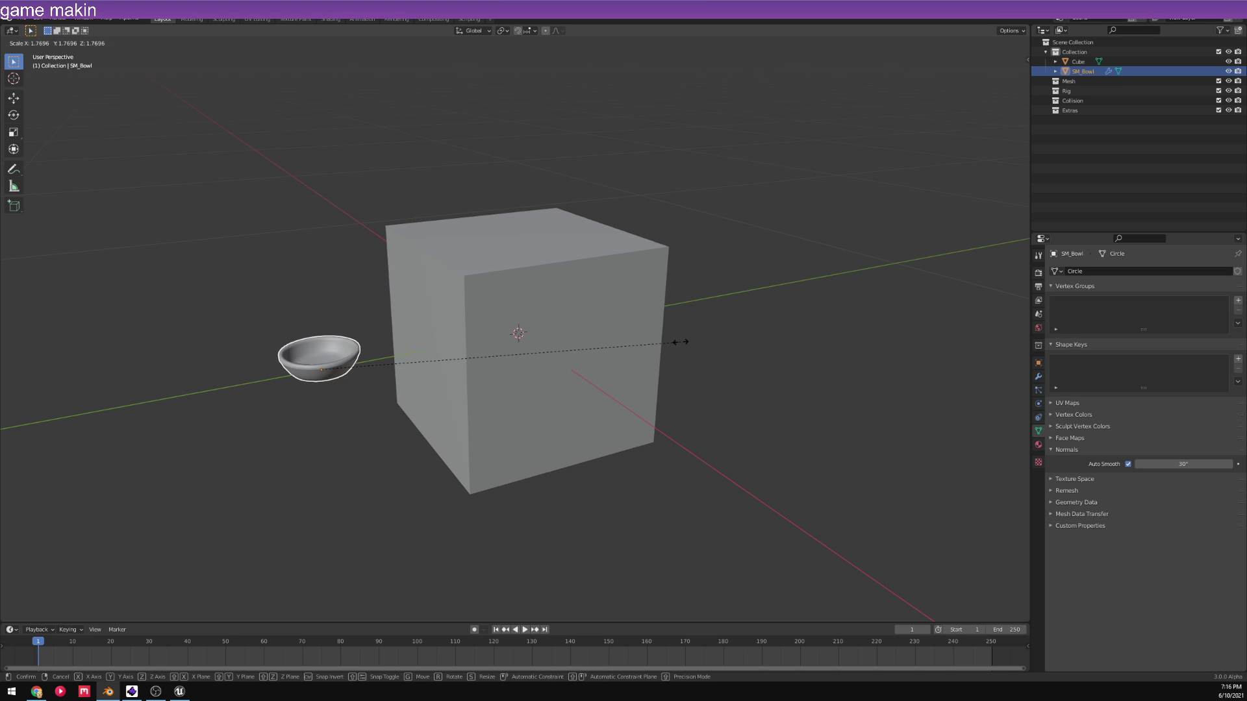
click(593, 364)
- Raise the cube about 0.174 m along the global Z axis so its base rests at ground level
click(593, 364)
click(1011, 78)
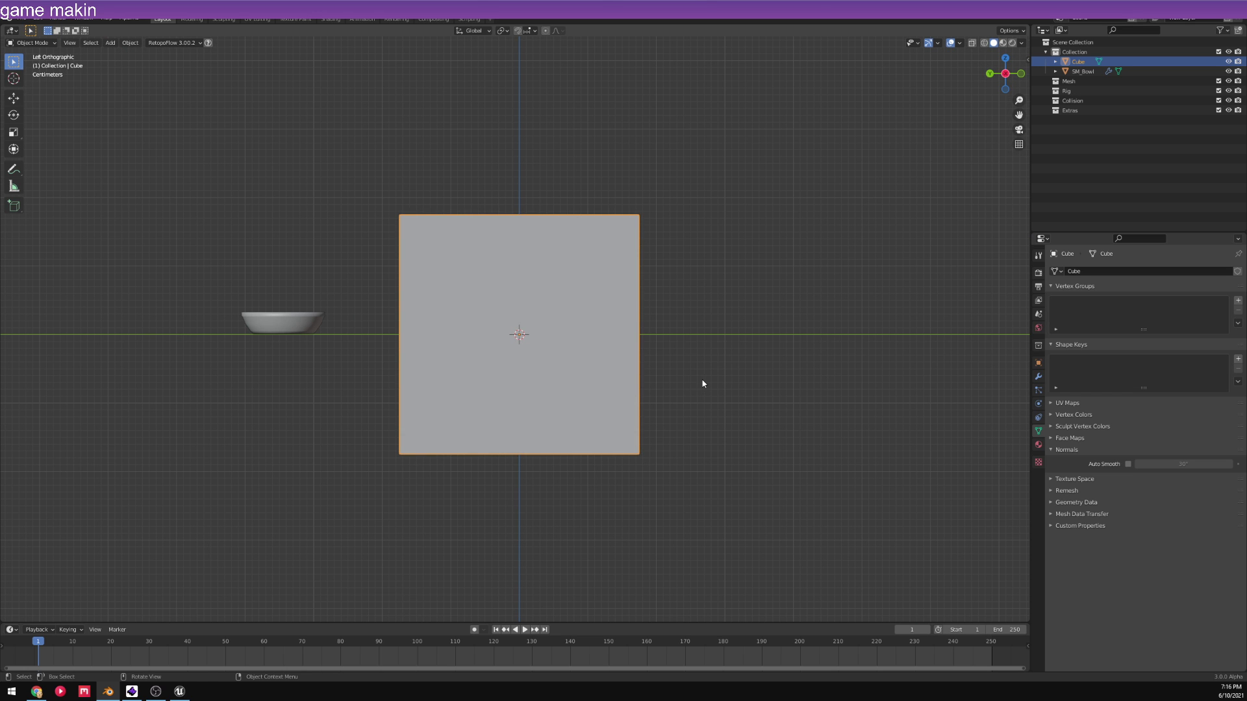
key(g)
key(x)
right_click(685, 413)
key(g)
key(z)
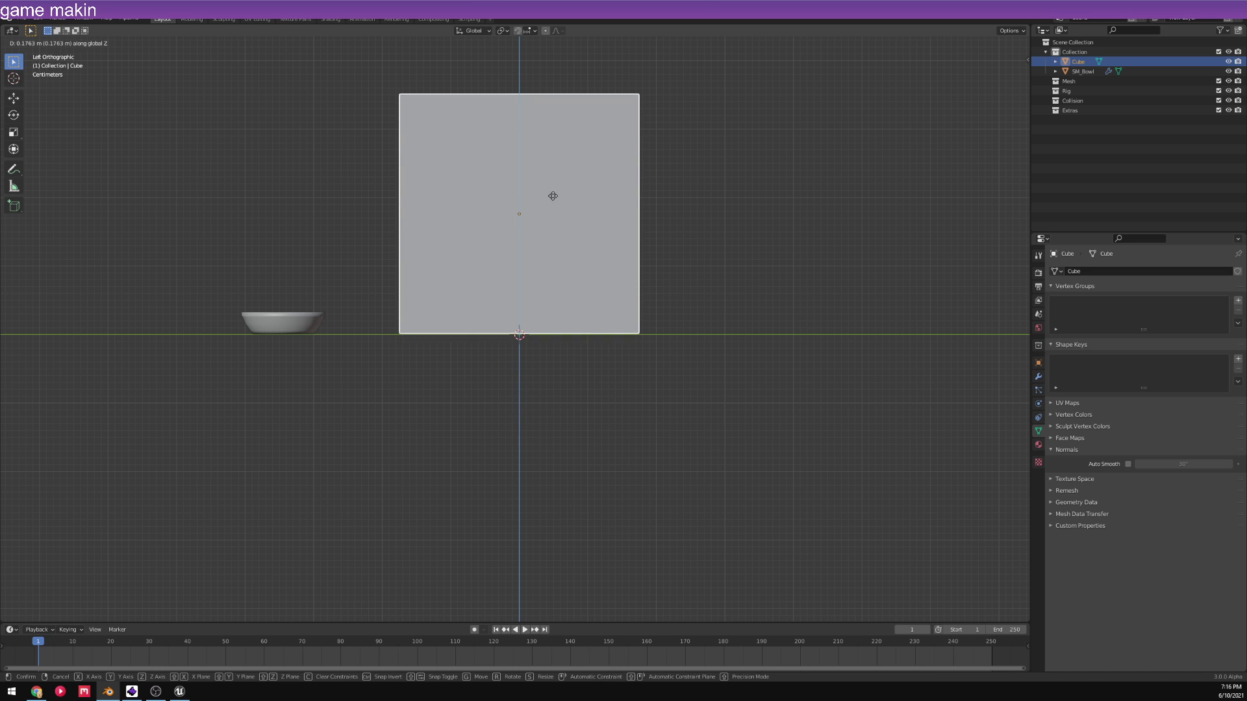
click(552, 195)
scroll(660, 273, down, 4)
middle_drag(660, 273, 558, 377)
scroll(570, 339, up, 3)
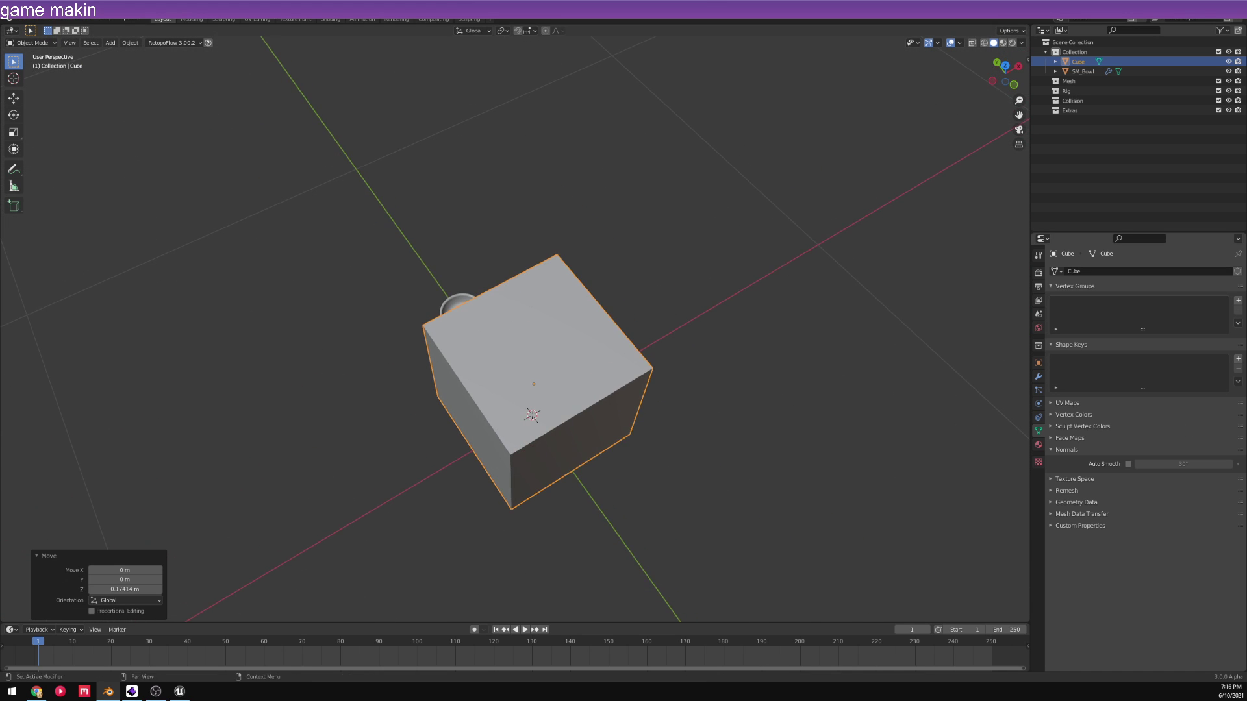
- In Edit Mode, select the cube's two opposite Y-facing faces and scale them together along Y by about 0.34
key(alt+Tab)
key(Tab)
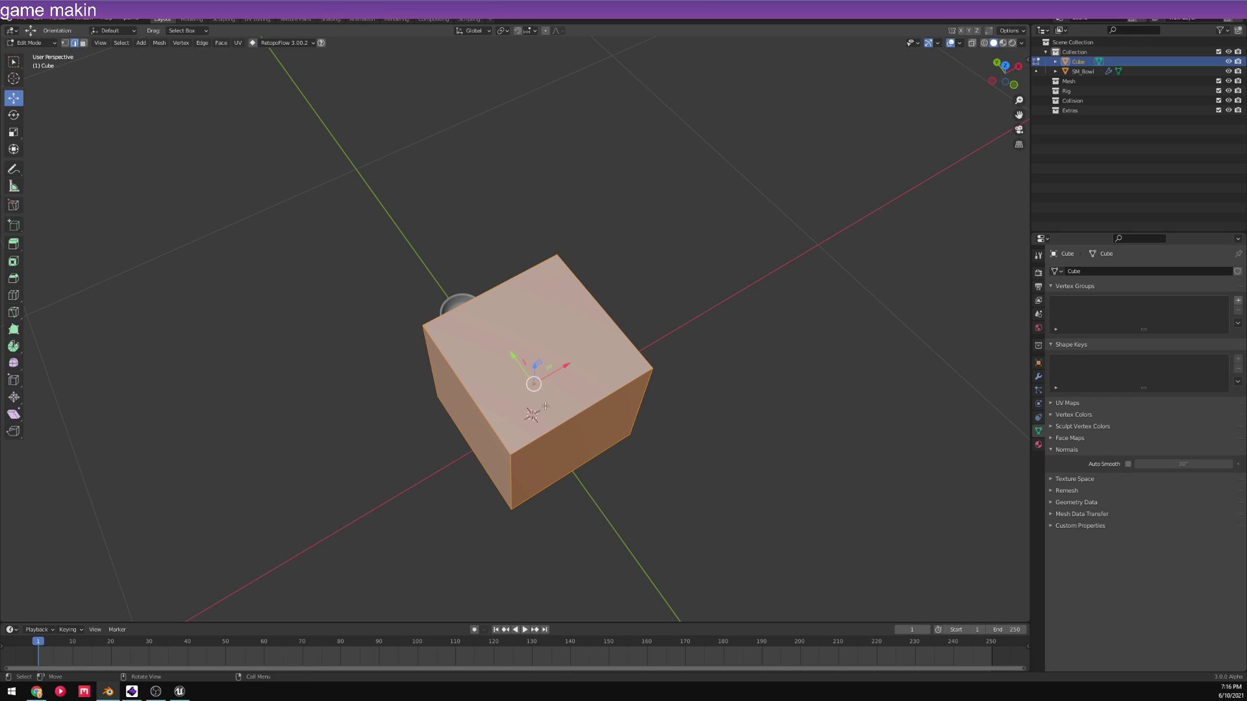
click(555, 442)
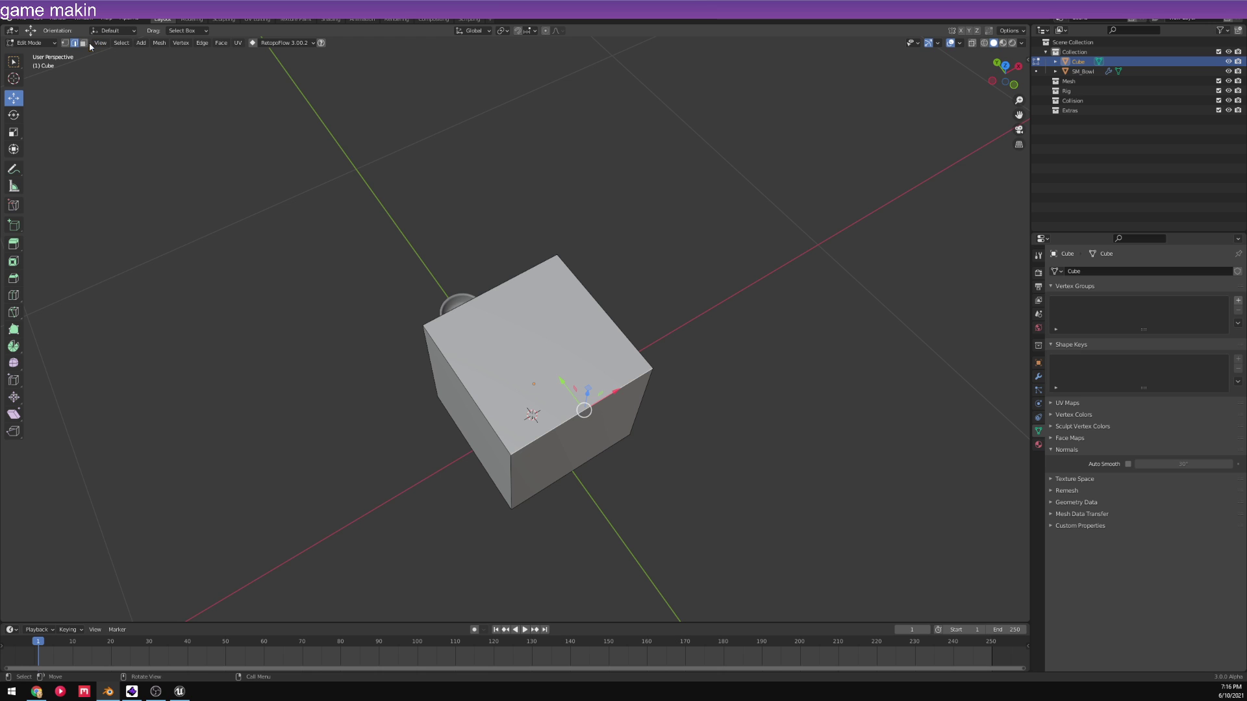
key(3)
middle_drag(571, 431, 572, 325)
click(623, 351)
click(513, 357)
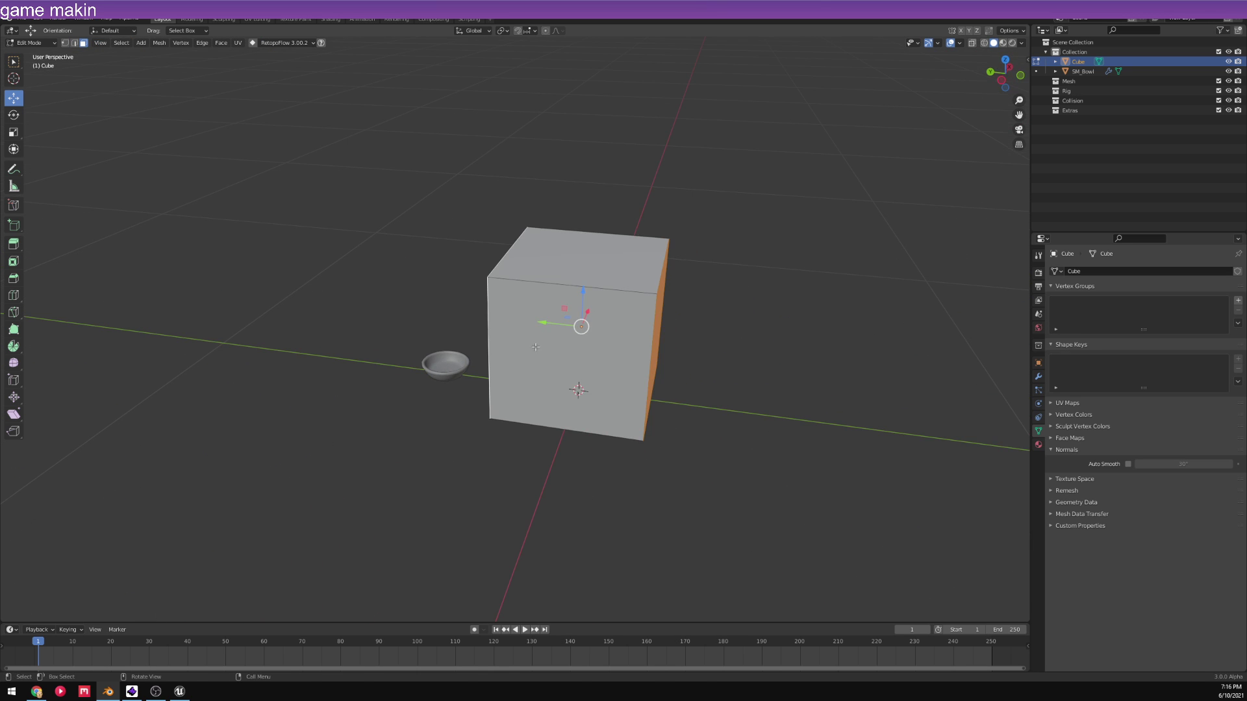
key(s)
key(y)
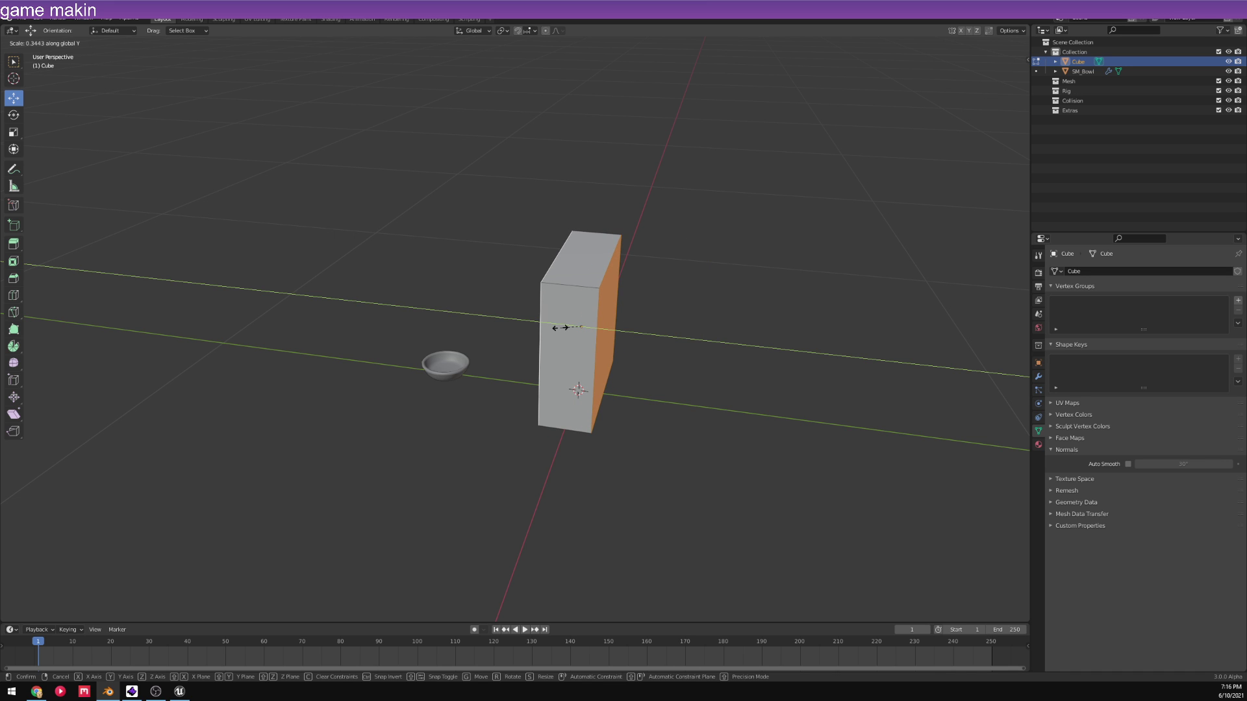
click(561, 327)
- Select the block's two opposite X-facing faces and scale them together along X by 0.369
middle_drag(578, 362, 540, 380)
click(502, 380)
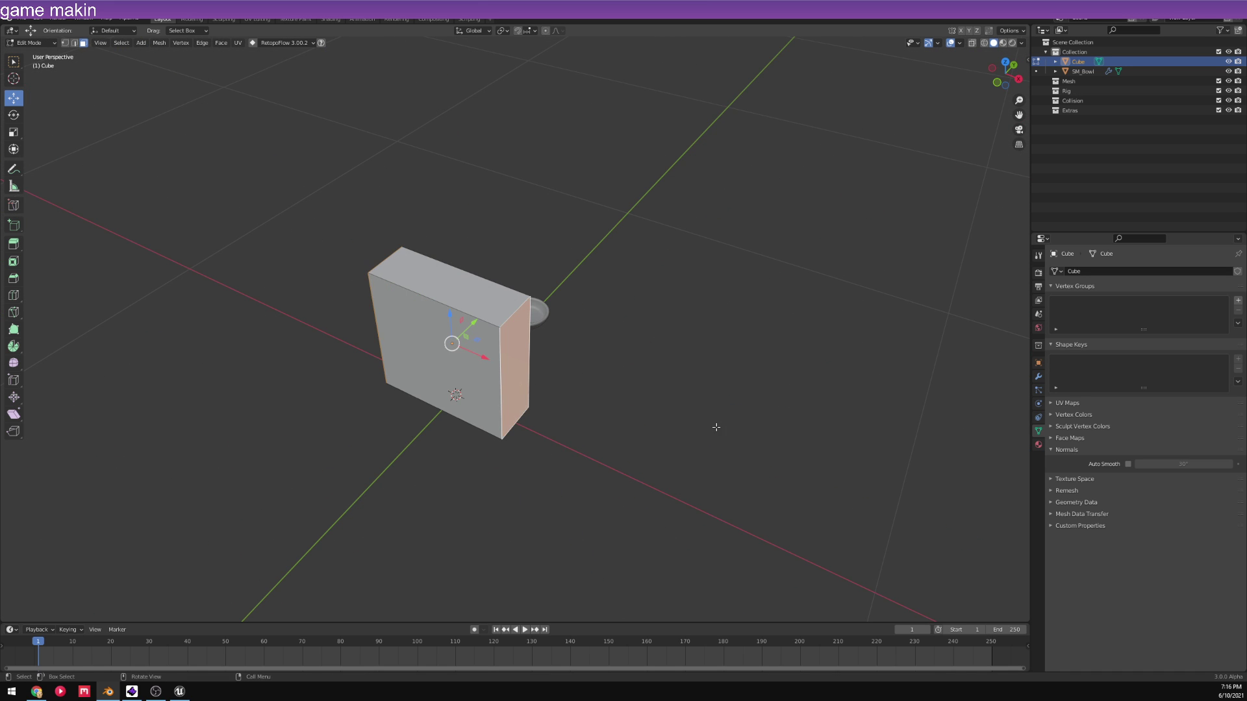
key(s)
key(x)
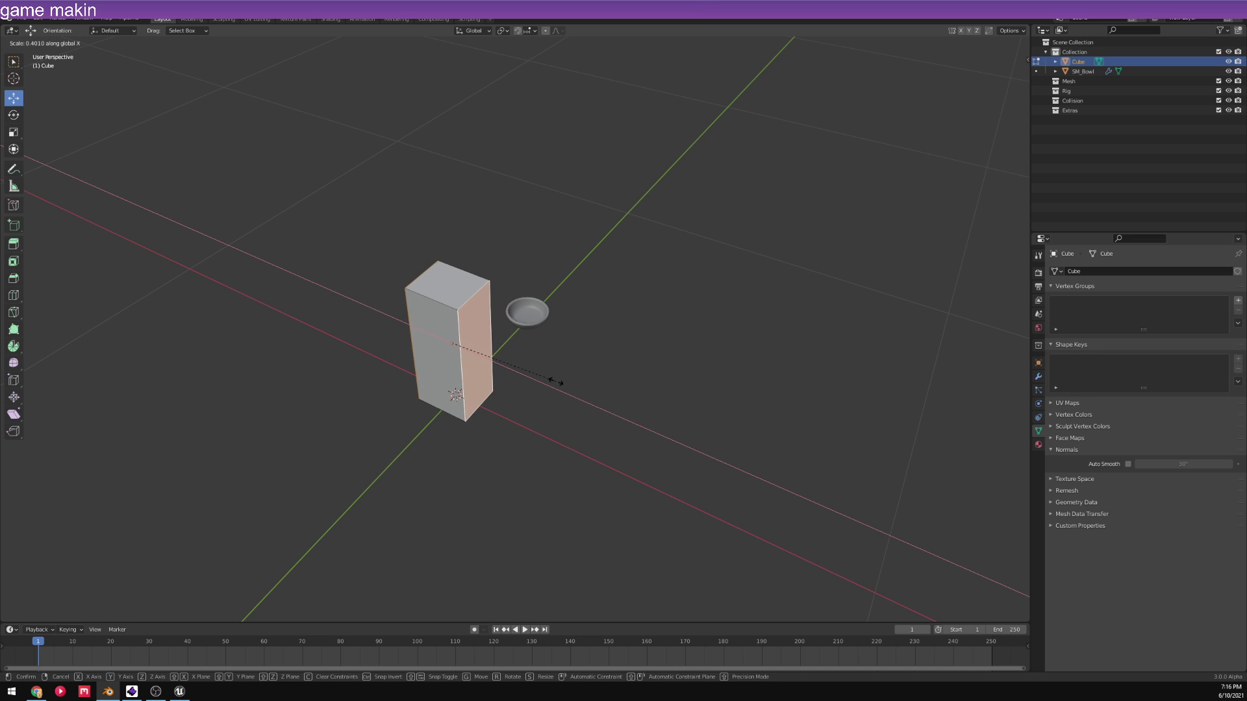
click(549, 378)
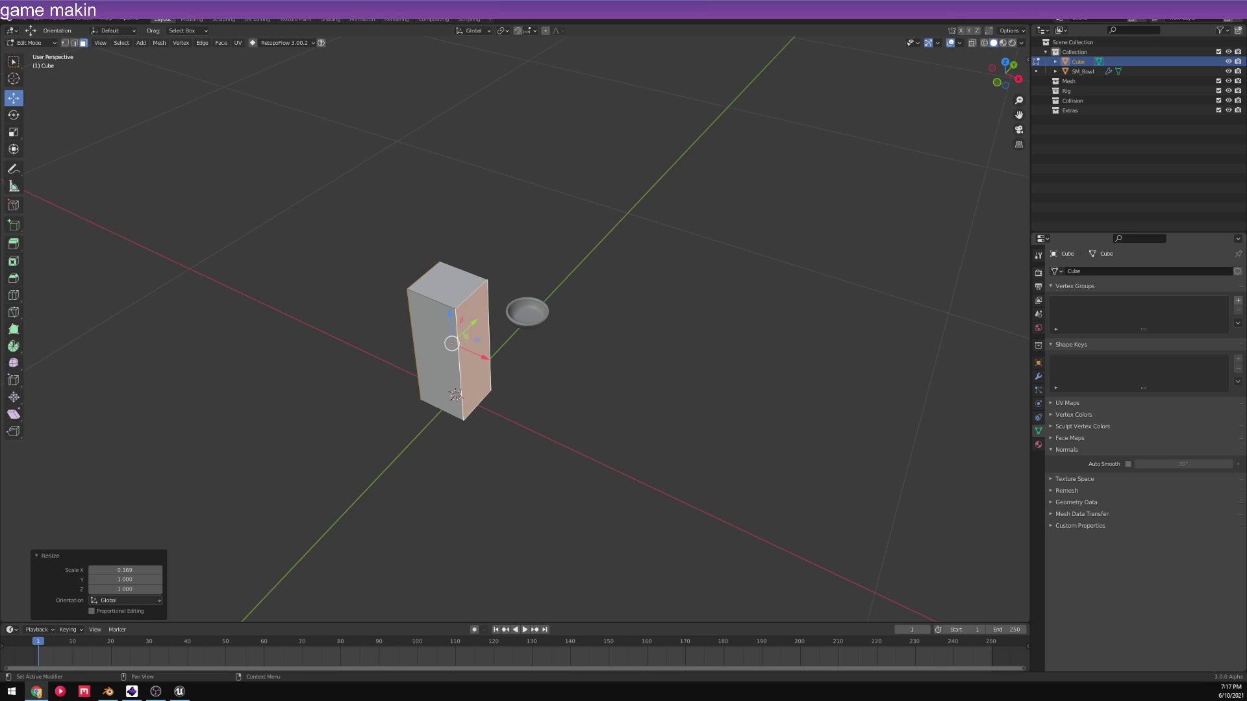
- Select the block's top face and move it about 0.095 m along X and -0.061 m along Z
click(462, 274)
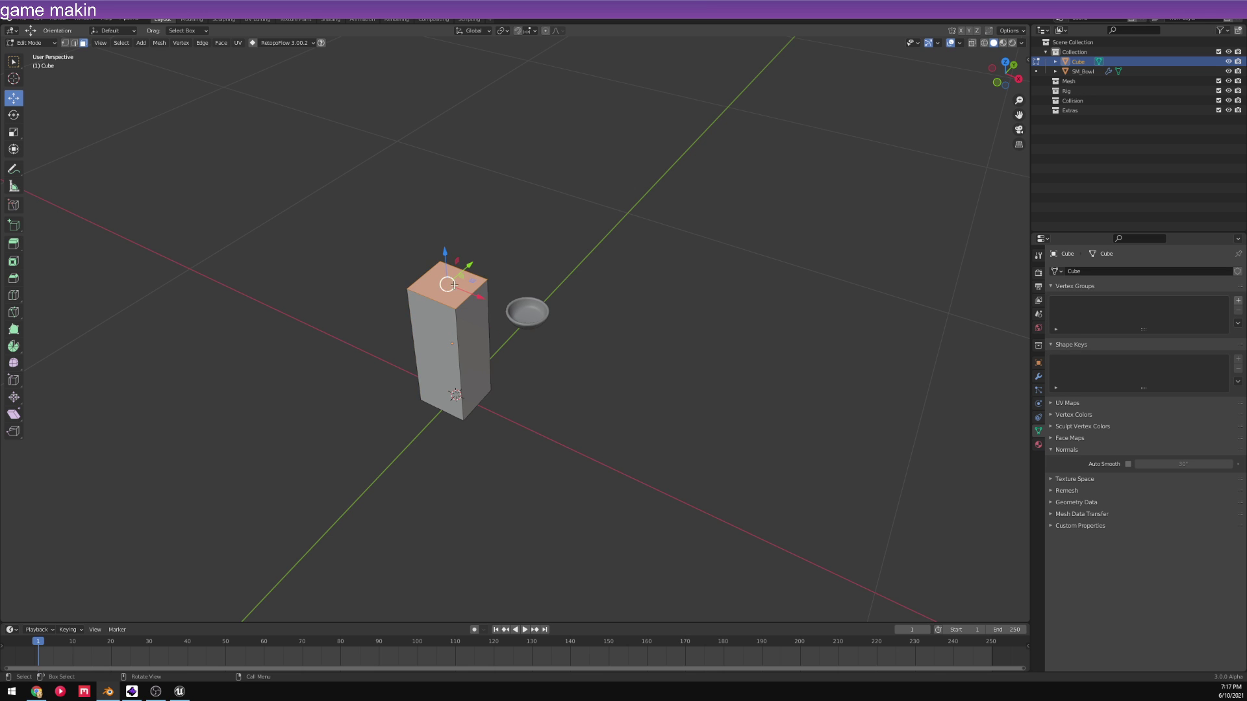
middle_drag(462, 274, 569, 231)
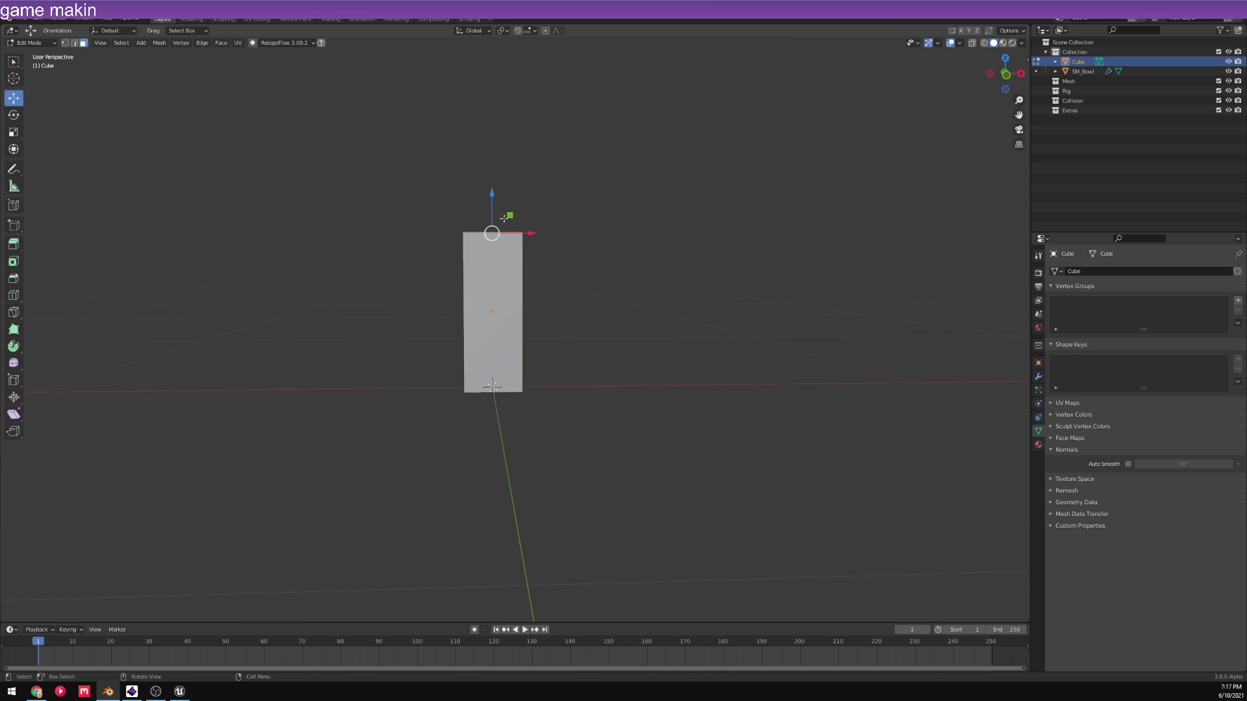
drag(513, 215, 558, 244)
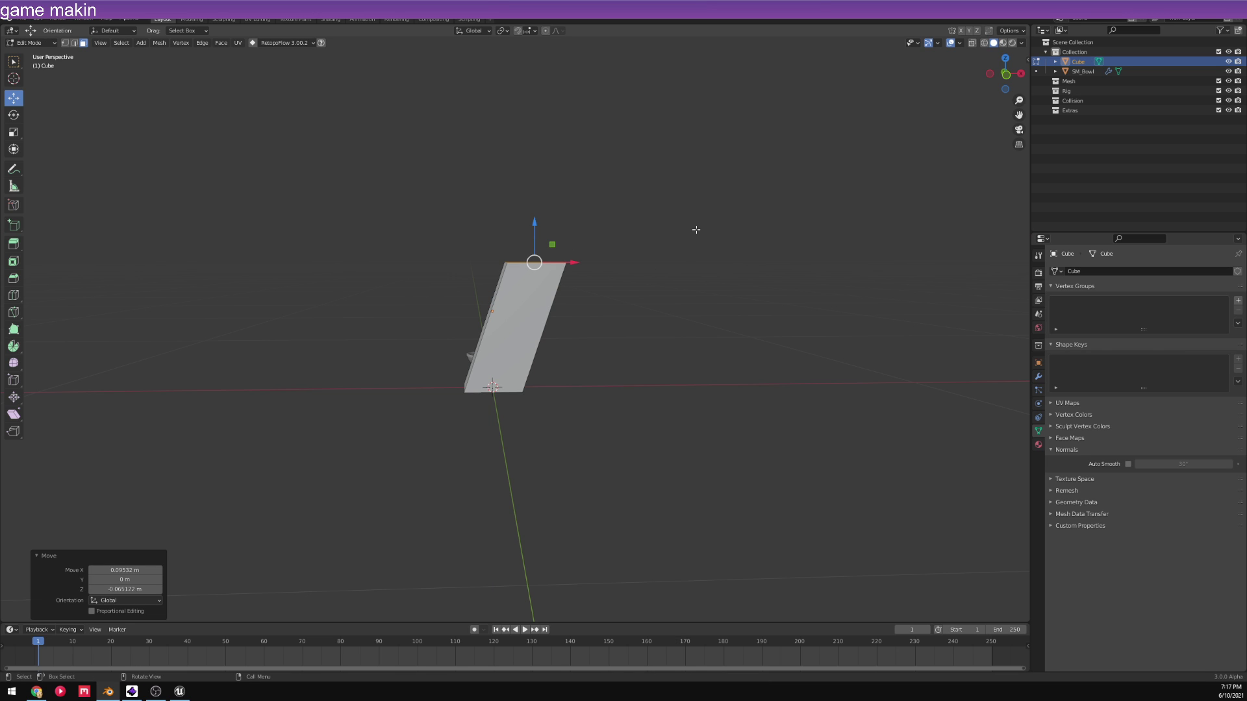
- In front view, tilt the top face about 39° clockwise, then lower it and shift it about 0.024 m along X
key(r)
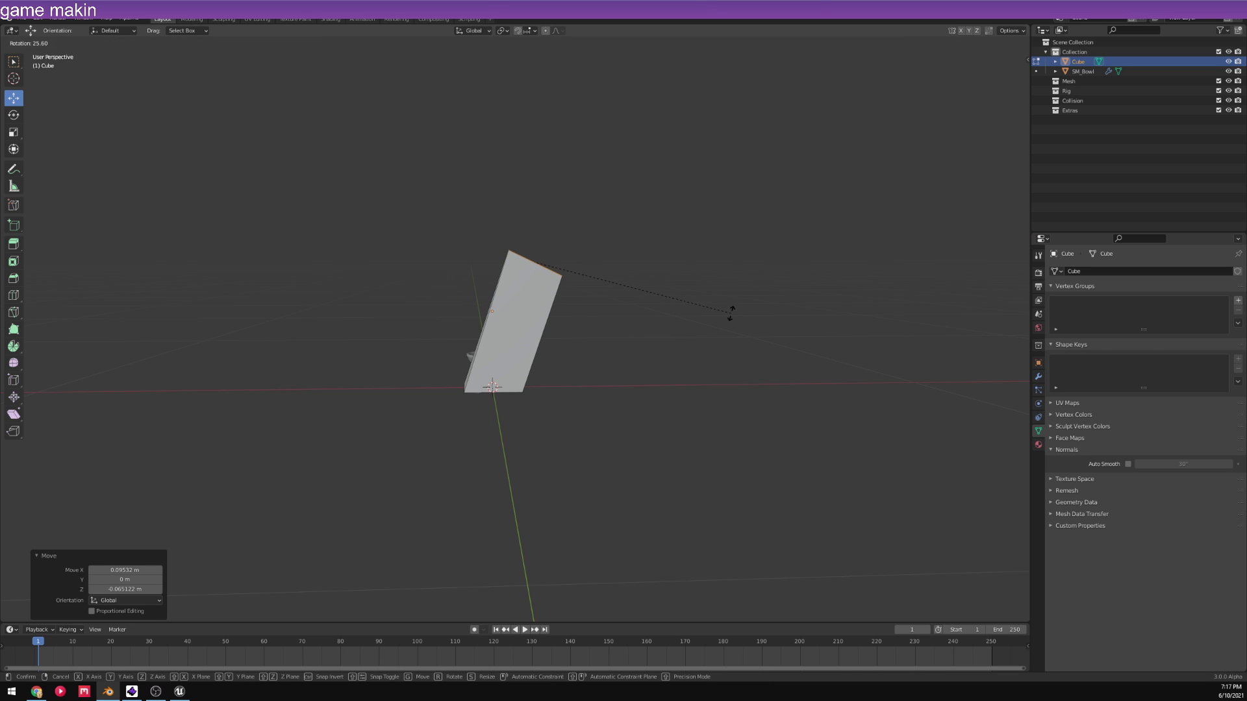
click(724, 330)
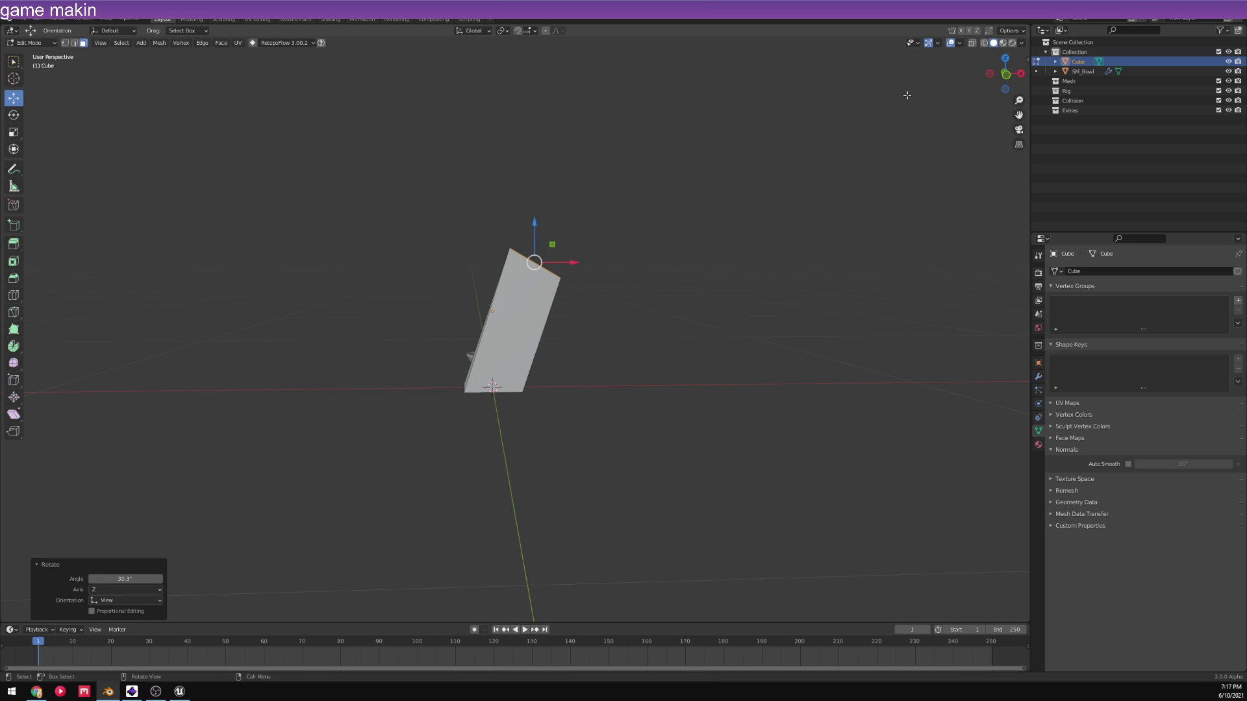
click(1012, 83)
scroll(578, 266, up, 3)
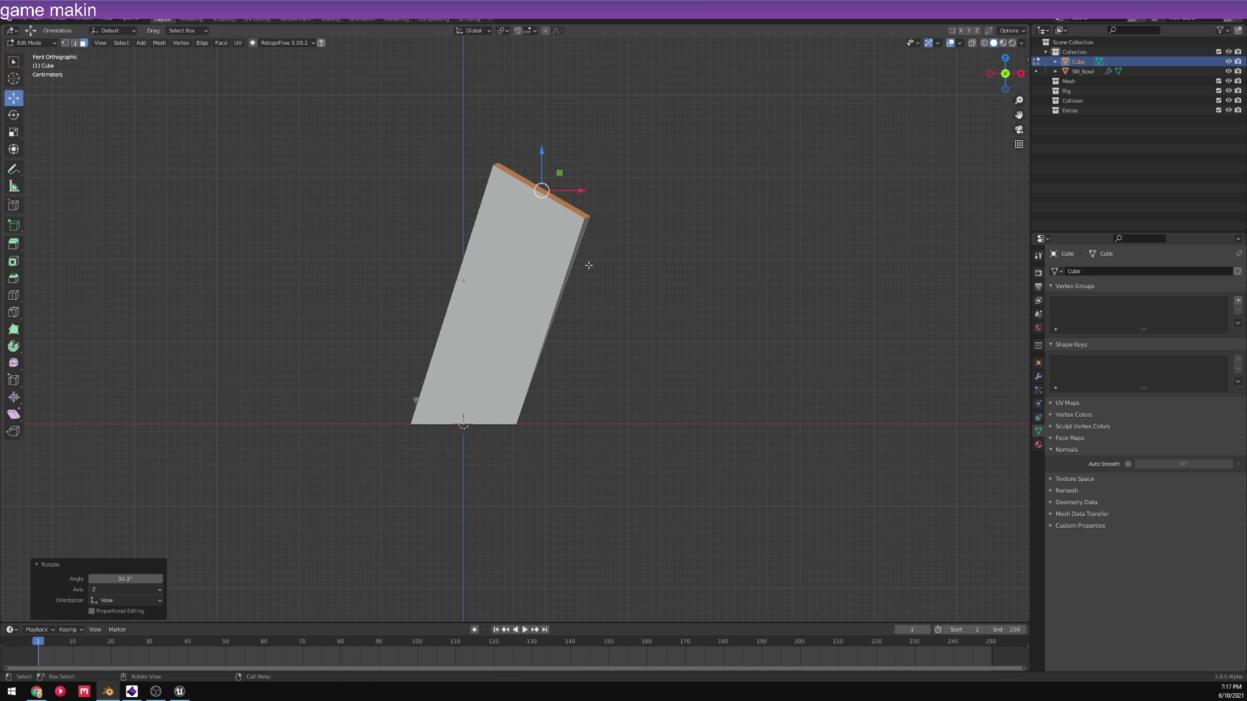
key(ctrl+z)
key(r)
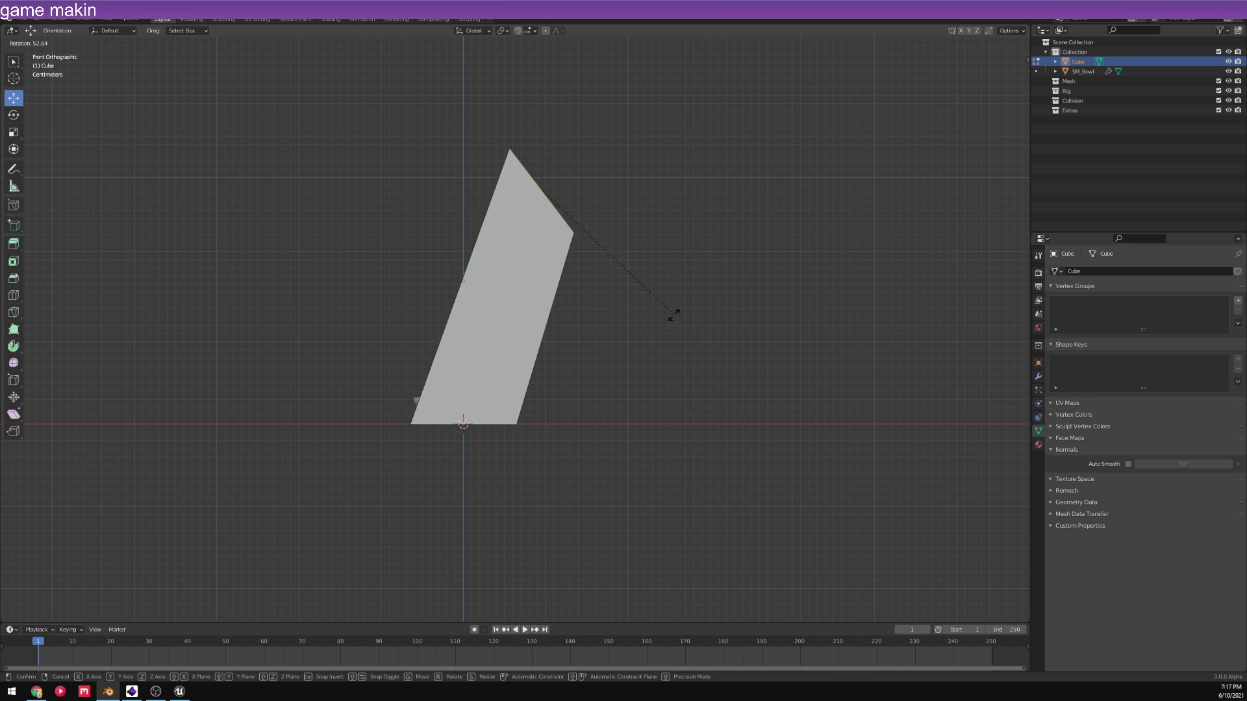
click(697, 279)
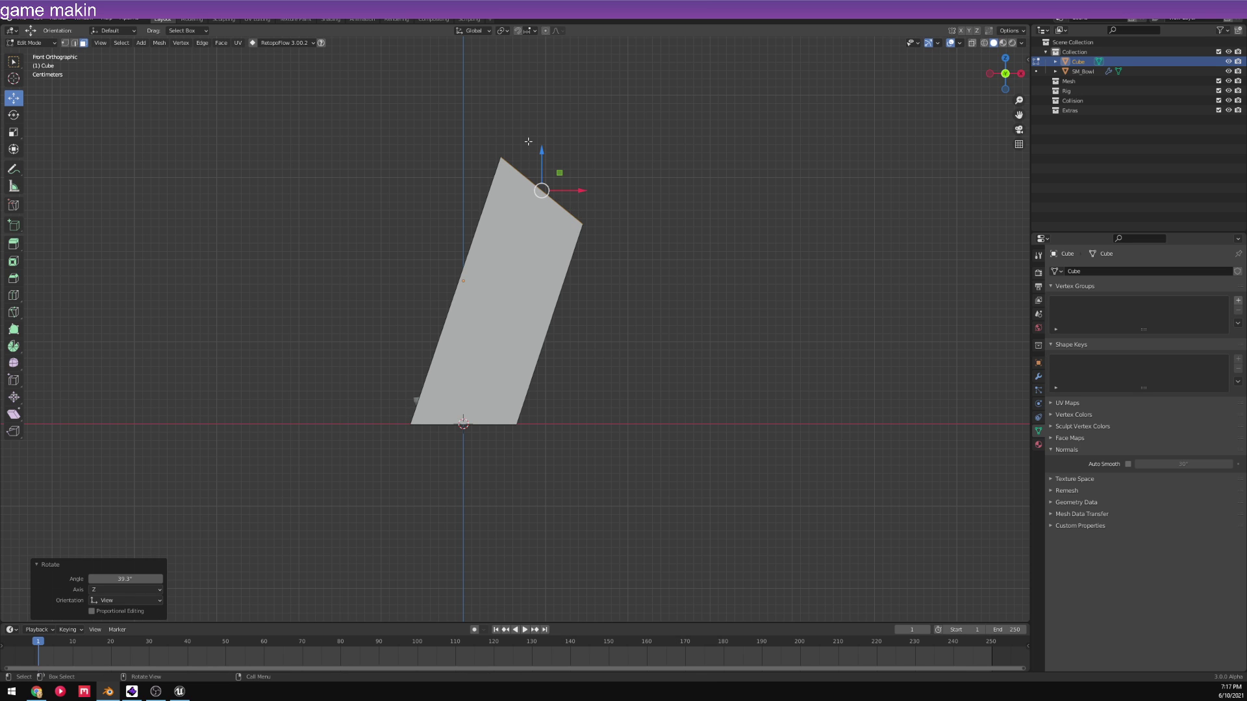
drag(543, 156, 605, 216)
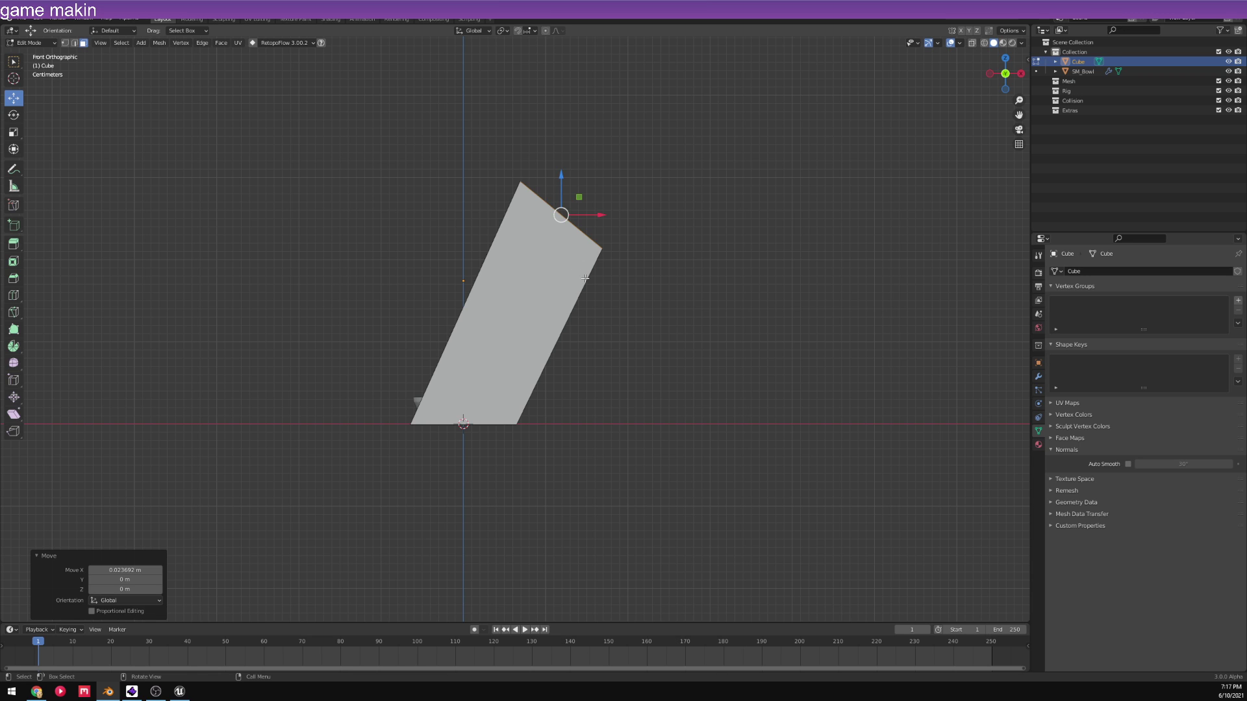
- Return to Object Mode and apply the block's location, rotation and scale
key(Tab)
key(F3)
text(app)
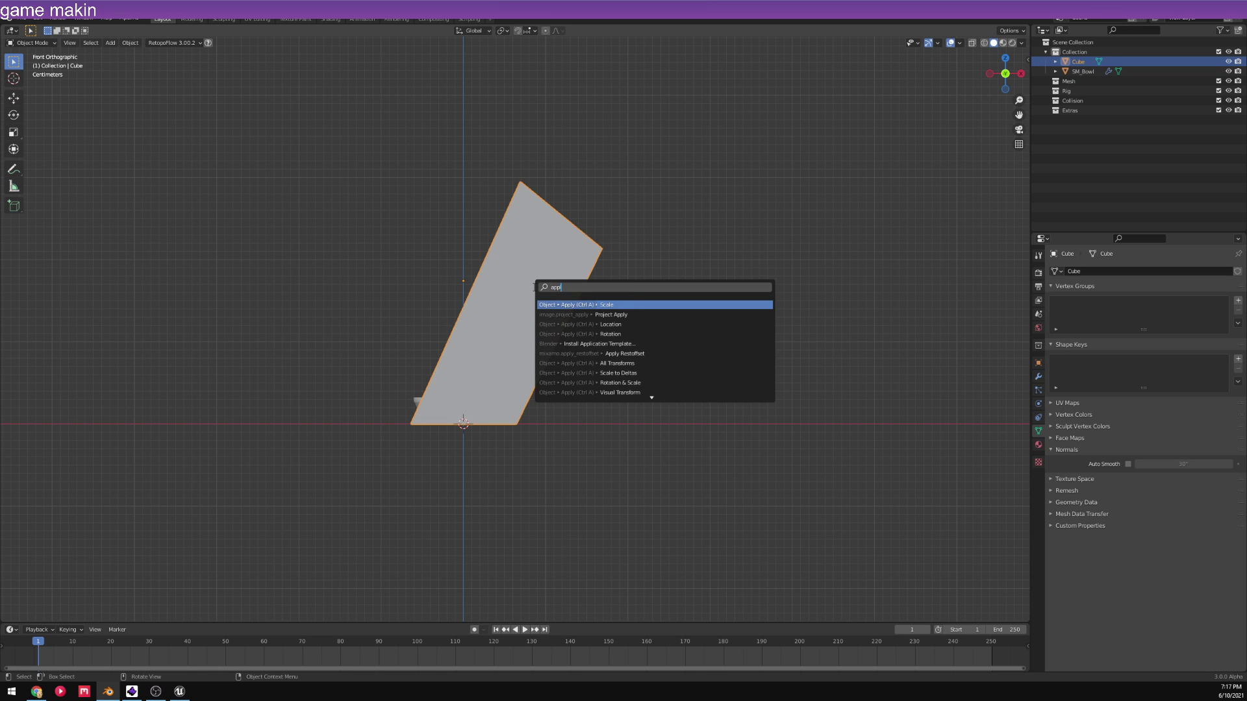
text(l)
key(Return)
click(92, 590)
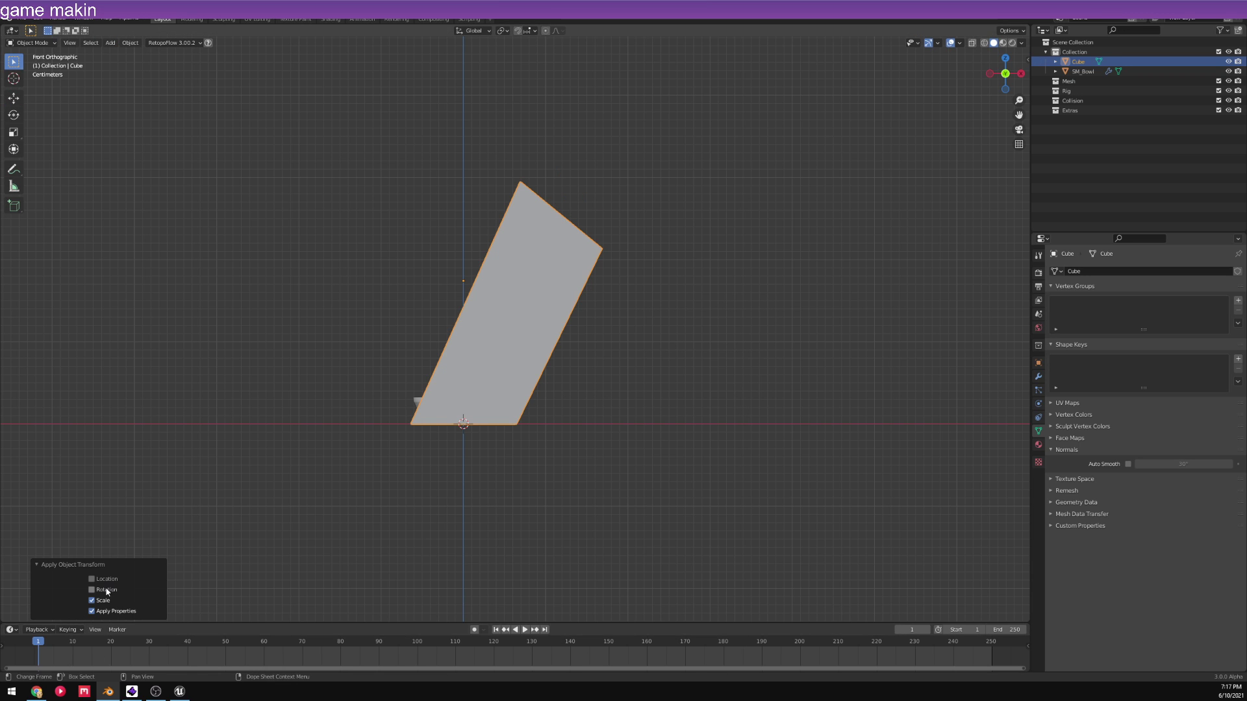
click(92, 579)
- In Edit Mode, bevel all of the block's edges with one segment and a width of about 0.00375 m
key(Tab)
middle_drag(700, 333, 545, 219)
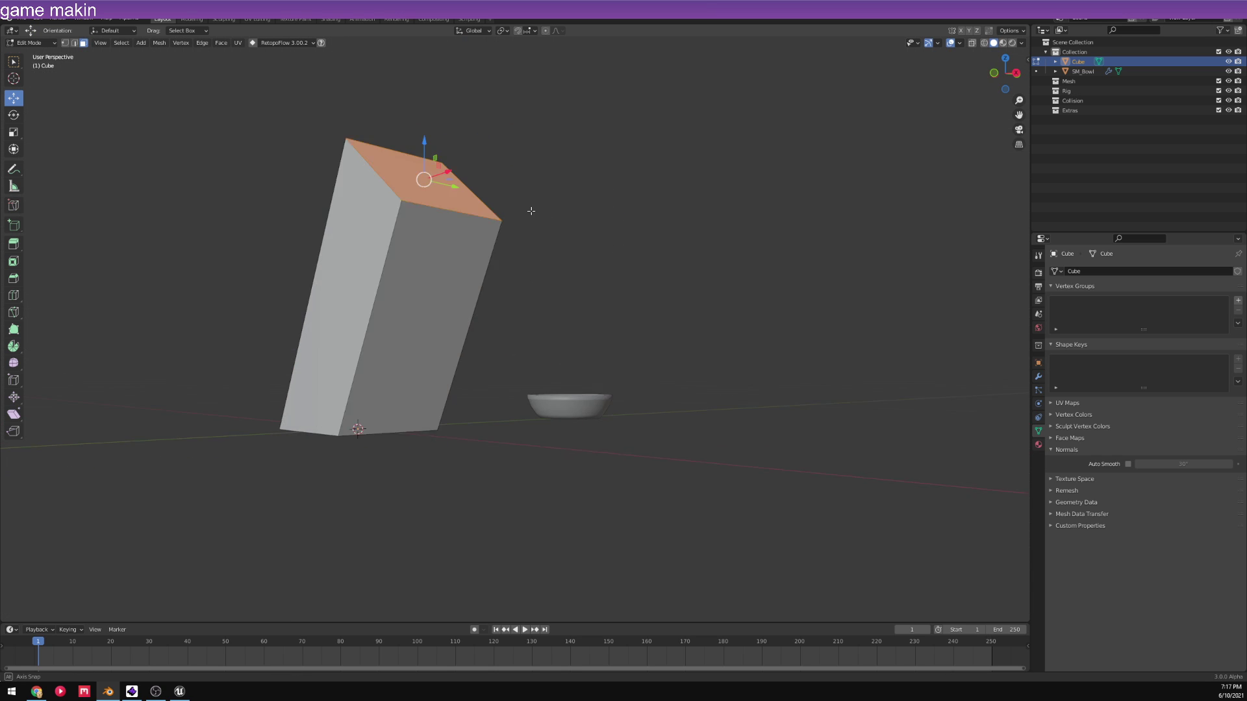
key(a)
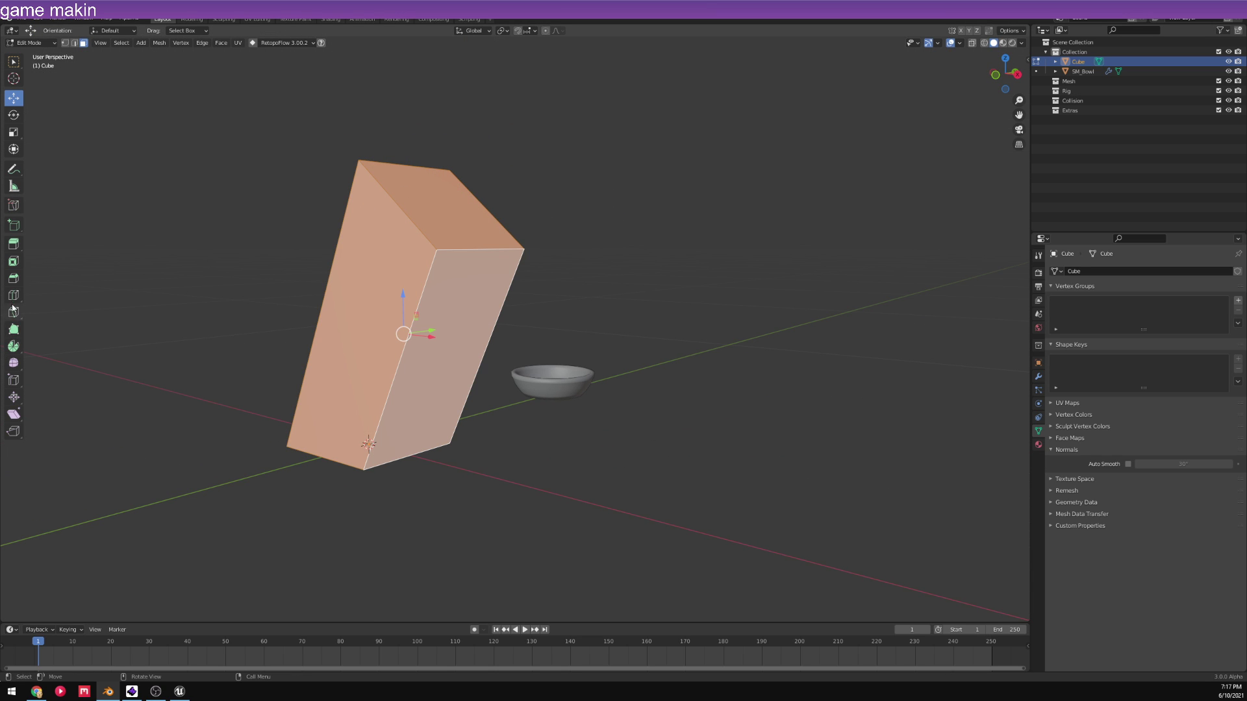
click(13, 278)
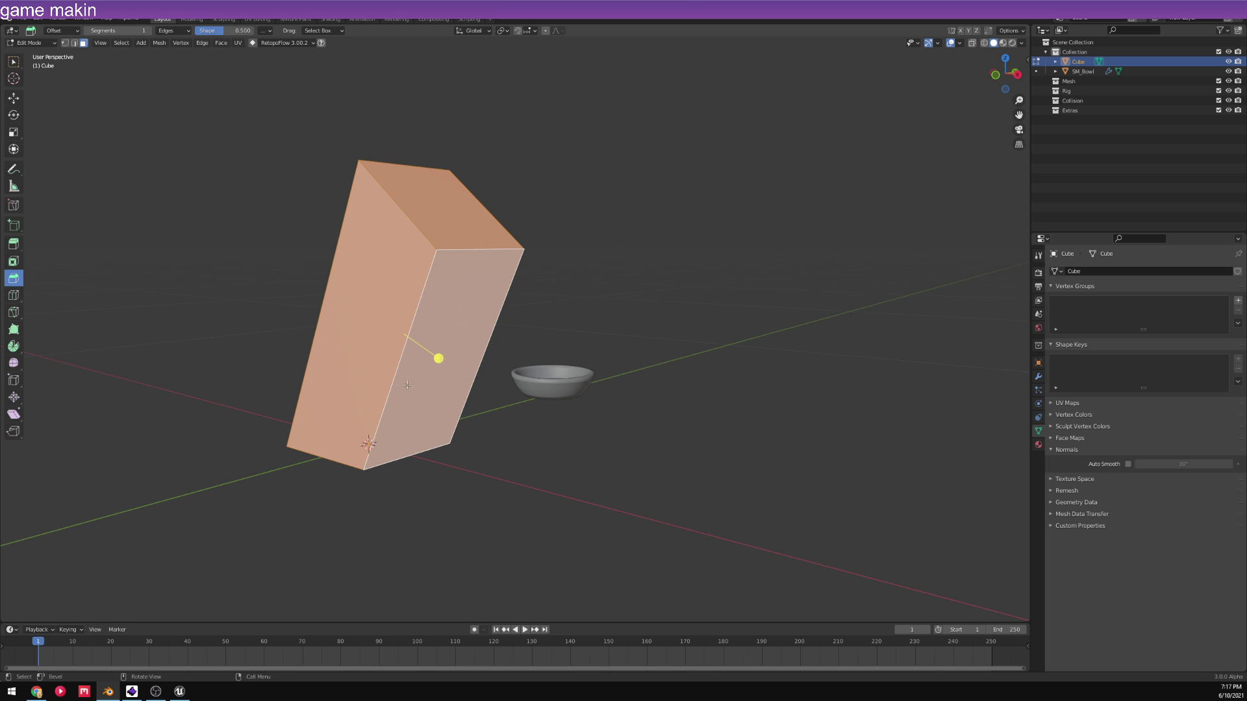
drag(439, 359, 441, 362)
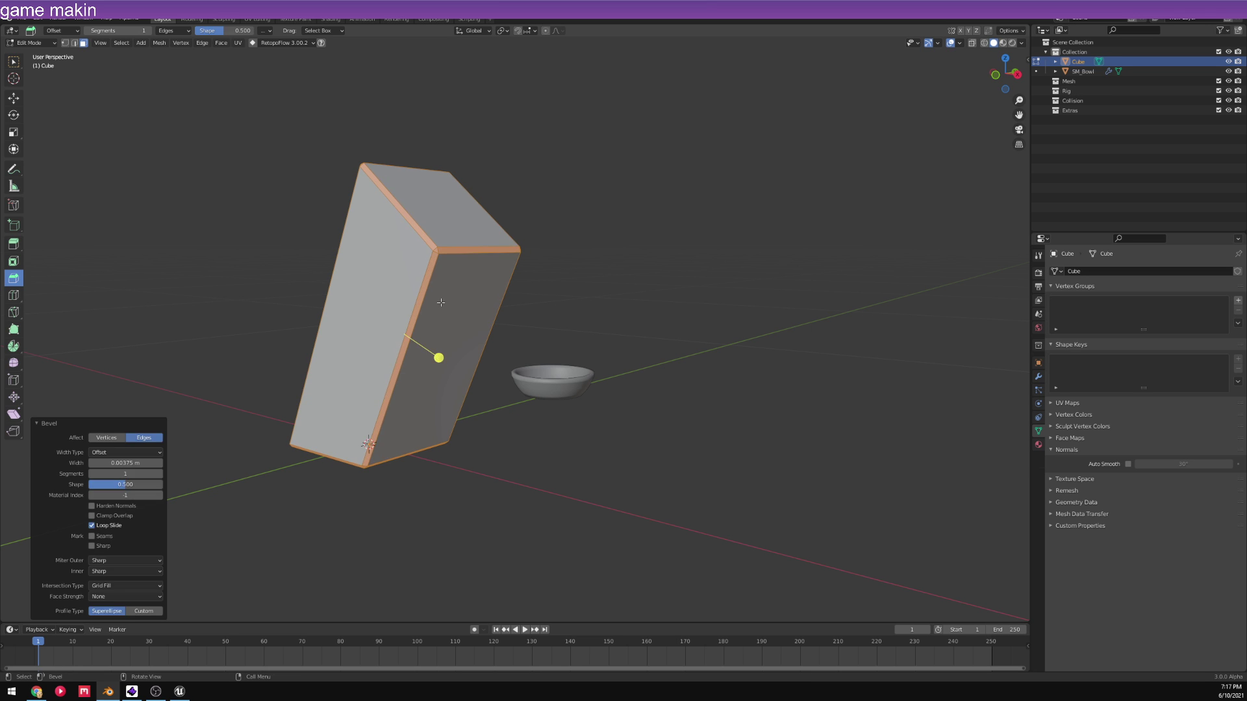
- Shade the block smooth in Object Mode, enable Auto Smooth and raise its angle
key(Tab)
right_click(441, 303)
click(453, 305)
middle_drag(476, 293, 376, 290)
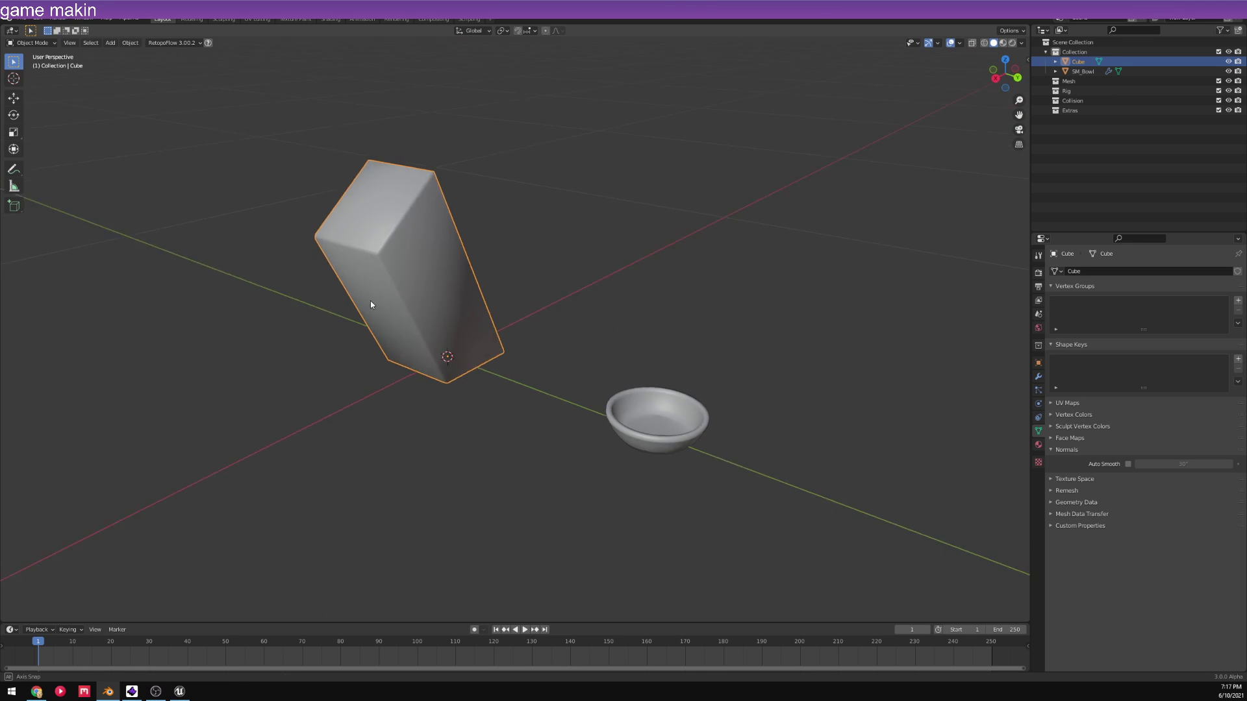
click(1128, 464)
middle_drag(766, 389, 733, 371)
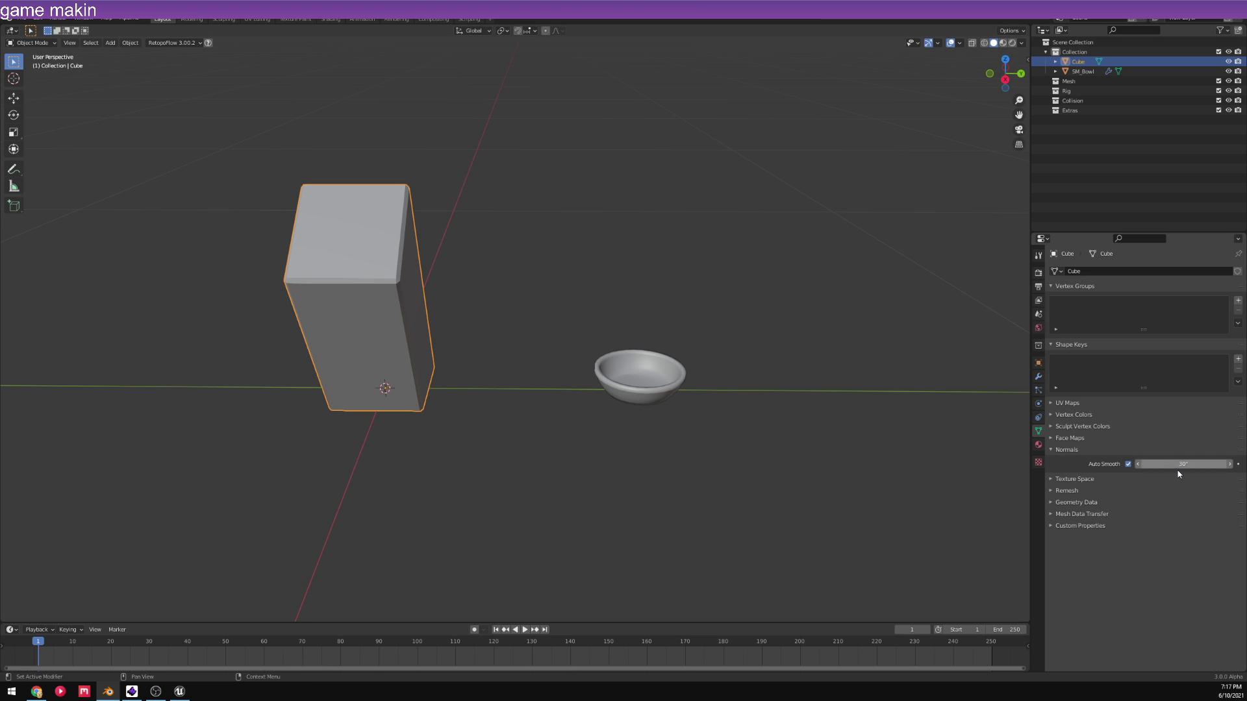
drag(1179, 465, 1221, 464)
- Add a Weighted Normal modifier to the block
click(1038, 377)
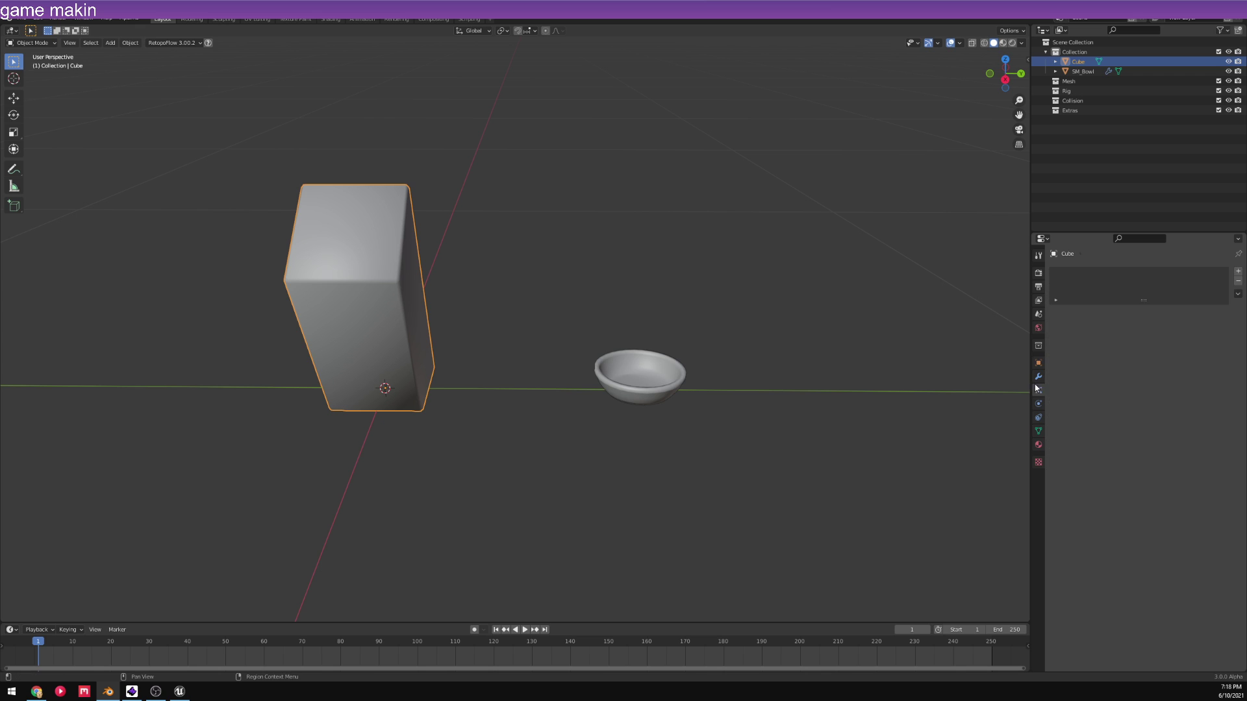
click(1058, 271)
click(978, 338)
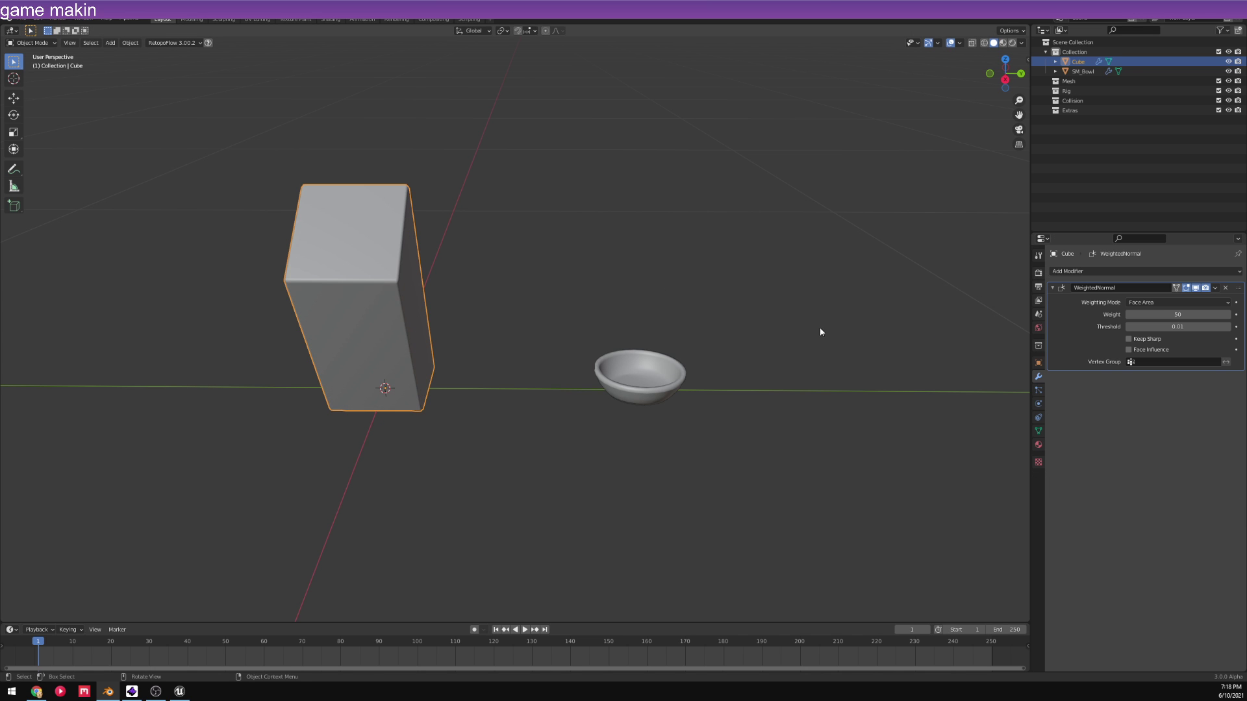
middle_drag(650, 299, 471, 288)
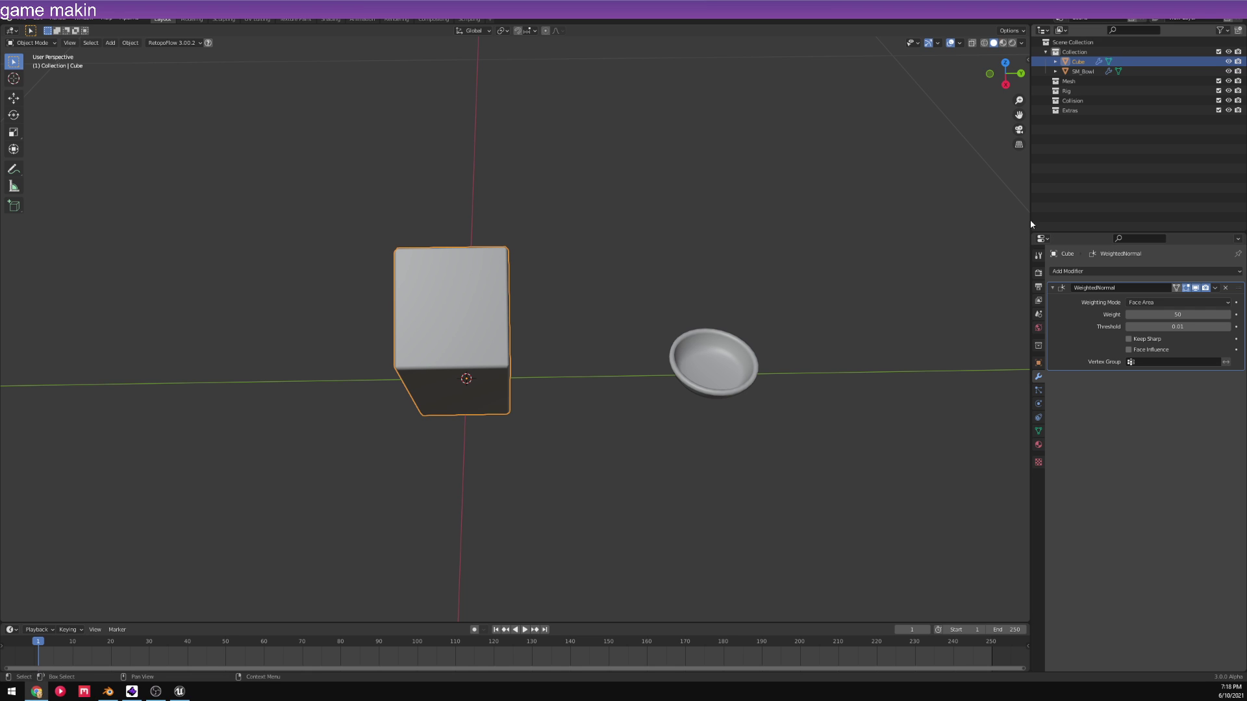
middle_drag(730, 354, 740, 304)
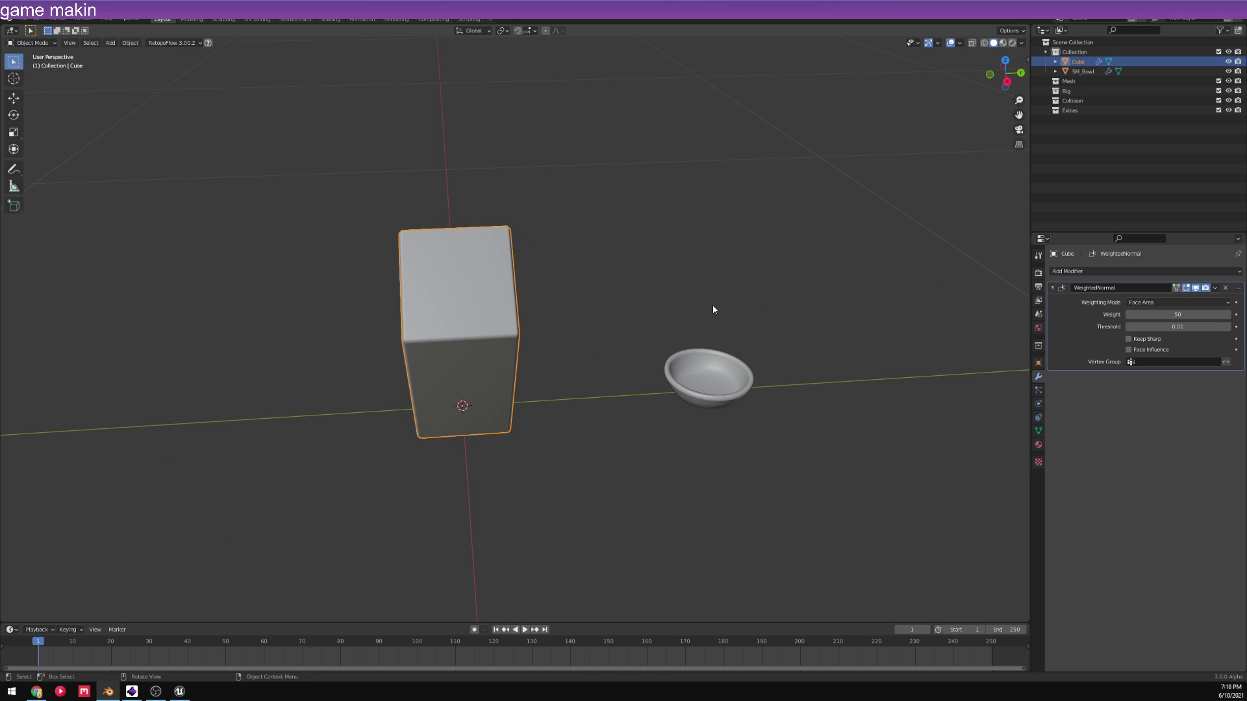
middle_drag(598, 270, 527, 276)
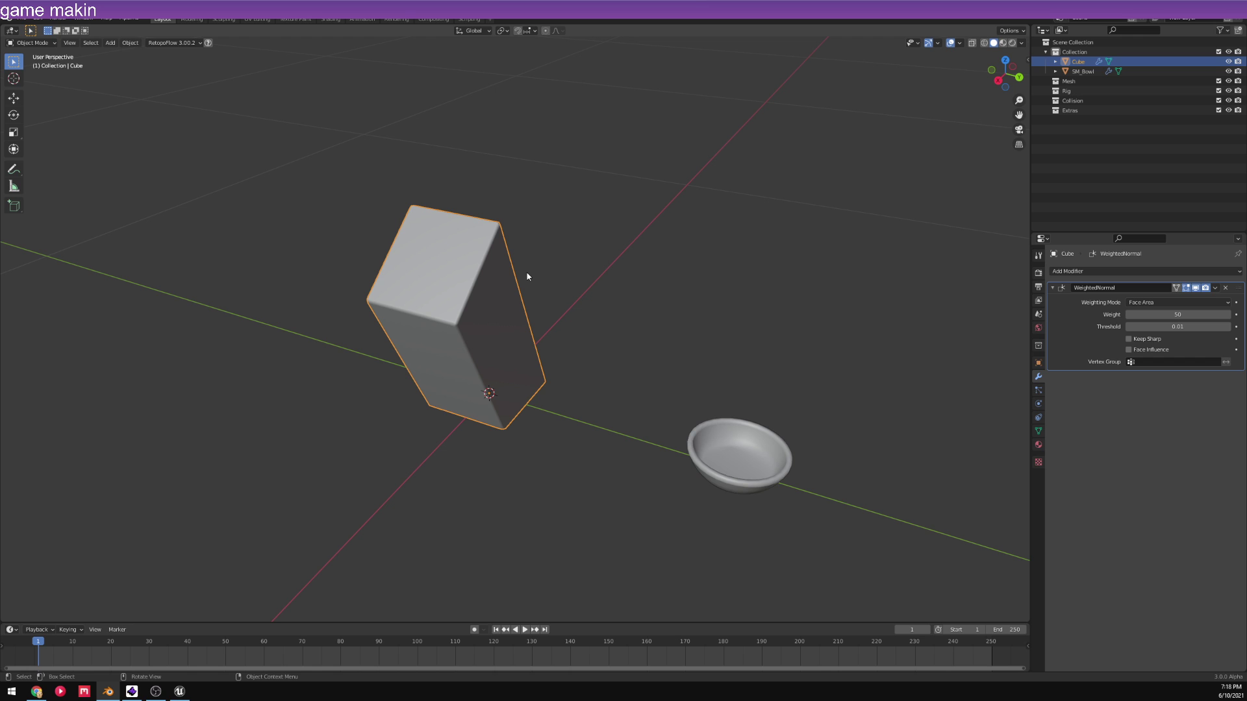
mouse_move(447, 240)
middle_down()
mouse_move(482, 252)
mouse_move(456, 250)
middle_up()
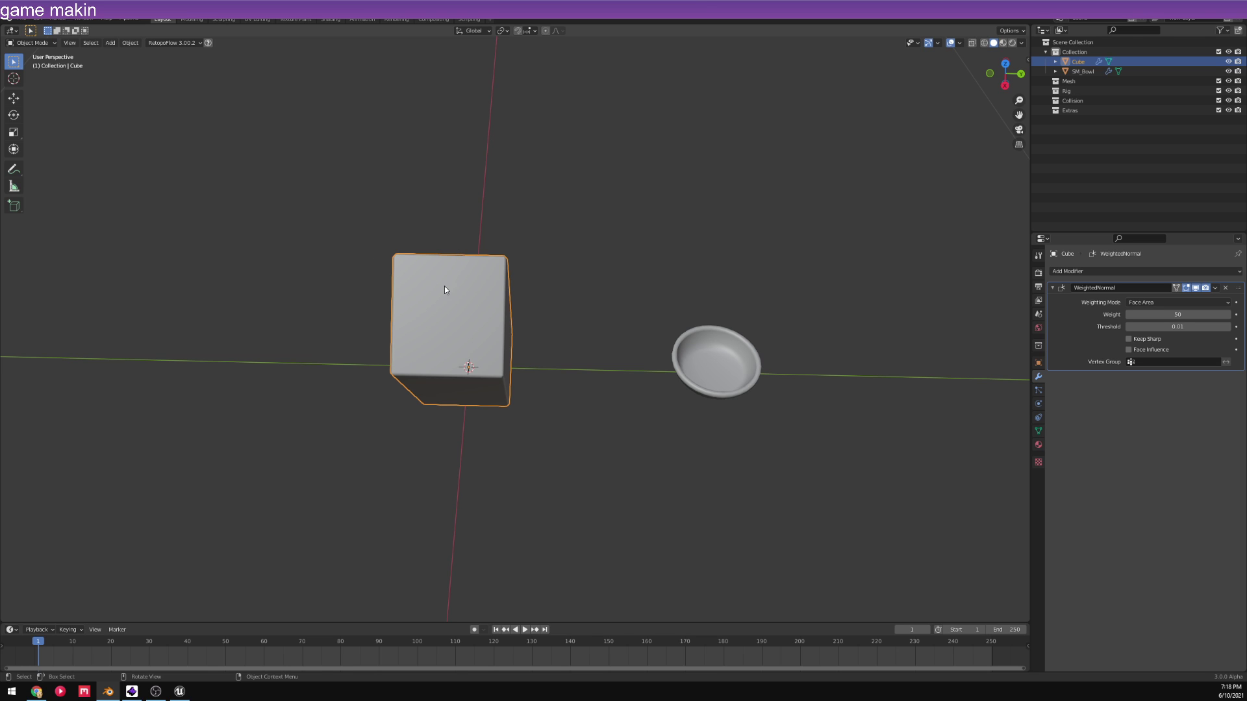
- Add a mesh plane at the world origin and scale it down uniformly to roughly the block's footprint
click(111, 43)
mouse_move(123, 54)
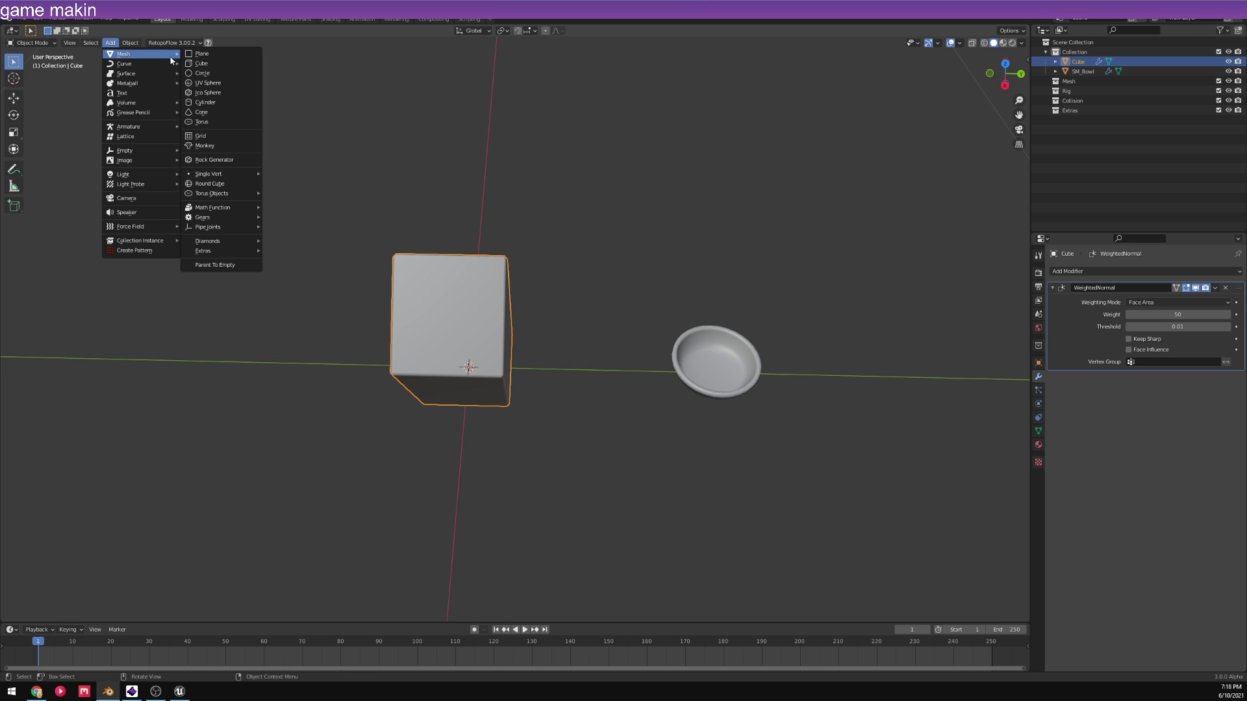
click(212, 57)
scroll(499, 291, down, 8)
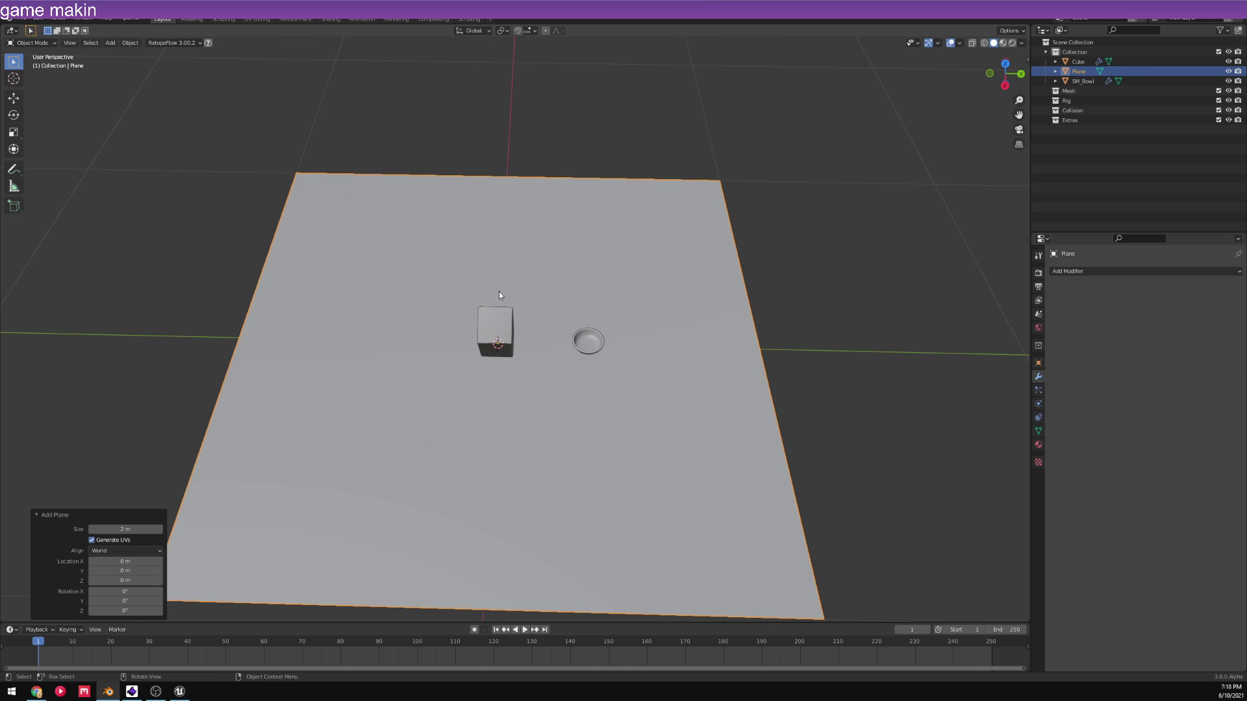
scroll(524, 341, up, 3)
key(s)
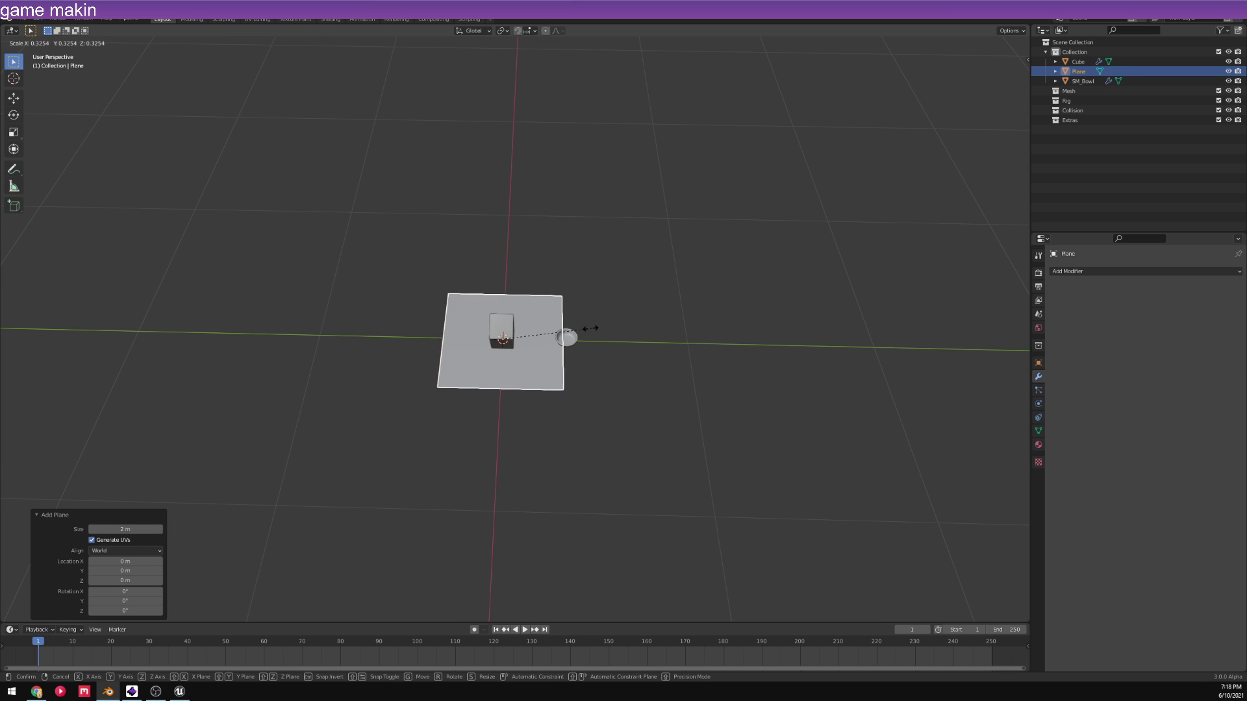
click(519, 335)
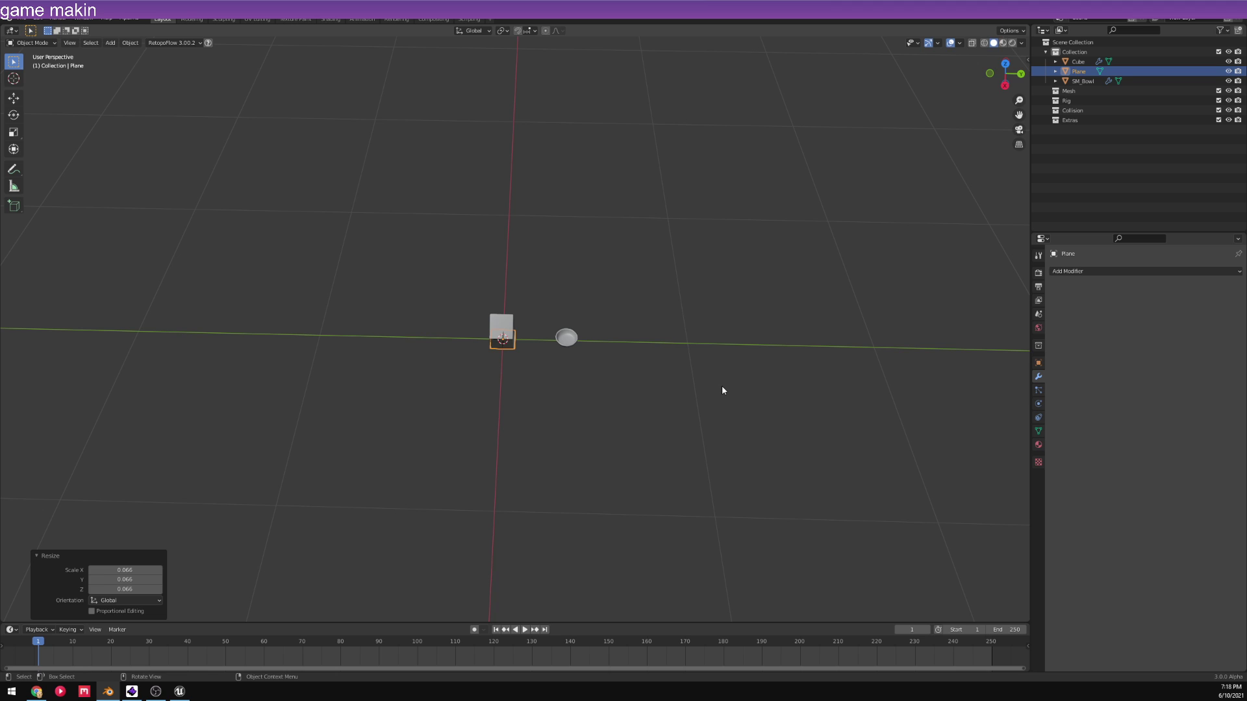
- Move the plane about 0.246 m along the global X axis, clear of the block
key(g)
key(y)
key(x)
click(724, 424)
scroll(585, 402, up, 4)
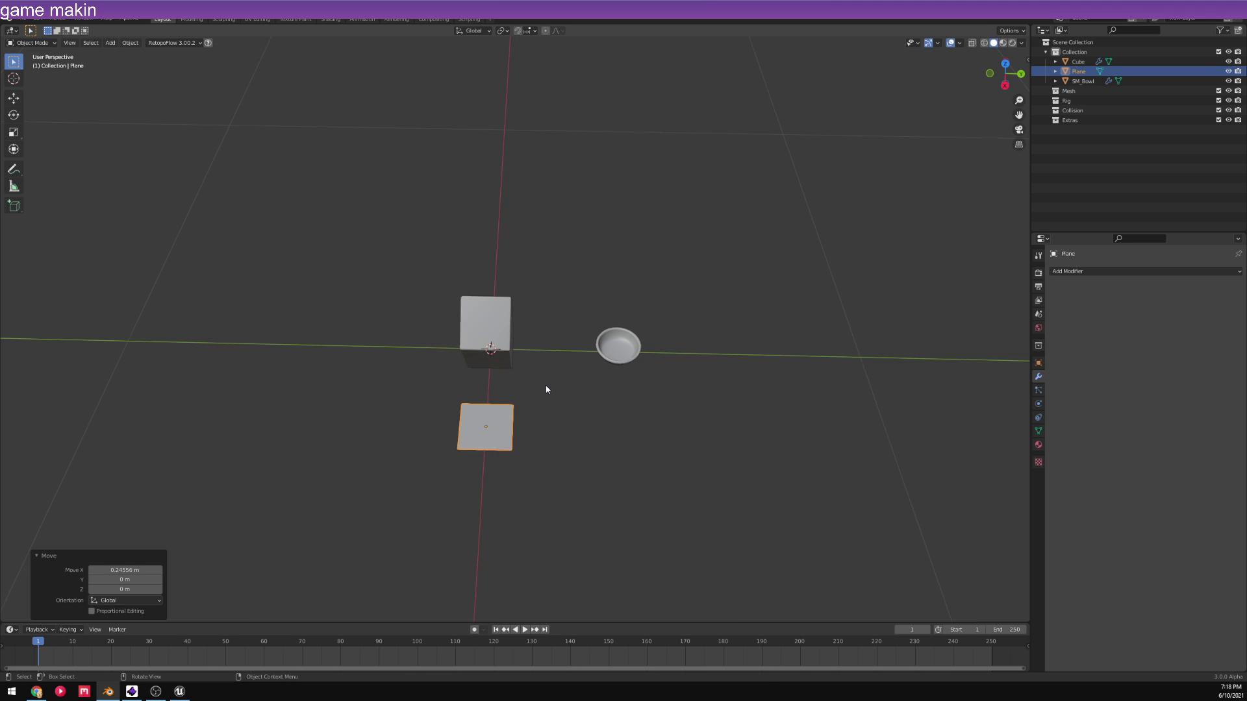
- Scale the plane uniformly by 0.295, stretch it along X into a rectangle, and scale it uniformly by 0.412
key(s)
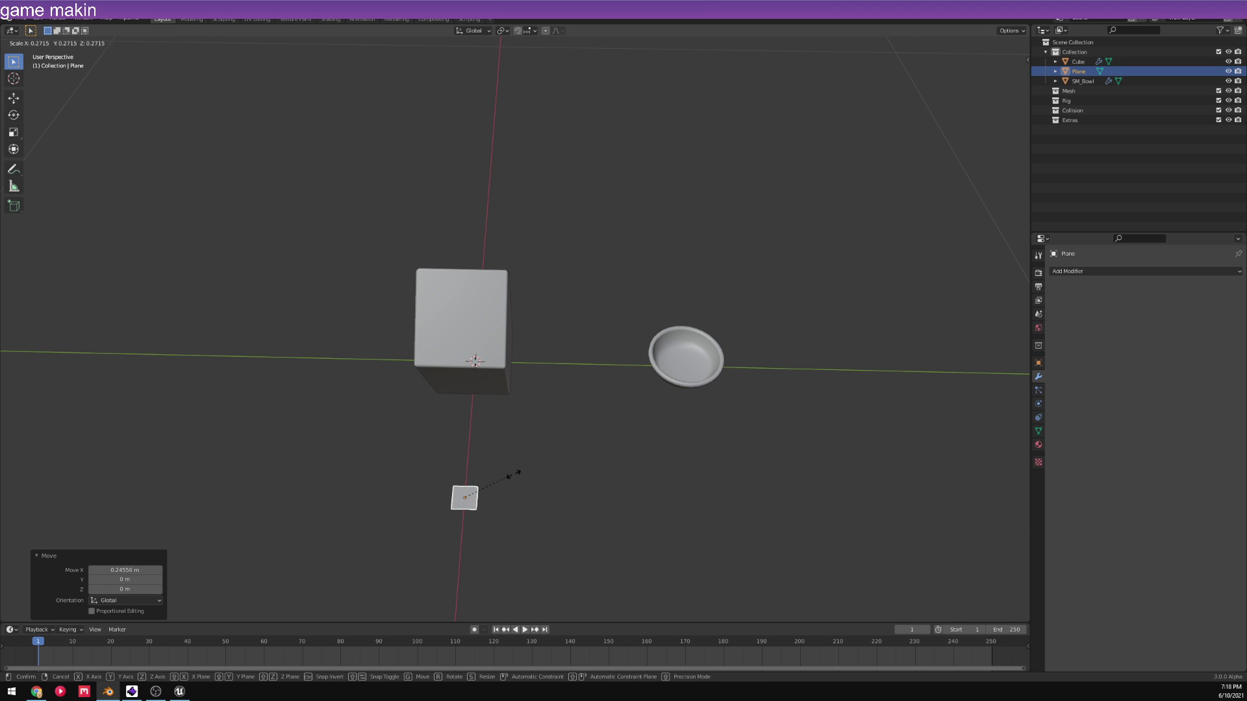
click(512, 474)
key(s)
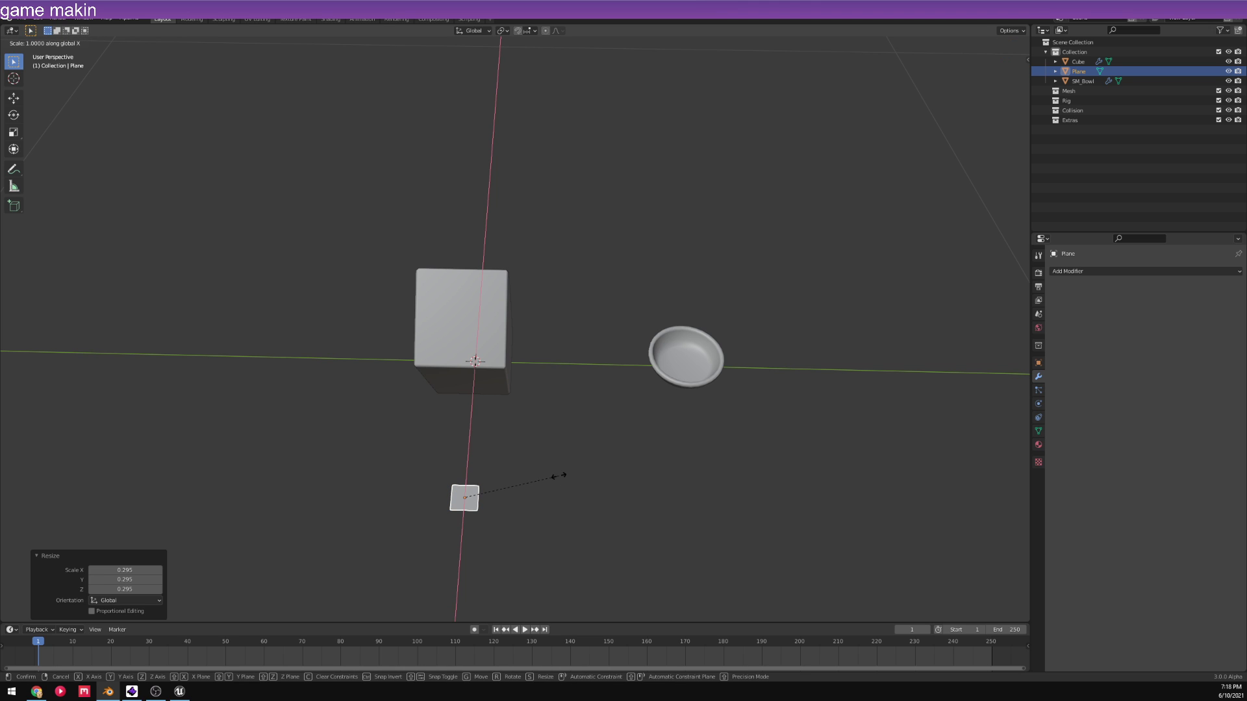
key(x)
click(674, 493)
key(s)
click(581, 495)
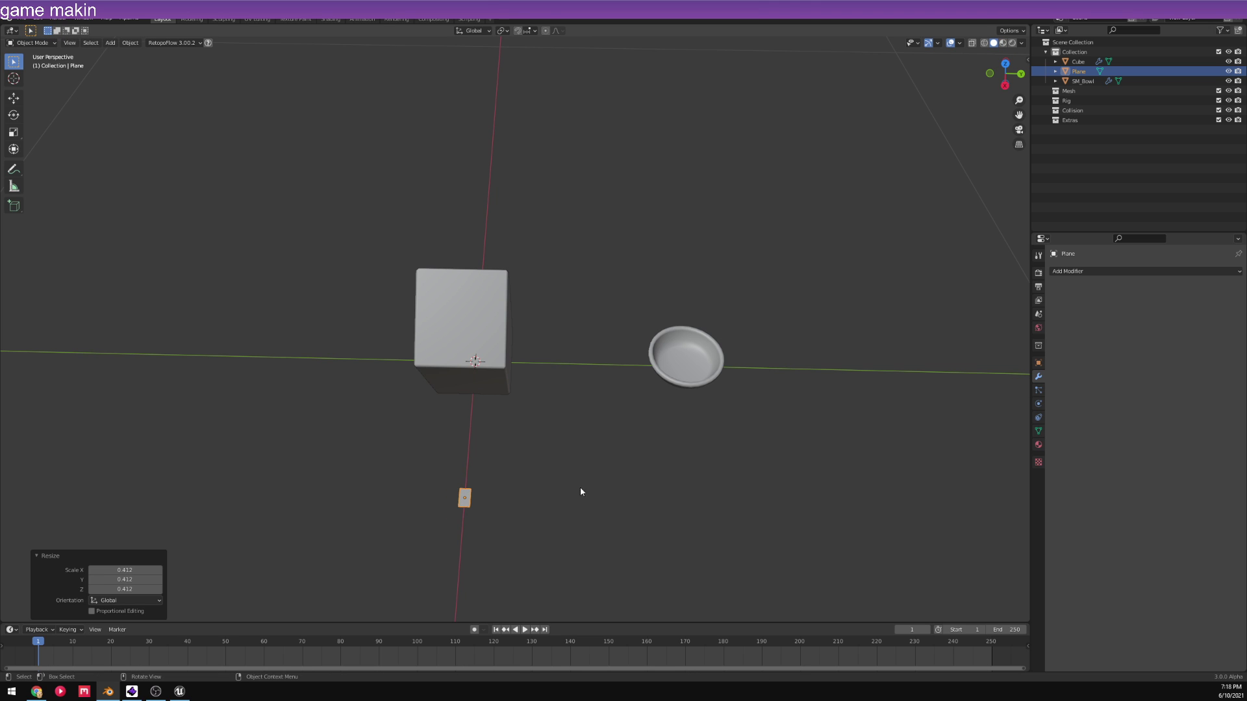
- Move the small plane up from the ground to just above the block's sloped top
scroll(494, 513, up, 3)
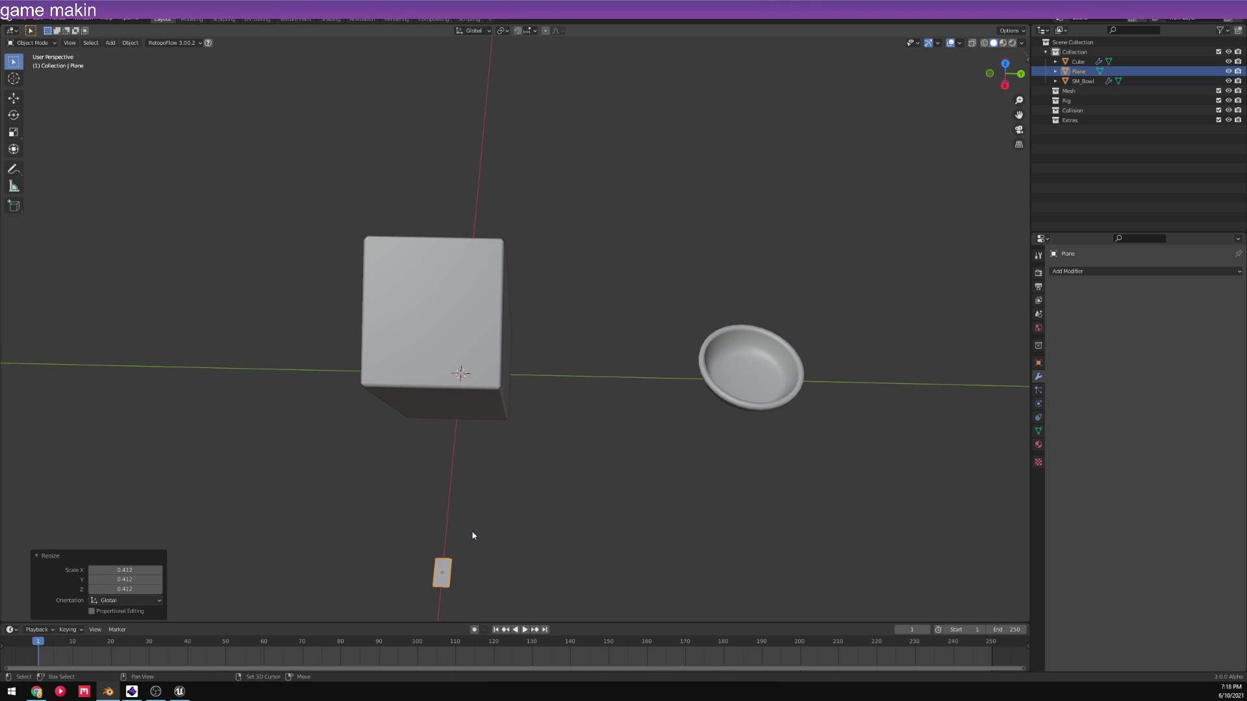
shift+middle_drag(479, 513, 541, 448)
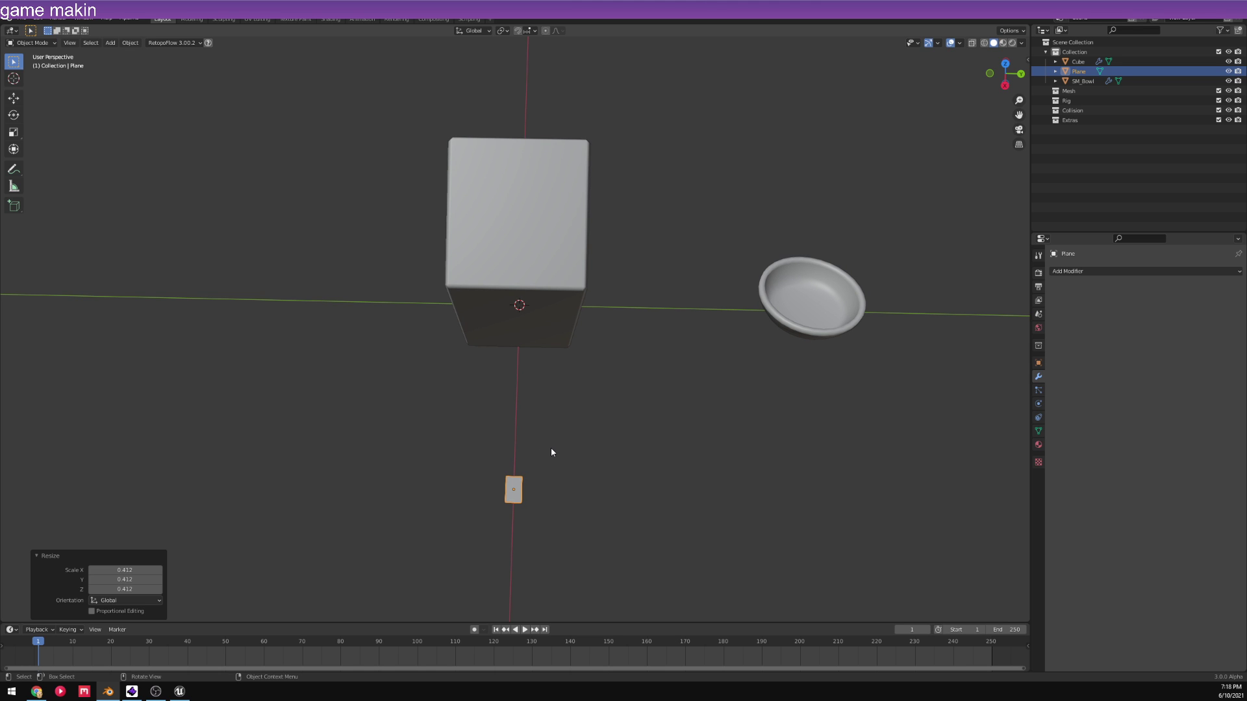
key(g)
click(500, 185)
middle_drag(500, 185, 564, 154)
key(g)
click(651, 78)
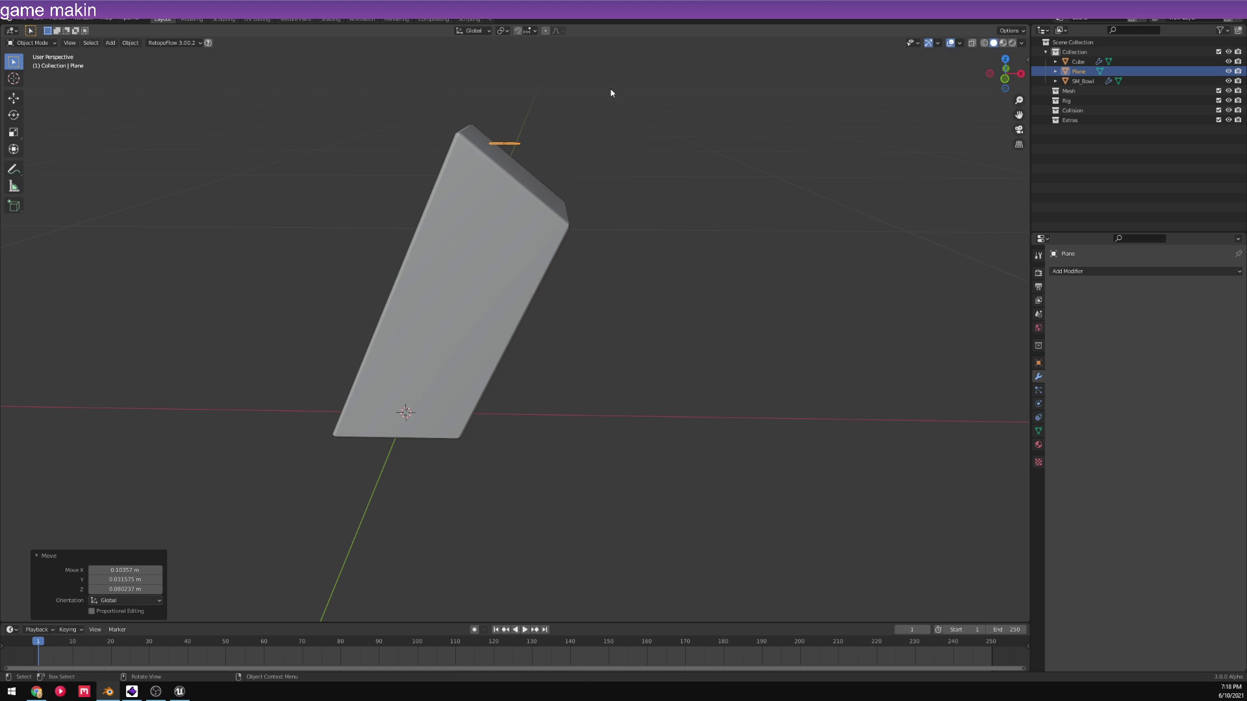
- Rotate the plane about 40° in the front view to match the slope of the block's top
key(r)
click(665, 177)
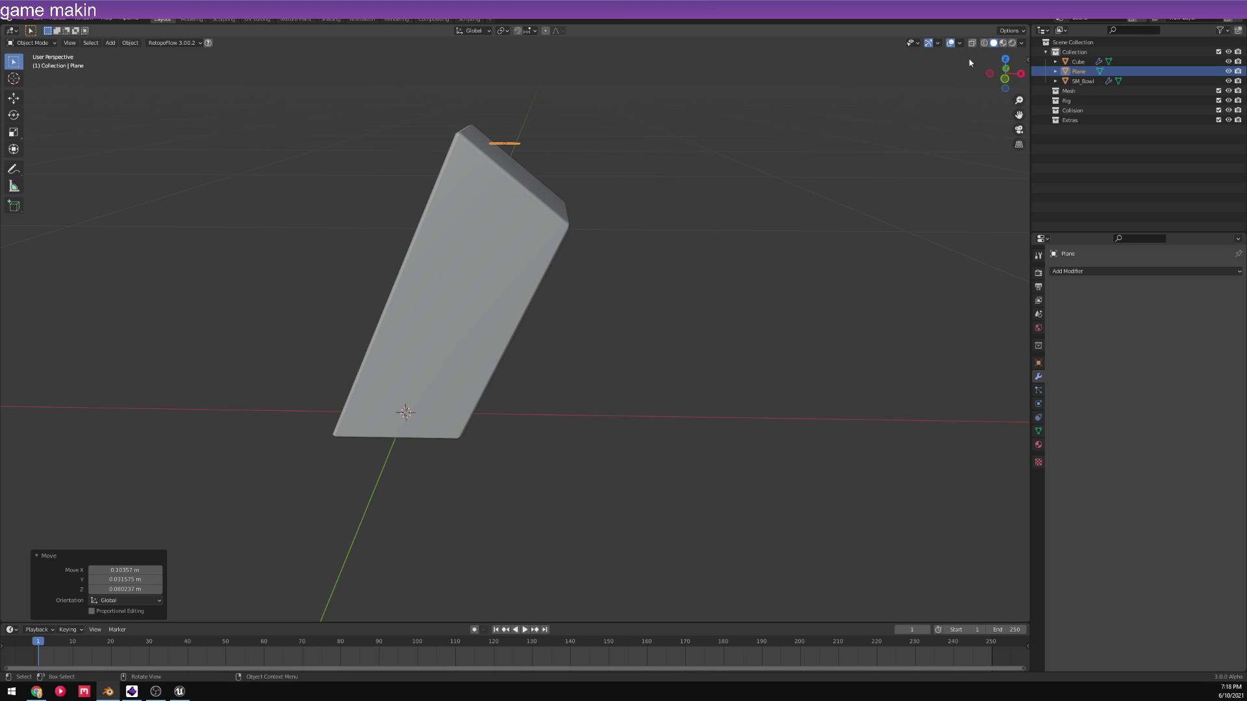
click(1009, 83)
scroll(691, 114, up, 3)
scroll(529, 221, up, 2)
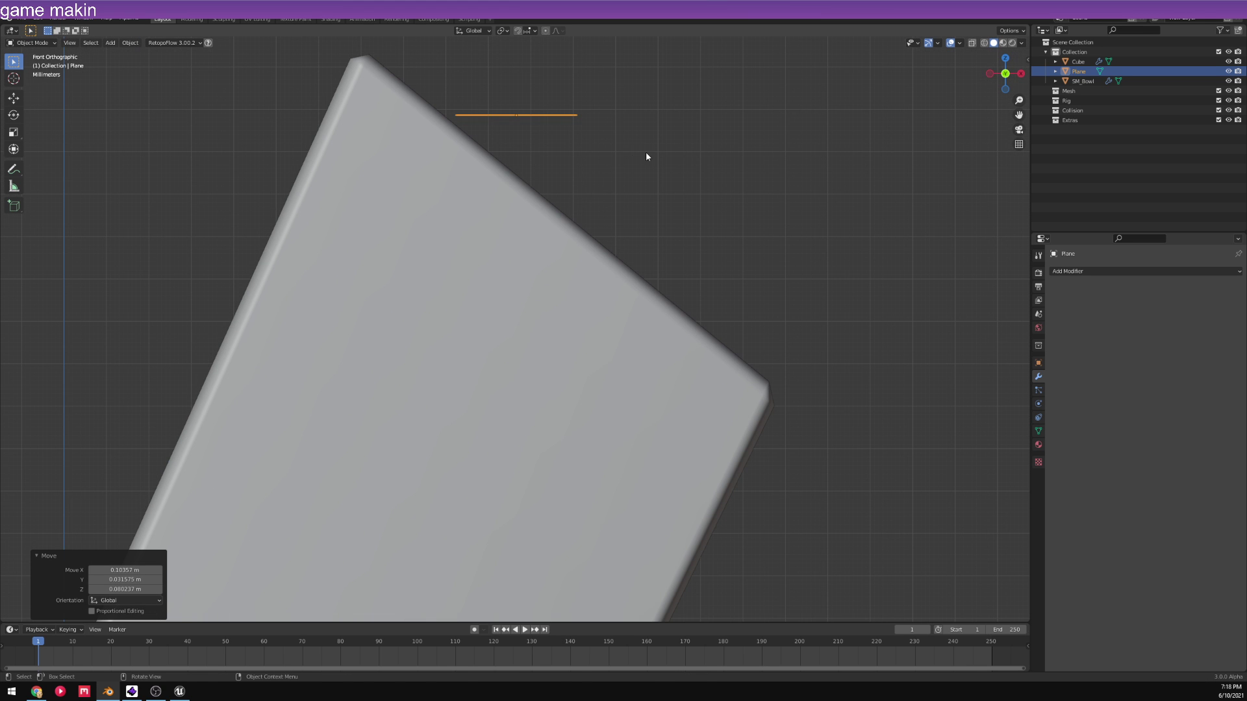
key(r)
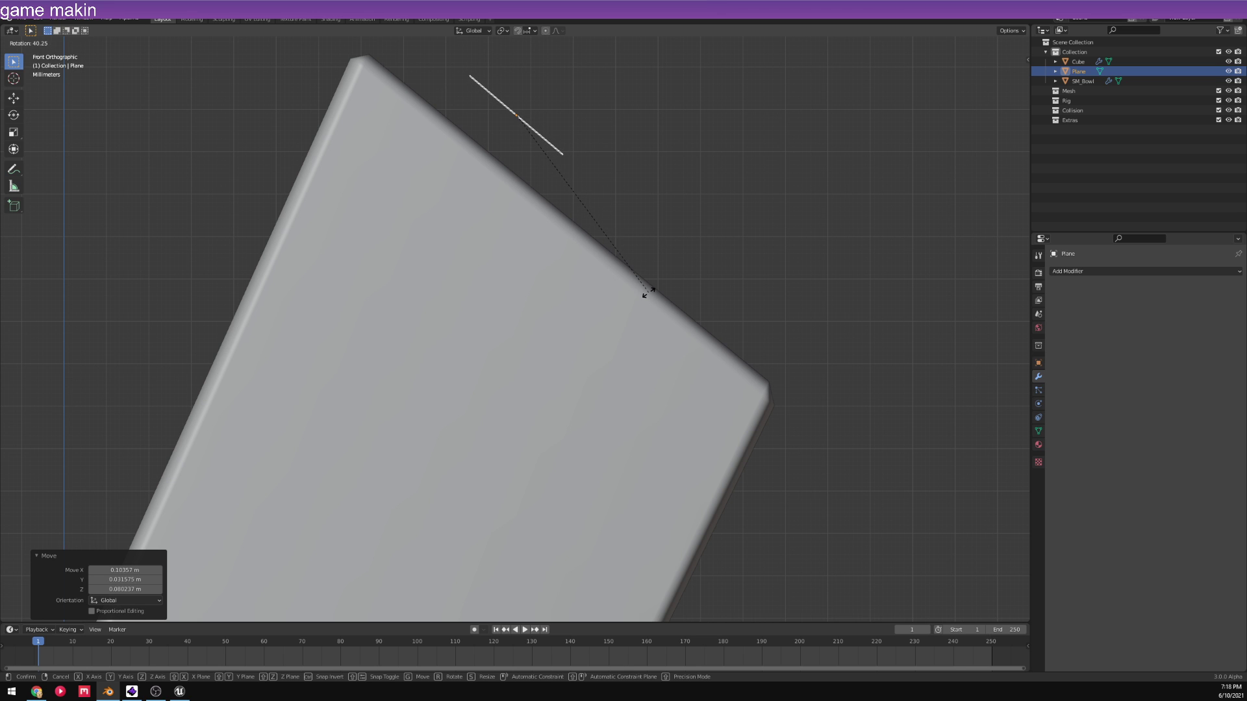
click(650, 292)
- Extrude the plane's face outward into a thin rectangular slab in Edit Mode
scroll(628, 229, up, 2)
middle_drag(580, 190, 523, 188)
key(Tab)
scroll(523, 187, down, 3)
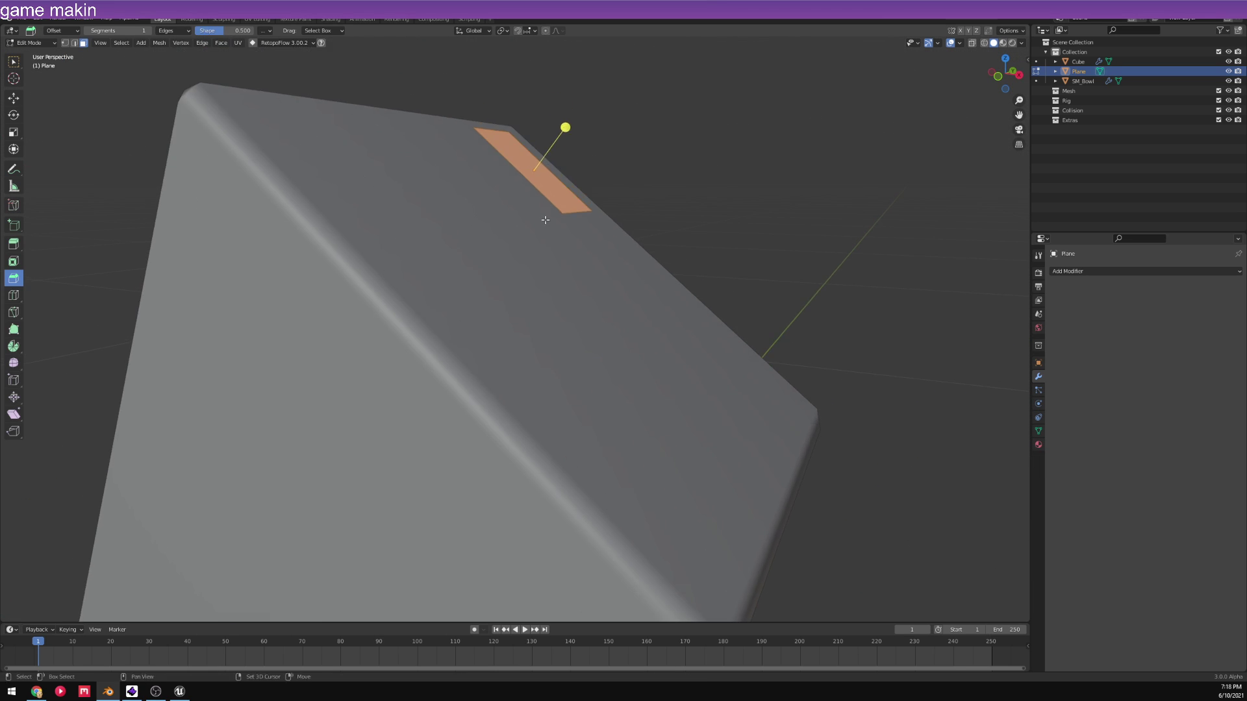
key(e)
click(566, 169)
click(571, 167)
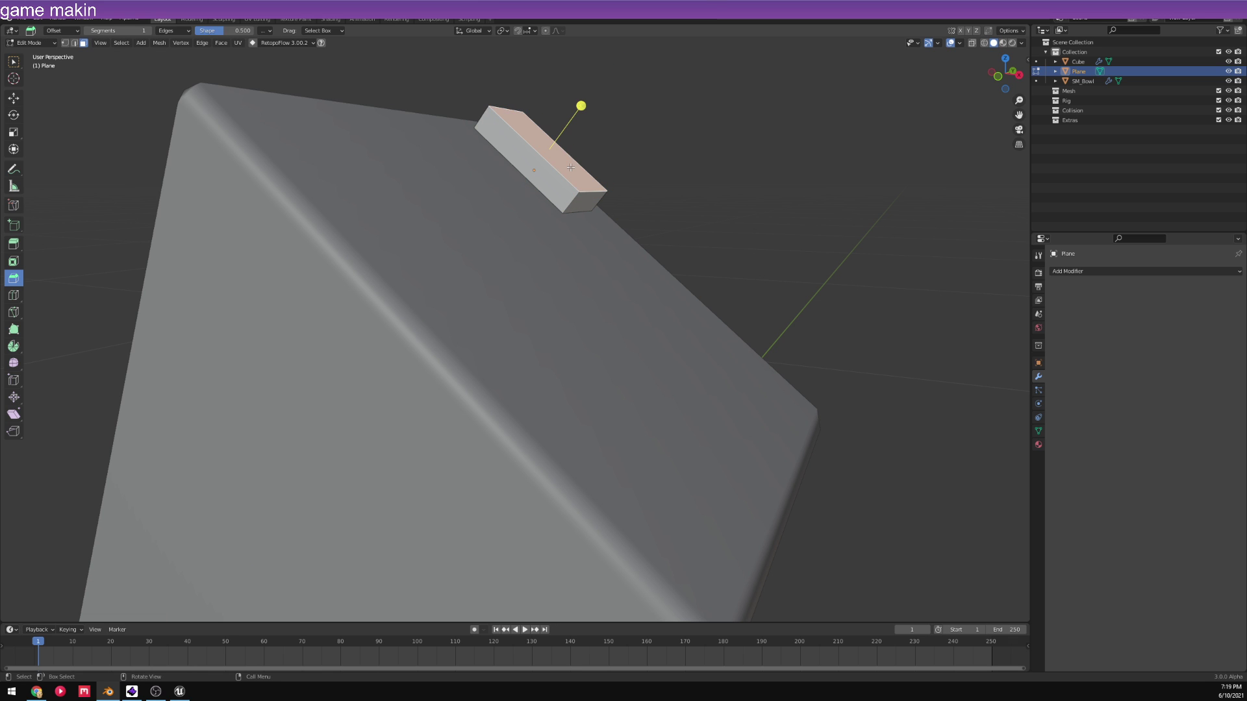
- Inset the slab's top face, then narrow the inset face along global Y and scale it up uniformly by about 1.3
key(i)
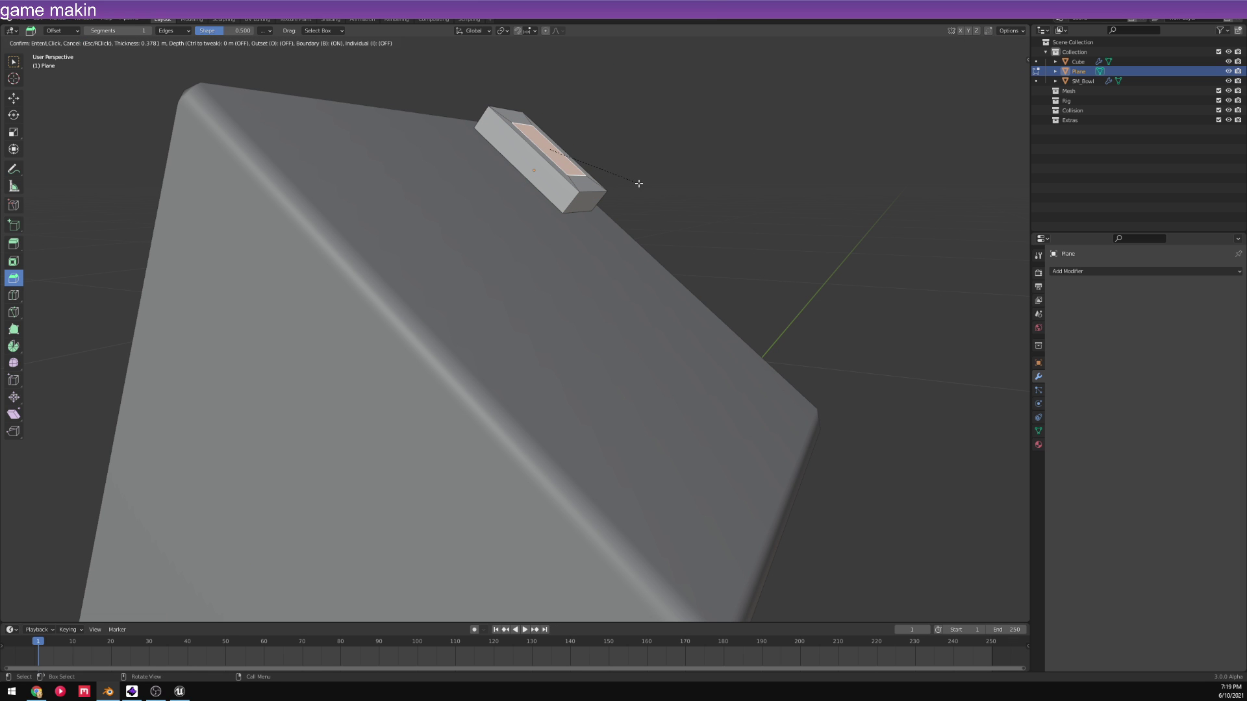
click(644, 181)
middle_drag(637, 175, 587, 200)
key(s)
key(x)
right_click(682, 203)
key(s)
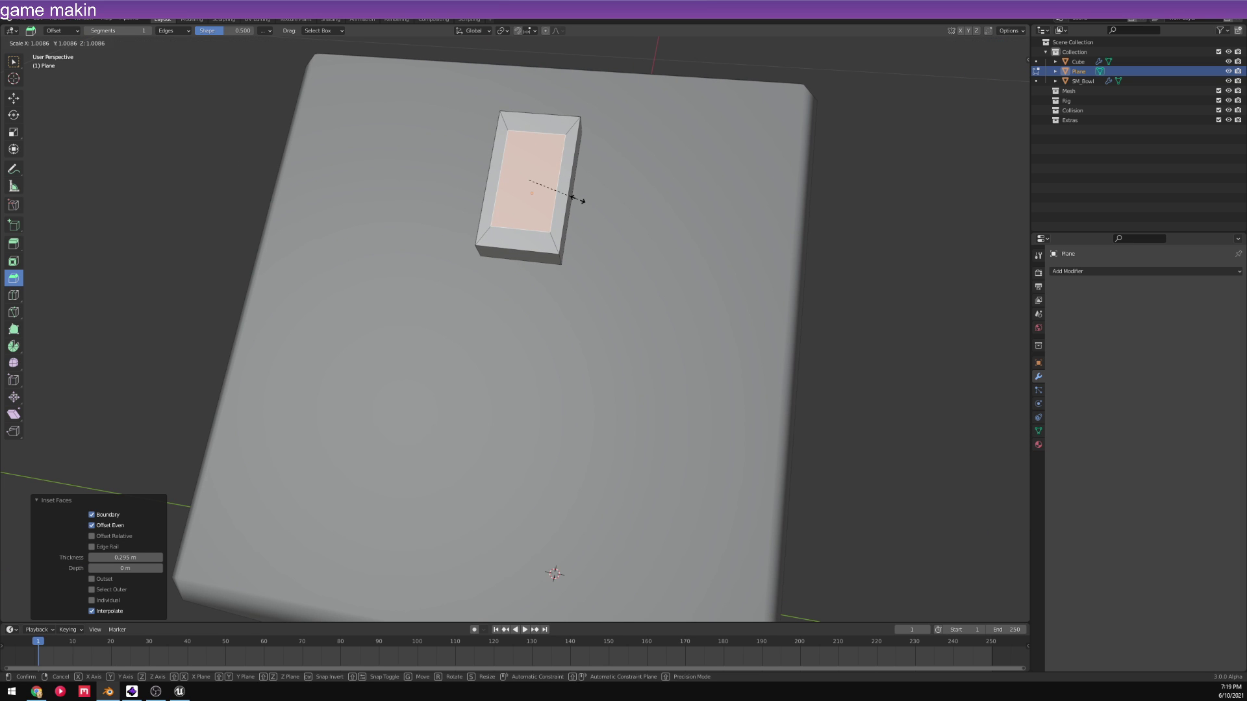
key(y)
click(571, 195)
key(s)
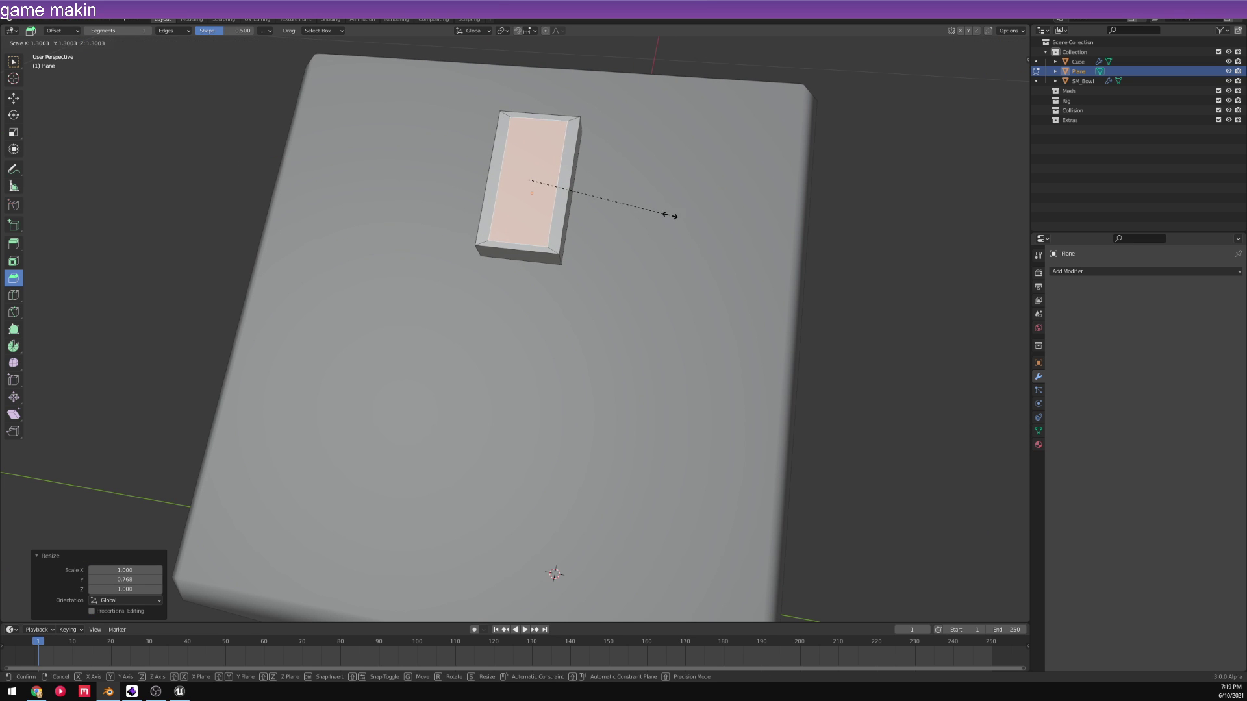
click(672, 216)
- Extrude the inset face about 0.0024 m inward to recess it into the slab
middle_drag(672, 217, 465, 200)
key(e)
click(513, 202)
scroll(523, 199, up, 1)
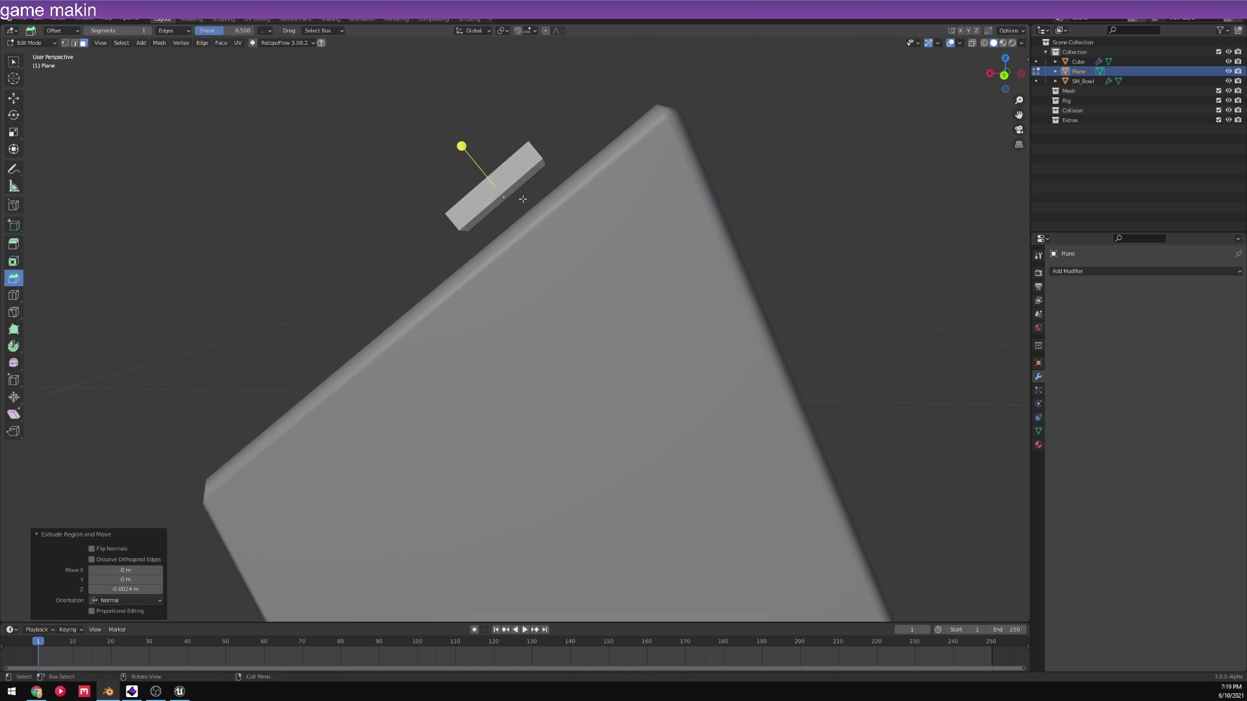
- Delete the face on the underside of the slab
click(513, 187)
key(x)
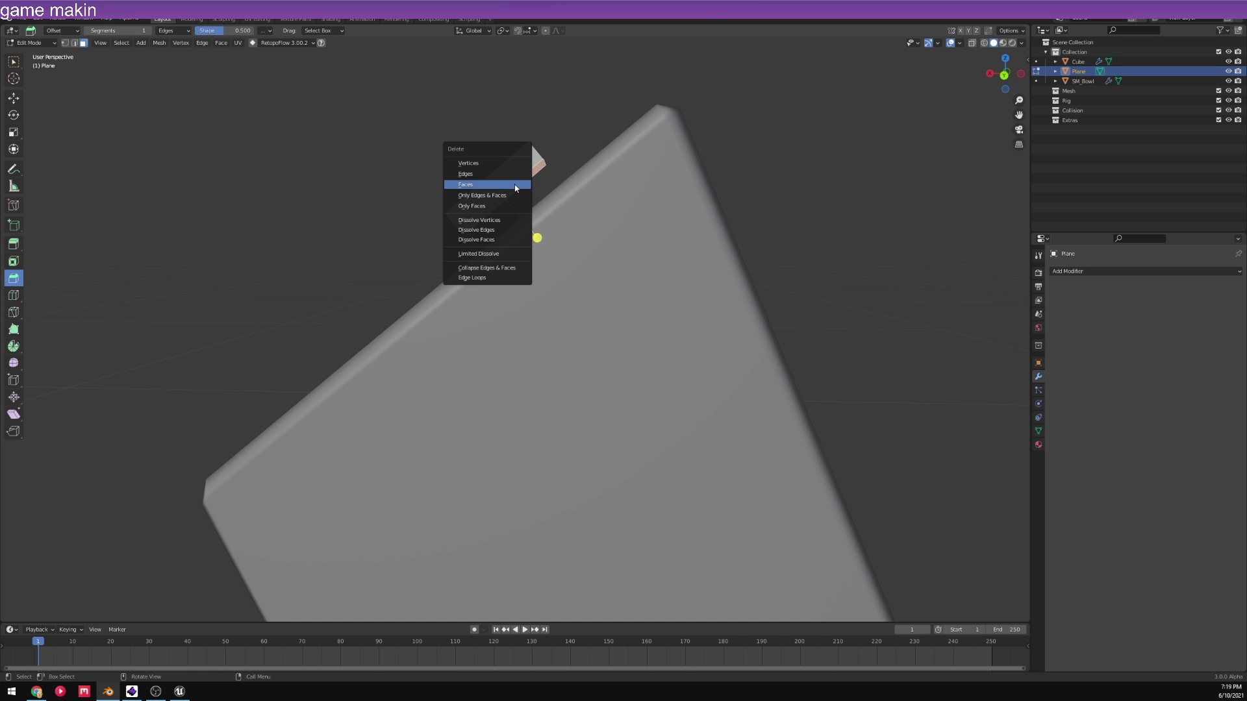
click(515, 188)
mouse_move(515, 188)
middle_down()
mouse_move(626, 207)
mouse_move(555, 237)
mouse_move(581, 211)
mouse_move(643, 212)
mouse_move(490, 208)
mouse_move(533, 195)
middle_up()
- Move the whole recessed frame in the back view so it rests on the block's sloped top
key(a)
click(1006, 76)
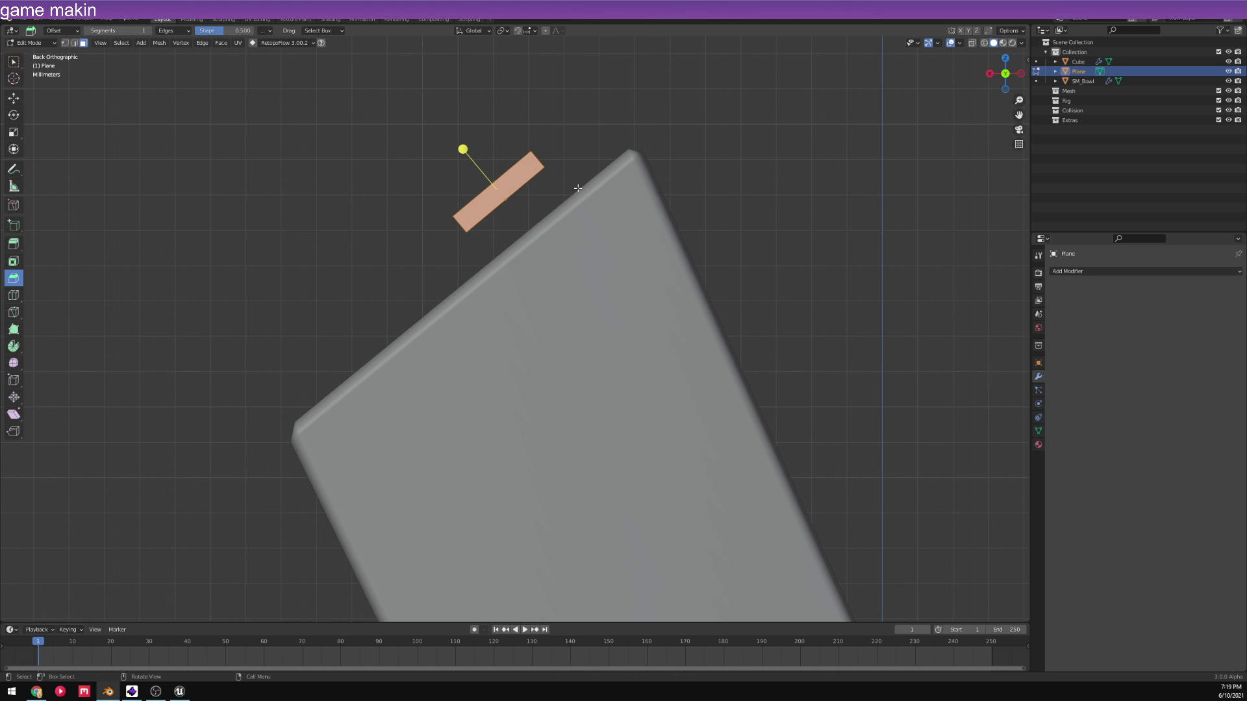
key(g)
click(624, 208)
middle_drag(624, 209, 709, 254)
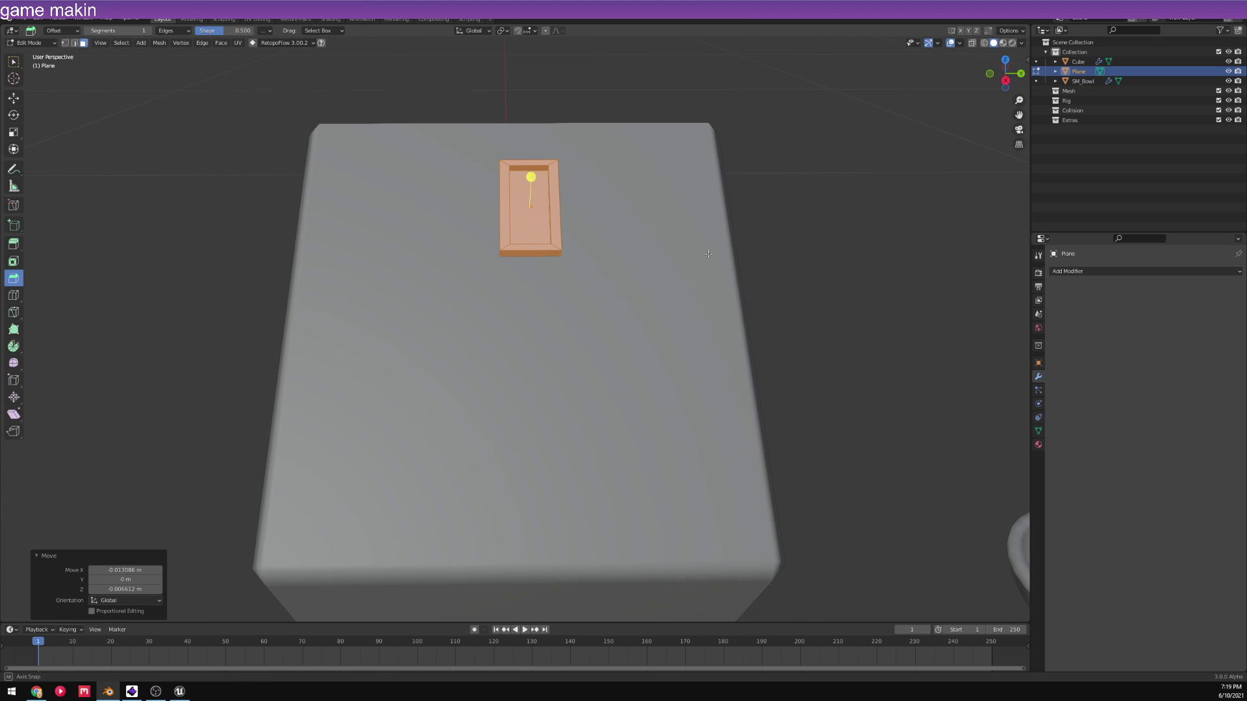
- Move the frame along positive global Y, toward the bowl-side edge of the sloped top
key(g)
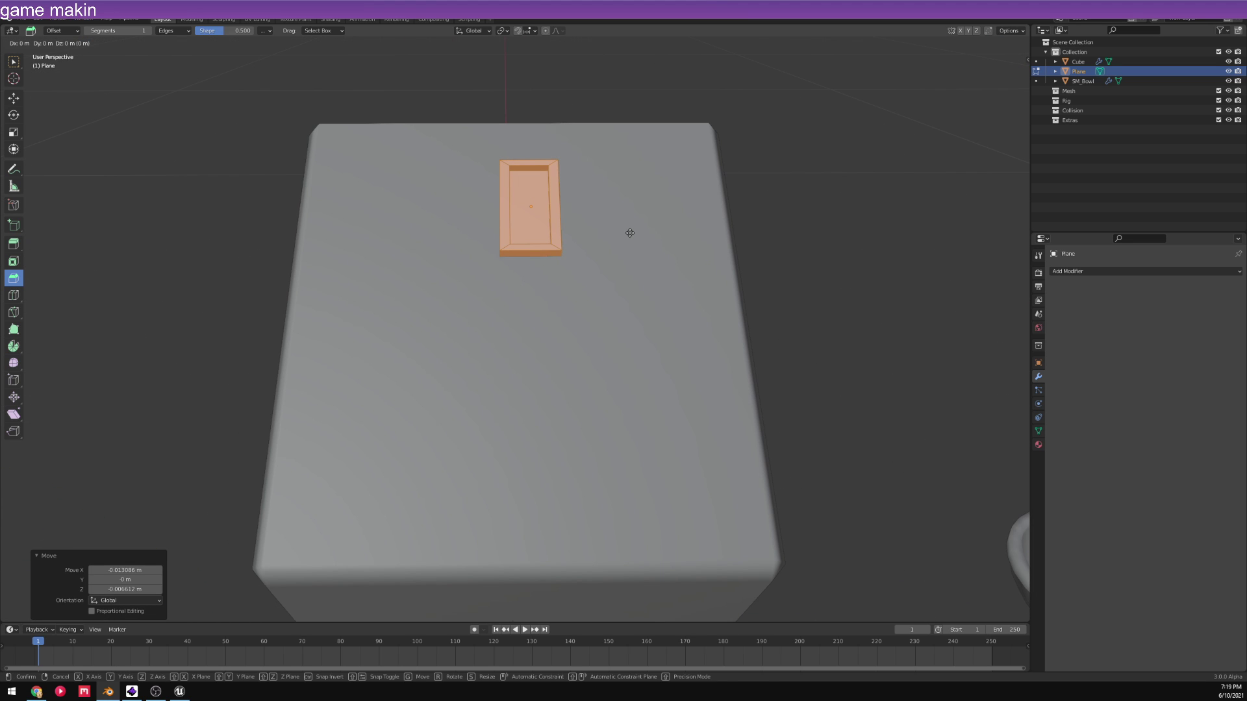
key(y)
click(742, 236)
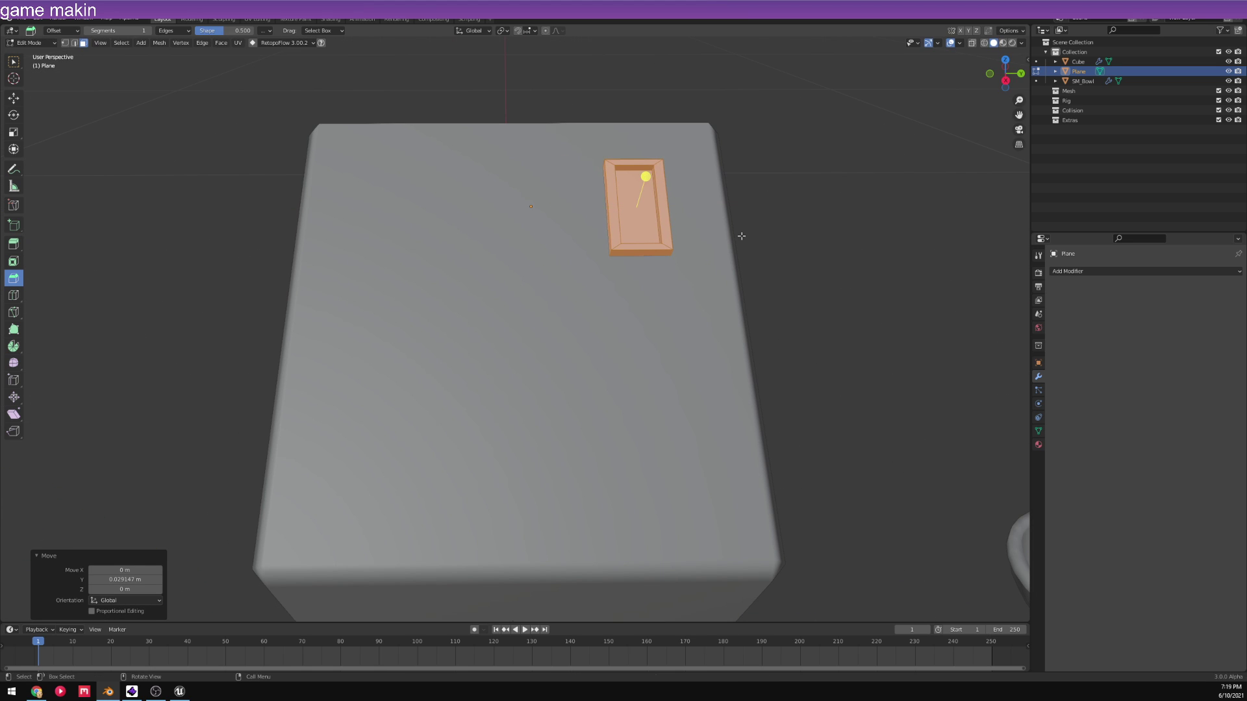
key(g)
key(x)
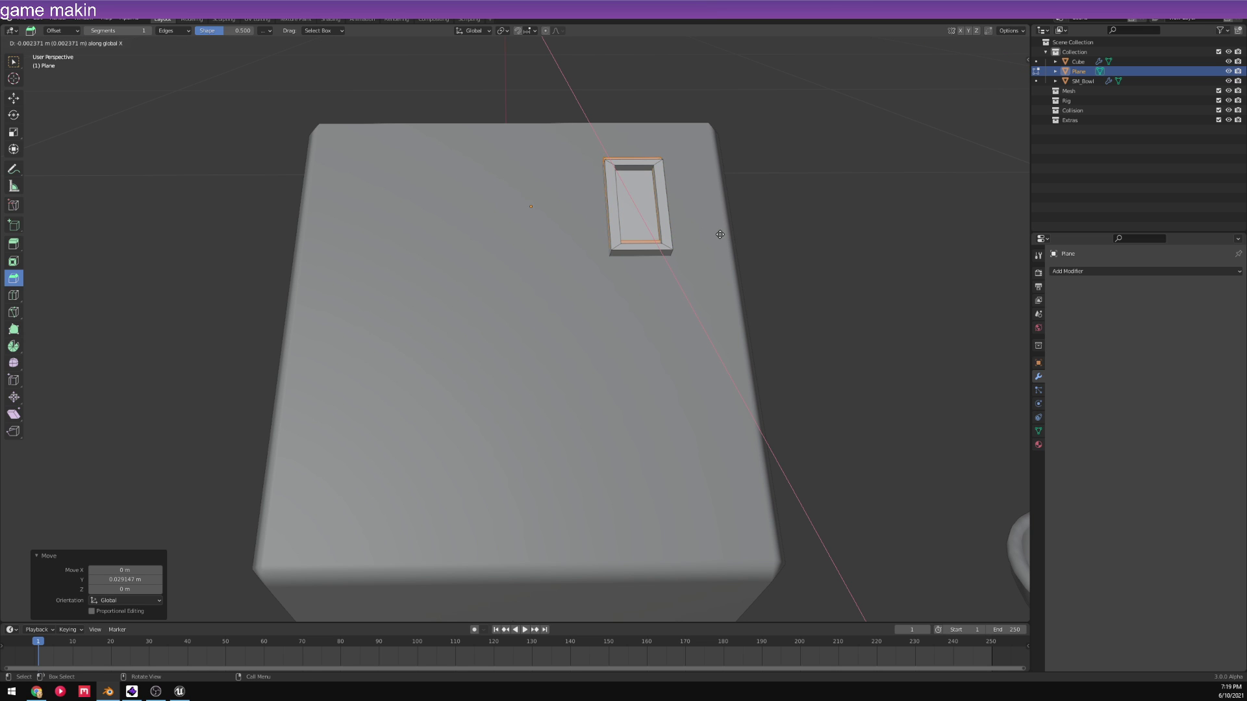
right_click(720, 235)
- Duplicate the frame about 0.031 m along negative Y and scale the copy along Y by about 0.52
key(shift+d)
key(y)
click(536, 172)
key(s)
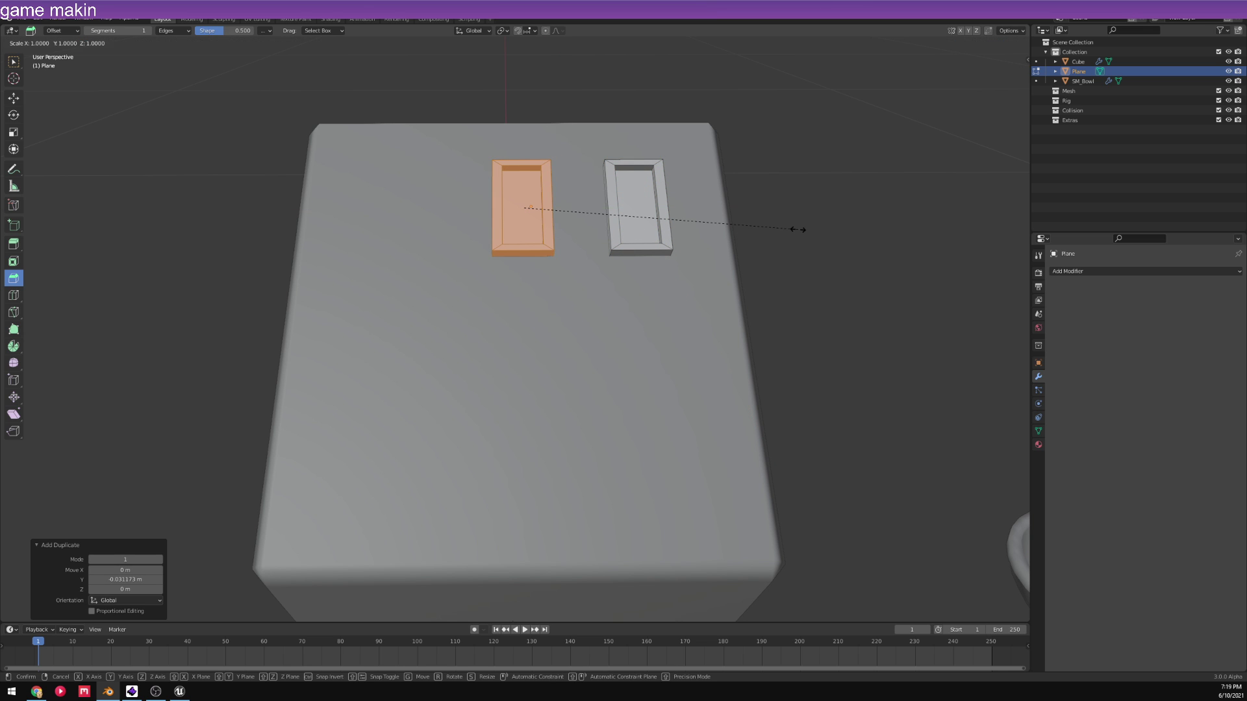
key(y)
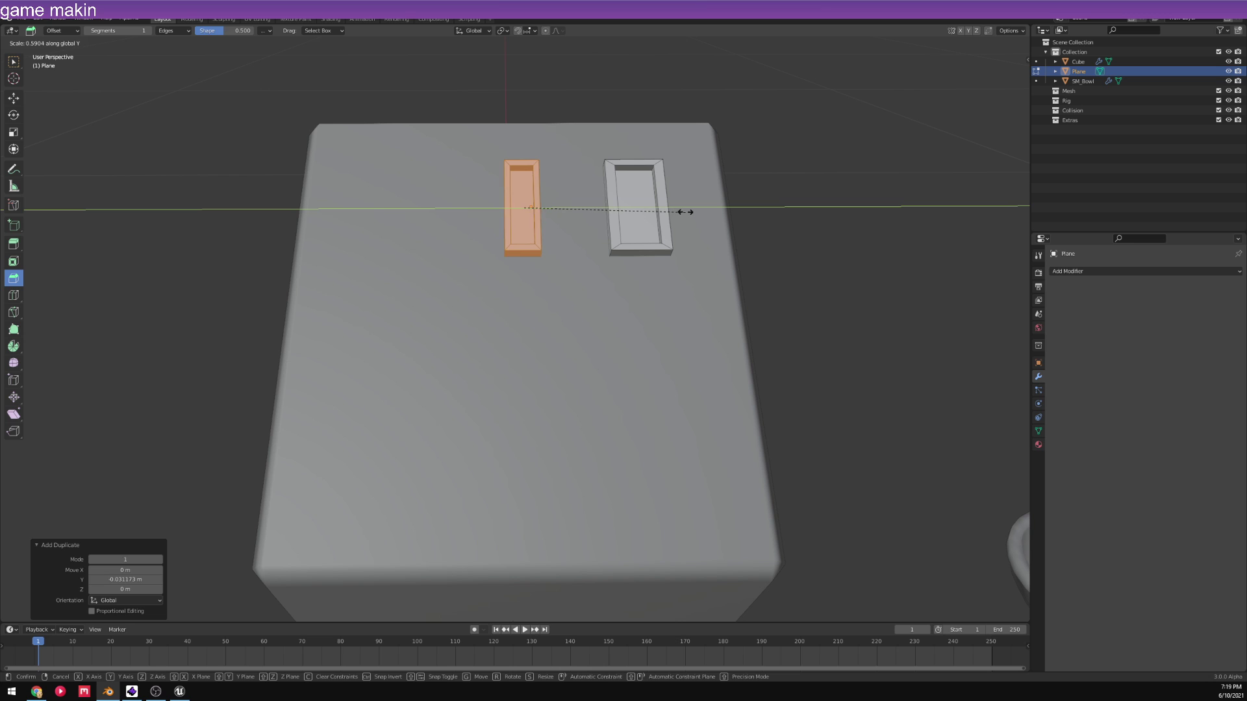
click(664, 204)
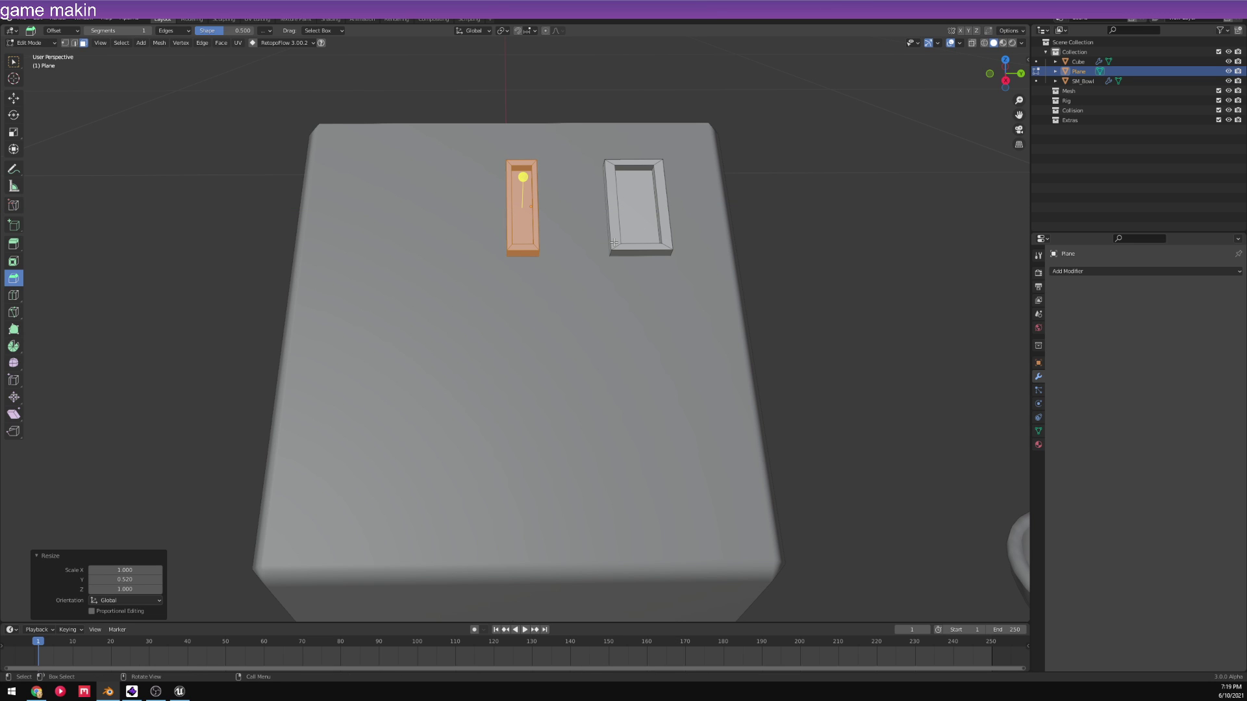
- Duplicate the narrow frame about 0.026 m farther along negative Y
key(shift+d)
key(y)
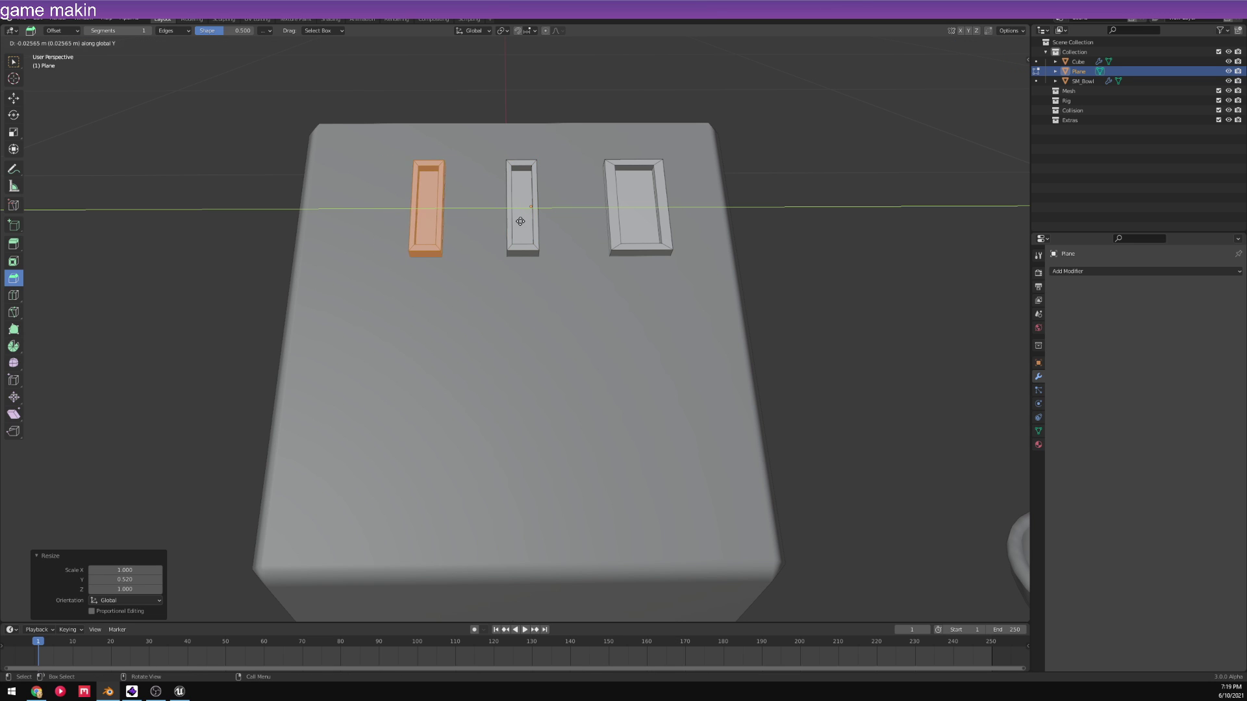
click(518, 200)
- Select both narrow frames with their linked geometry and move them about 0.015 m along negative Y
shift+click(522, 208)
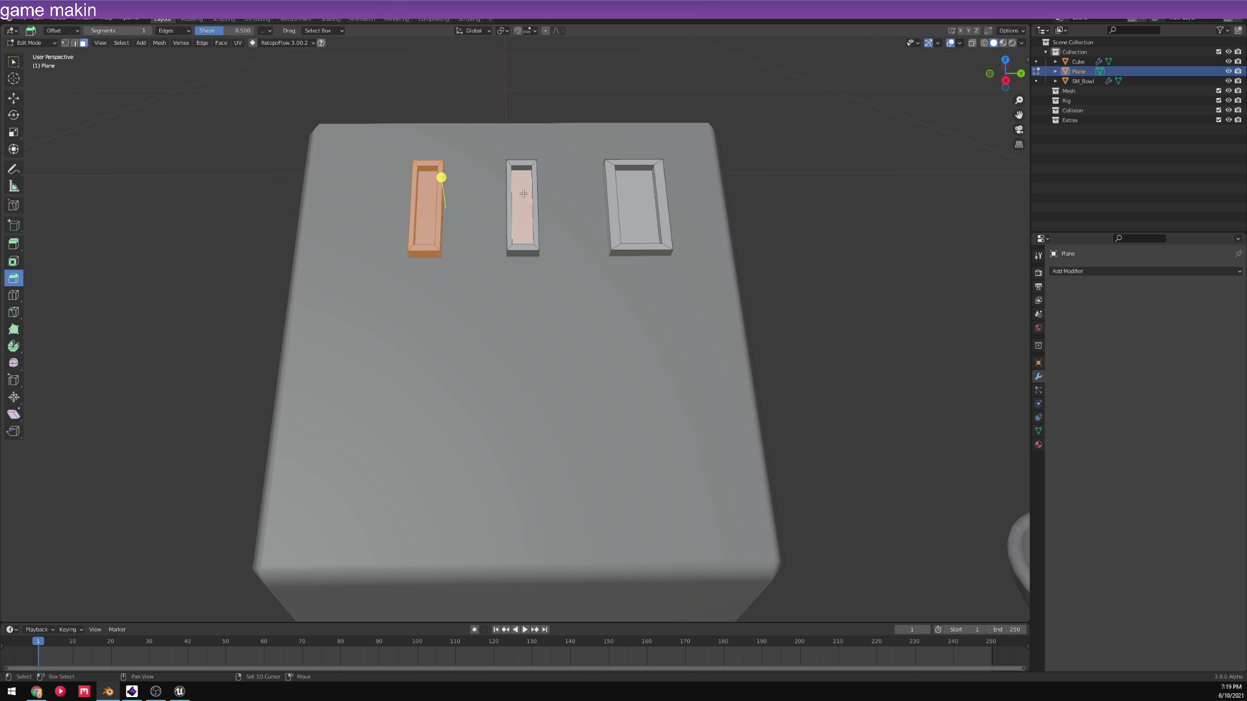
key(ctrl+l)
key(g)
key(y)
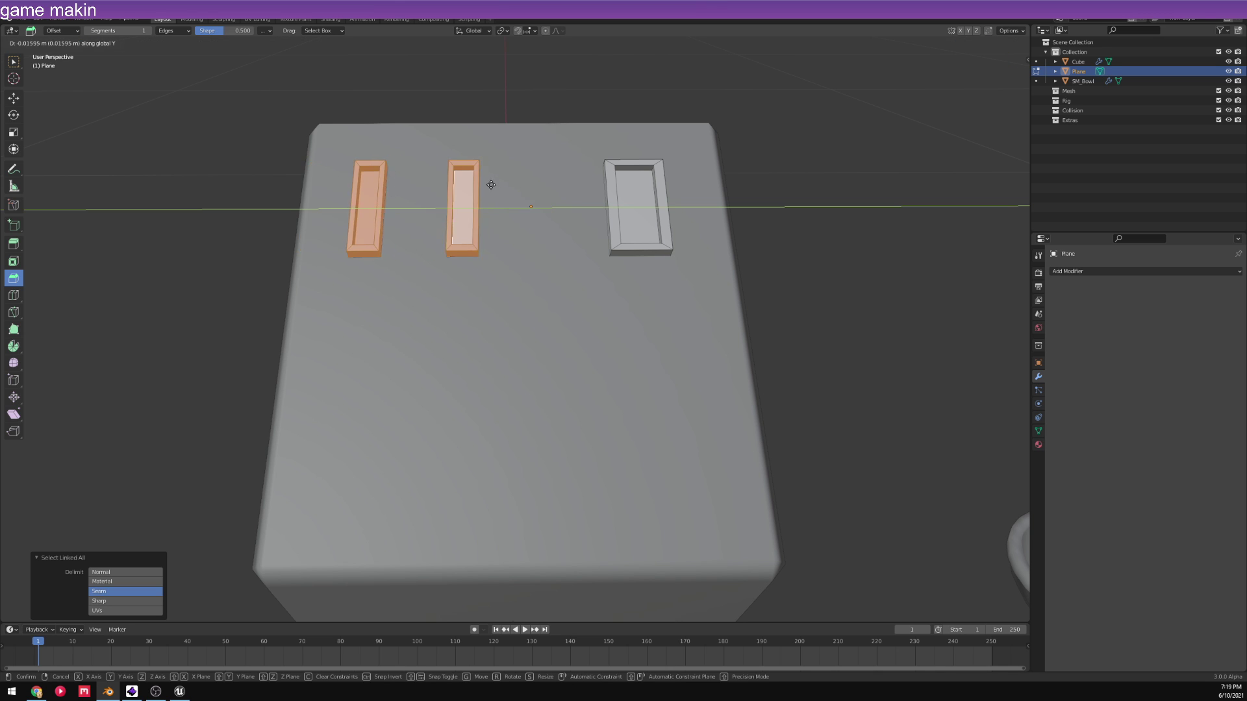
click(494, 178)
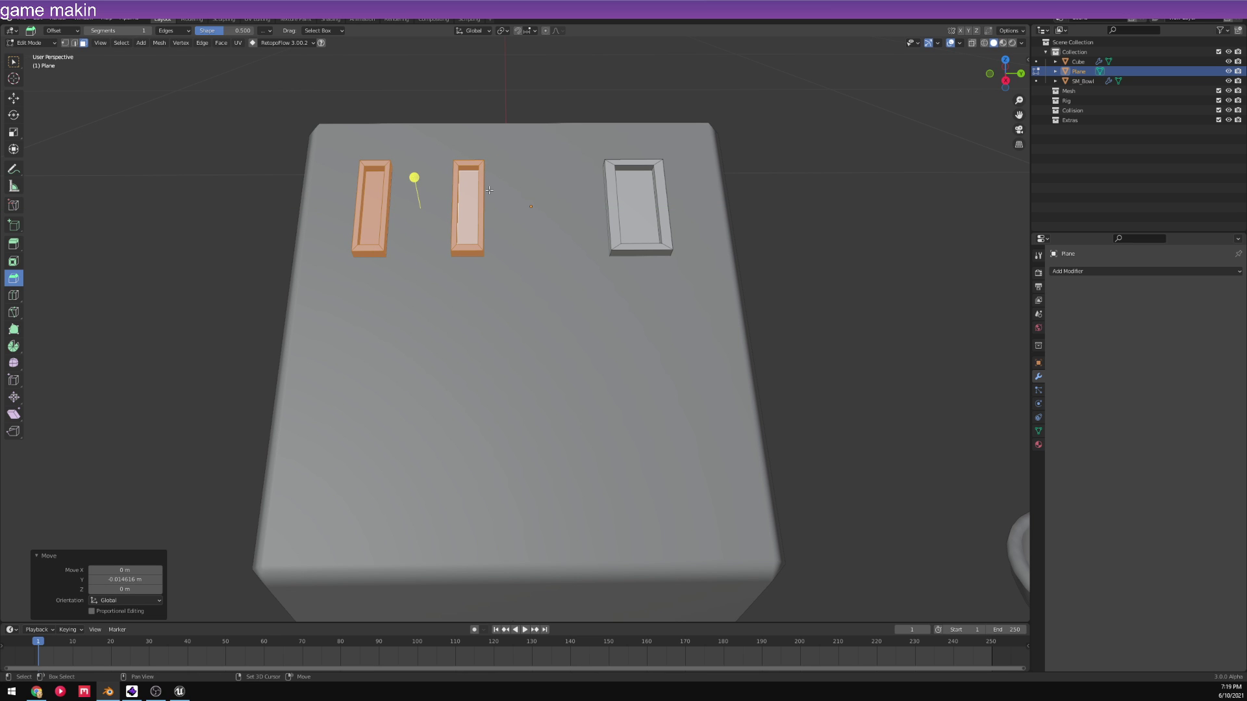
- Duplicate the two narrow frames along X and seat the copies on the slope as a lower row
key(shift+d)
key(y)
key(x)
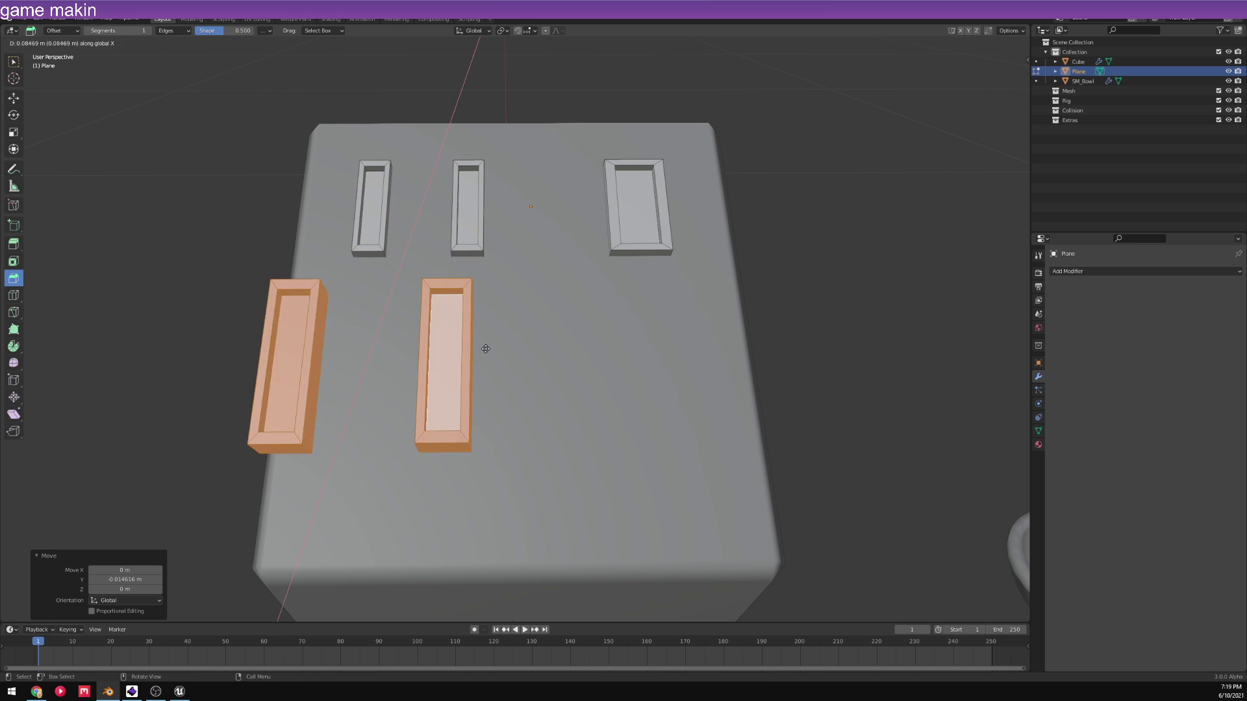
click(500, 282)
middle_drag(500, 282, 735, 209)
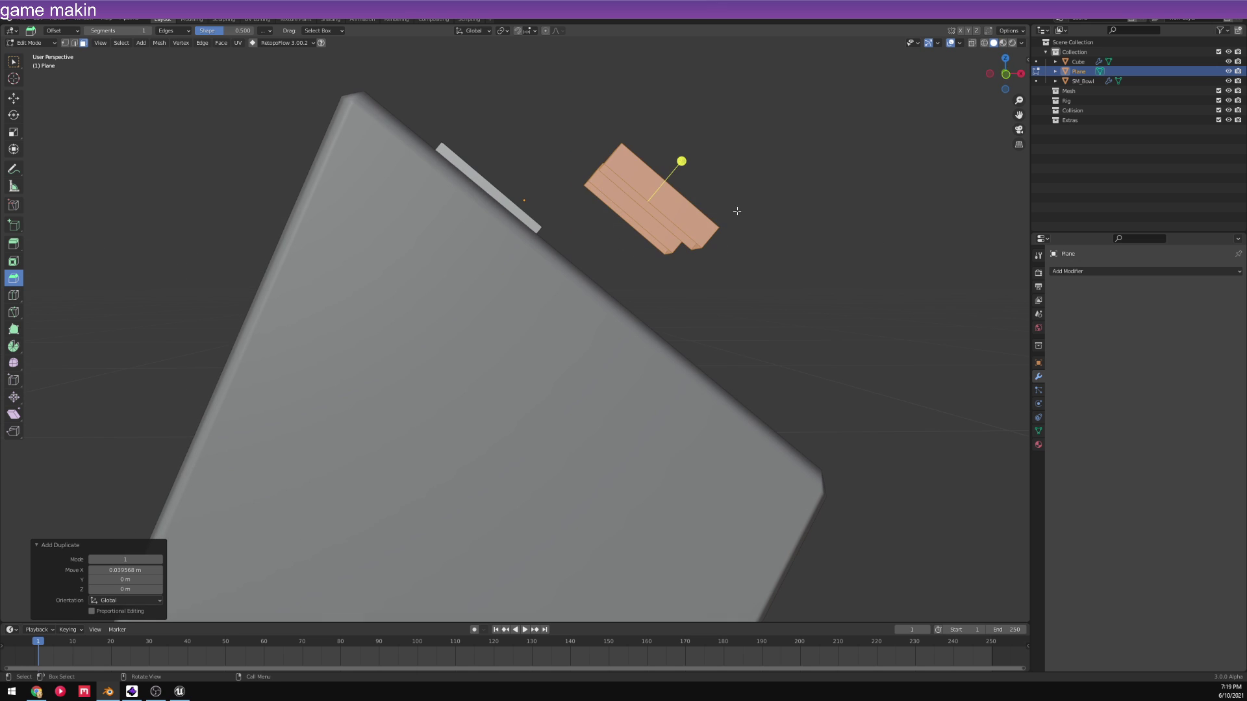
click(1005, 73)
key(g)
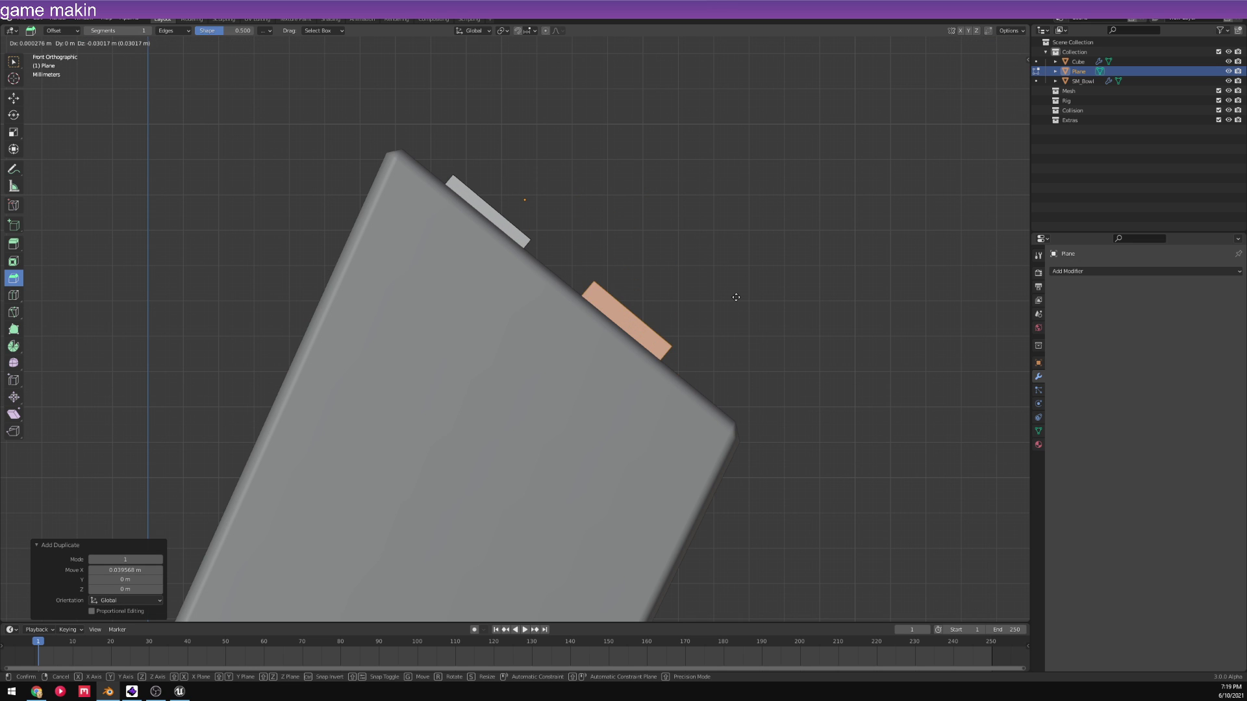
click(741, 302)
- Duplicate the lower pair of narrow frames about 0.048 m along positive Y to complete a row of four
middle_drag(749, 323, 587, 397)
key(shift+d)
key(y)
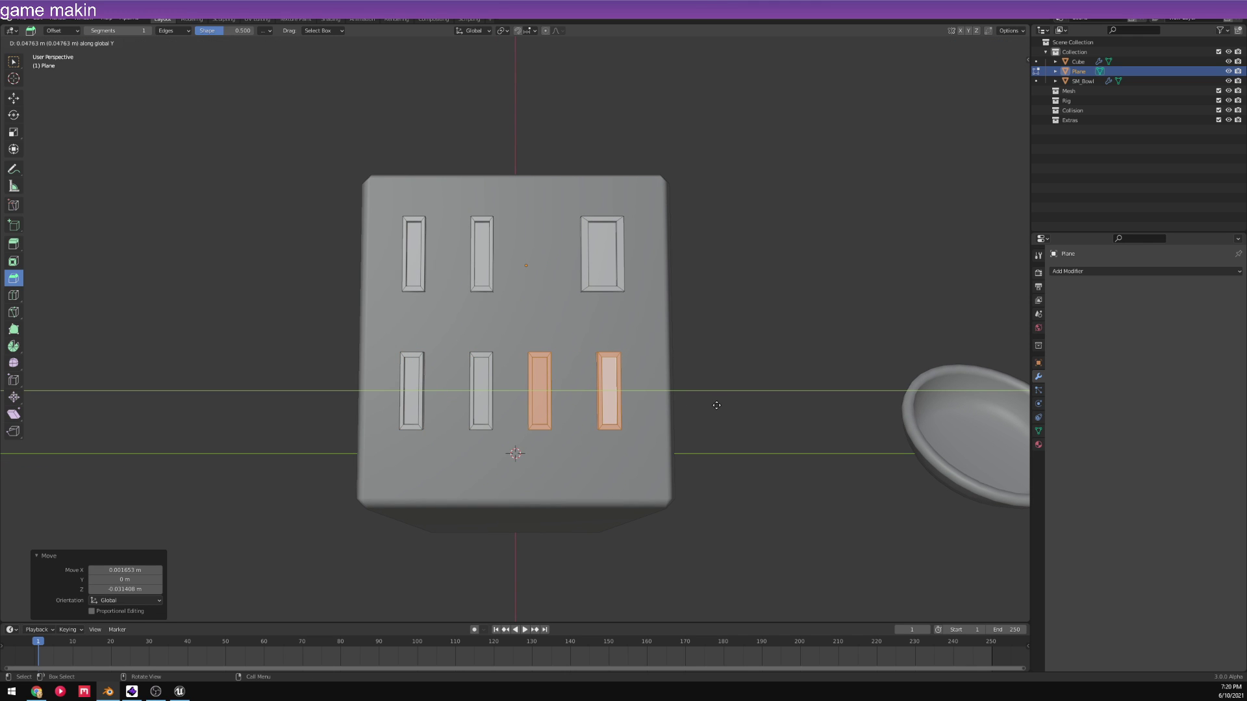
click(716, 406)
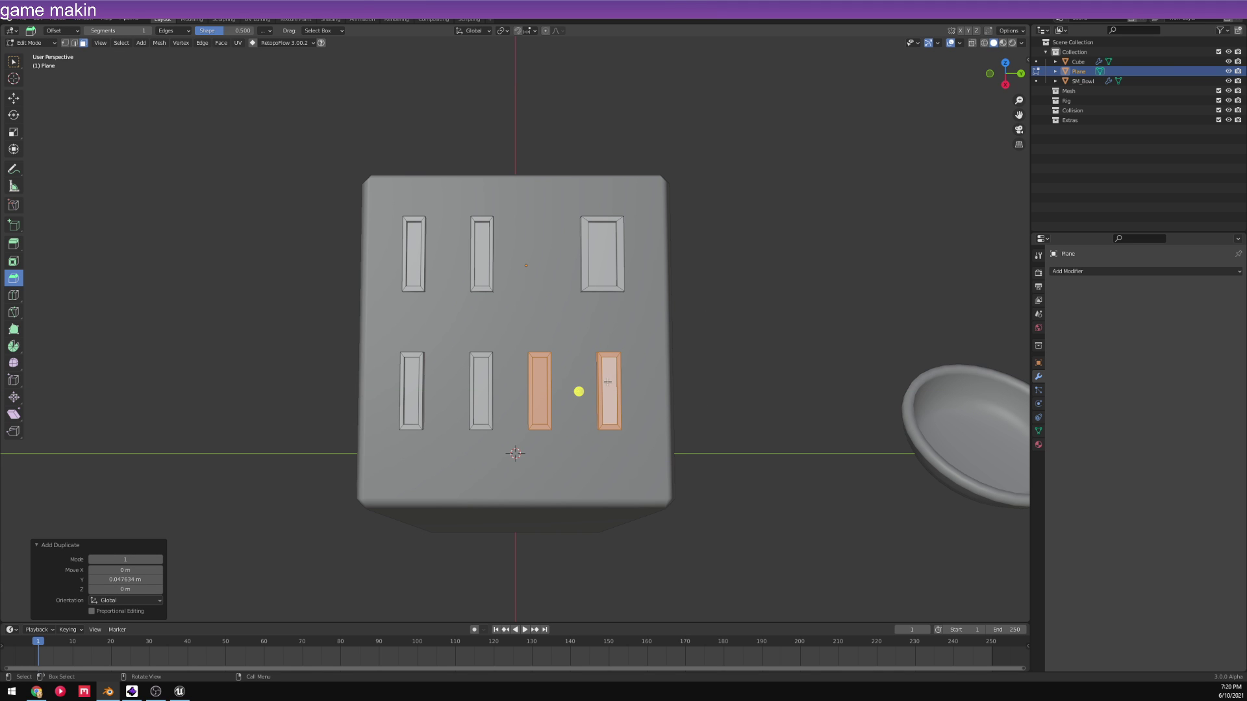
- Examine the frame layout on the block's sloped top in Object Mode, from a distance and close up
key(Tab)
middle_drag(641, 318, 690, 349)
scroll(690, 349, down, 10)
click(678, 309)
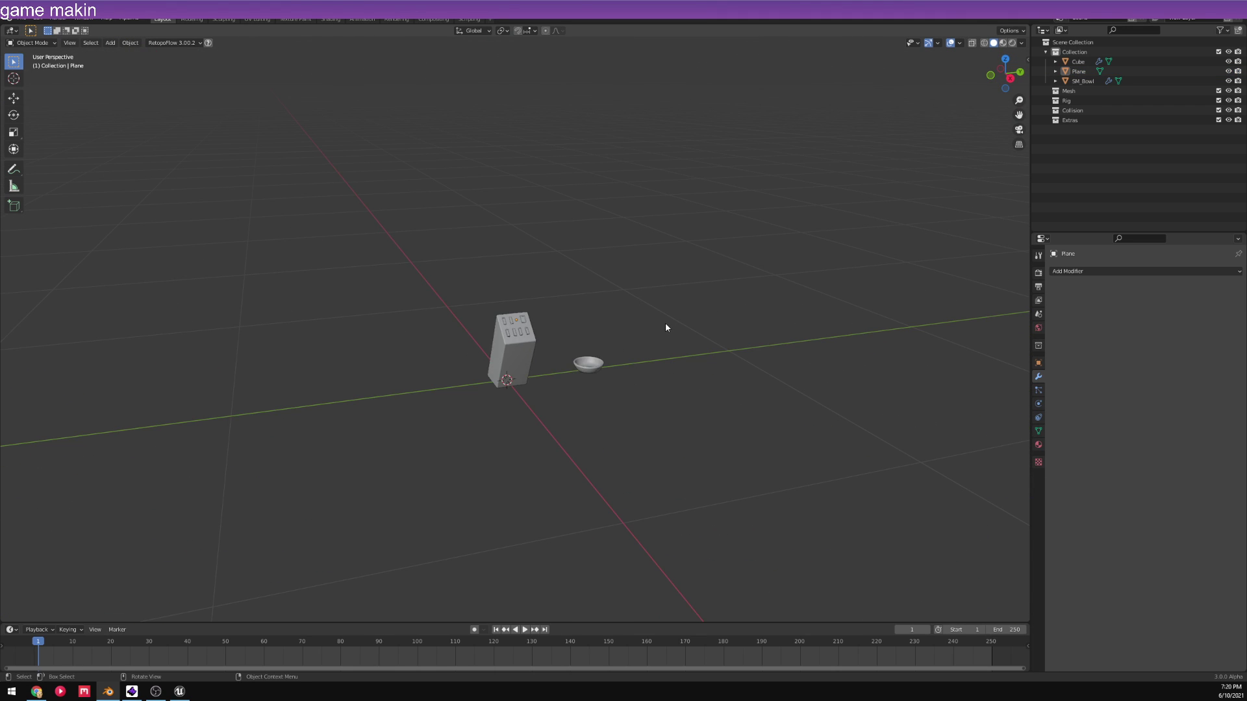
key(Tab)
key(Tab)
middle_drag(606, 351, 519, 322)
scroll(520, 321, up, 6)
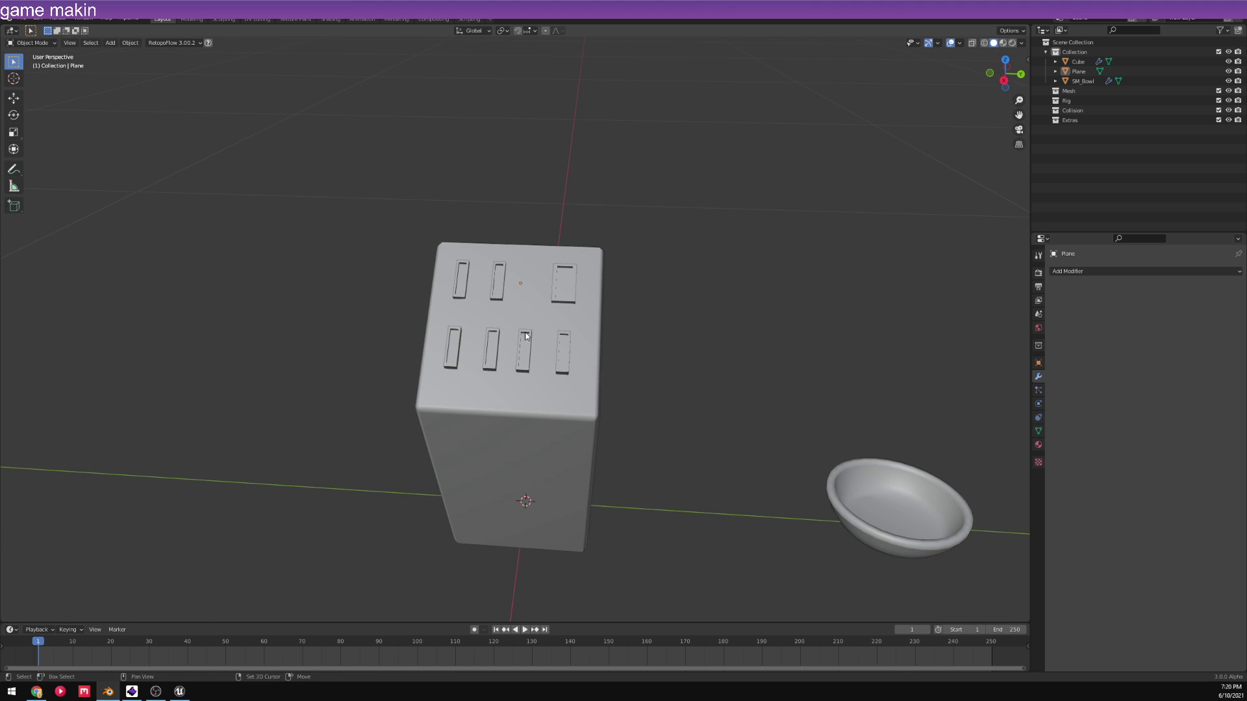
- Select all geometry of the frames object in Edit Mode and give it a new material named Metal
key(Tab)
scroll(511, 287, up, 4)
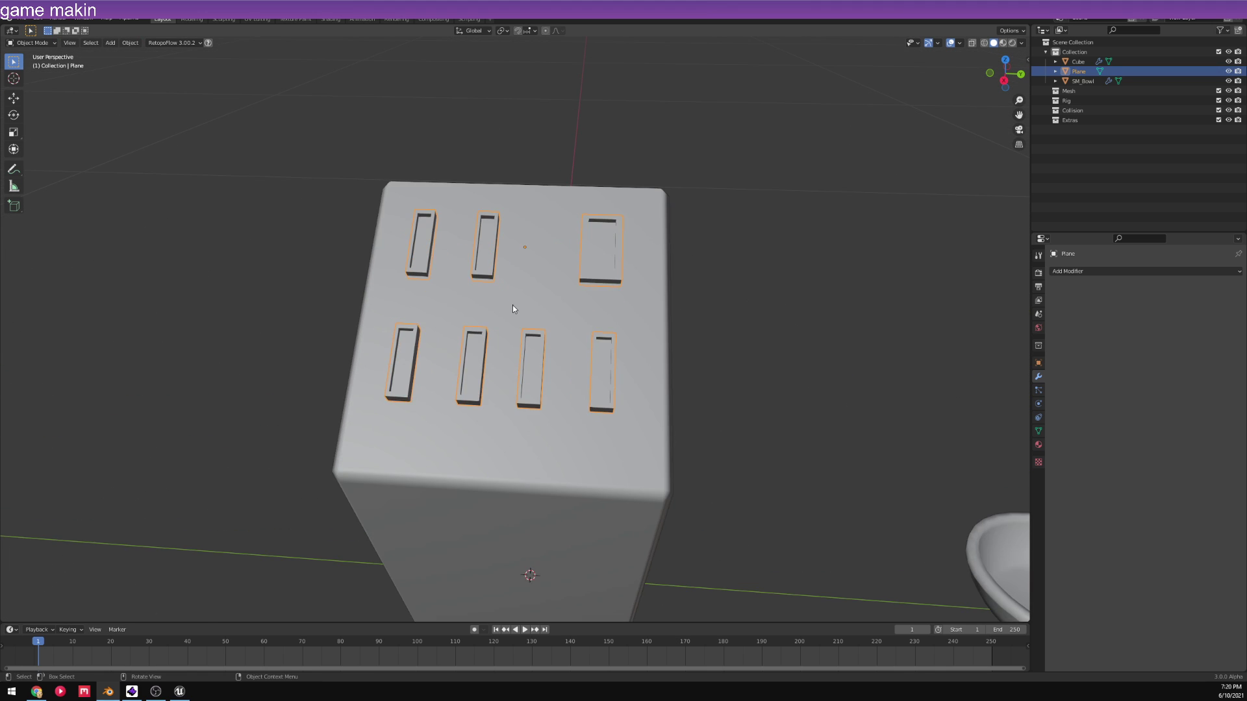
scroll(580, 277, up, 3)
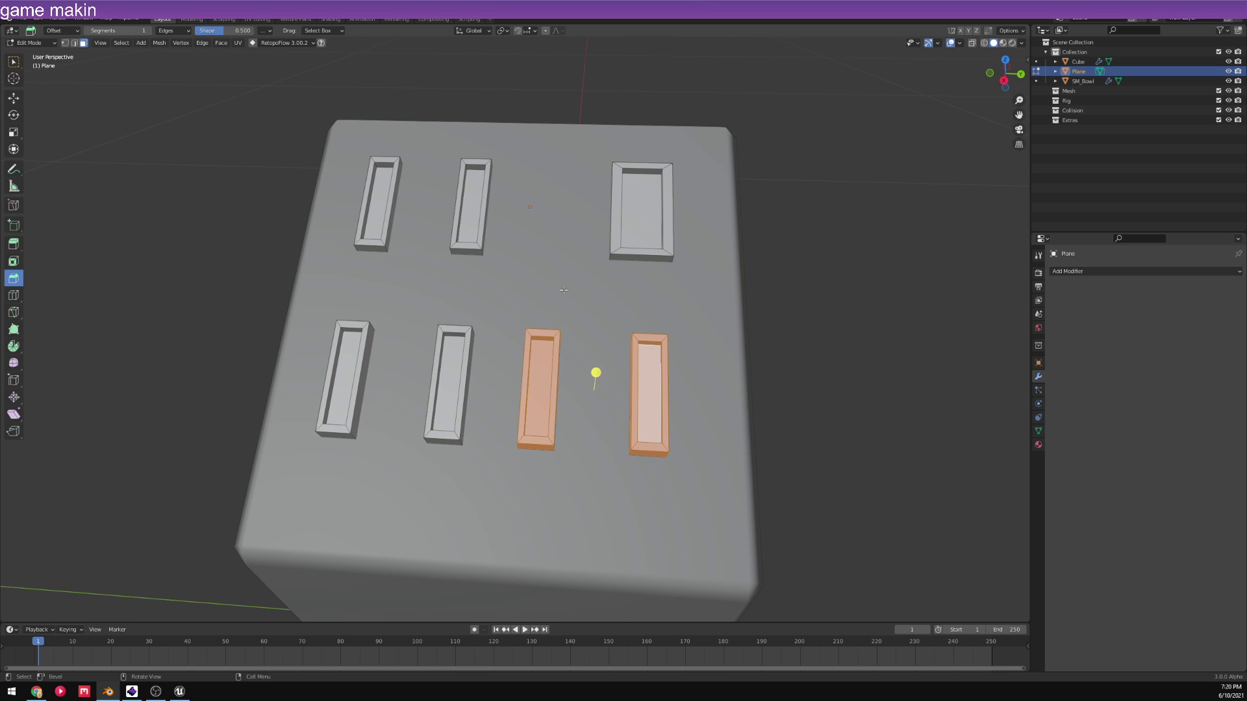
key(a)
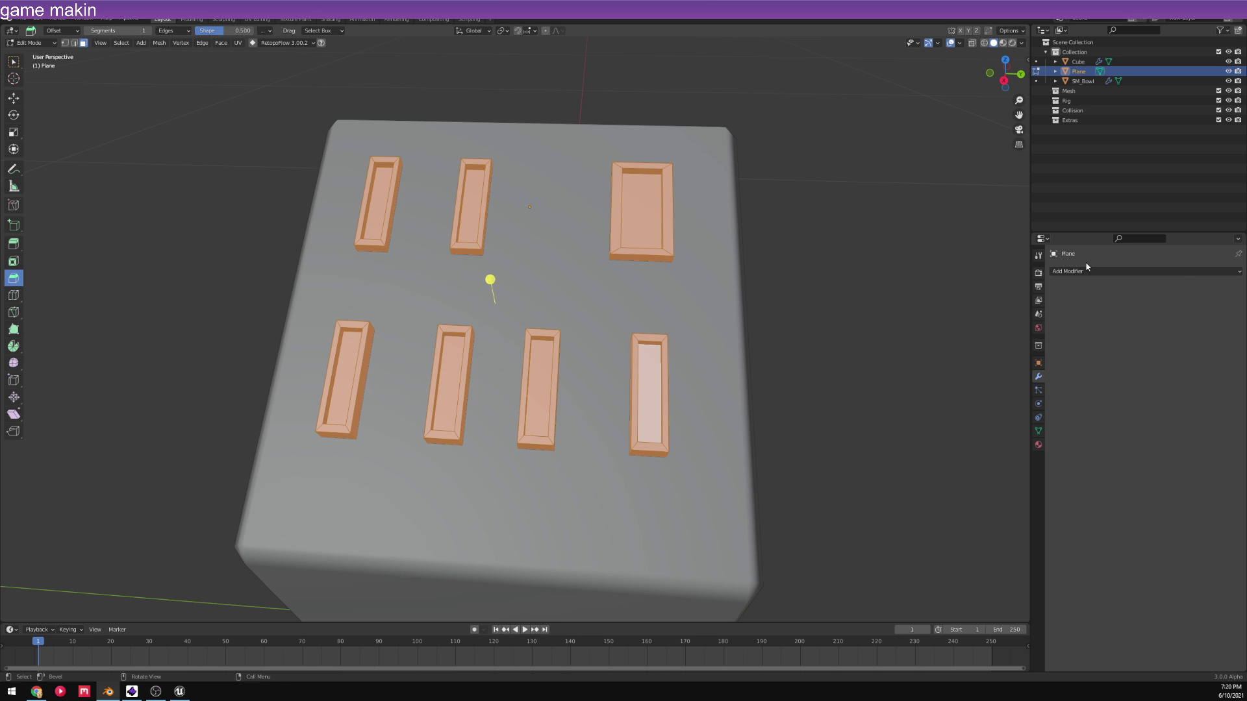
click(1039, 445)
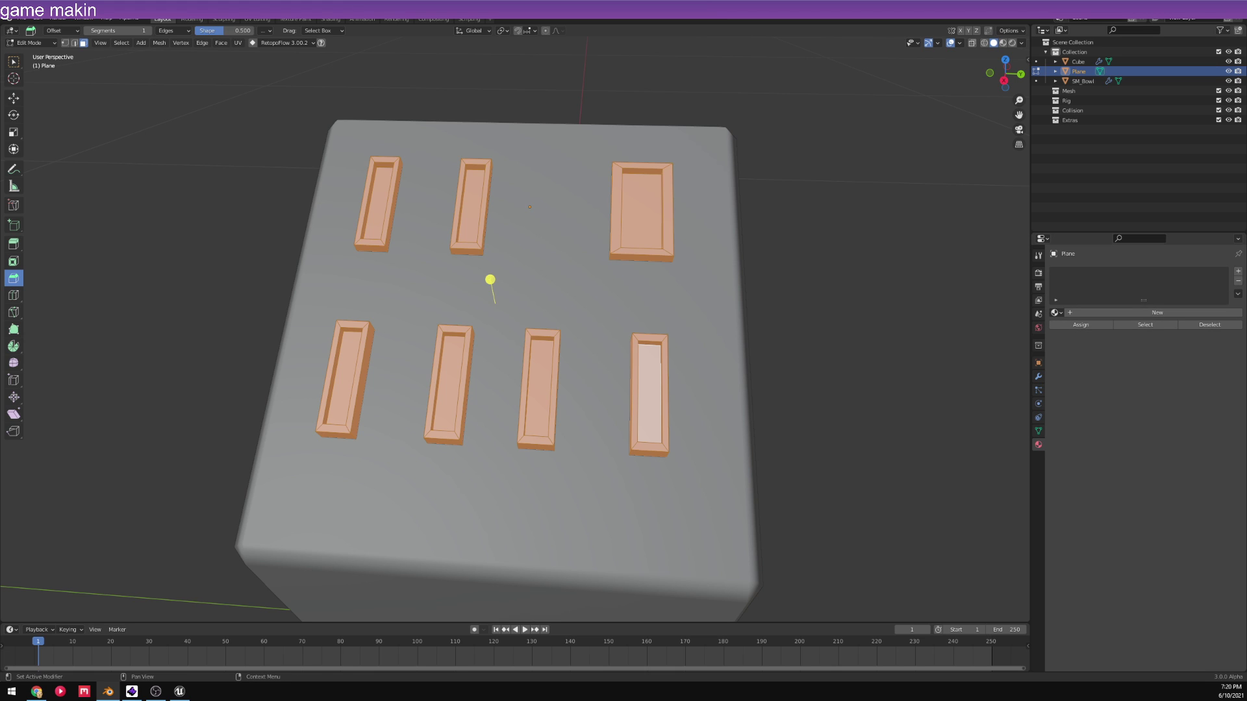
click(1238, 270)
click(1137, 313)
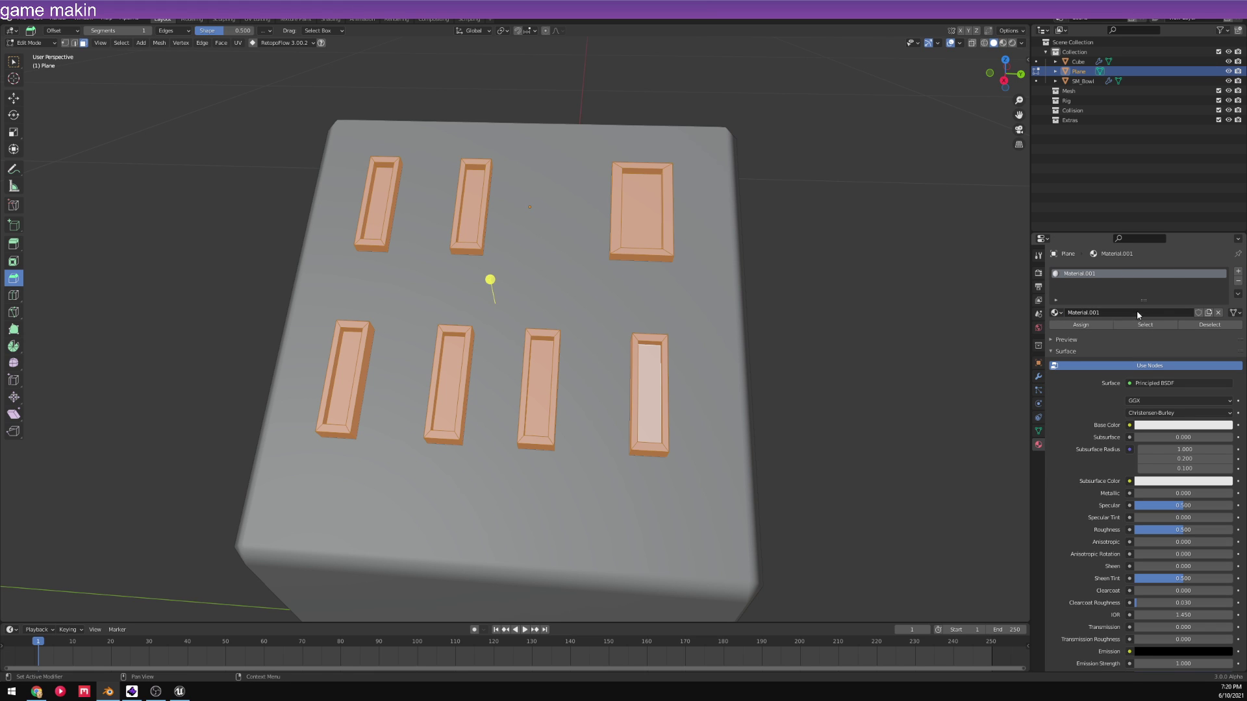
text(Metal)
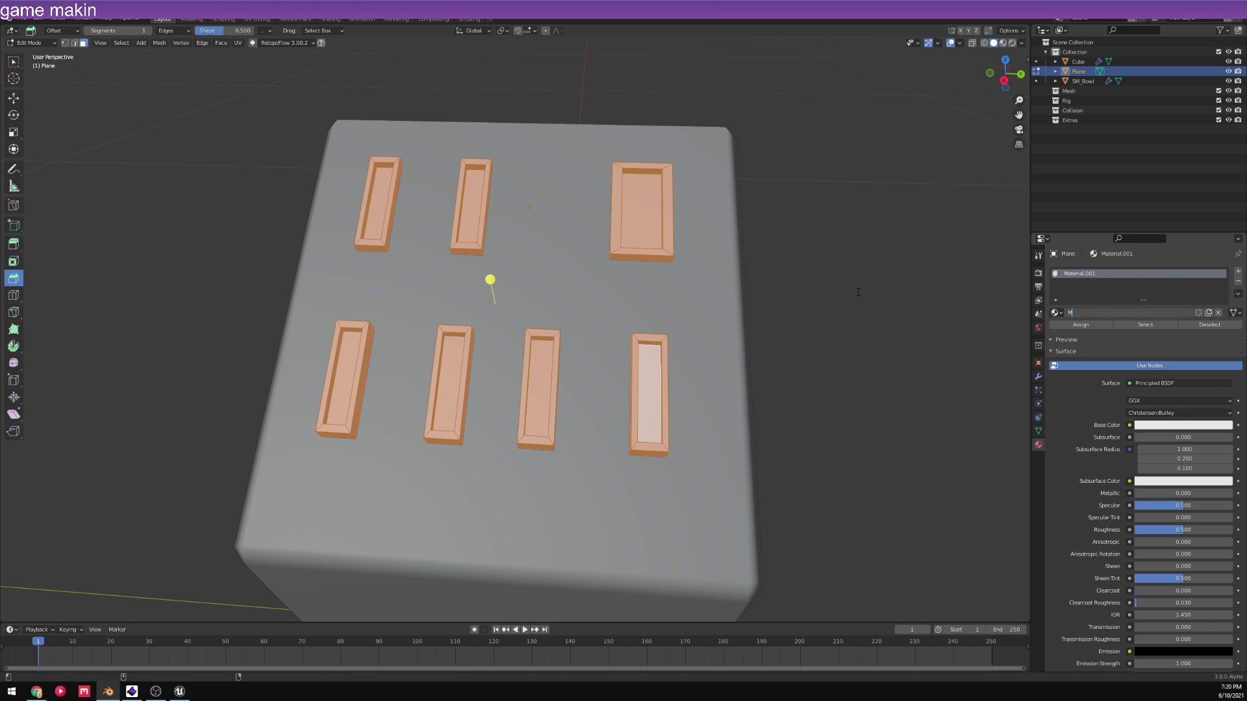
key(Return)
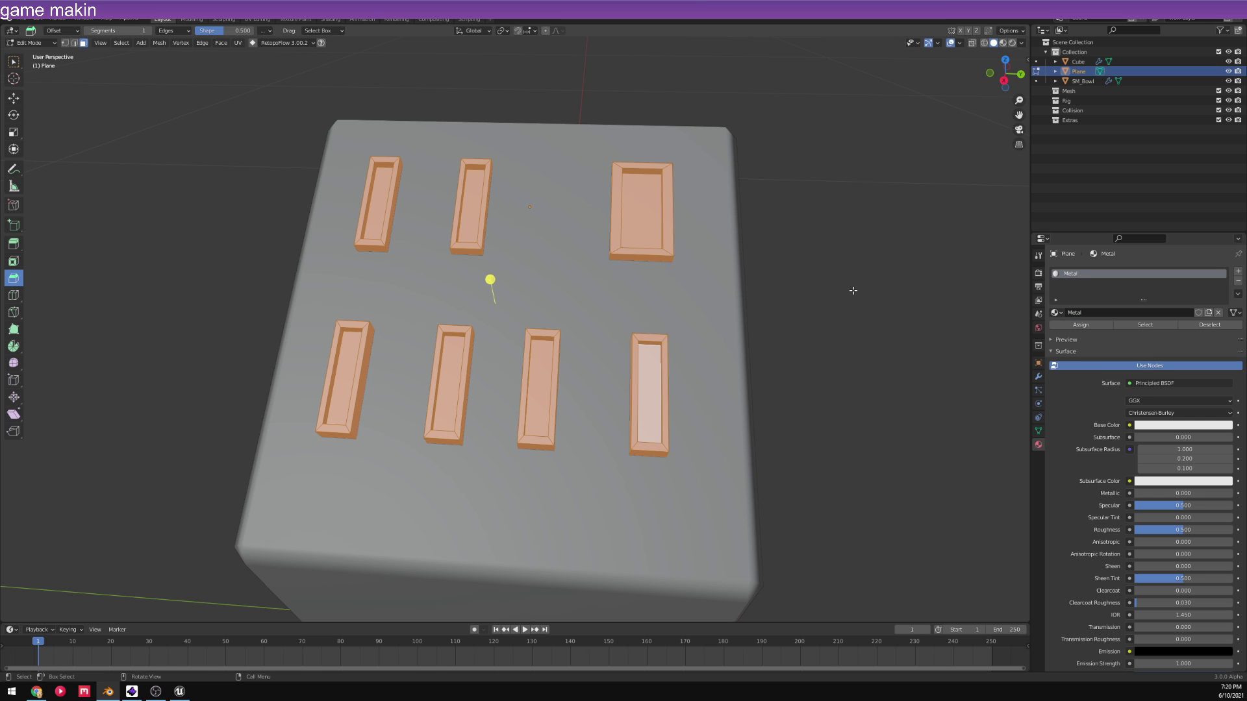
- Return to Object Mode, select the slanted block and rename its material to Main
click(654, 287)
key(Tab)
click(655, 288)
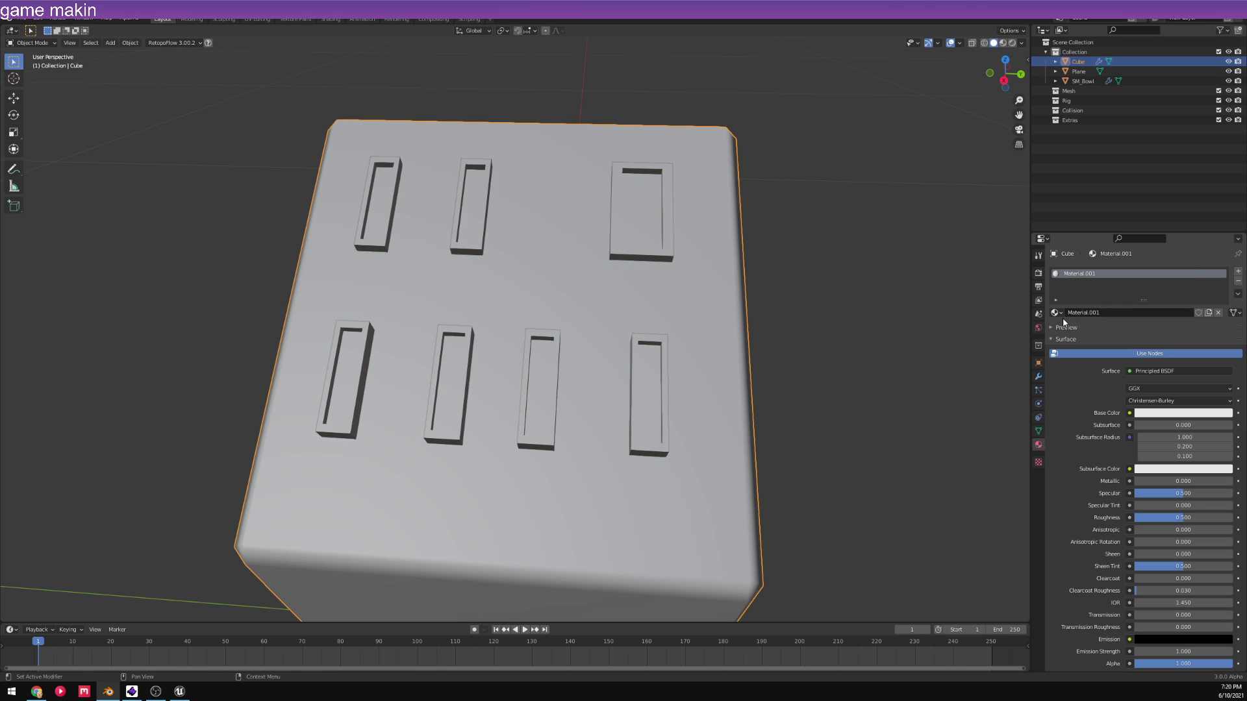
click(1113, 312)
text(Main)
key(Return)
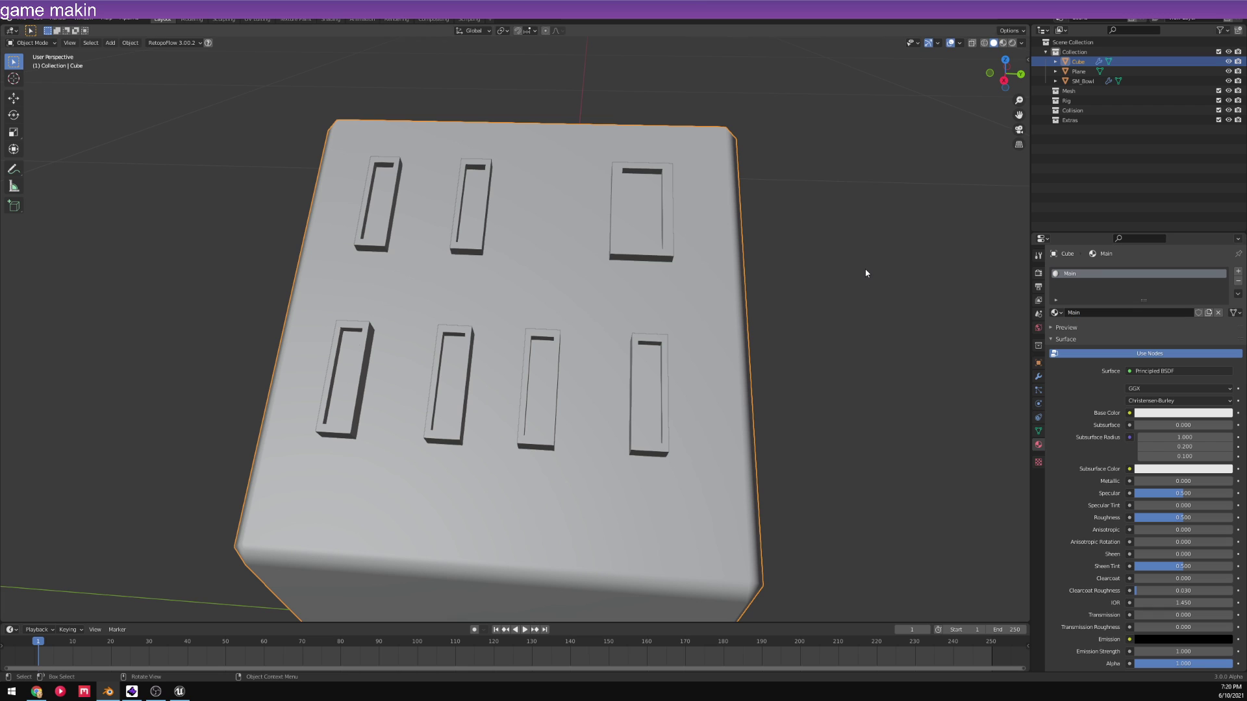
- Check the Metal material on the frames object, then select the block and the frames together in Object Mode
click(652, 236)
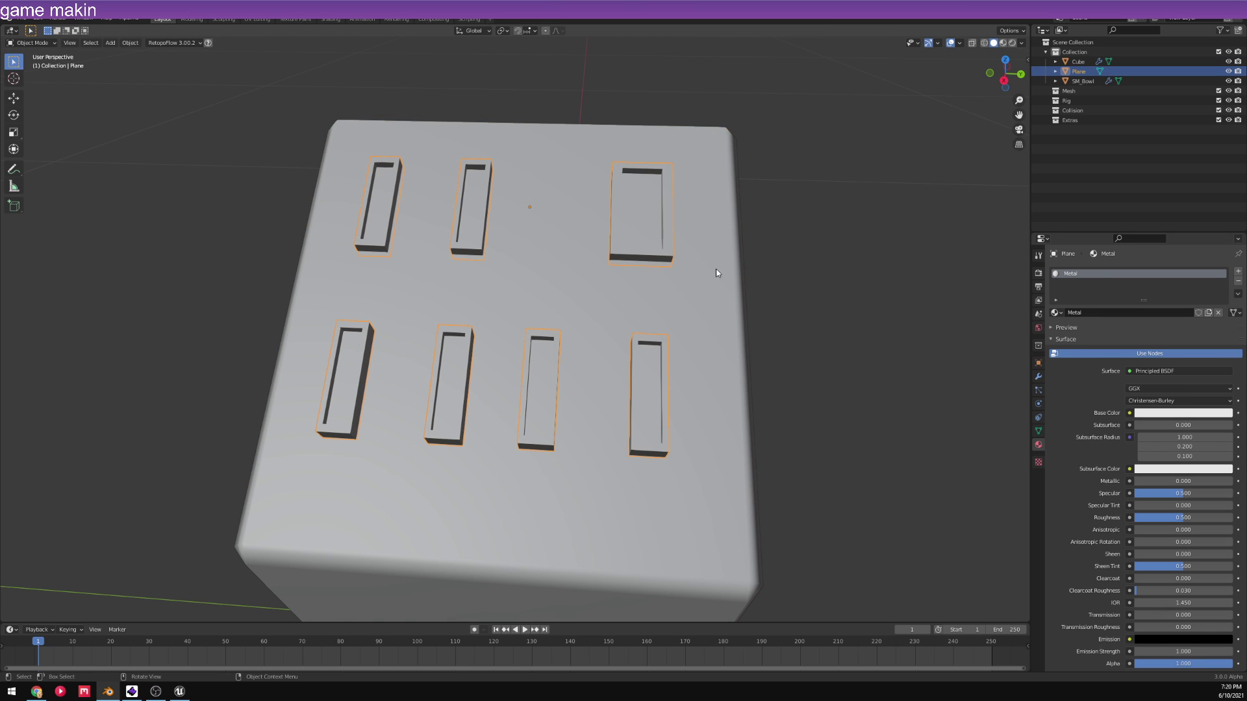
key(Tab)
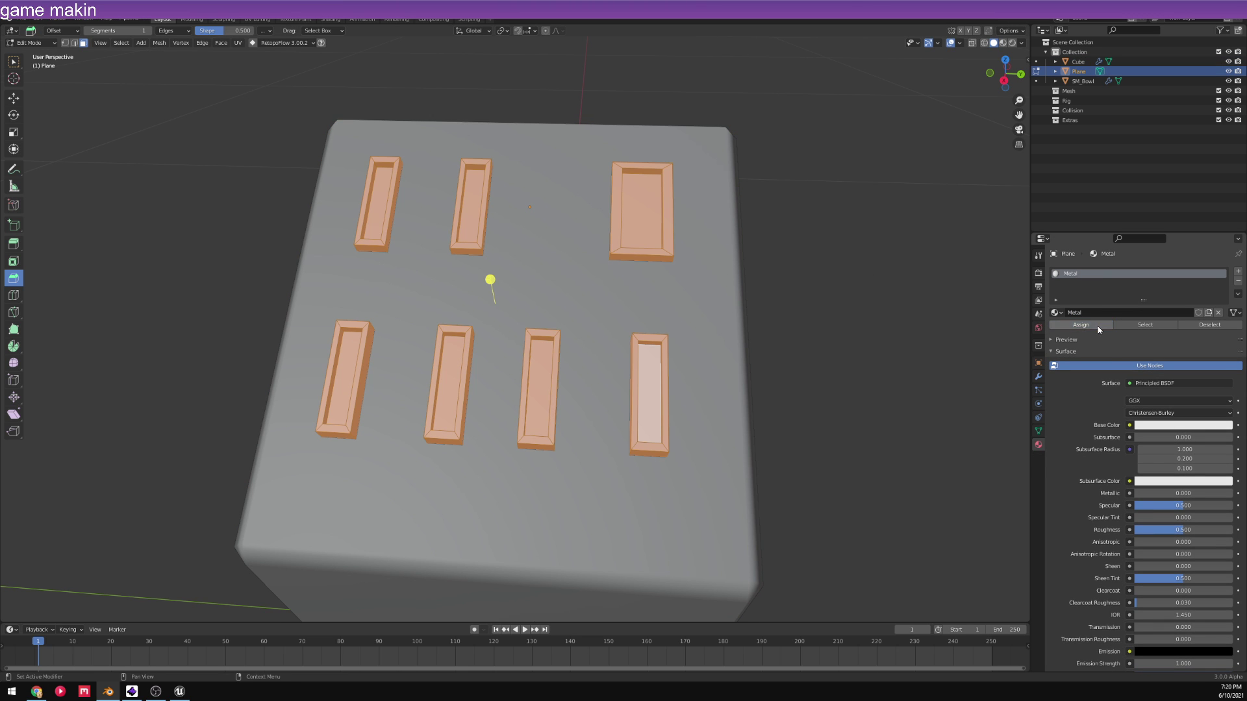
key(Tab)
click(680, 276)
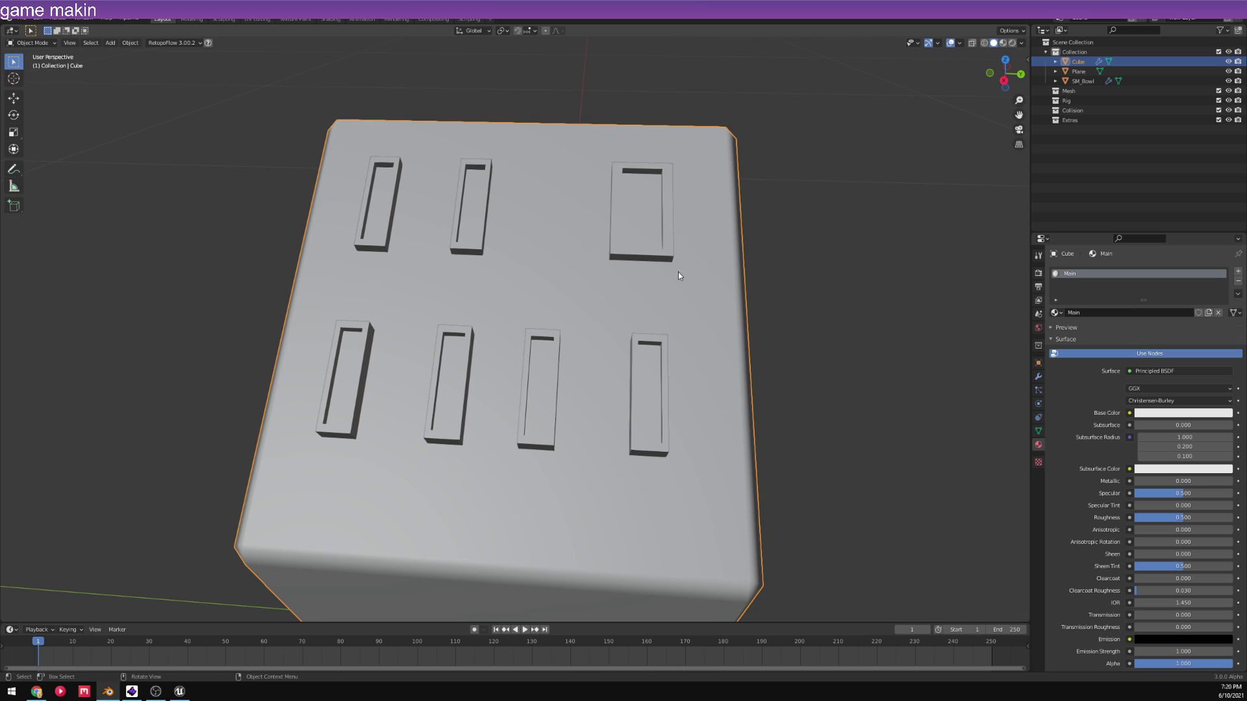
shift+click(640, 362)
scroll(640, 361, down, 6)
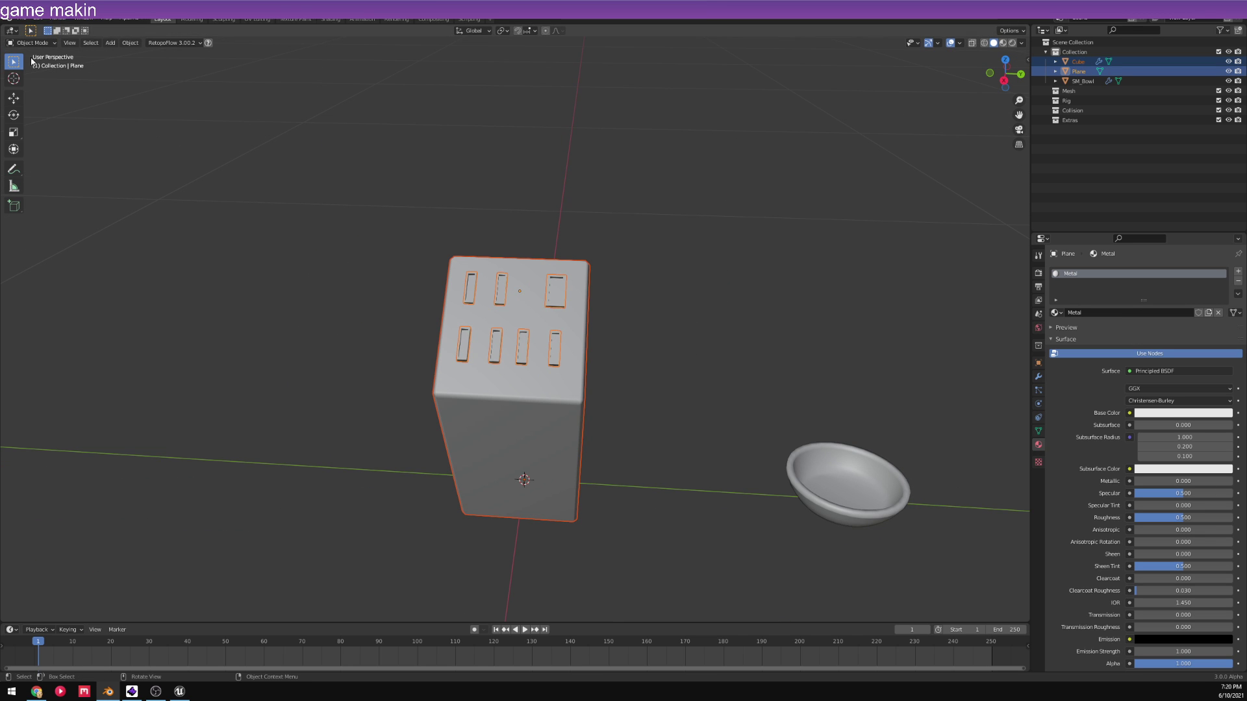
- Open the FBX export for the selected block and frames, targeting the KitchenAssets folder
click(21, 19)
mouse_move(52, 159)
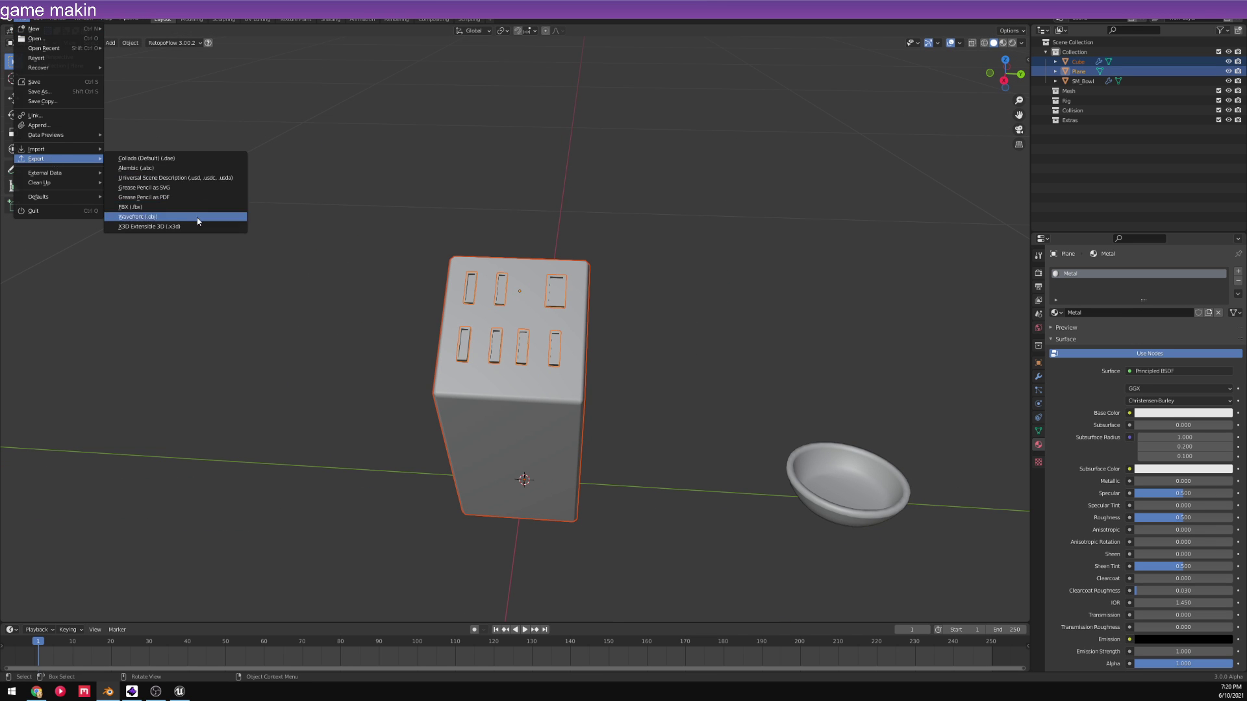
click(150, 206)
drag(427, 338, 458, 121)
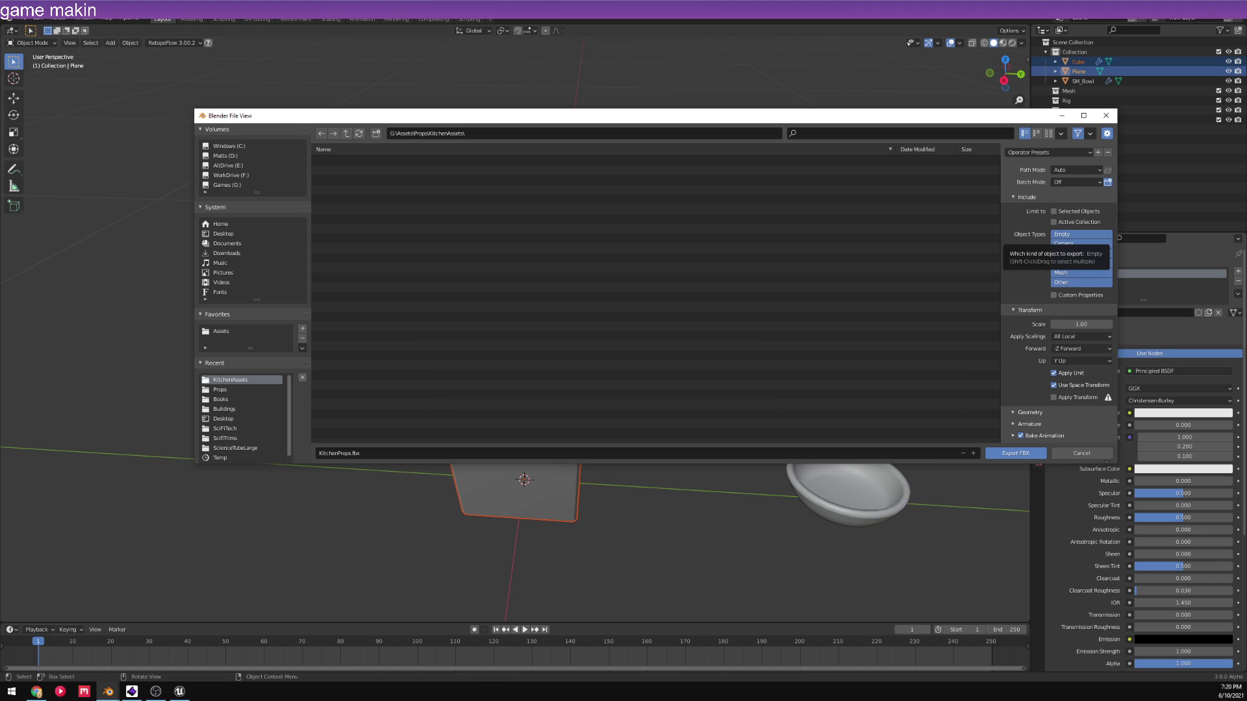
key(alt+Tab)
key(alt+Tab)
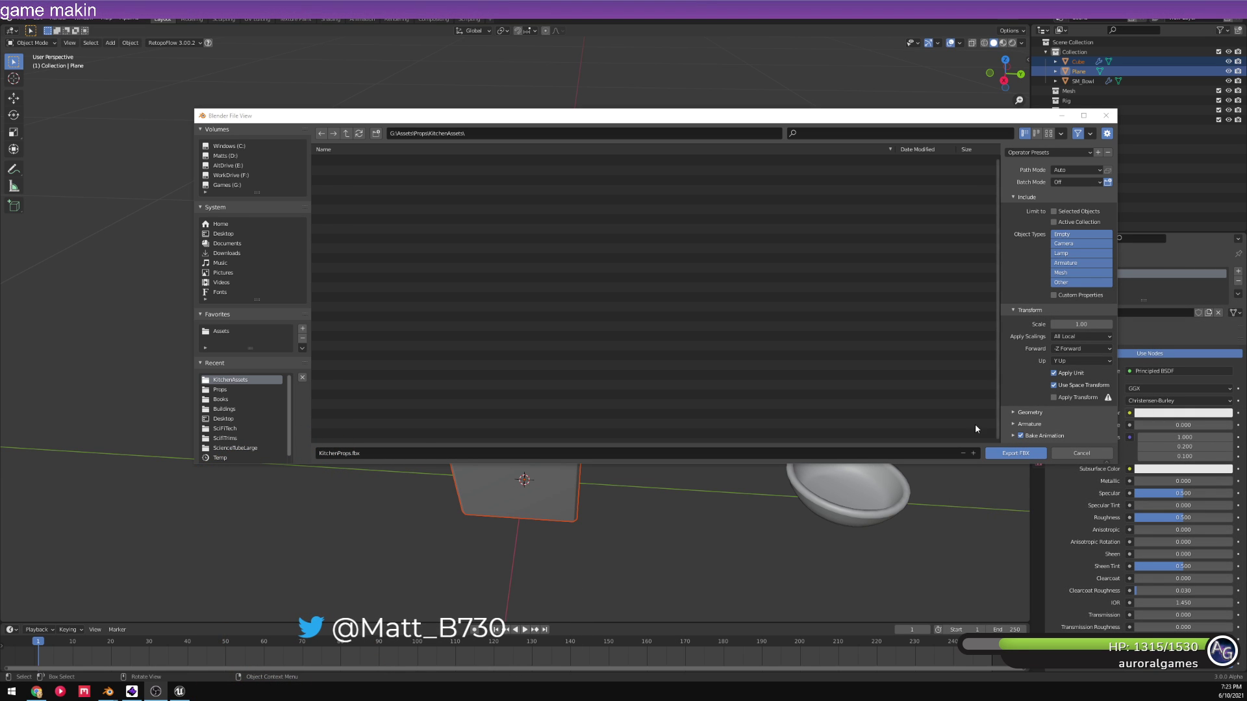
- Name the export file KnifeBlock.fbx, limit it to selected objects and export the FBX
click(348, 453)
click(350, 454)
drag(352, 454, 309, 454)
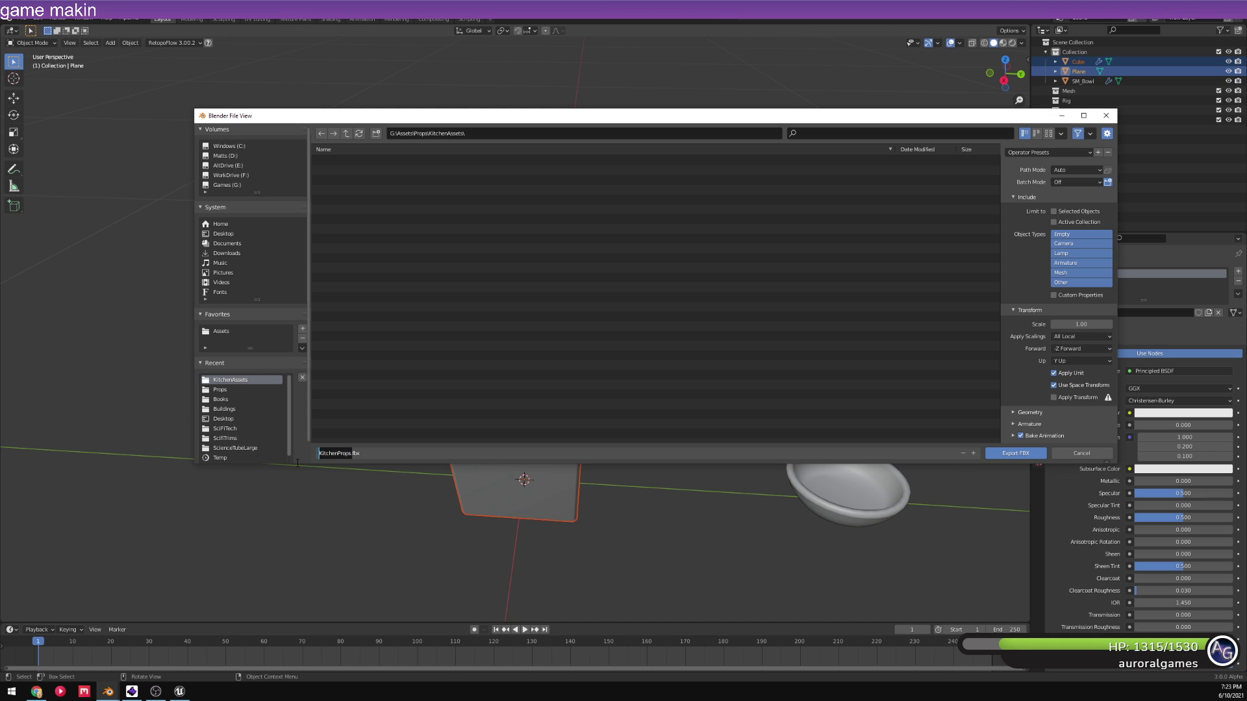
click(351, 453)
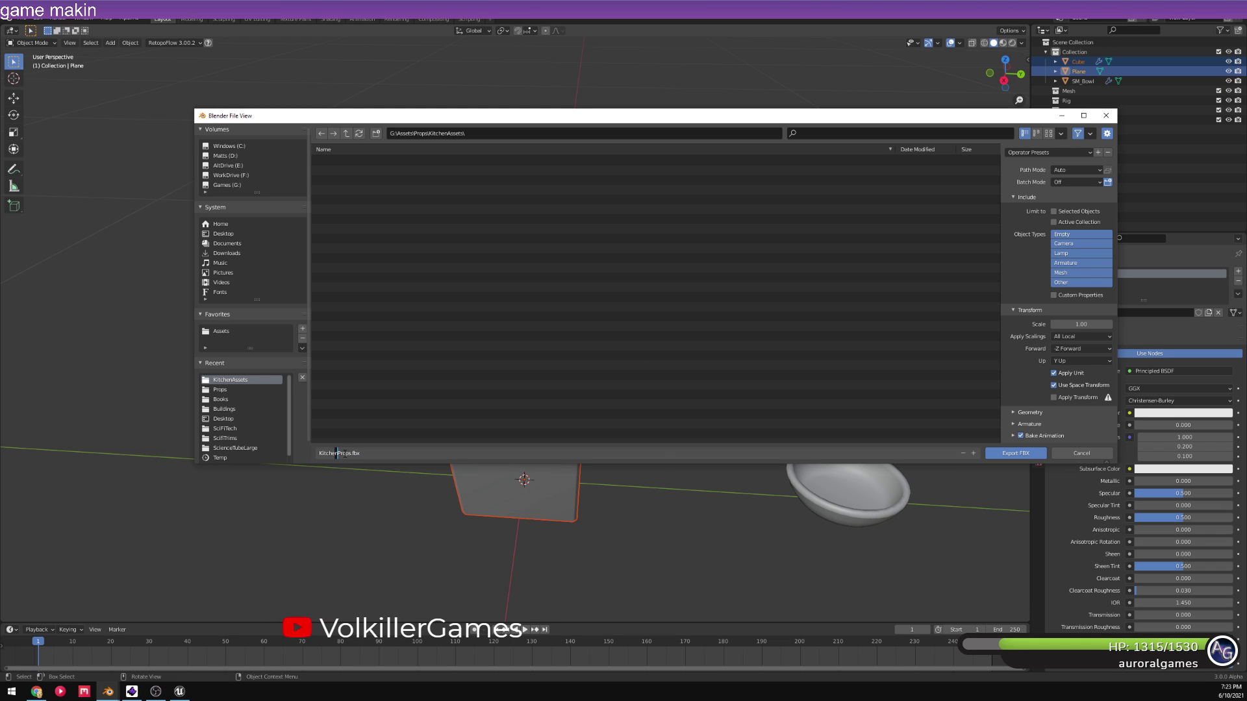
drag(351, 454, 147, 468)
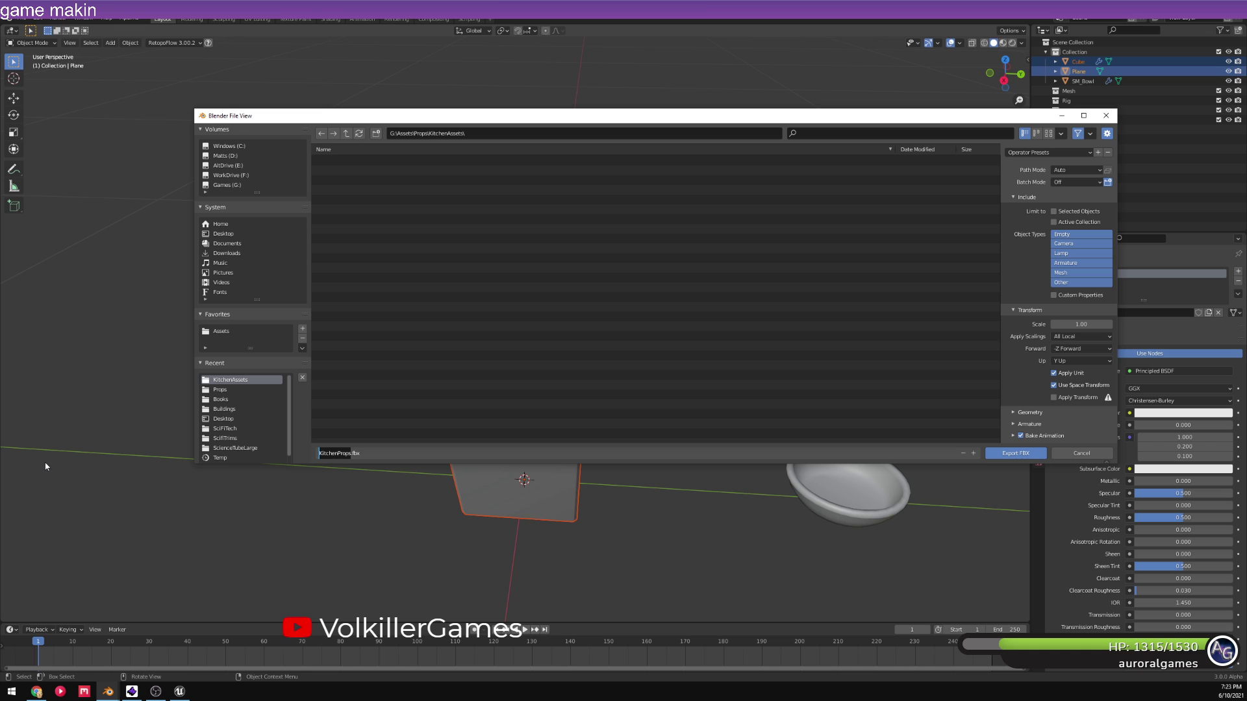
text(KnifeBlo)
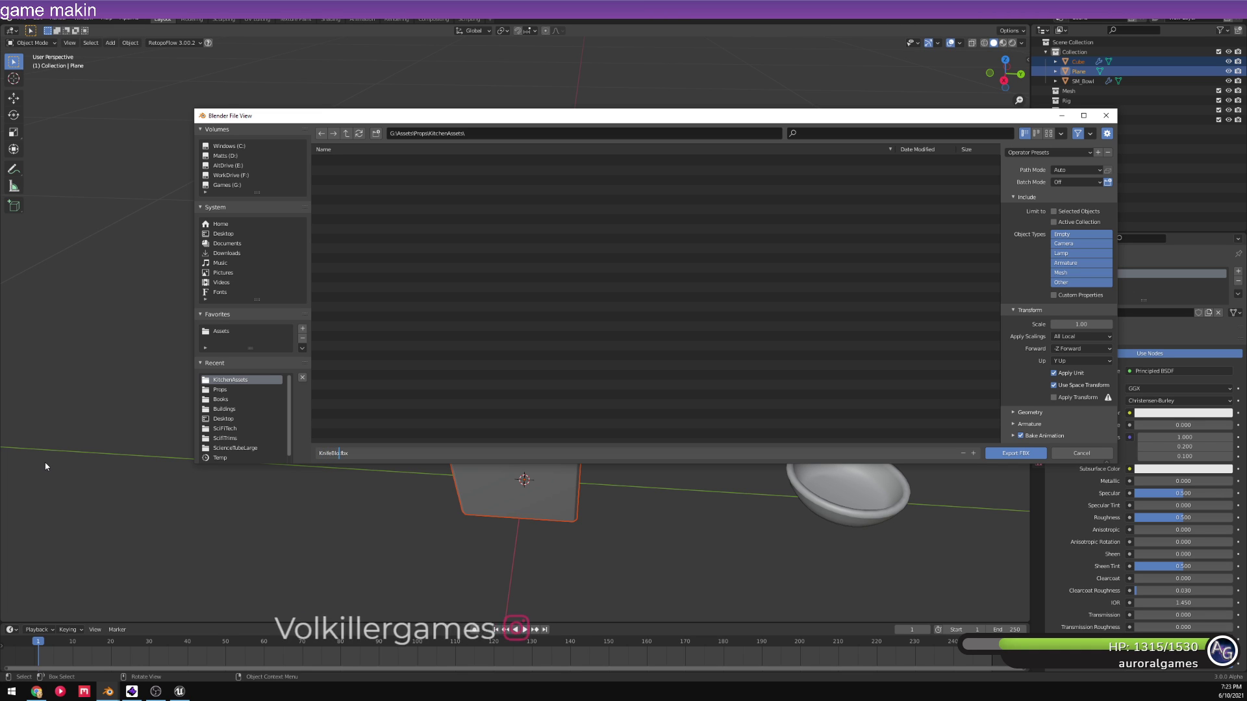
text(ck)
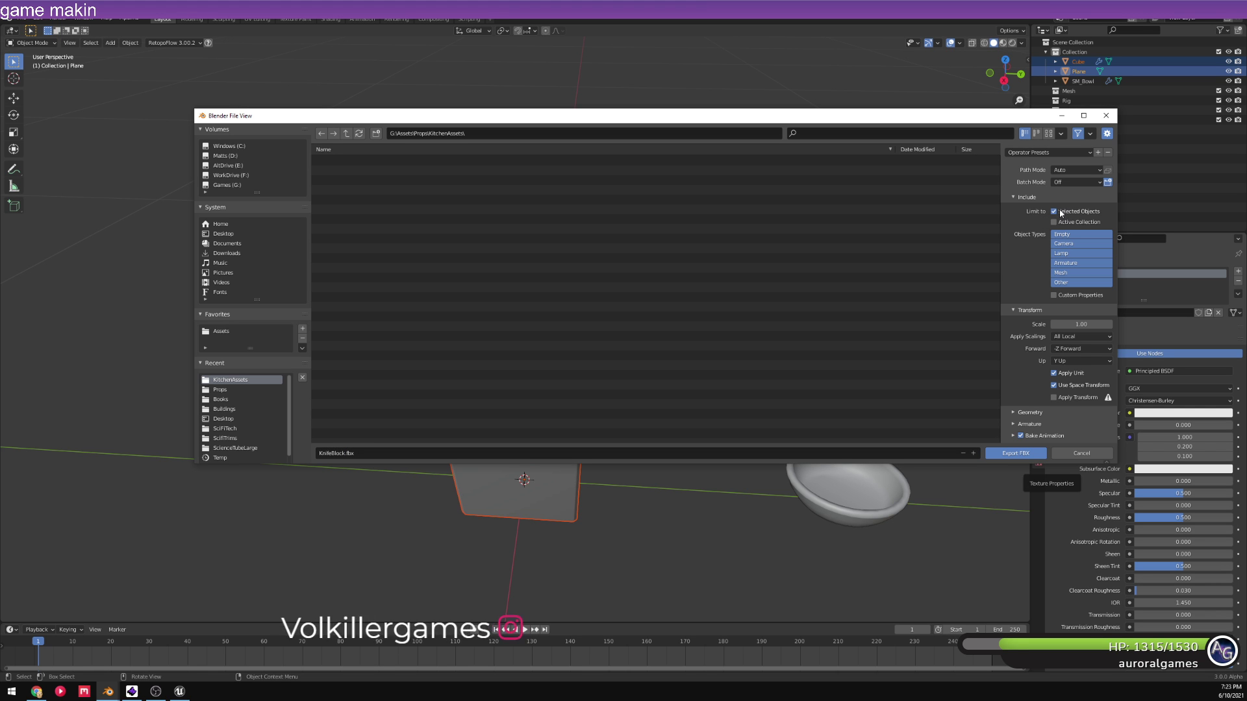
click(1015, 453)
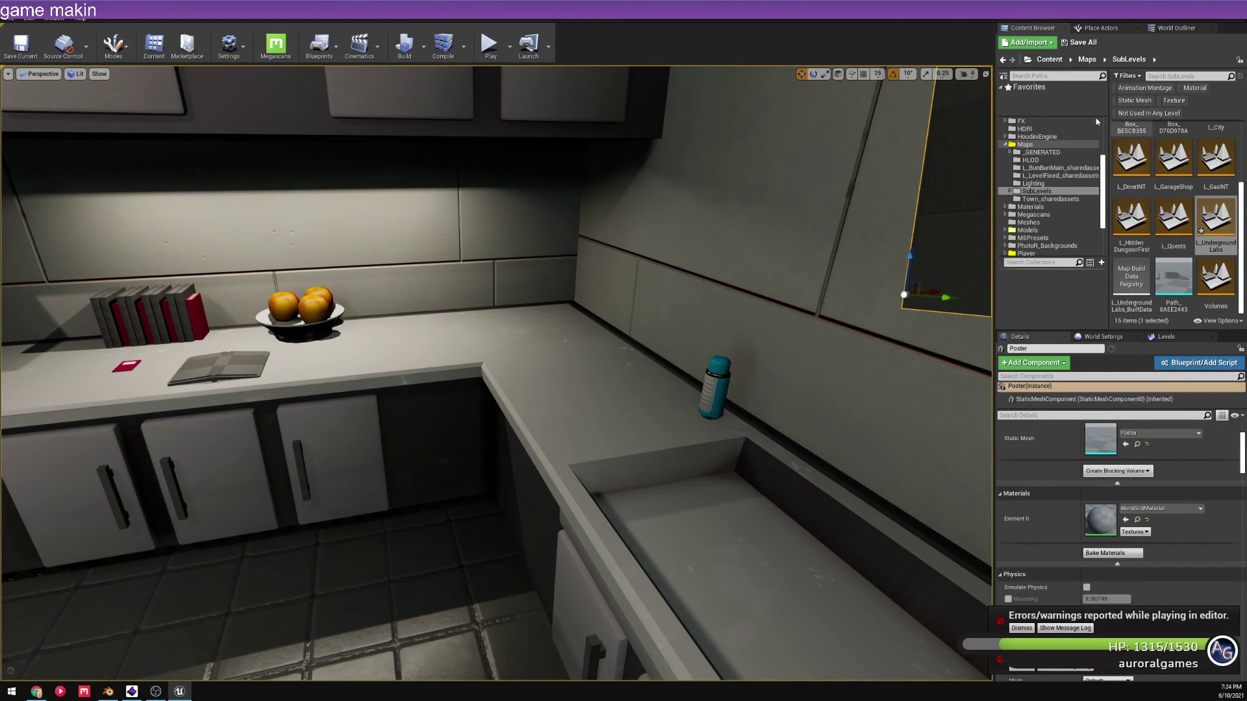
- Switch to Unreal Editor and locate the SM_Plate asset of the plate under the fruit
click(306, 307)
right_click(292, 314)
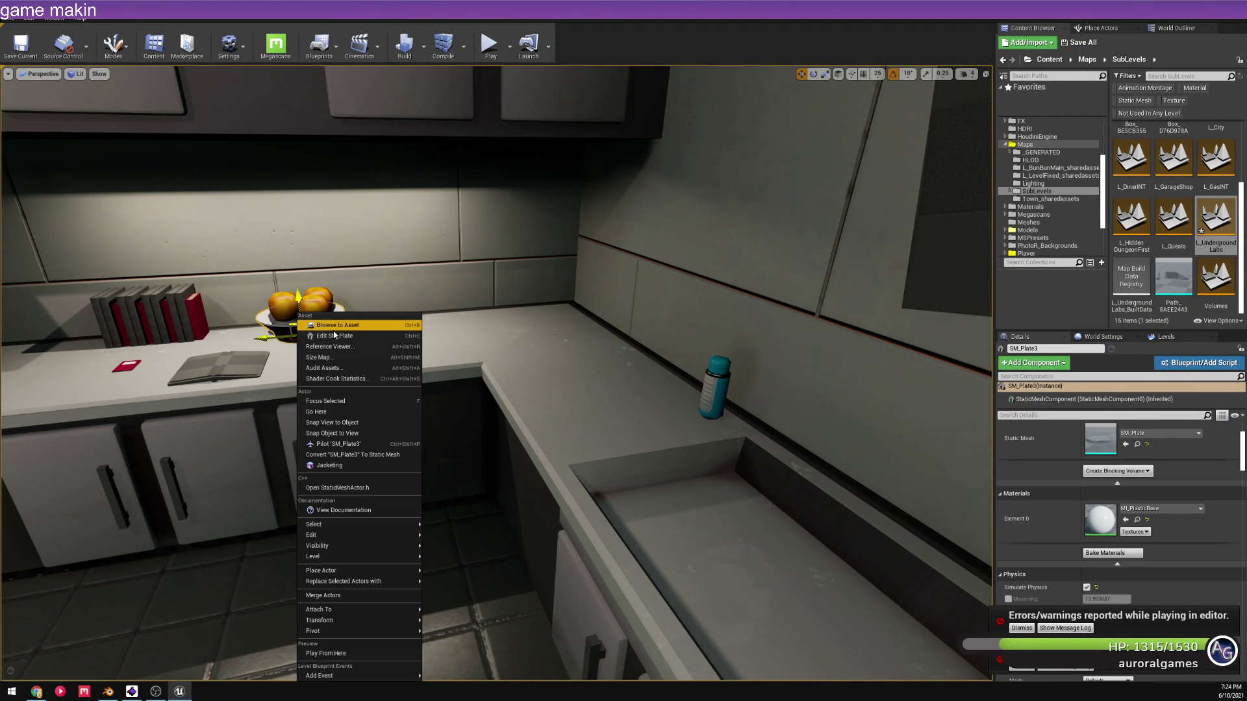
click(306, 344)
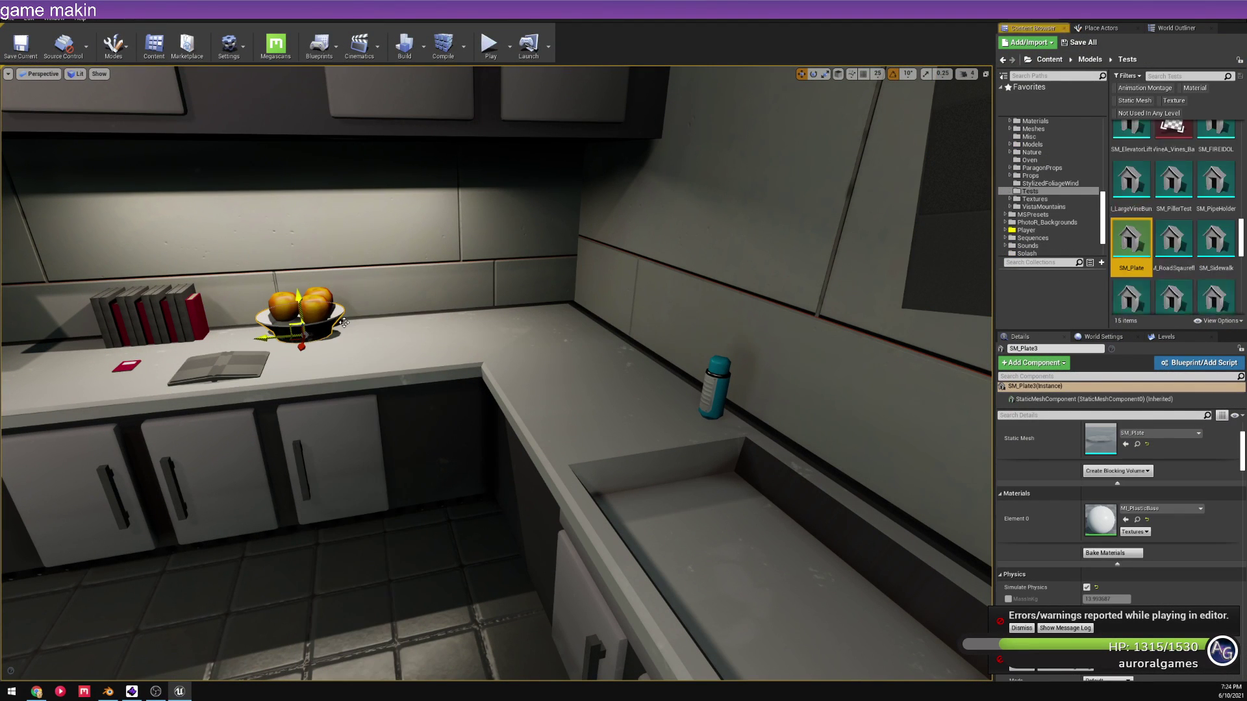
- Open the project folder Content/Models/Buildings/Props/INt
click(1090, 60)
click(1056, 184)
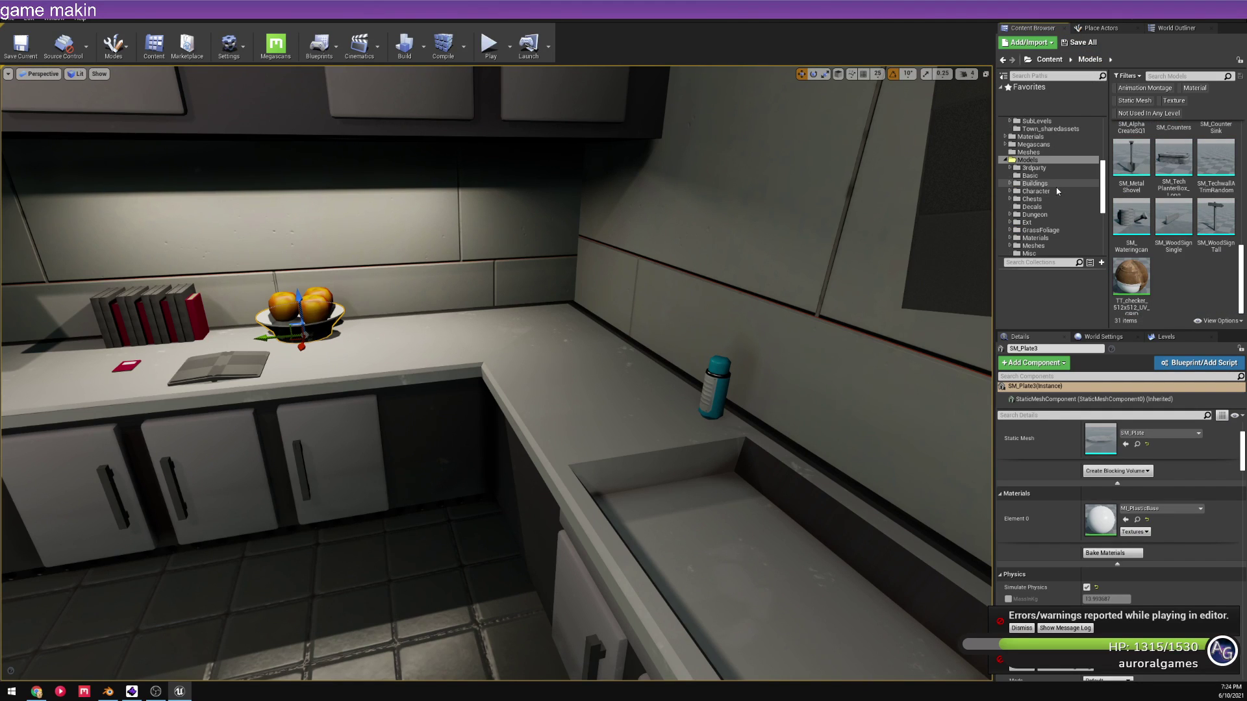
scroll(1151, 194, up, 5)
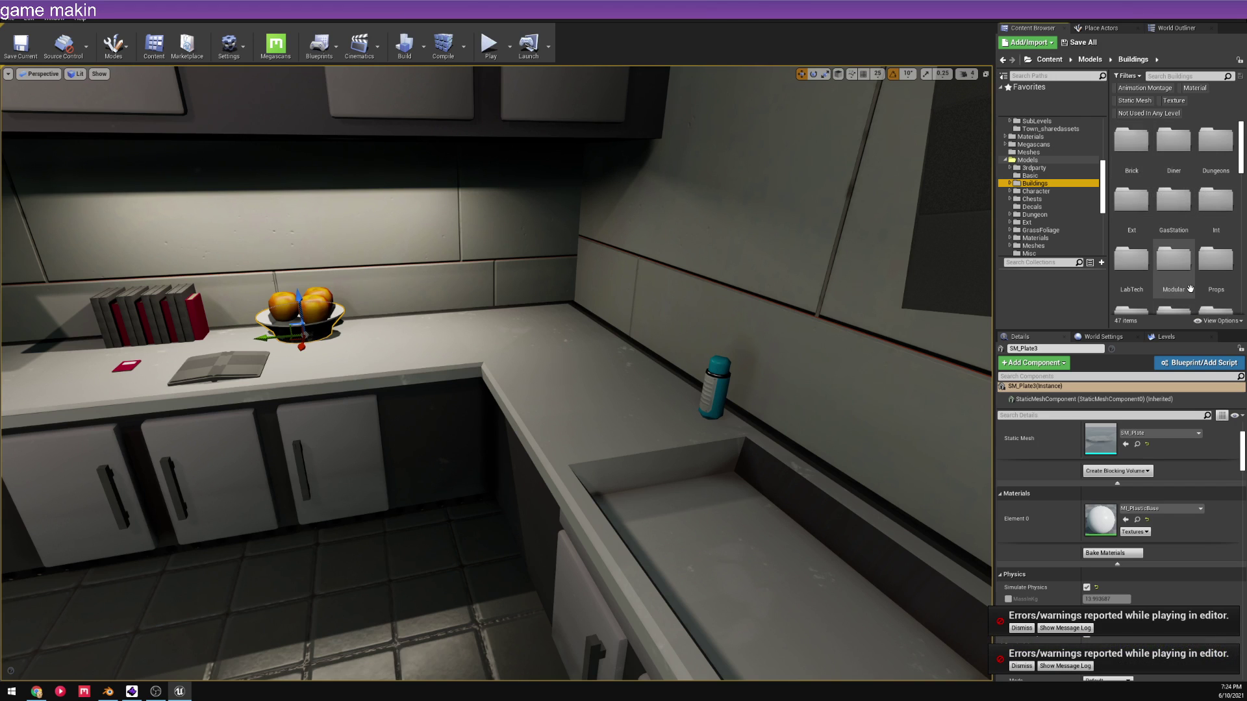
scroll(1179, 260, down, 3)
double_click(1219, 161)
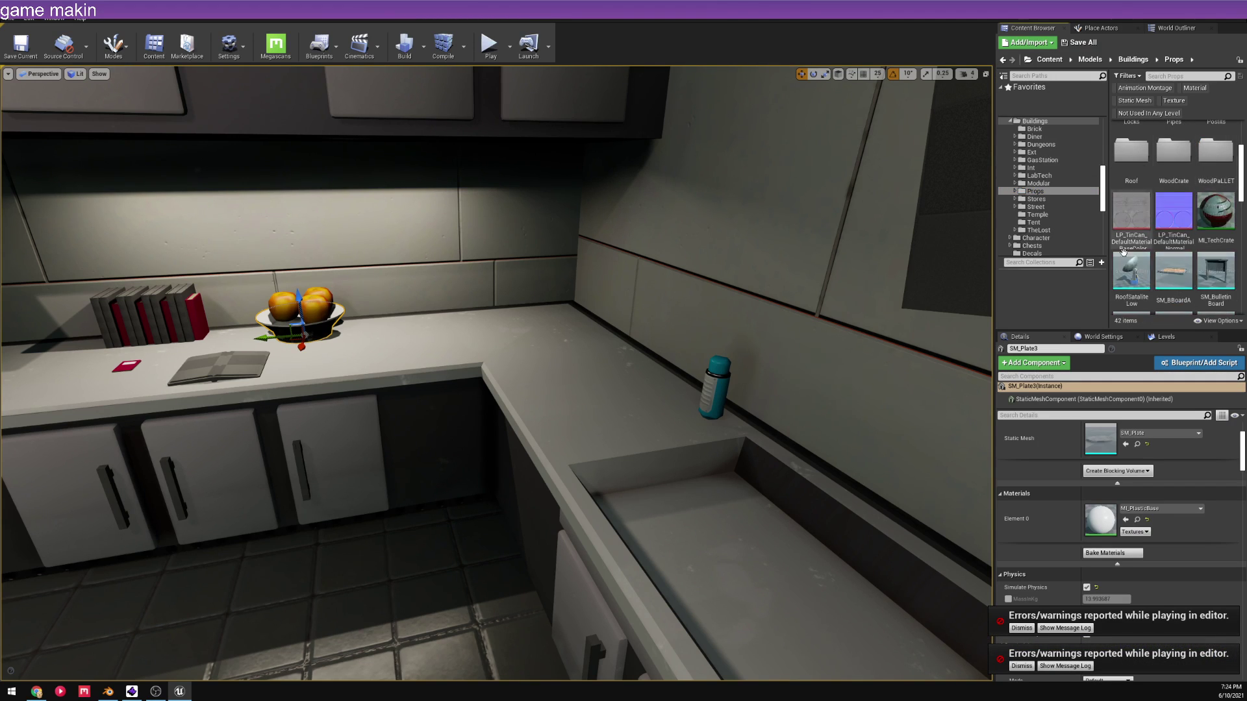
scroll(1181, 274, down, 2)
scroll(1182, 274, up, 4)
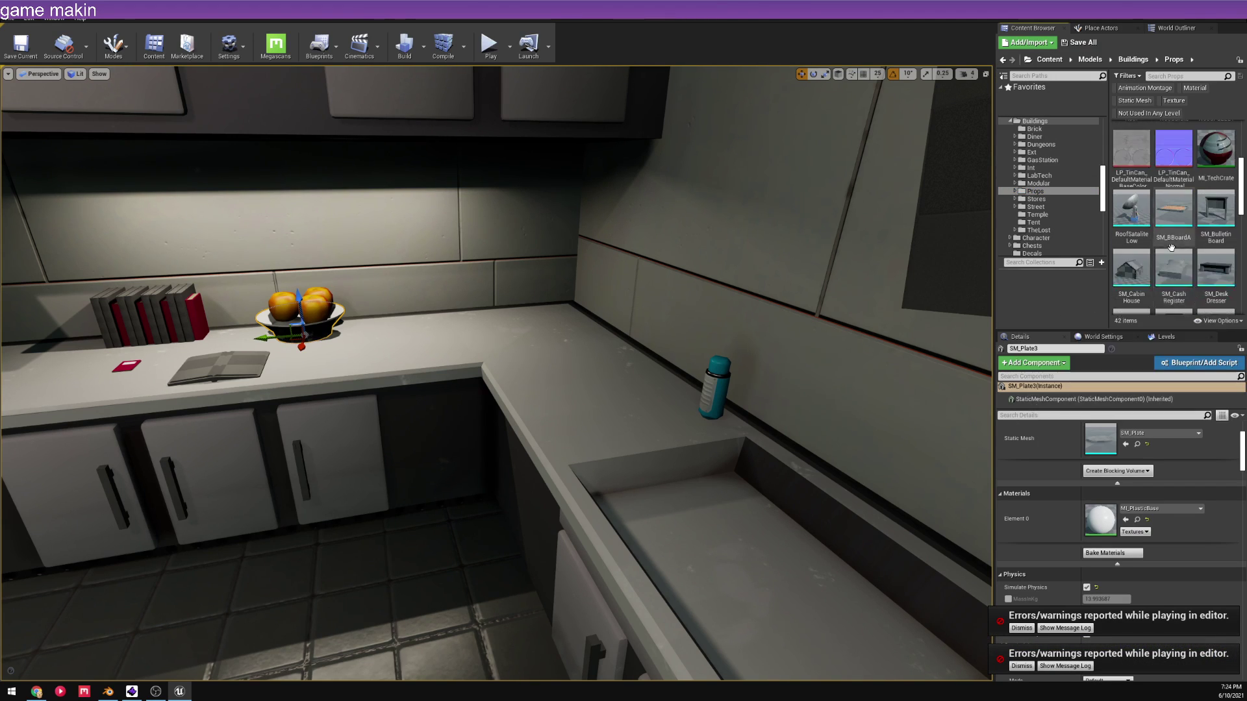
double_click(1216, 140)
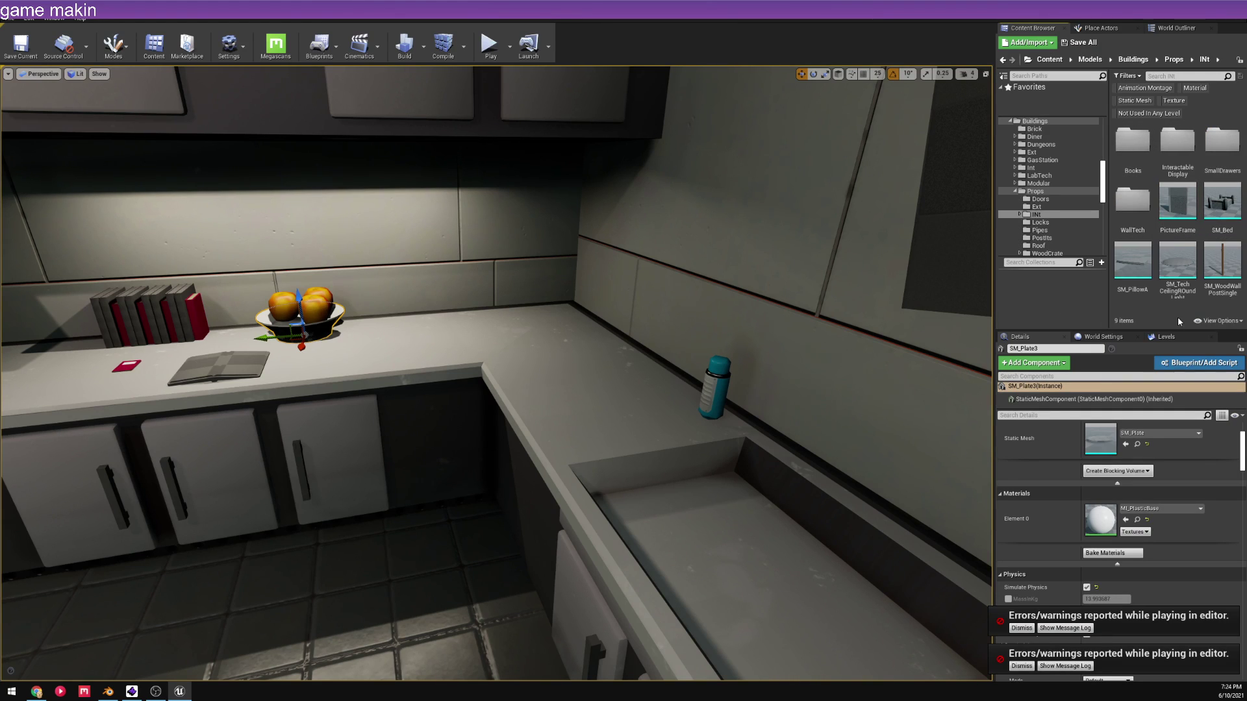
- Create a folder named Kitchen inside INt and open it
right_click(1155, 300)
click(1134, 315)
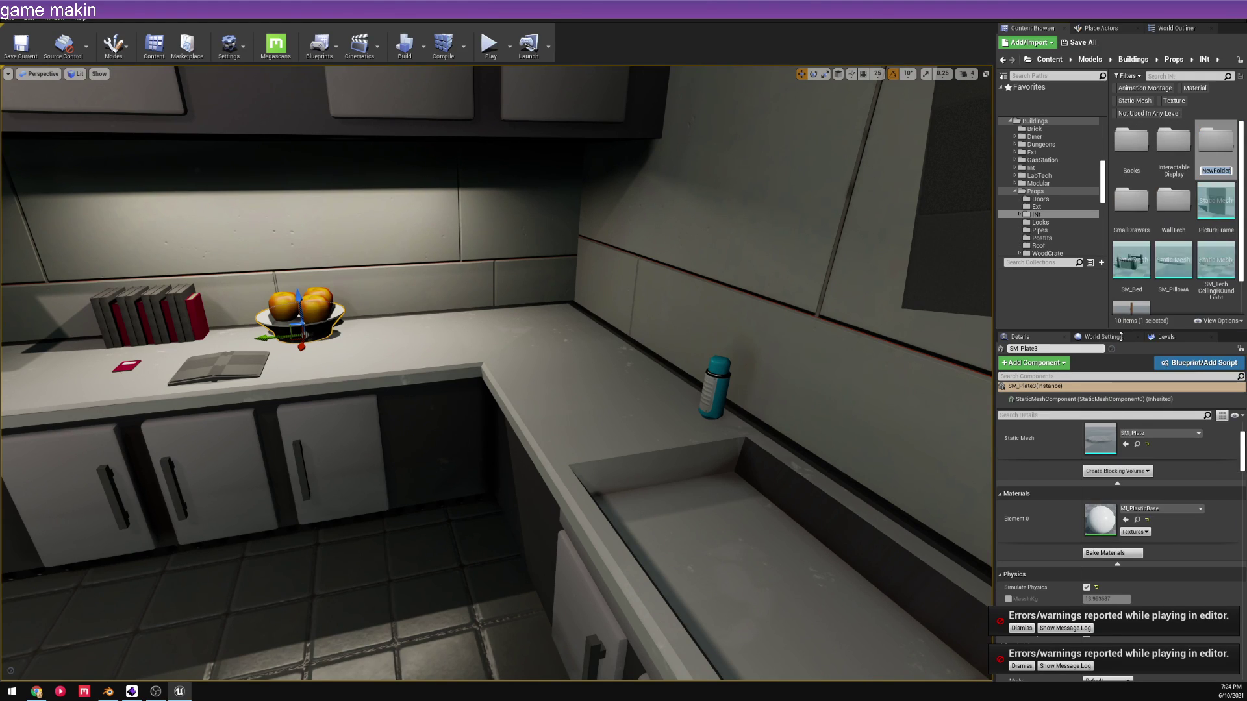
text(Kitchen)
key(Return)
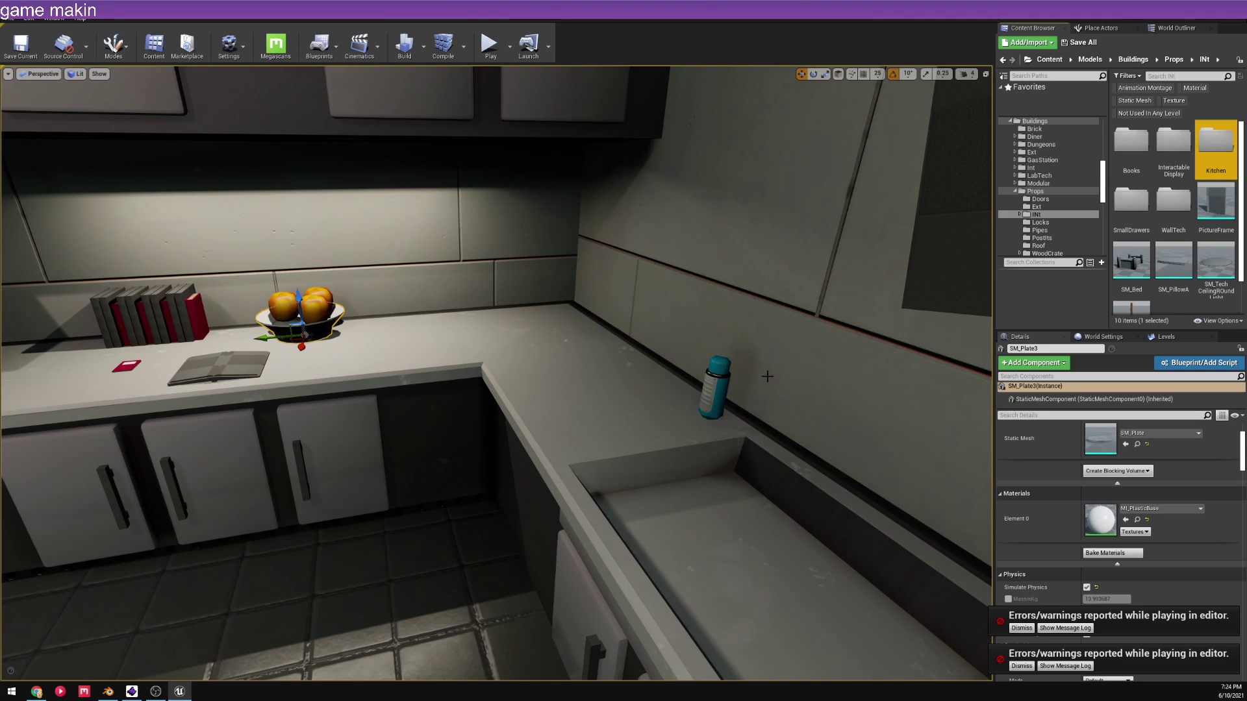
double_click(1215, 139)
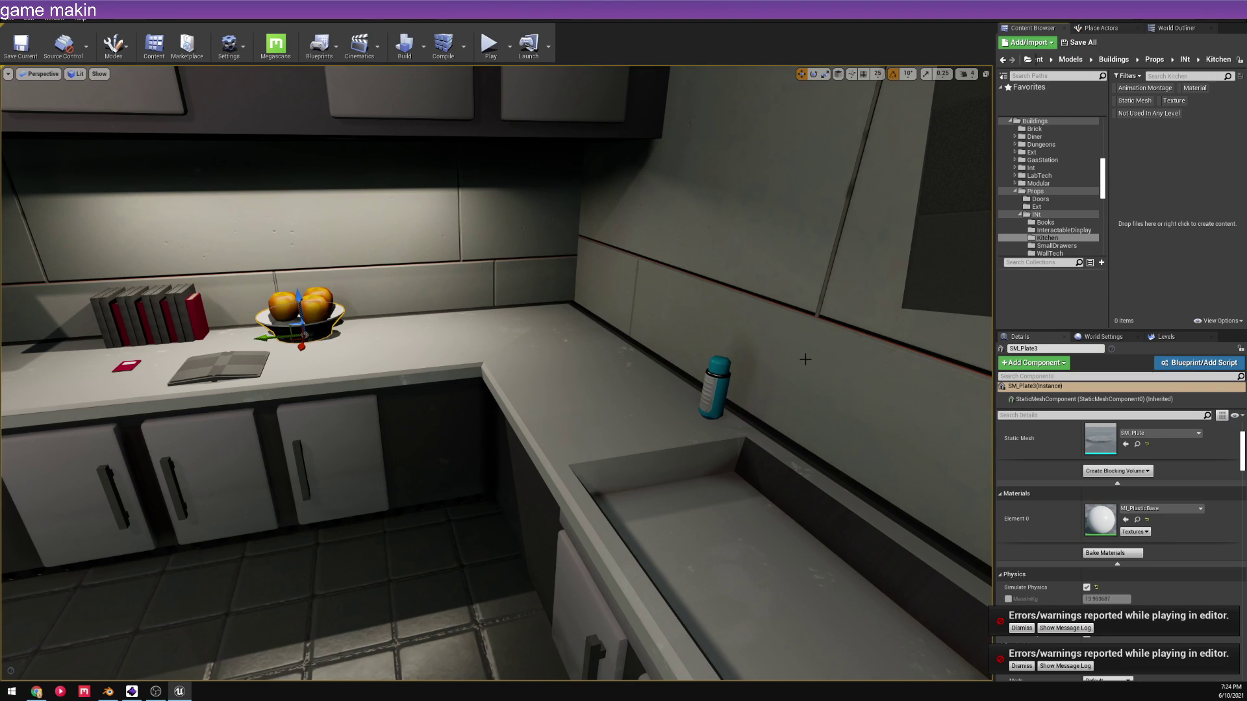
- Start importing a file into the Kitchen folder and browse to the Assets folder on the Games (G:) drive
click(1039, 42)
click(1066, 109)
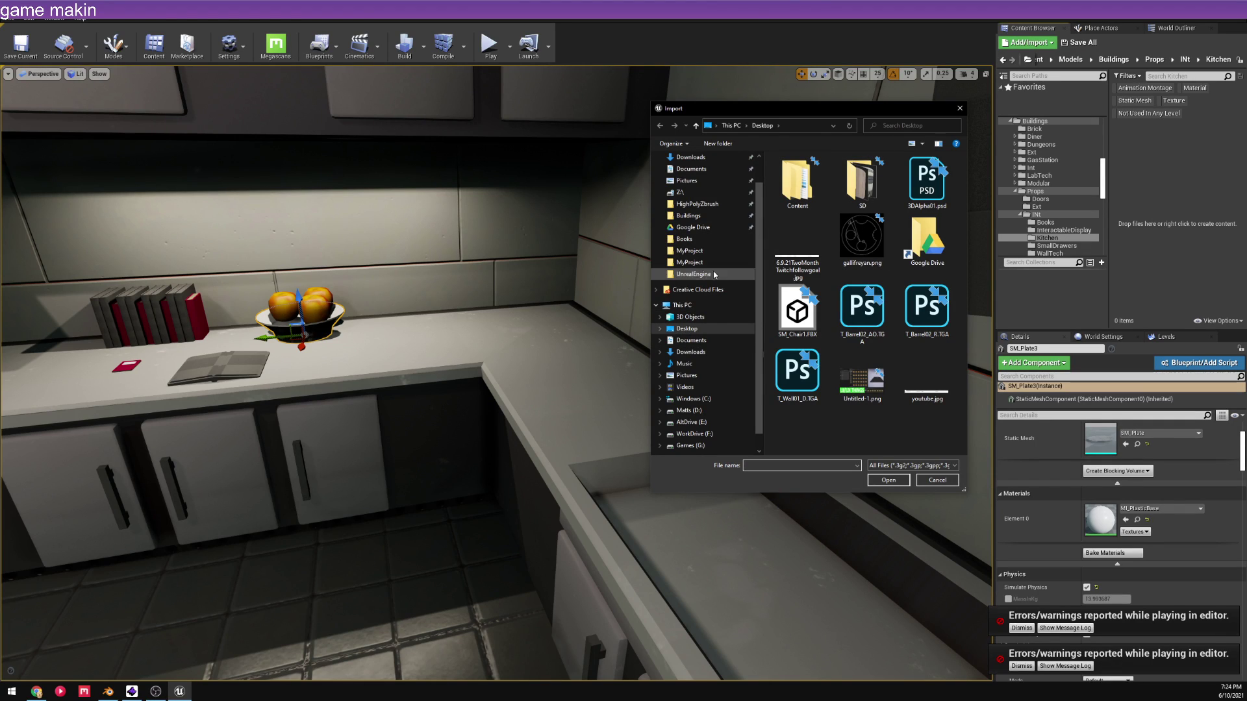
scroll(708, 363, down, 1)
click(690, 422)
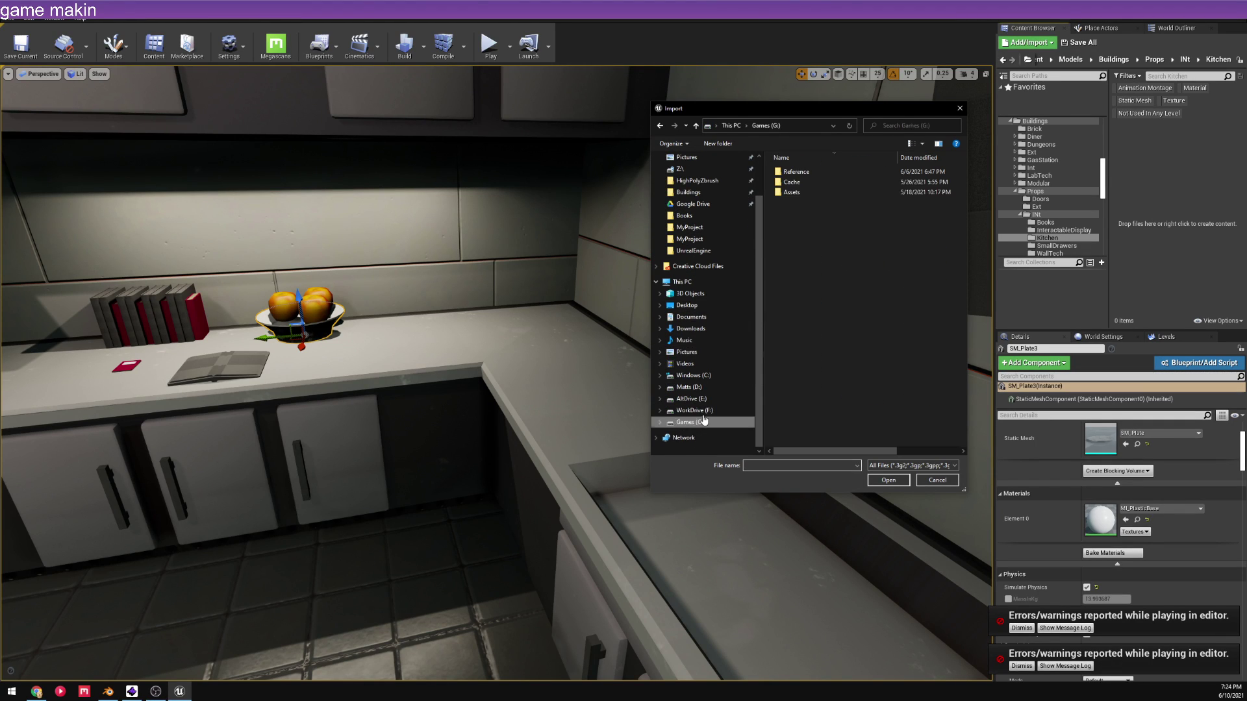
double_click(793, 192)
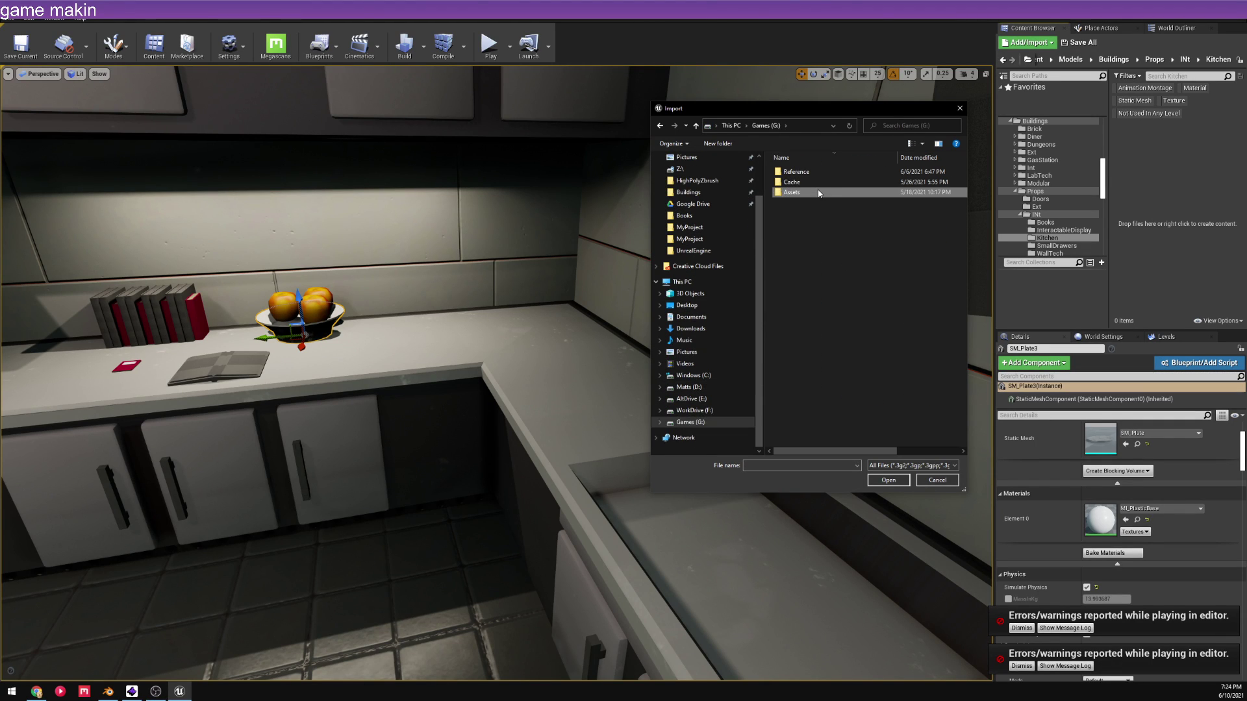
click(723, 420)
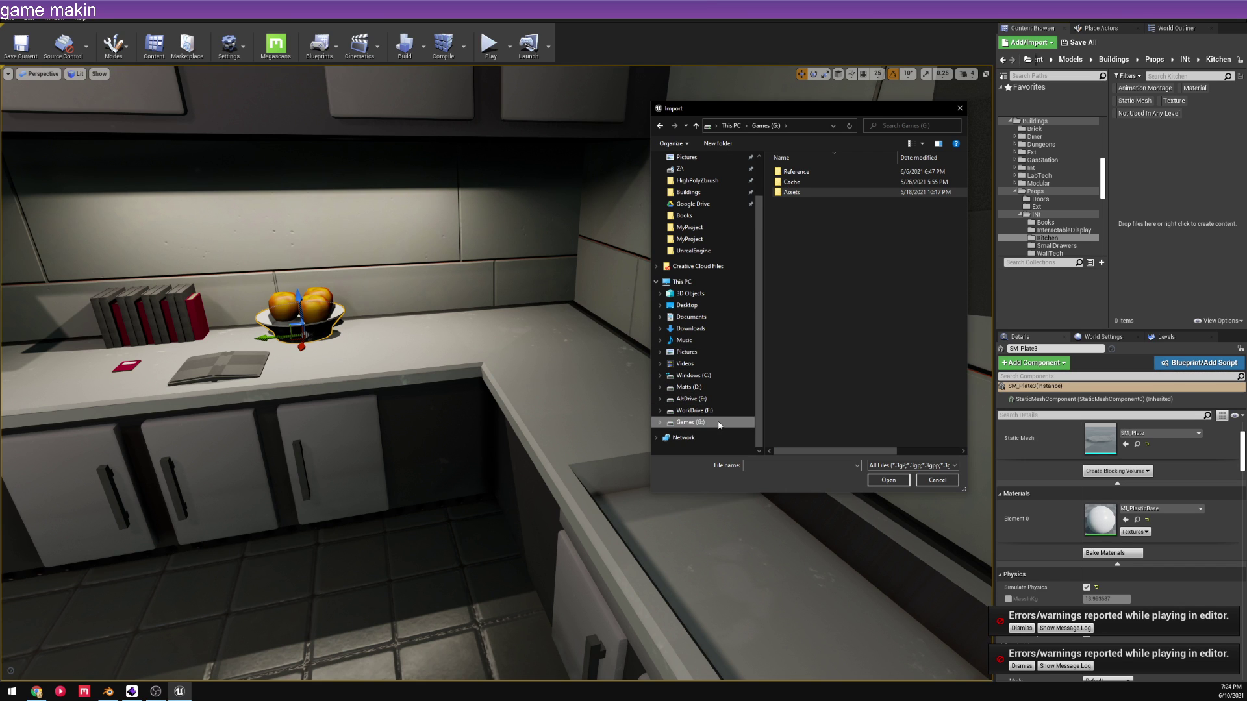
double_click(793, 193)
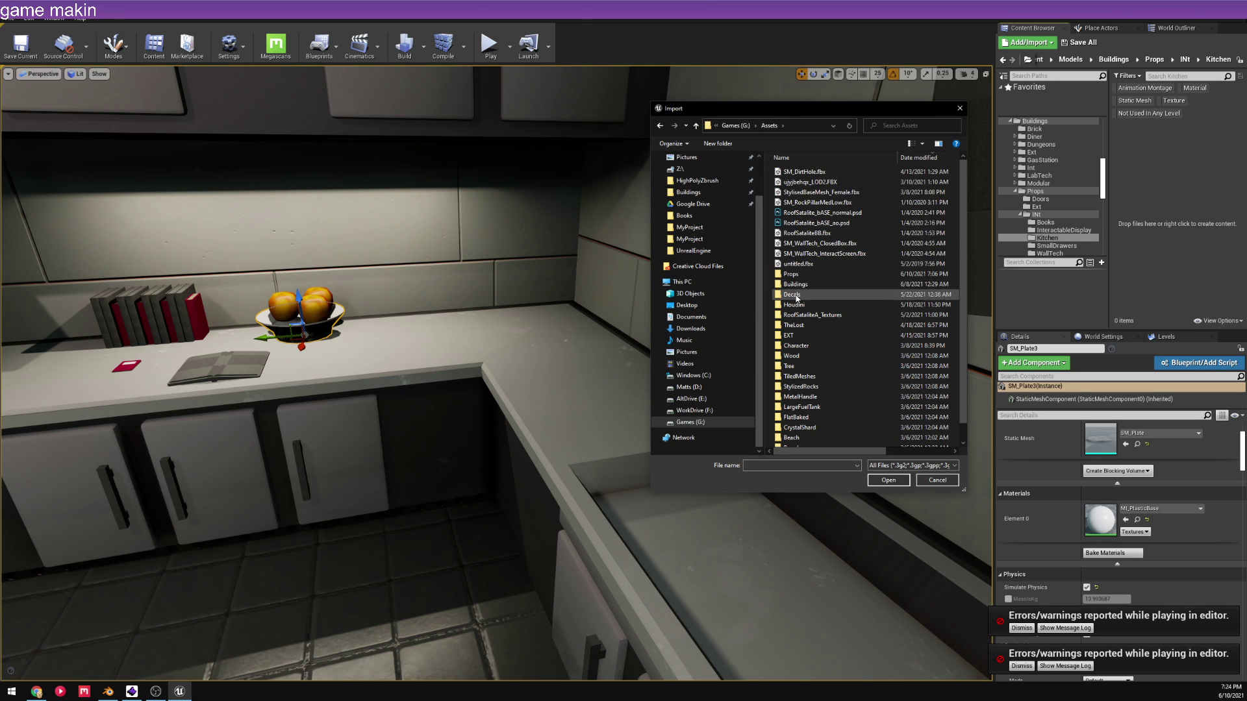
- Import KnifeBlock.fbx from the Props/KitchenAssets folder
double_click(791, 274)
scroll(809, 206, down, 5)
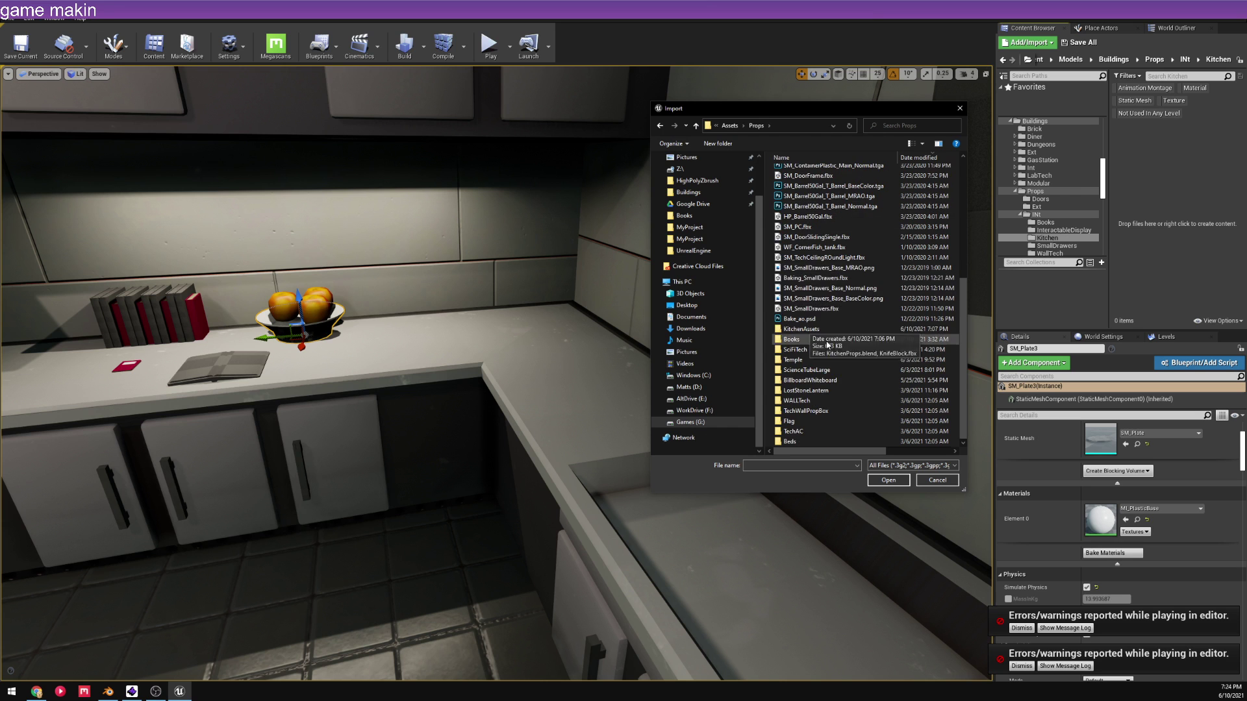
double_click(800, 360)
double_click(805, 171)
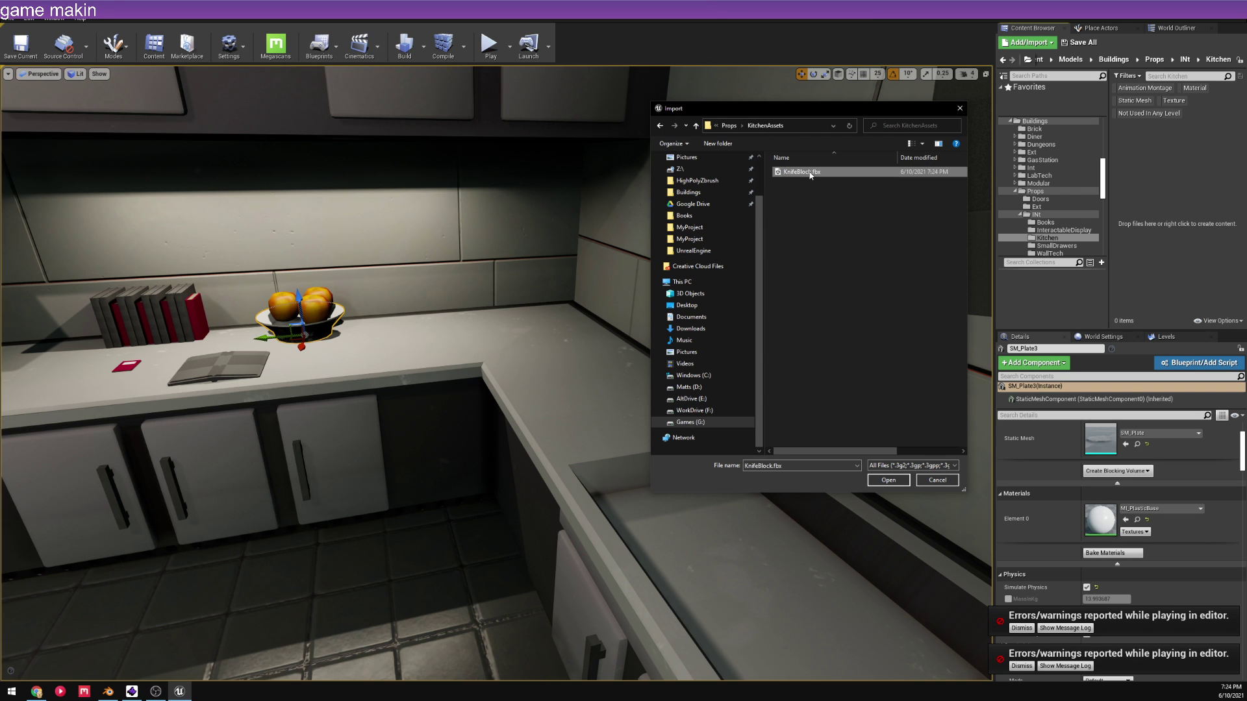
click(677, 527)
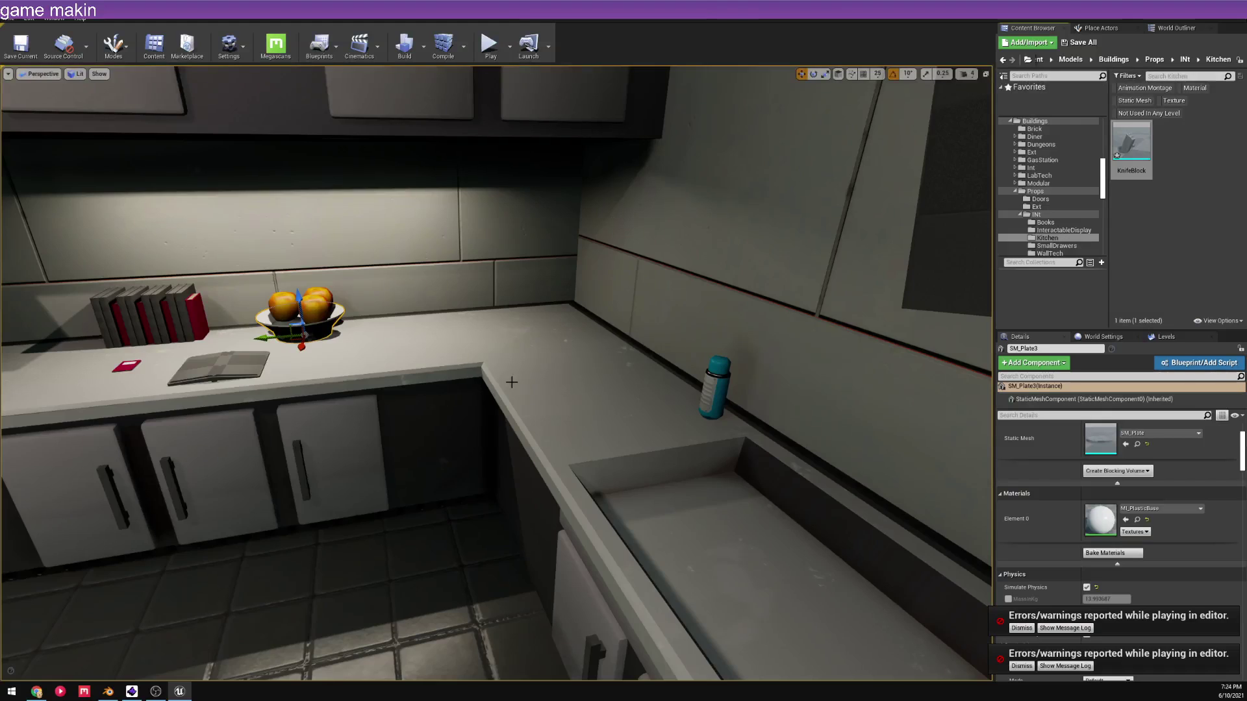
- Place the KnifeBlock mesh on the kitchen counter in front of the checkered box beside the stove
right_drag(494, 370, 390, 370)
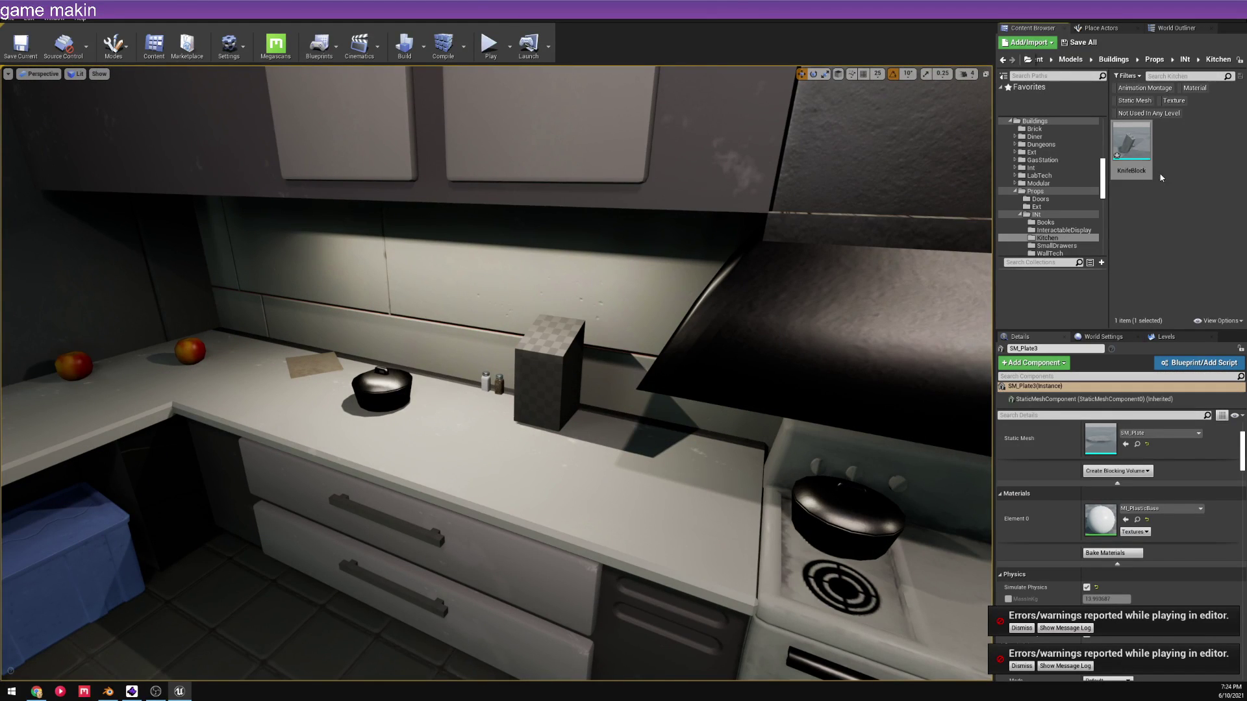
drag(1132, 143, 565, 470)
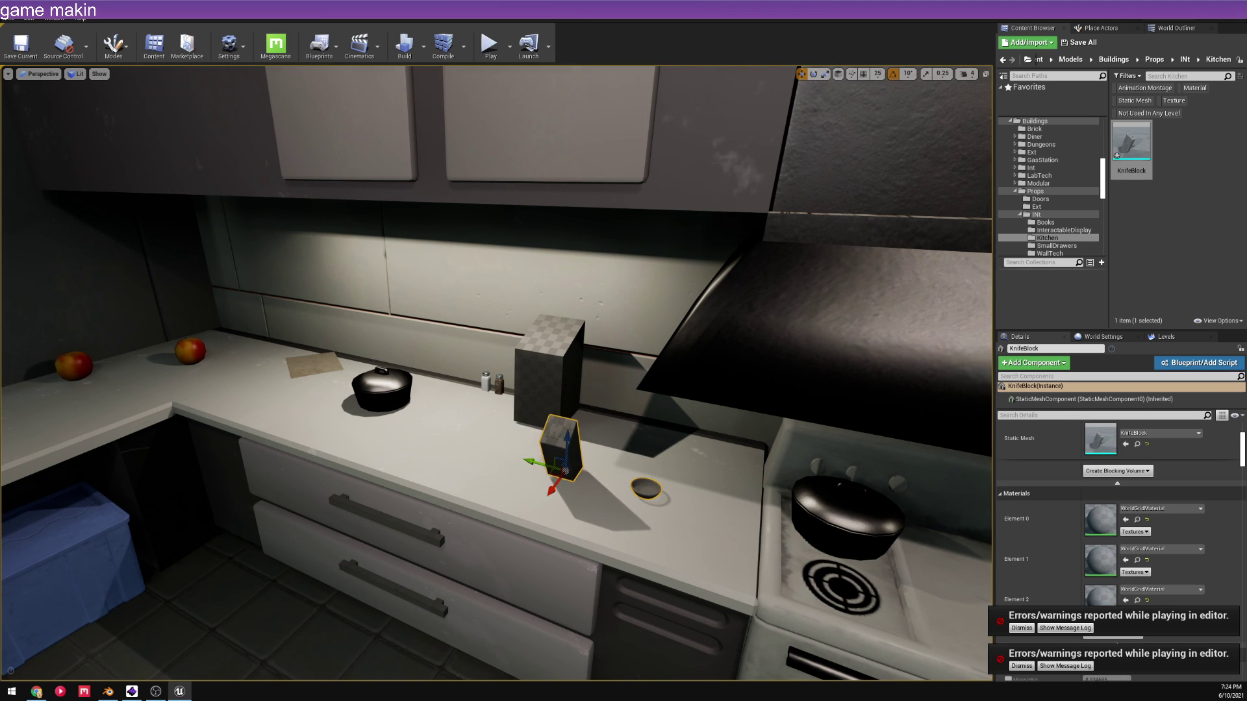
key(f)
scroll(567, 428, up, 4)
scroll(567, 444, down, 2)
- Play the level from the kitchen floor, walk up to the knife block to judge its size, and stop playing
right_drag(567, 447, 628, 450)
key(s)
right_click(538, 596)
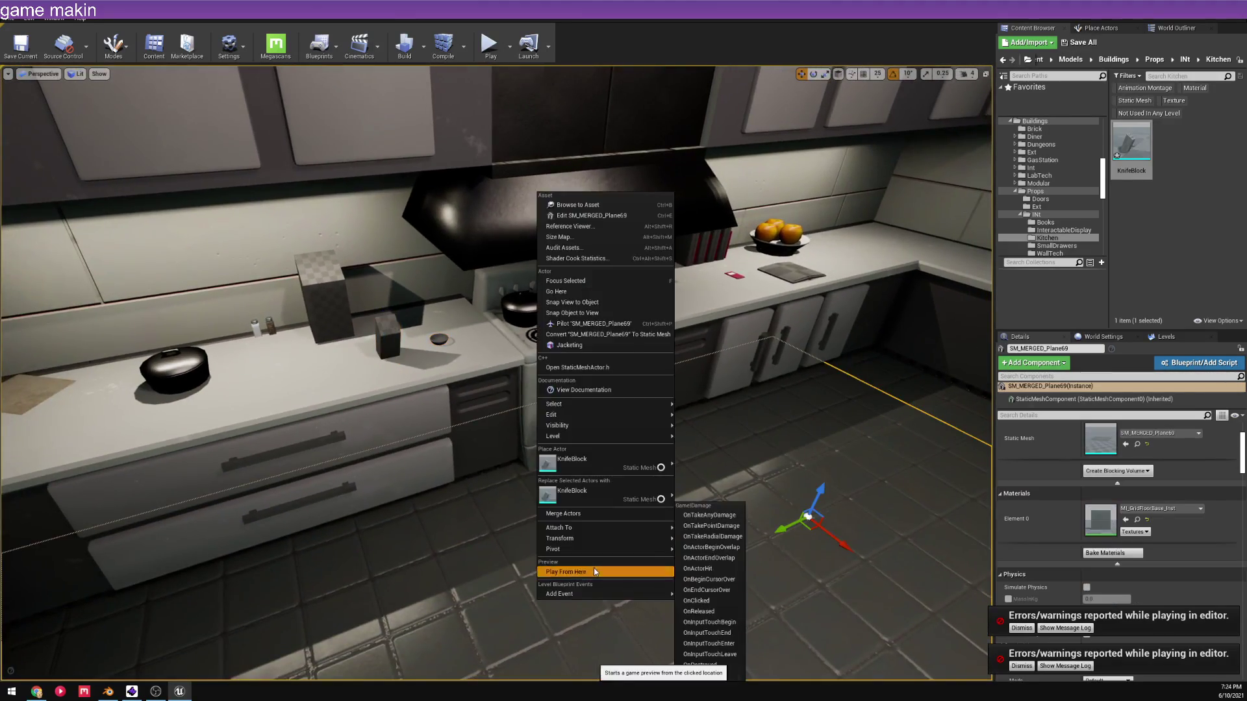
click(594, 569)
click(574, 461)
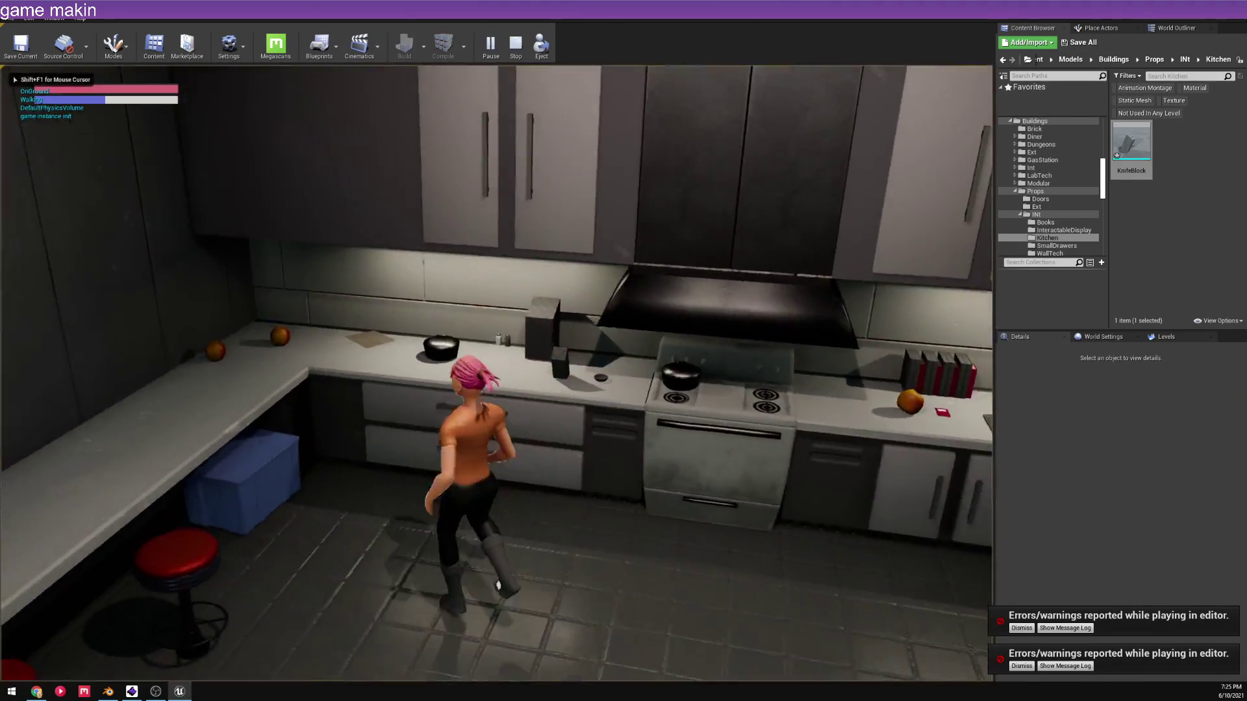
key(w)
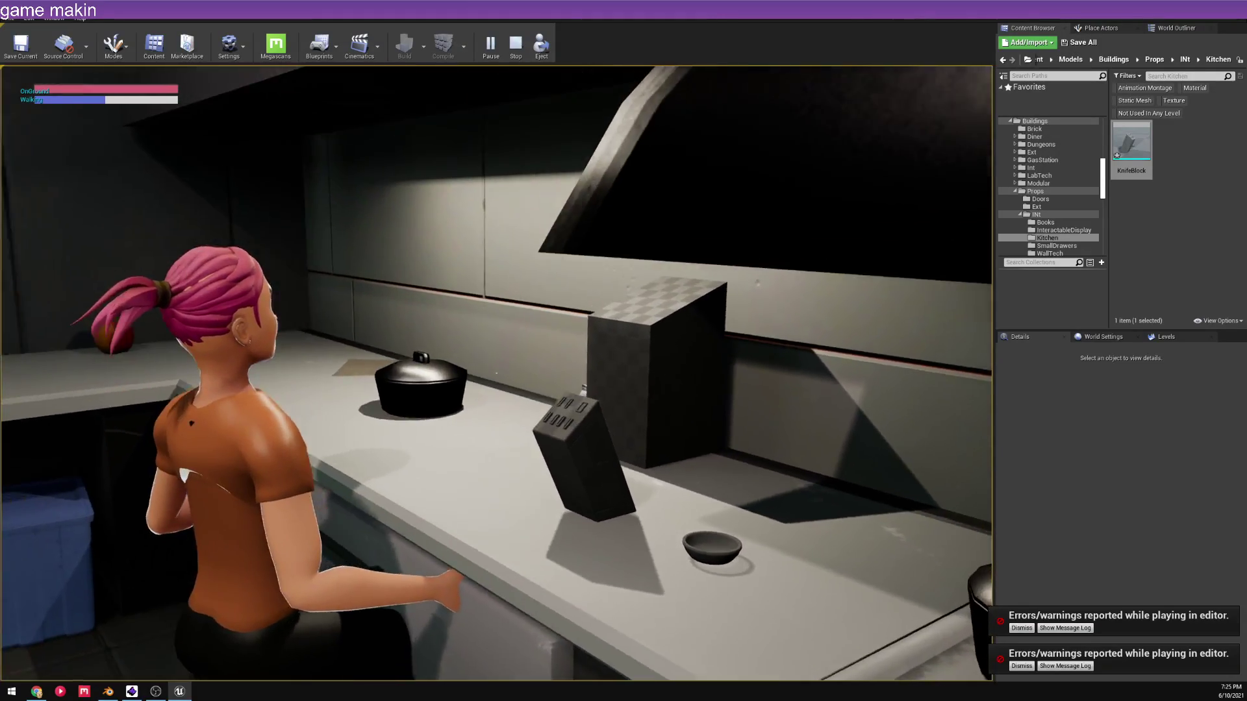
key(w)
key(w)
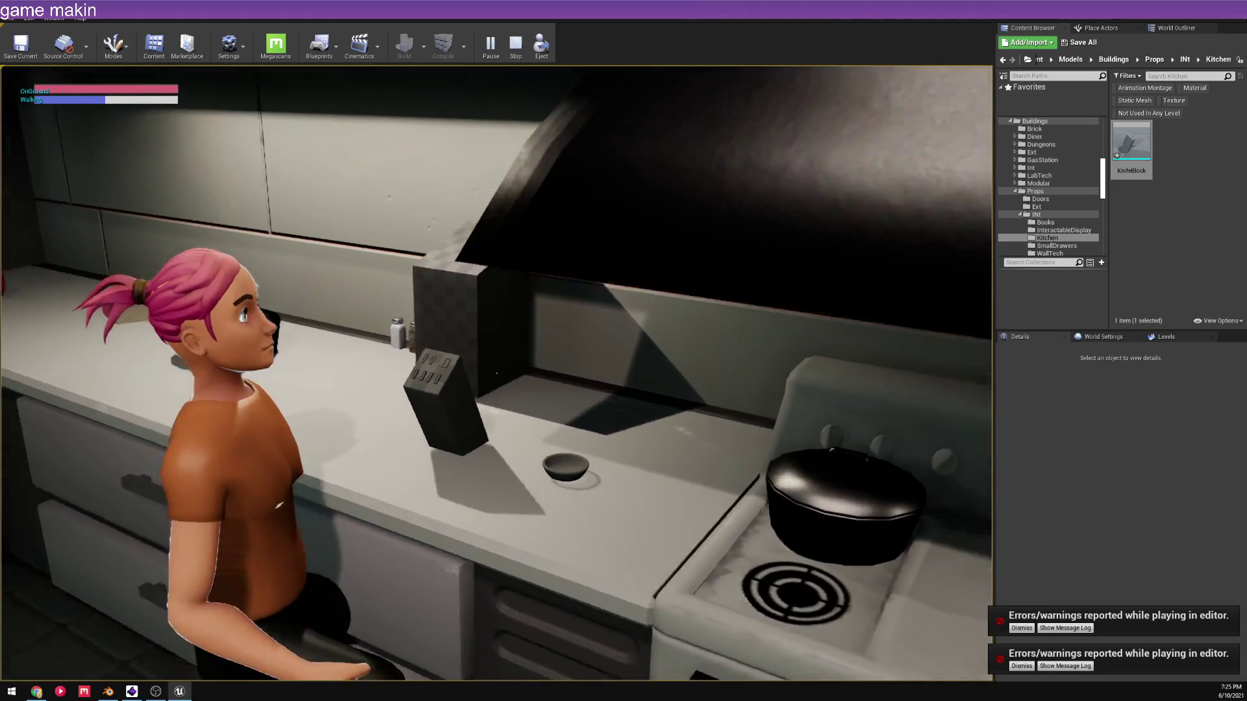
key(Escape)
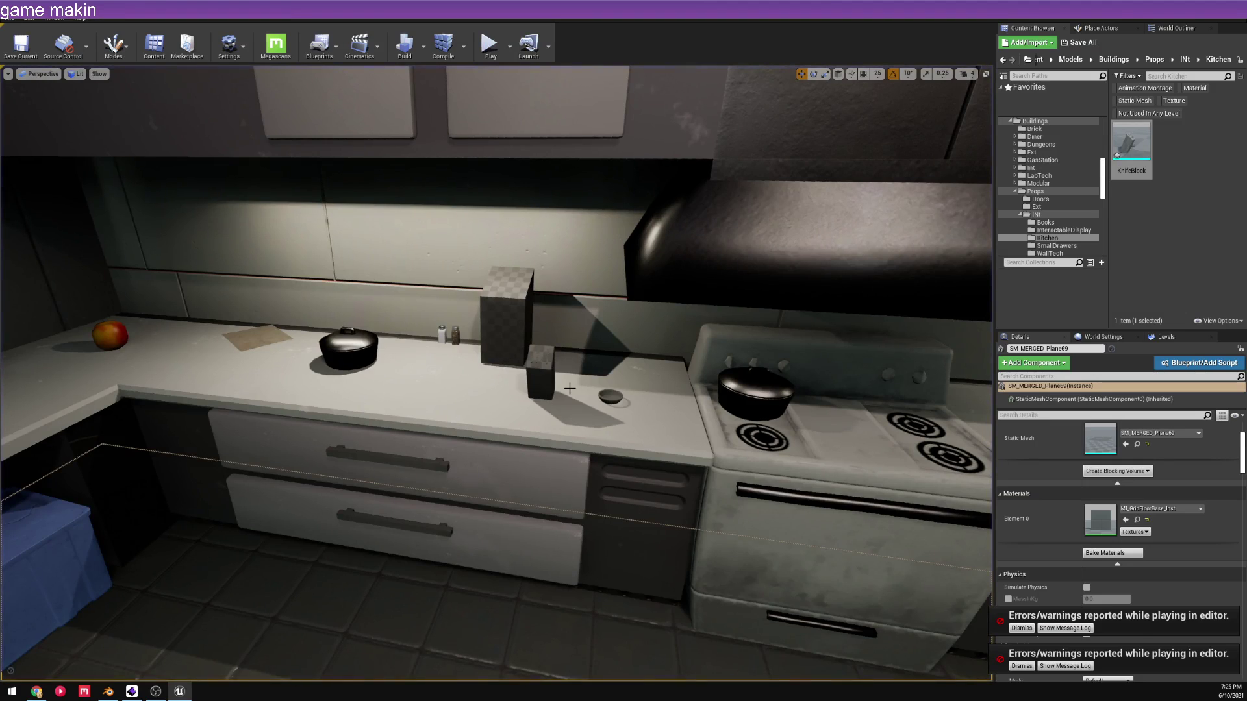
- Assign the M_Metal_Inst material to Element 1 of the placed KnifeBlock
click(541, 375)
scroll(1137, 515, down, 1)
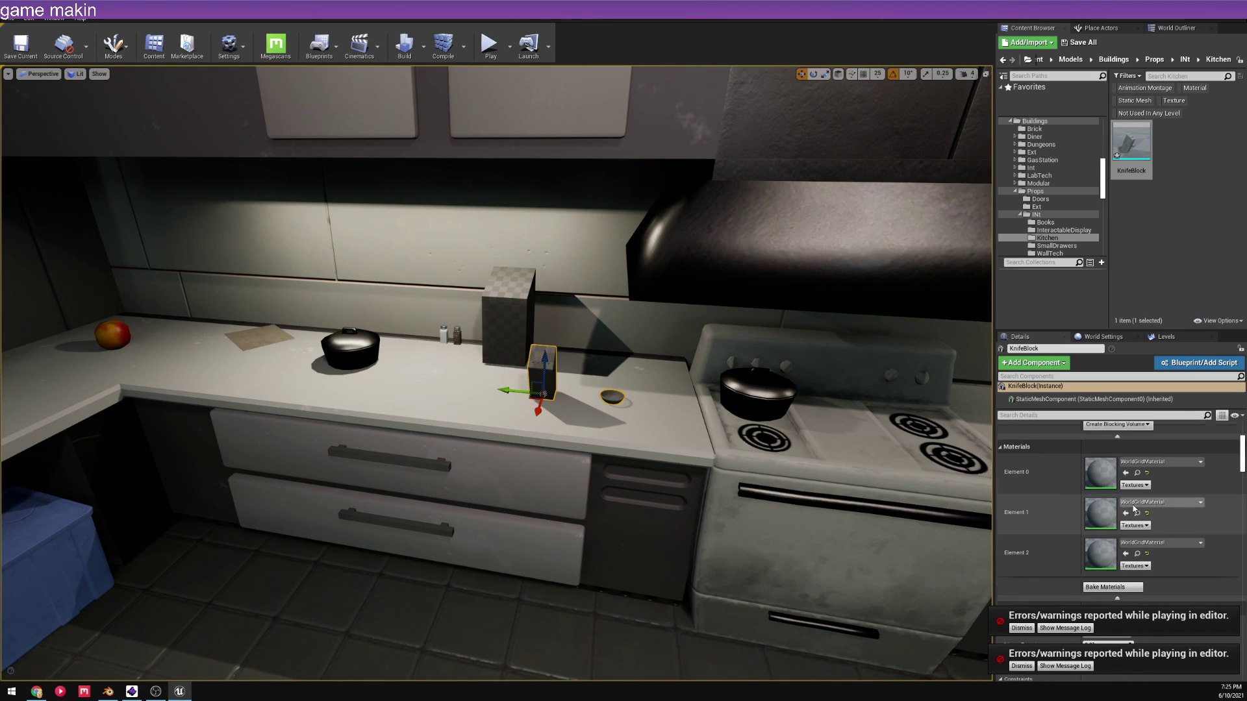
click(1172, 509)
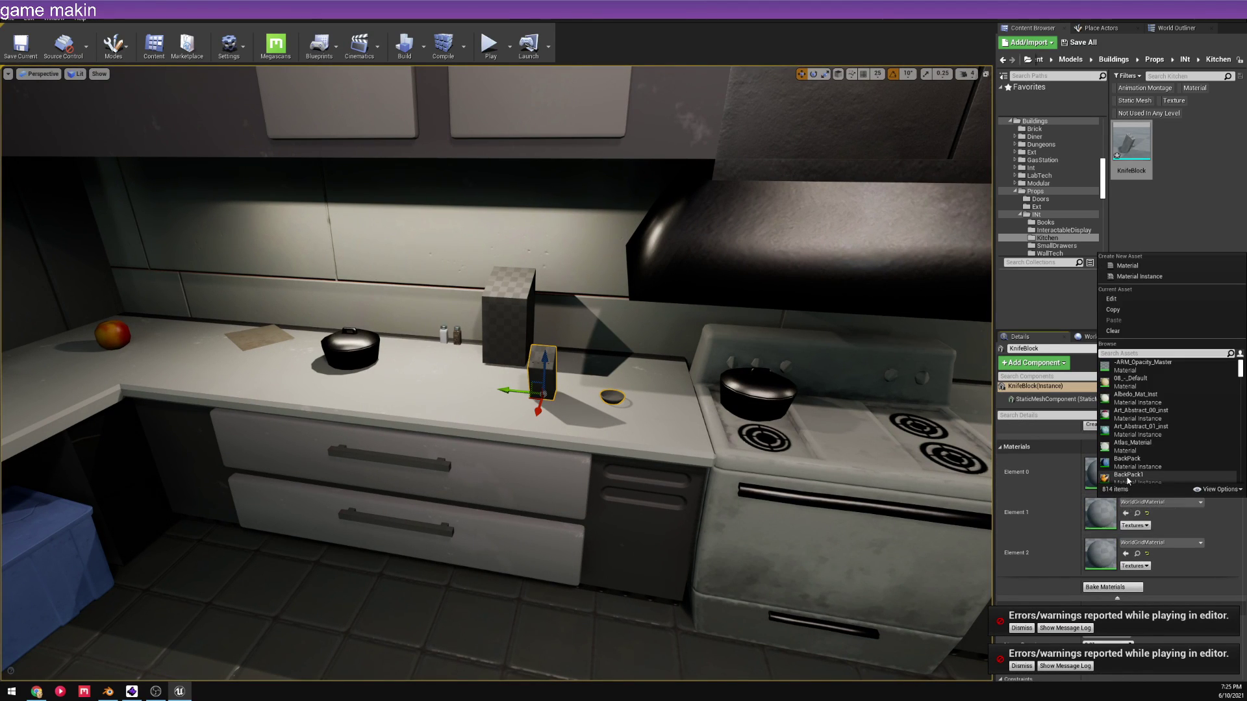
text(metal)
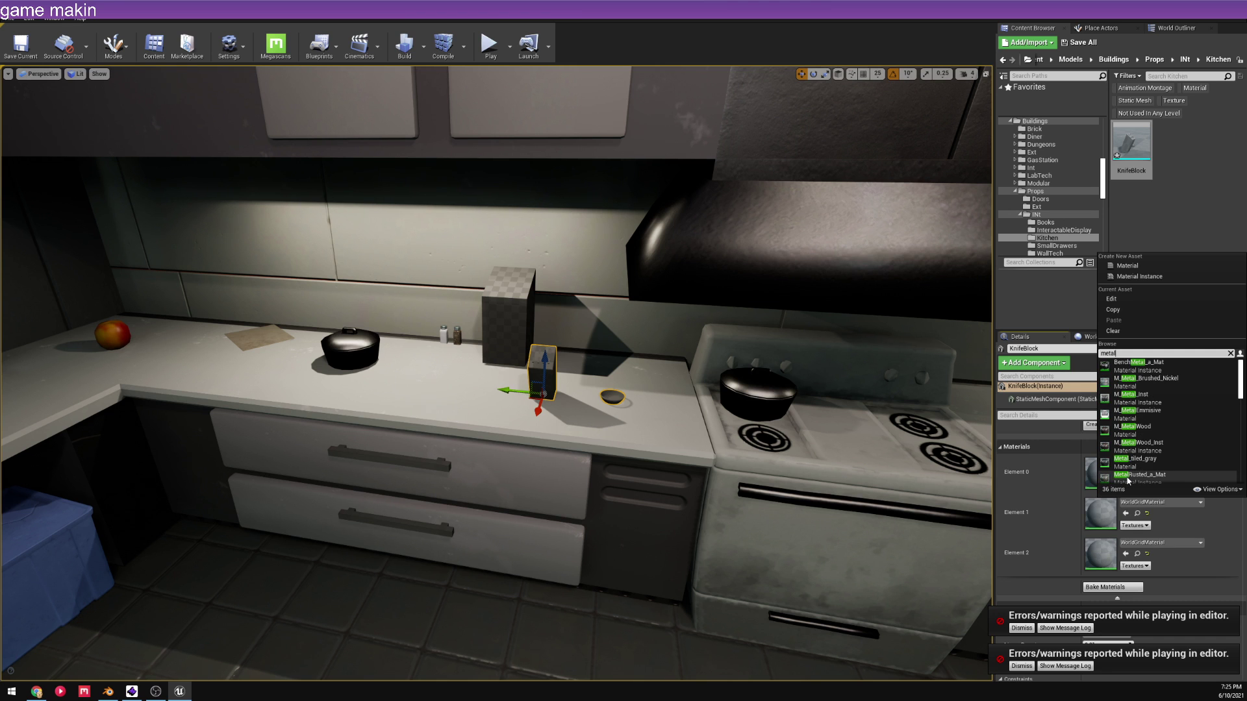
click(1136, 396)
key(f)
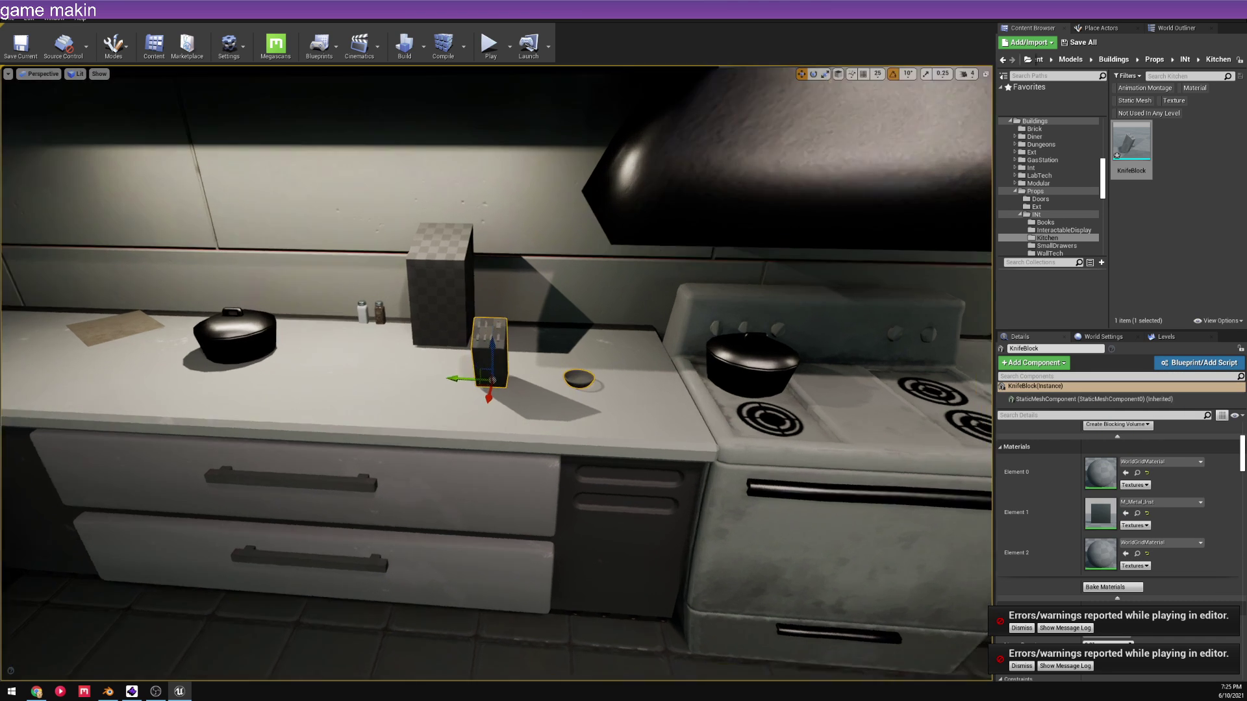
- Assign the M_Wood_Walnut material to Element 0 of the KnifeBlock
key(w)
right_drag(494, 373, 468, 351)
key(s)
click(1163, 462)
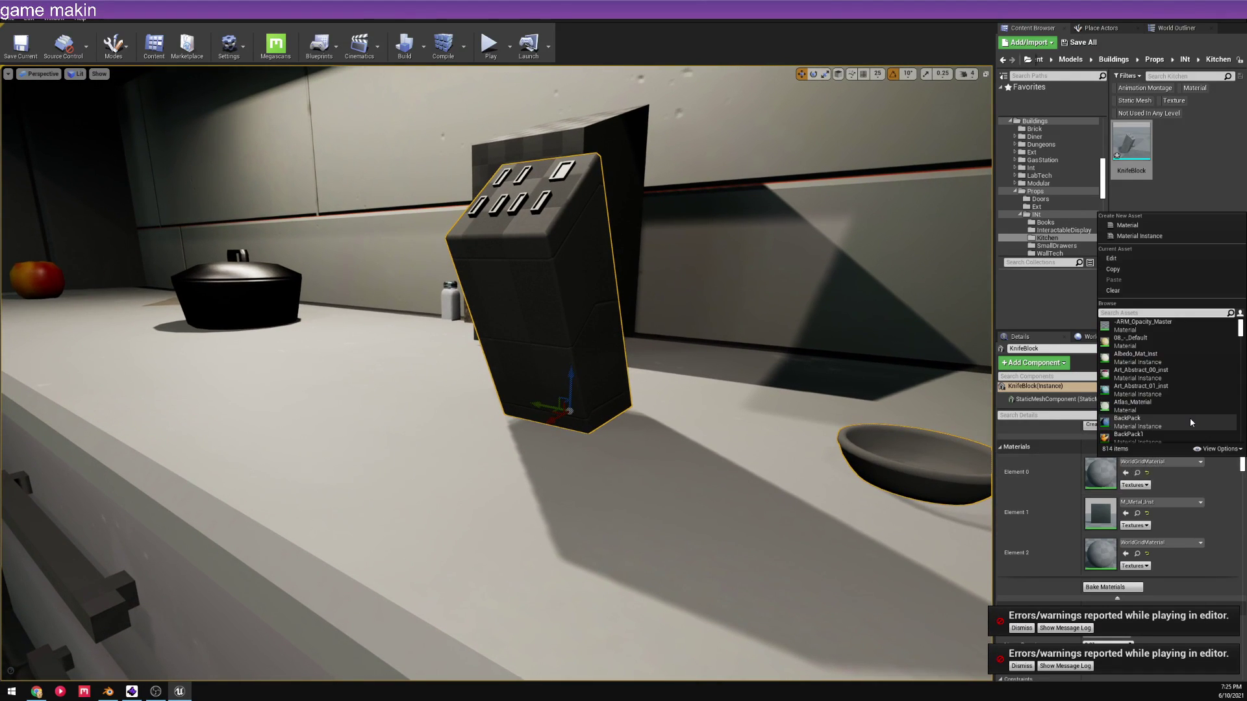
text(waln)
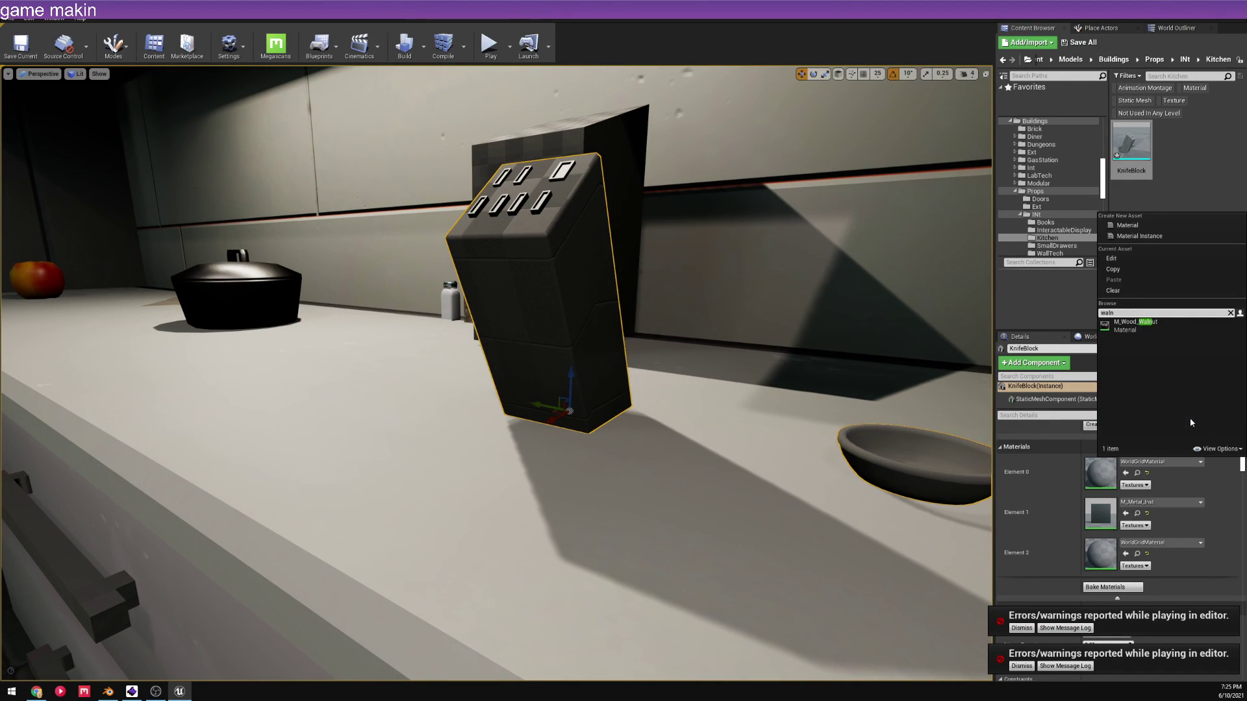
click(1135, 322)
- Move the KnifeBlock back on the counter toward the wall, beside the checkered box
right_drag(497, 357, 633, 363)
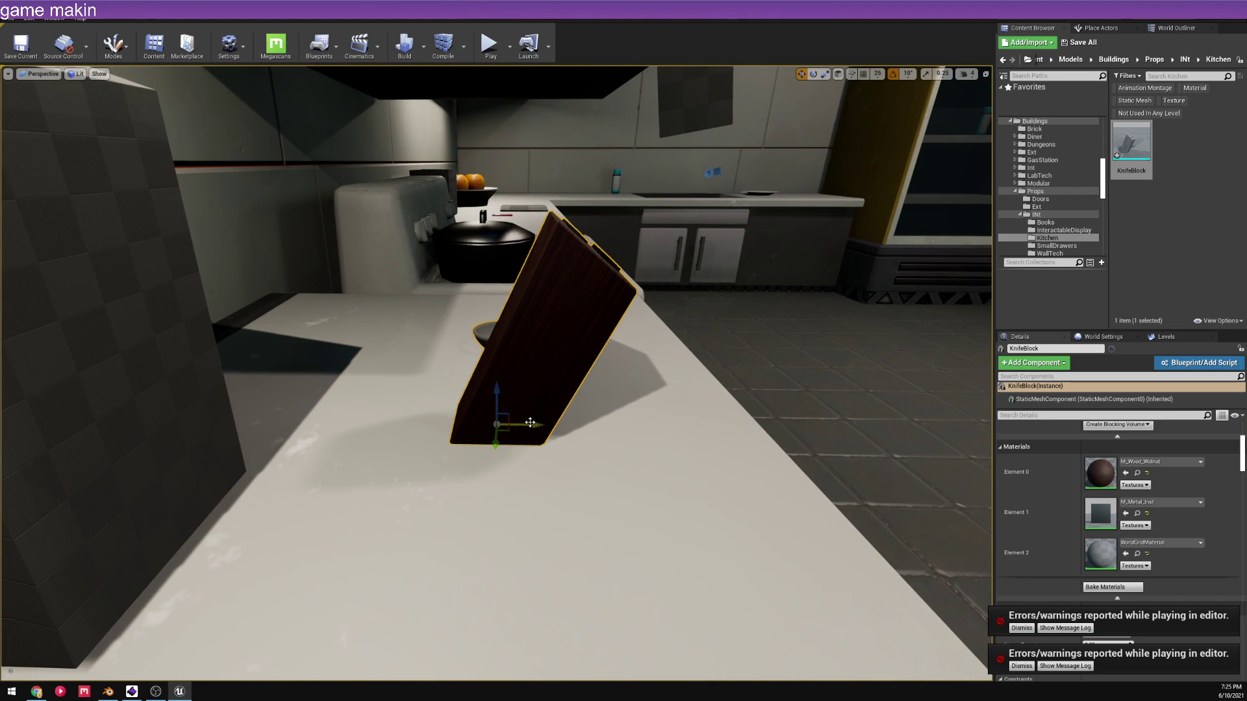
drag(530, 423, 447, 397)
right_drag(497, 374, 421, 426)
key(w)
key(s)
key(w)
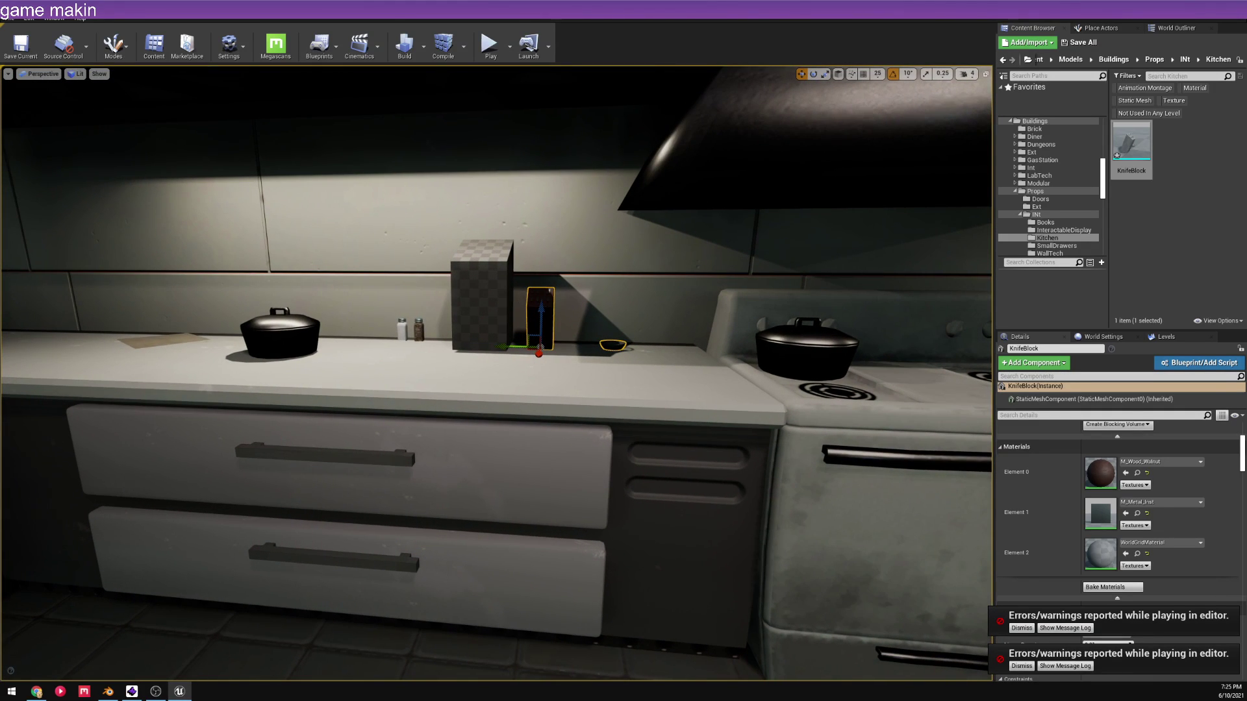
- Switch to Blender and scale up the knife block, its metal slots and the bowl together by about 1.37
key(alt+Tab)
scroll(721, 363, down, 6)
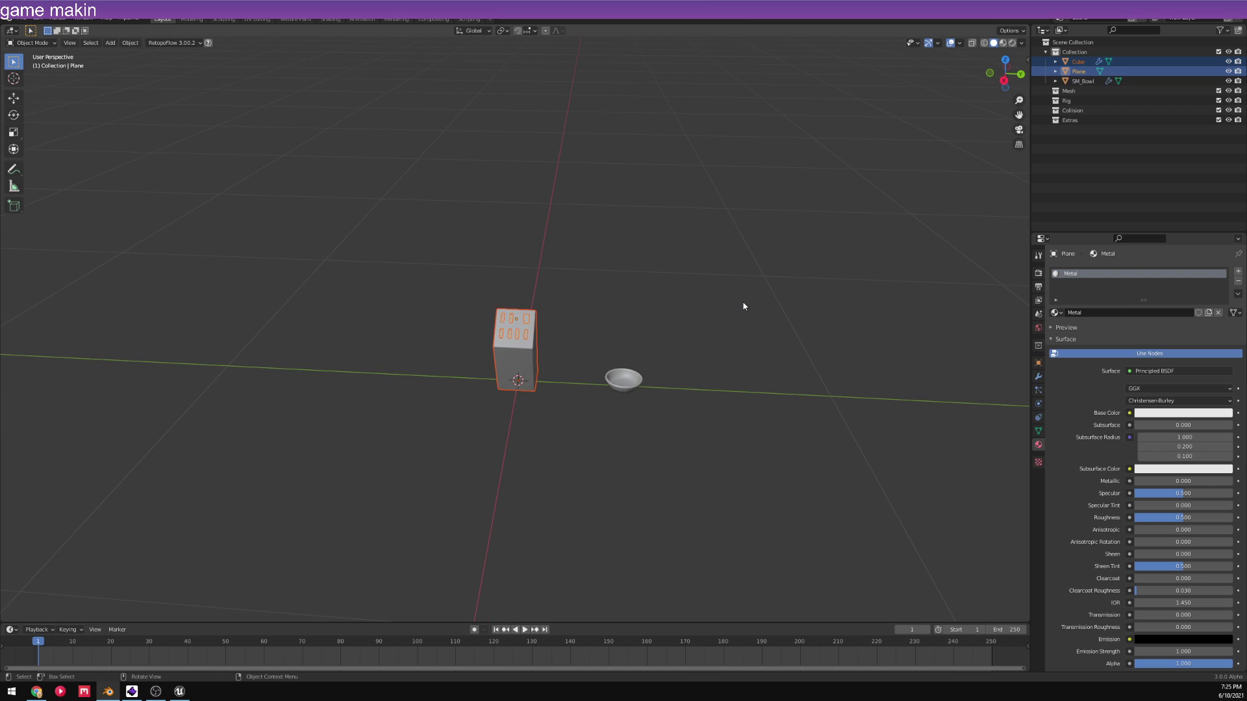
key(s)
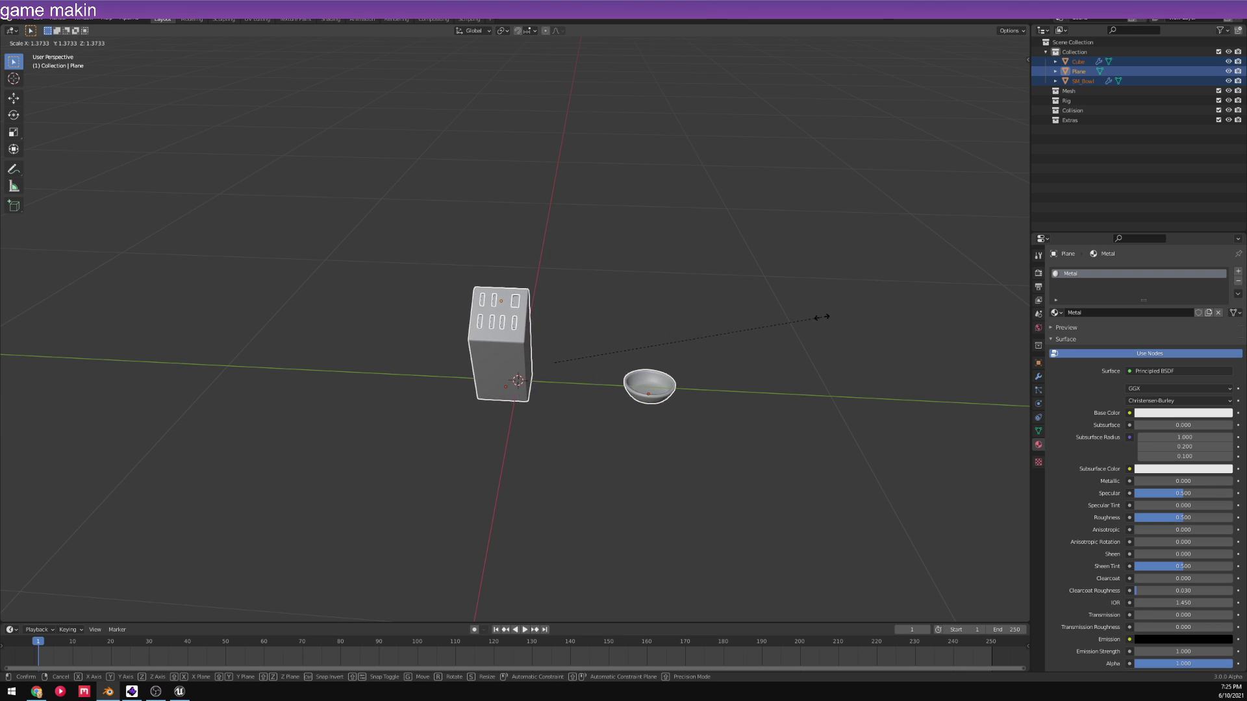
click(815, 314)
- In right view, move the knife block and its slots about 0.037 m in Y and 0.034 m in Z, onto the ground line
click(1004, 81)
drag(431, 230, 558, 432)
key(g)
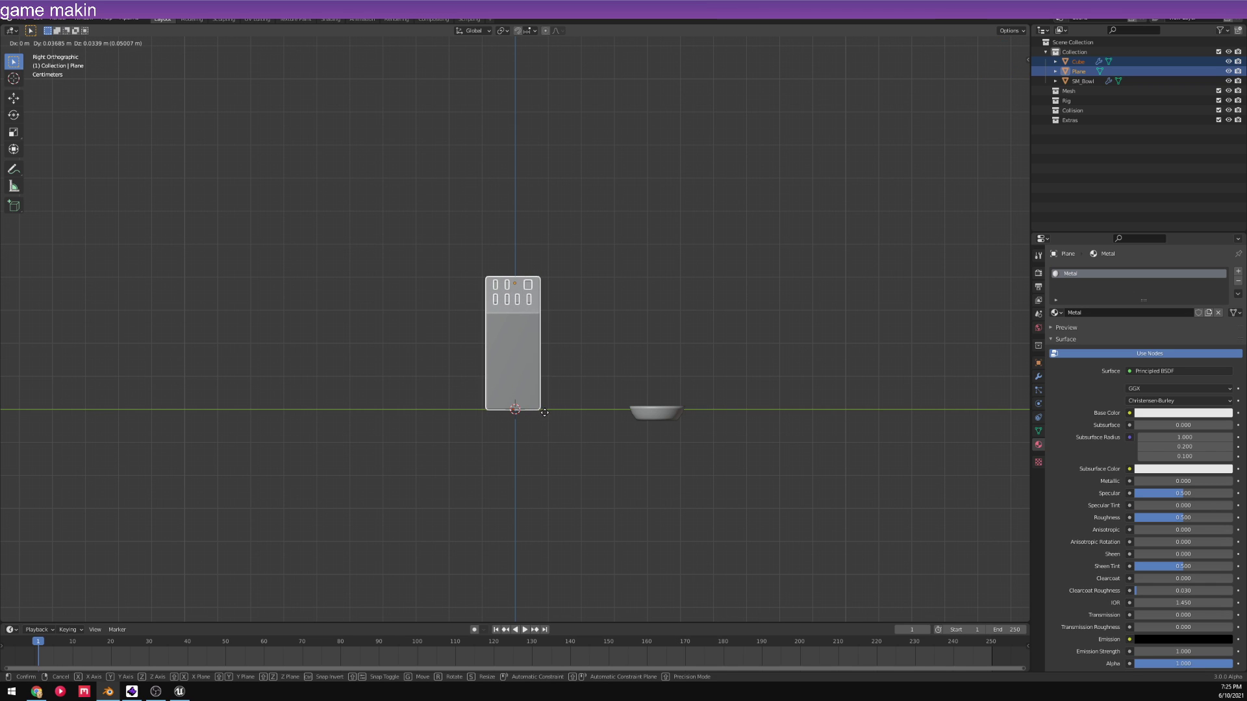
click(544, 412)
- Scale the knife block and its metal slots along the X axis by about 1.23
scroll(490, 228, down, 3)
middle_drag(489, 228, 596, 333)
scroll(583, 356, up, 5)
key(s)
key(x)
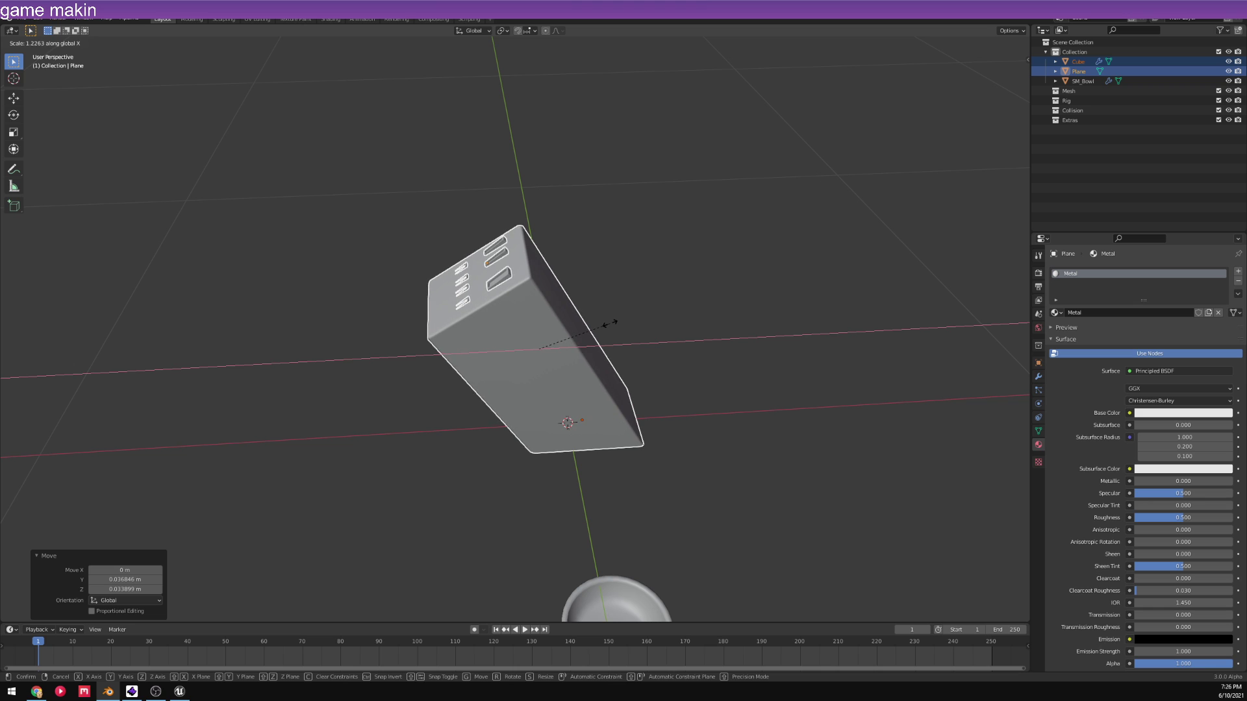
click(600, 321)
- In back view, rotate the metal slots by about 4.9° to align them with the block's slanted top
click(502, 278)
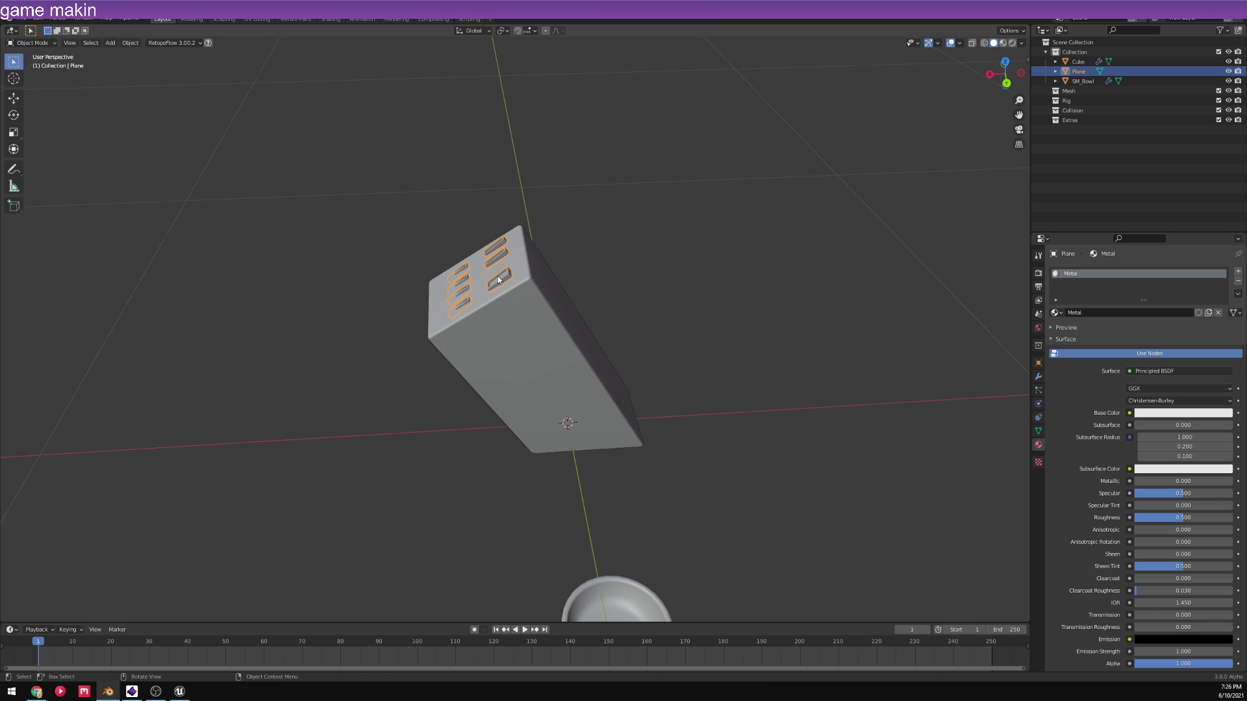
click(1006, 84)
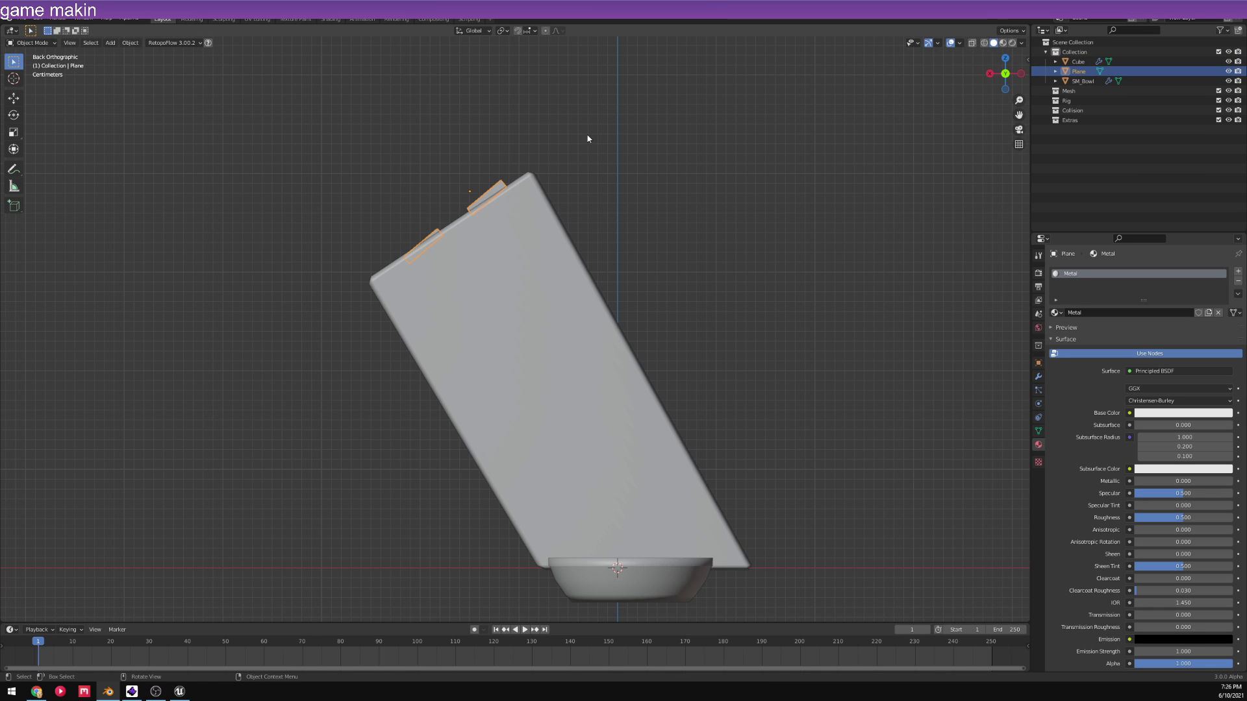
key(r)
click(645, 136)
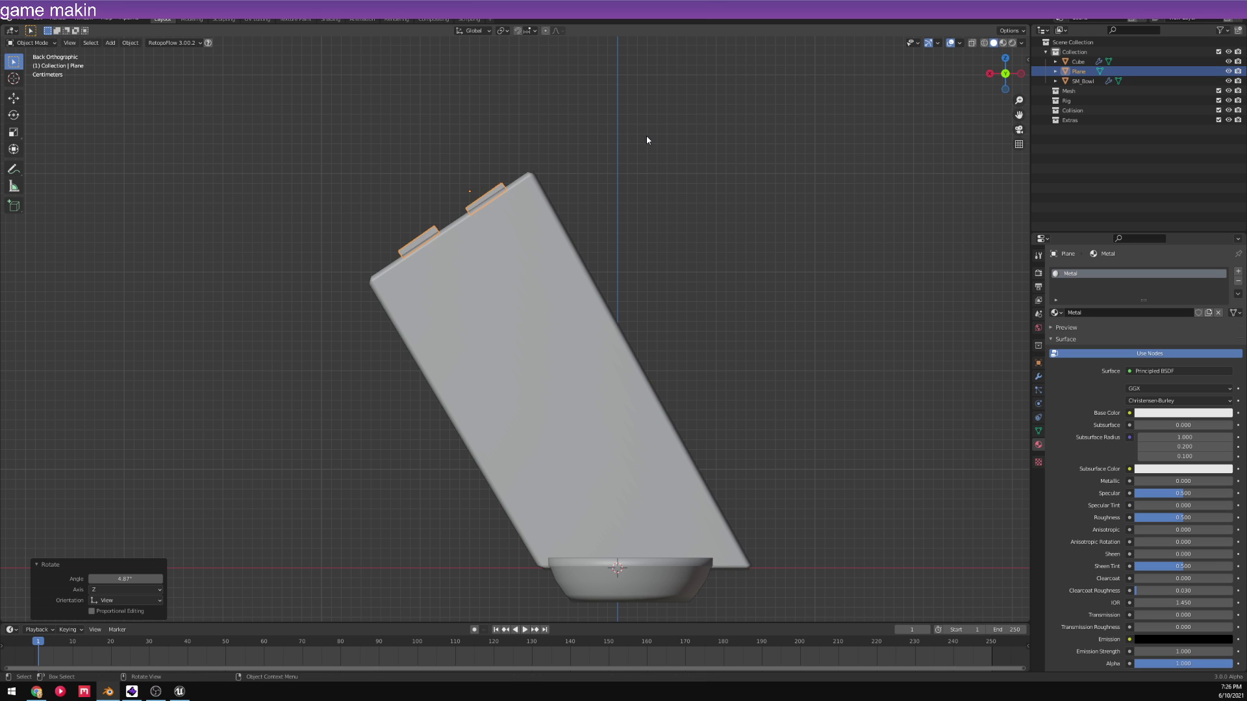
scroll(590, 250, down, 3)
middle_drag(590, 251, 684, 334)
scroll(602, 341, down, 4)
middle_drag(602, 342, 513, 352)
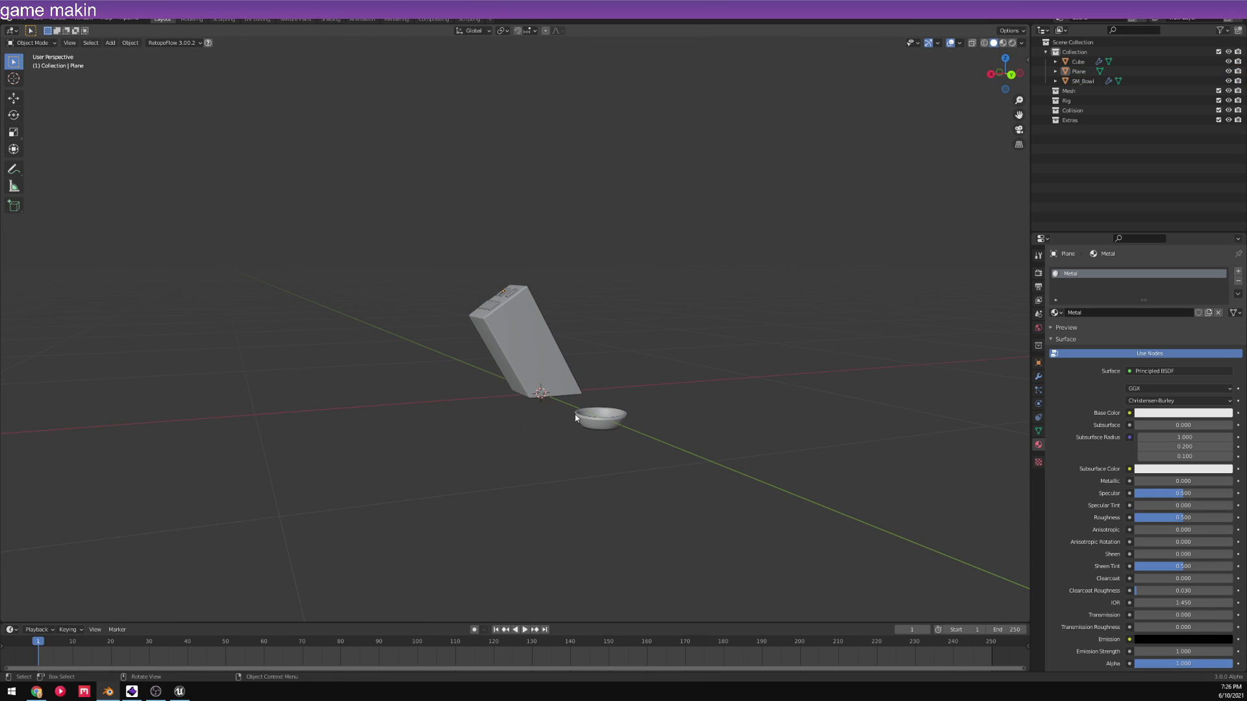
- Scale the bowl by about 1.09 and move it about 0.16 m toward the knife block and 0.034 m up onto the ground line
middle_drag(575, 417, 633, 404)
click(633, 404)
click(996, 80)
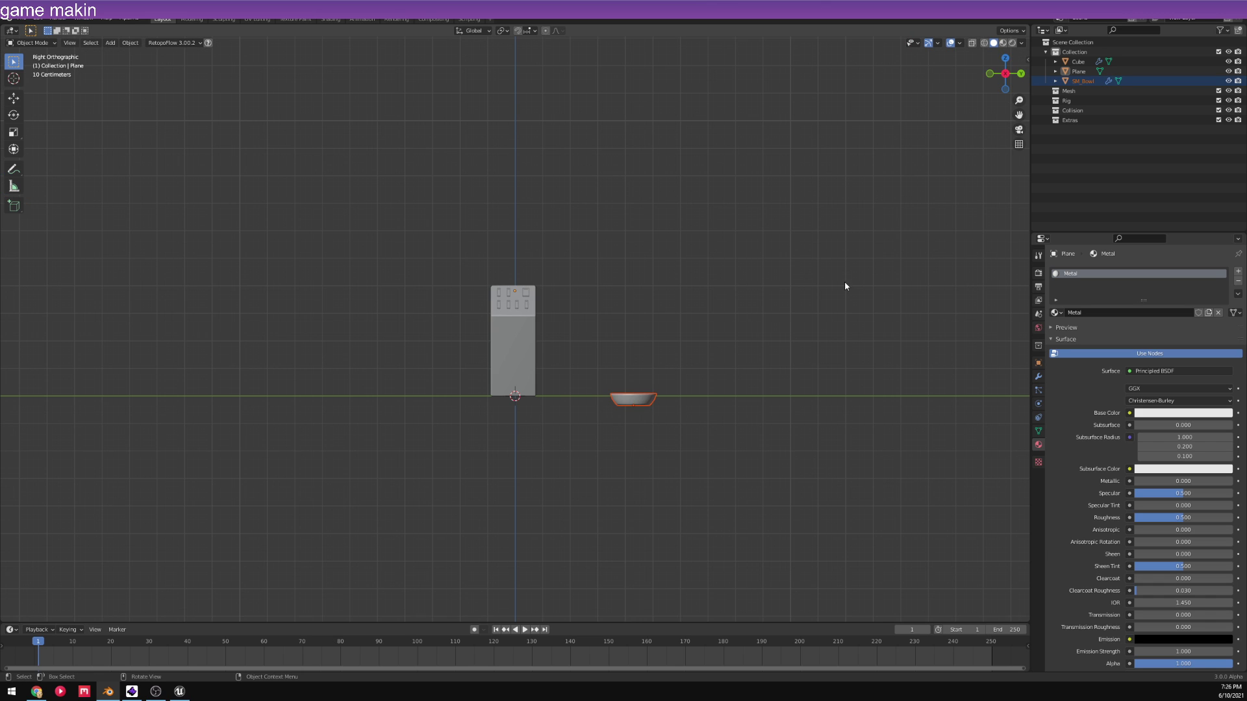
key(s)
click(852, 294)
key(g)
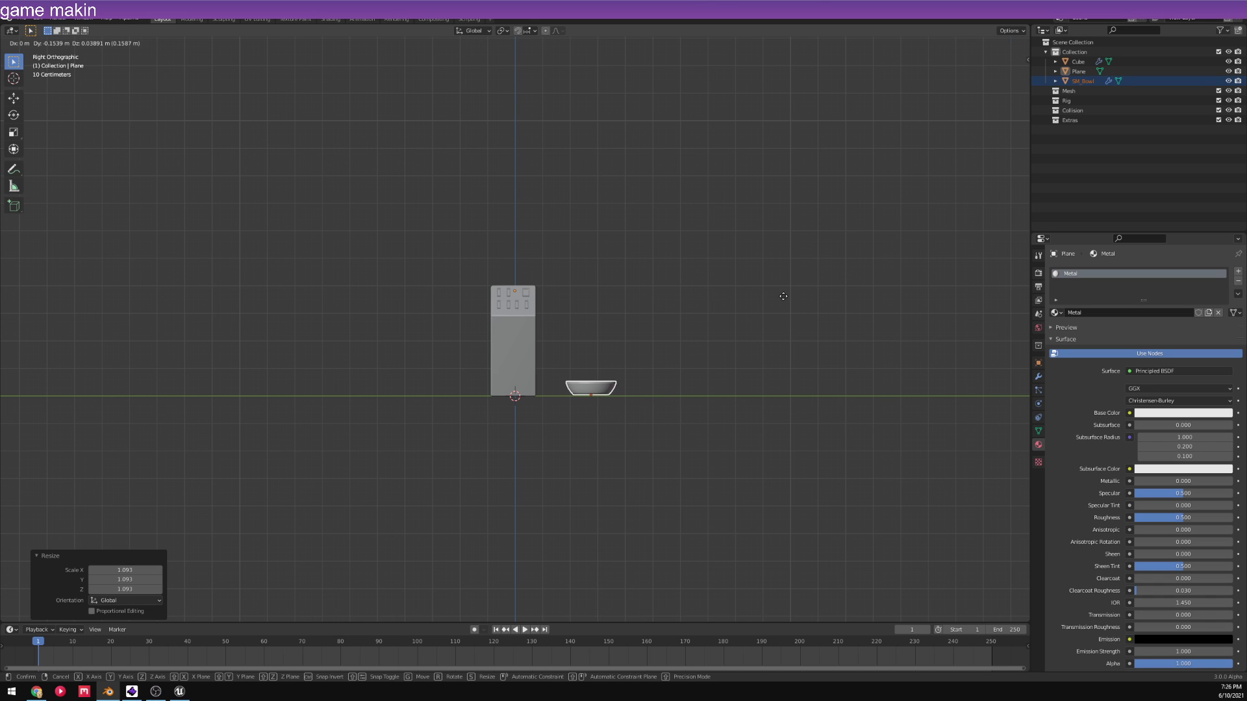
click(740, 367)
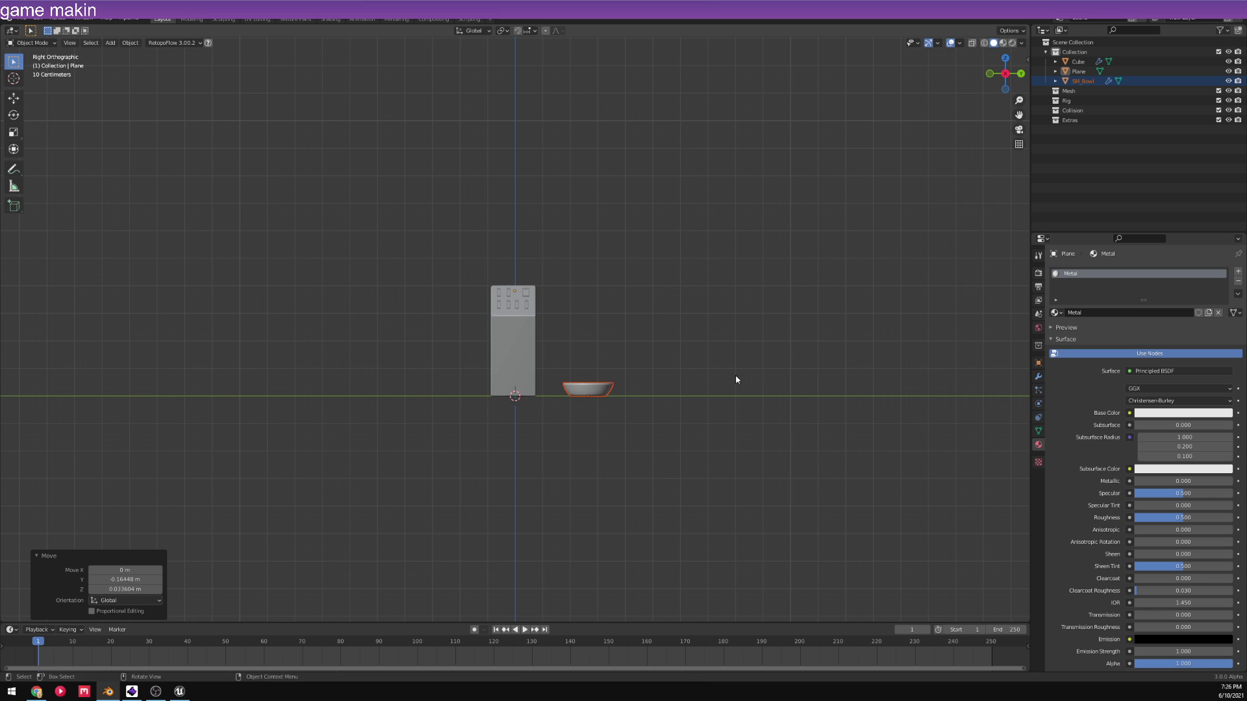
- Examine the resized knife block and bowl from several angles
scroll(718, 434, up, 4)
middle_drag(721, 431, 575, 327)
click(574, 327)
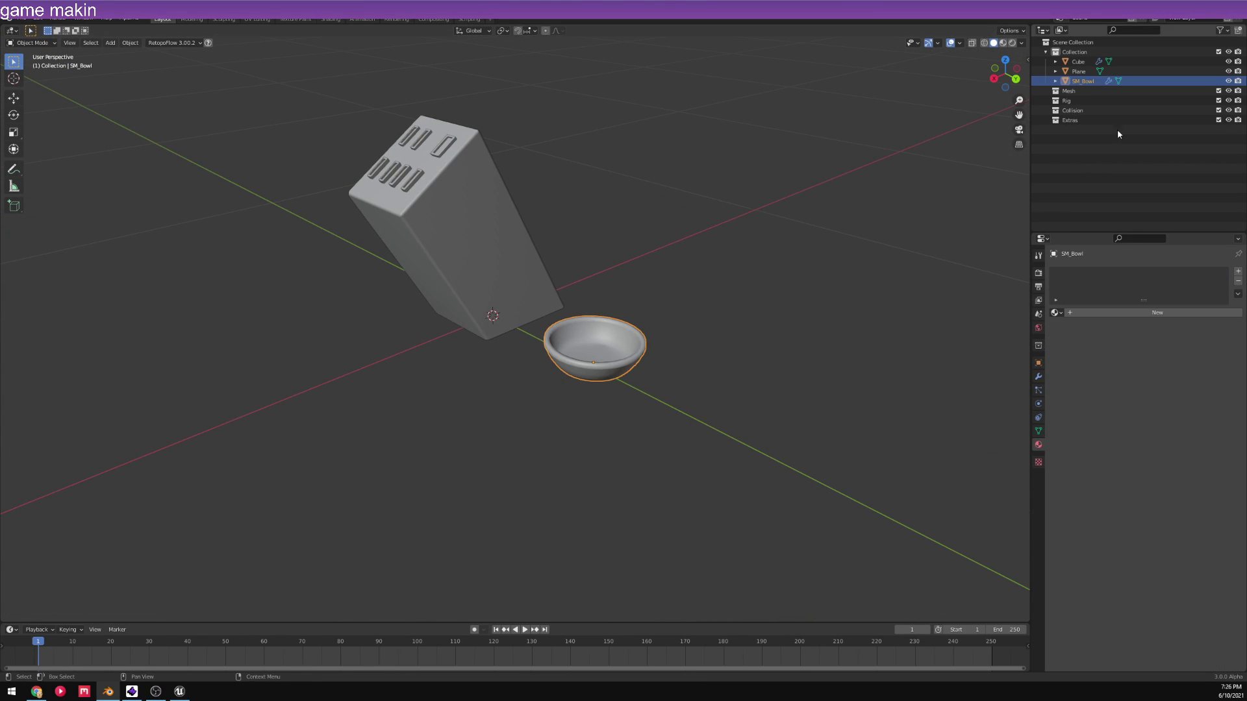
middle_drag(504, 185, 592, 308)
scroll(592, 308, down, 5)
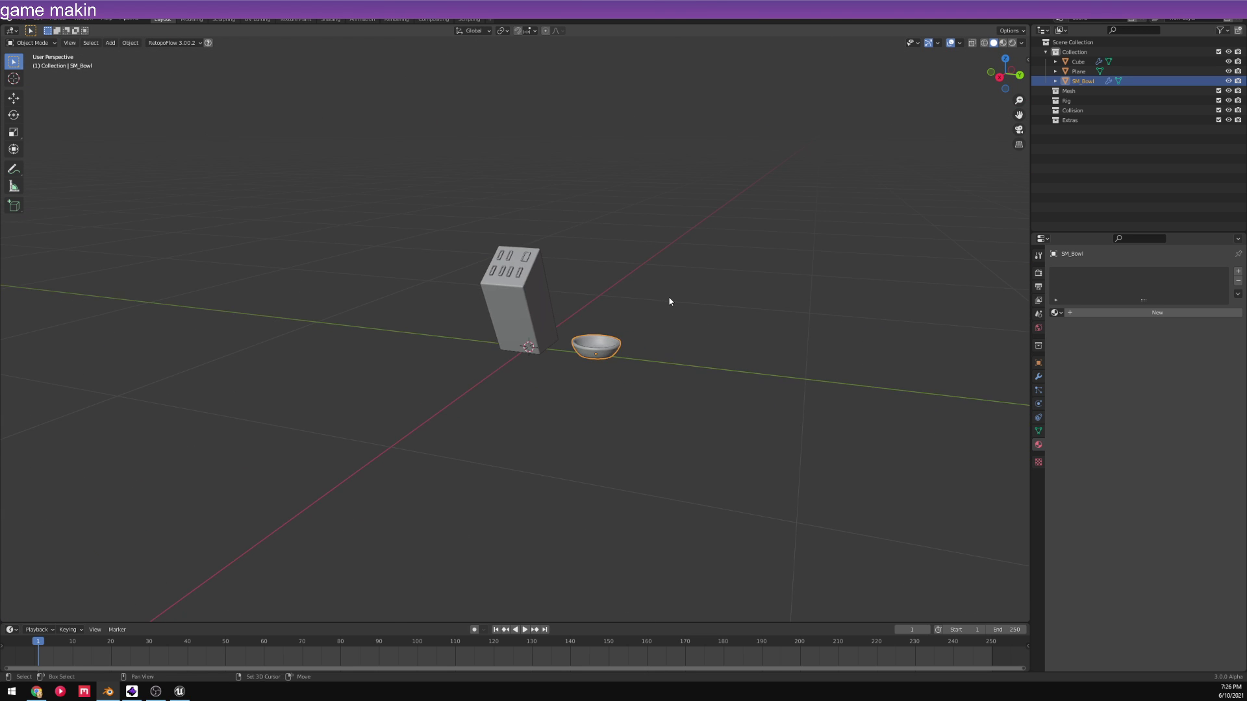
middle_drag(671, 299, 490, 362)
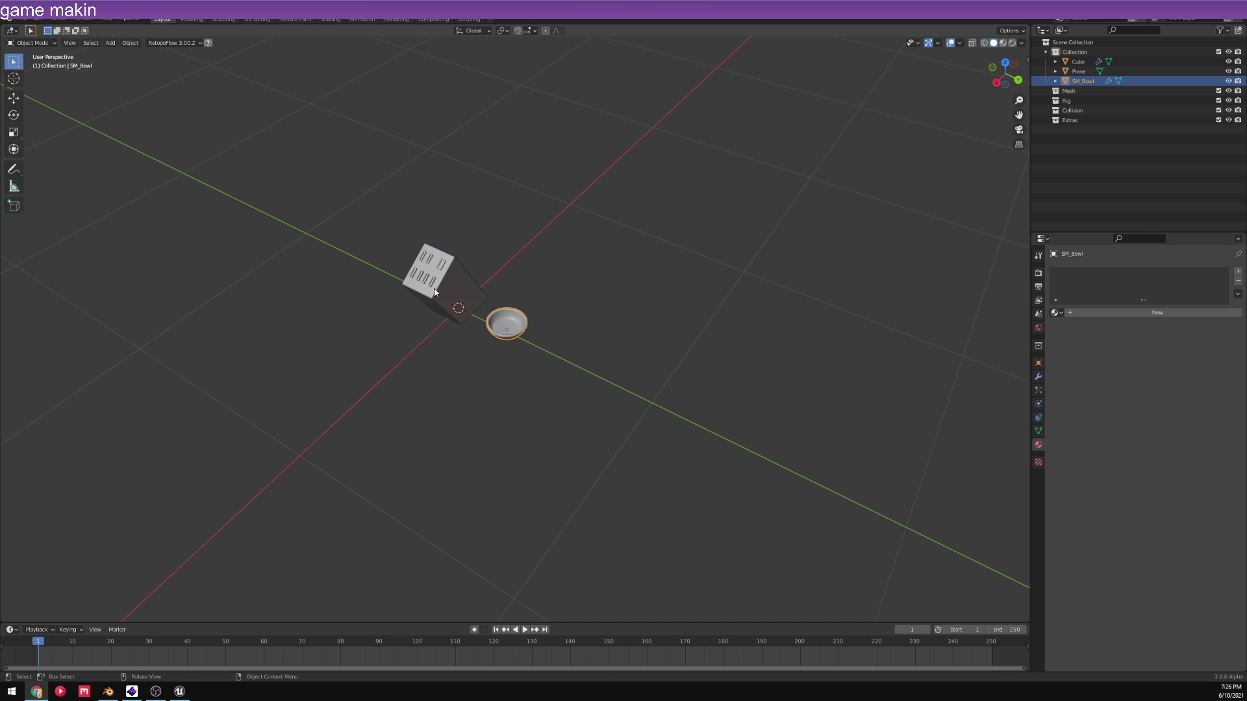
scroll(434, 289, up, 3)
middle_drag(455, 312, 563, 270)
- Open the knife block's mesh for editing and add one loop cut around its middle
click(500, 348)
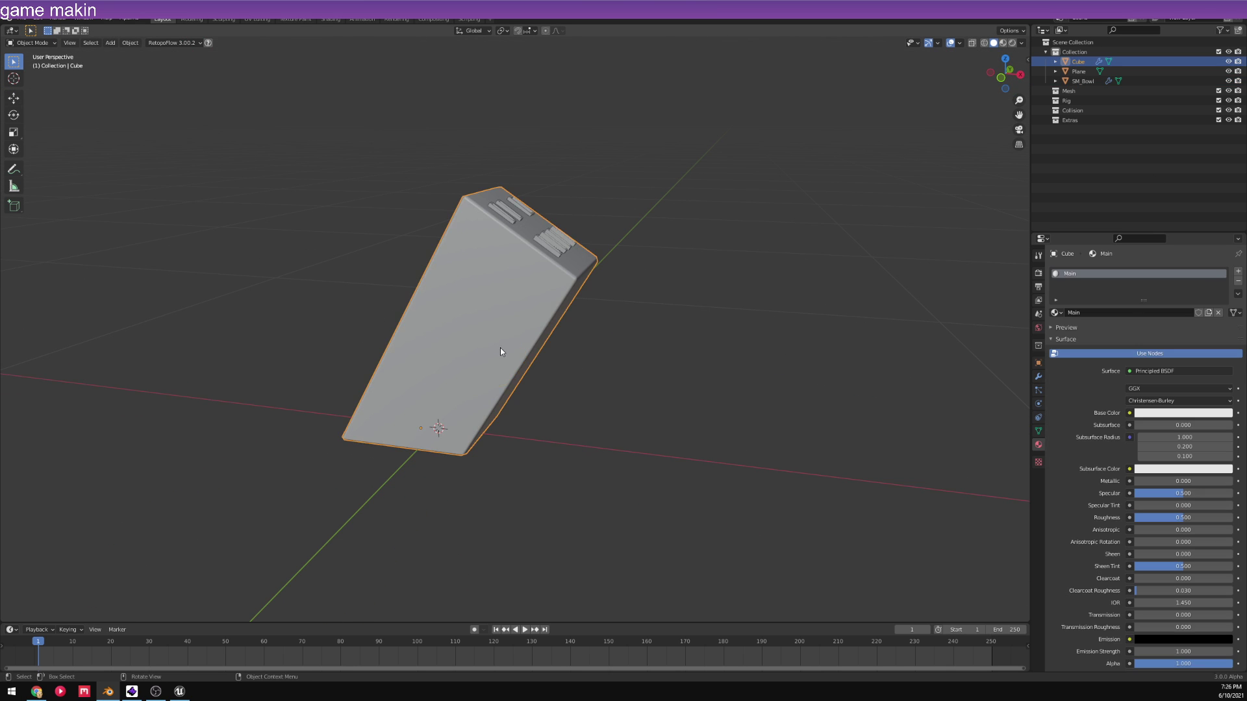
key(Tab)
middle_drag(553, 390, 533, 302)
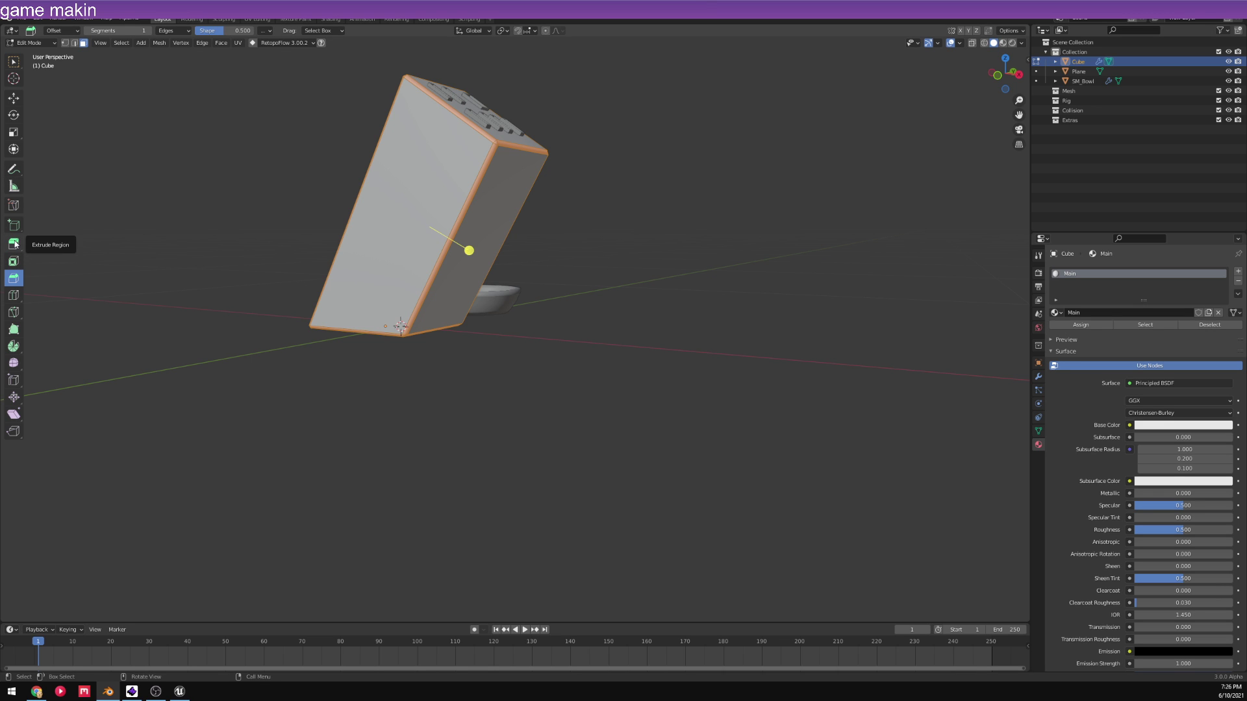
click(16, 296)
click(469, 250)
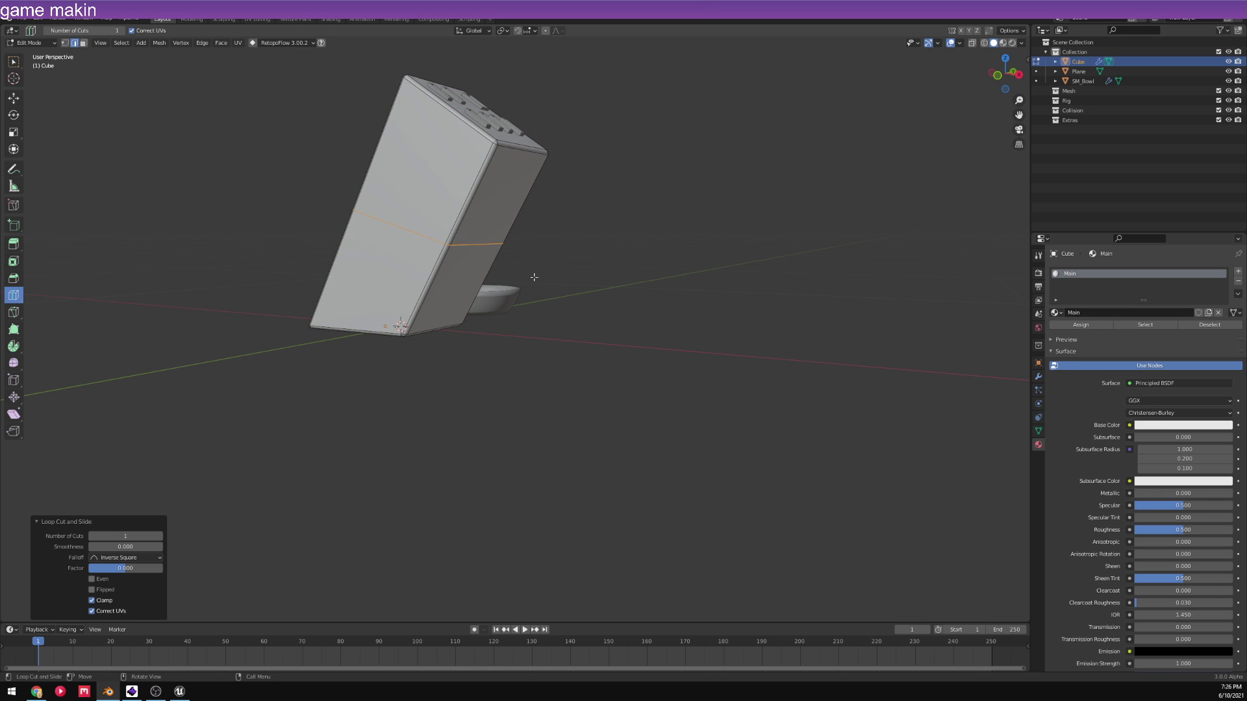
- Extrude the lower half of the knife block's face under the overhang about 0.038 m along X
shift+middle_drag(470, 266, 554, 285)
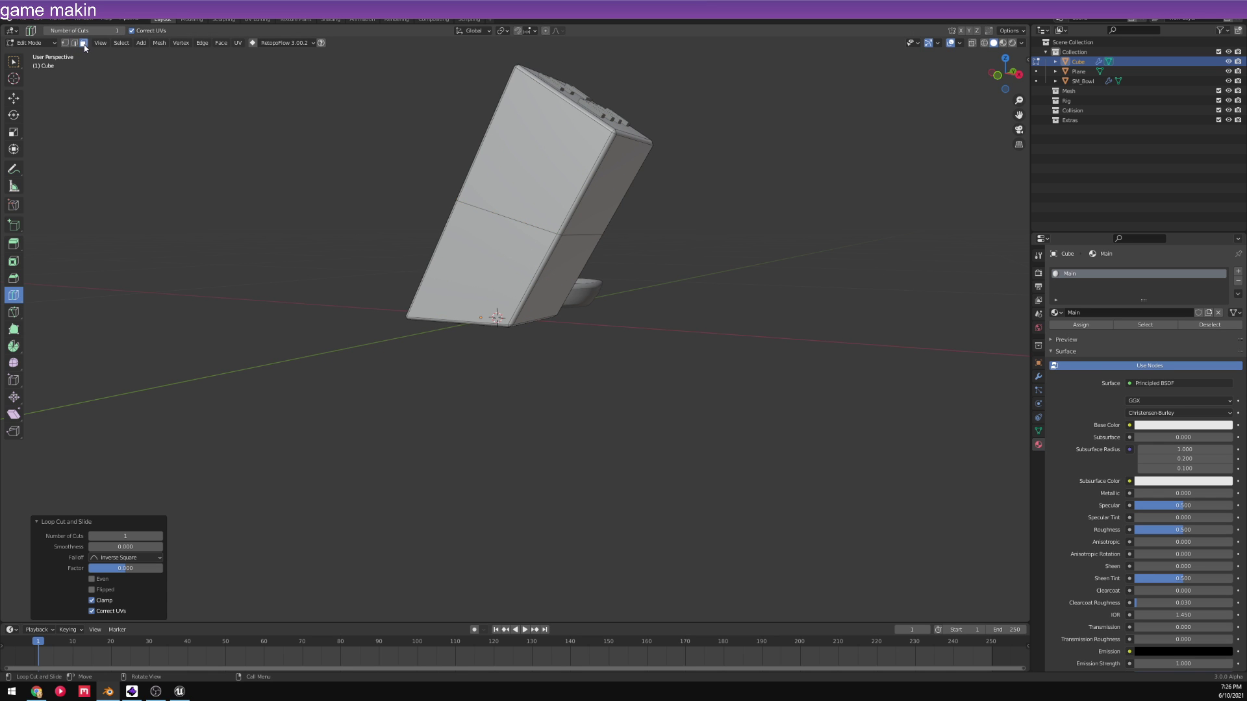
scroll(512, 222, up, 6)
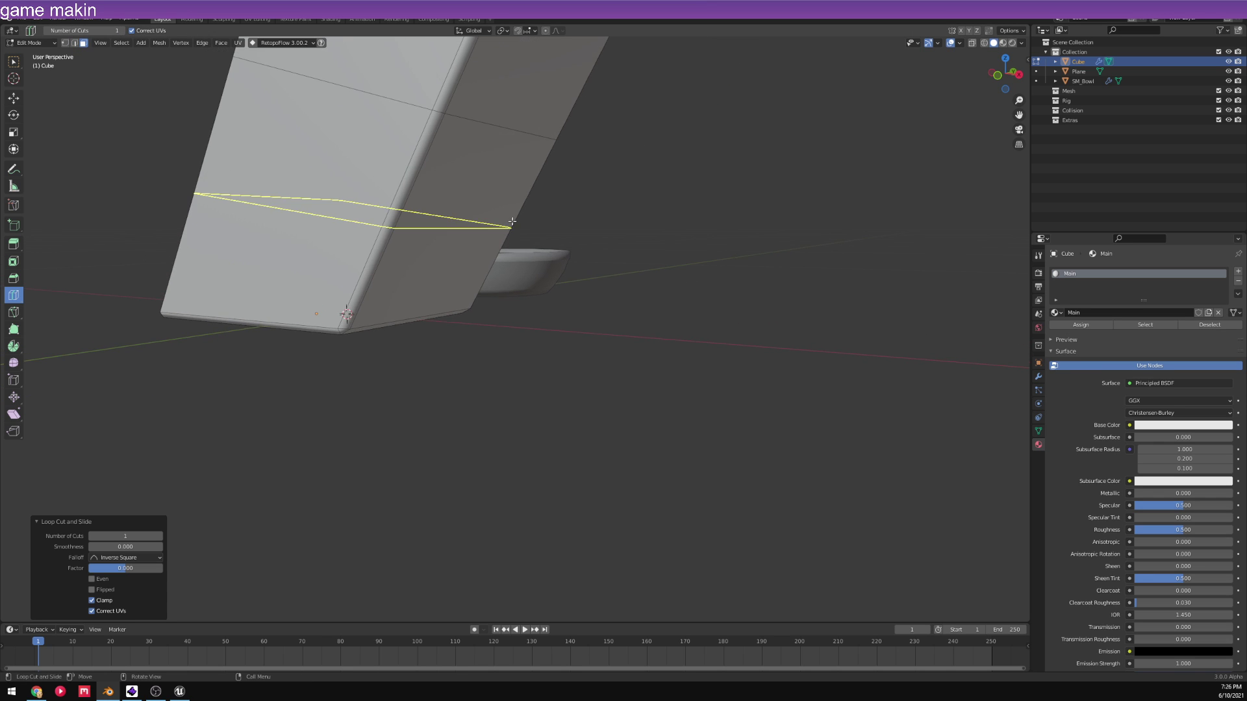
shift+middle_drag(531, 222, 554, 220)
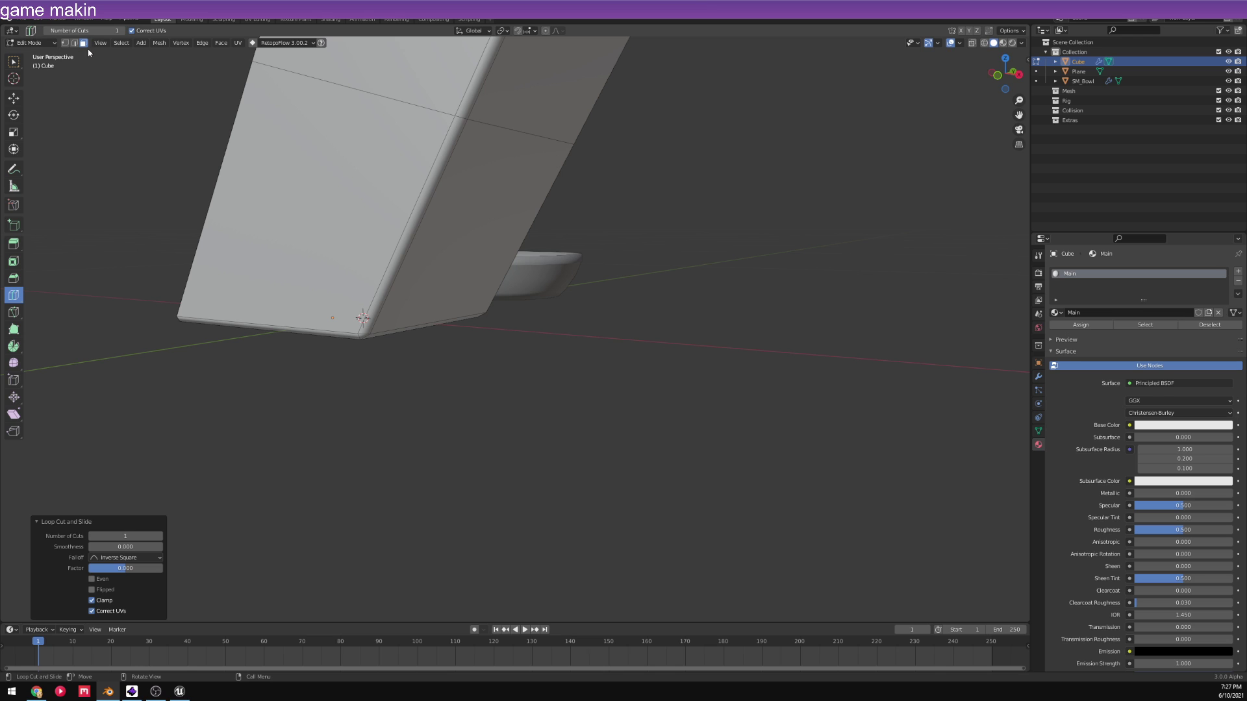
click(14, 97)
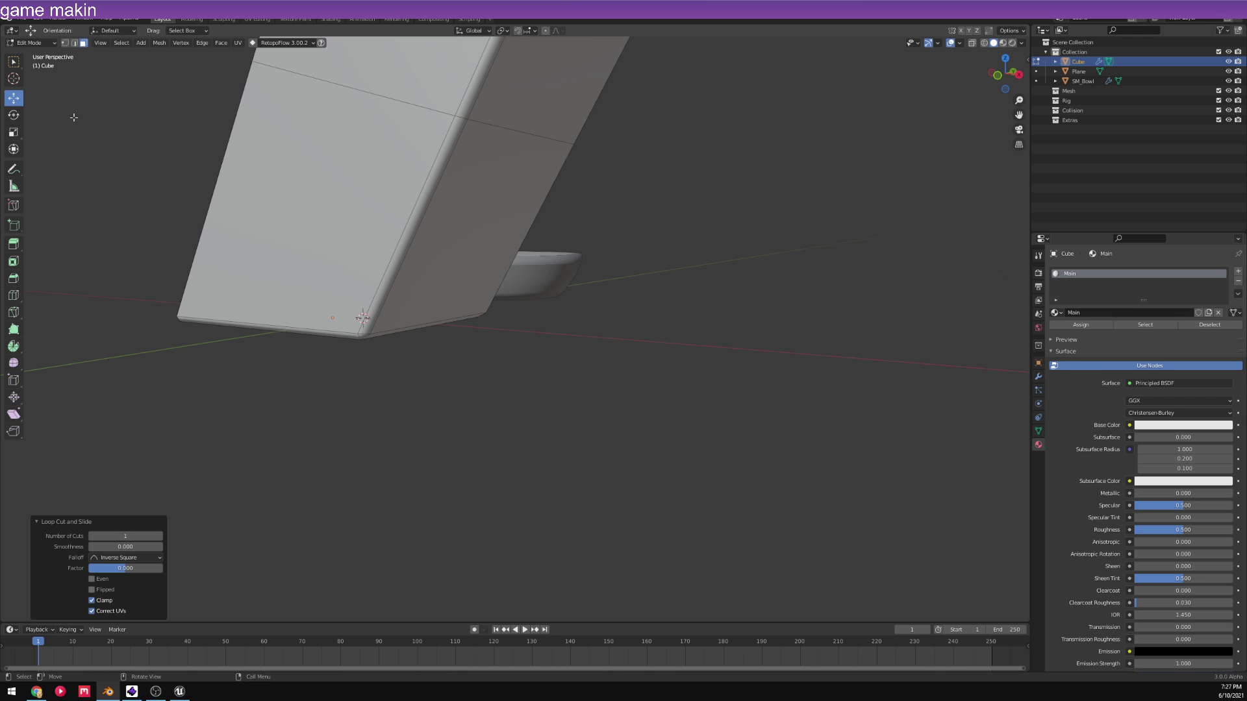
click(453, 242)
key(e)
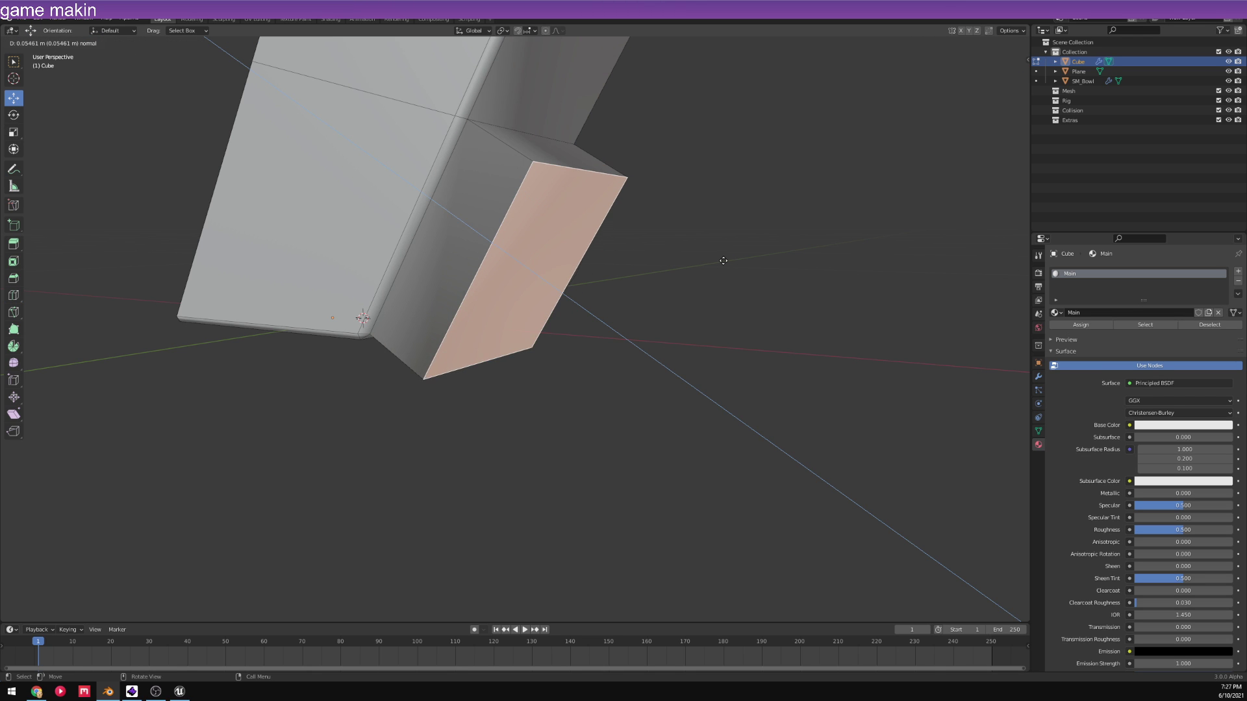
key(x)
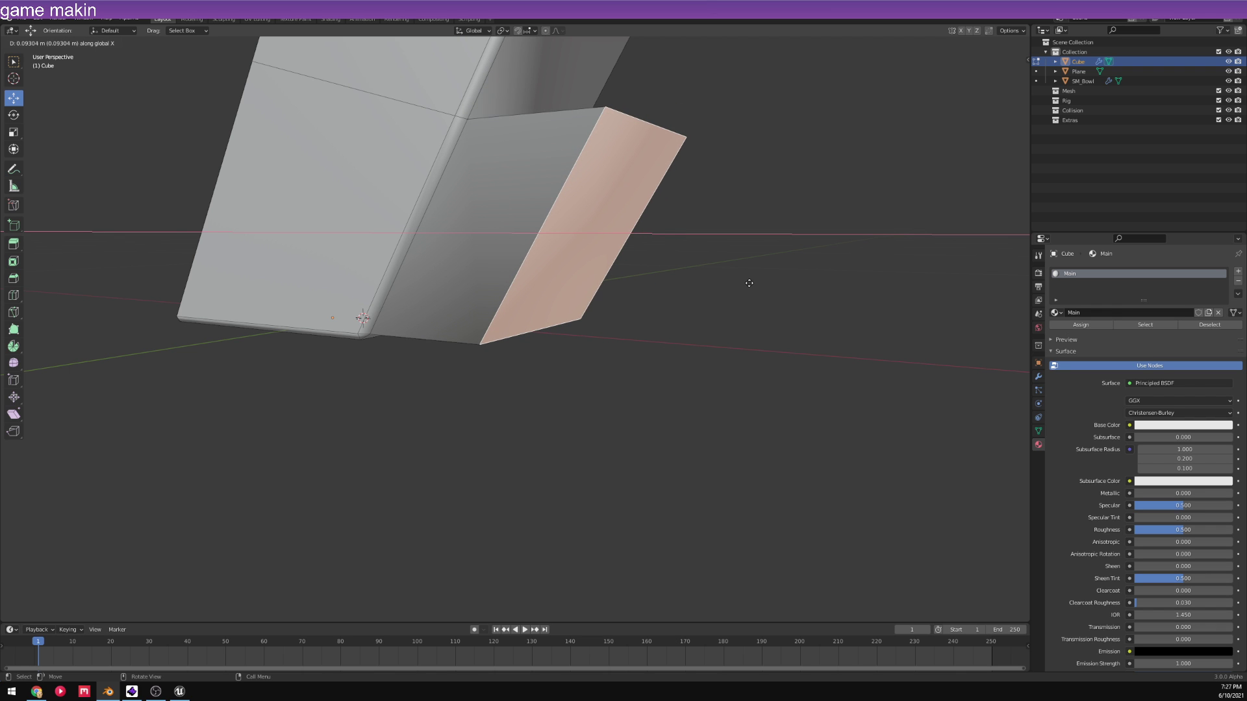
click(684, 274)
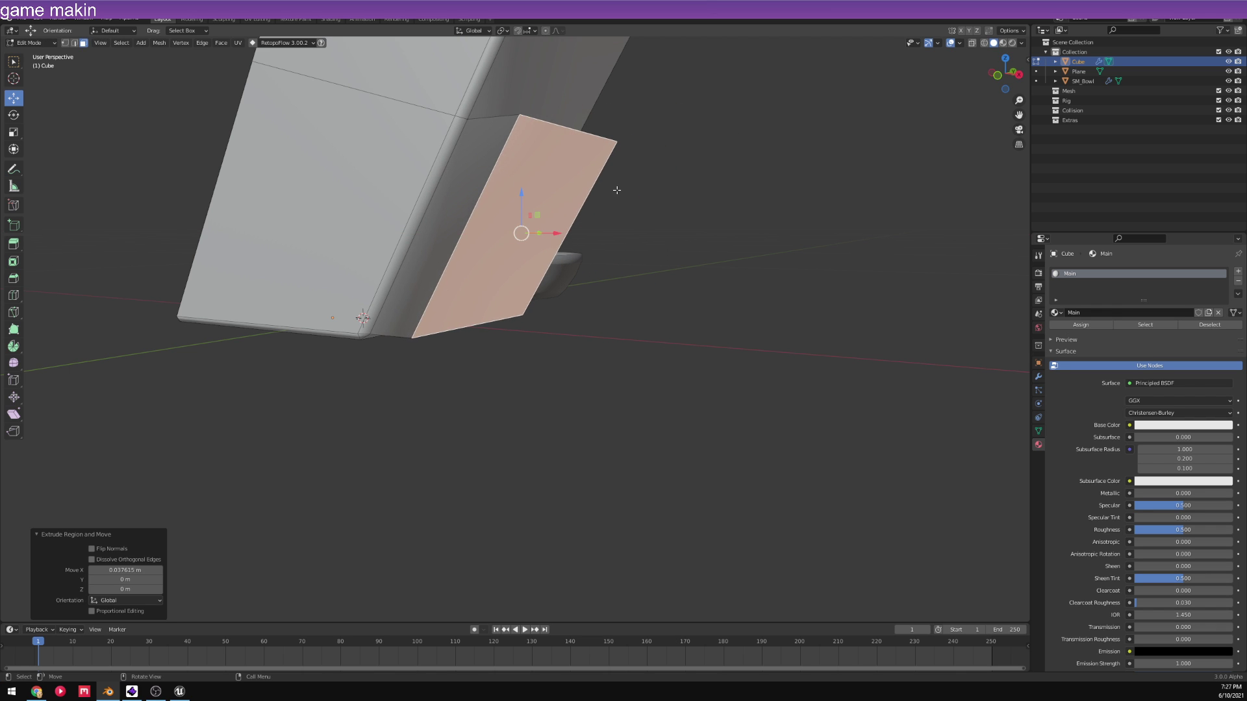
- Move the extruded support's upper outer vertices outward along X and its lower outer vertices about 0.084 m along X
middle_drag(684, 273, 510, 222)
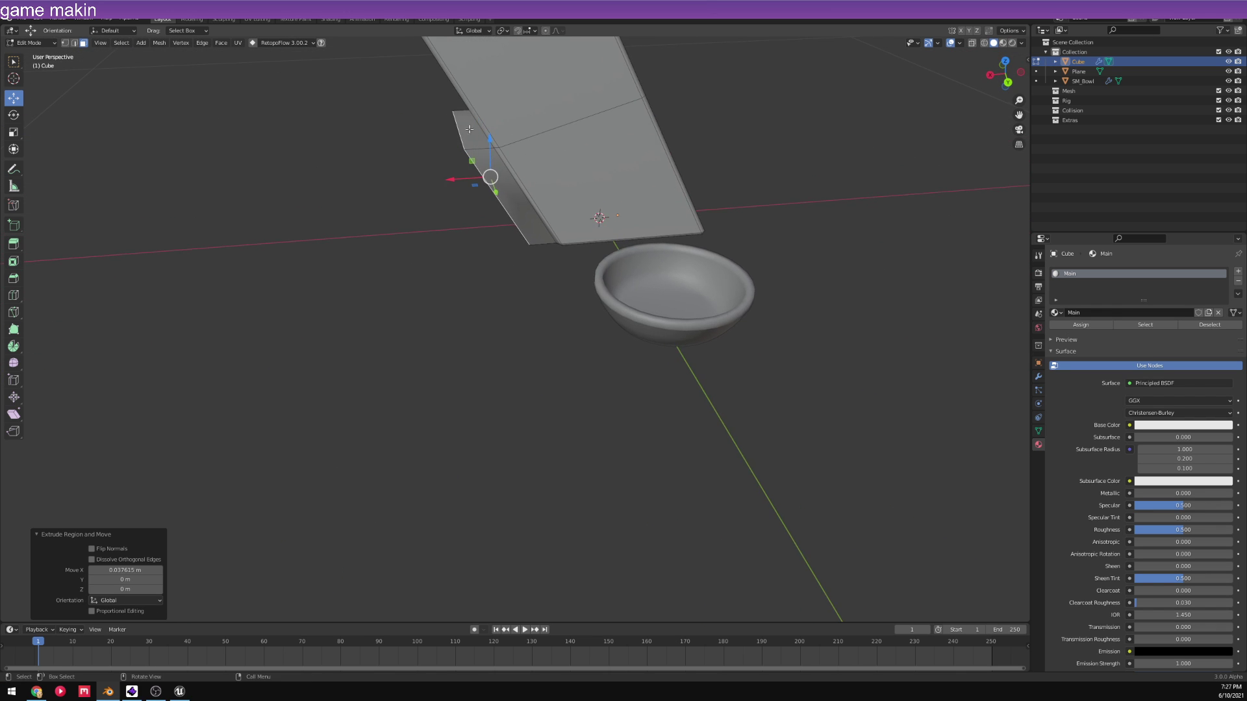
scroll(506, 218, up, 1)
click(462, 95)
click(67, 44)
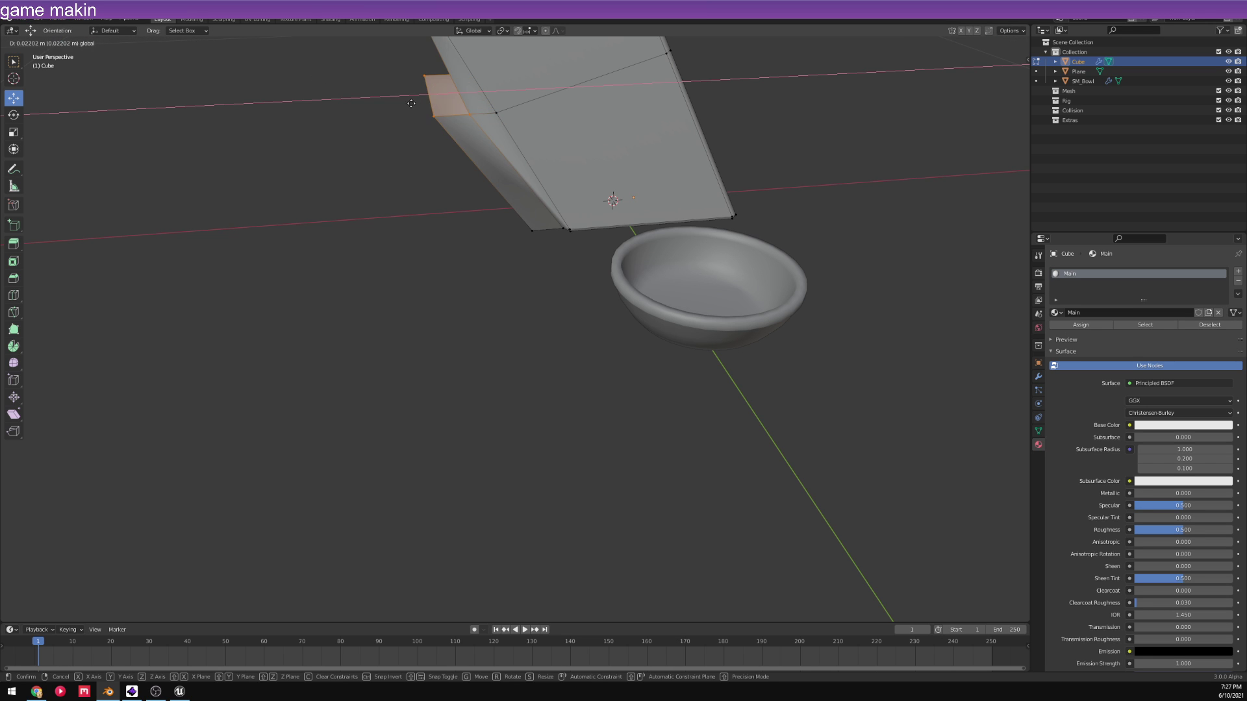
click(521, 220)
middle_drag(521, 219, 419, 219)
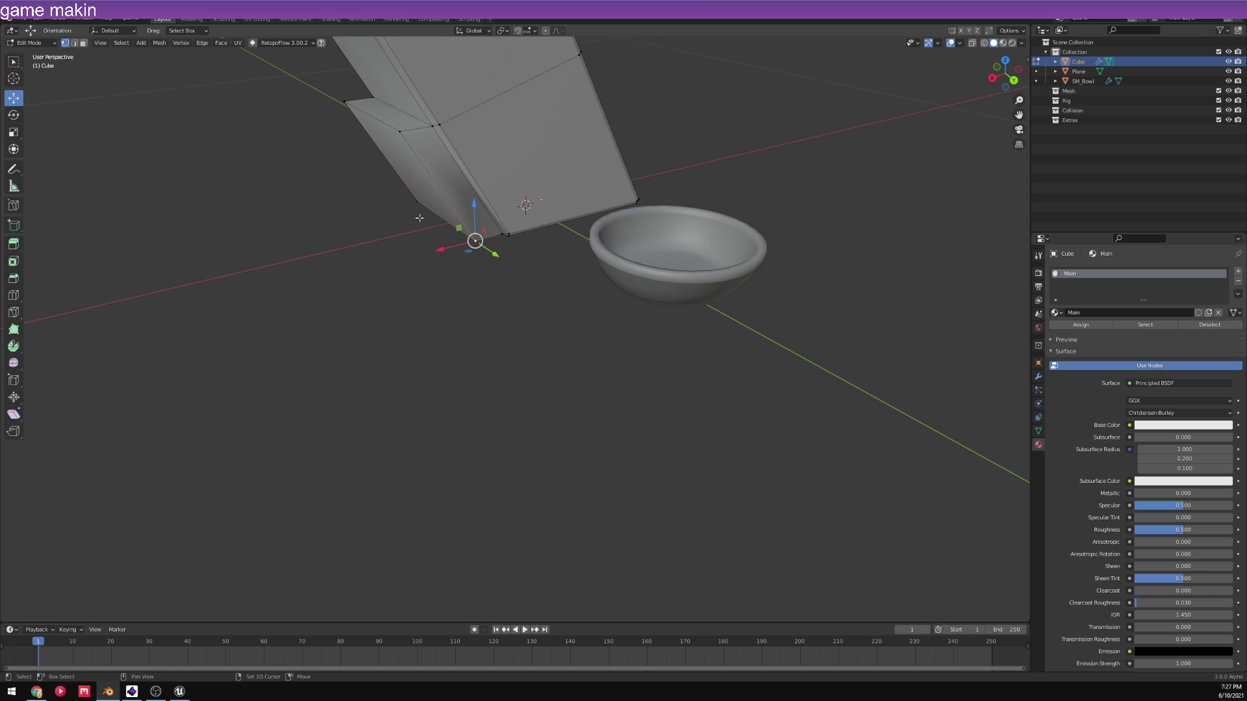
drag(407, 227, 349, 238)
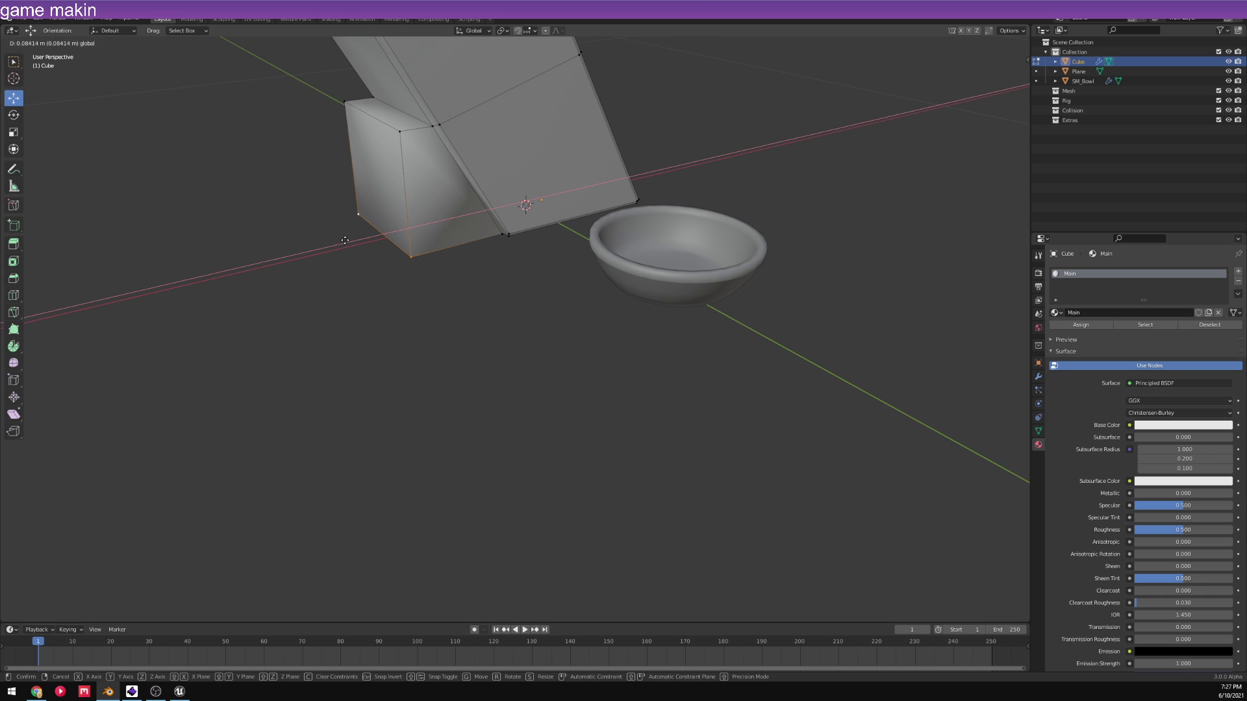
drag(346, 241, 345, 240)
- Move the support's whole outer face about 0.004 m farther out along X
middle_drag(346, 240, 518, 318)
scroll(517, 317, up, 5)
middle_drag(545, 256, 465, 211)
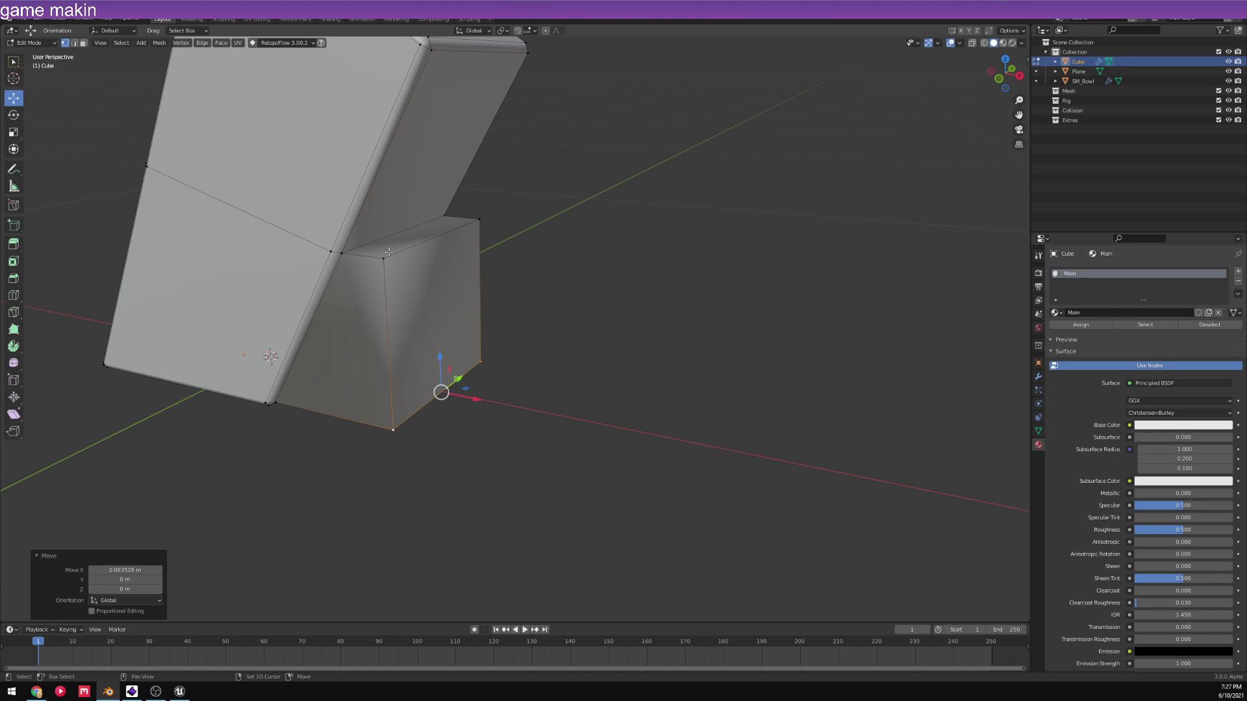
key(3)
click(468, 230)
drag(465, 323, 484, 323)
click(484, 323)
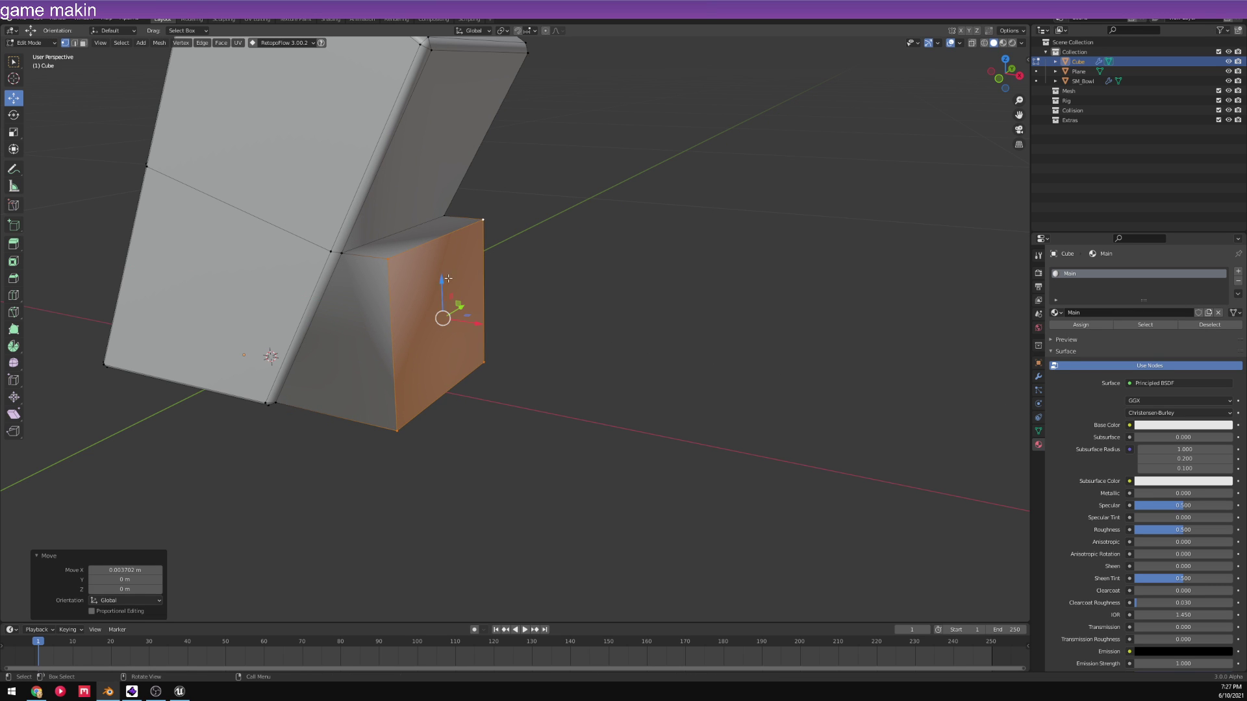
- Lower the support's upper outer vertices about 0.030 m along Z so its top slopes down
key(1)
click(388, 259)
drag(441, 205, 442, 242)
- Examine the support's side faces and how its underside meets the knife block's base
scroll(401, 272, down, 3)
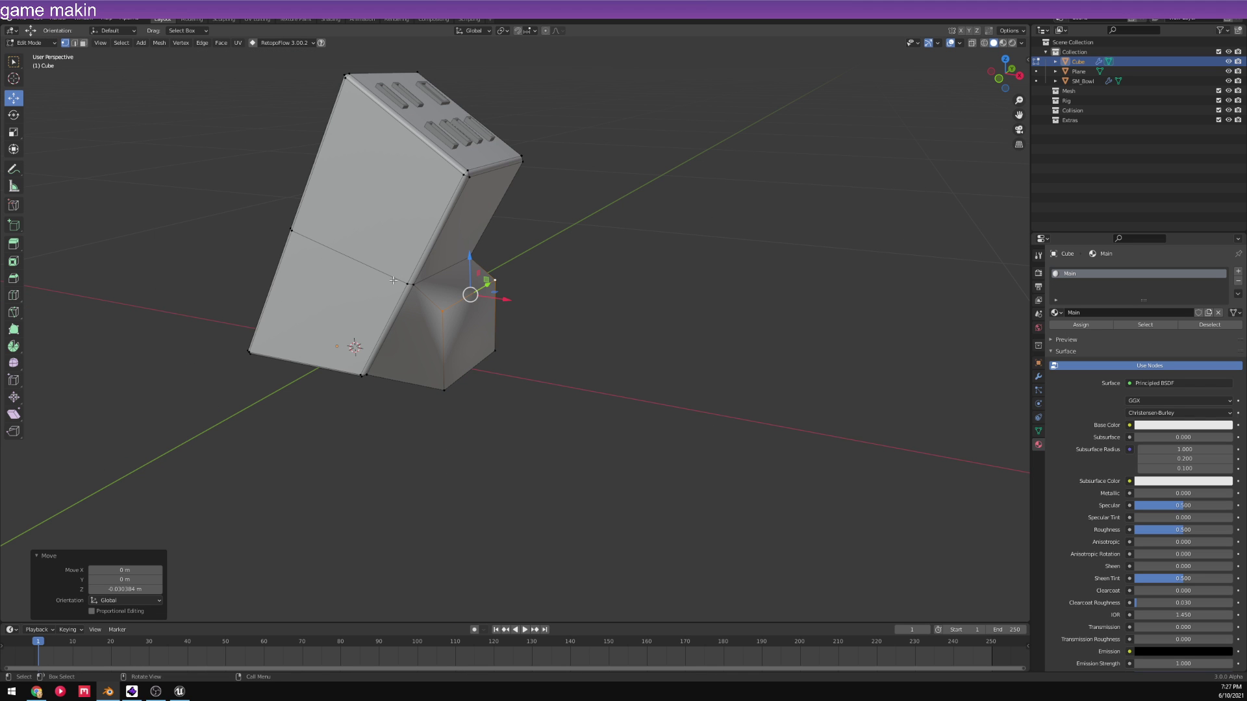
mouse_move(488, 279)
middle_down()
mouse_move(418, 244)
mouse_move(329, 259)
mouse_move(520, 280)
mouse_move(478, 261)
middle_up()
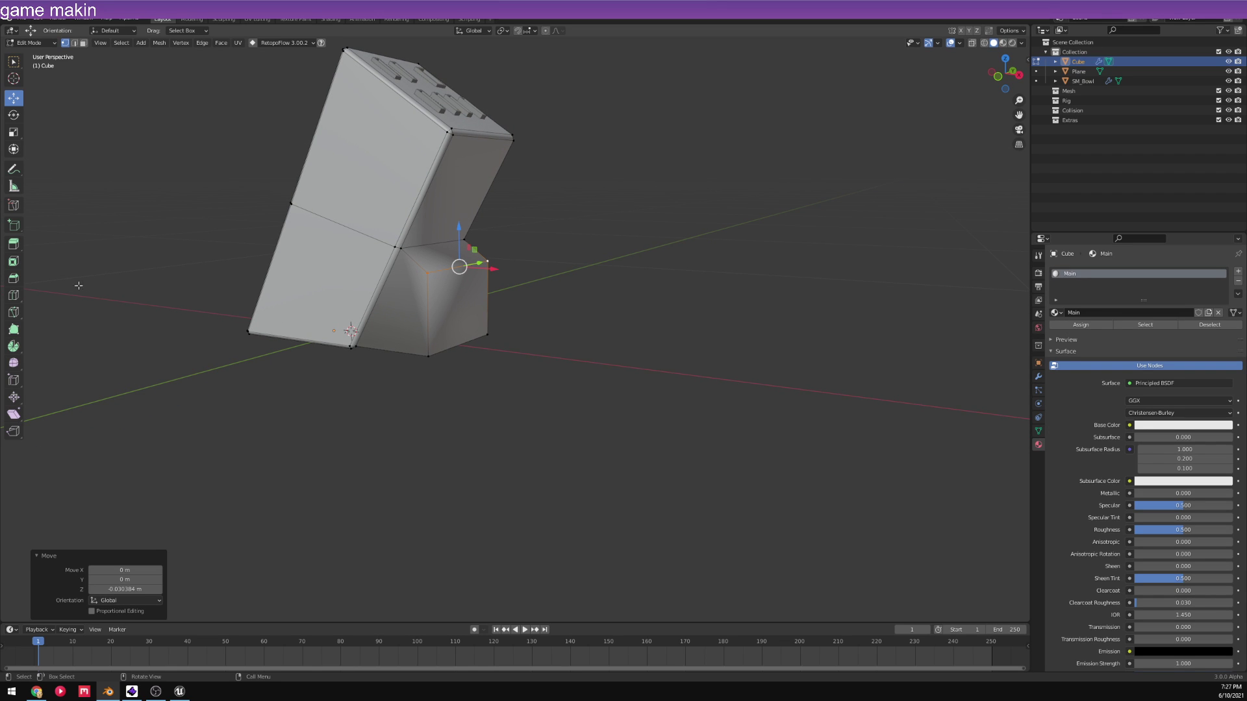
scroll(351, 255, up, 4)
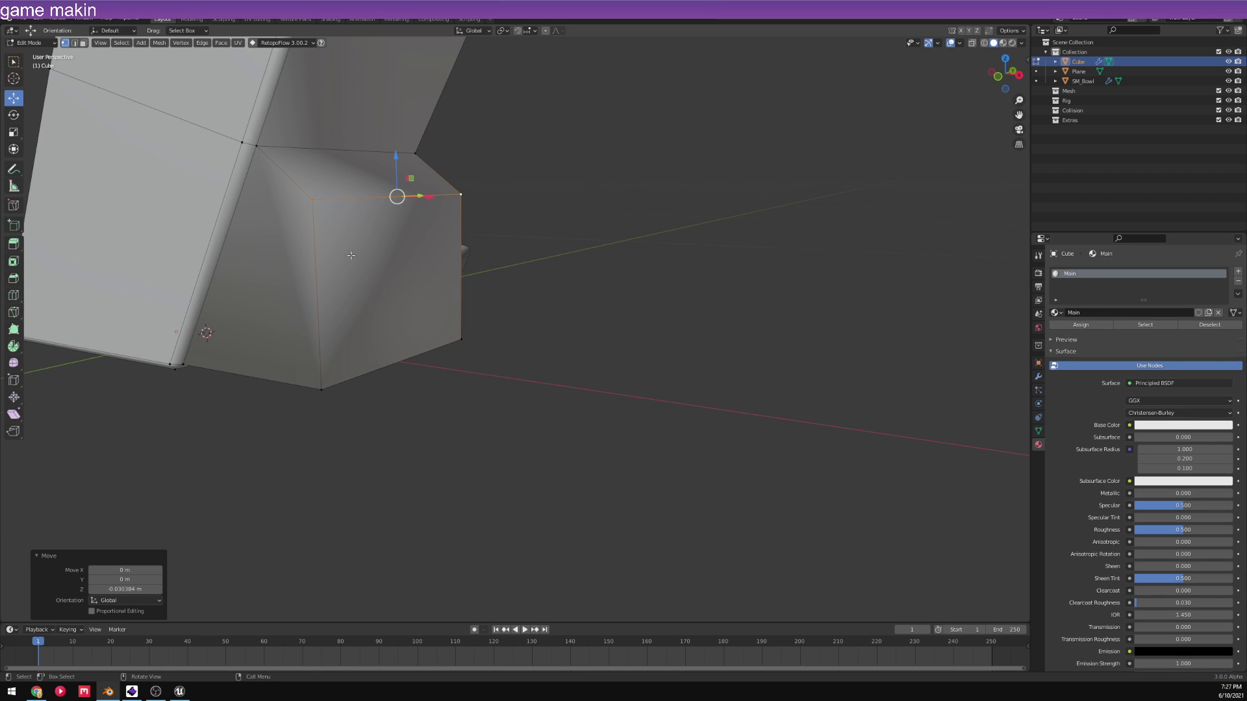
scroll(343, 213, down, 3)
middle_drag(343, 213, 306, 188)
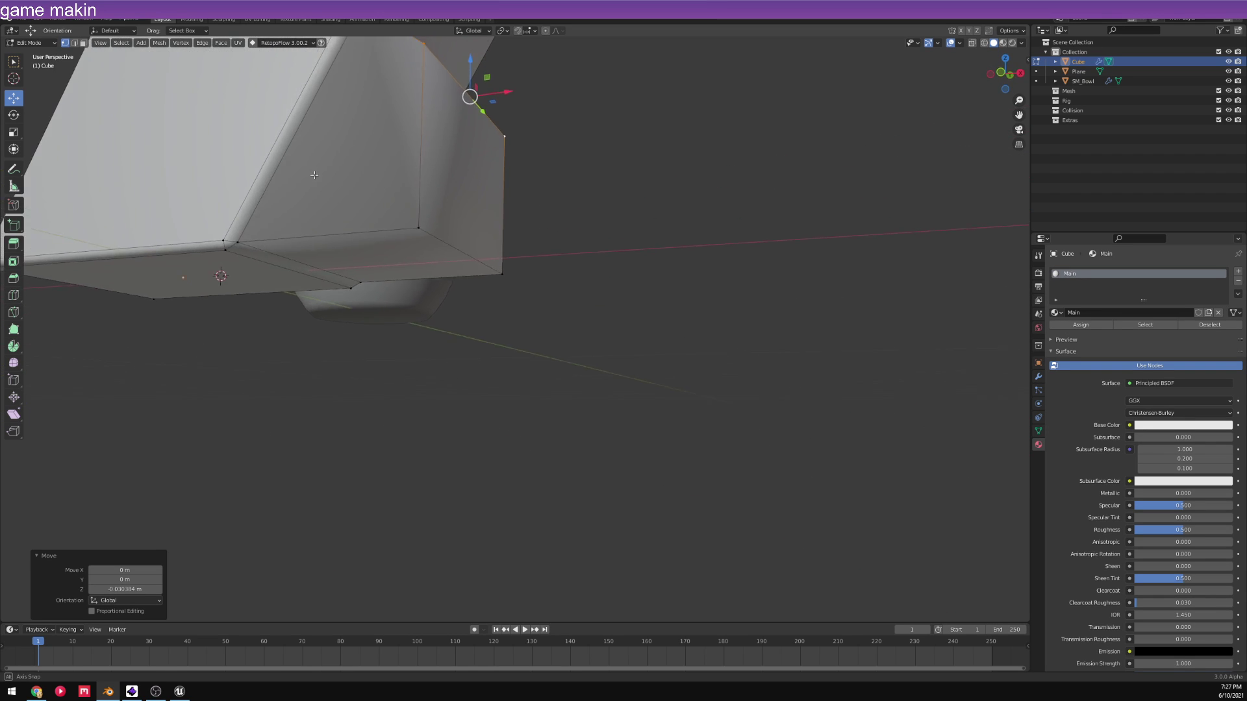
scroll(306, 187, up, 3)
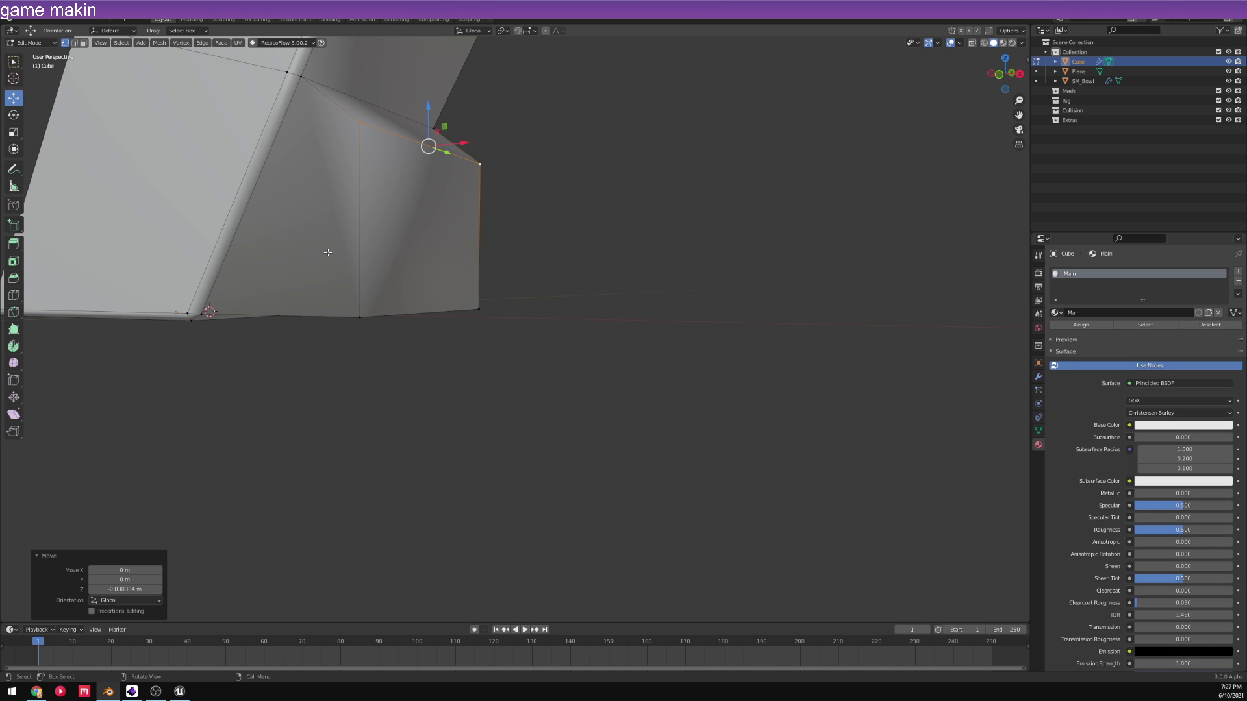
scroll(330, 254, down, 3)
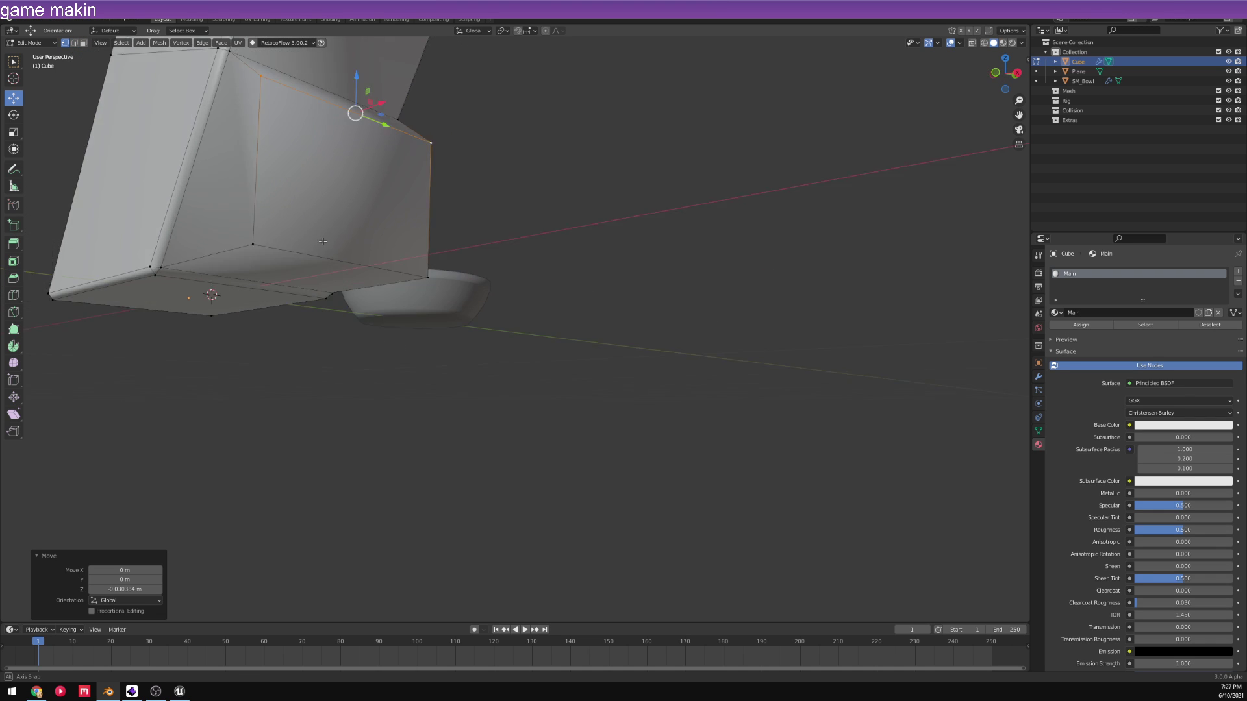
middle_drag(330, 255, 383, 252)
scroll(496, 277, up, 2)
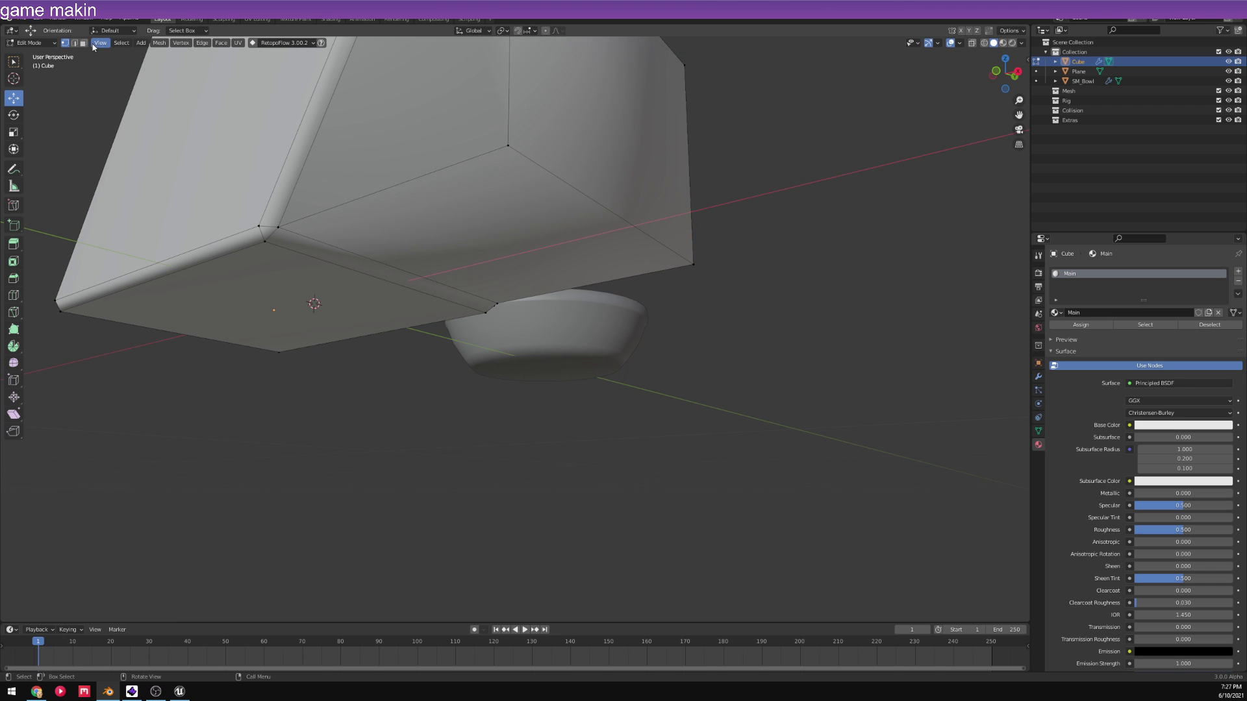
- Extrude the support's bottom face about 0.0057 m downward along Z
click(471, 253)
key(g)
key(z)
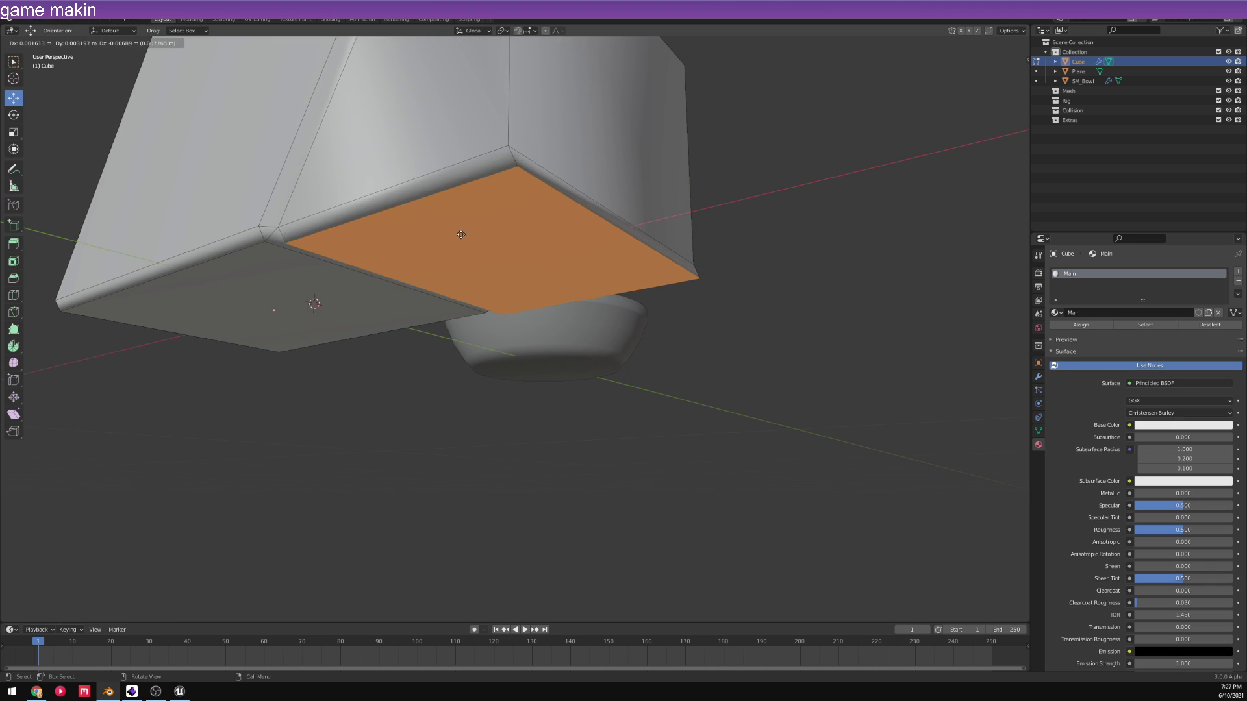
click(454, 229)
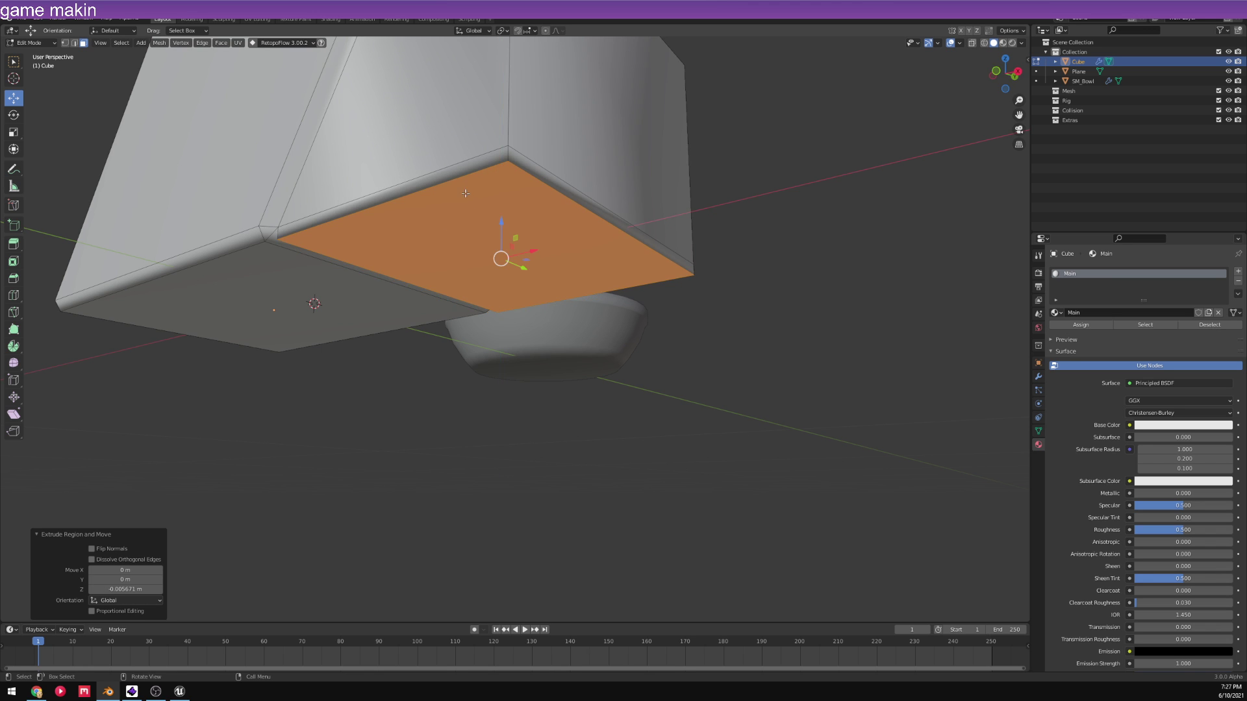
- In an orthographic side-on view, raise the support's bottom face about 0.0011 m along Z to line up with the block's base
middle_drag(454, 229, 600, 207)
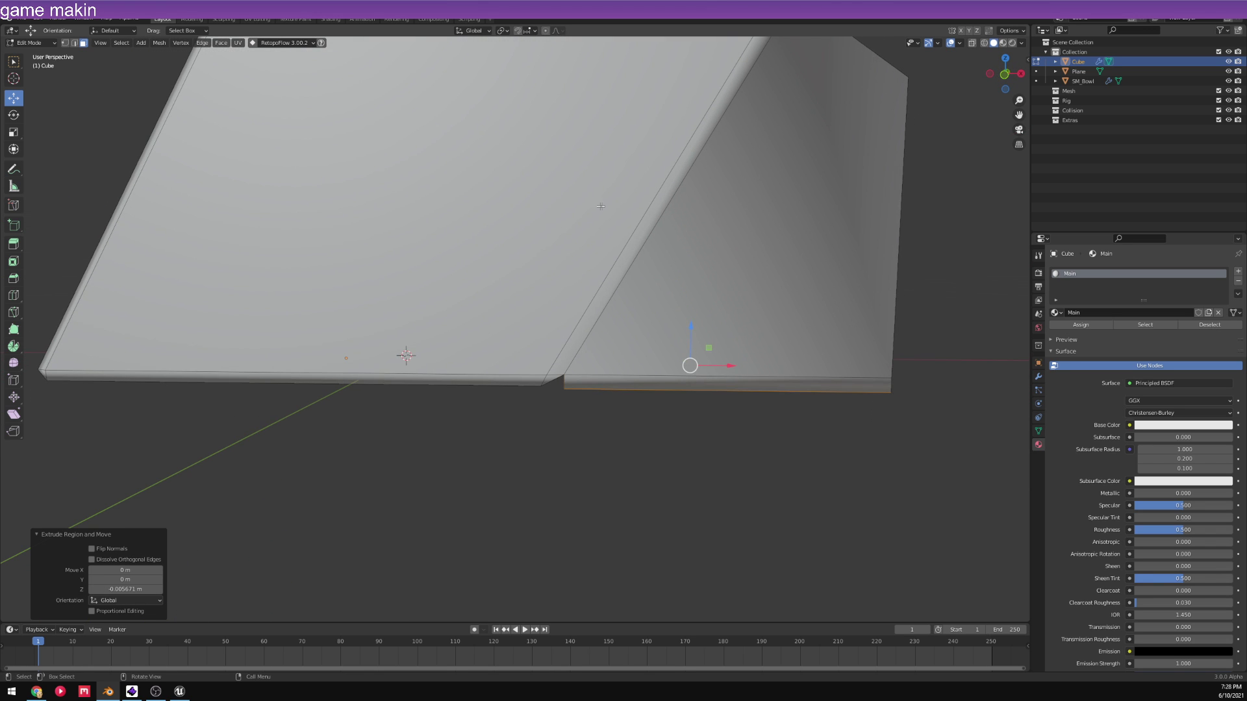
click(1004, 75)
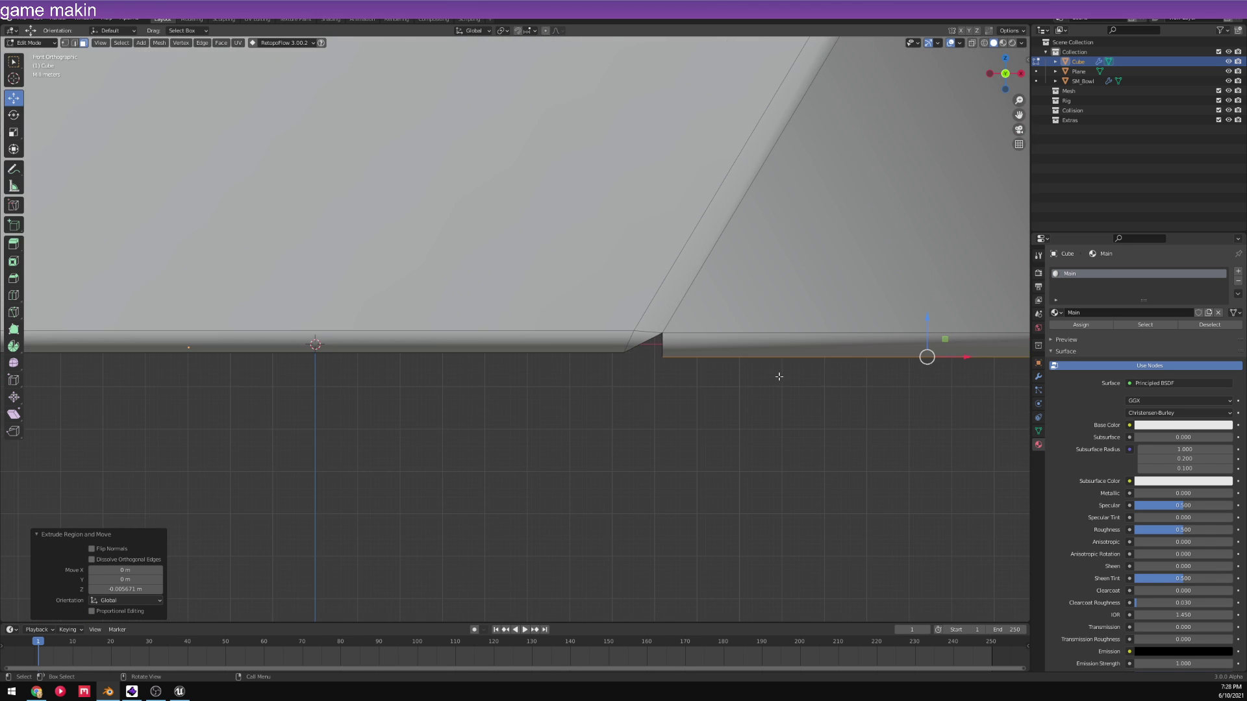
key(g)
key(z)
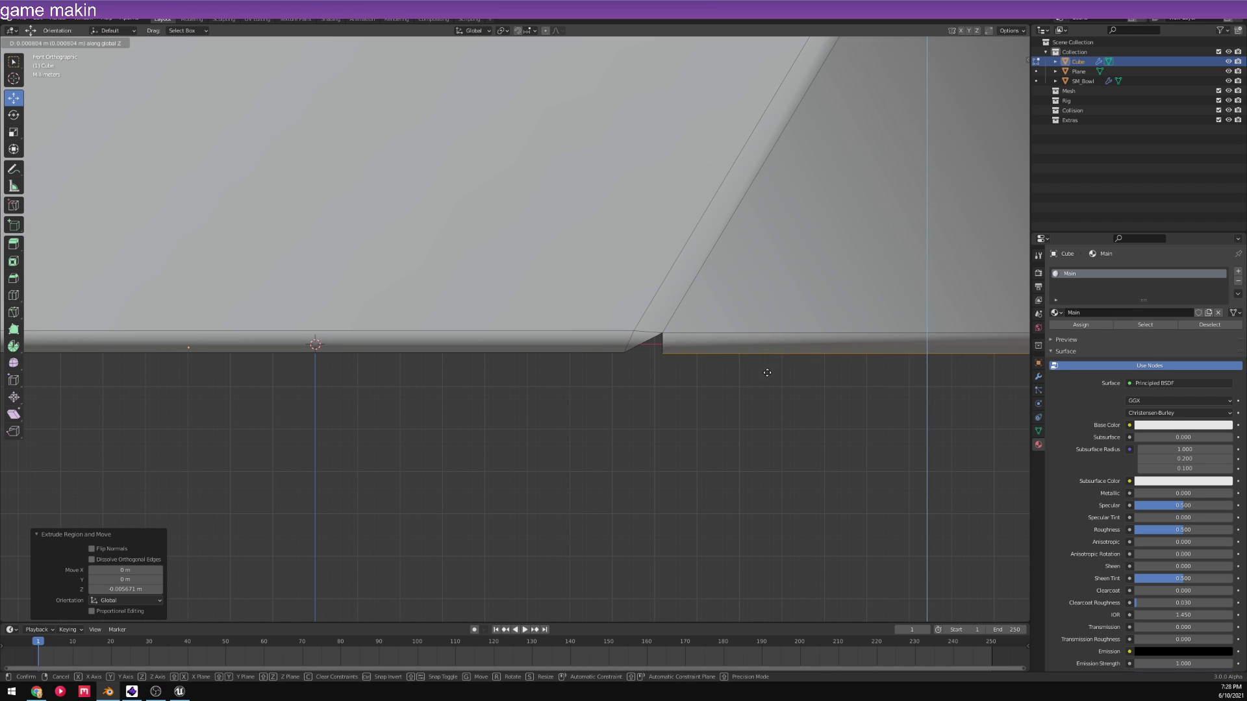
click(769, 371)
- Add a loop cut to the support, slid close against the knife block, and check the shading in Object Mode
middle_drag(769, 370, 612, 285)
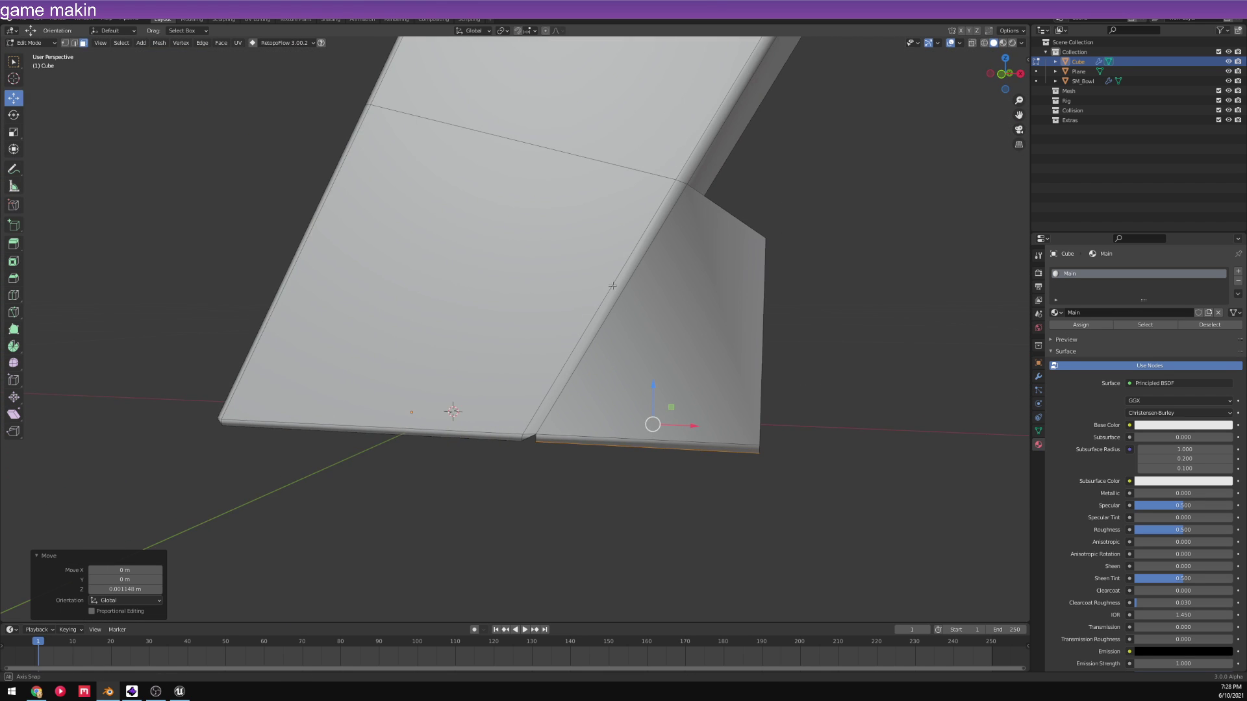
click(13, 296)
drag(711, 208, 650, 227)
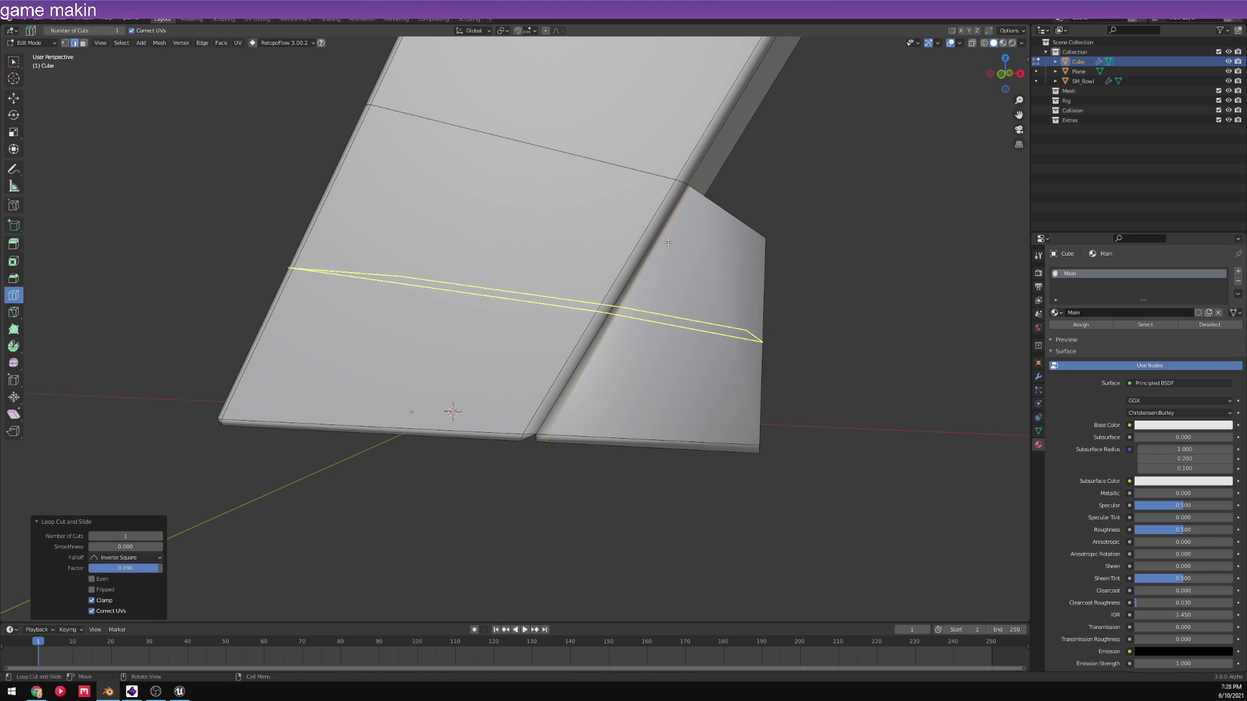
key(Tab)
scroll(684, 299, down, 6)
middle_drag(641, 311, 664, 305)
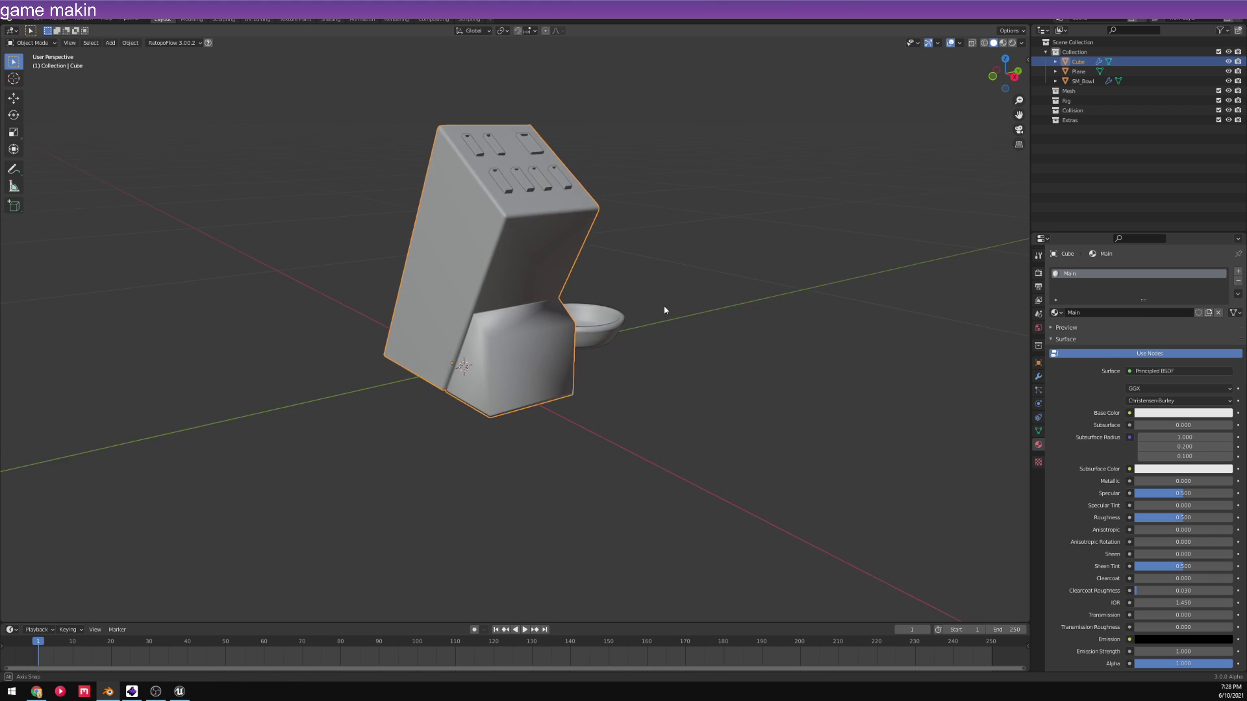
- Apply Shade Flat to the support's side face and the narrow strip beside the knife block, and check it in Object Mode
key(Tab)
scroll(664, 305, up, 5)
drag(469, 332, 476, 349)
middle_drag(558, 363, 493, 390)
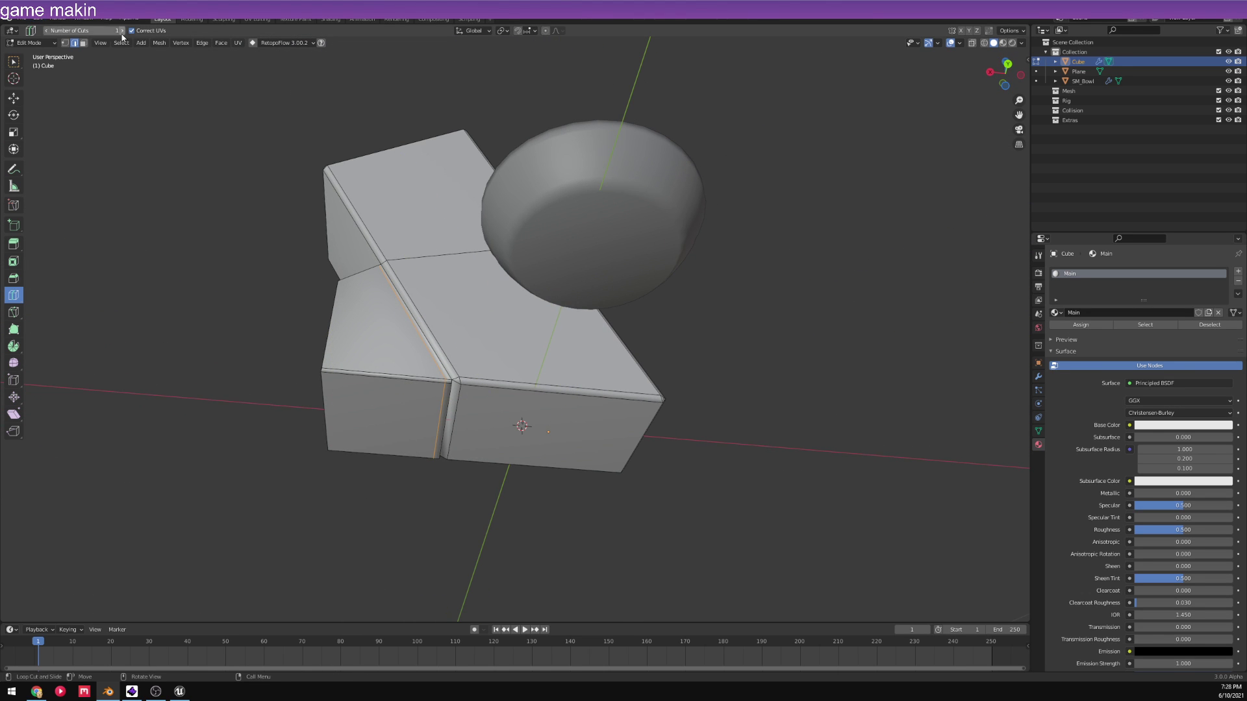
click(14, 98)
scroll(318, 364, up, 3)
click(324, 371)
shift+click(388, 393)
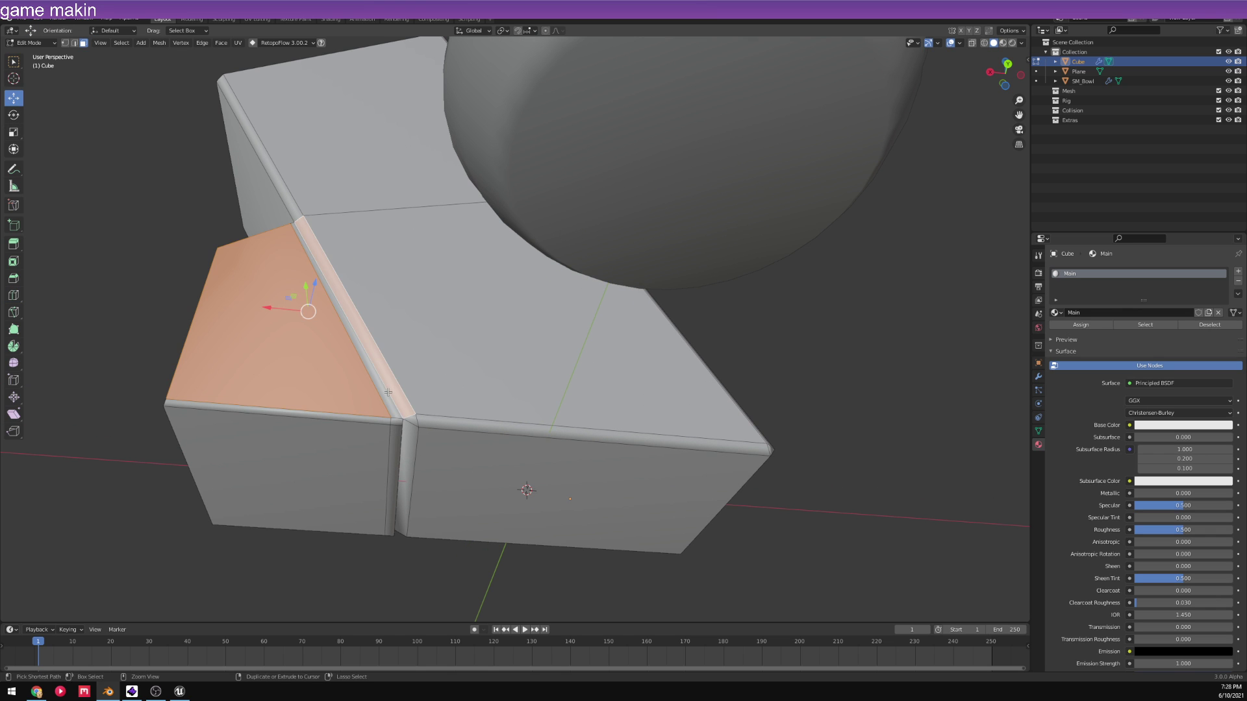
right_click(388, 392)
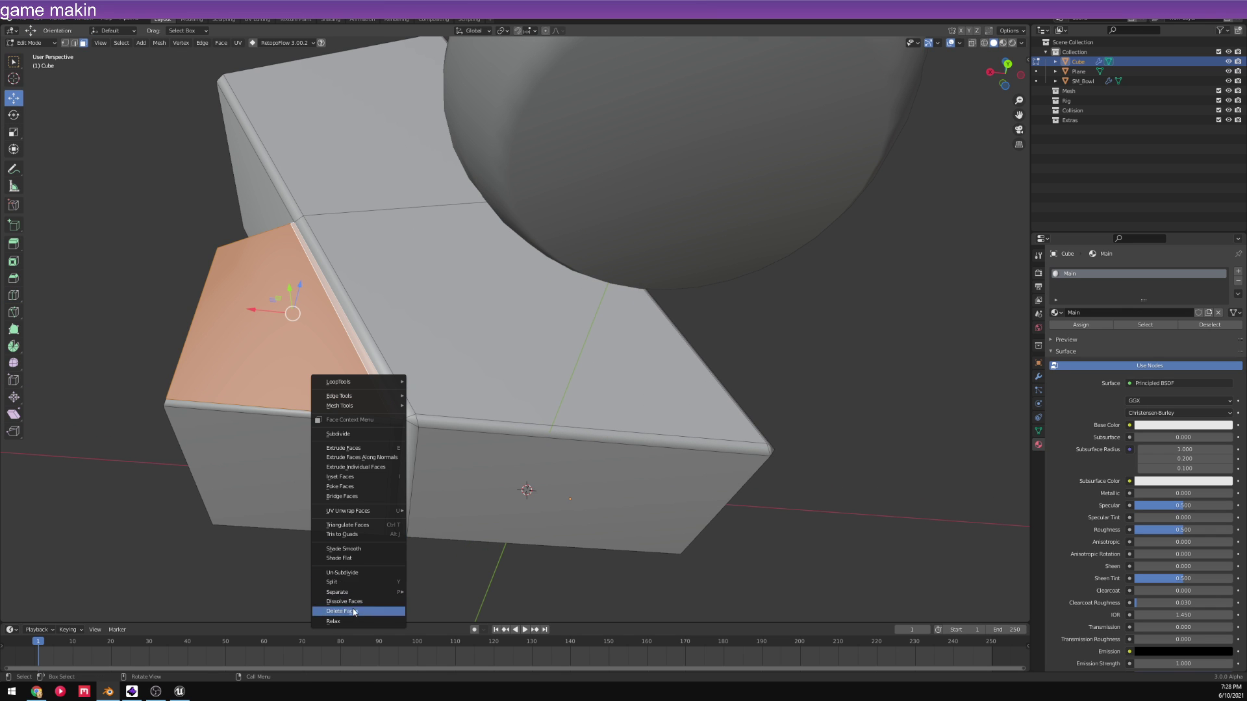
click(358, 559)
key(Tab)
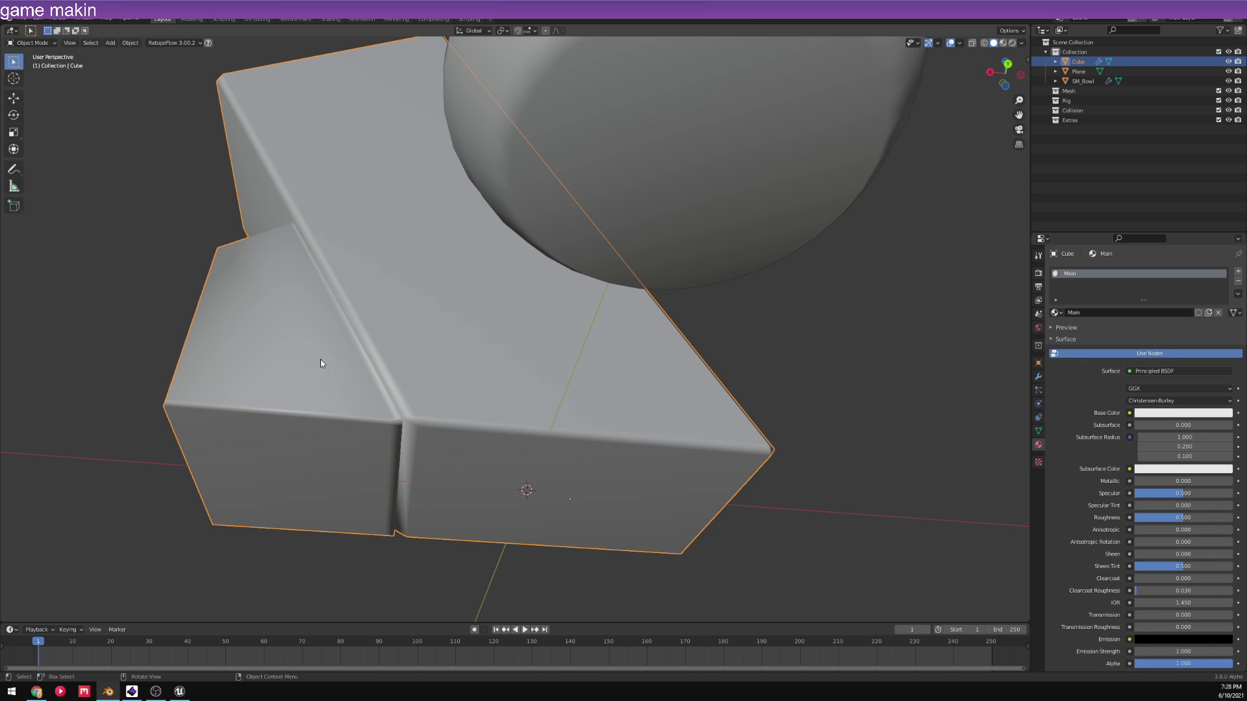
- Apply Shade Flat to the support's side face on its own and to its sloped top face
key(Tab)
right_click(310, 364)
click(287, 361)
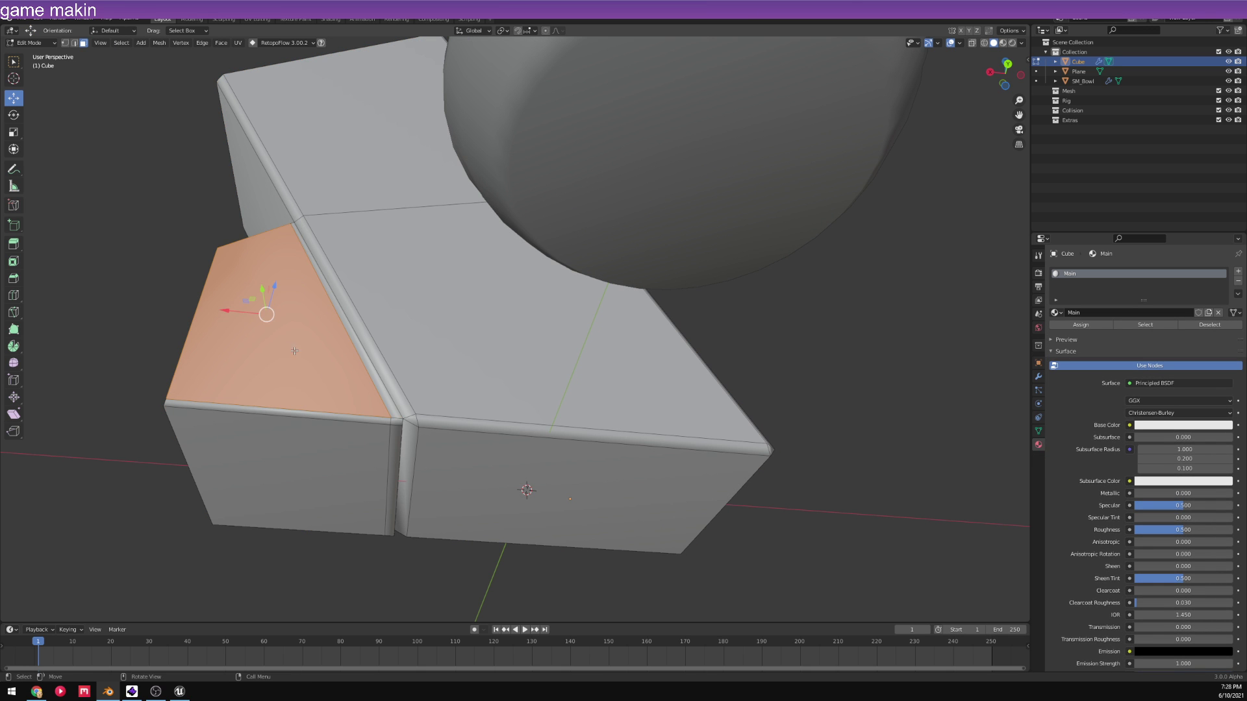
right_click(289, 362)
middle_drag(289, 363, 484, 351)
click(424, 415)
right_click(423, 415)
click(404, 420)
key(Tab)
key(Tab)
scroll(516, 233, up, 3)
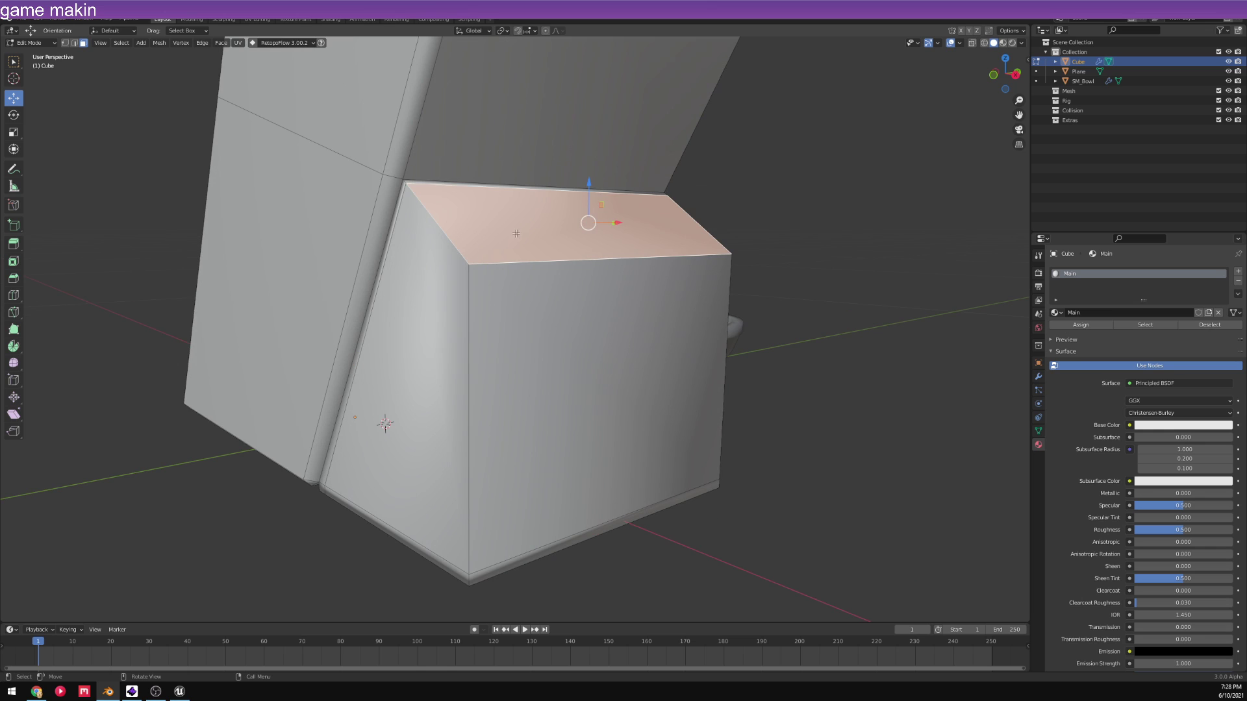
scroll(391, 176, down, 2)
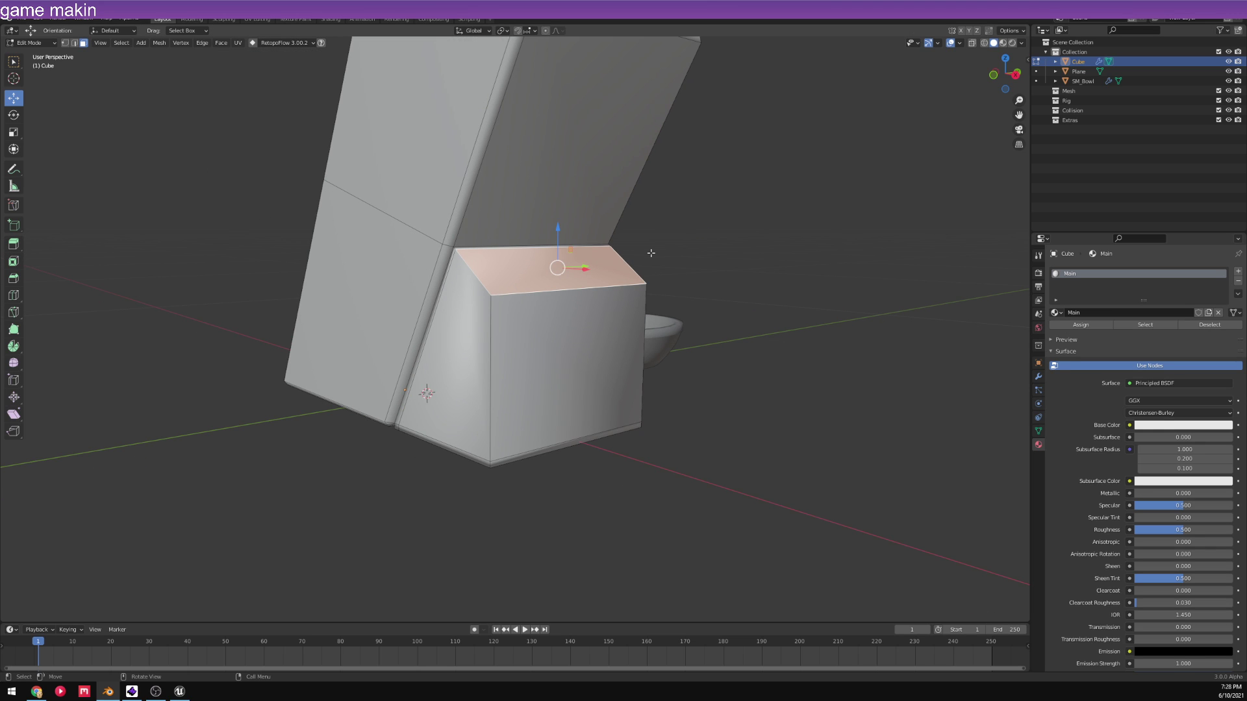
- Duplicate the third metal slot of the block's lower row and place the copy clear of the block
click(568, 404)
middle_drag(568, 404, 647, 378)
middle_drag(748, 377, 693, 383)
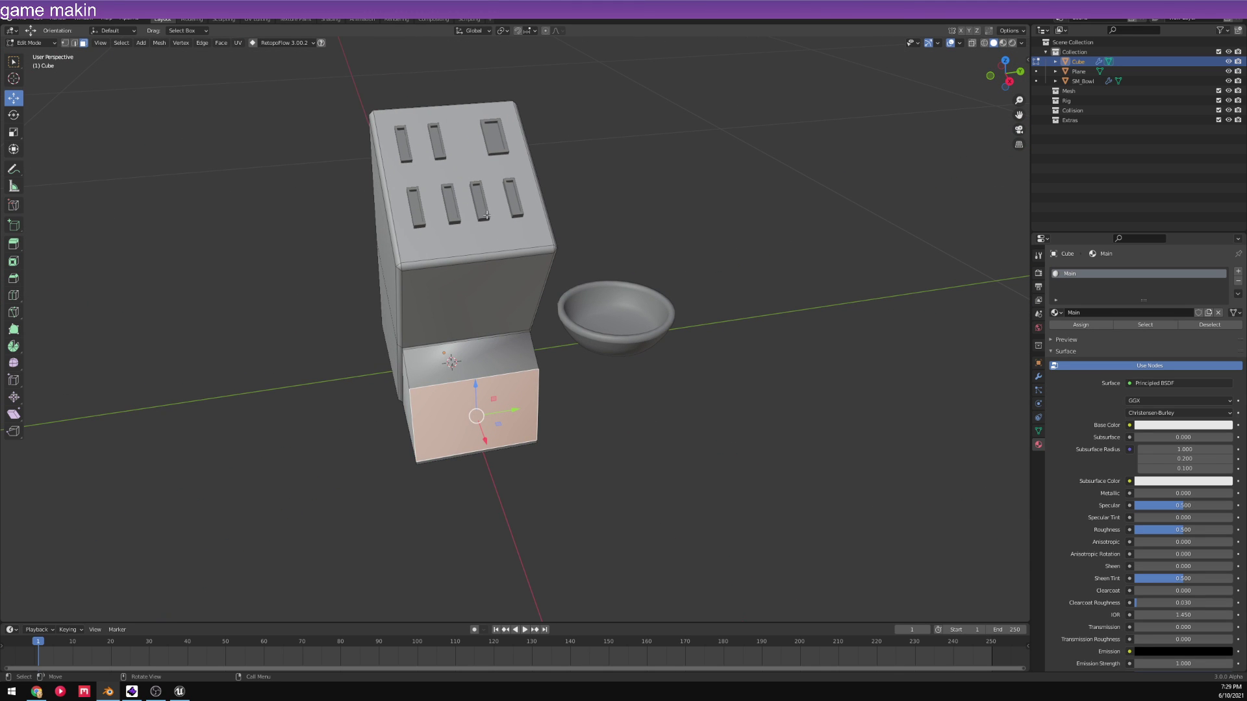
click(486, 215)
key(Tab)
click(481, 209)
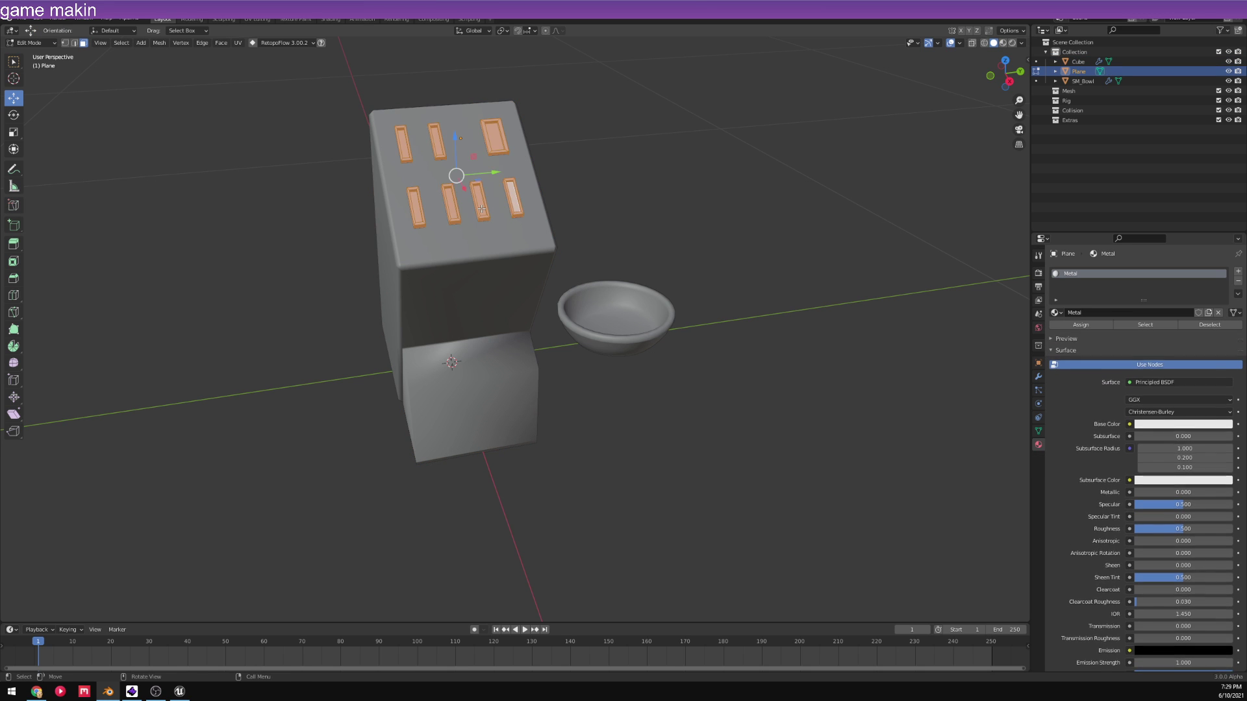
key(Tab)
key(ctrl+l)
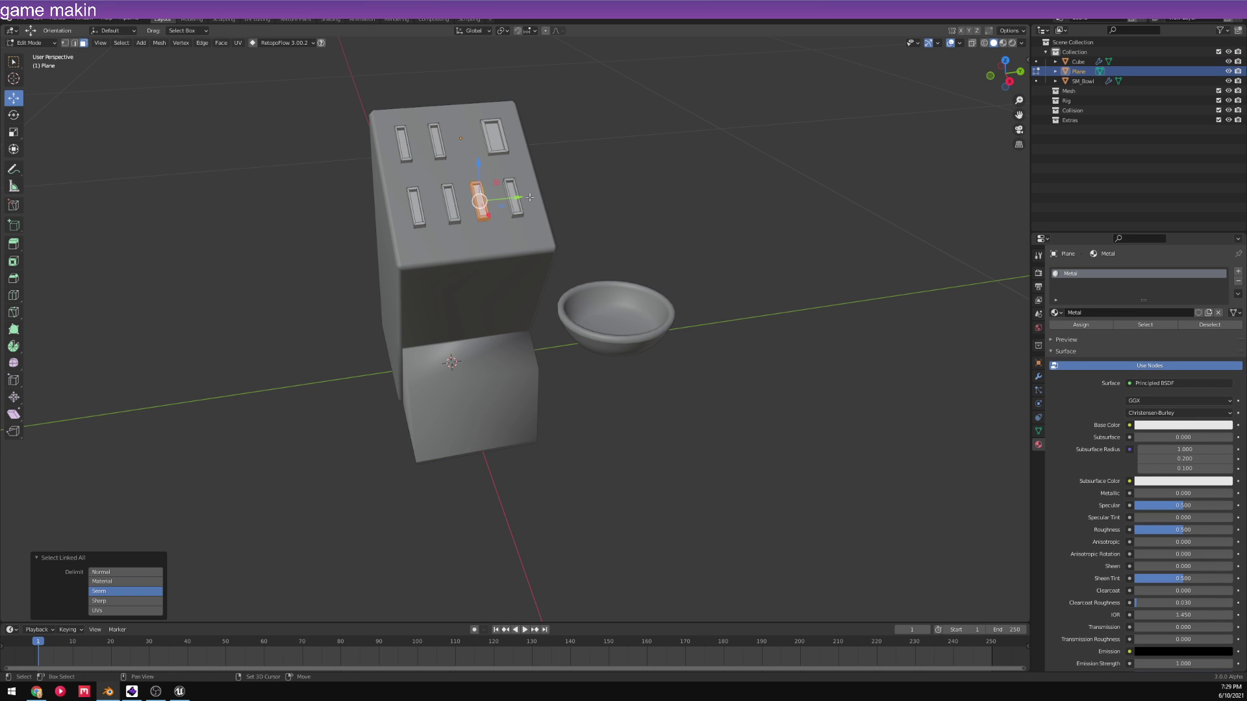
key(g)
click(502, 351)
- In front orthographic view, move the copied slot about -0.093 m in X and -0.058 m in Z onto the support's sloped top
middle_drag(502, 351, 756, 200)
click(1008, 84)
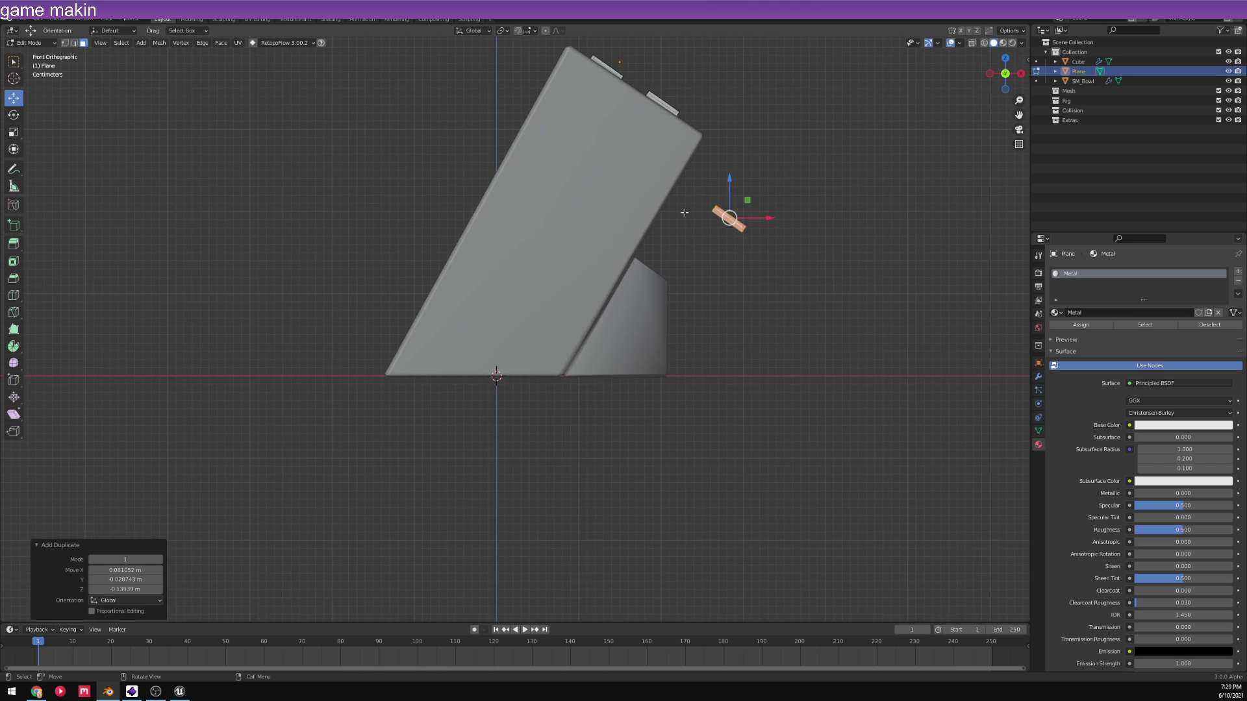
scroll(753, 195, up, 4)
key(g)
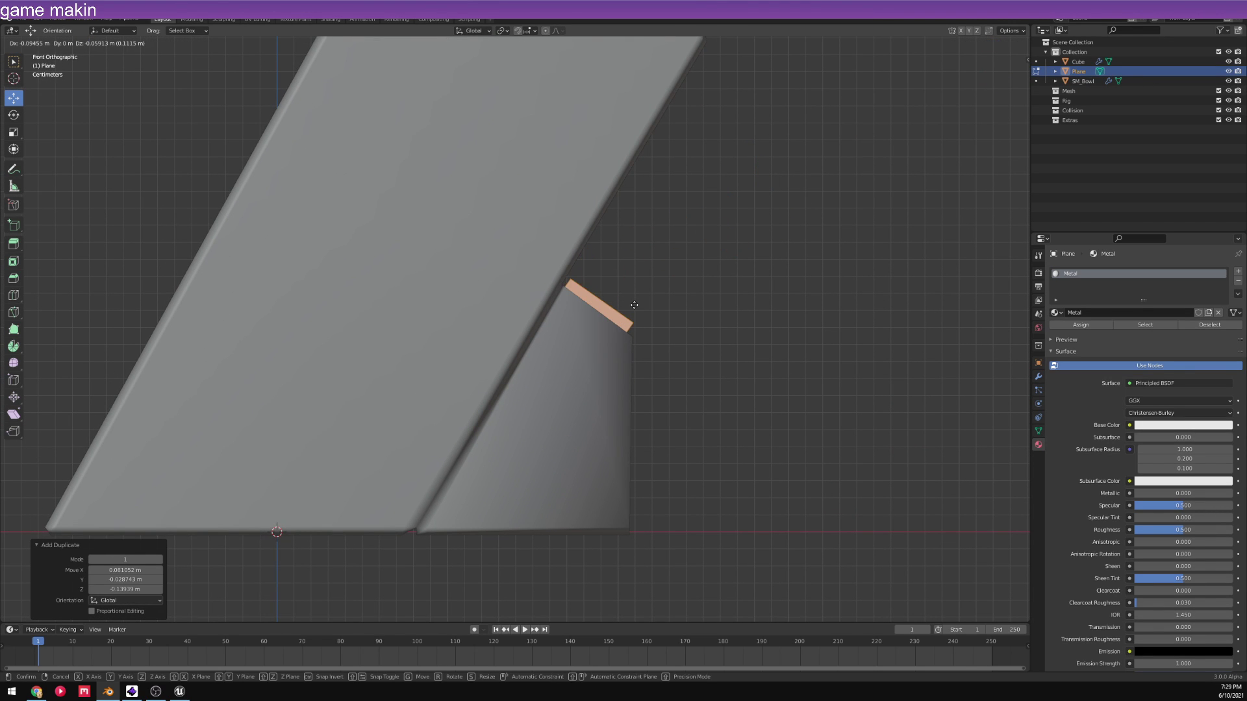
click(636, 304)
middle_drag(700, 298, 659, 299)
key(r)
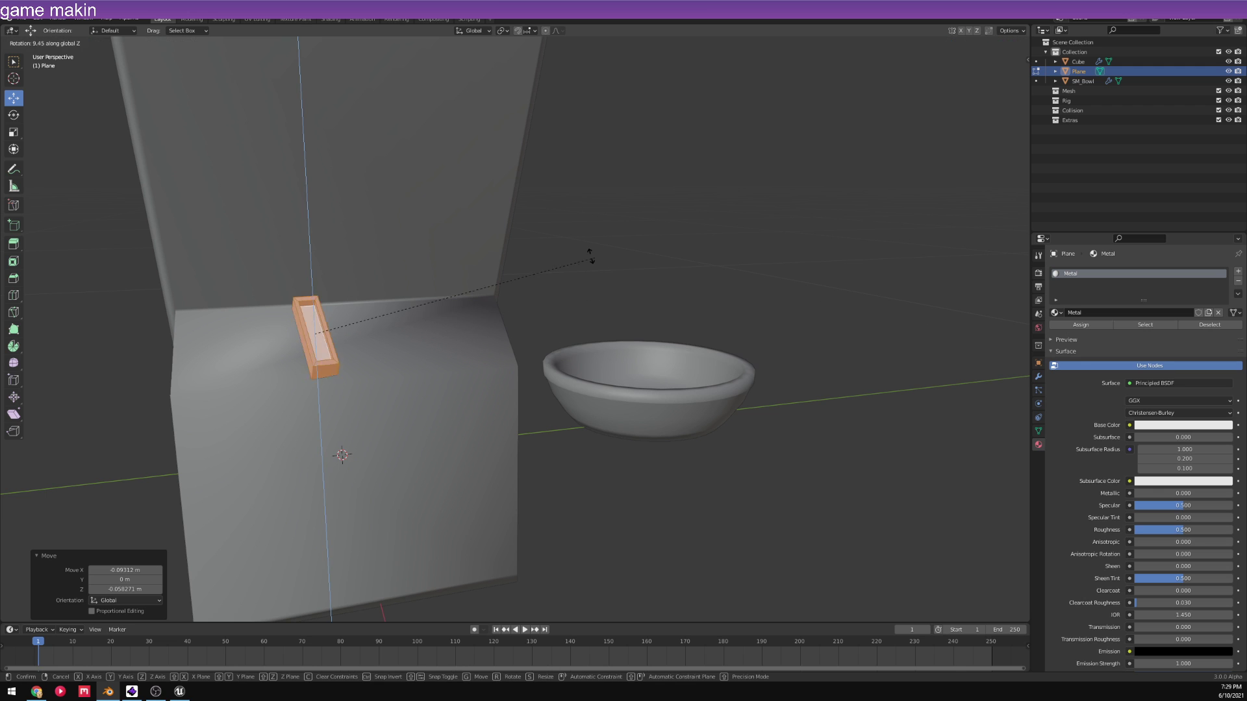
right_click(576, 270)
middle_drag(576, 270, 637, 301)
key(r)
key(z)
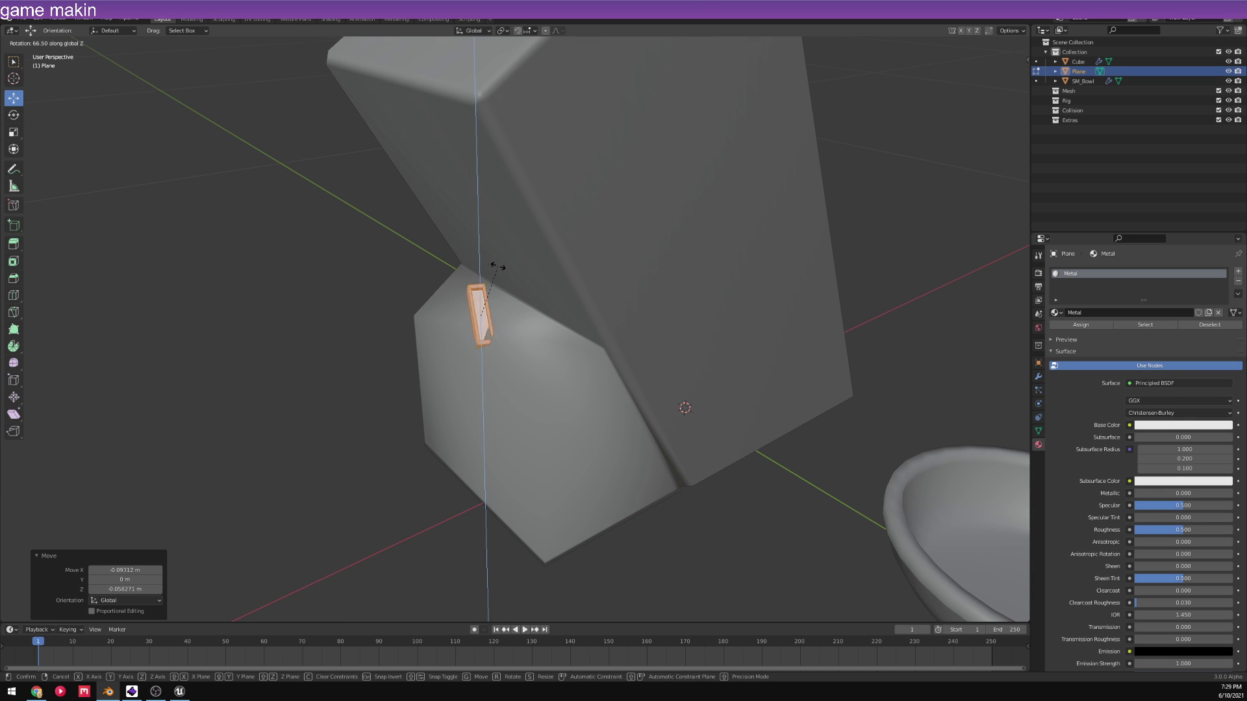
click(468, 257)
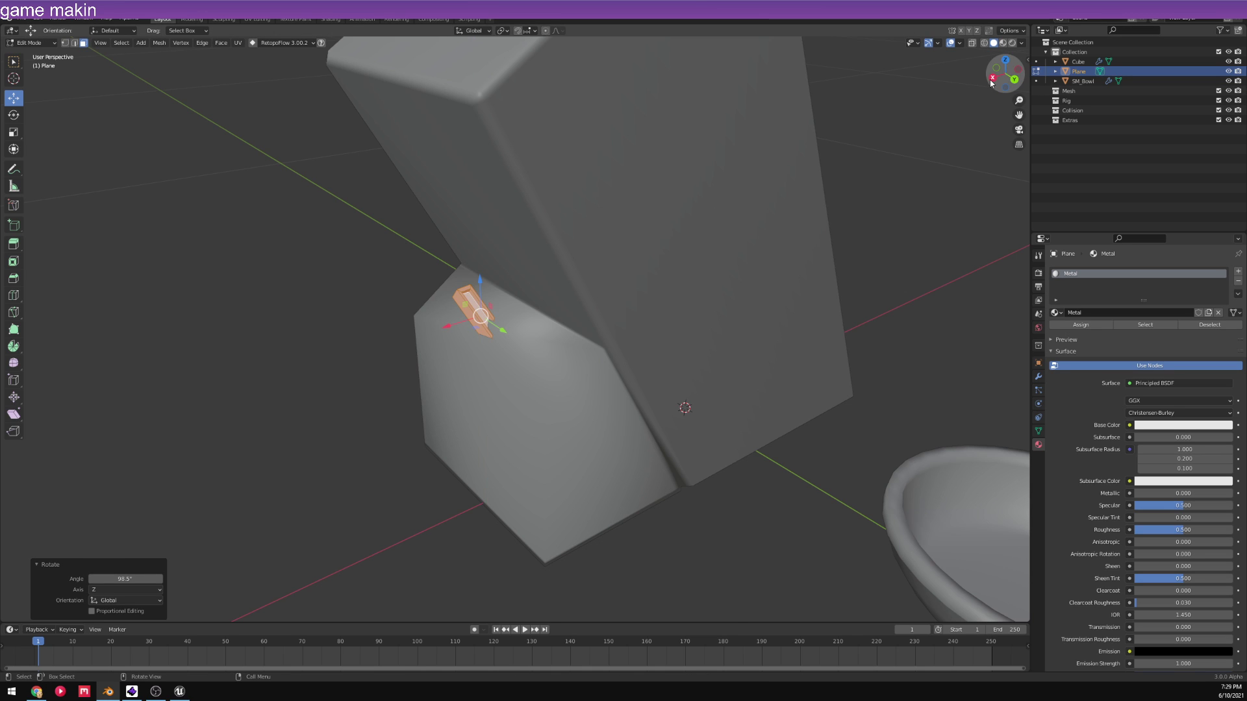
- Rotate the copied slot 90° about Z and about -34.9° in the right orthographic view to lay it level across the support
key(KP_3)
key(r)
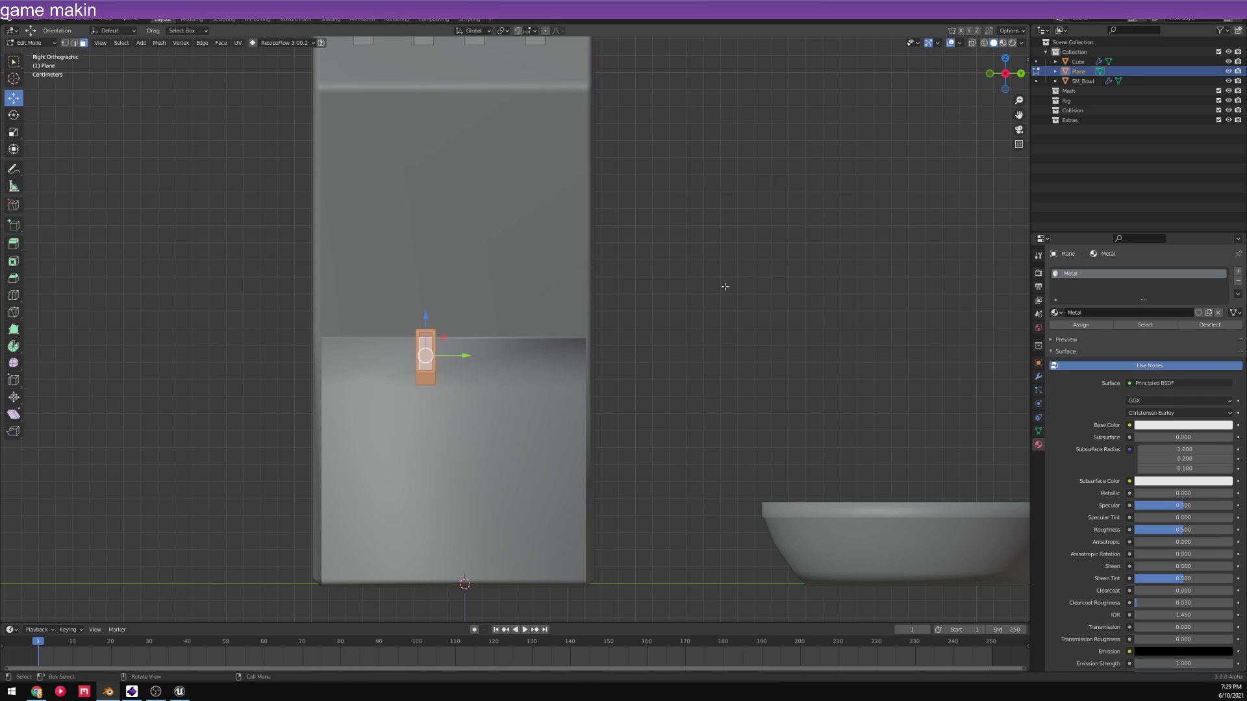
key(z)
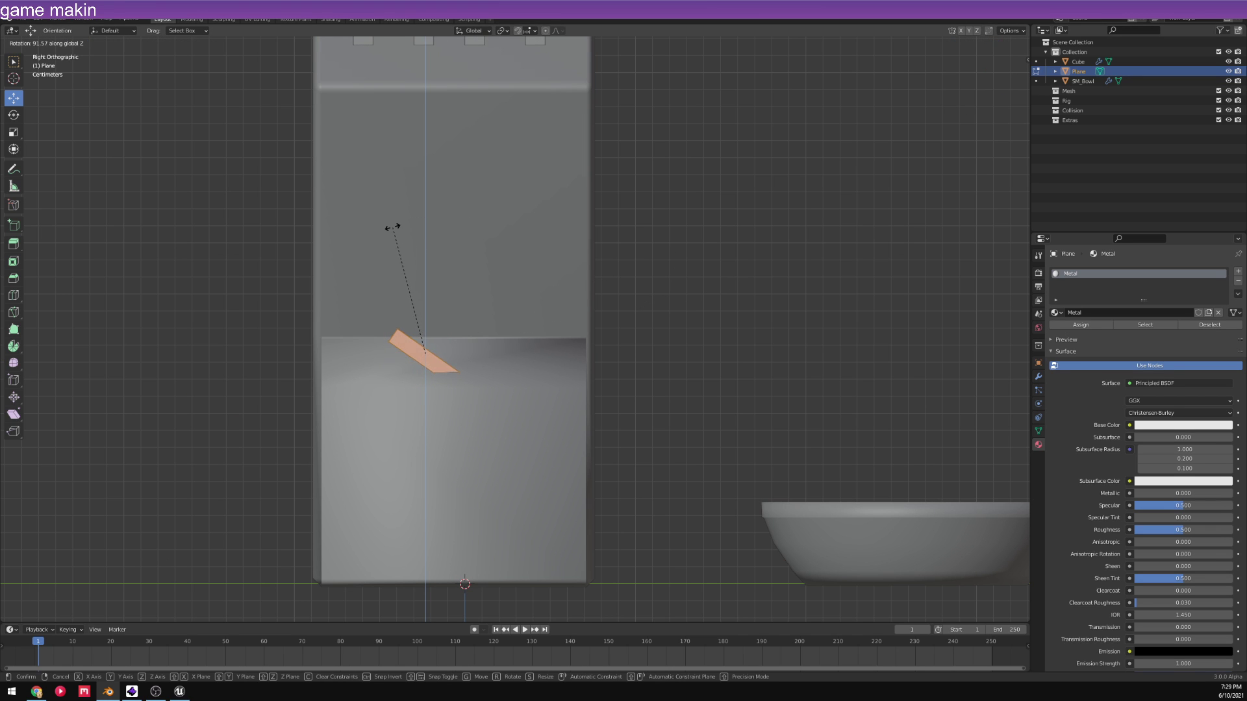
click(392, 227)
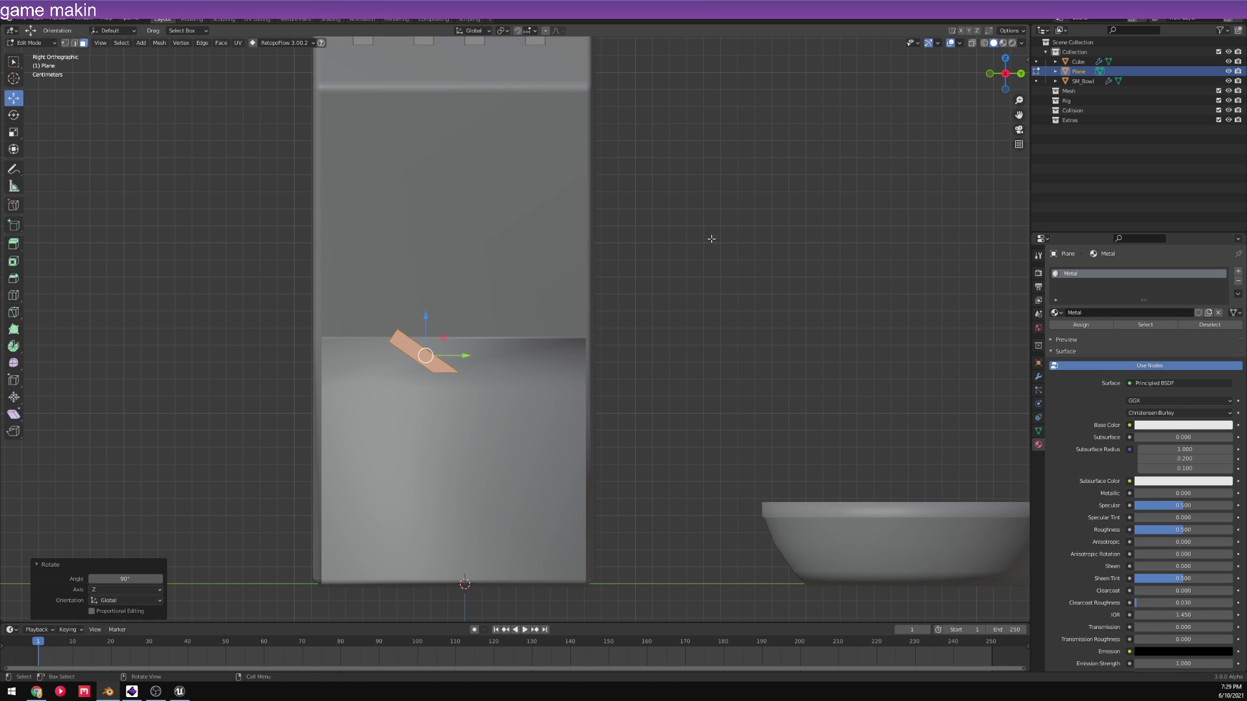
key(r)
click(565, 137)
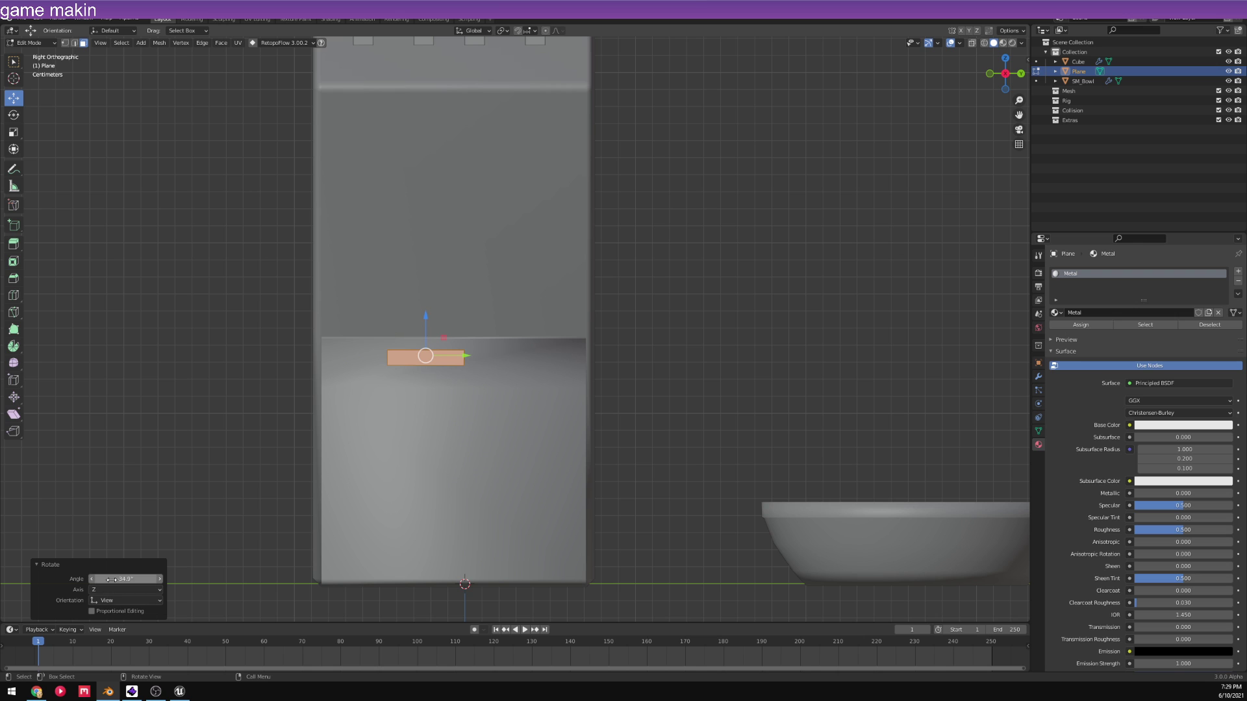
- In front orthographic view, rotate the copied slot about 33.2° to match the slope of the support's top
middle_drag(346, 337, 661, 317)
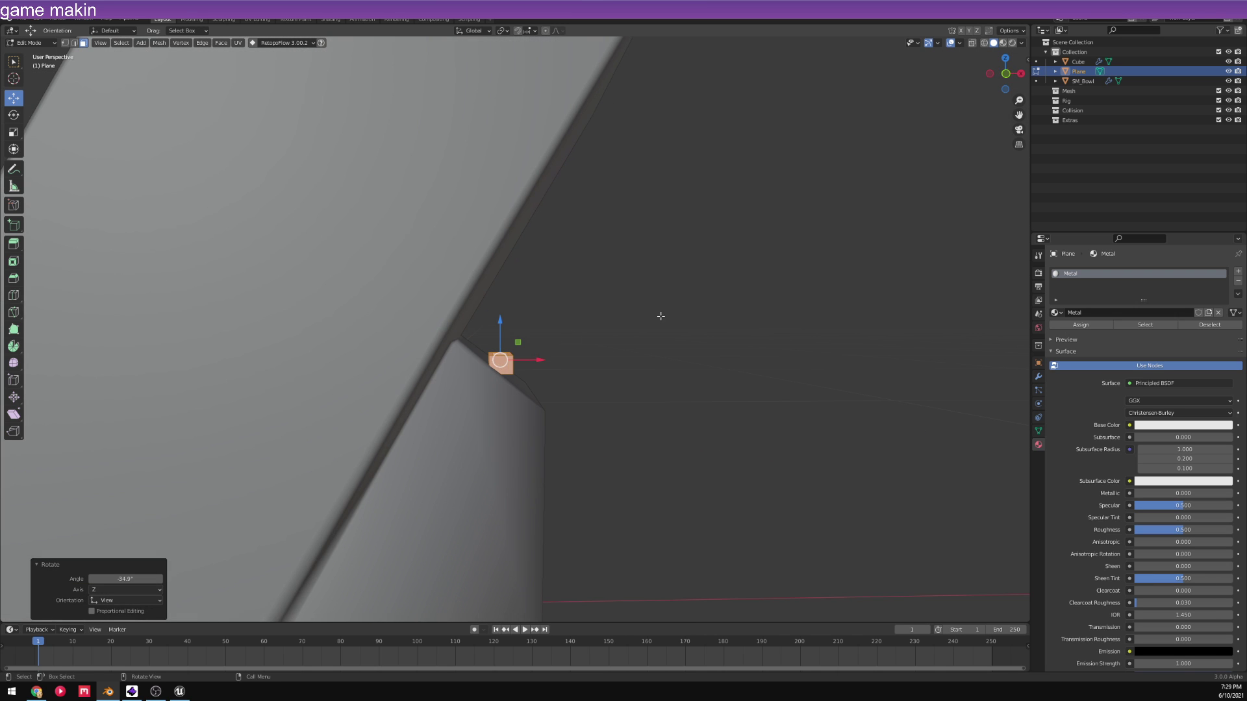
click(1006, 71)
key(r)
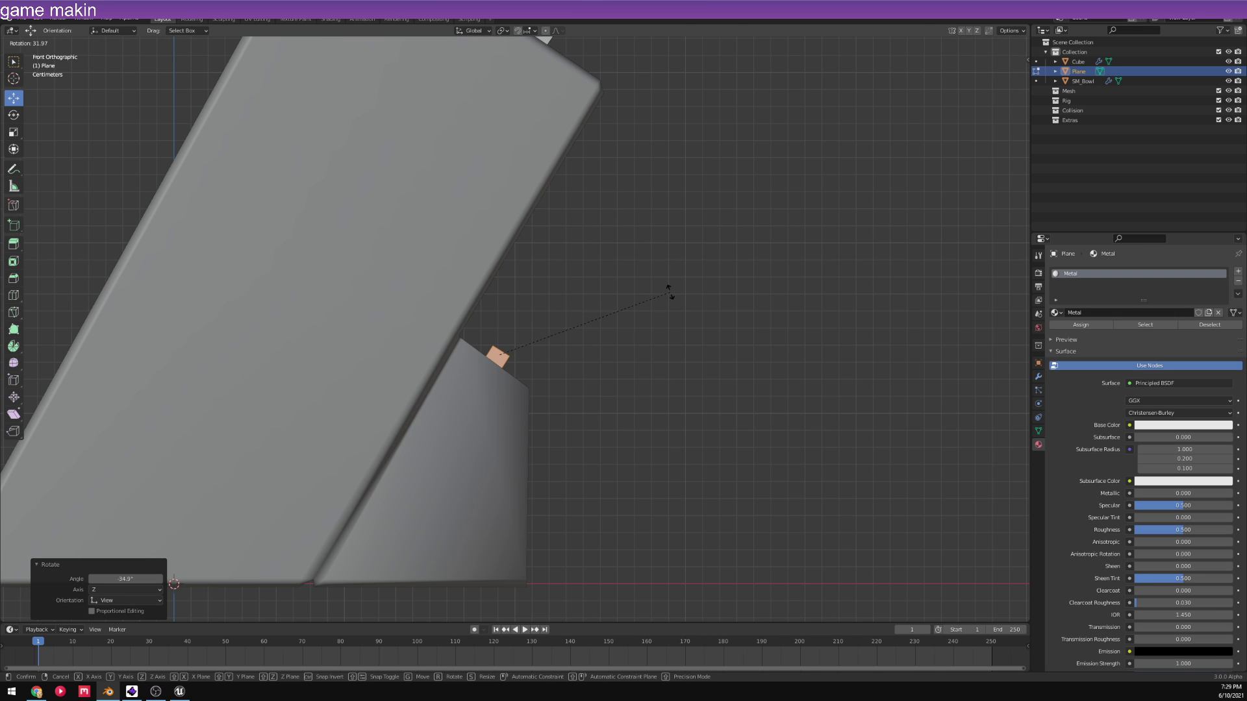
click(676, 295)
- Scale the copied slot up by about 1.05 and again by about 1.14, and shift it about -0.023 m along Y
middle_drag(675, 295, 620, 276)
key(s)
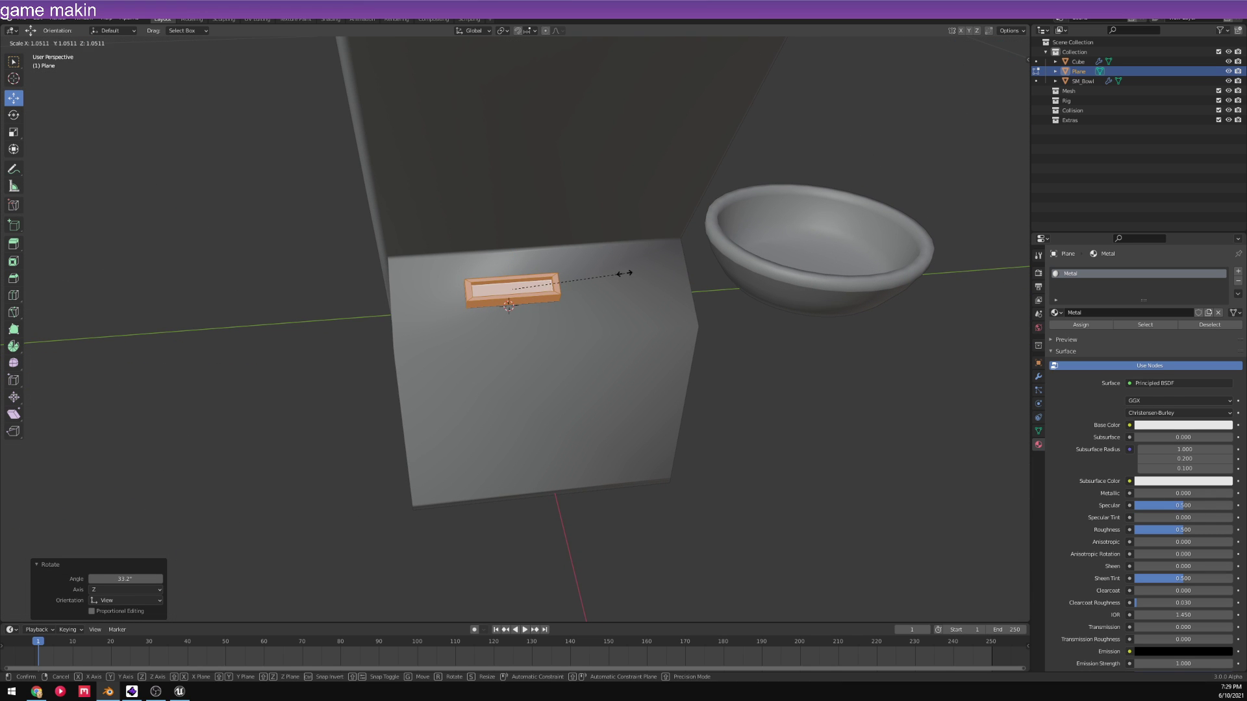
click(620, 273)
key(s)
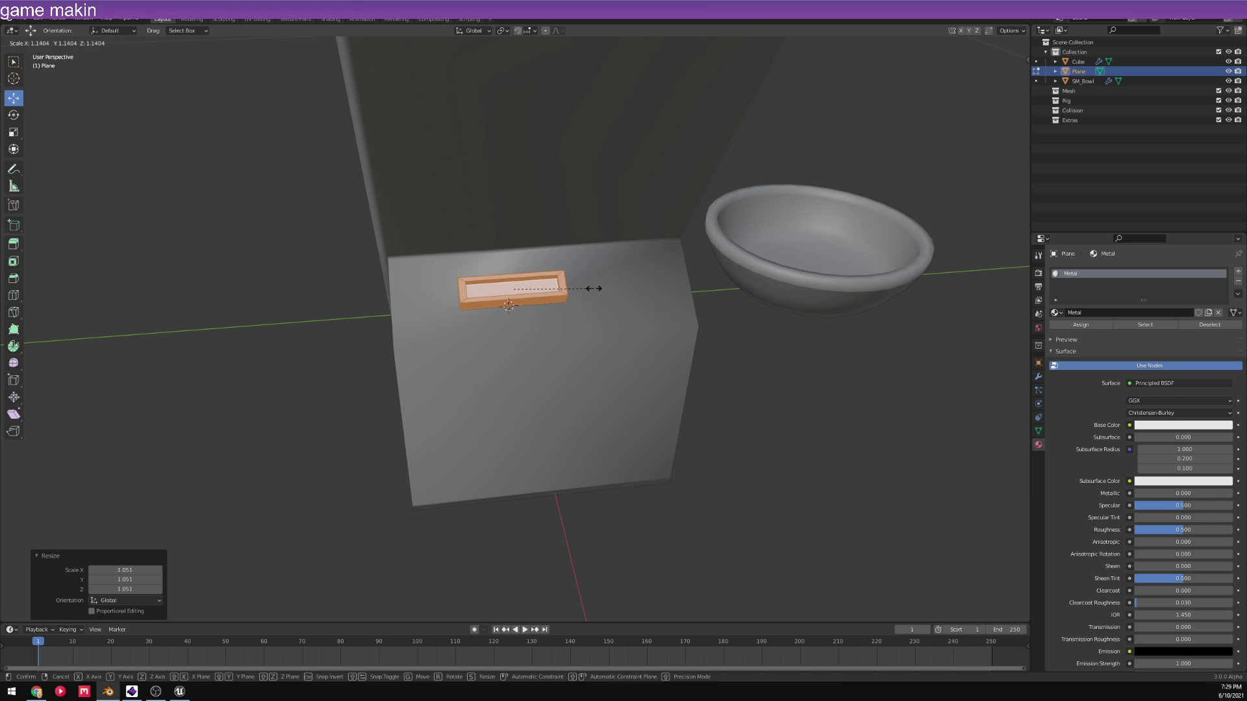
click(590, 284)
key(g)
key(y)
click(500, 291)
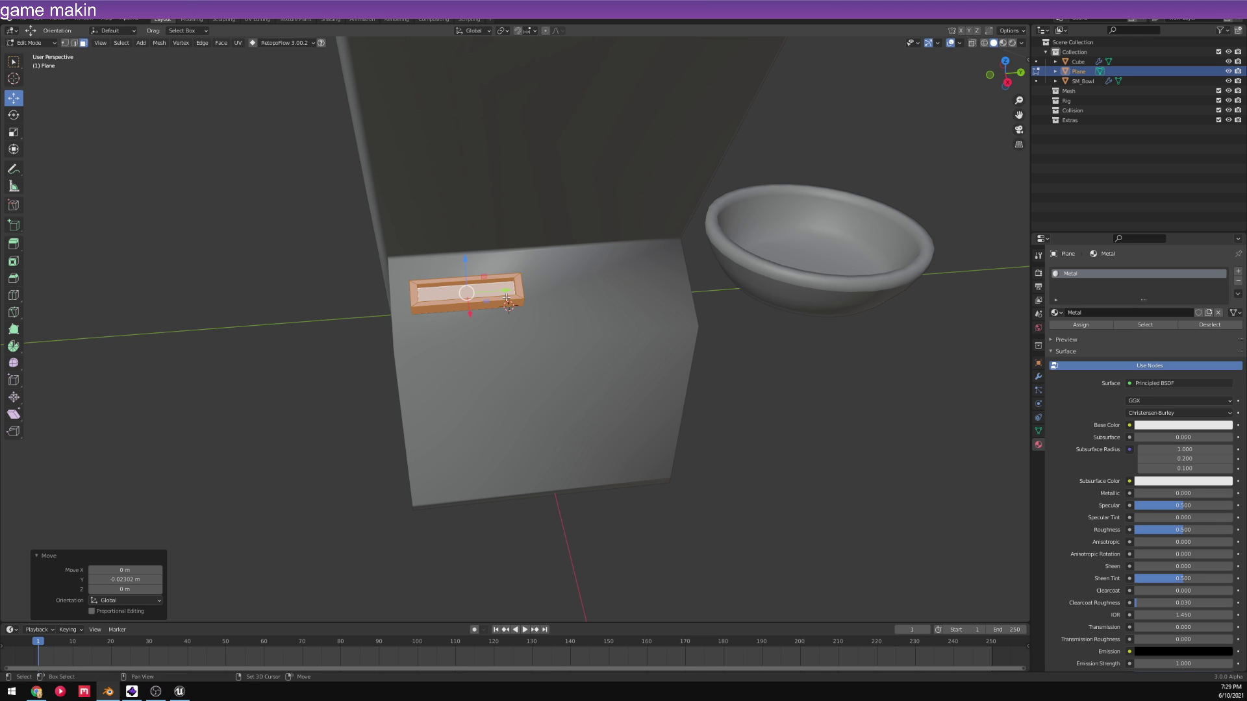
- Duplicate the enlarged slot about 0.077 m along Y to form a second slot on the support, and inspect the pair in Object Mode
key(shift+d)
key(y)
click(666, 294)
scroll(670, 398, down, 4)
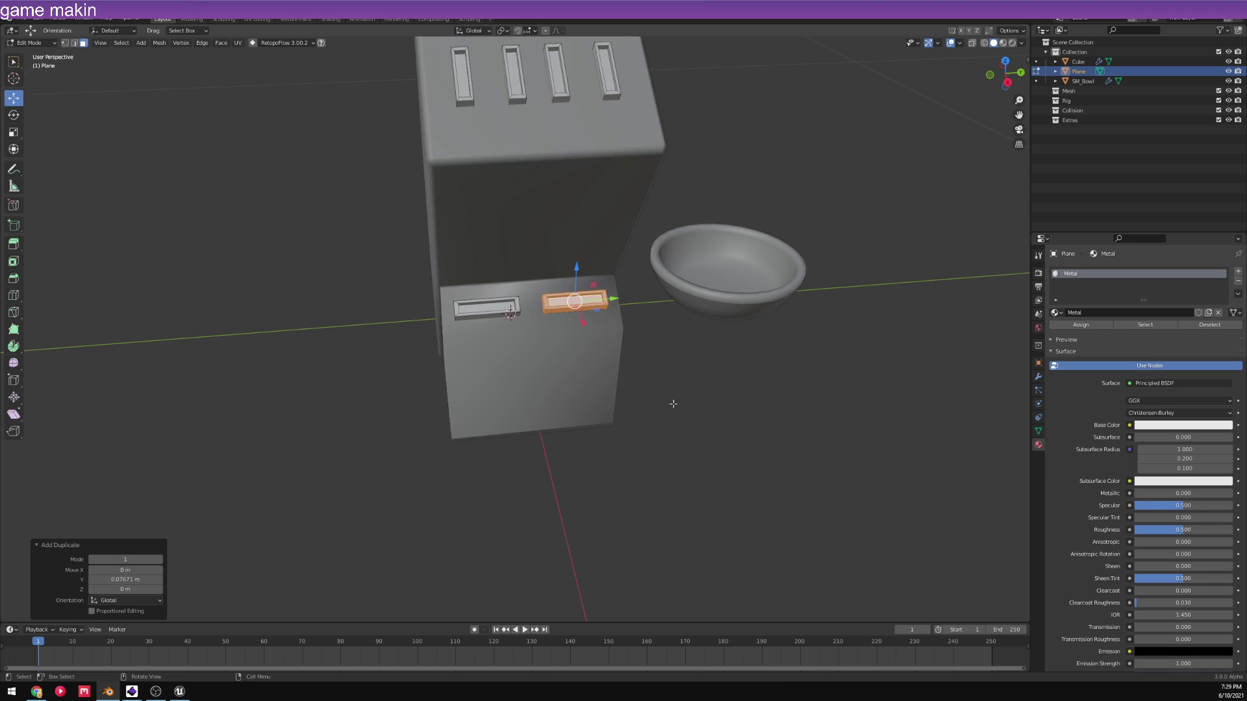
key(Tab)
middle_drag(651, 495, 528, 397)
- Try to add loop cuts around the support, one just under its sloped top and one near its base
key(Tab)
scroll(595, 417, up, 3)
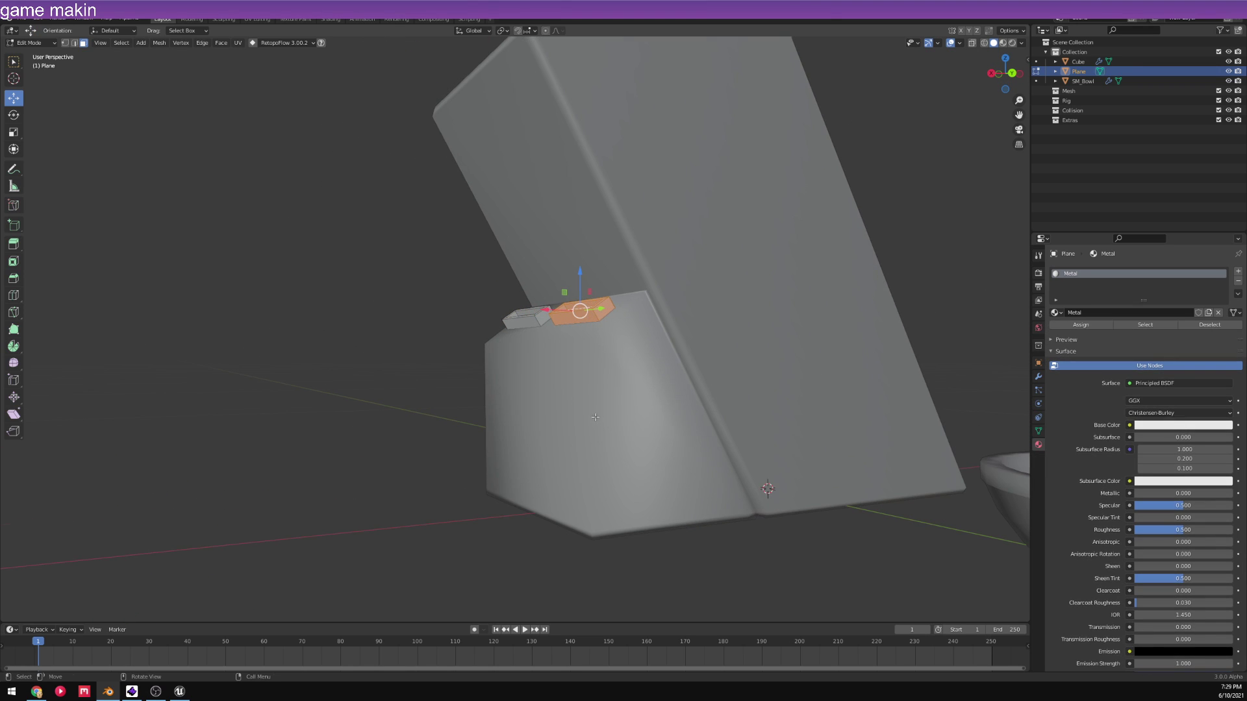
shift+middle_drag(616, 356, 609, 327)
key(Tab)
click(617, 329)
key(Tab)
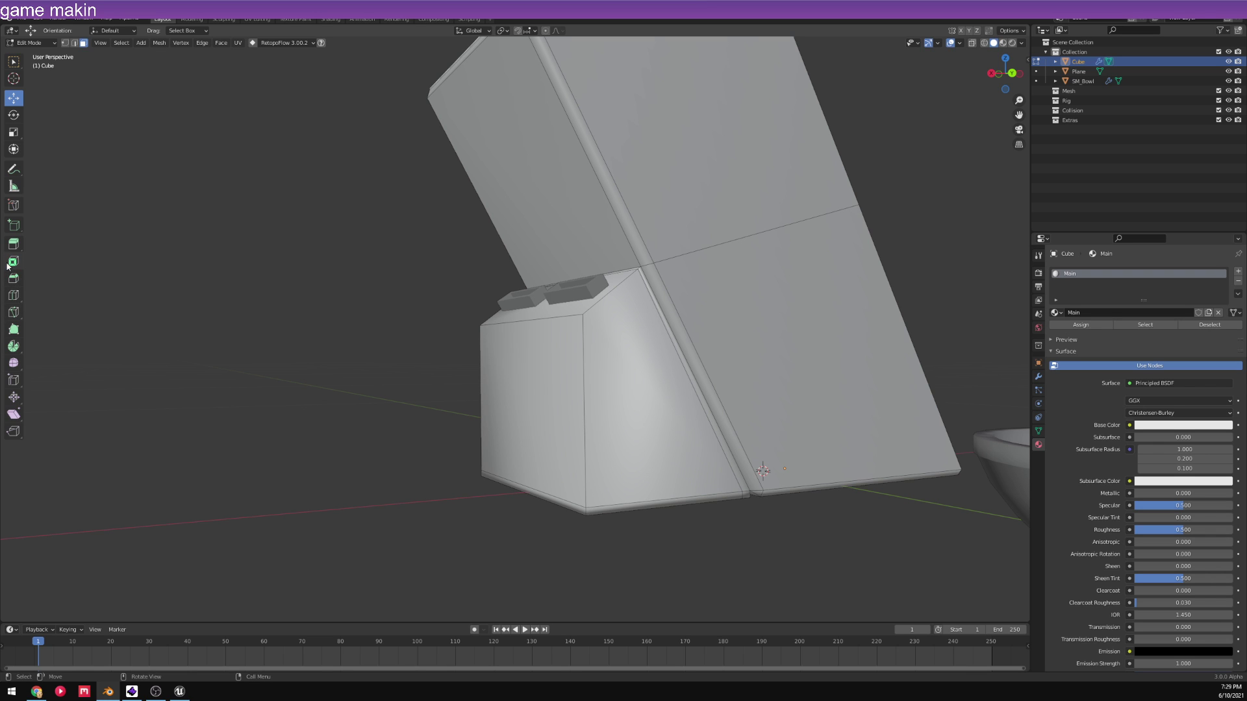
click(13, 295)
drag(581, 377, 581, 286)
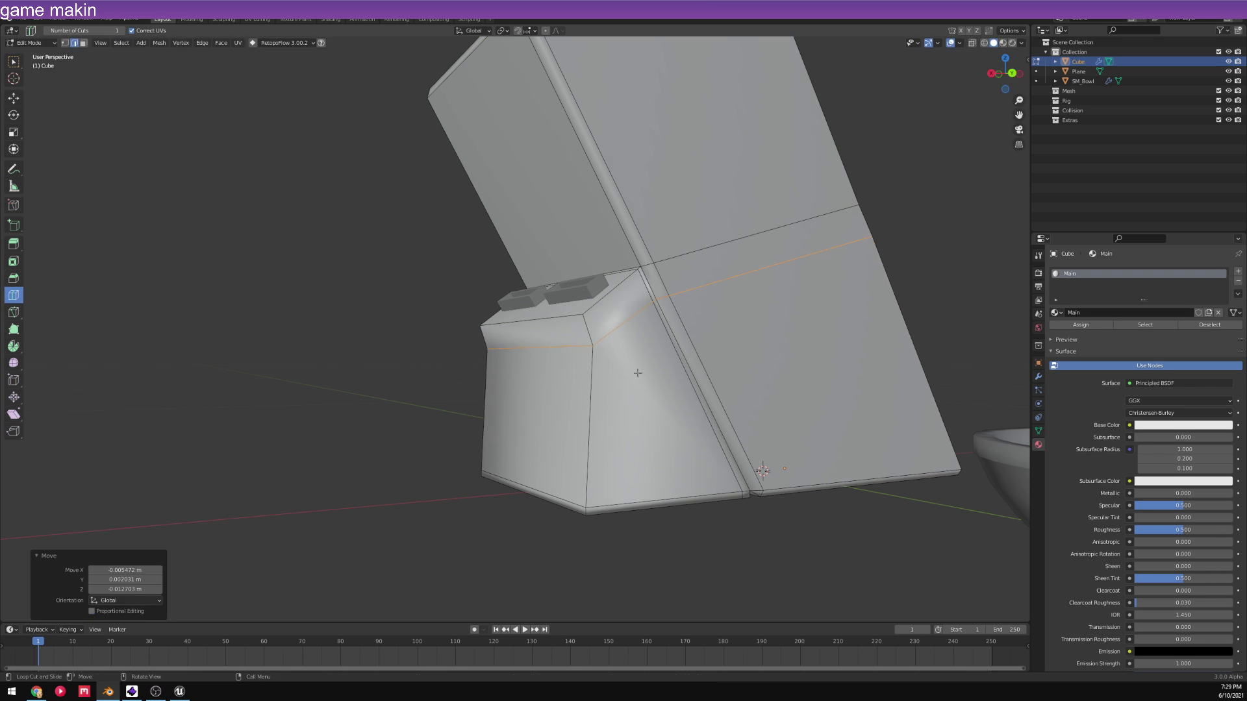
drag(590, 385, 613, 471)
- Examine the support's edges and shading from the rear and side in Object Mode and Edit Mode
key(Tab)
scroll(614, 399, down, 5)
middle_drag(615, 399, 640, 420)
key(Tab)
scroll(597, 408, up, 5)
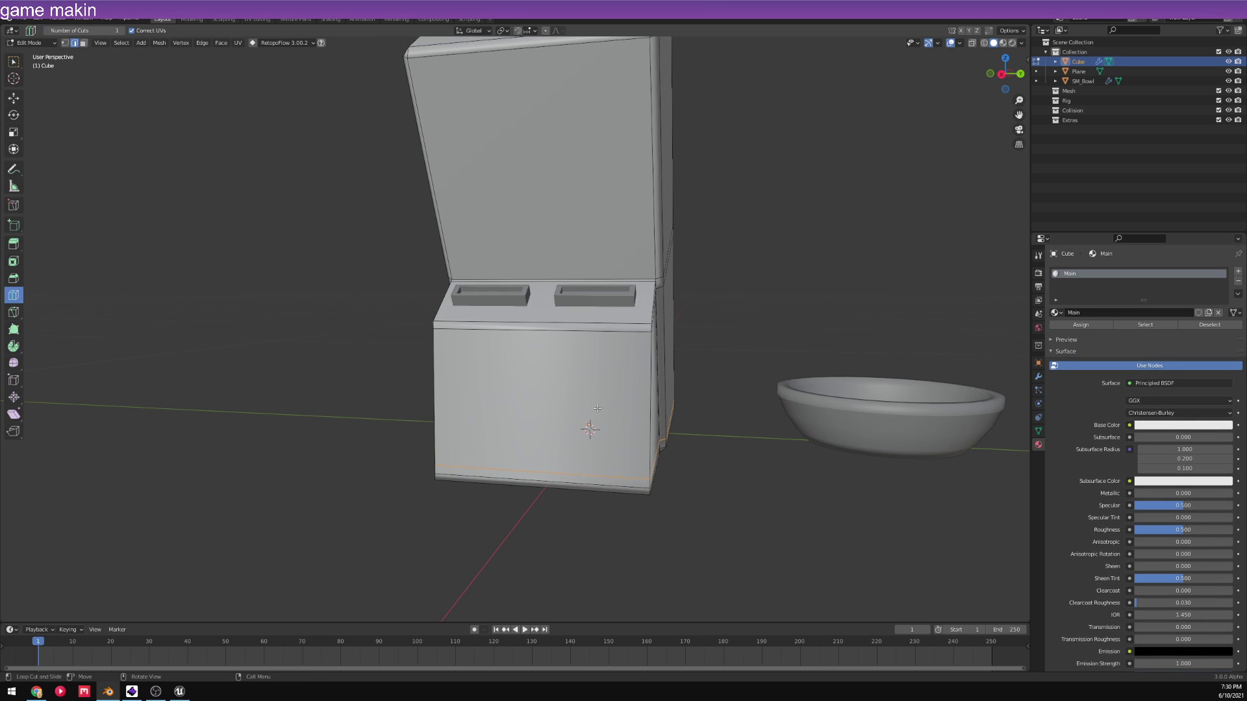
middle_drag(616, 355, 523, 370)
key(Tab)
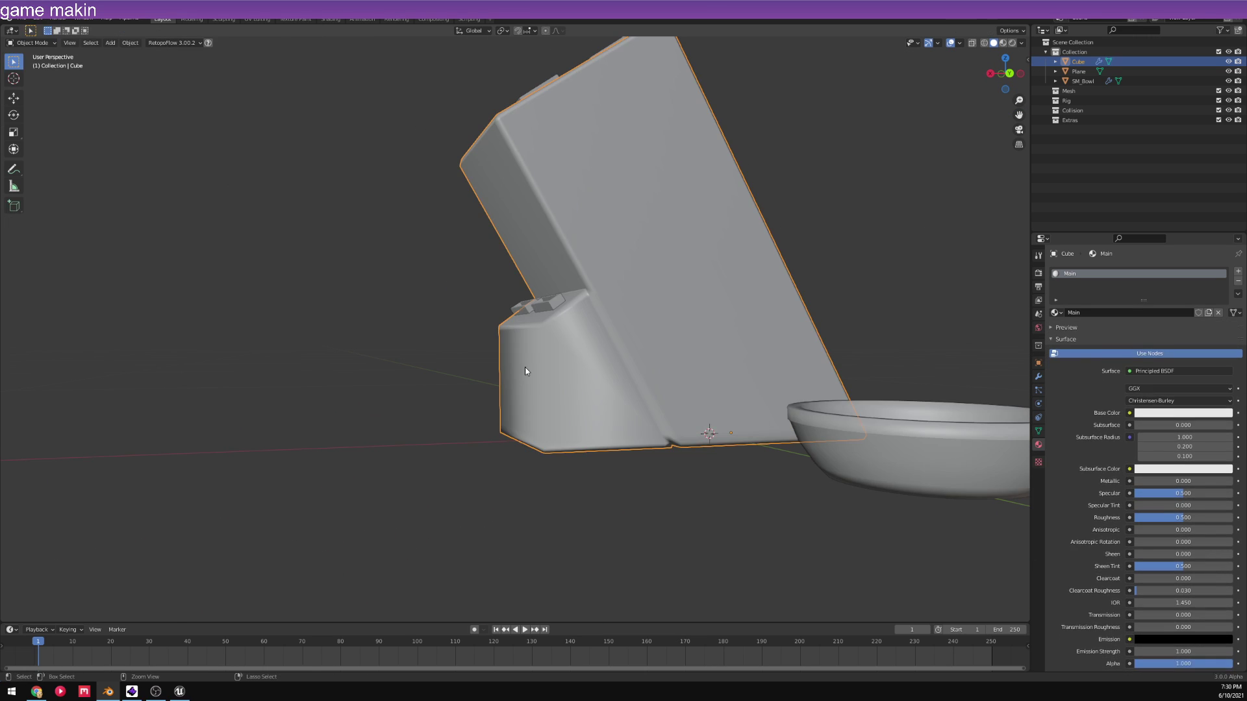
key(Tab)
key(Tab)
- Slightly bevel the rear support's sloped-top perimeter and rear vertical edges with one segment, and return to Object Mode
click(536, 343)
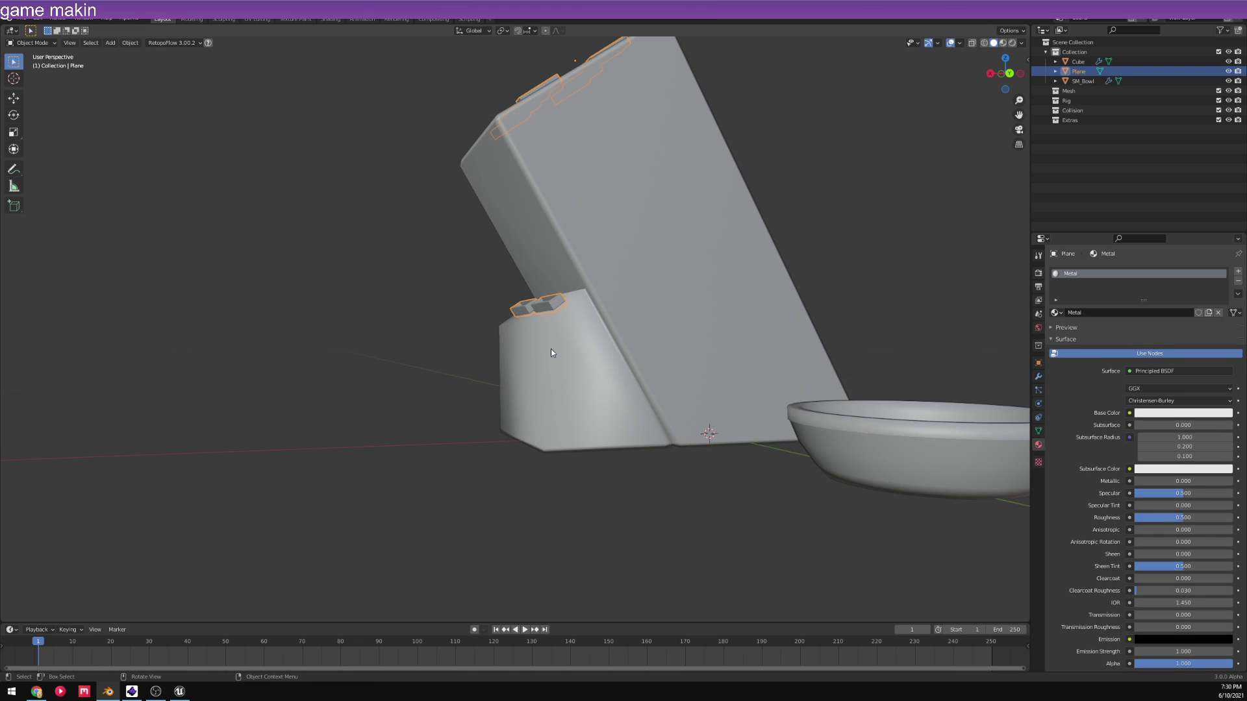
key(Tab)
key(Tab)
click(551, 358)
key(Tab)
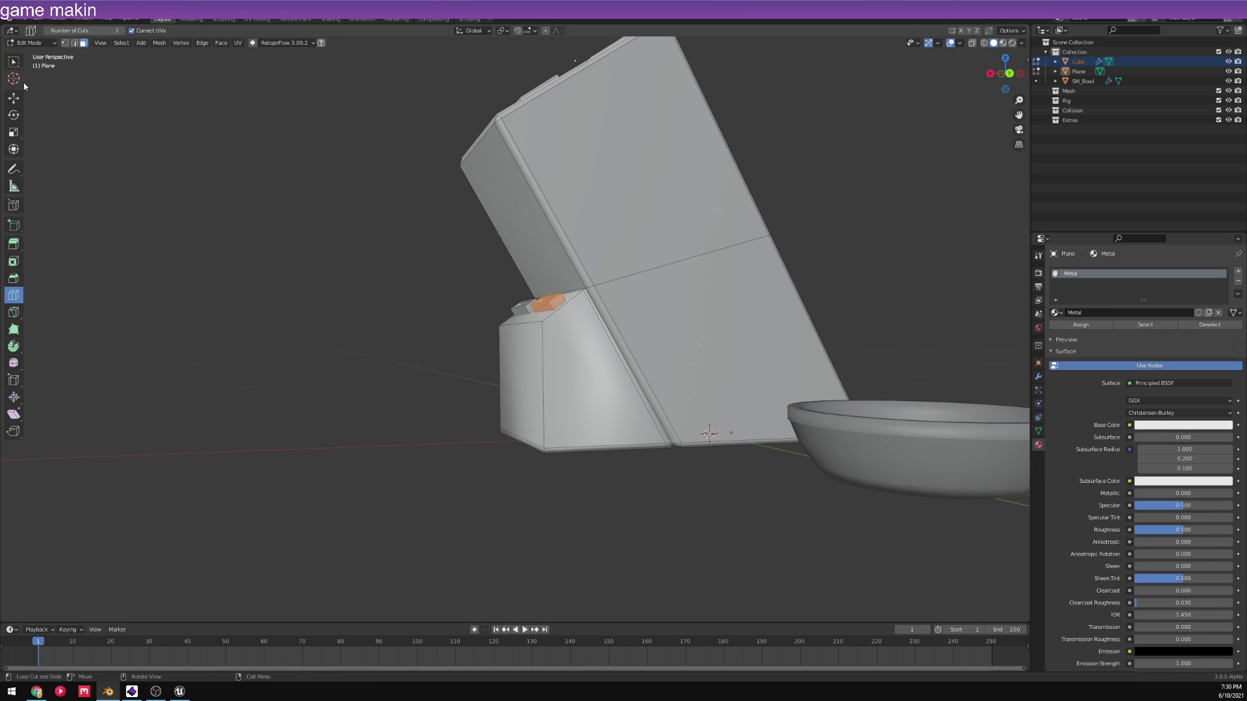
click(15, 97)
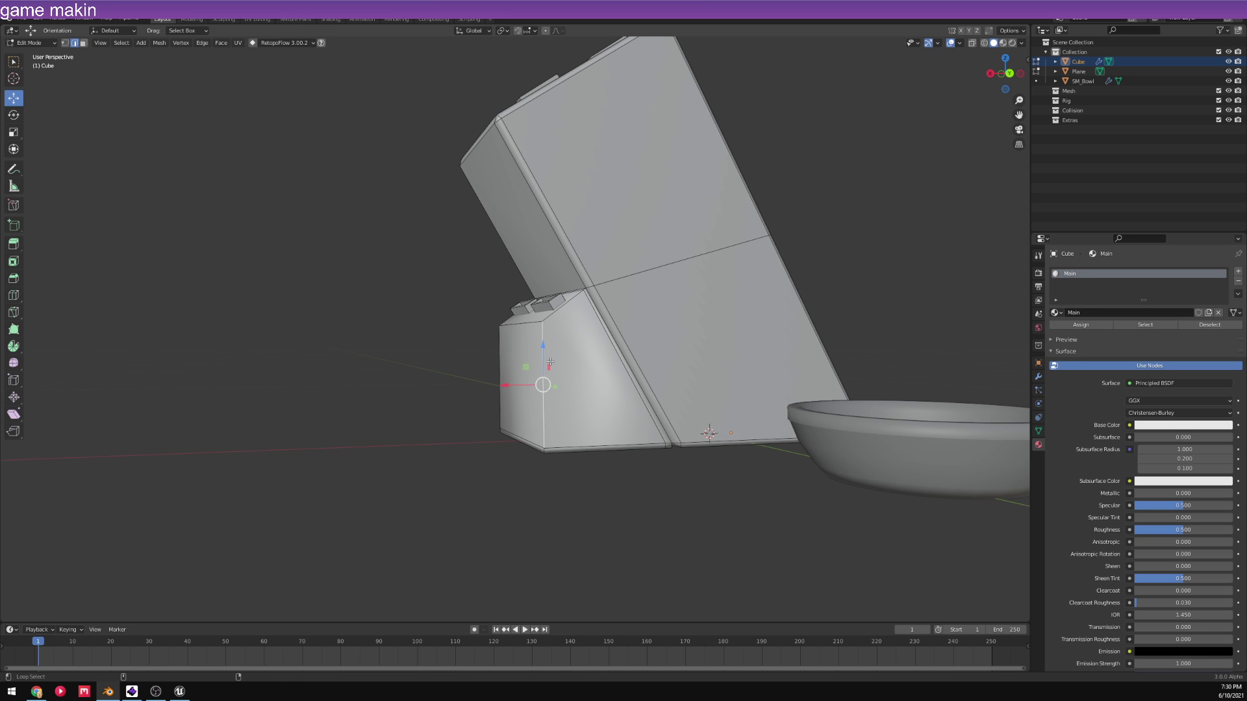
middle_drag(515, 339, 648, 355)
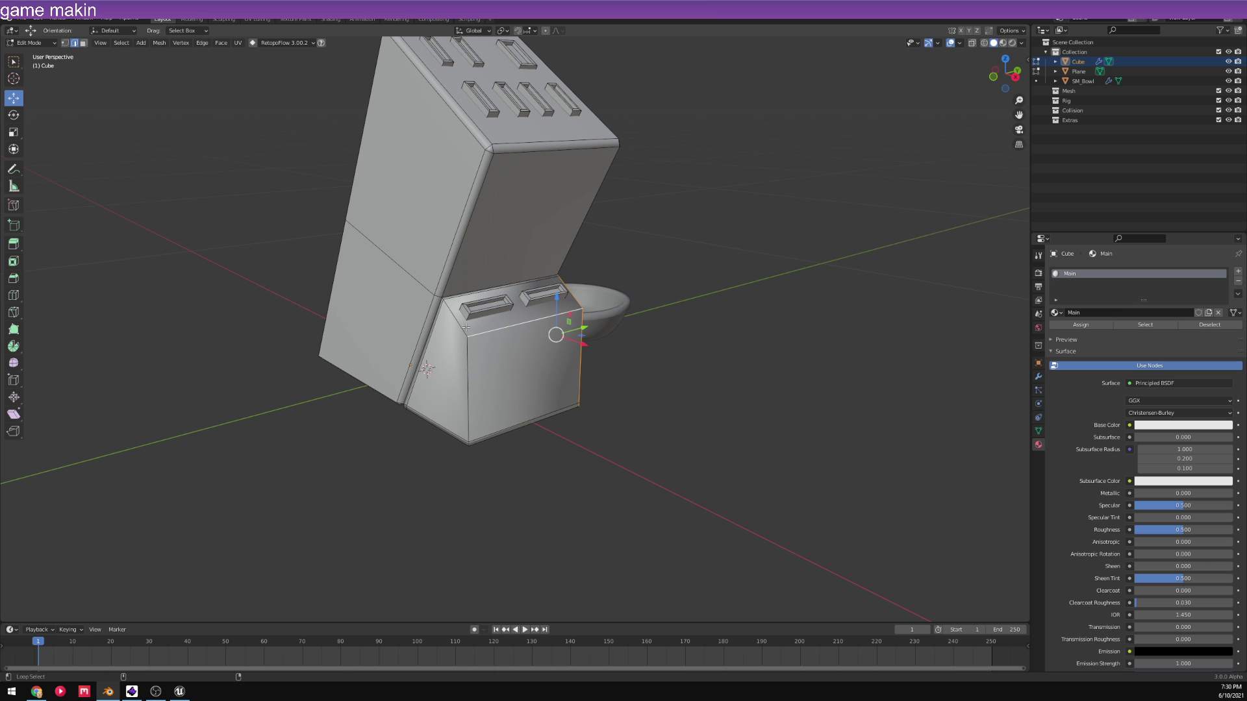
middle_drag(482, 432, 353, 415)
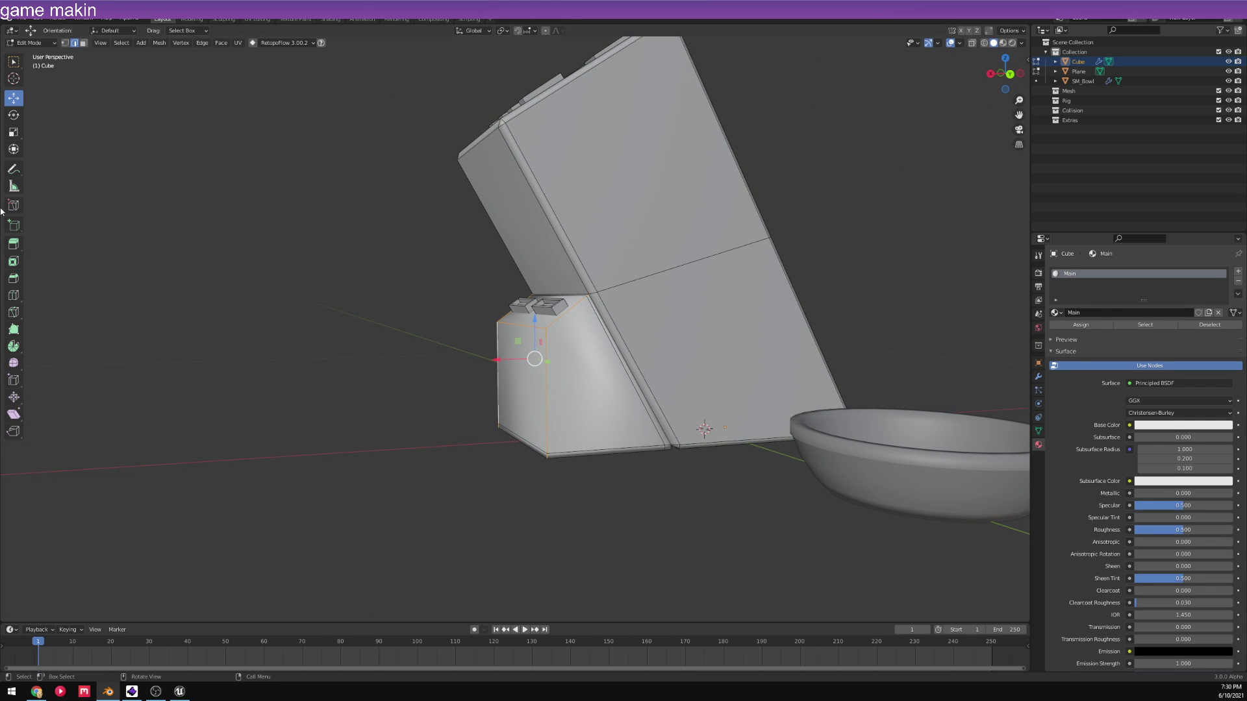
click(13, 280)
scroll(496, 376, up, 6)
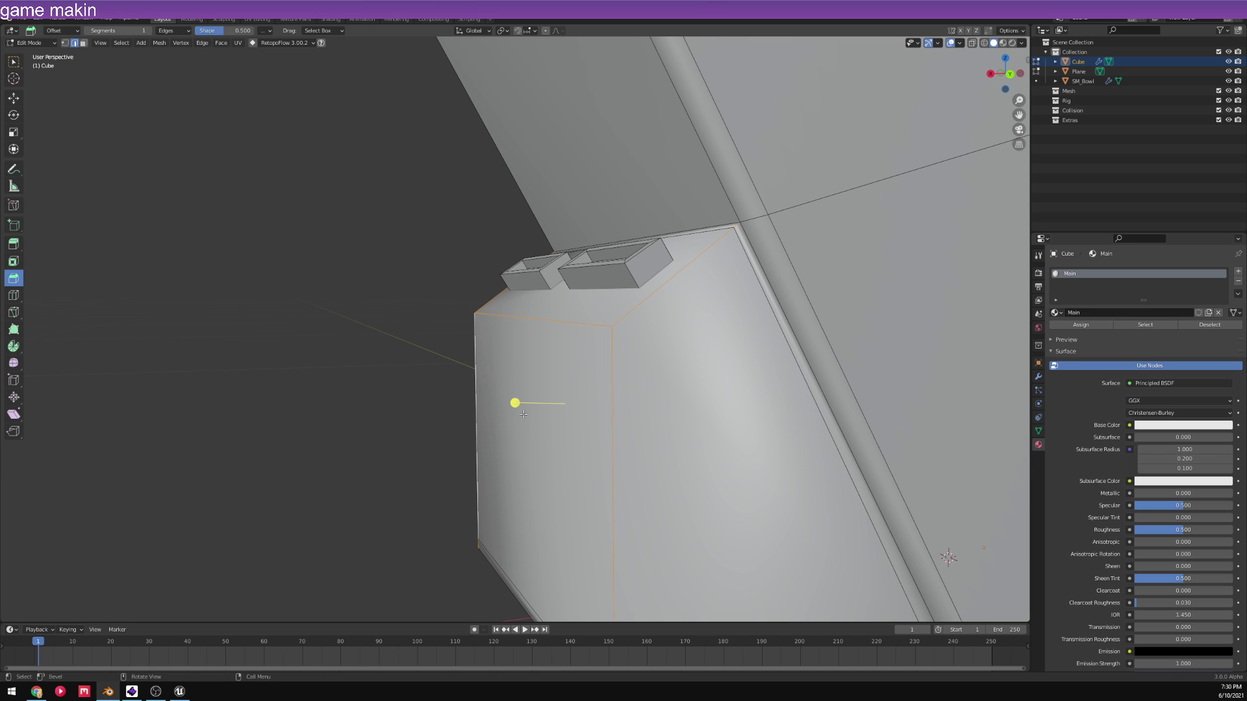
drag(513, 402, 505, 403)
scroll(509, 390, down, 6)
key(Tab)
scroll(521, 350, down, 5)
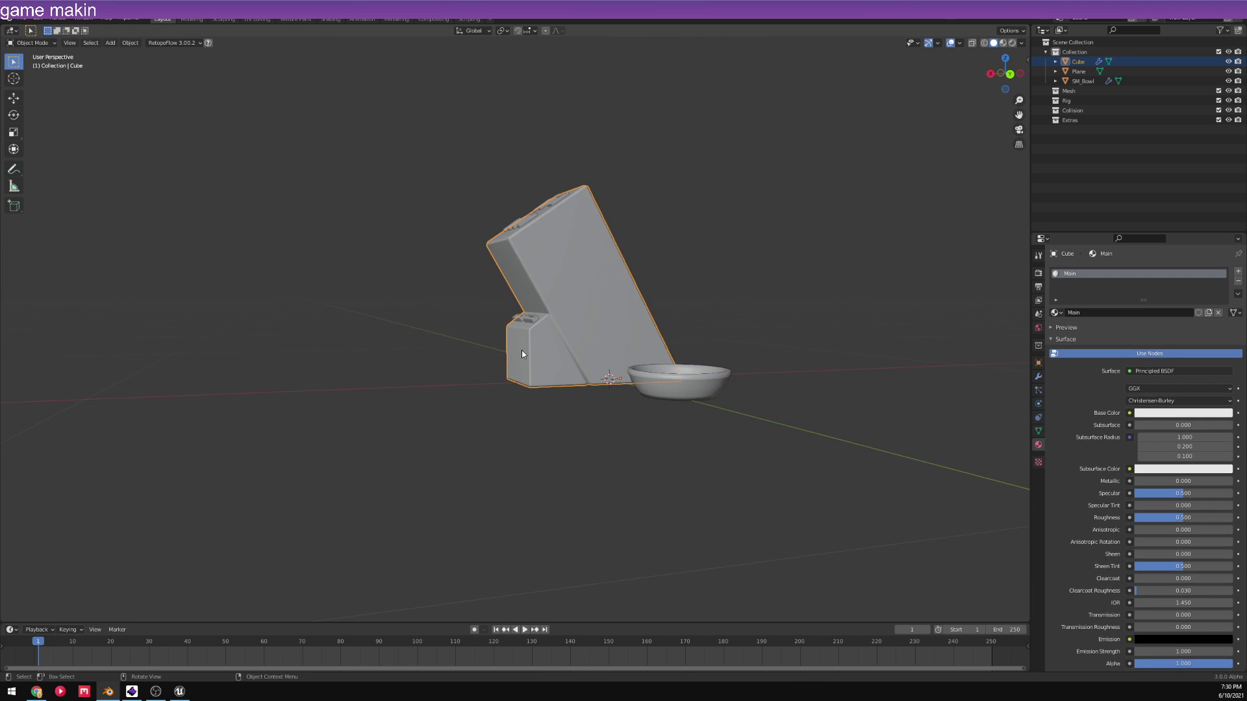
- Widen the knife block together with its slots by scaling both objects about 1.17 along the global Y axis
middle_drag(521, 349, 646, 423)
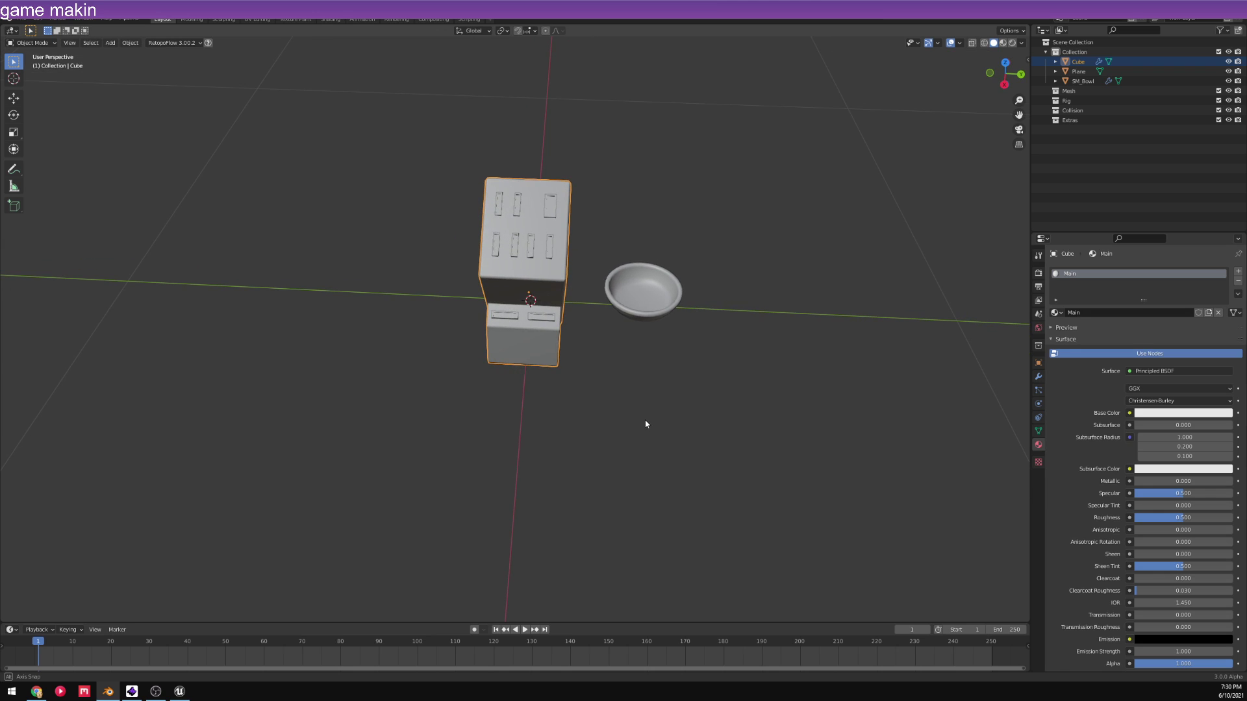
drag(434, 150, 565, 406)
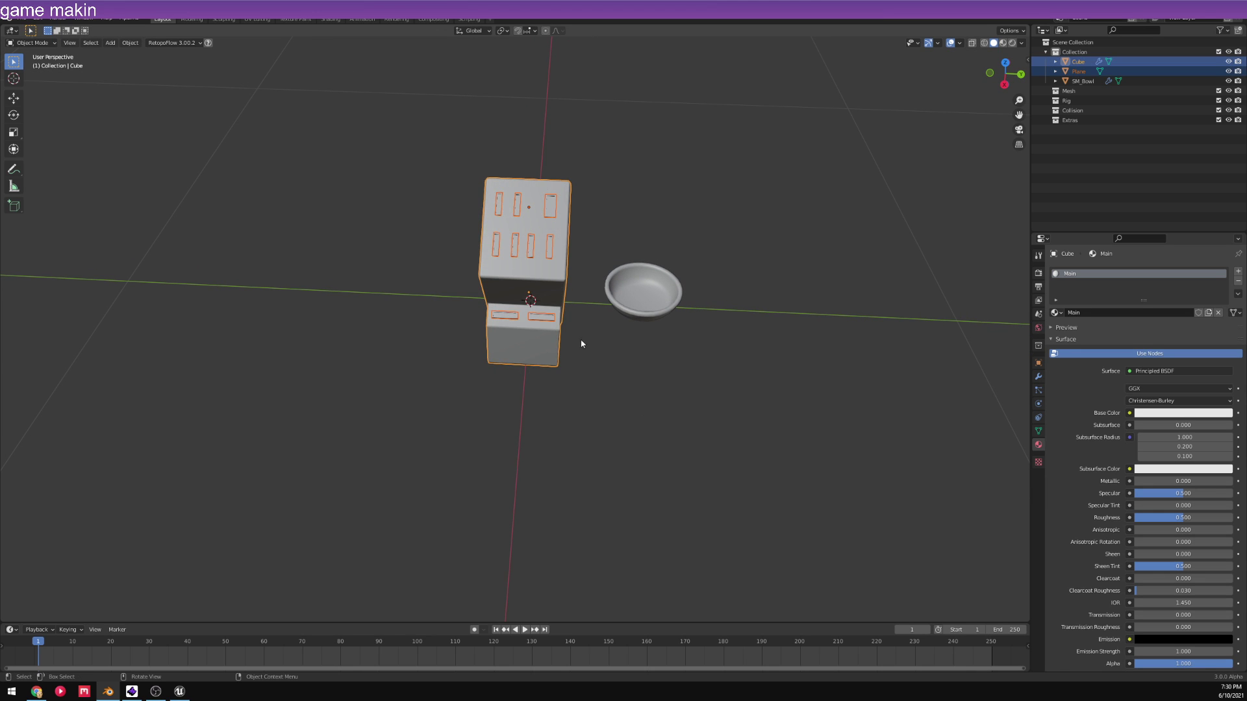
key(s)
key(y)
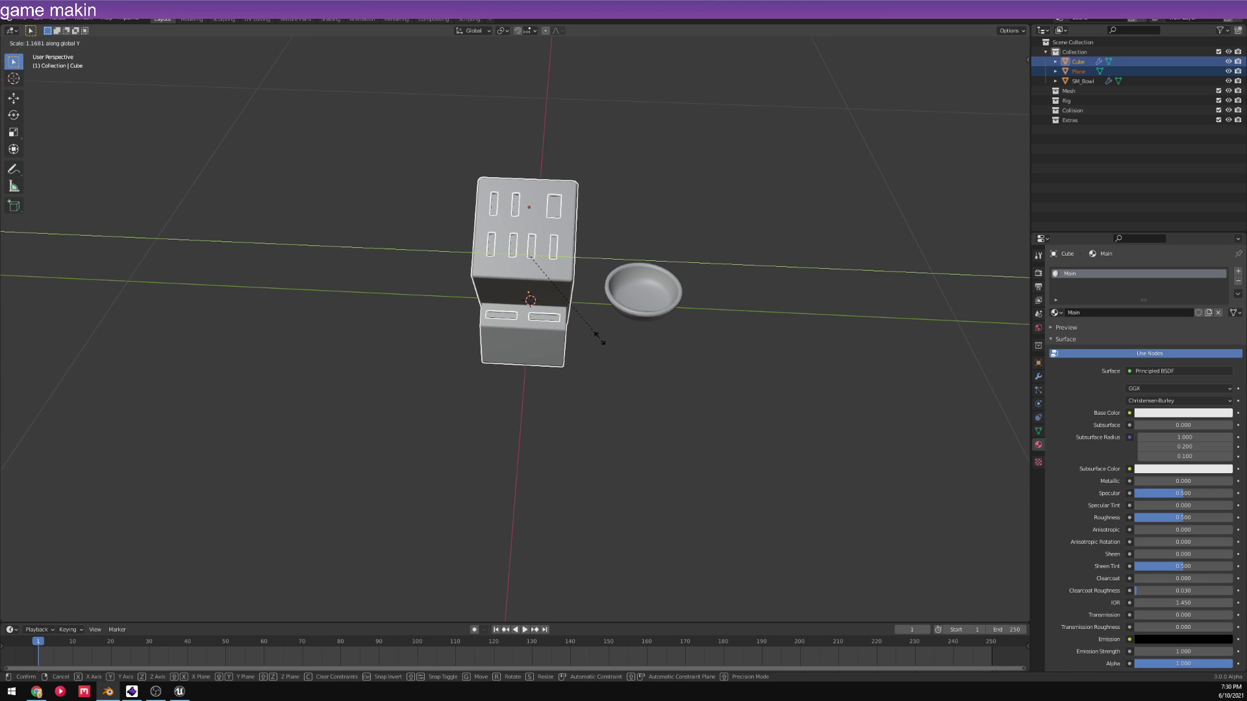
click(598, 389)
click(598, 454)
scroll(608, 462, down, 2)
middle_drag(608, 462, 610, 409)
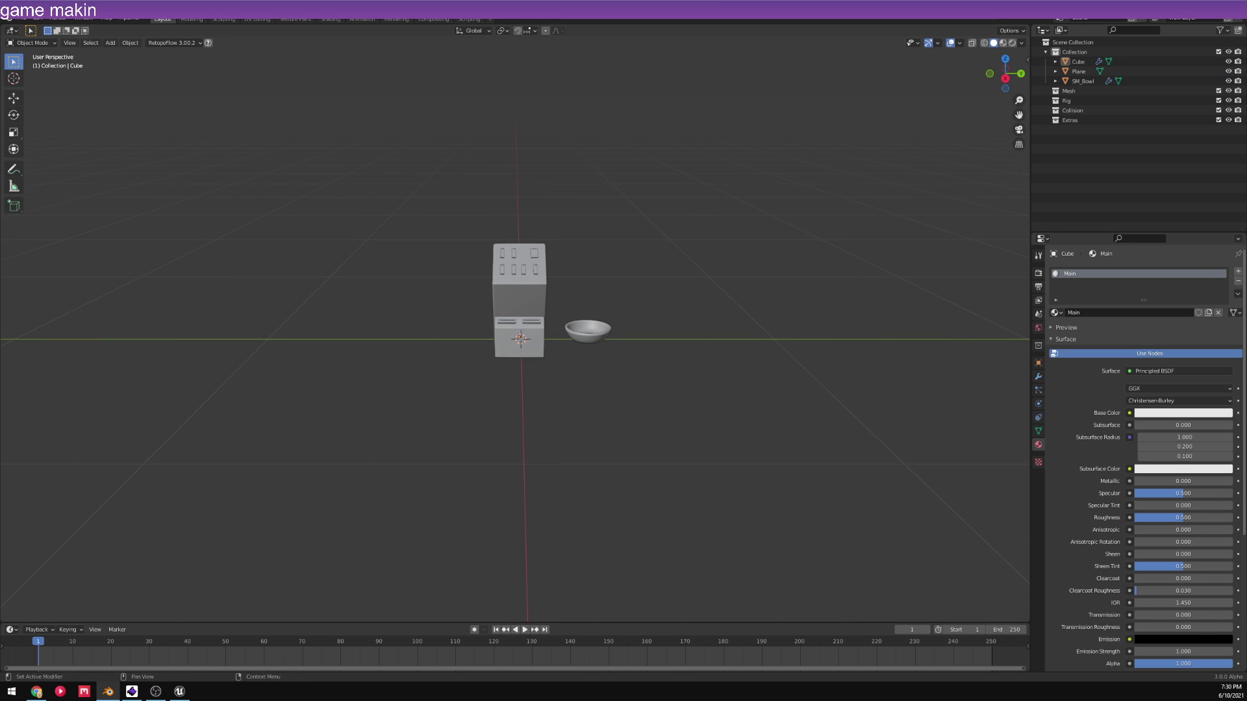
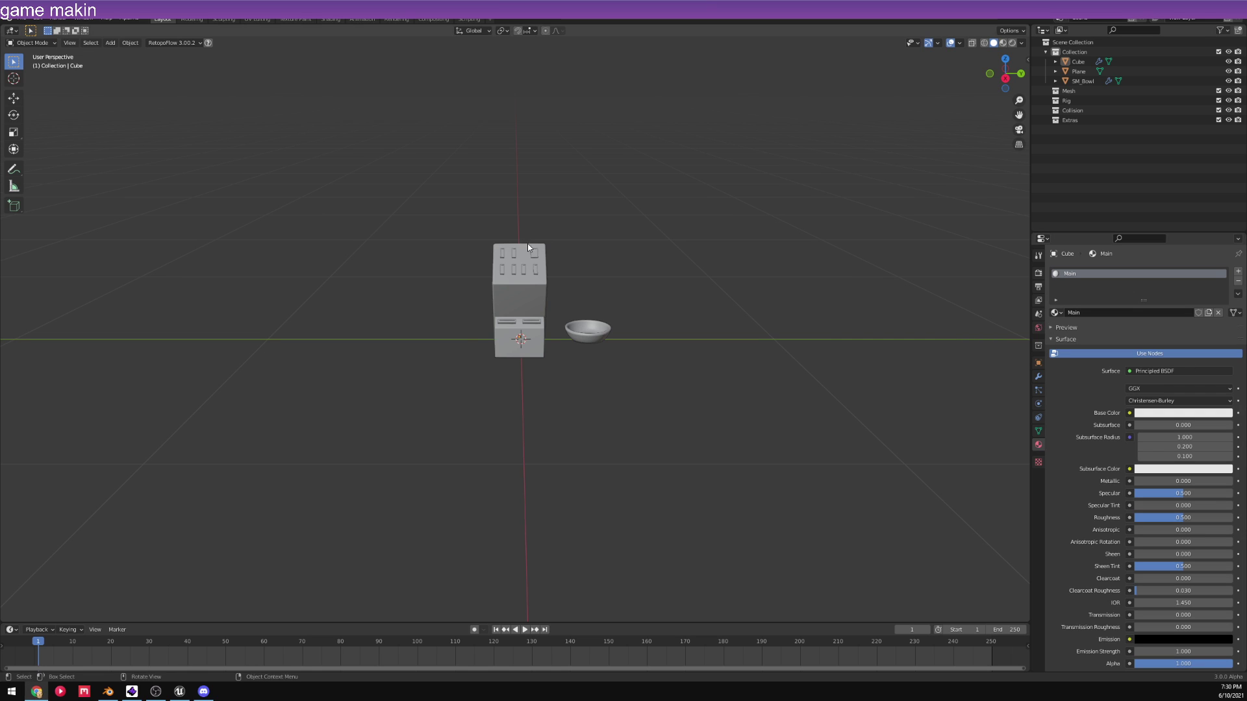
- Open the bowl mesh for editing in the UV Editing workspace and unwrap it
mouse_move(522, 325)
middle_down()
mouse_move(493, 331)
mouse_move(504, 332)
middle_up()
drag(626, 334, 632, 344)
scroll(723, 412, up, 5)
middle_drag(725, 415, 578, 273)
click(578, 273)
scroll(576, 272, up, 3)
key(Tab)
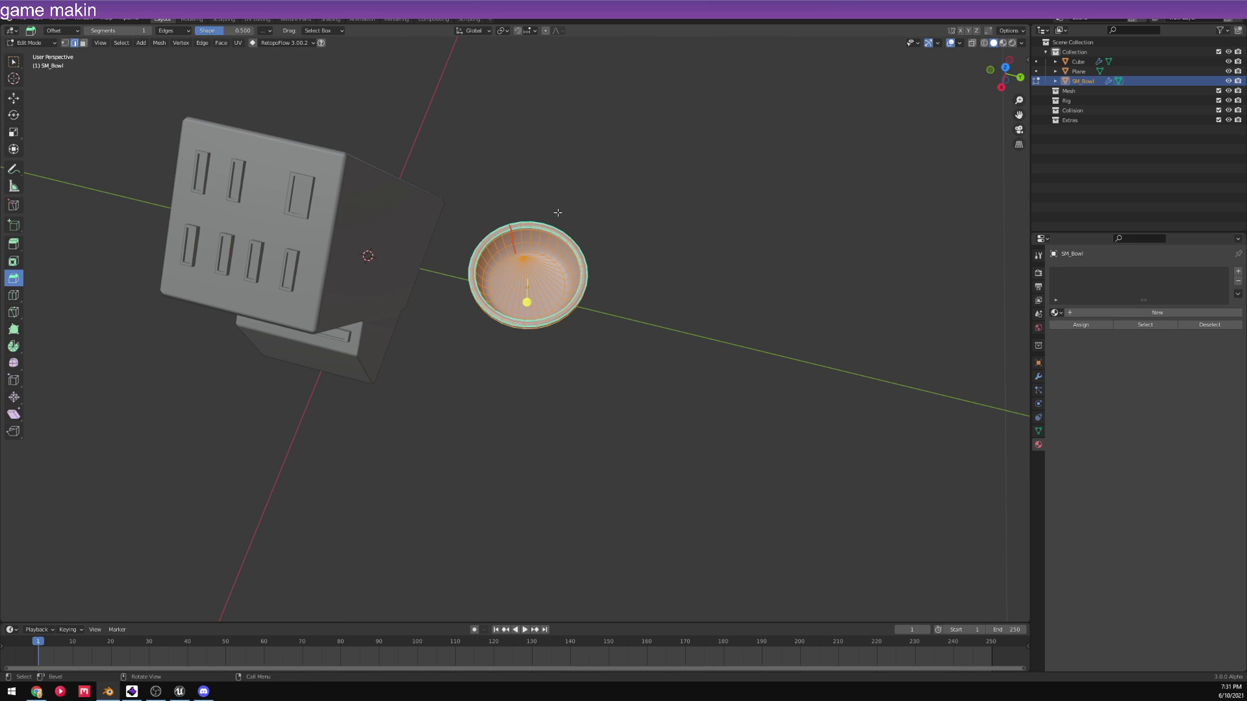
click(268, 19)
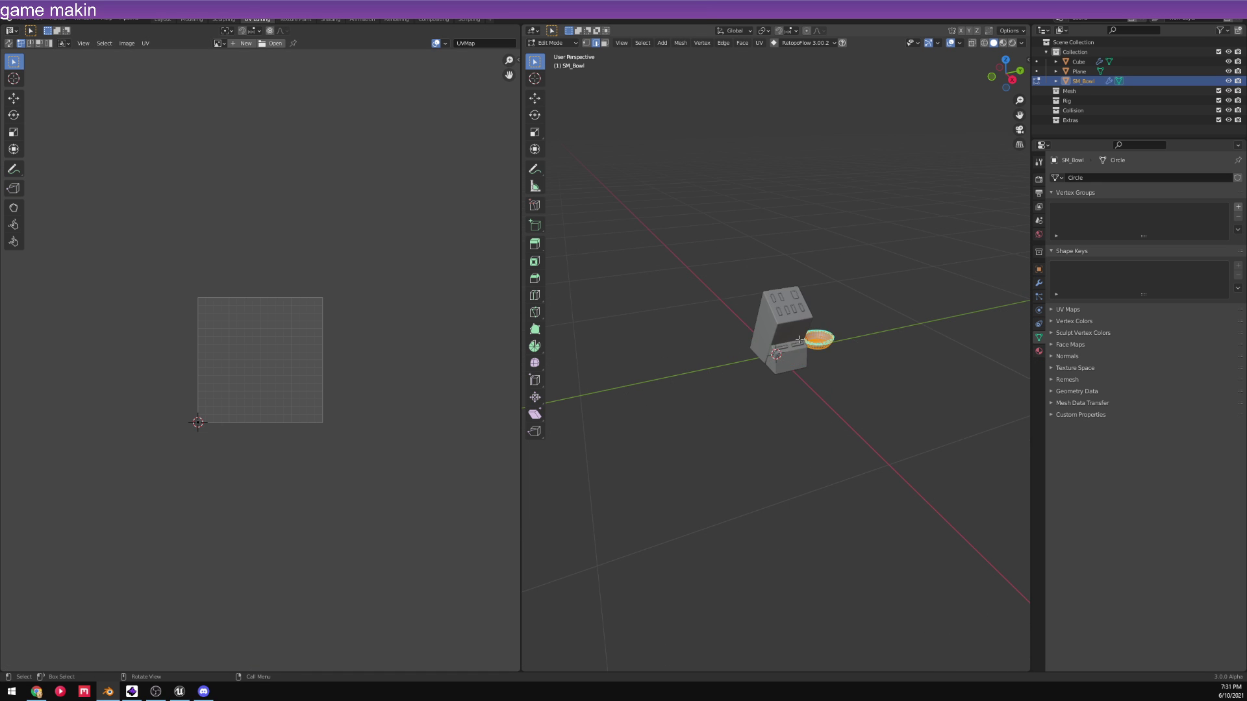
click(759, 43)
click(768, 52)
scroll(273, 308, up, 6)
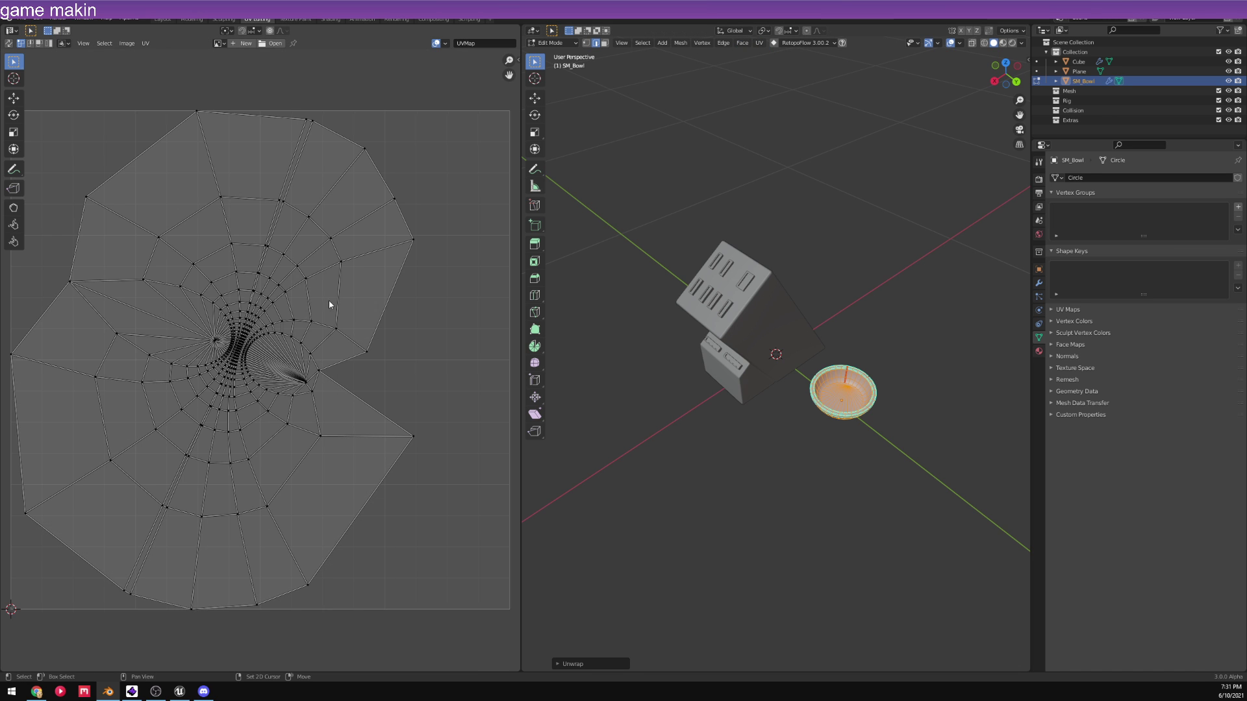
- Apply Smart UV Project to the bowl with a 66° angle limit and zero island margin, and select all its UVs
click(760, 43)
click(773, 65)
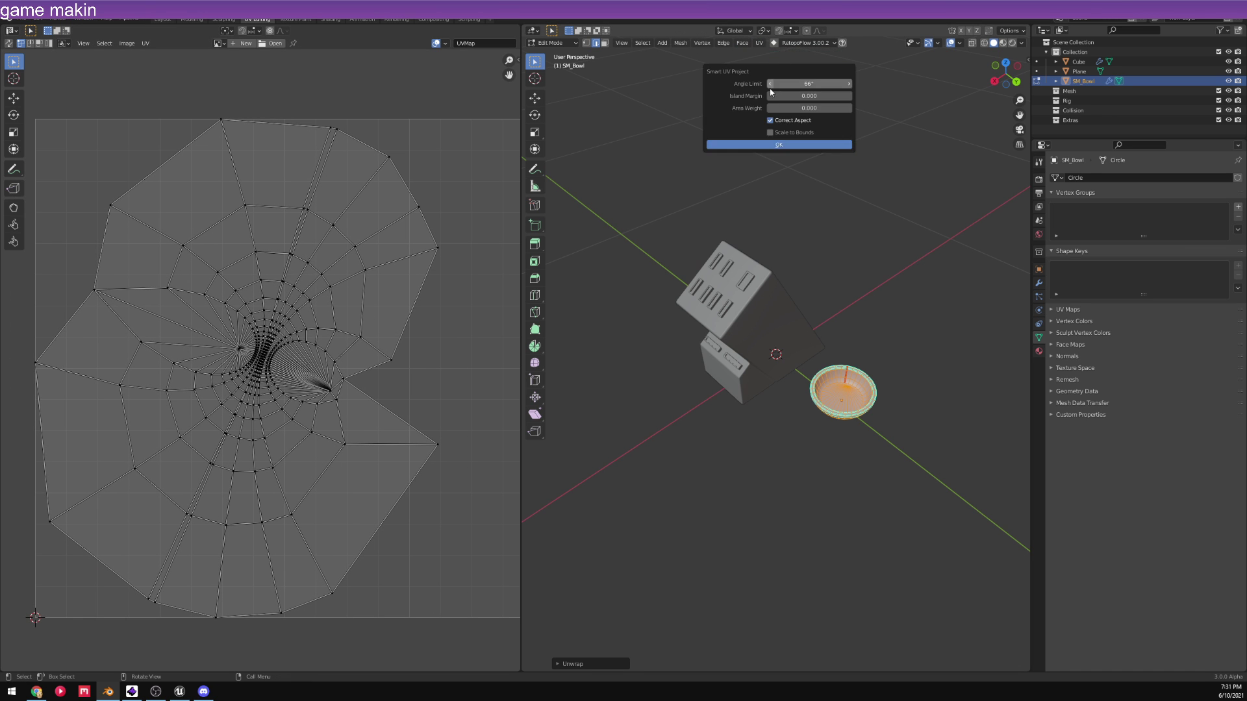
click(776, 146)
scroll(343, 214, down, 2)
scroll(343, 214, up, 2)
key(a)
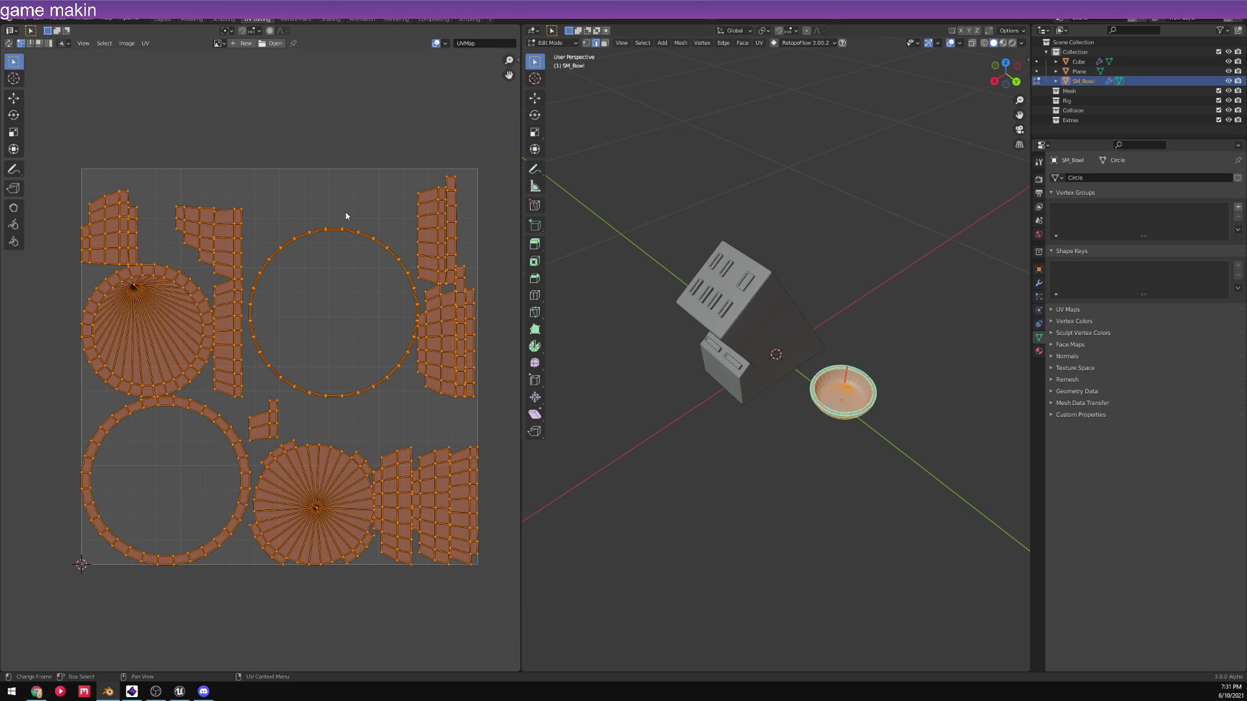
- Select the knife block body and try to unwrap its entire mesh
key(Tab)
mouse_move(826, 338)
middle_down()
mouse_move(896, 348)
mouse_move(834, 344)
middle_up()
click(786, 285)
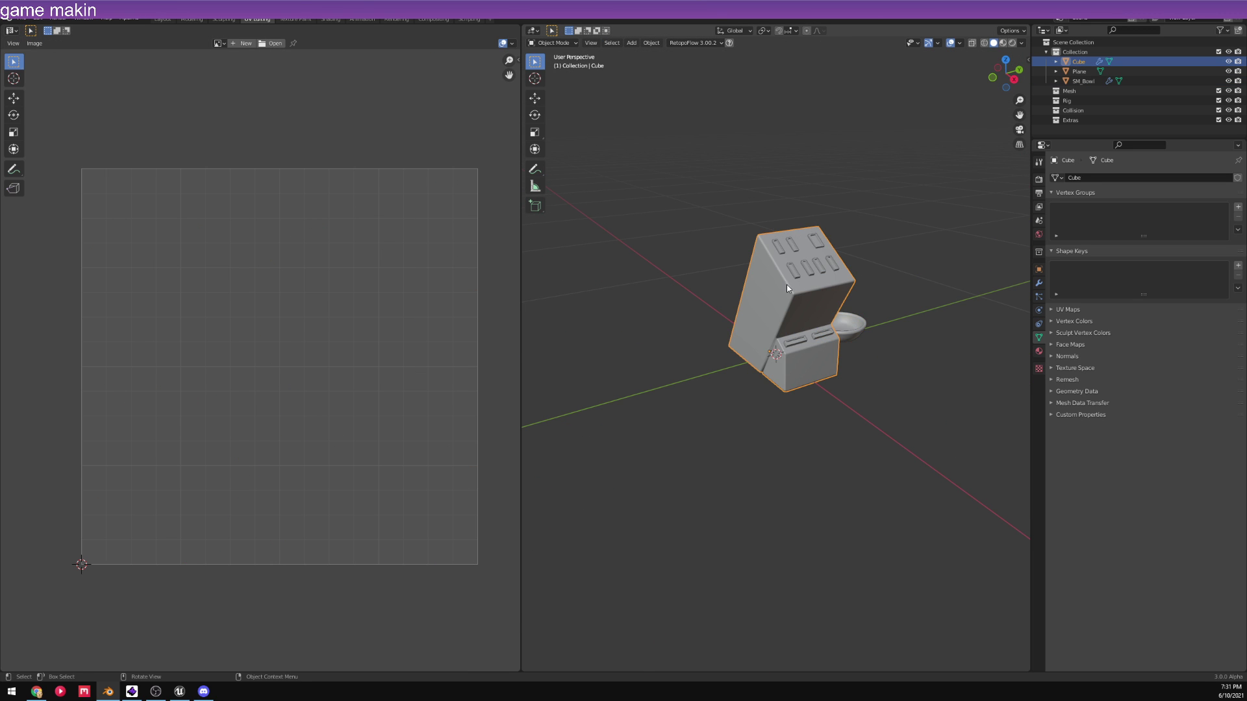
key(Tab)
key(a)
click(759, 43)
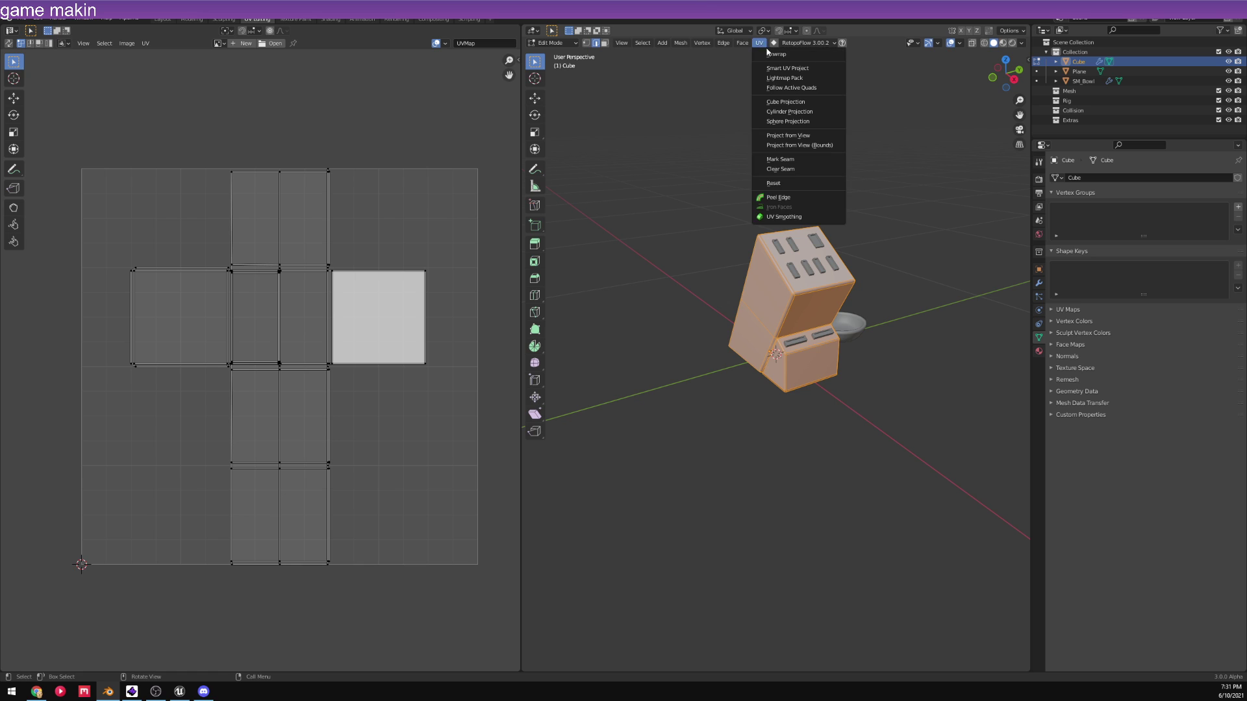
click(757, 56)
key(alt+a)
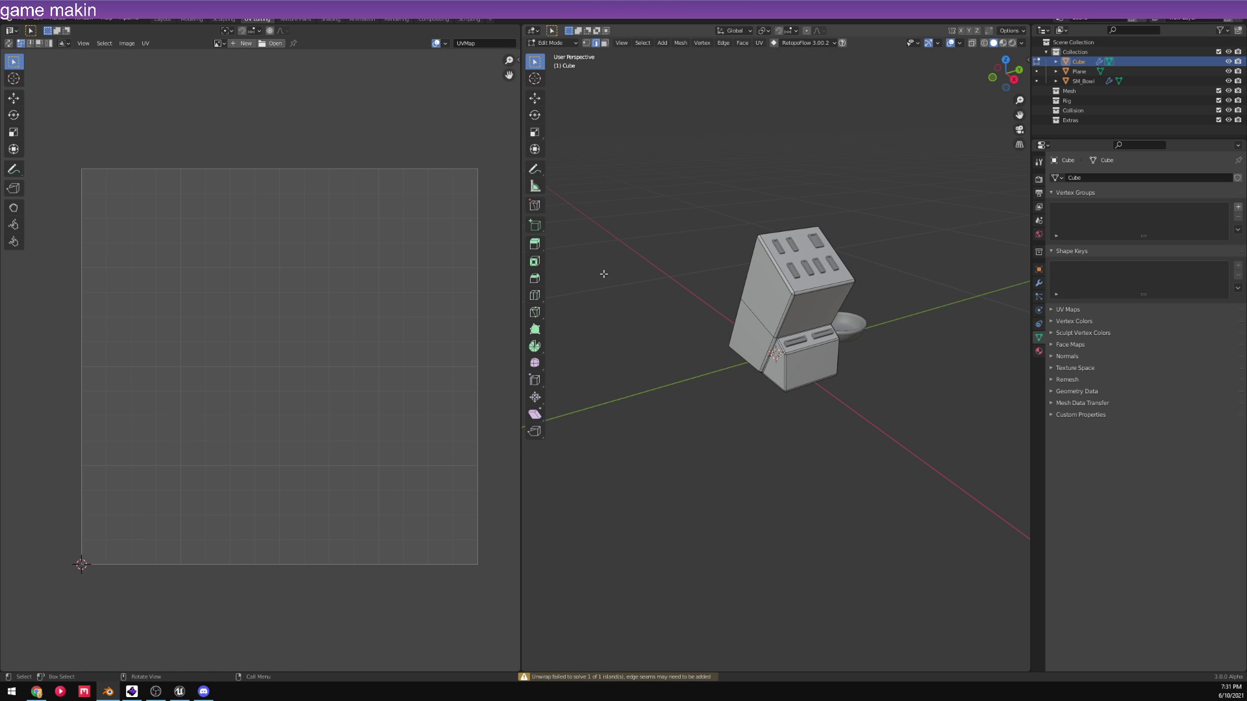
key(Tab)
key(Tab)
key(a)
key(Tab)
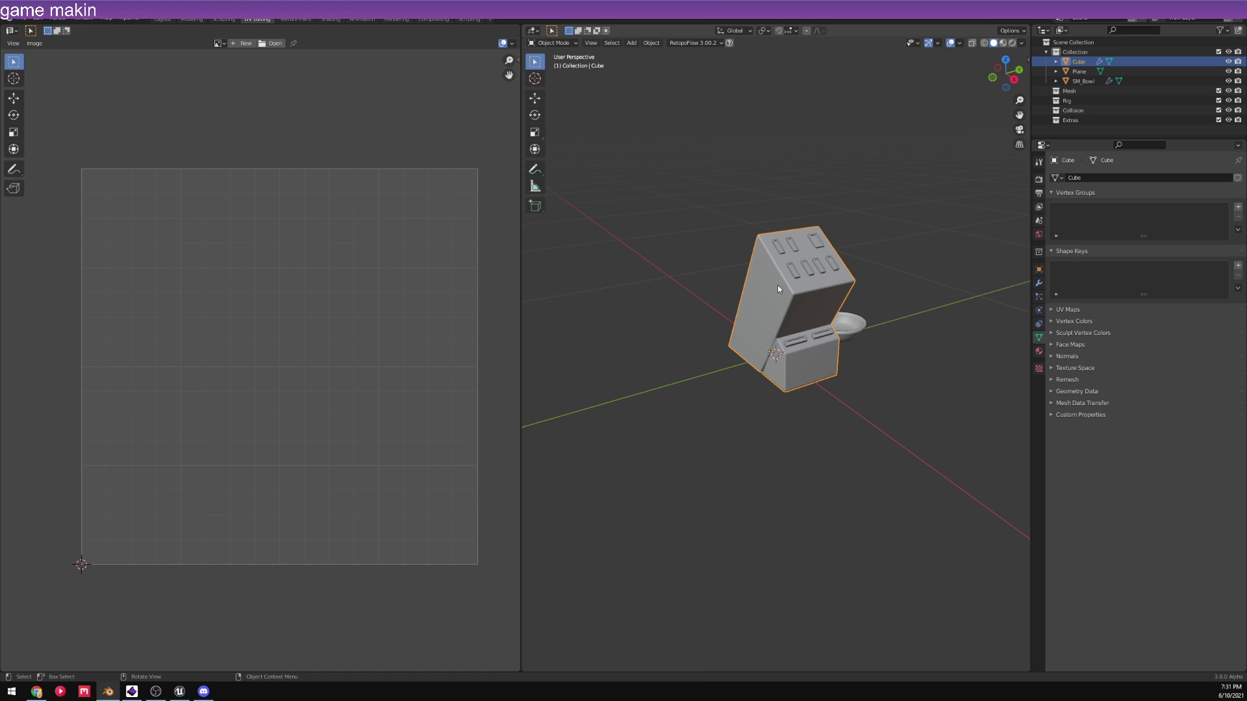
- Apply all transforms to the knife block body in Object Mode
key(F3)
text(APLLY)
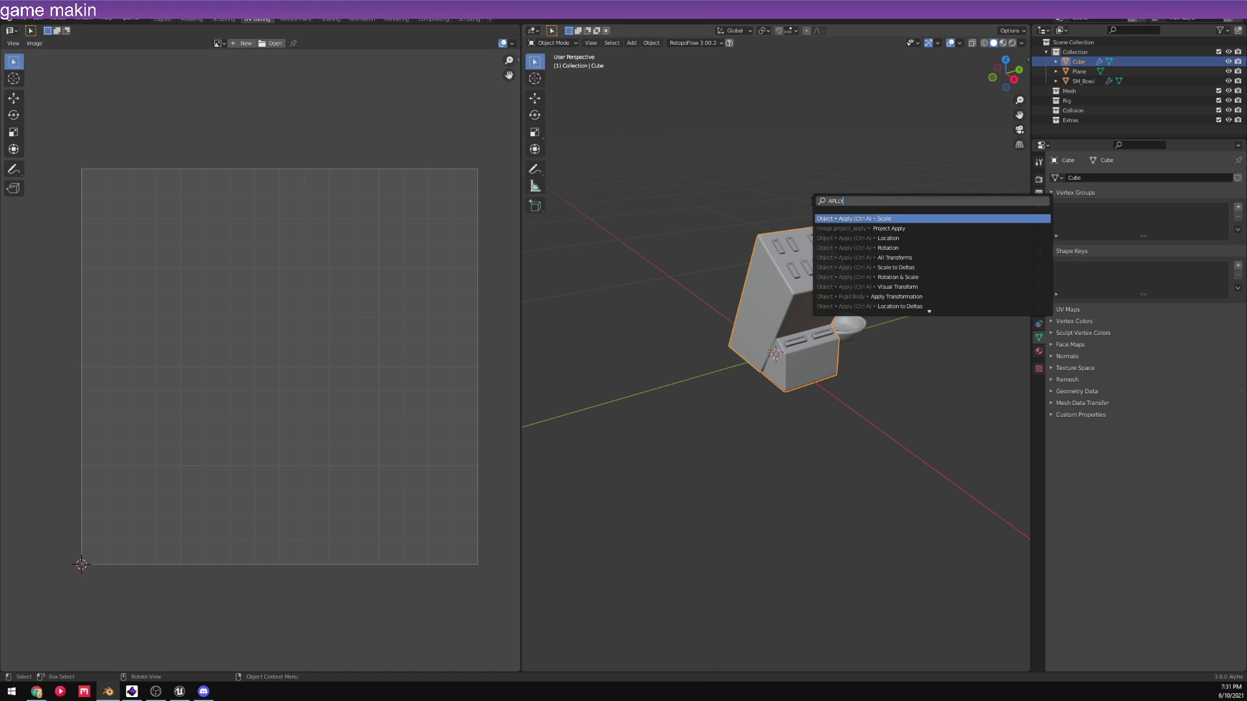
key(Down)
key(Down)
key(Down)
key(Down)
key(Return)
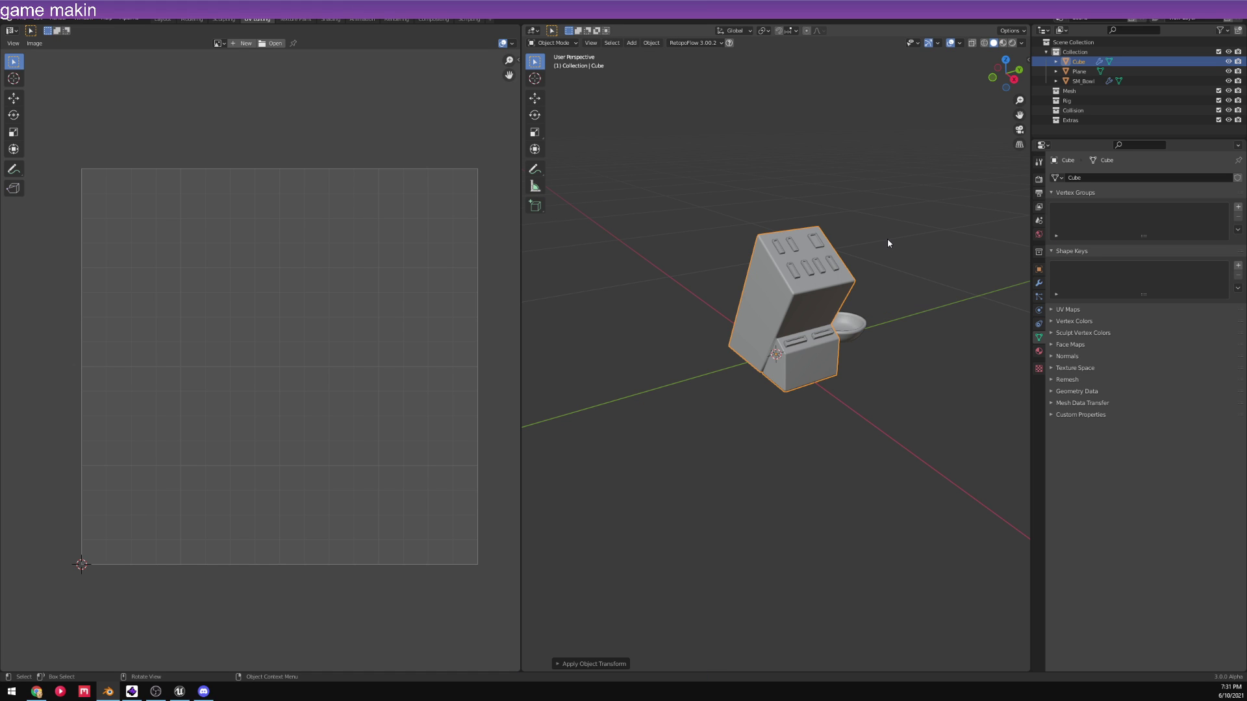
- Retry unwrapping the knife block body, and lay out its UVs with Smart UV Project
key(Tab)
click(759, 43)
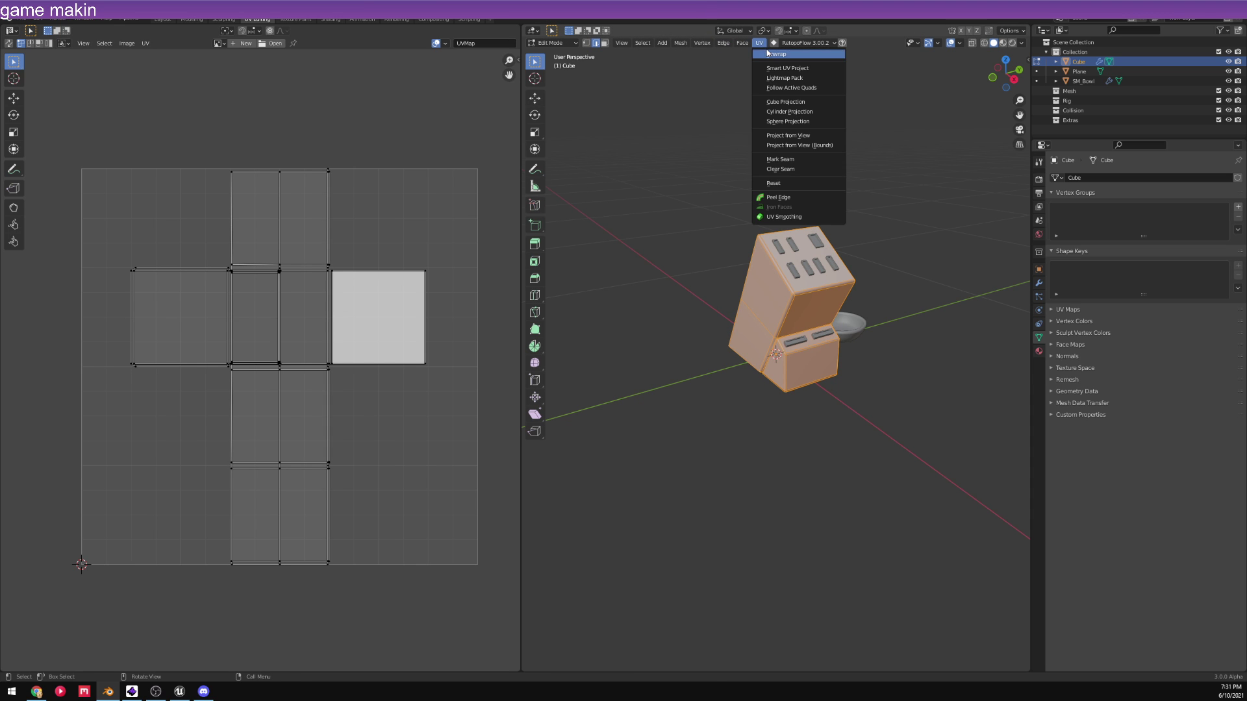
click(769, 53)
click(759, 42)
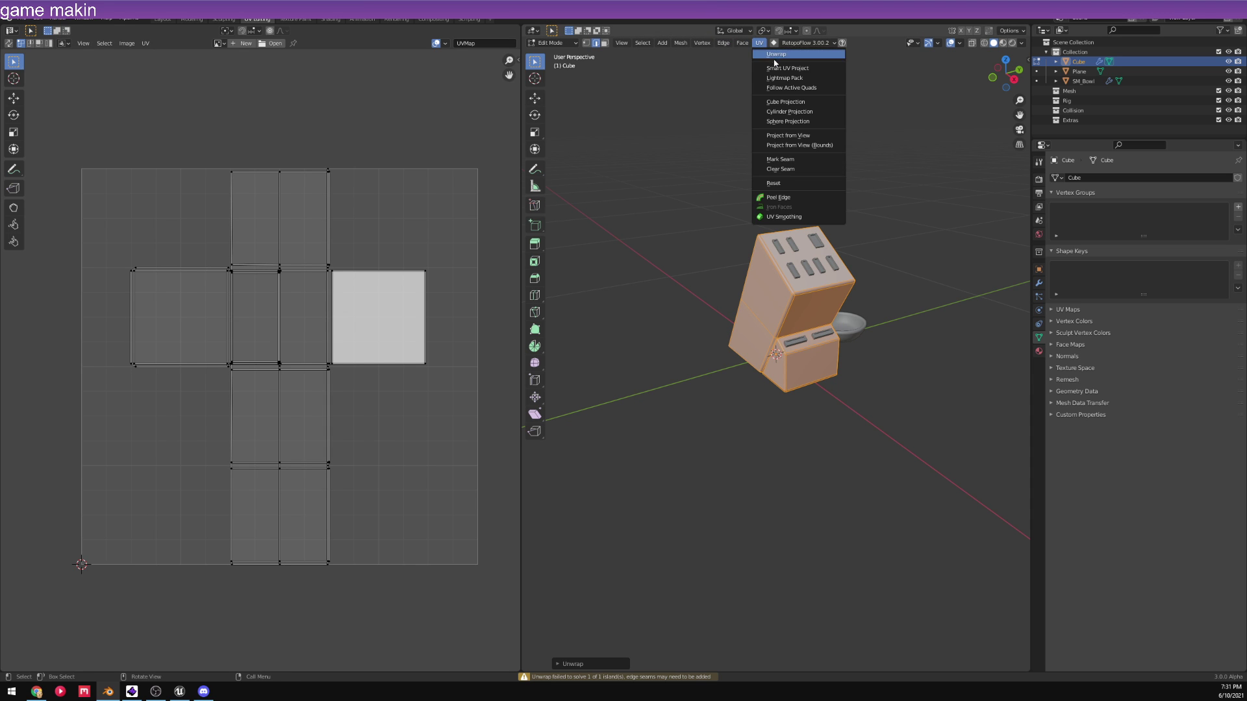
click(770, 65)
click(759, 147)
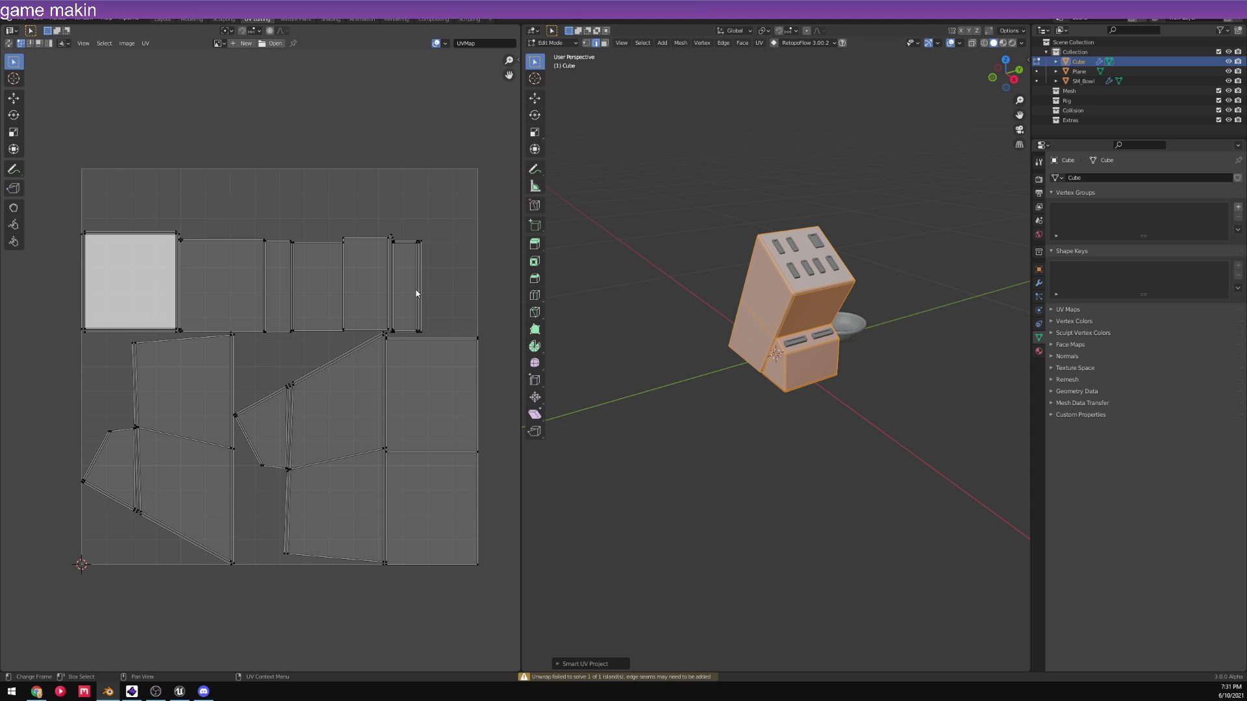
- Examine the UV layout of the knife slot mesh in Edit Mode
key(Tab)
scroll(777, 289, up, 2)
click(828, 176)
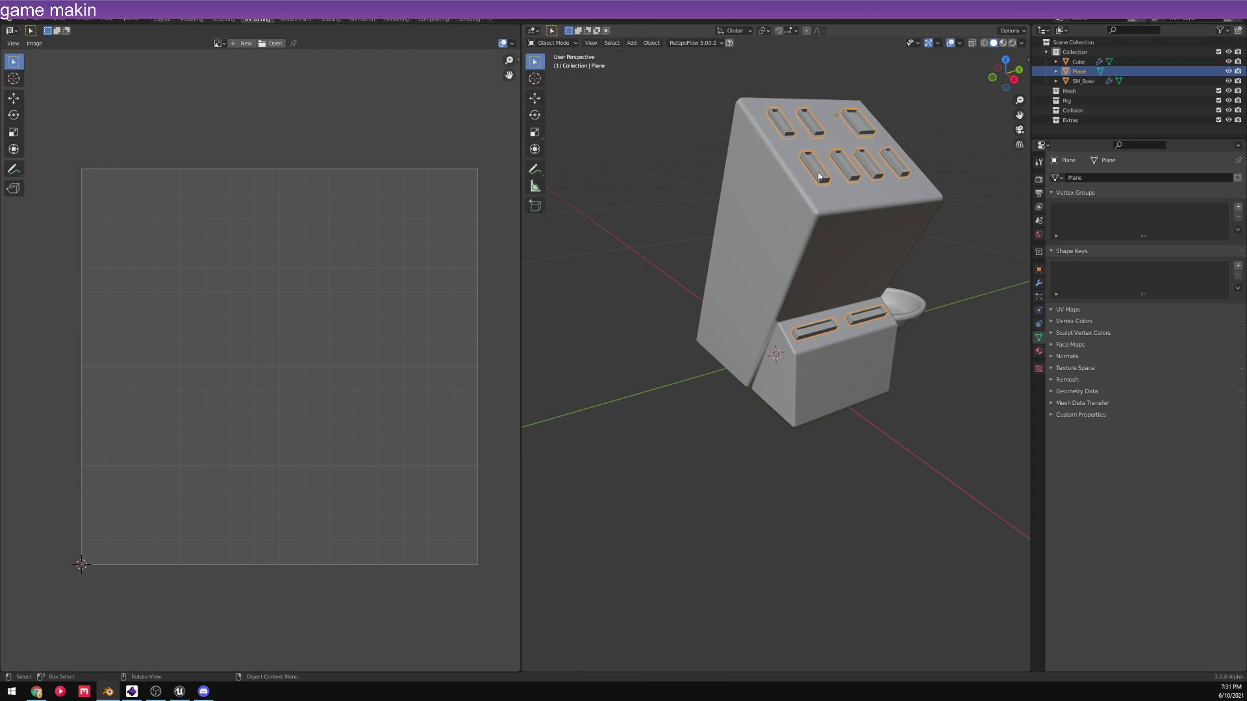
key(Tab)
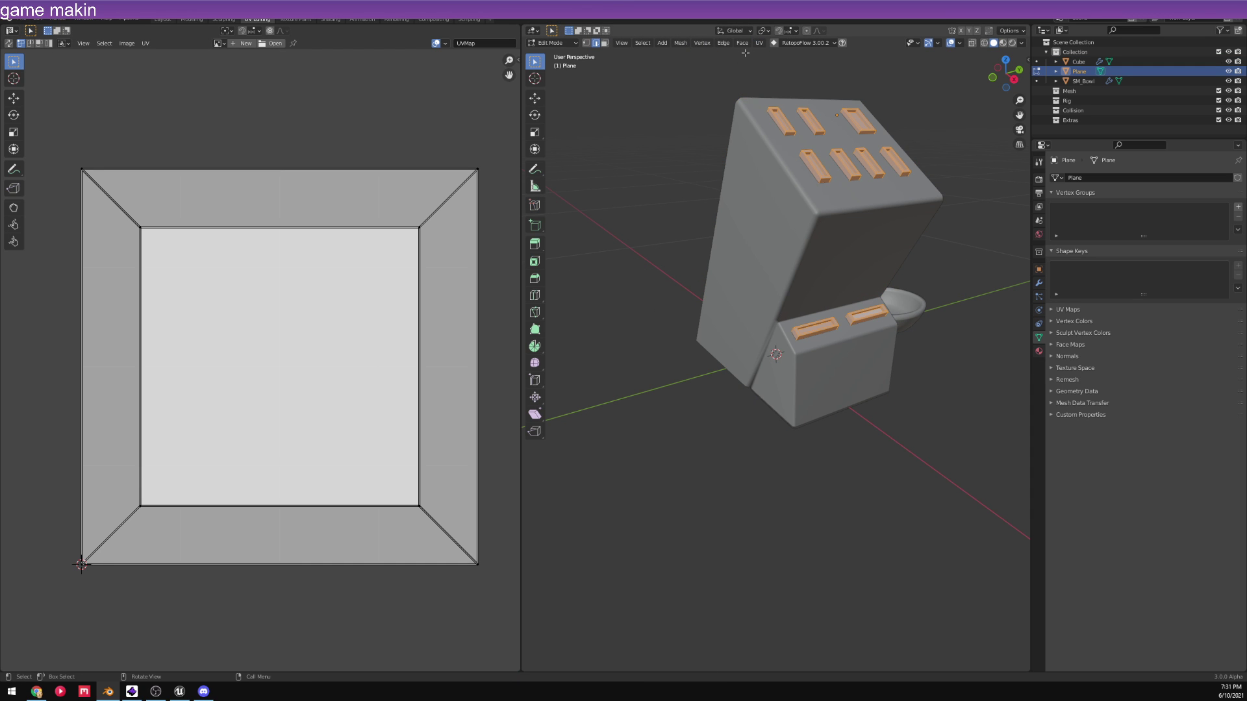
key(Tab)
scroll(757, 212, down, 2)
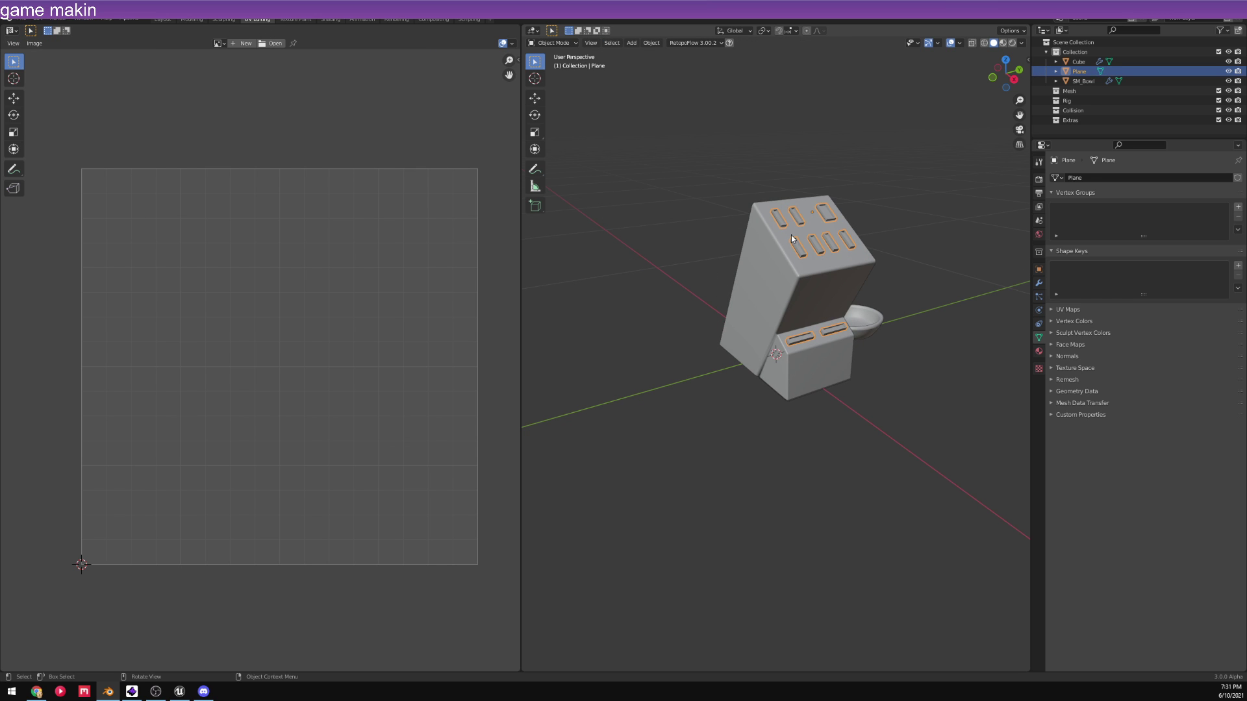
- Export the knife block body and its slots as FBX, limited to selected objects, overwriting KnifeBlock.fbx in the KitchenAssets folder
click(780, 261)
middle_drag(781, 261, 743, 270)
scroll(745, 278, down, 3)
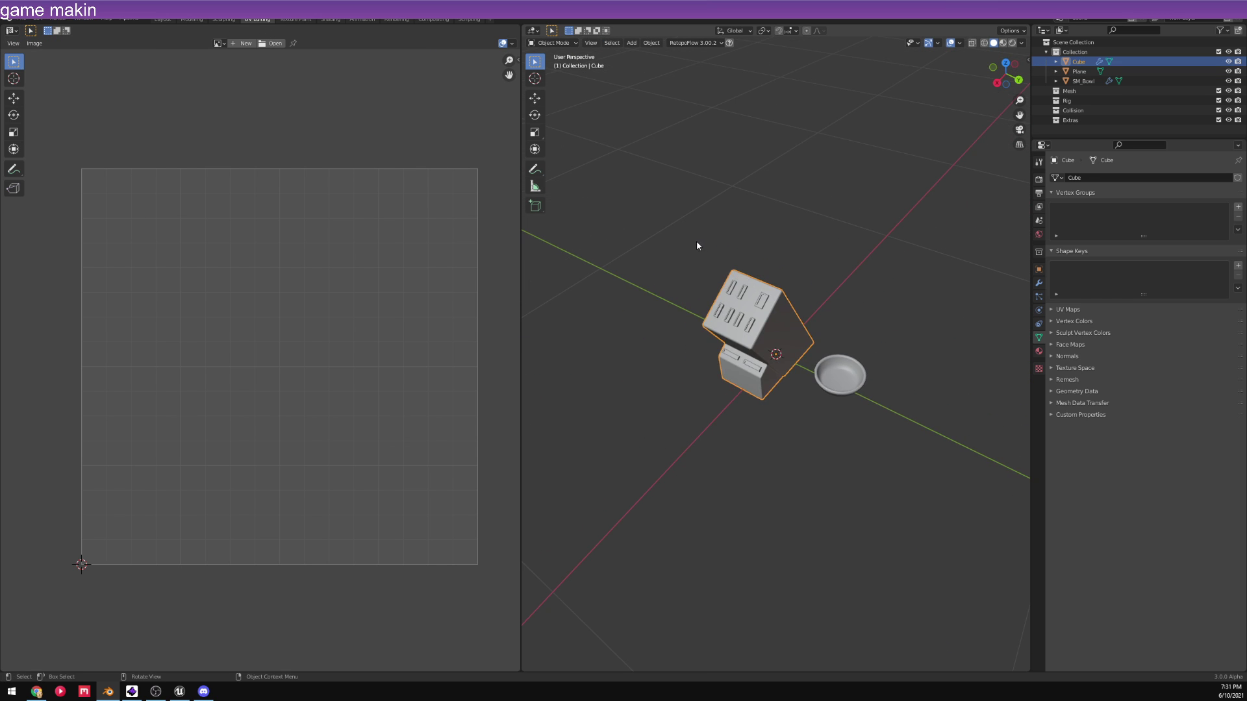
drag(696, 241, 783, 442)
click(21, 18)
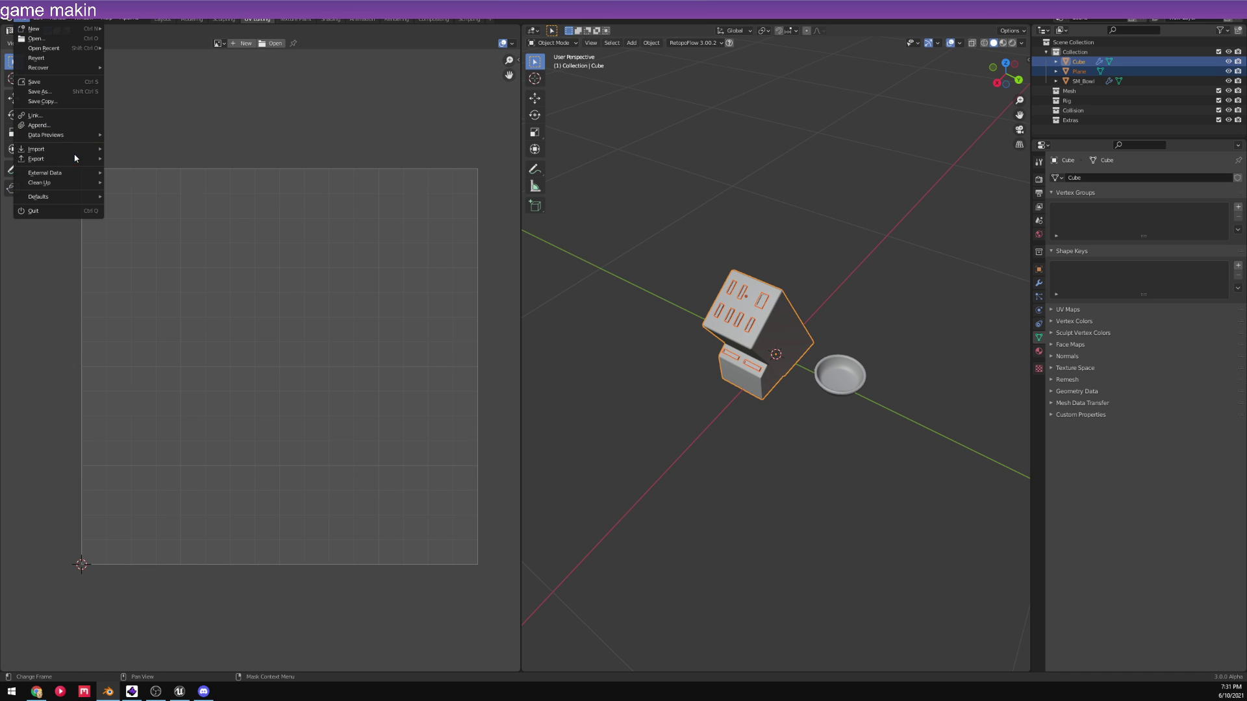
mouse_move(78, 159)
click(147, 207)
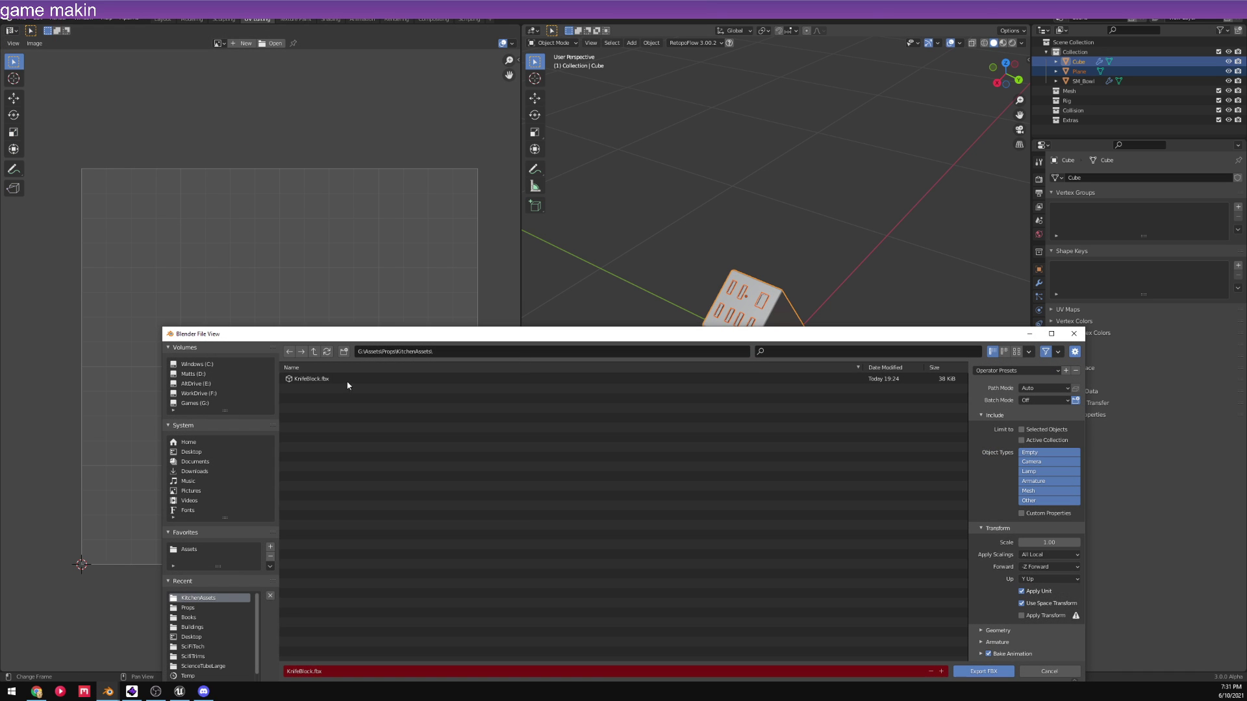
click(322, 380)
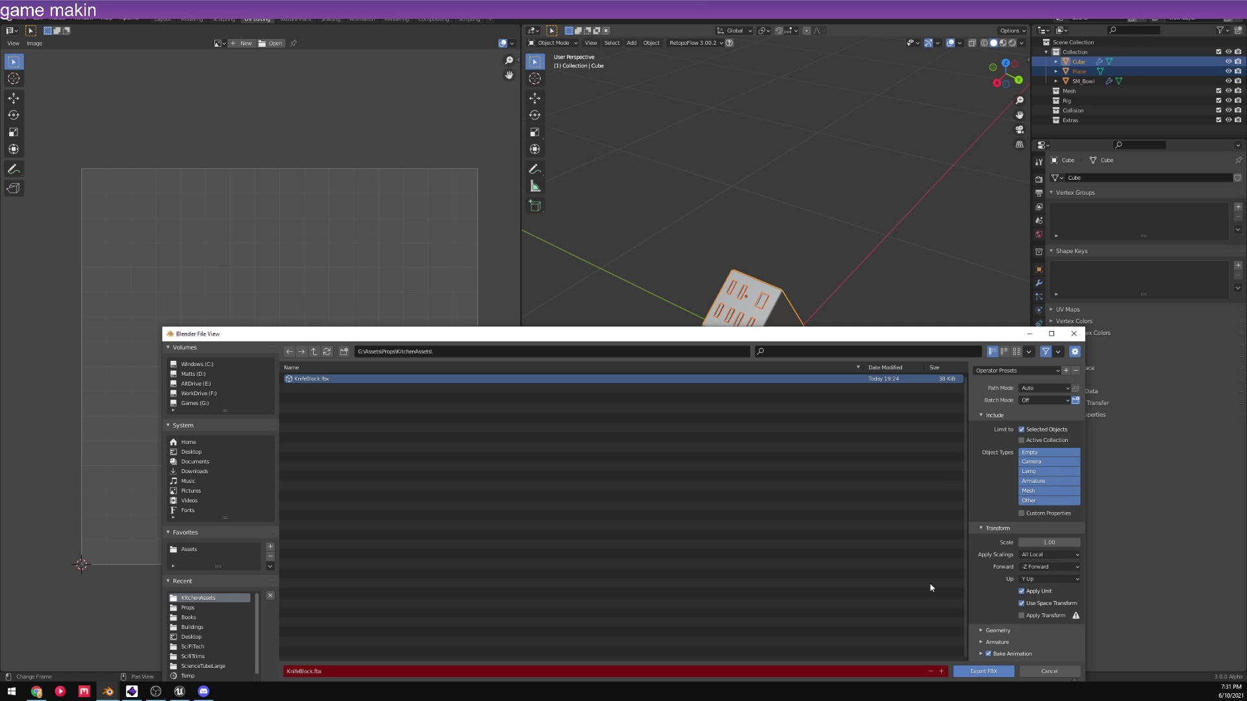
click(983, 671)
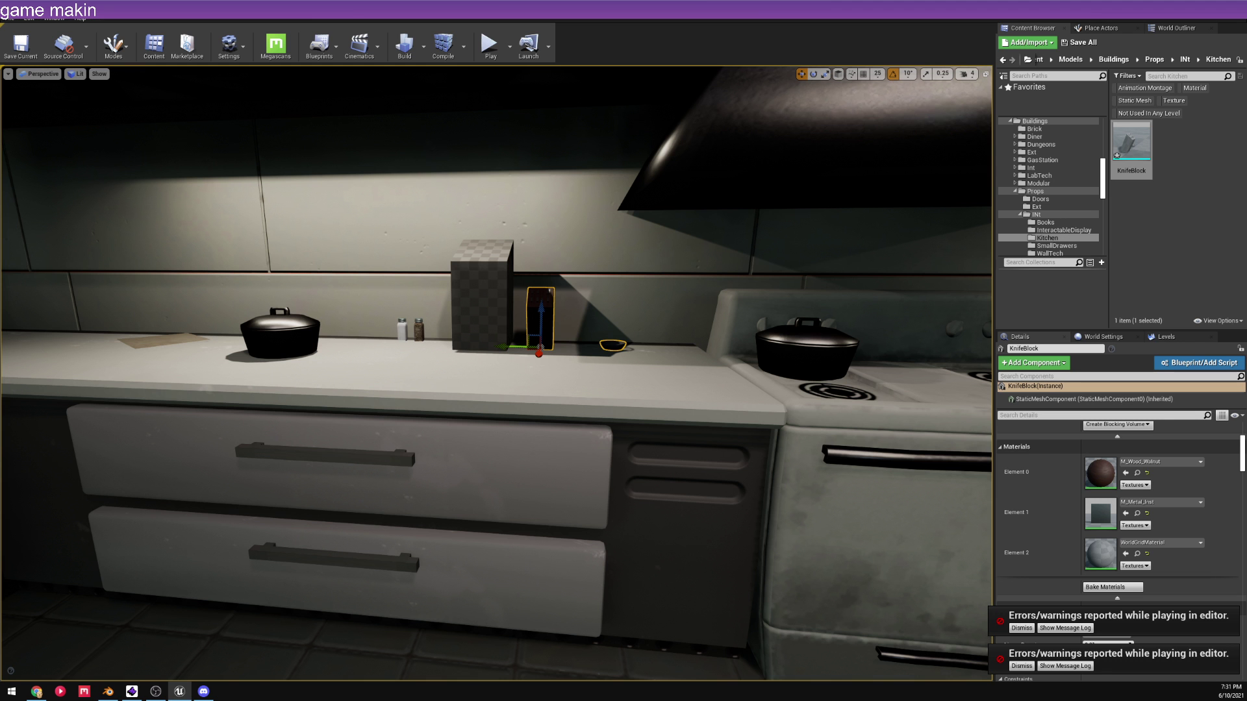
- Switch to Unreal Editor and reimport the KnifeBlock static mesh from the Kitchen folder
right_click(1143, 138)
click(1144, 208)
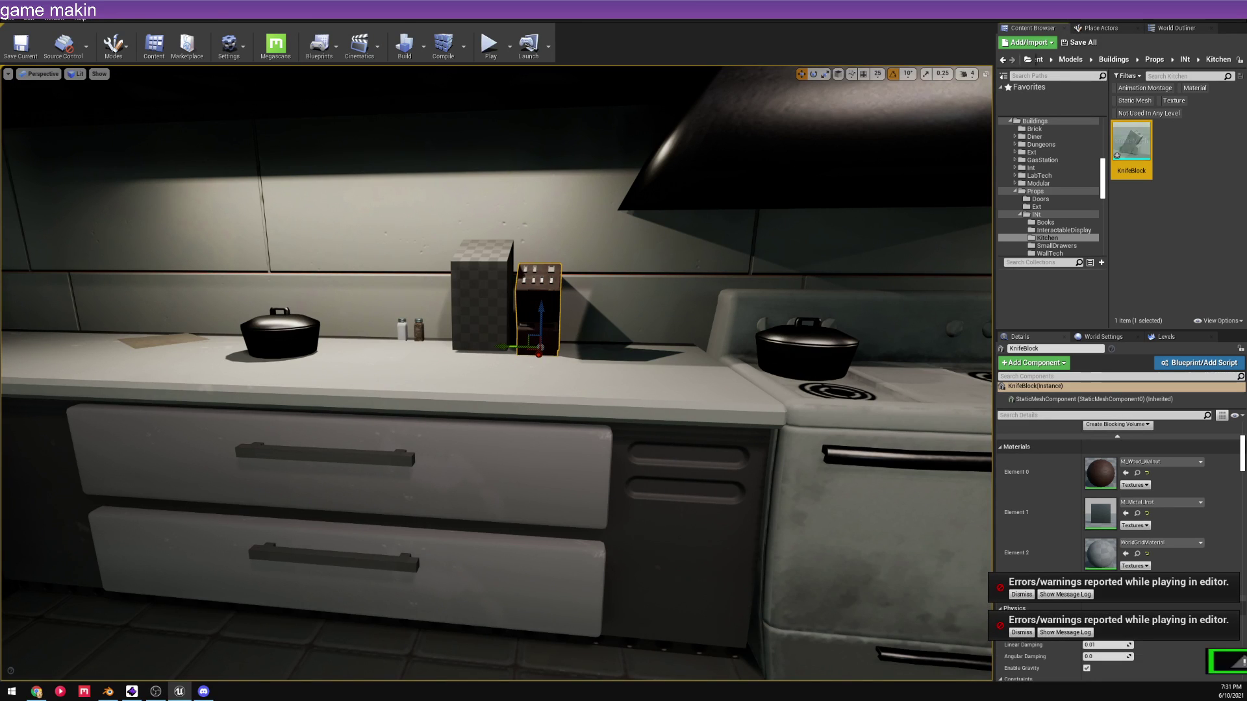
- Delete the checkered placeholder box standing beside the knife block on the kitchen counter
scroll(549, 295, up, 10)
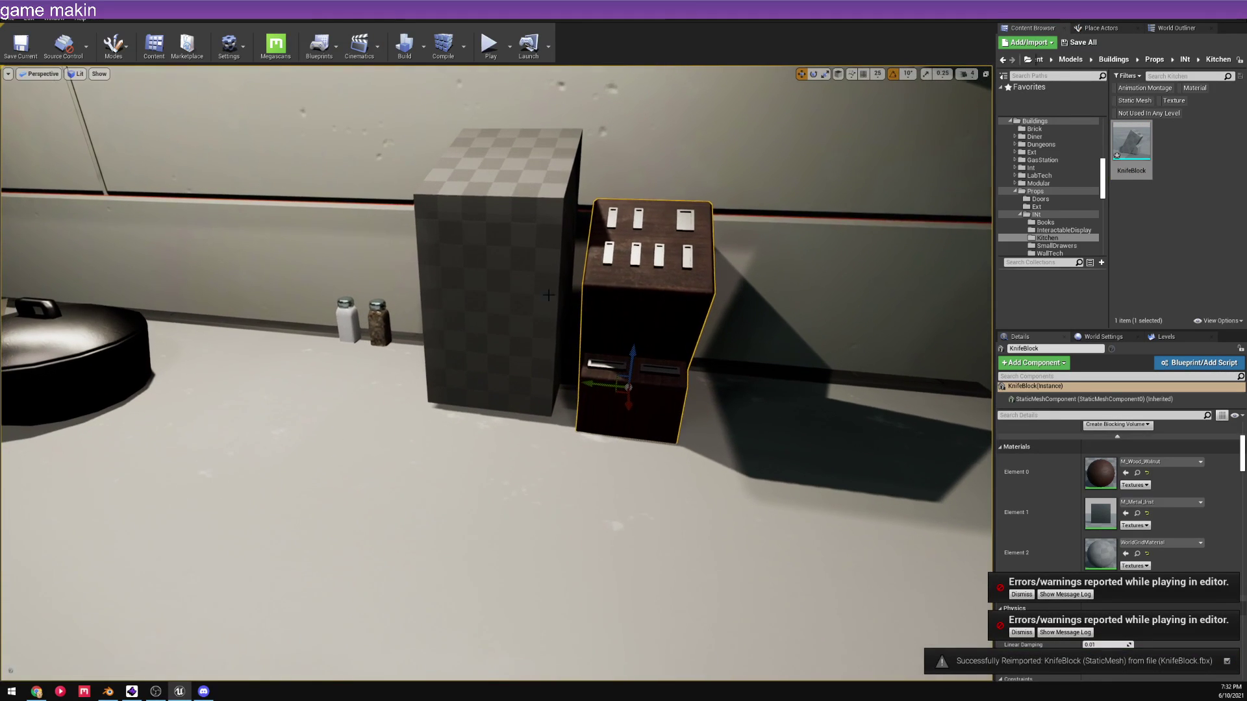
click(518, 306)
key(Delete)
- Reposition the knife block along the counter so it stands between the salt and pepper shakers and the stove
mouse_move(521, 304)
right_down()
mouse_move(584, 292)
mouse_move(636, 304)
mouse_move(532, 331)
mouse_move(523, 305)
mouse_move(509, 312)
right_up()
click(647, 388)
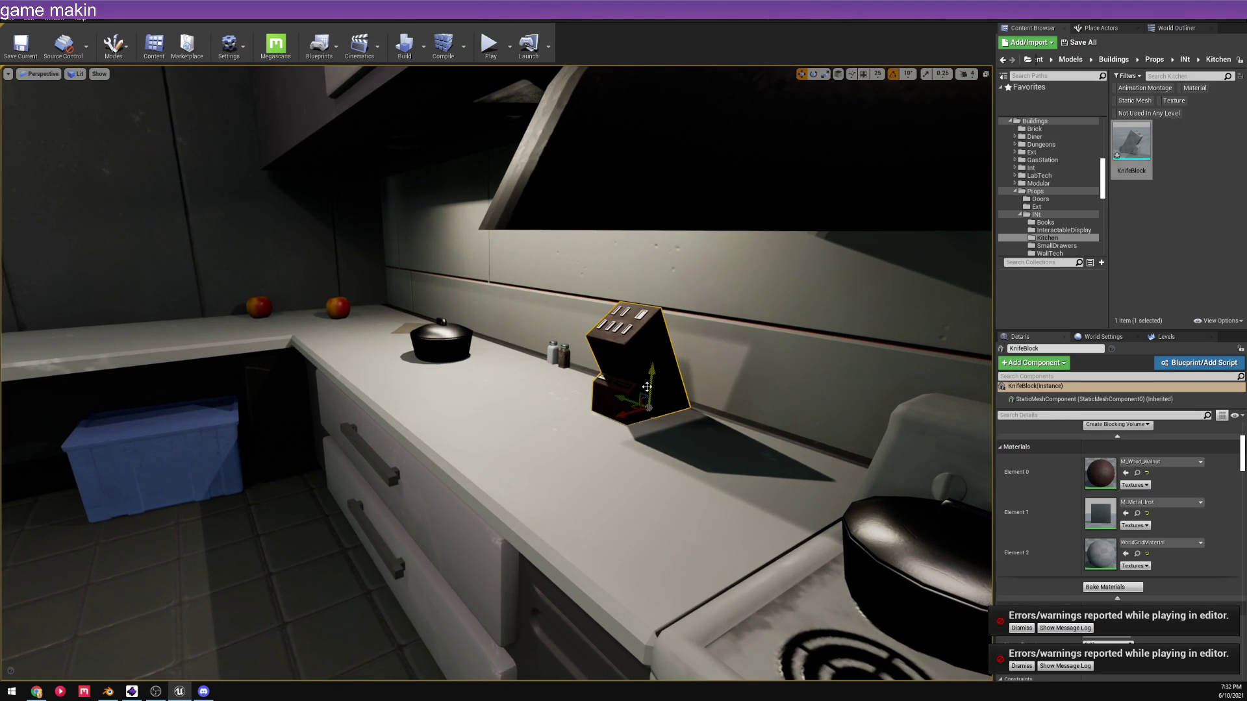
drag(619, 399, 706, 447)
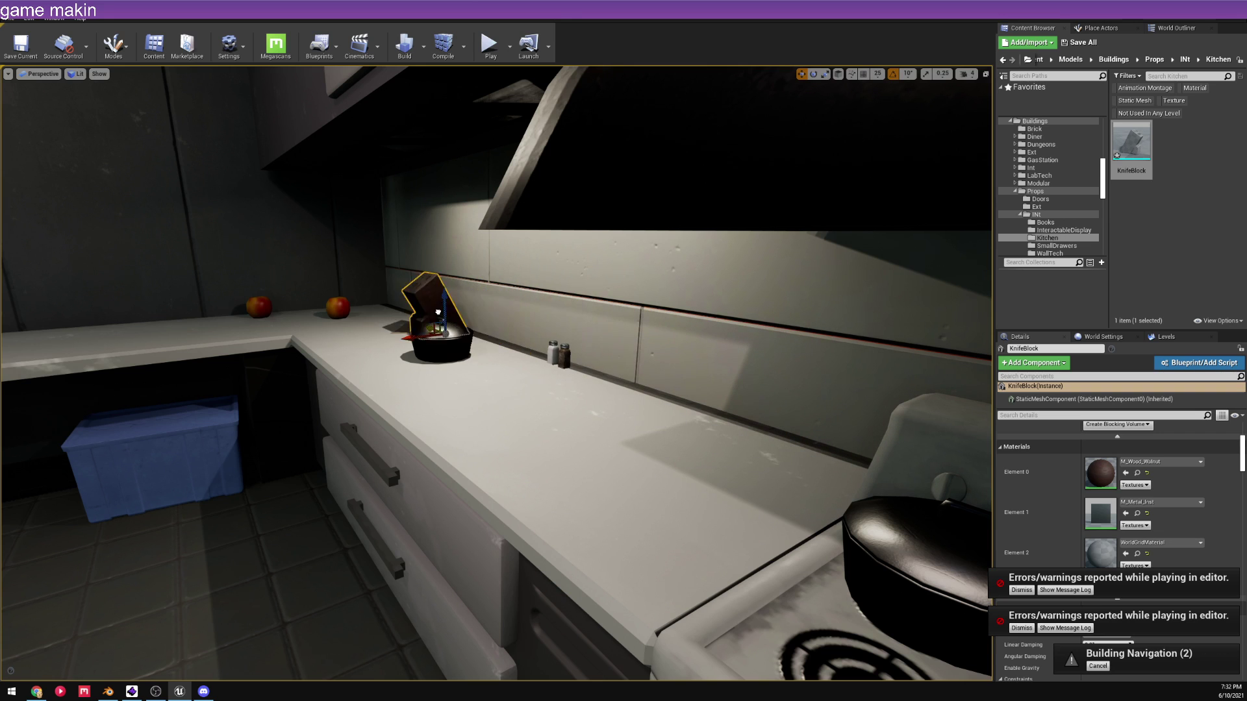
drag(444, 294, 638, 345)
key(f)
right_drag(637, 345, 503, 362)
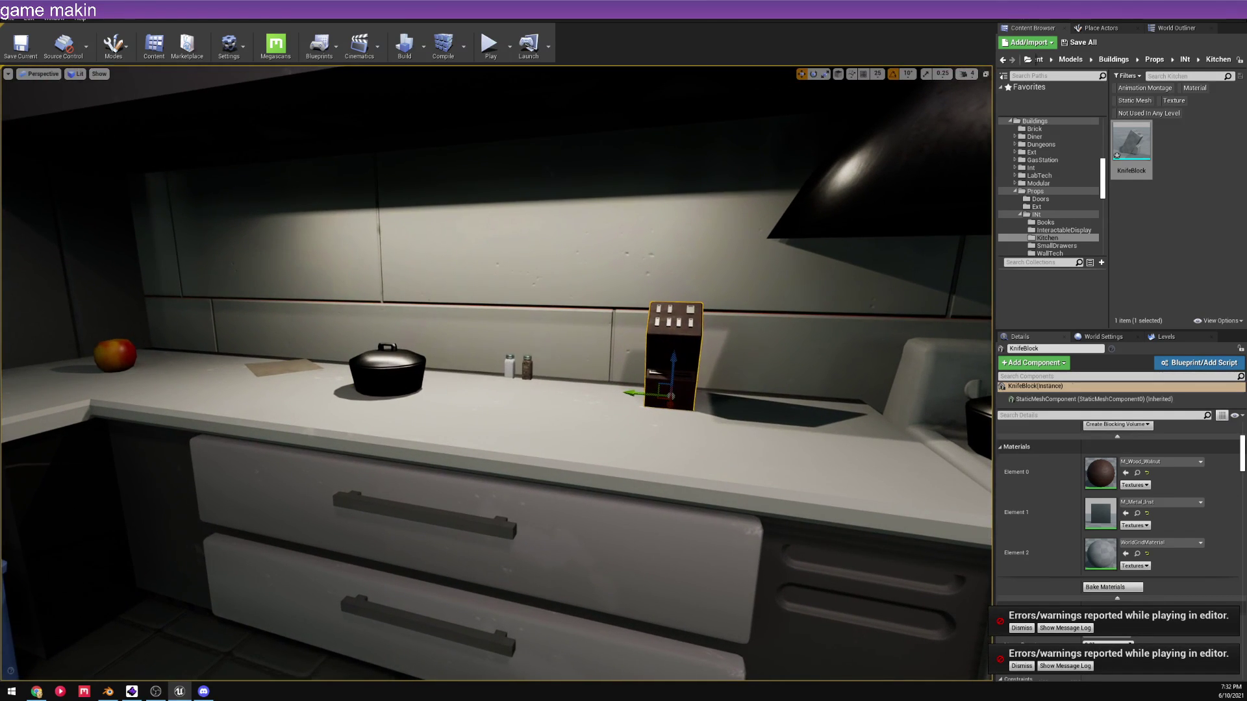
- Save all modified content, including the KnifeBlock static mesh and the L_UndergroundLabs level
click(393, 364)
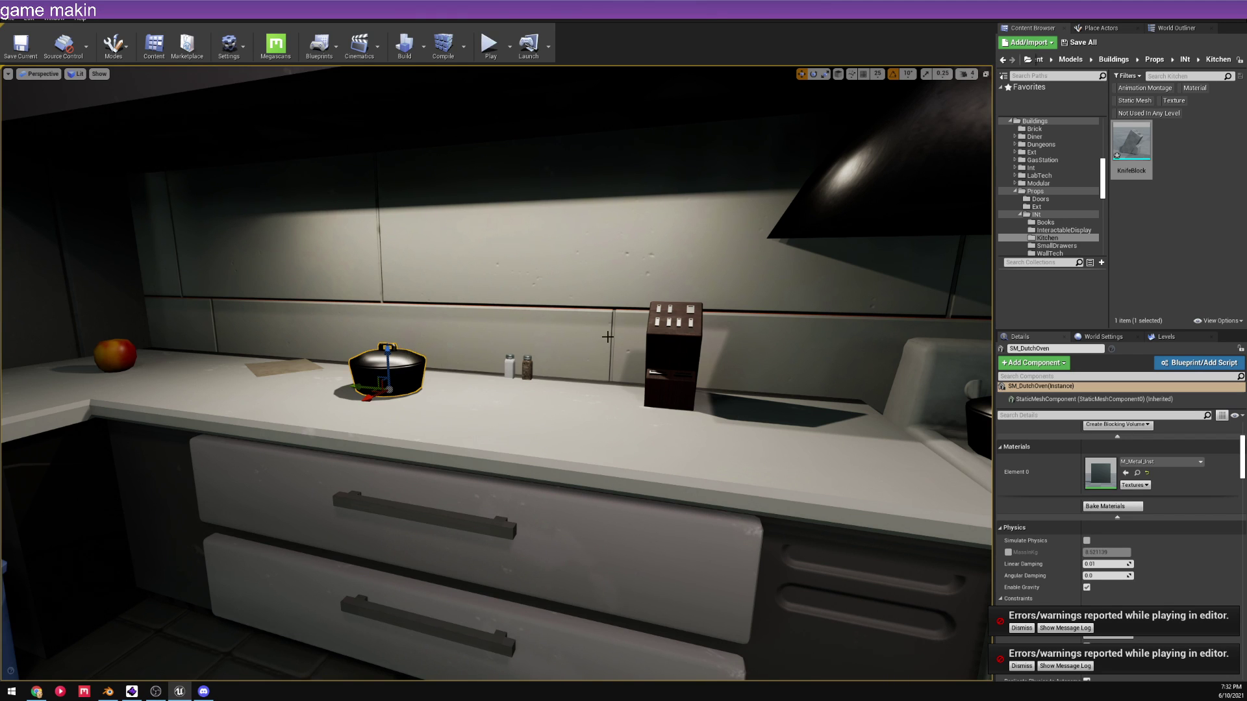
scroll(611, 367, down, 10)
right_drag(612, 368, 627, 274)
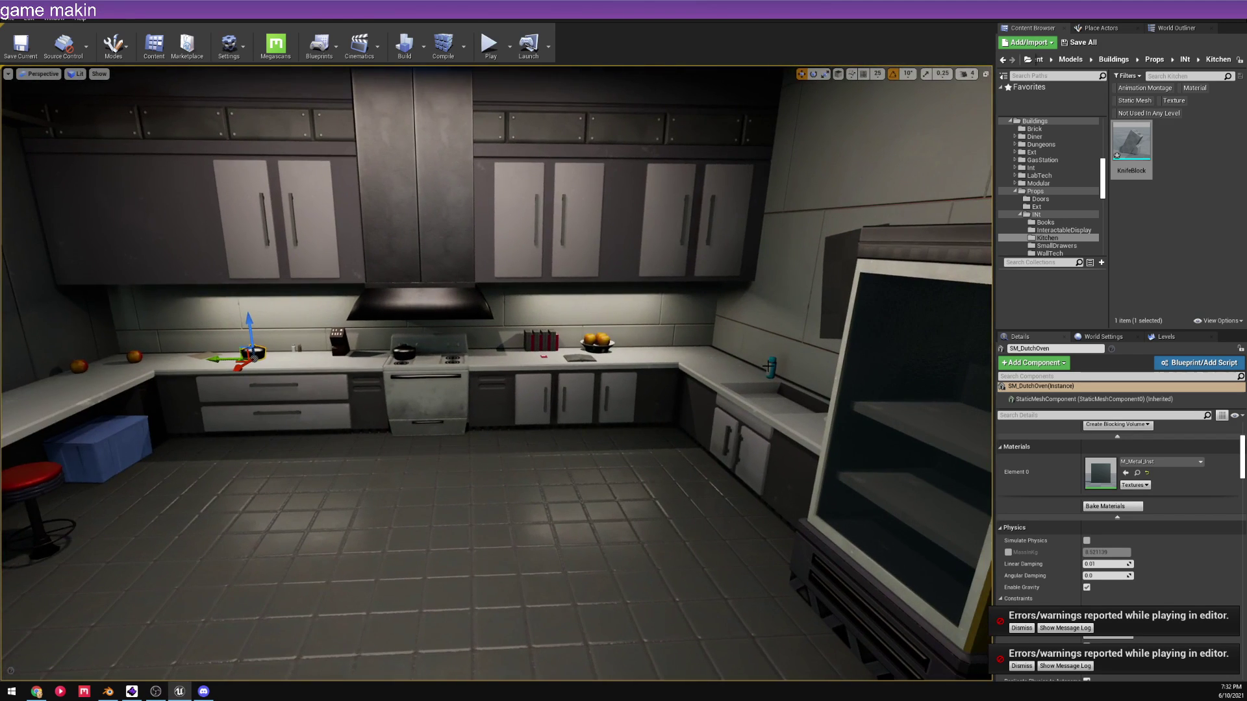
scroll(627, 274, up, 10)
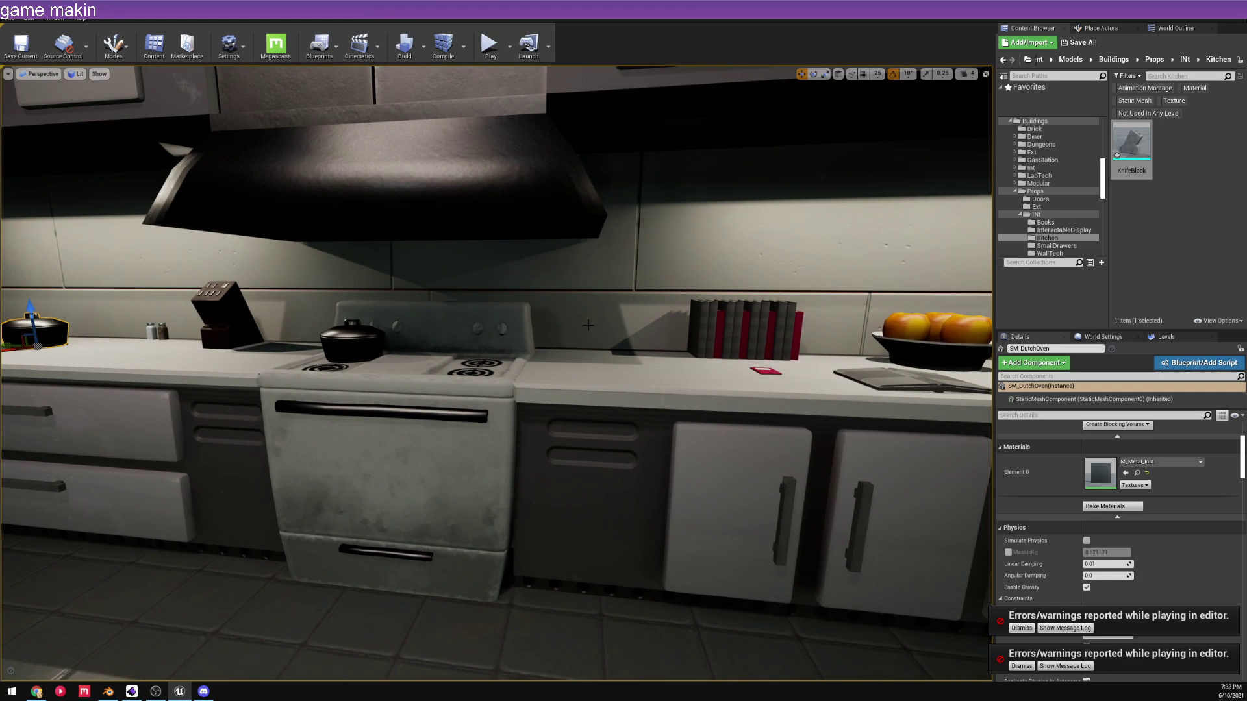
right_drag(588, 325, 682, 298)
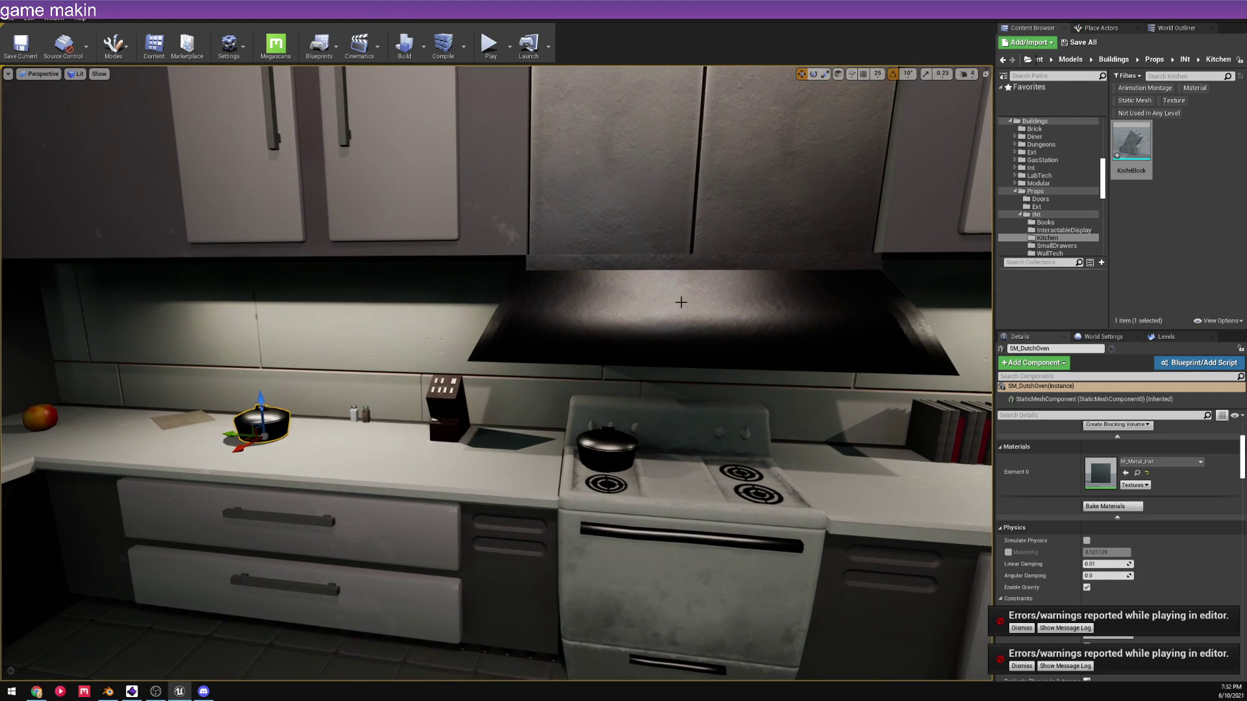
click(1097, 44)
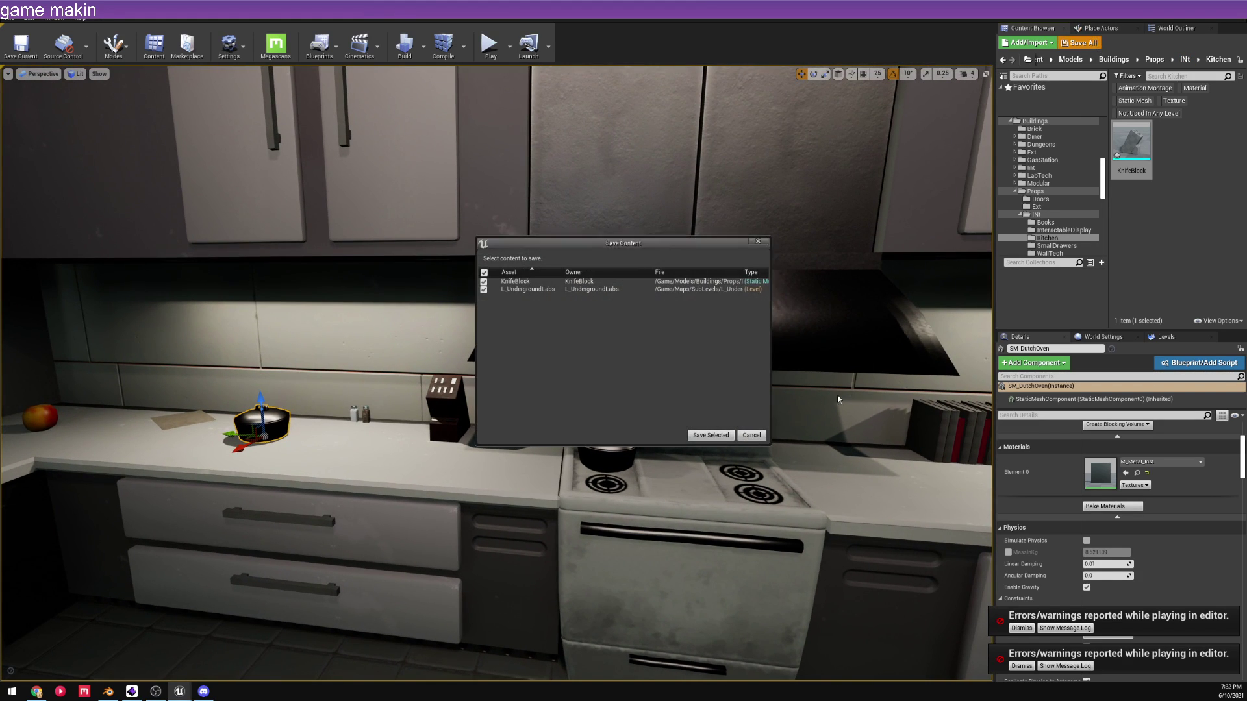
click(703, 437)
- Examine the knife block and the surrounding counter props from several distances and angles in the kitchen
right_drag(415, 308, 402, 402)
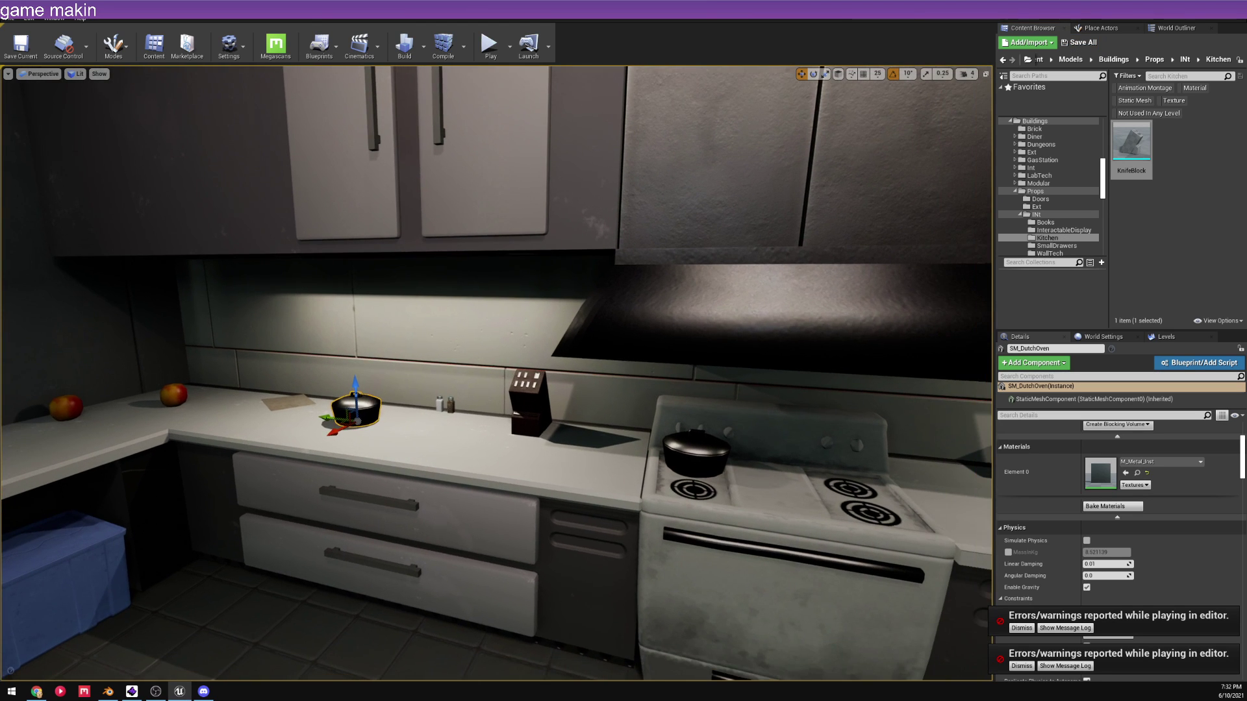
right_drag(560, 369, 623, 369)
right_drag(361, 391, 279, 389)
click(361, 390)
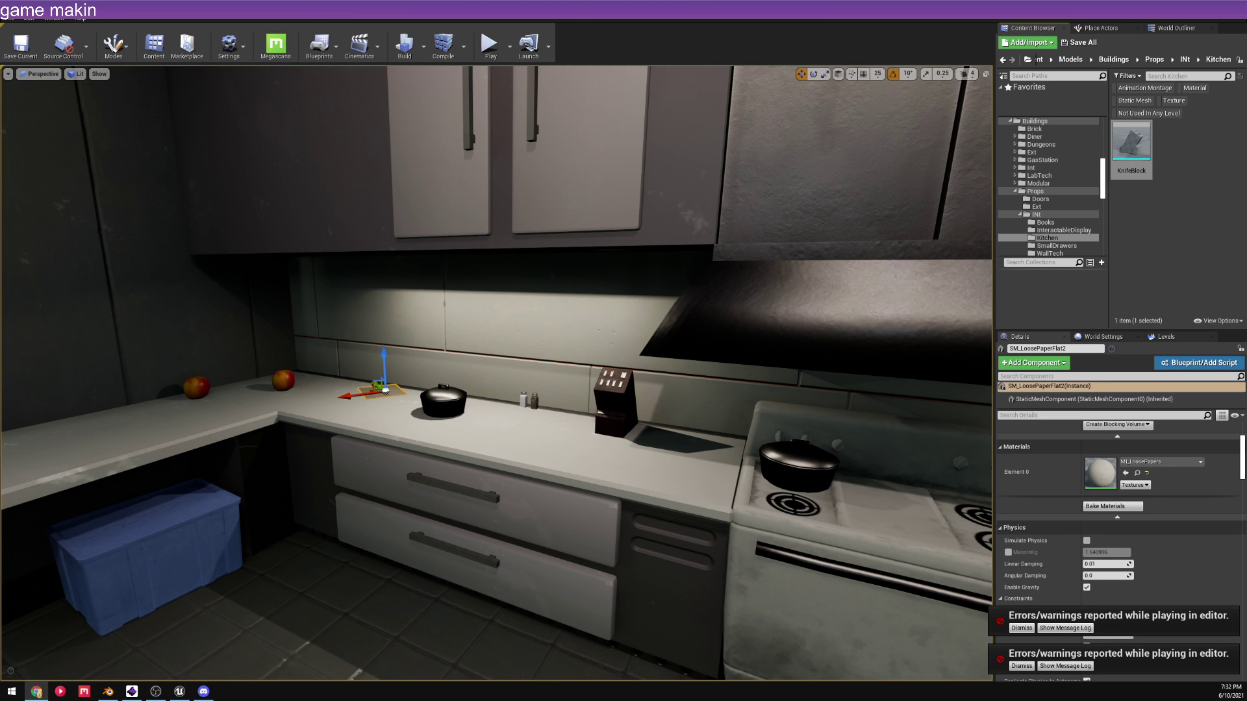
mouse_move(402, 304)
right_down()
mouse_move(406, 281)
mouse_move(227, 283)
mouse_move(422, 286)
mouse_move(396, 286)
mouse_move(422, 289)
mouse_move(412, 322)
right_up()
scroll(398, 325, up, 6)
scroll(384, 353, down, 7)
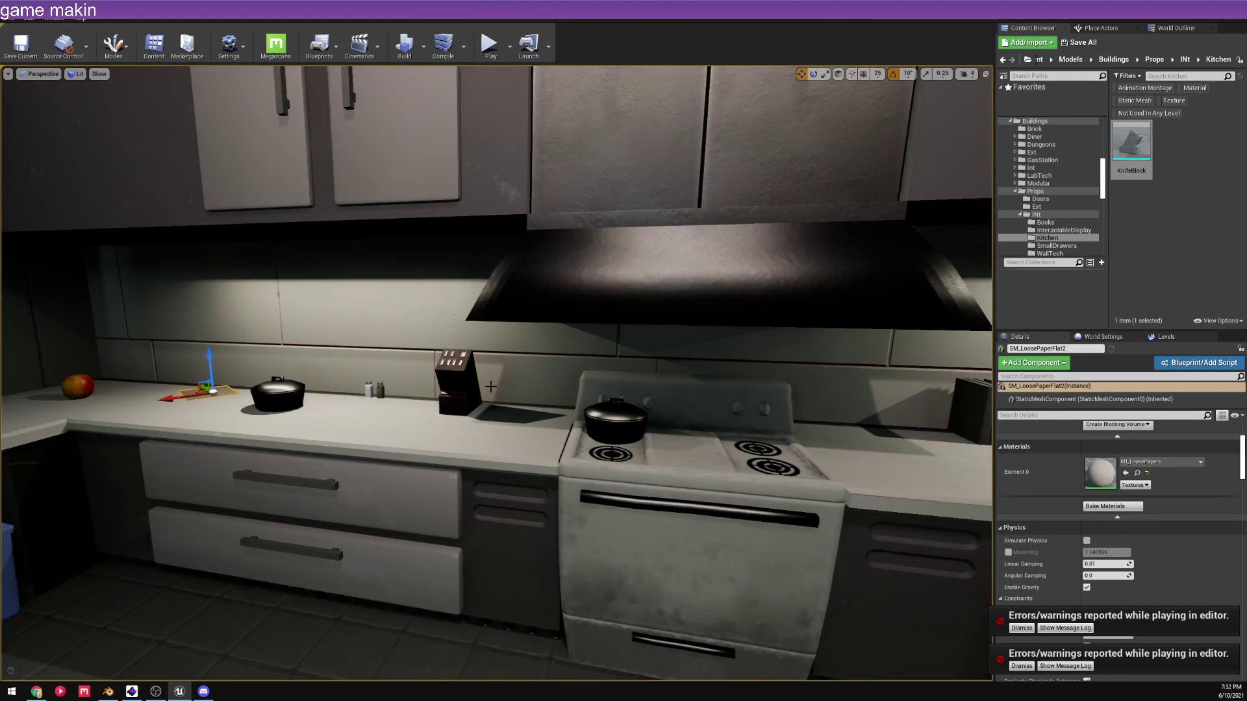
scroll(491, 386, up, 3)
right_drag(491, 387, 454, 375)
click(540, 391)
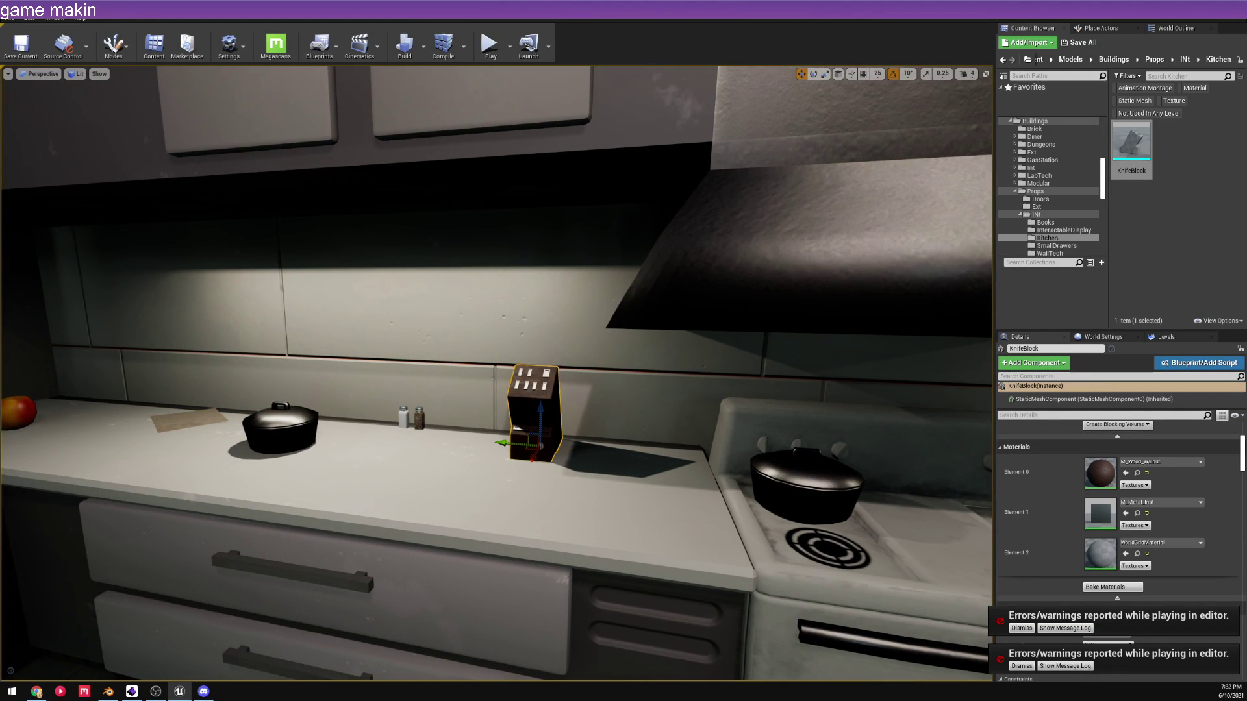
scroll(540, 391, down, 6)
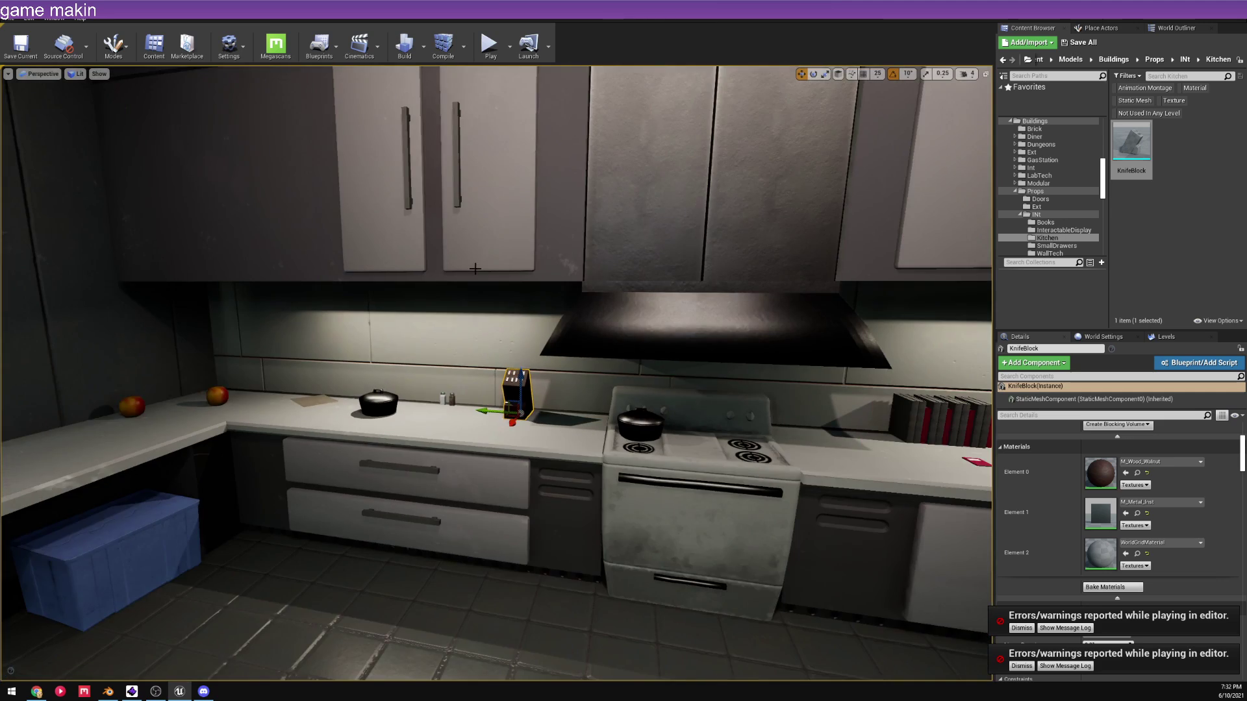
right_drag(540, 392, 263, 384)
scroll(263, 385, up, 4)
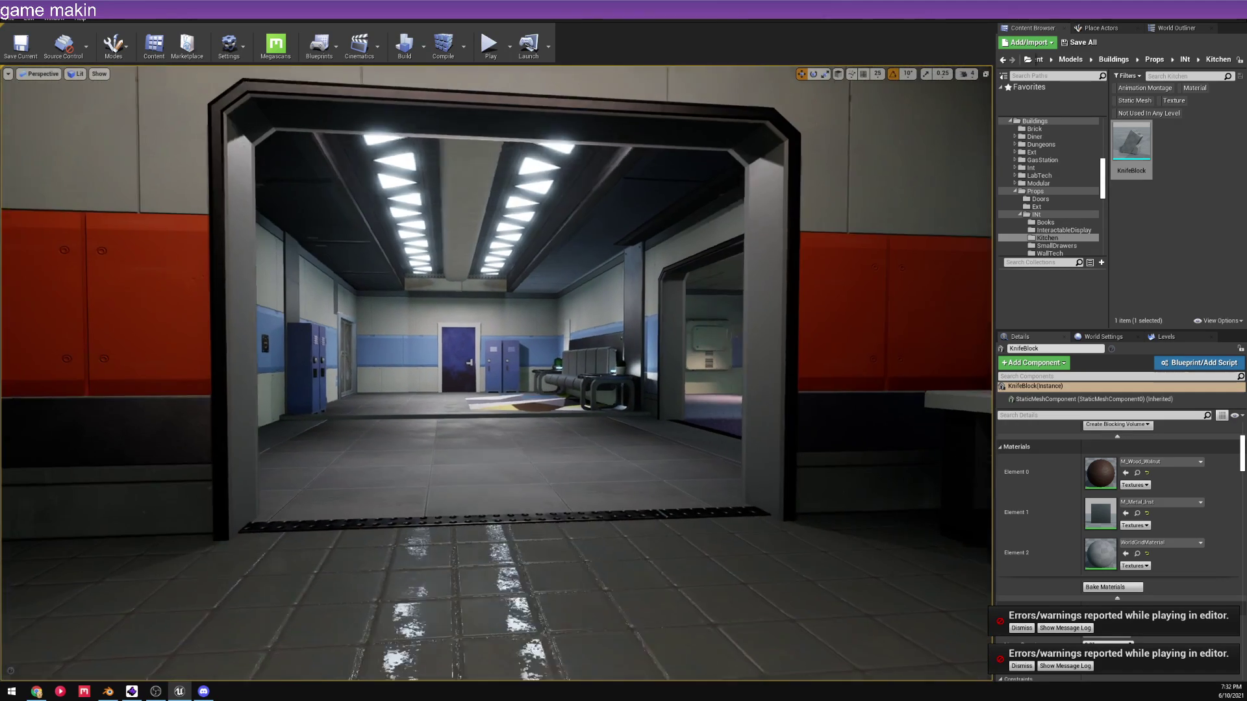
mouse_move(530, 277)
right_down()
mouse_move(531, 265)
mouse_move(910, 276)
mouse_move(536, 287)
right_up()
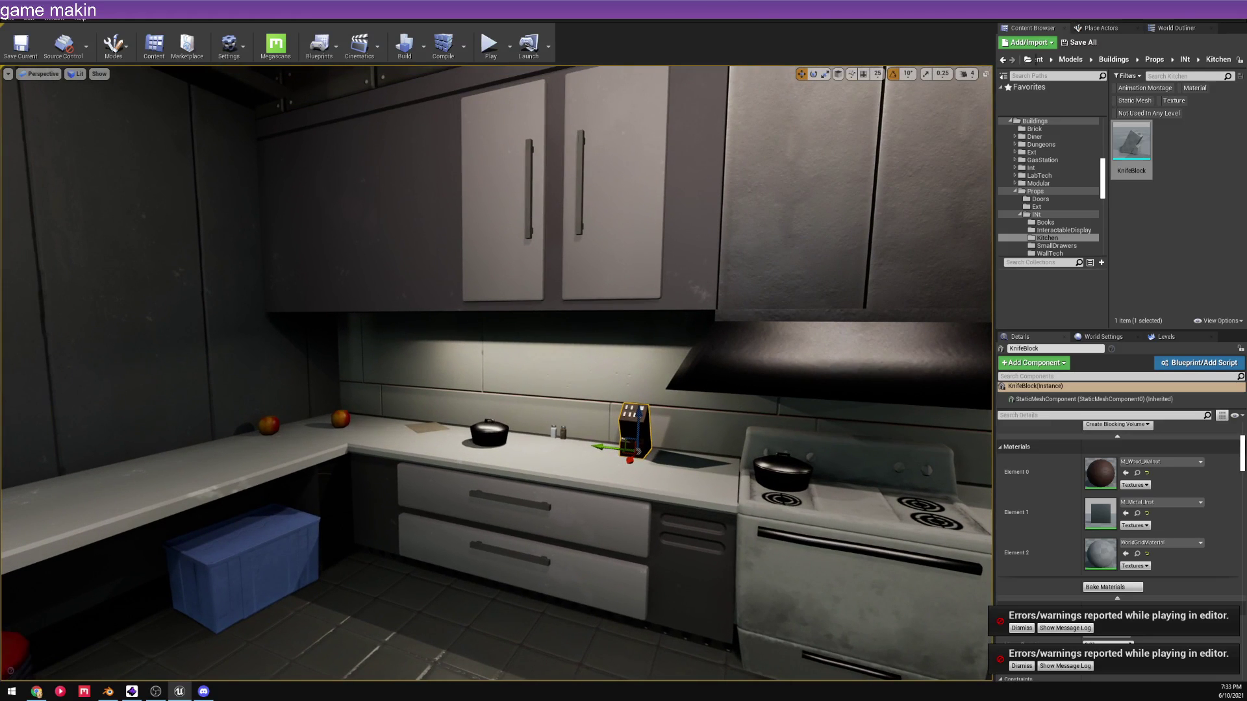